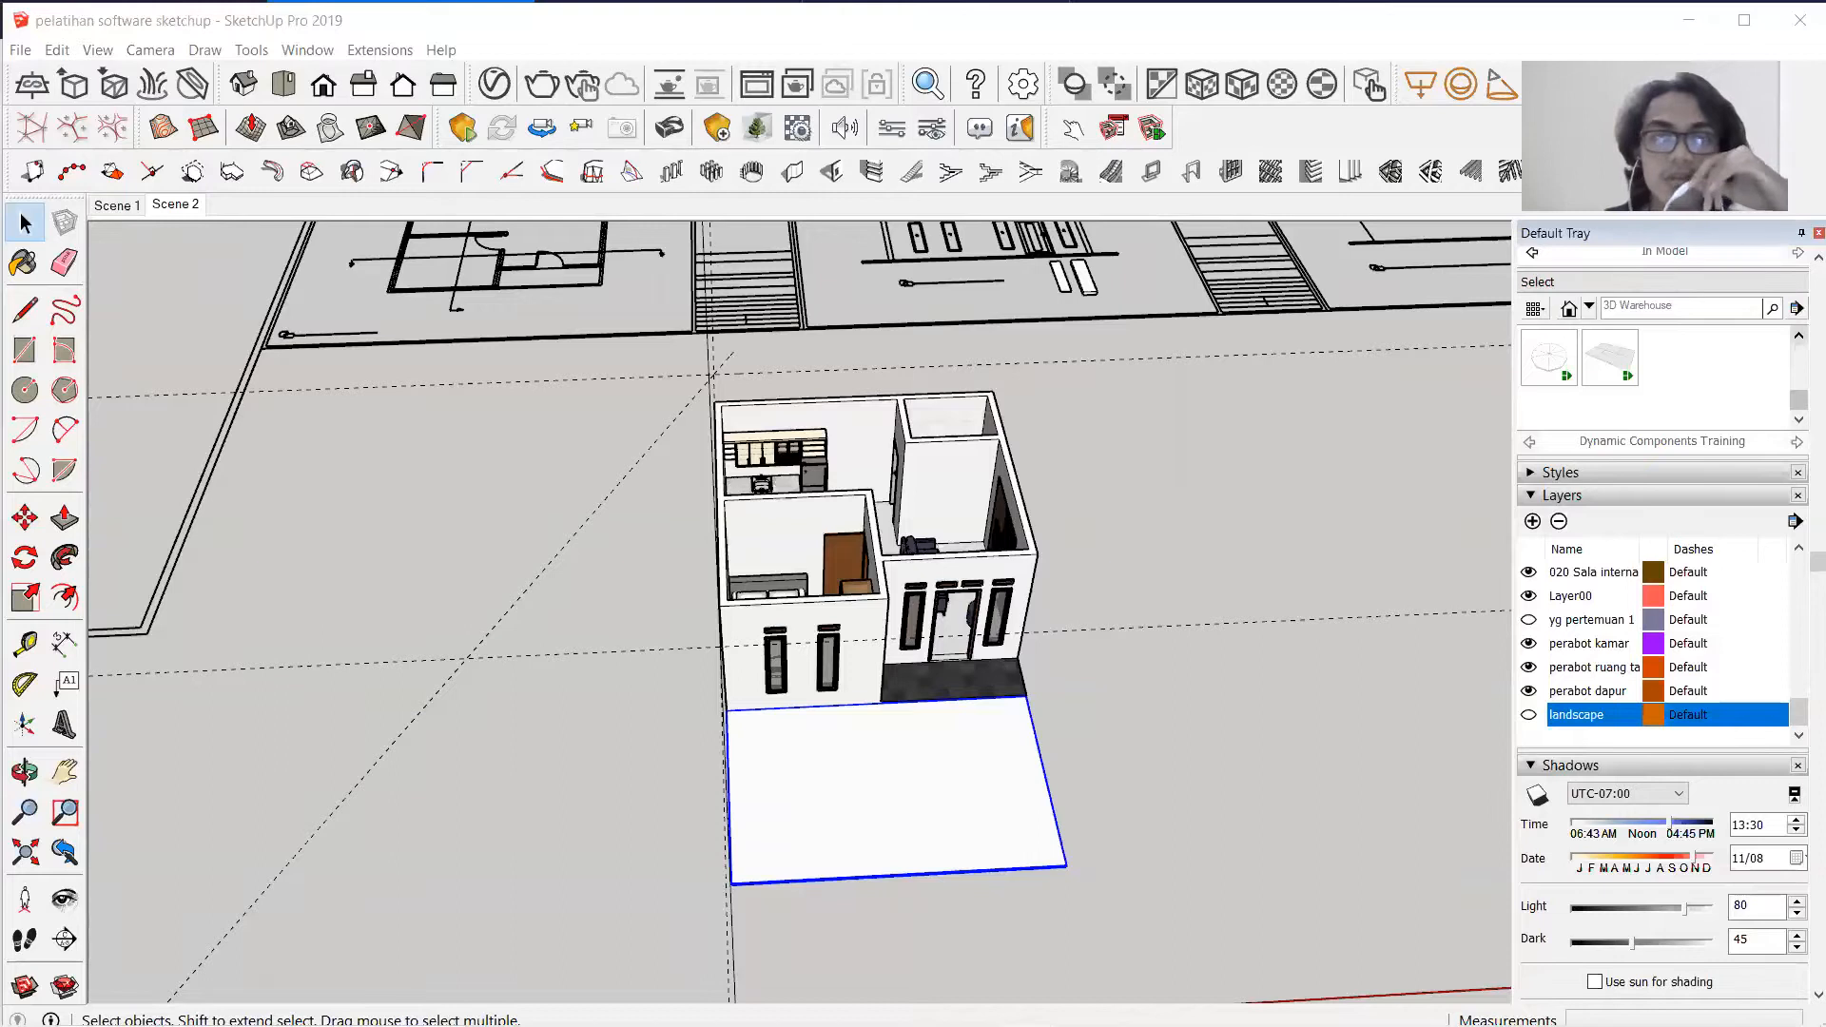
# Examine the roofless house model from all sides, including its front facade, side walls and furnished rooms.
pyautogui.moveTo(1093, 571); pyautogui.dragTo(483, 584, button='middle')
pyautogui.scroll(2, 523, 636)
pyautogui.scroll(-2, 557, 577)
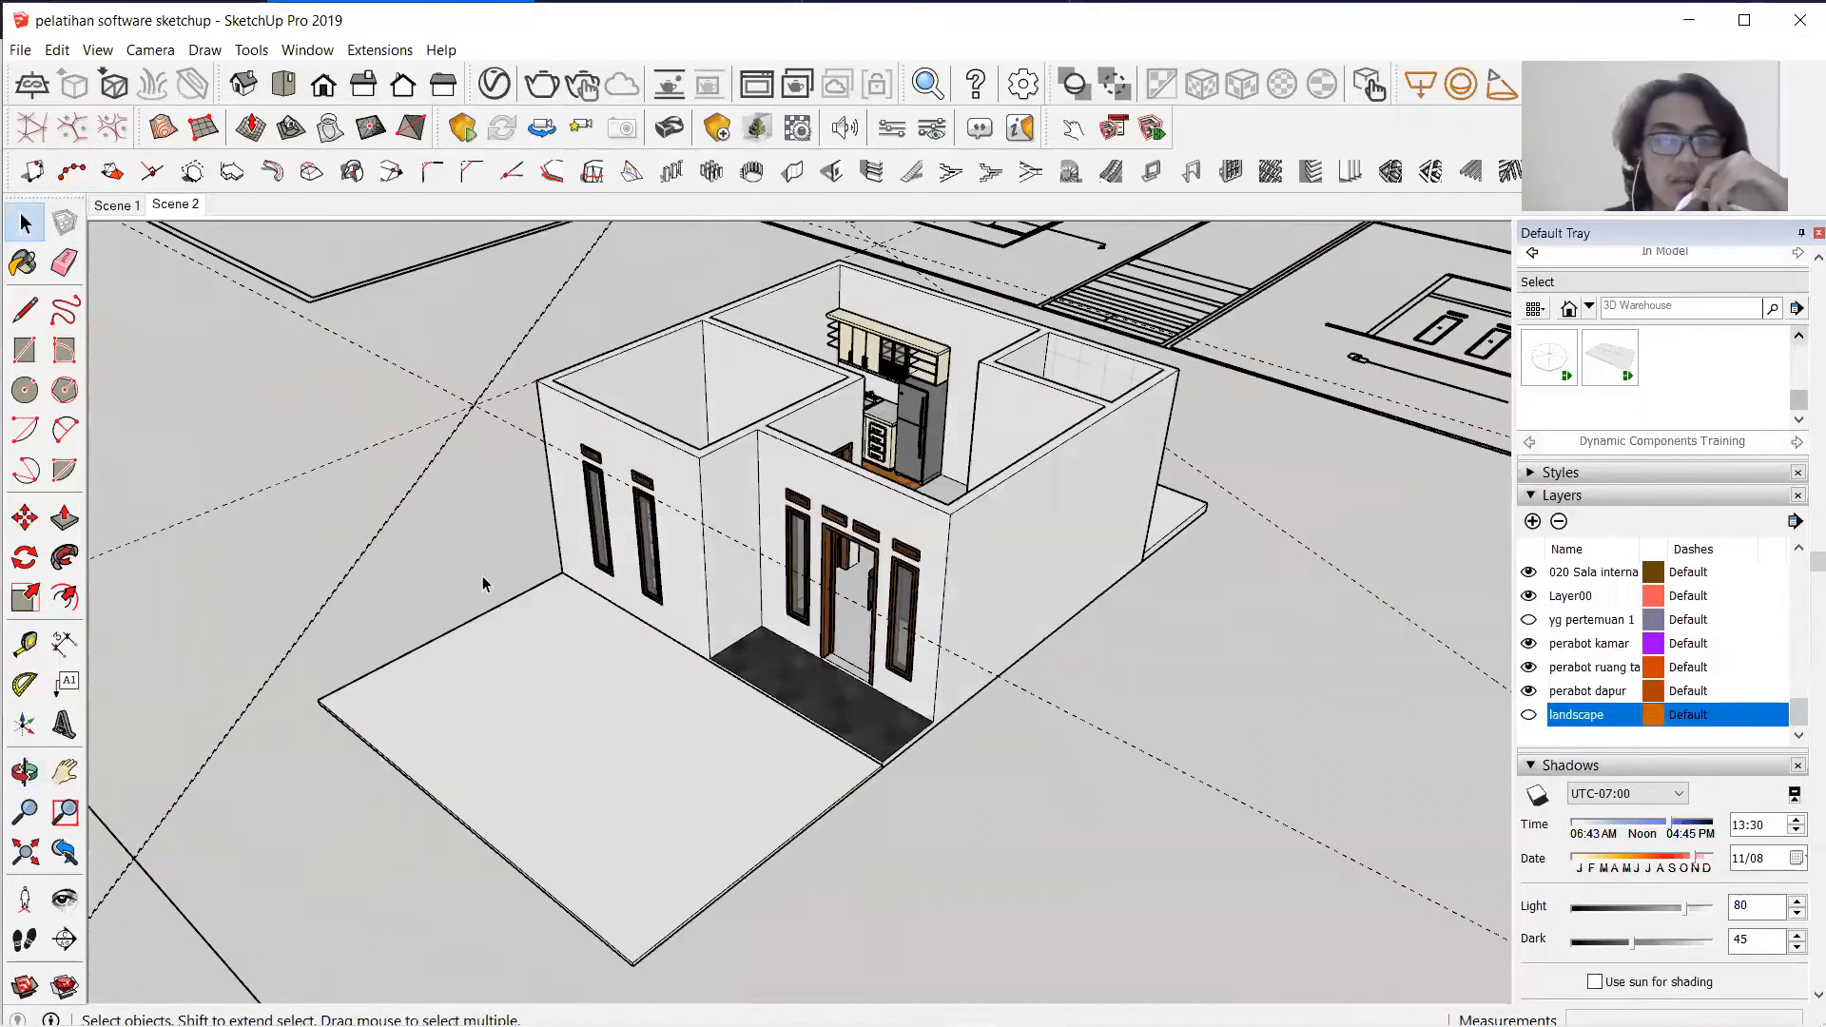
pyautogui.moveTo(875, 667); pyautogui.dragTo(1079, 808, button='middle')
pyautogui.scroll(-2, 1079, 741)
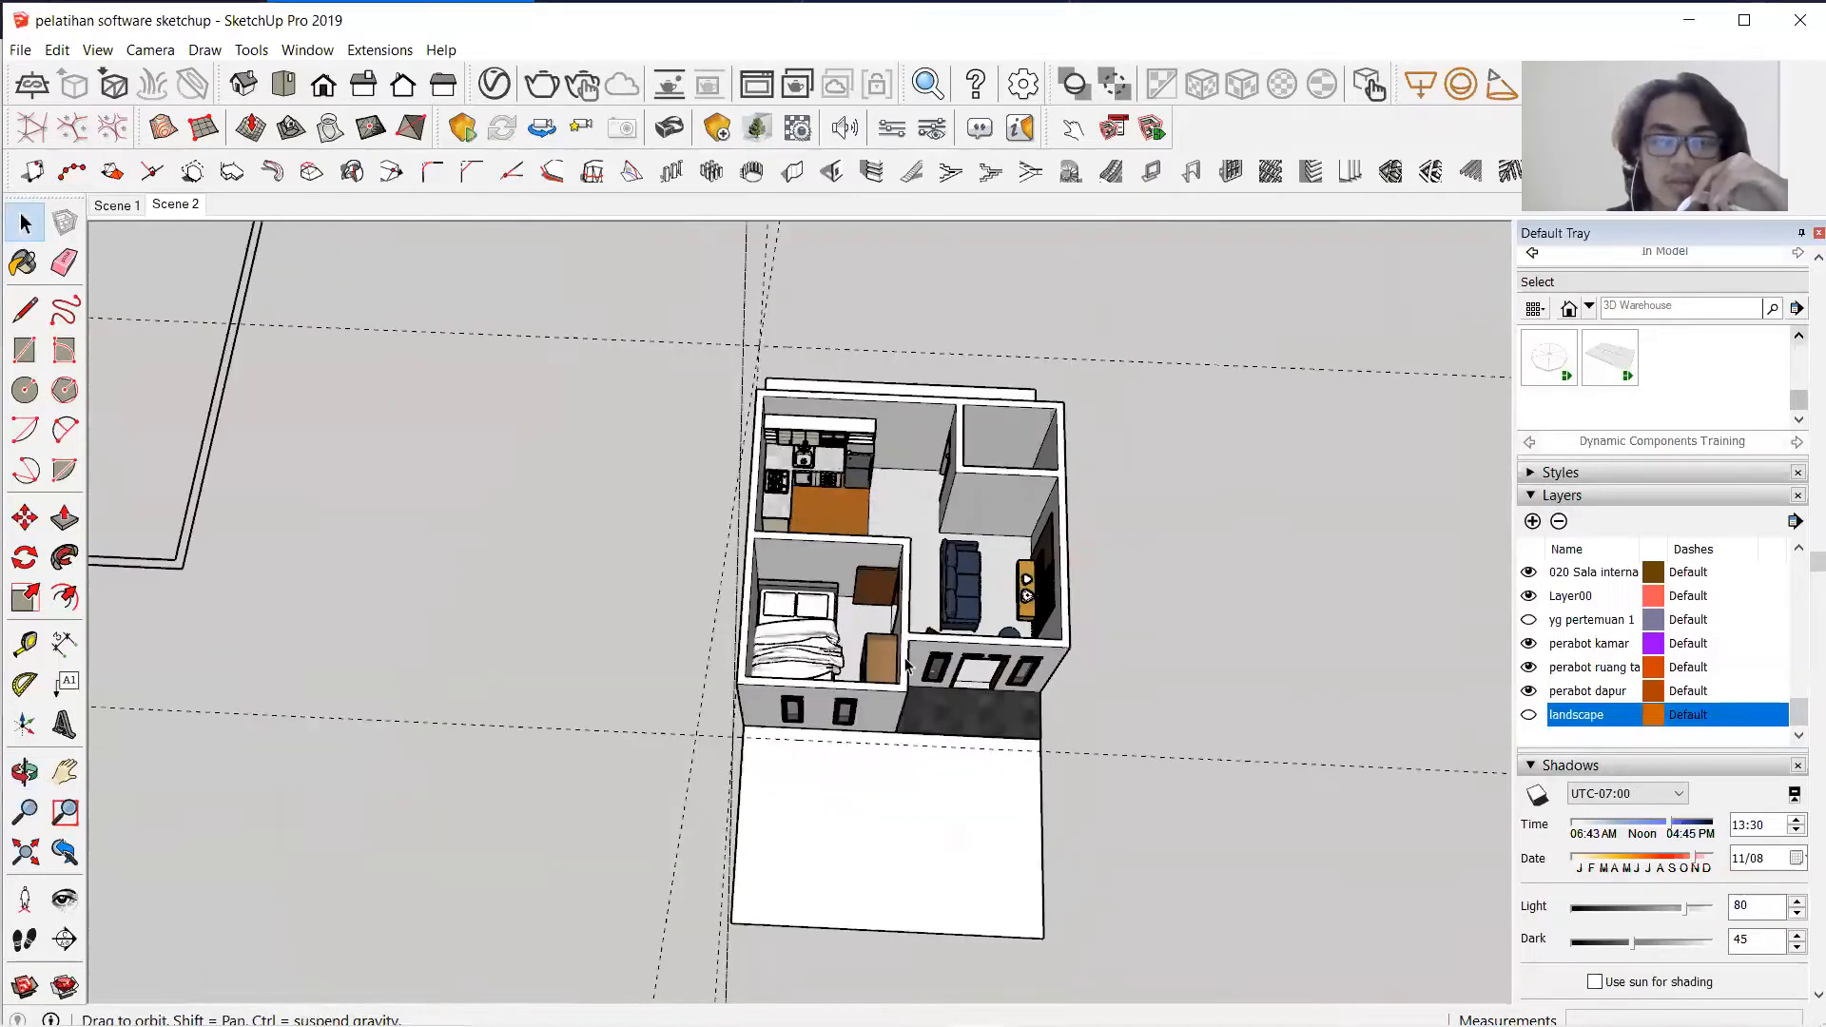
pyautogui.moveTo(553, 565); pyautogui.dragTo(611, 428, button='middle')
pyautogui.scroll(2, 356, 504)
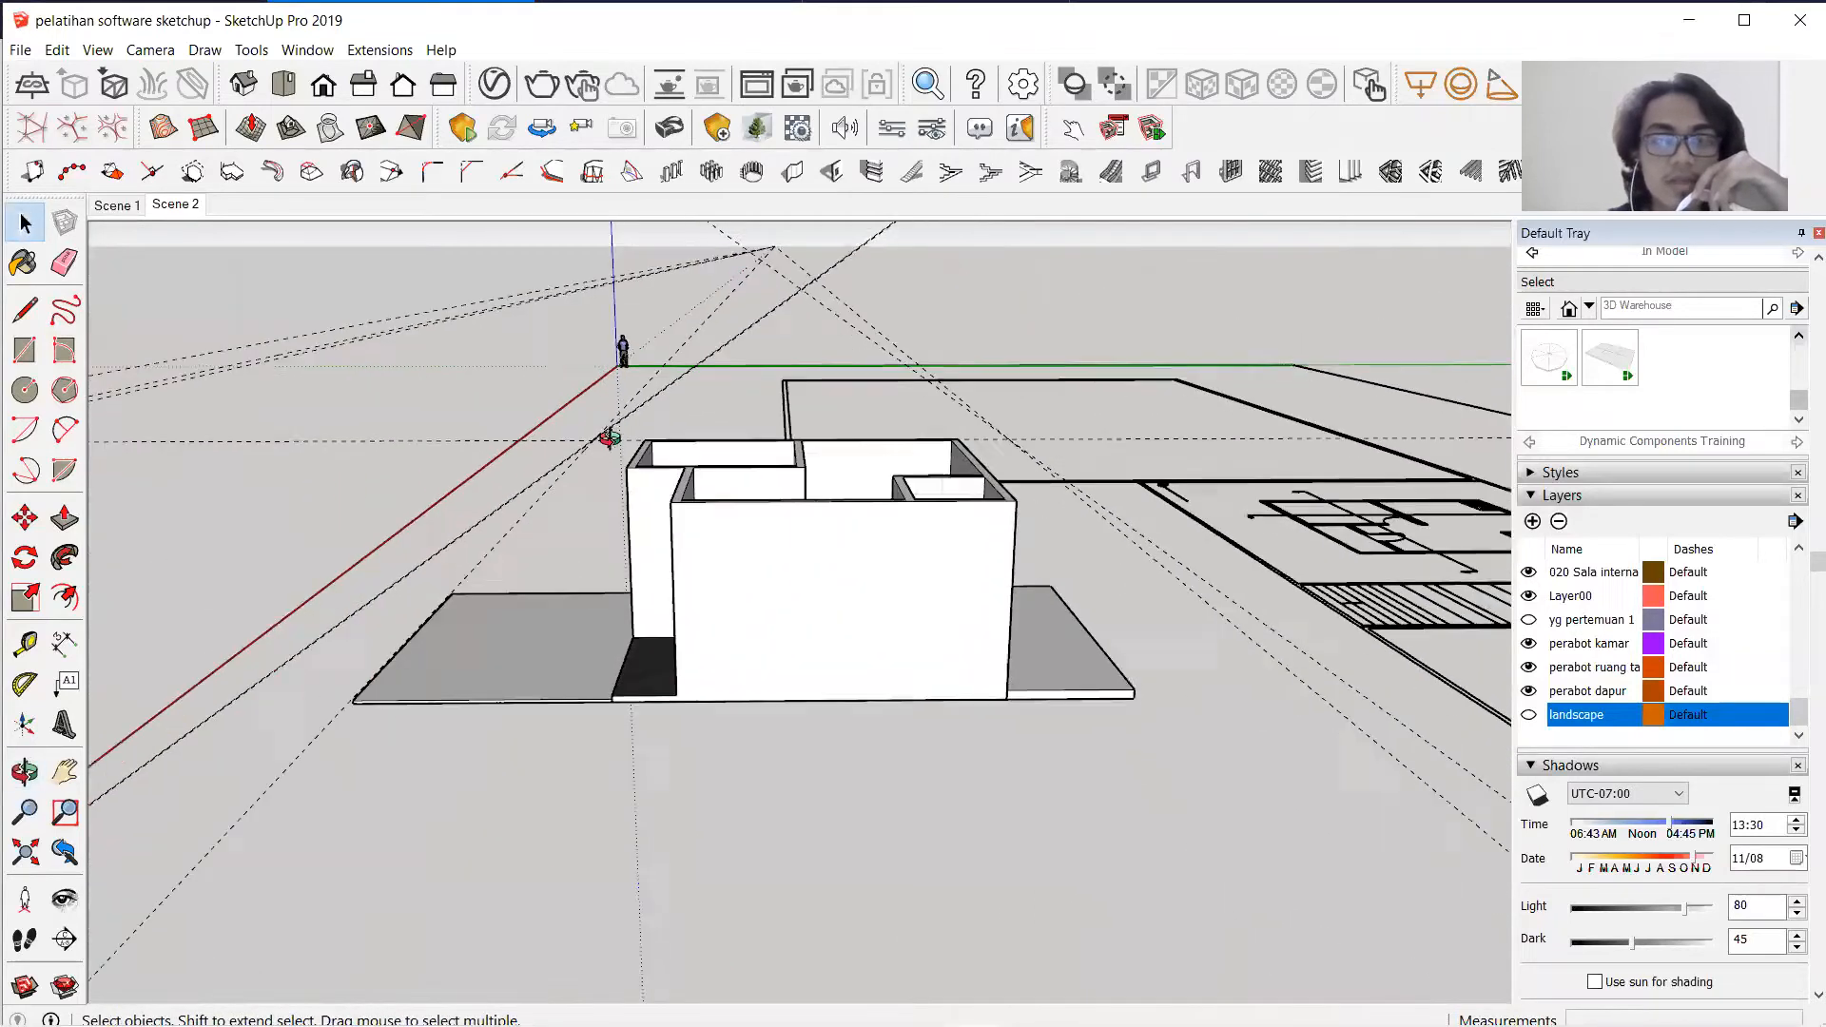
pyautogui.scroll(2, 559, 563)
pyautogui.moveTo(559, 563); pyautogui.dragTo(785, 613, button='middle')
pyautogui.scroll(-2, 785, 613)
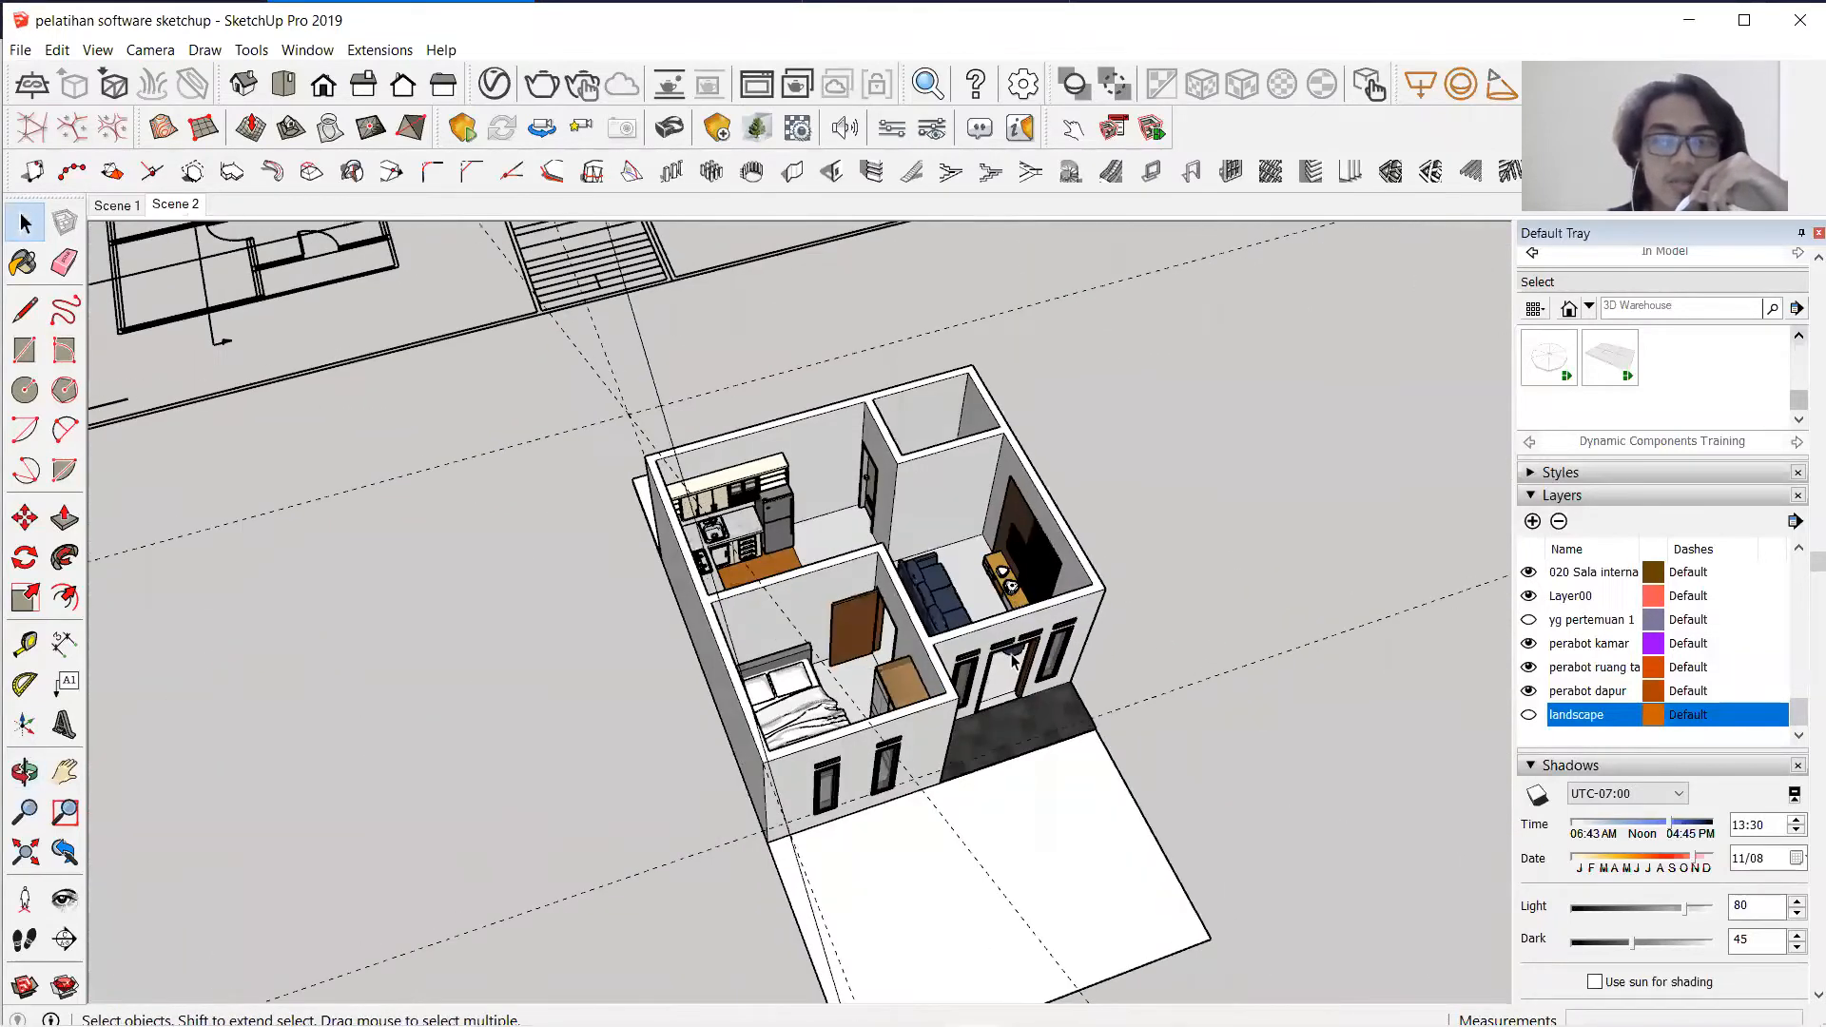
pyautogui.scroll(-2, 929, 570)
pyautogui.moveTo(906, 607); pyautogui.dragTo(1236, 452, button='middle')
pyautogui.scroll(3, 929, 626)
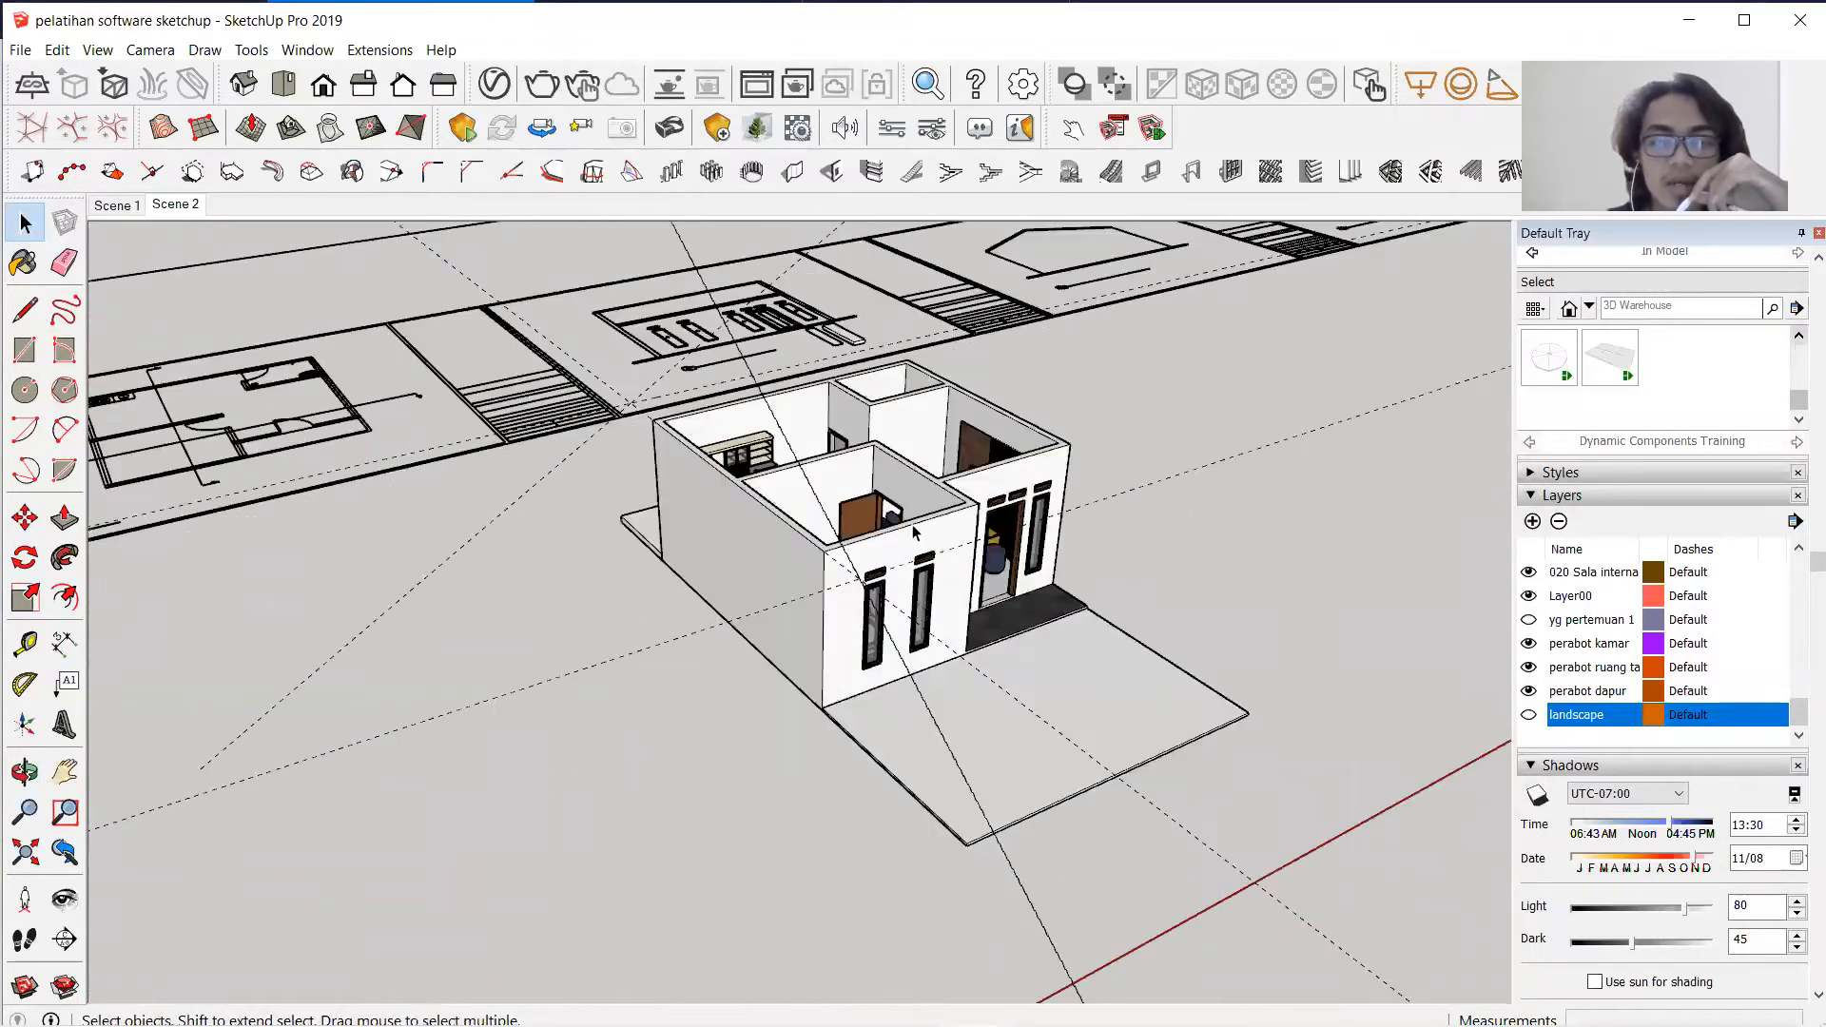
pyautogui.moveTo(1178, 522); pyautogui.dragTo(1067, 535, button='middle')
pyautogui.moveTo(1196, 488); pyautogui.dragTo(518, 493, button='middle')
pyautogui.scroll(5, 514, 514)
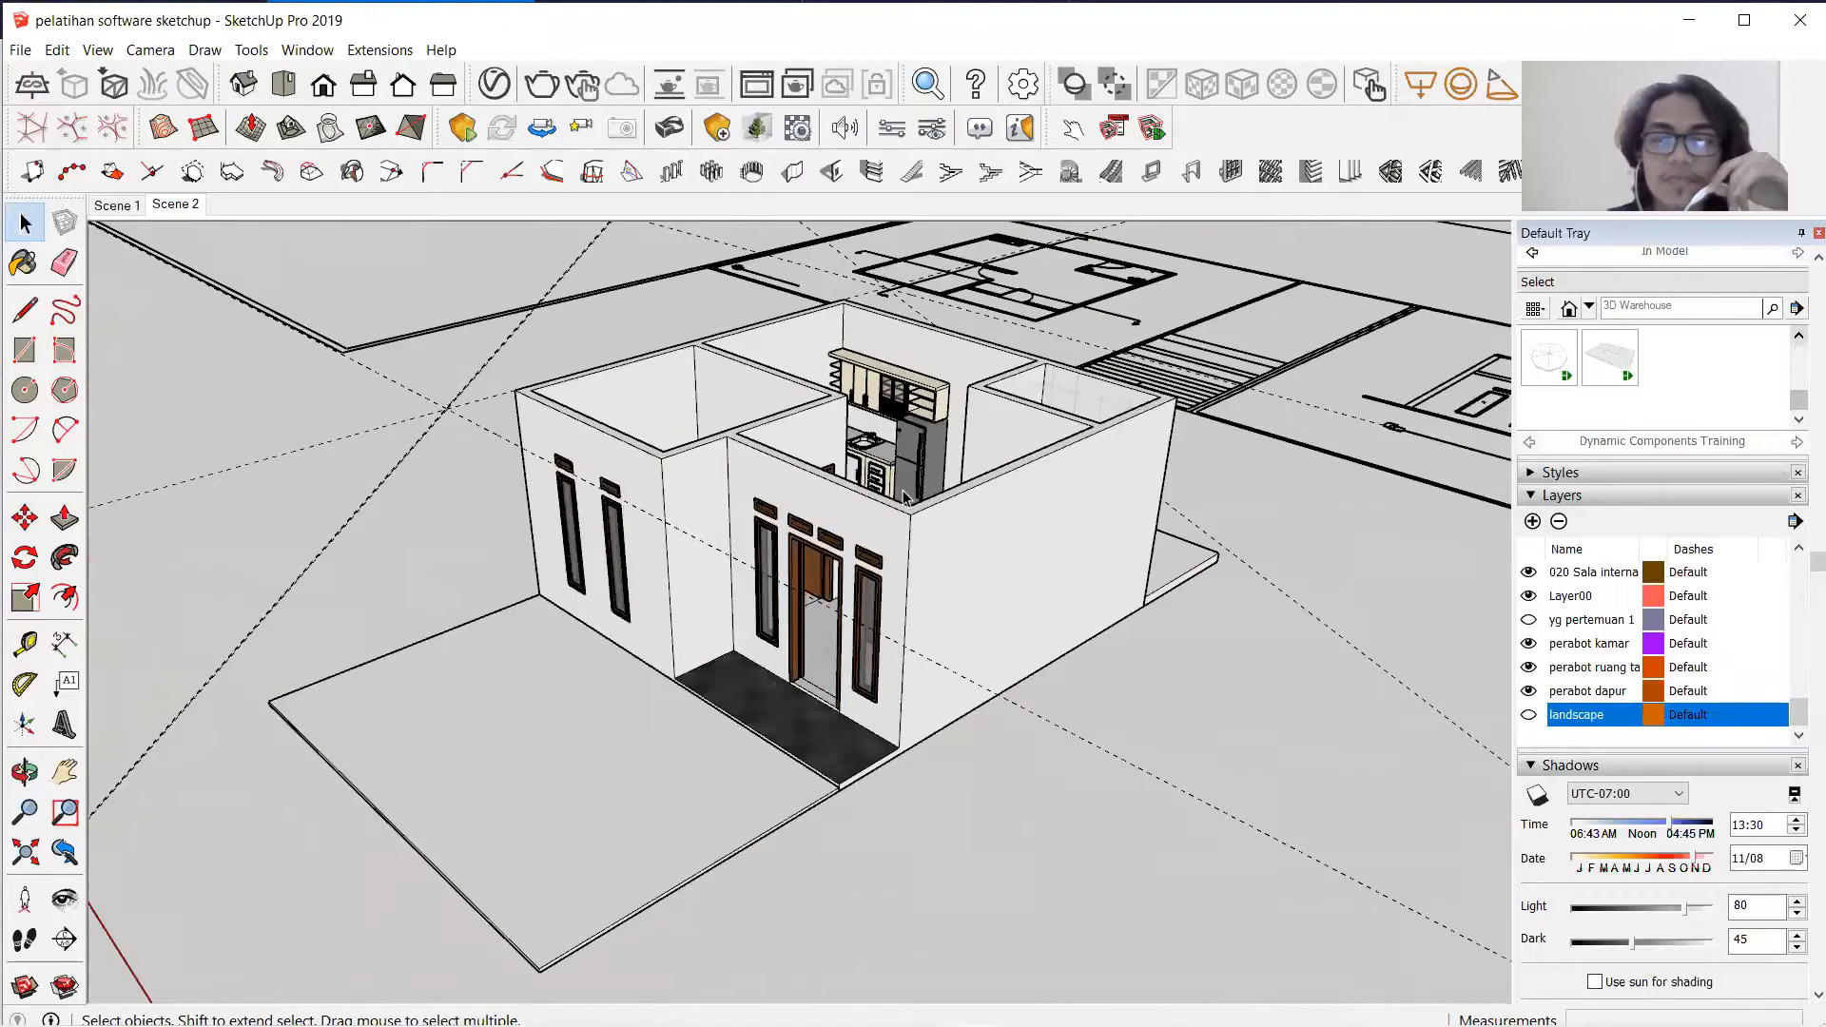
pyautogui.moveTo(735, 501)
pyautogui.mouseDown(button='middle')
pyautogui.moveTo(929, 545)
pyautogui.moveTo(941, 530)
pyautogui.mouseUp(button='middle')
pyautogui.moveTo(825, 501); pyautogui.dragTo(1033, 607, button='middle')
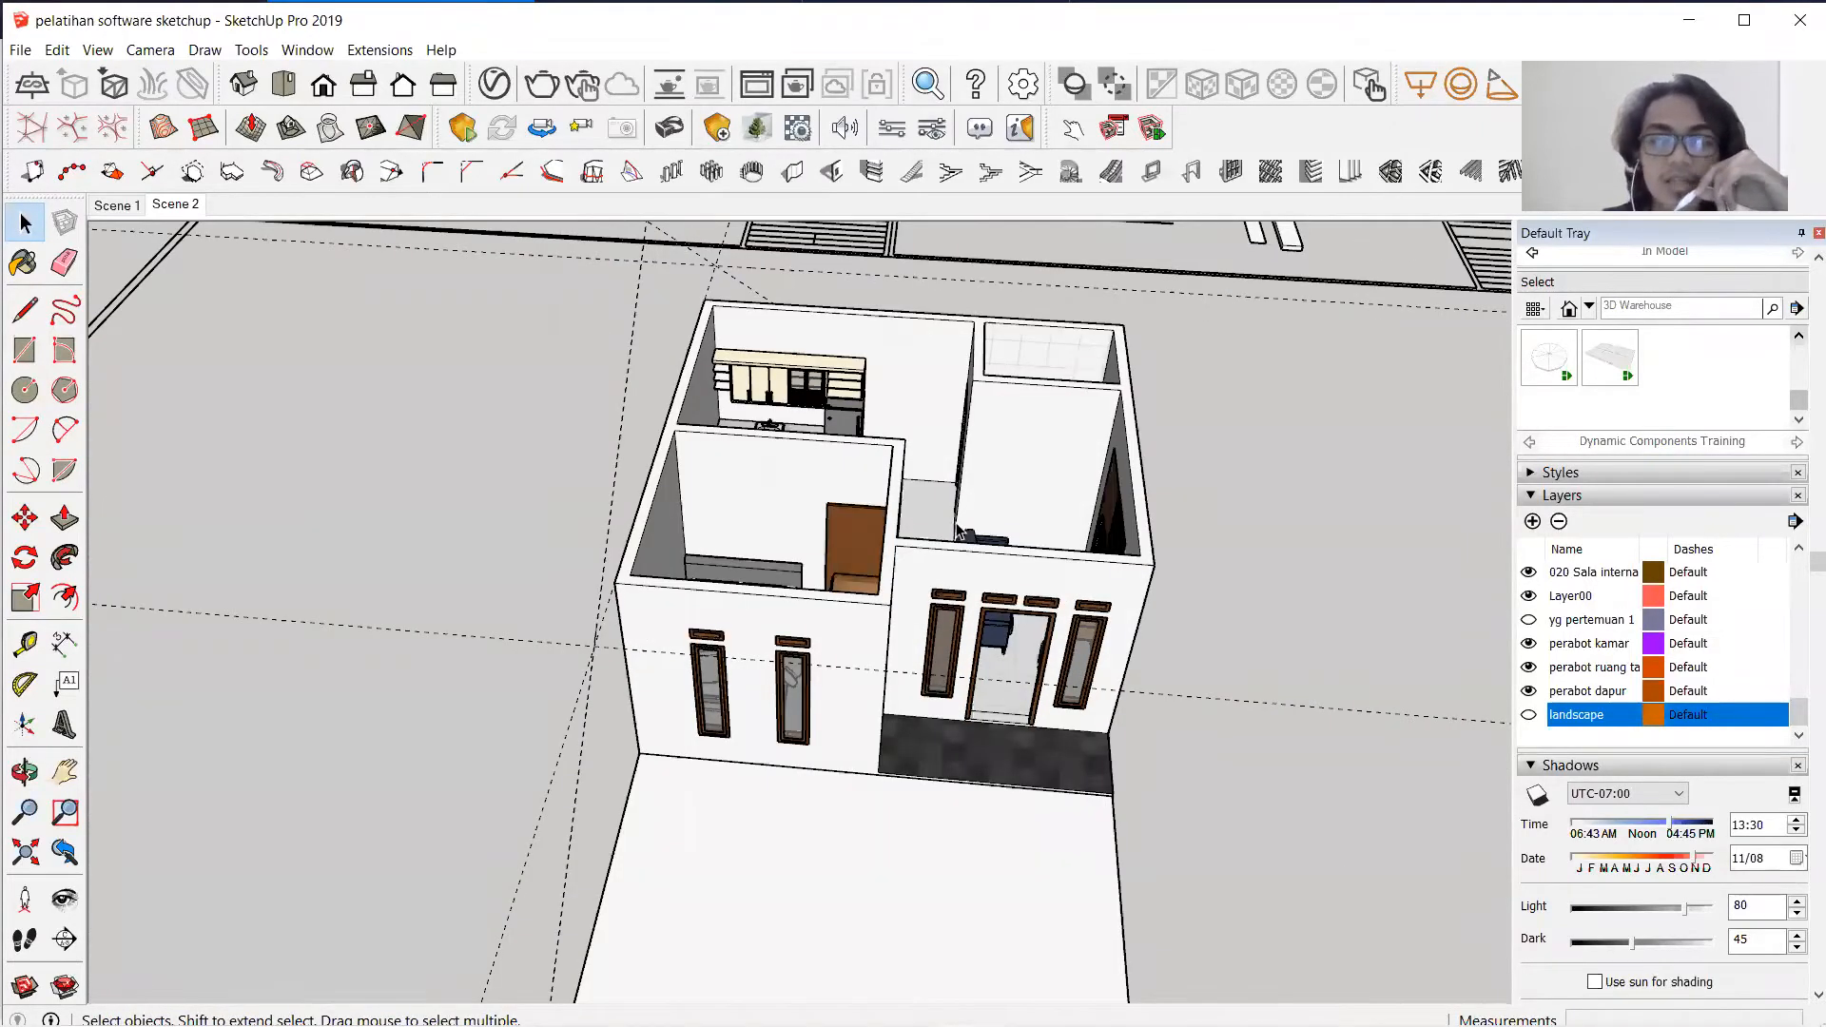
pyautogui.moveTo(1064, 505); pyautogui.dragTo(679, 478, button='middle')
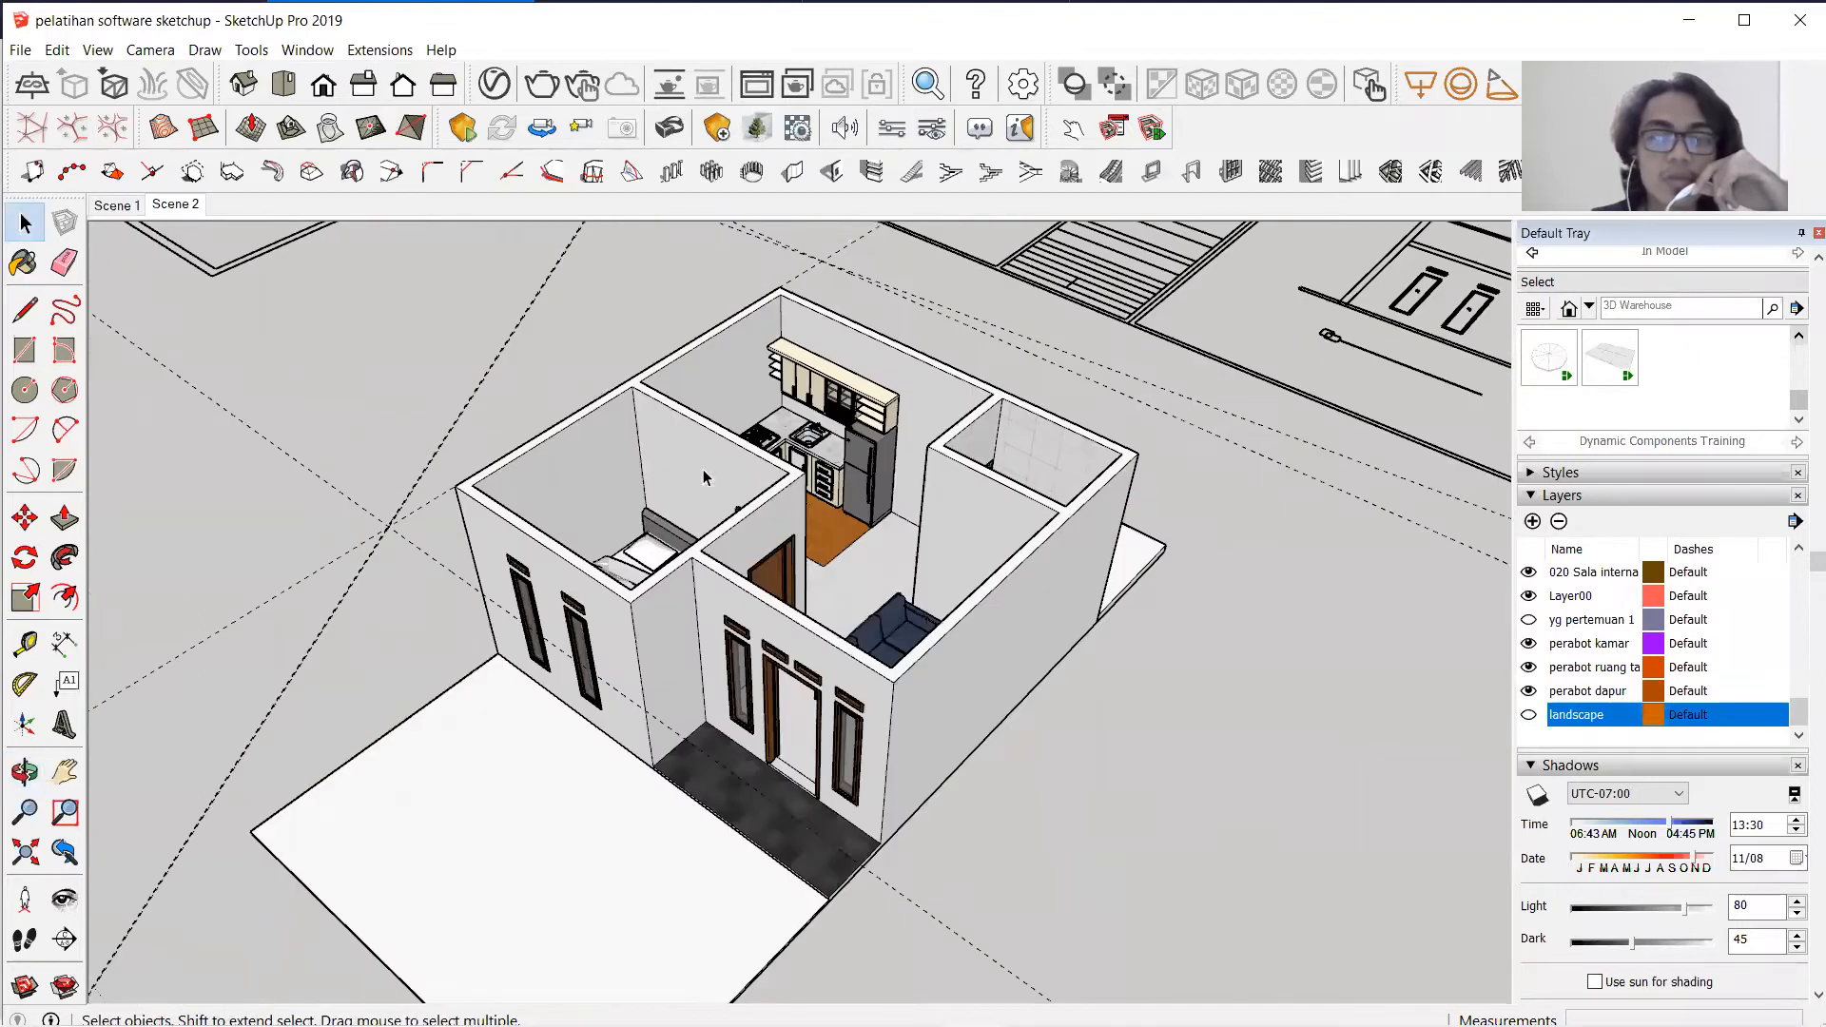
pyautogui.moveTo(781, 521)
pyautogui.mouseDown(button='middle')
pyautogui.moveTo(856, 456)
pyautogui.moveTo(930, 511)
pyautogui.moveTo(870, 574)
pyautogui.moveTo(997, 485)
pyautogui.moveTo(1243, 470)
pyautogui.moveTo(932, 614)
pyautogui.moveTo(772, 491)
pyautogui.moveTo(767, 515)
pyautogui.moveTo(784, 509)
pyautogui.mouseUp(button='middle')
pyautogui.scroll(-1, 1141, 475)
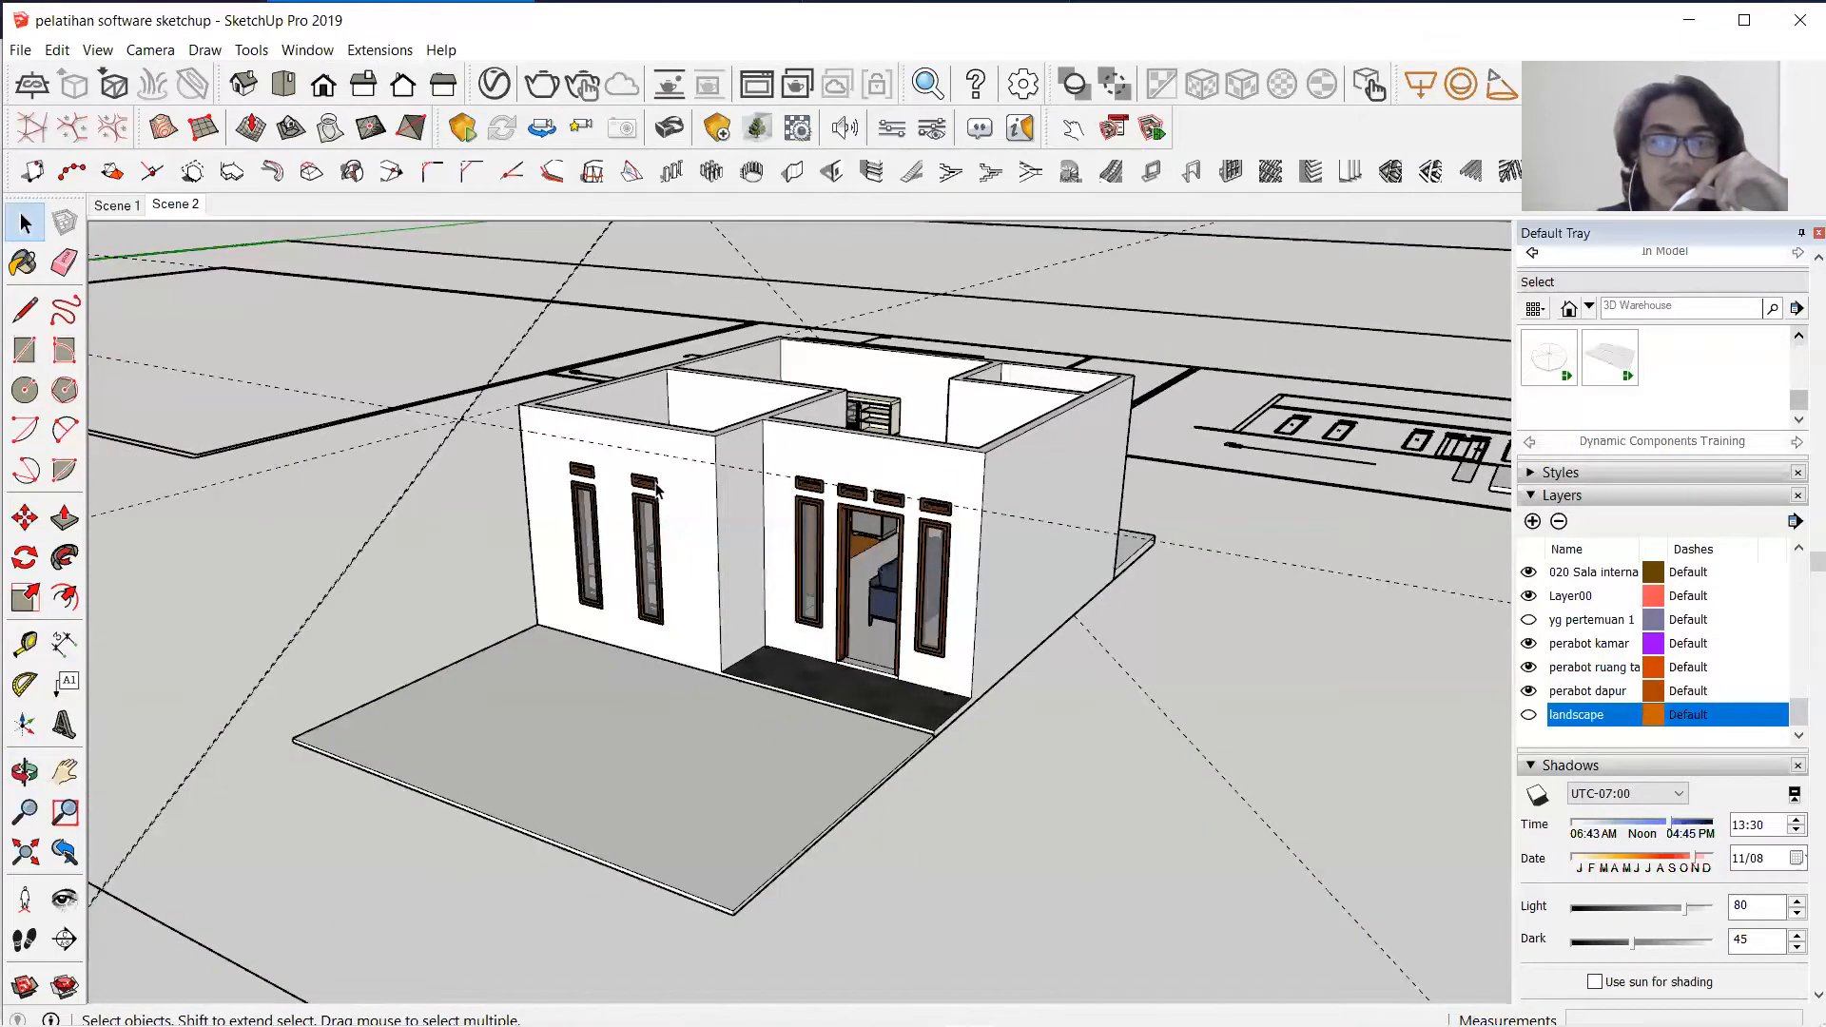
pyautogui.scroll(1, 656, 489)
pyautogui.scroll(-1, 1076, 435)
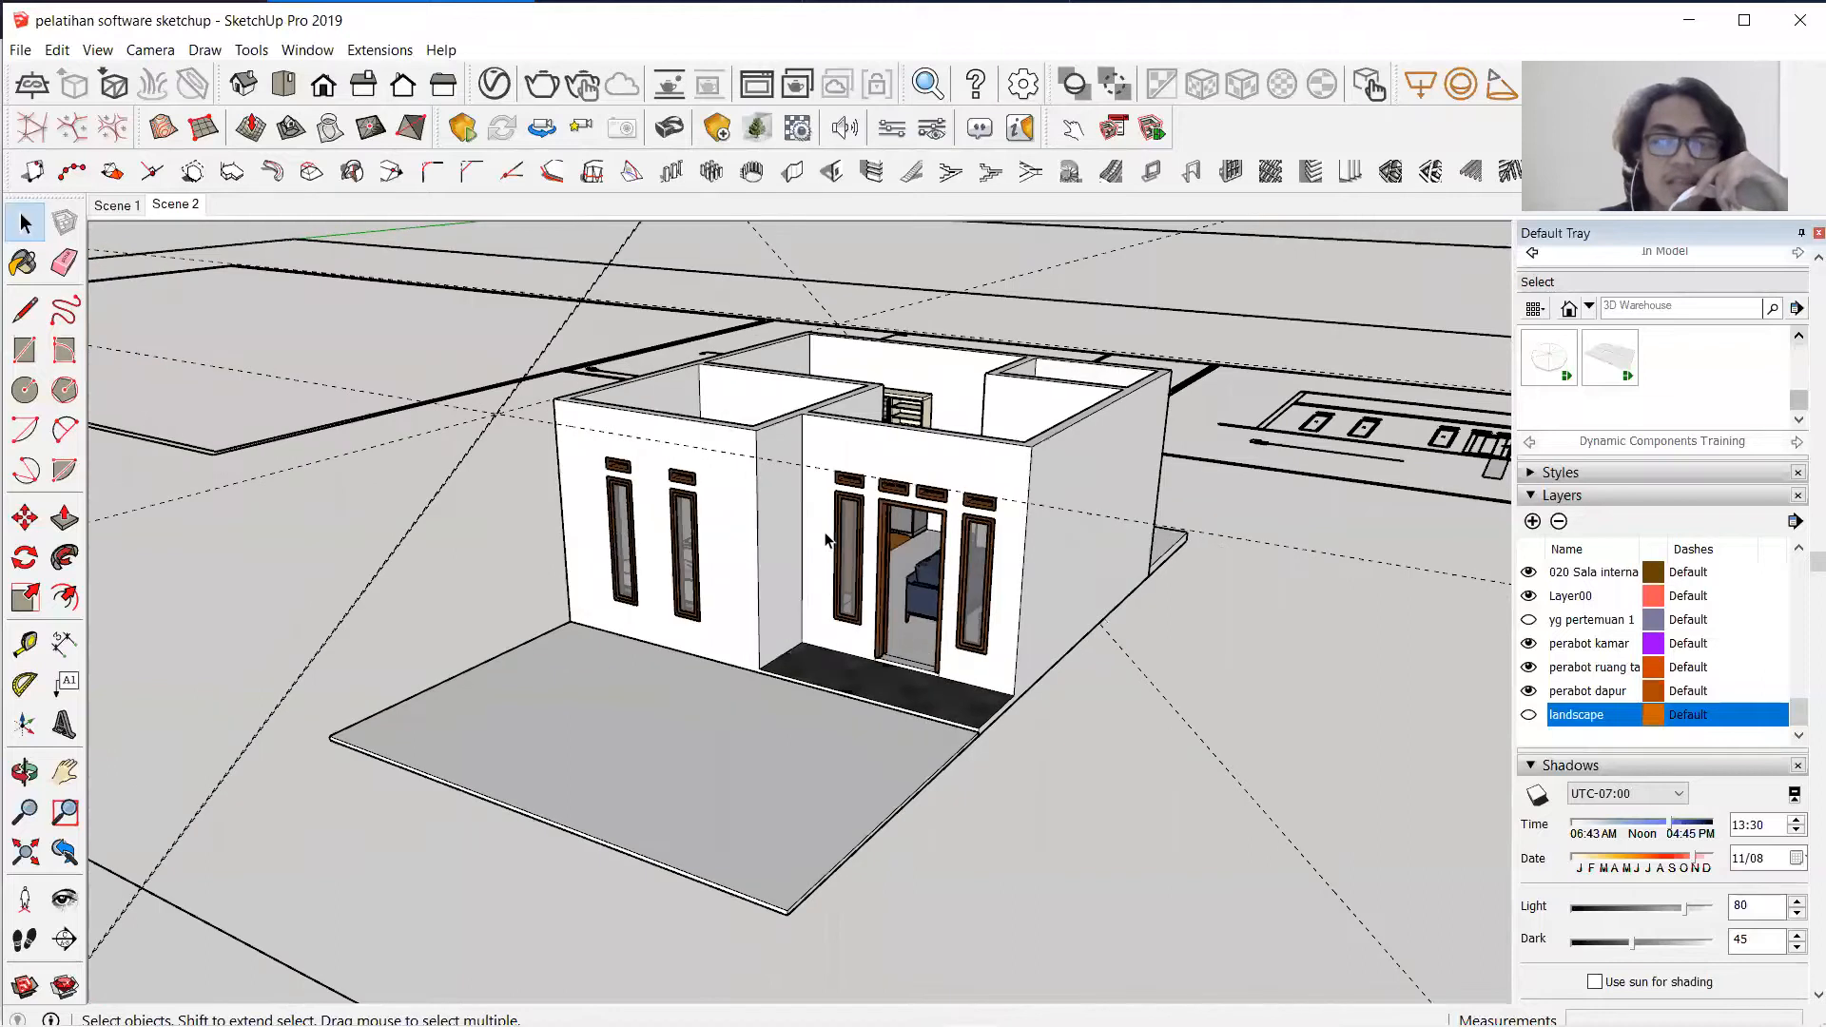
pyautogui.scroll(1, 827, 566)
pyautogui.moveTo(832, 555); pyautogui.dragTo(897, 542, button='middle')
pyautogui.moveTo(1019, 538)
pyautogui.mouseDown(button='middle')
pyautogui.moveTo(1023, 596)
pyautogui.moveTo(921, 573)
pyautogui.moveTo(987, 541)
pyautogui.mouseUp(button='middle')
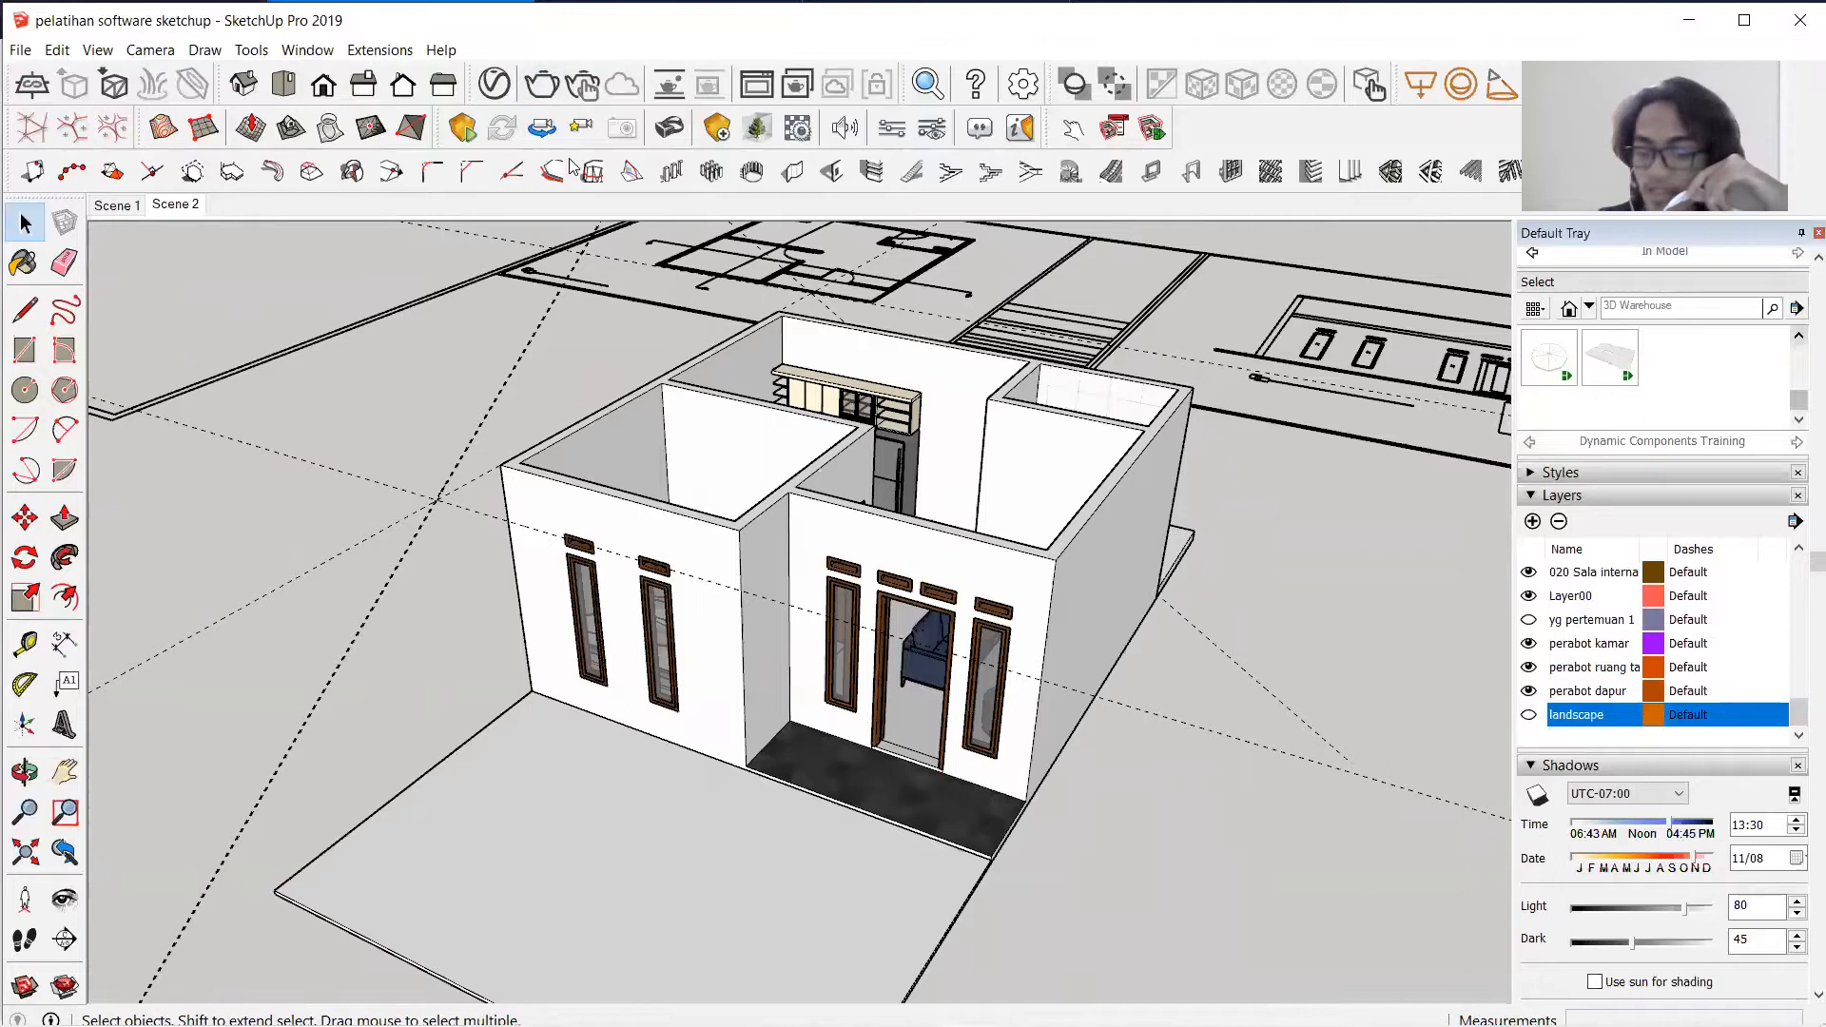
pyautogui.moveTo(699, 306); pyautogui.dragTo(802, 492, button='middle')
pyautogui.moveTo(680, 504); pyautogui.dragTo(838, 492, button='middle')
pyautogui.scroll(-2, 853, 462)
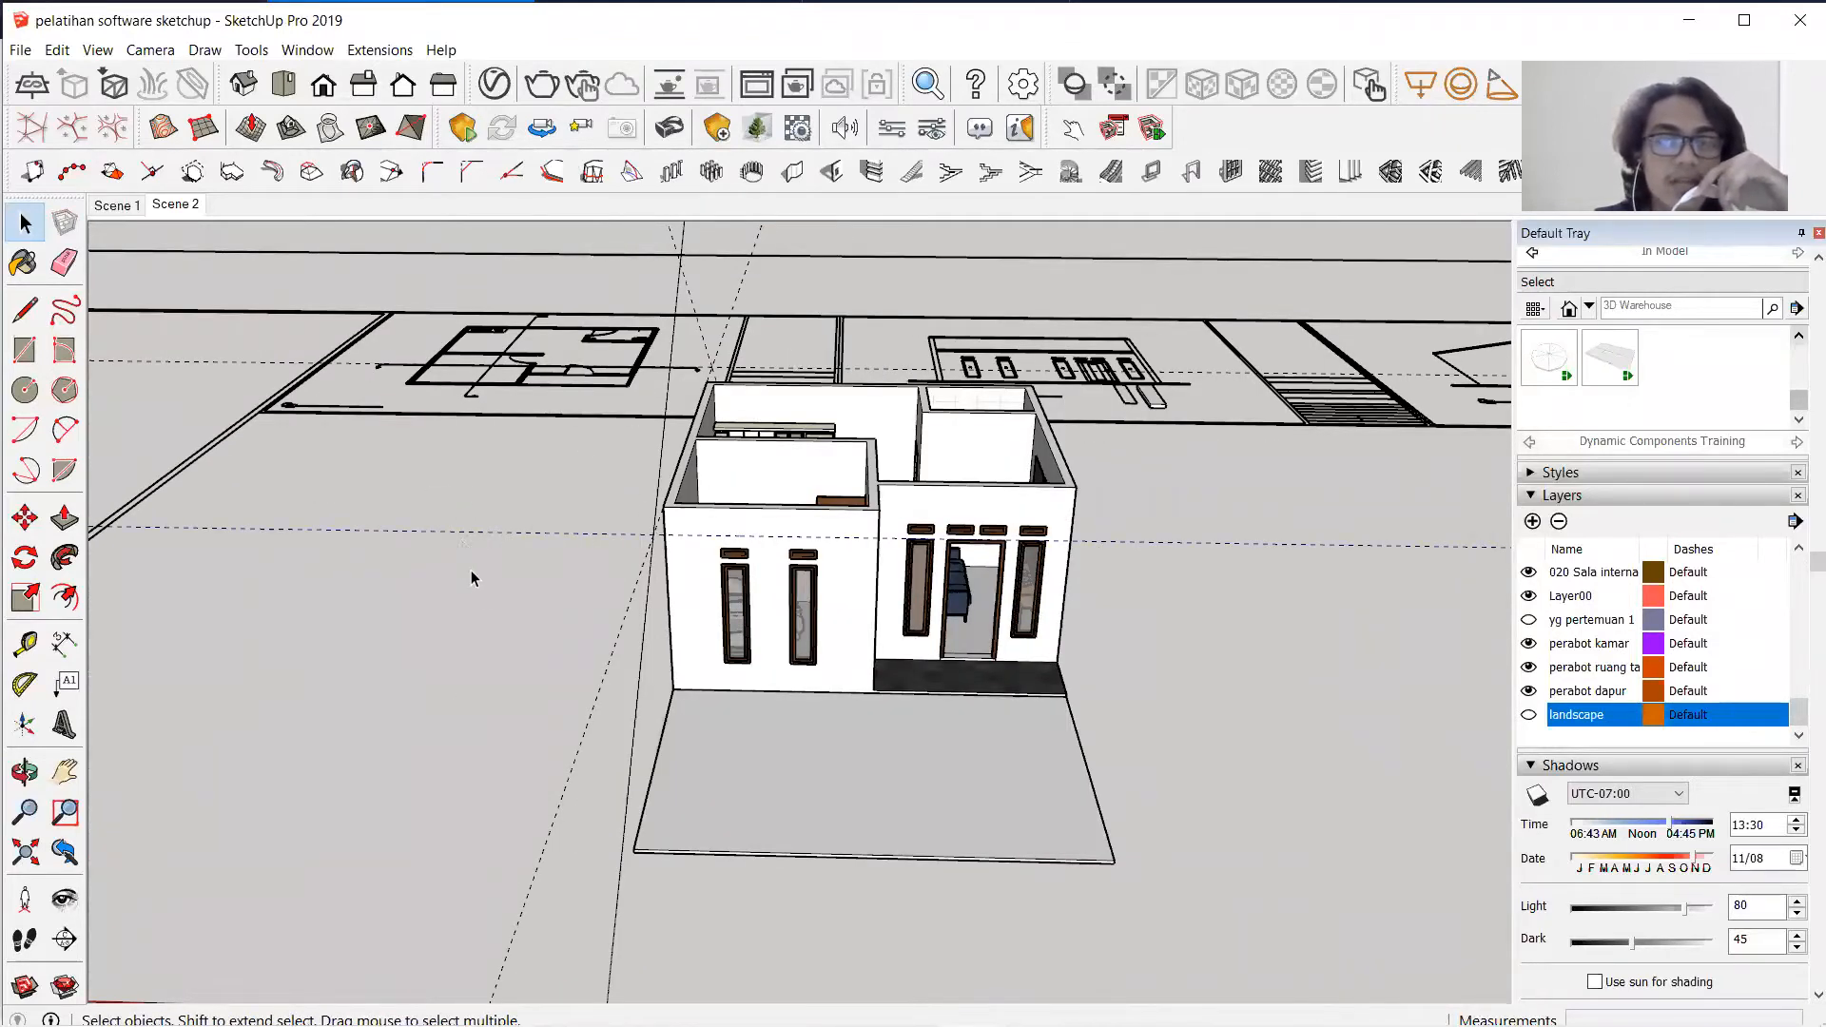
pyautogui.moveTo(487, 551); pyautogui.dragTo(689, 599, button='middle')
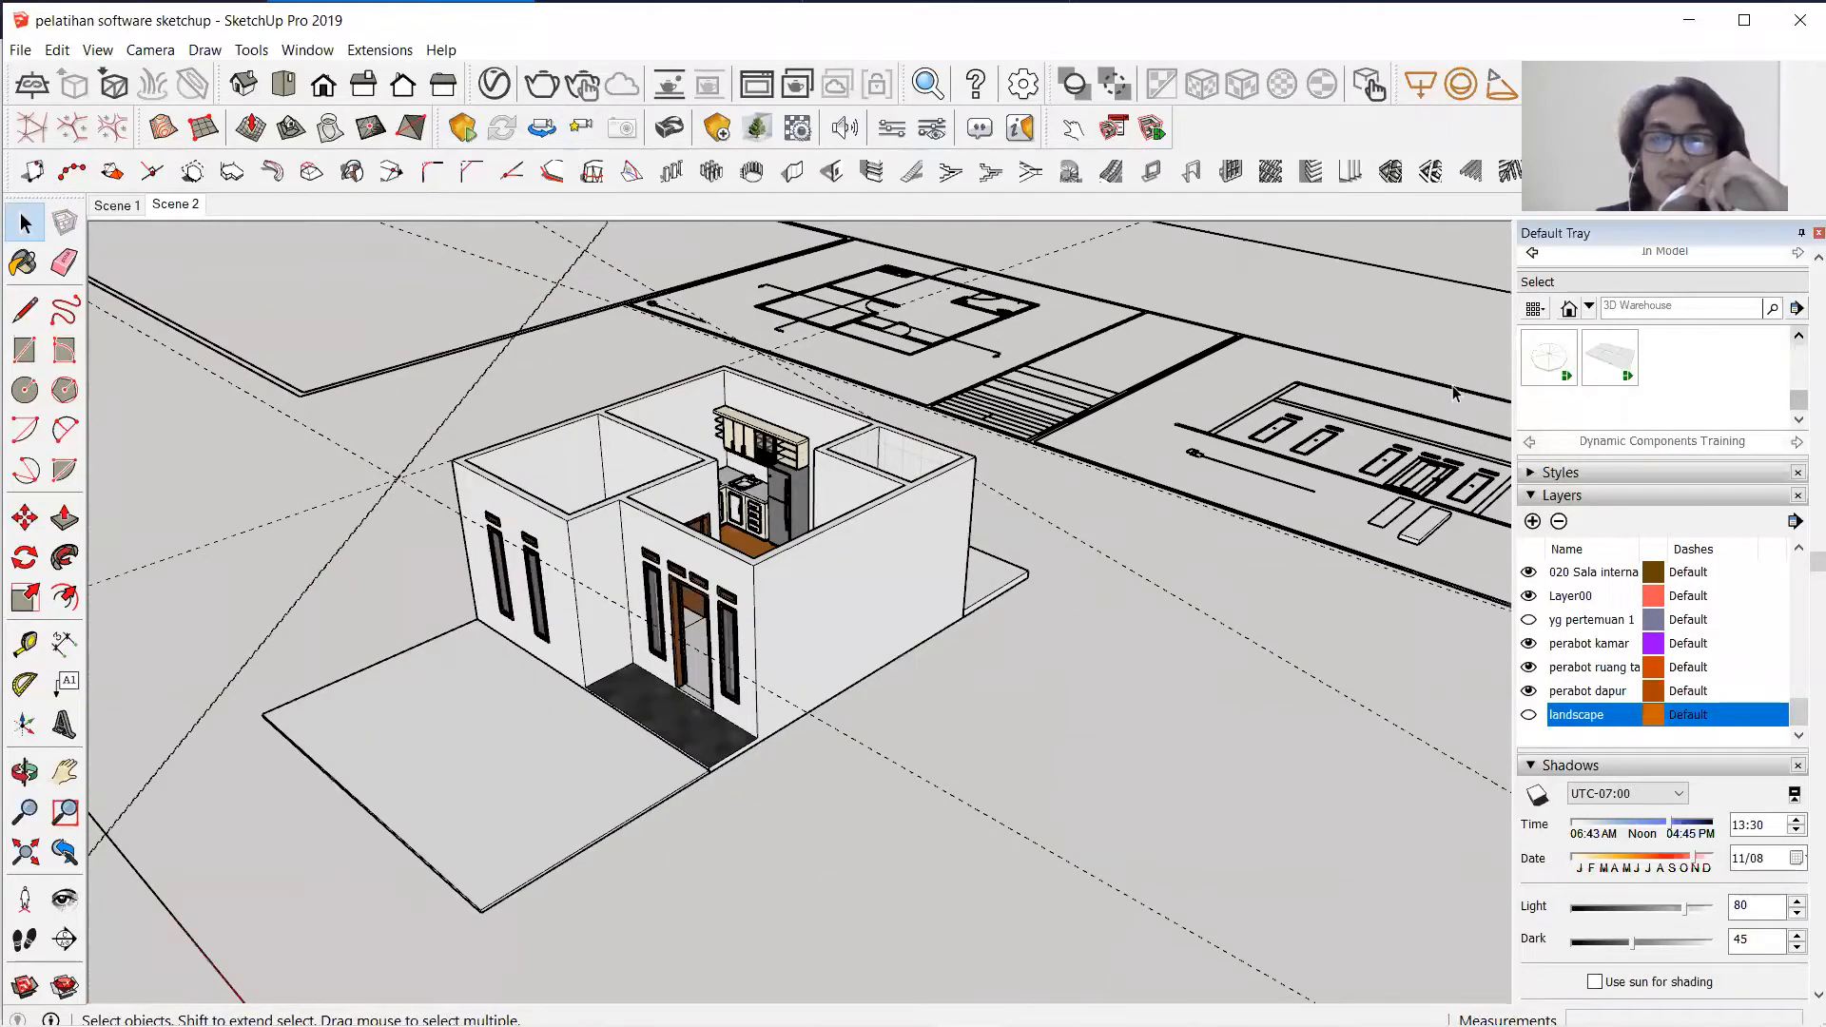
pyautogui.scroll(3, 889, 504)
pyautogui.moveTo(889, 504); pyautogui.dragTo(800, 502, button='middle')
pyautogui.moveTo(989, 509); pyautogui.dragTo(1526, 220, button='middle')
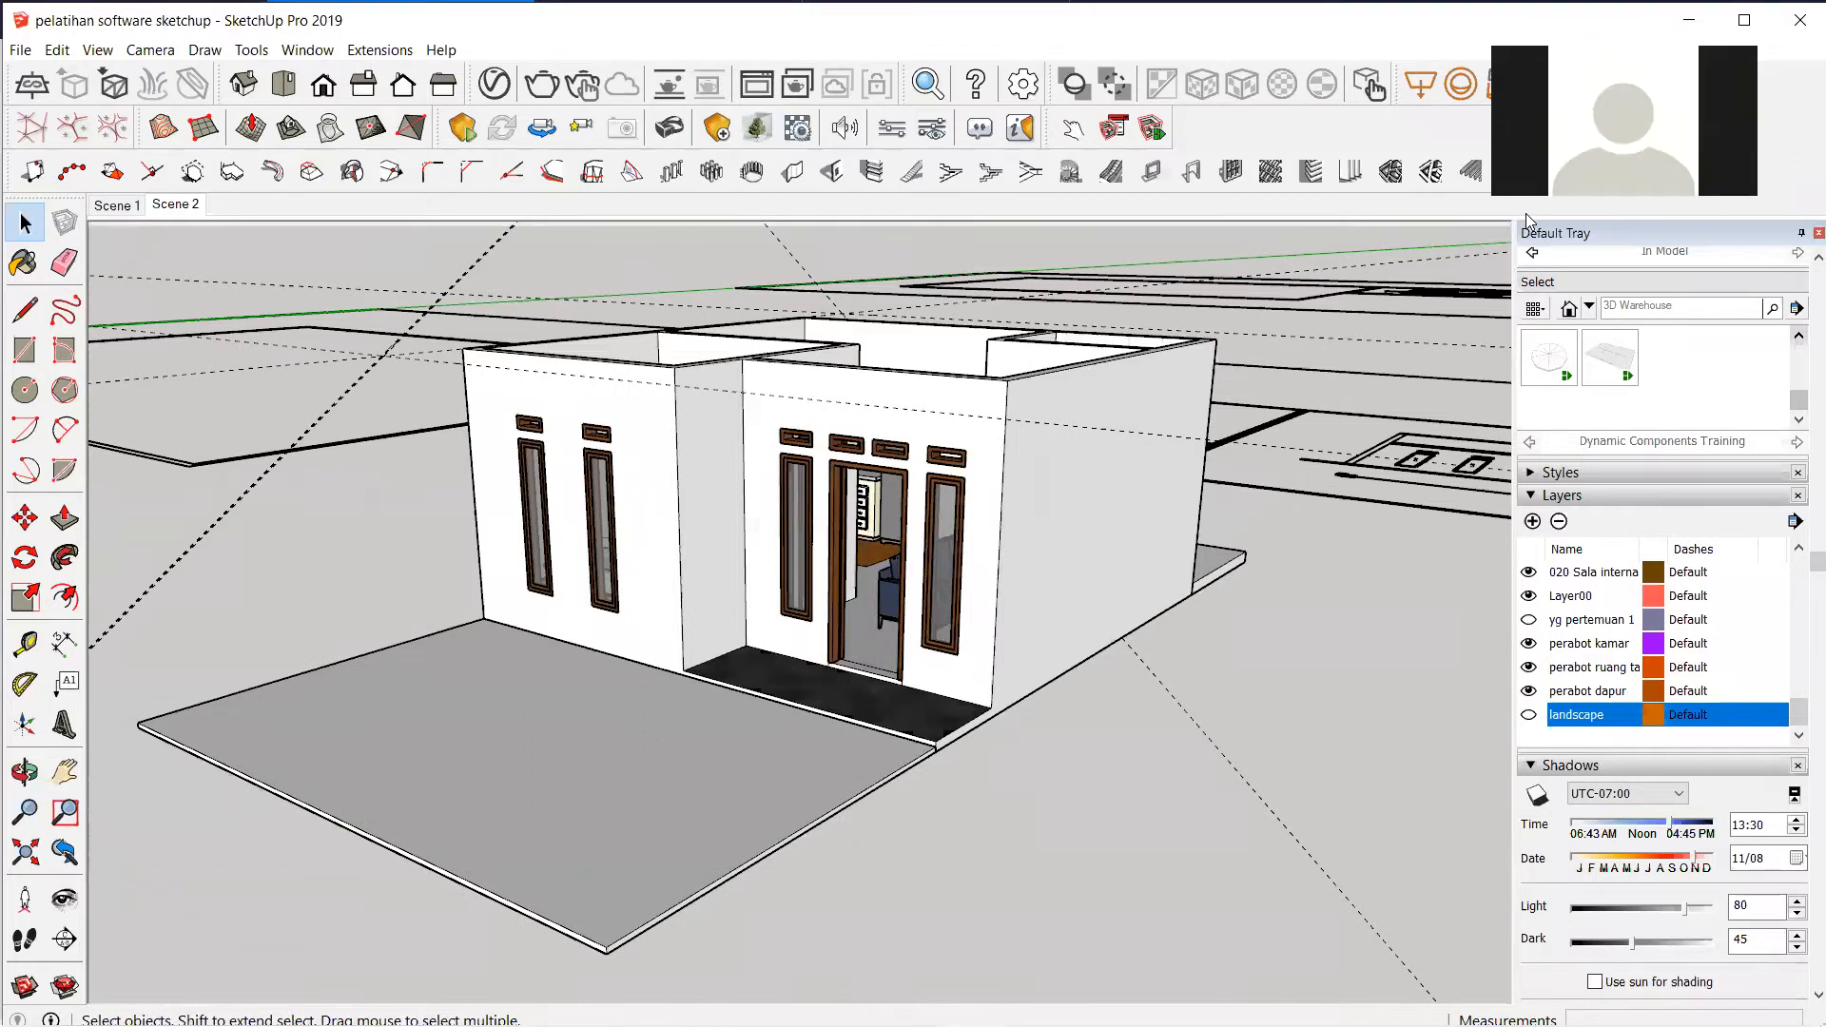
pyautogui.moveTo(1011, 725); pyautogui.dragTo(655, 463, button='middle')
pyautogui.scroll(3, 601, 544)
pyautogui.scroll(-4, 601, 544)
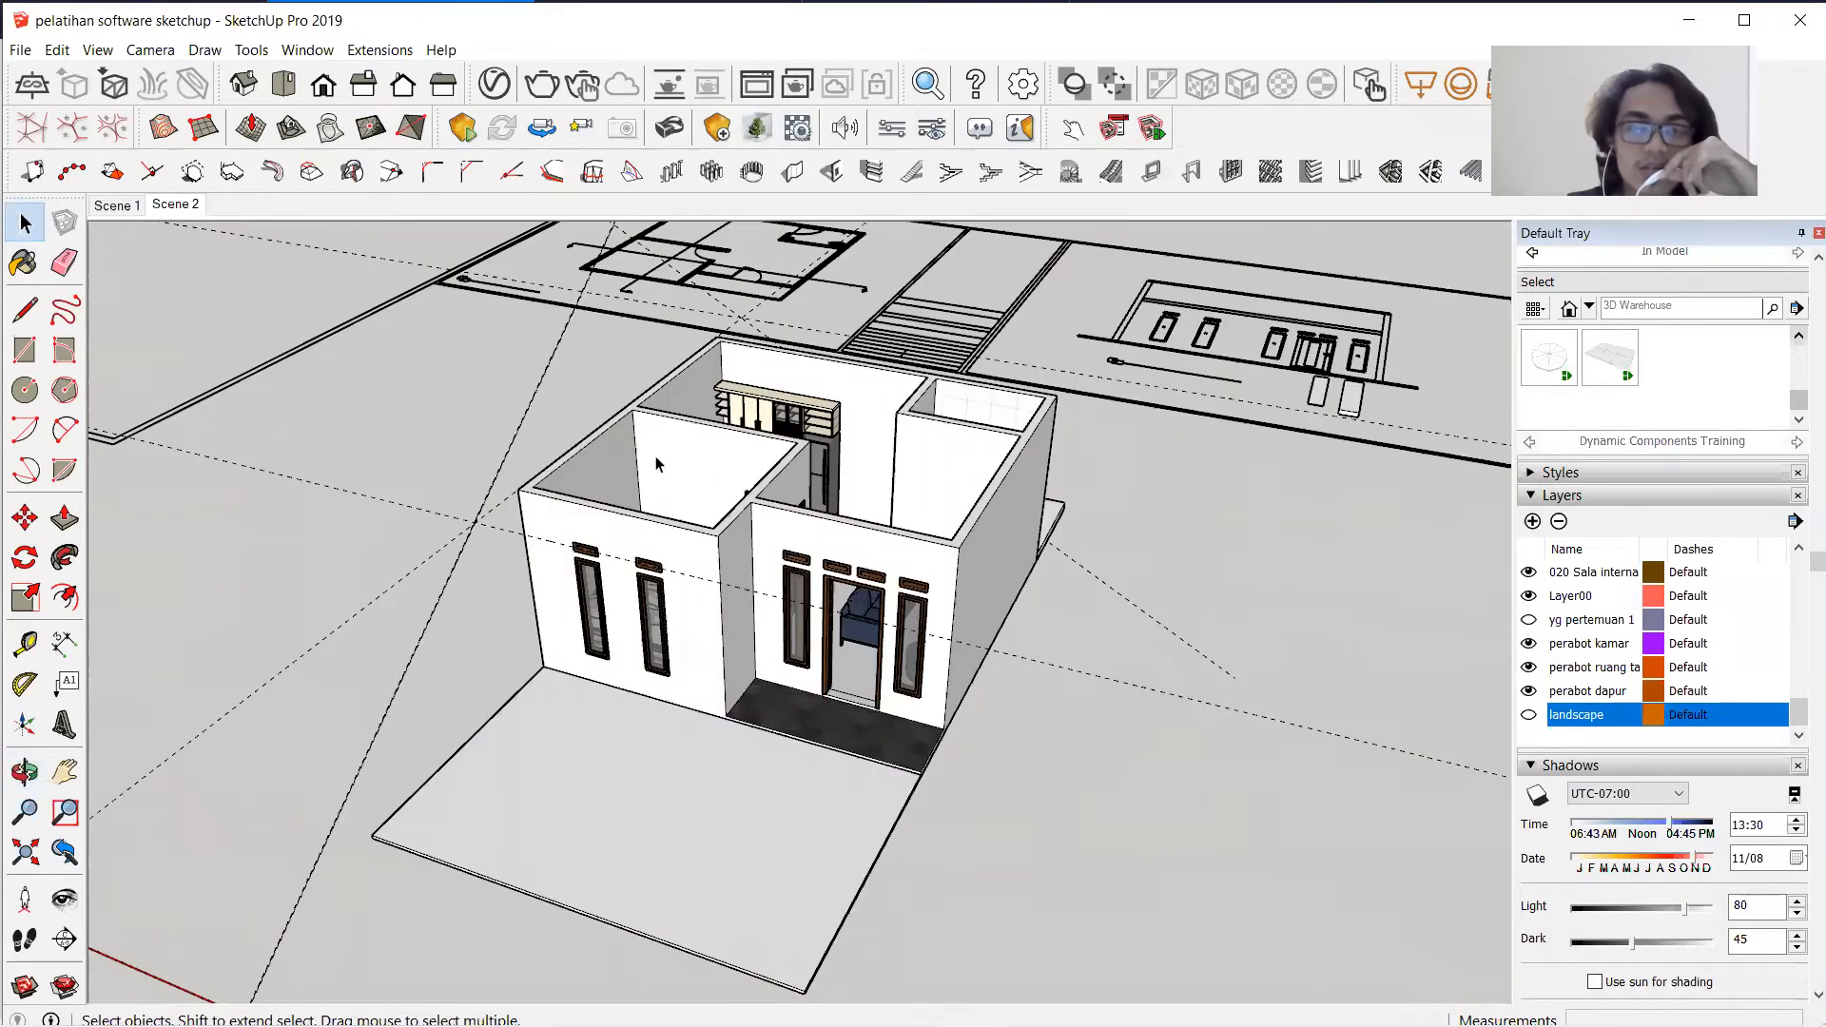
pyautogui.scroll(2, 654, 455)
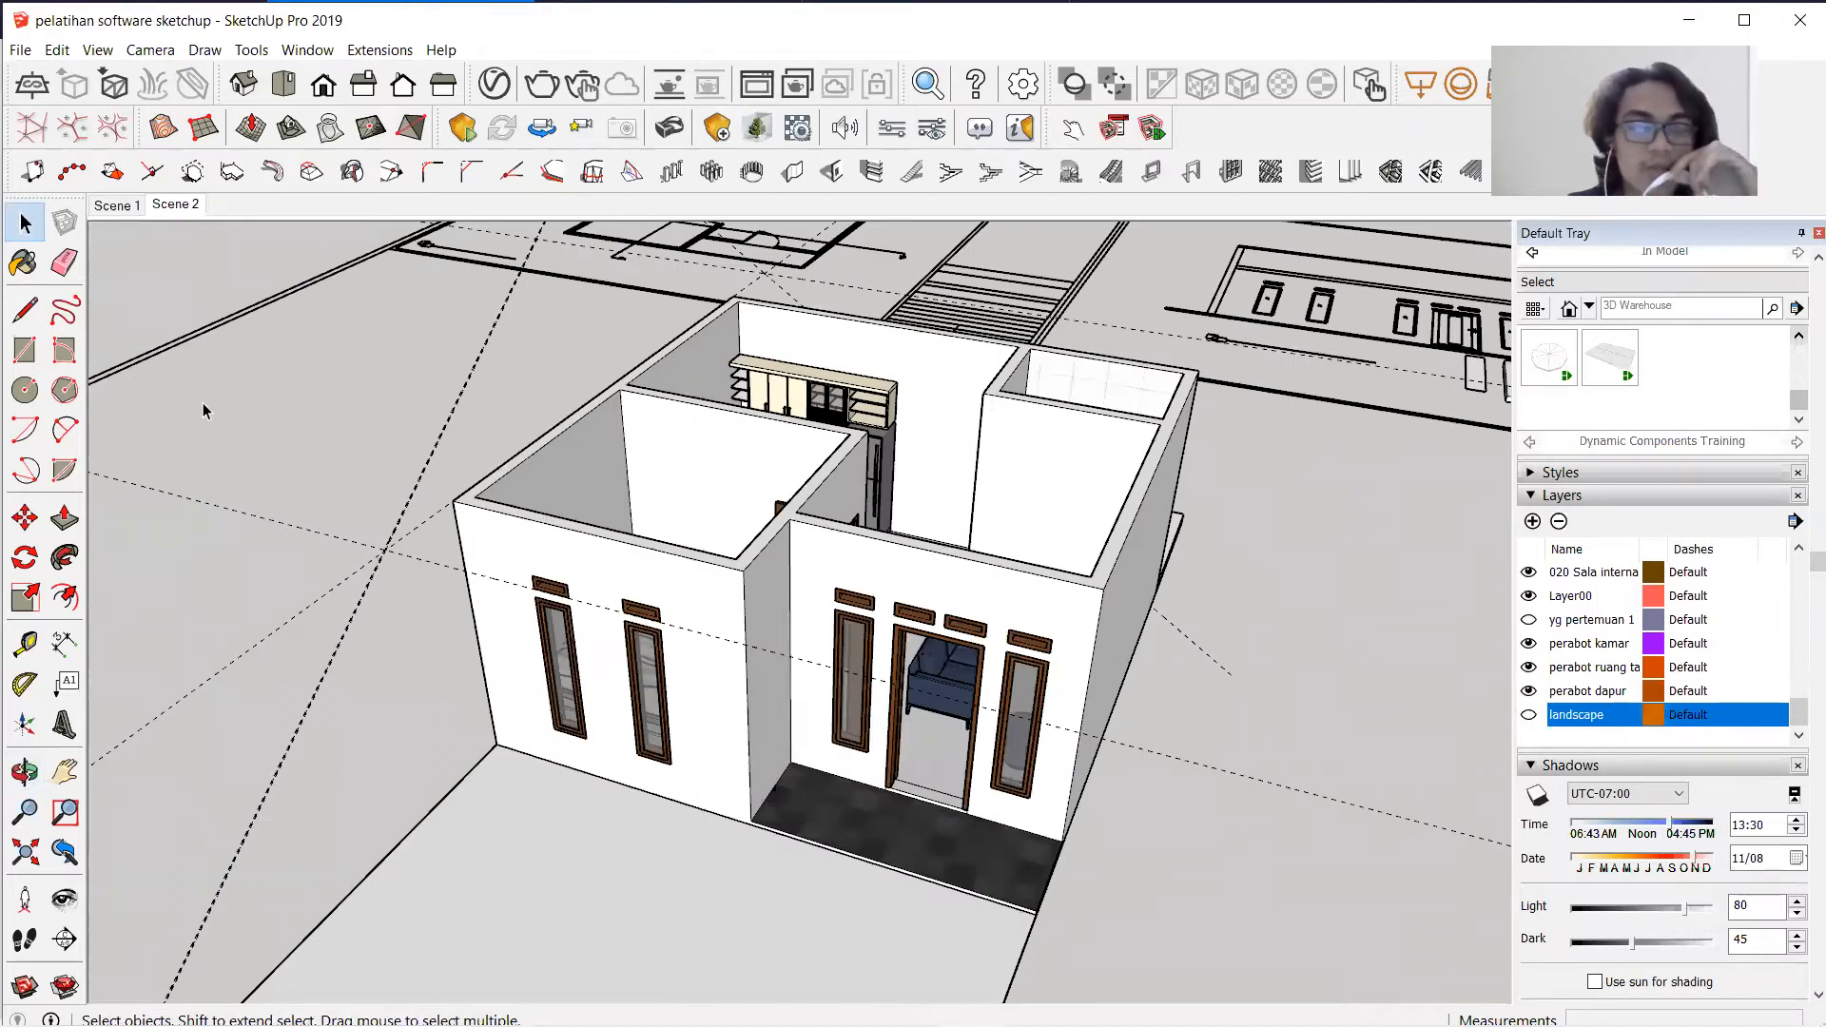
pyautogui.moveTo(348, 534); pyautogui.dragTo(978, 481, button='middle')
pyautogui.scroll(4, 1111, 424)
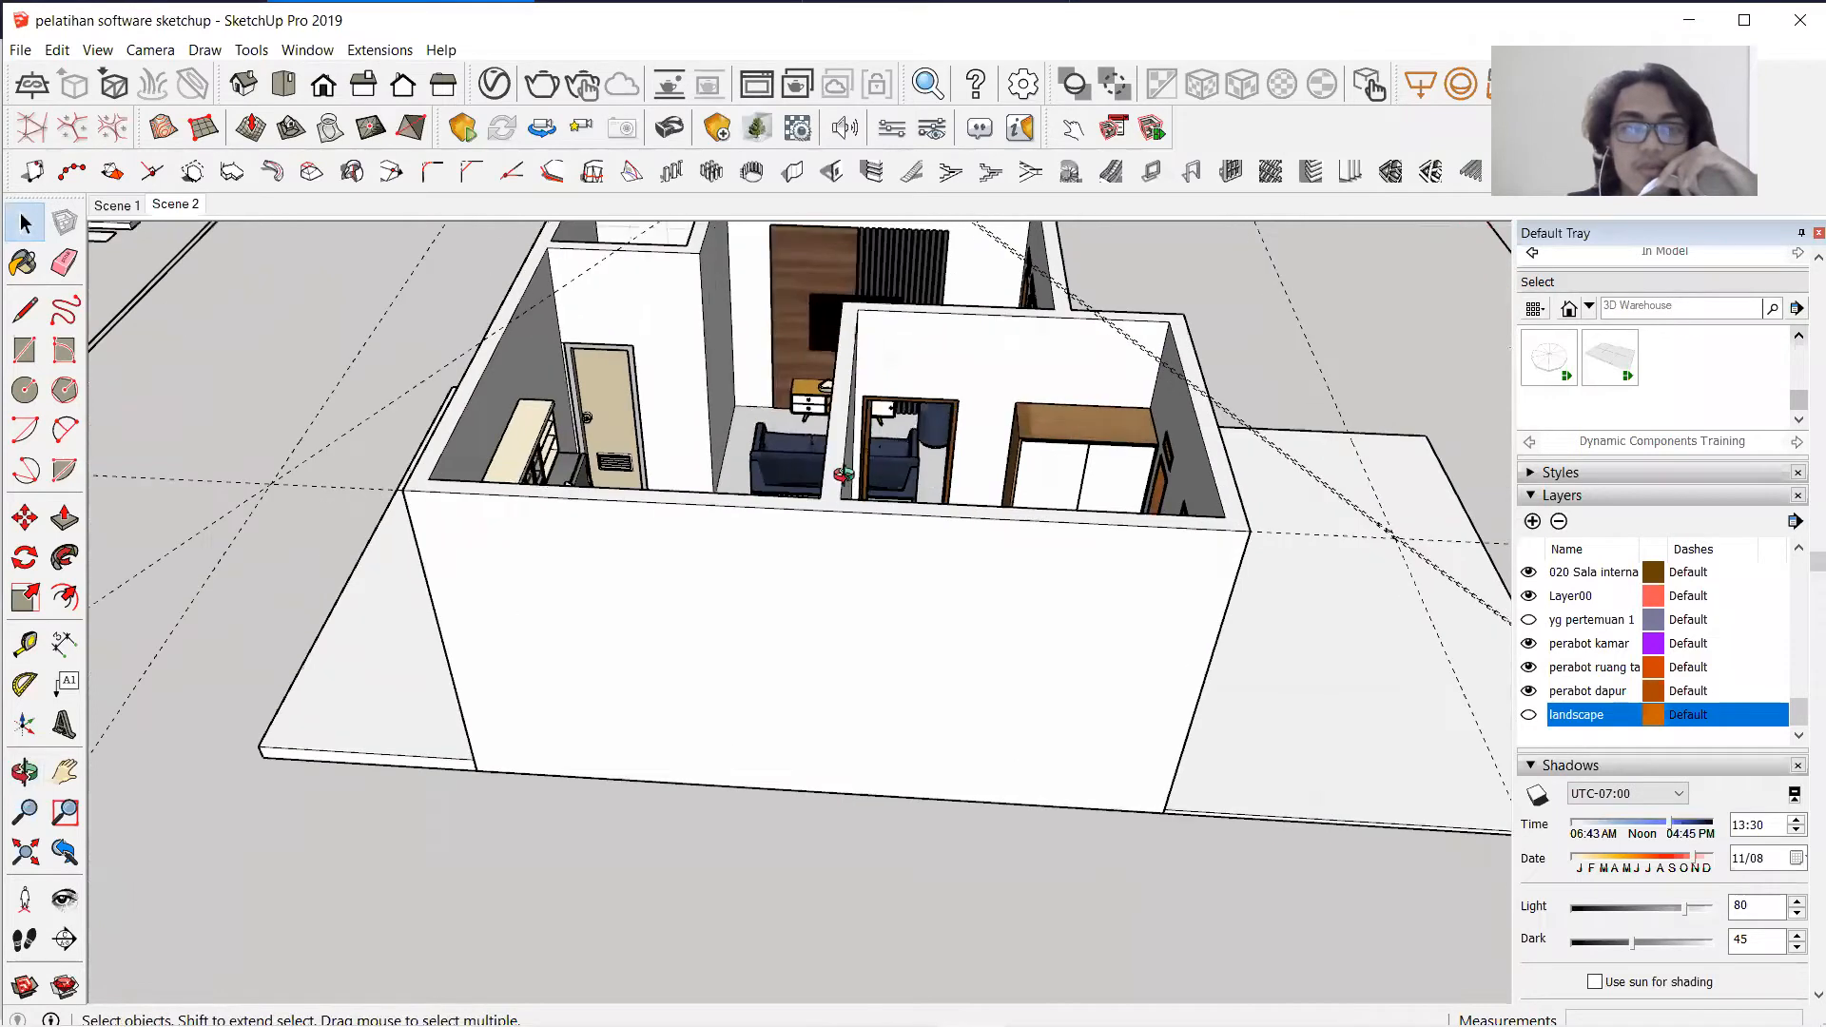
pyautogui.moveTo(842, 470); pyautogui.dragTo(860, 360, button='middle')
pyautogui.scroll(1, 863, 356)
pyautogui.scroll(-3, 1113, 515)
pyautogui.moveTo(1097, 517); pyautogui.dragTo(1133, 713, button='middle')
pyautogui.scroll(-3, 1133, 713)
pyautogui.moveTo(917, 666); pyautogui.dragTo(662, 637, button='middle')
pyautogui.scroll(-4, 662, 637)
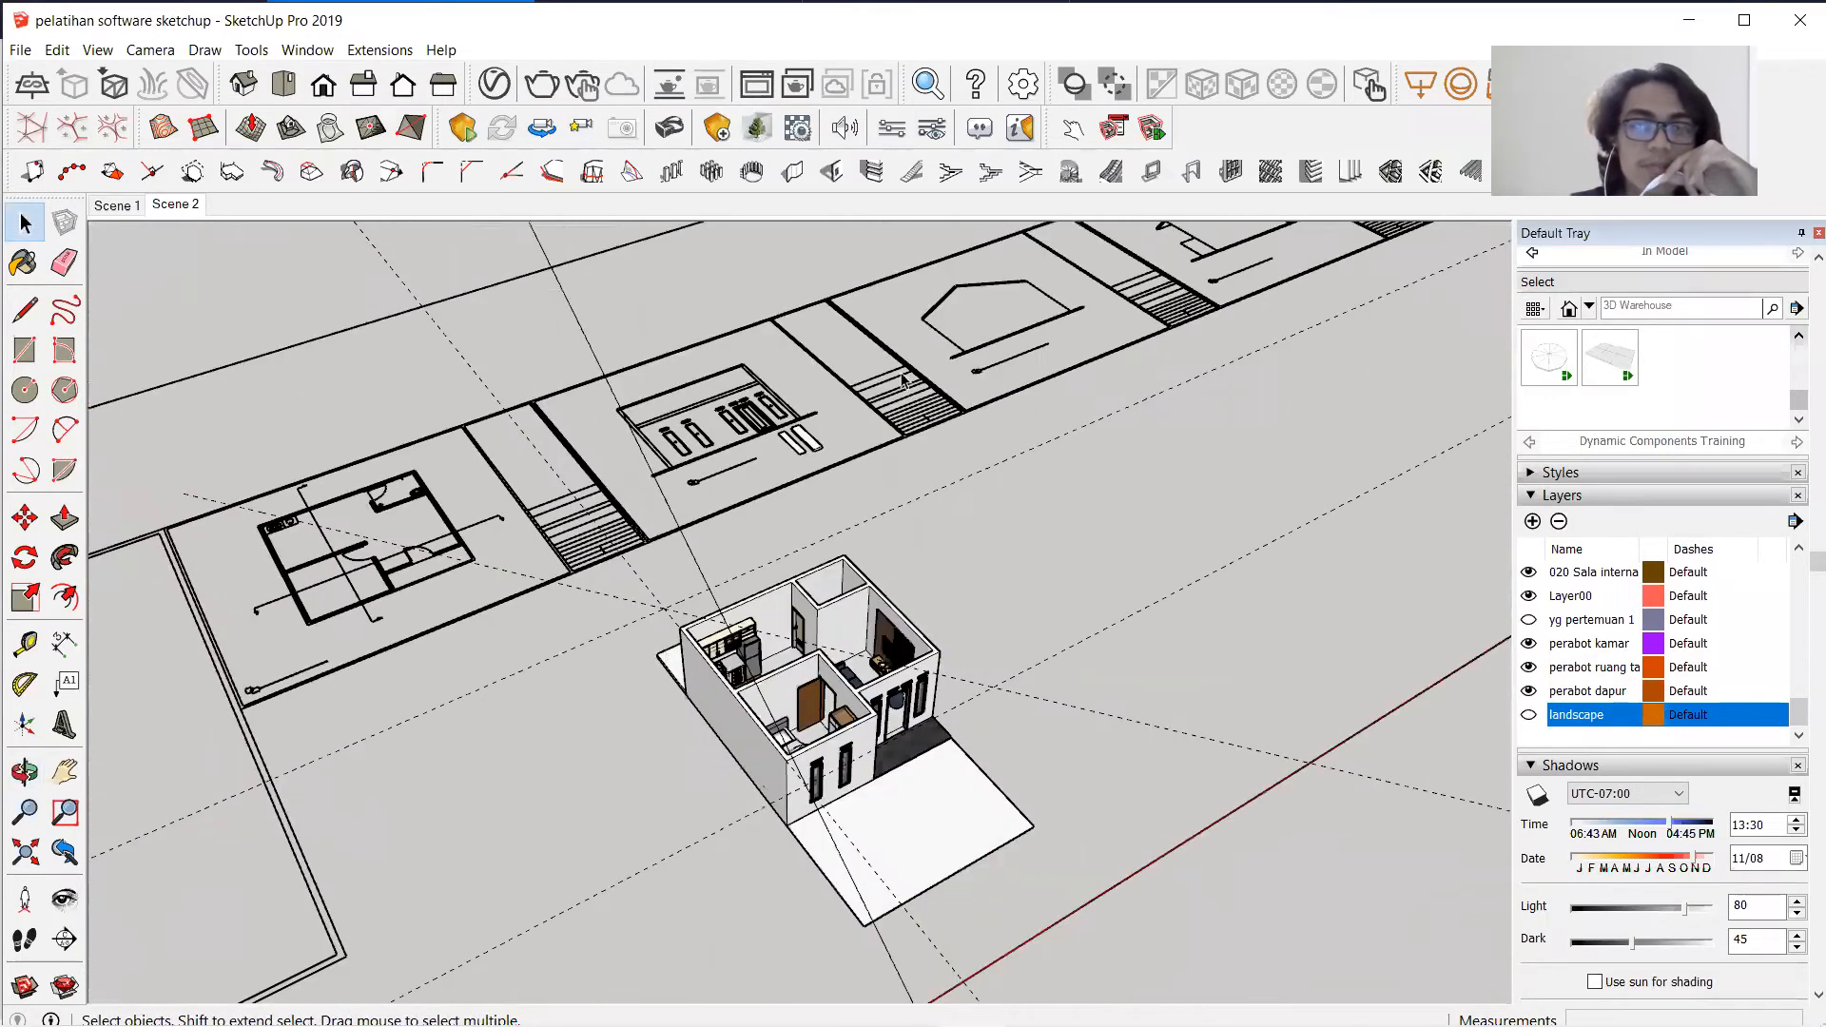
# Examine the floor plan, facade and gable-shaped elevation drawings laid out in a row behind the house model.
pyautogui.scroll(4, 920, 356)
pyautogui.moveTo(921, 356); pyautogui.dragTo(704, 510, button='middle')
pyautogui.scroll(-2, 704, 510)
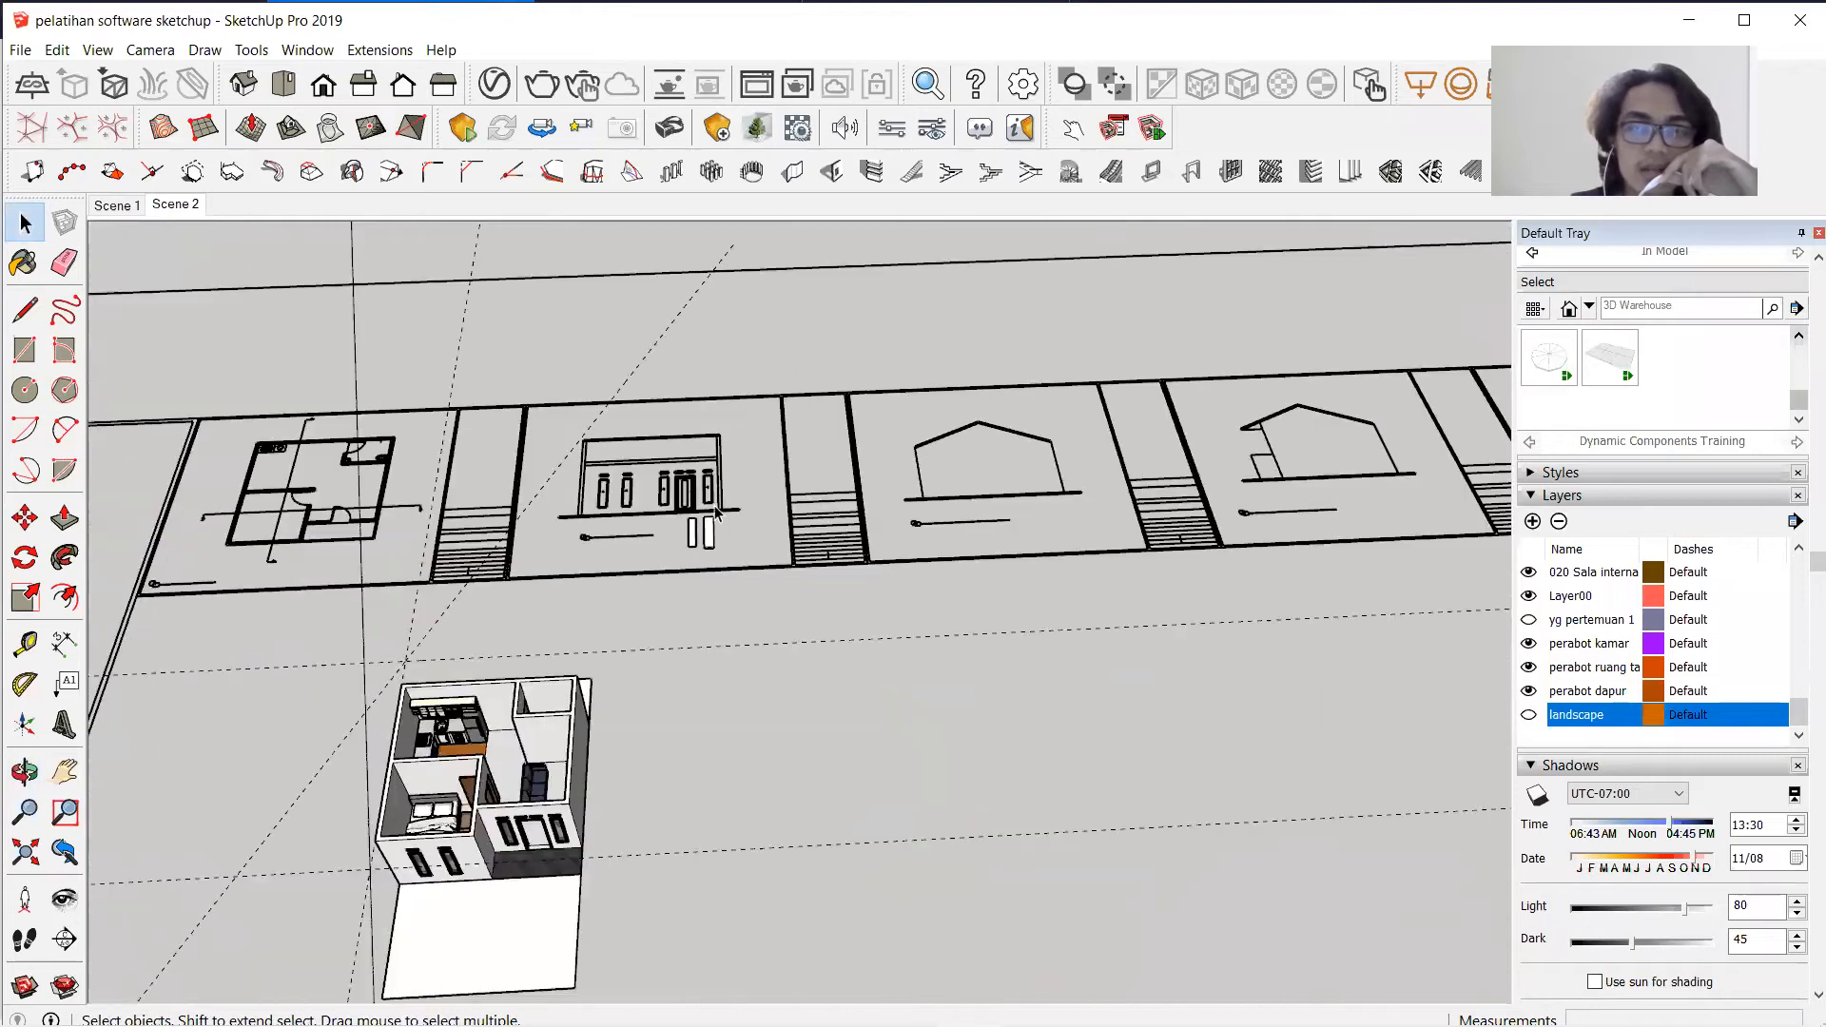
pyautogui.scroll(-2, 814, 522)
pyautogui.moveTo(814, 522); pyautogui.dragTo(414, 468, button='middle')
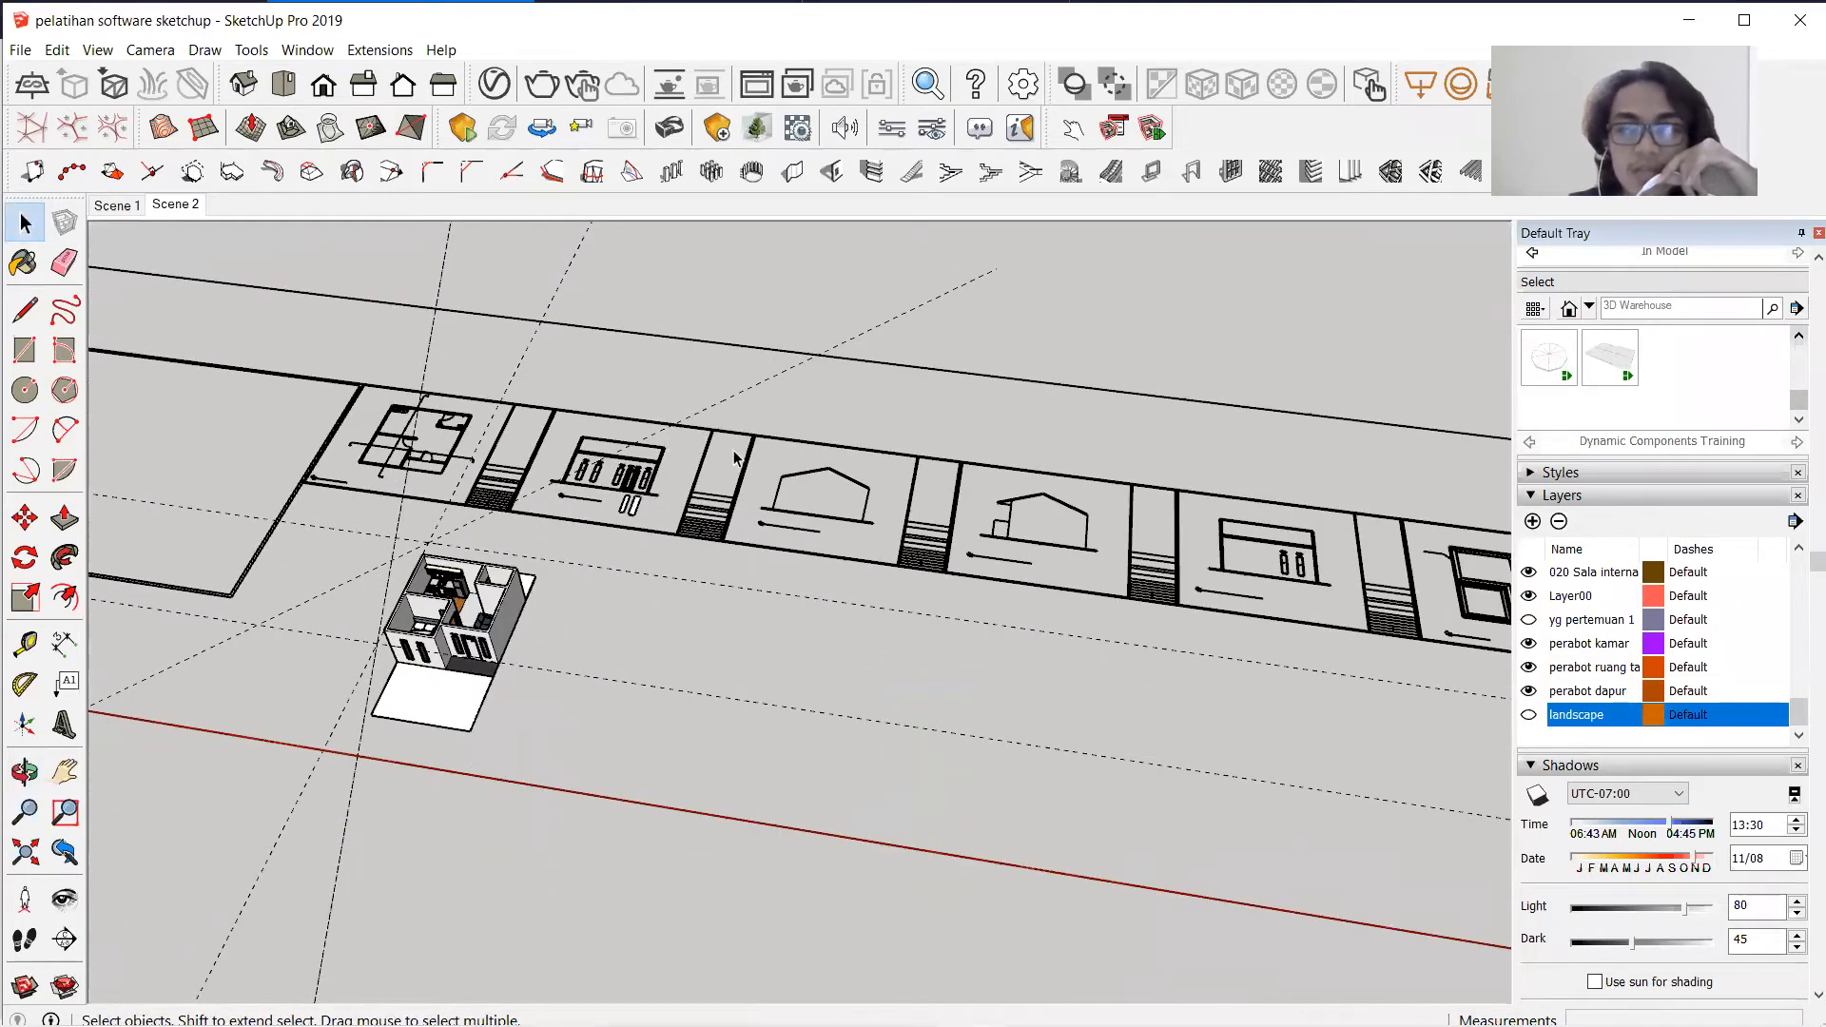
pyautogui.scroll(-2, 682, 489)
pyautogui.scroll(2, 693, 570)
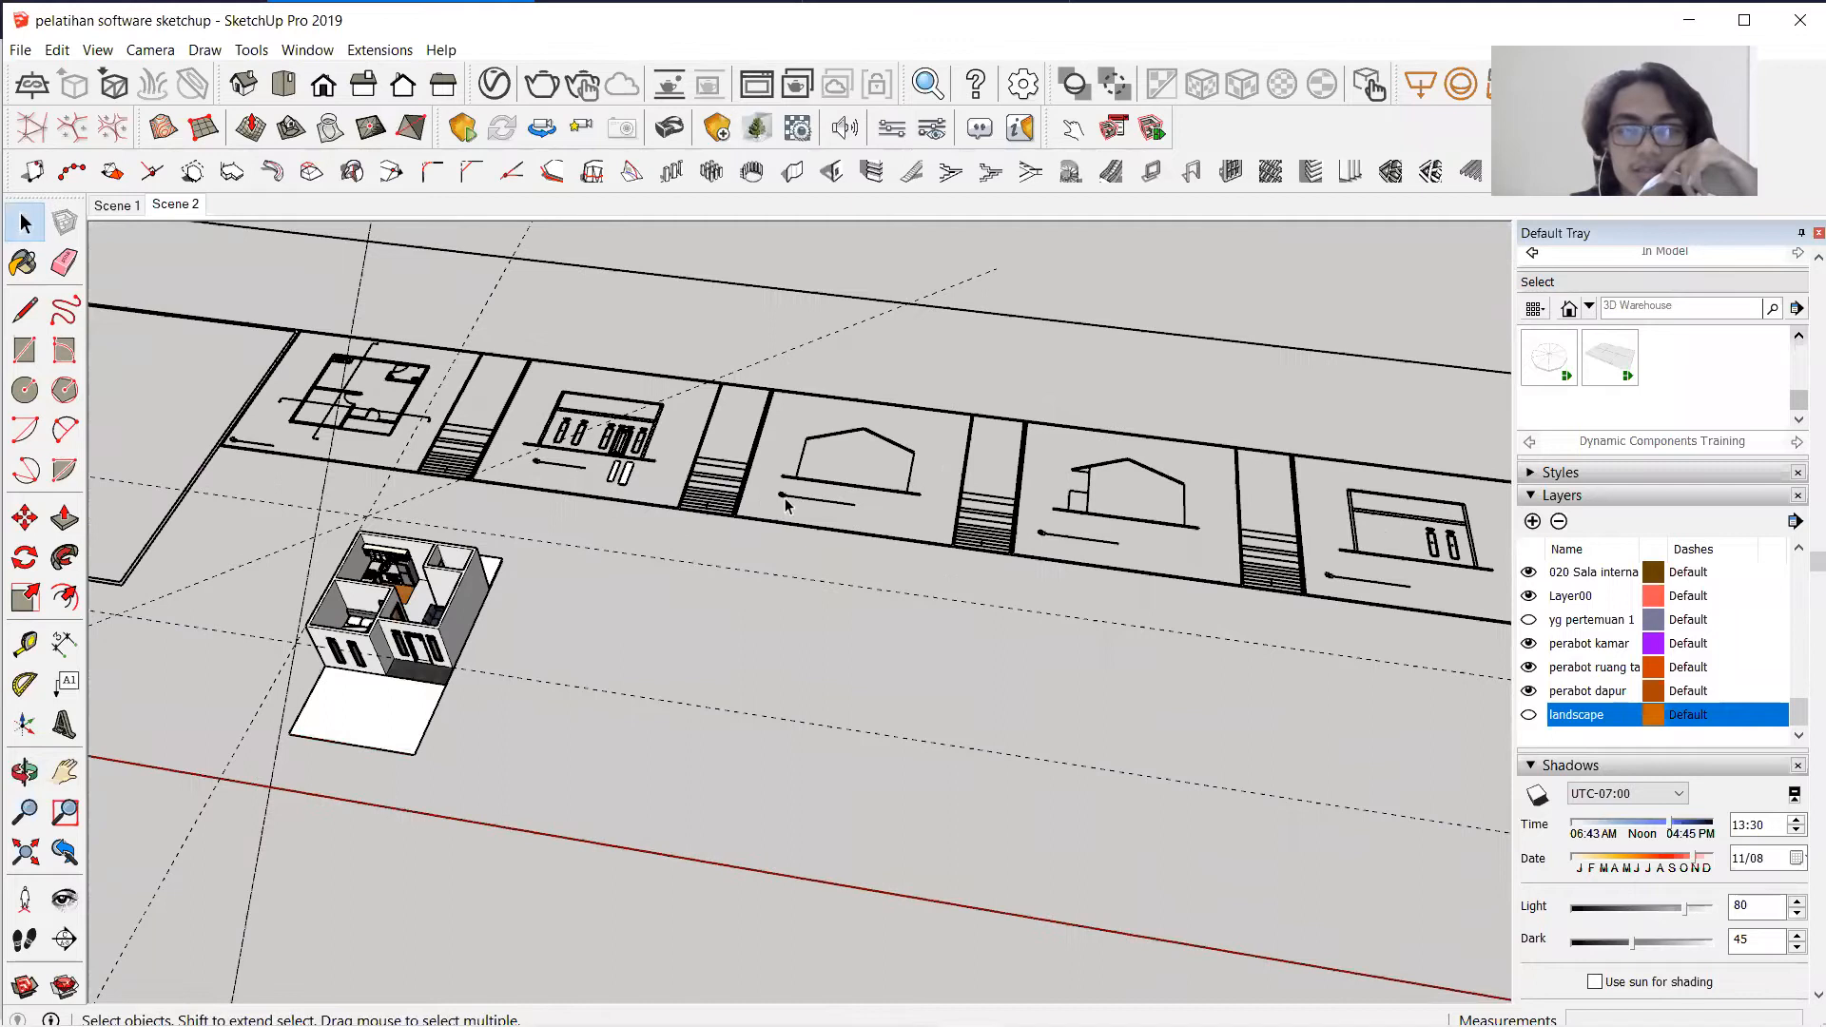
pyautogui.scroll(-3, 644, 485)
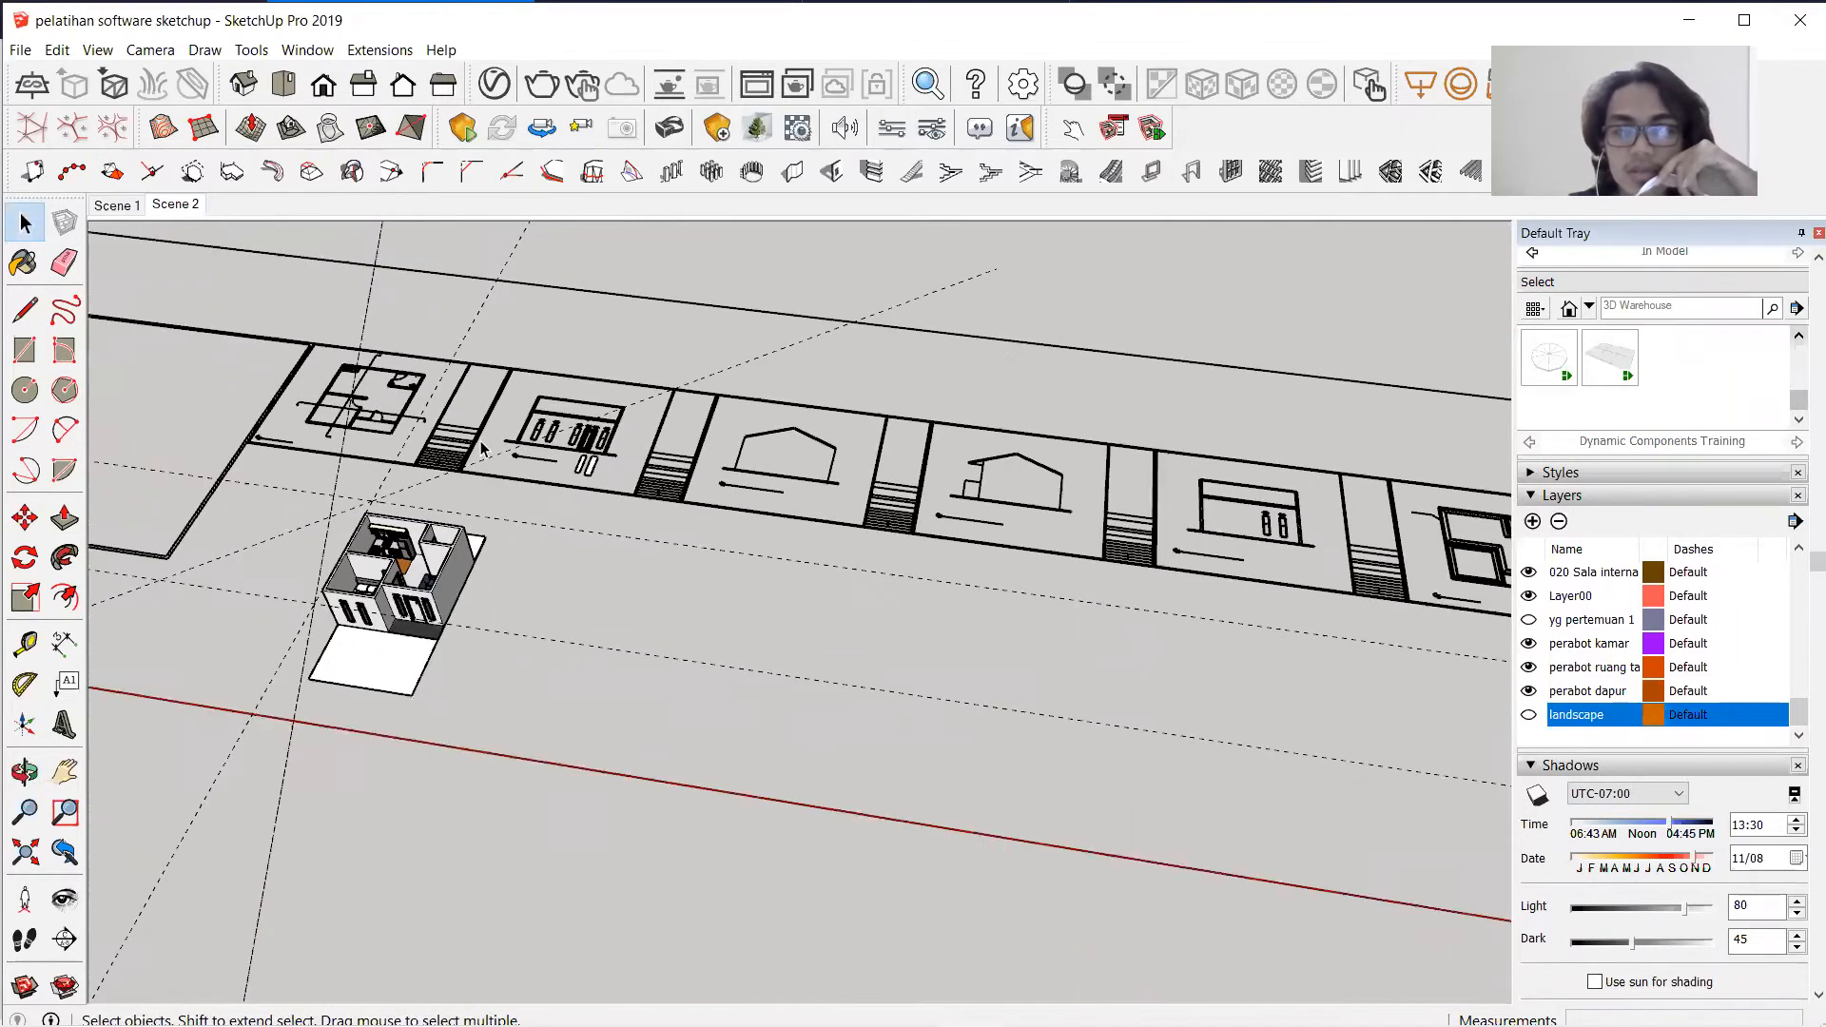
pyautogui.scroll(4, 709, 485)
pyautogui.moveTo(340, 414); pyautogui.dragTo(918, 430, button='middle')
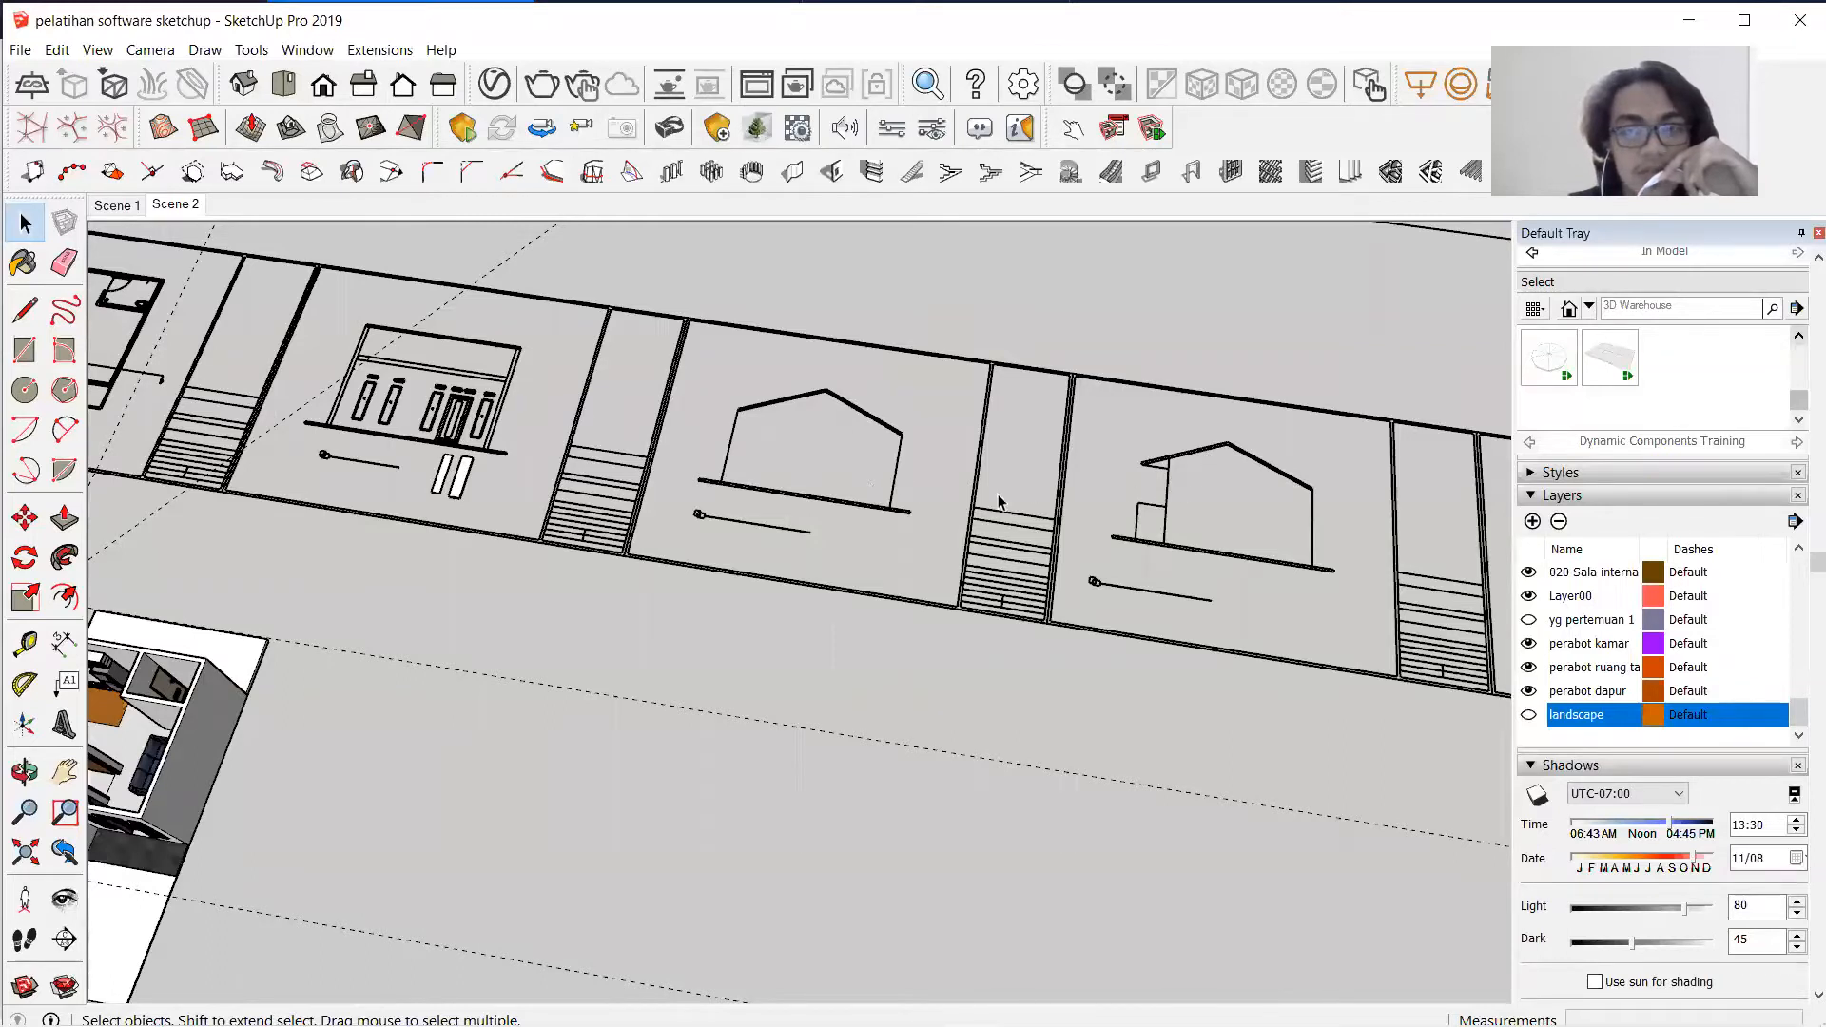
pyautogui.scroll(-2, 508, 449)
pyautogui.scroll(5, 636, 397)
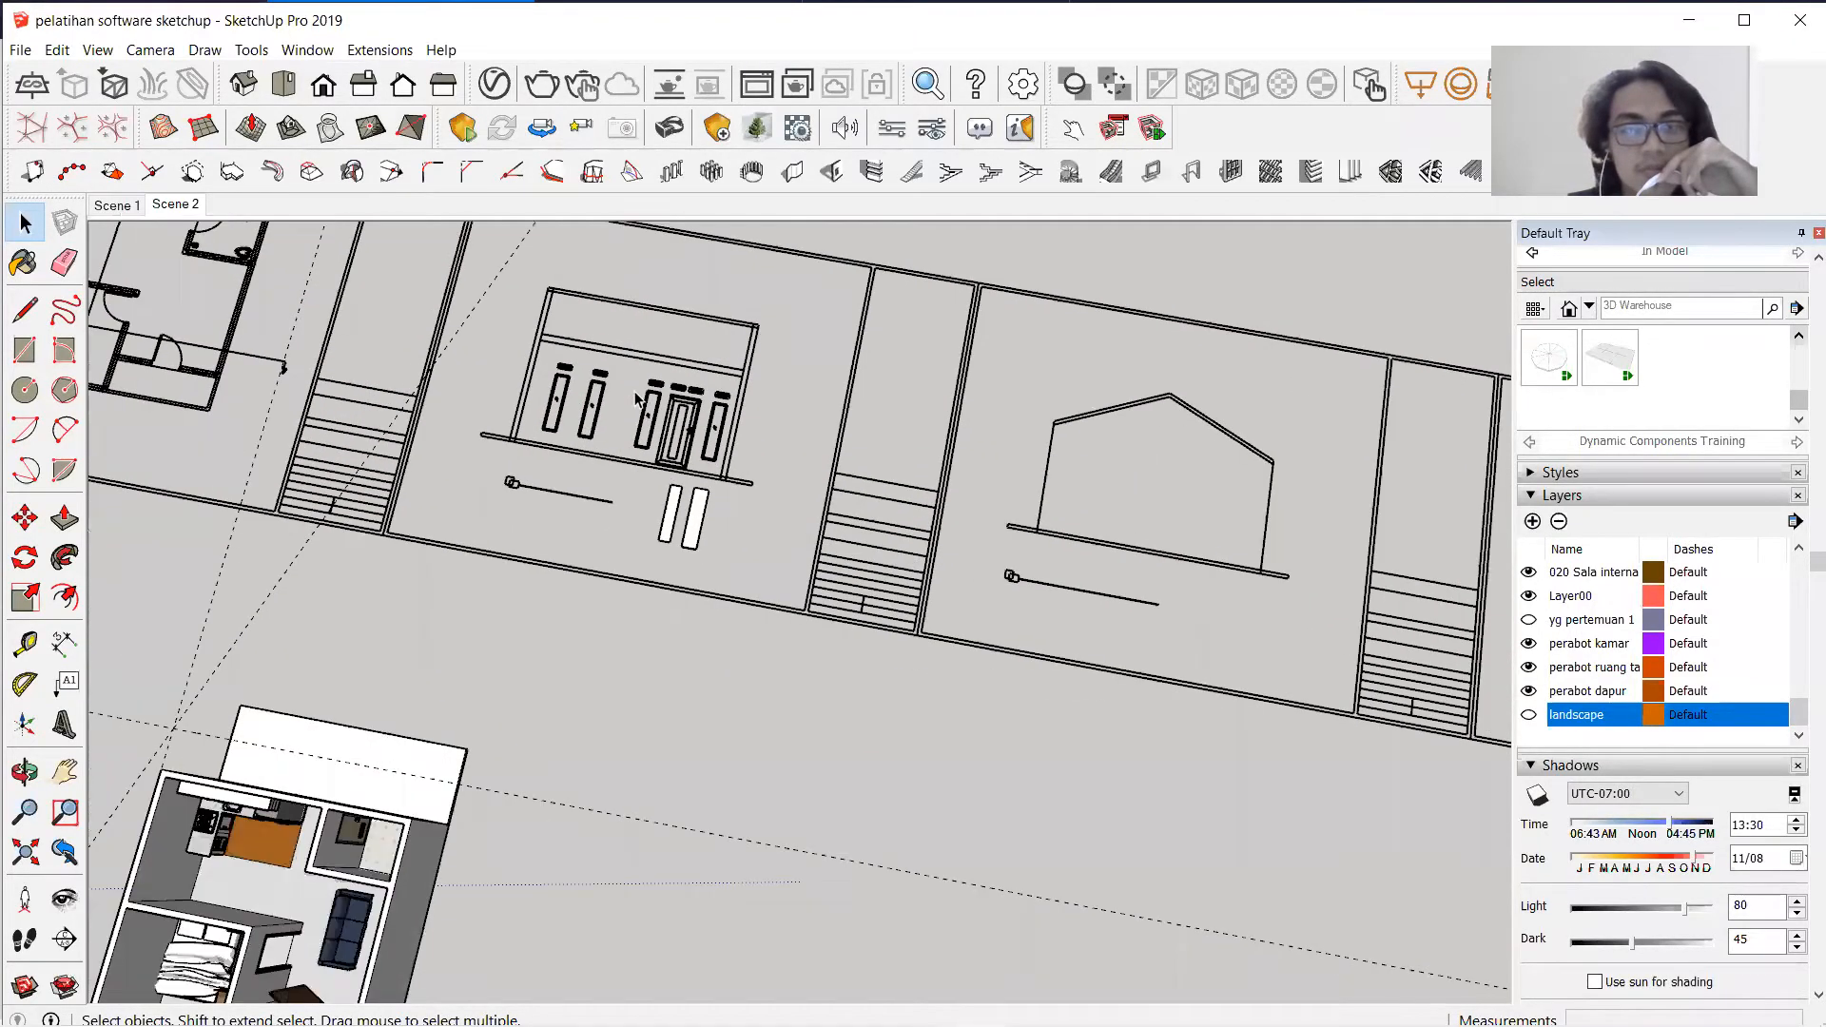
pyautogui.scroll(-3, 637, 397)
pyautogui.moveTo(616, 460); pyautogui.dragTo(590, 618, button='middle')
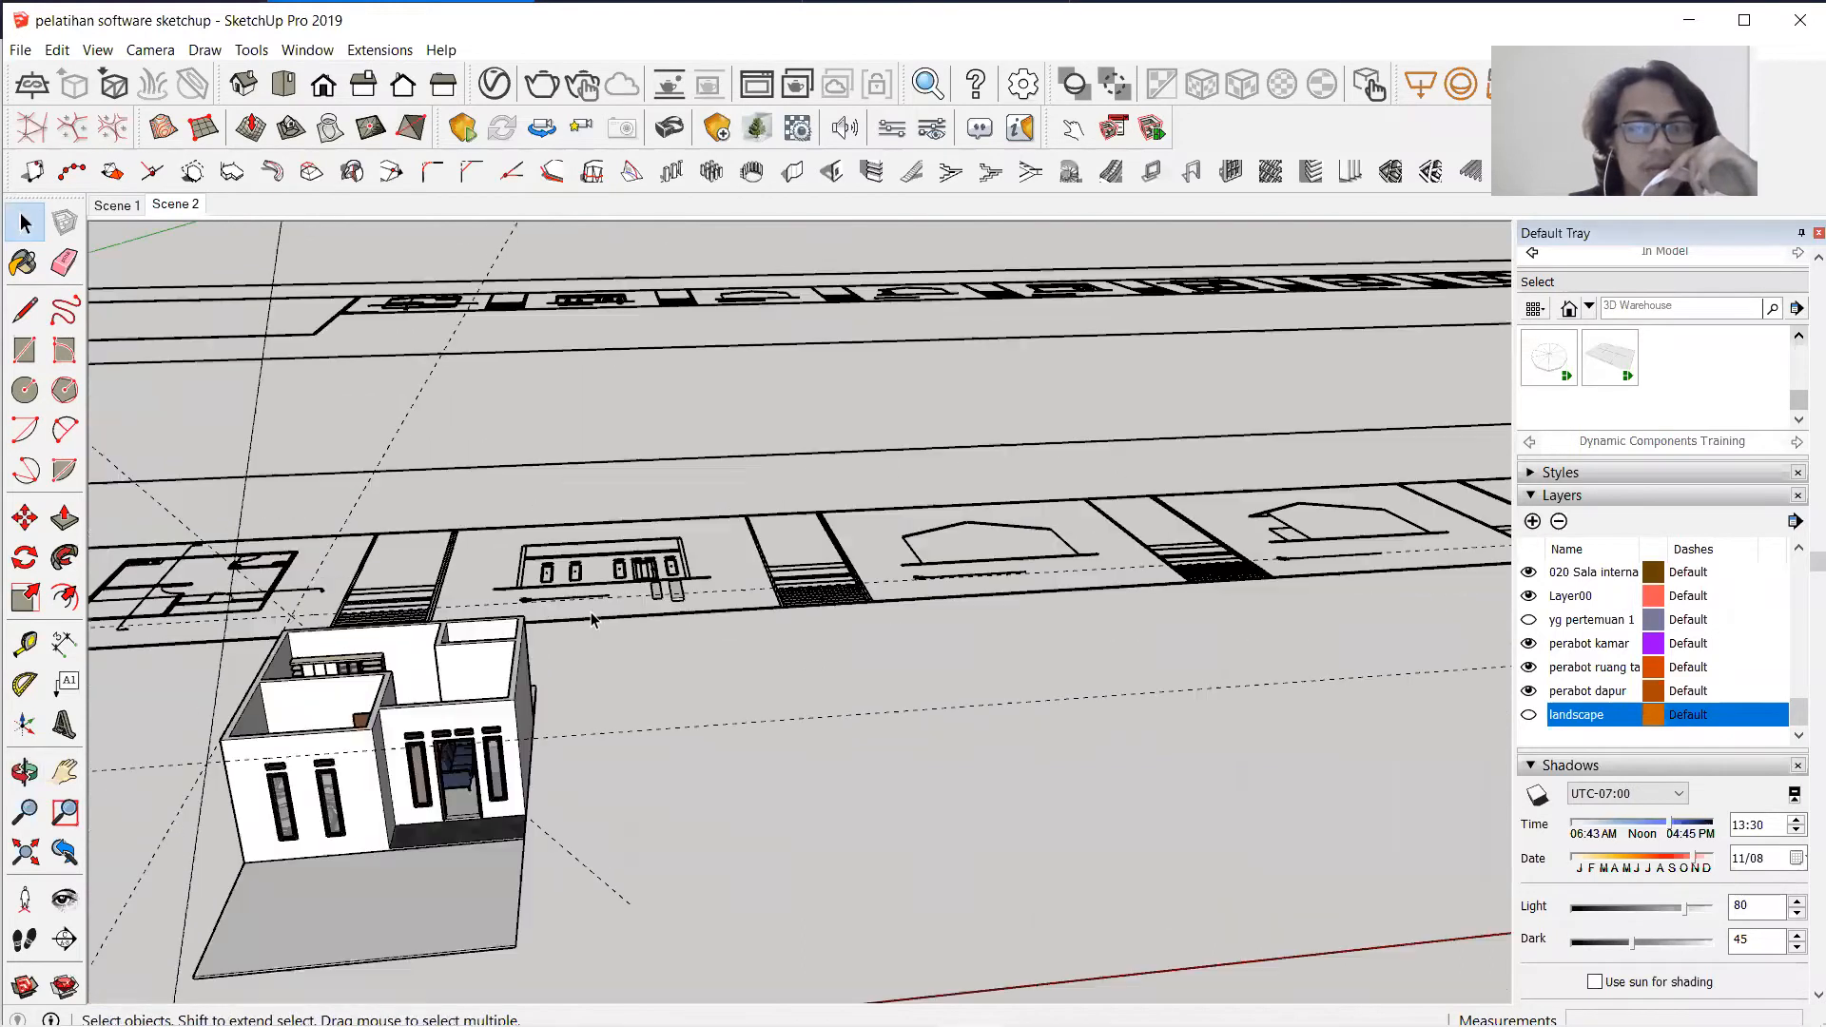
pyautogui.moveTo(808, 491); pyautogui.dragTo(846, 518, button='middle')
pyautogui.scroll(-3, 794, 627)
pyautogui.moveTo(818, 632); pyautogui.dragTo(875, 753, button='middle')
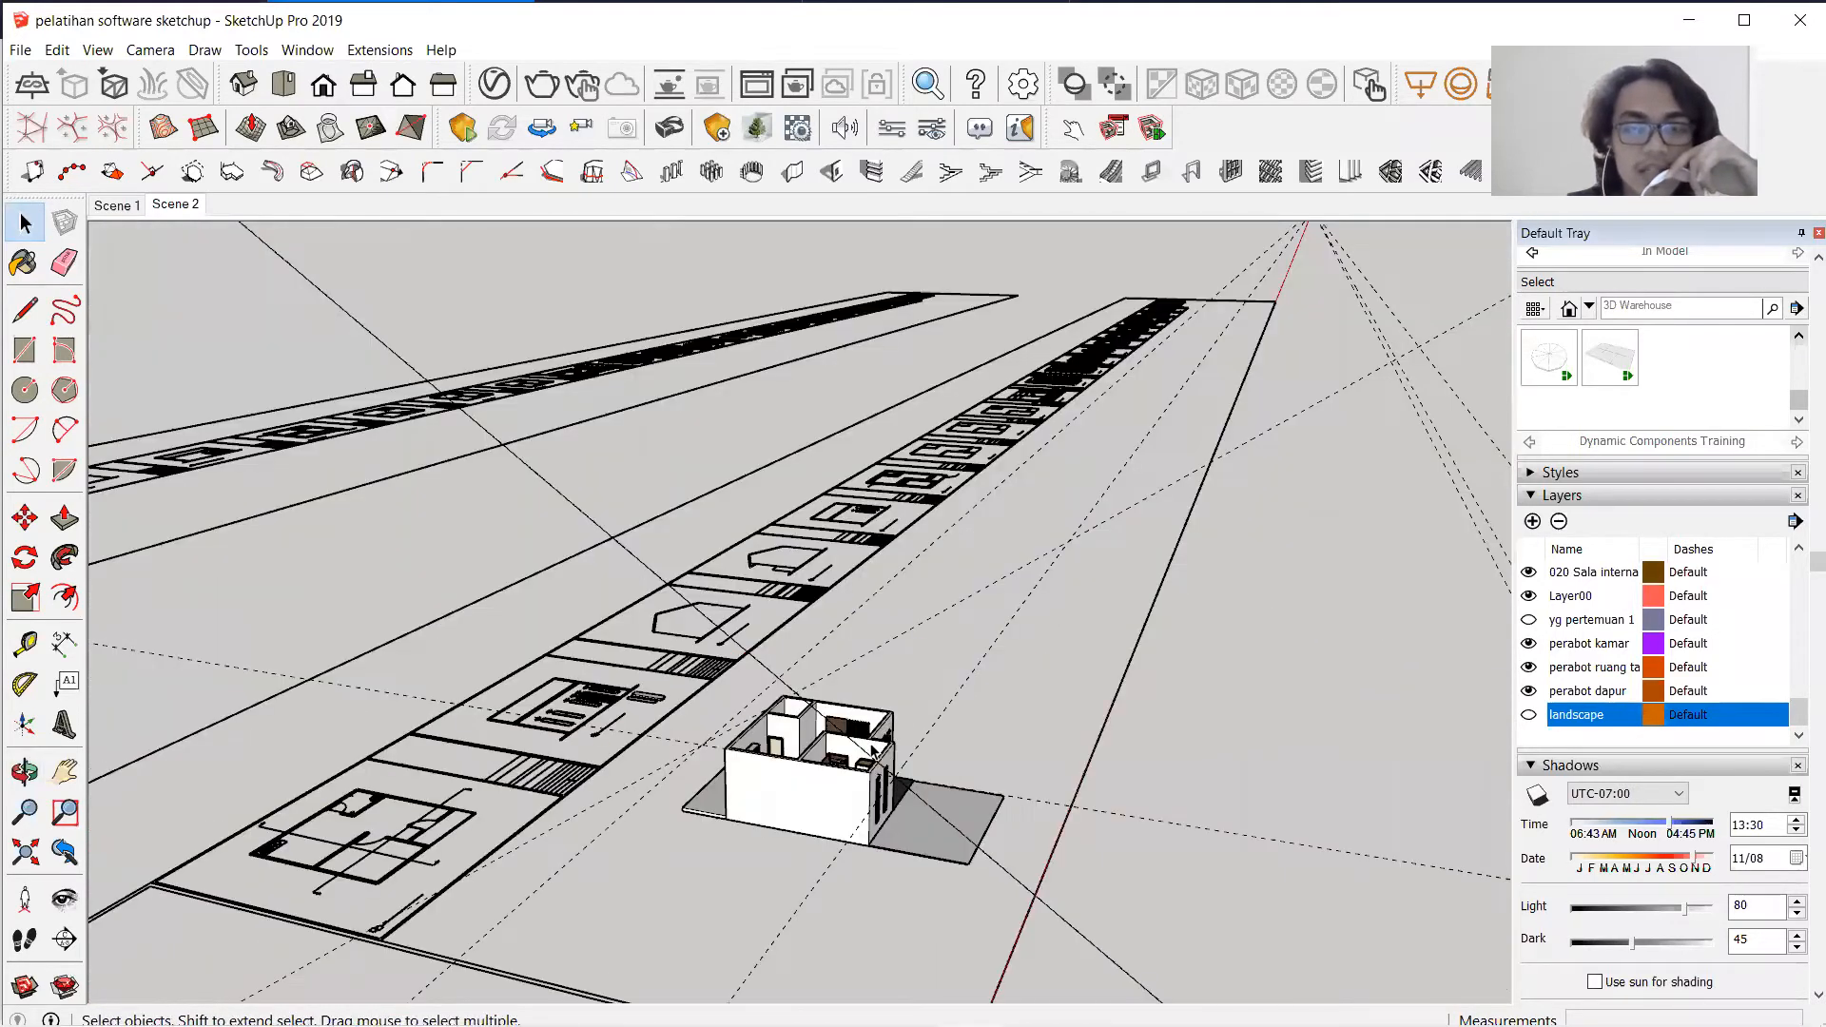
# Erase the dashed construction guide lines running around the house model.
pyautogui.scroll(2, 879, 792)
pyautogui.scroll(2, 880, 792)
pyautogui.moveTo(760, 761); pyautogui.dragTo(364, 677, button='middle')
pyautogui.scroll(4, 432, 637)
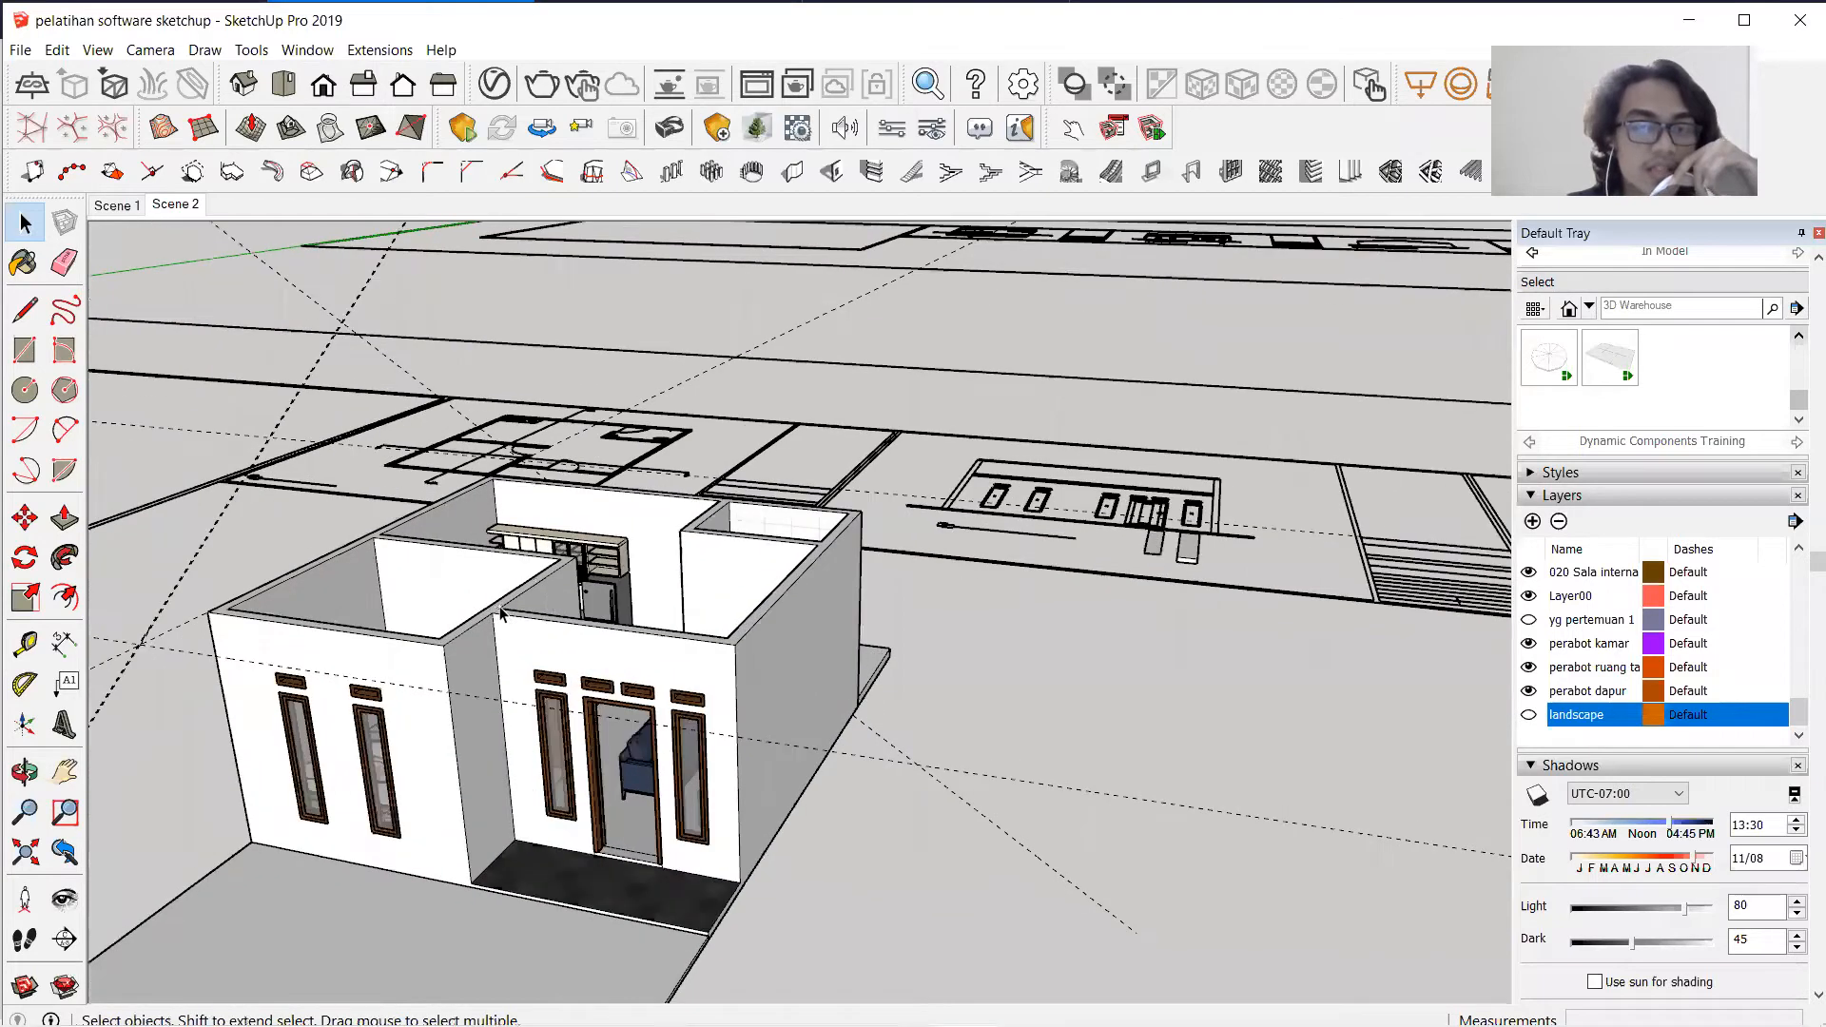
pyautogui.moveTo(454, 661); pyautogui.dragTo(511, 444, button='middle')
pyautogui.moveTo(863, 678); pyautogui.dragTo(959, 677, button='middle')
pyautogui.scroll(2, 934, 637)
pyautogui.moveTo(785, 676)
pyautogui.mouseDown(button='middle')
pyautogui.moveTo(1063, 650)
pyautogui.moveTo(758, 653)
pyautogui.mouseUp(button='middle')
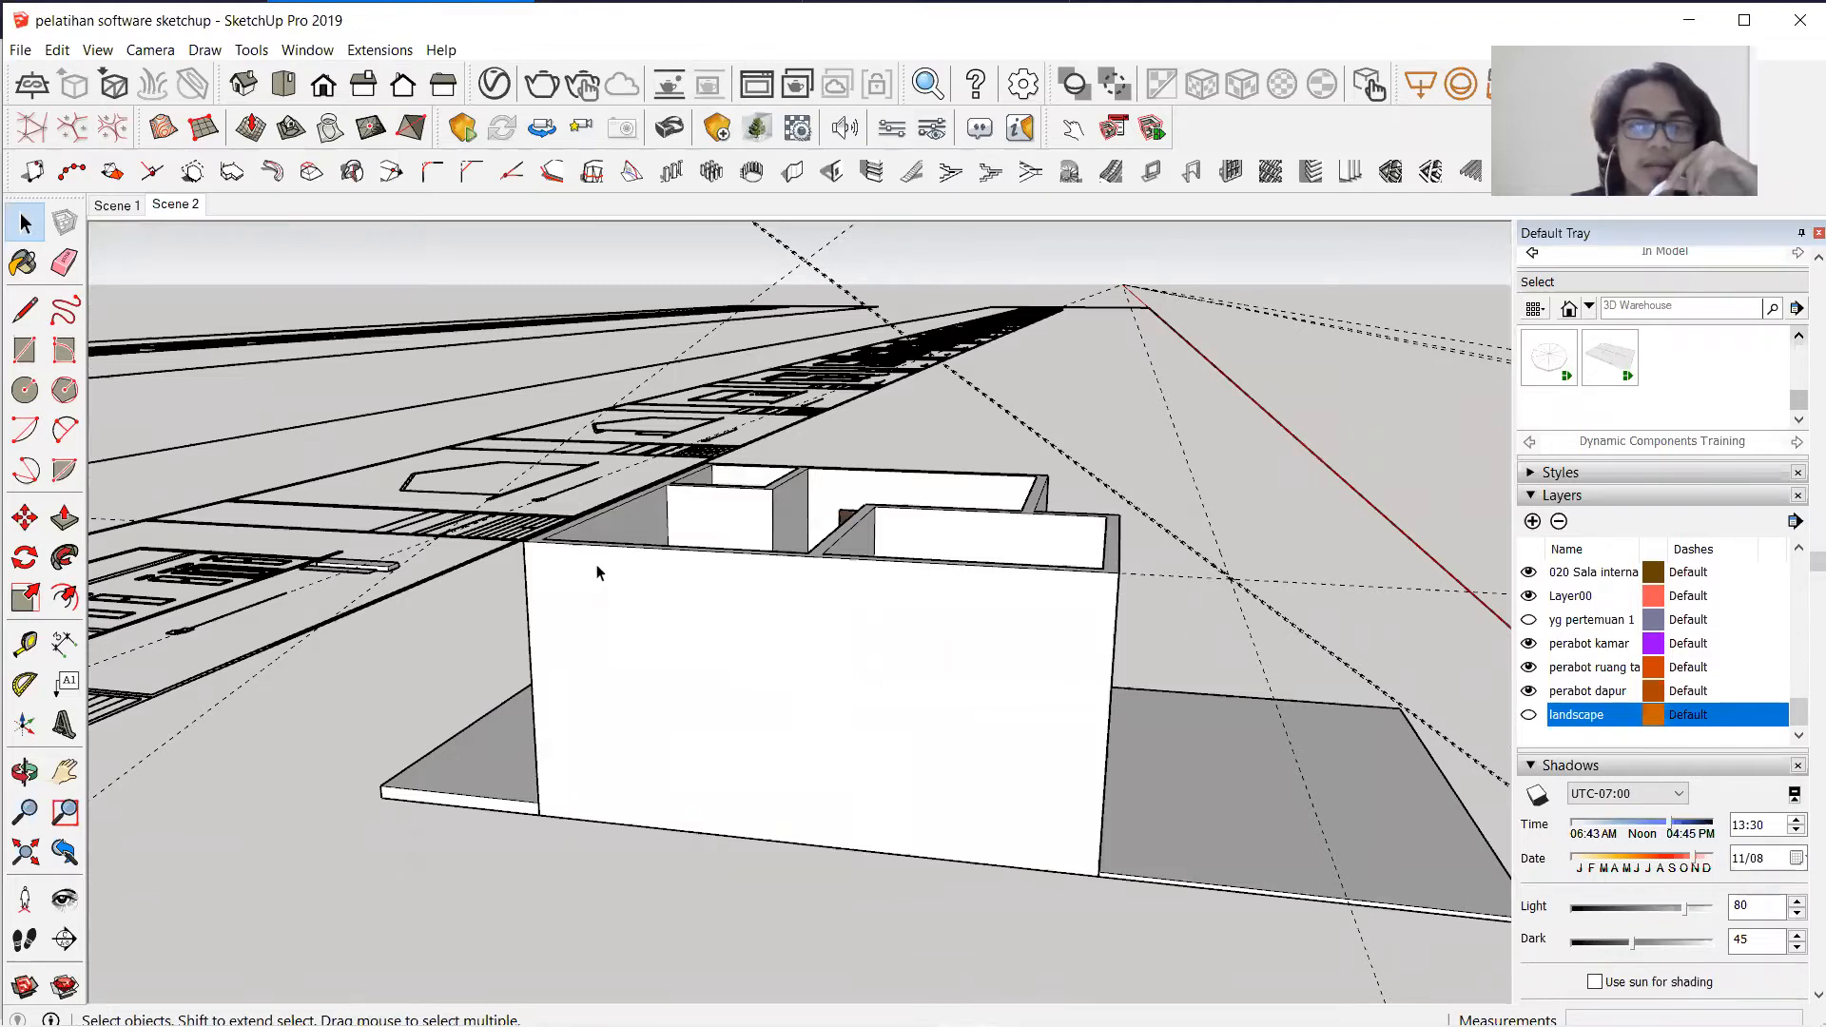
pyautogui.moveTo(596, 563); pyautogui.dragTo(672, 601, button='middle')
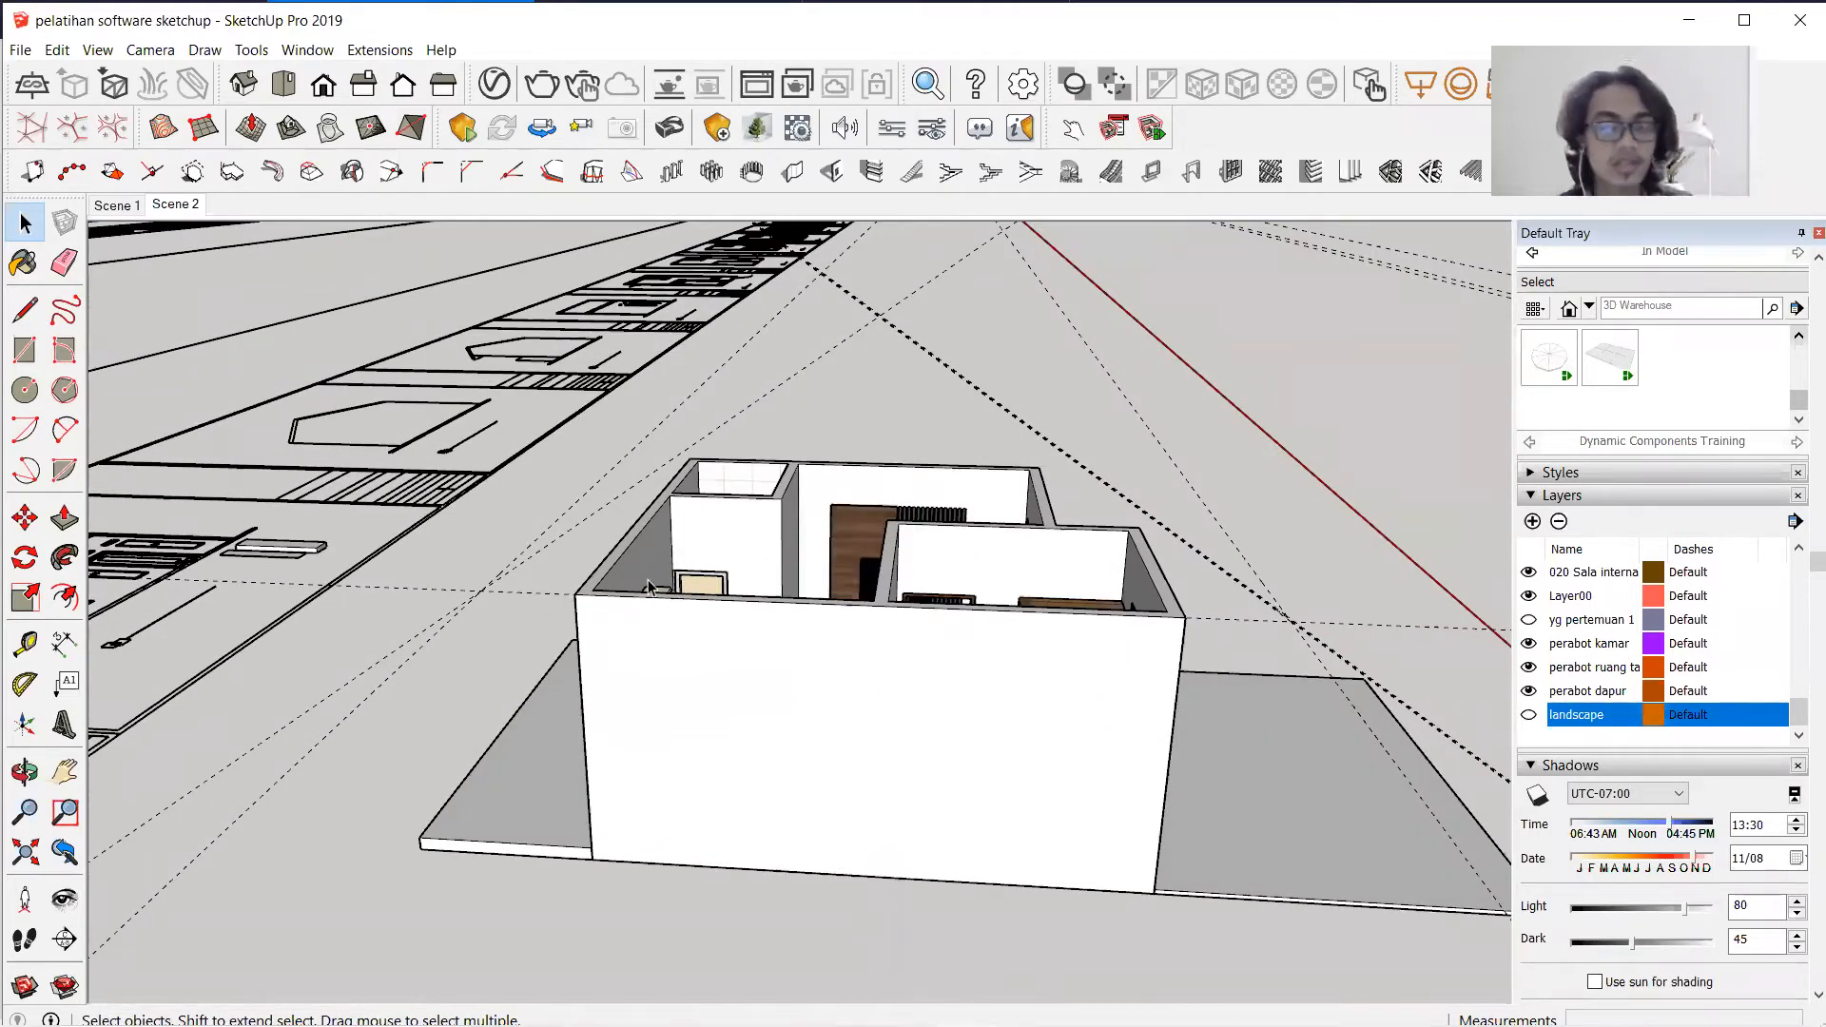
pyautogui.moveTo(834, 660); pyautogui.dragTo(617, 602, button='middle')
pyautogui.press('e')
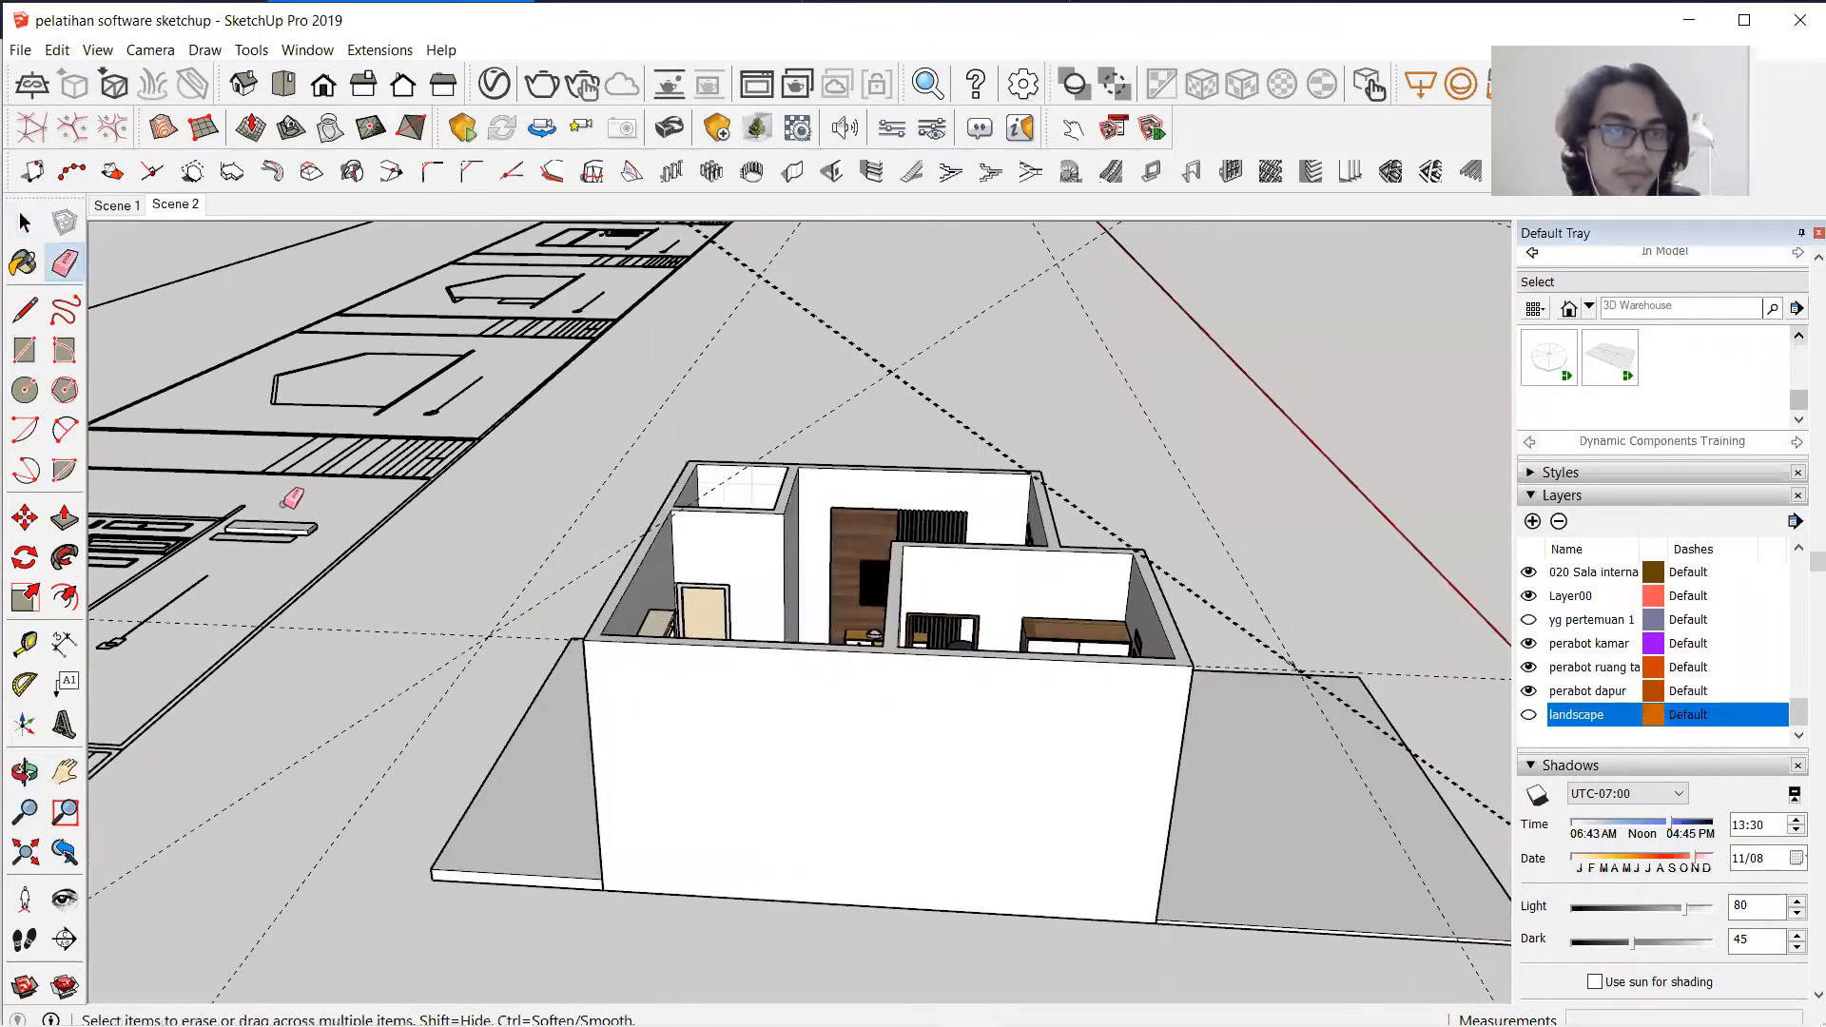
pyautogui.moveTo(940, 355); pyautogui.dragTo(970, 356)
pyautogui.moveTo(1075, 358); pyautogui.dragTo(1181, 373)
pyautogui.press('space')
# Place a guide line 1000 mm outward from the top outer edge of the front wall with the two narrow windows.
pyautogui.moveTo(887, 594); pyautogui.dragTo(485, 490, button='middle')
pyautogui.scroll(3, 589, 566)
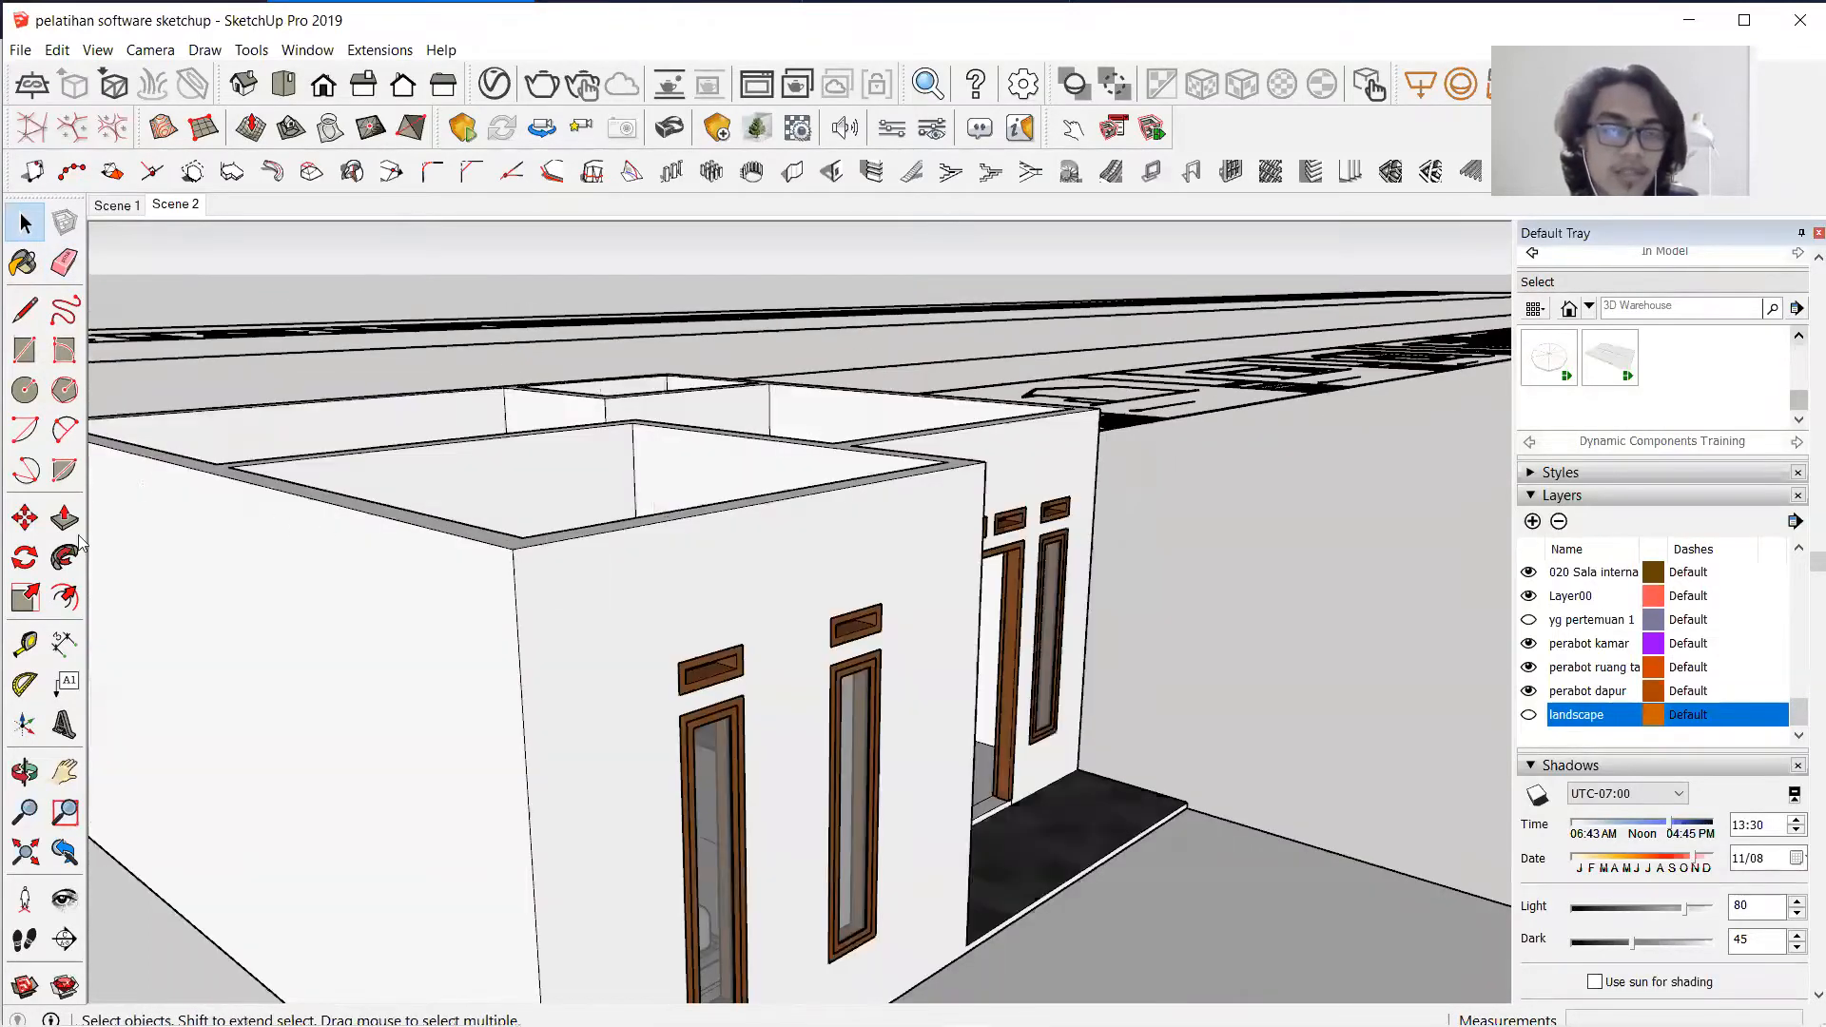
pyautogui.click(25, 644)
pyautogui.scroll(3, 609, 528)
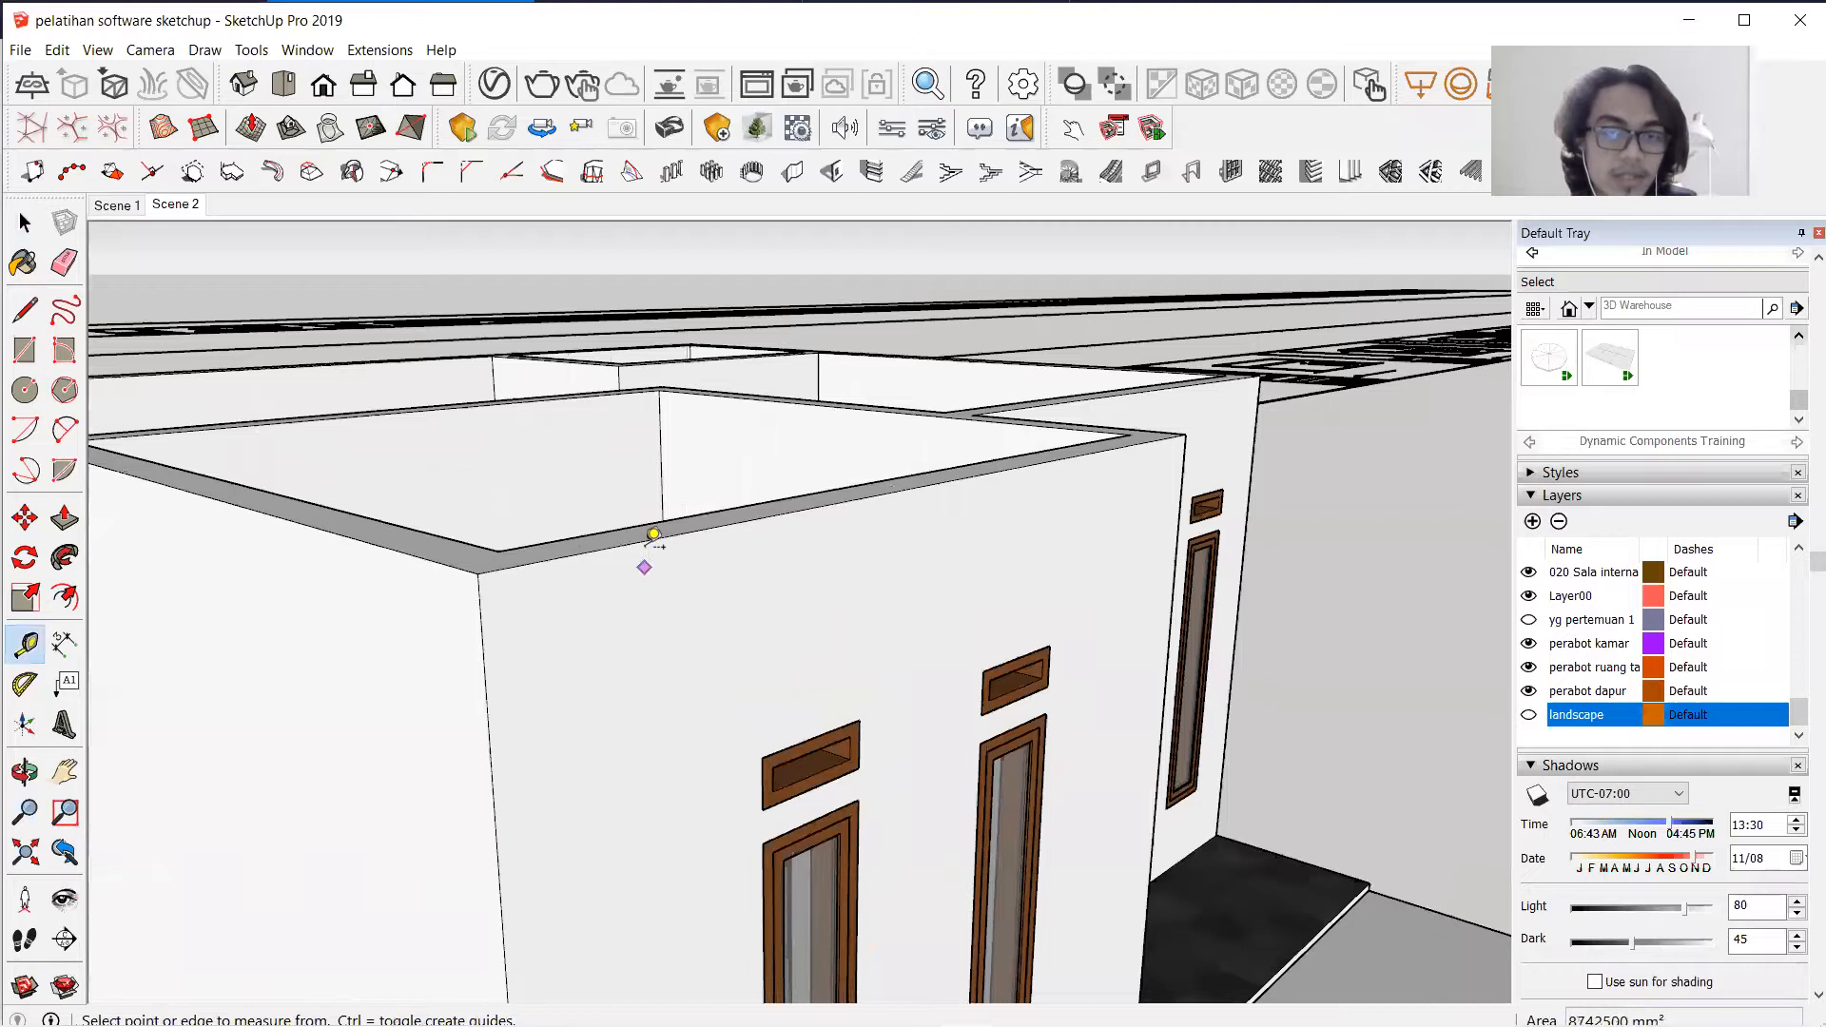
pyautogui.moveTo(738, 583); pyautogui.dragTo(803, 530, button='middle')
pyautogui.click(782, 542)
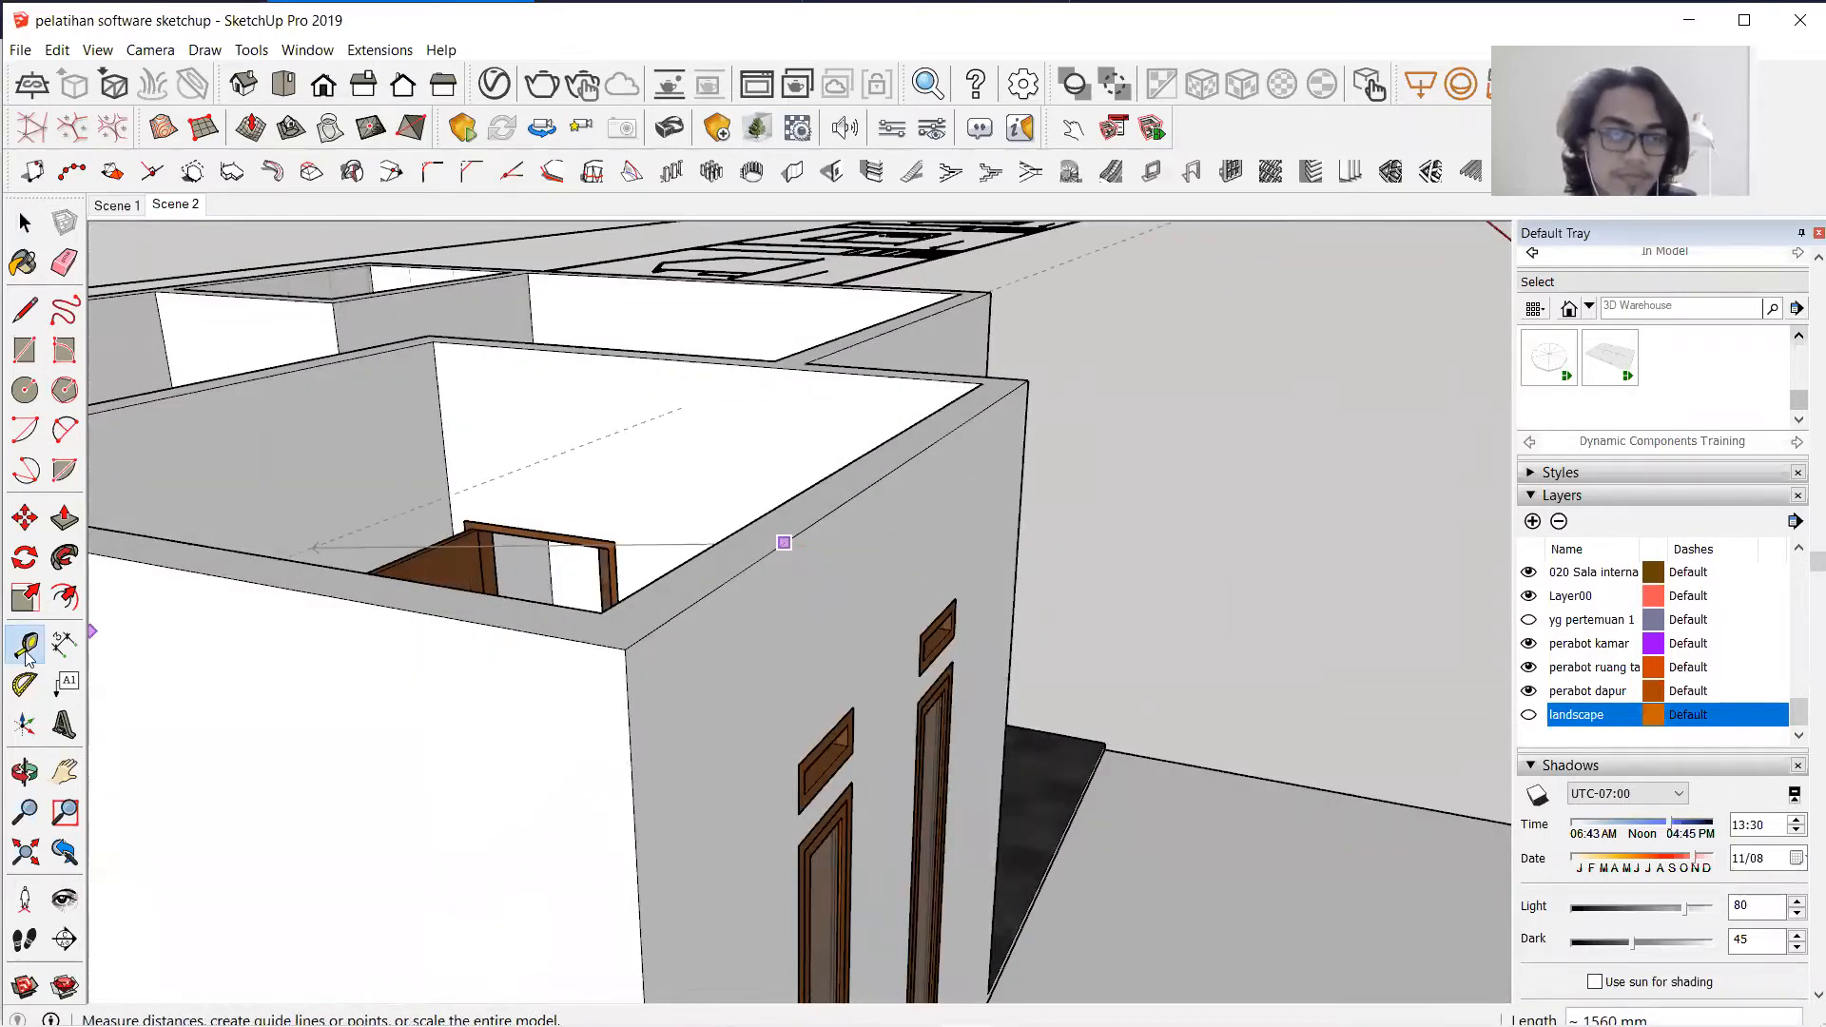
pyautogui.moveTo(803, 534); pyautogui.dragTo(1138, 535, button='middle')
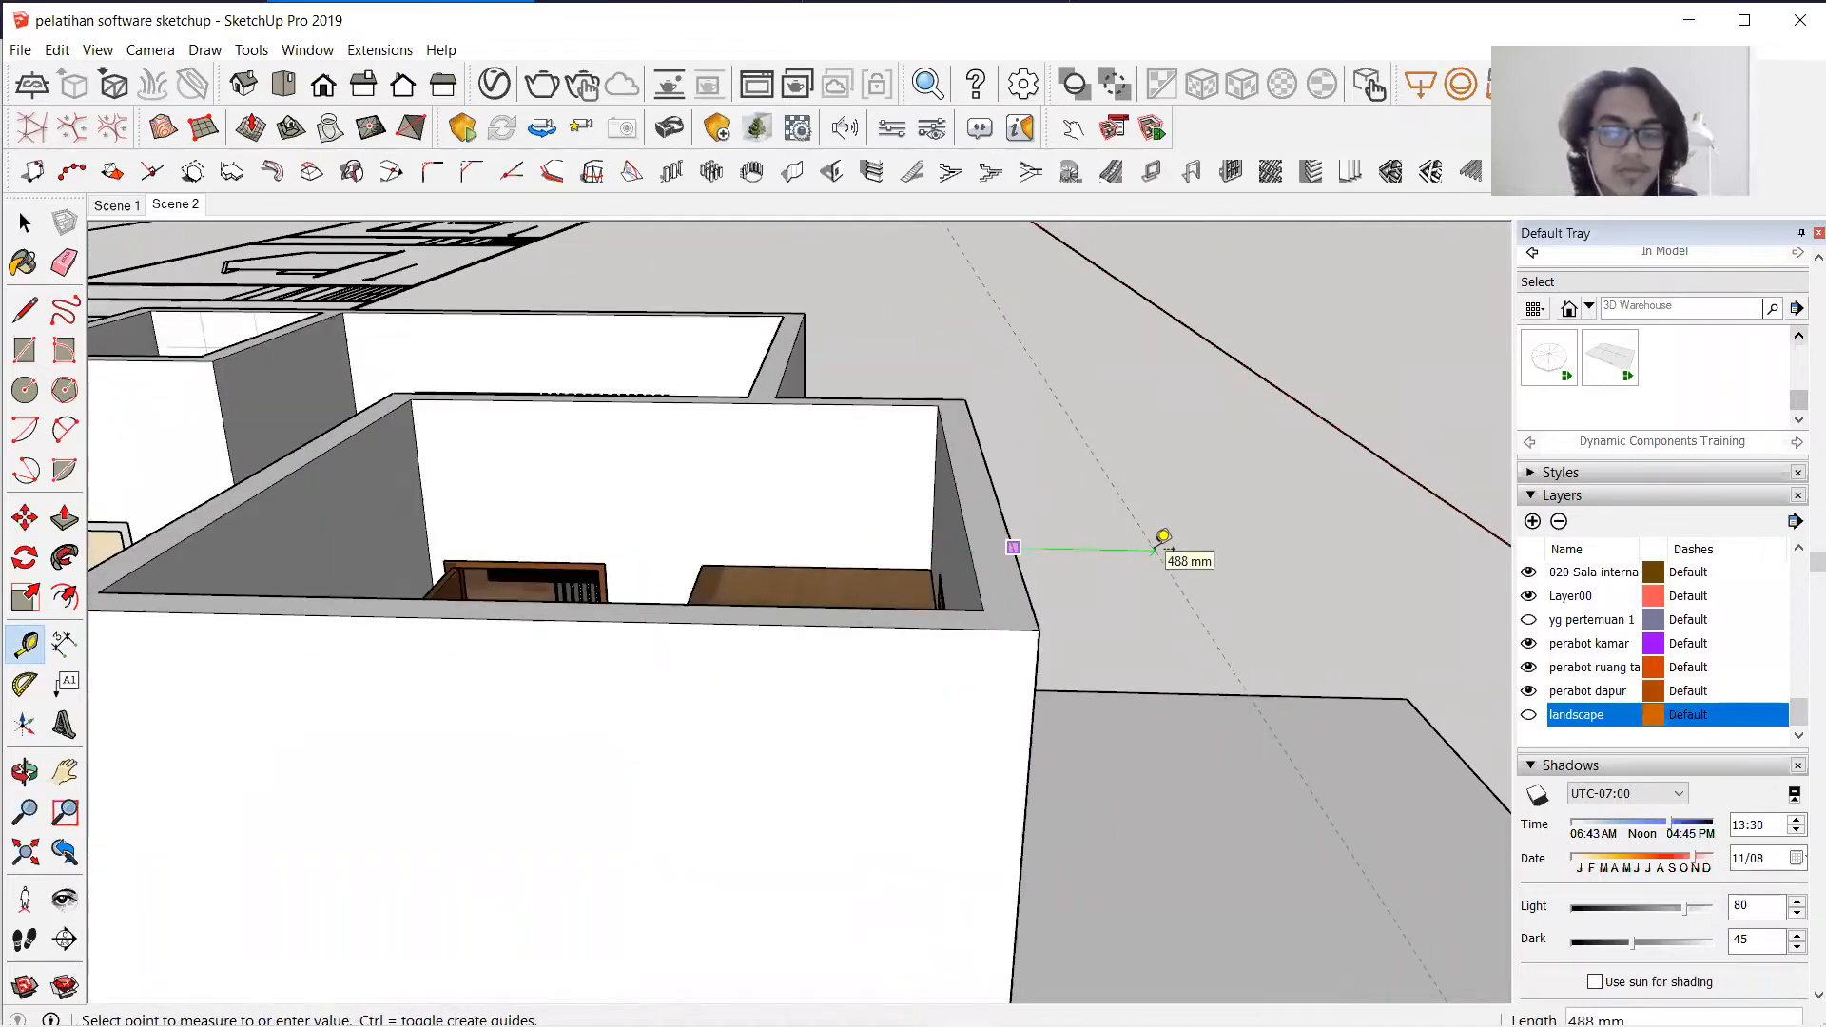
pyautogui.press('Return')
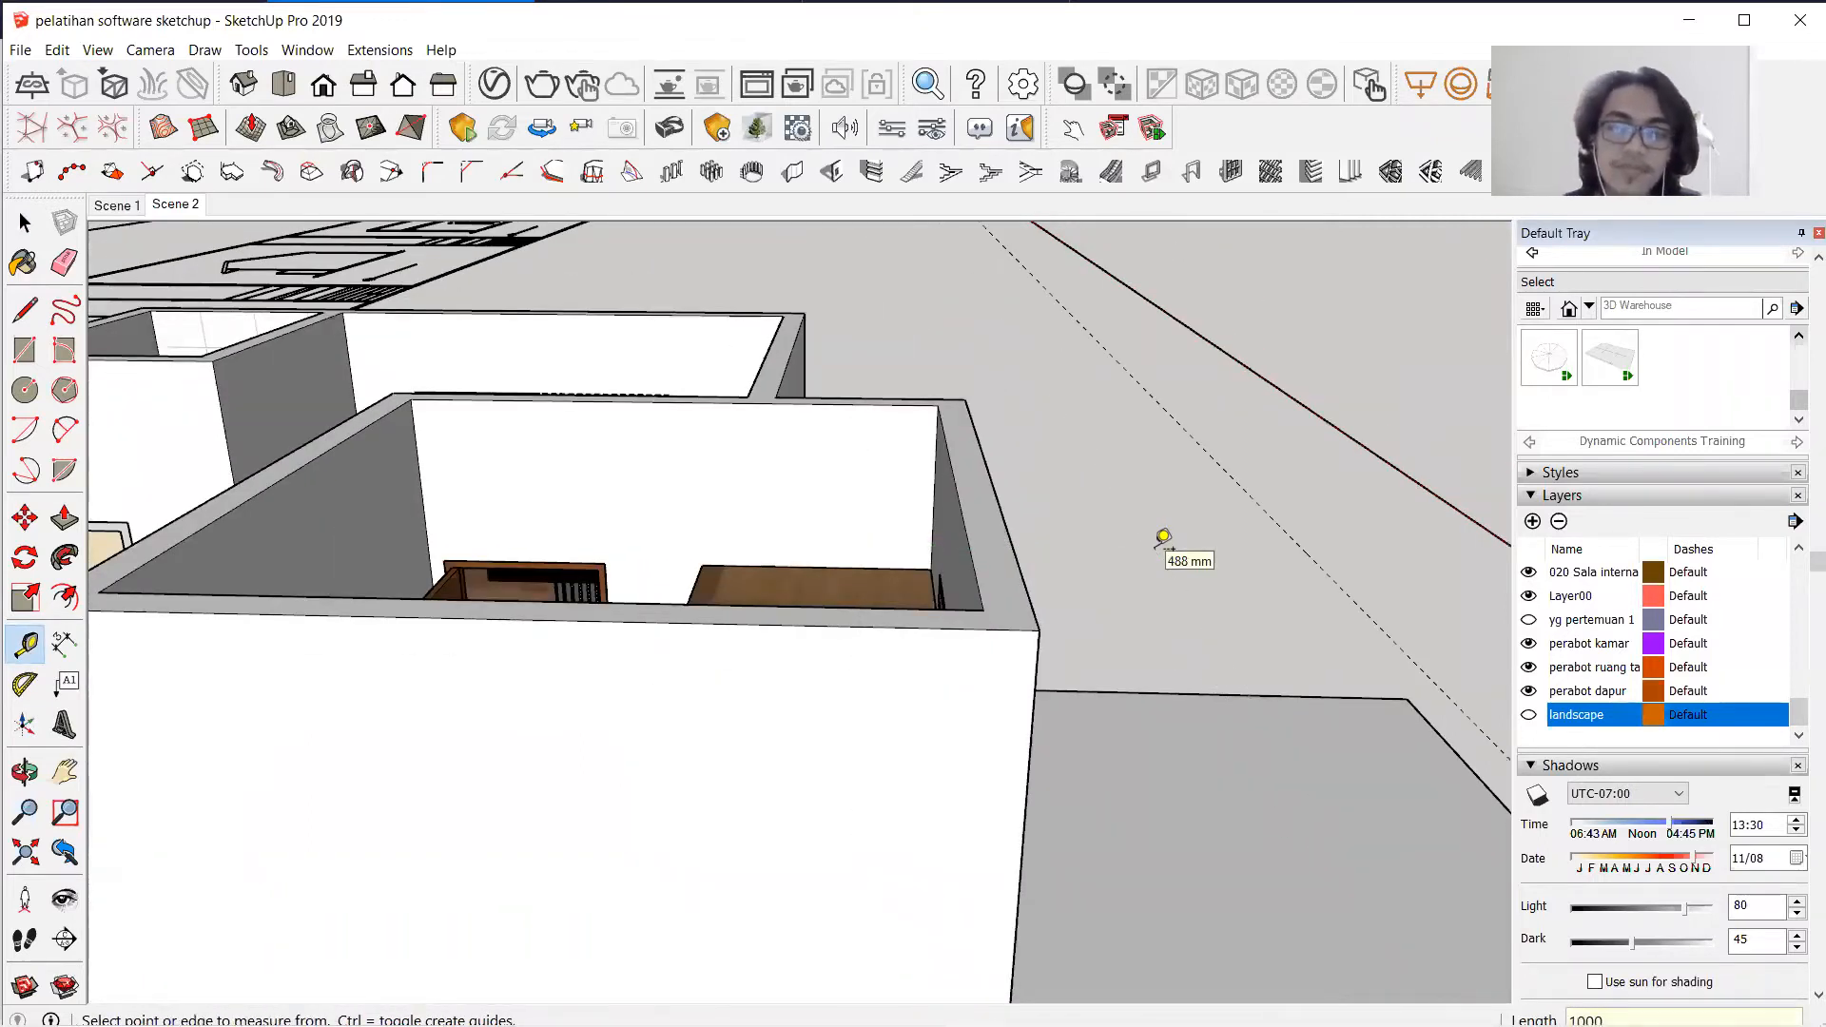
# Place a guide line 1000 mm outward from the top outer edge of the rear wall.
pyautogui.scroll(-4, 1111, 544)
pyautogui.moveTo(992, 496); pyautogui.dragTo(1131, 523, button='middle')
pyautogui.click(284, 565)
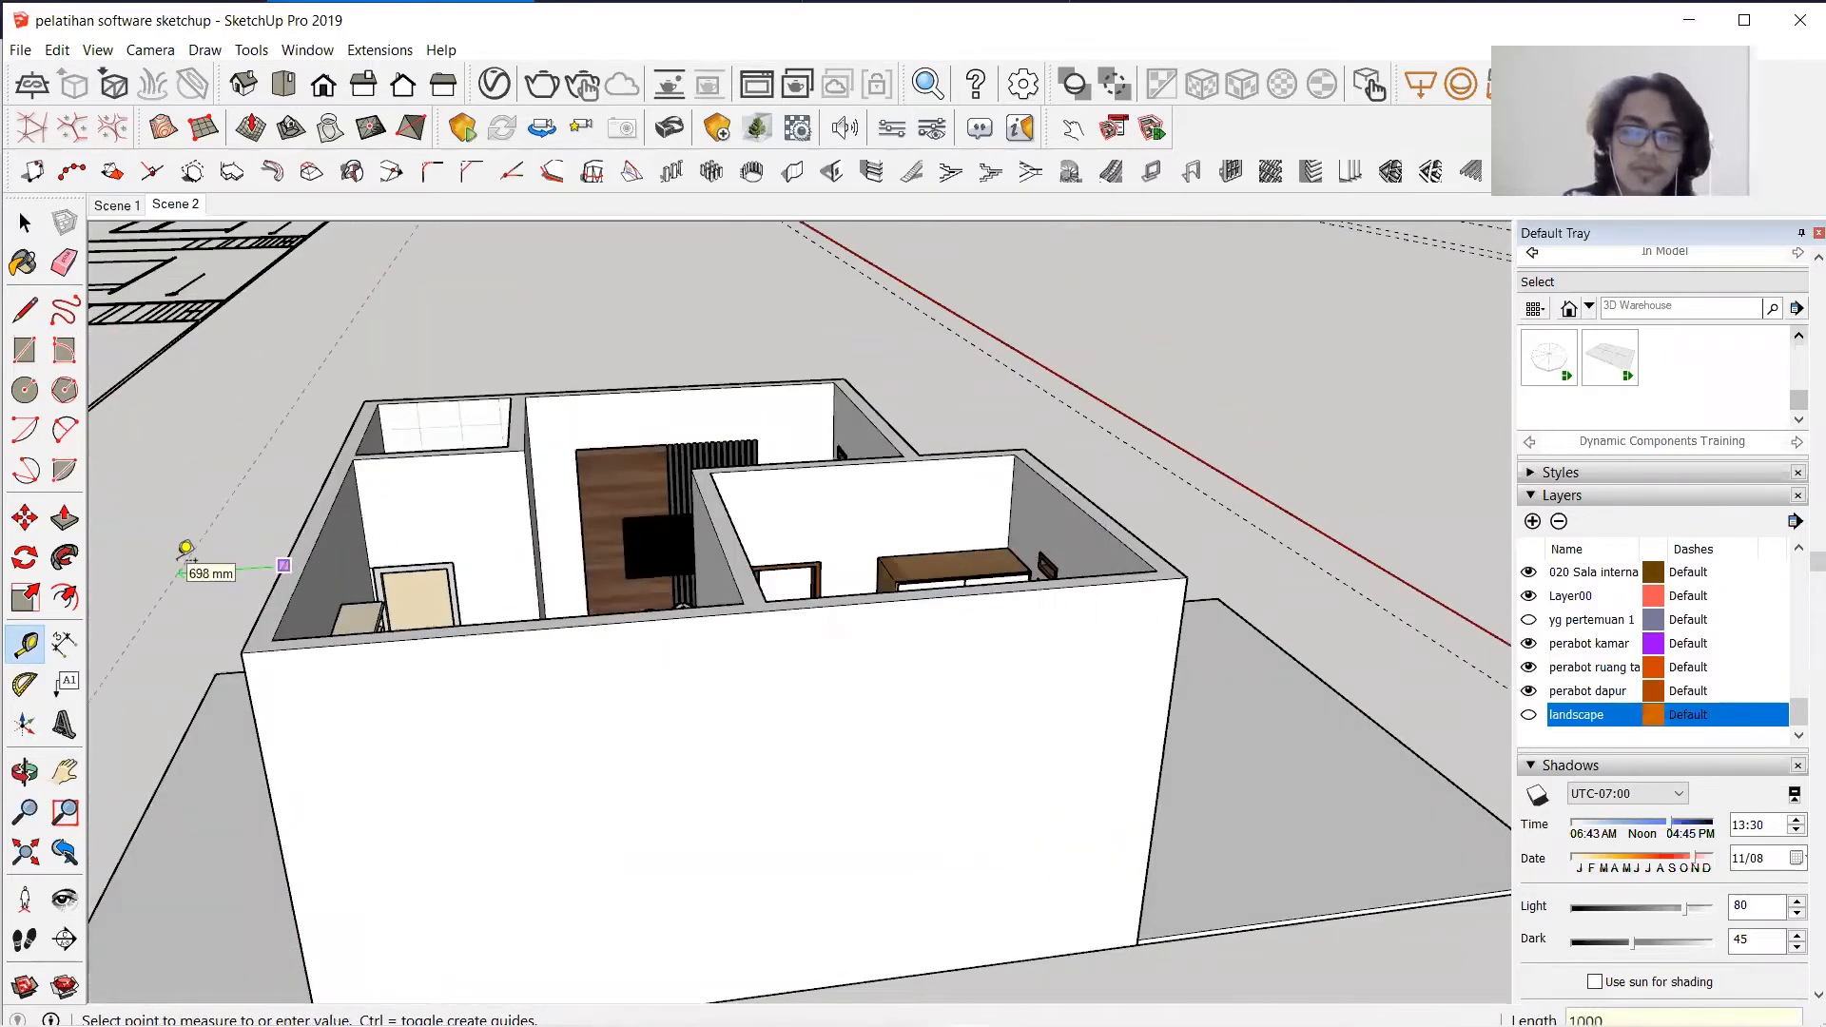
pyautogui.press('Return')
pyautogui.moveTo(845, 489); pyautogui.dragTo(280, 575, button='middle')
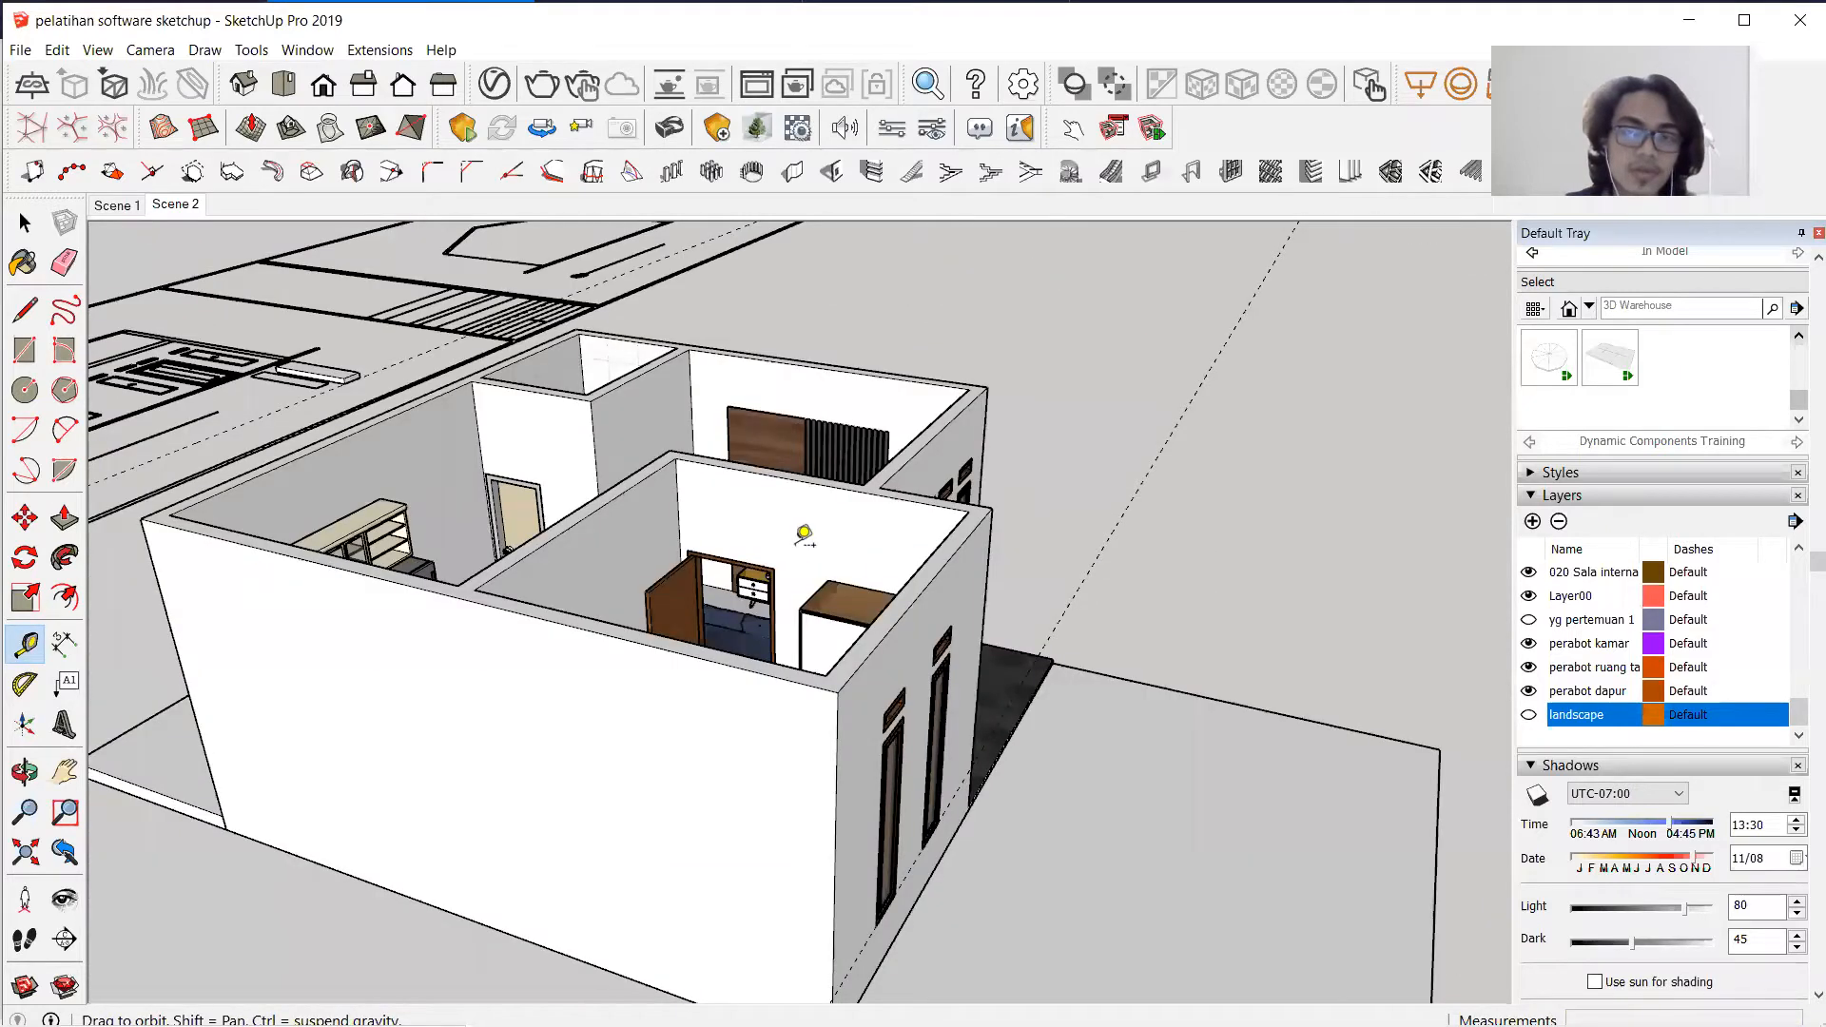
# Place an overhang guide line outward from the top outer edge of the recessed front wall with the entrance door.
pyautogui.click(988, 444)
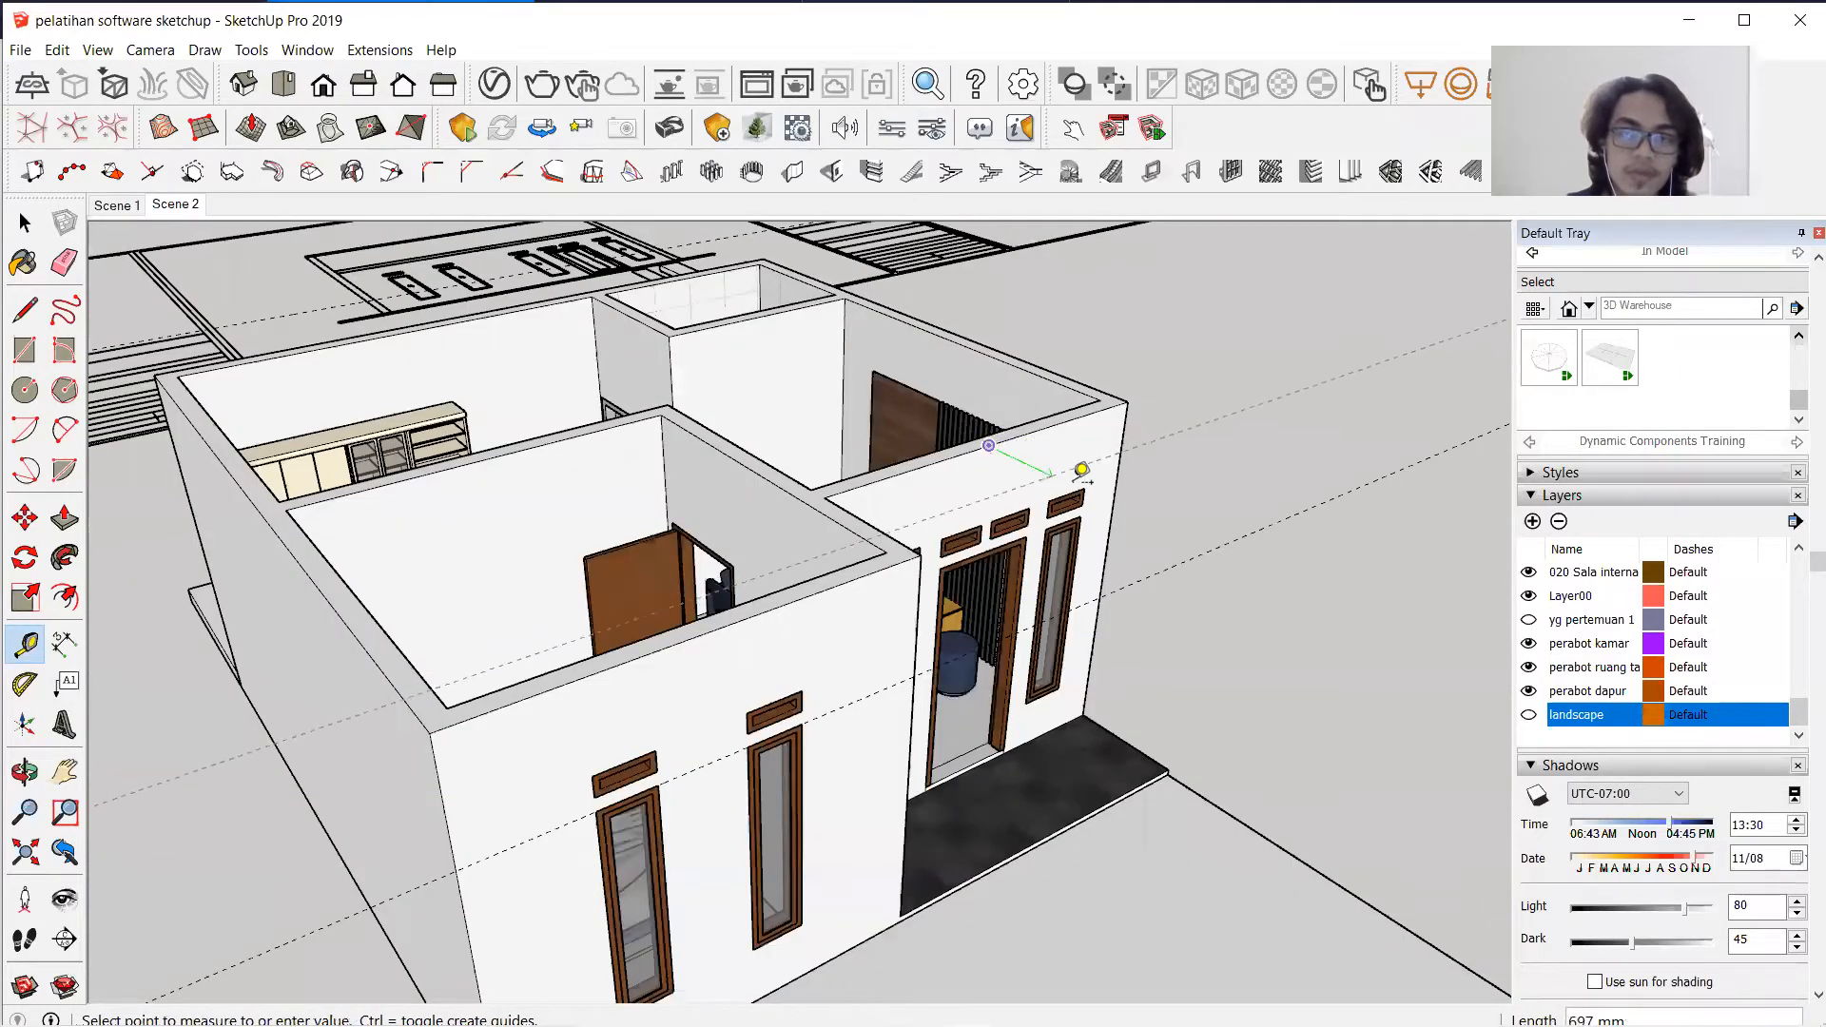
pyautogui.moveTo(1113, 481)
pyautogui.mouseDown(button='middle')
pyautogui.moveTo(1268, 493)
pyautogui.moveTo(1211, 456)
pyautogui.moveTo(1398, 501)
pyautogui.moveTo(1372, 463)
pyautogui.moveTo(941, 375)
pyautogui.moveTo(718, 396)
pyautogui.mouseUp(button='middle')
pyautogui.write('1')
pyautogui.press('Return')
pyautogui.click(706, 420)
pyautogui.moveTo(957, 433); pyautogui.dragTo(829, 403, button='middle')
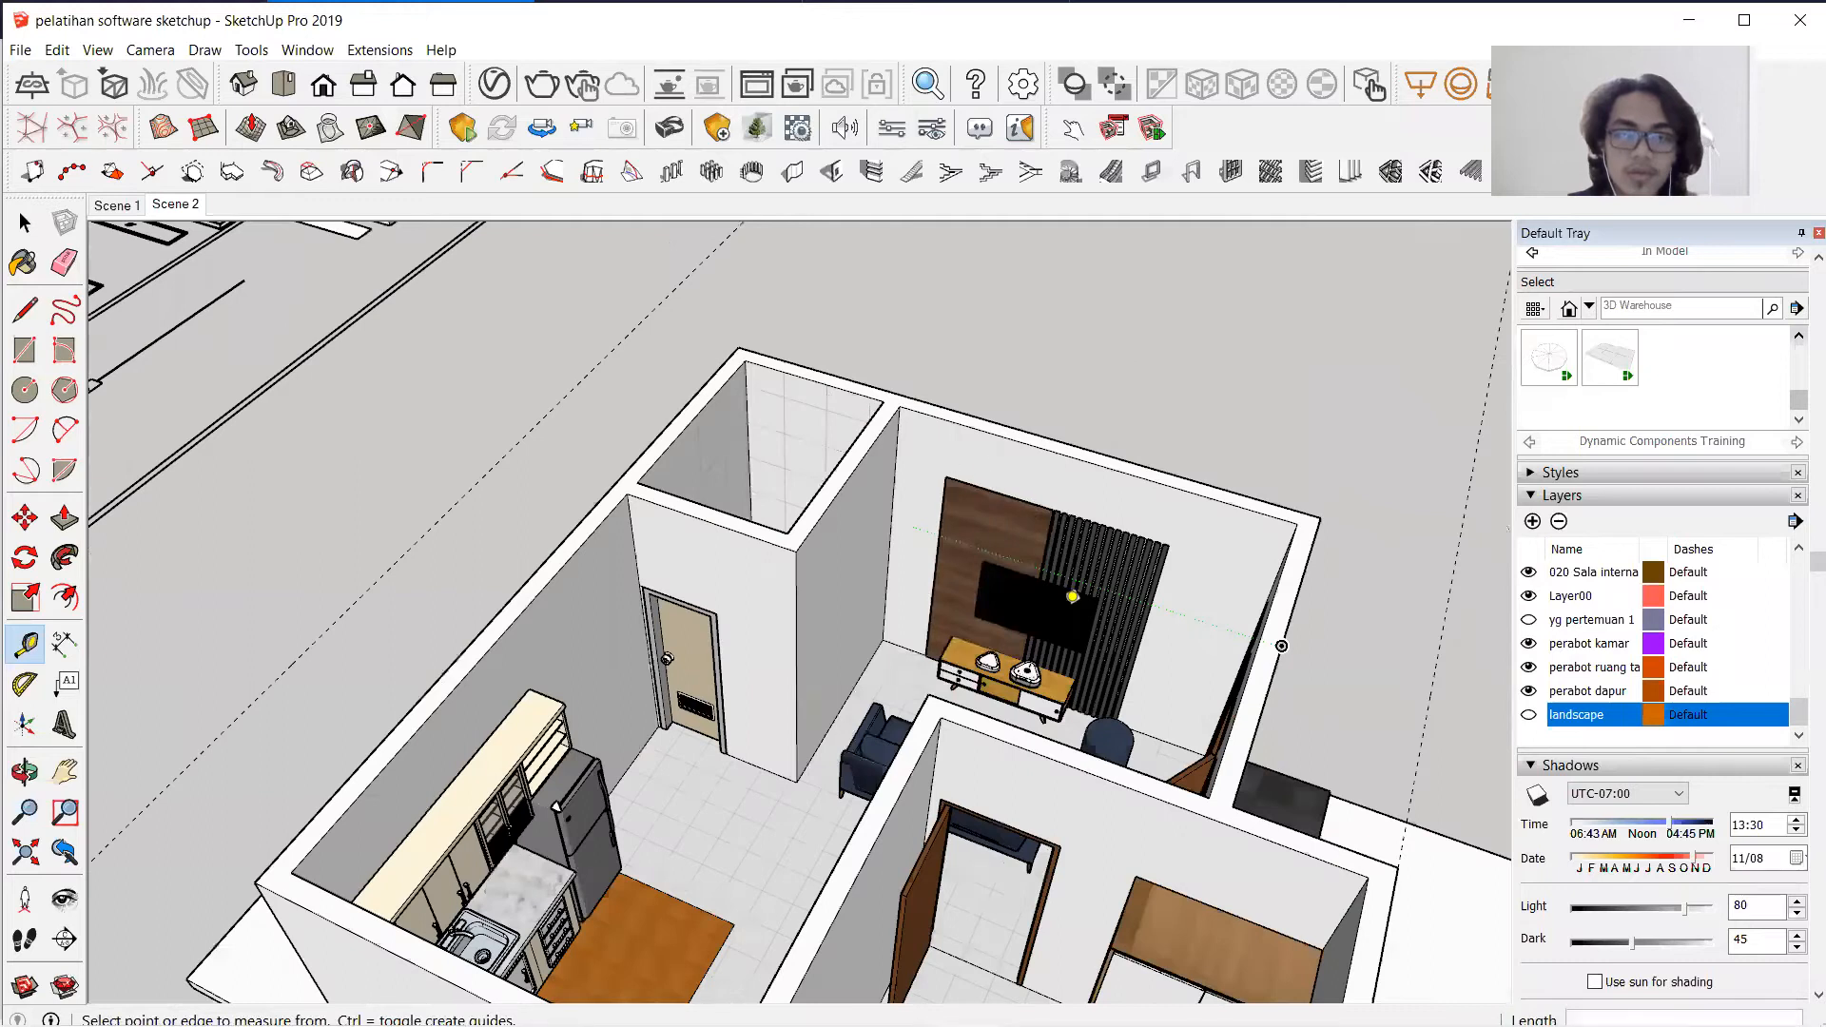
# Place a guide line along the outer top edge of the blank side wall by the kitchen and bedroom, crossing the overhang guides.
pyautogui.scroll(-5, 1073, 596)
pyautogui.scroll(6, 476, 599)
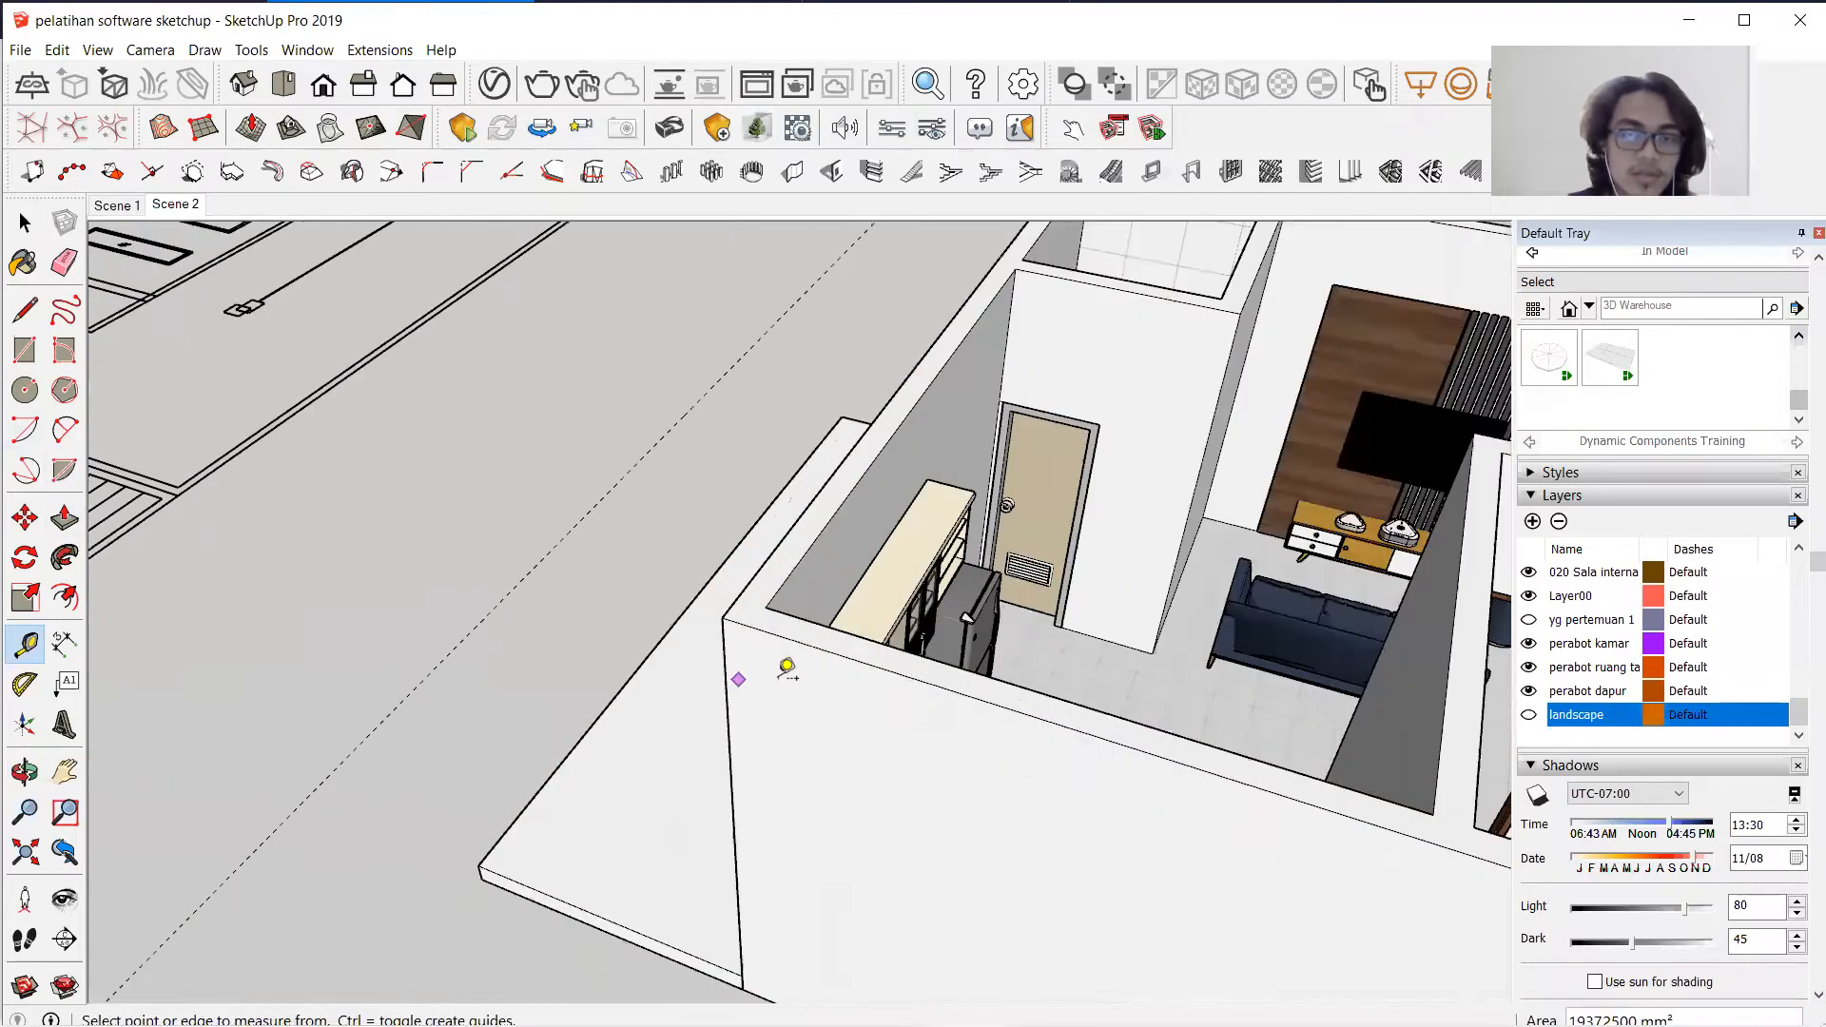
pyautogui.scroll(3, 788, 669)
pyautogui.click(818, 580)
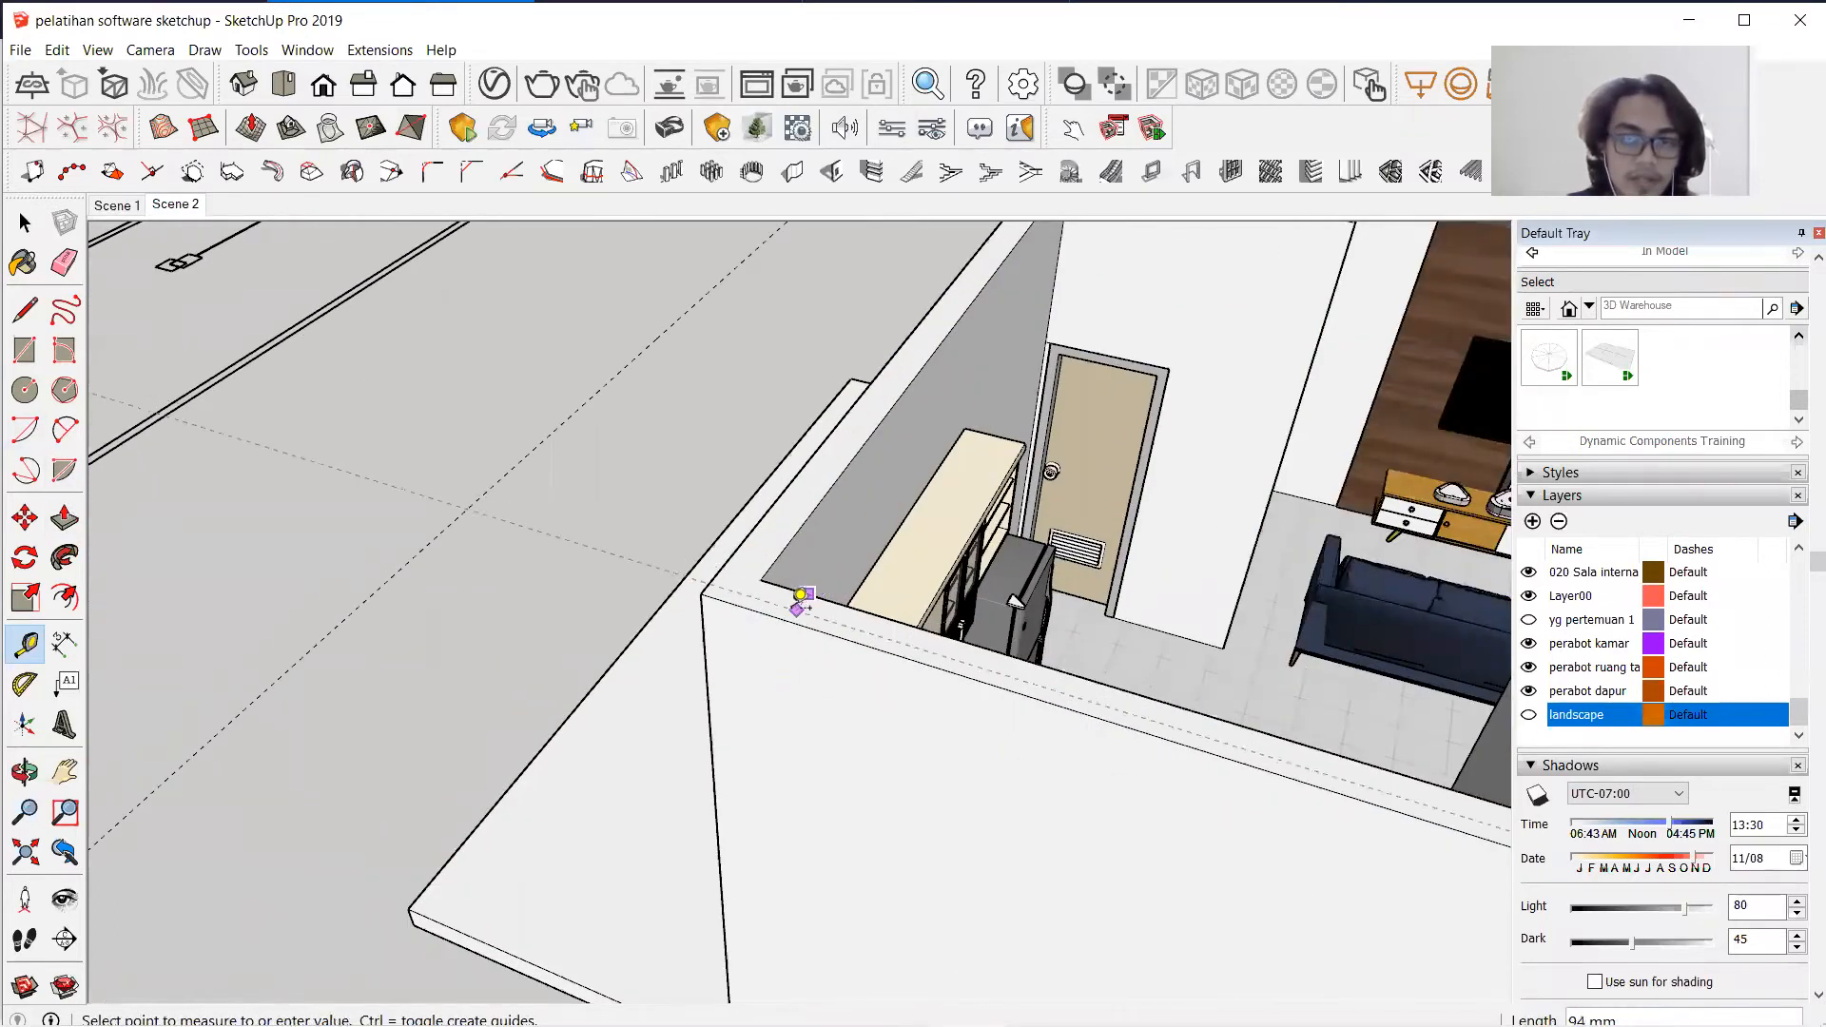
pyautogui.click(756, 596)
pyautogui.moveTo(522, 465); pyautogui.dragTo(571, 329, button='middle')
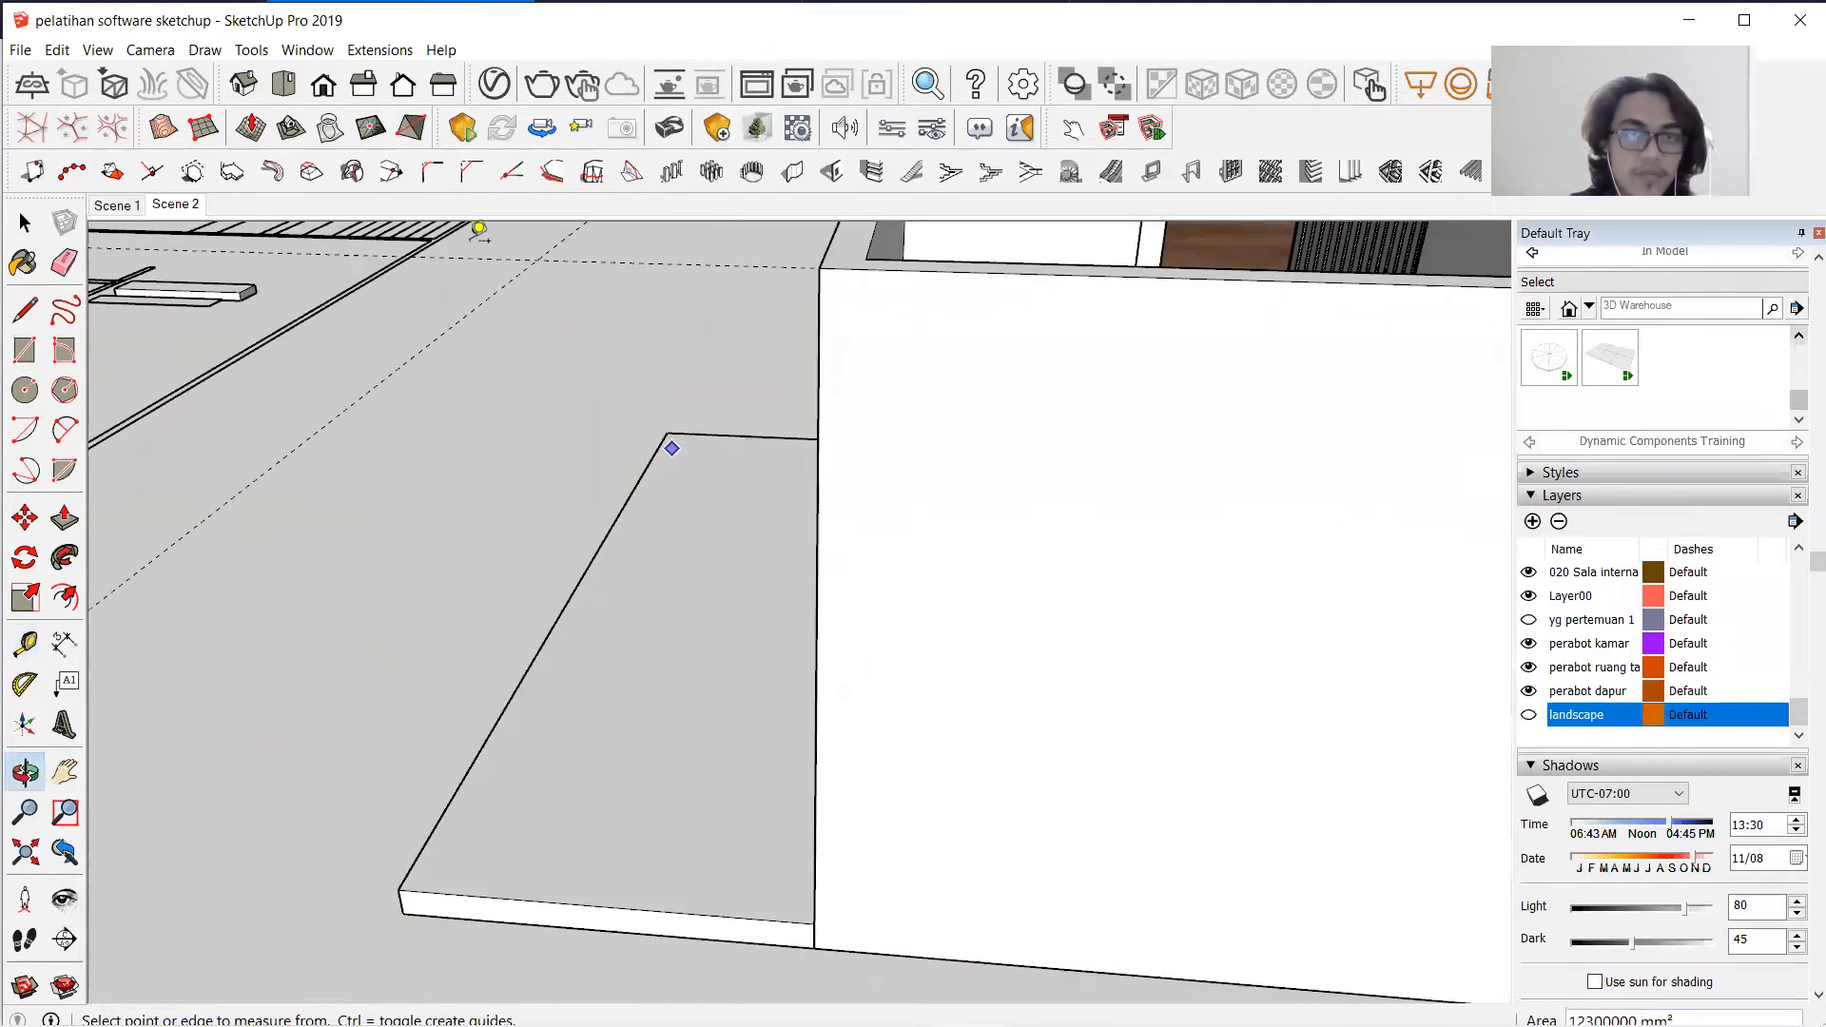
pyautogui.moveTo(497, 265); pyautogui.dragTo(456, 371, button='middle')
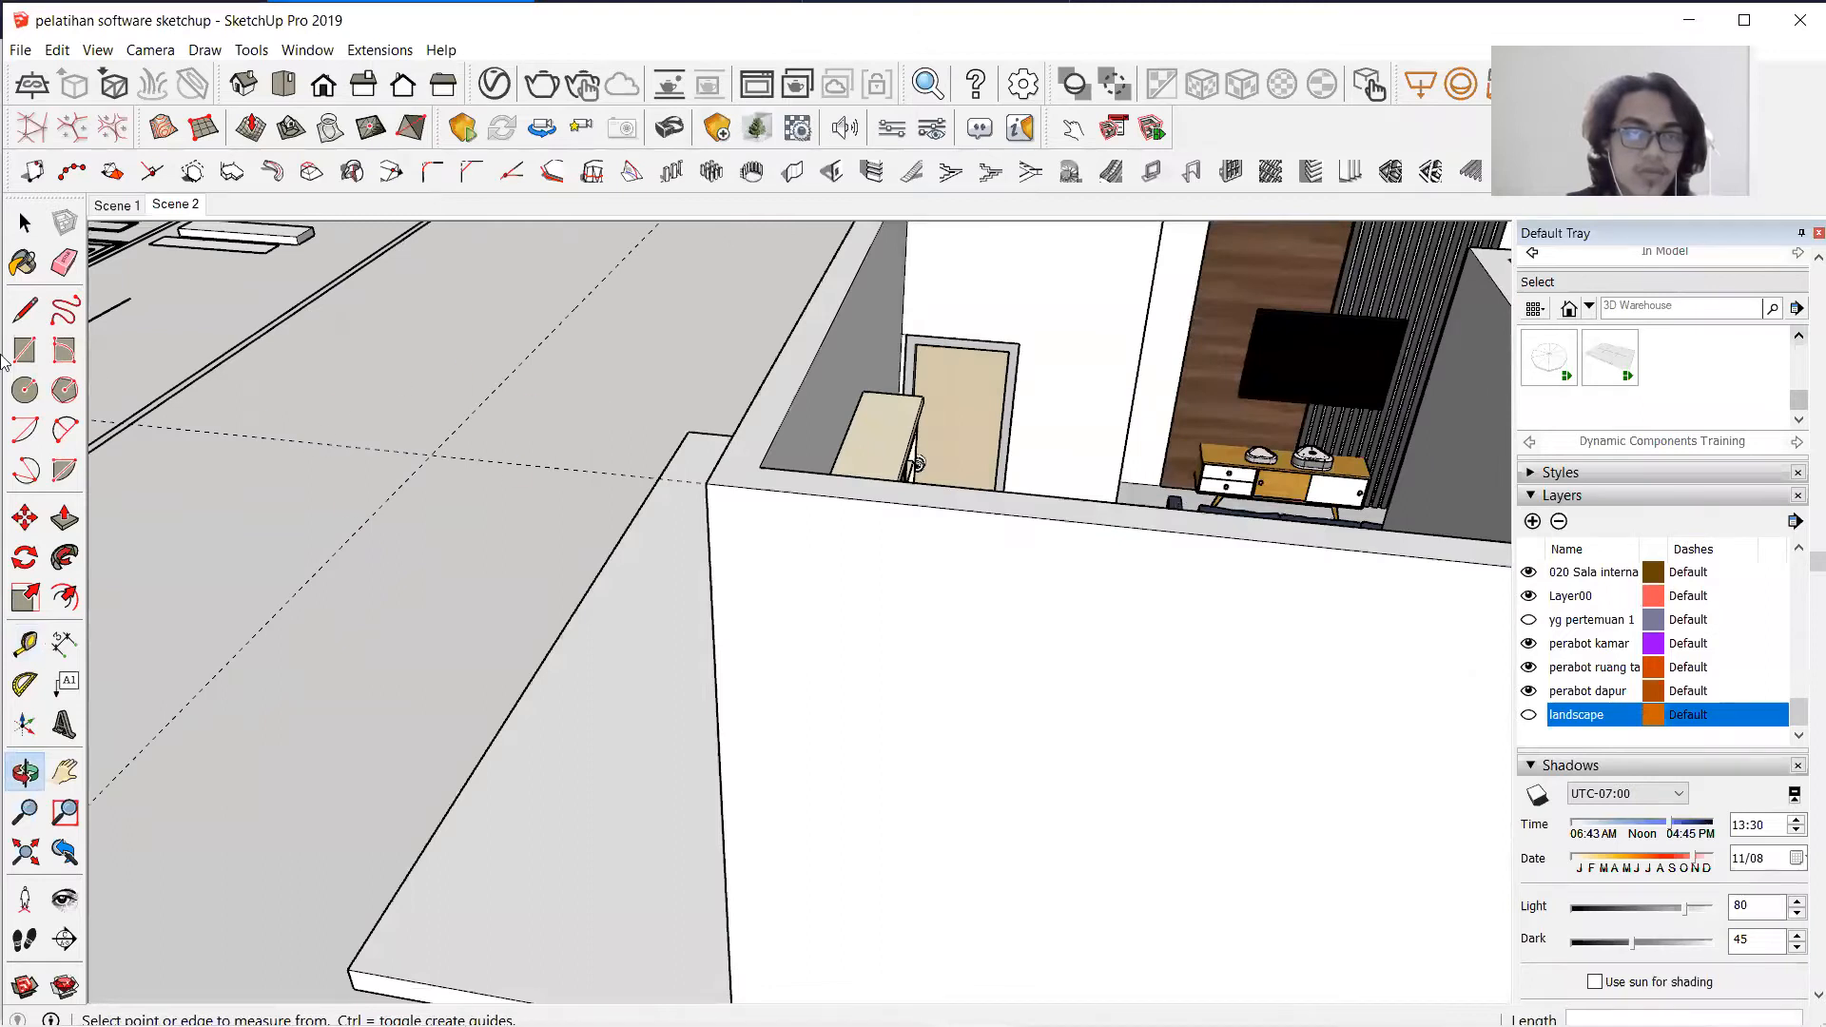
# Create a vertical-plane protractor guide at 35 degrees rising from the rear overhang guide intersection on the kitchen and bedroom side.
pyautogui.click(25, 312)
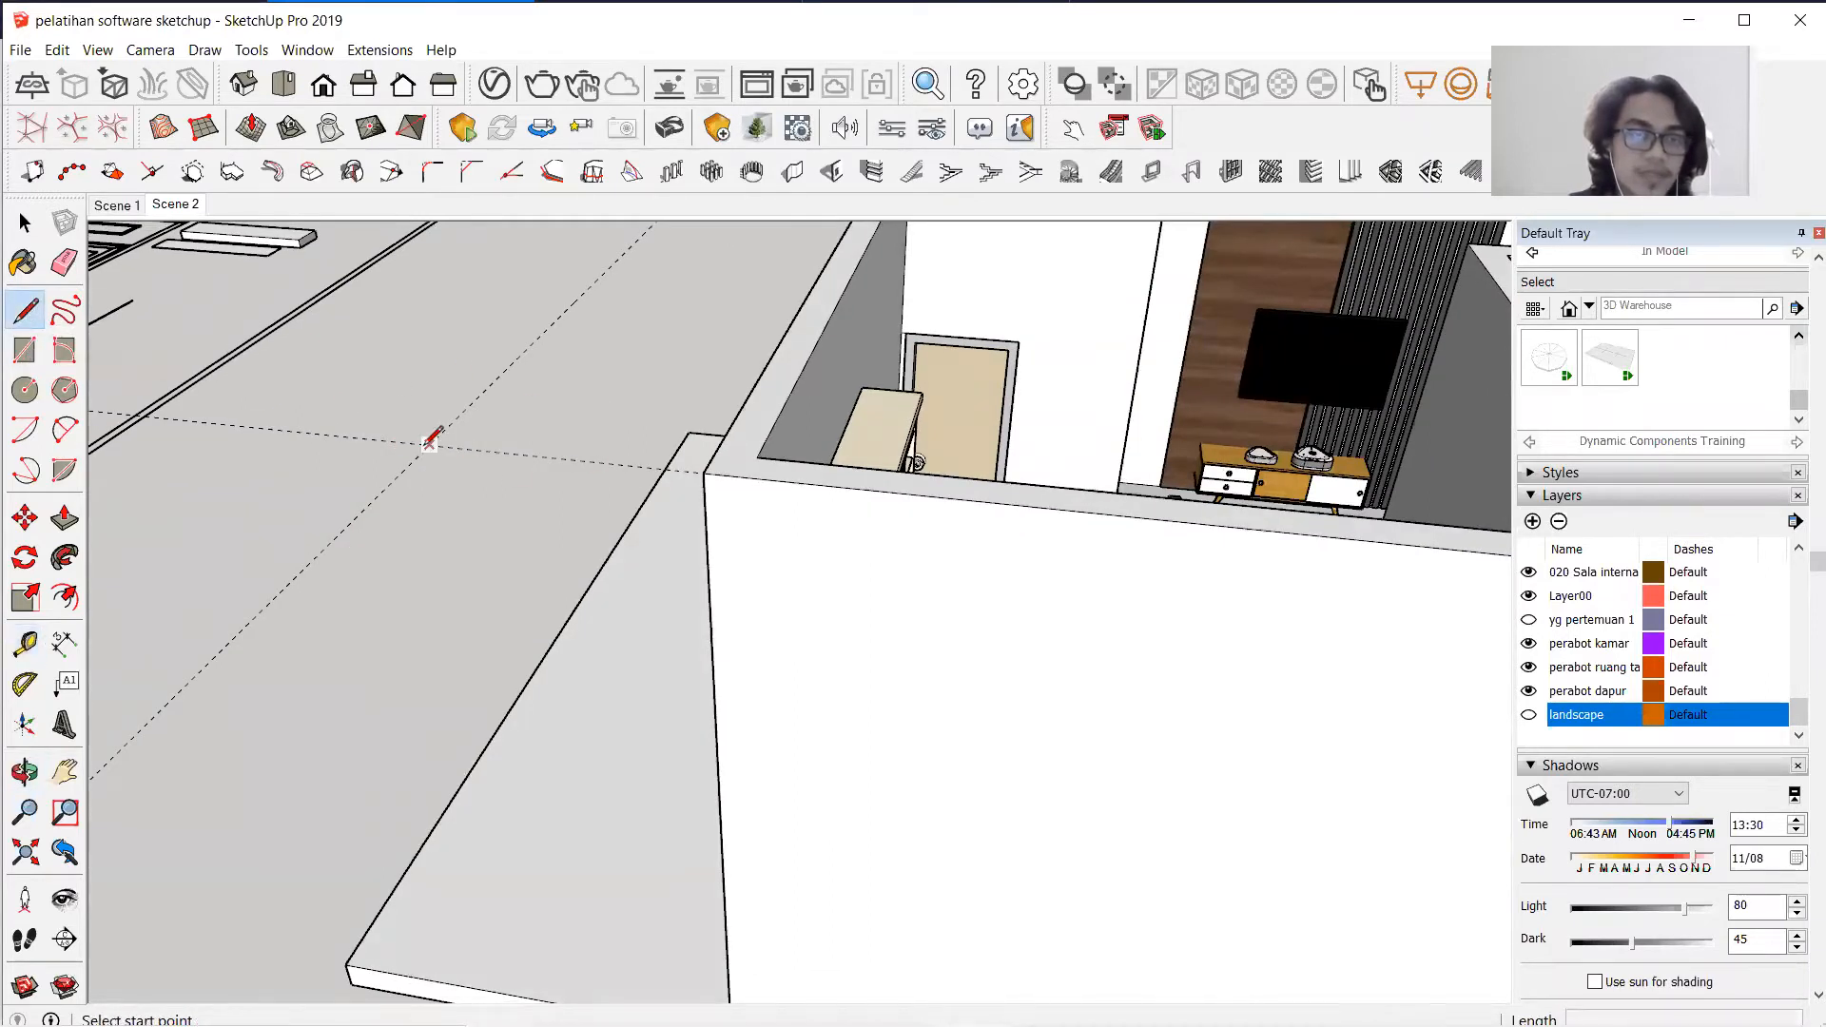
pyautogui.click(27, 681)
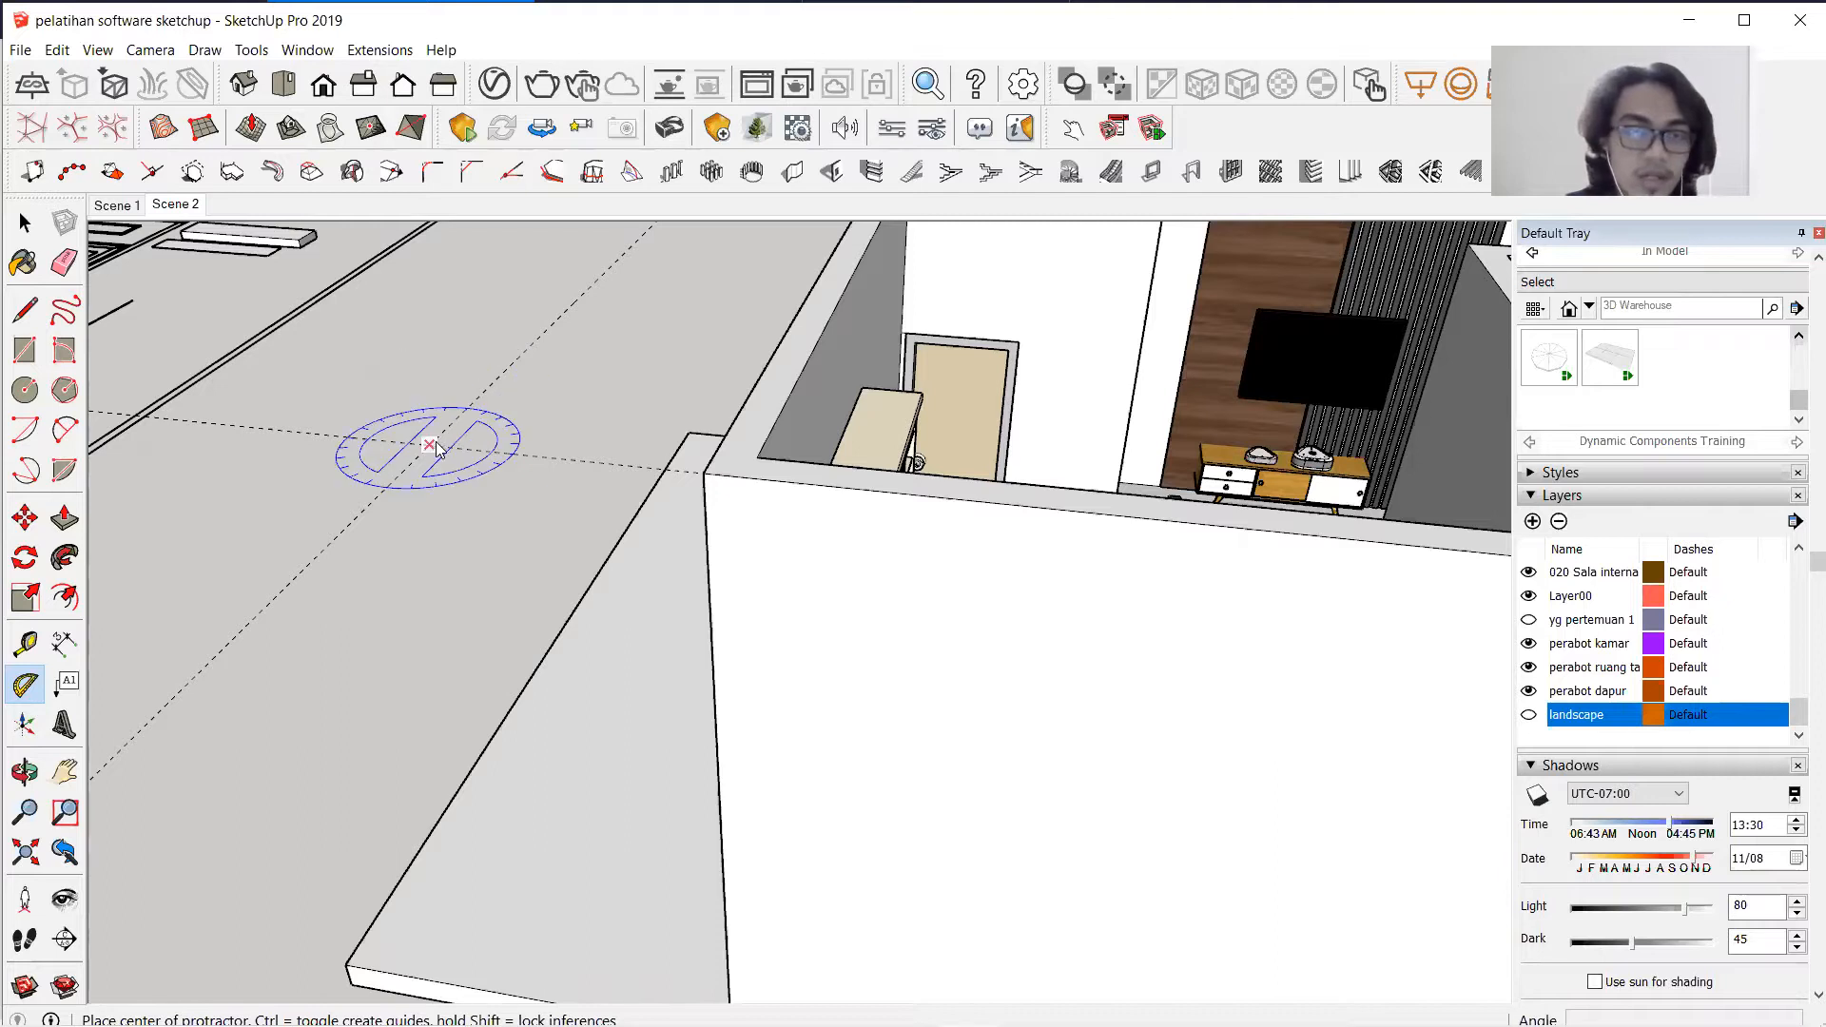
pyautogui.press('Right')
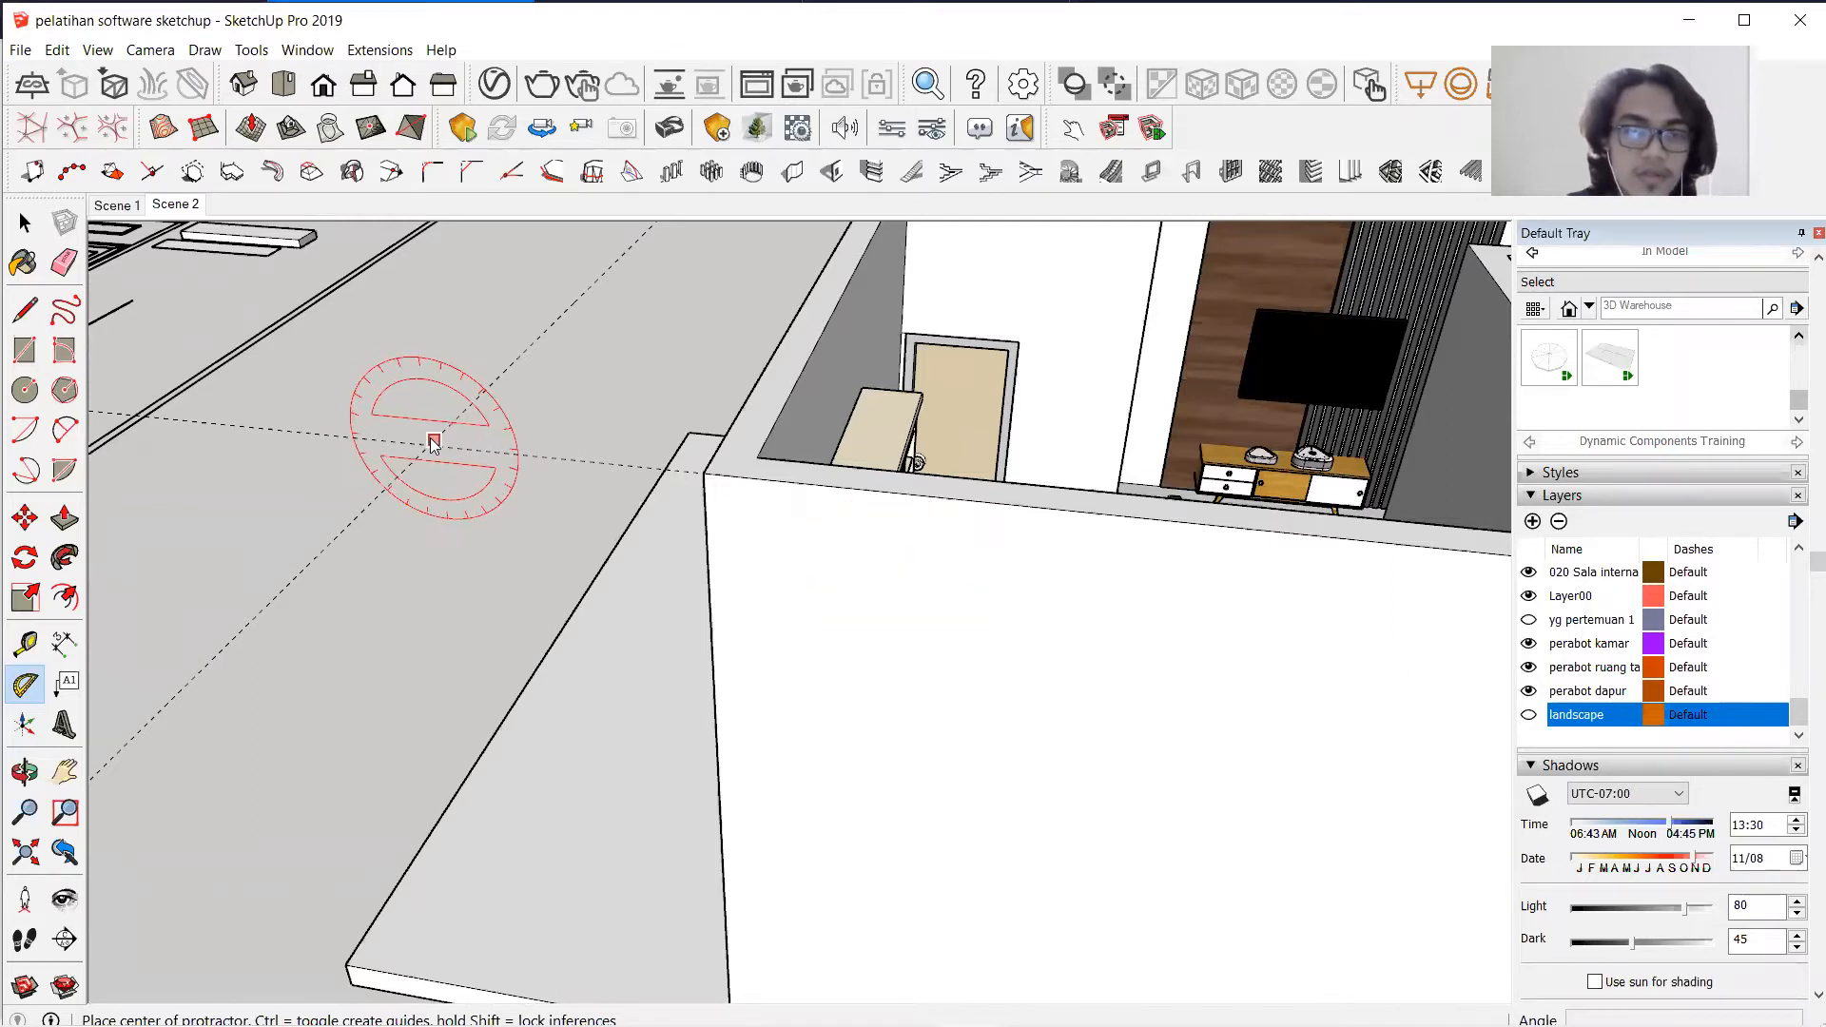
pyautogui.click(429, 444)
pyautogui.click(508, 452)
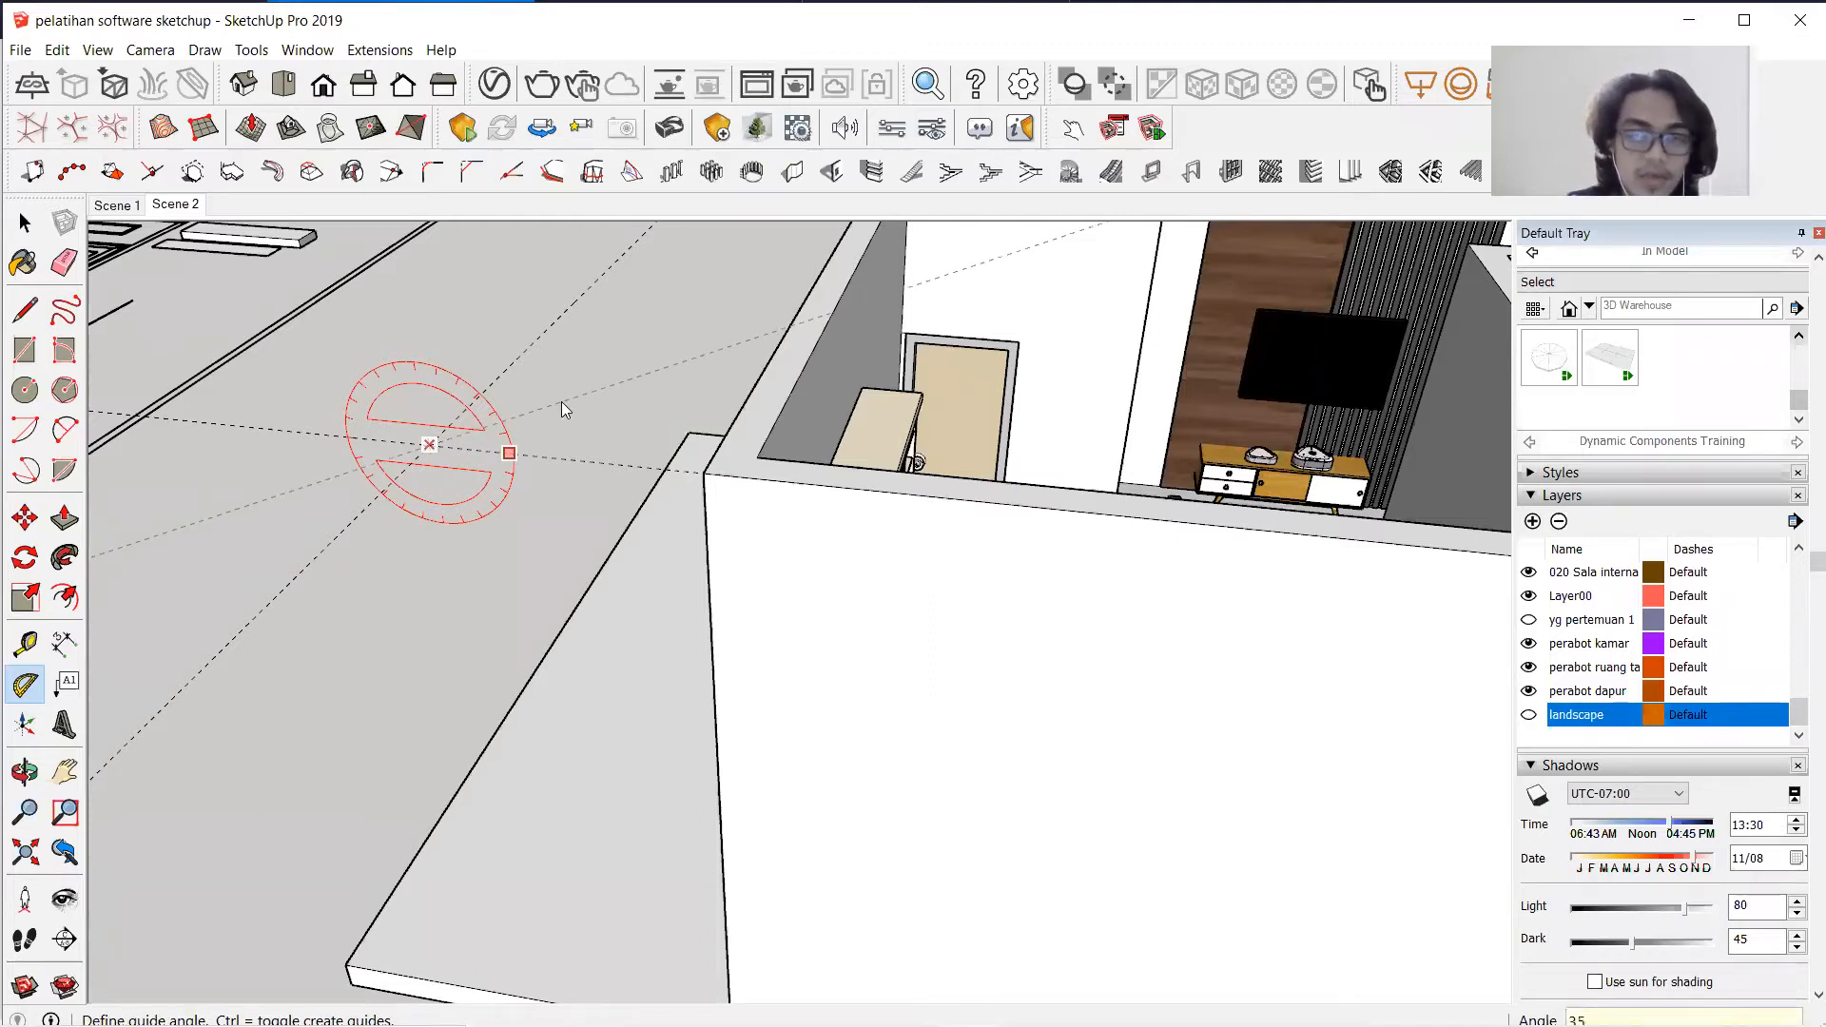
pyautogui.click(561, 410)
# Create a mirrored 35-degree protractor guide rising toward the house from the front overhang guide intersection on the same side.
pyautogui.scroll(-5, 304, 647)
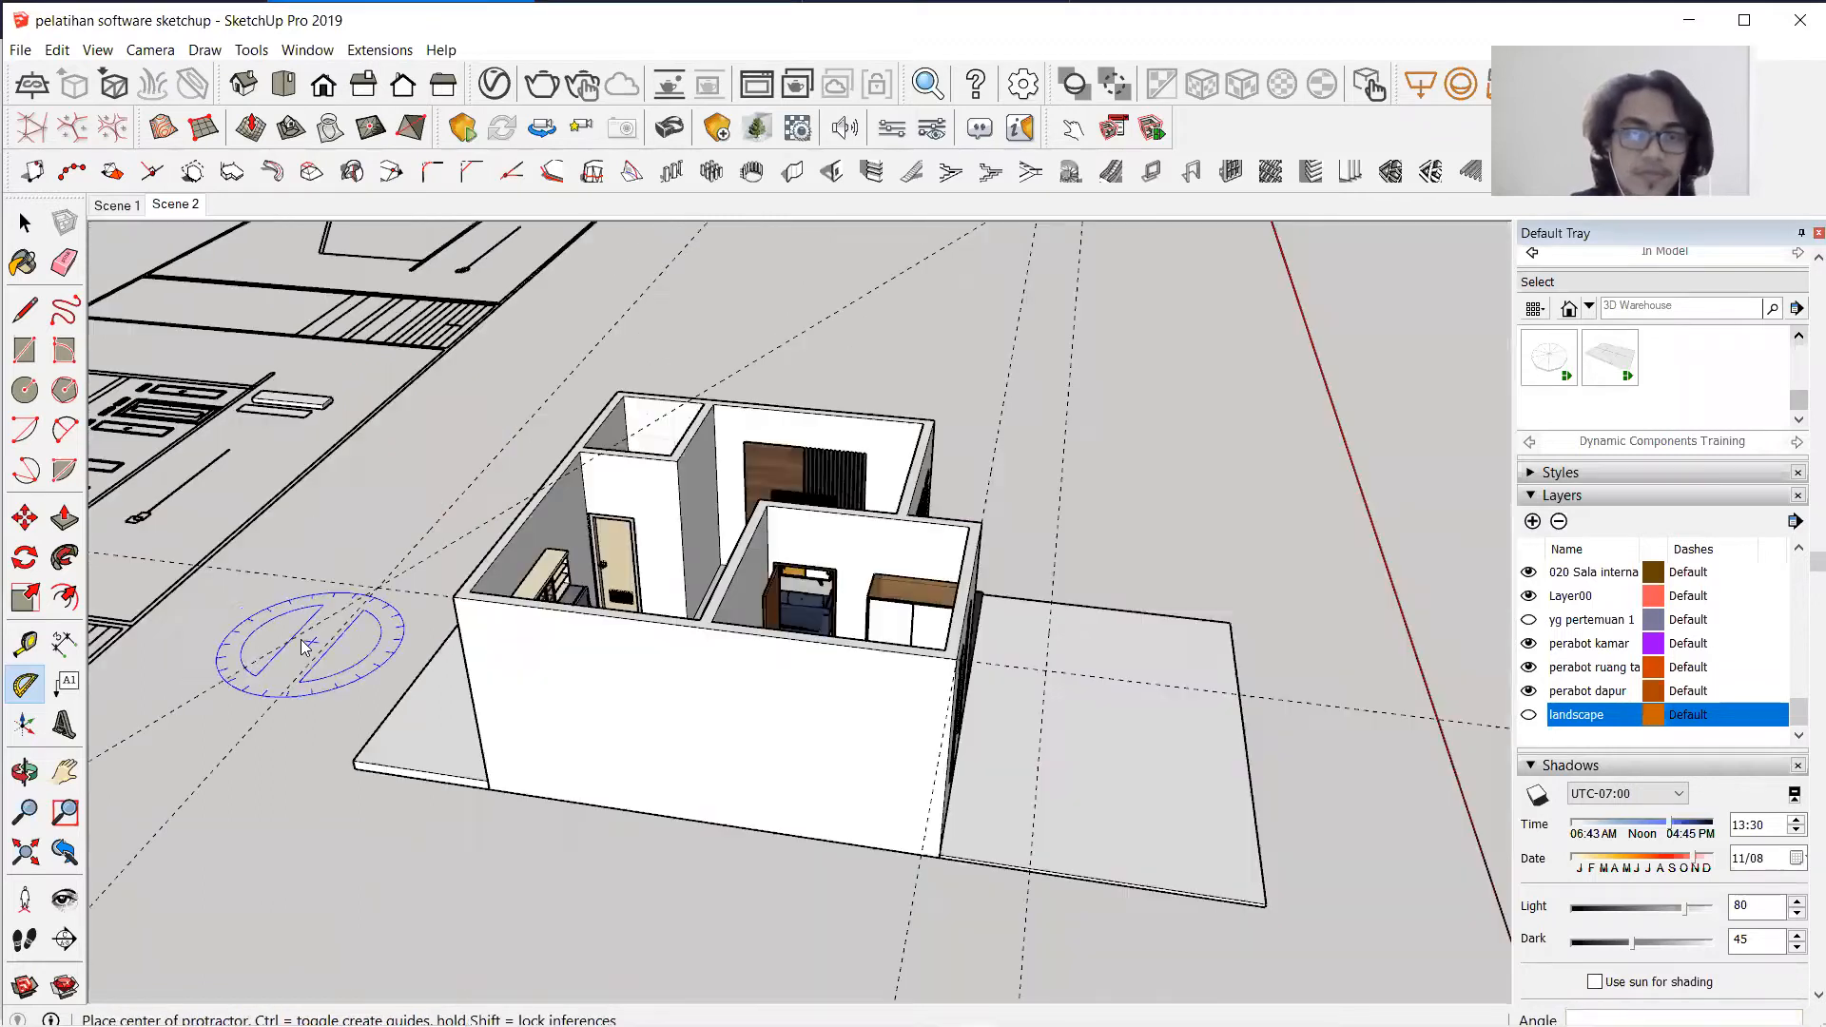
pyautogui.scroll(-1, 295, 637)
pyautogui.scroll(4, 837, 561)
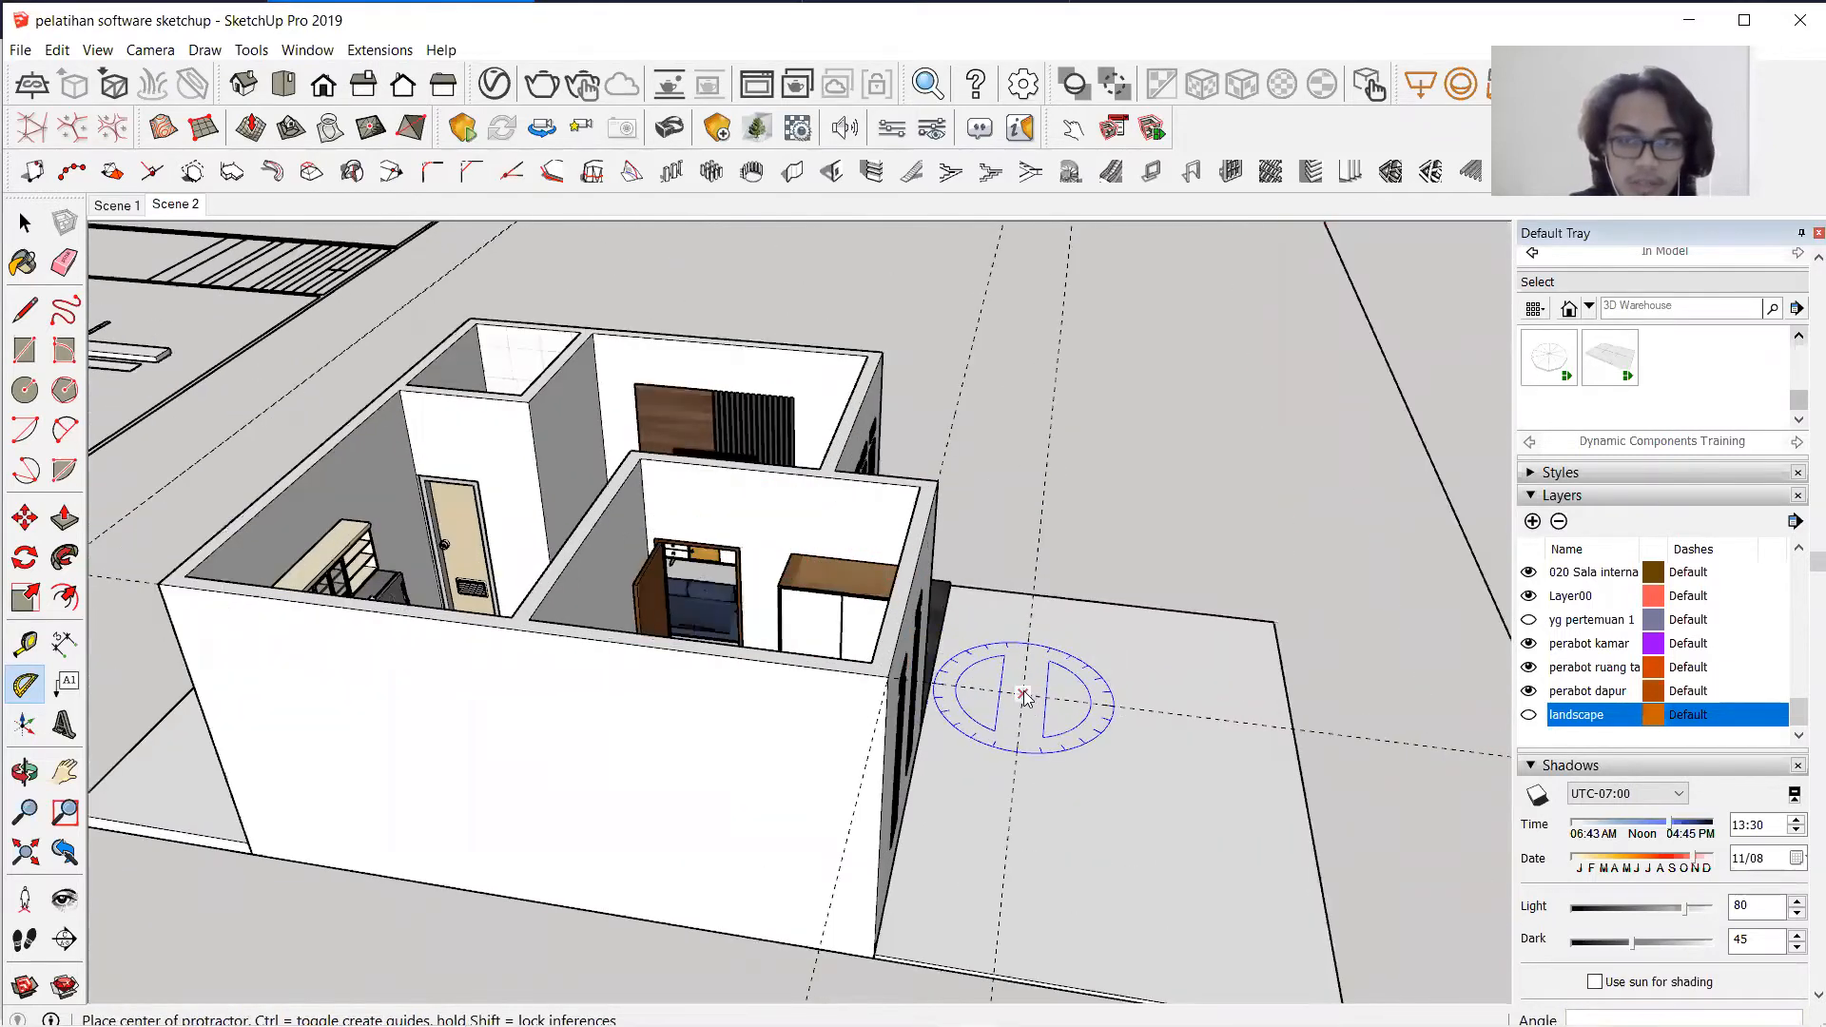
pyautogui.press('Right')
pyautogui.click(1023, 697)
pyautogui.click(982, 688)
pyautogui.write('35')
pyautogui.press('Return')
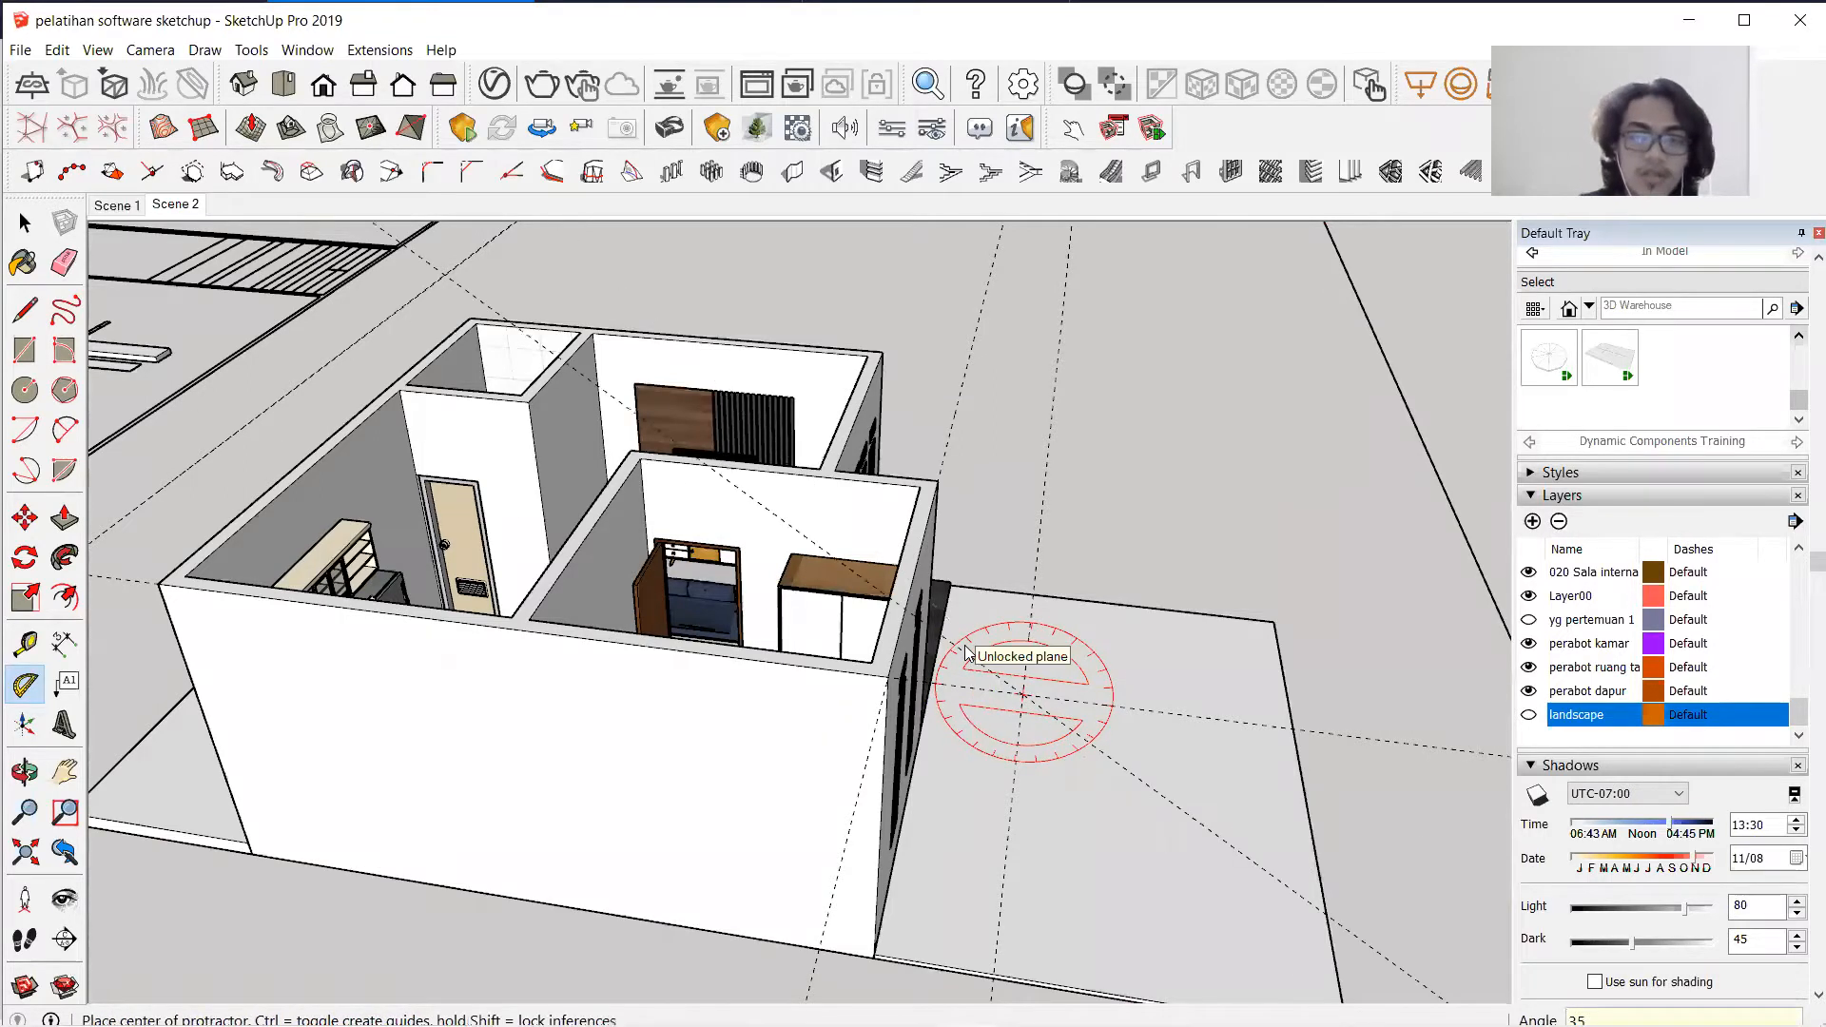
# Draw the triangular gable face with lines through both overhang guide intersections and the crossing of the two 35-degree guides.
pyautogui.press('l')
pyautogui.scroll(2, 158, 583)
pyautogui.scroll(-3, 1087, 615)
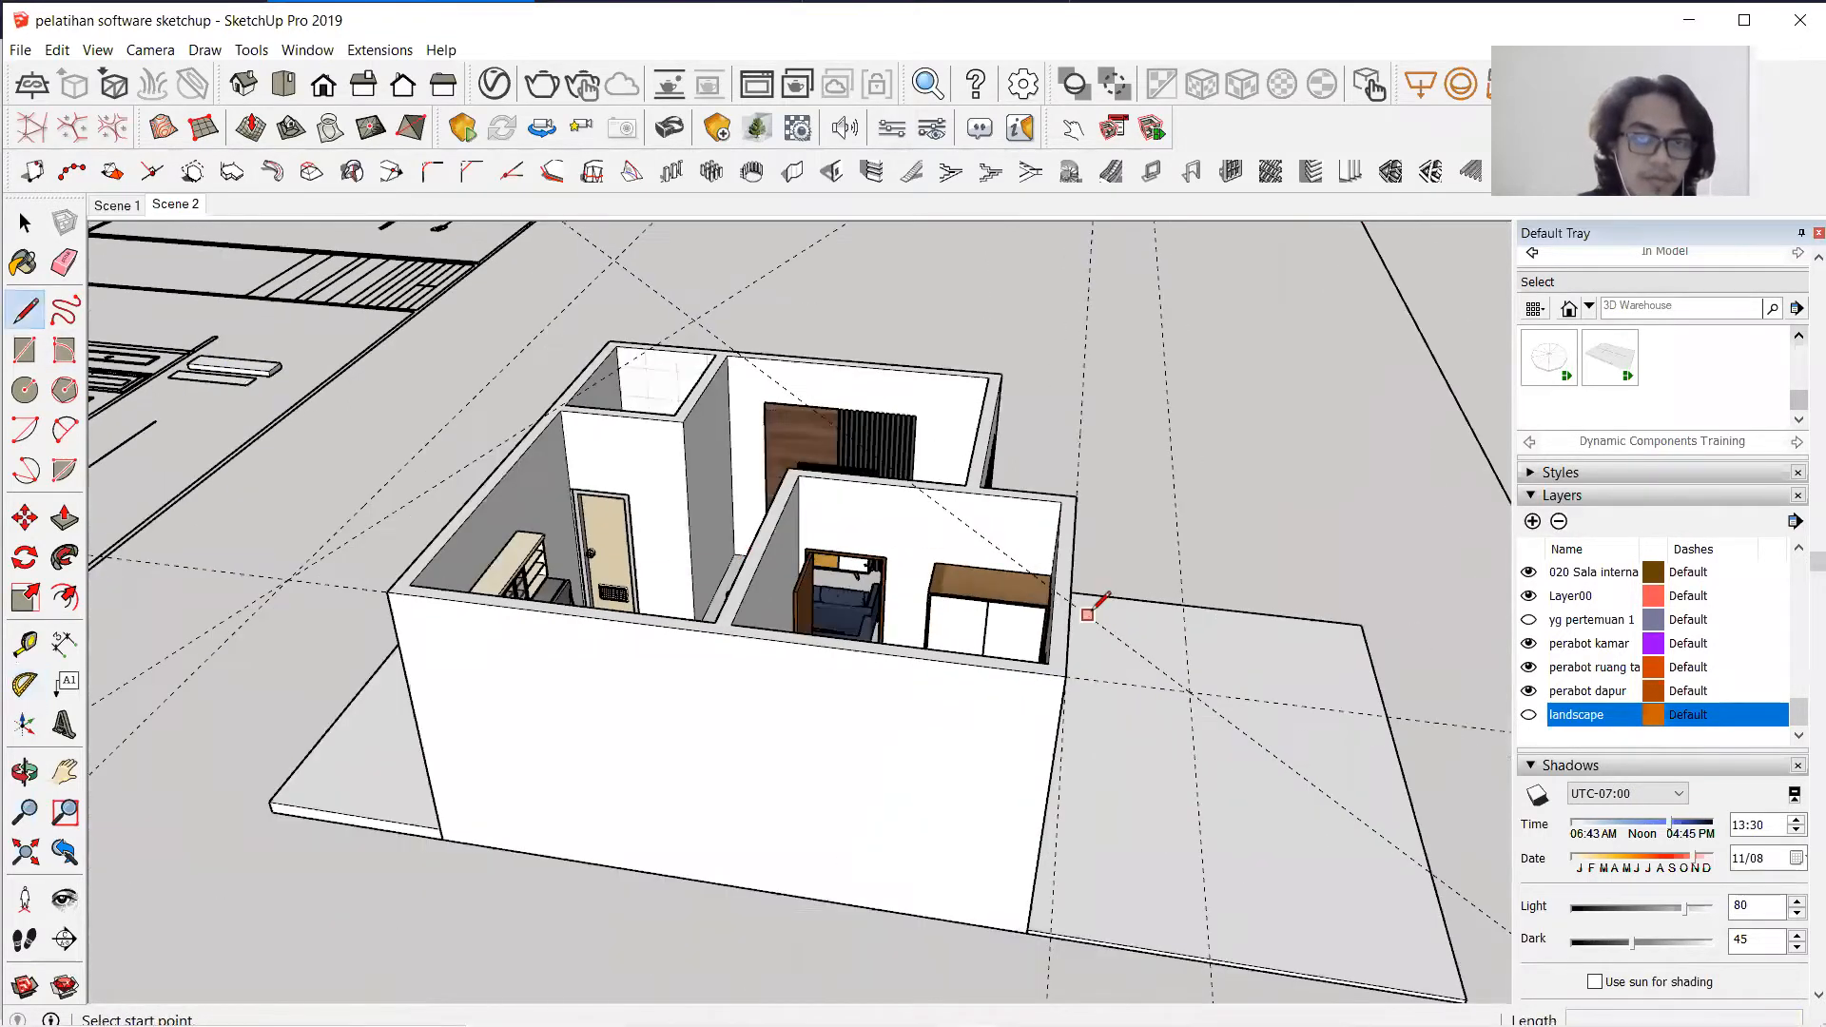
pyautogui.scroll(2, 307, 582)
pyautogui.click(281, 578)
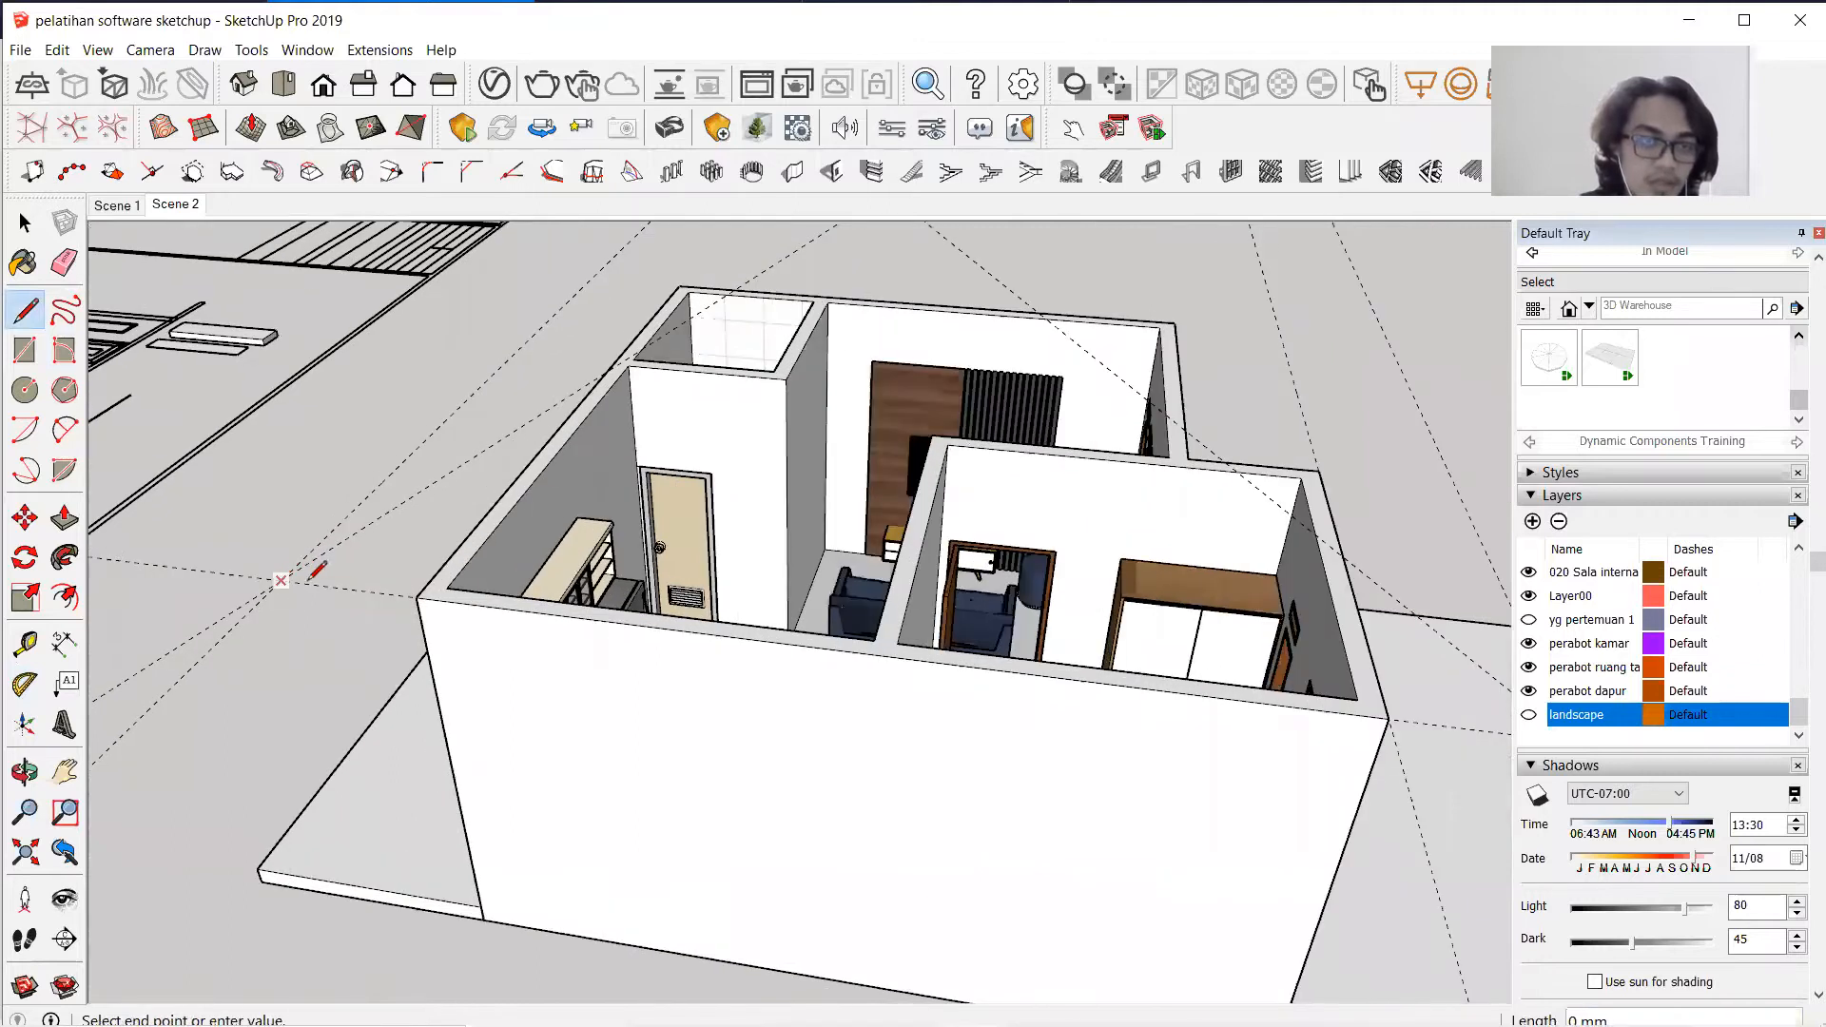
pyautogui.scroll(-2, 367, 622)
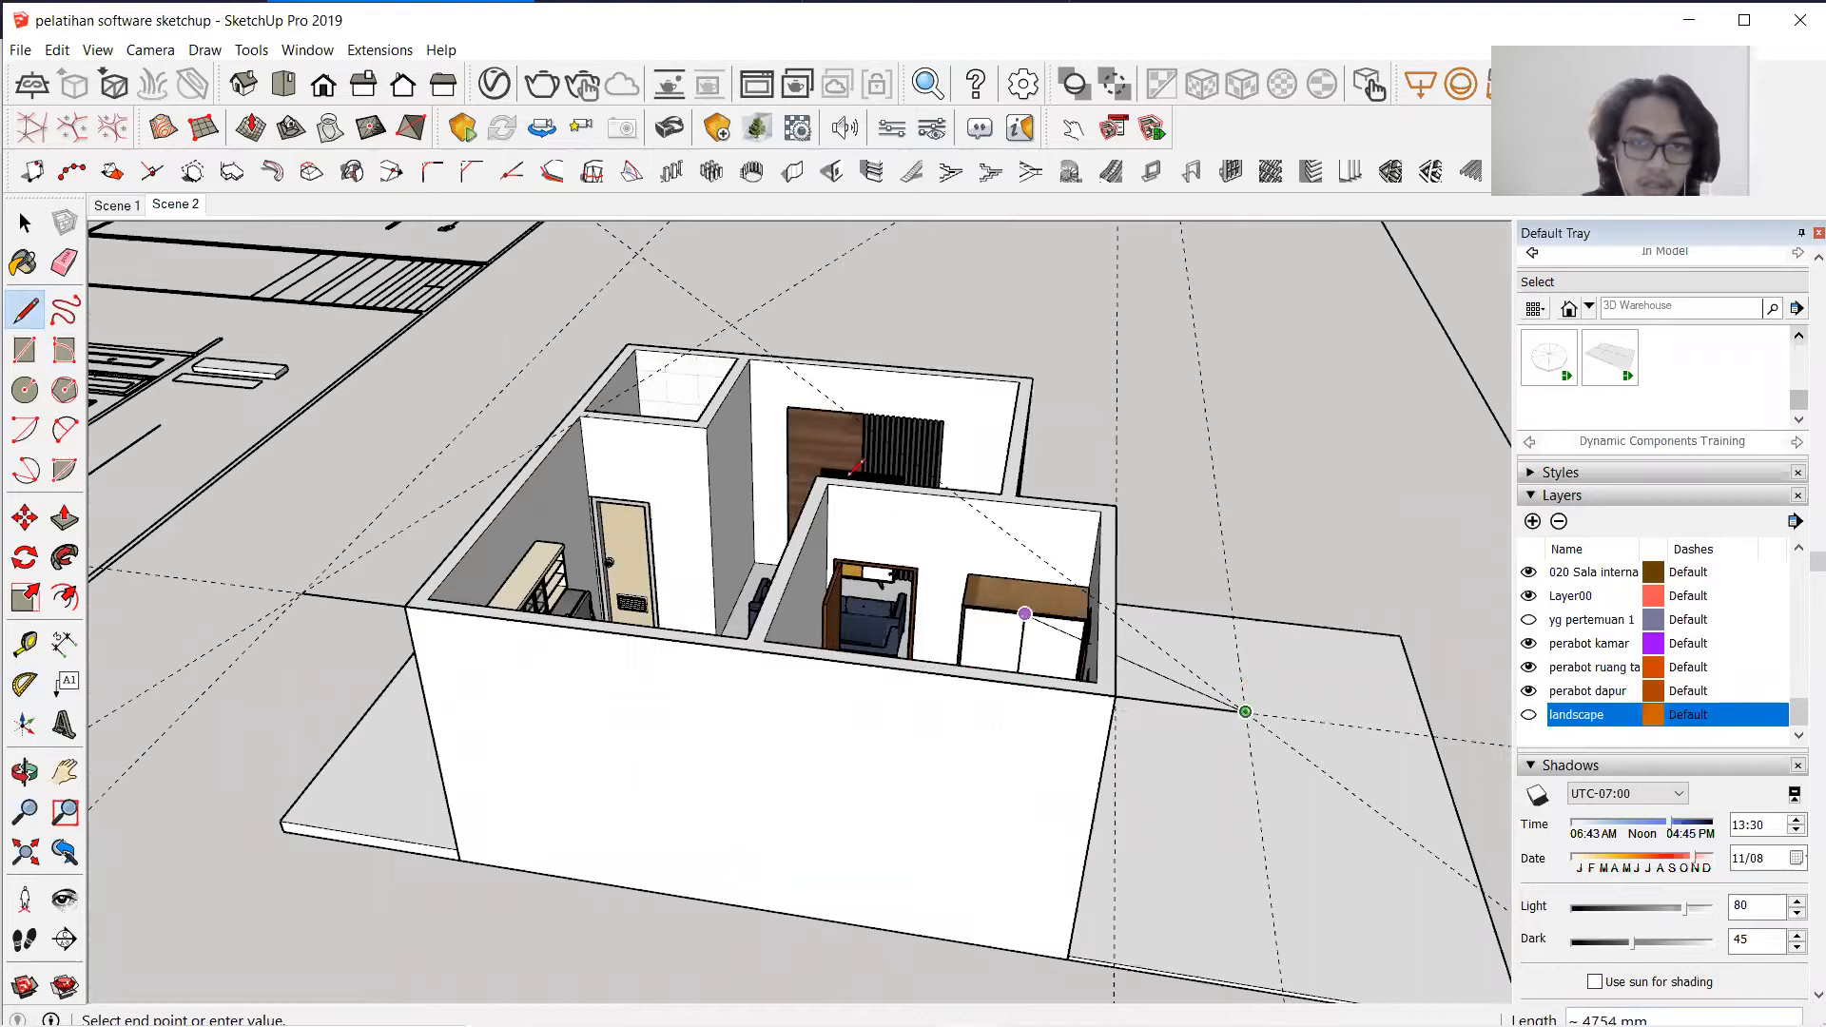
pyautogui.click(732, 323)
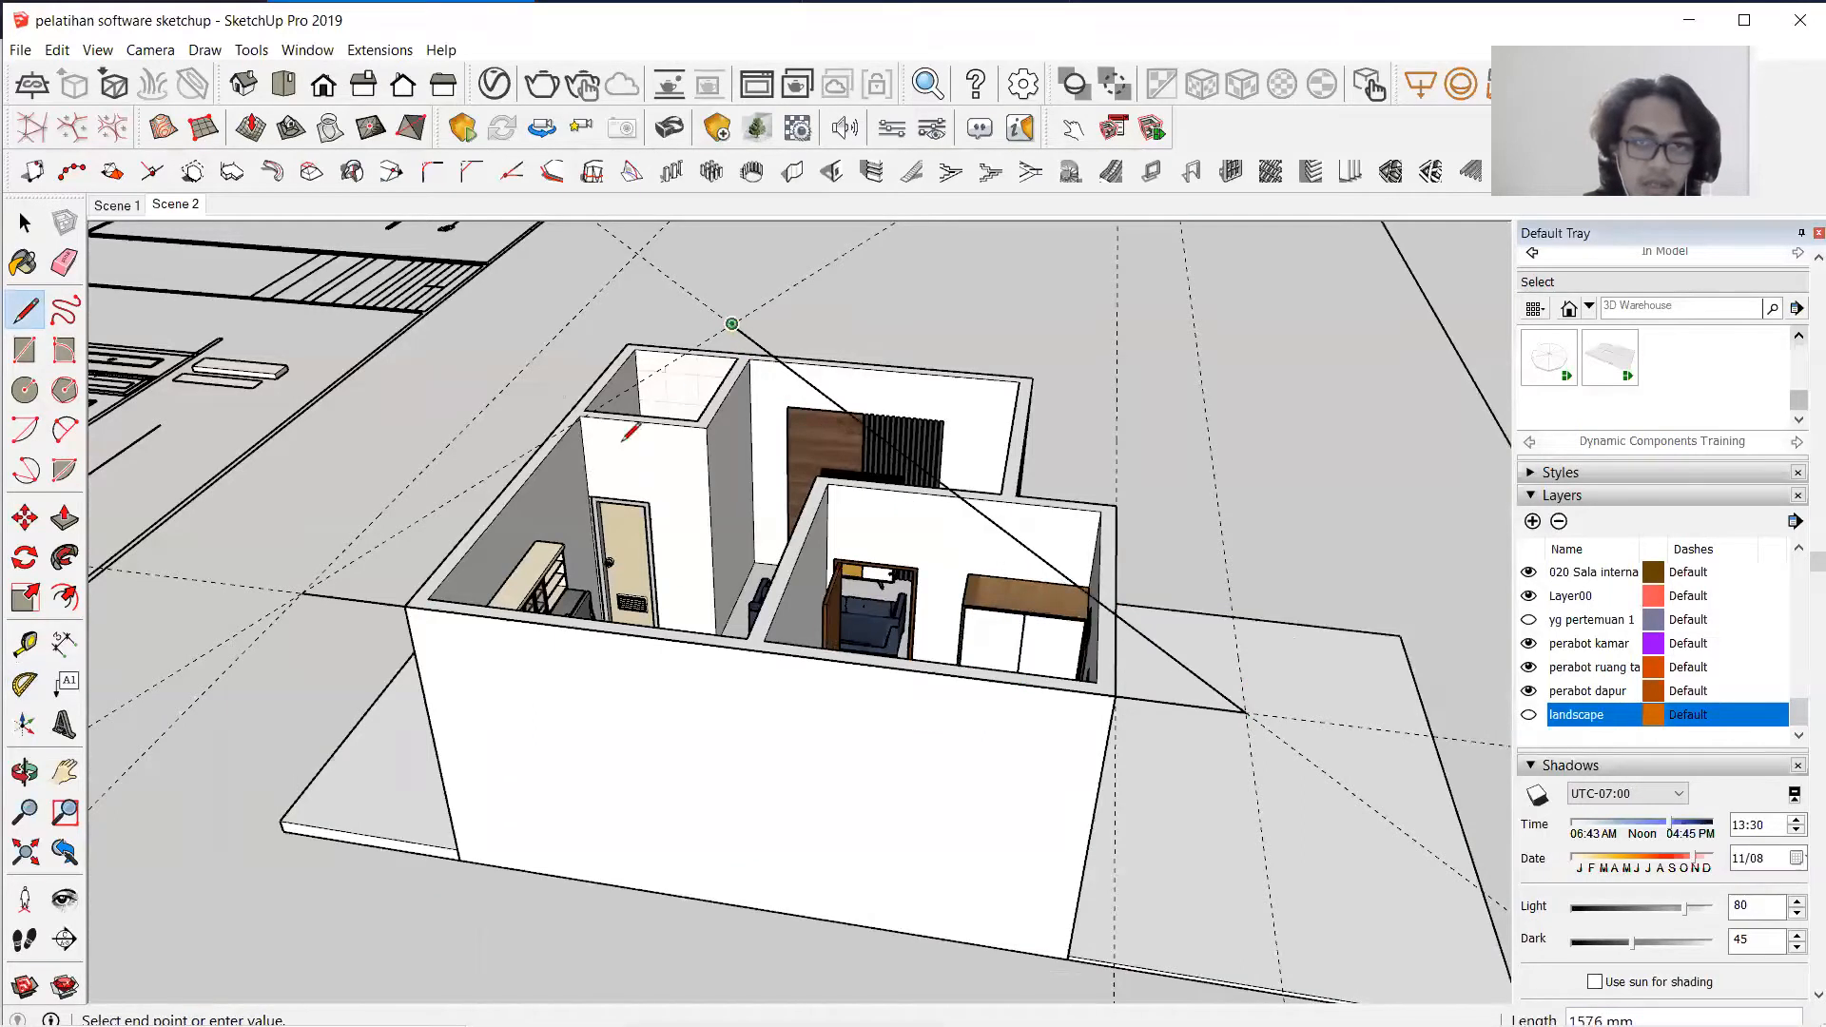
pyautogui.click(301, 593)
# Extrude the triangular gable face about 3150 mm across the bedroom section with Push/Pull to form the first roof volume.
pyautogui.moveTo(591, 505); pyautogui.dragTo(412, 392, button='middle')
pyautogui.press('p')
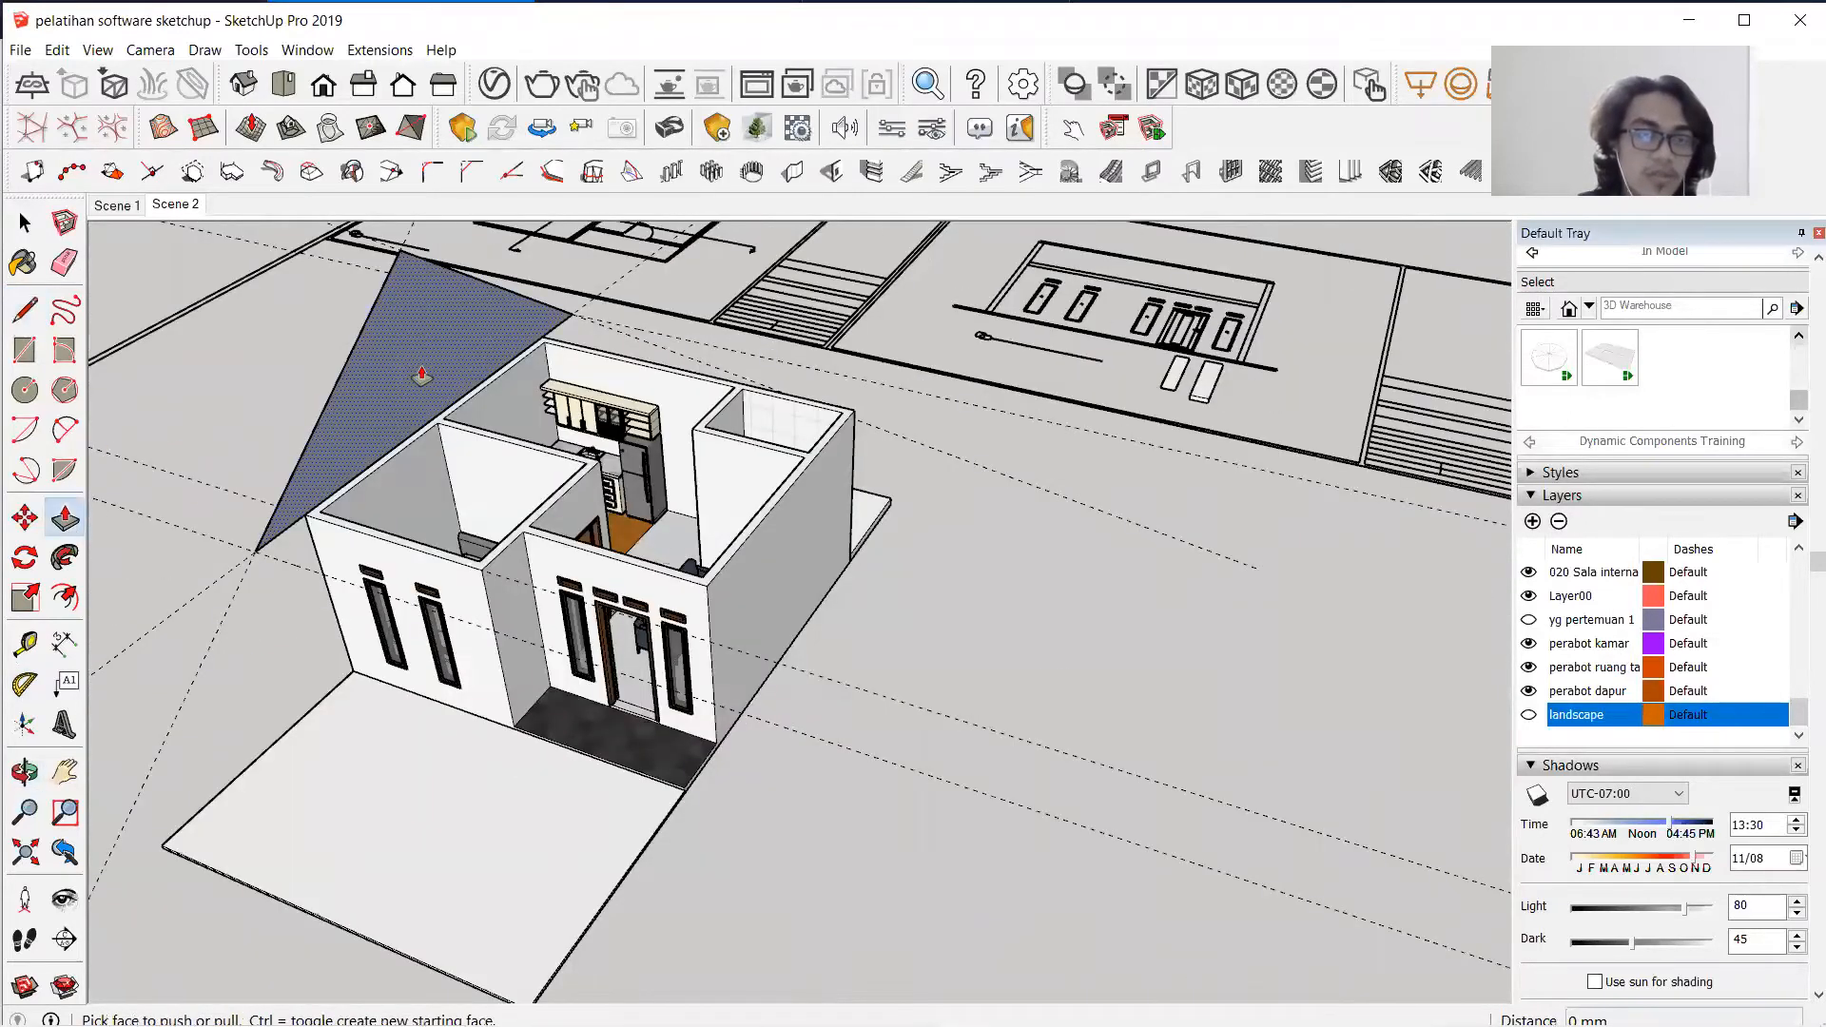
pyautogui.scroll(5, 409, 378)
pyautogui.click(408, 371)
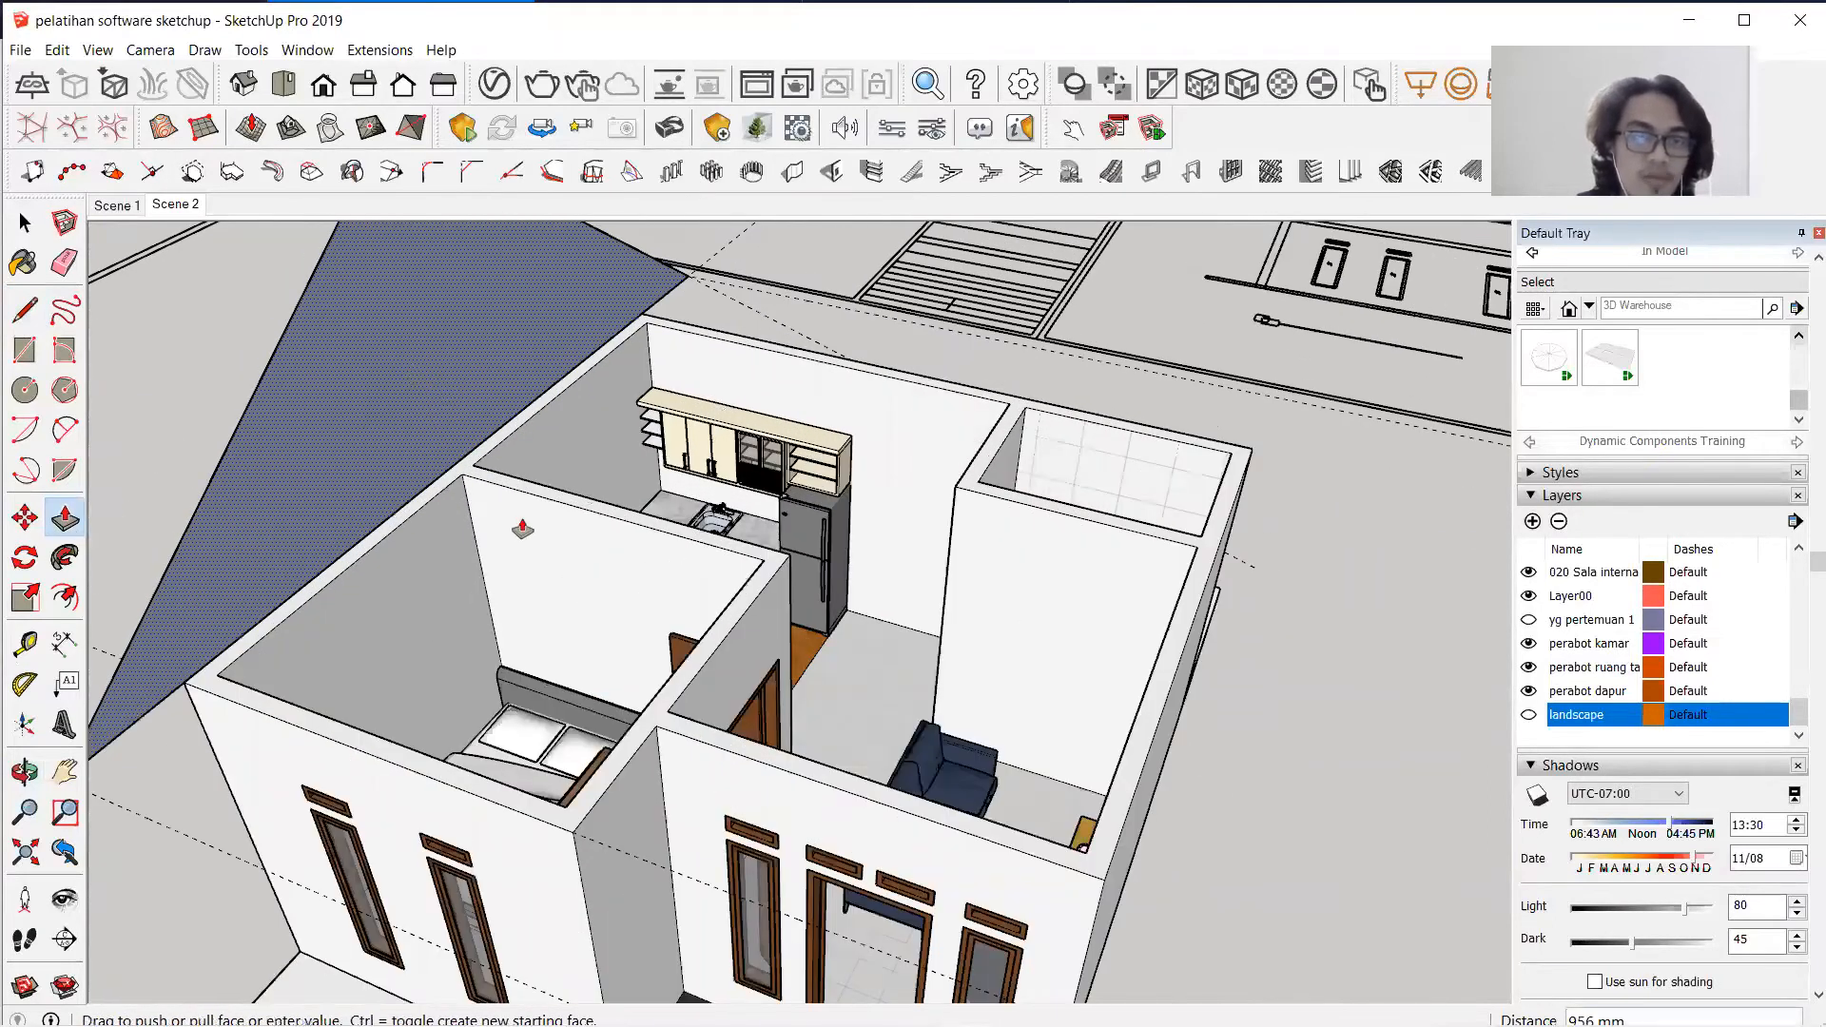
pyautogui.click(614, 807)
pyautogui.scroll(-3, 665, 713)
pyautogui.moveTo(654, 695); pyautogui.dragTo(463, 648, button='middle')
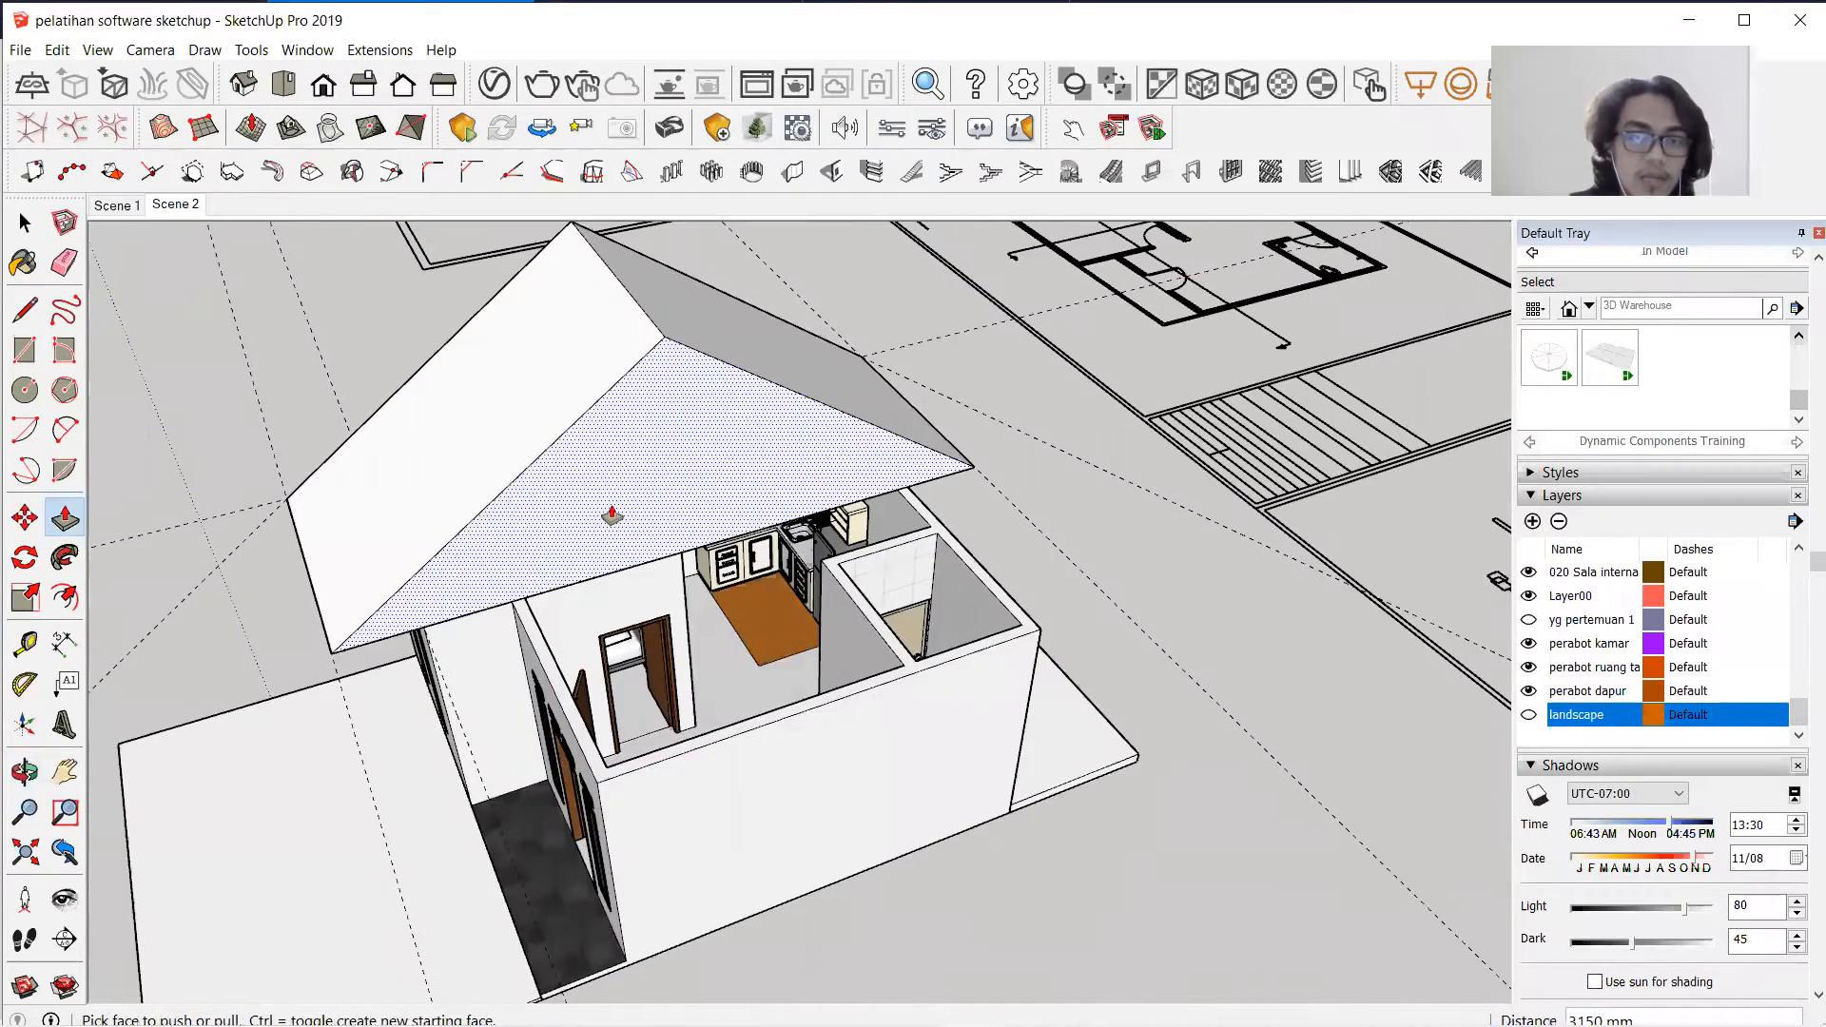
pyautogui.click(640, 507)
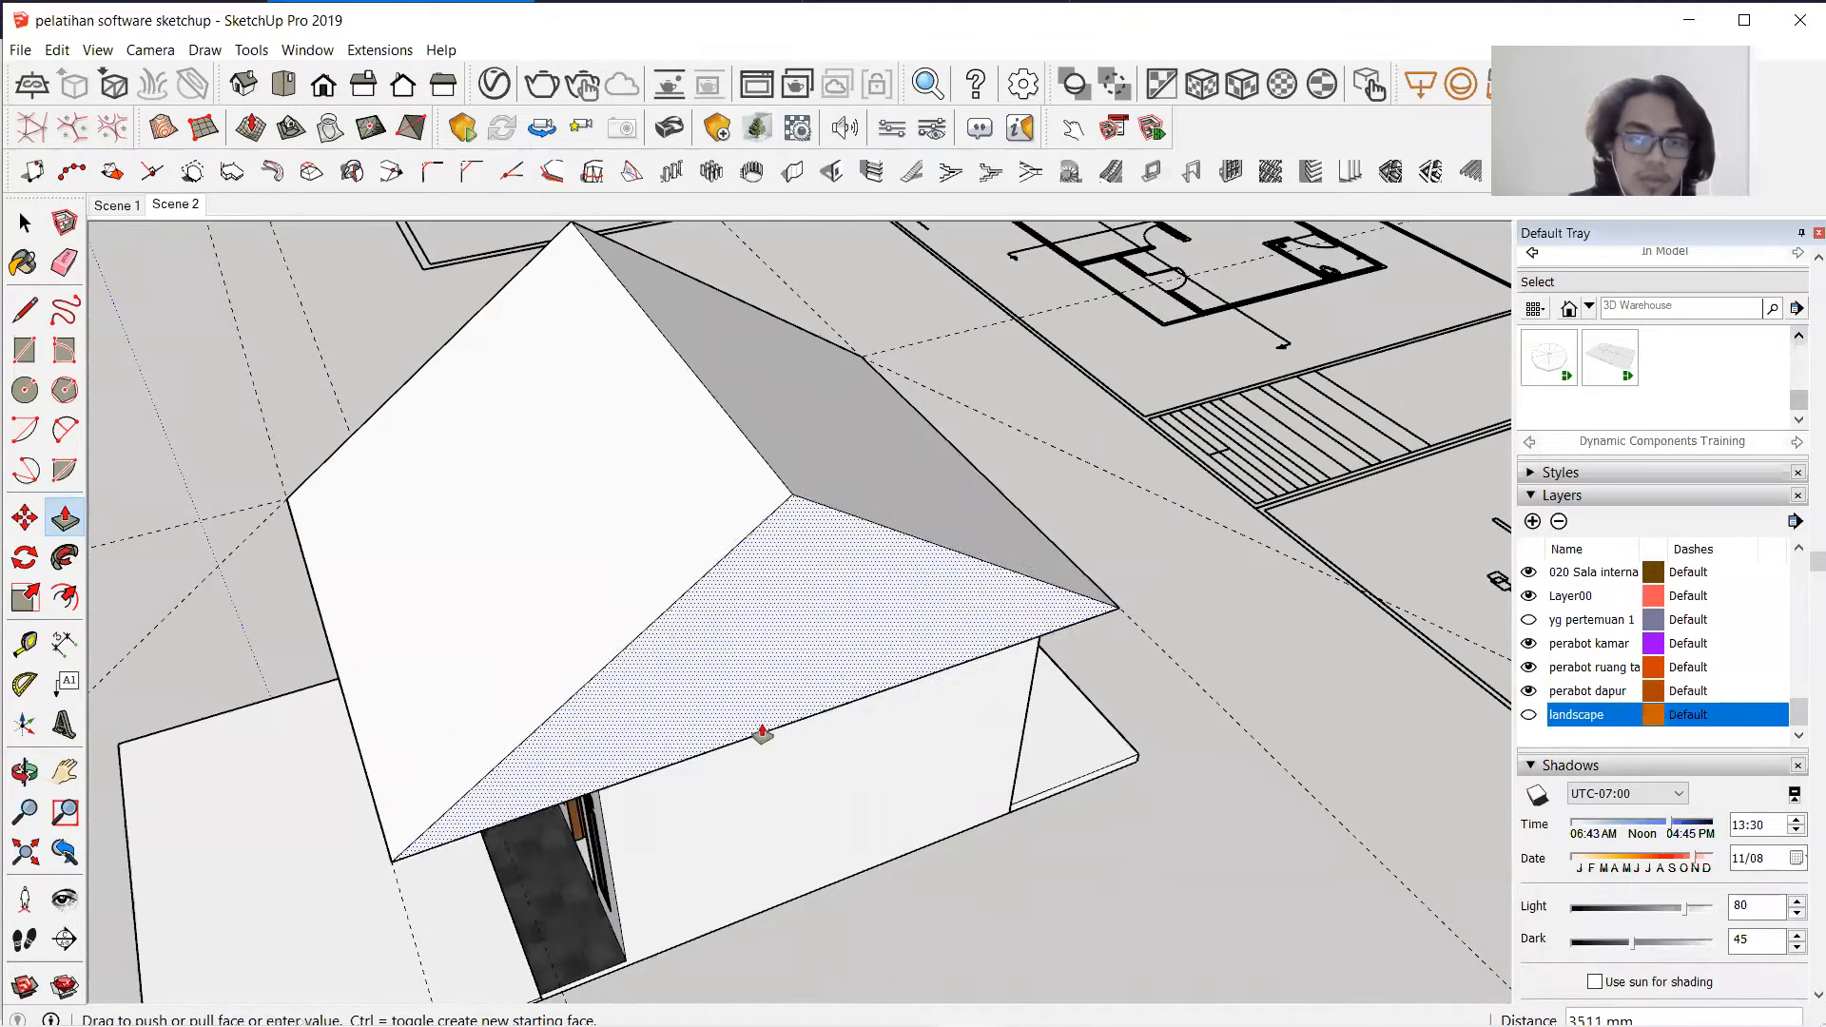
pyautogui.scroll(-3, 767, 494)
pyautogui.moveTo(767, 493); pyautogui.dragTo(766, 720, button='middle')
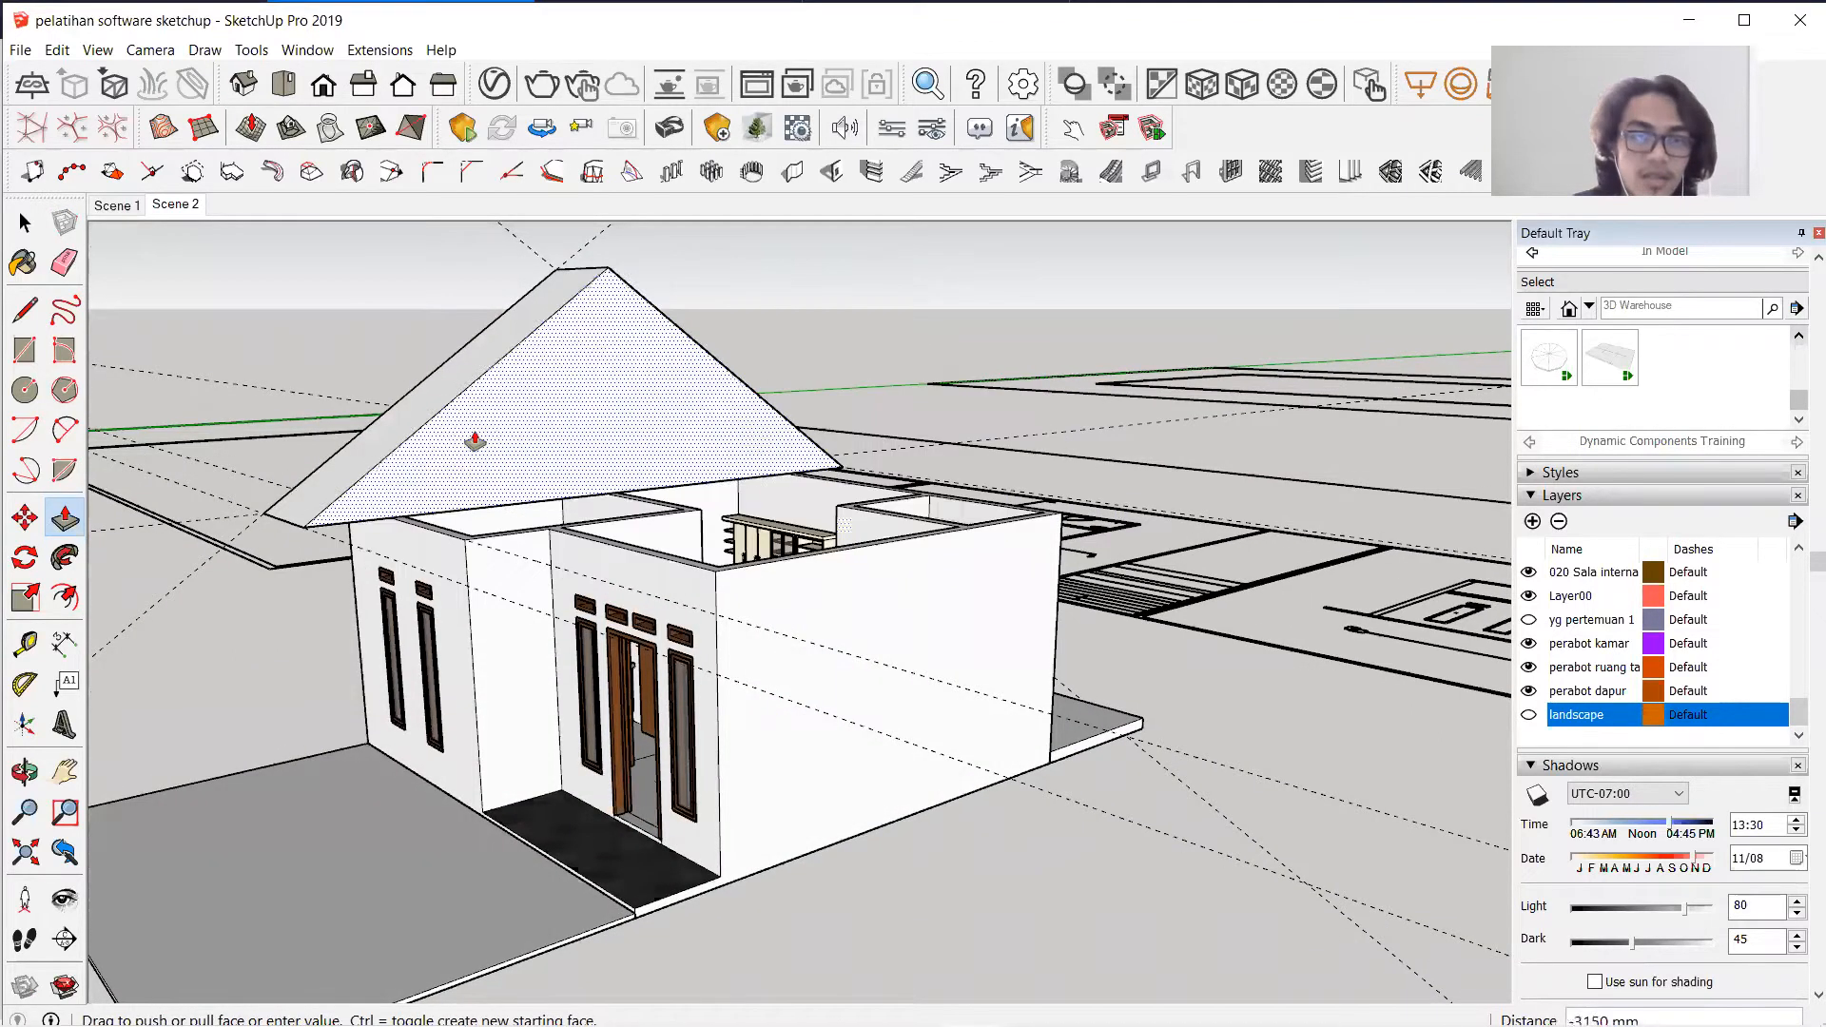
pyautogui.click(24, 222)
pyautogui.scroll(2, 561, 442)
pyautogui.scroll(-2, 853, 519)
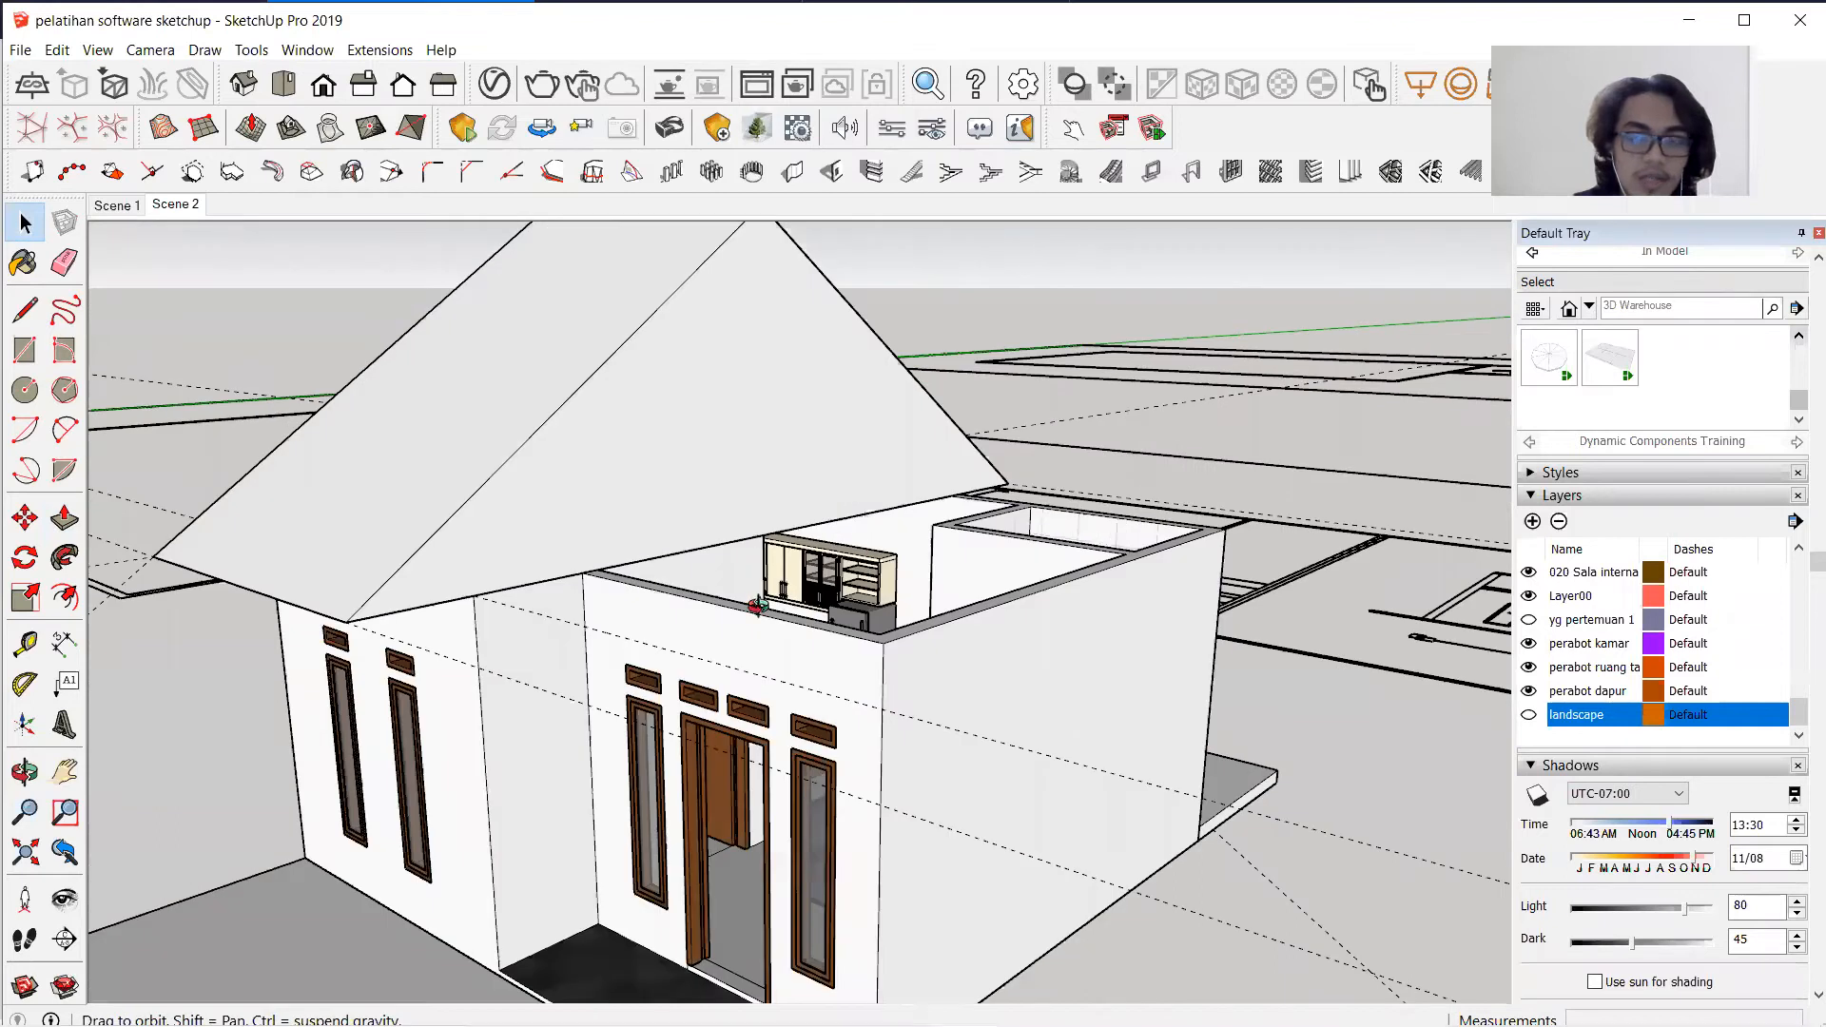
# Place a guide line along the outer top edge of the opposite side wall by the living room and bathroom.
pyautogui.moveTo(616, 642); pyautogui.dragTo(351, 602, button='middle')
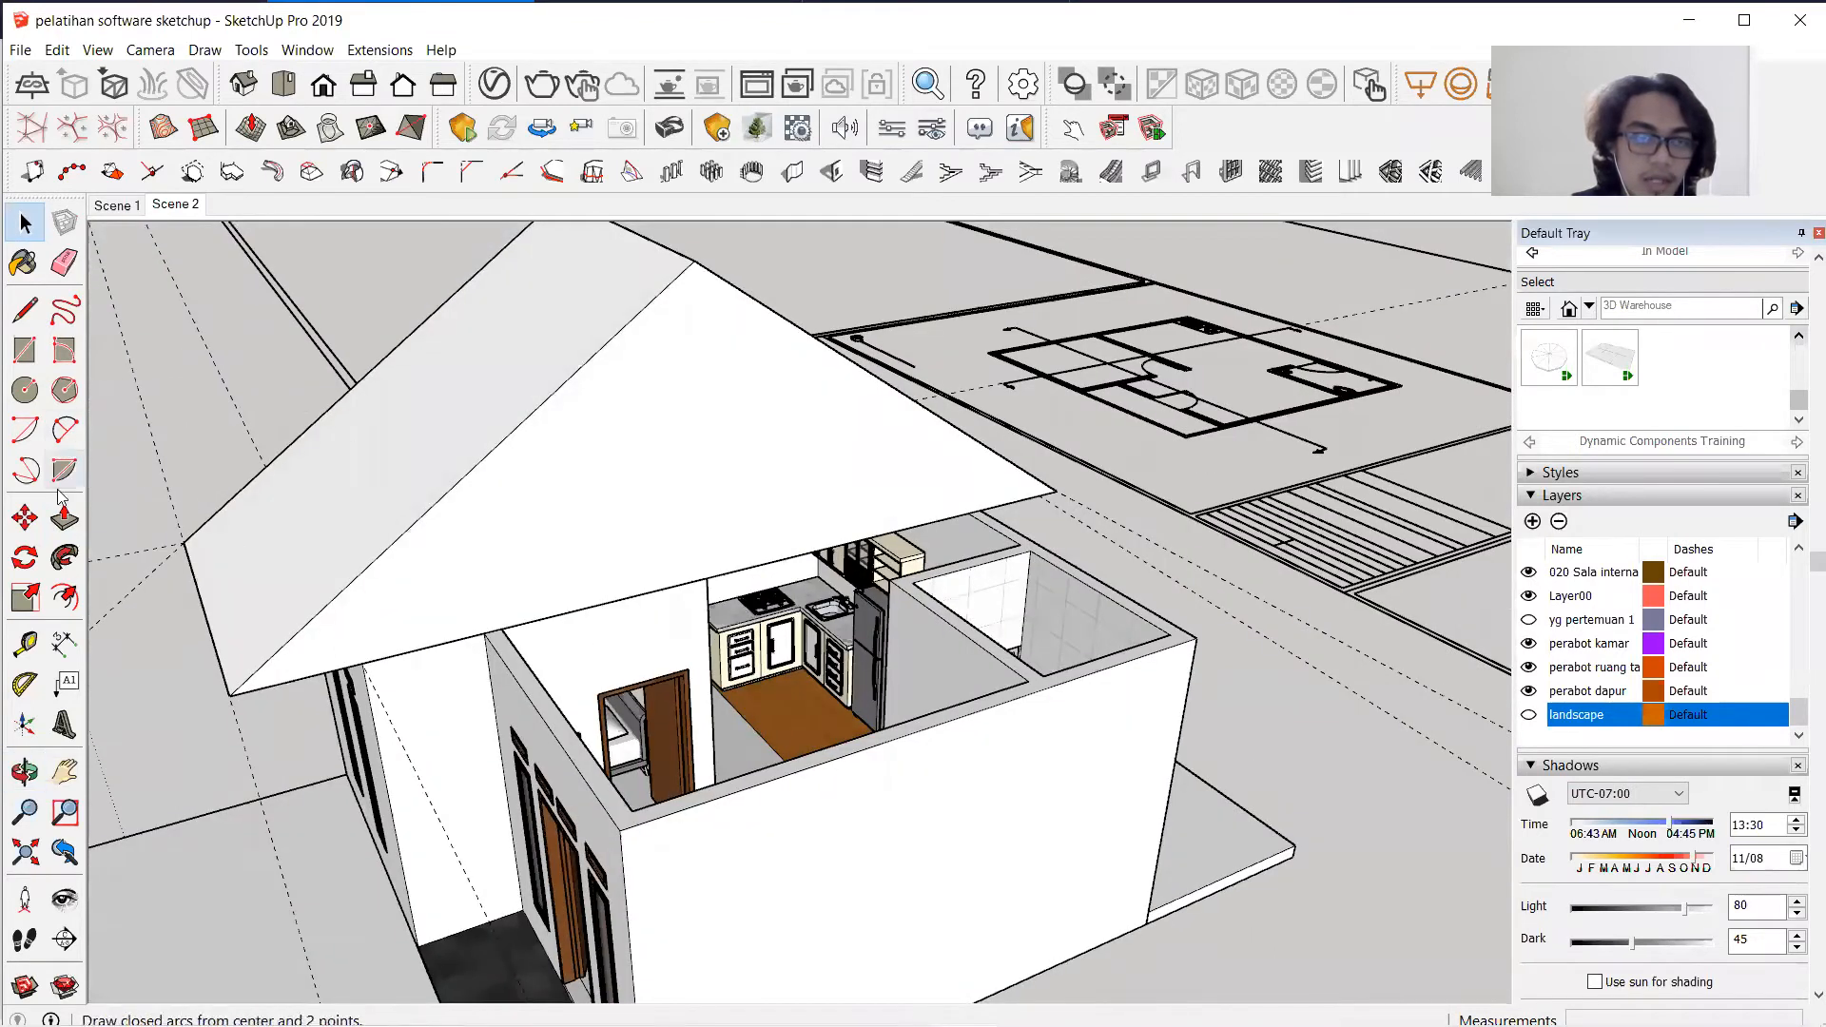
pyautogui.moveTo(652, 640); pyautogui.dragTo(157, 704, button='middle')
pyautogui.click(24, 643)
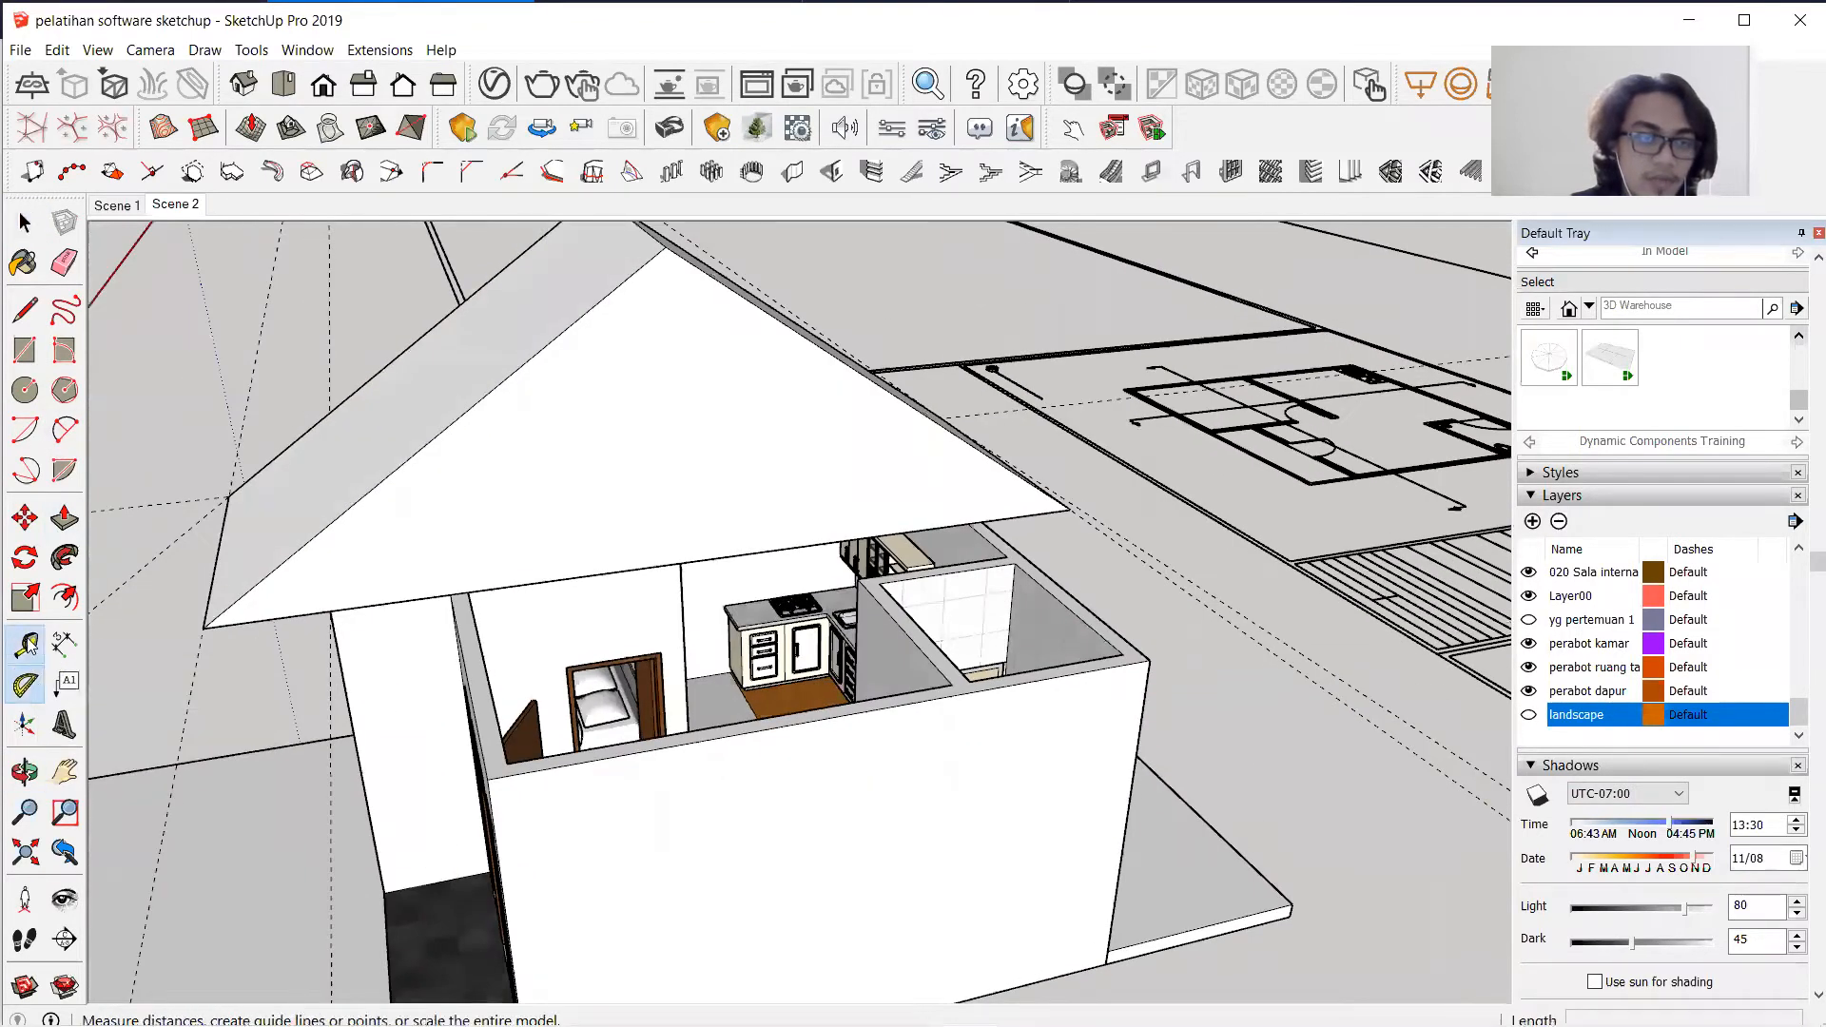
pyautogui.scroll(5, 546, 737)
pyautogui.click(565, 727)
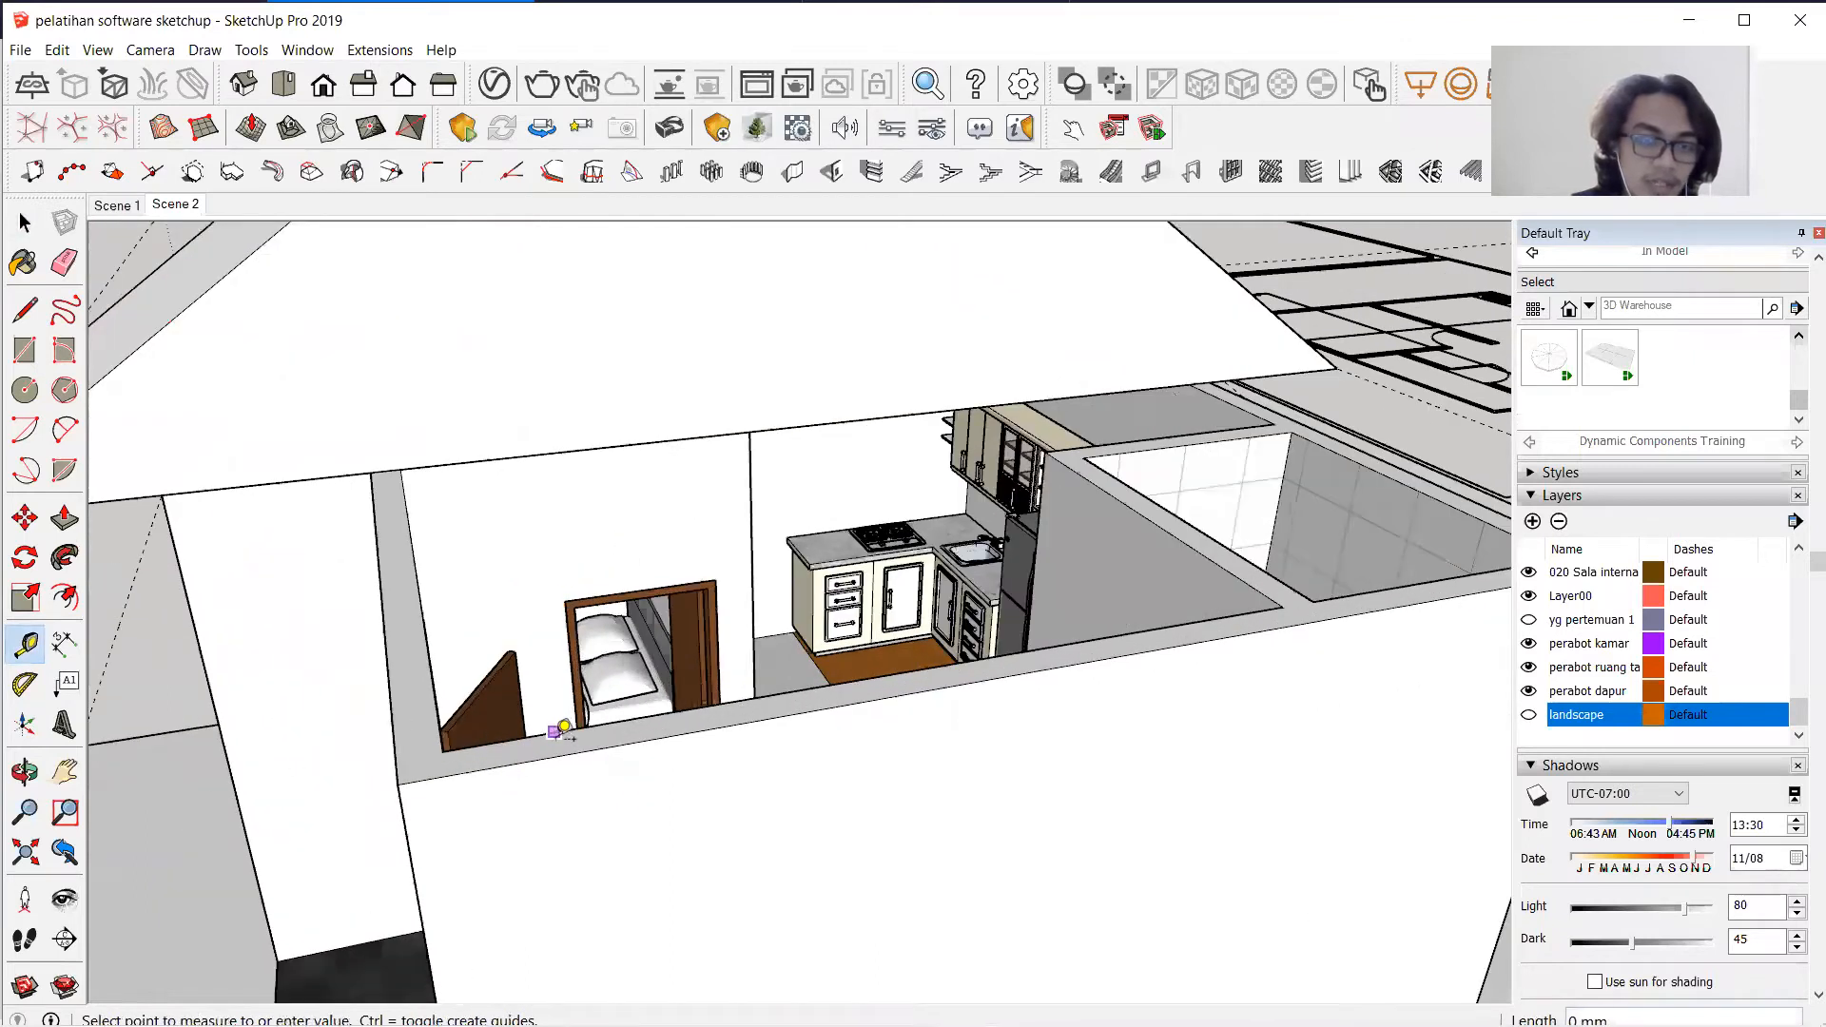
pyautogui.scroll(-4, 656, 742)
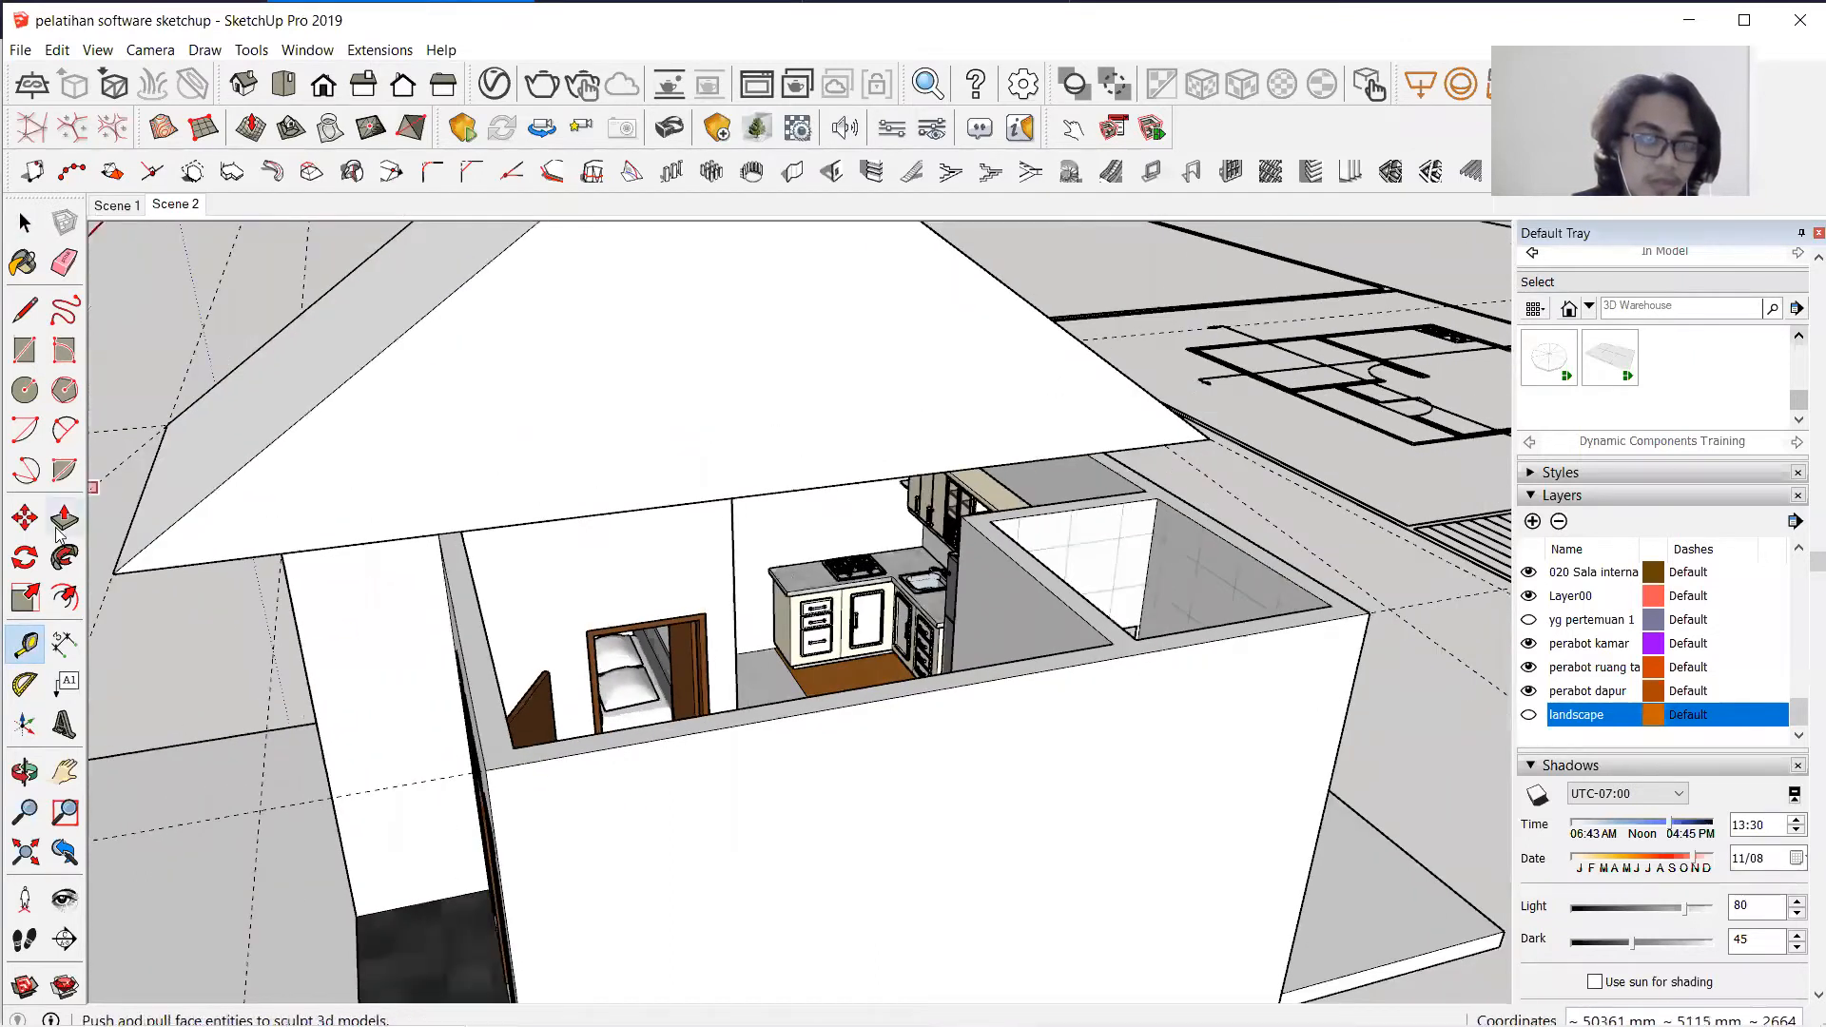
# Create a vertical-plane 35-degree protractor guide rising from the front overhang guide intersection on the living room side.
pyautogui.click(25, 309)
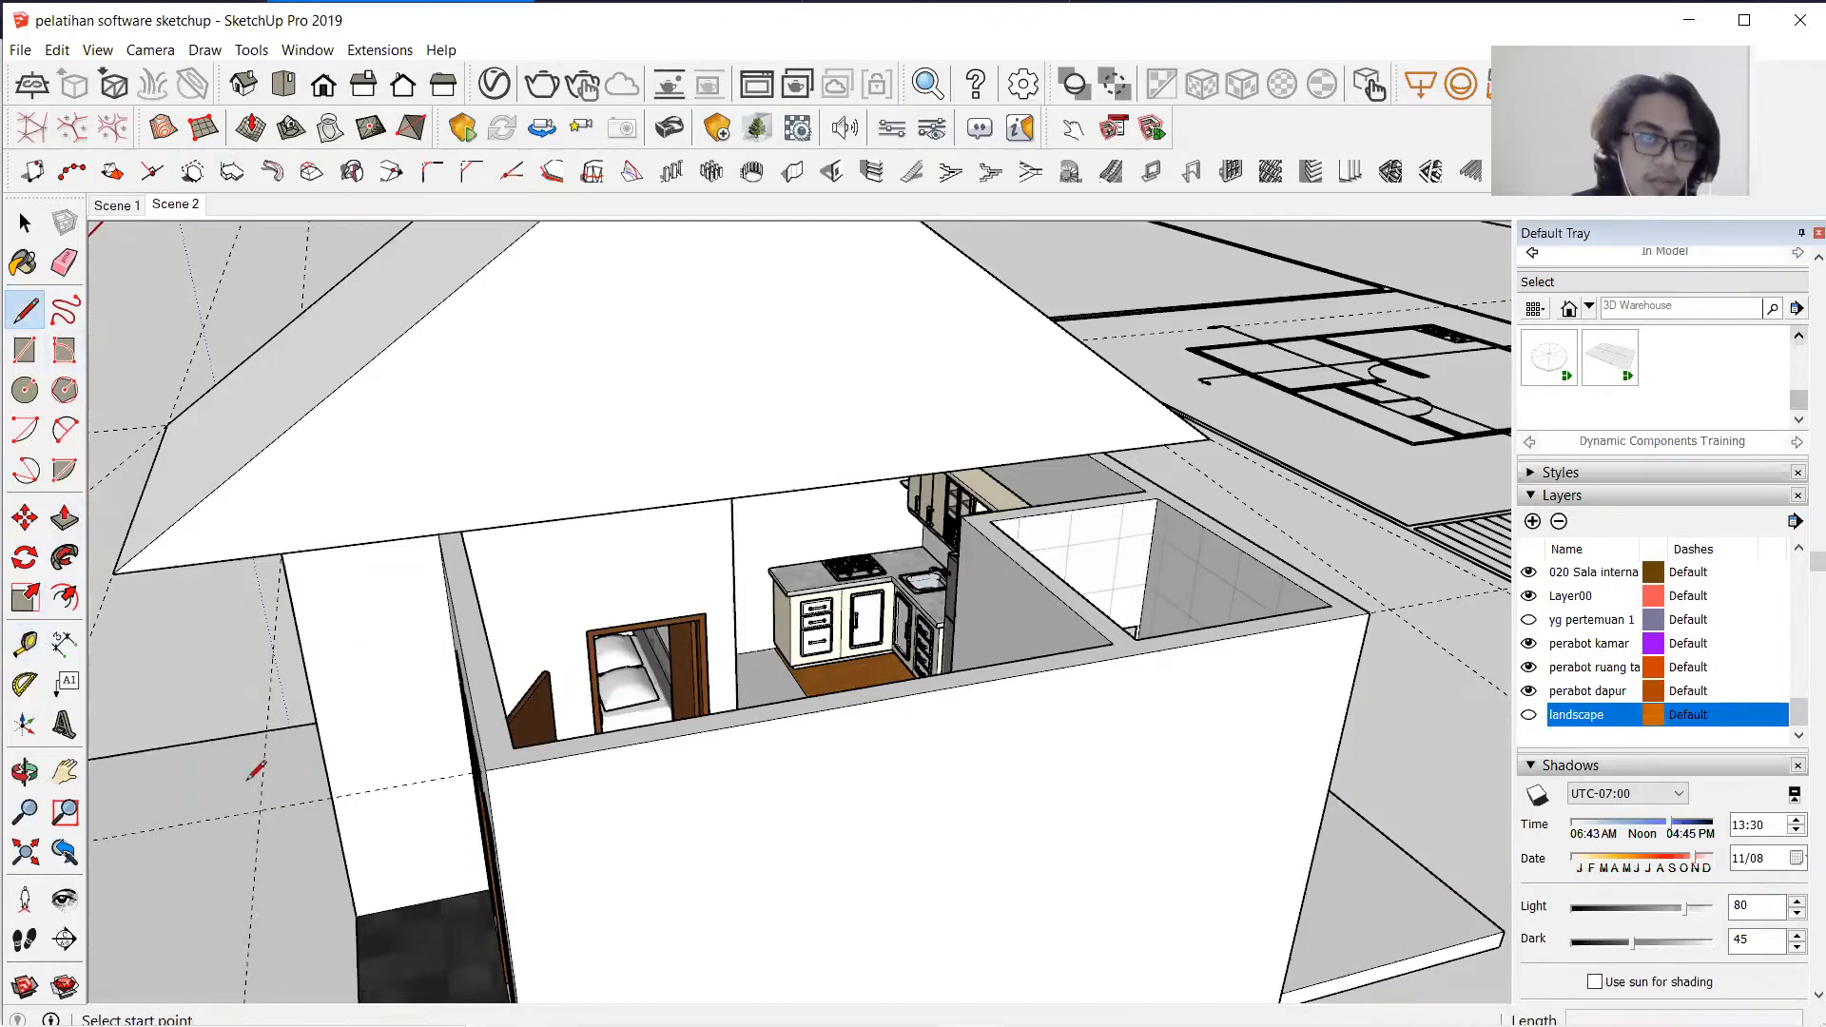
pyautogui.click(24, 685)
pyautogui.press('Right')
pyautogui.click(259, 810)
pyautogui.click(385, 795)
pyautogui.write('35')
pyautogui.press('Return')
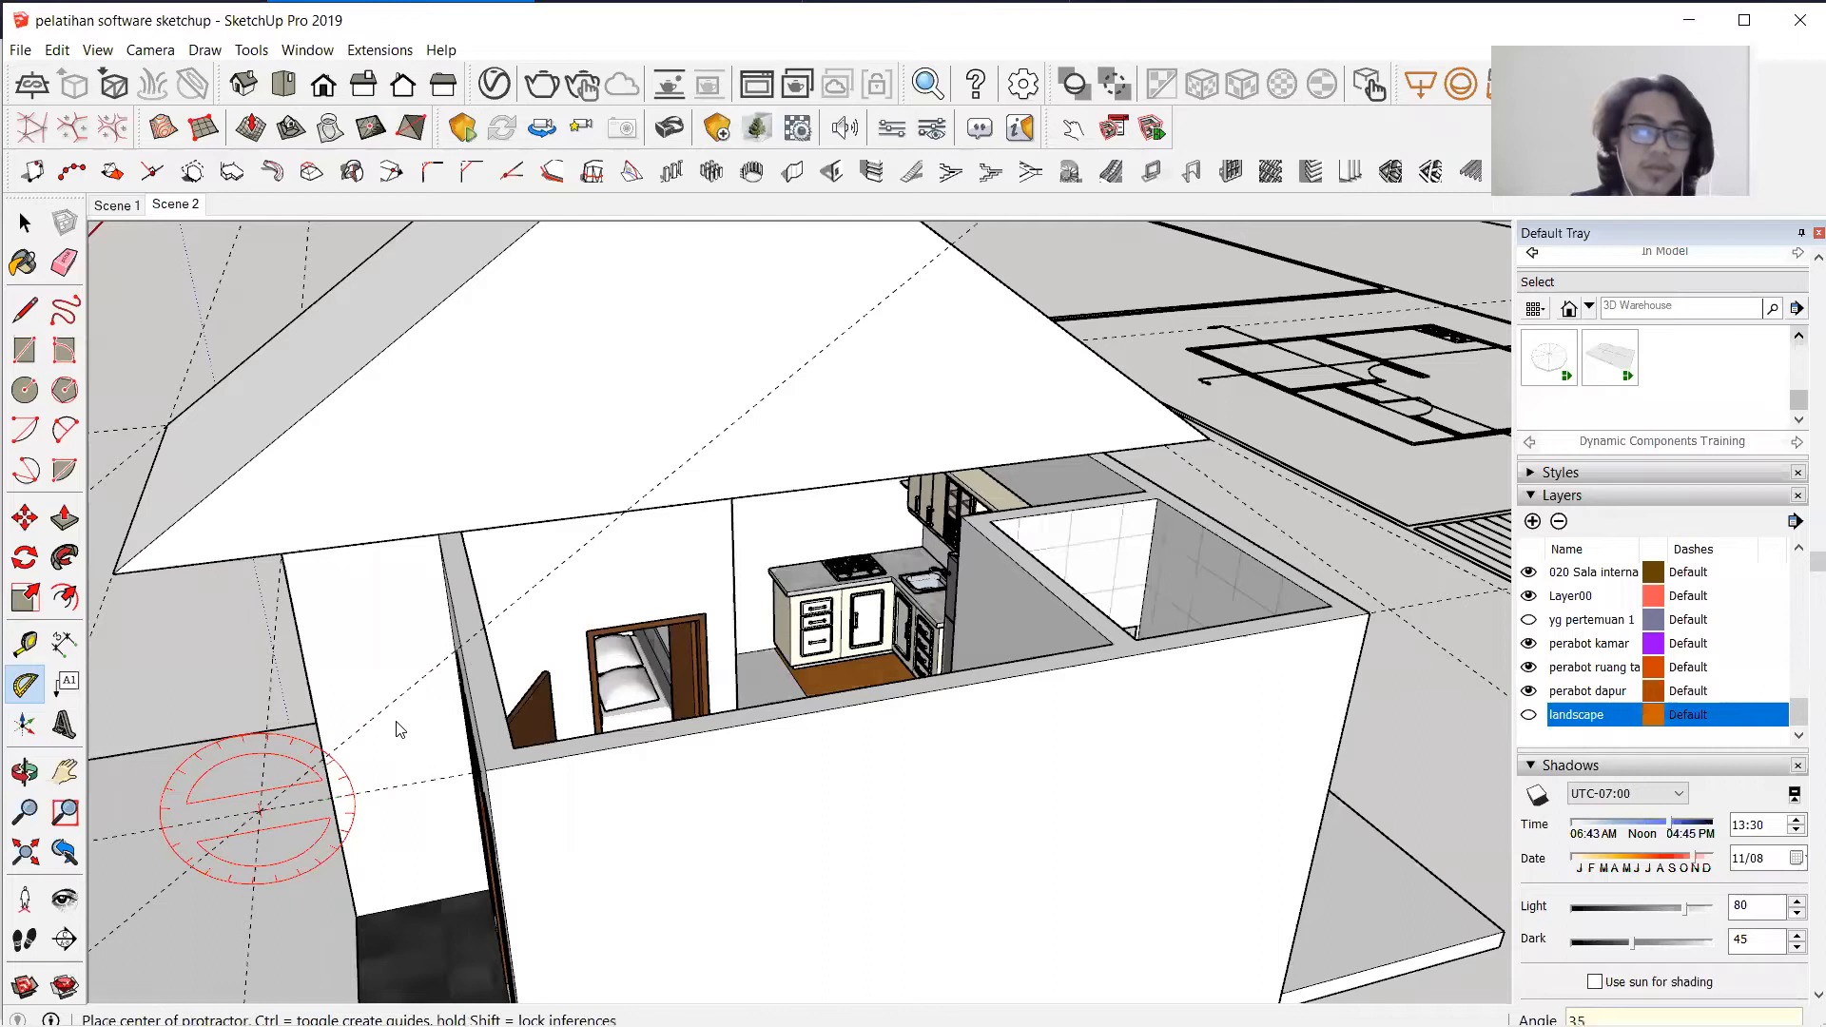
# Create an opposing 35-degree protractor guide rising toward the house from the rear overhang guide intersection on the bathroom side.
pyautogui.scroll(-3, 160, 586)
pyautogui.scroll(-1, 348, 546)
pyautogui.scroll(1, 900, 515)
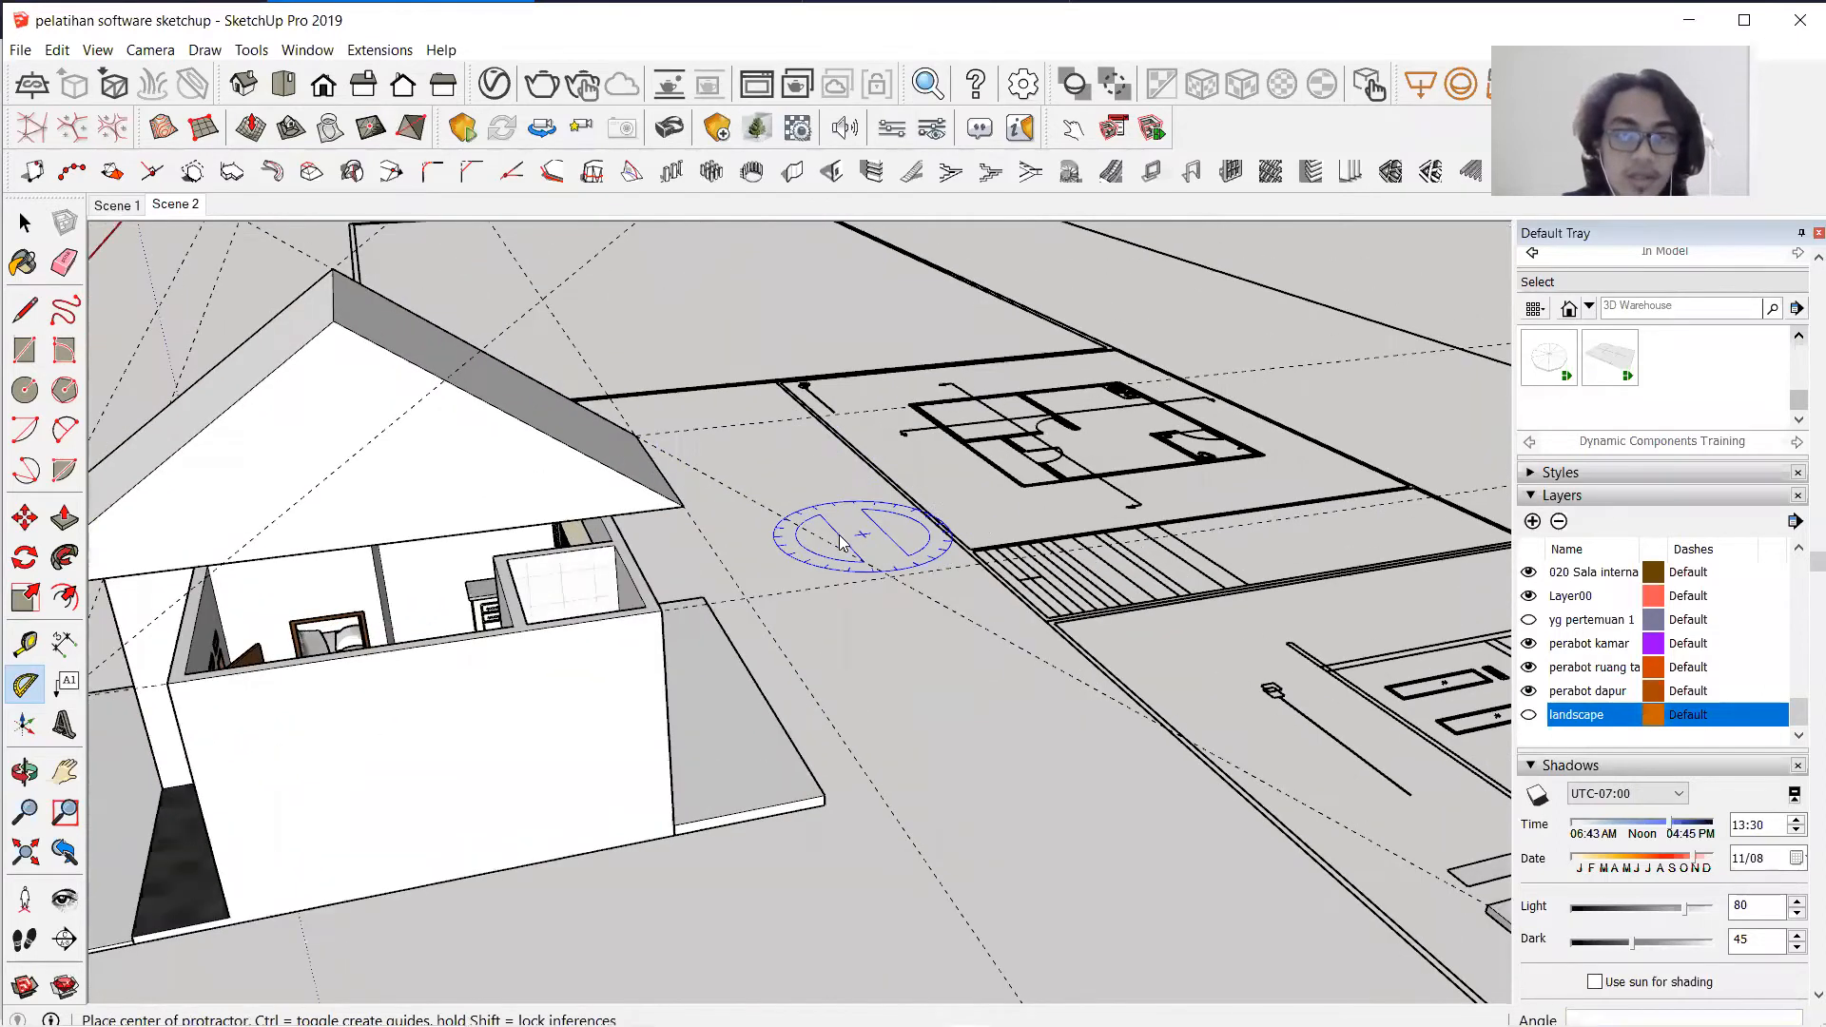
pyautogui.scroll(4, 782, 627)
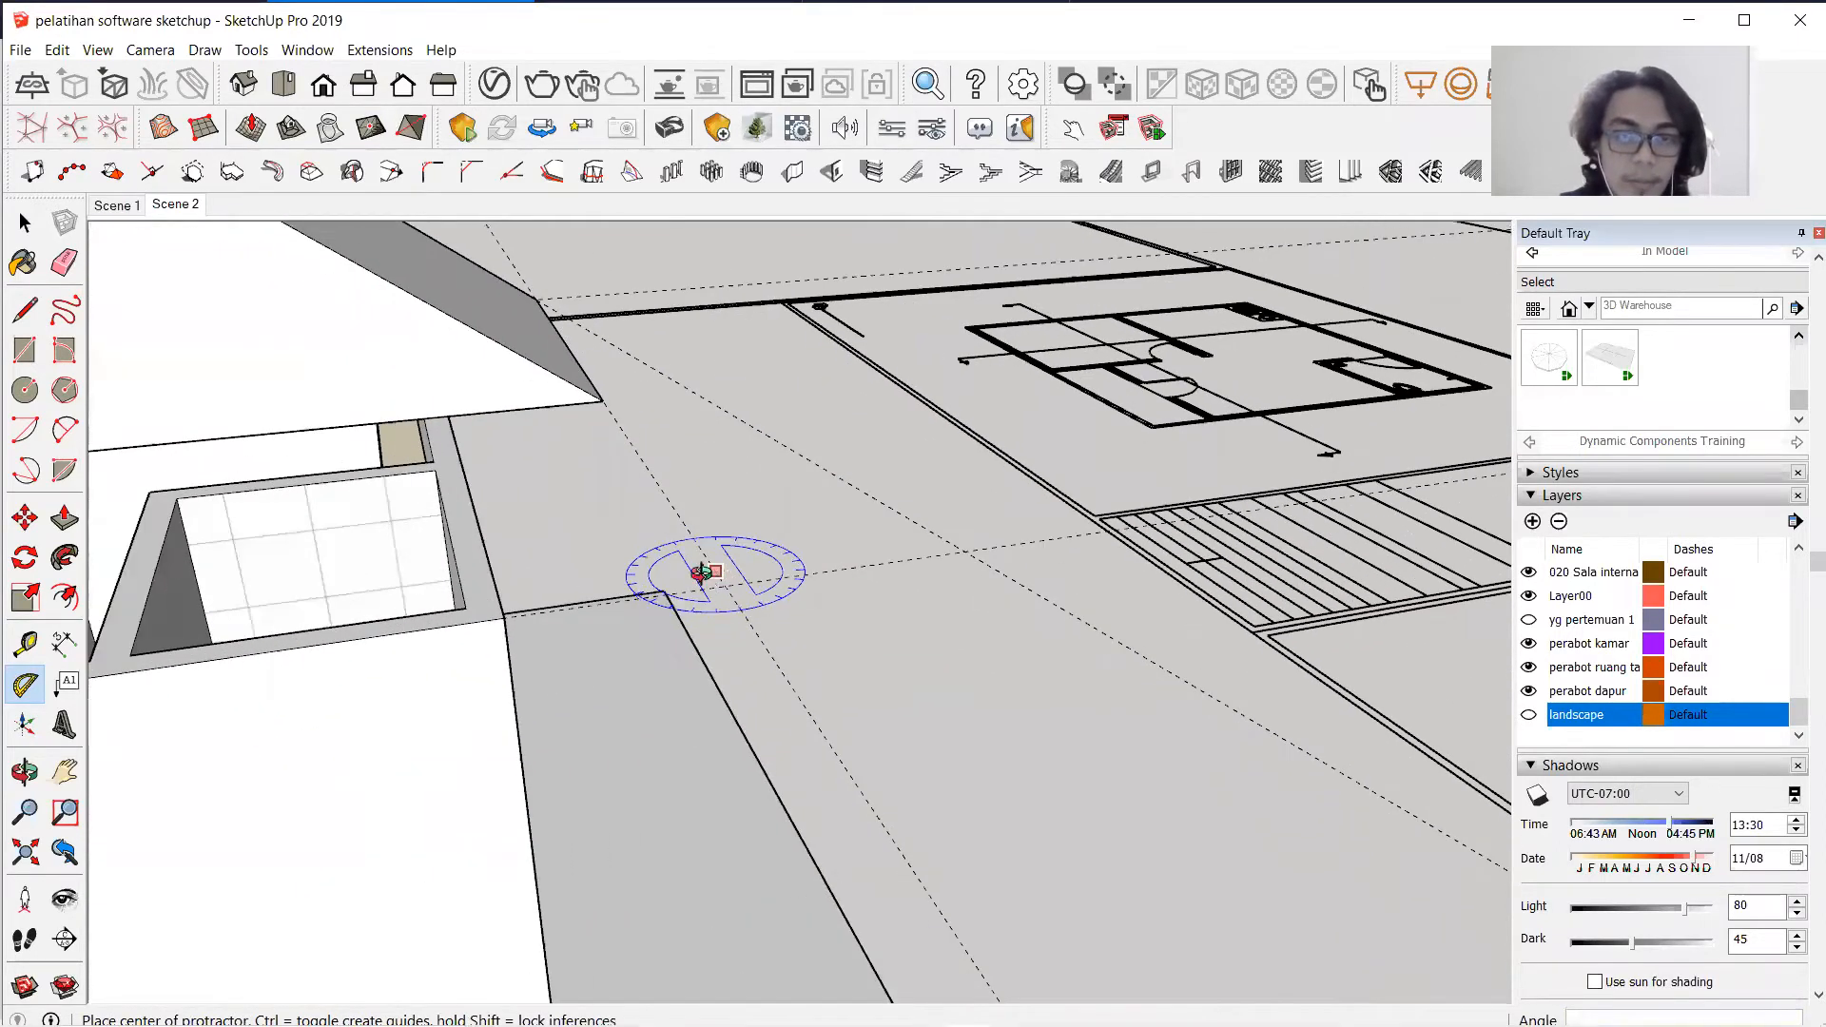
pyautogui.moveTo(707, 616); pyautogui.dragTo(669, 604, button='middle')
pyautogui.click(668, 602)
pyautogui.click(539, 583)
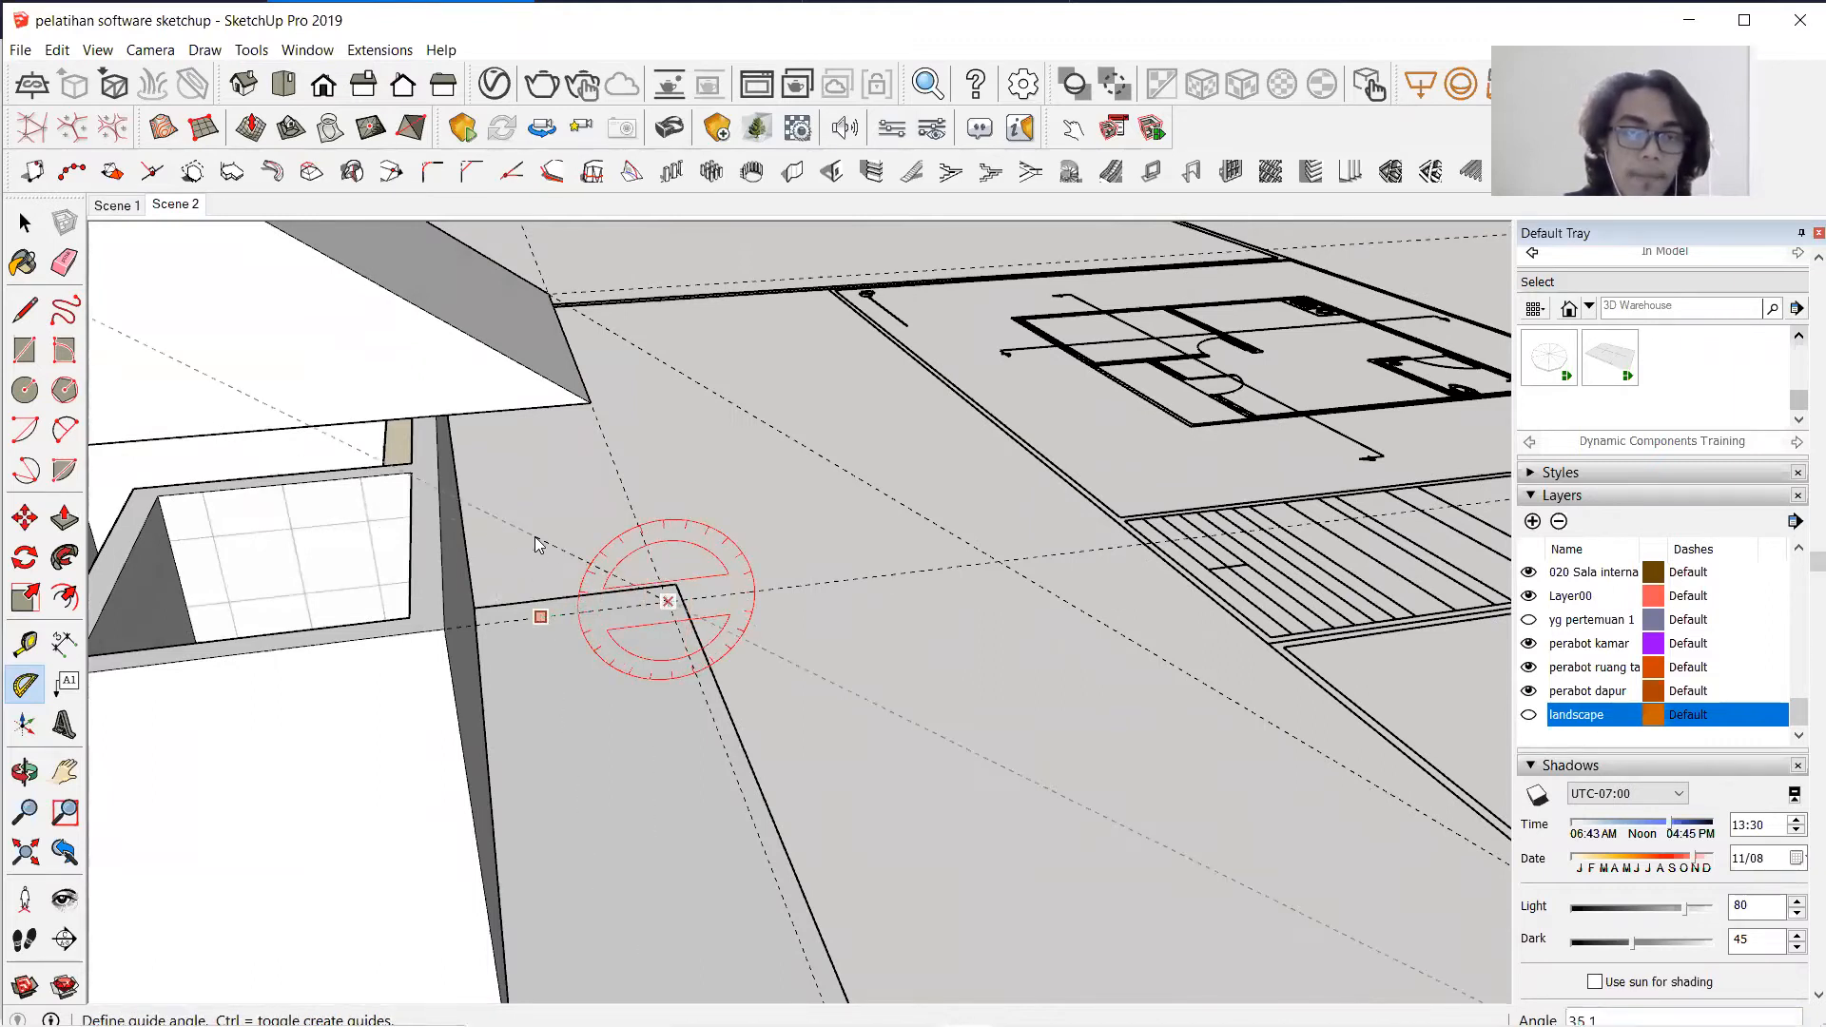
pyautogui.click(535, 544)
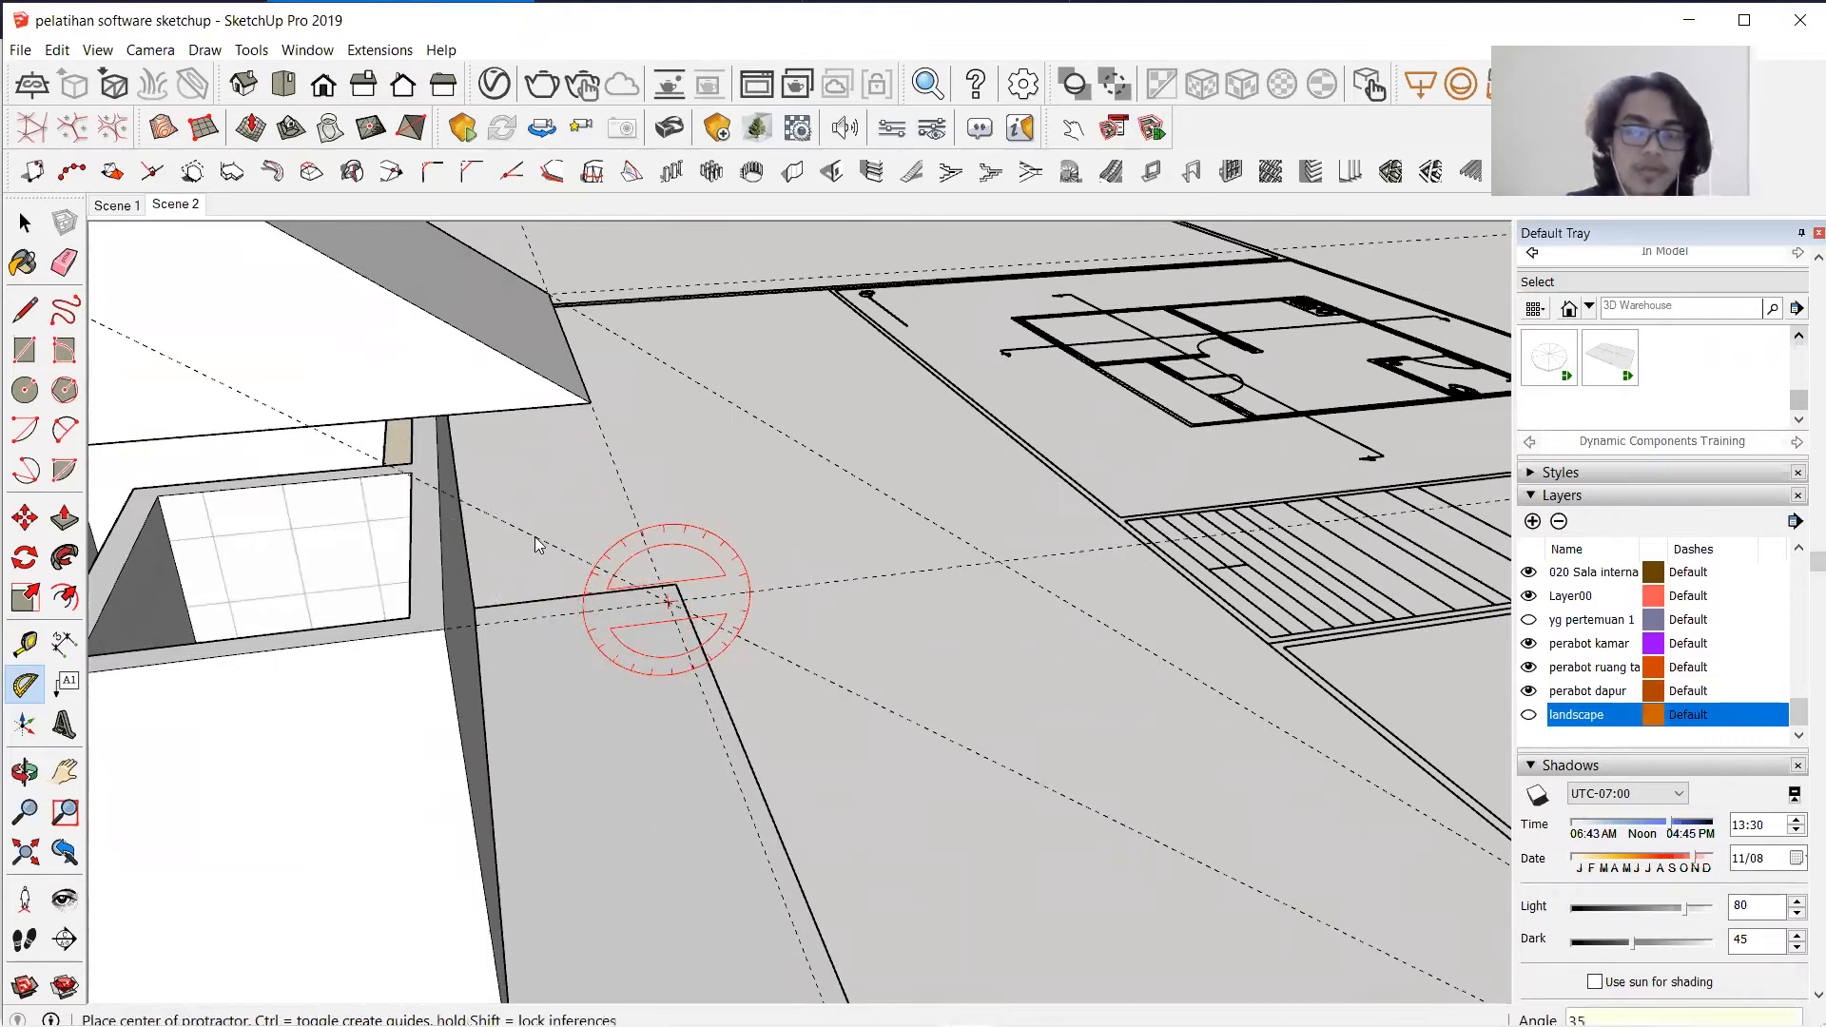
# Draw a triangular gable face between the overhang guide intersections and the crossing 35-degree guides on the living room side.
pyautogui.click(24, 308)
pyautogui.moveTo(663, 636)
pyautogui.mouseDown(button='middle')
pyautogui.moveTo(728, 690)
pyautogui.moveTo(903, 725)
pyautogui.mouseUp(button='middle')
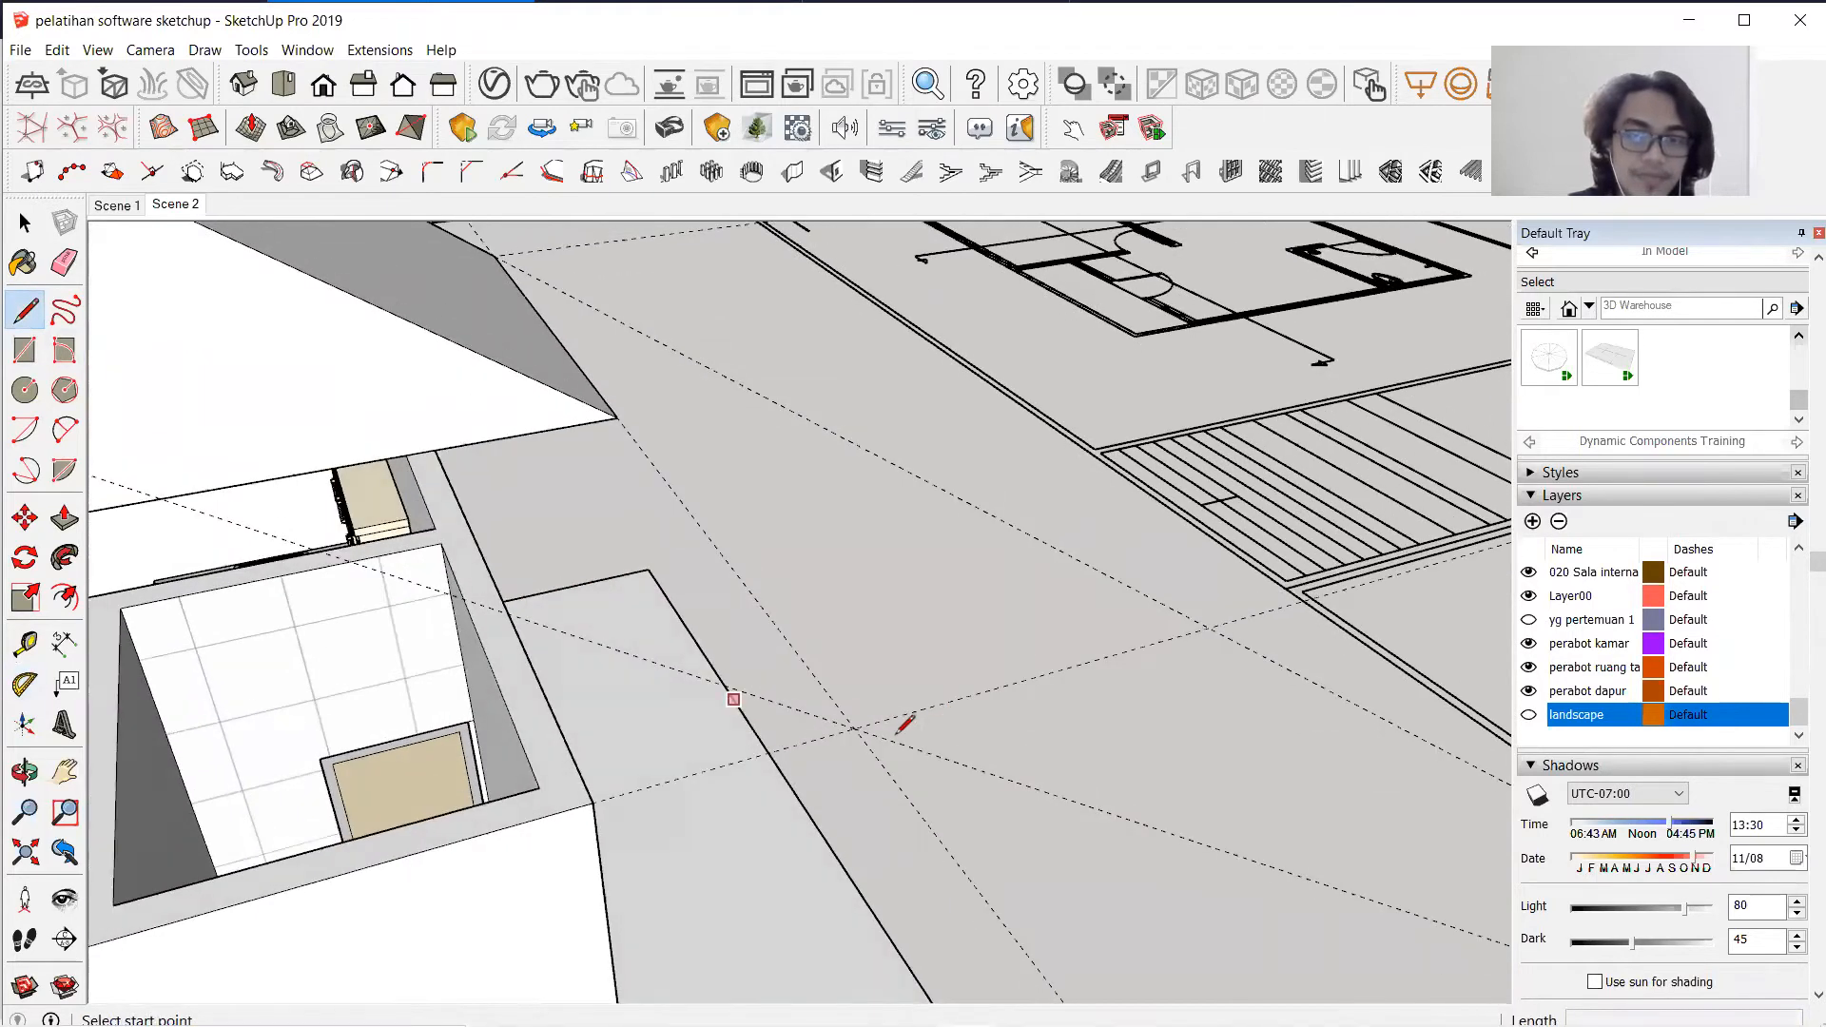
pyautogui.click(858, 727)
pyautogui.scroll(-6, 951, 627)
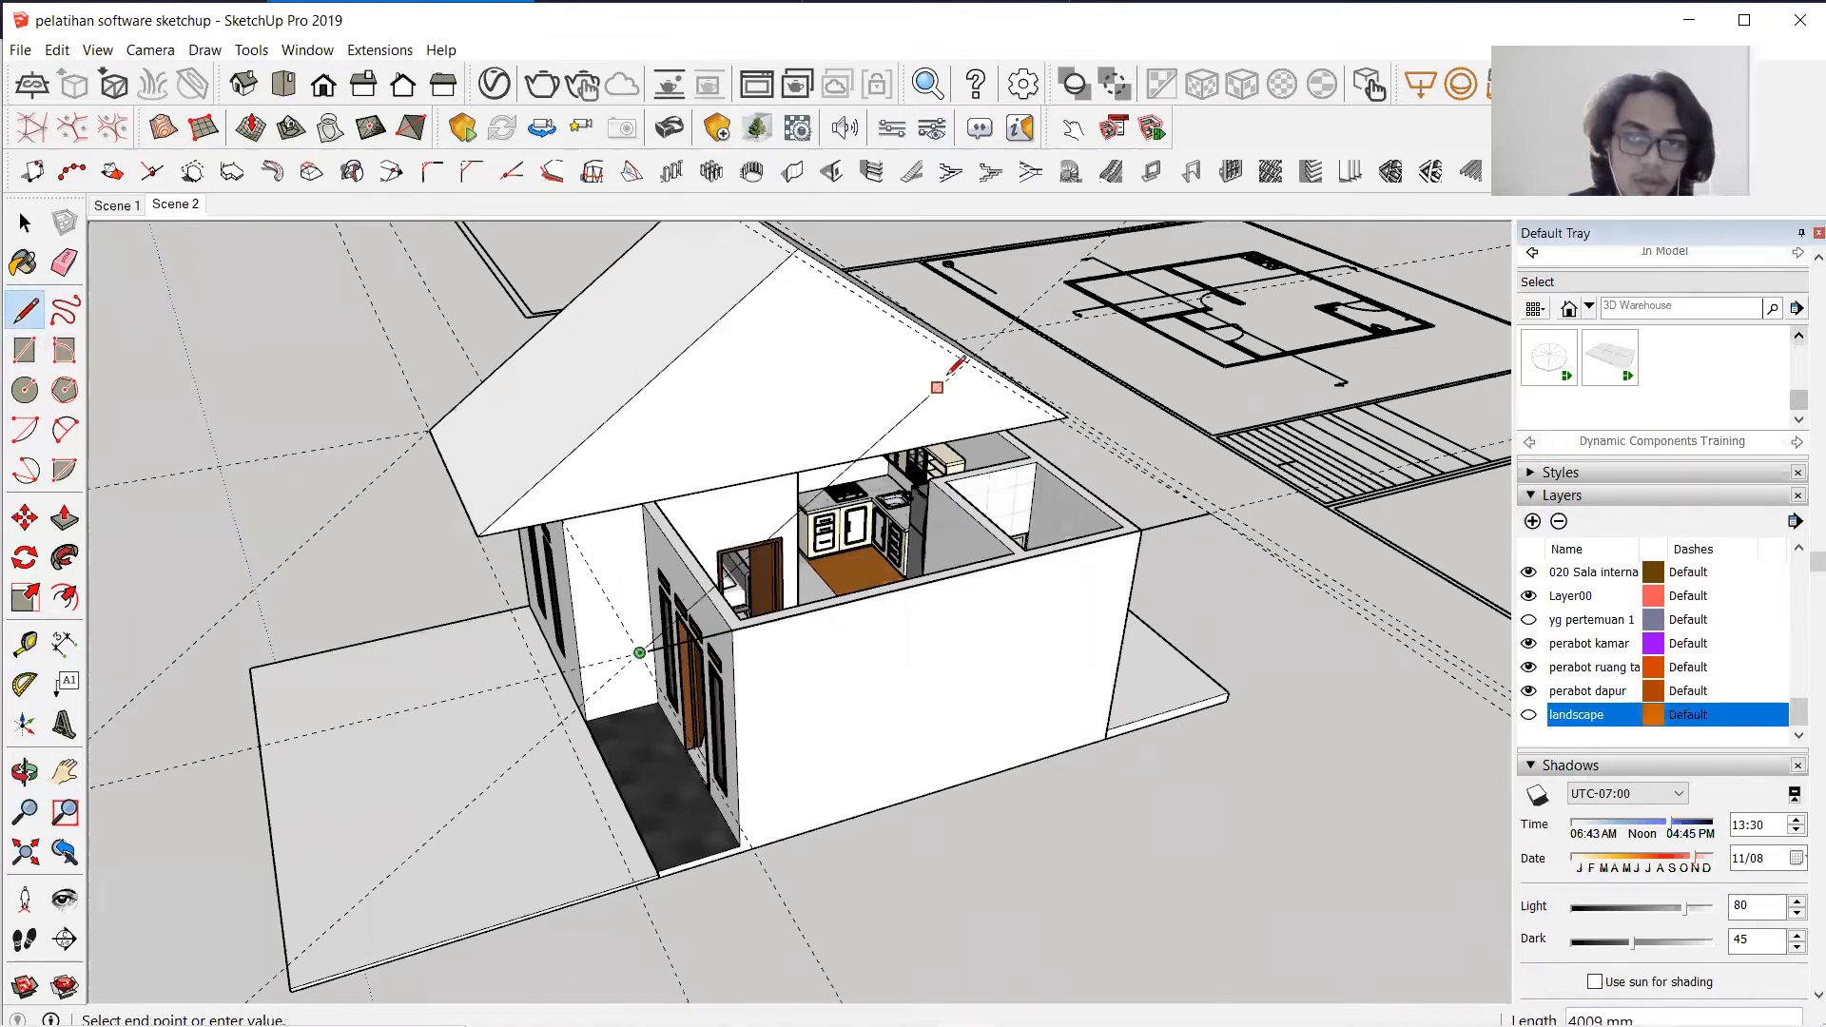
pyautogui.click(967, 361)
pyautogui.click(1209, 513)
pyautogui.moveTo(863, 468); pyautogui.dragTo(799, 456, button='middle')
pyautogui.press('p')
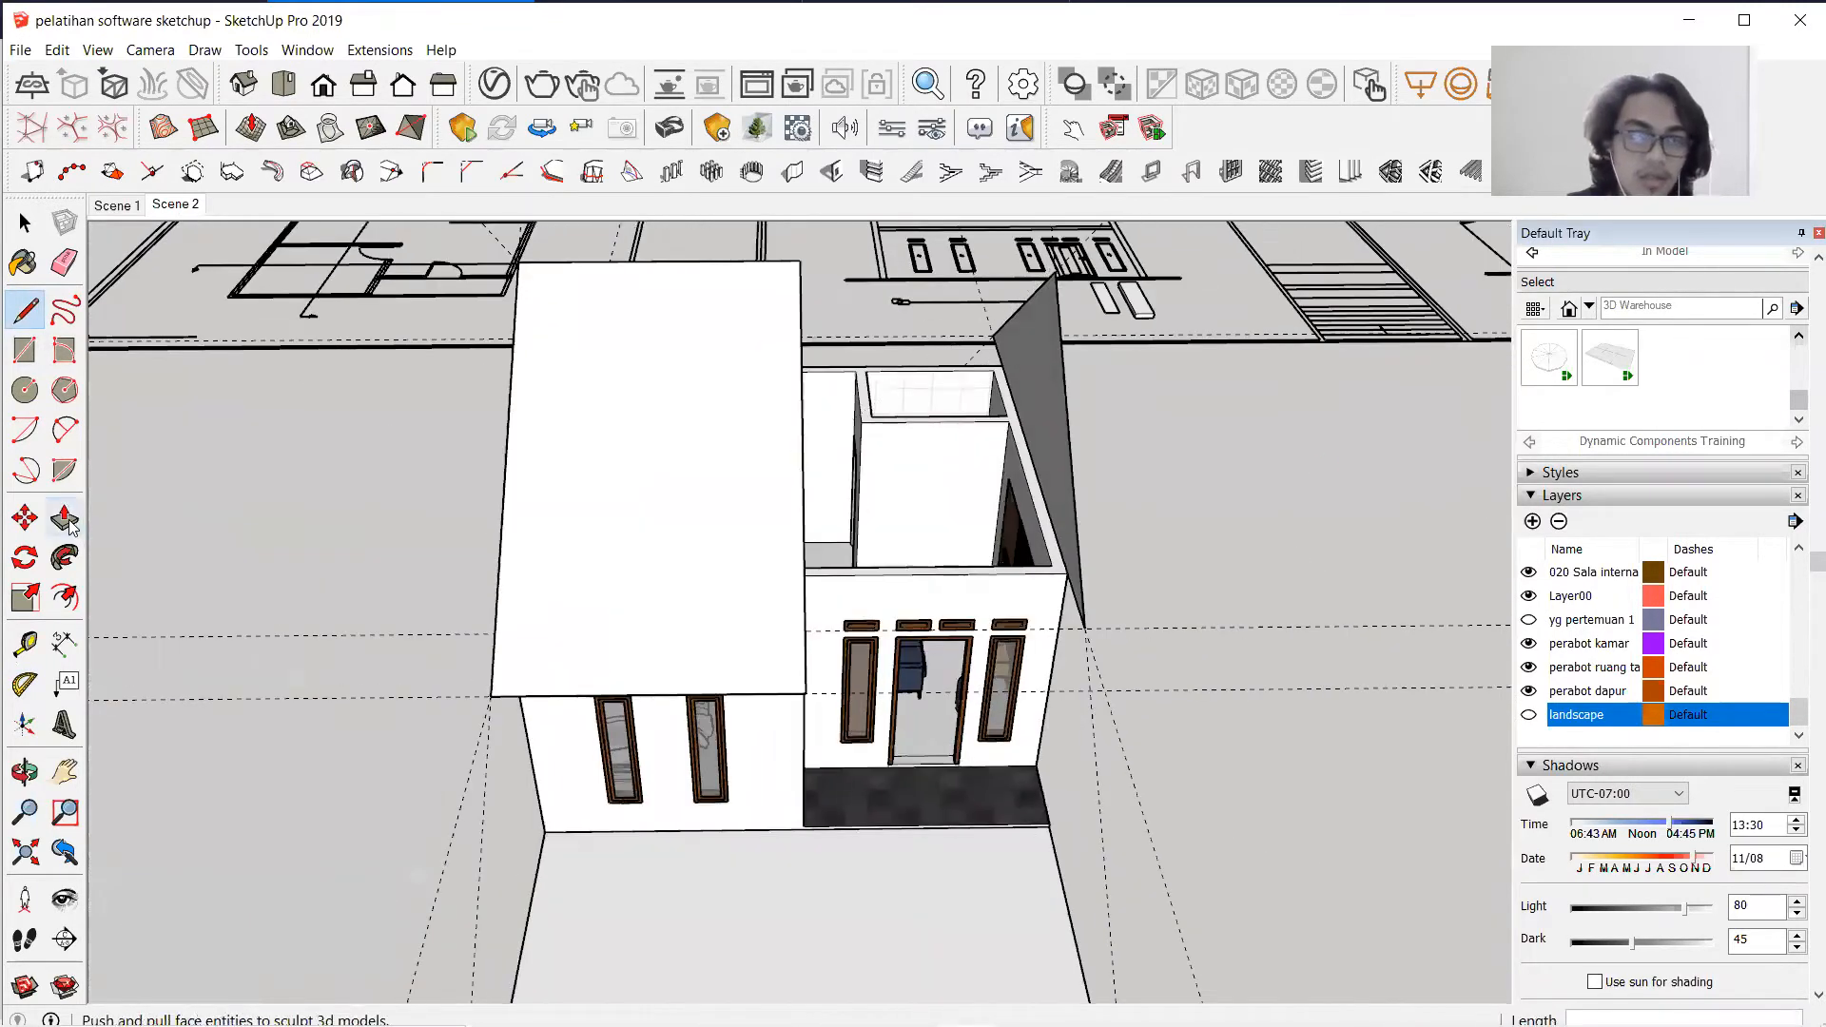
pyautogui.scroll(3, 900, 450)
pyautogui.click(872, 469)
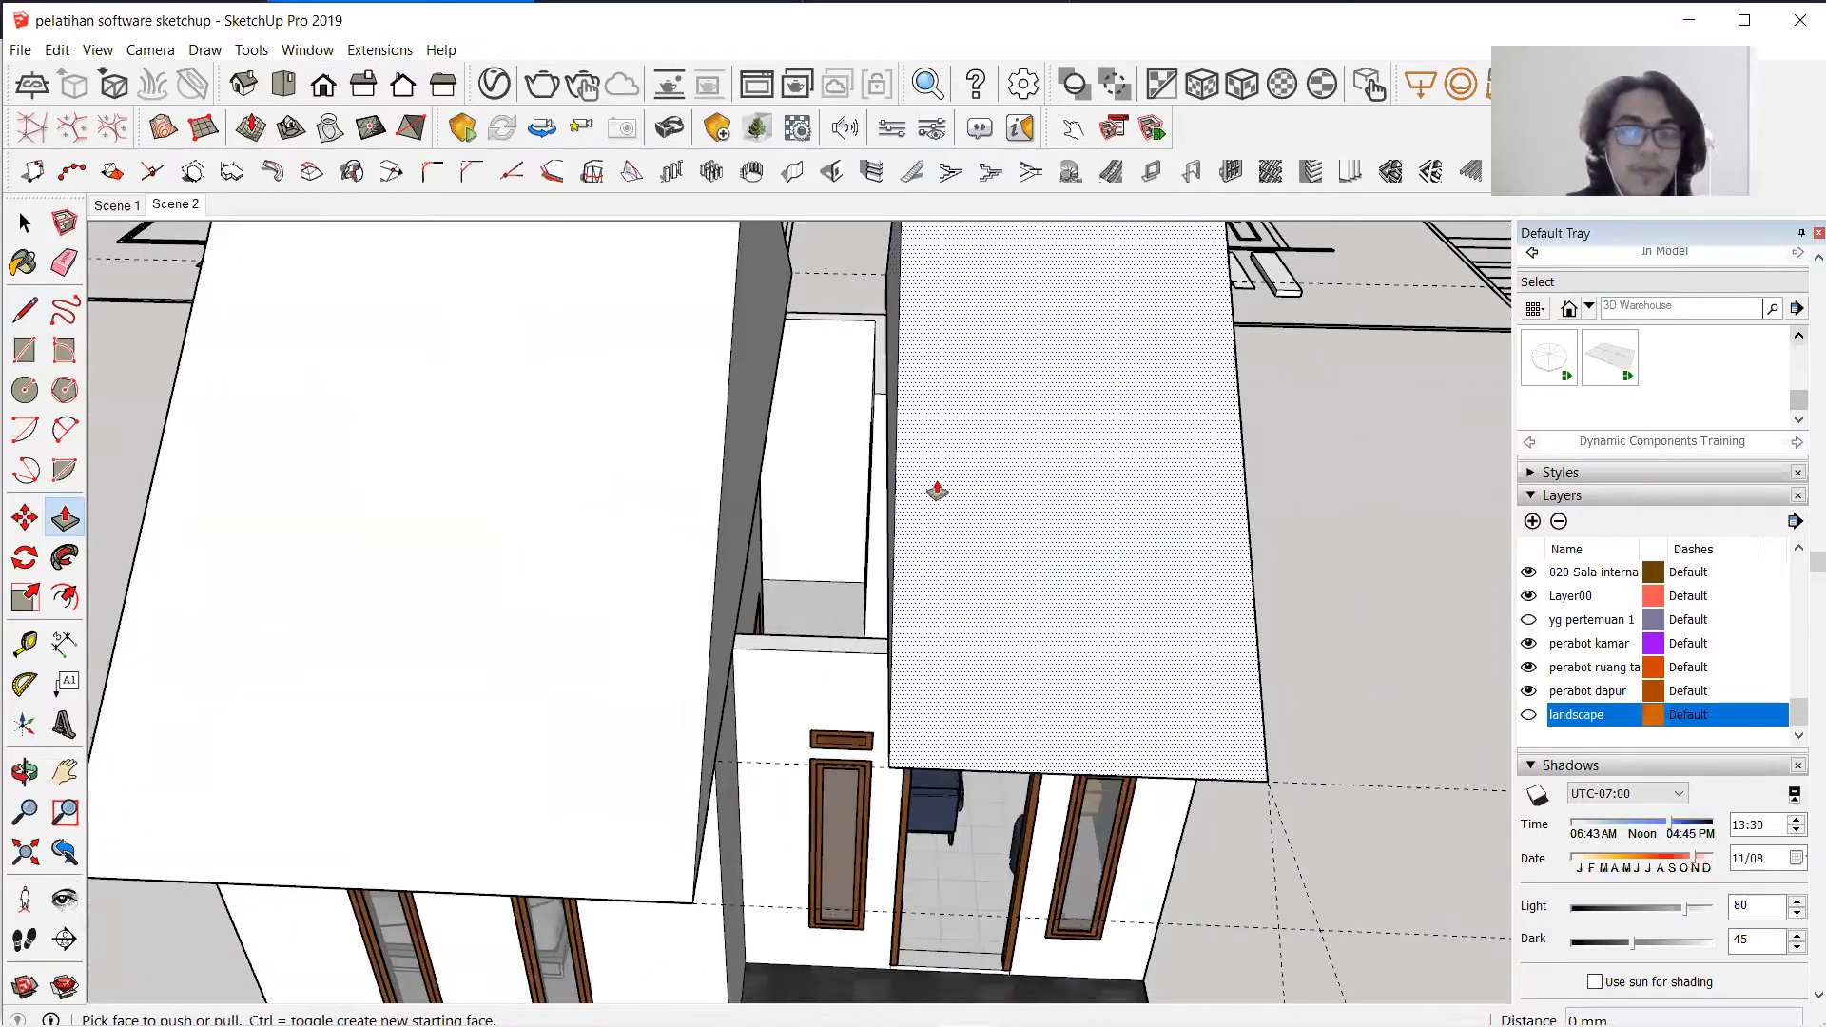
pyautogui.press('Escape')
# Select the whole bedroom roof volume with its connected faces and edges and make it a group.
pyautogui.press('space')
pyautogui.scroll(-3, 806, 527)
pyautogui.moveTo(399, 503); pyautogui.dragTo(535, 338, button='middle')
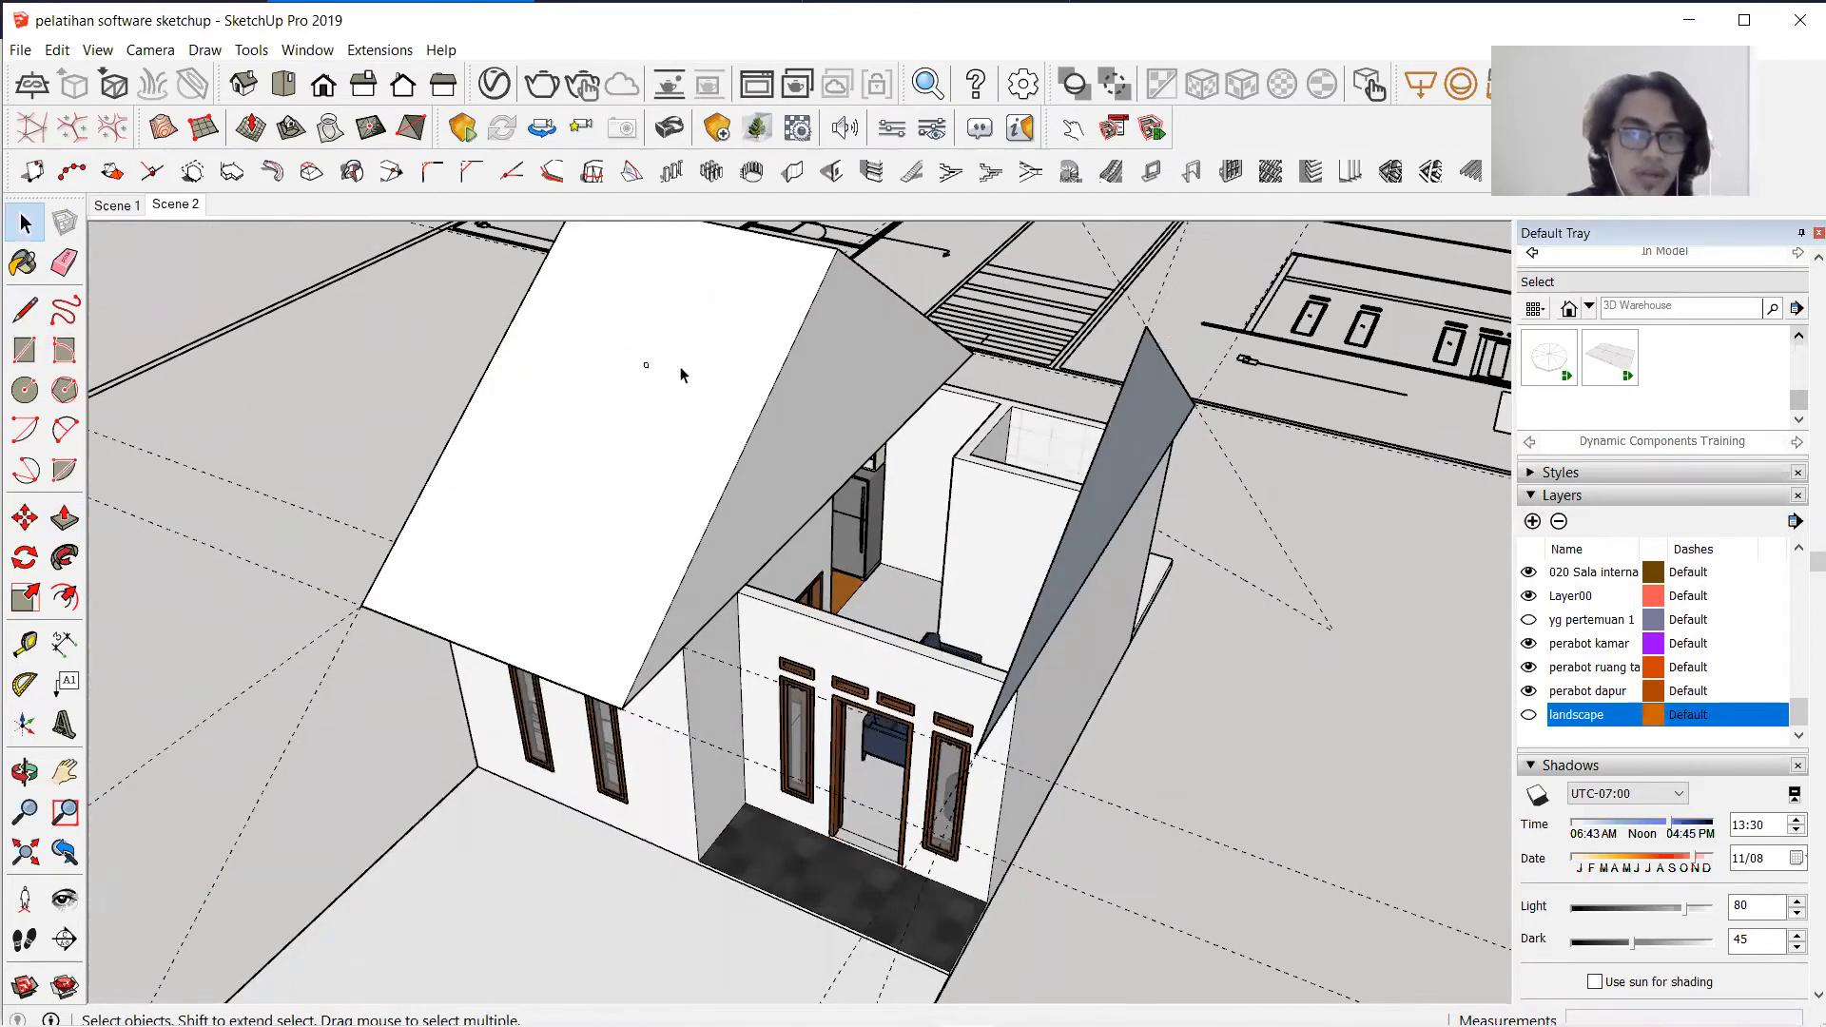
pyautogui.tripleClick(574, 386)
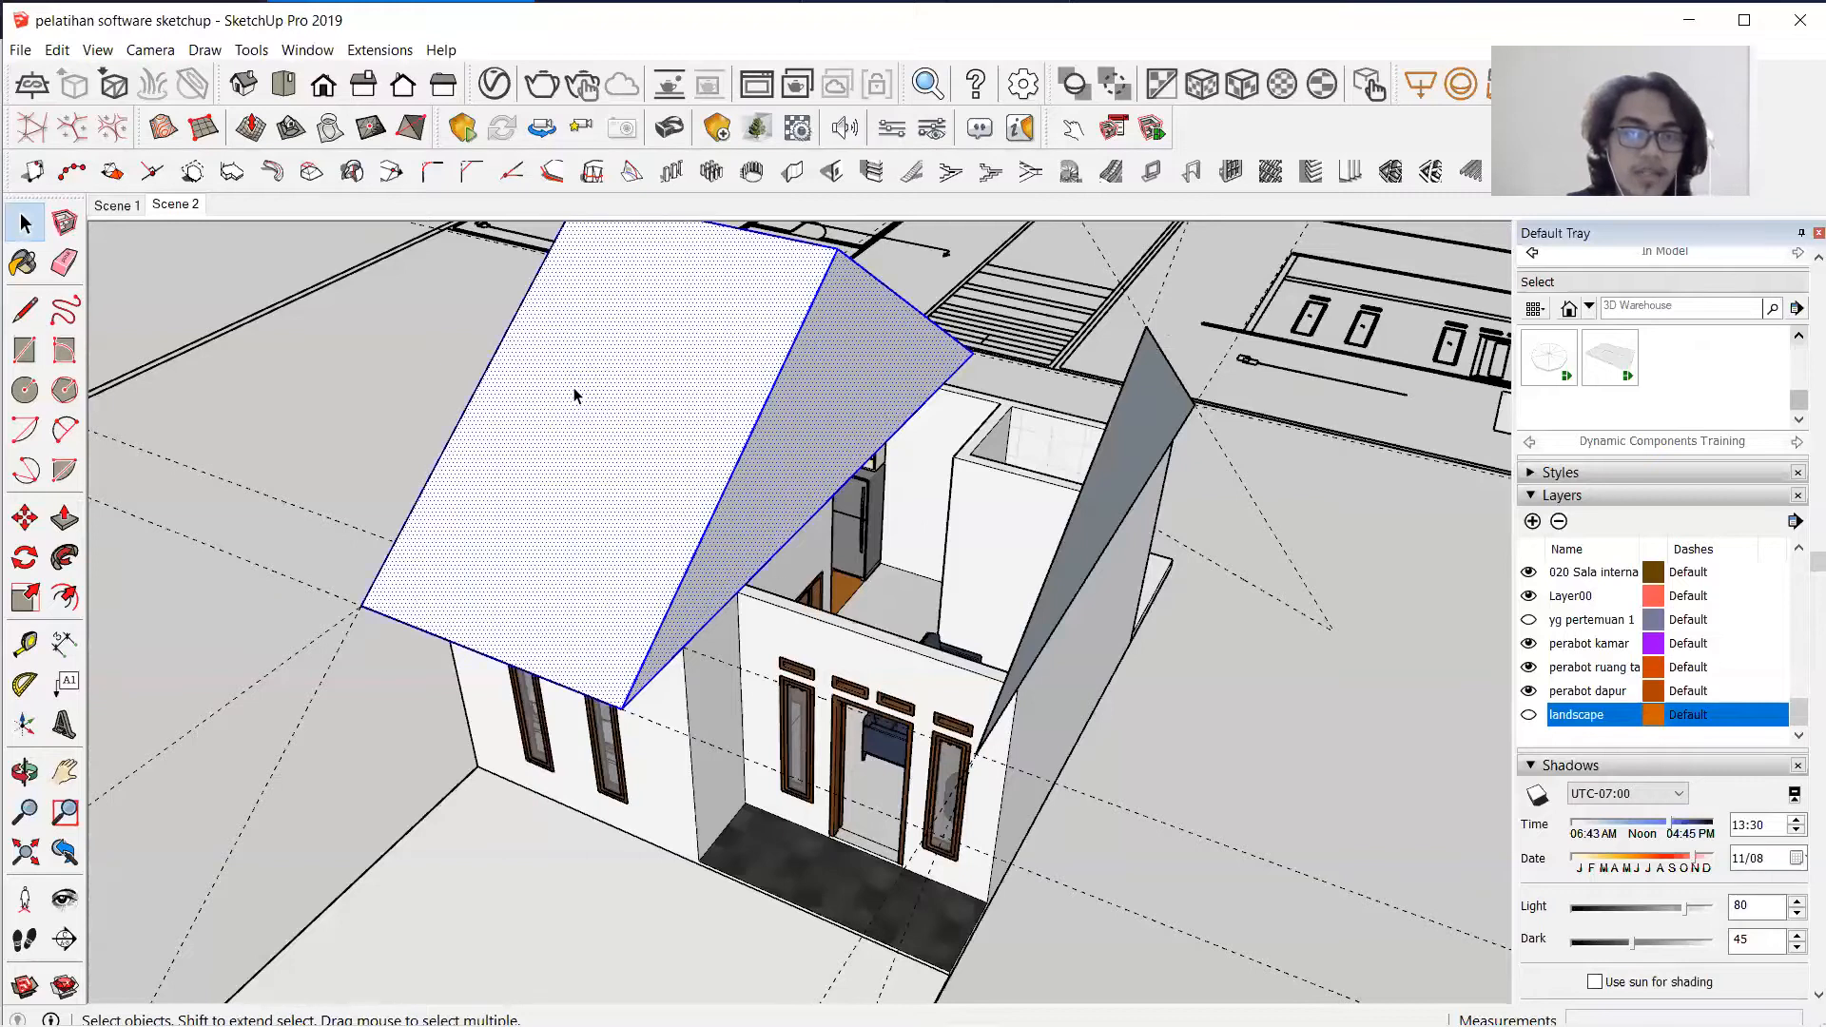
pyautogui.rightClick(574, 386)
pyautogui.click(723, 568)
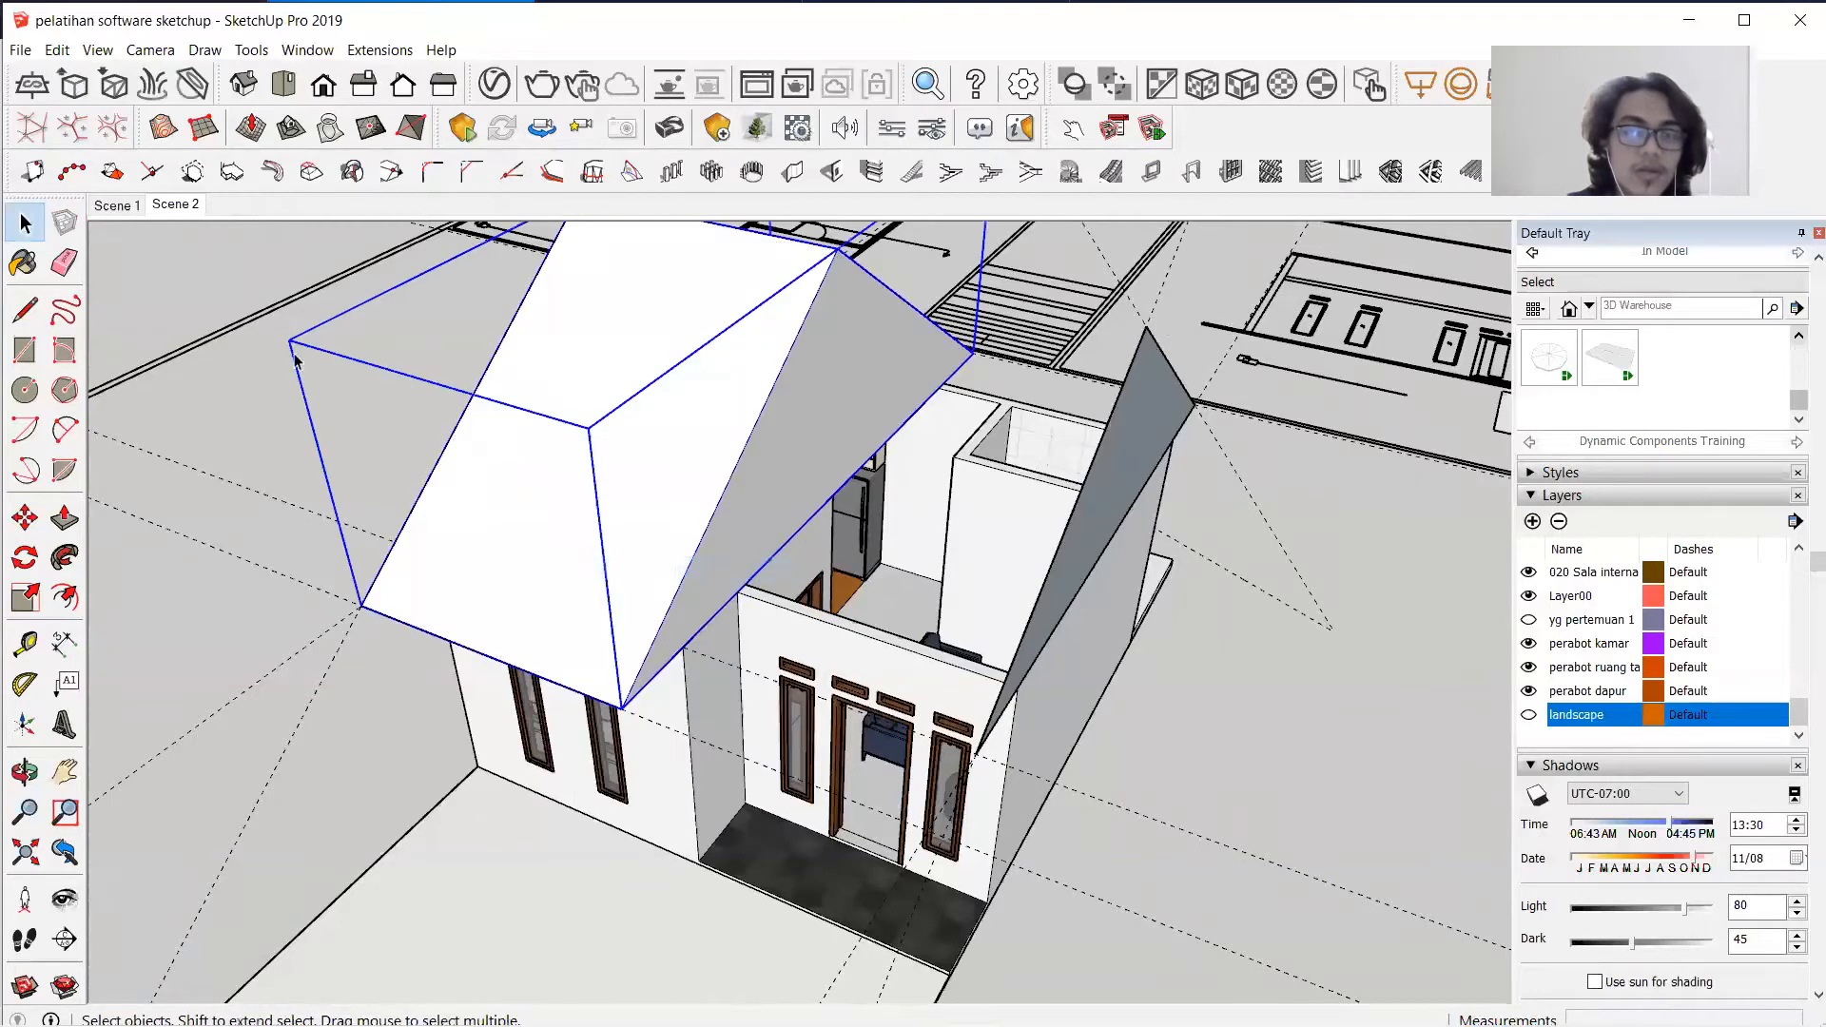
# Extrude the living room gable face across the house with Push/Pull until it meets the bedroom roof.
pyautogui.click(1075, 512)
pyautogui.moveTo(1132, 551); pyautogui.dragTo(1340, 523, button='middle')
pyautogui.click(1167, 379)
pyautogui.click(62, 529)
pyautogui.scroll(3, 1029, 505)
pyautogui.click(1218, 410)
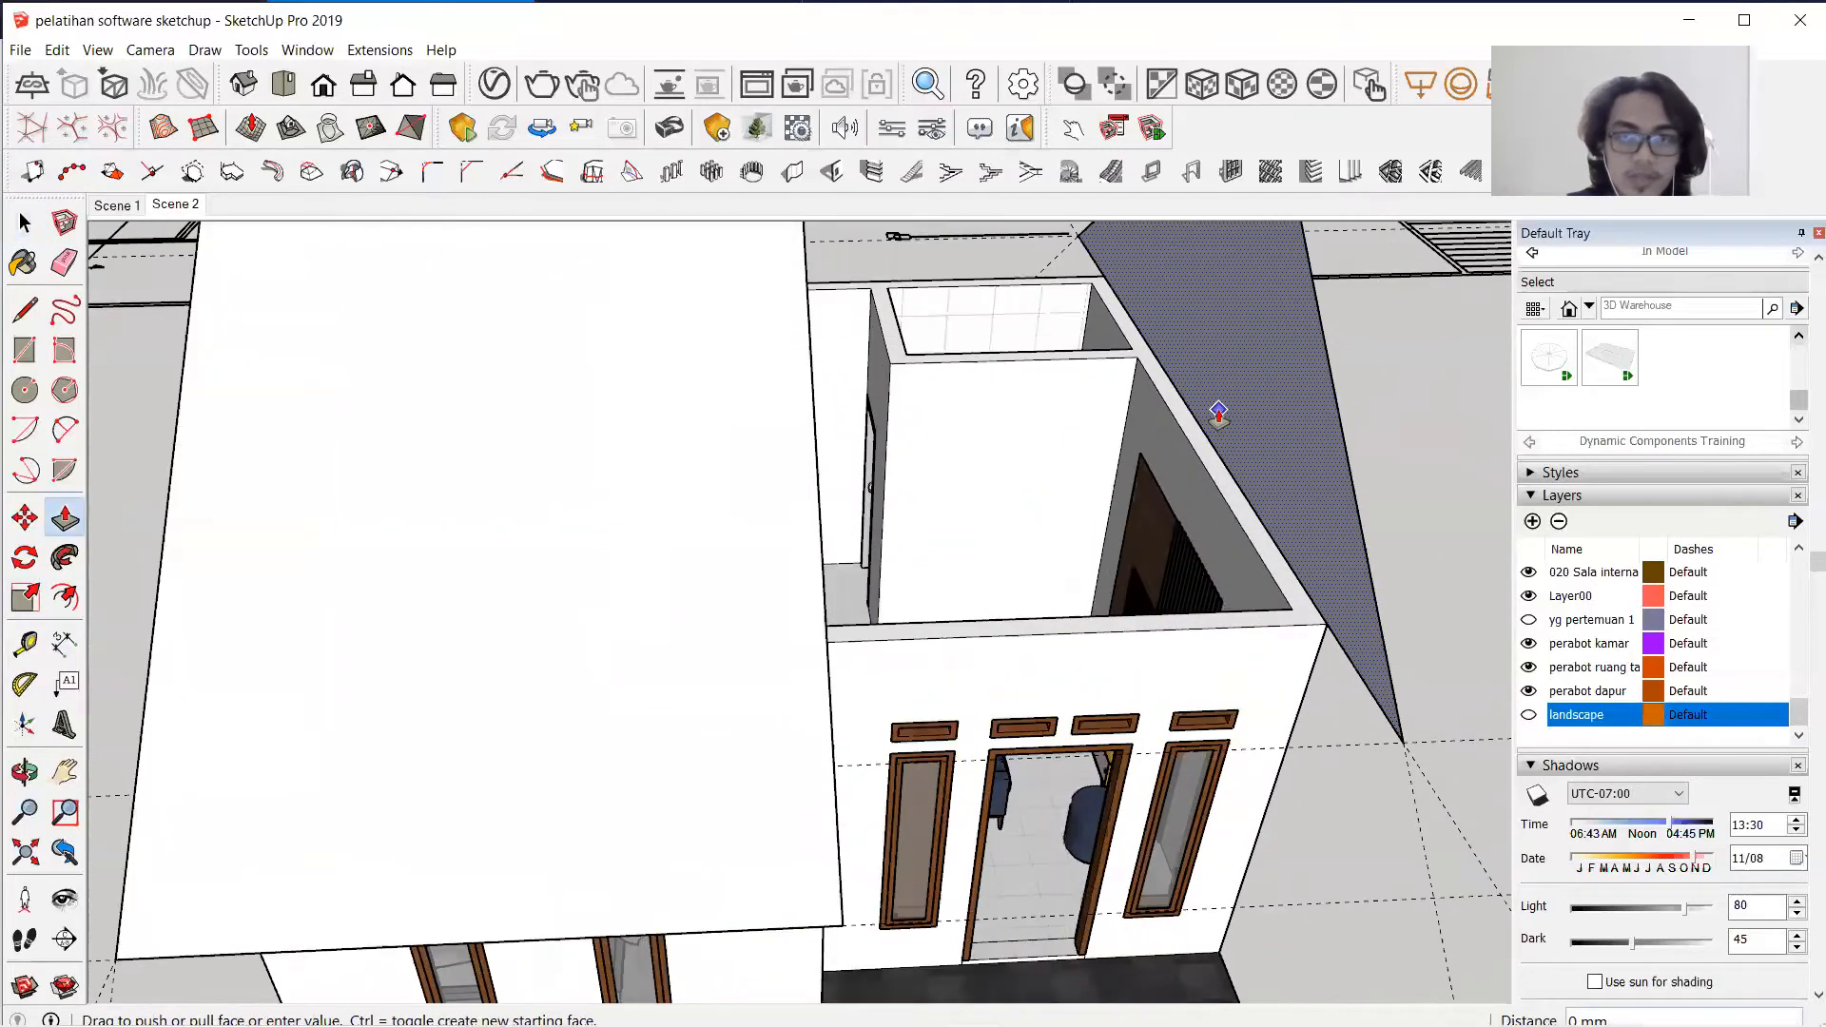
pyautogui.click(823, 568)
# Select the whole living room roof volume with its connected geometry and make it a separate group.
pyautogui.moveTo(1015, 546); pyautogui.dragTo(713, 506, button='middle')
pyautogui.scroll(-5, 718, 506)
pyautogui.moveTo(590, 419); pyautogui.dragTo(608, 471, button='middle')
pyautogui.press('space')
pyautogui.click(641, 452)
pyautogui.tripleClick(641, 453)
pyautogui.rightClick(640, 449)
pyautogui.click(761, 625)
pyautogui.click(1075, 841)
# Open the bedroom roof group for editing and select the front sloping edge of the gable facing the living room roof.
pyautogui.moveTo(1075, 840); pyautogui.dragTo(524, 519, button='middle')
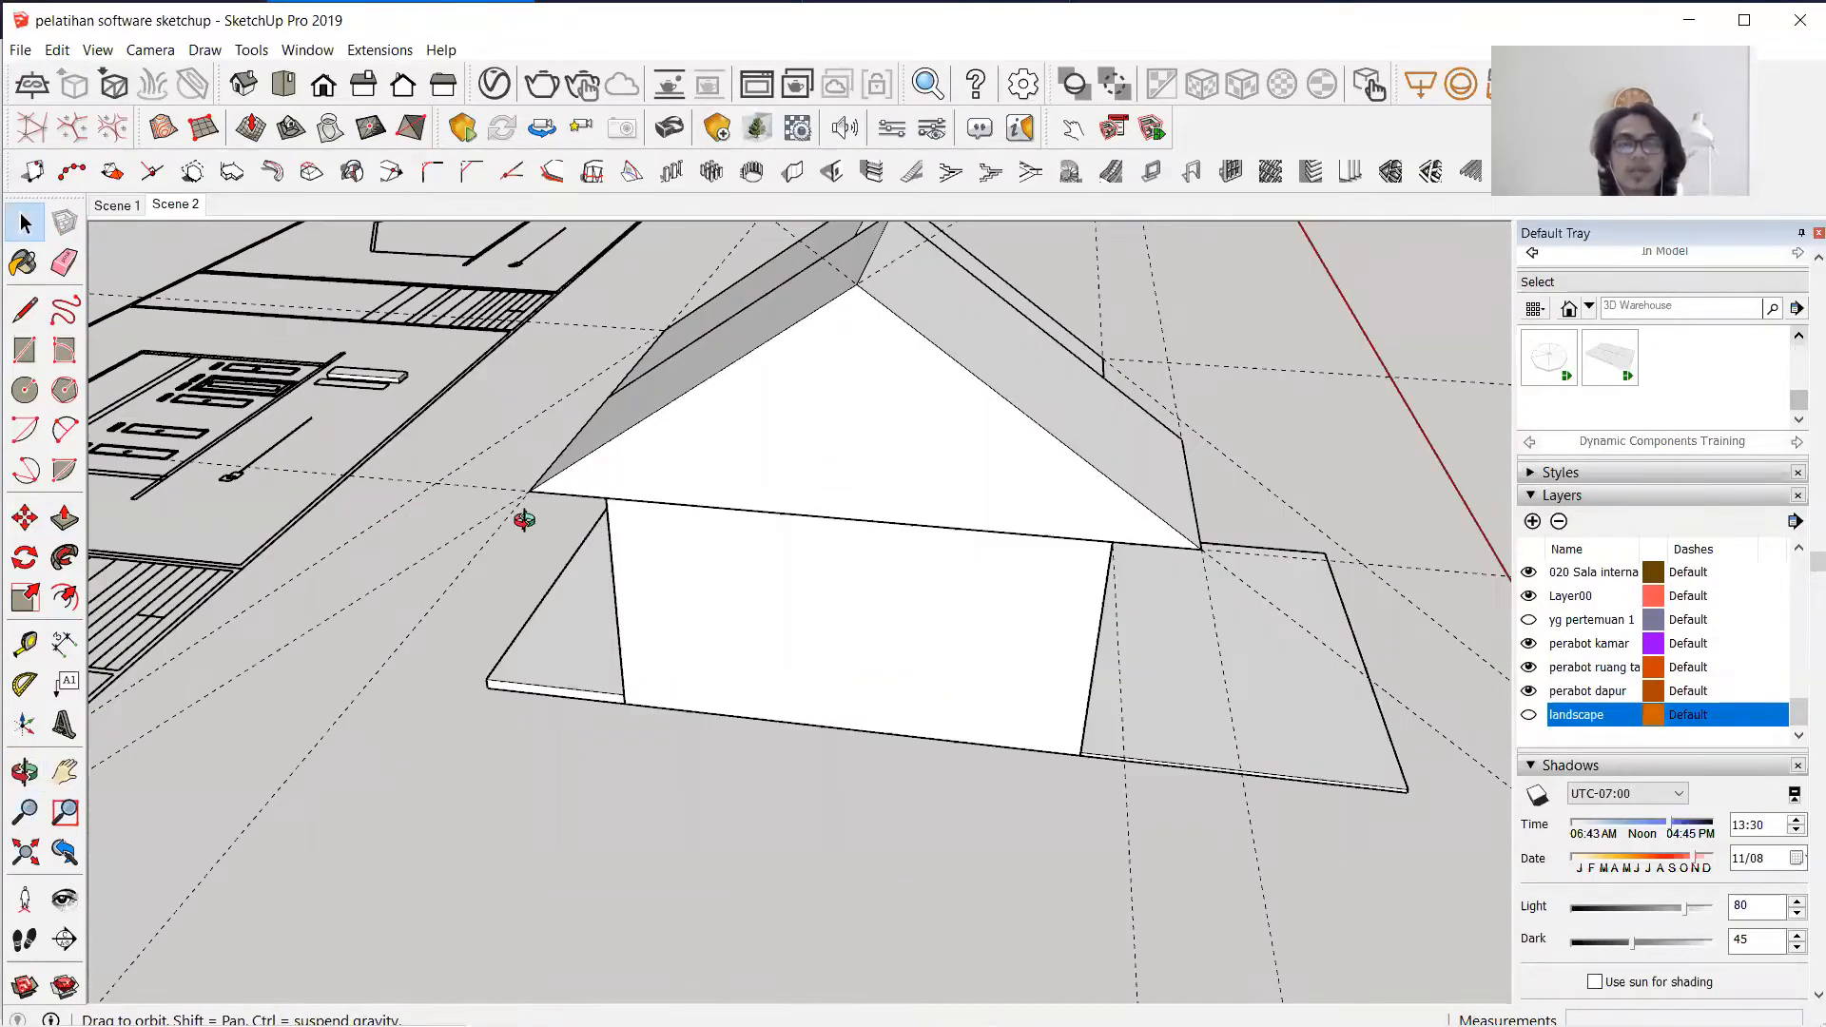
pyautogui.moveTo(794, 525); pyautogui.dragTo(699, 449, button='middle')
pyautogui.moveTo(561, 447); pyautogui.dragTo(704, 387, button='middle')
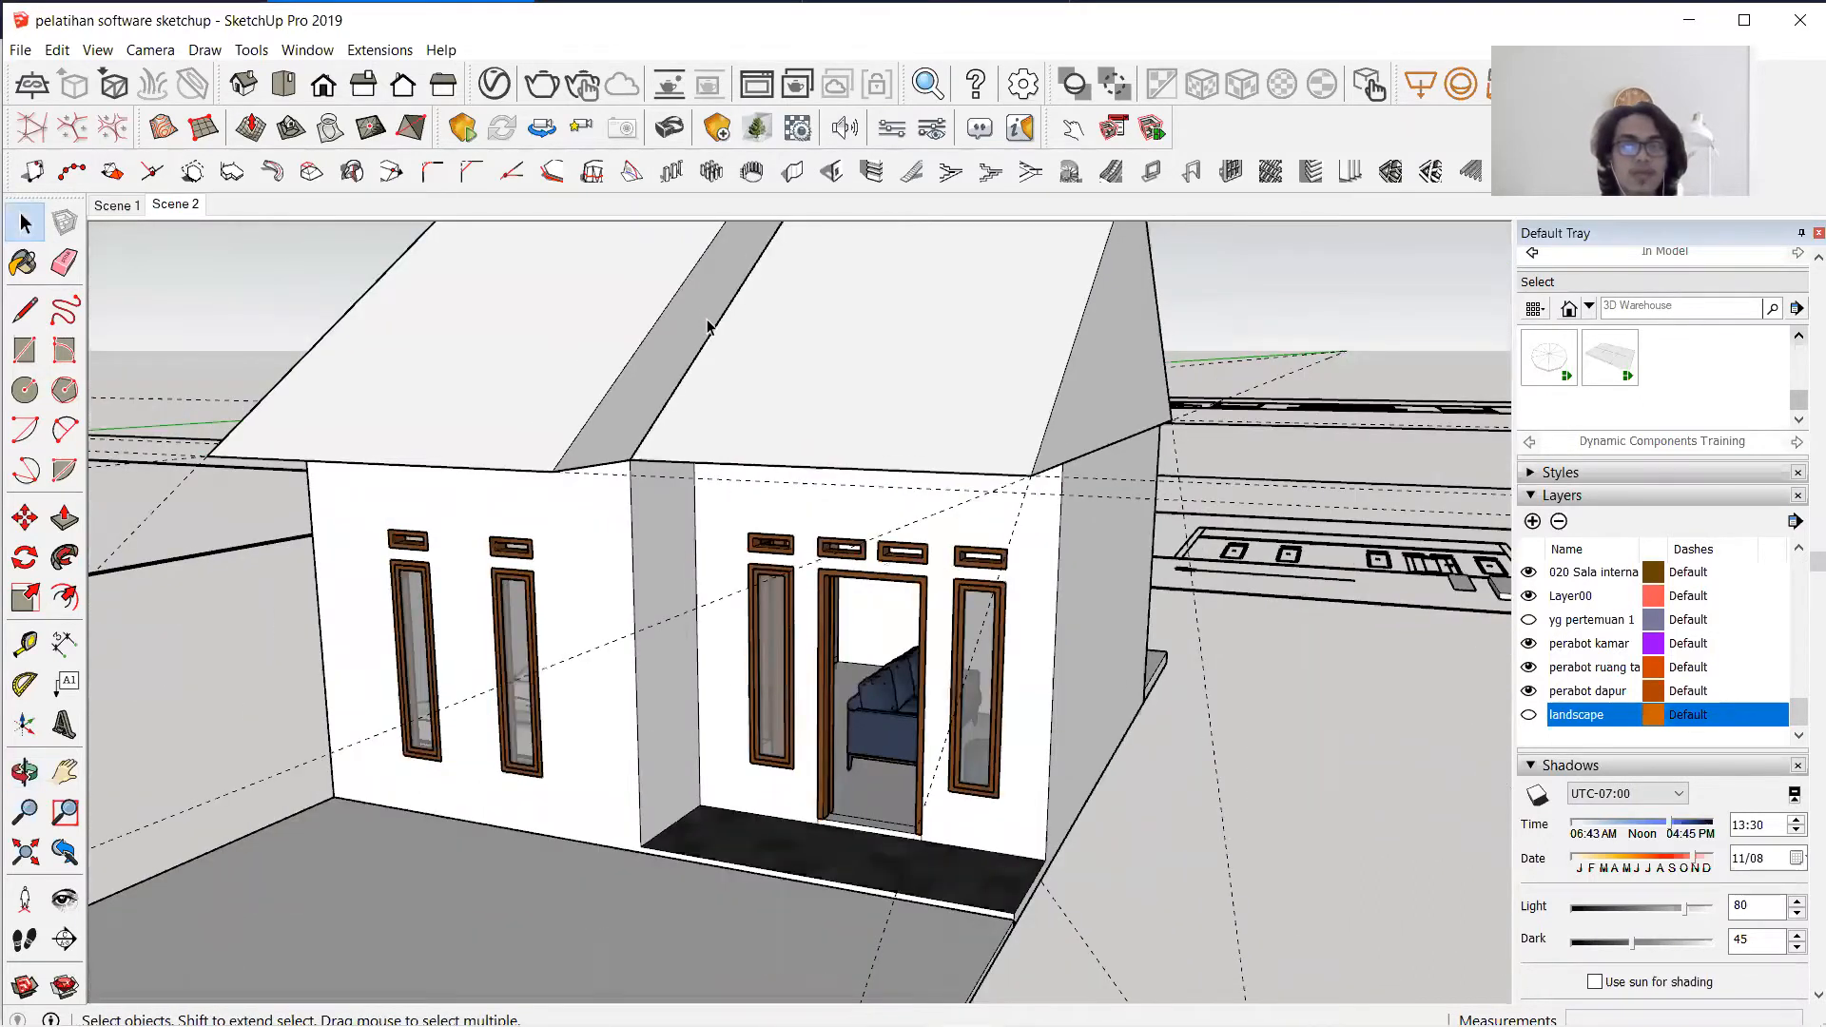
pyautogui.scroll(5, 708, 326)
pyautogui.click(602, 386)
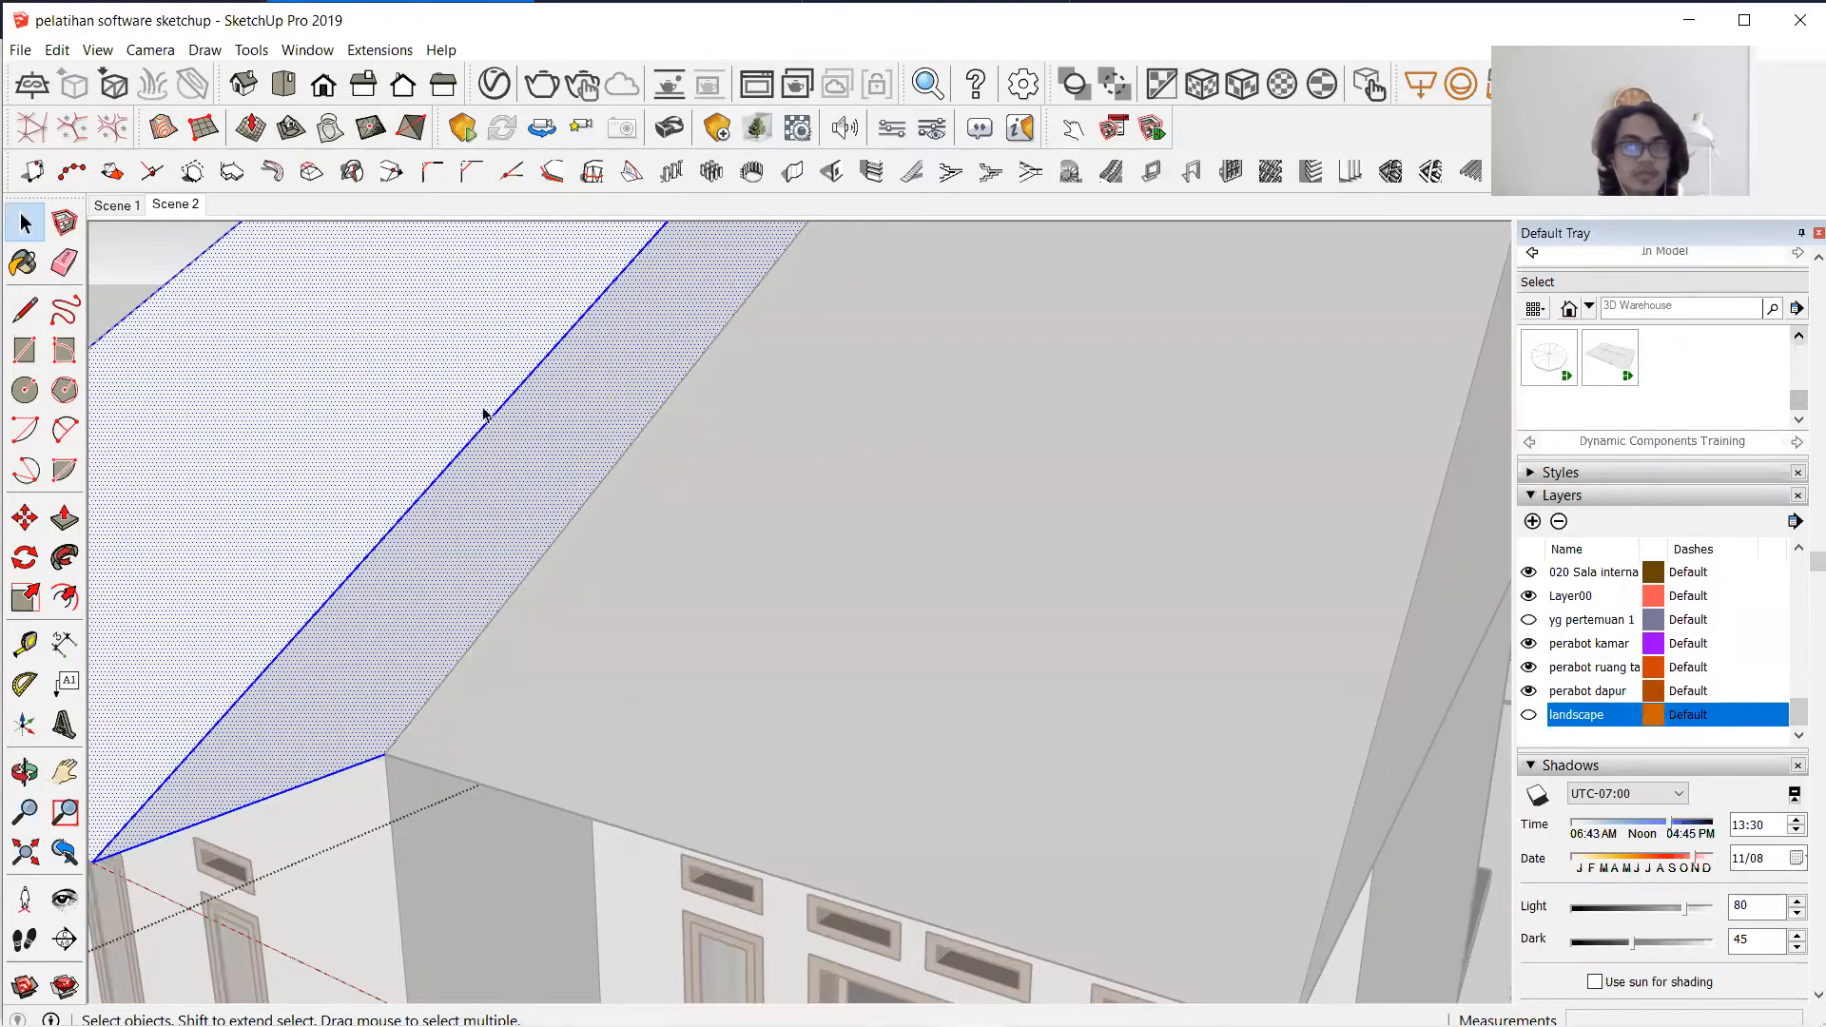
pyautogui.scroll(-2, 147, 323)
pyautogui.click(42, 516)
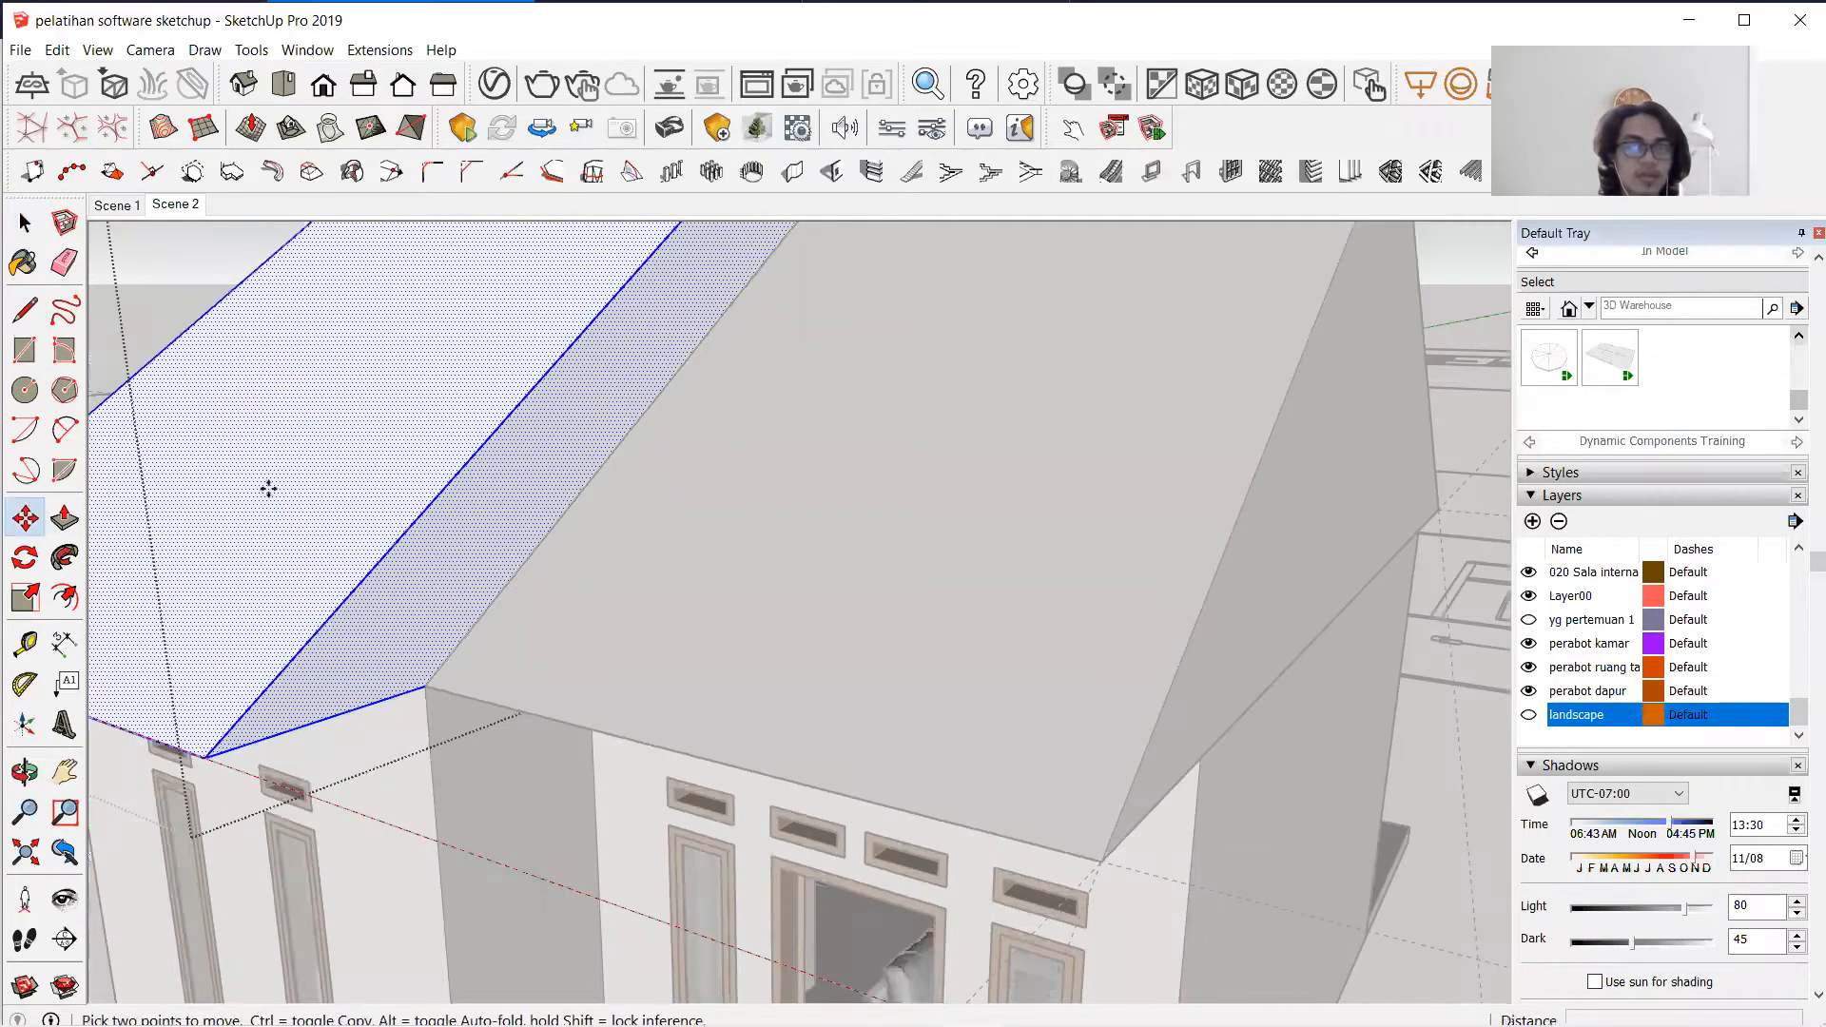
pyautogui.scroll(1, 443, 471)
pyautogui.click(27, 225)
pyautogui.click(516, 420)
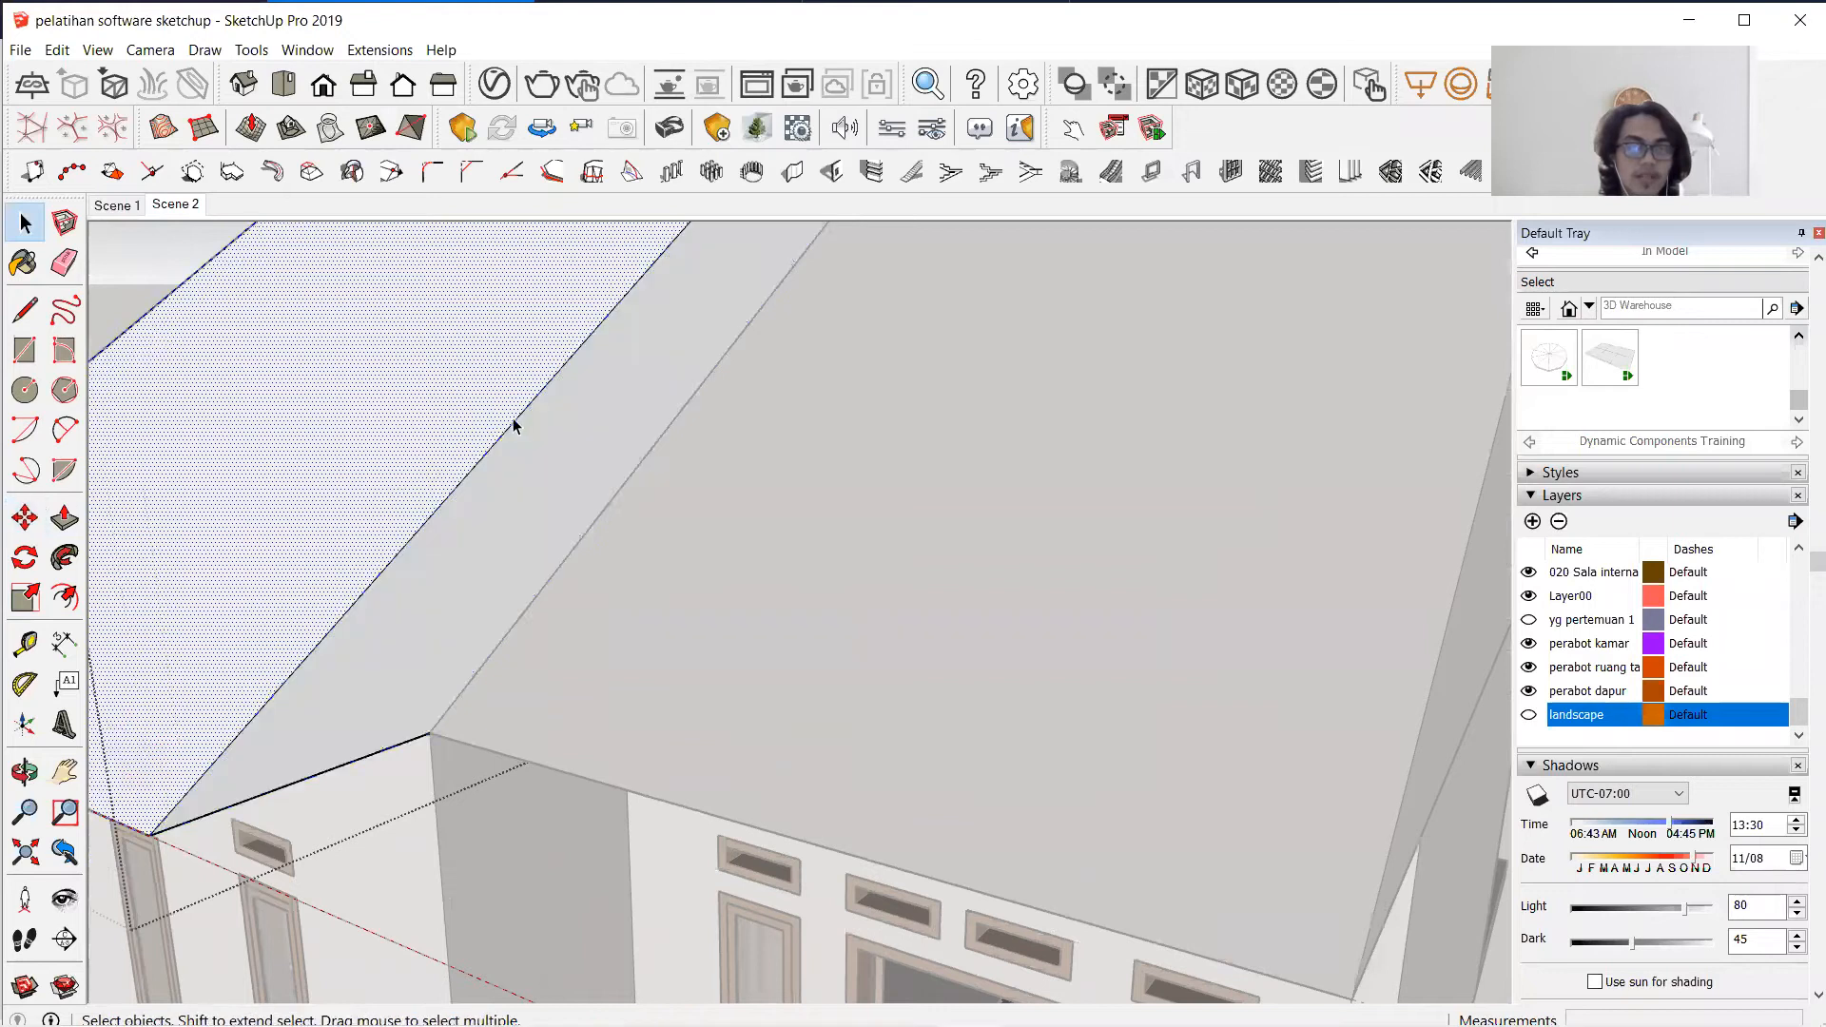
# Try to copy the front sloping edge 50 mm inward on the bedroom gable face with Move.
pyautogui.click(24, 518)
pyautogui.scroll(3, 466, 428)
pyautogui.moveTo(476, 414); pyautogui.dragTo(342, 506, button='middle')
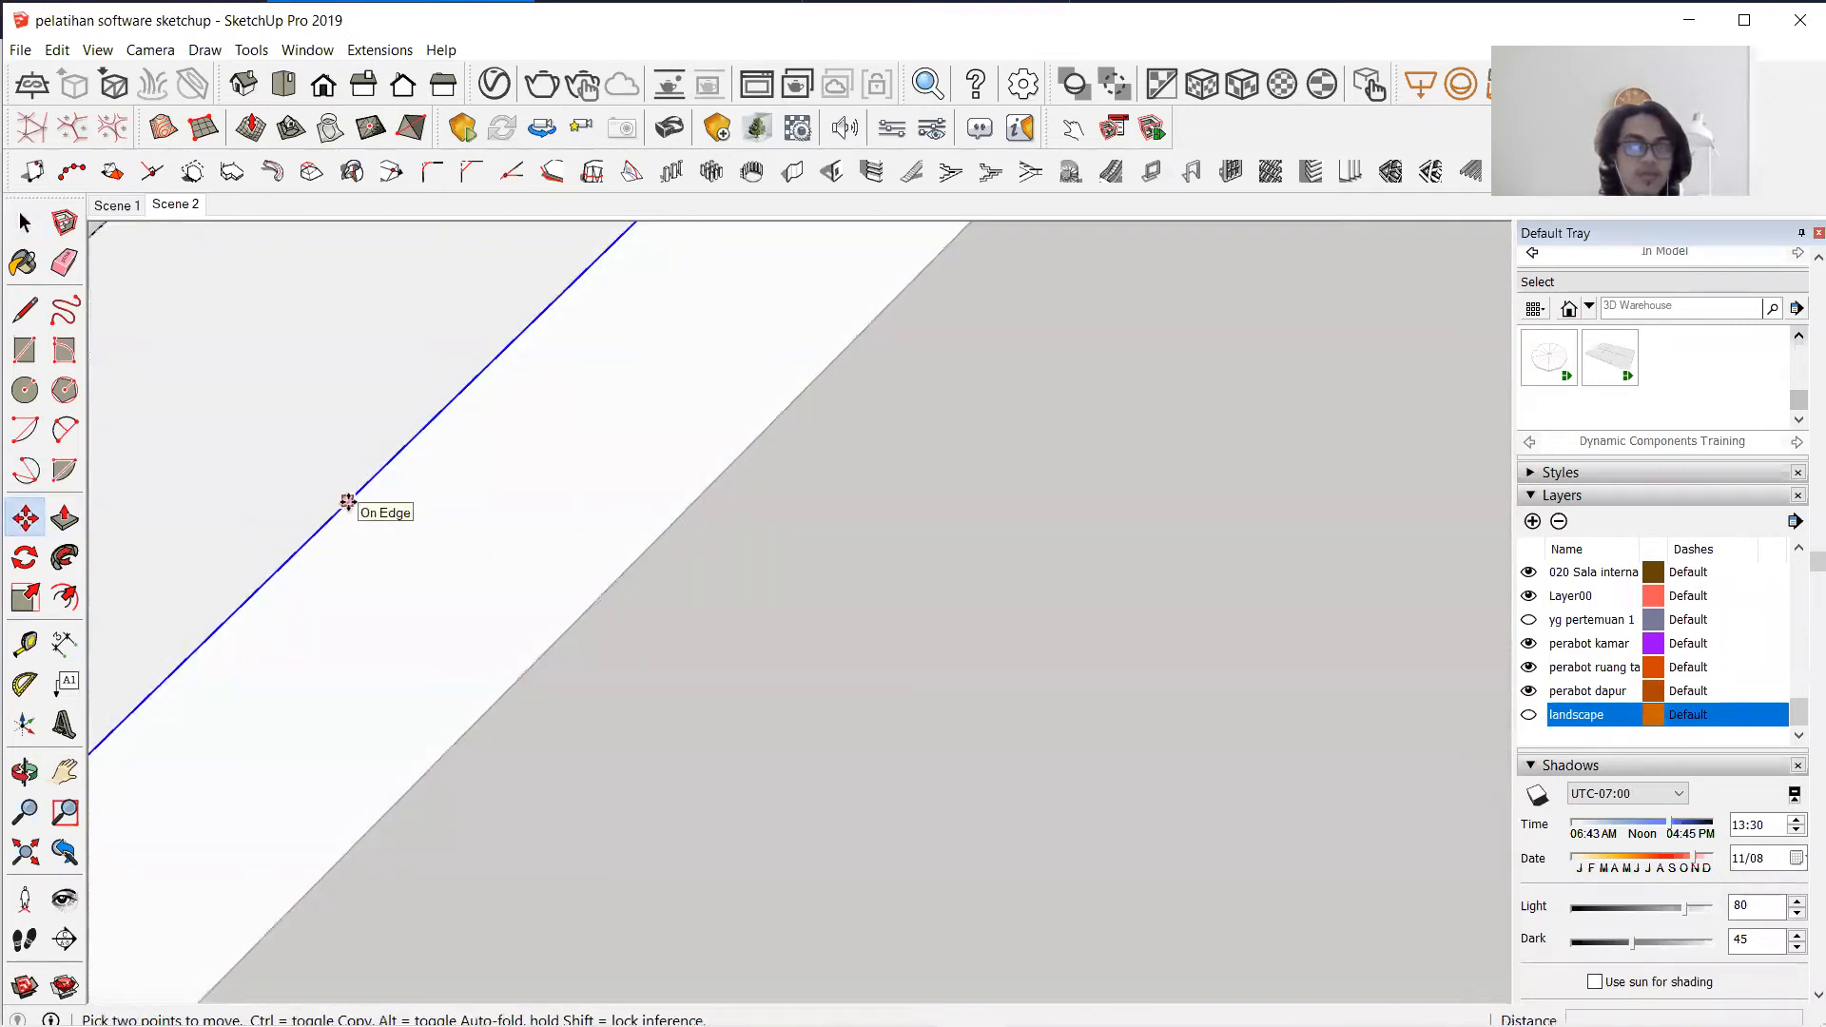
pyautogui.click(348, 501)
pyautogui.press('ctrl')
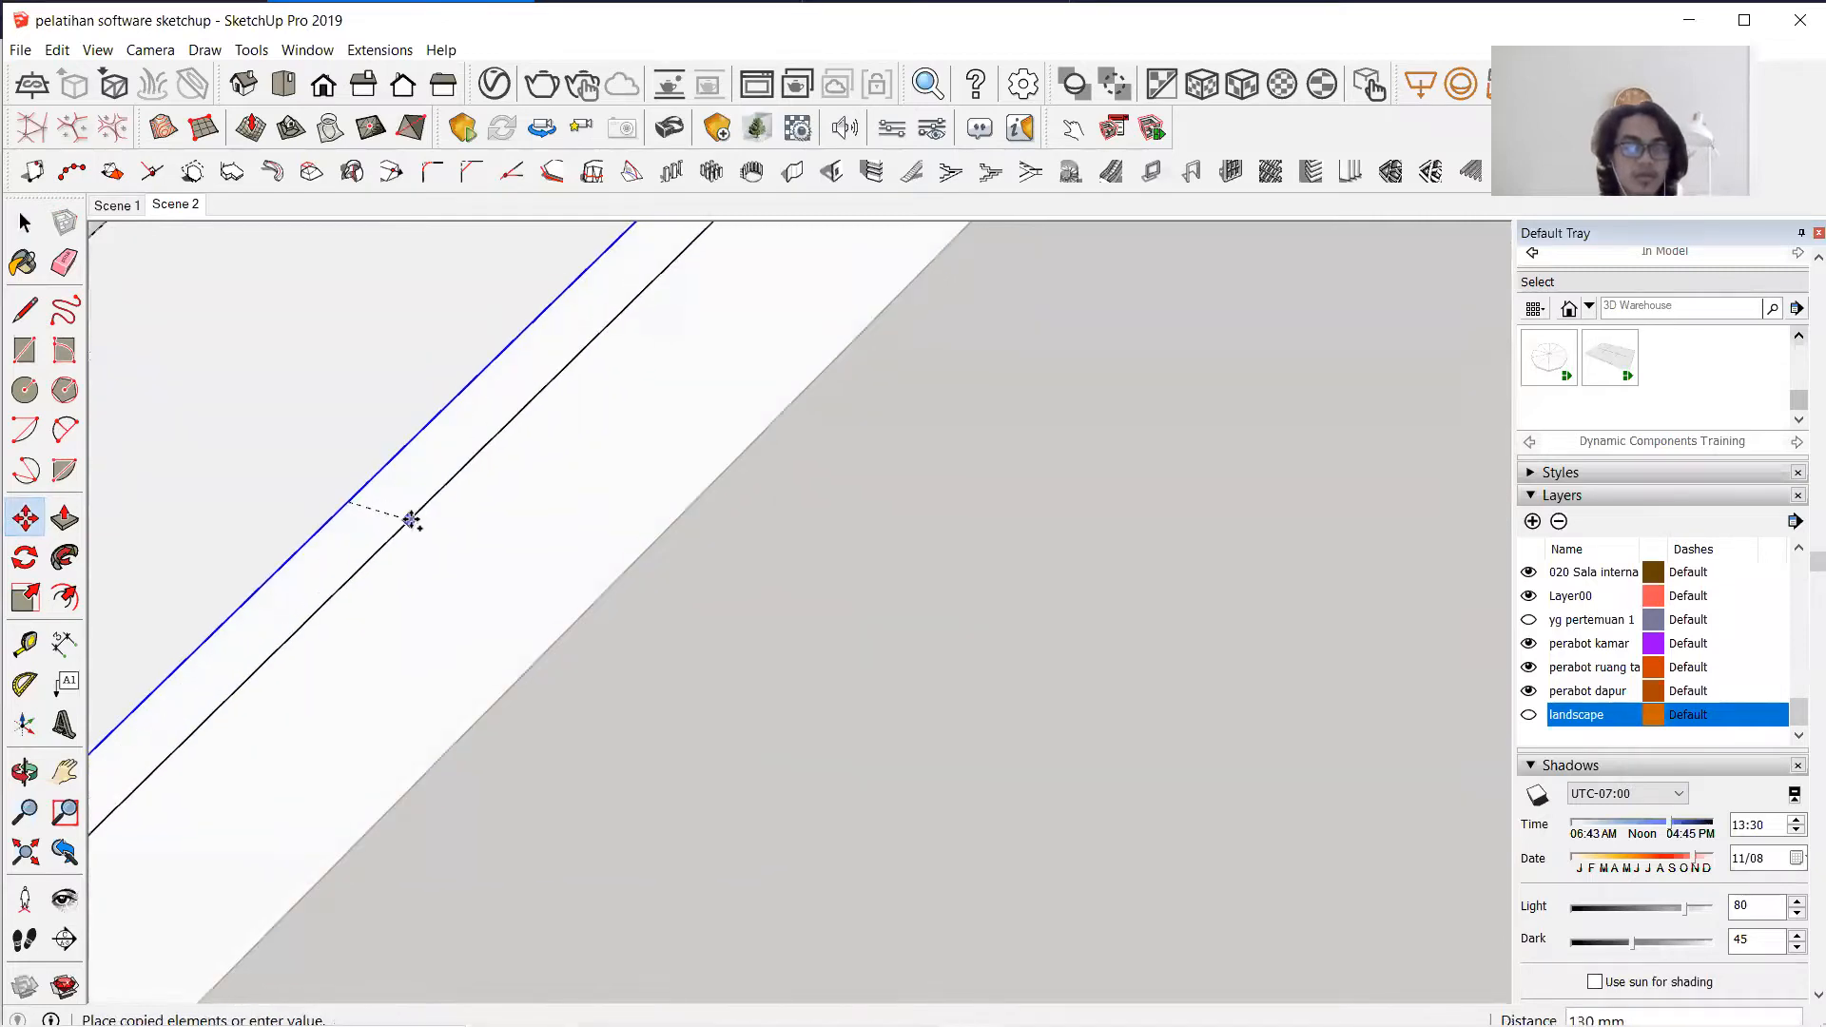
pyautogui.scroll(-3, 461, 546)
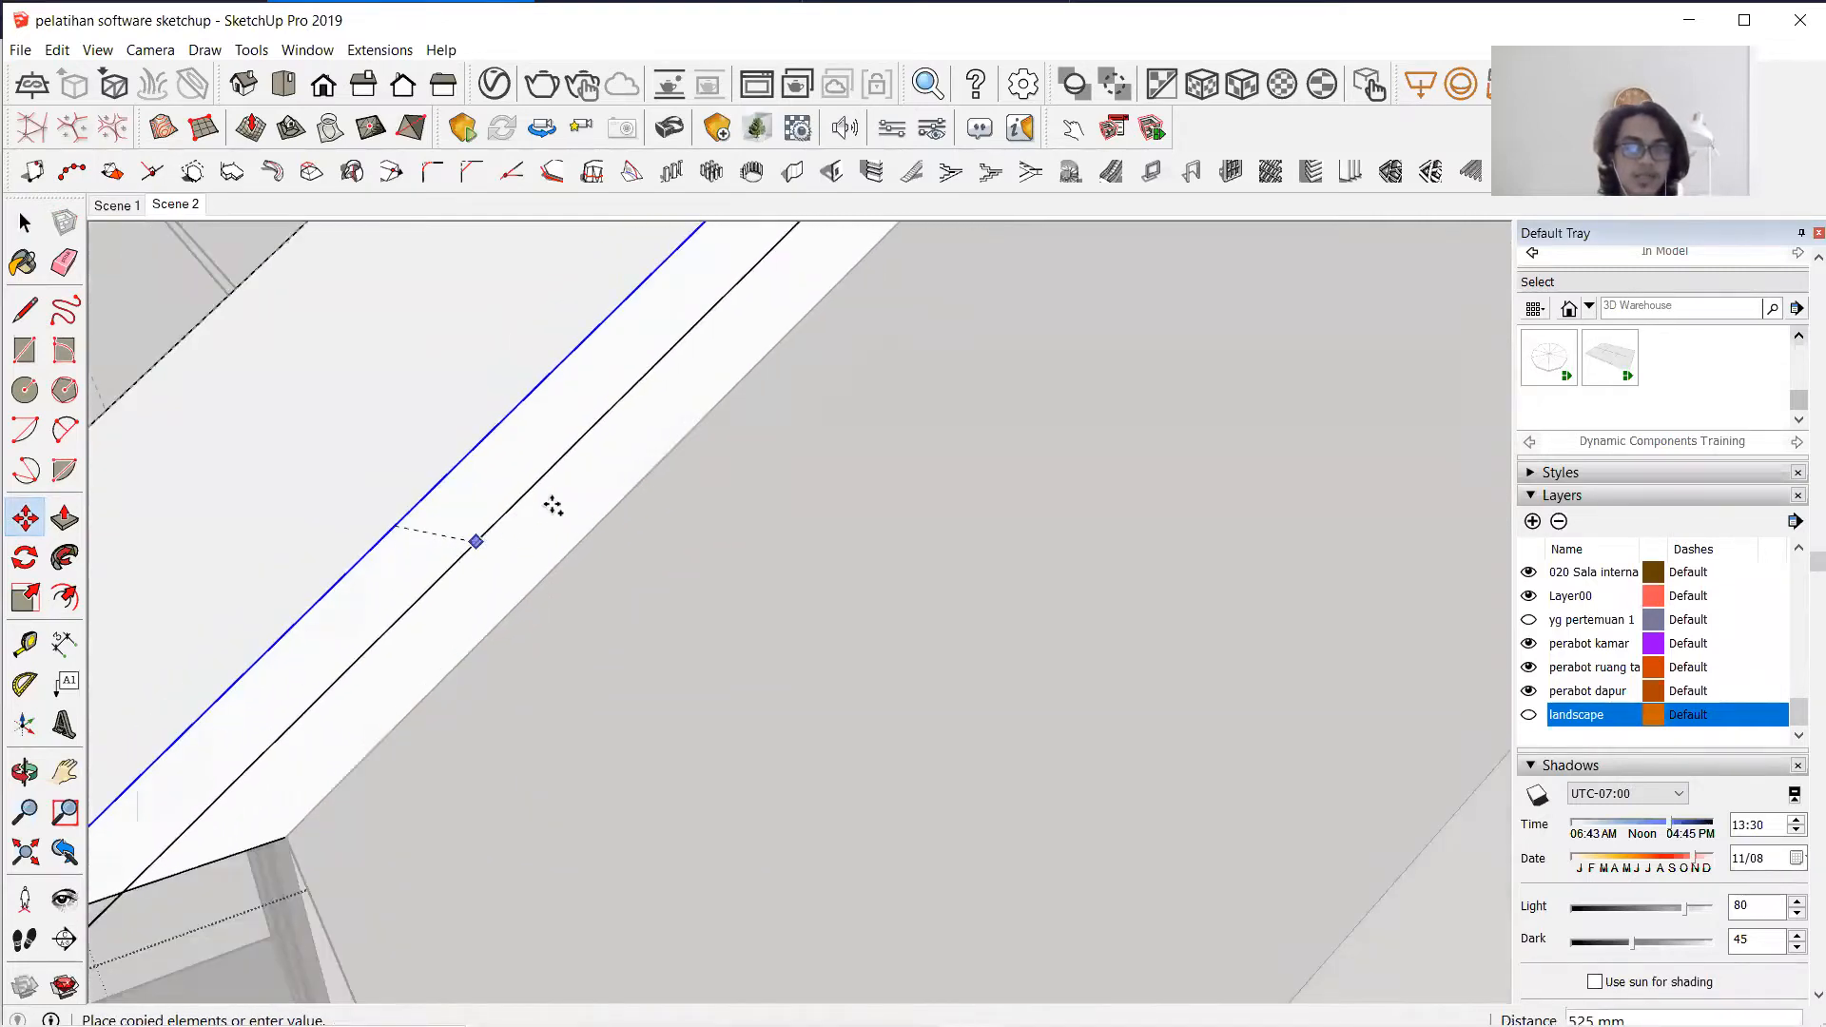
pyautogui.scroll(-1, 554, 504)
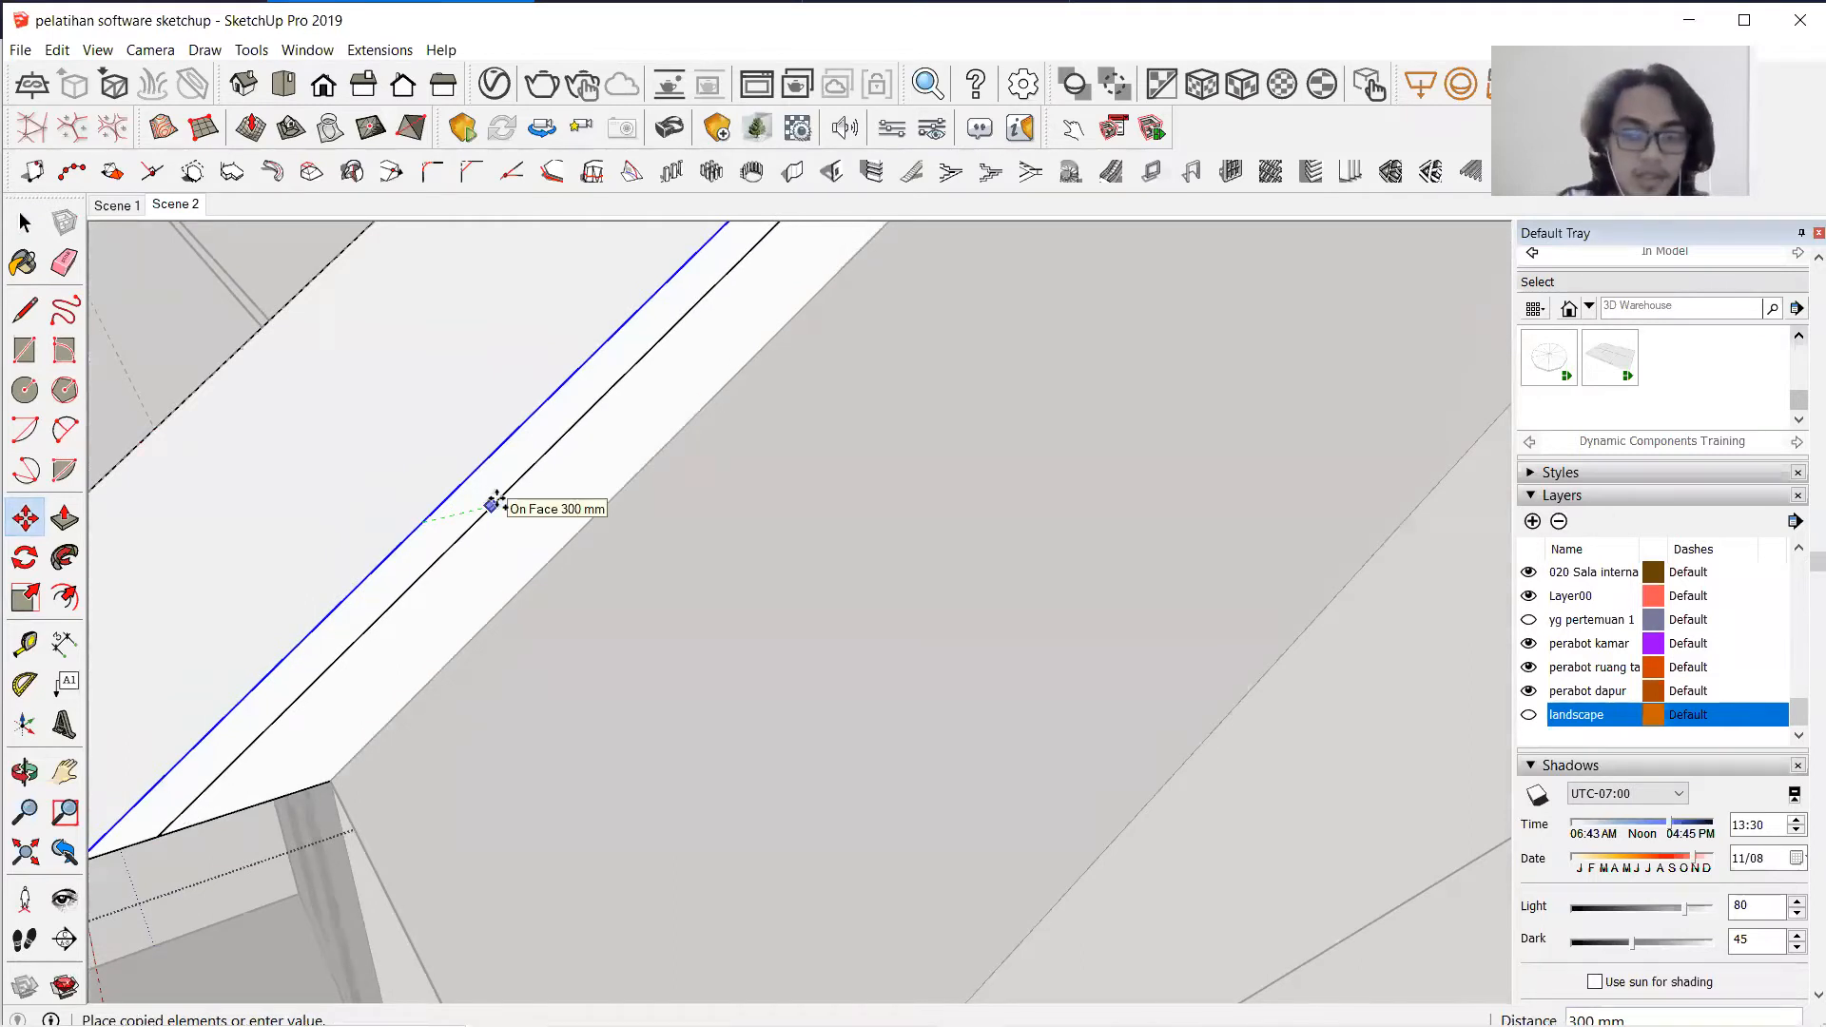
pyautogui.write('50')
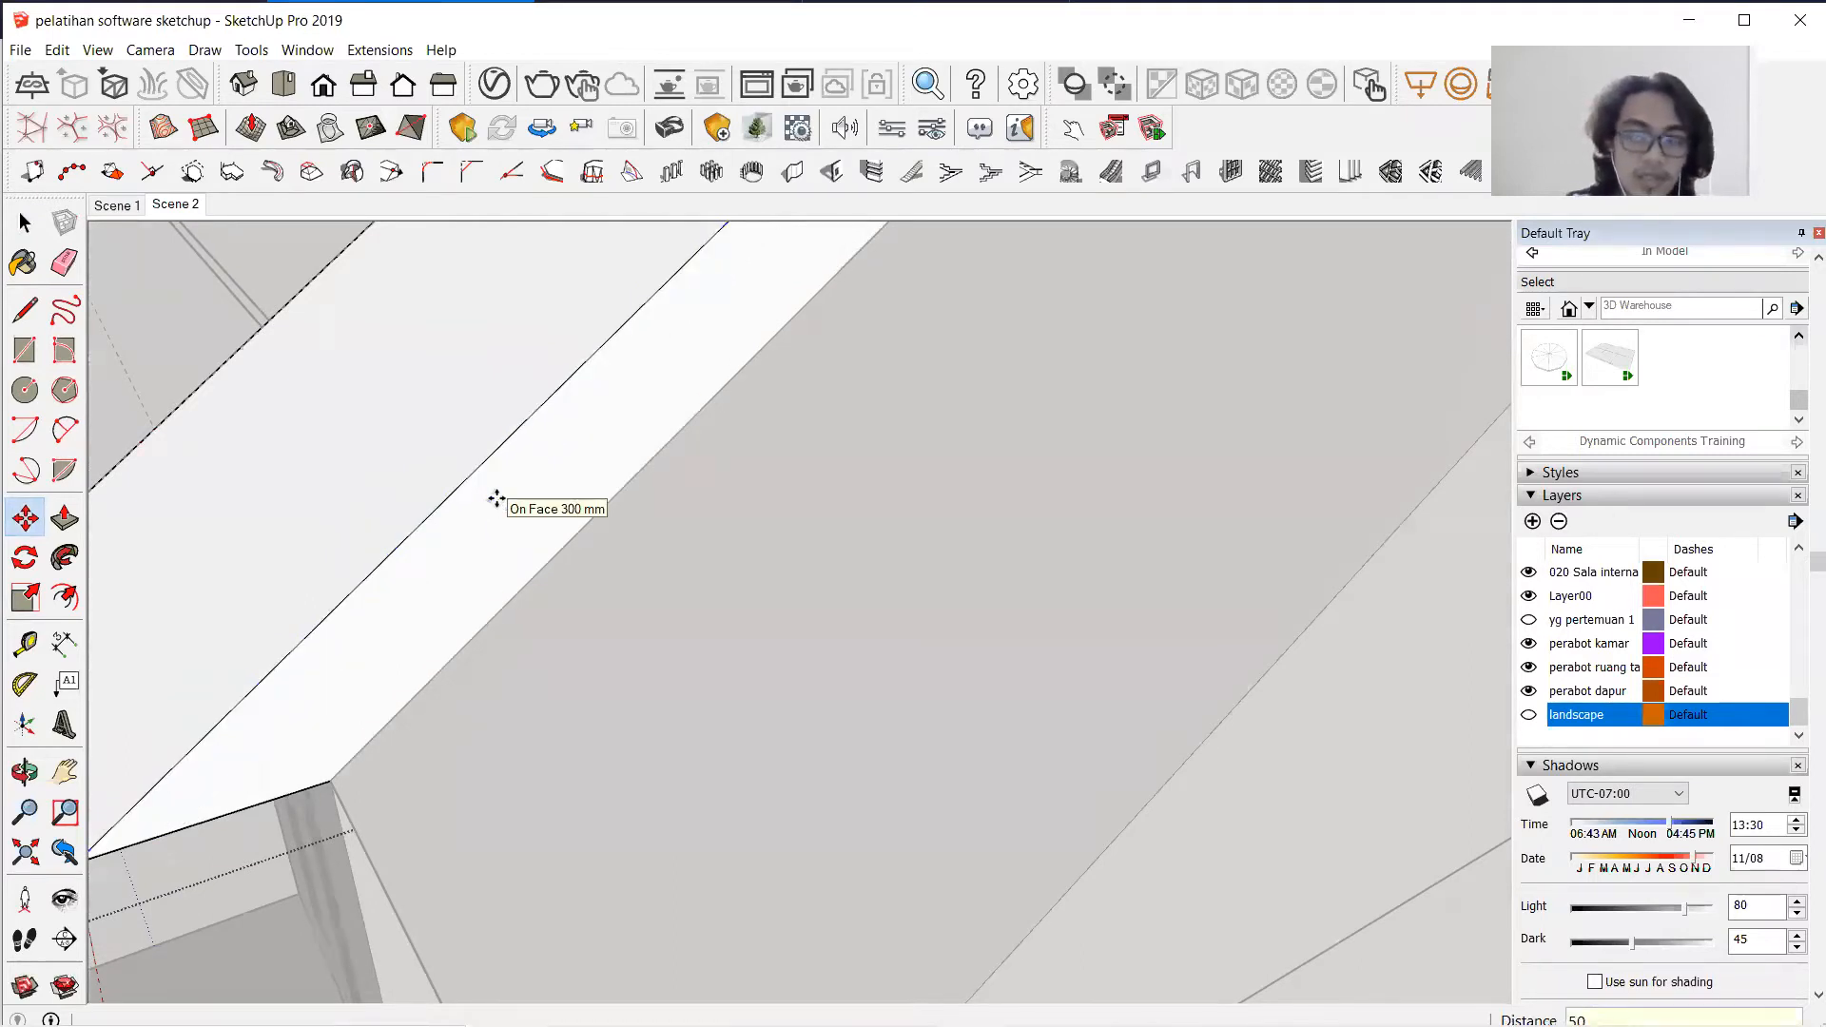
pyautogui.click(467, 478)
pyautogui.press('ctrl')
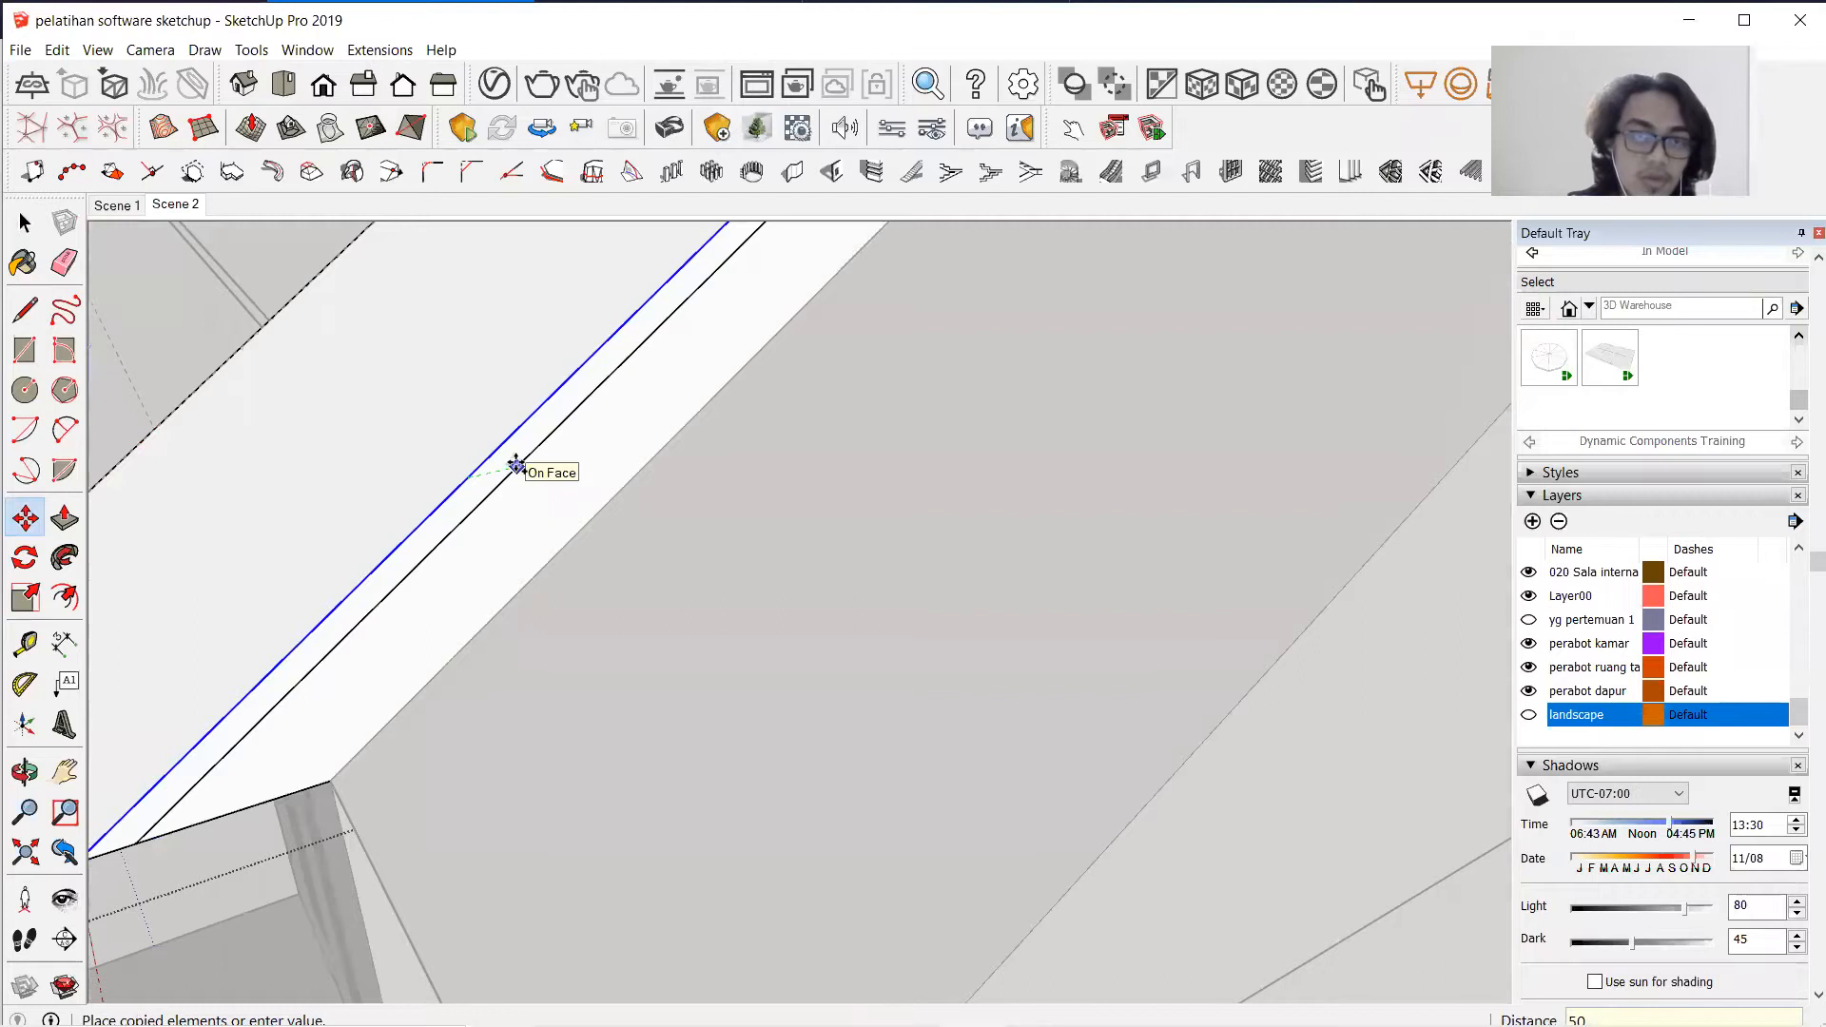
pyautogui.press('Escape')
# Copy the front sloping edge slightly inward on the bedroom gable face to divide off a narrow strip along the slope.
pyautogui.click(510, 458)
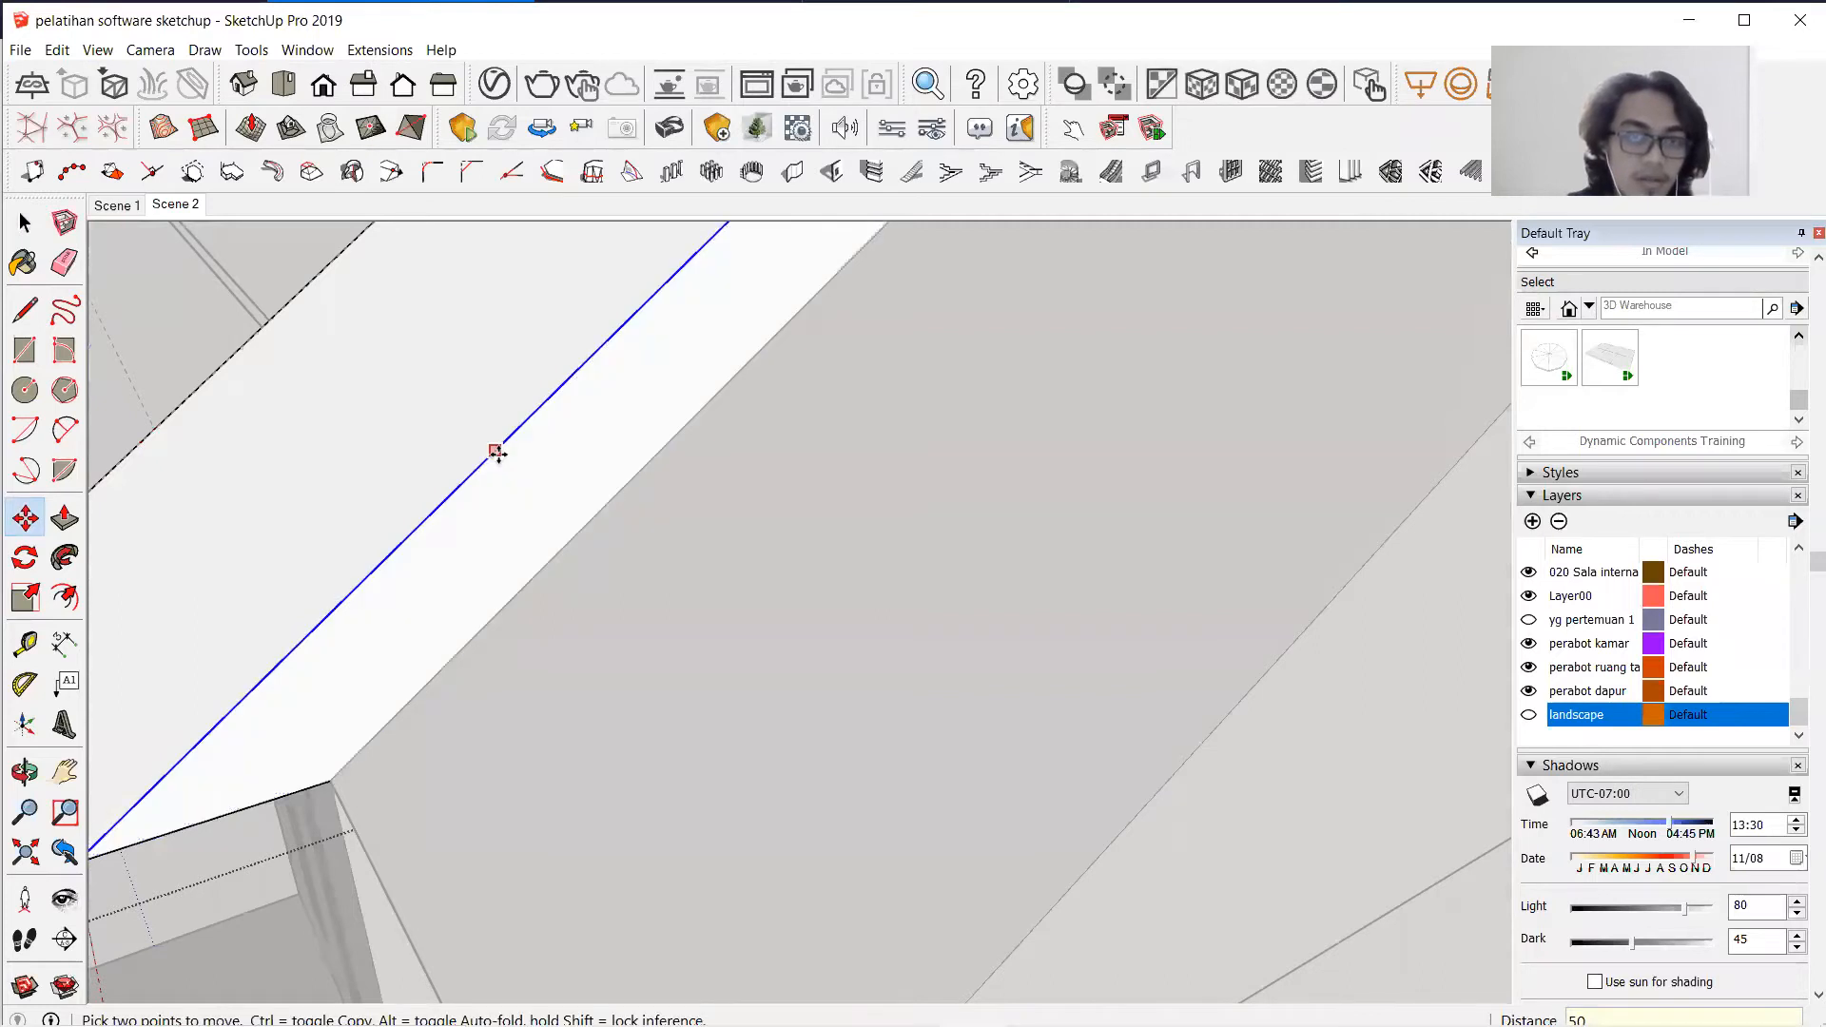
pyautogui.scroll(-5, 701, 441)
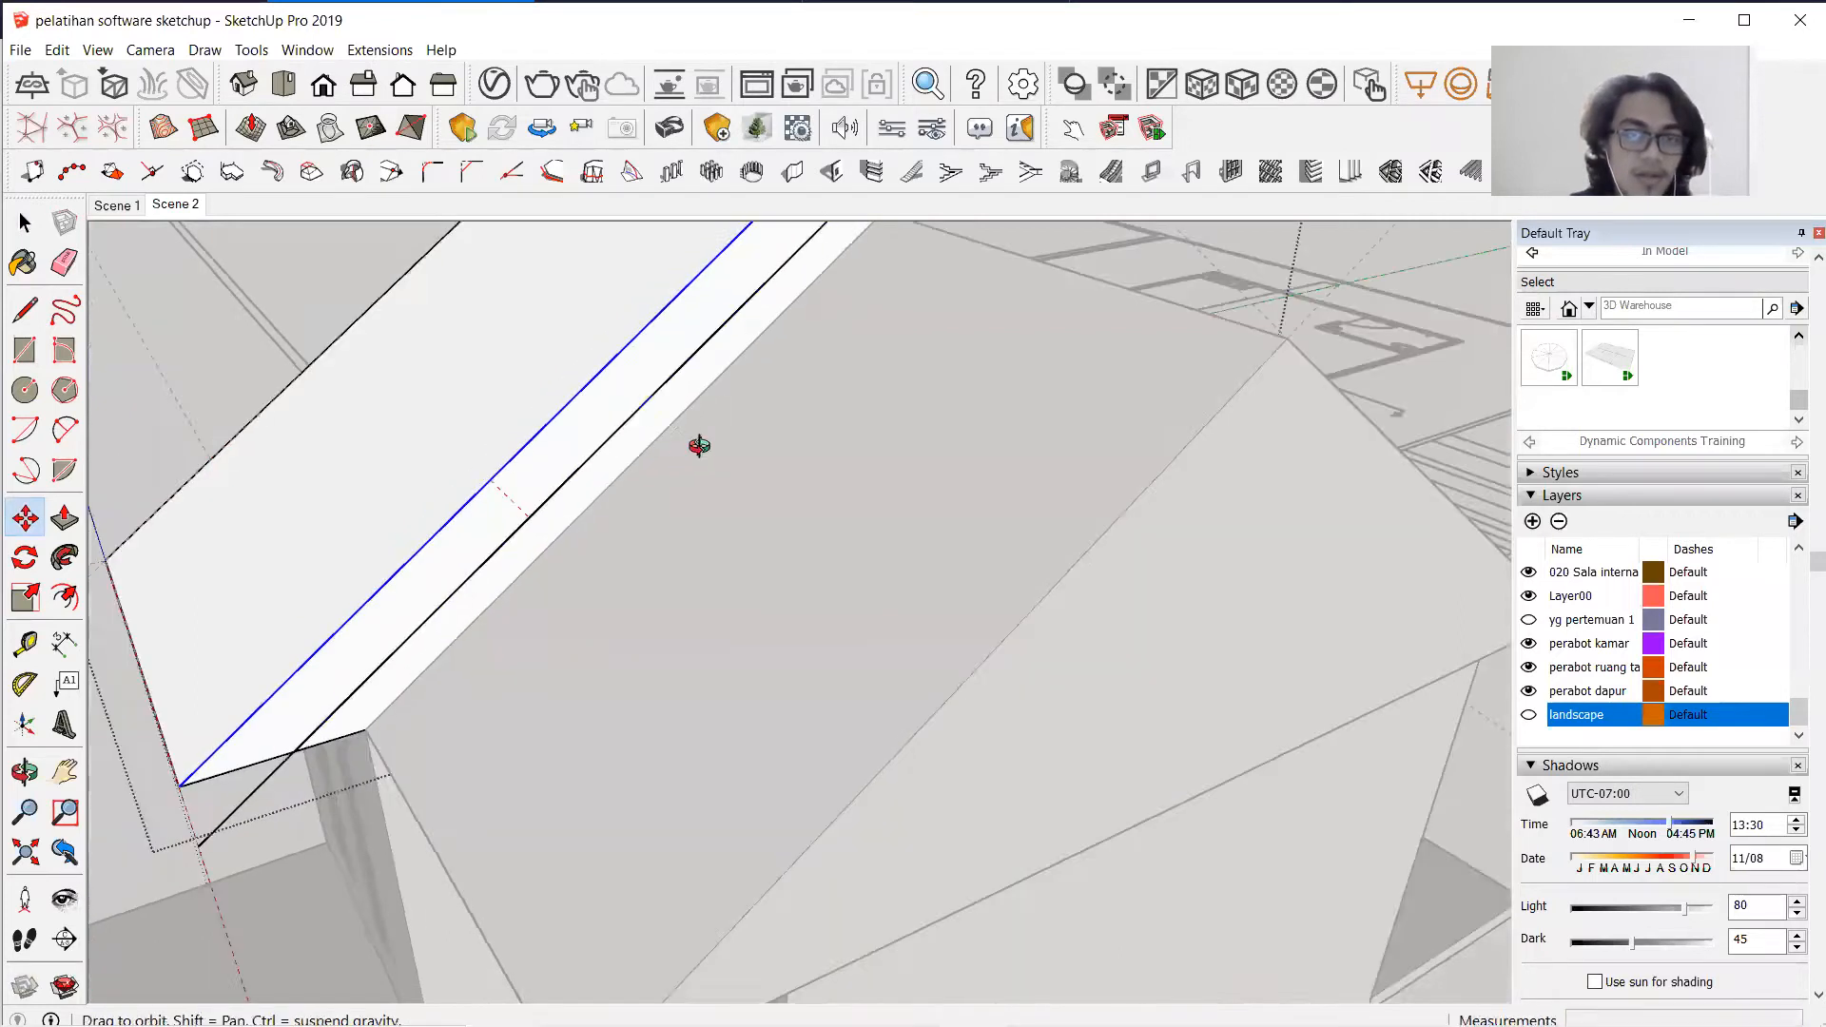
pyautogui.scroll(3, 701, 415)
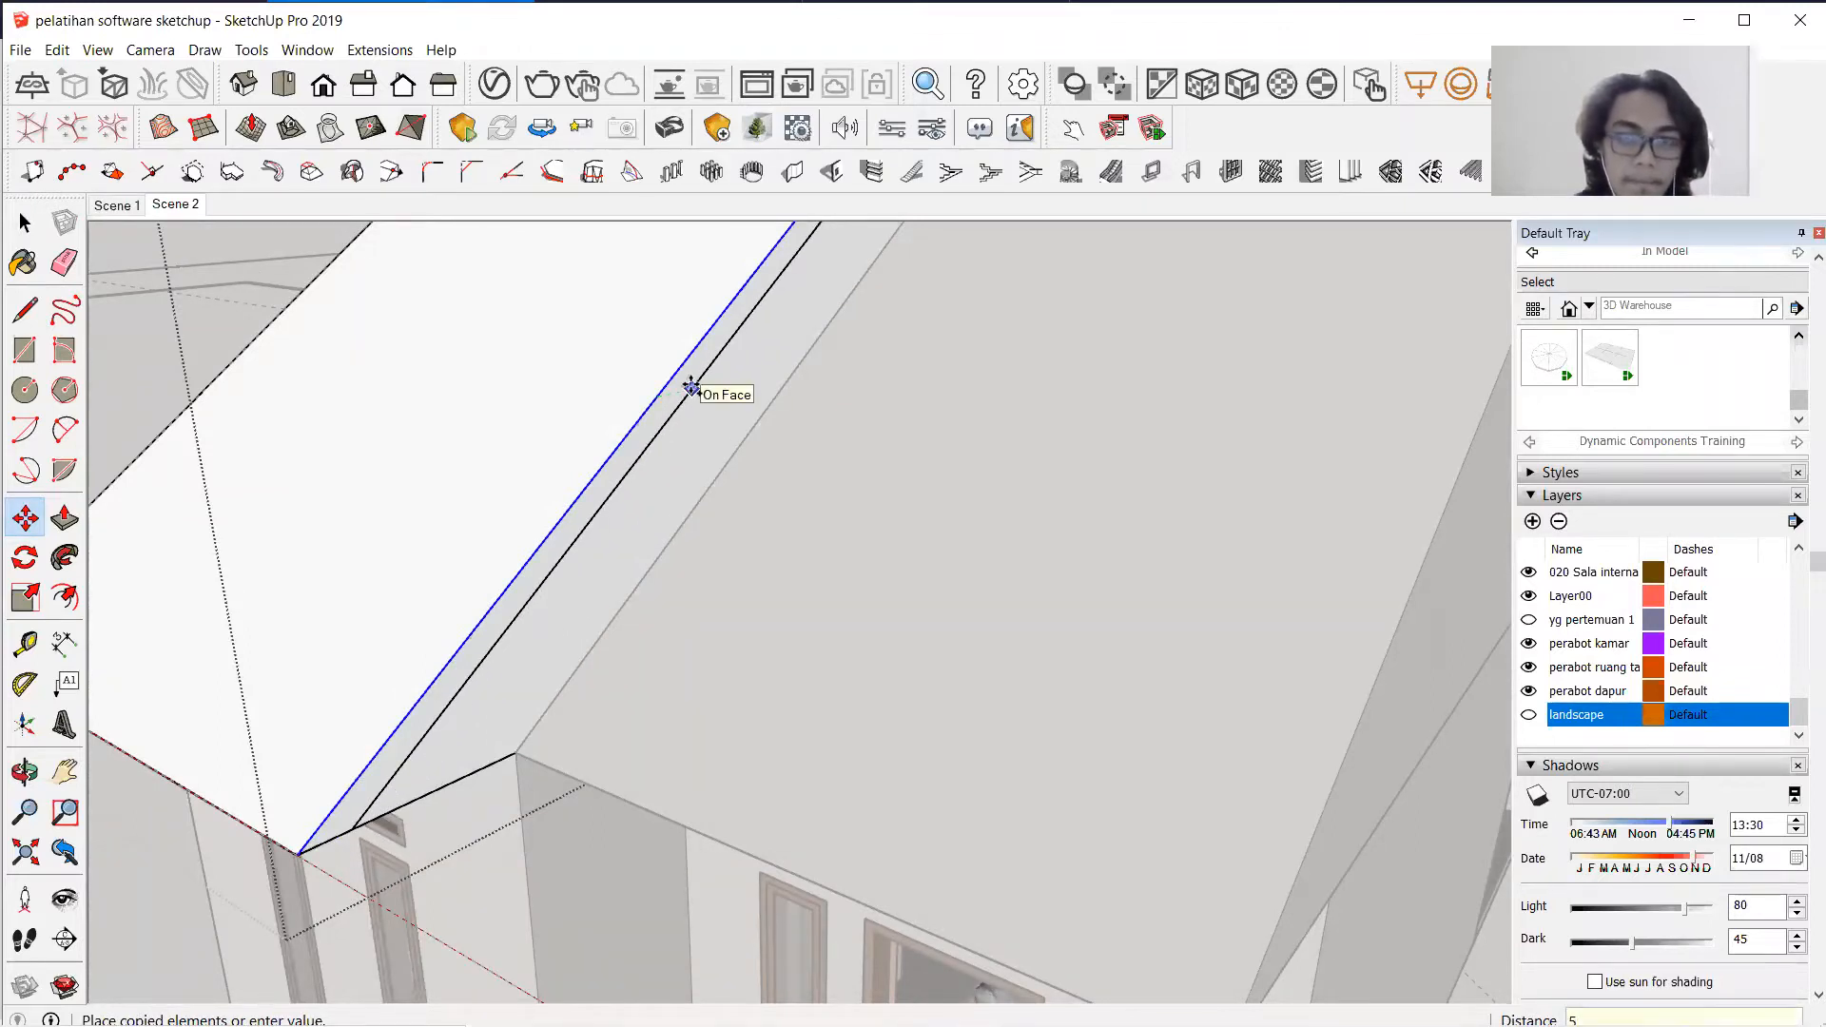
pyautogui.press('Return')
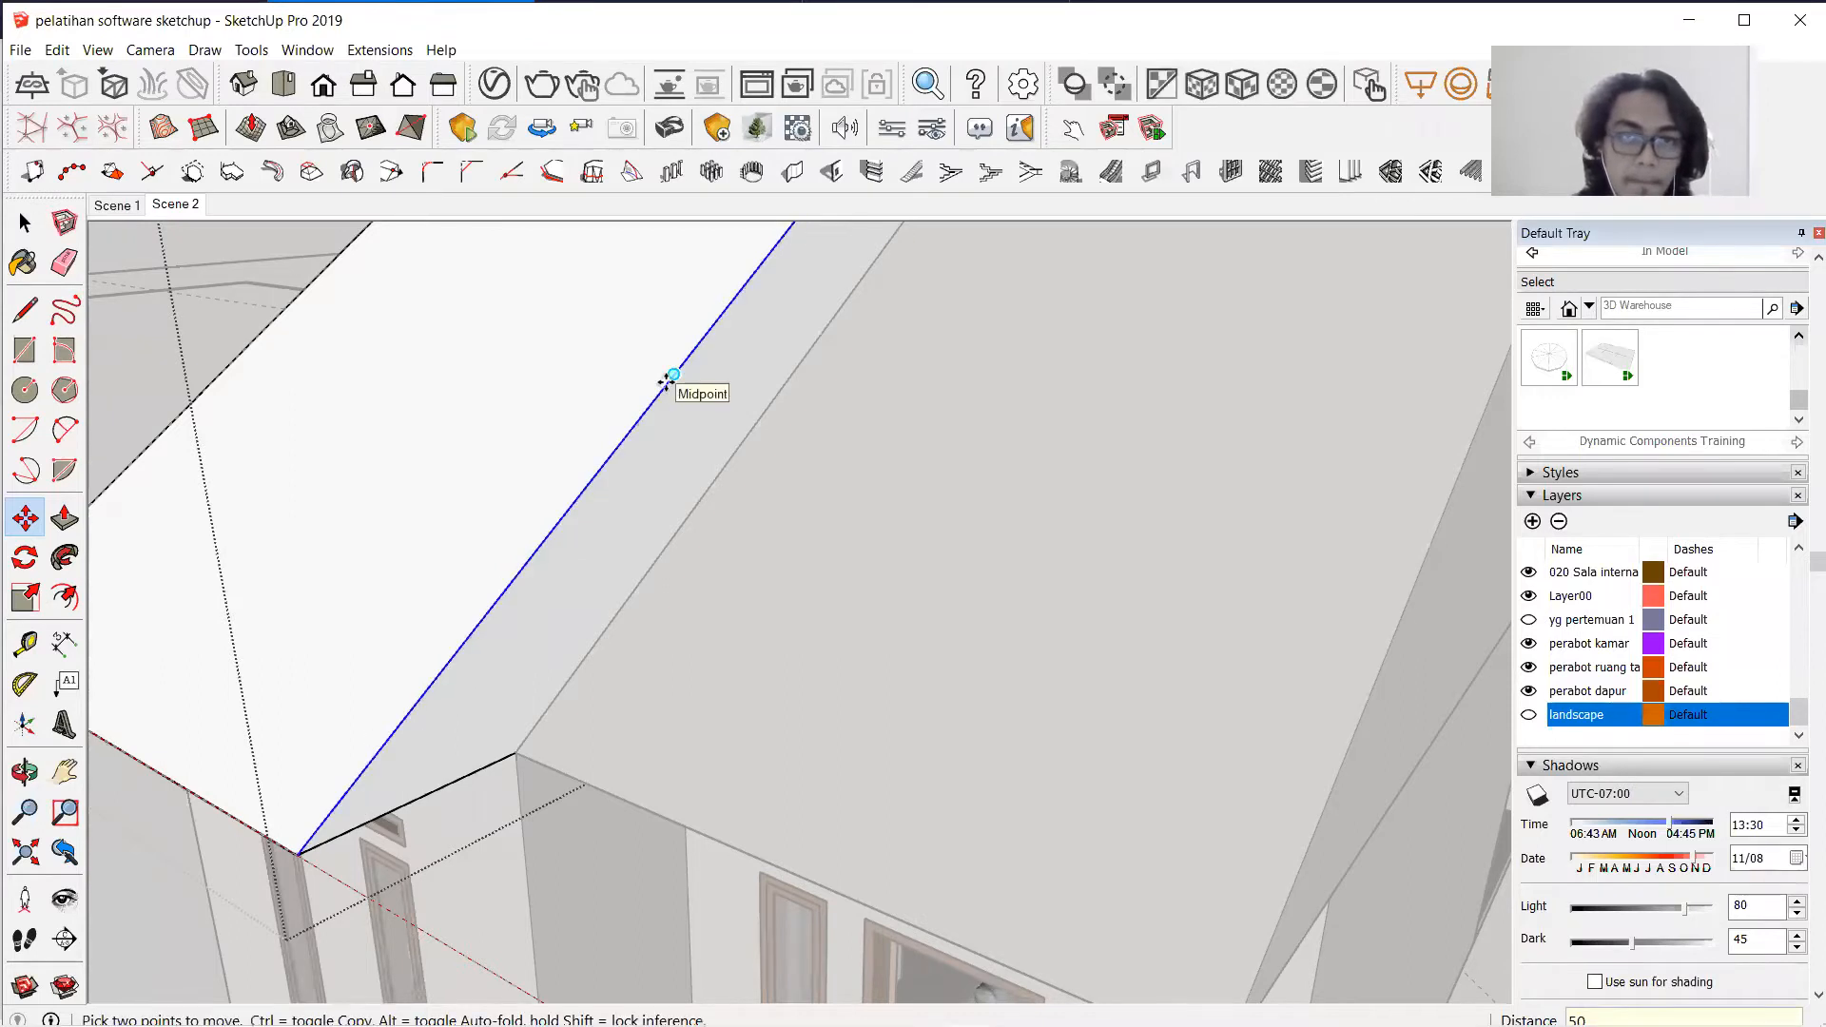
pyautogui.click(711, 372)
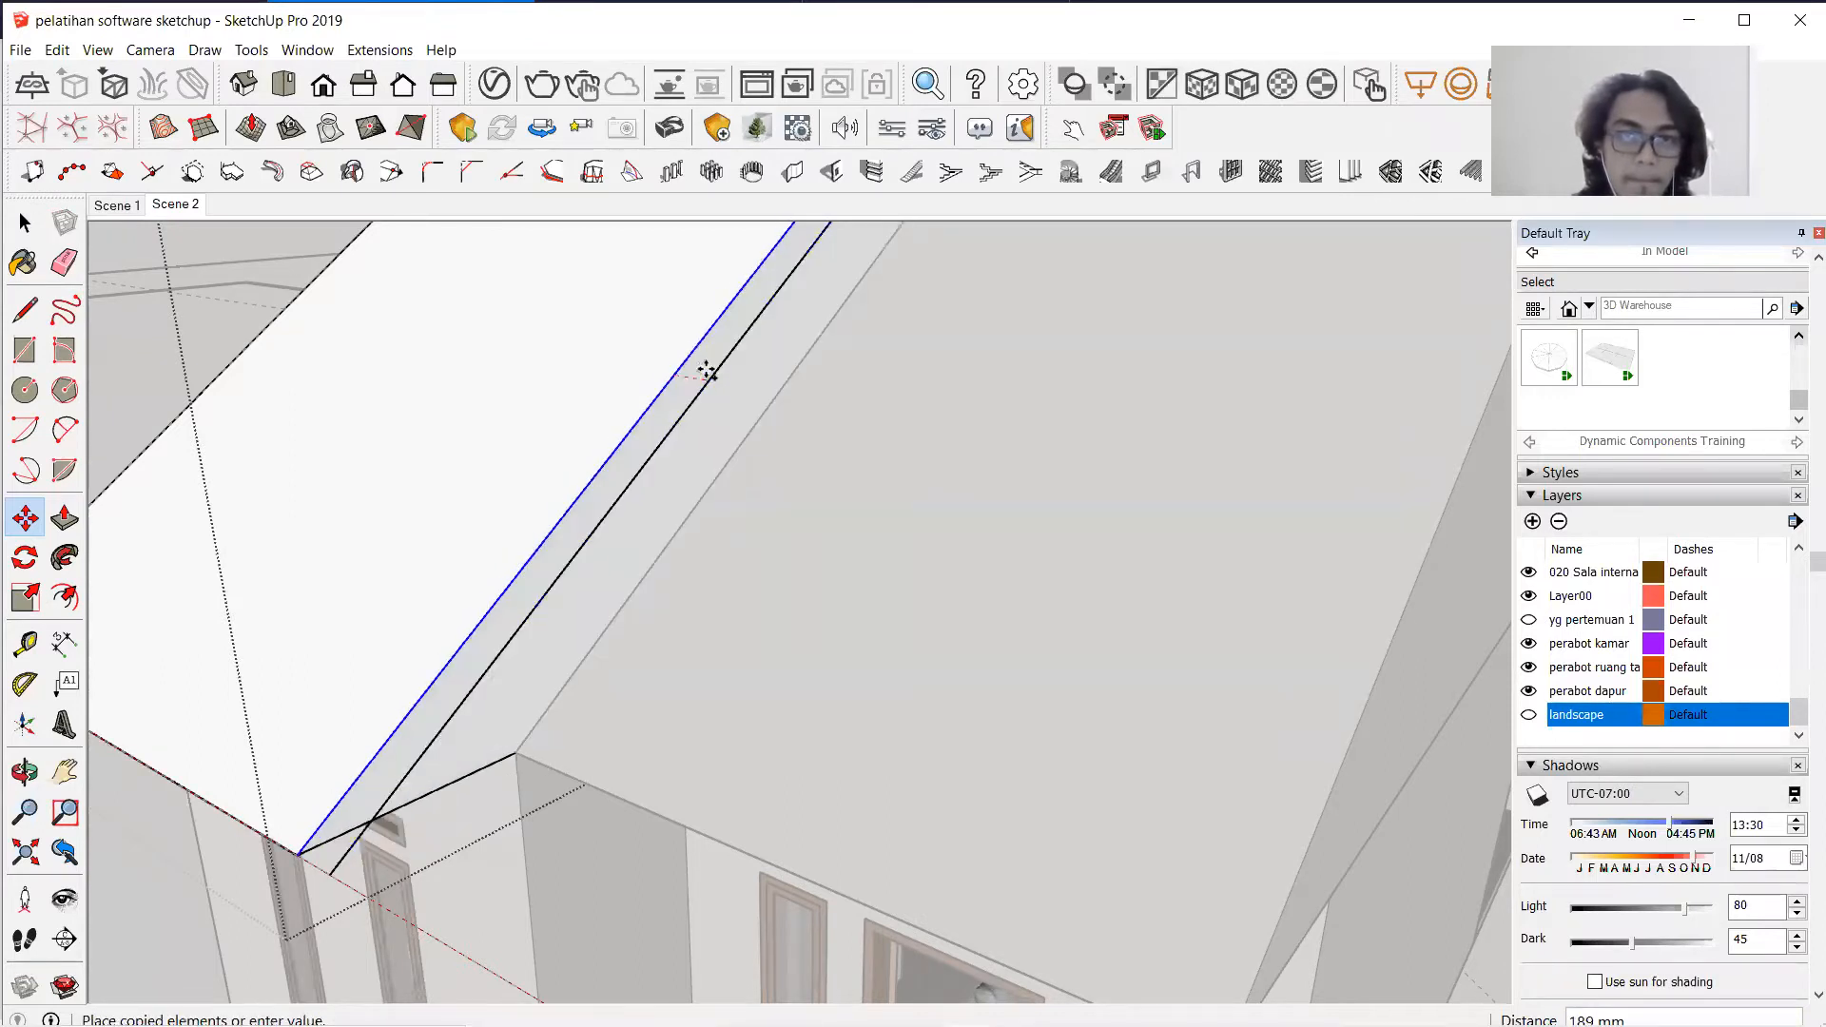
pyautogui.press('Escape')
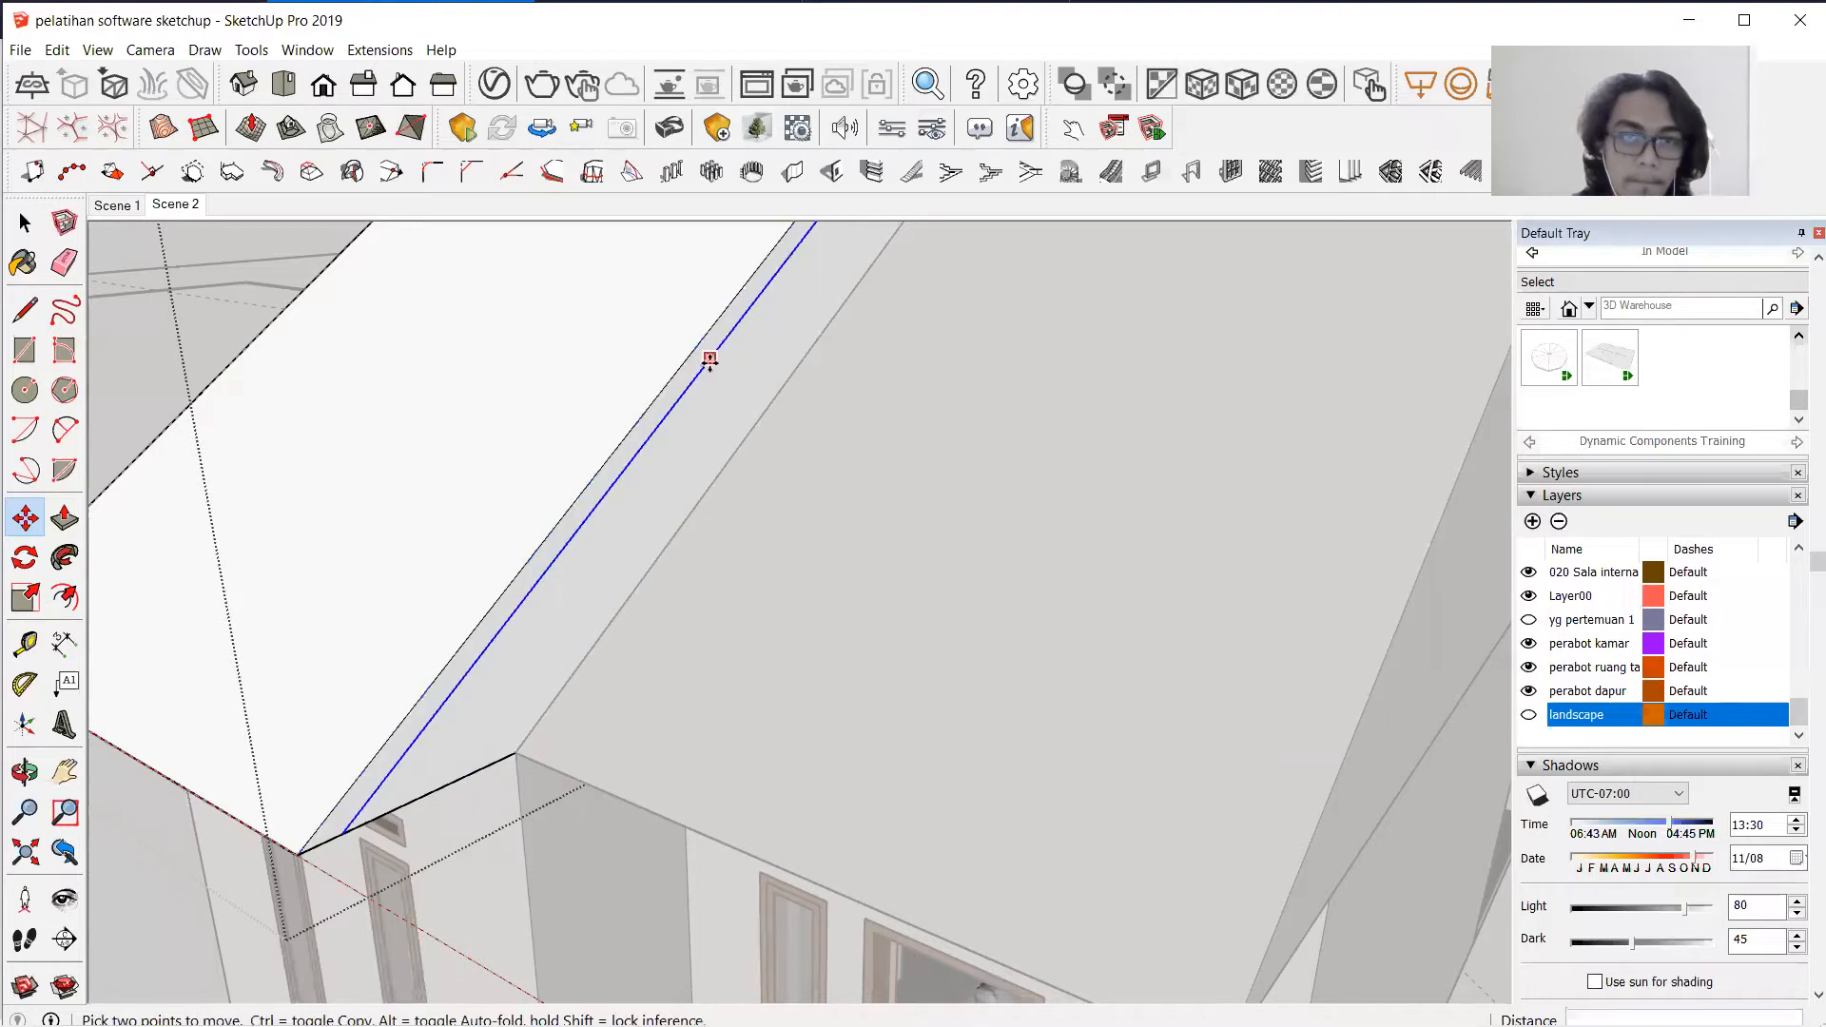
# Extrude the narrow front strip 500 mm outward over the living room roof with Push/Pull.
pyautogui.scroll(6, 704, 358)
pyautogui.scroll(2, 681, 365)
pyautogui.moveTo(683, 366); pyautogui.dragTo(807, 247, button='middle')
pyautogui.scroll(-1, 794, 385)
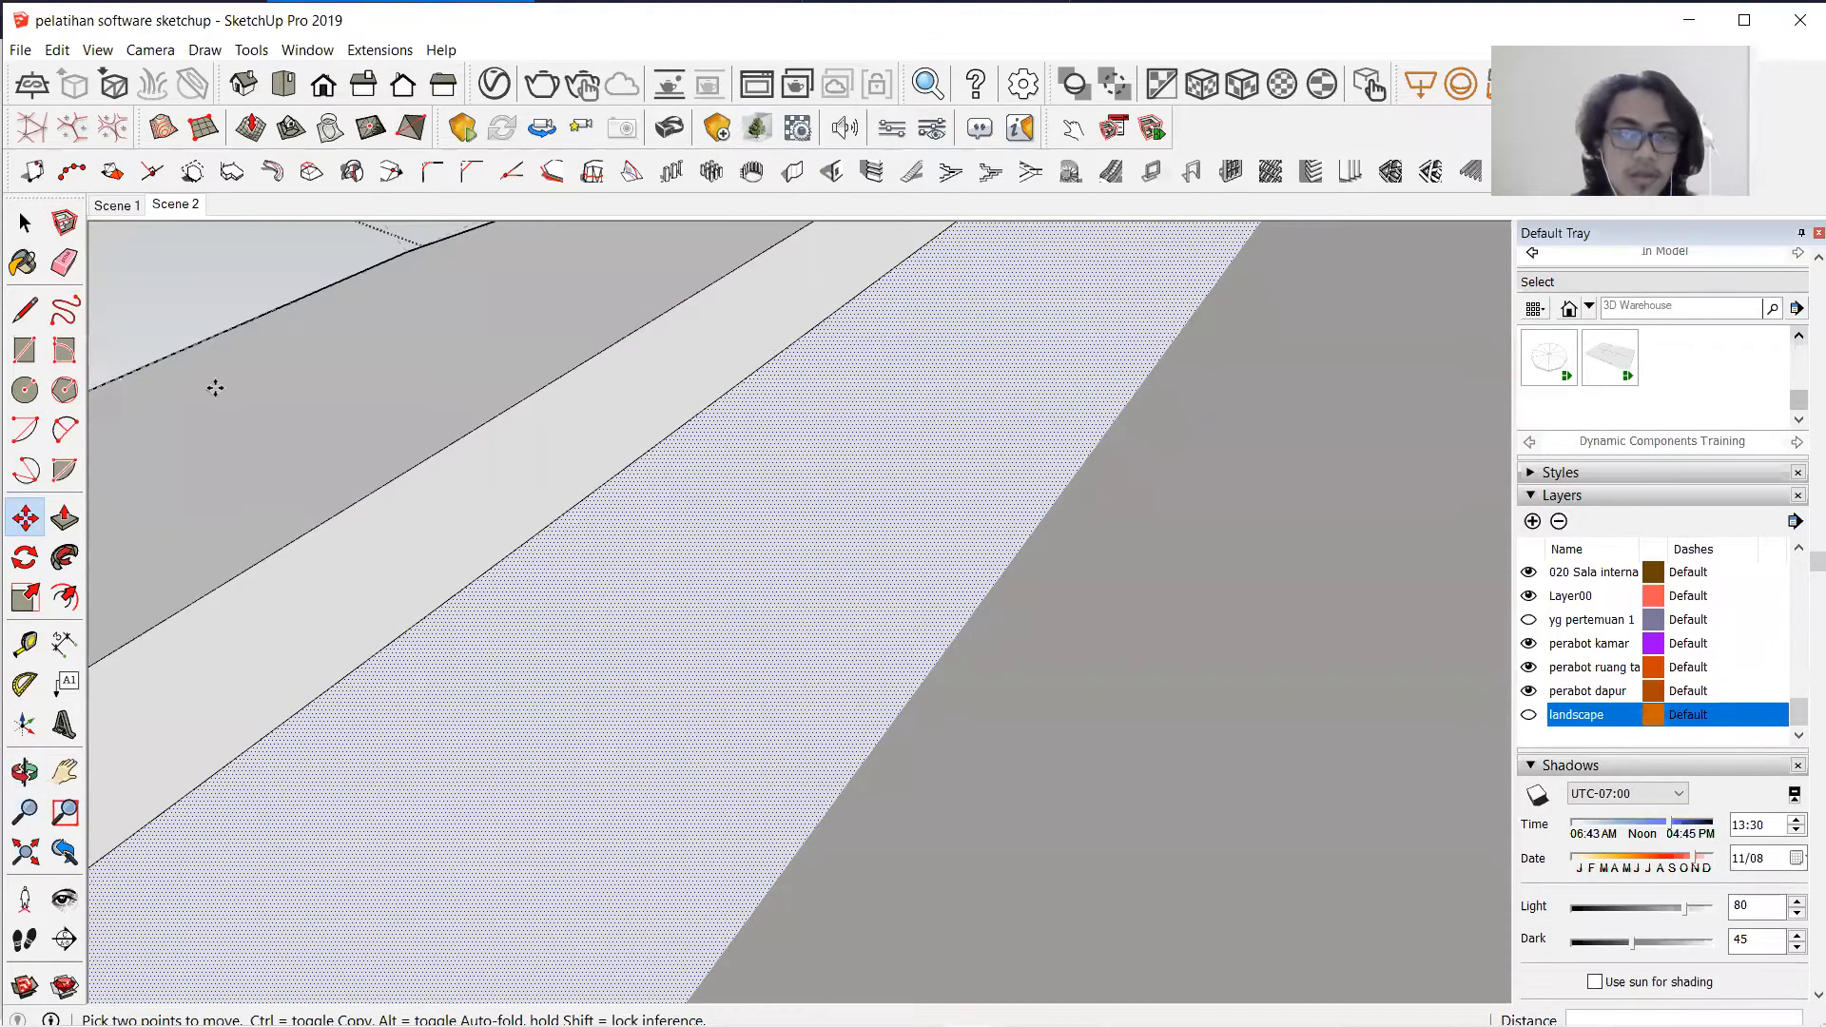
pyautogui.press('p')
pyautogui.moveTo(473, 513); pyautogui.dragTo(797, 496, button='middle')
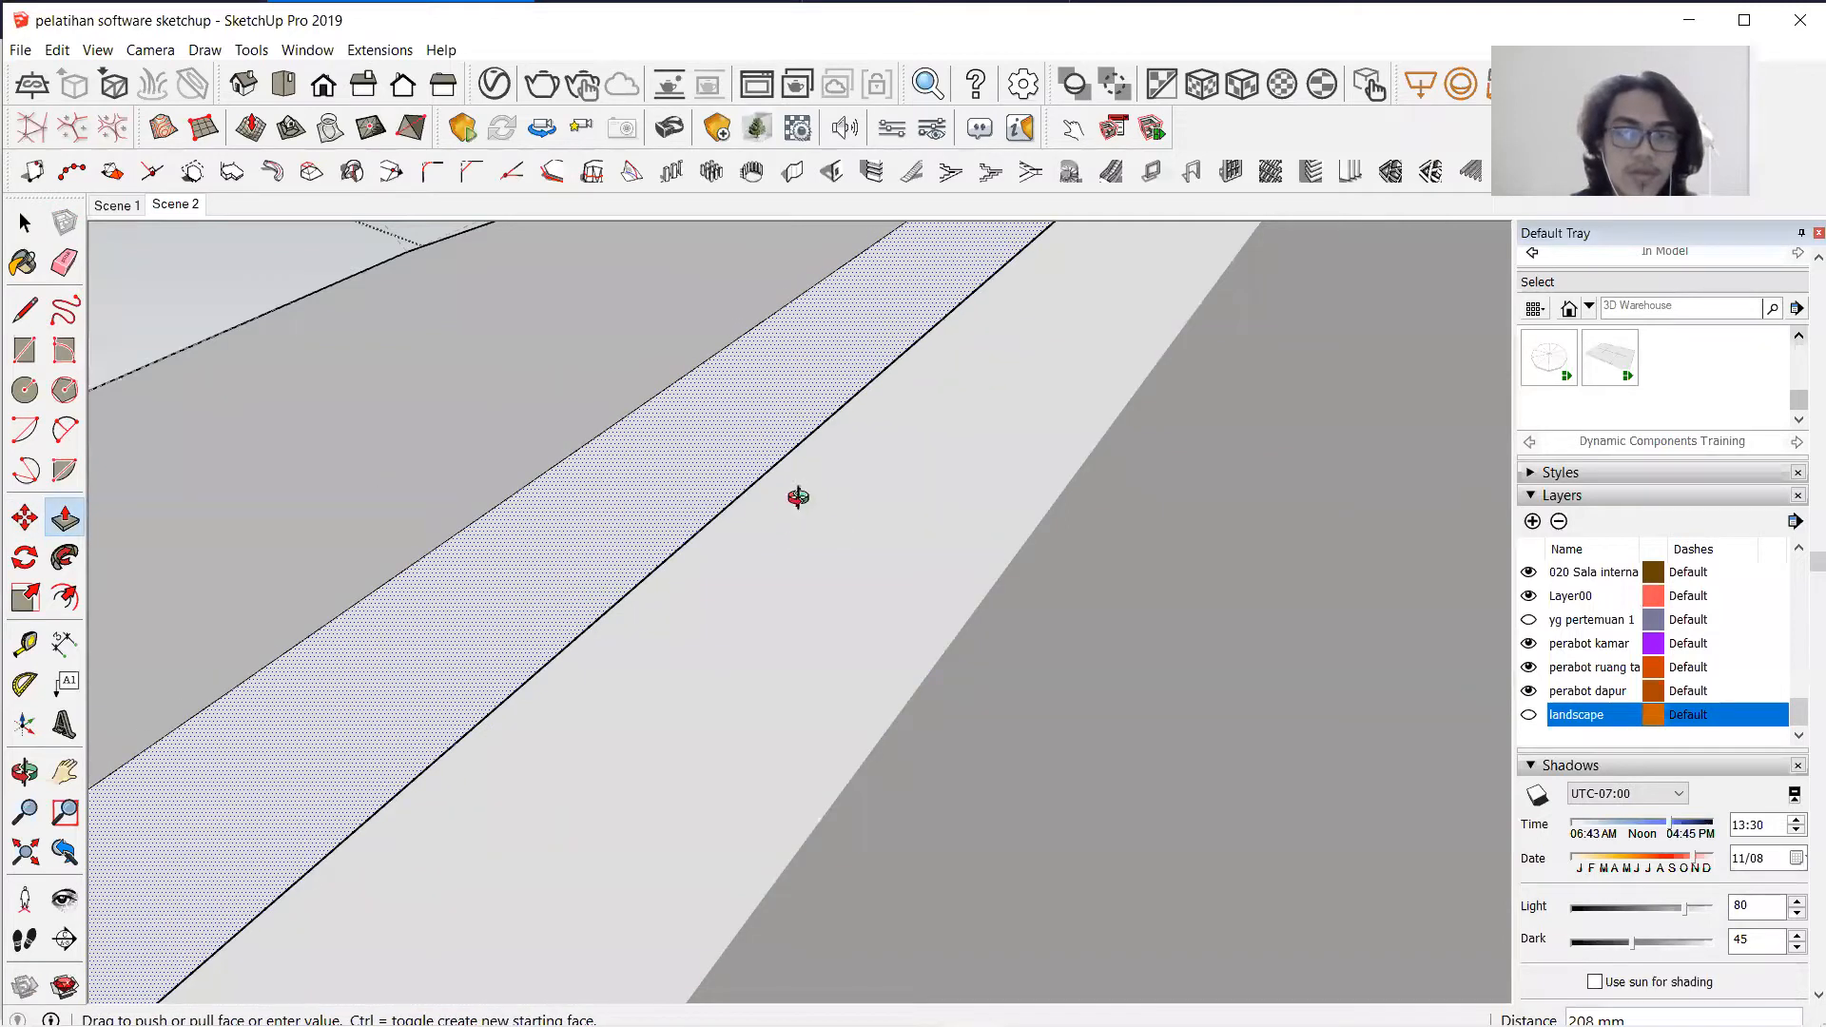
pyautogui.scroll(-4, 824, 515)
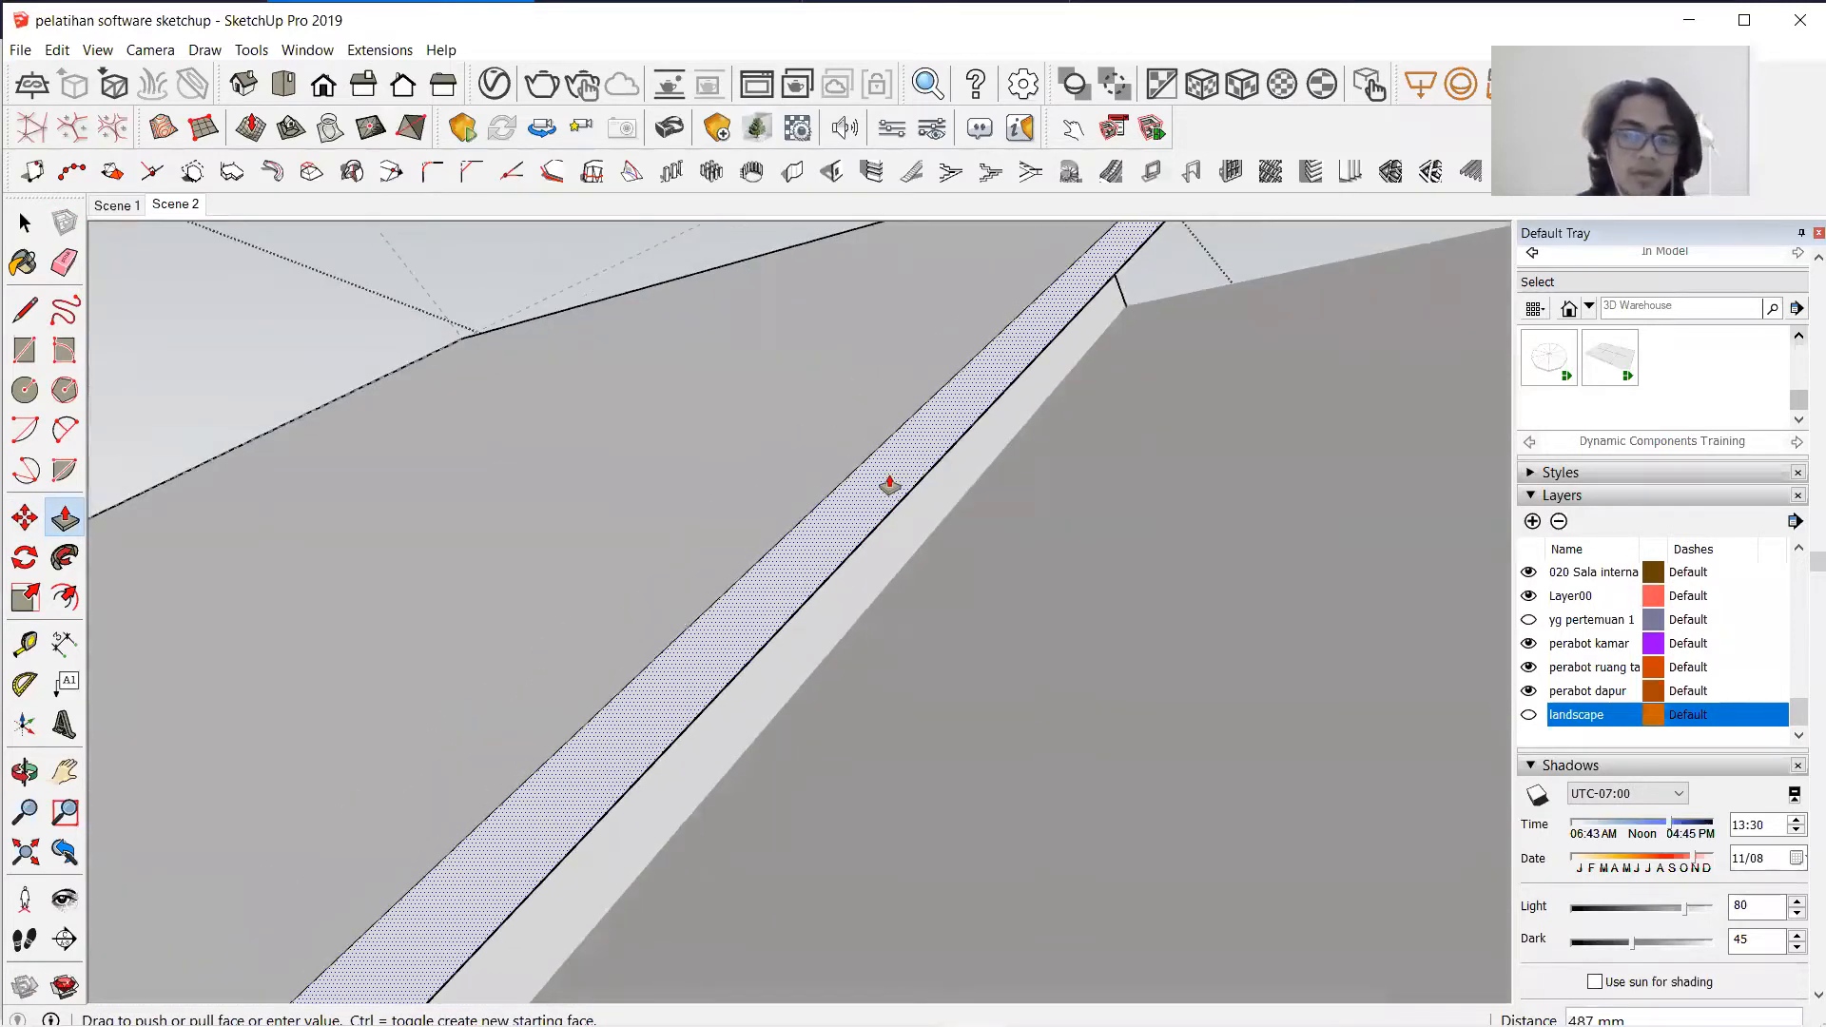
pyautogui.moveTo(889, 485); pyautogui.dragTo(564, 492, button='middle')
pyautogui.moveTo(649, 428); pyautogui.dragTo(970, 264, button='middle')
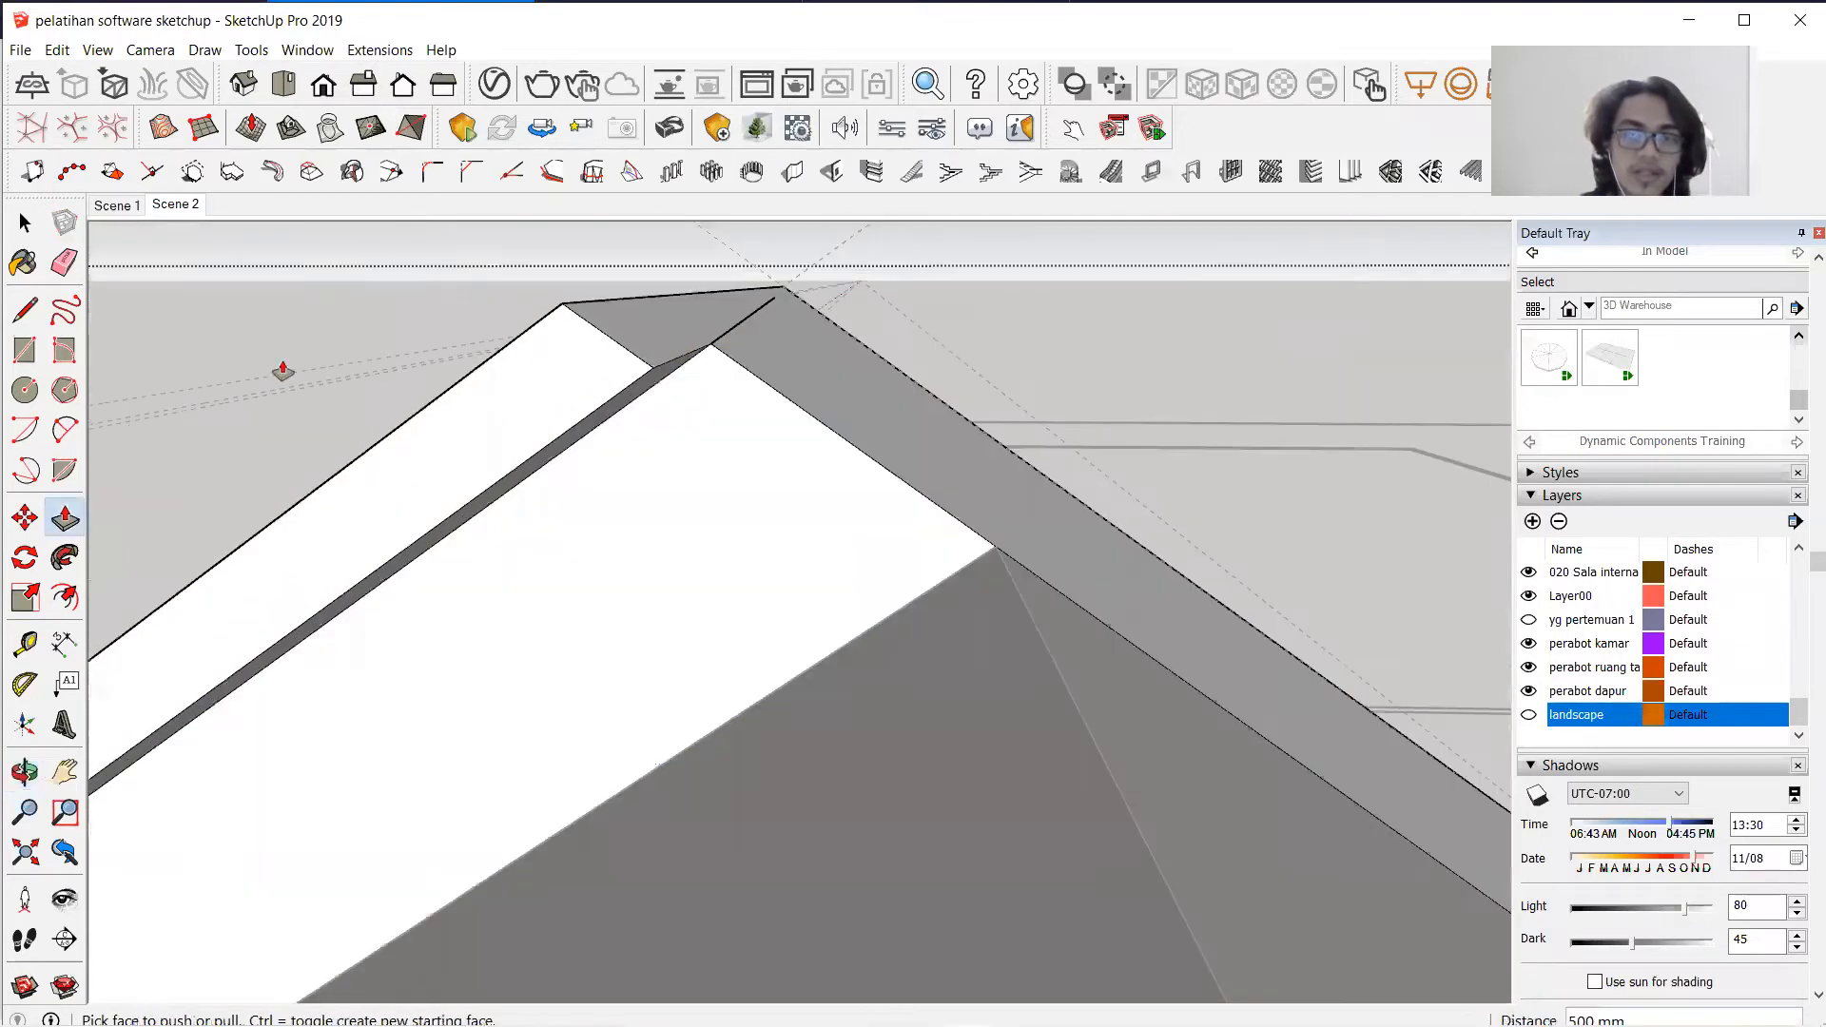
# Copy the opposite sloping edge slightly inward on the bedroom gable face to divide off a matching narrow strip.
pyautogui.moveTo(529, 505); pyautogui.dragTo(406, 384, button='middle')
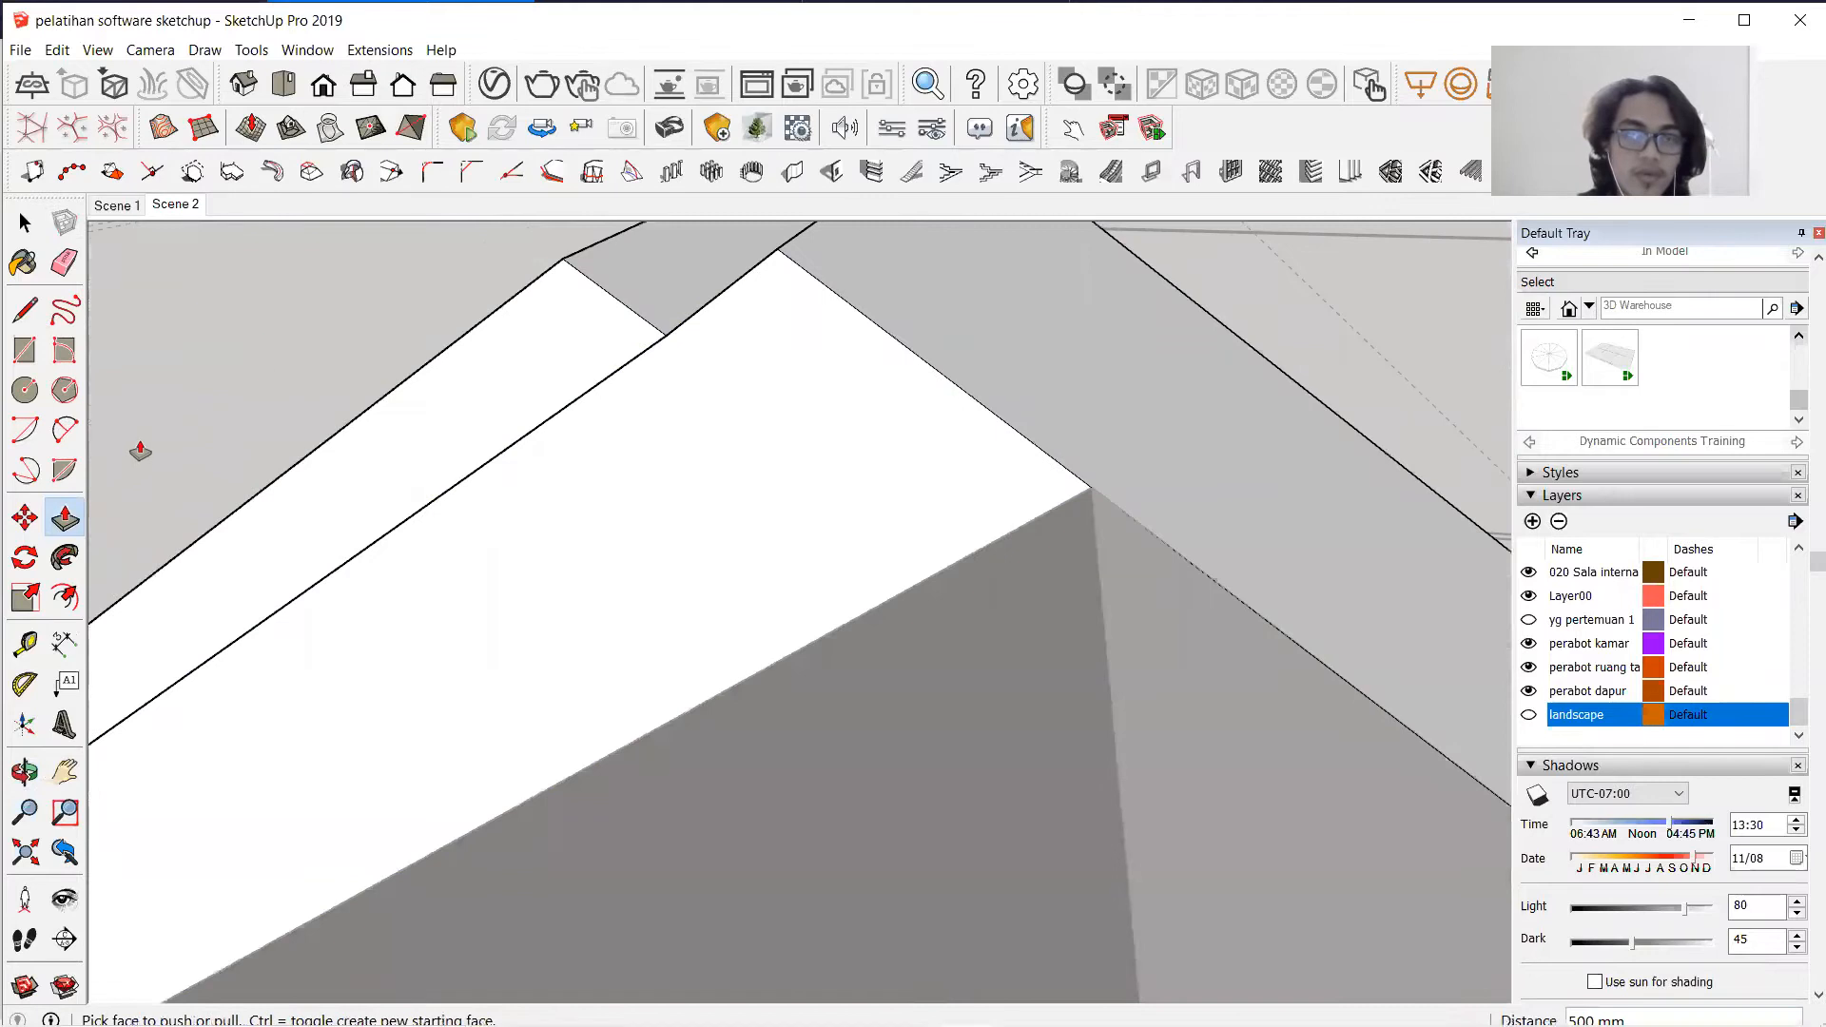
pyautogui.click(23, 225)
pyautogui.click(860, 319)
pyautogui.click(857, 311)
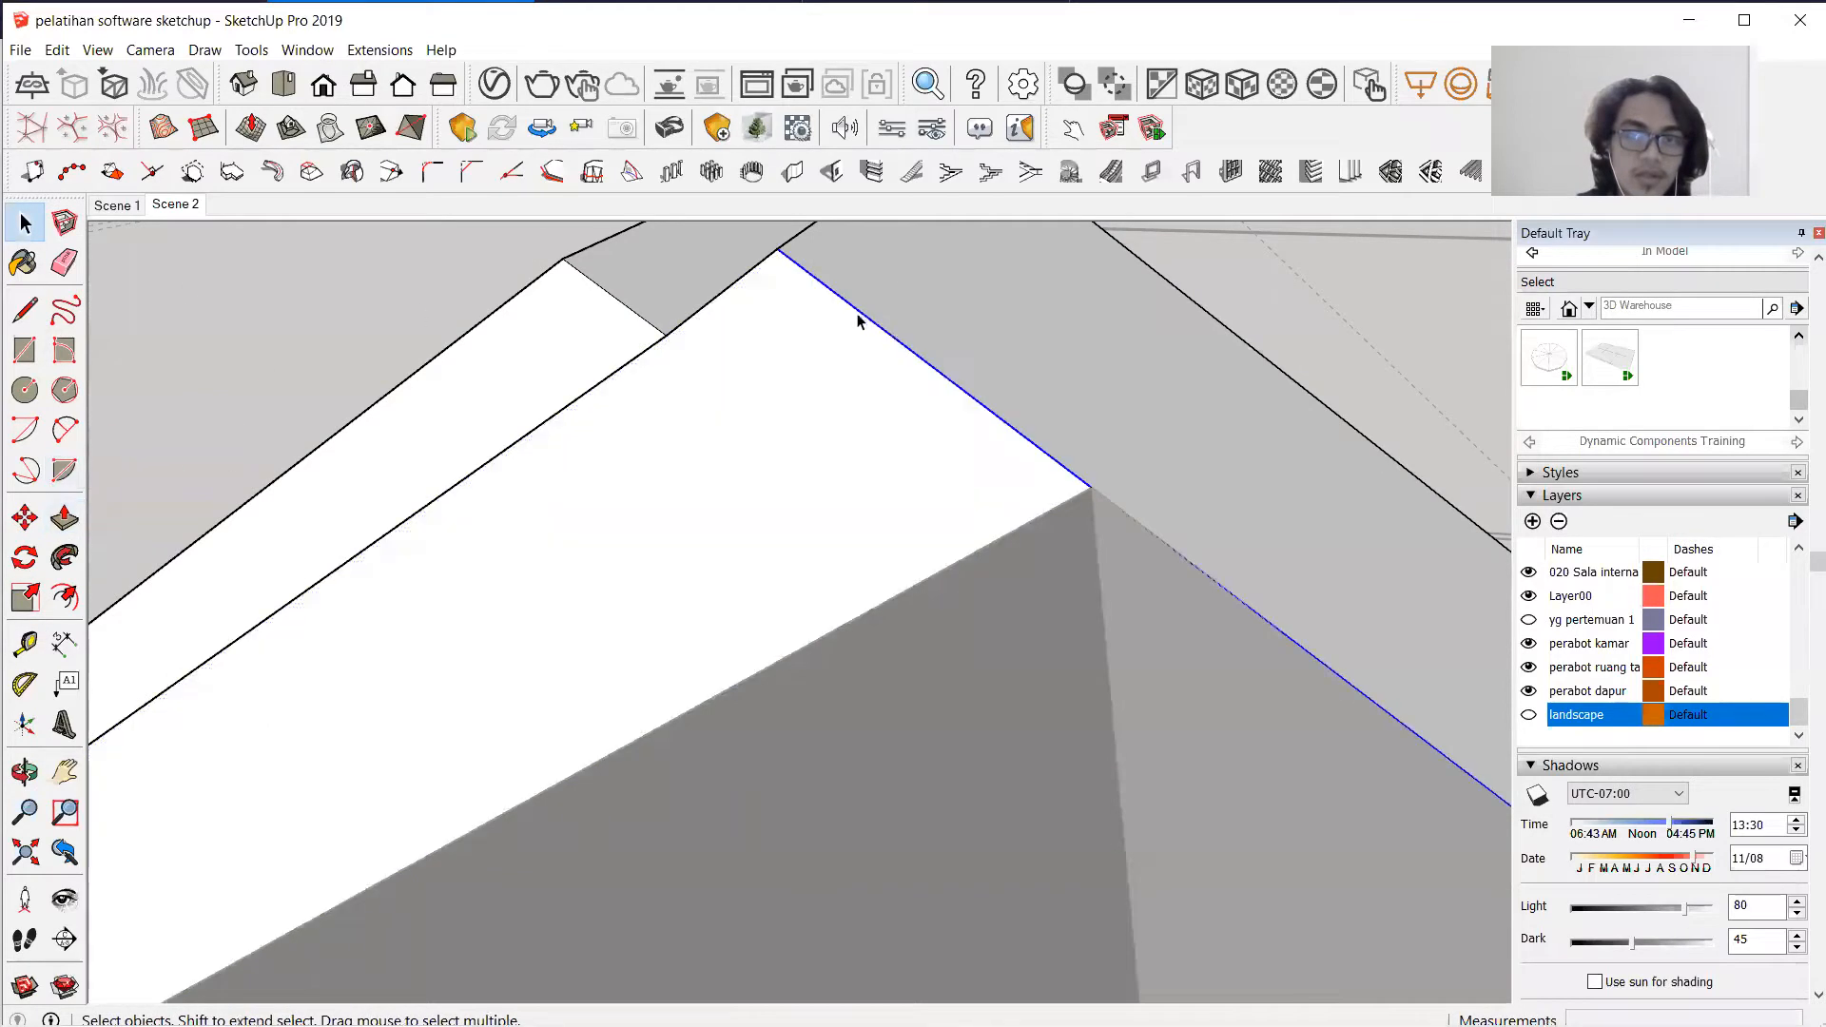
pyautogui.click(25, 518)
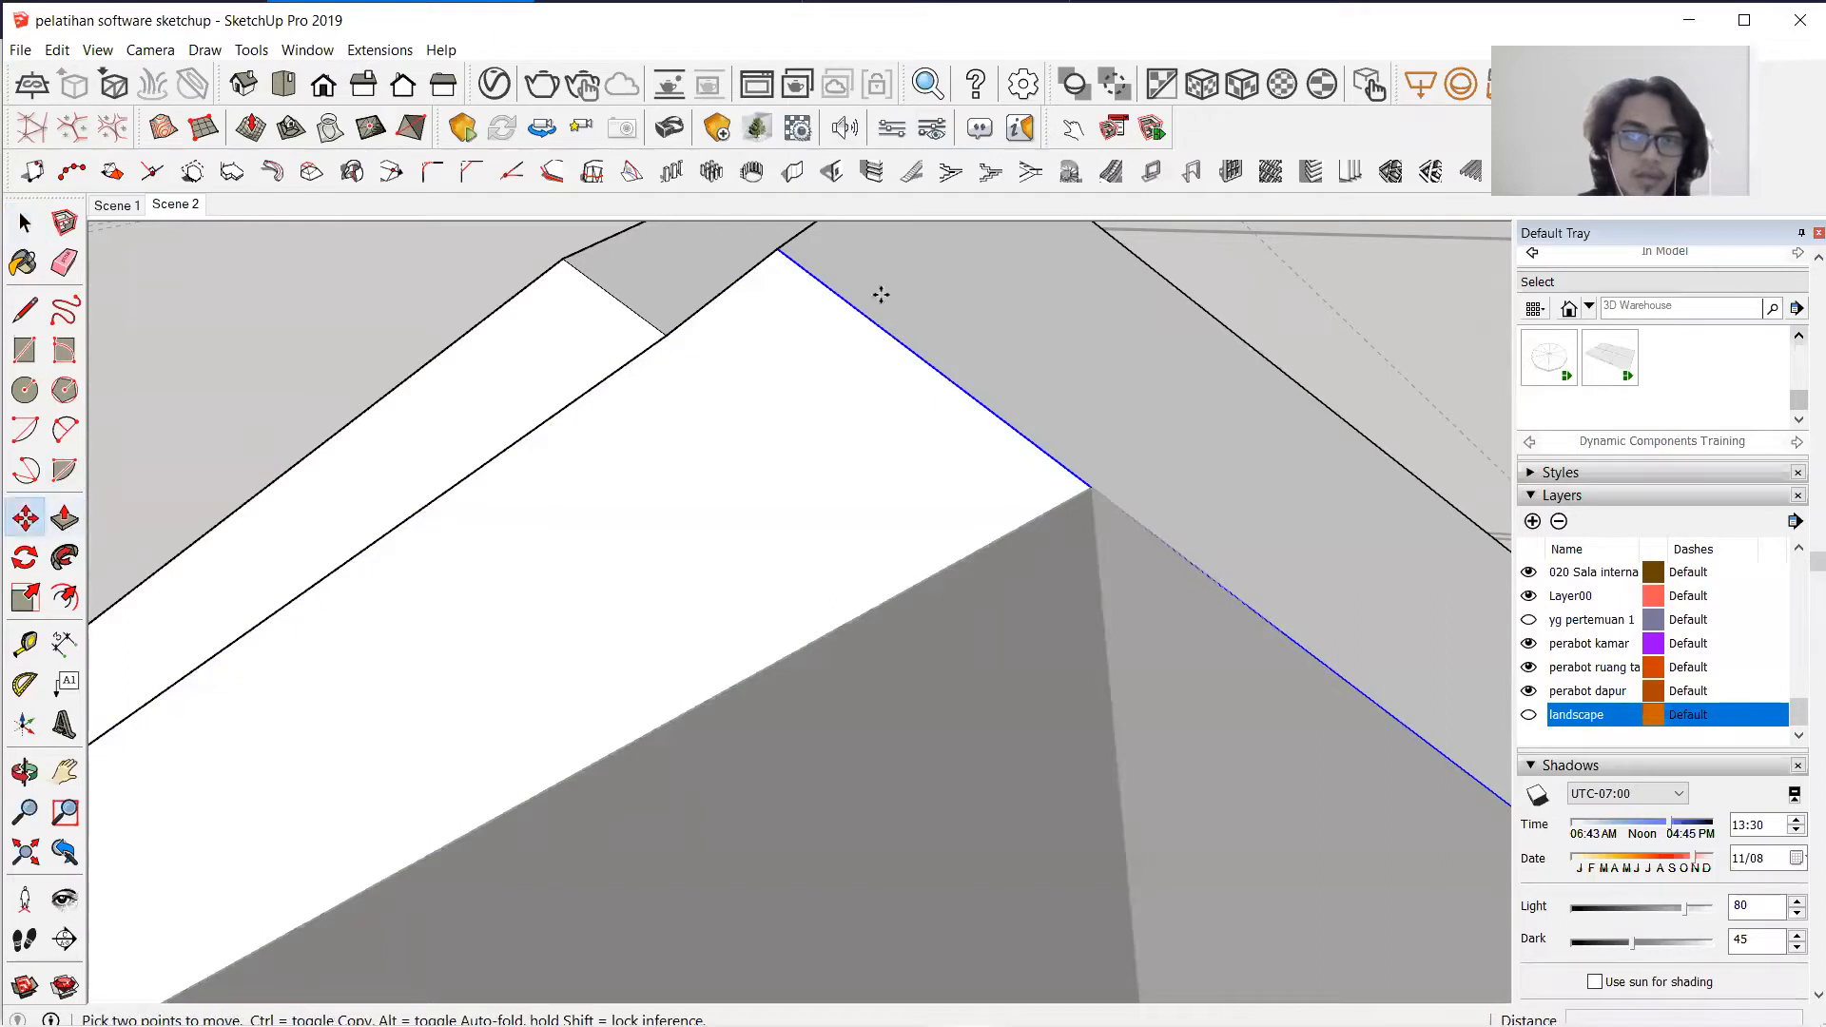
pyautogui.click(872, 318)
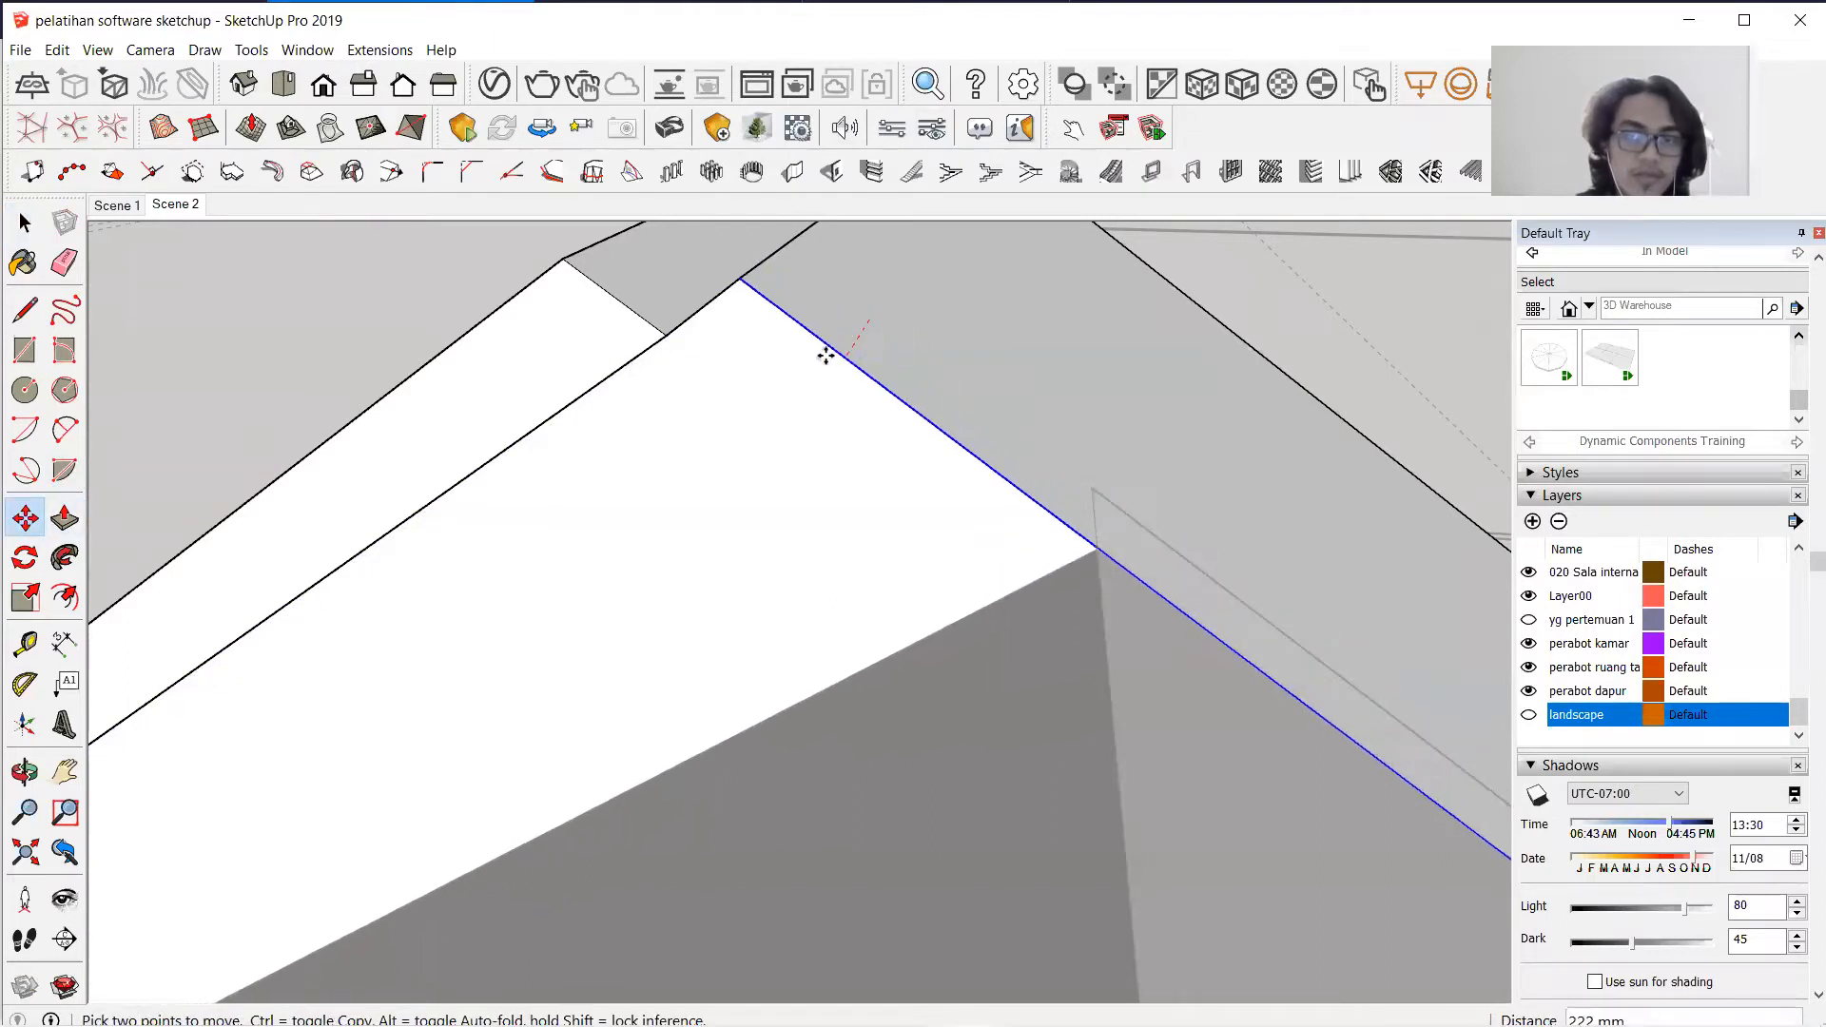
pyautogui.press('ctrl')
pyautogui.moveTo(783, 343)
pyautogui.mouseDown(button='middle')
pyautogui.moveTo(819, 298)
pyautogui.moveTo(789, 331)
pyautogui.mouseUp(button='middle')
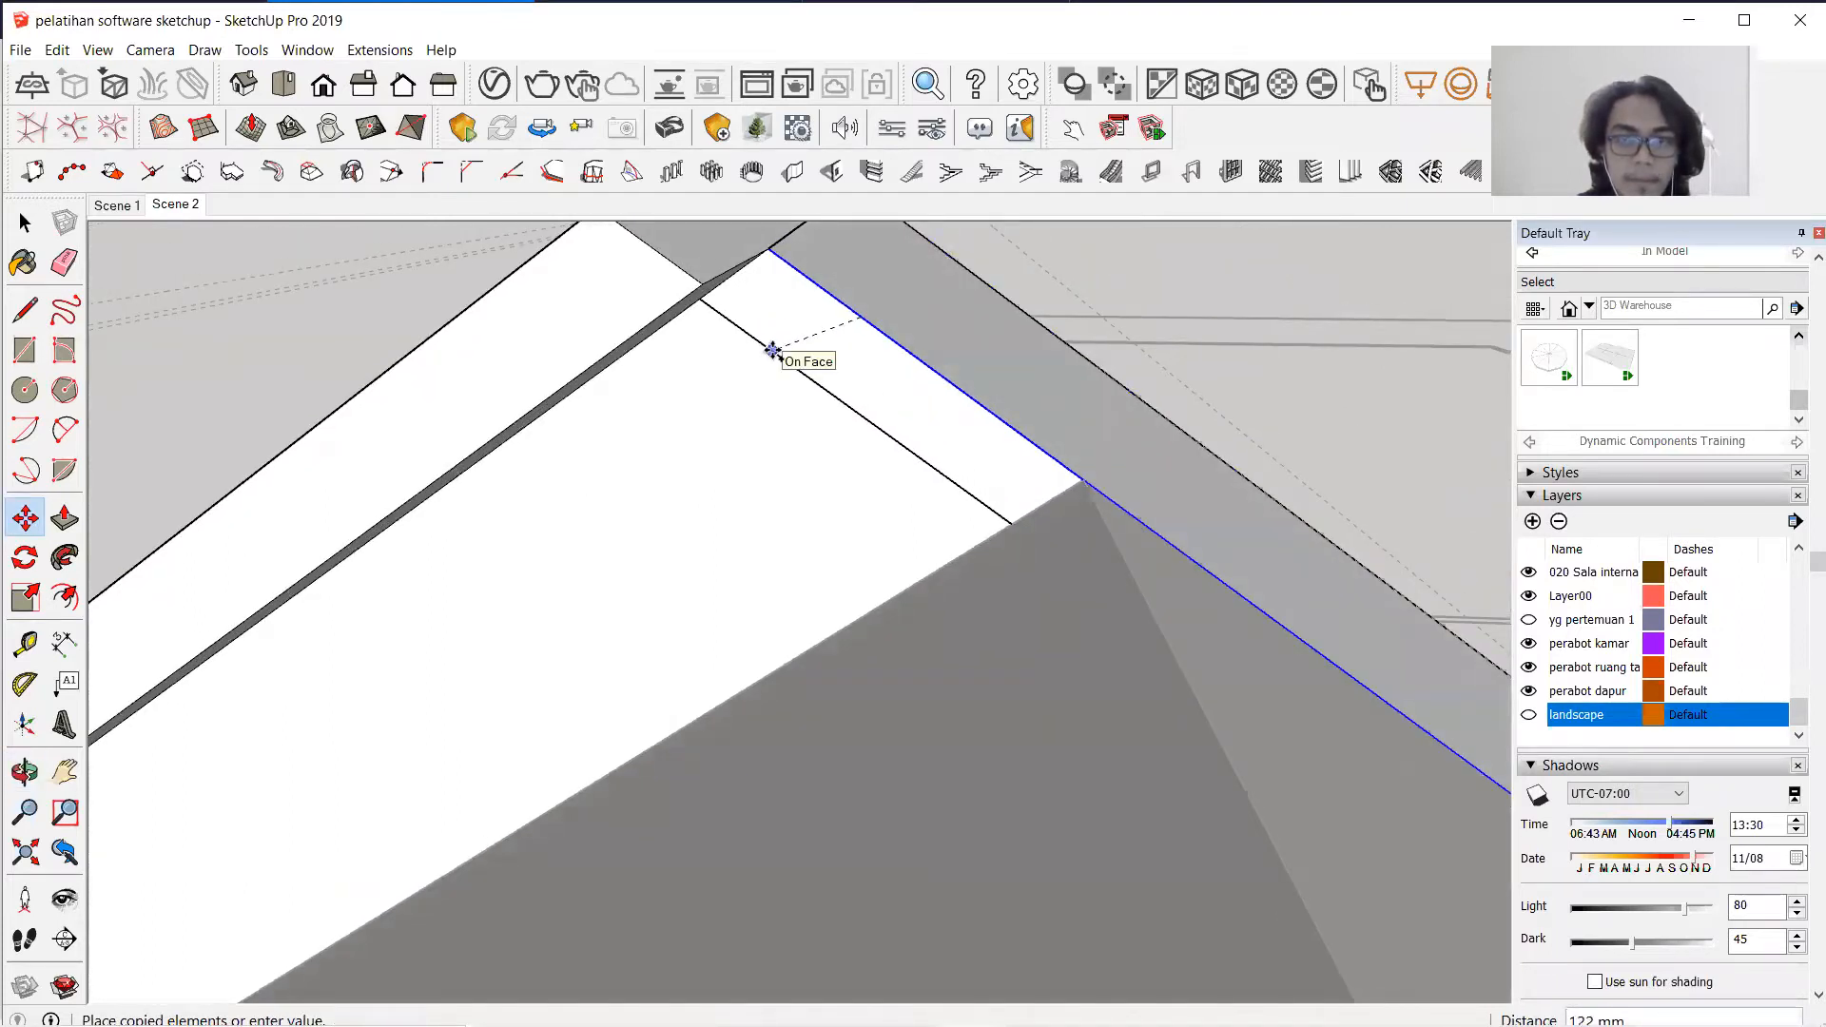
pyautogui.click(816, 334)
# Extrude the opposite narrow strip outward with Push/Pull so it meets the front overhang at the ridge.
pyautogui.click(65, 518)
pyautogui.moveTo(835, 326); pyautogui.dragTo(657, 307)
pyautogui.moveTo(1023, 314); pyautogui.dragTo(731, 406, button='middle')
pyautogui.moveTo(745, 538); pyautogui.dragTo(702, 521)
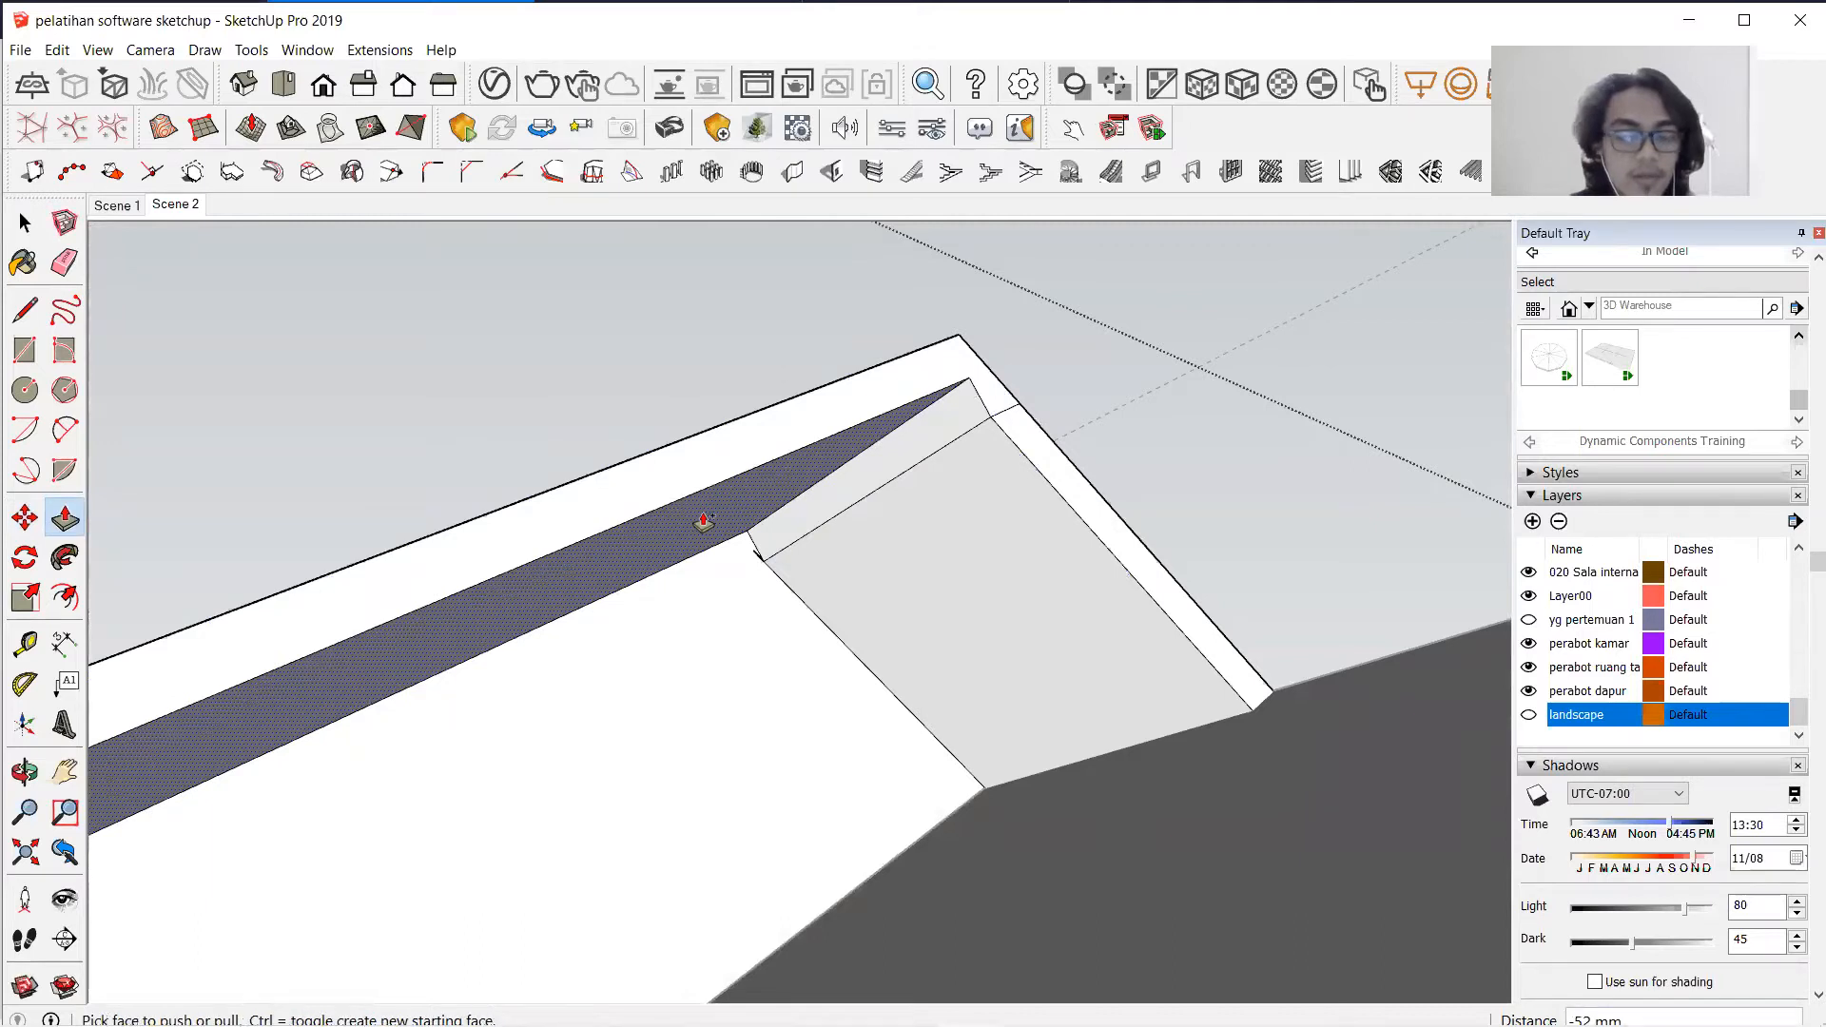
# Undo the overhanging strip extrusions and their copied edges on the bedroom gable face.
pyautogui.moveTo(790, 496); pyautogui.dragTo(726, 558, button='middle')
pyautogui.press('e')
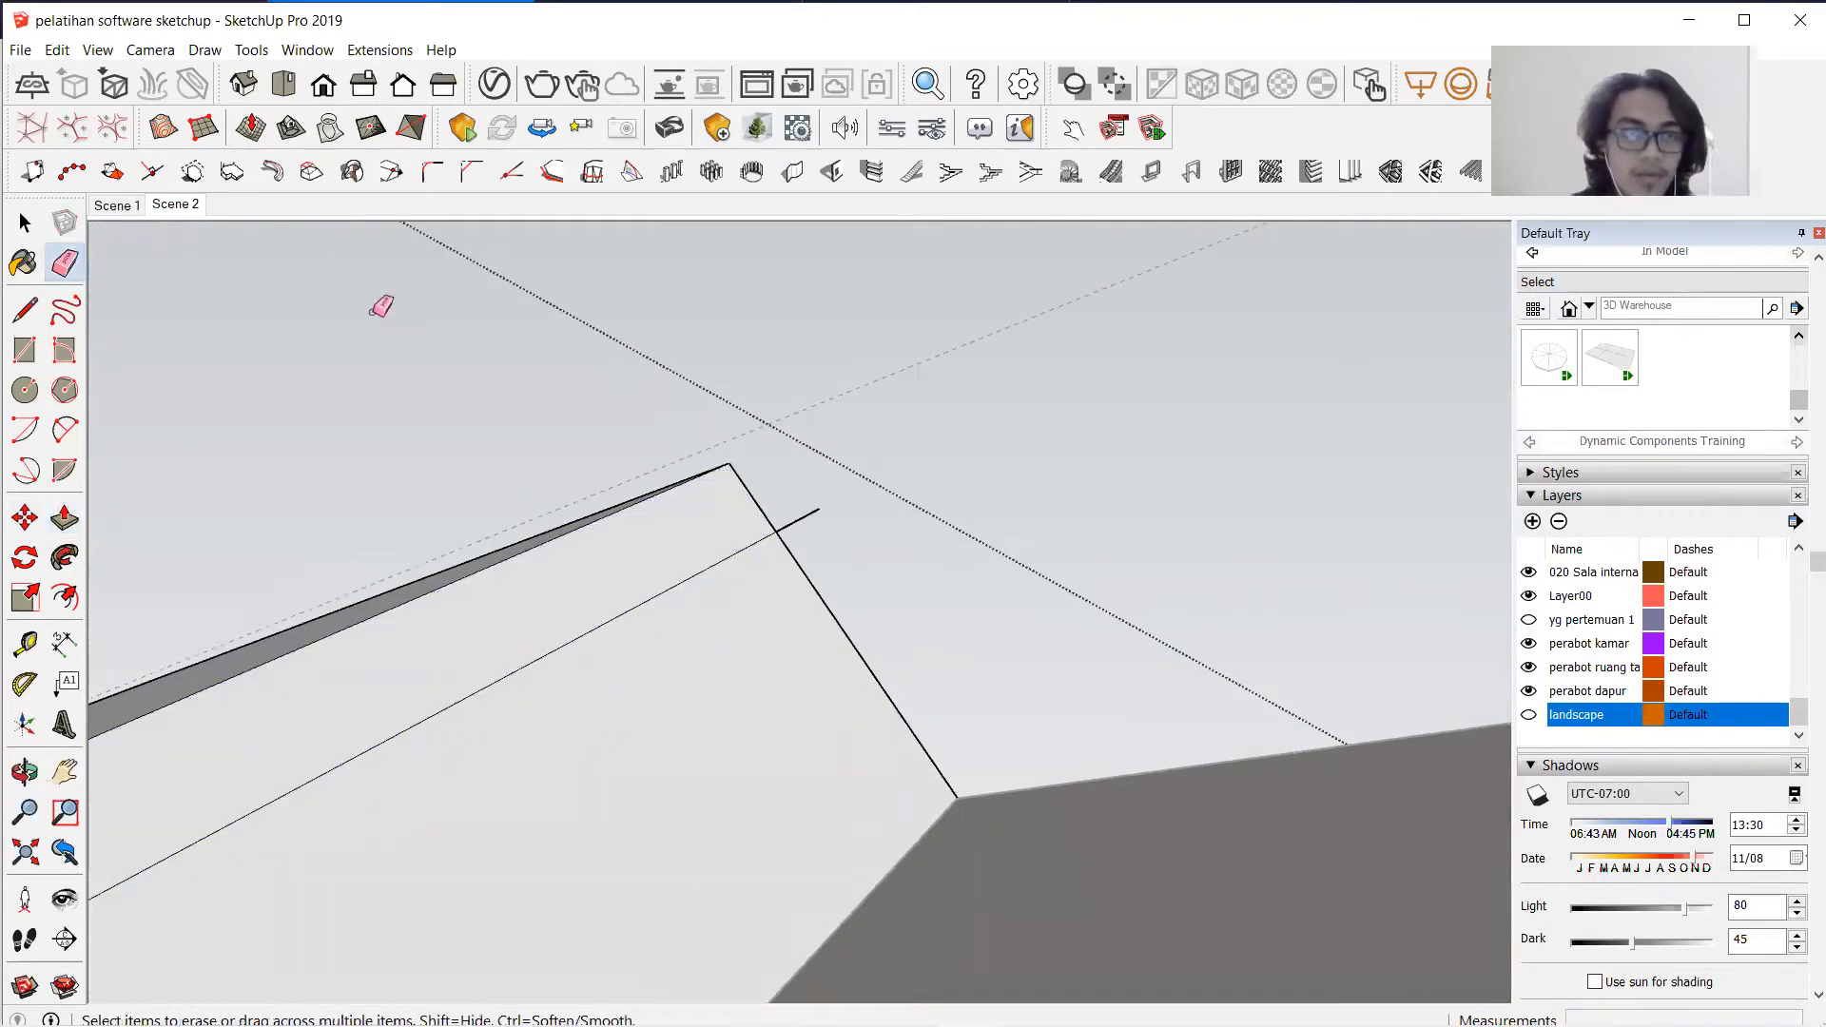
pyautogui.scroll(-5, 879, 561)
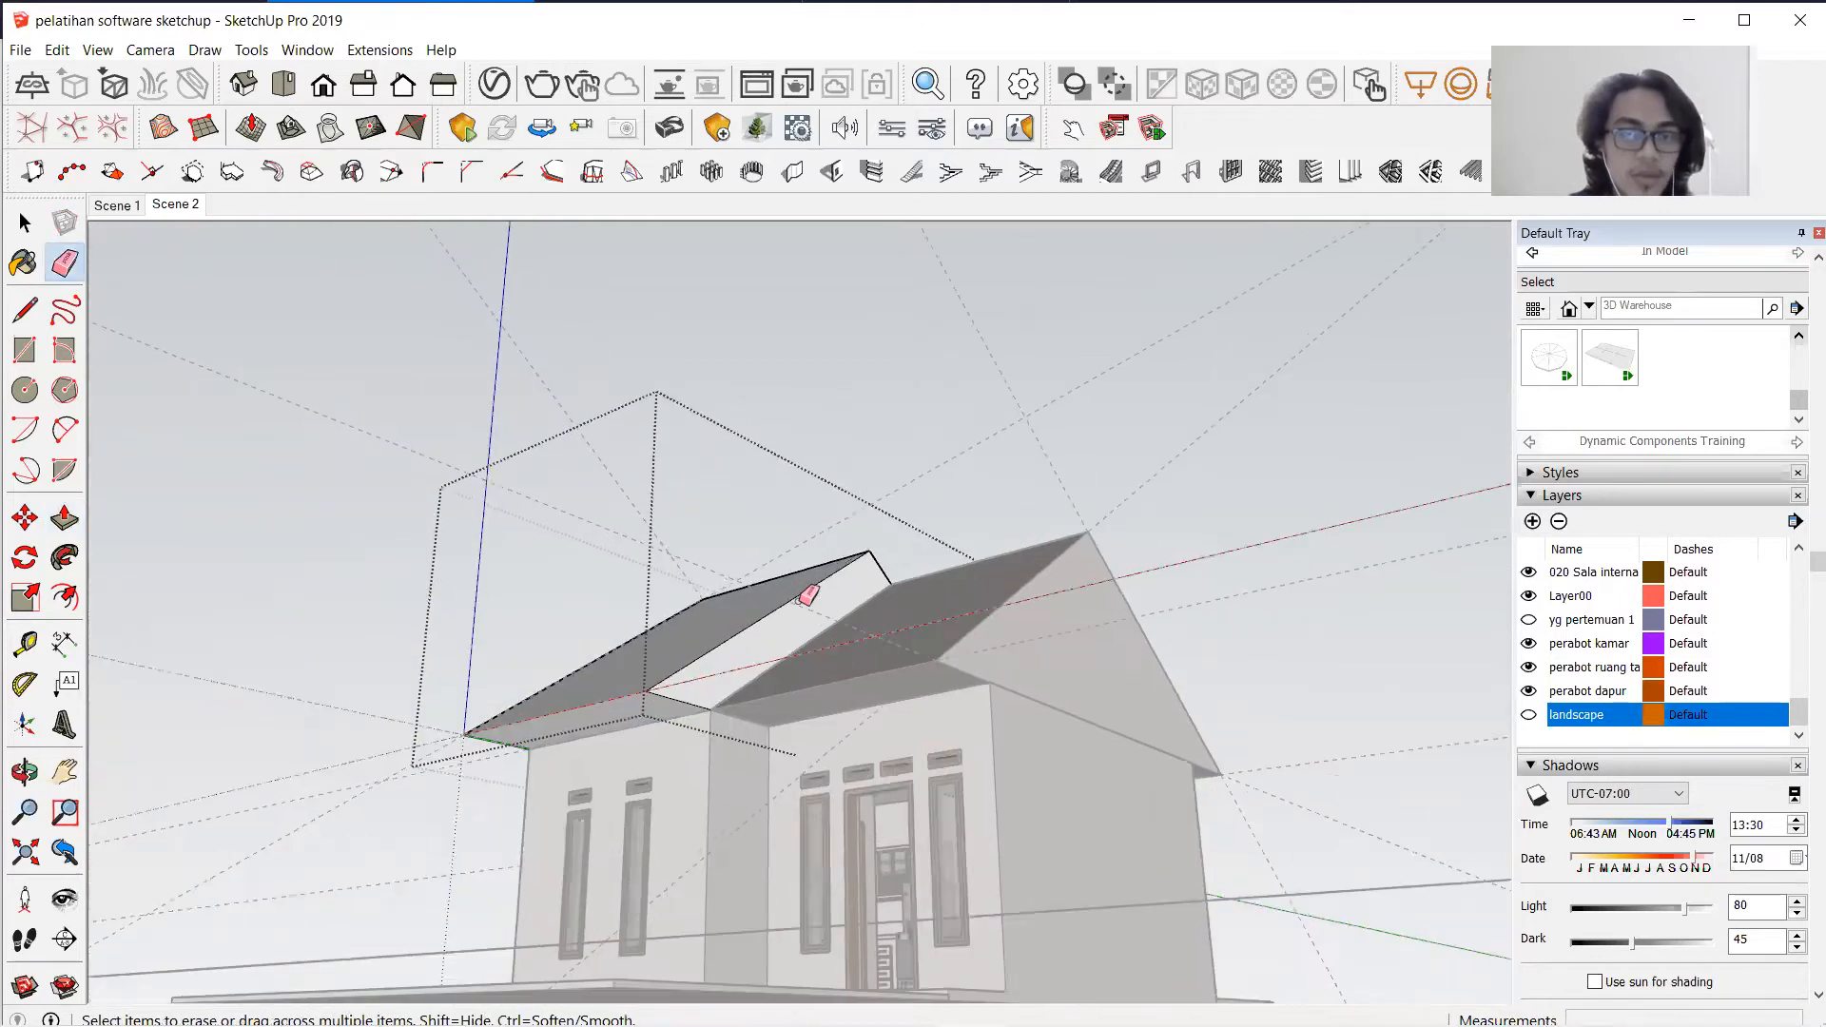
pyautogui.scroll(8, 803, 595)
# Copy the front sloping edge 50 mm inward on the bedroom gable face.
pyautogui.press('space')
pyautogui.click(725, 602)
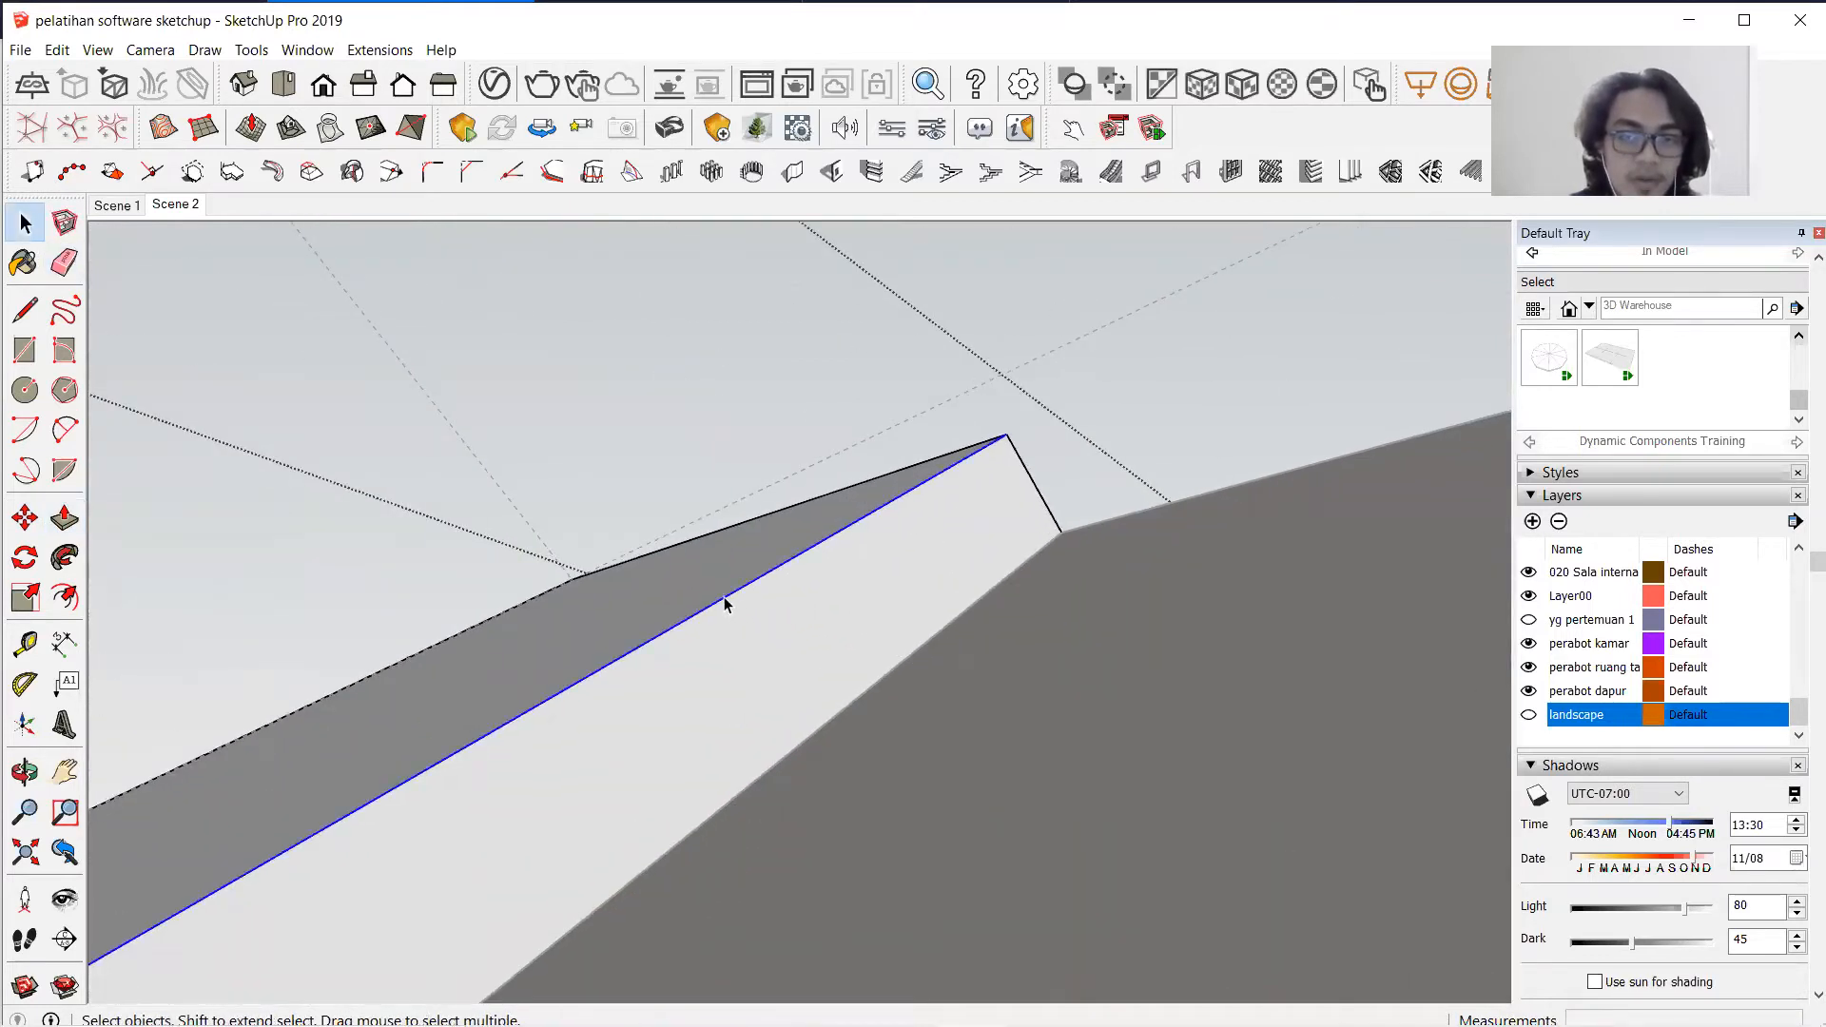
pyautogui.moveTo(797, 627); pyautogui.dragTo(90, 540, button='middle')
pyautogui.click(690, 590)
pyautogui.click(767, 629)
pyautogui.click(24, 517)
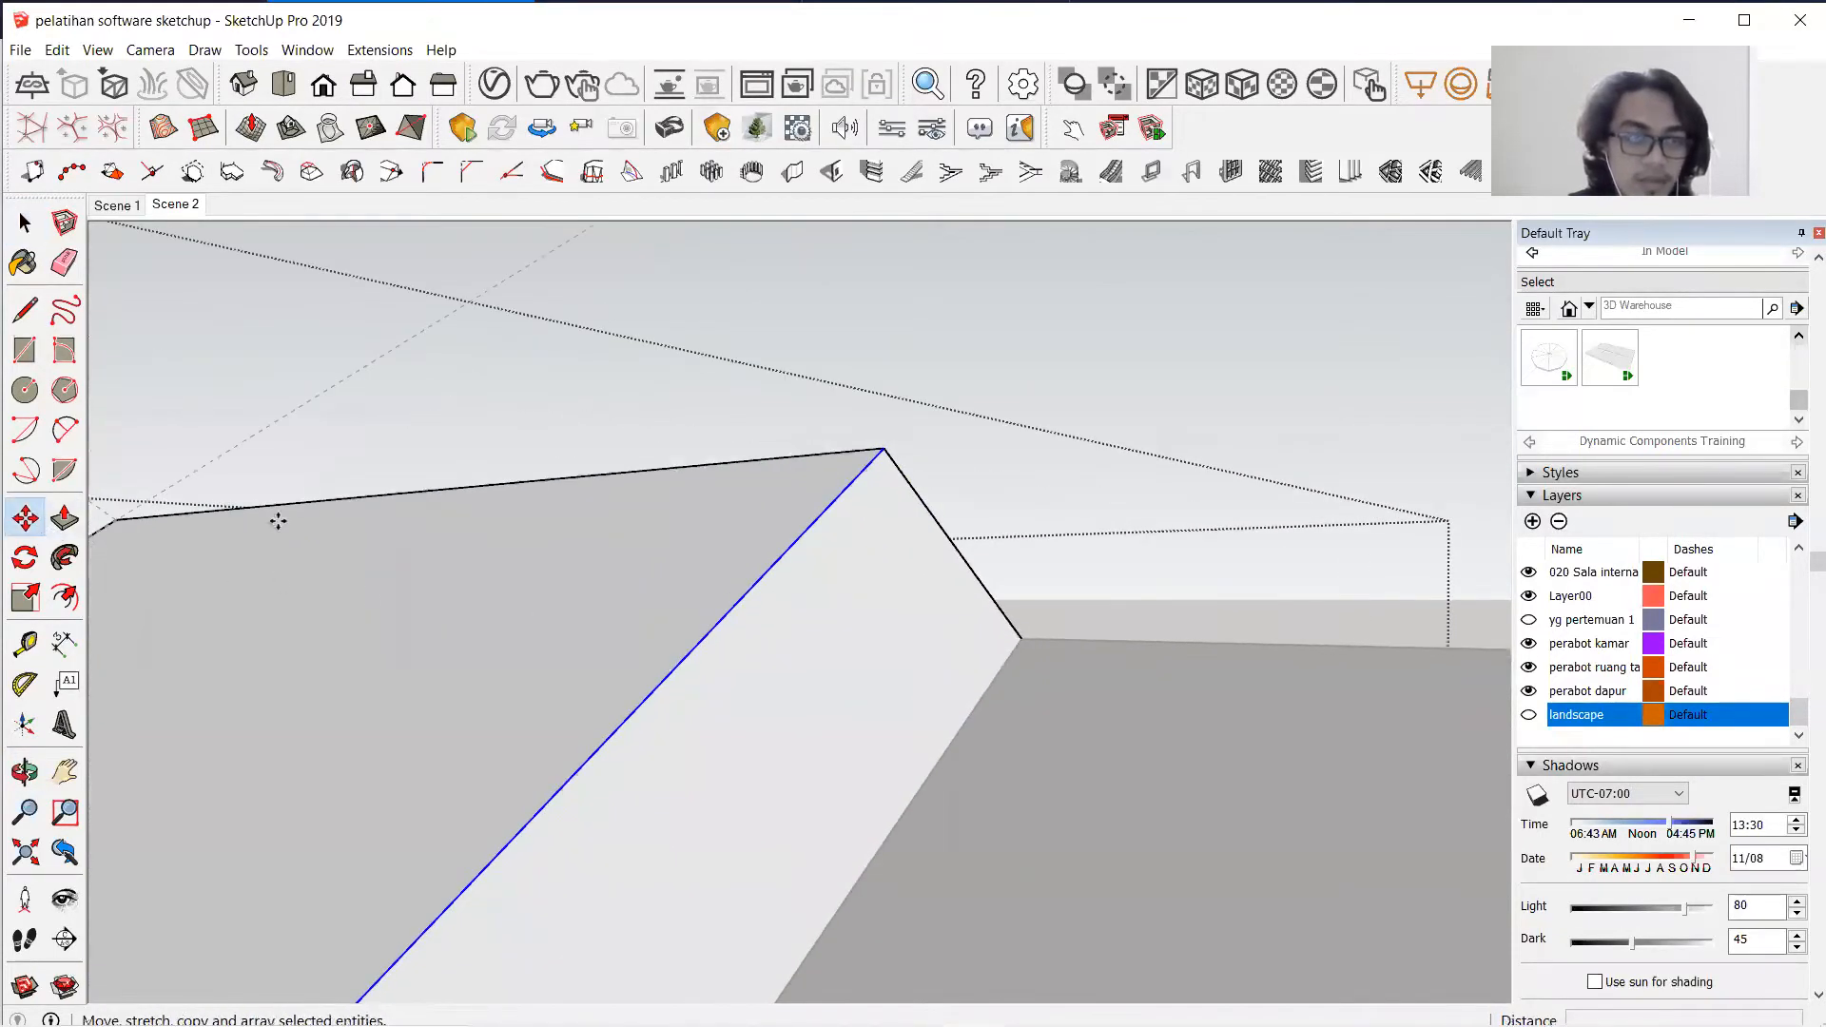
pyautogui.press('ctrl')
pyautogui.click(686, 656)
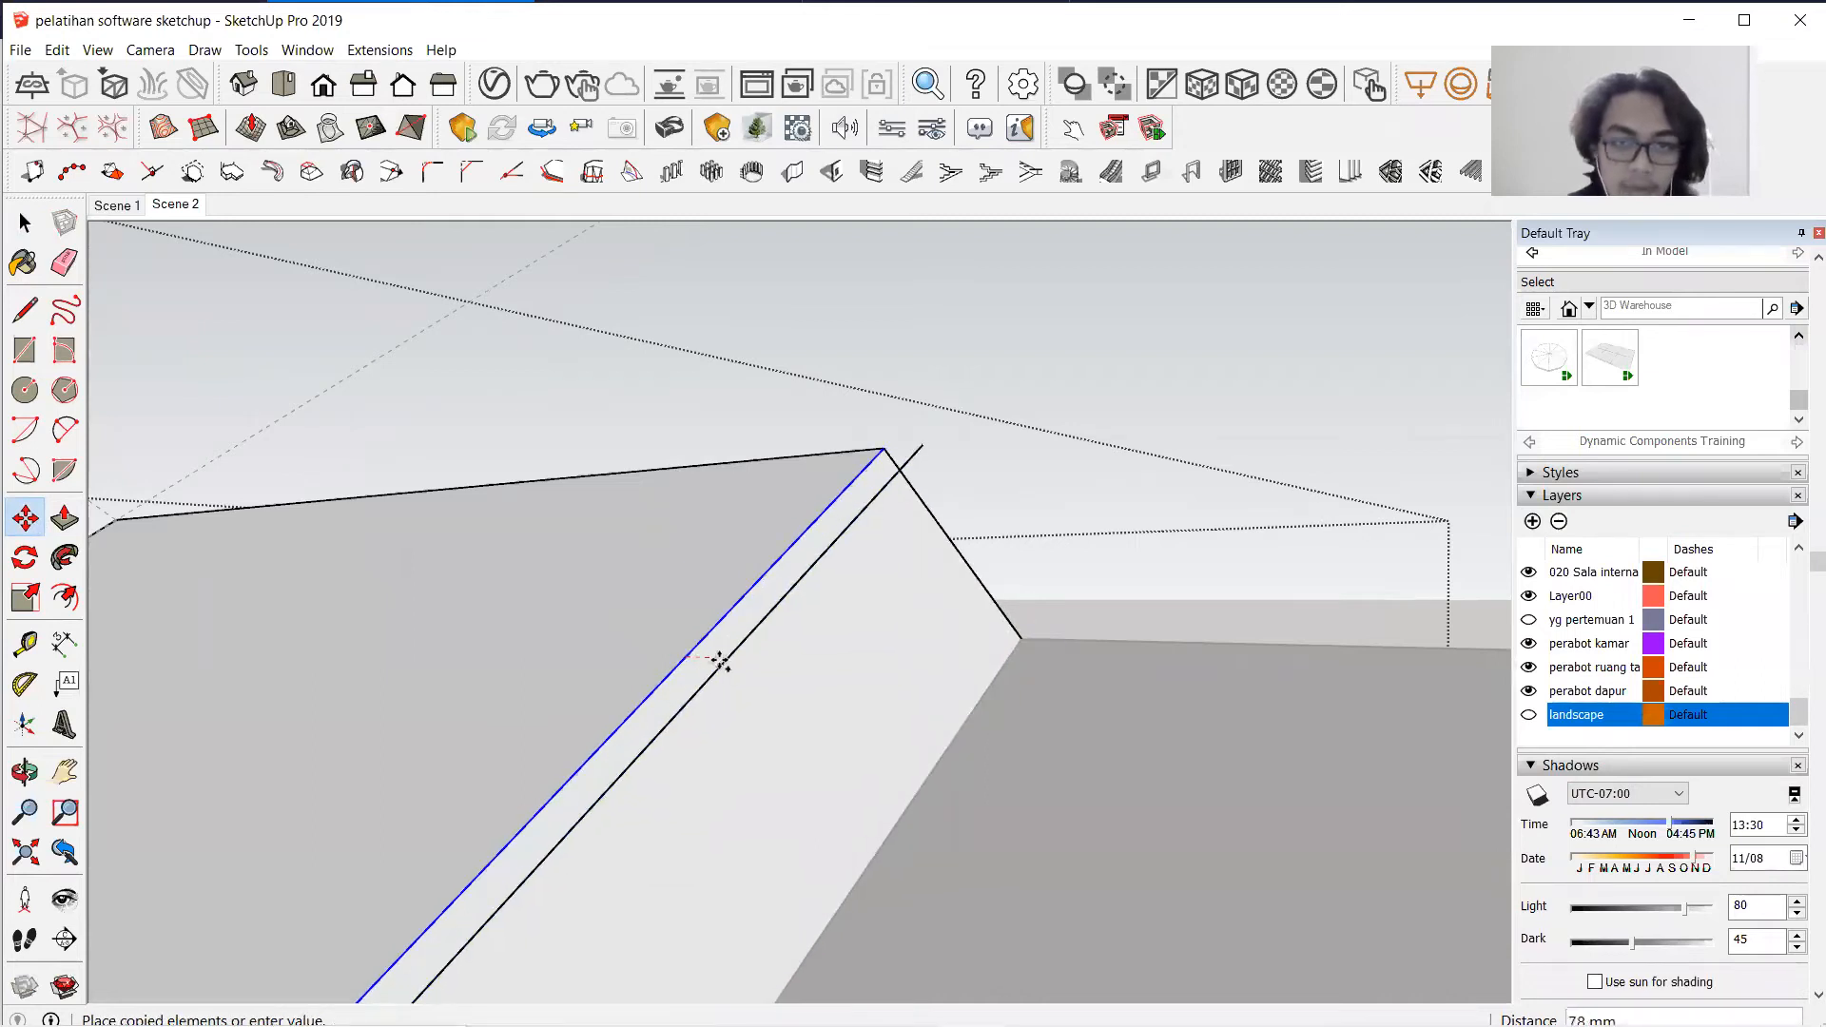
pyautogui.click(718, 663)
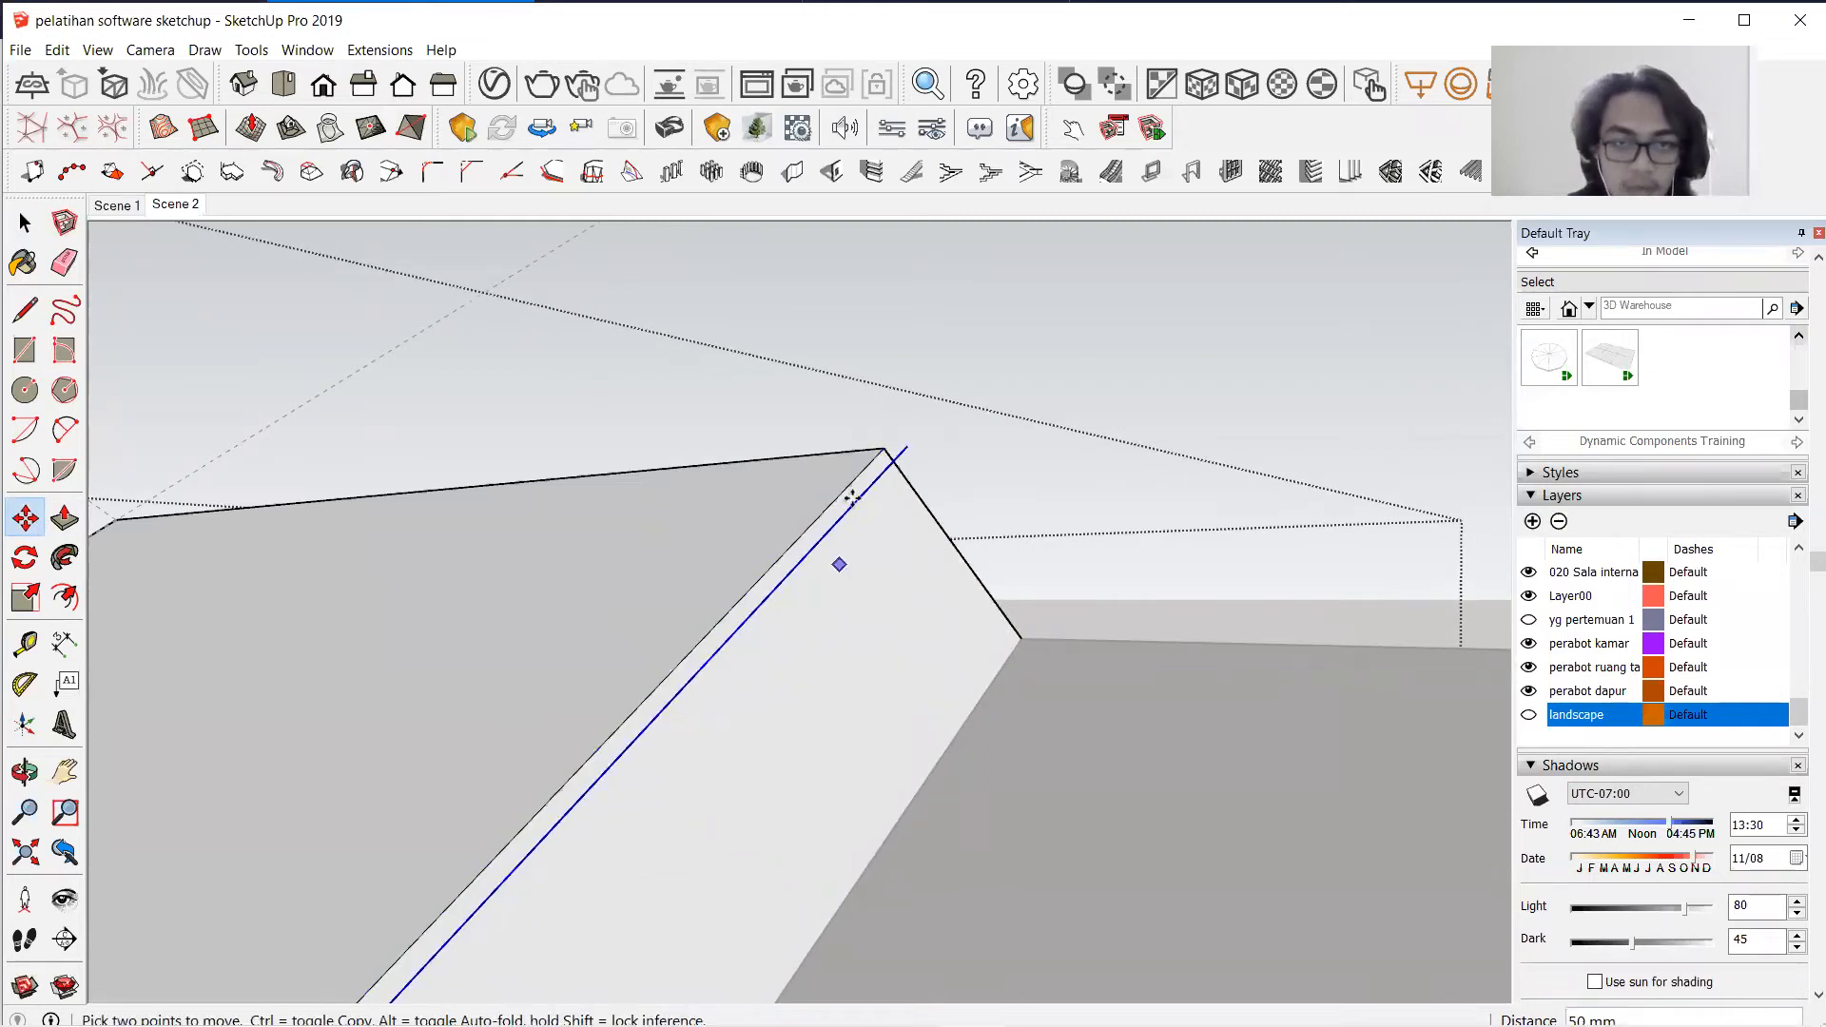
# Check the copied edge where it crosses the slope at the ridge, and undo the copy.
pyautogui.scroll(-2, 818, 589)
pyautogui.scroll(-2, 738, 681)
pyautogui.scroll(-3, 653, 644)
pyautogui.scroll(-2, 571, 723)
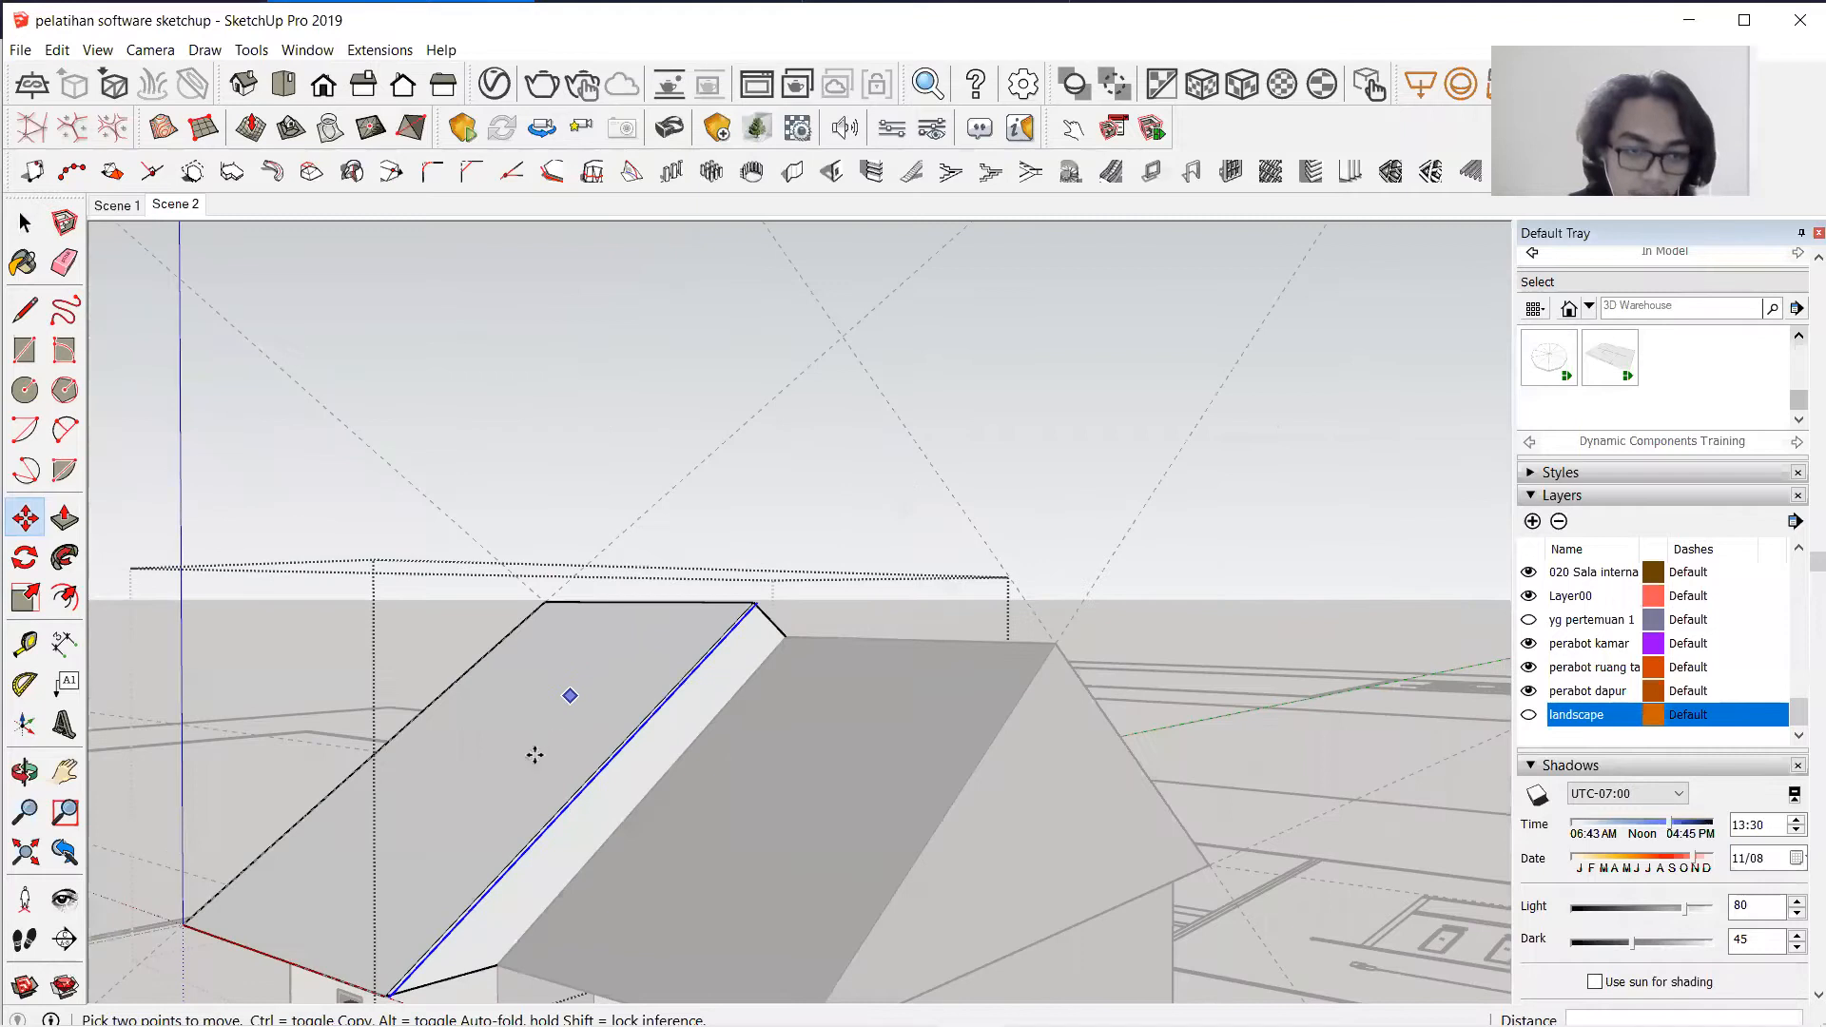
pyautogui.scroll(2, 439, 980)
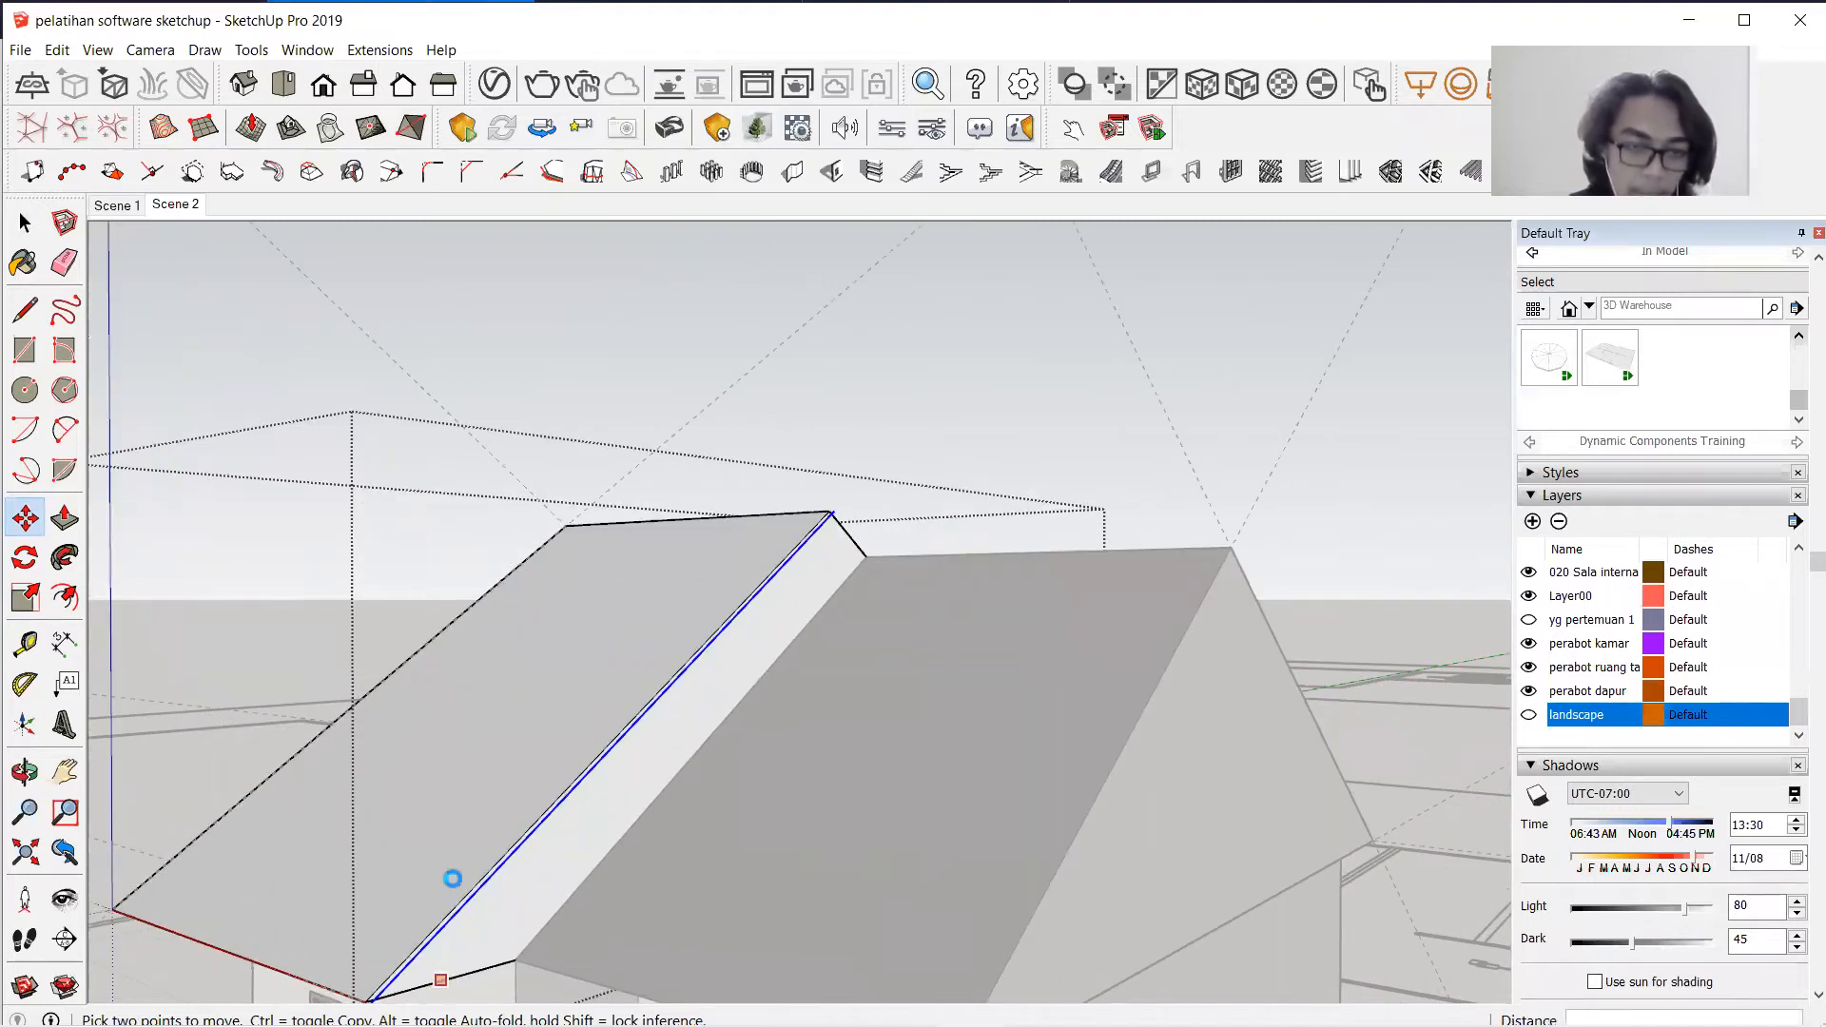
pyautogui.scroll(8, 571, 760)
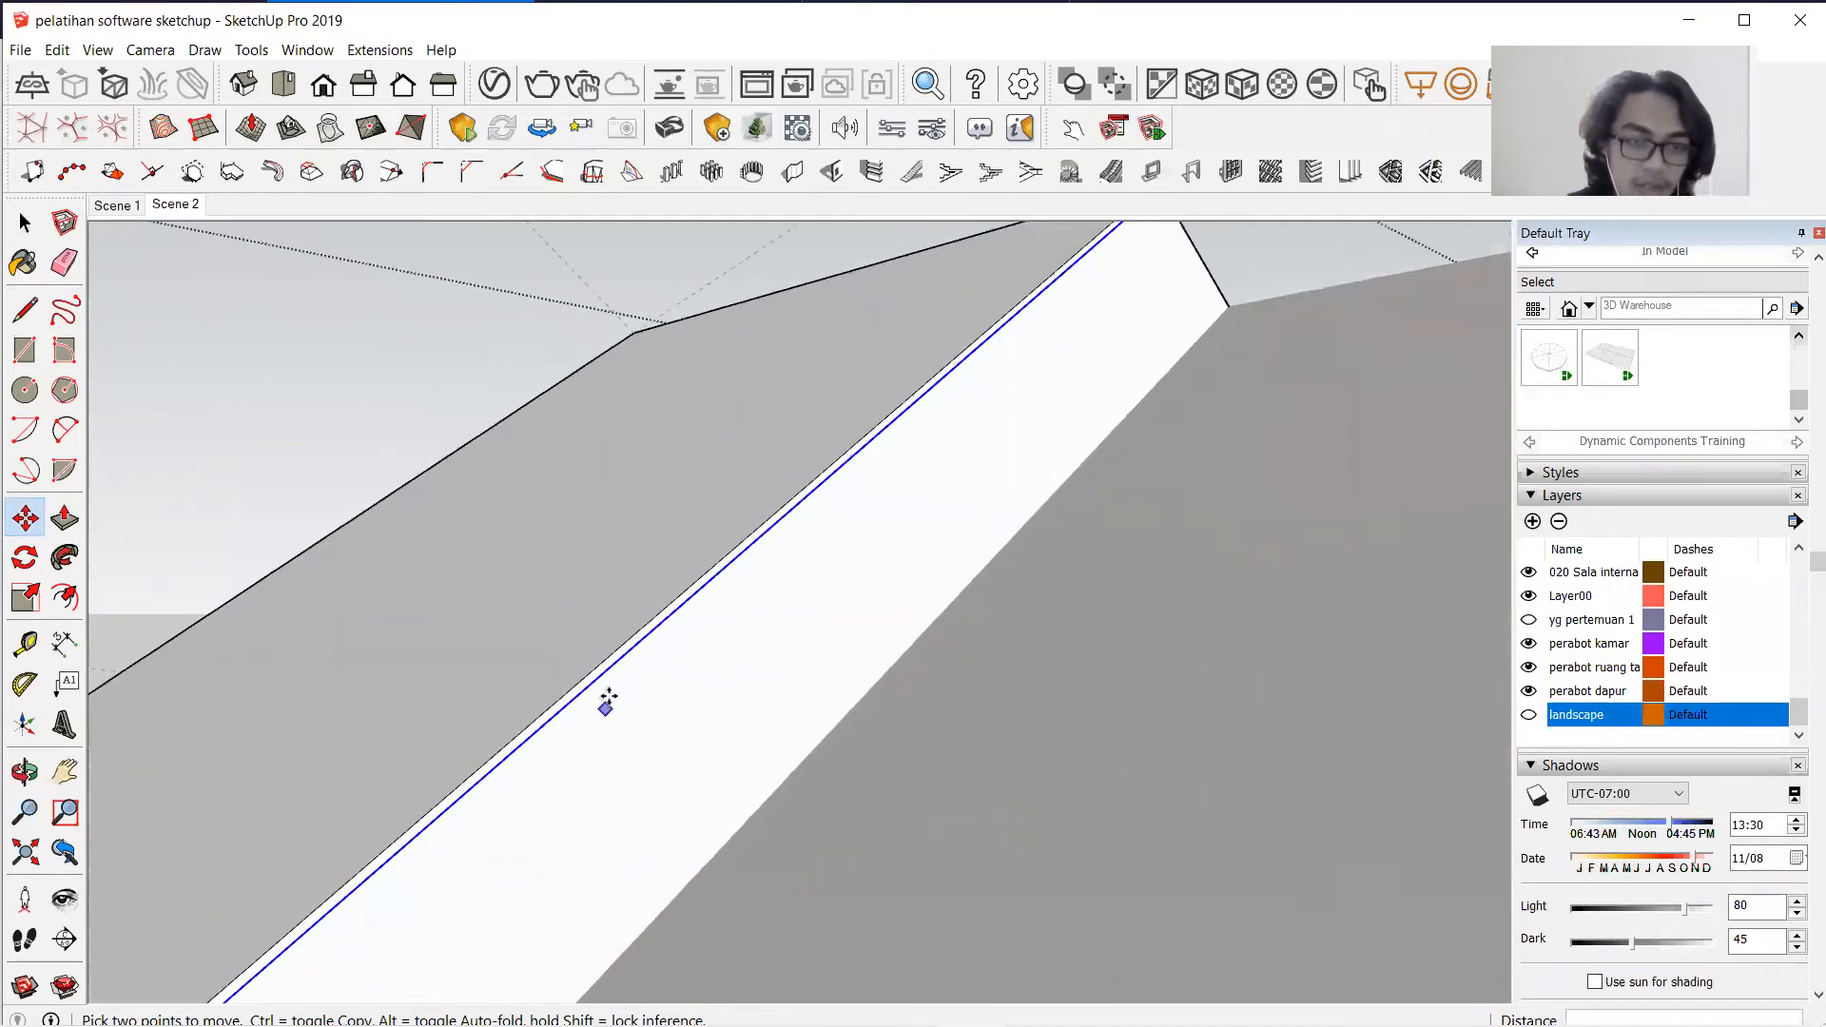
pyautogui.press('space')
pyautogui.click(601, 661)
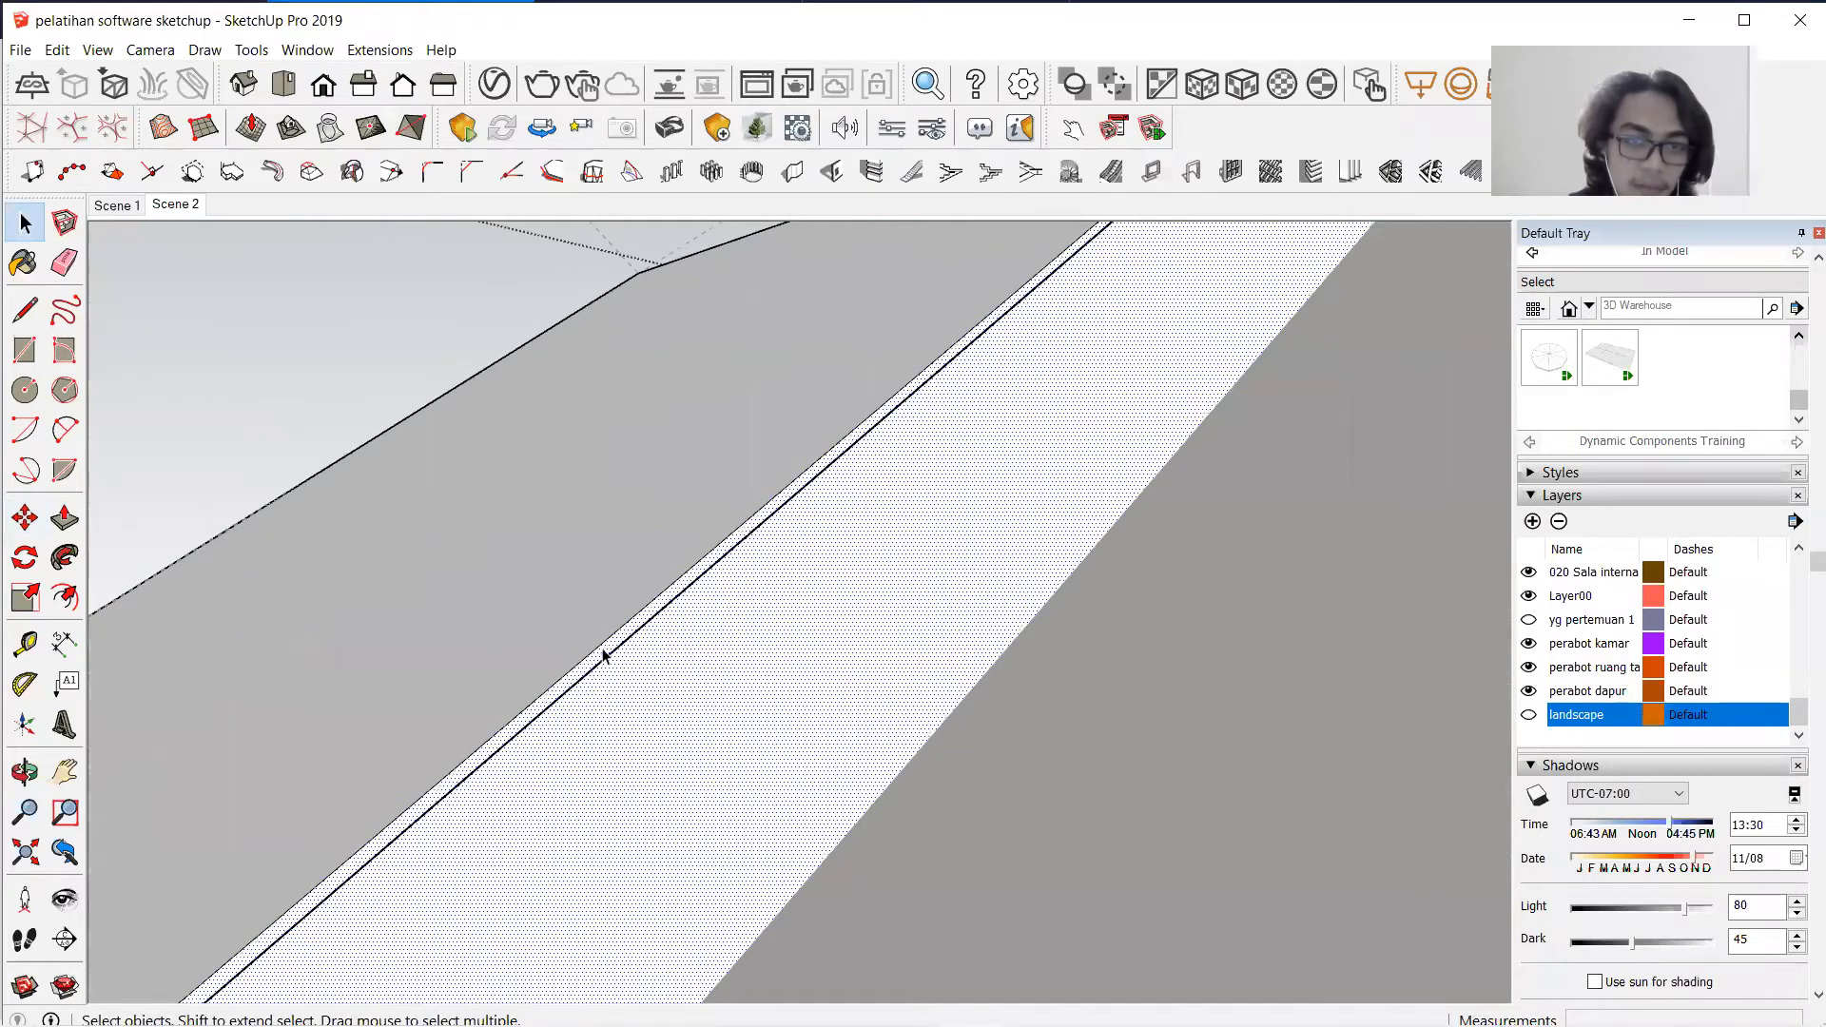
pyautogui.scroll(-10, 693, 619)
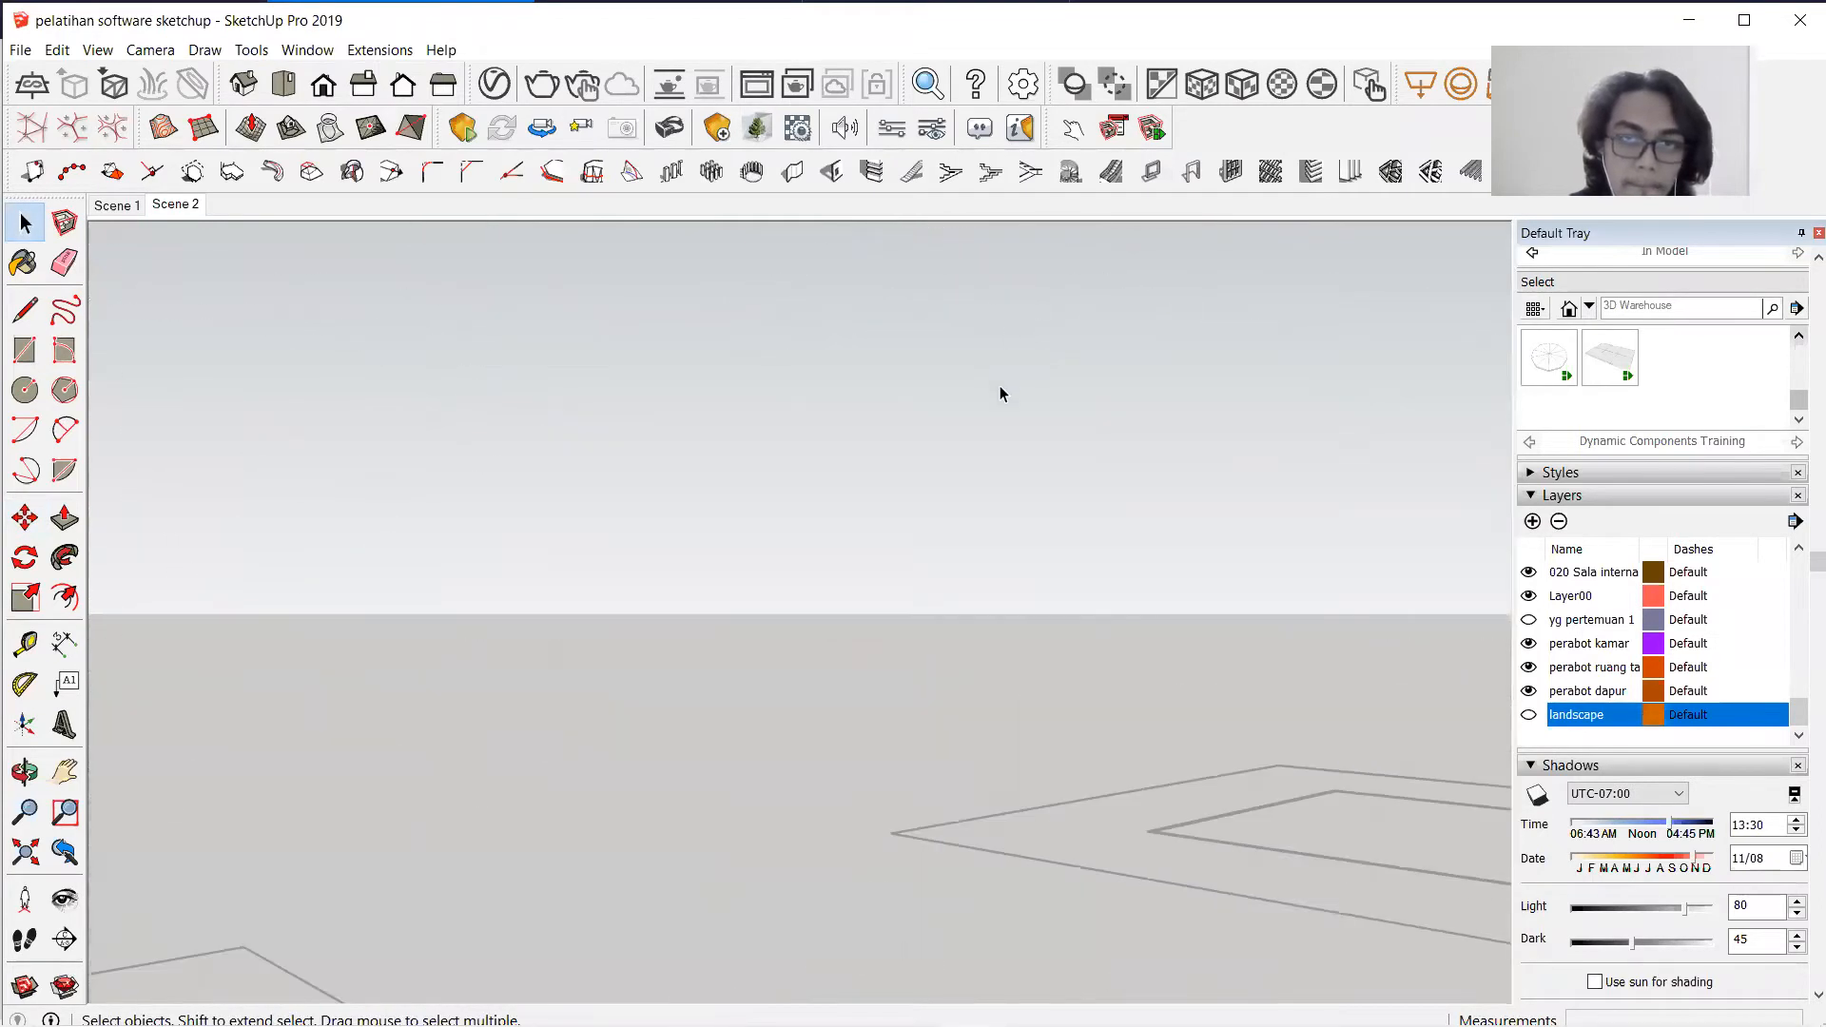
pyautogui.scroll(10, 932, 456)
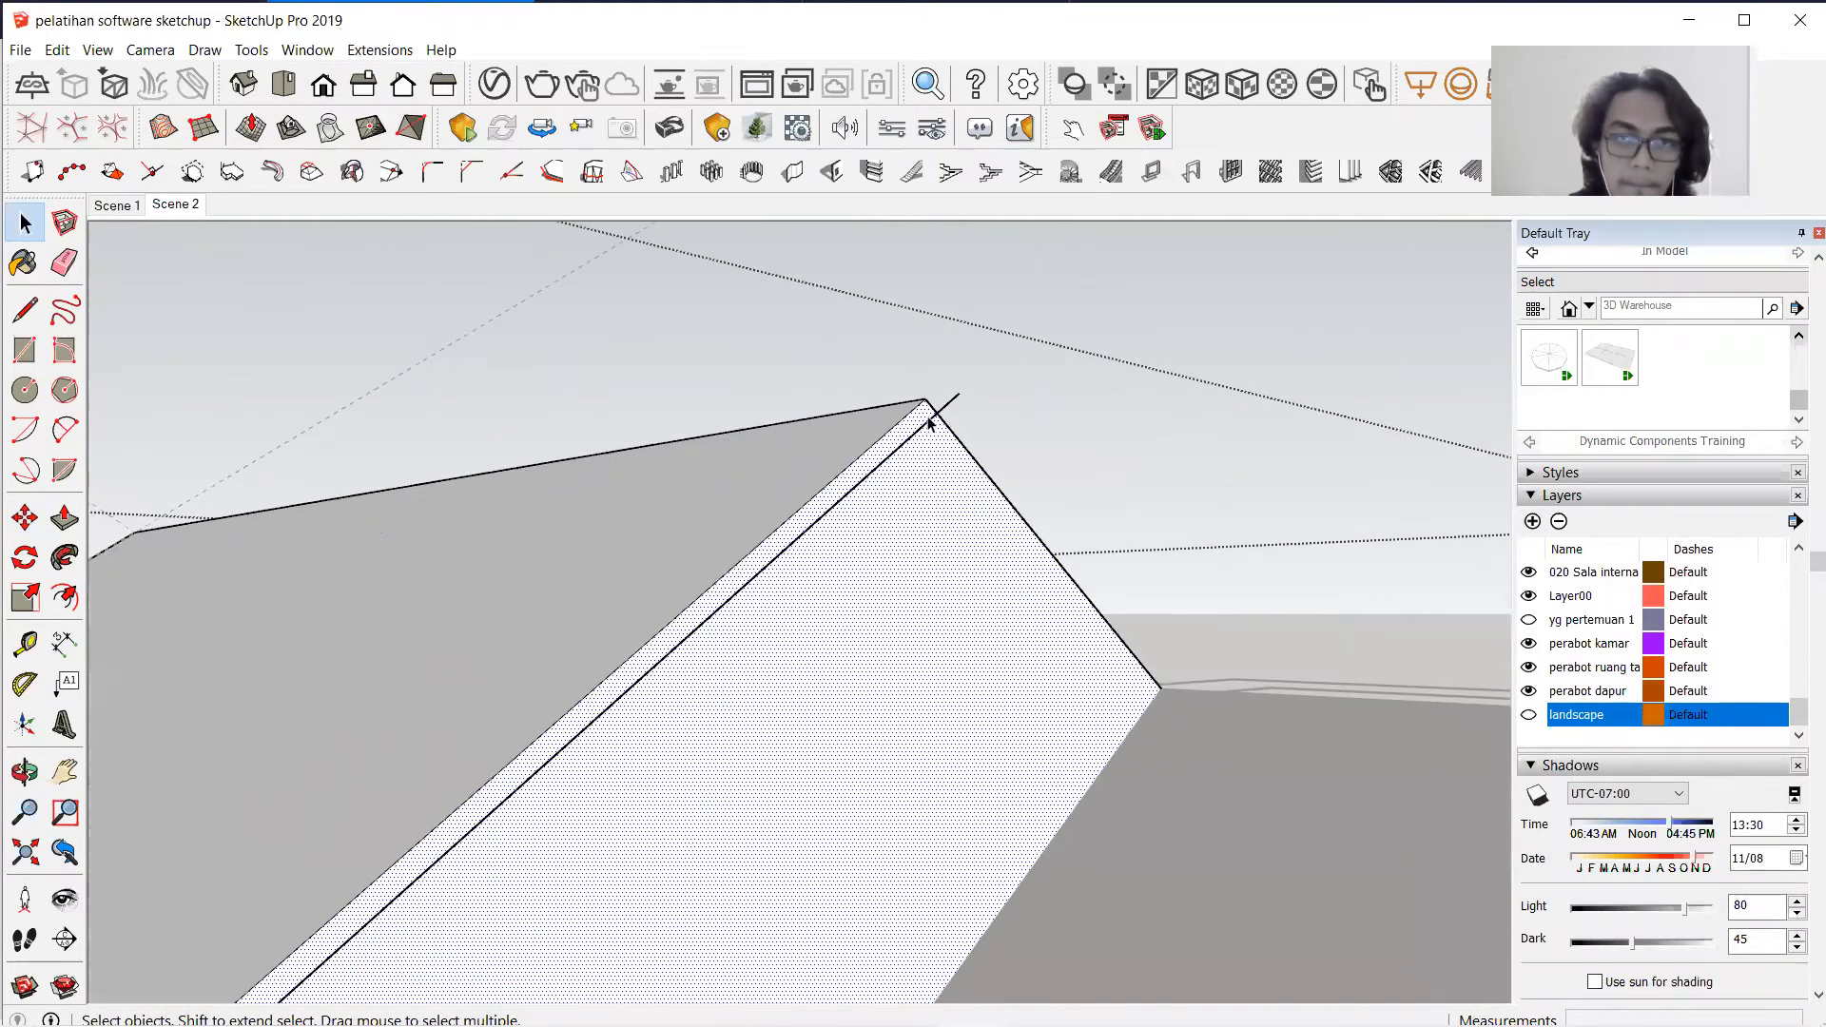
pyautogui.scroll(2, 932, 420)
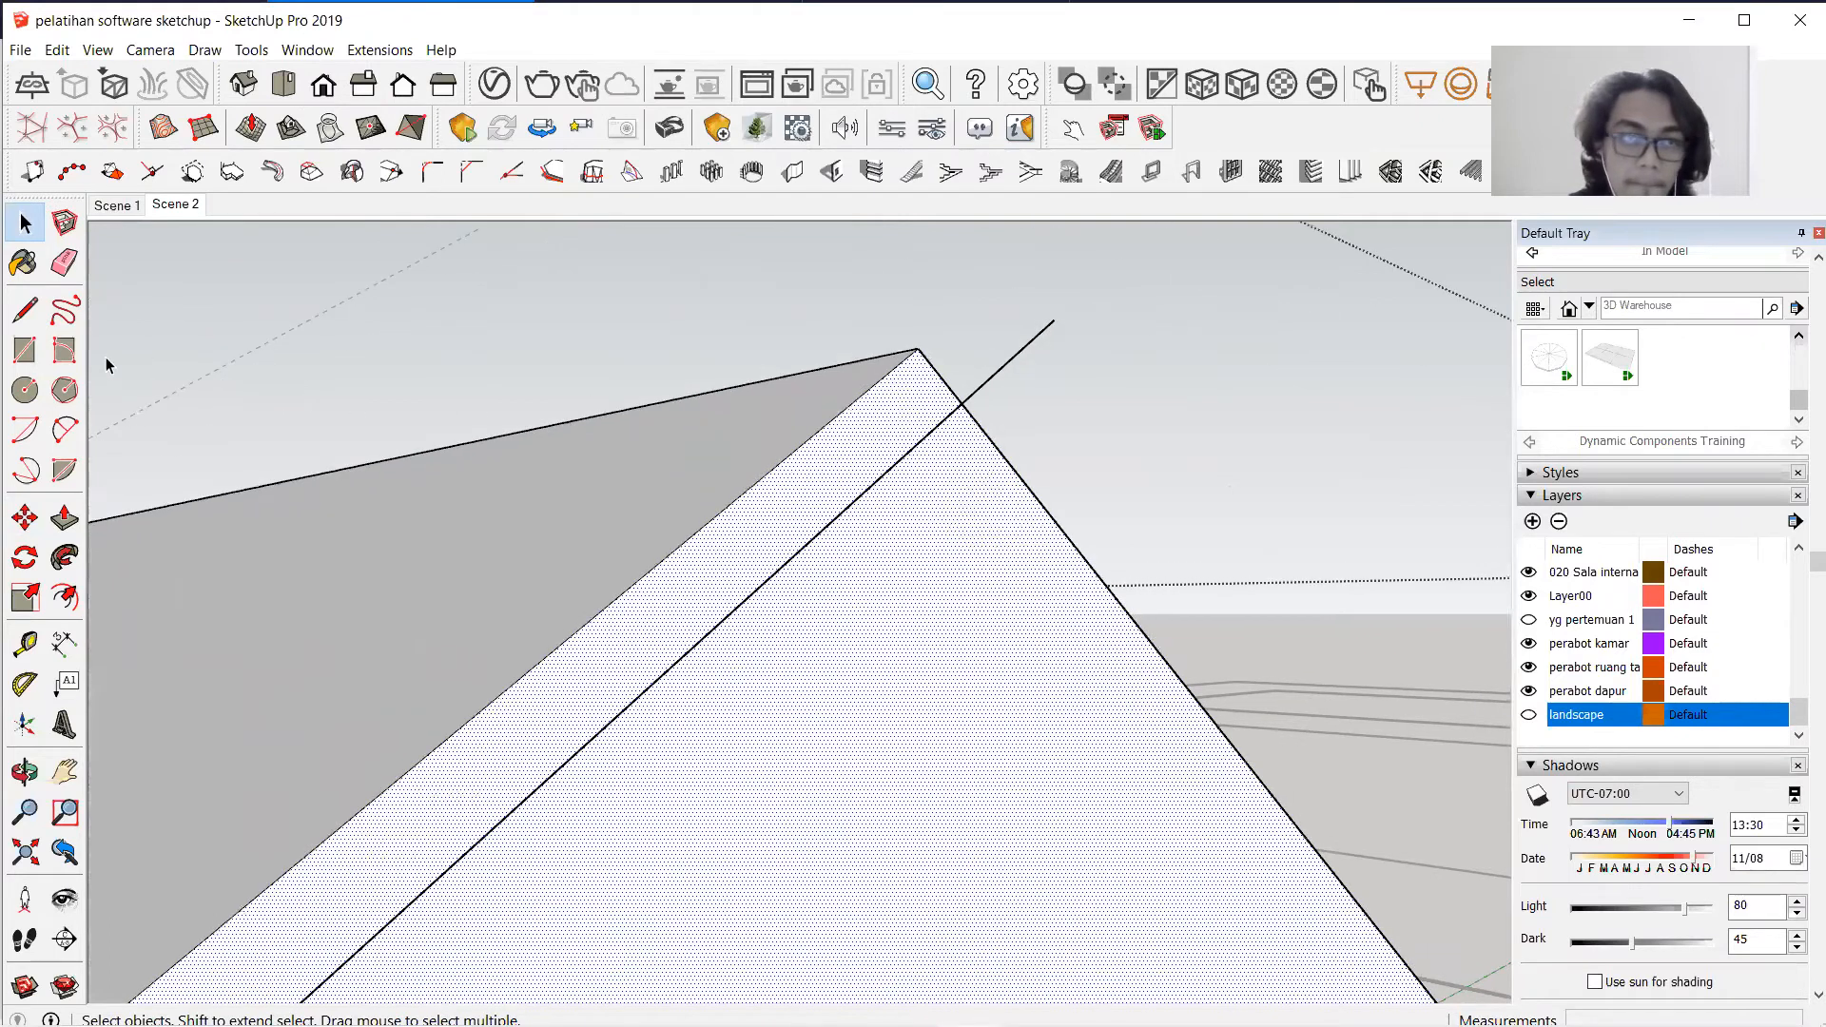
pyautogui.press('l')
pyautogui.moveTo(918, 421)
pyautogui.mouseDown(button='middle')
pyautogui.moveTo(1133, 448)
pyautogui.moveTo(1099, 448)
pyautogui.mouseUp(button='middle')
pyautogui.hotkey('ctrl', 'z')
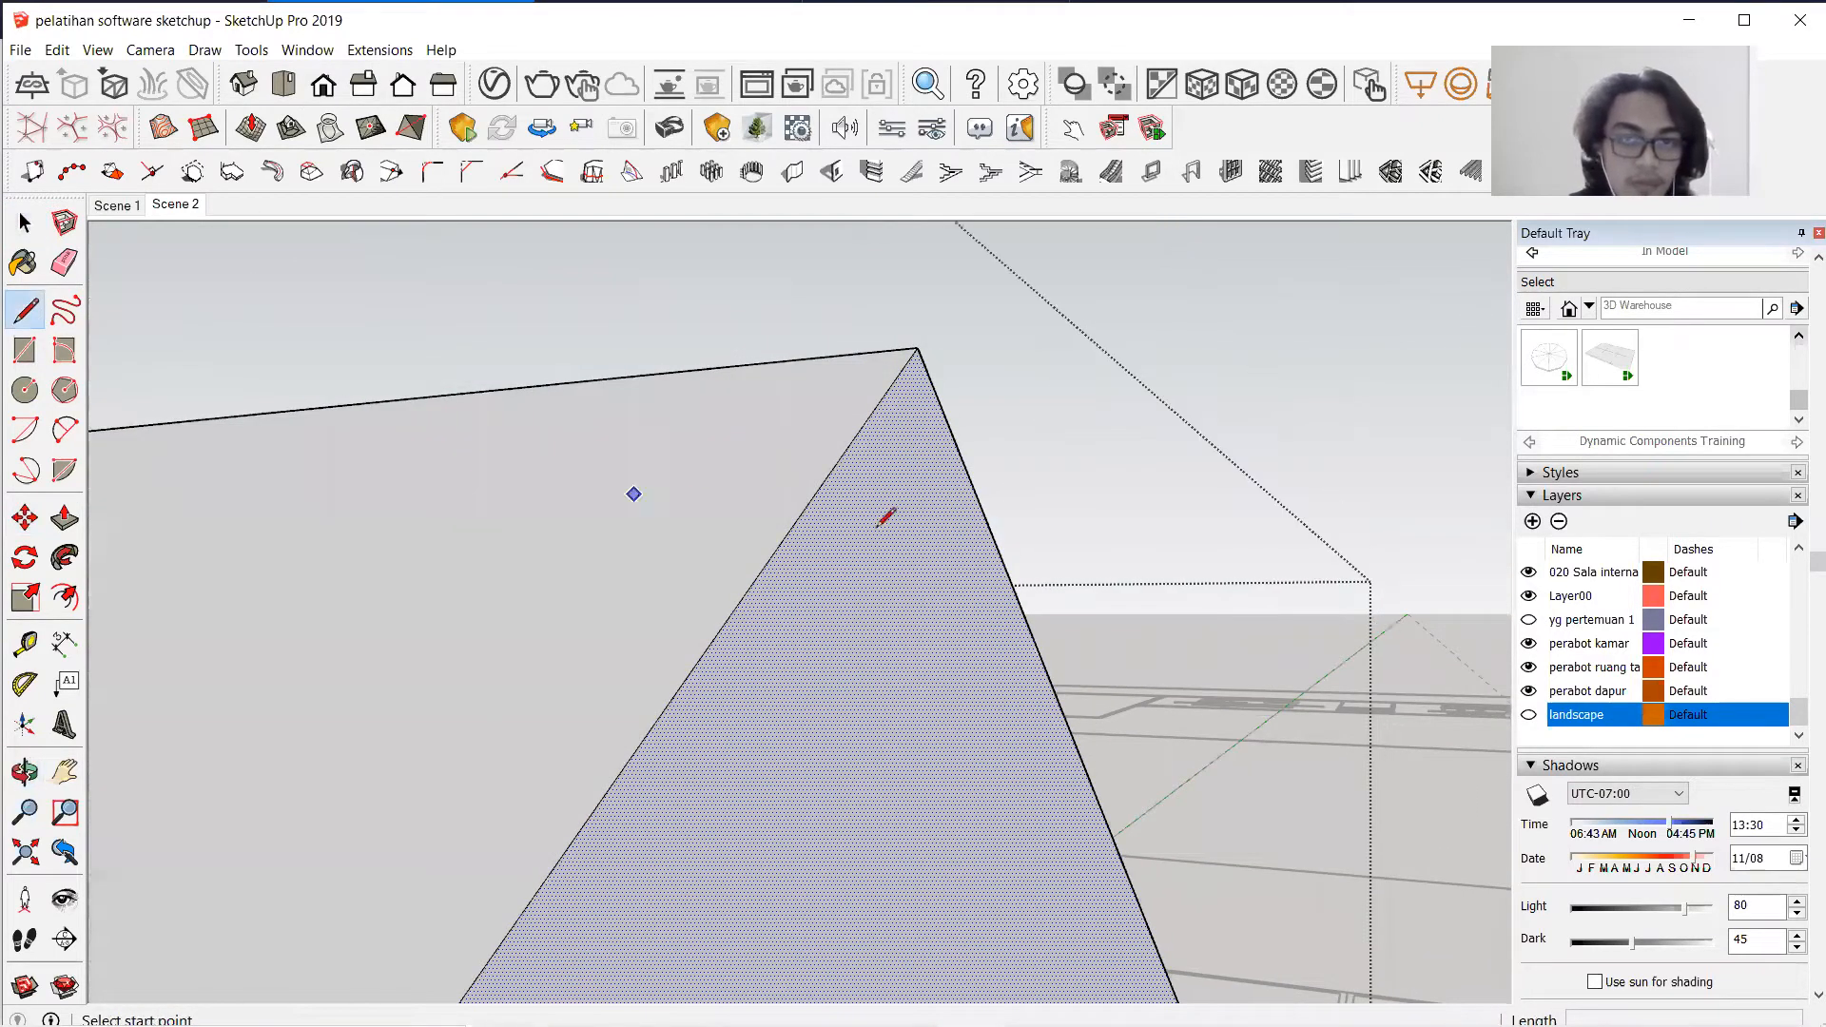
# Copy the front sloping edge inward across the bedroom gable face again to divide off a narrow strip.
pyautogui.click(26, 516)
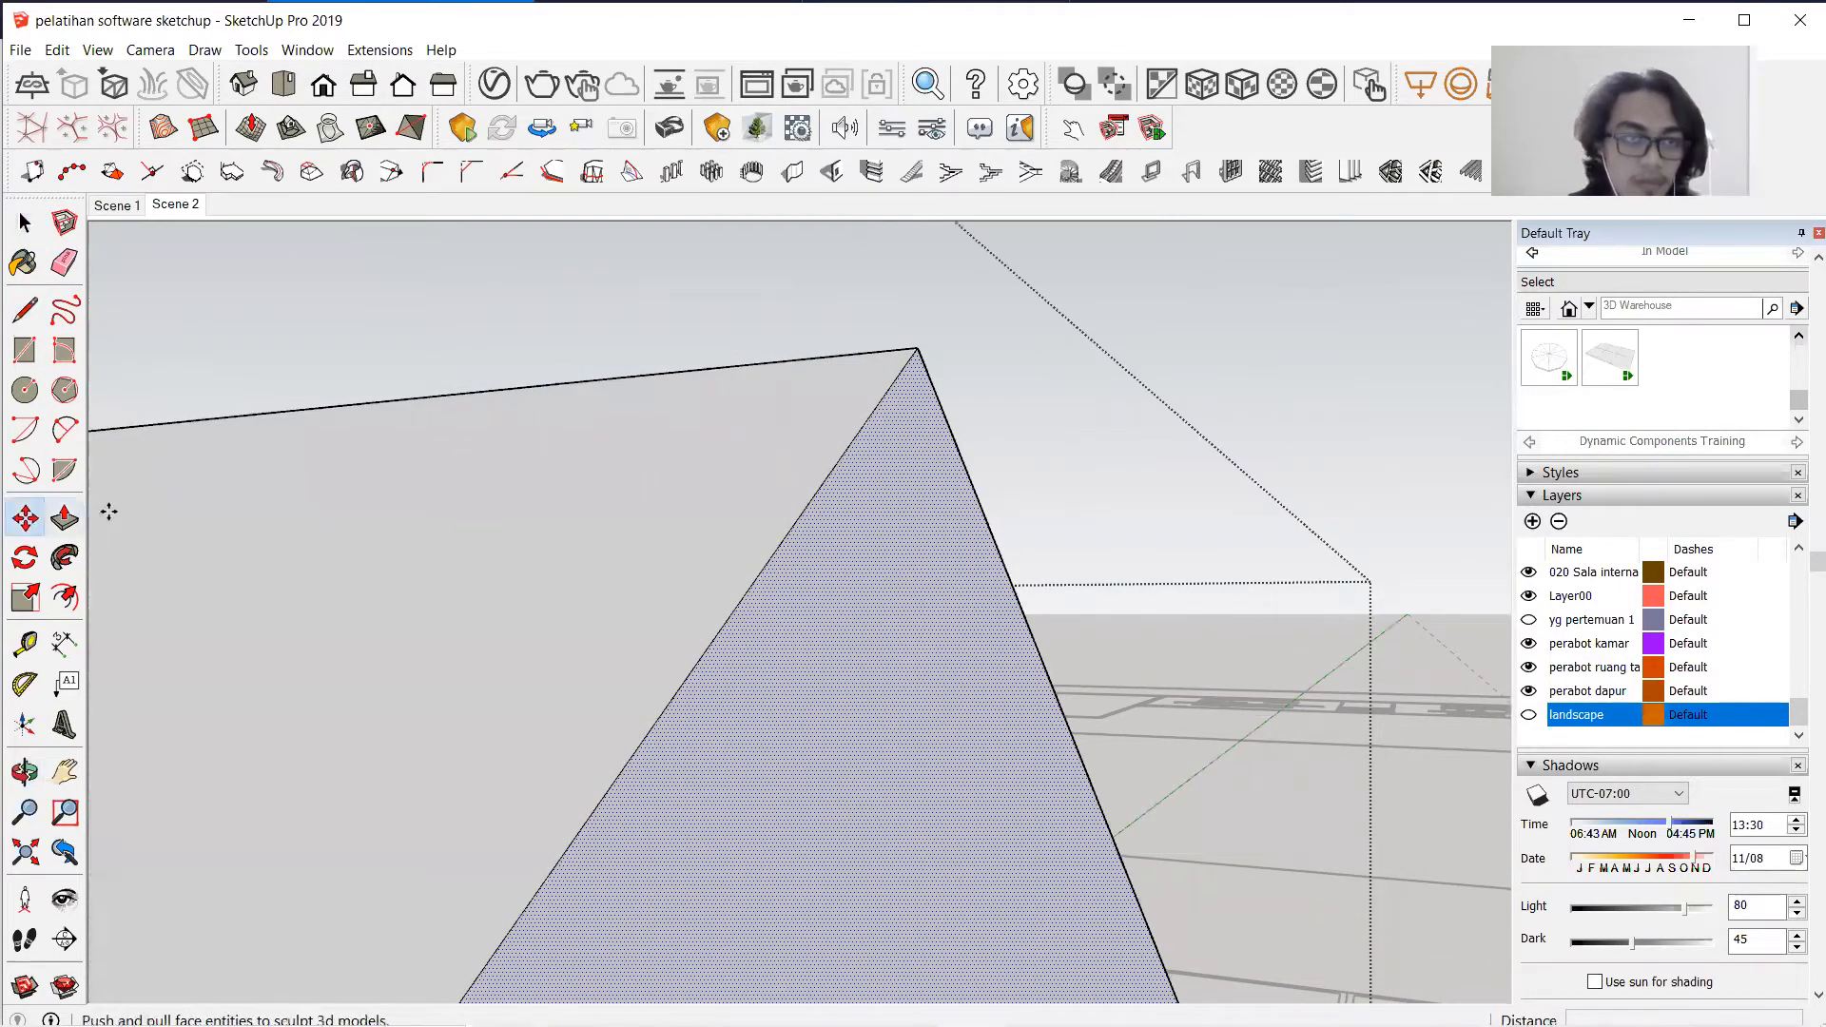
pyautogui.press('space')
pyautogui.click(791, 522)
pyautogui.press('m')
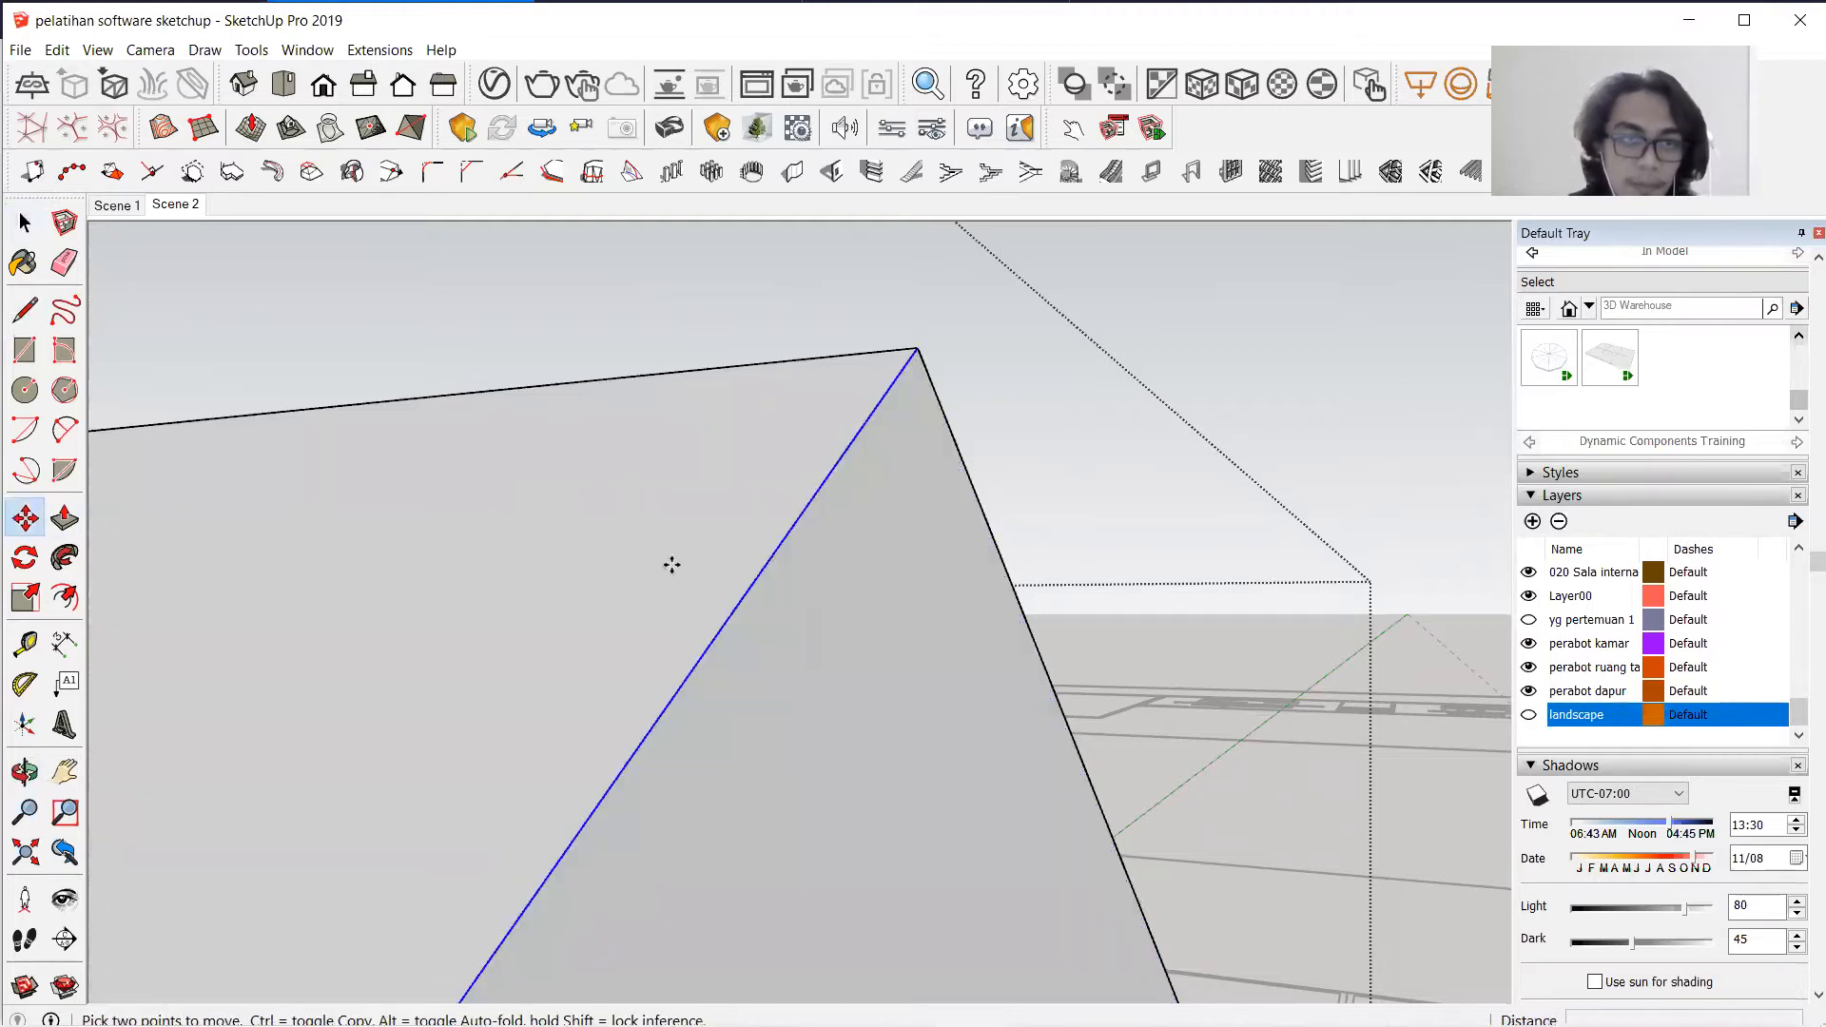
pyautogui.click(744, 597)
pyautogui.press('ctrl')
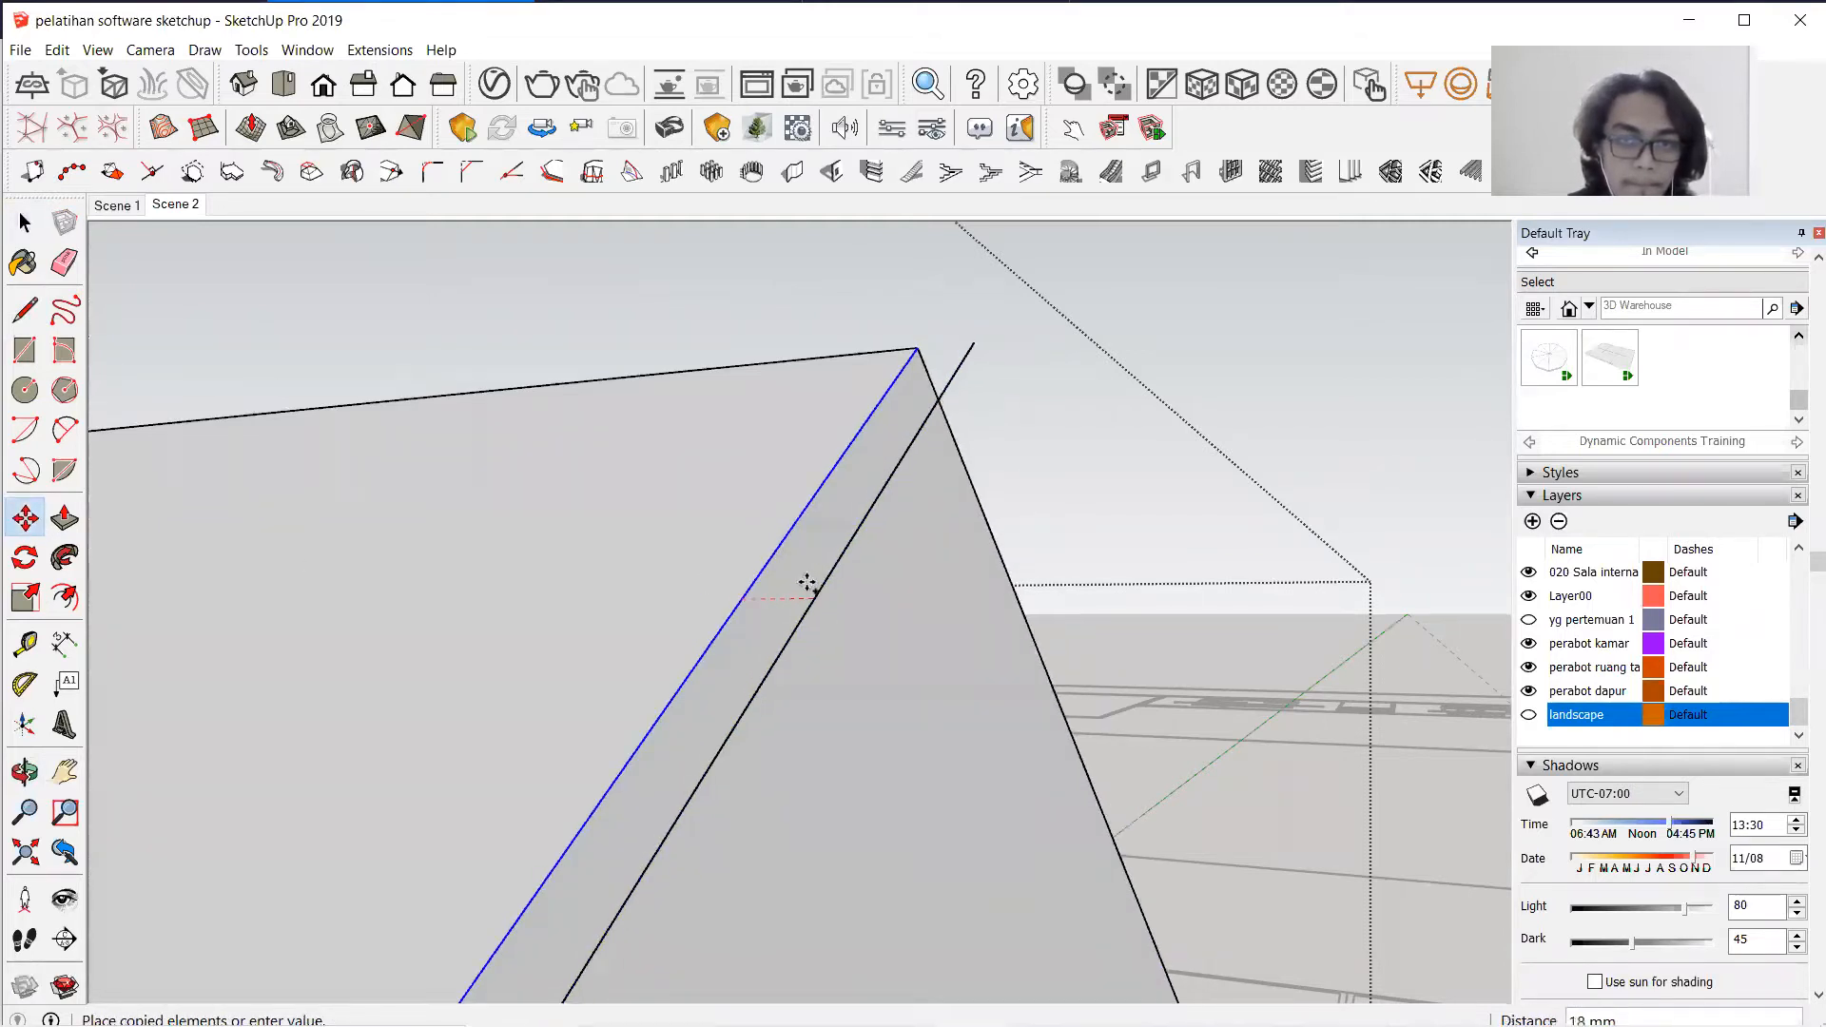
pyautogui.scroll(5, 799, 584)
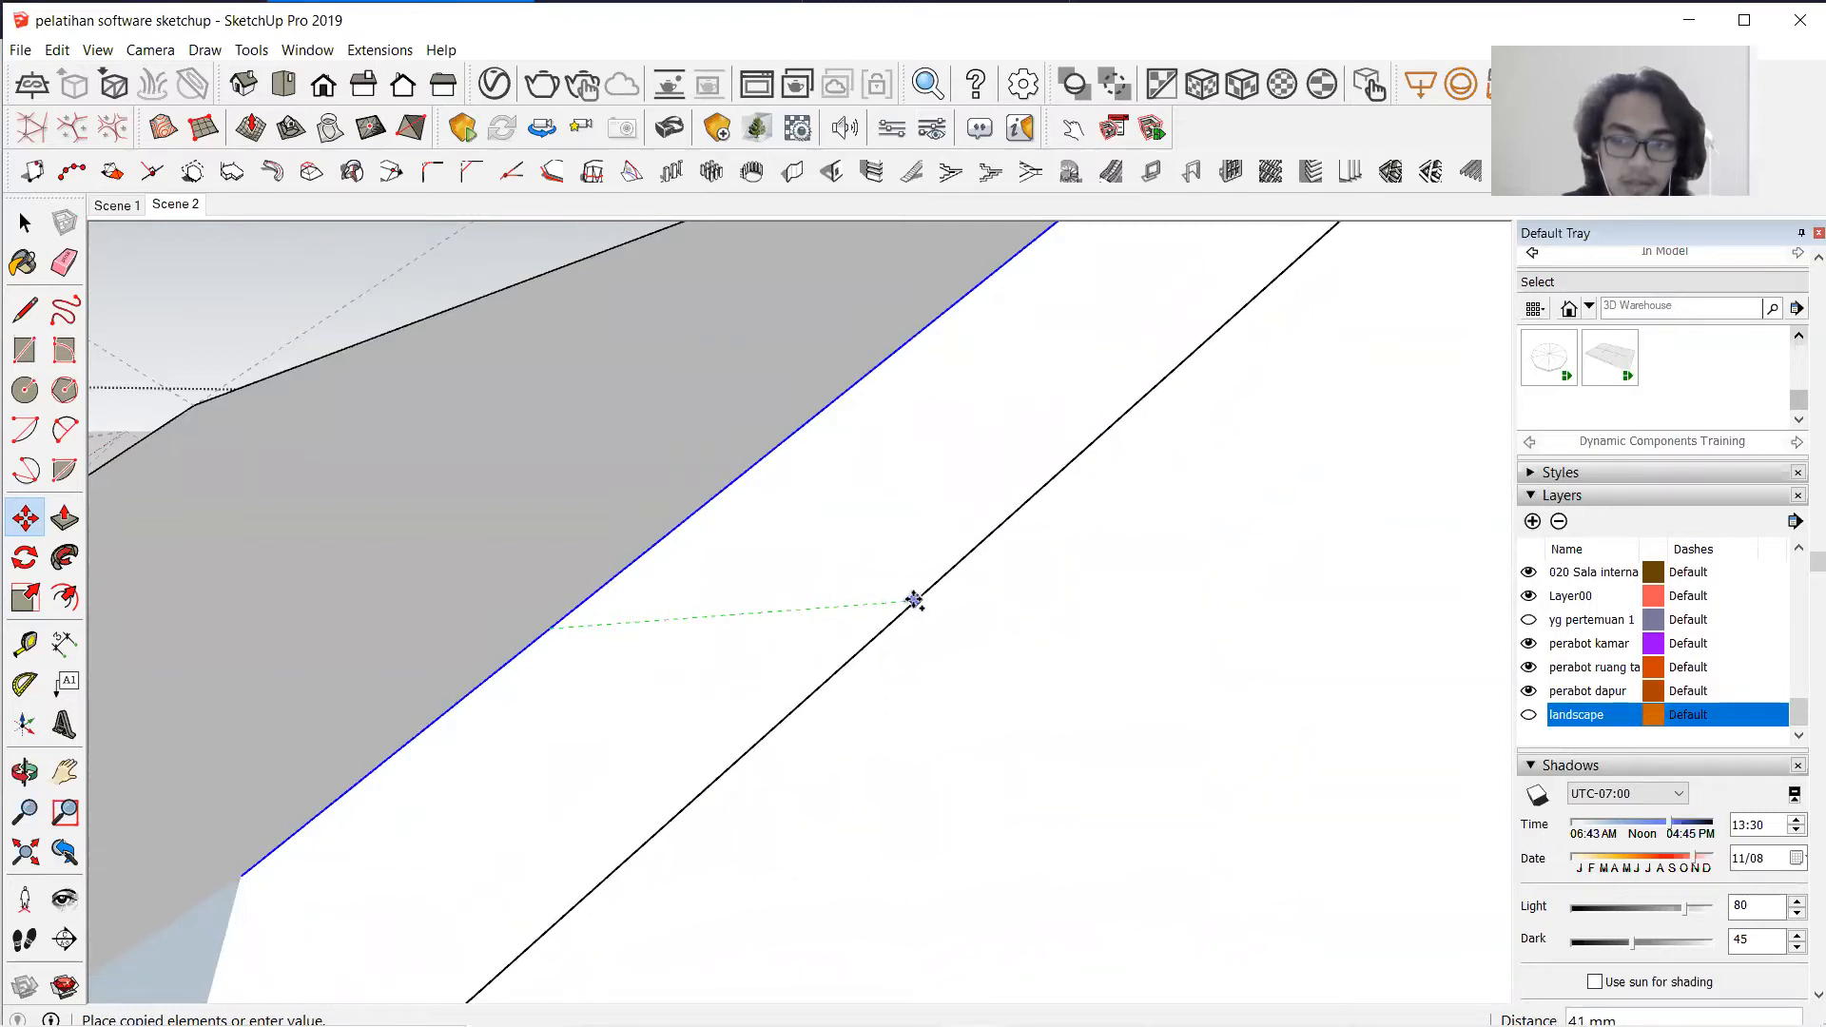
pyautogui.rightClick(951, 600)
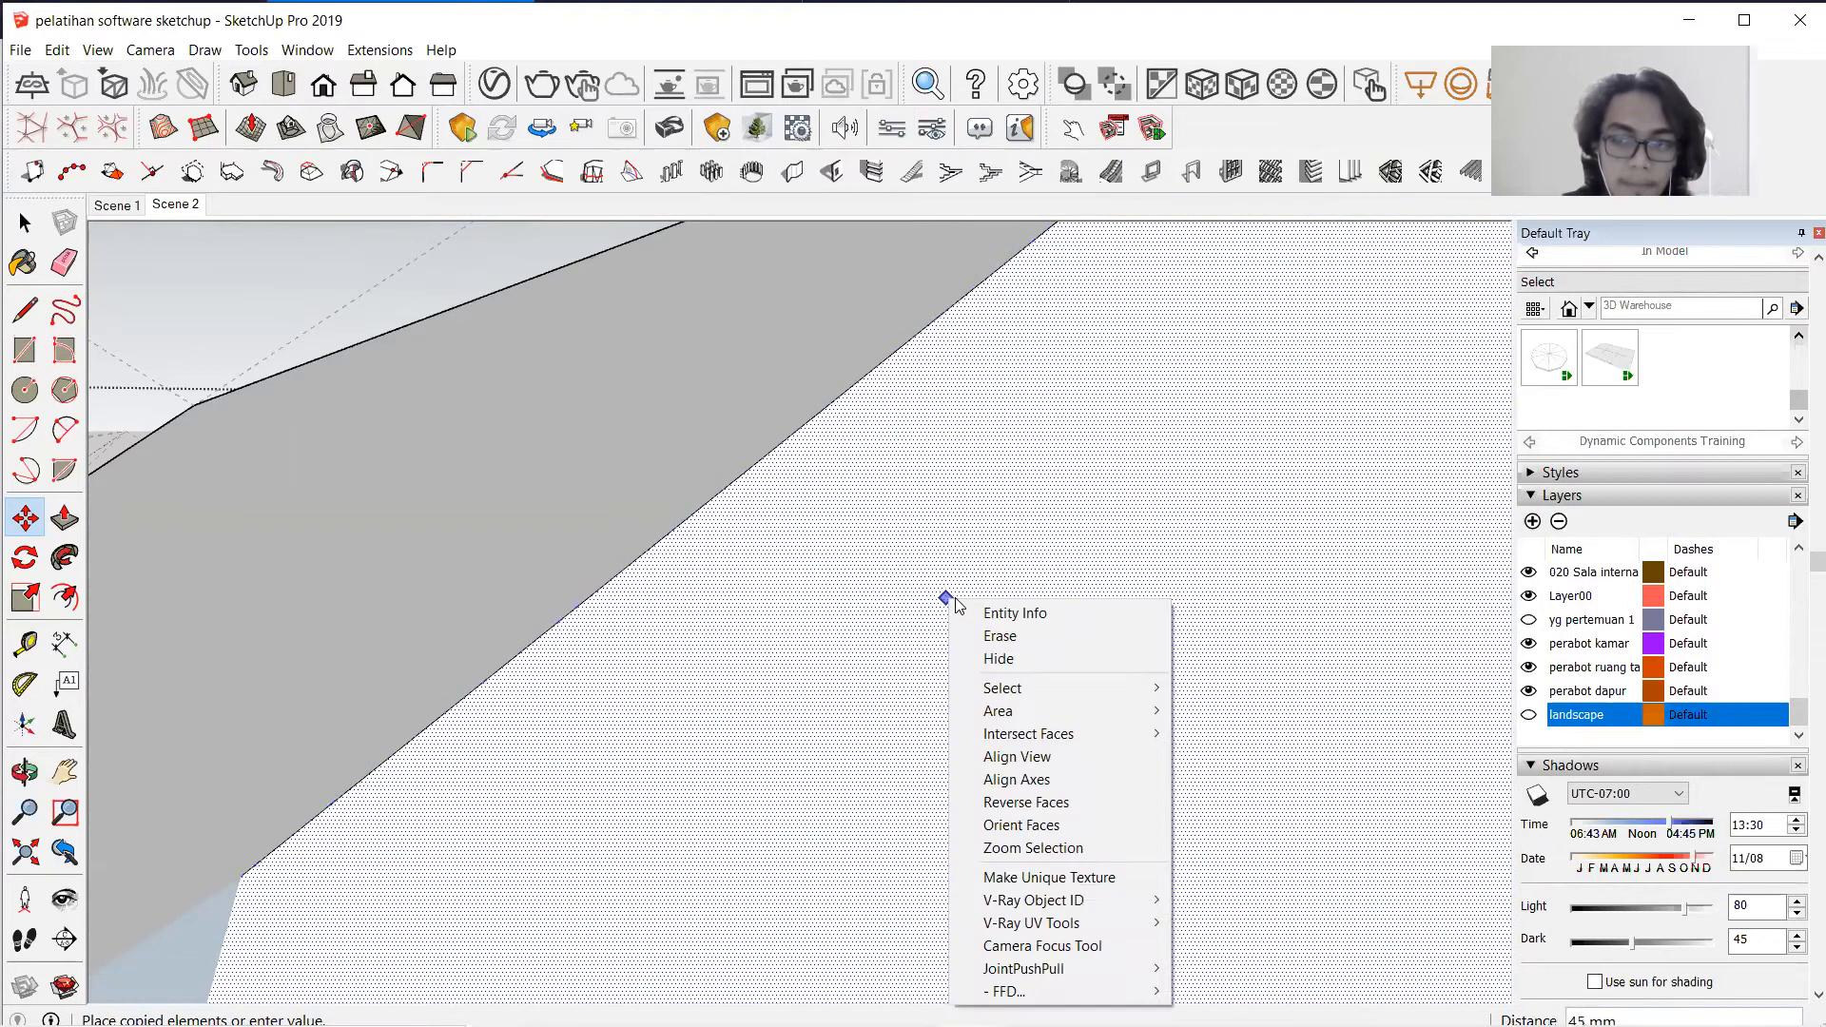
pyautogui.click(918, 580)
pyautogui.moveTo(978, 590); pyautogui.dragTo(305, 724, button='middle')
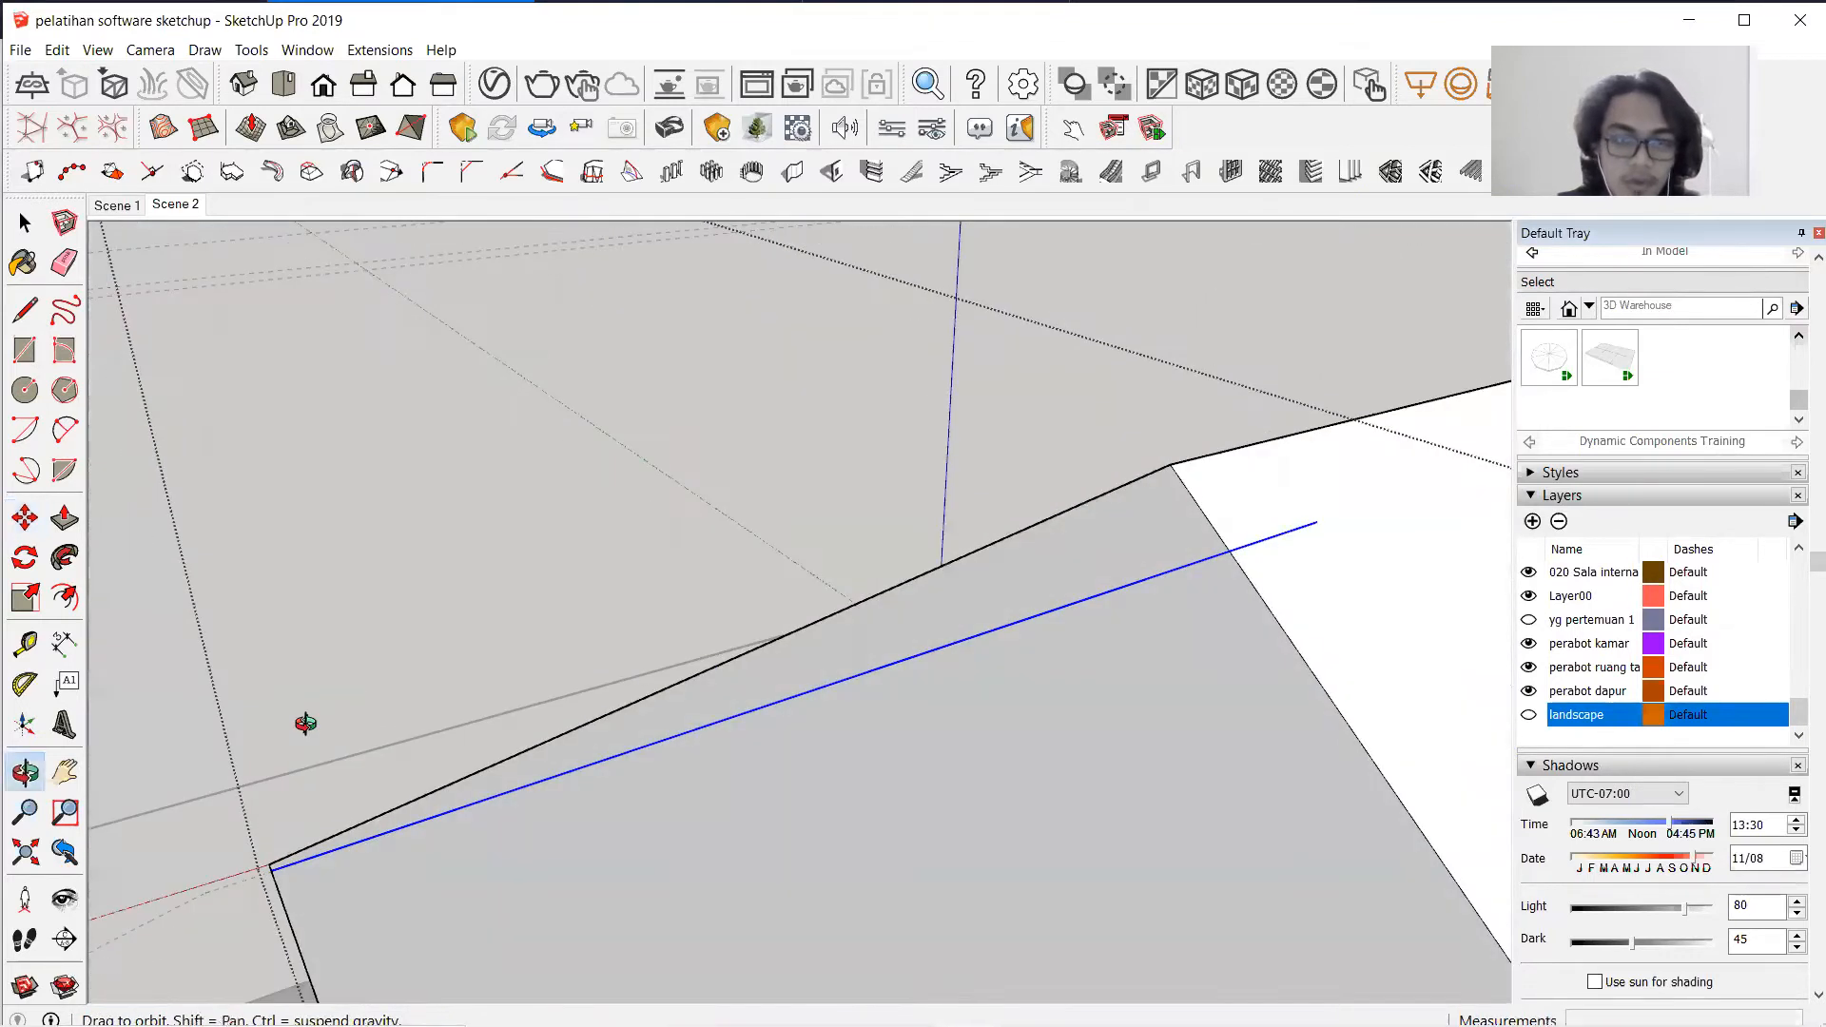
pyautogui.moveTo(1071, 643); pyautogui.dragTo(1280, 579, button='middle')
pyautogui.press('space')
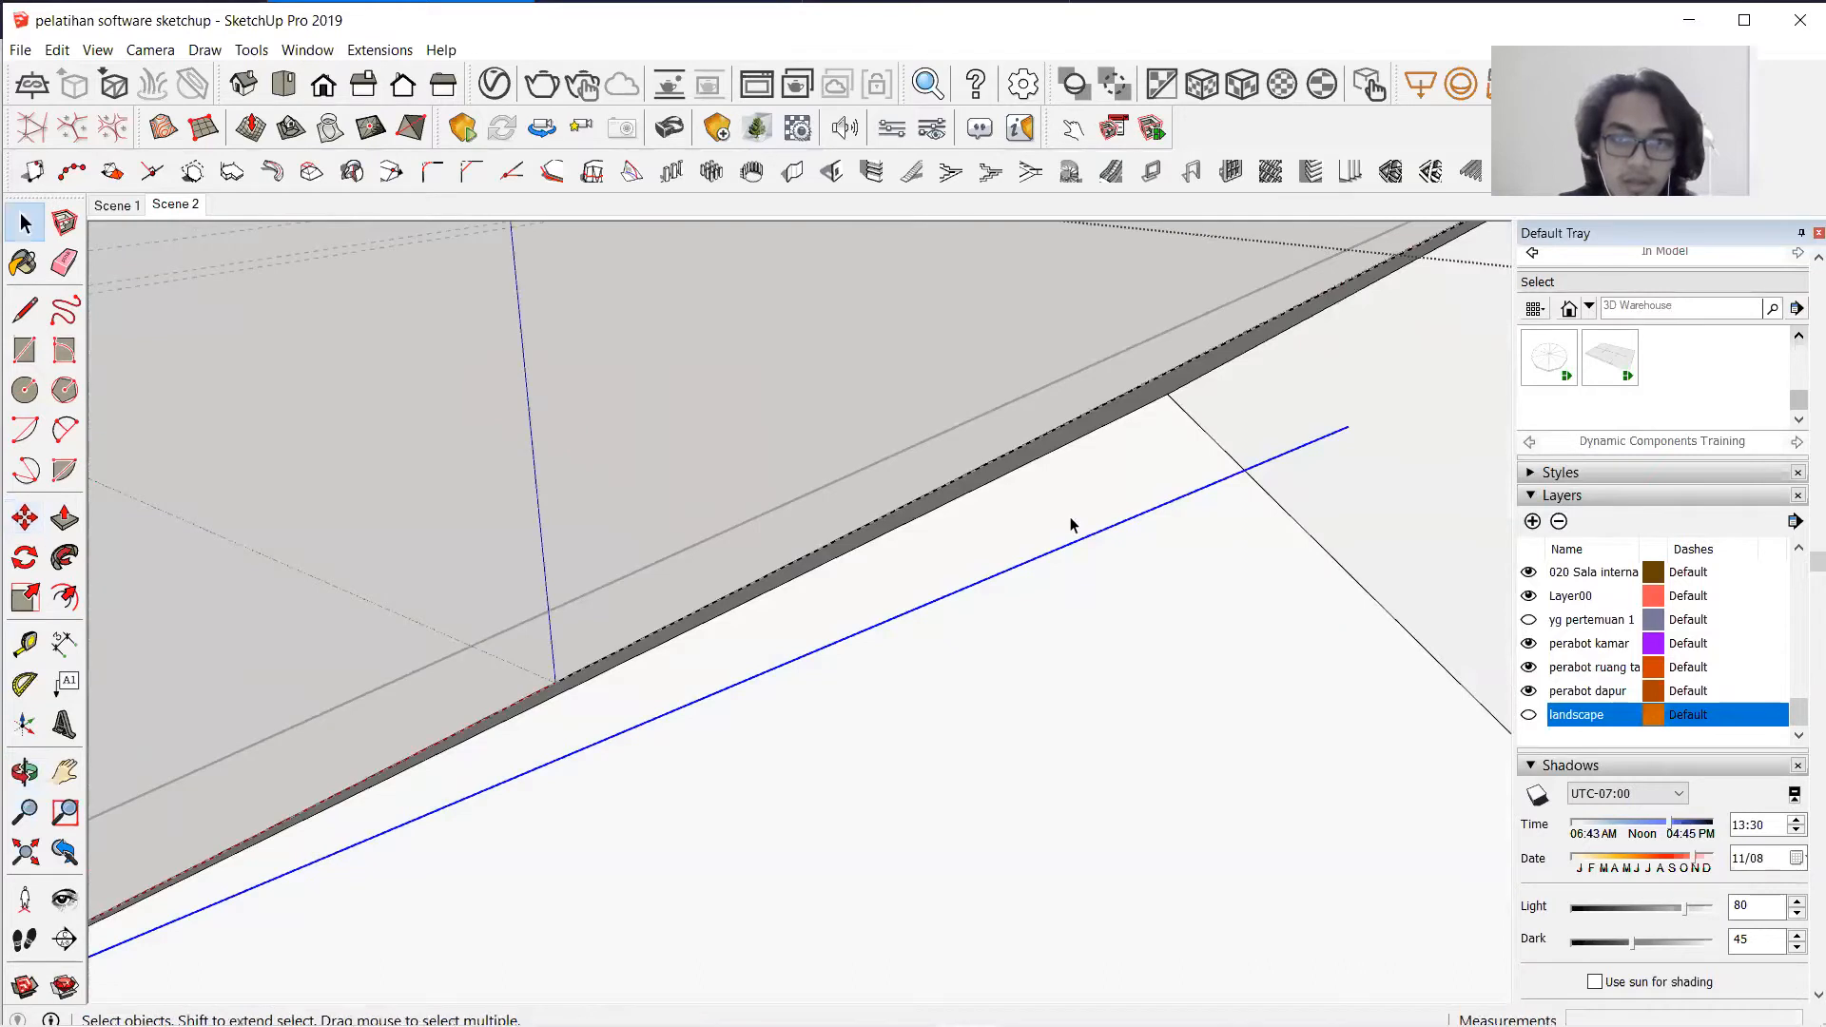
pyautogui.moveTo(1067, 517); pyautogui.dragTo(1382, 419, button='middle')
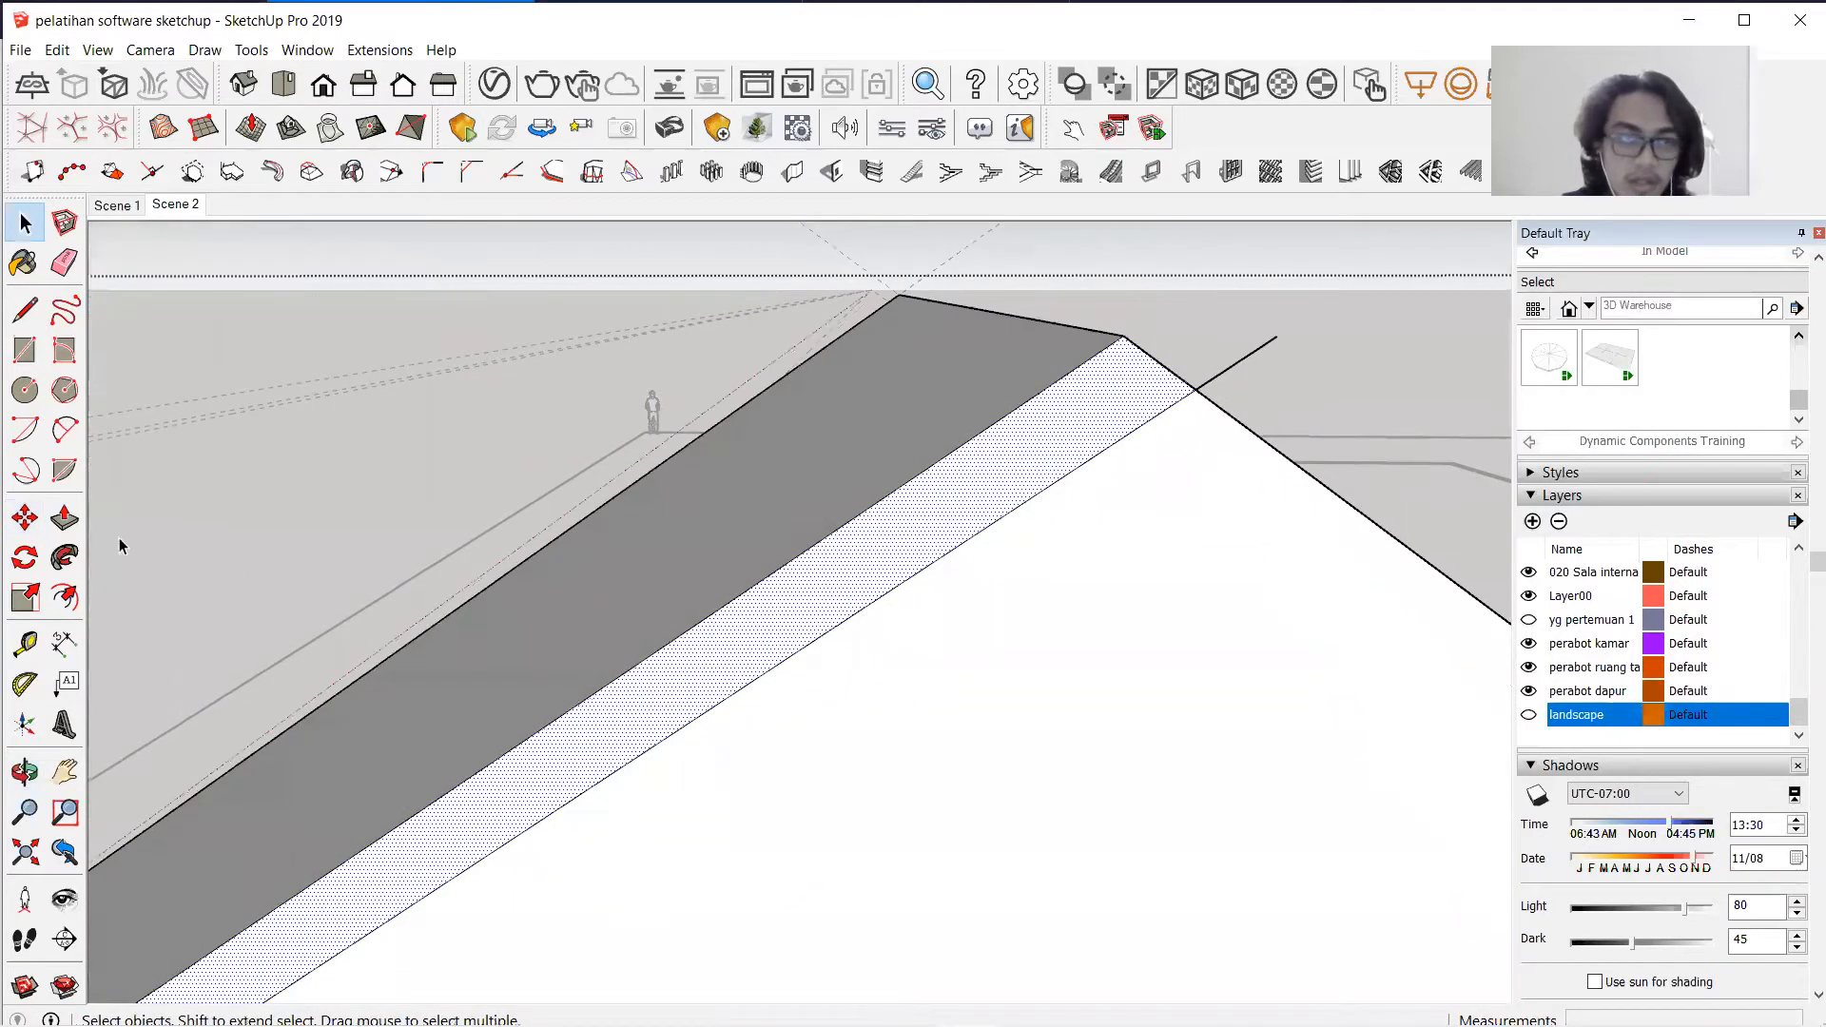
pyautogui.hotkey('ctrl', 'z')
# Copy the opposite sloping edge inward on the bedroom gable face to divide off a strip of similar width.
pyautogui.doubleClick(1209, 465)
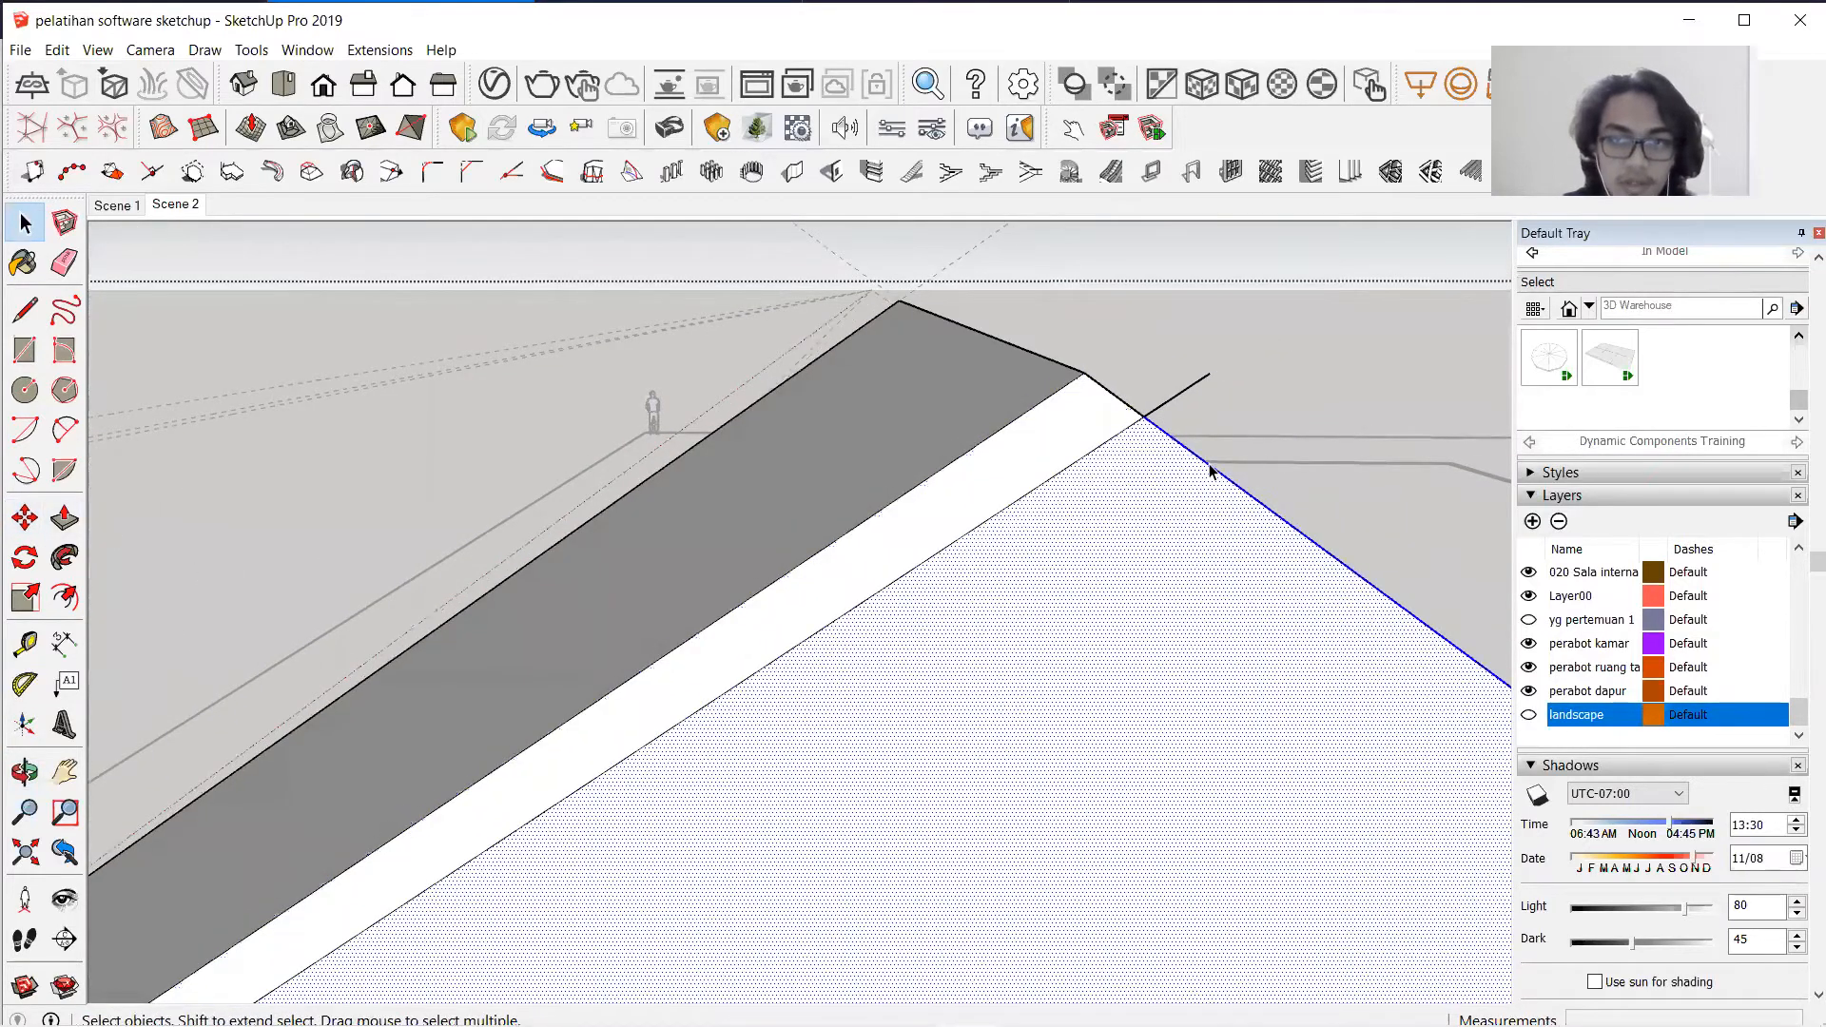
pyautogui.click(1209, 465)
pyautogui.hotkey('ctrl', 't')
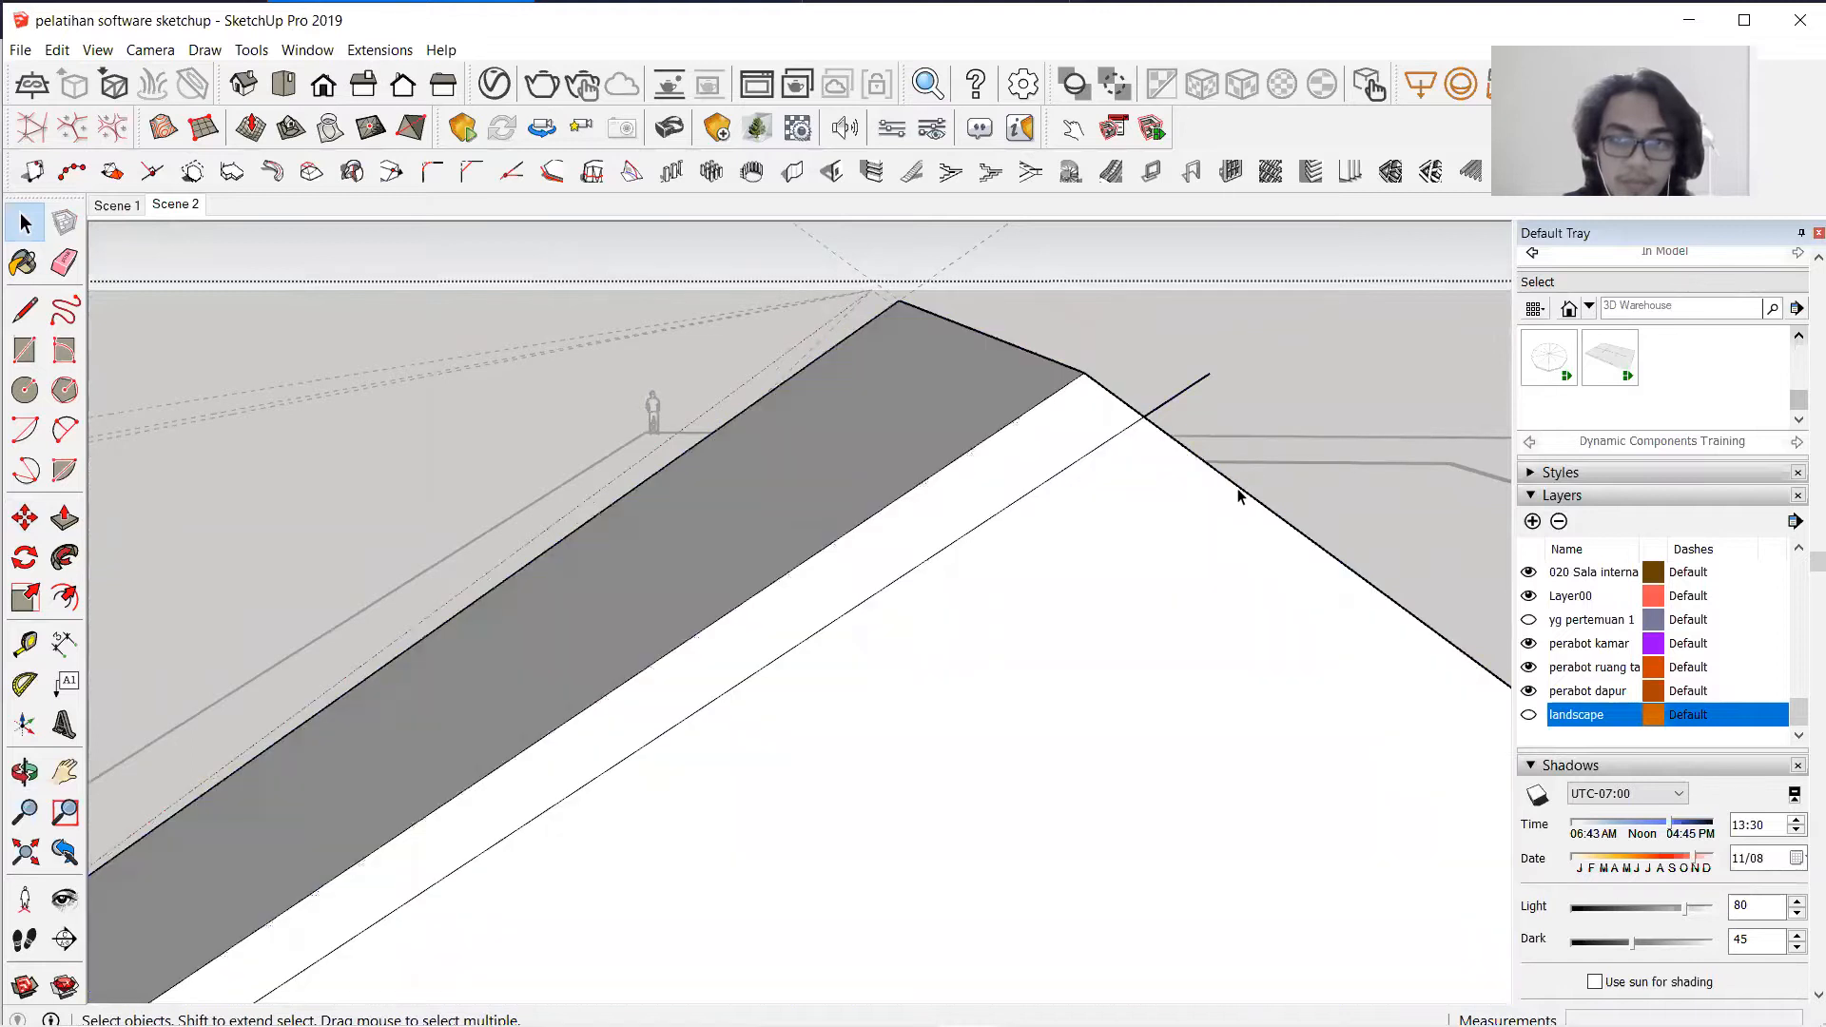
pyautogui.click(25, 518)
pyautogui.click(1236, 482)
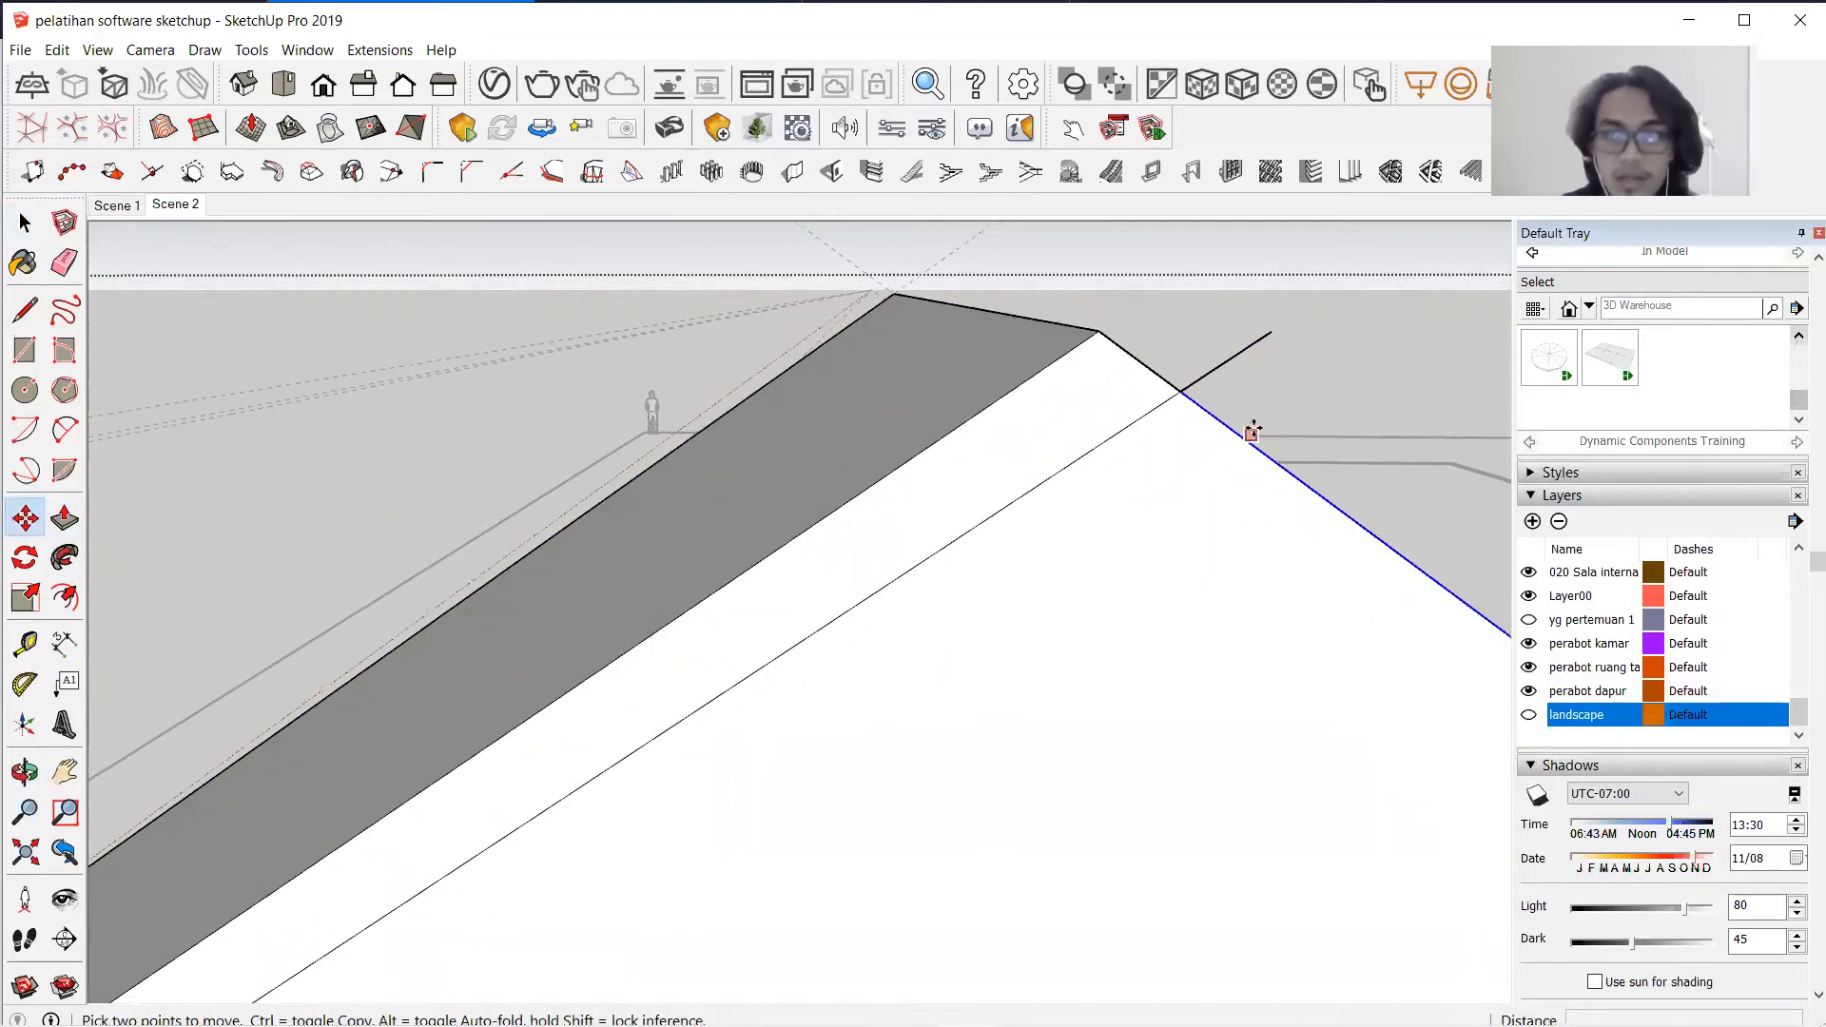
pyautogui.click(1244, 440)
pyautogui.press('ctrl')
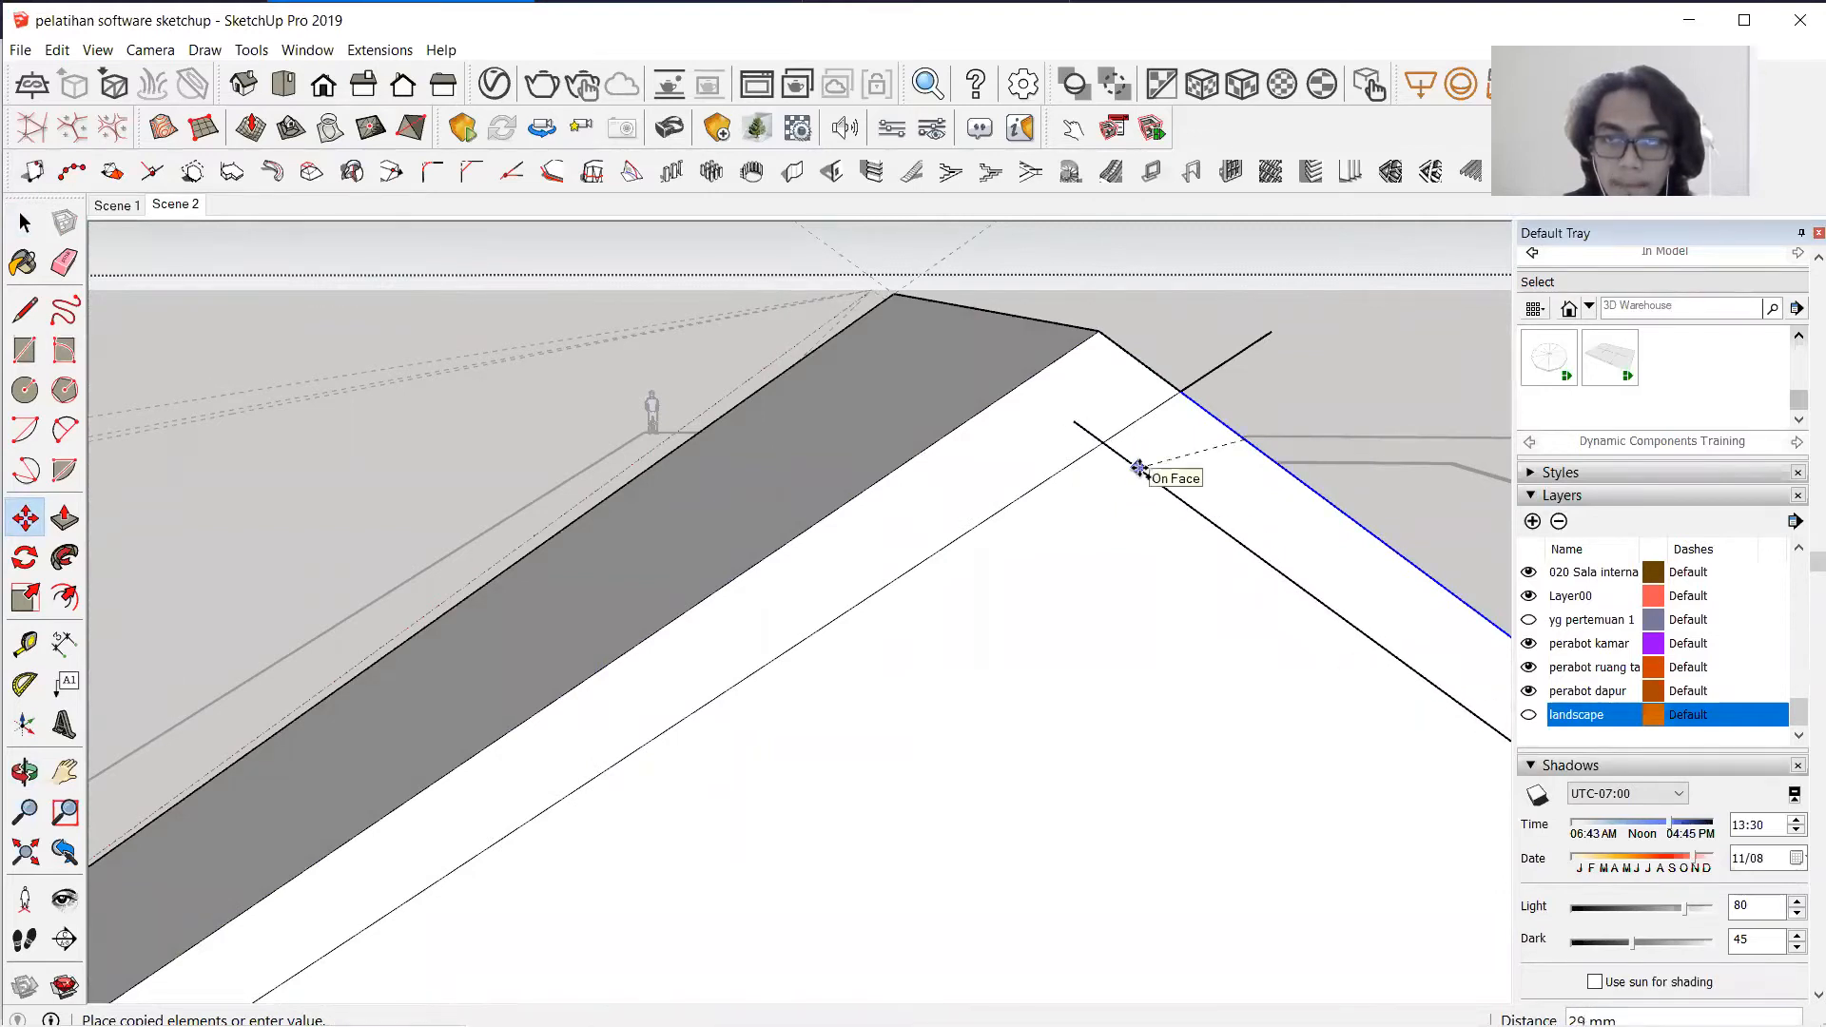
pyautogui.click(1165, 487)
pyautogui.moveTo(975, 488); pyautogui.dragTo(1093, 550, button='middle')
pyautogui.press('space')
pyautogui.click(1100, 516)
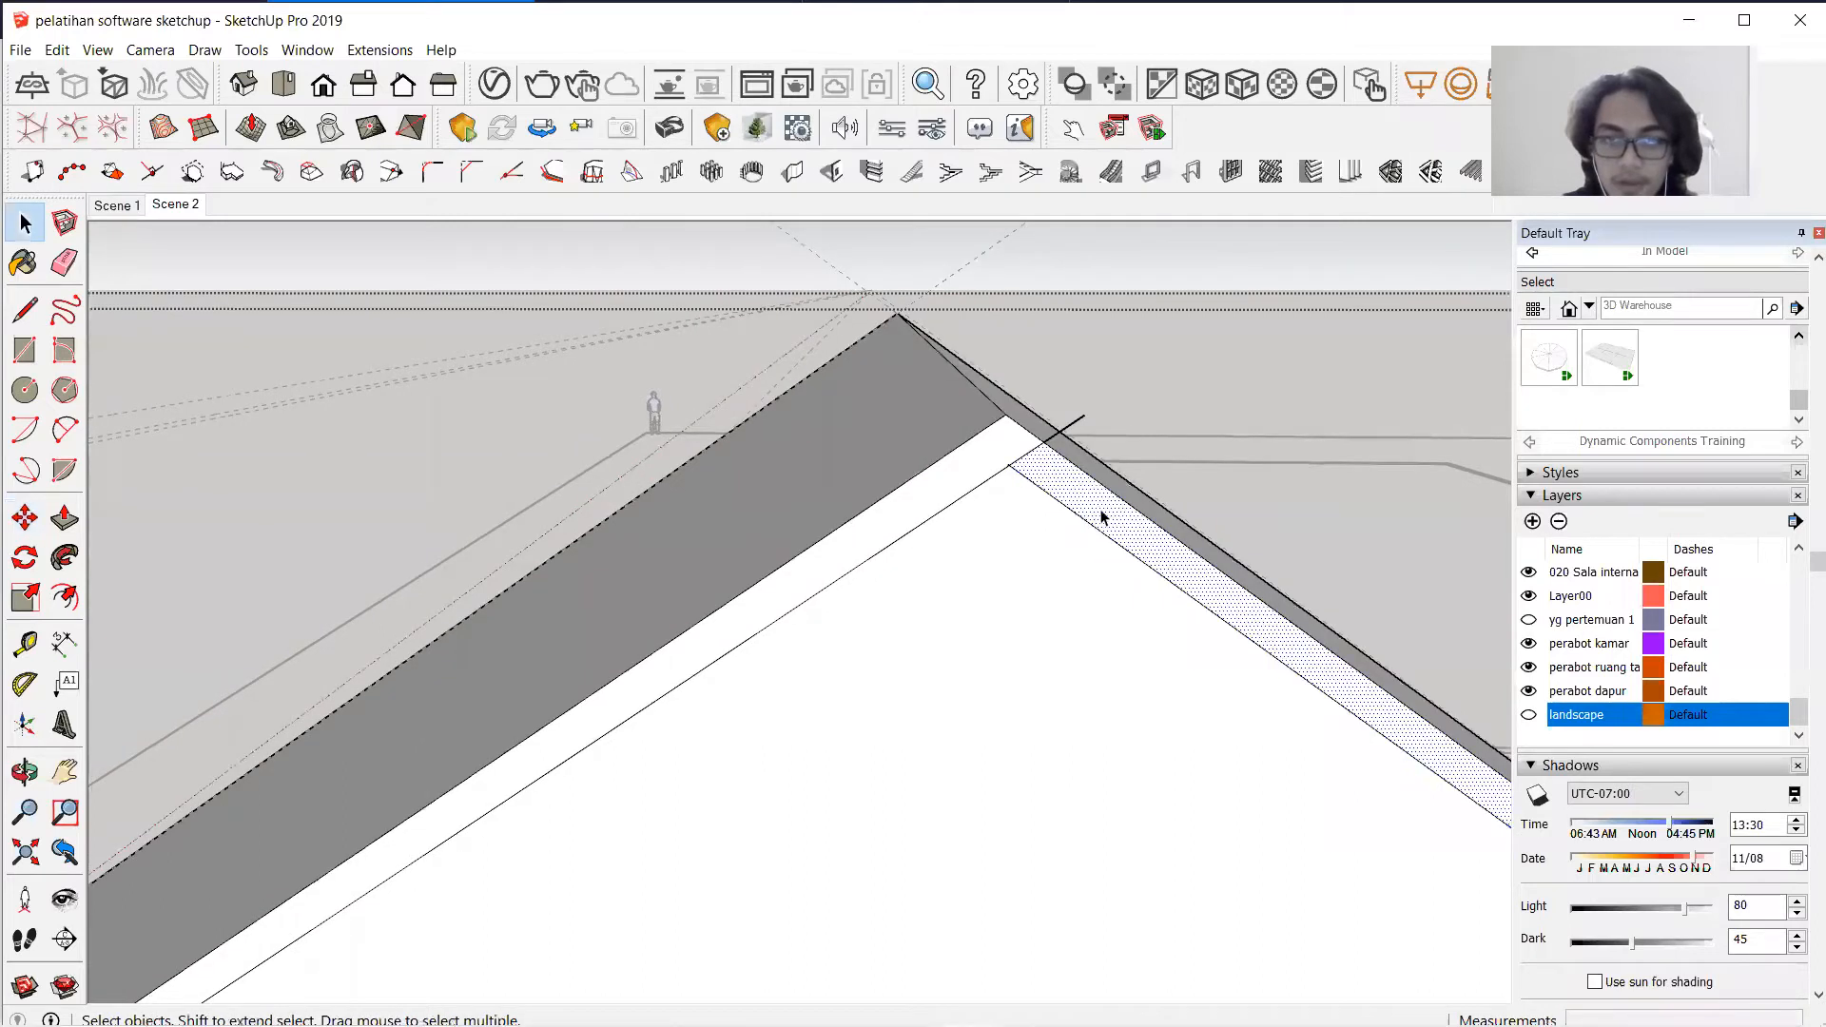
# Erase the surplus edge segments near the ridge so both strips merge into one V-shaped face.
pyautogui.click(64, 263)
pyautogui.scroll(-5, 1283, 498)
pyautogui.scroll(3, 1203, 530)
pyautogui.scroll(5, 951, 684)
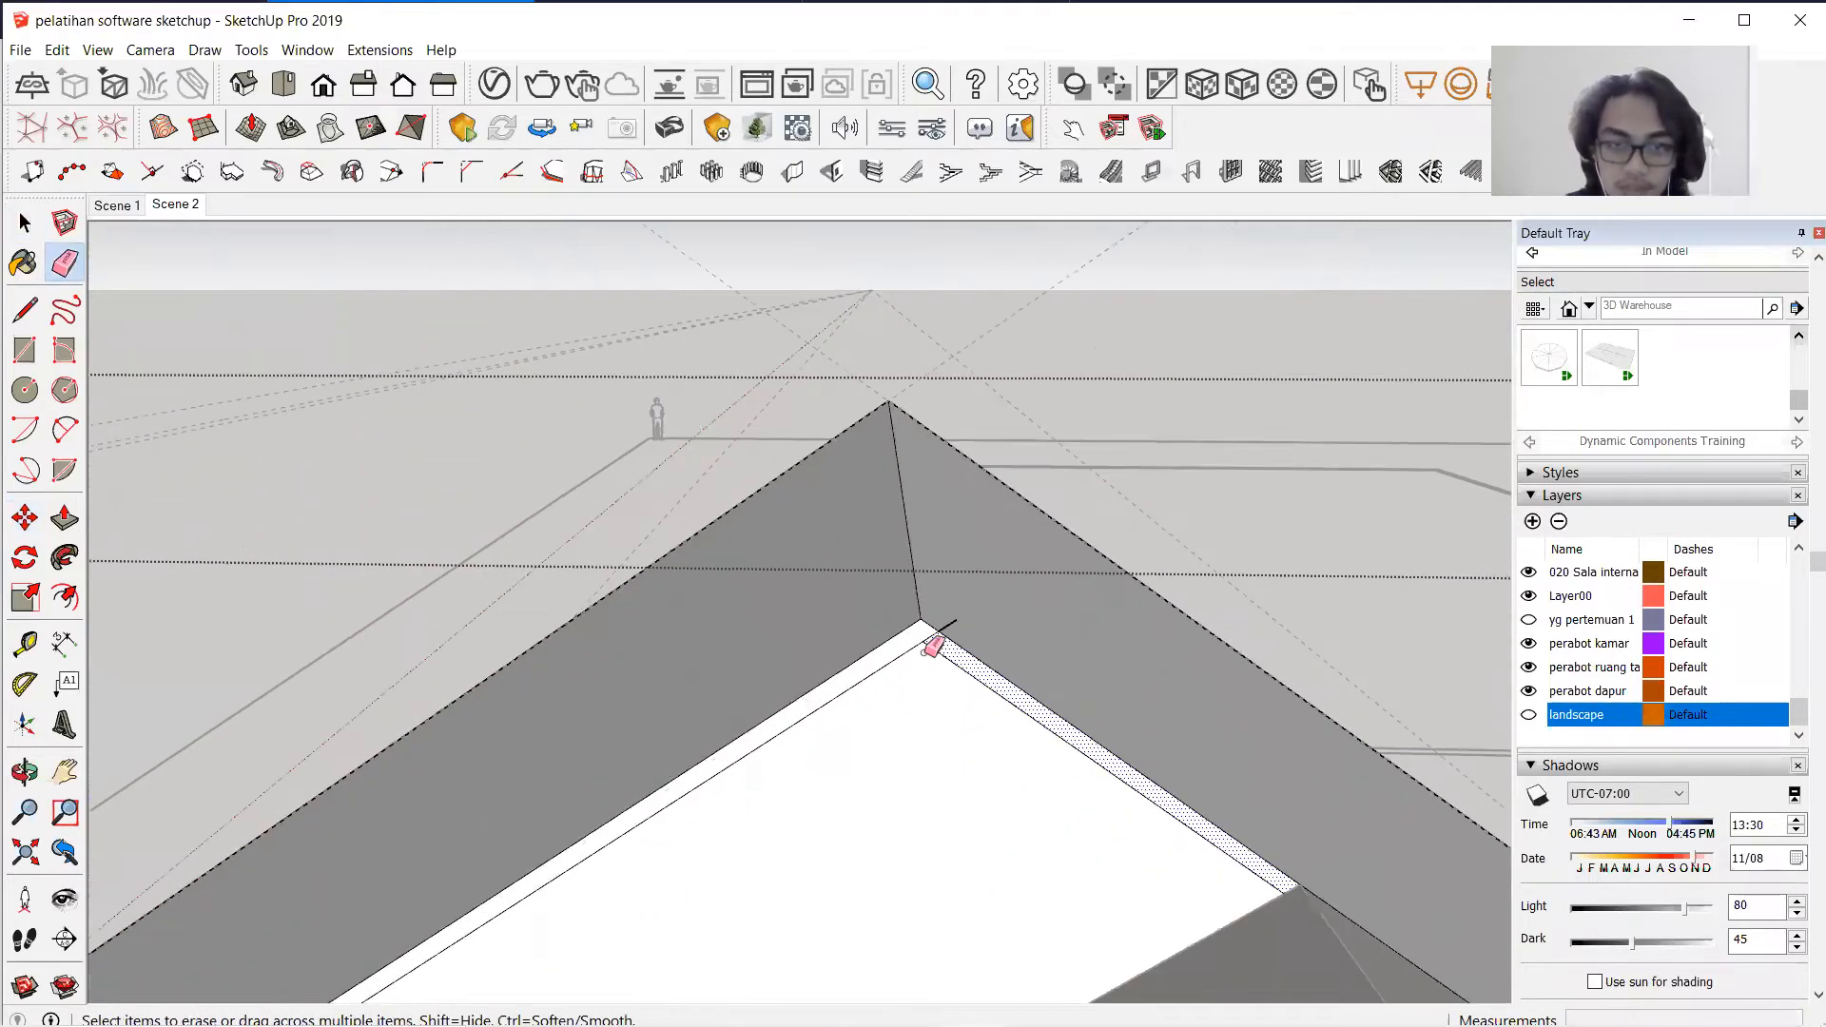
# Extrude the V-shaped gable strip outward over the living room roof with Push/Pull.
pyautogui.click(65, 517)
pyautogui.click(847, 651)
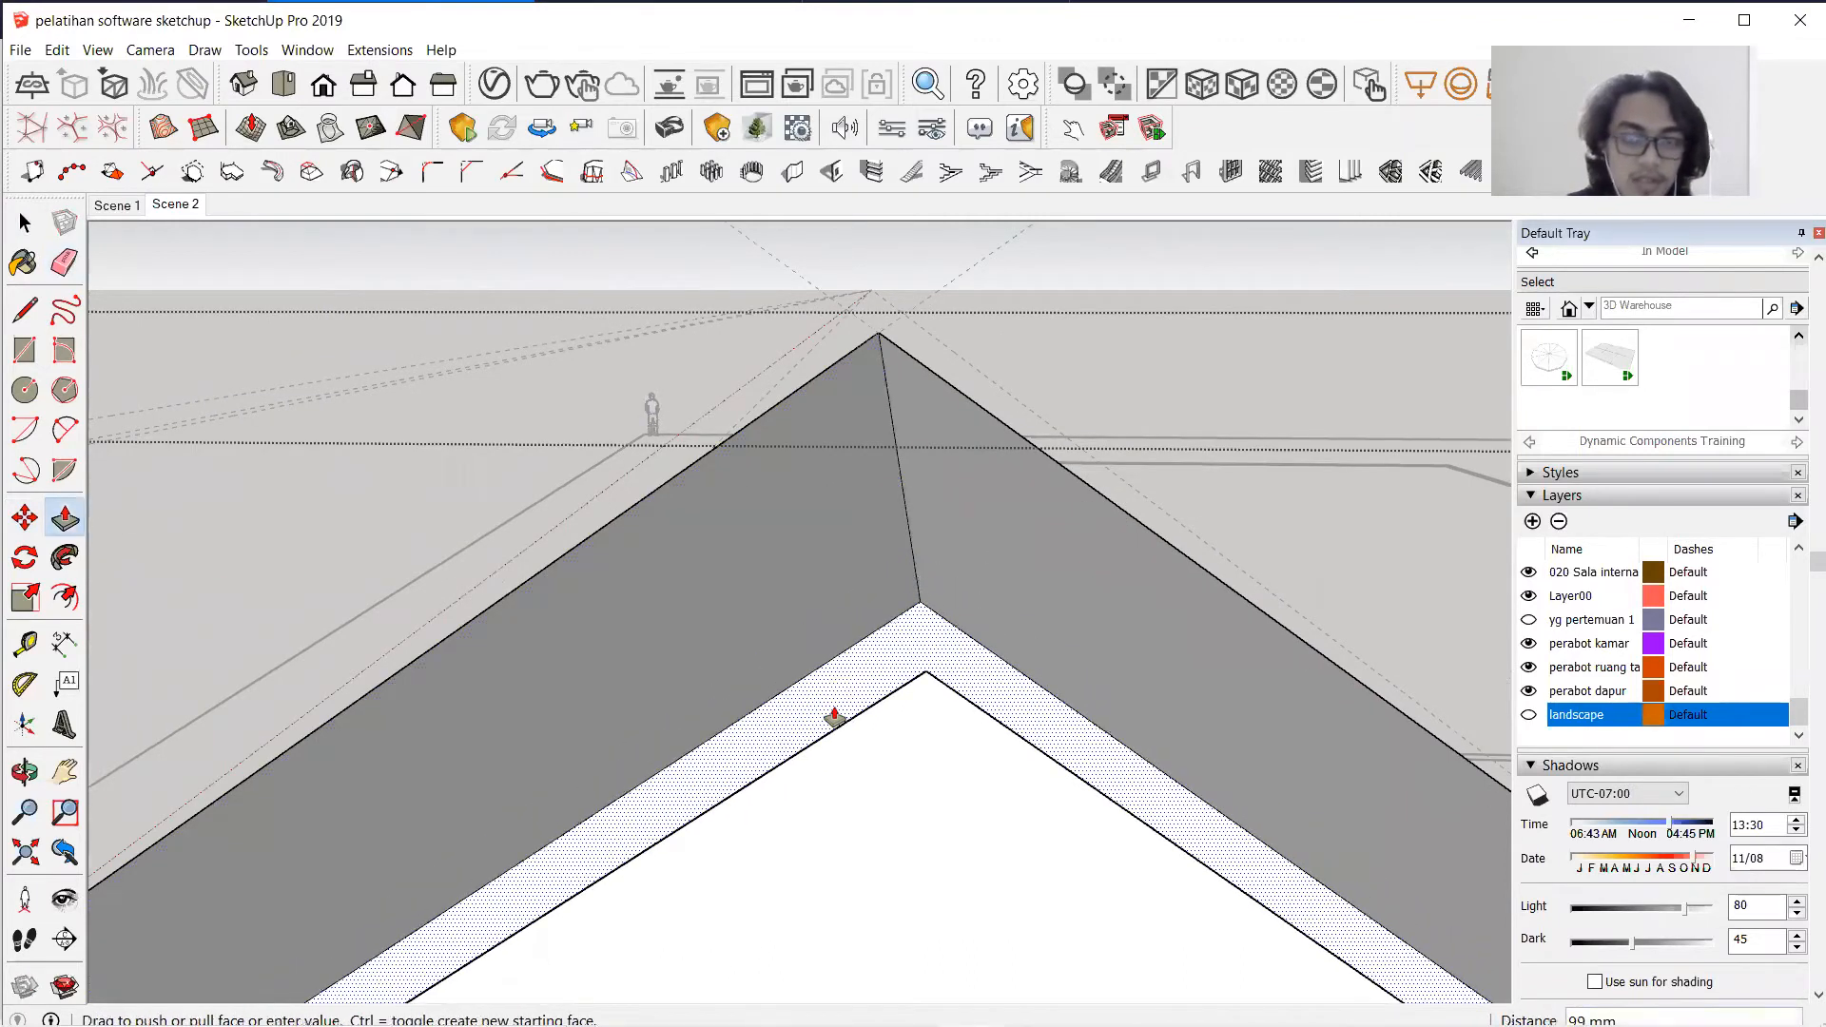
pyautogui.press('Return')
pyautogui.moveTo(946, 726); pyautogui.dragTo(1071, 756, button='middle')
pyautogui.moveTo(992, 527); pyautogui.dragTo(1007, 676, button='middle')
pyautogui.scroll(-5, 1057, 611)
pyautogui.scroll(-10, 676, 905)
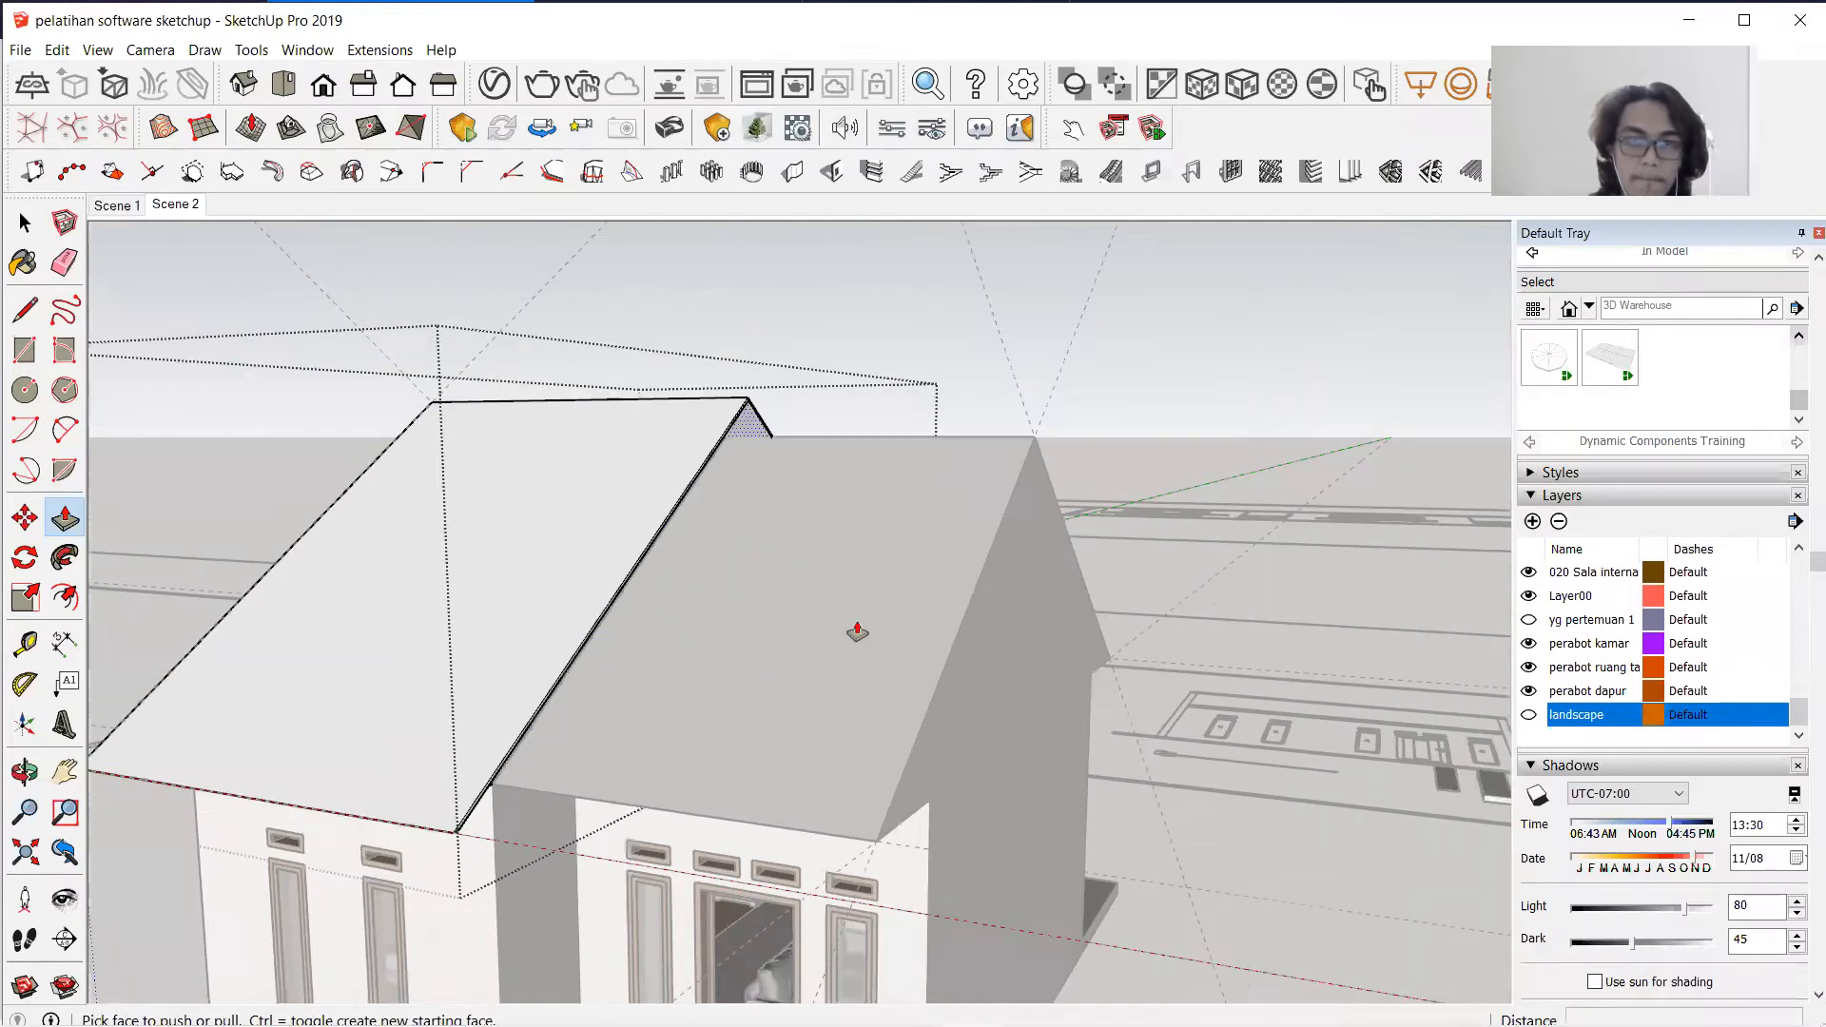
# Examine the extended bedroom roof from the front and the underside of its eave corner.
pyautogui.scroll(-3, 857, 631)
pyautogui.press('space')
pyautogui.scroll(3, 779, 374)
pyautogui.moveTo(698, 623); pyautogui.dragTo(1097, 552, button='middle')
pyautogui.scroll(3, 856, 501)
pyautogui.scroll(3, 725, 516)
pyautogui.scroll(-5, 1073, 595)
pyautogui.scroll(2, 360, 573)
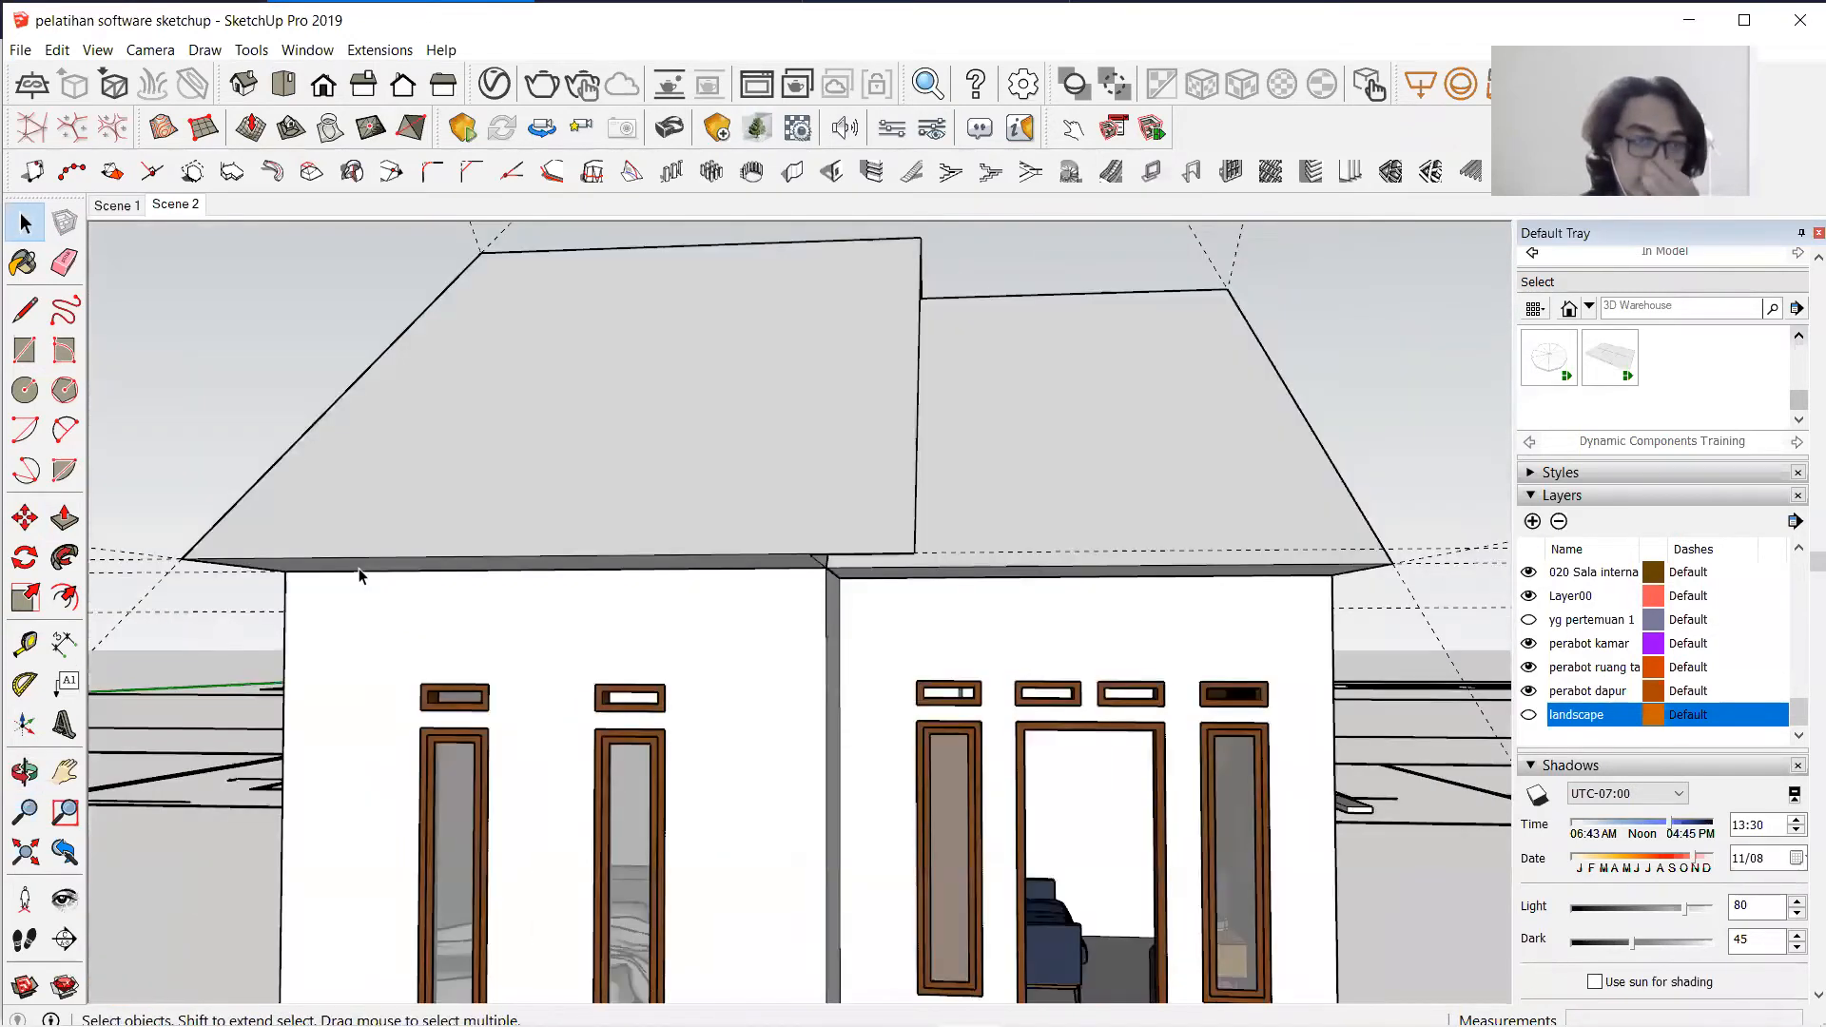
pyautogui.scroll(-2, 575, 517)
pyautogui.moveTo(574, 517); pyautogui.dragTo(346, 530, button='middle')
pyautogui.scroll(2, 374, 560)
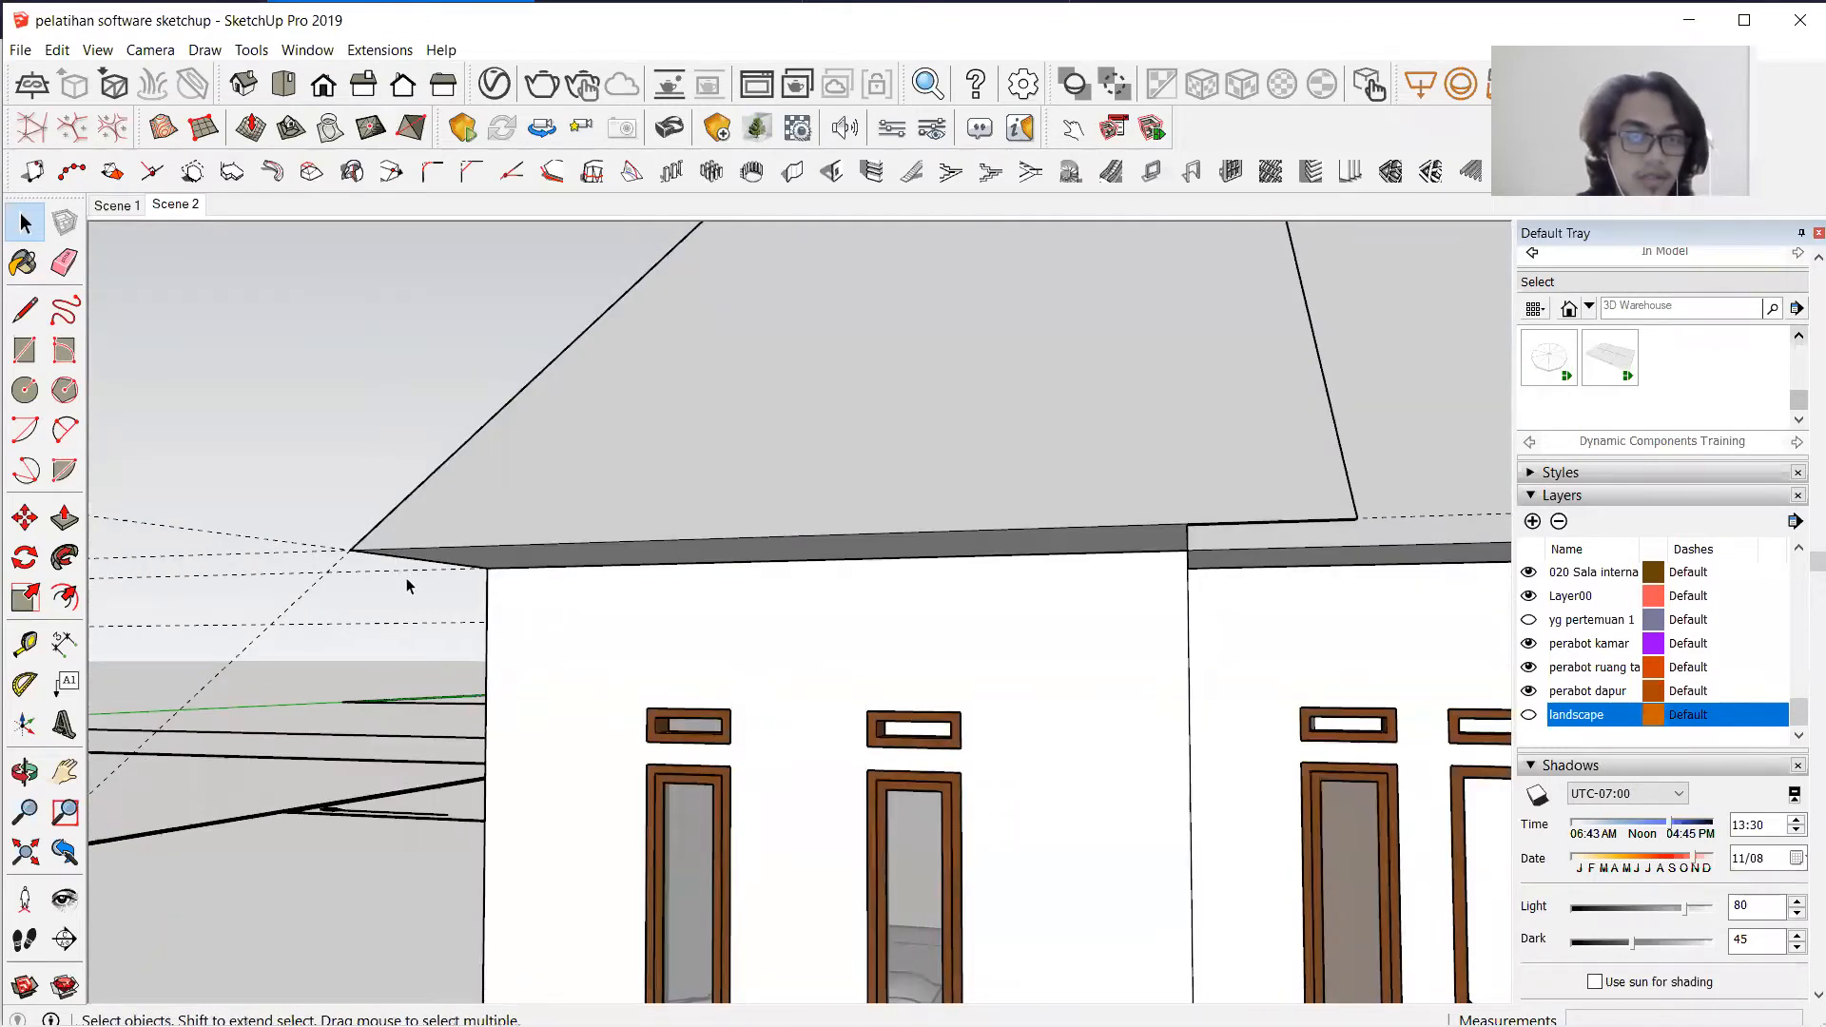
pyautogui.scroll(-2, 407, 578)
pyautogui.scroll(4, 493, 614)
pyautogui.moveTo(494, 613); pyautogui.dragTo(376, 521, button='middle')
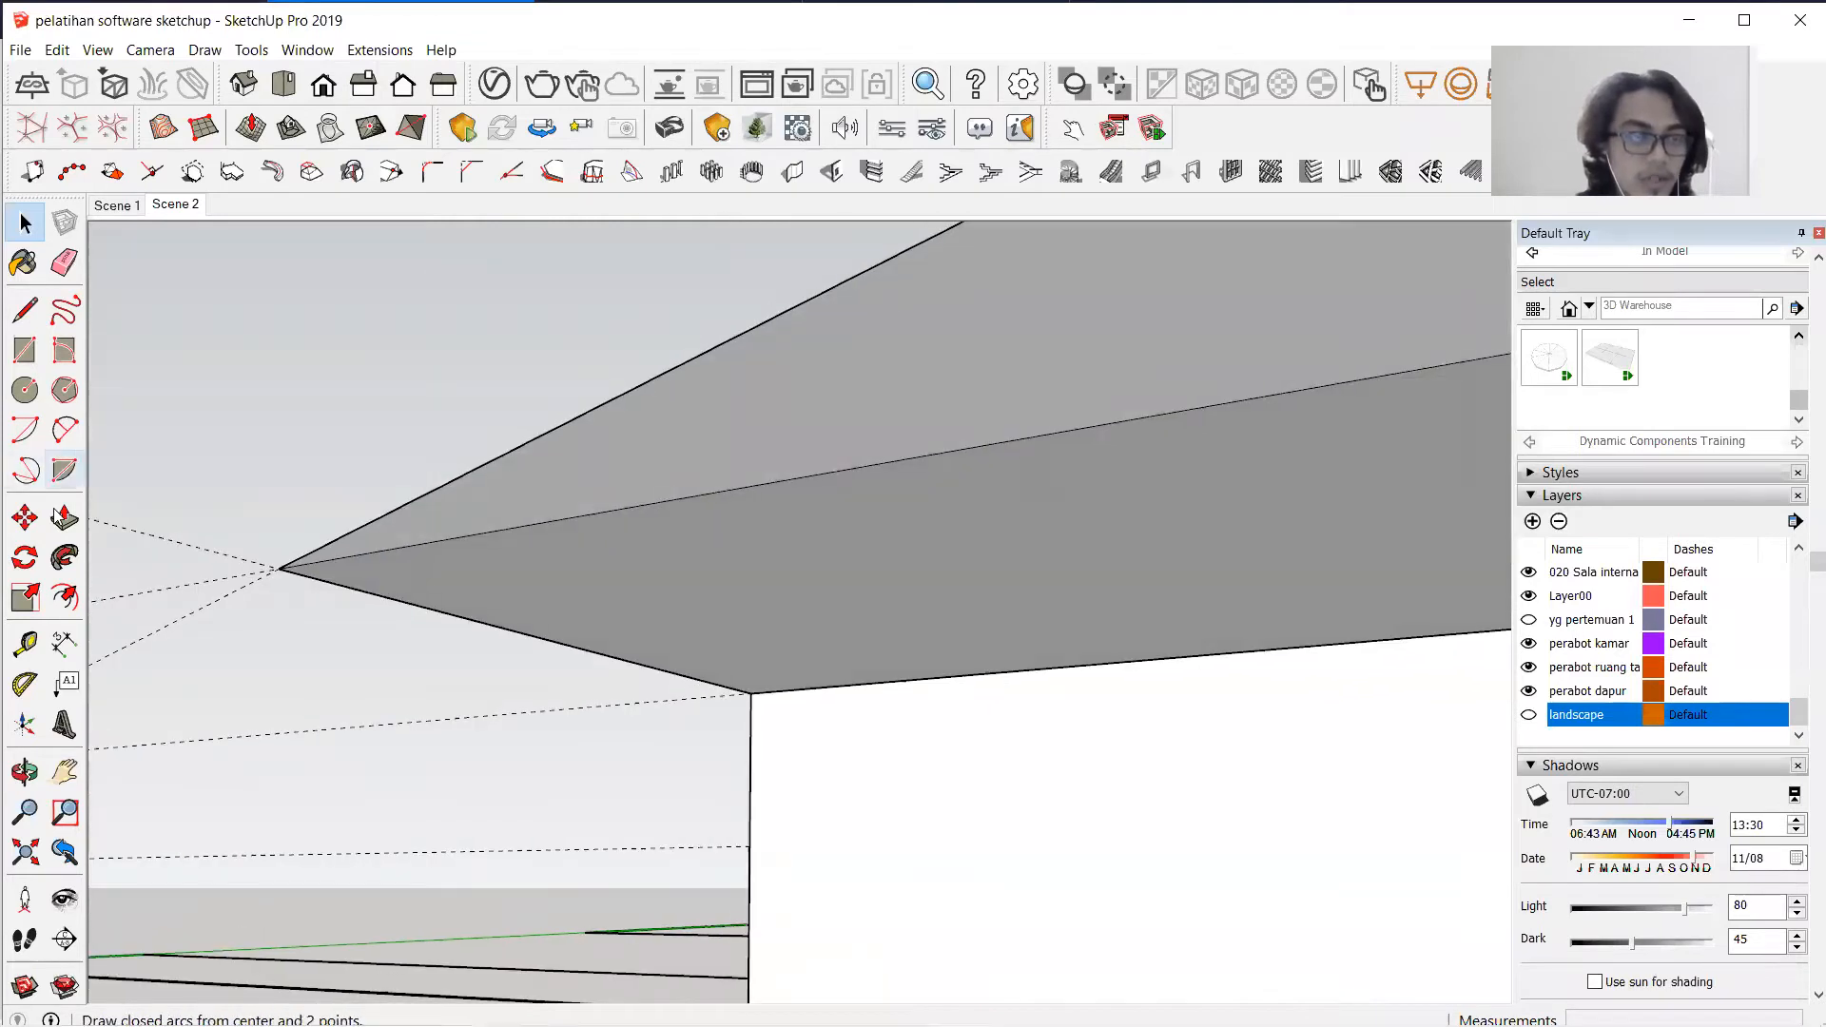
# Draw a 300 by 1000 mm vertical rectangle hanging from the underside of the bedroom roof's eave corner.
pyautogui.click(28, 354)
pyautogui.scroll(-3, 305, 562)
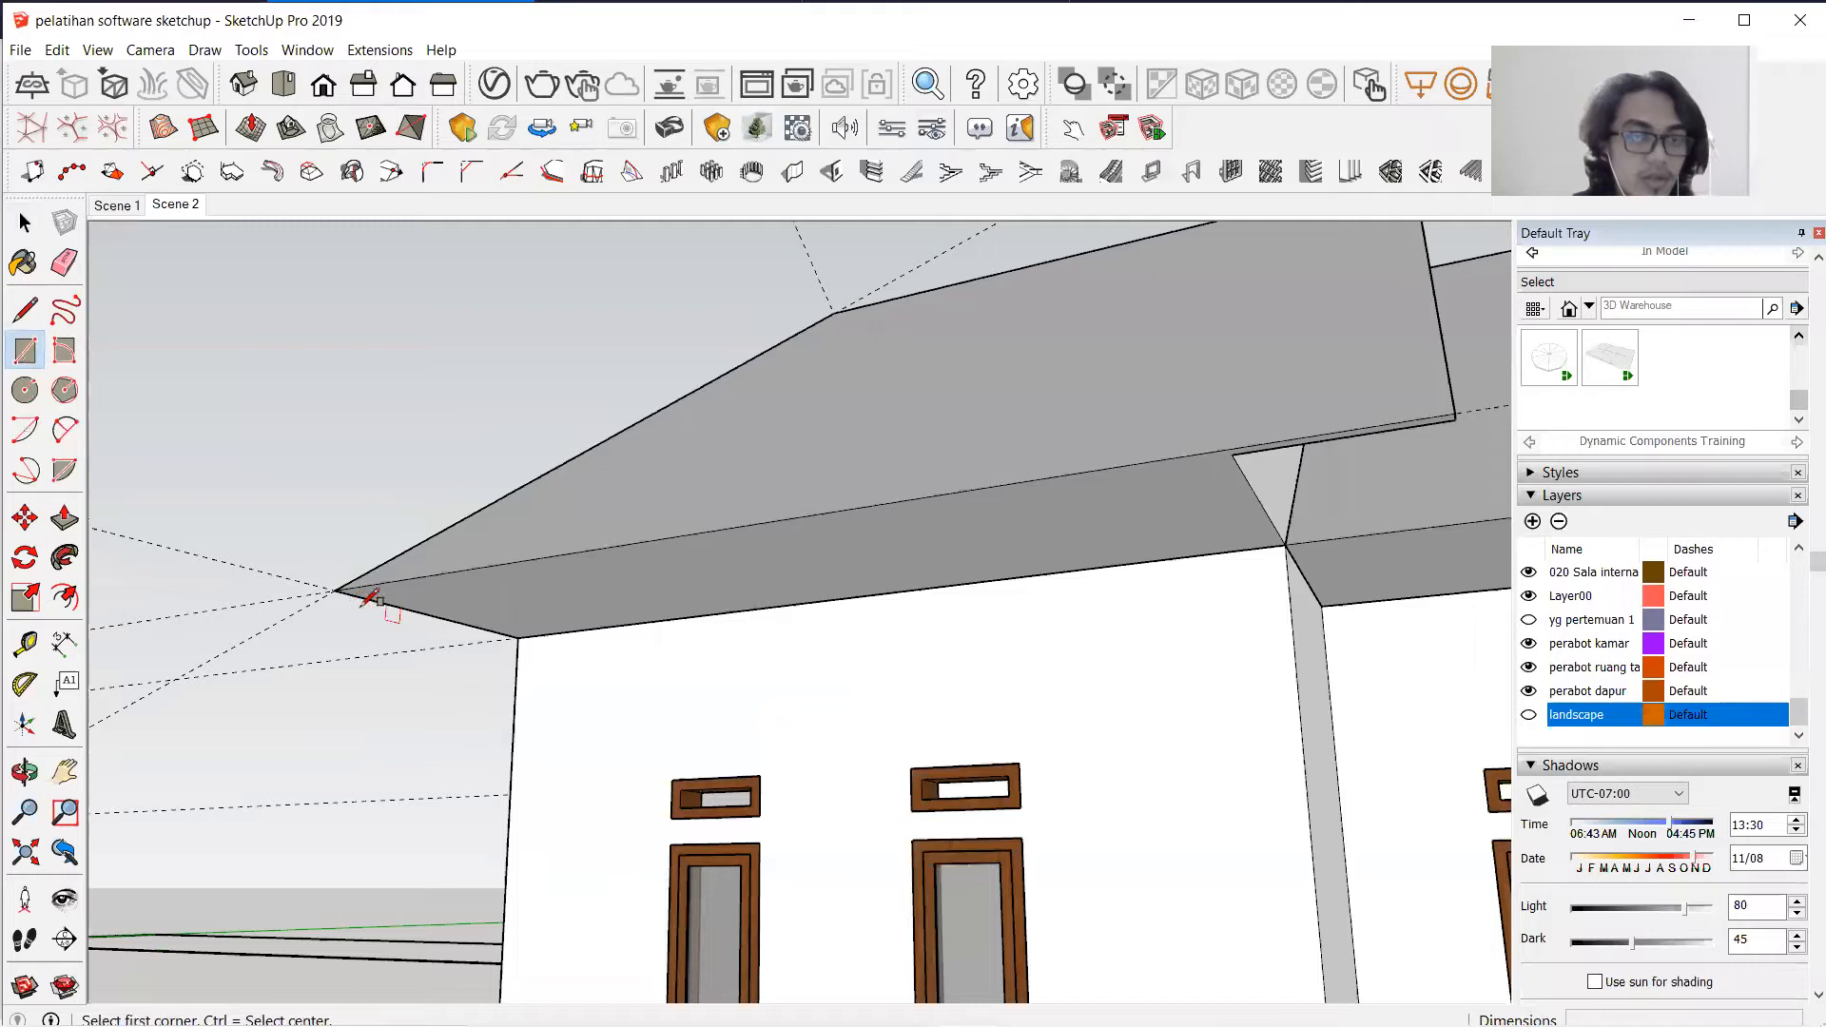
pyautogui.click(335, 589)
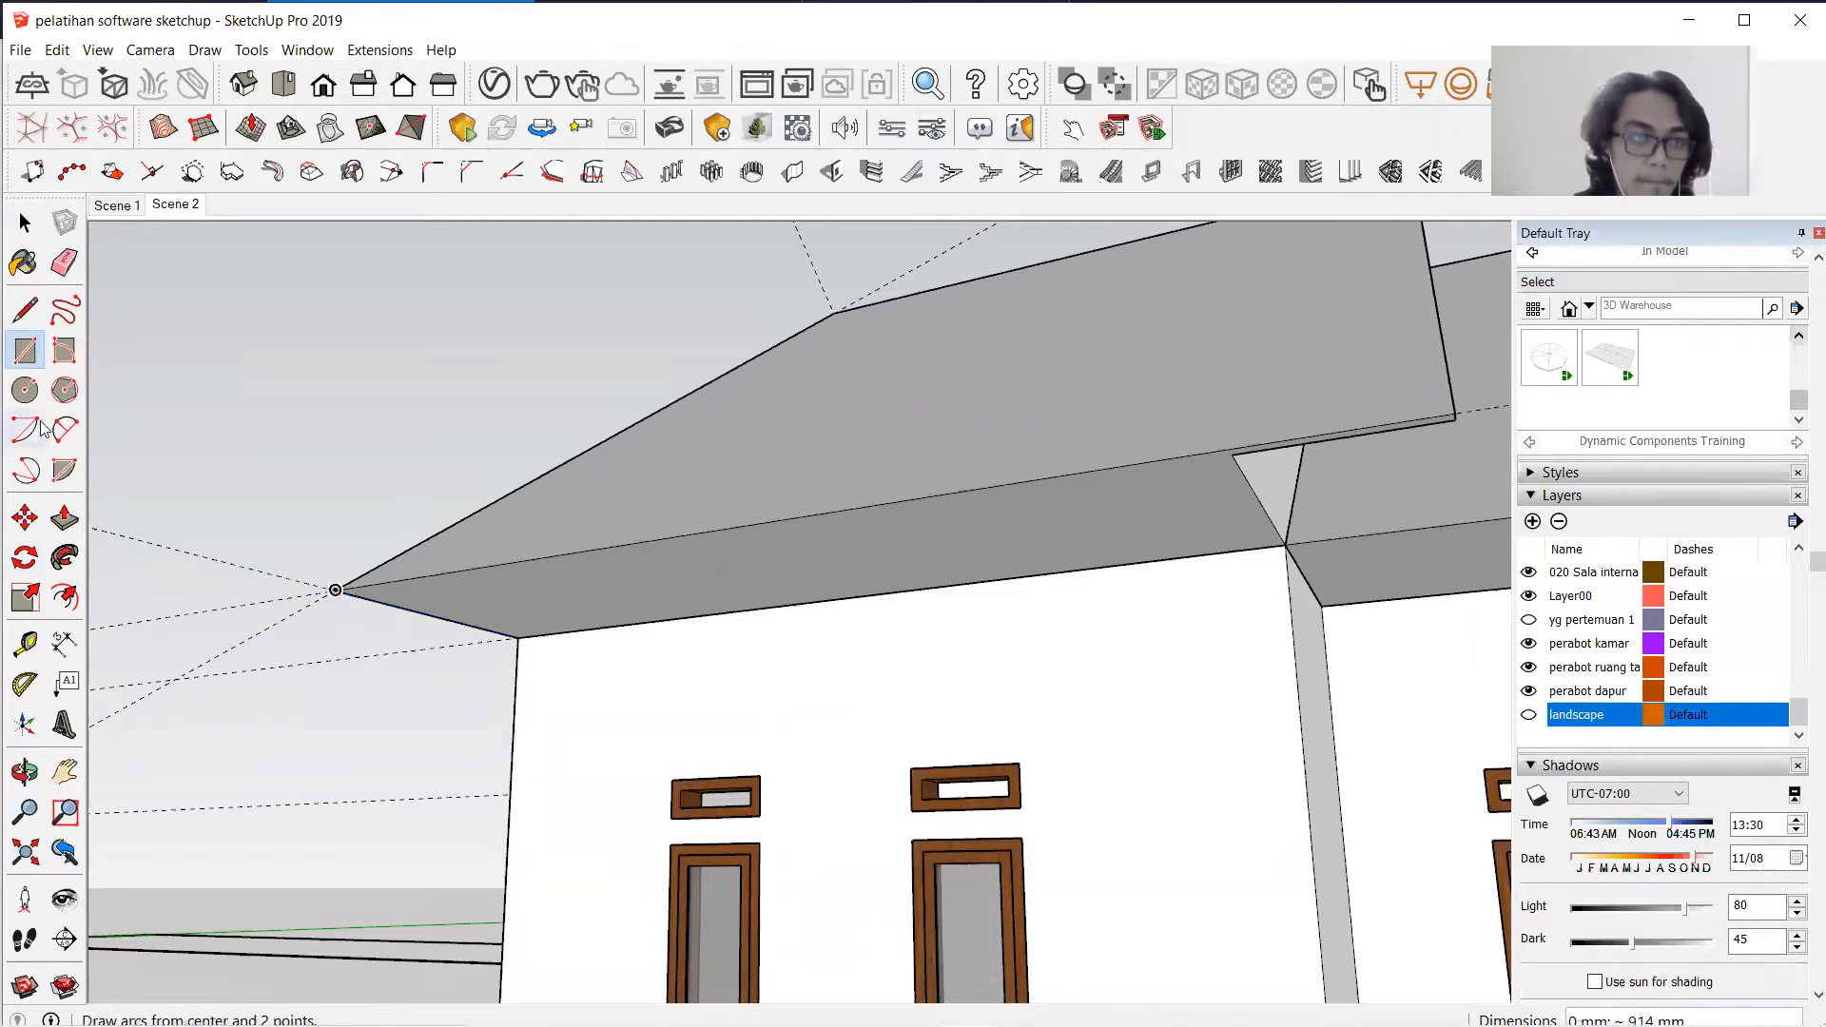
pyautogui.click(336, 590)
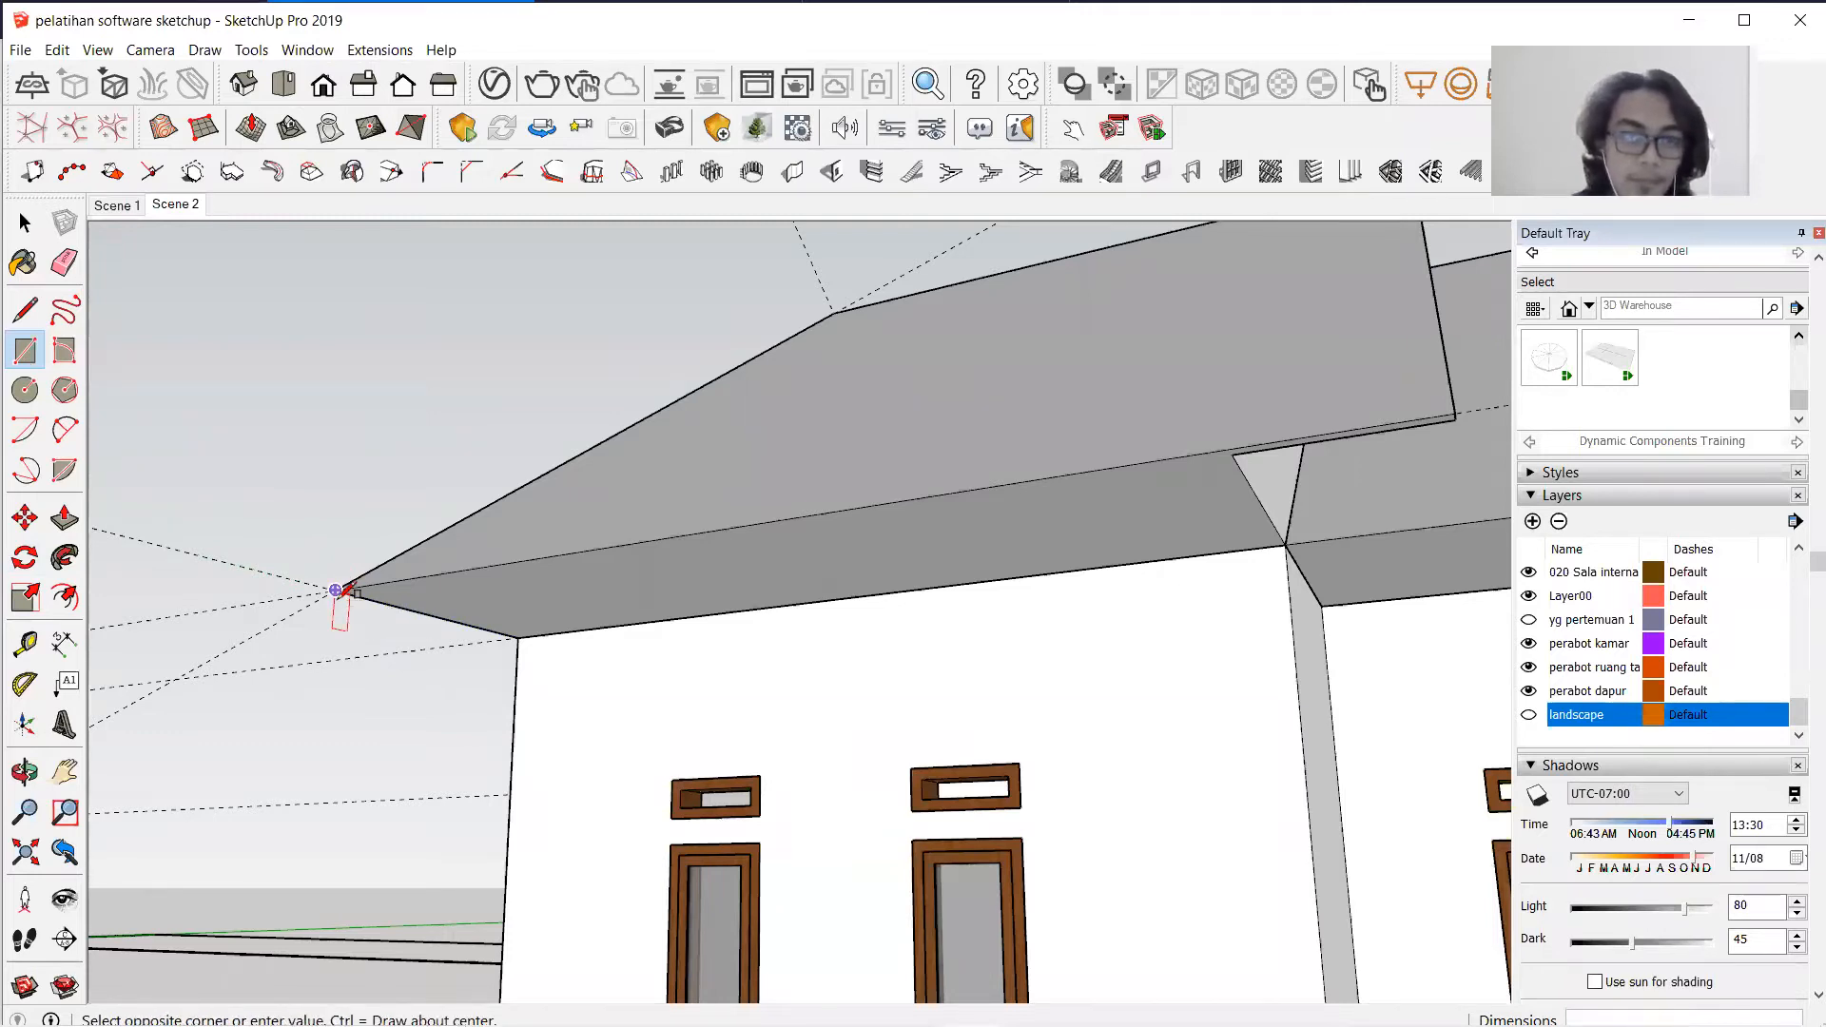
pyautogui.click(515, 702)
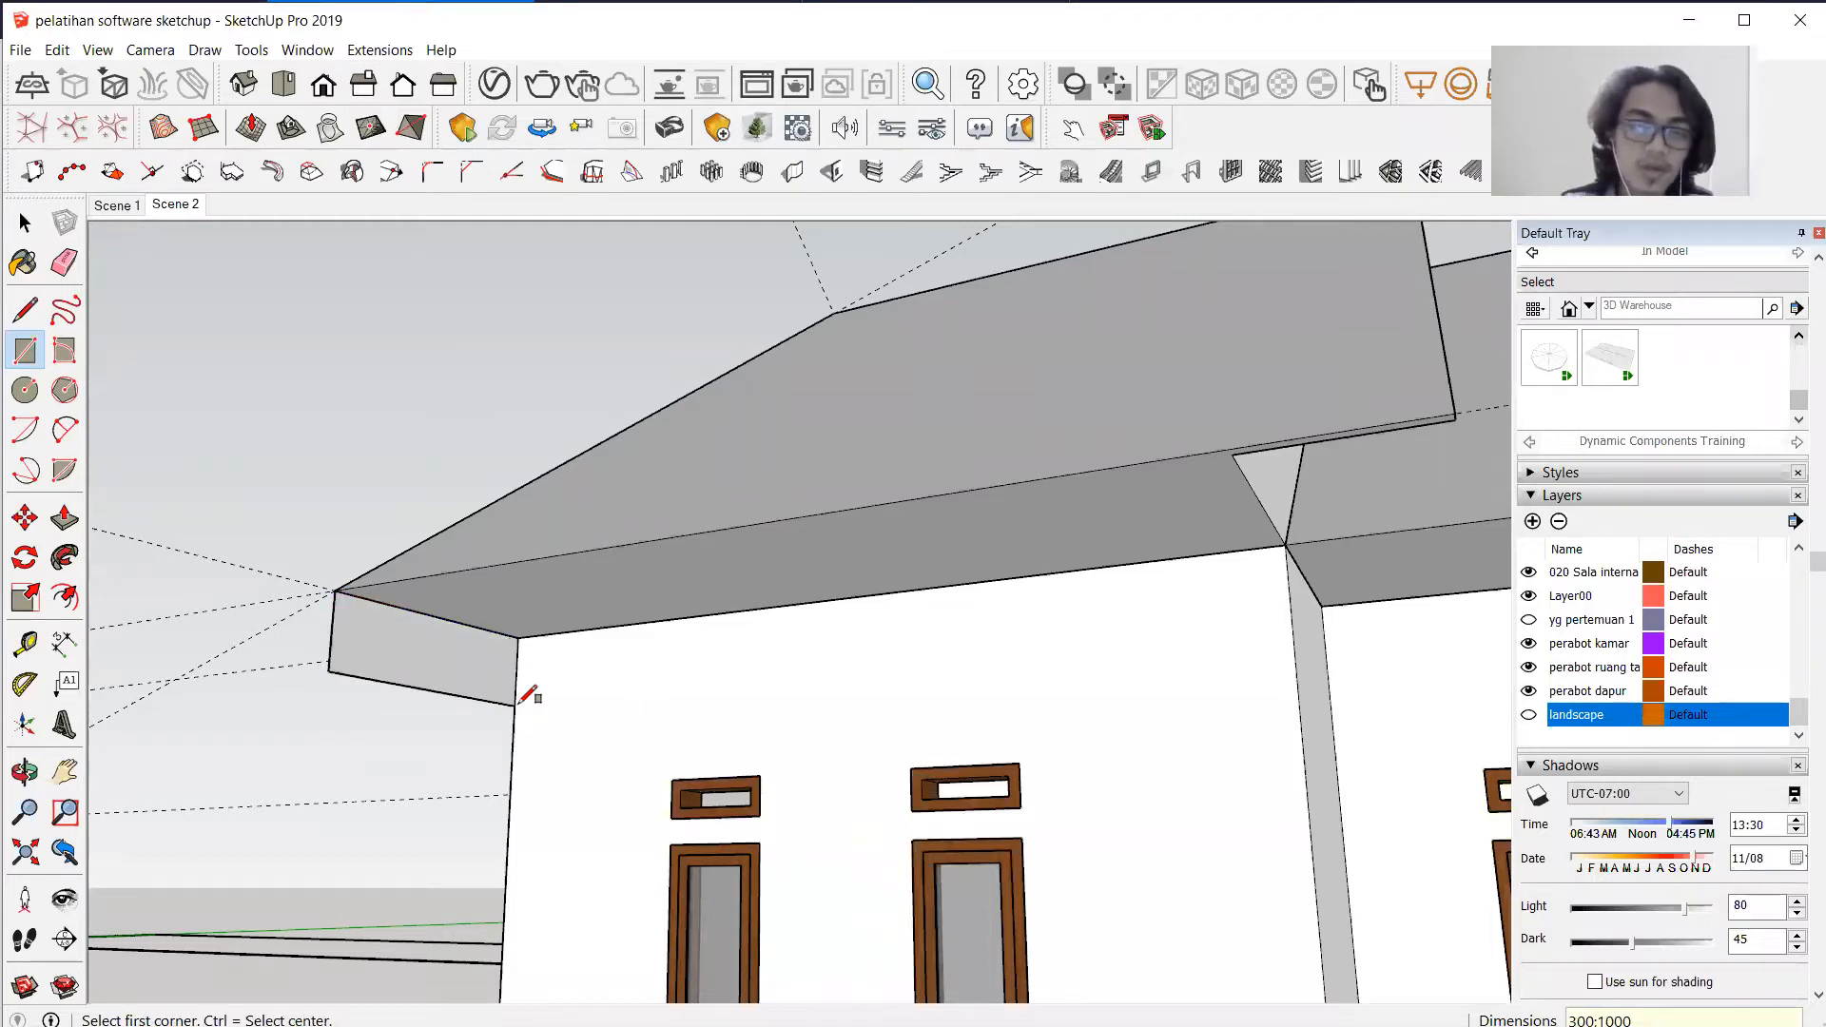
# Extrude the eave rectangle 50 mm outward with Push/Pull to form a fascia board.
pyautogui.press('p')
pyautogui.scroll(5, 433, 644)
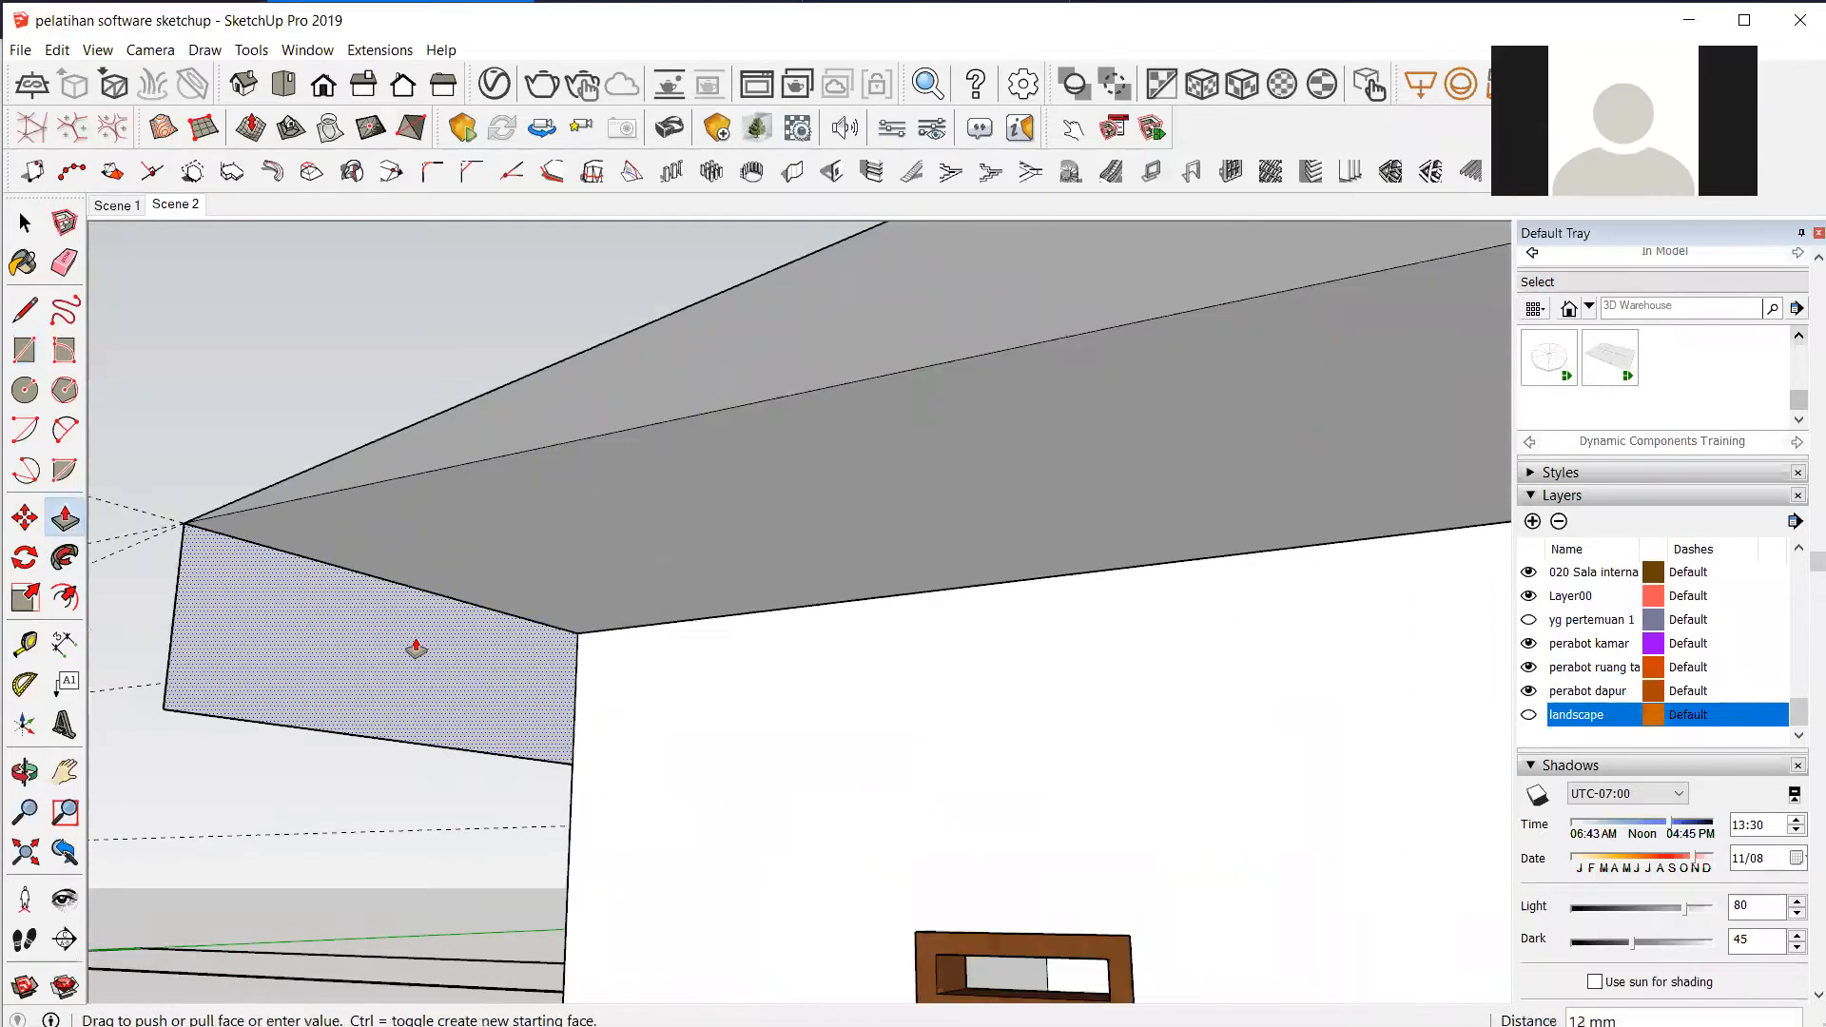
pyautogui.click(412, 644)
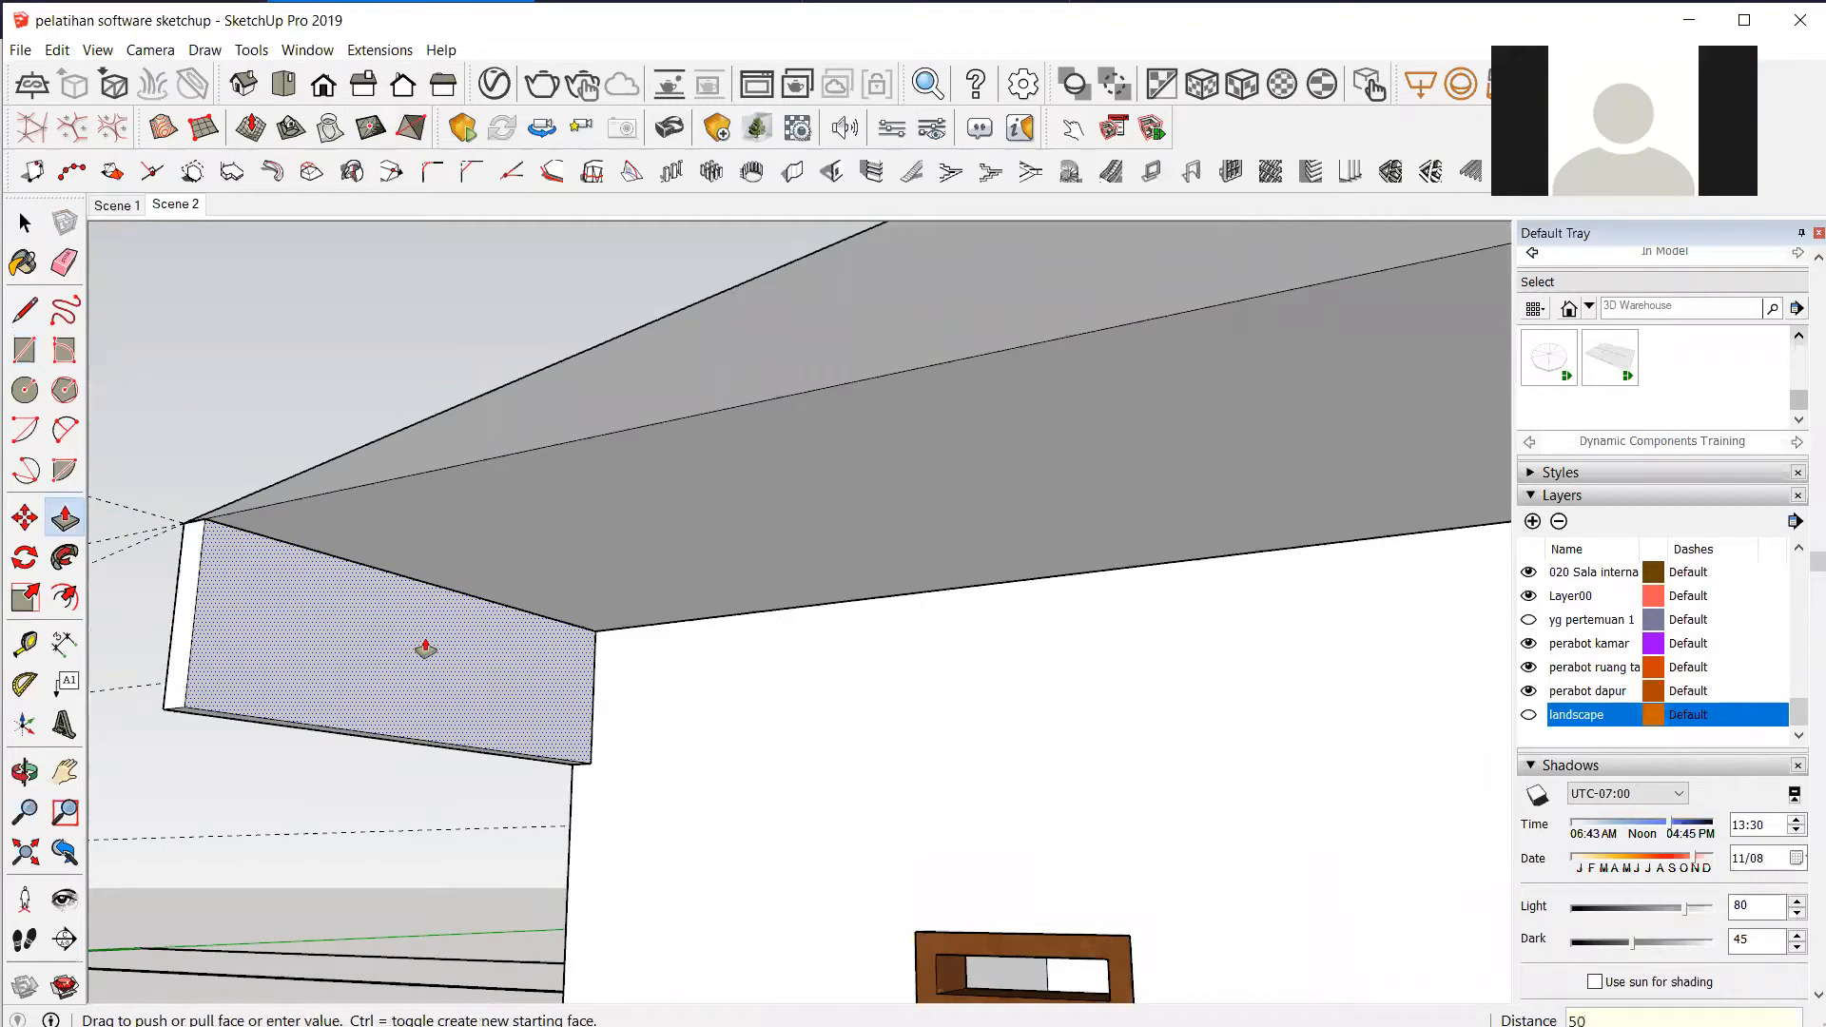
pyautogui.click(423, 648)
pyautogui.moveTo(400, 571); pyautogui.dragTo(366, 610, button='middle')
pyautogui.scroll(-1, 320, 608)
pyautogui.moveTo(608, 575); pyautogui.dragTo(514, 528, button='middle')
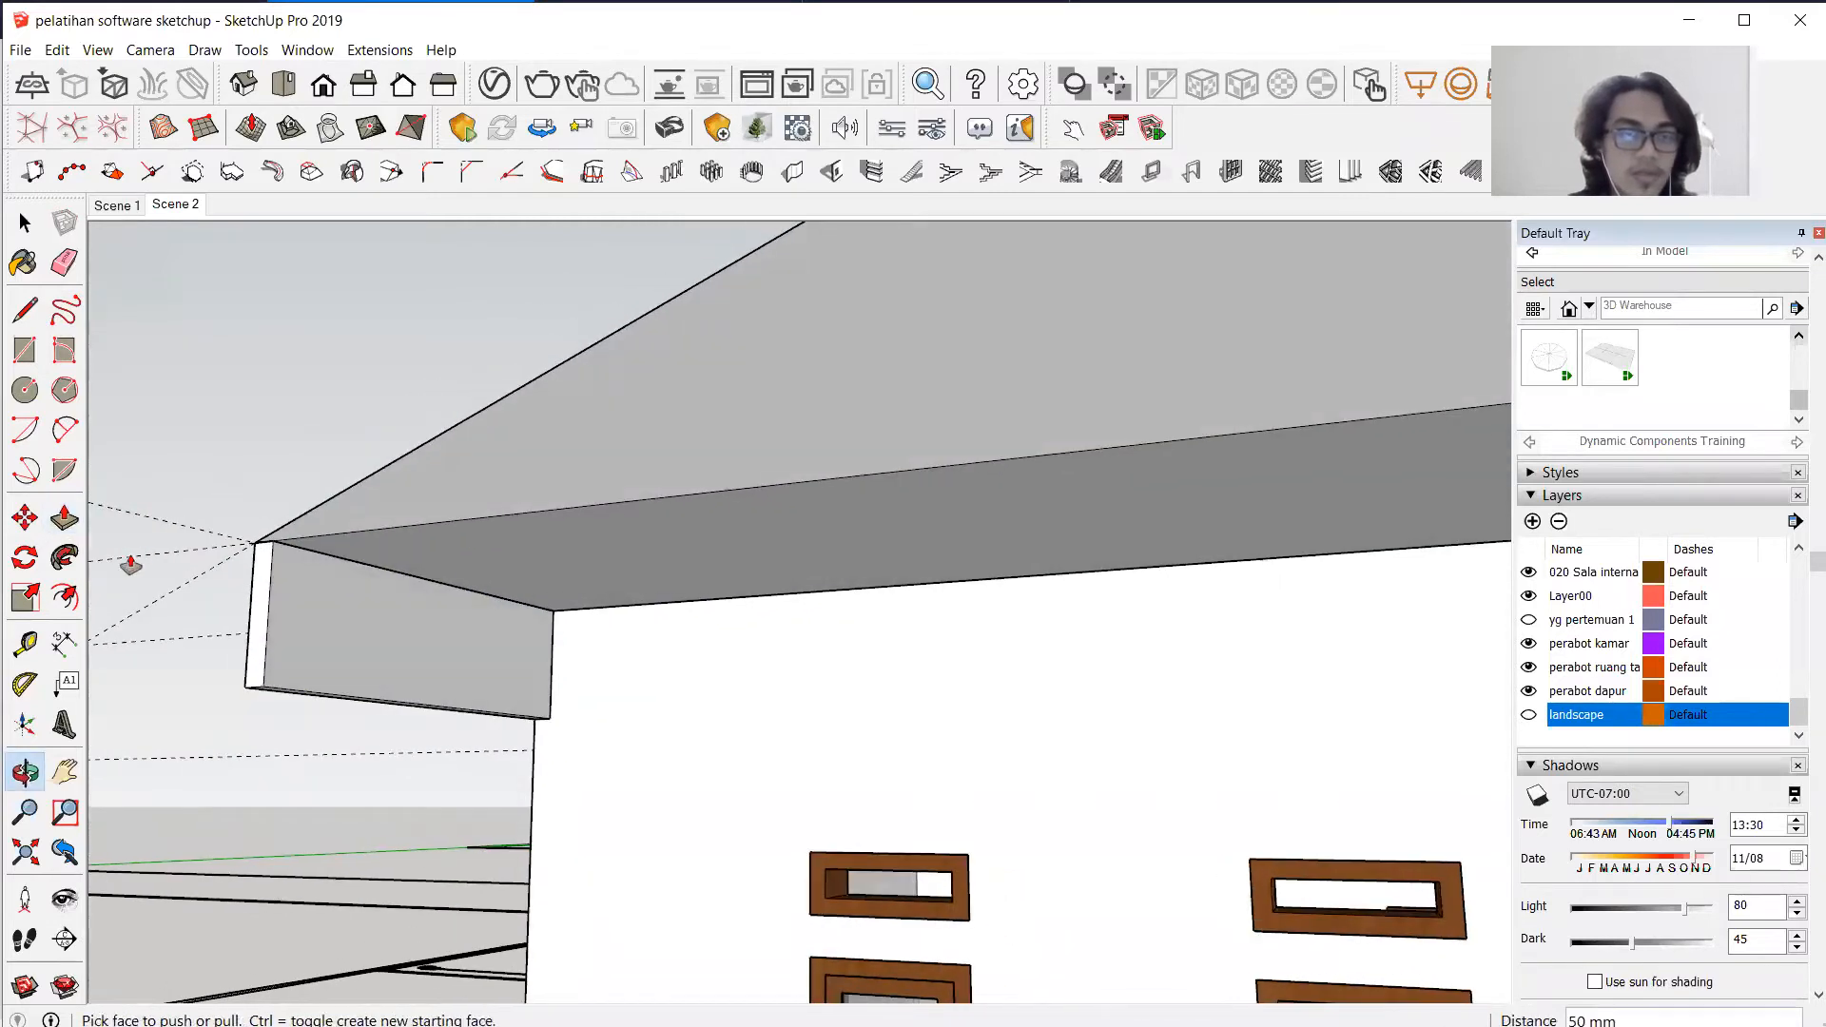
# Place a vertical guide near the fascia board's outer end and draw a 300 mm line along it across the board's face.
pyautogui.click(24, 644)
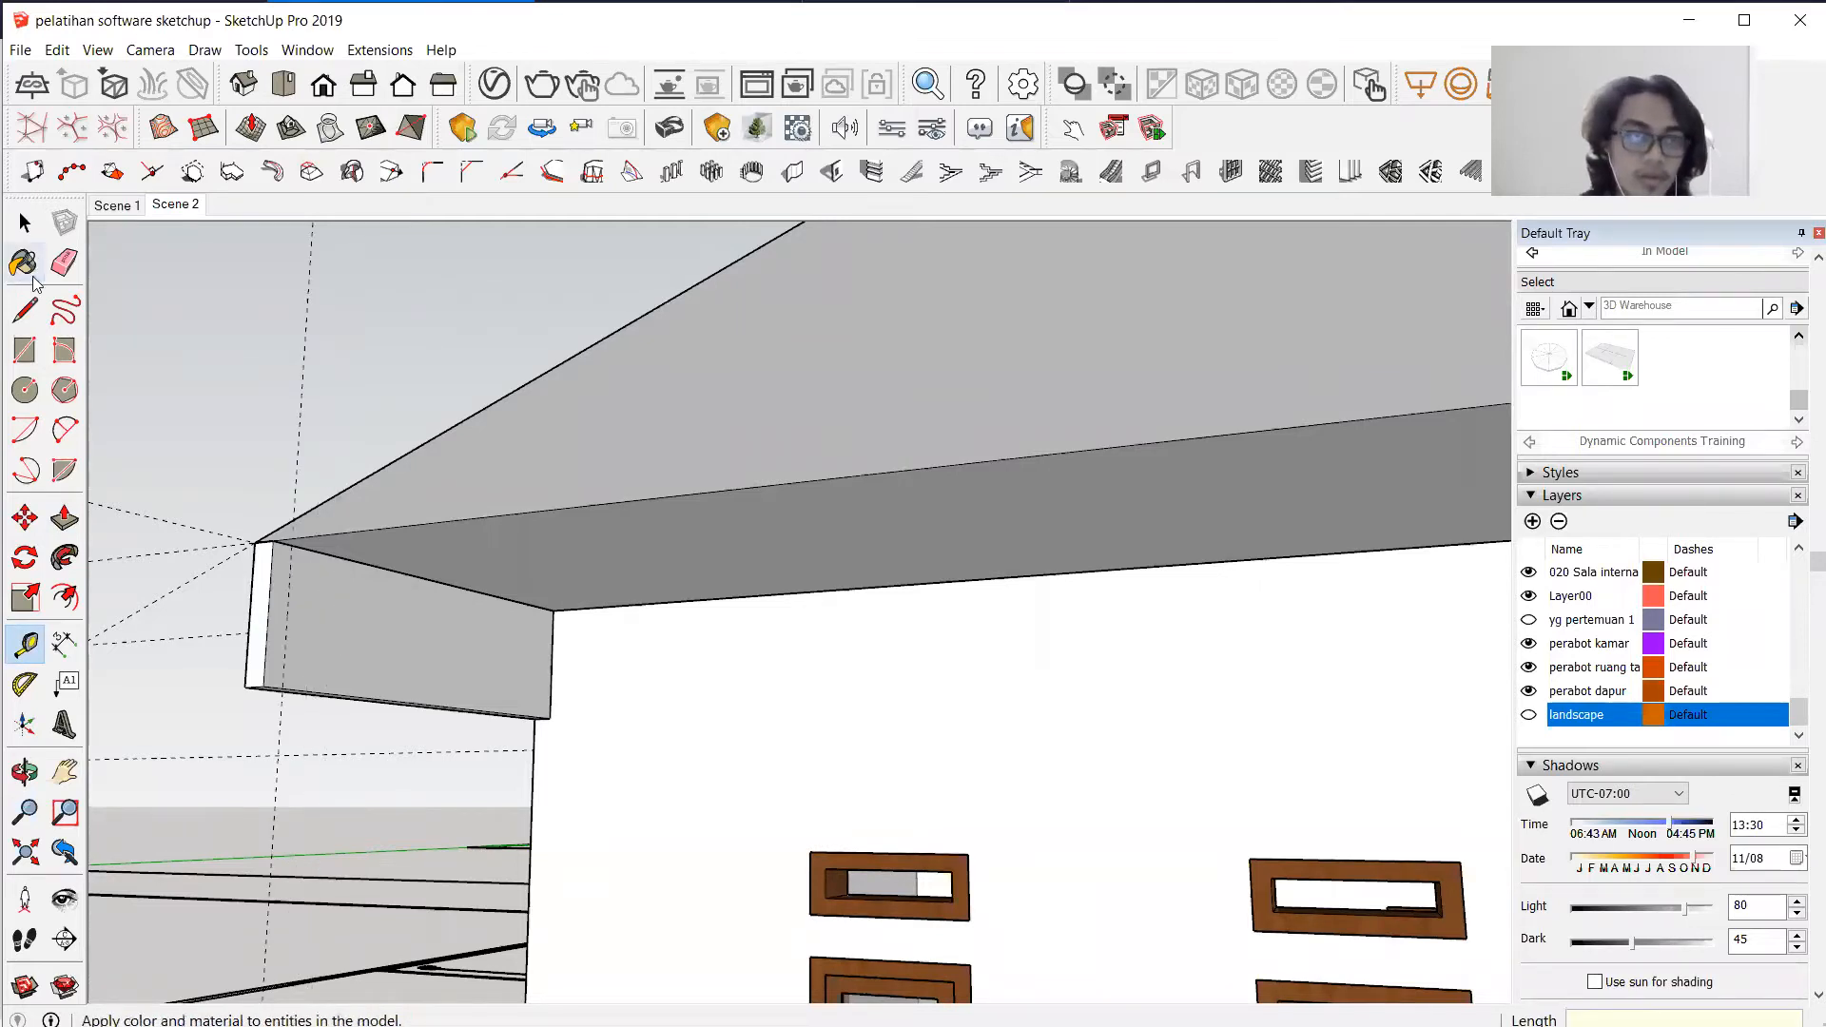
pyautogui.click(25, 309)
pyautogui.click(292, 544)
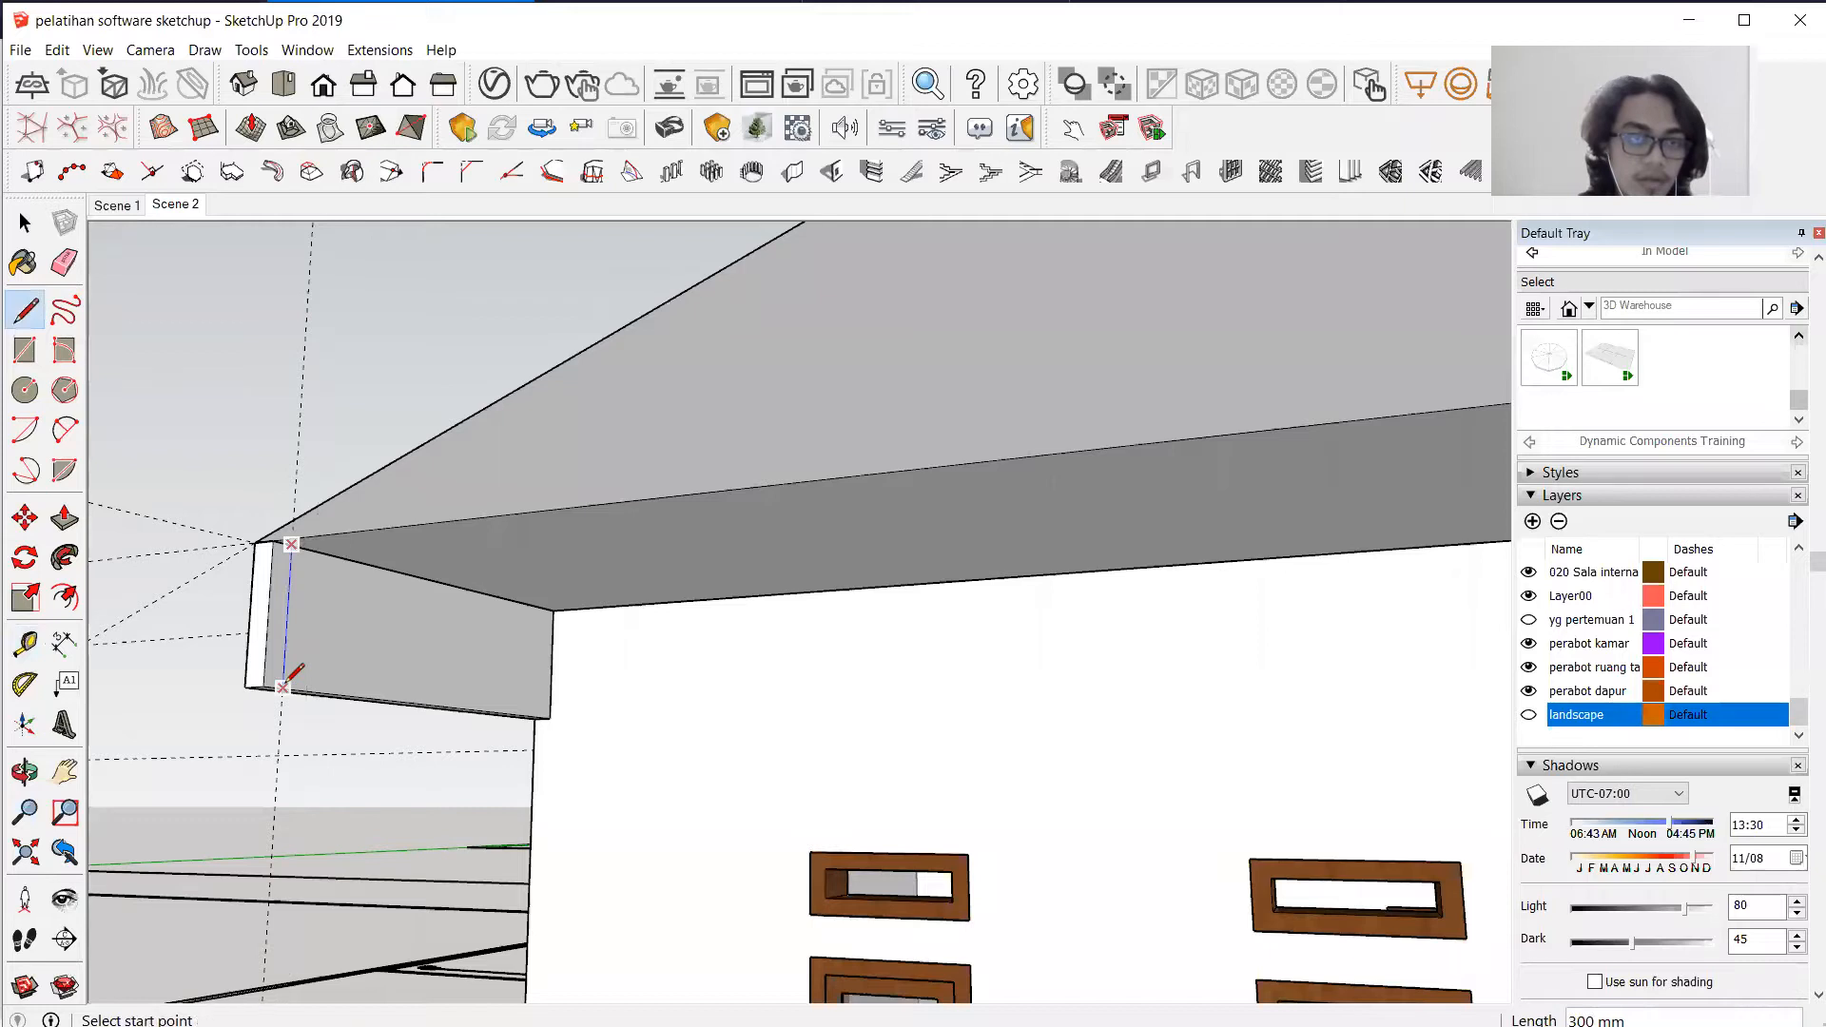
# Push/Pull the narrow strip of the fascia board 3600 mm along the eave to the front edge of the extended roof.
pyautogui.click(65, 517)
pyautogui.moveTo(282, 610); pyautogui.dragTo(428, 631)
pyautogui.moveTo(428, 632); pyautogui.dragTo(524, 601, button='middle')
pyautogui.scroll(-5, 524, 601)
pyautogui.scroll(2, 511, 576)
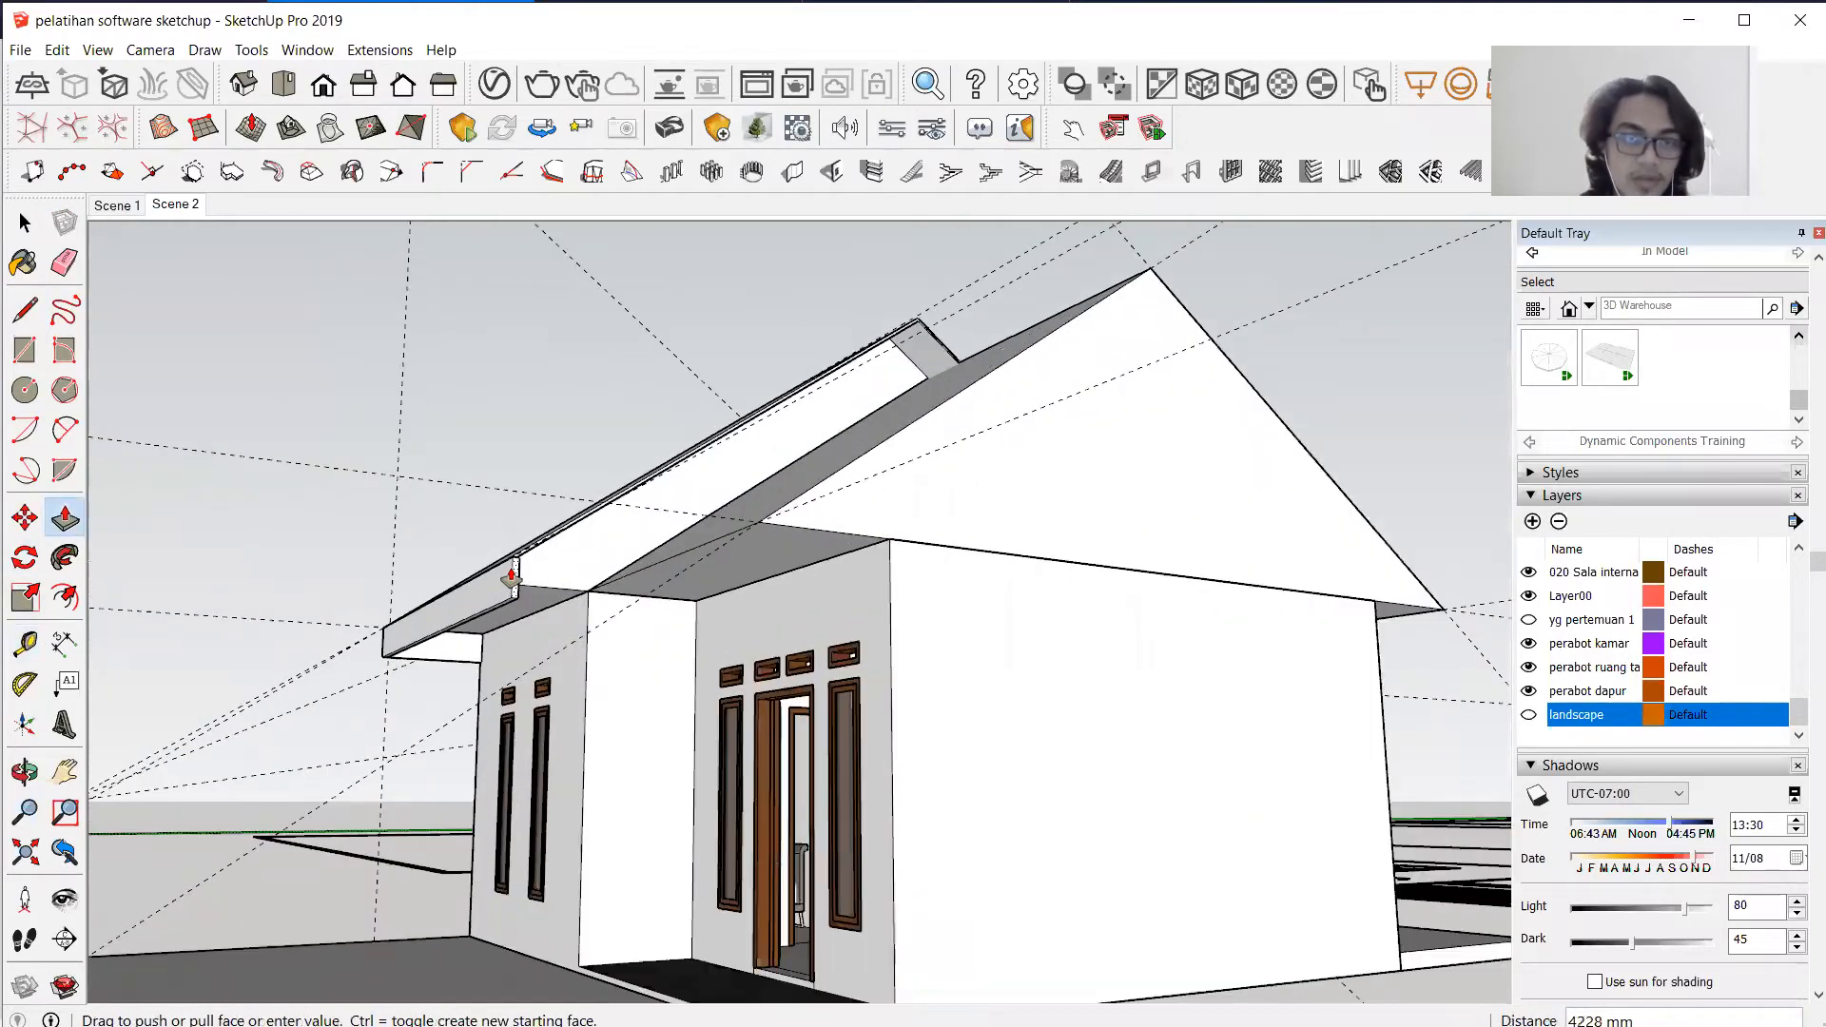
pyautogui.scroll(3, 514, 550)
pyautogui.scroll(-5, 574, 672)
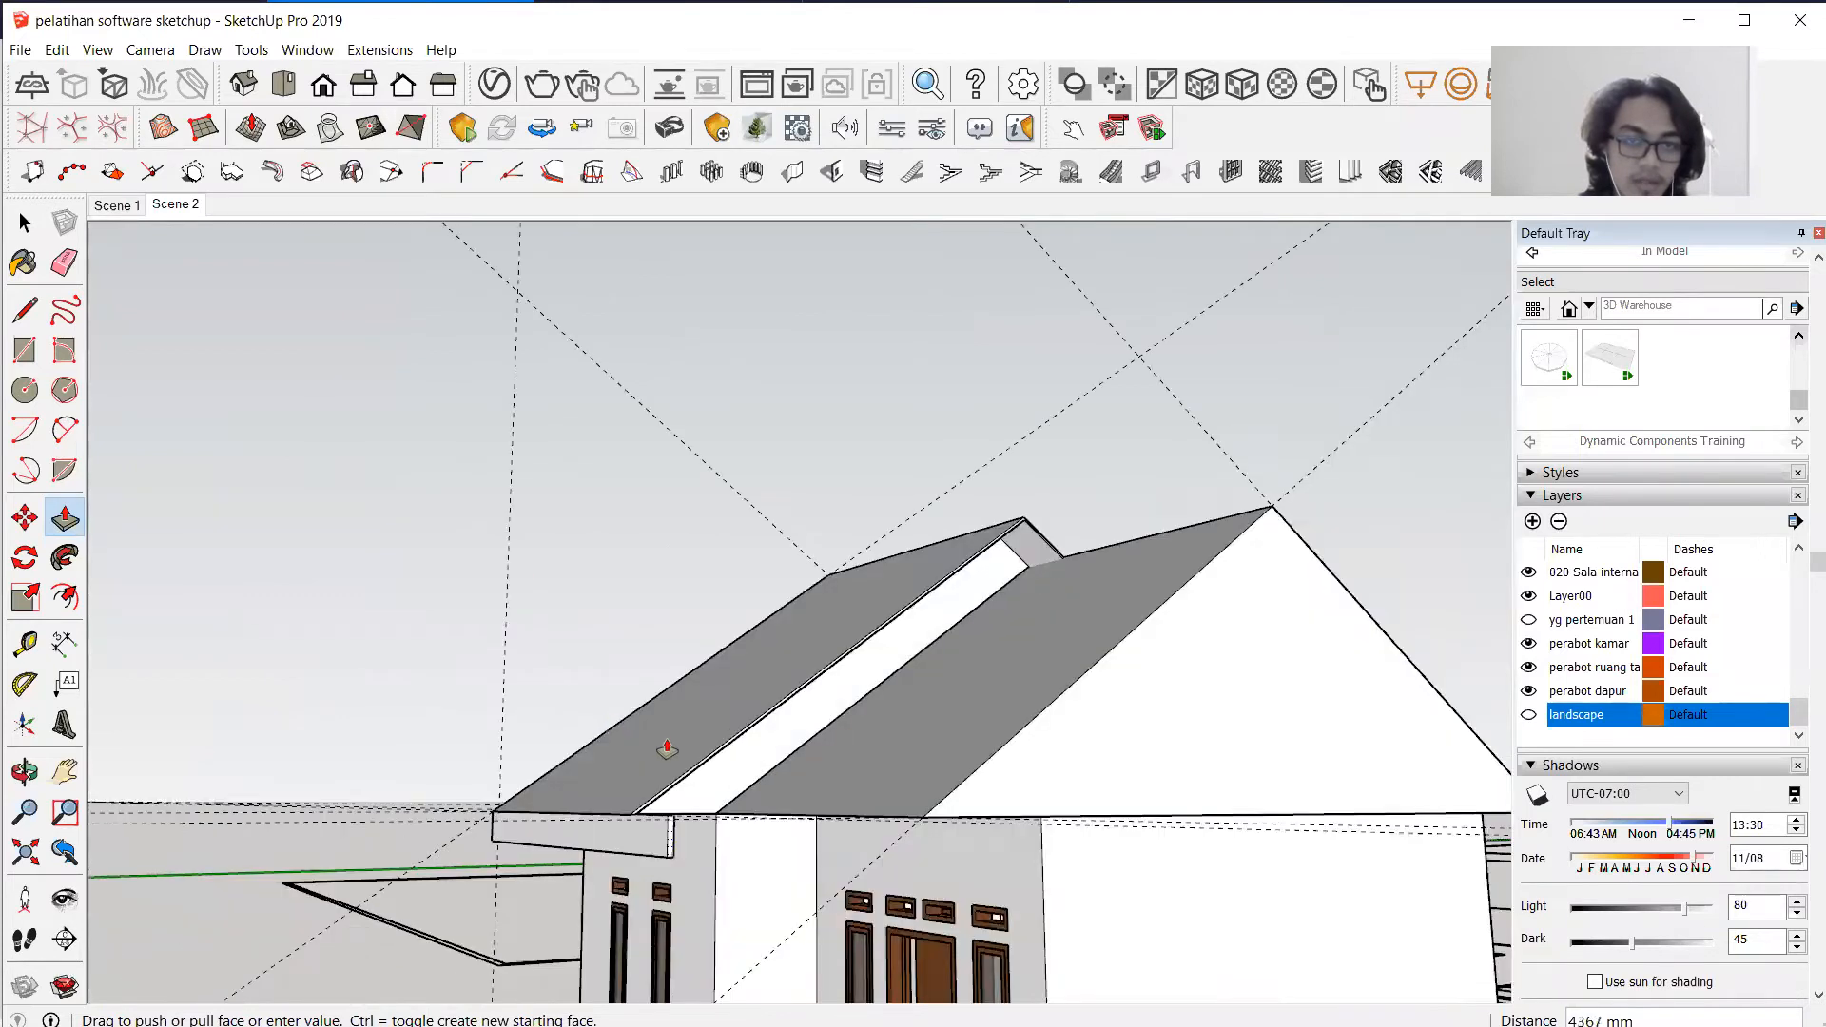
pyautogui.click(640, 803)
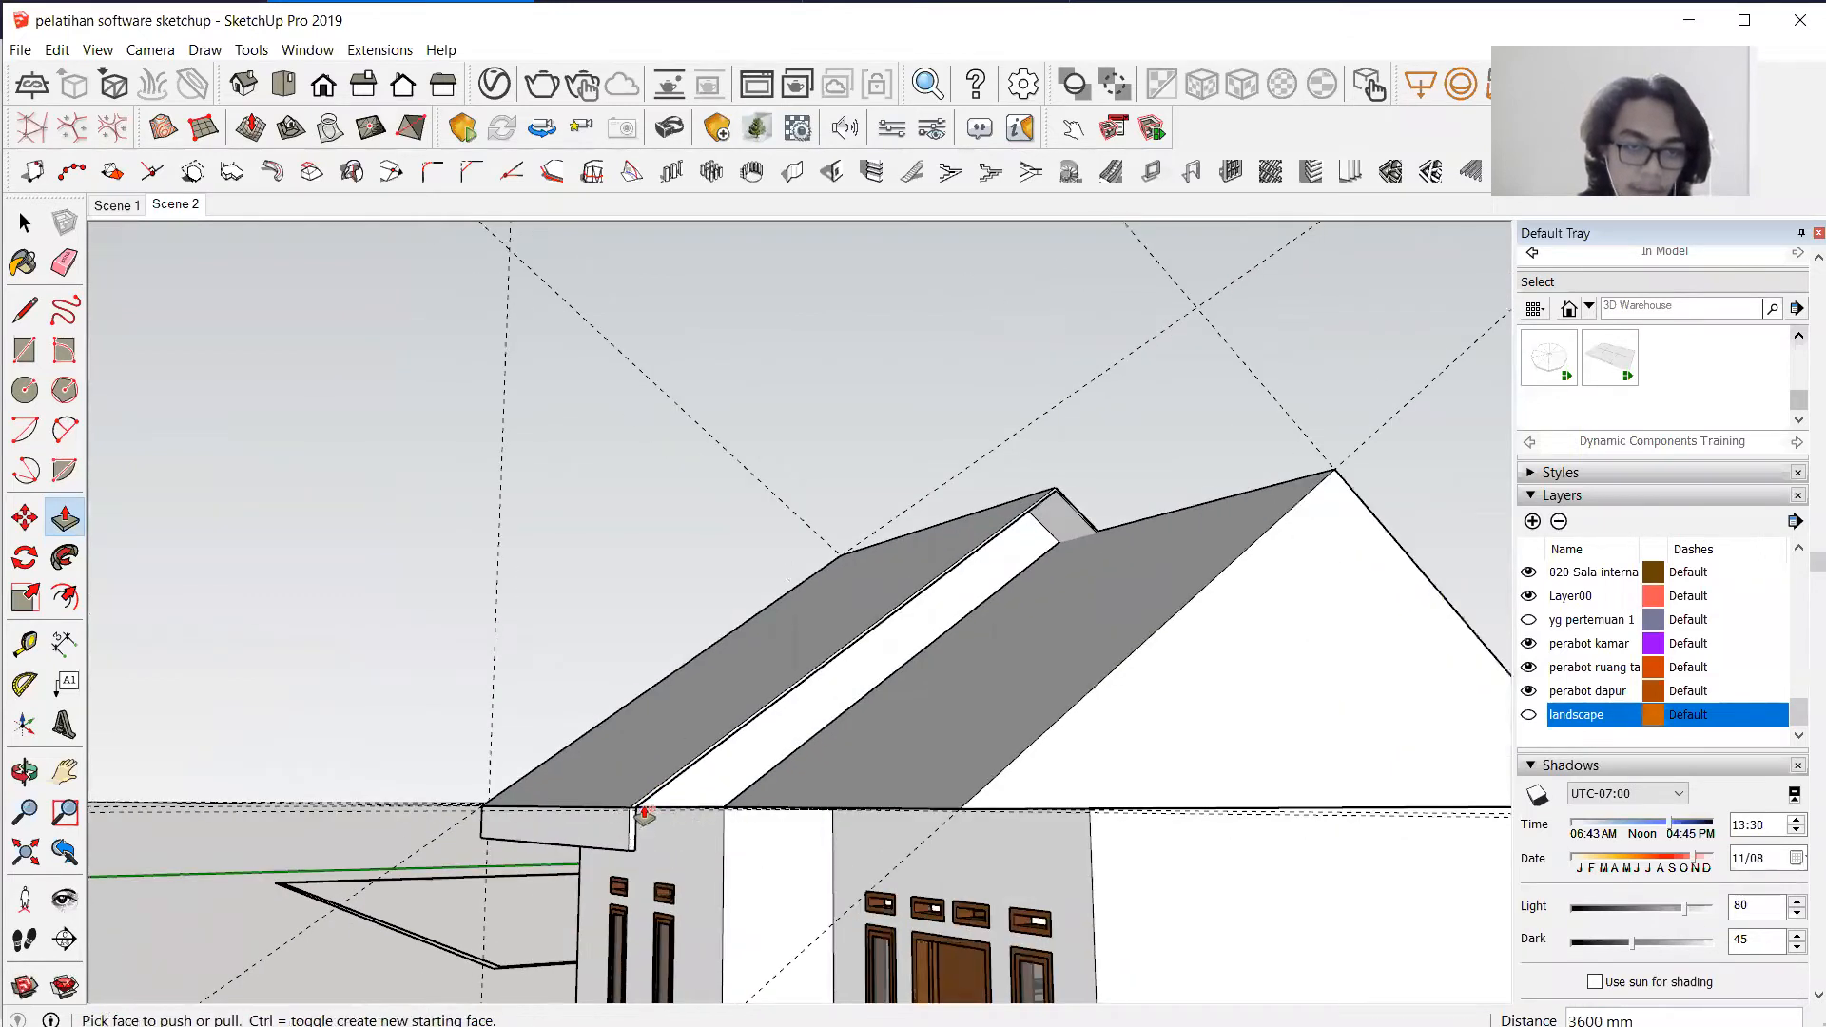
pyautogui.scroll(3, 641, 797)
pyautogui.scroll(-3, 640, 797)
pyautogui.moveTo(603, 746); pyautogui.dragTo(790, 677, button='middle')
pyautogui.scroll(-1, 790, 677)
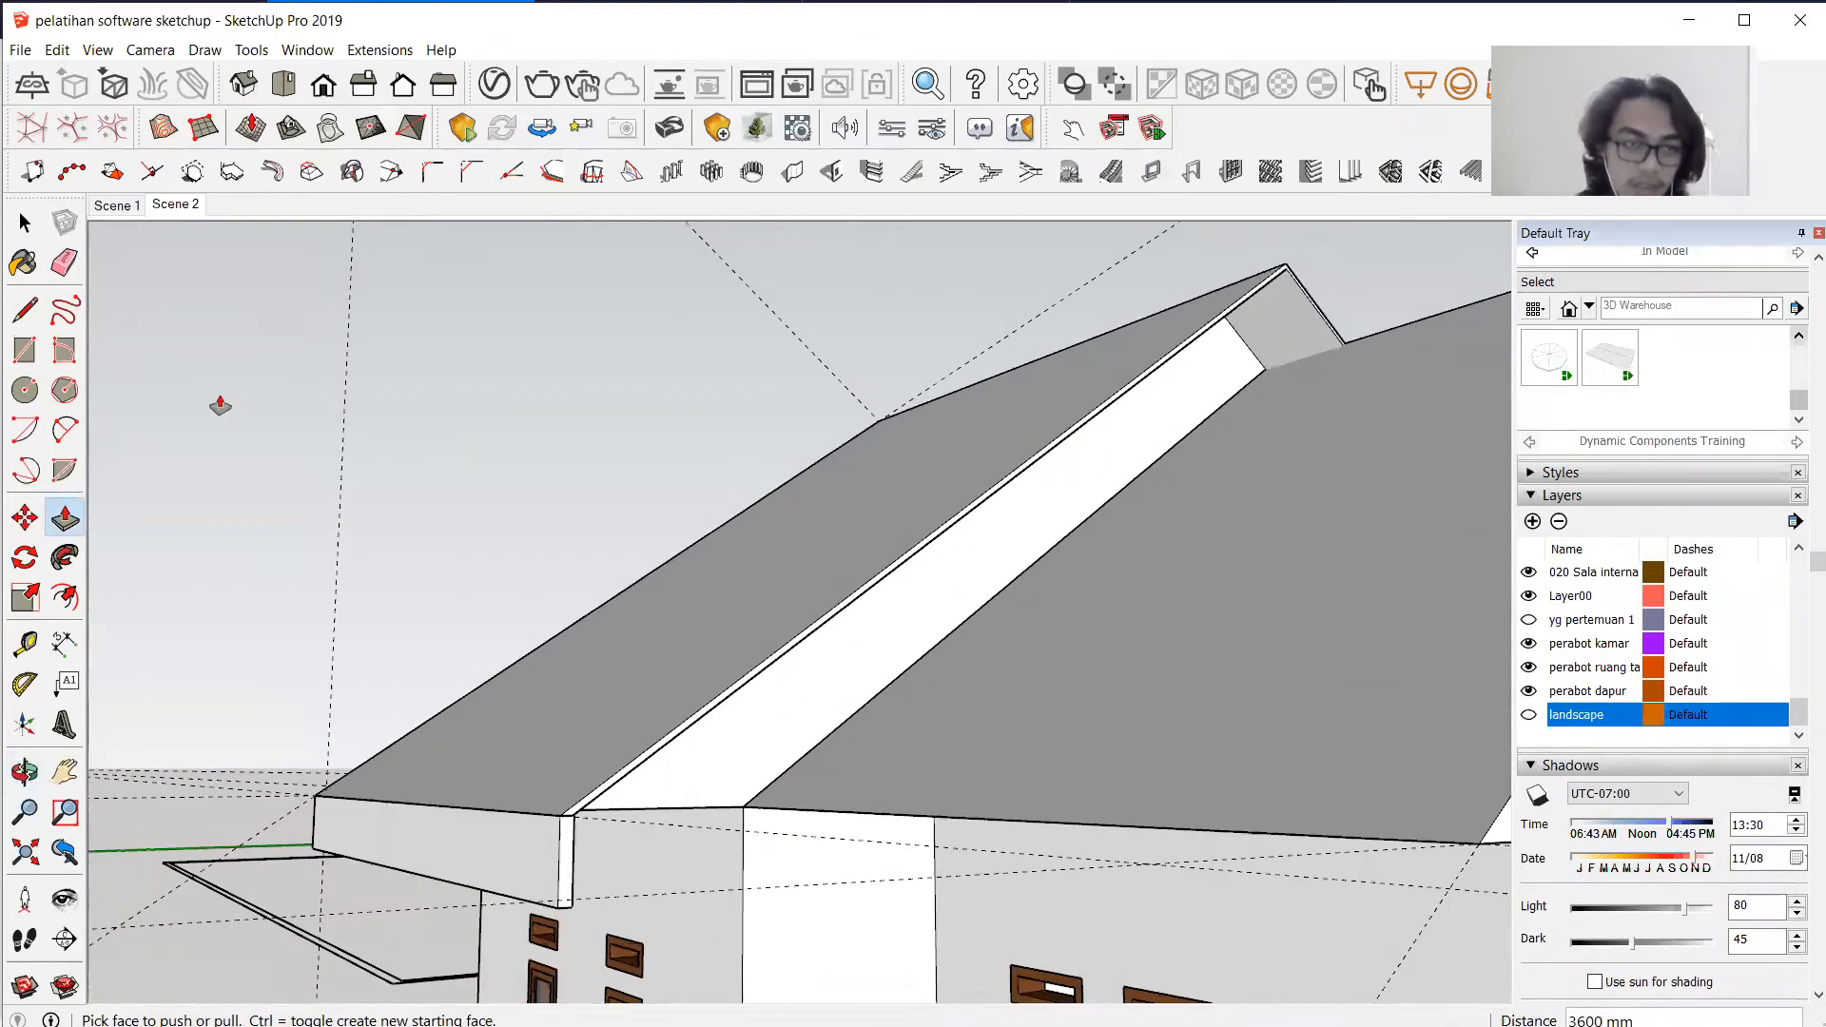
pyautogui.click(23, 315)
pyautogui.scroll(5, 754, 745)
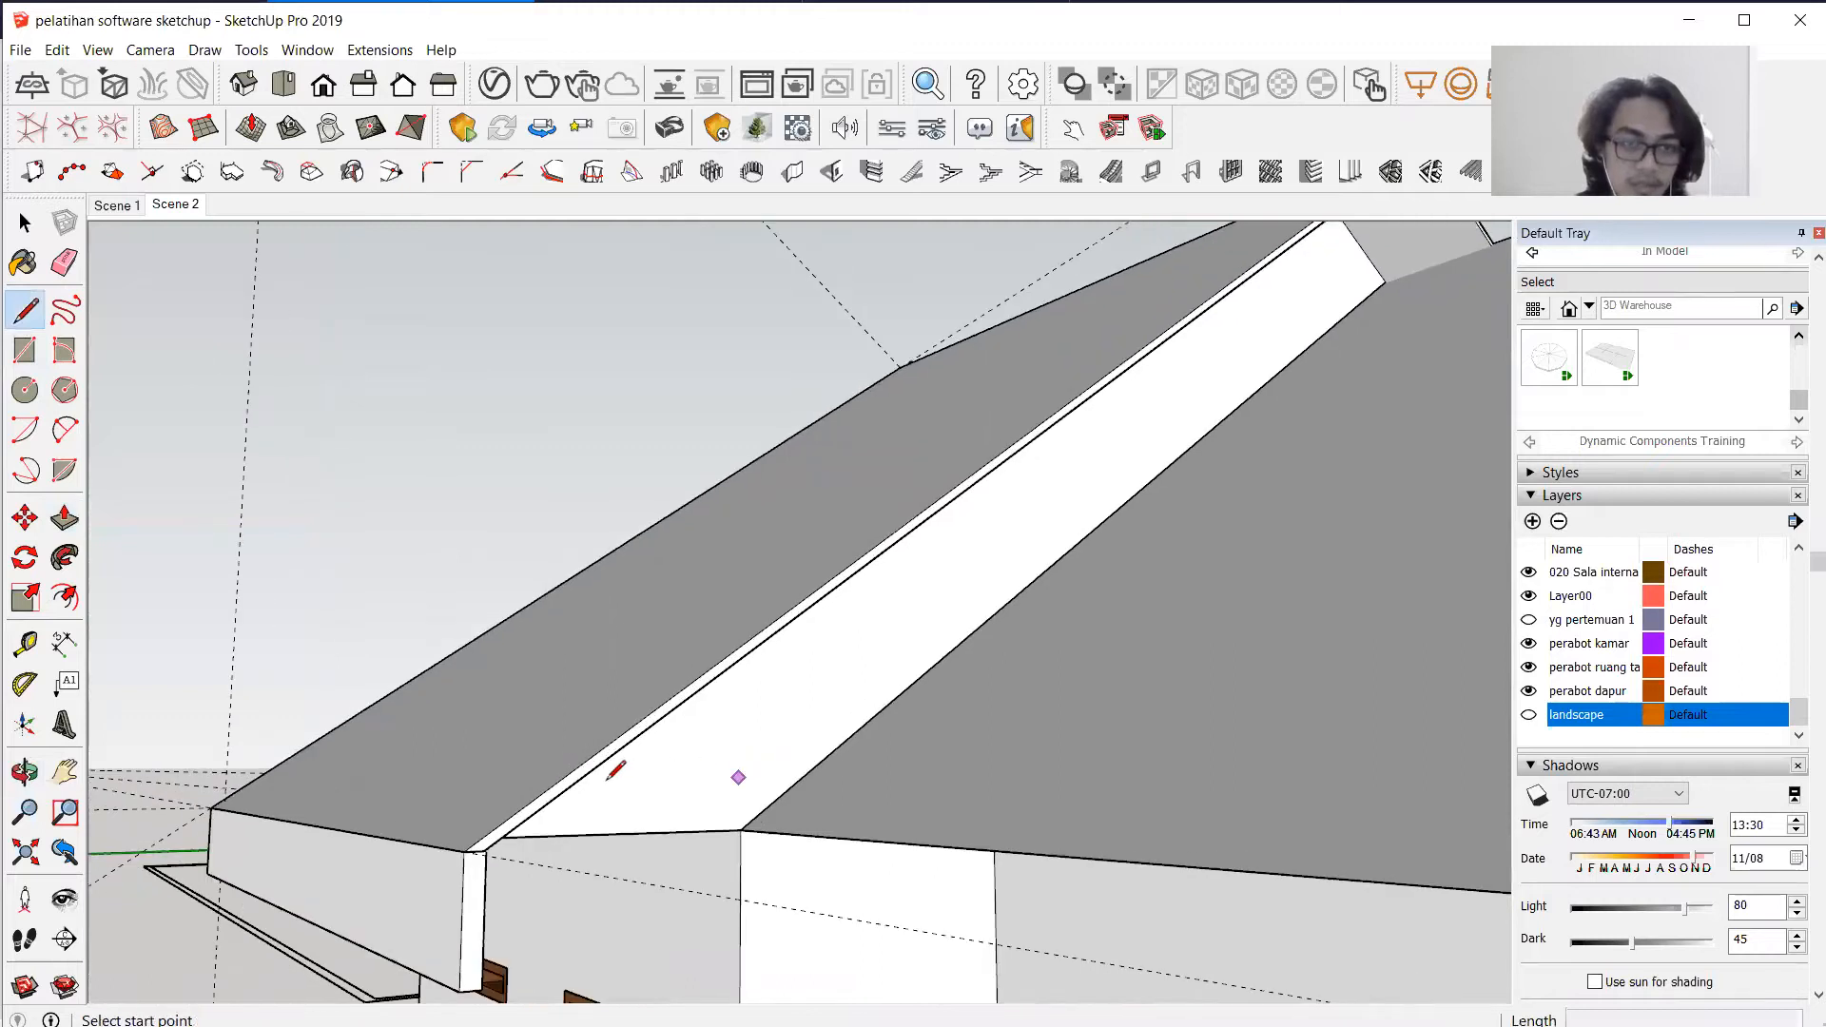
pyautogui.moveTo(408, 725); pyautogui.dragTo(400, 685, button='middle')
pyautogui.moveTo(385, 890); pyautogui.dragTo(349, 916, button='middle')
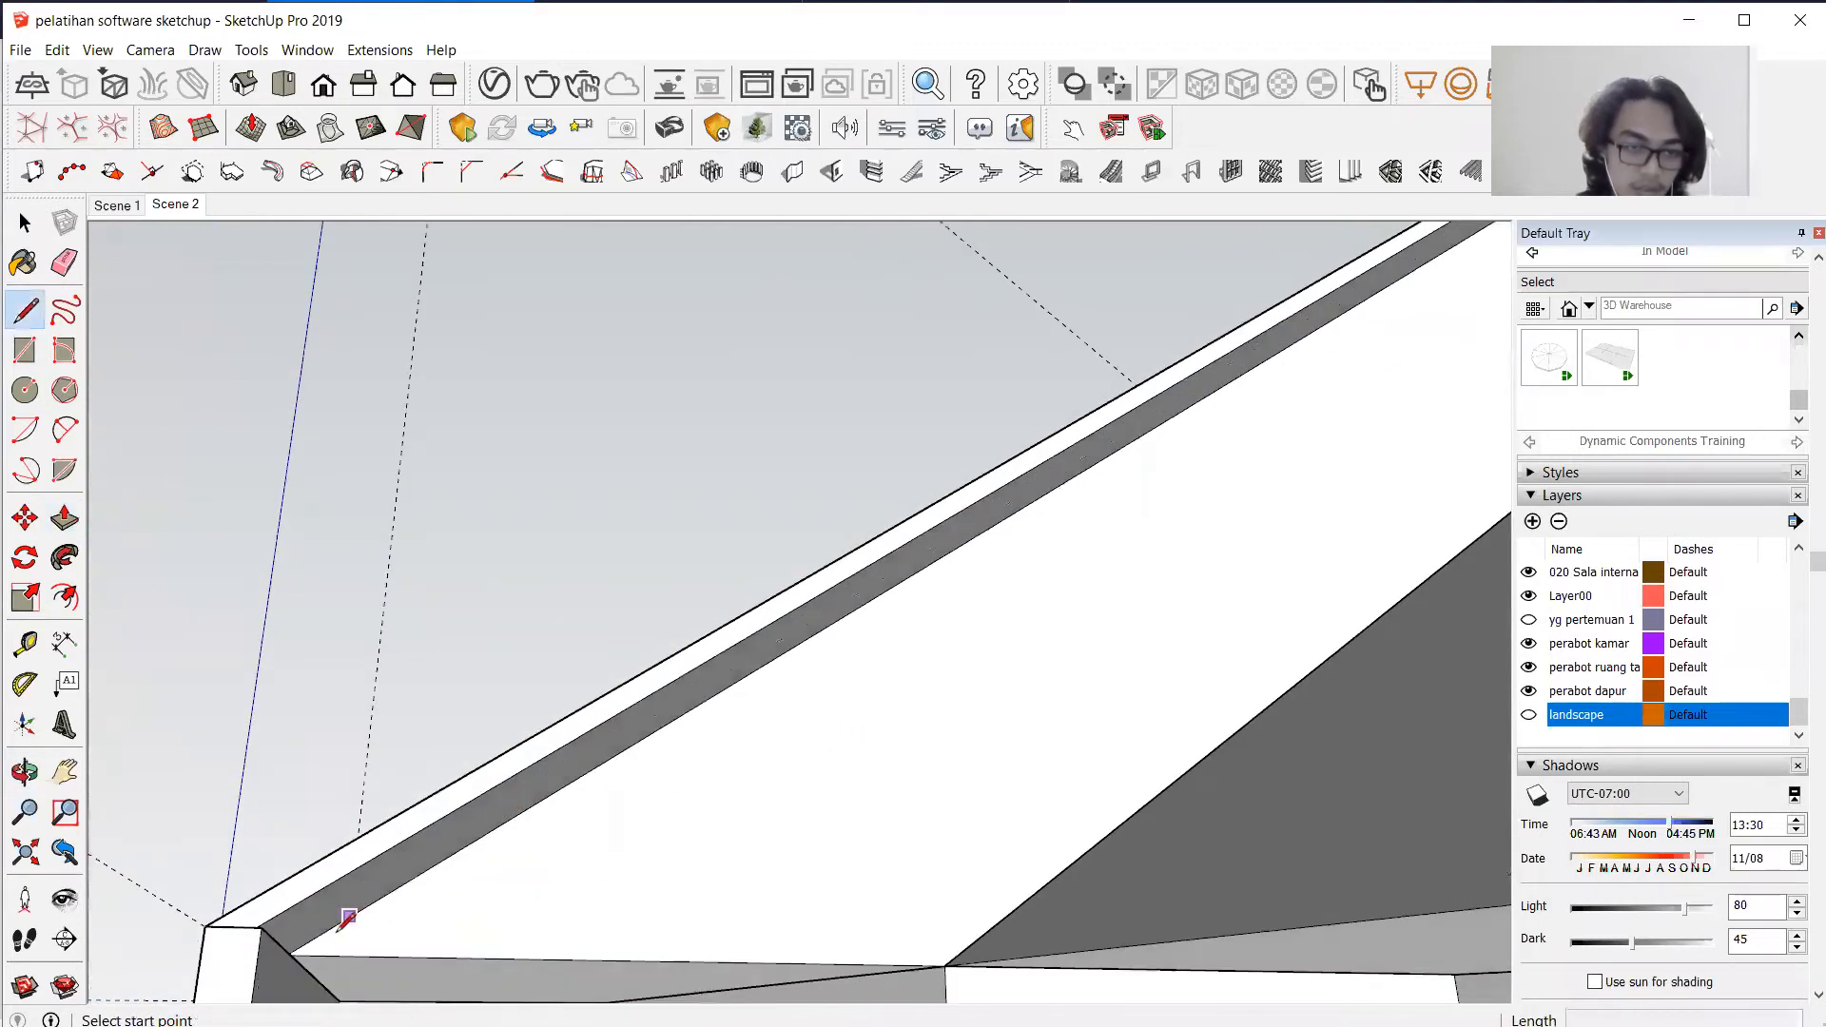
pyautogui.click(287, 953)
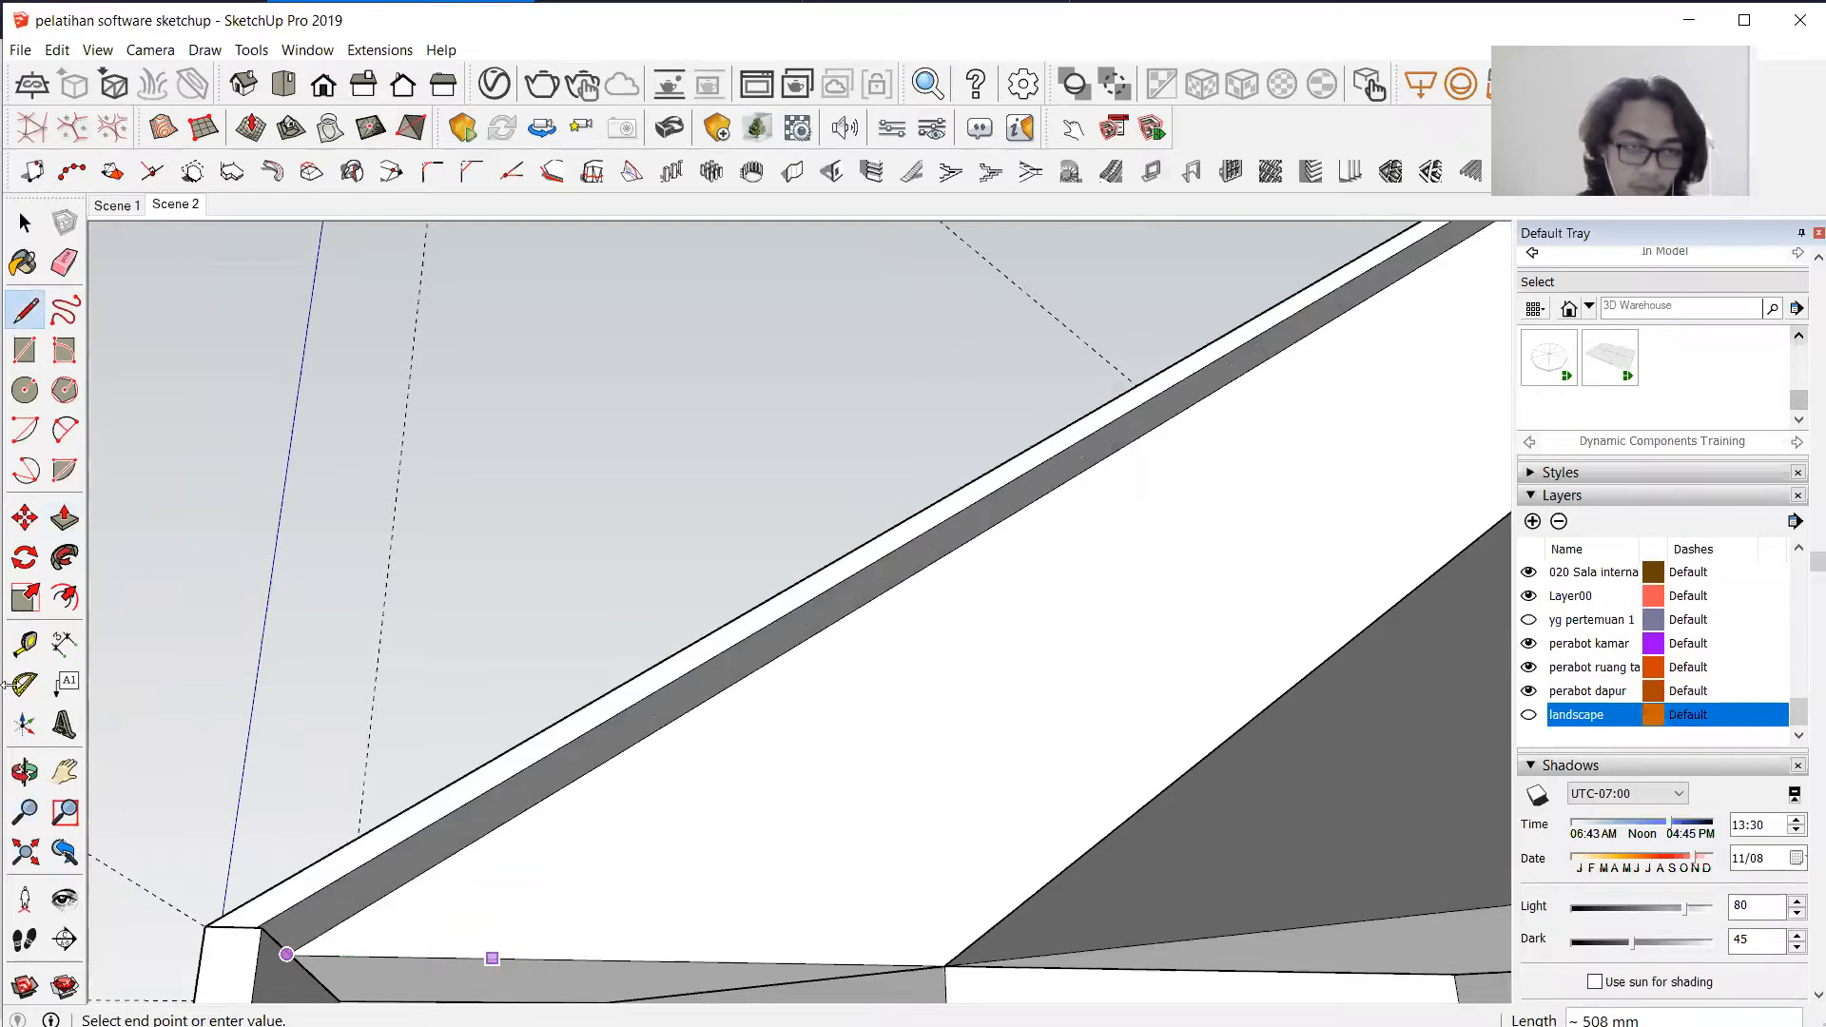
# Place a guide on the bedroom gable face parallel to its sloping upper edge, offset 300 mm.
pyautogui.click(28, 650)
pyautogui.click(736, 685)
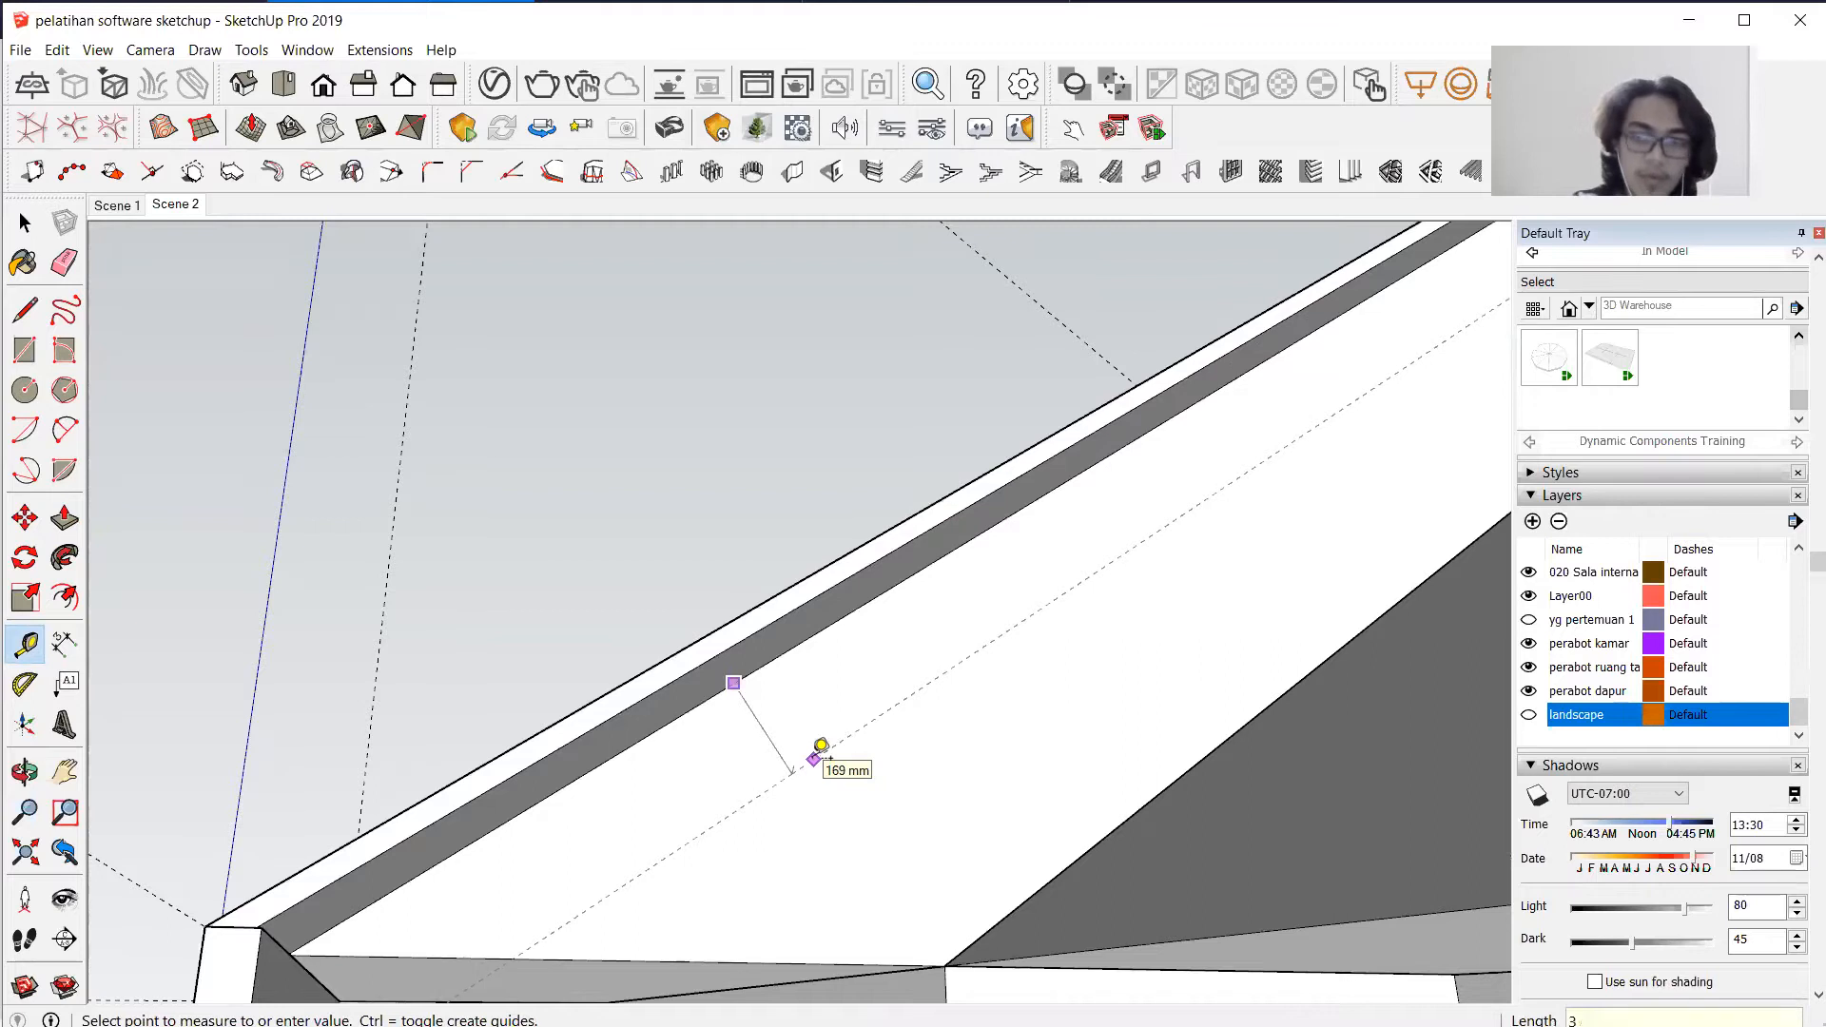
pyautogui.write('300')
pyautogui.press('Return')
pyautogui.scroll(-3, 874, 713)
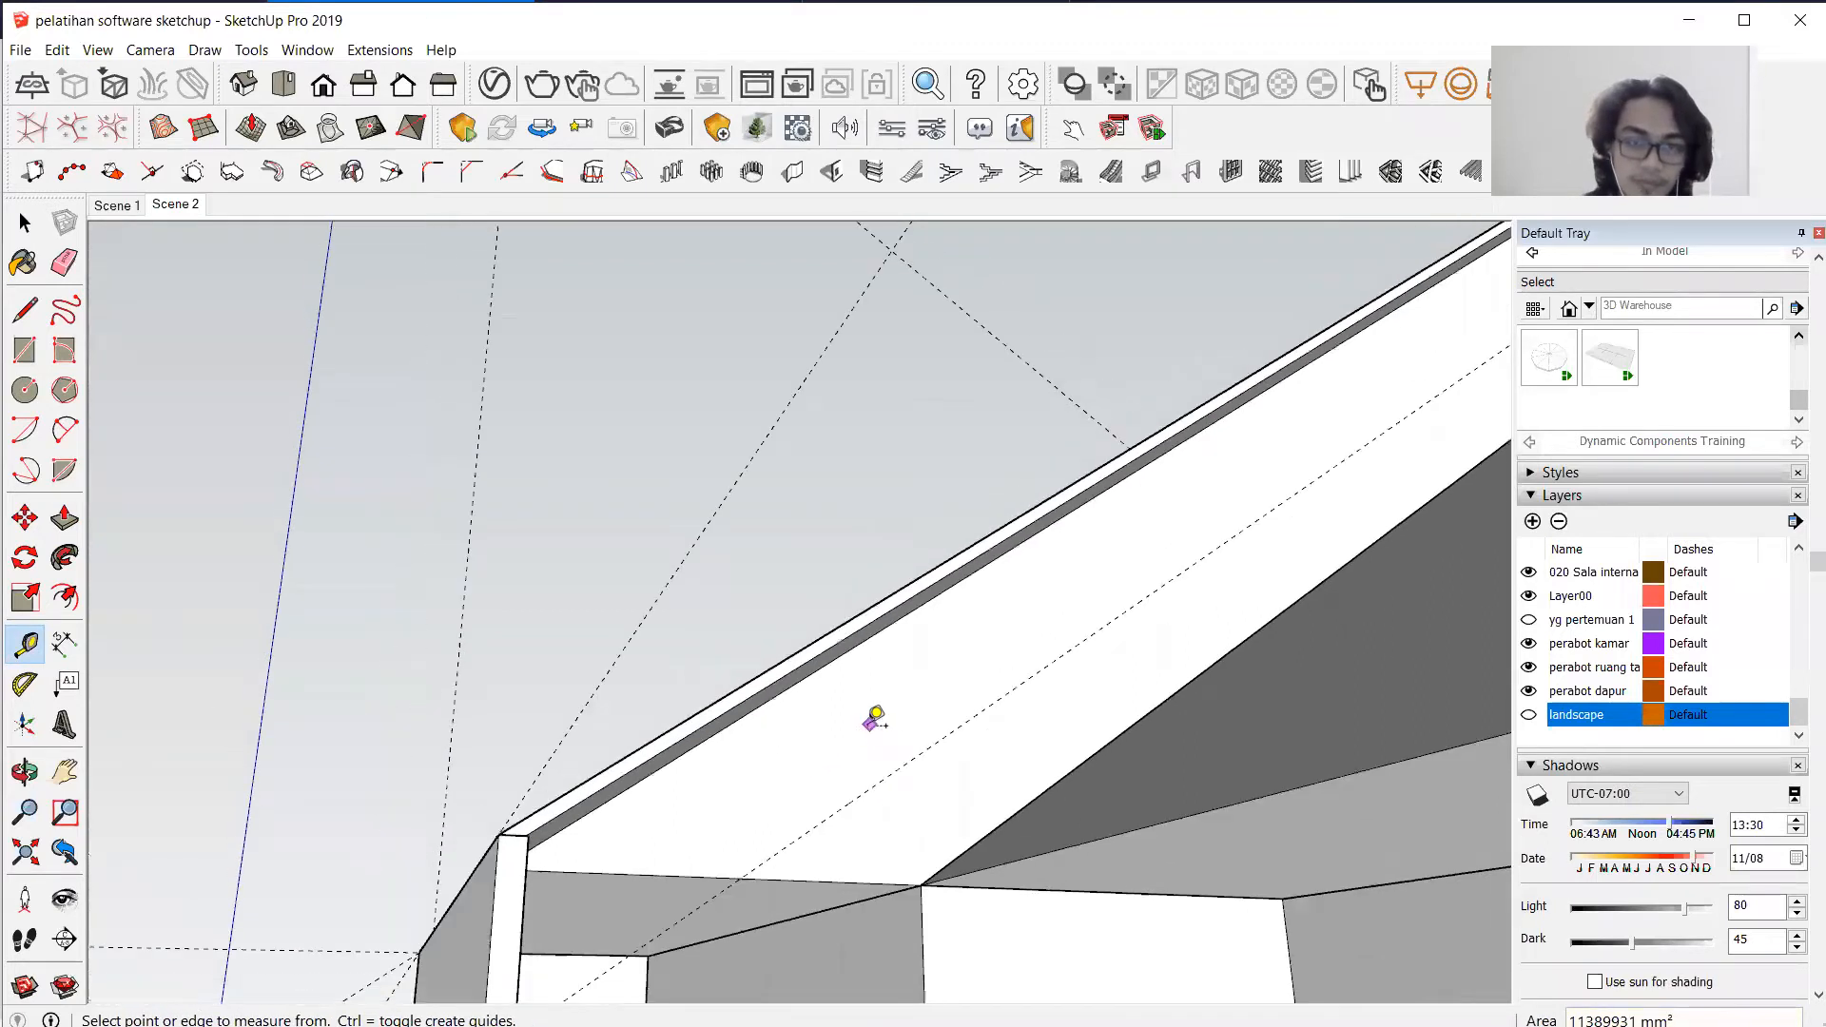
pyautogui.click(25, 309)
pyautogui.scroll(2, 737, 852)
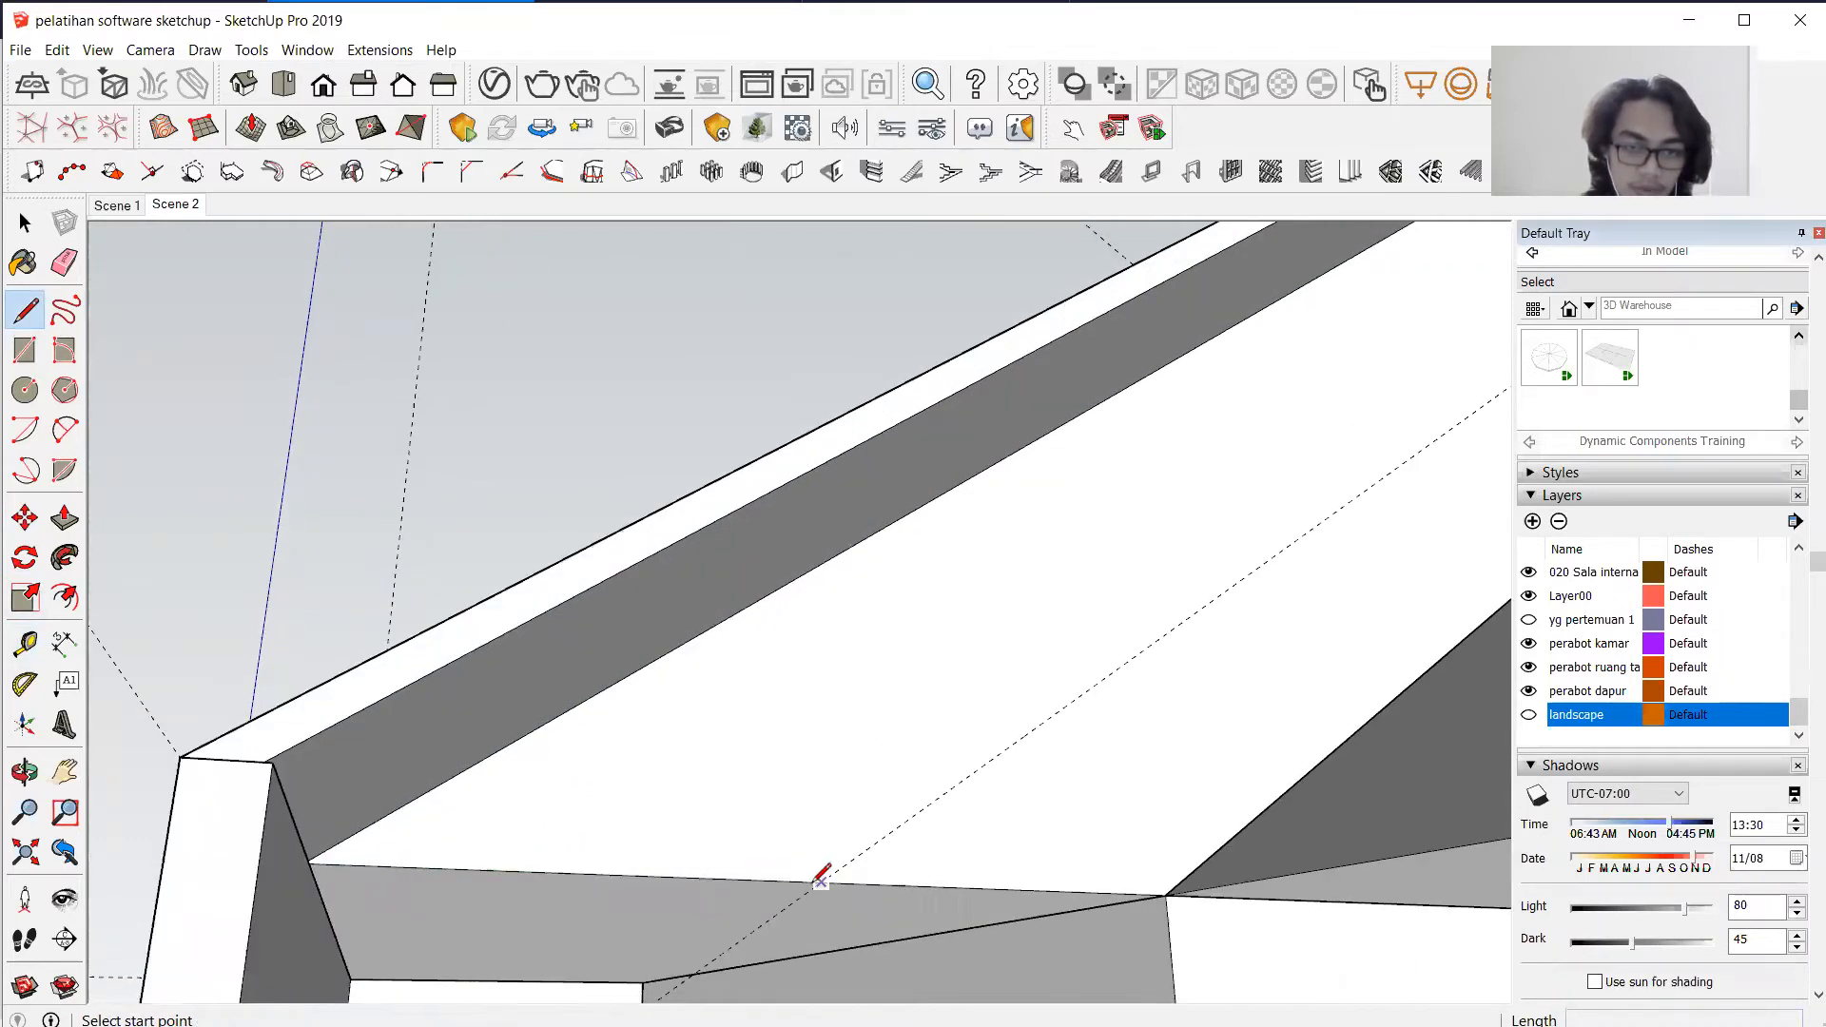
pyautogui.click(688, 876)
pyautogui.scroll(-2, 328, 846)
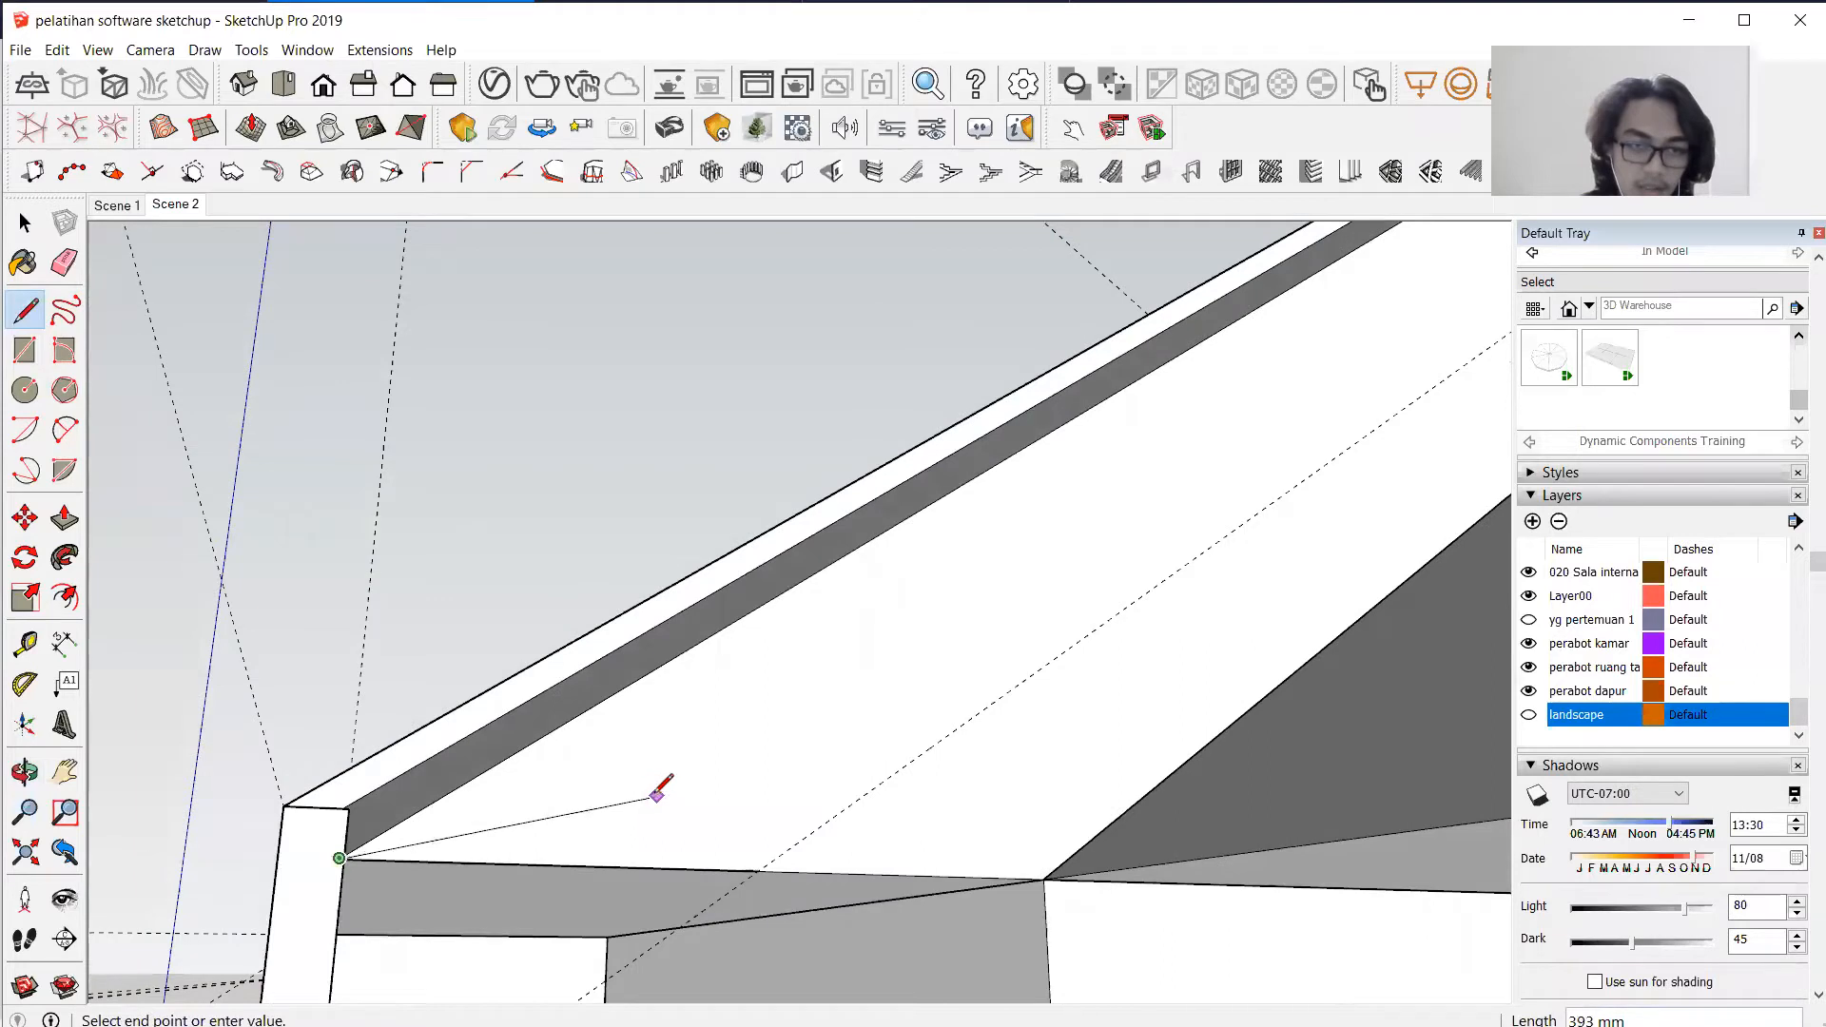
pyautogui.press('space')
pyautogui.click(676, 736)
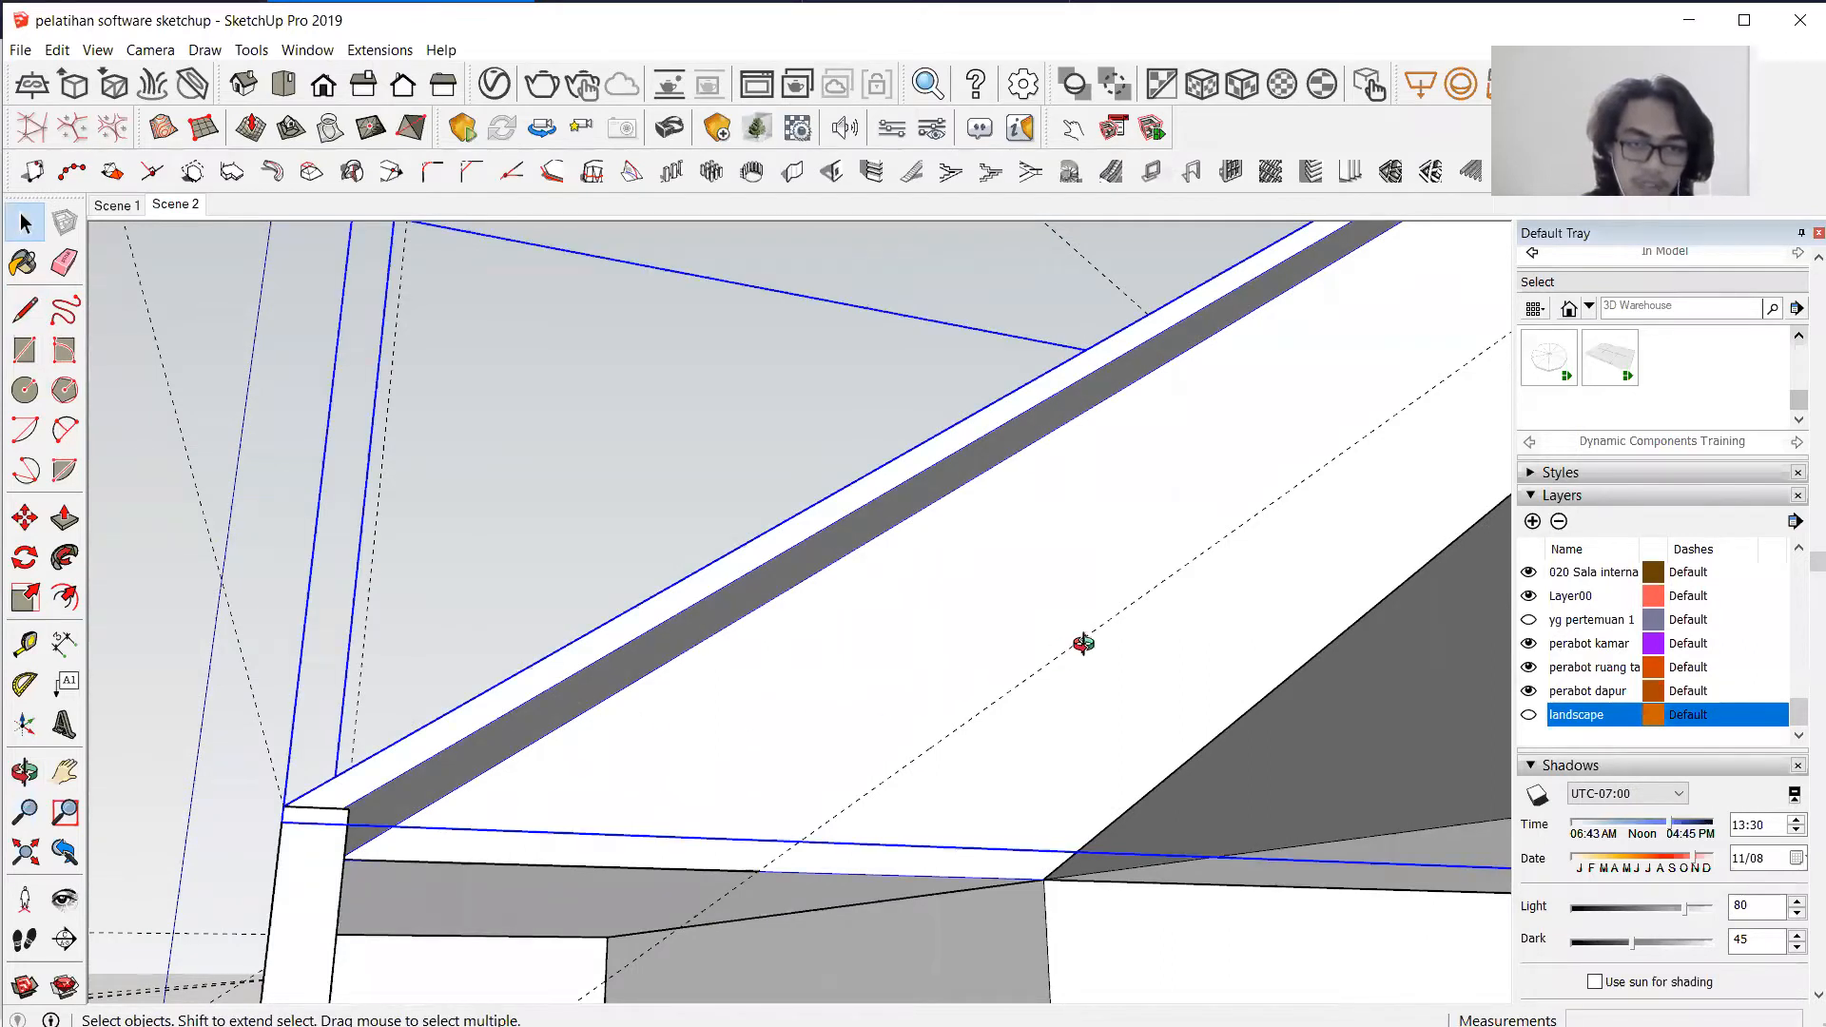
pyautogui.moveTo(824, 727); pyautogui.dragTo(286, 522, button='middle')
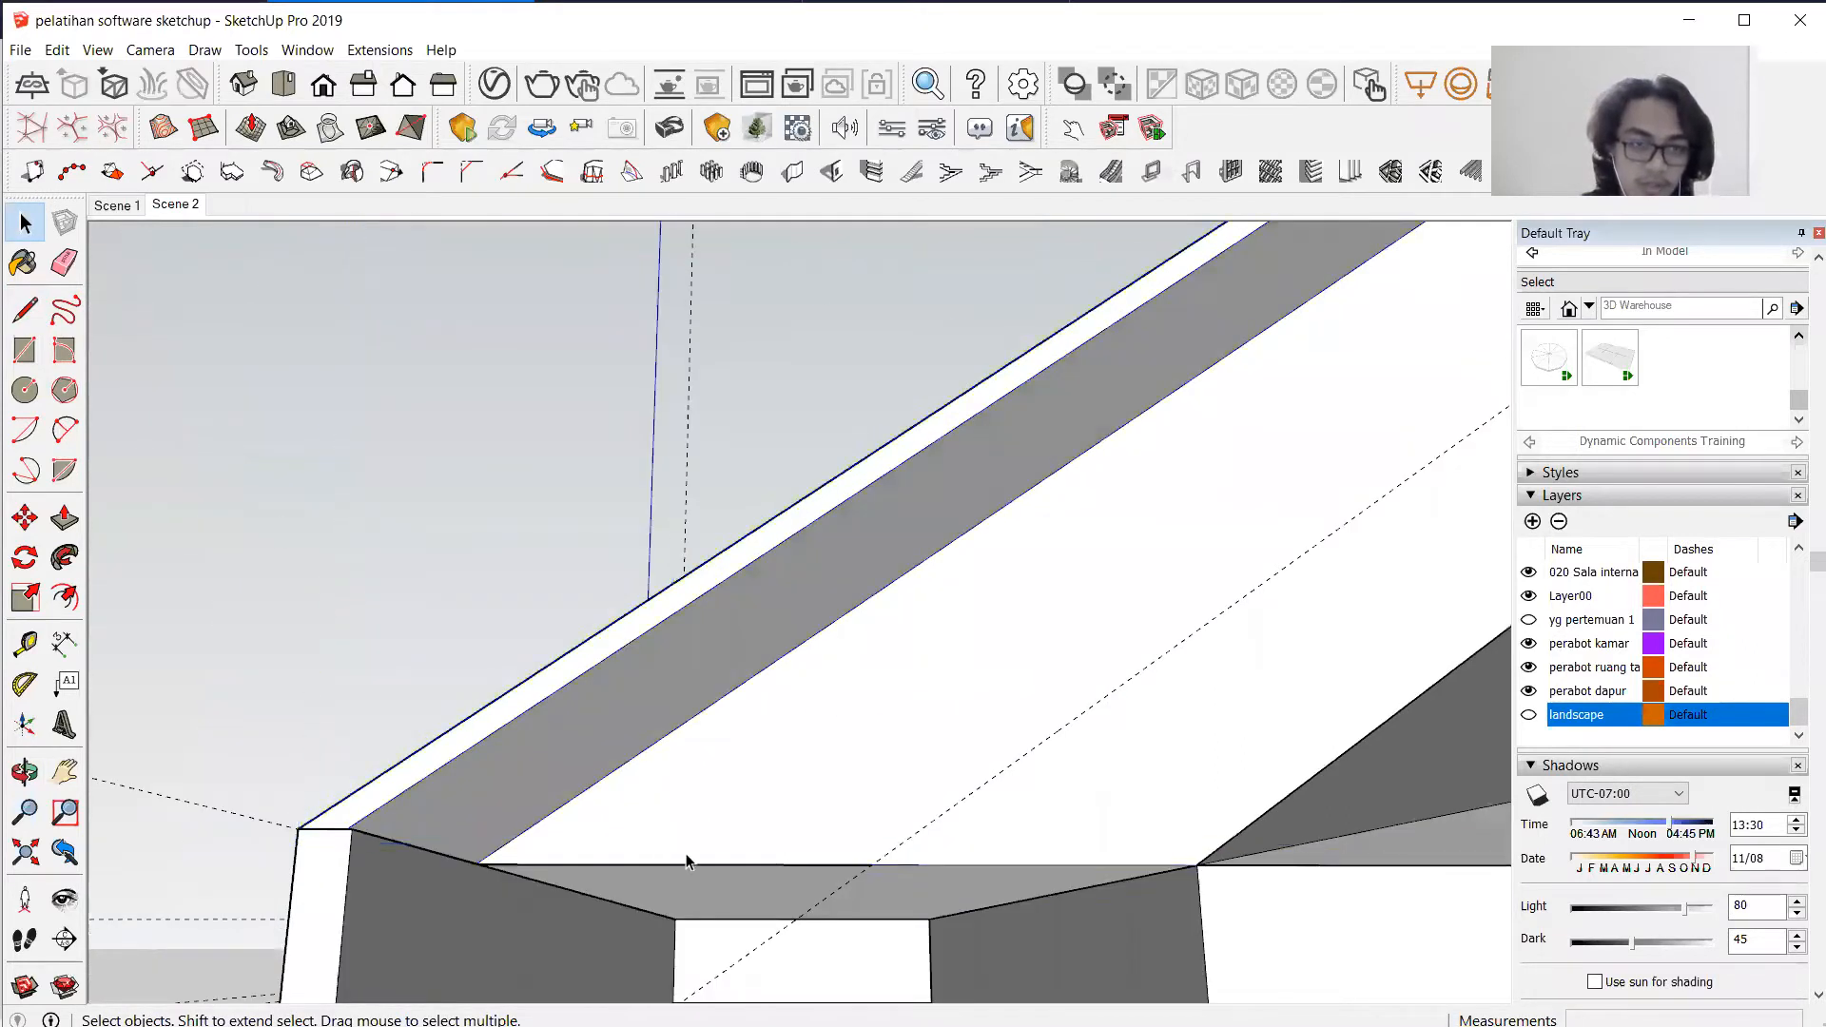
# Draw a line along the sloping guide from the gable's bottom edge up to where it meets the living room side near the ridge.
pyautogui.click(24, 309)
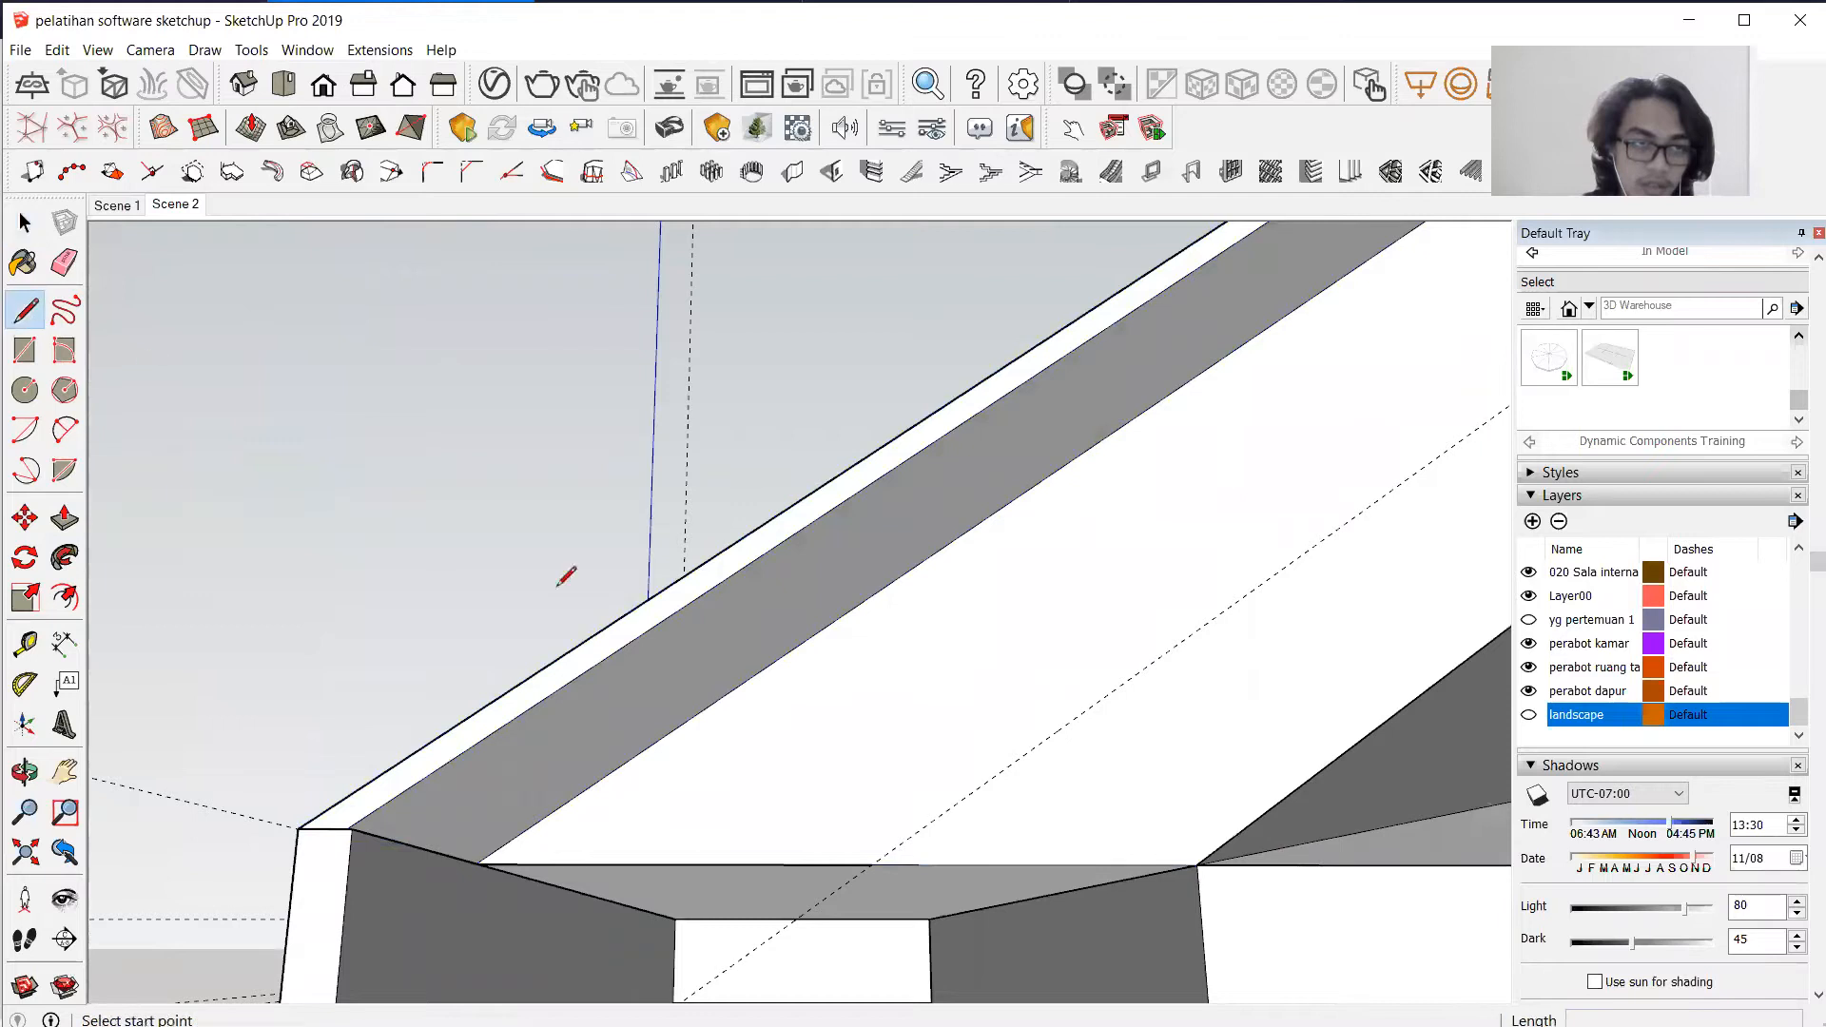
pyautogui.click(872, 863)
pyautogui.scroll(-5, 866, 898)
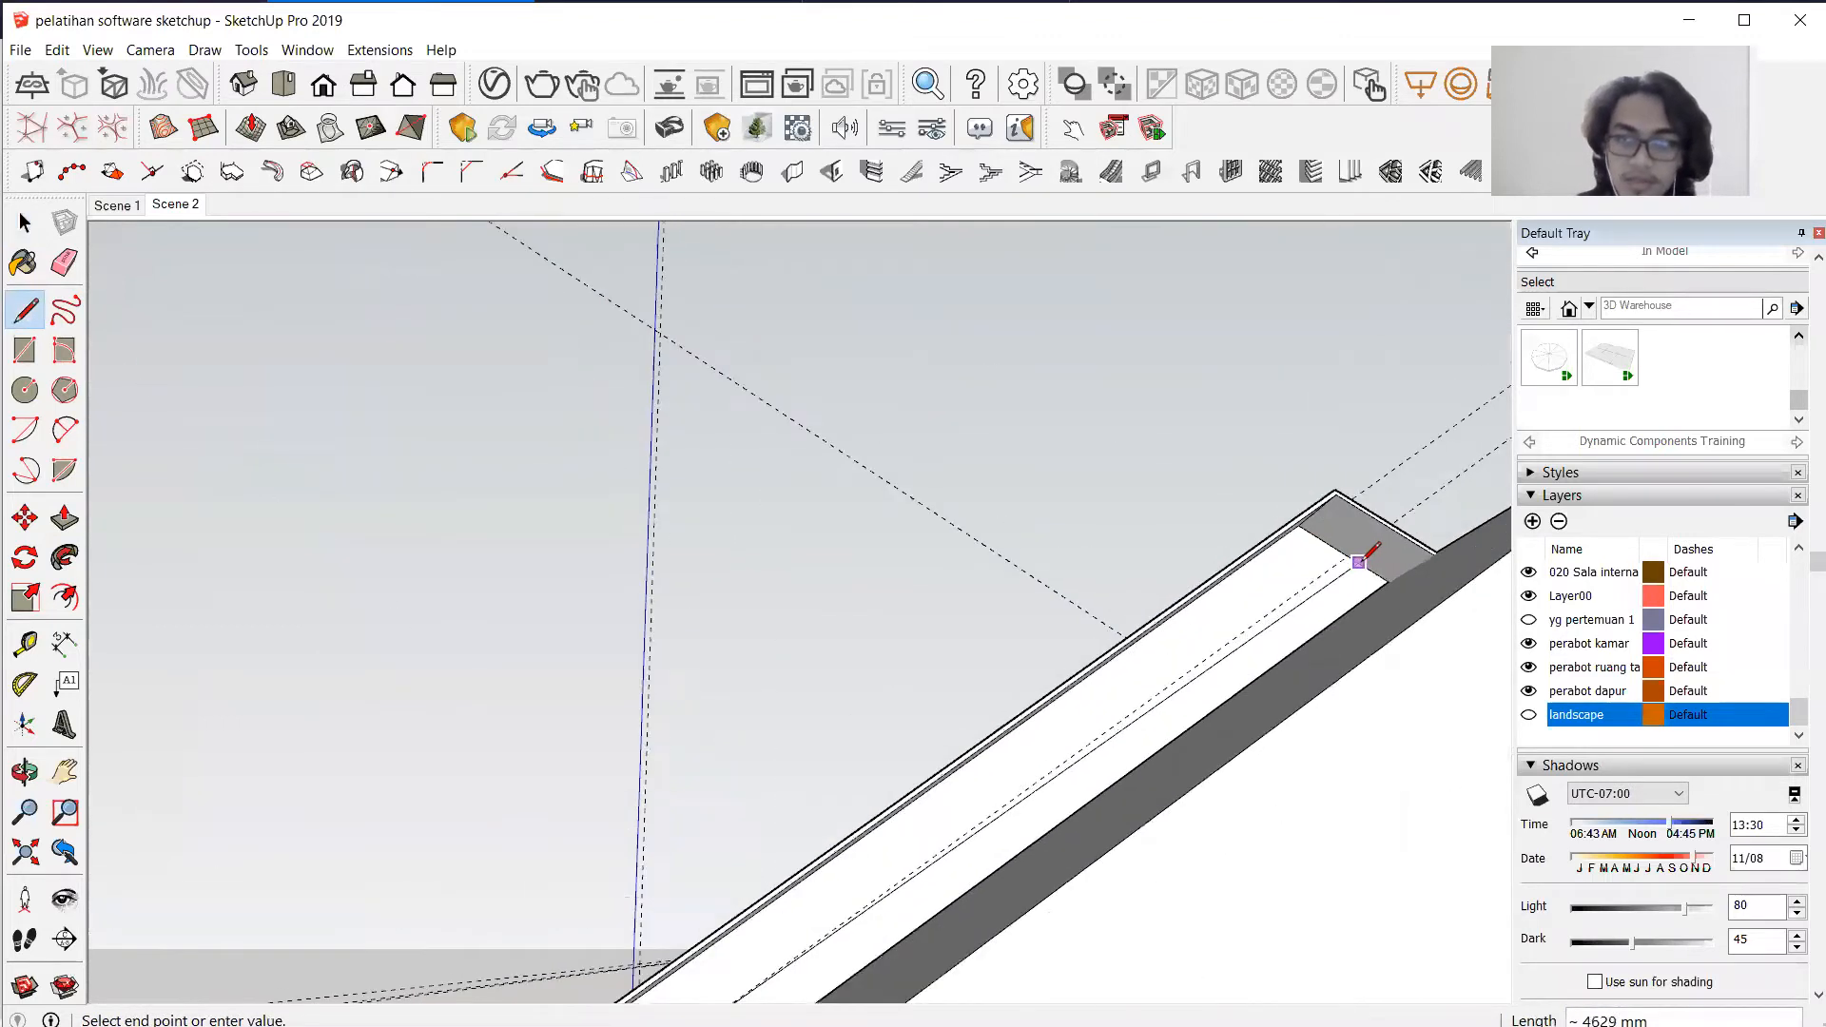
pyautogui.scroll(3, 1358, 562)
pyautogui.click(1326, 542)
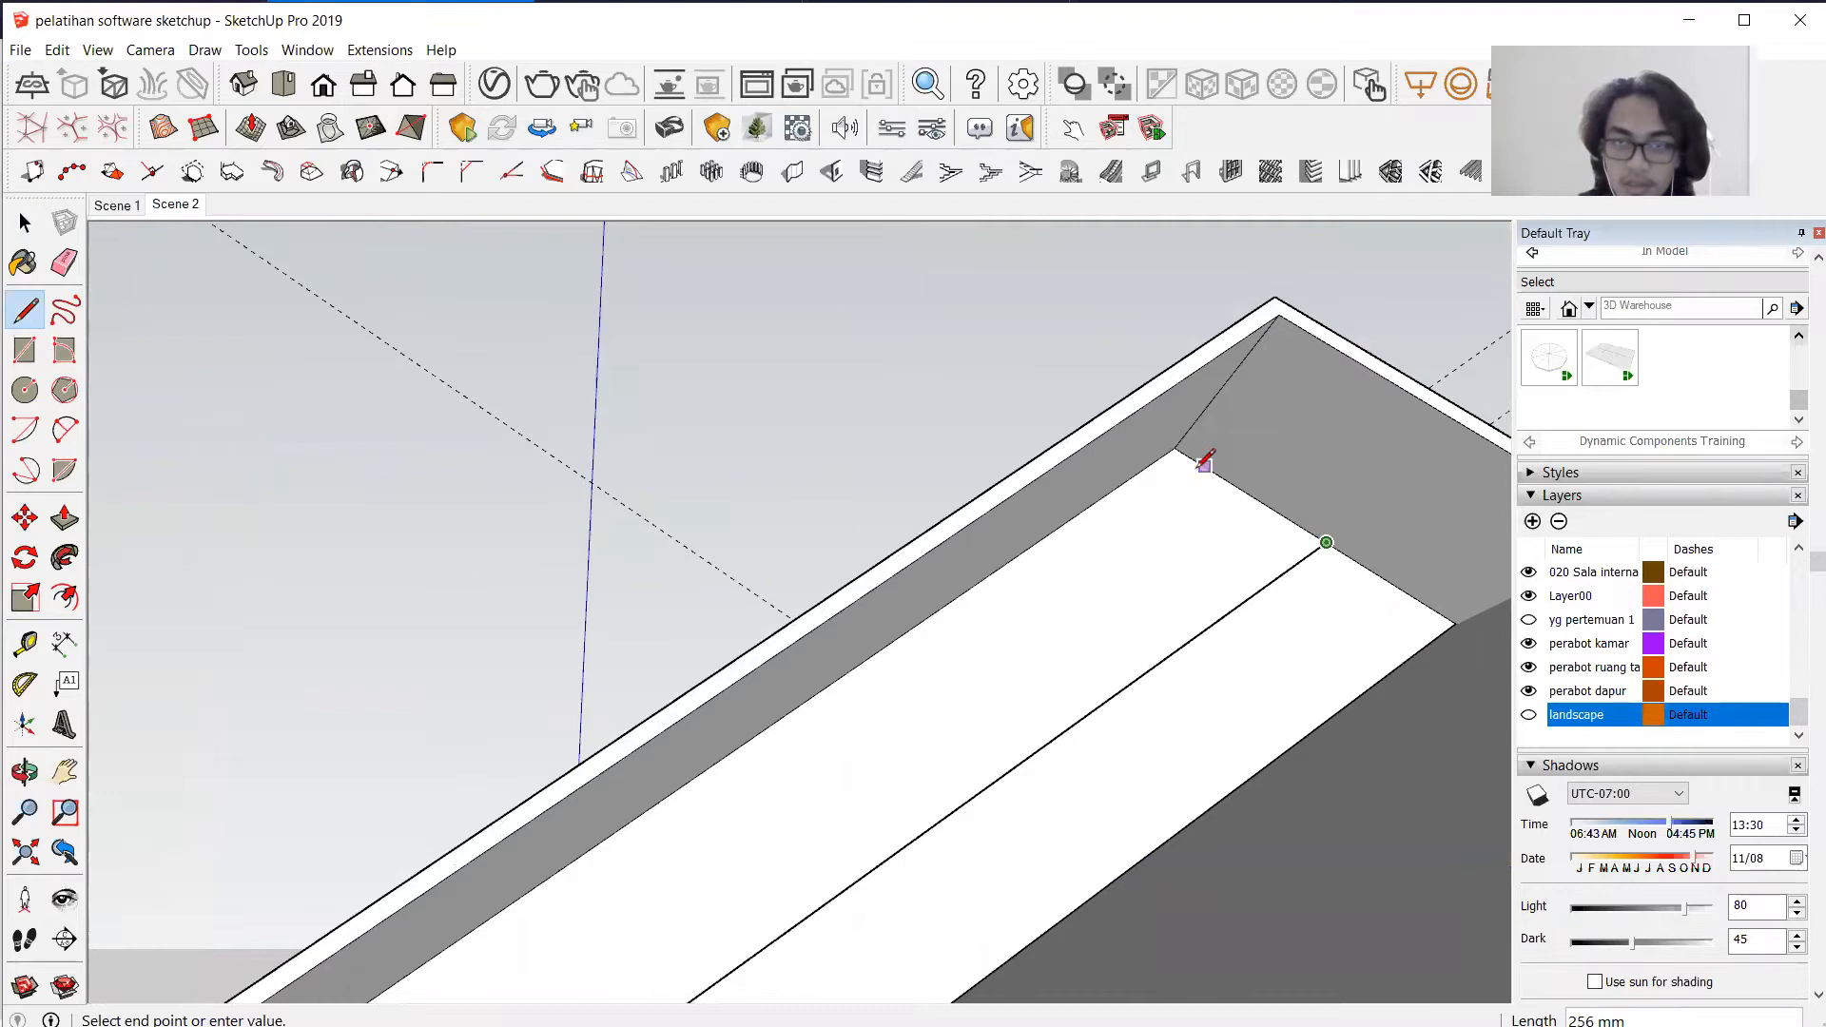
# Trace the strip's upper end, its upper sloping edge and its bottom edge to close it into a separate face.
pyautogui.scroll(-2, 1158, 506)
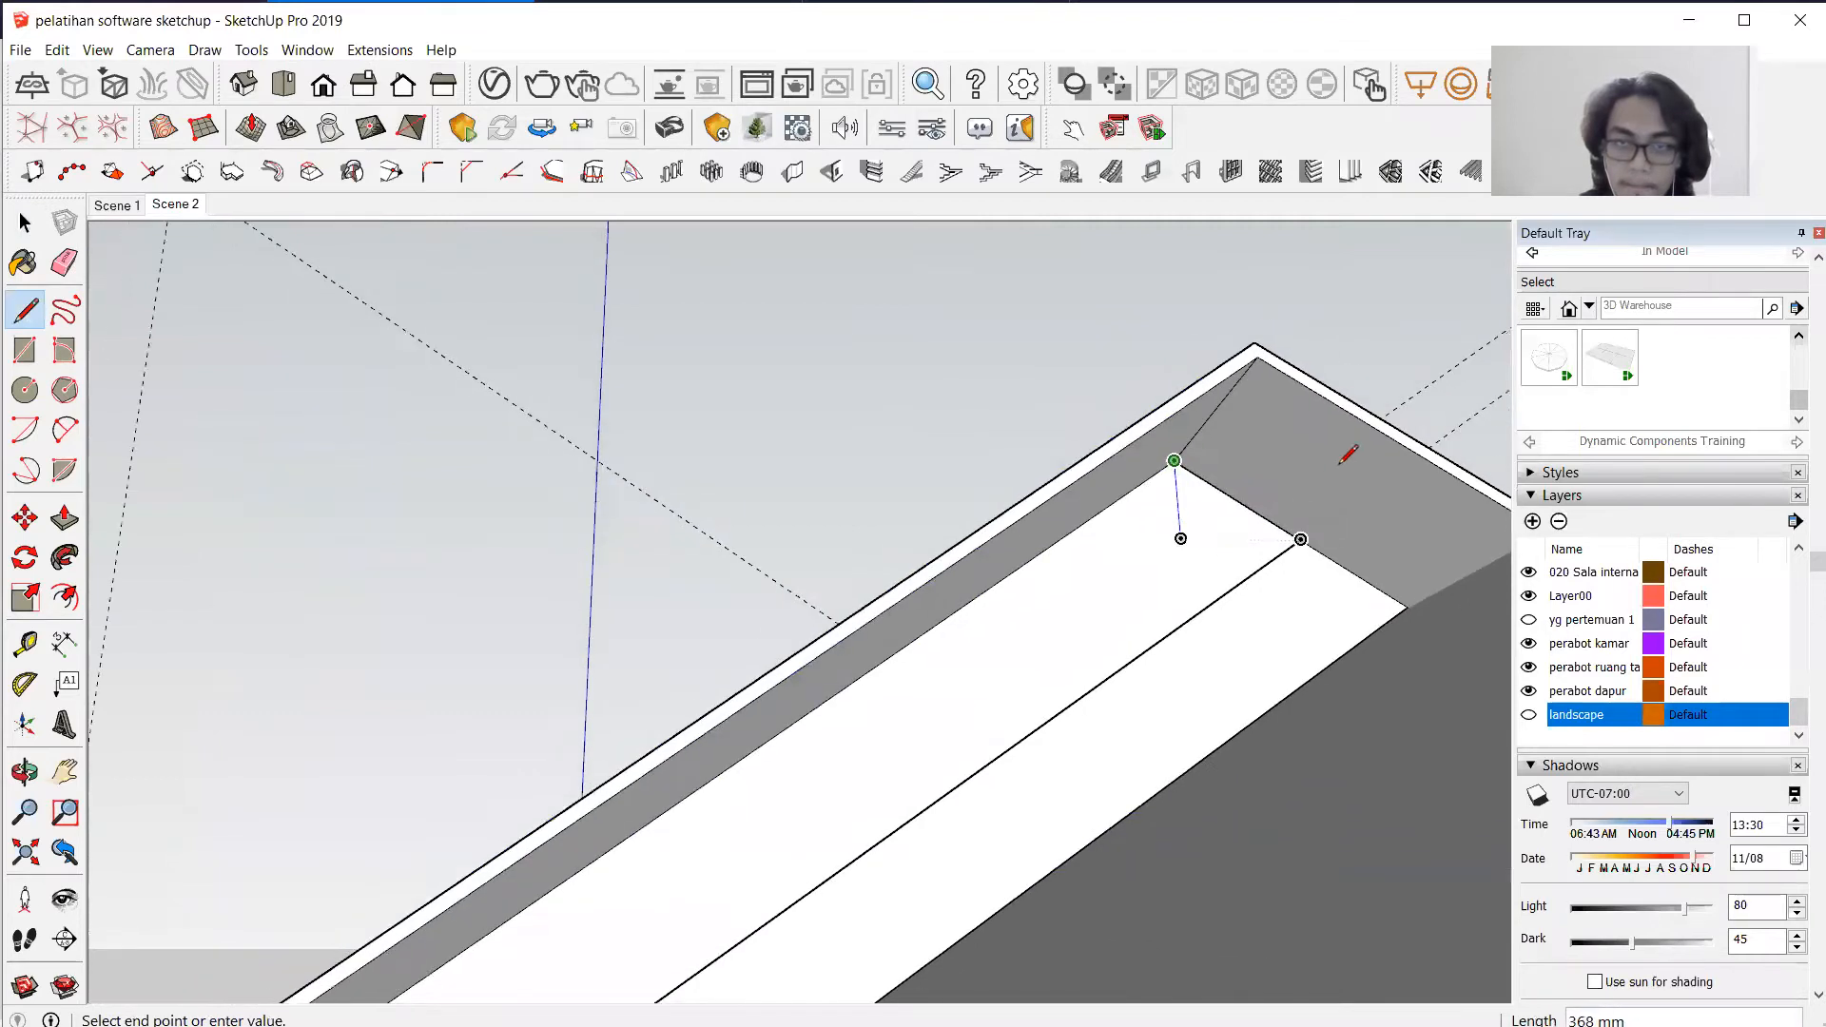
pyautogui.scroll(-5, 1041, 665)
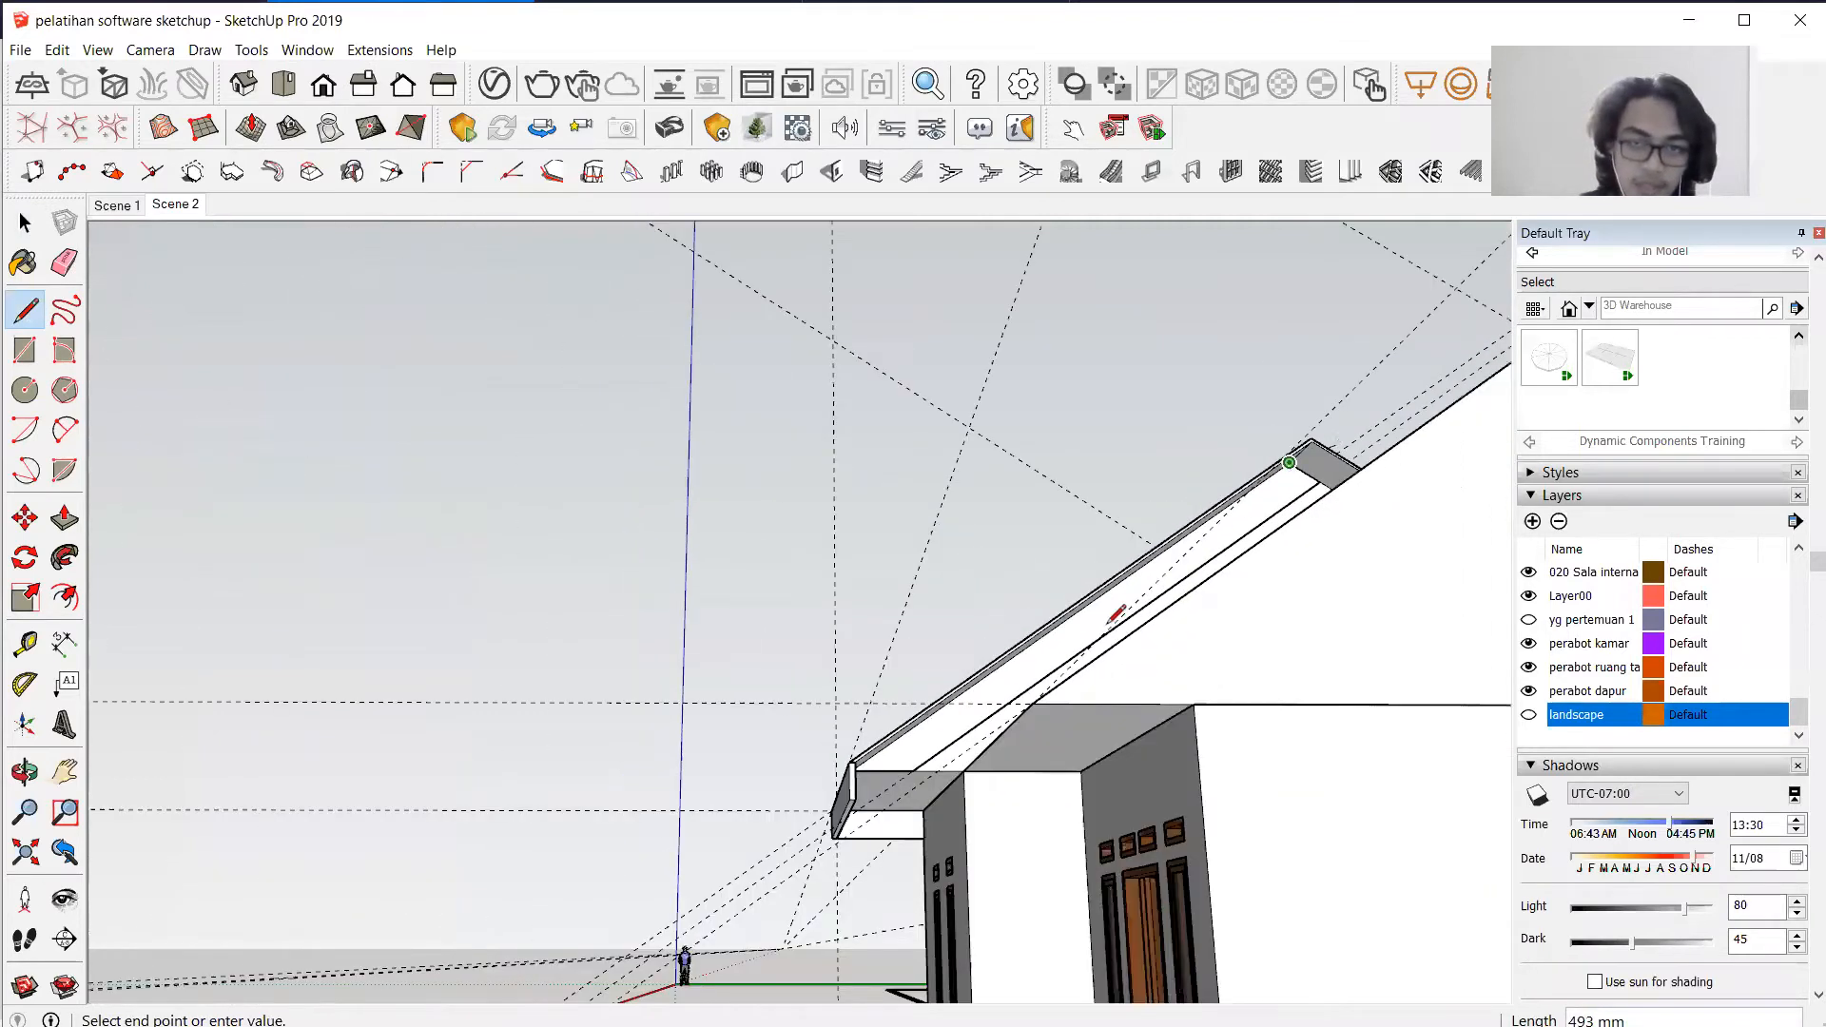
pyautogui.scroll(6, 999, 666)
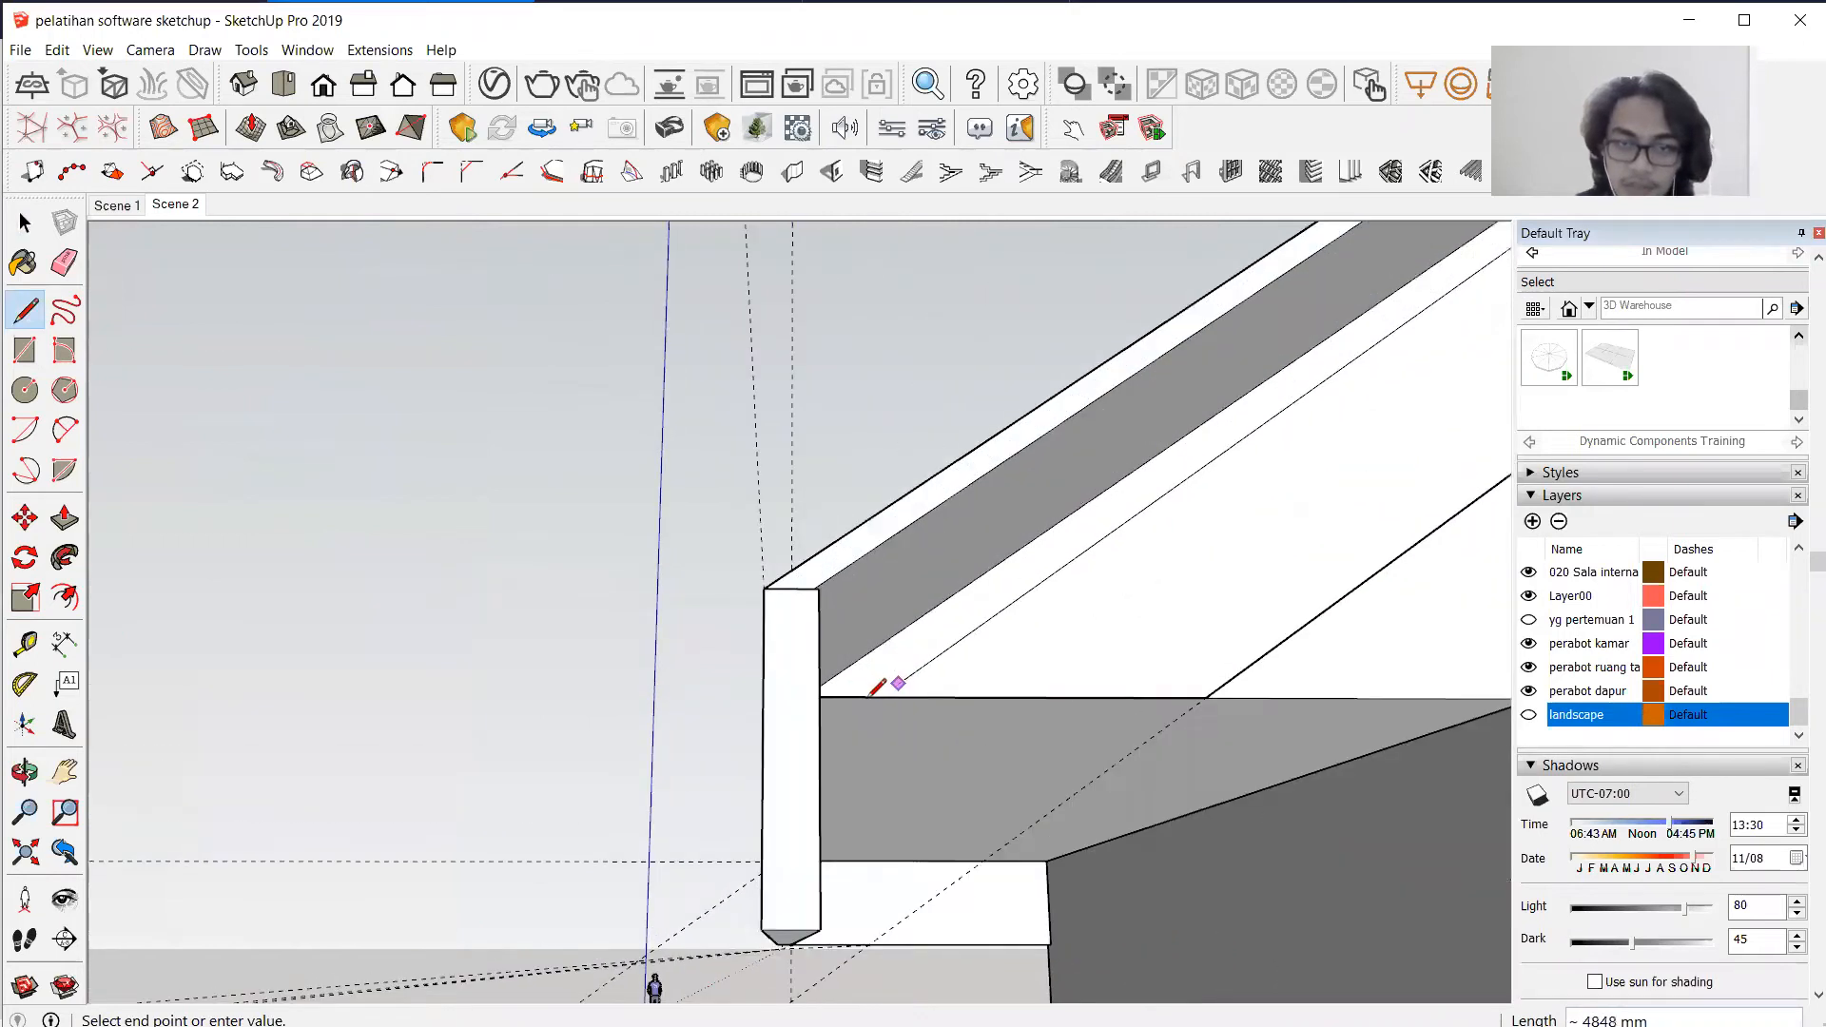
pyautogui.scroll(3, 738, 670)
pyautogui.moveTo(733, 672)
pyautogui.mouseDown(button='middle')
pyautogui.moveTo(693, 713)
pyautogui.moveTo(686, 795)
pyautogui.moveTo(698, 692)
pyautogui.mouseUp(button='middle')
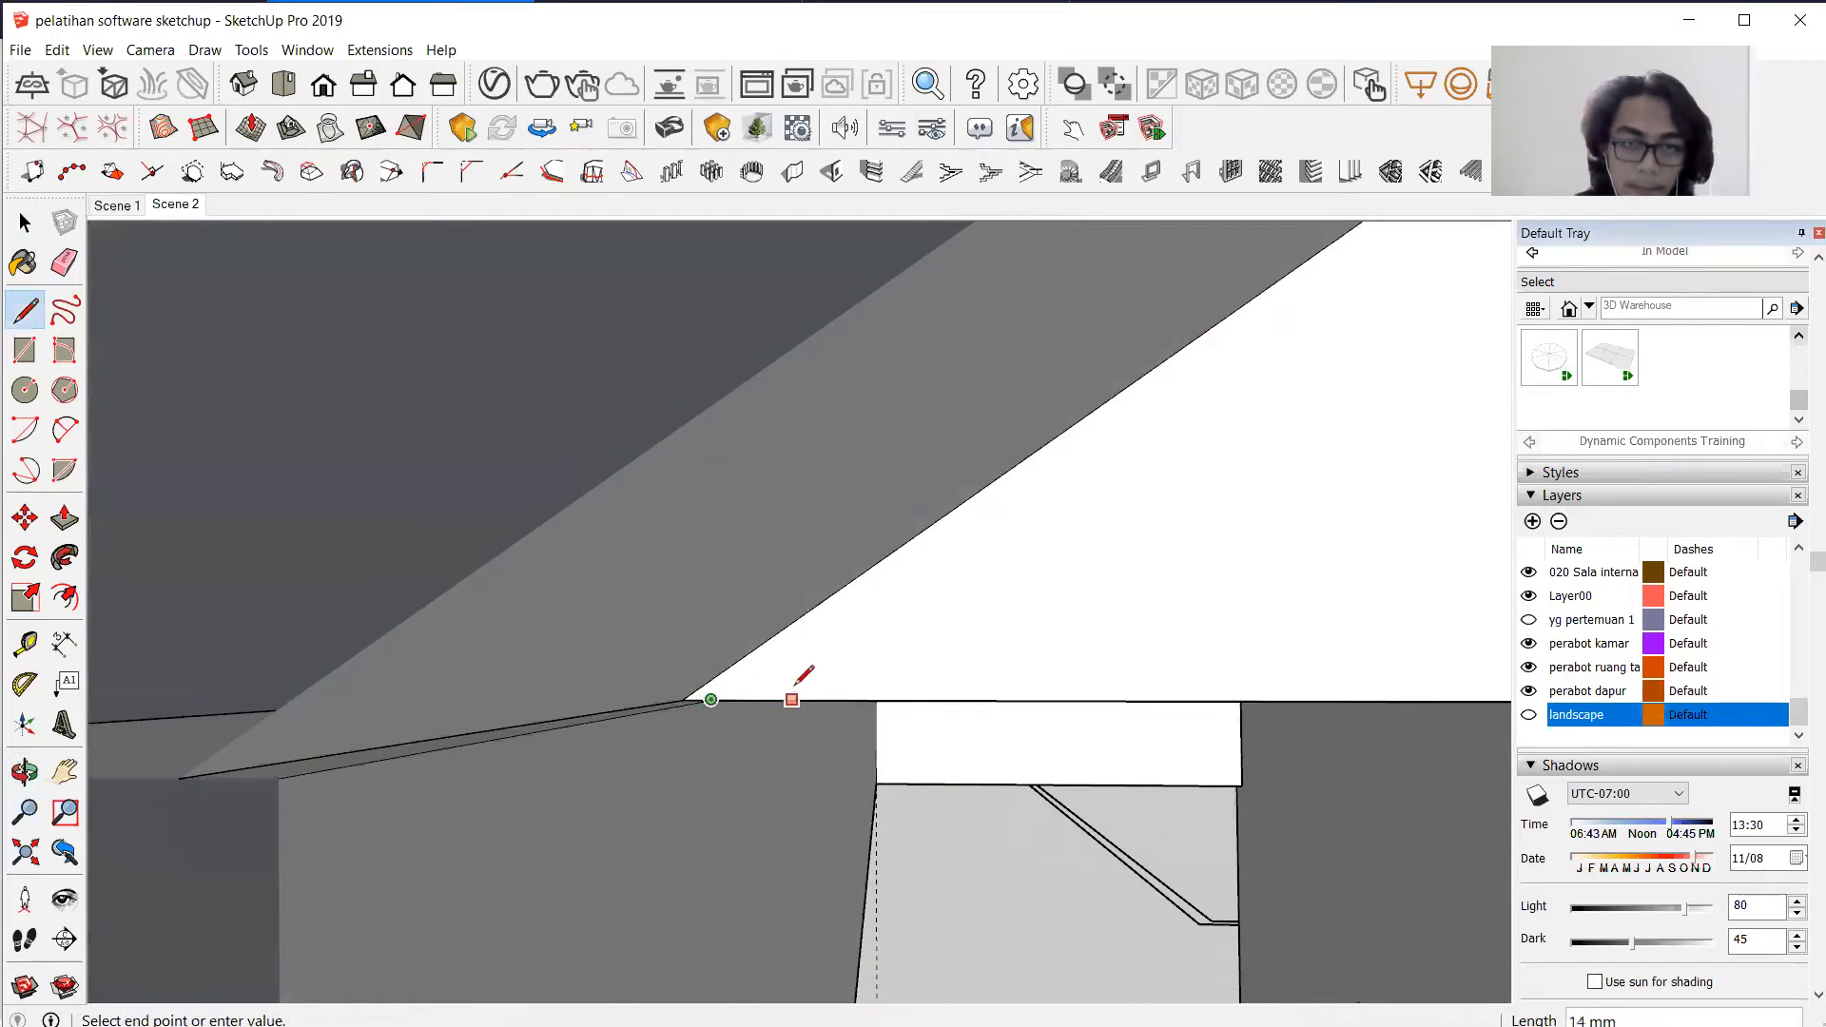
pyautogui.press('space')
# Move the sloping strip face from the gable wall outward to the front edge of the extended bedroom roof.
pyautogui.scroll(-6, 1031, 611)
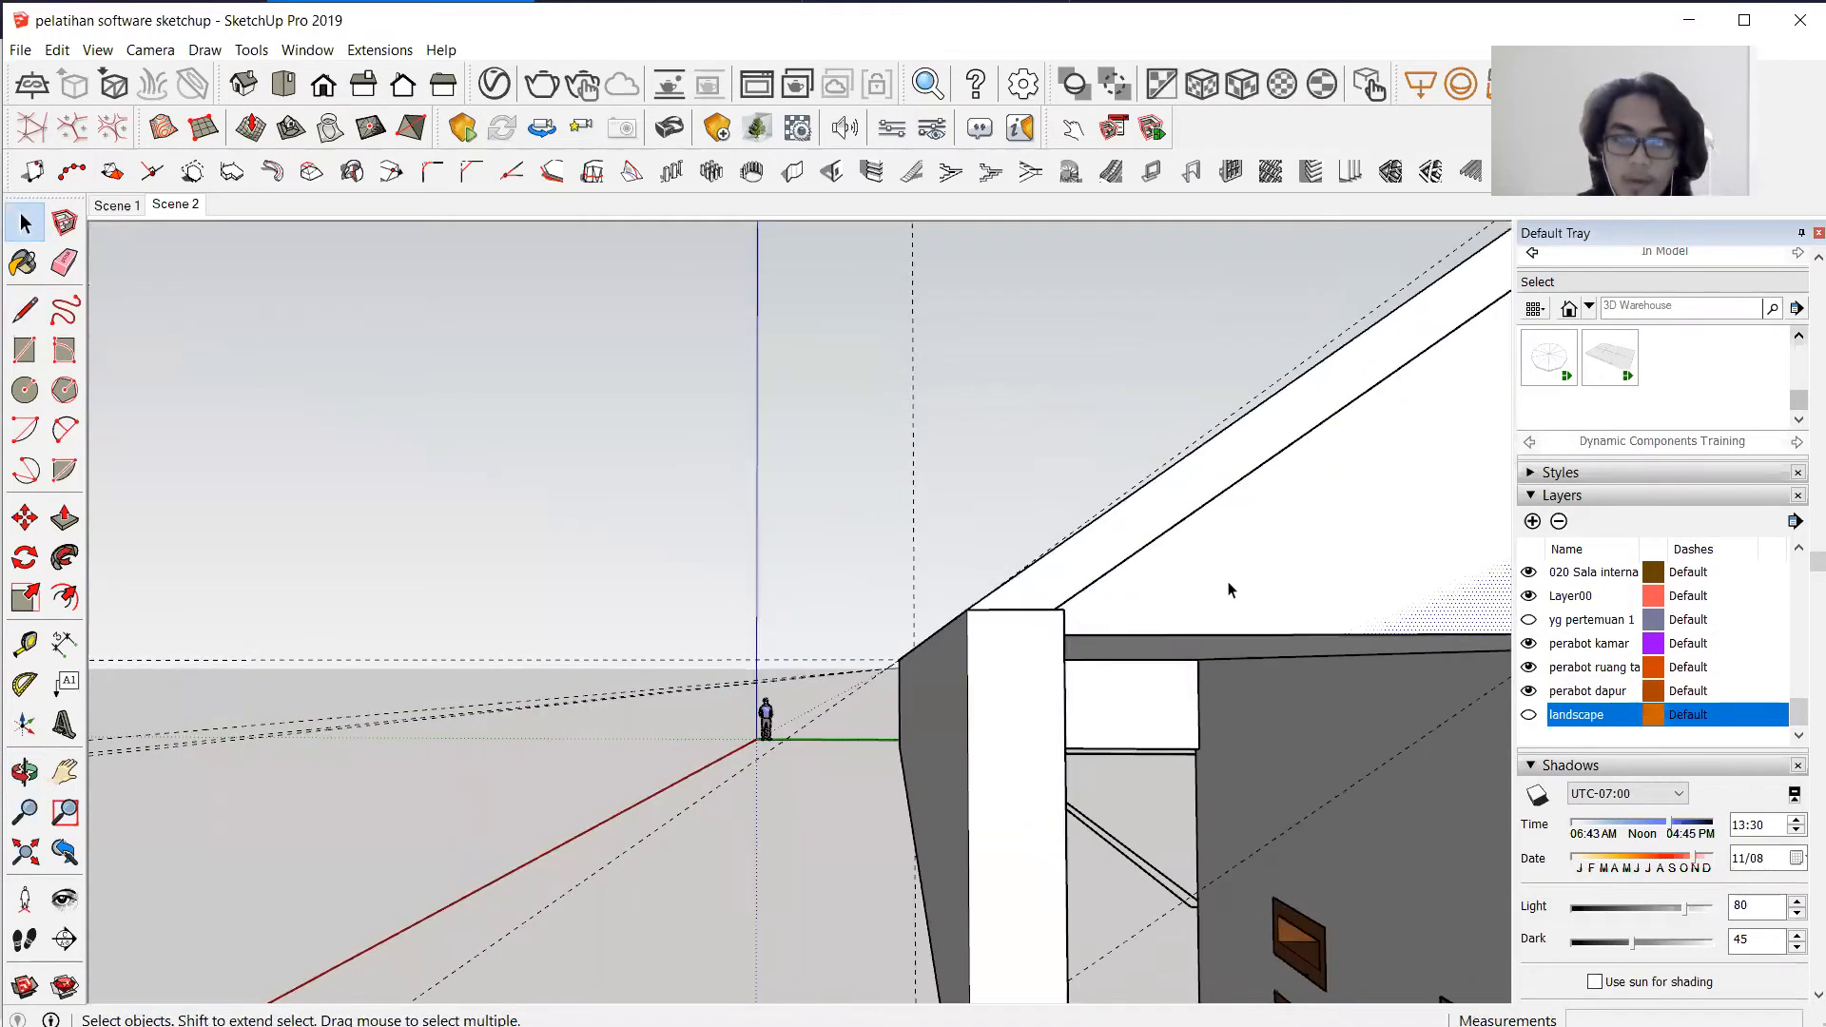
pyautogui.moveTo(1228, 589); pyautogui.dragTo(1182, 588, button='middle')
pyautogui.click(64, 519)
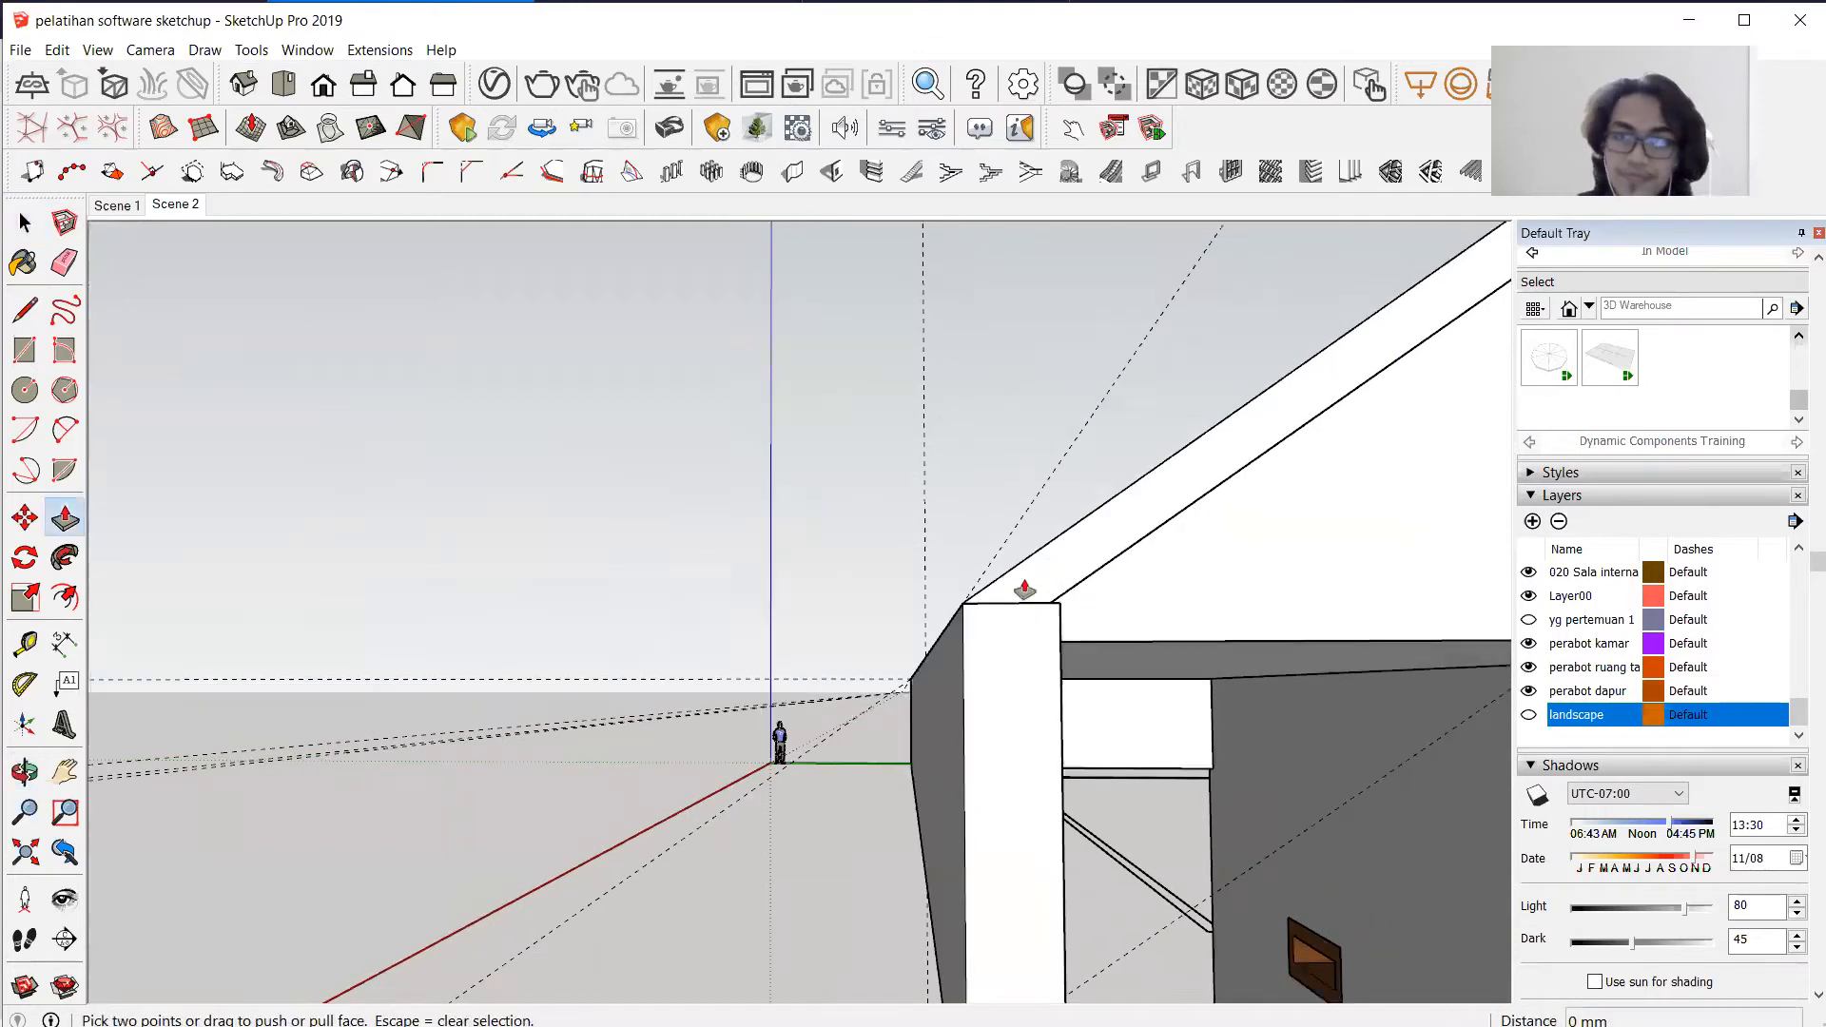
pyautogui.scroll(-5, 1018, 583)
pyautogui.moveTo(1043, 551); pyautogui.dragTo(1039, 612, button='middle')
pyautogui.scroll(5, 800, 548)
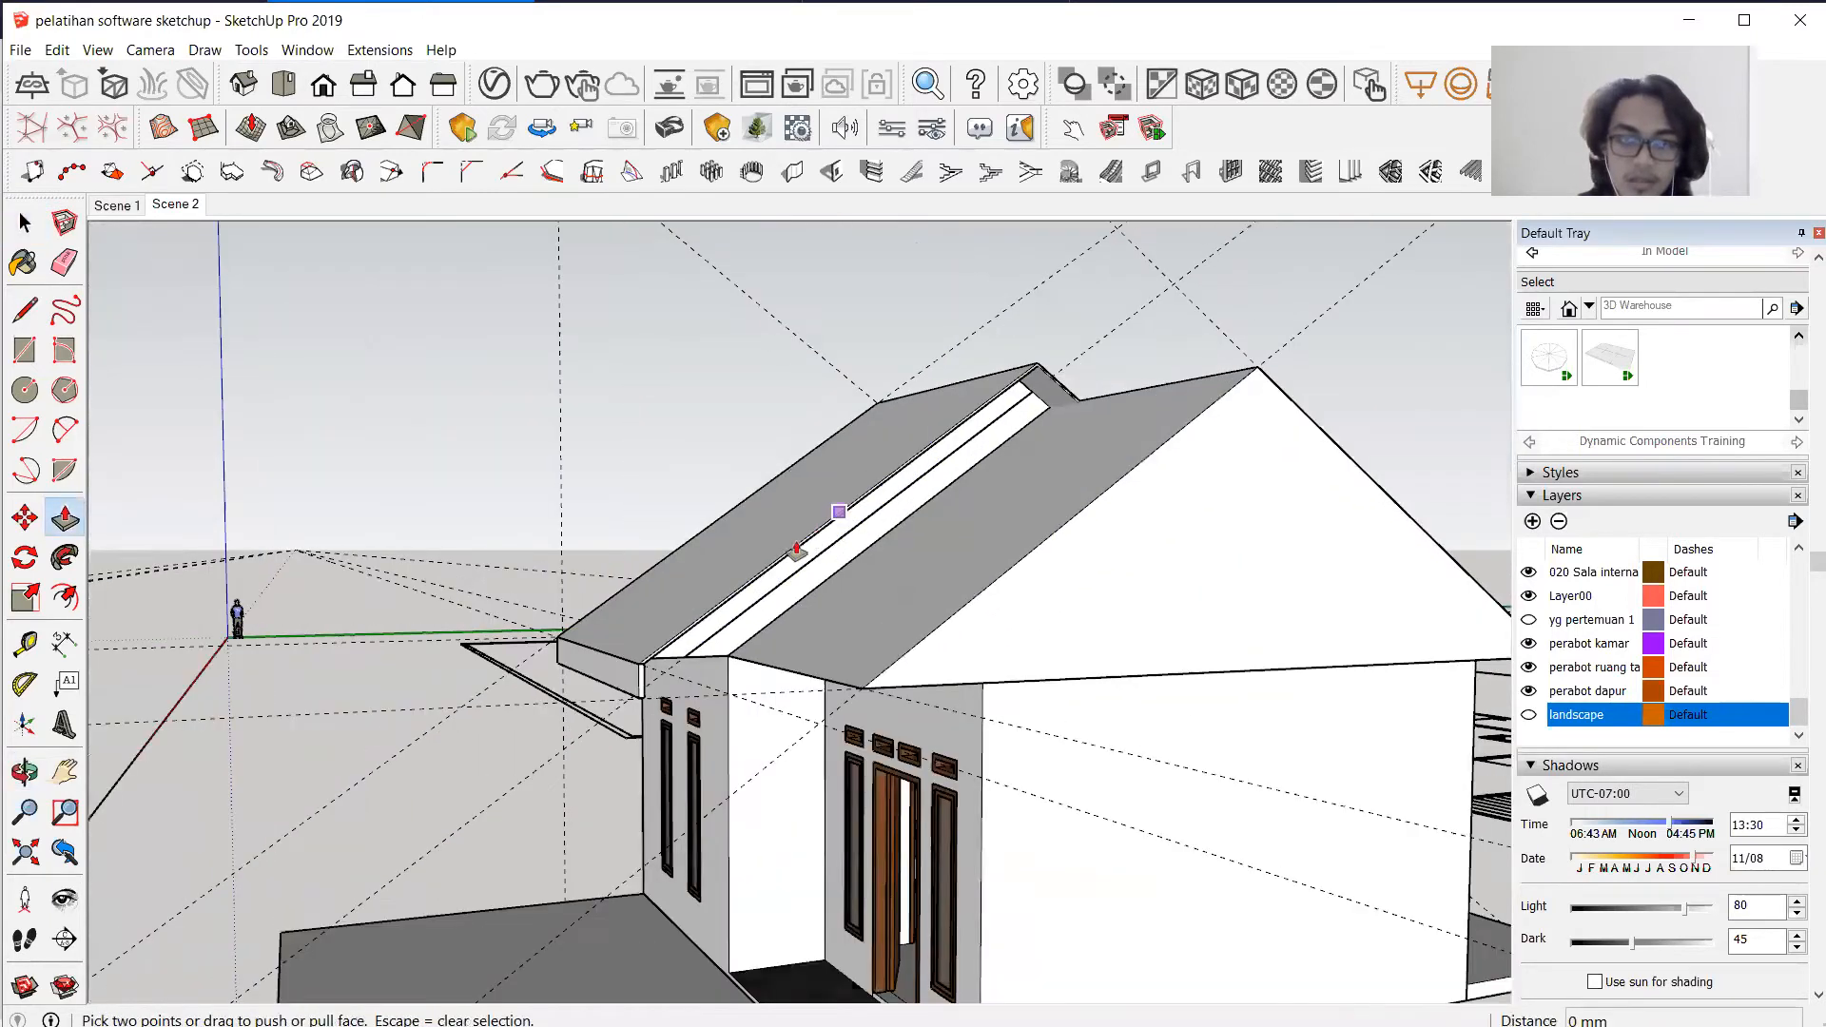
pyautogui.scroll(3, 619, 592)
pyautogui.press('m')
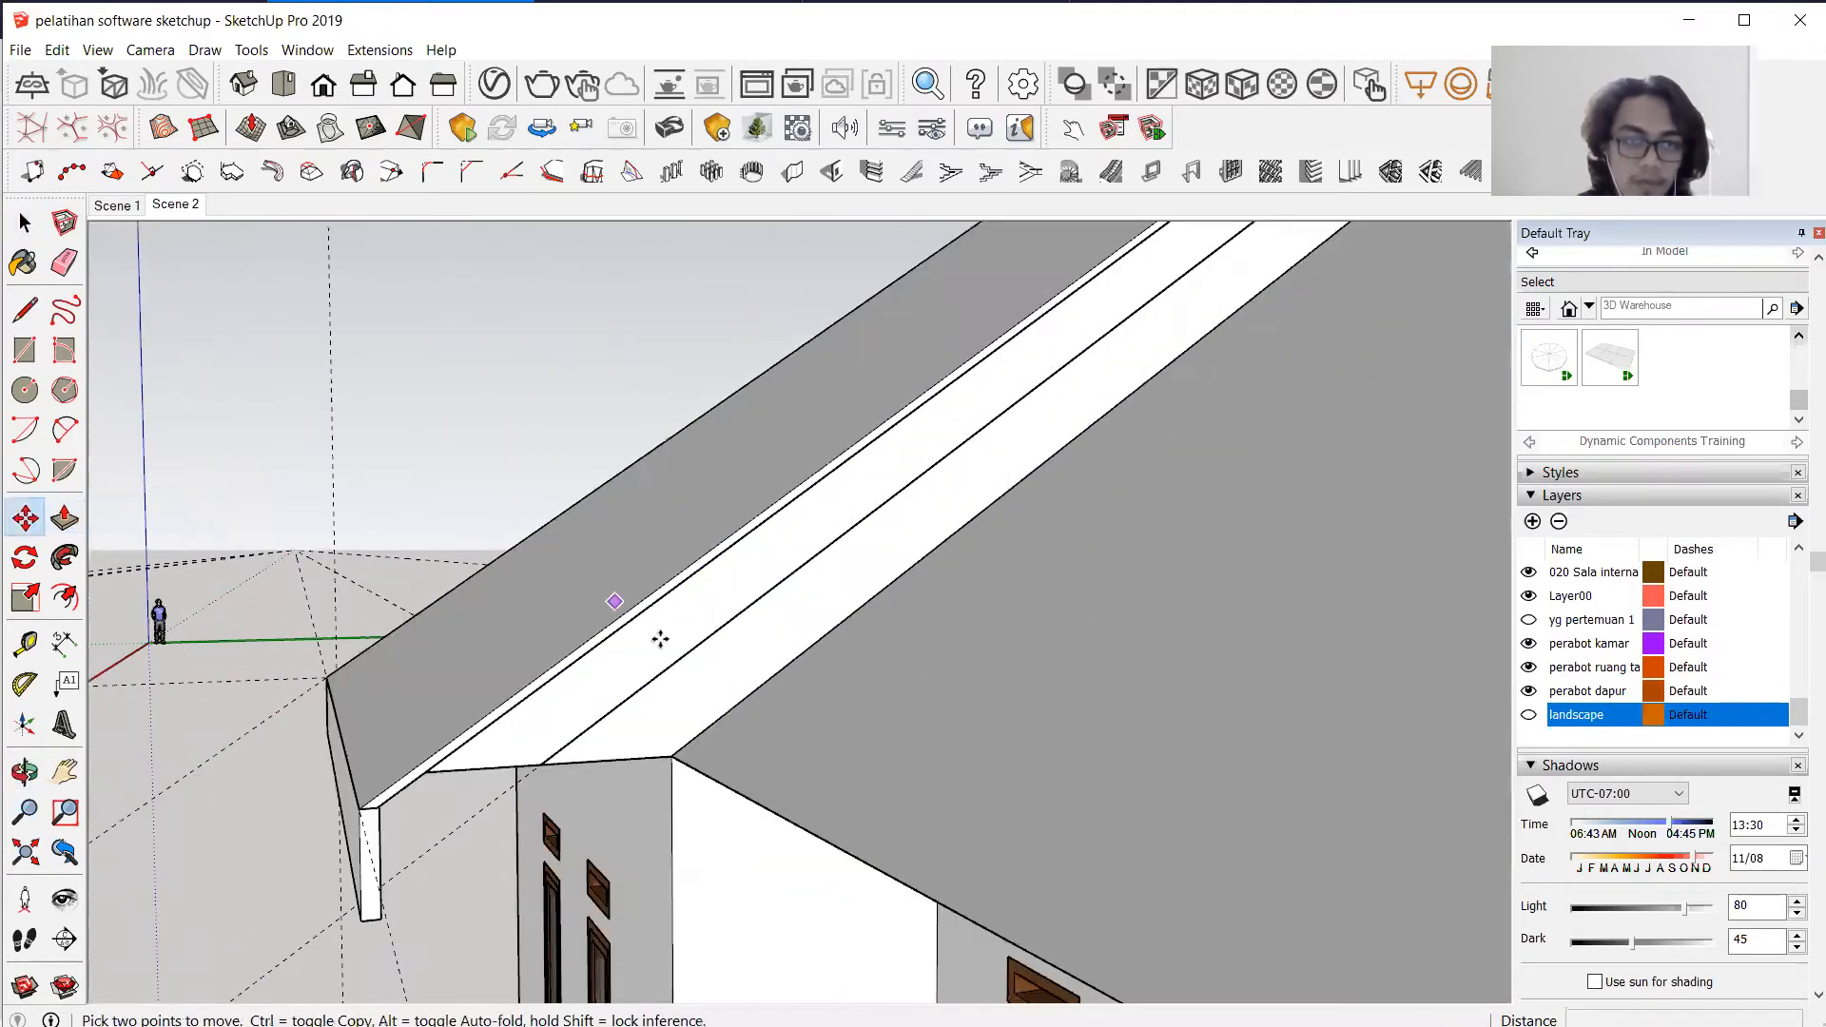
pyautogui.moveTo(611, 677); pyautogui.dragTo(431, 650, button='middle')
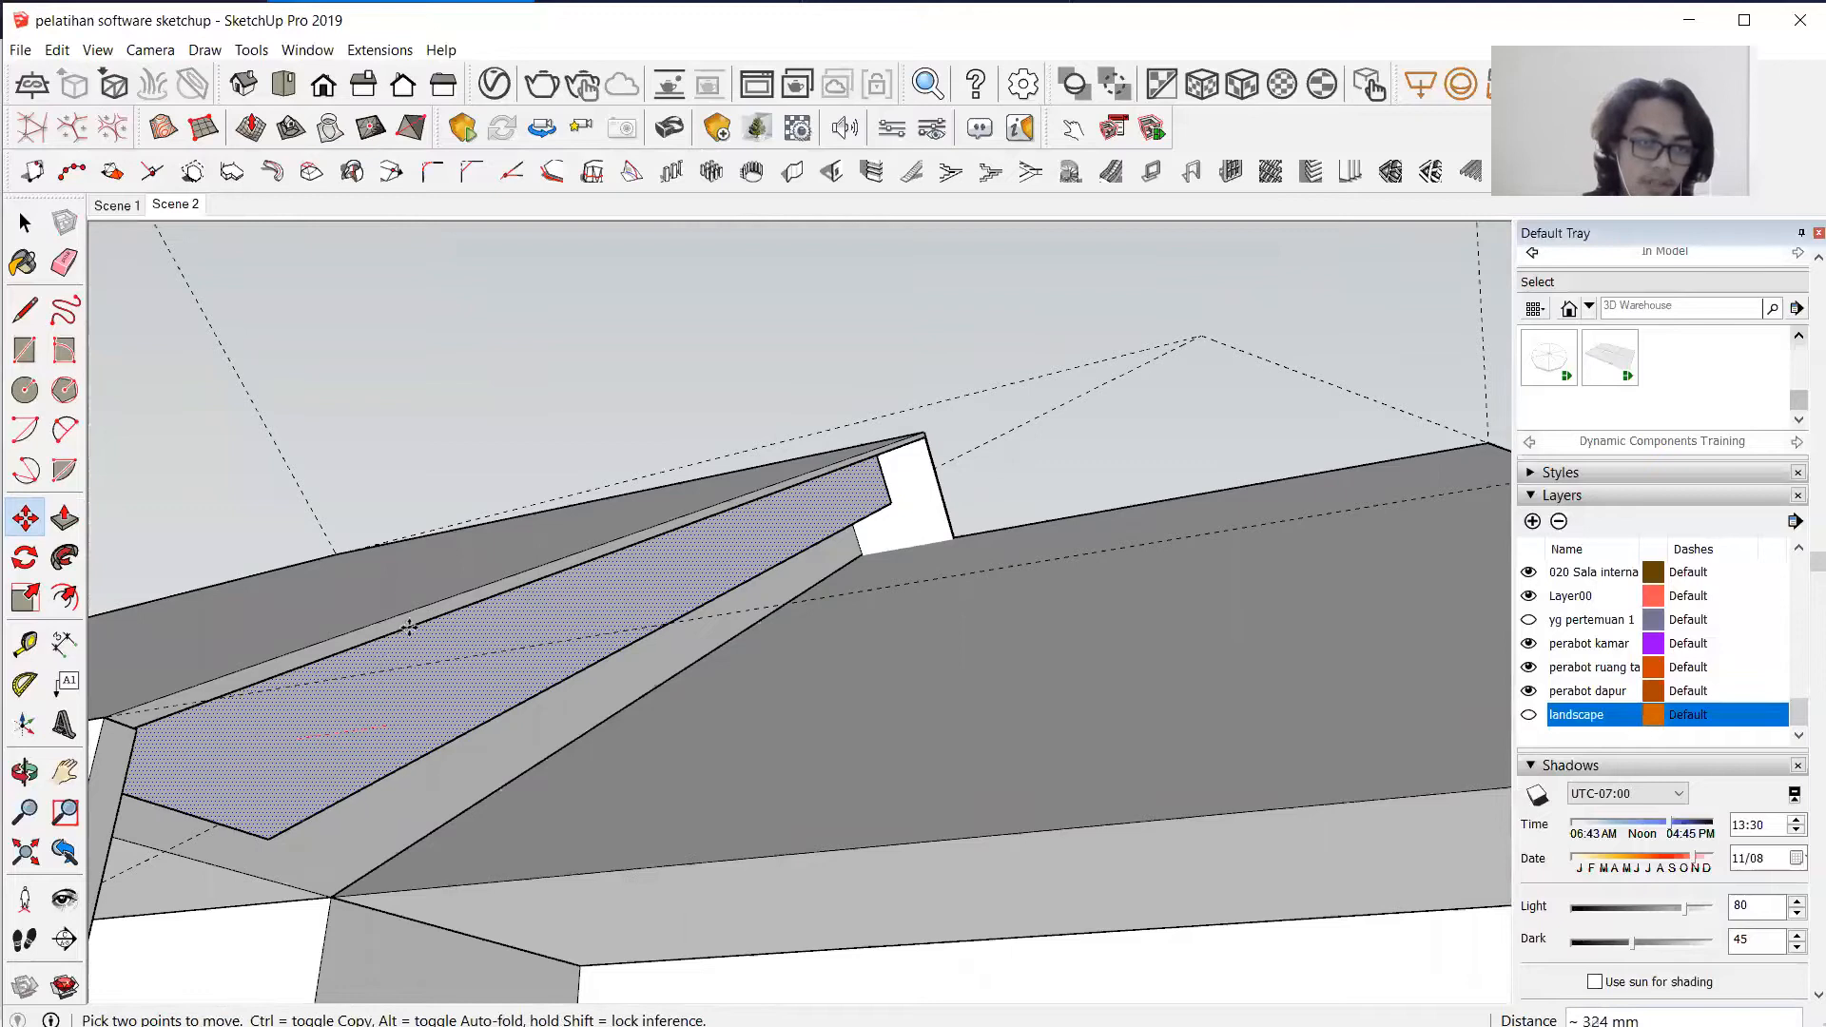
pyautogui.moveTo(501, 624); pyautogui.dragTo(192, 652, button='middle')
pyautogui.click(195, 647)
pyautogui.scroll(2, 194, 629)
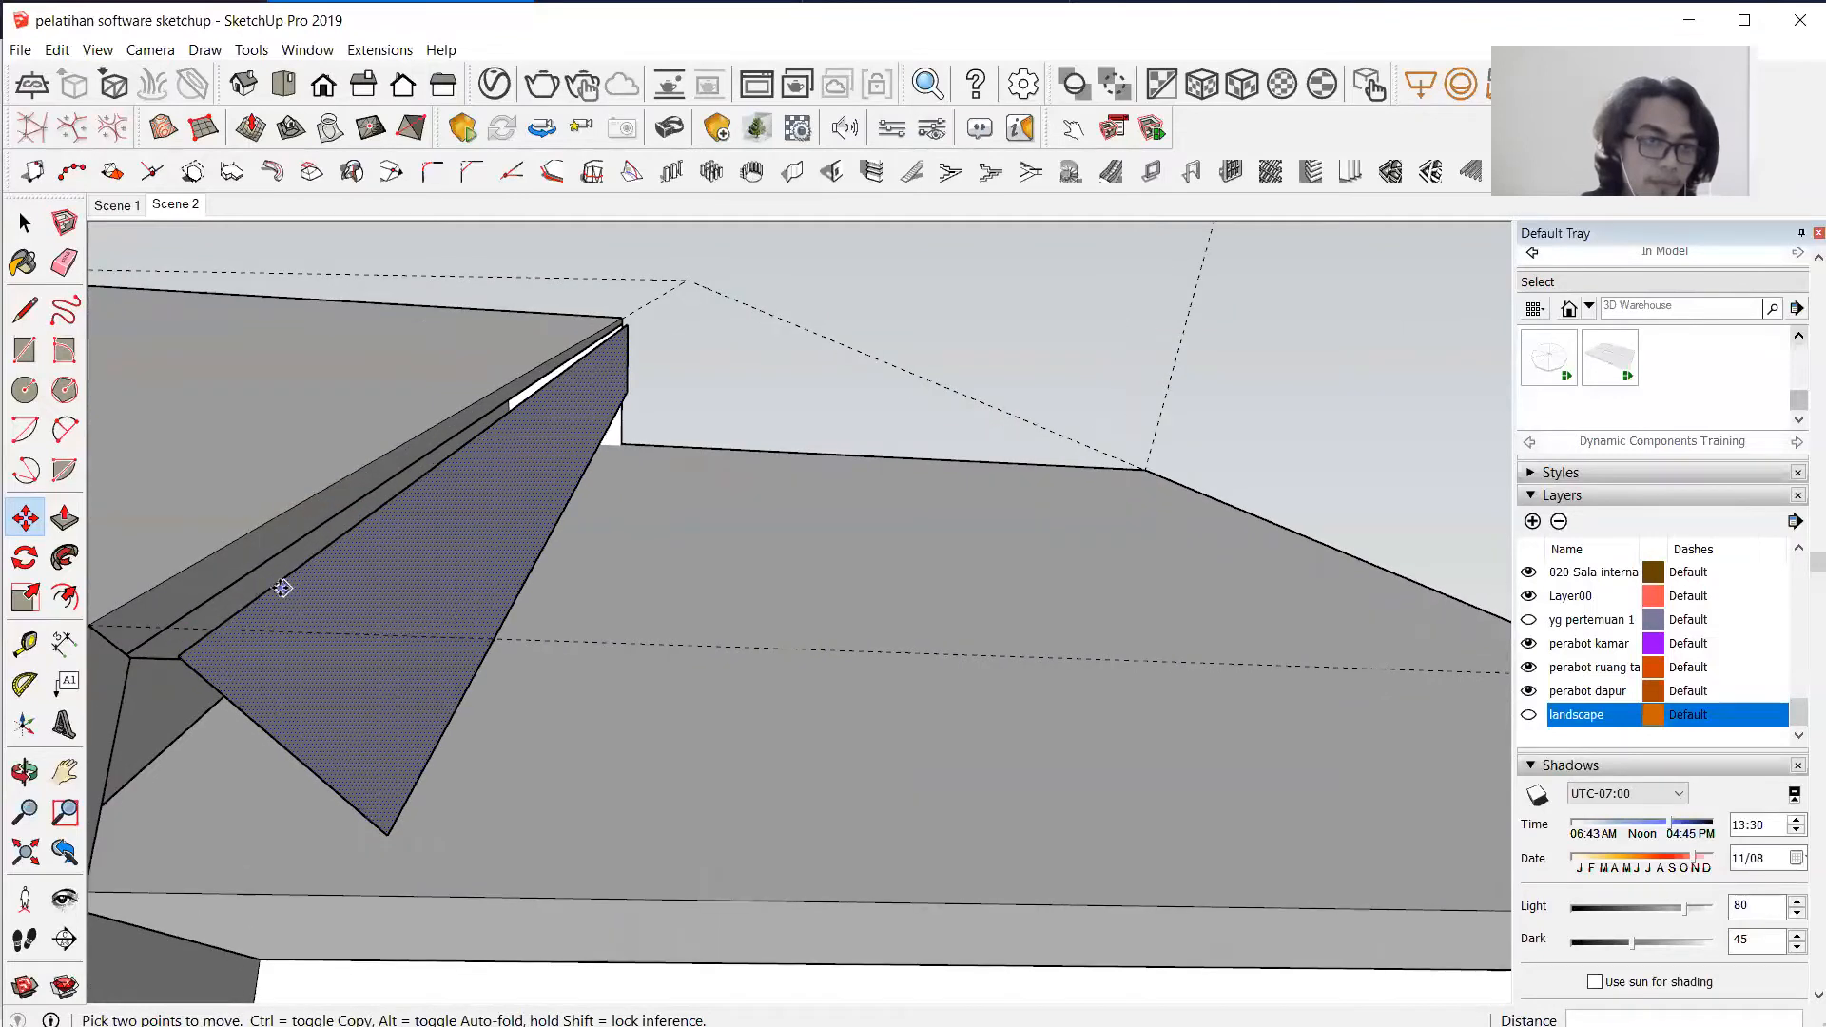
# Extrude the sloping strip face 50 mm outward to form the gable's fascia board.
pyautogui.moveTo(304, 523); pyautogui.dragTo(358, 483, button='middle')
pyautogui.scroll(-6, 525, 603)
pyautogui.moveTo(362, 746); pyautogui.dragTo(504, 533, button='middle')
pyautogui.scroll(8, 517, 613)
pyautogui.press('p')
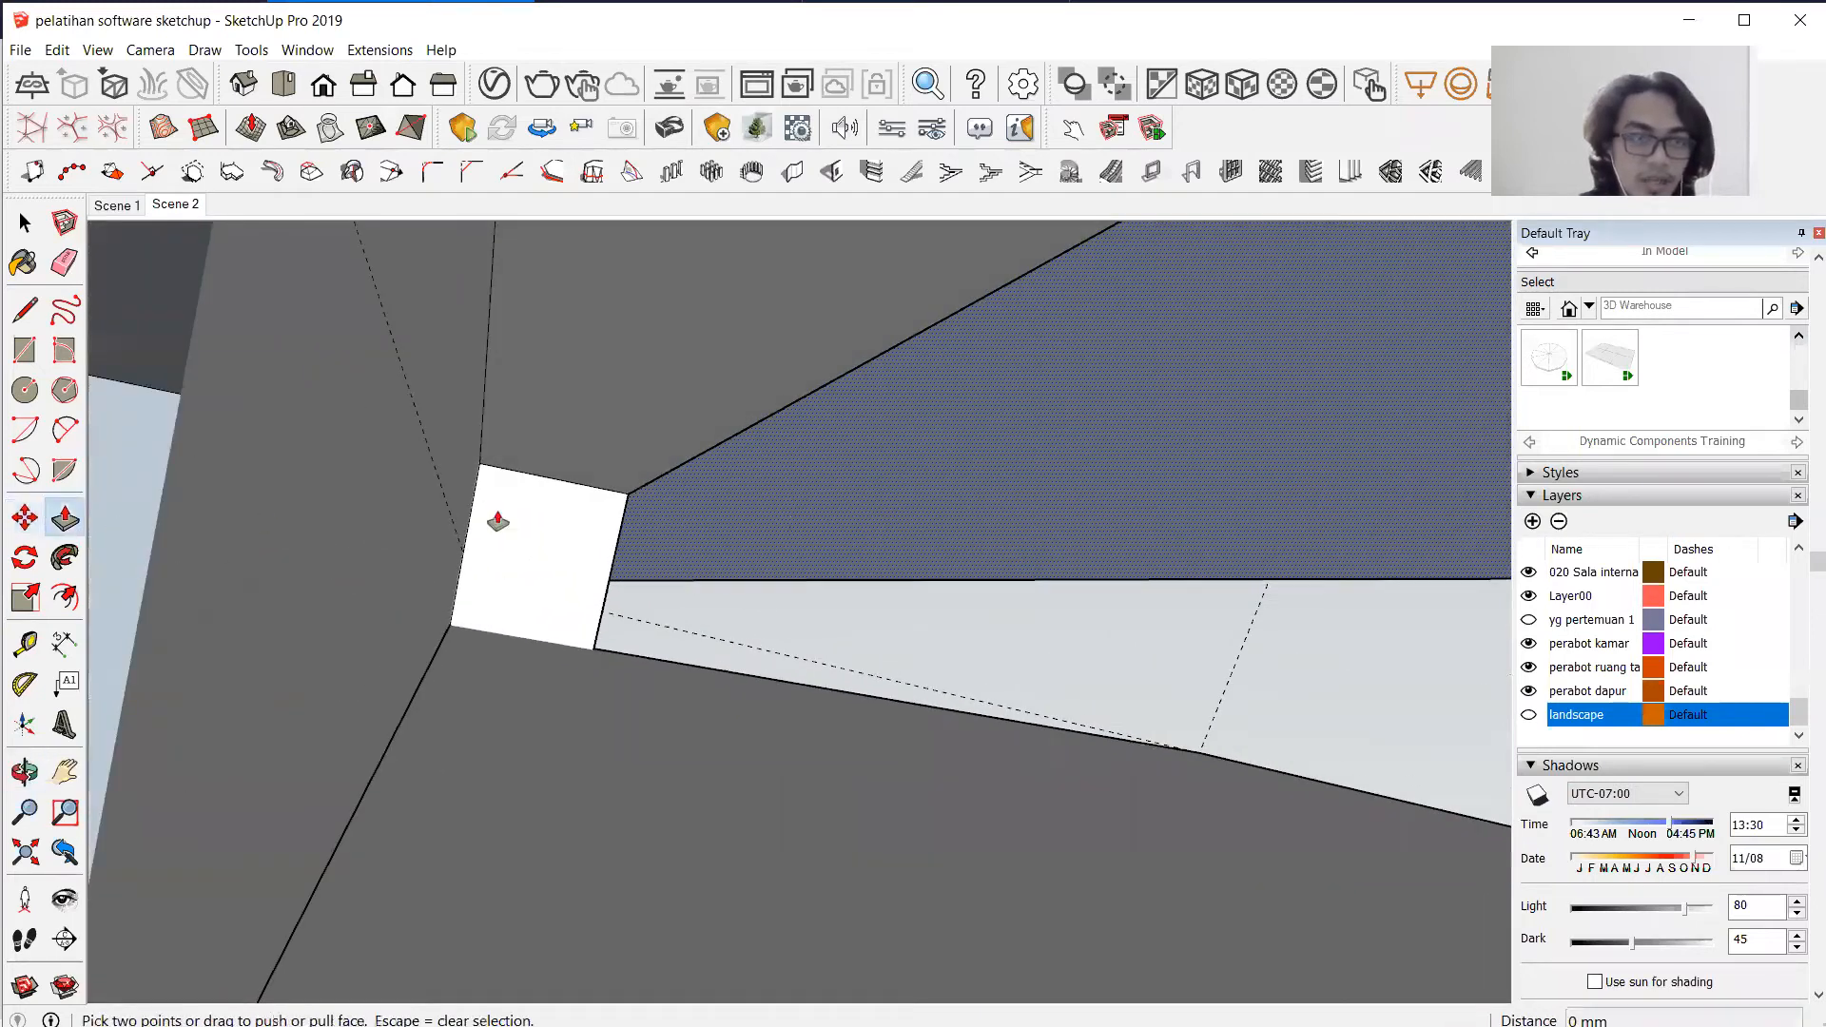
pyautogui.moveTo(761, 521); pyautogui.dragTo(708, 526)
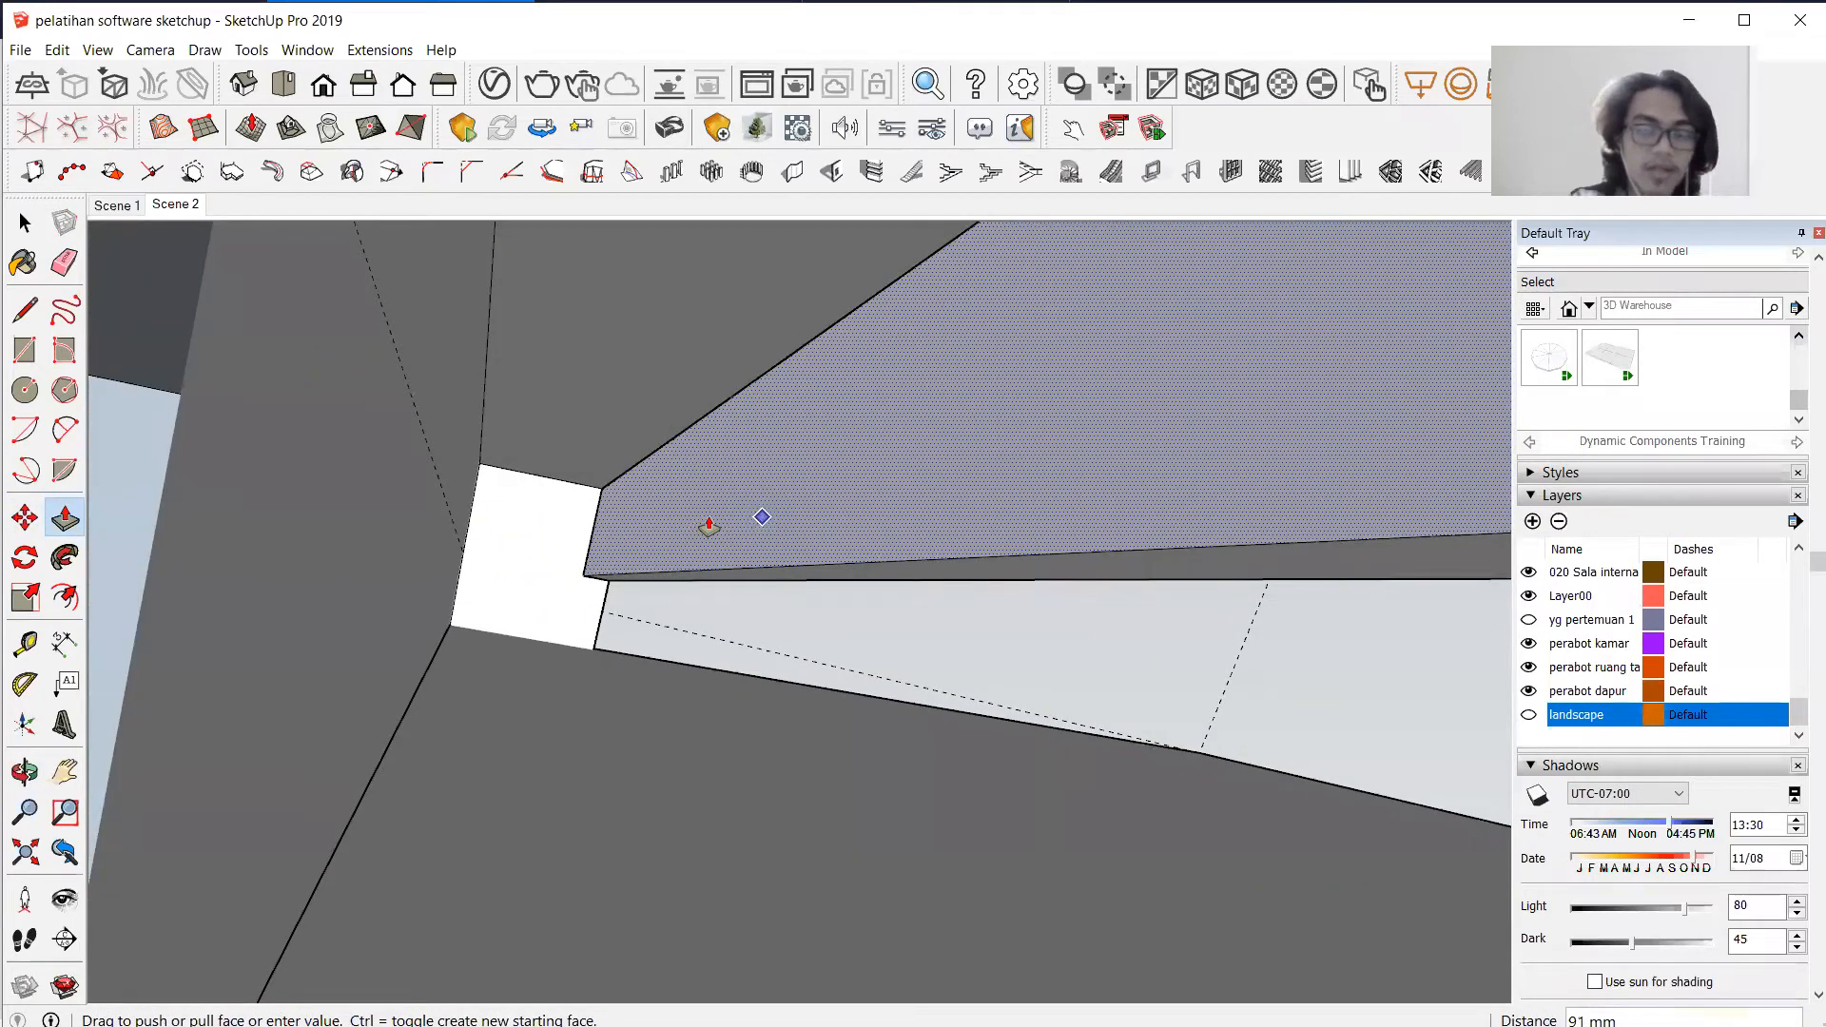
pyautogui.press('Return')
# Trace the short roof slope's inner edge from the gable strip's upper corner down to the slope's lower end.
pyautogui.moveTo(839, 566); pyautogui.dragTo(493, 790, button='middle')
pyautogui.scroll(-8, 753, 697)
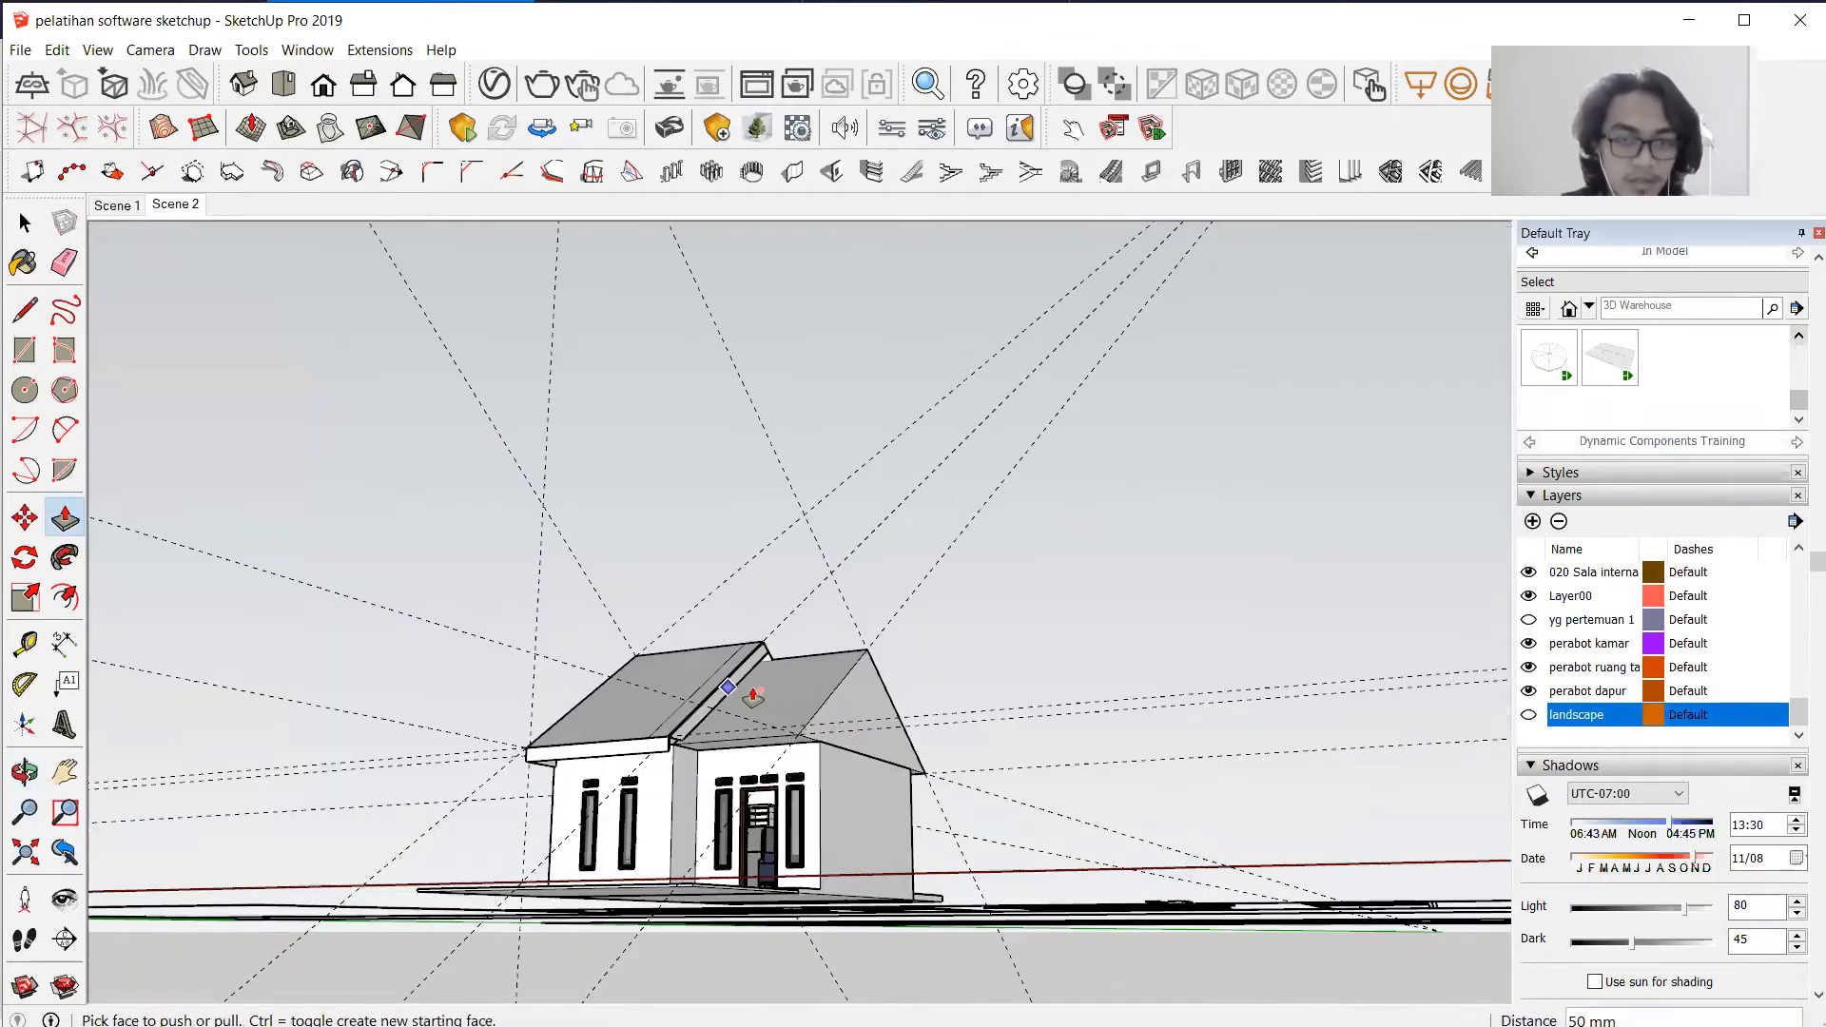
pyautogui.scroll(3, 752, 698)
pyautogui.scroll(3, 752, 697)
pyautogui.moveTo(624, 652); pyautogui.dragTo(798, 484, button='middle')
pyautogui.moveTo(617, 617); pyautogui.dragTo(848, 632, button='middle')
pyautogui.scroll(5, 754, 603)
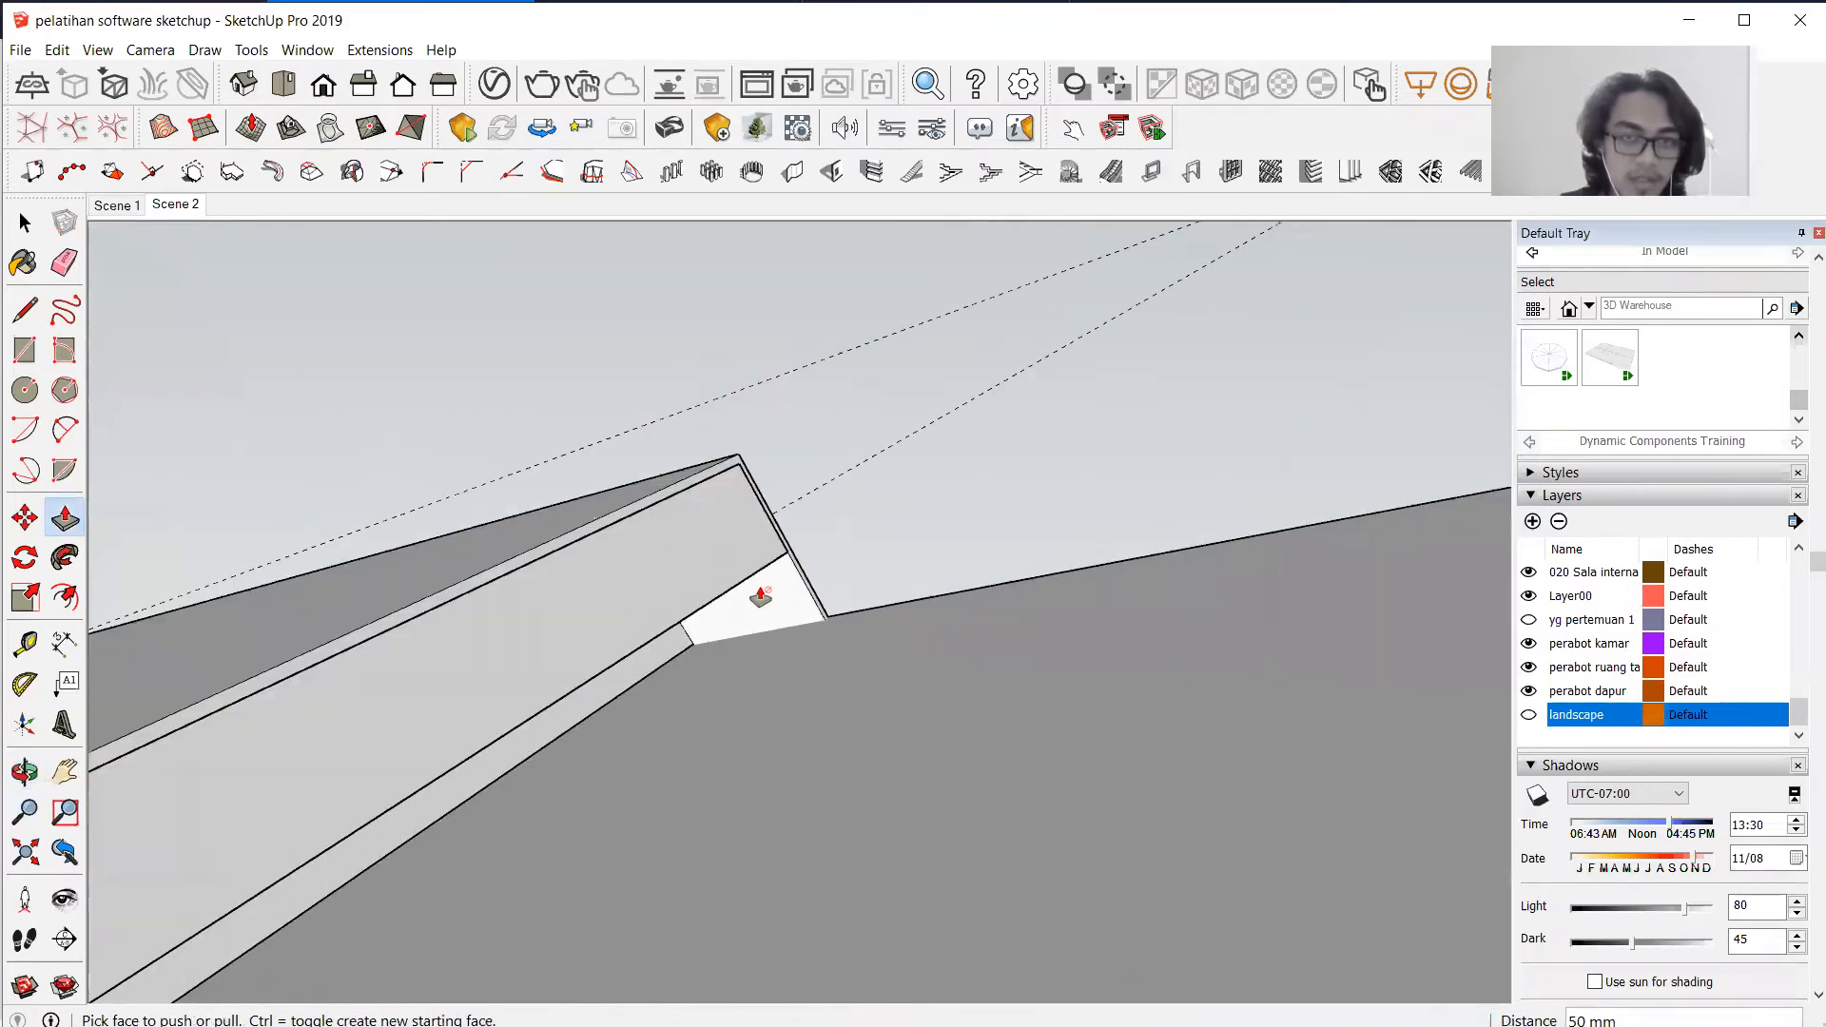
pyautogui.moveTo(606, 608); pyautogui.dragTo(868, 611, button='middle')
pyautogui.scroll(3, 872, 599)
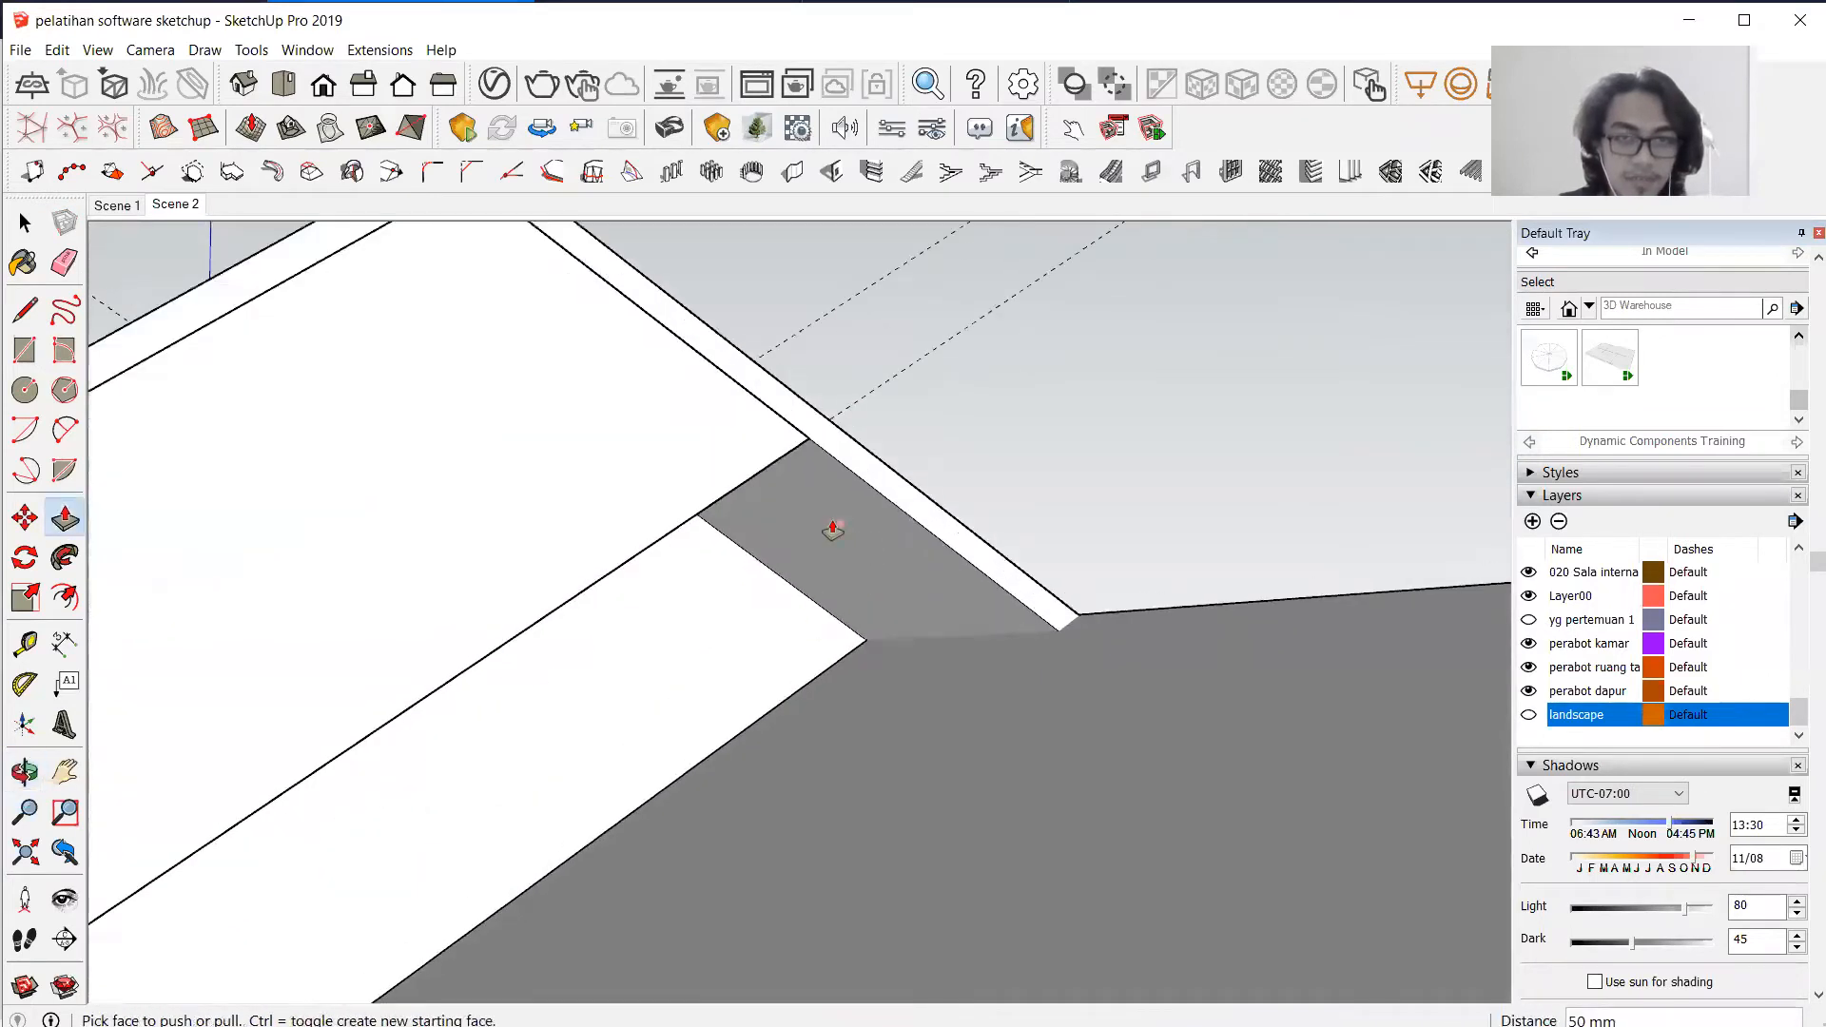
pyautogui.moveTo(835, 529); pyautogui.dragTo(856, 594, button='middle')
pyautogui.click(24, 350)
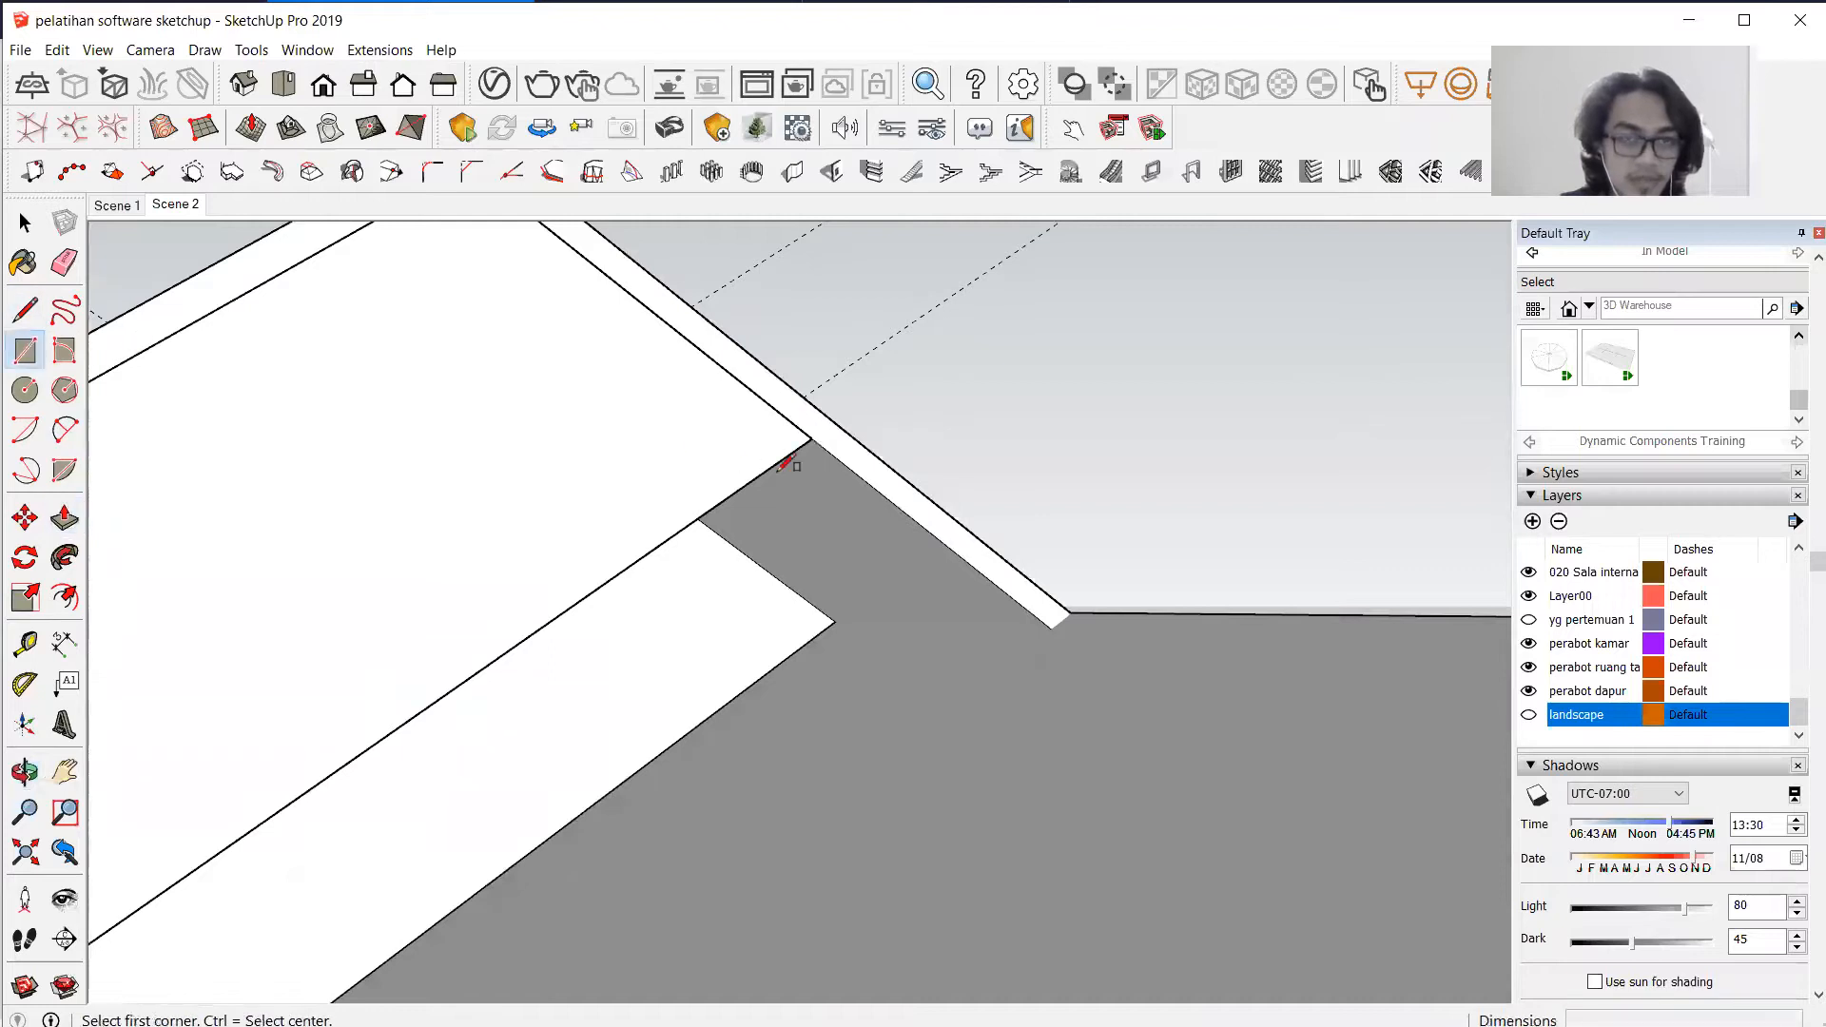
pyautogui.click(17, 319)
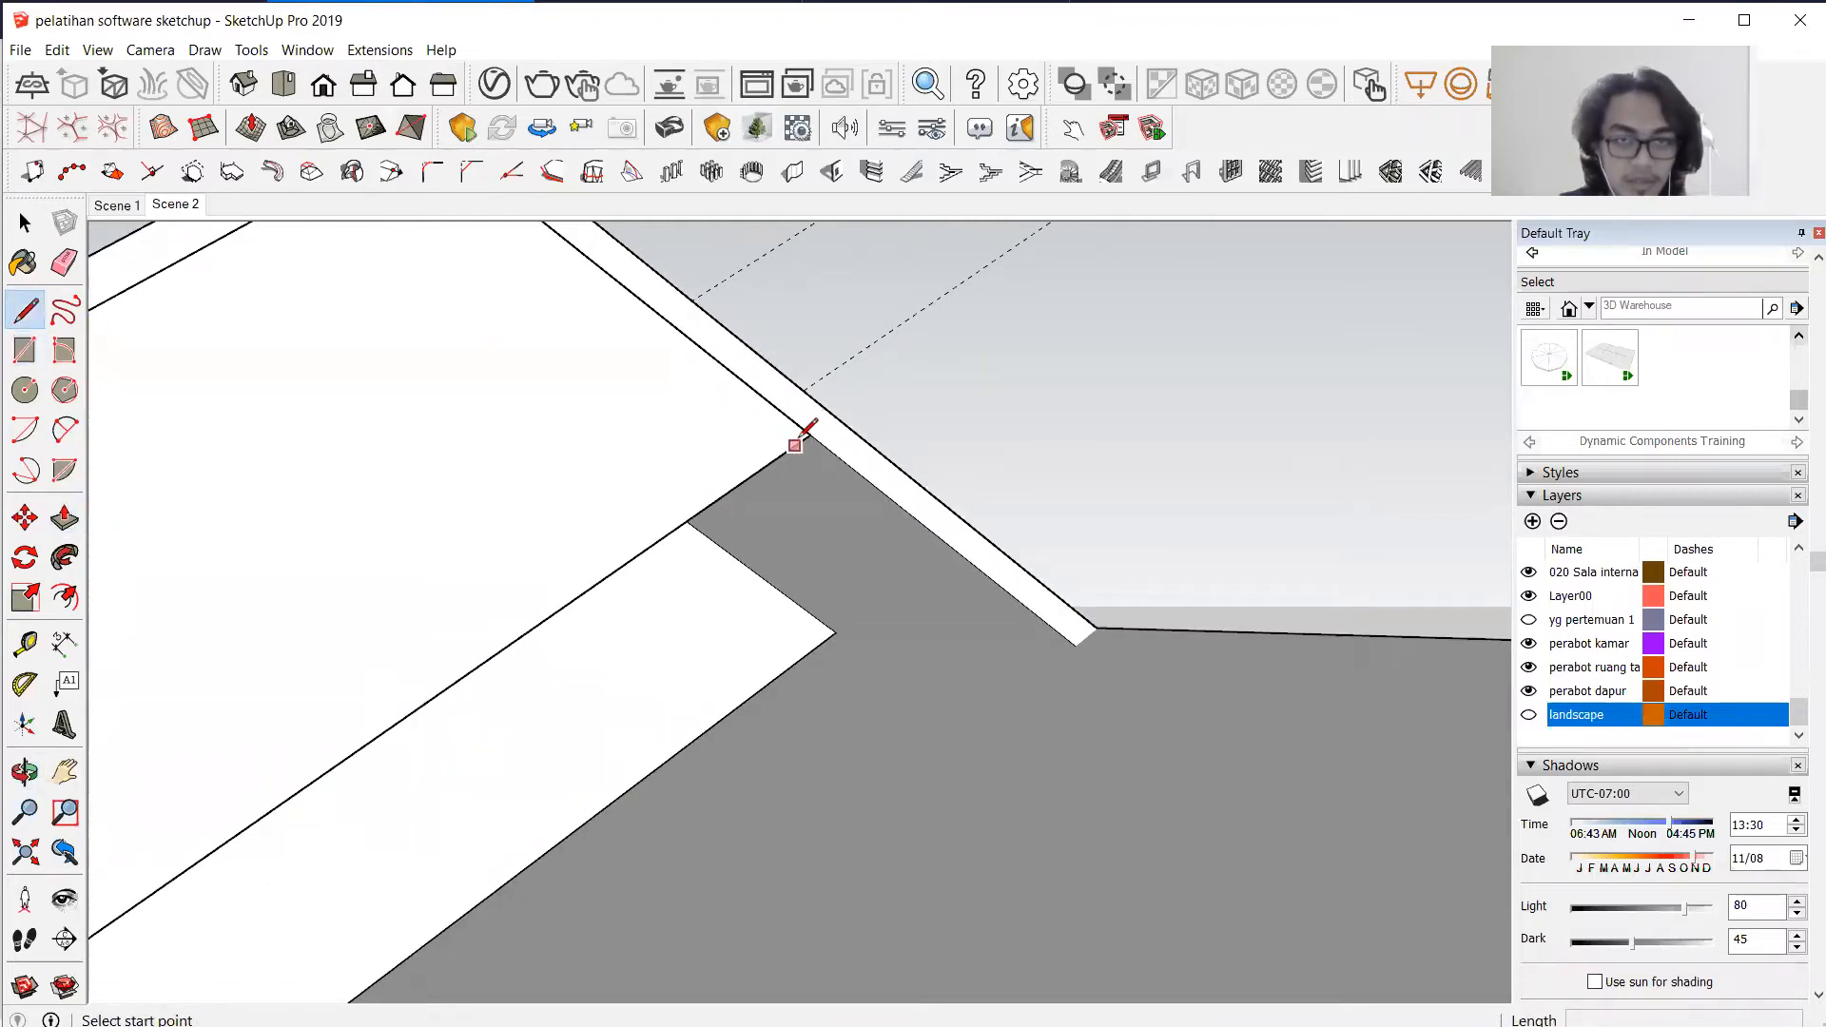
pyautogui.click(1092, 628)
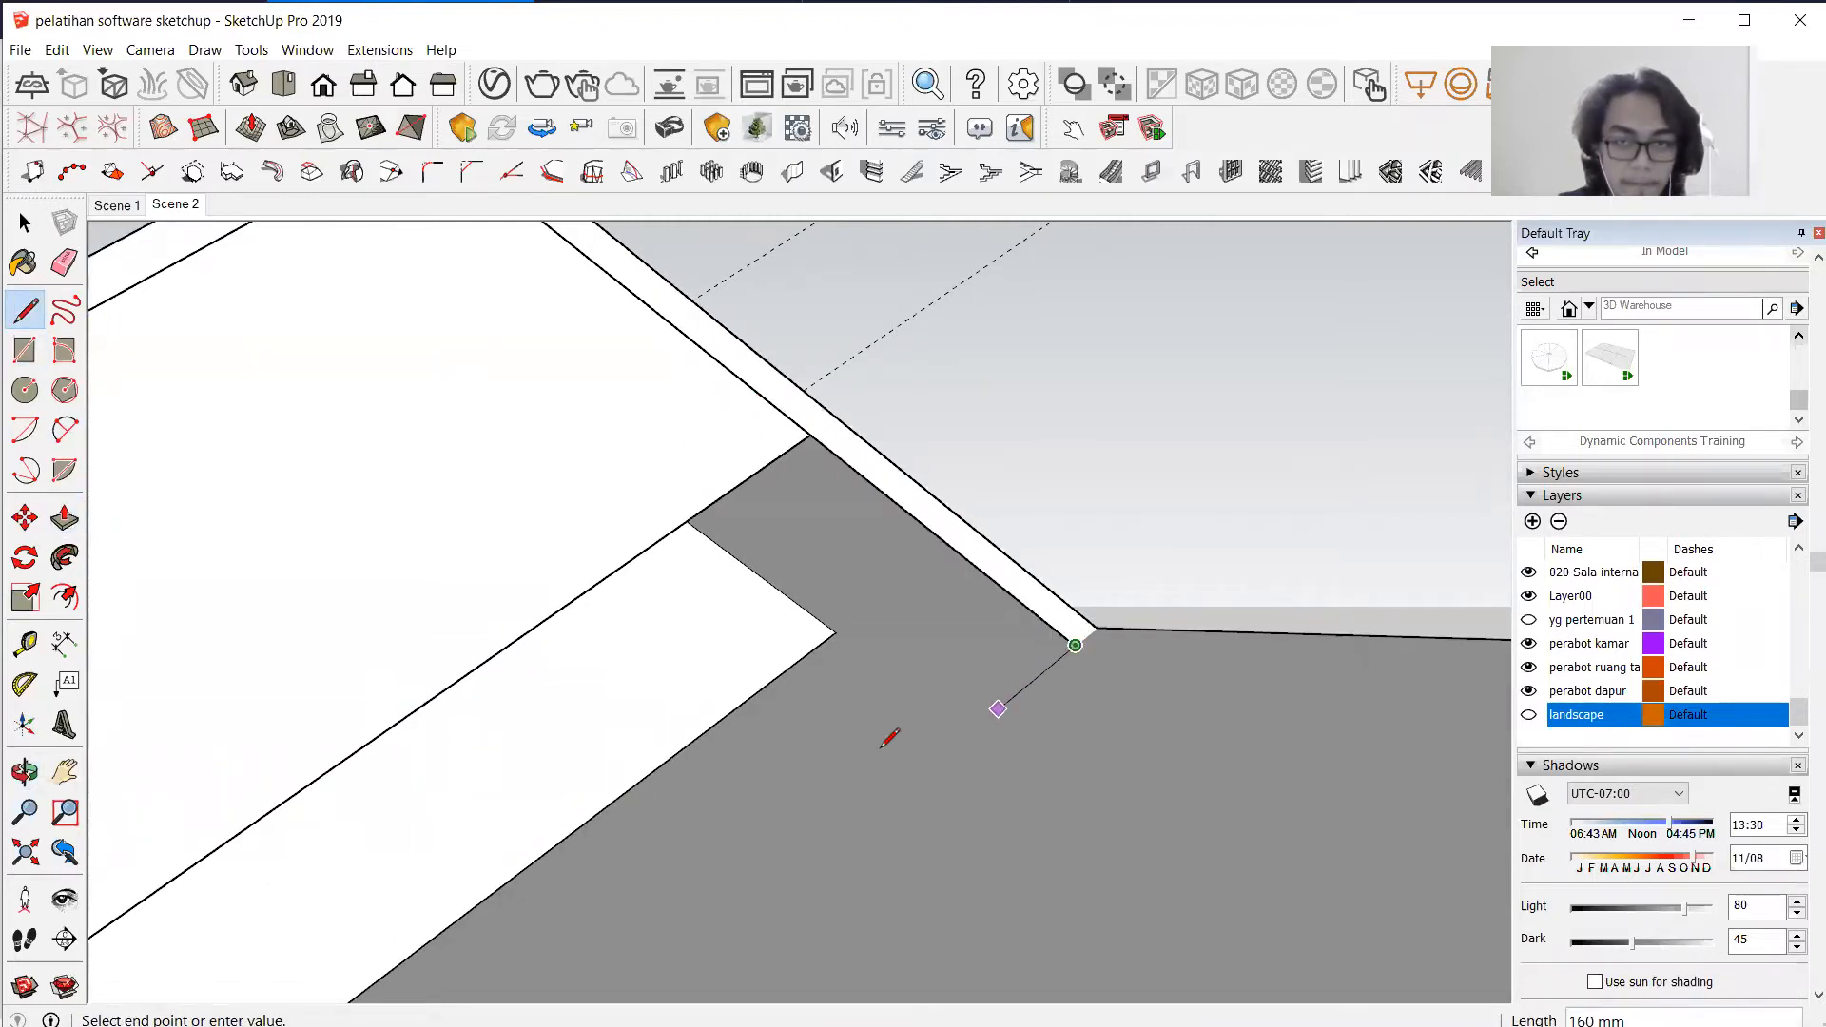
pyautogui.press('Escape')
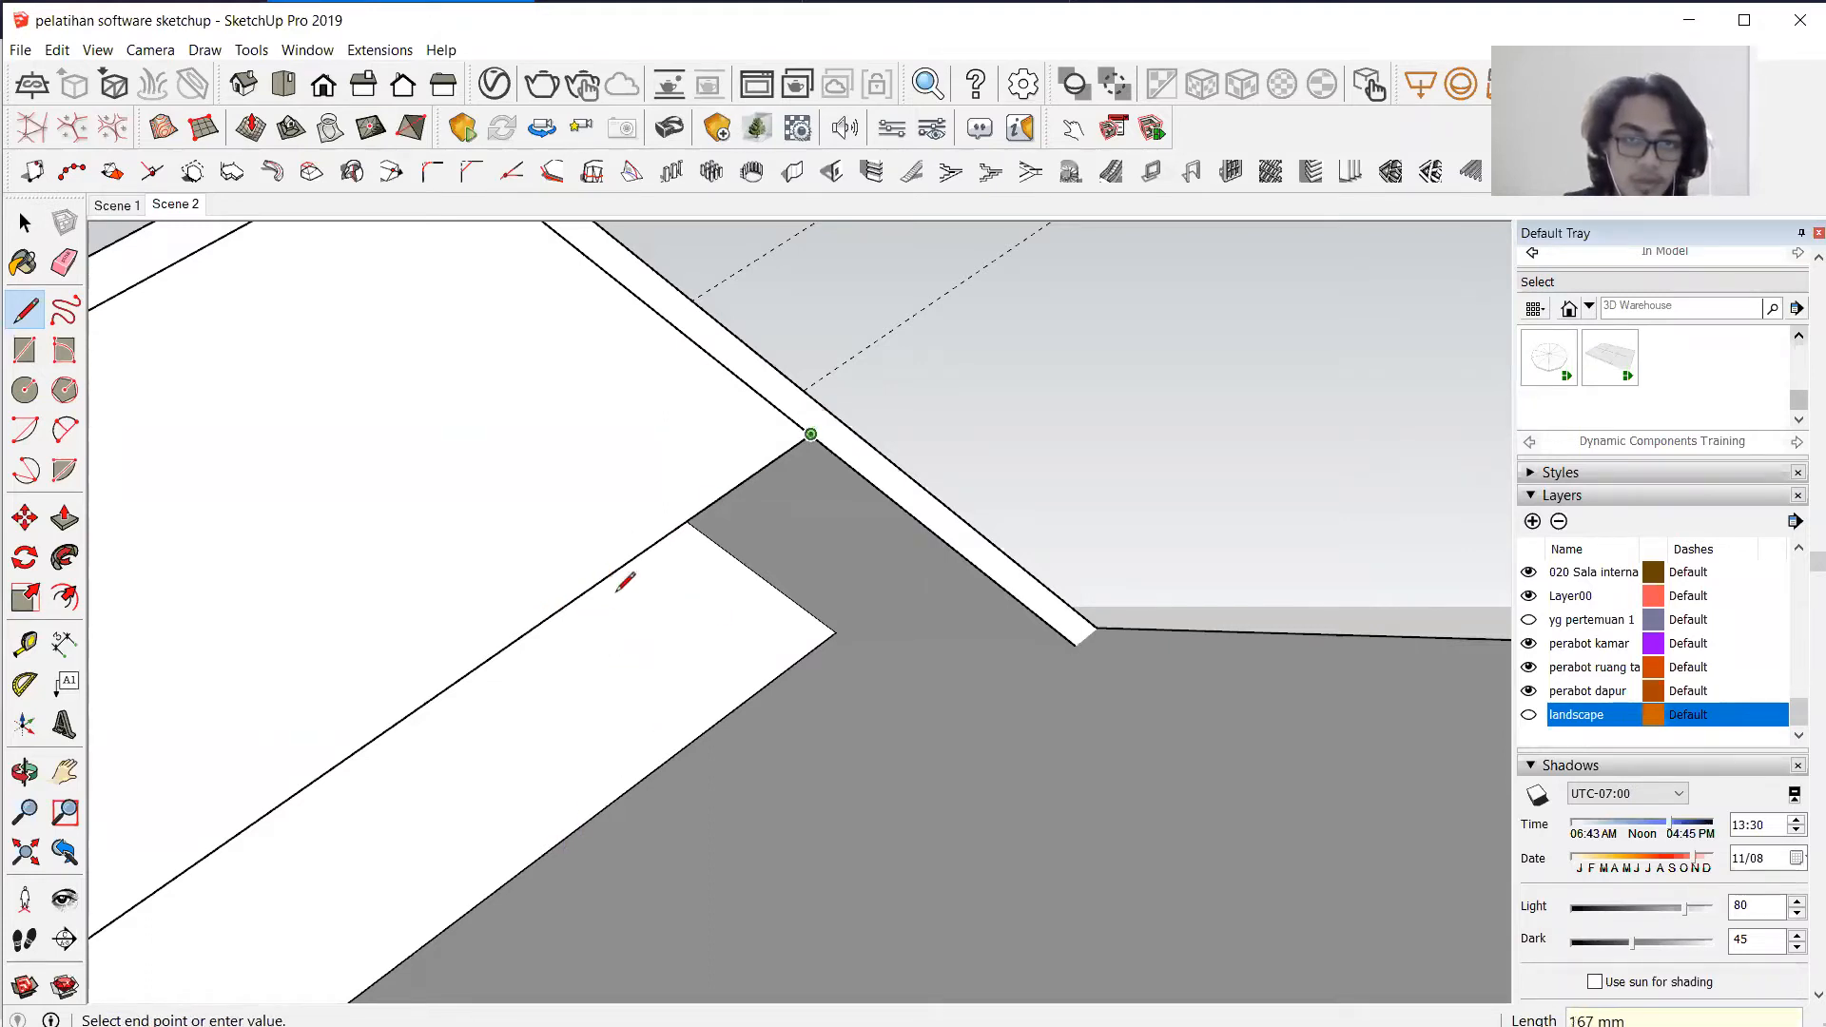
# Try to draw a line across the gap from the lower edge of the gable strip, parallel to the short slope.
pyautogui.click(451, 683)
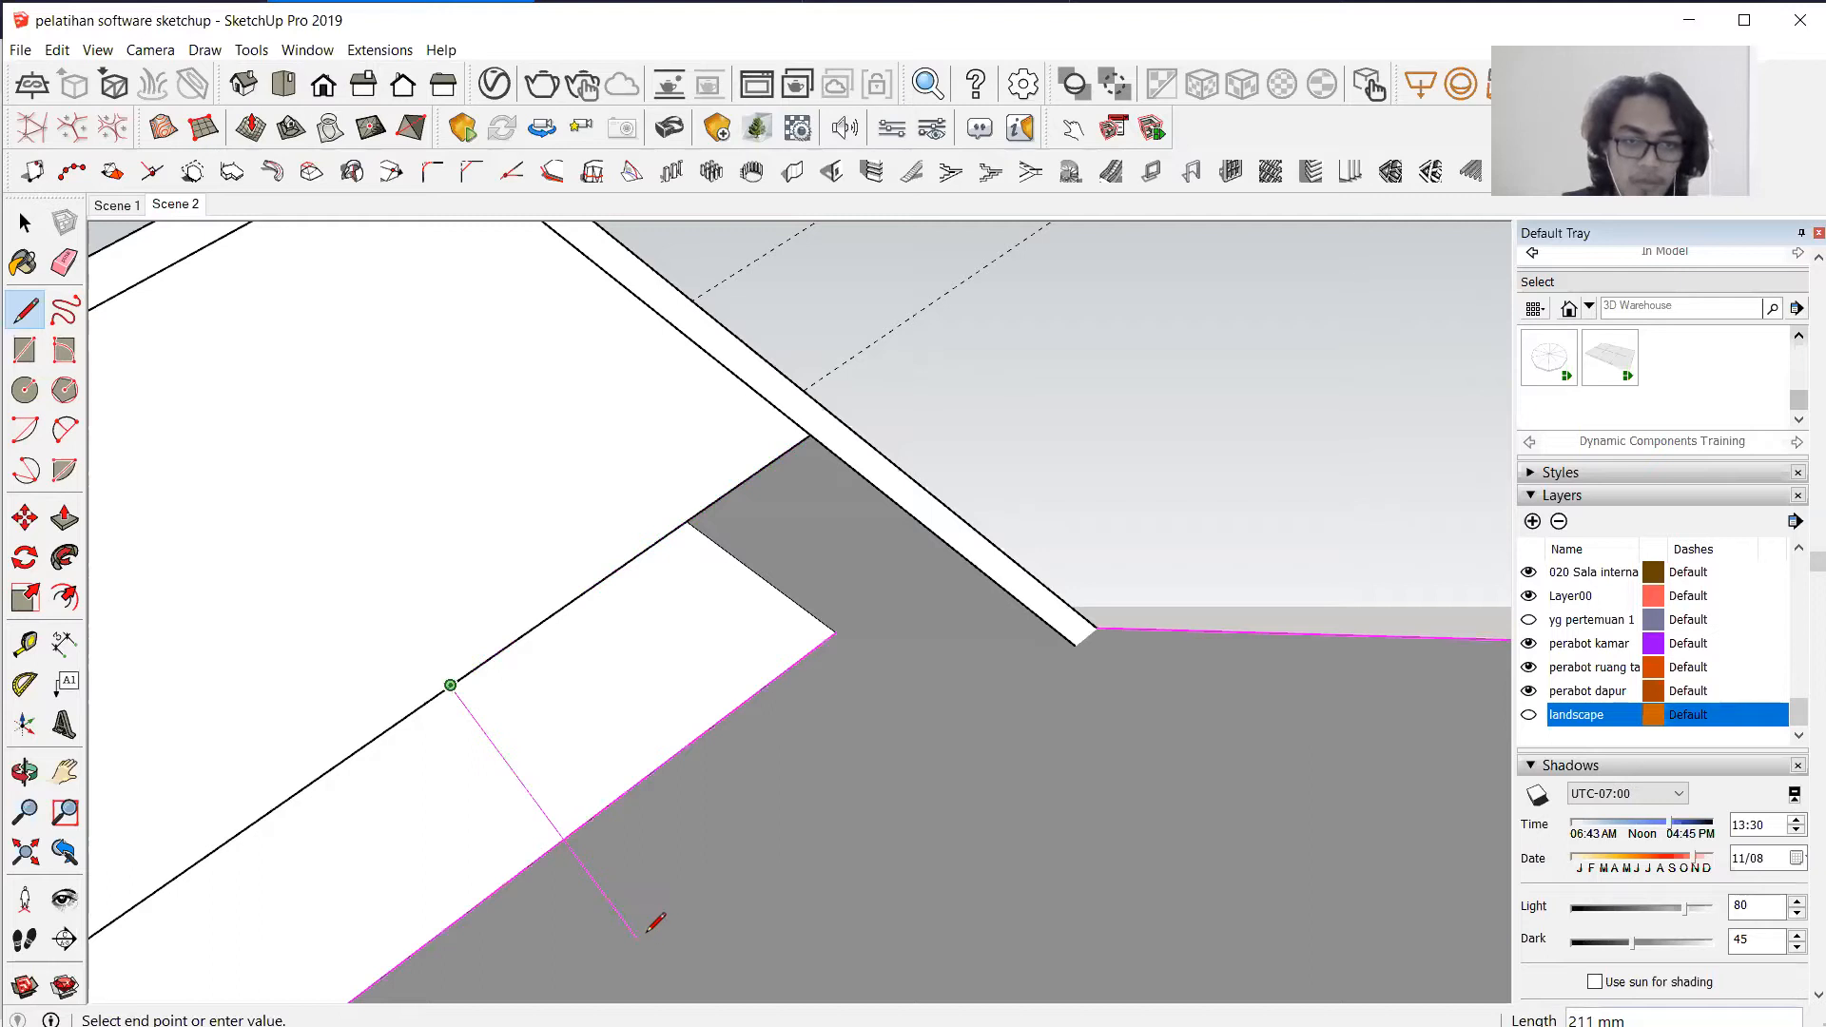
pyautogui.scroll(-2, 670, 949)
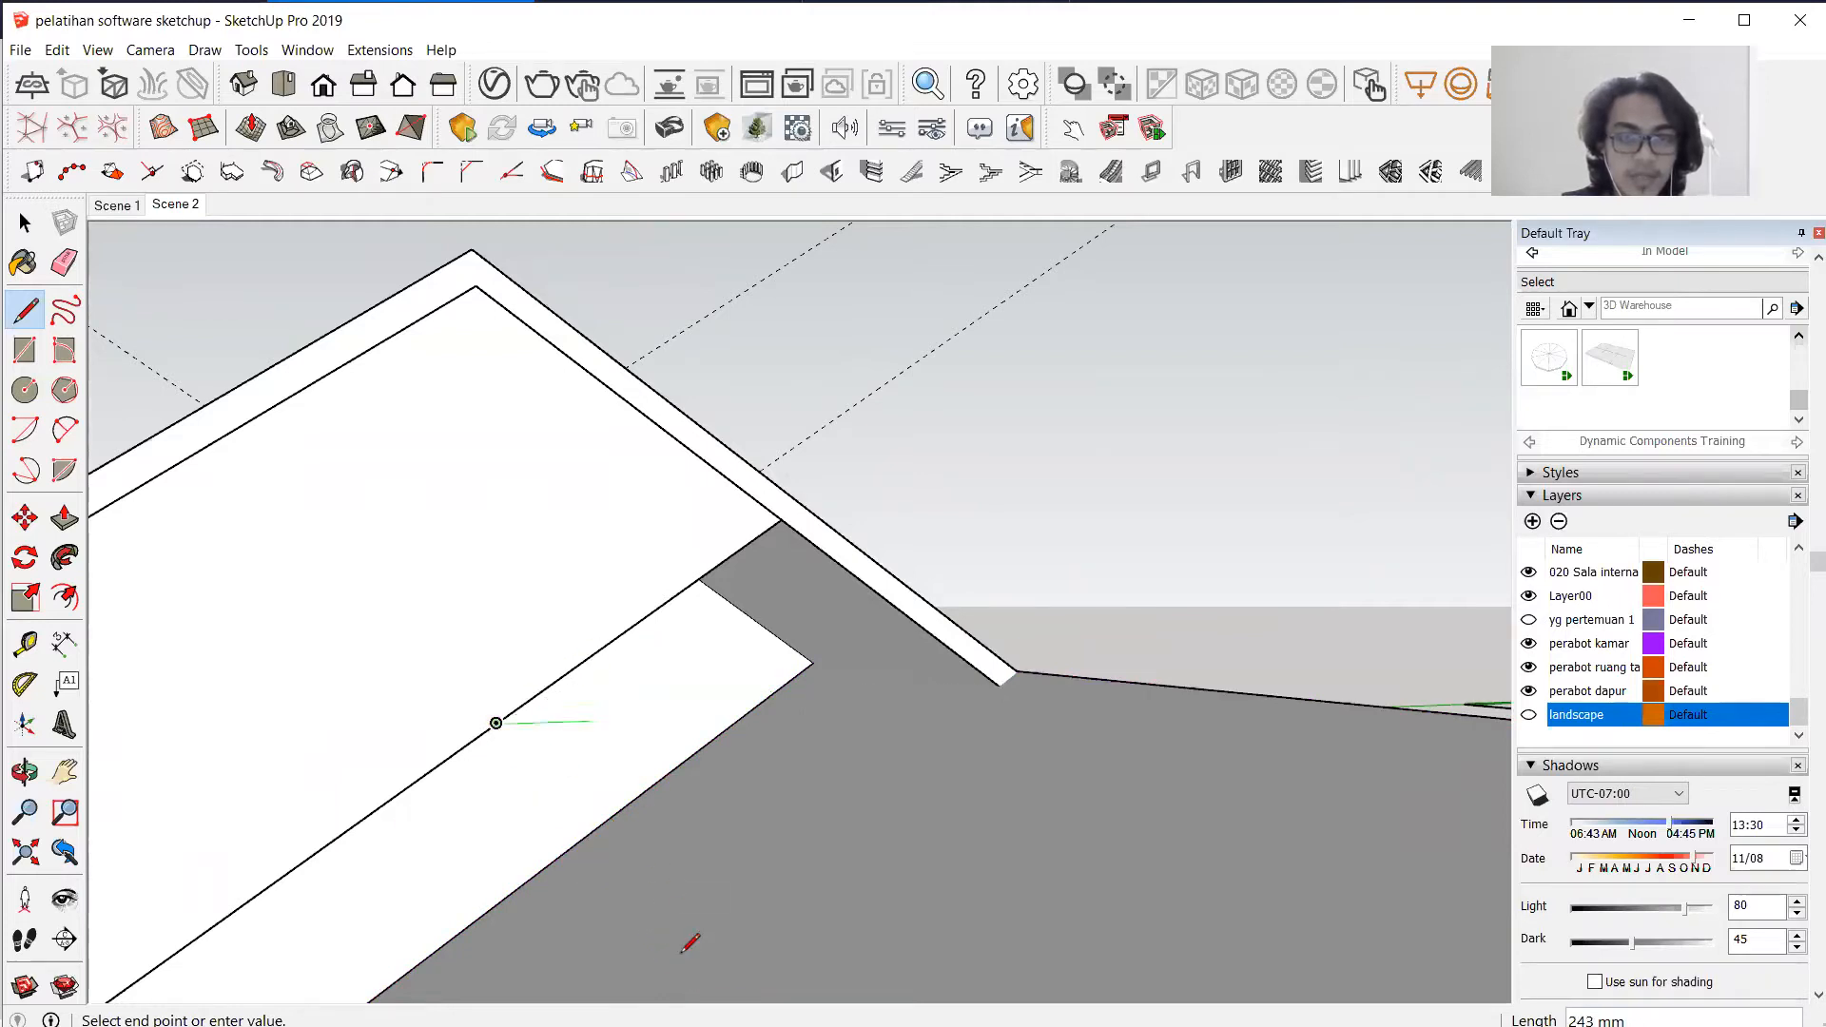
pyautogui.scroll(-2, 744, 830)
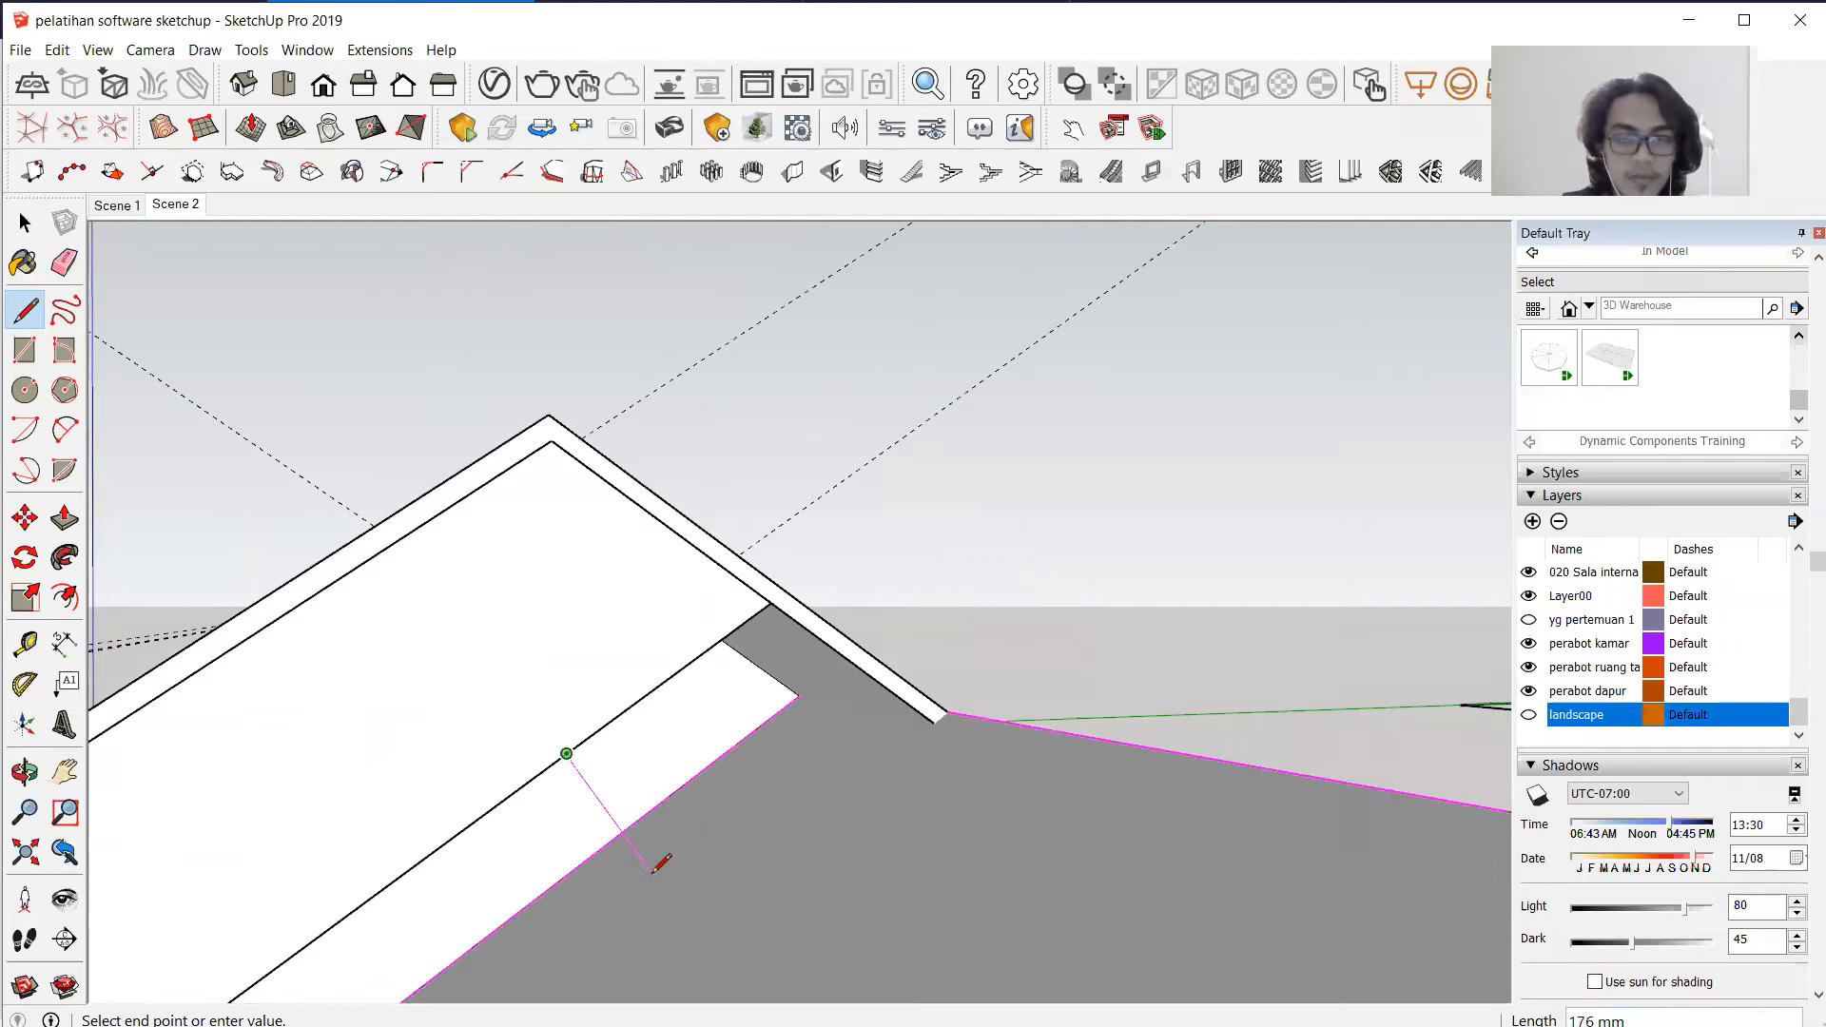
pyautogui.click(688, 922)
pyautogui.hotkey('ctrl', 'z')
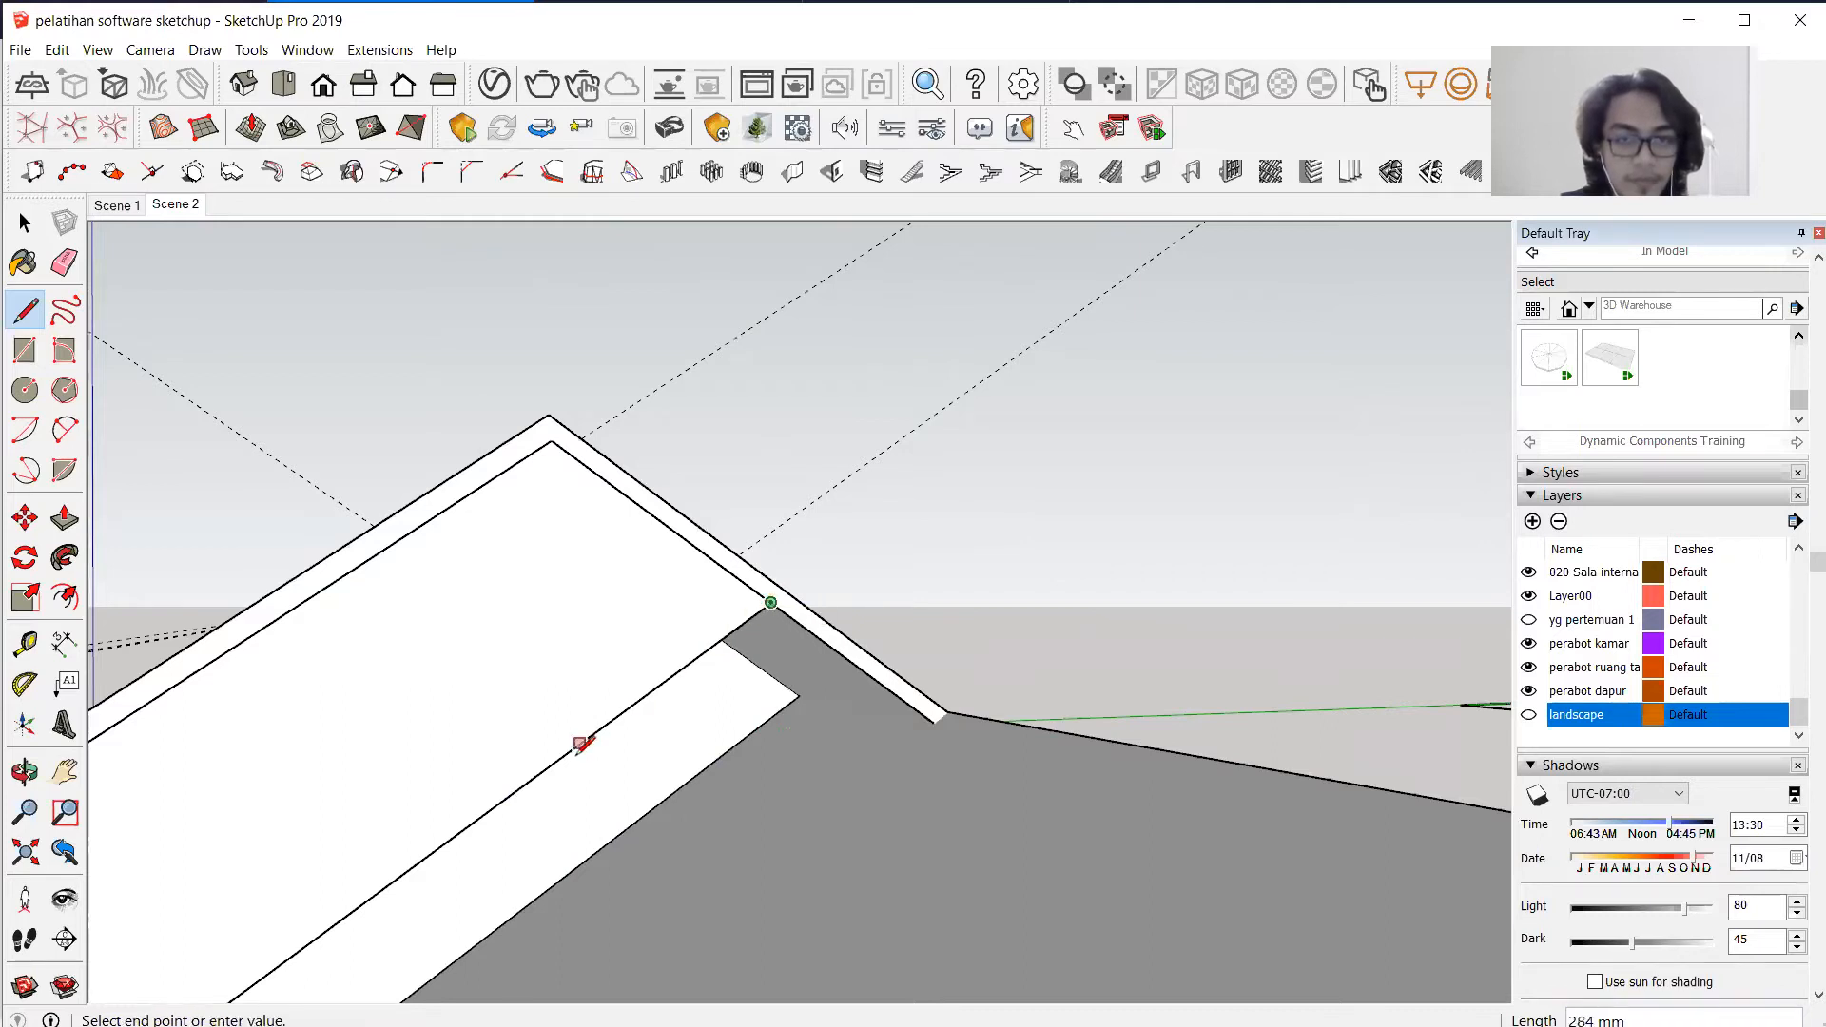
# Draw a line from the corner at the short roof slope down along the lower edge of the gable strip.
pyautogui.click(567, 753)
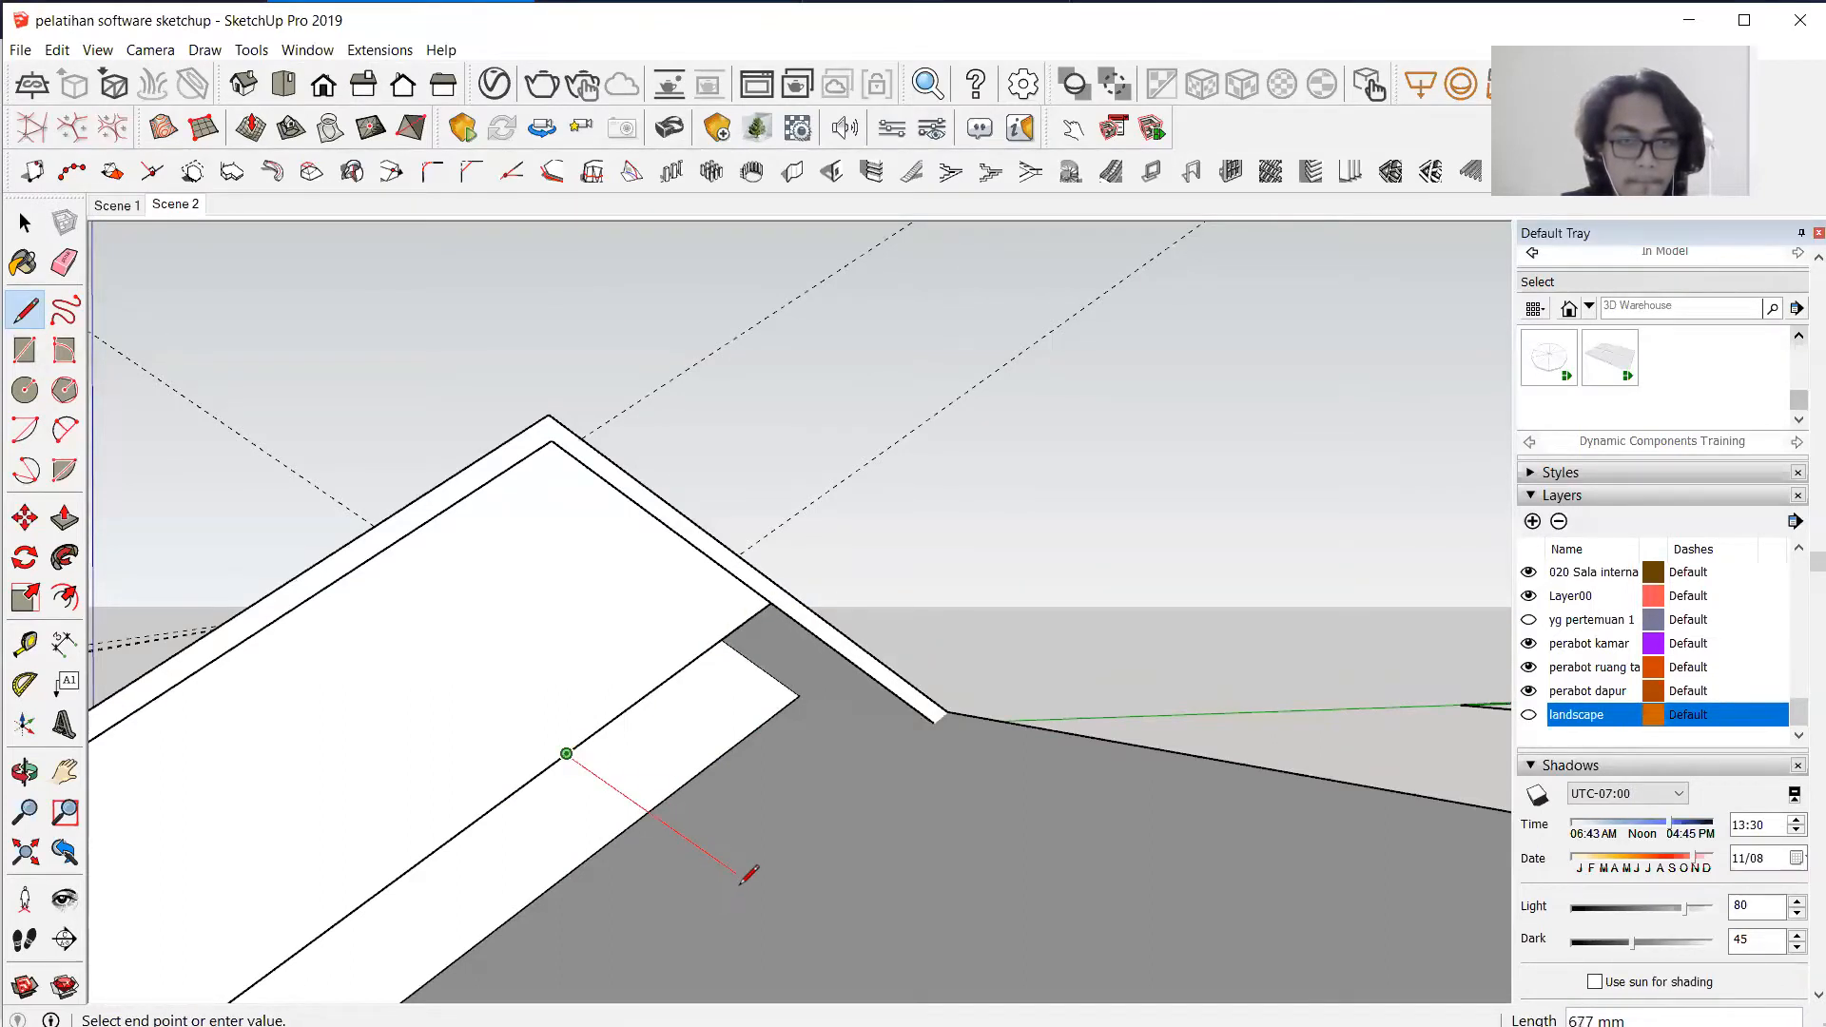
pyautogui.scroll(2, 618, 618)
pyautogui.press('space')
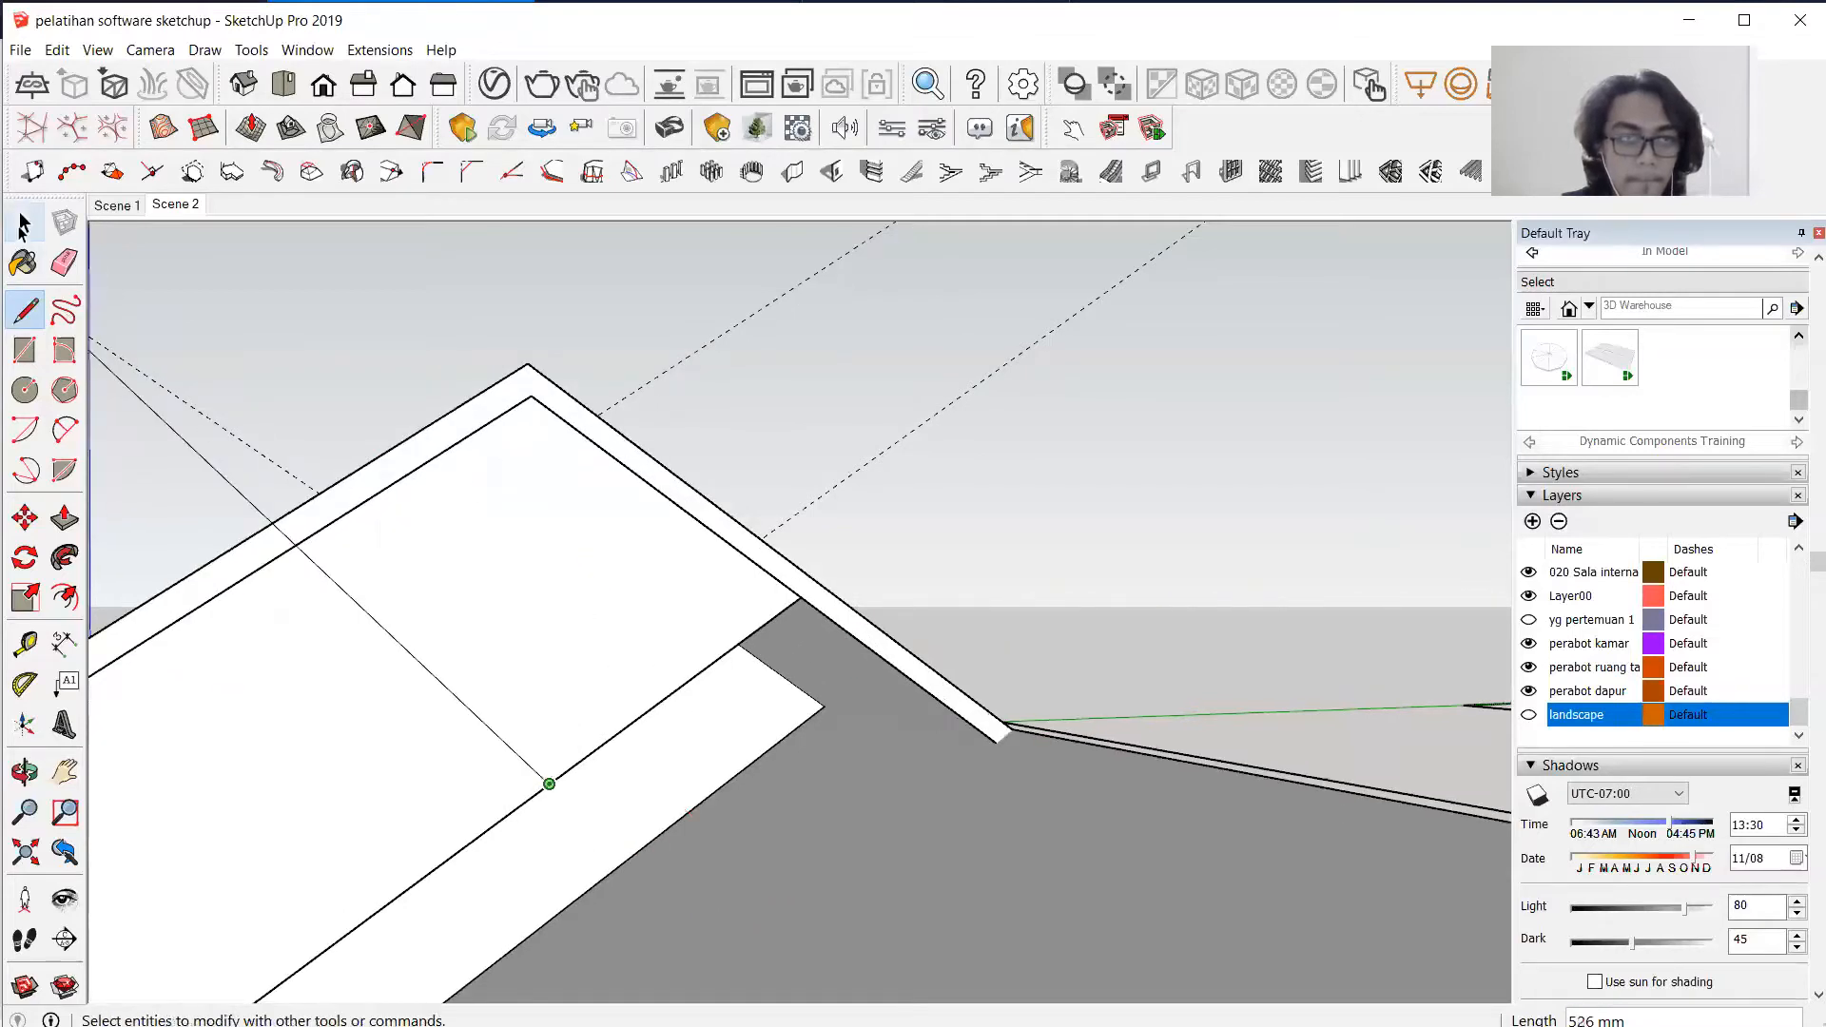
# Copy the short roof slope's inner edge across the gap, onto the lower edge of the gable strip.
pyautogui.click(835, 626)
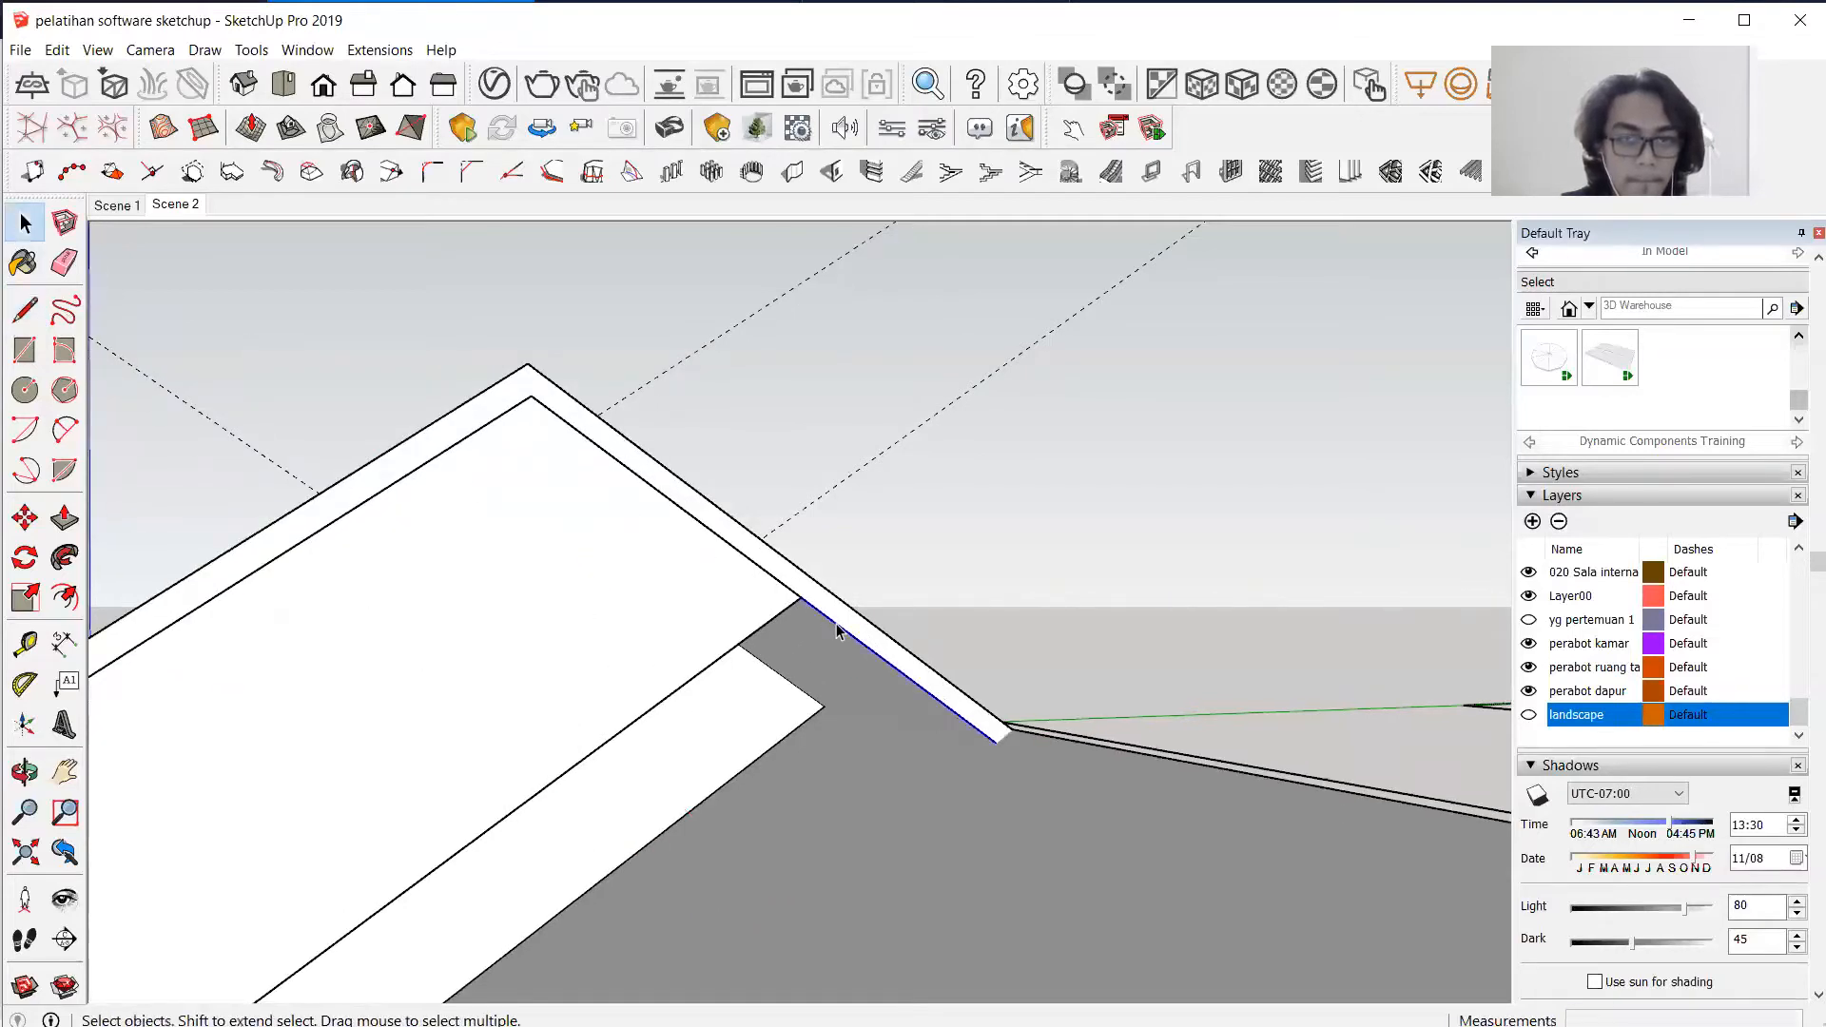
pyautogui.click(25, 518)
pyautogui.scroll(2, 871, 745)
pyautogui.click(1033, 751)
pyautogui.press('ctrl')
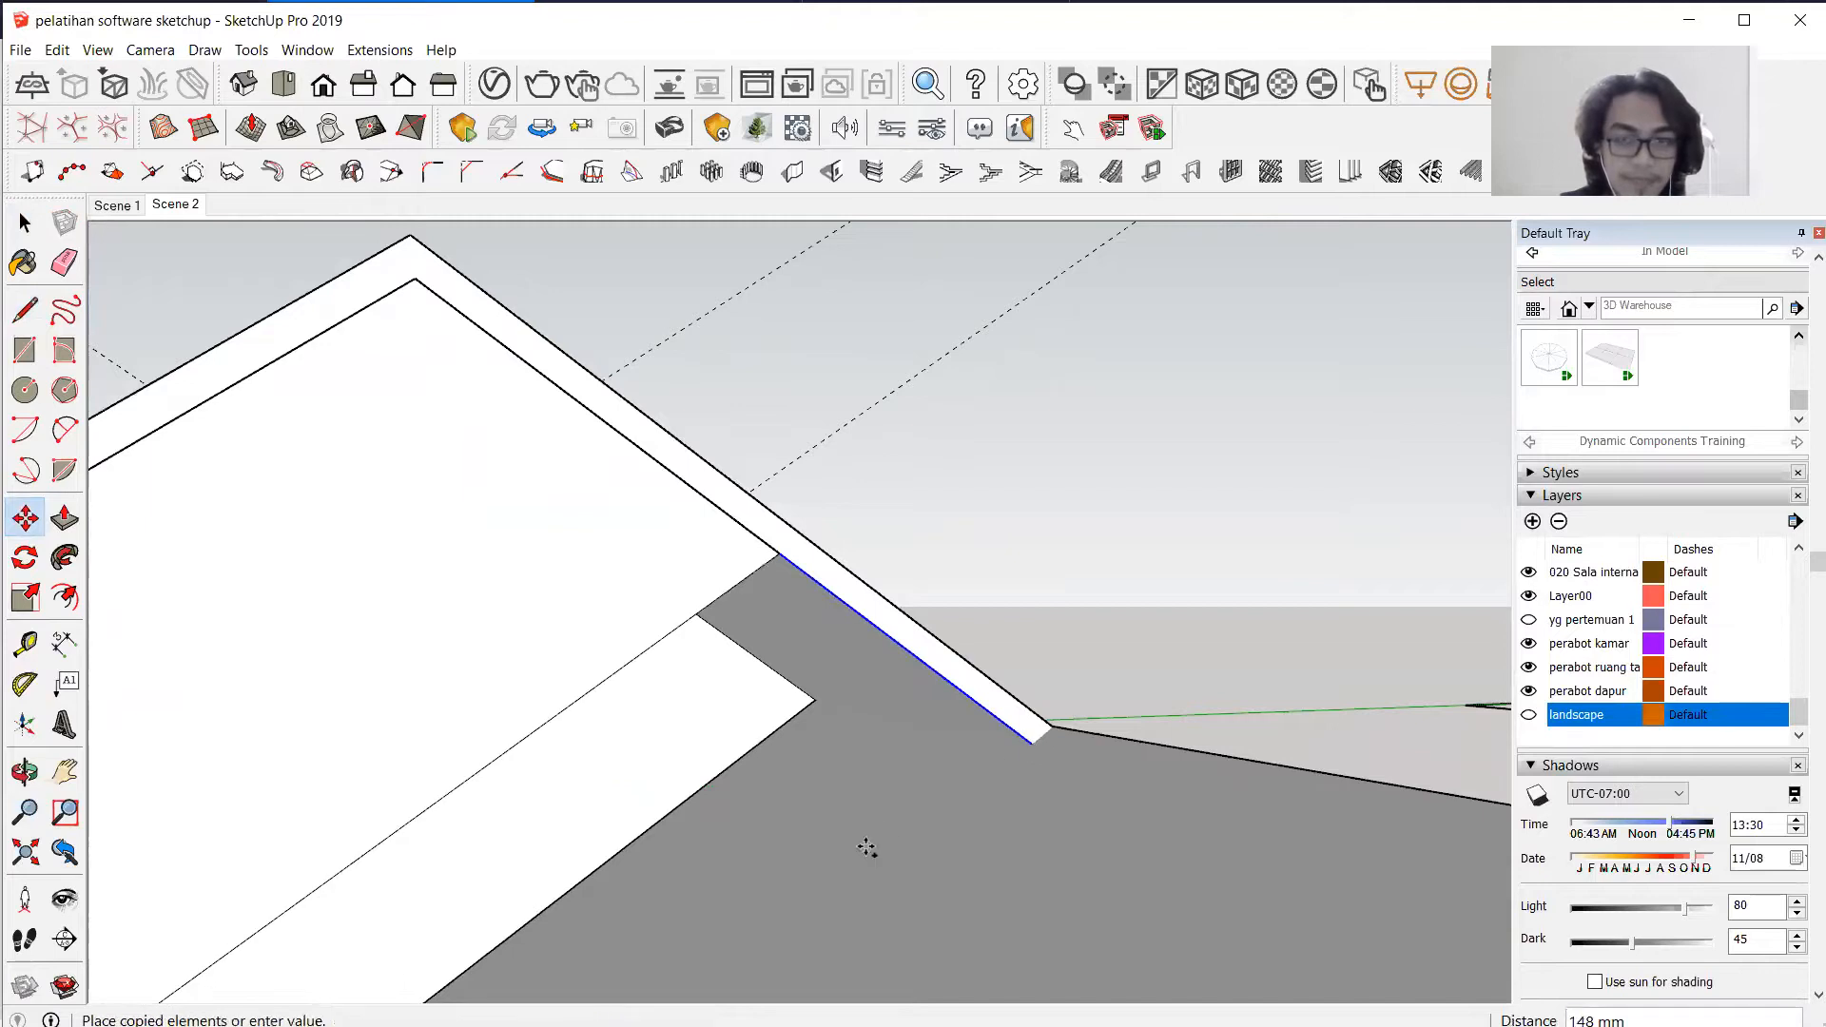
pyautogui.click(728, 949)
# Draw a line connecting the outer end of the copied edge to the lower end of the short roof slope.
pyautogui.press('l')
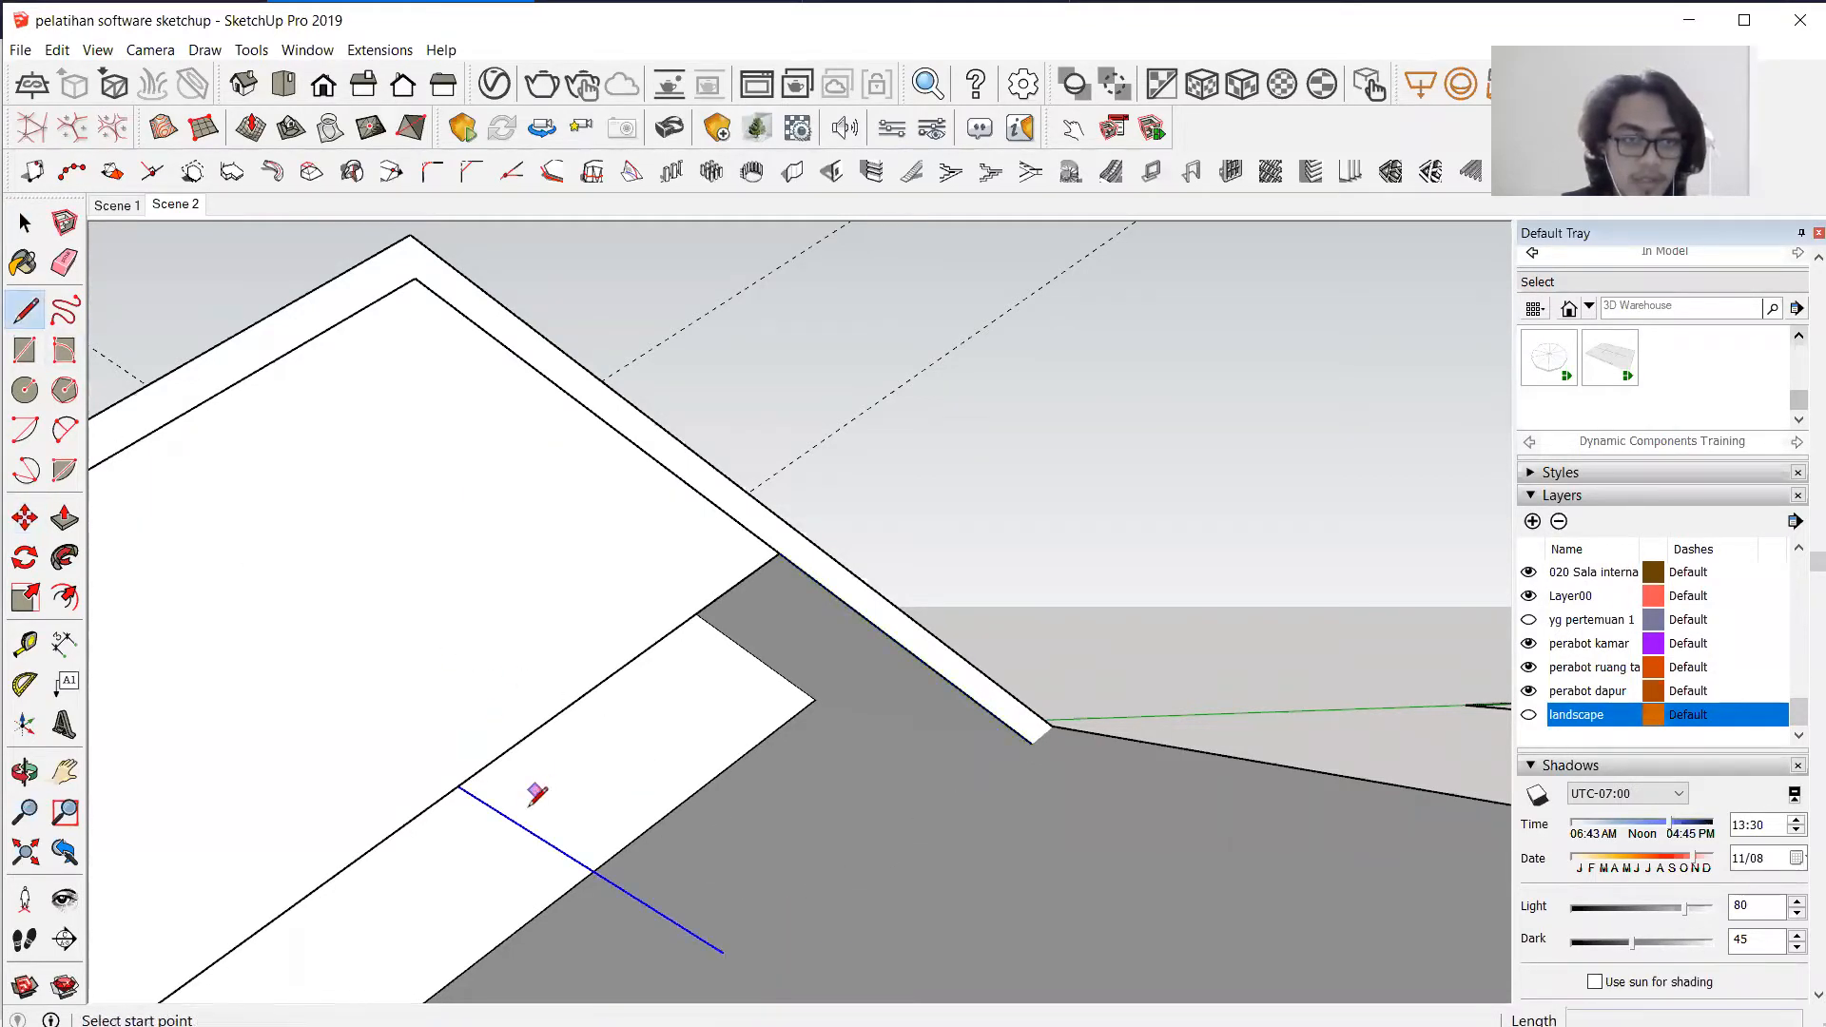
pyautogui.click(726, 949)
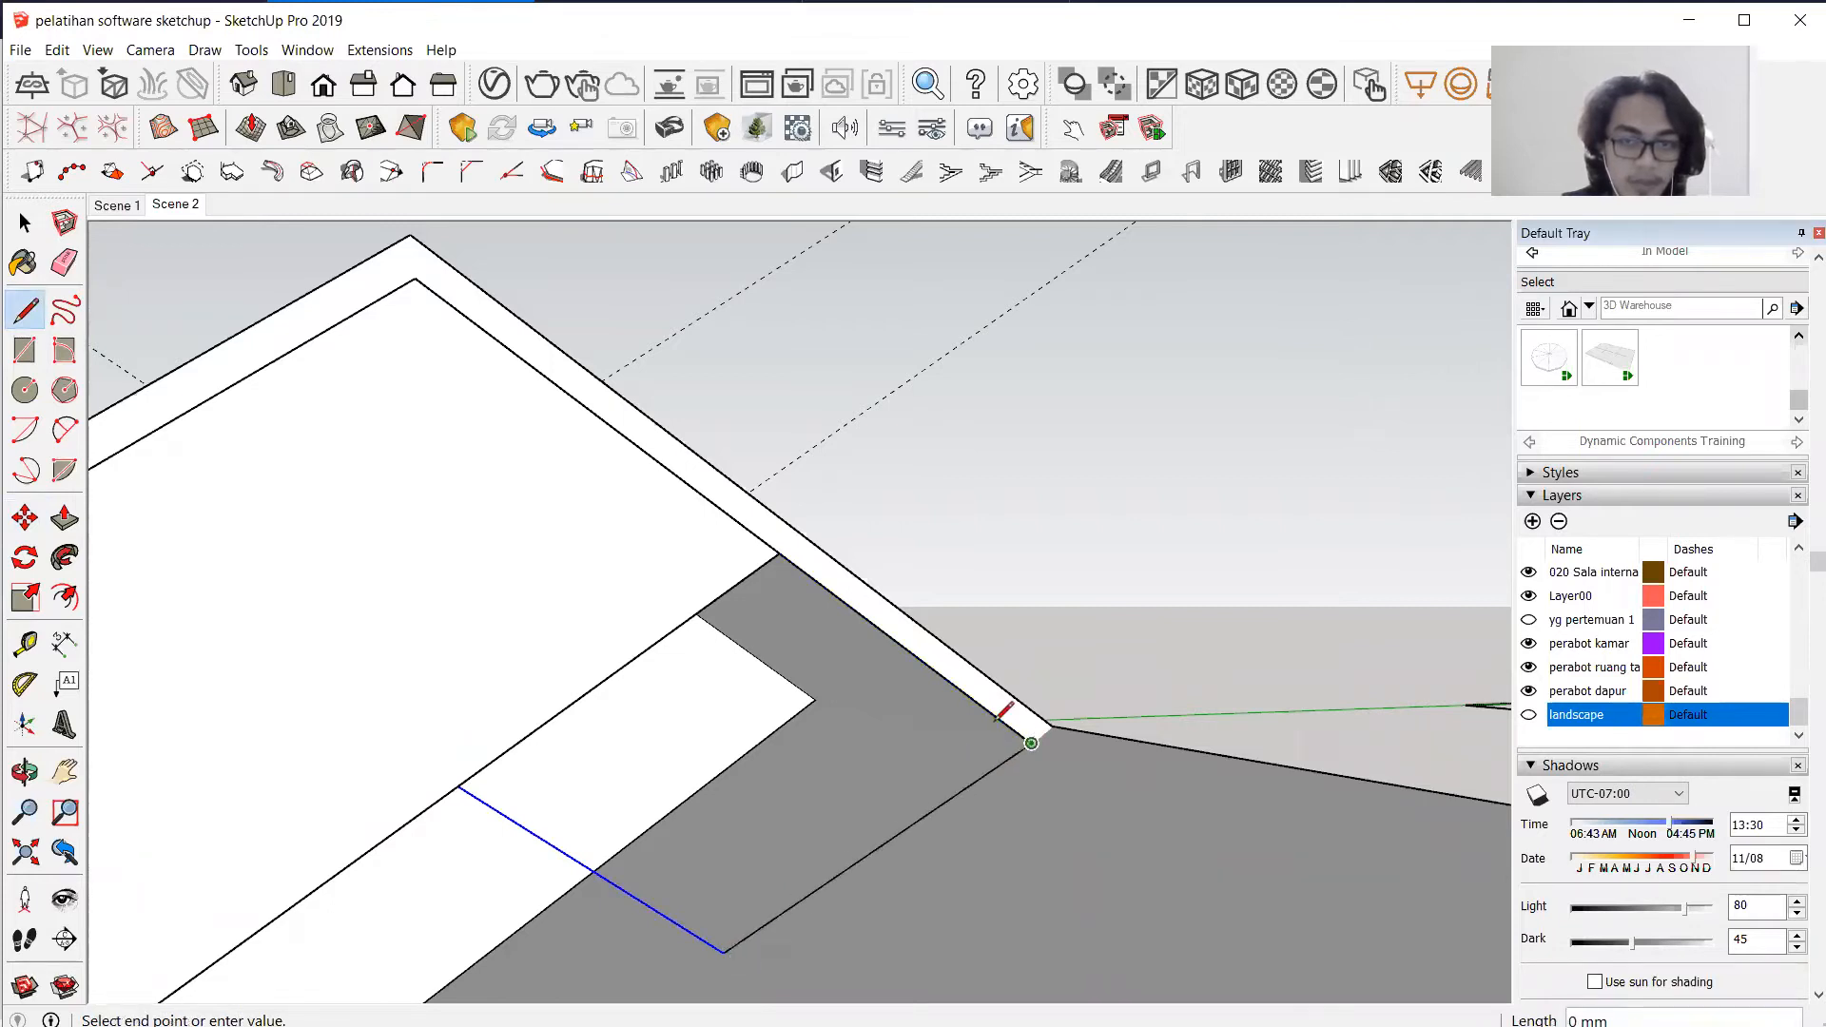
pyautogui.click(463, 780)
pyautogui.press('Escape')
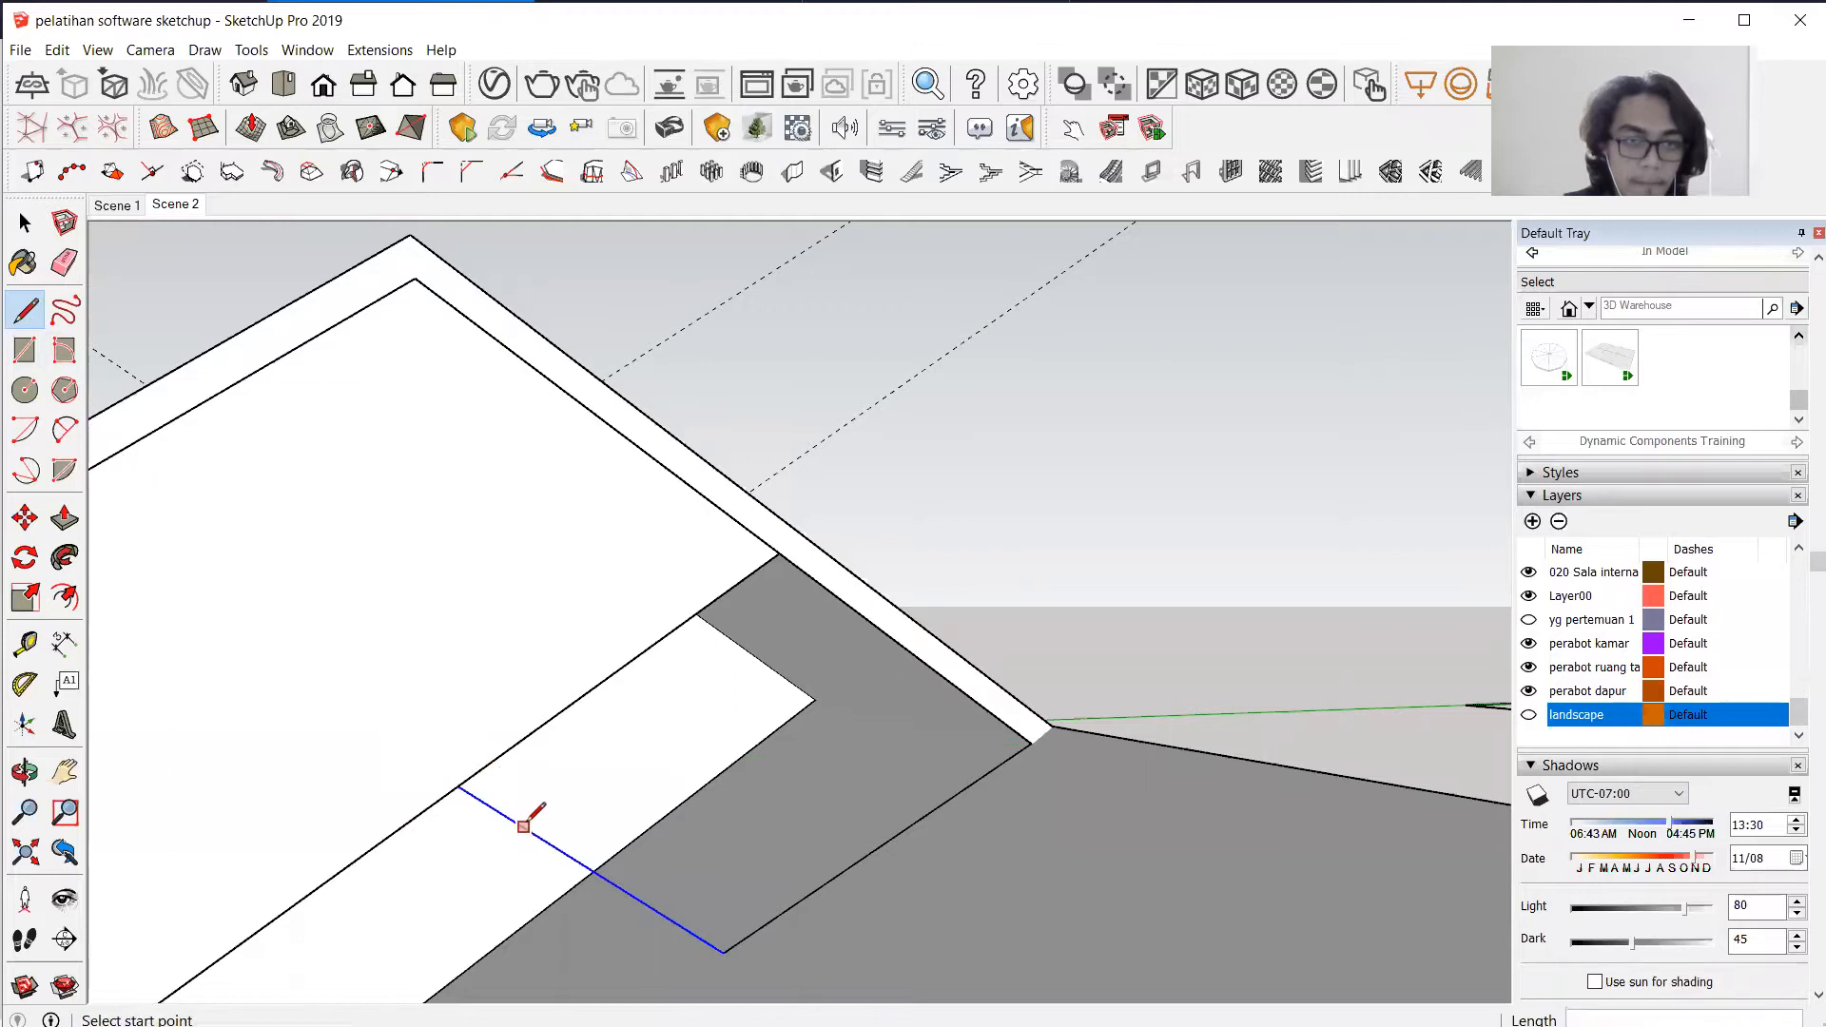
pyautogui.press('Escape')
# Try to draw a line from the copied edge's inner end towards the corner at the short roof slope.
pyautogui.moveTo(583, 693); pyautogui.dragTo(700, 339, button='middle')
pyautogui.scroll(4, 453, 802)
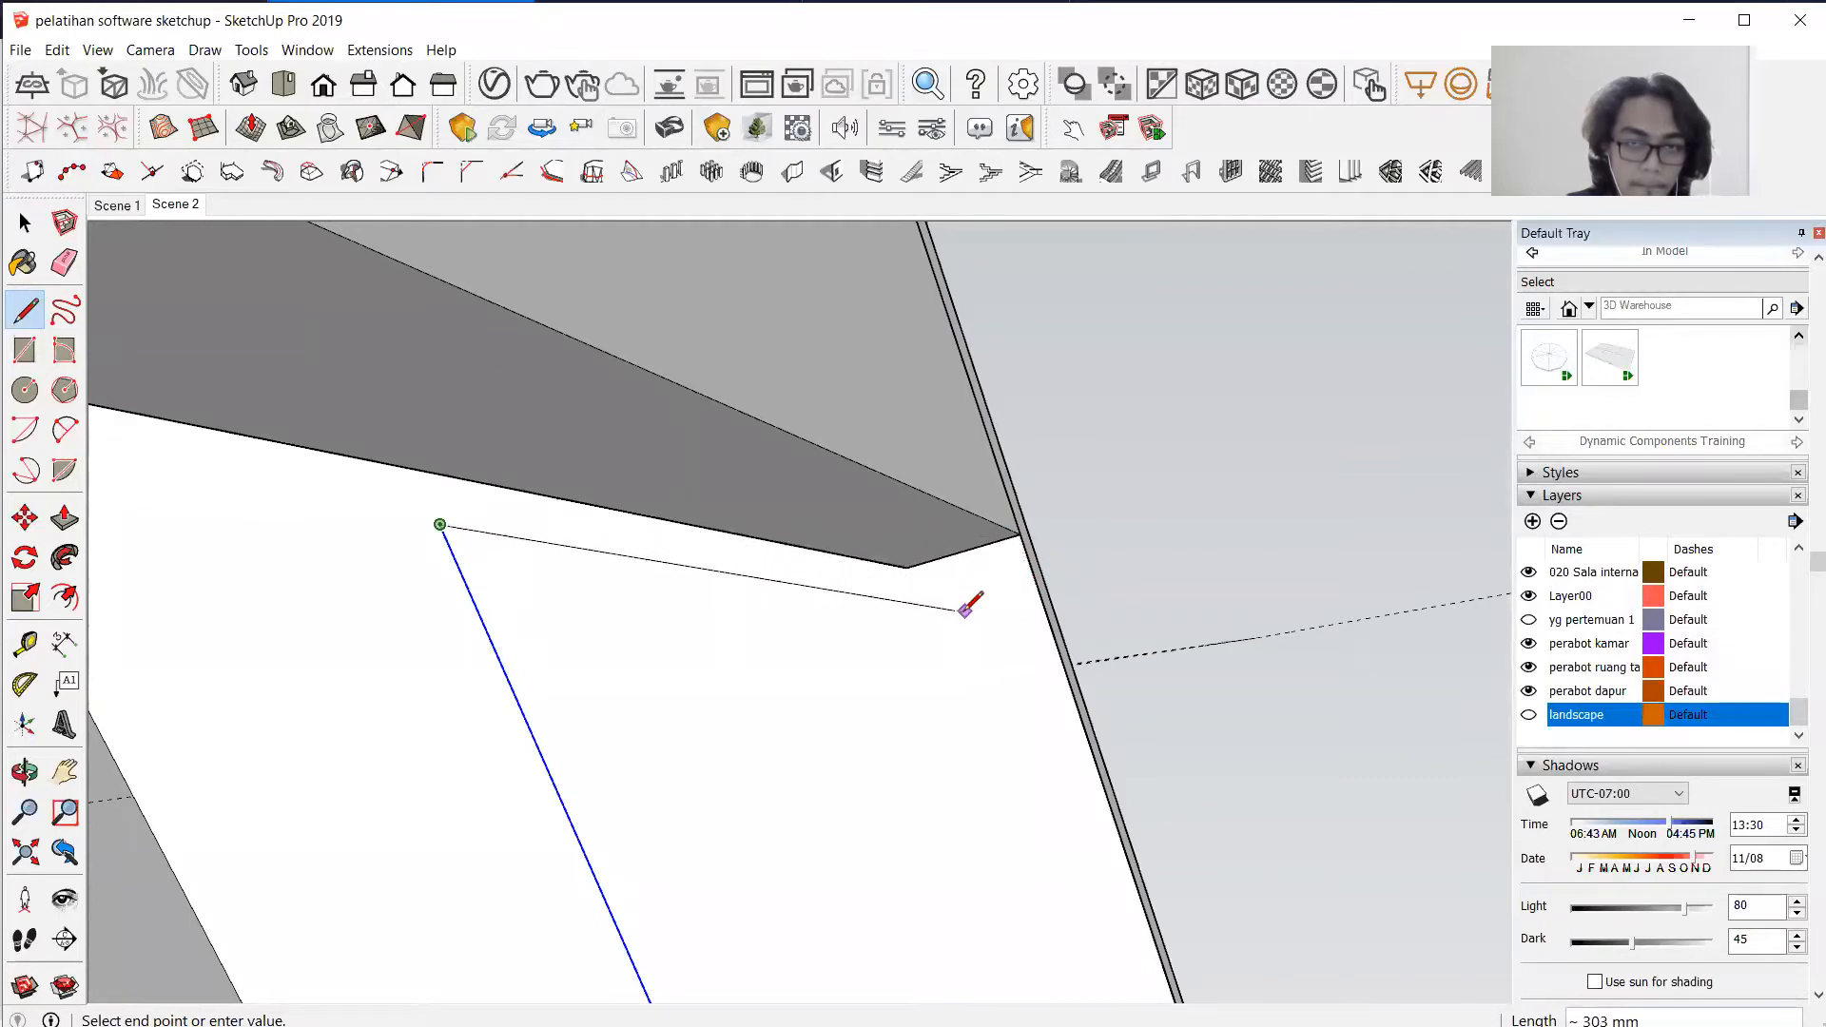
pyautogui.click(915, 613)
pyautogui.moveTo(958, 605); pyautogui.dragTo(1159, 958, button='middle')
pyautogui.hotkey('ctrl', 'z')
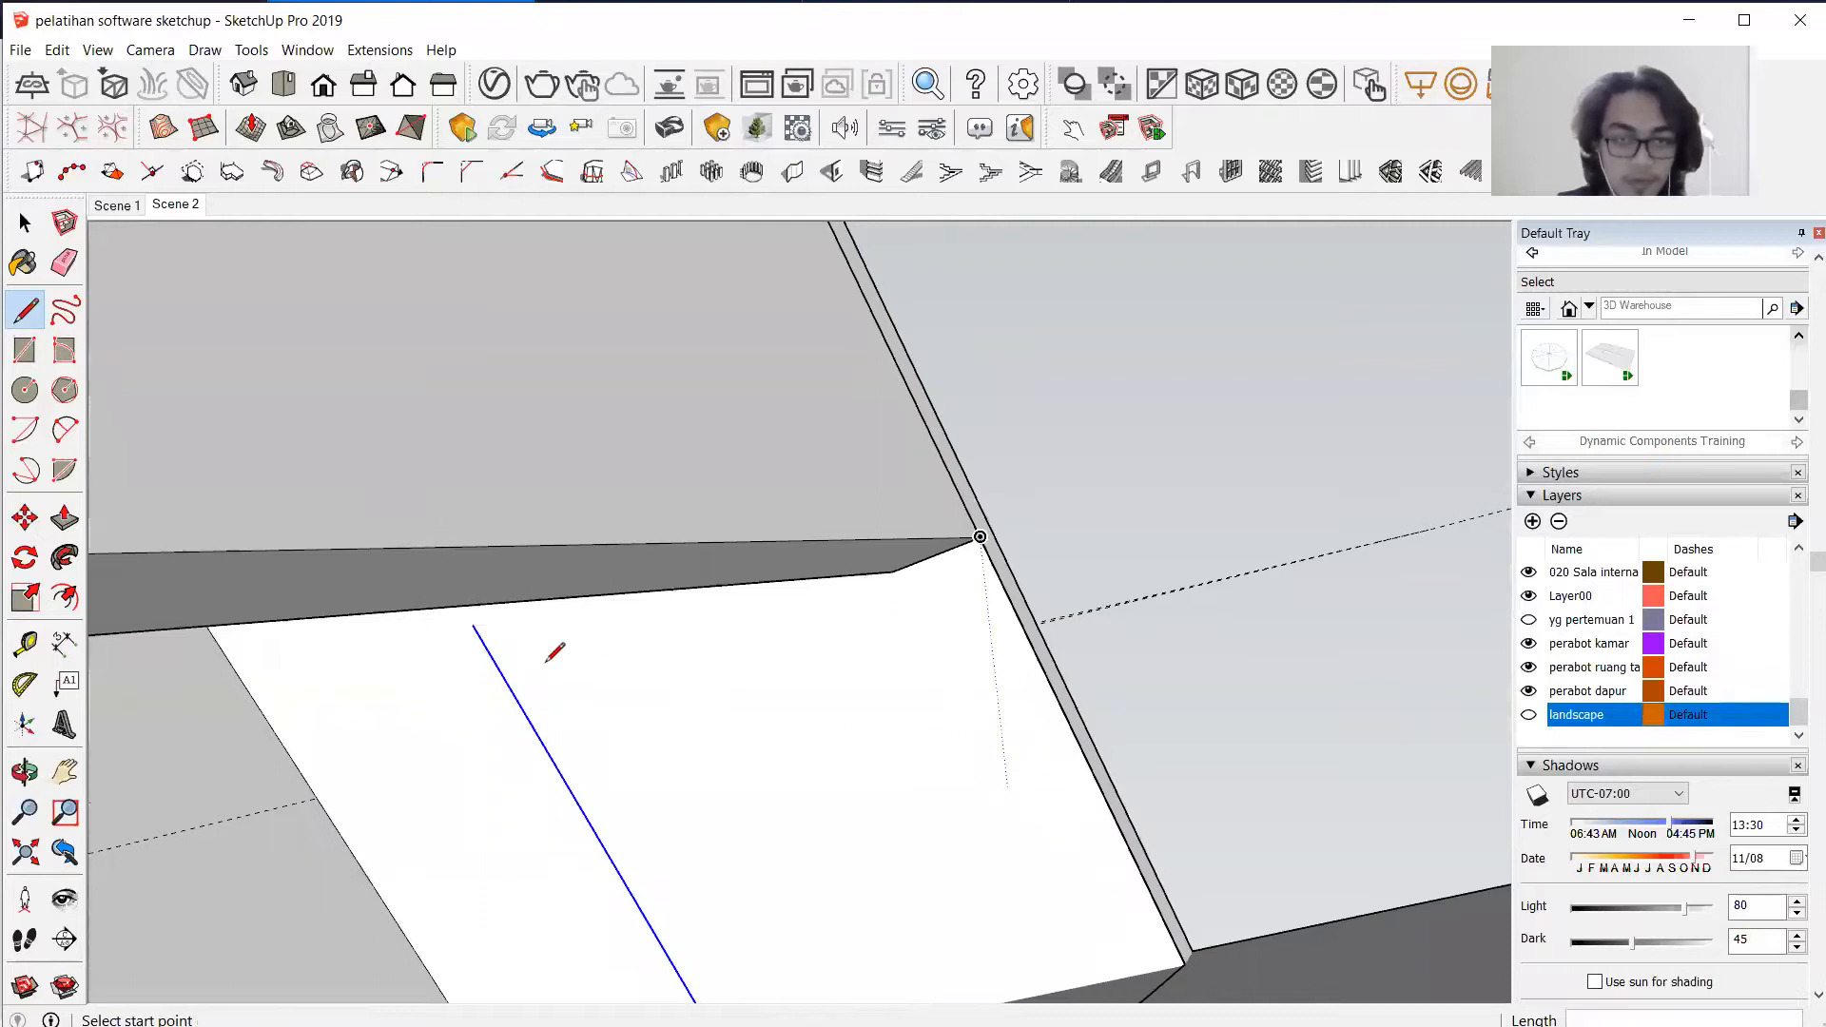
# Join the copied edge's inner end to the corner at the short roof slope, closing the patch into a face.
pyautogui.click(980, 539)
pyautogui.moveTo(903, 756); pyautogui.dragTo(378, 913, button='middle')
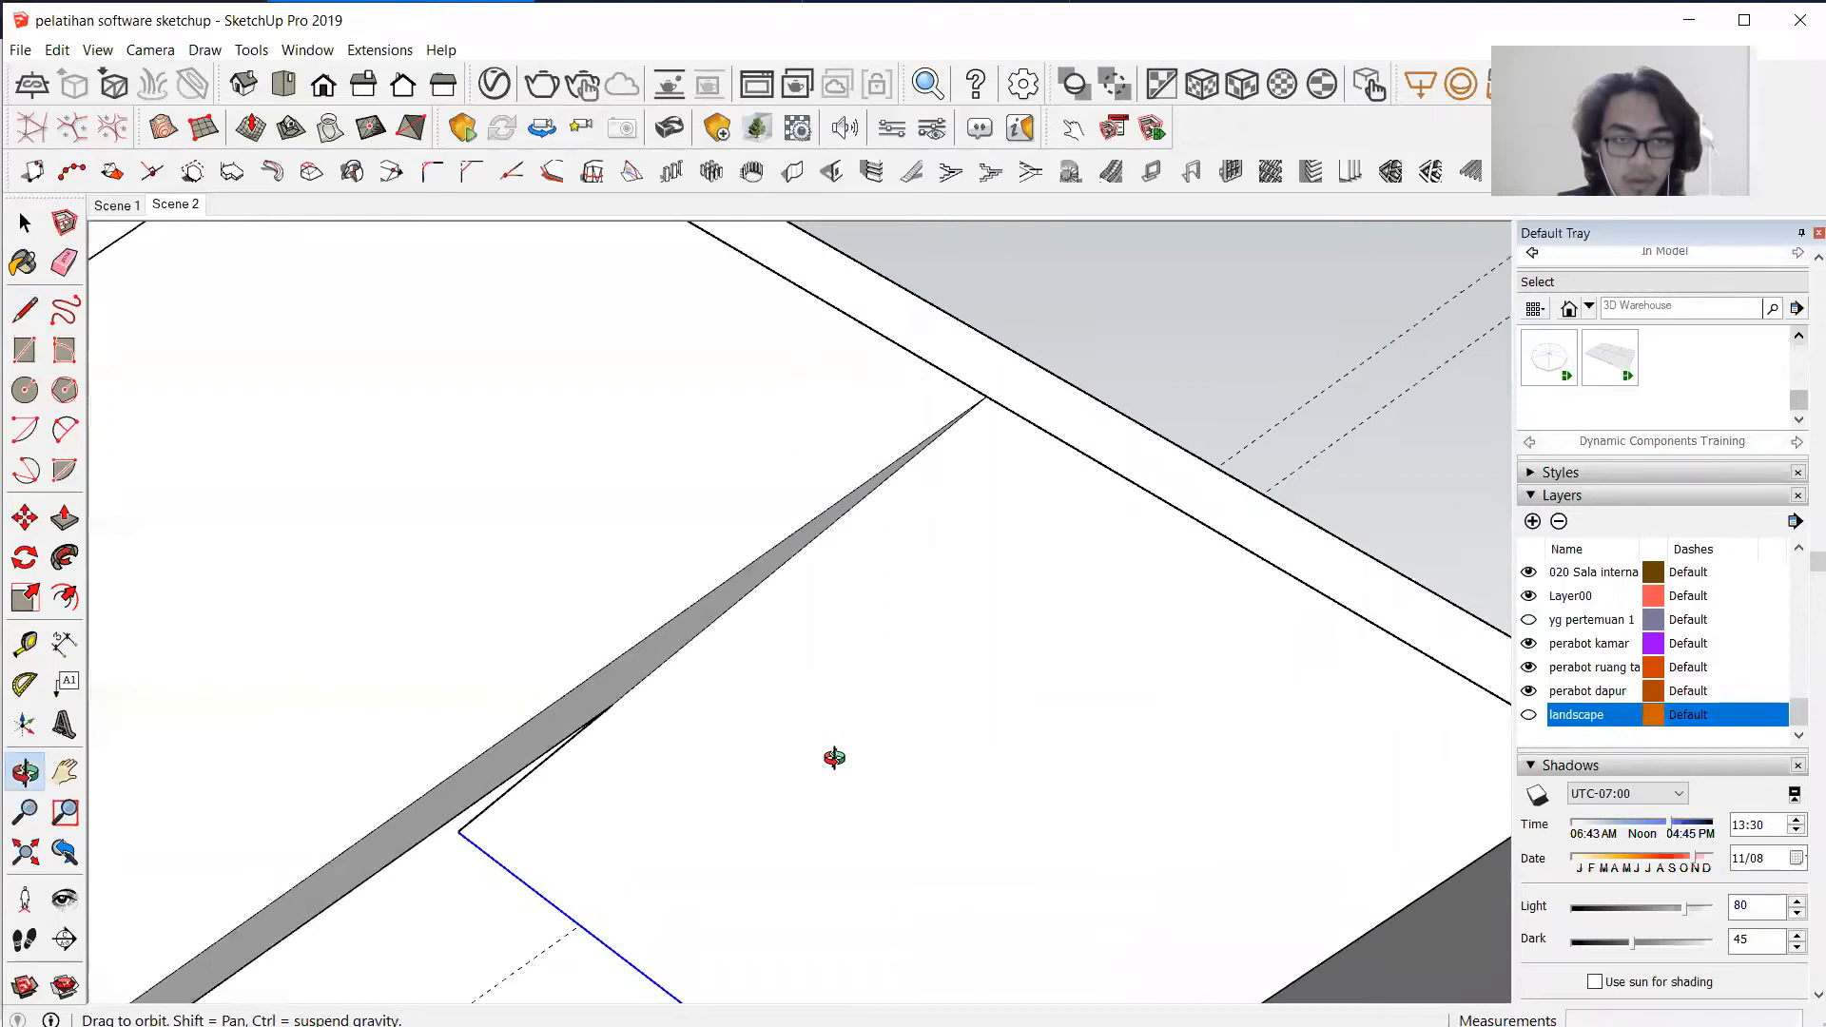
pyautogui.moveTo(835, 758); pyautogui.dragTo(689, 858, button='middle')
pyautogui.scroll(2, 687, 857)
pyautogui.moveTo(817, 807); pyautogui.dragTo(1027, 717, button='middle')
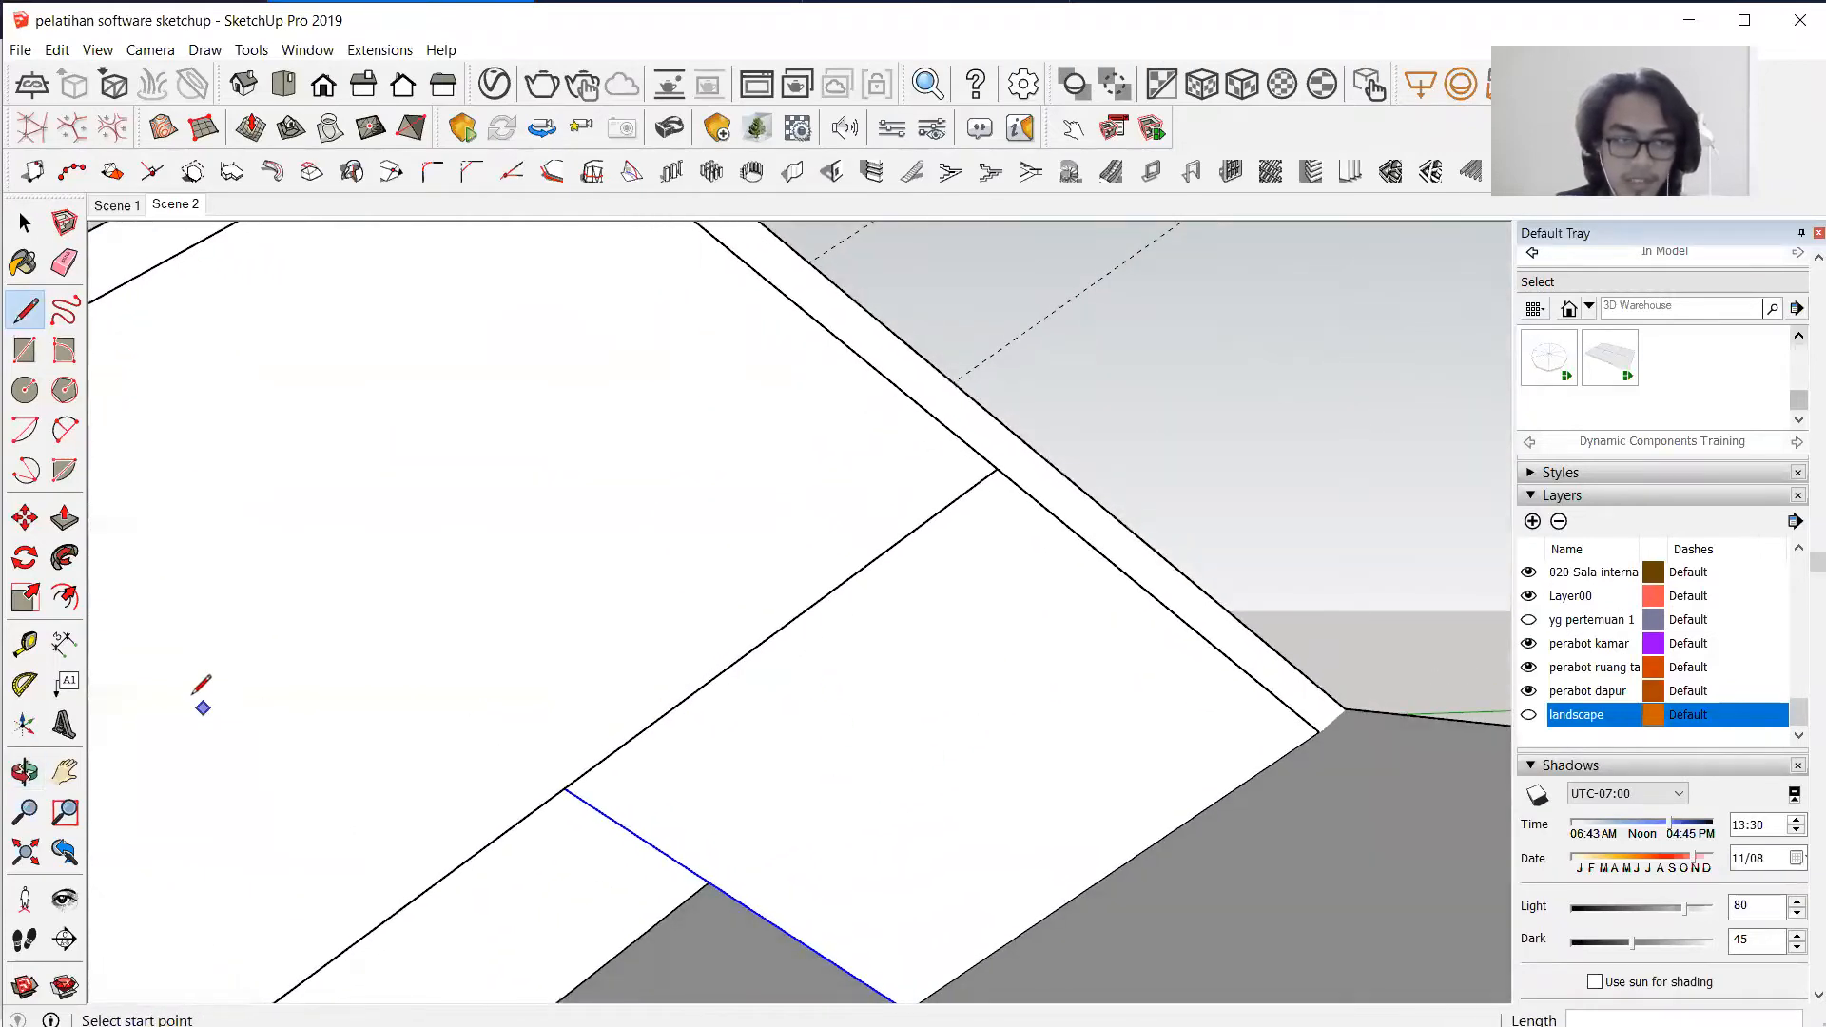
pyautogui.click(25, 556)
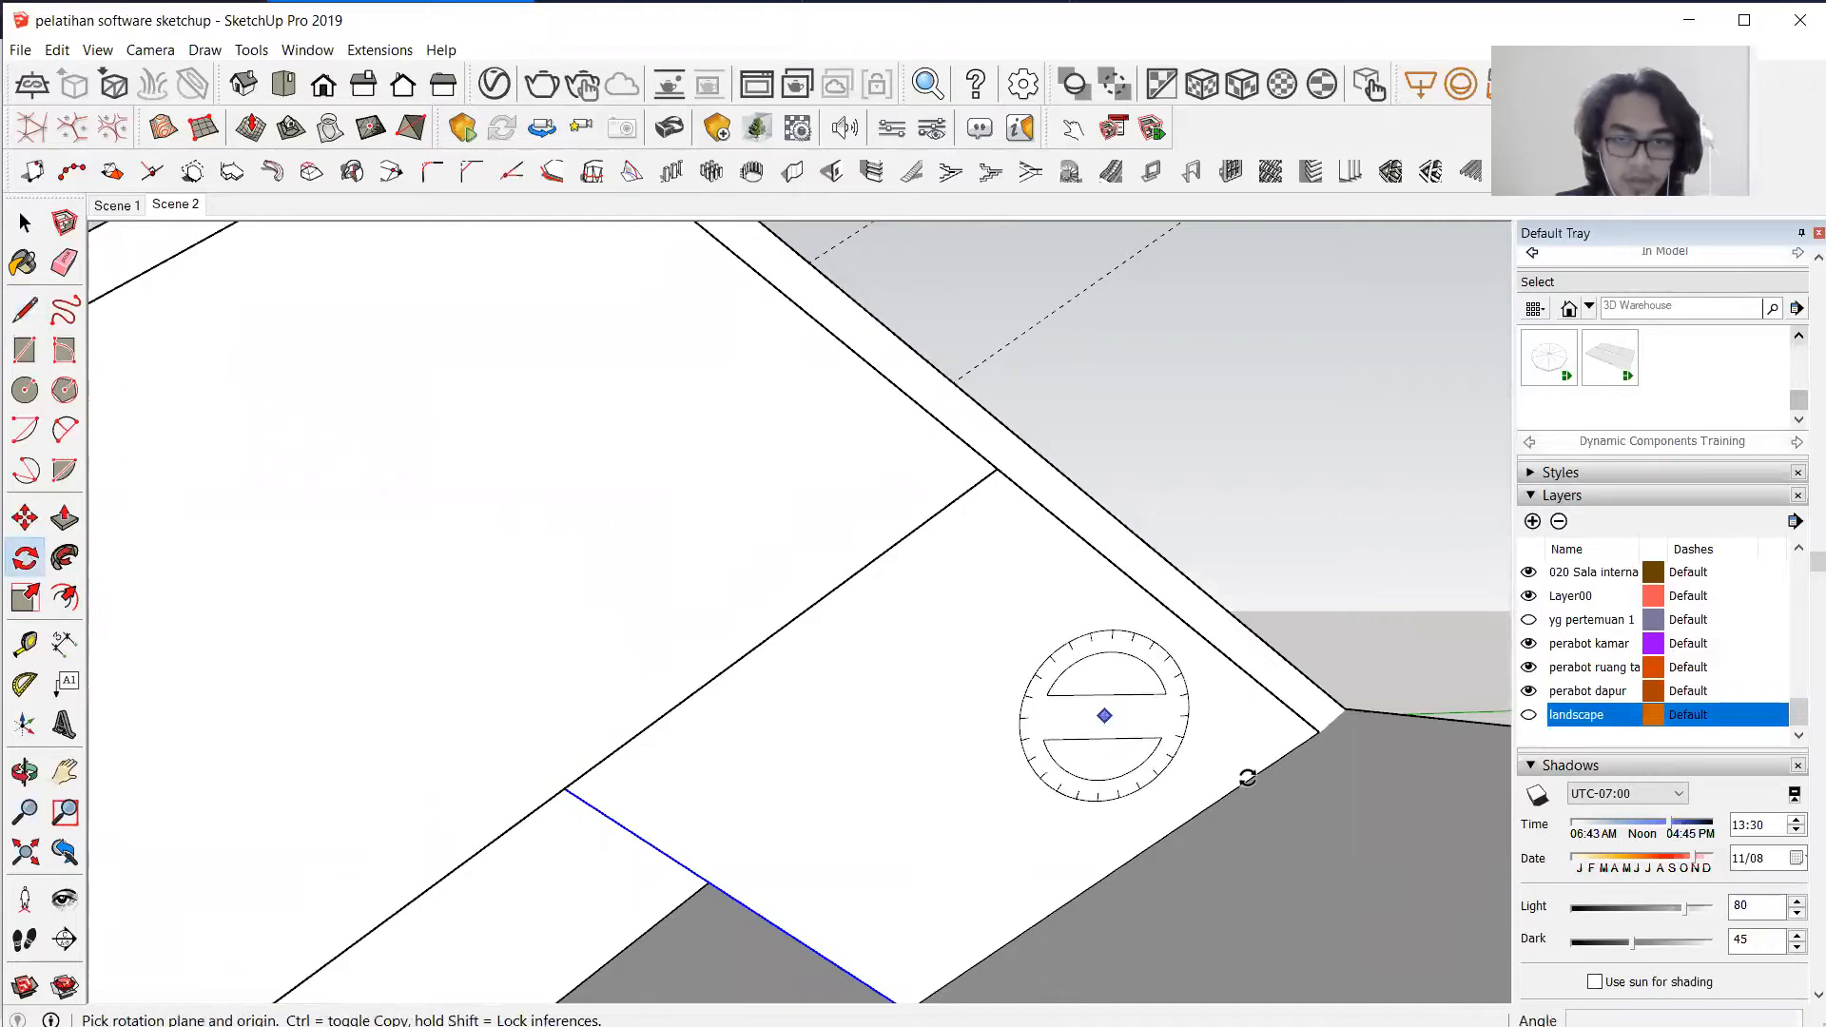
pyautogui.scroll(1, 1332, 727)
pyautogui.press('space')
pyautogui.click(843, 556)
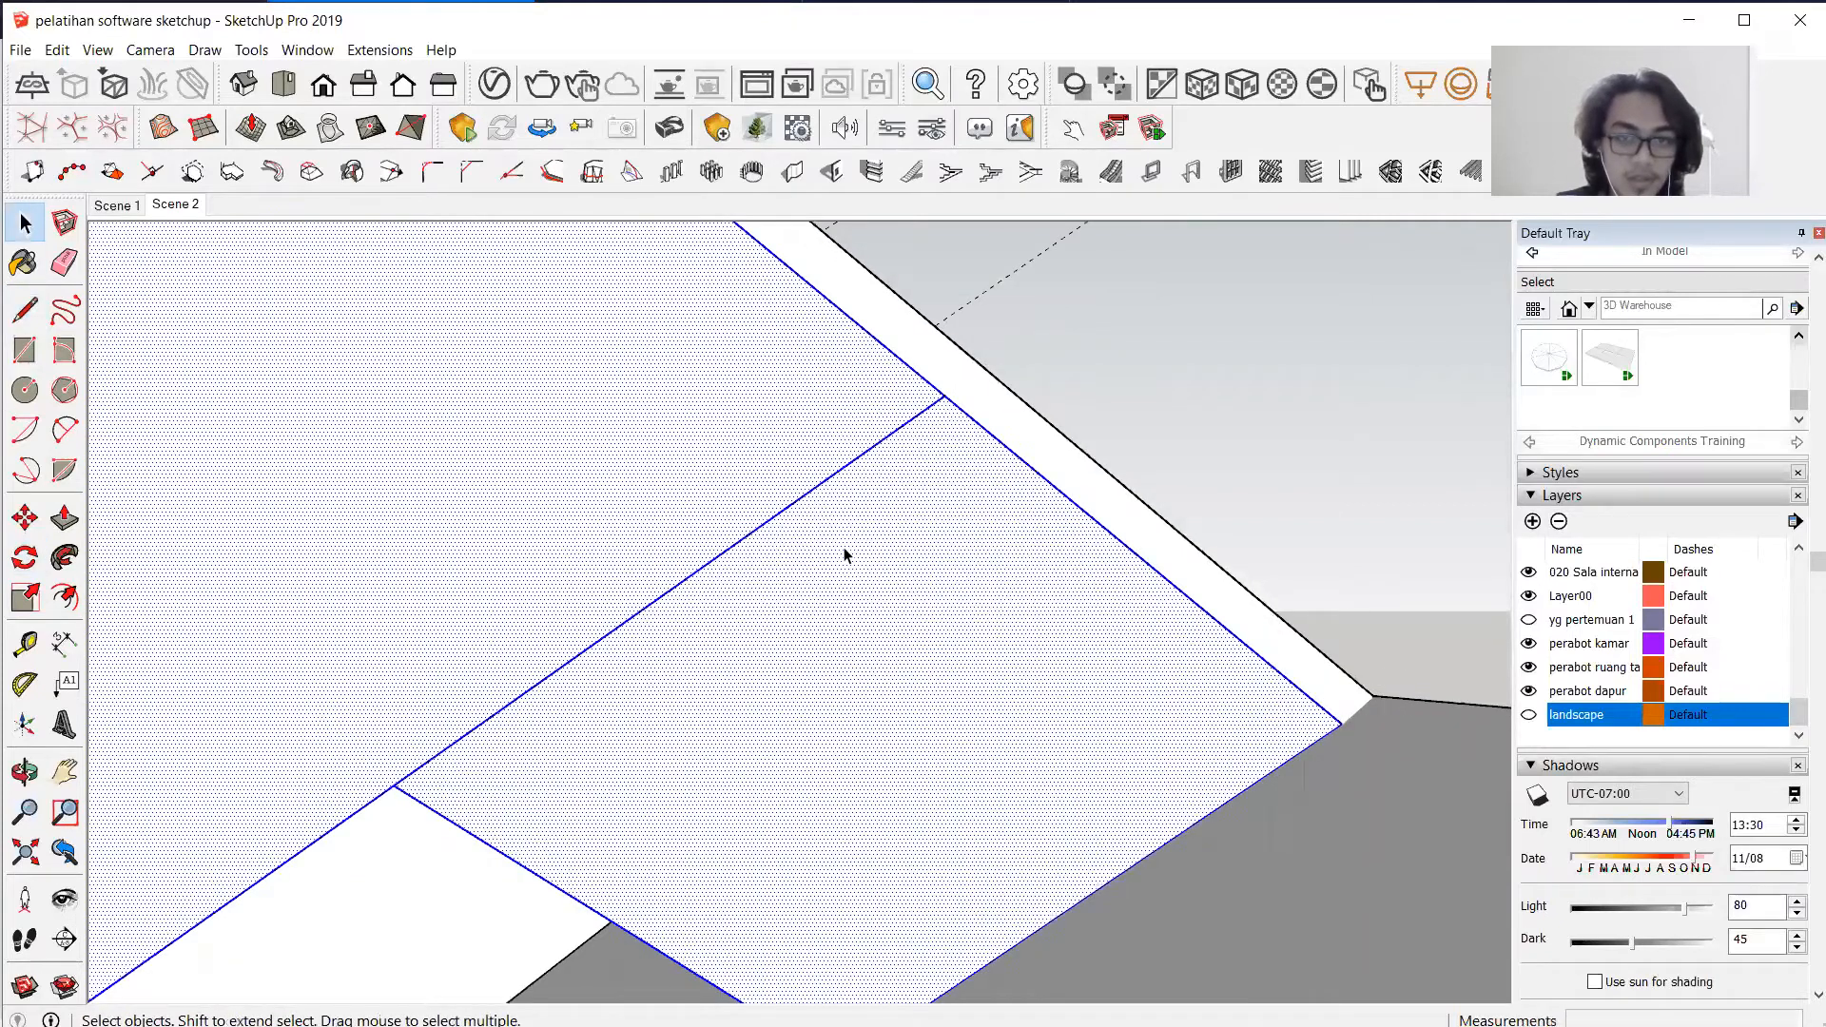
pyautogui.click(871, 597)
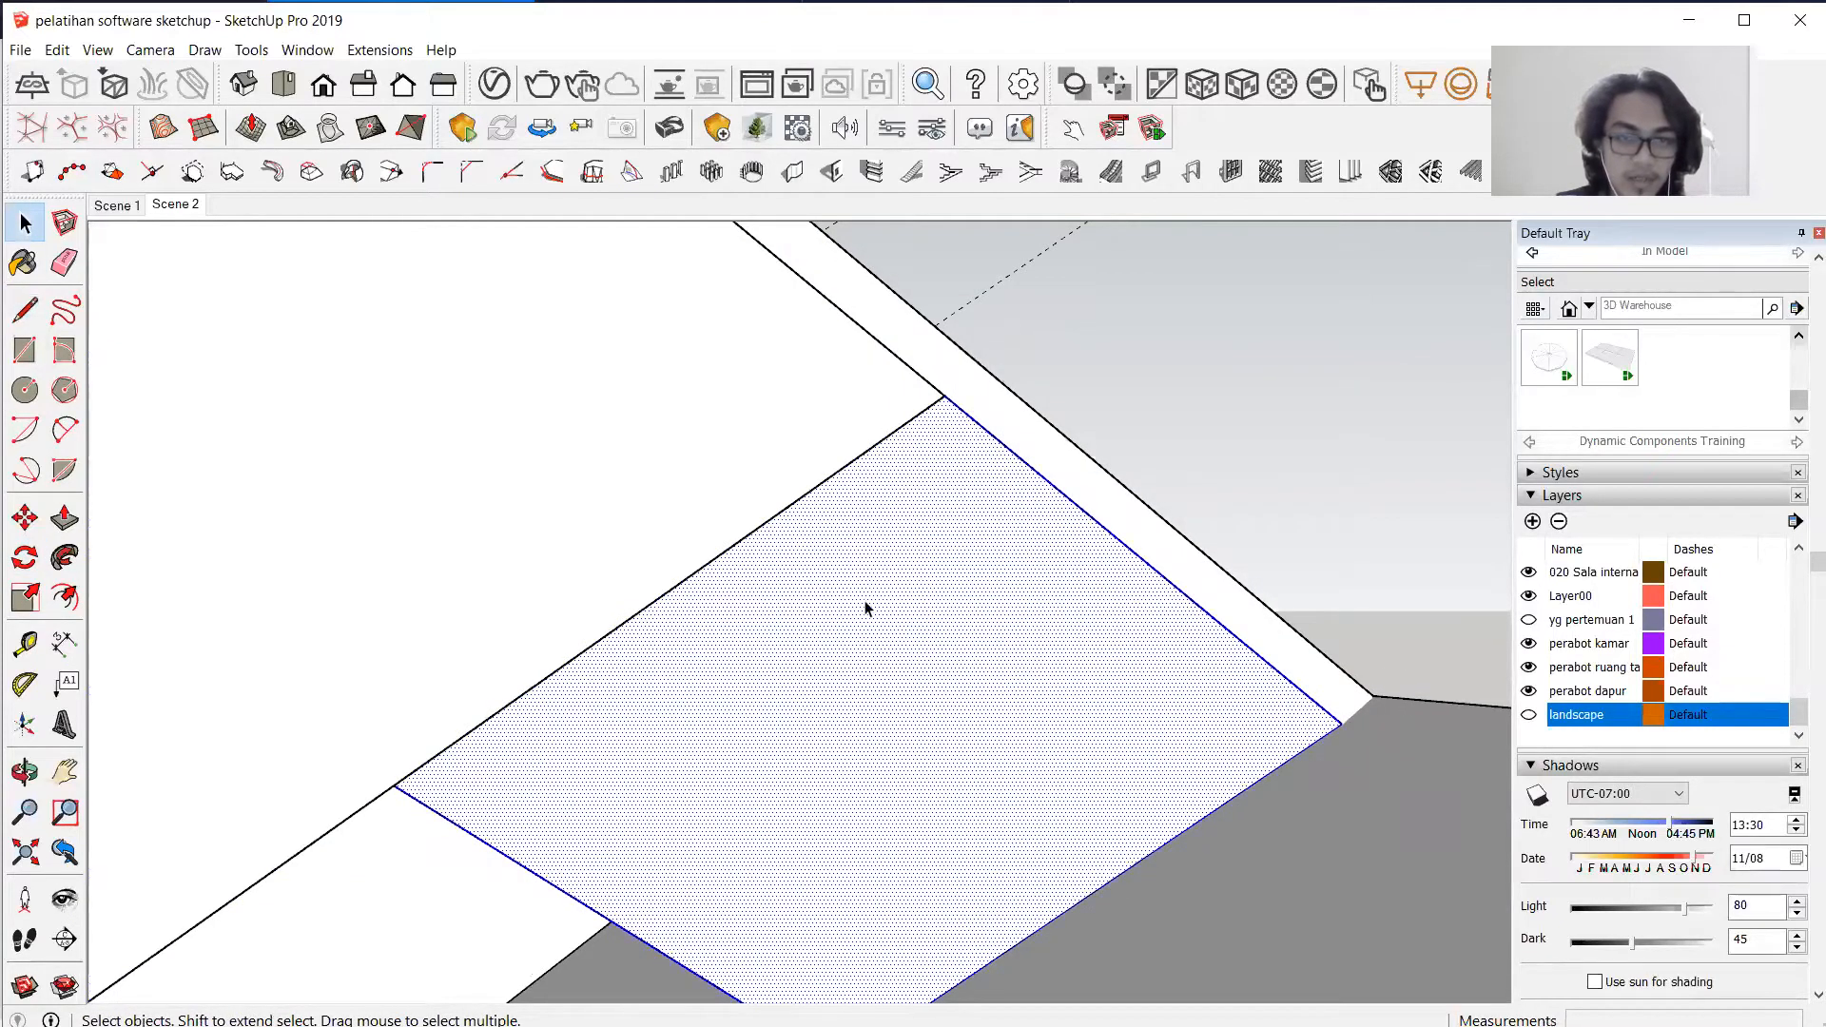
pyautogui.moveTo(871, 596); pyautogui.dragTo(459, 714, button='middle')
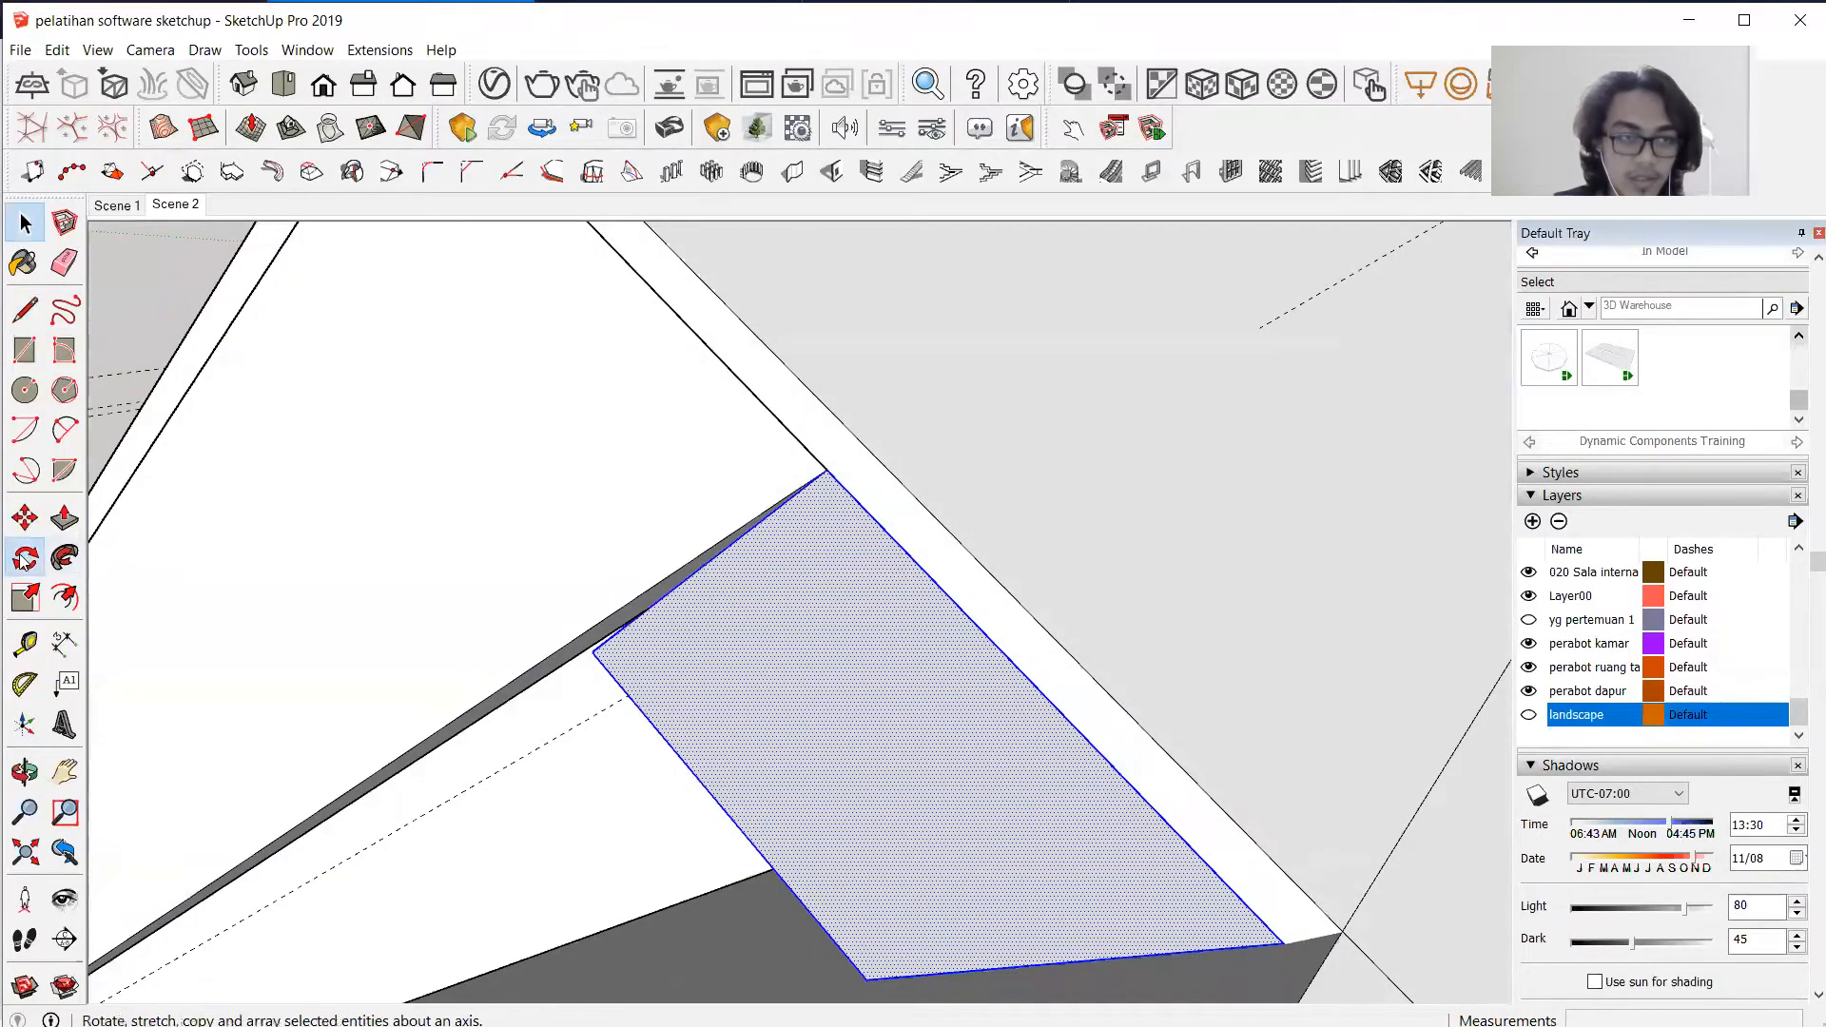
pyautogui.click(24, 557)
pyautogui.scroll(-2, 342, 595)
pyautogui.scroll(2, 908, 826)
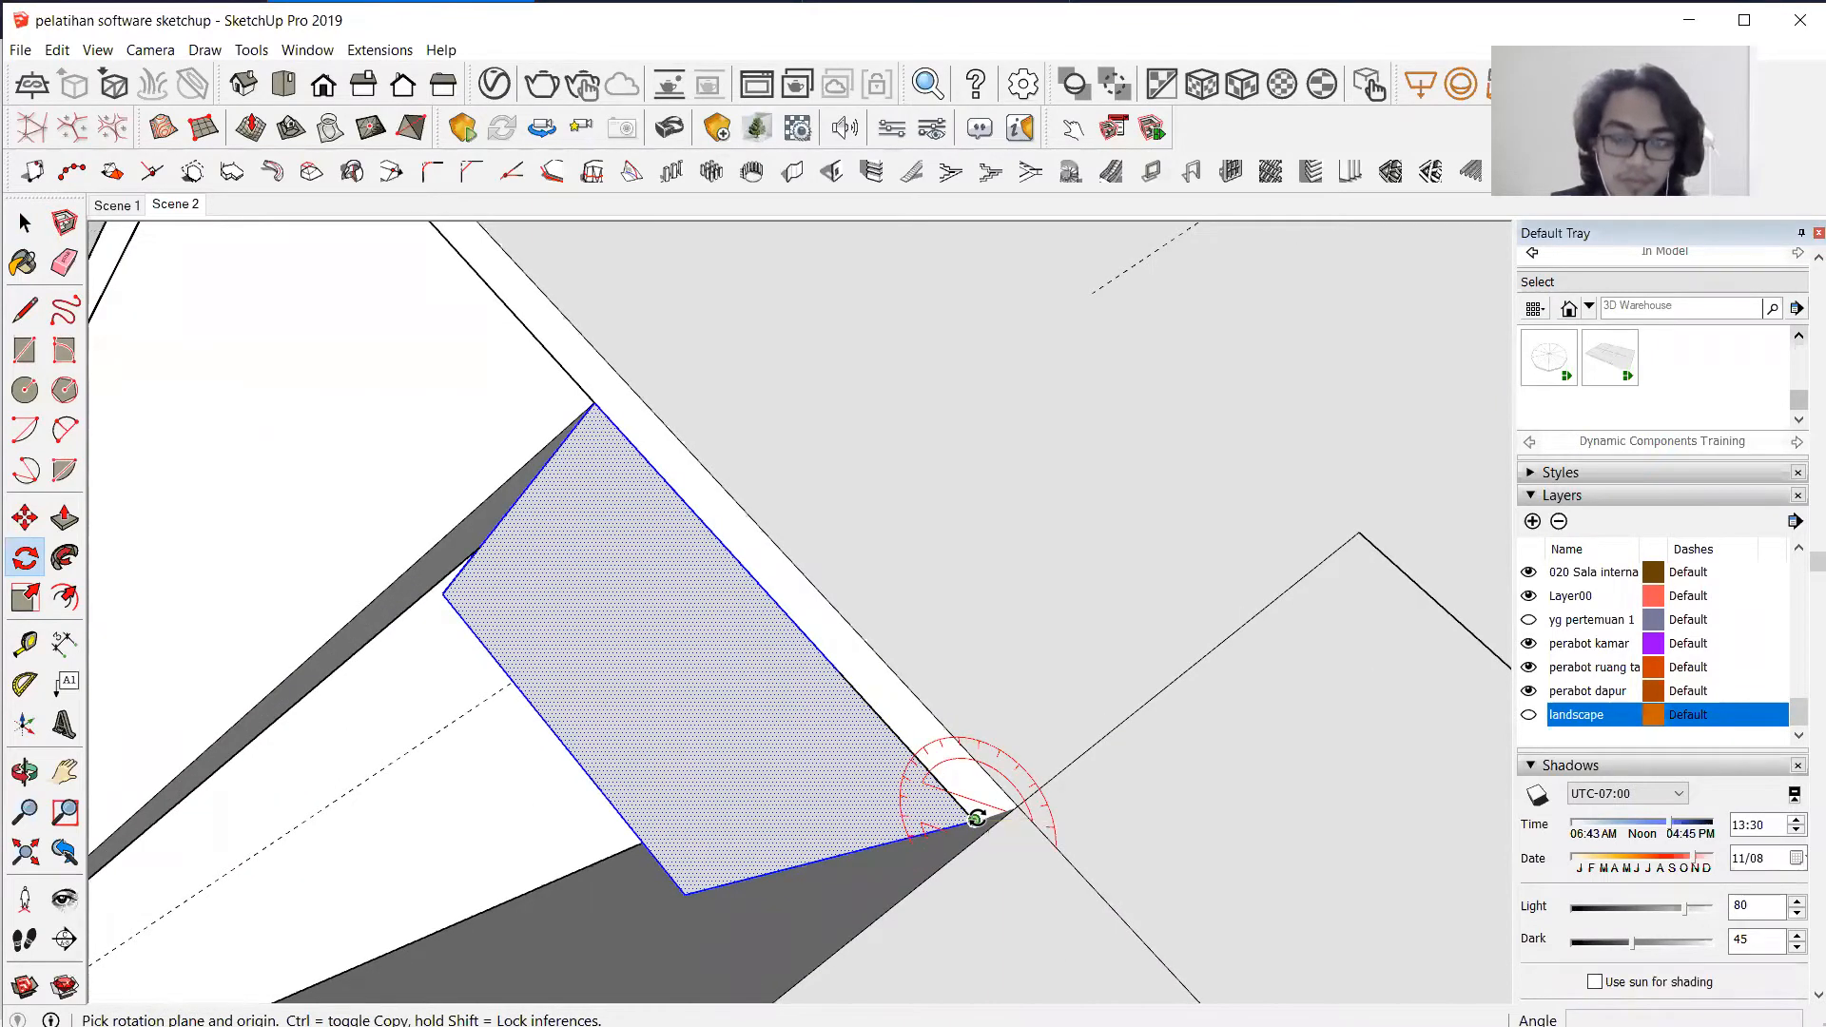
pyautogui.click(974, 818)
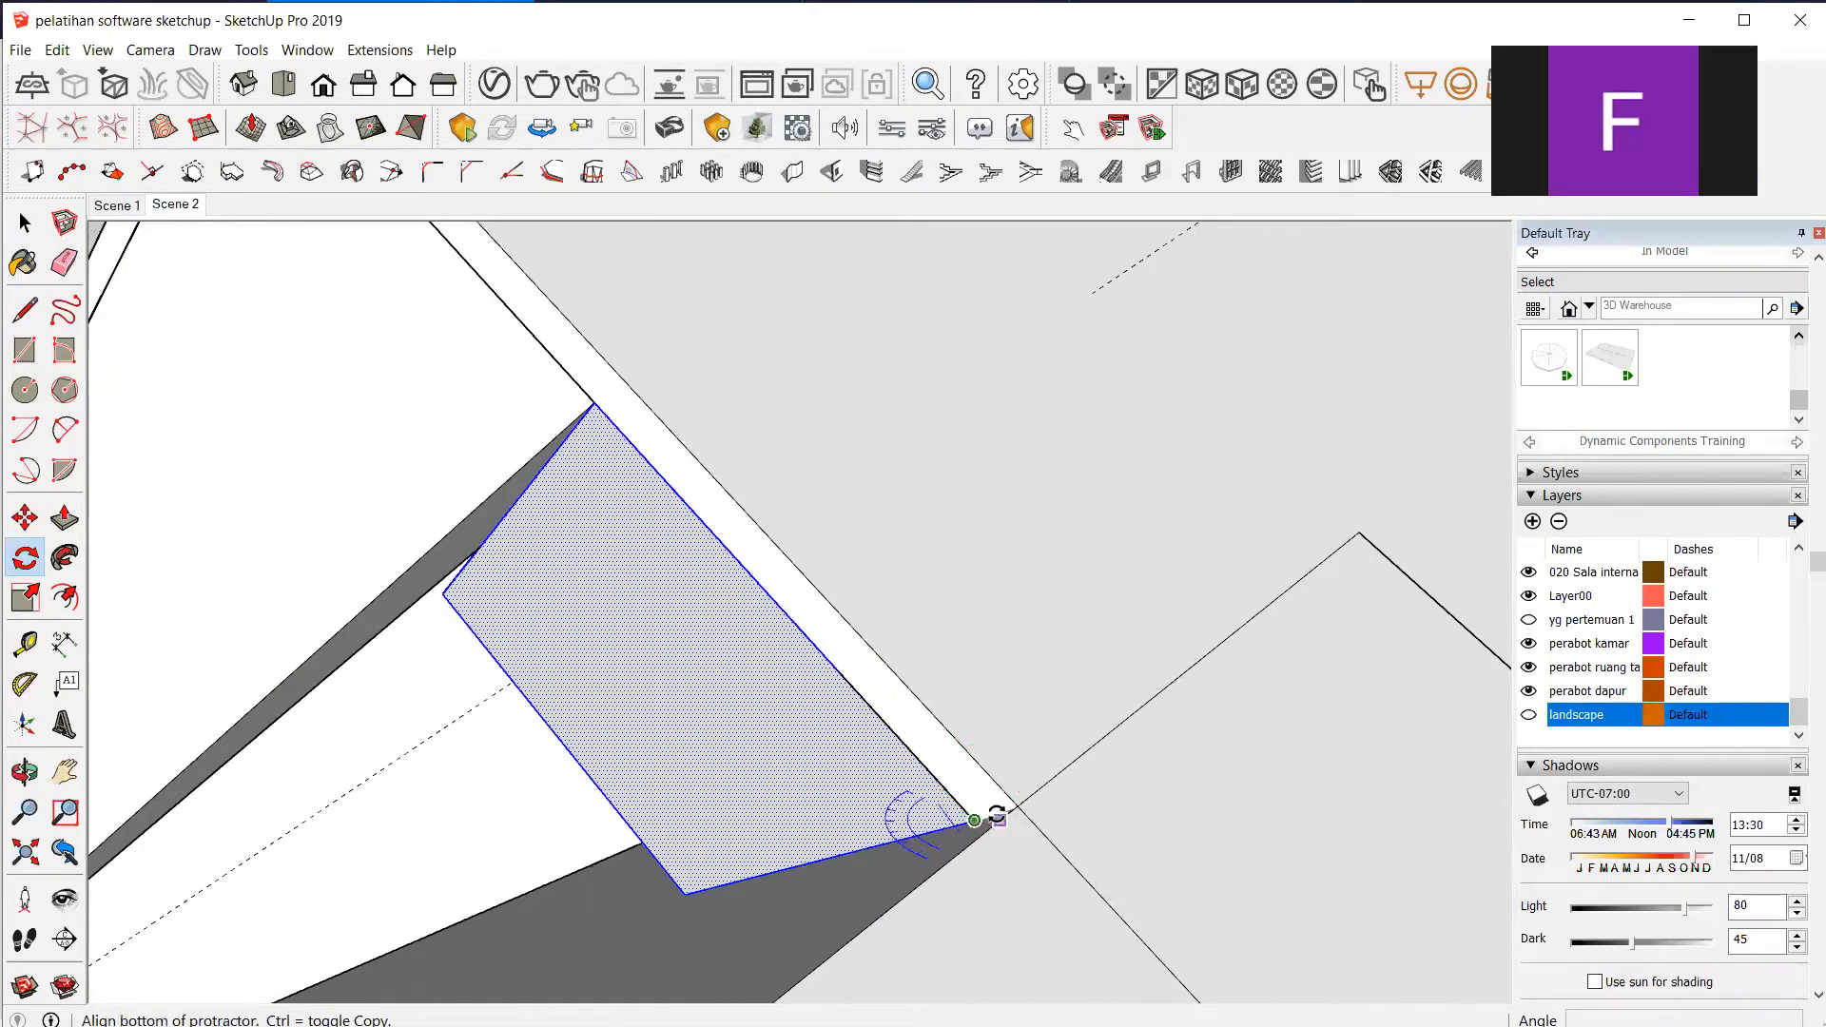
pyautogui.click(1052, 843)
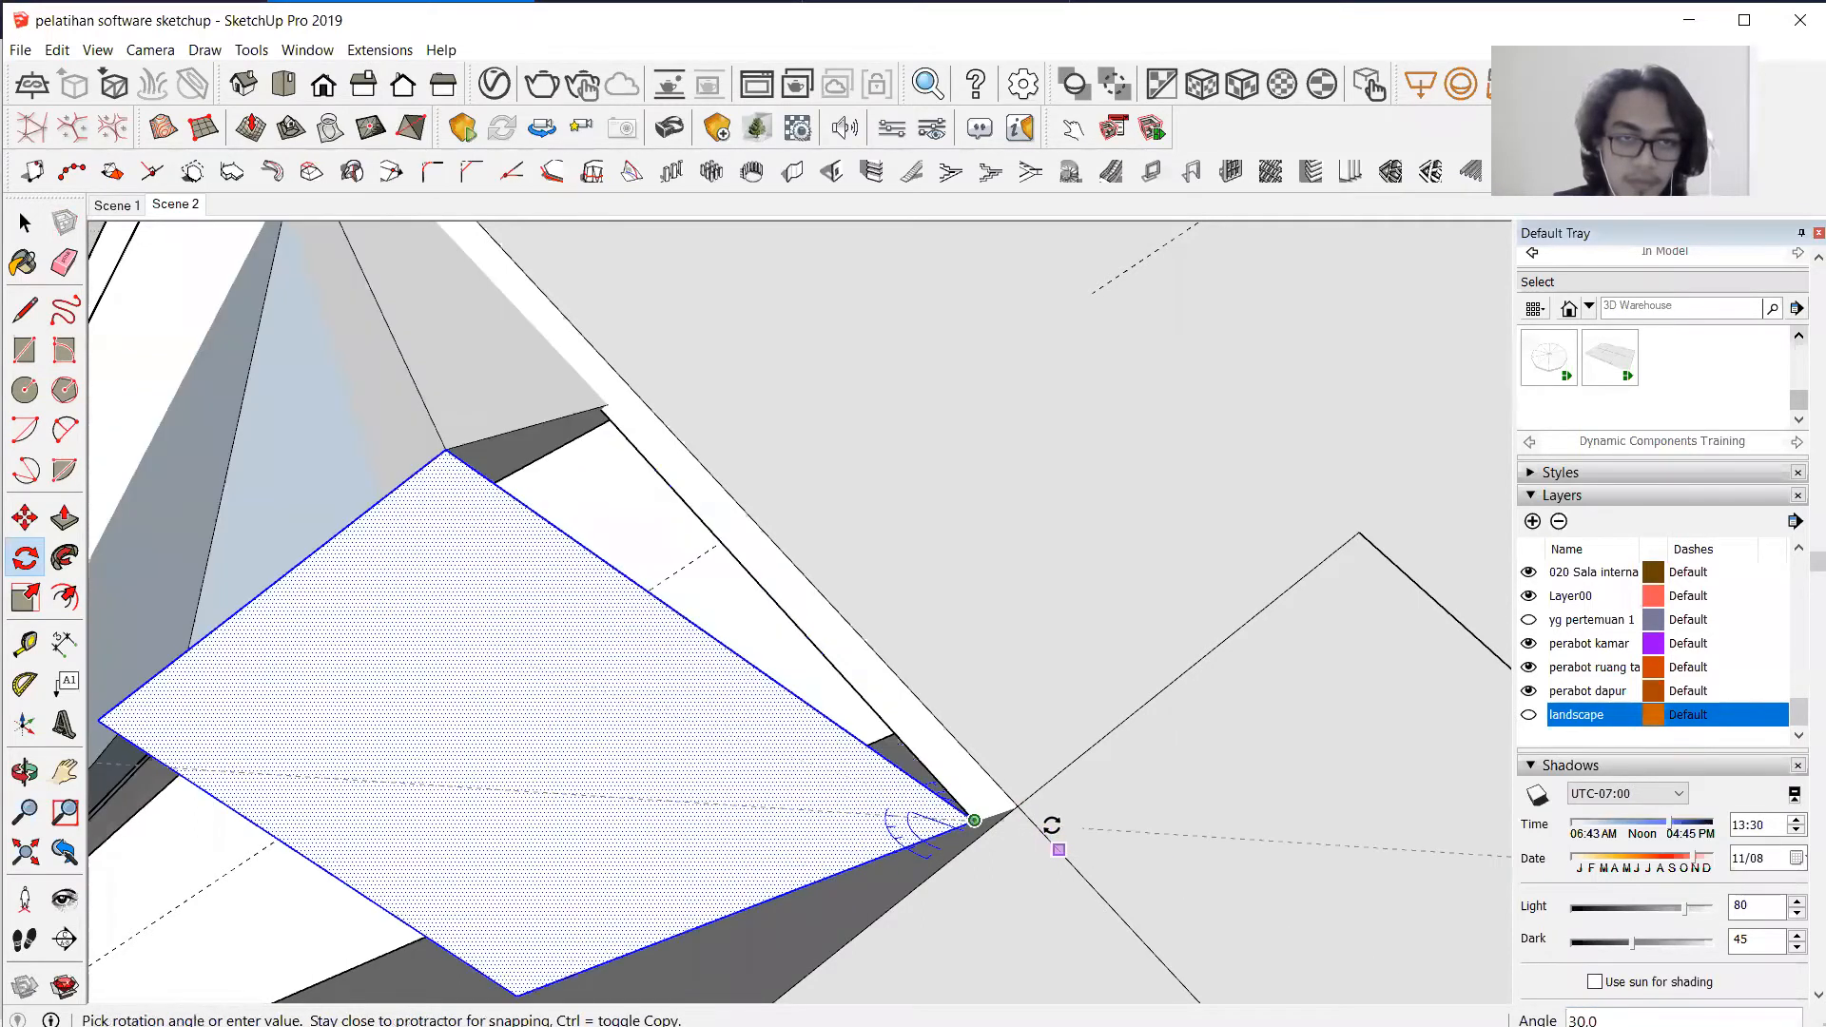
pyautogui.press('Escape')
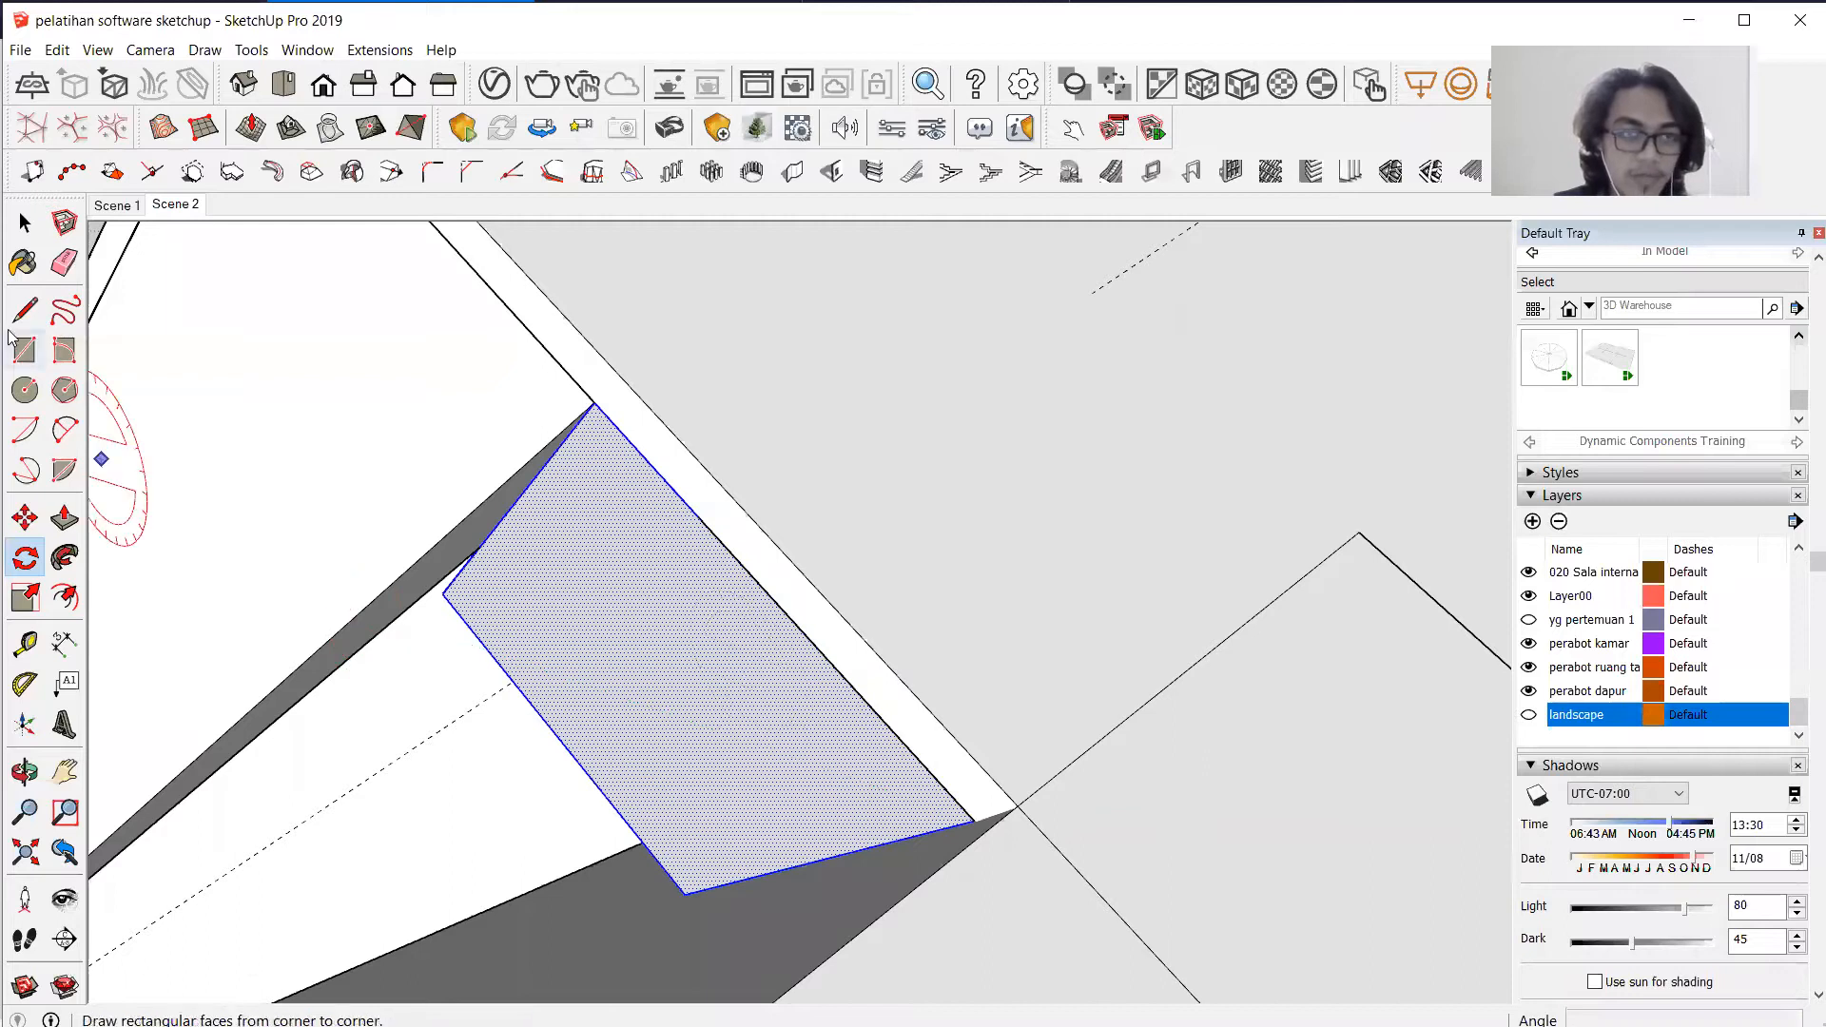
# Delete the patch face drawn beside the short roof slope.
pyautogui.click(28, 224)
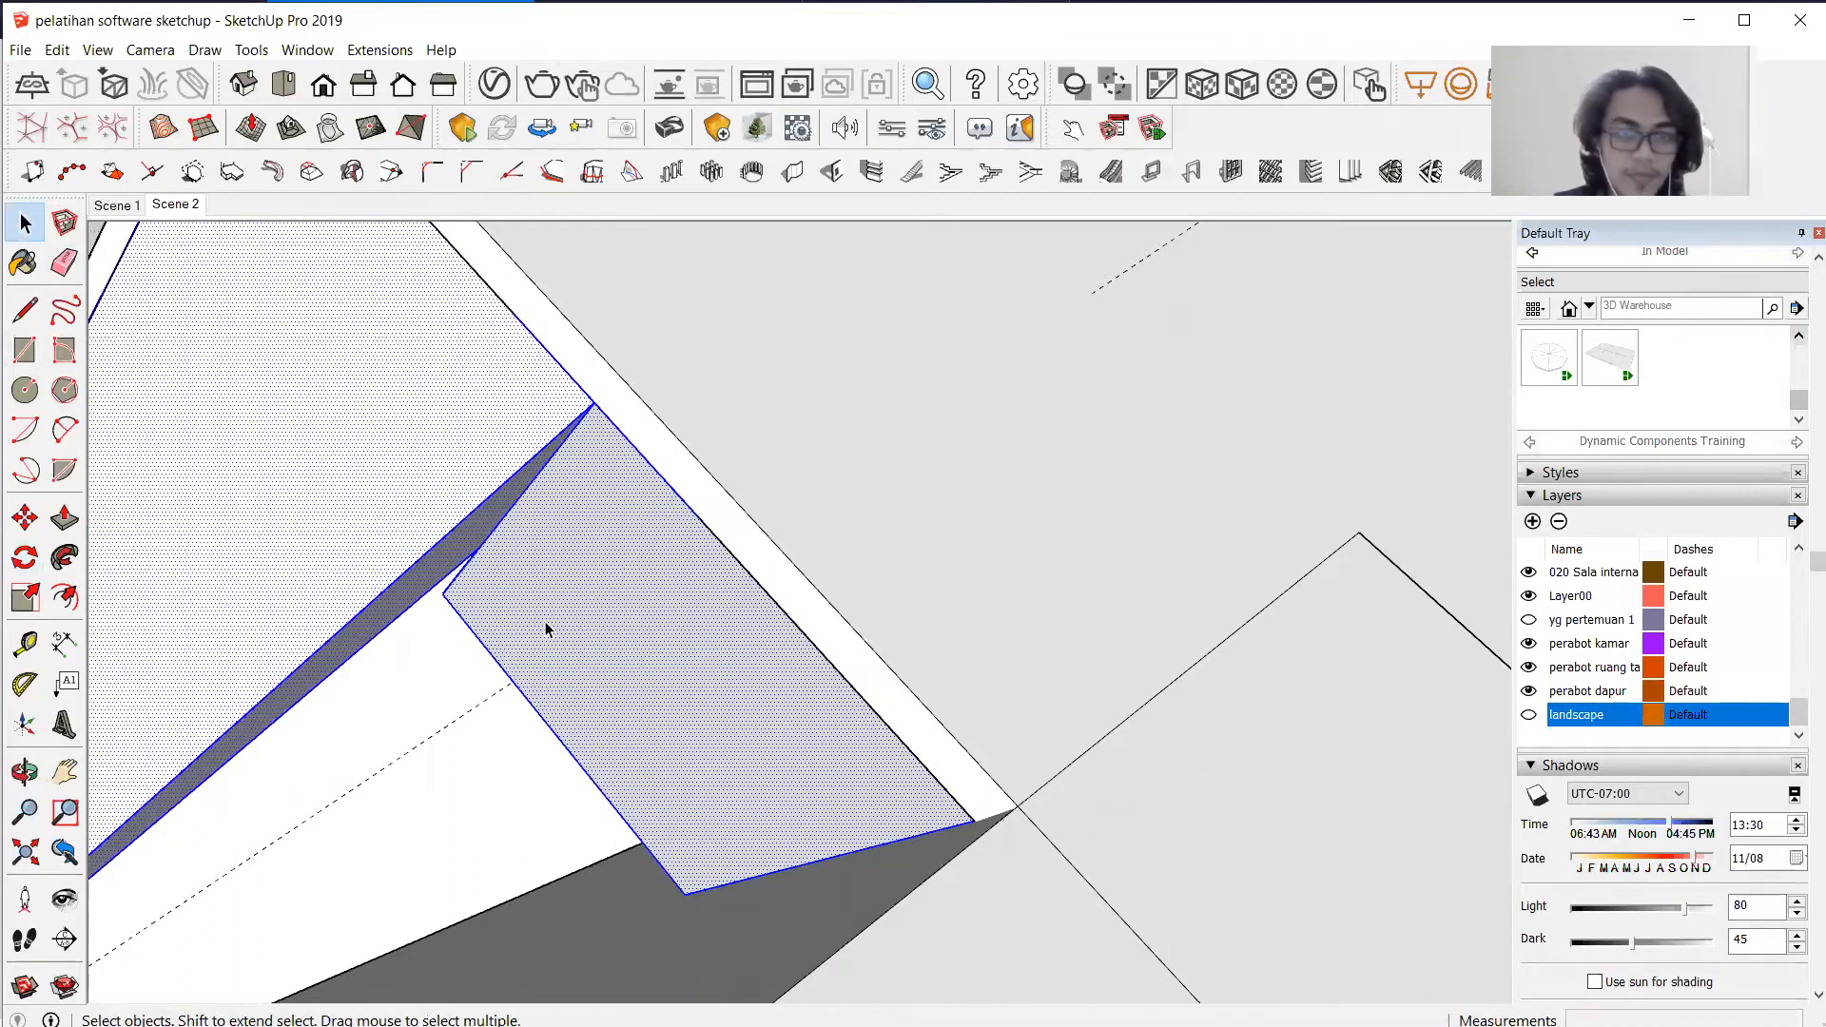
pyautogui.press('Delete')
pyautogui.scroll(2, 496, 535)
pyautogui.moveTo(492, 532); pyautogui.dragTo(288, 510, button='middle')
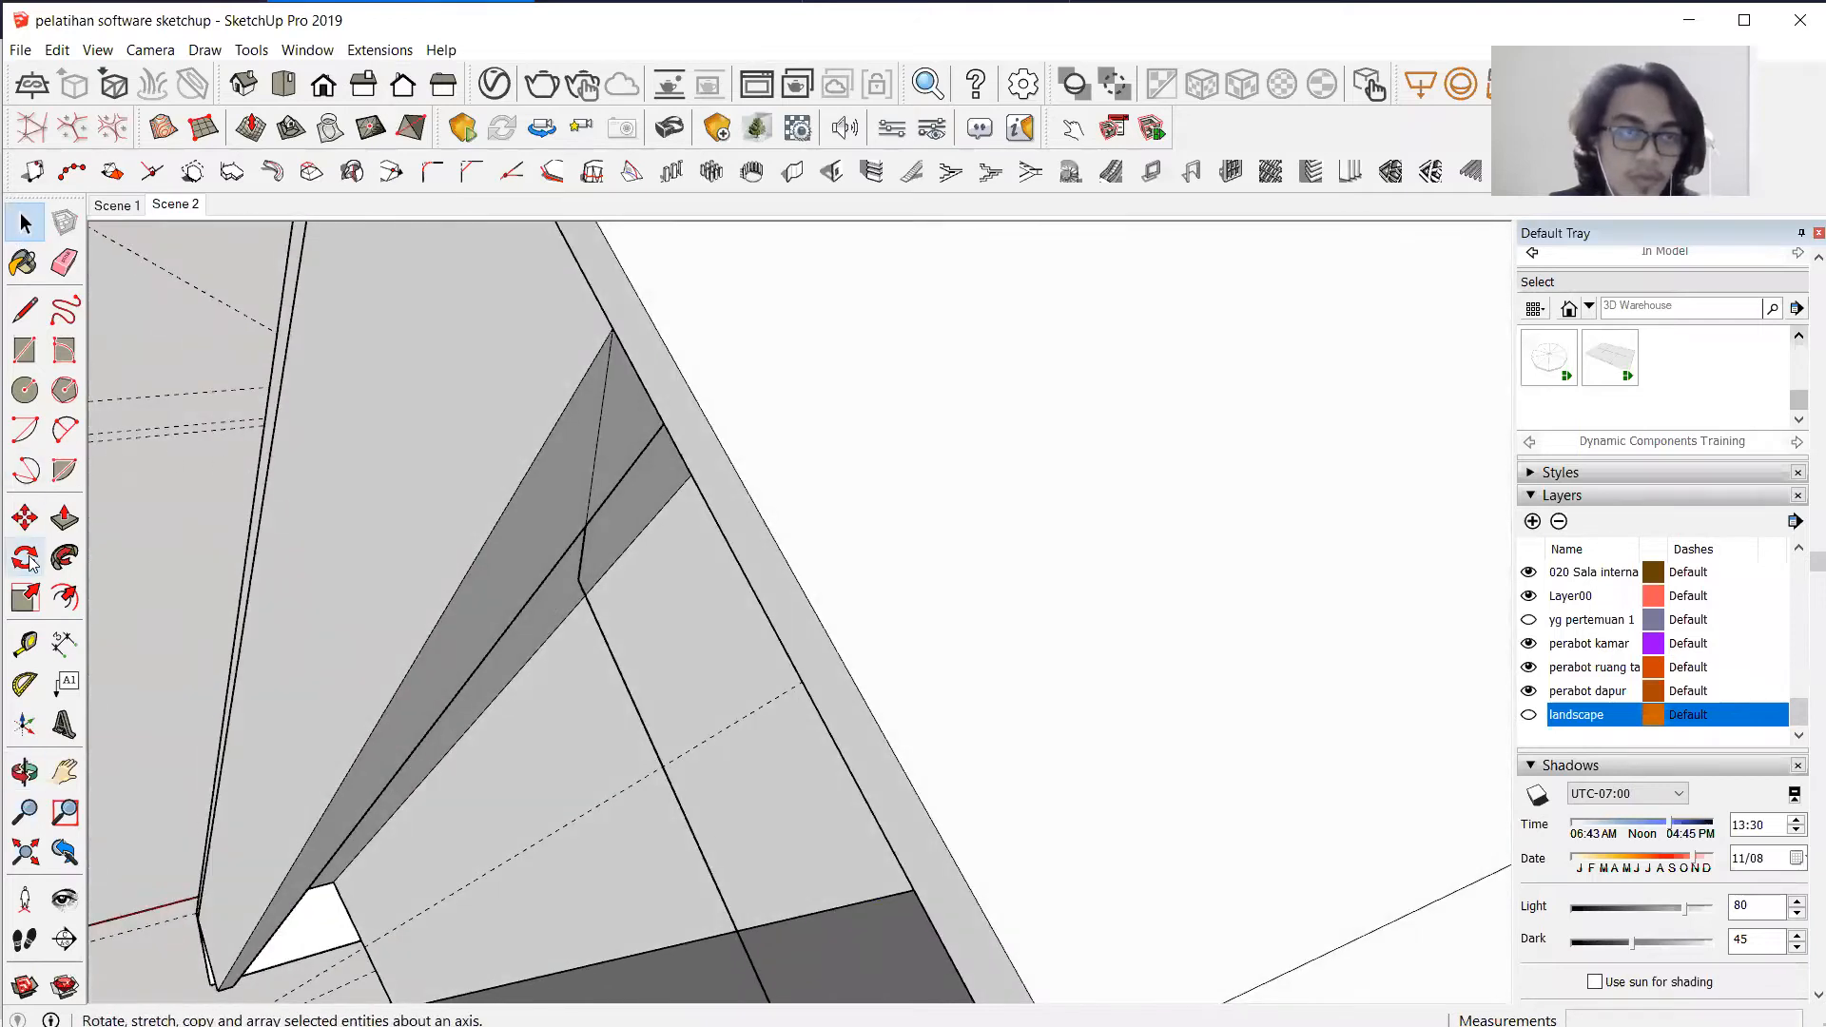
pyautogui.click(38, 323)
pyautogui.click(613, 328)
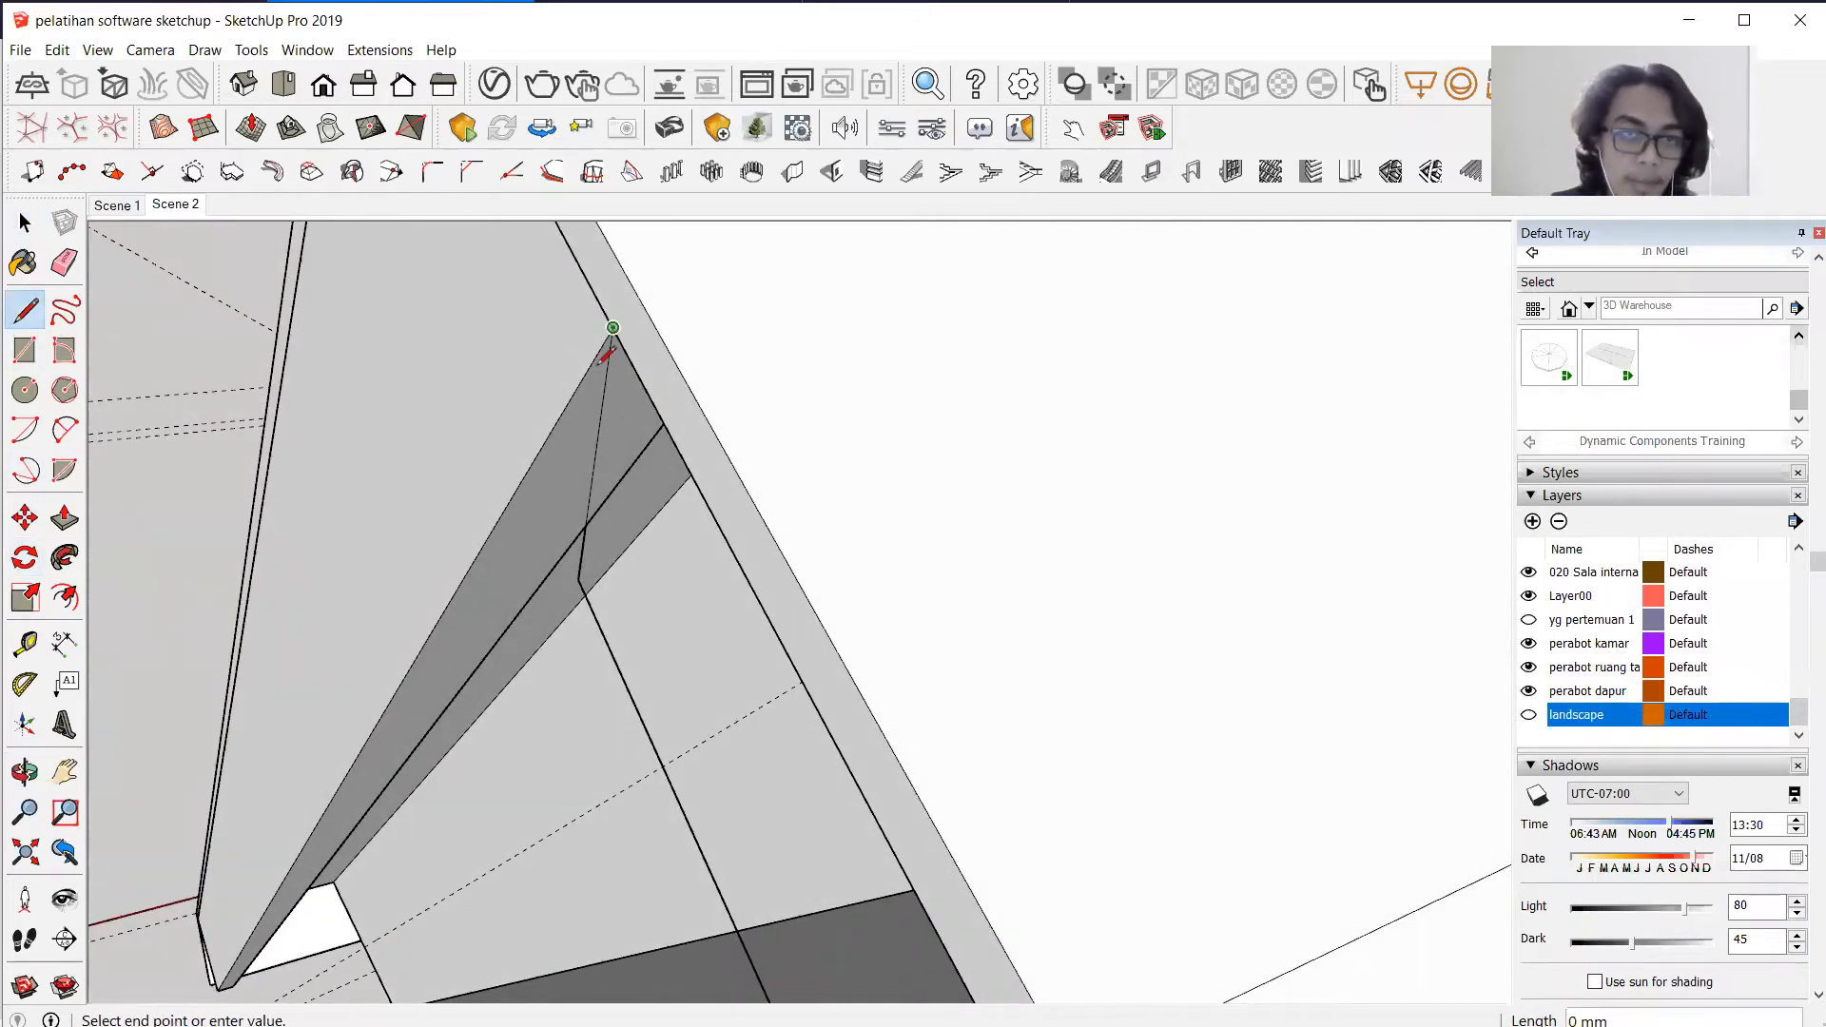
pyautogui.moveTo(489, 562); pyautogui.dragTo(808, 367, button='middle')
pyautogui.scroll(3, 1012, 672)
pyautogui.press('space')
# Group the selected fascia geometry along the sloping gable edge and short roof slope, and hide the group.
pyautogui.scroll(2, 586, 568)
pyautogui.click(585, 567)
pyautogui.moveTo(591, 566); pyautogui.dragTo(843, 562, button='middle')
pyautogui.rightClick(844, 559)
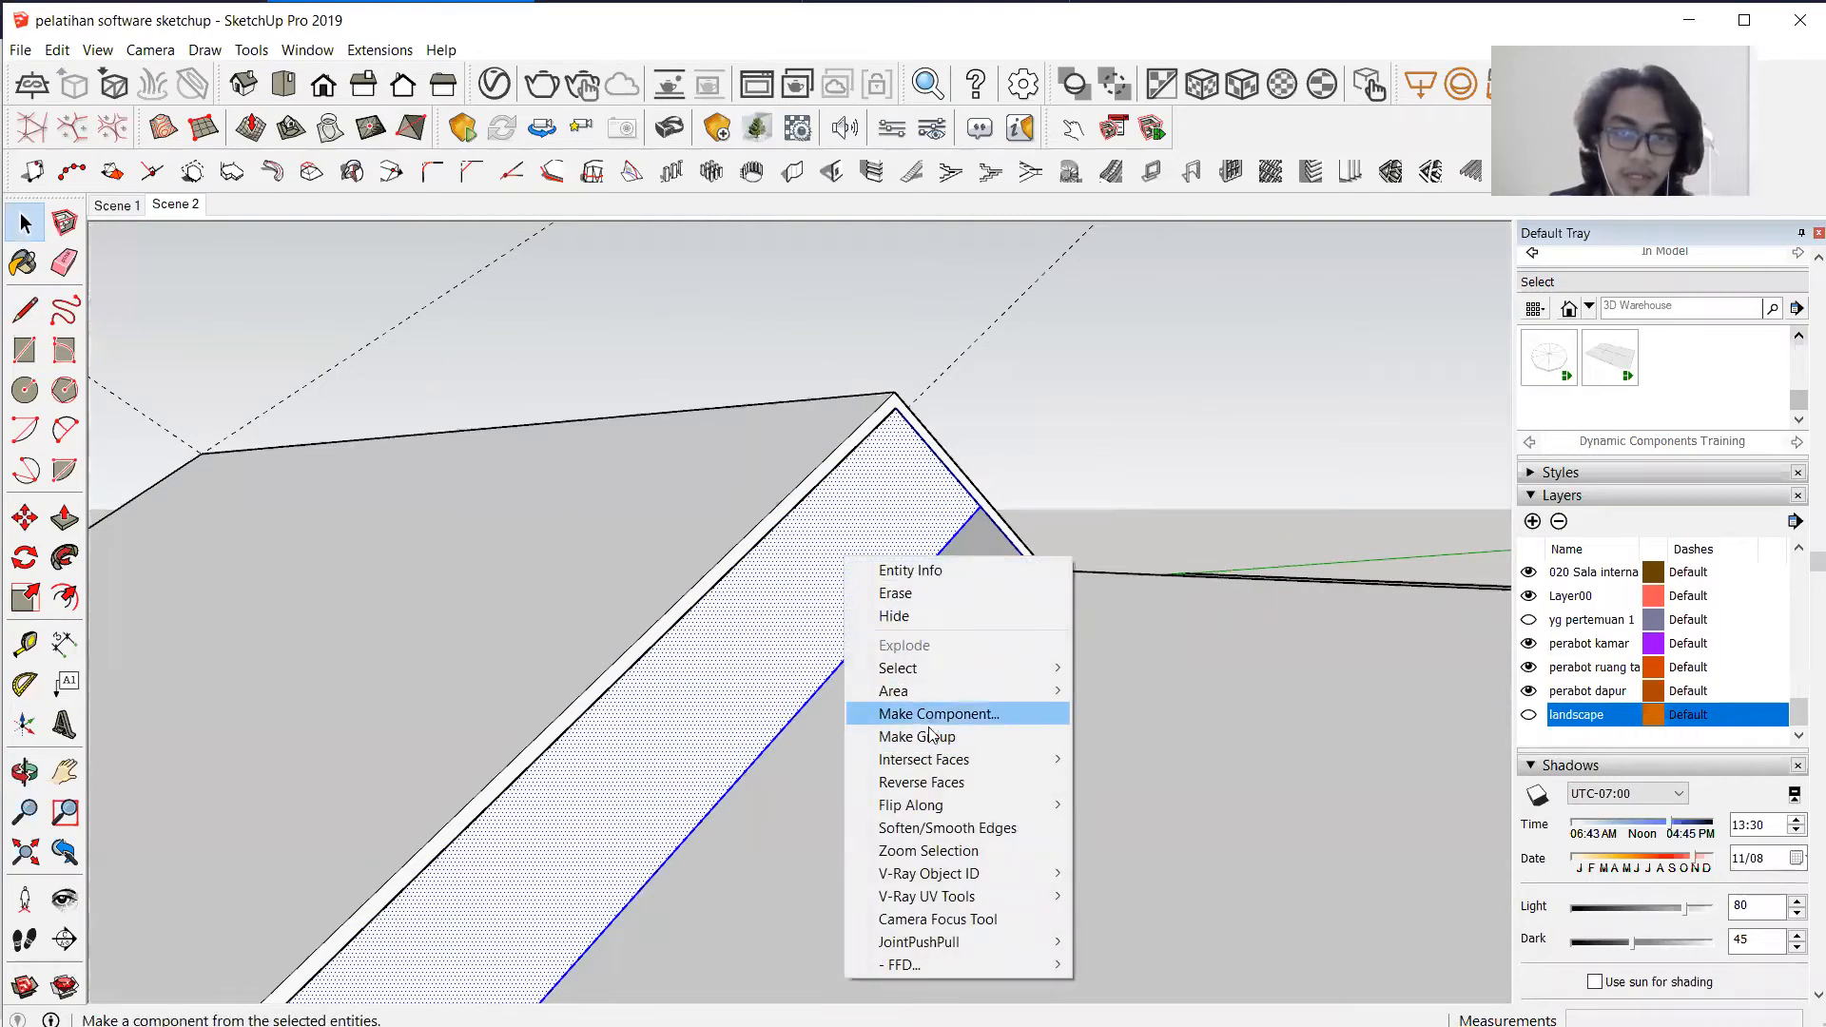
pyautogui.click(916, 736)
pyautogui.rightClick(807, 583)
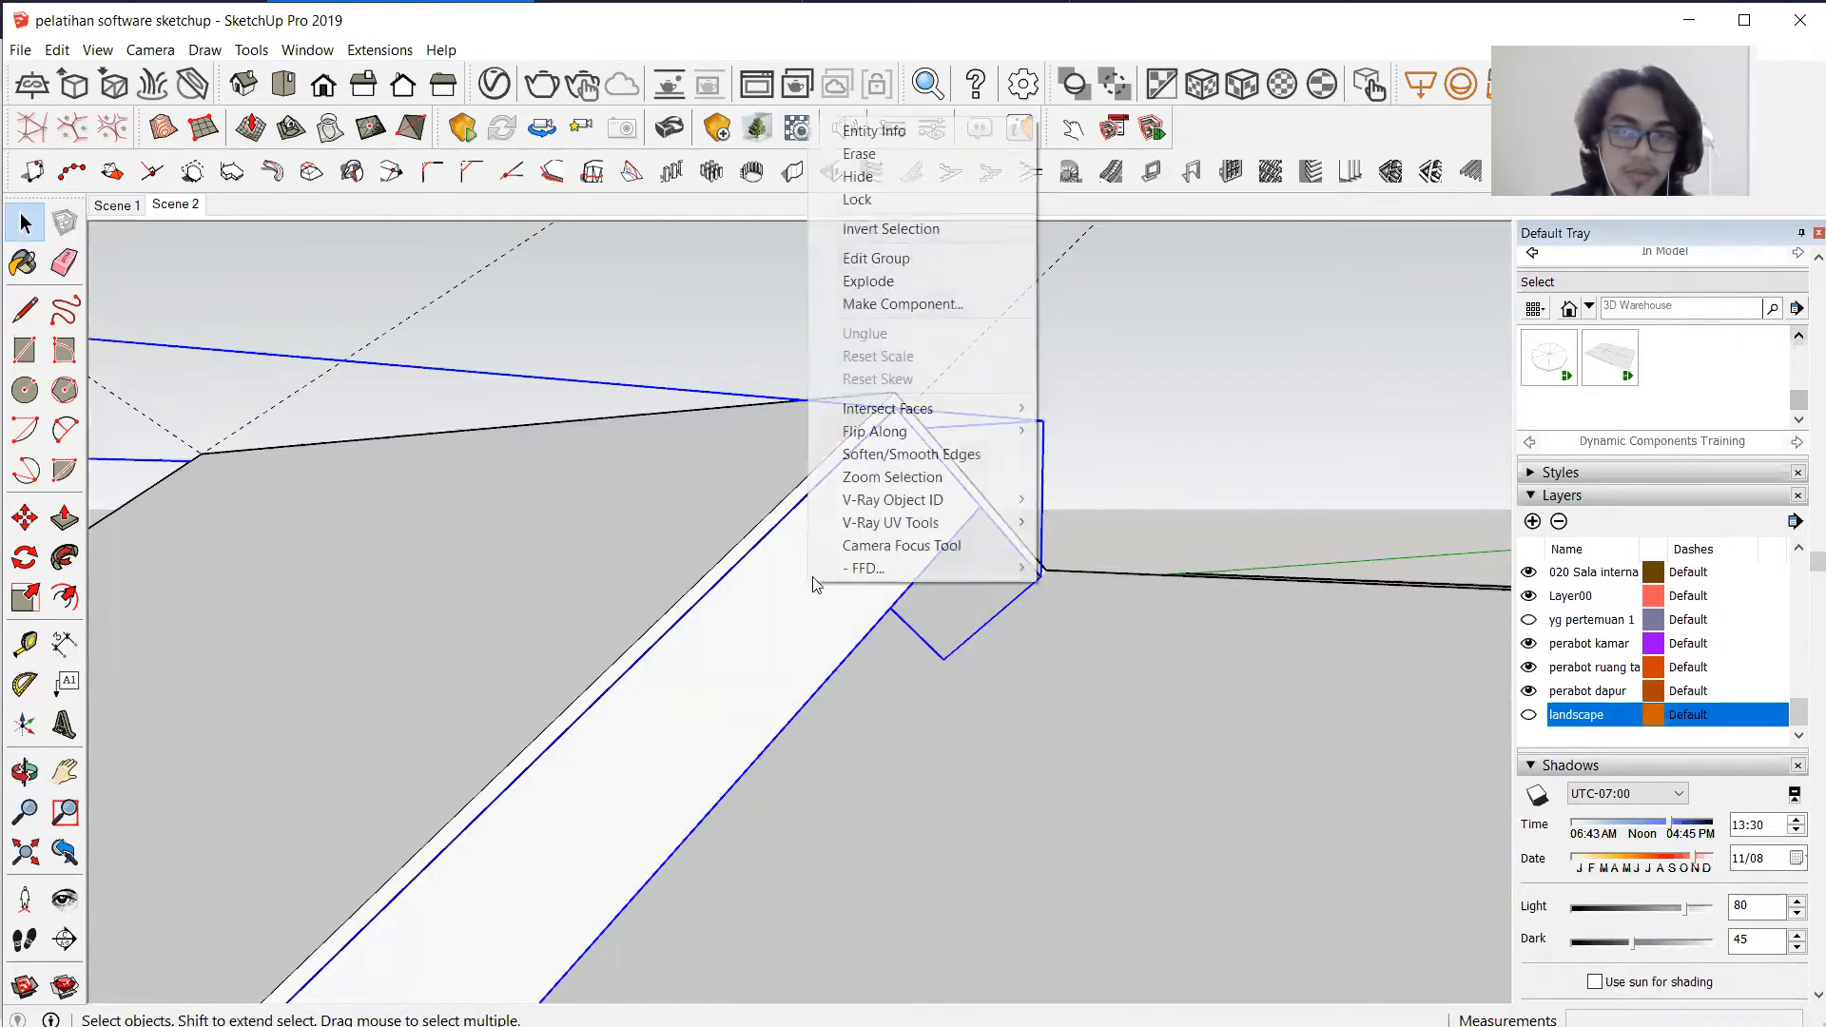
pyautogui.click(899, 171)
pyautogui.scroll(-5, 898, 499)
pyautogui.scroll(10, 875, 669)
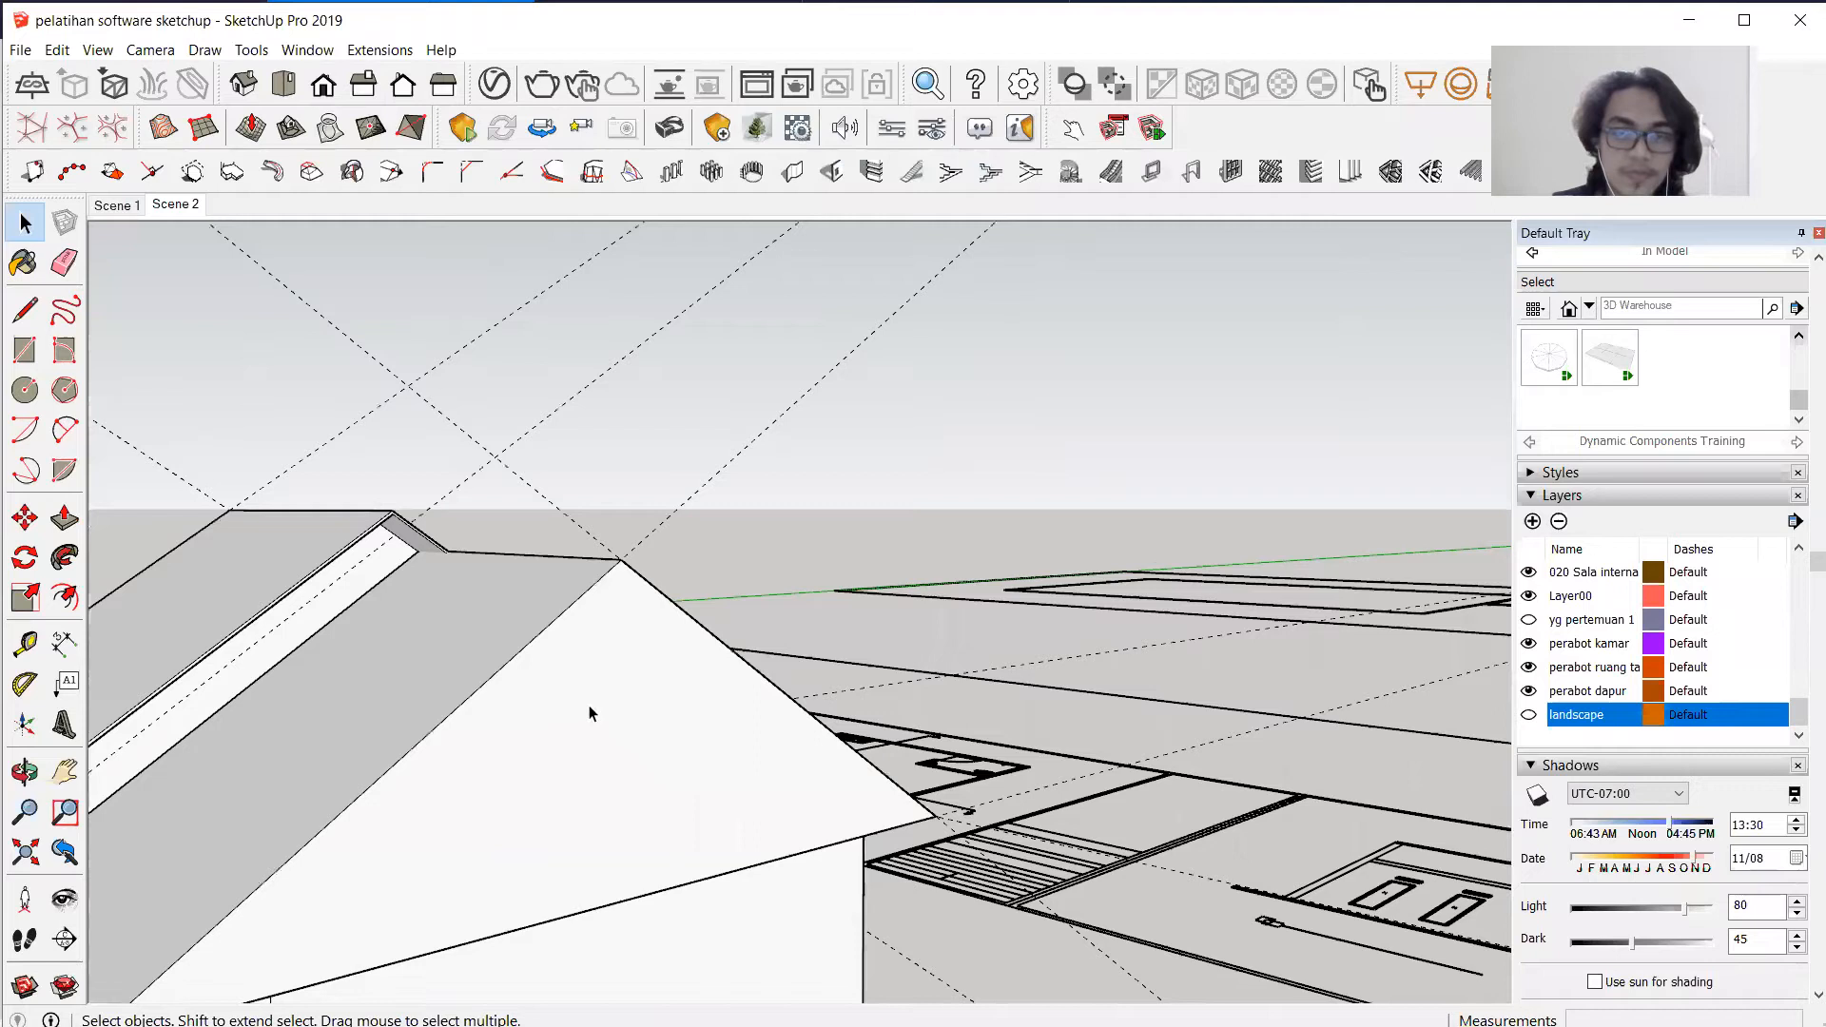
pyautogui.moveTo(423, 435); pyautogui.dragTo(305, 338, button='middle')
pyautogui.click(553, 362)
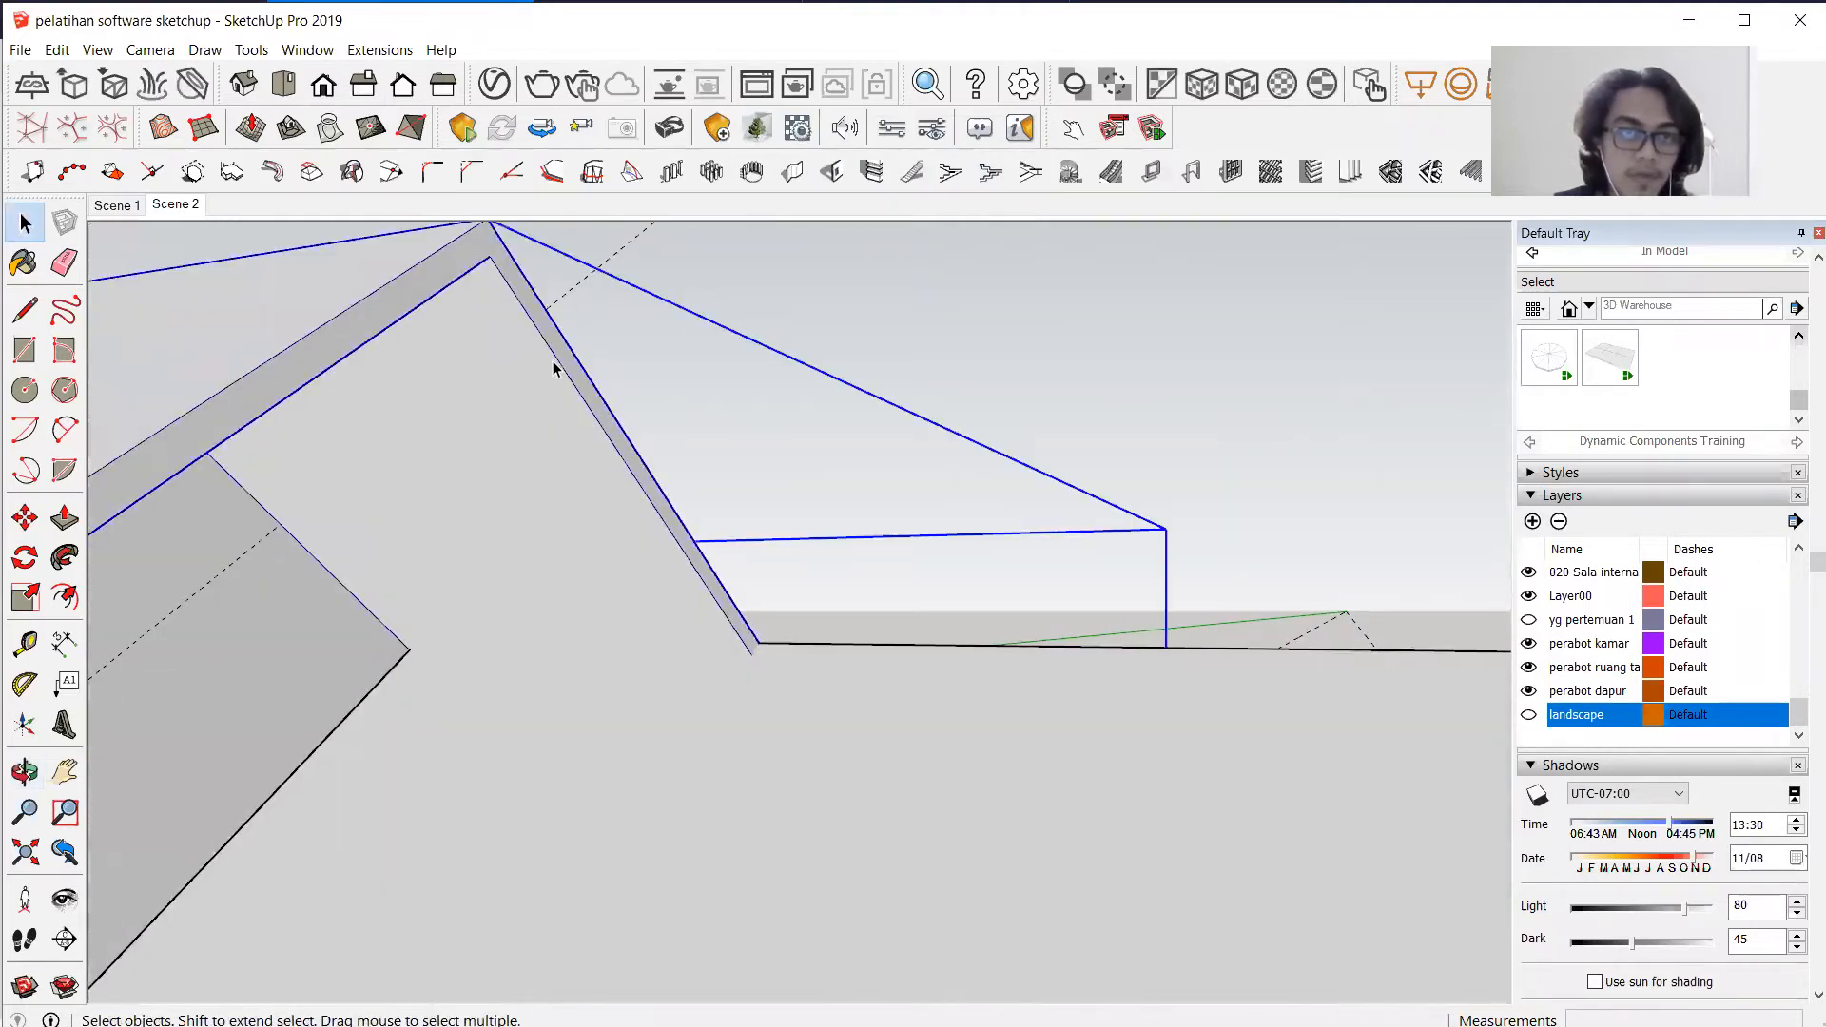
pyautogui.doubleClick(550, 357)
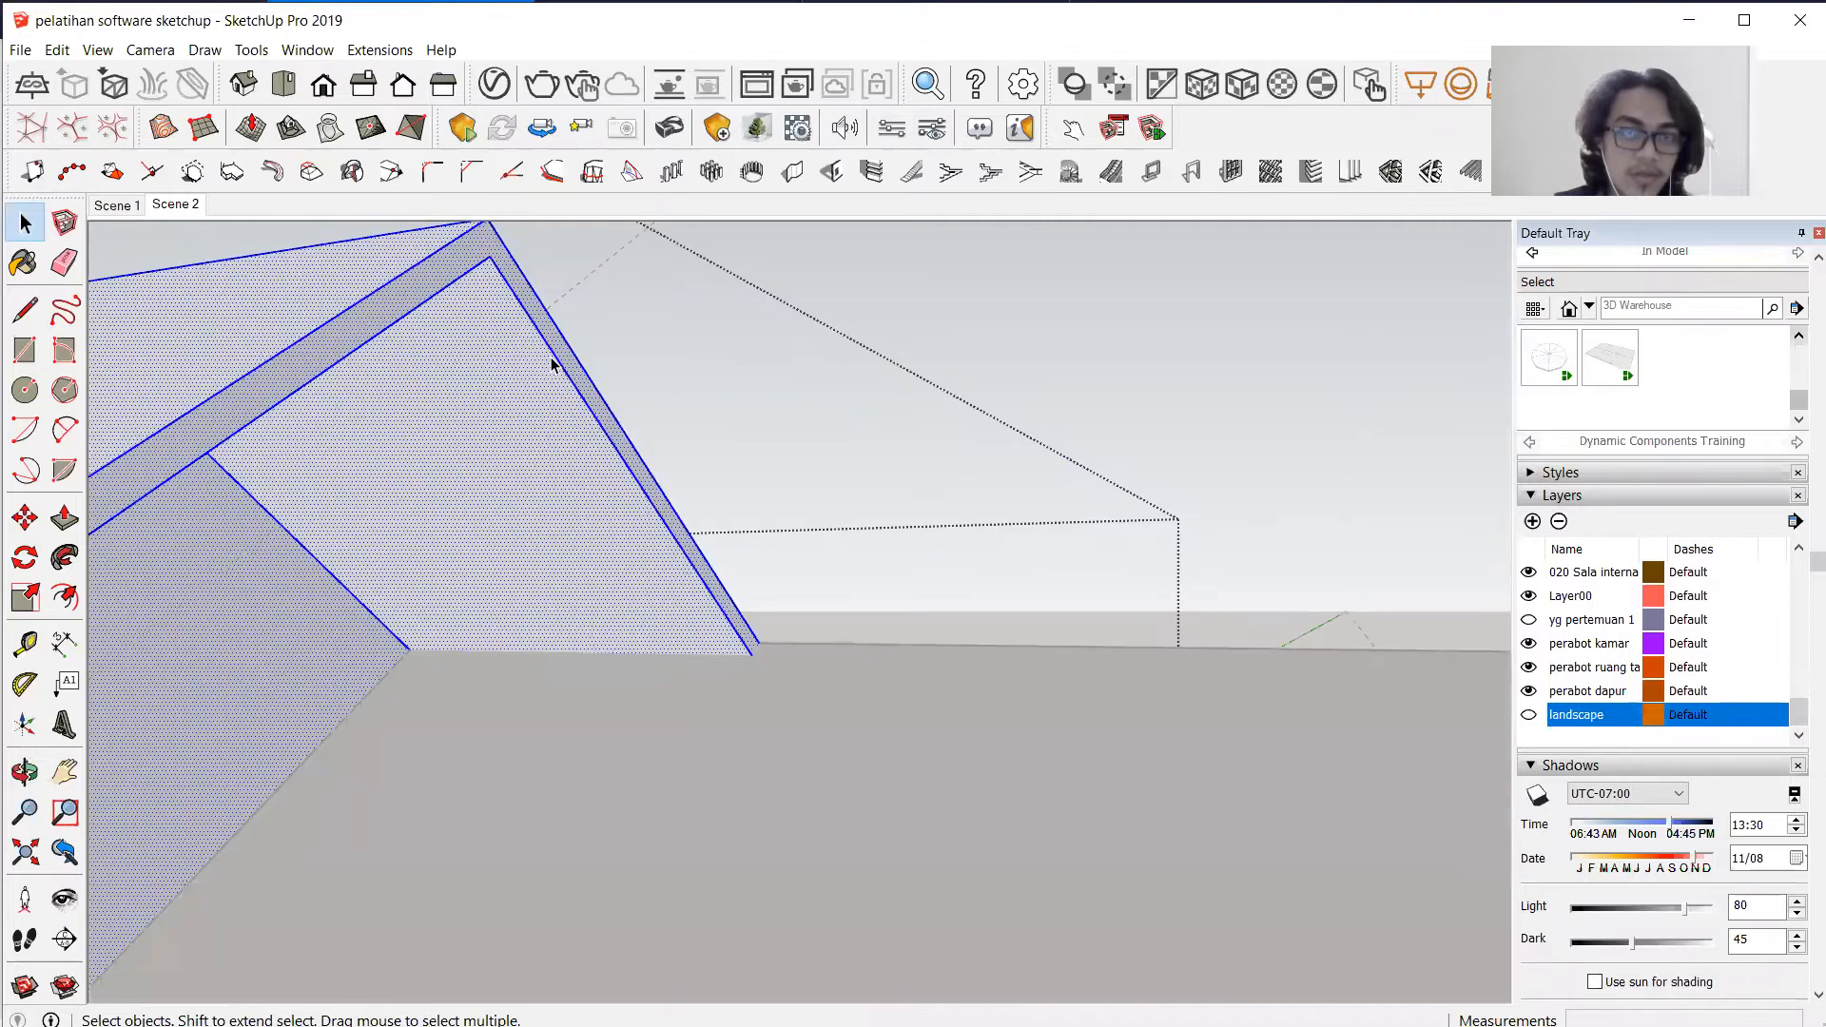
pyautogui.click(553, 357)
pyautogui.click(807, 321)
# Draw a line along the lower edge of the short roof slope, from the ridge corner to its lower end.
pyautogui.click(19, 322)
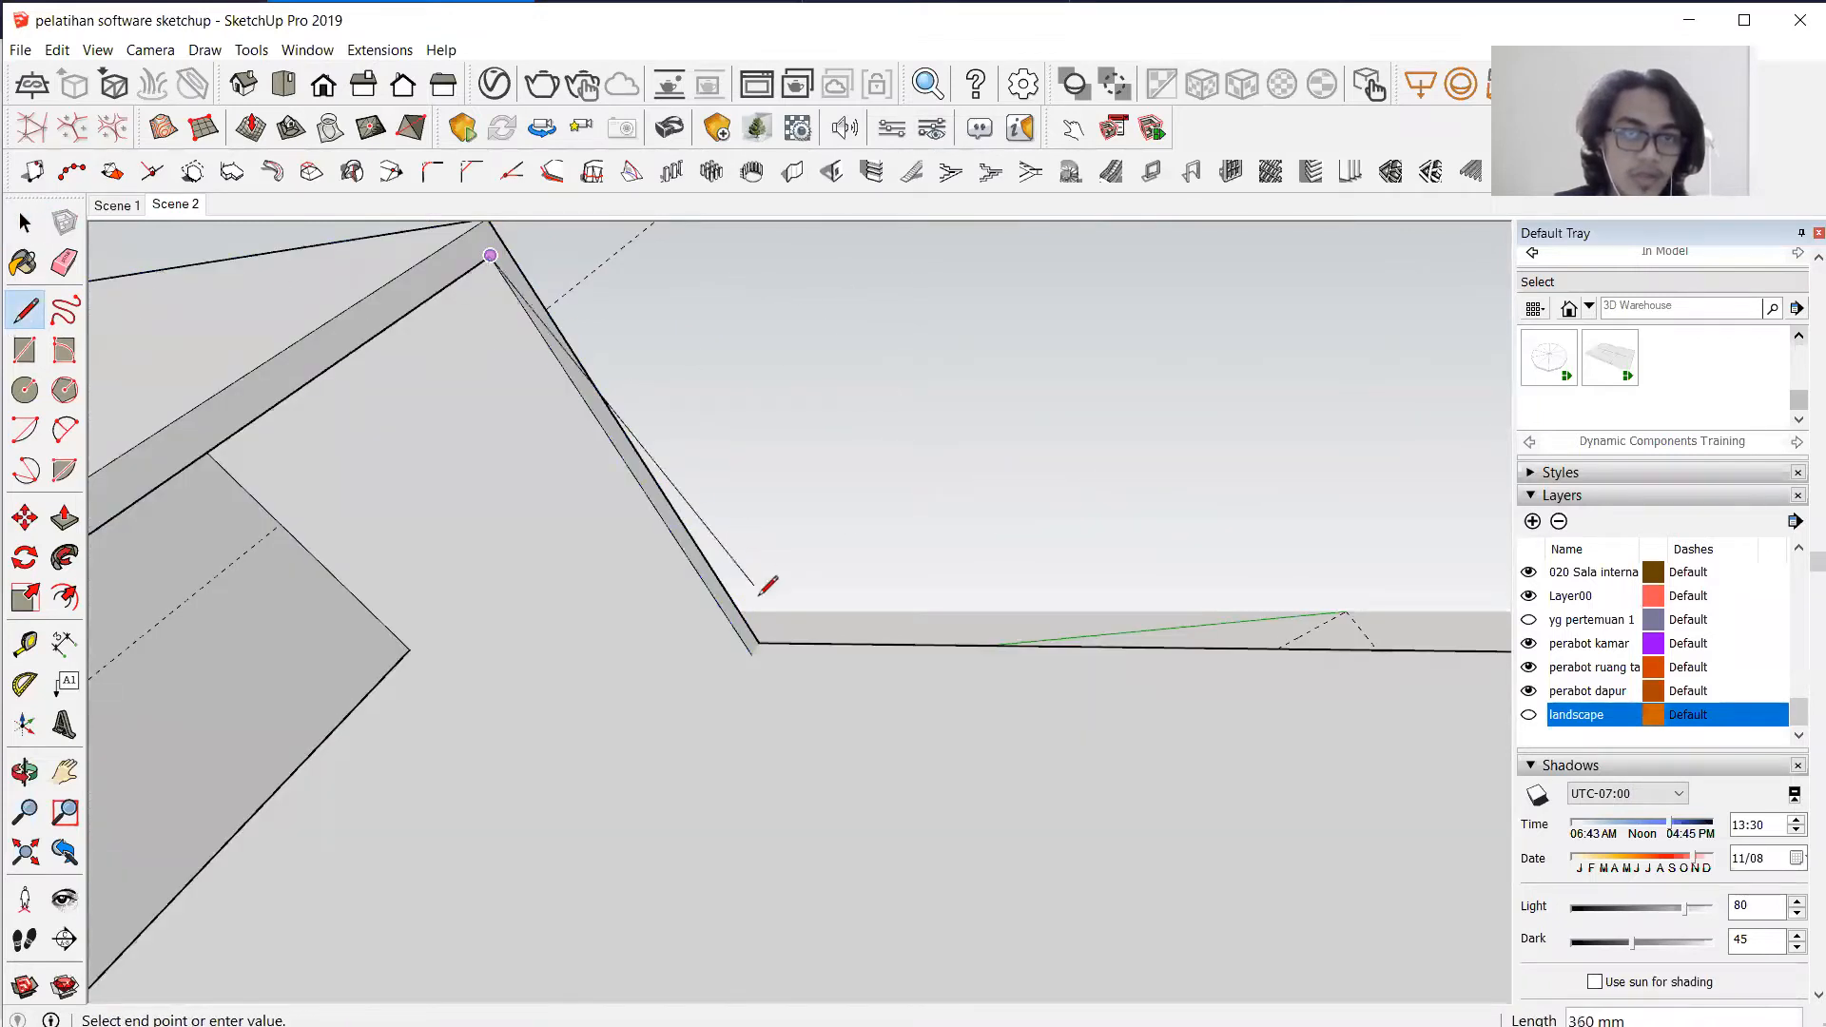
pyautogui.click(751, 655)
pyautogui.press('space')
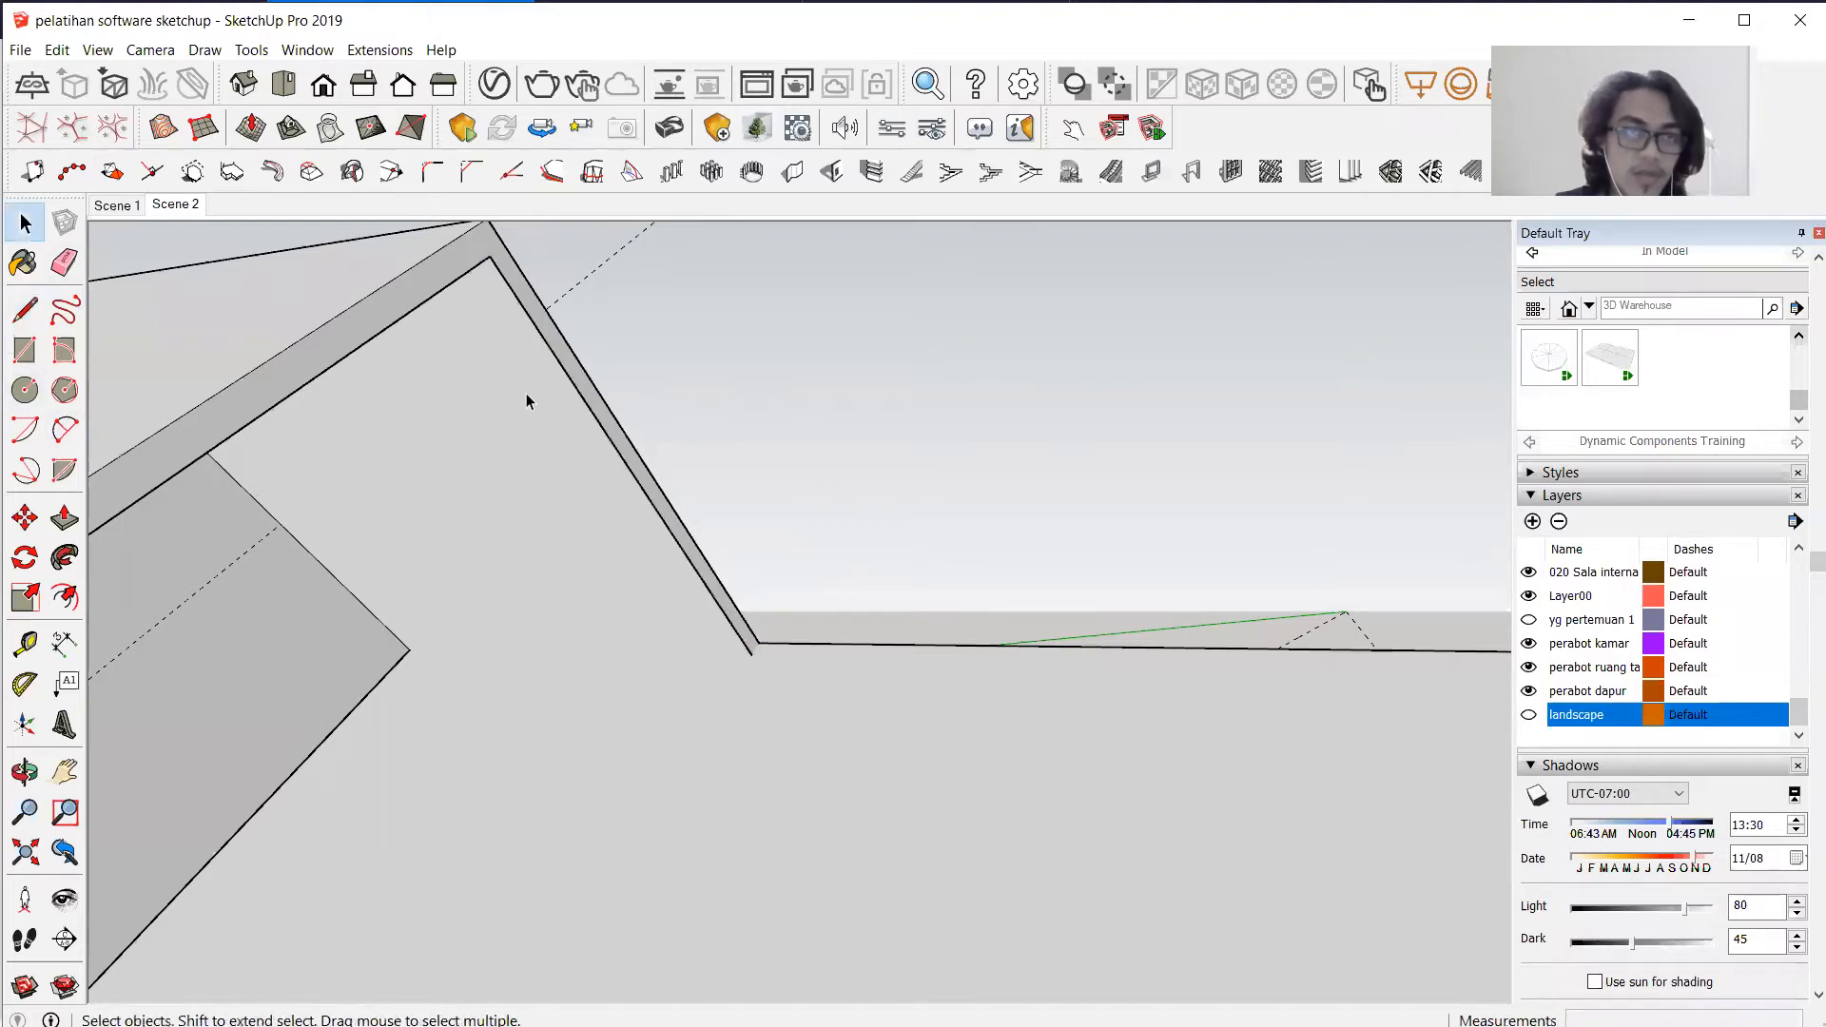
# Try to copy the short slope's edge line inward along the green axis.
pyautogui.click(571, 380)
pyautogui.click(25, 518)
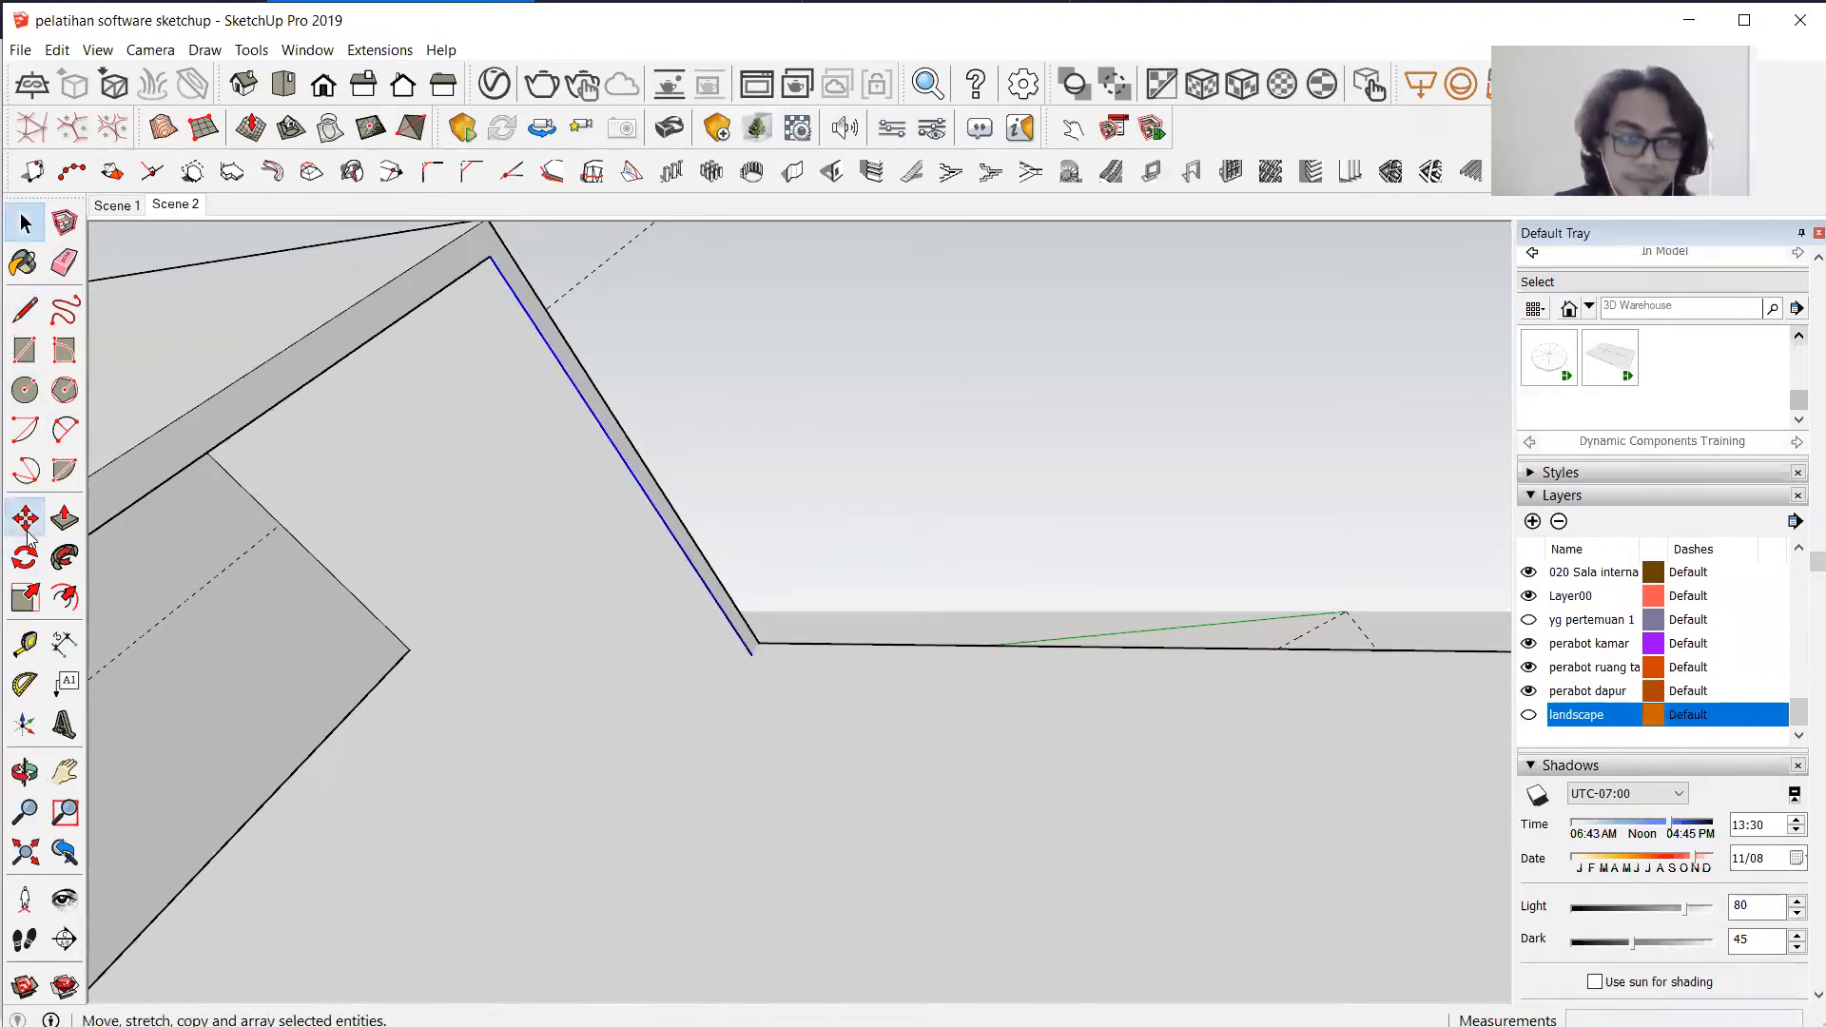
pyautogui.press('ctrl')
pyautogui.click(751, 655)
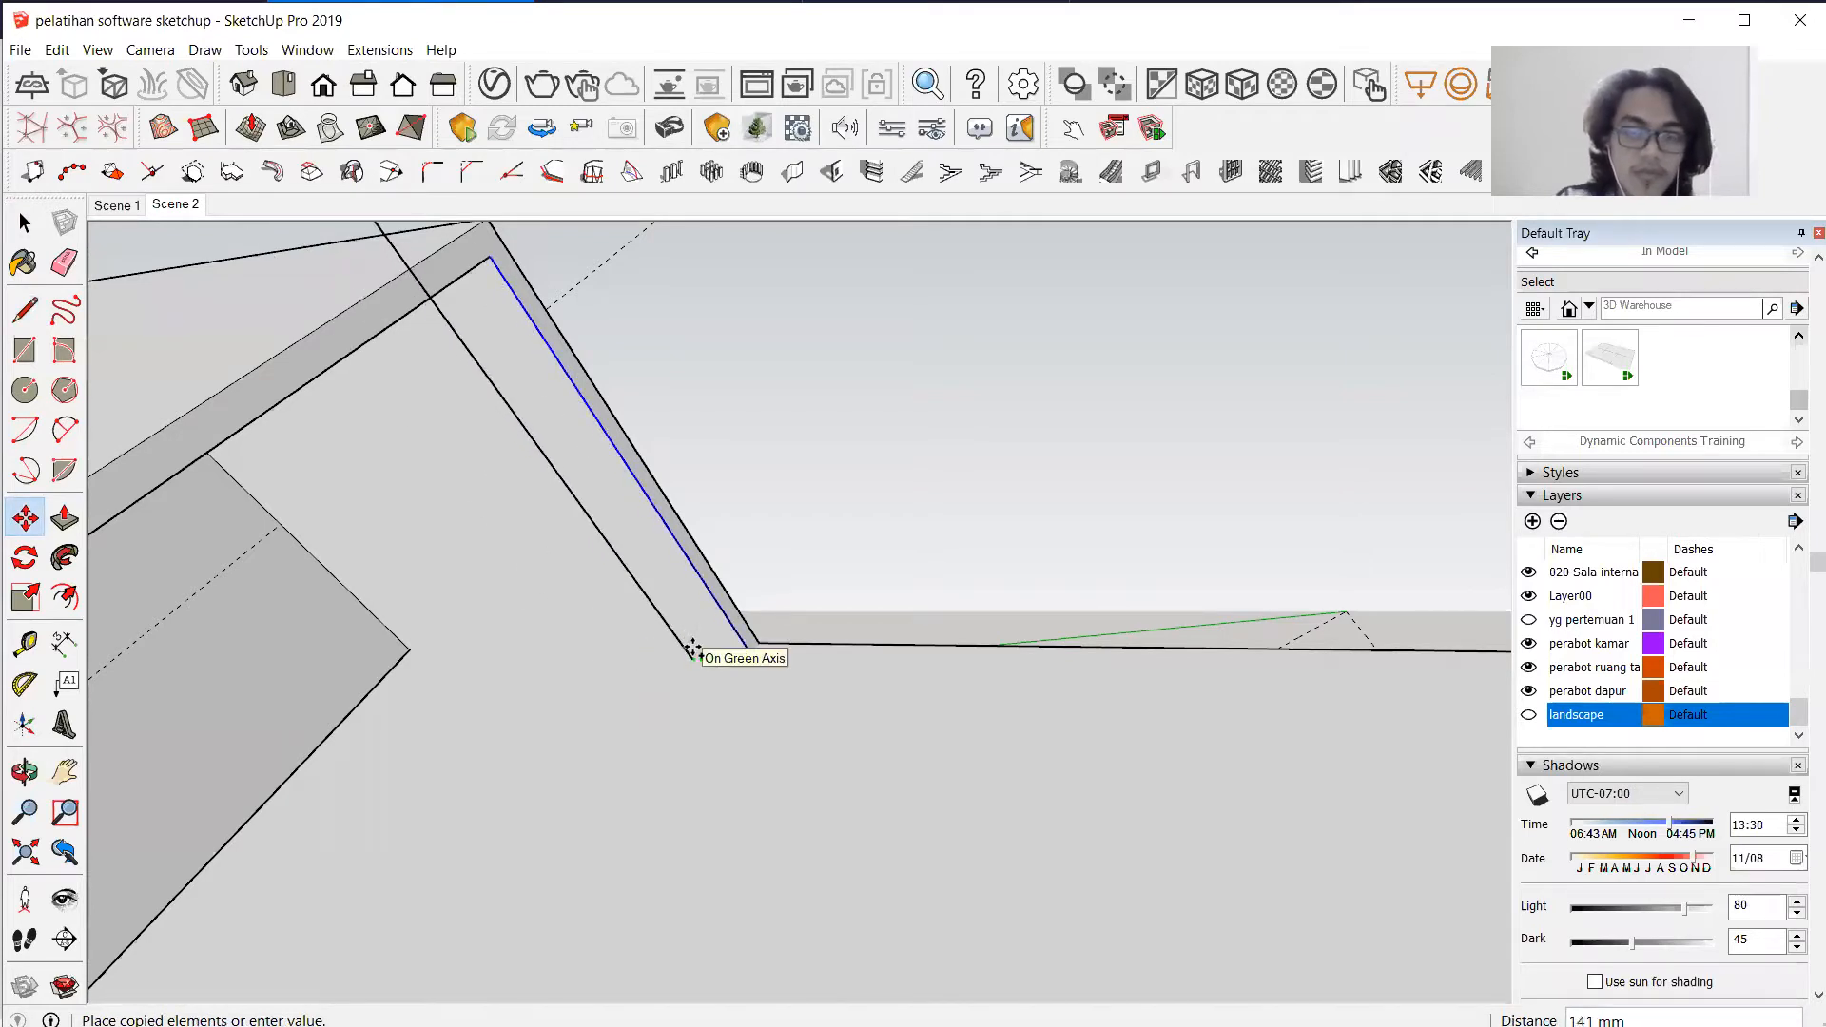
pyautogui.press('Return')
pyautogui.scroll(2, 546, 362)
pyautogui.moveTo(545, 364); pyautogui.dragTo(530, 643, button='middle')
pyautogui.scroll(5, 530, 637)
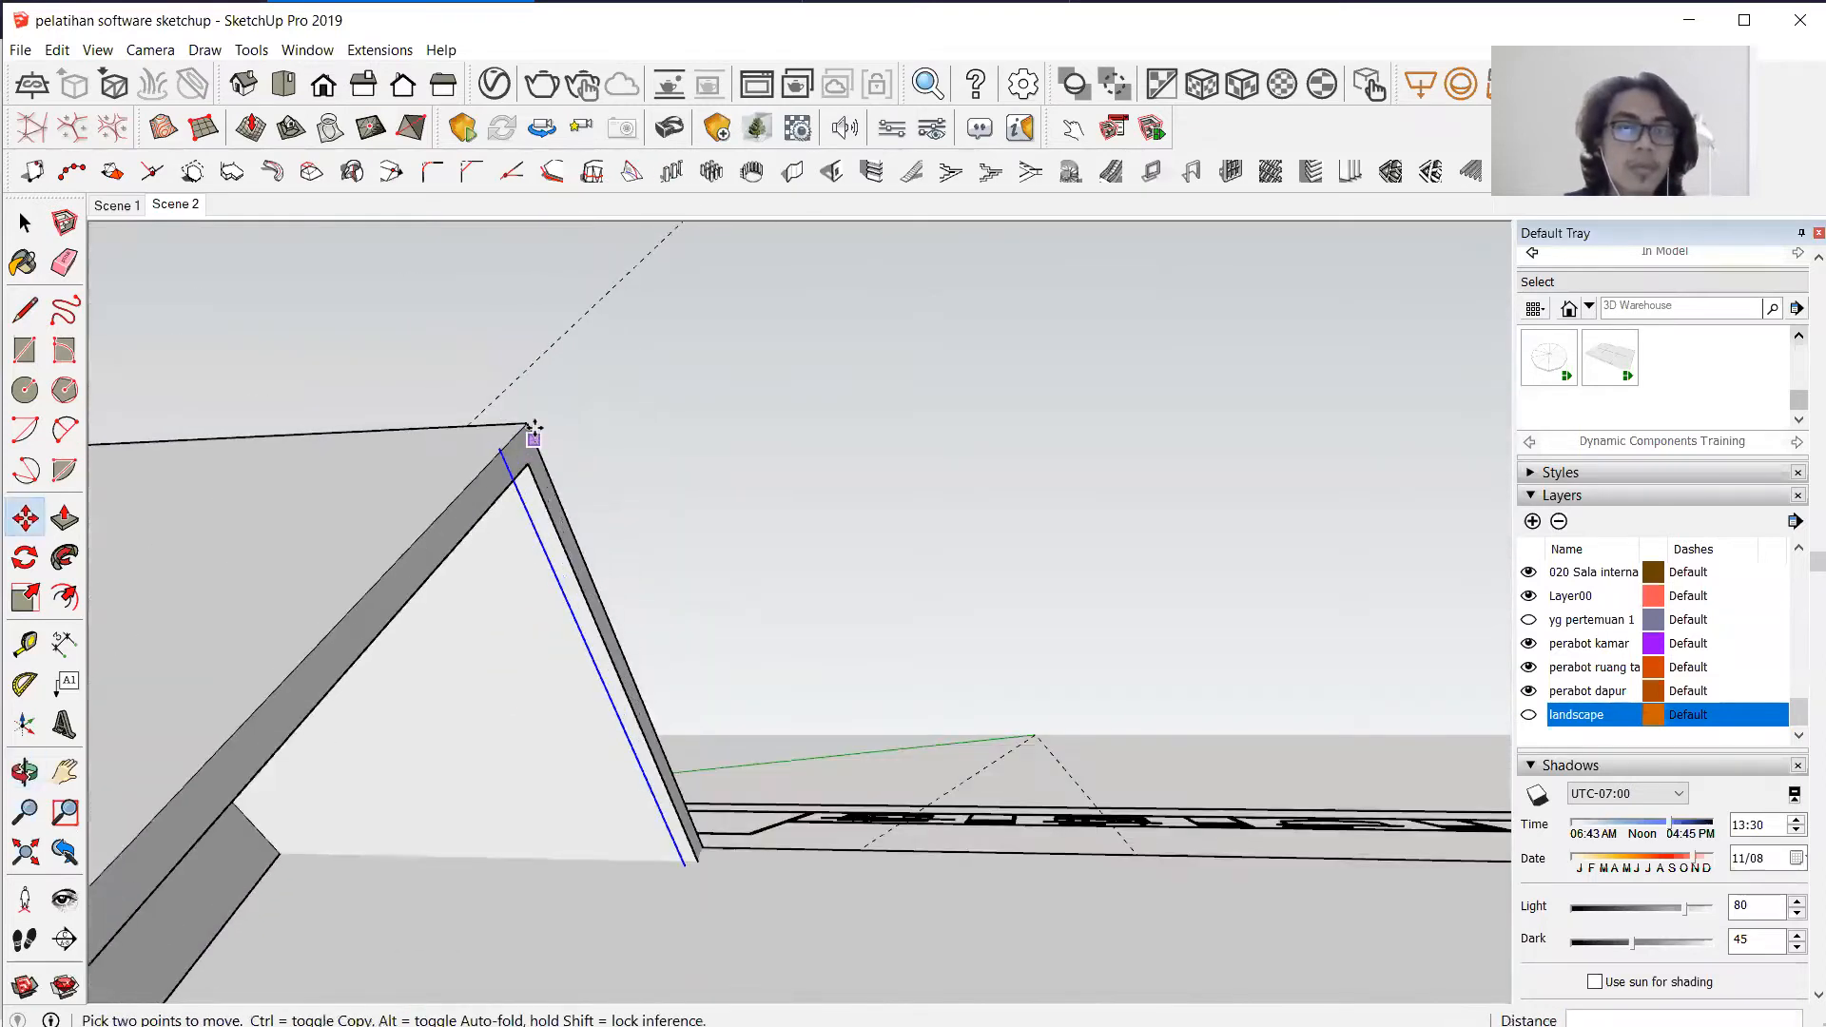
# Move the edge line 50 mm inward across the underside of the short roof slope, parallel to its edge.
pyautogui.scroll(-3, 532, 738)
pyautogui.scroll(3, 527, 856)
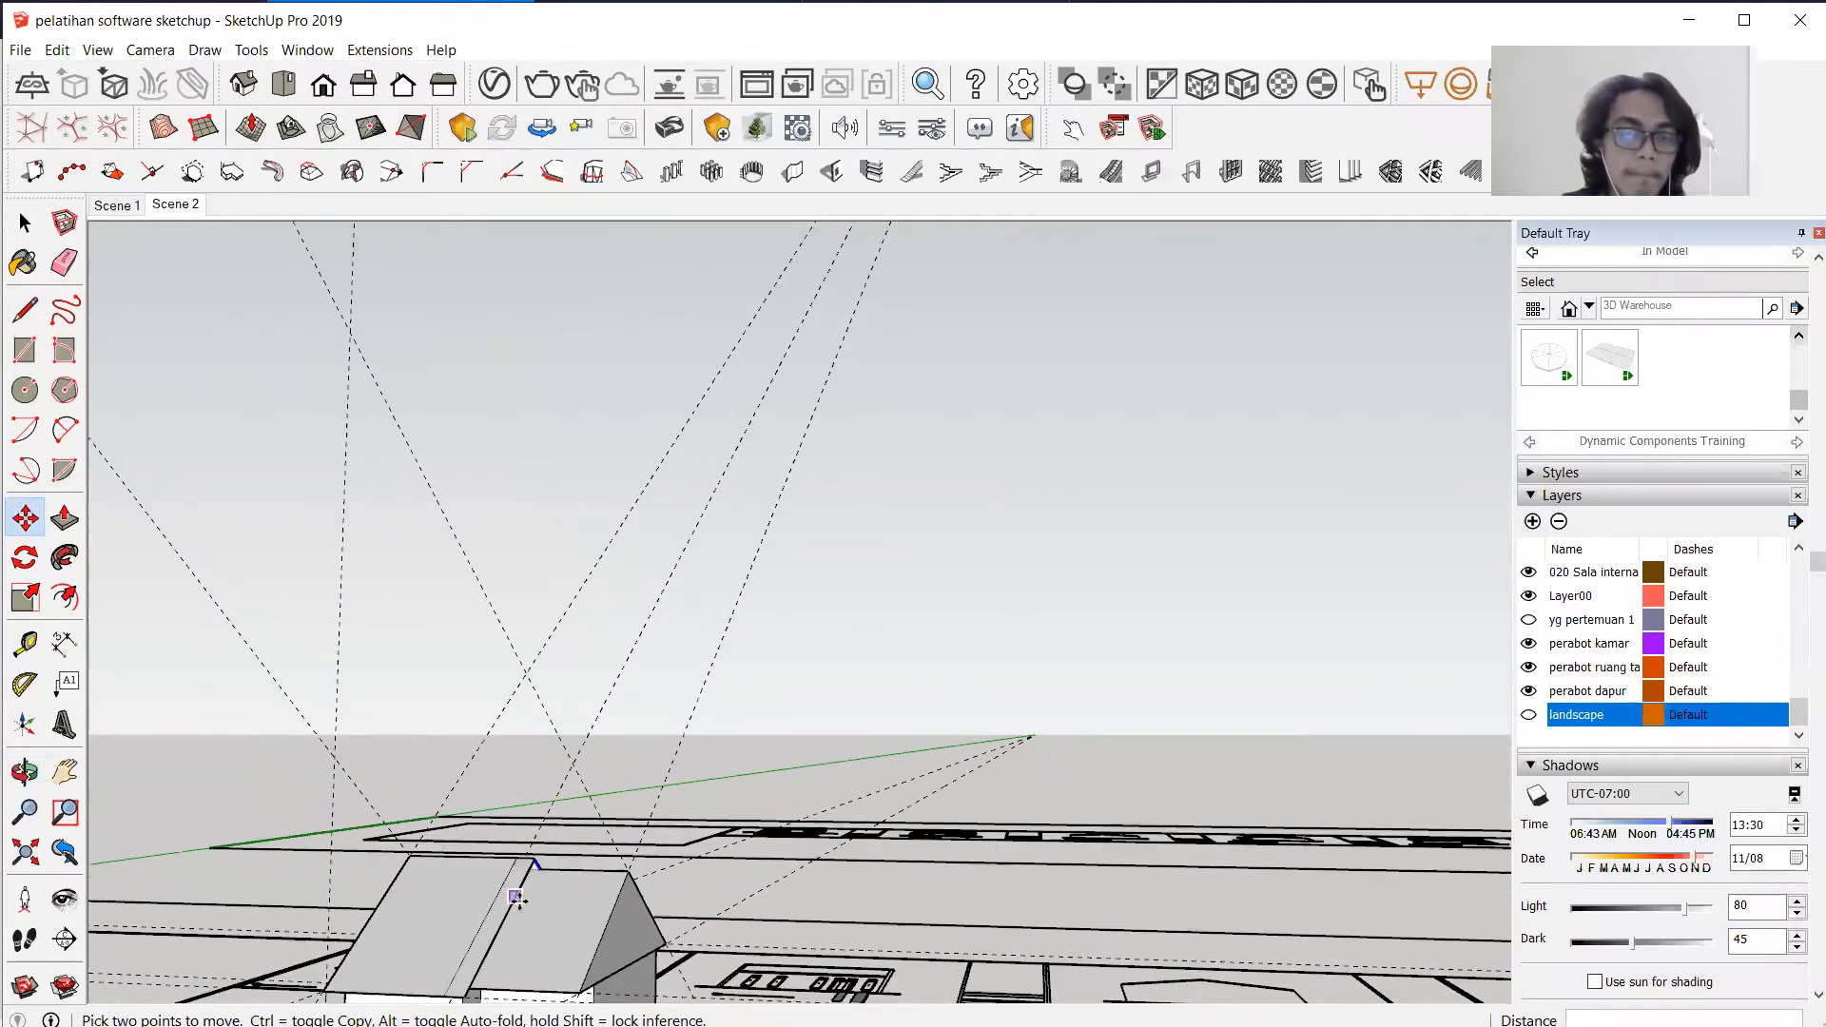
pyautogui.scroll(6, 542, 822)
pyautogui.moveTo(665, 603); pyautogui.dragTo(515, 458, button='middle')
pyautogui.moveTo(631, 523); pyautogui.dragTo(713, 504, button='middle')
pyautogui.click(700, 511)
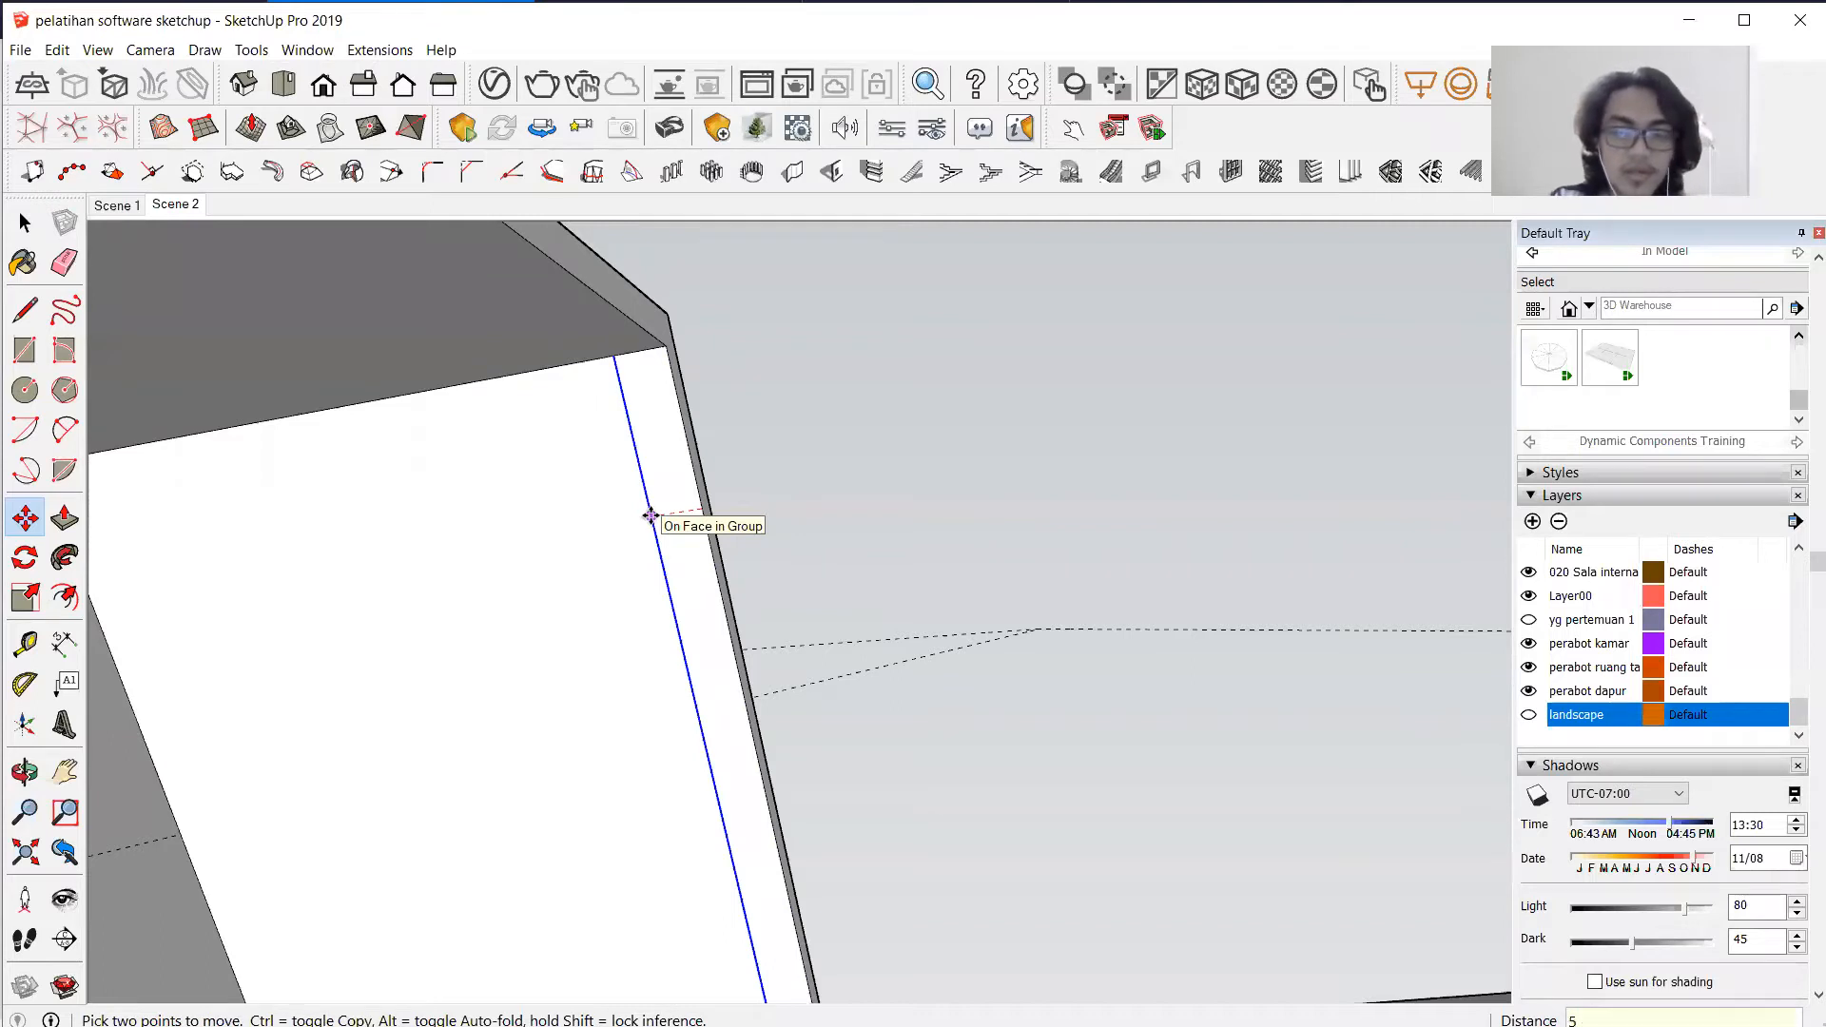
pyautogui.click(652, 517)
# Draw the remaining edges between the offset line and the short slope's outer edge, closing a 50 mm wide strip face.
pyautogui.moveTo(591, 404); pyautogui.dragTo(453, 473, button='middle')
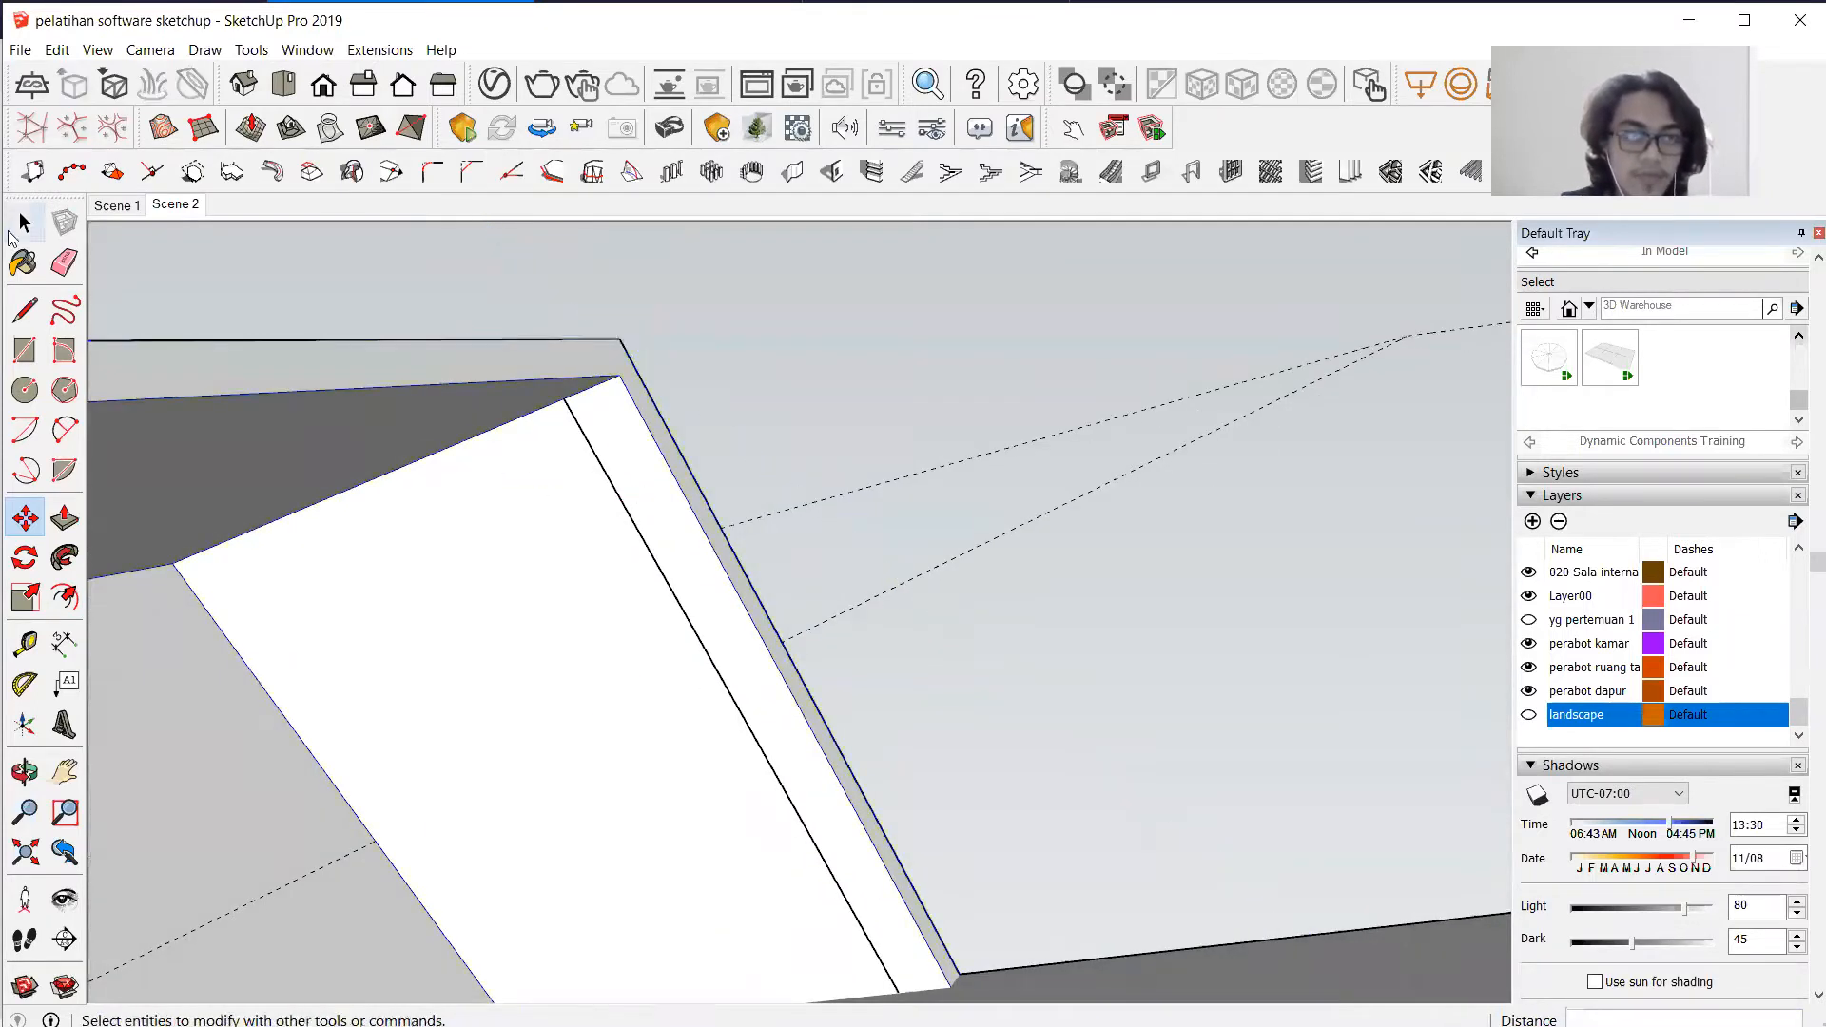
pyautogui.click(25, 309)
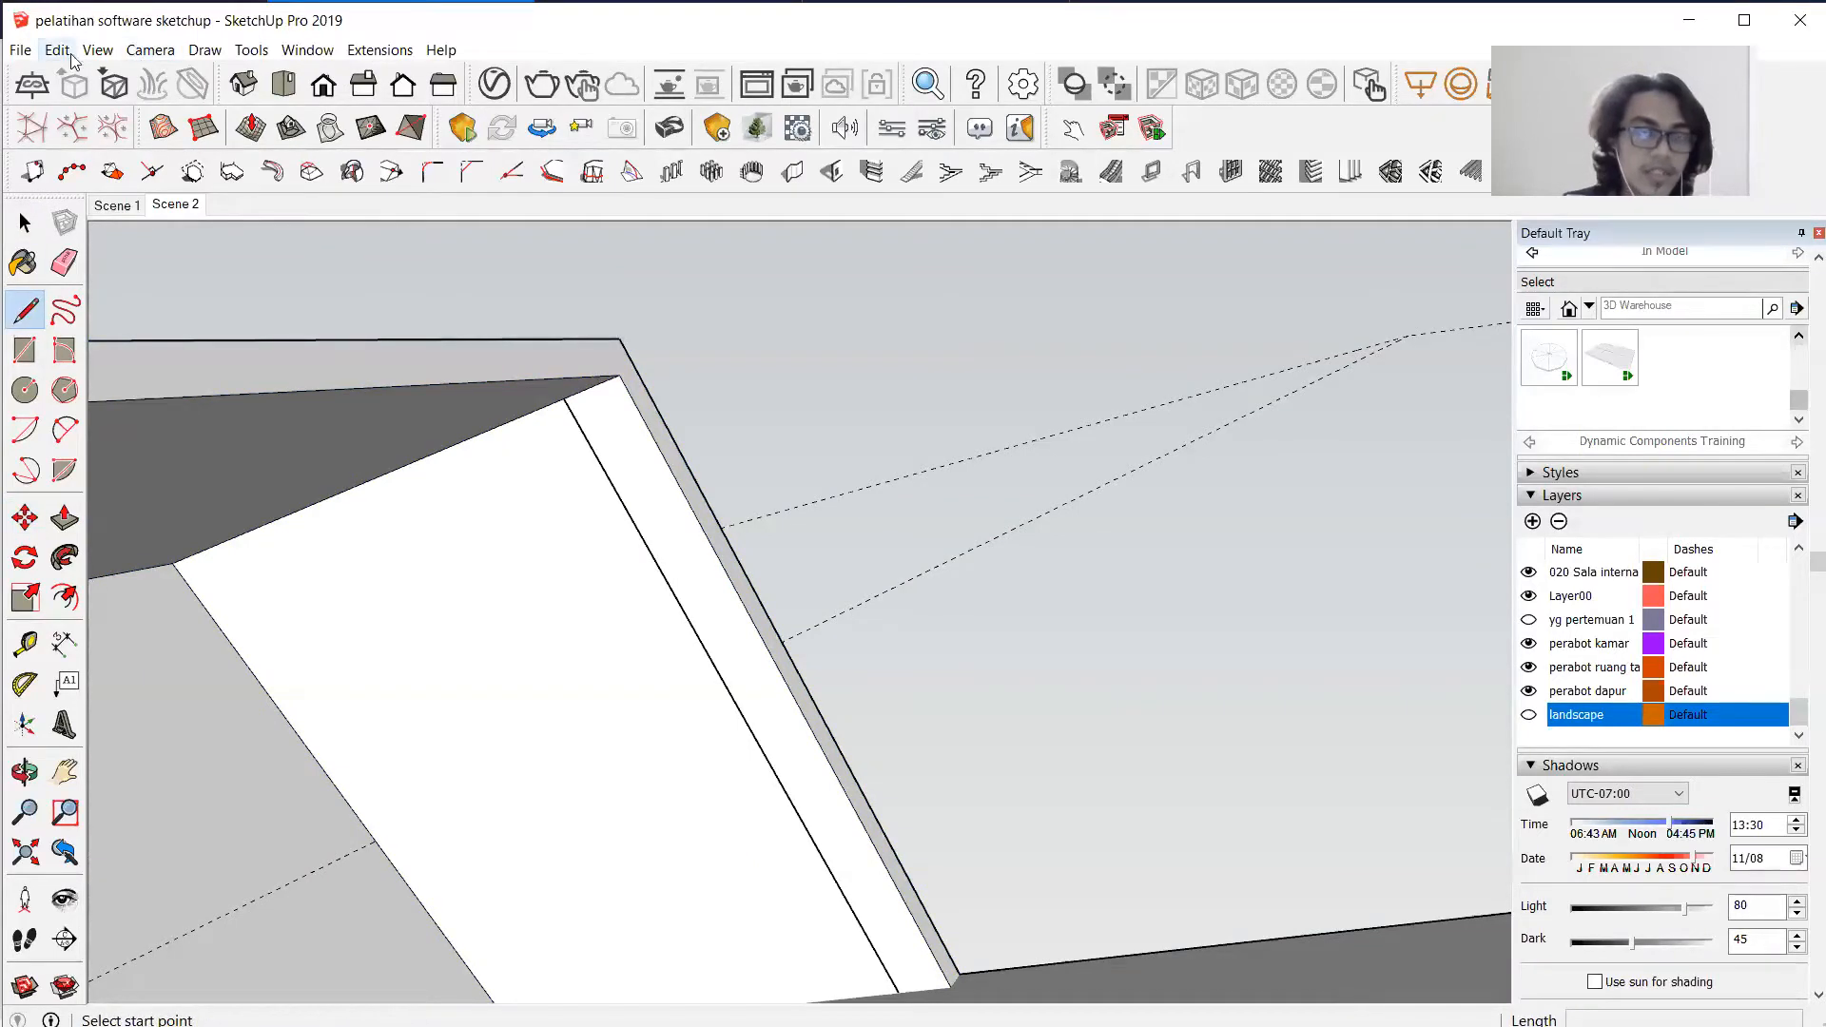
pyautogui.click(565, 397)
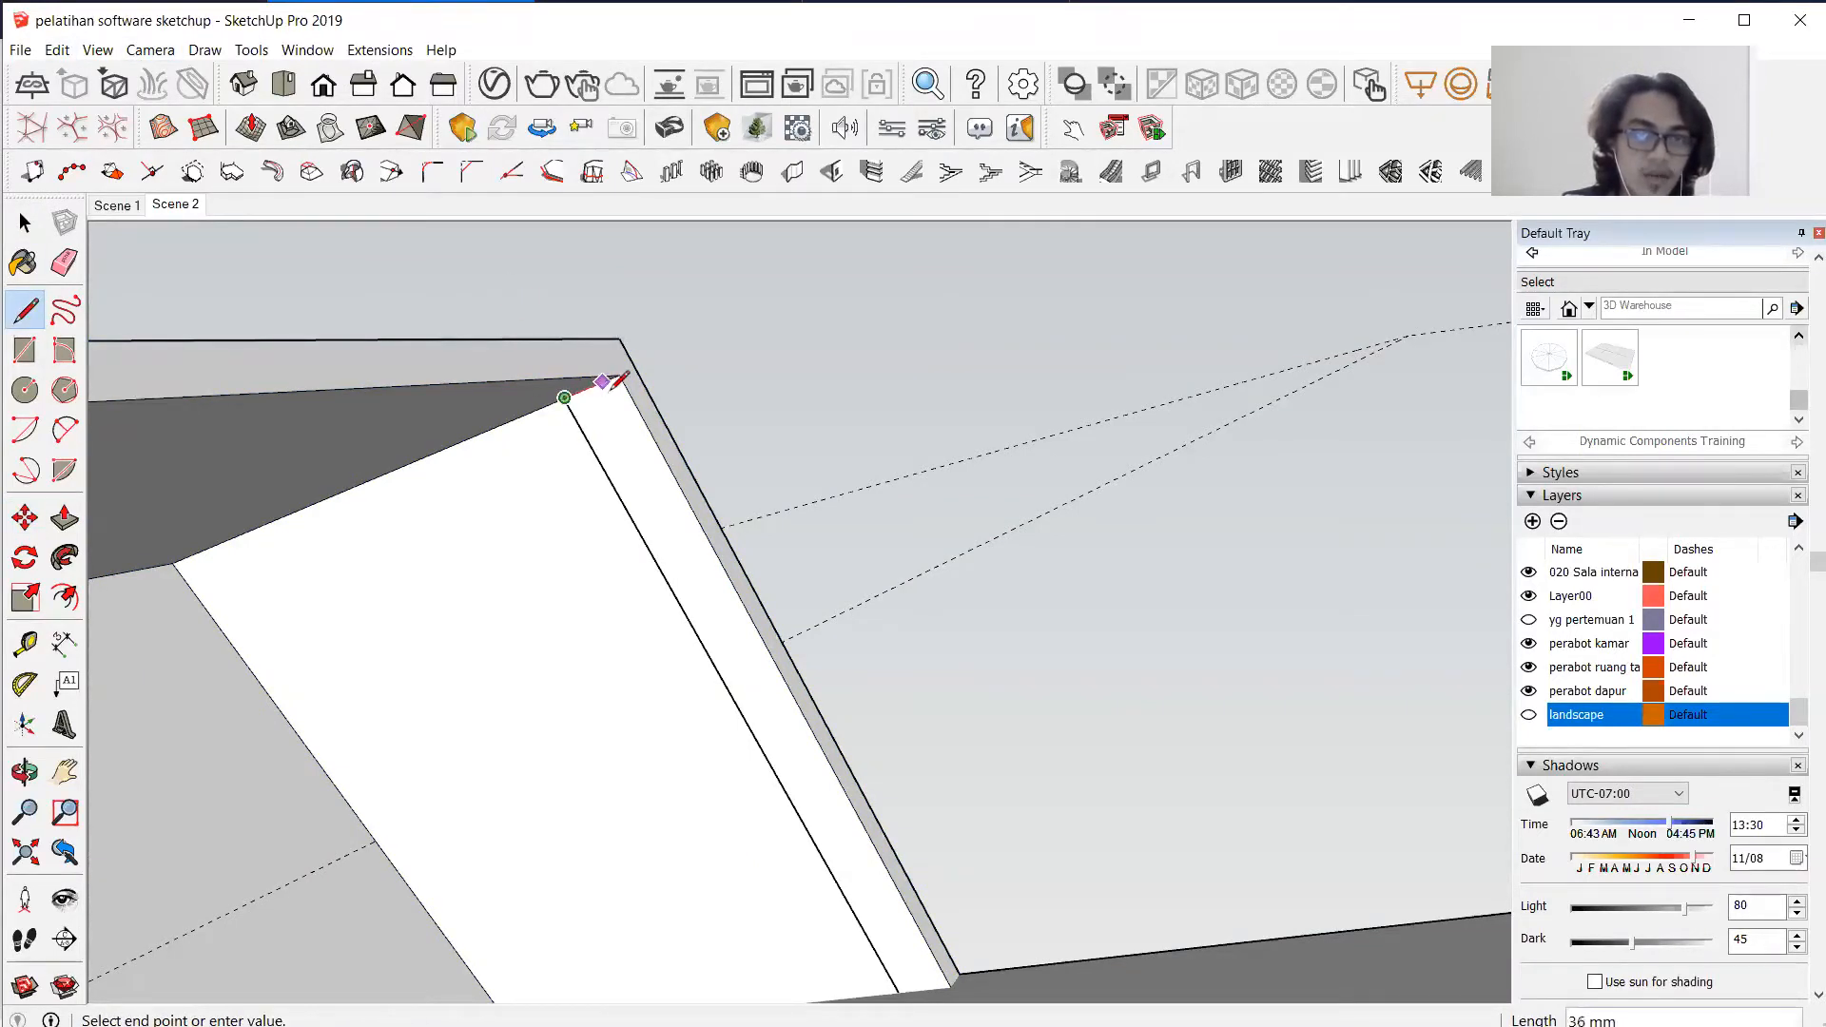
pyautogui.click(898, 991)
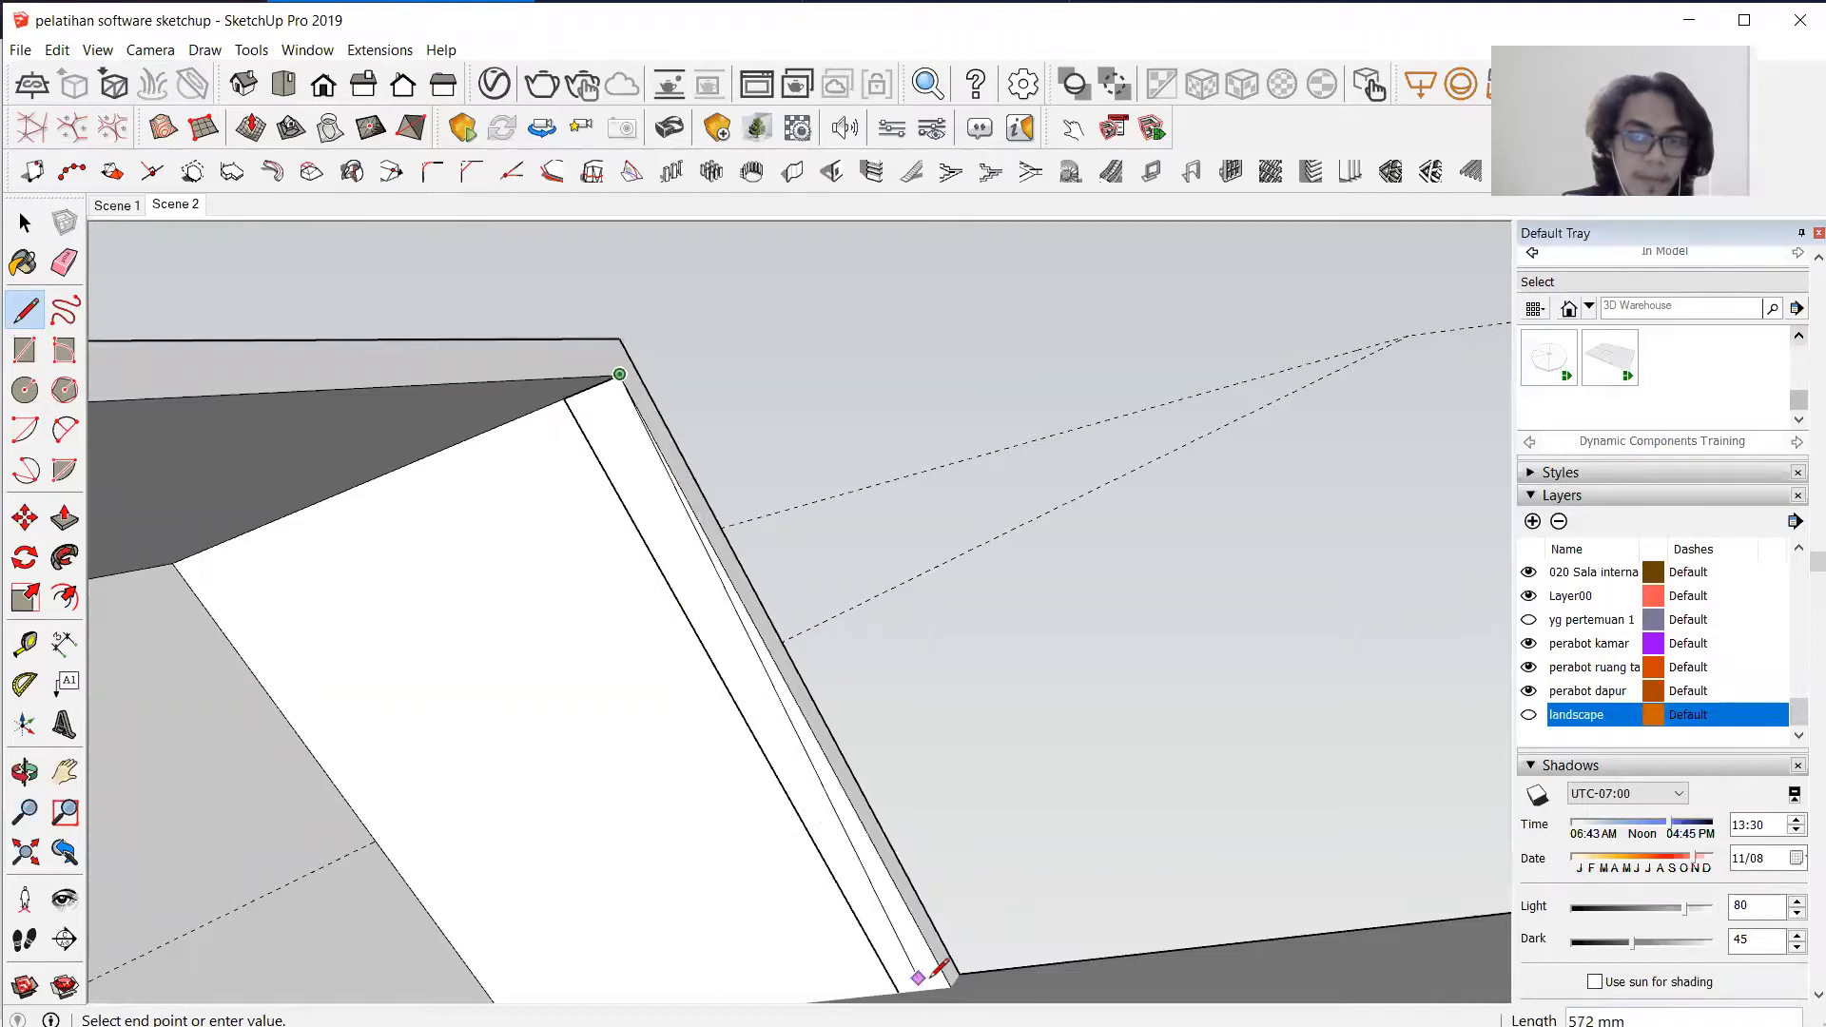
pyautogui.click(951, 985)
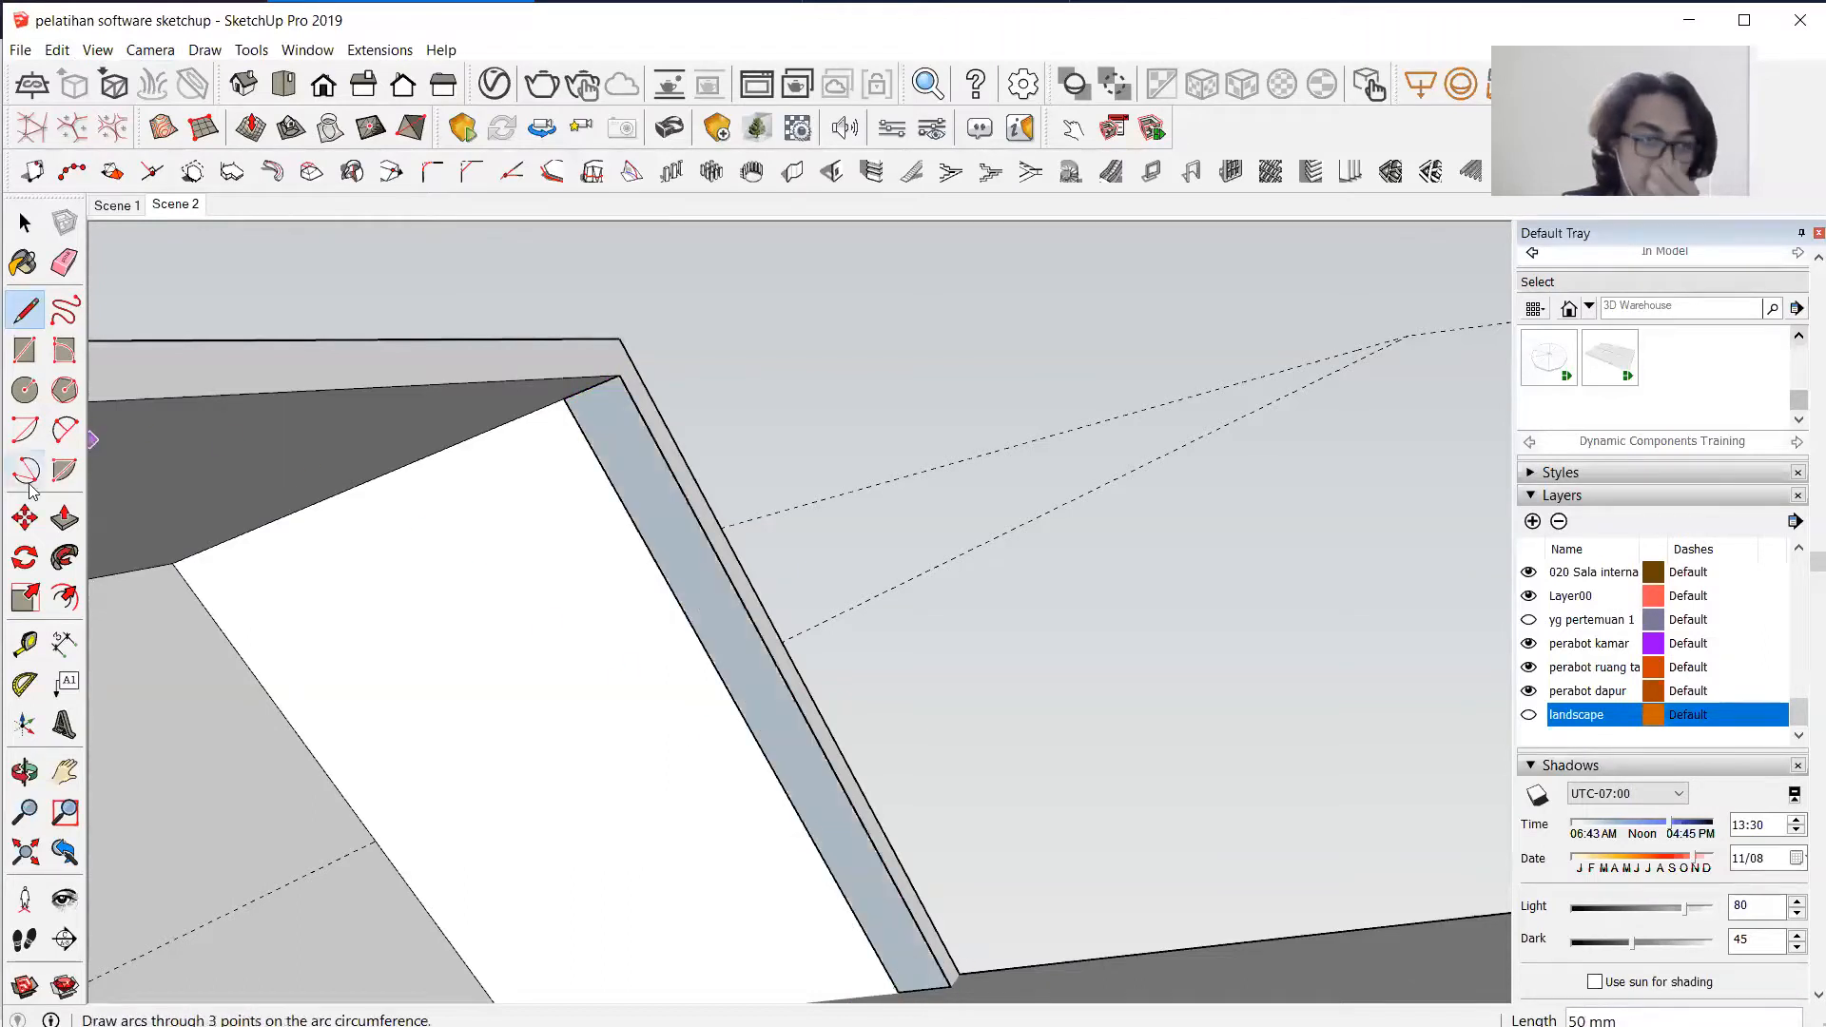
# Push/Pull the strip face under the short roof slope by 194 mm to form its fascia board.
pyautogui.click(63, 518)
pyautogui.click(674, 535)
pyautogui.moveTo(611, 611); pyautogui.dragTo(461, 795, button='middle')
pyautogui.click(529, 656)
# Unhide the last hidden fascia group.
pyautogui.click(63, 51)
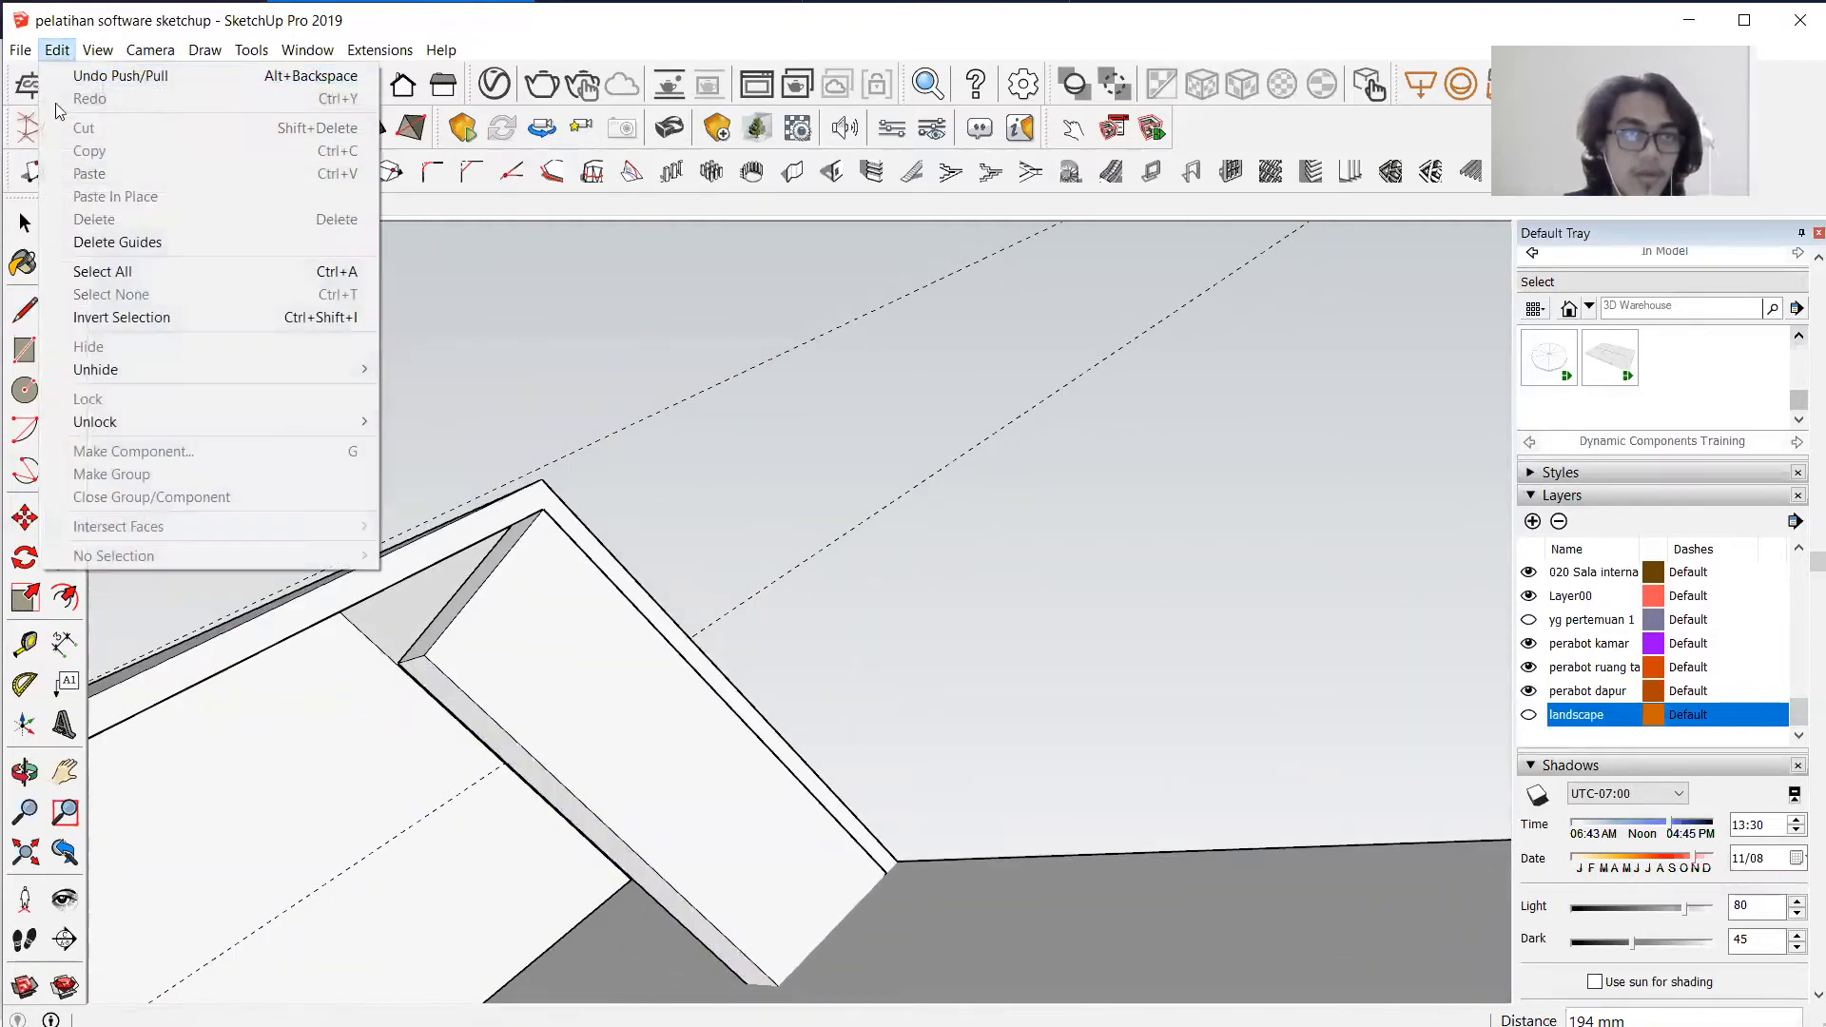
pyautogui.moveTo(150, 369)
pyautogui.click(418, 392)
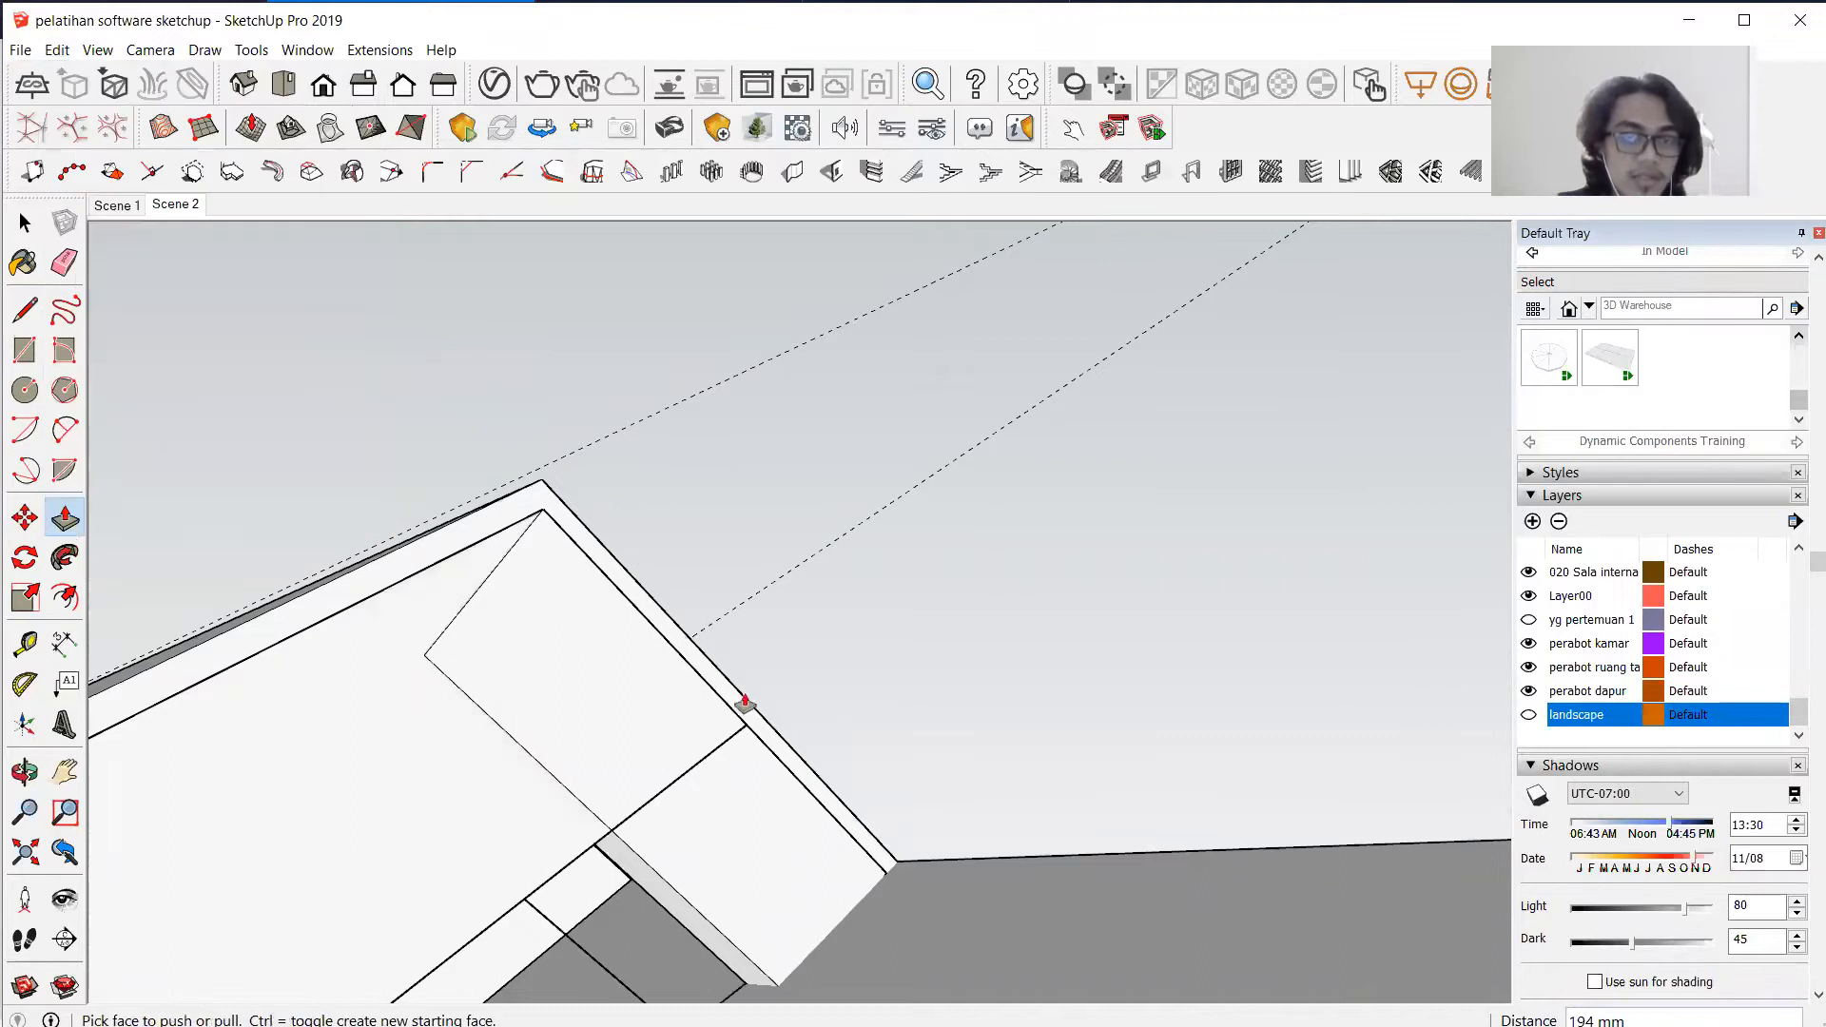
# Adjust the depth of the short-slope fascia board by pushing its lower face with Push/Pull.
pyautogui.moveTo(742, 694); pyautogui.dragTo(423, 753, button='middle')
pyautogui.moveTo(684, 880); pyautogui.dragTo(701, 832, button='middle')
pyautogui.moveTo(817, 680); pyautogui.dragTo(937, 980, button='middle')
pyautogui.scroll(-5, 631, 811)
pyautogui.scroll(10, 672, 799)
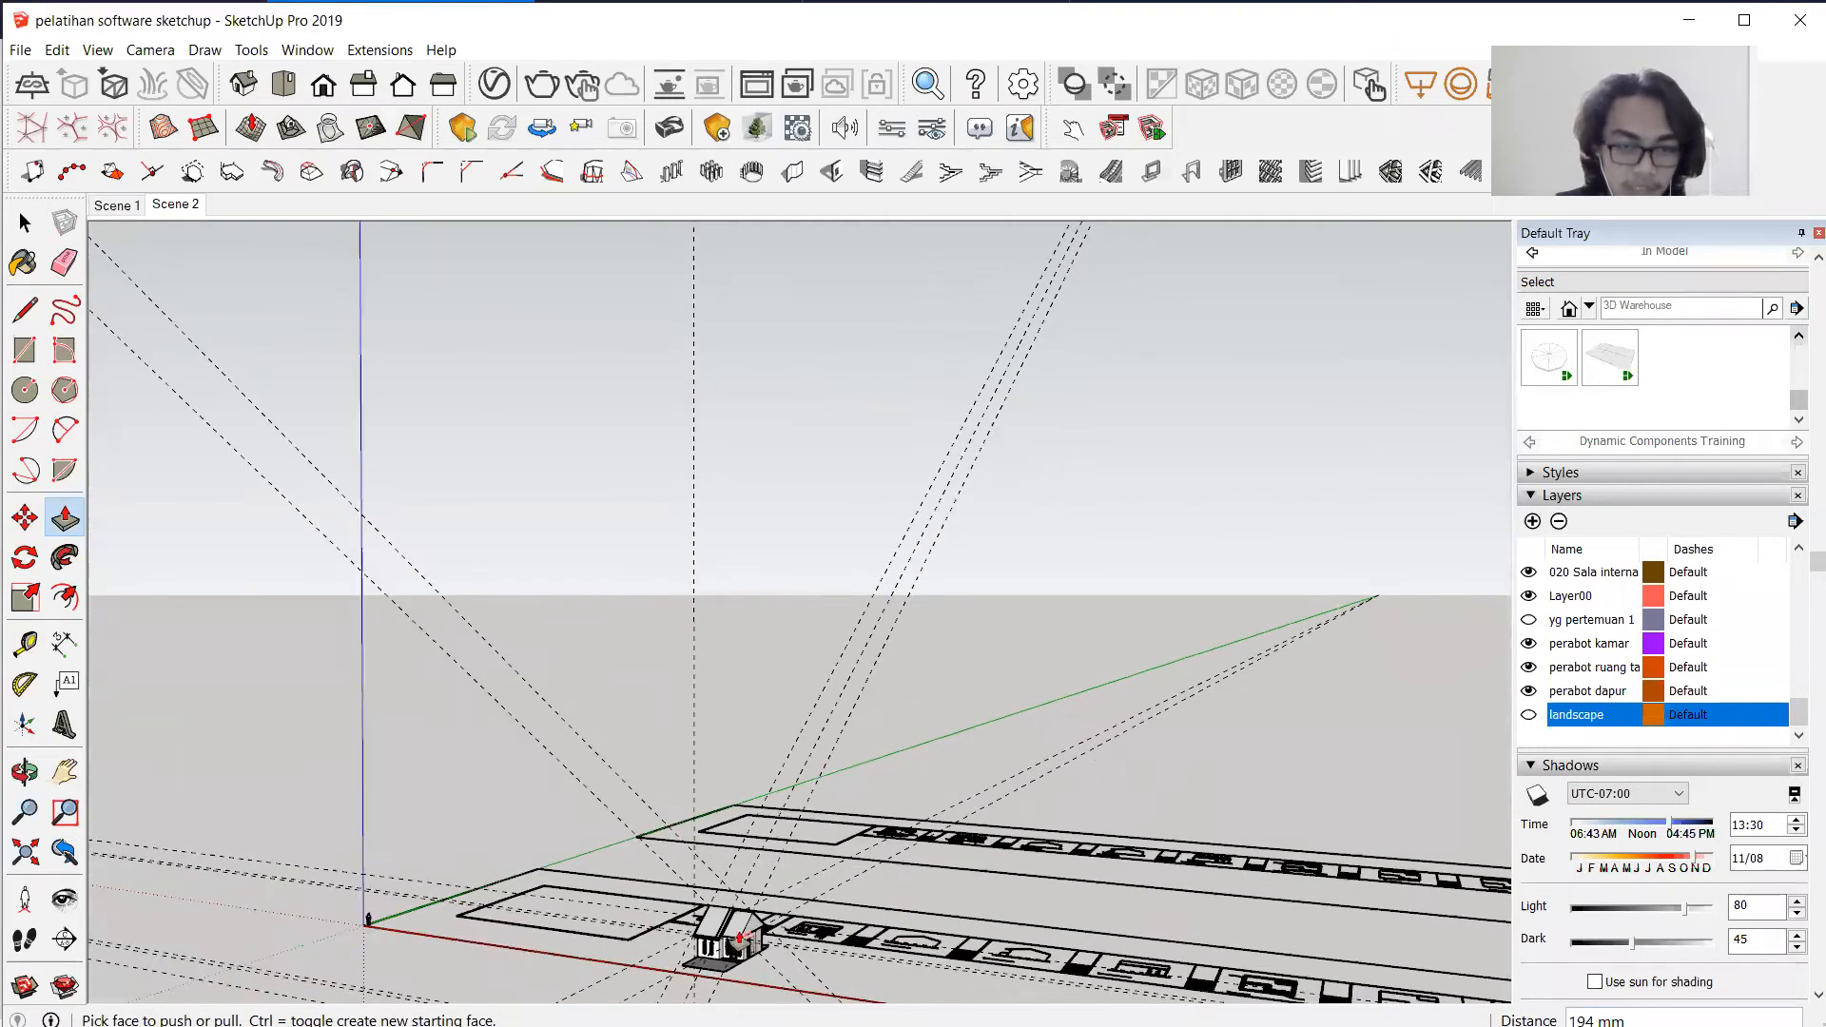
pyautogui.scroll(-6, 710, 799)
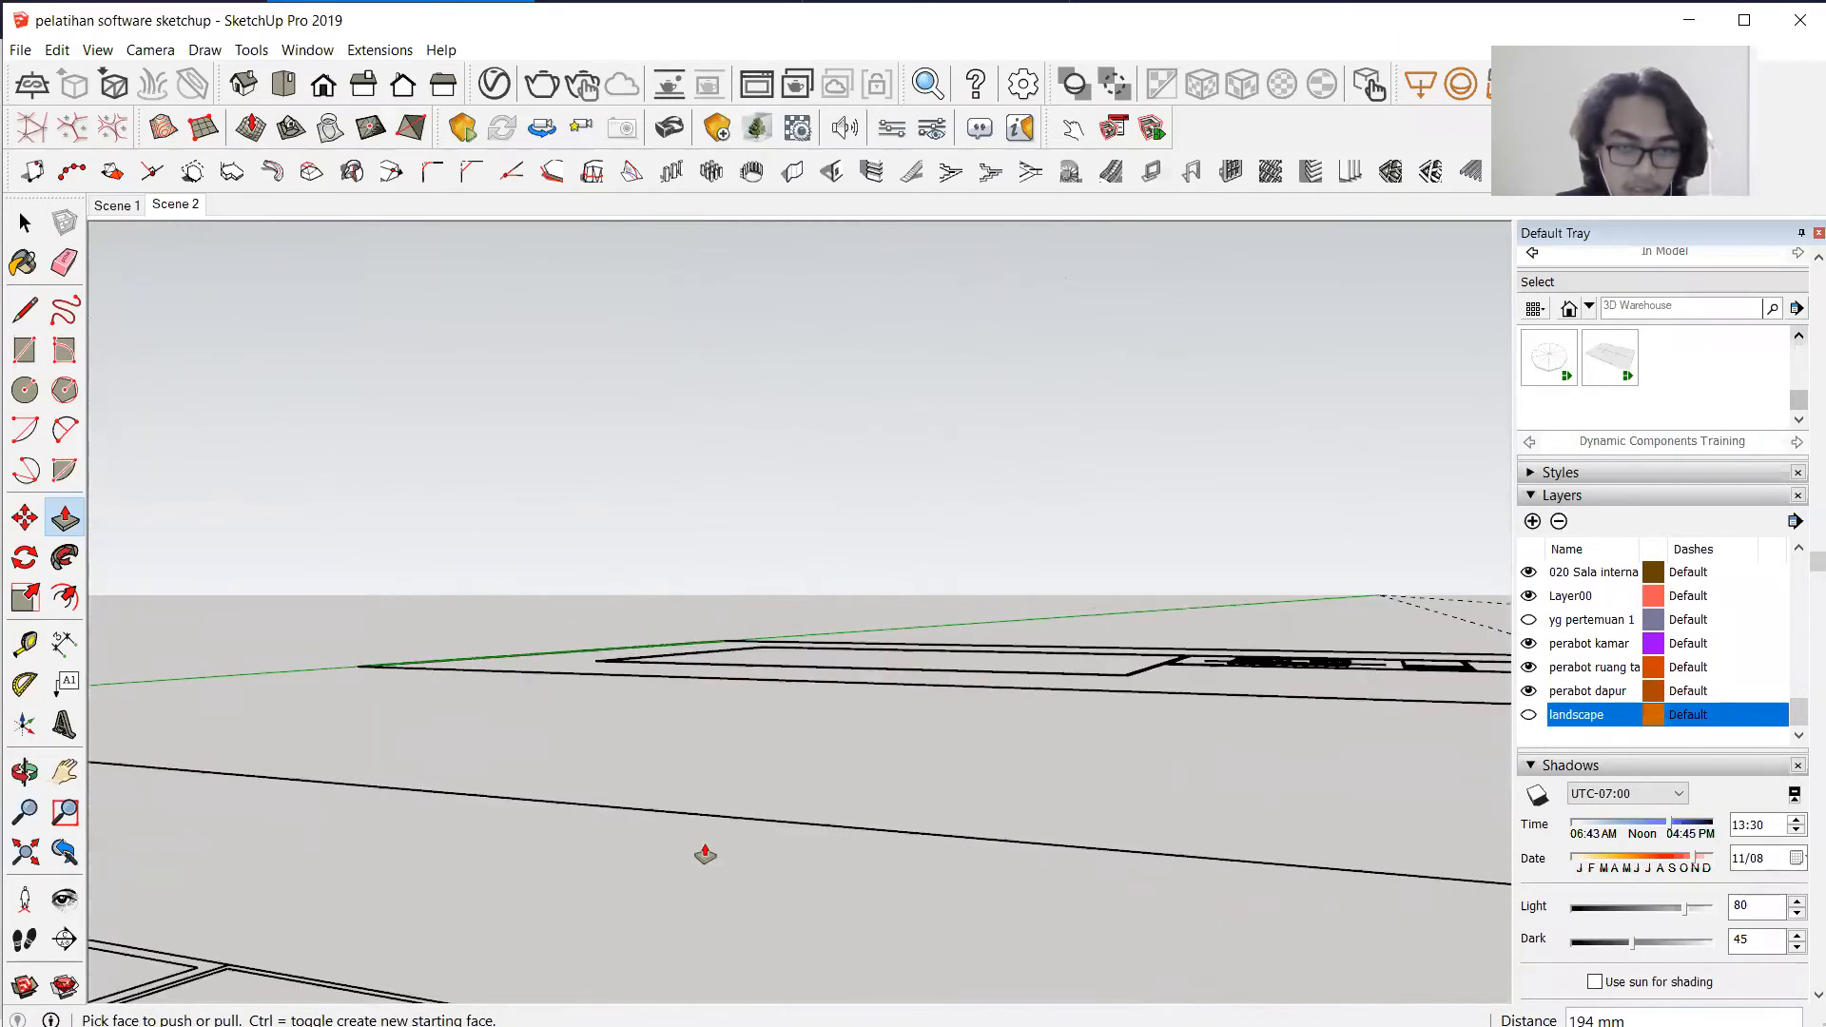
pyautogui.scroll(9, 559, 913)
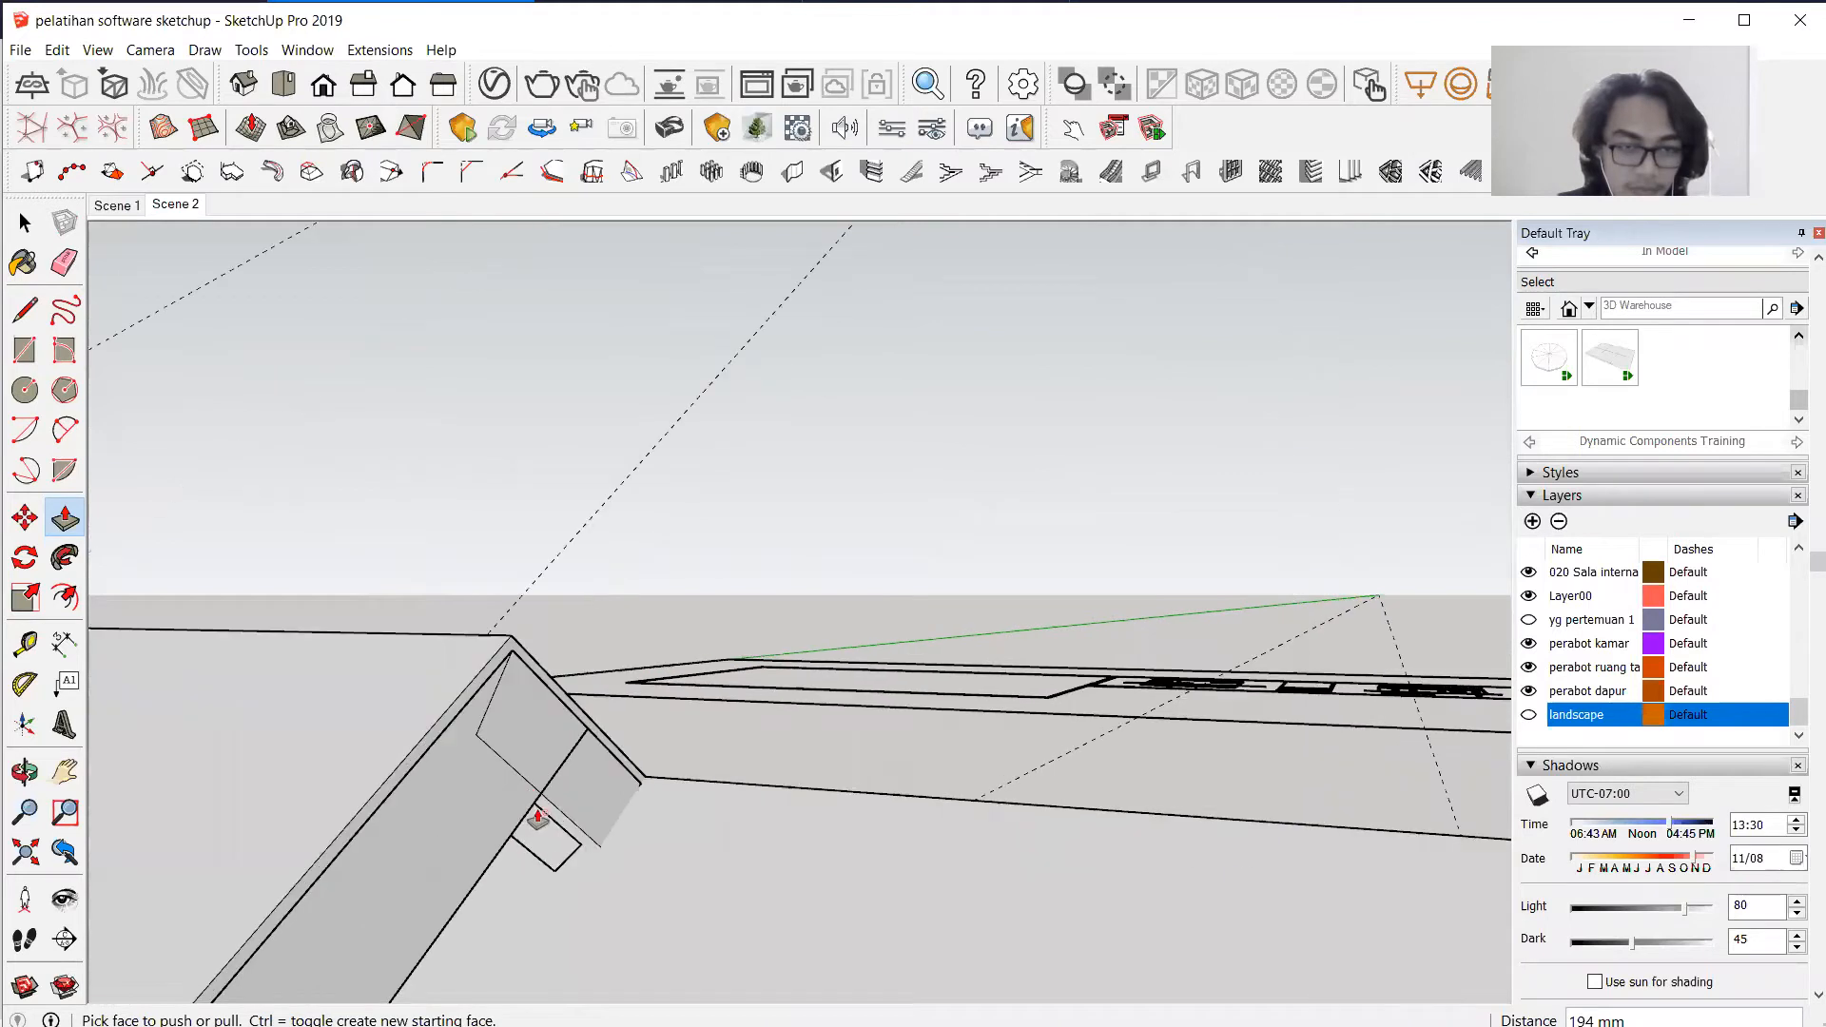
pyautogui.moveTo(567, 823); pyautogui.dragTo(545, 726, button='middle')
pyautogui.click(543, 789)
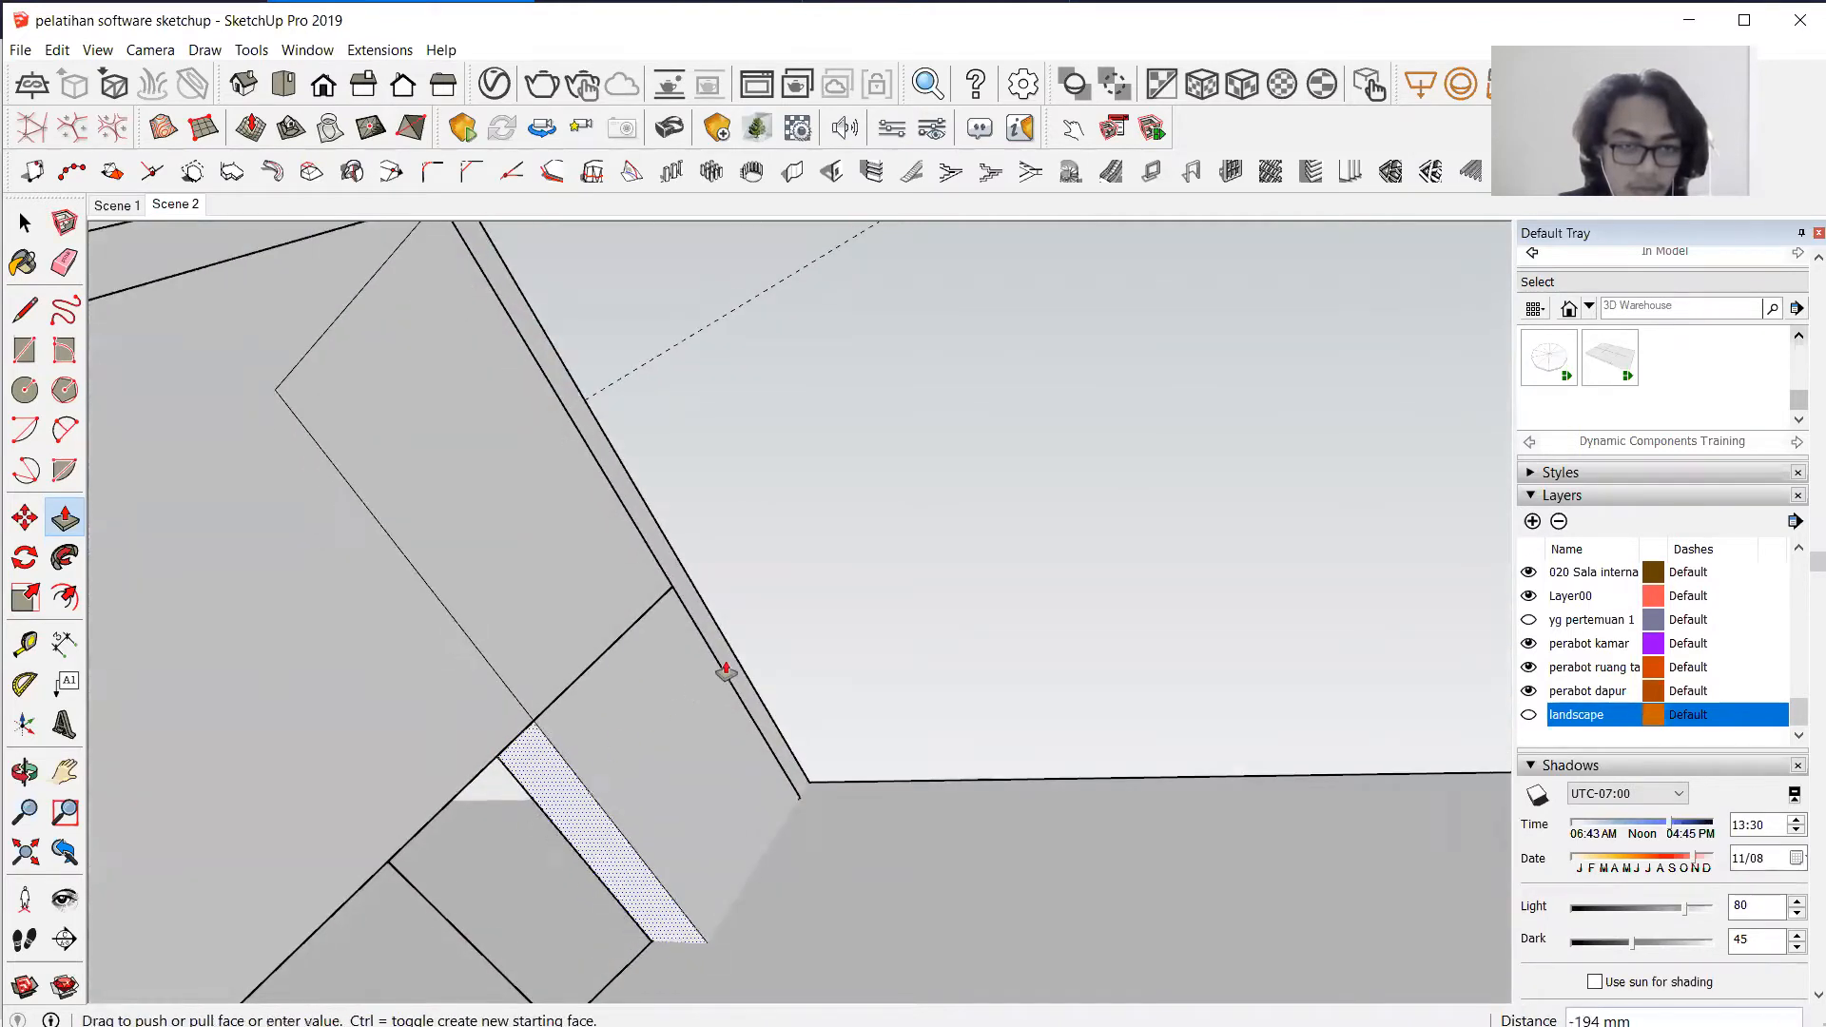
pyautogui.click(722, 666)
pyautogui.write('1')
pyautogui.press('Return')
# Examine the fascia boards along the gable edge, near the ridge and at the eave corner for gaps at their joints.
pyautogui.moveTo(665, 660)
pyautogui.mouseDown(button='middle')
pyautogui.moveTo(643, 638)
pyautogui.moveTo(697, 599)
pyautogui.moveTo(664, 631)
pyautogui.moveTo(640, 562)
pyautogui.moveTo(652, 651)
pyautogui.mouseUp(button='middle')
pyautogui.press('space')
pyautogui.scroll(4, 631, 628)
pyautogui.moveTo(576, 592); pyautogui.dragTo(489, 646, button='middle')
pyautogui.scroll(2, 453, 814)
pyautogui.moveTo(454, 814); pyautogui.dragTo(1112, 420, button='middle')
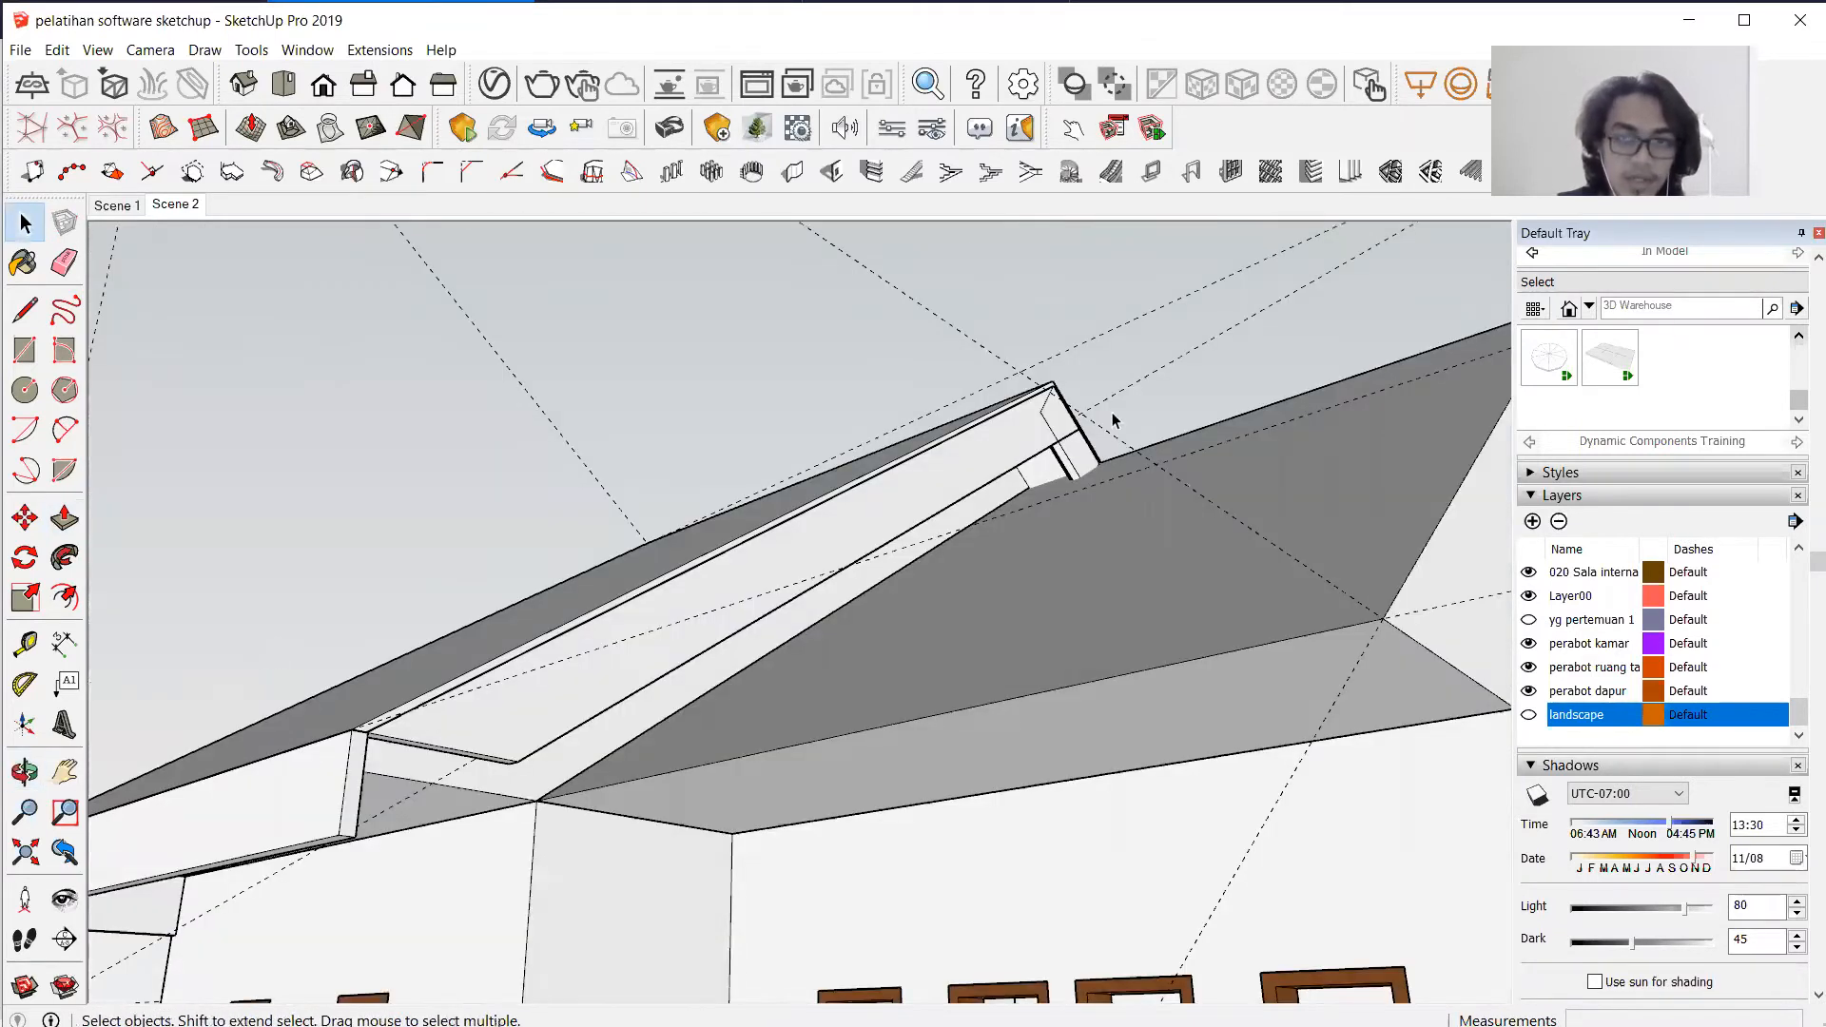
pyautogui.scroll(2, 1012, 362)
pyautogui.scroll(-4, 807, 785)
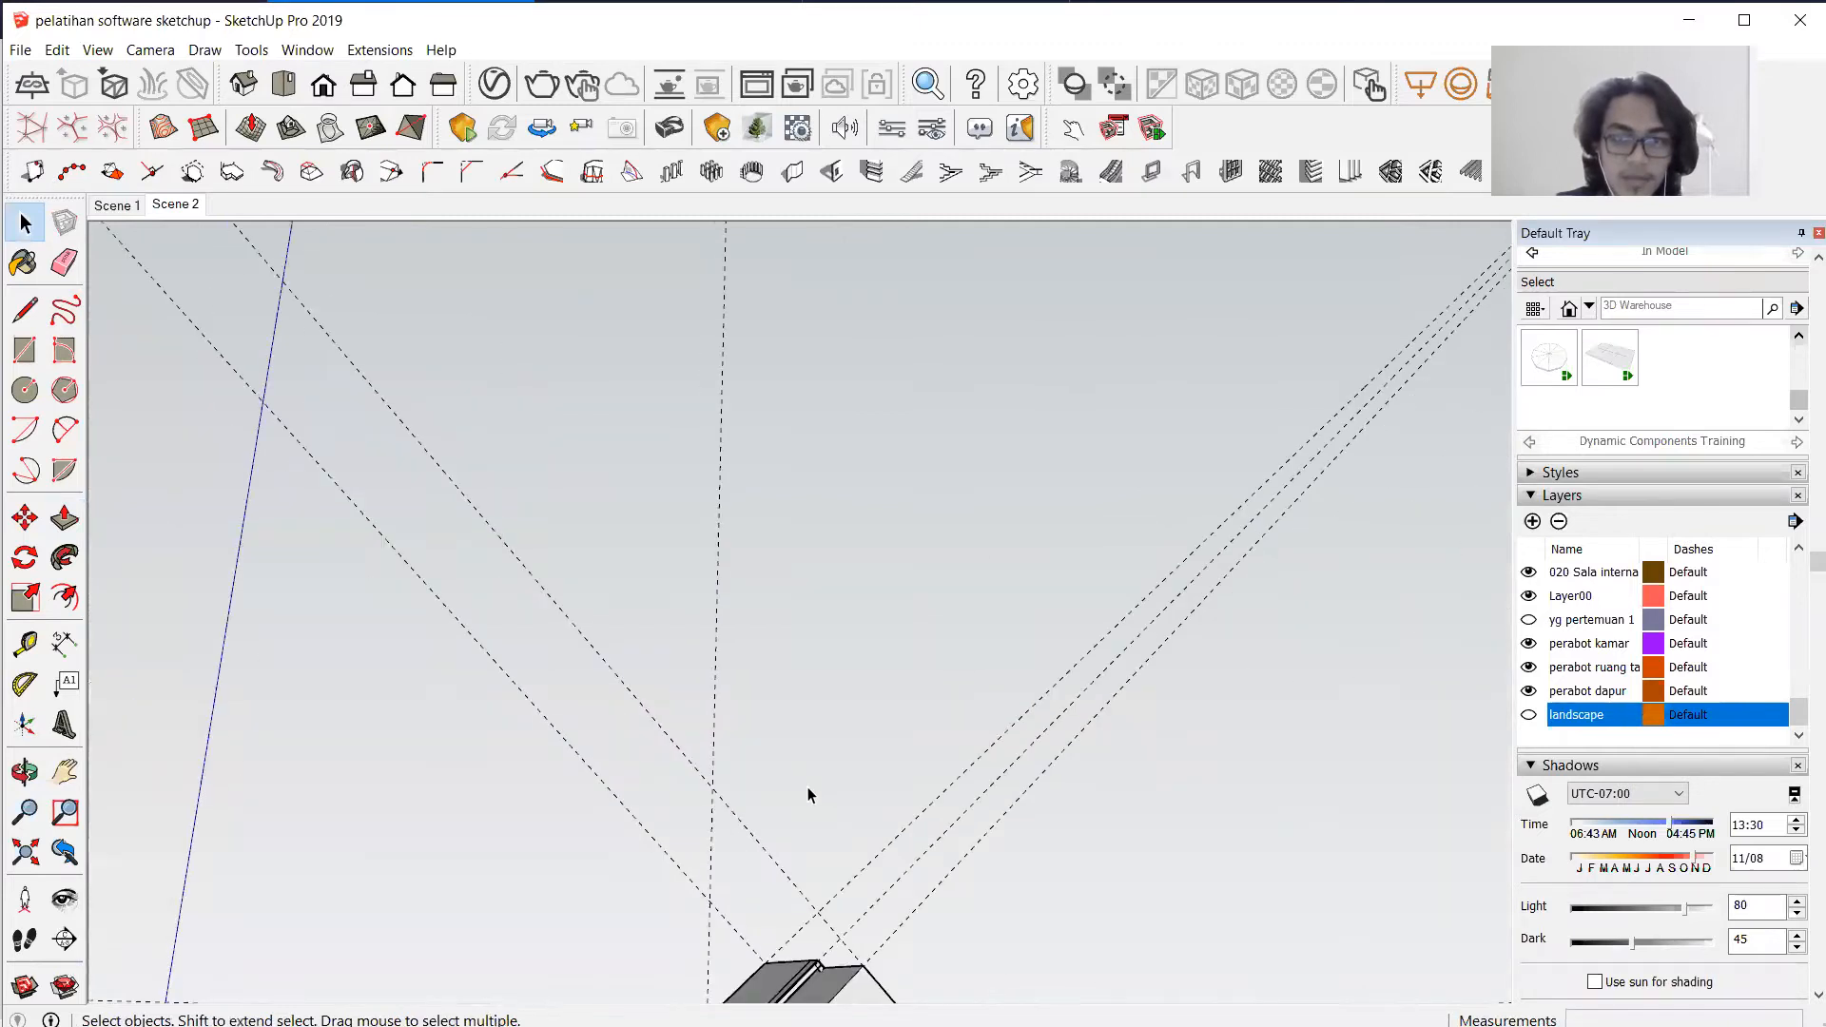
pyautogui.scroll(4, 814, 863)
pyautogui.scroll(2, 814, 860)
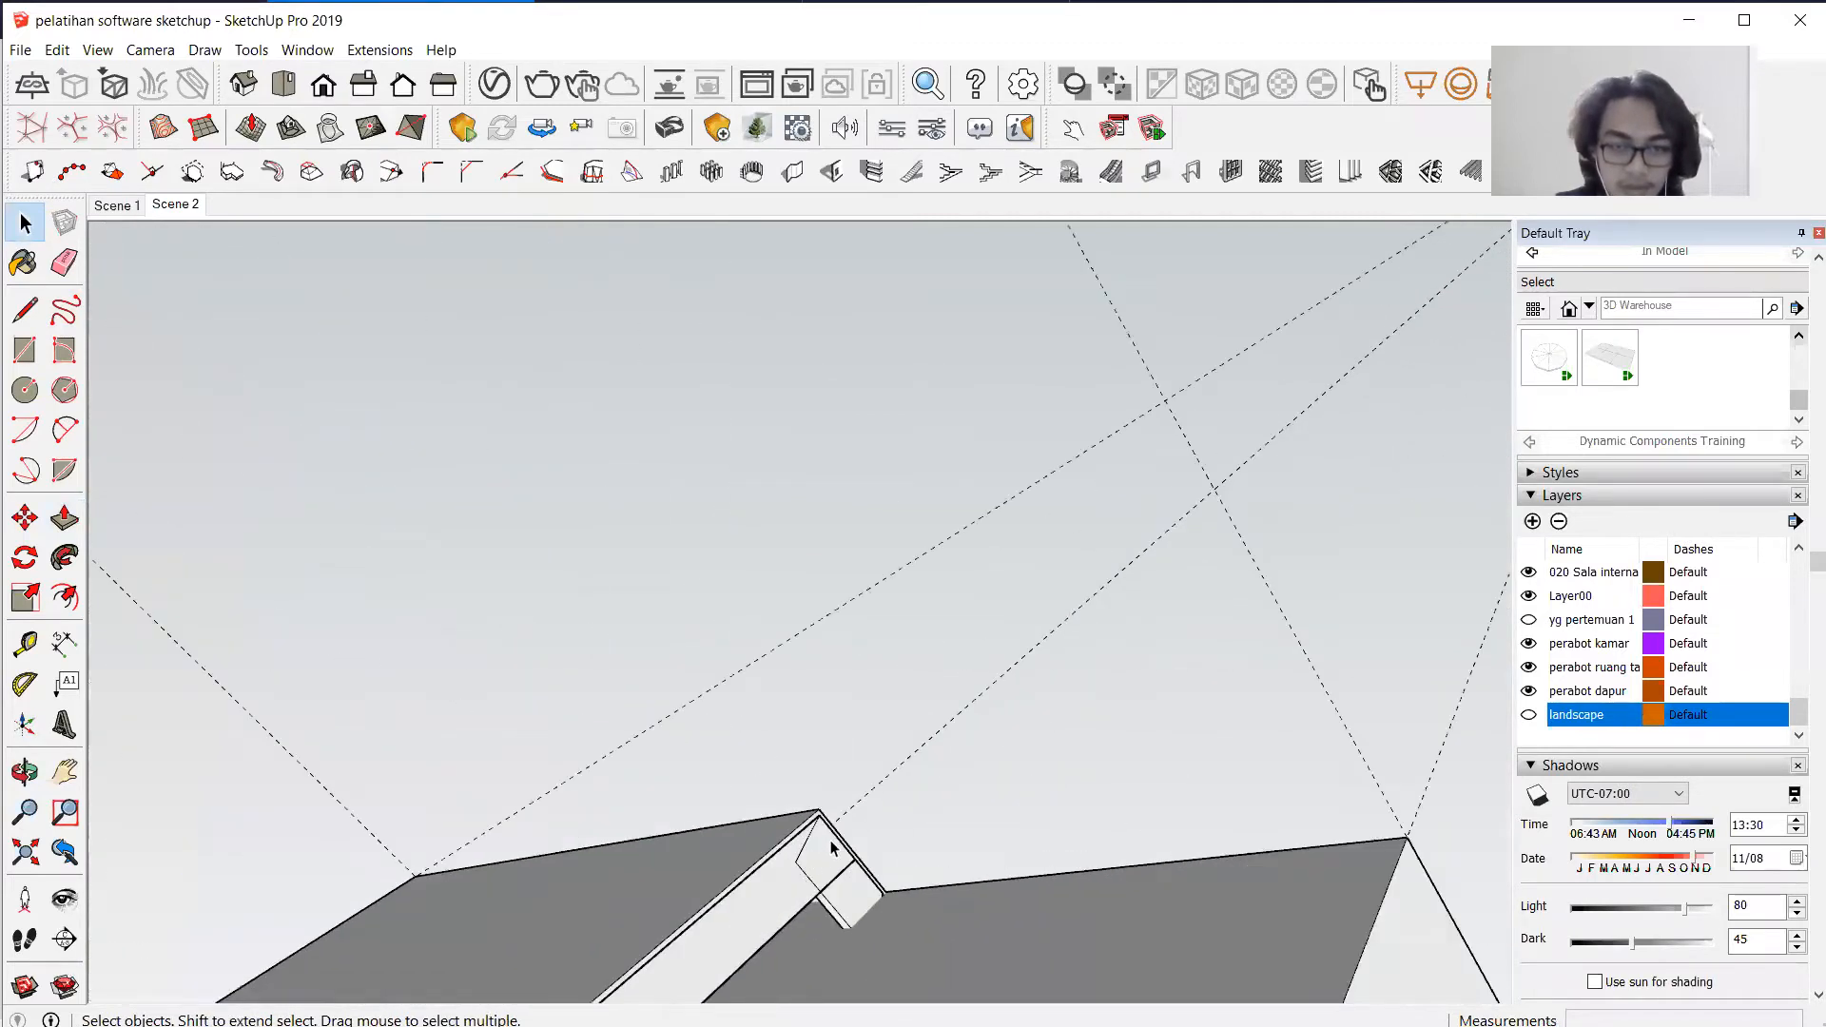
pyautogui.scroll(-6, 820, 994)
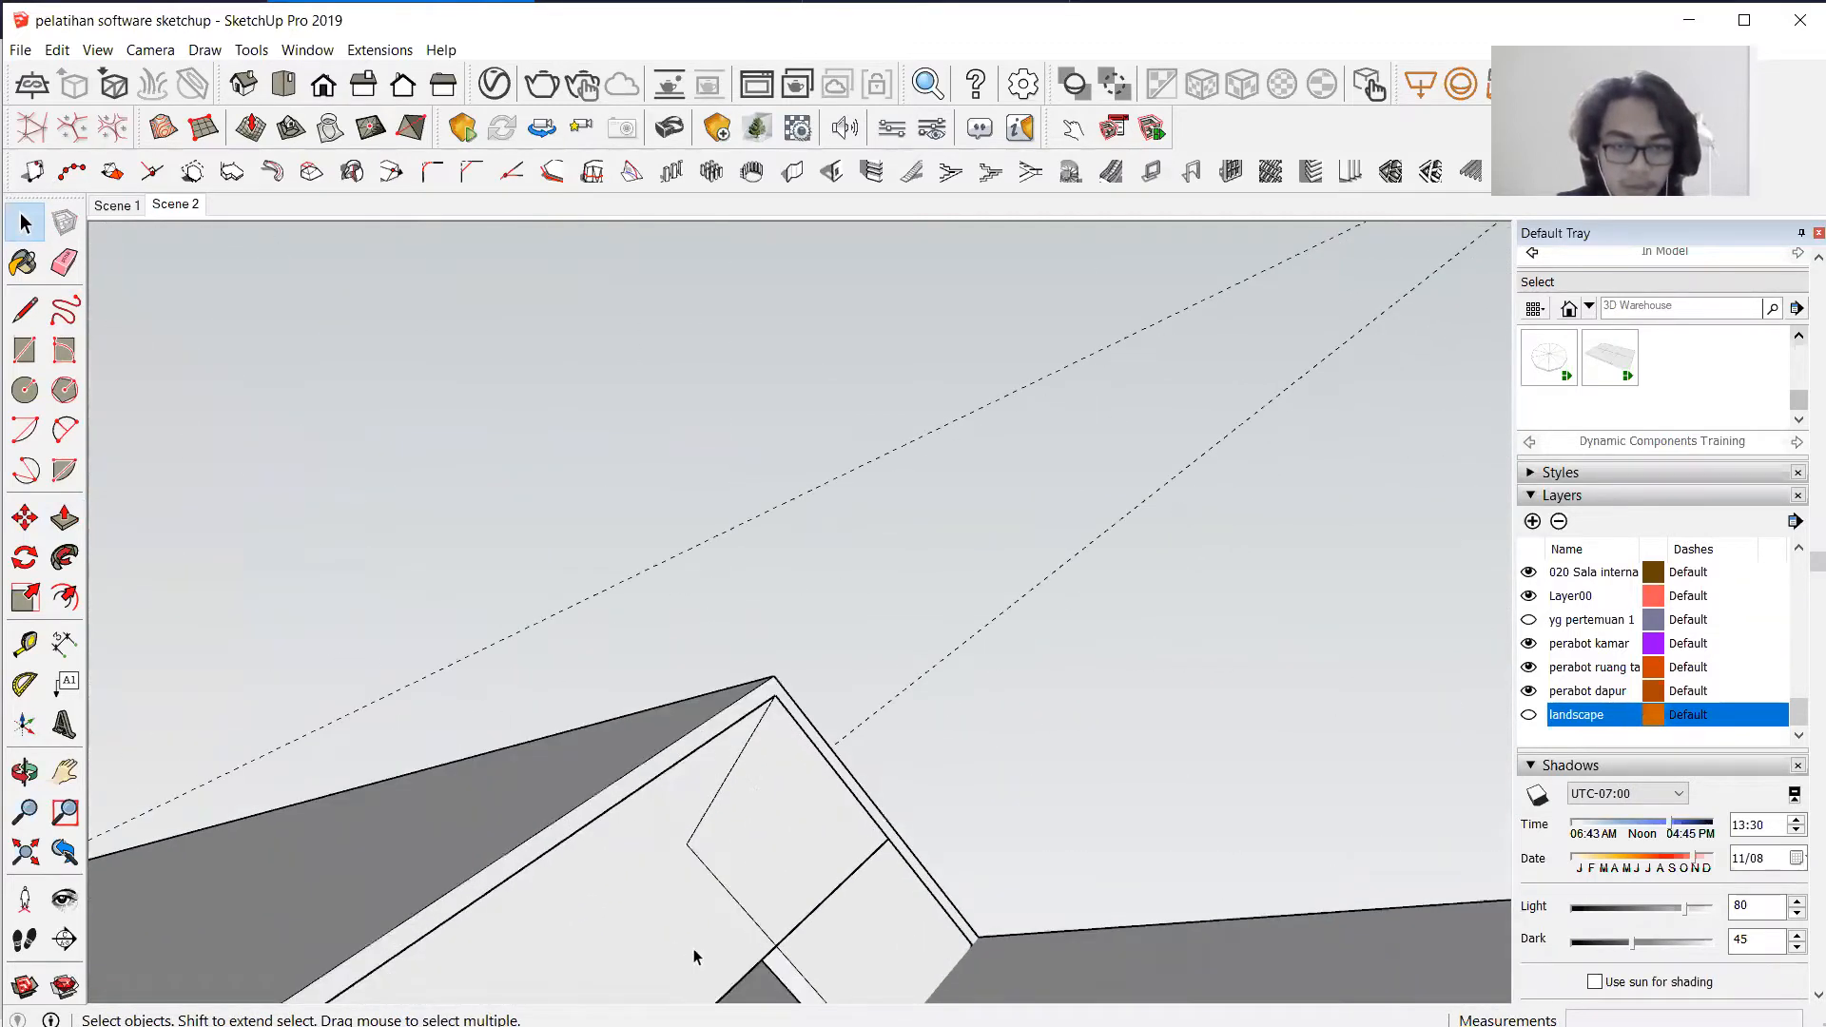
pyautogui.scroll(5, 671, 823)
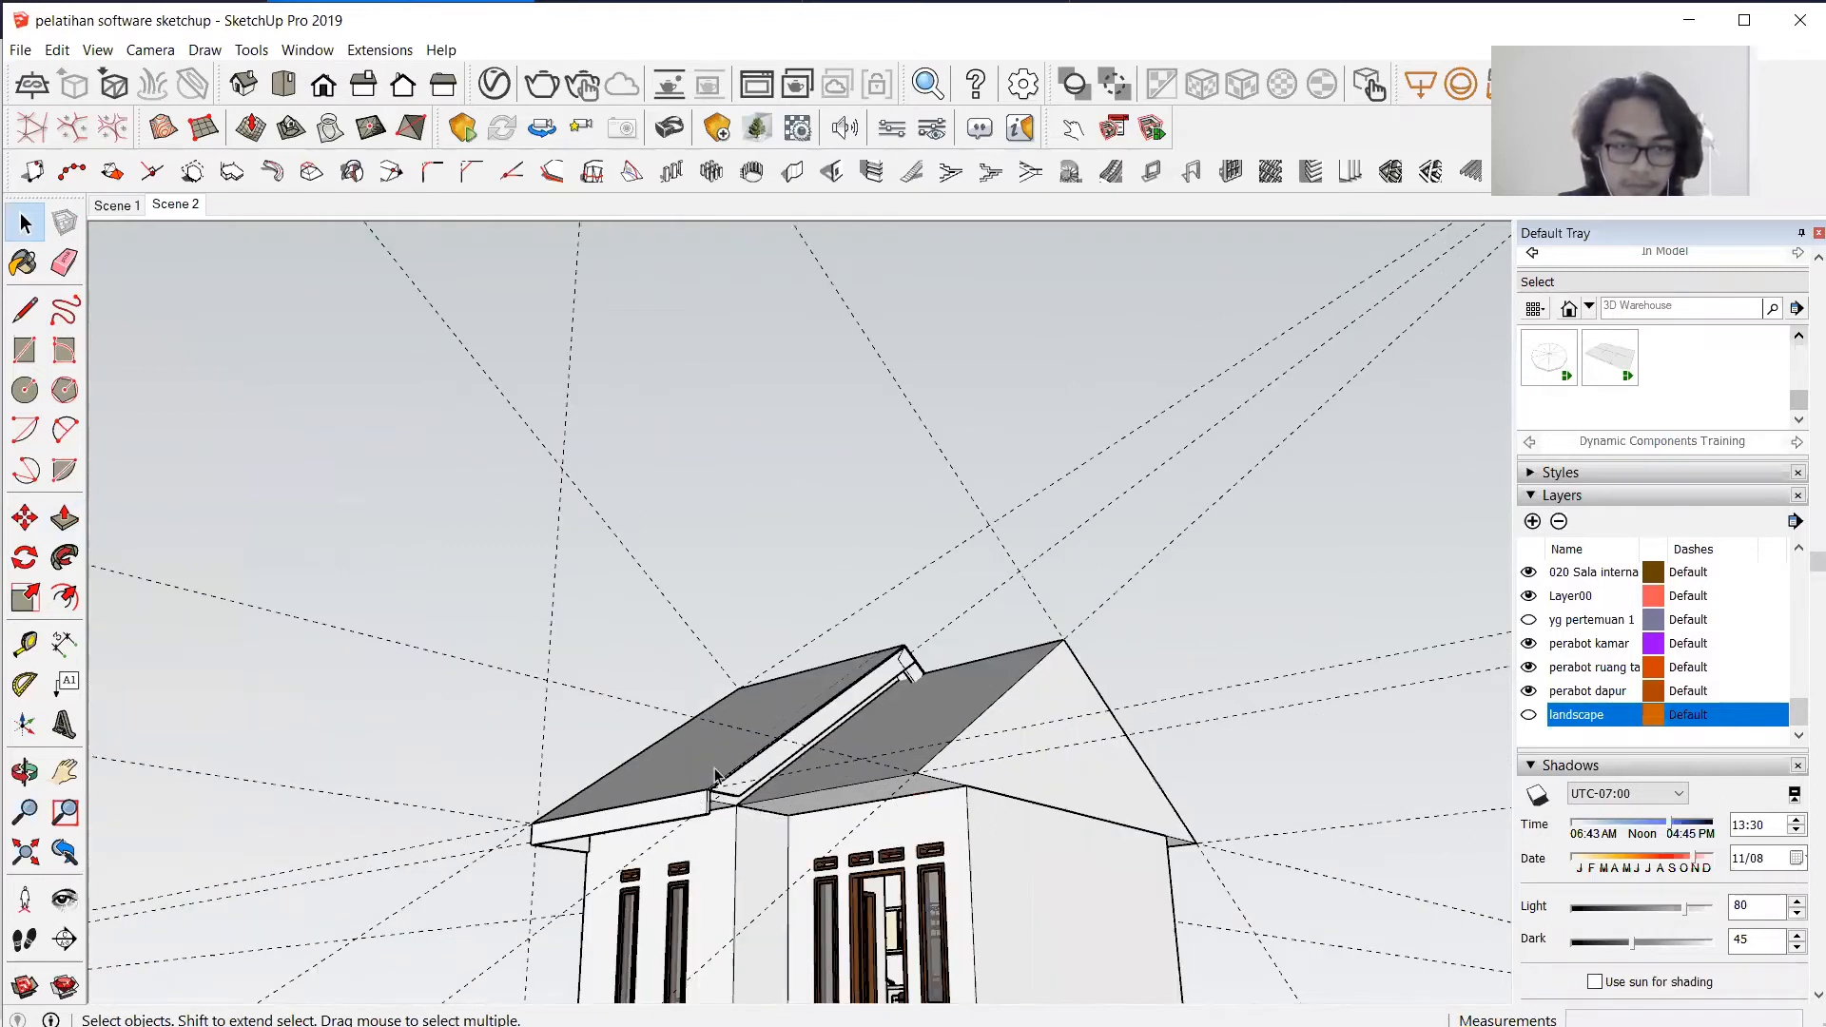
pyautogui.scroll(5, 974, 758)
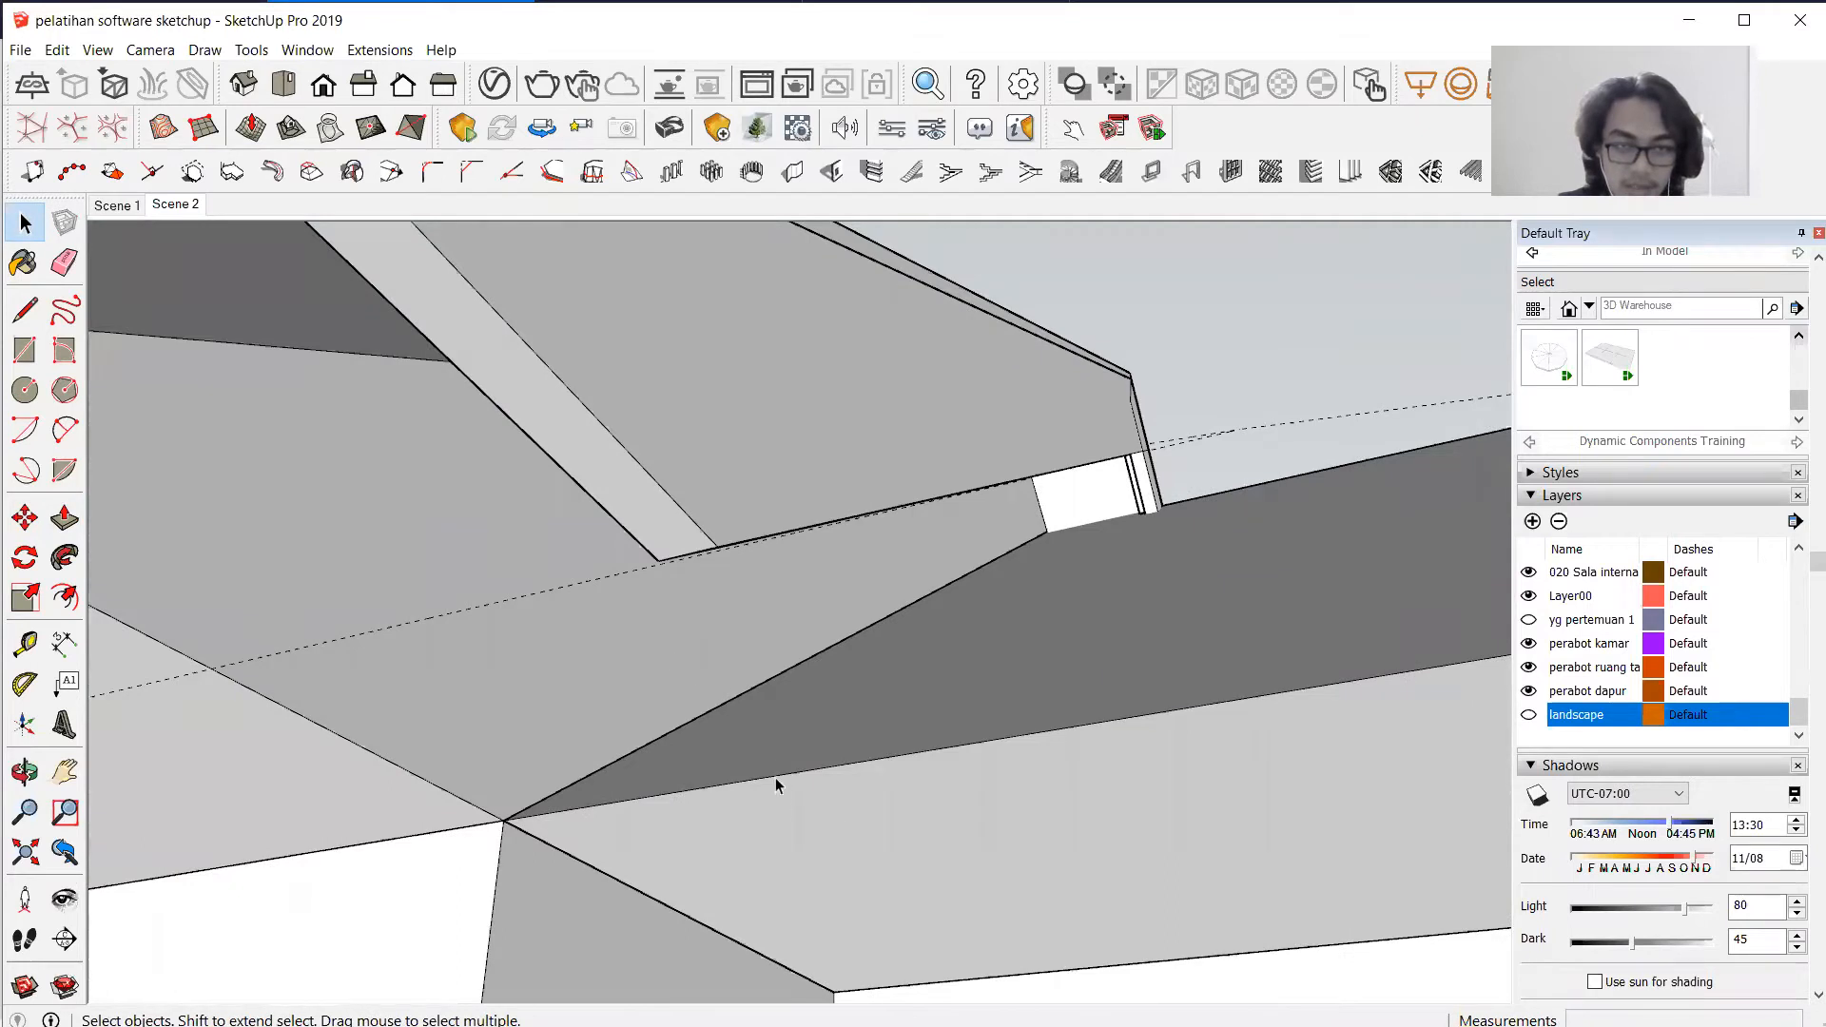
# Draw a line from the lower end of the sloping gable fascia board to the corner of the eave fascia board.
pyautogui.scroll(-2, 687, 586)
pyautogui.click(681, 581)
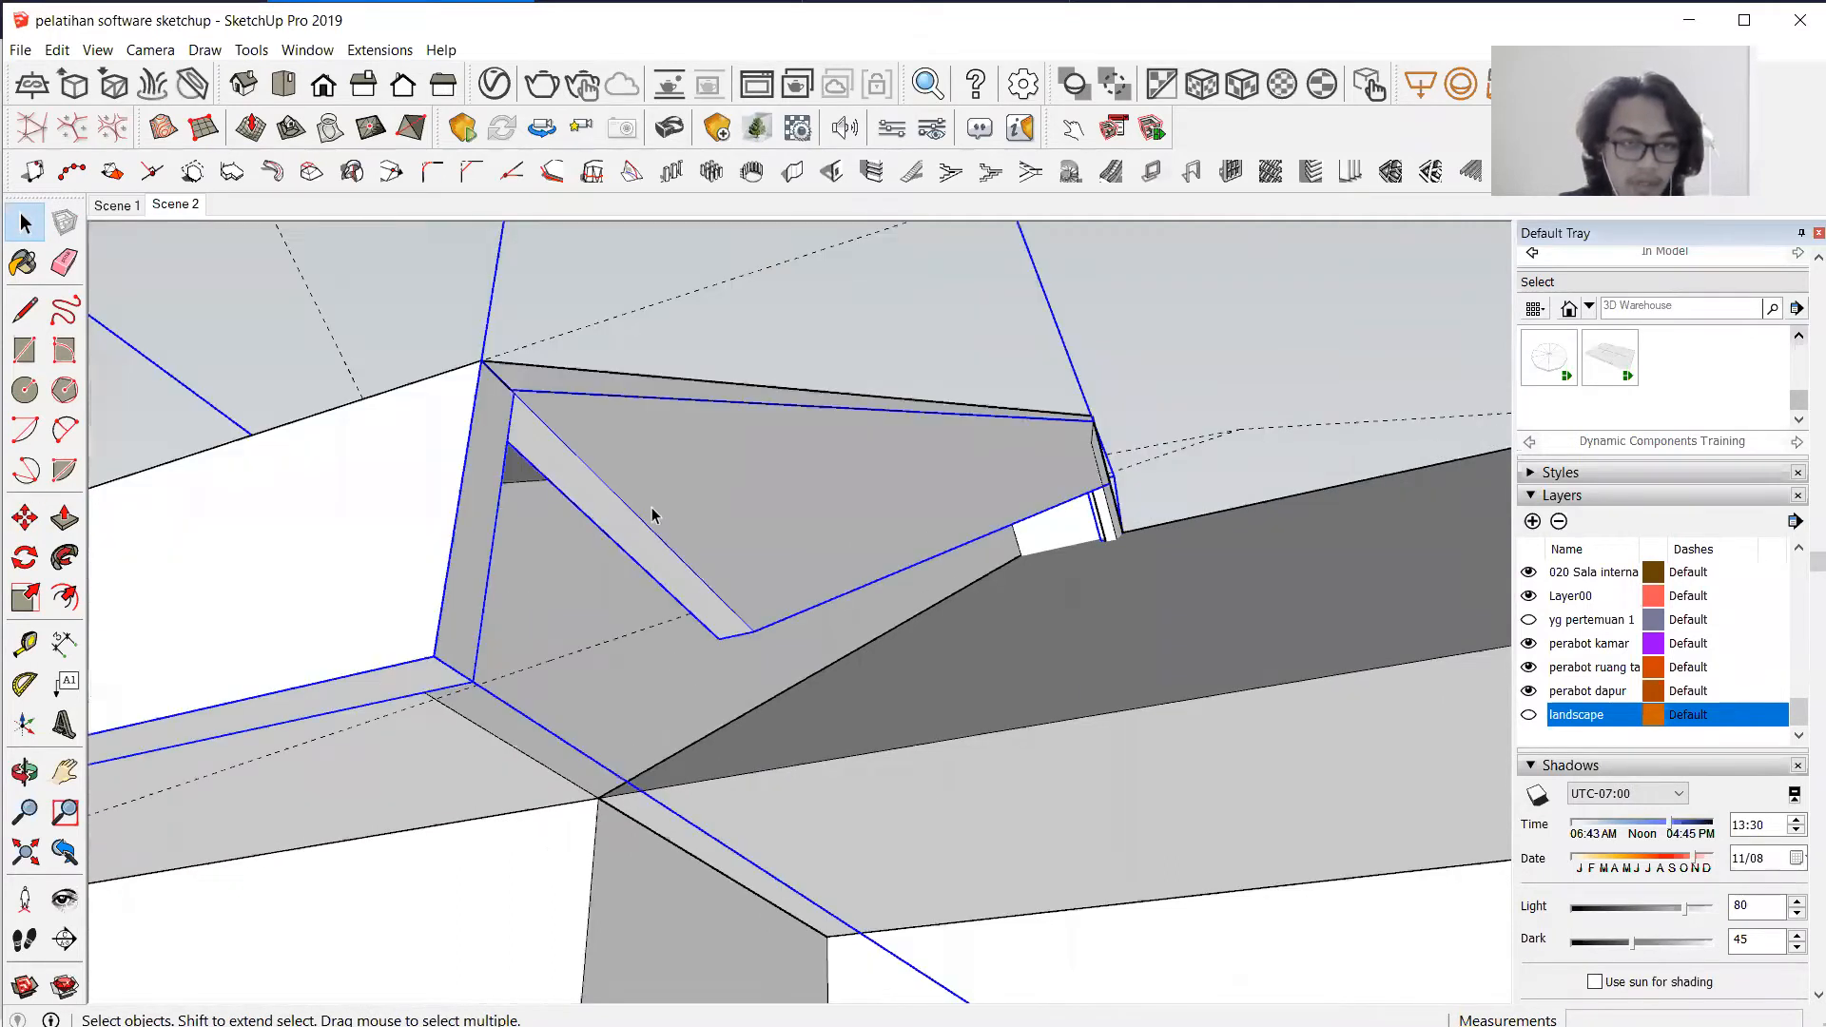
pyautogui.click(25, 309)
pyautogui.click(753, 630)
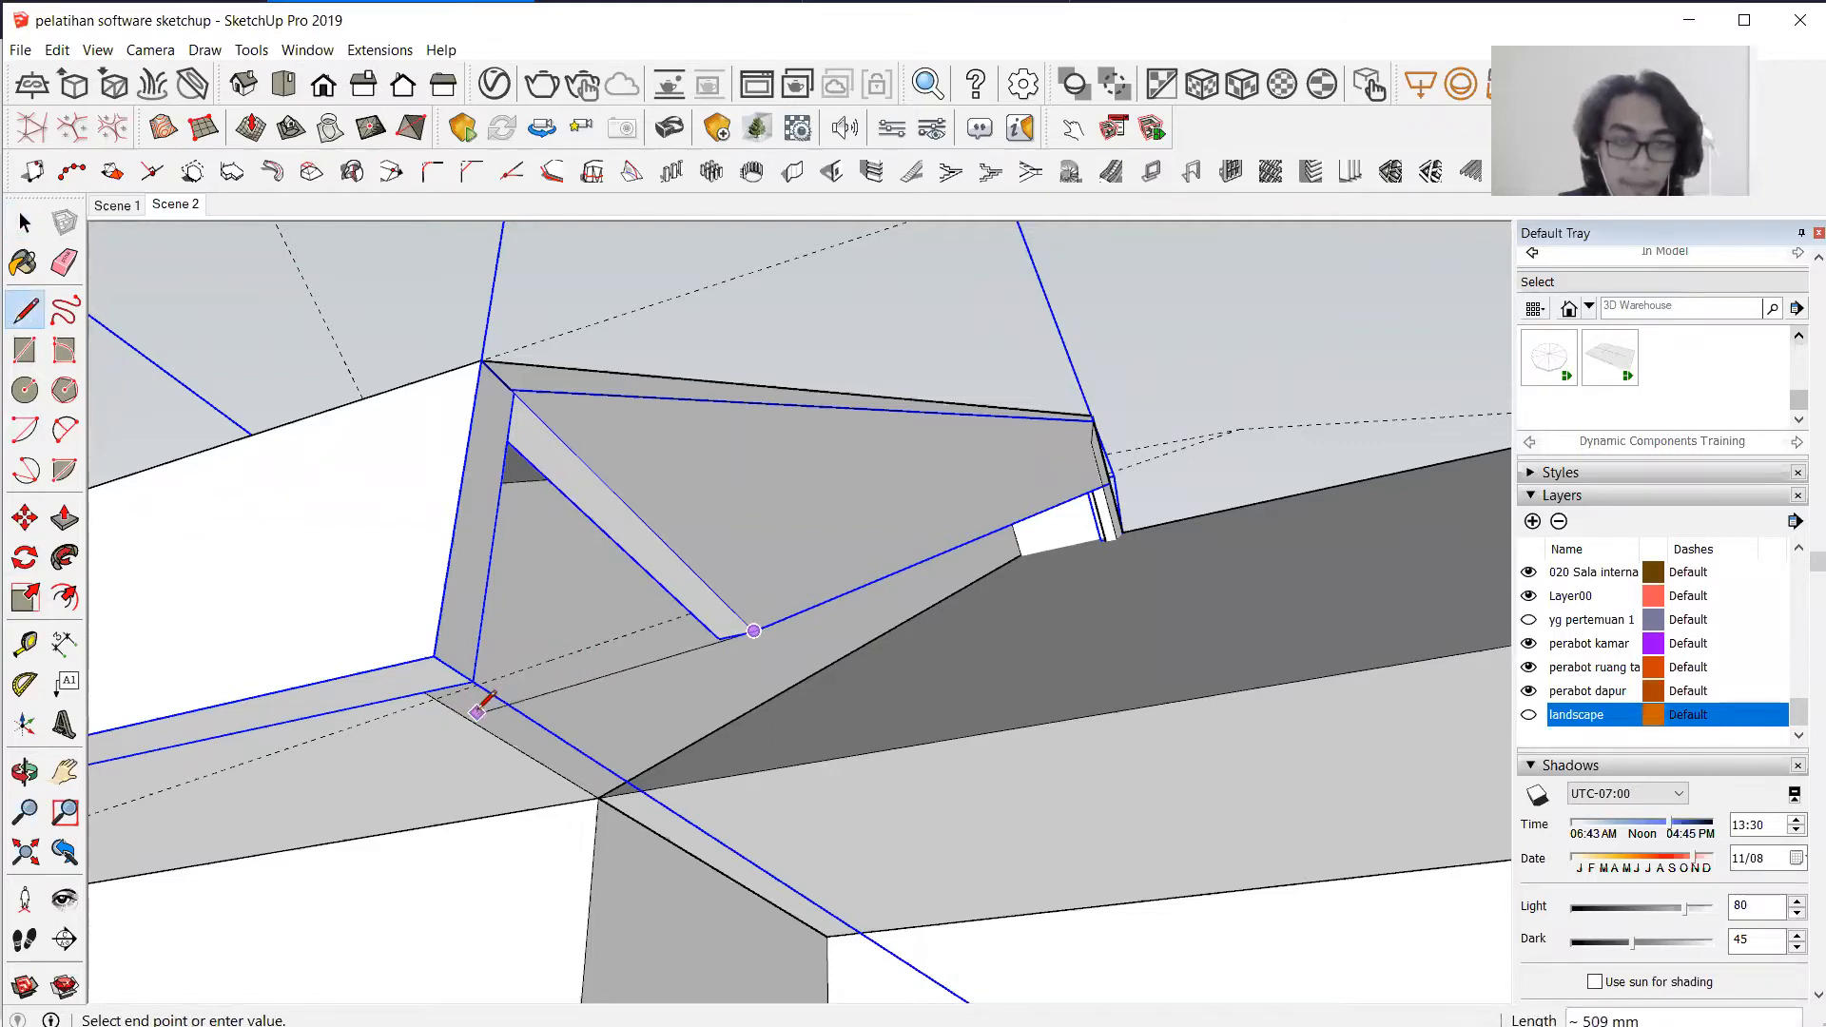
pyautogui.click(474, 681)
pyautogui.moveTo(575, 603); pyautogui.dragTo(1275, 539, button='middle')
pyautogui.moveTo(1301, 599); pyautogui.dragTo(1460, 666, button='middle')
pyautogui.moveTo(1152, 704); pyautogui.dragTo(1145, 708, button='middle')
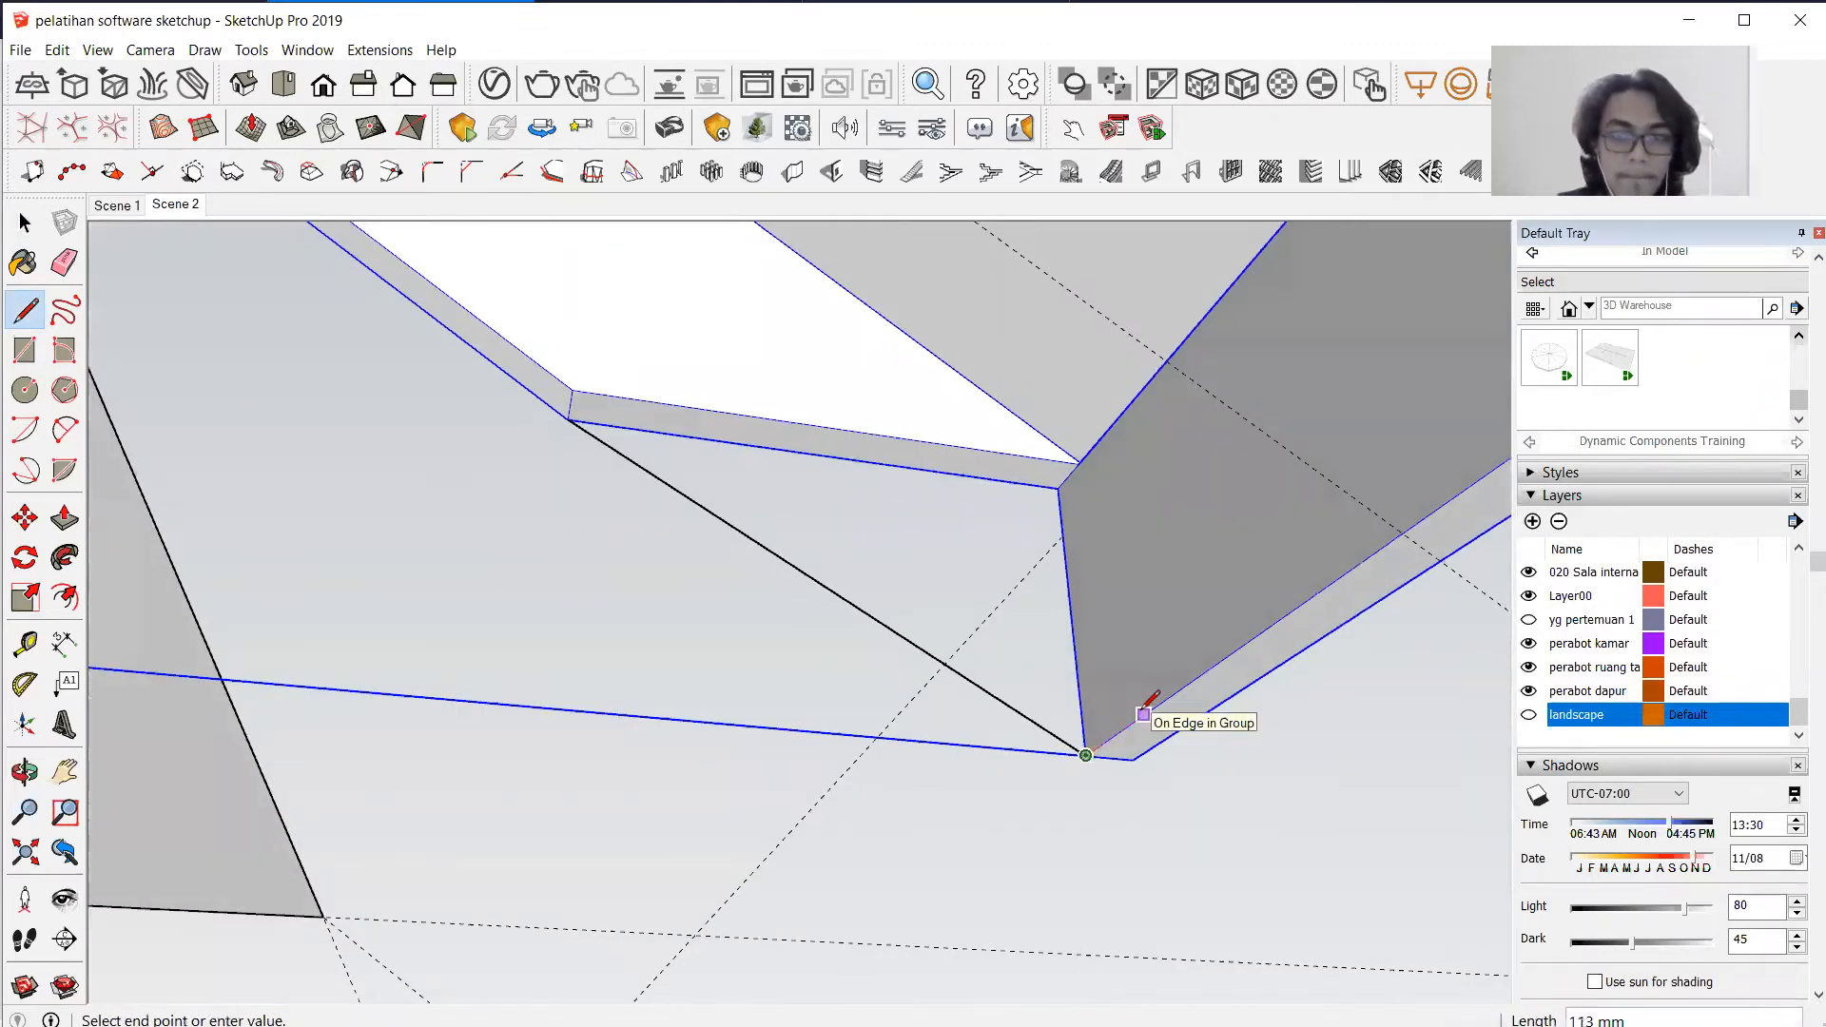
pyautogui.click(1110, 738)
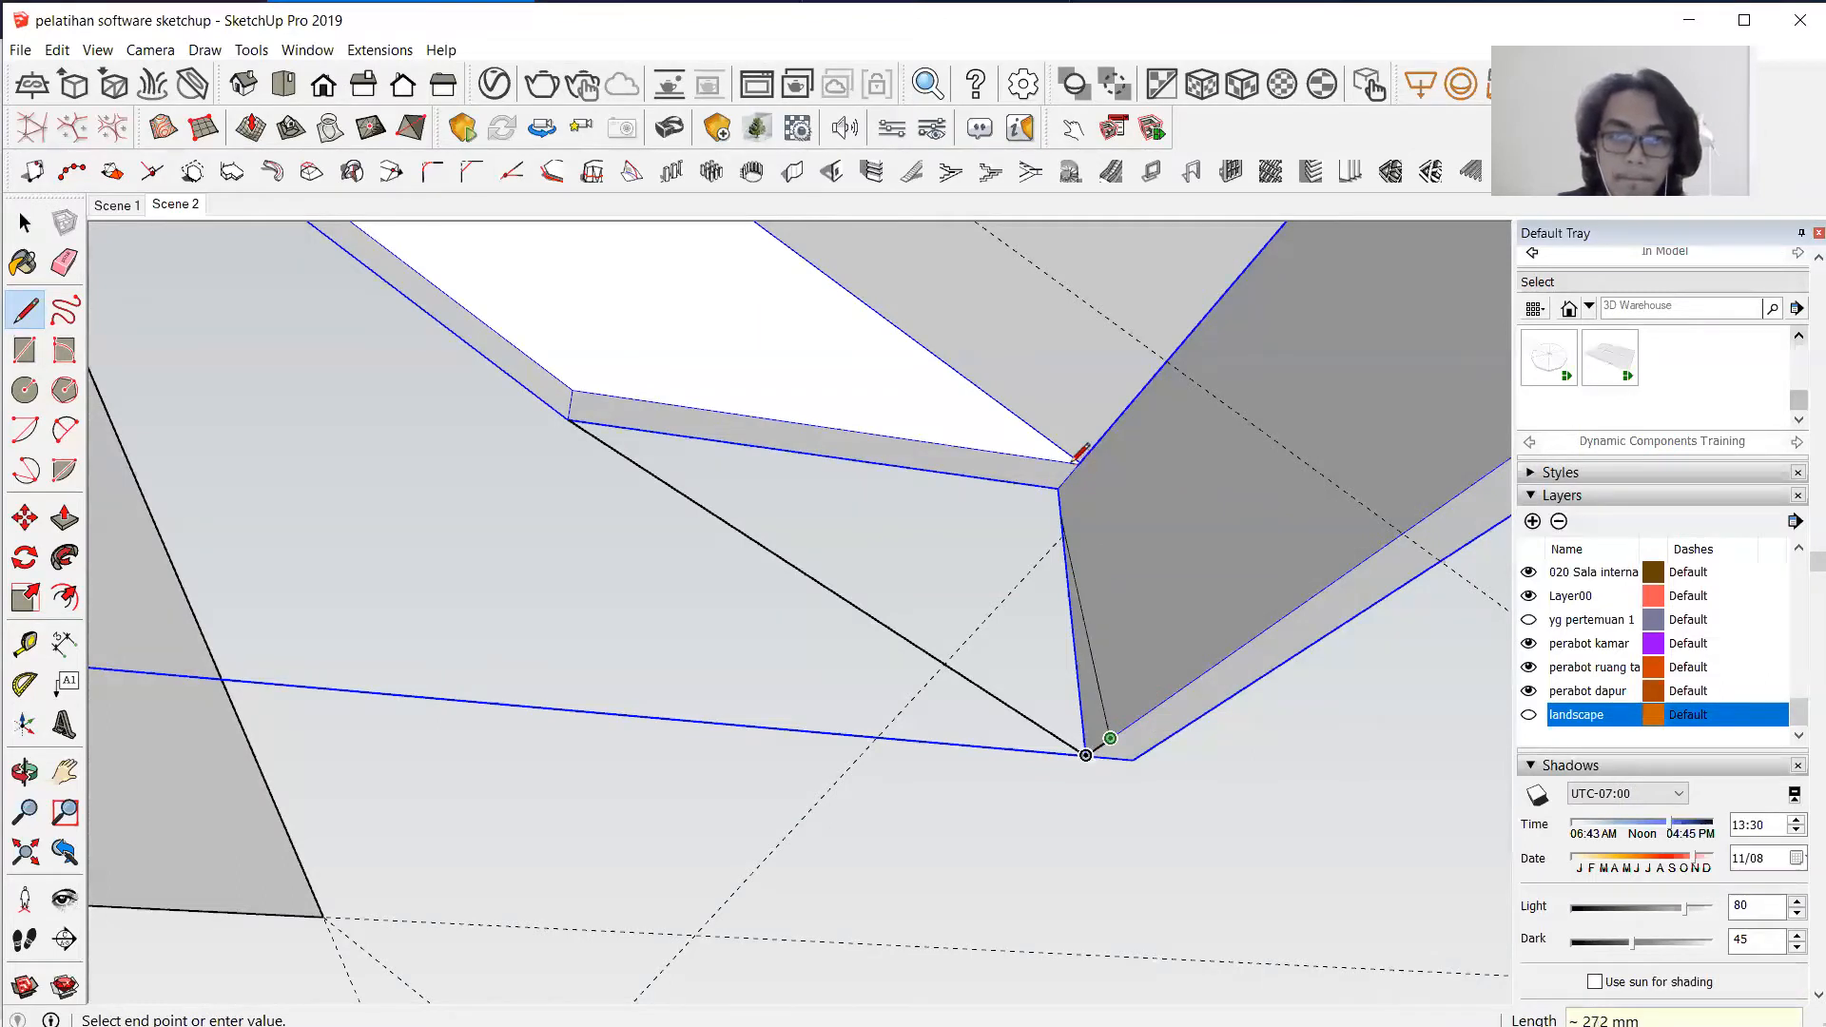
pyautogui.click(824, 453)
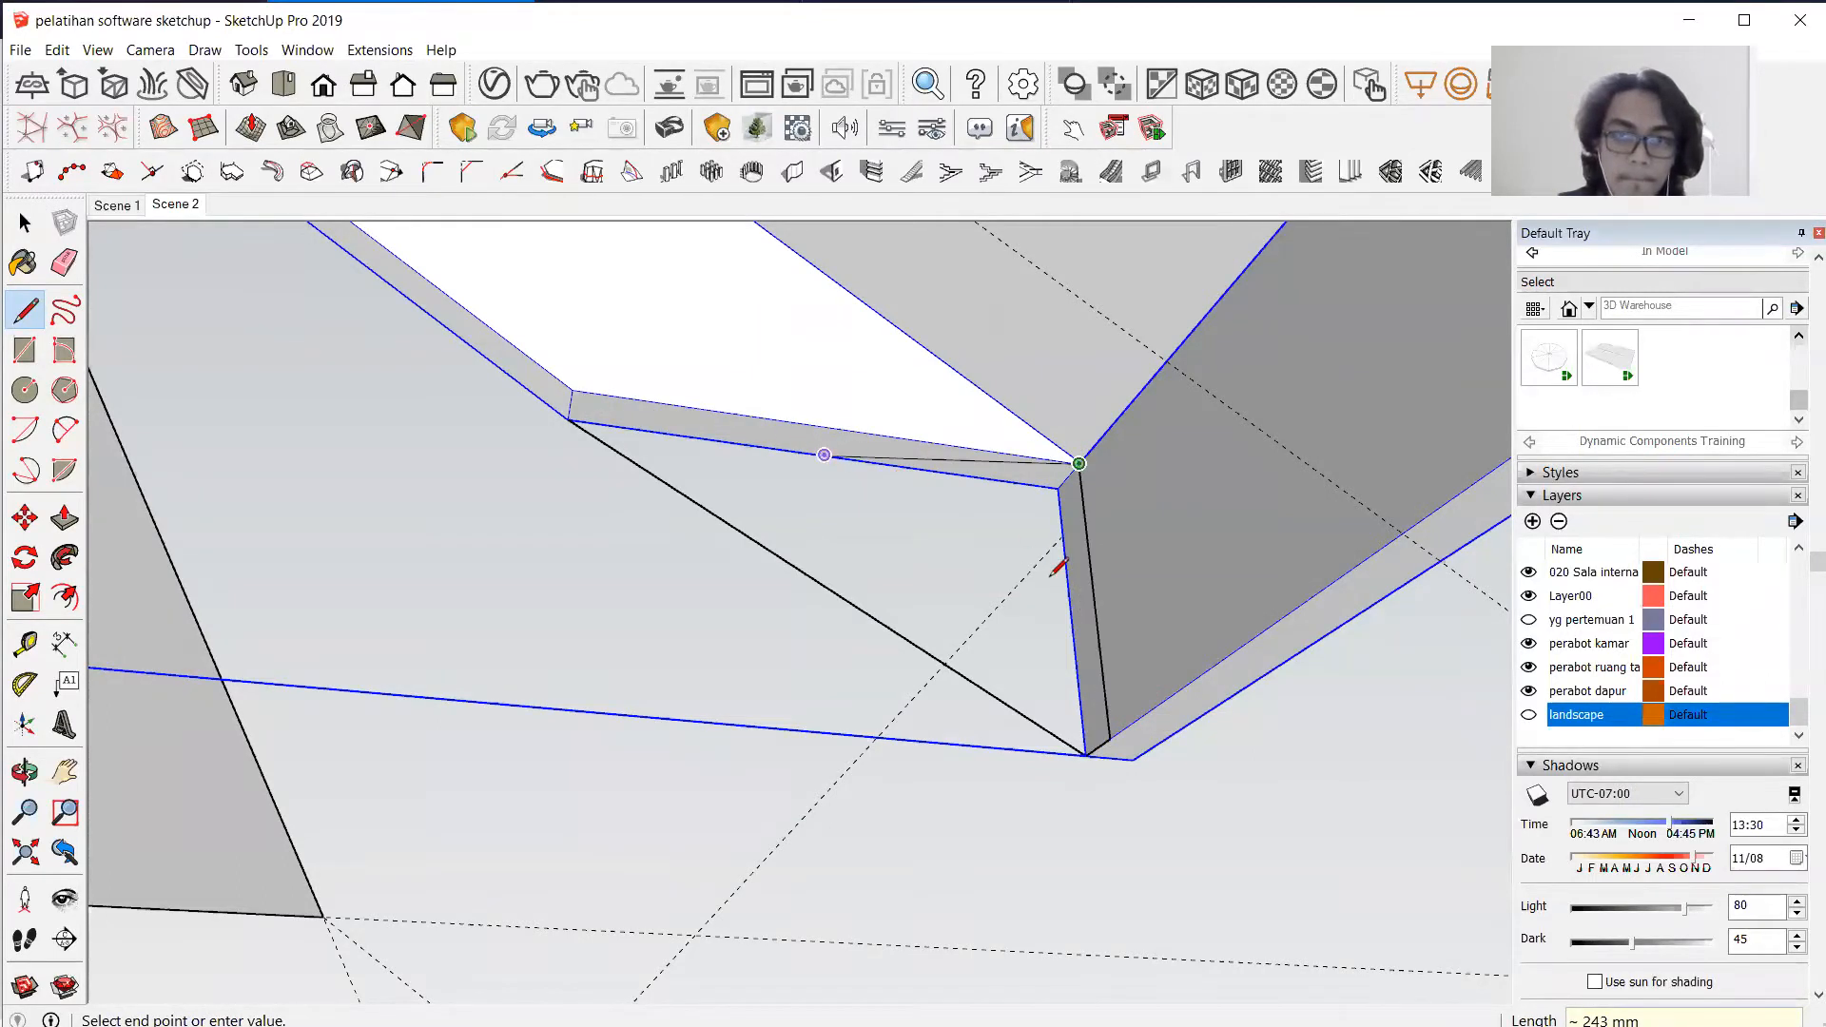
pyautogui.press('Escape')
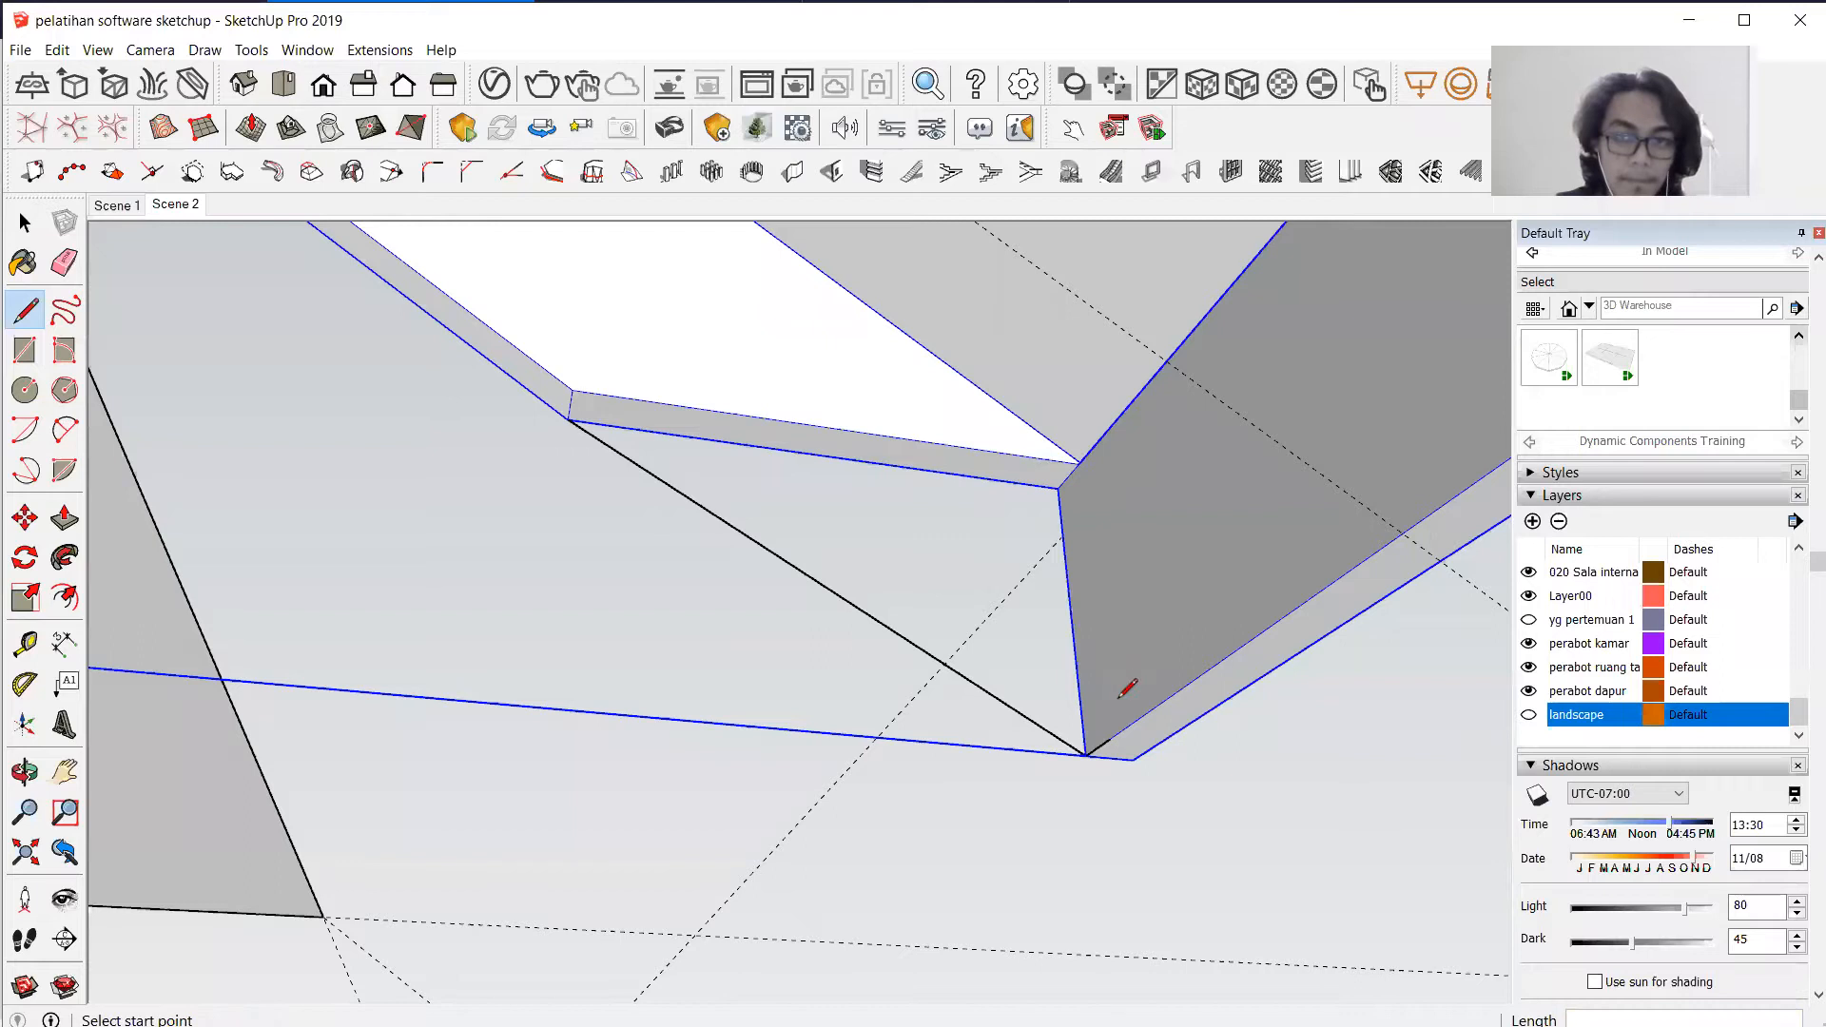
# Close the triangular gap between the sloping gable and eave fascia boards with a line, and Push/Pull the face 50 mm.
pyautogui.click(1059, 487)
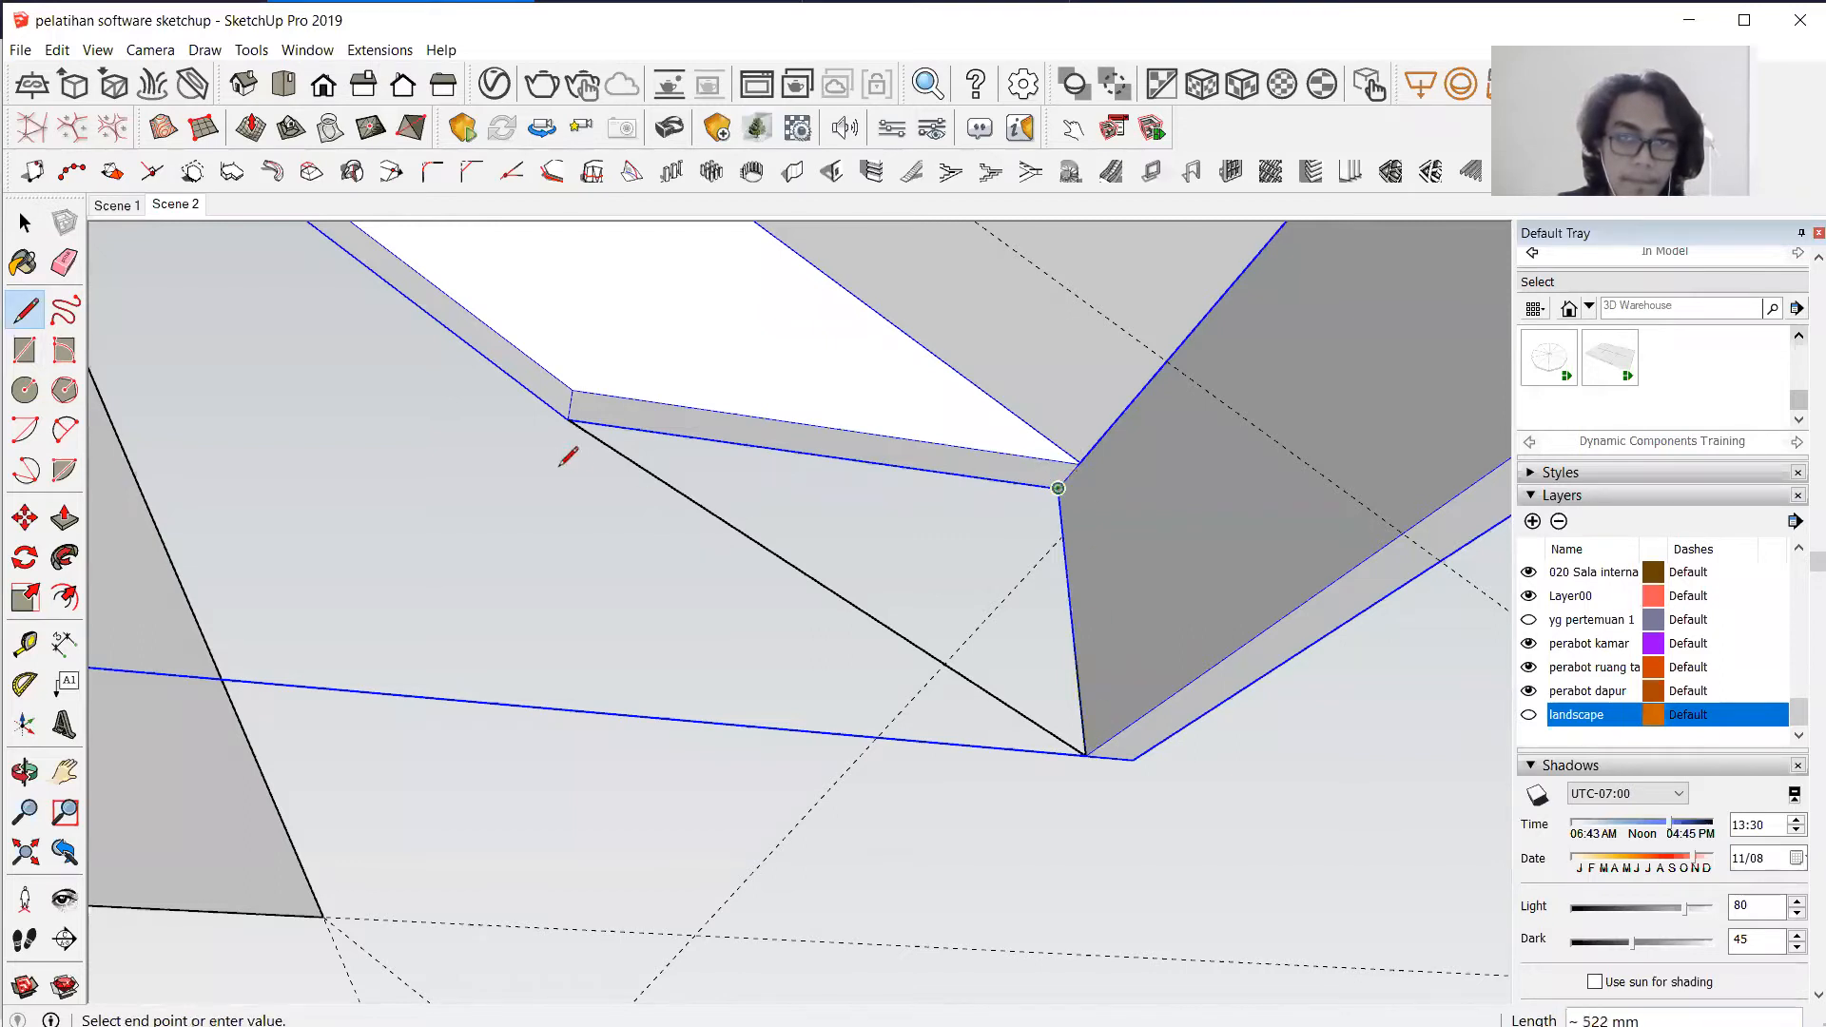
pyautogui.click(569, 419)
pyautogui.click(64, 517)
pyautogui.moveTo(856, 530); pyautogui.dragTo(530, 318)
pyautogui.moveTo(530, 318); pyautogui.dragTo(476, 660, button='middle')
pyautogui.scroll(-1, 476, 660)
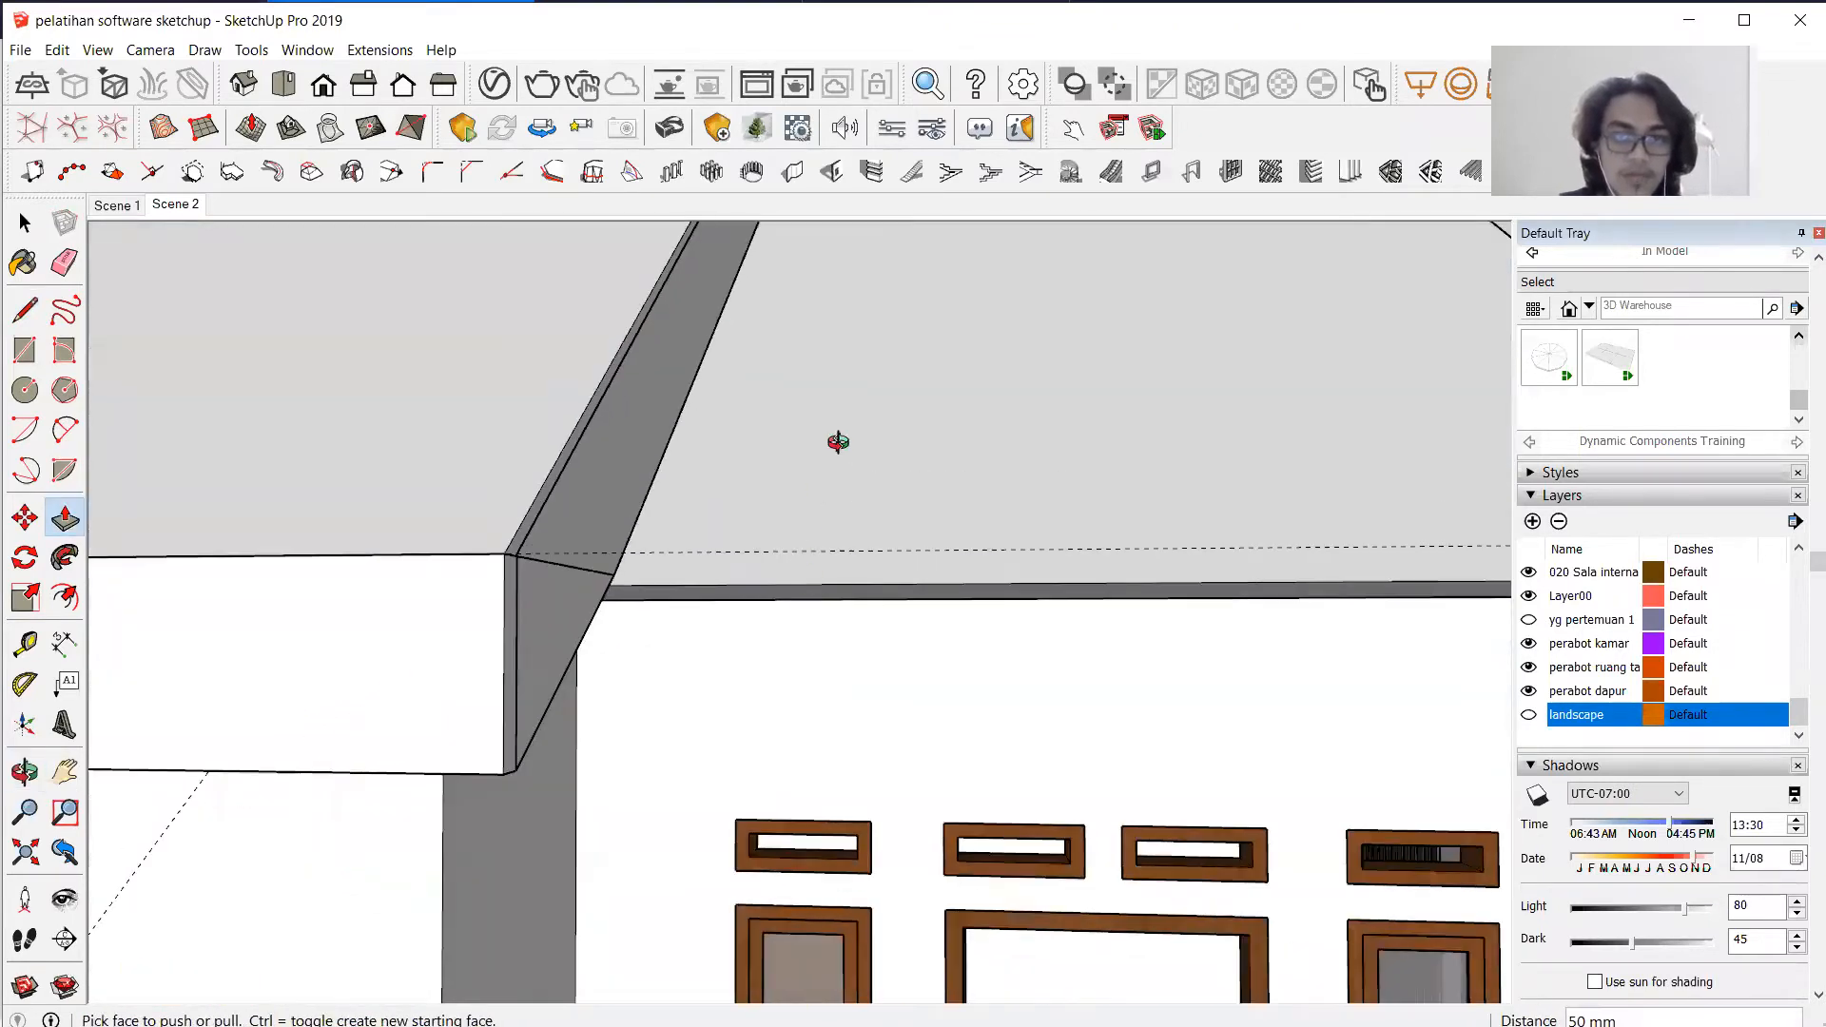
# Draw a narrow rectangle under the porch roof's front eave edge and Push/Pull it down 300 mm into a fascia board.
pyautogui.moveTo(545, 582); pyautogui.dragTo(409, 545, button='middle')
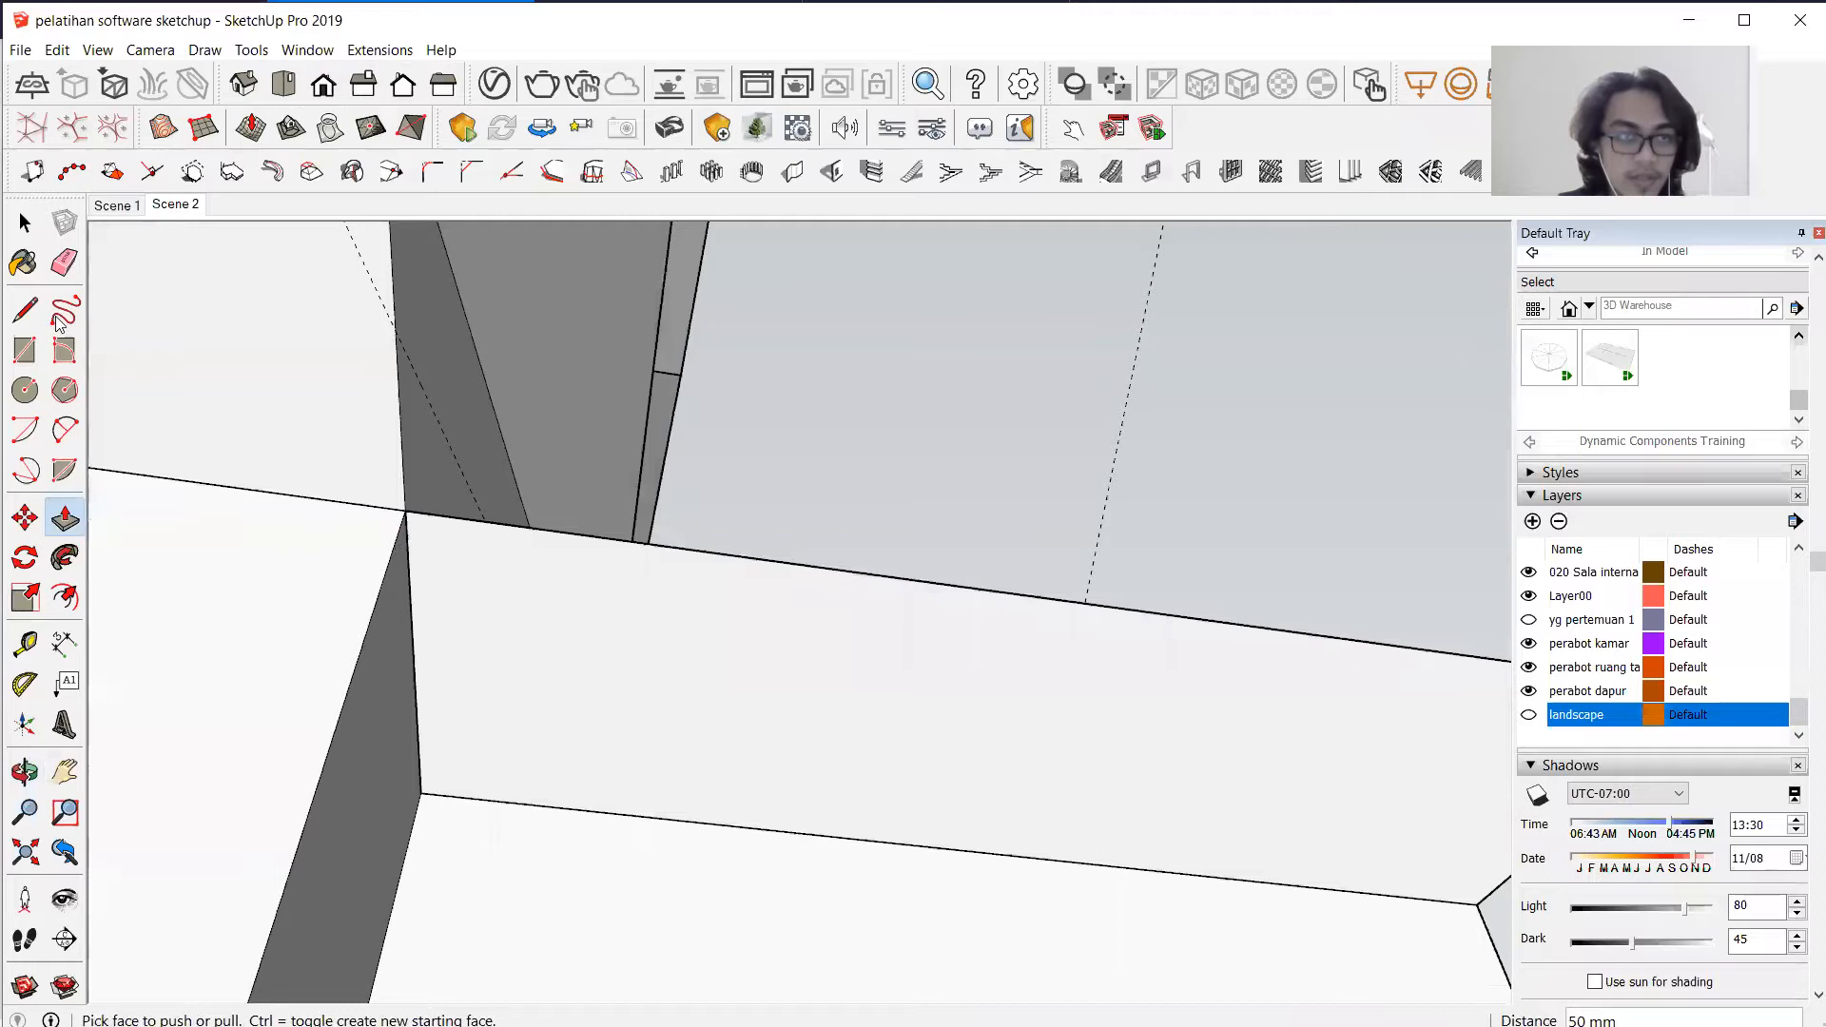
pyautogui.click(25, 222)
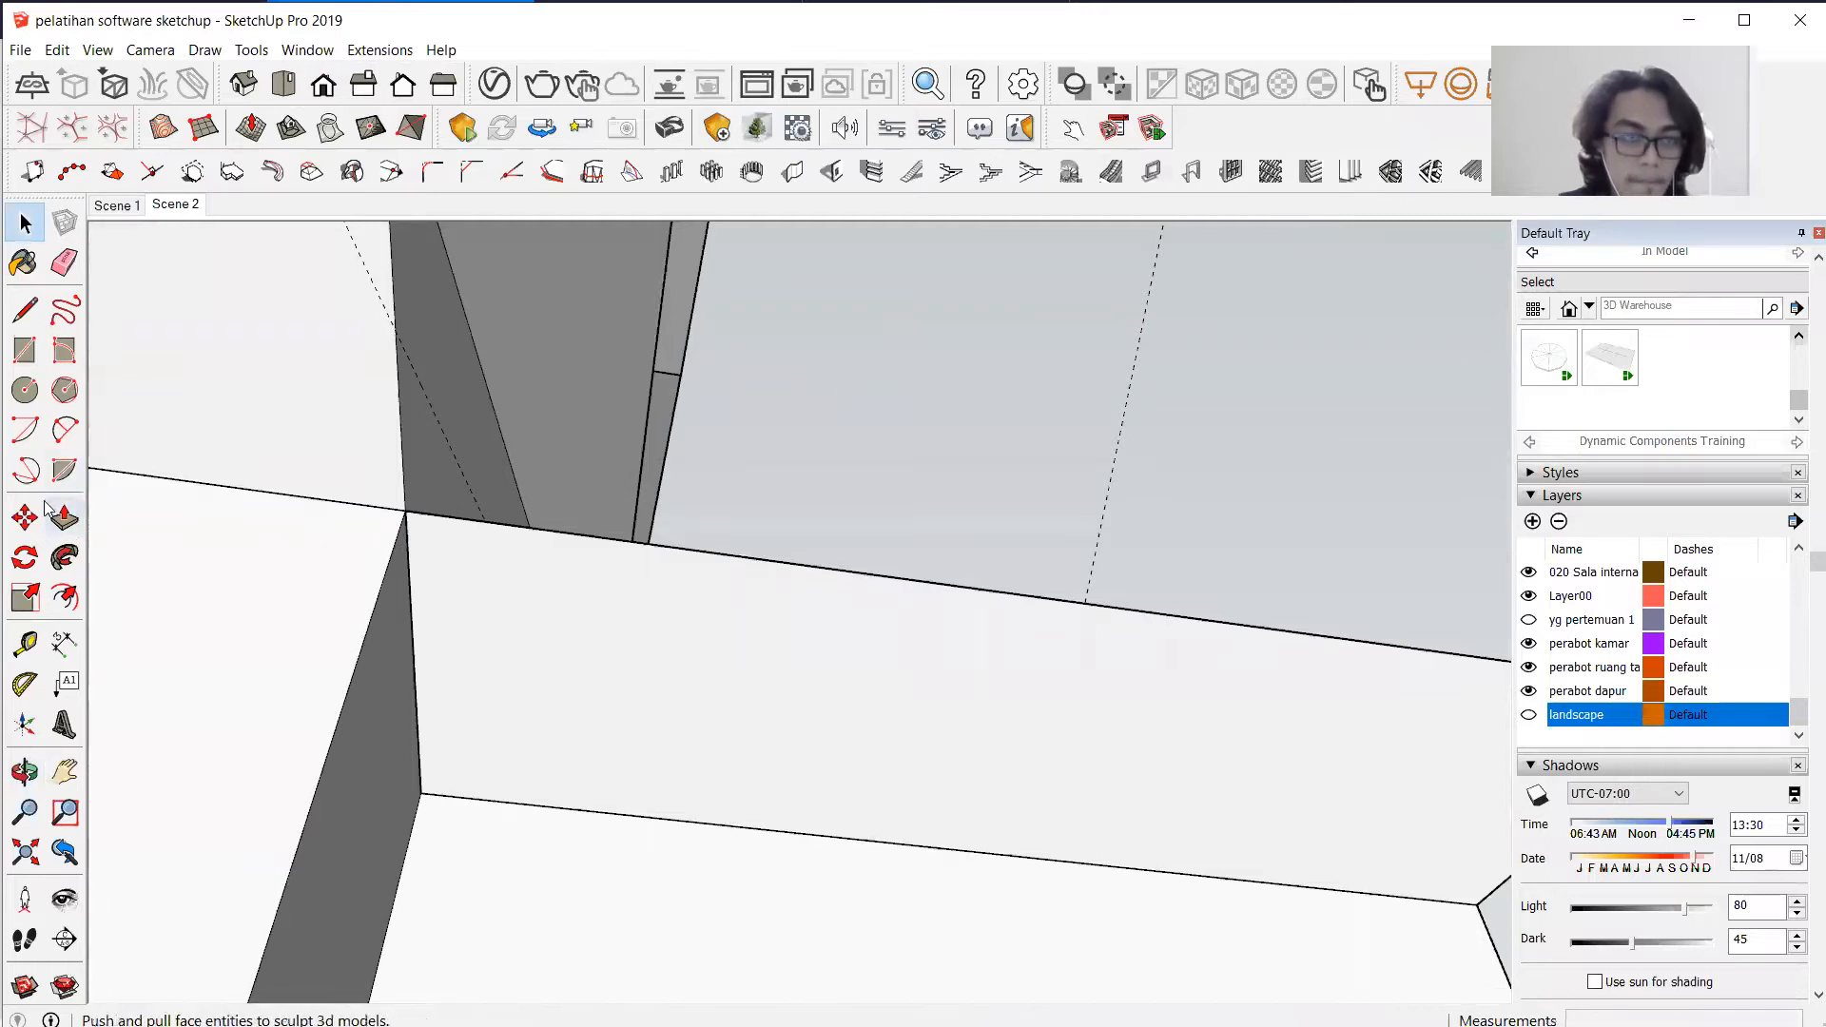
pyautogui.click(24, 350)
pyautogui.click(406, 502)
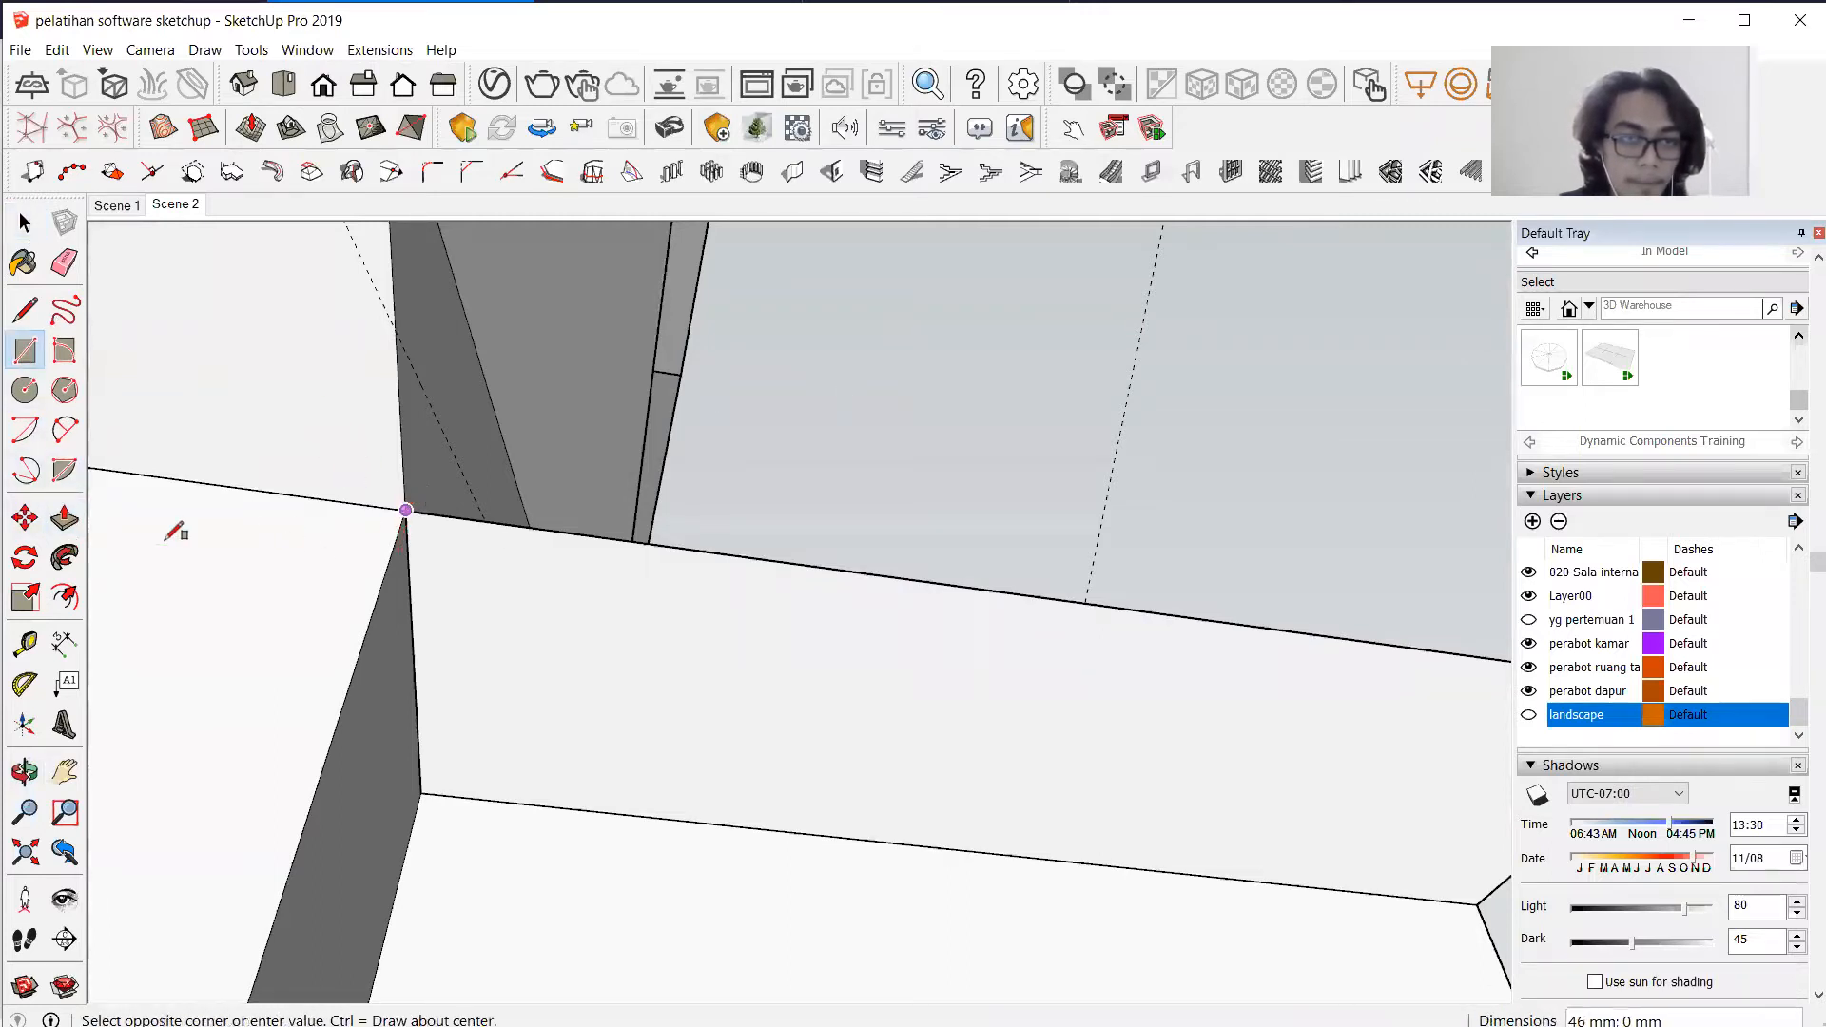
pyautogui.scroll(-1, 175, 522)
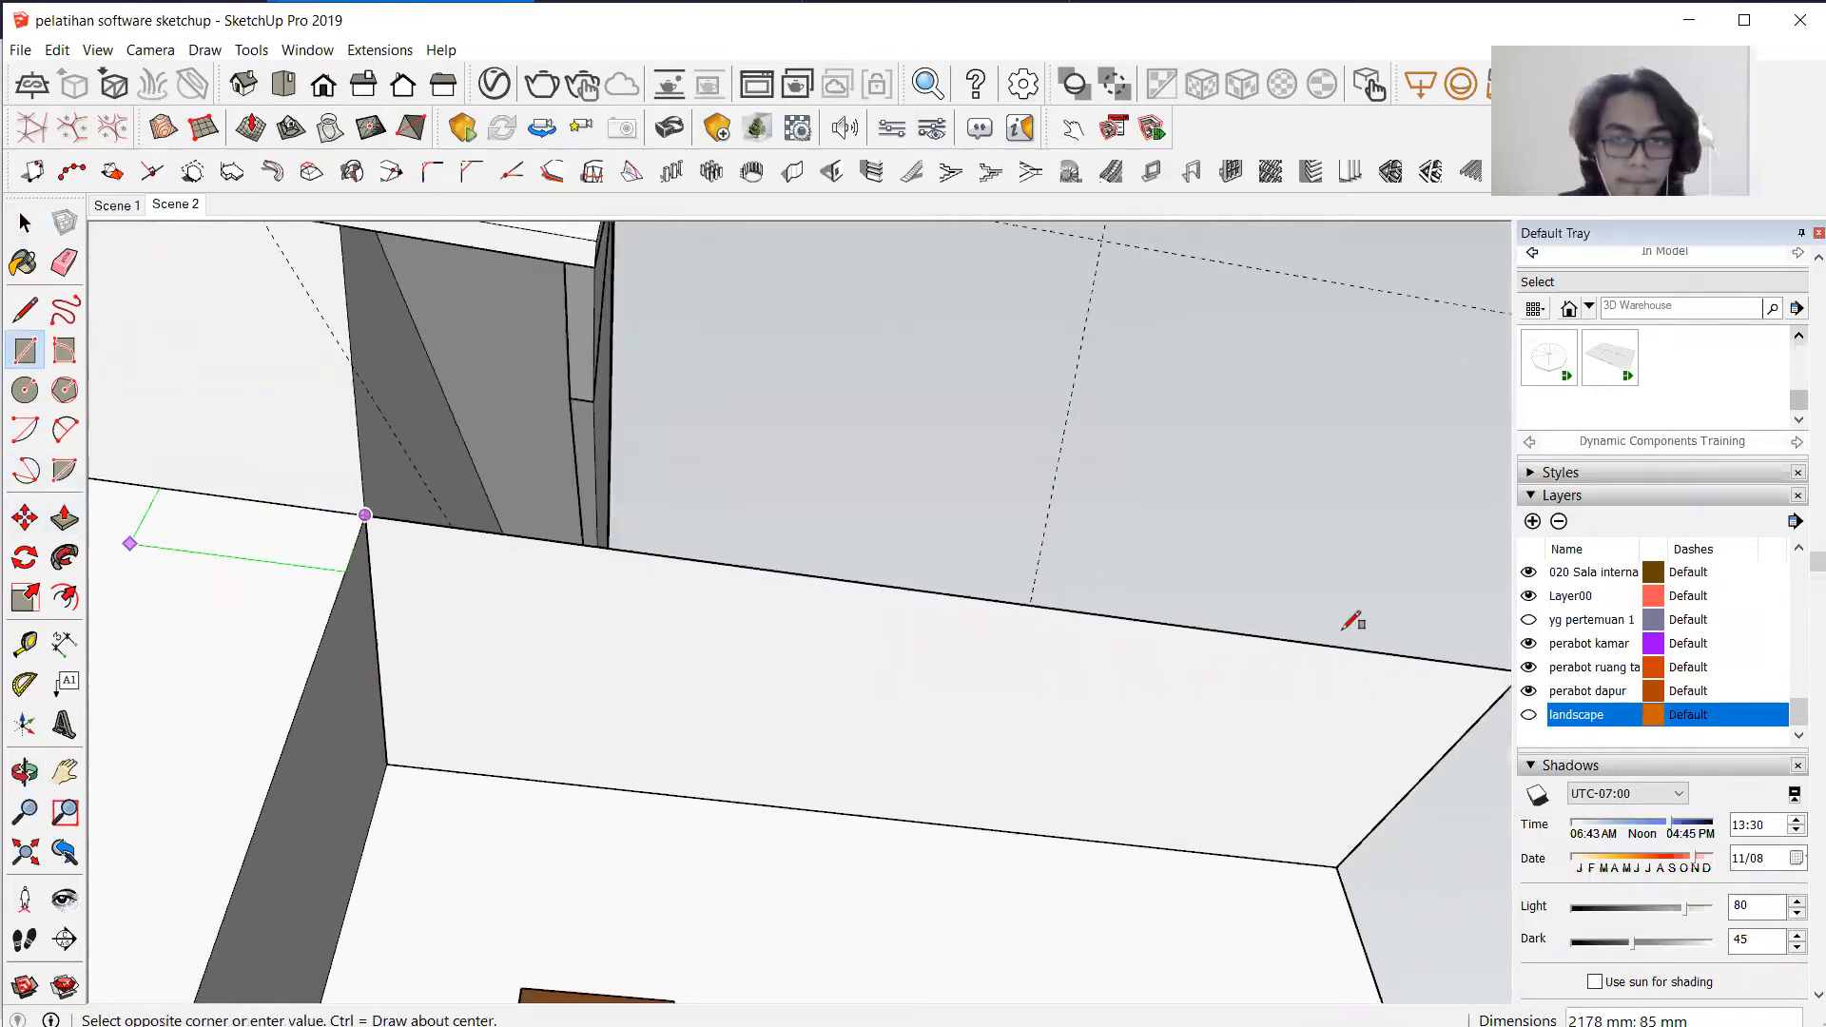
pyautogui.click(1467, 730)
pyautogui.click(65, 517)
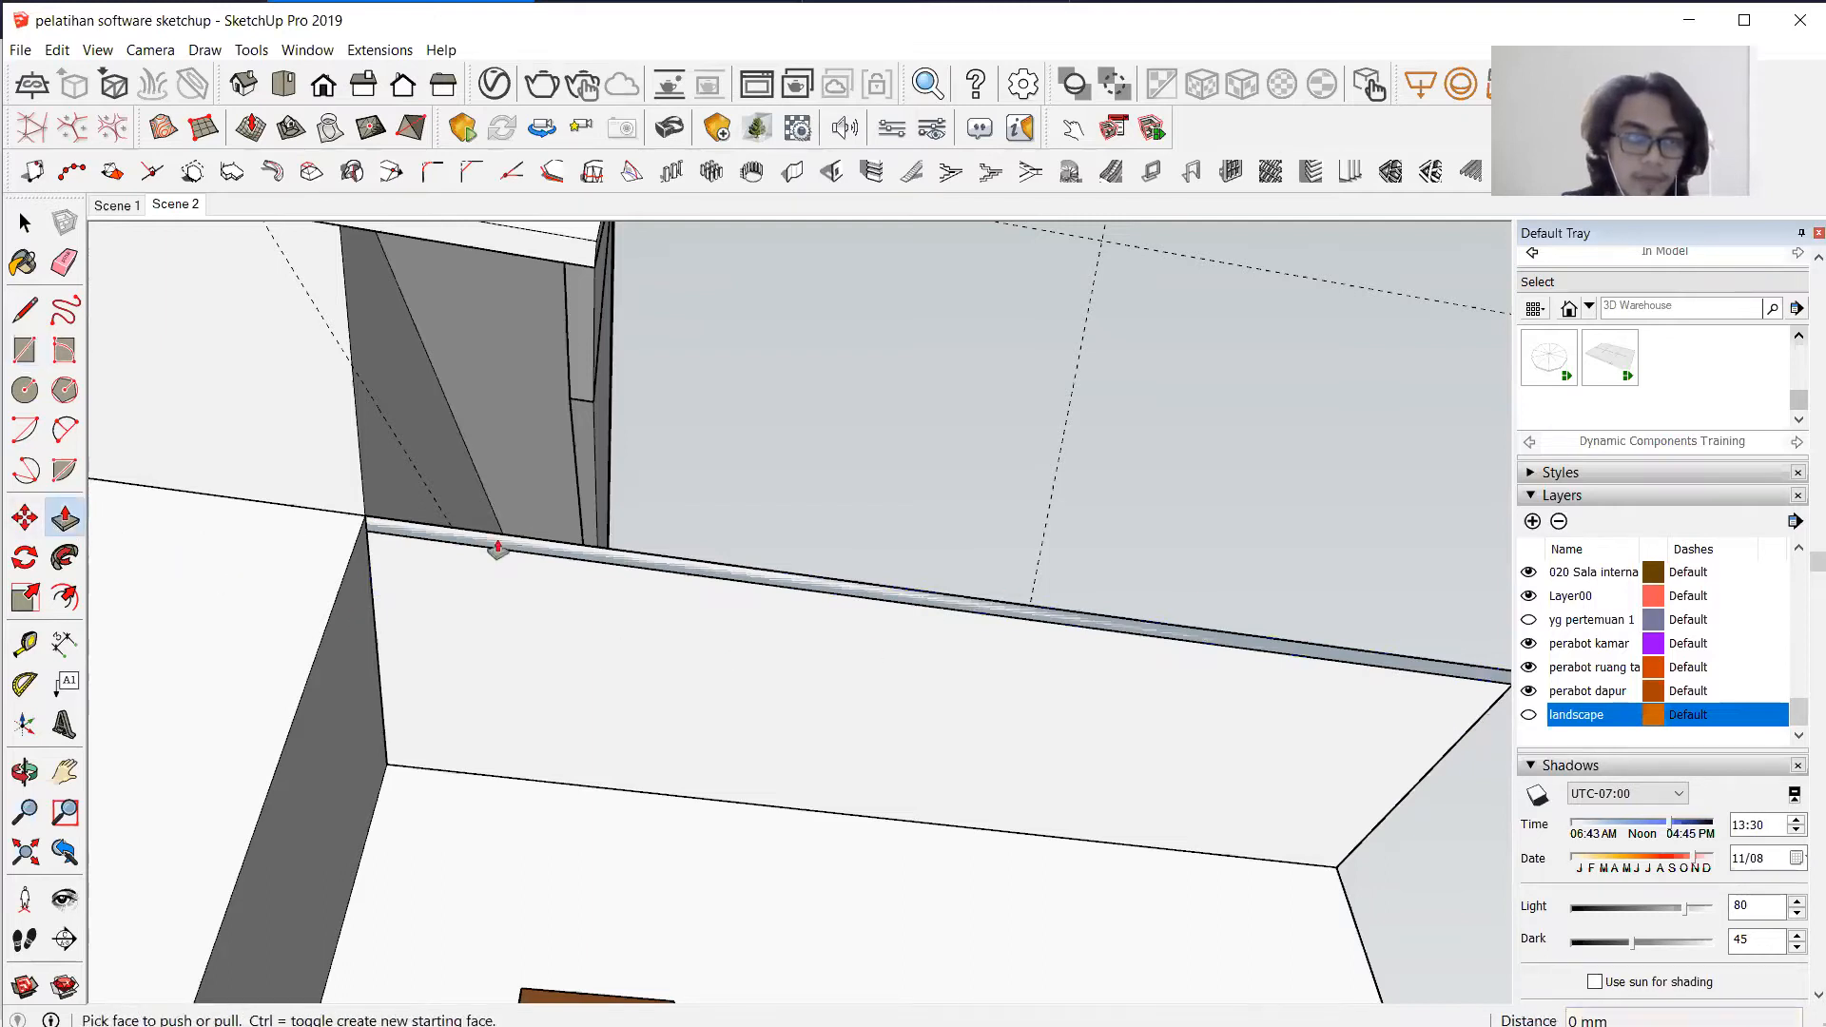
pyautogui.moveTo(558, 555); pyautogui.dragTo(631, 619, button='middle')
pyautogui.click(655, 620)
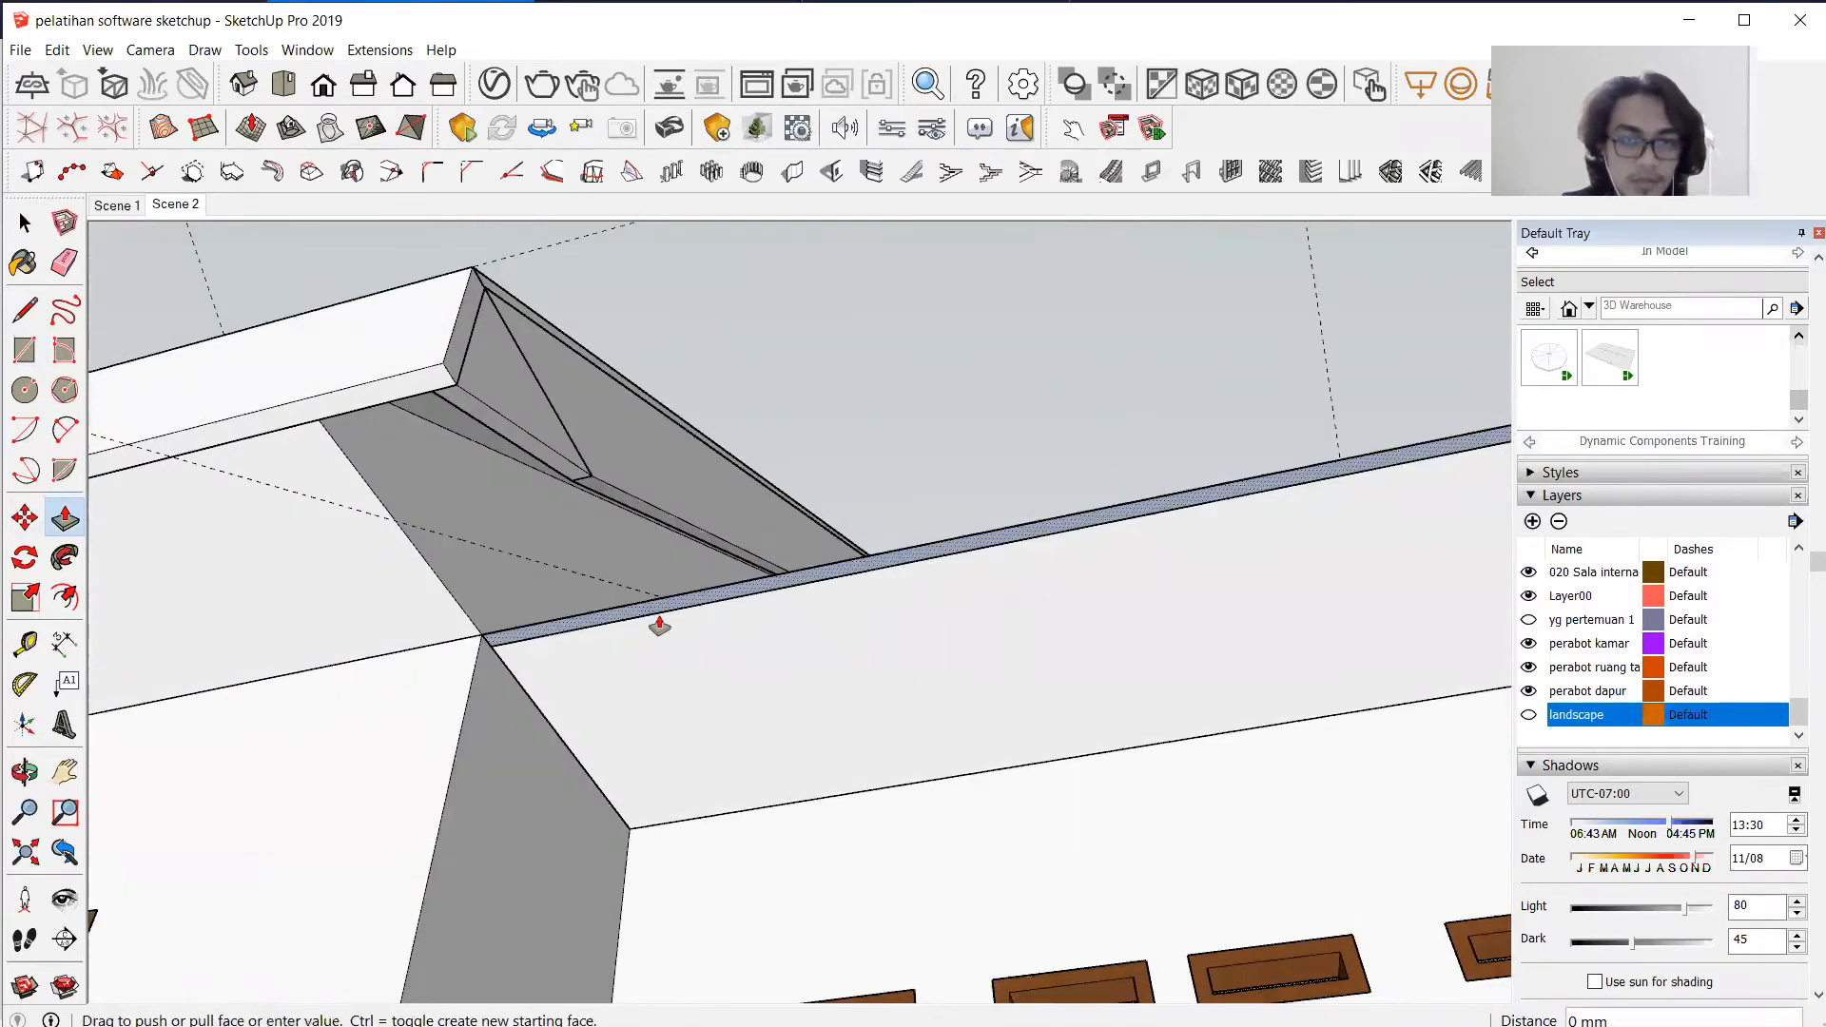
pyautogui.press('Return')
pyautogui.moveTo(814, 648); pyautogui.dragTo(627, 855, button='middle')
pyautogui.scroll(-4, 626, 848)
pyautogui.scroll(-1, 692, 755)
pyautogui.press('space')
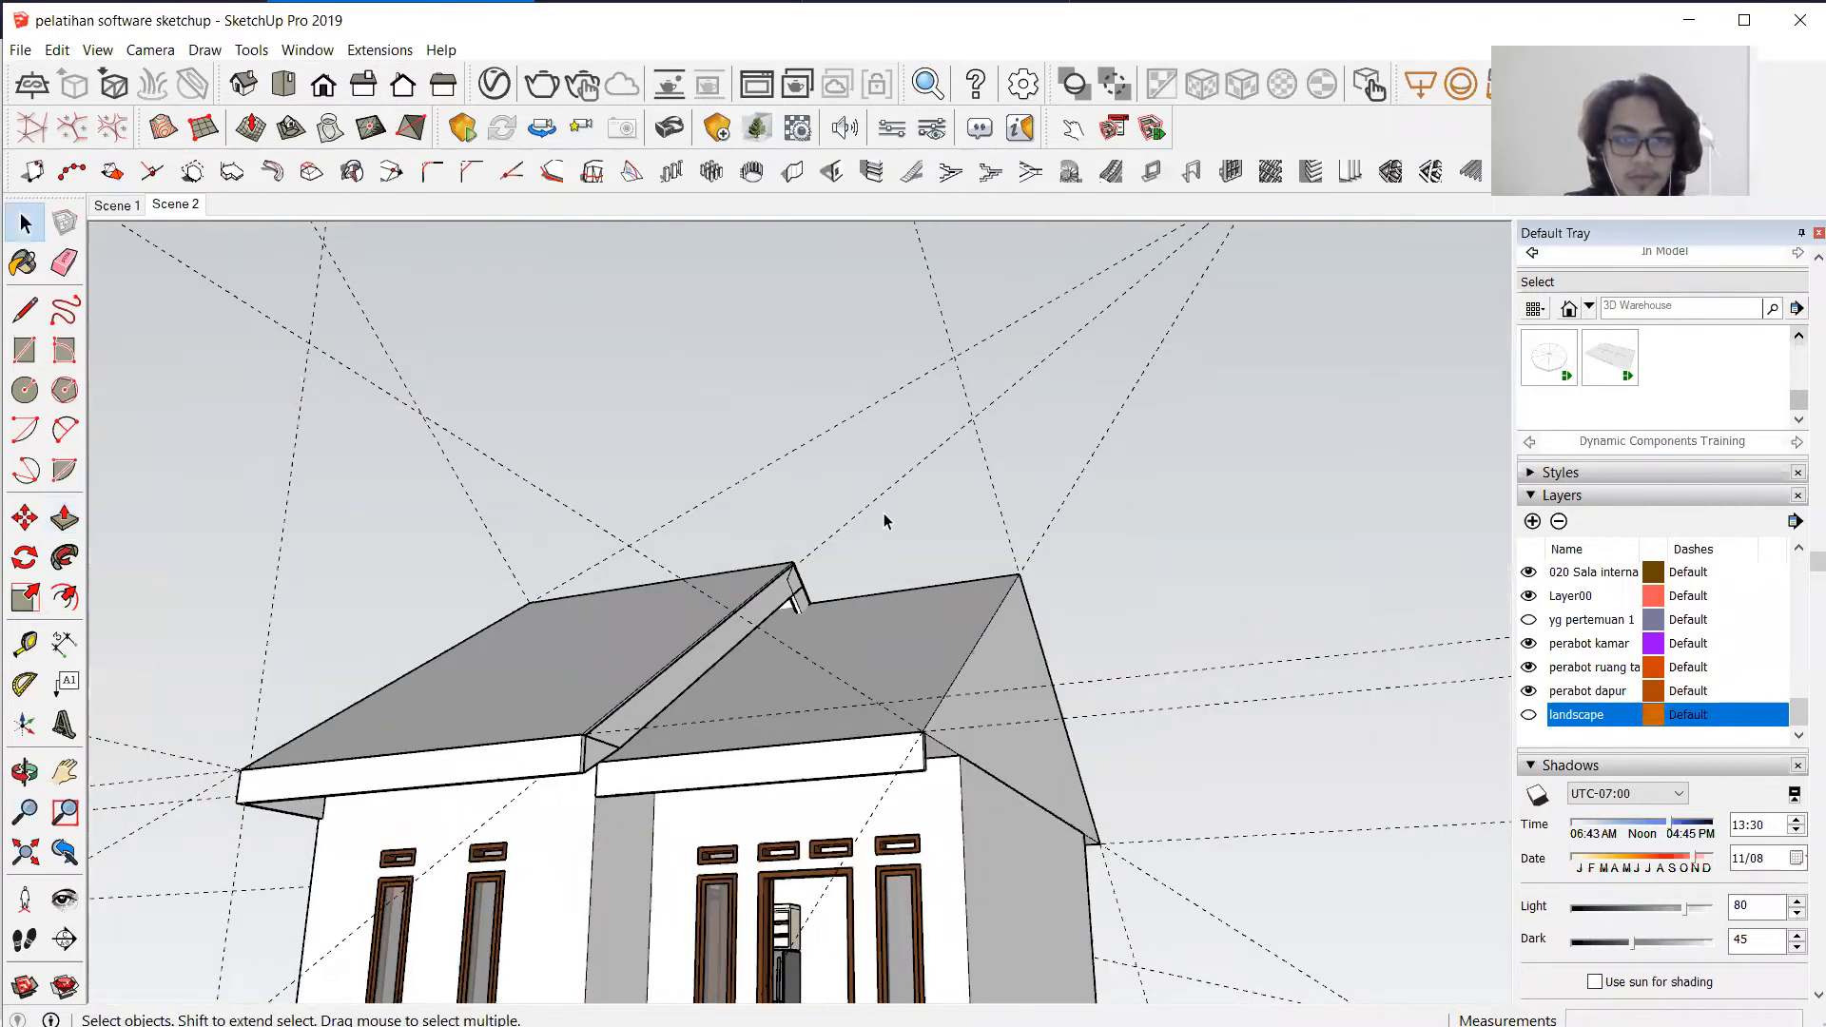
# Draw a 300 mm by about 53 mm rectangle on the porch fascia's inner end and Push/Pull it 950 mm along the gable side.
pyautogui.scroll(2, 929, 755)
pyautogui.moveTo(929, 754); pyautogui.dragTo(730, 774, button='middle')
pyautogui.scroll(5, 460, 811)
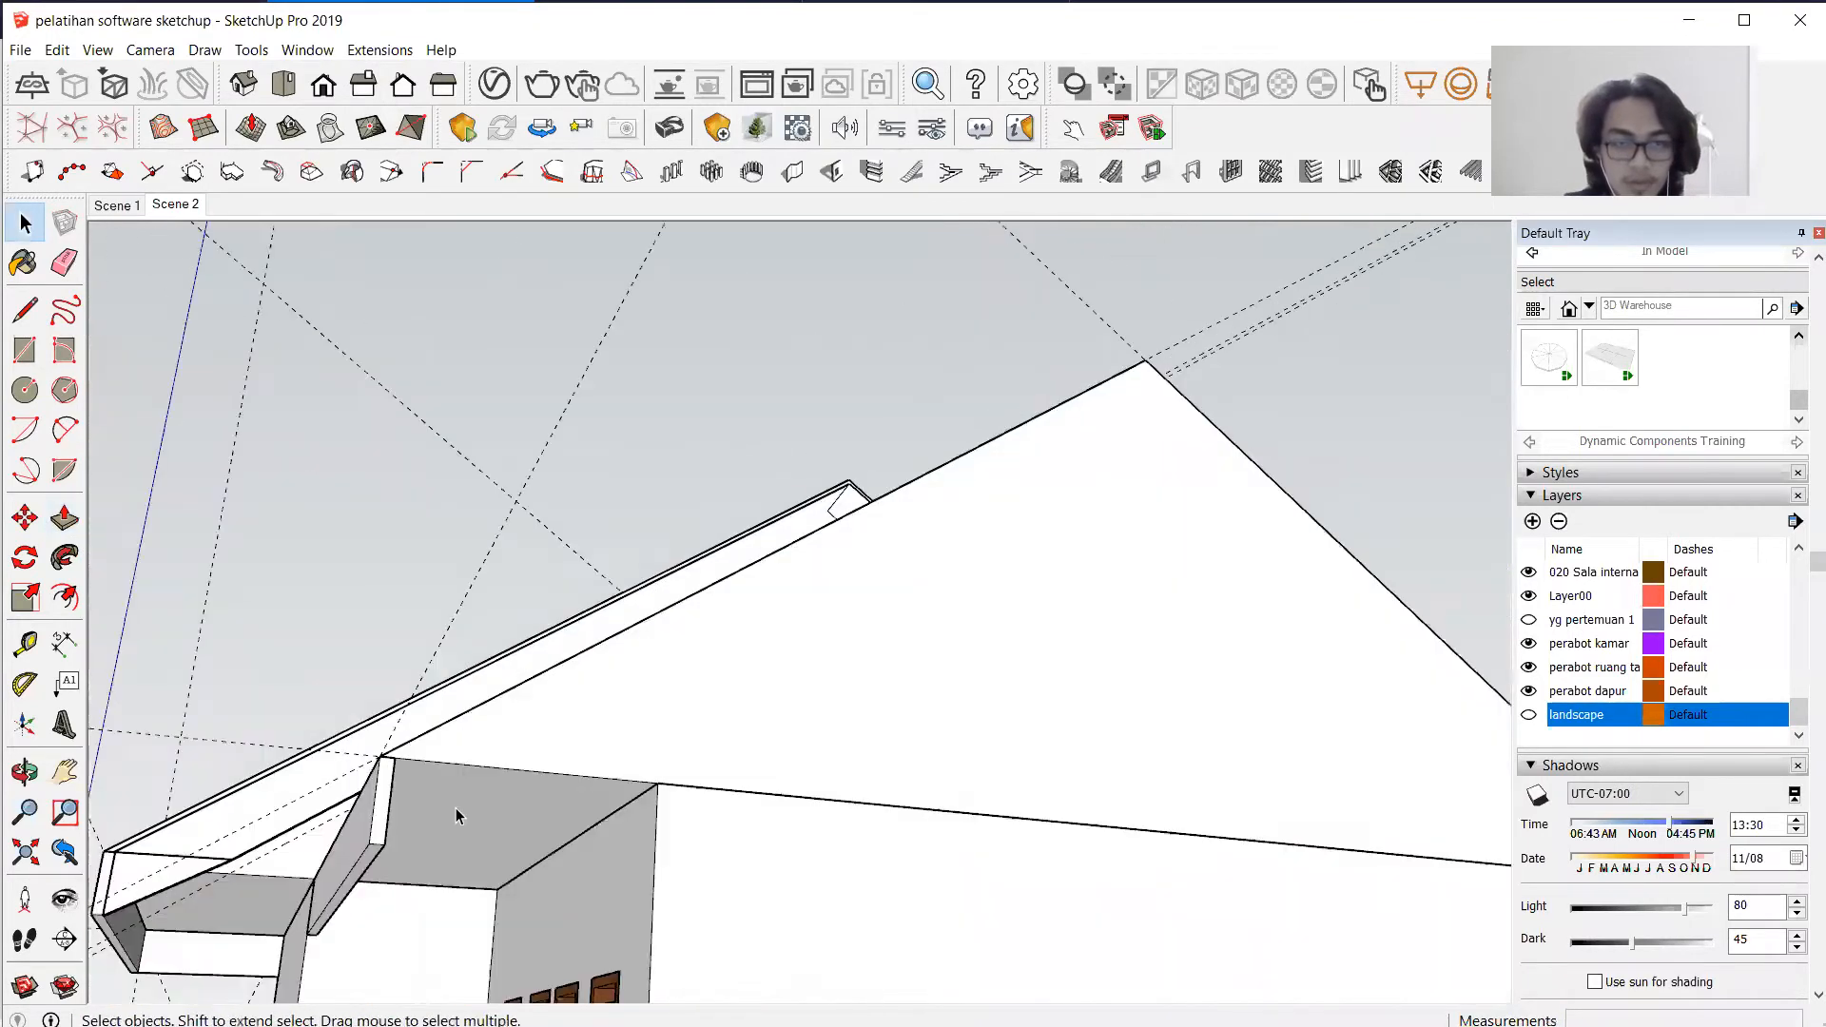
pyautogui.moveTo(326, 793); pyautogui.dragTo(245, 864, button='middle')
pyautogui.click(244, 865)
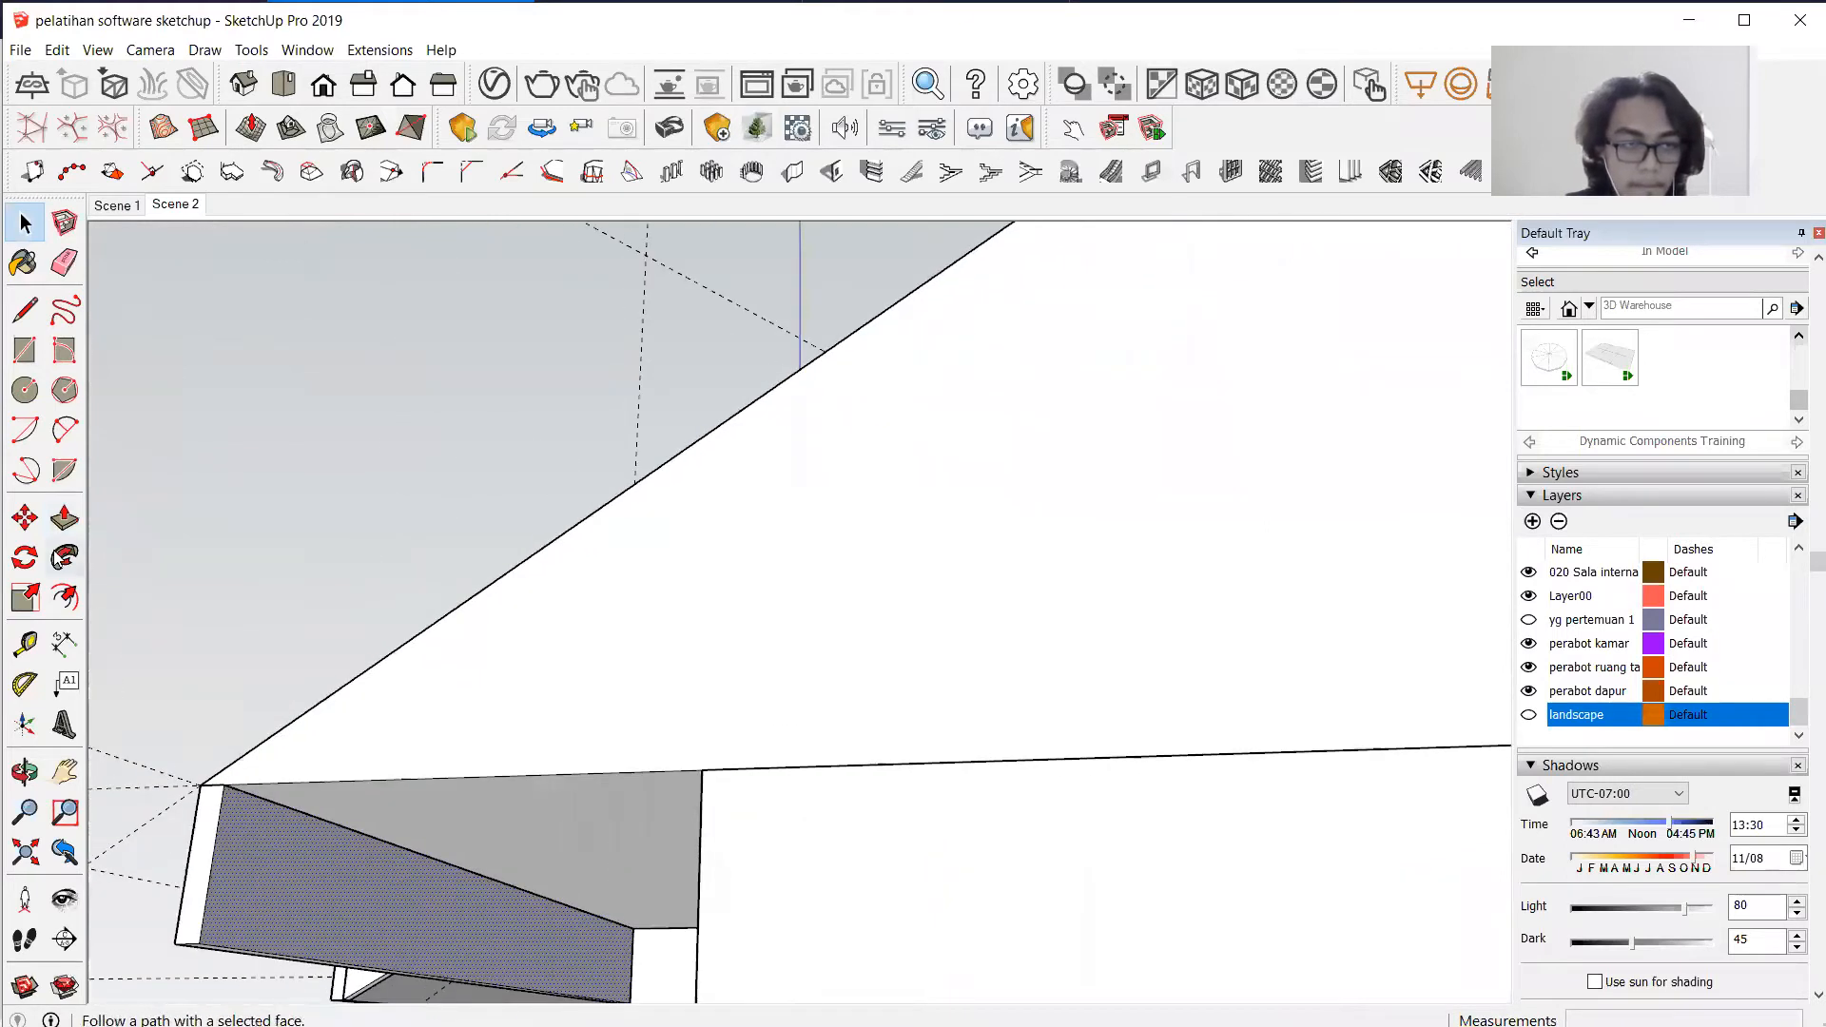
pyautogui.click(25, 350)
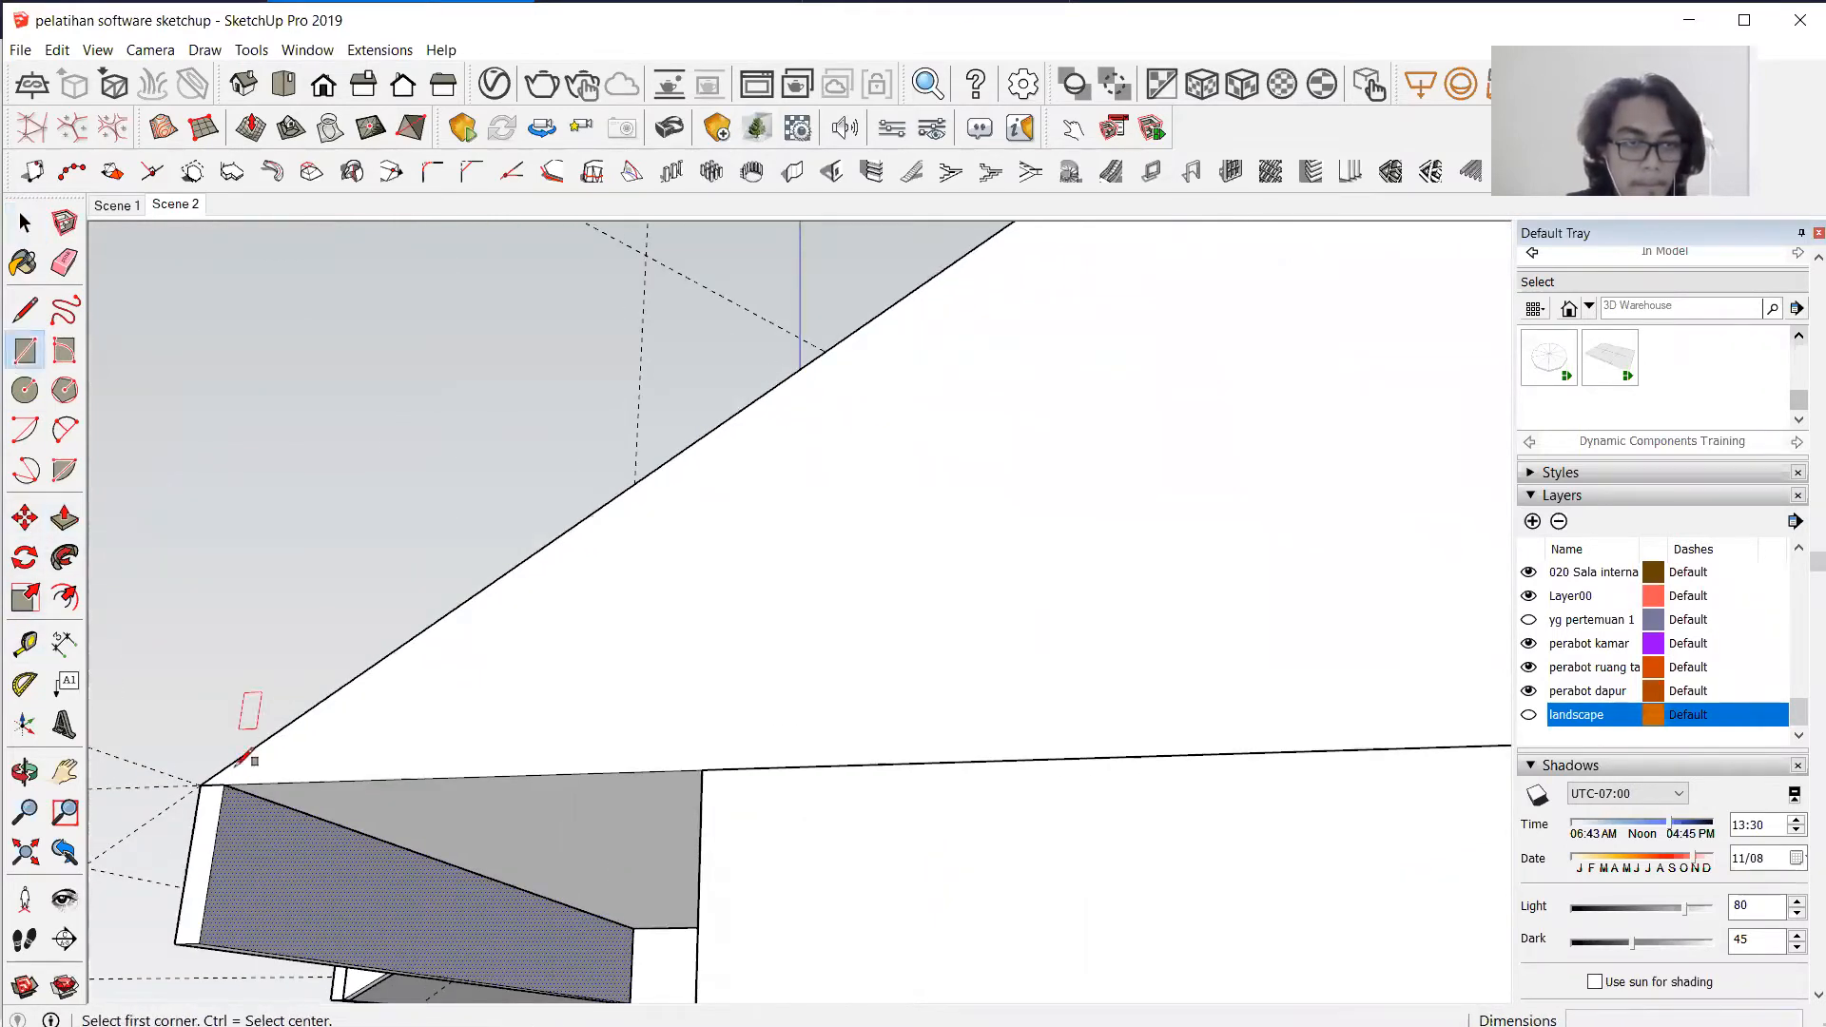
pyautogui.click(223, 784)
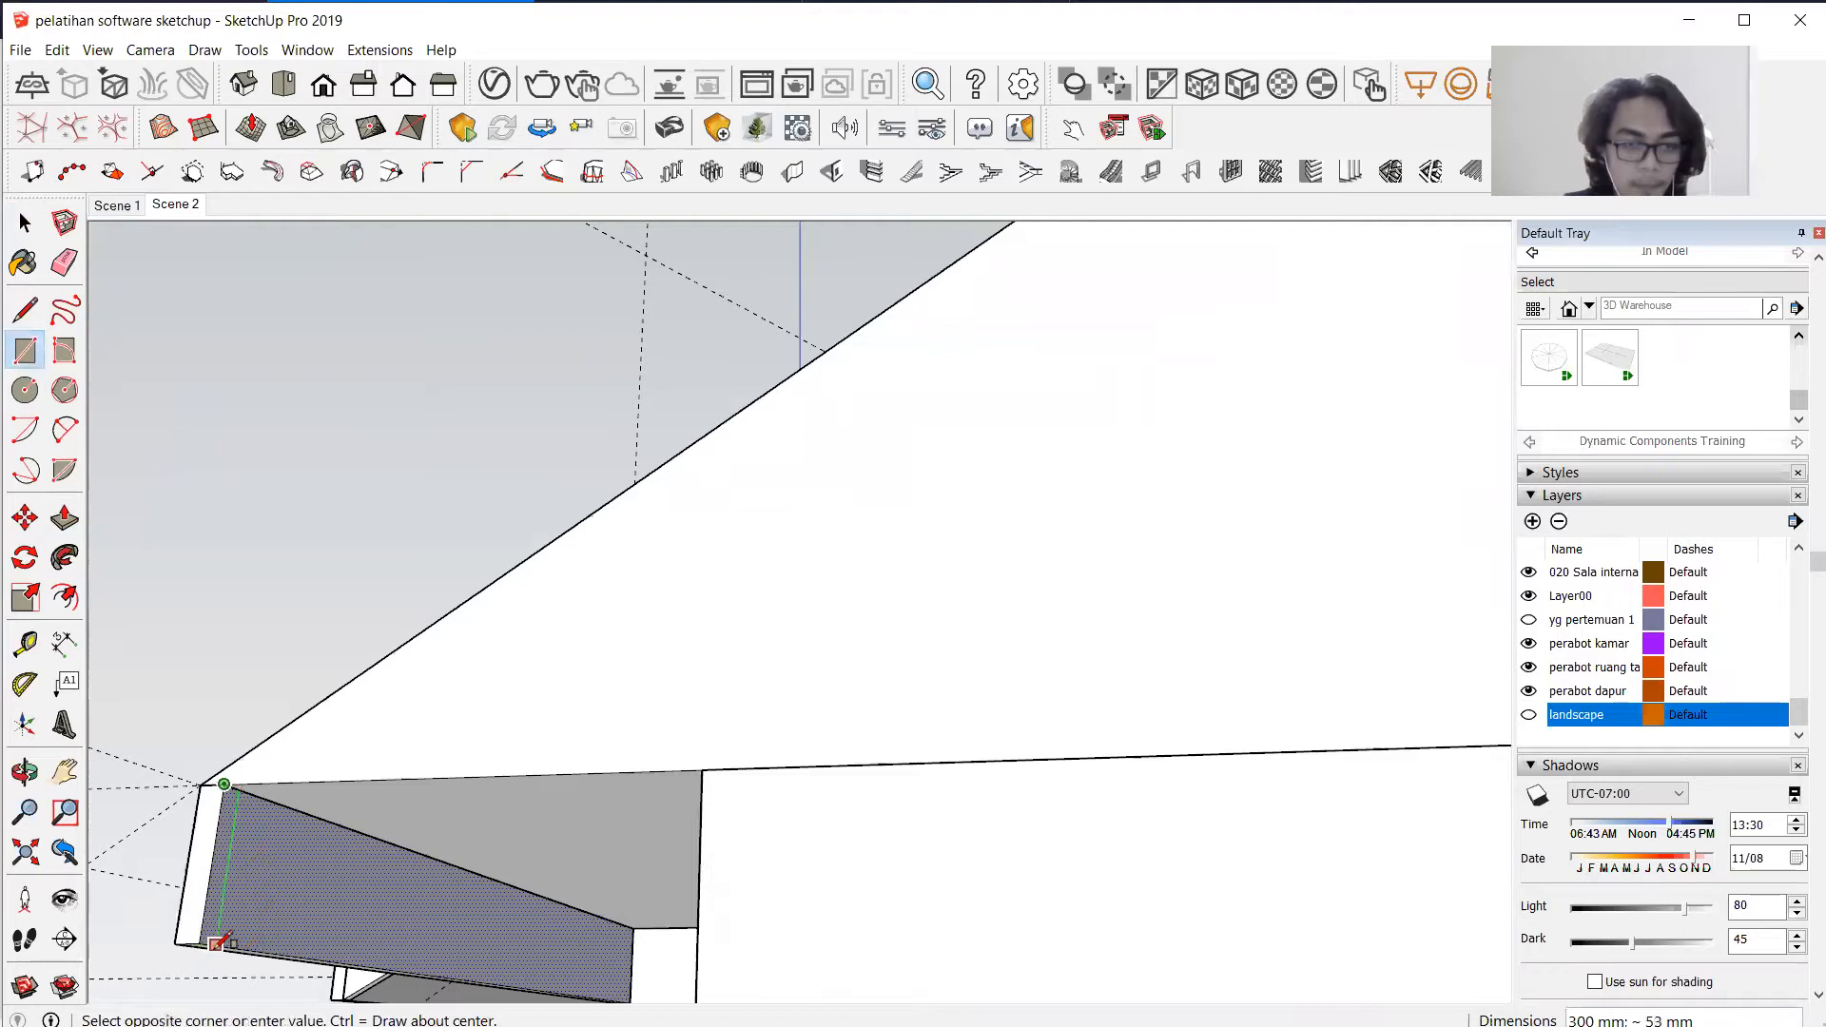
pyautogui.click(217, 943)
pyautogui.click(63, 518)
pyautogui.click(233, 830)
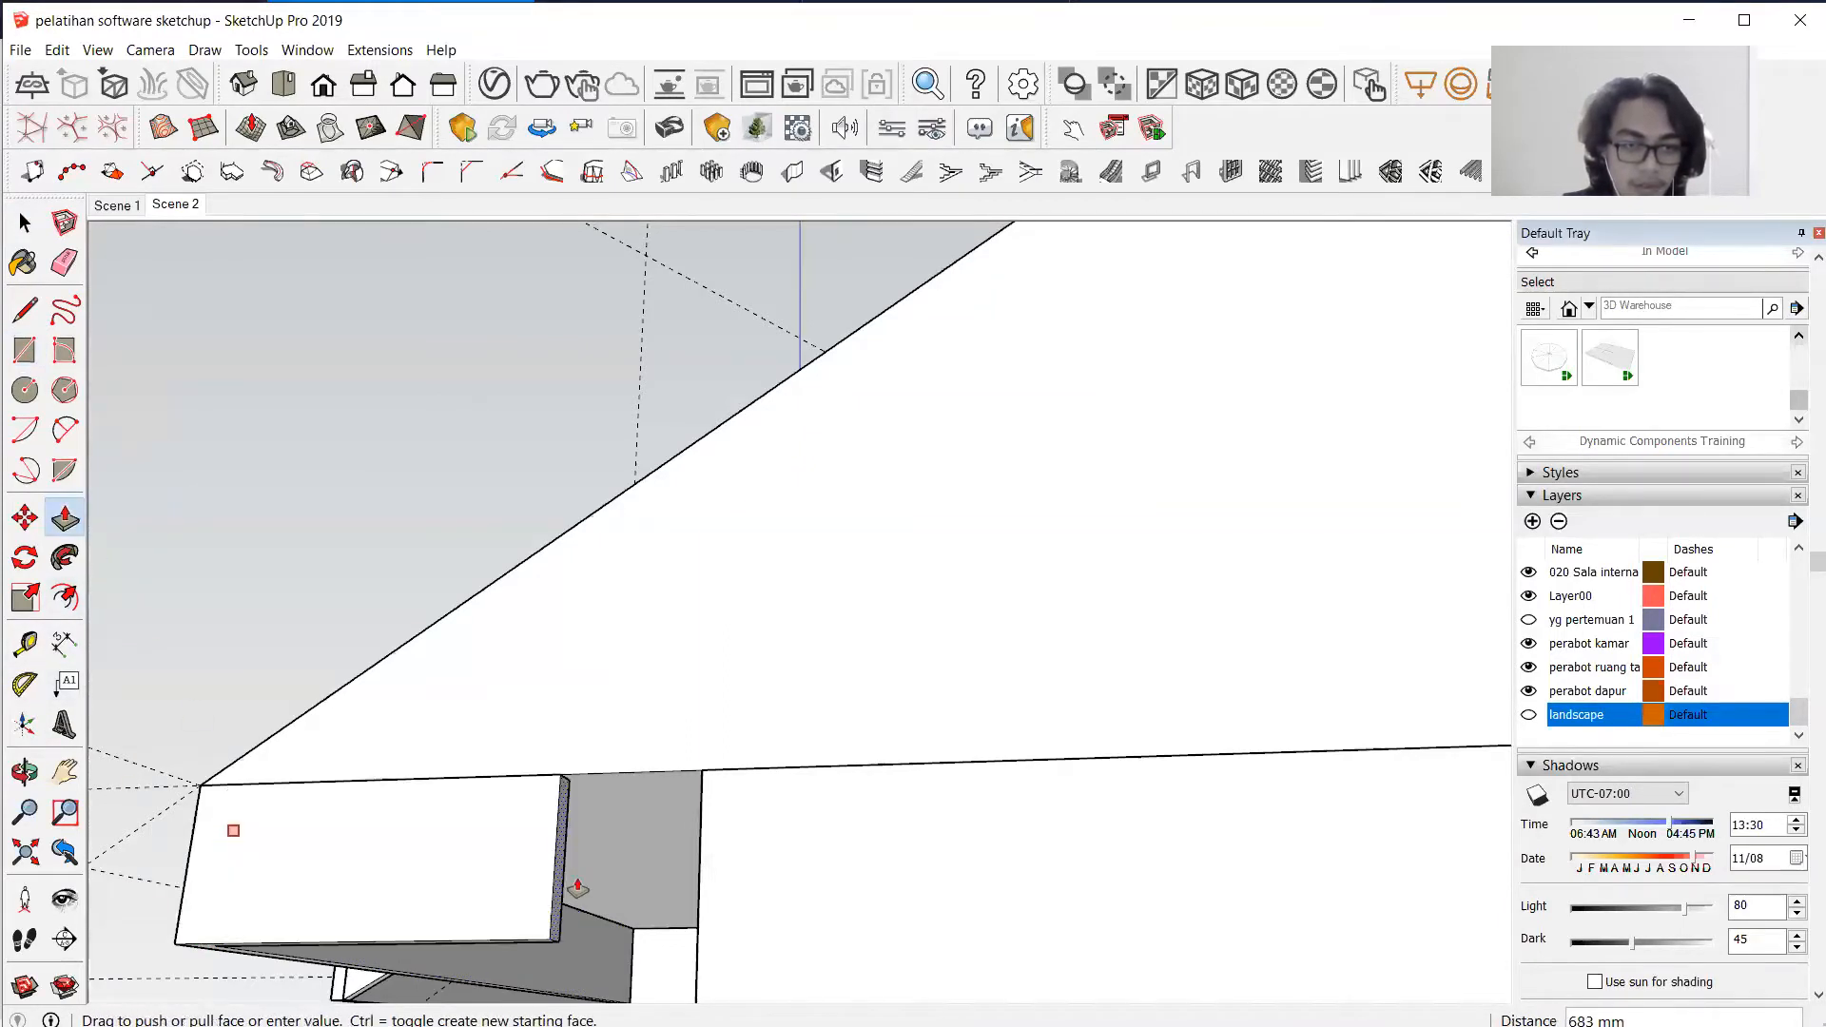
pyautogui.click(697, 882)
pyautogui.scroll(-10, 1318, 709)
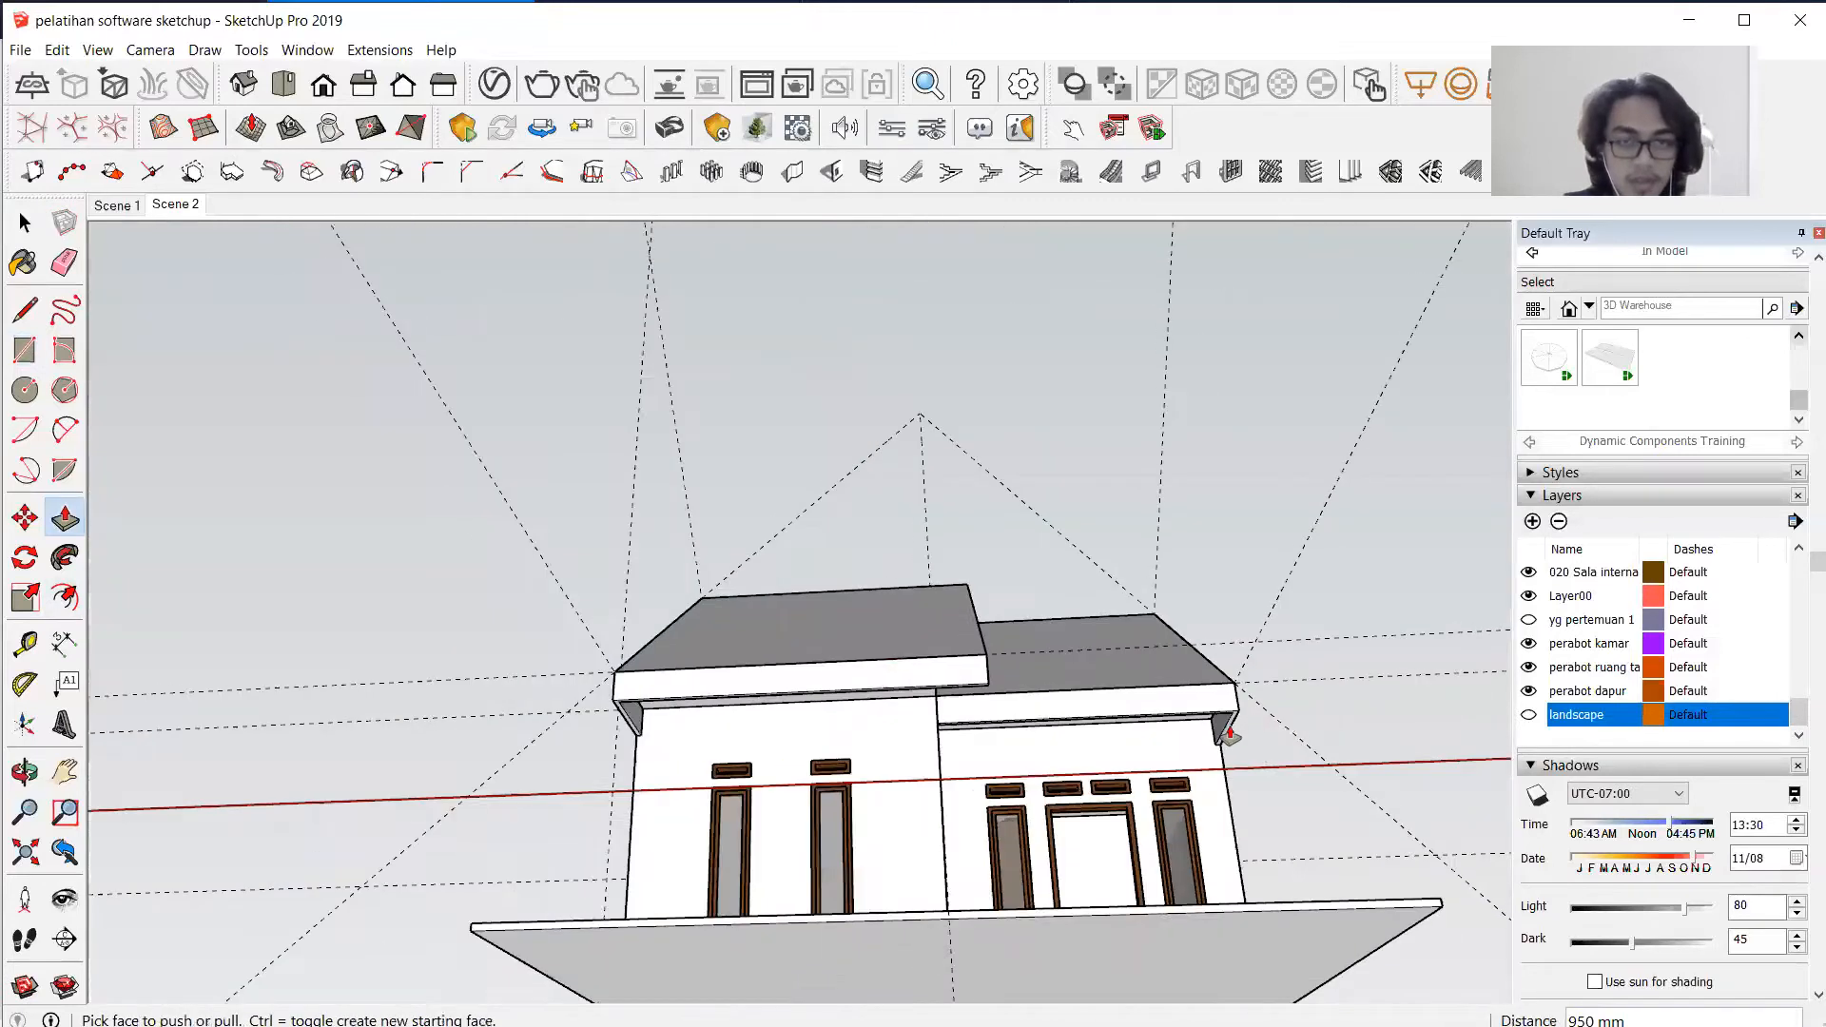
# Make a group of the porch fascia board and its short return on the gable side.
pyautogui.scroll(3, 1137, 703)
pyautogui.moveTo(1137, 704); pyautogui.dragTo(839, 779, button='middle')
pyautogui.press('space')
pyautogui.tripleClick(945, 719)
pyautogui.rightClick(987, 711)
pyautogui.click(1131, 468)
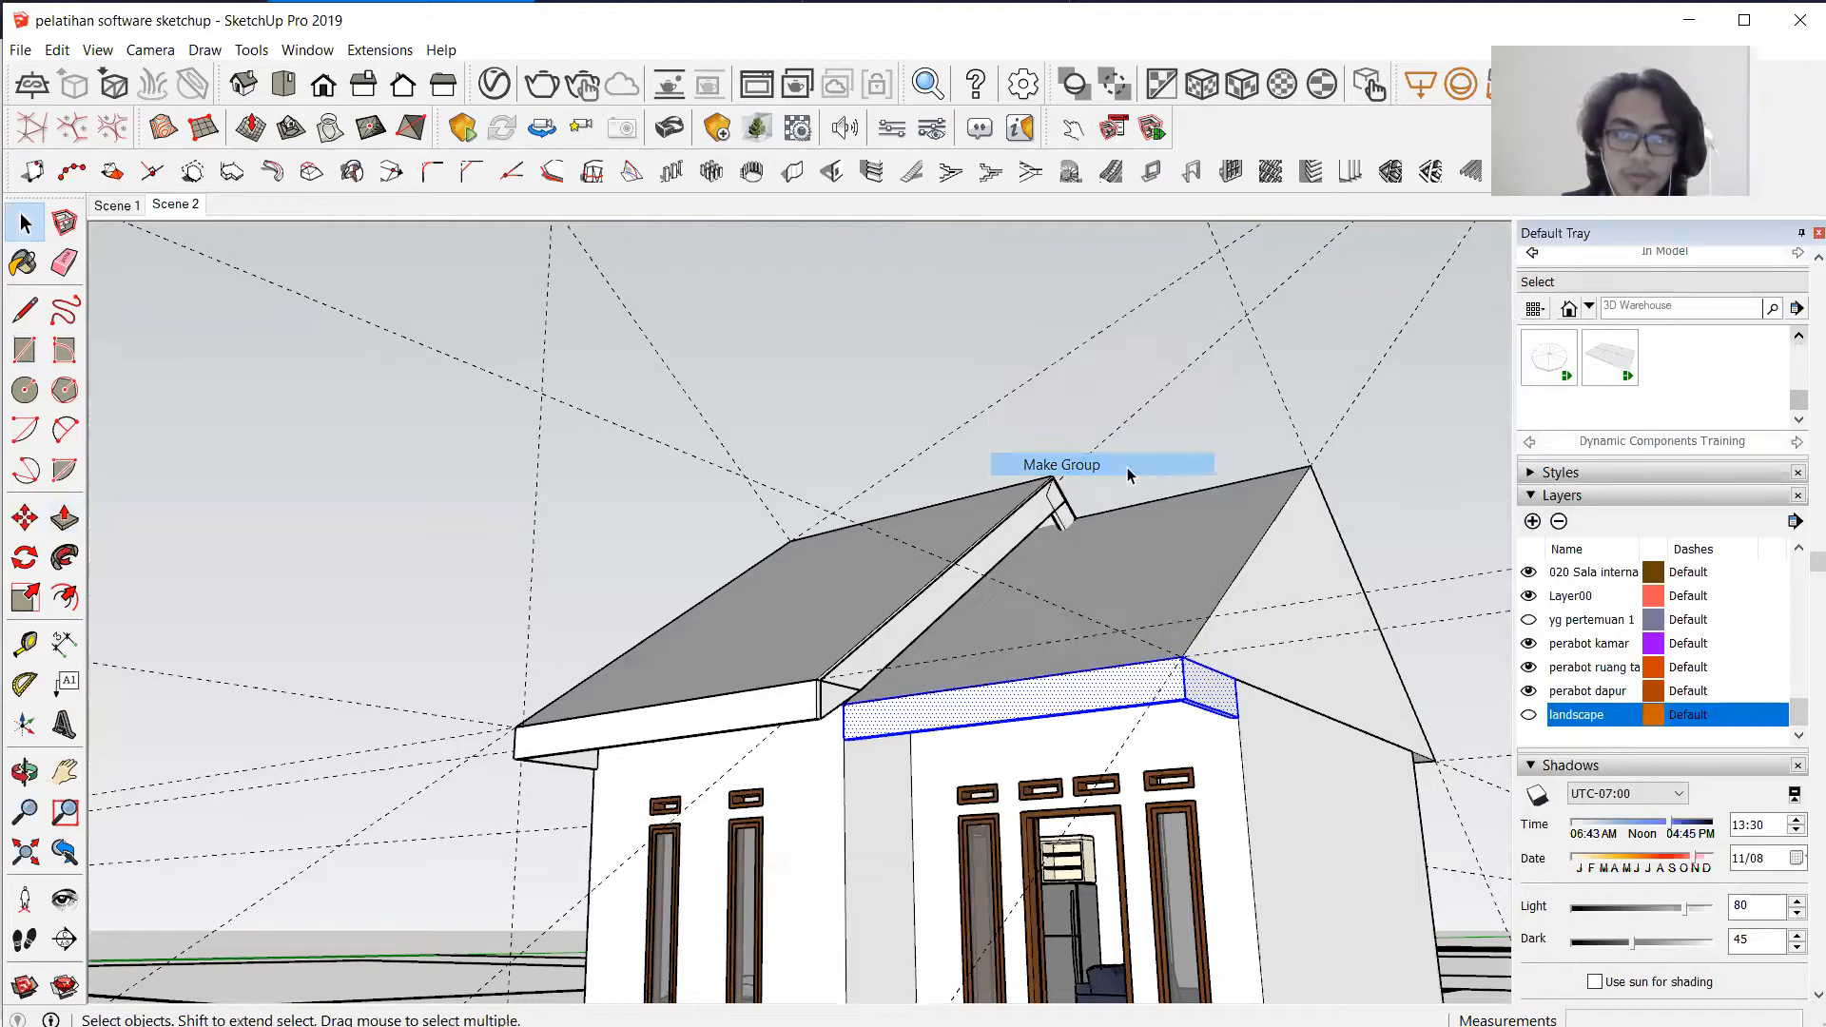
pyautogui.scroll(2, 889, 652)
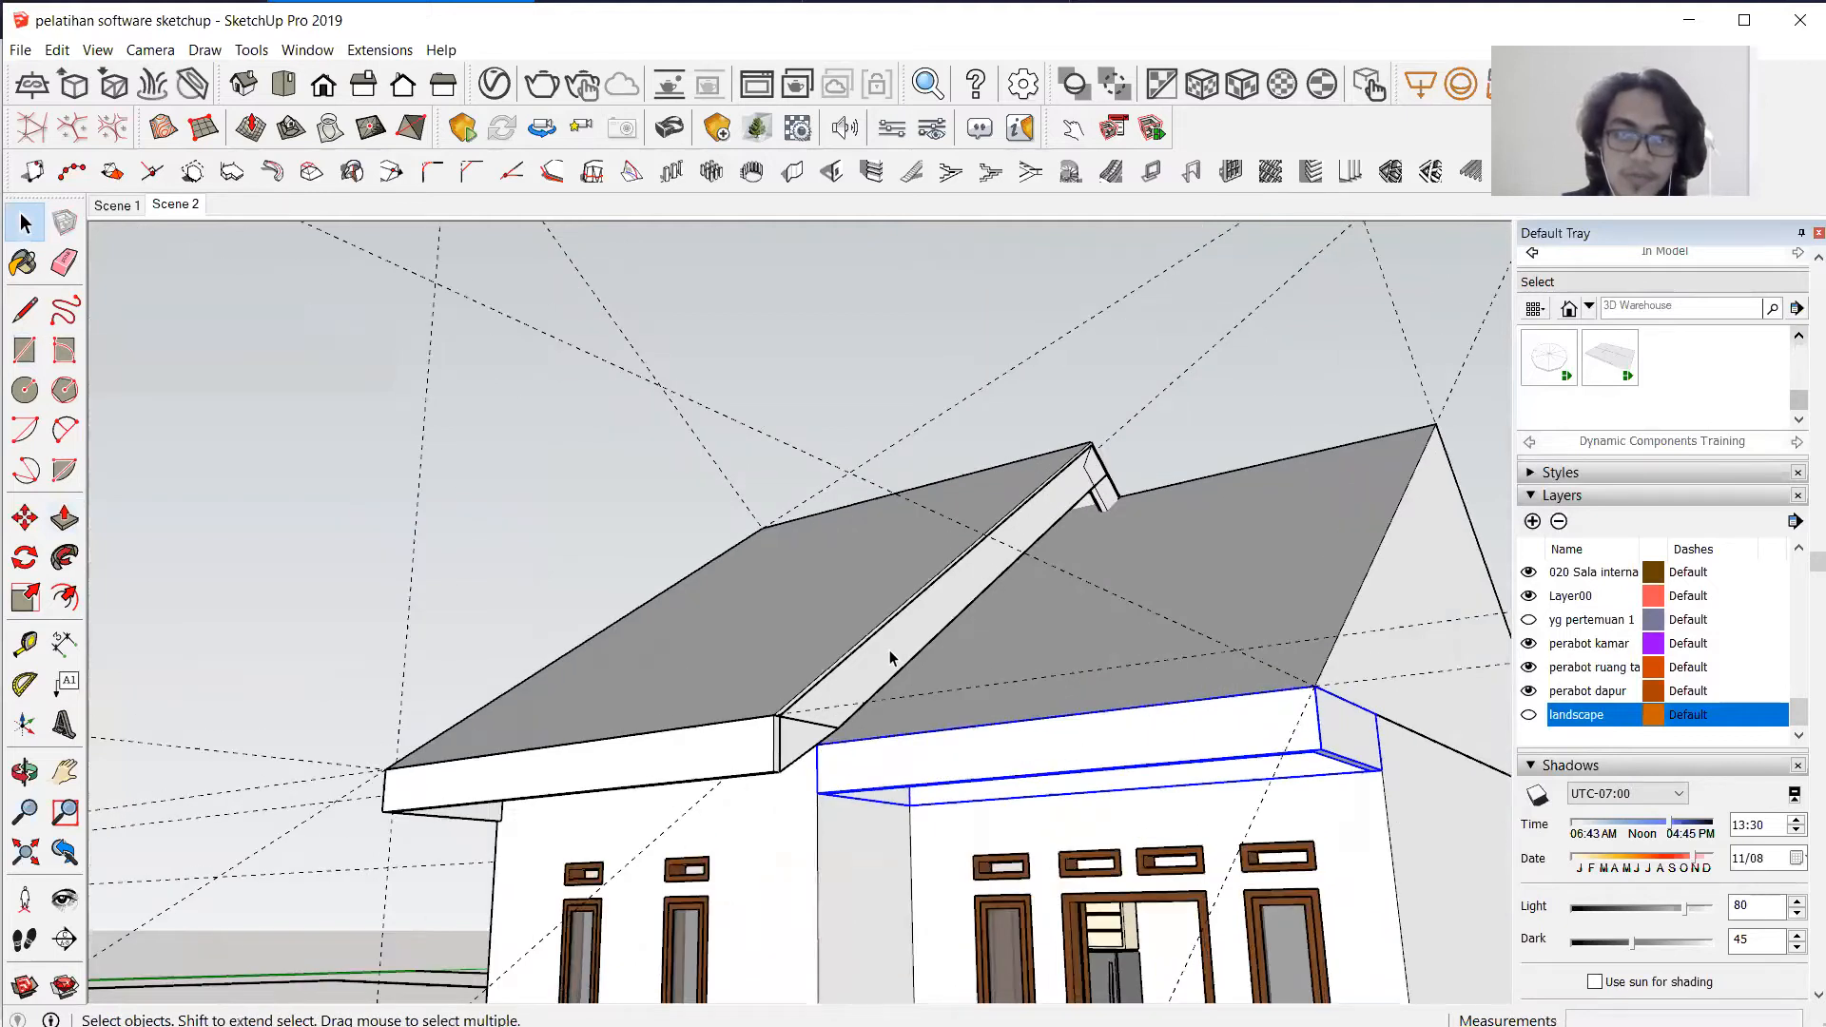
pyautogui.click(790, 748)
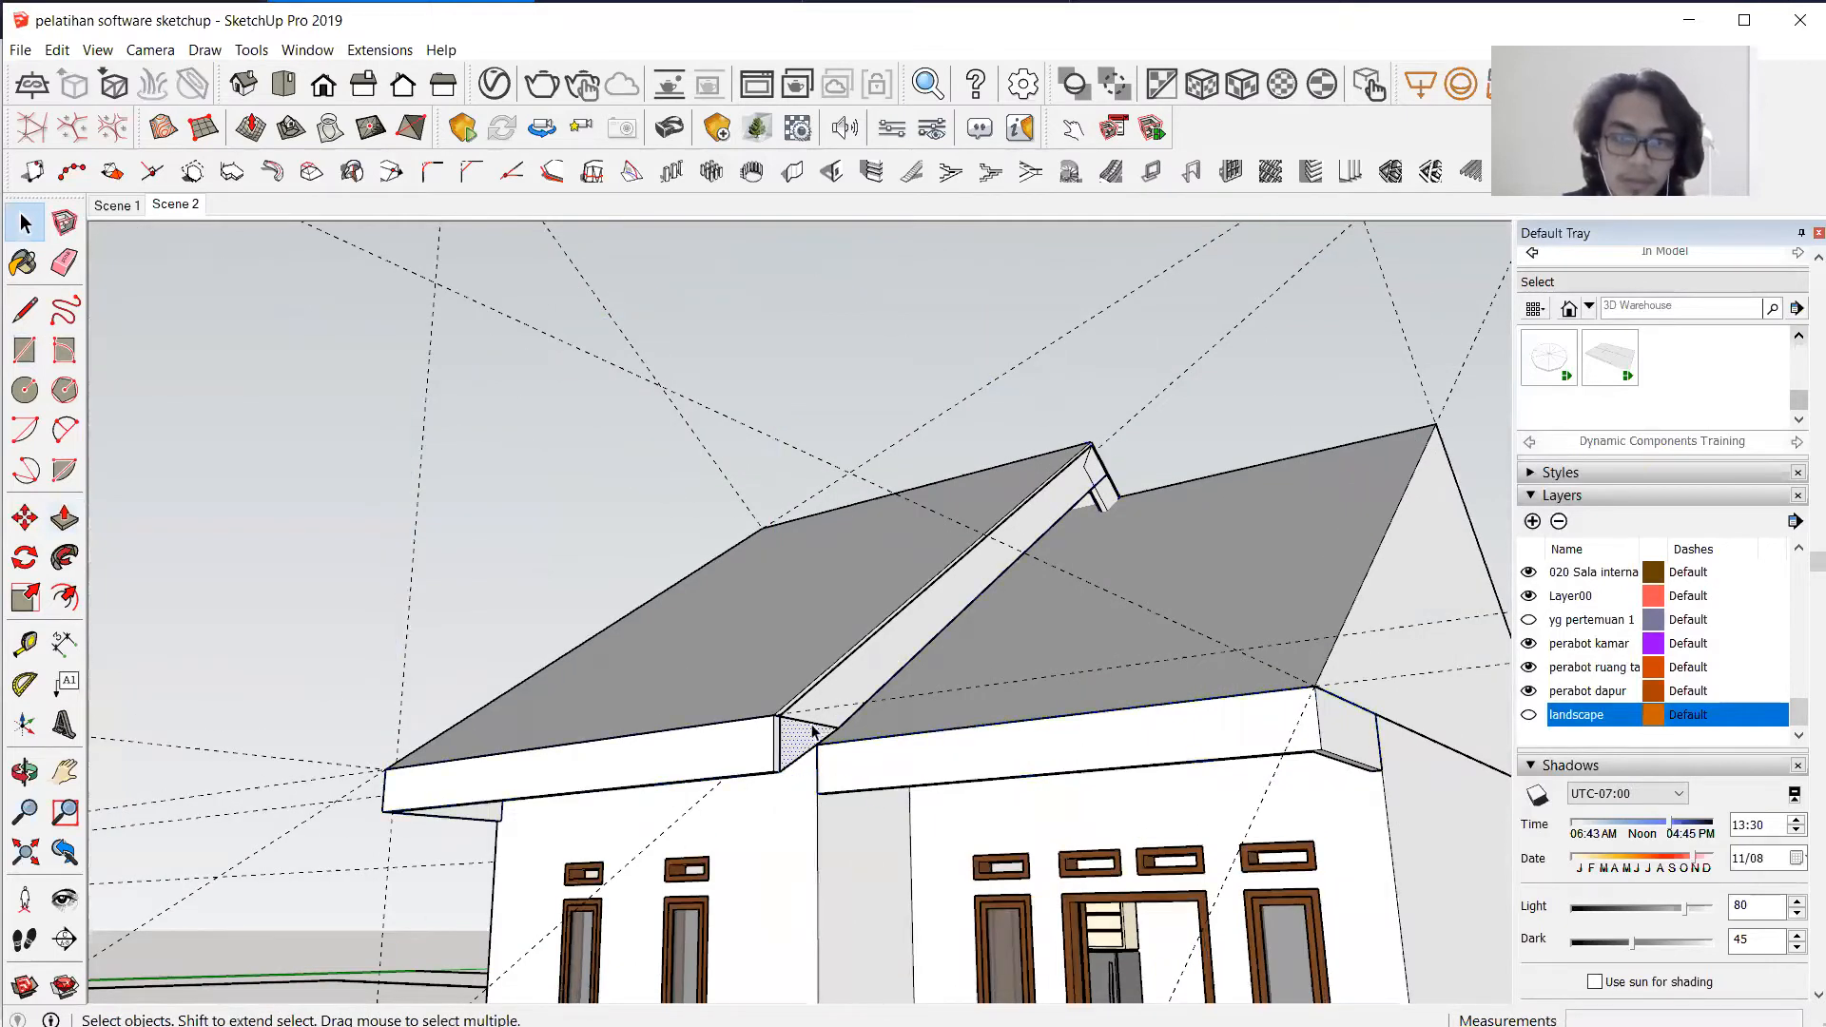
pyautogui.keyDown('shift'); pyautogui.click(843, 686); pyautogui.keyUp('shift')
pyautogui.click(432, 553)
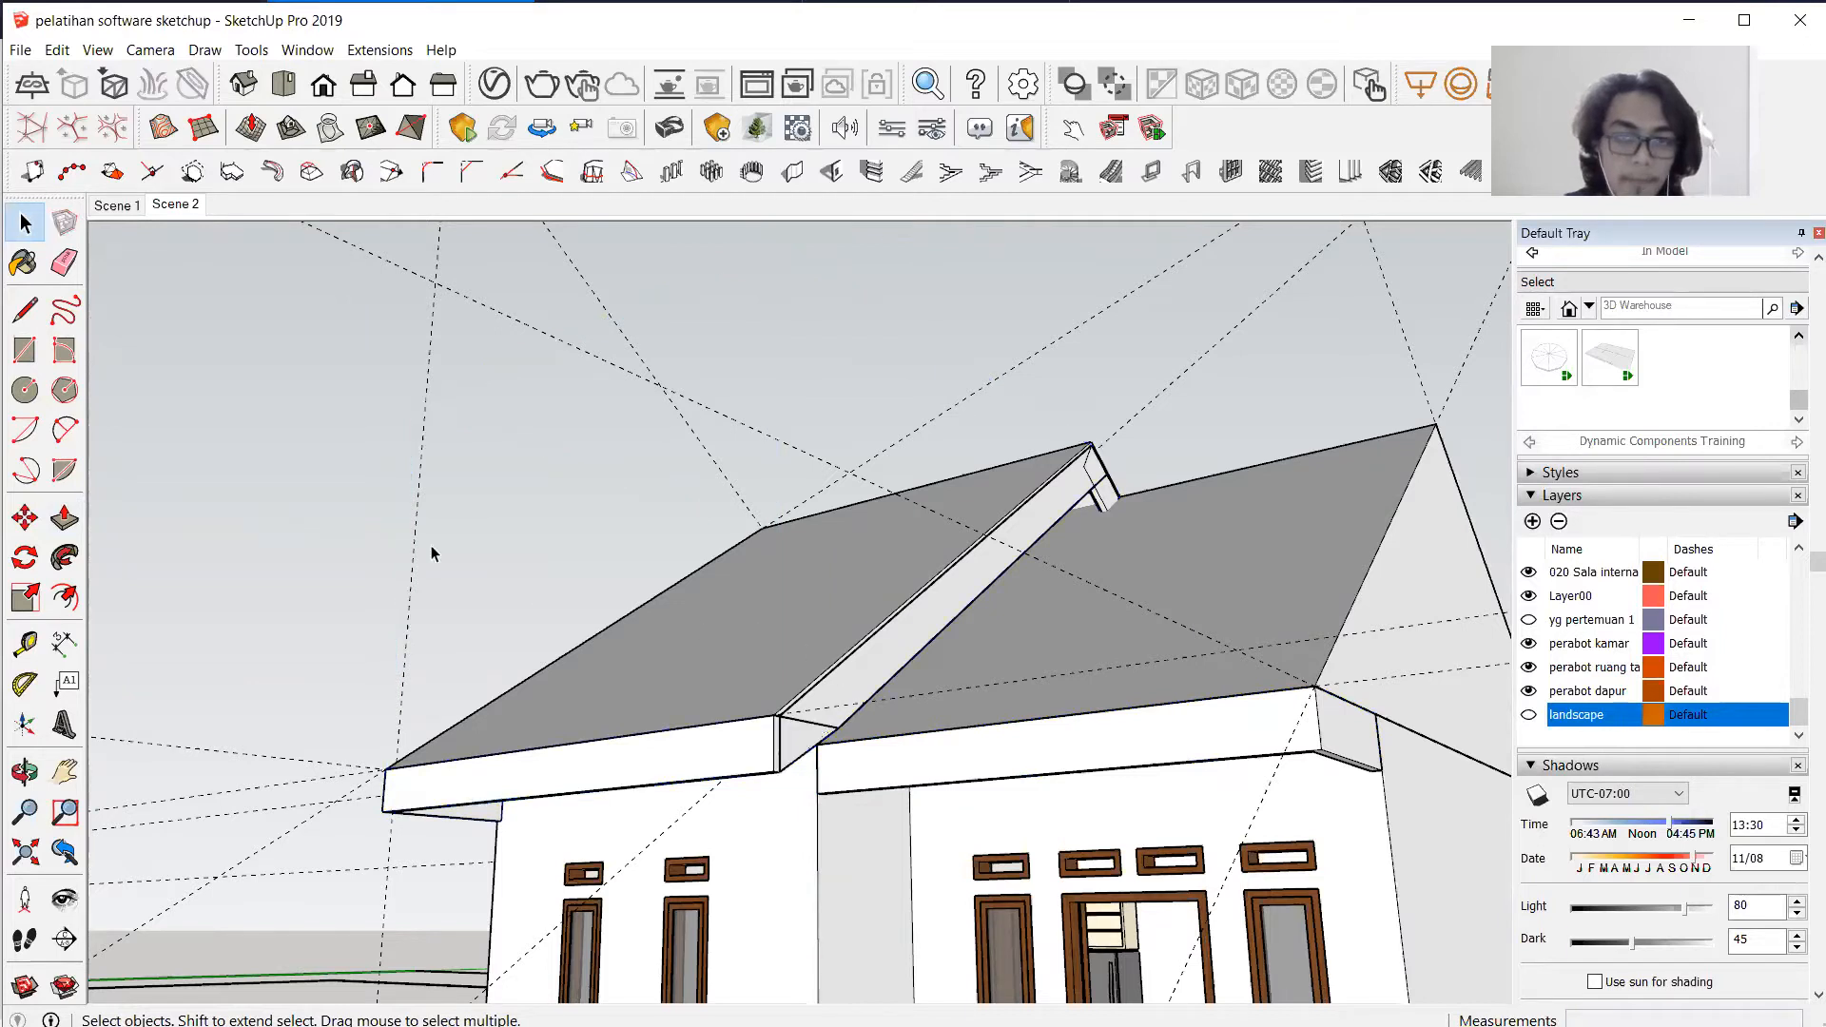
pyautogui.click(793, 753)
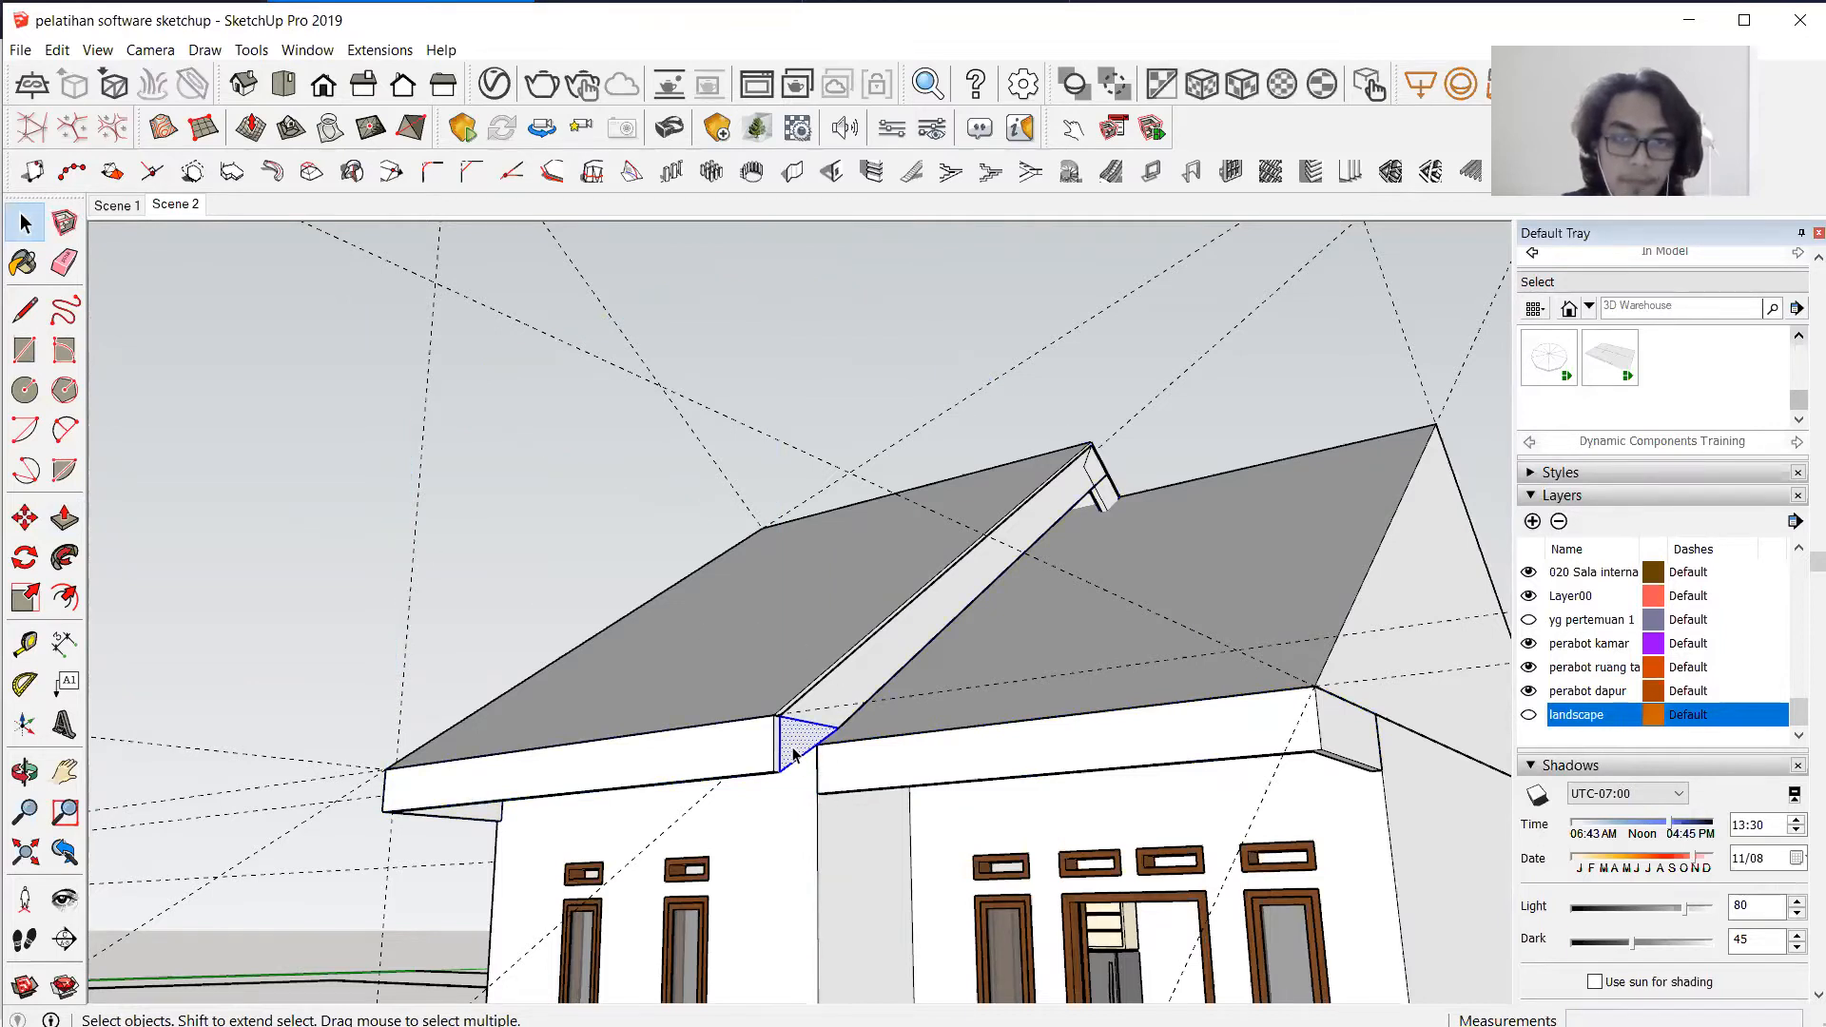
pyautogui.doubleClick(849, 672)
pyautogui.click(385, 573)
pyautogui.click(317, 555)
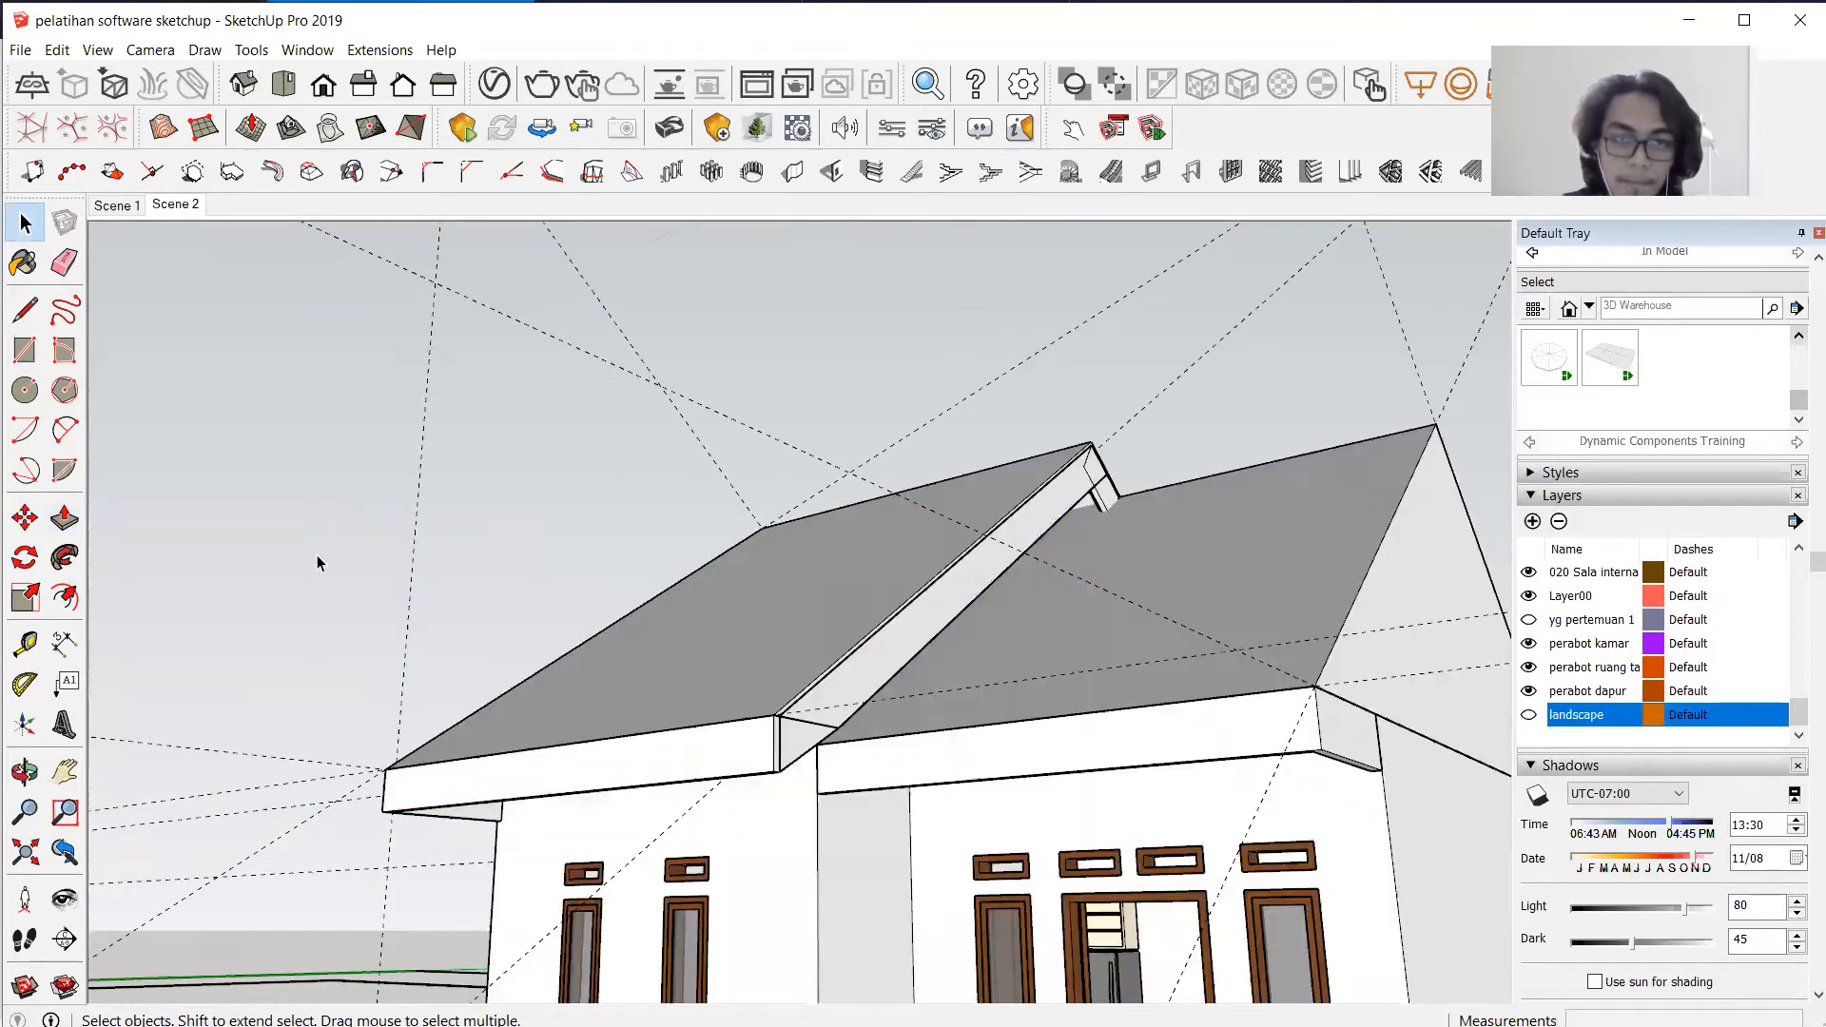
# Group the triangular corner filler with the front roof slope and its eave, gable and ridge fascia boards.
pyautogui.click(831, 753)
pyautogui.scroll(2, 831, 752)
pyautogui.keyDown('ctrl'); pyautogui.click(853, 685); pyautogui.keyUp('ctrl')
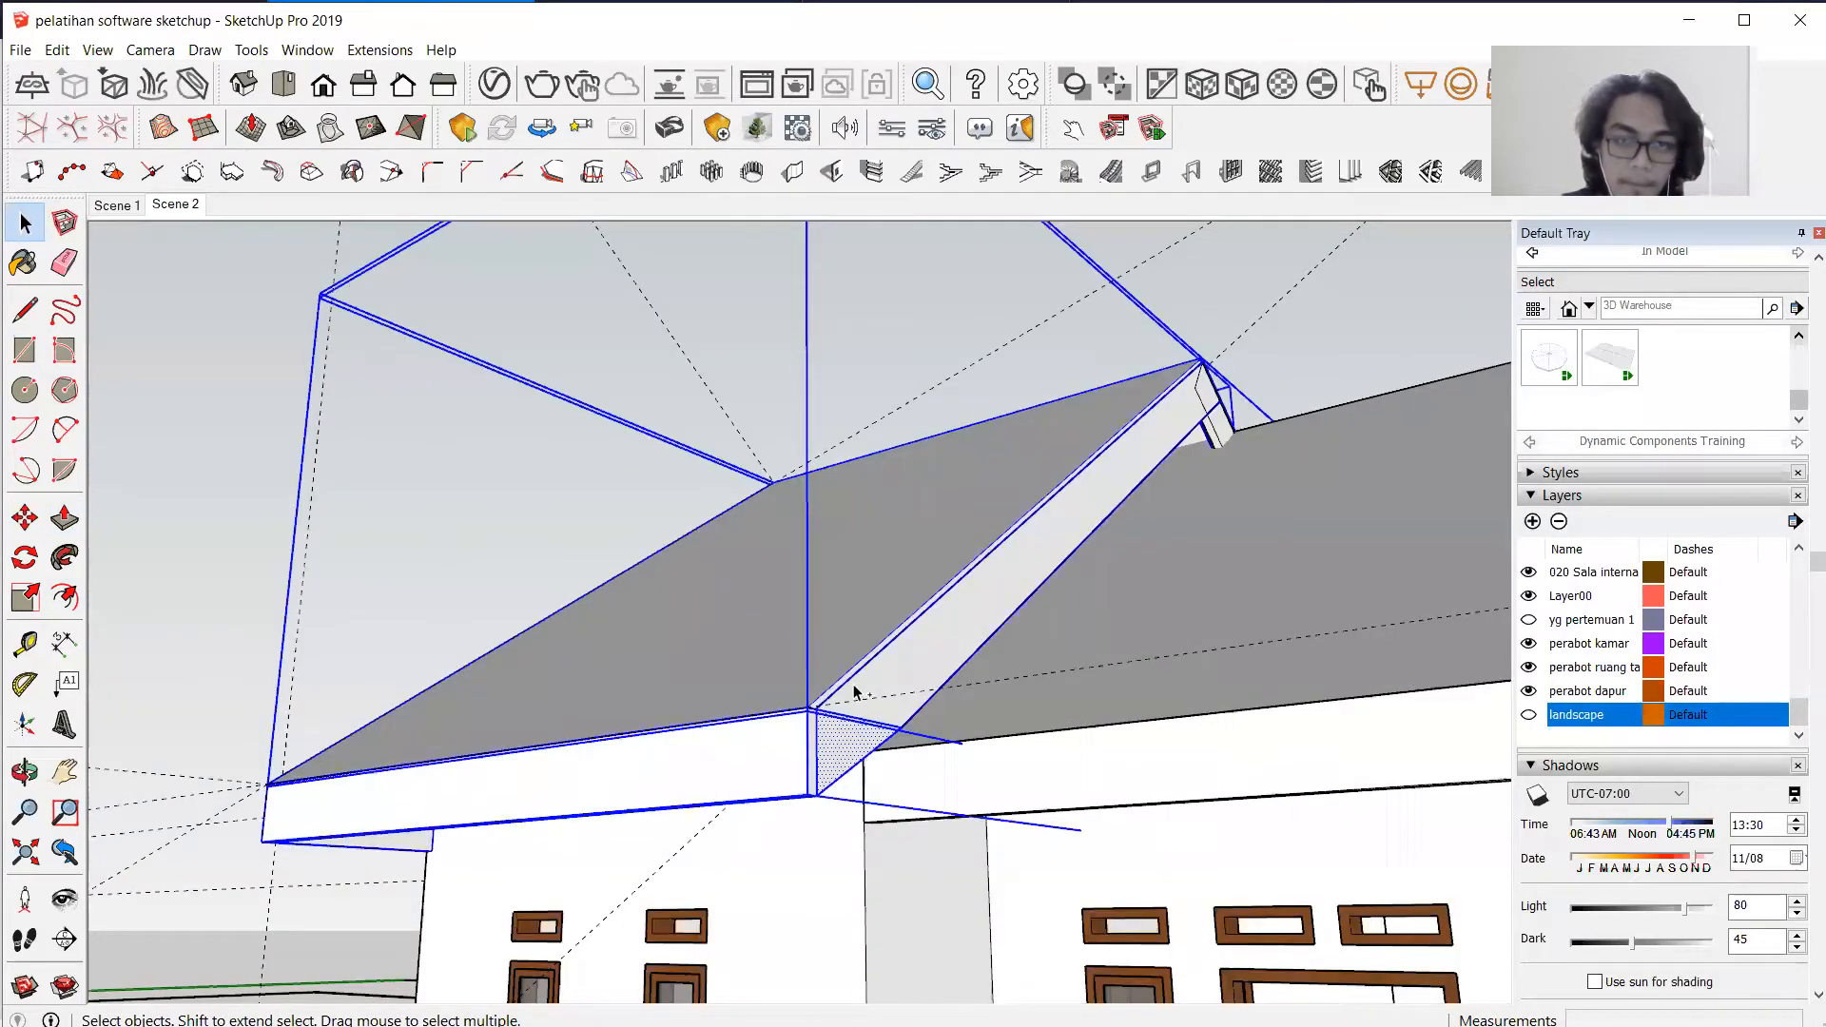
pyautogui.rightClick(854, 685)
pyautogui.click(1033, 434)
pyautogui.keyDown('ctrl'); pyautogui.click(1202, 397); pyautogui.keyUp('ctrl')
pyautogui.rightClick(1203, 397)
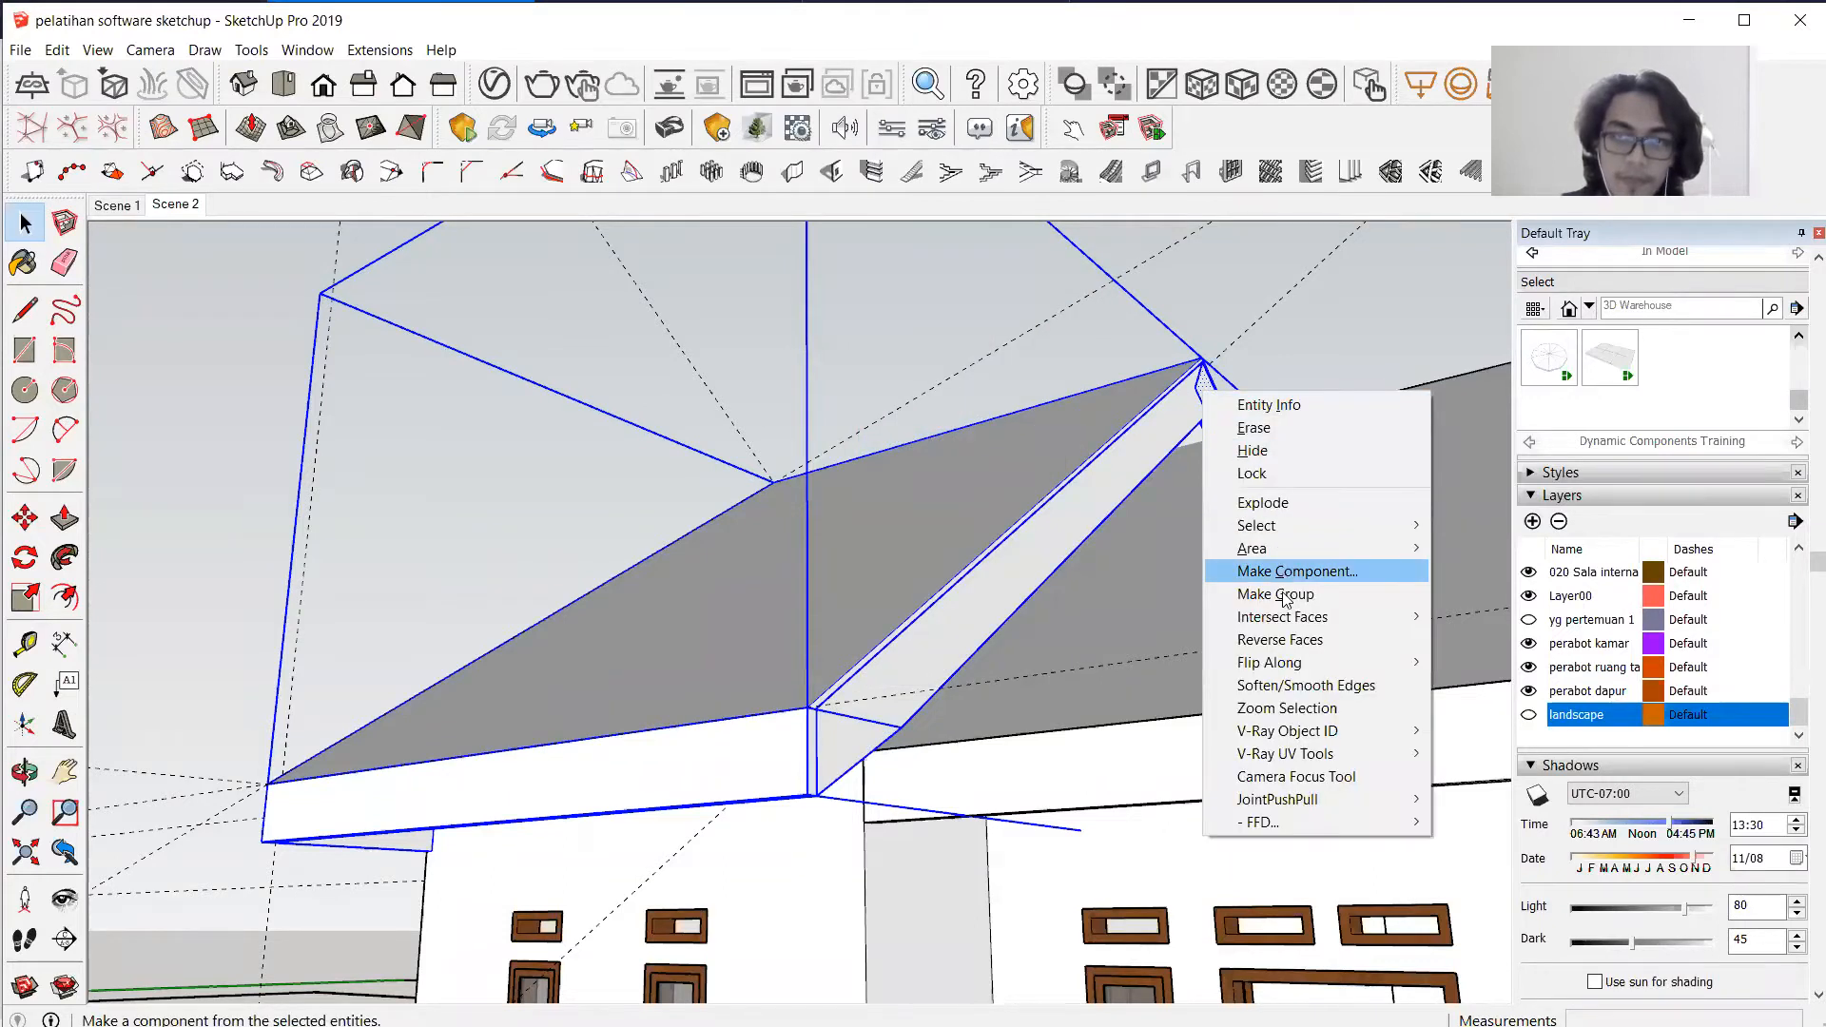
pyautogui.click(1381, 330)
# Group the porch-side roof together with its fascia board.
pyautogui.moveTo(1019, 523); pyautogui.dragTo(998, 689, button='middle')
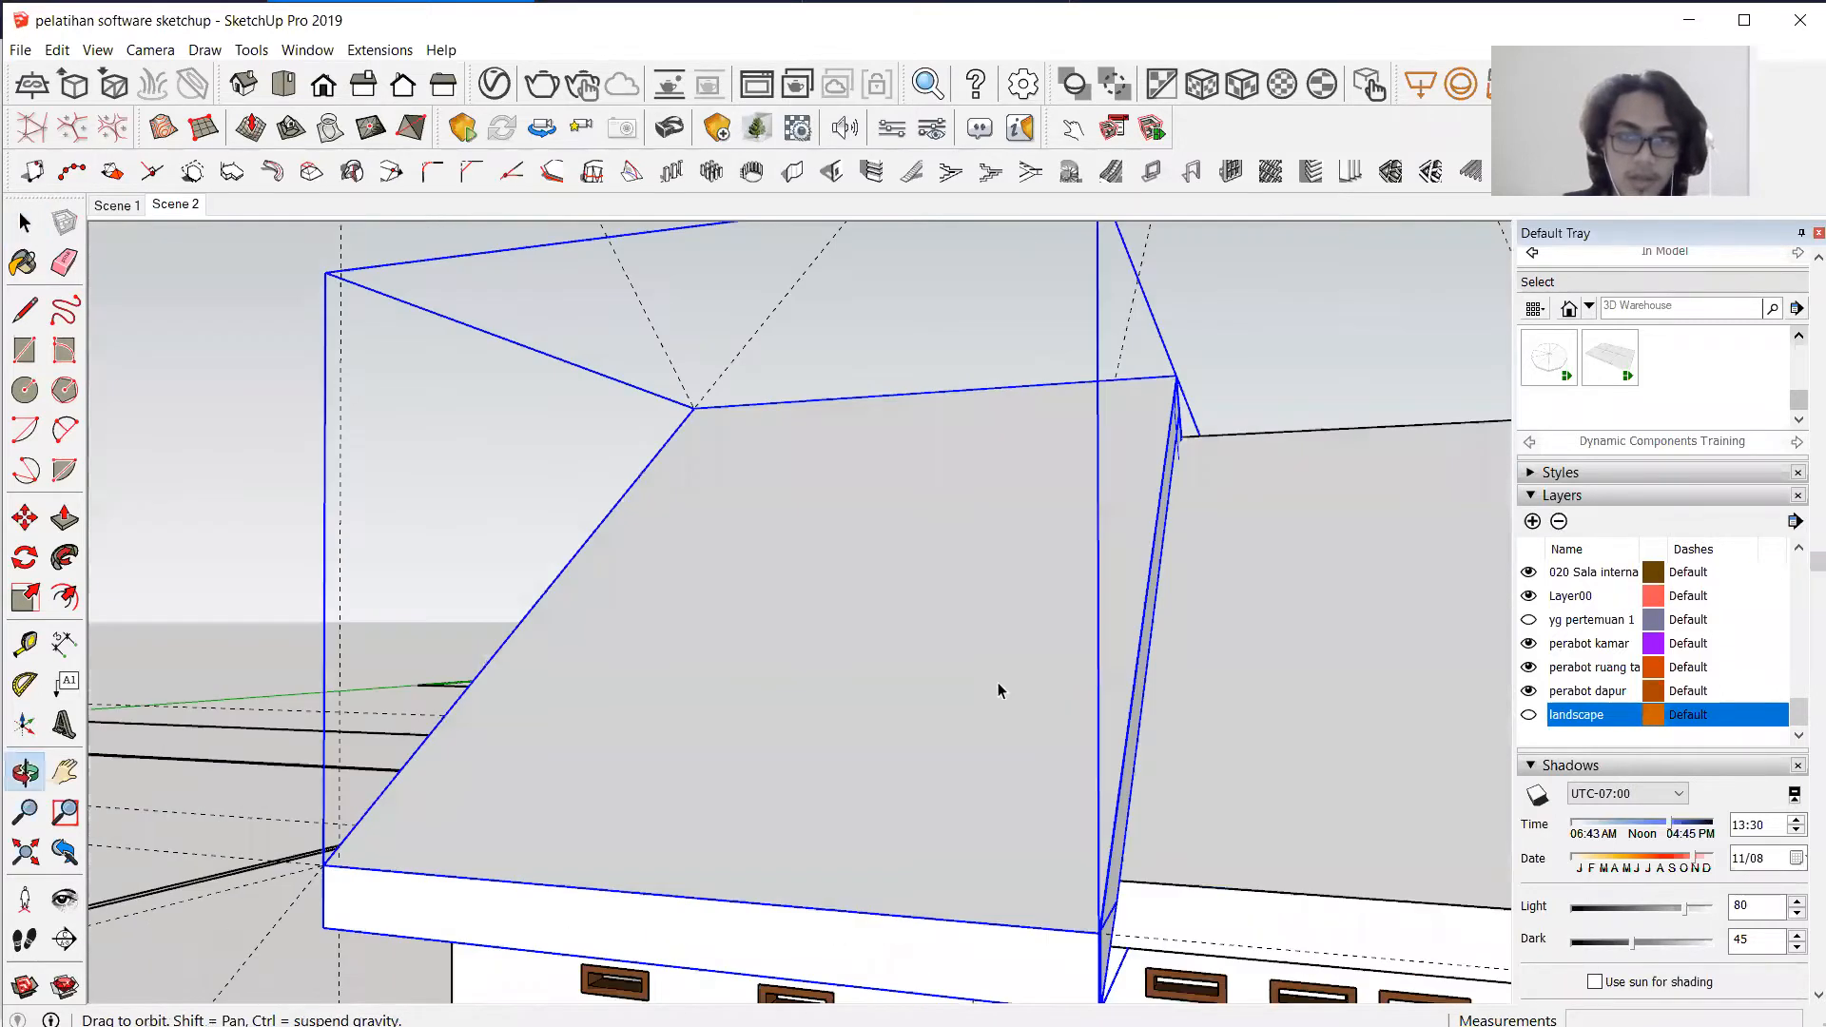
pyautogui.moveTo(588, 533); pyautogui.dragTo(627, 552, button='middle')
pyautogui.scroll(-5, 628, 552)
pyautogui.scroll(5, 651, 594)
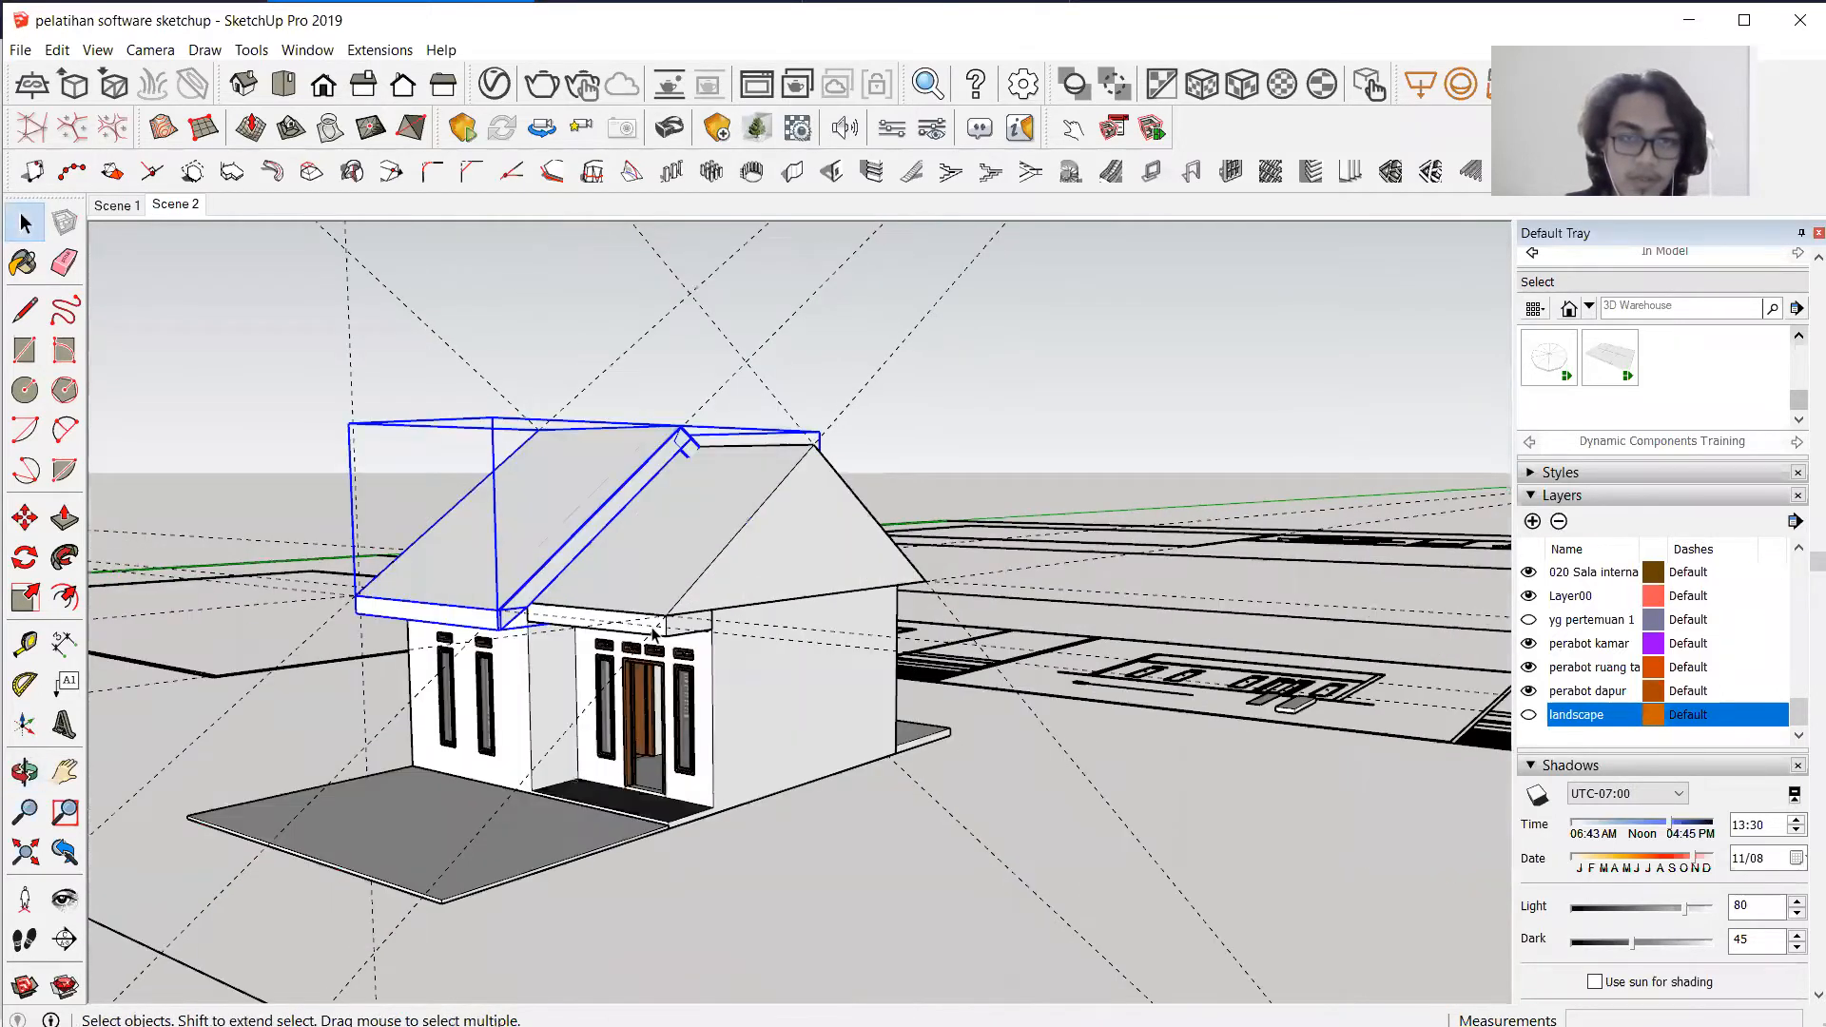
pyautogui.scroll(1, 663, 641)
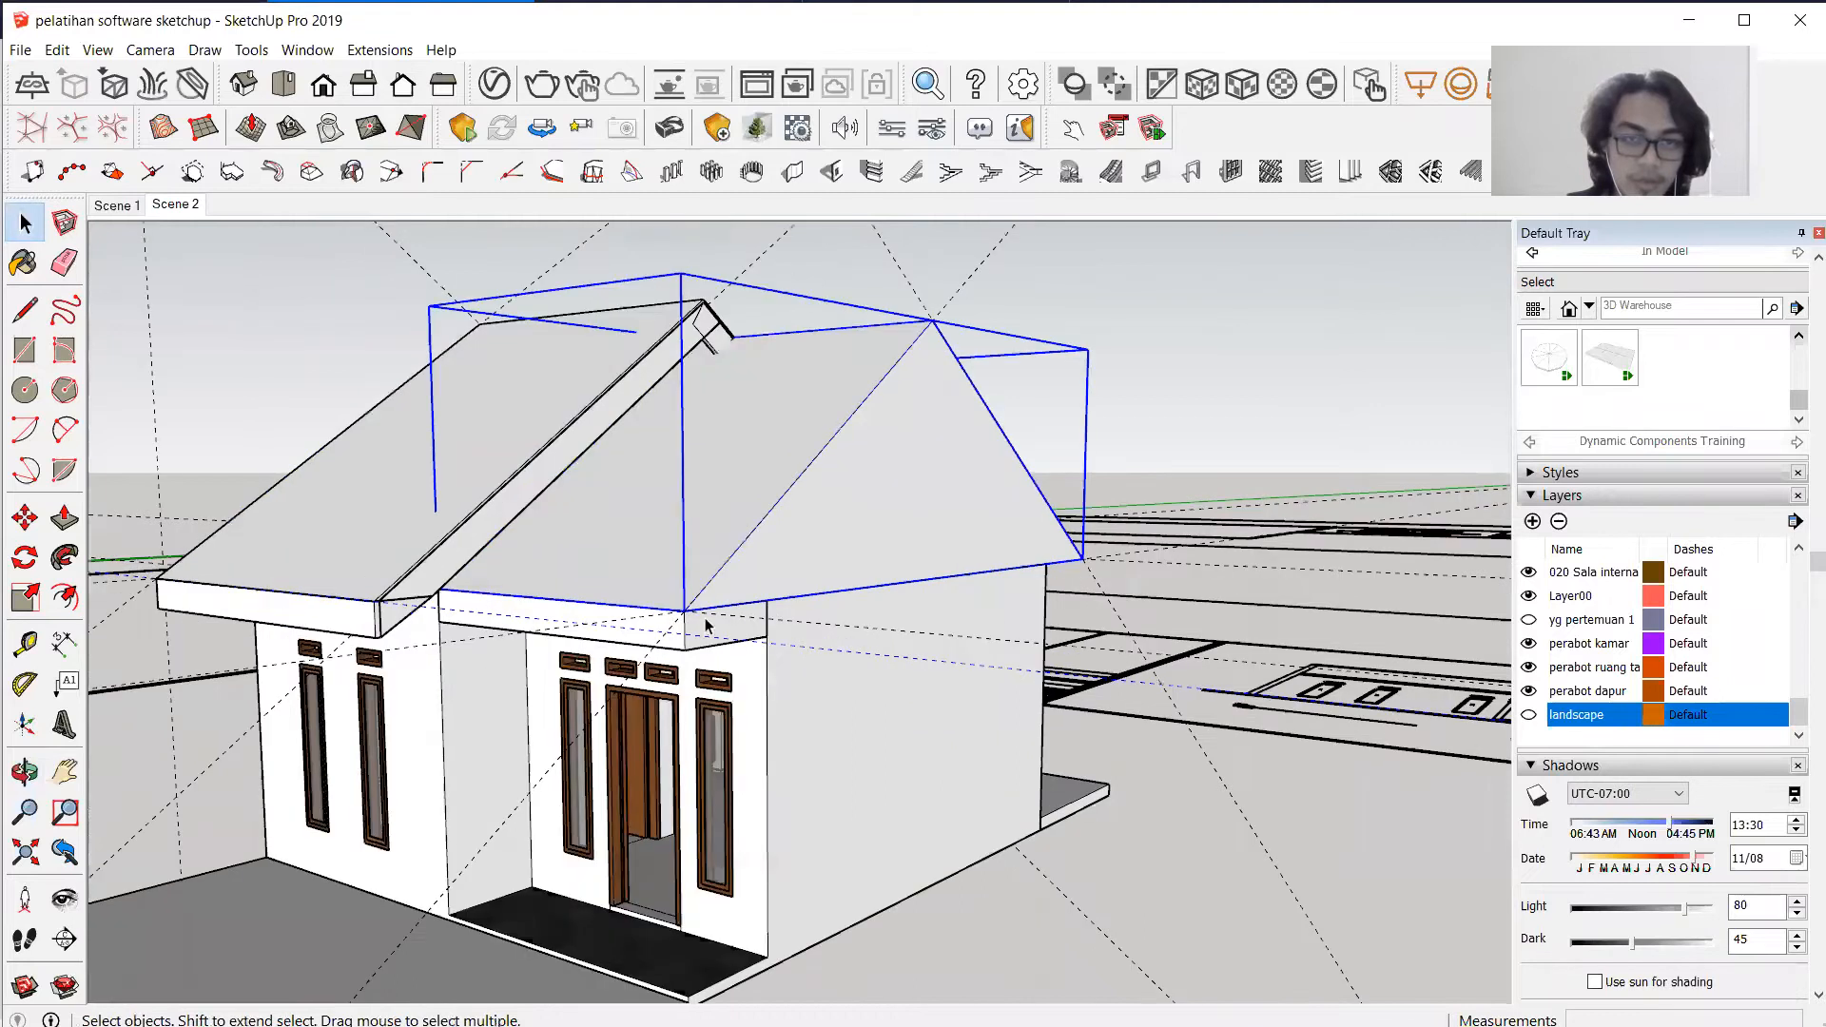
pyautogui.click(706, 611)
pyautogui.scroll(1, 707, 612)
pyautogui.rightClick(705, 523)
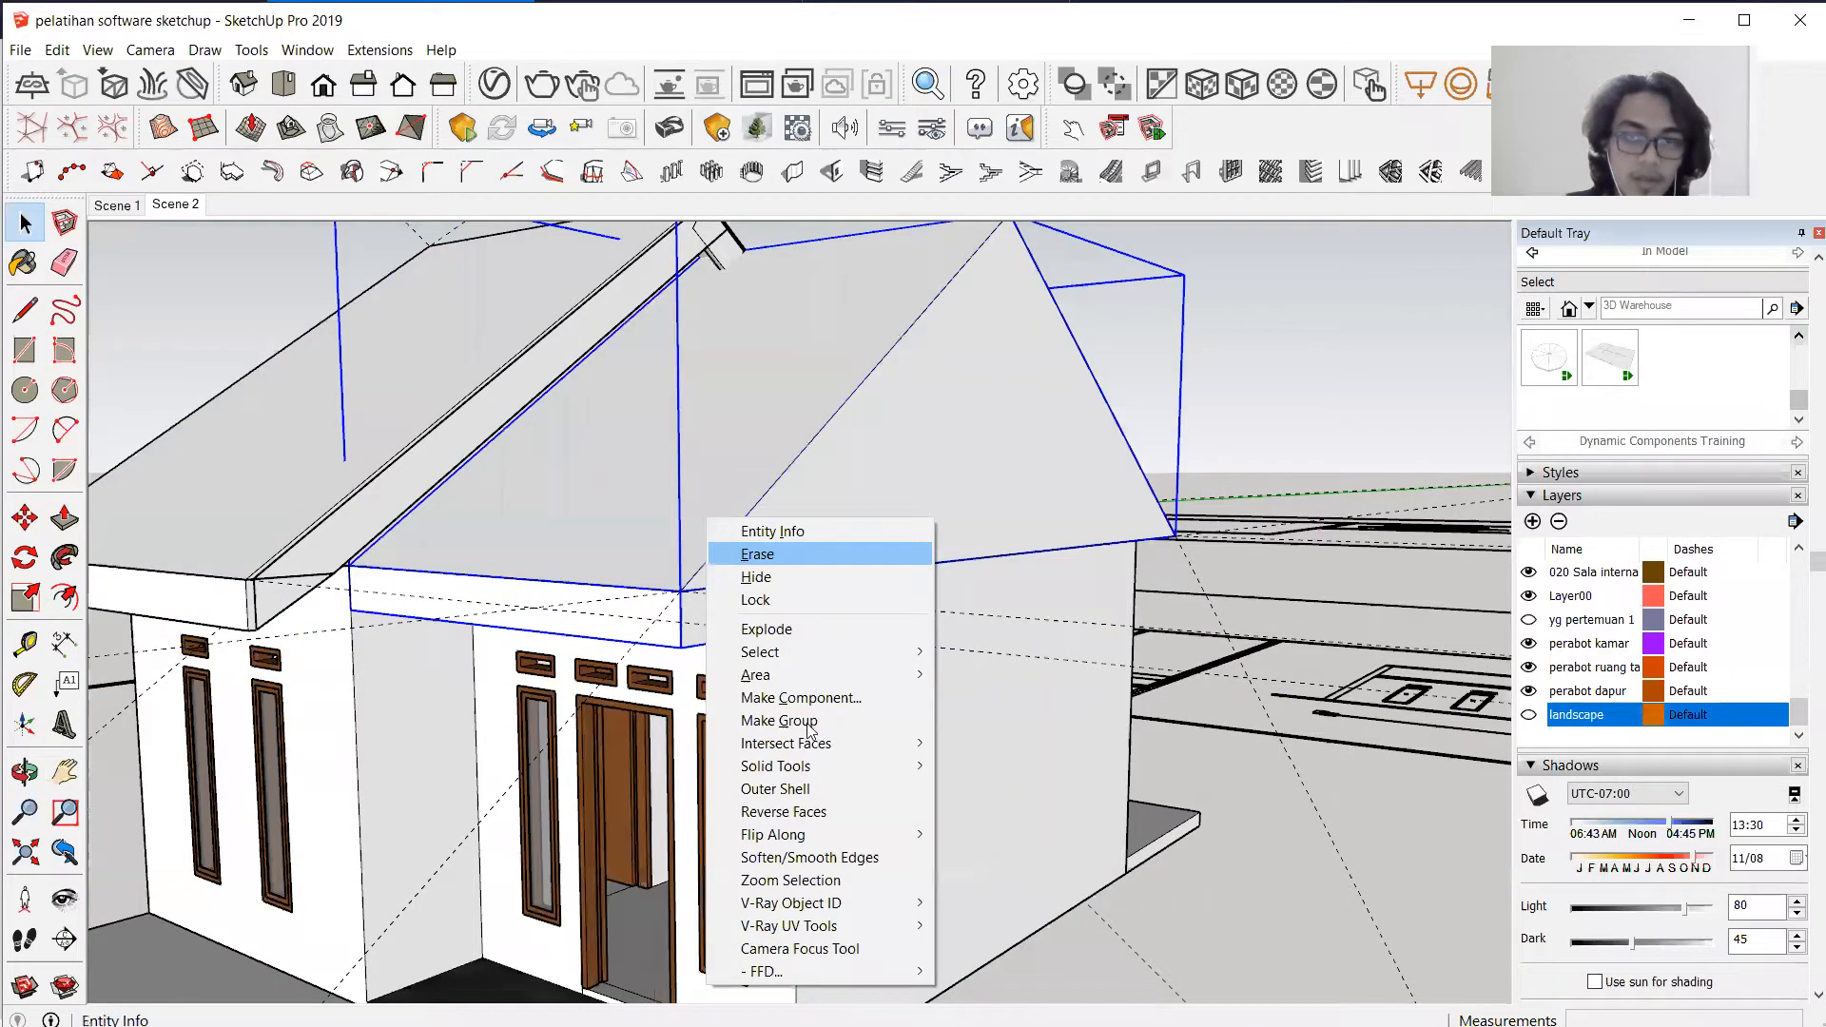
# Add the front roof group to the selection and combine both roof parts into one group.
pyautogui.click(416, 463)
pyautogui.rightClick(296, 452)
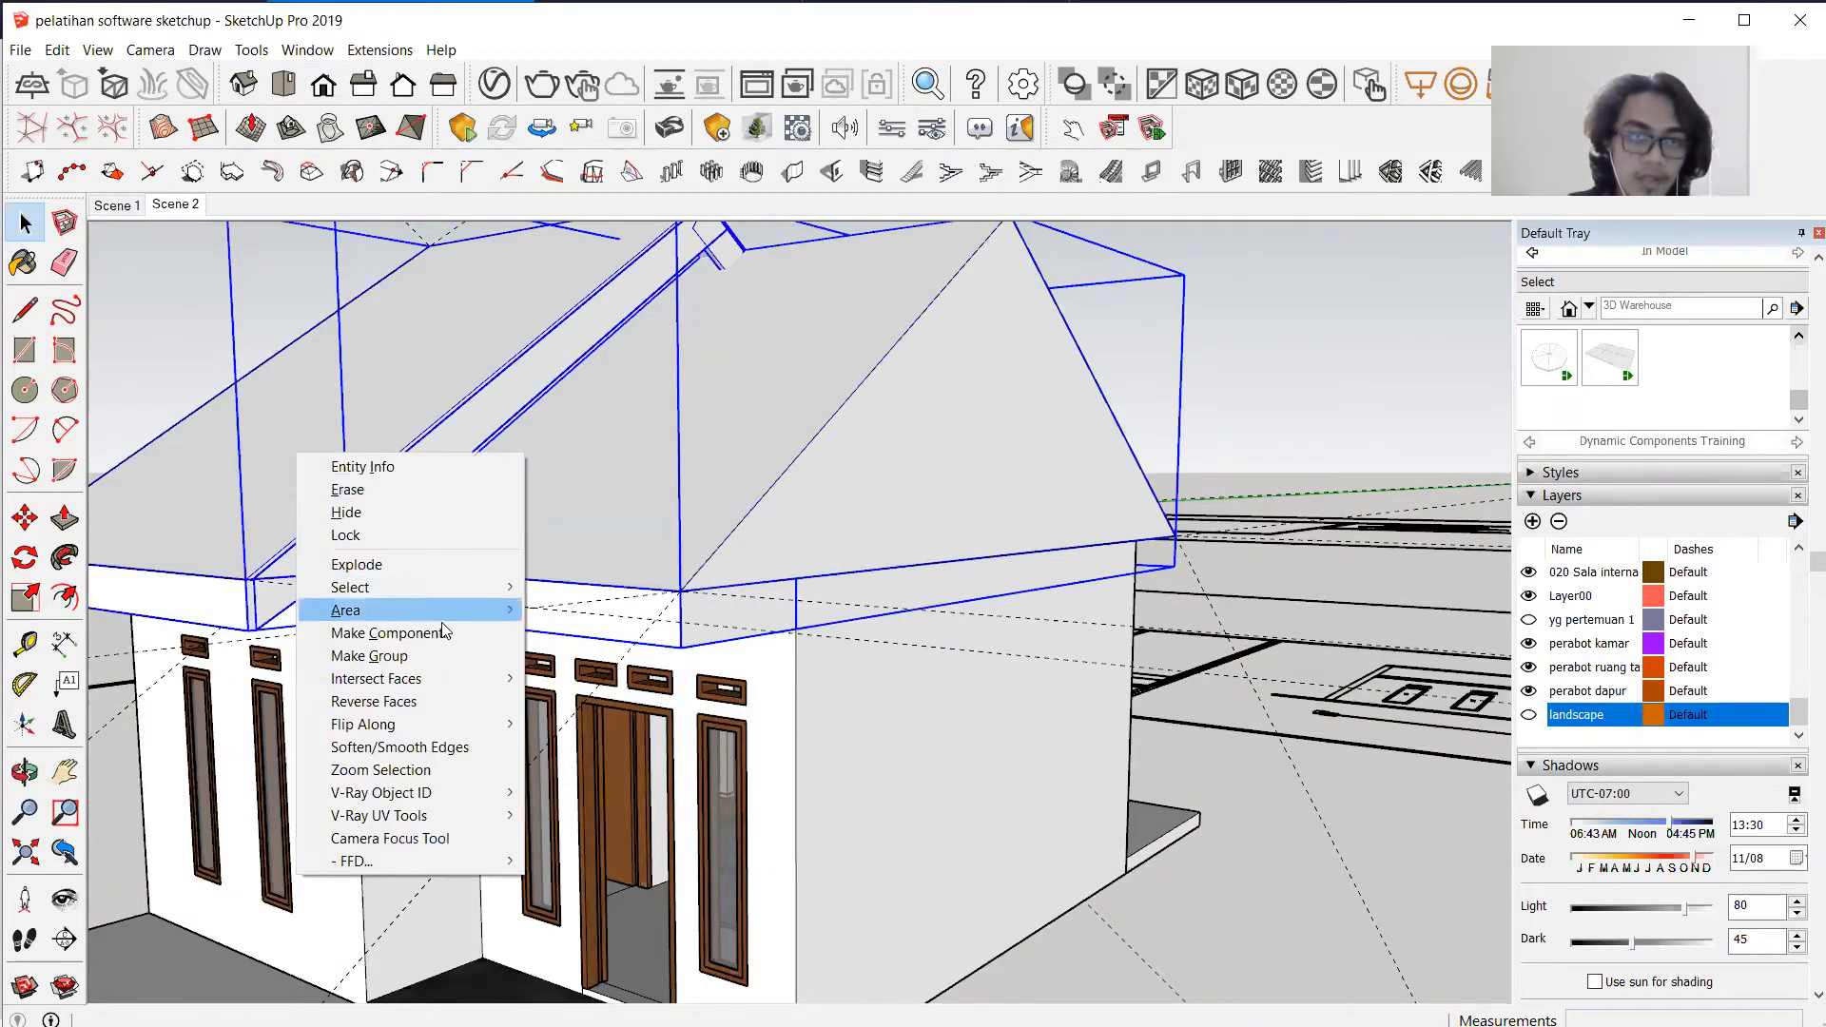
pyautogui.click(432, 656)
# Open the grouped roof and its nested front roof part for editing down to the front slope.
pyautogui.moveTo(934, 511); pyautogui.dragTo(1036, 572, button='middle')
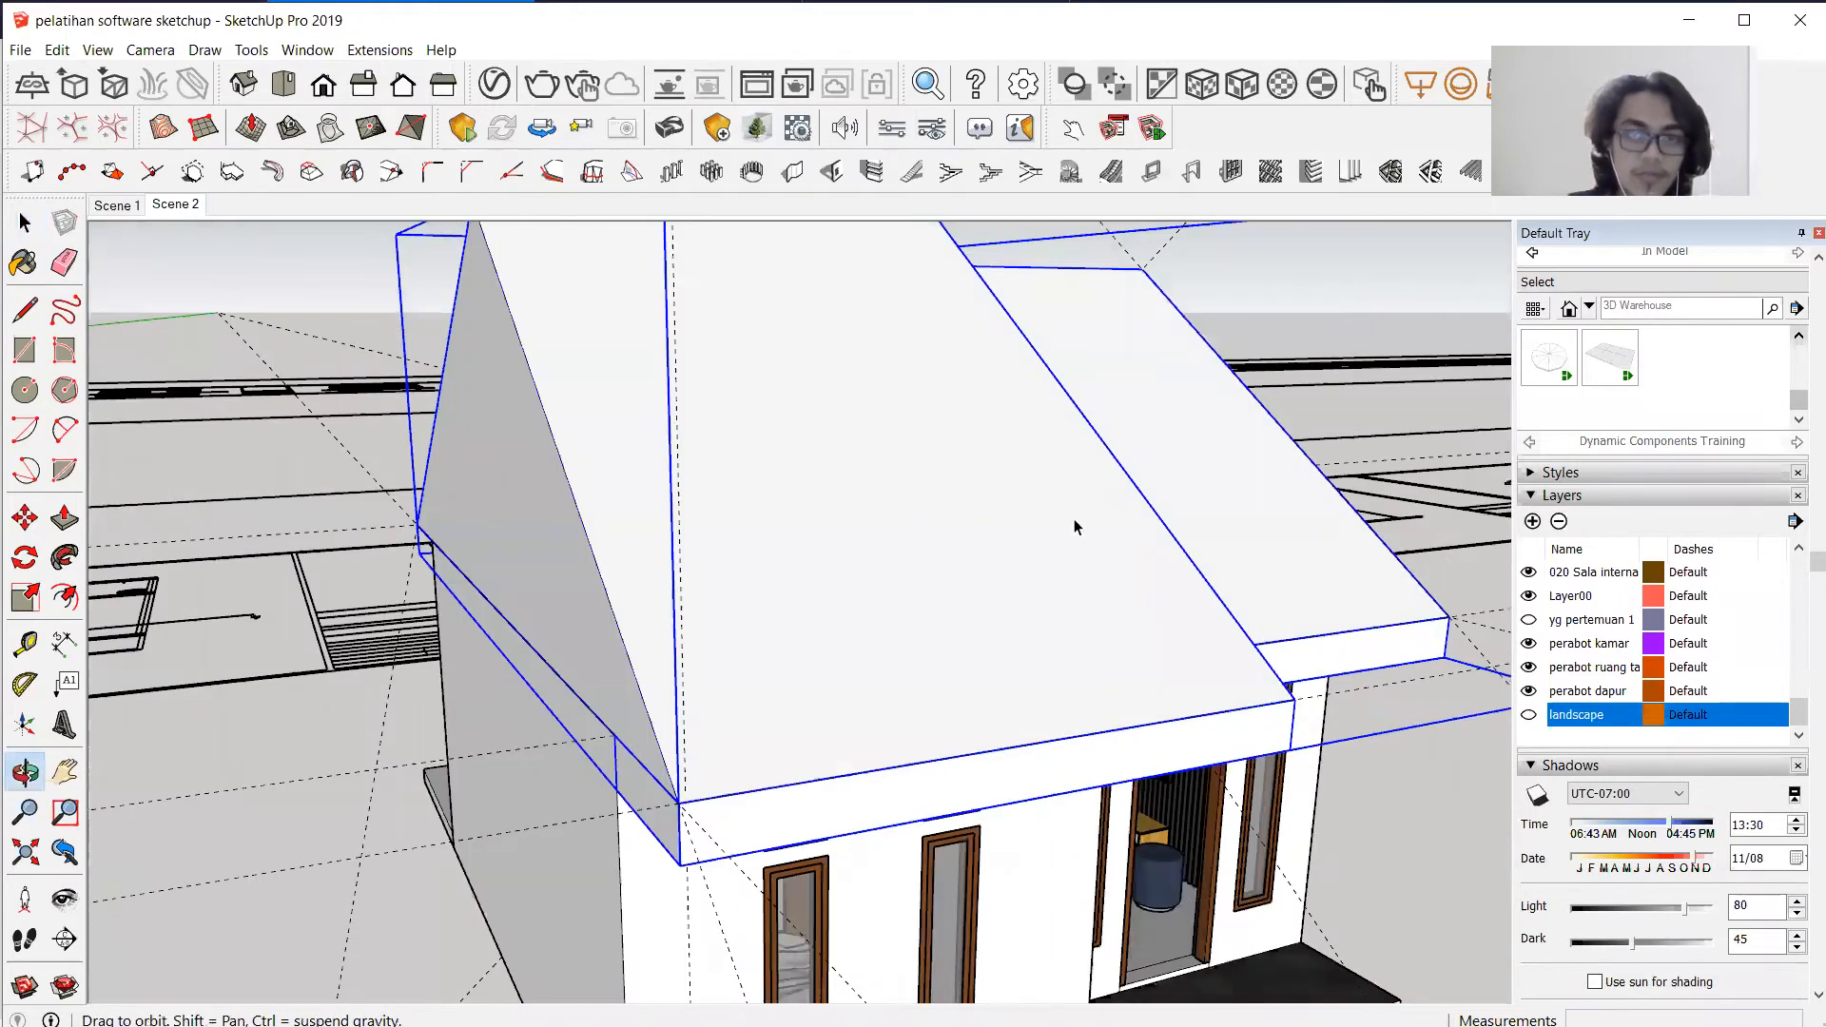
pyautogui.moveTo(504, 526); pyautogui.dragTo(631, 542, button='middle')
pyautogui.scroll(-2, 837, 558)
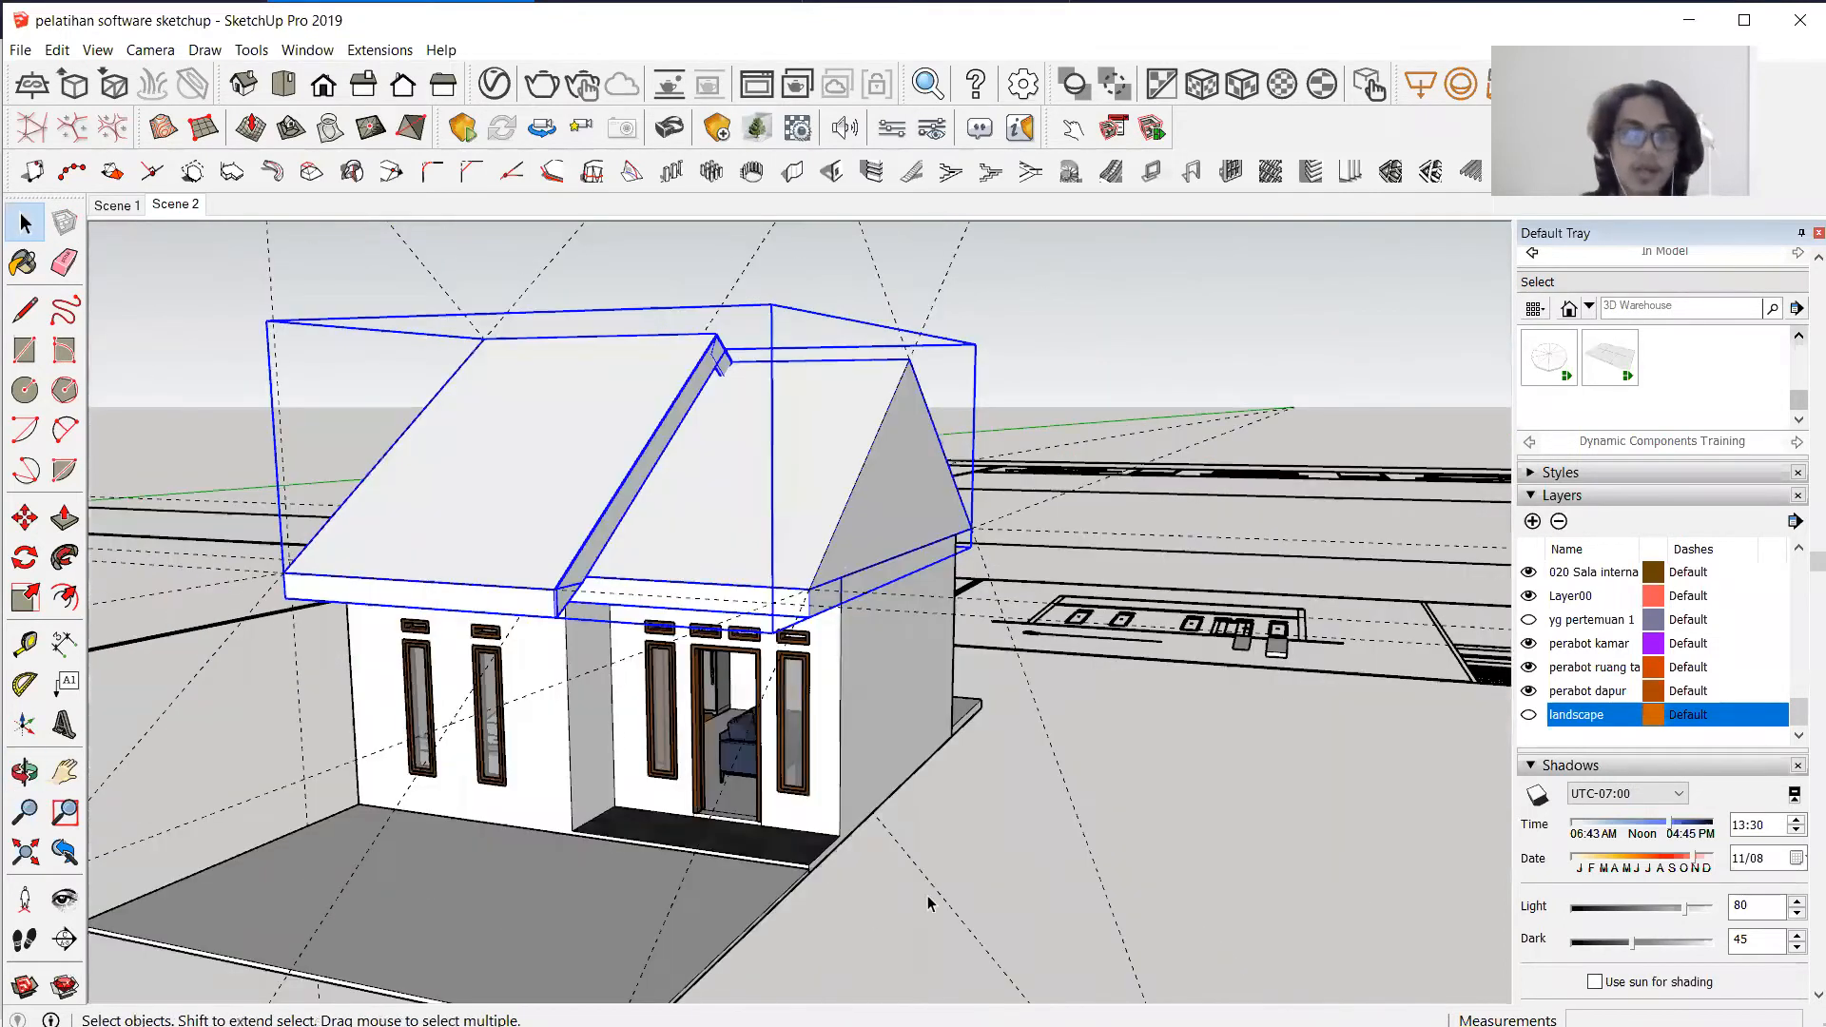
pyautogui.scroll(-2, 937, 856)
pyautogui.click(941, 806)
pyautogui.moveTo(742, 631); pyautogui.dragTo(525, 728, button='middle')
pyautogui.click(695, 535)
pyautogui.scroll(5, 640, 455)
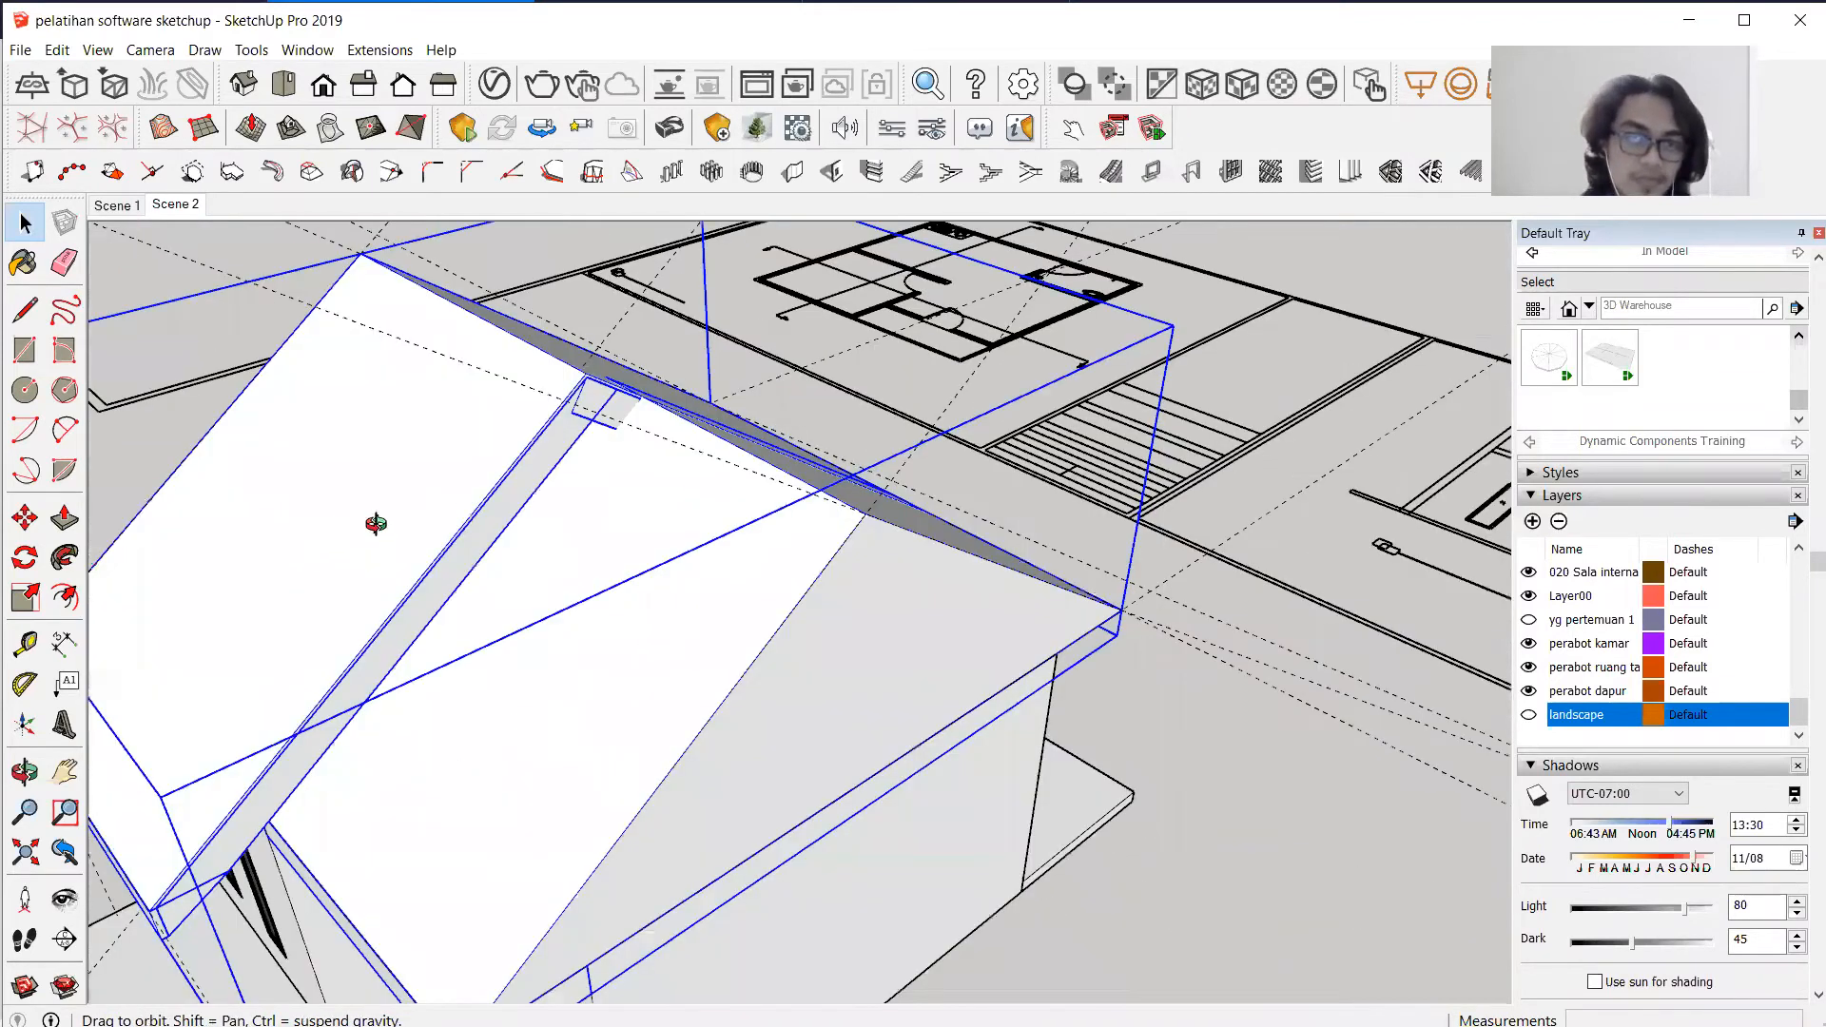
pyautogui.scroll(-2, 384, 539)
pyautogui.doubleClick(384, 538)
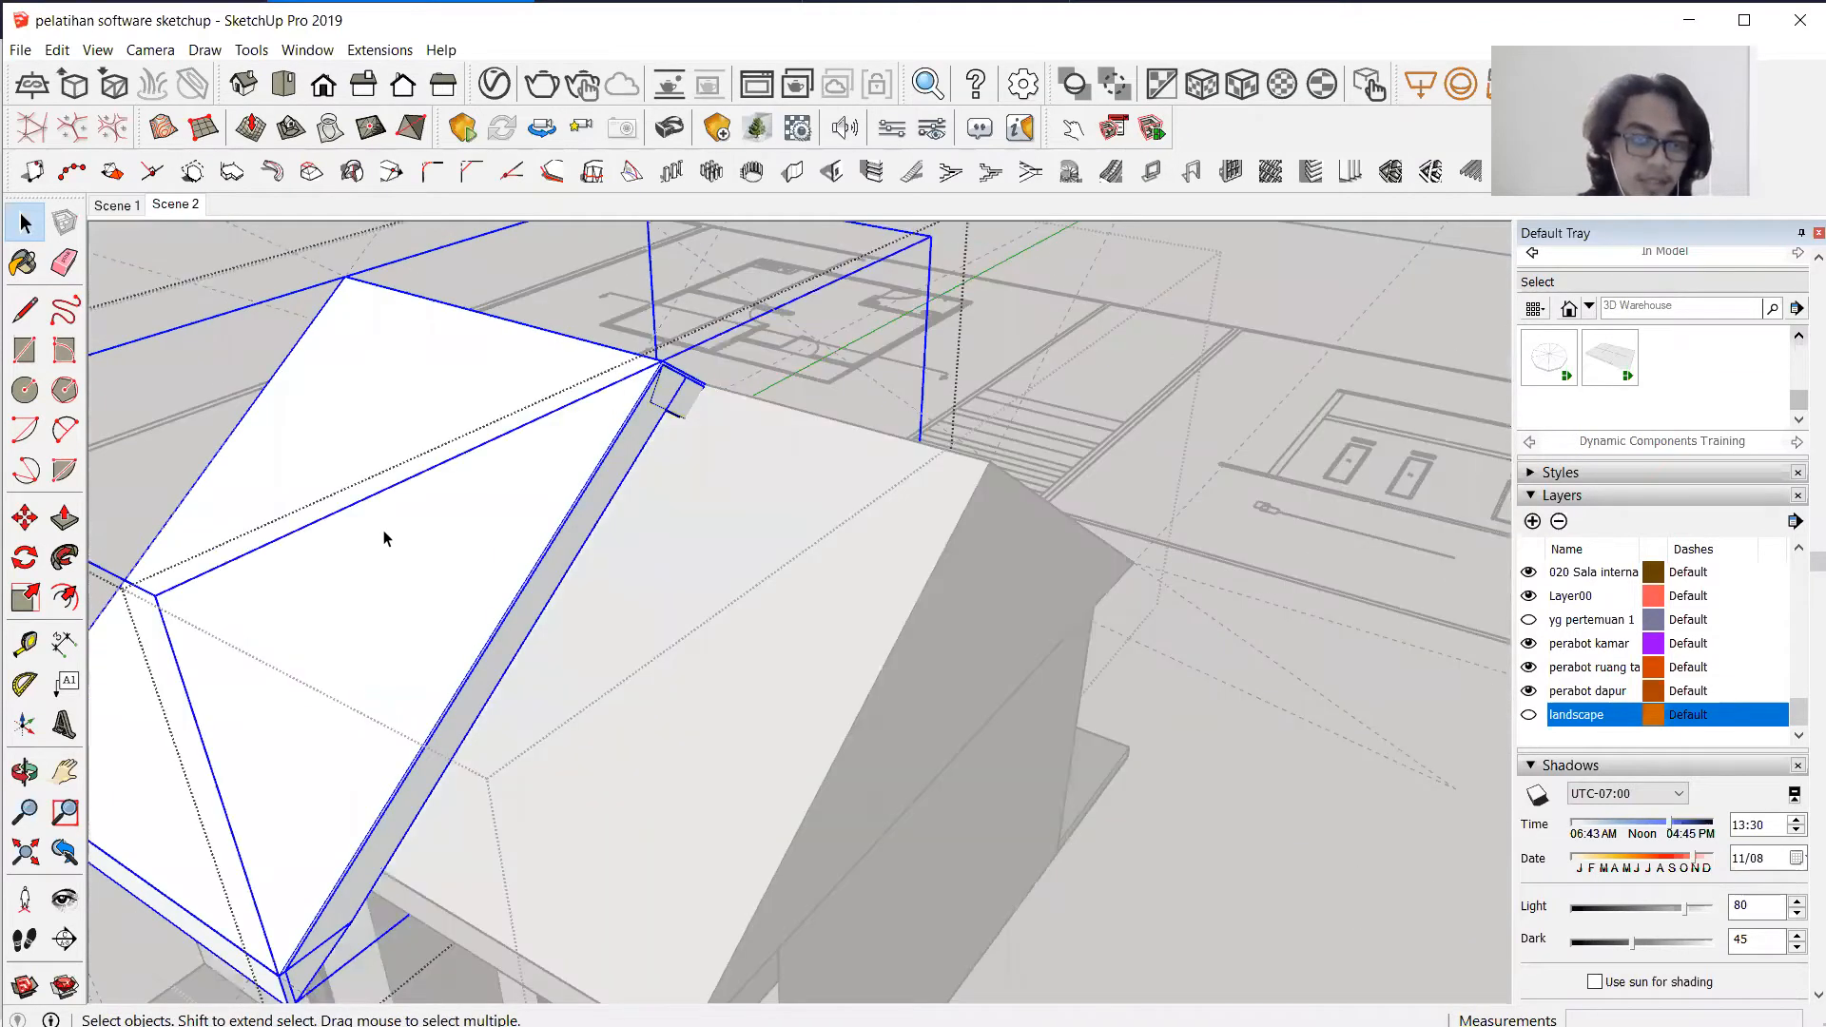
pyautogui.click(384, 538)
# Select the front roof slope and look through the Brick, Cladding and Siding materials for a covering.
pyautogui.click(424, 519)
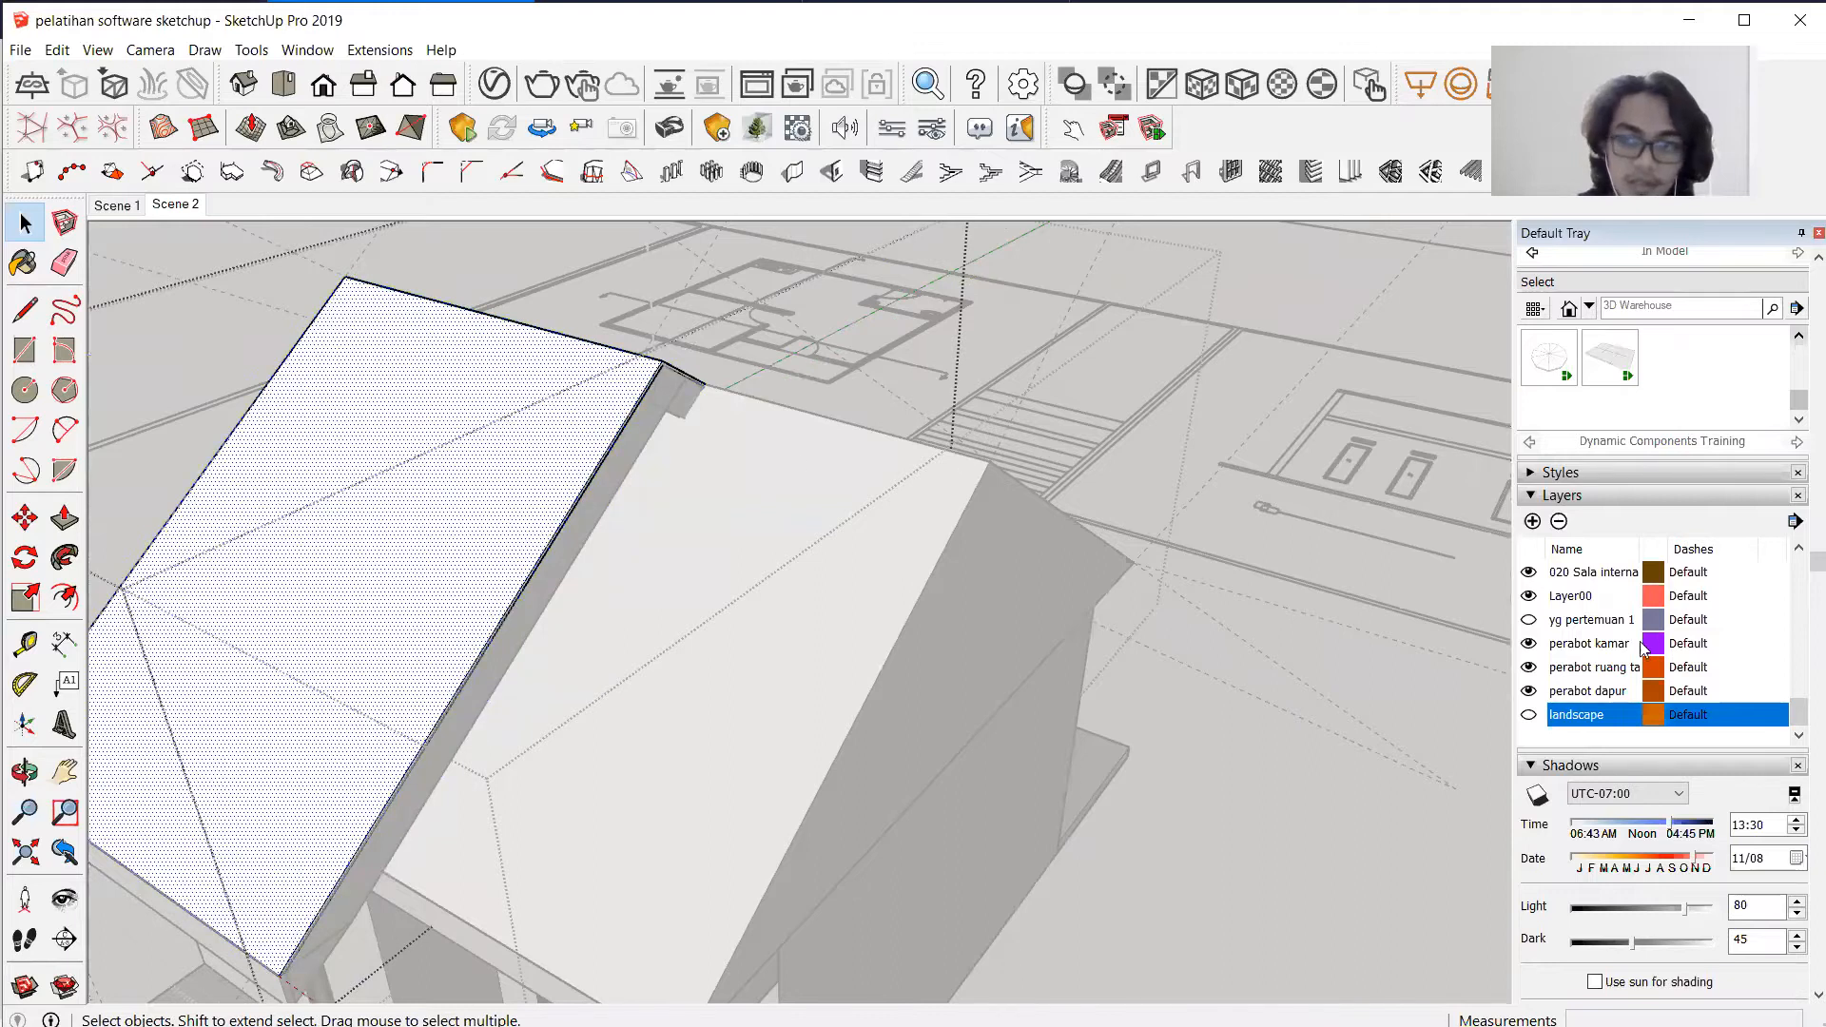
pyautogui.scroll(8, 1643, 646)
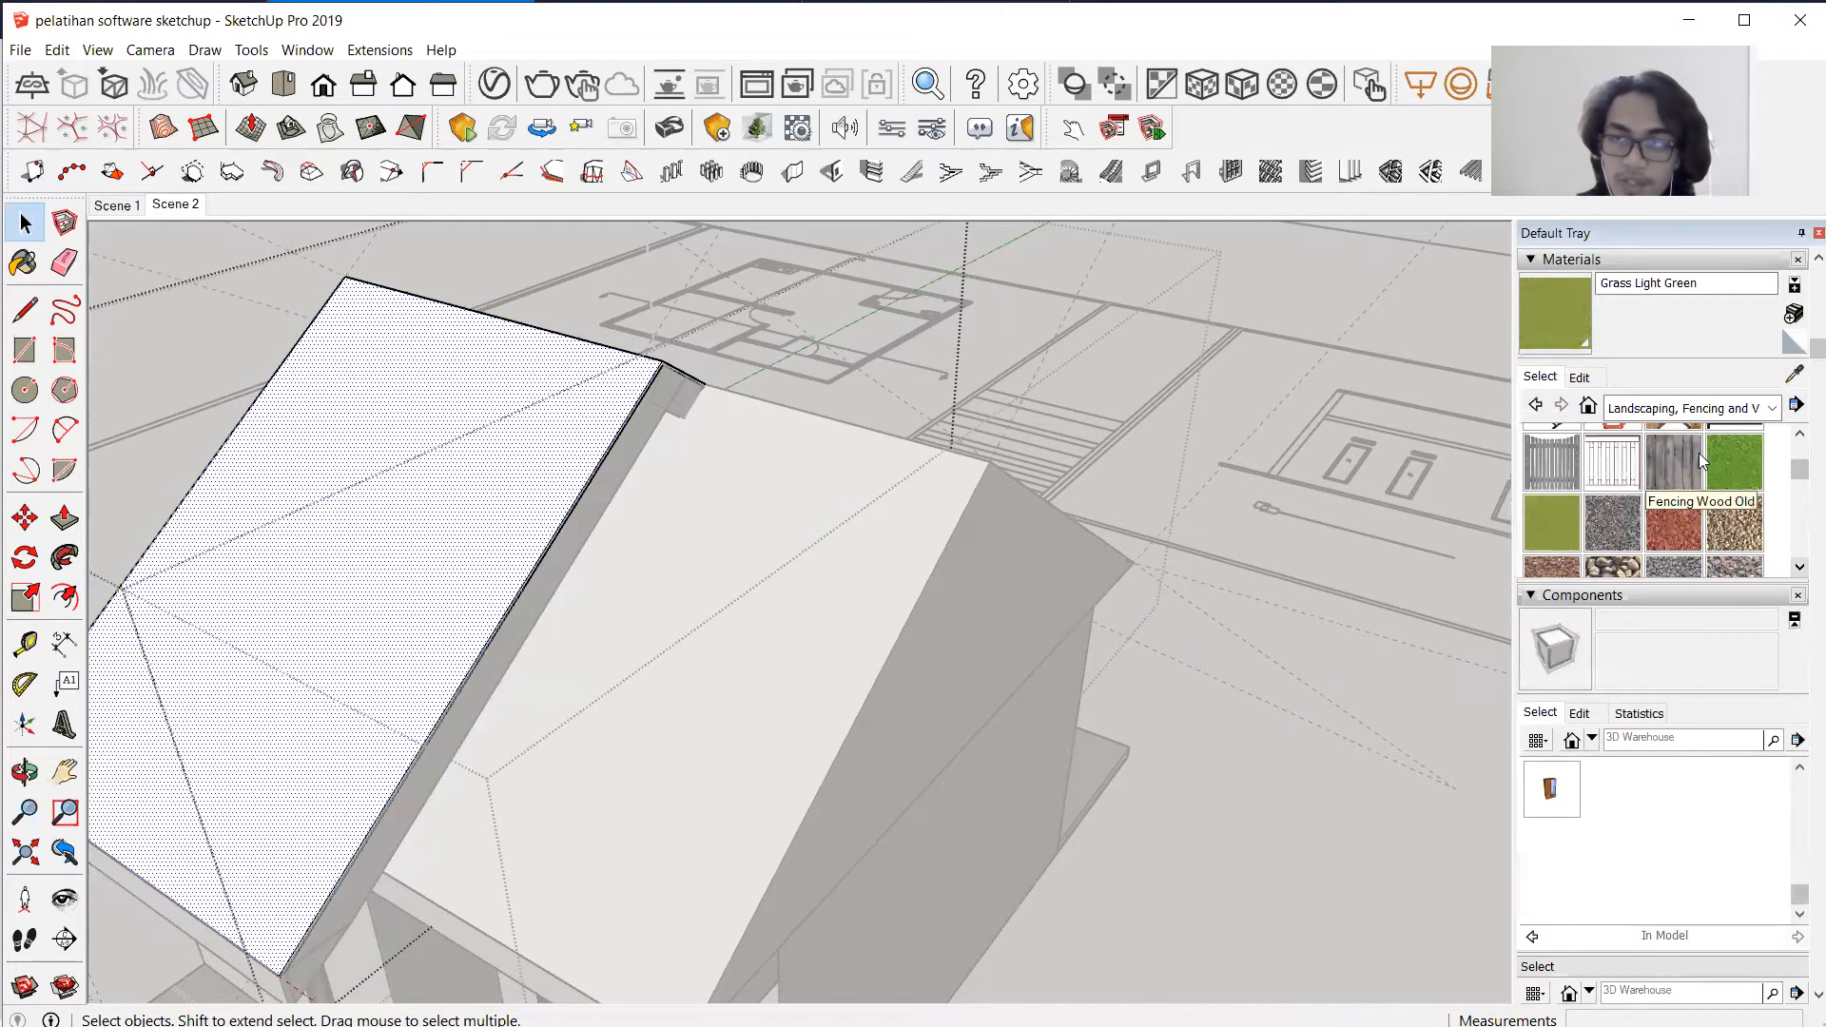
pyautogui.click(1688, 408)
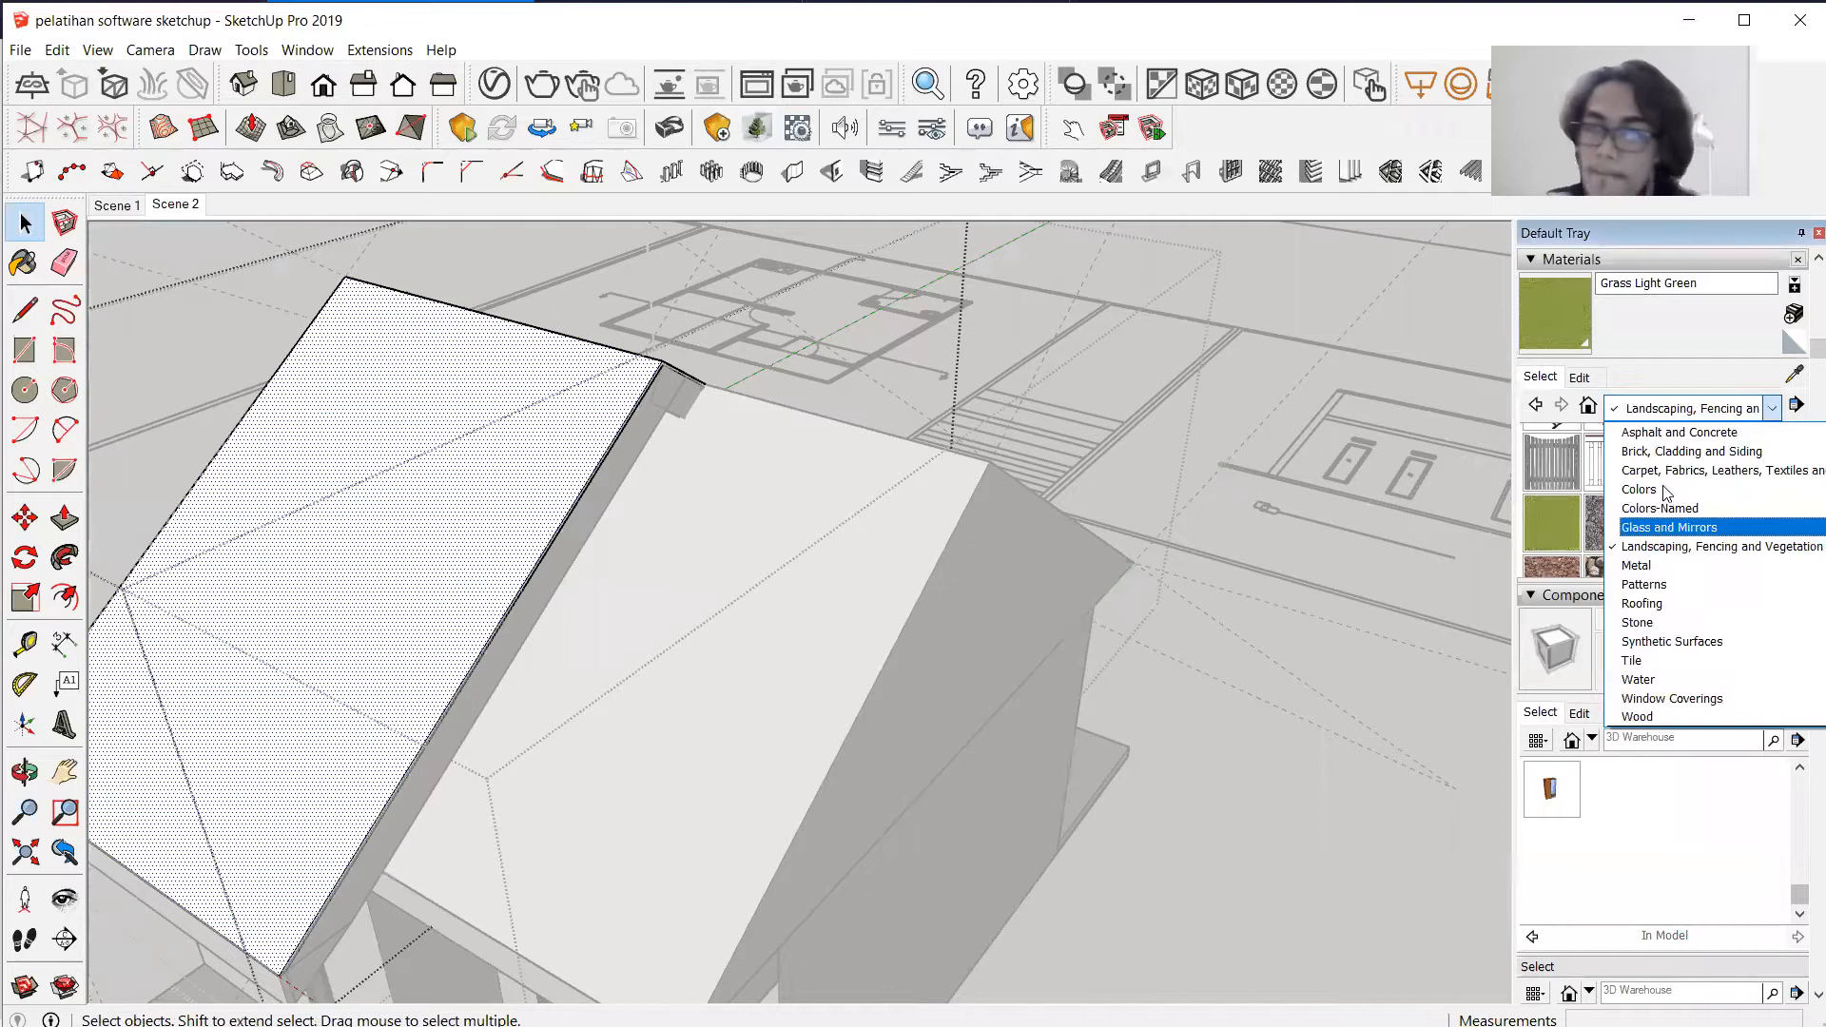
pyautogui.click(1702, 452)
pyautogui.scroll(-2, 1708, 485)
pyautogui.scroll(3, 1706, 487)
pyautogui.scroll(-2, 1708, 495)
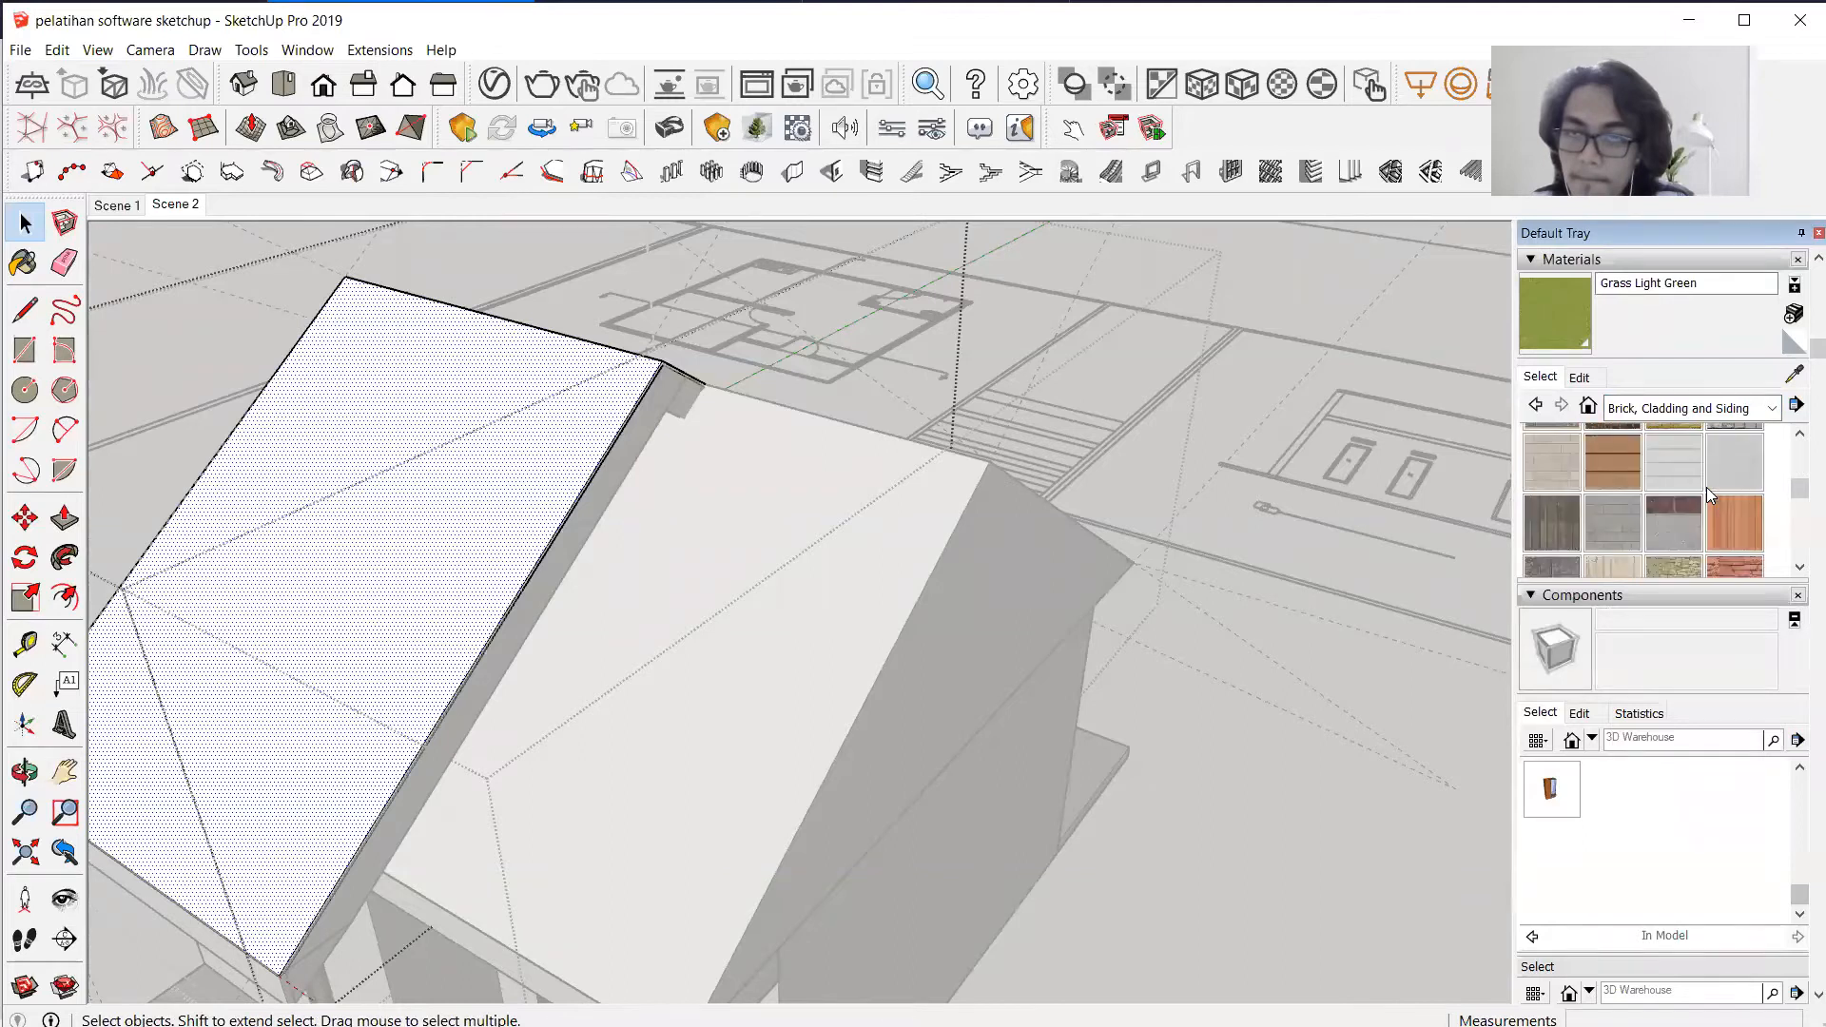
# Paint both slopes of the front roof part with Roofing Tile Spanish from the Roofing materials.
pyautogui.click(1707, 413)
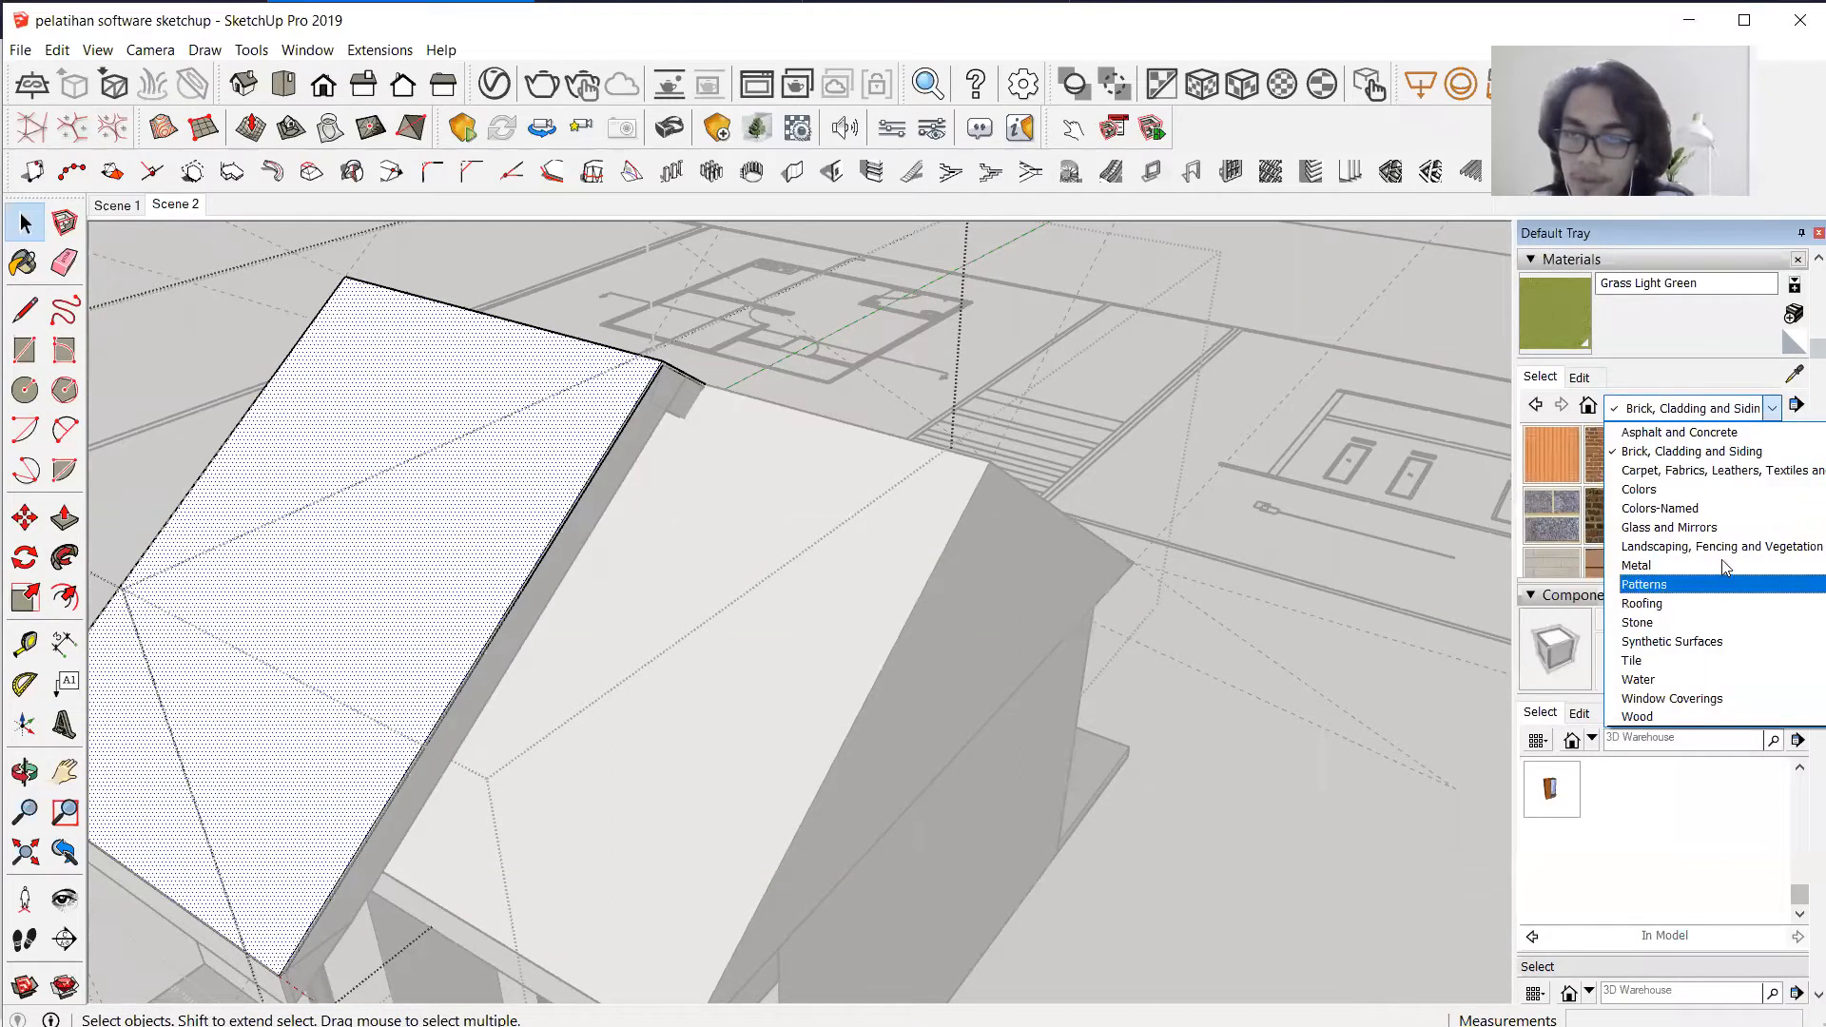
pyautogui.click(1725, 603)
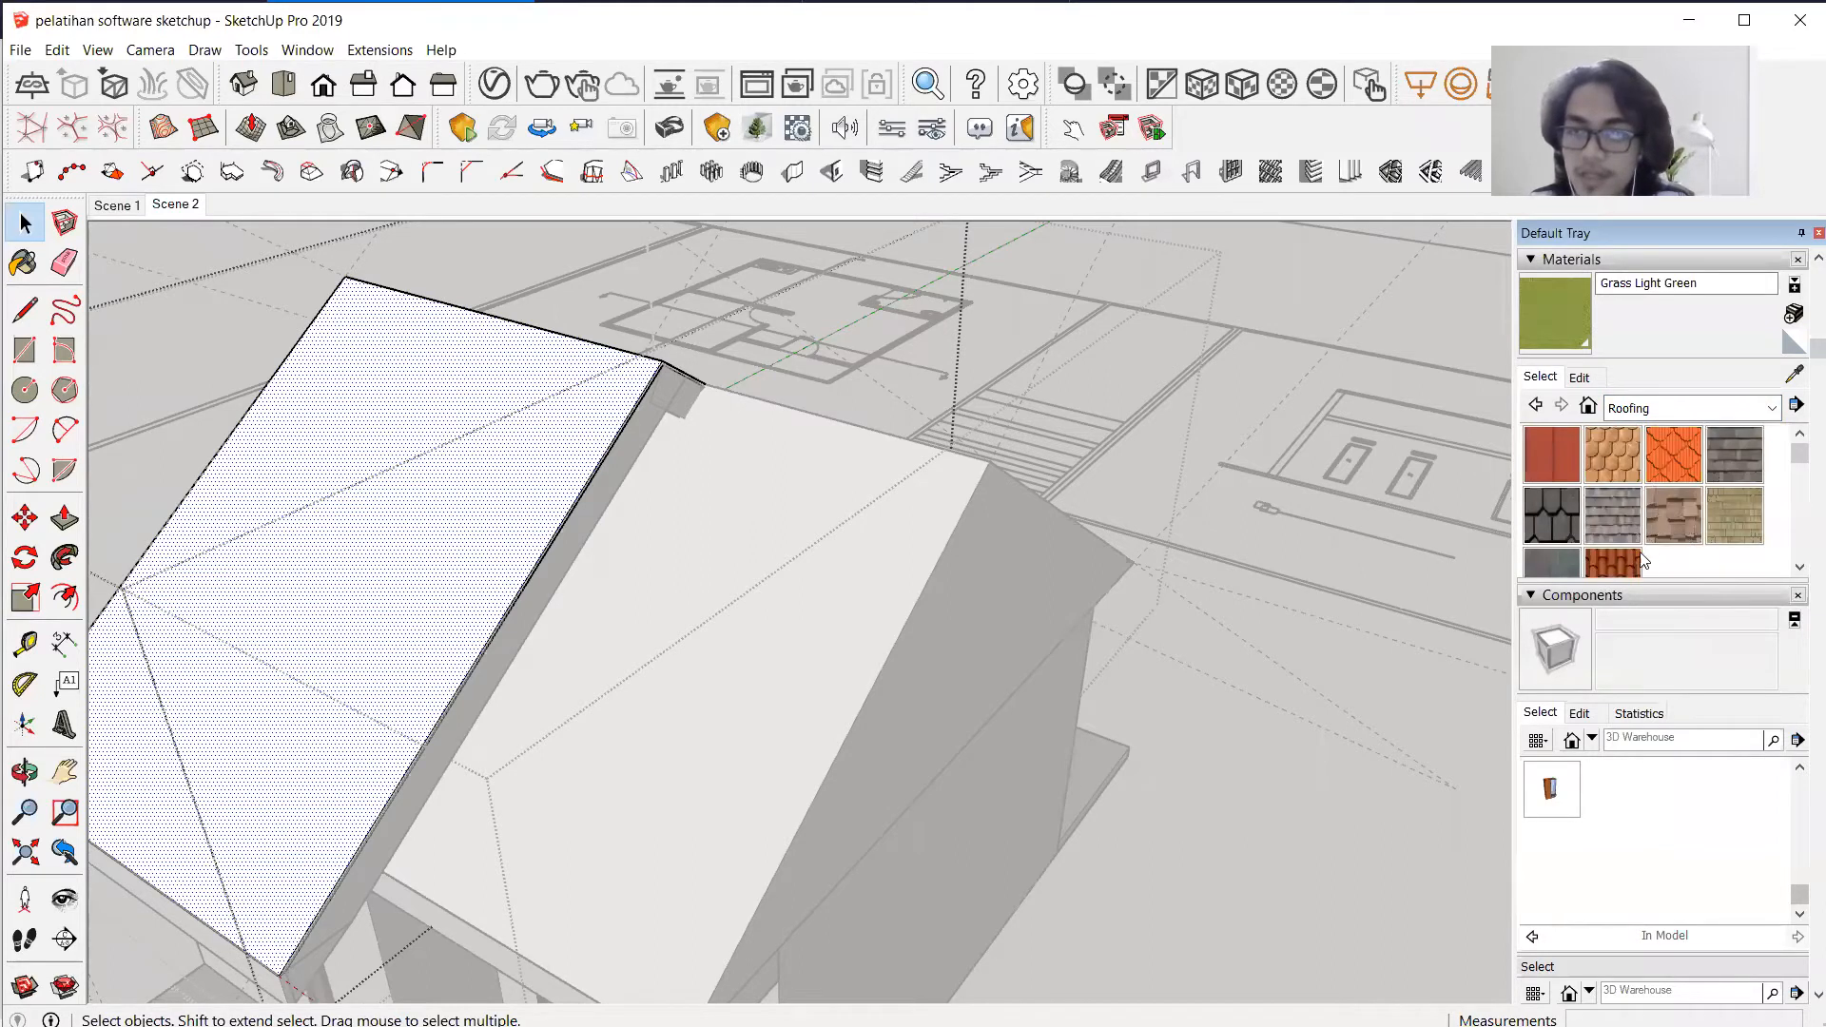
pyautogui.click(1622, 559)
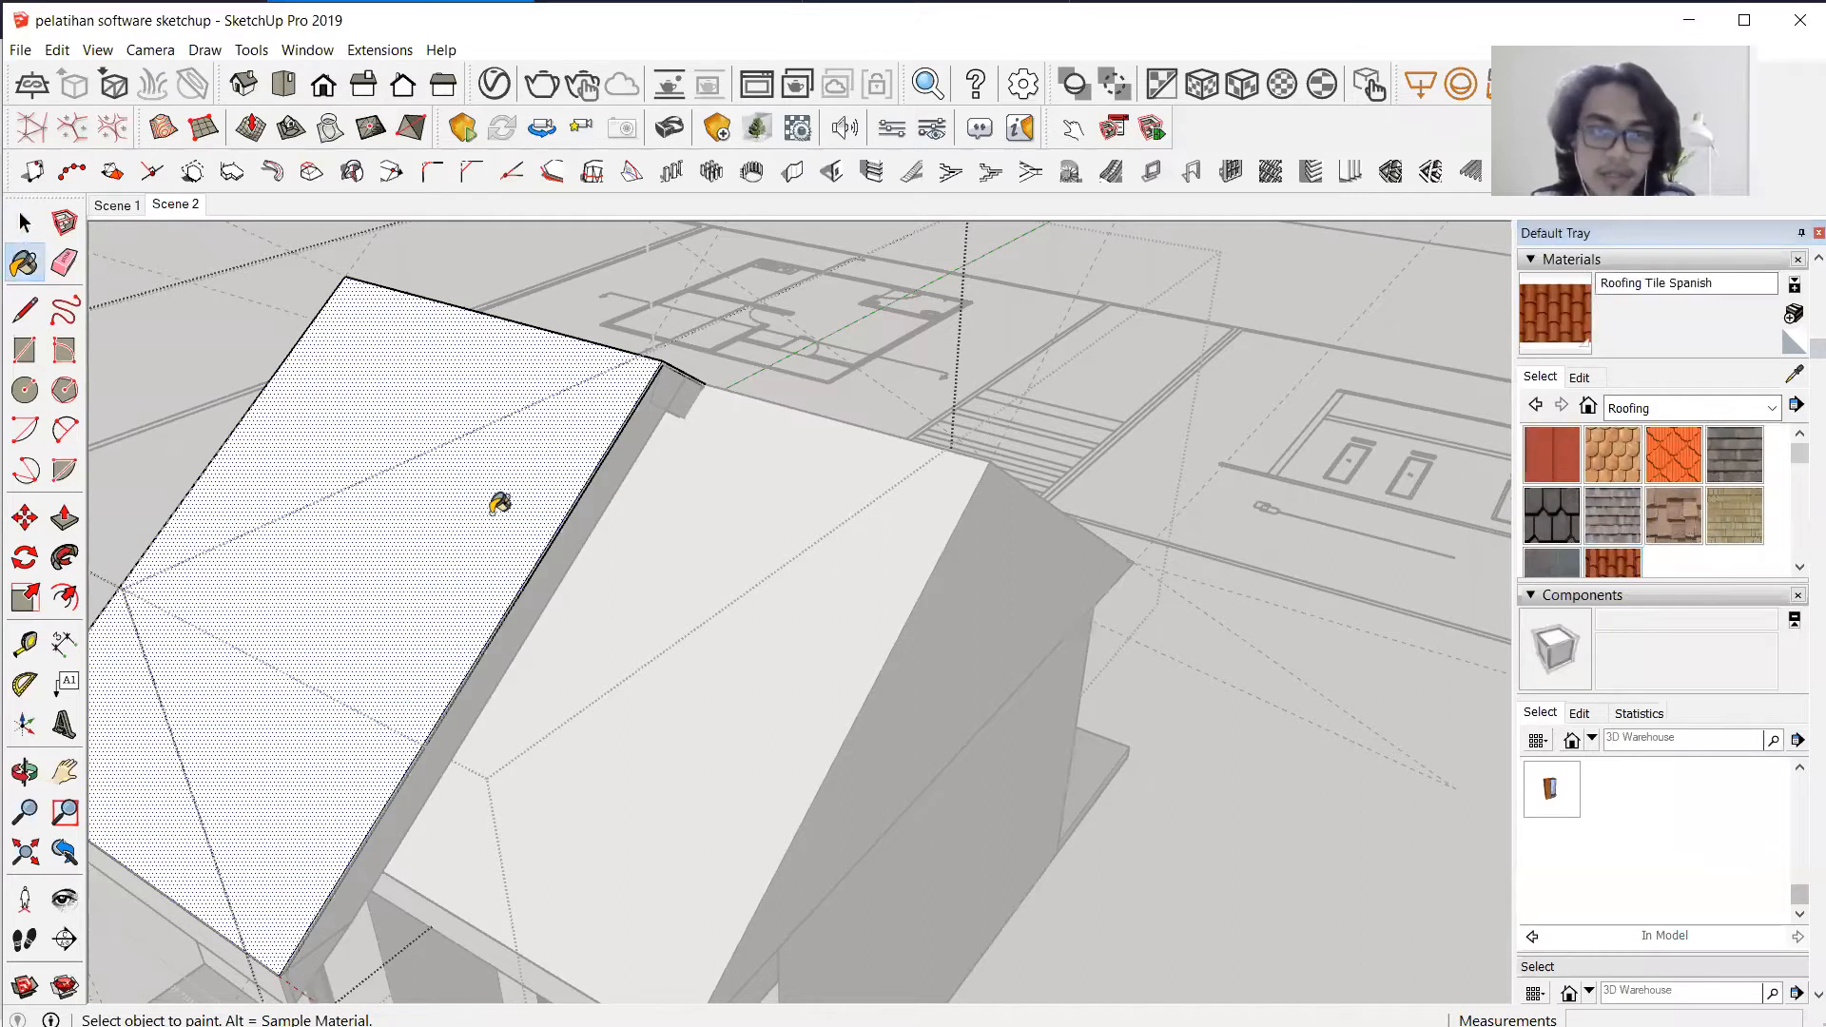
pyautogui.click(497, 504)
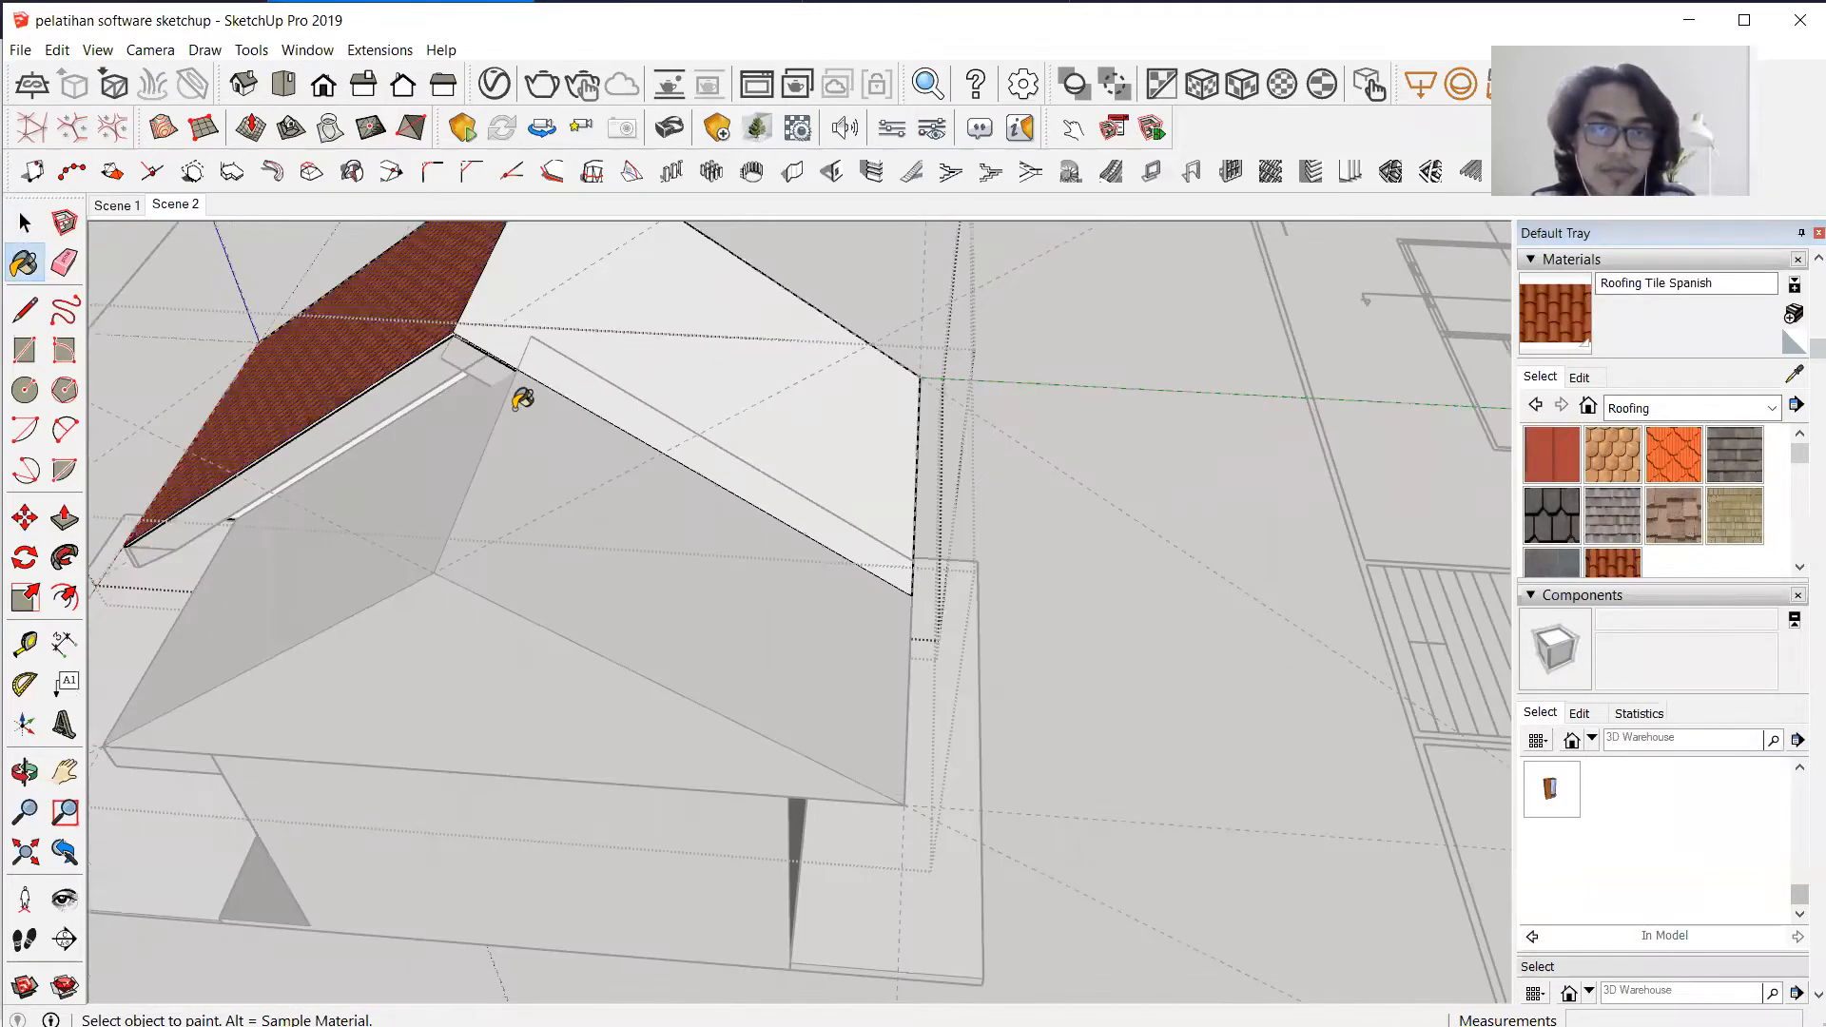
pyautogui.click(521, 380)
pyautogui.press('space')
pyautogui.scroll(1, 901, 300)
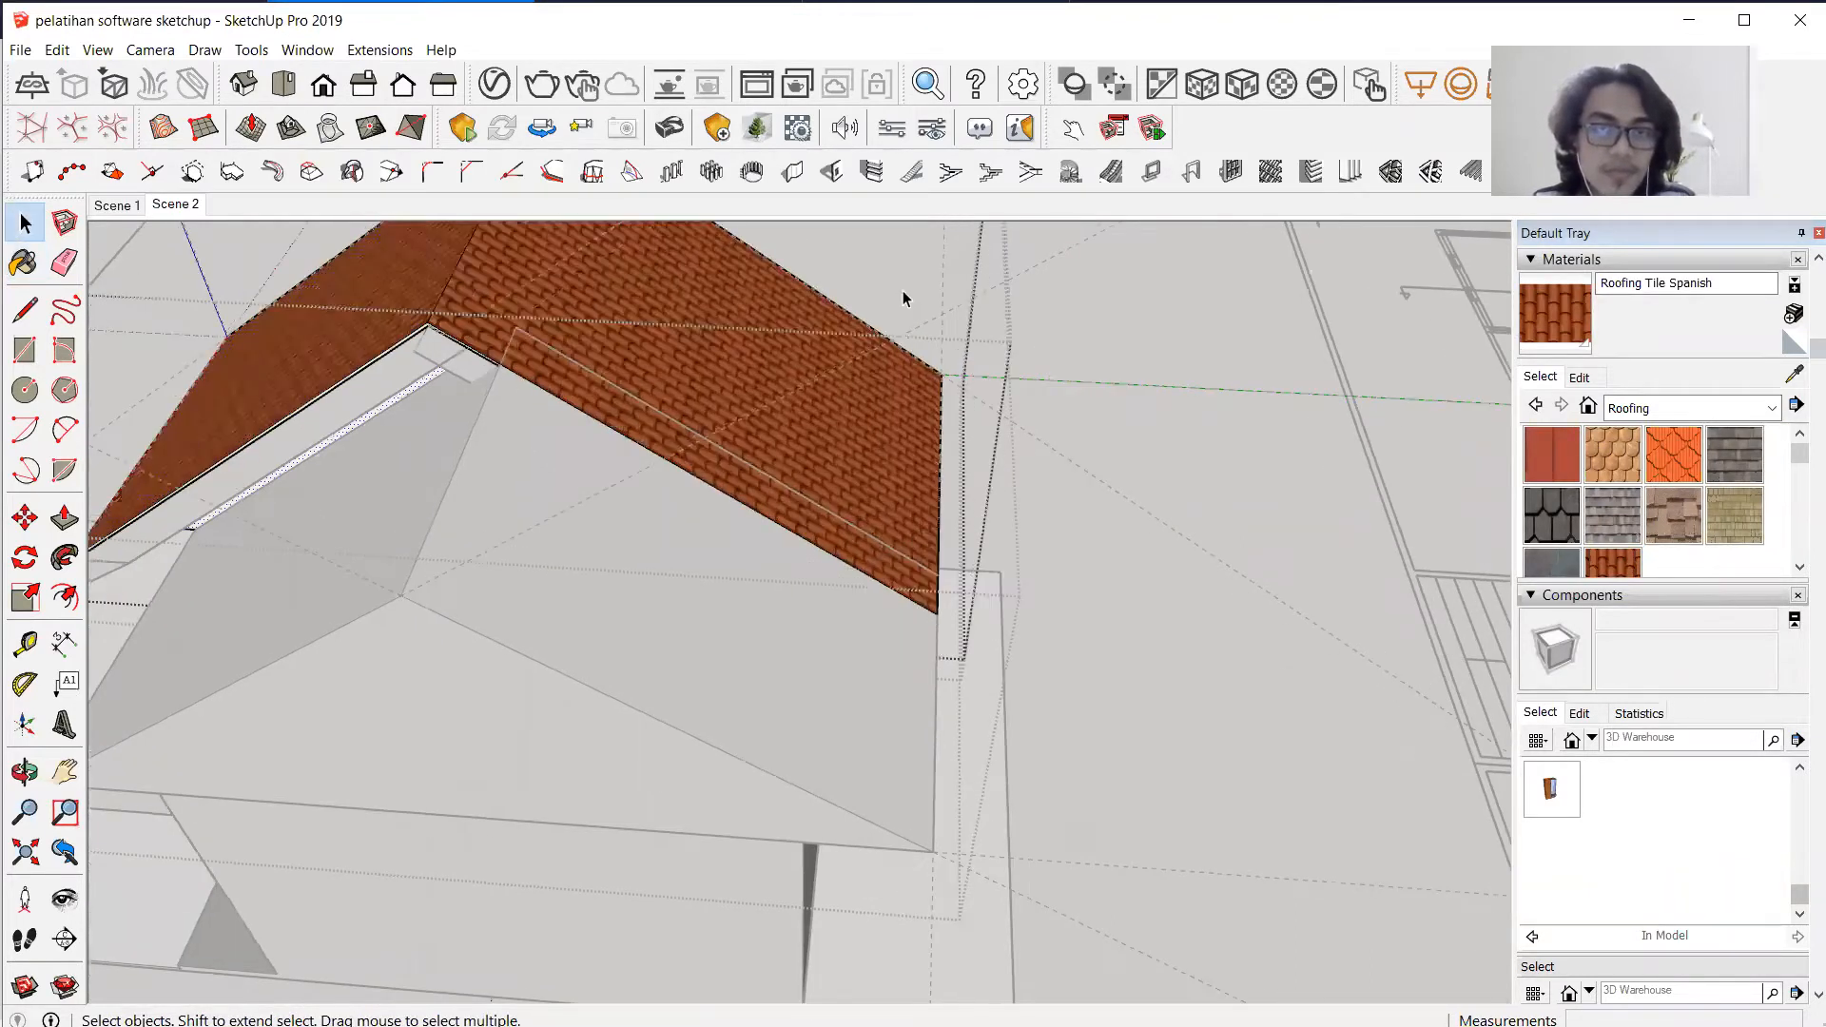
# Open the porch-side roof for editing and paint both of its slopes with Roofing Tile Spanish.
pyautogui.click(1055, 298)
pyautogui.click(481, 557)
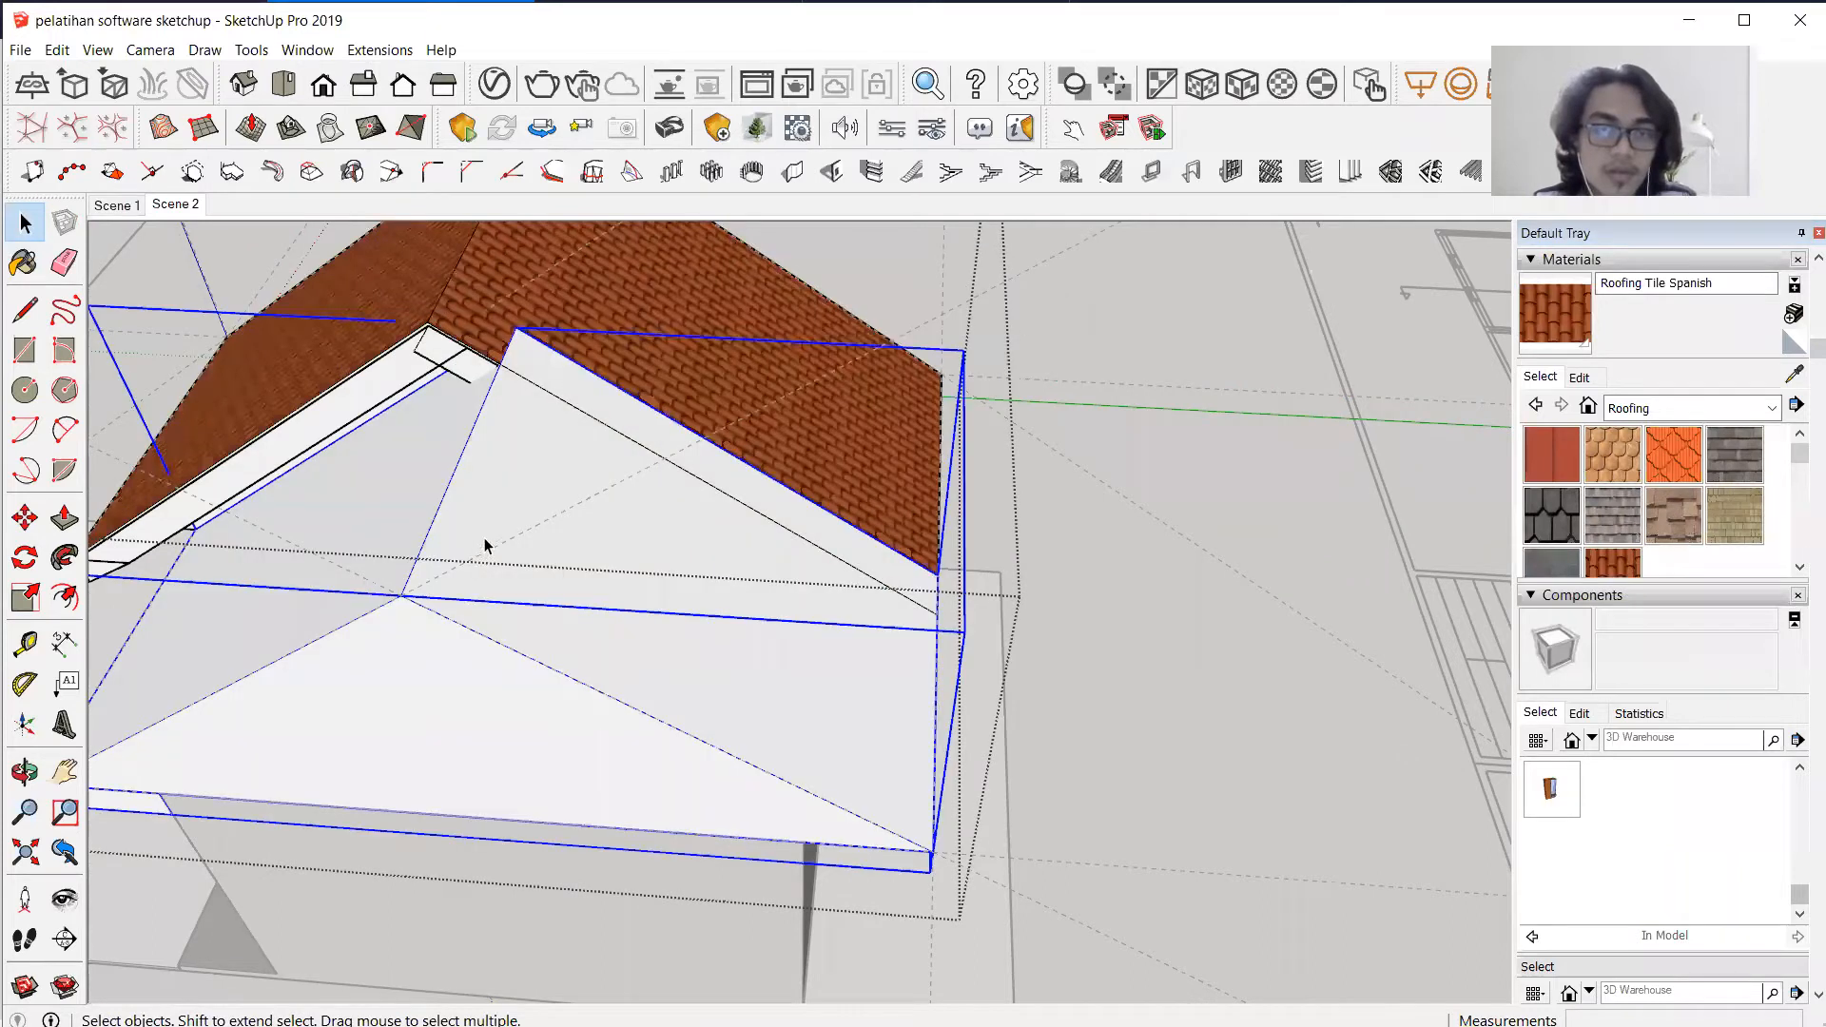
pyautogui.doubleClick(709, 590)
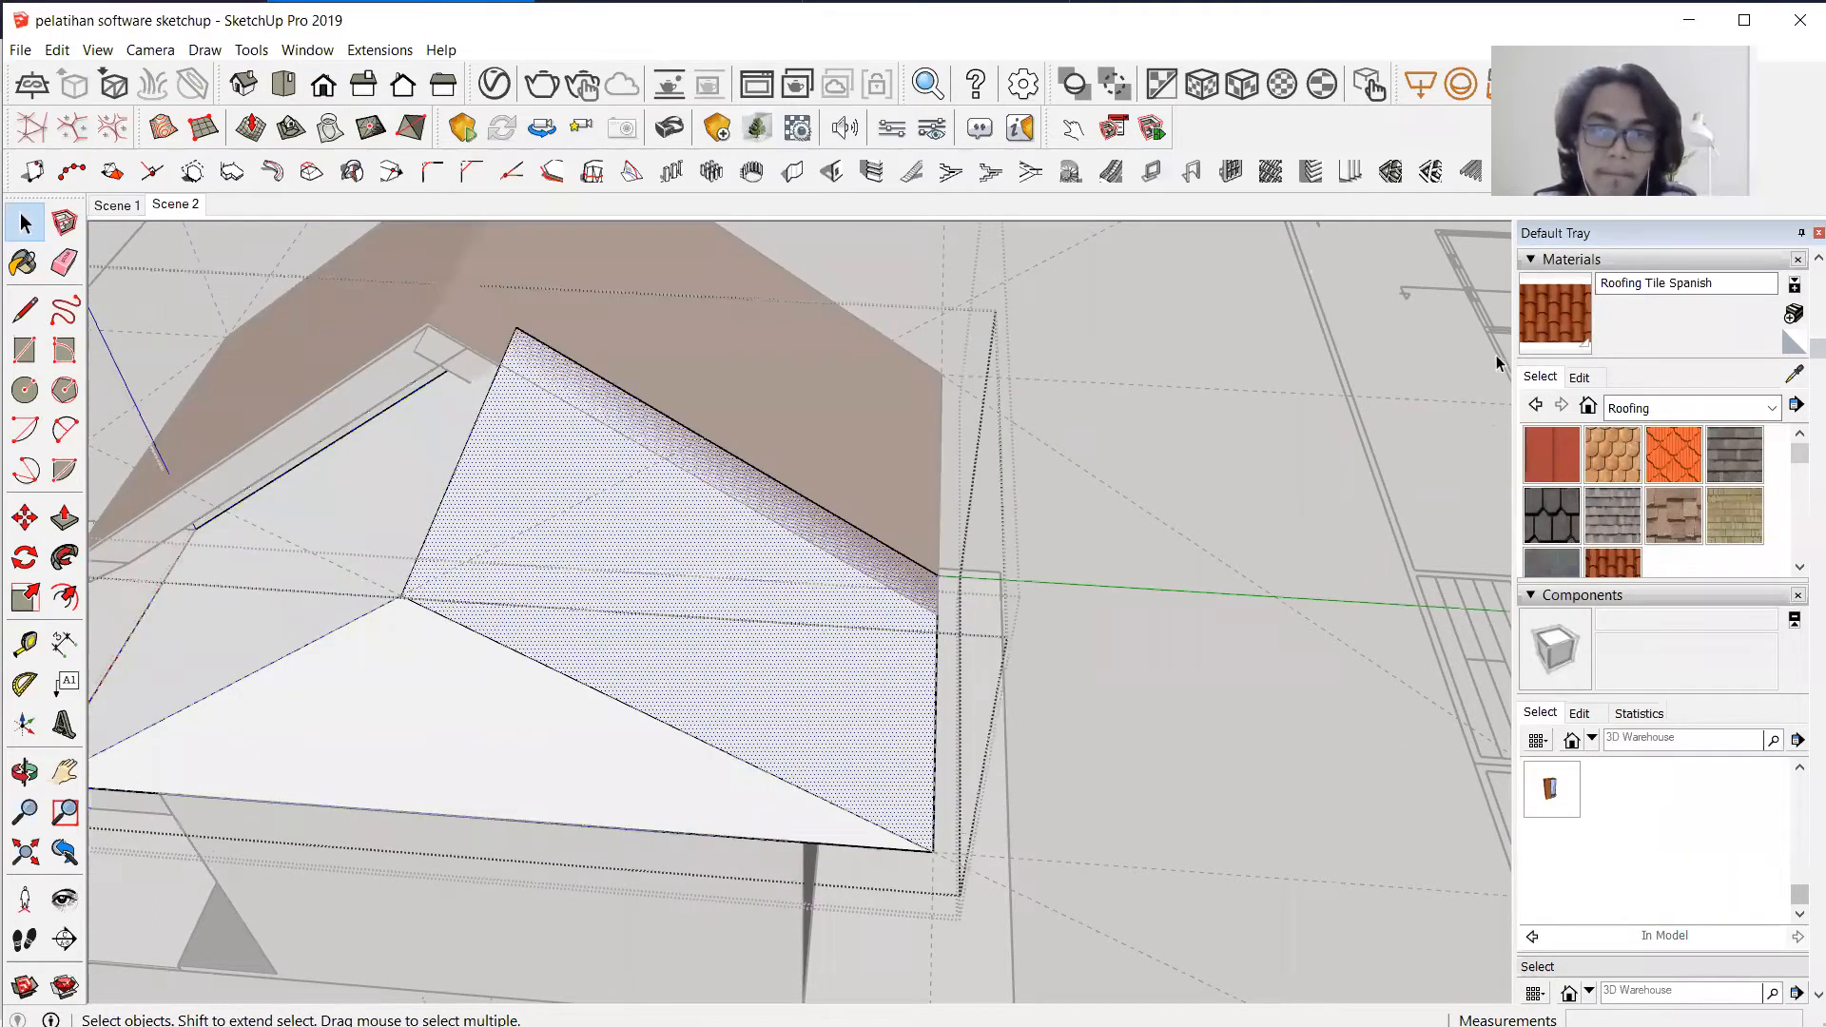
pyautogui.click(1559, 320)
pyautogui.click(408, 481)
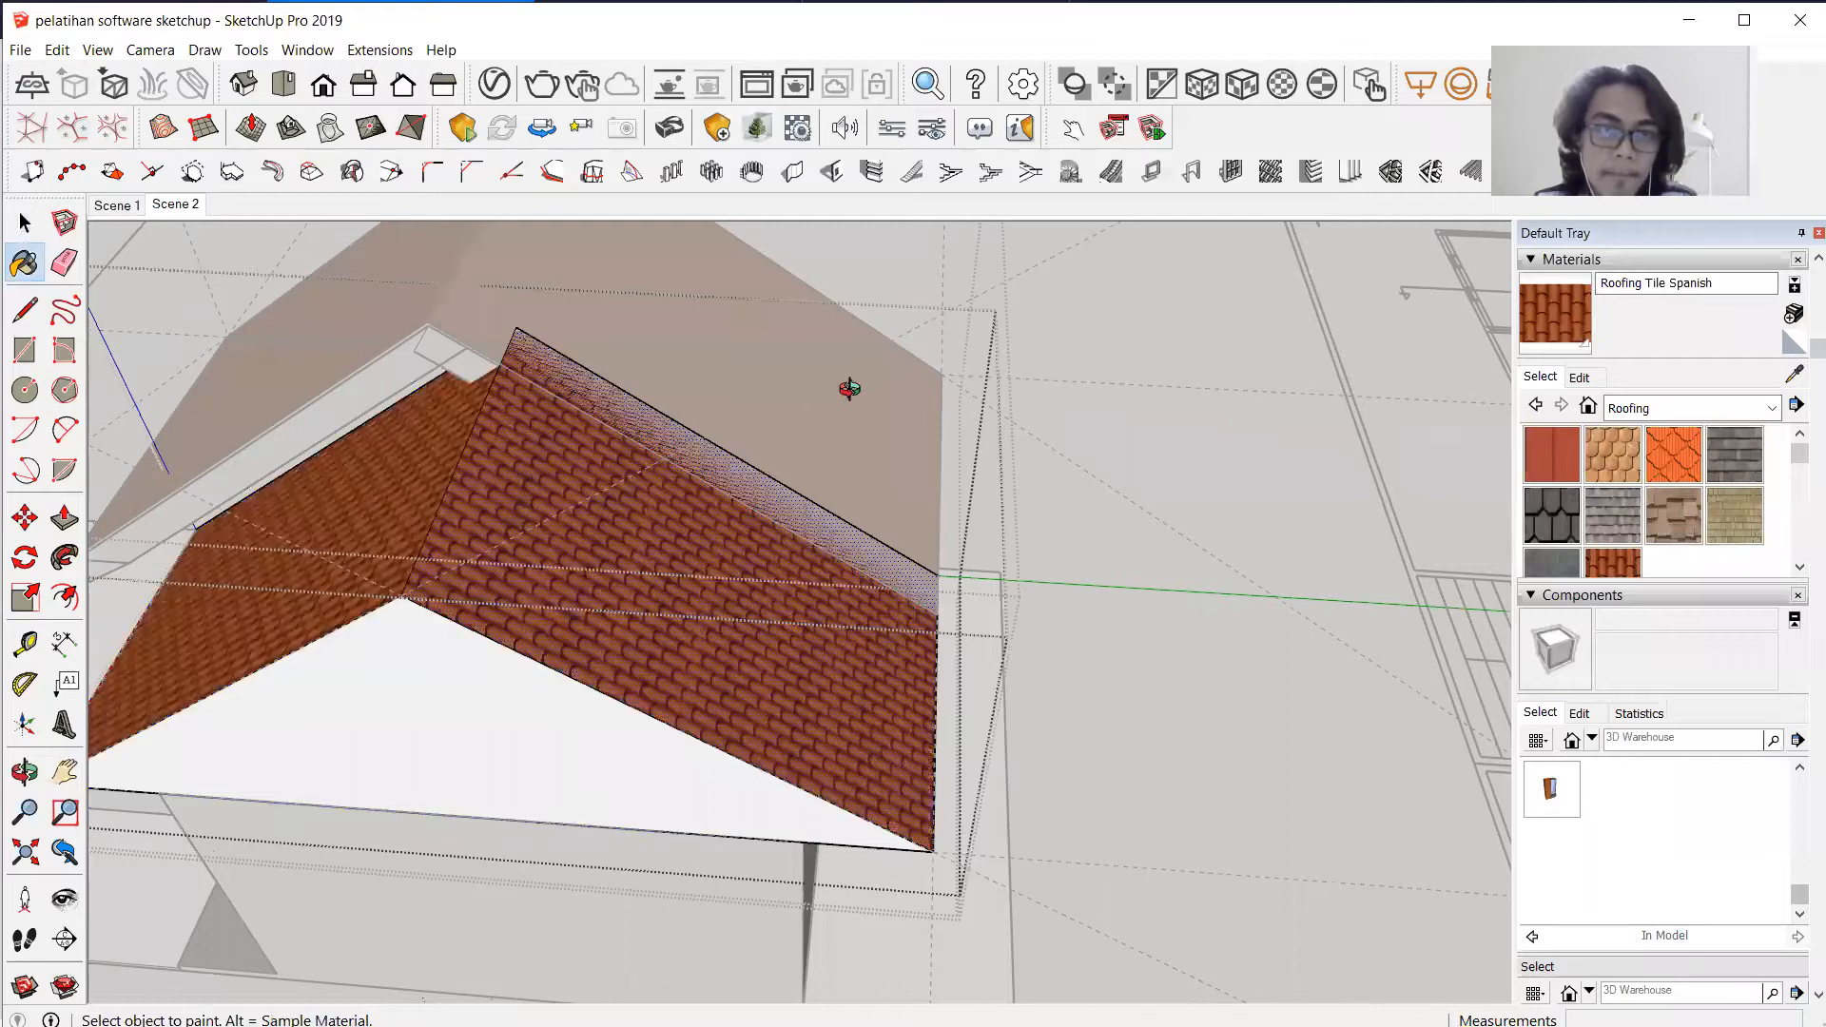
pyautogui.press('space')
# Leave the roof groups and reopen the porch-side roof for editing down to its triangular gable end.
pyautogui.moveTo(338, 430); pyautogui.dragTo(242, 327, button='middle')
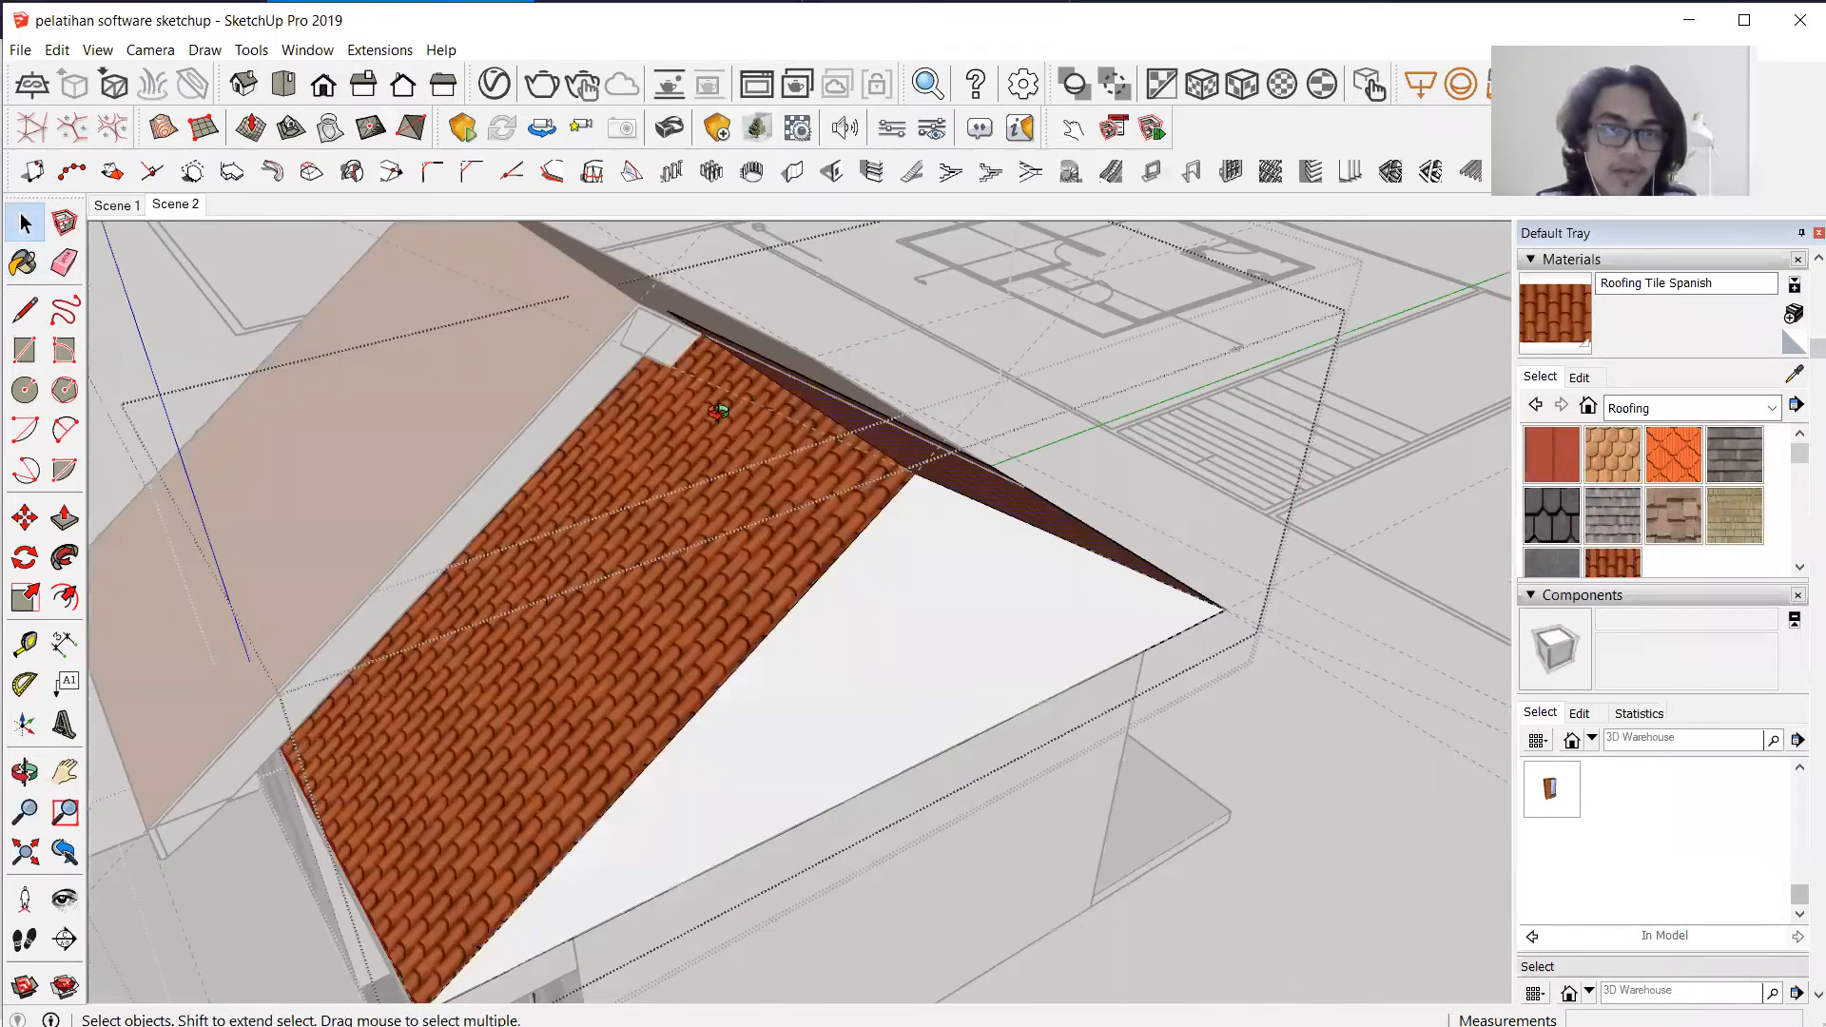
pyautogui.moveTo(852, 311); pyautogui.dragTo(763, 487, button='middle')
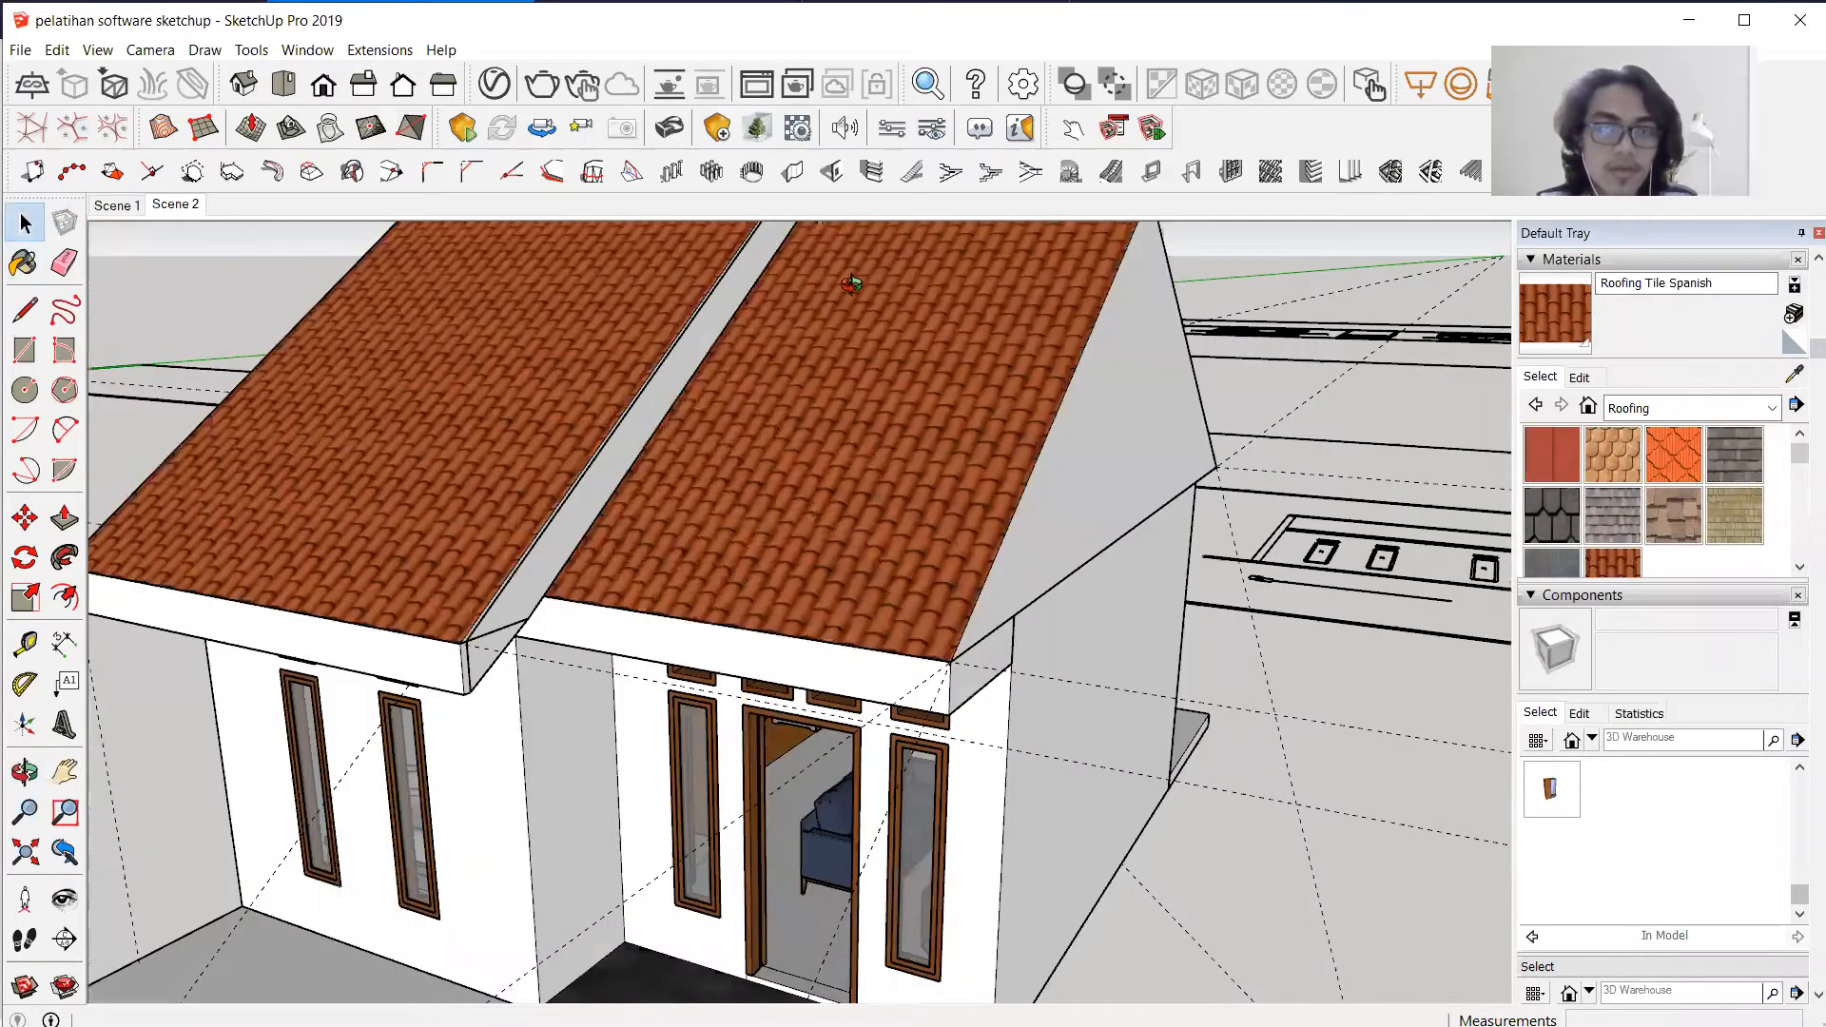
pyautogui.moveTo(942, 249); pyautogui.dragTo(819, 397, button='middle')
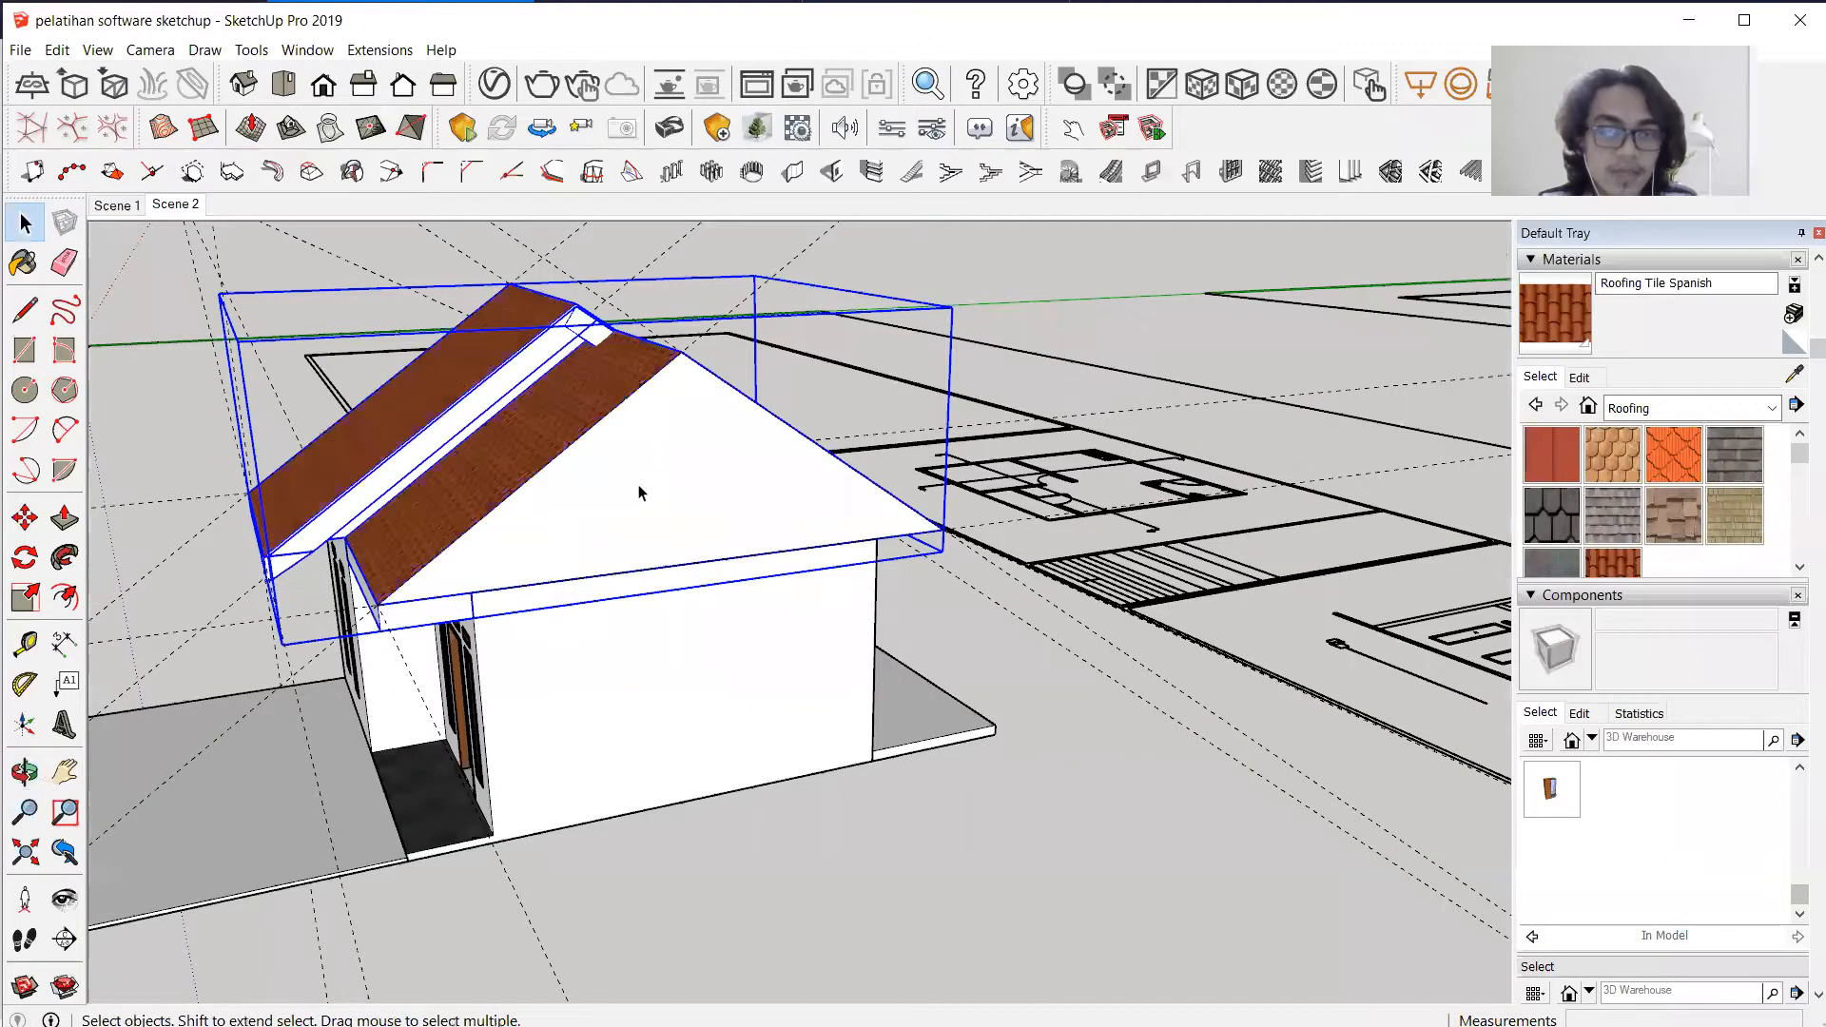
pyautogui.scroll(3, 638, 492)
pyautogui.doubleClick(638, 492)
pyautogui.click(638, 492)
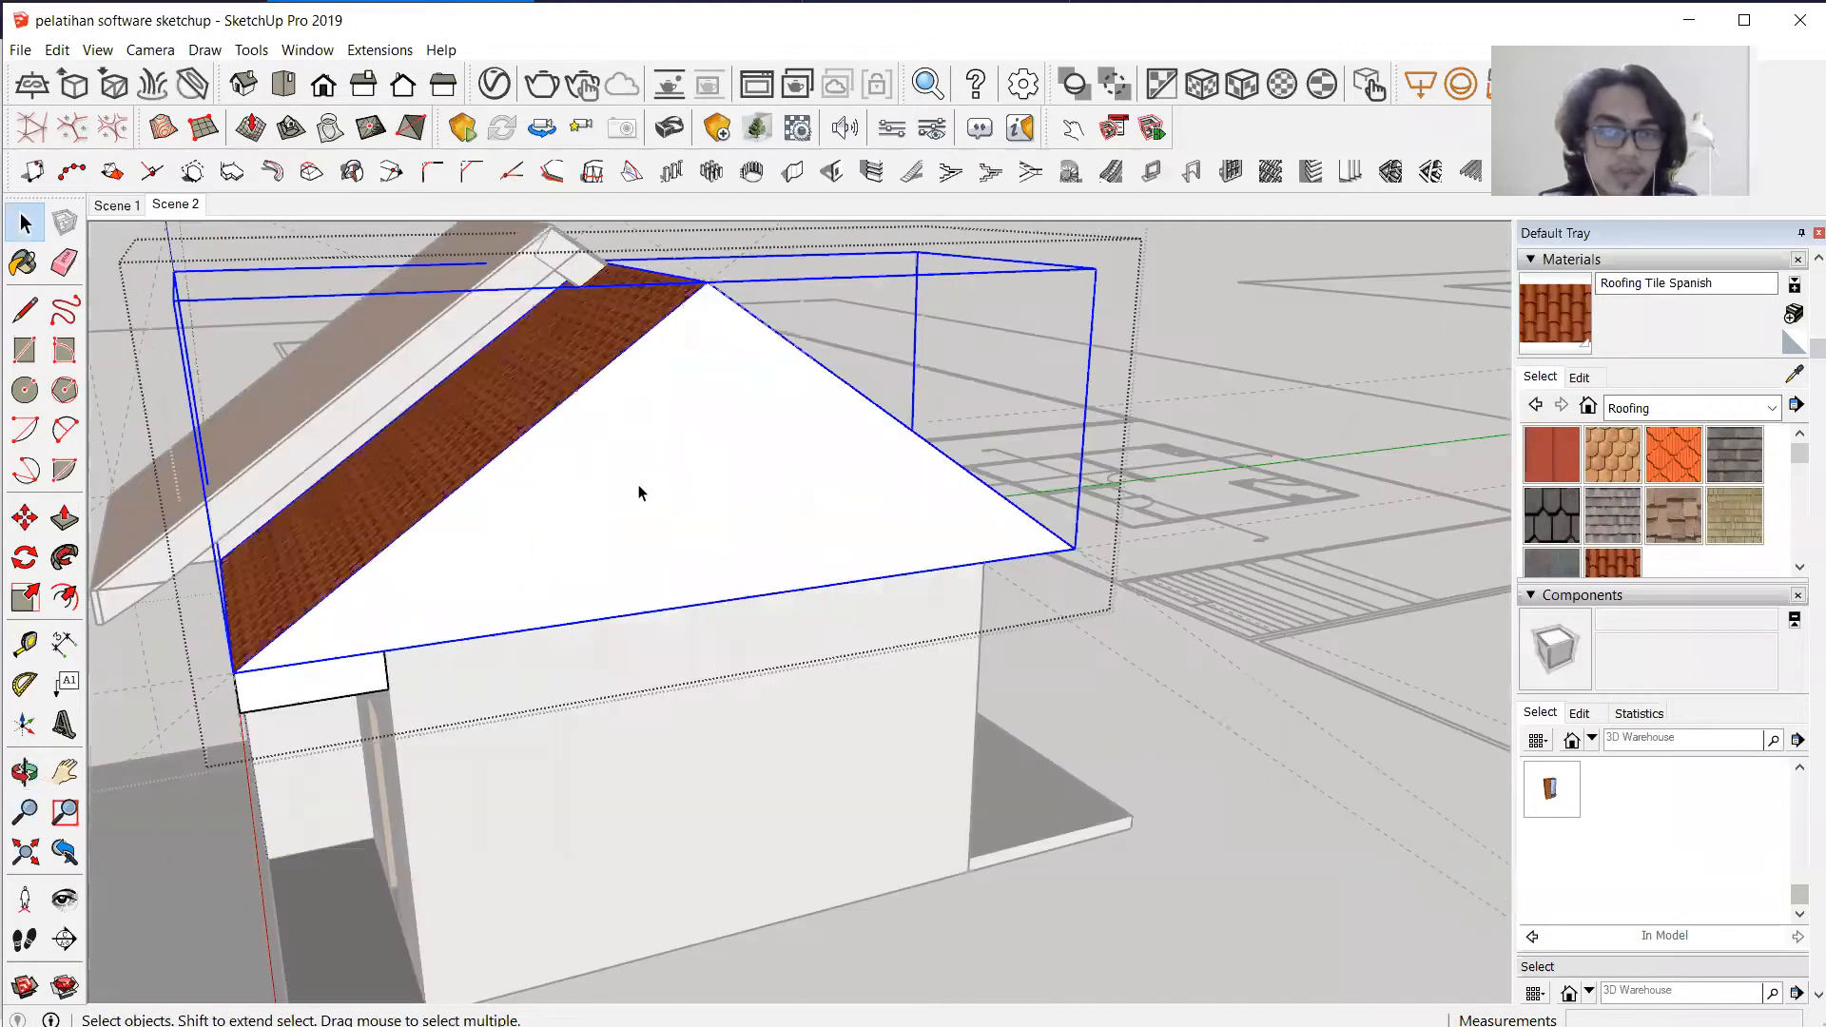
pyautogui.doubleClick(643, 489)
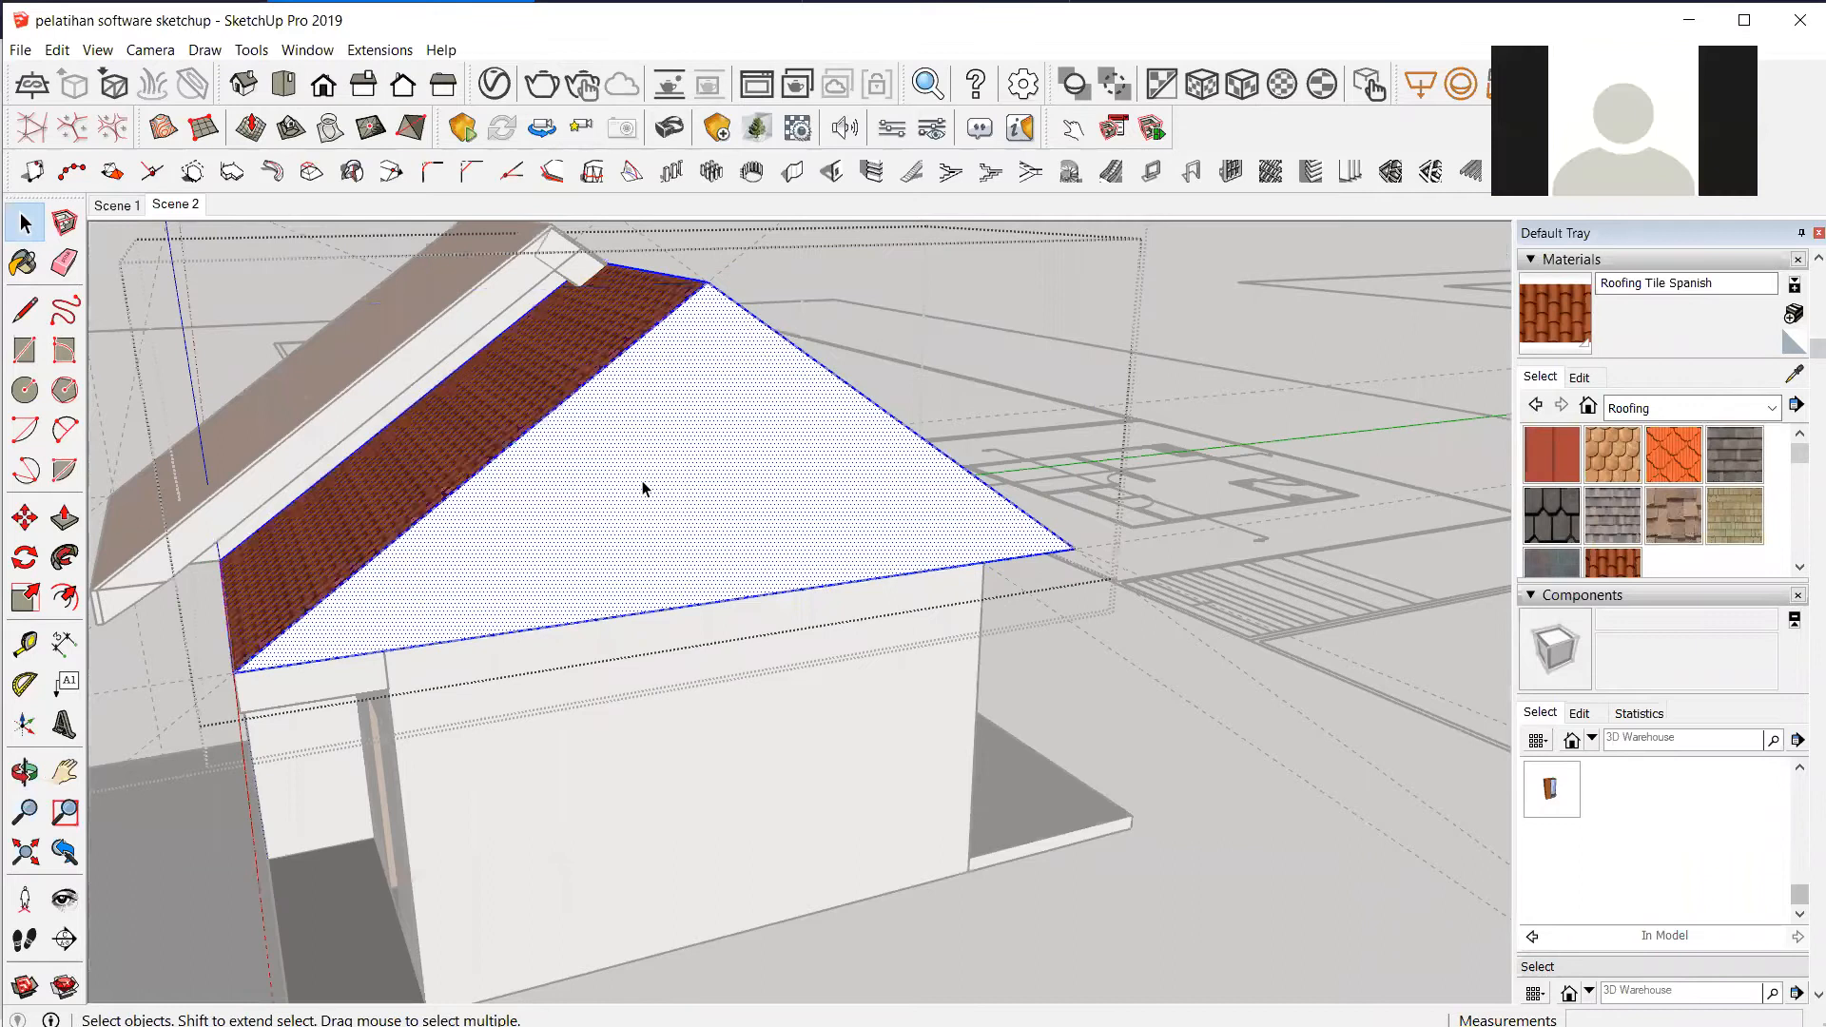
# Paint the porch-side gable triangle with Polished Concrete Old from the Asphalt and Concrete materials, and leave the group.
pyautogui.click(681, 497)
pyautogui.click(1628, 409)
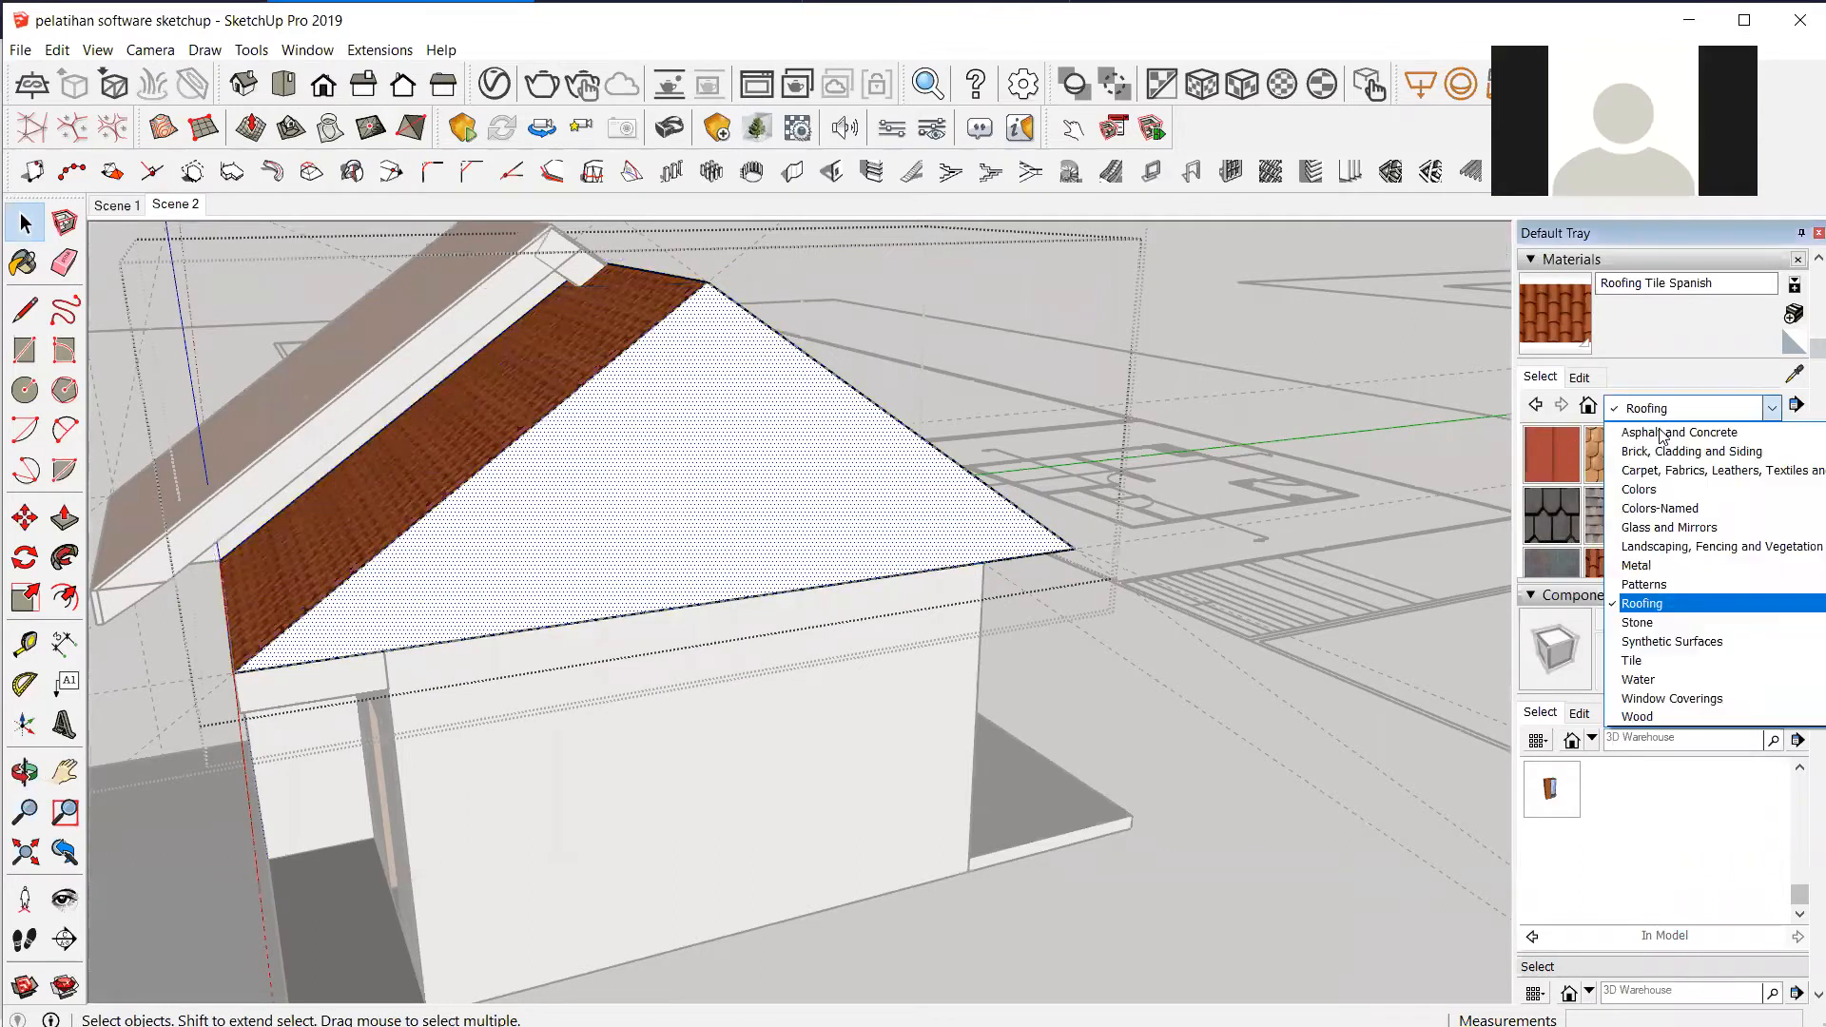
pyautogui.click(1564, 561)
pyautogui.click(1564, 561)
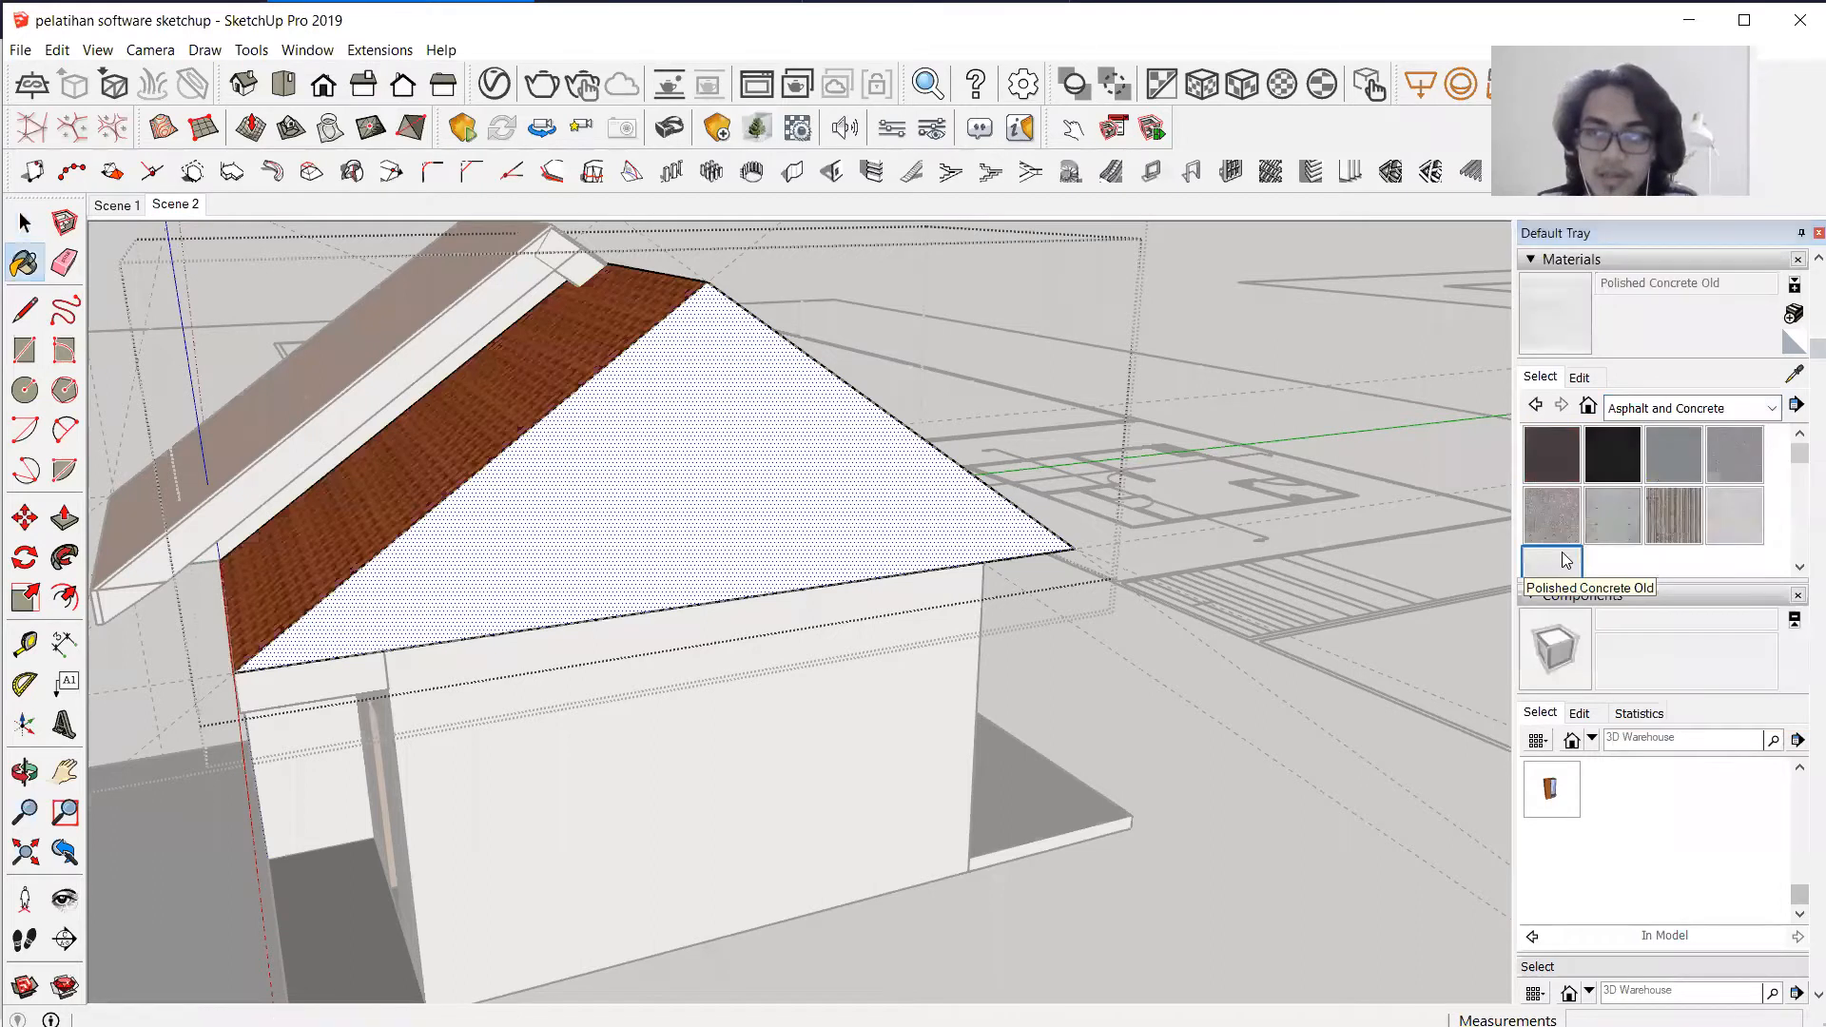
pyautogui.click(533, 522)
pyautogui.press('space')
pyautogui.click(1104, 897)
# Inspect the tiled roof, fascia boards and both gable ends from the front, the opposite side and below.
pyautogui.moveTo(1087, 864); pyautogui.dragTo(568, 380, button='middle')
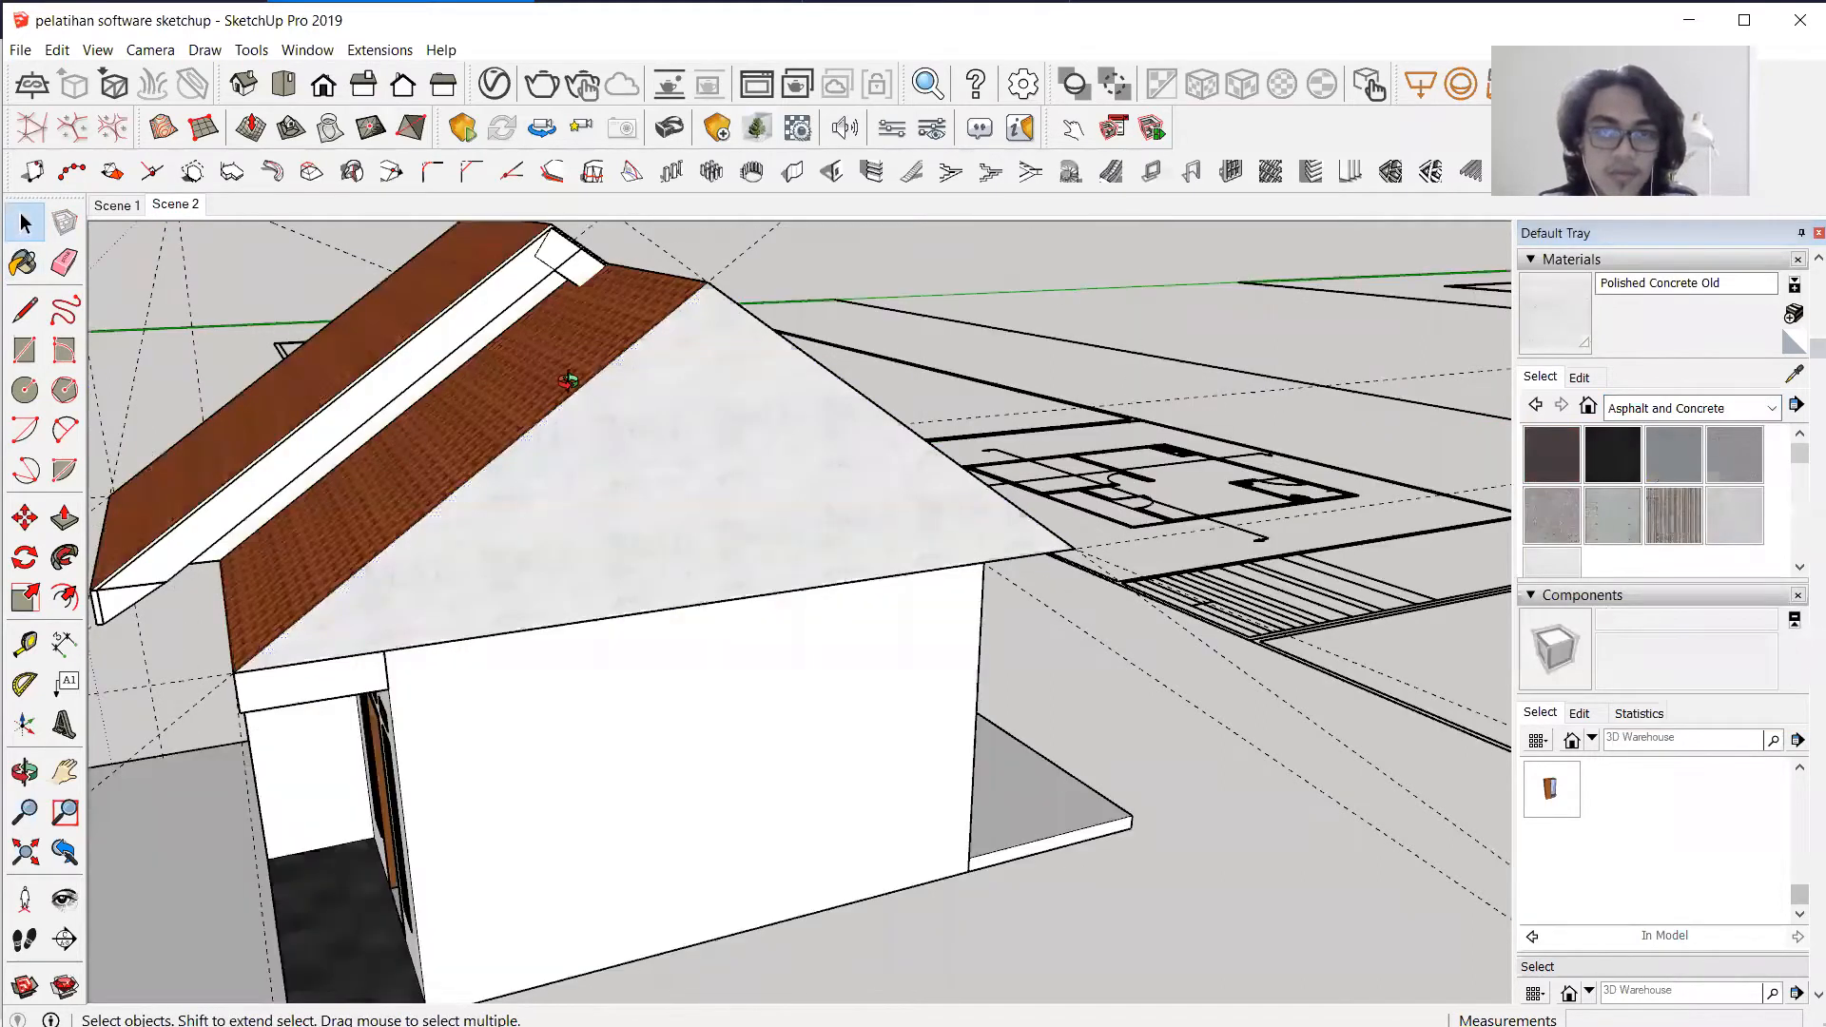
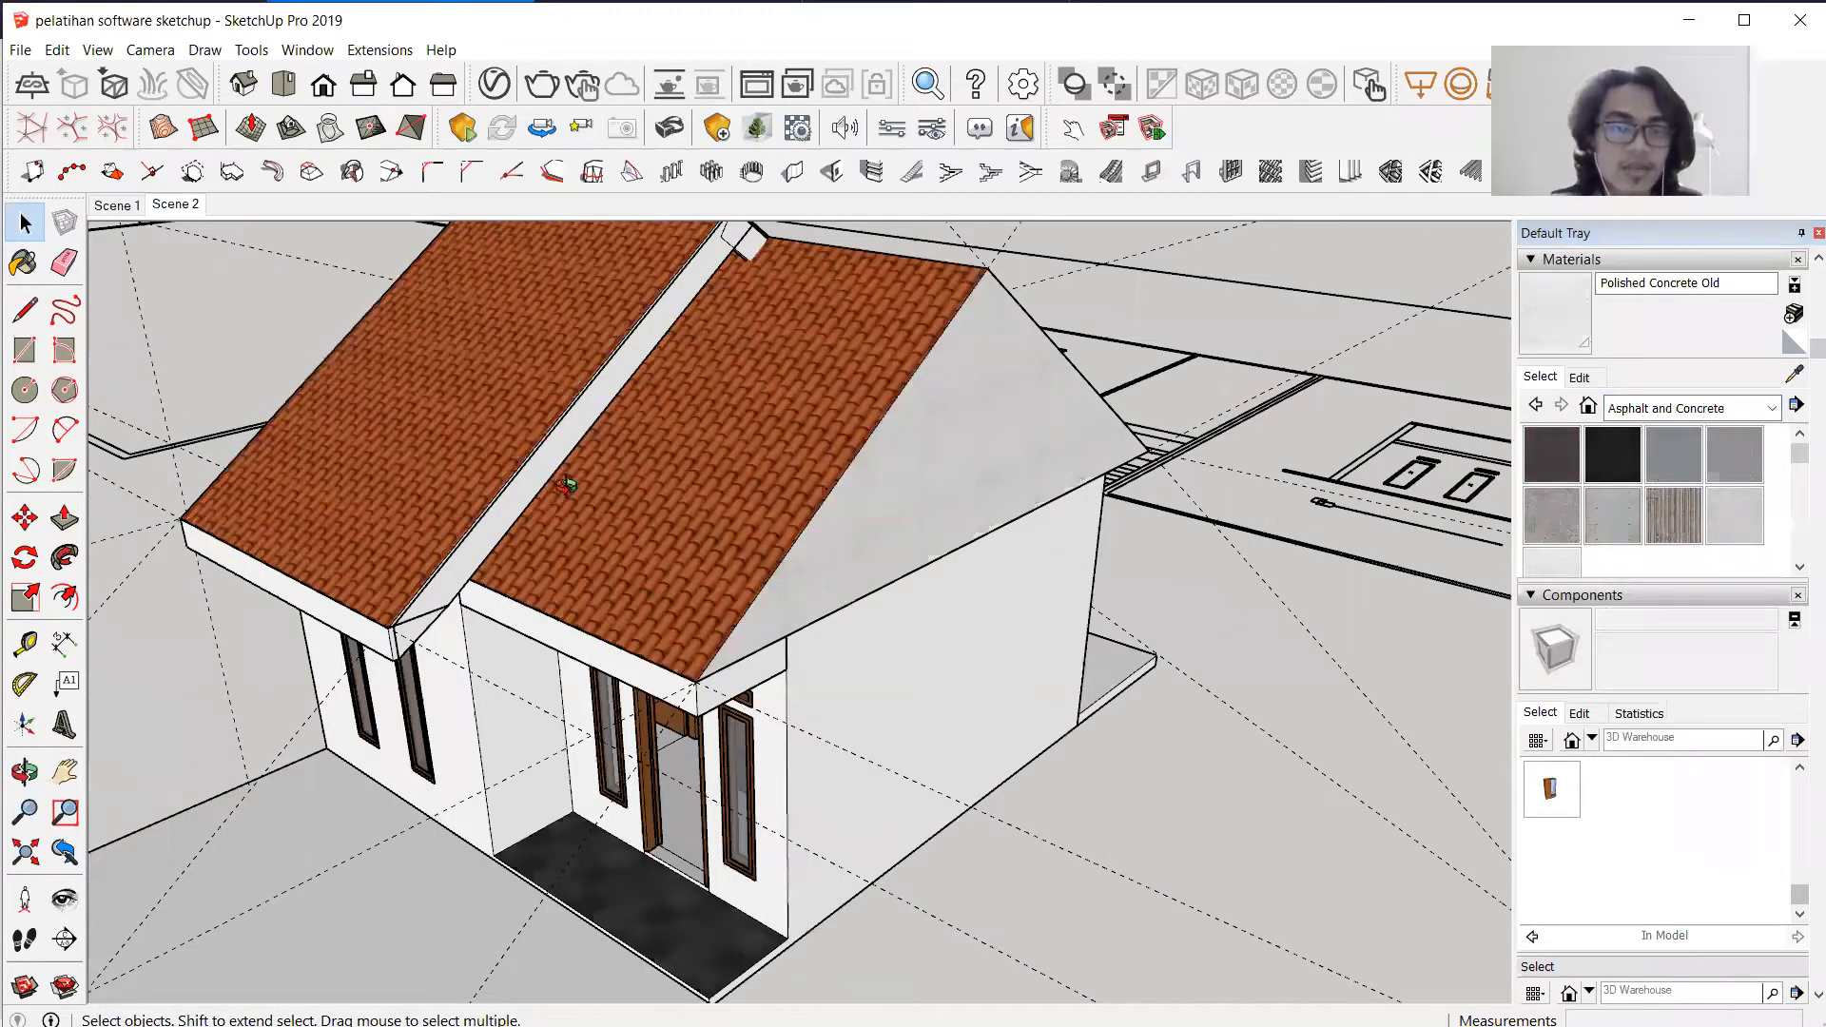
pyautogui.moveTo(724, 482); pyautogui.dragTo(1122, 485, button='middle')
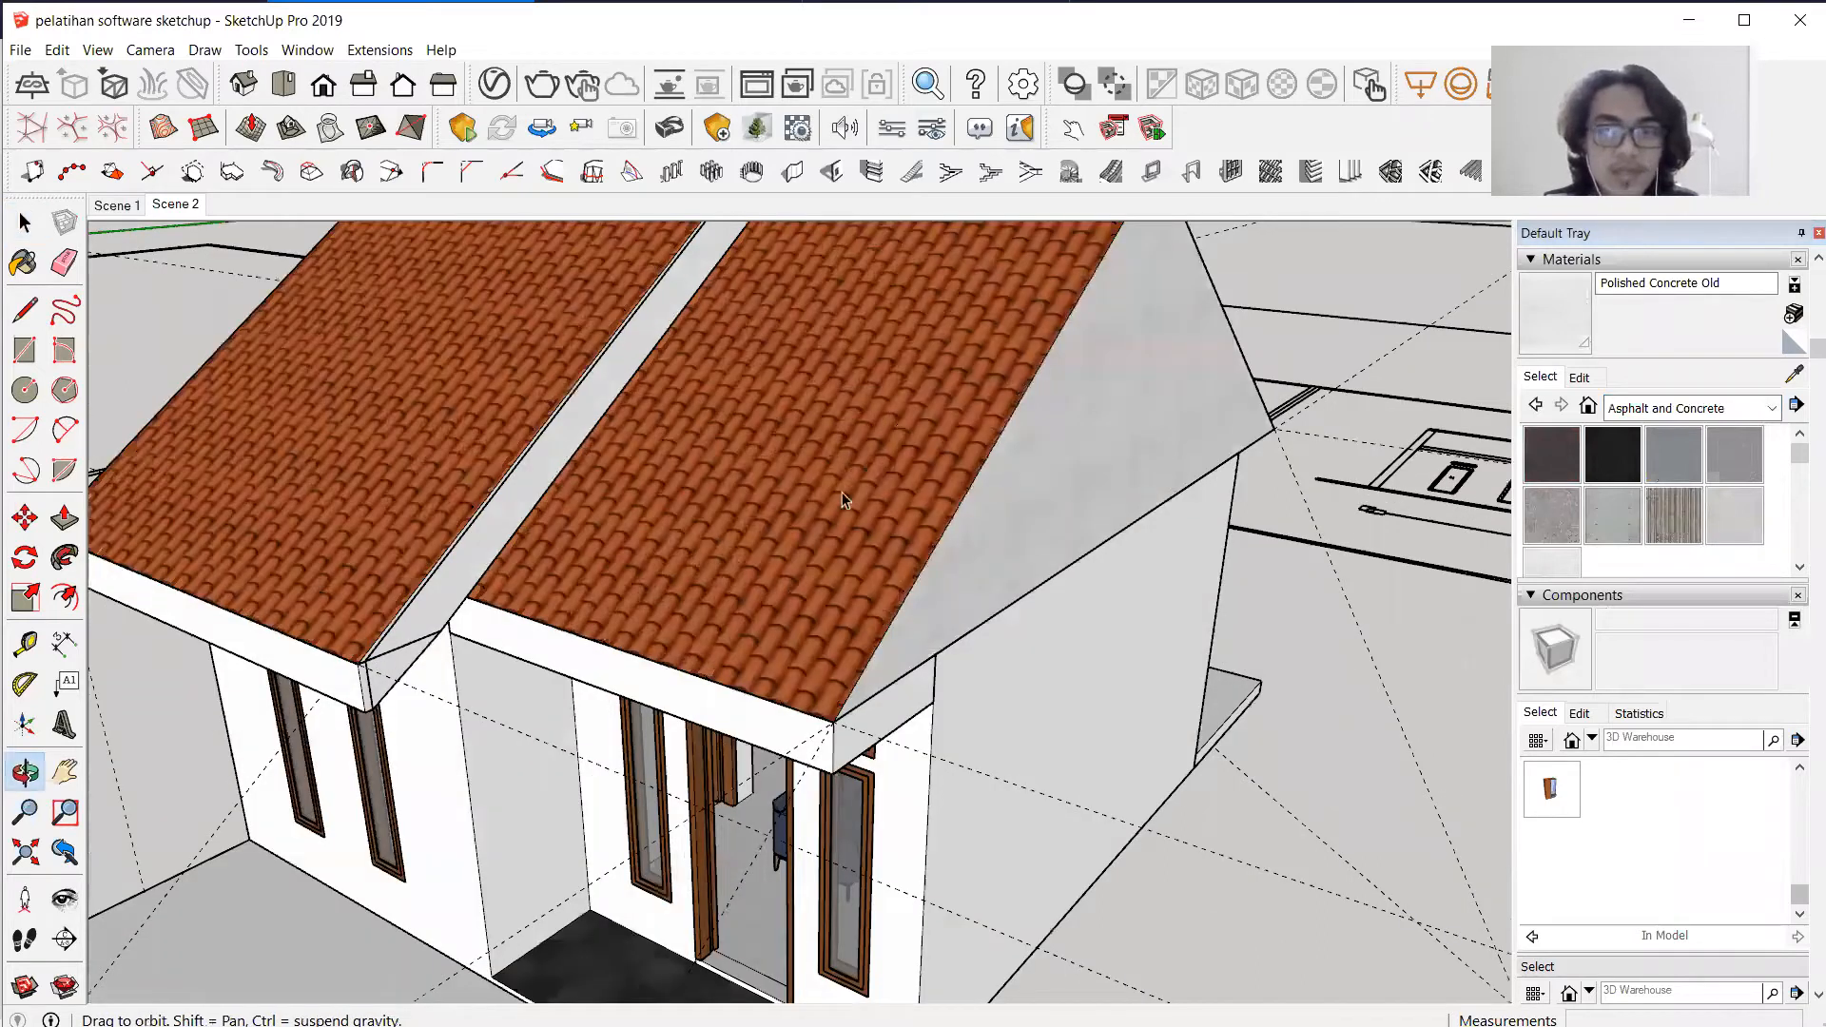
pyautogui.moveTo(841, 498); pyautogui.dragTo(1046, 505, button='middle')
pyautogui.scroll(-3, 585, 409)
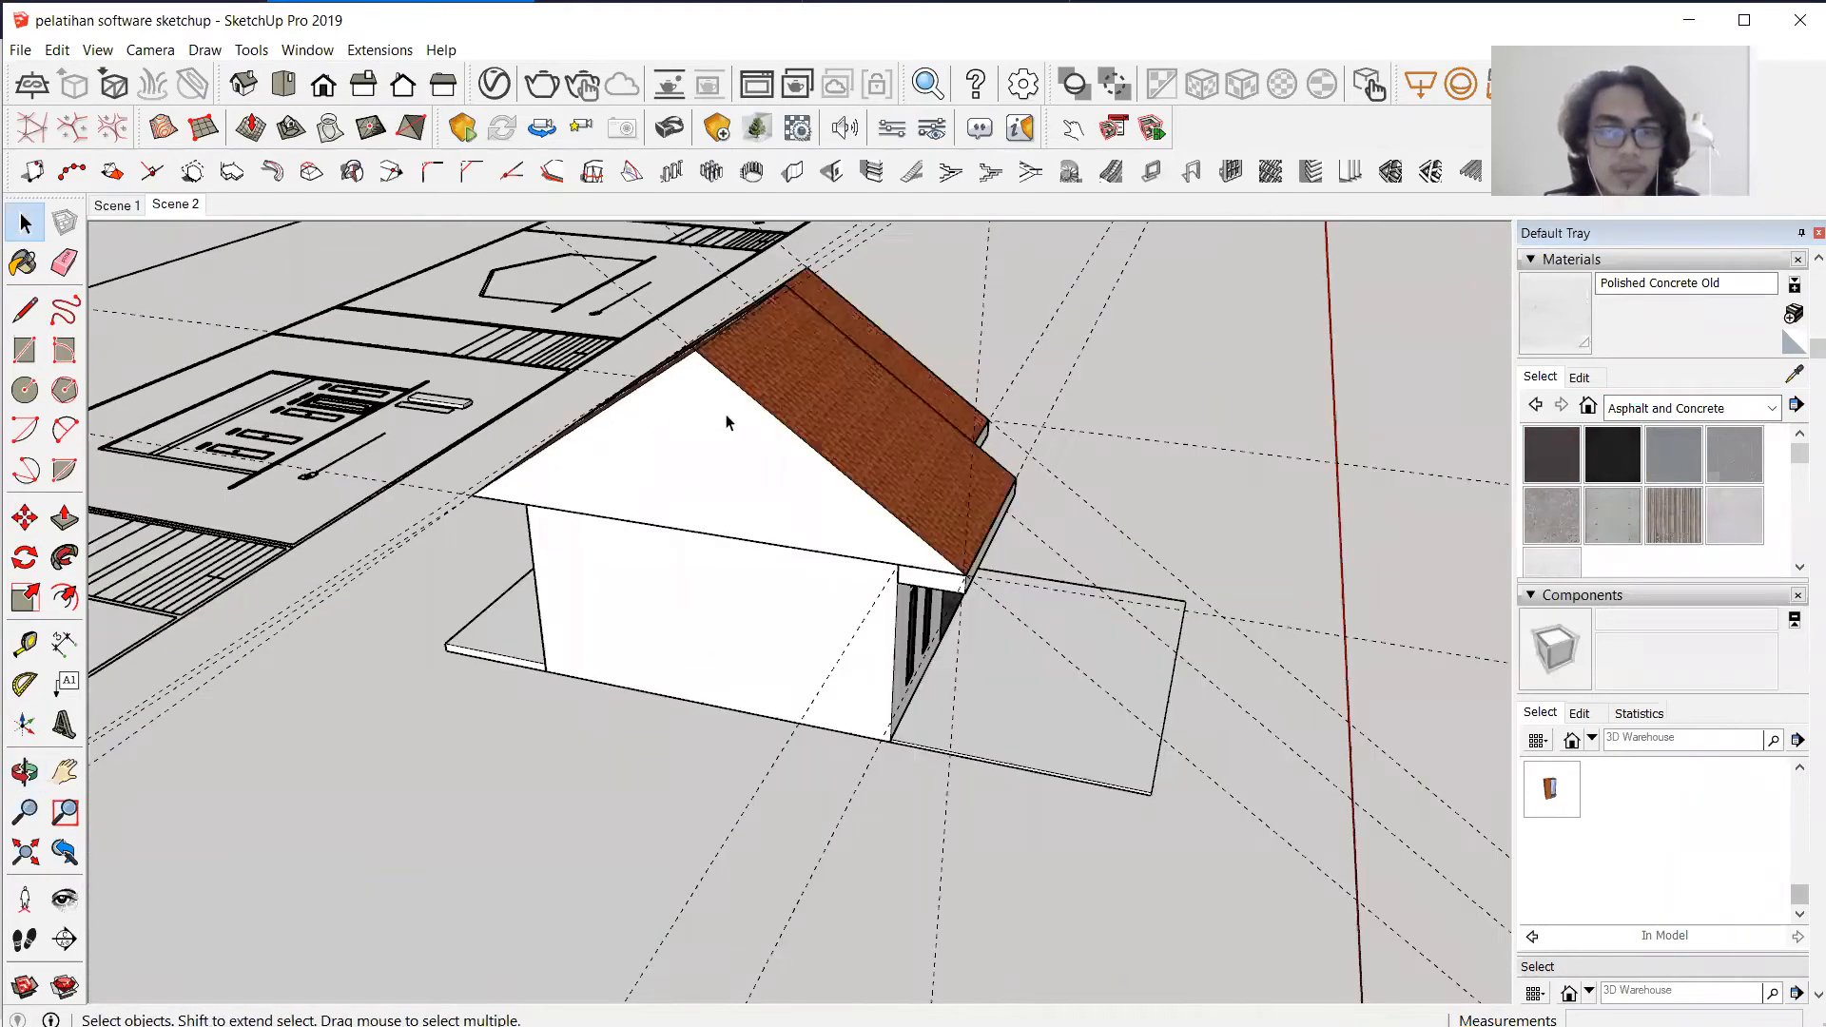
pyautogui.scroll(2, 1035, 314)
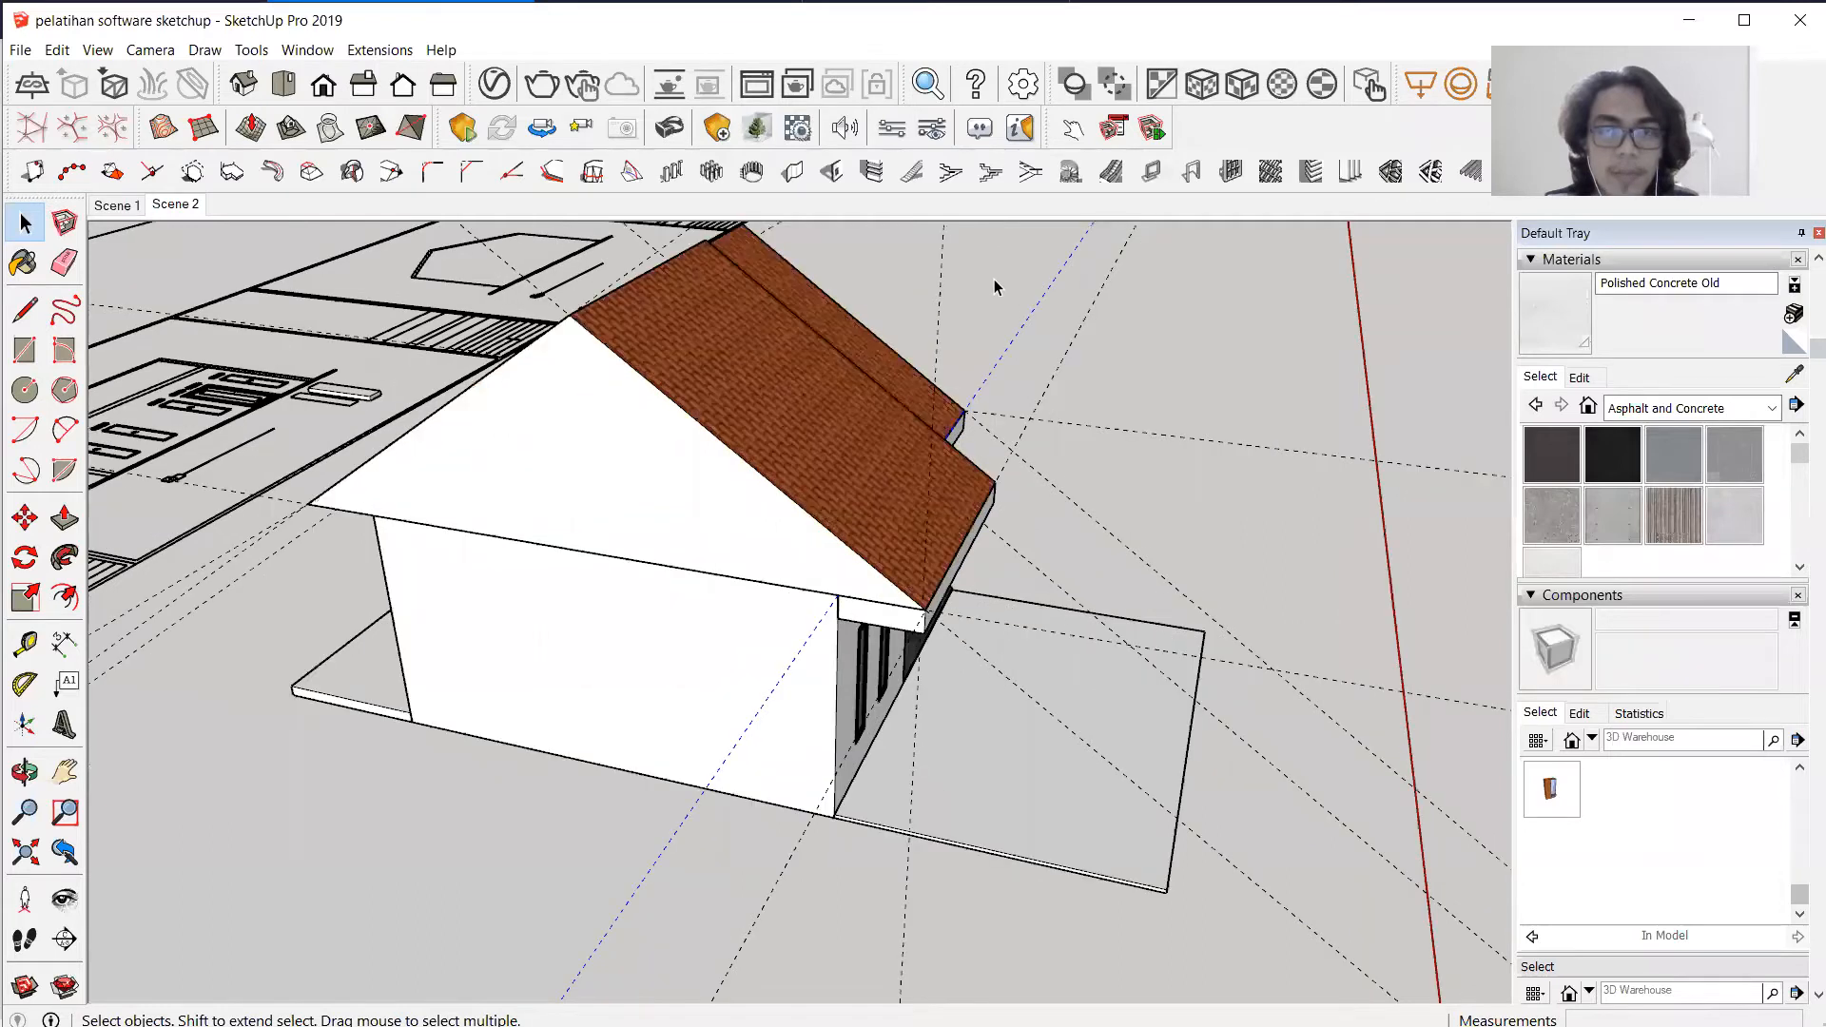
pyautogui.moveTo(992, 333); pyautogui.dragTo(984, 374, button='middle')
pyautogui.click(1105, 433)
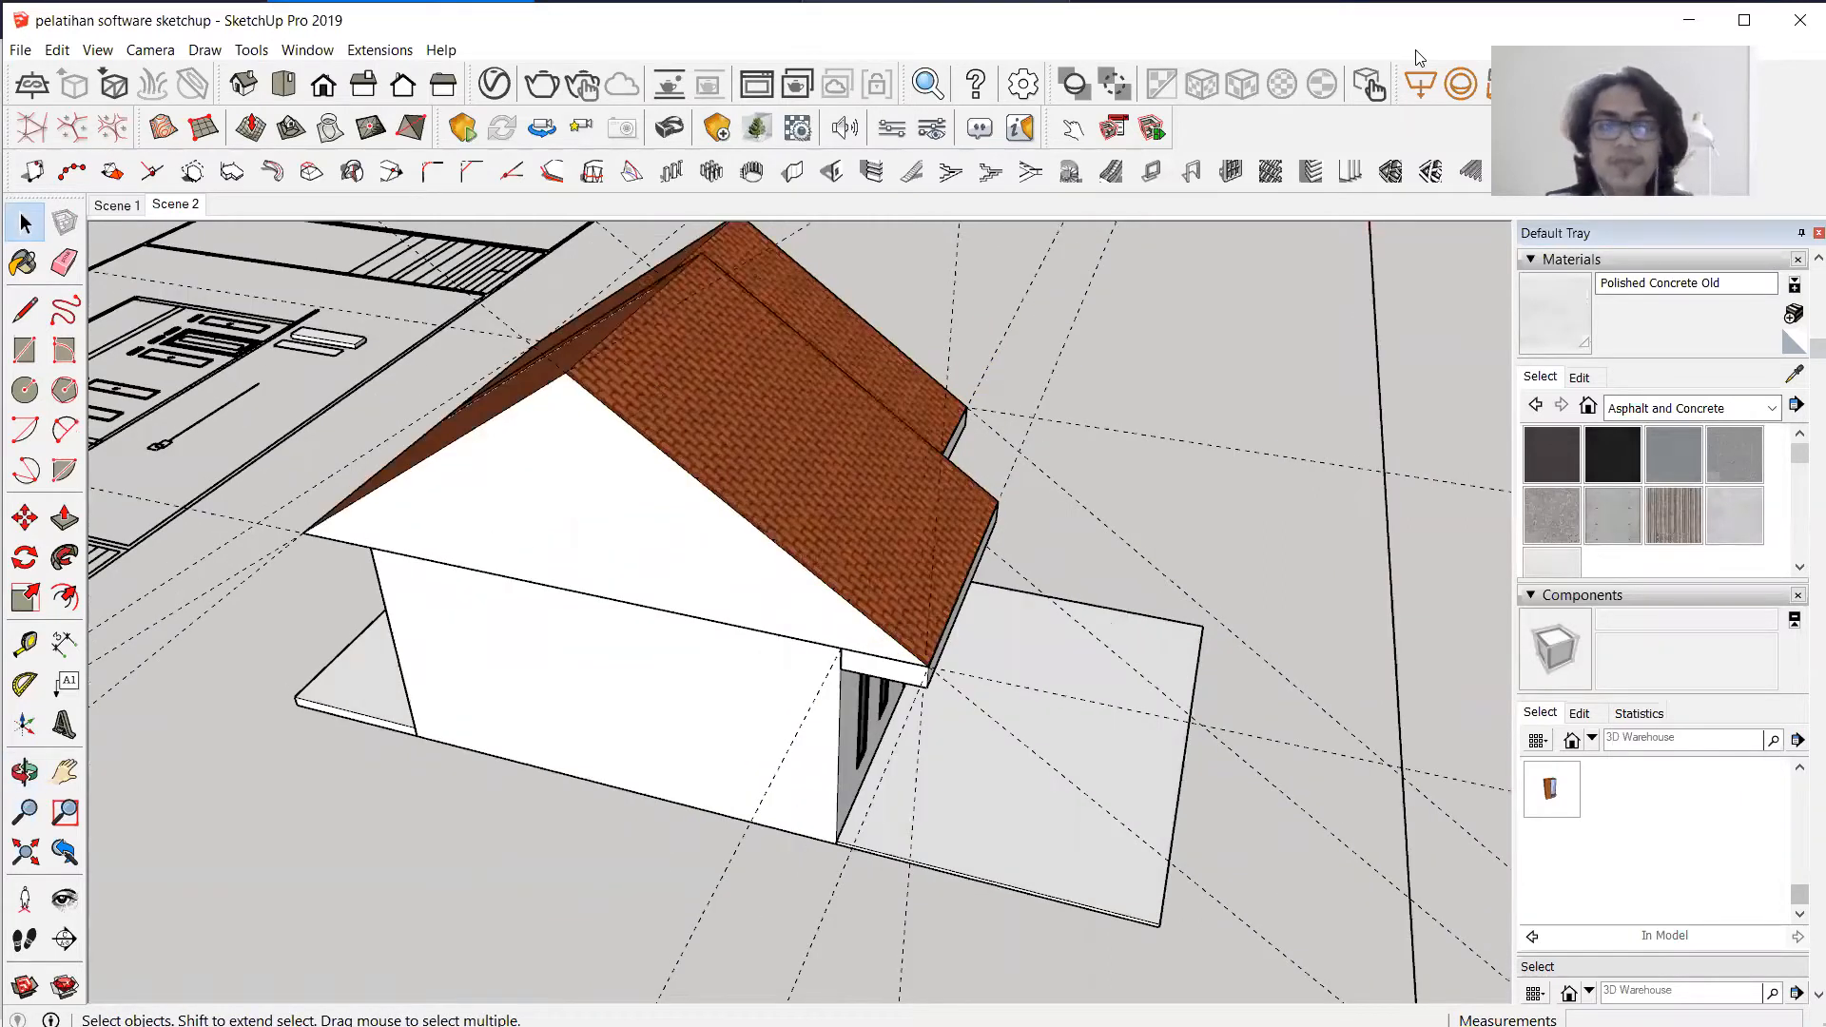
pyautogui.moveTo(927, 454); pyautogui.dragTo(525, 246, button='middle')
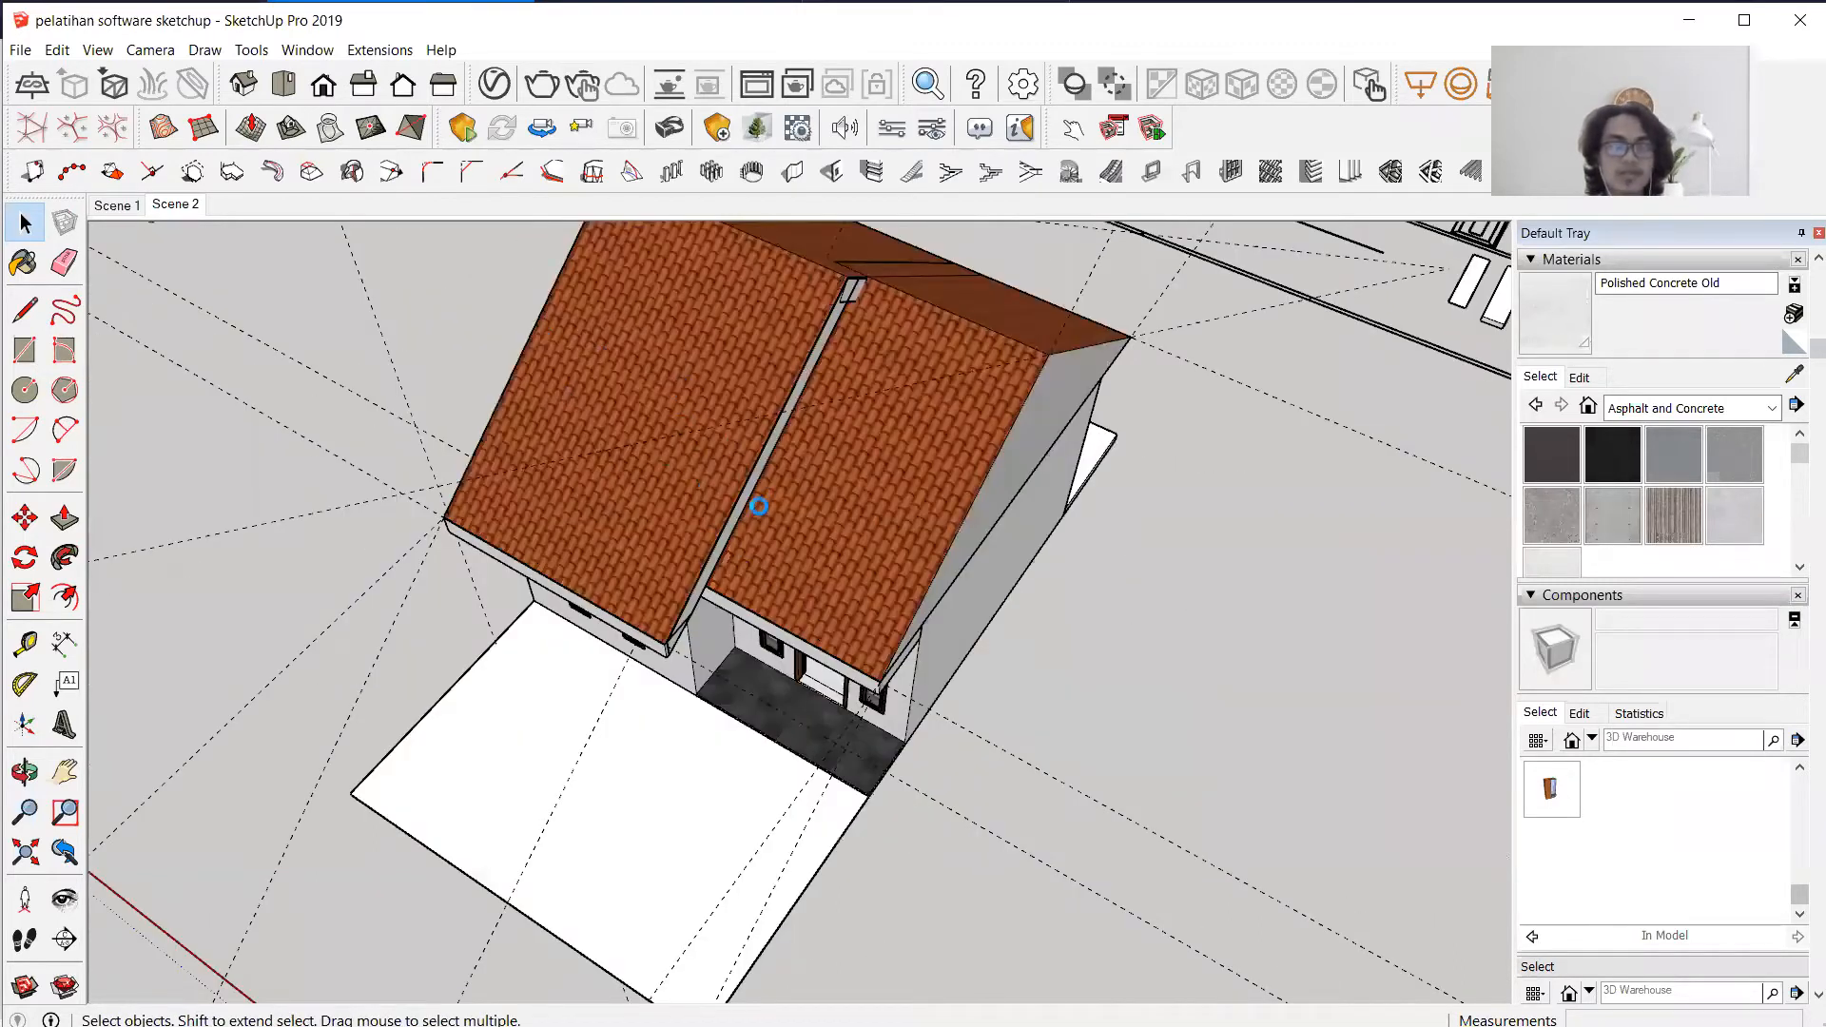
pyautogui.moveTo(742, 409); pyautogui.dragTo(685, 190, button='middle')
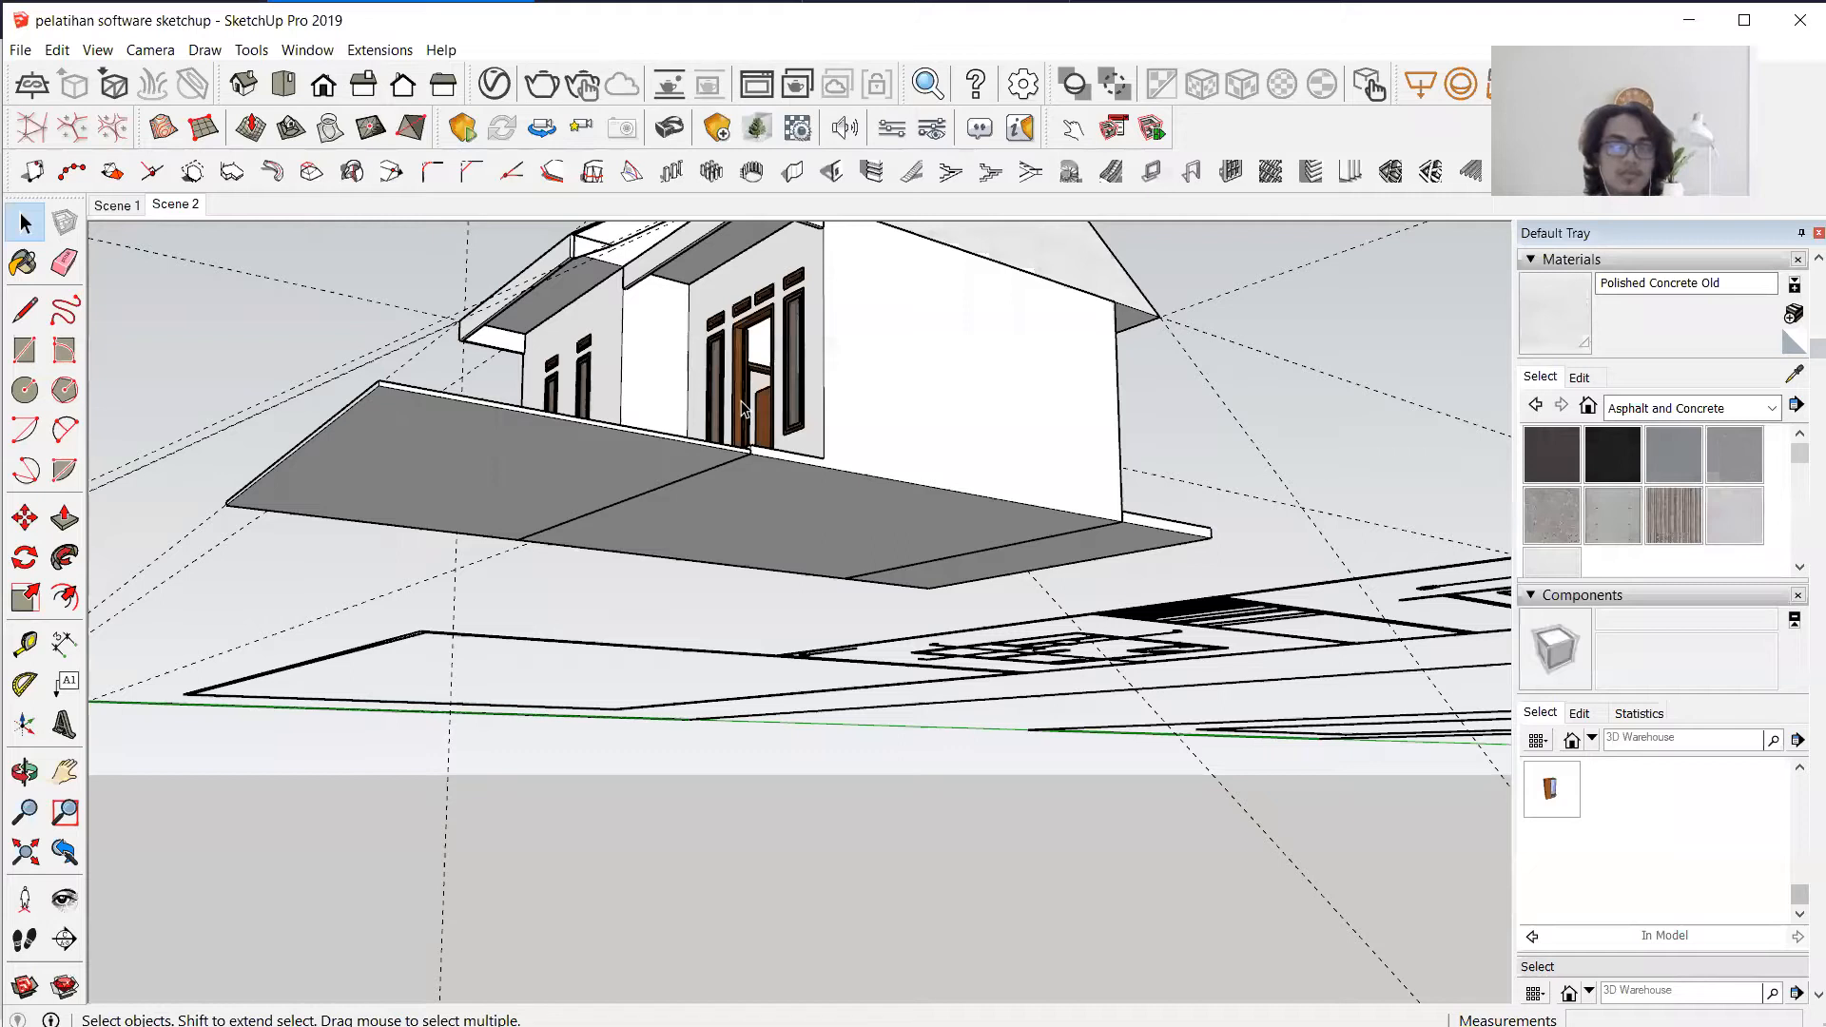
pyautogui.moveTo(792, 479); pyautogui.dragTo(857, 657, button='middle')
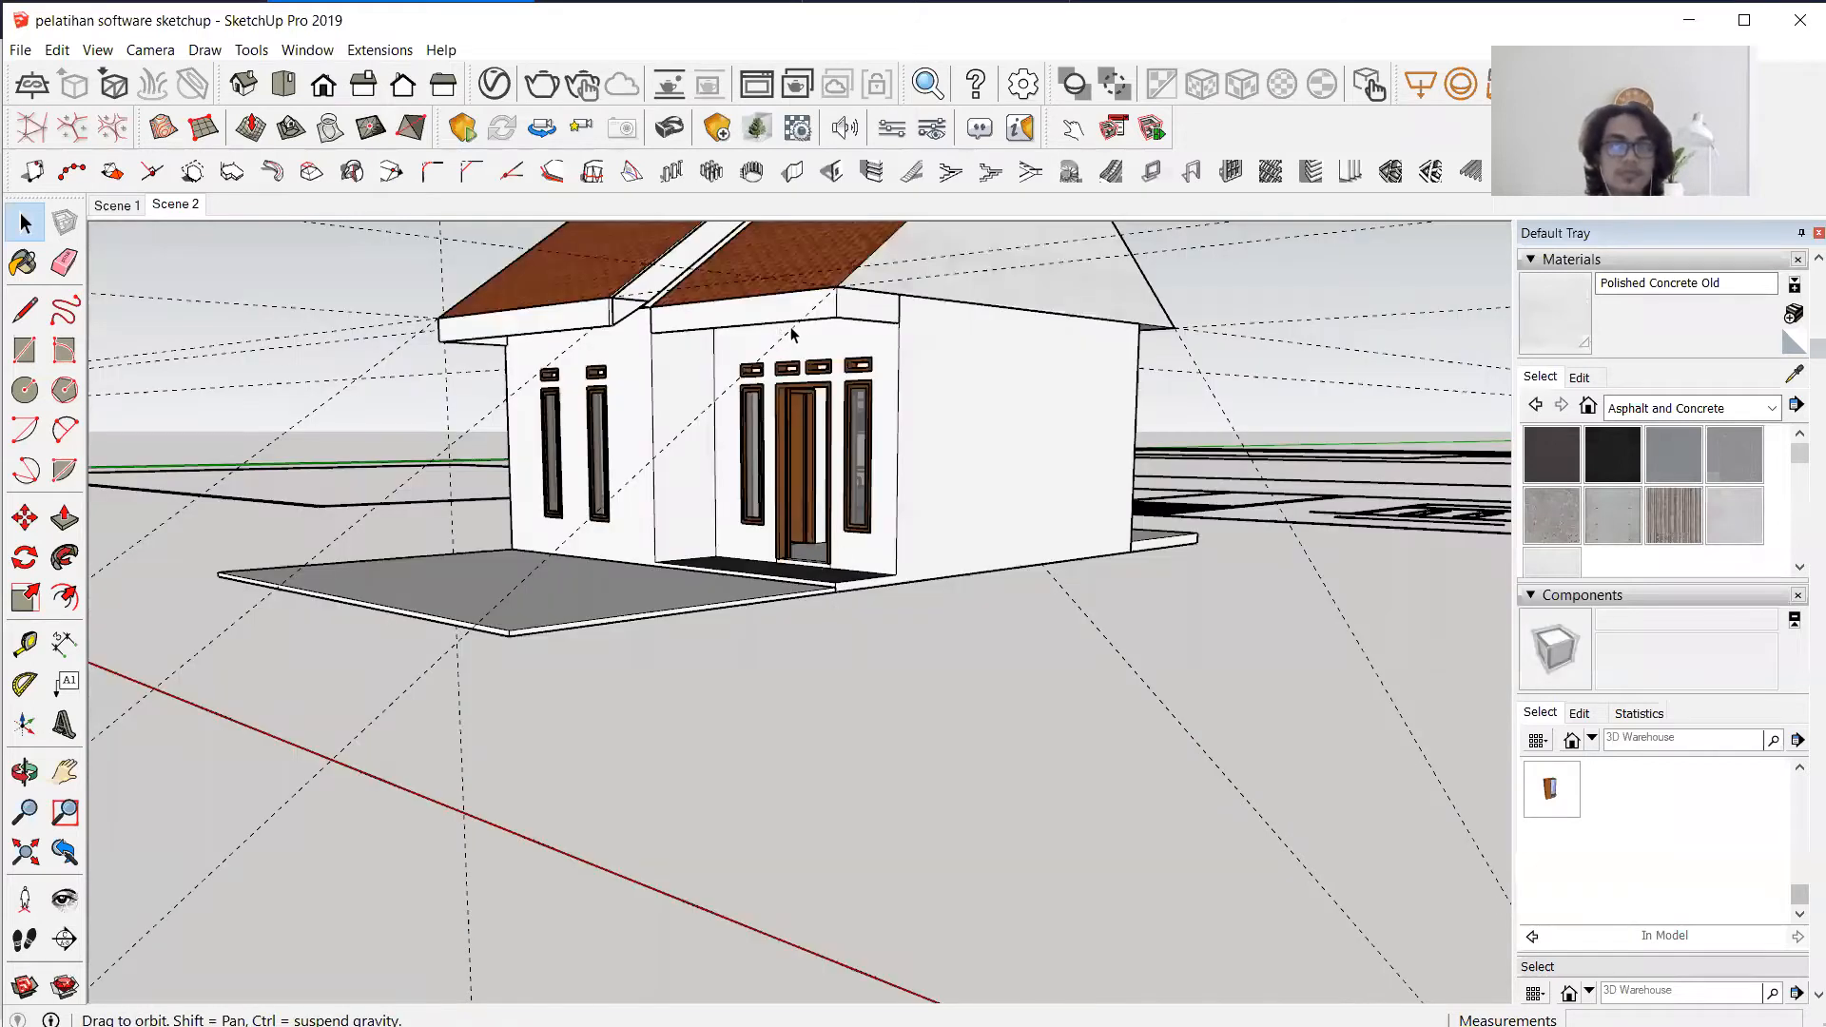
pyautogui.scroll(5, 1098, 411)
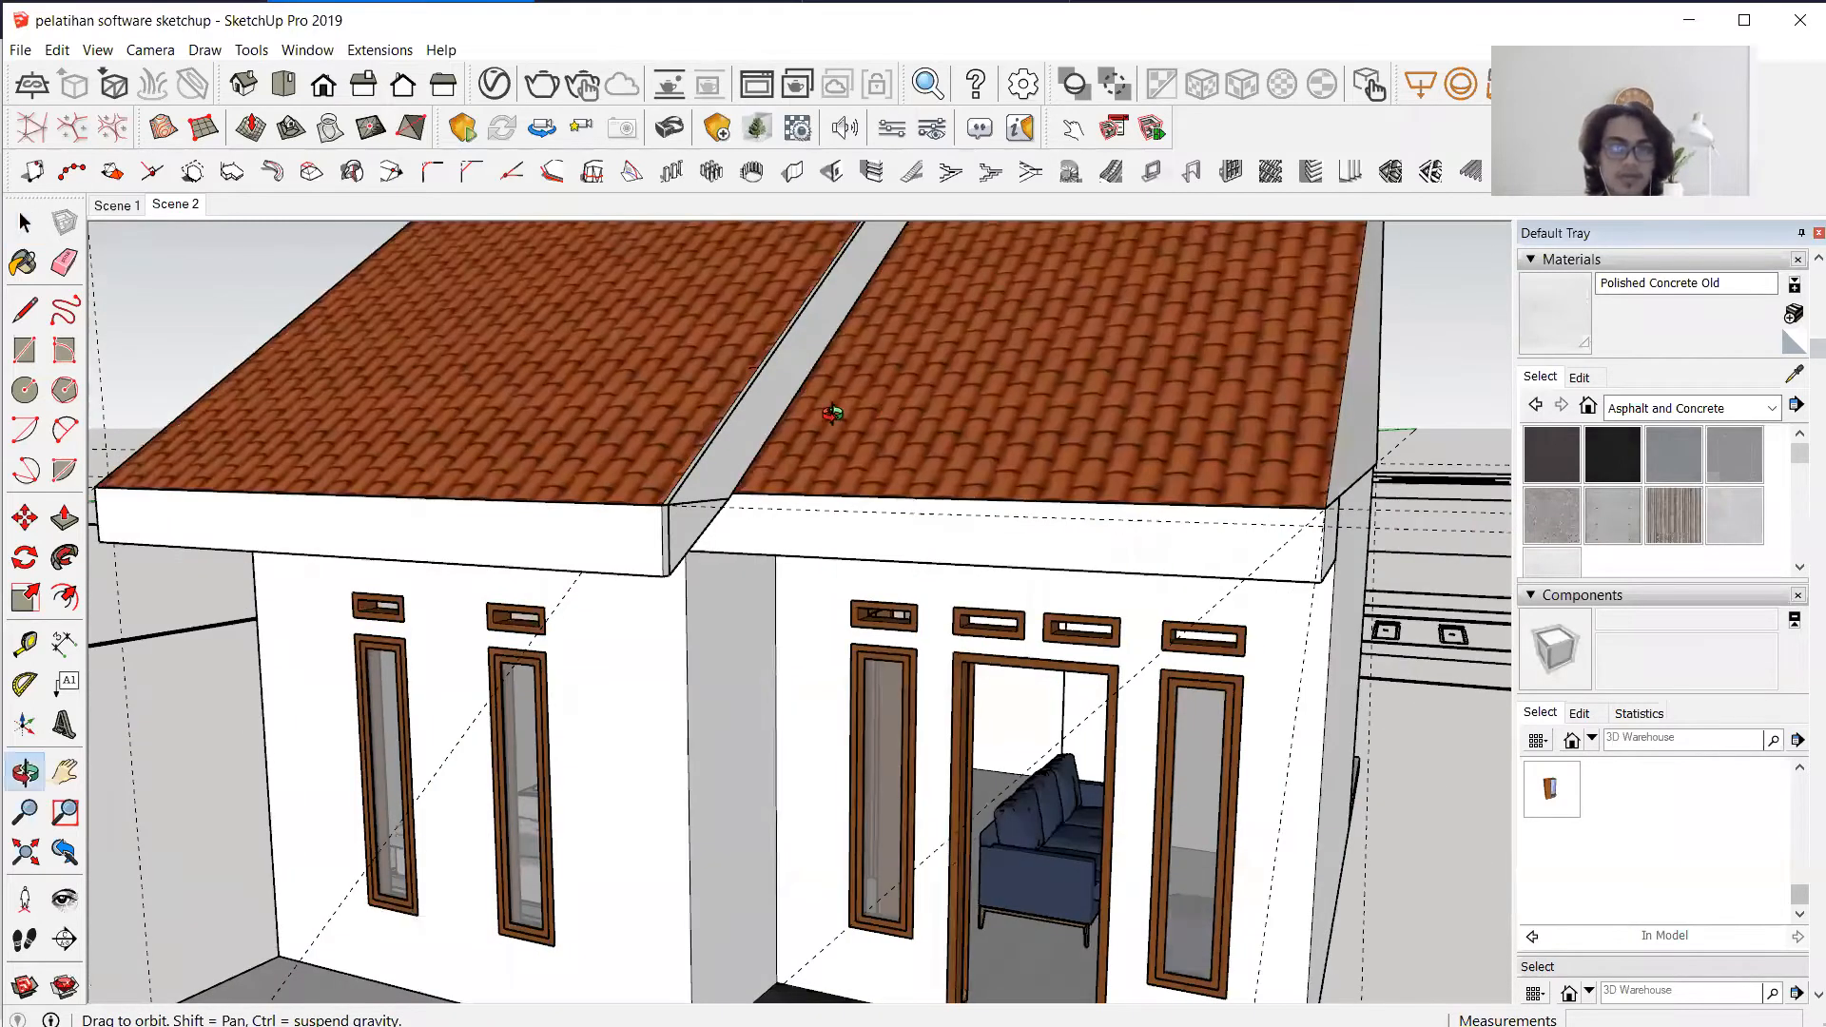
pyautogui.moveTo(1318, 449); pyautogui.dragTo(773, 362, button='middle')
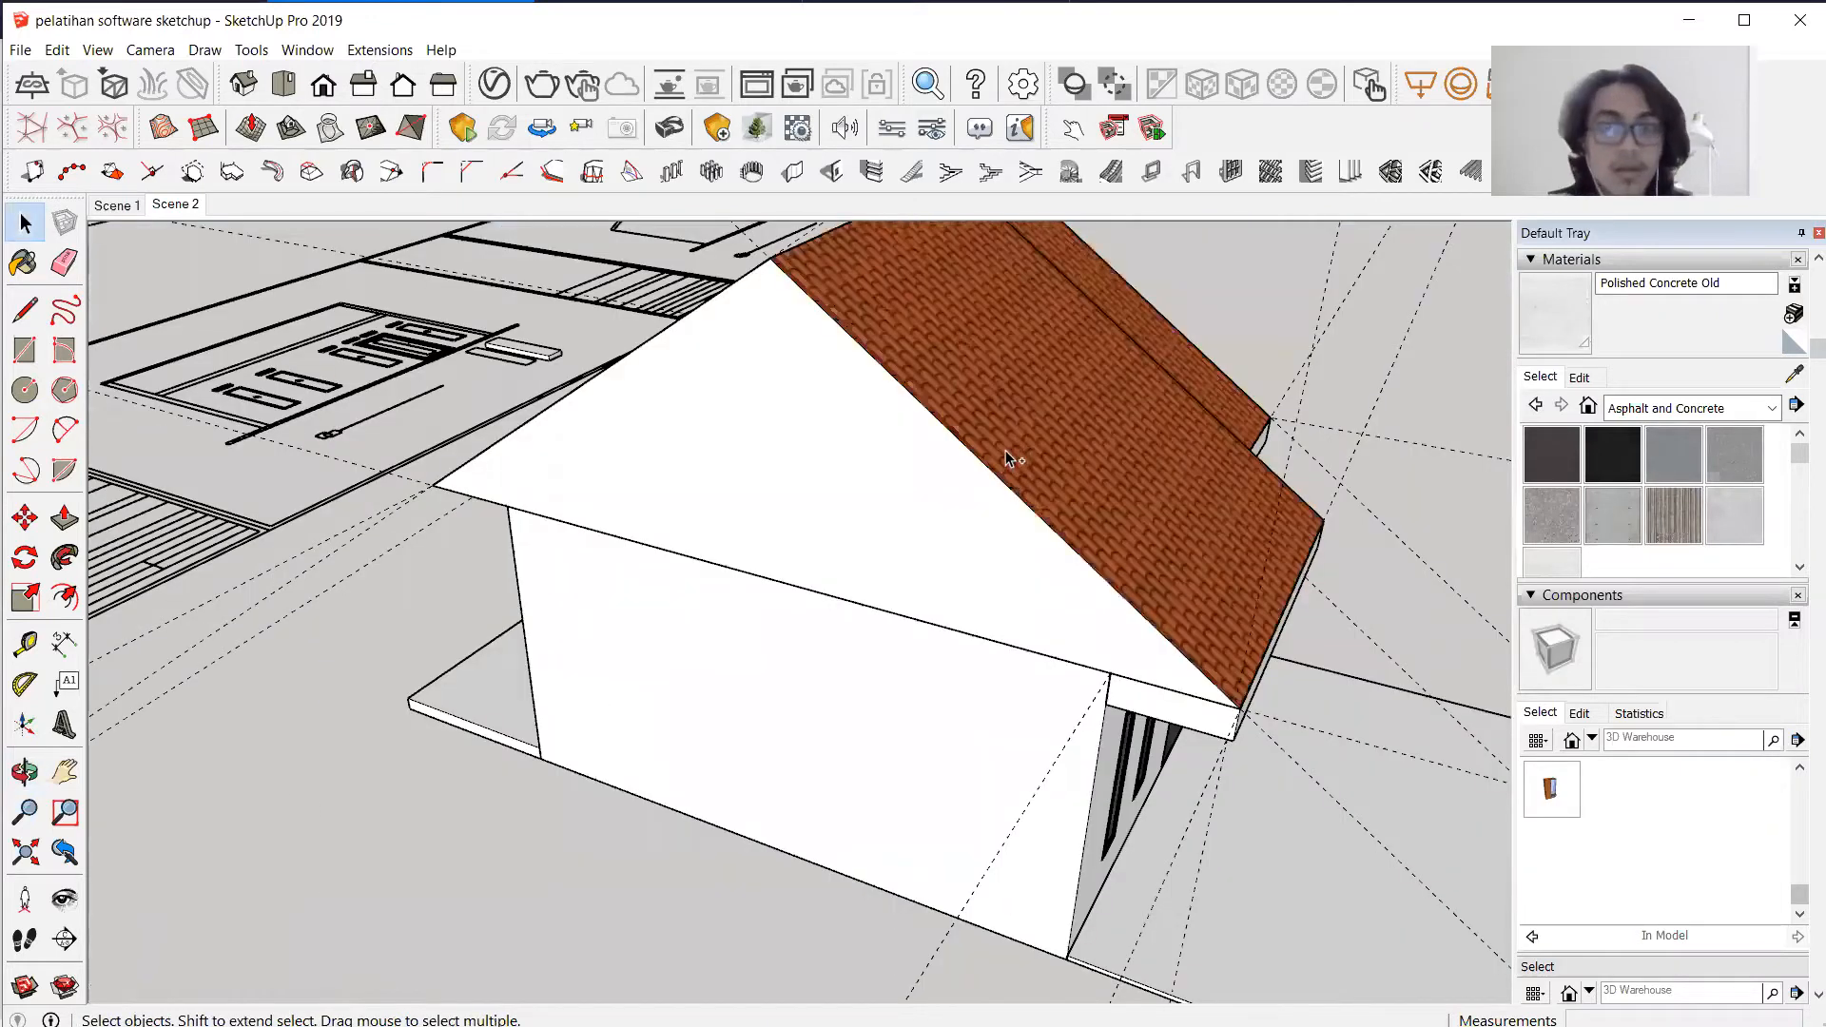
pyautogui.scroll(5, 1008, 437)
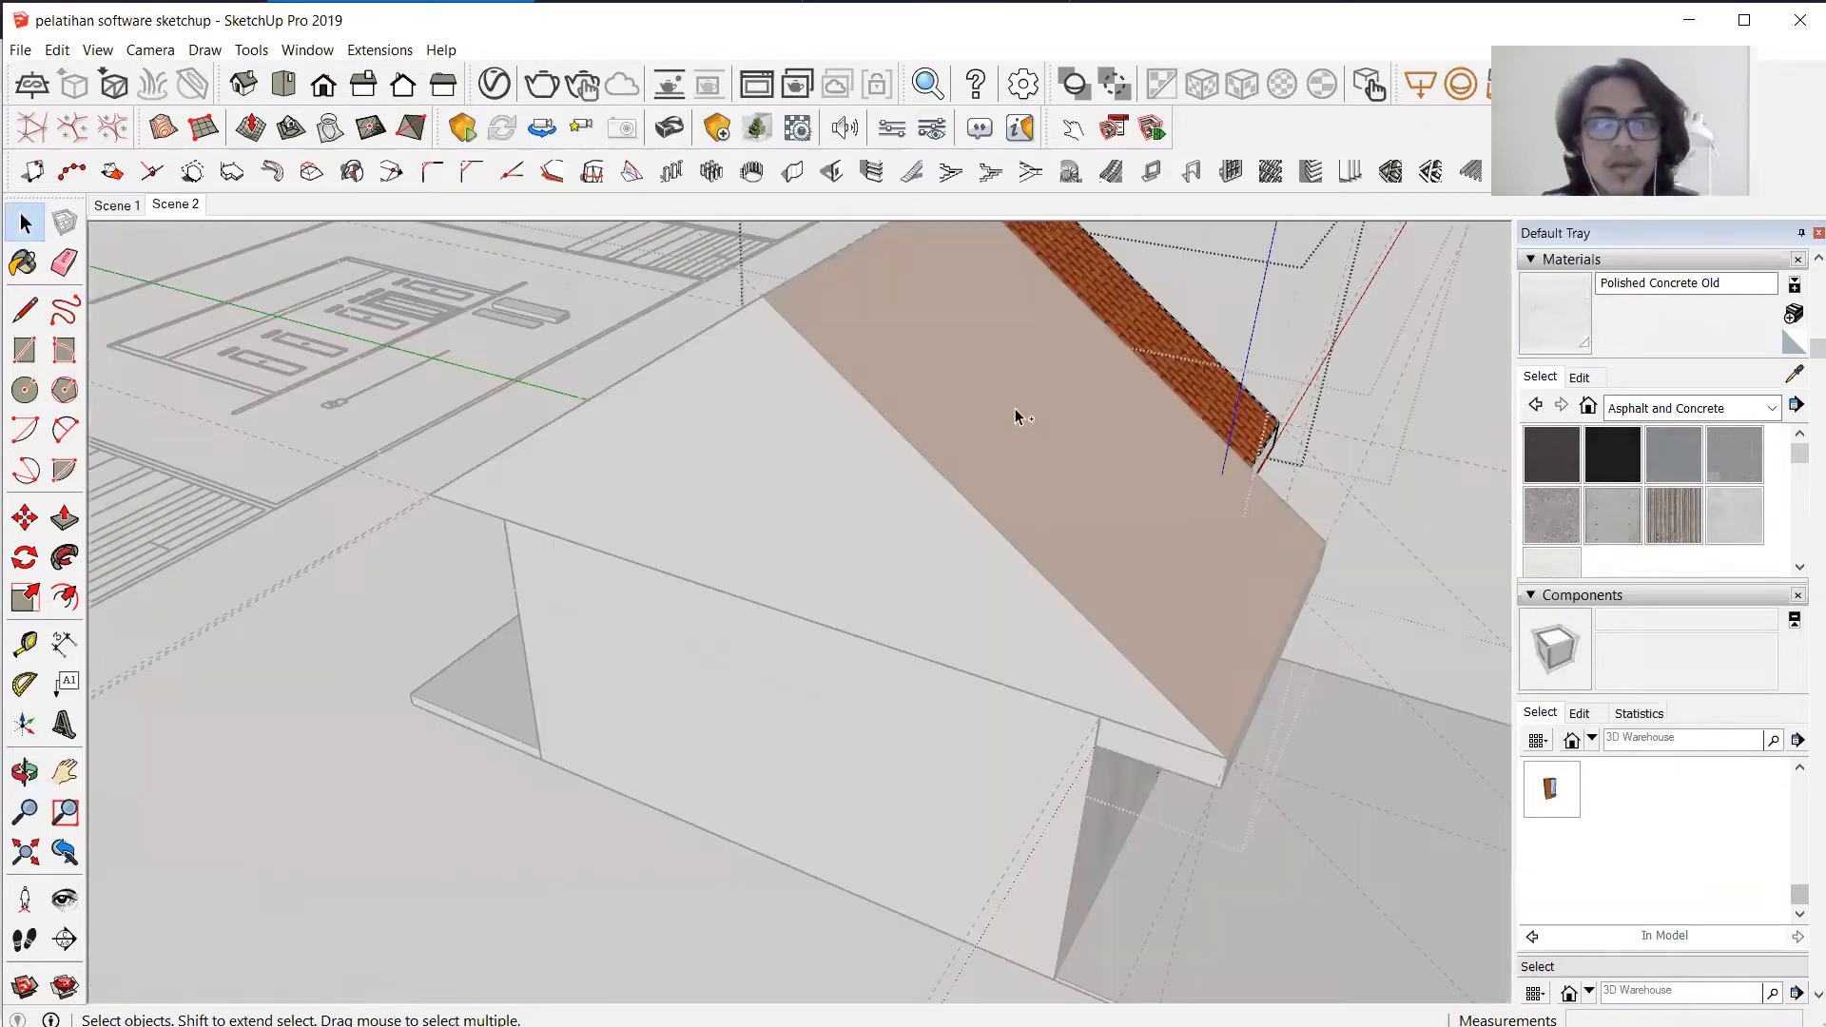
# Undo the tile and concrete painting on both roof groups and return to the unpainted roof.
pyautogui.hotkey('ctrl', 'z')
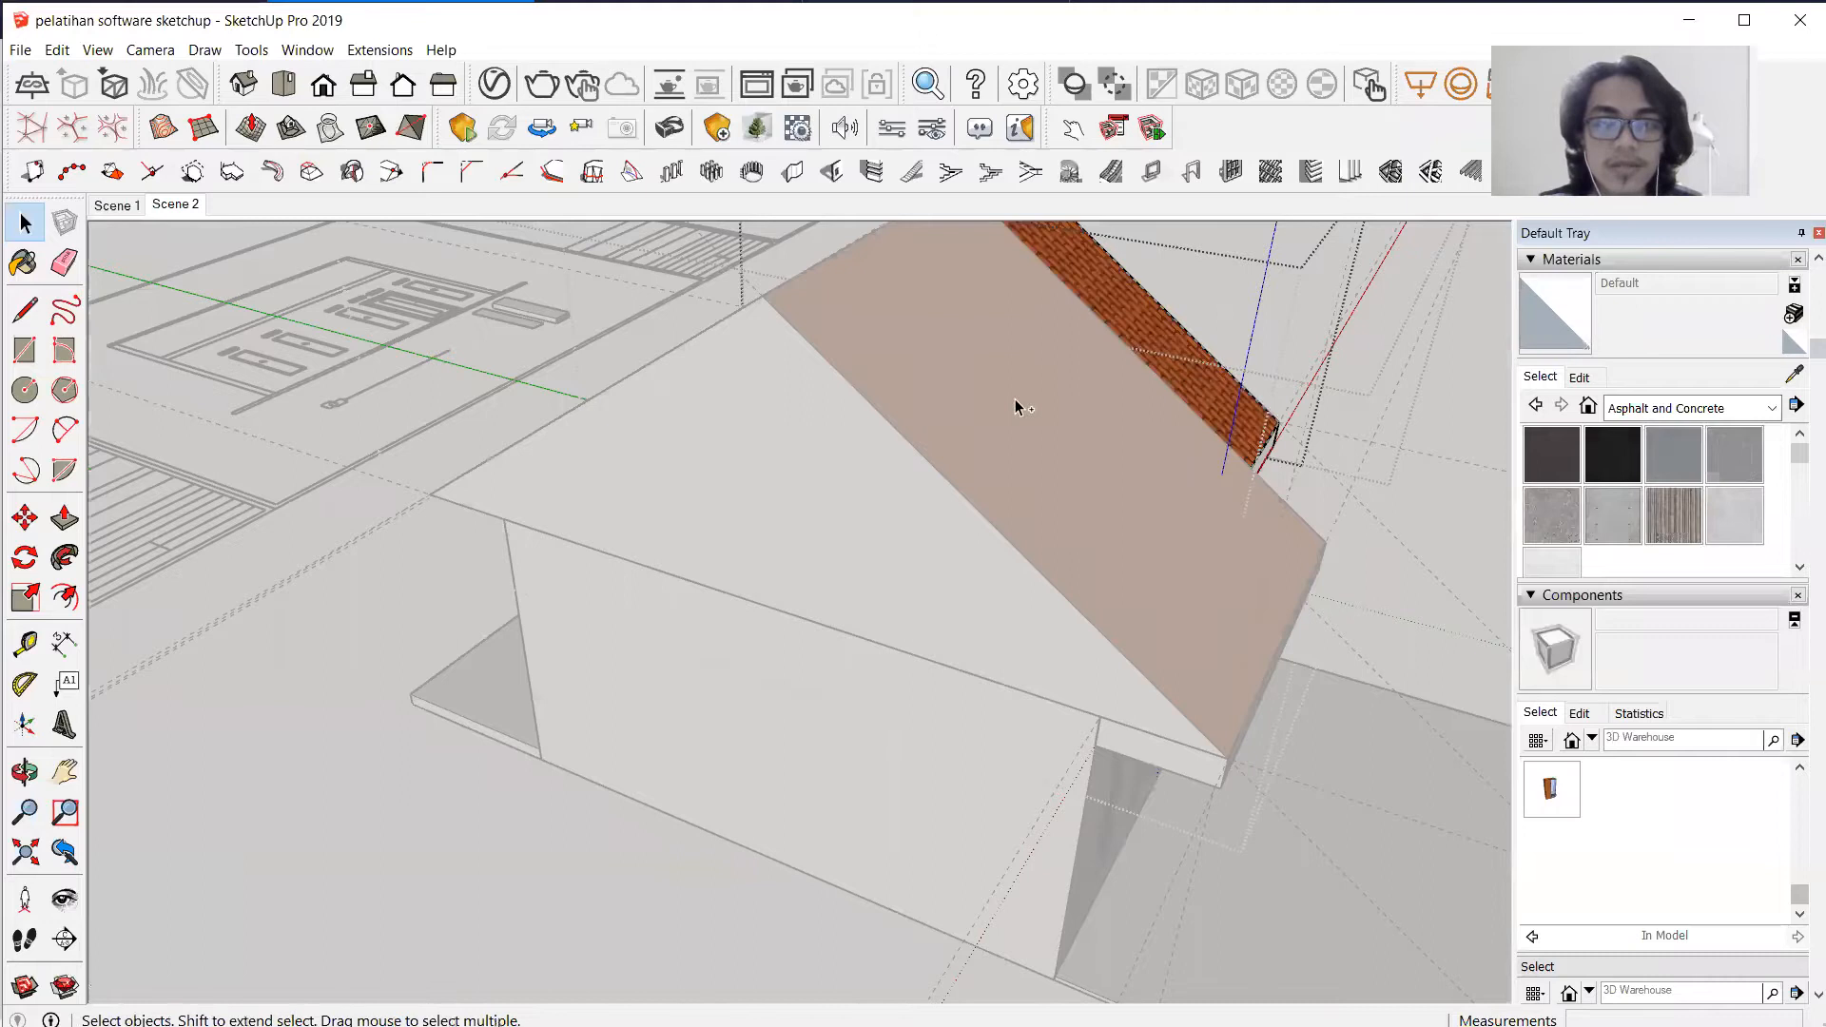
pyautogui.hotkey('ctrl', 'z')
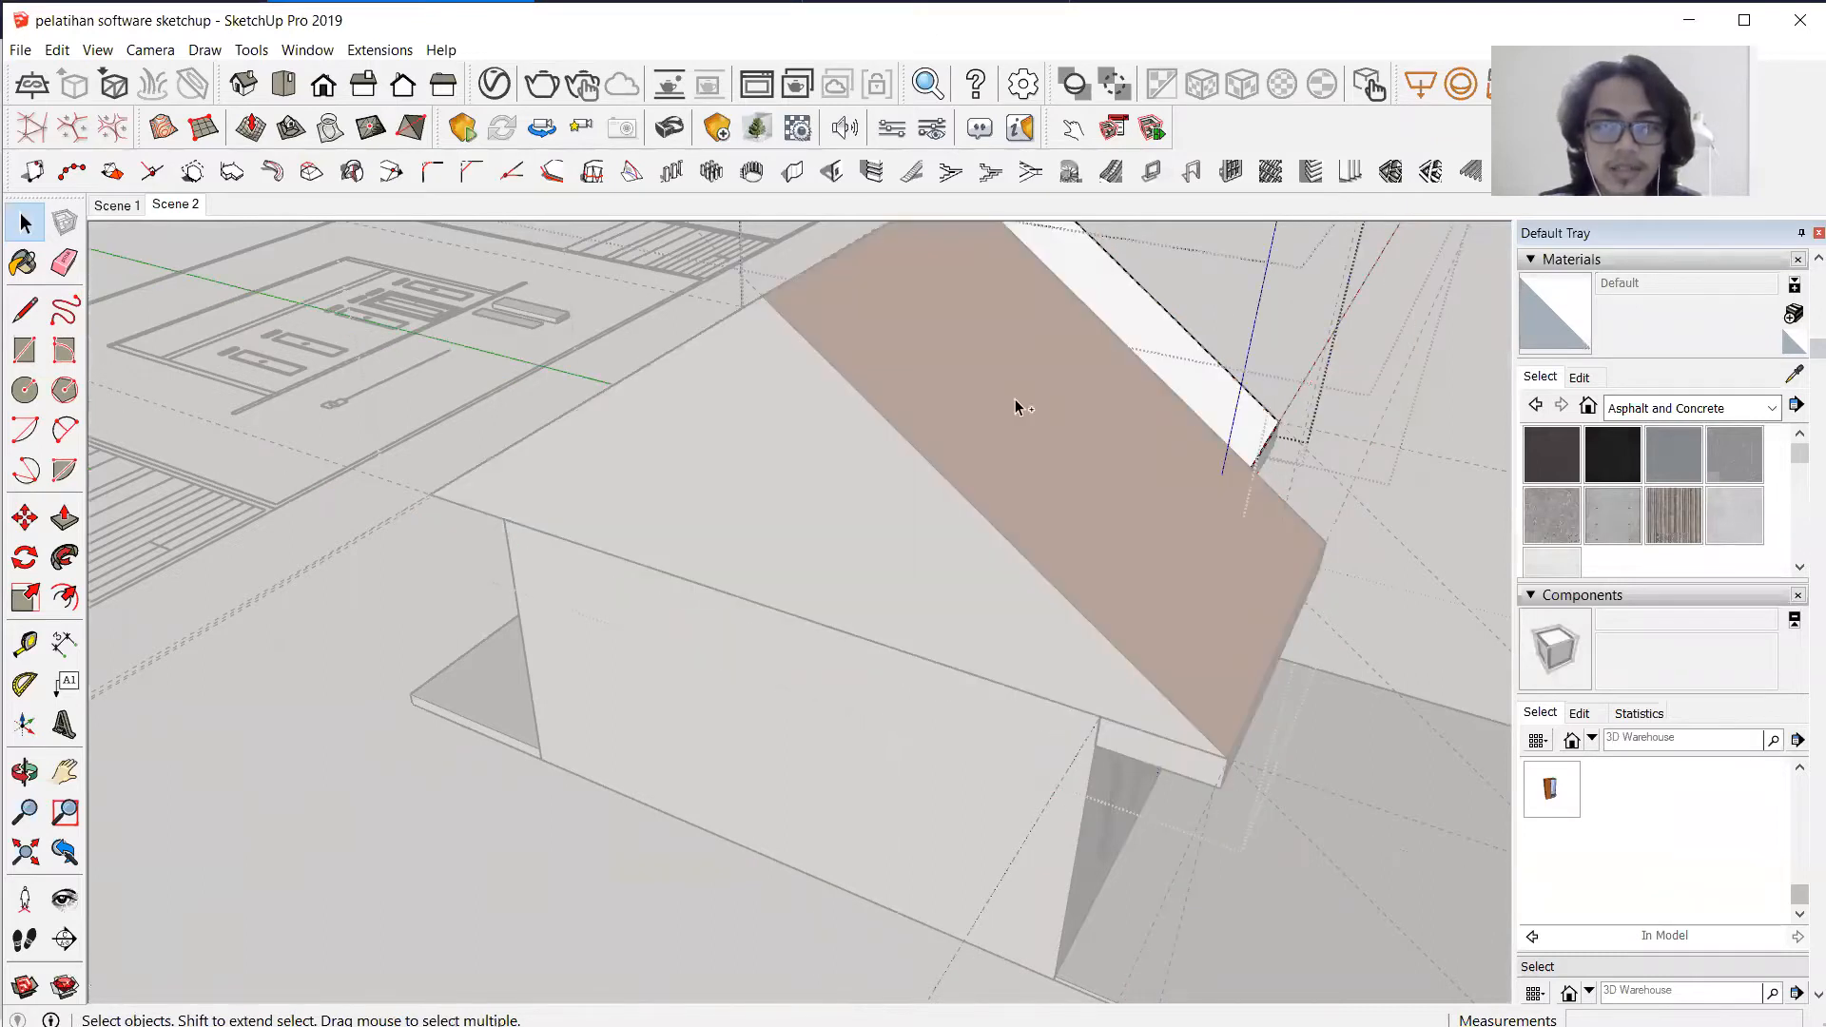
pyautogui.hotkey('ctrl', 'z')
pyautogui.hotkey('ctrl', 'z')
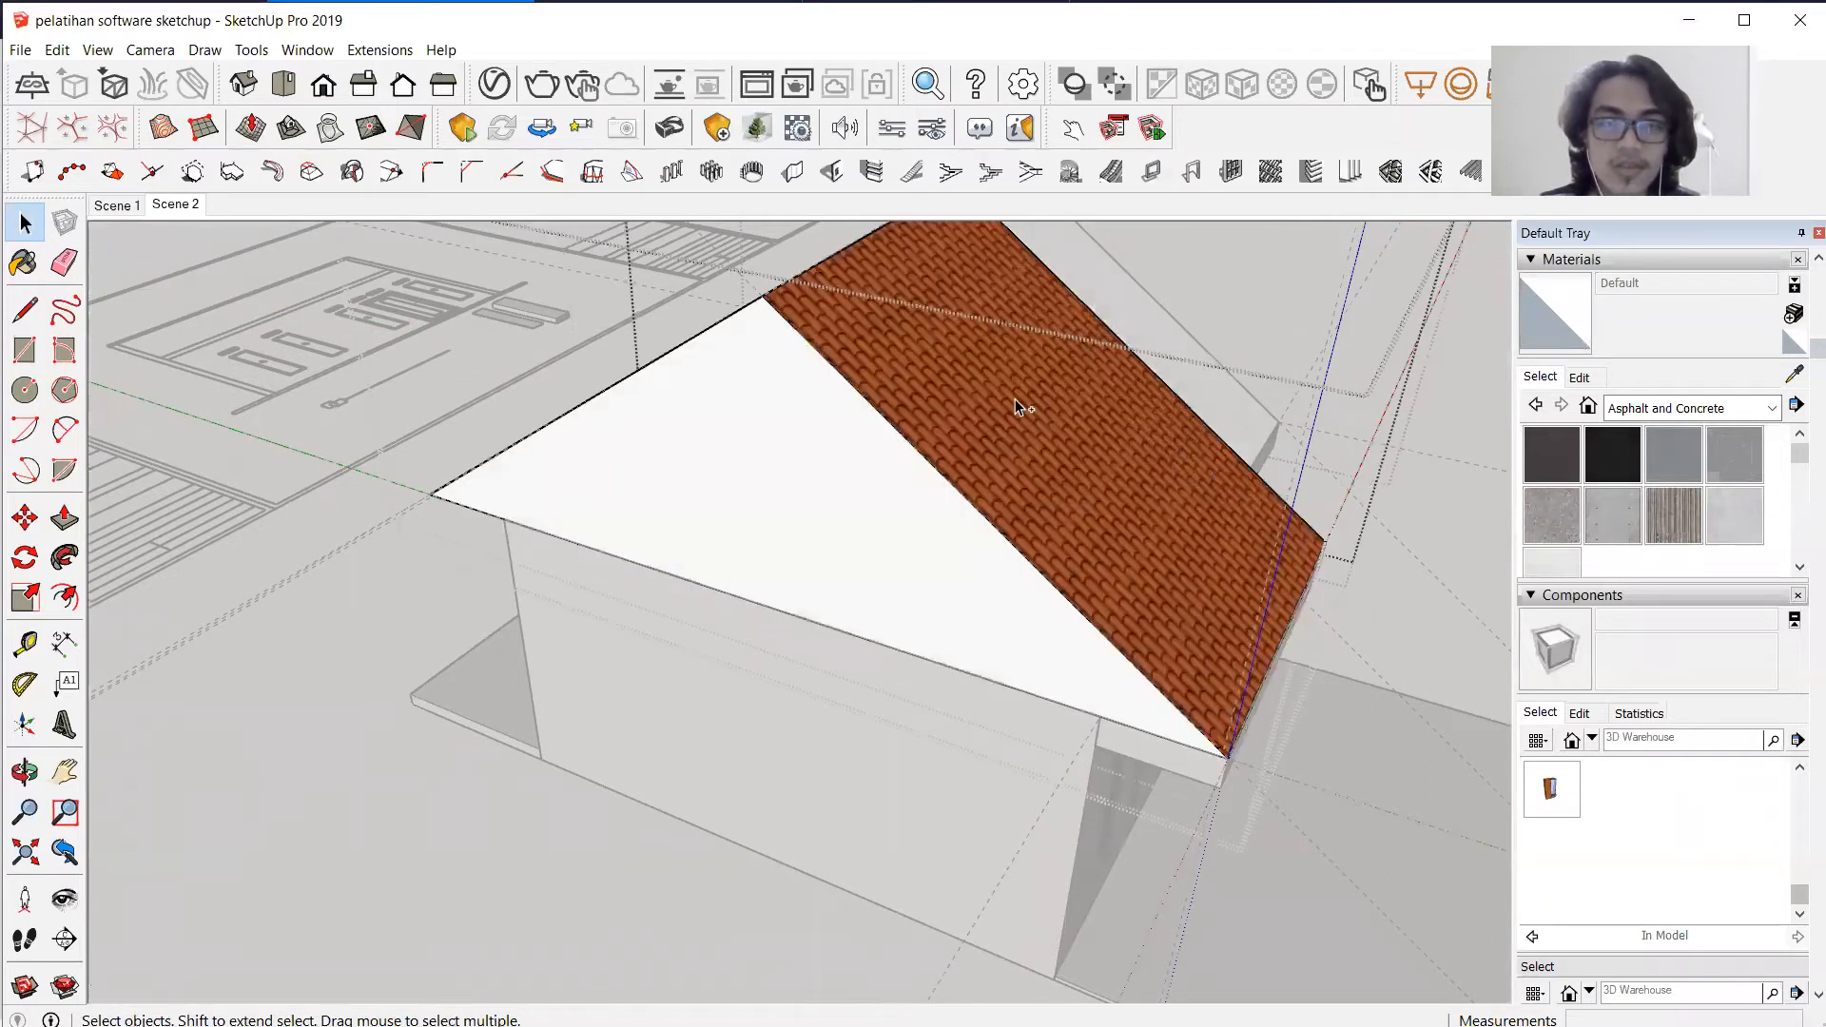
pyautogui.hotkey('ctrl', 'z')
pyautogui.hotkey('ctrl', 'z')
pyautogui.hotkey('ctrl', 'z')
pyautogui.hotkey('ctrl', 'z')
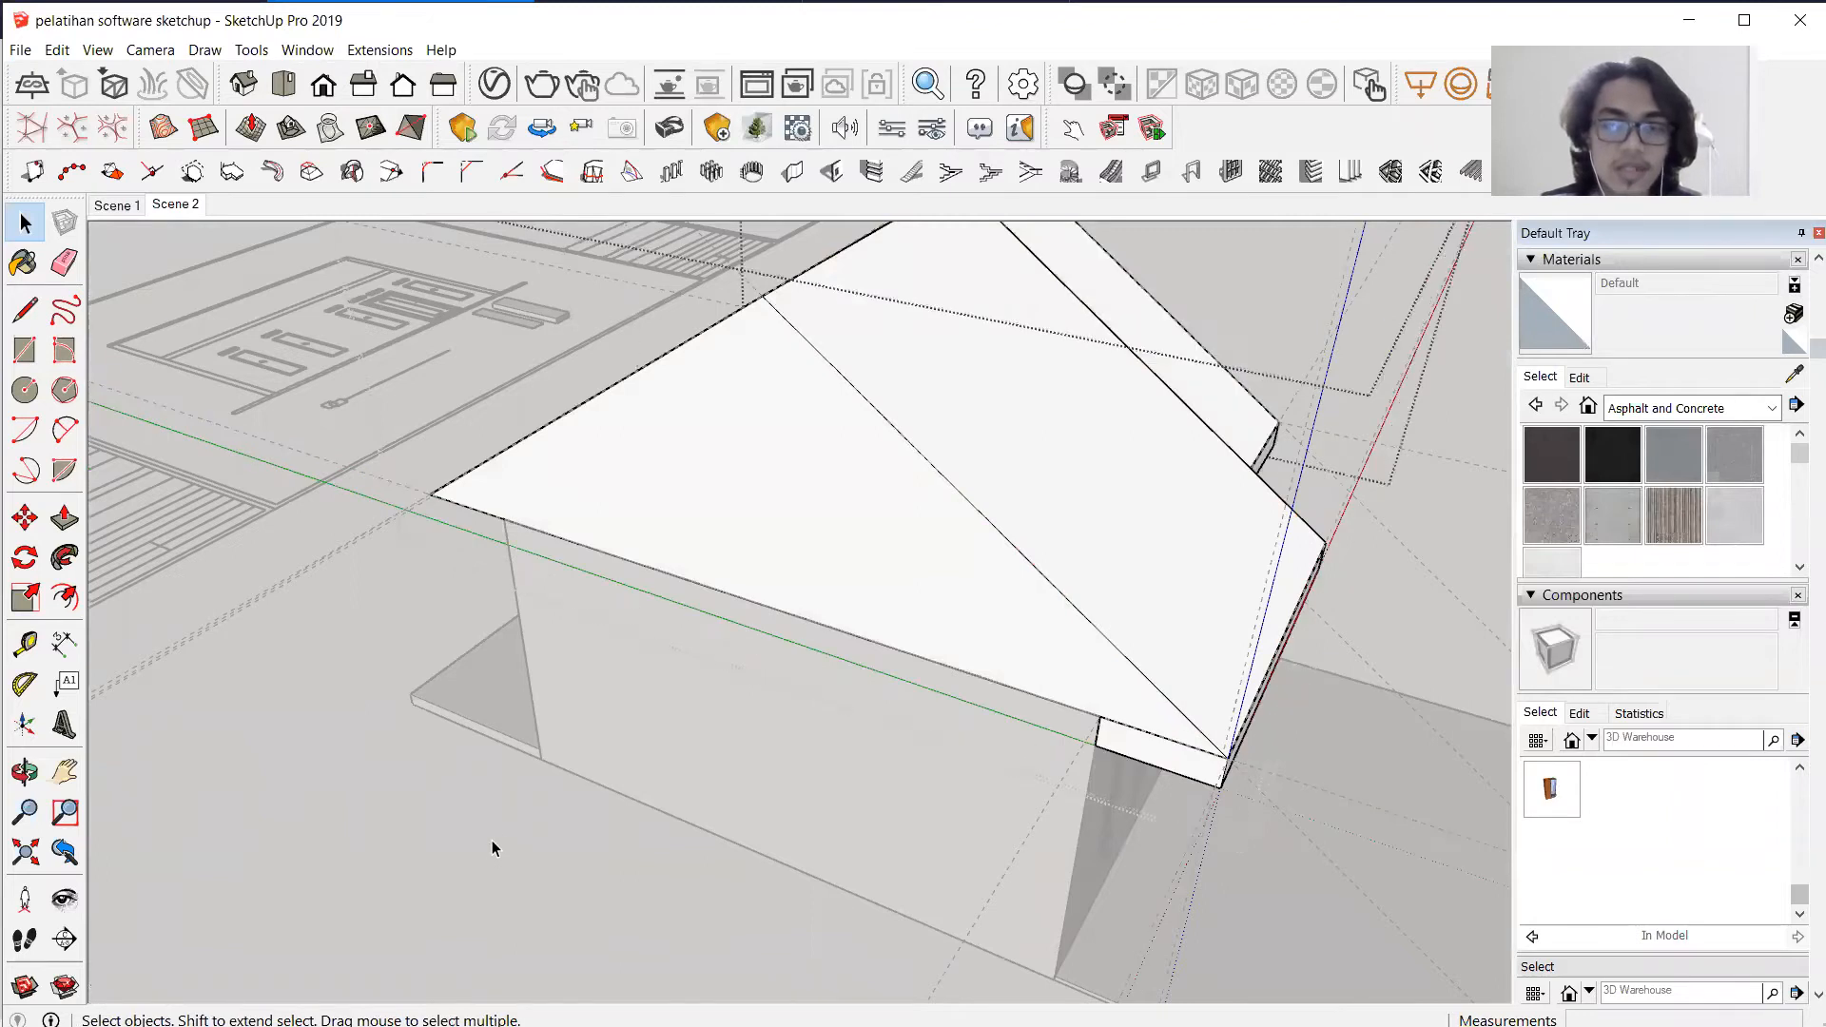
pyautogui.scroll(-4, 643, 442)
pyautogui.click(729, 506)
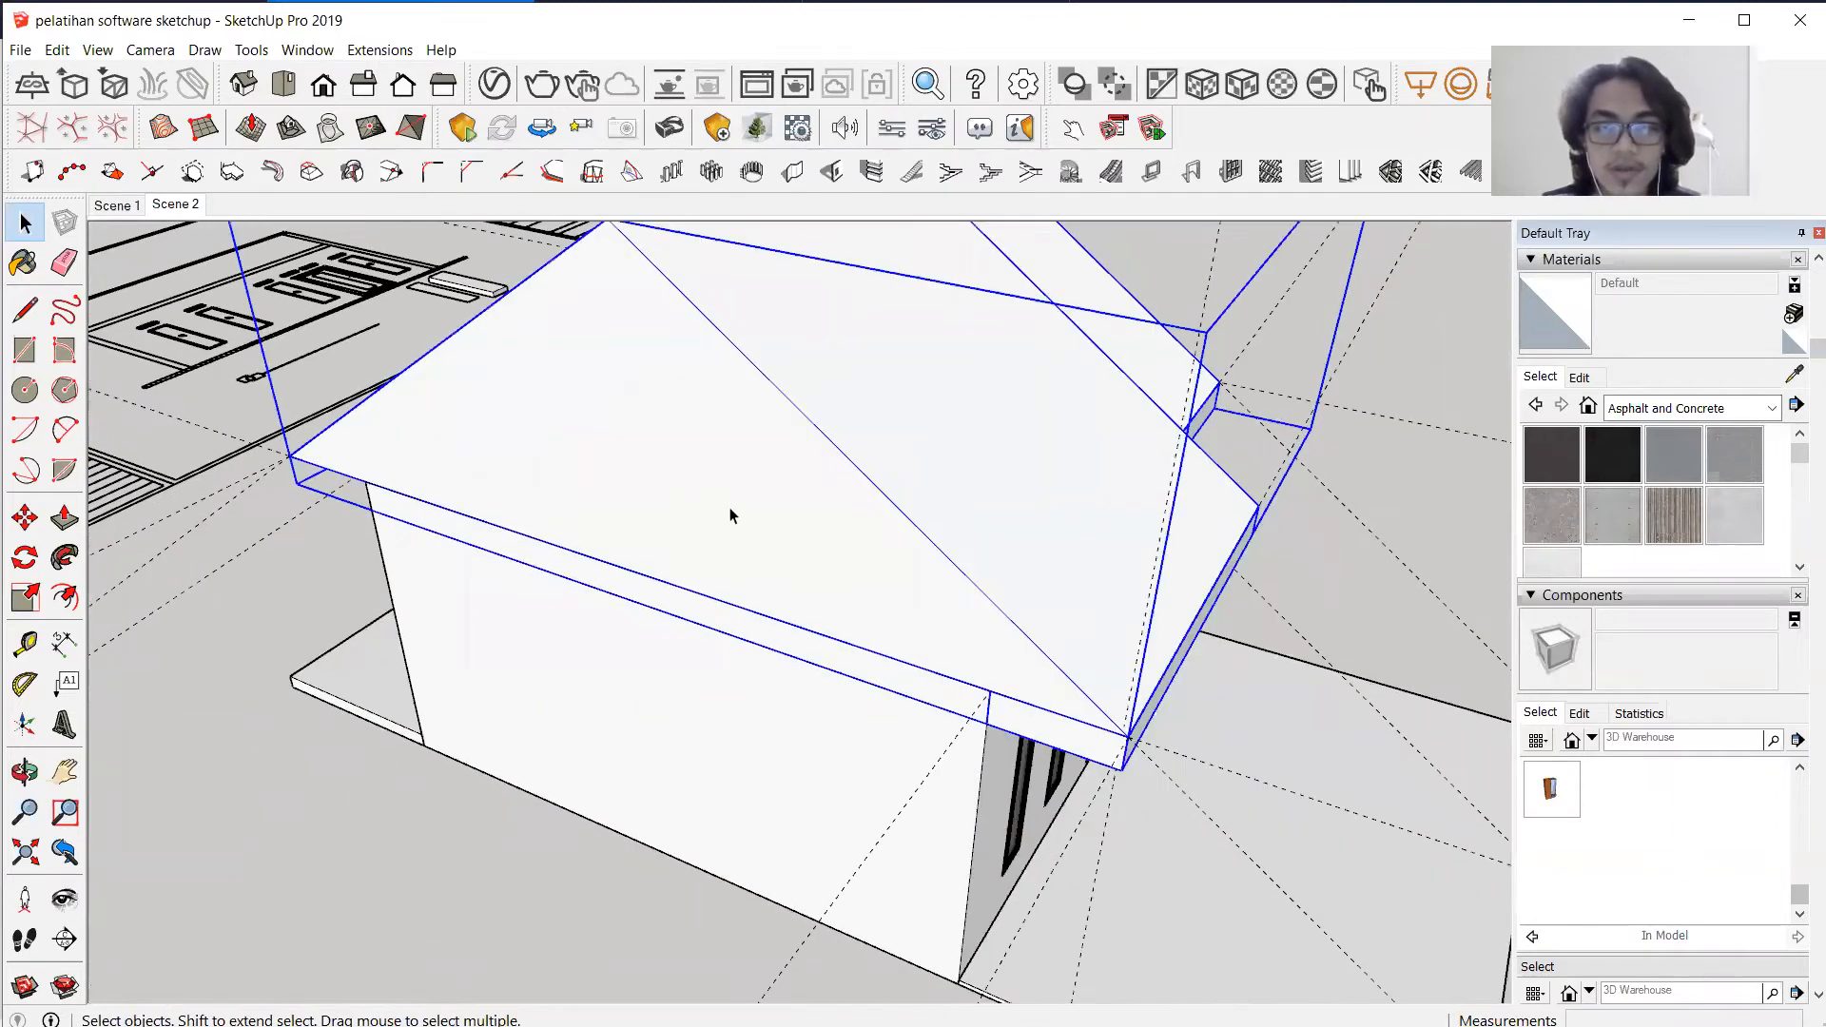
pyautogui.scroll(-4, 729, 506)
pyautogui.click(61, 271)
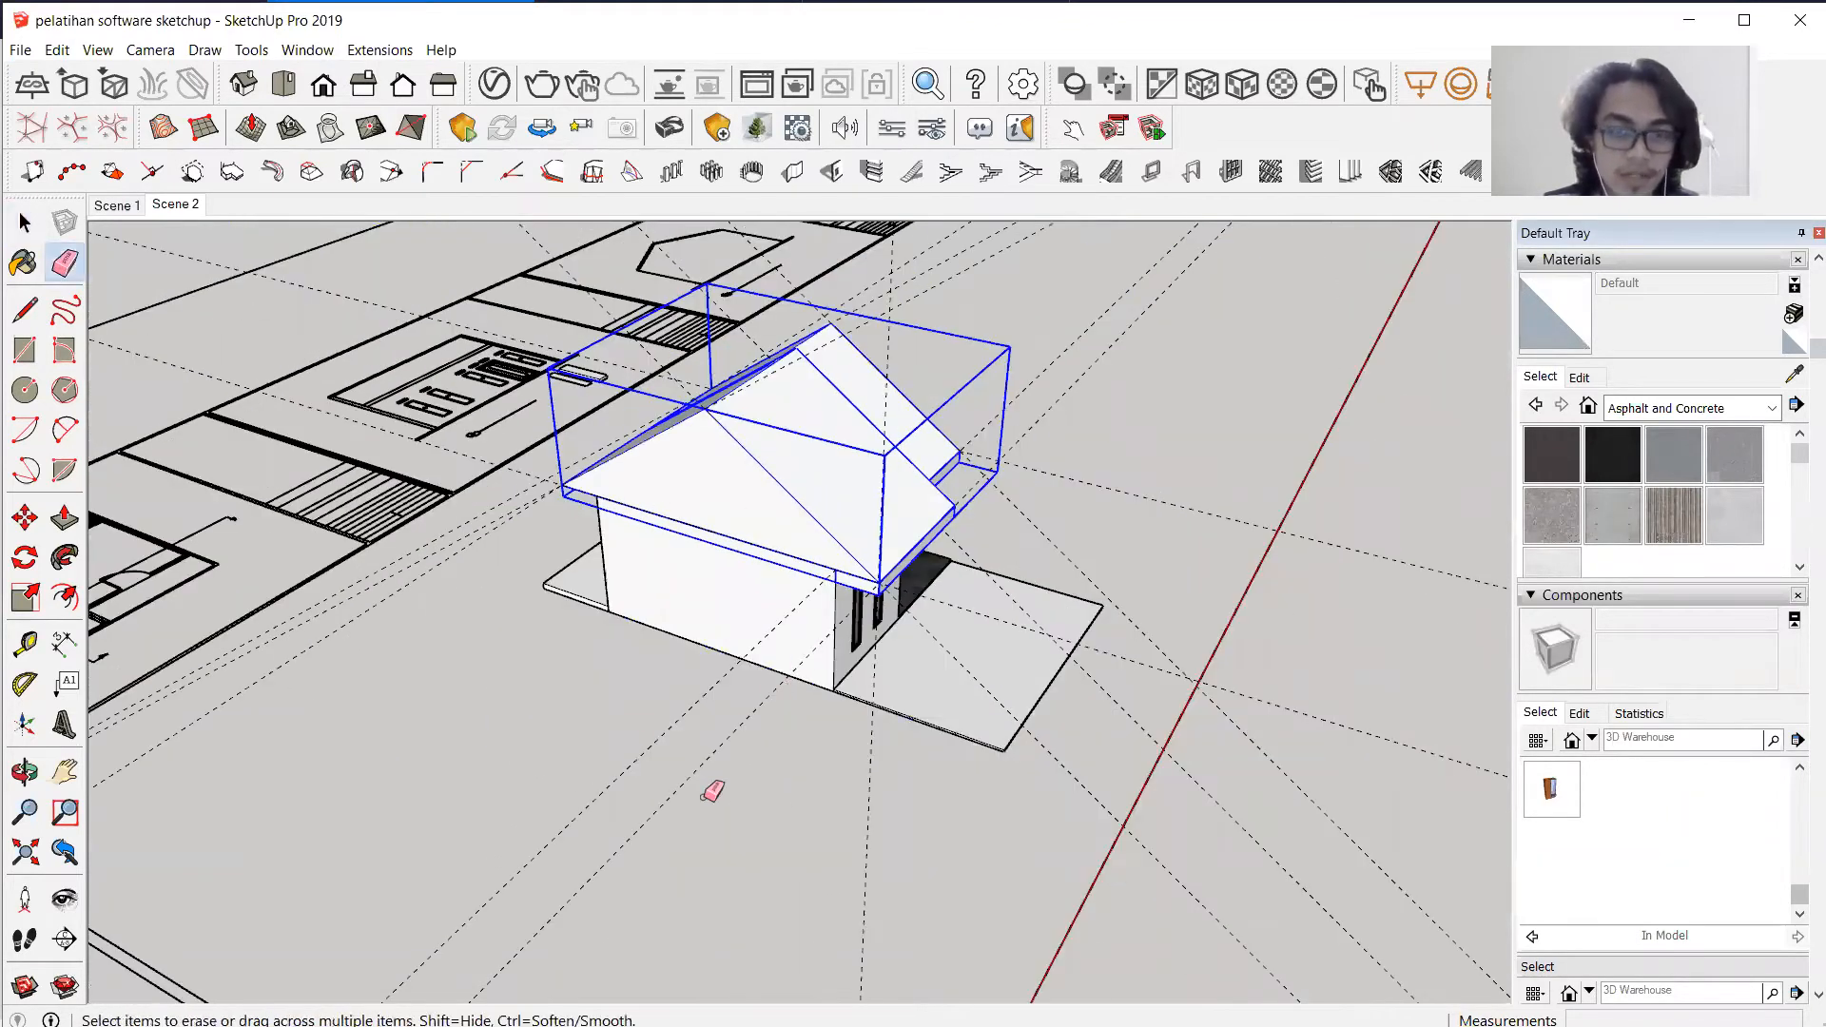
pyautogui.moveTo(1186, 727); pyautogui.dragTo(1319, 616)
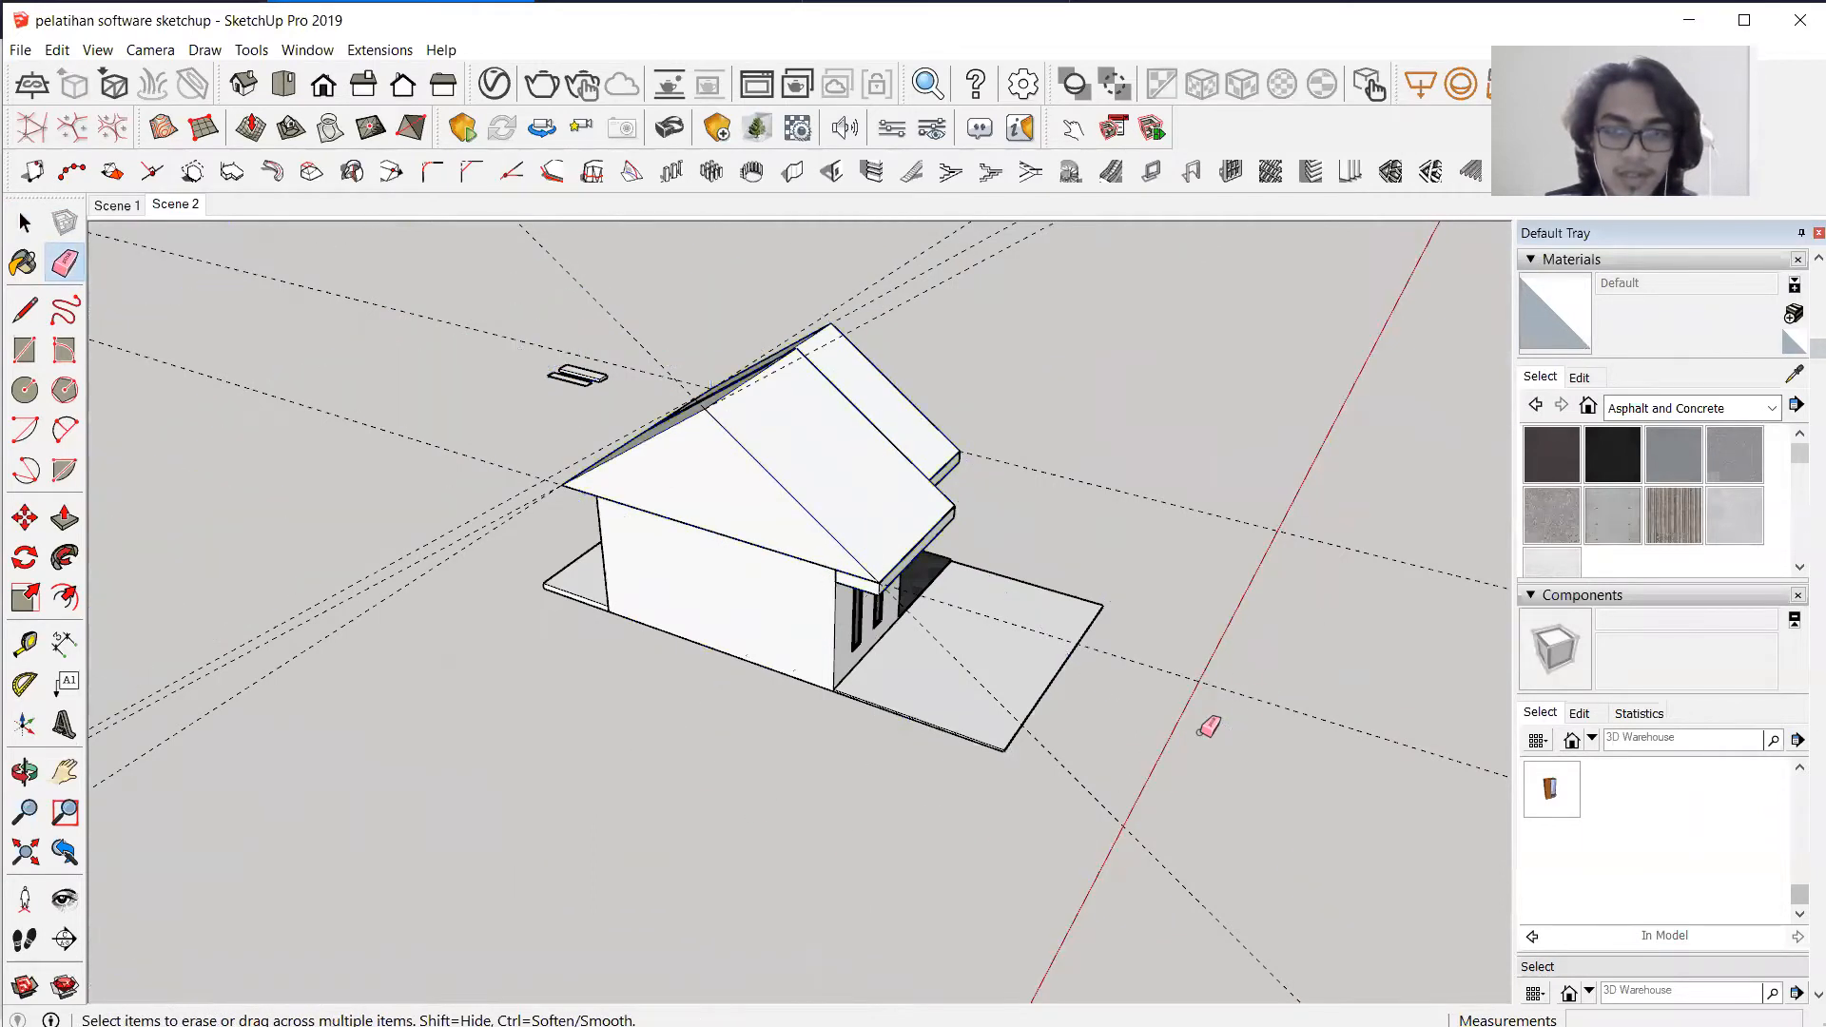
pyautogui.hotkey('ctrl', 'z')
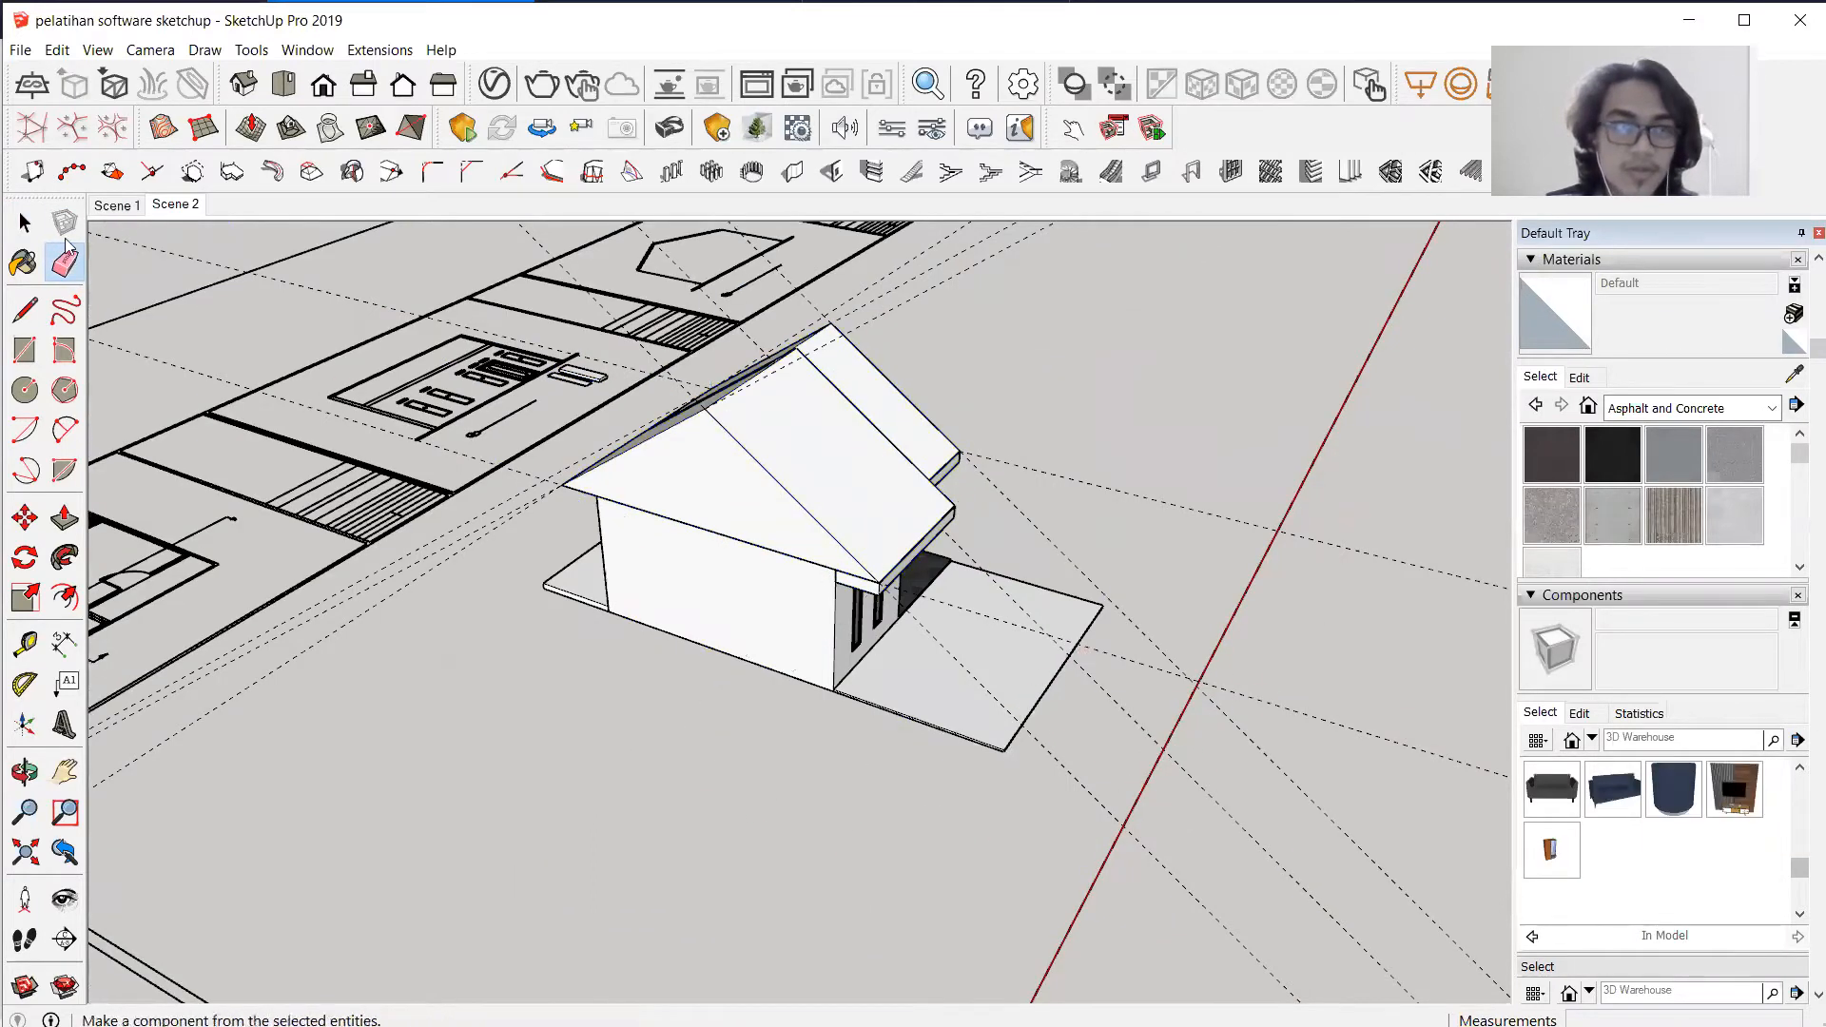
# Delete the construction guide lines running around and across the house one by one, keeping the imported plan drawings.
pyautogui.press('space')
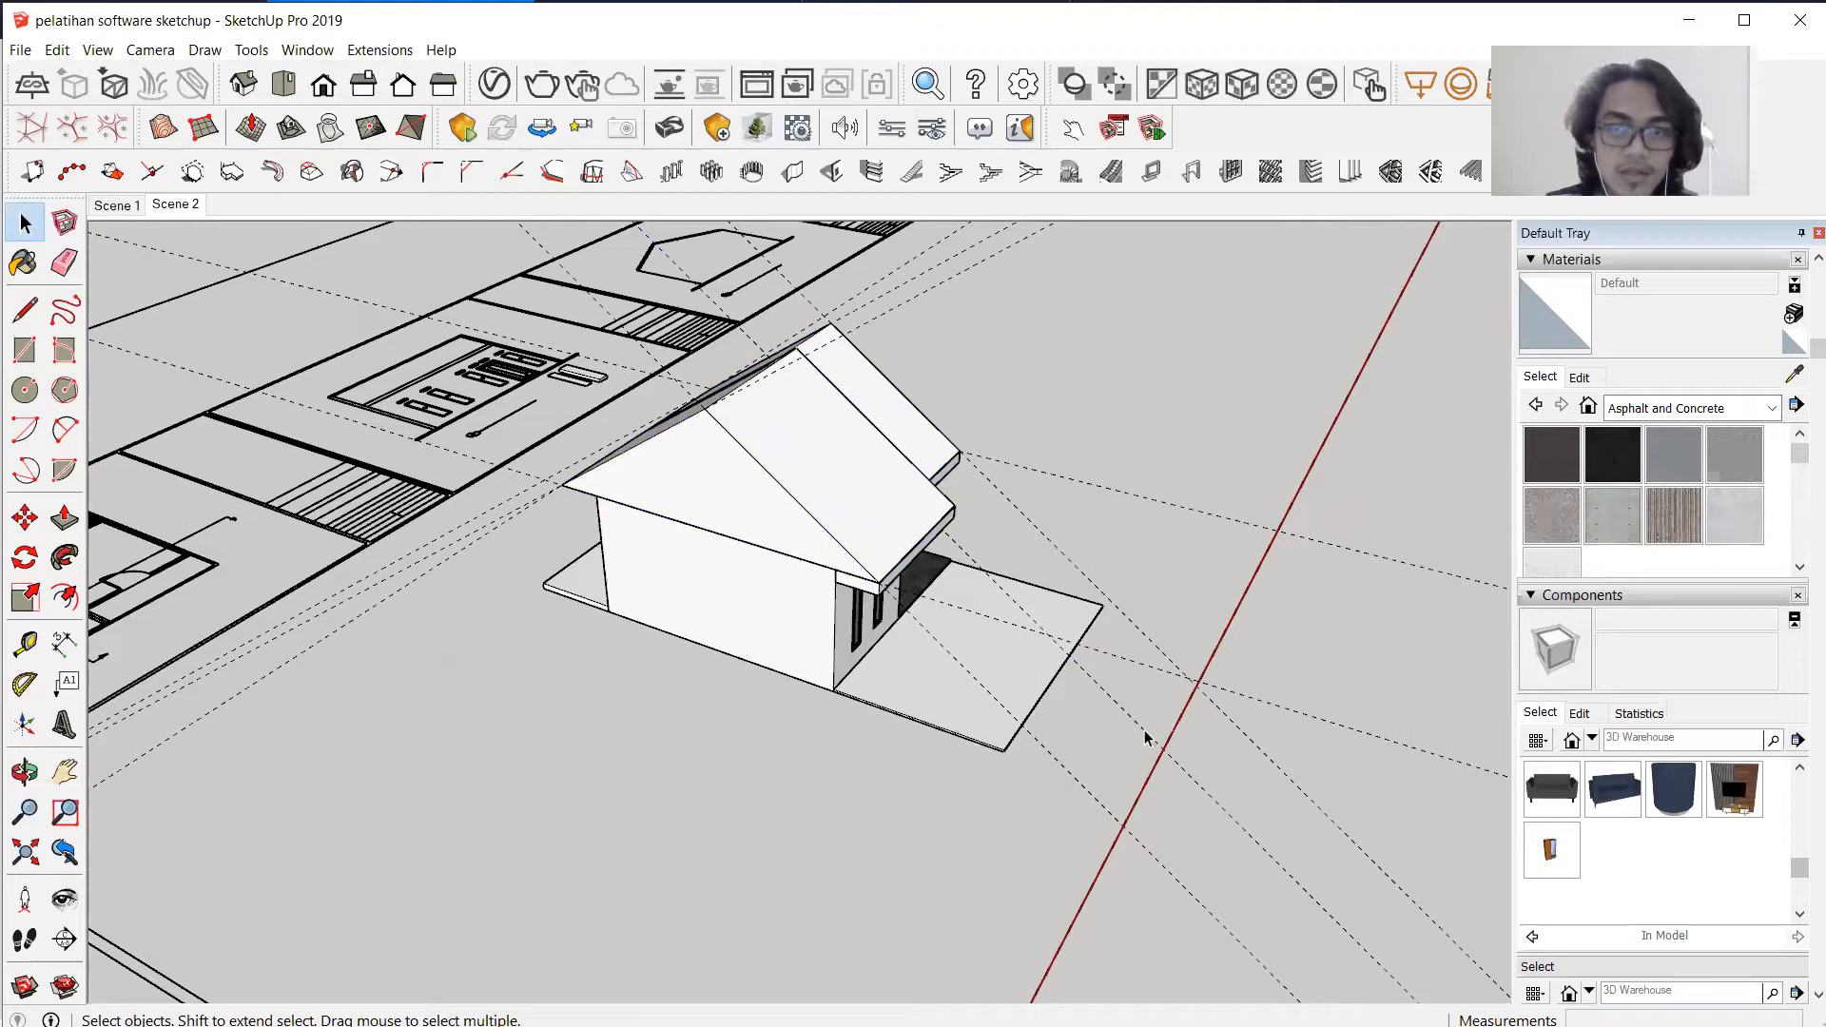
pyautogui.press('Delete')
pyautogui.click(1217, 702)
pyautogui.press('Delete')
pyautogui.click(1240, 697)
pyautogui.press('Delete')
pyautogui.click(1317, 546)
pyautogui.press('Delete')
pyautogui.click(1102, 805)
pyautogui.press('Delete')
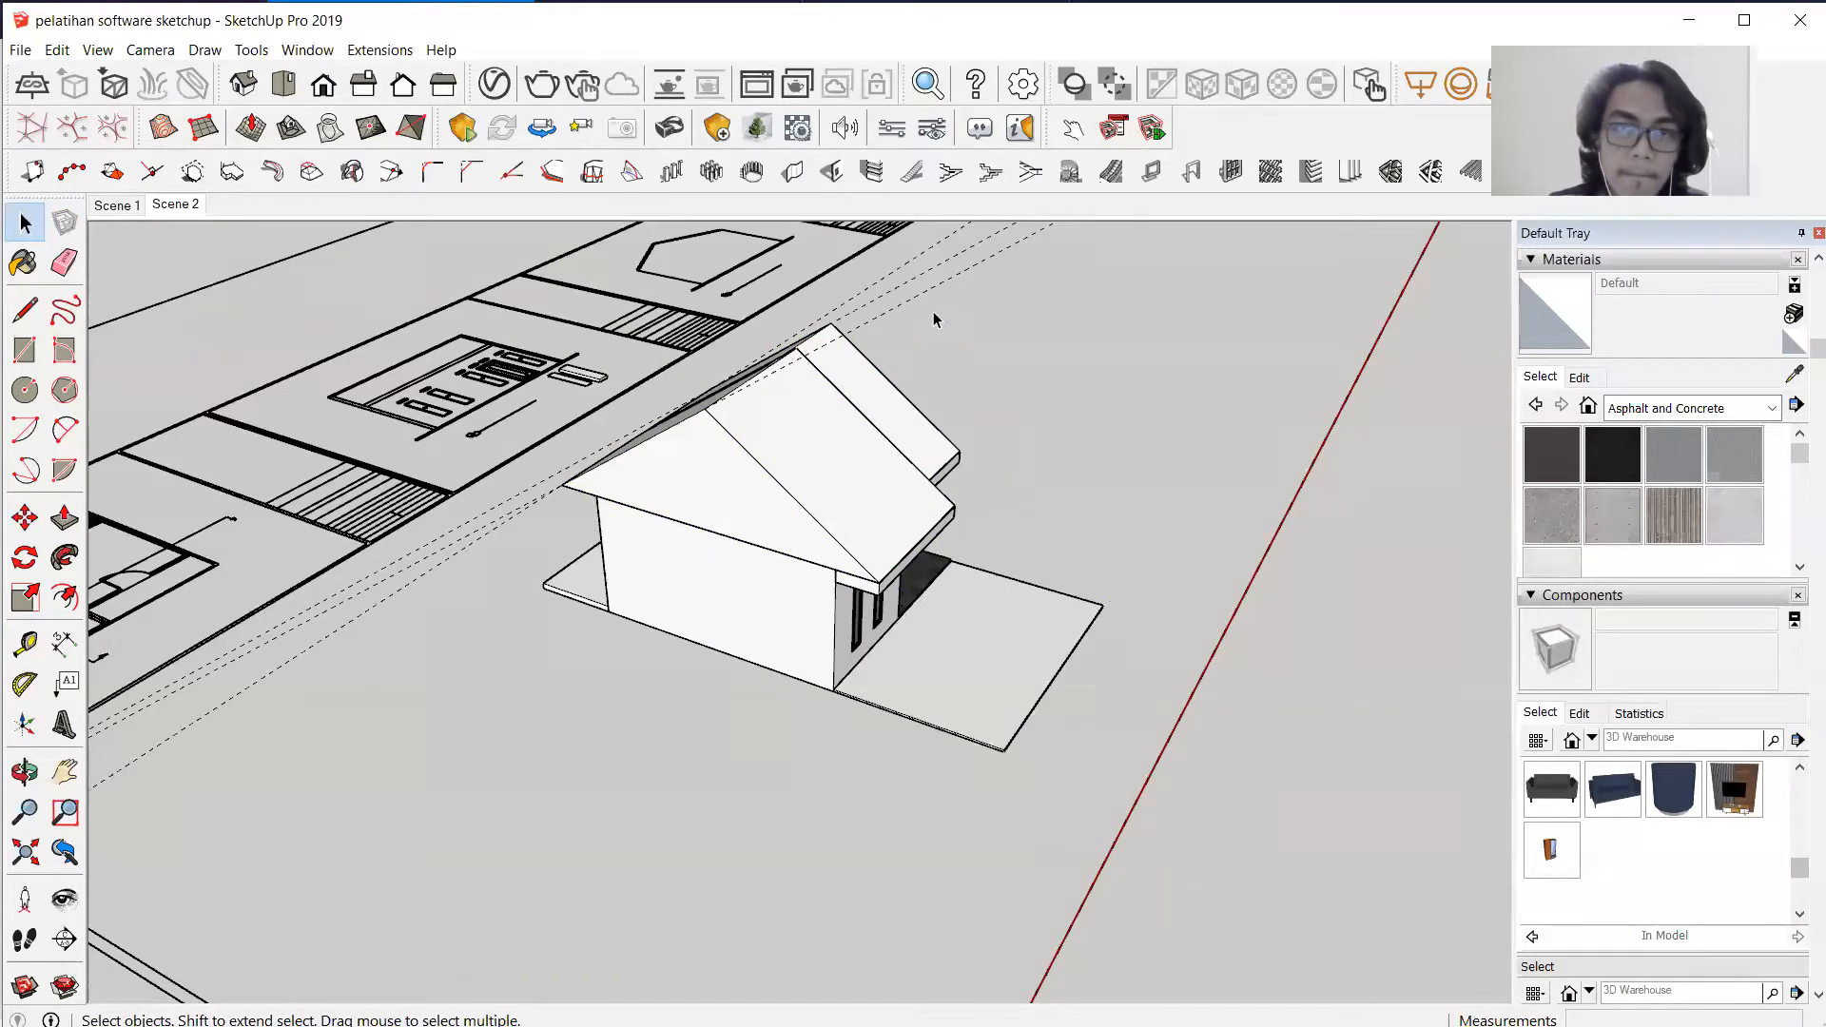
pyautogui.click(897, 277)
pyautogui.press('Delete')
pyautogui.click(898, 277)
pyautogui.press('Delete')
# Create a Tape Measure guide on the roof slope, parallel to the gable's sloping edge and offset 10 mm inward.
pyautogui.scroll(2, 878, 458)
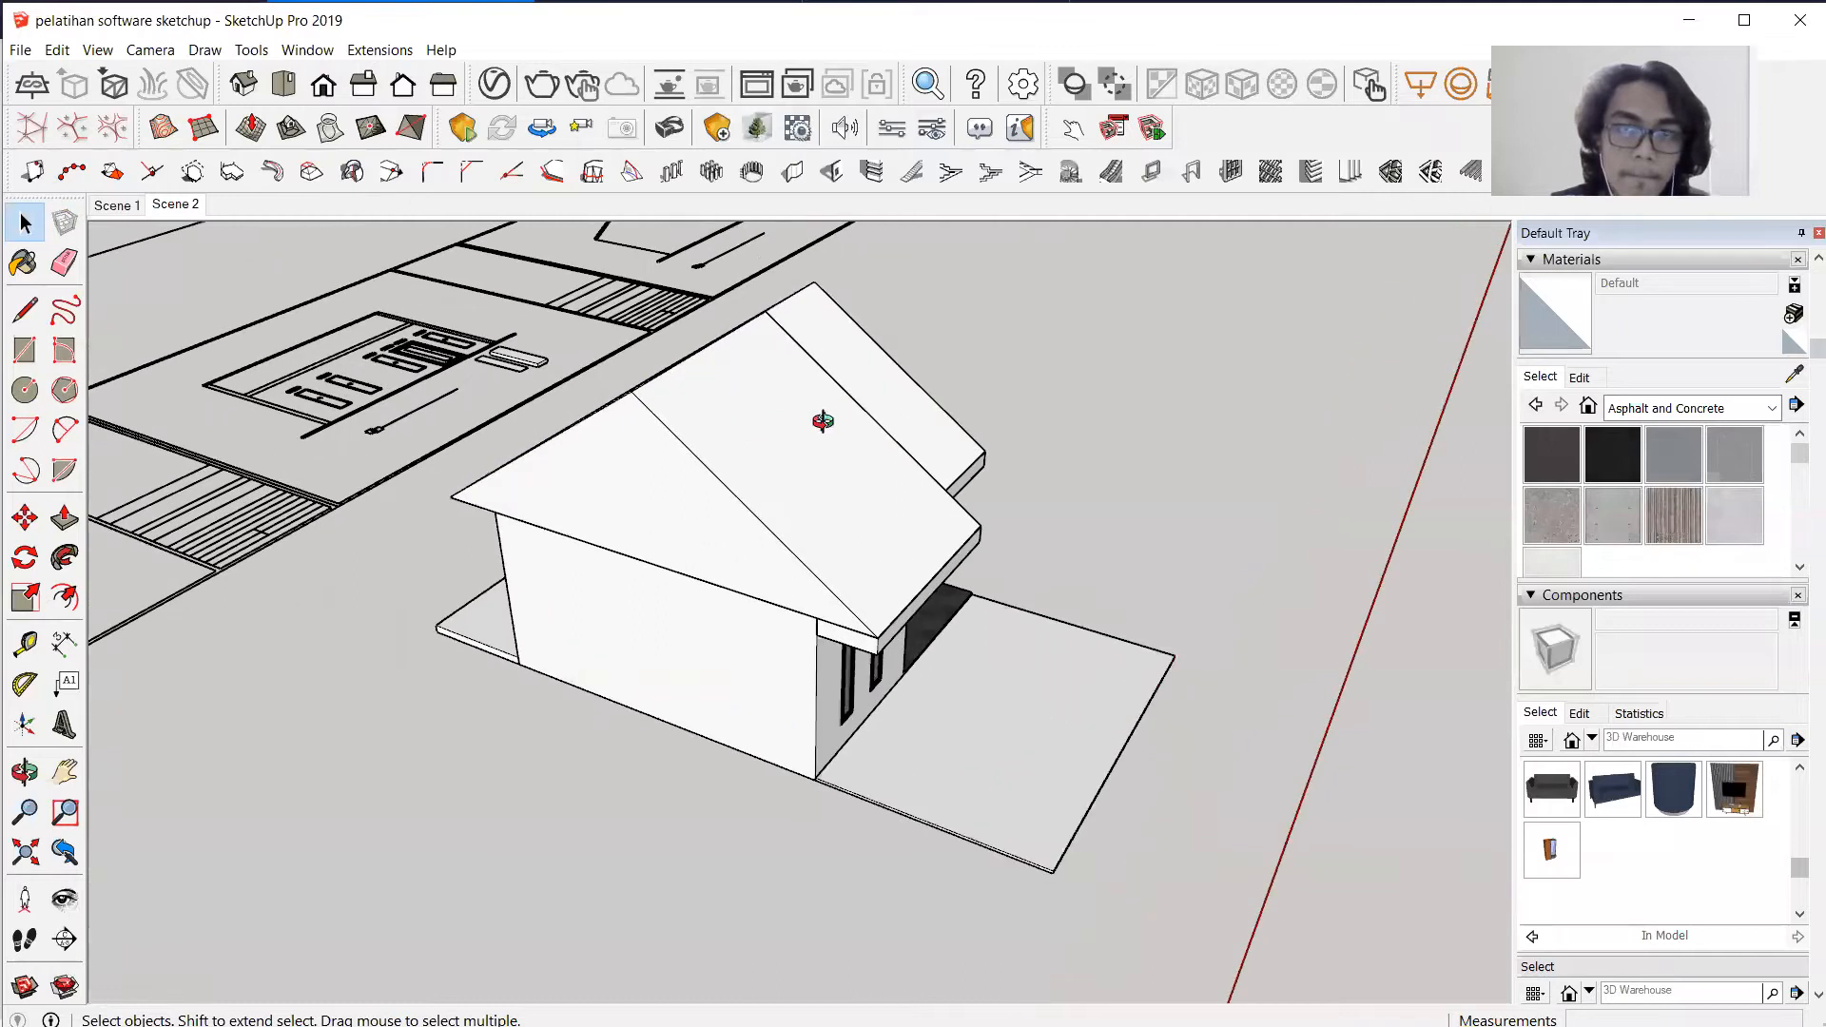
pyautogui.moveTo(823, 420); pyautogui.dragTo(929, 481, button='middle')
pyautogui.scroll(5, 929, 481)
pyautogui.moveTo(650, 594); pyautogui.dragTo(791, 720, button='middle')
pyautogui.scroll(-2, 760, 742)
pyautogui.moveTo(713, 457); pyautogui.dragTo(746, 328, button='middle')
pyautogui.scroll(-2, 813, 802)
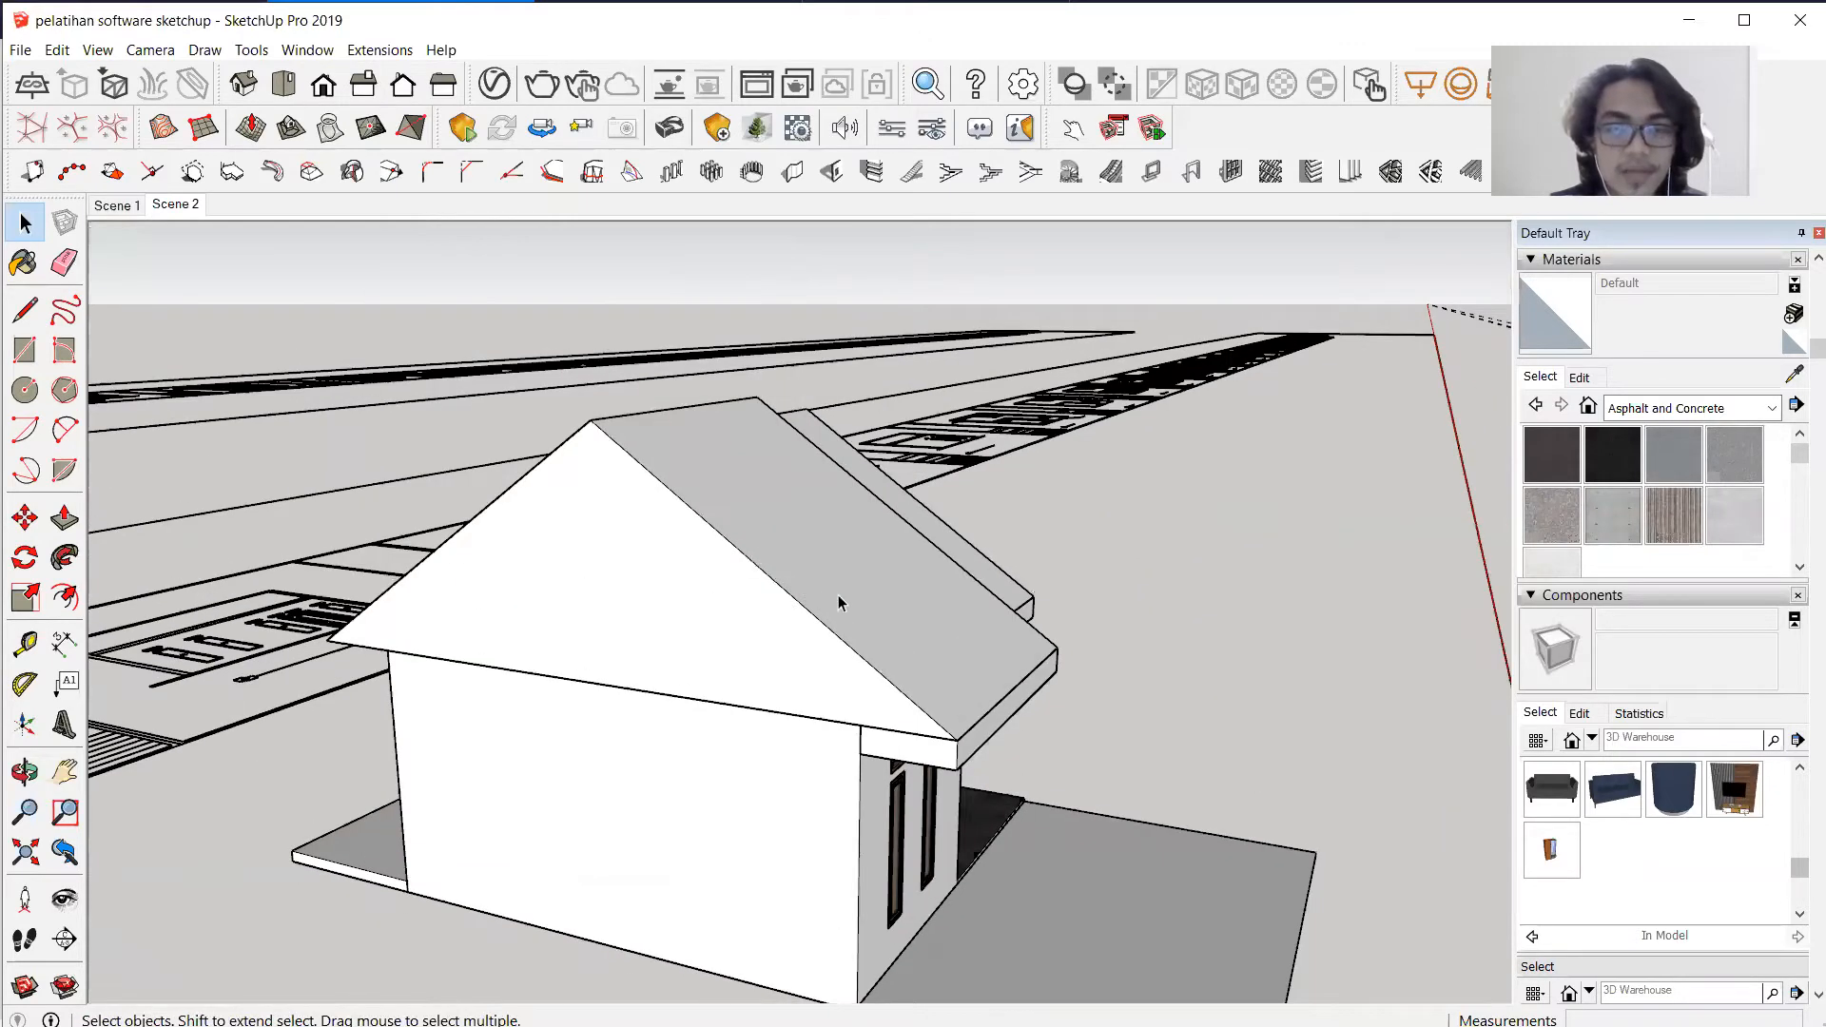
pyautogui.scroll(3, 837, 585)
pyautogui.moveTo(513, 542); pyautogui.dragTo(238, 519, button='middle')
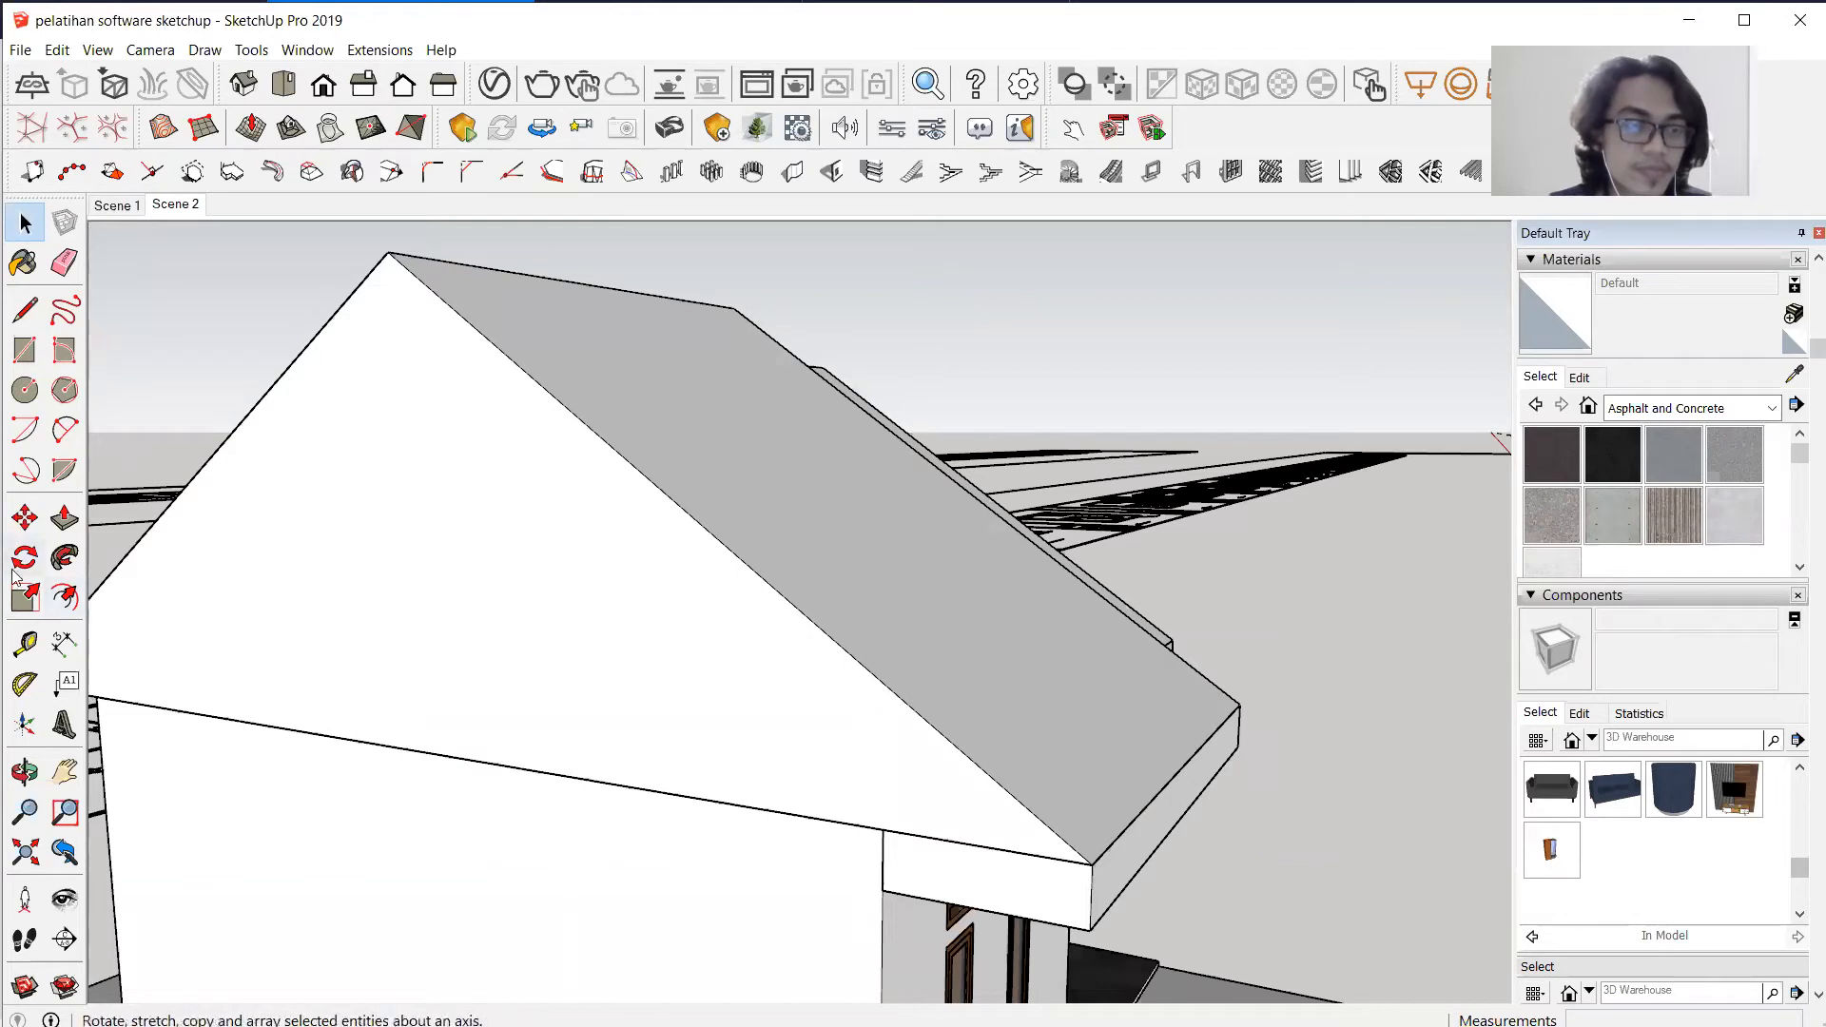
pyautogui.click(24, 644)
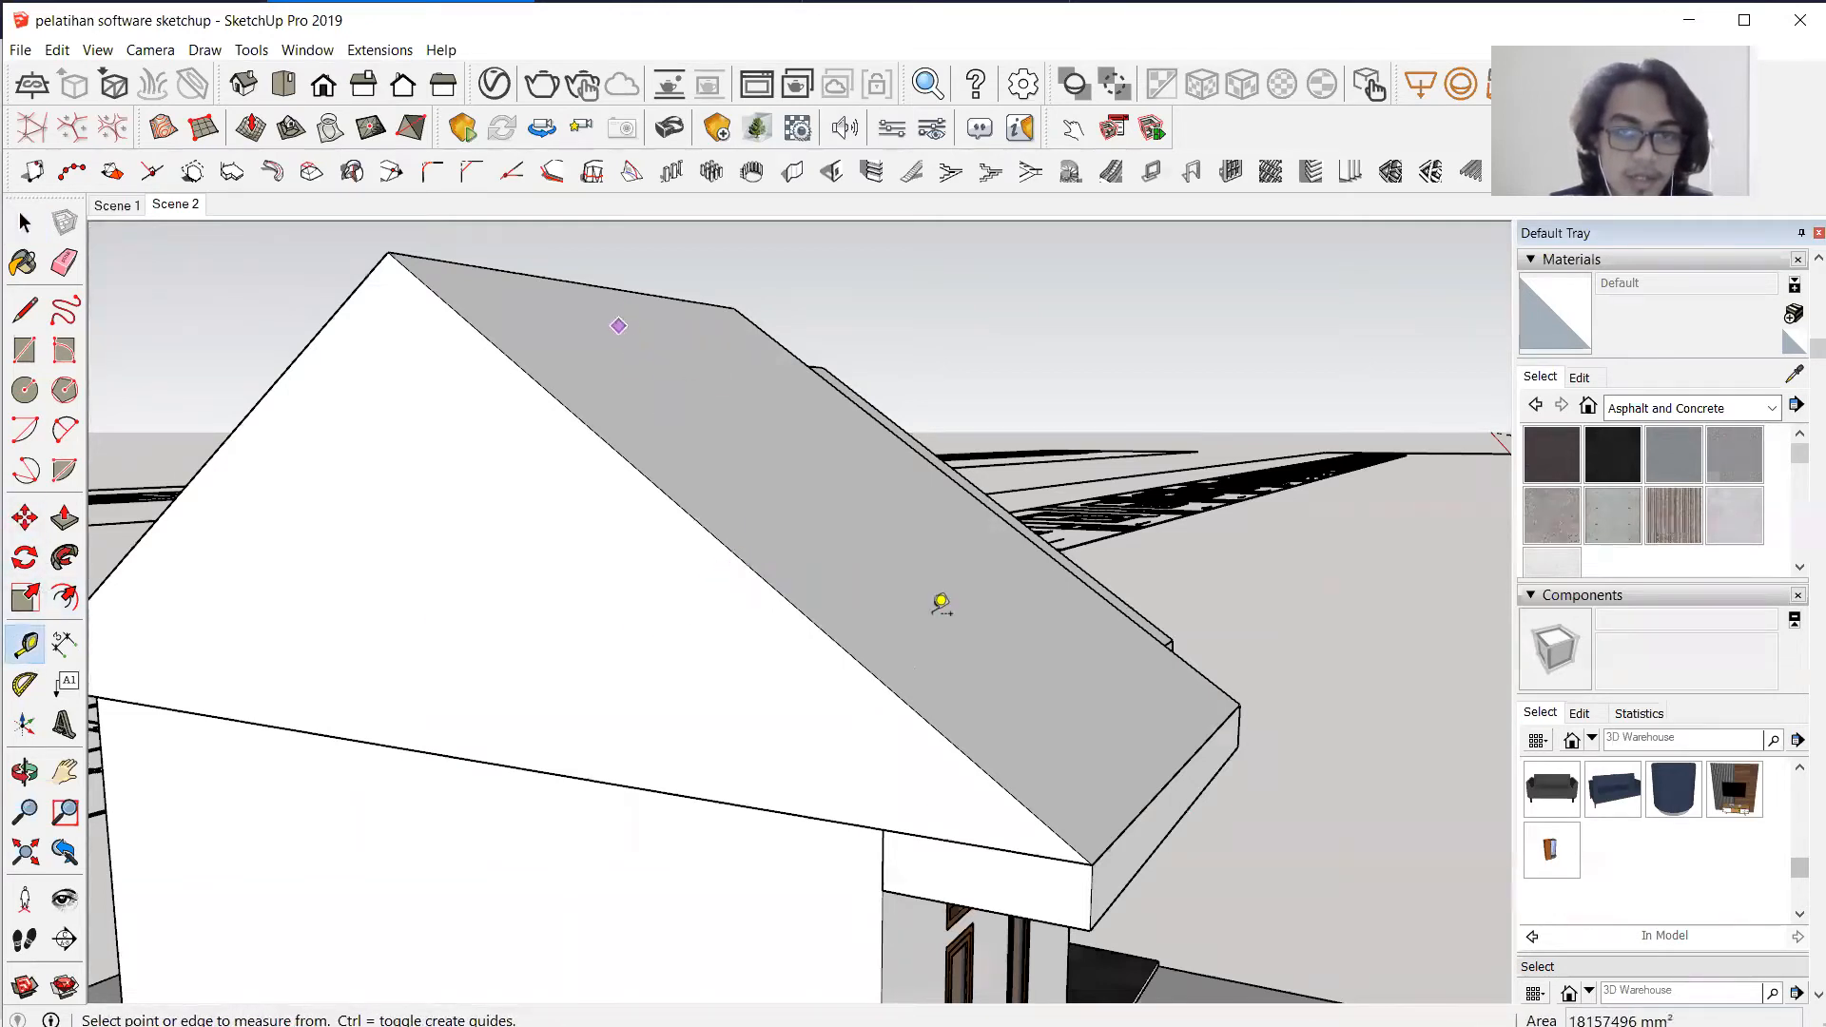
pyautogui.click(908, 703)
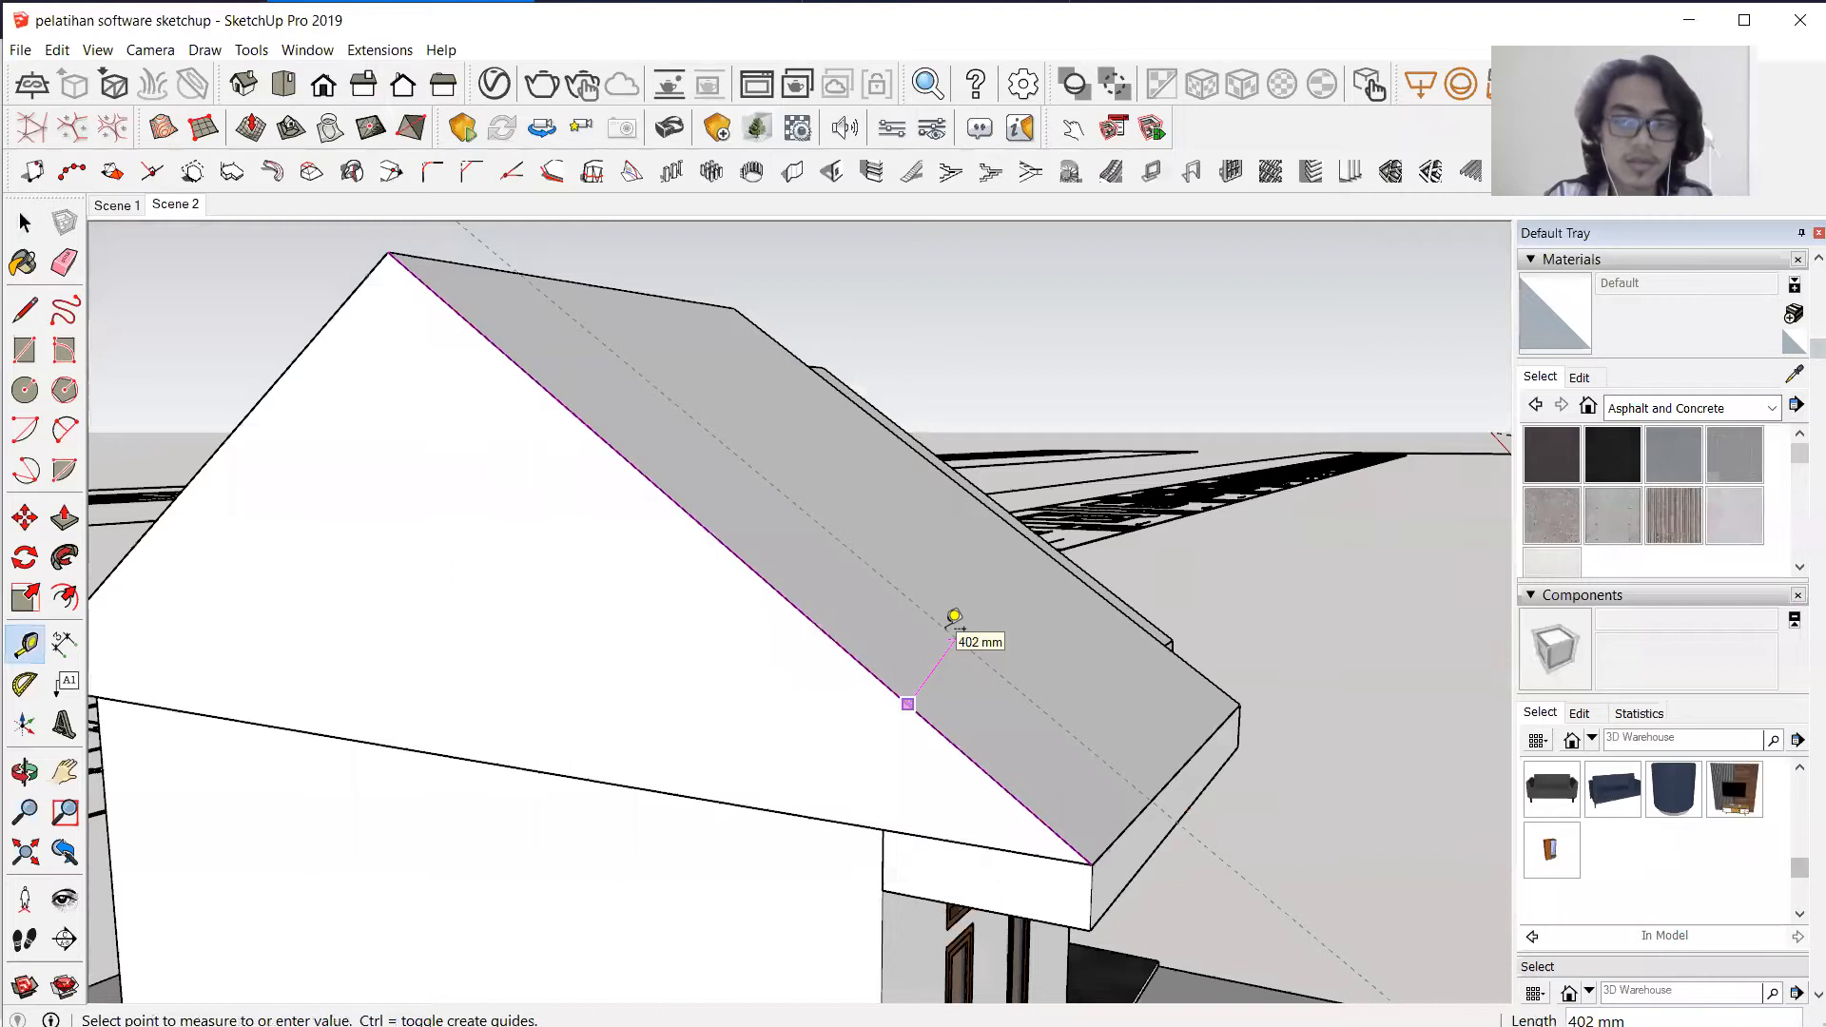
pyautogui.write('10')
pyautogui.press('Return')
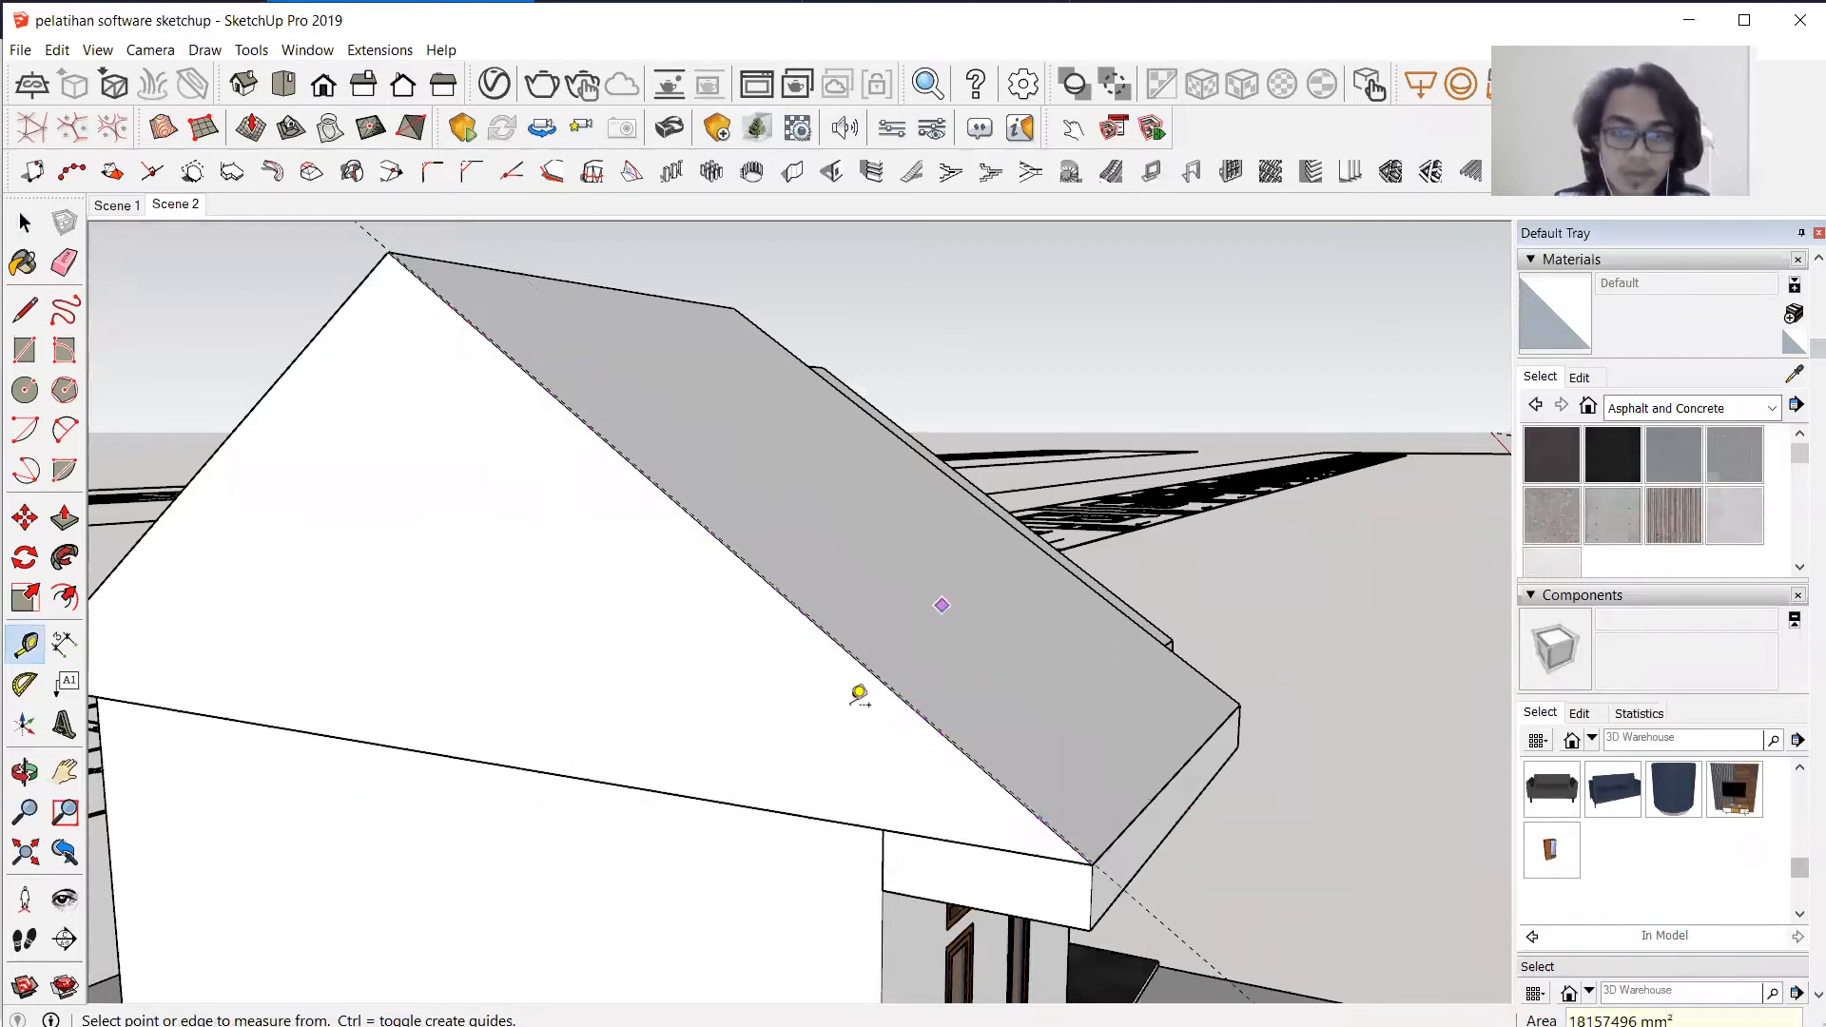
# Add a second parallel guide on the slope, slightly farther in from the same gable edge than the first.
pyautogui.scroll(5, 853, 699)
pyautogui.scroll(2, 939, 671)
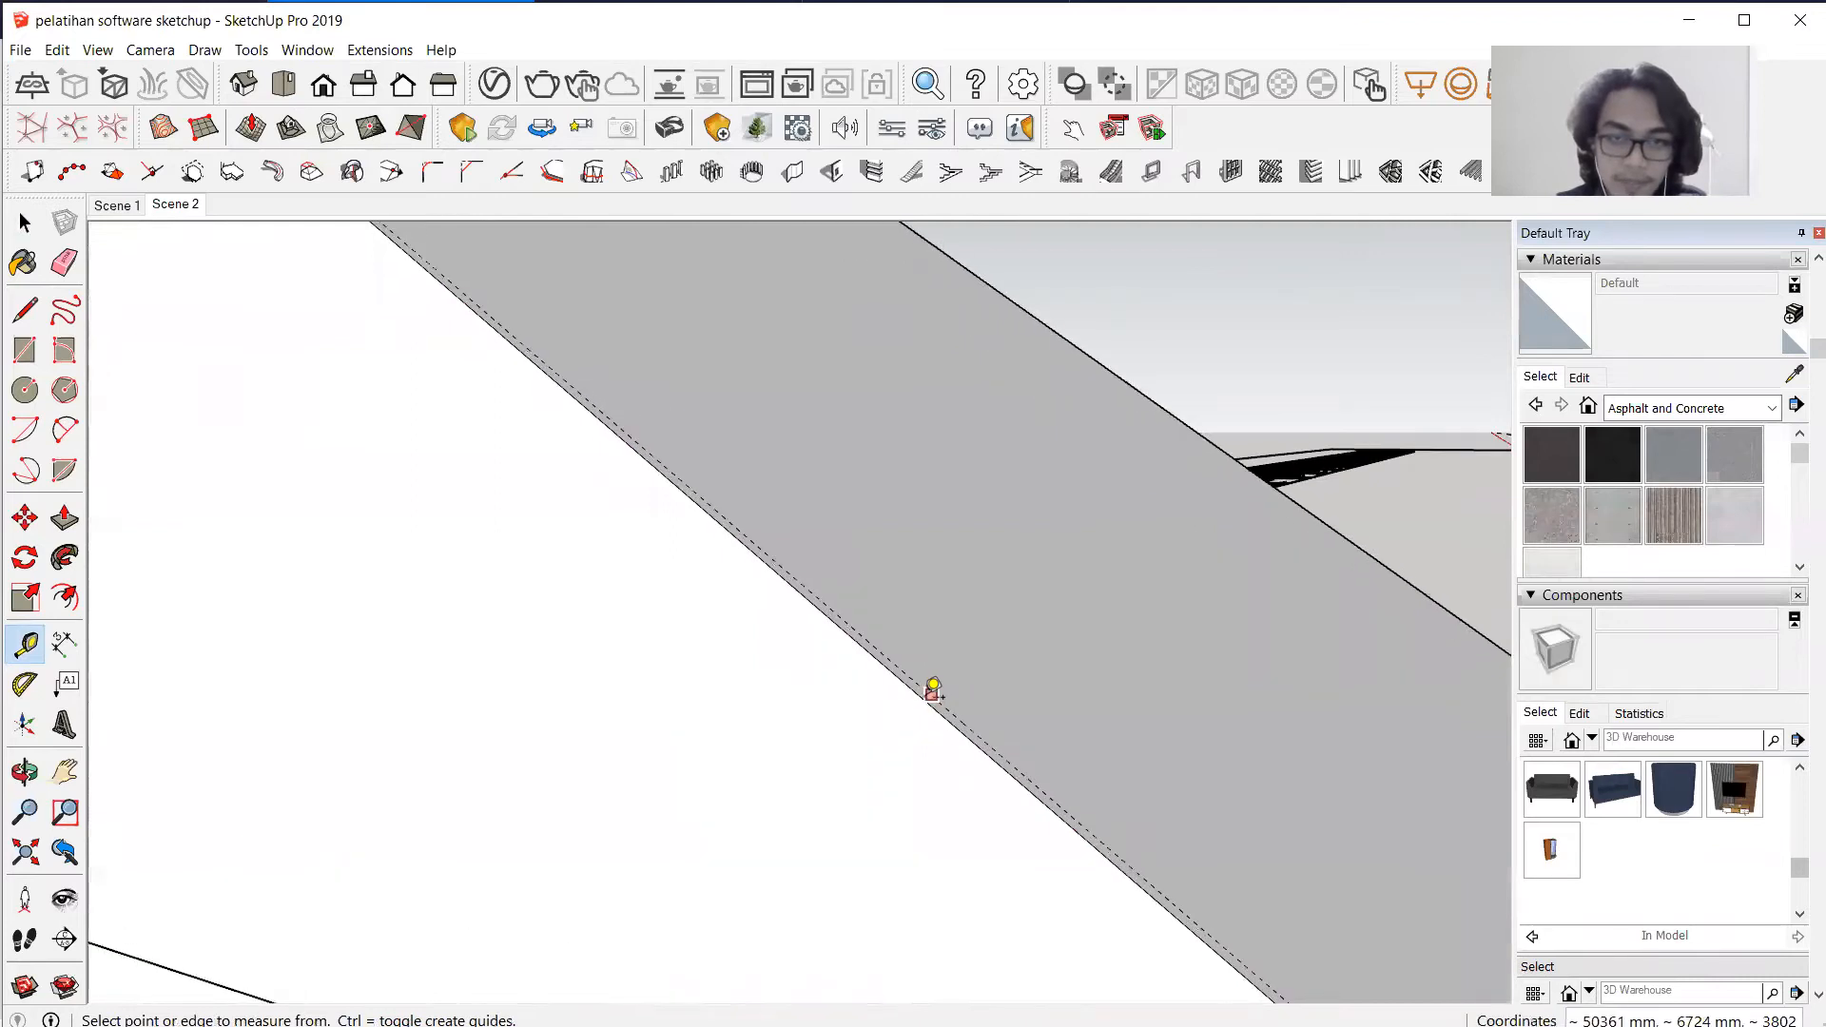
pyautogui.click(927, 688)
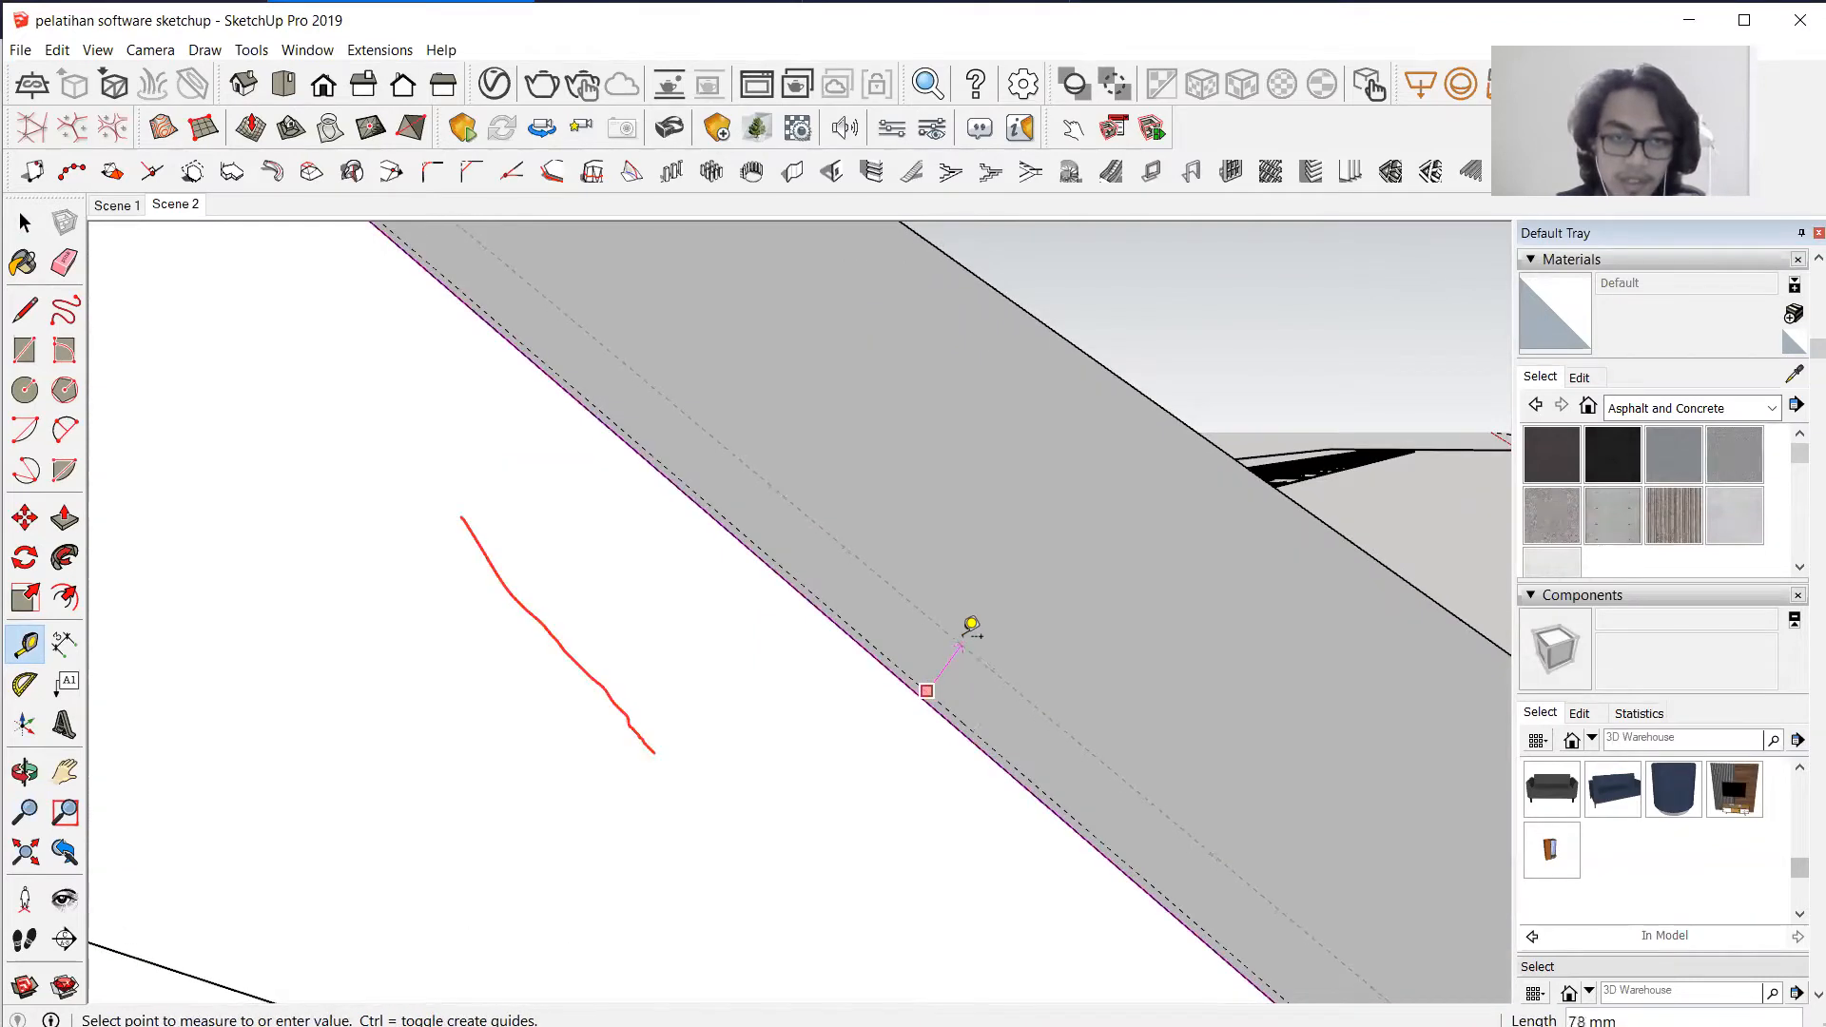
pyautogui.press('Return')
pyautogui.scroll(-3, 951, 637)
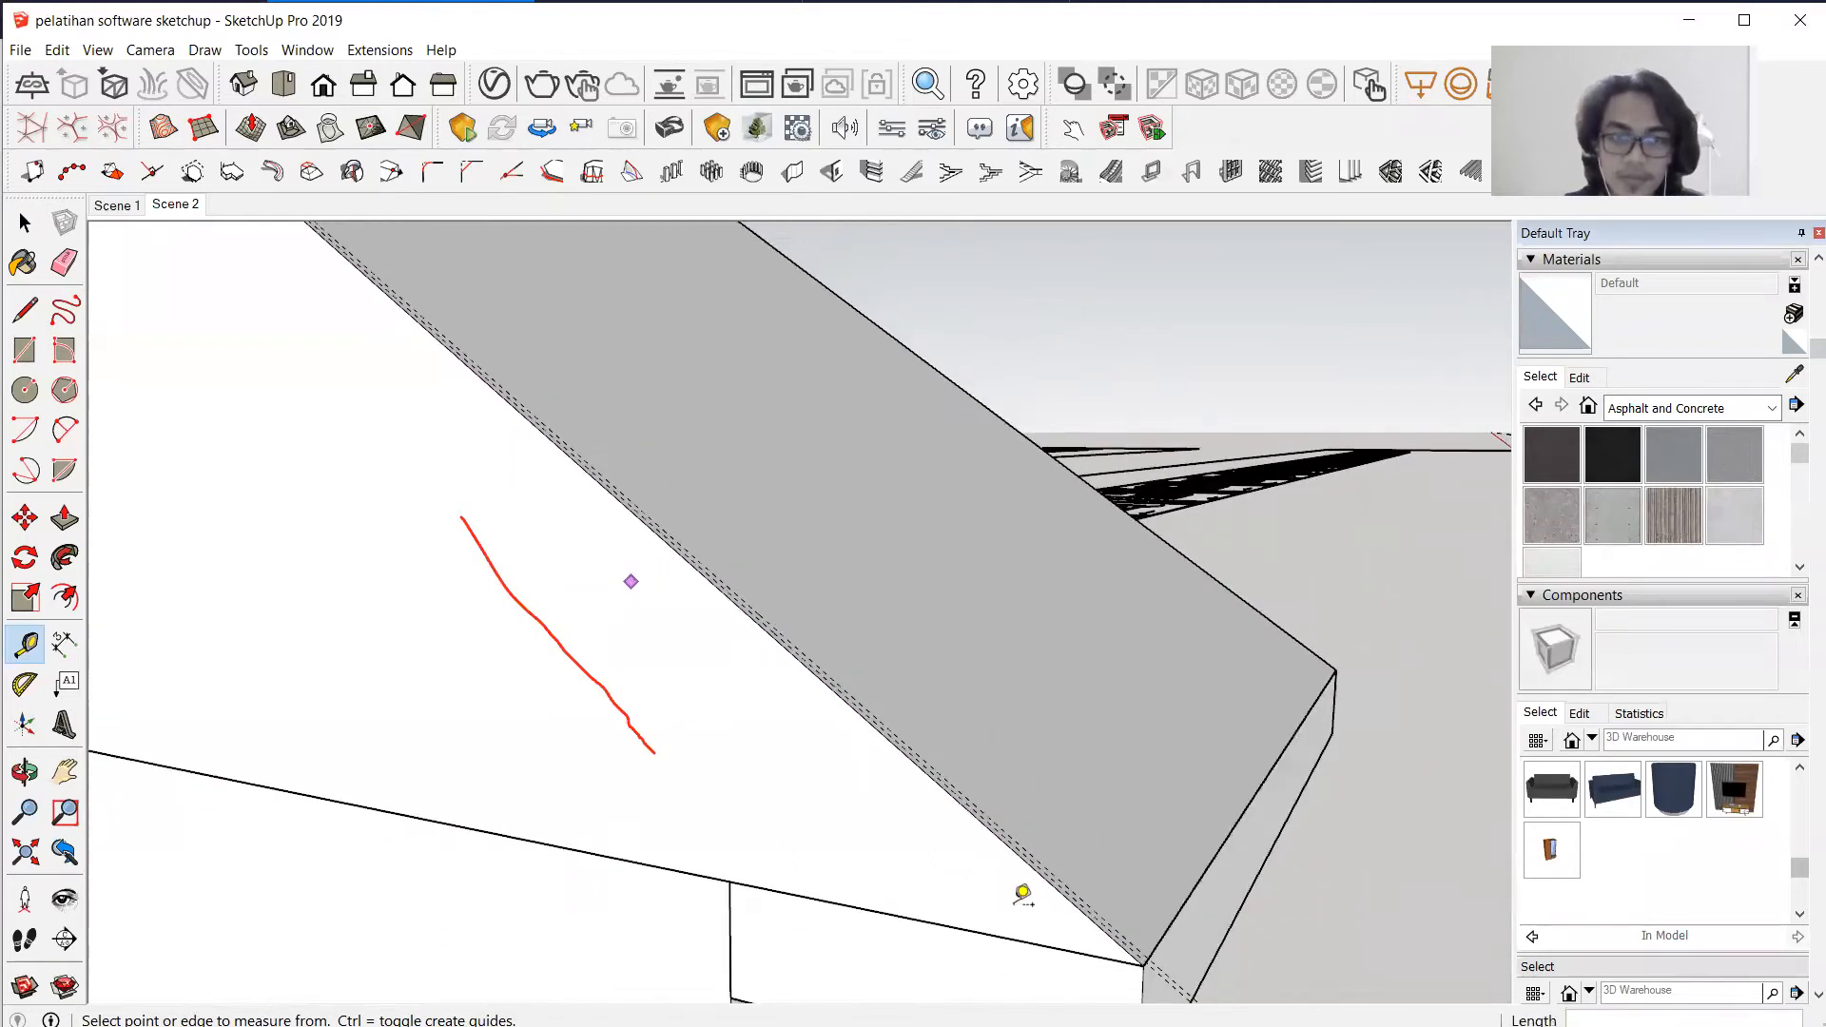
pyautogui.scroll(-3, 1022, 894)
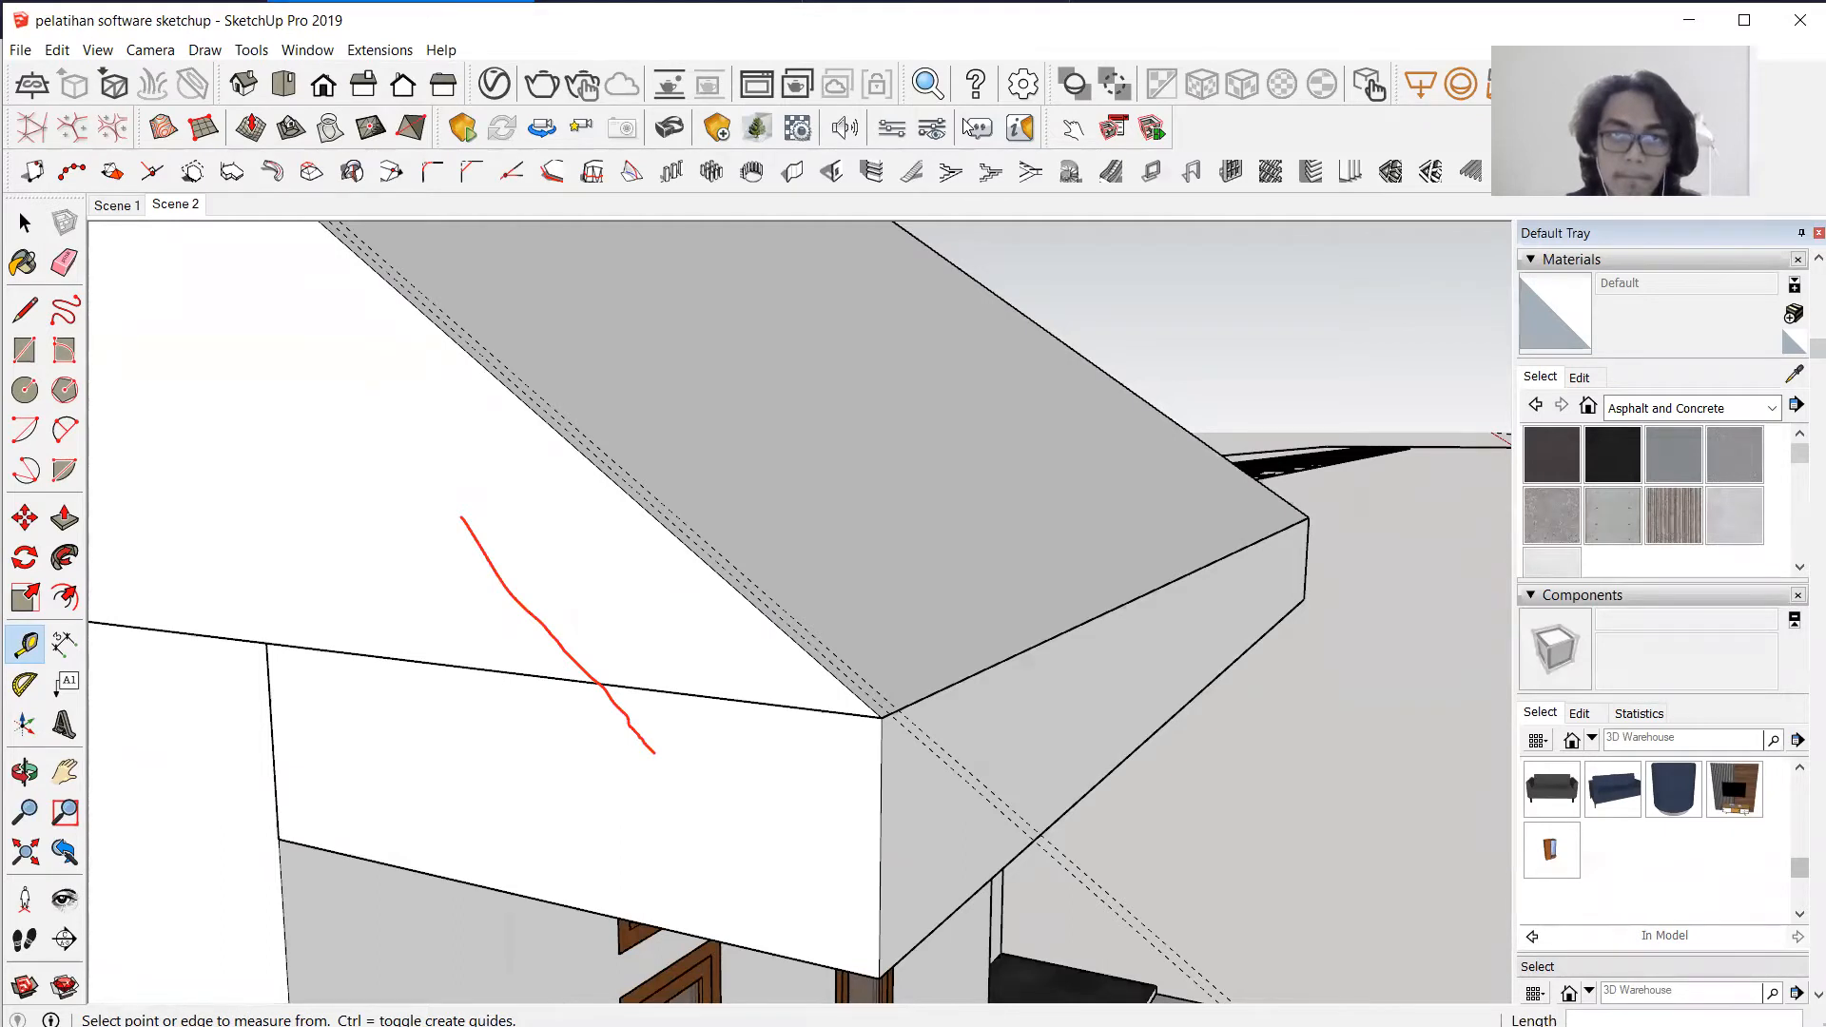
pyautogui.click(519, 591)
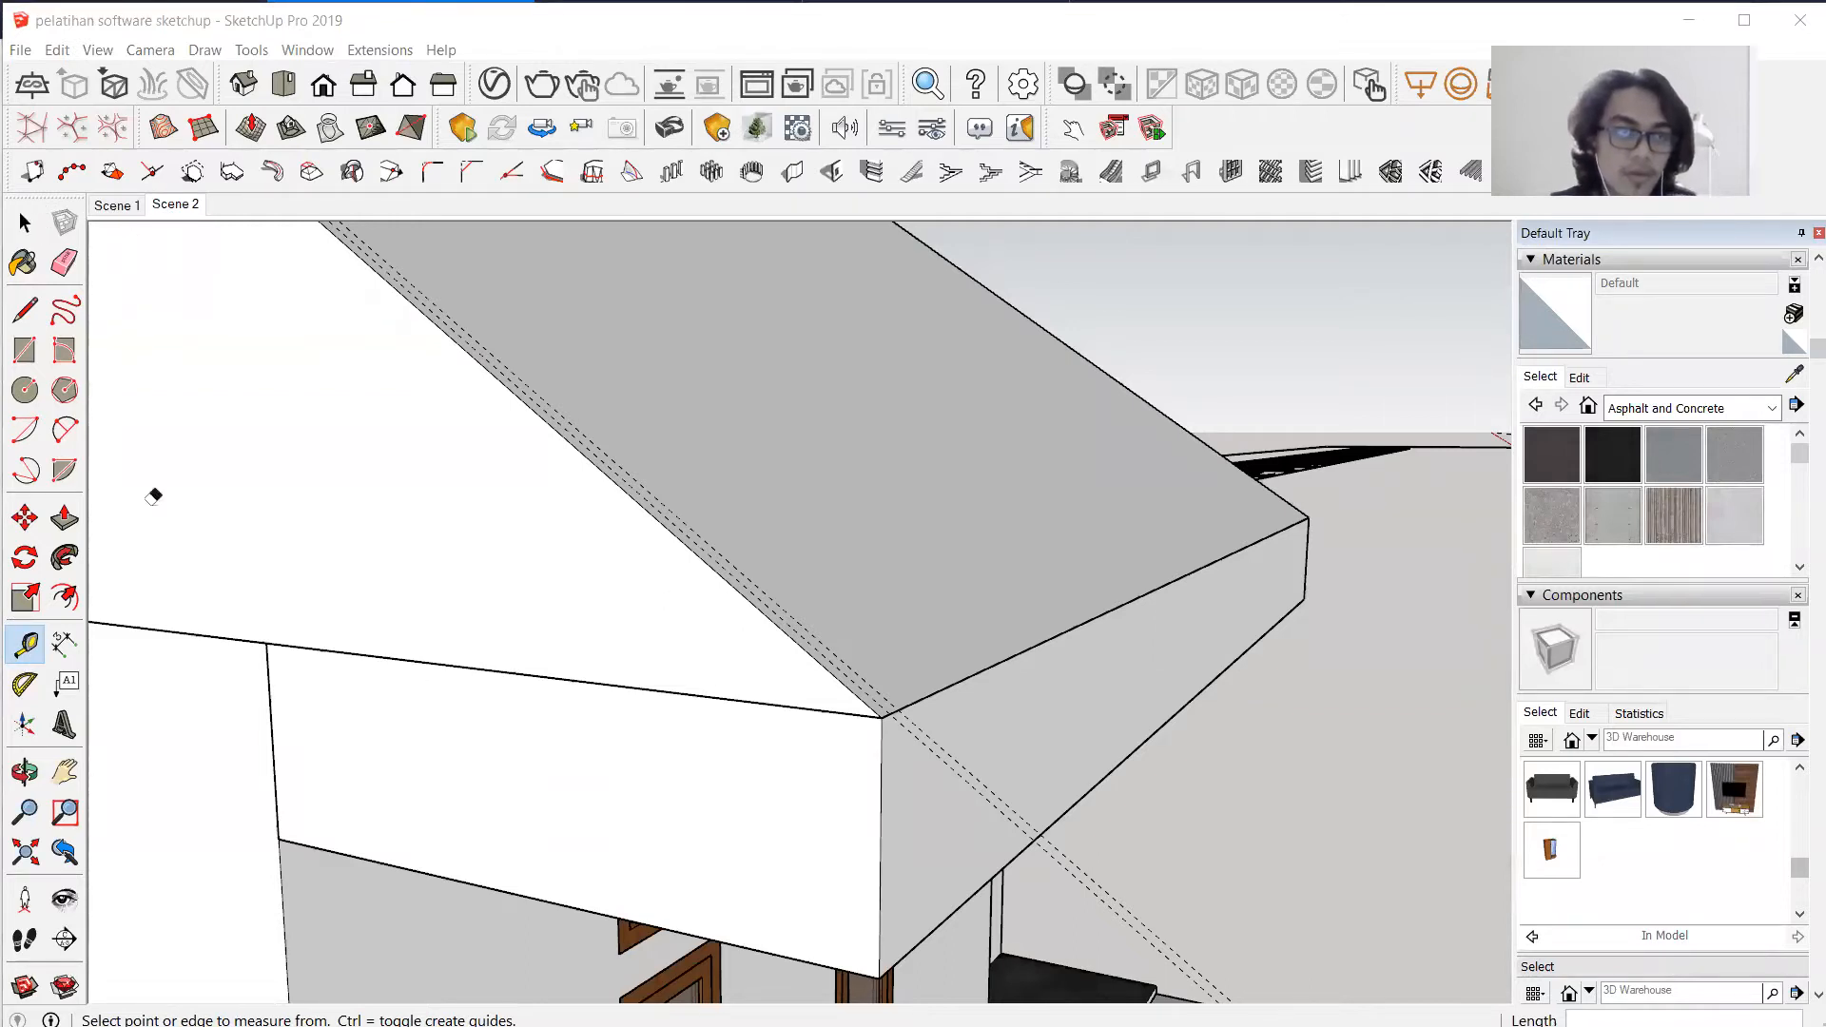
pyautogui.click(173, 456)
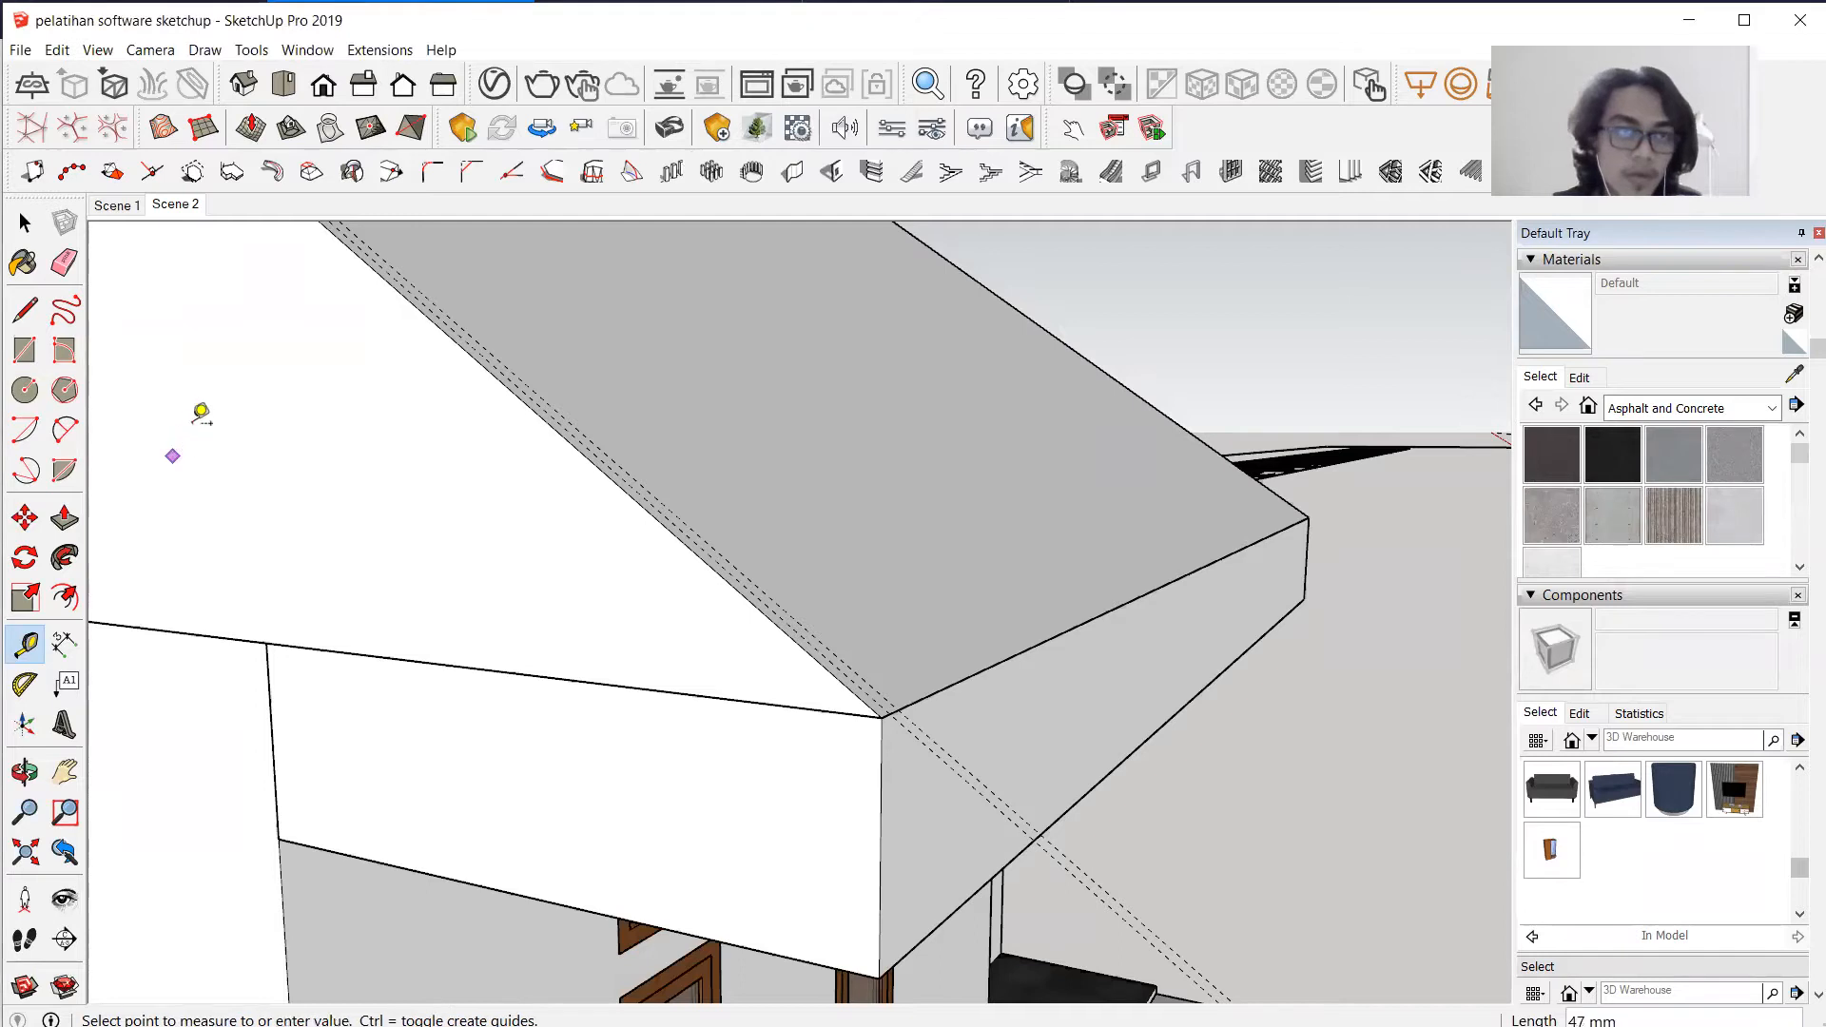
pyautogui.click(26, 224)
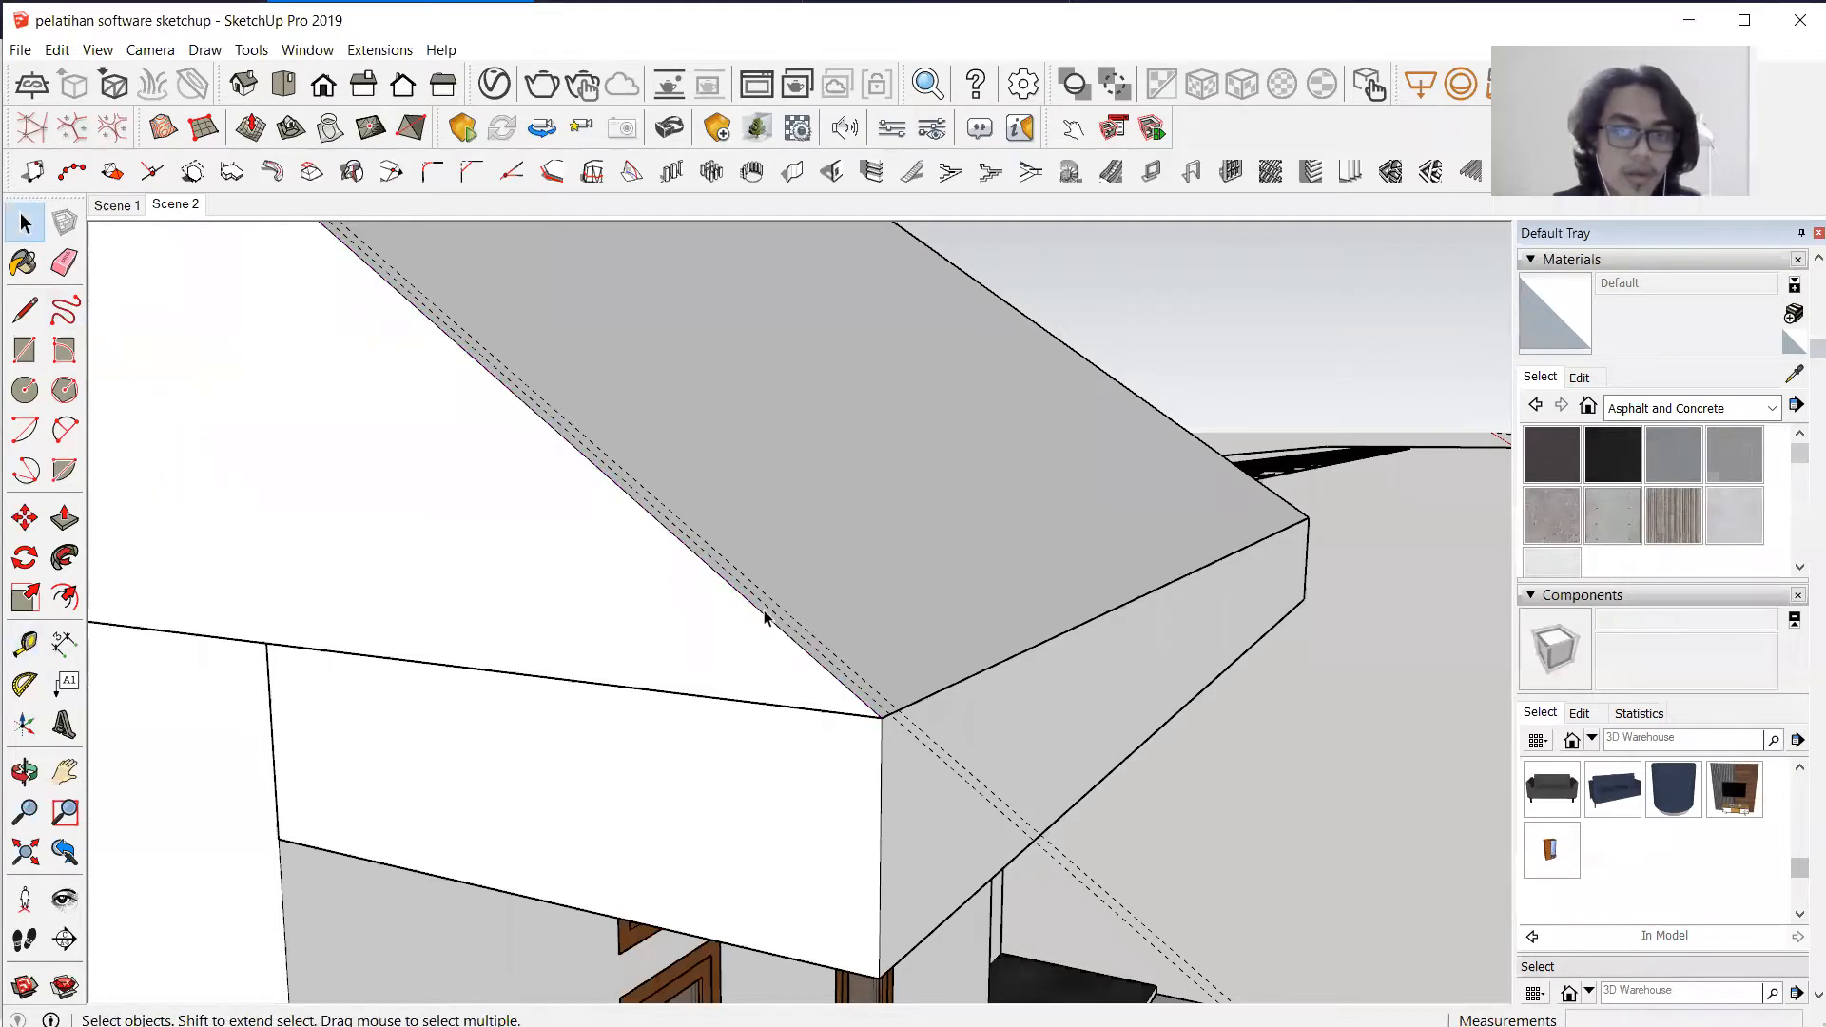
# Draw a narrow closed strip with the Line tool between the gable's sloping edge and the outer guide, ending at the eave corner.
pyautogui.scroll(3, 780, 701)
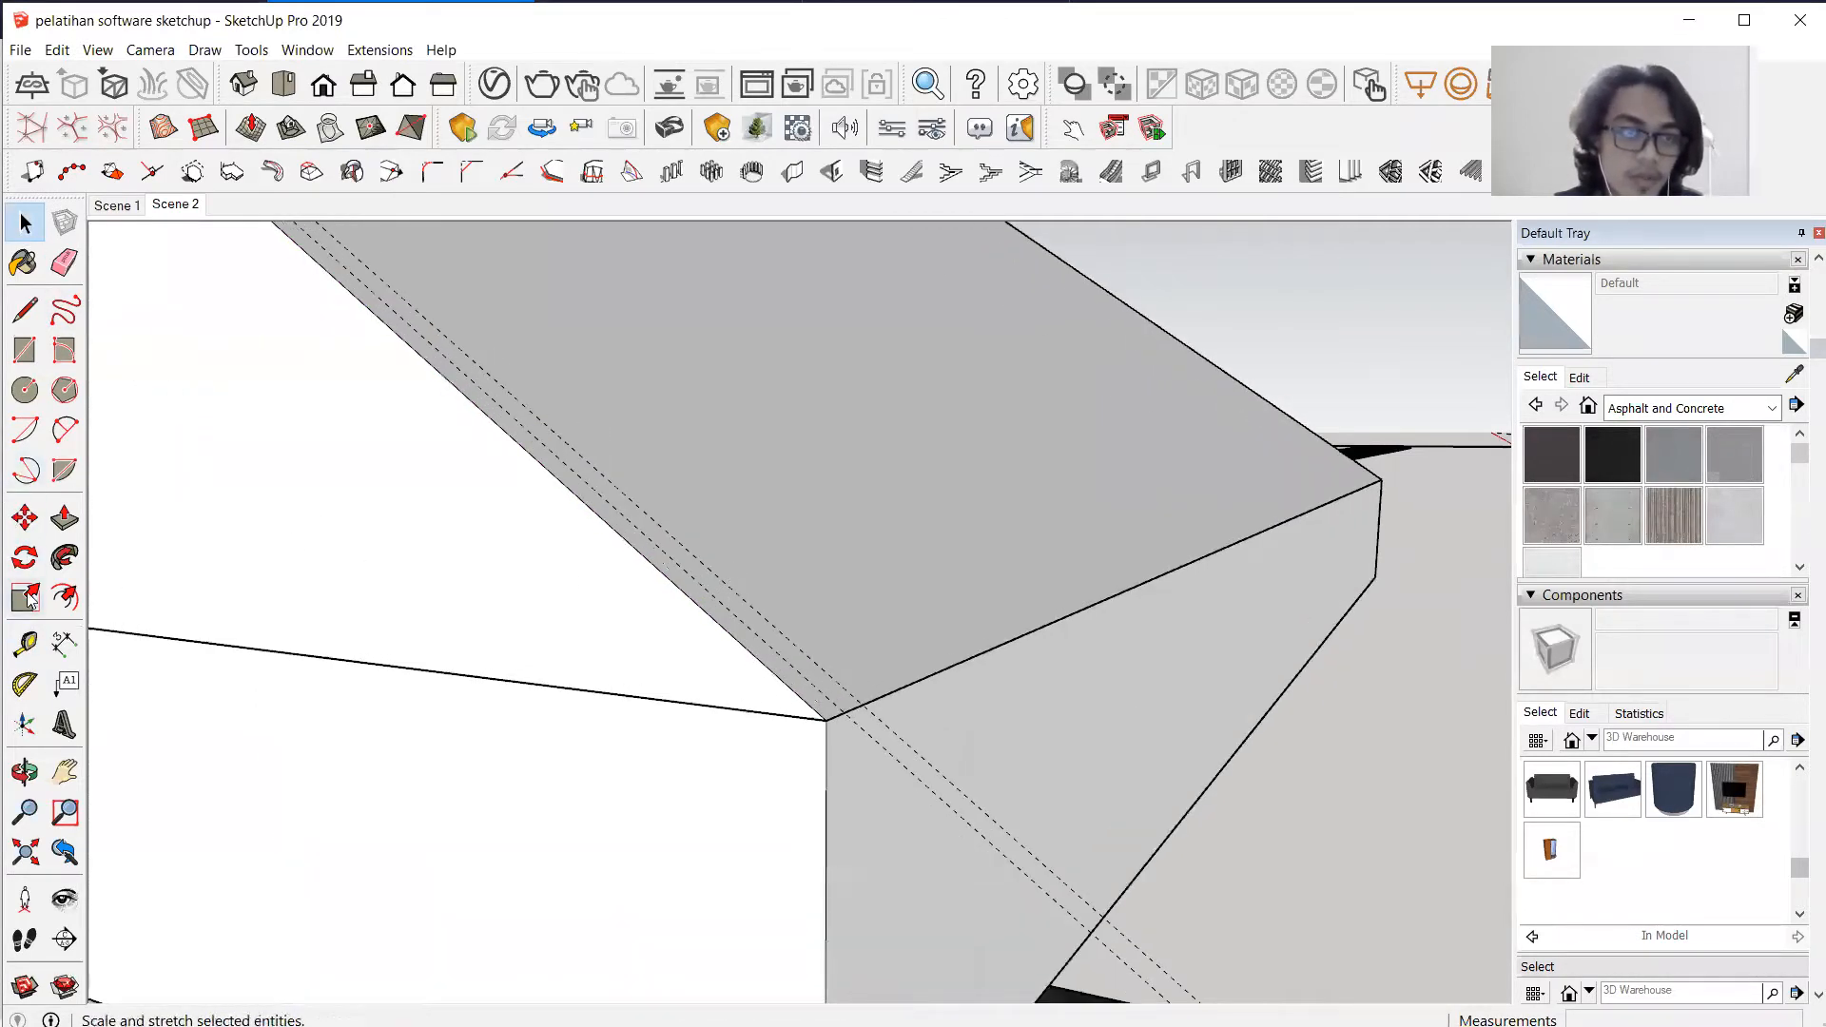
pyautogui.click(27, 312)
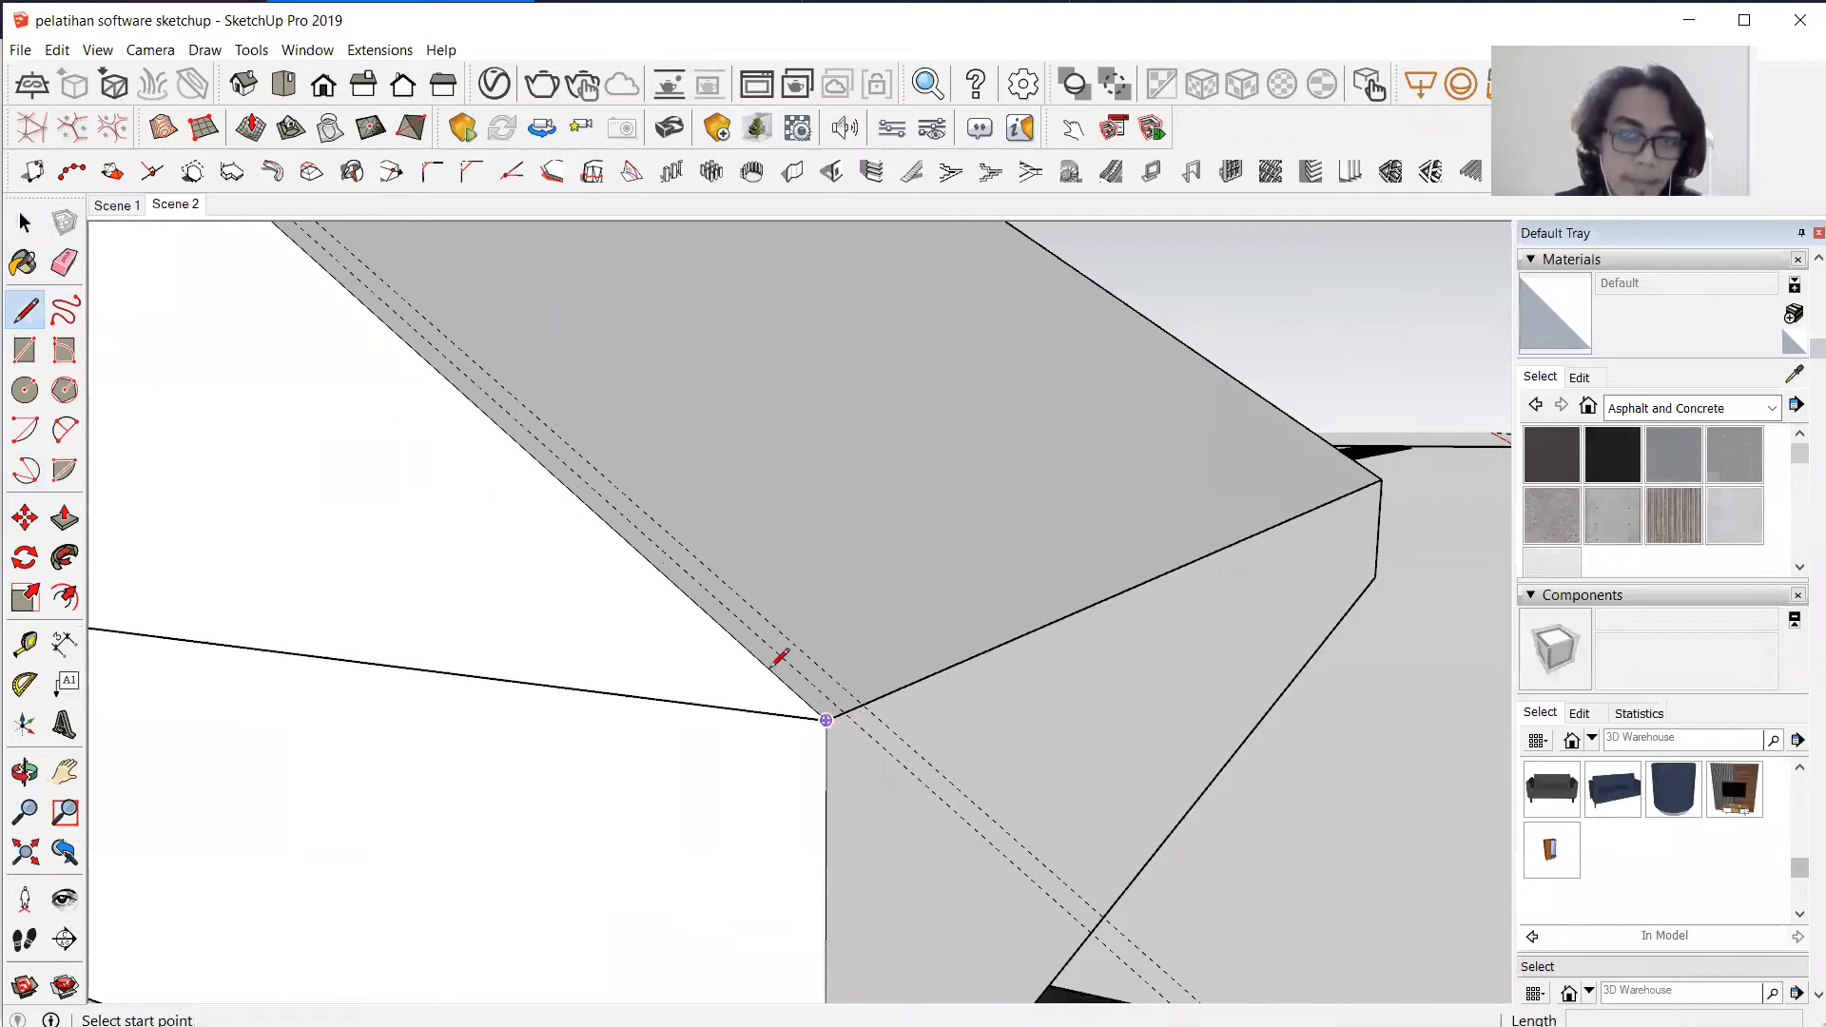
pyautogui.click(826, 719)
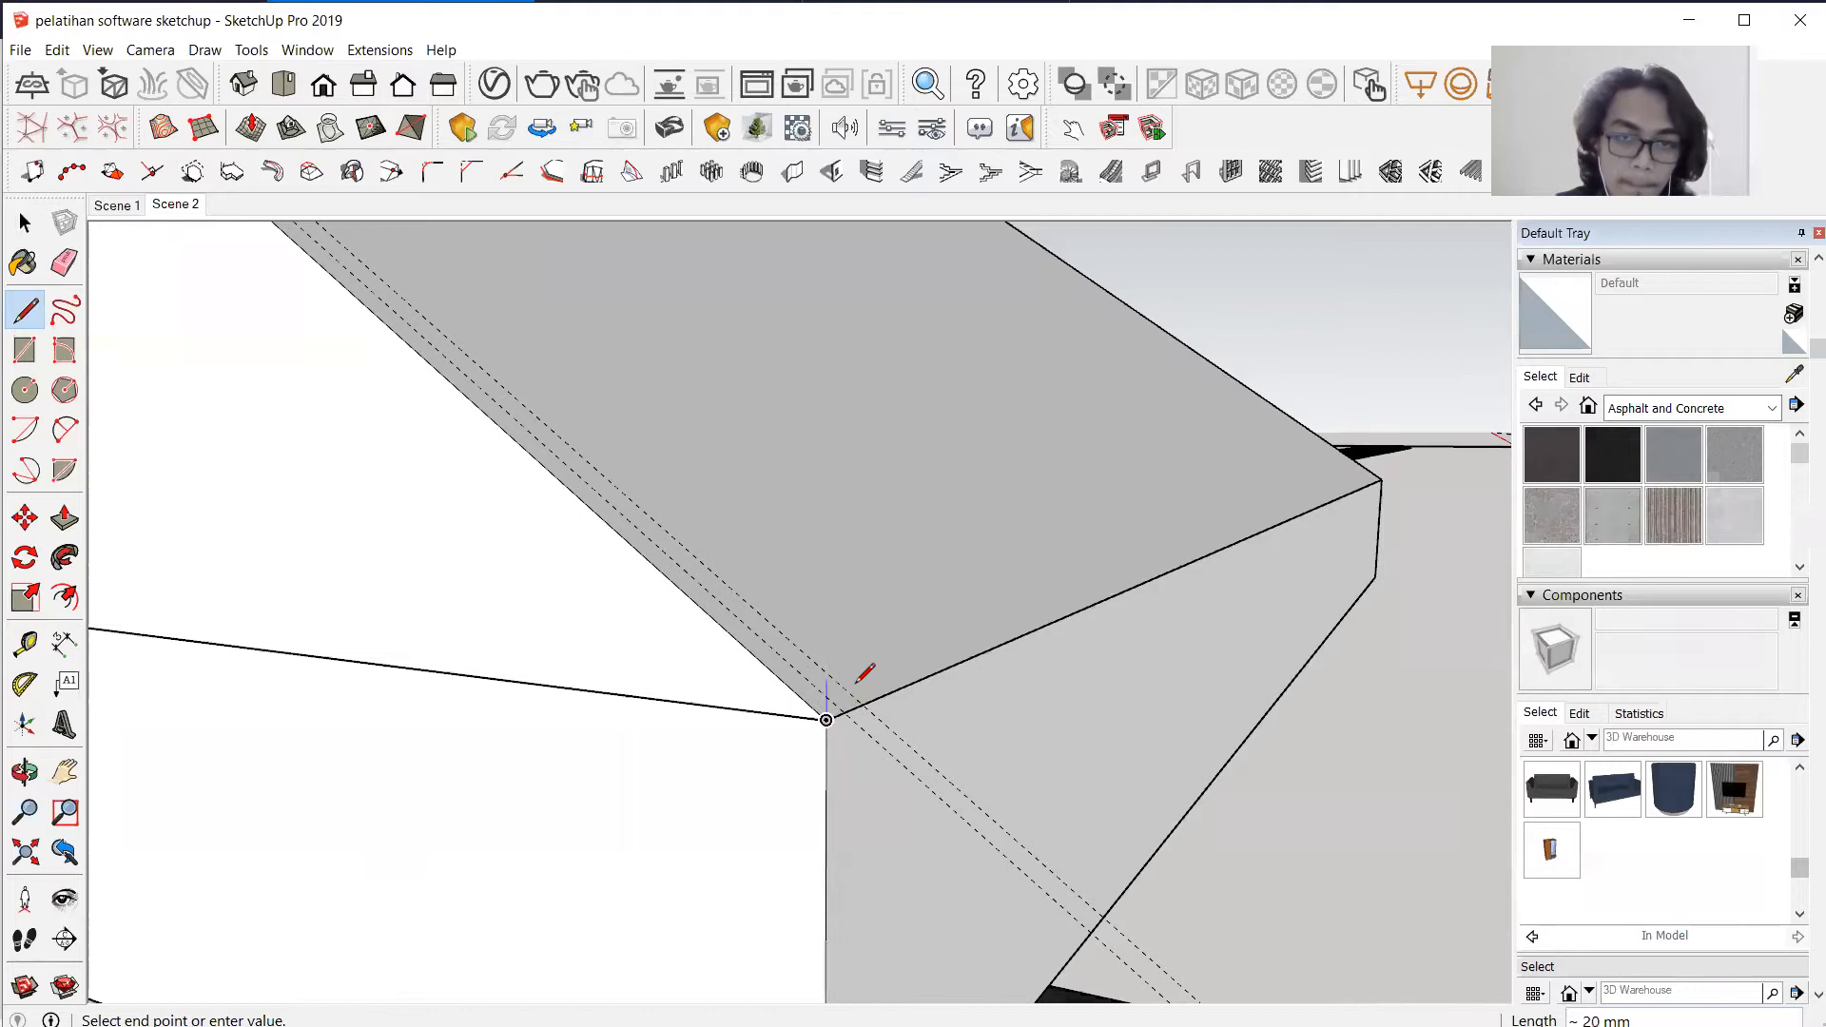
pyautogui.click(27, 312)
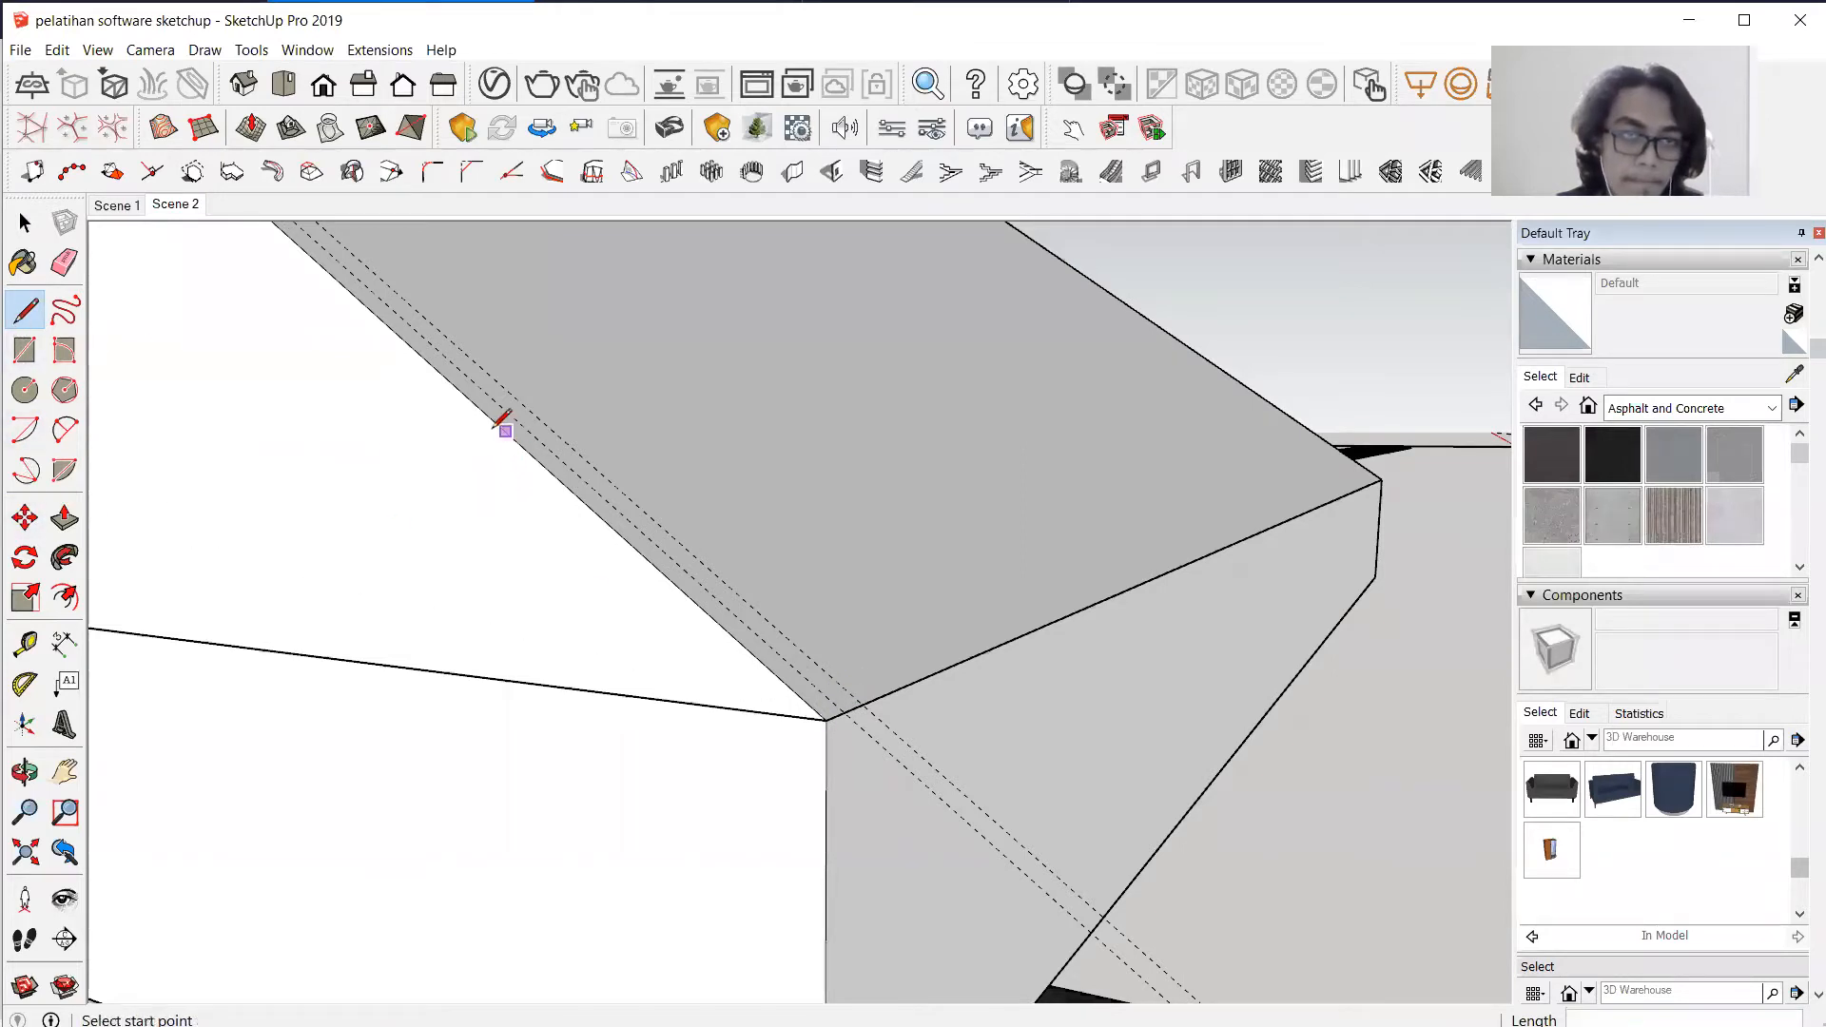
pyautogui.click(484, 411)
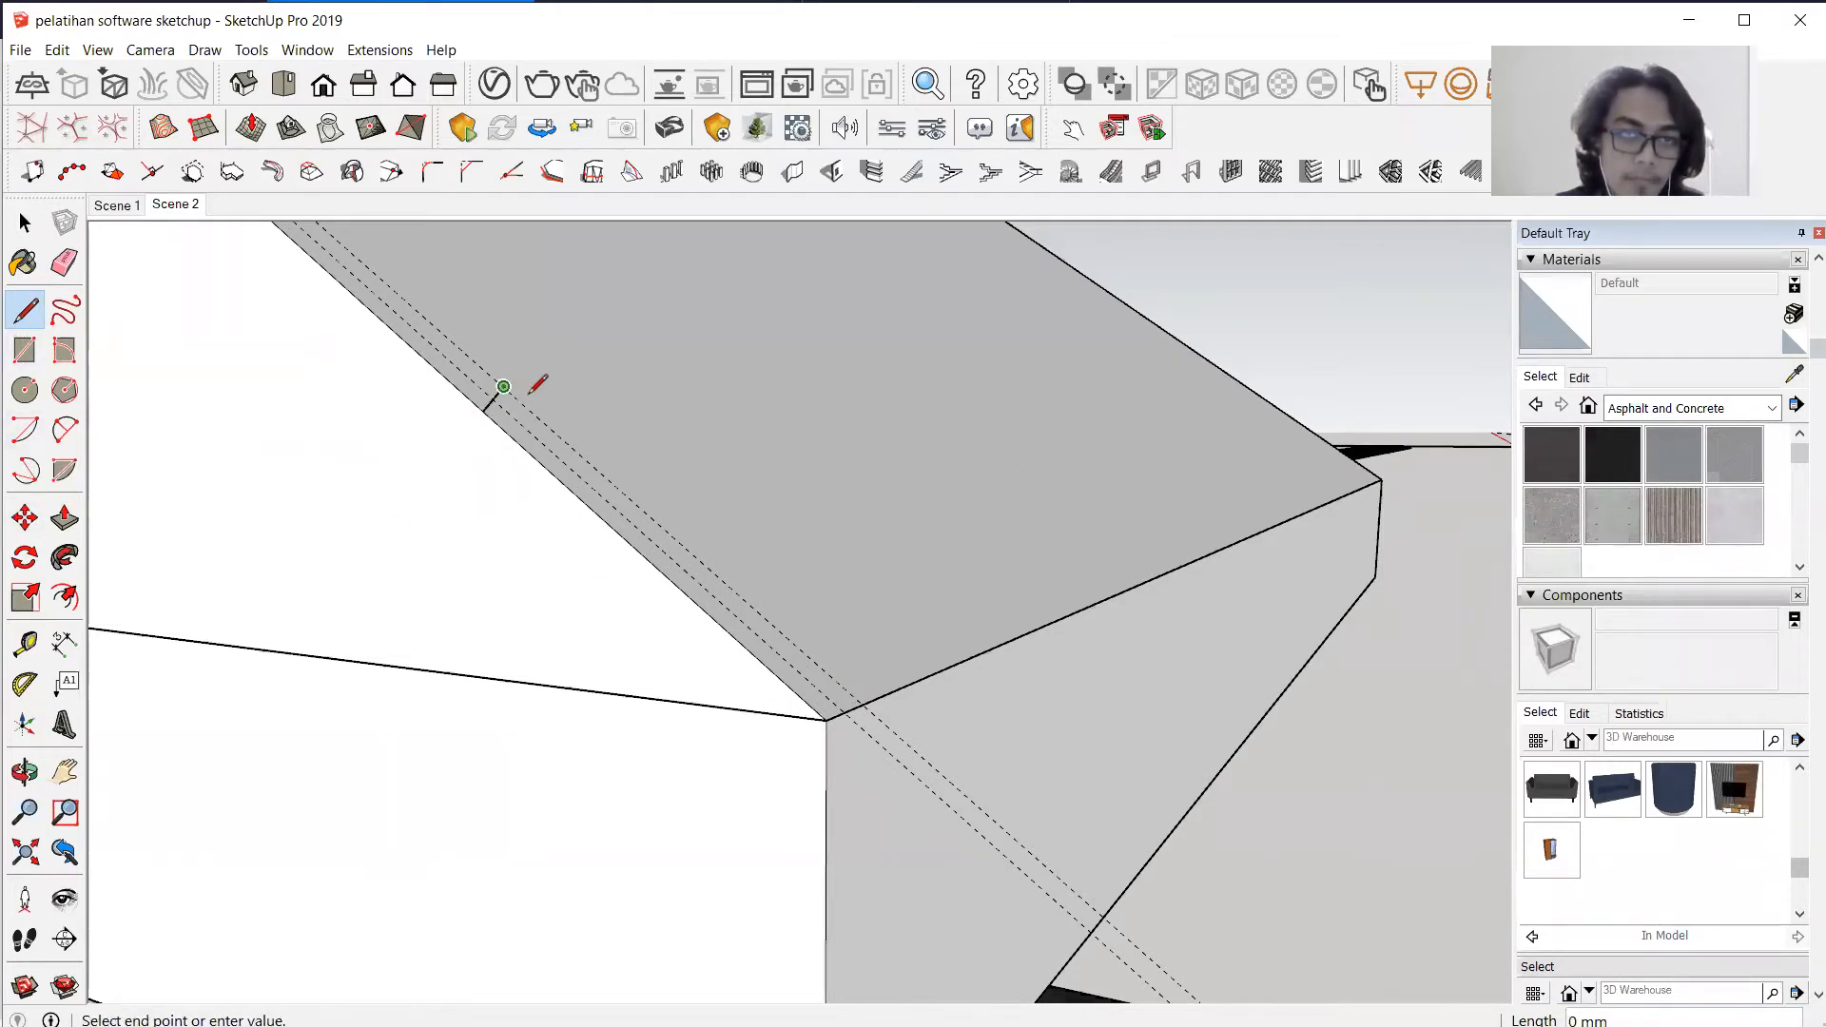
pyautogui.scroll(1, 529, 421)
pyautogui.click(939, 768)
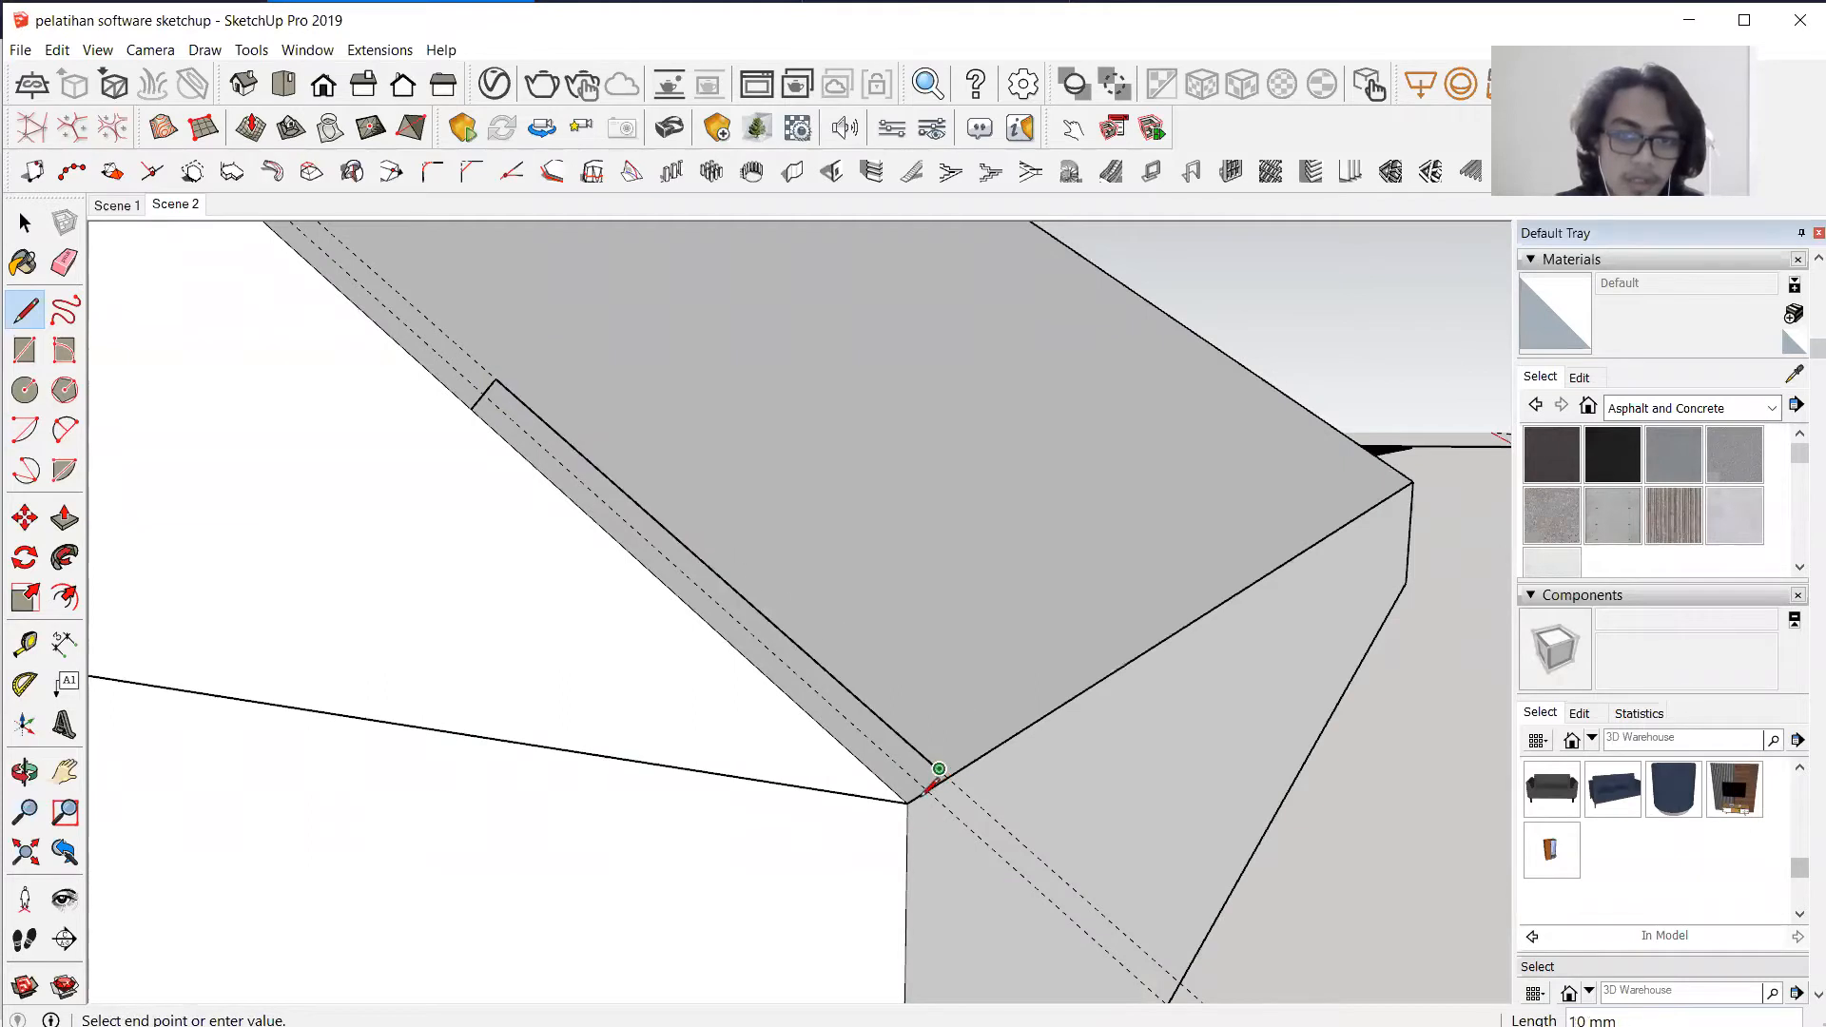
pyautogui.click(909, 802)
pyautogui.click(471, 408)
pyautogui.moveTo(735, 561)
pyautogui.mouseDown(button='middle')
pyautogui.moveTo(913, 542)
pyautogui.moveTo(859, 440)
pyautogui.moveTo(656, 538)
pyautogui.moveTo(509, 544)
pyautogui.mouseUp(button='middle')
pyautogui.moveTo(584, 632); pyautogui.dragTo(656, 542, button='middle')
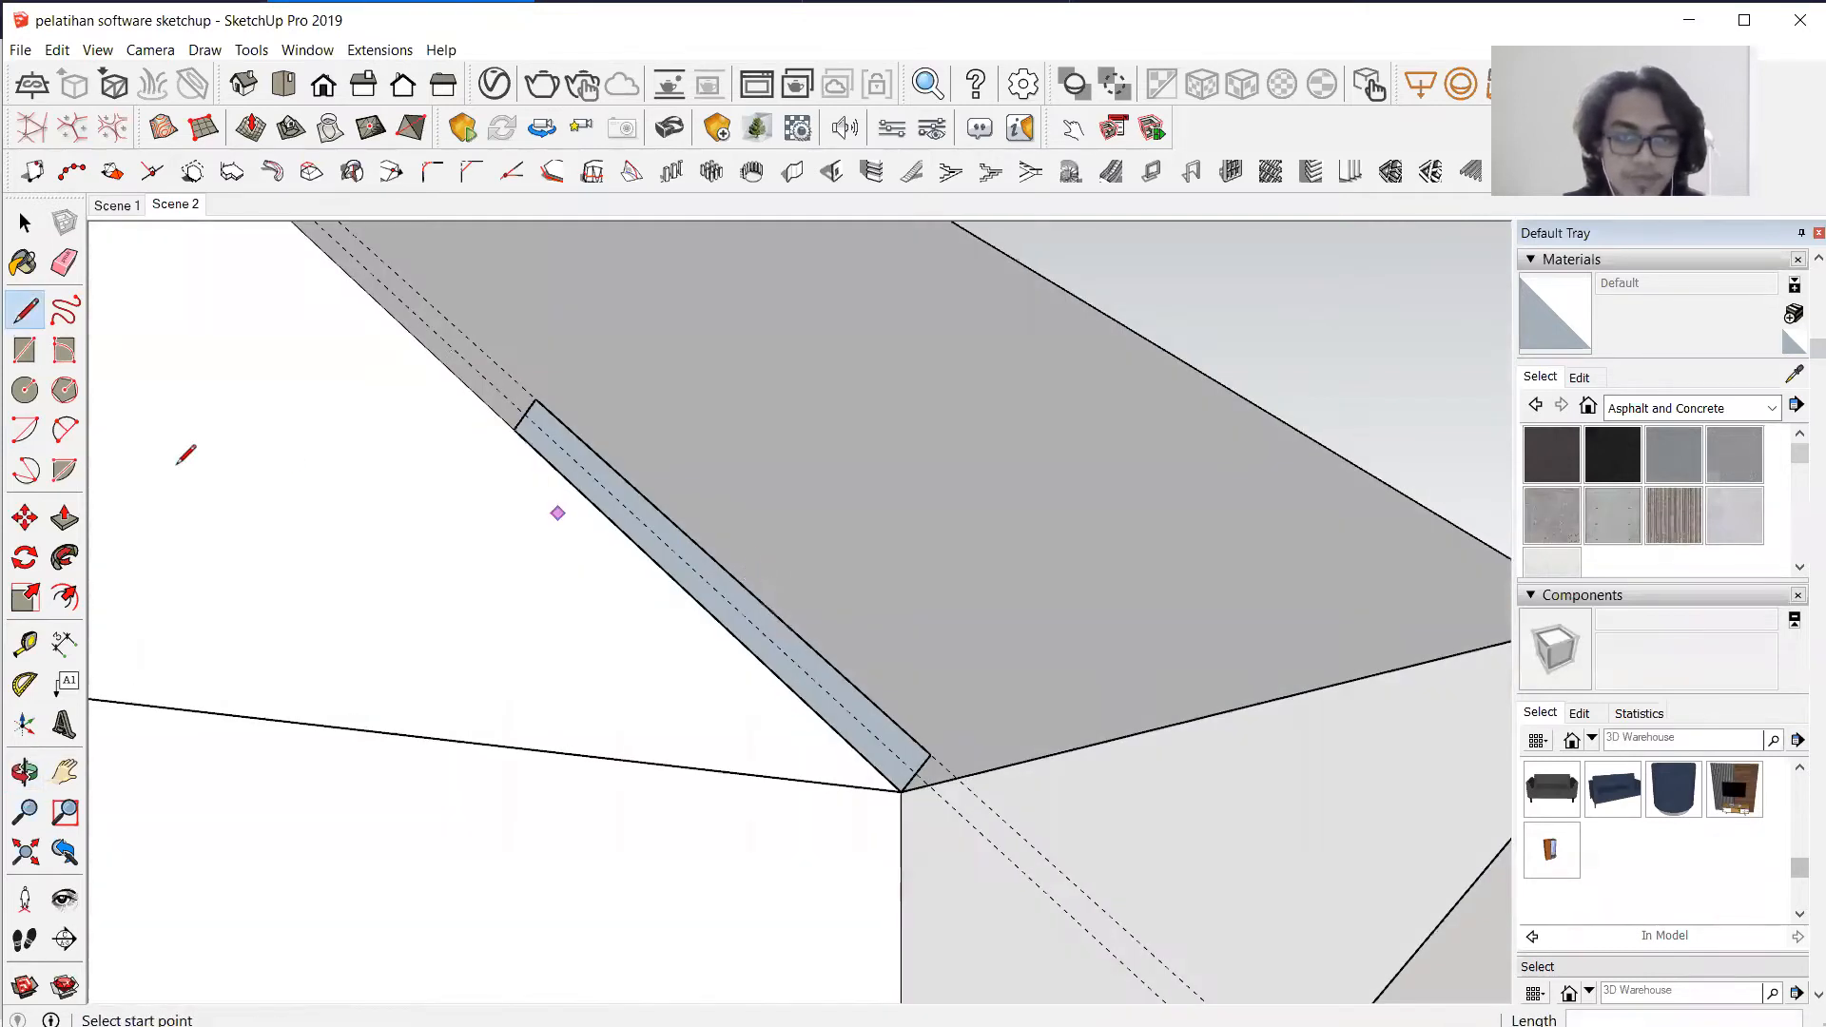
pyautogui.click(24, 643)
pyautogui.scroll(2, 917, 762)
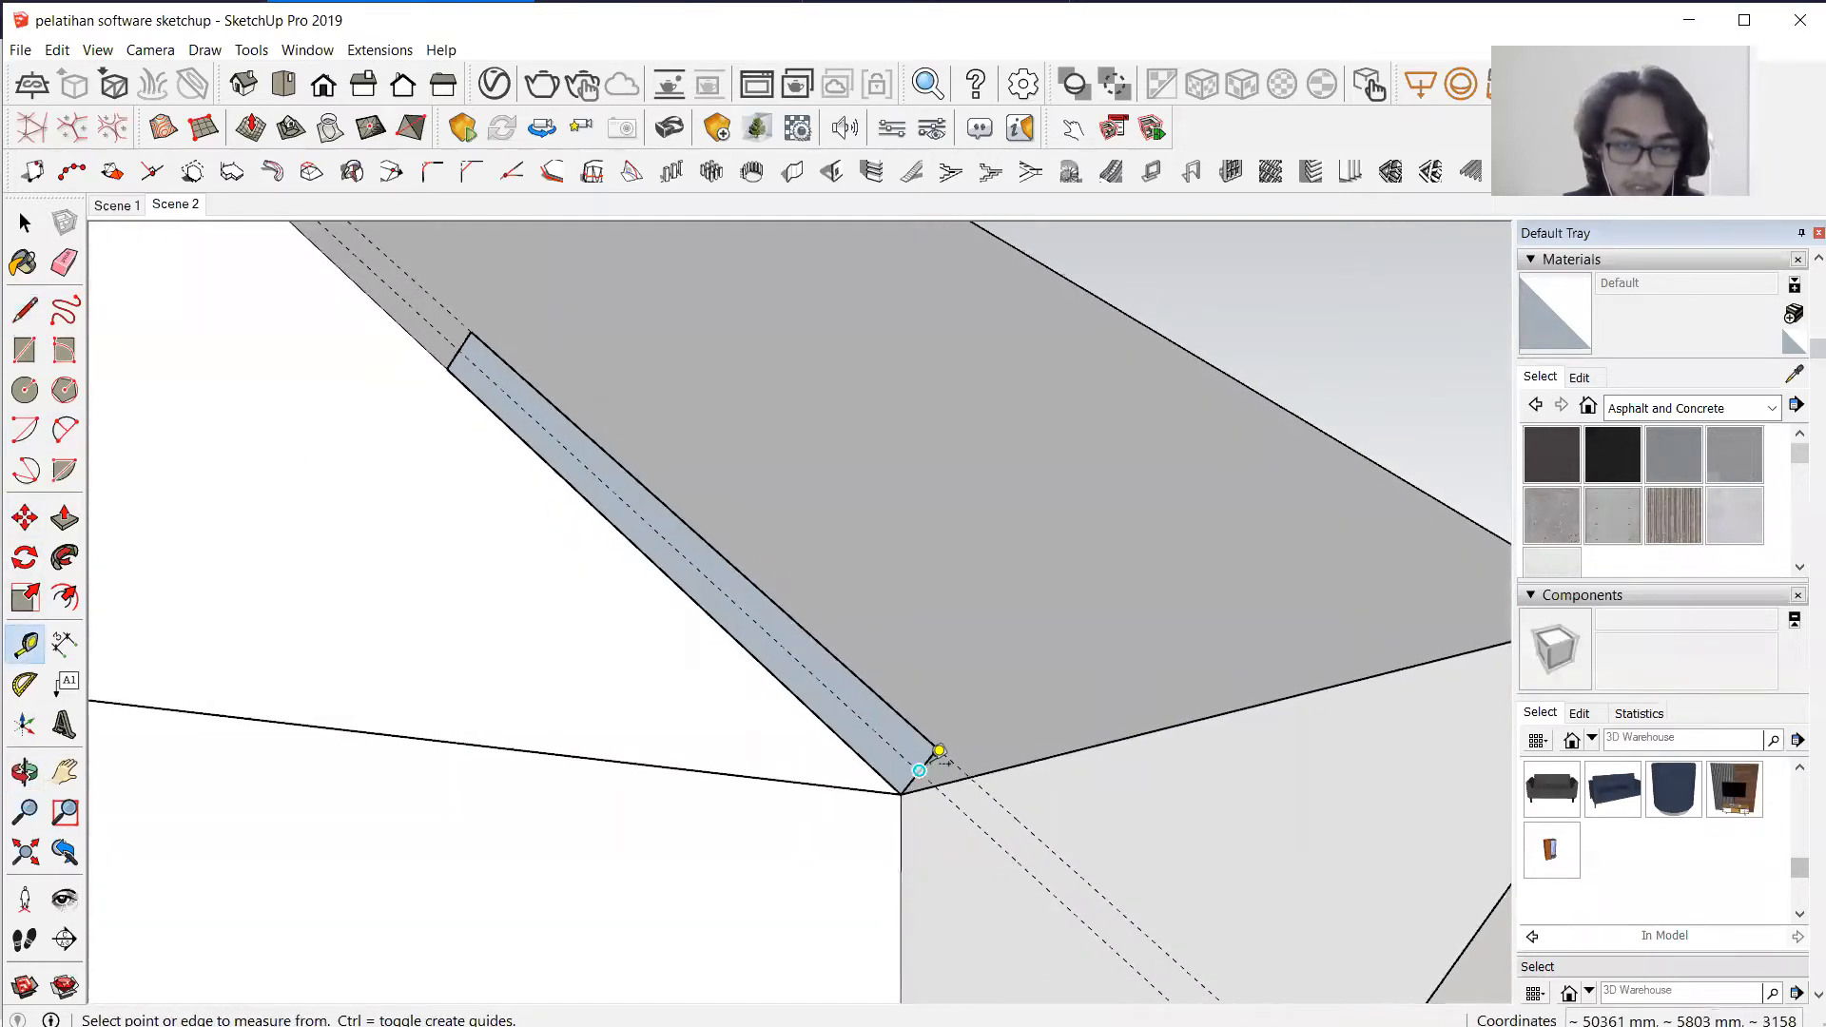
pyautogui.scroll(-3, 933, 745)
pyautogui.scroll(3, 934, 744)
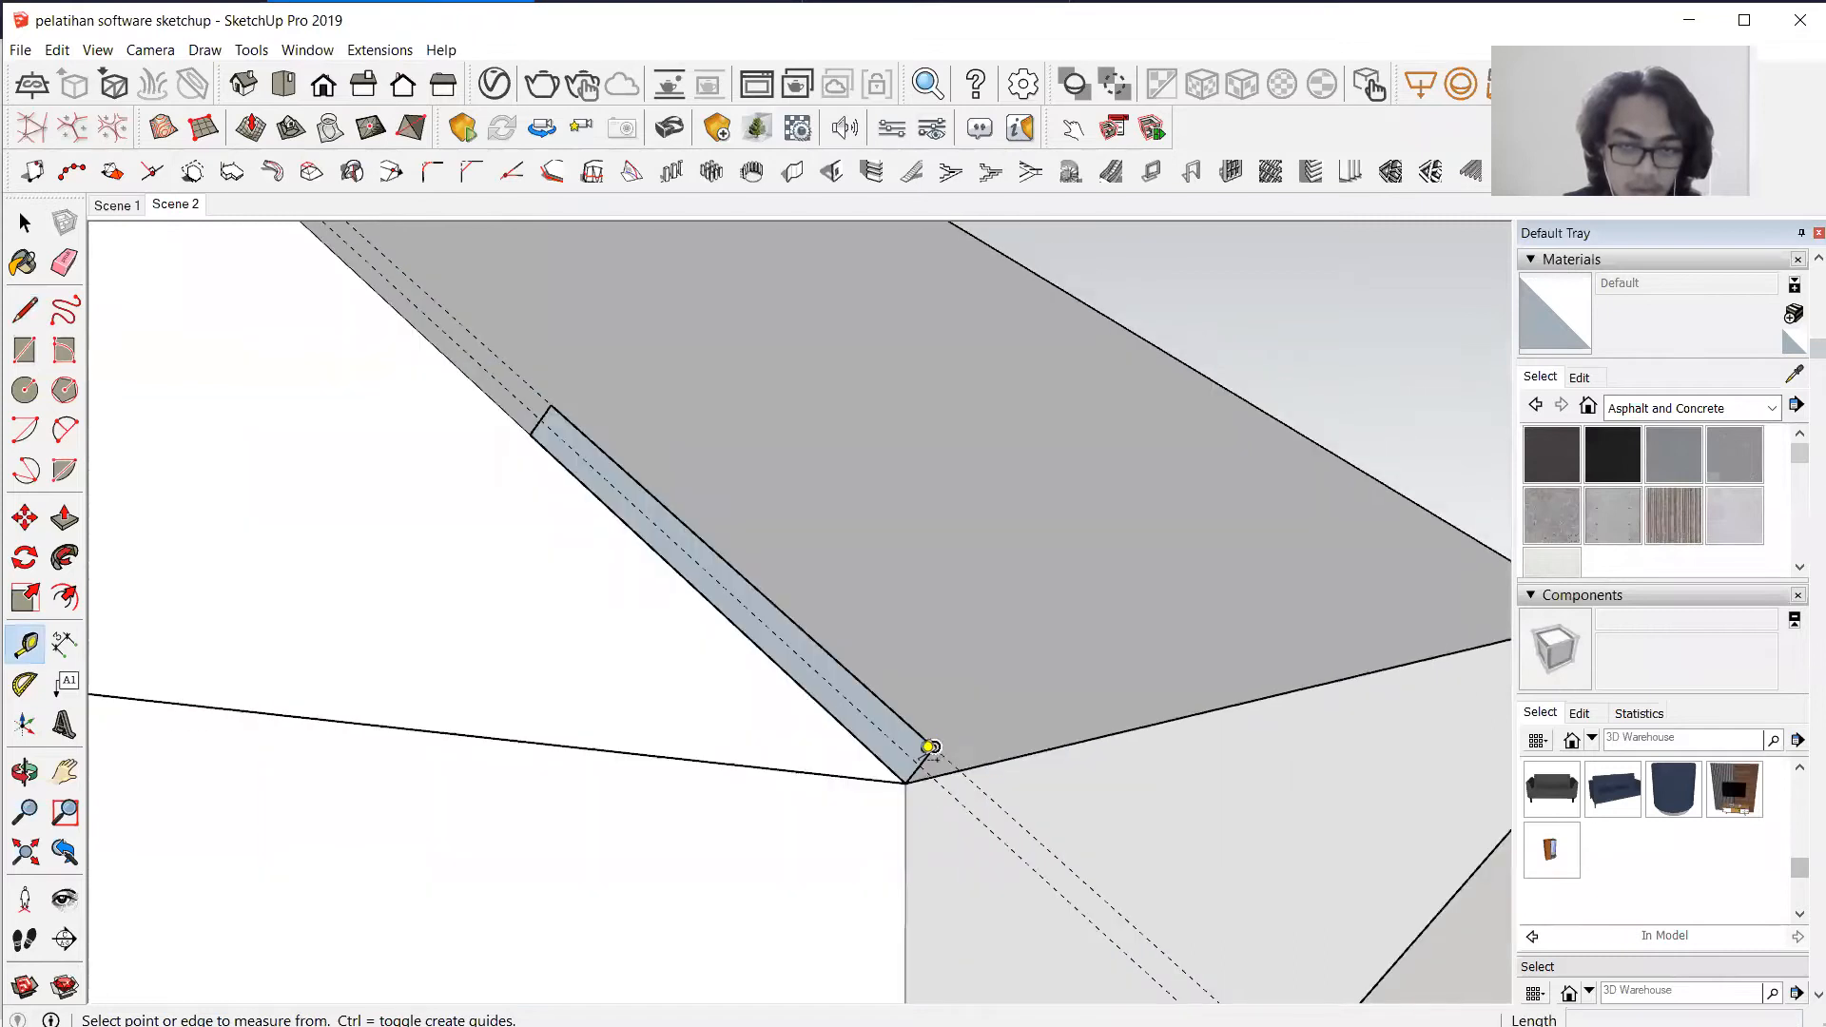
pyautogui.scroll(1, 917, 765)
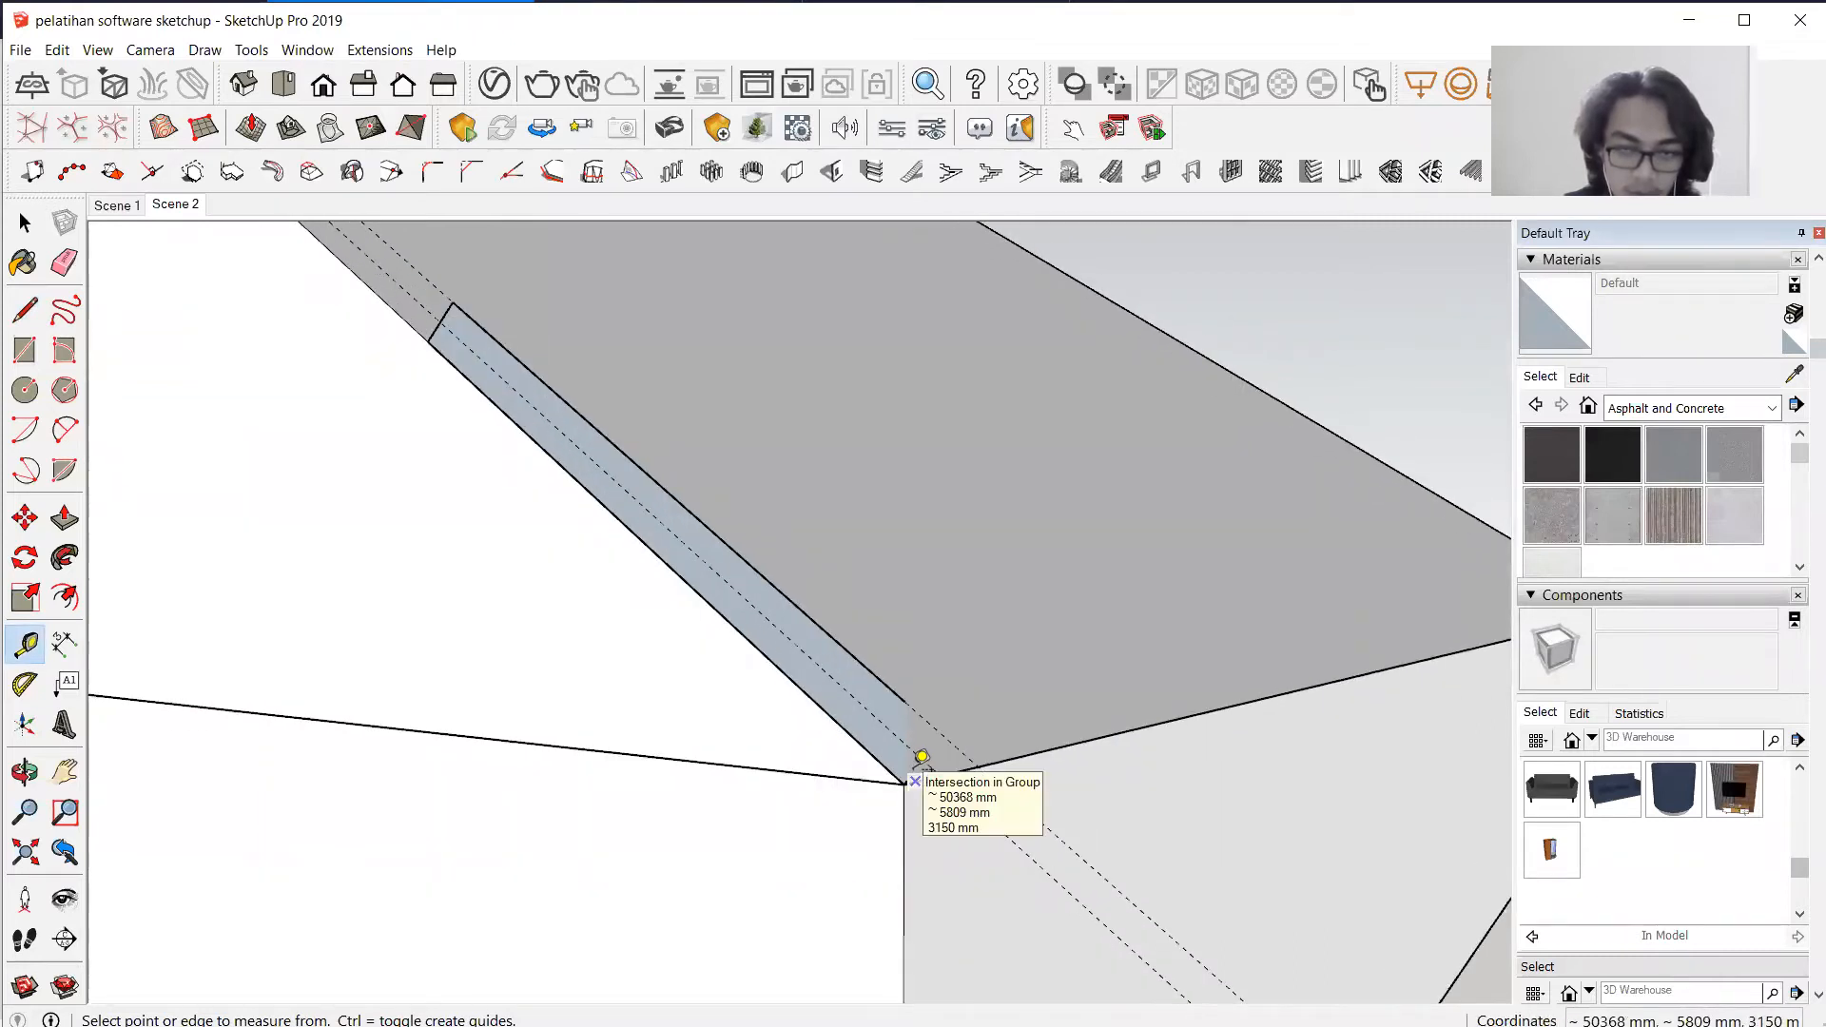
pyautogui.scroll(-2, 924, 746)
pyautogui.scroll(2, 888, 733)
pyautogui.moveTo(888, 733); pyautogui.dragTo(982, 732, button='middle')
pyautogui.click(978, 740)
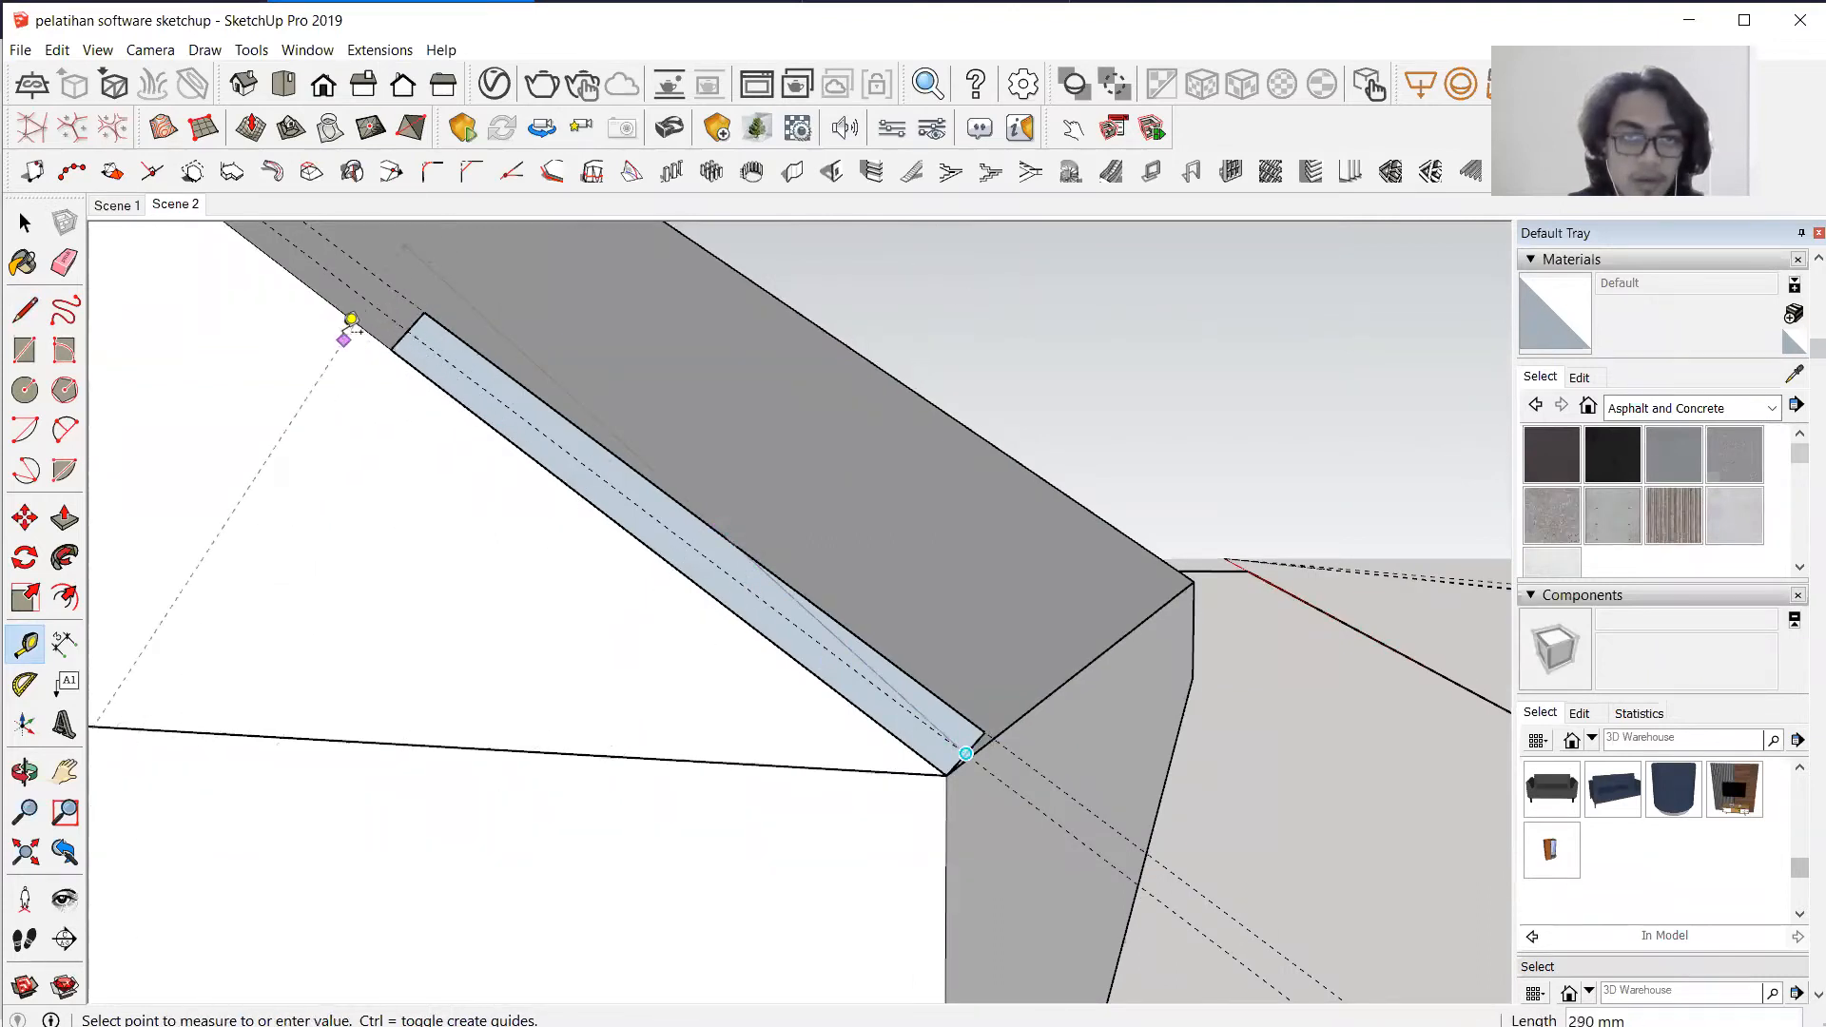
# Measure the strip's length along the gable's sloping edge, from its upper corner to its lower end.
pyautogui.click(25, 222)
pyautogui.moveTo(563, 471); pyautogui.dragTo(705, 542, button='middle')
pyautogui.click(705, 542)
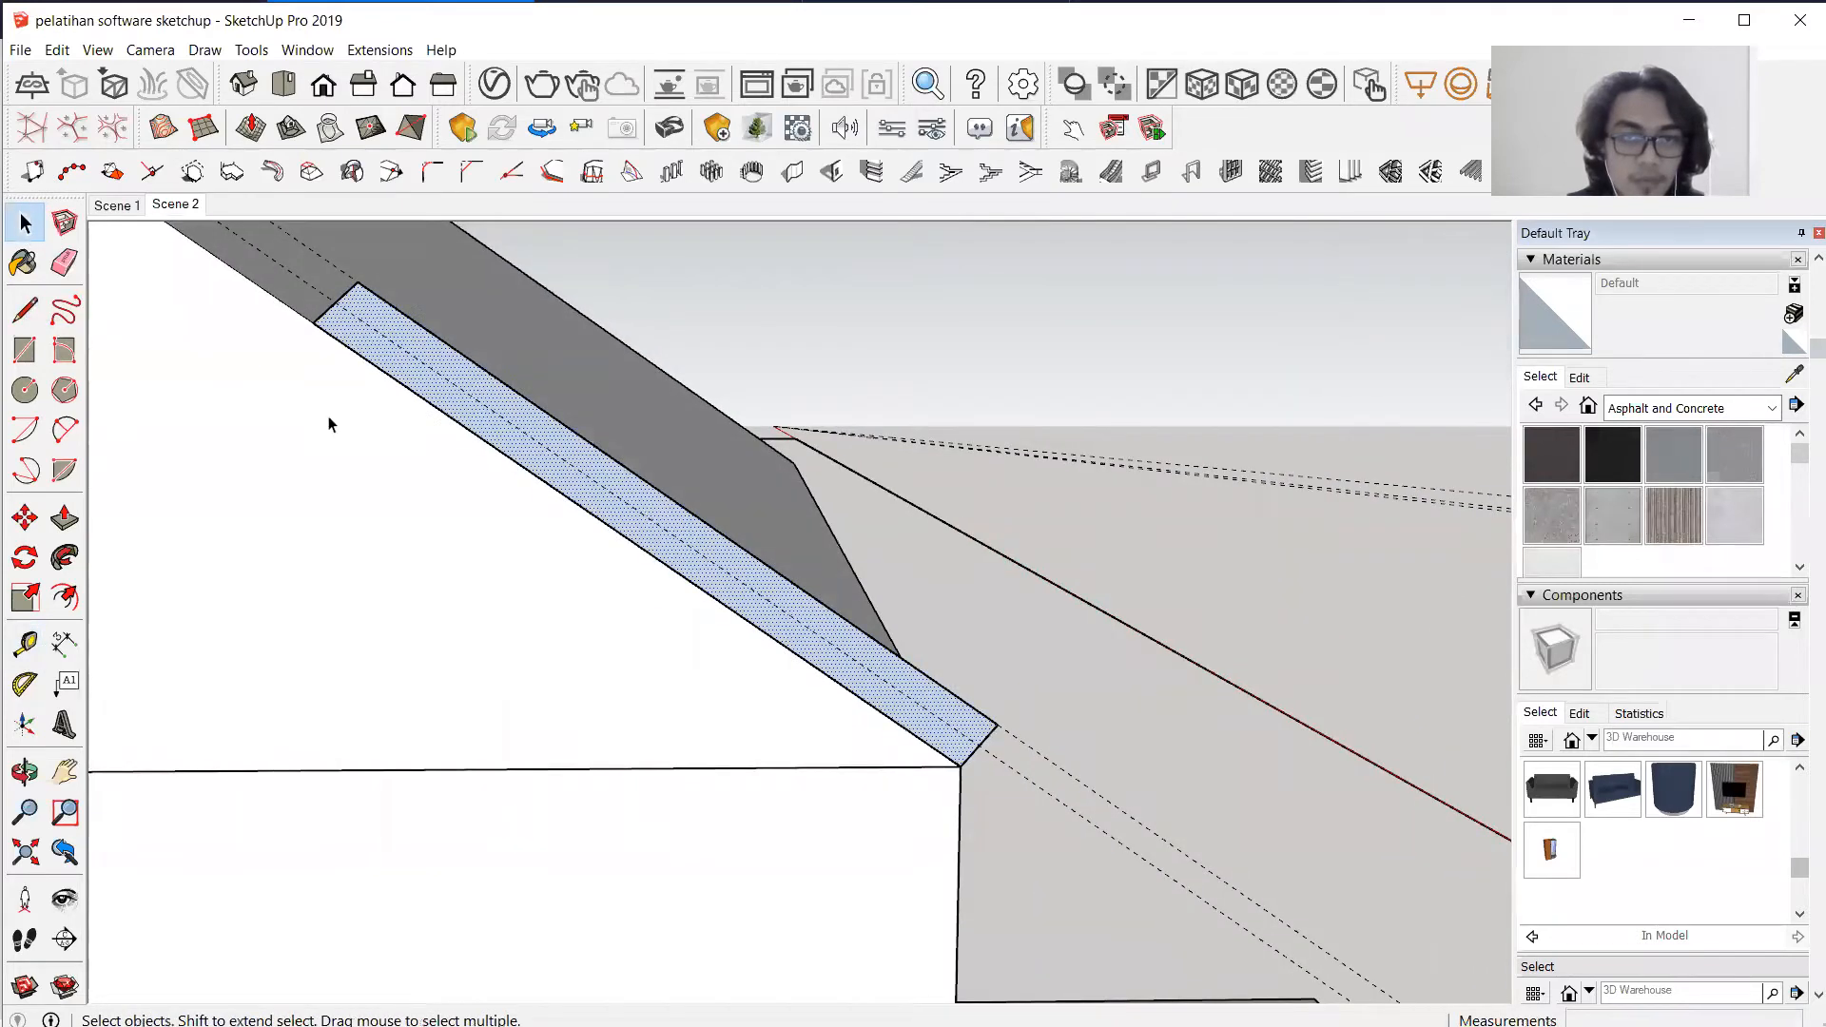
pyautogui.click(25, 644)
pyautogui.click(312, 321)
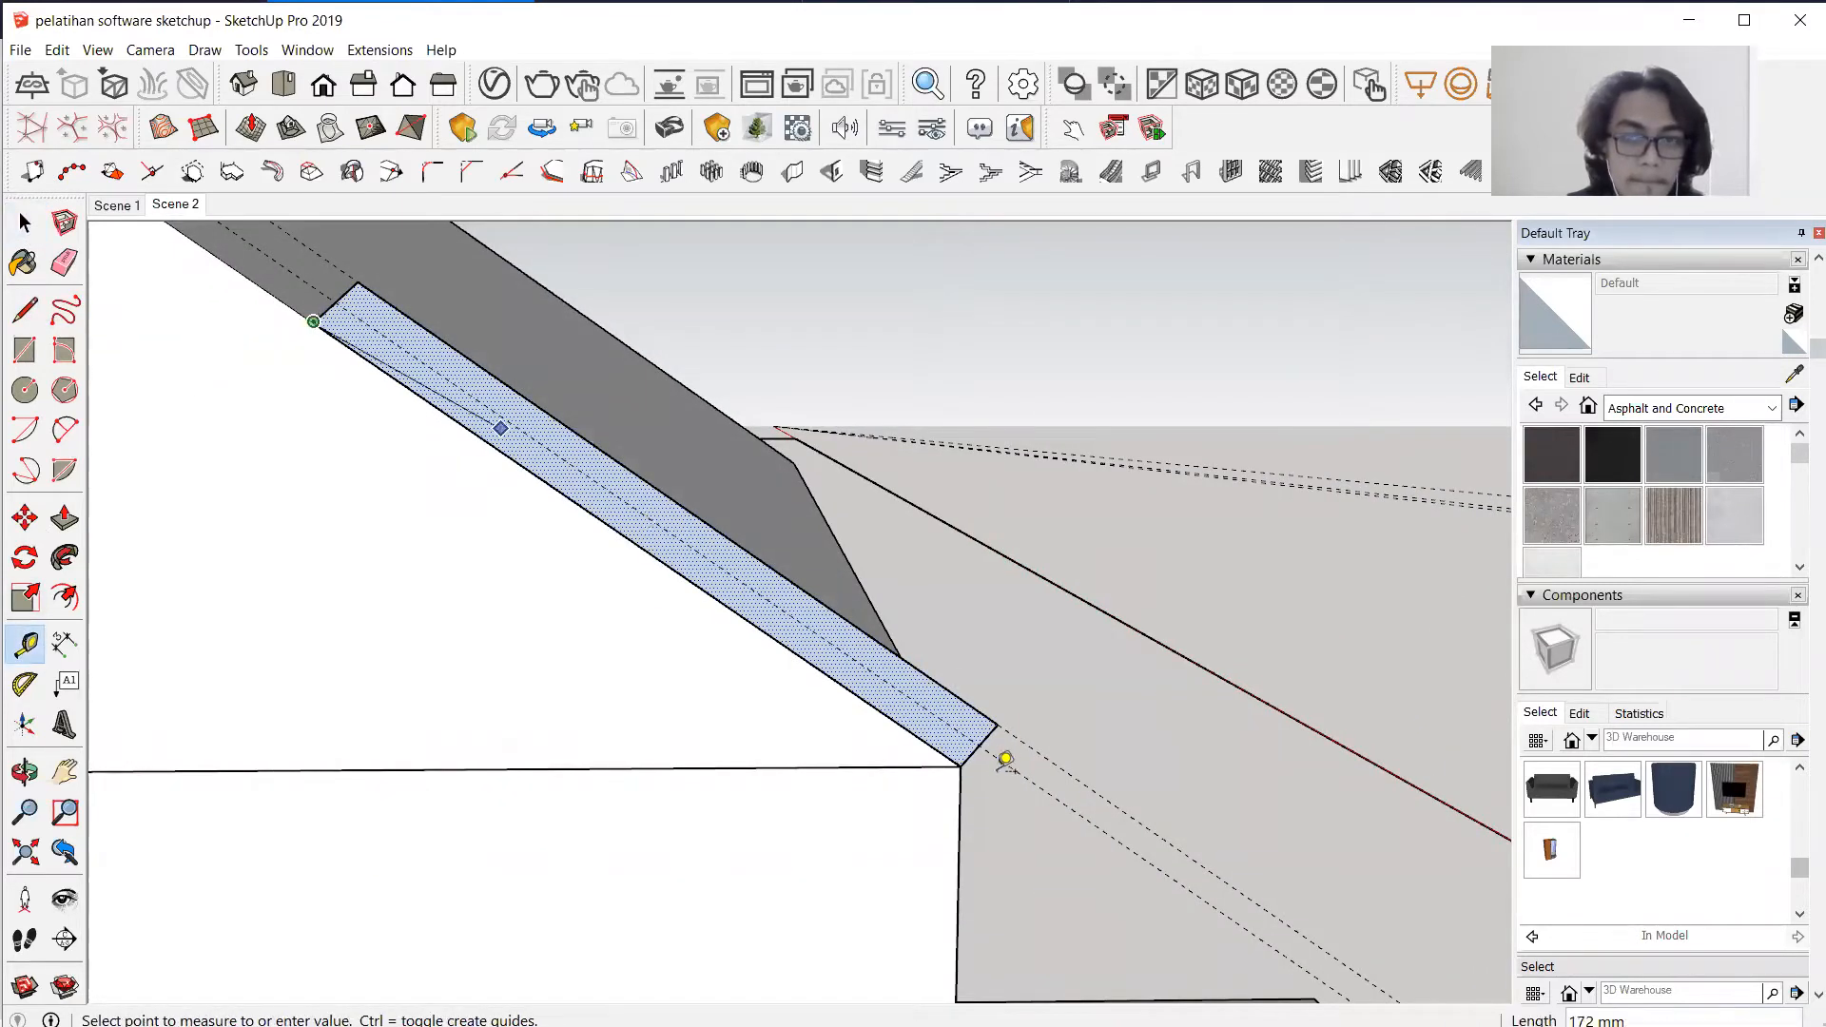
pyautogui.moveTo(619, 527); pyautogui.dragTo(1314, 662, button='middle')
pyautogui.press('space')
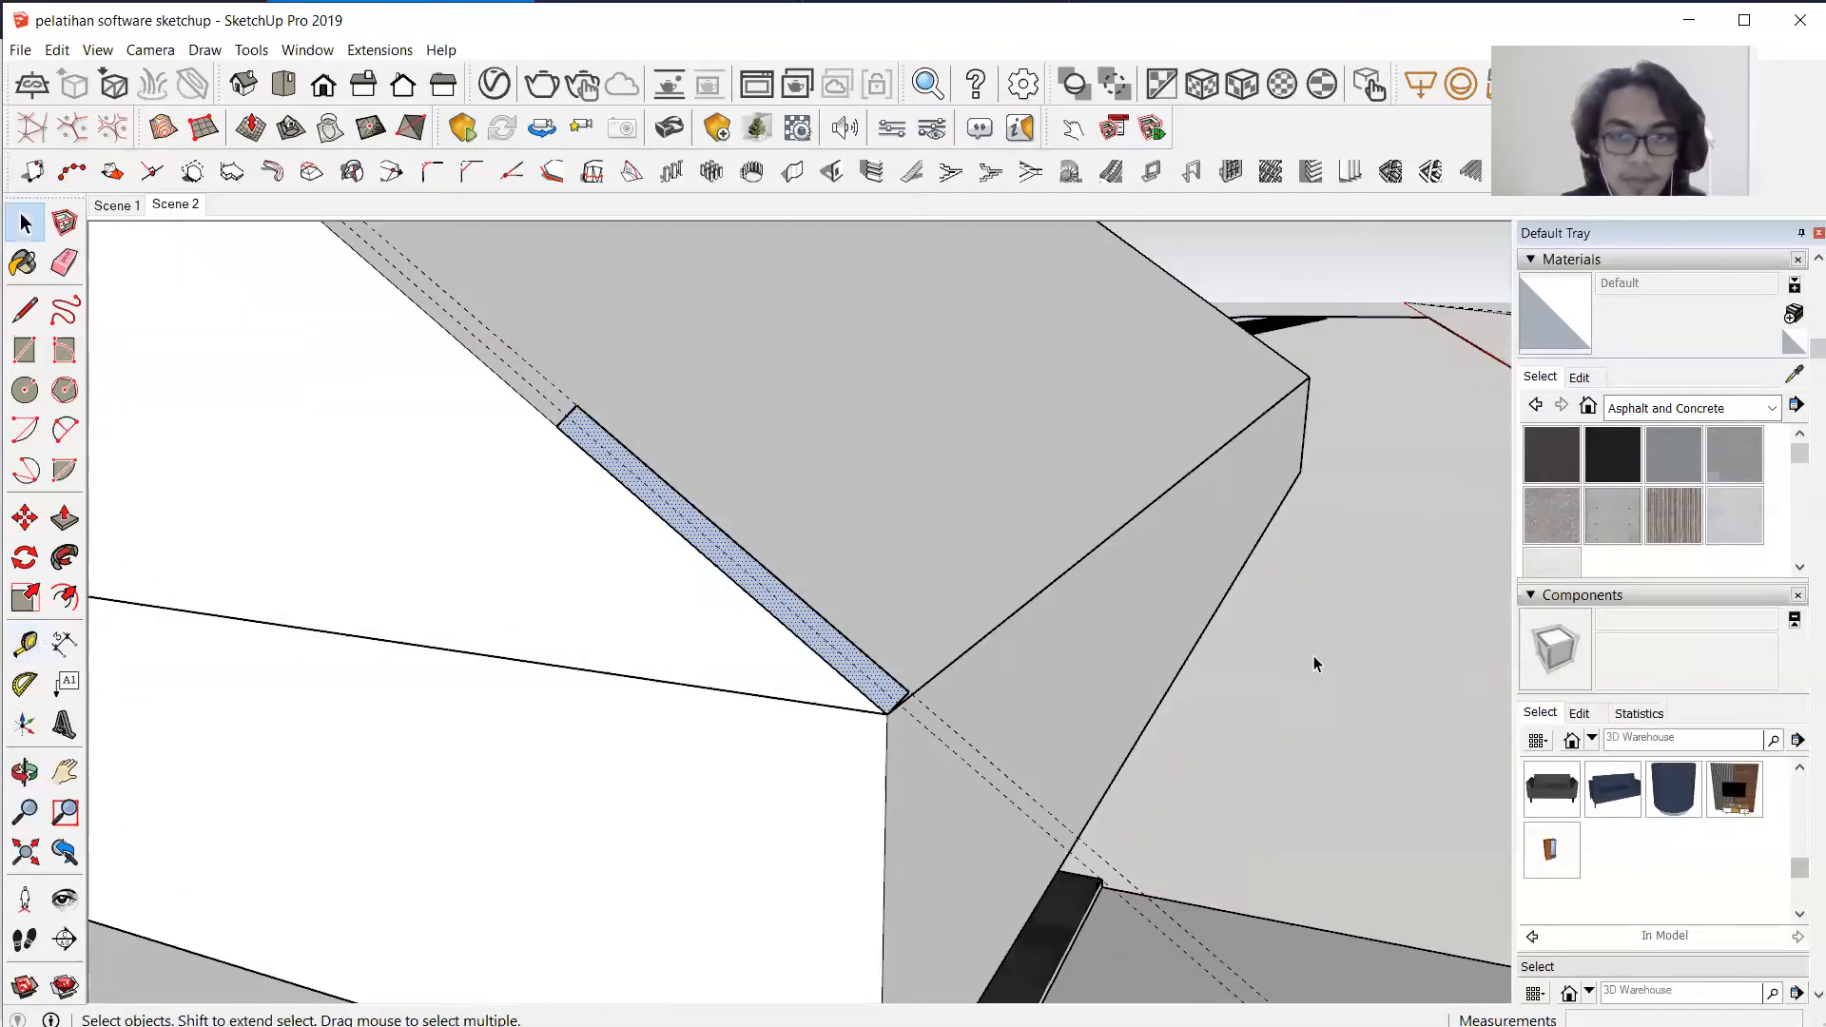
# Draw a diagonal line about 270 mm long across the strip, from the inner guide at its upper end to its lower outer corner.
pyautogui.click(784, 614)
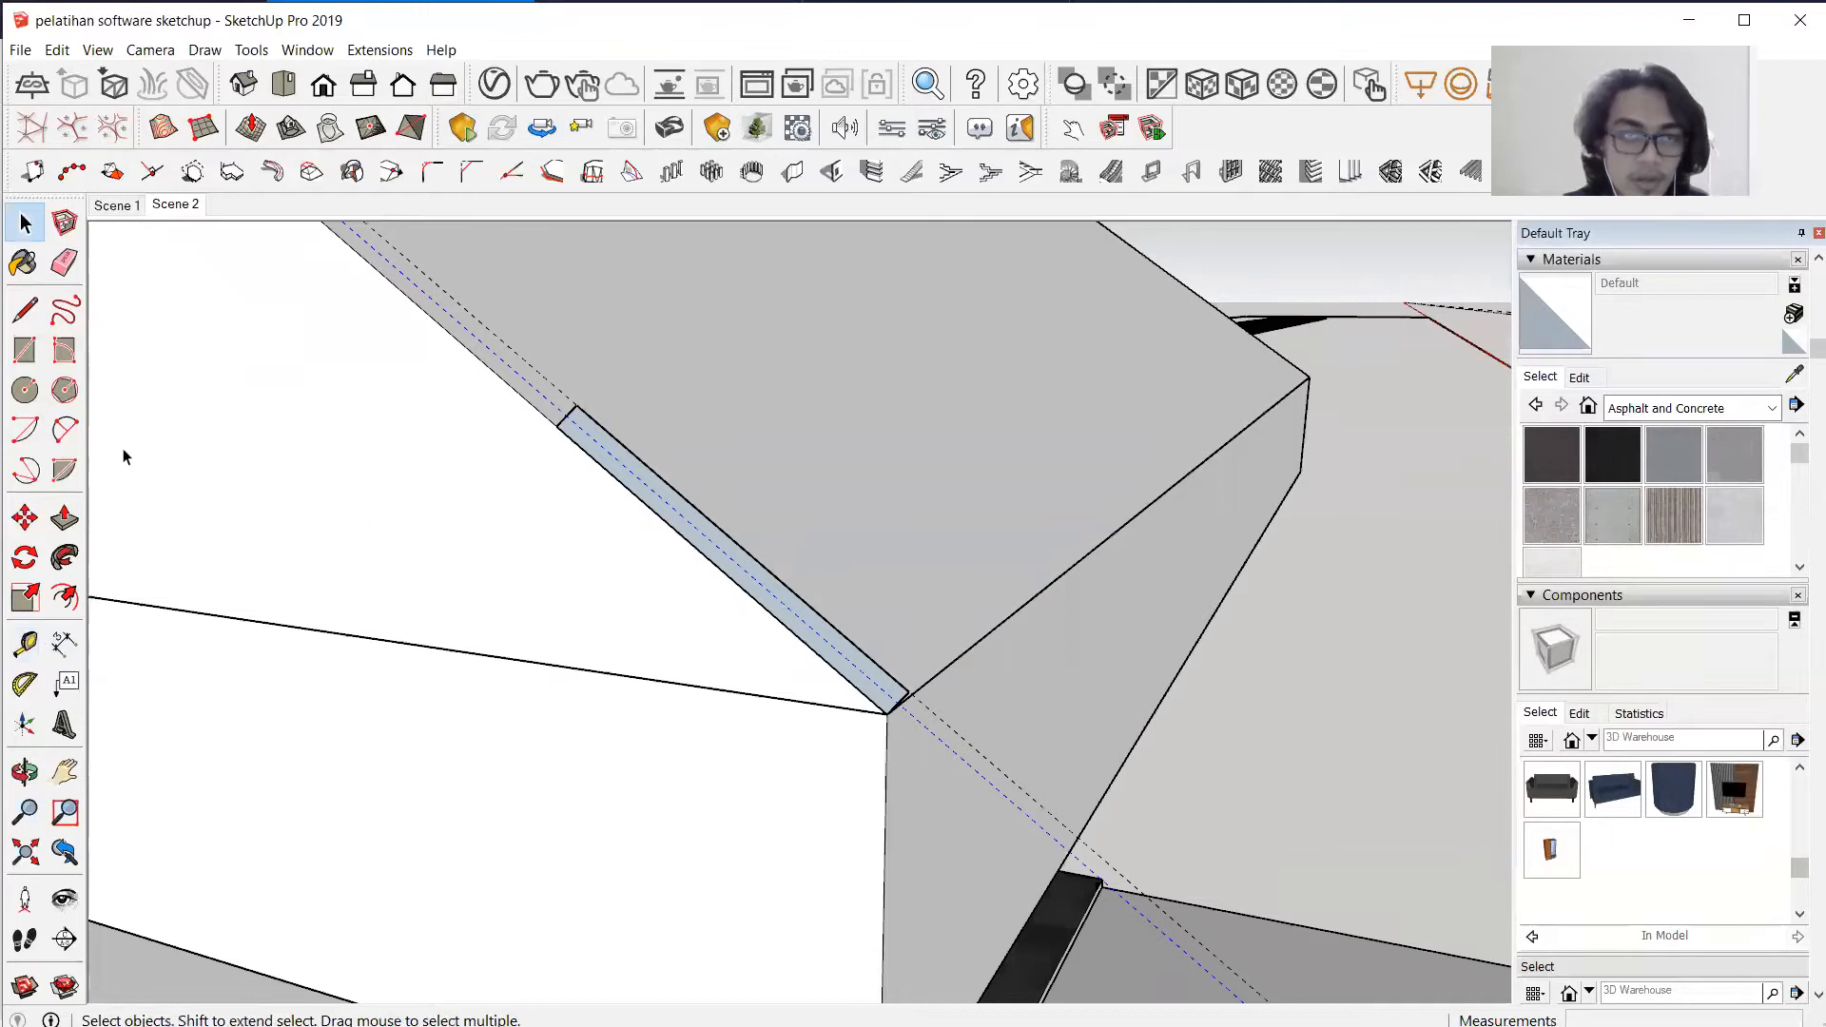
pyautogui.scroll(1, 582, 404)
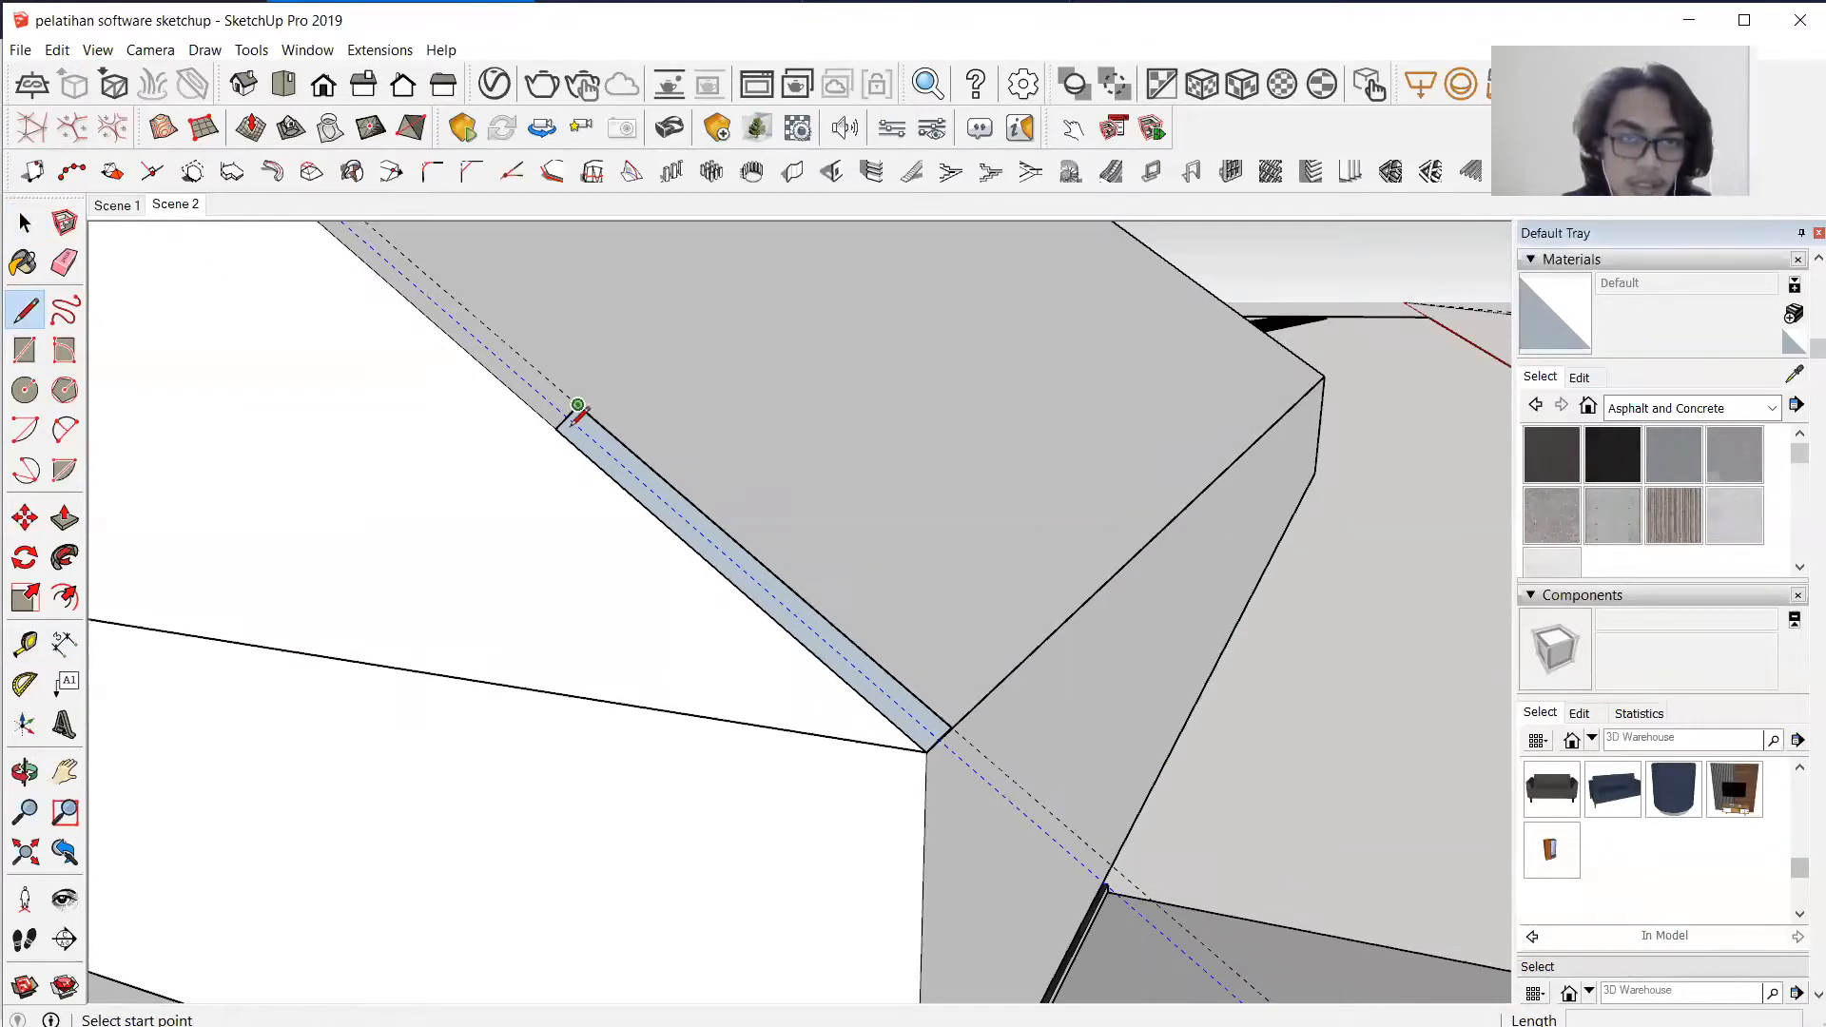
pyautogui.scroll(1, 577, 406)
pyautogui.click(567, 417)
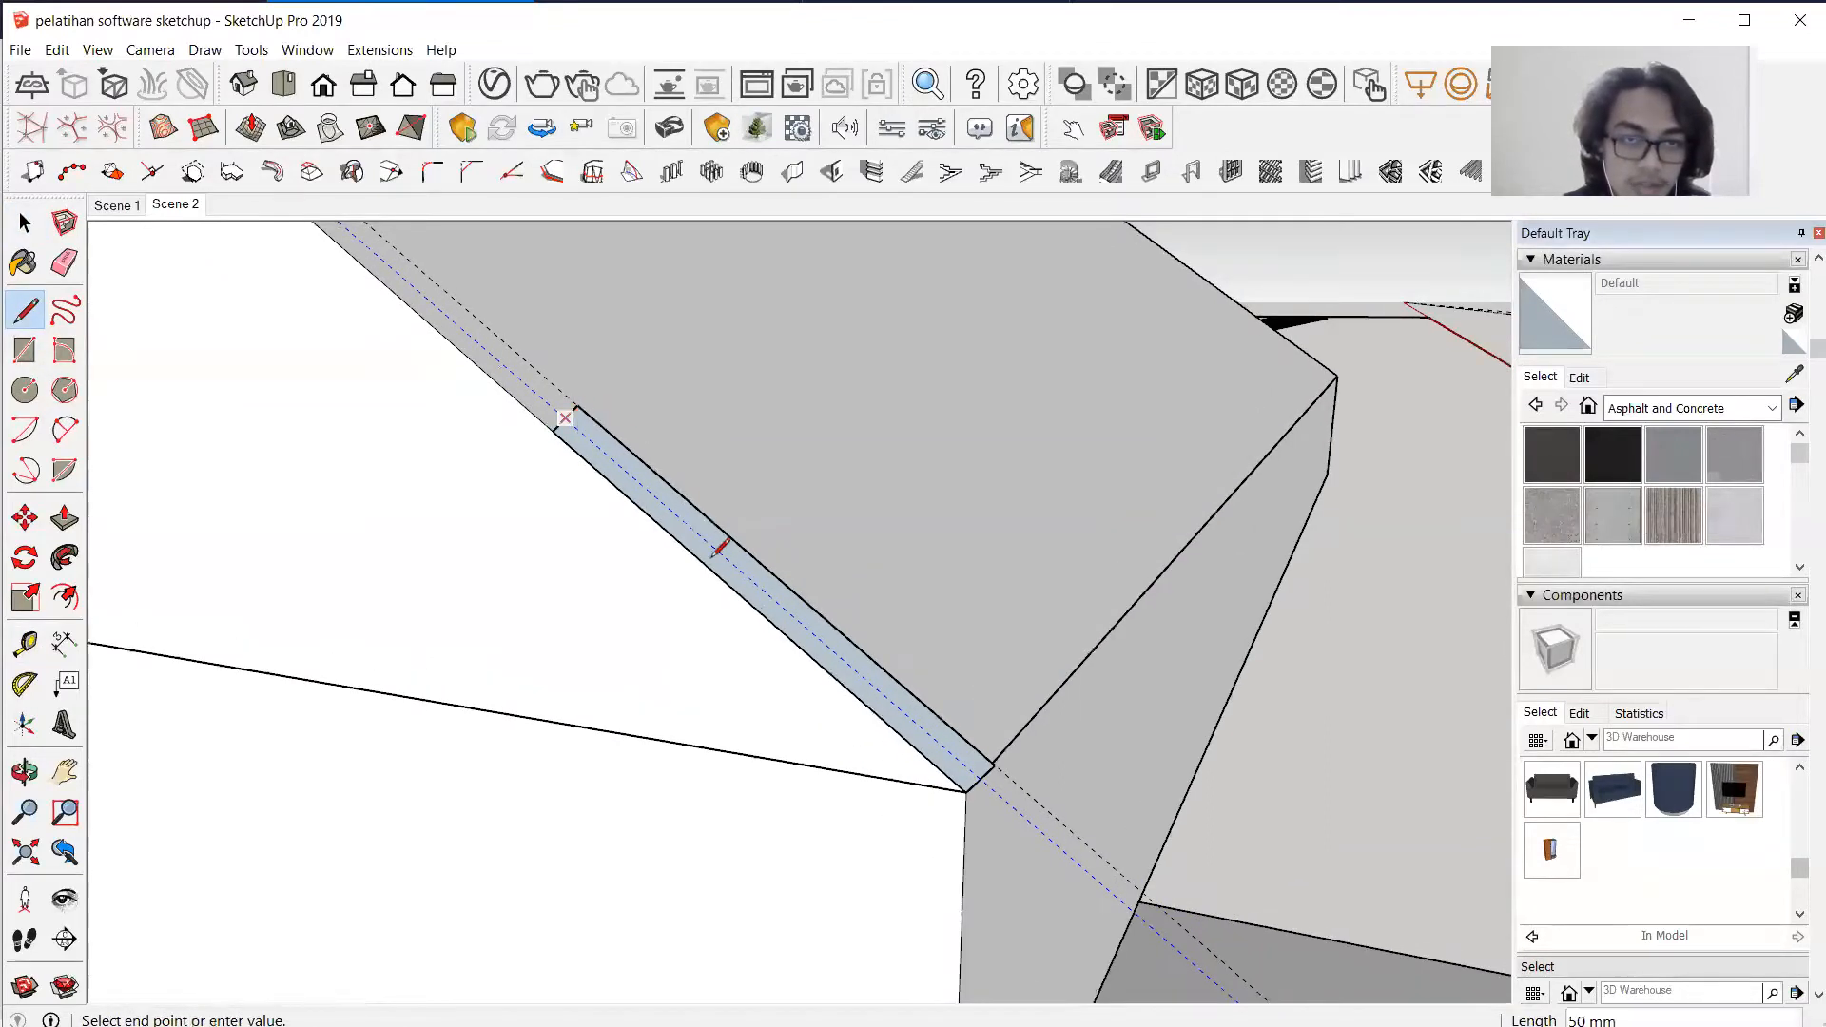
pyautogui.click(996, 764)
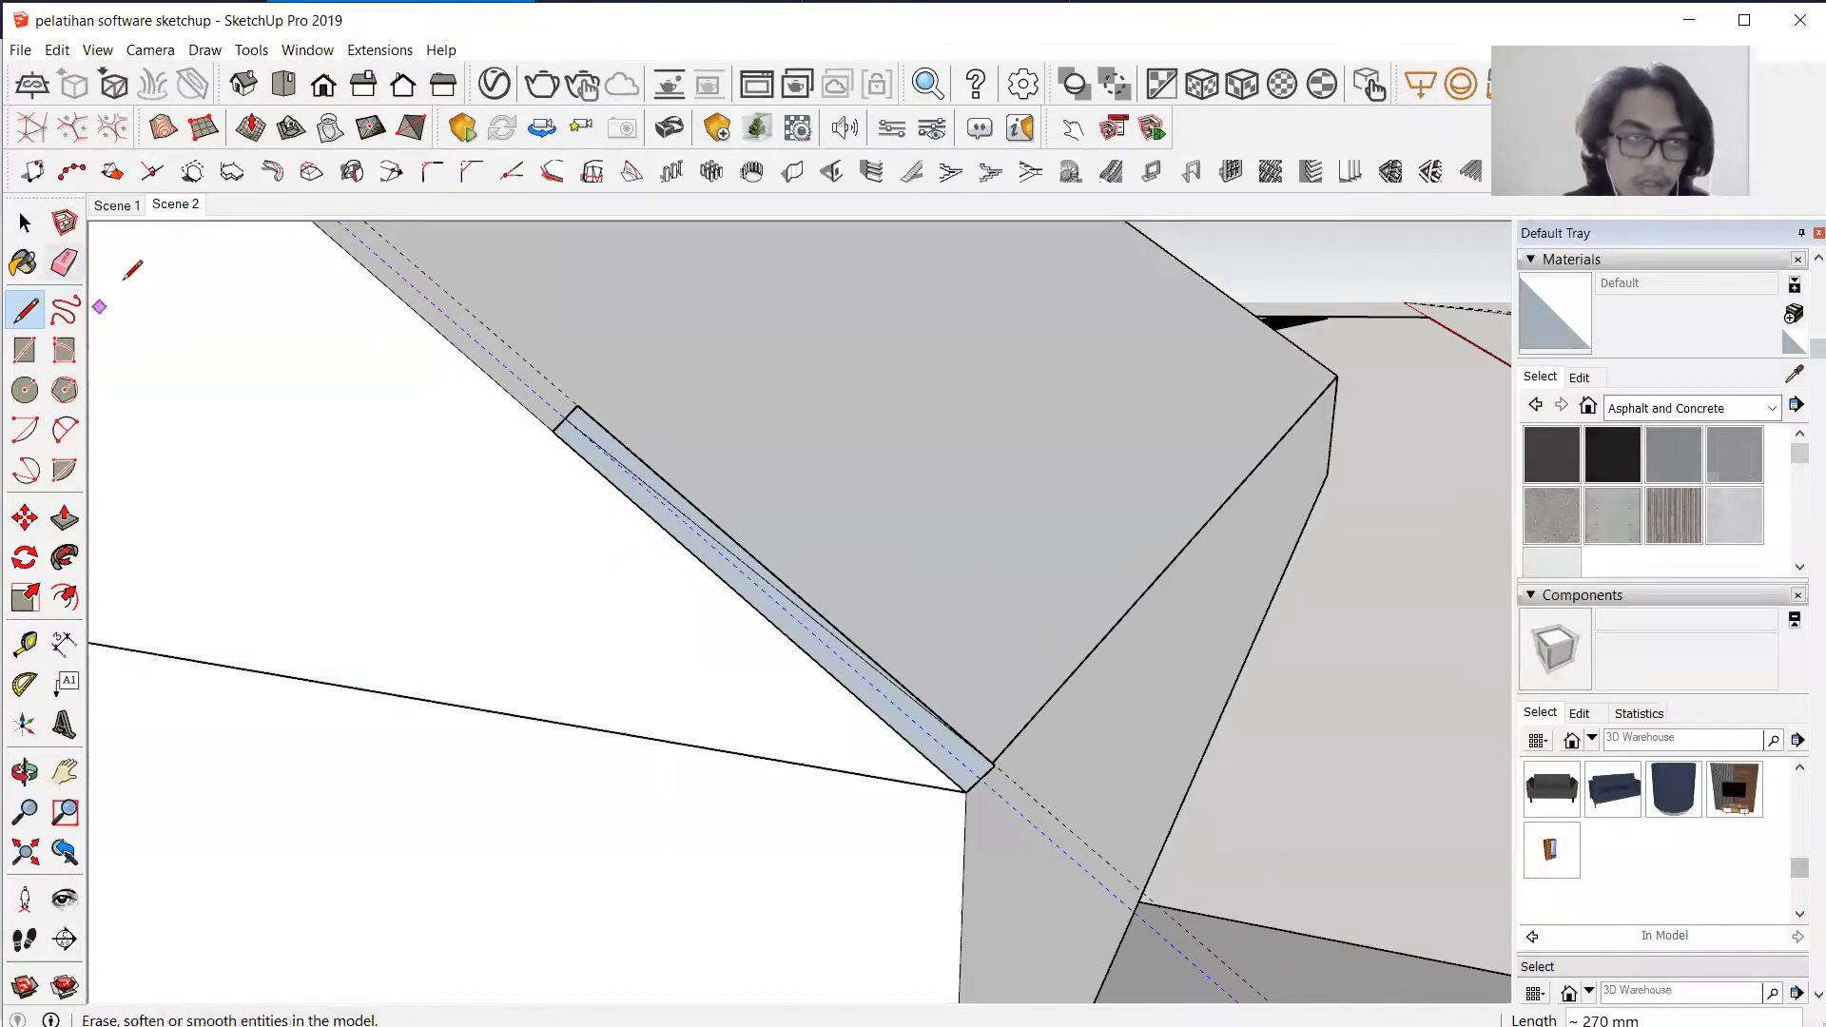
# Erase the outer guide and the strip's original outer edge, leaving a tapered strip at the eave.
pyautogui.click(69, 267)
pyautogui.scroll(1, 535, 410)
pyautogui.scroll(1, 590, 414)
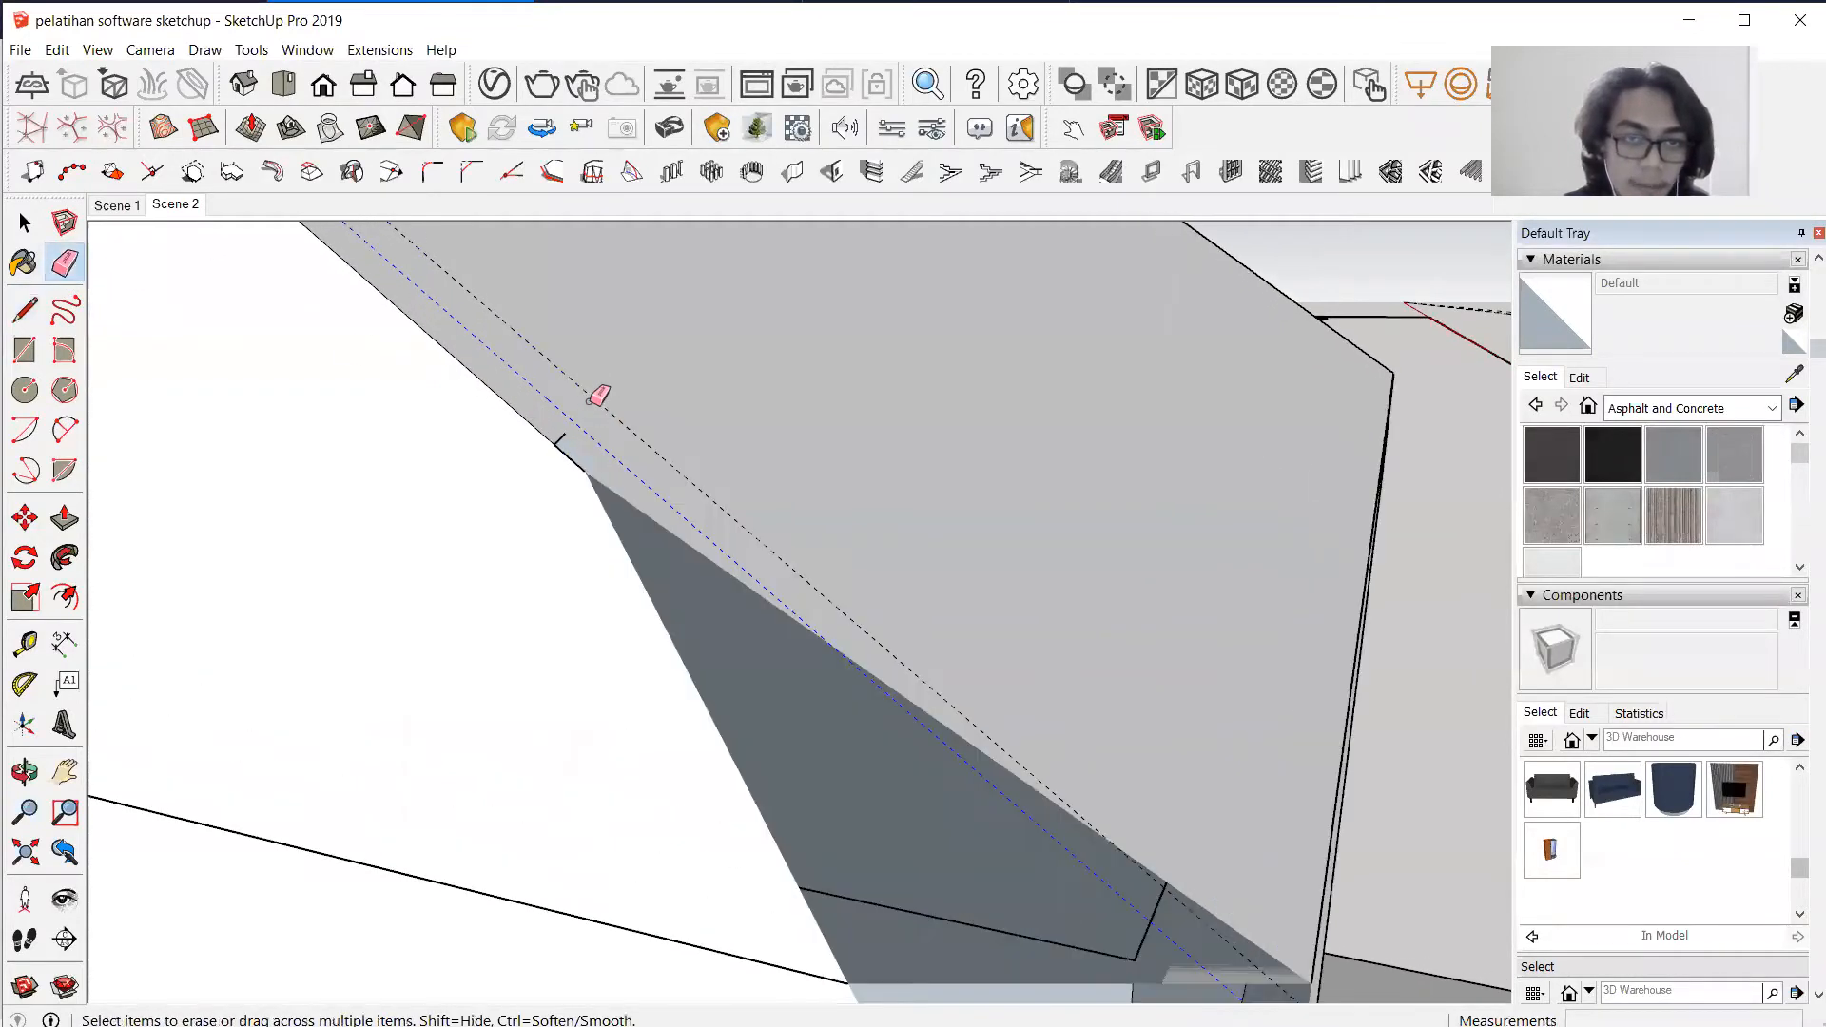
pyautogui.scroll(-1, 656, 434)
pyautogui.click(626, 415)
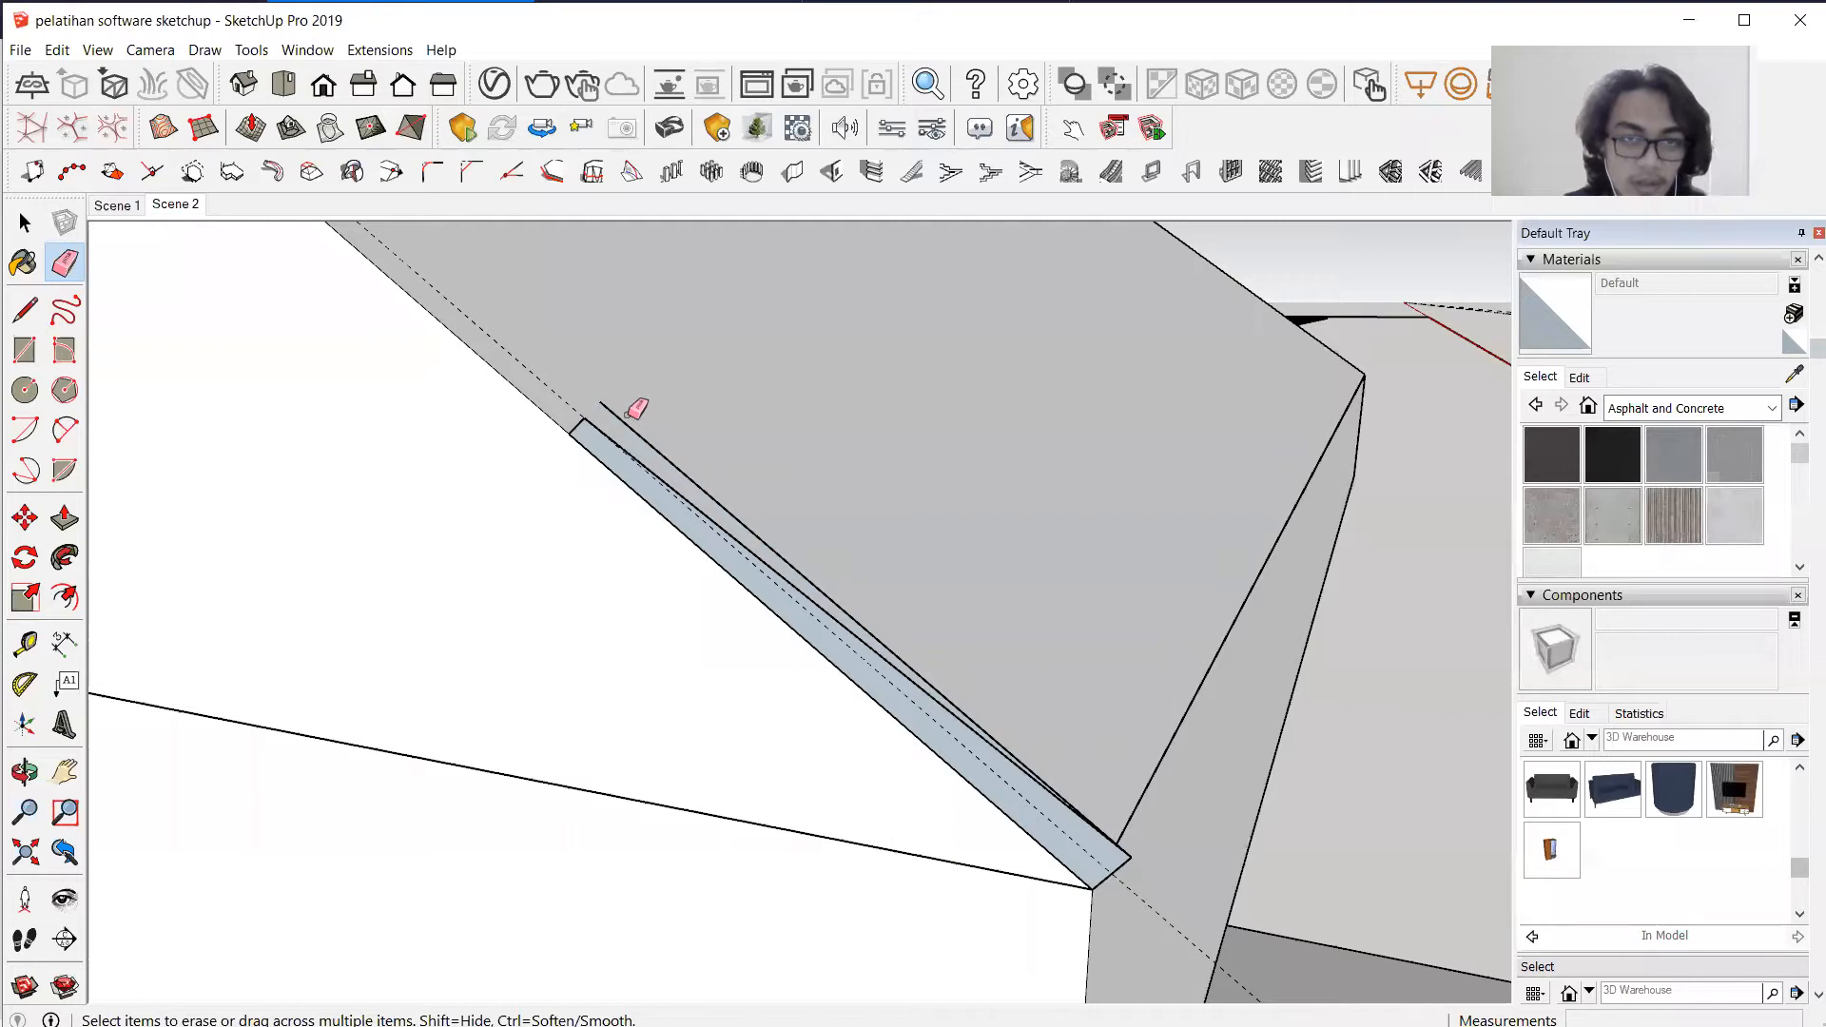
pyautogui.click(631, 416)
pyautogui.moveTo(954, 701); pyautogui.dragTo(1272, 804, button='middle')
pyautogui.moveTo(568, 697); pyautogui.dragTo(505, 530, button='middle')
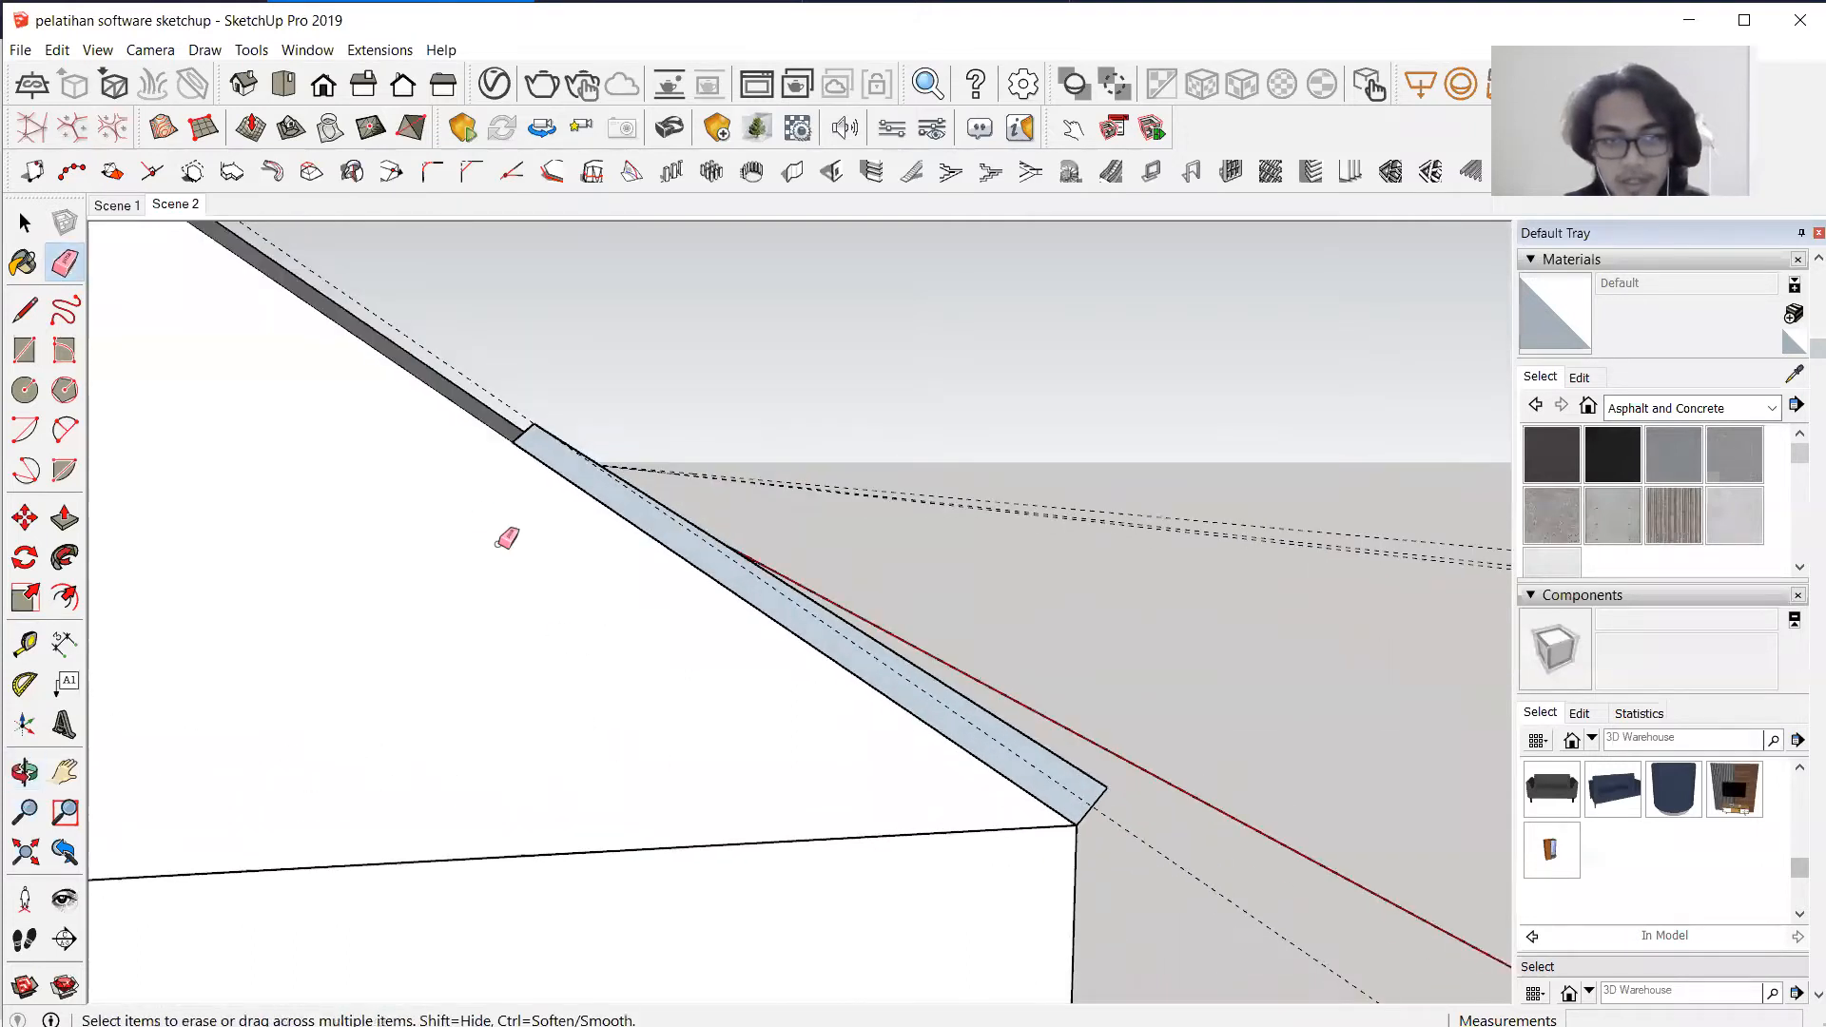
# Copy the tapered strip end to end up the gable's sloping edge and array it with a factor of 10.
pyautogui.scroll(-1, 490, 518)
pyautogui.click(26, 226)
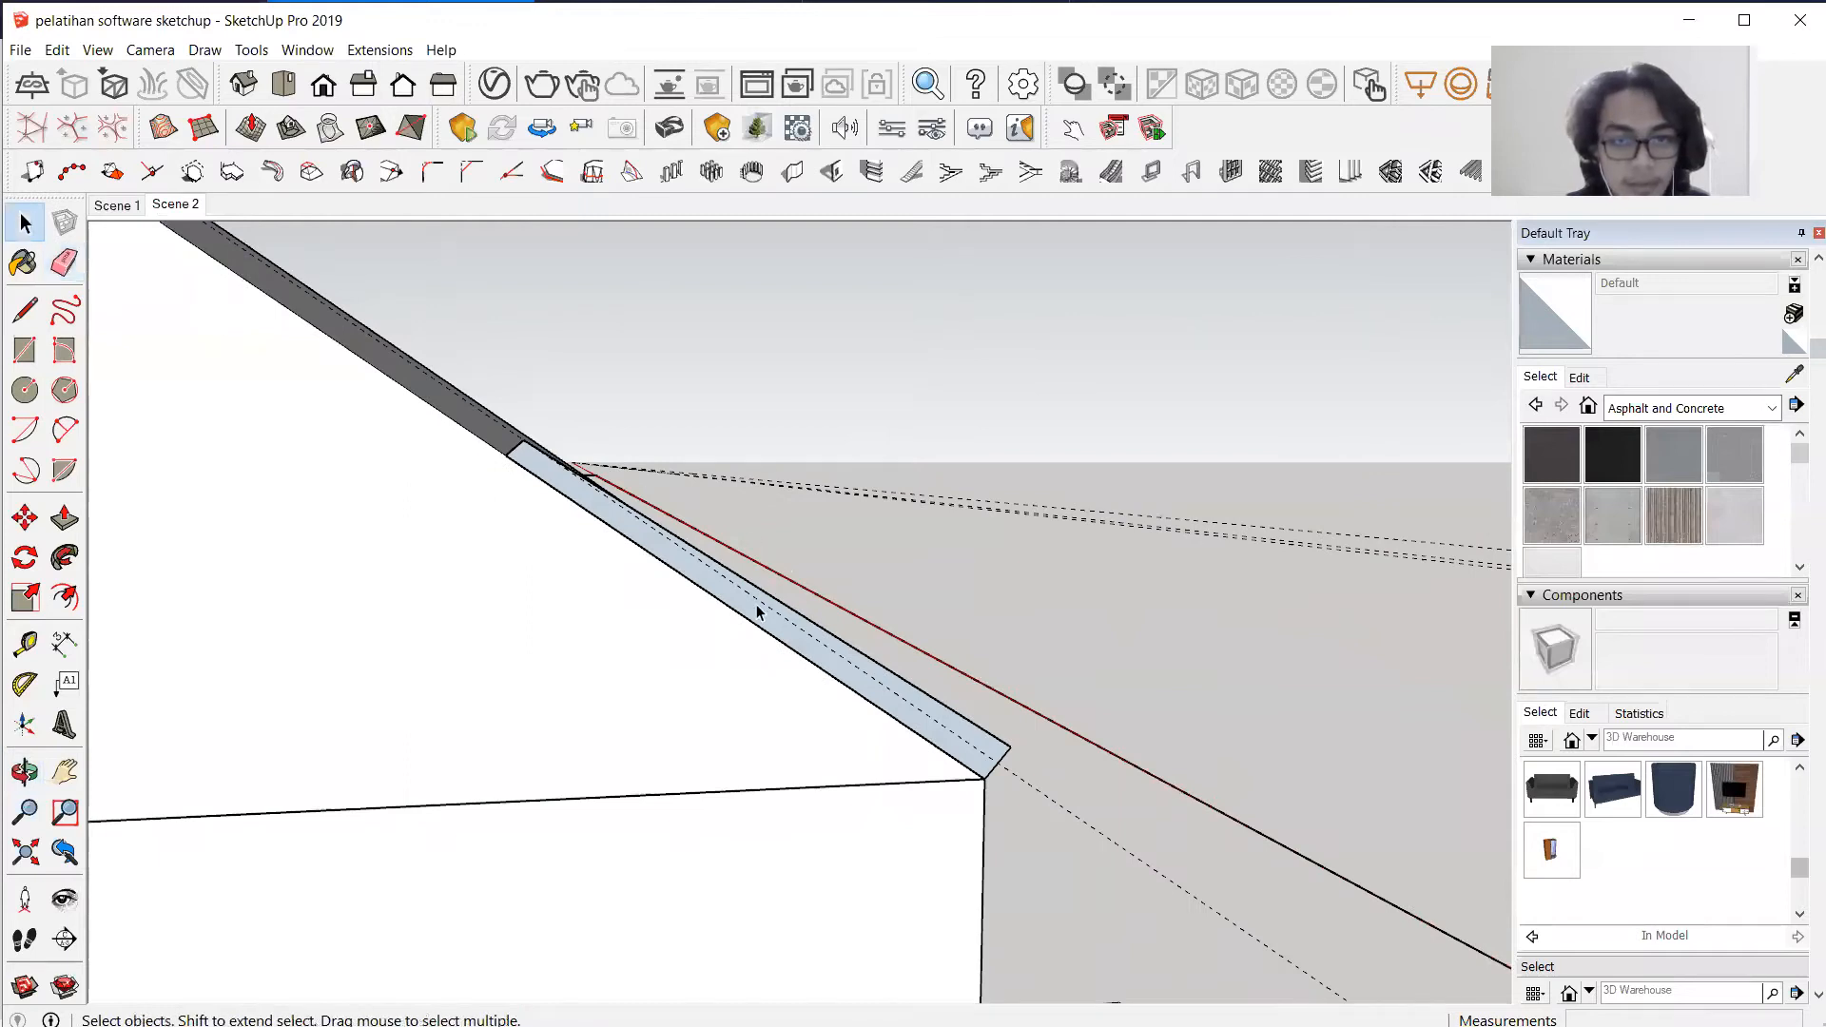
pyautogui.click(757, 611)
pyautogui.click(25, 521)
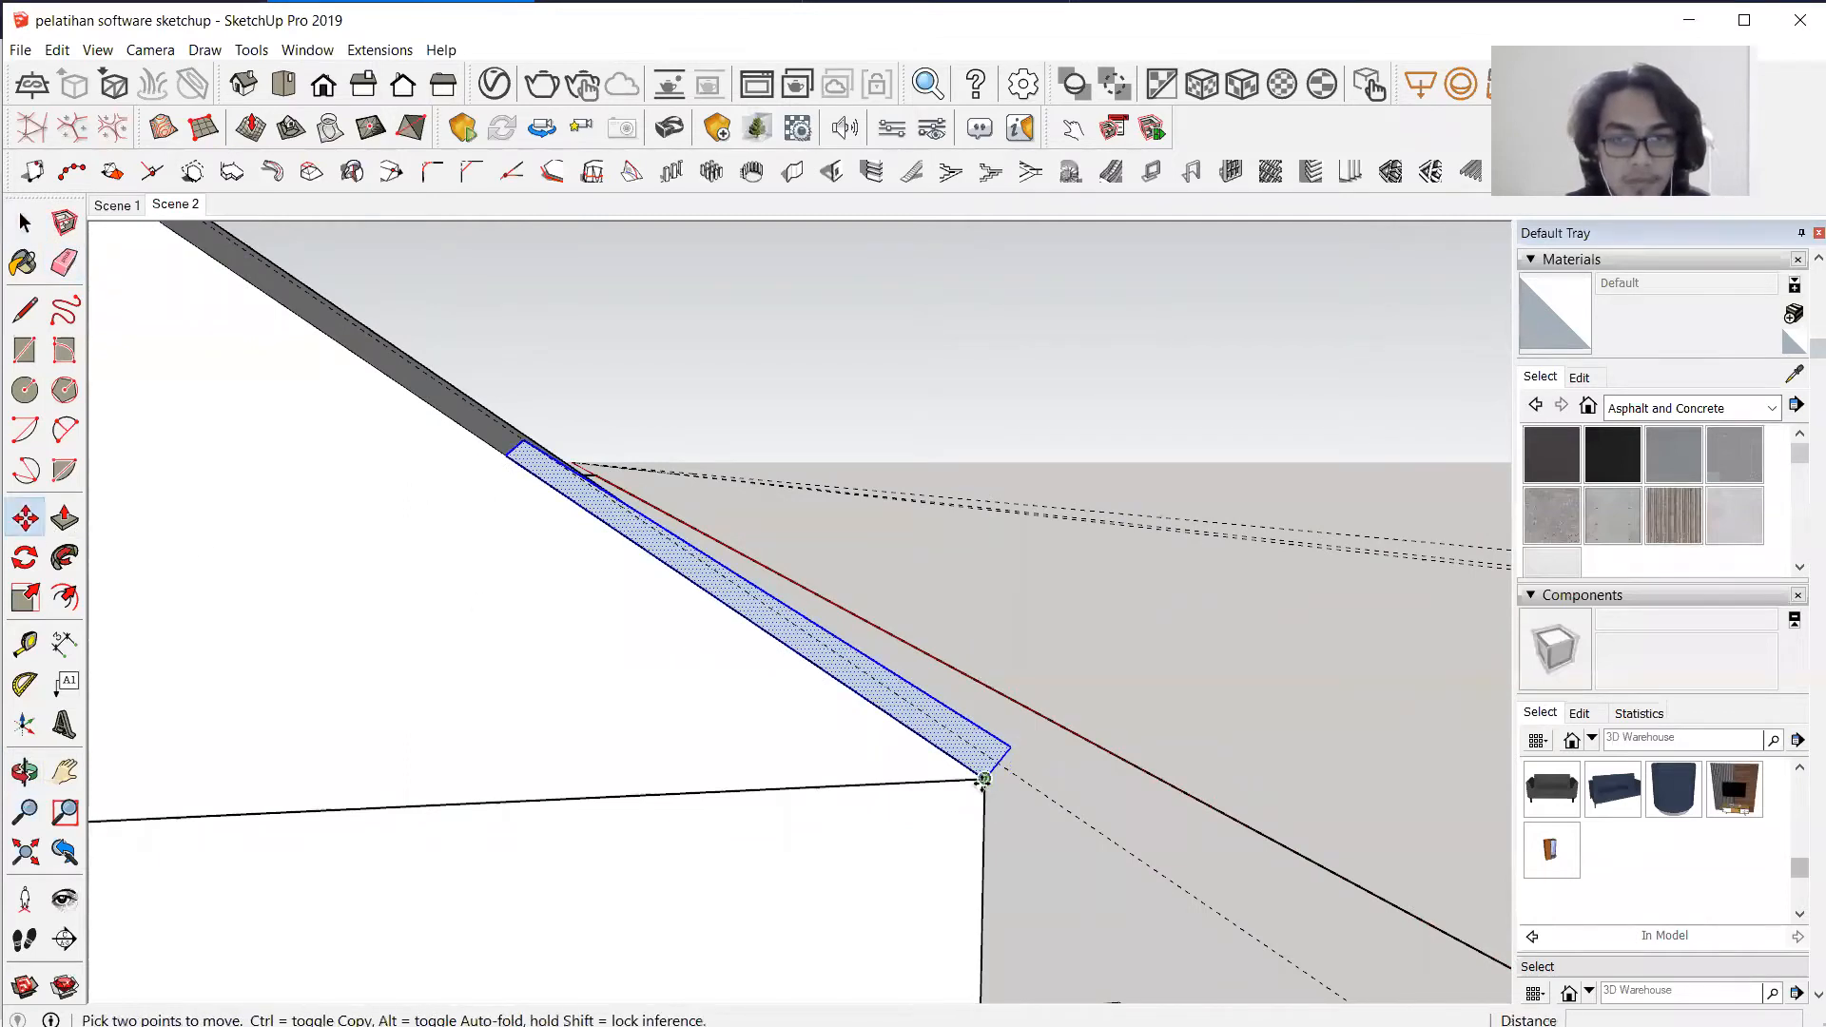
pyautogui.click(983, 780)
pyautogui.press('ctrl')
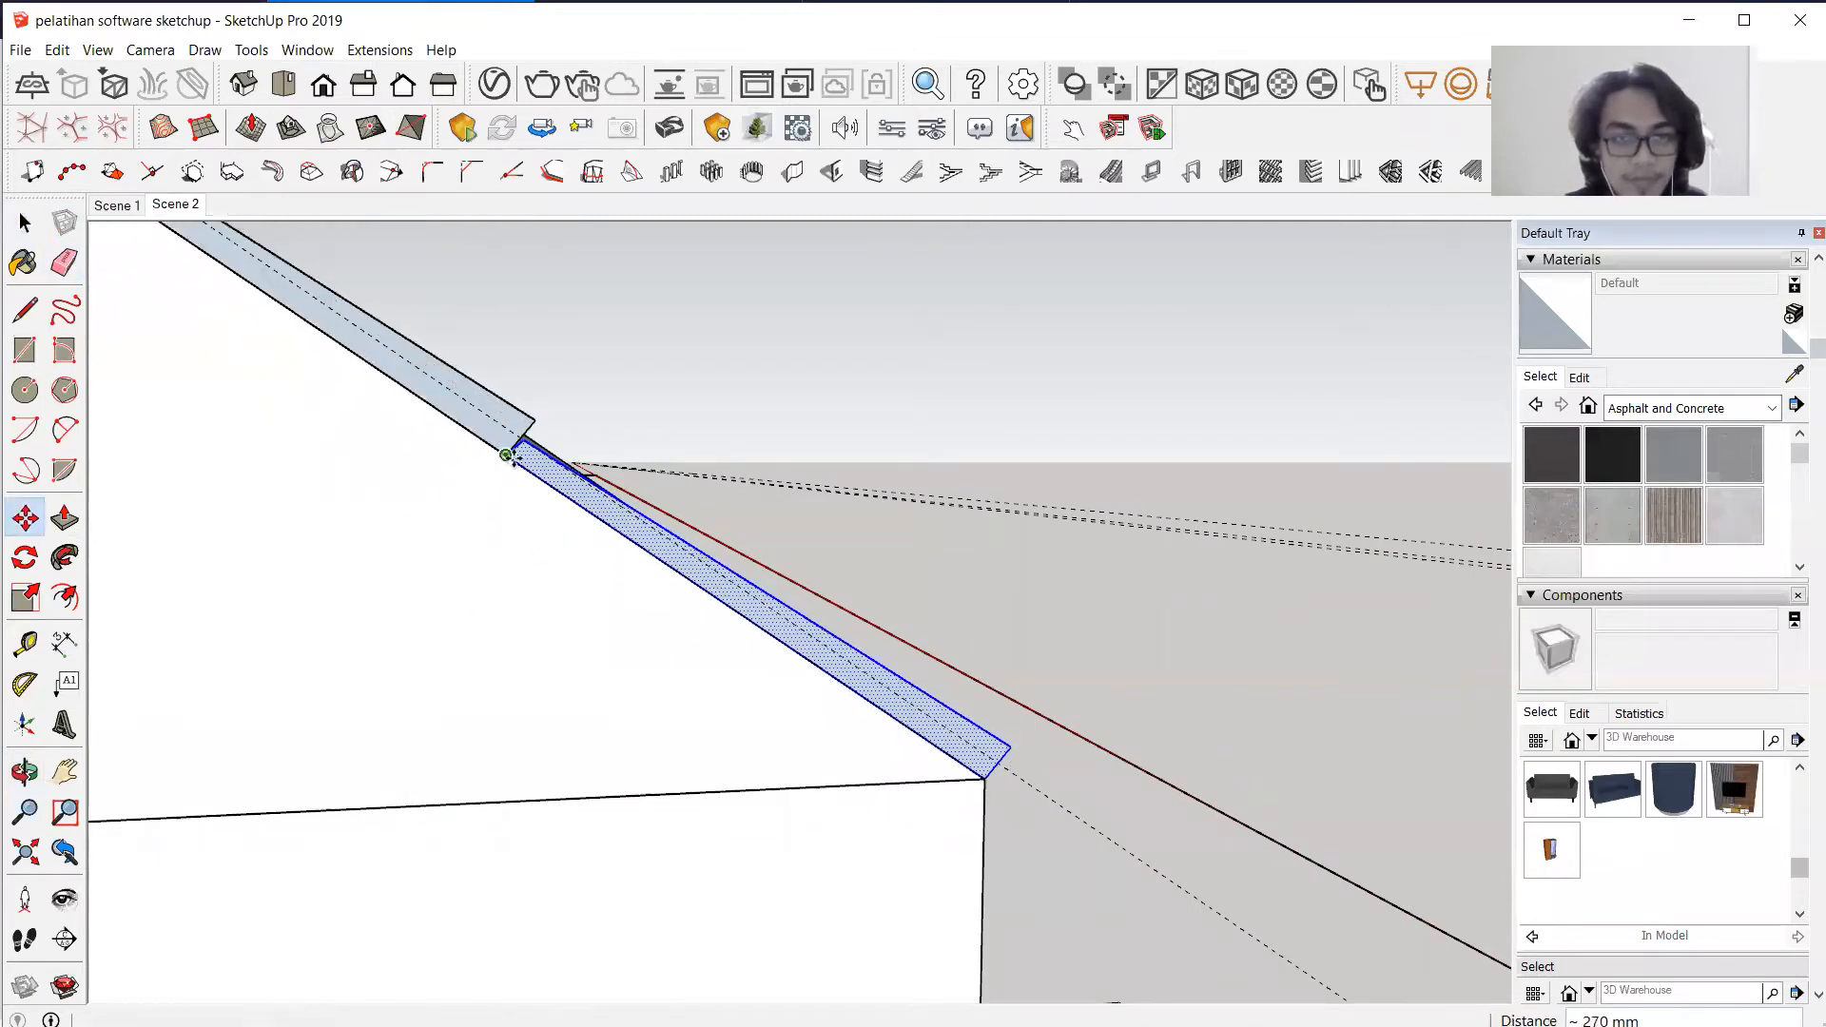
pyautogui.click(507, 455)
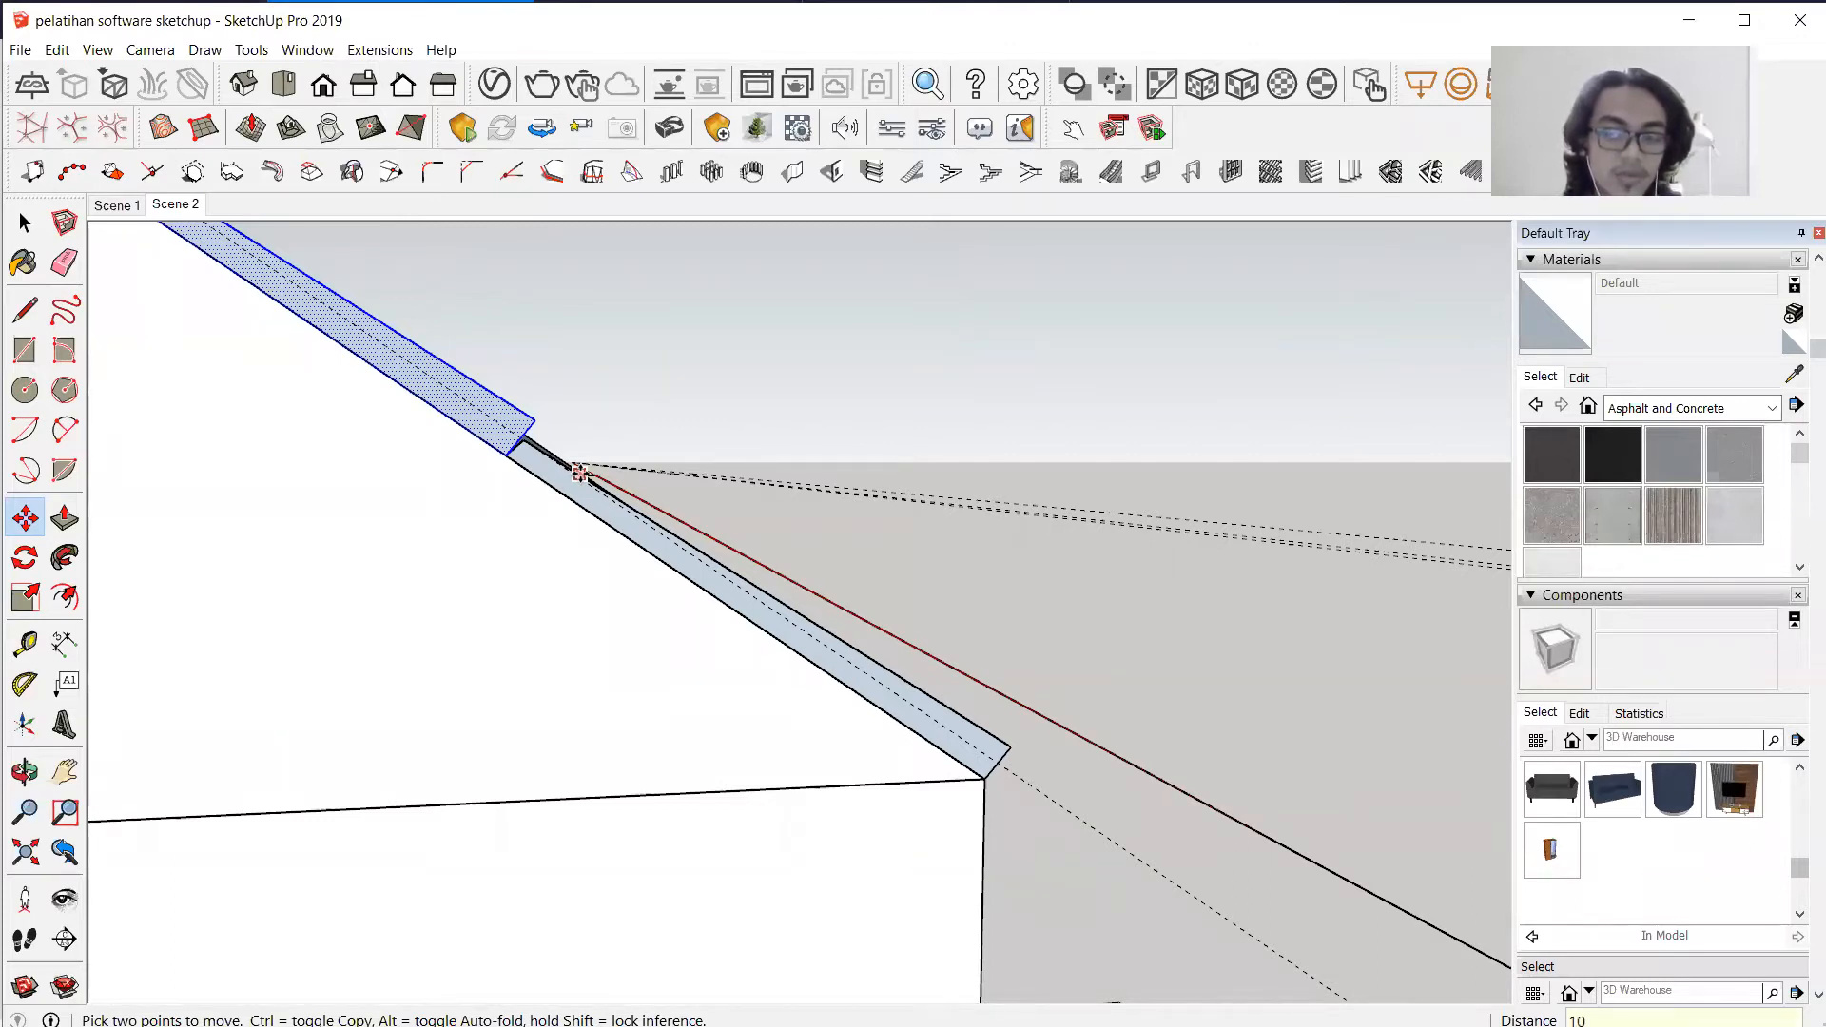
pyautogui.press('Return')
pyautogui.scroll(-8, 1002, 904)
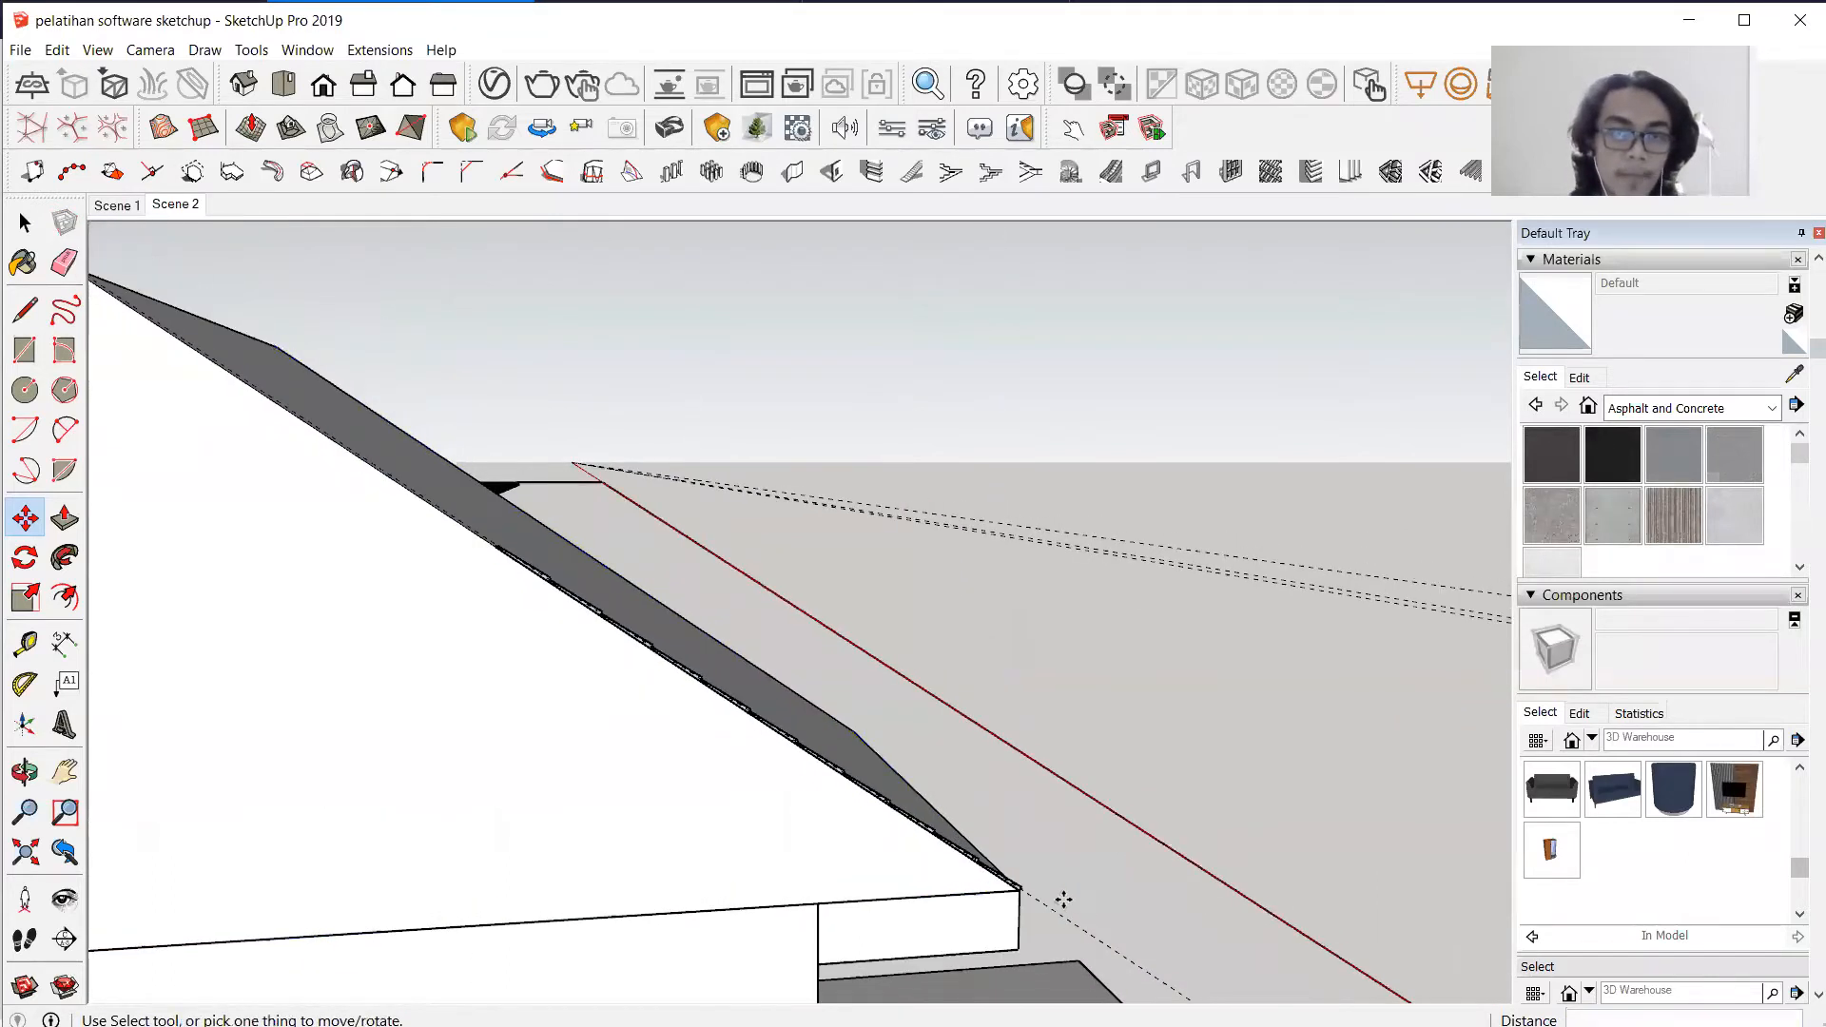
# Copy the uppermost tapered strip onto its own upper end and array it x15 along the gable's slope.
pyautogui.scroll(6, 672, 656)
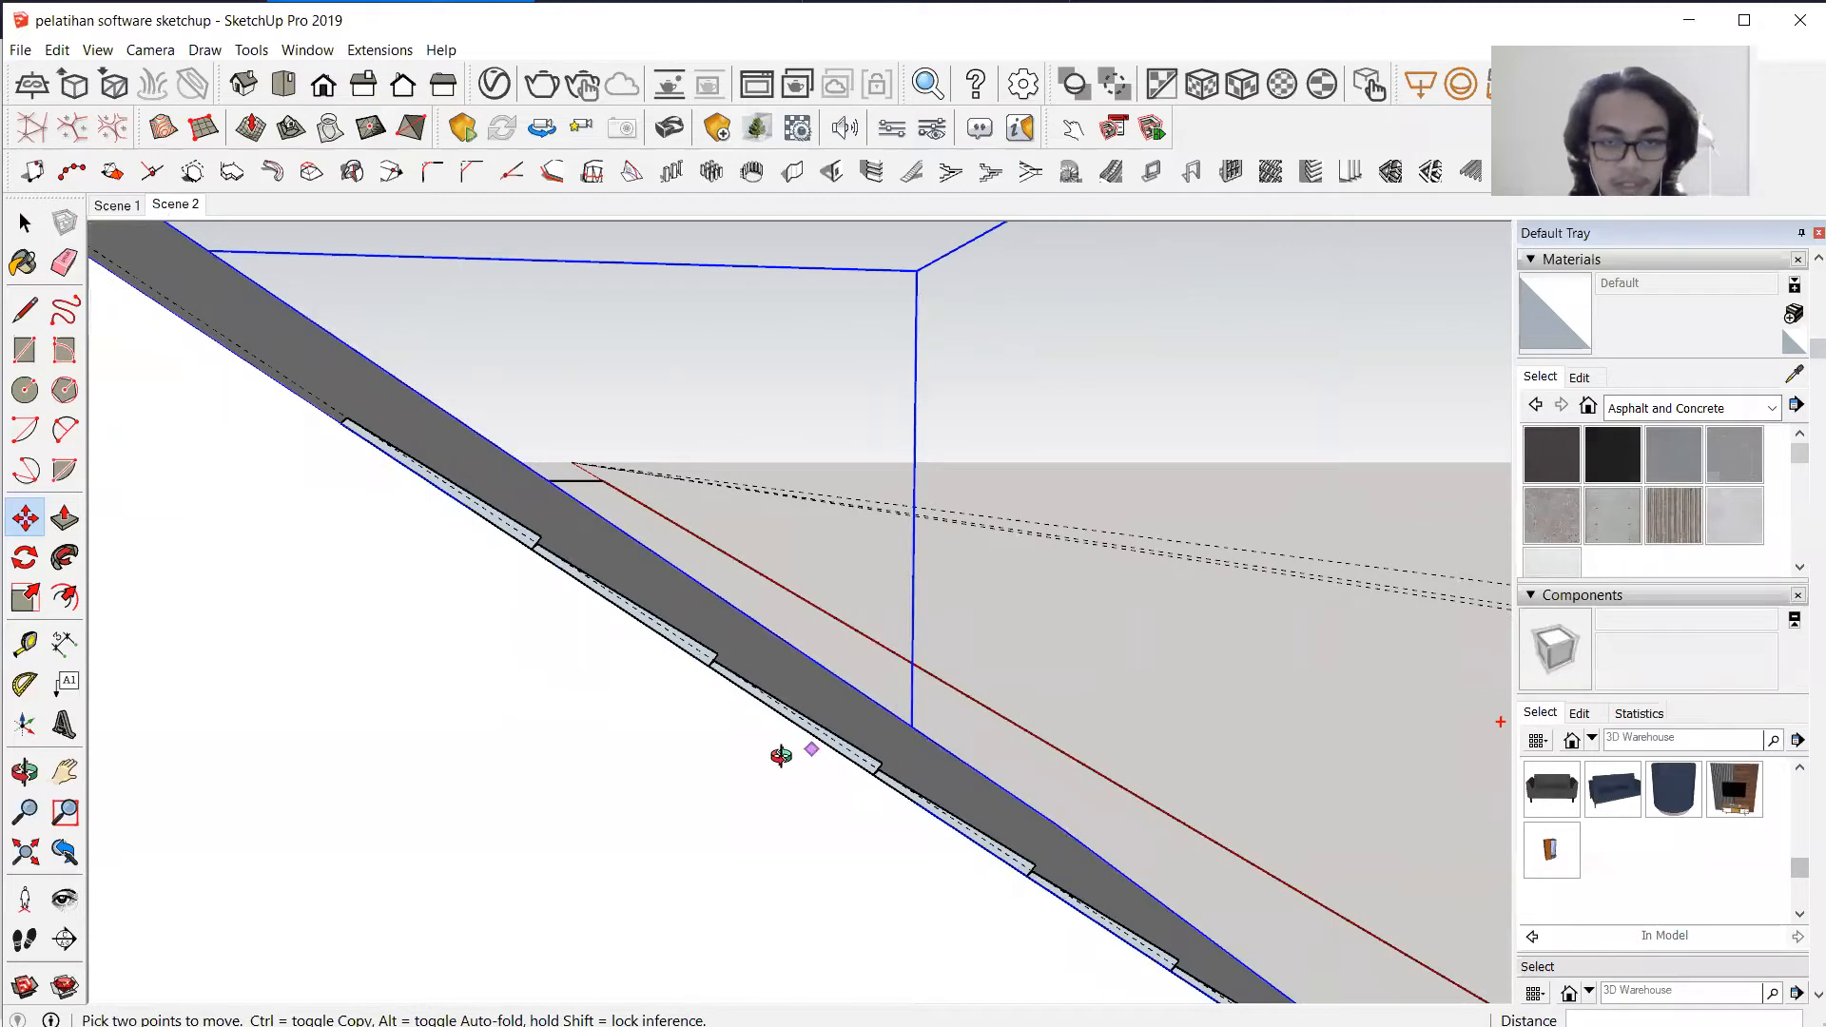
pyautogui.moveTo(780, 756); pyautogui.dragTo(744, 733, button='middle')
pyautogui.scroll(2, 495, 551)
pyautogui.click(25, 223)
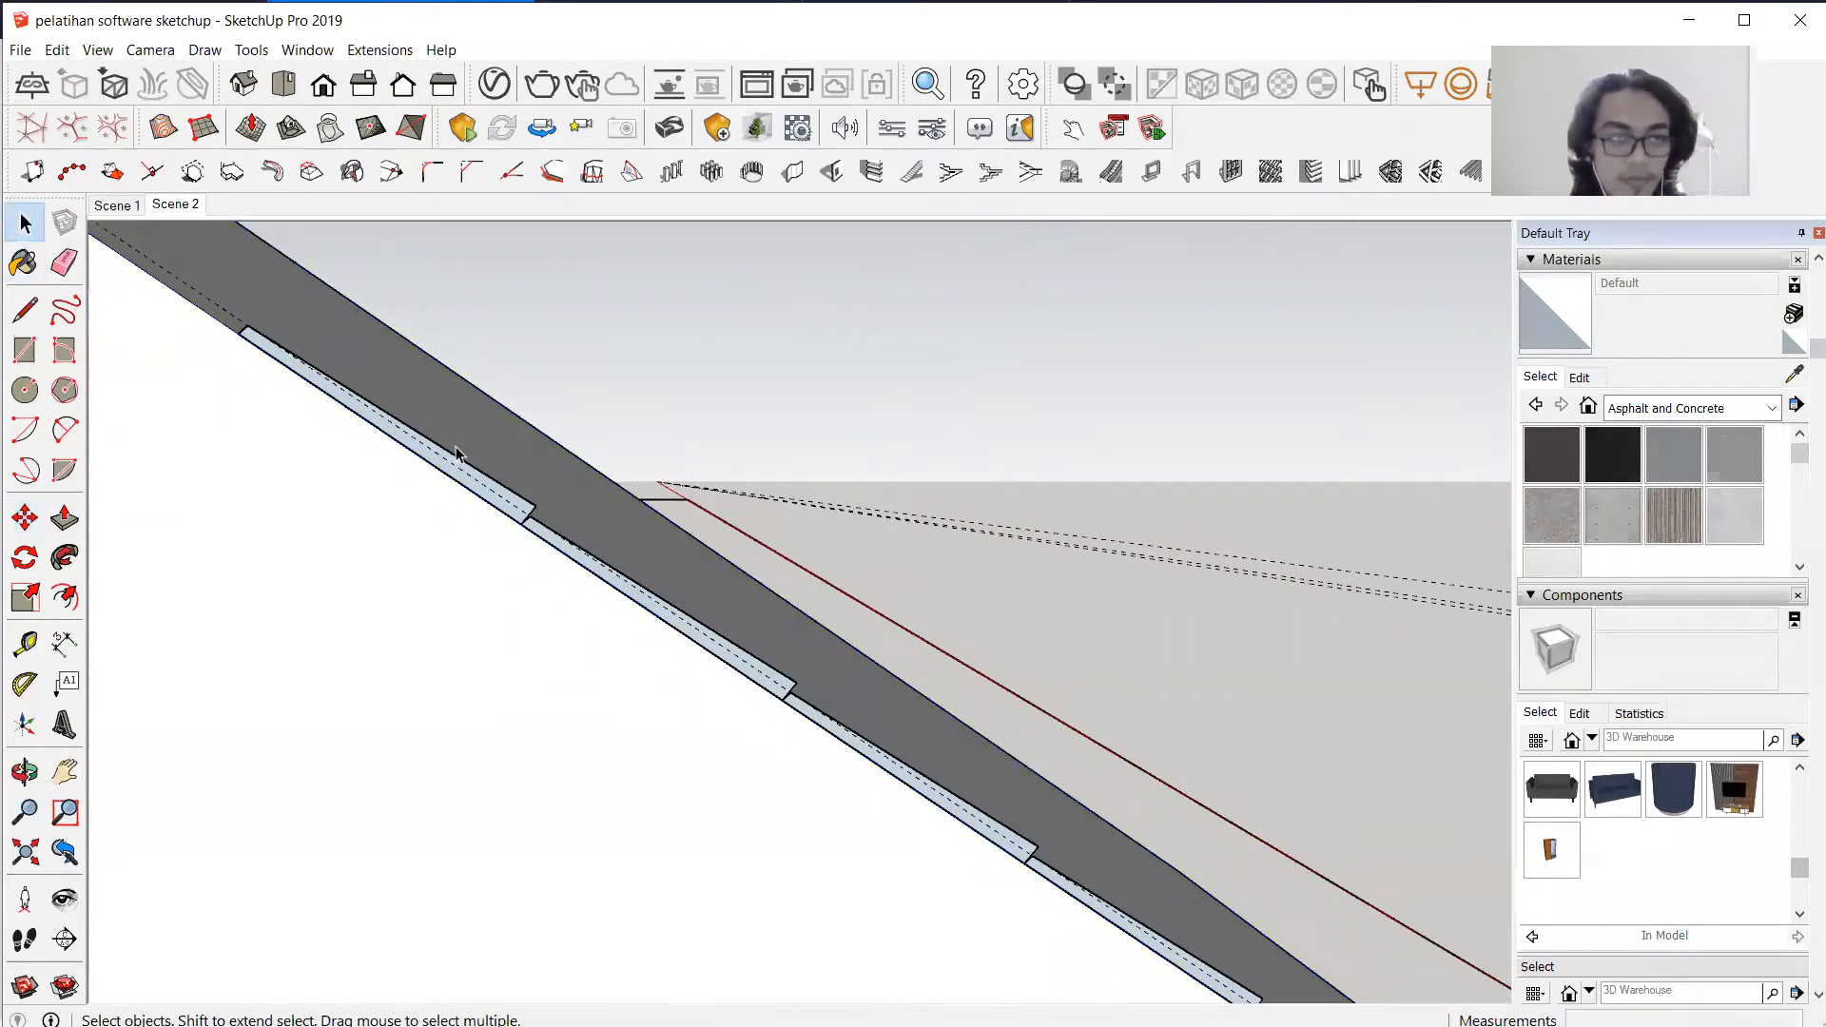
pyautogui.scroll(1, 457, 454)
pyautogui.click(466, 493)
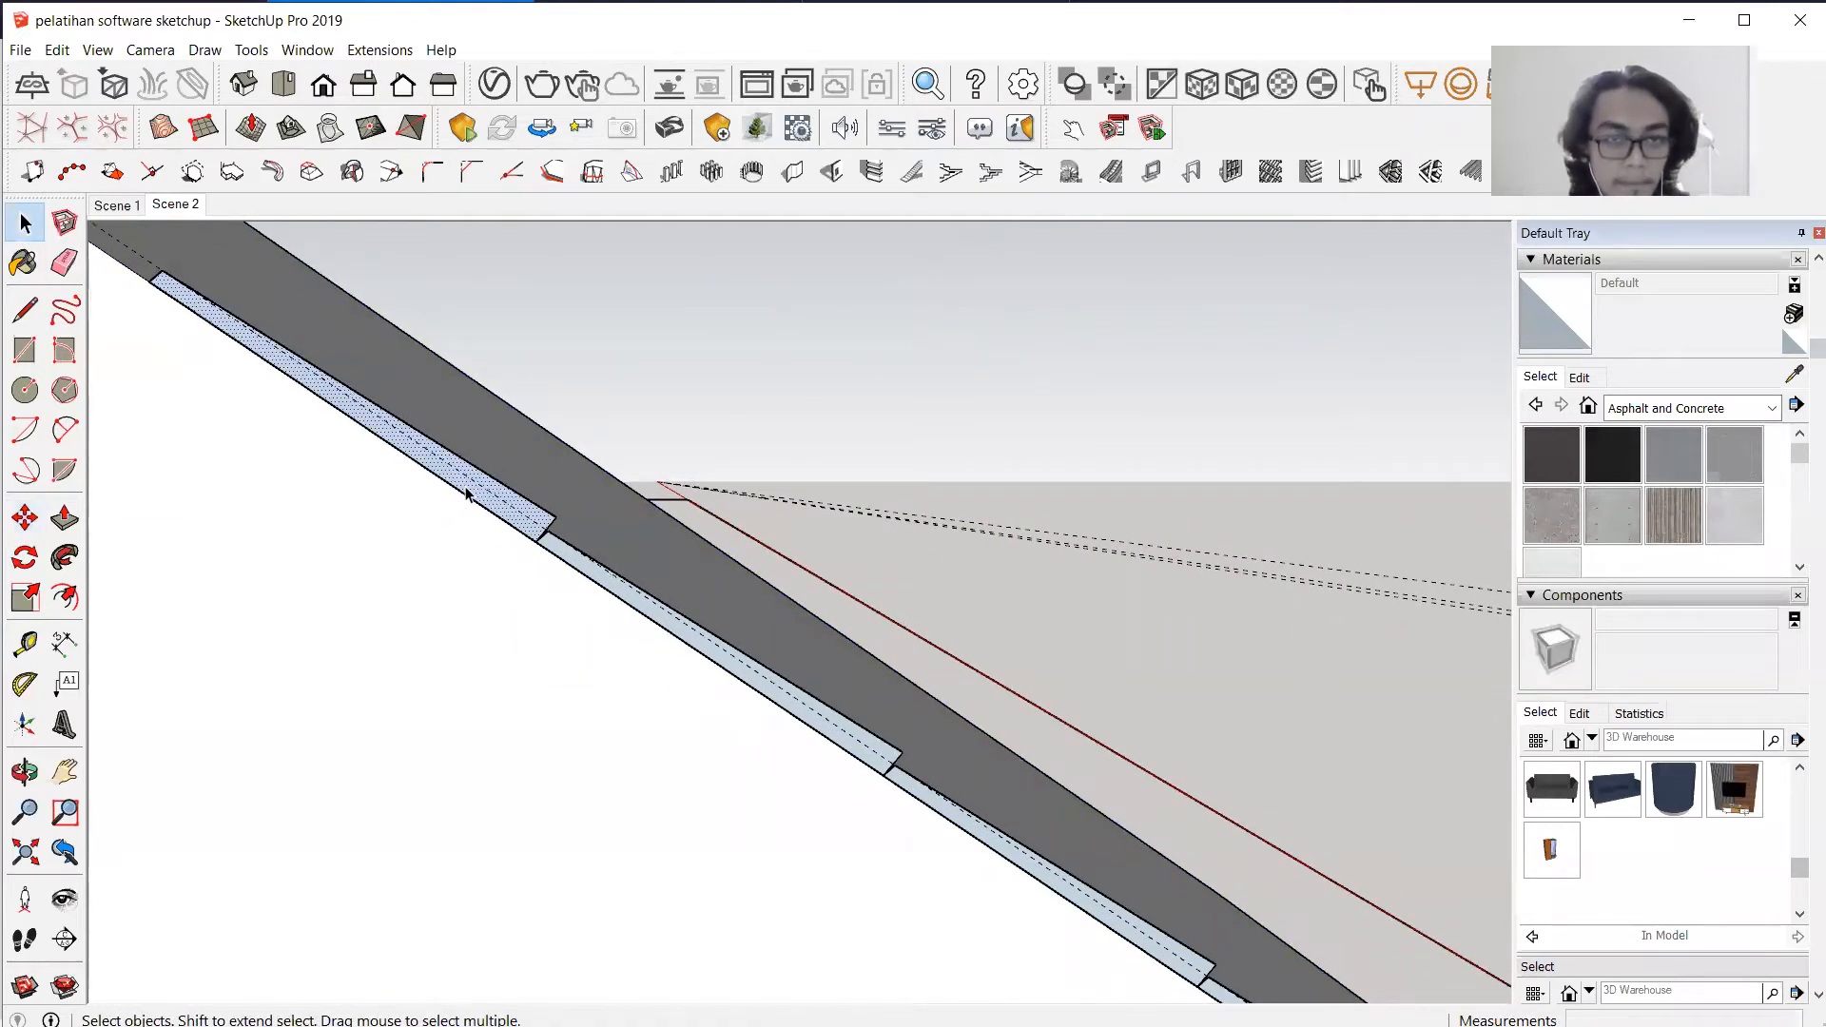
pyautogui.click(25, 518)
pyautogui.click(538, 543)
pyautogui.press('ctrl')
pyautogui.scroll(-4, 640, 672)
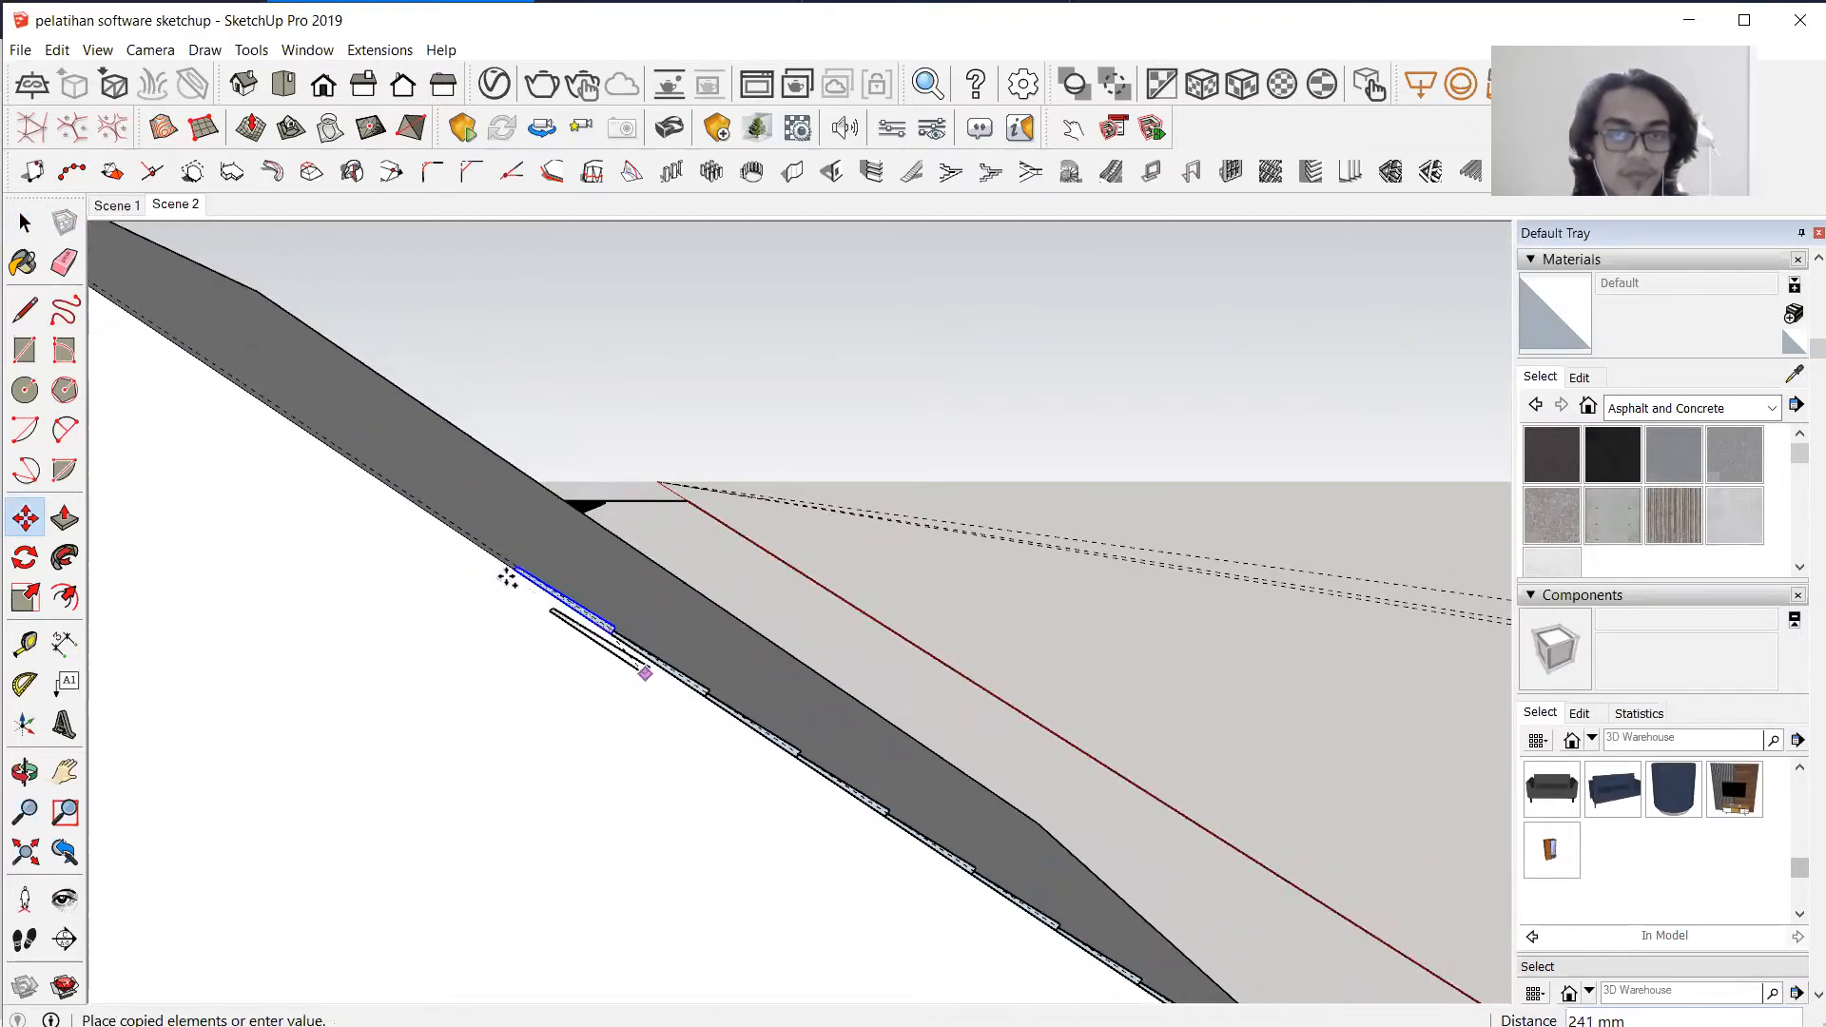
pyautogui.scroll(3, 510, 562)
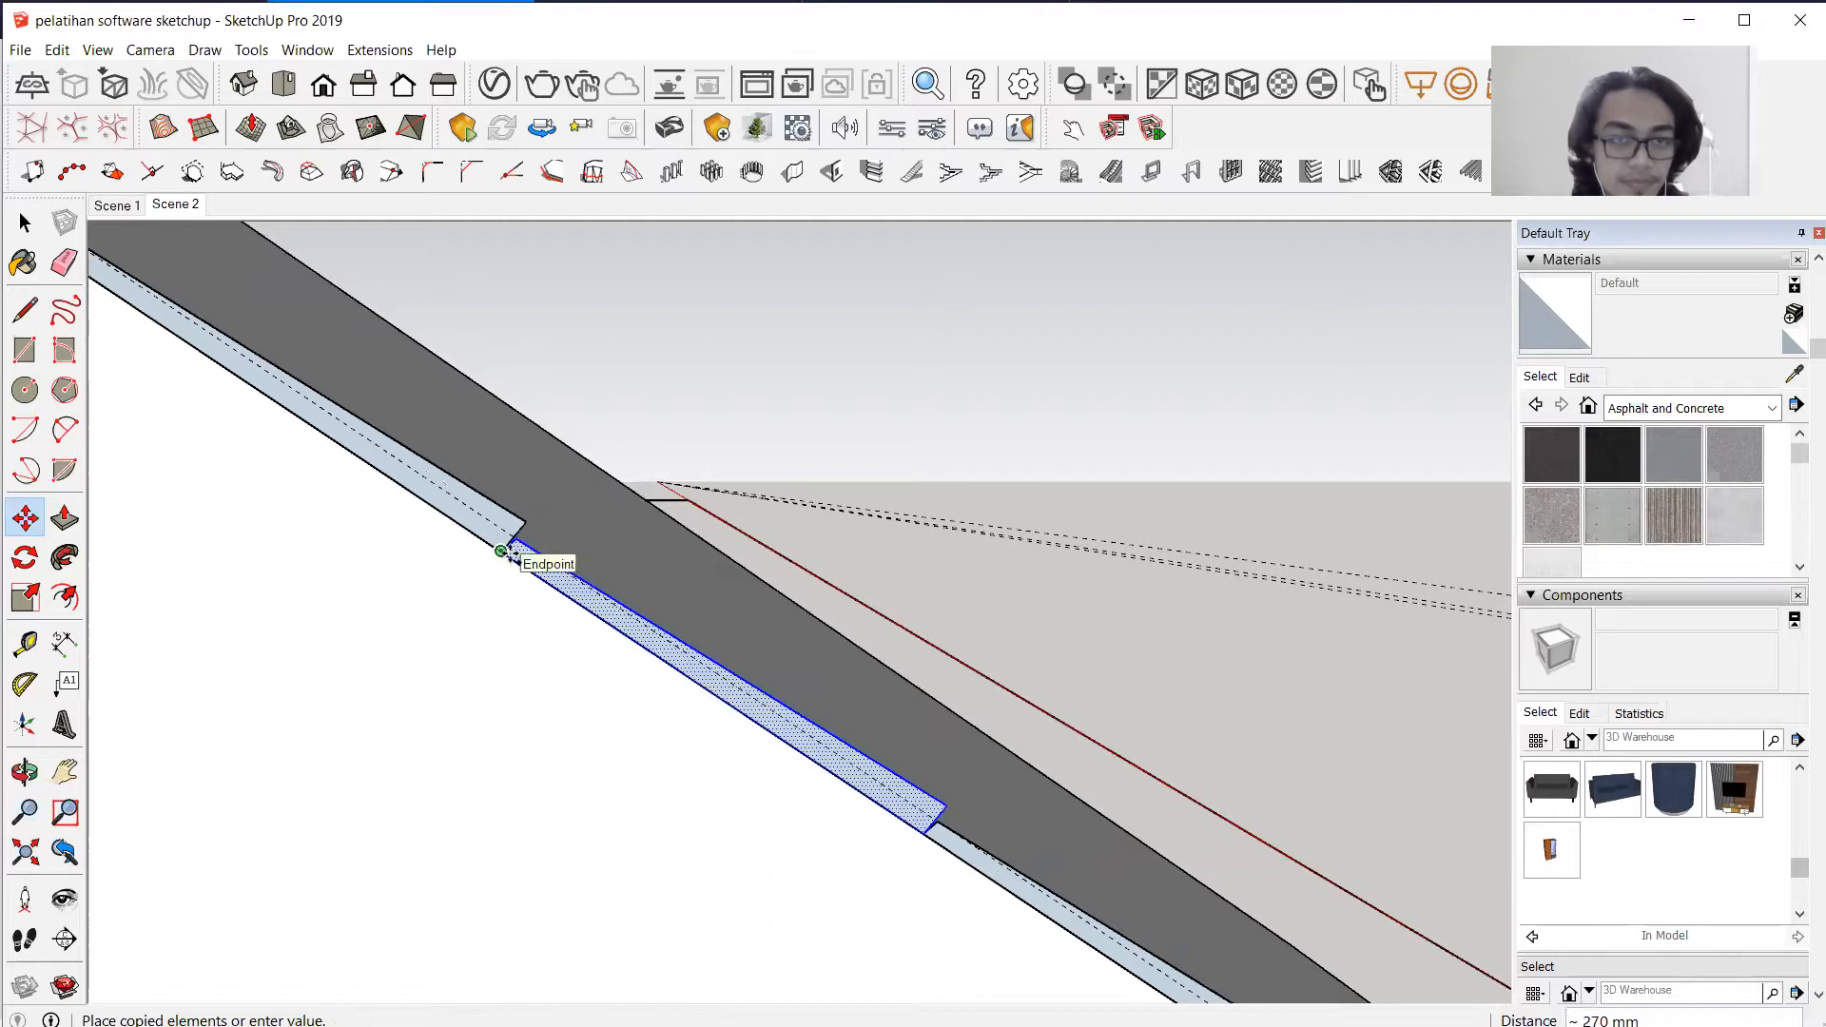
pyautogui.click(514, 557)
pyautogui.scroll(-3, 711, 732)
pyautogui.scroll(-2, 711, 732)
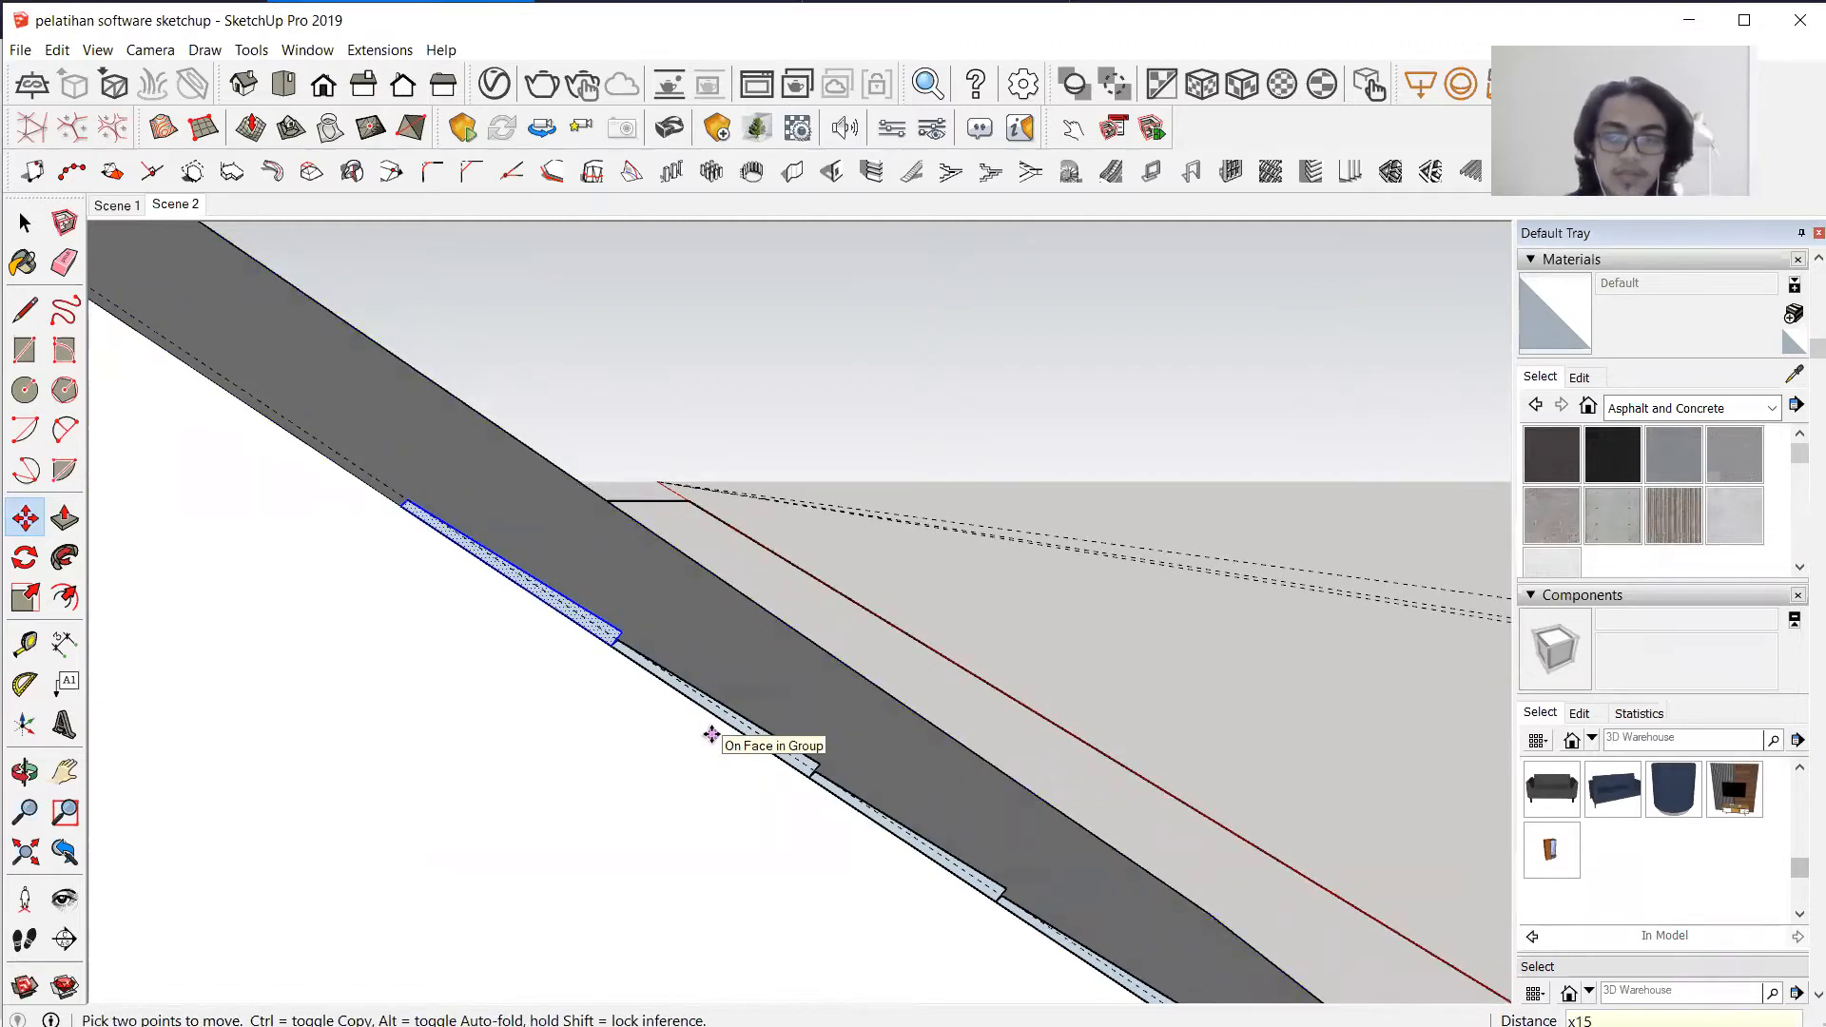
pyautogui.press('Return')
# Delete the surplus tapered strips that extend past the roof ridge.
pyautogui.scroll(-6, 929, 811)
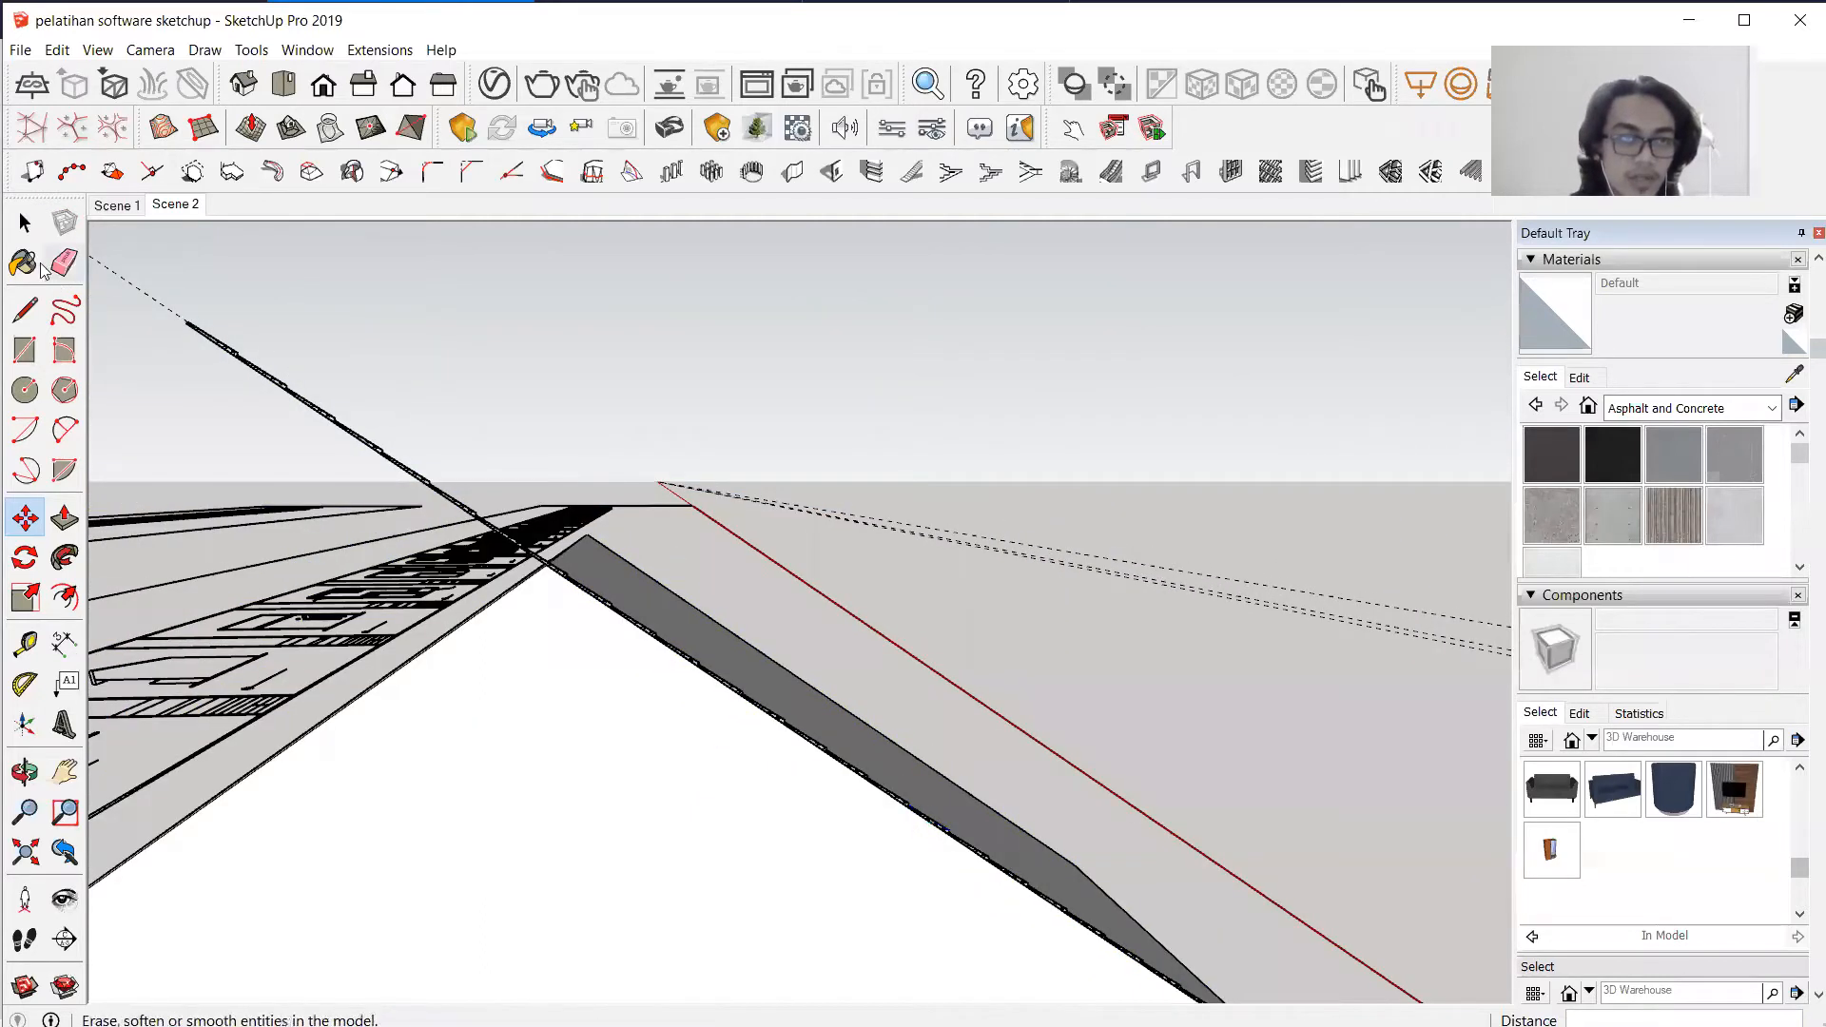
pyautogui.press('space')
pyautogui.moveTo(182, 296); pyautogui.dragTo(466, 470)
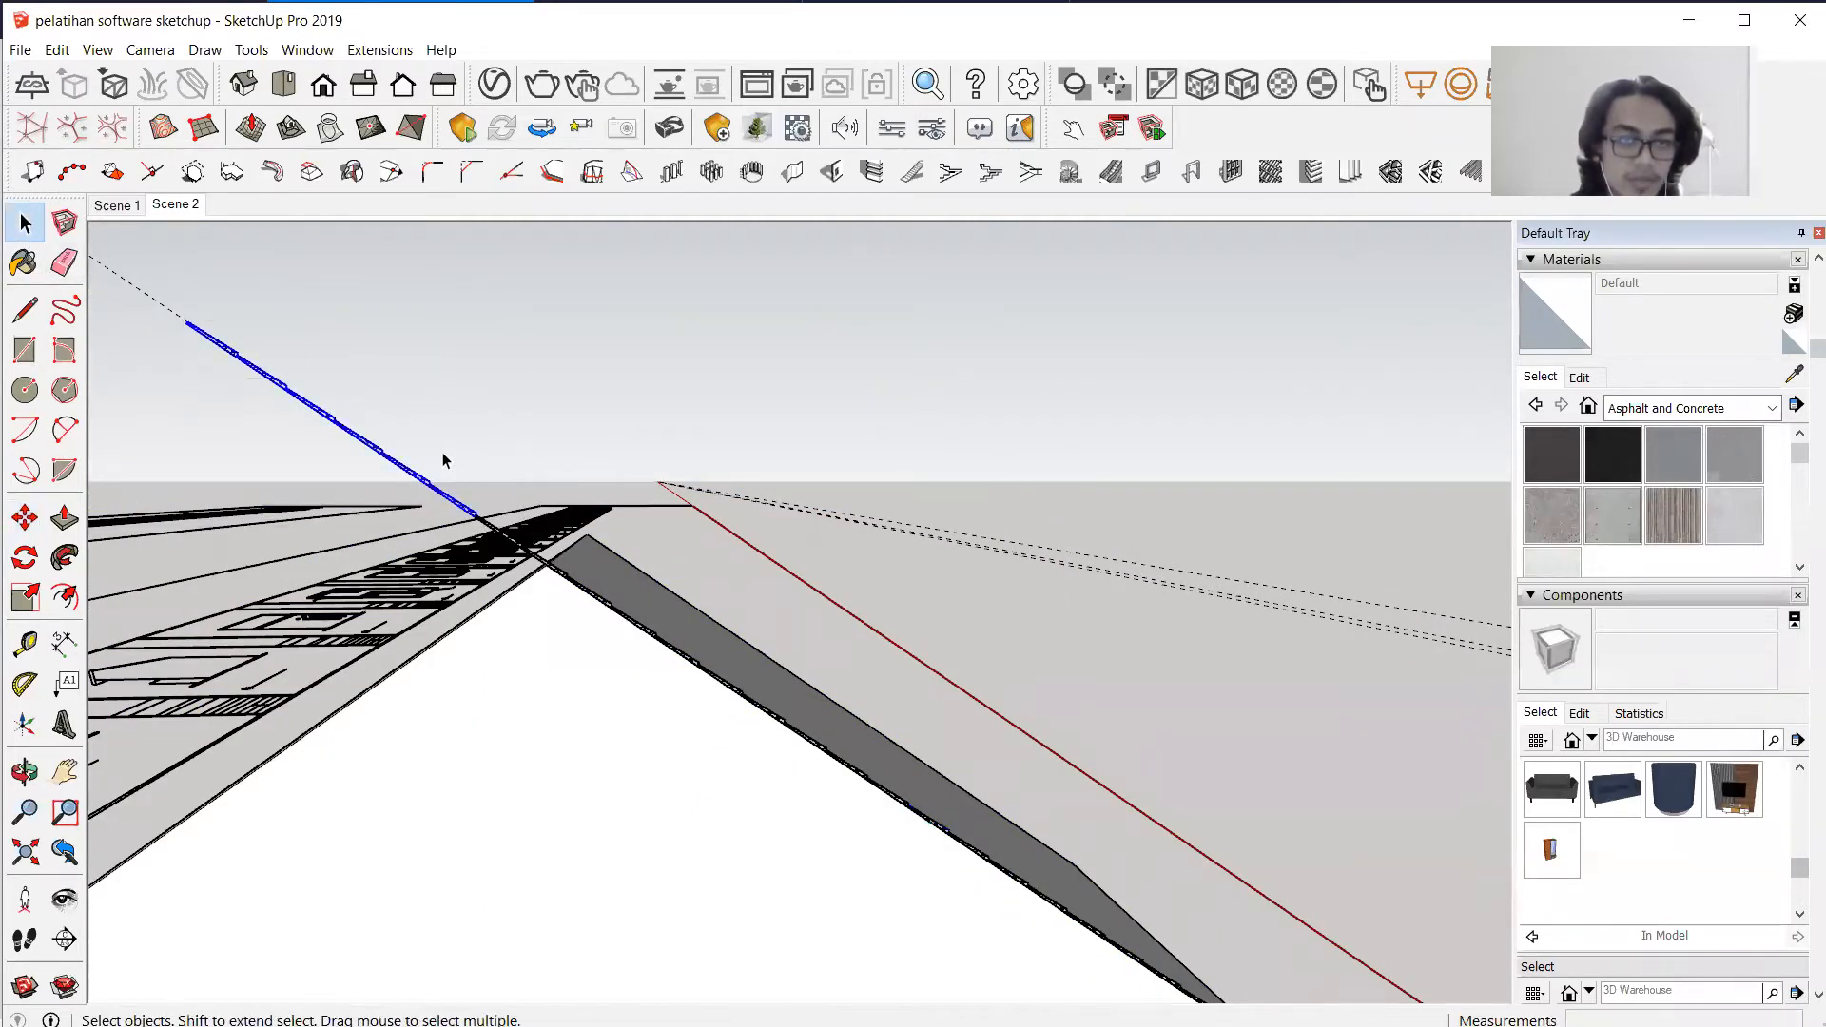
pyautogui.press('Delete')
# Erase the remaining guide along the slope and the leftover strip edge lying beyond the ridge.
pyautogui.scroll(3, 514, 532)
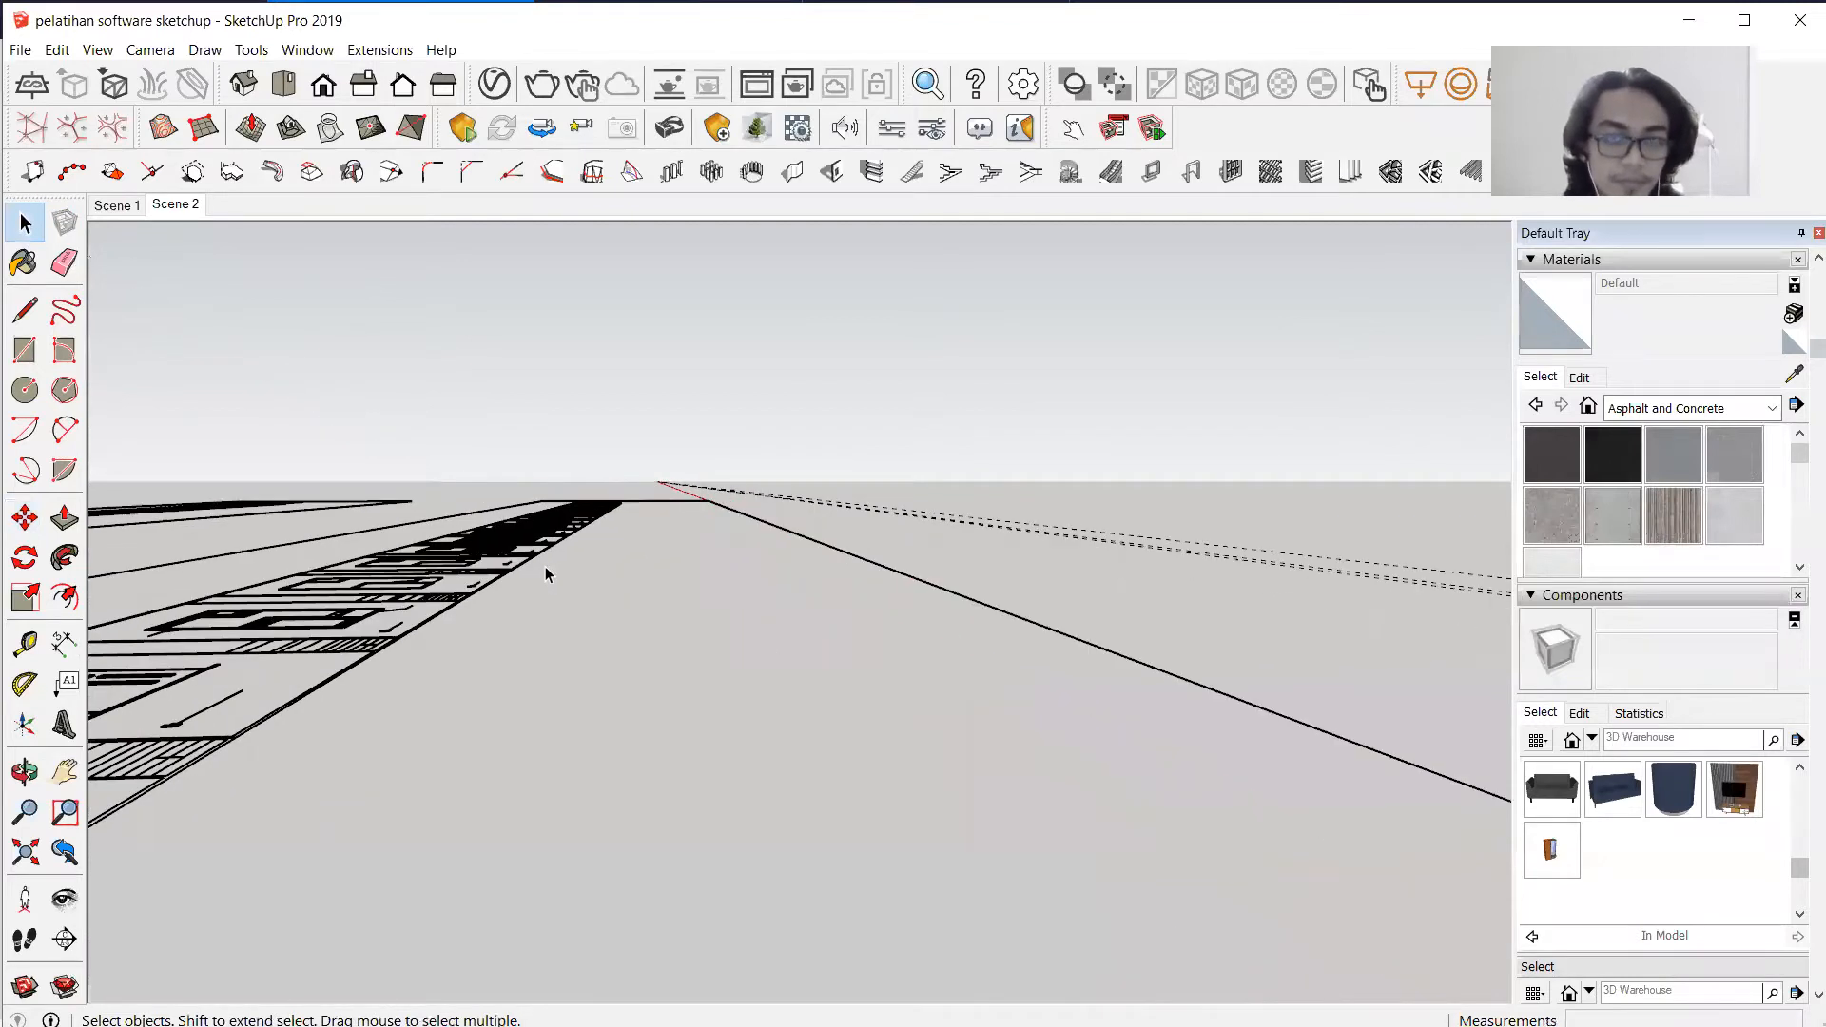
pyautogui.scroll(-3, 627, 704)
pyautogui.scroll(-8, 803, 841)
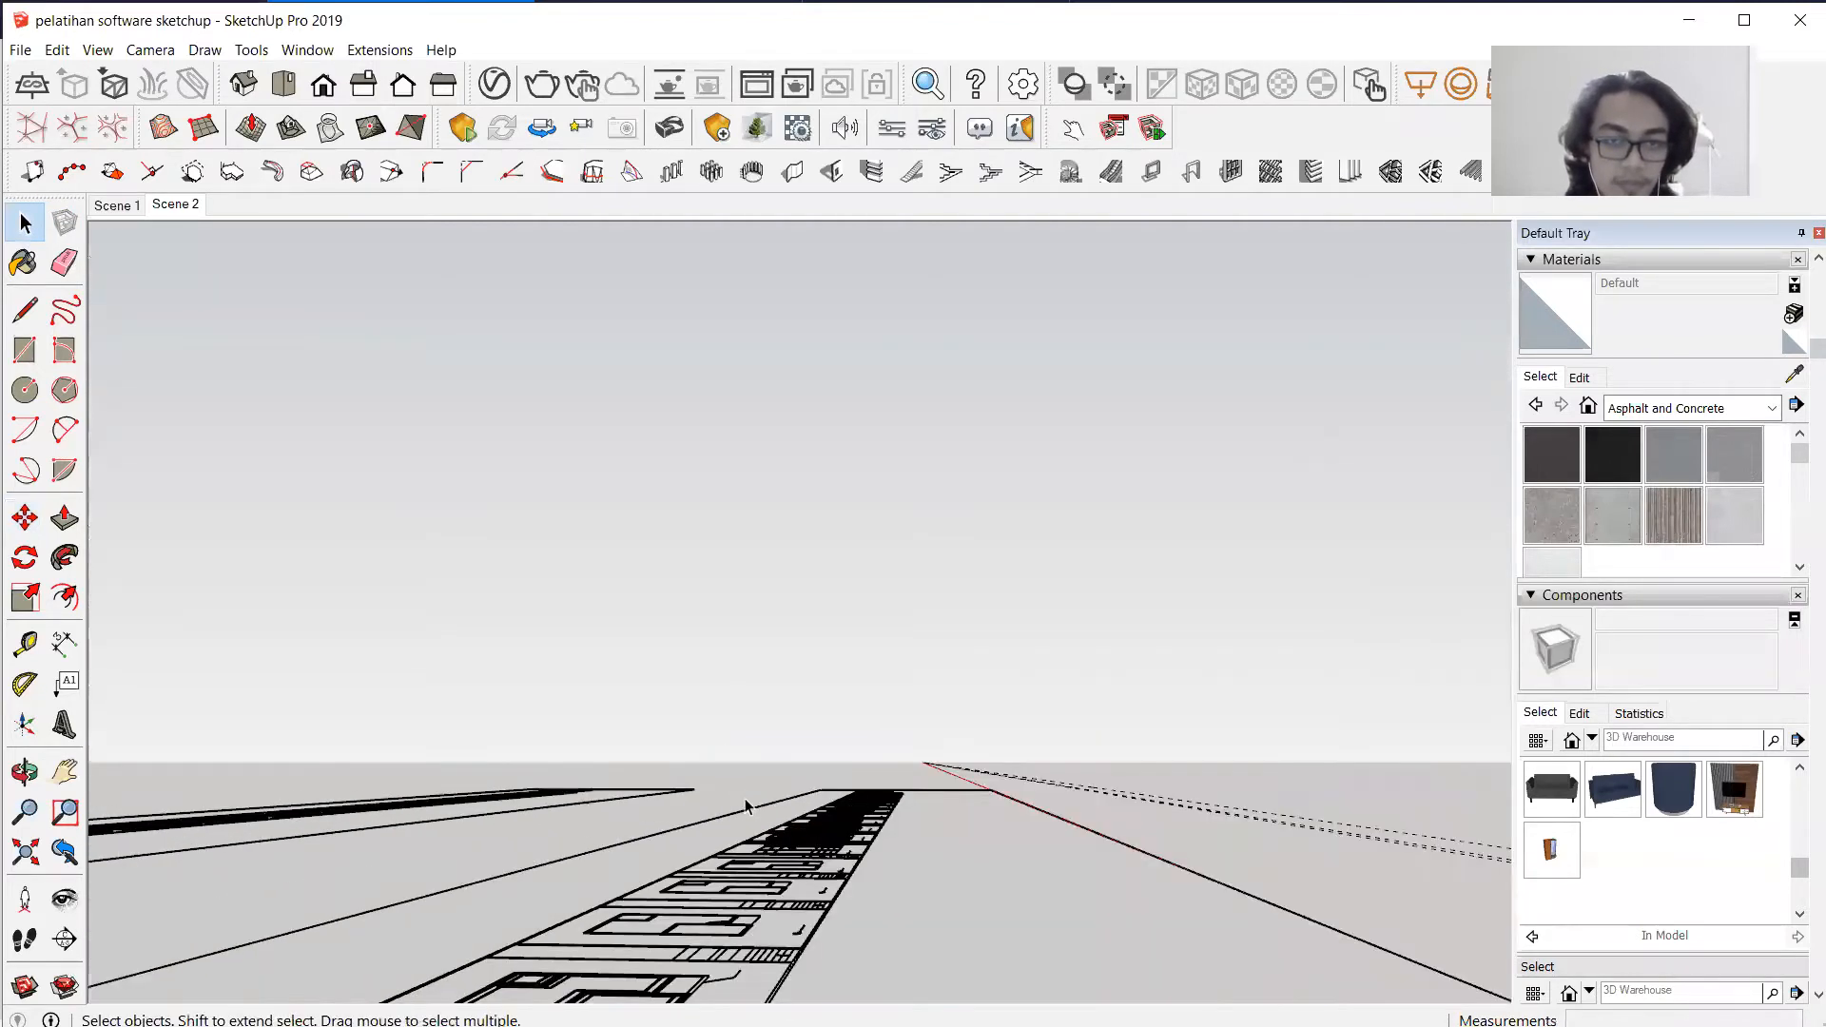
pyautogui.scroll(8, 802, 870)
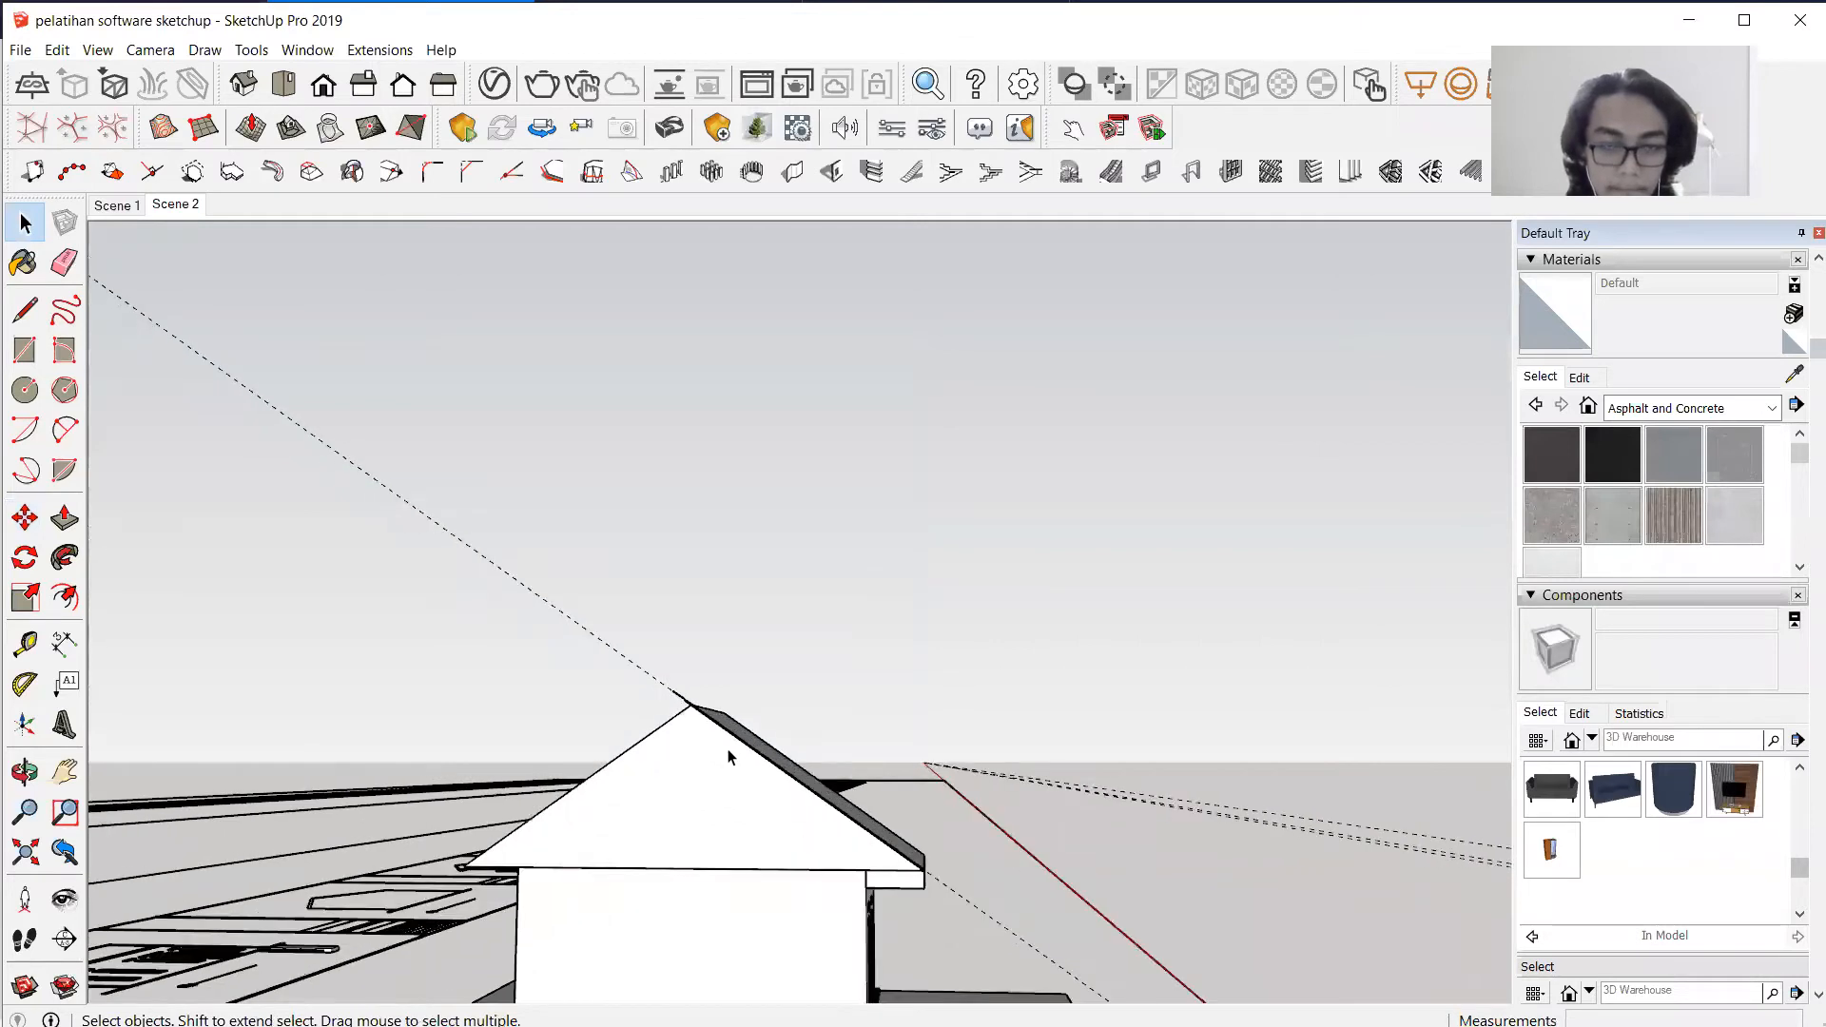
pyautogui.scroll(5, 661, 675)
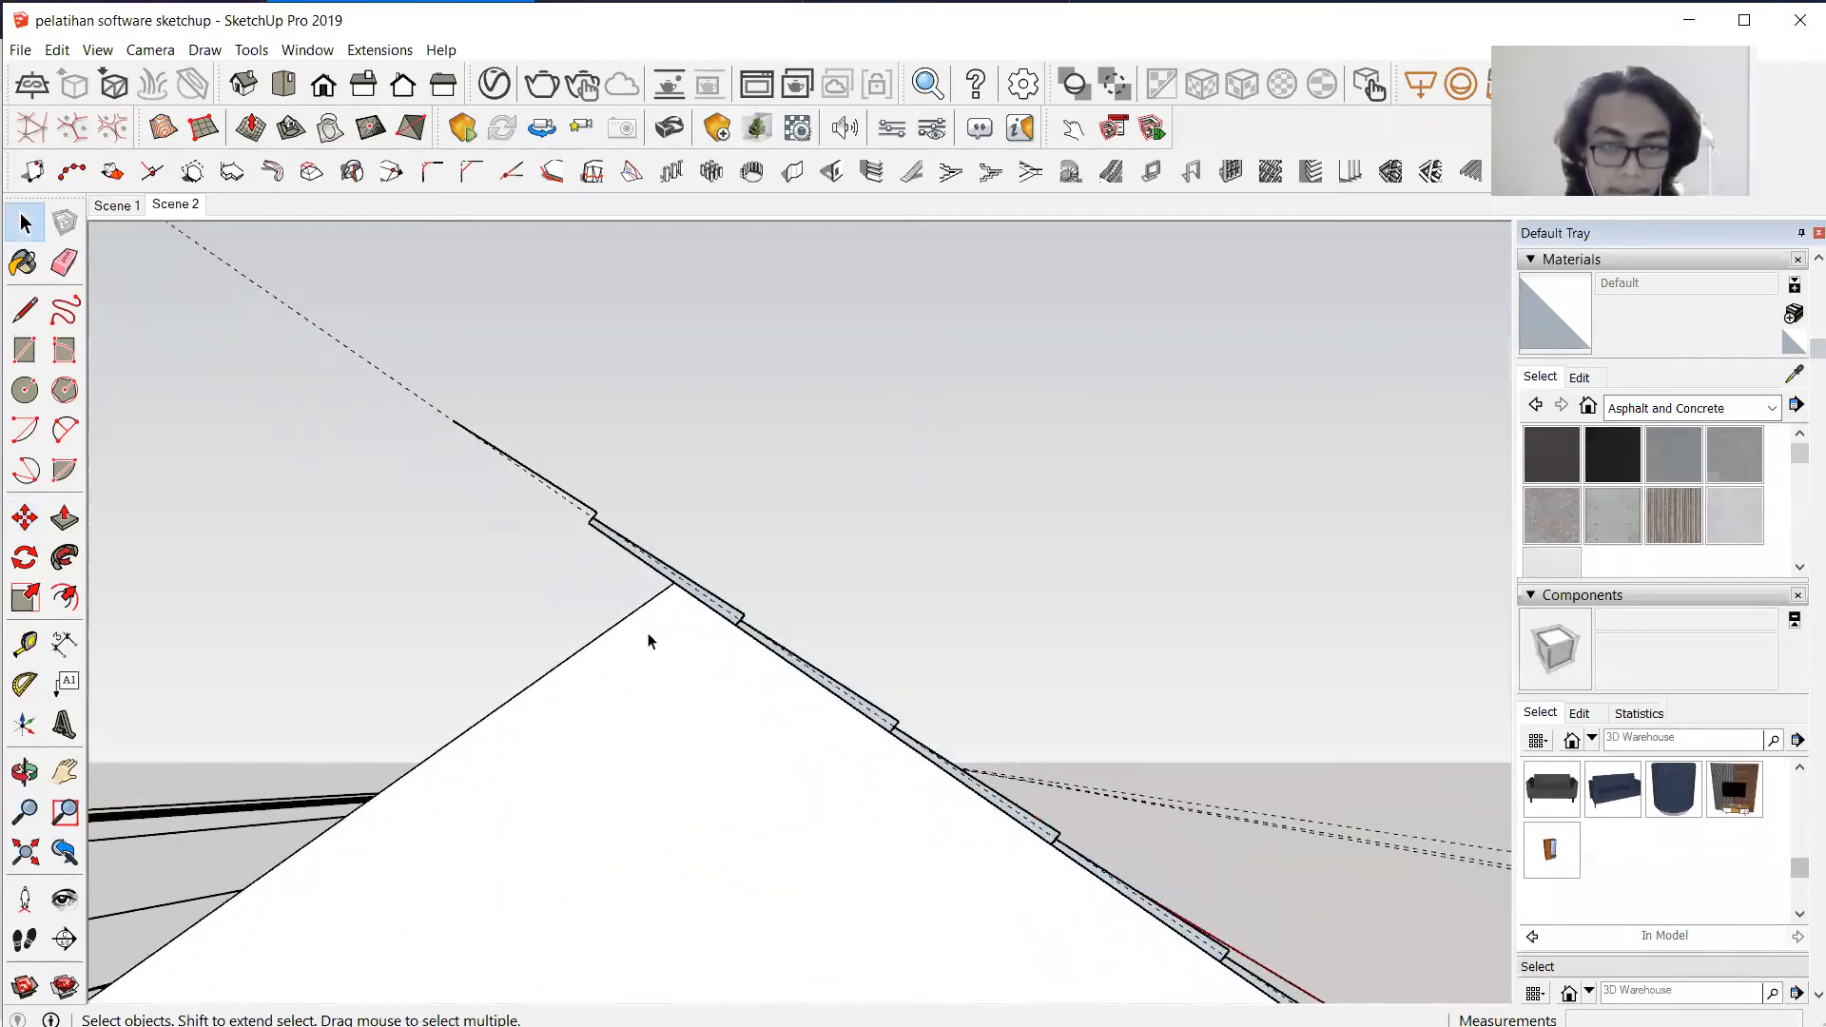
pyautogui.click(64, 310)
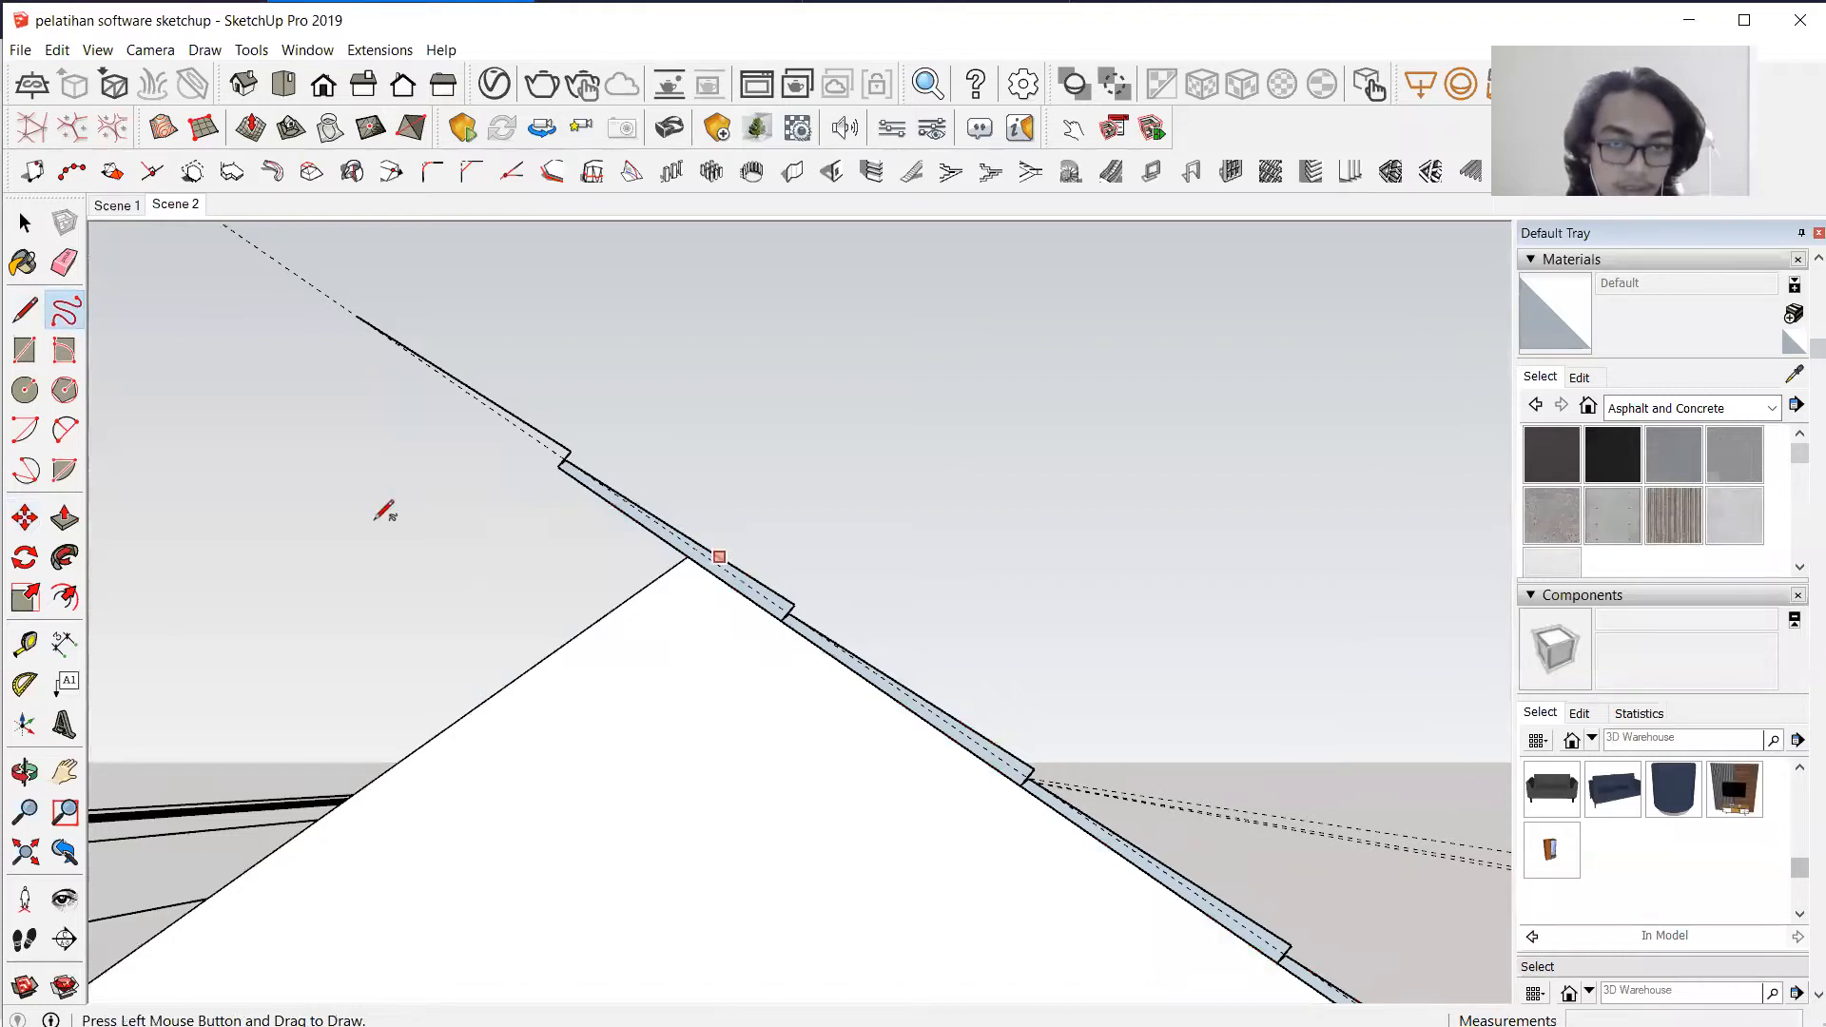
pyautogui.scroll(1, 707, 566)
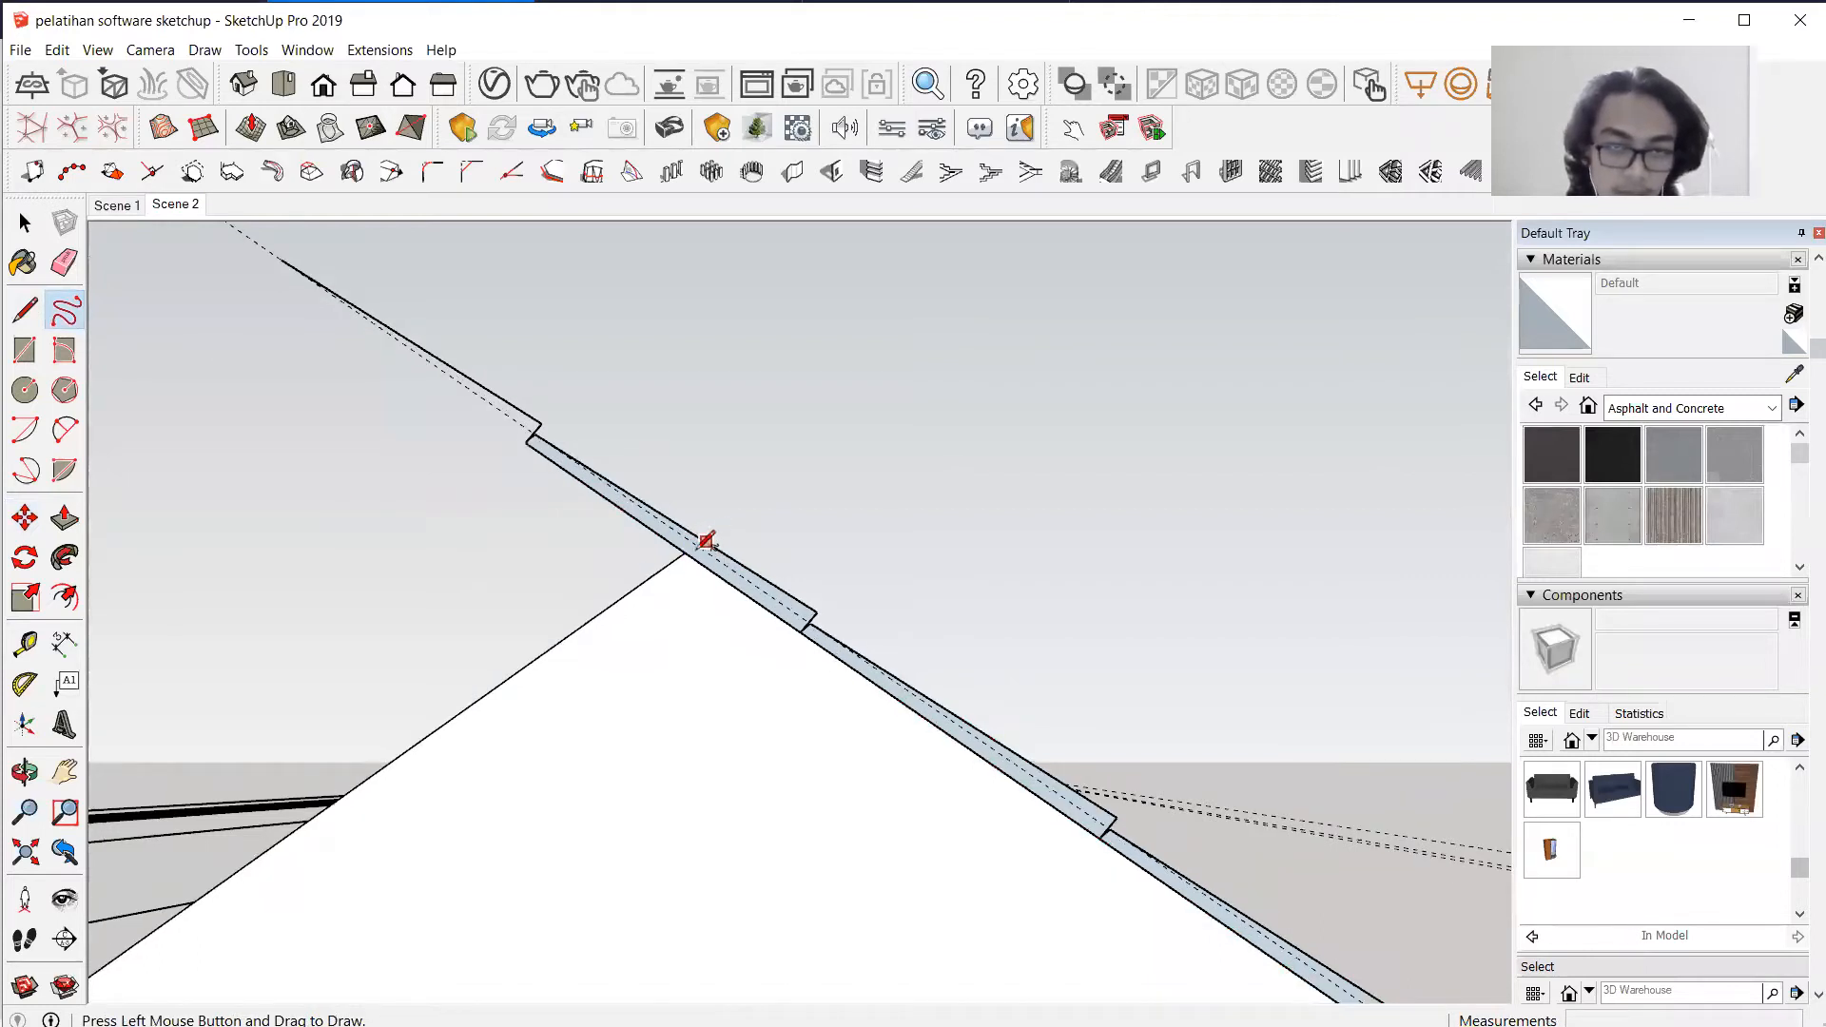
pyautogui.click(65, 263)
pyautogui.click(371, 298)
# Draw a line about 17 mm long across the uppermost strip at the ridge and erase the part projecting past it.
pyautogui.press('l')
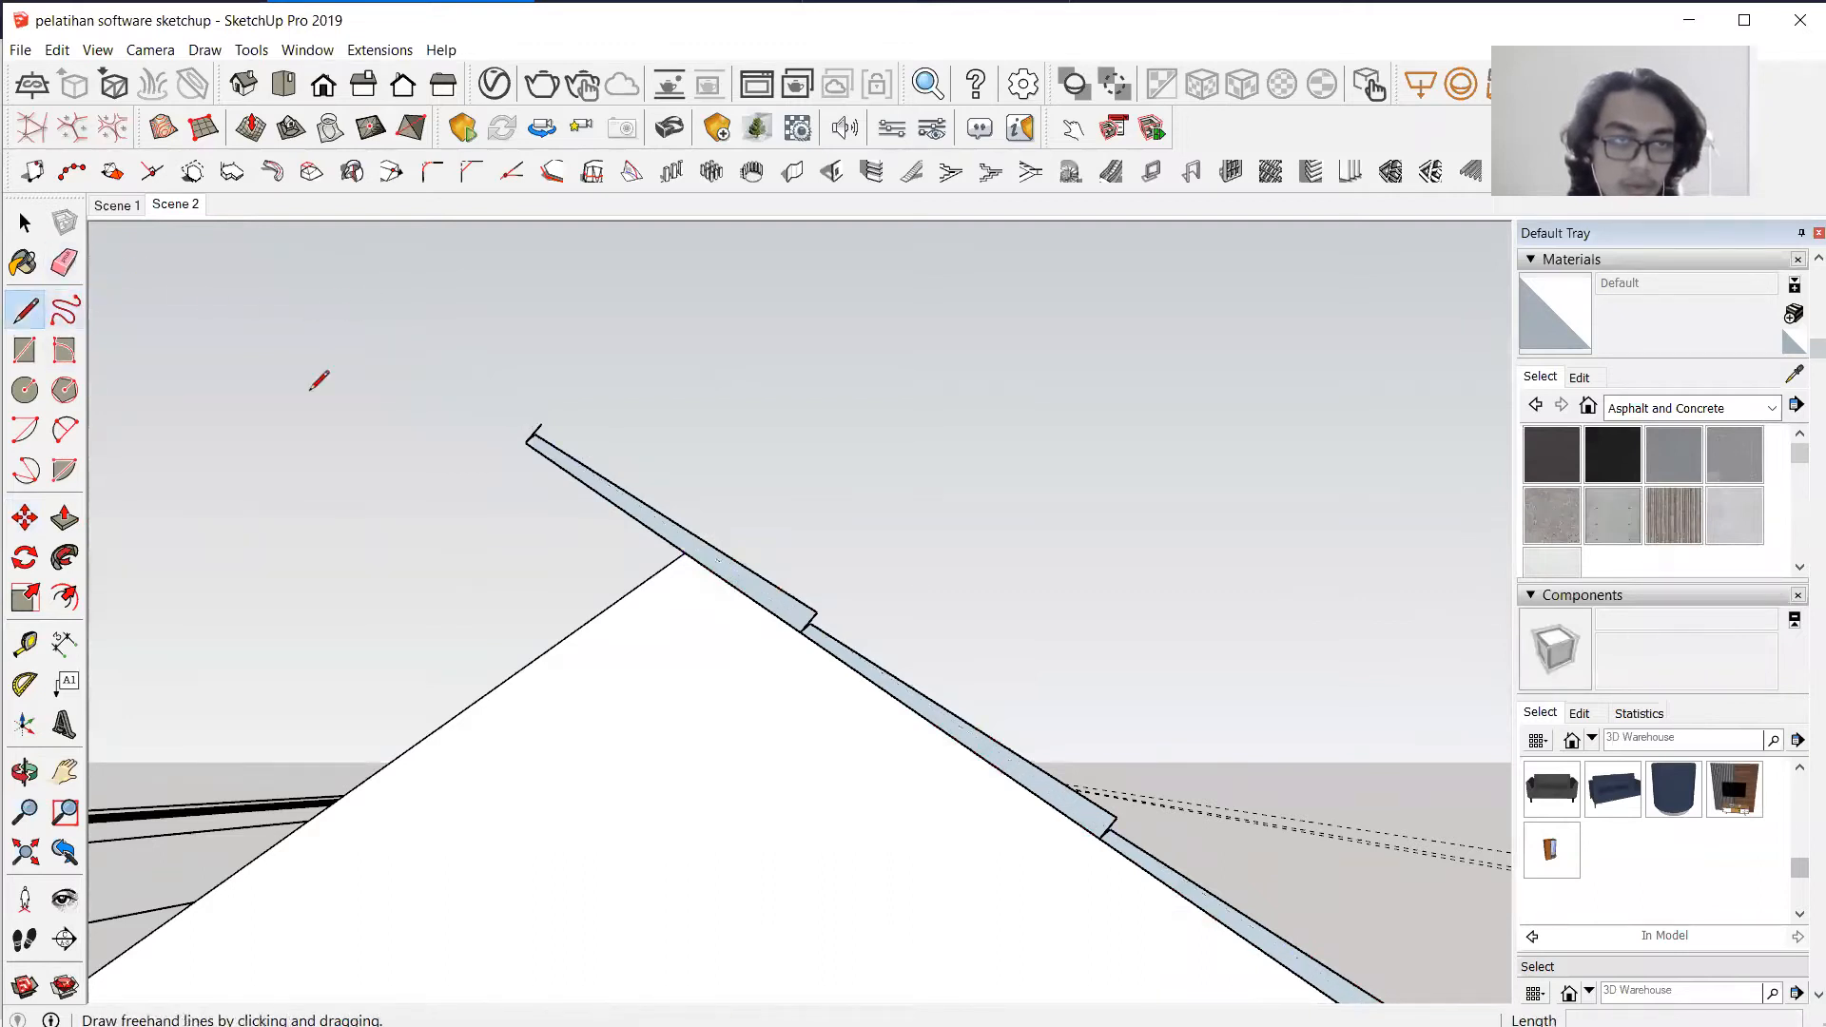
pyautogui.click(682, 560)
pyautogui.click(702, 541)
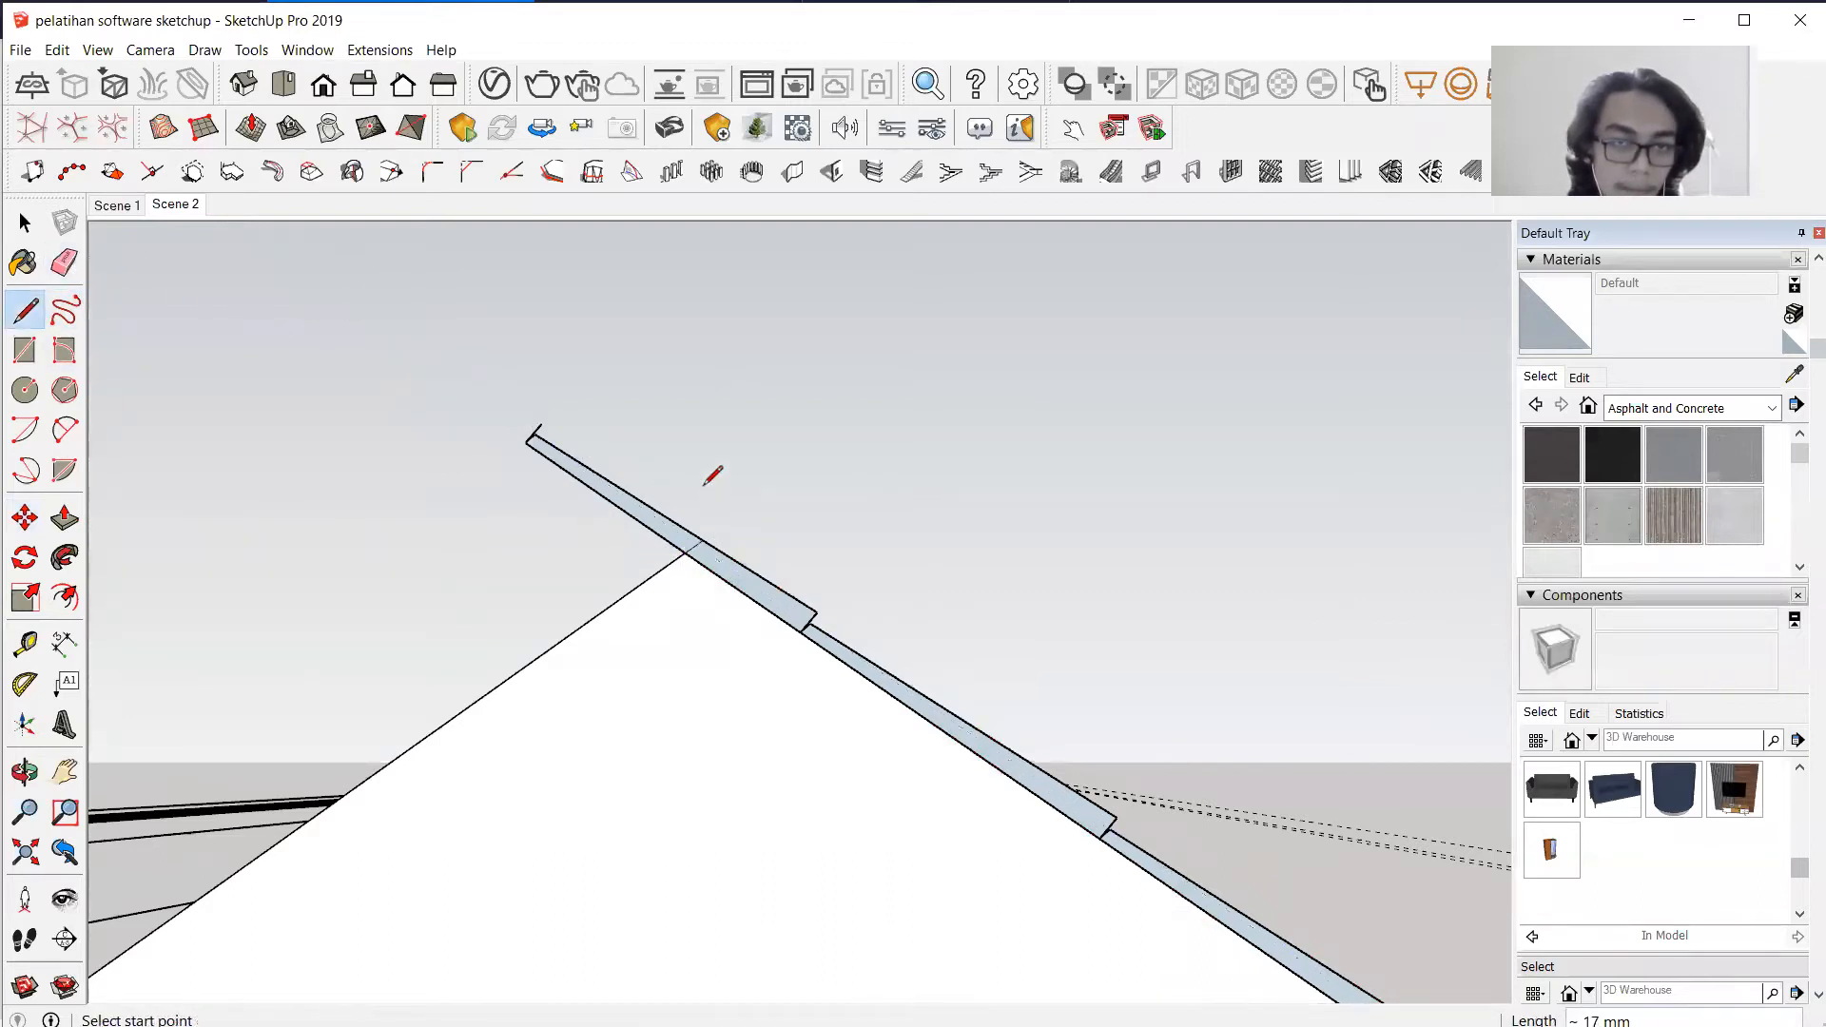
pyautogui.click(64, 263)
pyautogui.moveTo(561, 409); pyautogui.dragTo(535, 491)
pyautogui.moveTo(534, 398); pyautogui.dragTo(530, 451)
# Examine the row of tapered strips along the gable edge from the ridge down to the eave corner.
pyautogui.scroll(10, 774, 666)
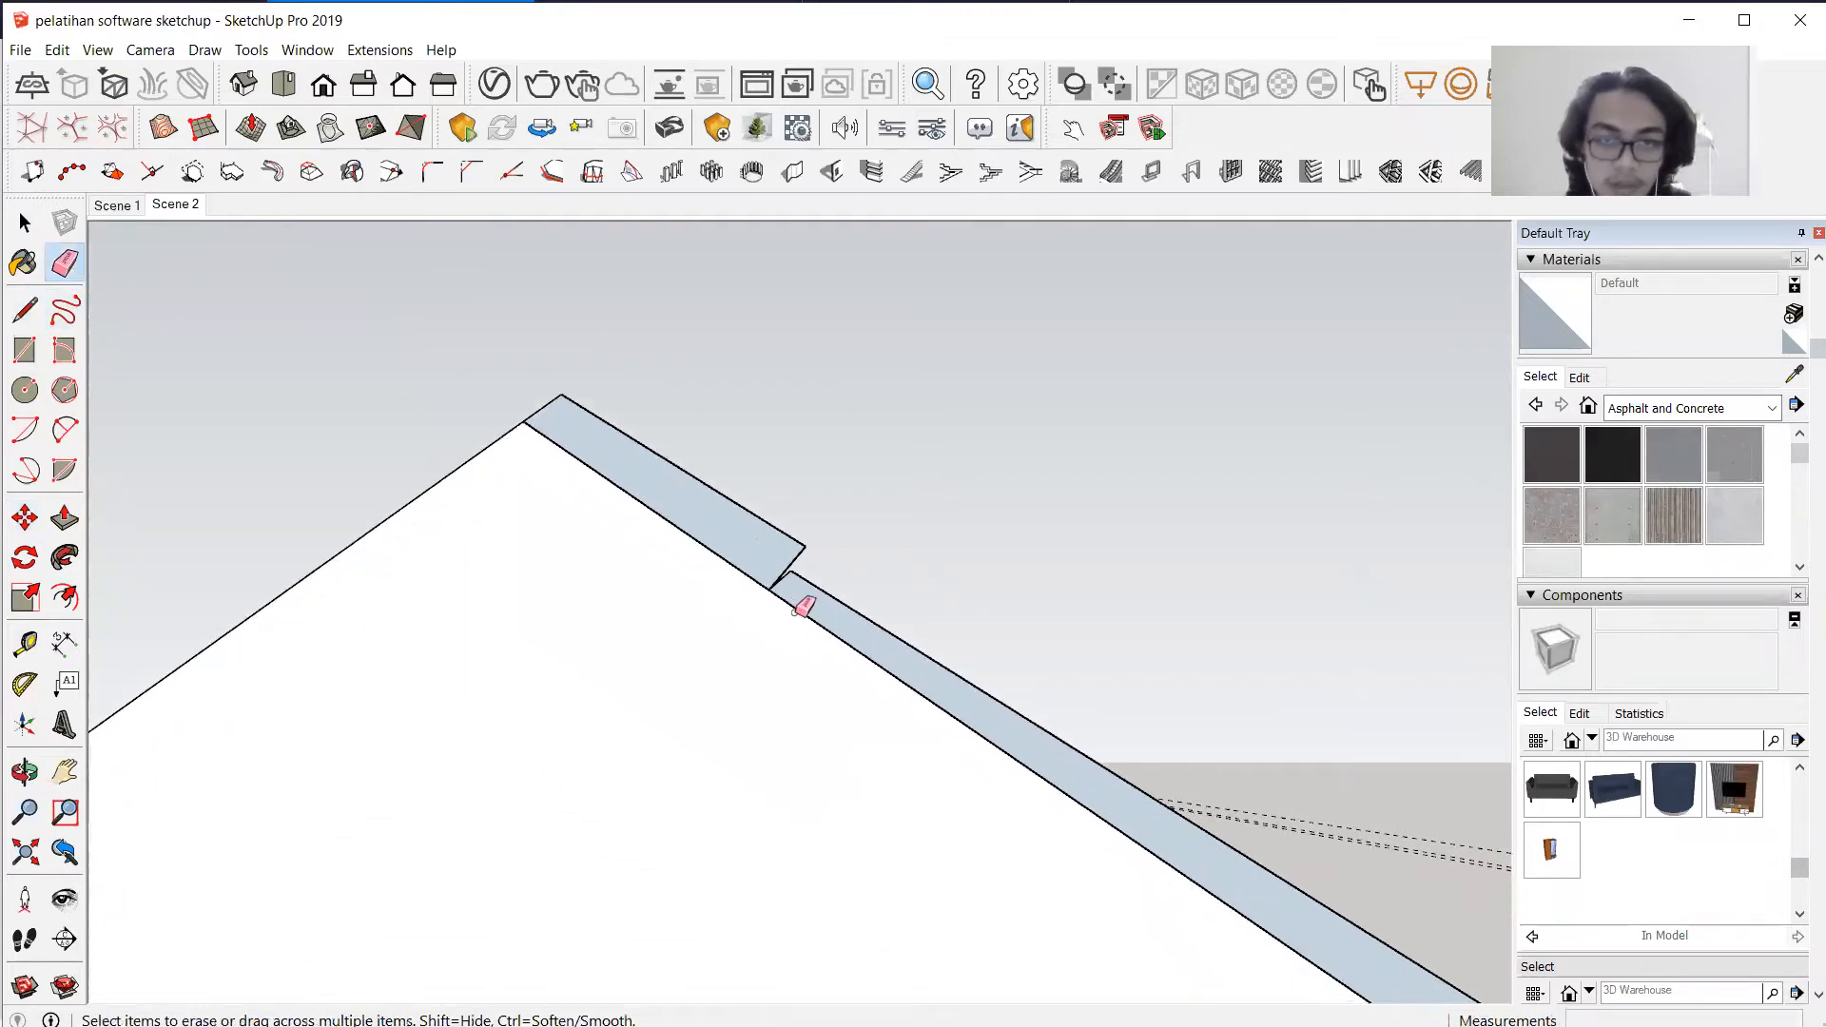
pyautogui.scroll(-8, 800, 592)
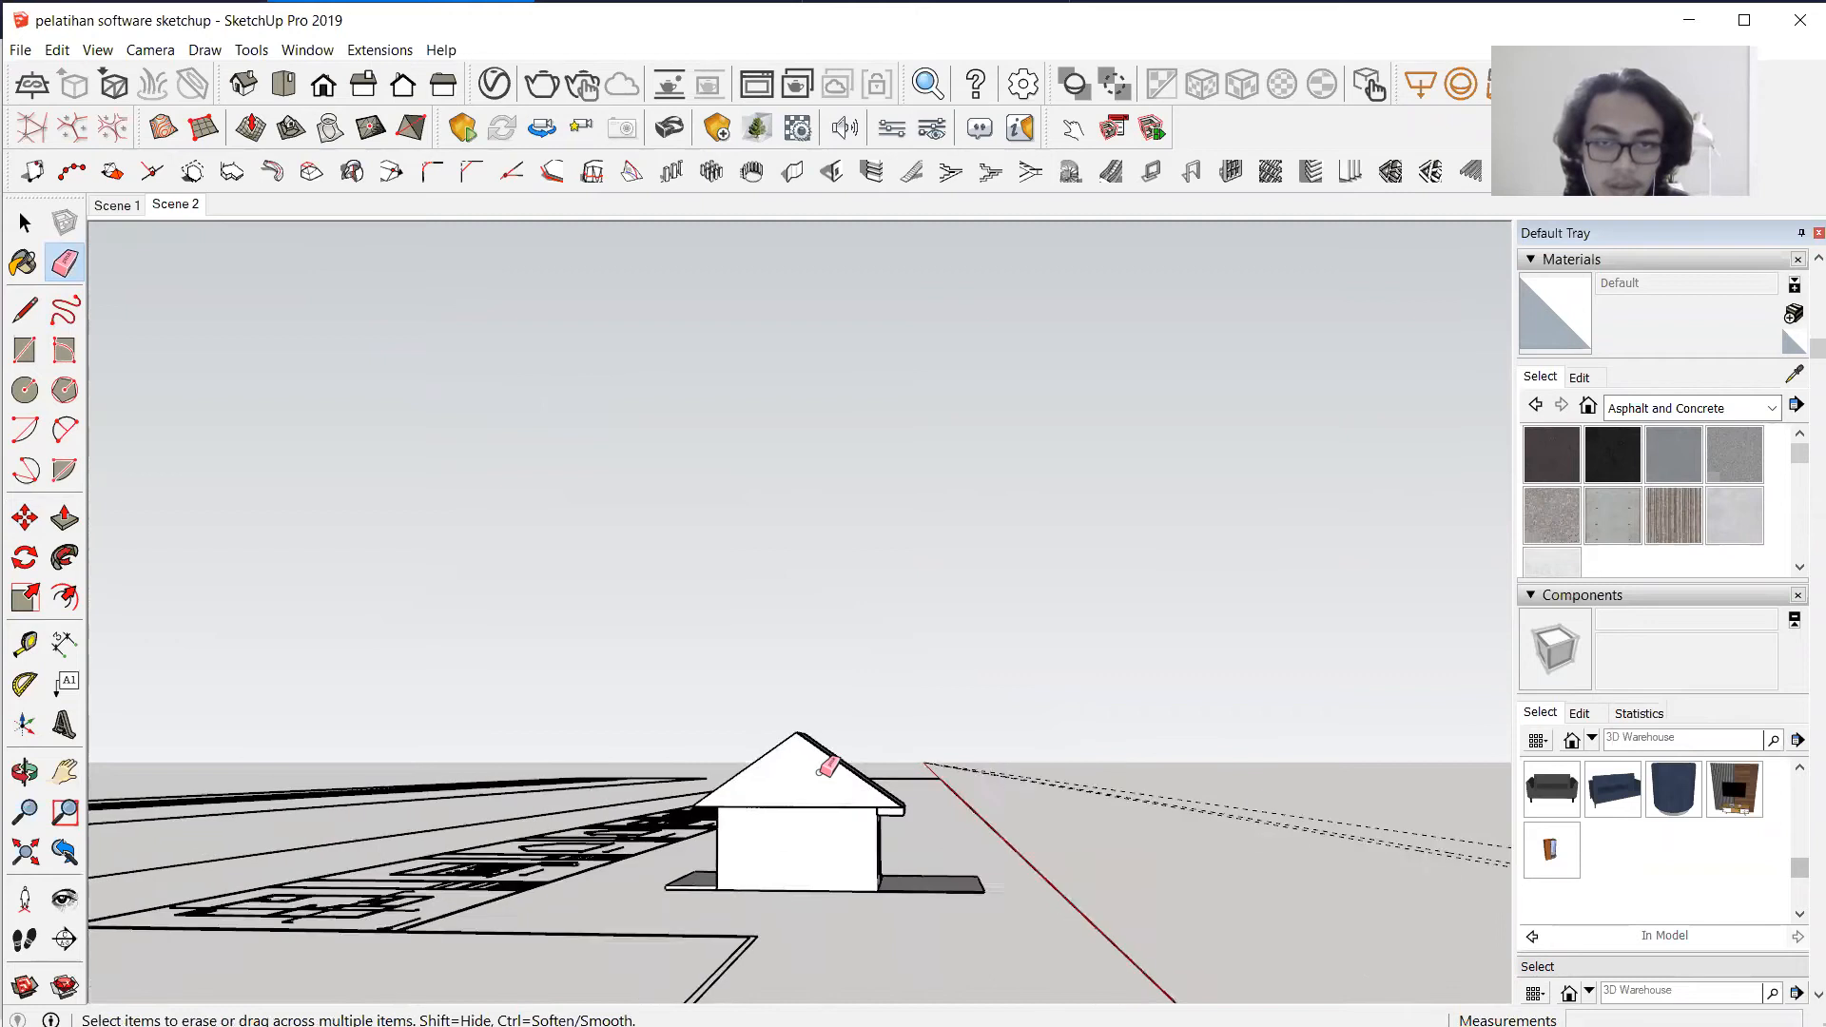
pyautogui.scroll(5, 823, 768)
pyautogui.moveTo(809, 761)
pyautogui.mouseDown(button='middle')
pyautogui.moveTo(742, 725)
pyautogui.moveTo(442, 711)
pyautogui.moveTo(481, 717)
pyautogui.mouseUp(button='middle')
pyautogui.scroll(-6, 532, 751)
pyautogui.scroll(5, 665, 799)
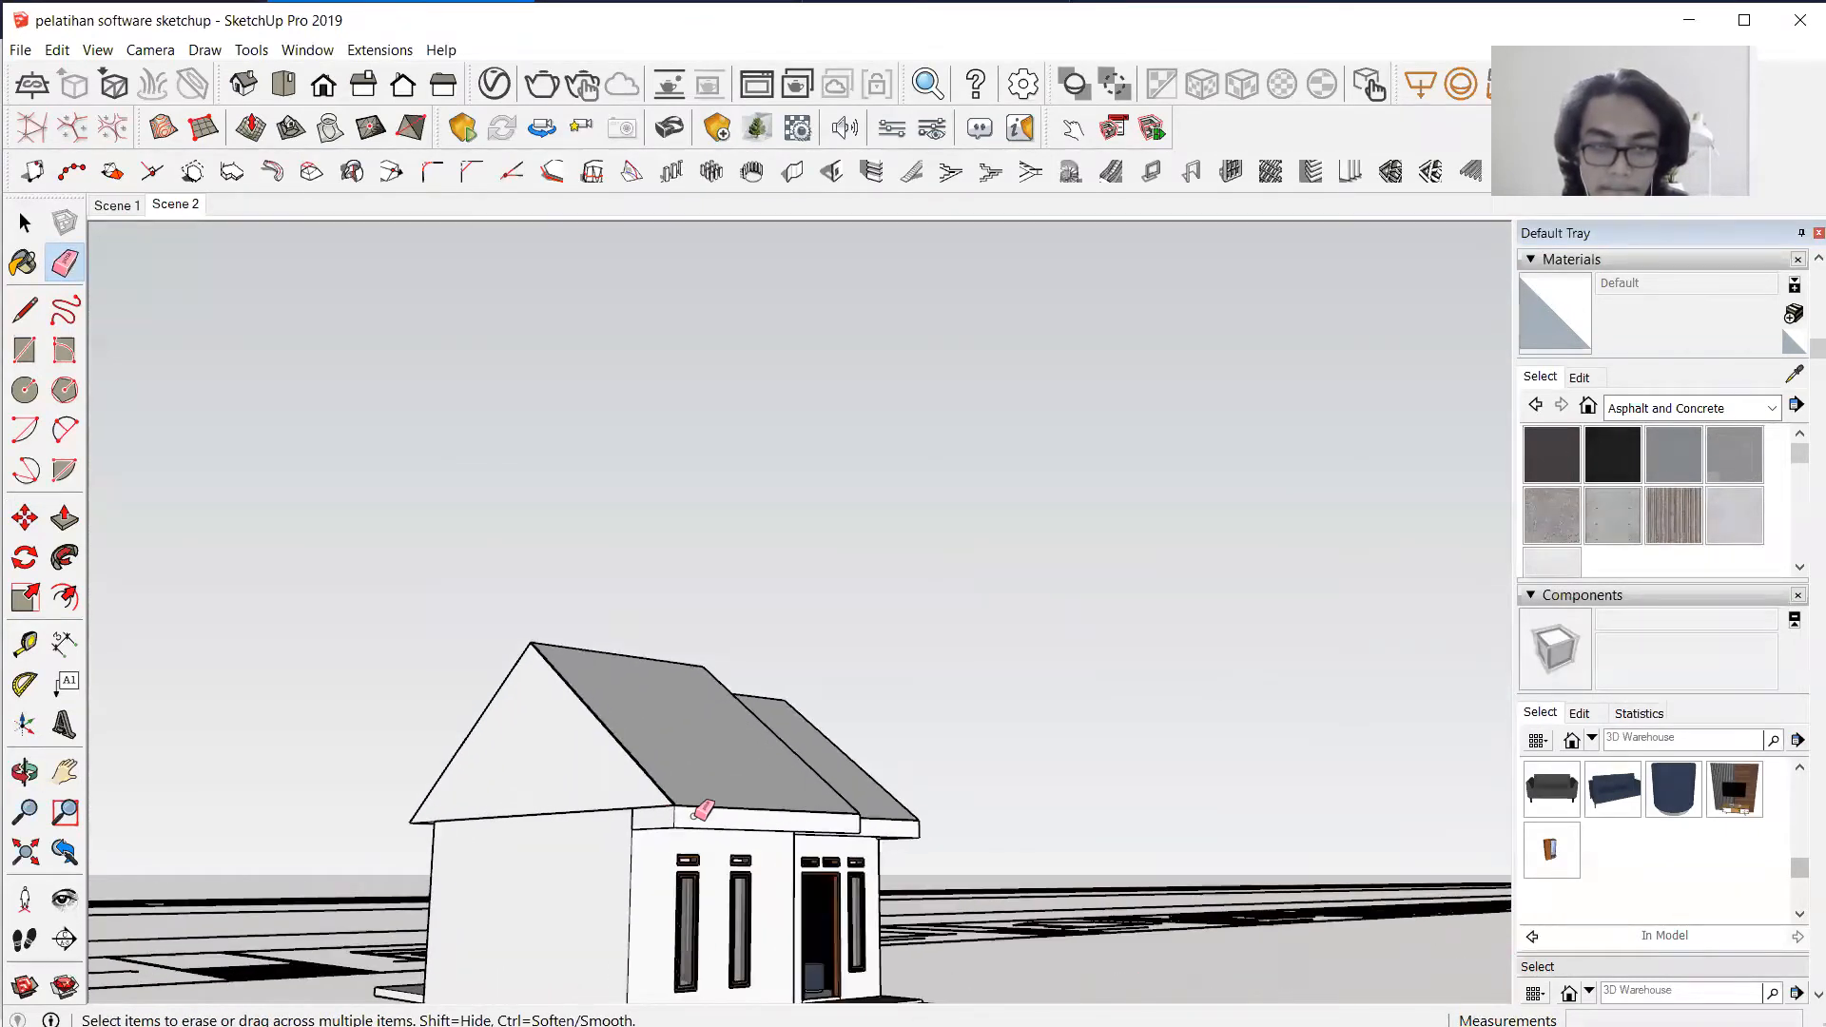
pyautogui.scroll(8, 666, 789)
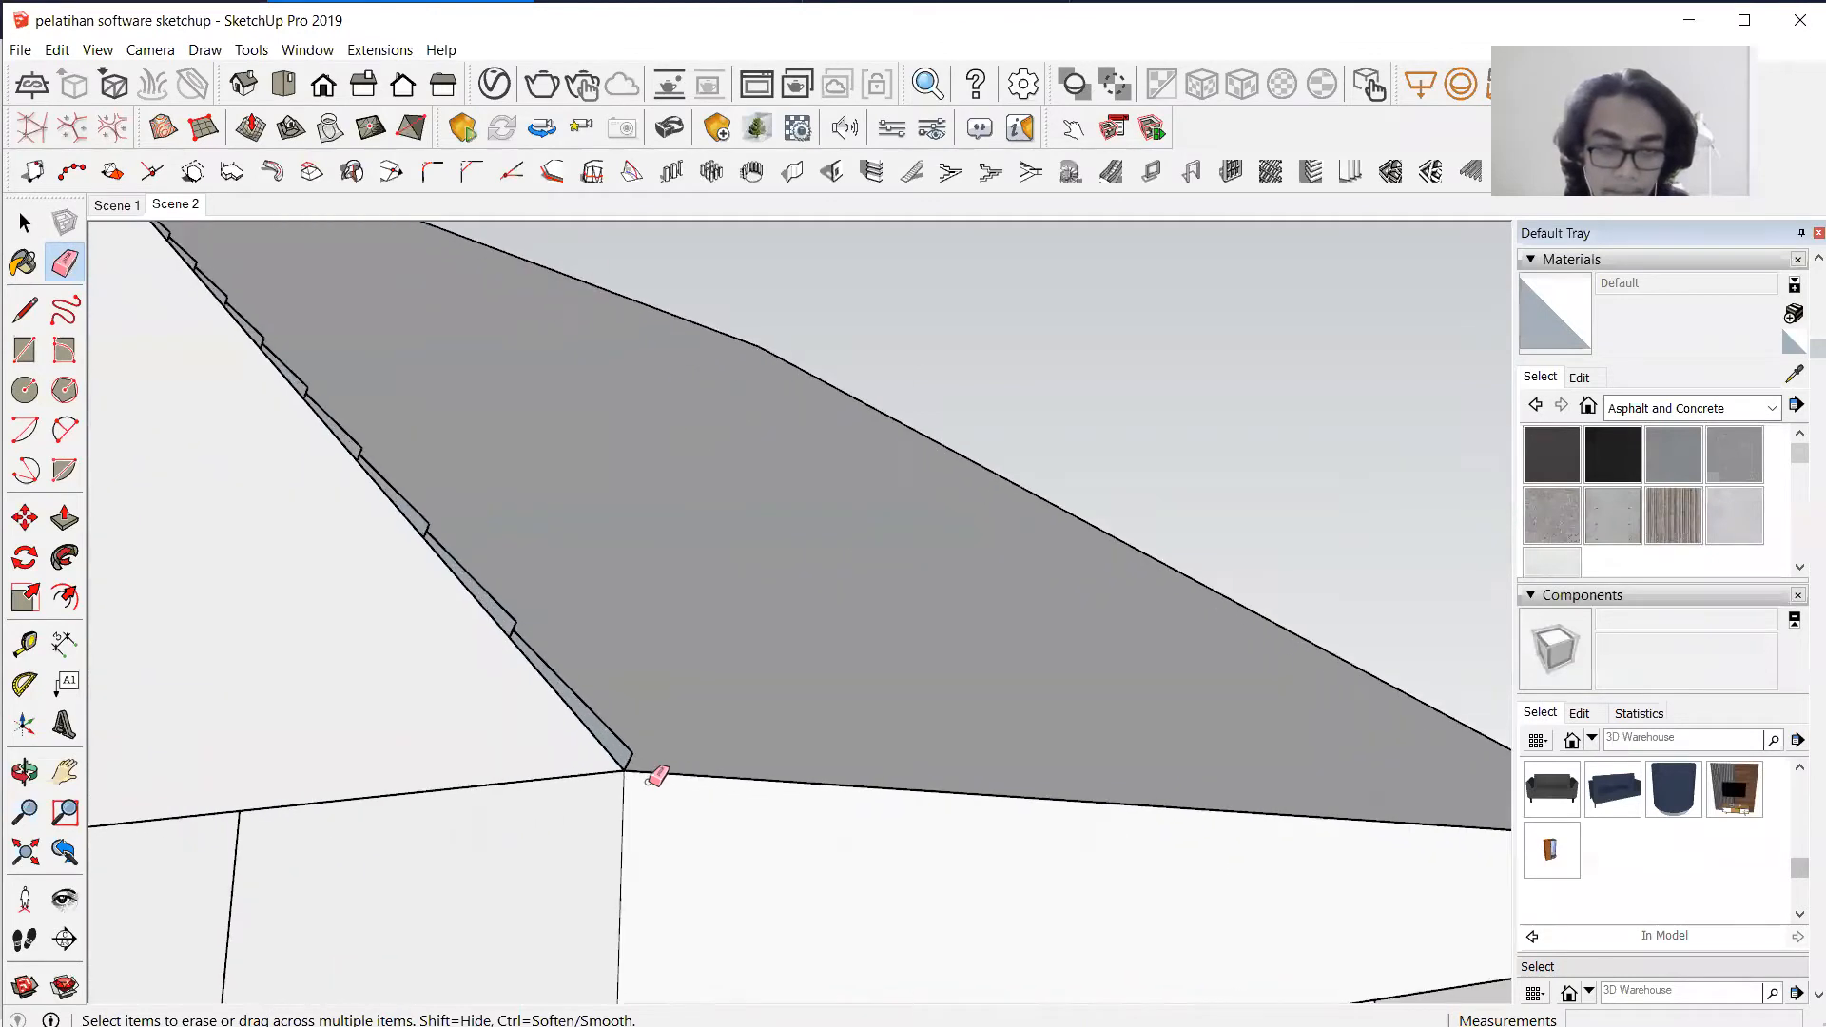
pyautogui.moveTo(640, 741)
pyautogui.mouseDown(button='middle')
pyautogui.moveTo(832, 738)
pyautogui.moveTo(939, 786)
pyautogui.moveTo(852, 774)
pyautogui.moveTo(872, 762)
pyautogui.mouseUp(button='middle')
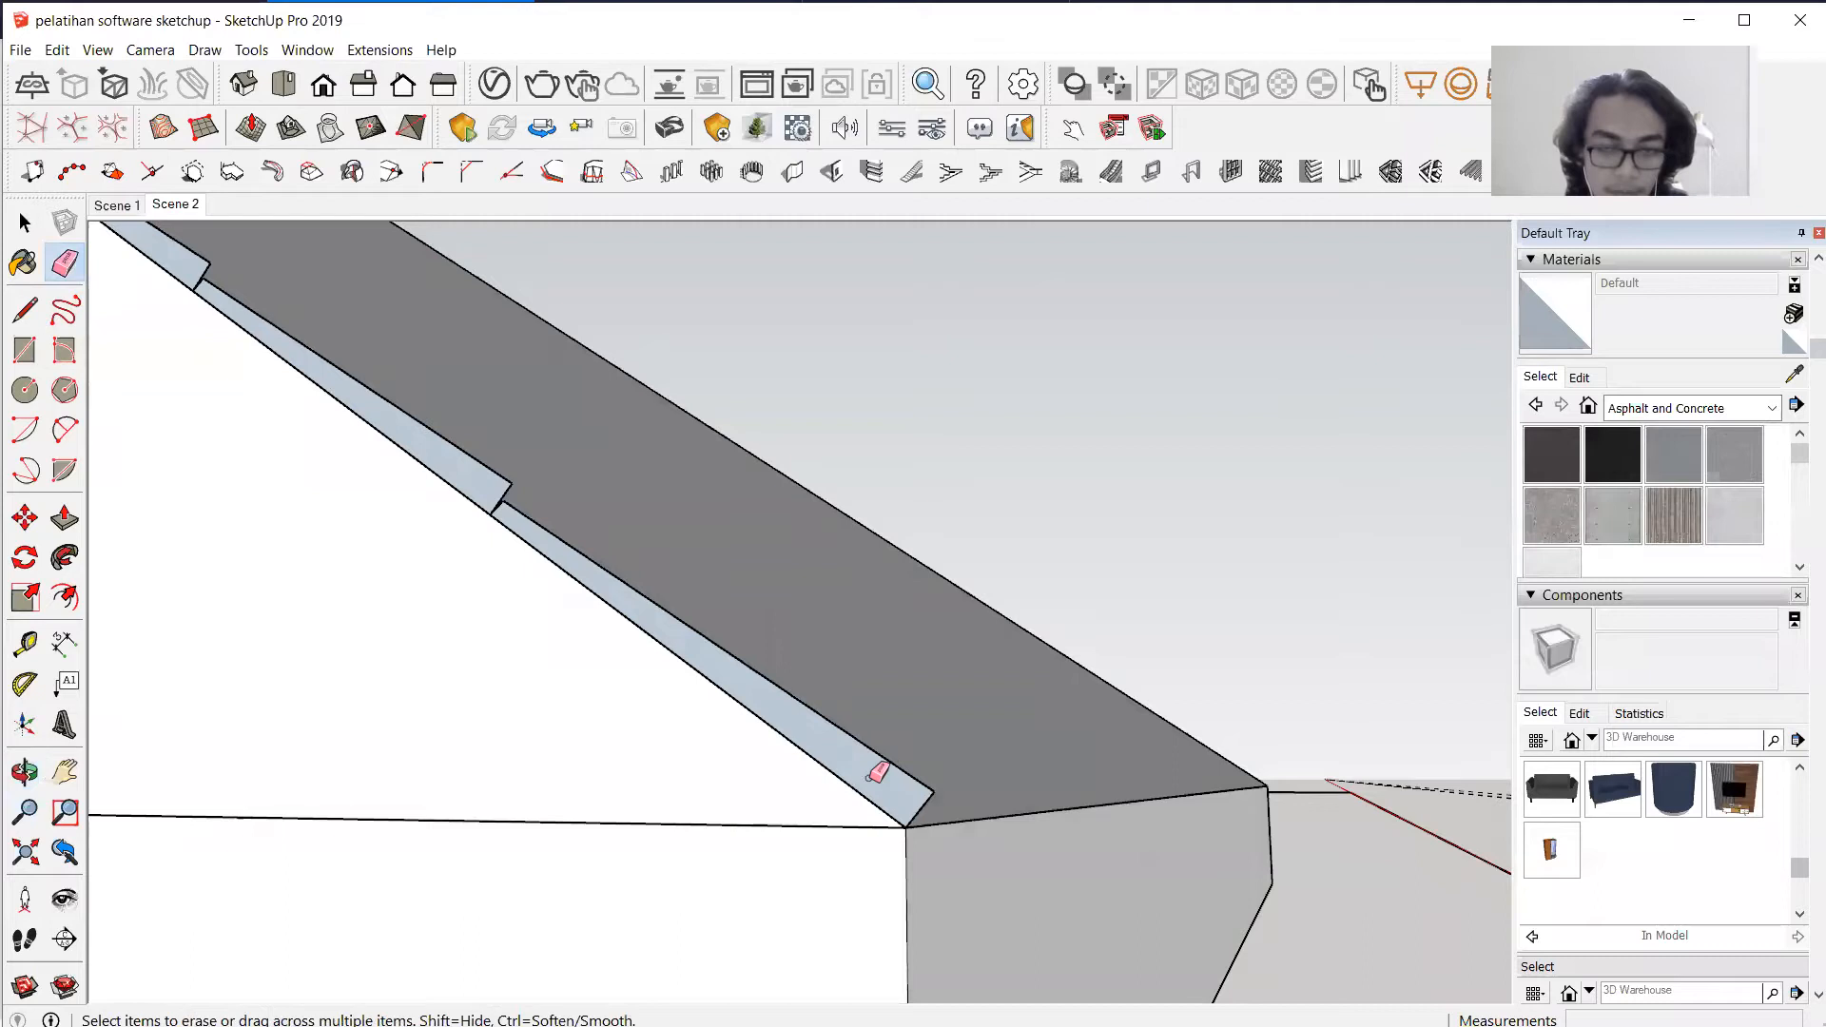
pyautogui.scroll(-5, 1008, 809)
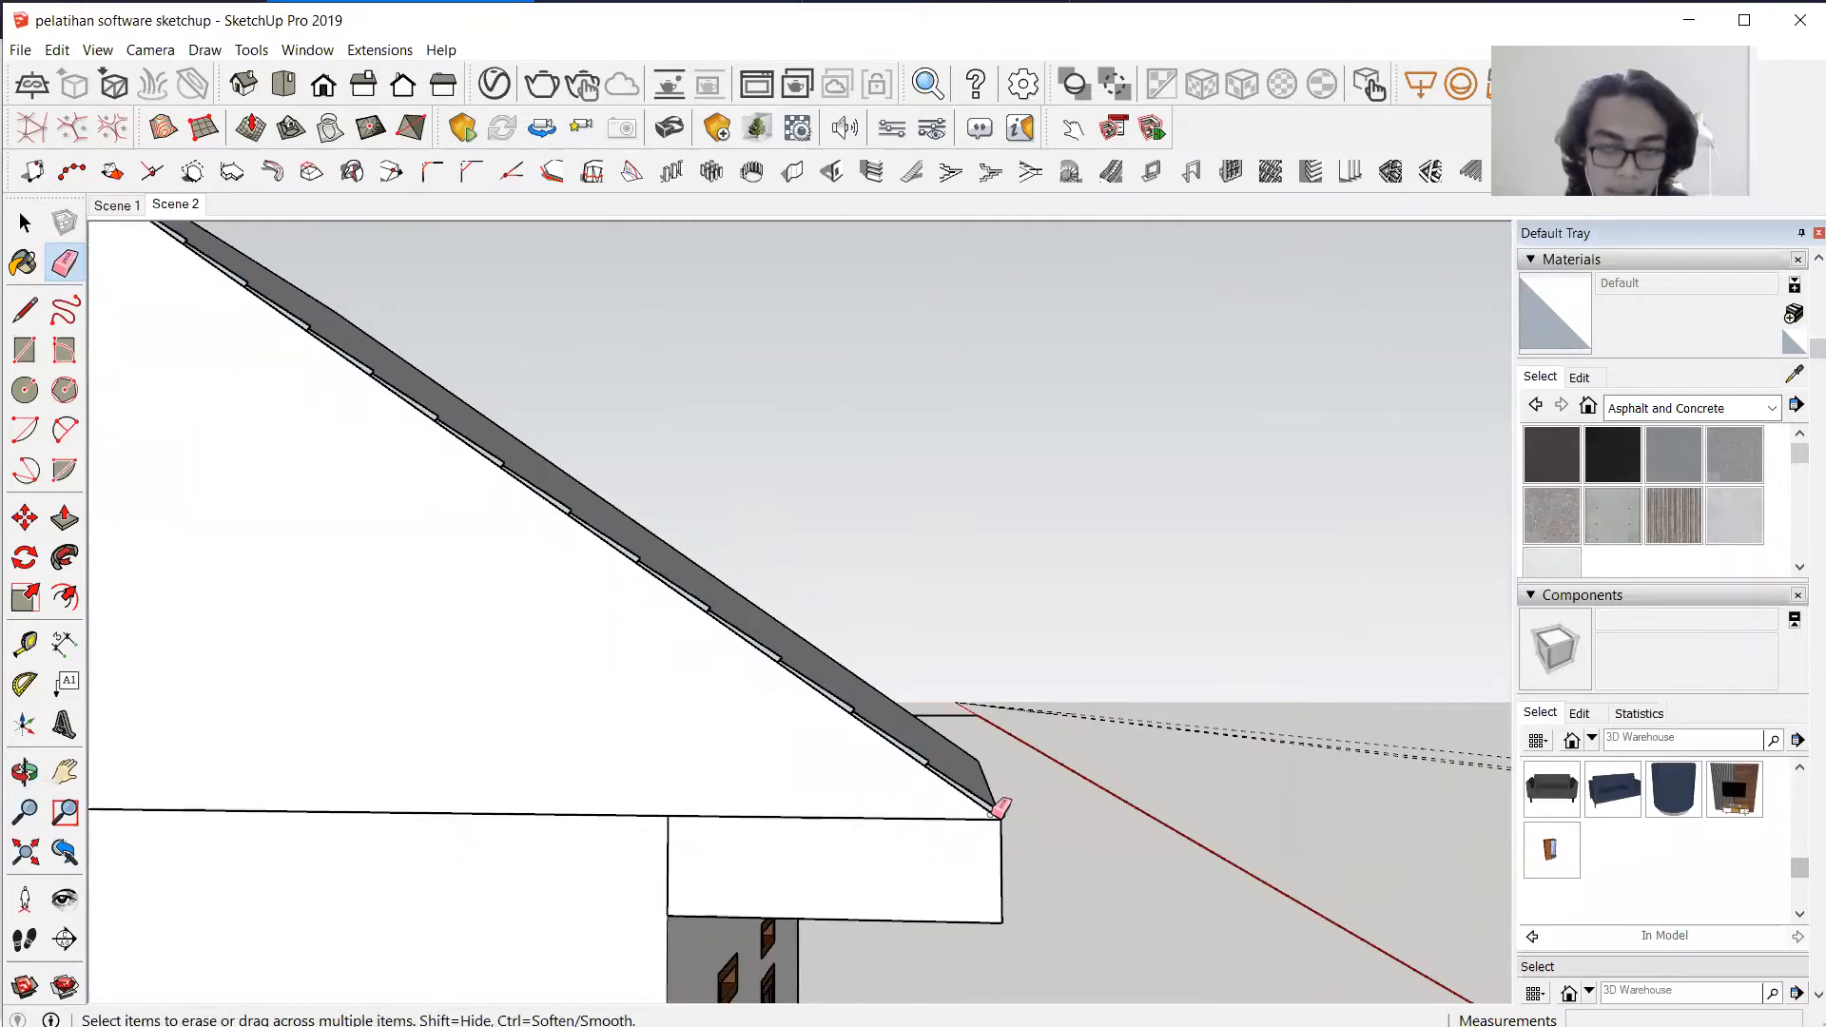
# Draw a rectangle of 20 by 300 mm on the white gable face.
pyautogui.click(24, 350)
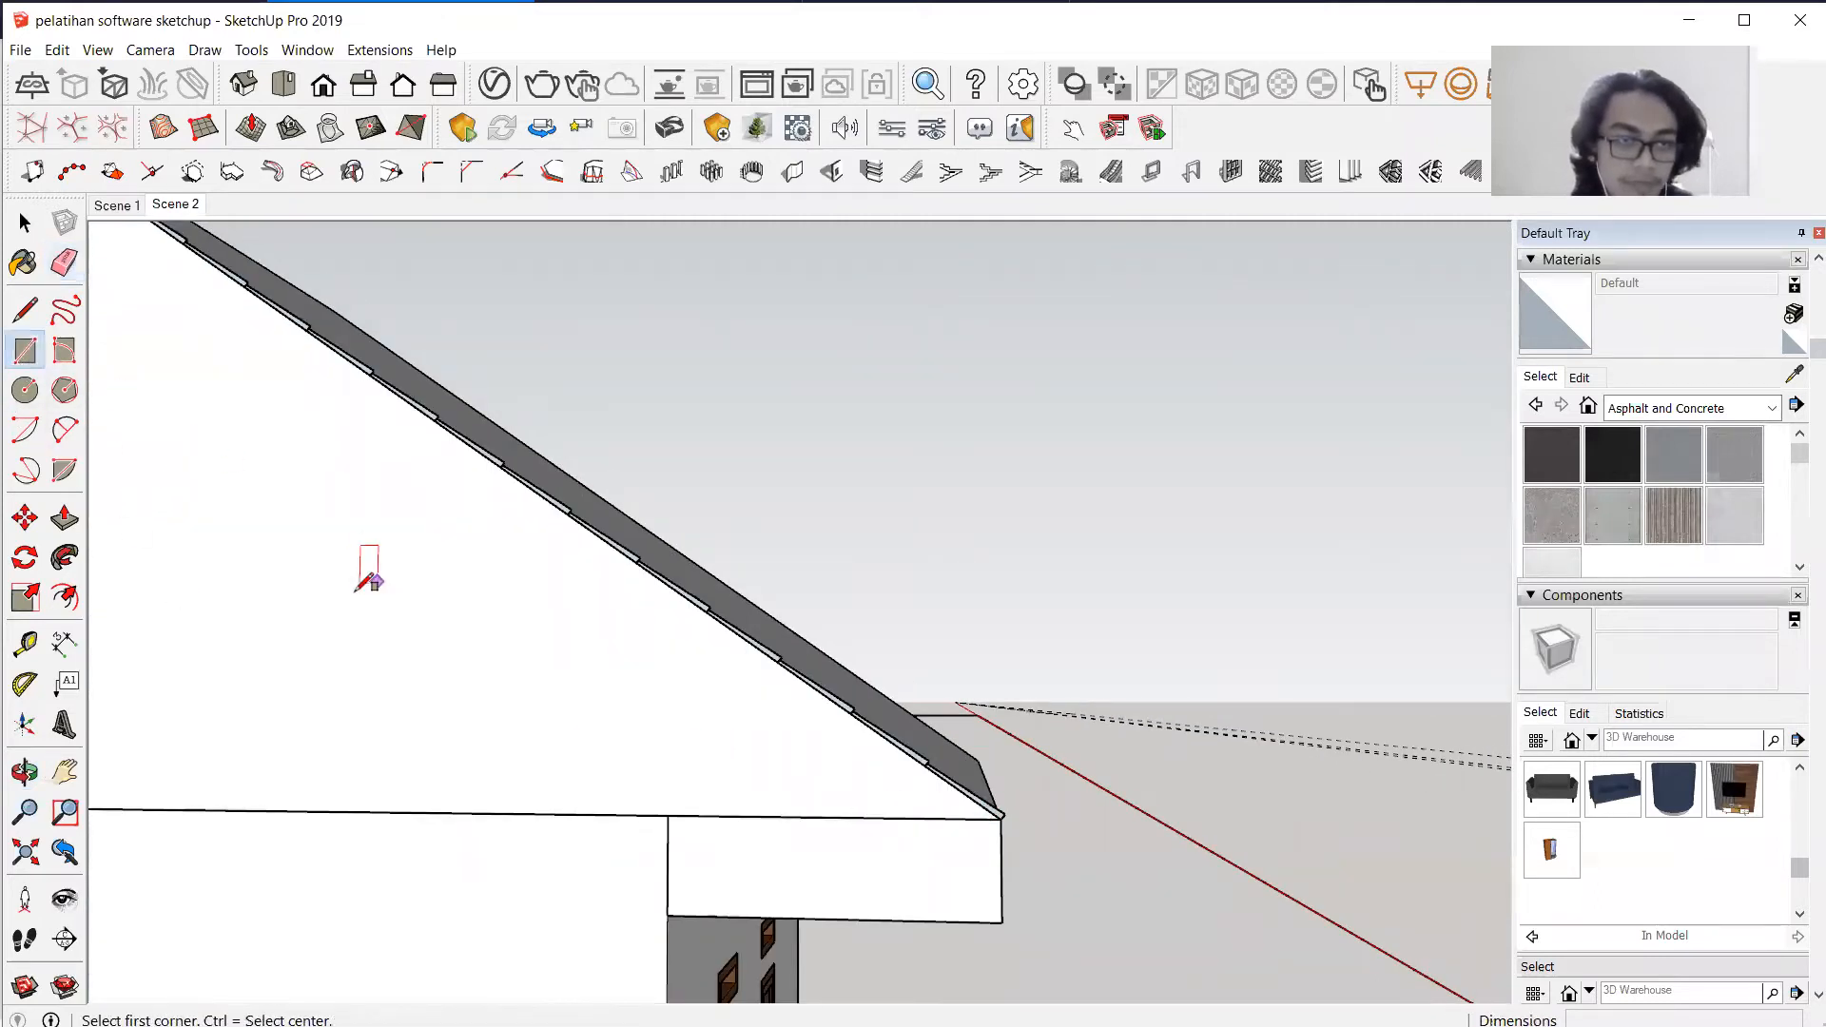
pyautogui.click(309, 607)
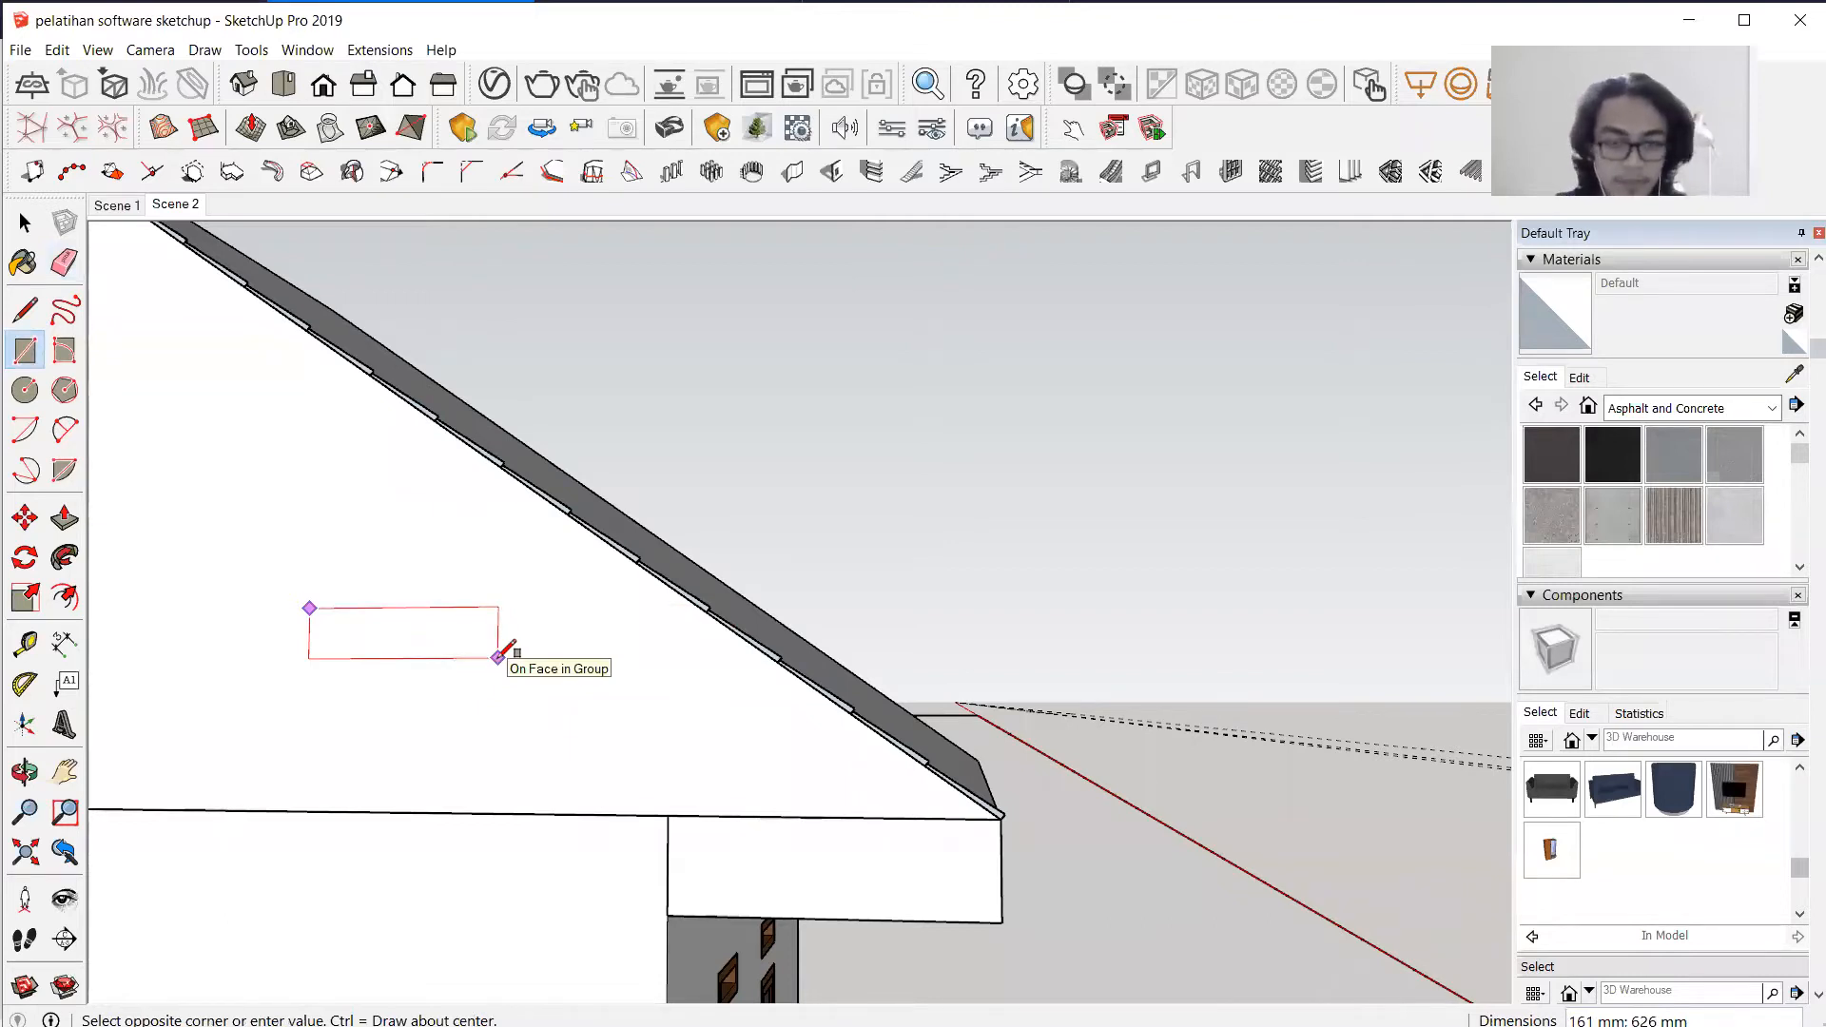
pyautogui.write('20')
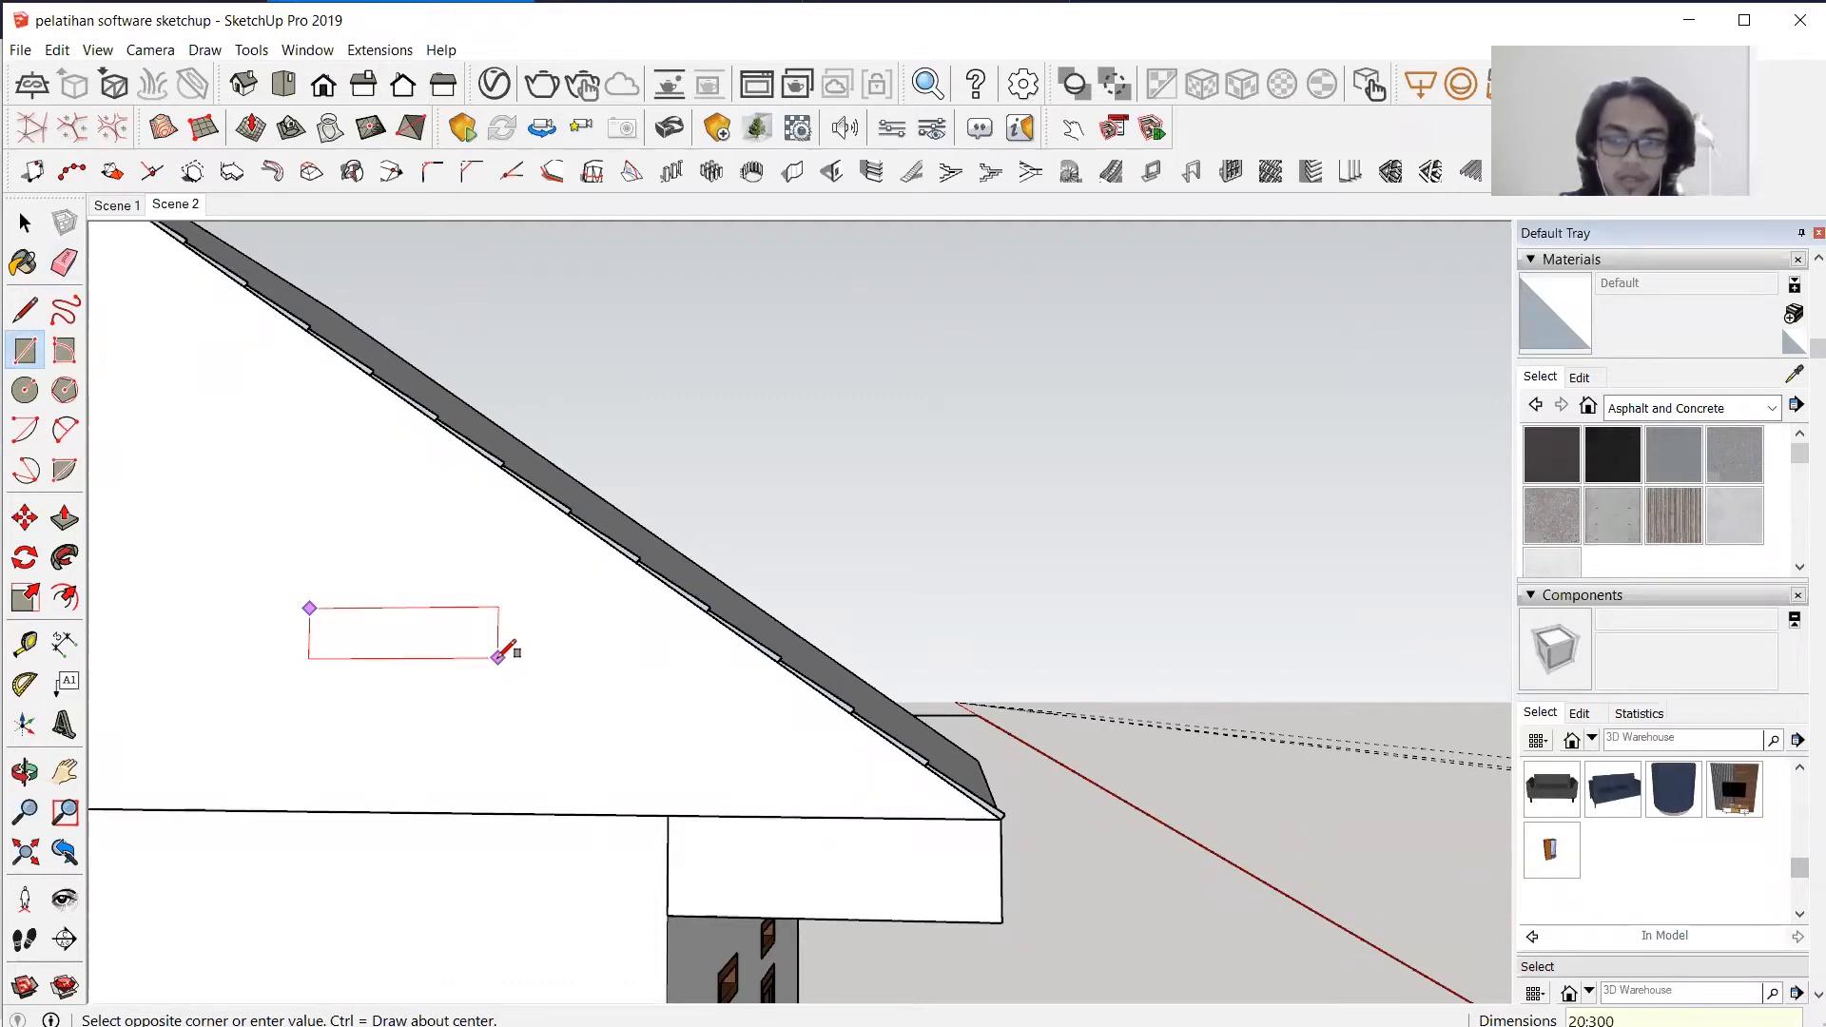
# Draw a 20 by 300 mm rectangle on the gable wall and make it a group.
pyautogui.write(';300')
pyautogui.press('Return')
pyautogui.click(25, 223)
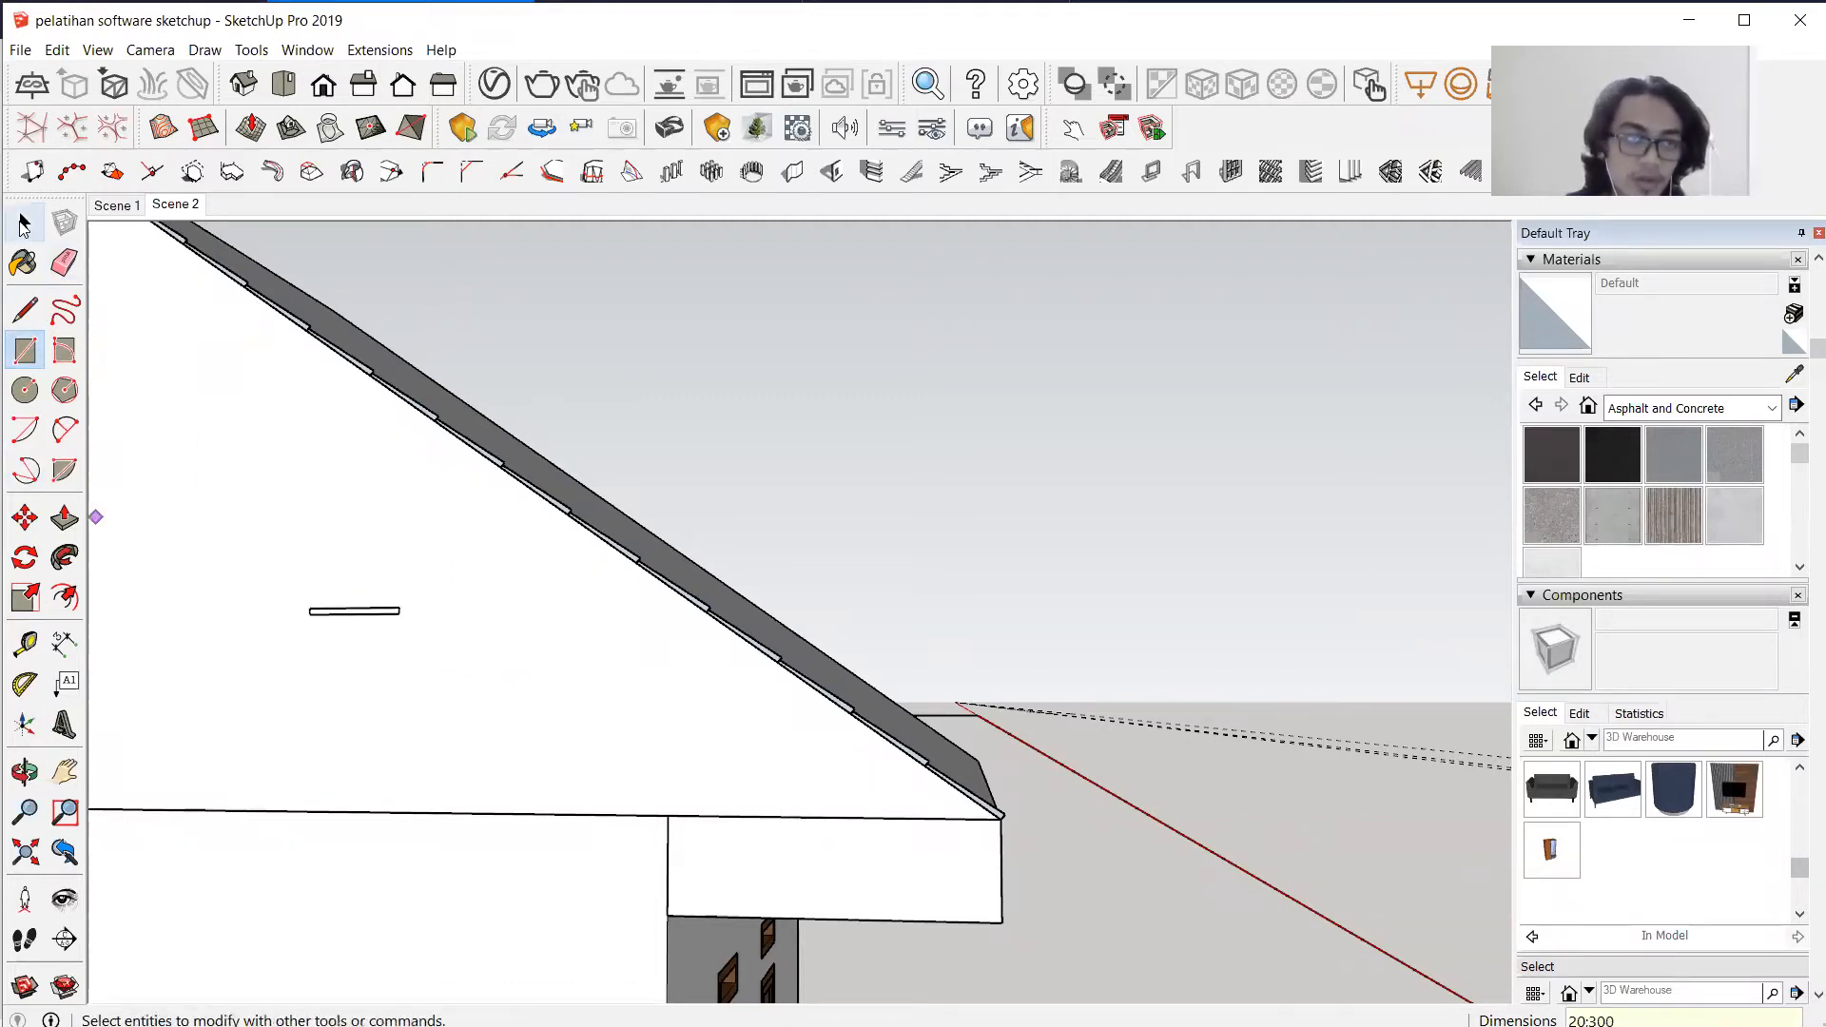
pyautogui.scroll(3, 424, 619)
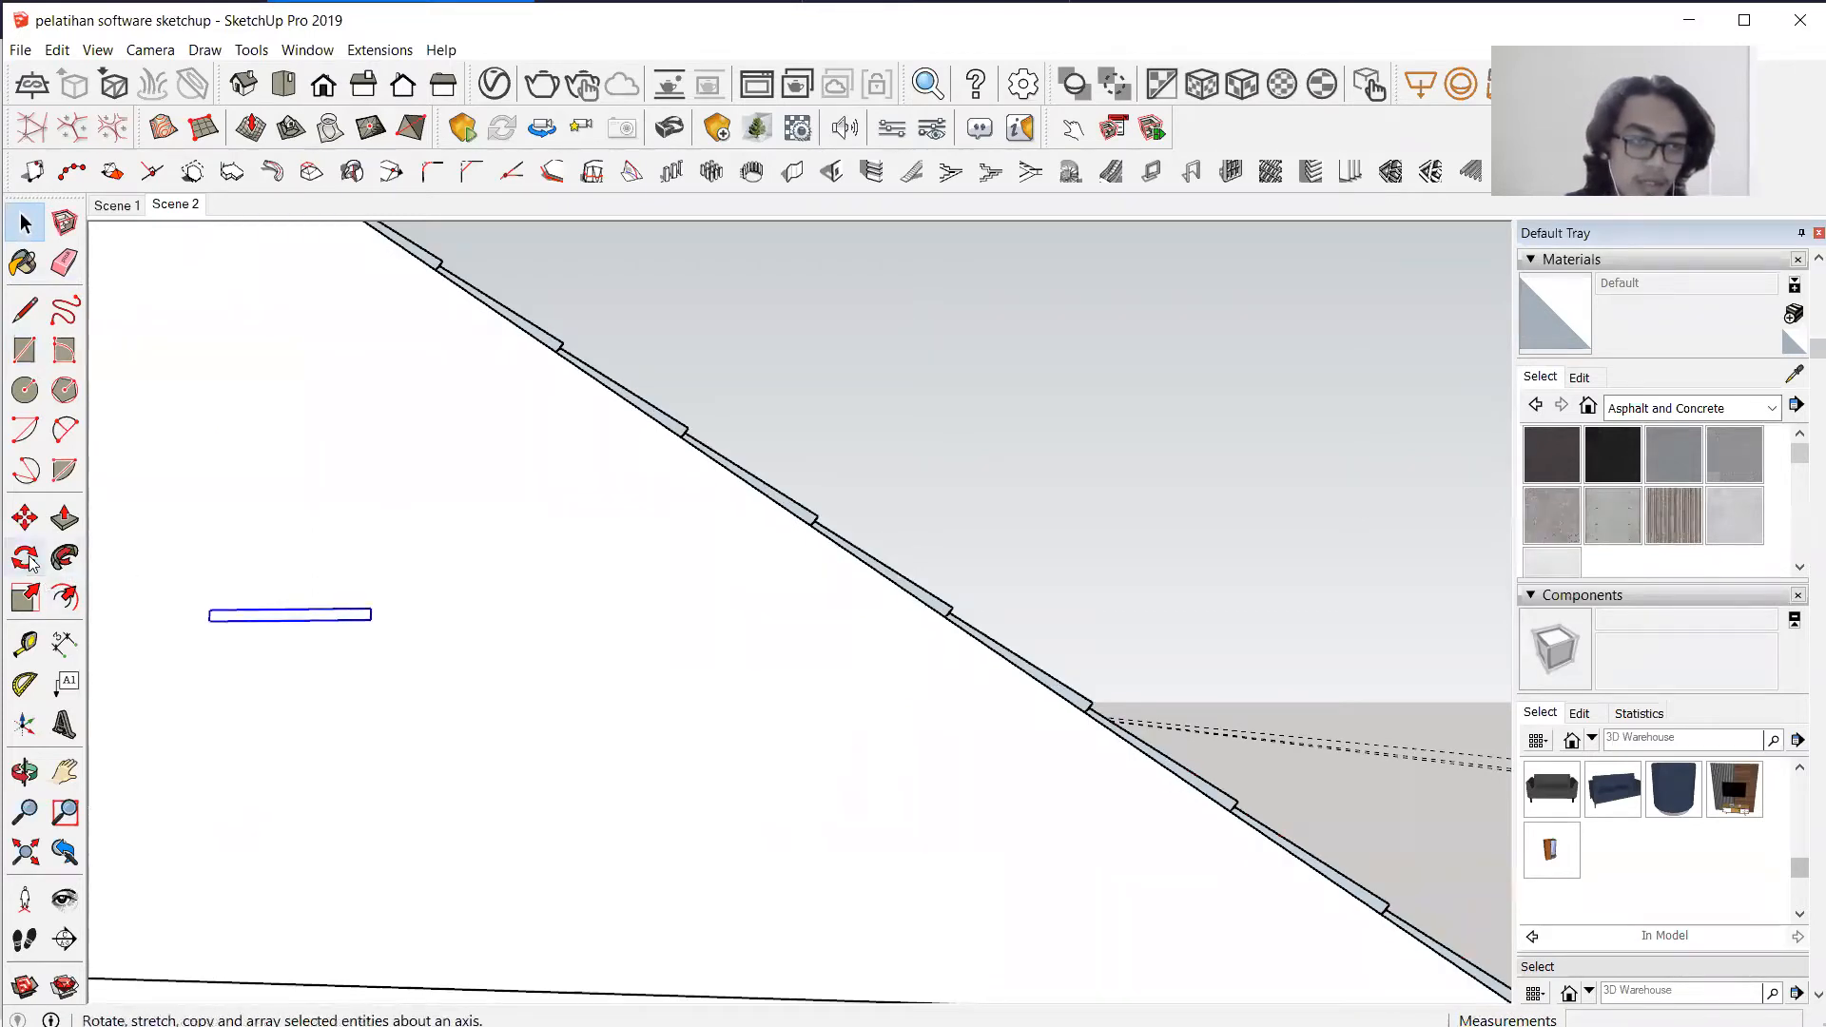
pyautogui.rightClick(270, 614)
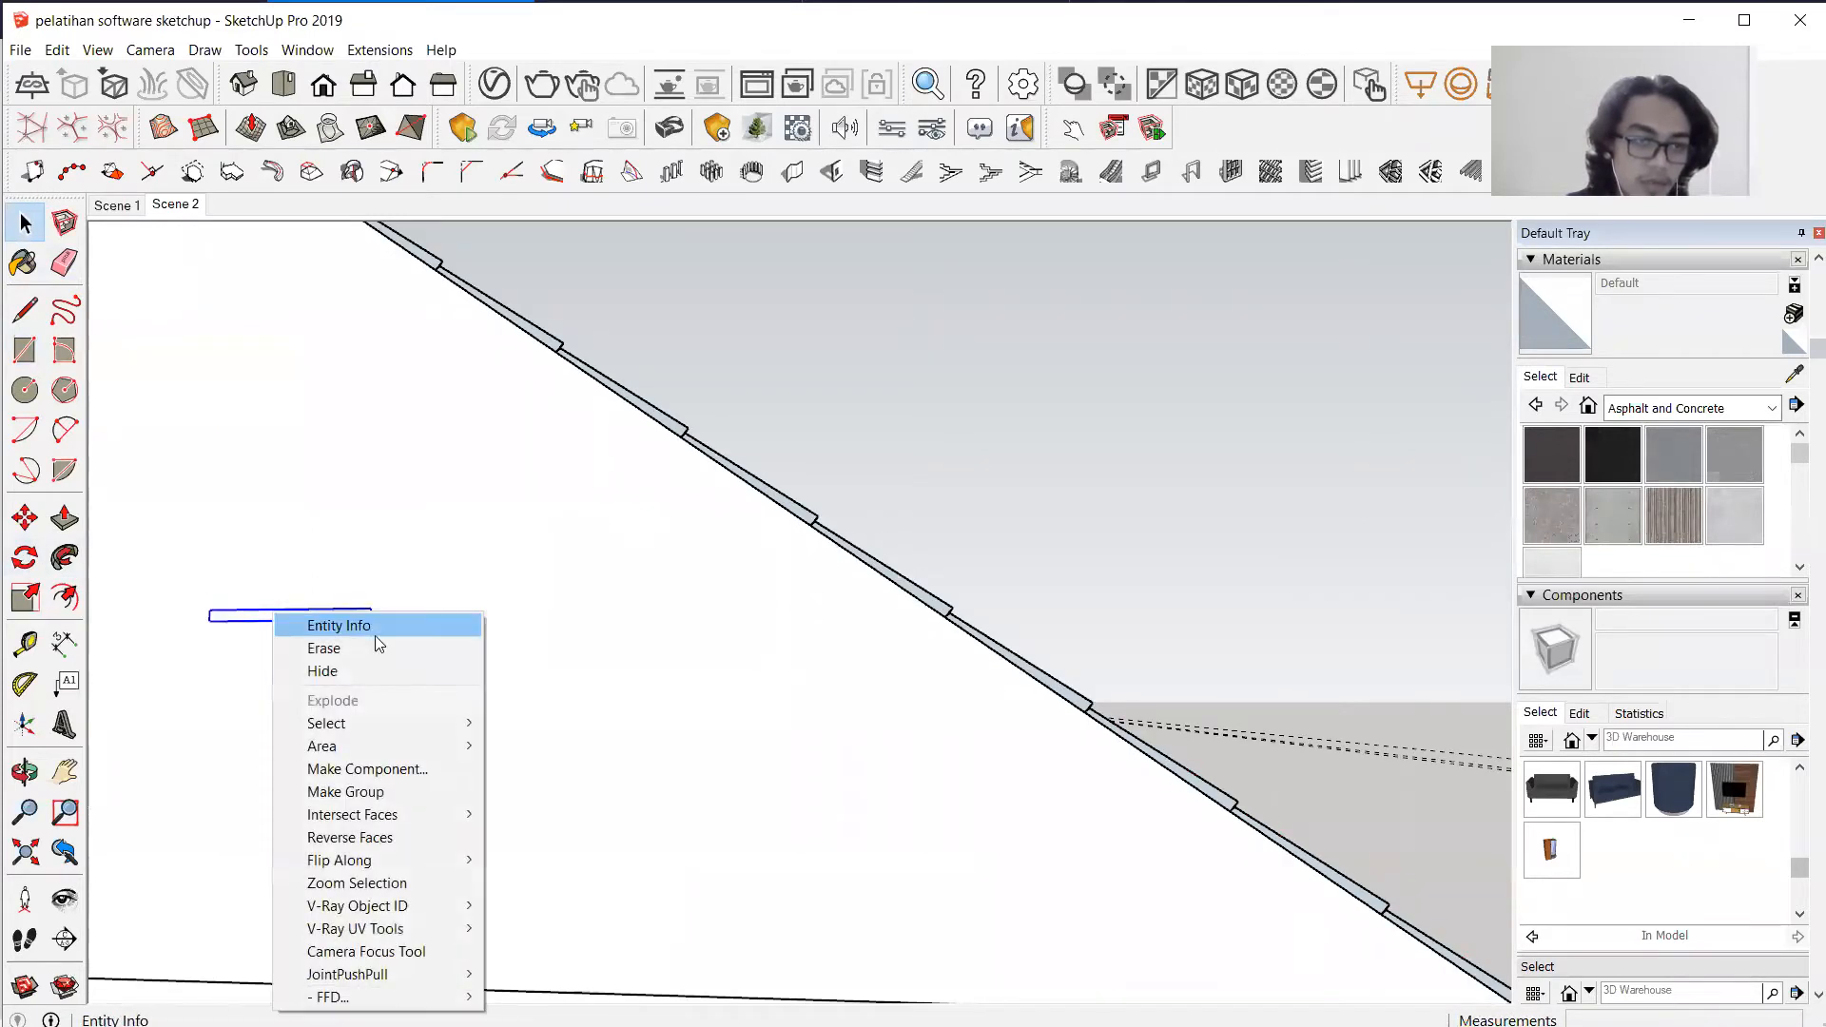
pyautogui.click(371, 792)
# Rotate the grouped rectangle 35 degrees about its lower end corner so it follows the roof slope.
pyautogui.press('q')
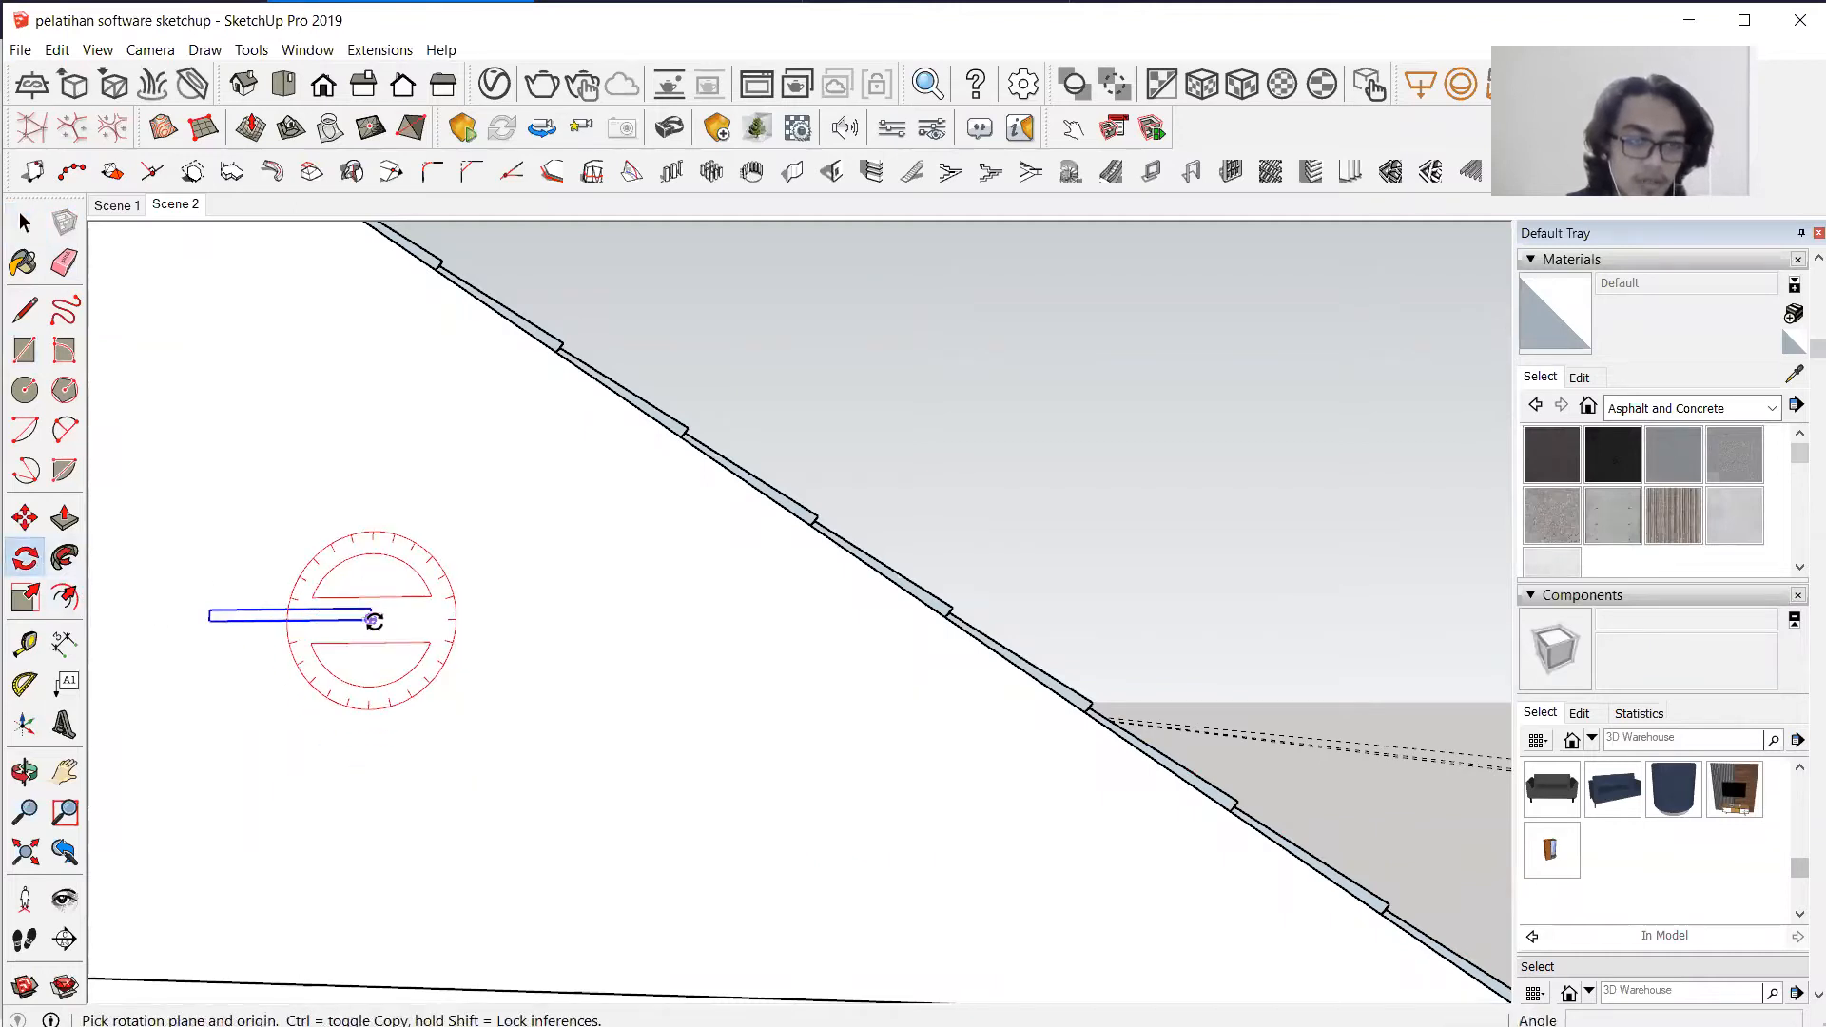
pyautogui.click(369, 618)
pyautogui.click(412, 618)
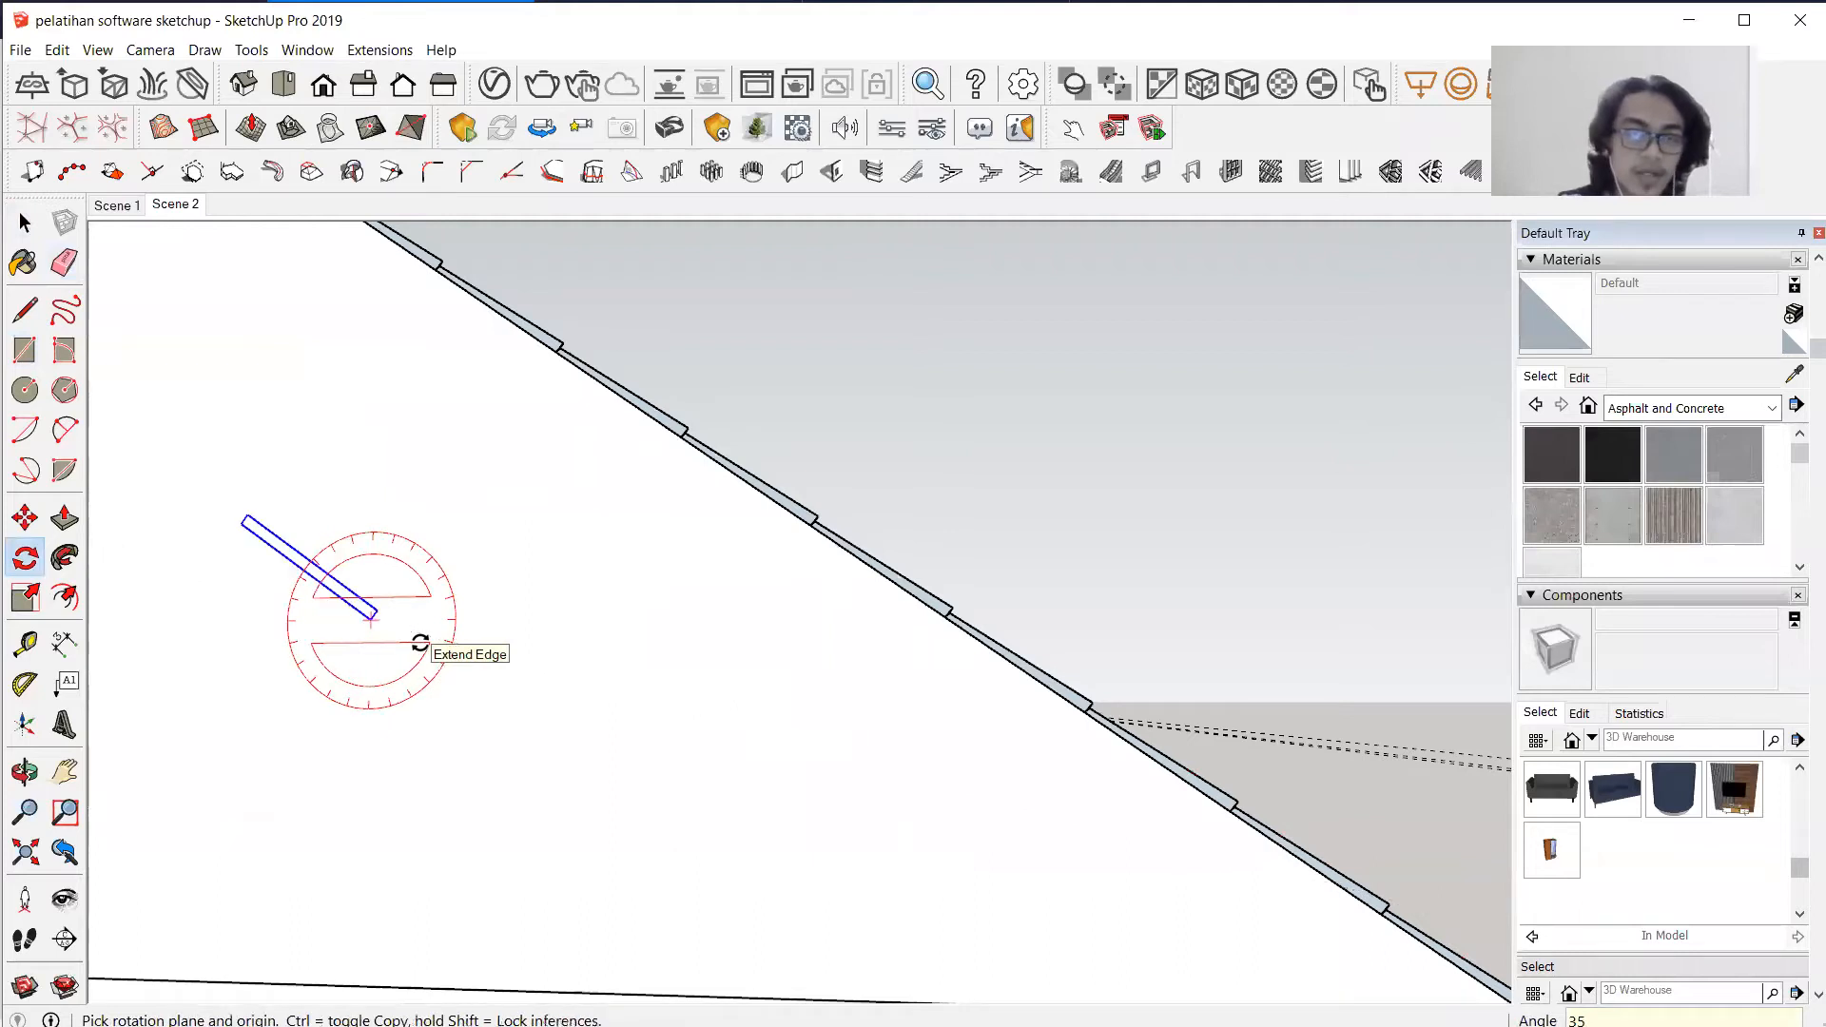
pyautogui.click(418, 654)
# Delete the old row of stepped tile profiles along the roof slope.
pyautogui.scroll(-3, 497, 583)
pyautogui.scroll(-2, 503, 570)
pyautogui.press('space')
pyautogui.moveTo(672, 558); pyautogui.dragTo(494, 561, button='middle')
pyautogui.scroll(1, 738, 675)
pyautogui.moveTo(378, 471); pyautogui.dragTo(618, 623)
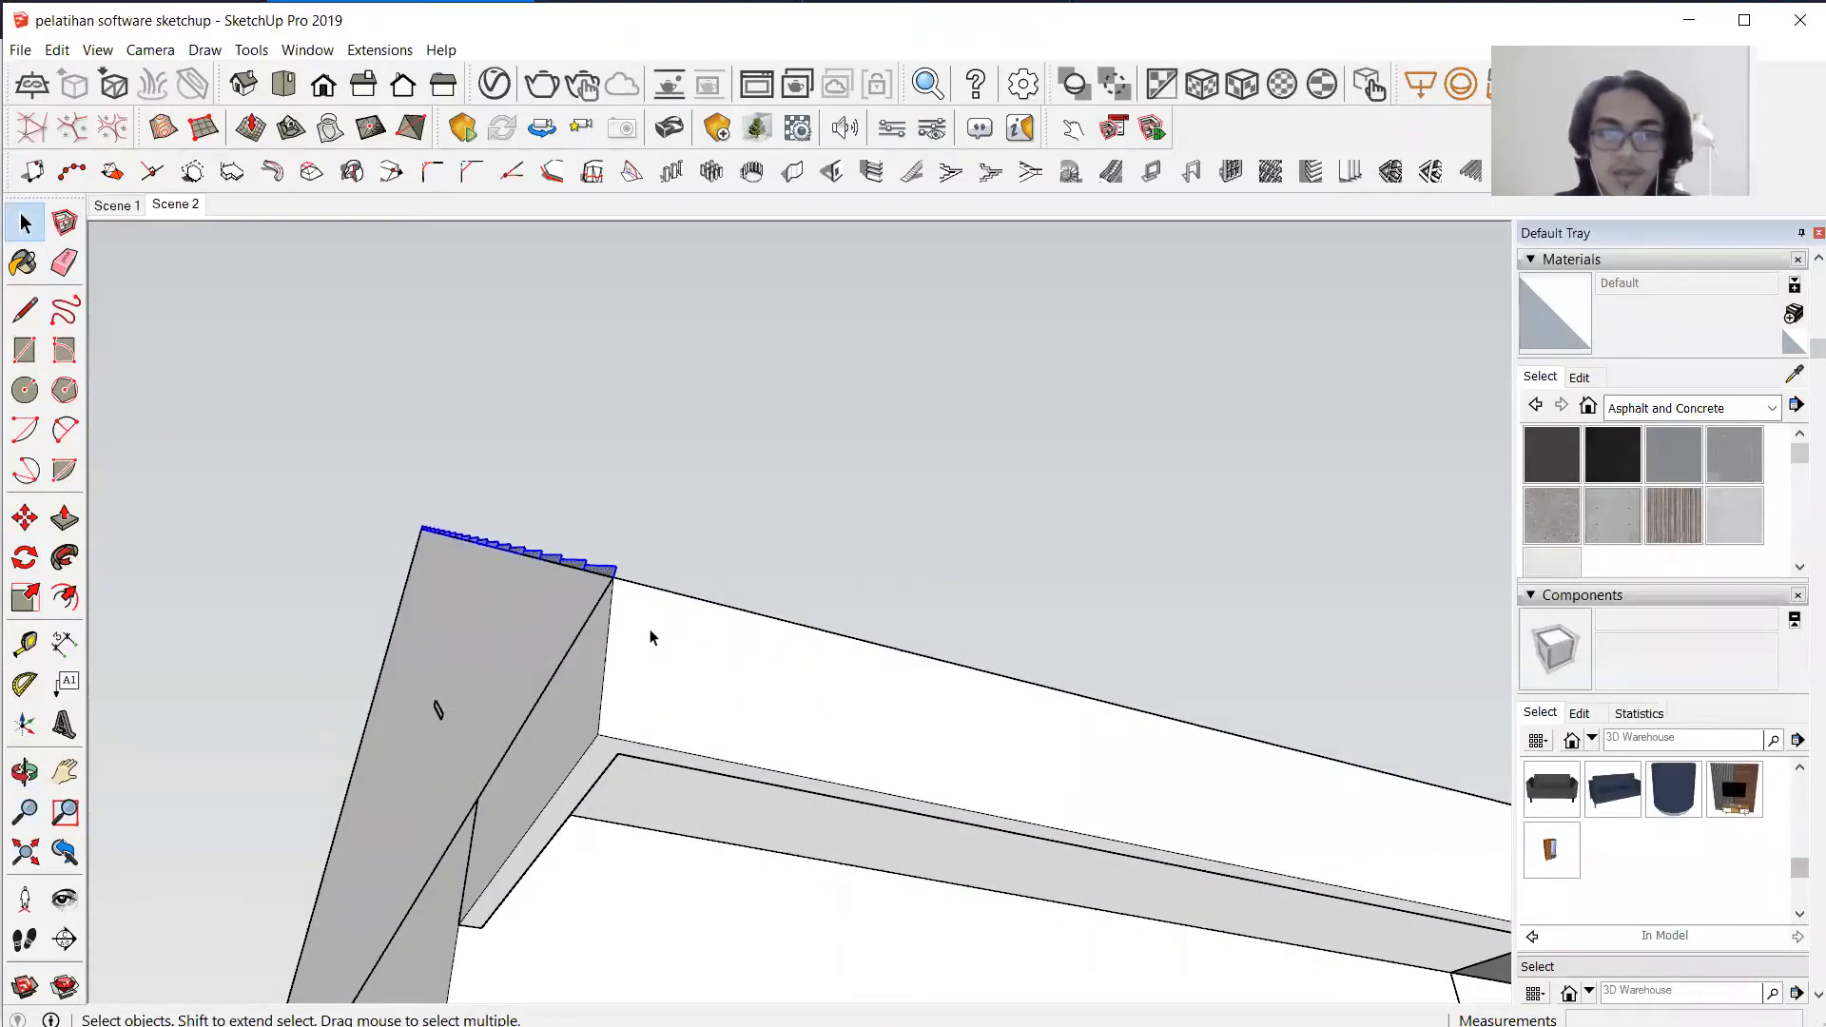
pyautogui.press('Delete')
# Move the rotated strip by its lower corner onto the eave corner of the gable.
pyautogui.moveTo(570, 706); pyautogui.dragTo(808, 699, button='middle')
pyautogui.click(356, 605)
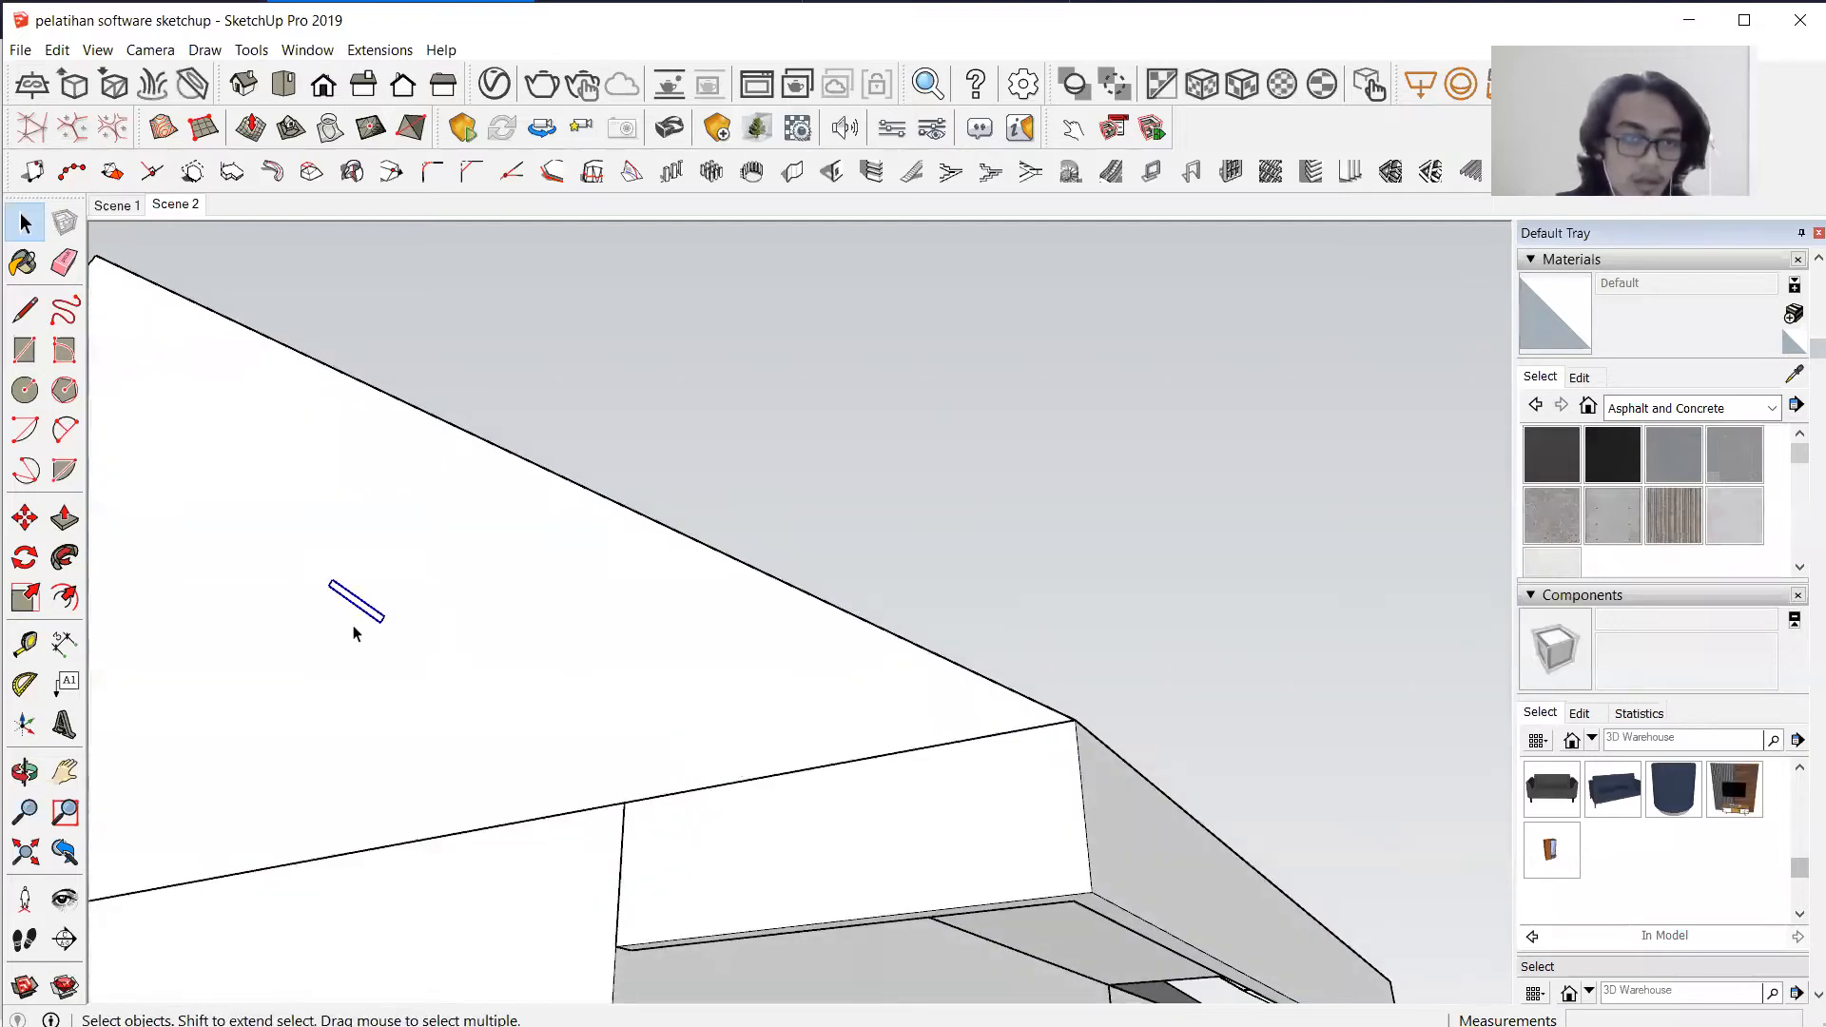
pyautogui.click(25, 518)
pyautogui.scroll(3, 333, 644)
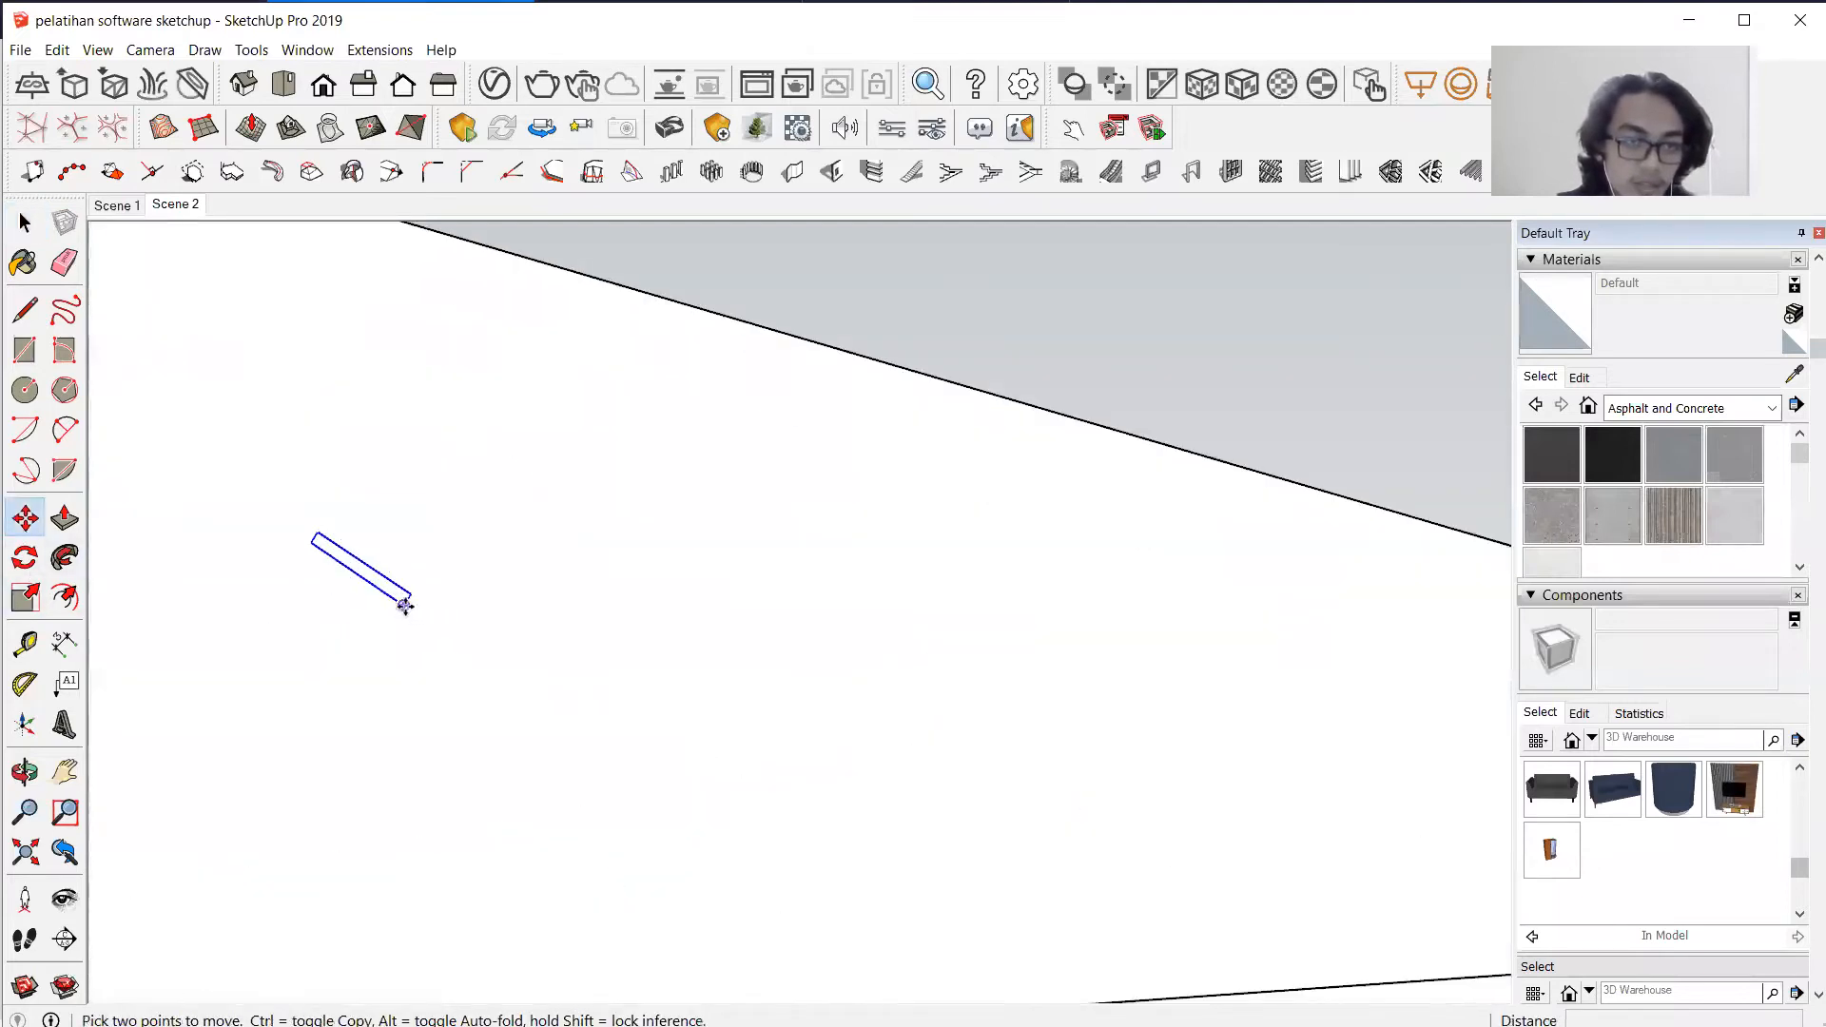
pyautogui.click(405, 605)
pyautogui.scroll(-2, 390, 695)
pyautogui.click(916, 735)
# Try to copy the strip 300 mm up the roof slope, end to end, and undo the copy.
pyautogui.moveTo(906, 730); pyautogui.dragTo(945, 795, button='middle')
pyautogui.scroll(3, 913, 747)
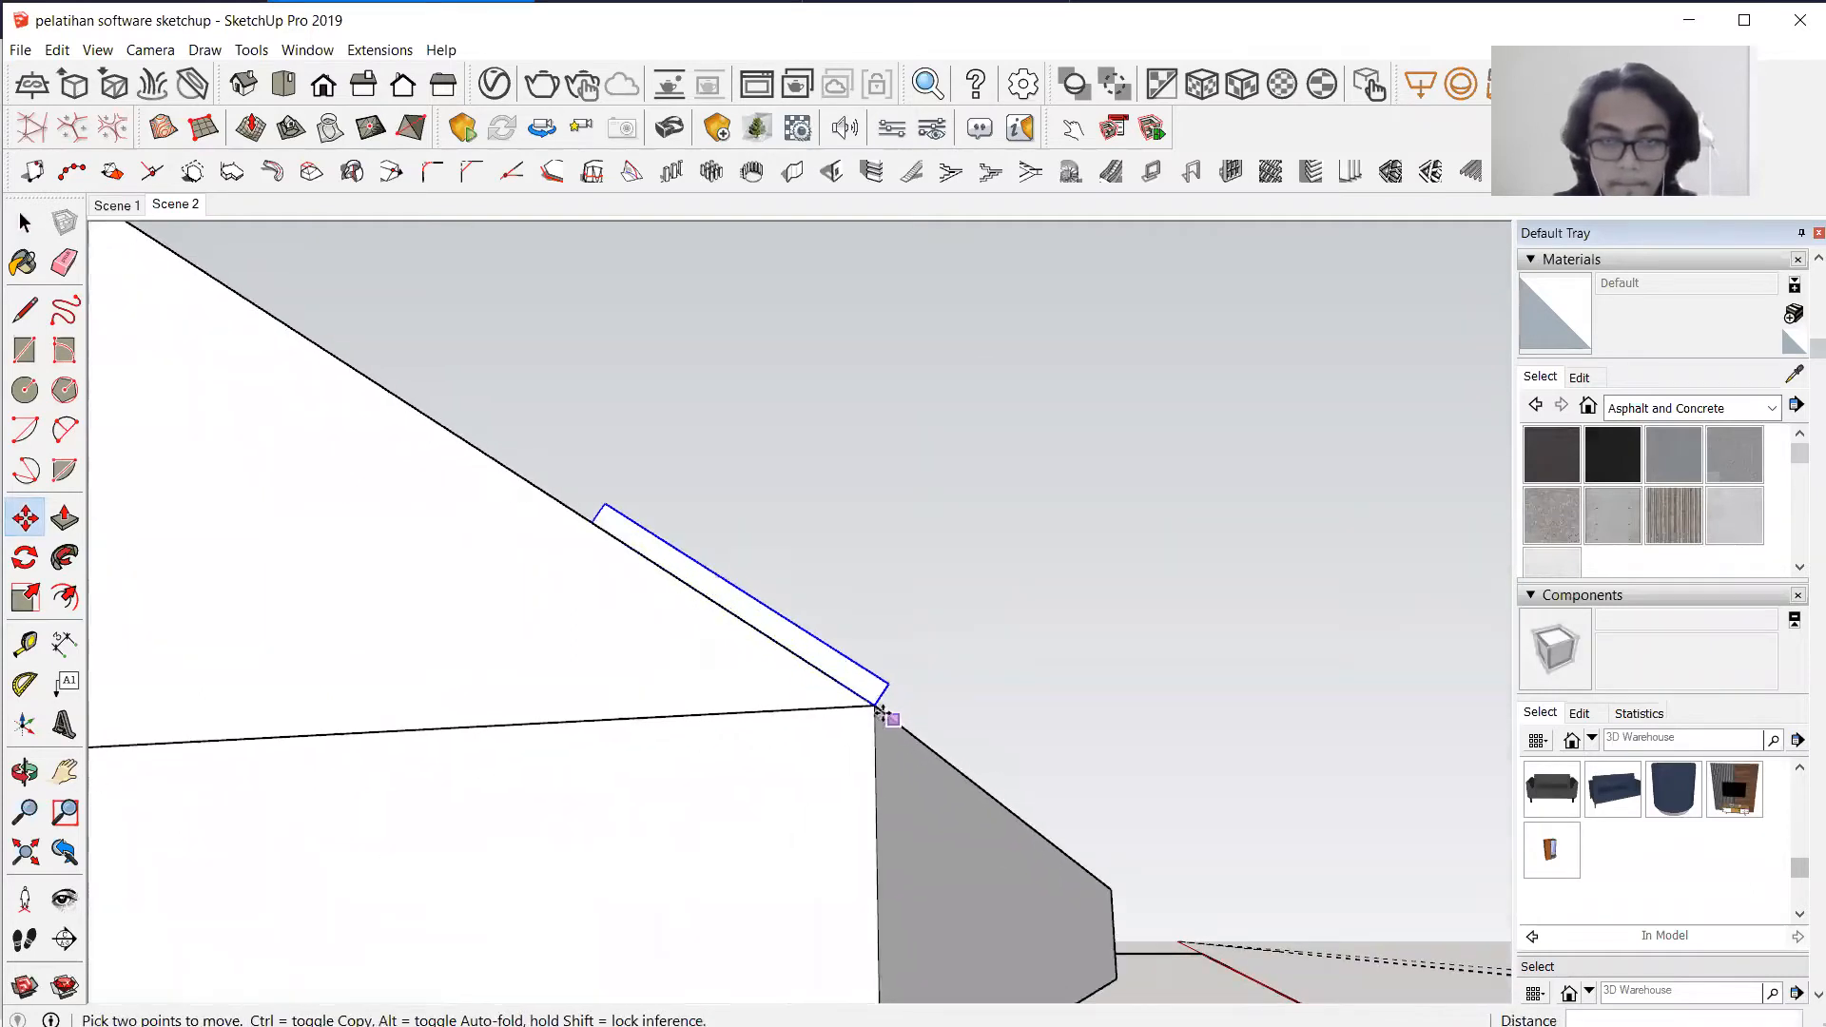
pyautogui.click(875, 705)
pyautogui.press('ctrl')
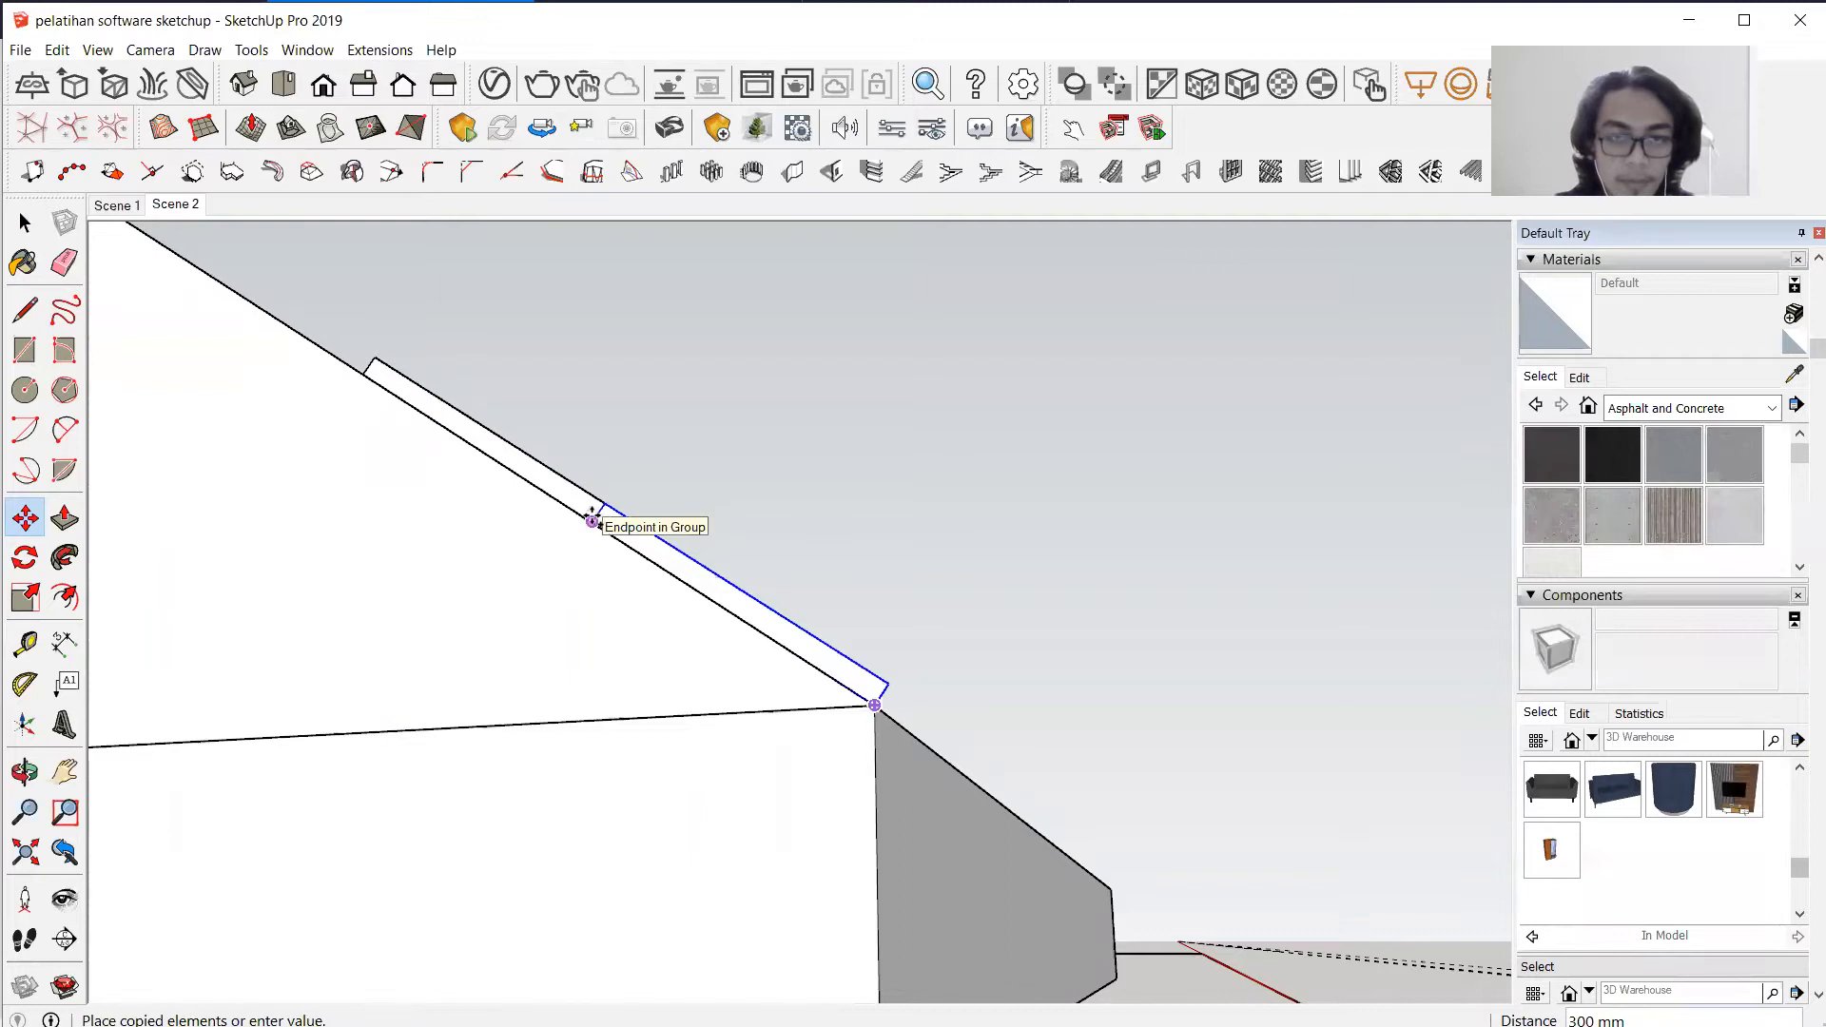
pyautogui.click(592, 520)
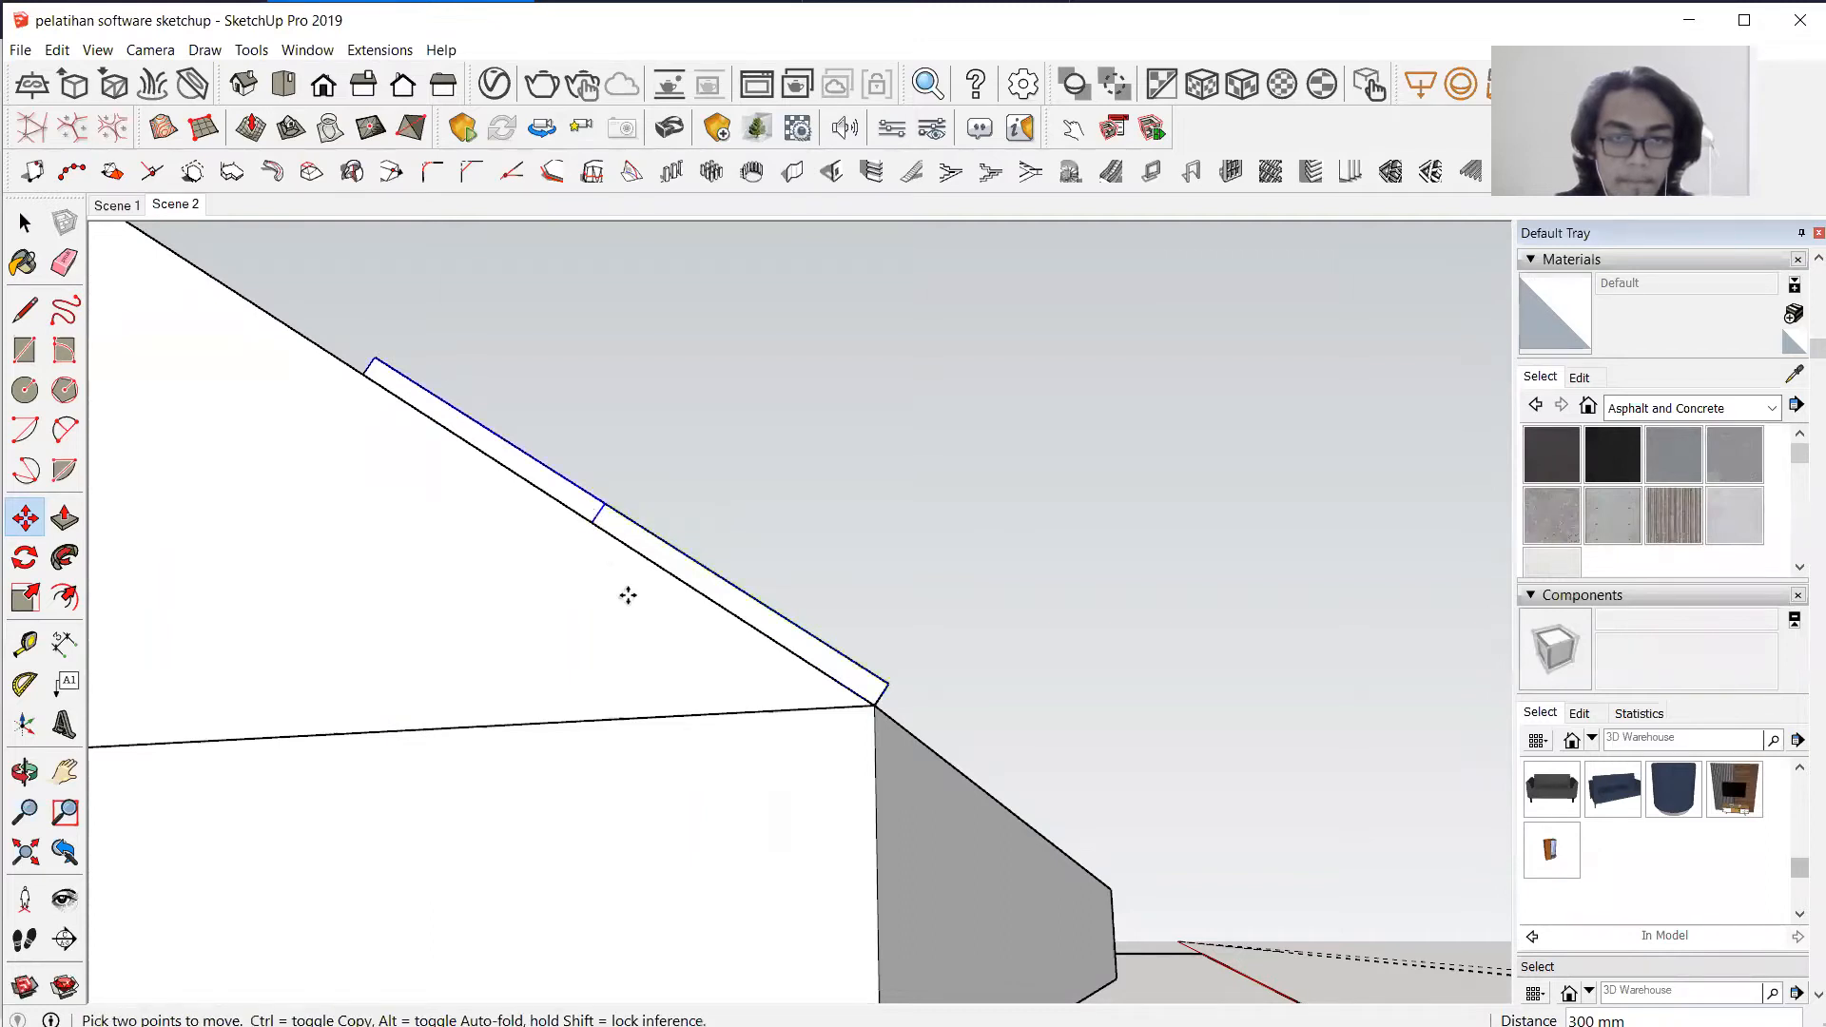
pyautogui.moveTo(624, 595); pyautogui.dragTo(685, 632, button='middle')
pyautogui.hotkey('ctrl', 'z')
# Place a guide line parallel to the roof edge through the middle of the strip's thickness.
pyautogui.click(24, 644)
pyautogui.scroll(2, 671, 638)
pyautogui.click(756, 599)
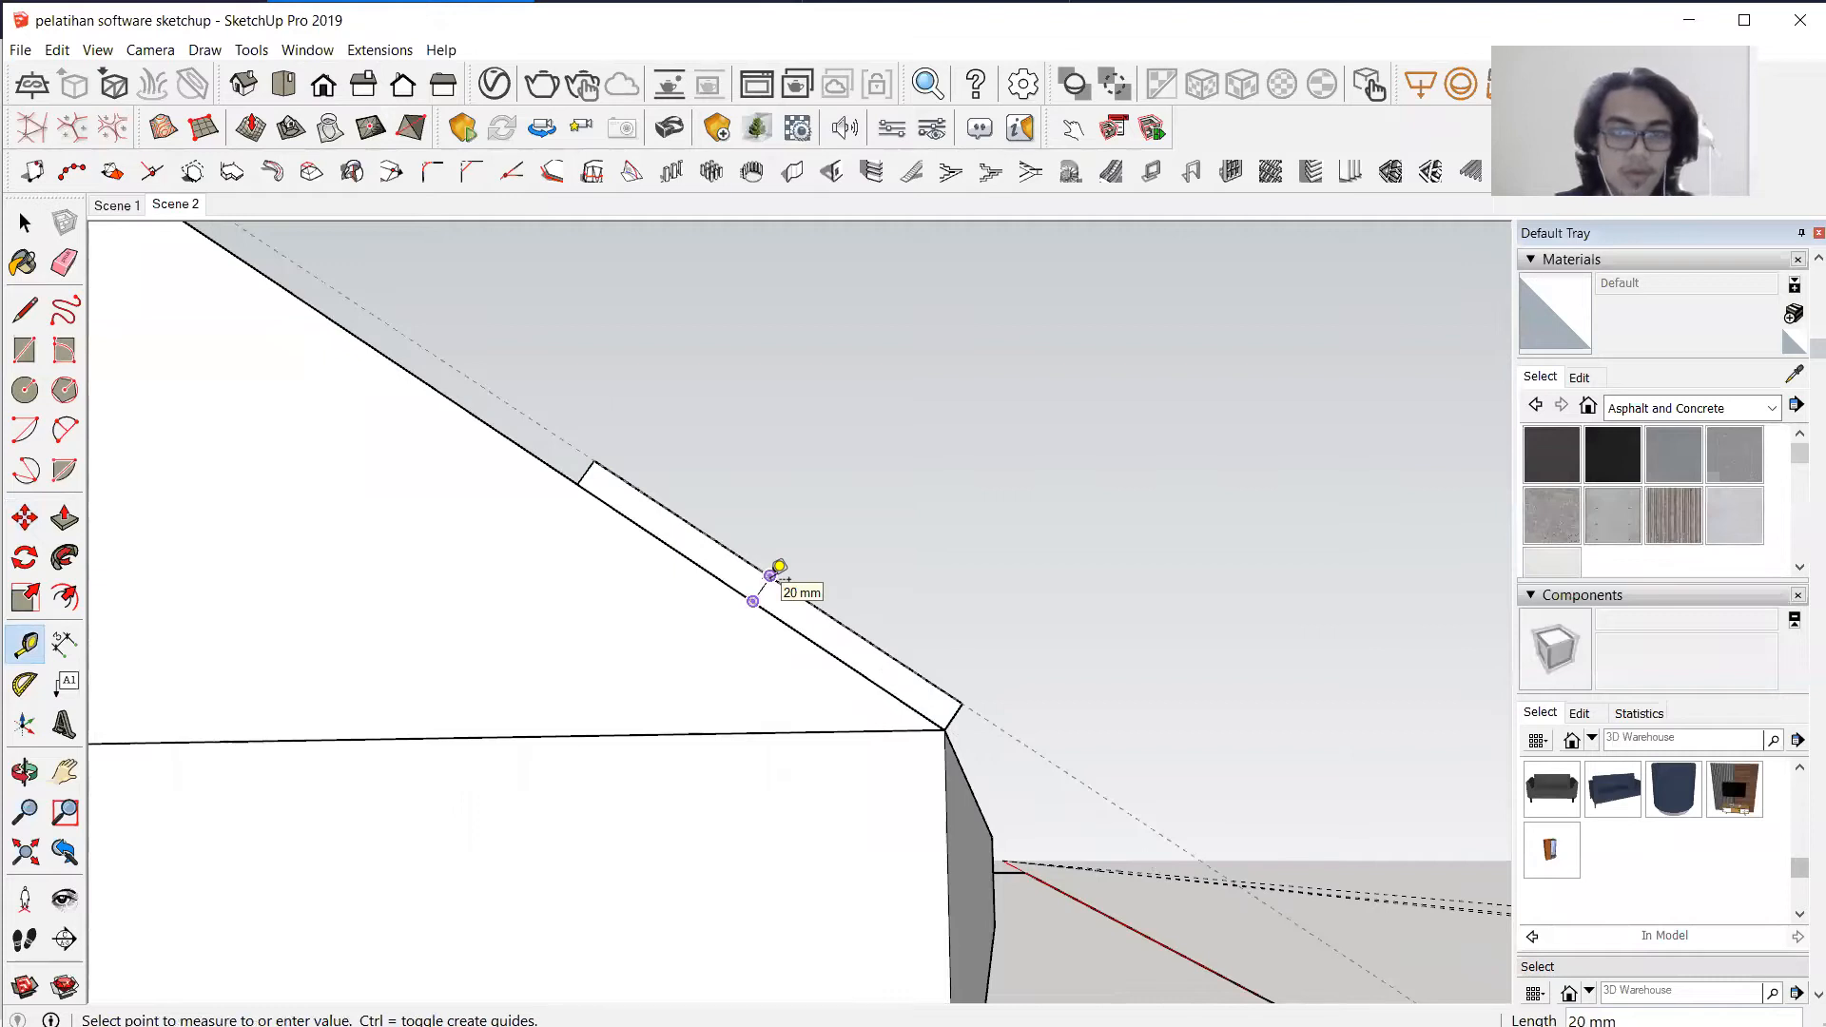
pyautogui.click(778, 568)
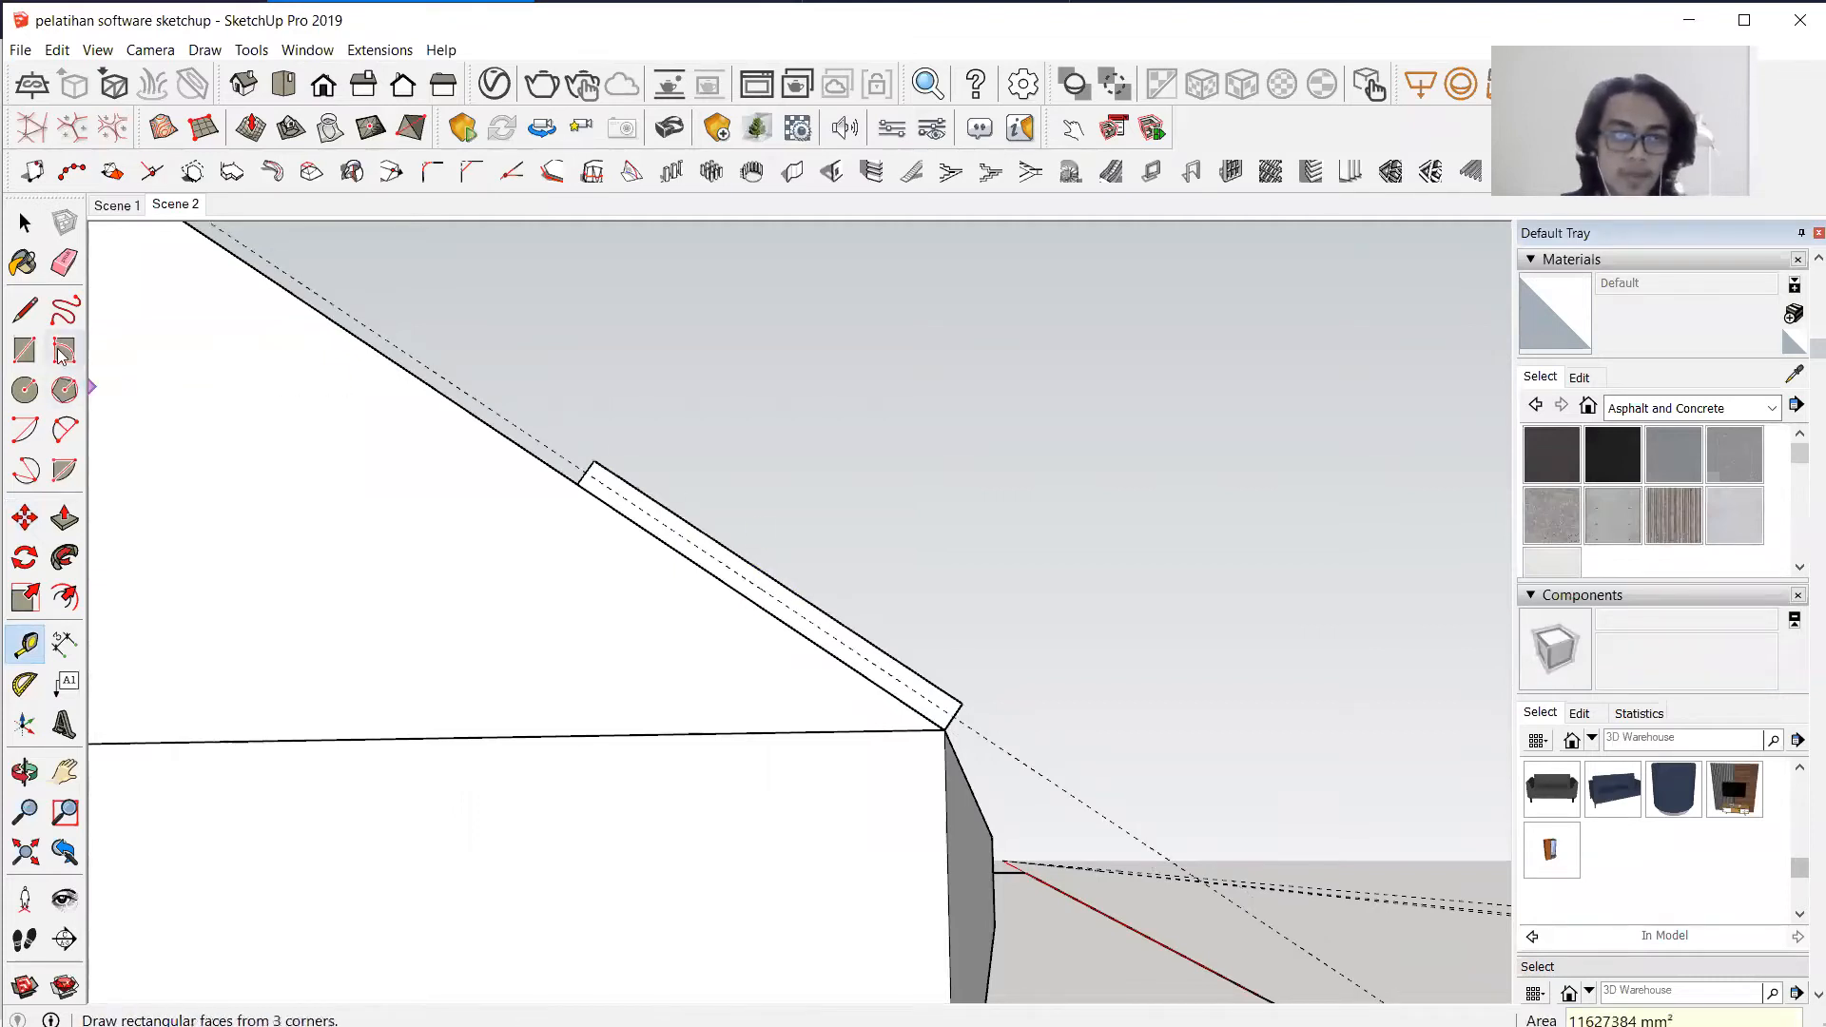
# Explode the strip's group into loose geometry.
pyautogui.click(25, 309)
pyautogui.press('space')
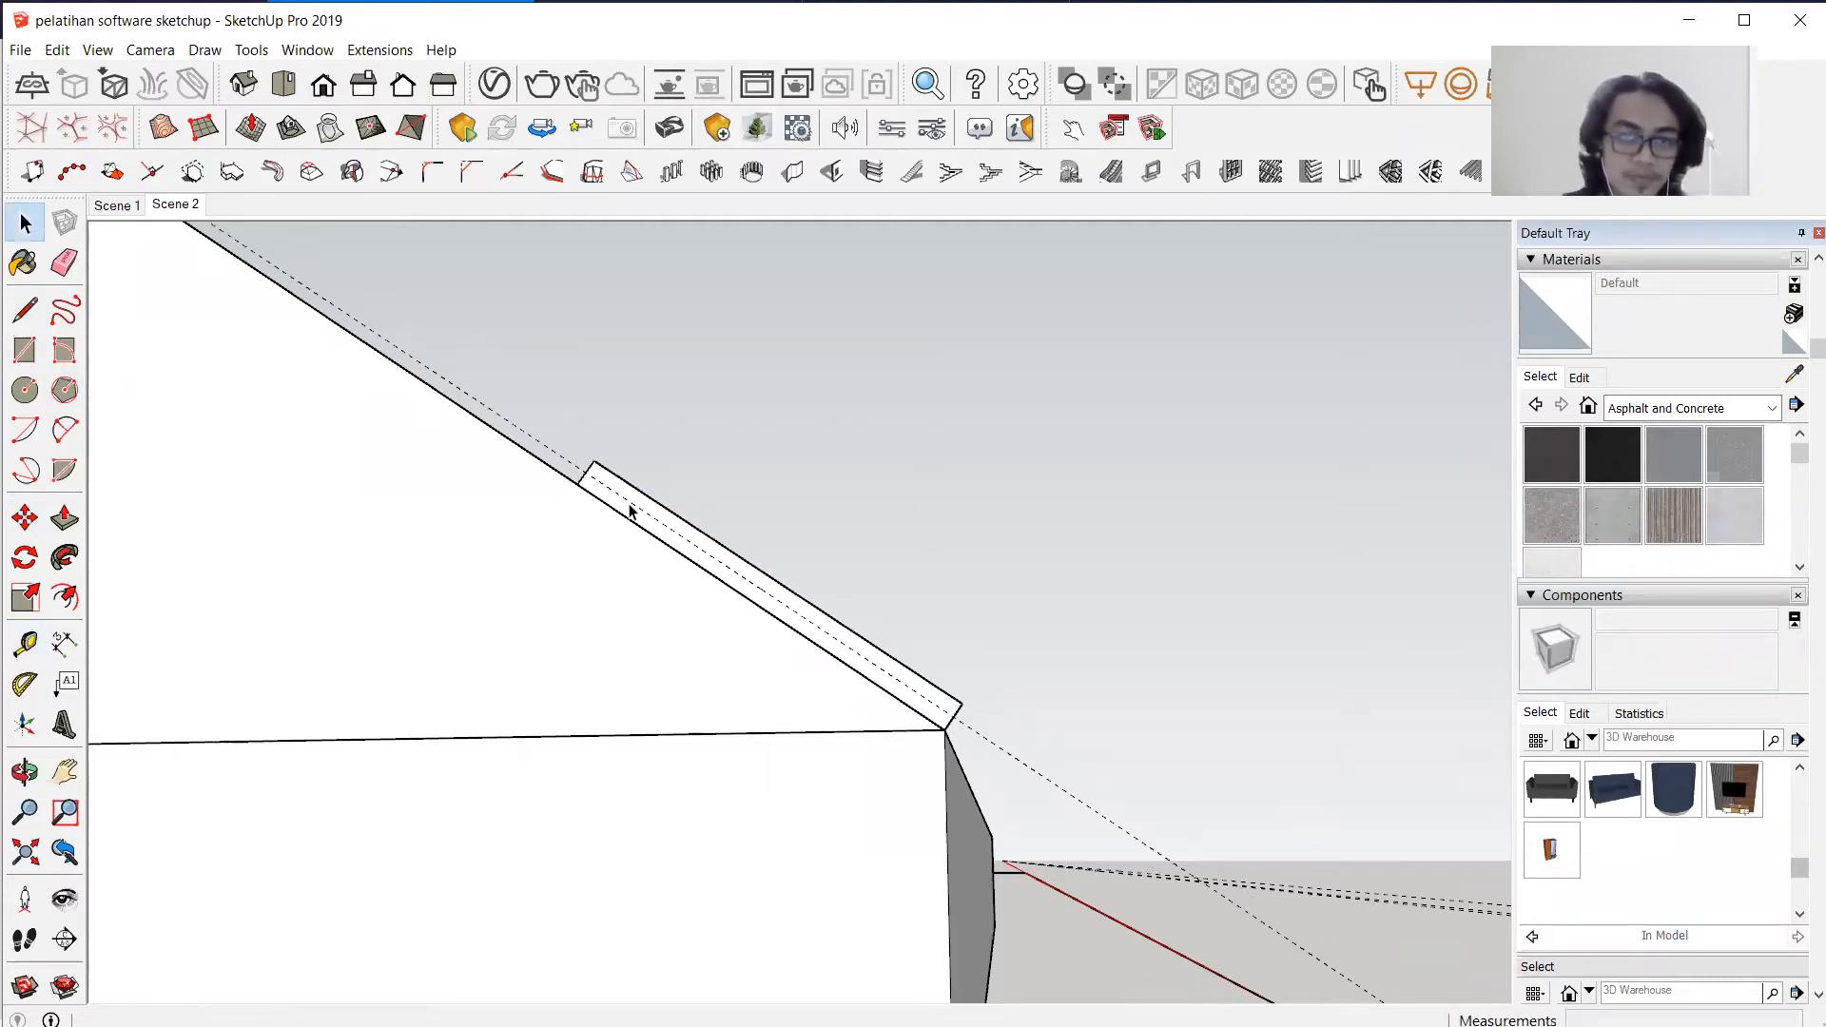
pyautogui.doubleClick(629, 518)
pyautogui.rightClick(631, 518)
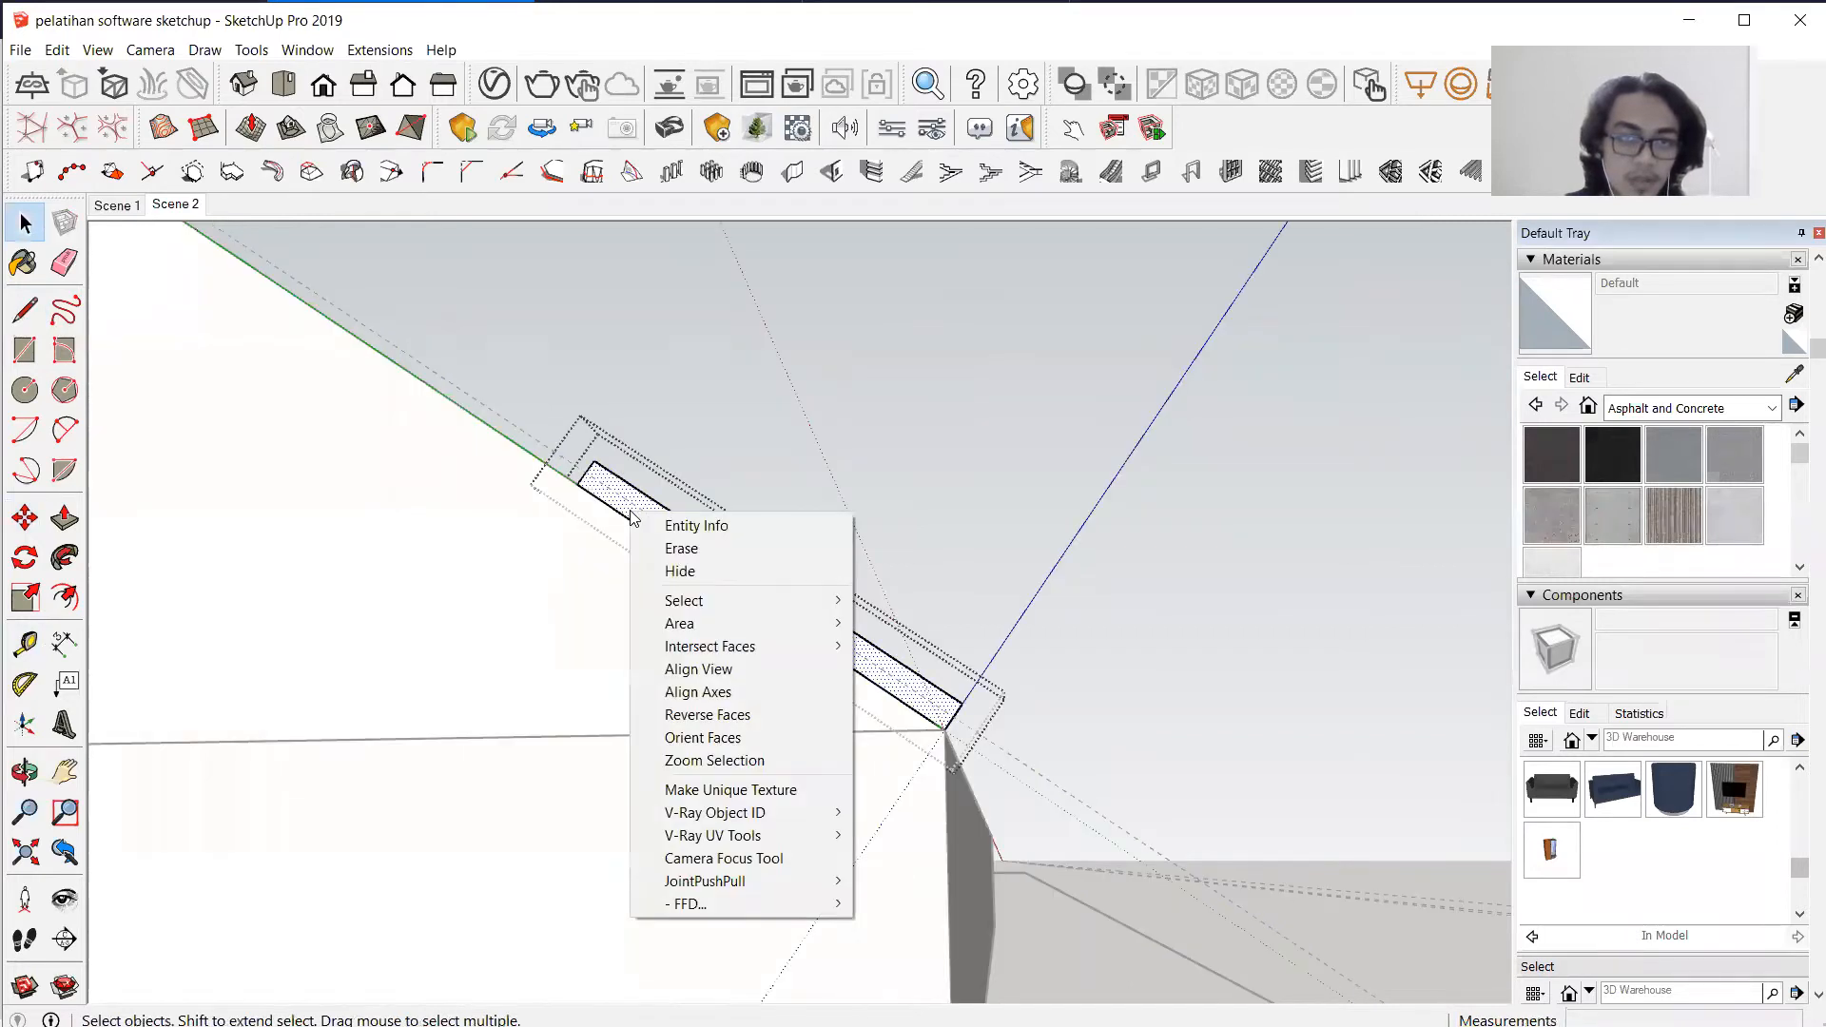
pyautogui.click(680, 570)
pyautogui.click(779, 396)
pyautogui.click(651, 531)
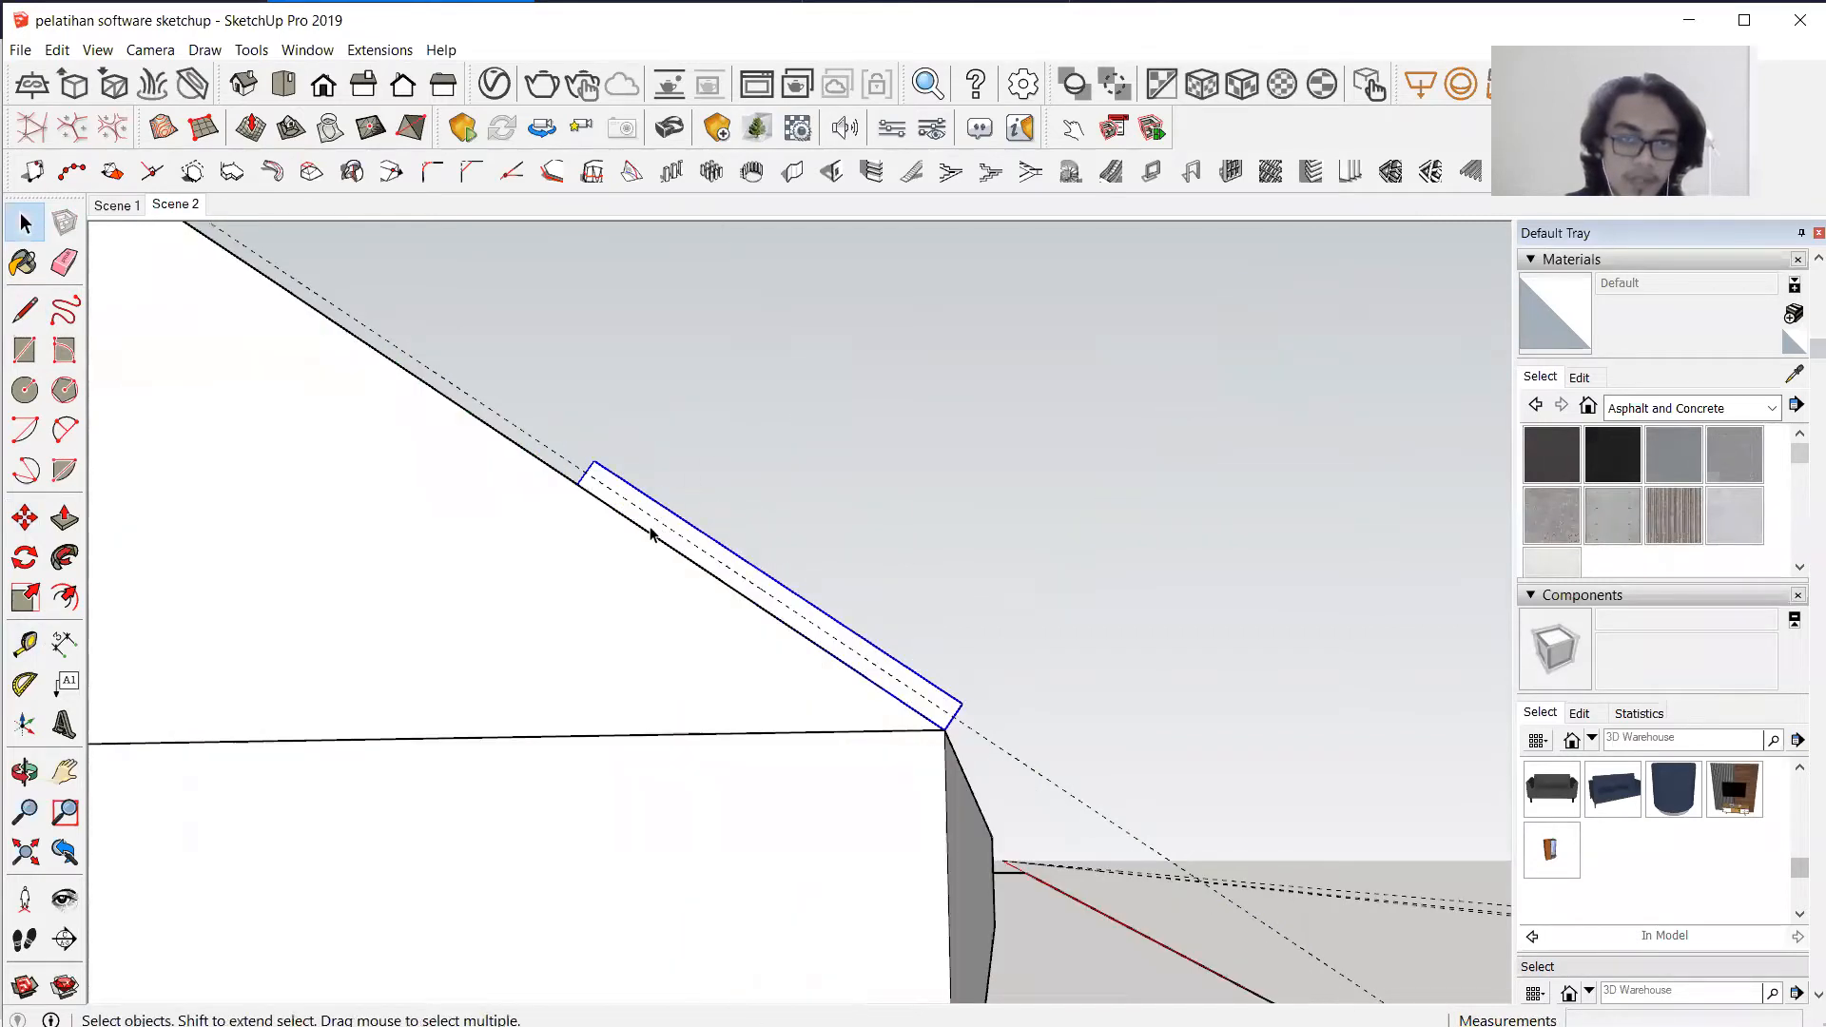
pyautogui.rightClick(652, 528)
pyautogui.click(719, 668)
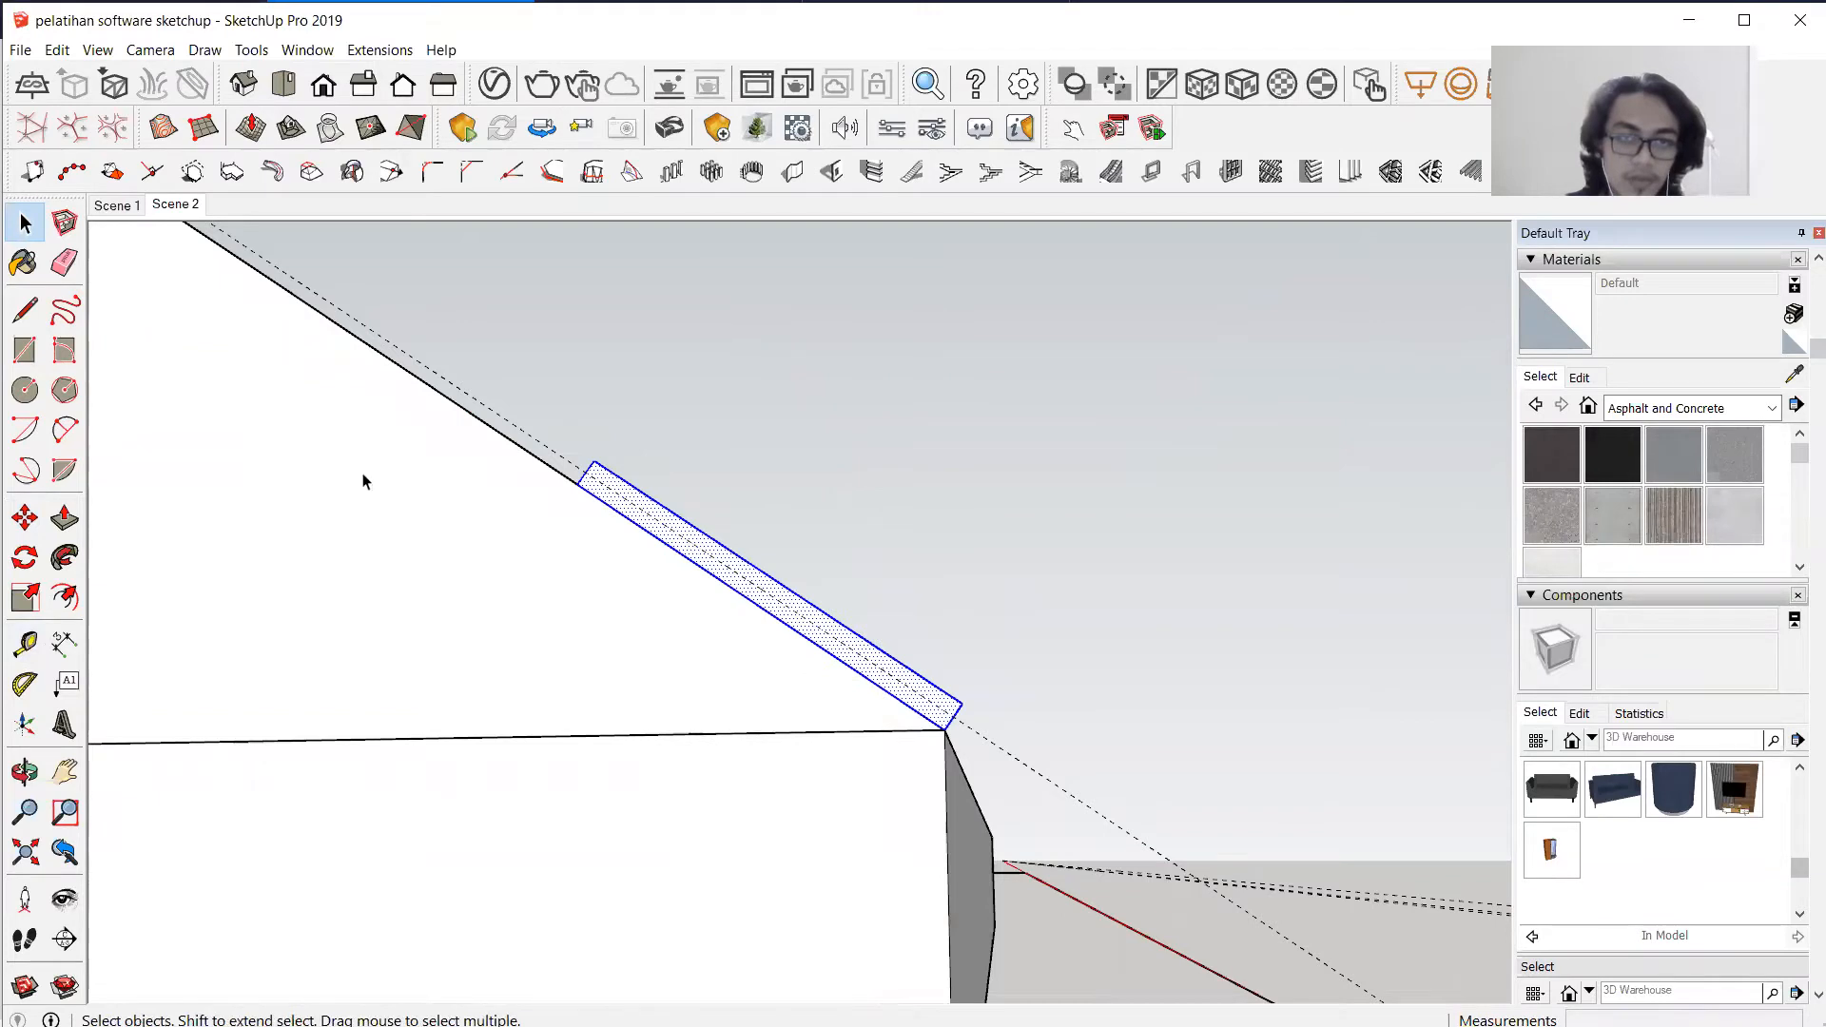
# Draw a line from the guide at the strip's upper end to its outer lower corner and erase the wedge above it.
pyautogui.click(25, 309)
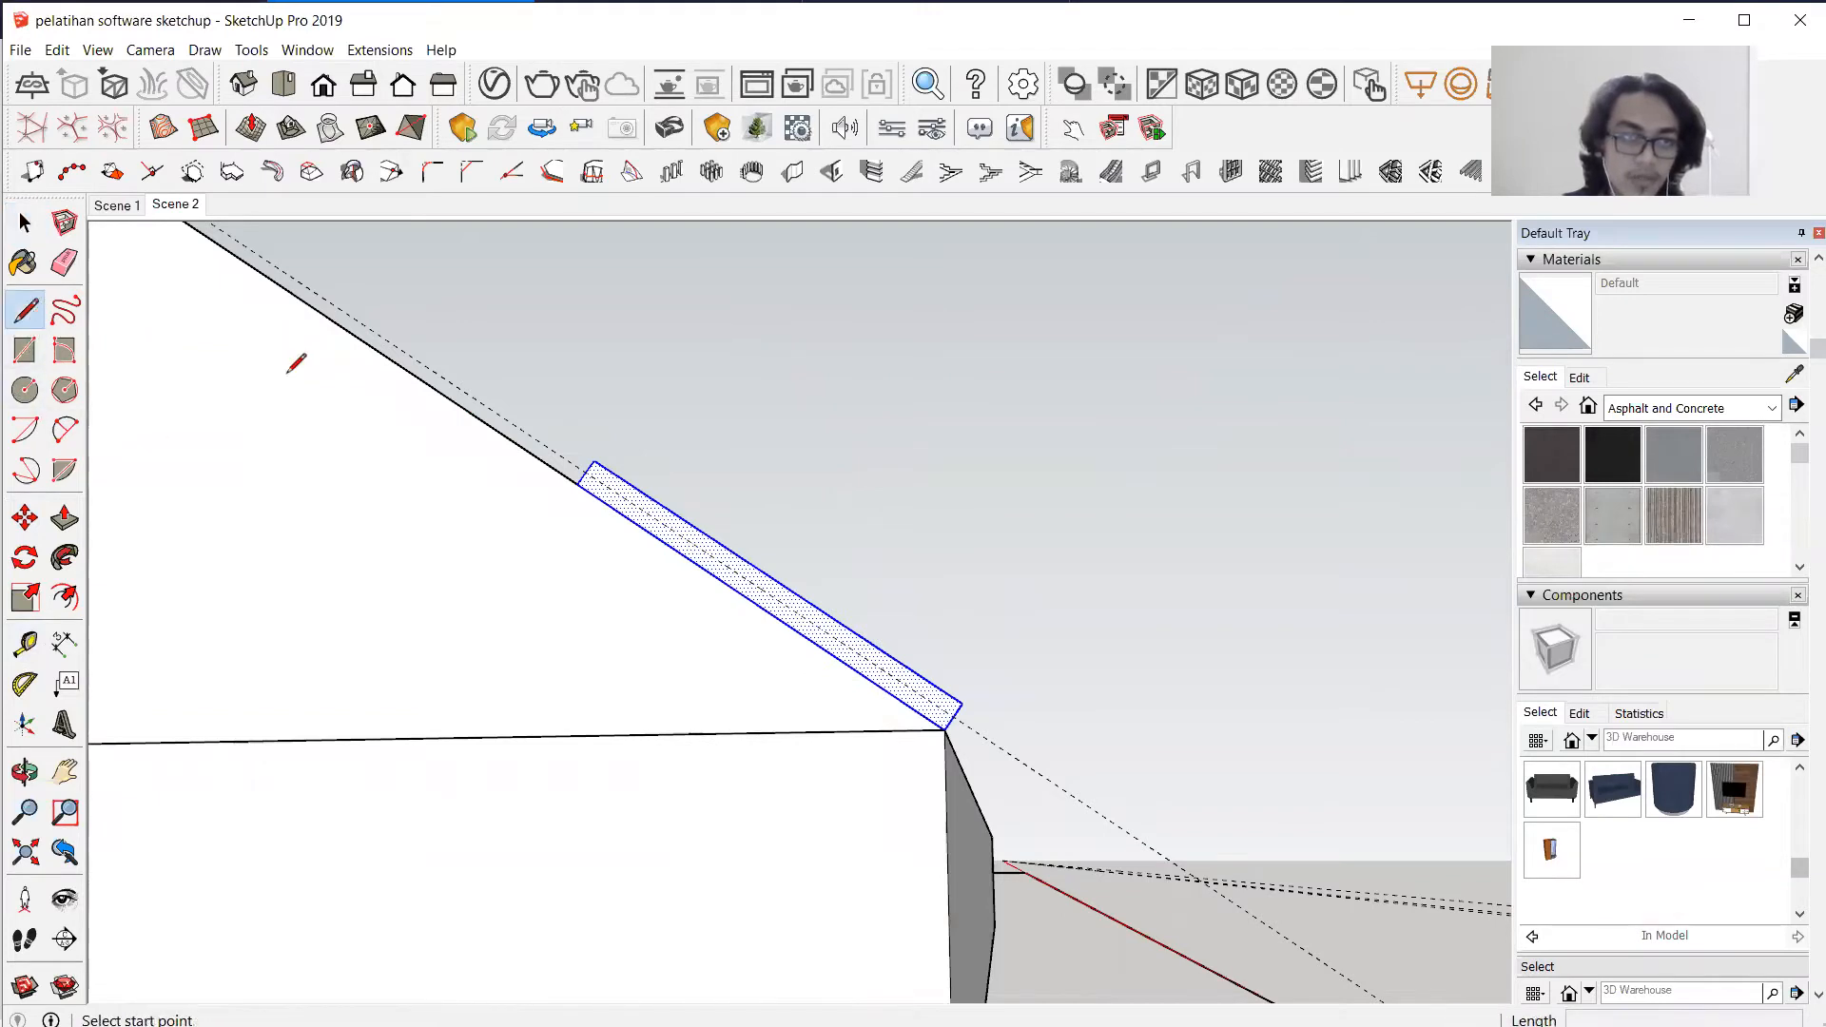
pyautogui.scroll(2, 591, 468)
pyautogui.click(584, 472)
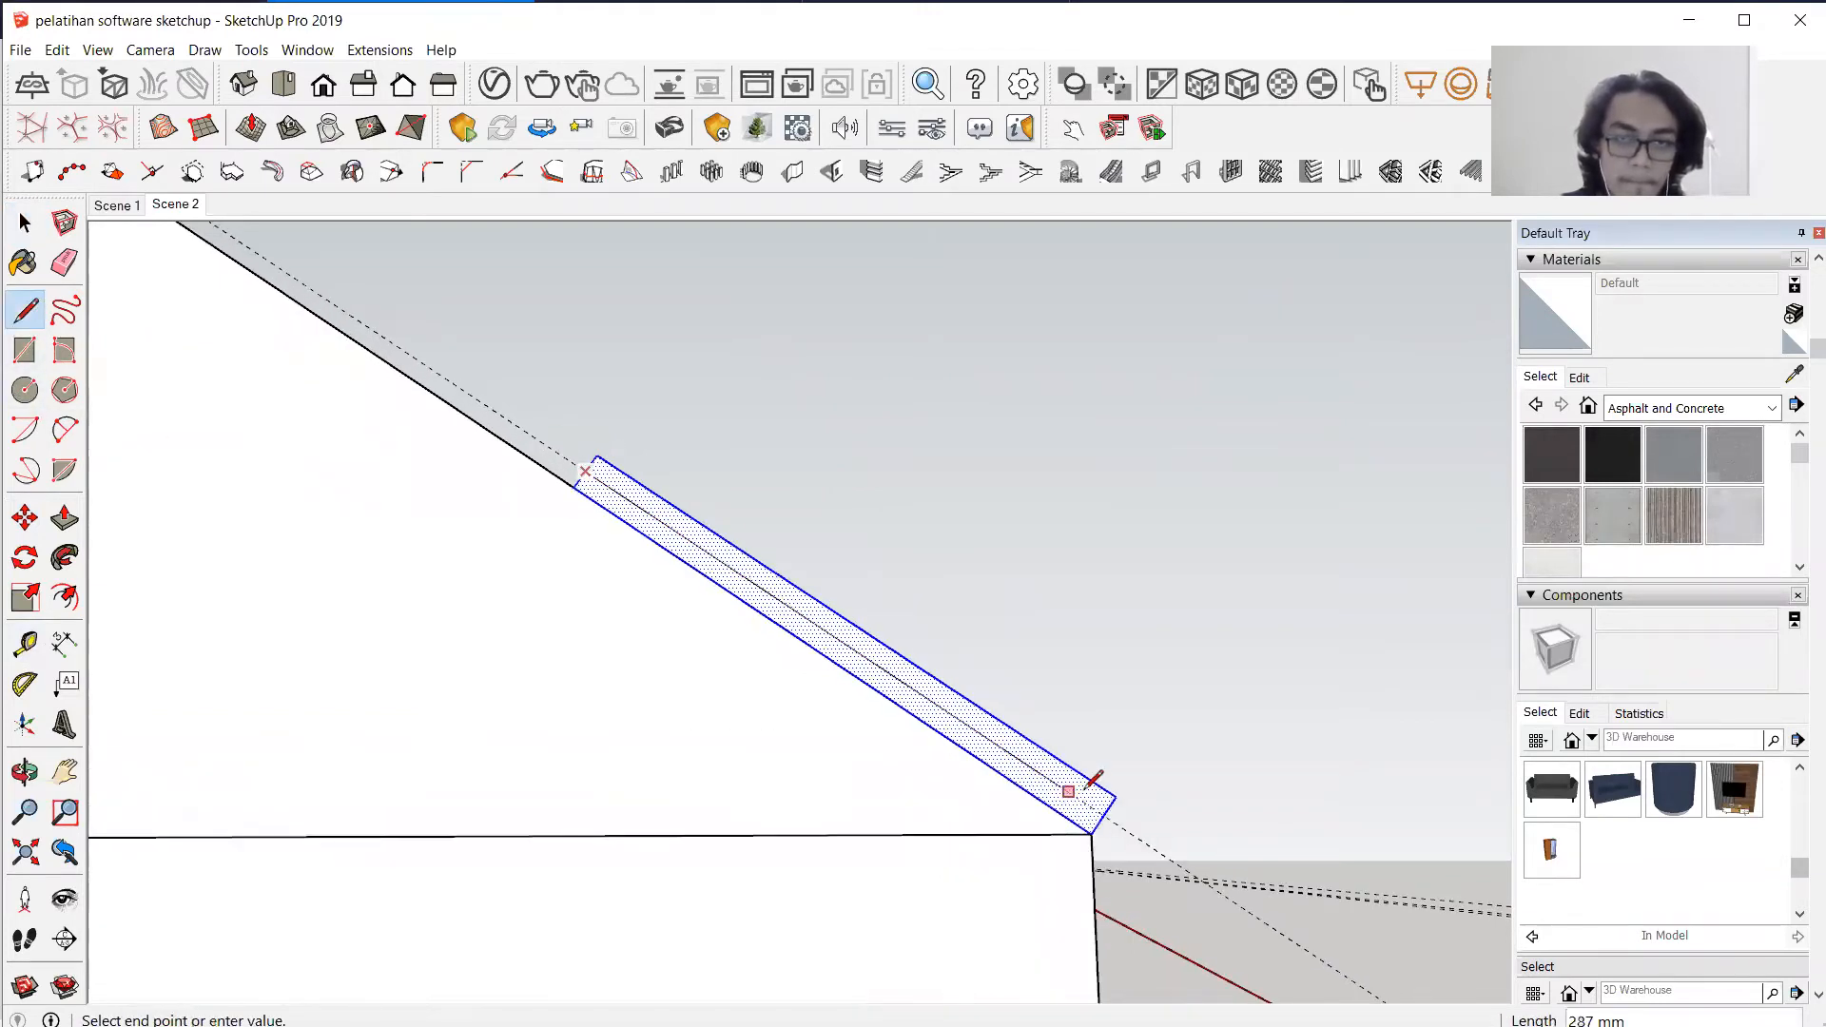
pyautogui.click(1113, 792)
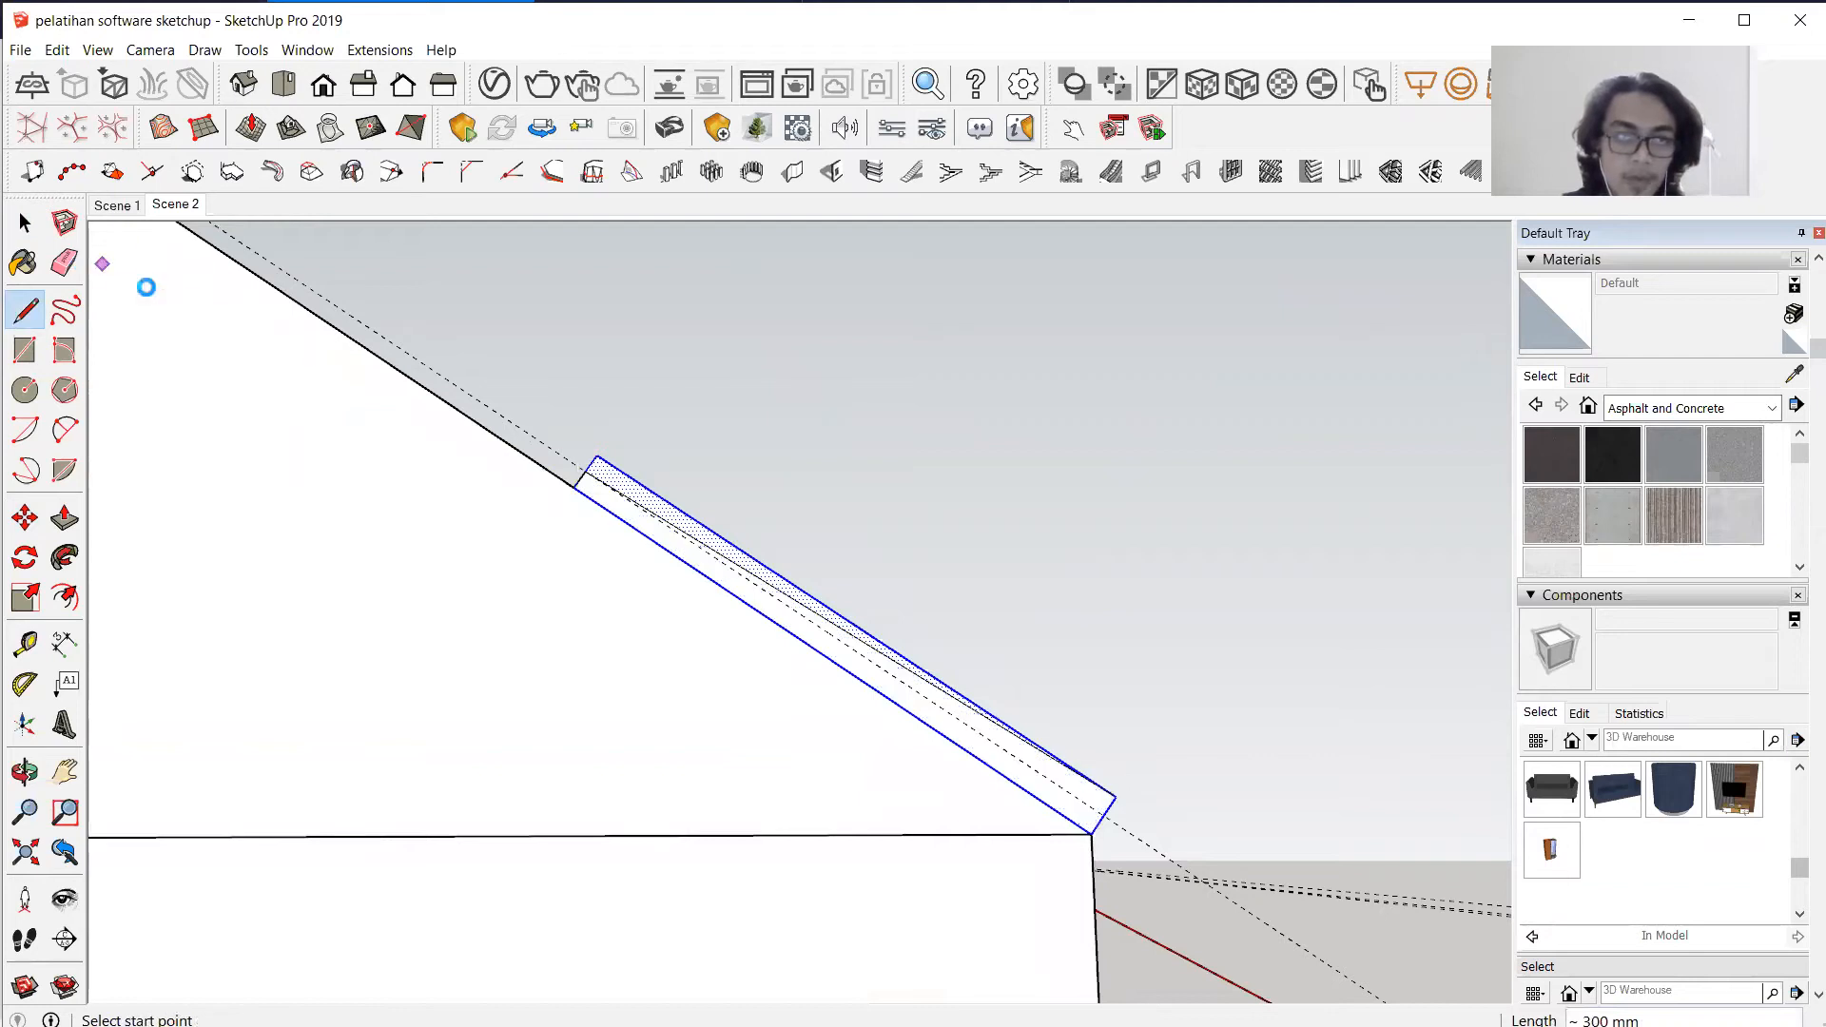
pyautogui.press('e')
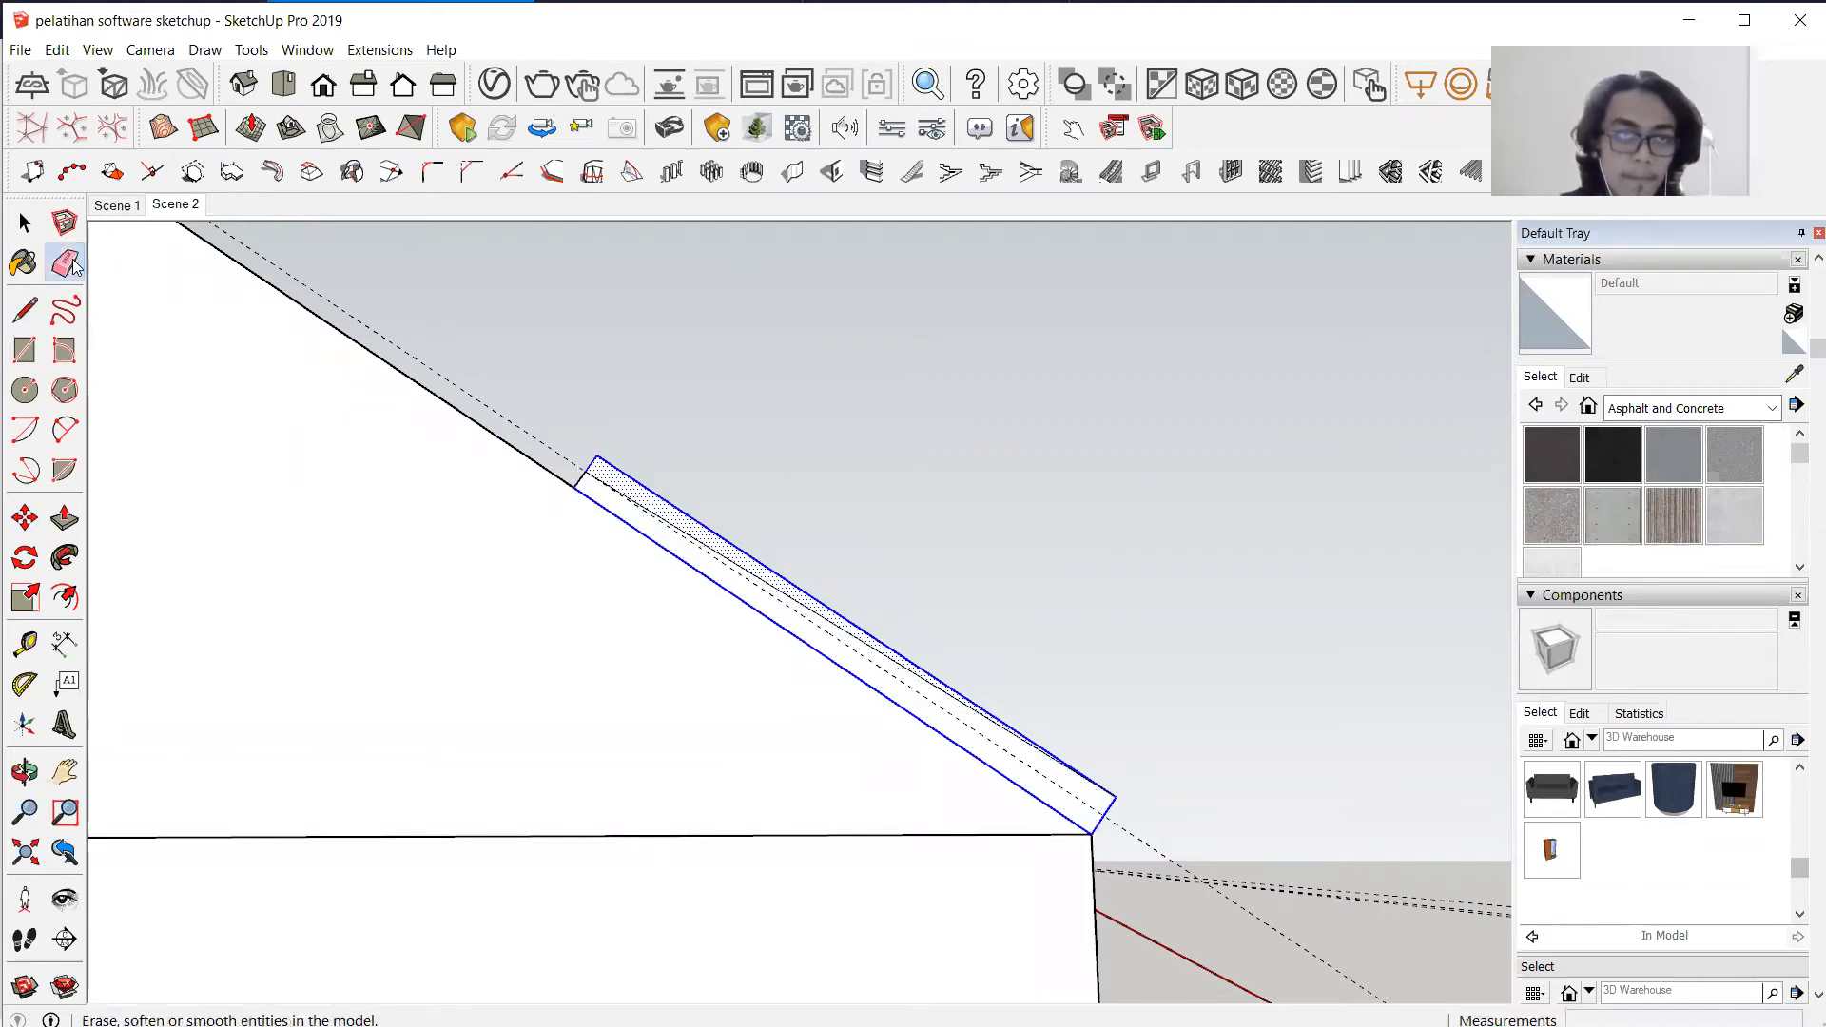
pyautogui.moveTo(873, 646)
pyautogui.mouseDown(button='middle')
pyautogui.moveTo(929, 714)
pyautogui.moveTo(737, 654)
pyautogui.moveTo(619, 643)
pyautogui.moveTo(731, 611)
pyautogui.mouseUp(button='middle')
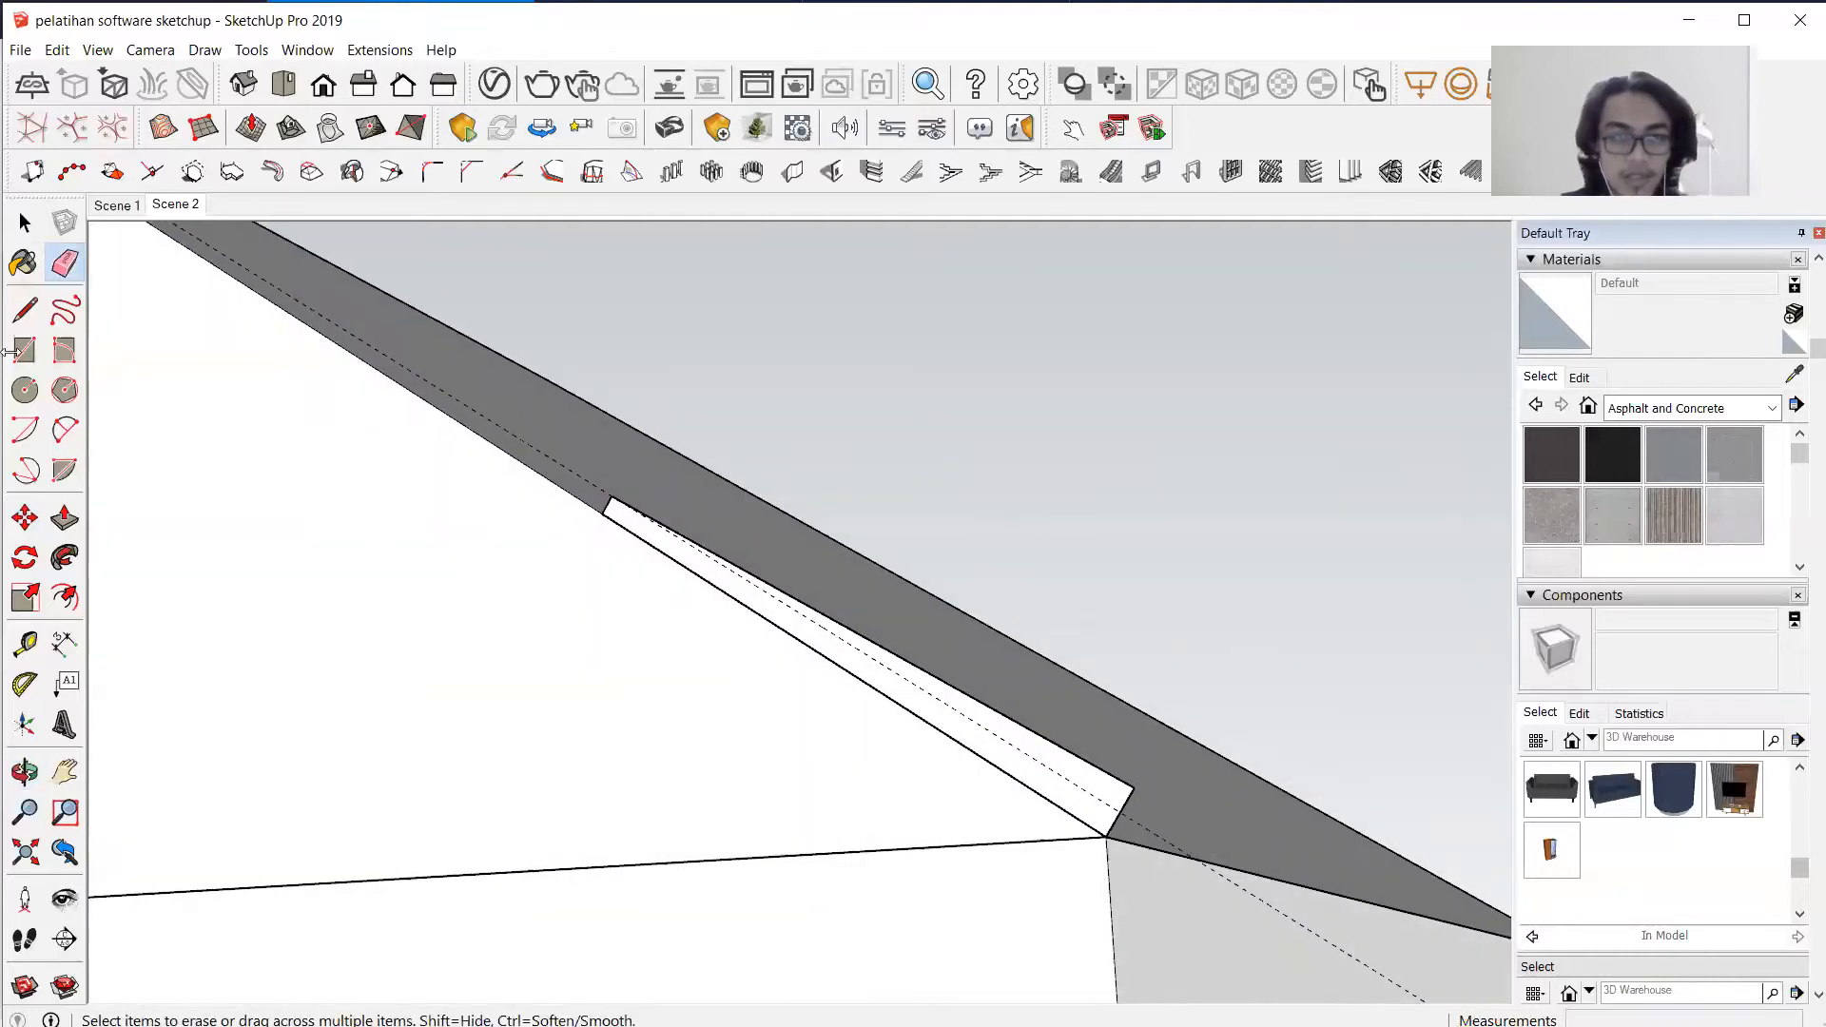
# Copy the tapered tile profile 300 mm up the roof slope and array it x24.
pyautogui.press('space')
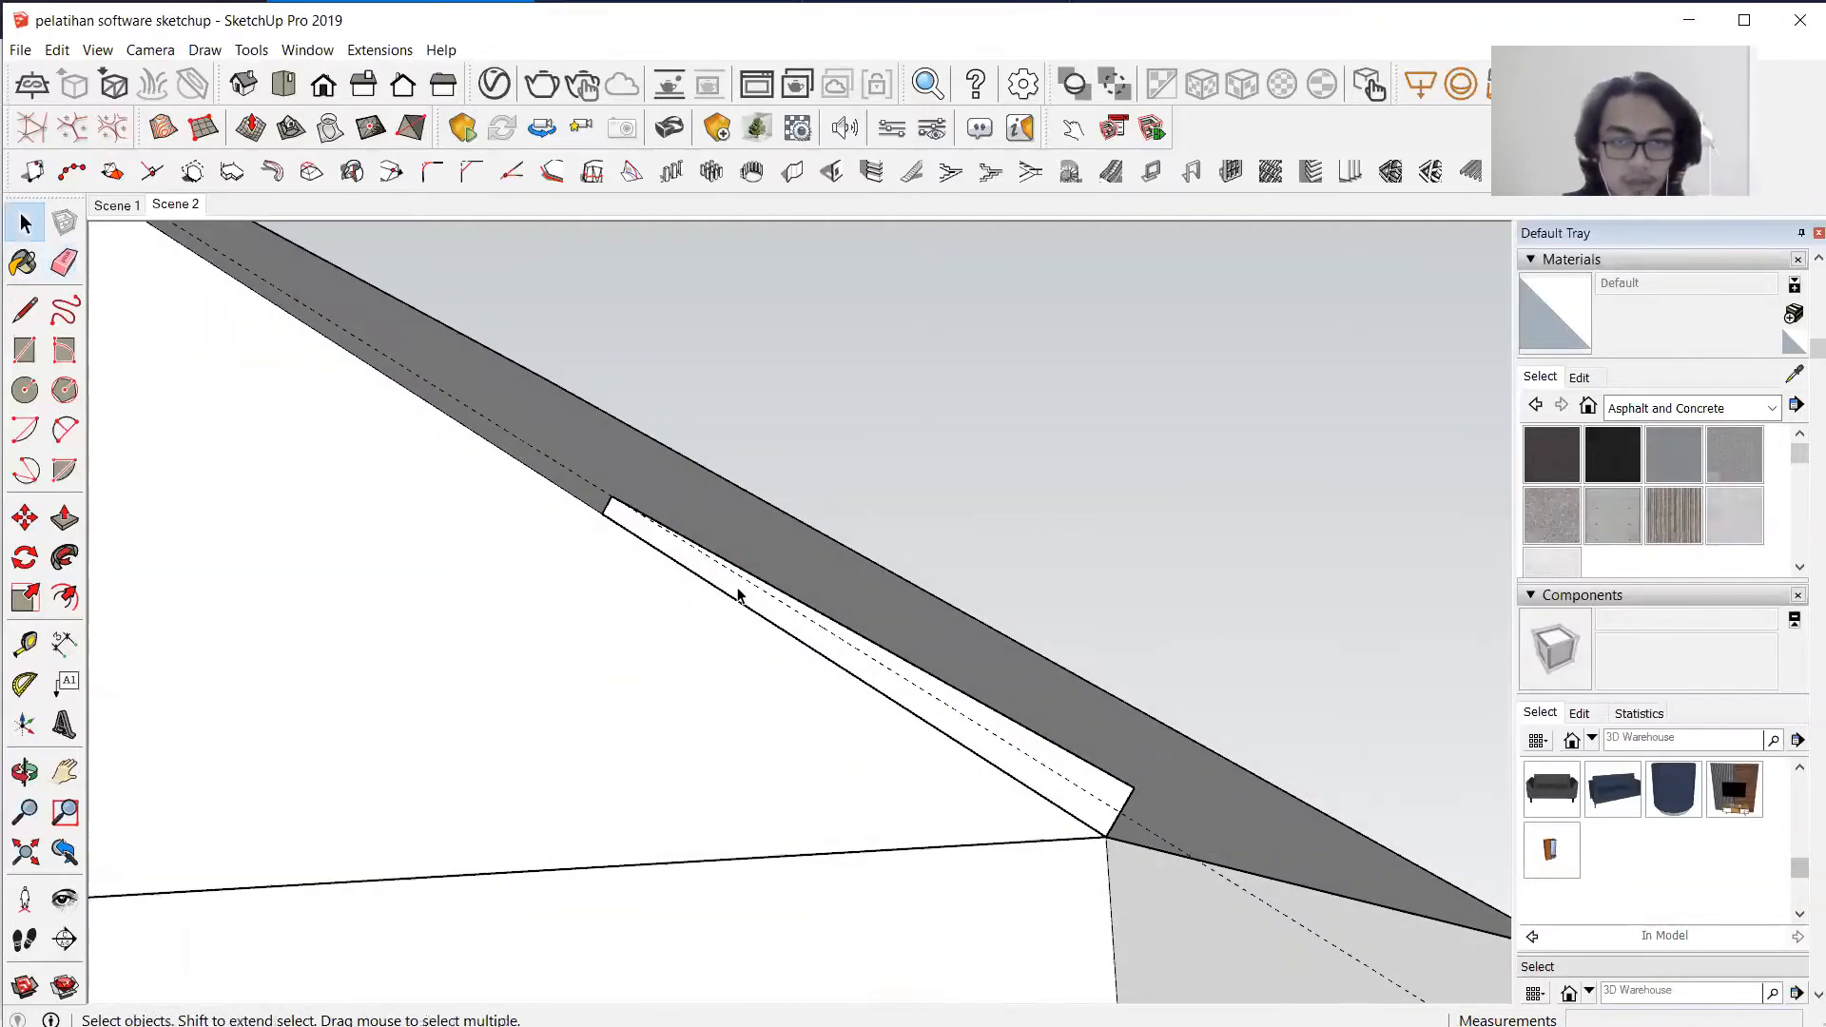
pyautogui.click(737, 594)
pyautogui.click(25, 518)
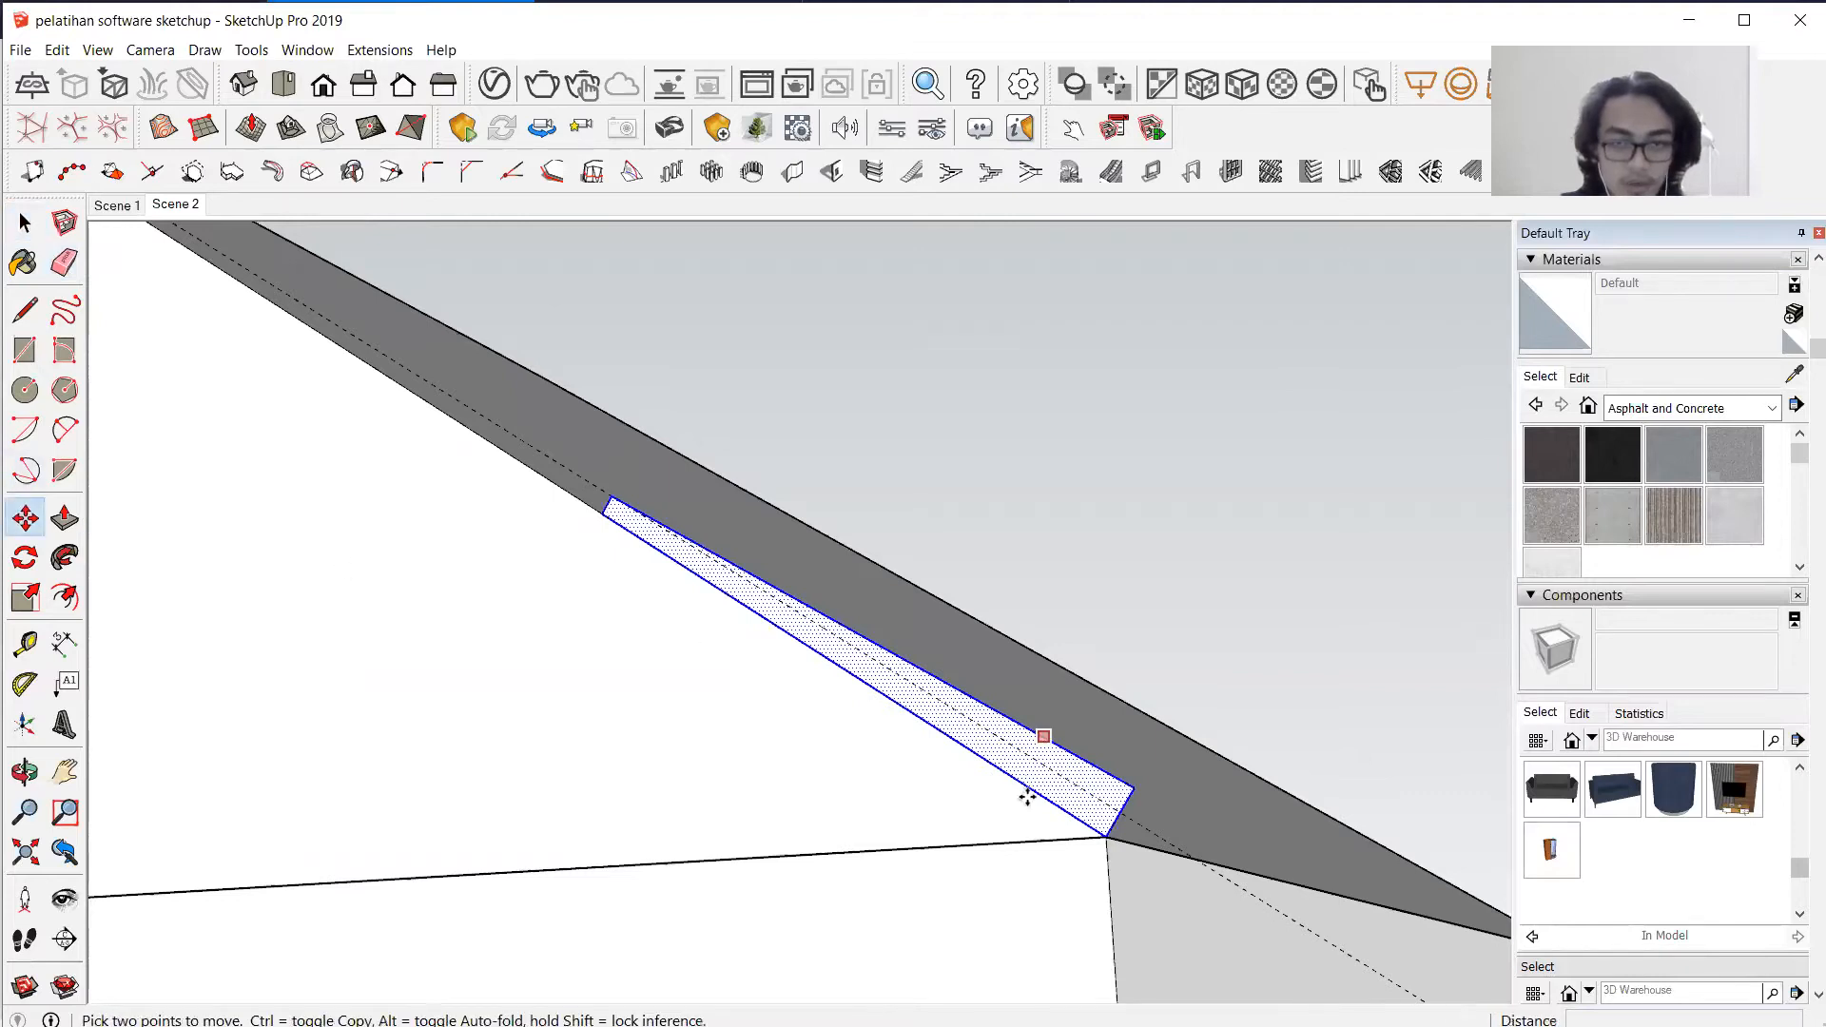
pyautogui.click(1106, 836)
pyautogui.press('ctrl')
pyautogui.write('300')
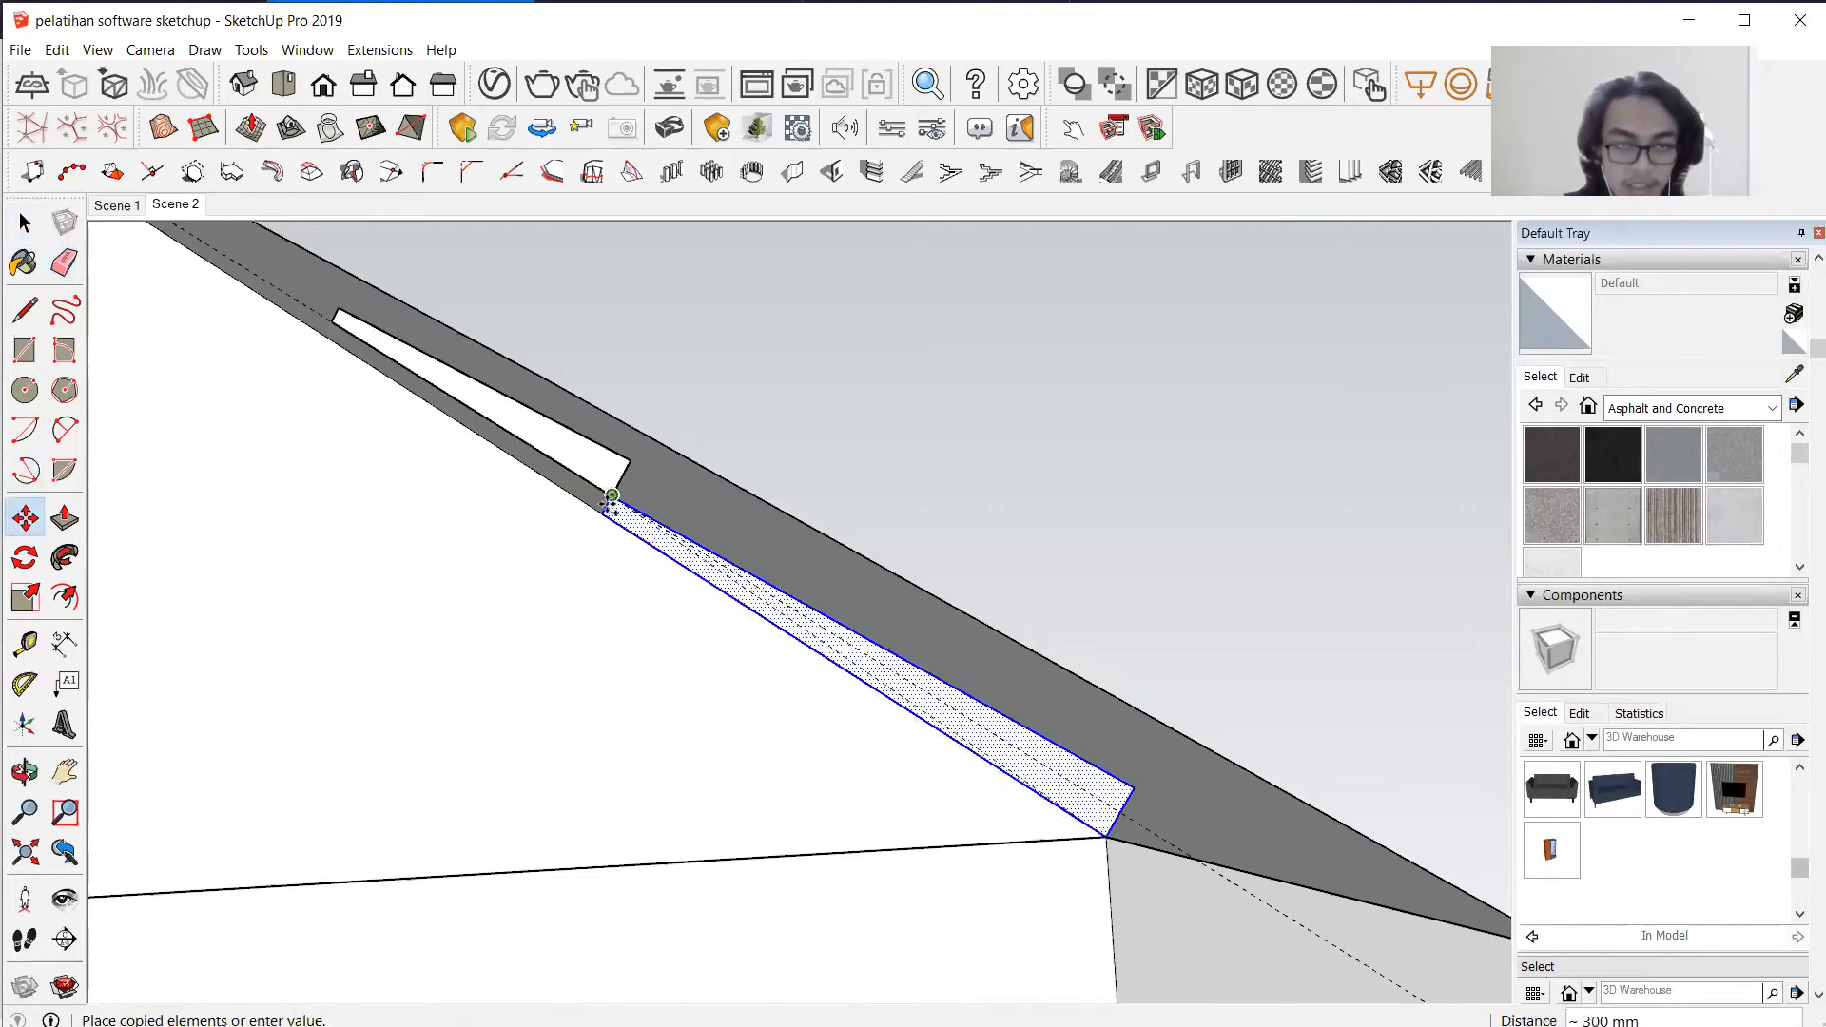
pyautogui.press('Return')
pyautogui.write('x2')
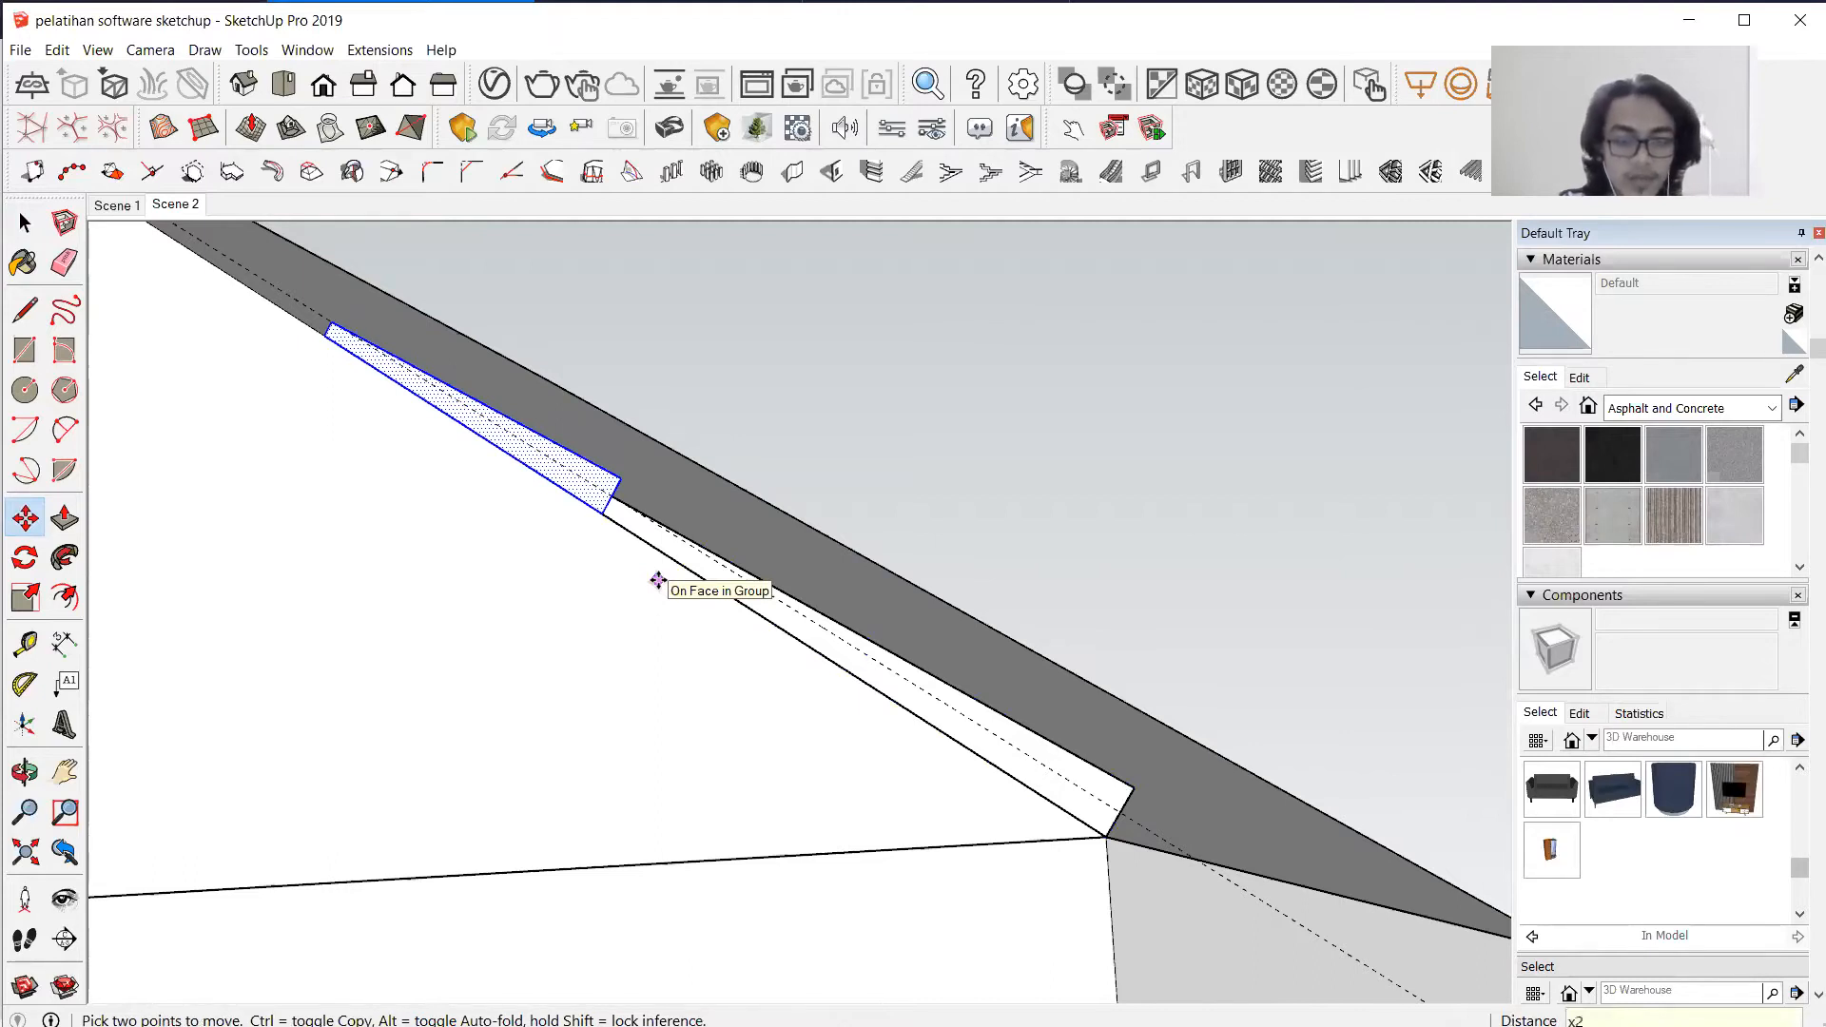
pyautogui.press('Return')
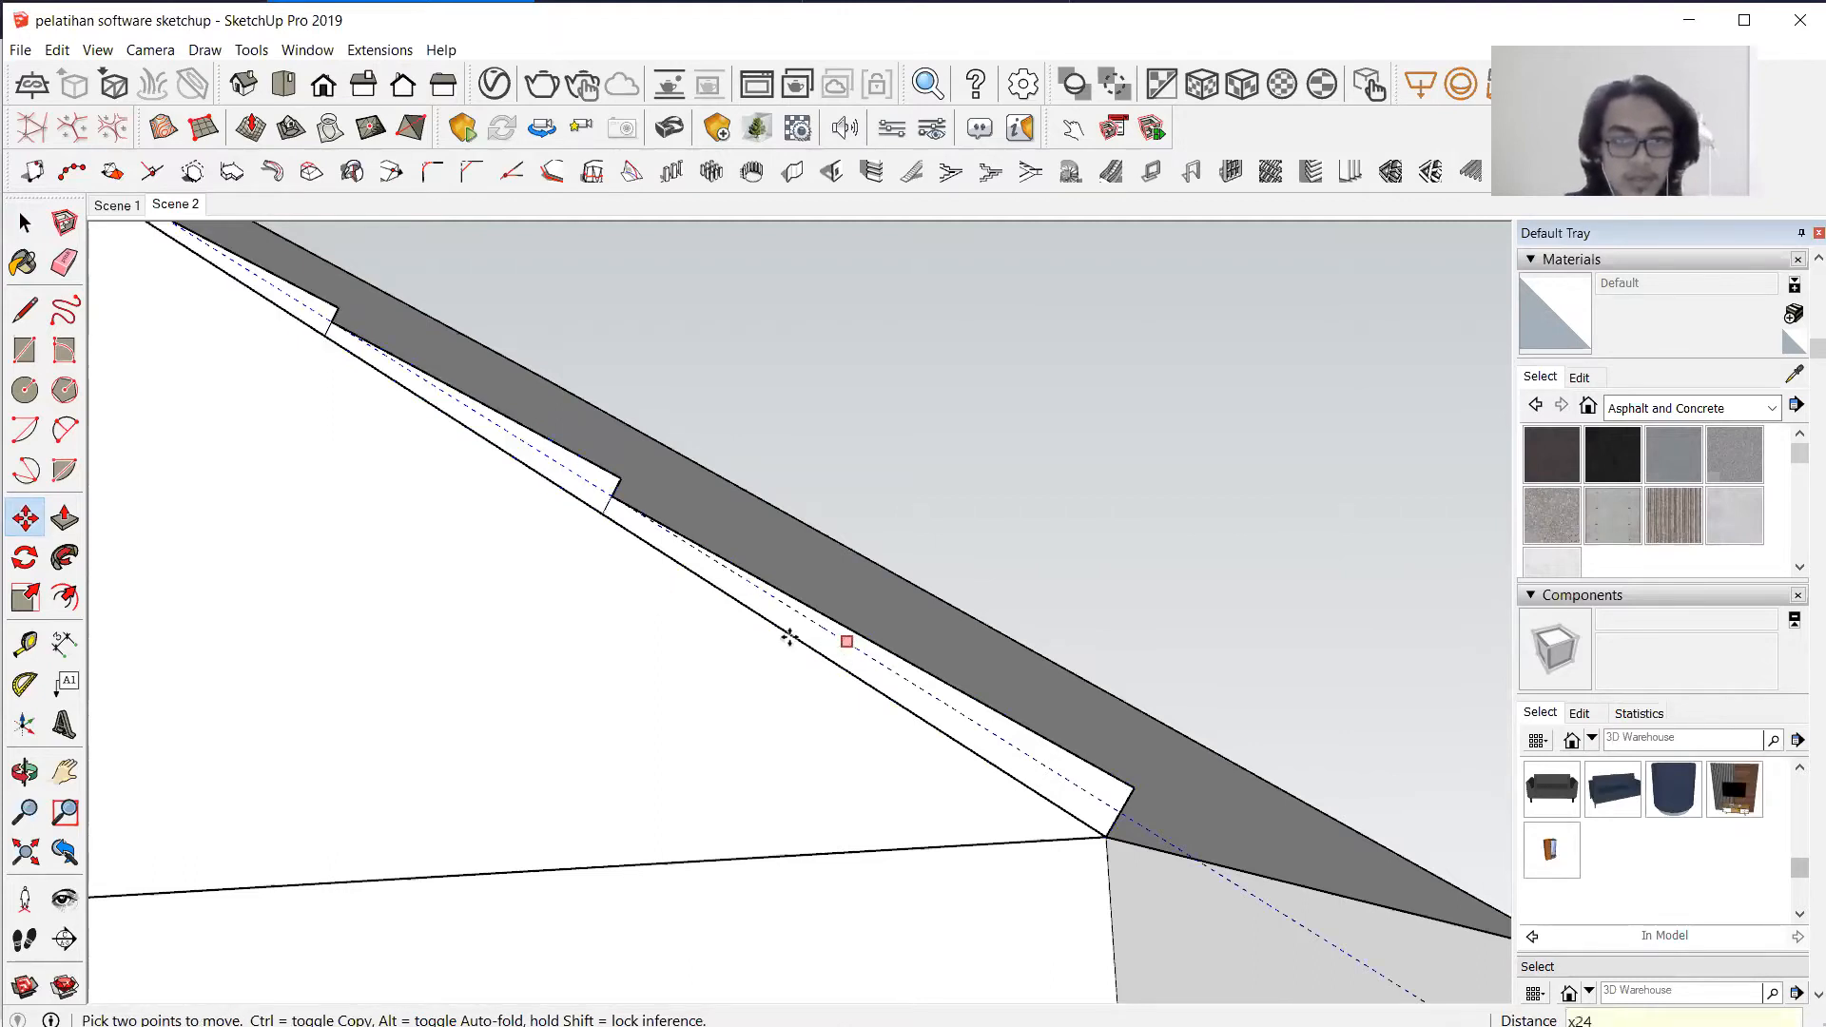
# Select and delete the surplus tile profiles extending past the roof ridge.
pyautogui.moveTo(753, 735); pyautogui.dragTo(1152, 949, button='middle')
pyautogui.scroll(-1, 1153, 949)
pyautogui.scroll(-10, 1248, 882)
pyautogui.scroll(2, 844, 546)
pyautogui.scroll(-2, 868, 749)
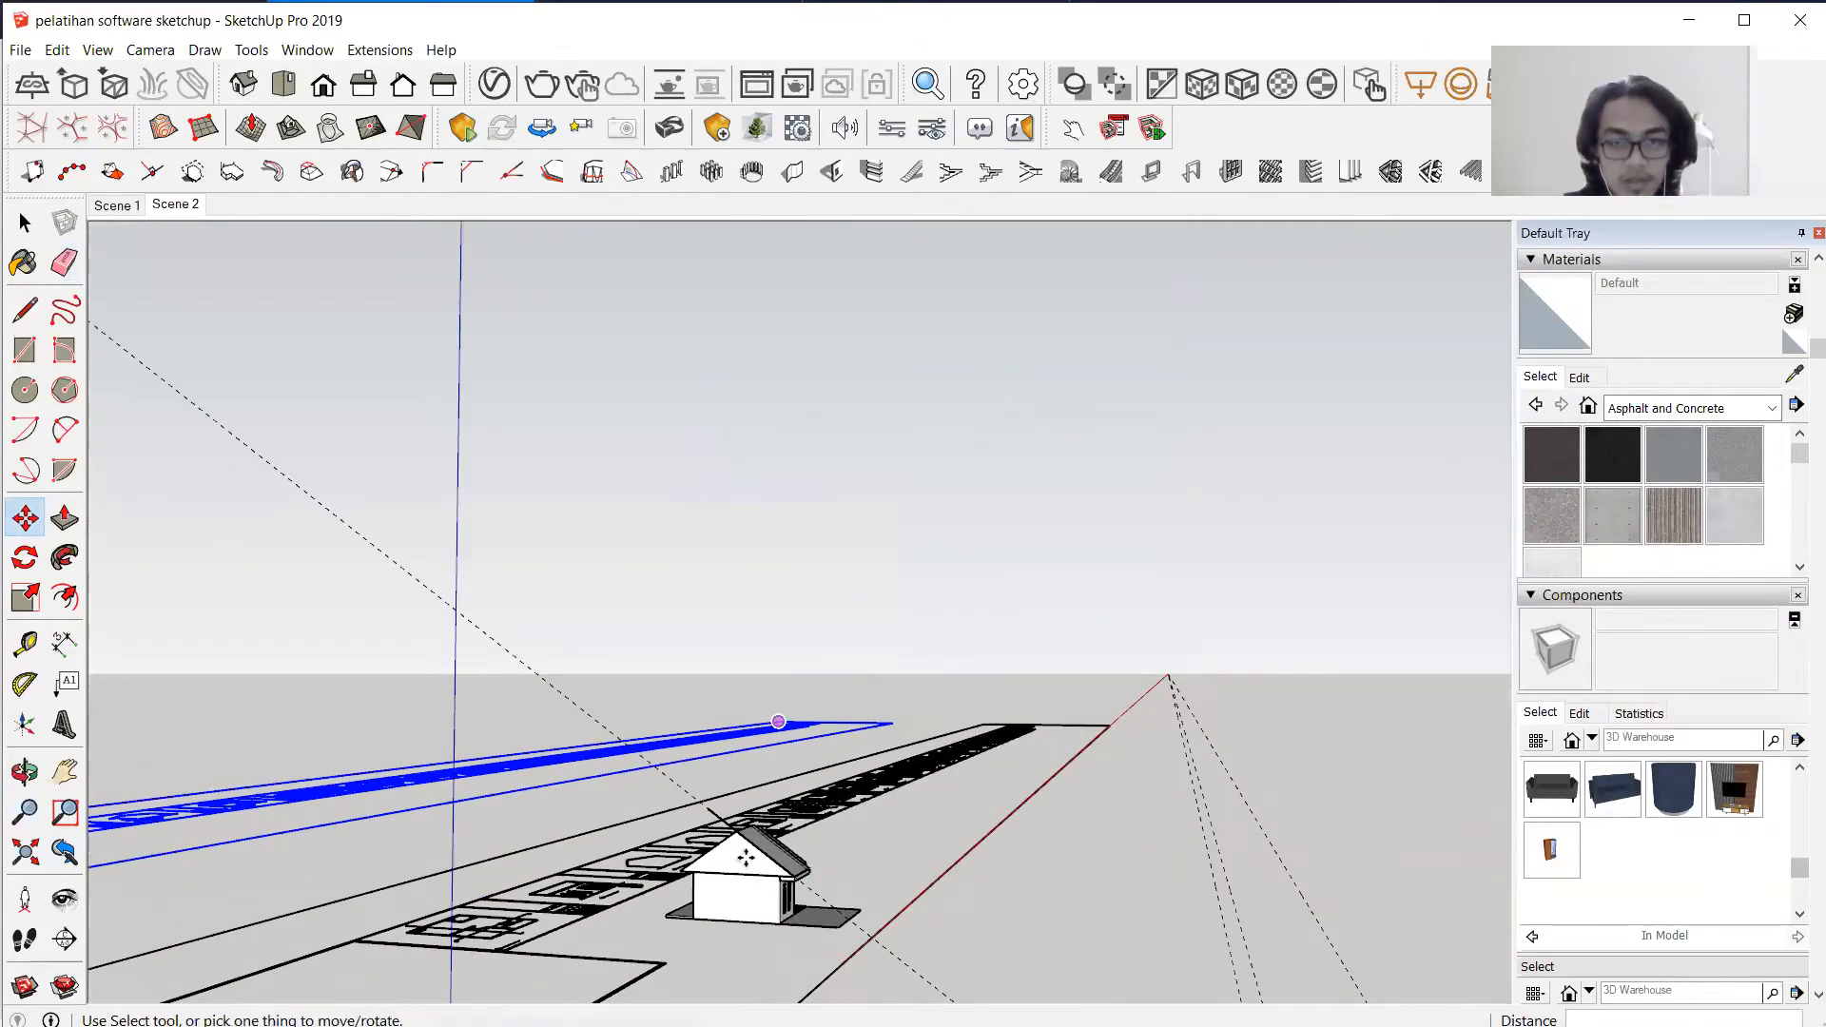
pyautogui.scroll(5, 807, 782)
pyautogui.scroll(4, 807, 783)
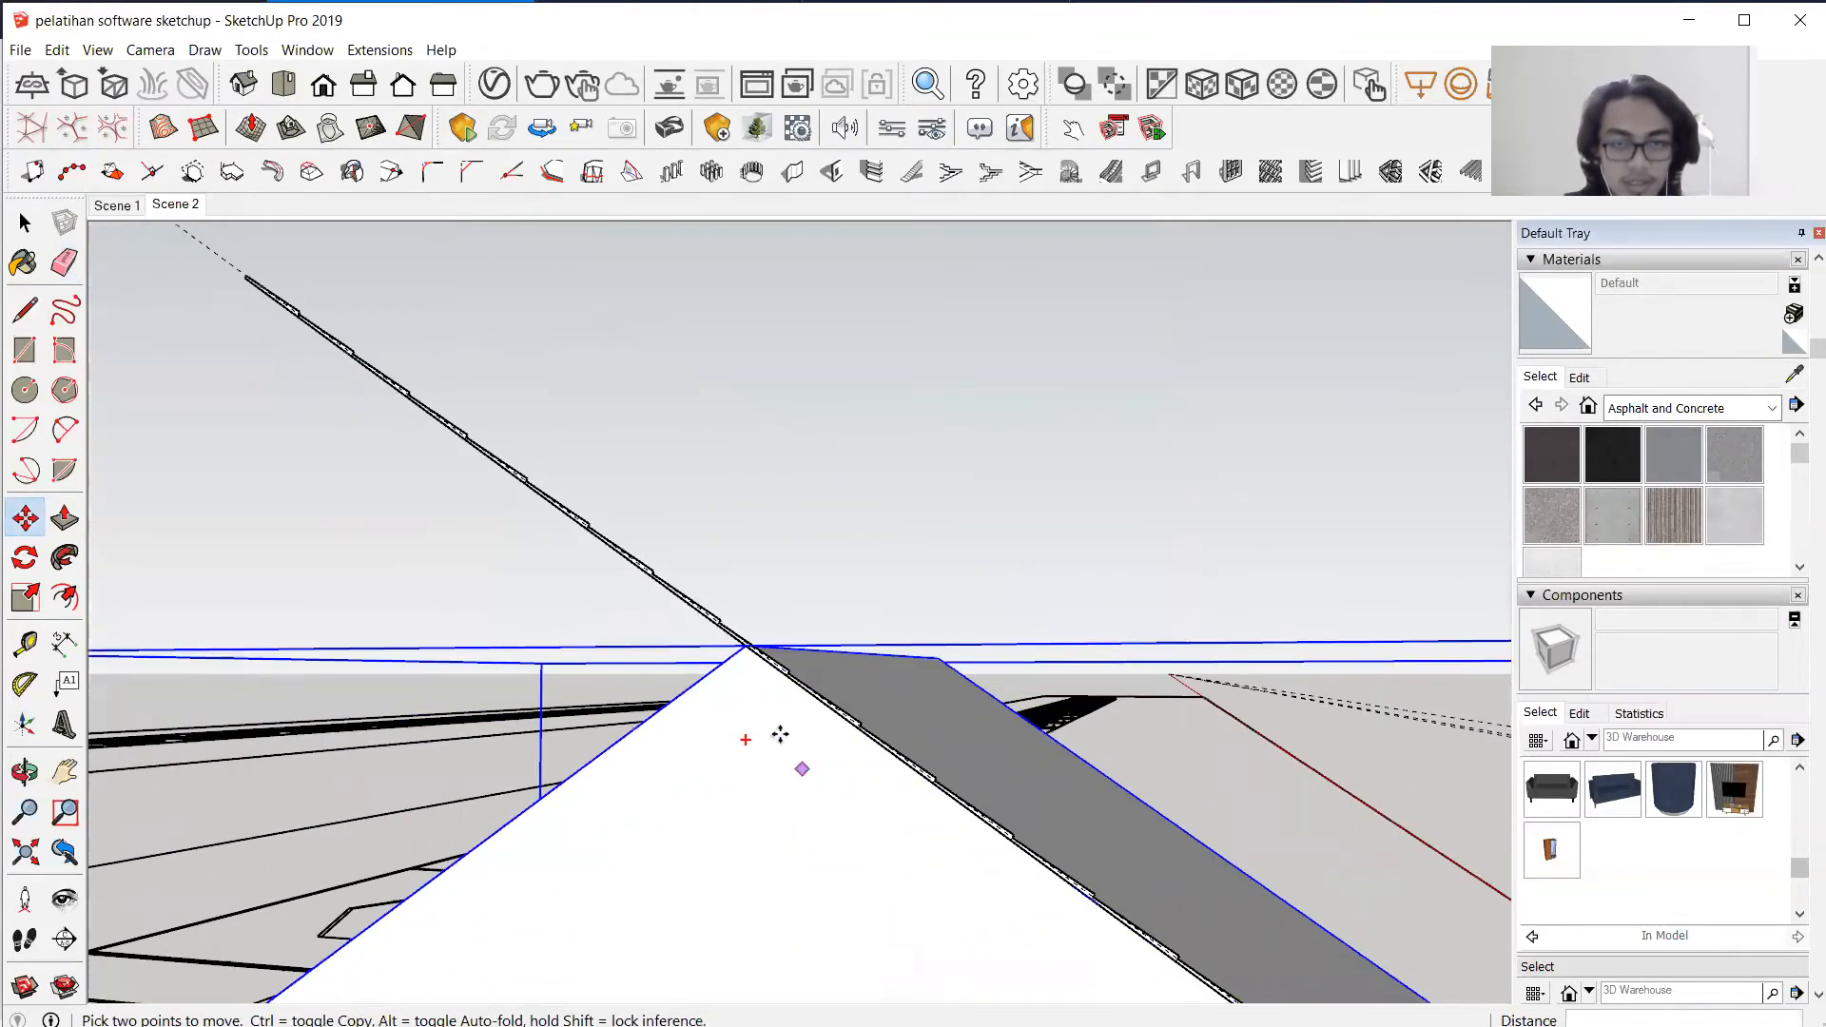
pyautogui.click(23, 226)
pyautogui.scroll(-3, 574, 688)
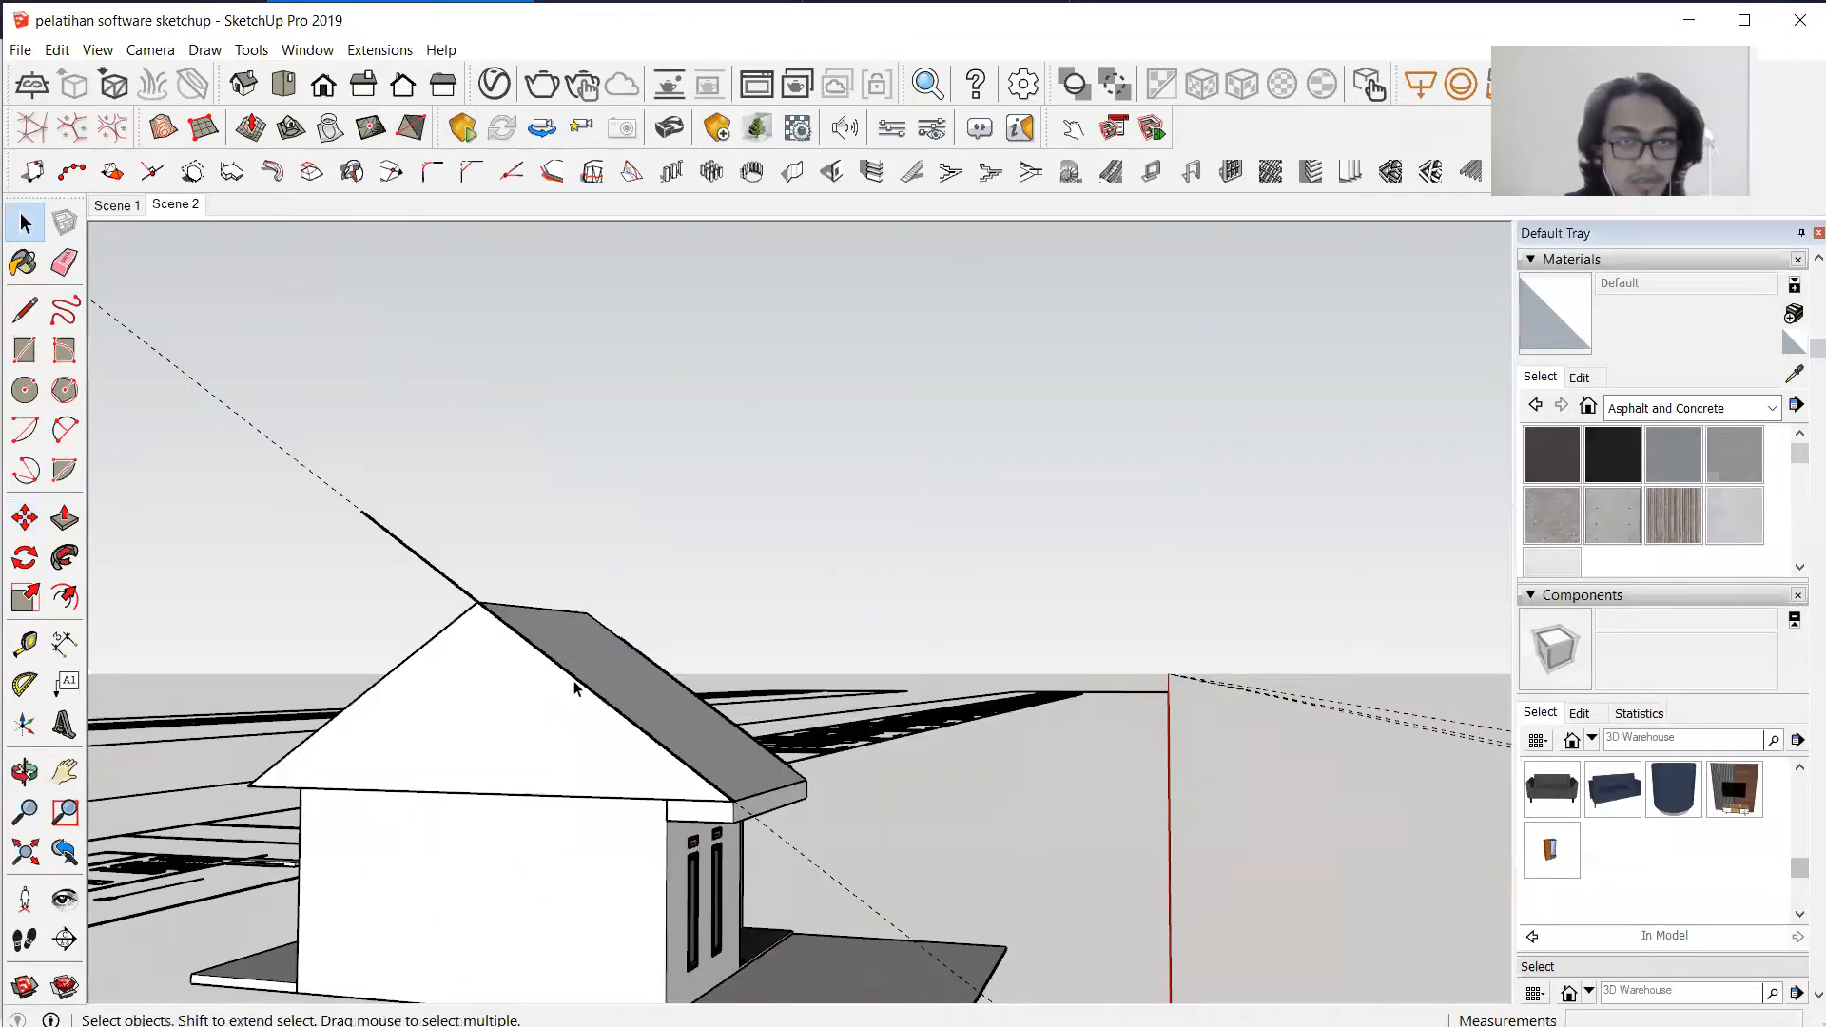
pyautogui.moveTo(465, 571); pyautogui.dragTo(465, 572)
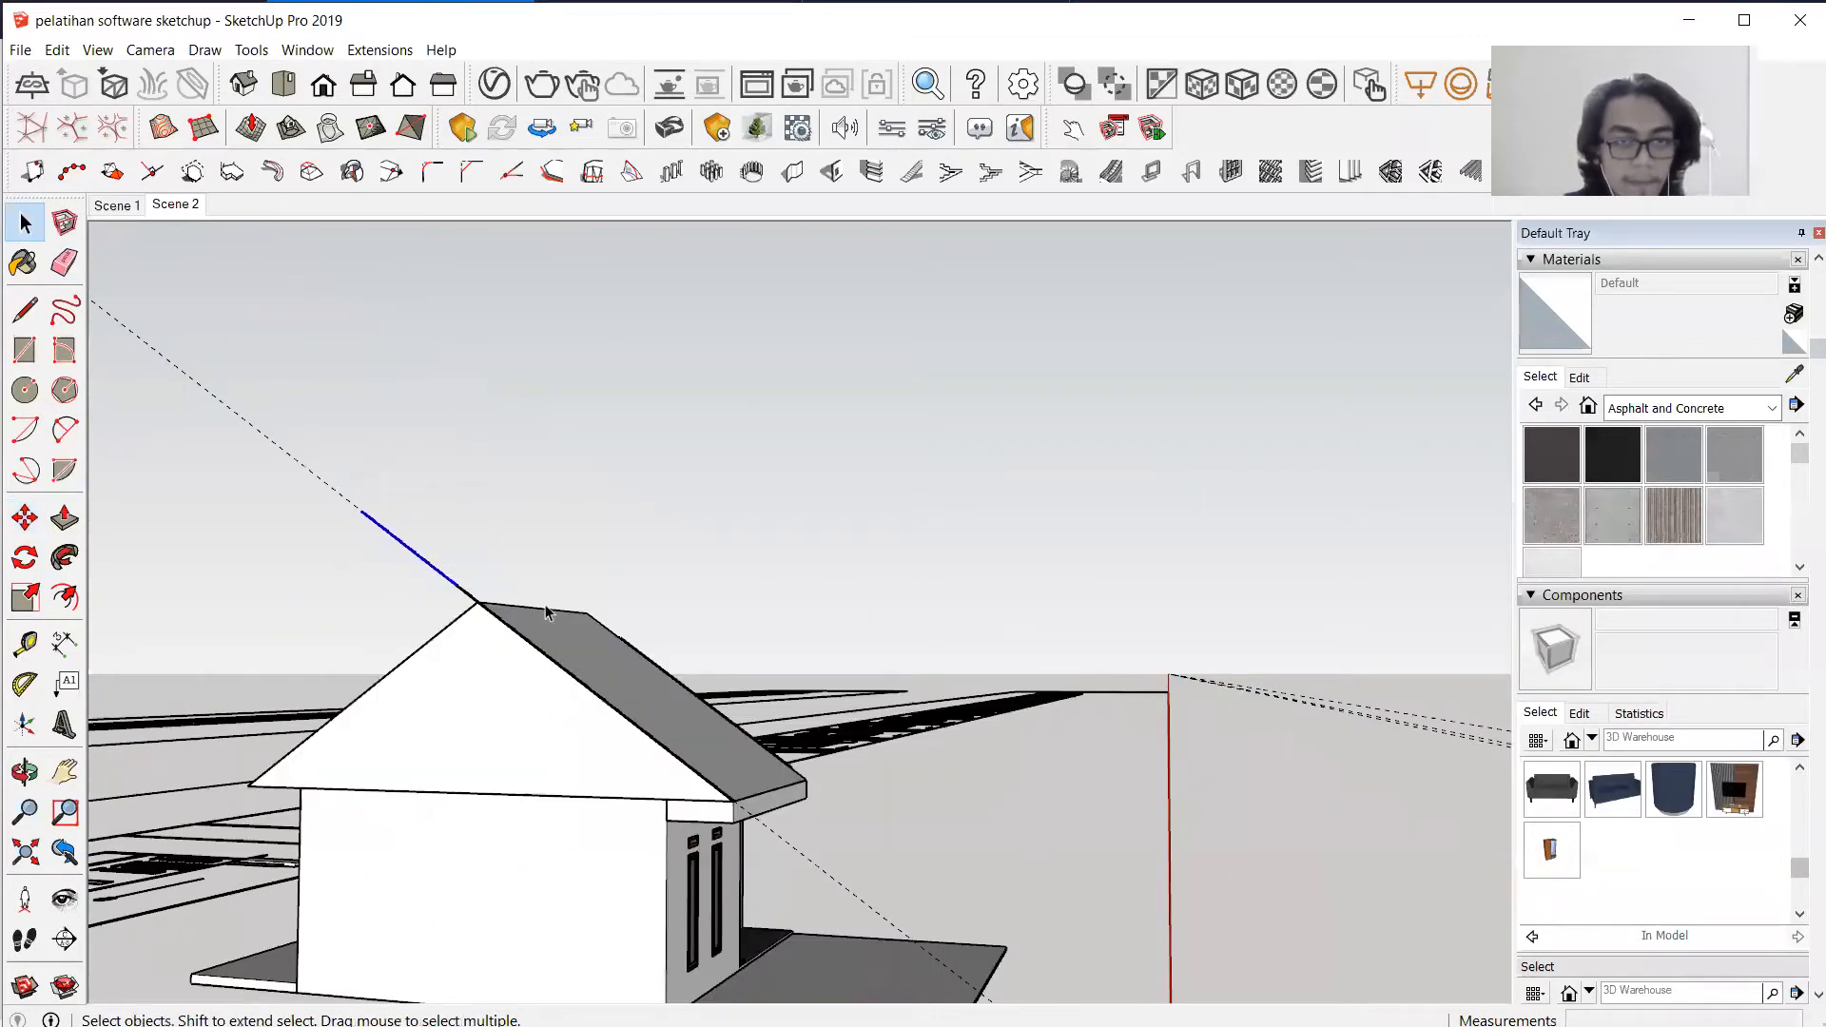
pyautogui.click(648, 613)
# Draw a line at the roof ridge, from the gable apex to the upper edge of the topmost tile profile.
pyautogui.scroll(2, 466, 677)
pyautogui.scroll(1, 465, 561)
pyautogui.scroll(-8, 587, 644)
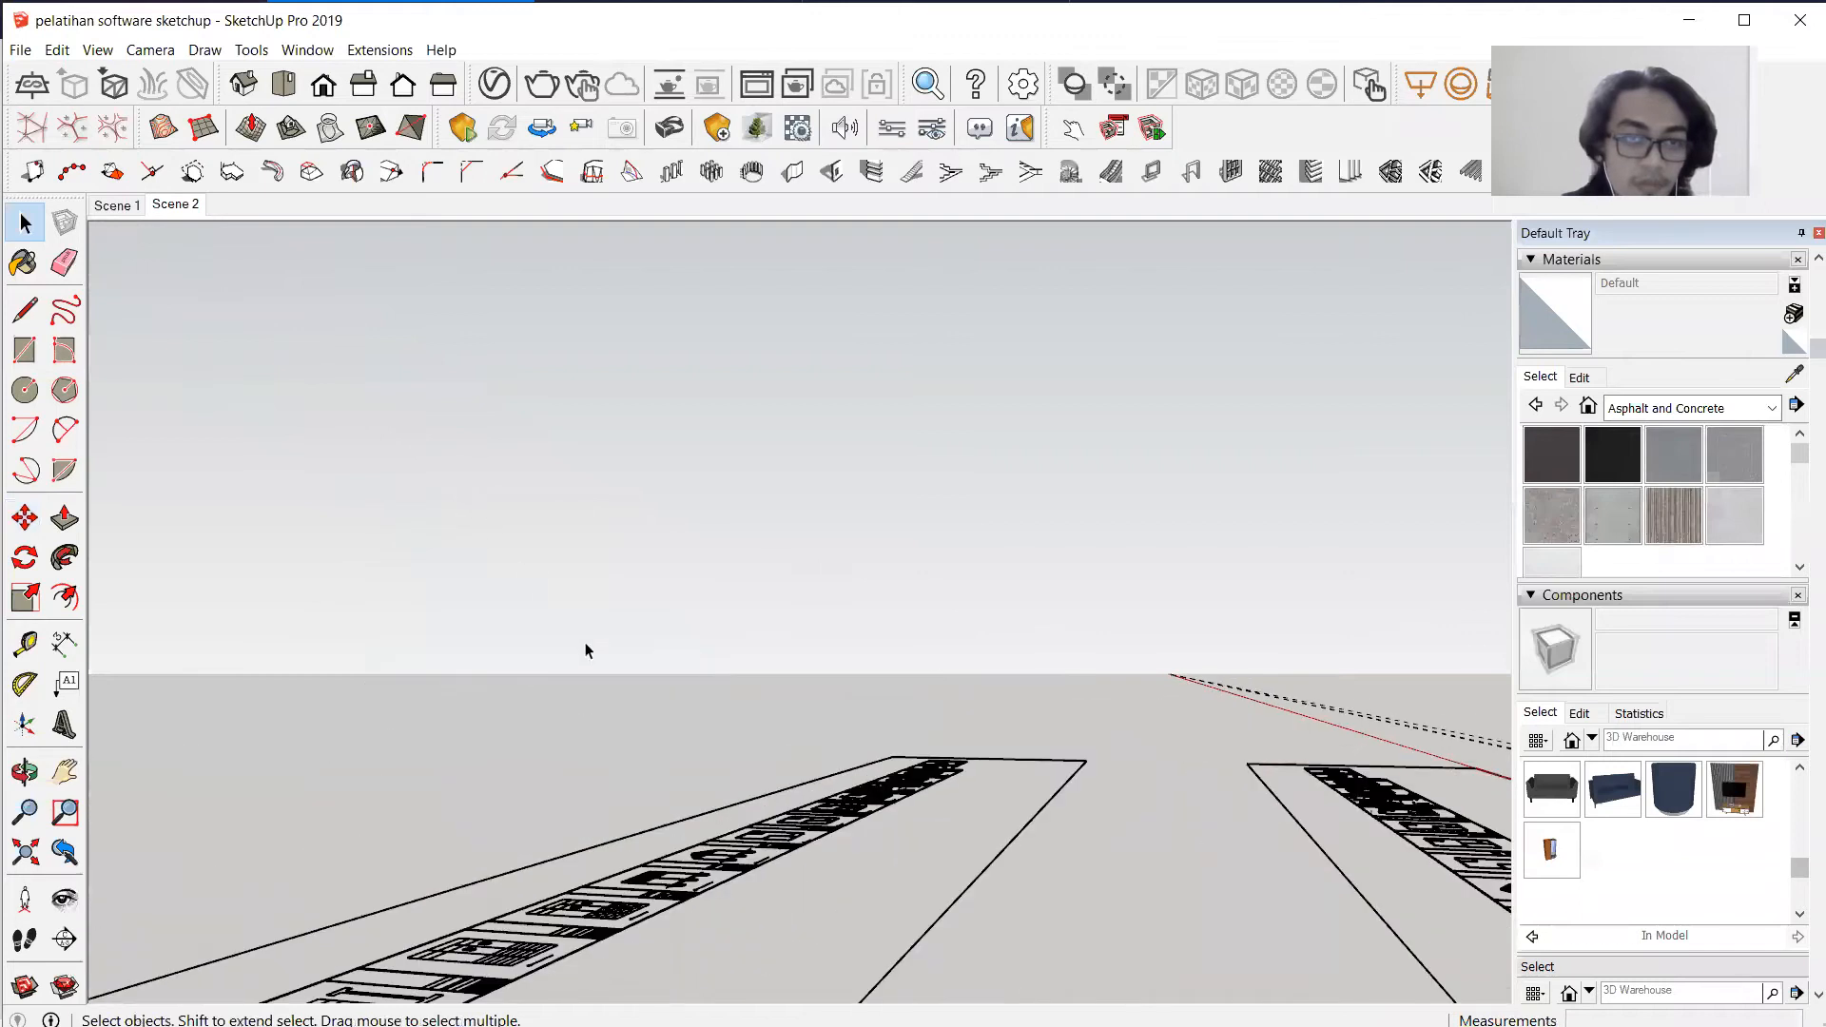
pyautogui.scroll(5, 702, 814)
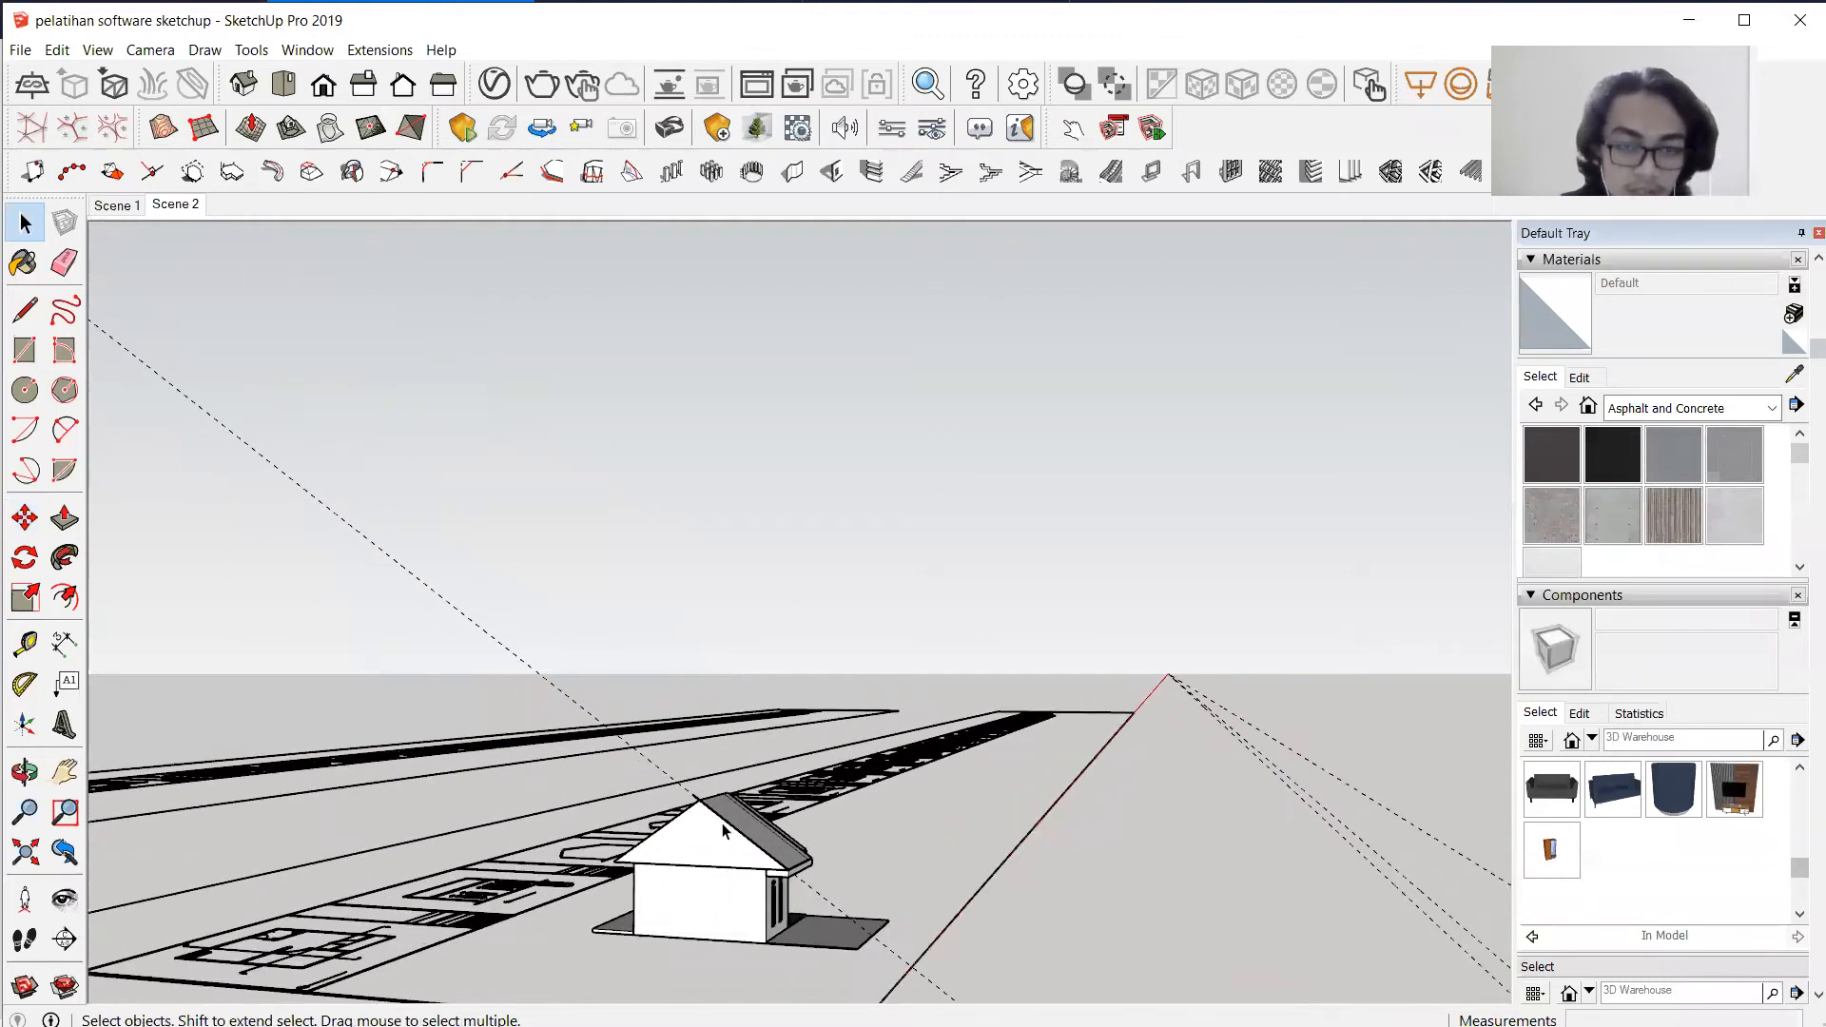
pyautogui.scroll(5, 683, 793)
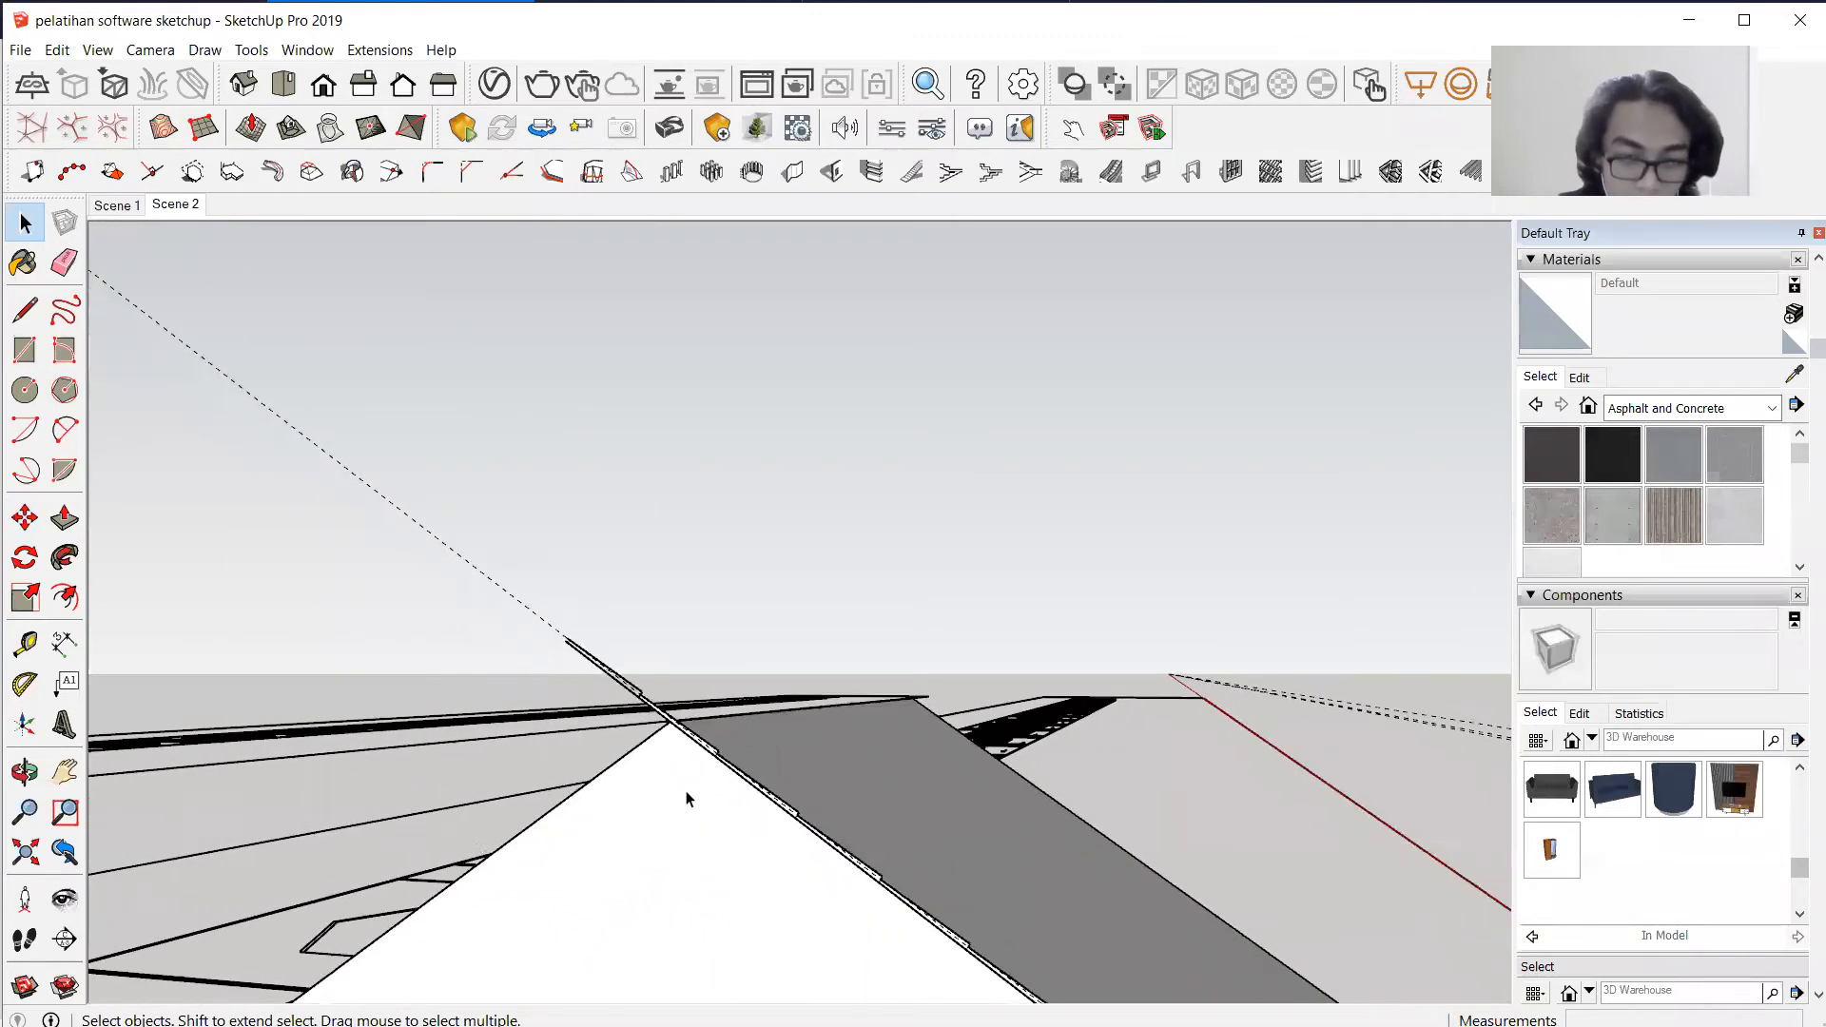
pyautogui.click(25, 309)
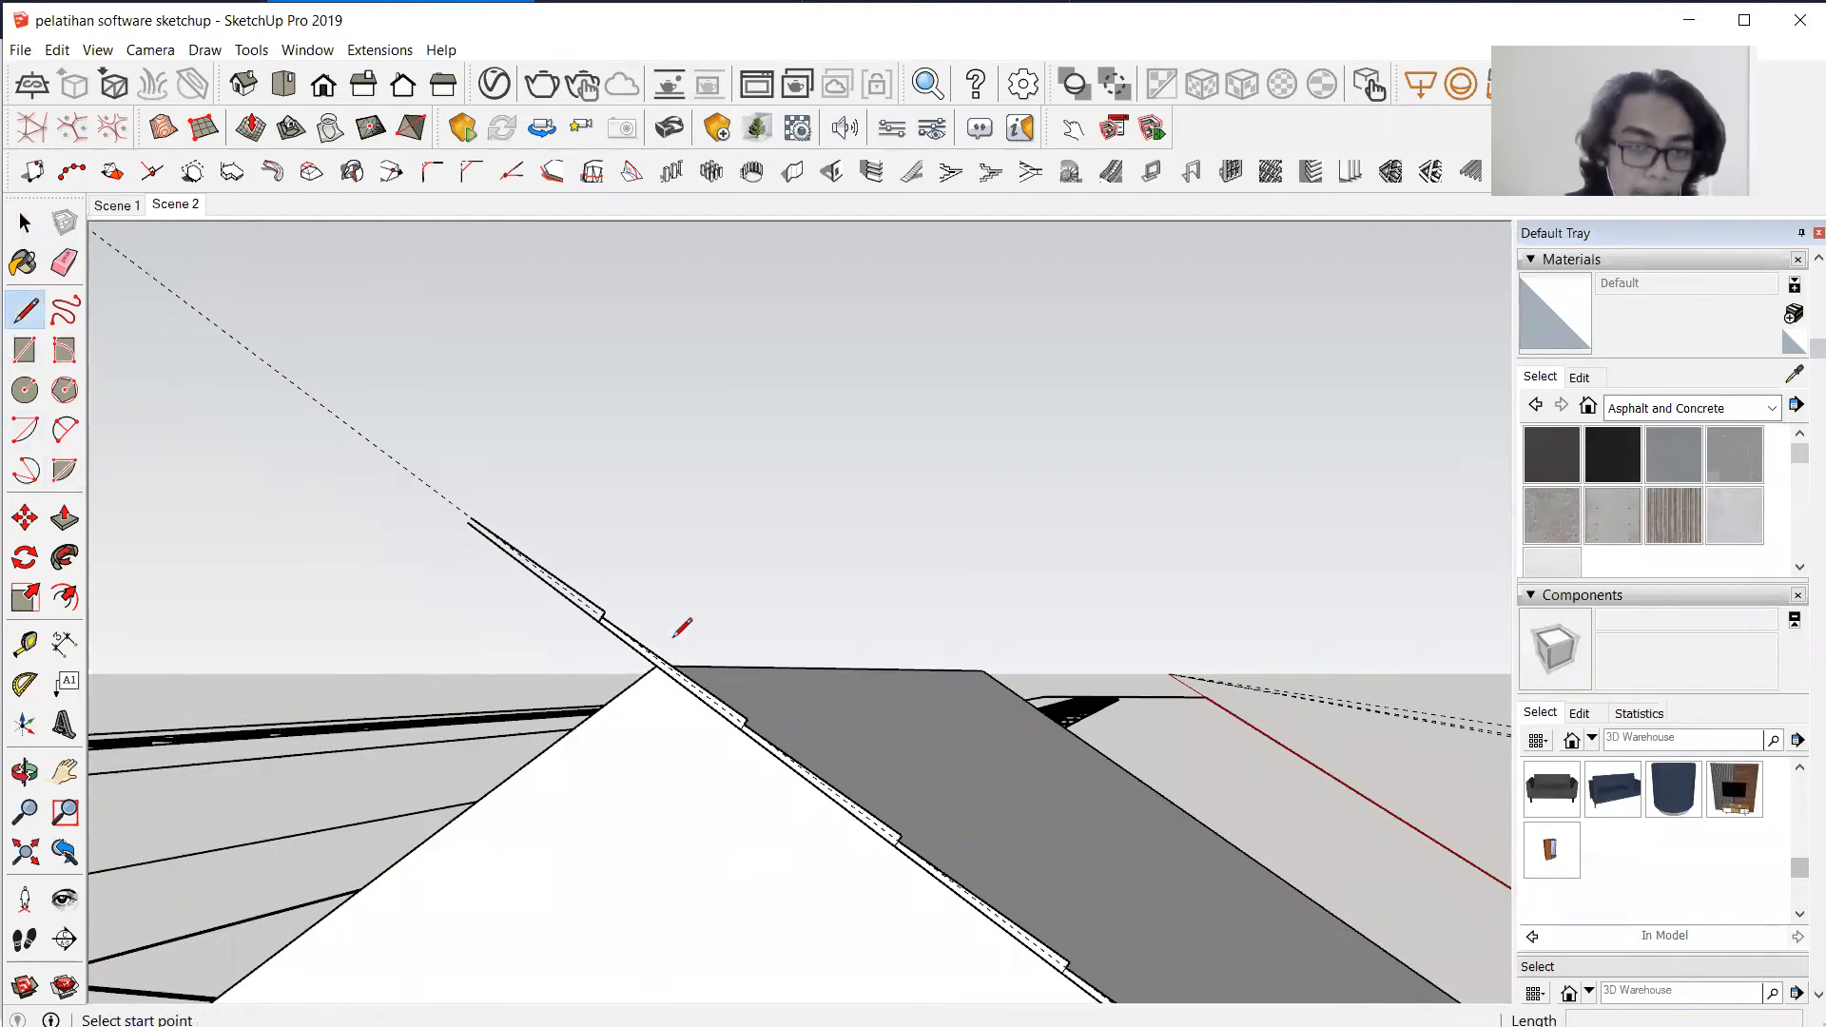
pyautogui.click(658, 661)
pyautogui.scroll(2, 666, 663)
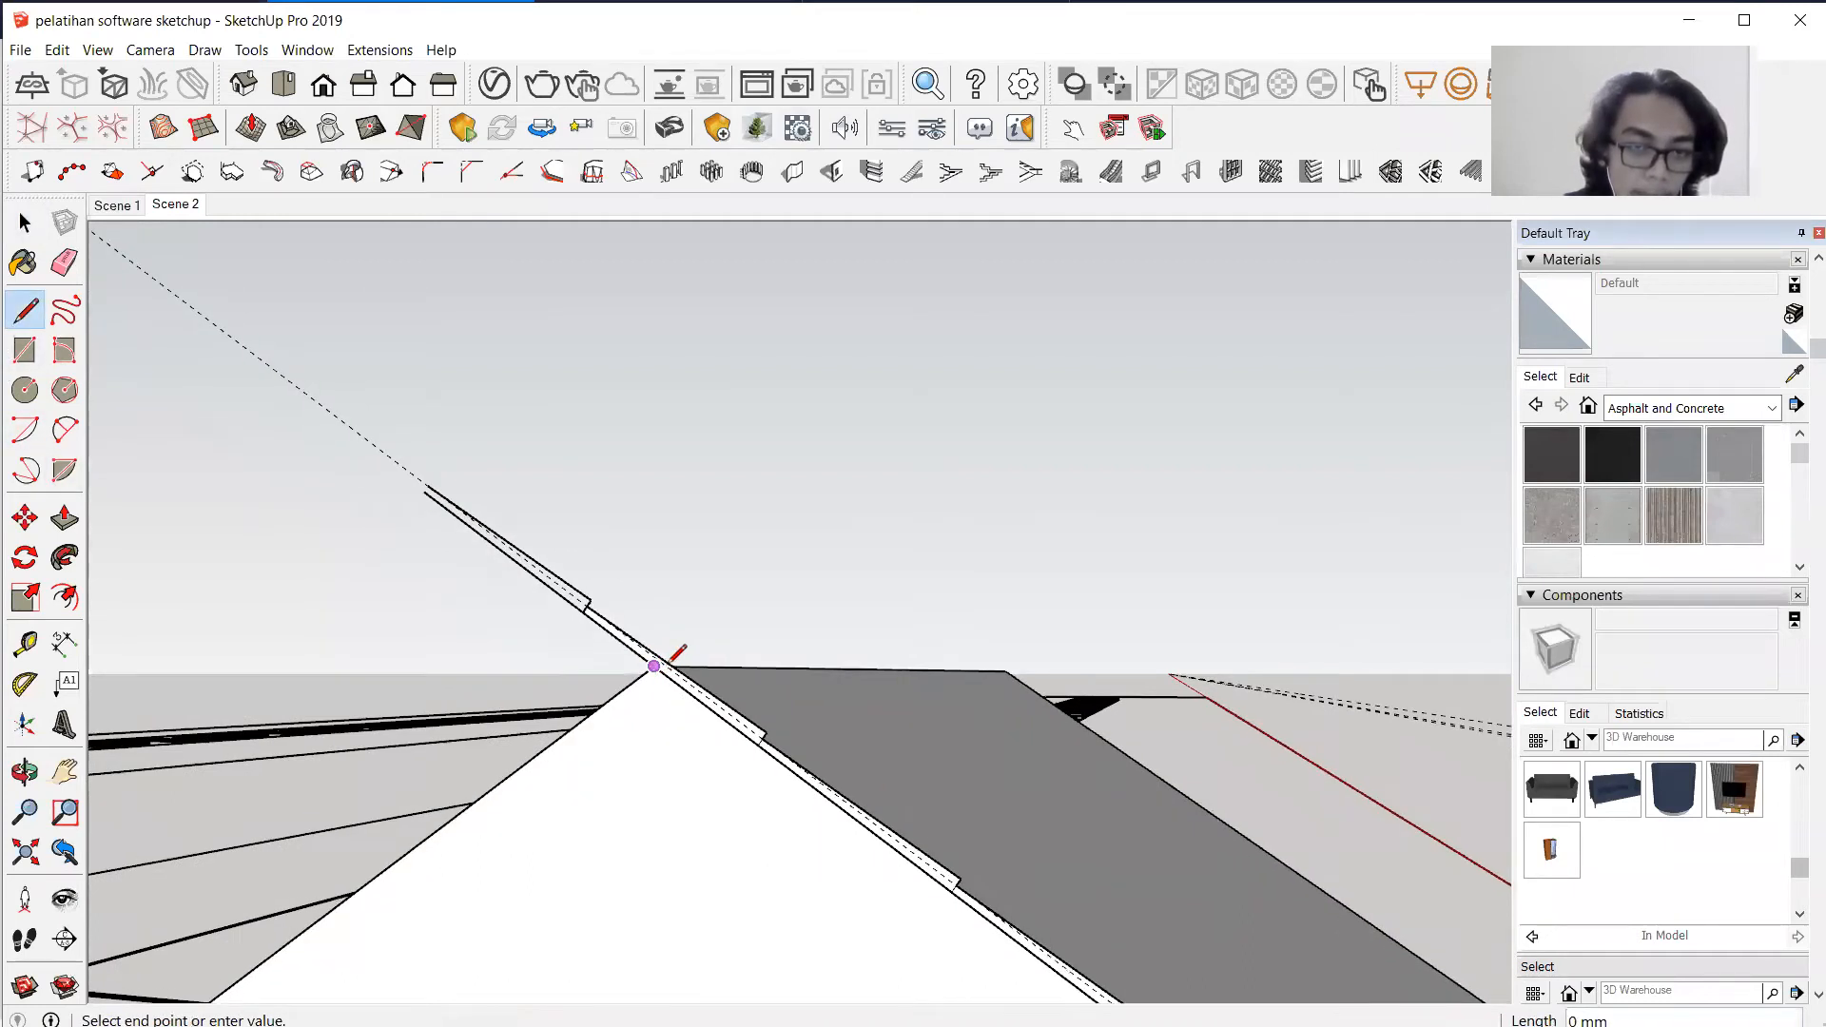
pyautogui.scroll(3, 669, 668)
pyautogui.click(664, 620)
# Erase the edges of the topmost tile that project past the ridge line.
pyautogui.press('e')
pyautogui.moveTo(306, 389)
pyautogui.mouseDown()
pyautogui.moveTo(309, 414)
pyautogui.moveTo(356, 441)
pyautogui.mouseUp()
pyautogui.moveTo(475, 464); pyautogui.dragTo(453, 529)
pyautogui.moveTo(422, 453); pyautogui.dragTo(457, 470)
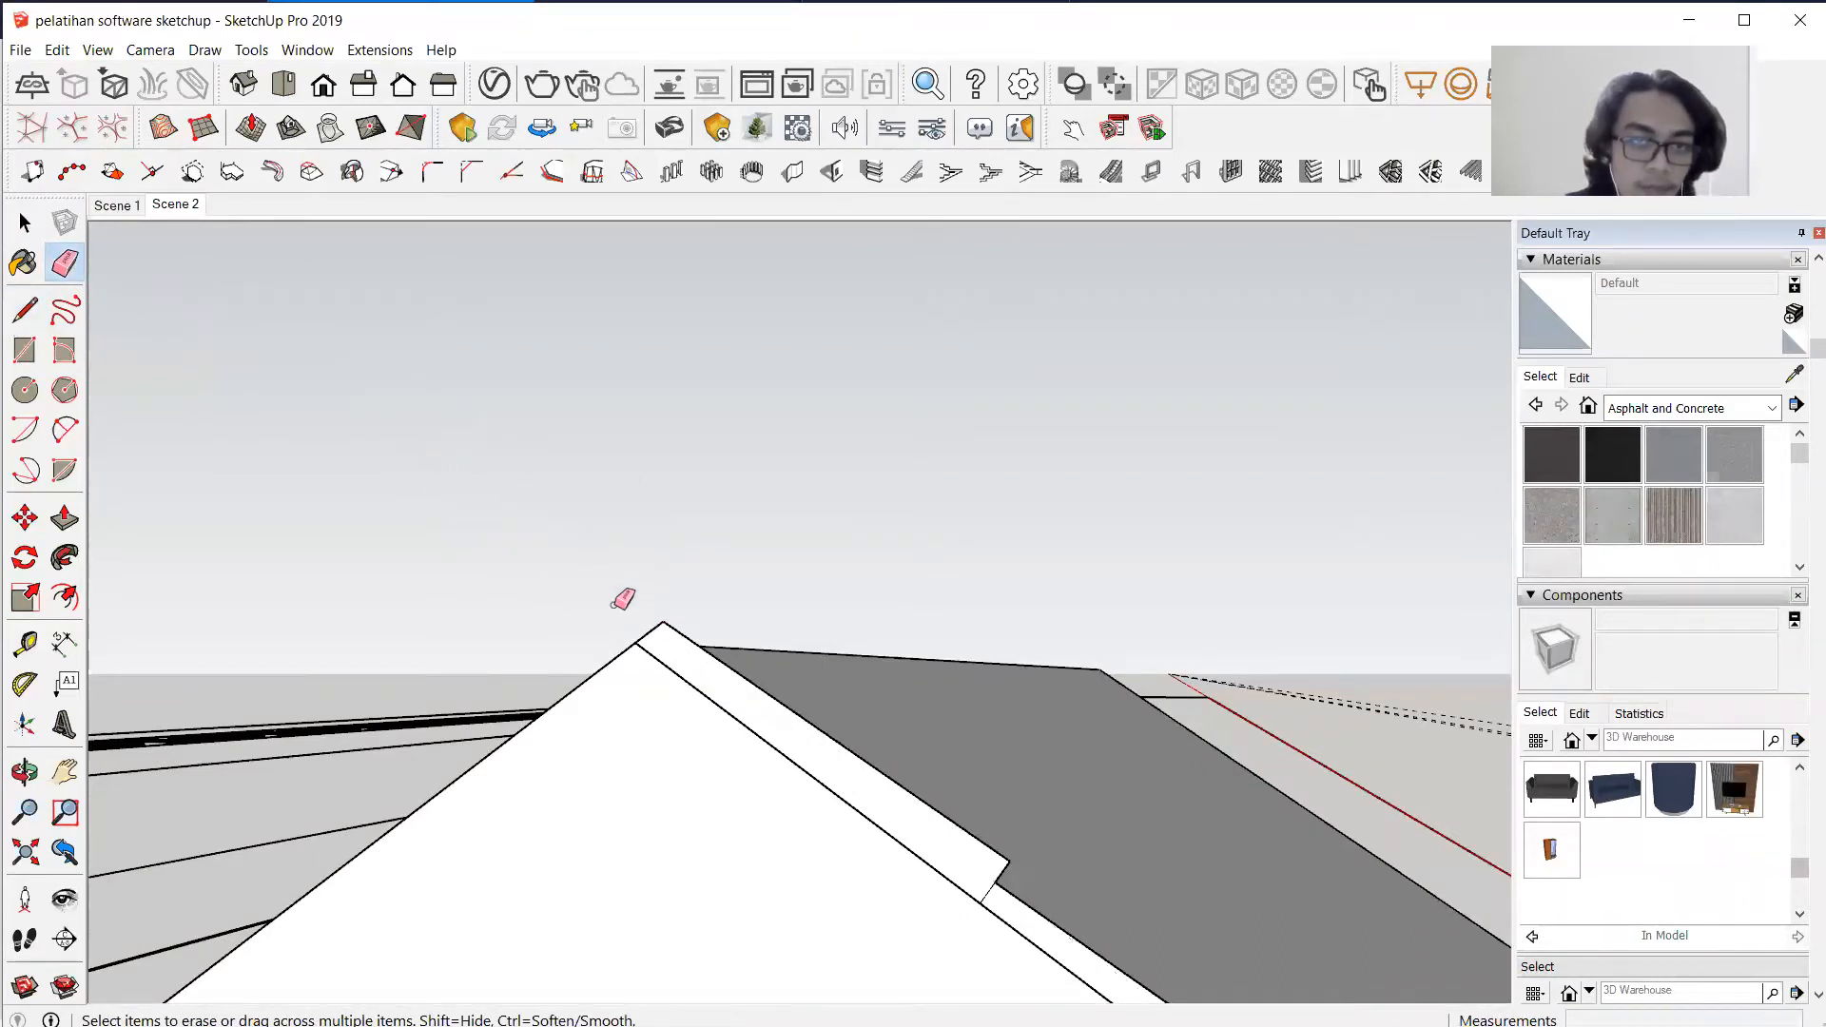
# Erase the short dividing edges between neighbouring tile profiles from ridge to eave, merging them into one stepped face.
pyautogui.scroll(-5, 623, 599)
pyautogui.scroll(6, 530, 562)
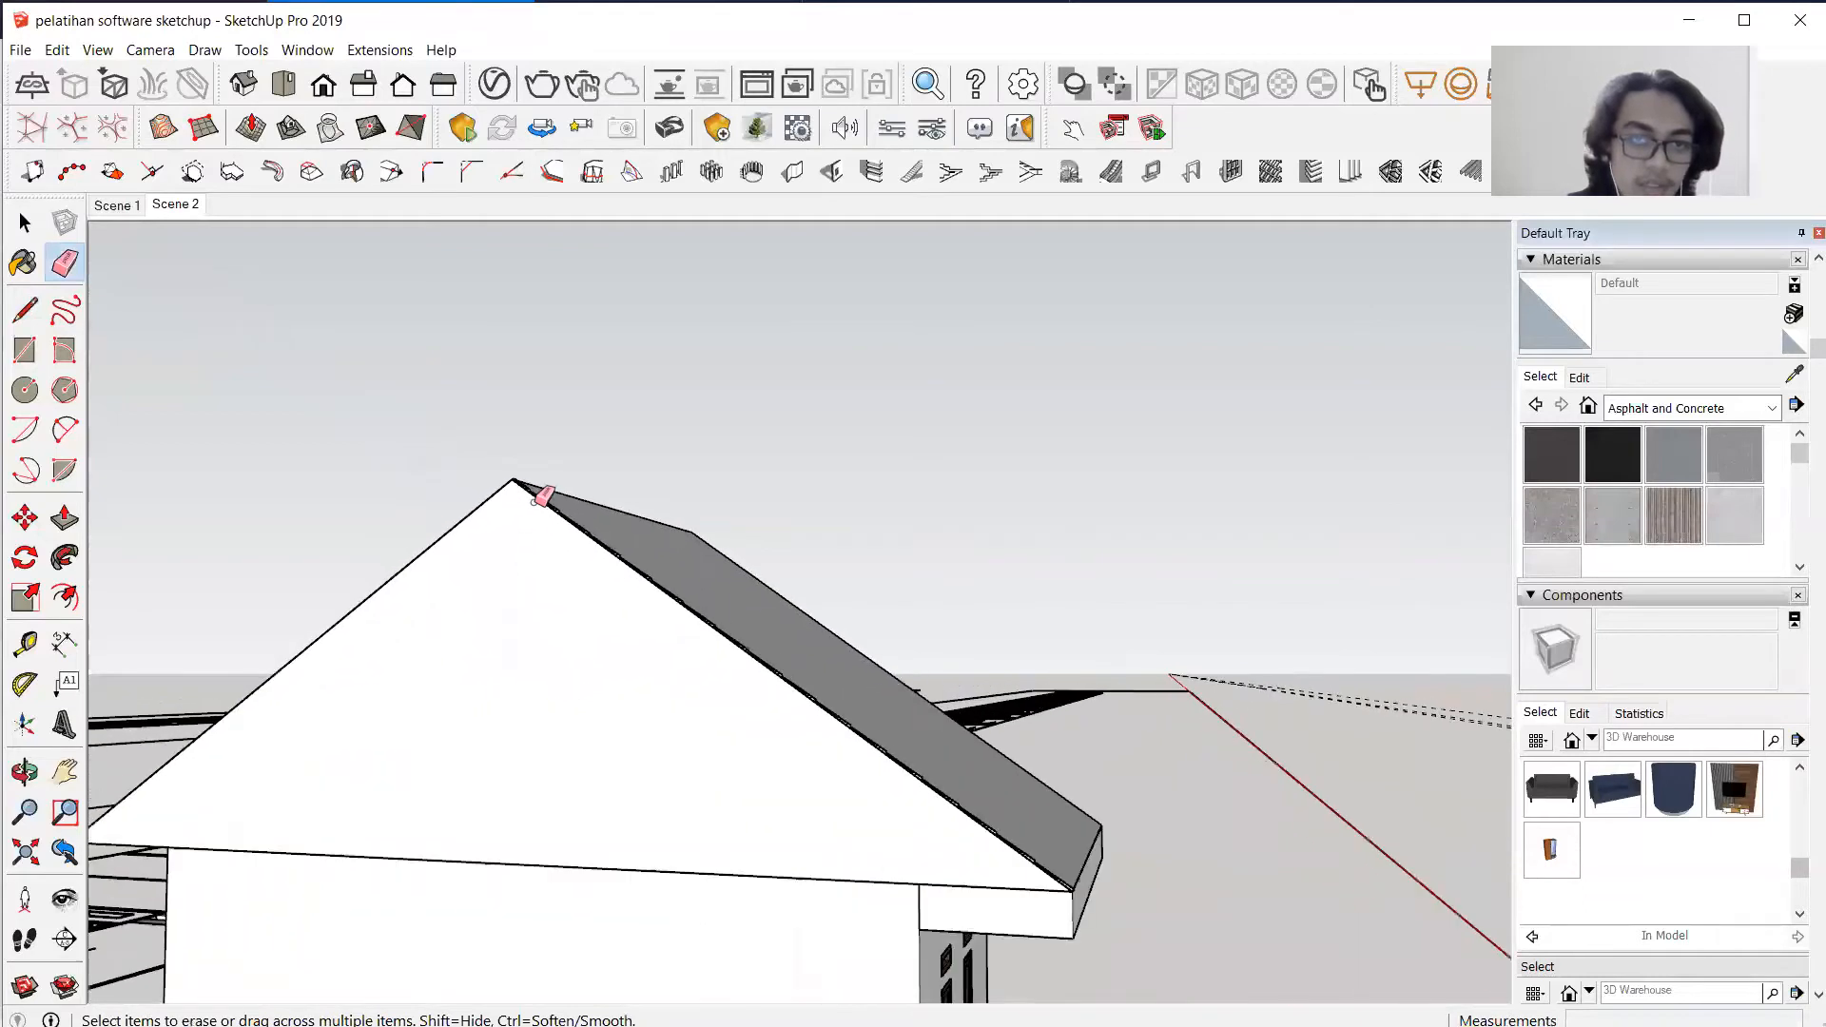
pyautogui.scroll(5, 533, 501)
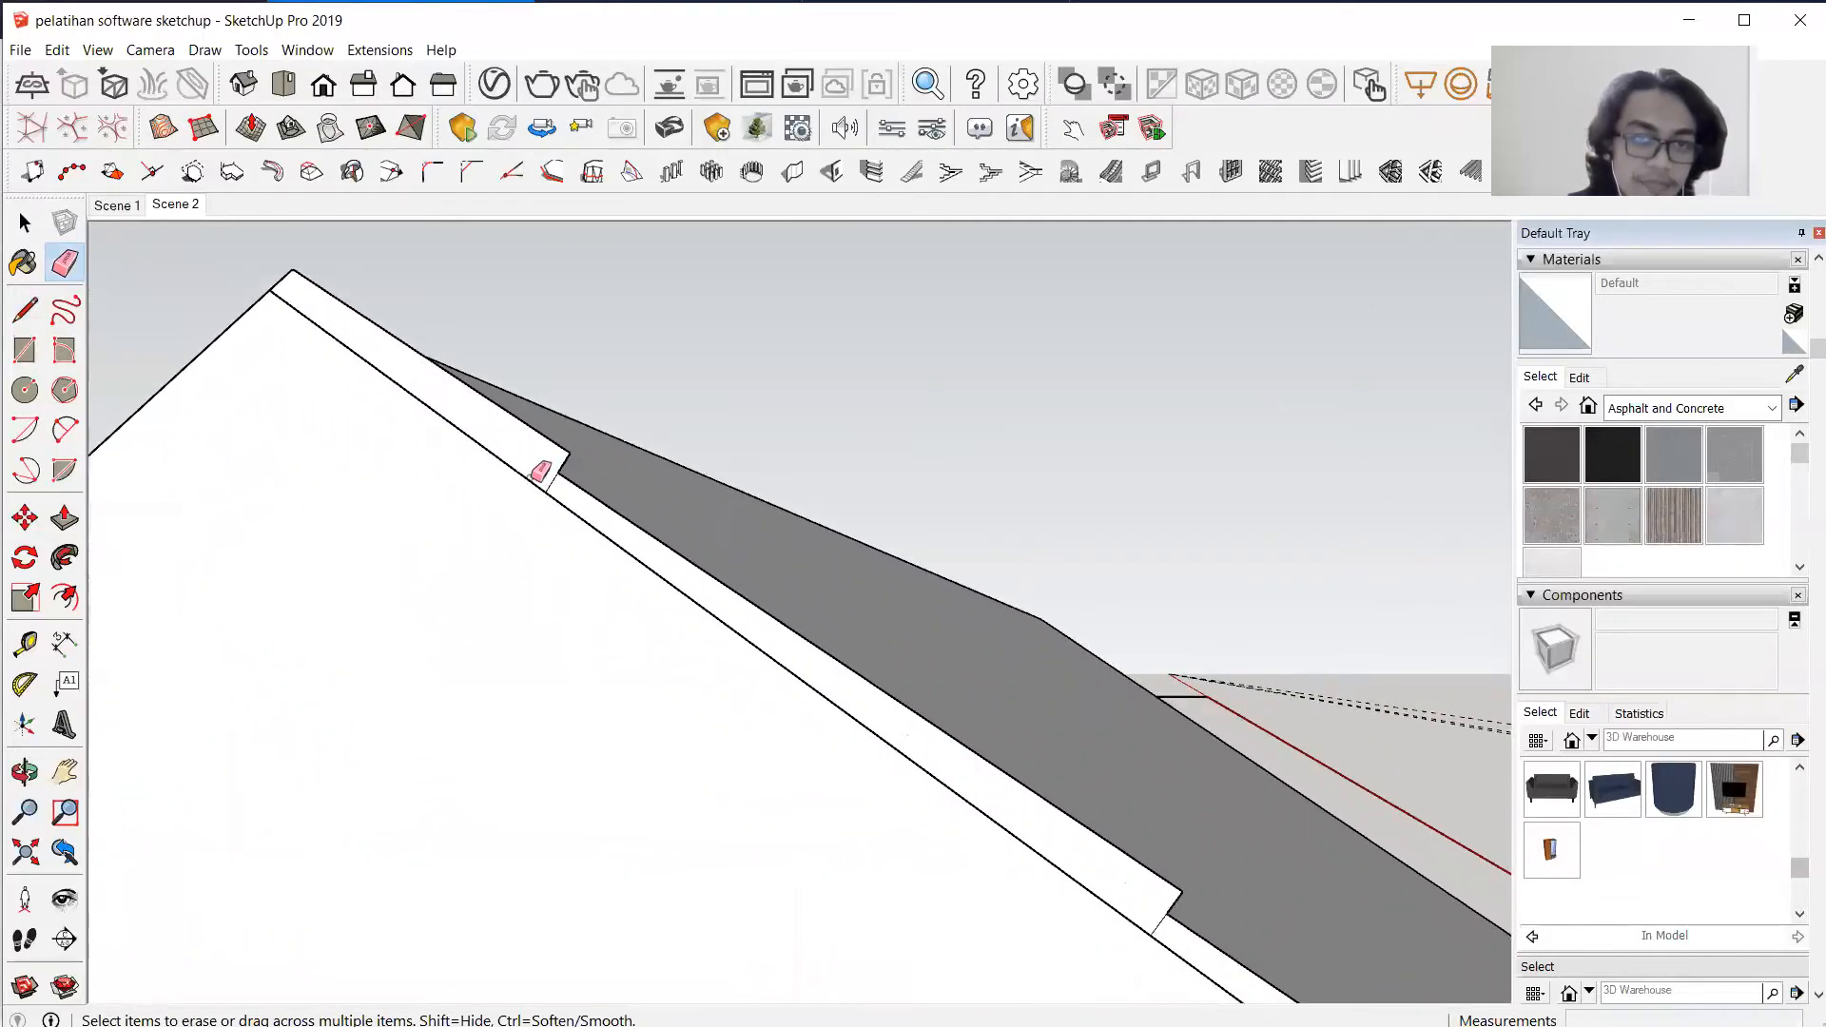
pyautogui.scroll(2, 542, 477)
pyautogui.scroll(-2, 553, 492)
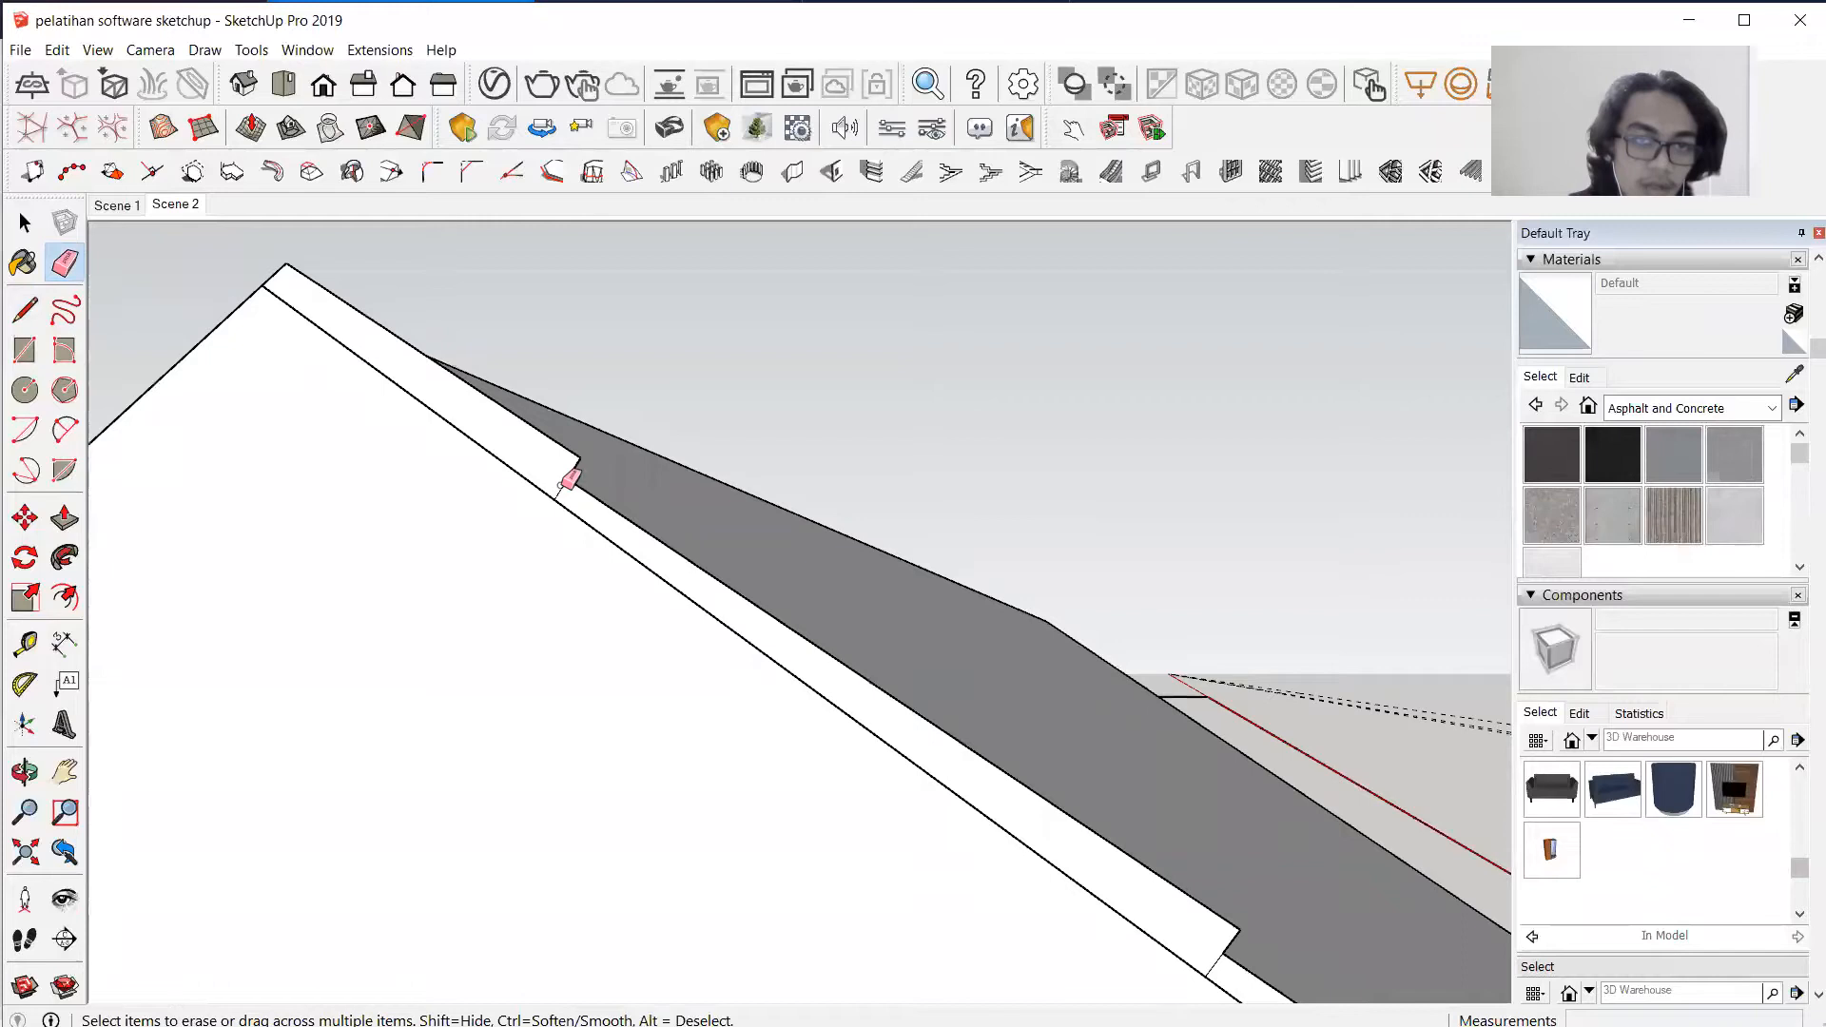
pyautogui.scroll(-2, 514, 458)
pyautogui.click(1015, 821)
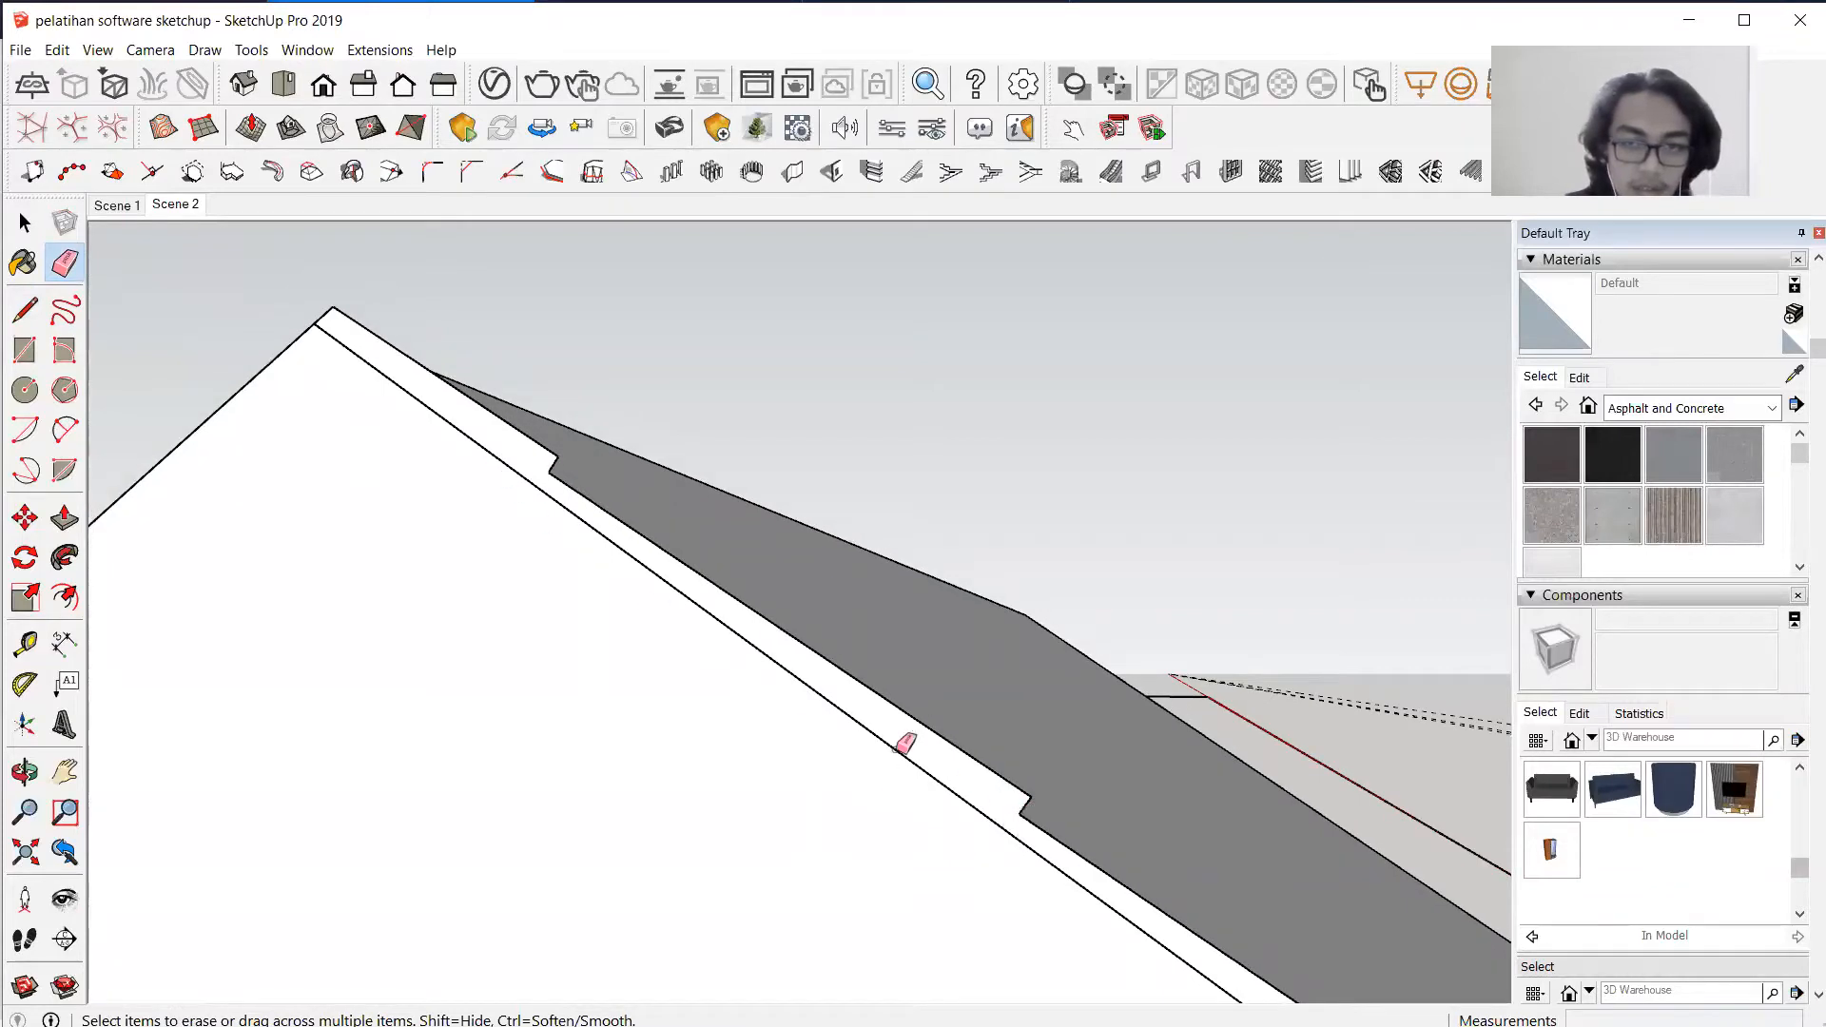
pyautogui.scroll(-4, 658, 646)
pyautogui.scroll(2, 1017, 894)
pyautogui.scroll(3, 1008, 869)
pyautogui.click(961, 847)
pyautogui.scroll(-5, 609, 671)
pyautogui.scroll(-2, 422, 580)
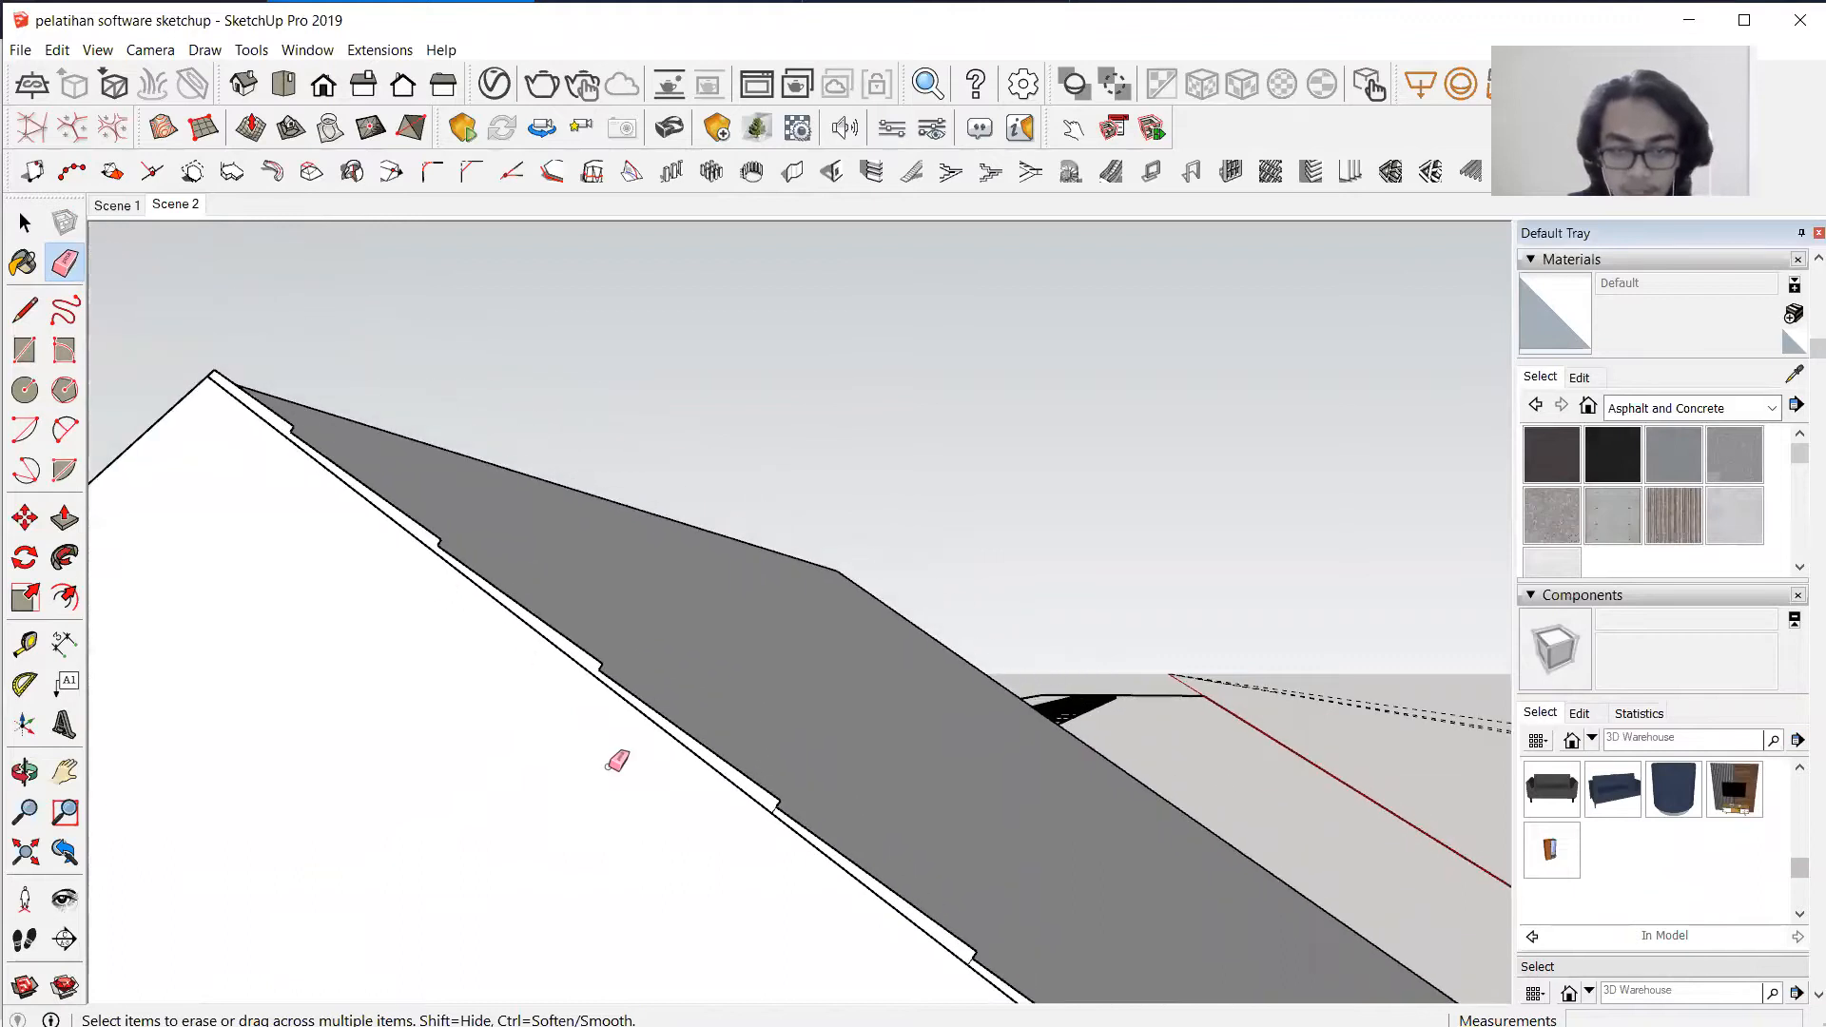
pyautogui.scroll(6, 825, 805)
pyautogui.scroll(3, 723, 751)
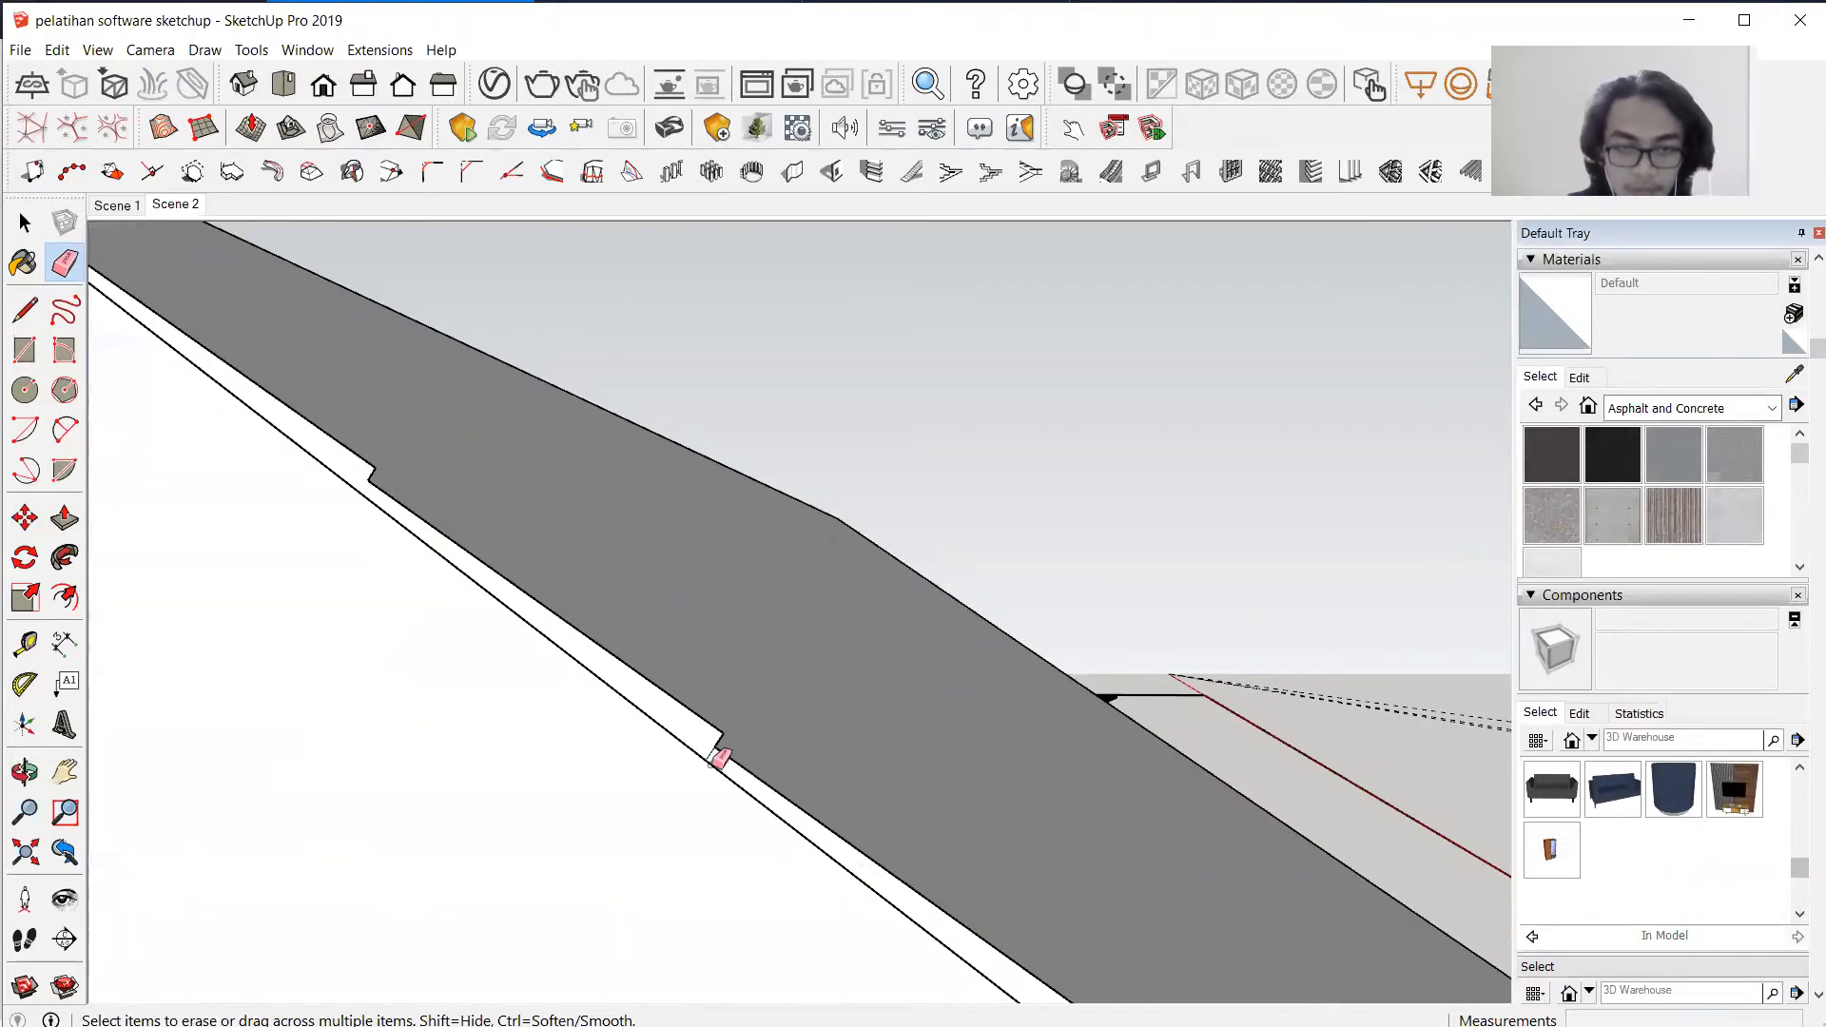
pyautogui.scroll(-4, 709, 737)
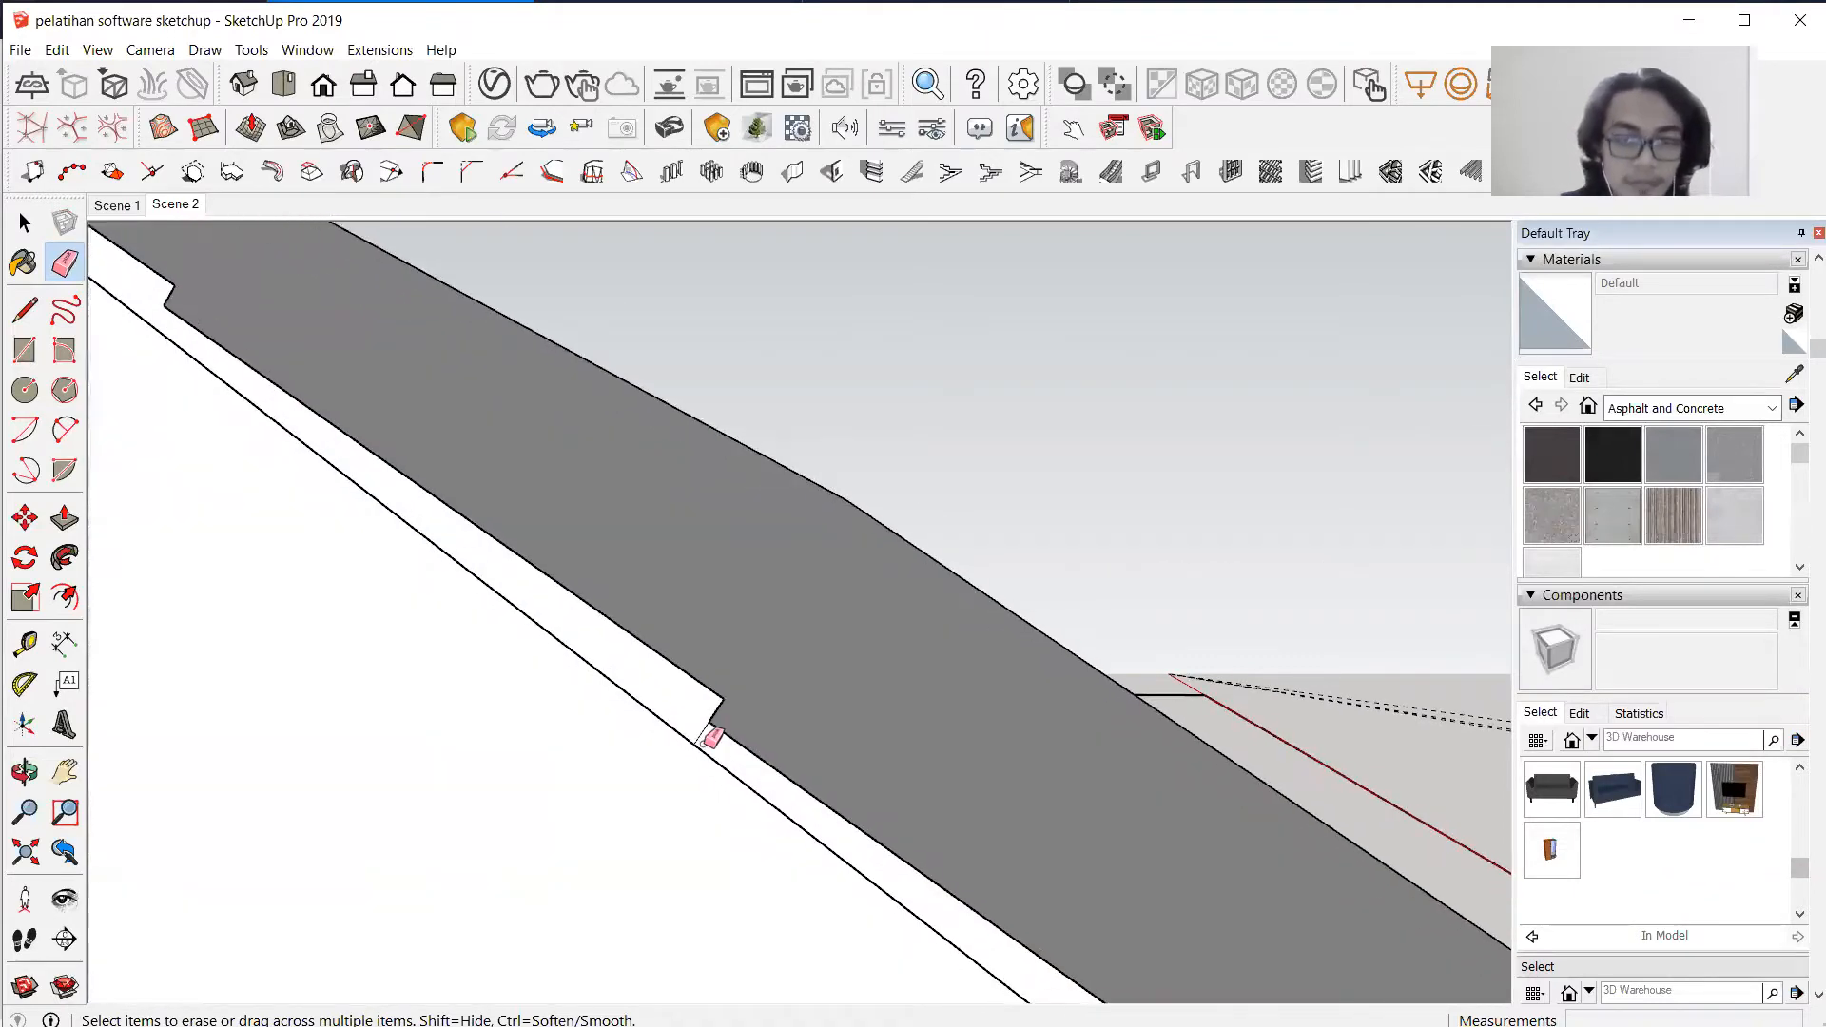
pyautogui.scroll(-3, 442, 620)
pyautogui.scroll(3, 631, 717)
pyautogui.scroll(1, 637, 676)
pyautogui.click(621, 673)
pyautogui.scroll(-4, 416, 573)
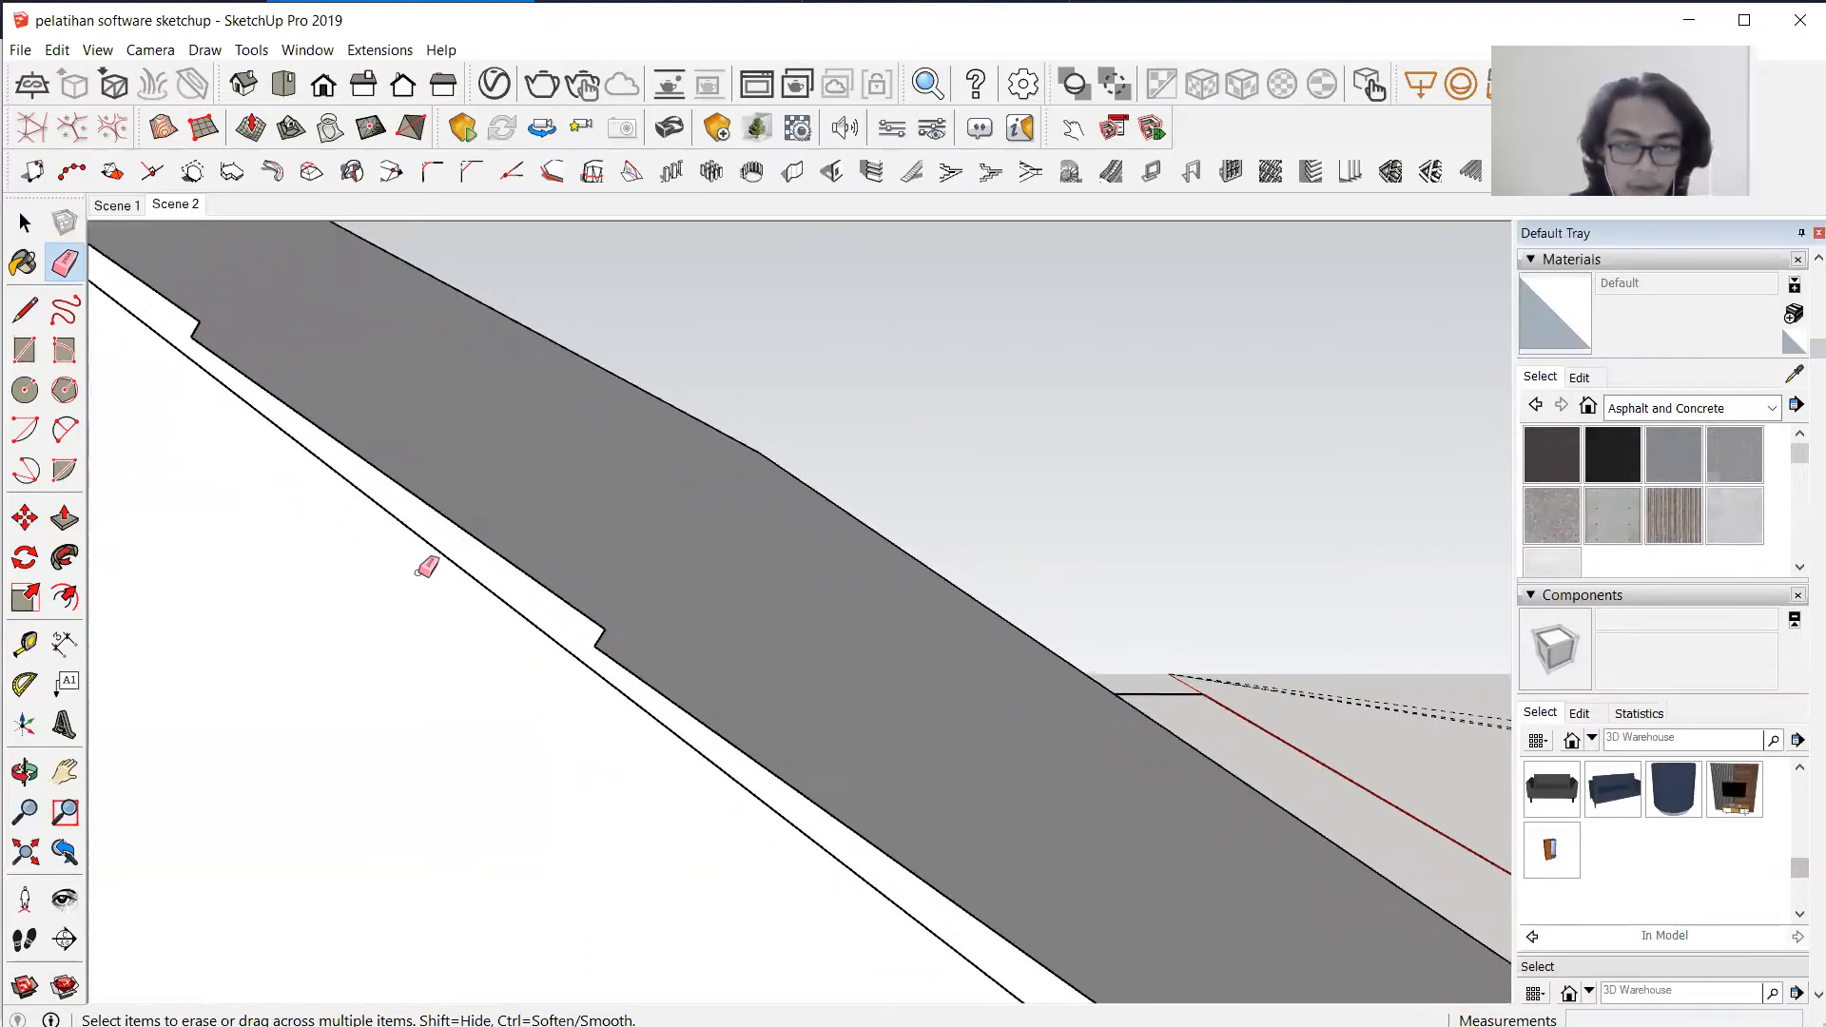
pyautogui.scroll(2, 701, 833)
pyautogui.scroll(4, 635, 676)
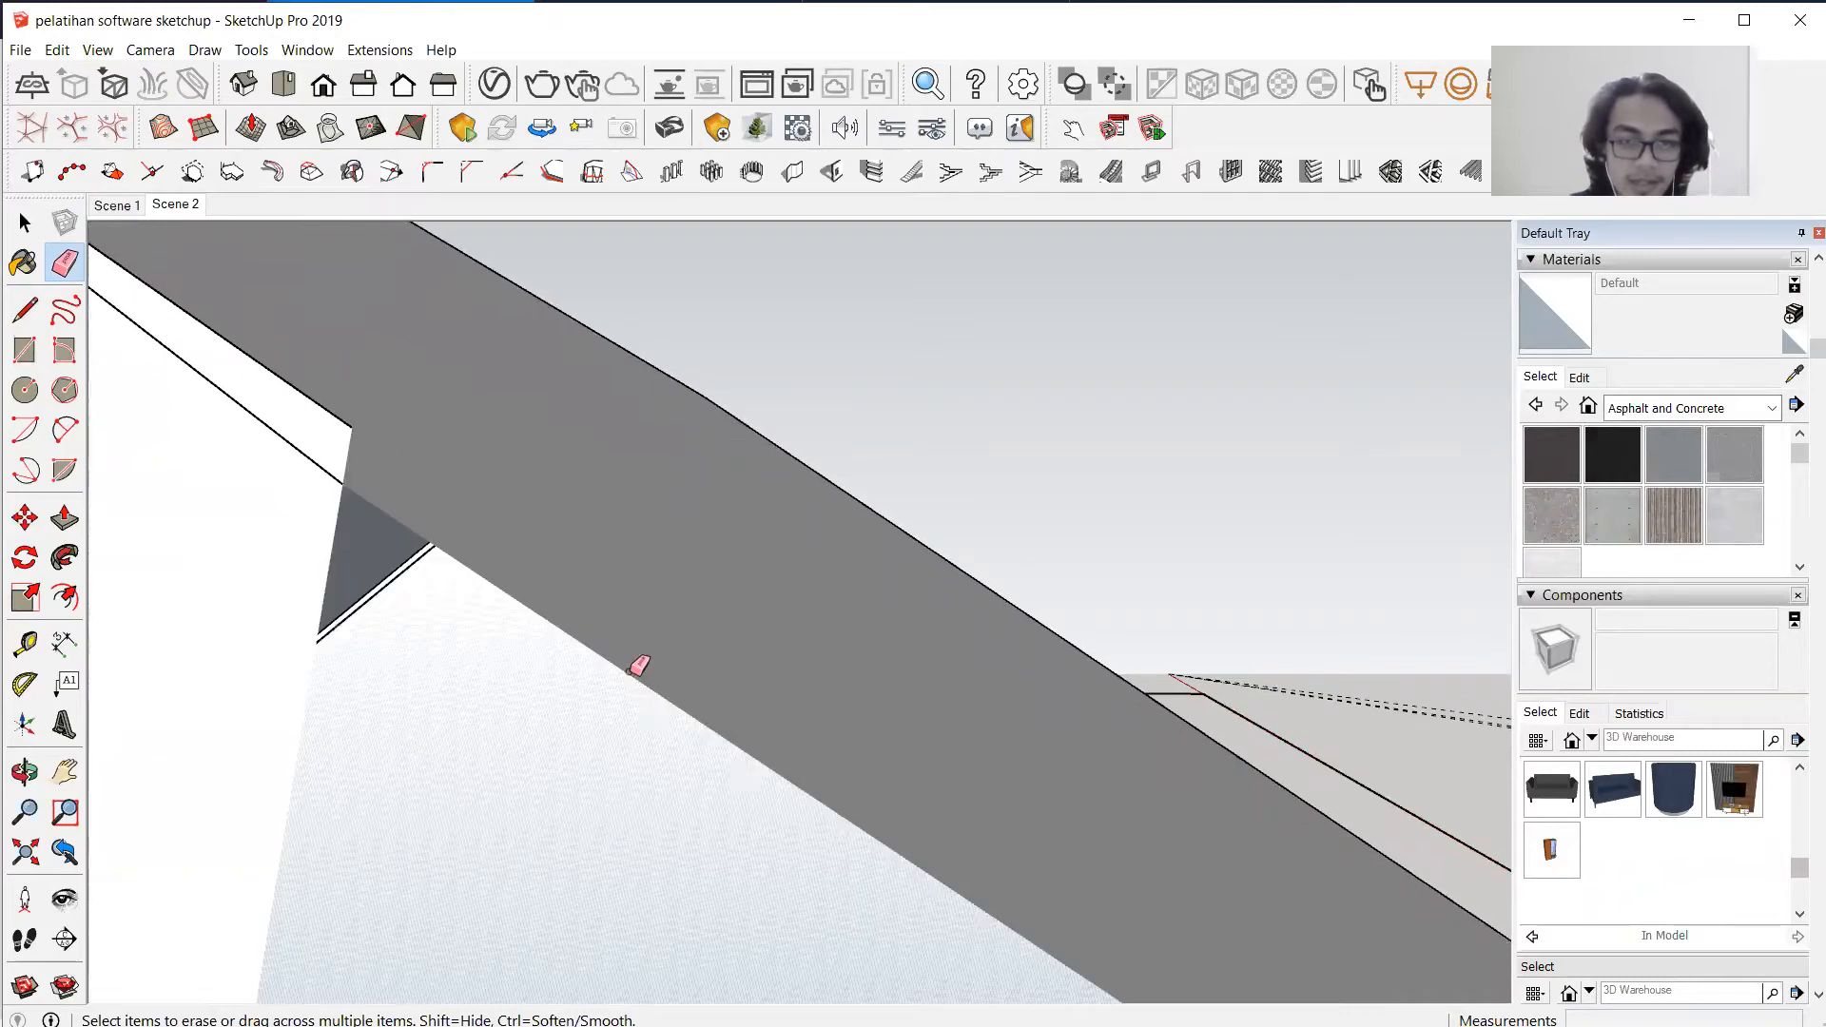
pyautogui.scroll(-3, 633, 679)
pyautogui.click(632, 686)
pyautogui.scroll(-4, 371, 611)
pyautogui.scroll(3, 541, 730)
pyautogui.scroll(2, 557, 703)
pyautogui.click(579, 712)
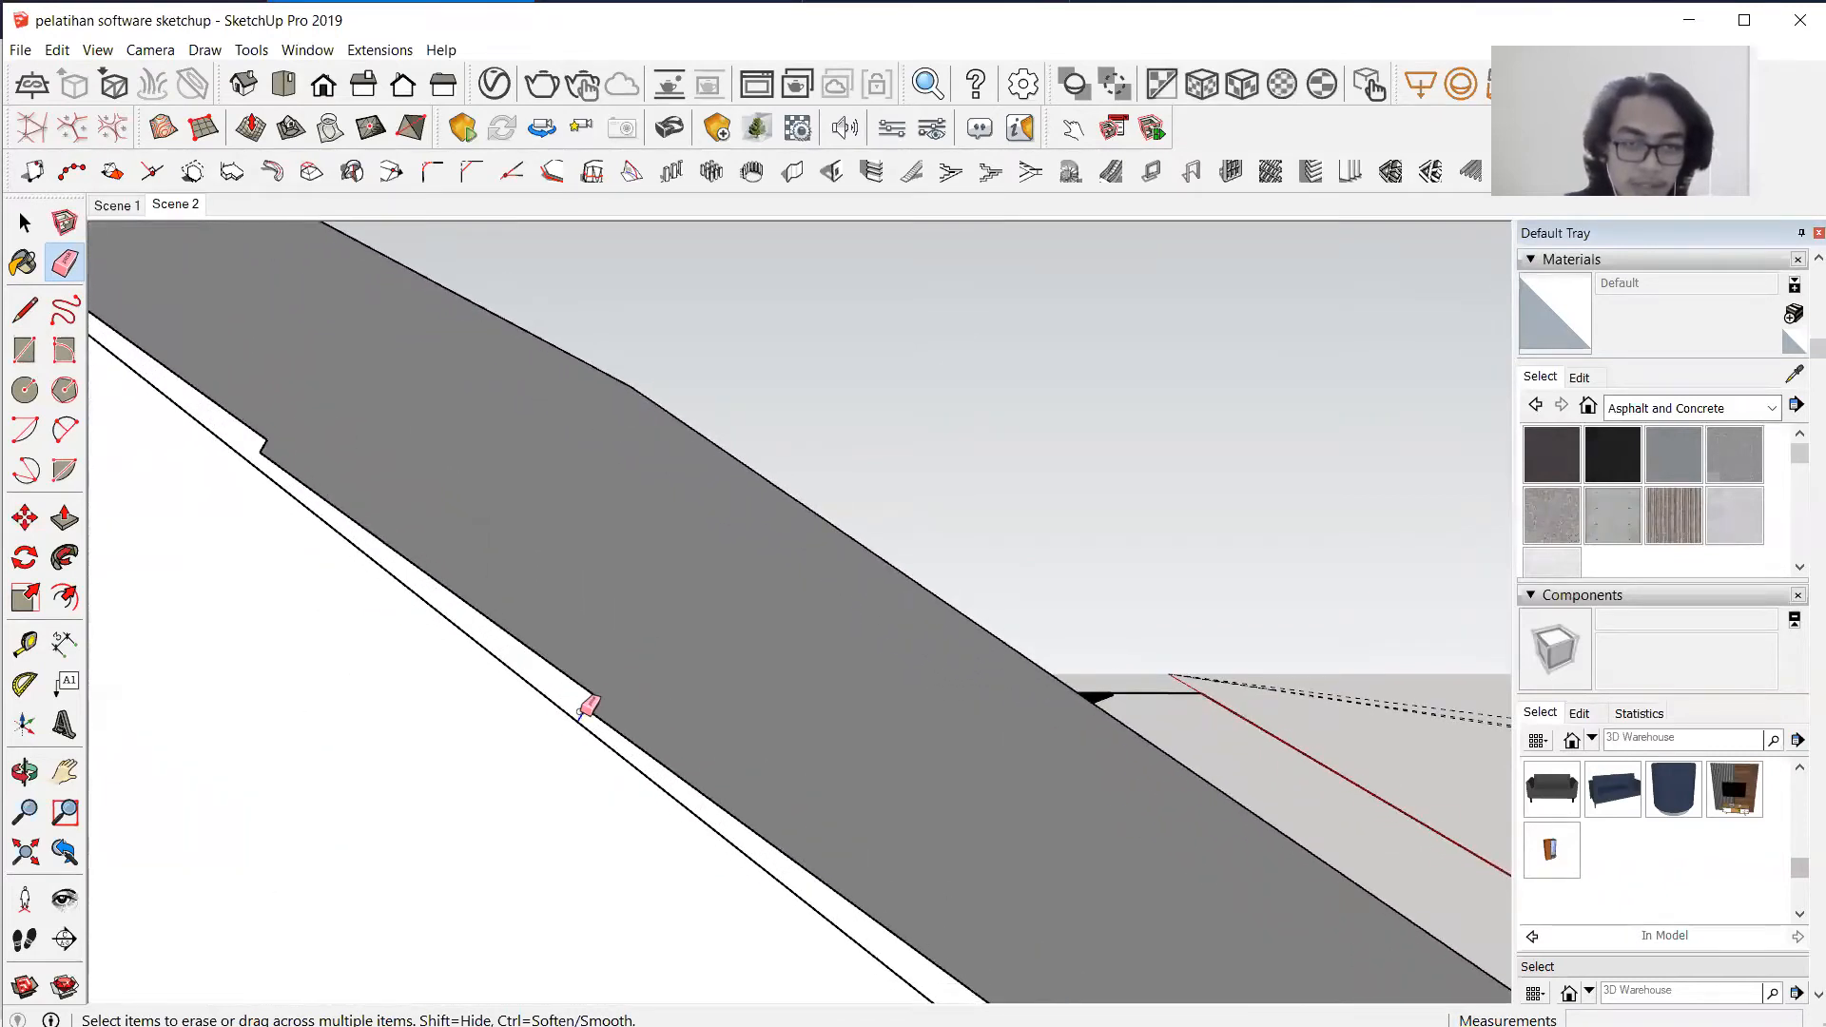
pyautogui.scroll(-4, 450, 542)
pyautogui.scroll(4, 681, 817)
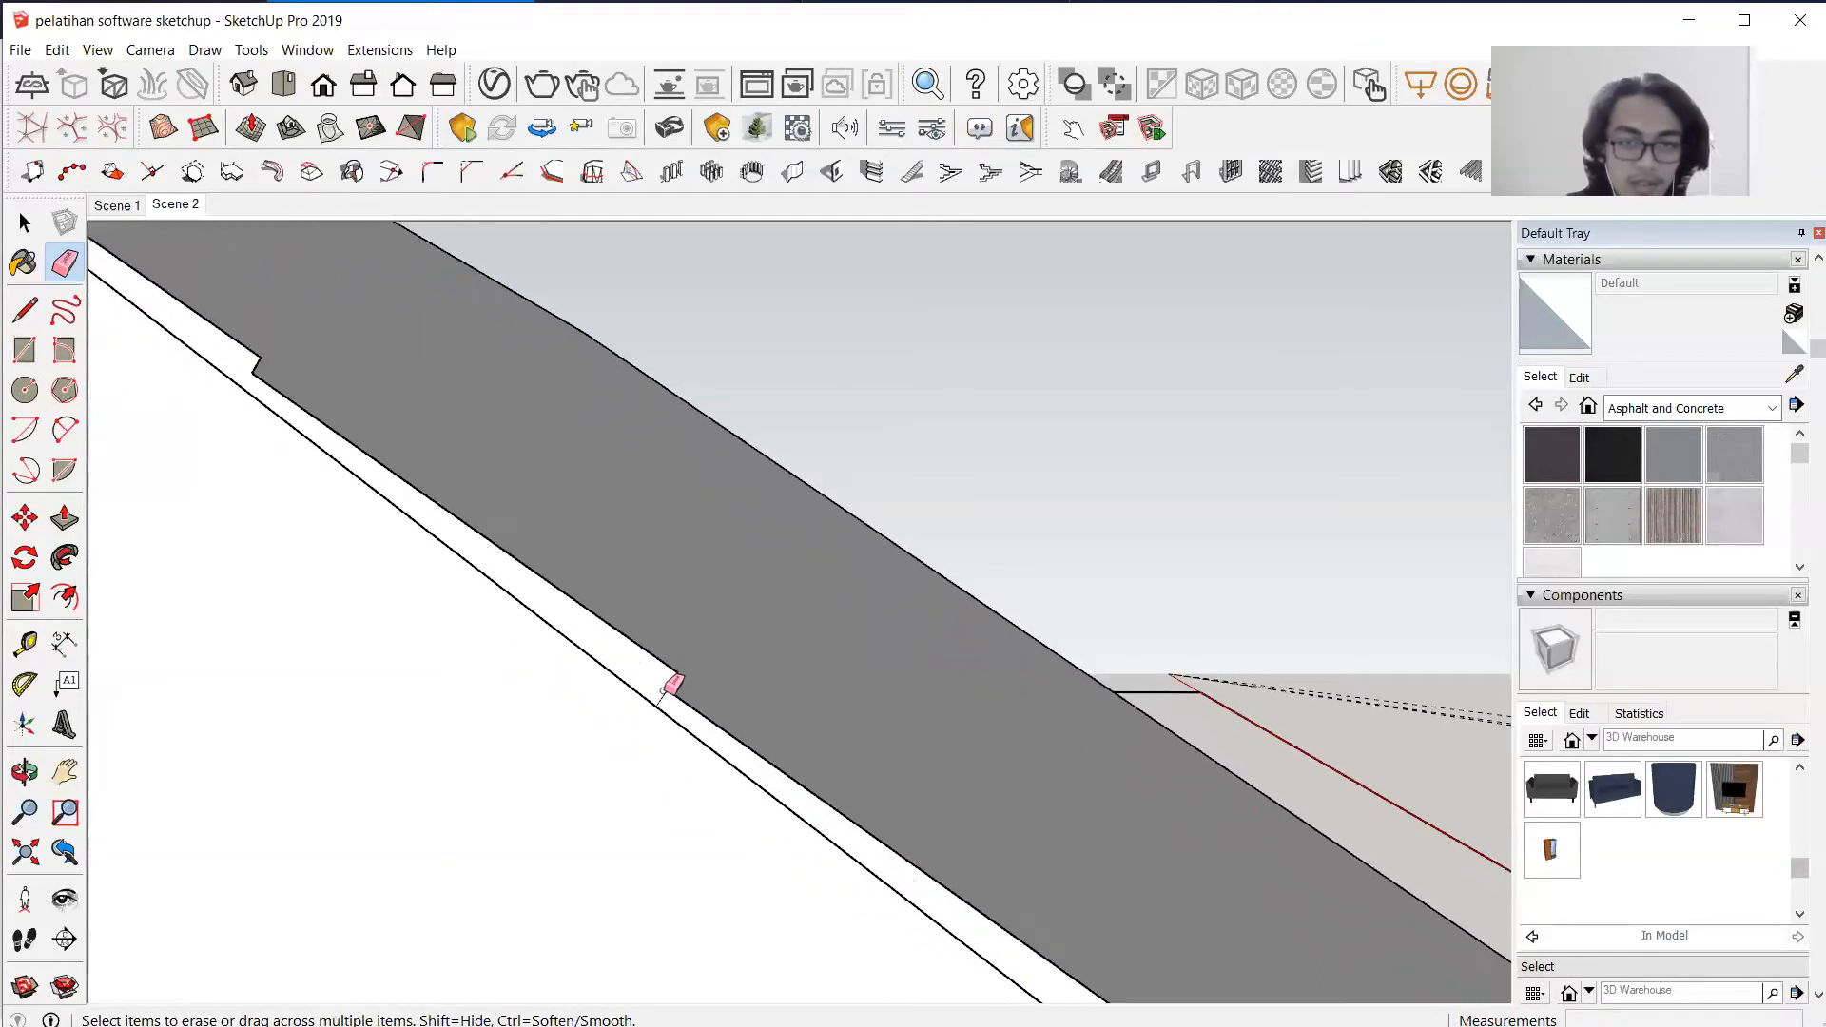
pyautogui.scroll(-4, 369, 577)
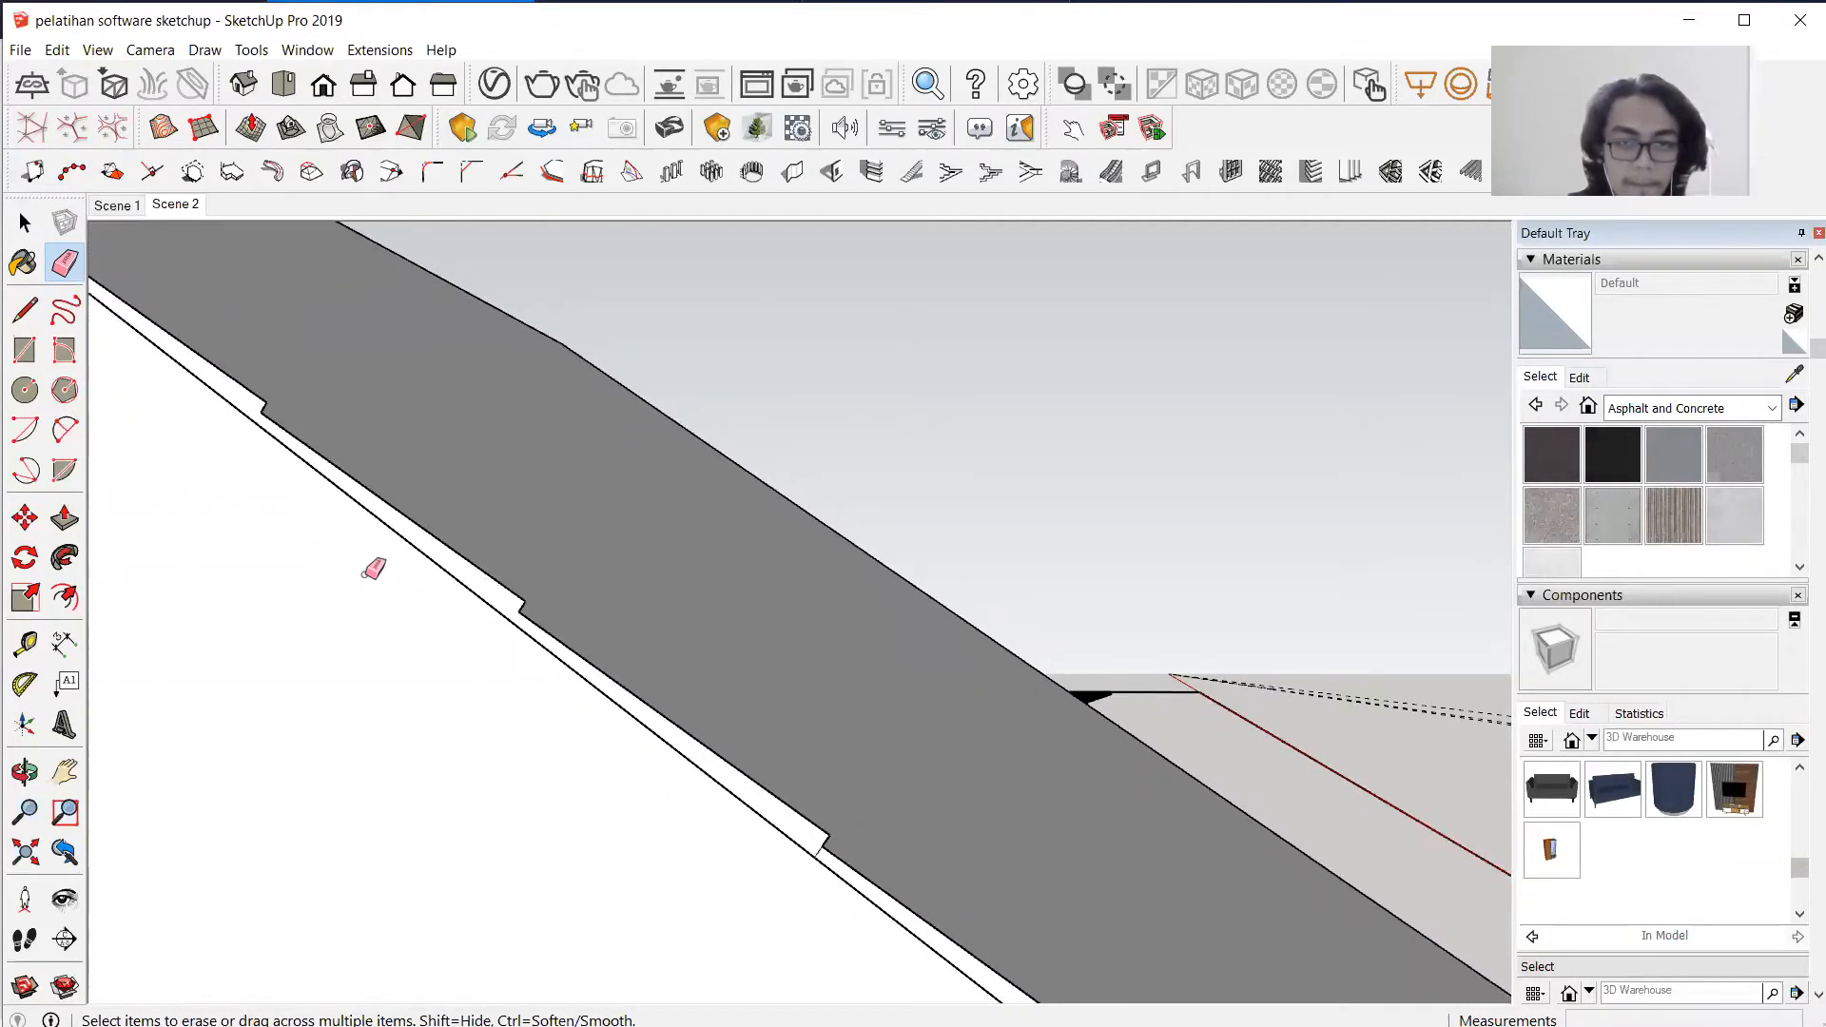
pyautogui.scroll(3, 654, 751)
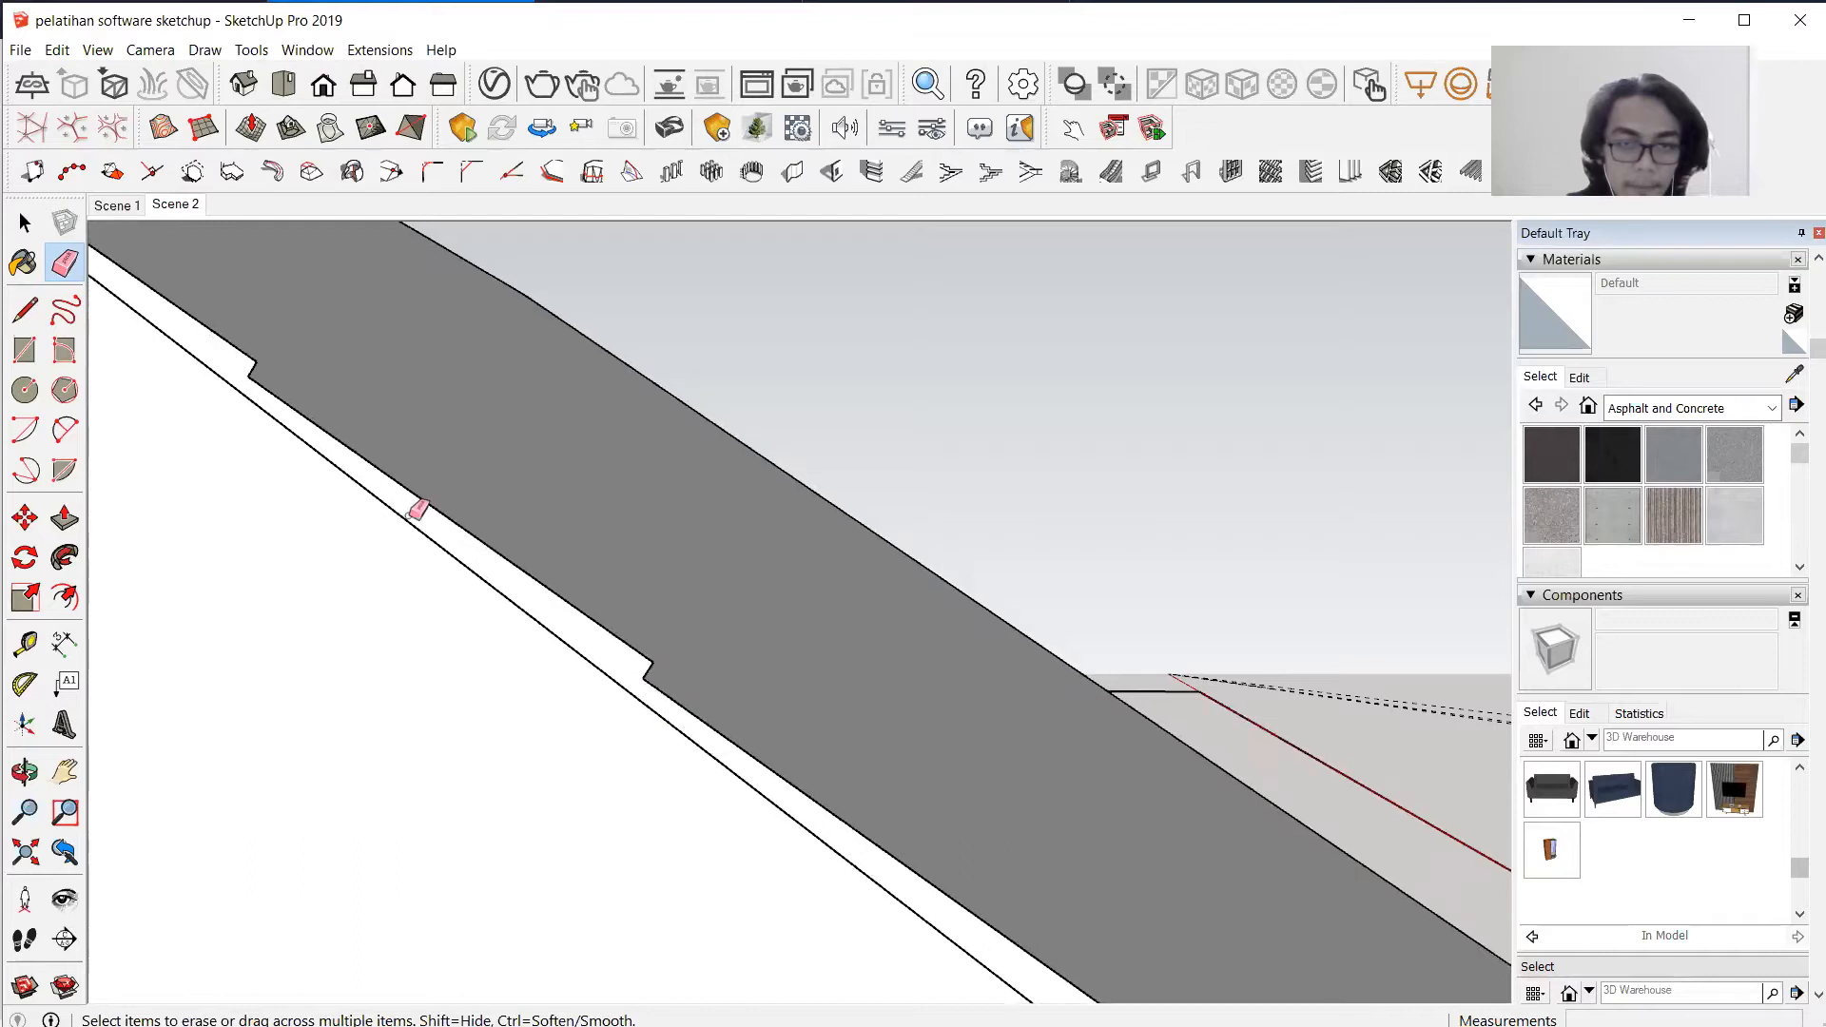
pyautogui.scroll(-5, 407, 516)
pyautogui.scroll(4, 690, 777)
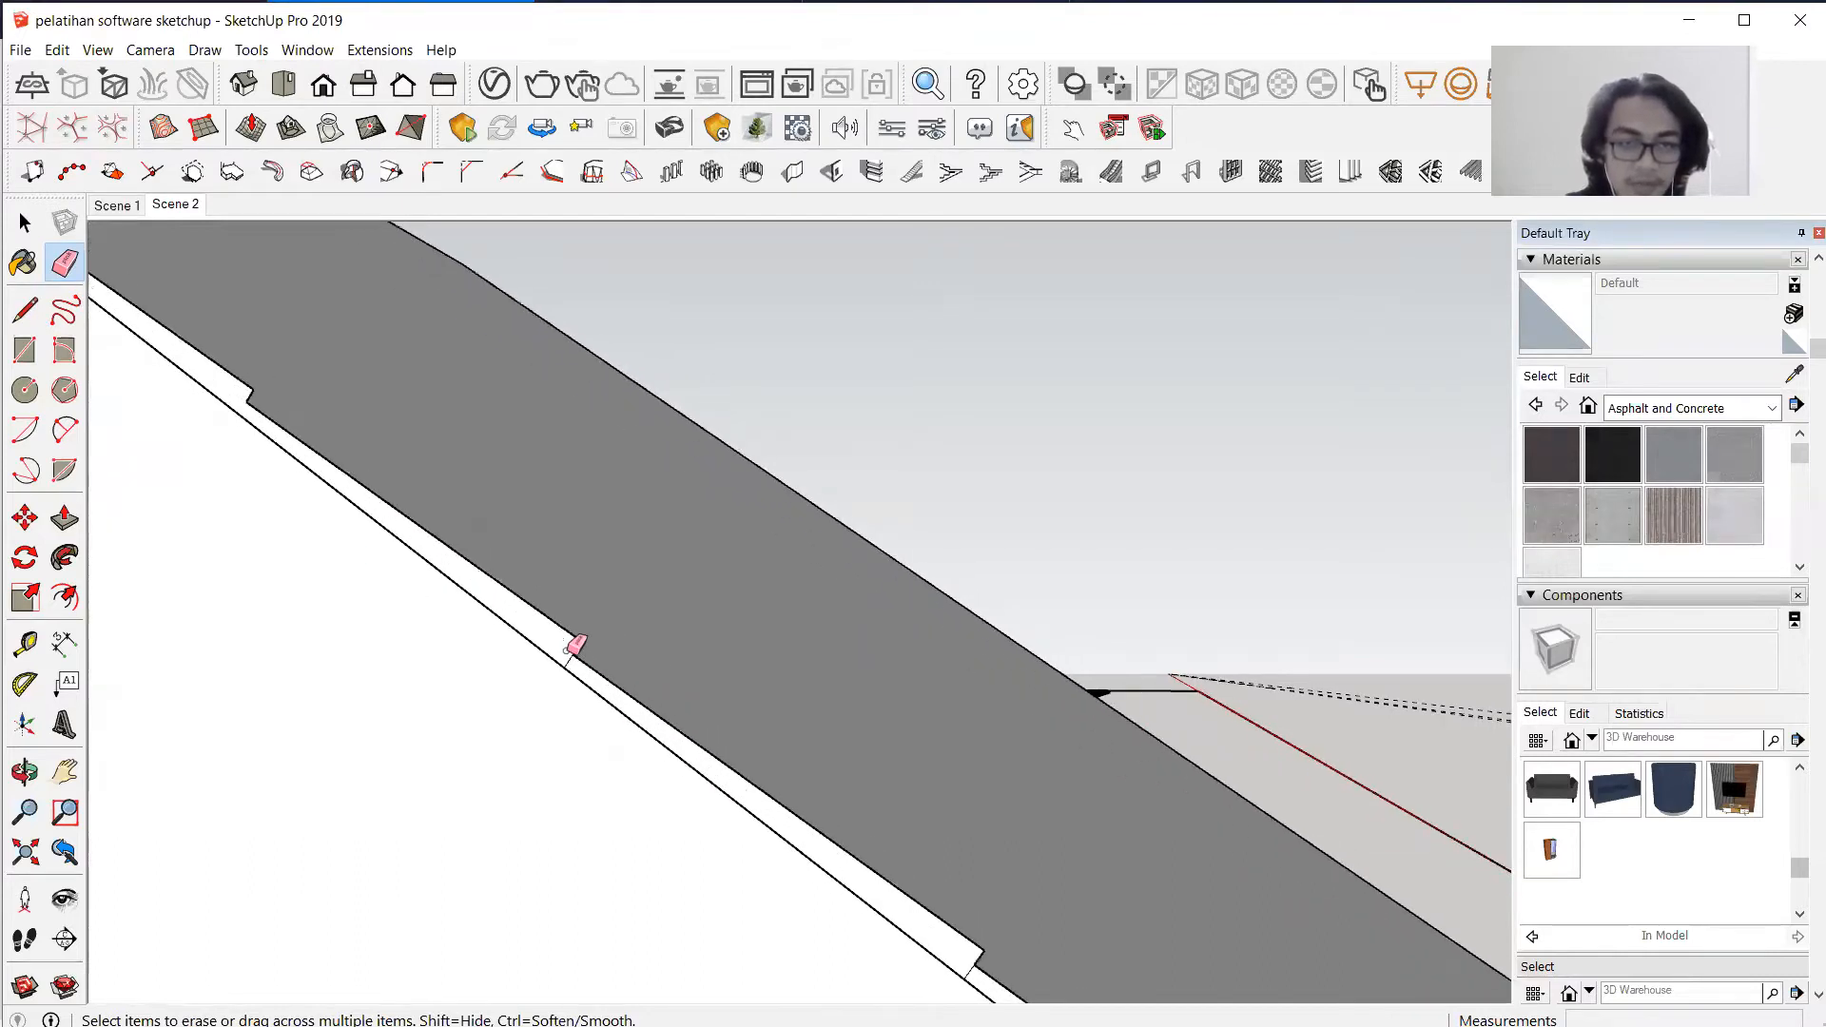
pyautogui.scroll(-2, 561, 663)
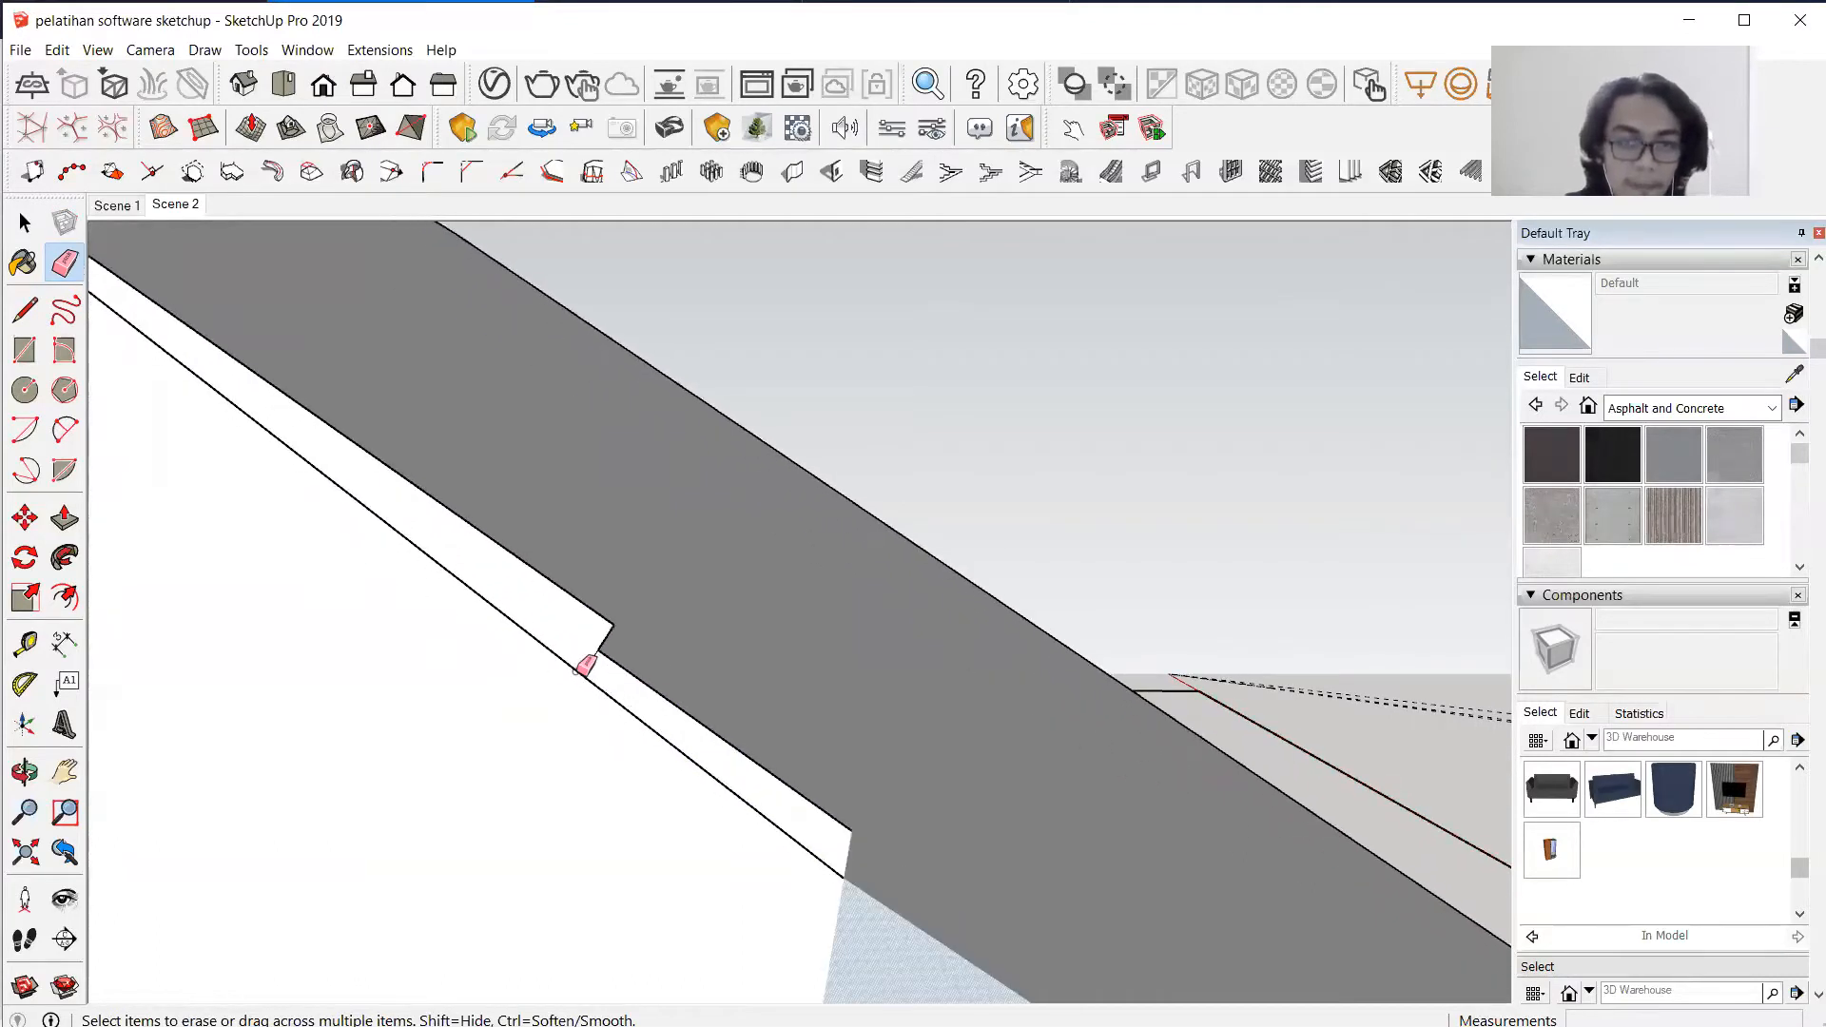
pyautogui.click(599, 658)
pyautogui.scroll(-6, 355, 468)
pyautogui.scroll(2, 613, 685)
pyautogui.scroll(-2, 609, 580)
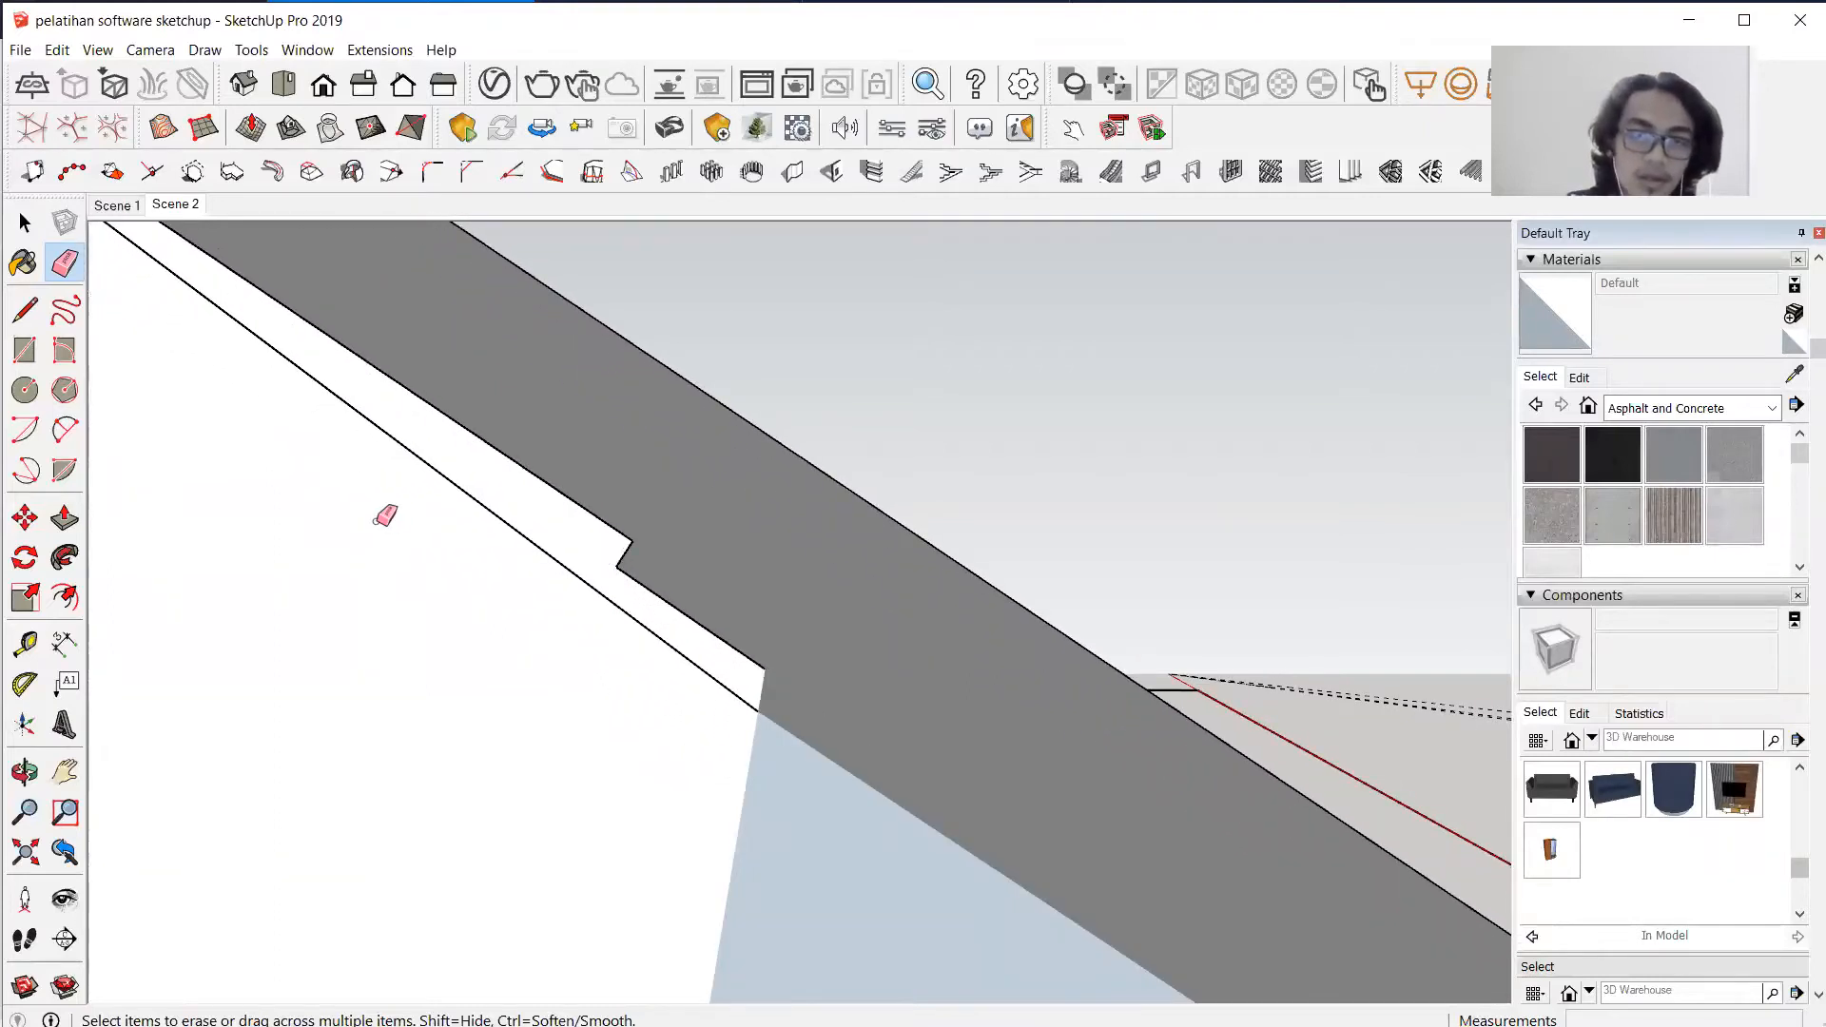
pyautogui.scroll(-4, 356, 506)
pyautogui.scroll(4, 591, 656)
pyautogui.moveTo(584, 618); pyautogui.dragTo(546, 582)
pyautogui.scroll(-5, 323, 507)
pyautogui.scroll(4, 575, 675)
pyautogui.scroll(-4, 513, 607)
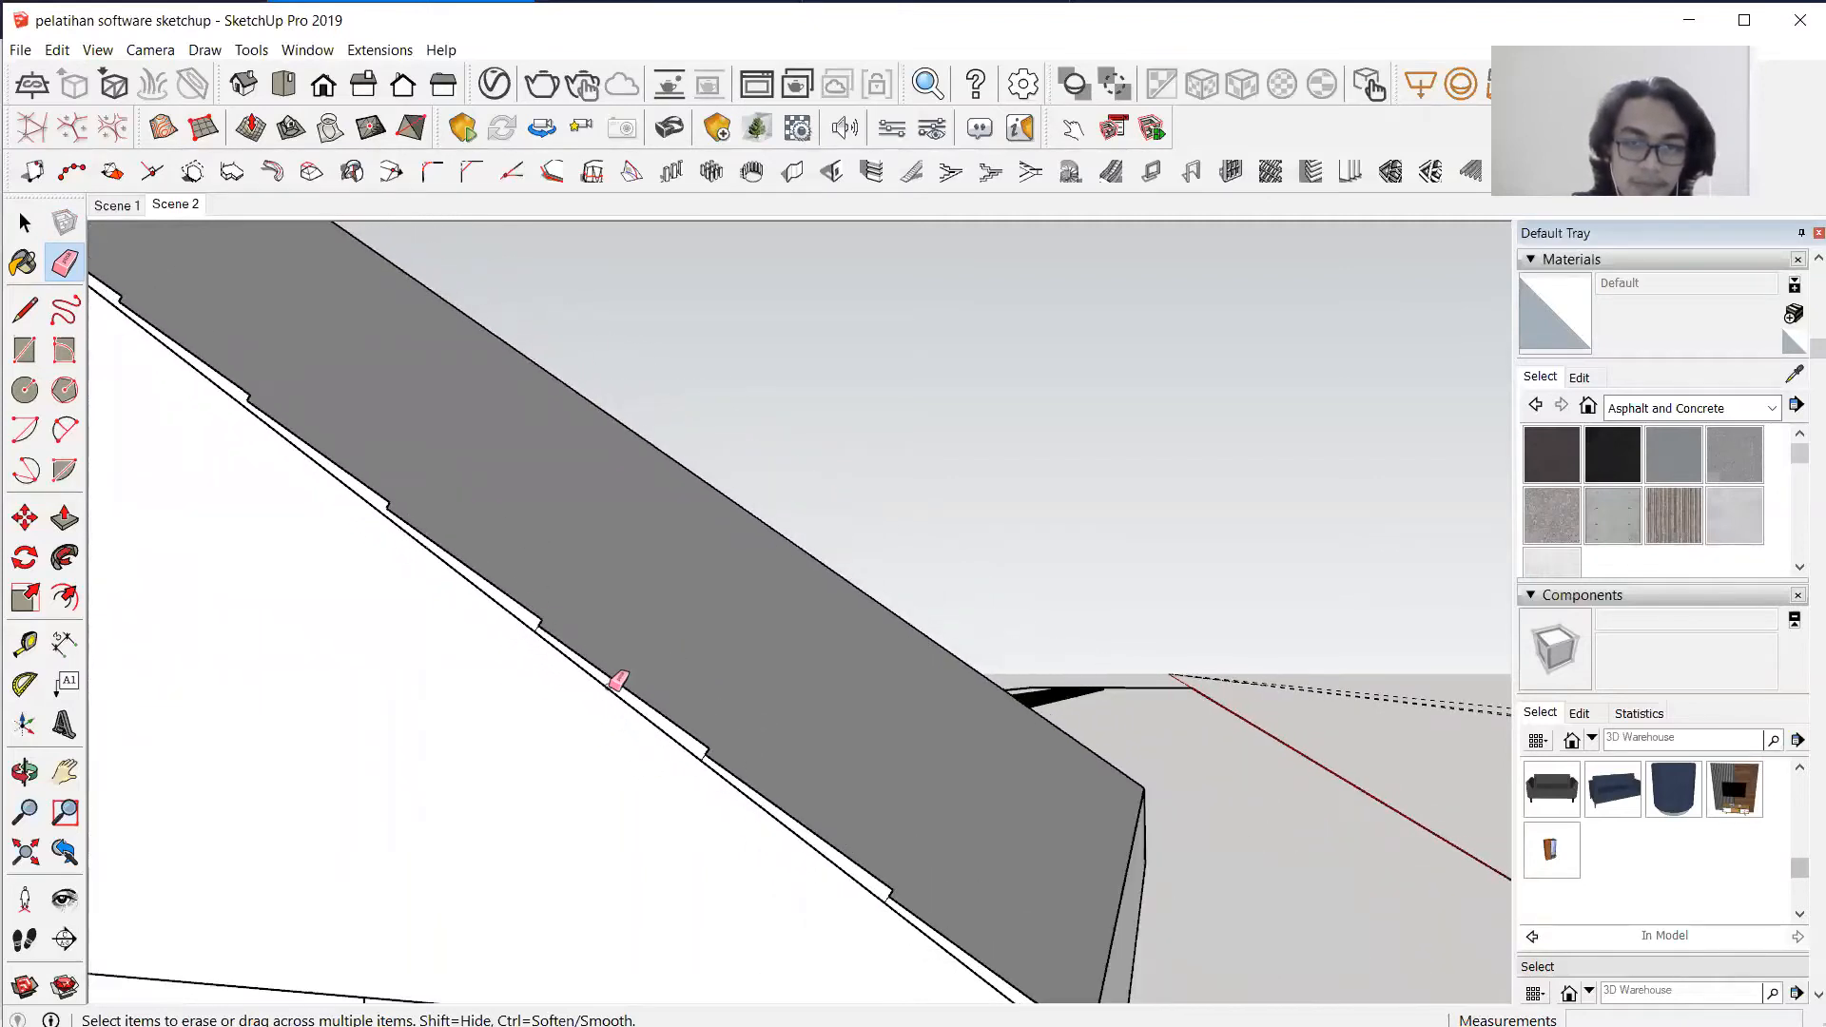
pyautogui.scroll(4, 473, 578)
pyautogui.scroll(-3, 304, 493)
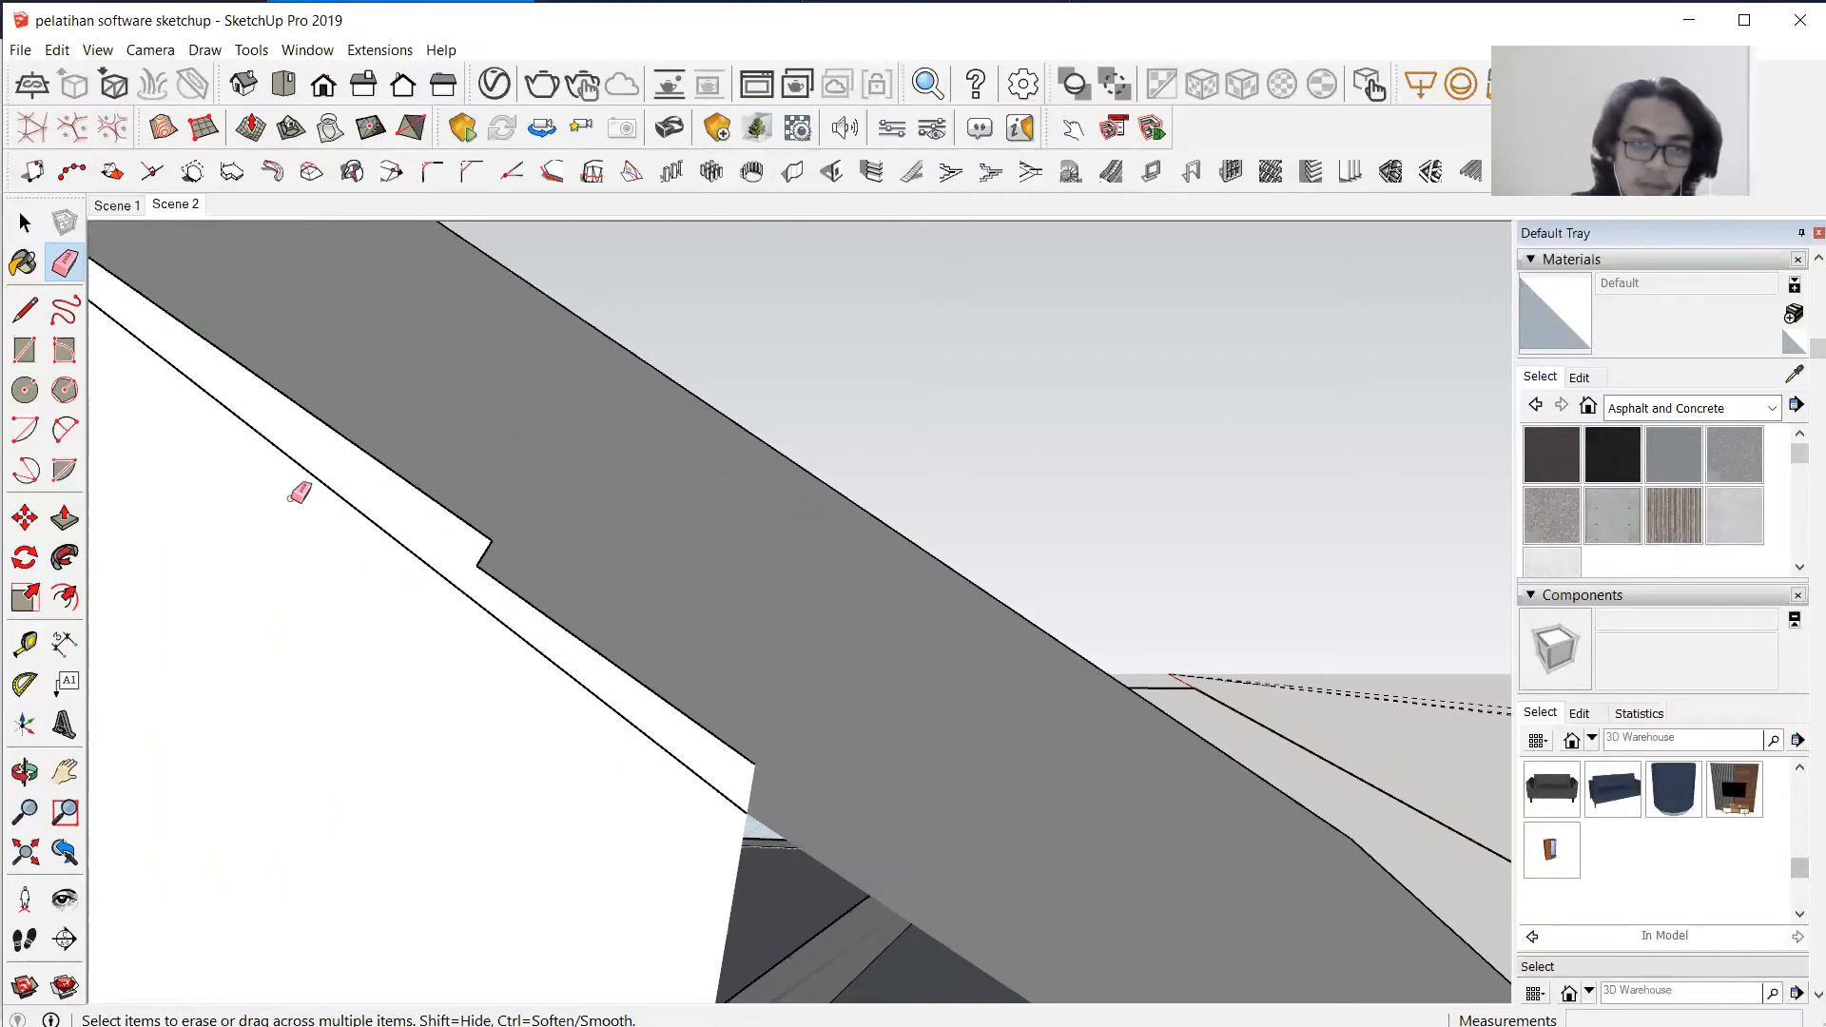
pyautogui.scroll(4, 693, 786)
pyautogui.scroll(4, 647, 726)
pyautogui.scroll(-4, 619, 715)
pyautogui.click(567, 699)
pyautogui.scroll(-1, 578, 707)
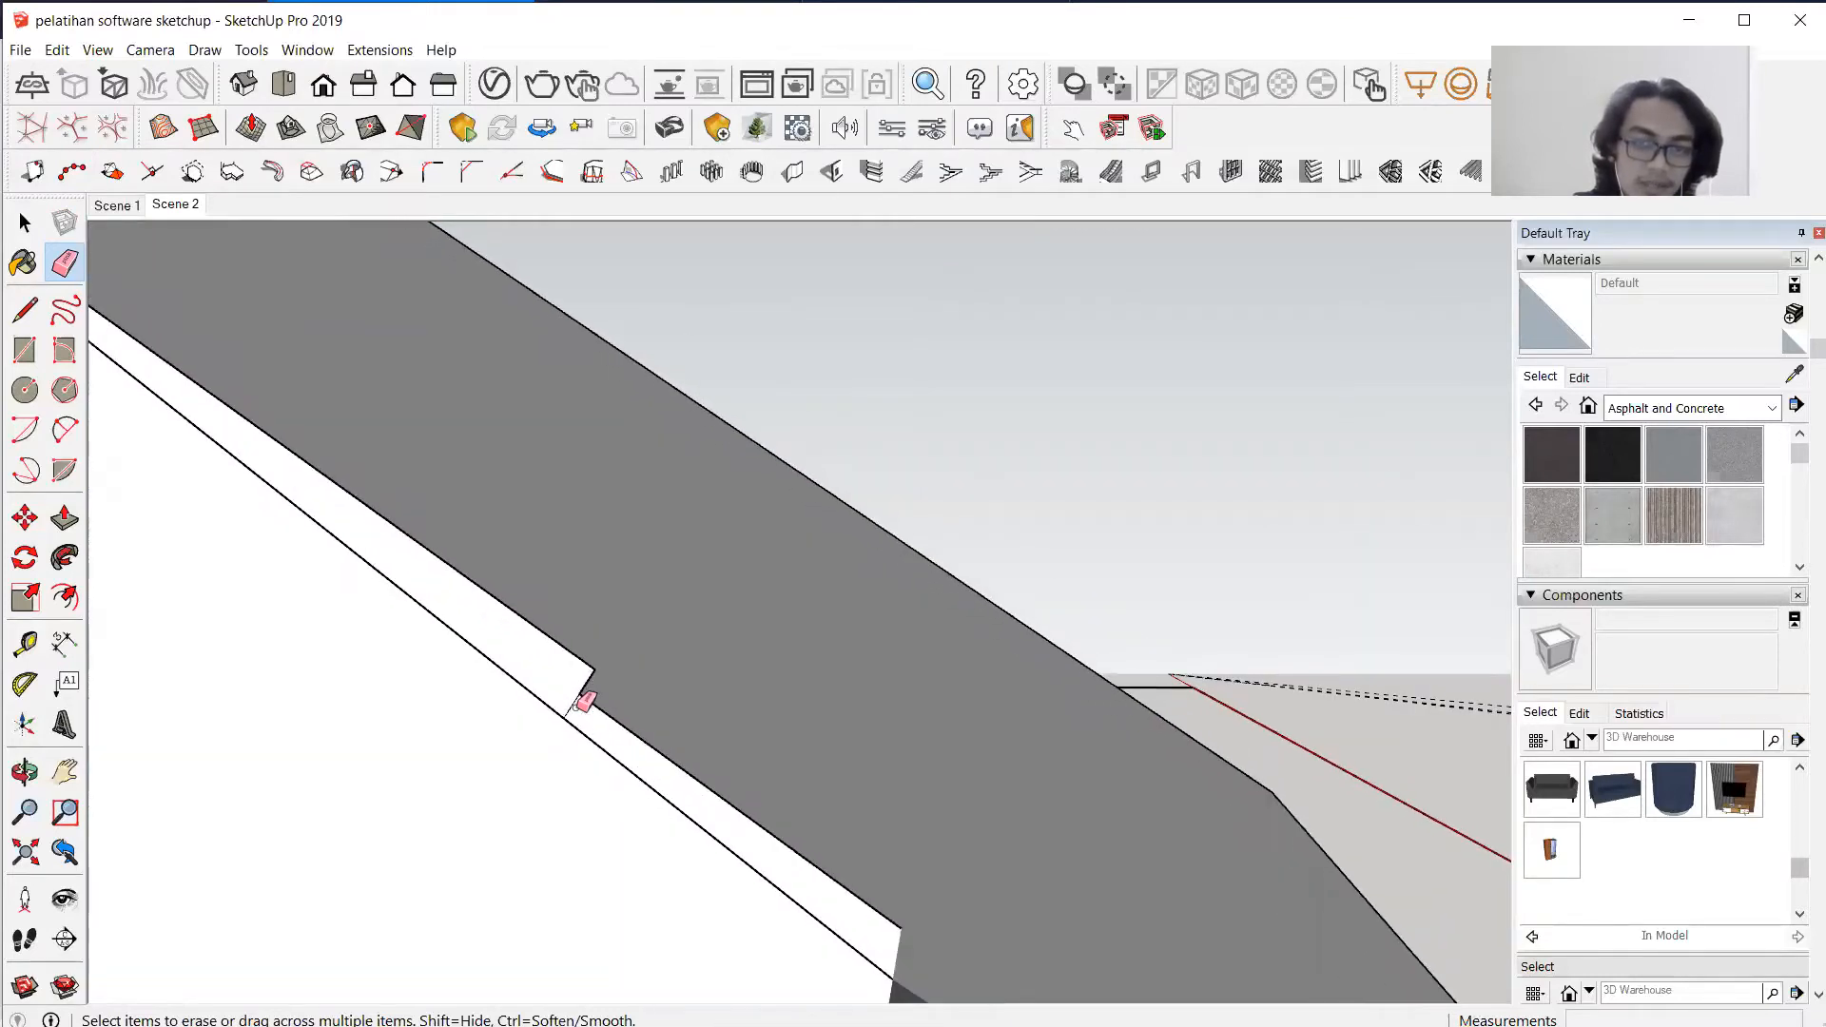
pyautogui.scroll(-3, 379, 522)
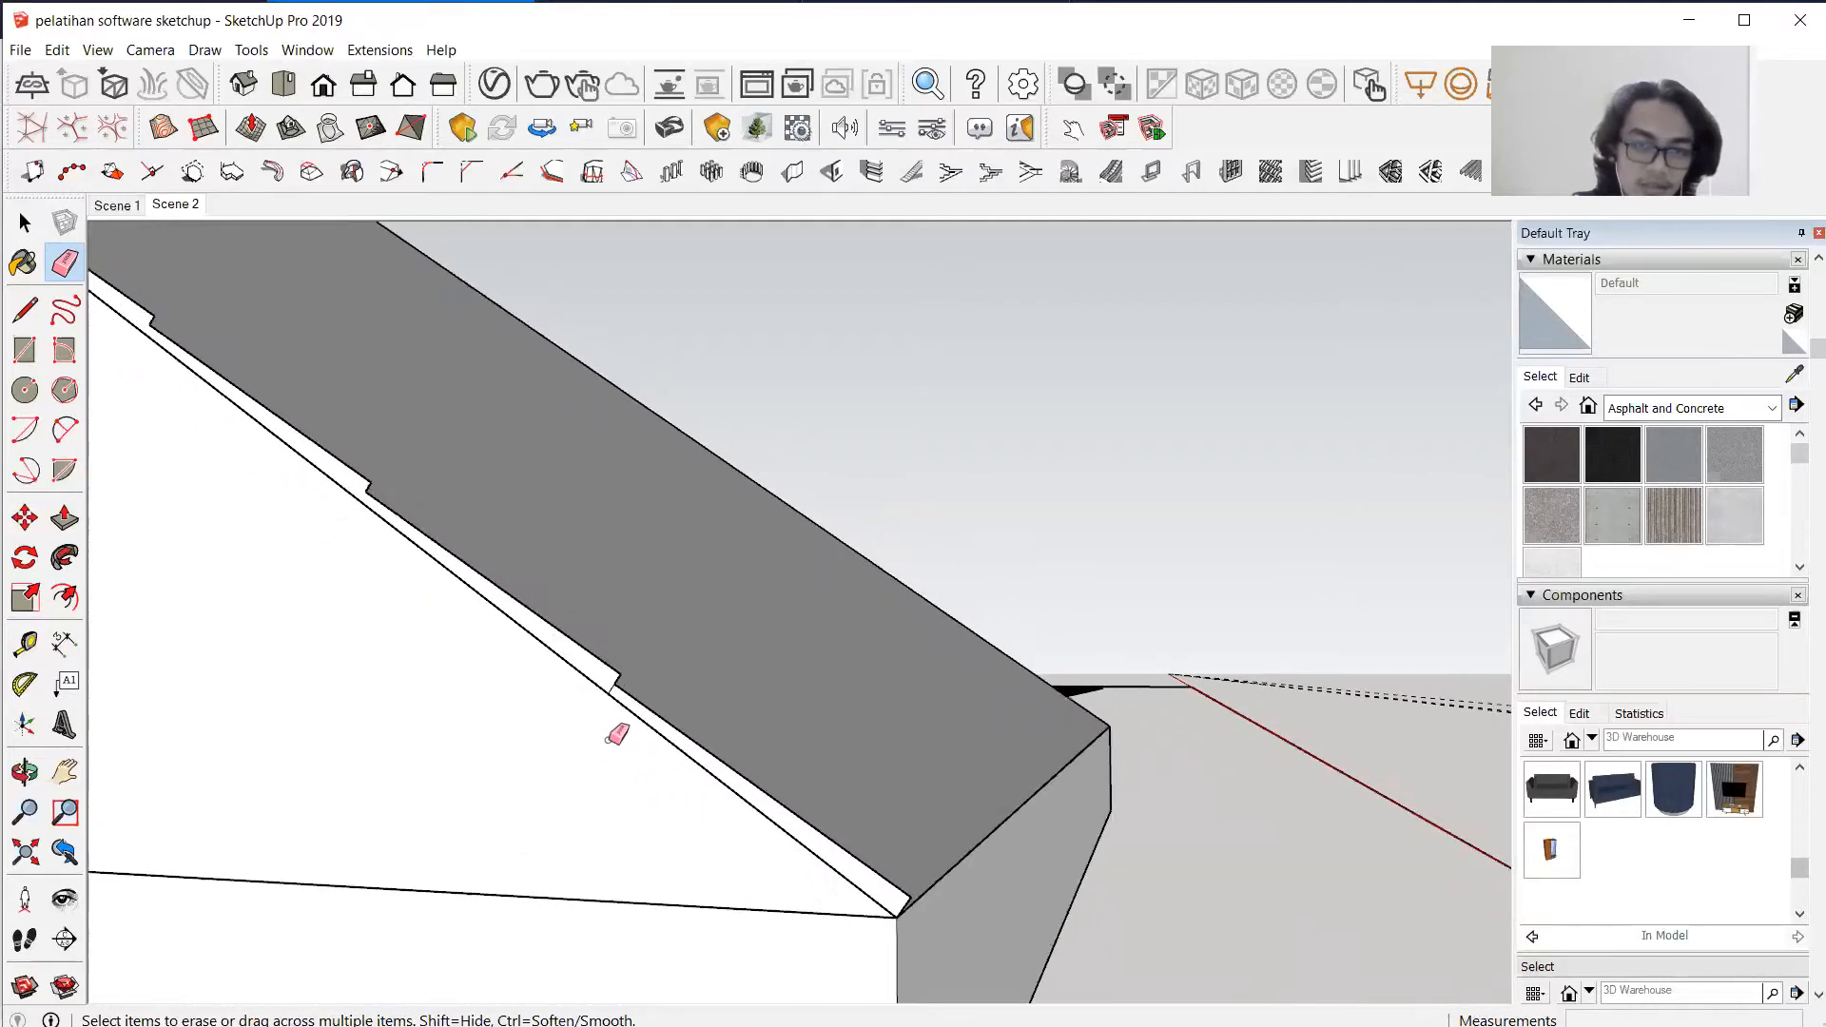
pyautogui.scroll(3, 632, 653)
pyautogui.scroll(-5, 596, 645)
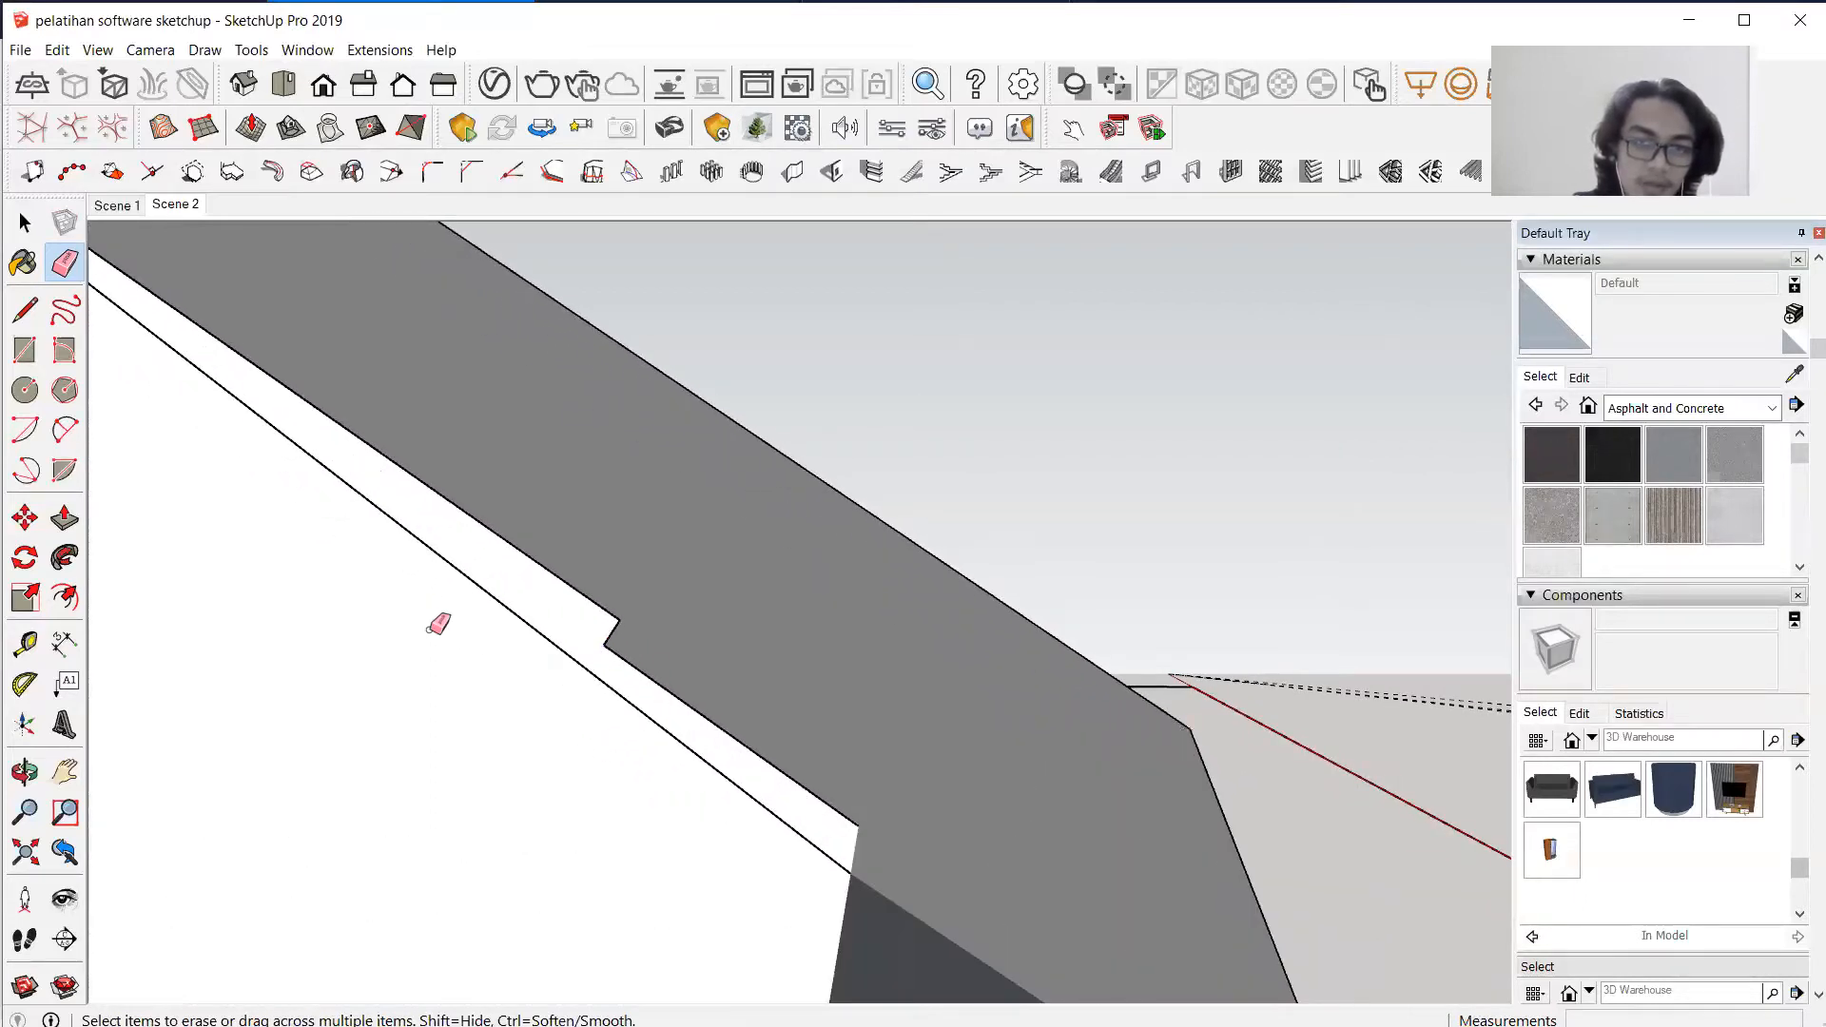
pyautogui.press('space')
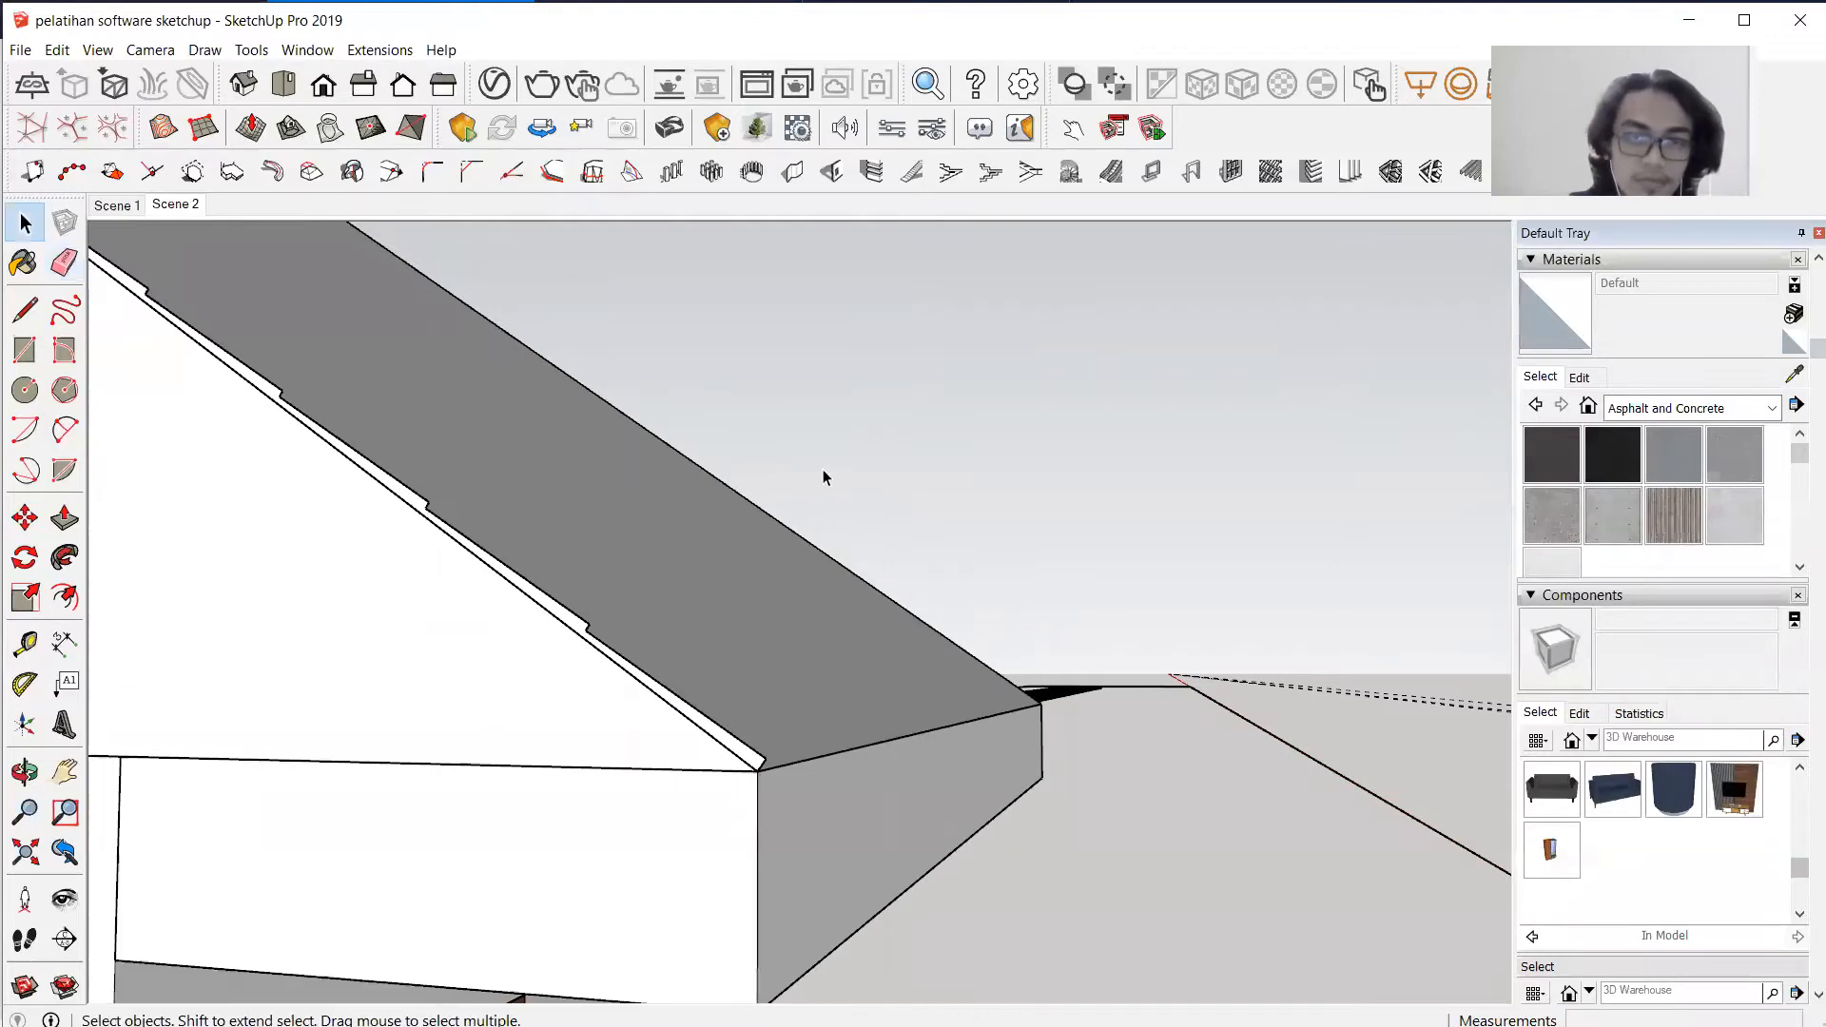
pyautogui.click(589, 654)
pyautogui.doubleClick(572, 629)
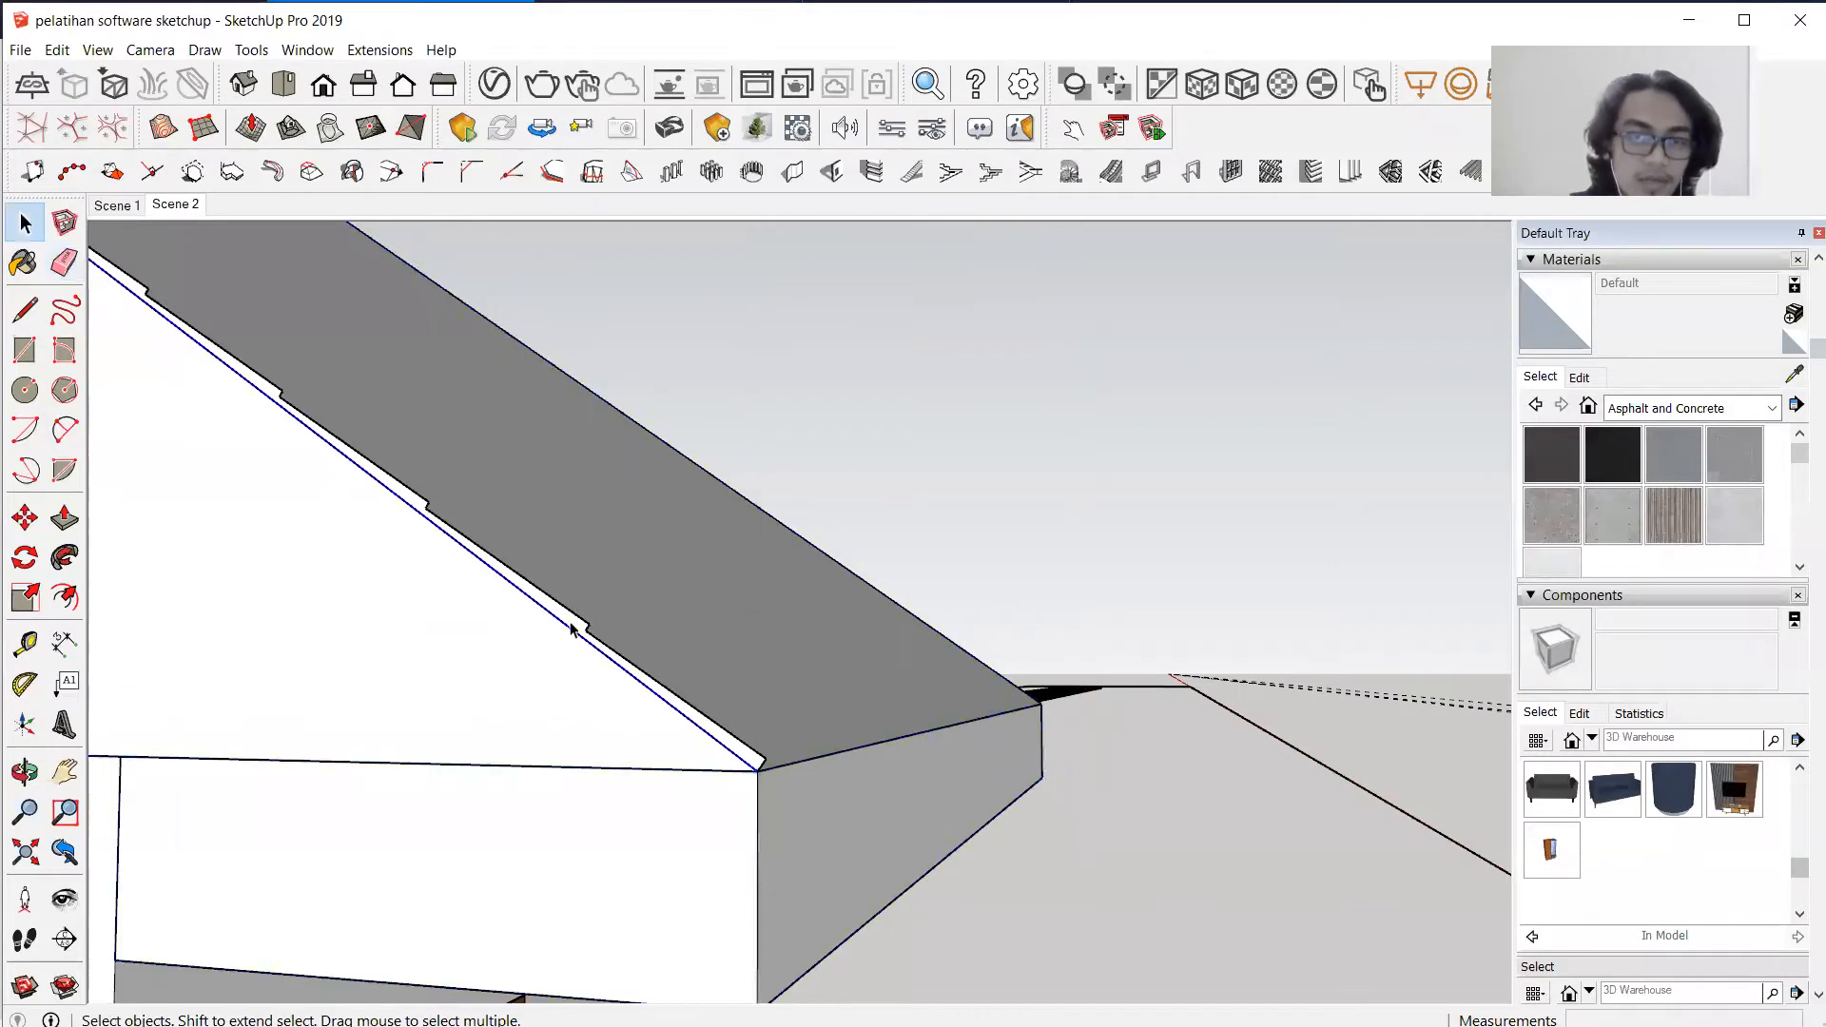
pyautogui.click(802, 521)
# Draw a line along the eave edge, starting at the lower corner of the stepped tile profile.
pyautogui.scroll(3, 780, 685)
pyautogui.moveTo(713, 827); pyautogui.dragTo(637, 856, button='middle')
pyautogui.scroll(2, 687, 847)
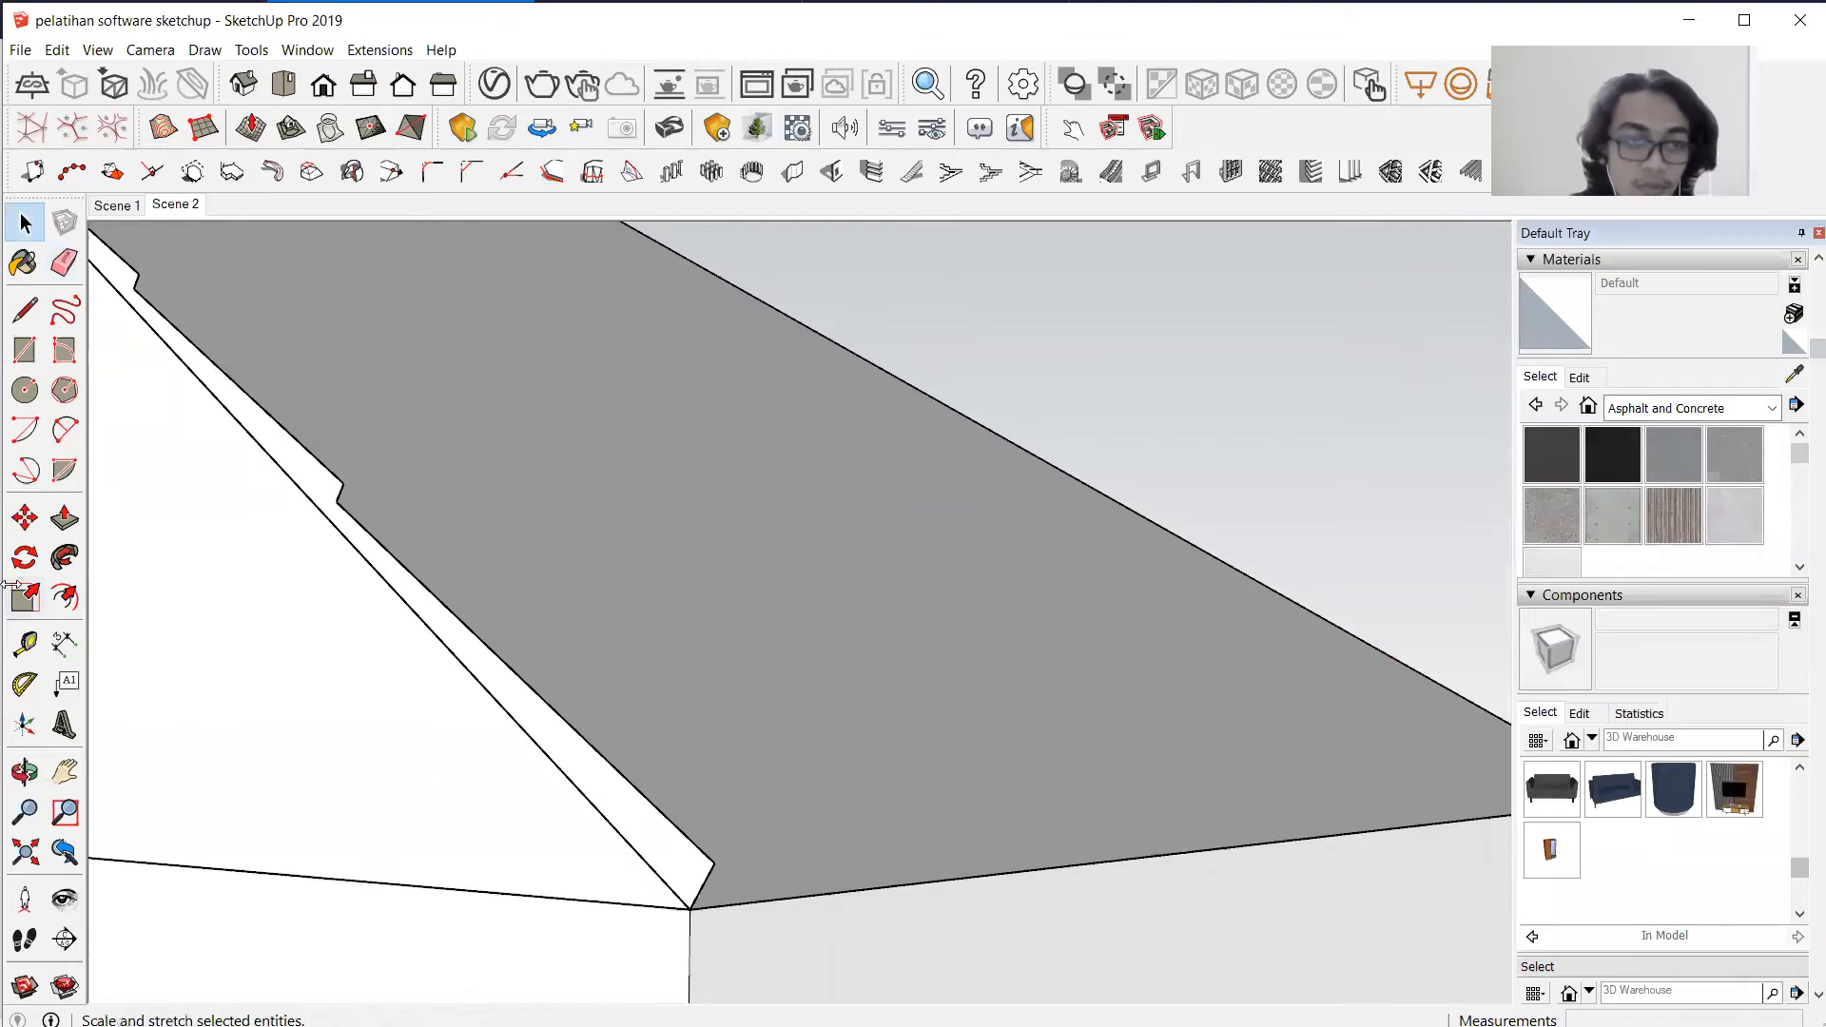
pyautogui.moveTo(745, 819); pyautogui.dragTo(666, 818, button='middle')
pyautogui.click(25, 309)
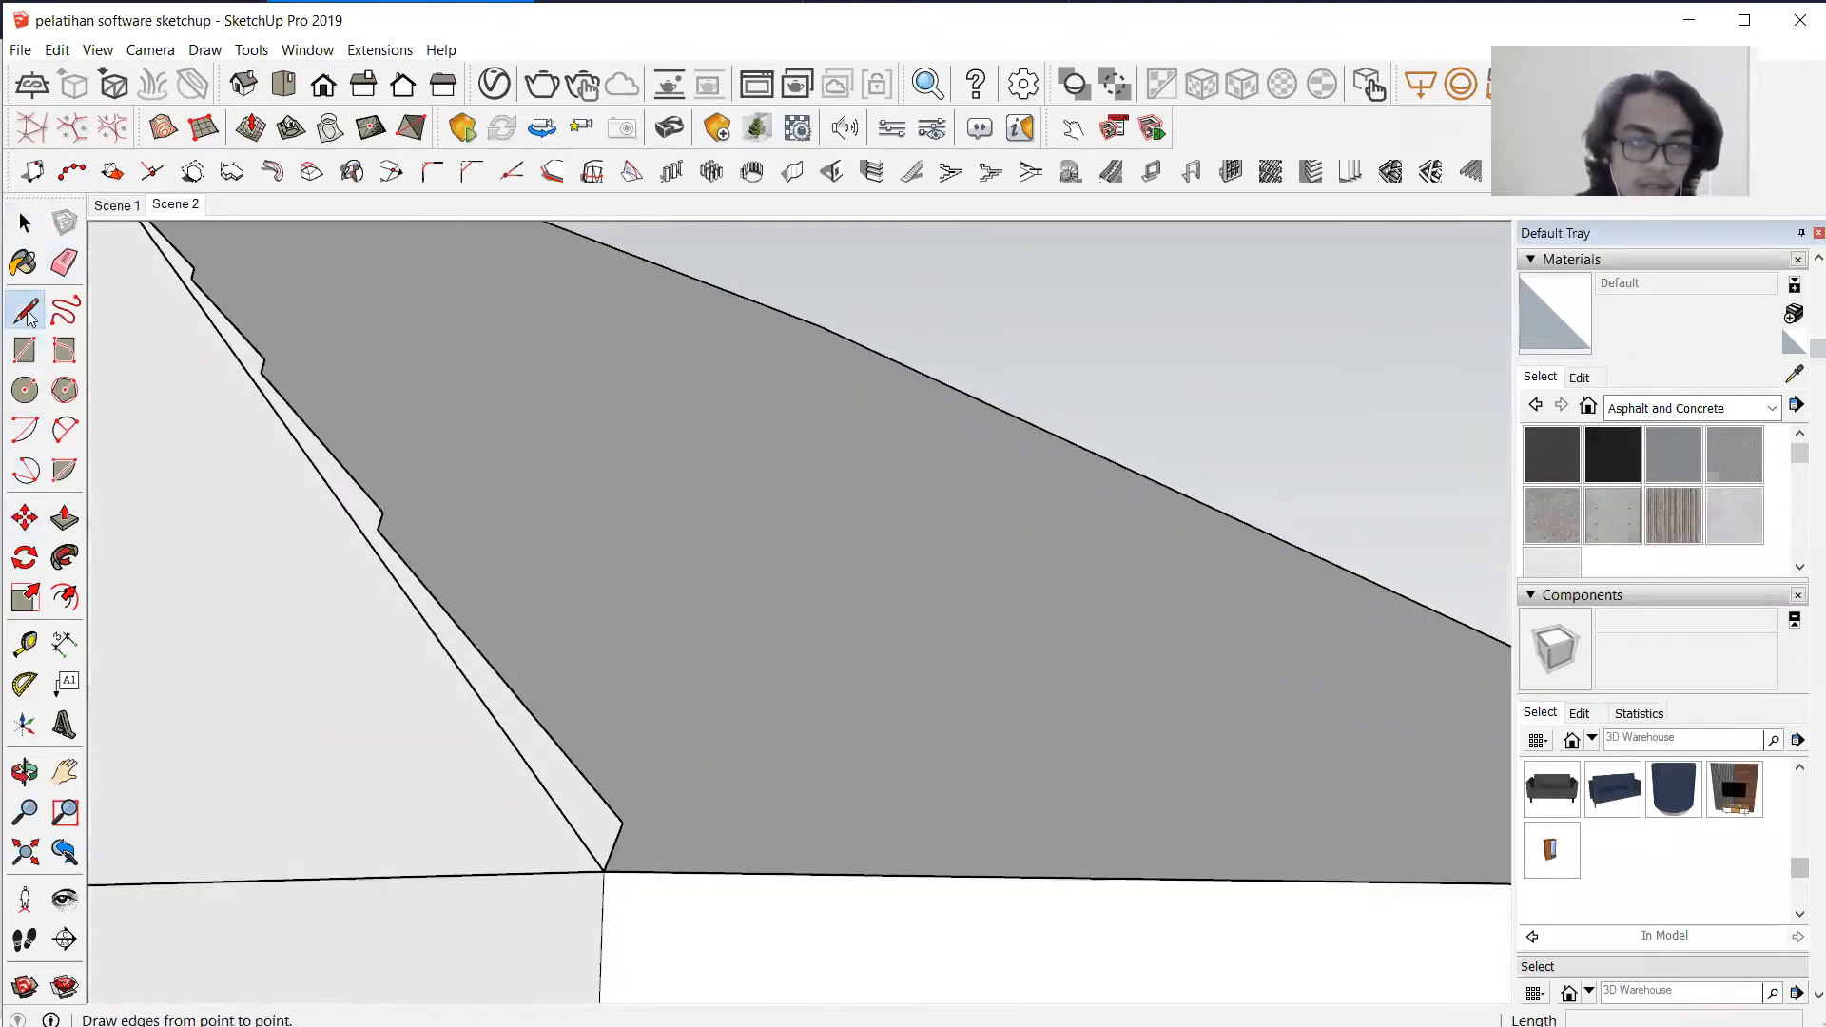
pyautogui.click(605, 869)
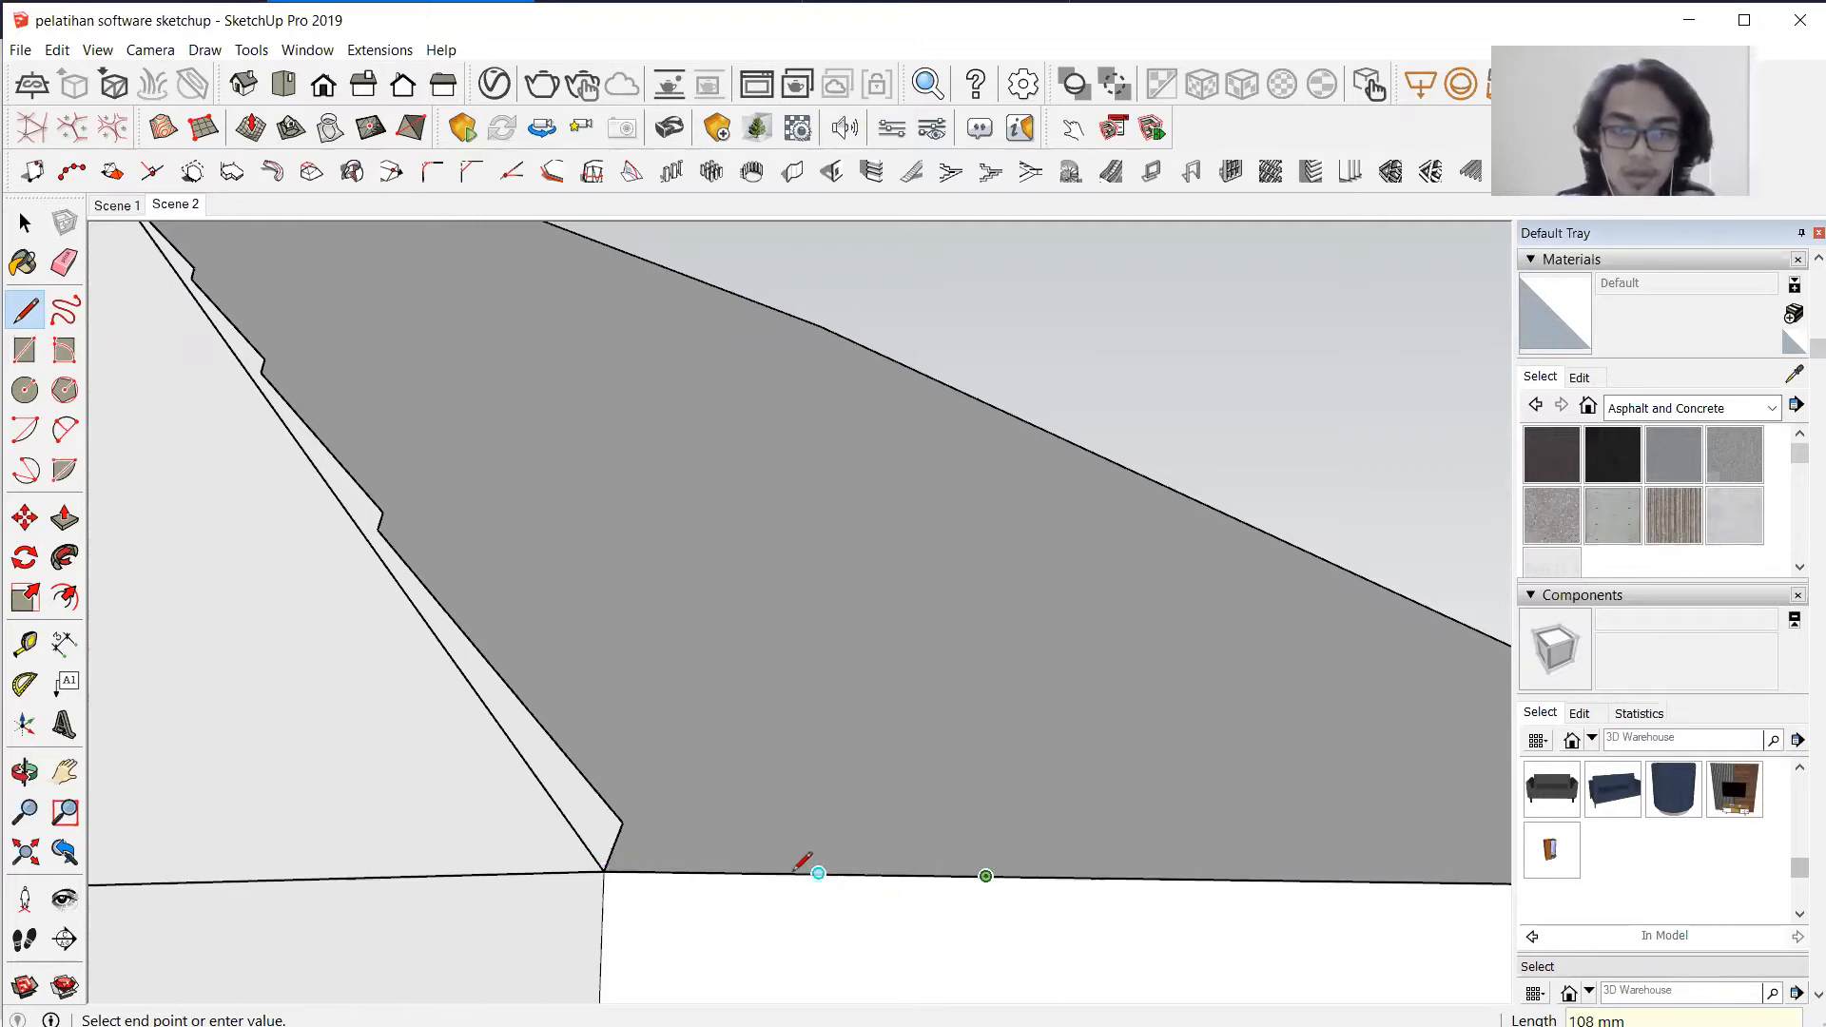
# Draw a two-point arc on the eave edge, starting at the end of the short line, with a 40 mm bulge perpendicular to the roof slope.
pyautogui.click(25, 390)
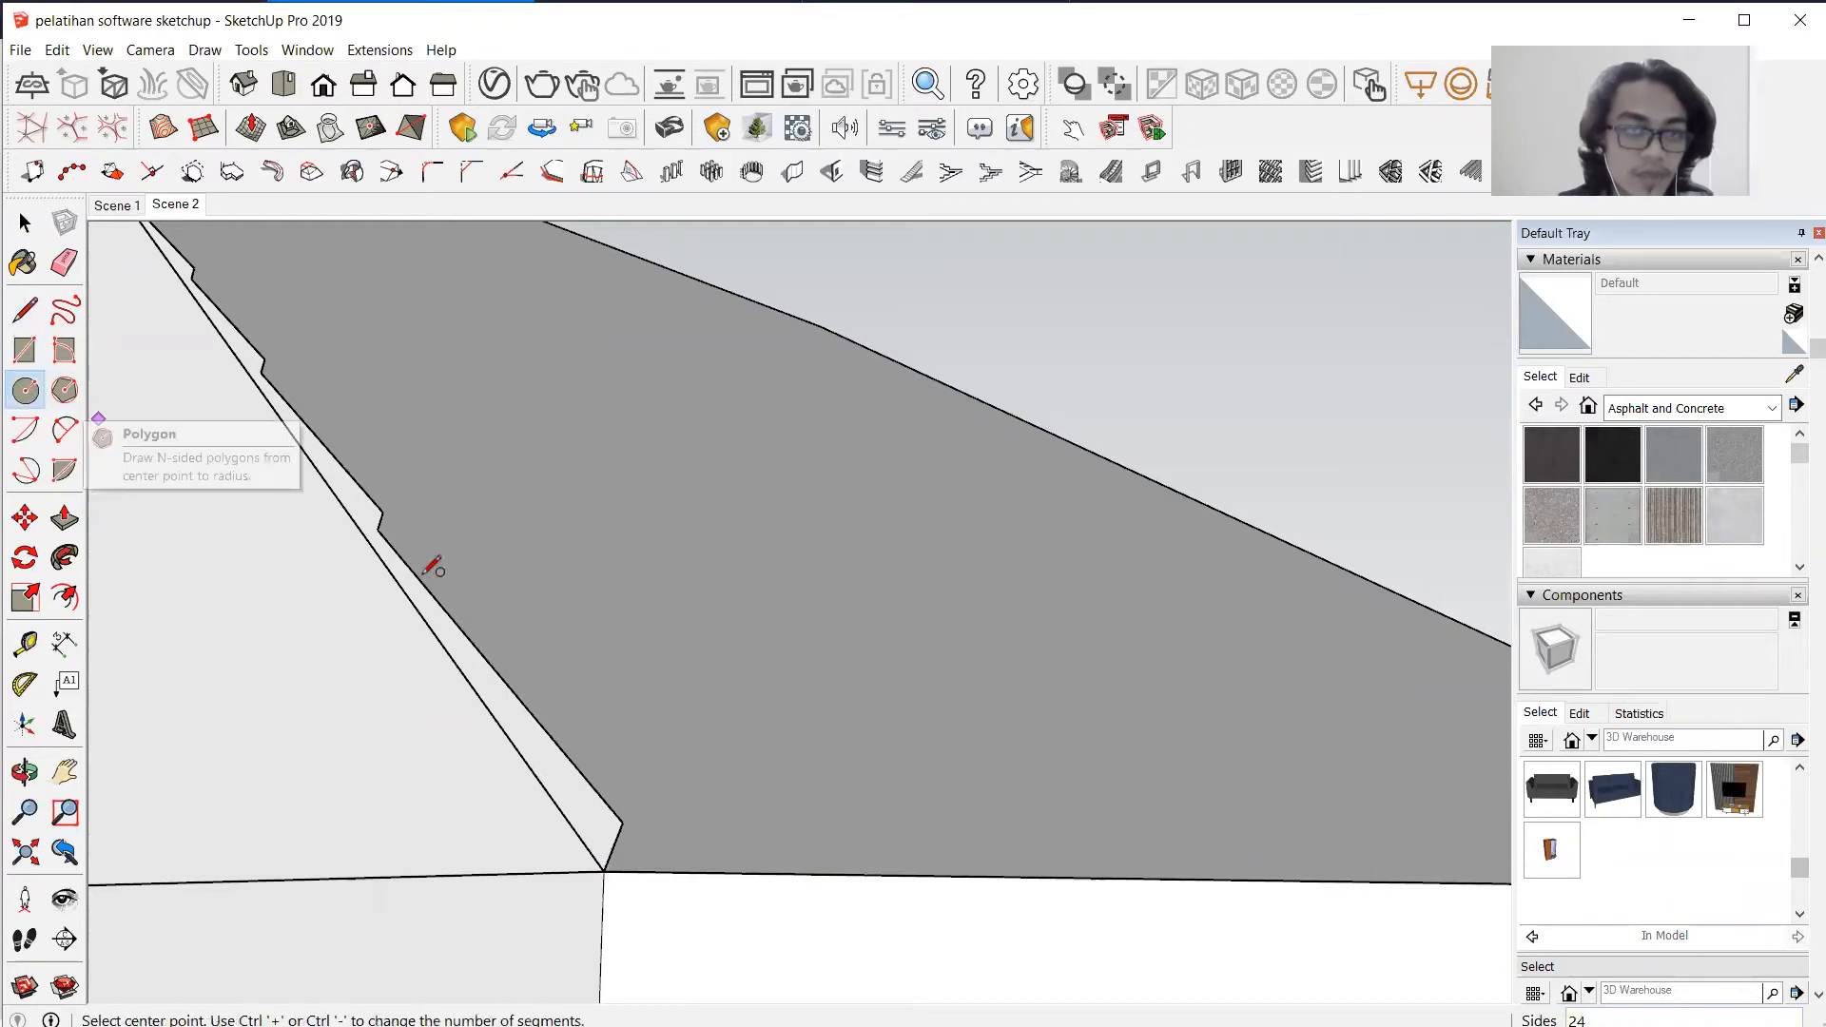
pyautogui.click(65, 428)
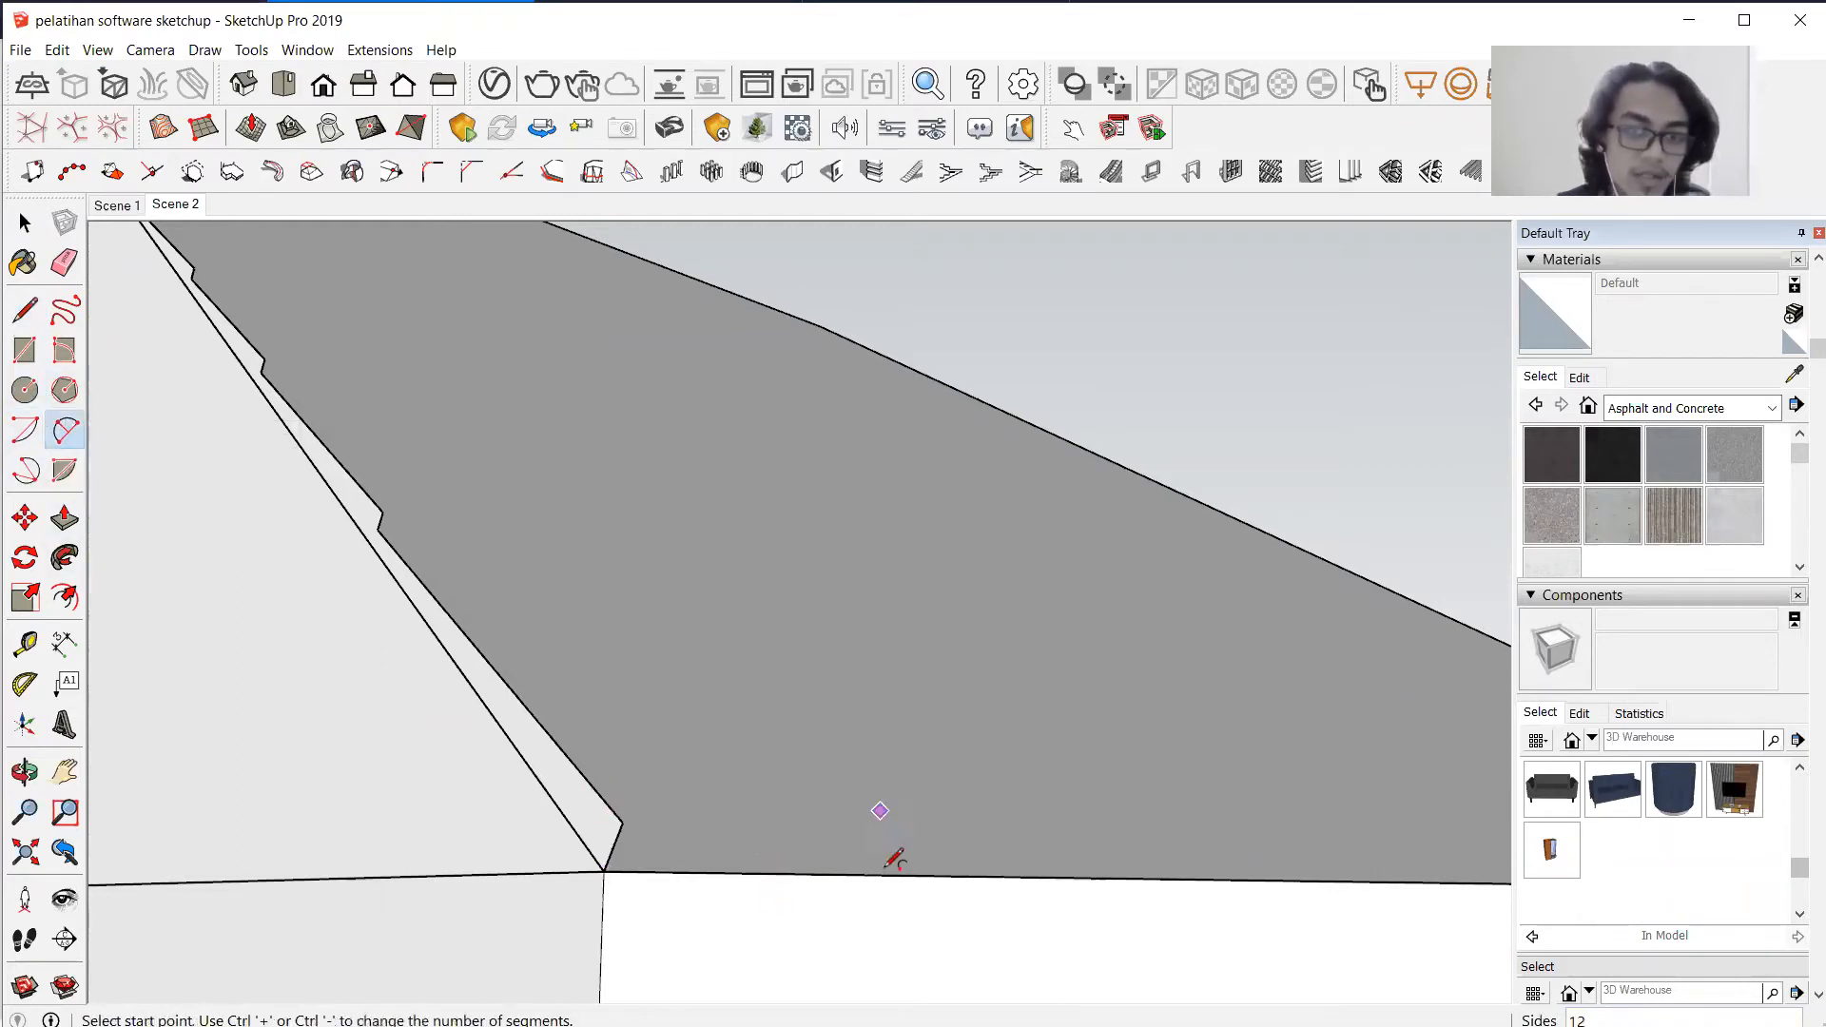
pyautogui.click(818, 871)
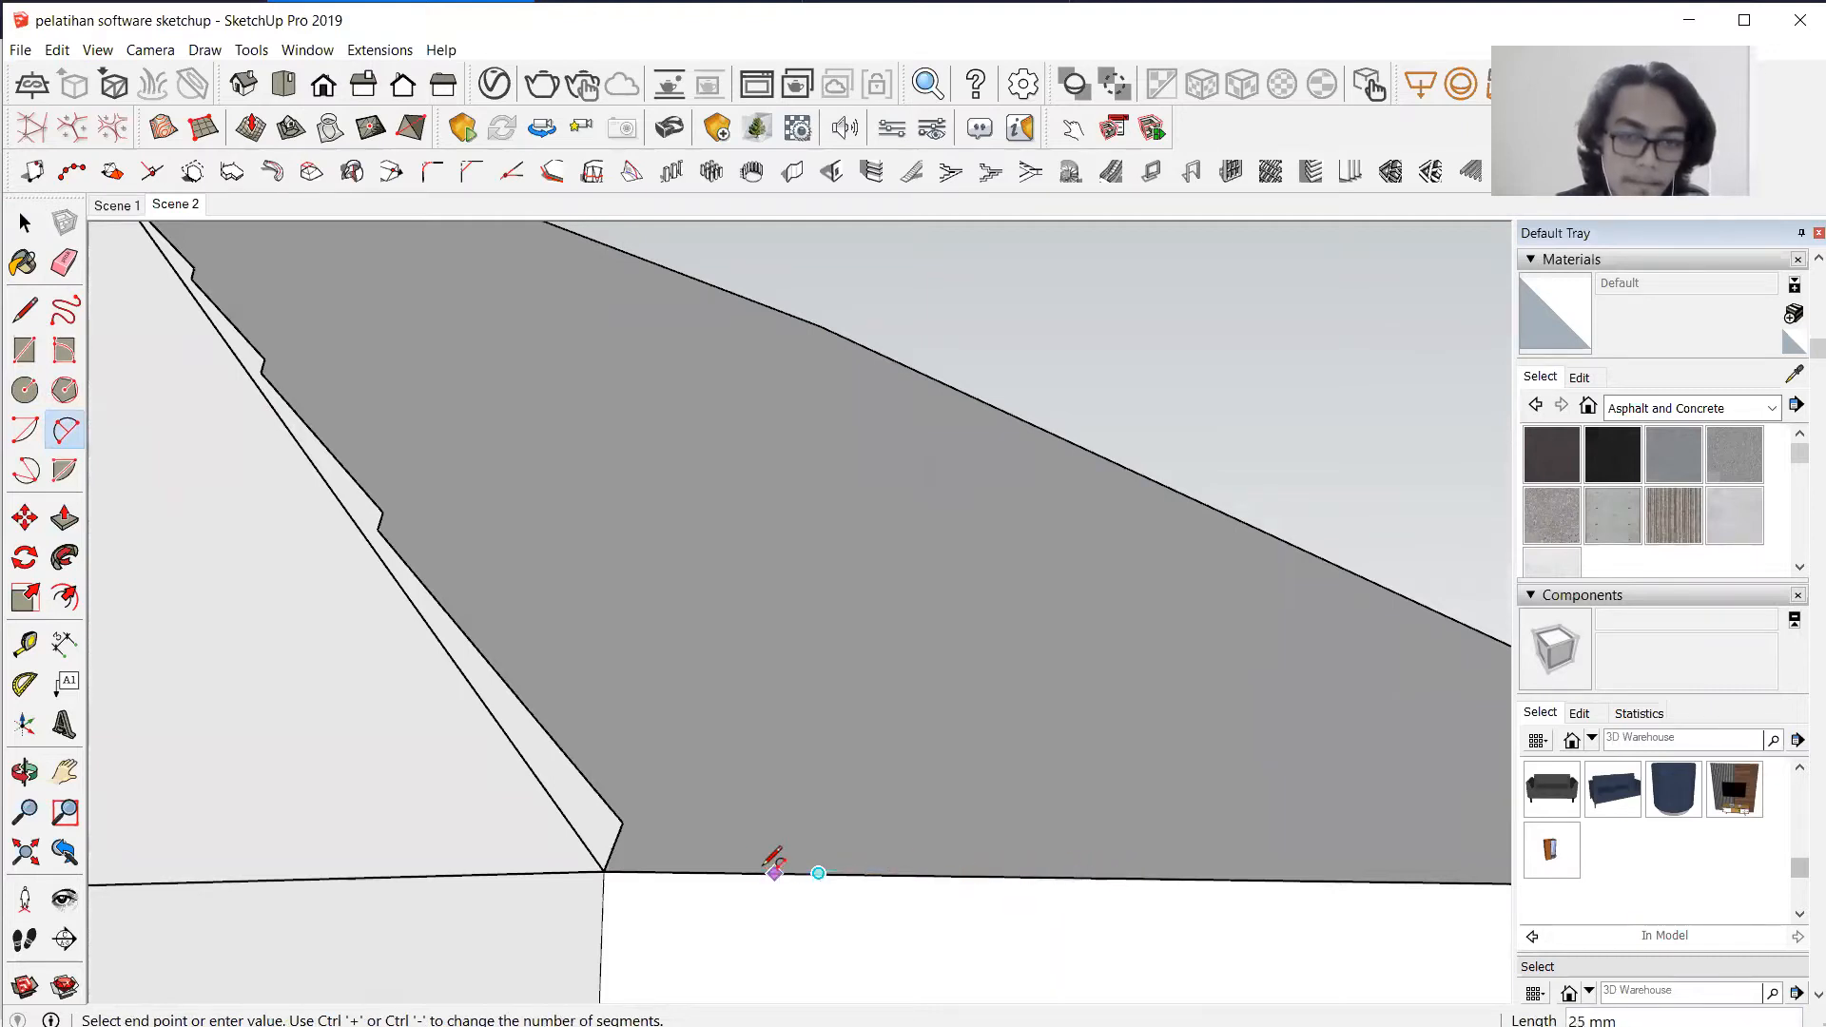
pyautogui.moveTo(699, 866); pyautogui.dragTo(674, 876, button='middle')
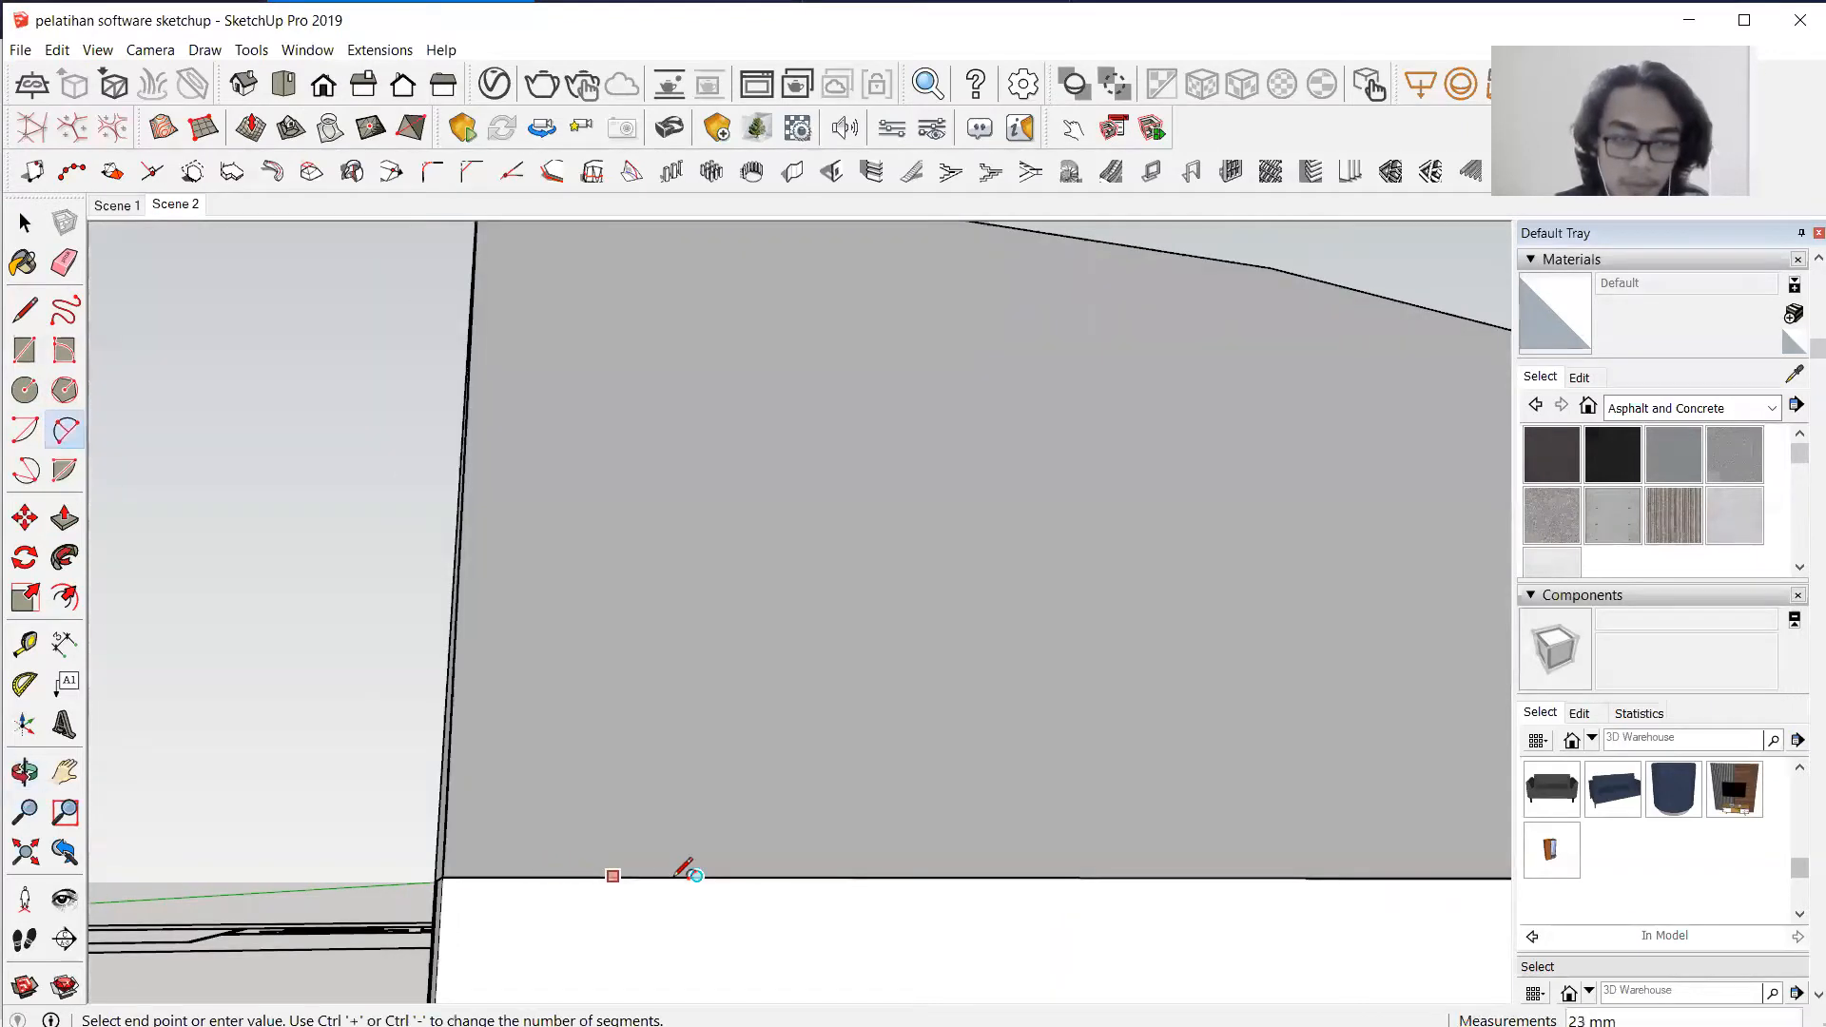
pyautogui.click(924, 875)
pyautogui.moveTo(876, 829); pyautogui.dragTo(1271, 814, button='middle')
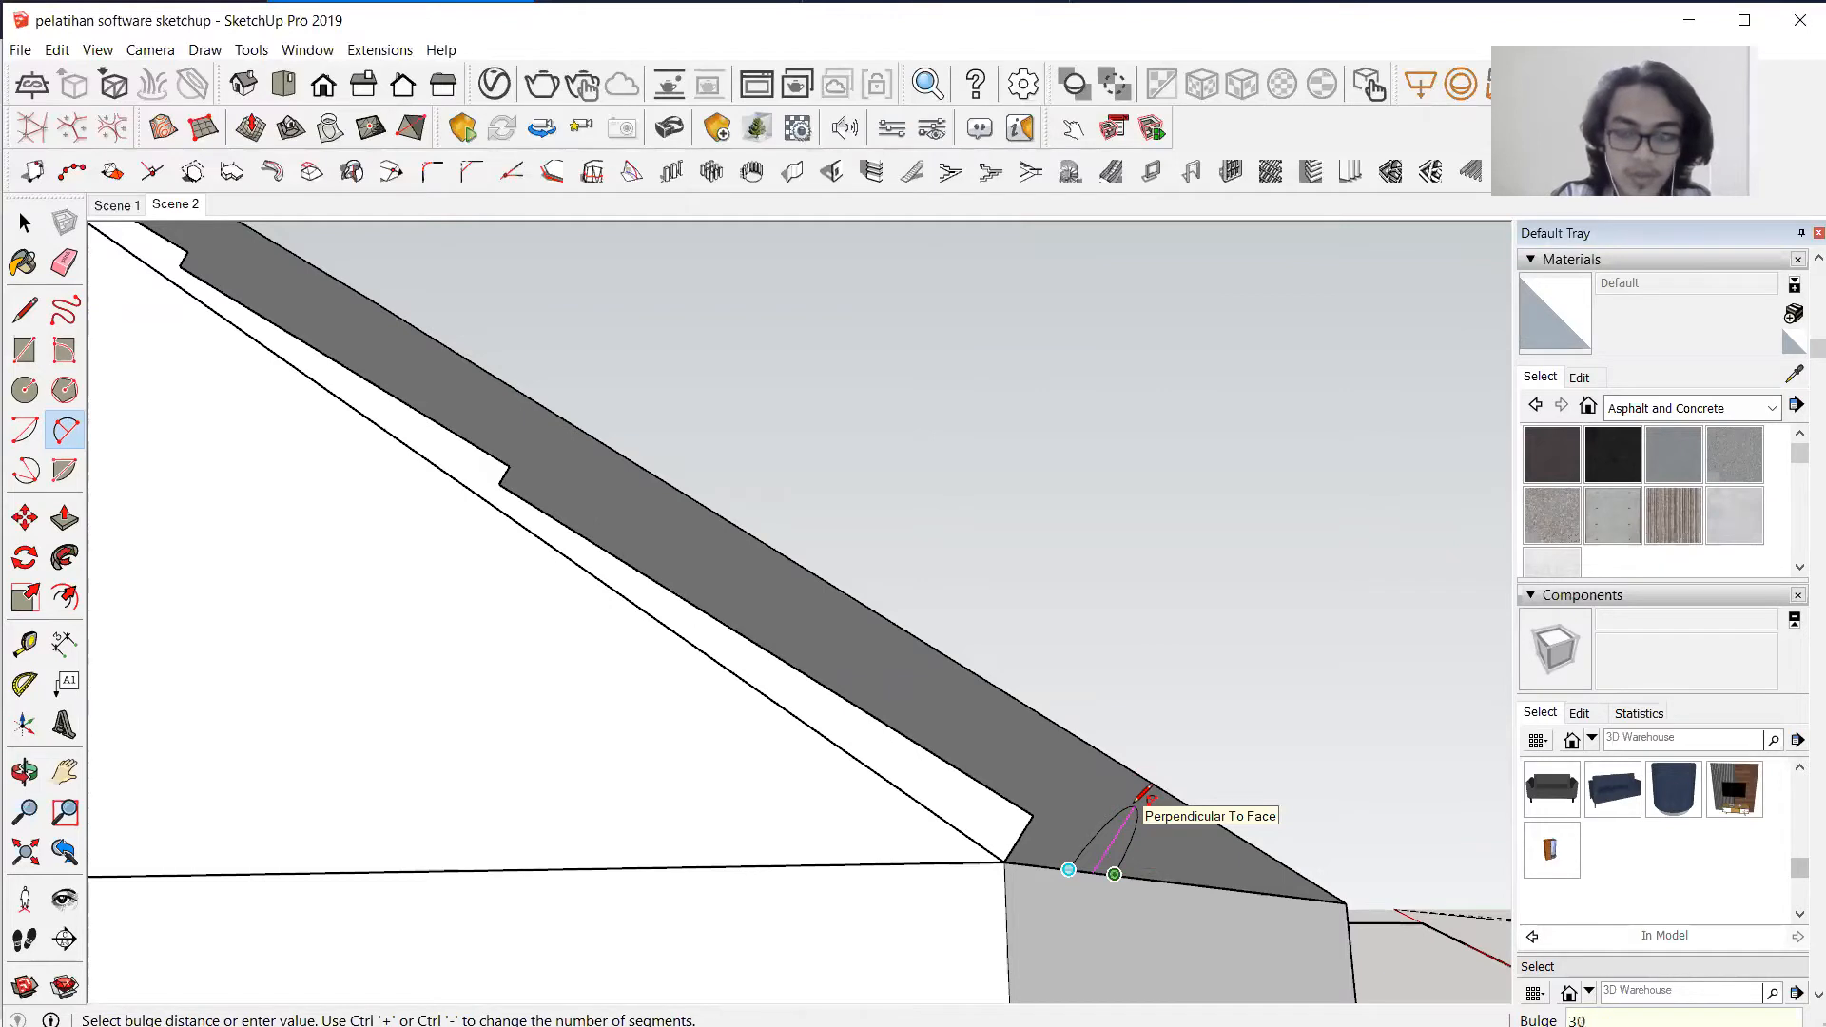
pyautogui.press('BackSpace')
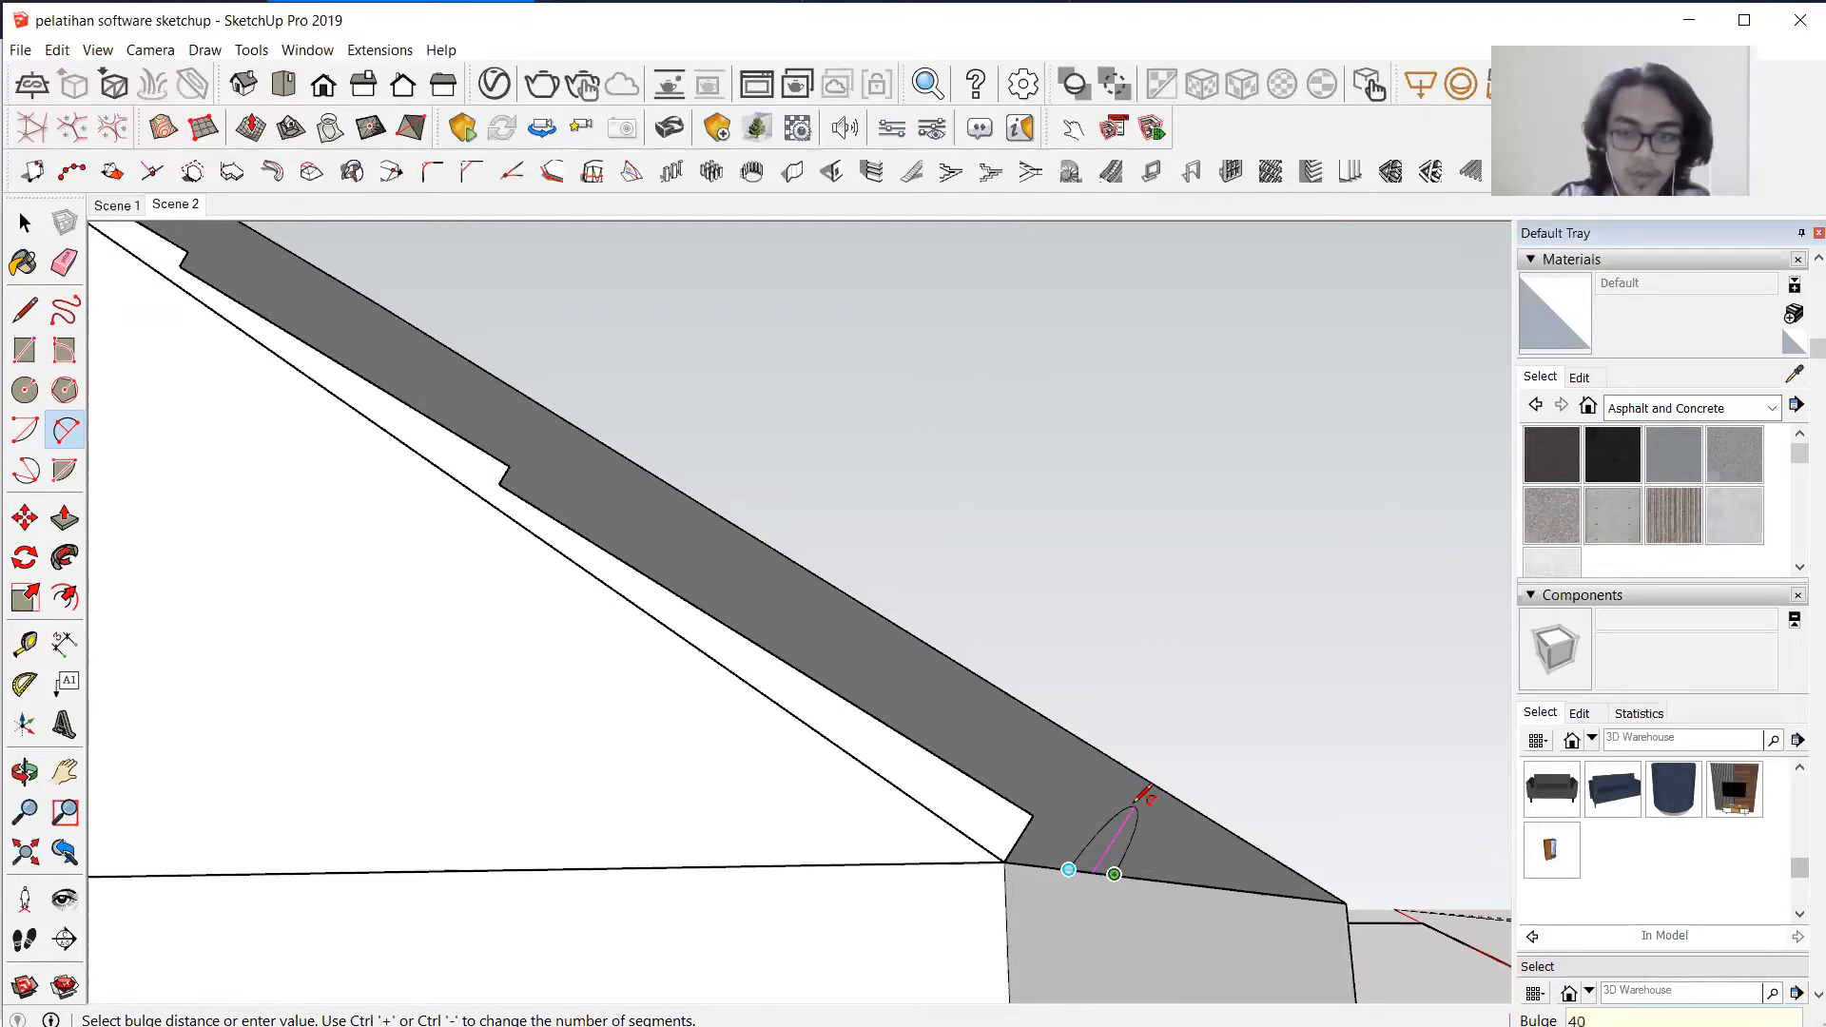
pyautogui.press('Return')
pyautogui.scroll(3, 1008, 818)
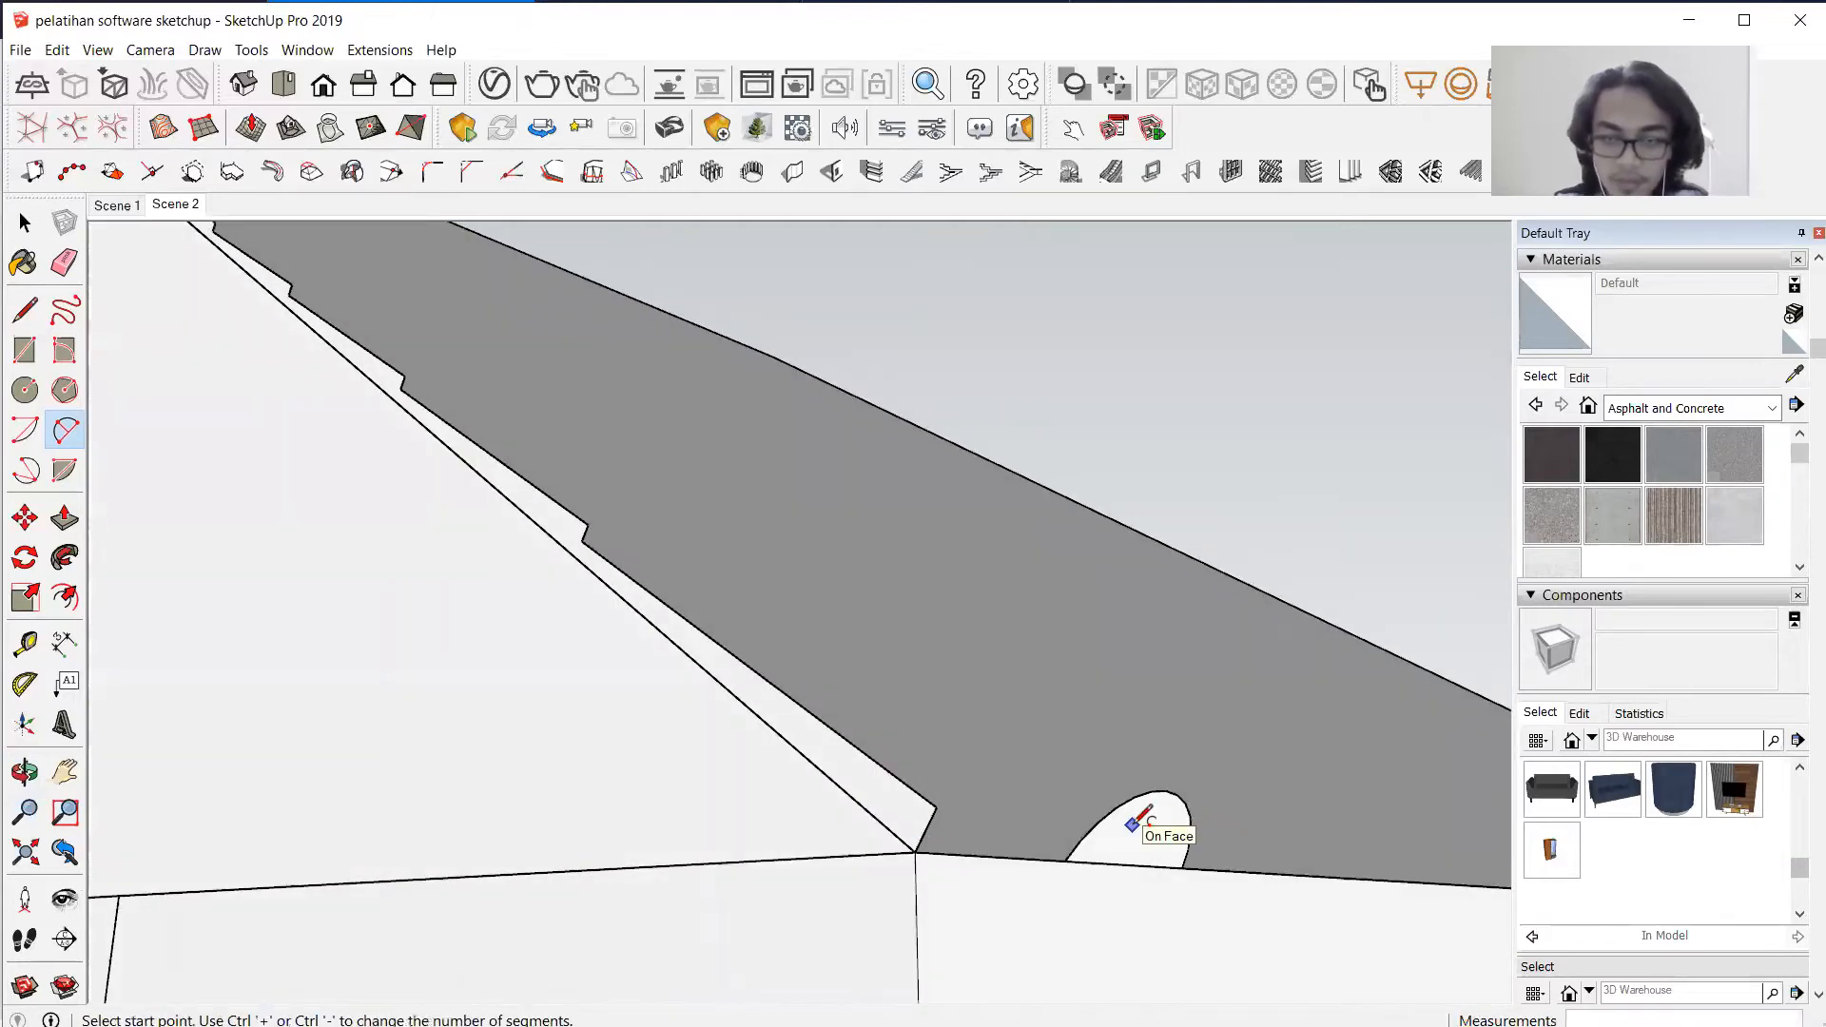
# Delete the face enclosed by the arc, leaving only its outline on the eave.
pyautogui.press('space')
pyautogui.click(1145, 835)
pyautogui.scroll(4, 1145, 835)
pyautogui.scroll(-1, 1144, 835)
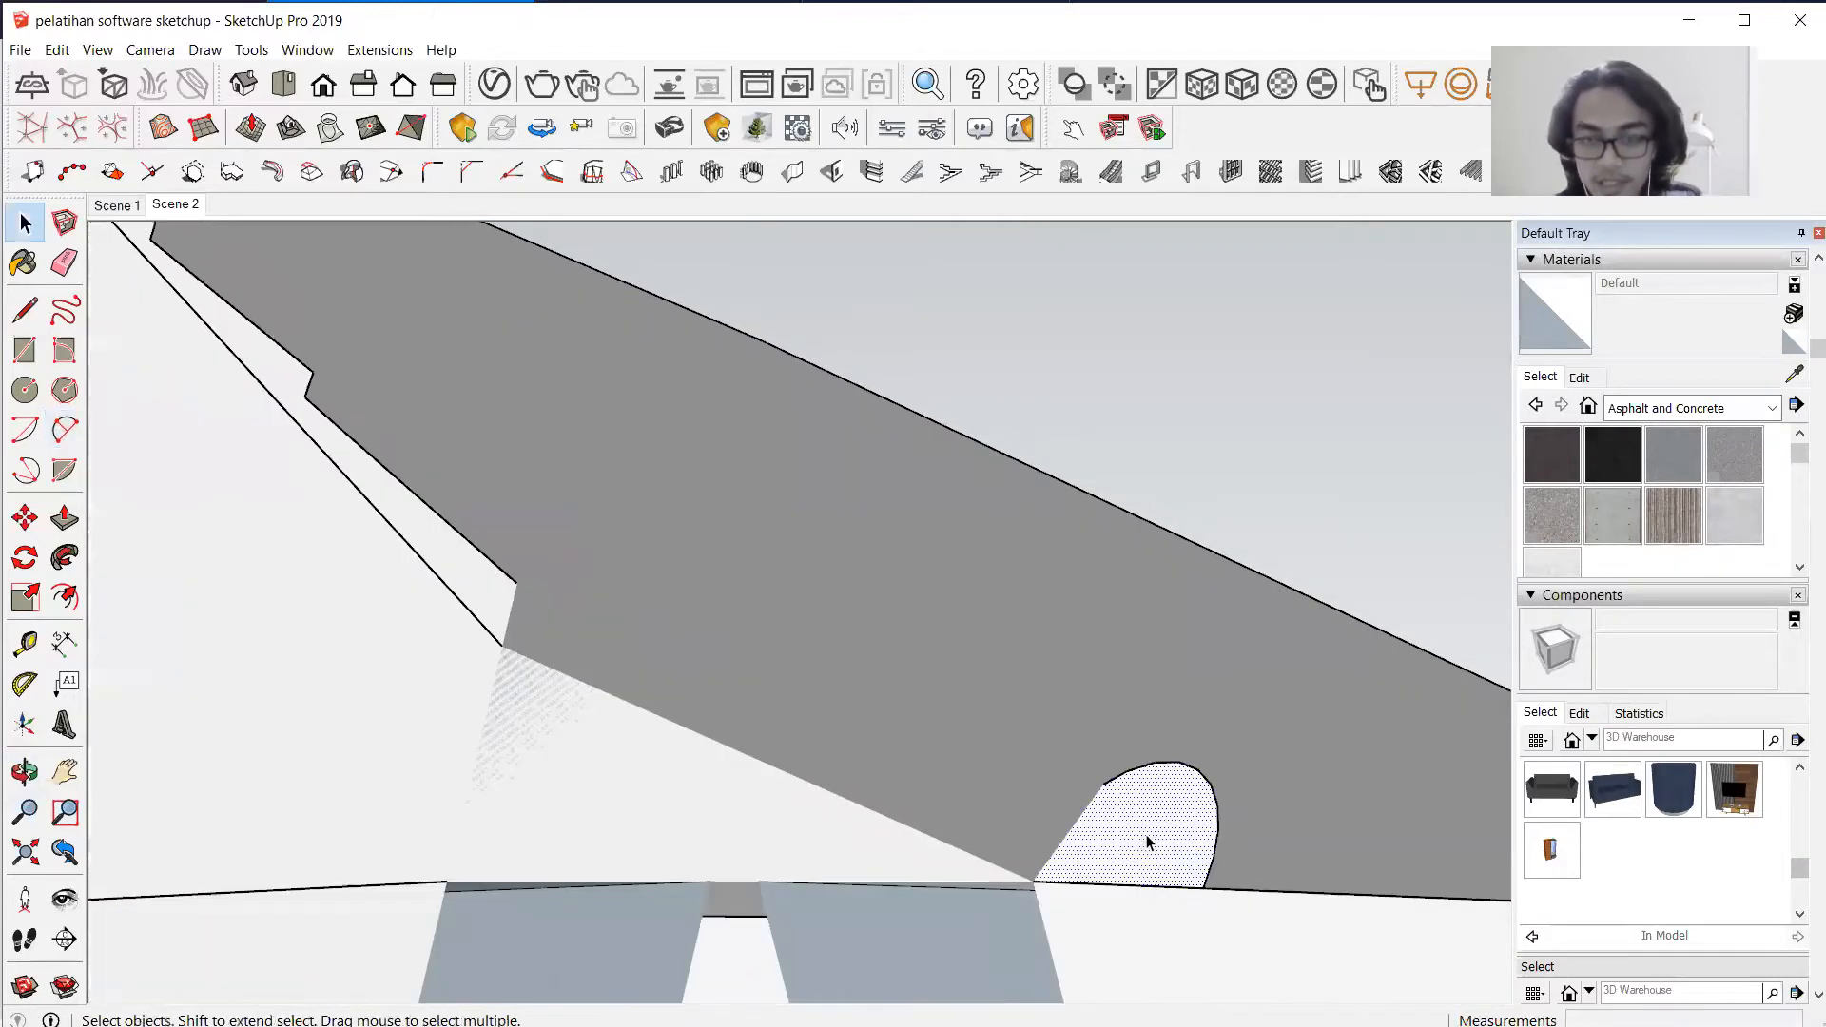
pyautogui.scroll(-1, 1147, 842)
pyautogui.scroll(-2, 1149, 856)
pyautogui.press('Delete')
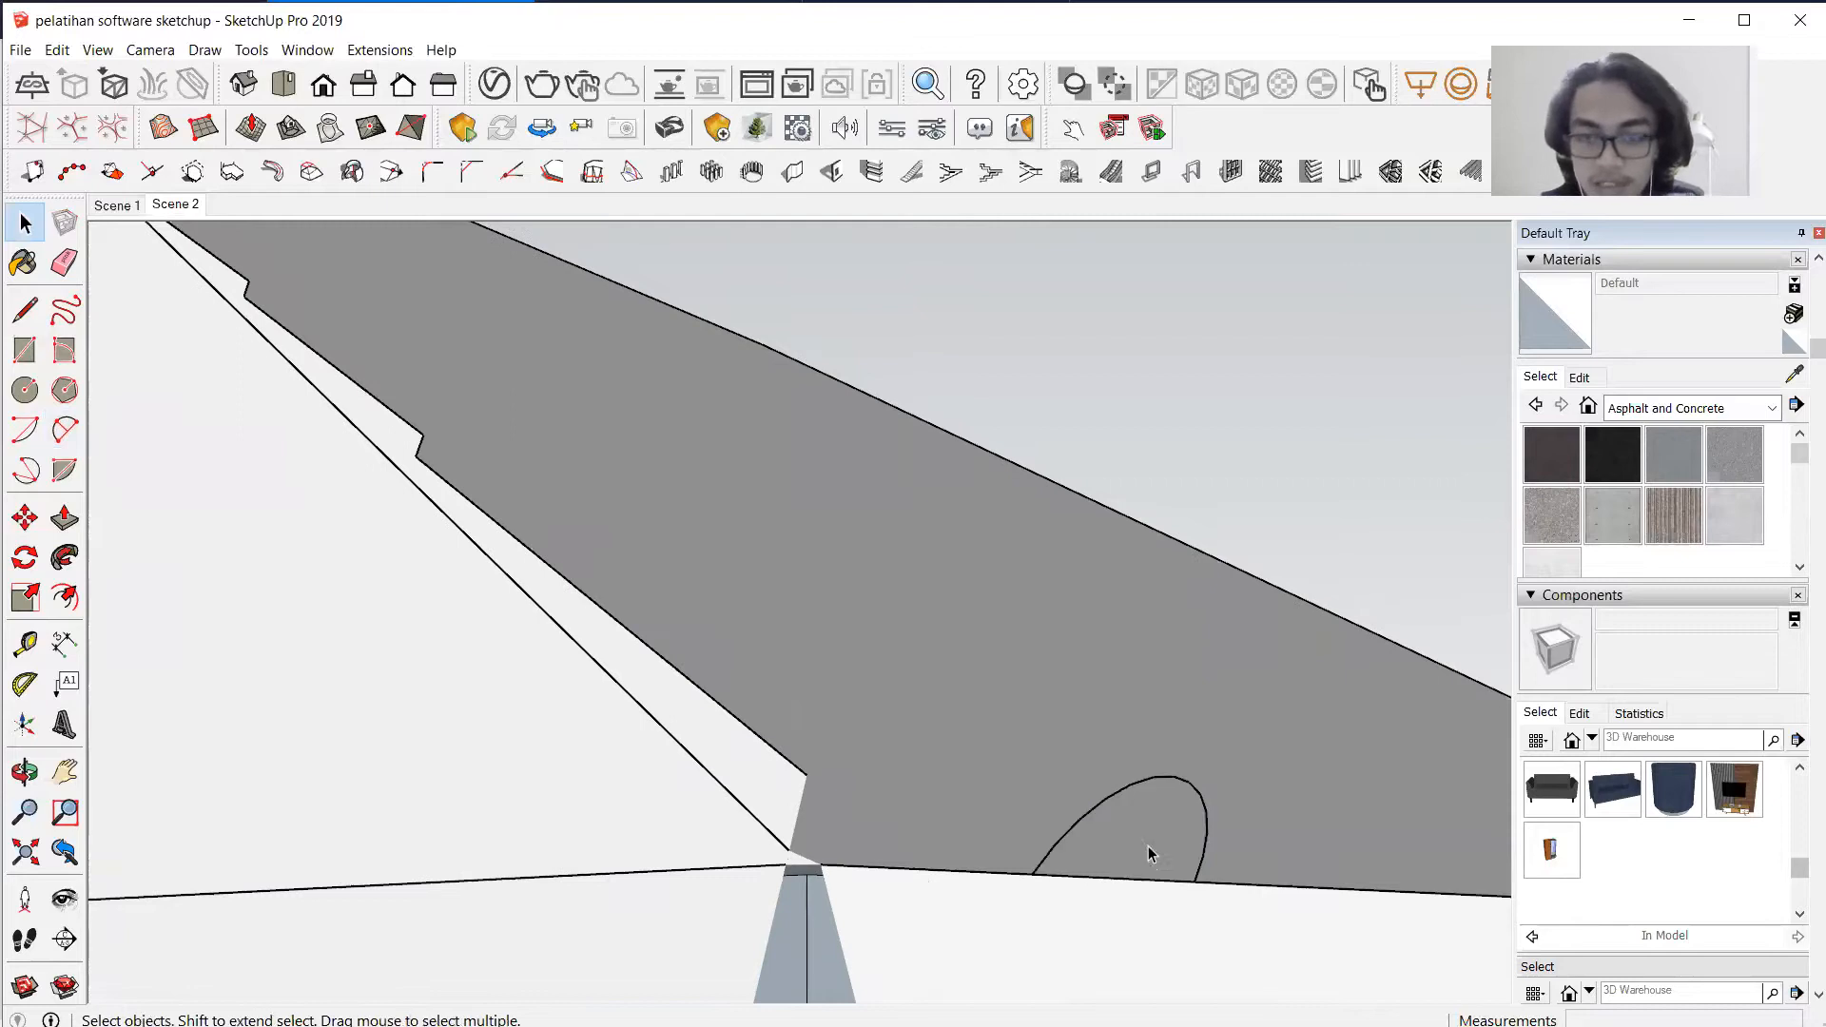
# Copy the arc with its short line end to end along the eave, multiplied x20.
pyautogui.click(1068, 834)
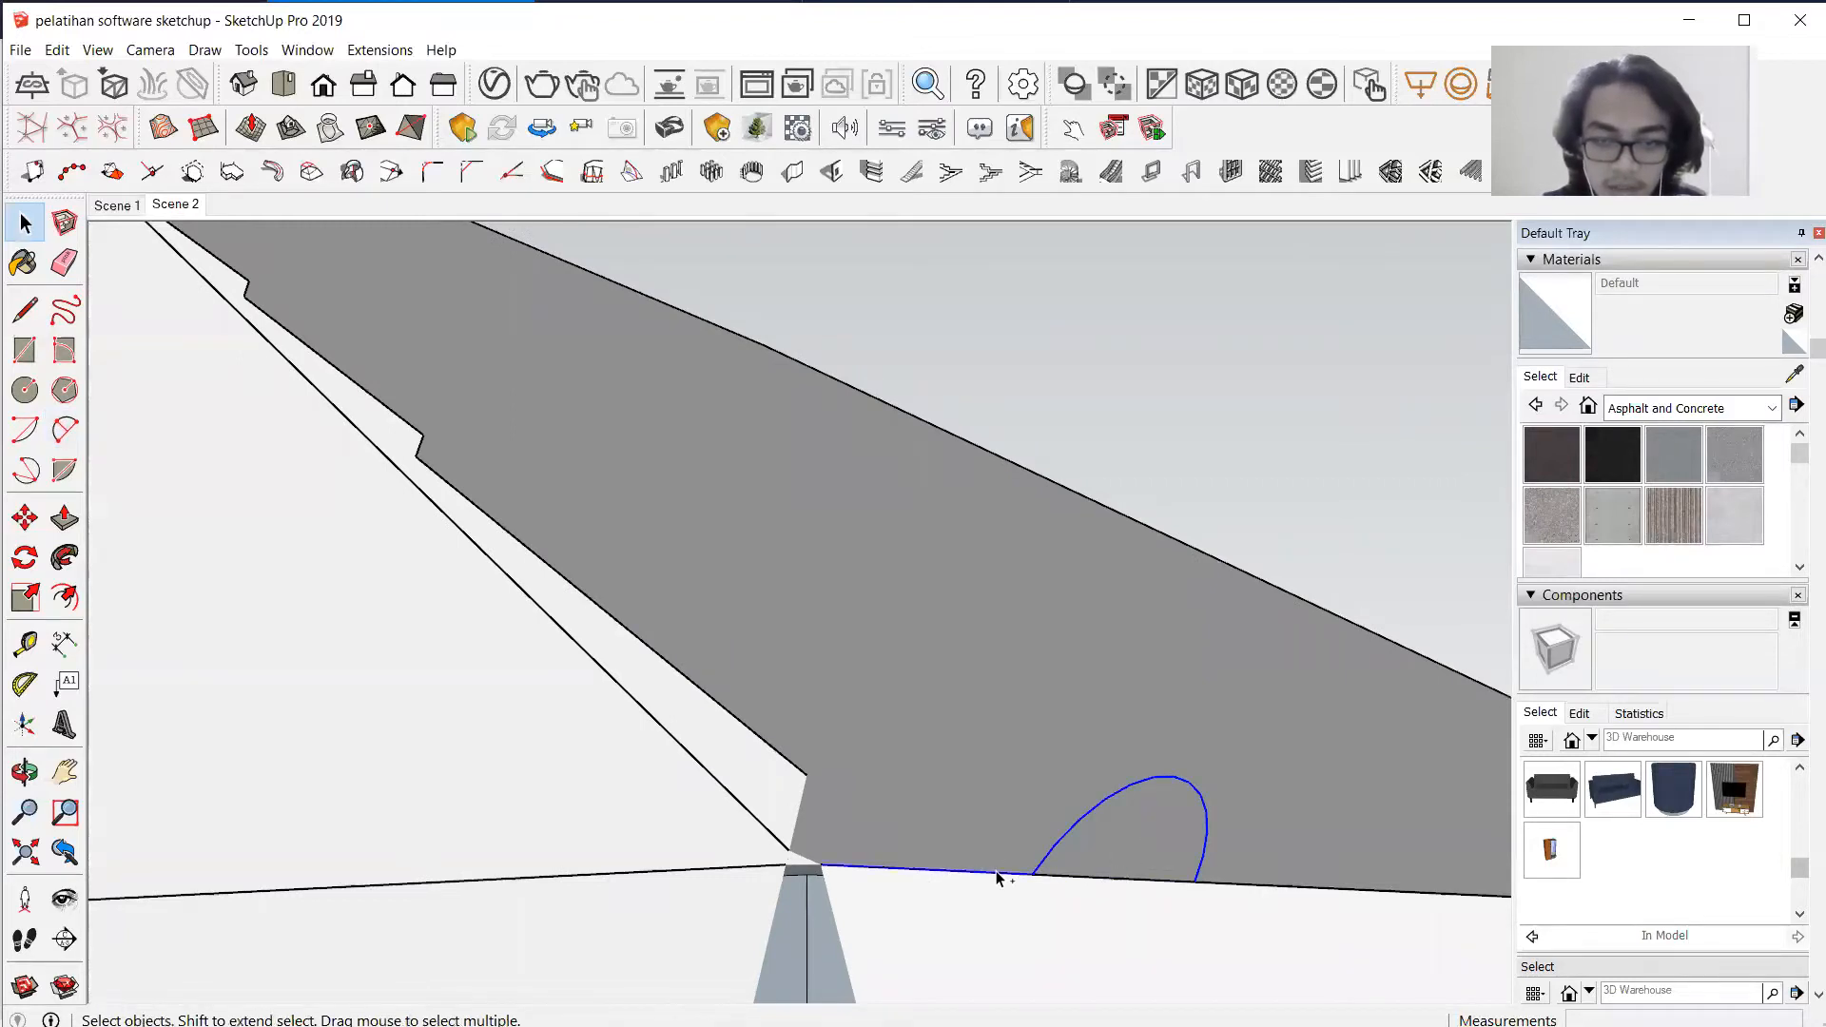
pyautogui.click(25, 517)
pyautogui.scroll(-1, 918, 887)
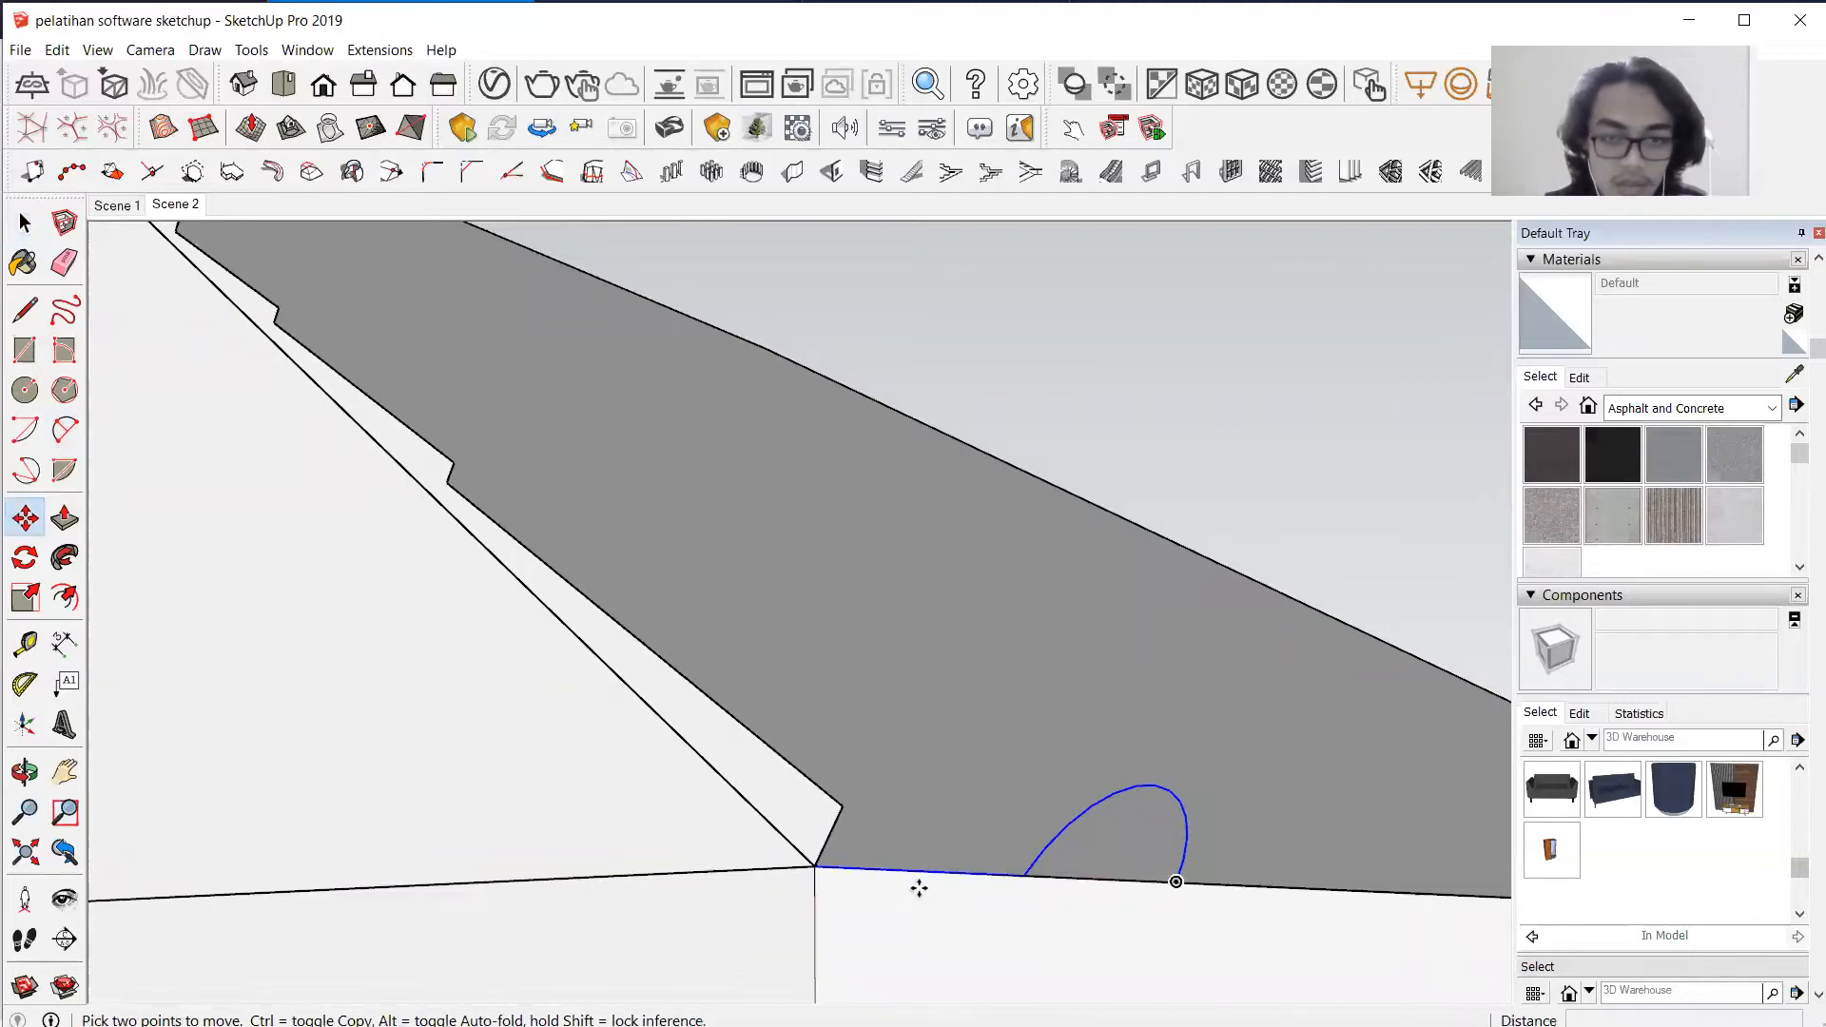
pyautogui.click(815, 866)
pyautogui.press('ctrl')
pyautogui.click(1185, 882)
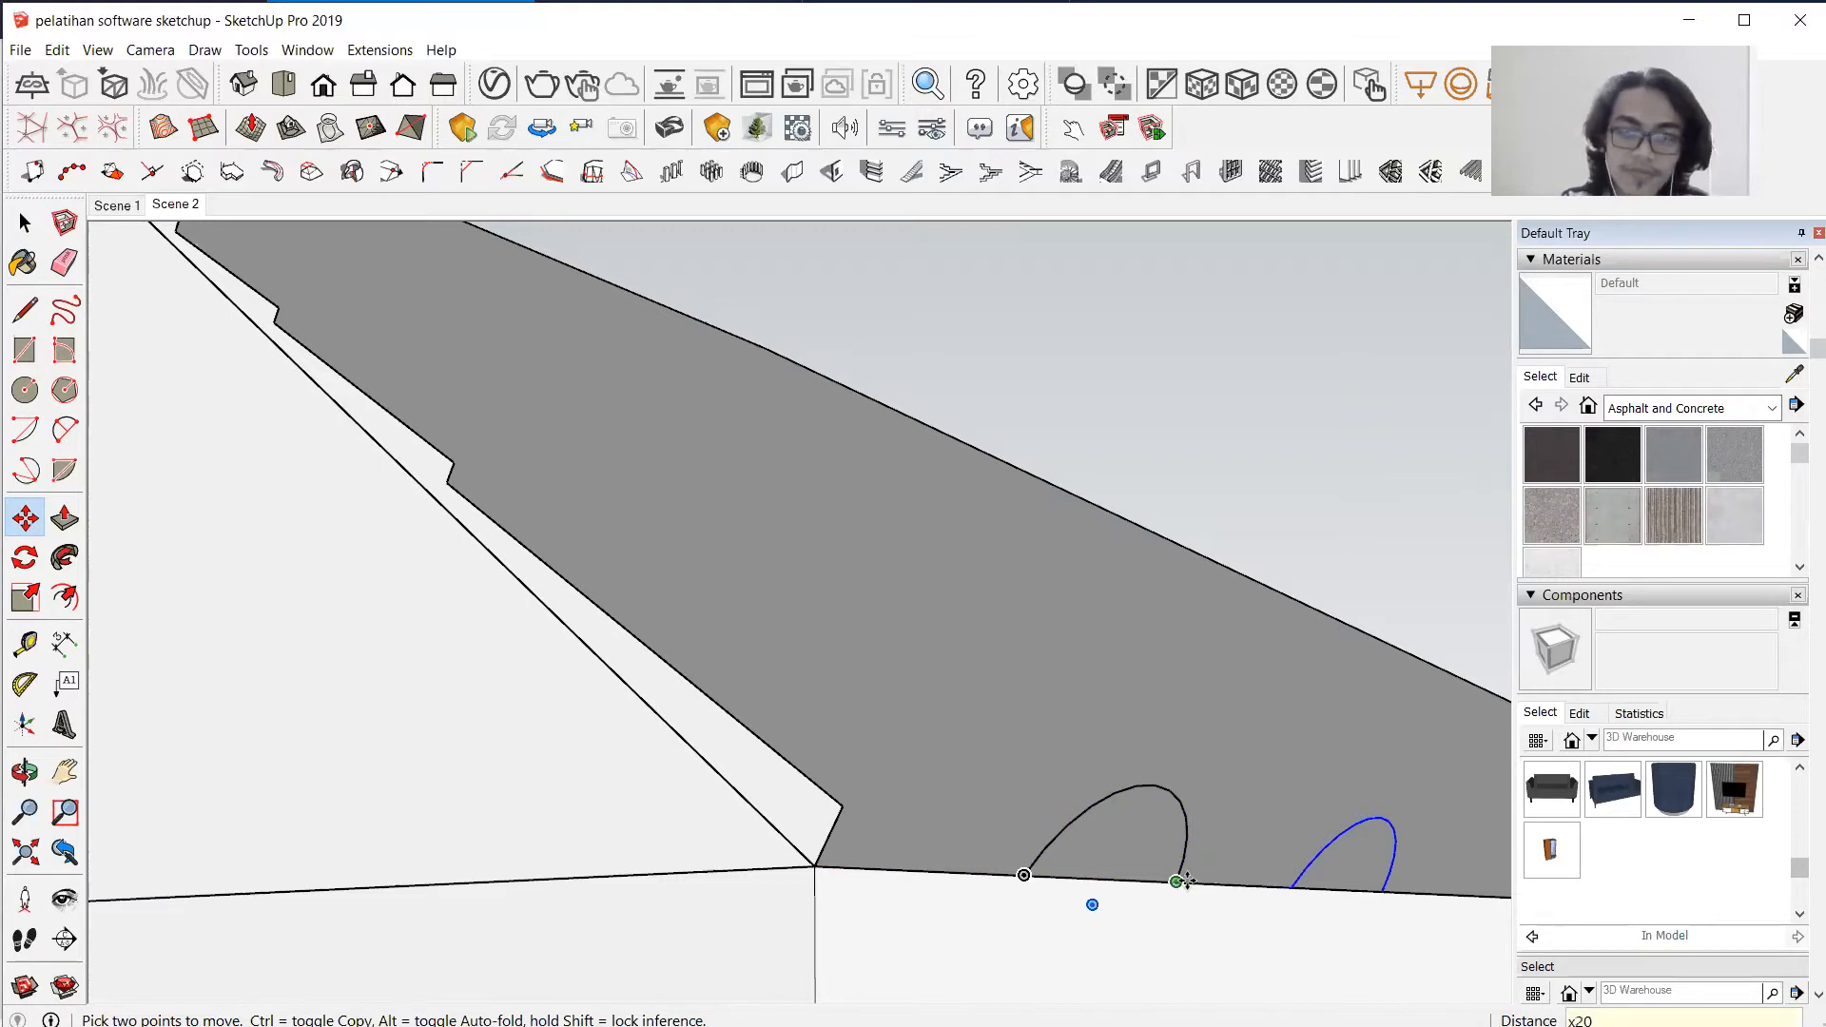
pyautogui.write('x20')
pyautogui.press('Return')
# Delete the last two arc copies and their connecting lines beyond the far end of the tiled slope.
pyautogui.scroll(-4, 734, 791)
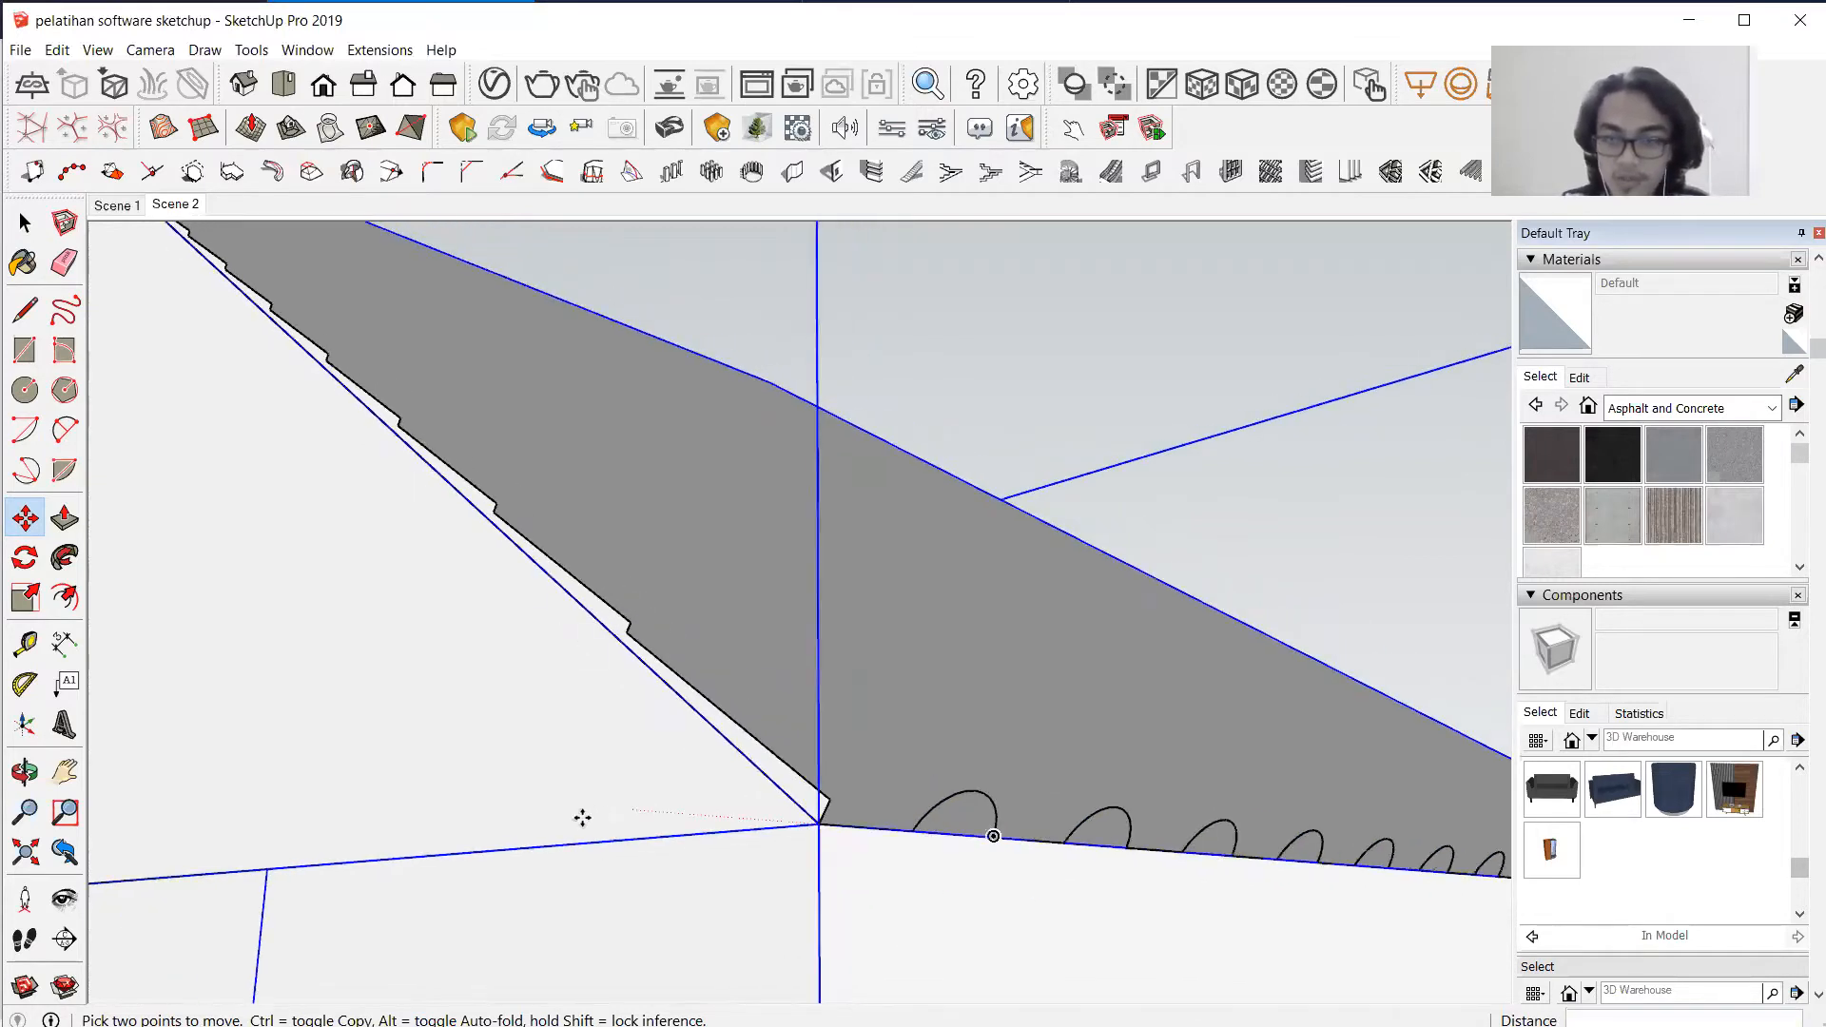
pyautogui.scroll(-1, 491, 811)
pyautogui.scroll(-1, 993, 811)
pyautogui.moveTo(994, 811); pyautogui.dragTo(466, 823, button='middle')
pyautogui.scroll(-6, 380, 815)
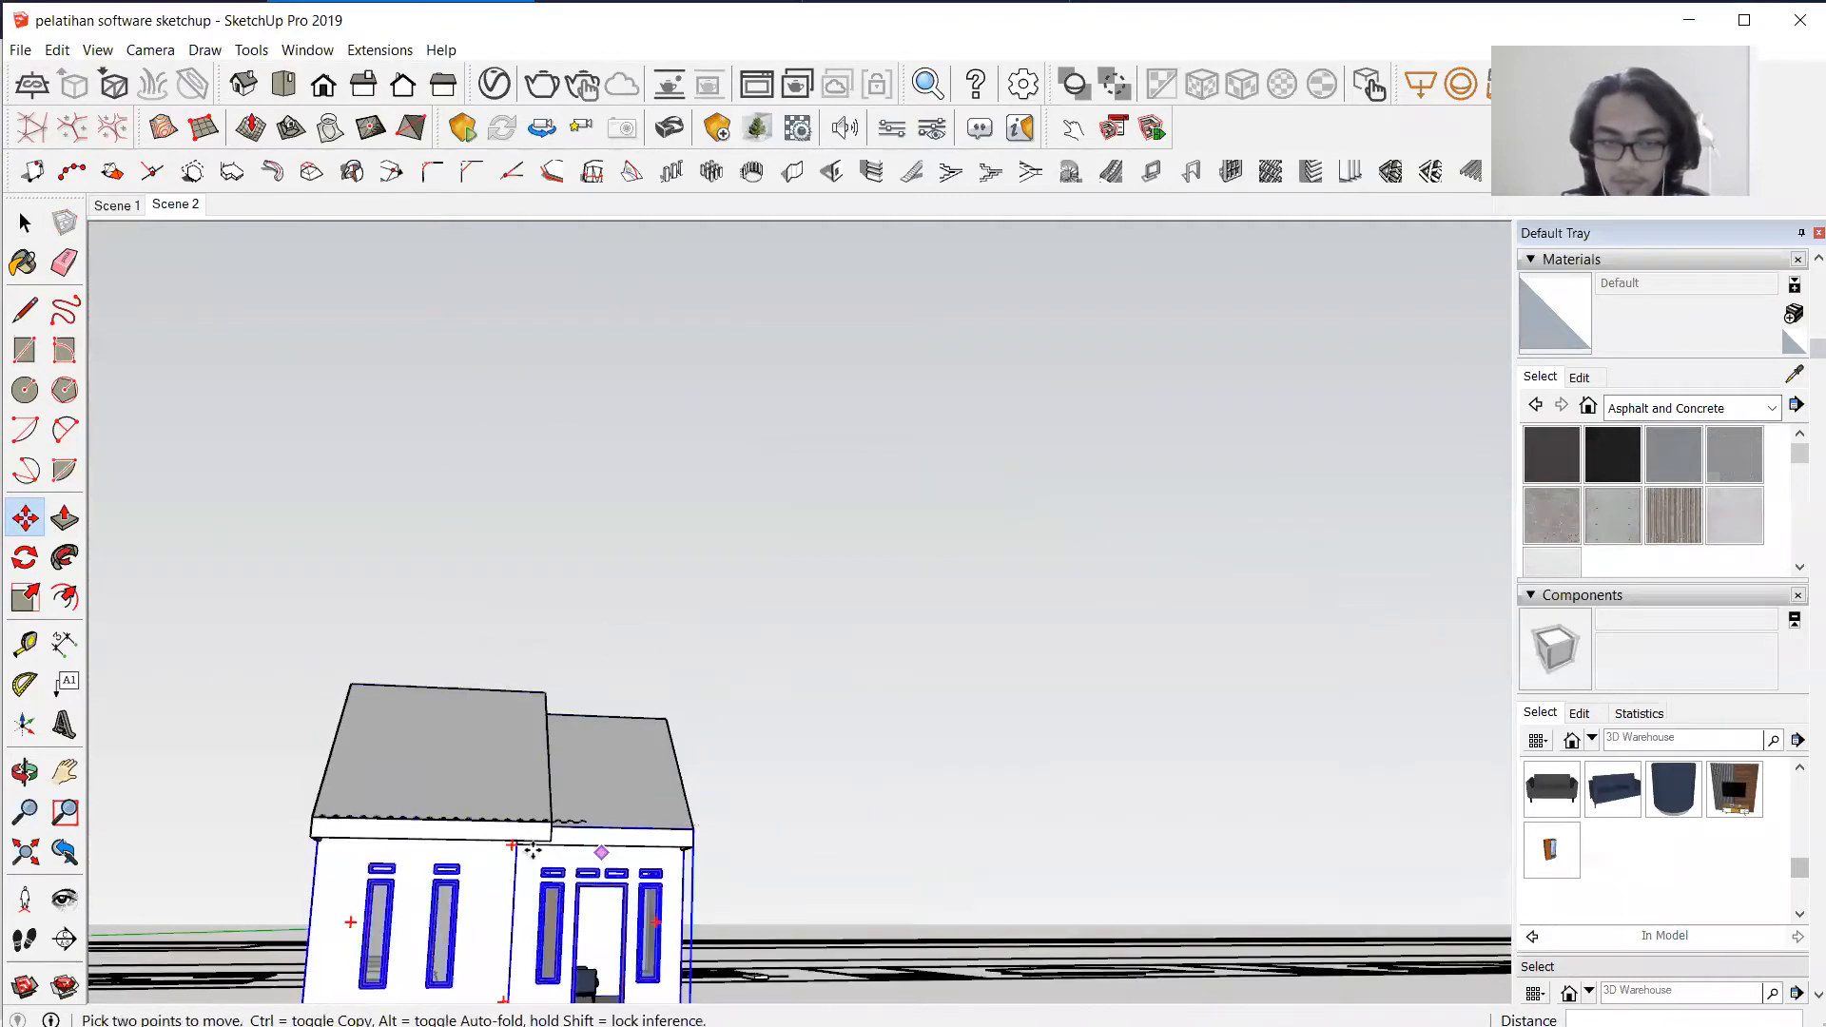
pyautogui.scroll(2, 574, 808)
pyautogui.scroll(9, 571, 804)
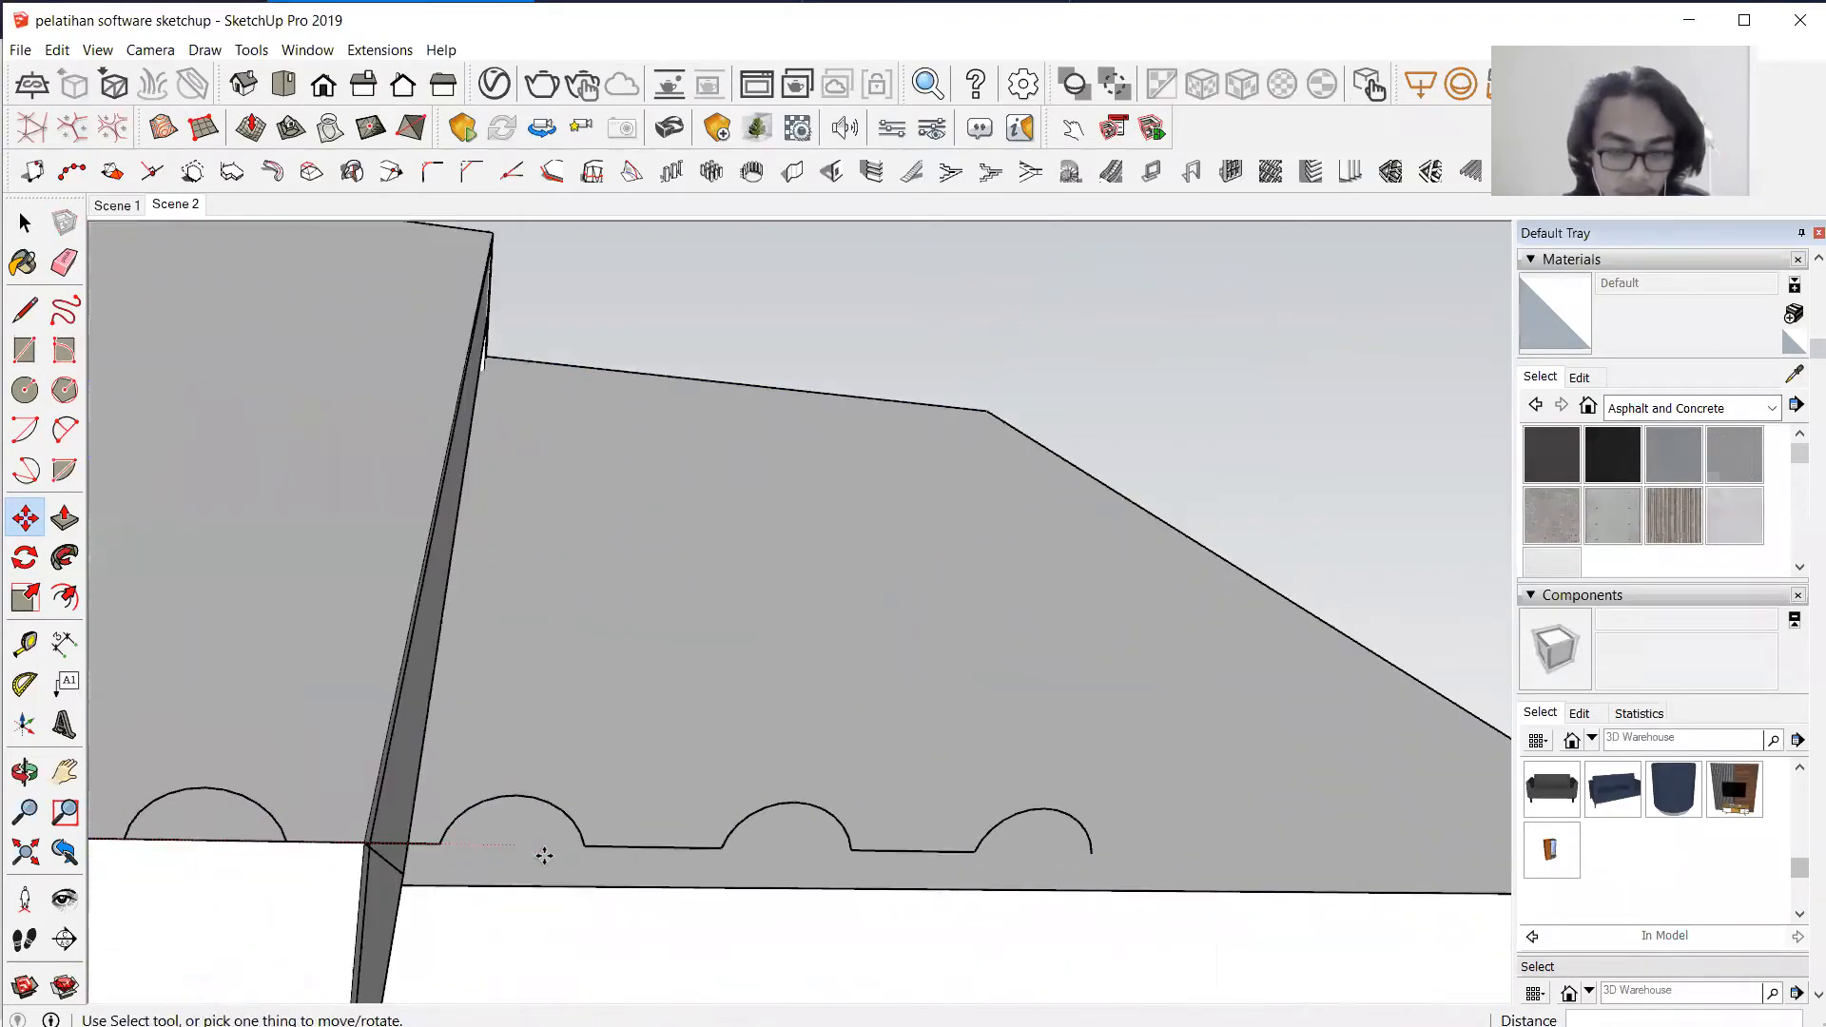
pyautogui.press('space')
pyautogui.moveTo(556, 733); pyautogui.dragTo(1165, 876)
pyautogui.press('Delete')
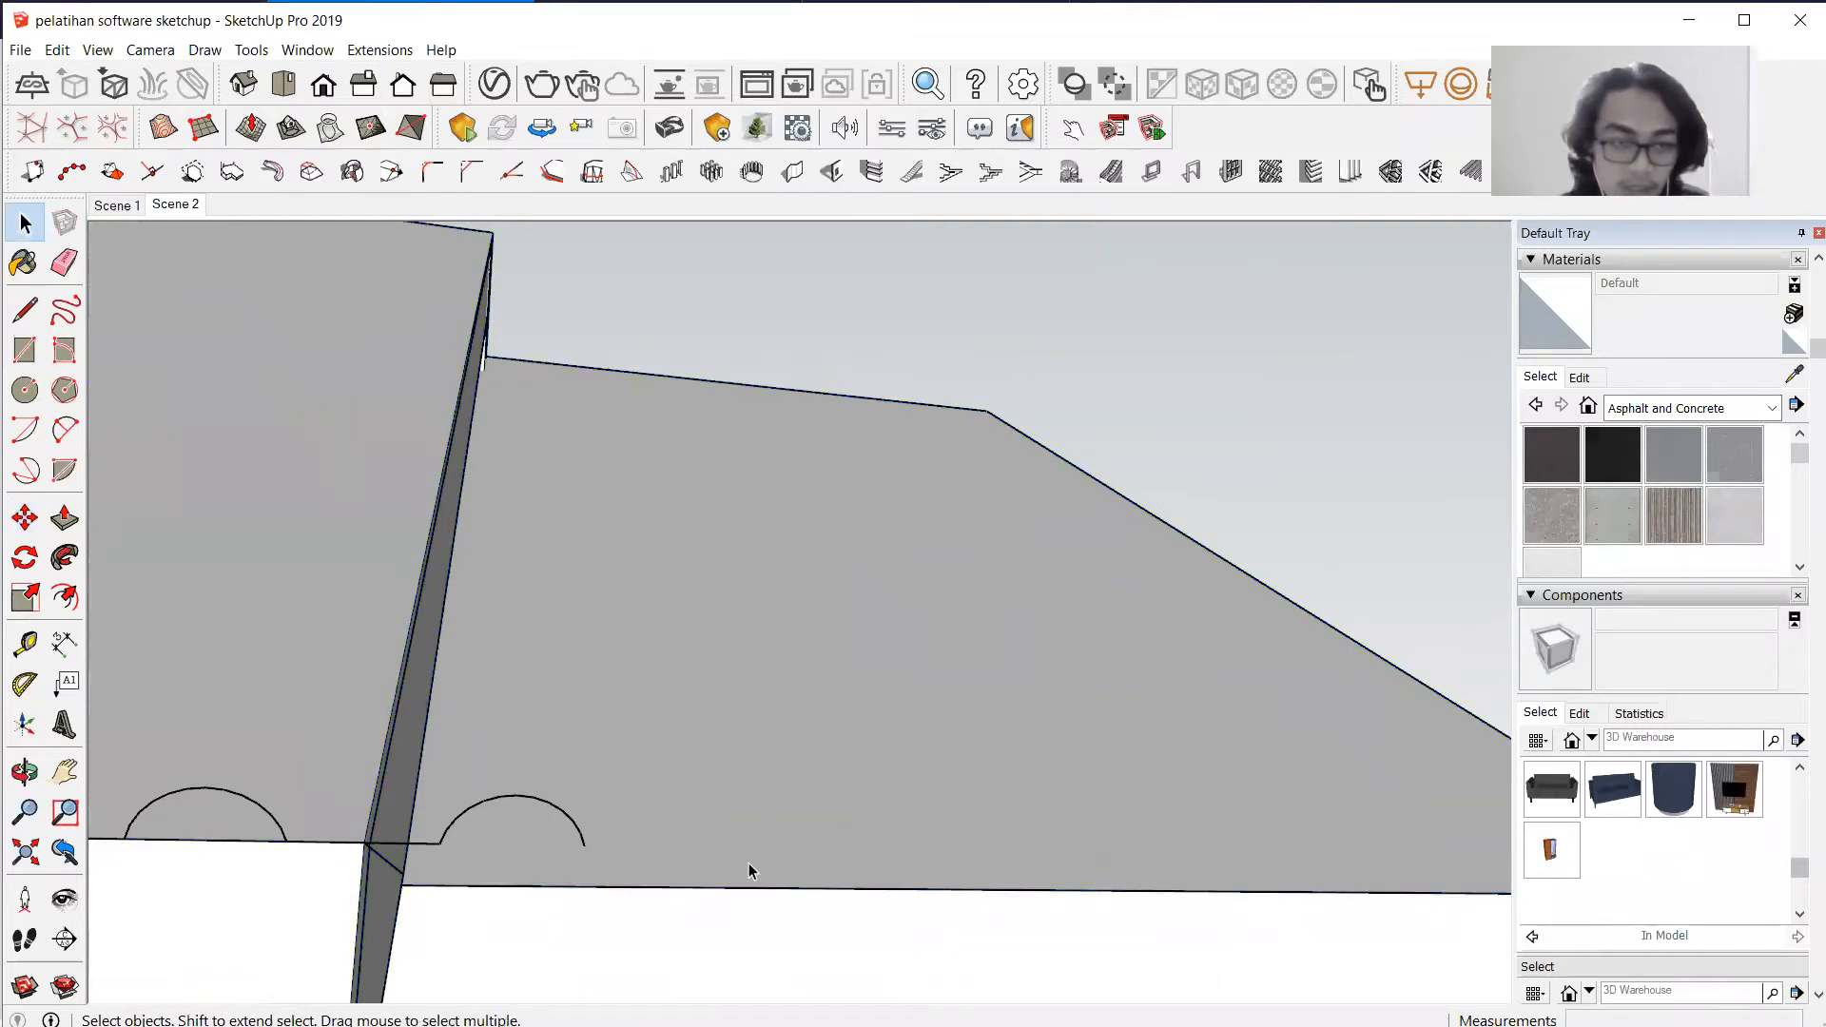
# Delete the remaining arc and the line segment that overhang the far corner of the slope.
pyautogui.scroll(2, 390, 838)
pyautogui.click(474, 816)
pyautogui.click(462, 832)
pyautogui.press('Delete')
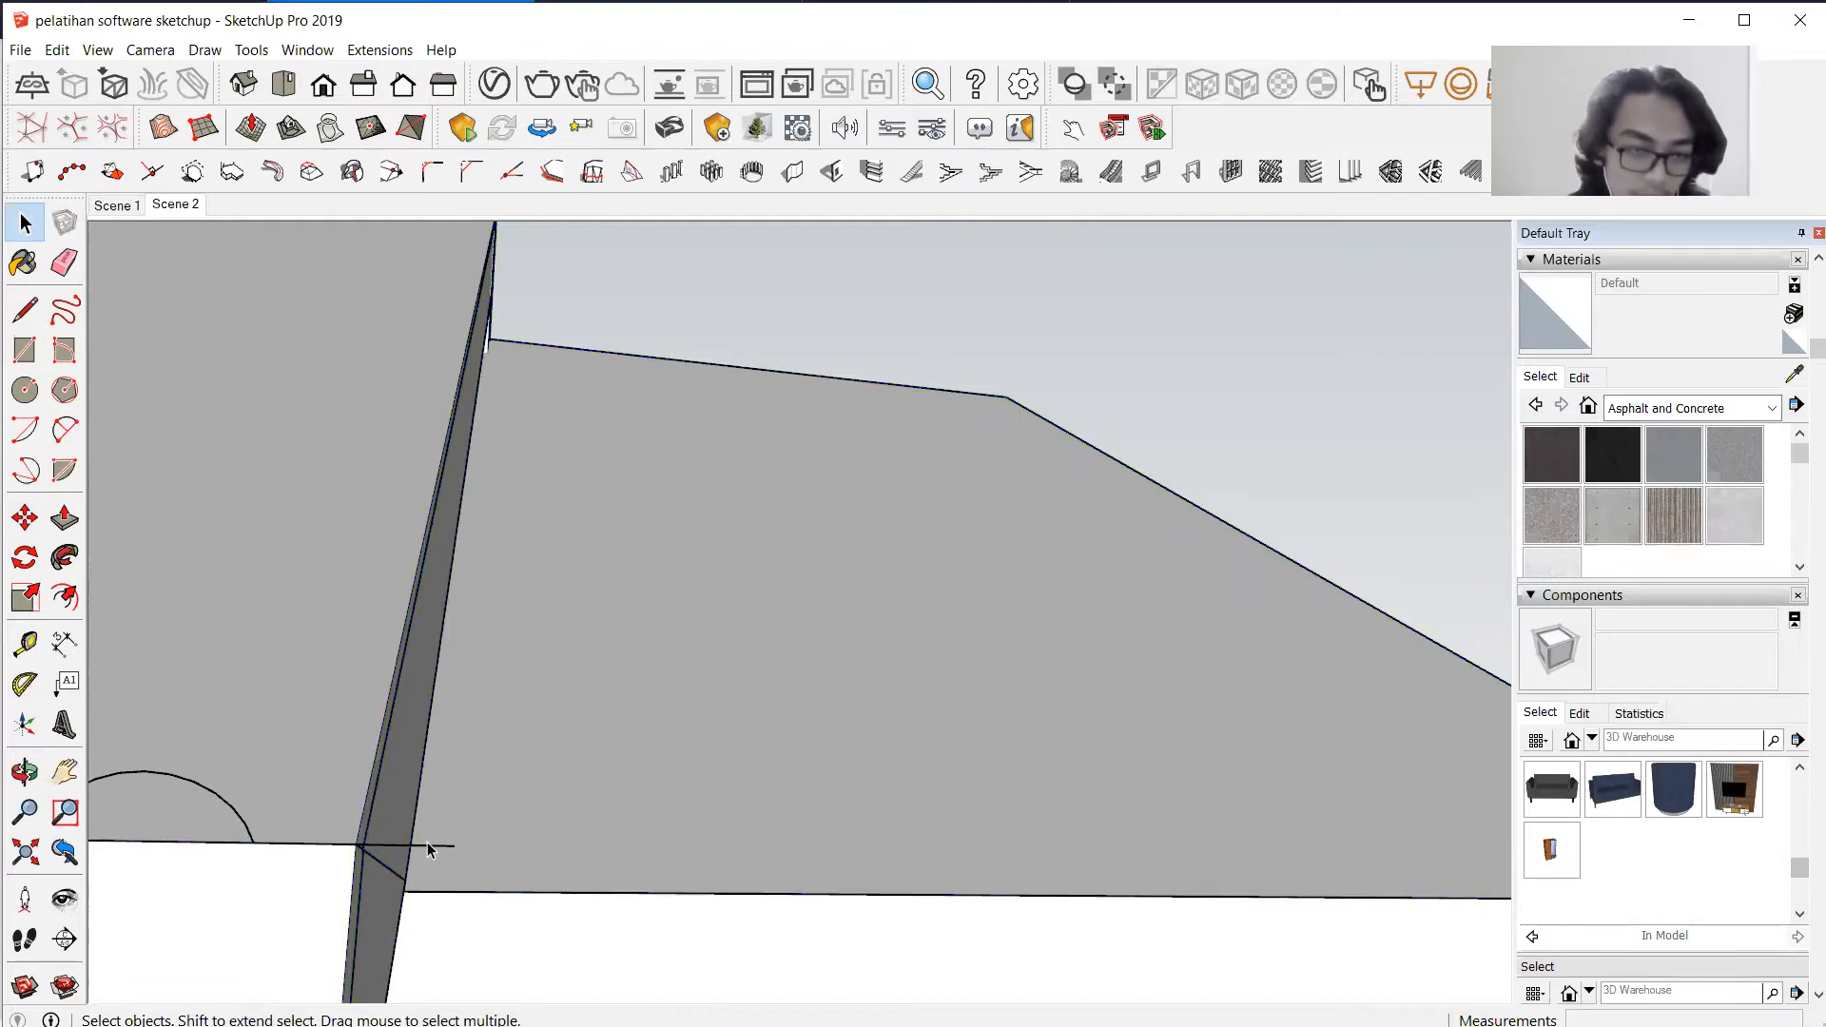
pyautogui.click(429, 846)
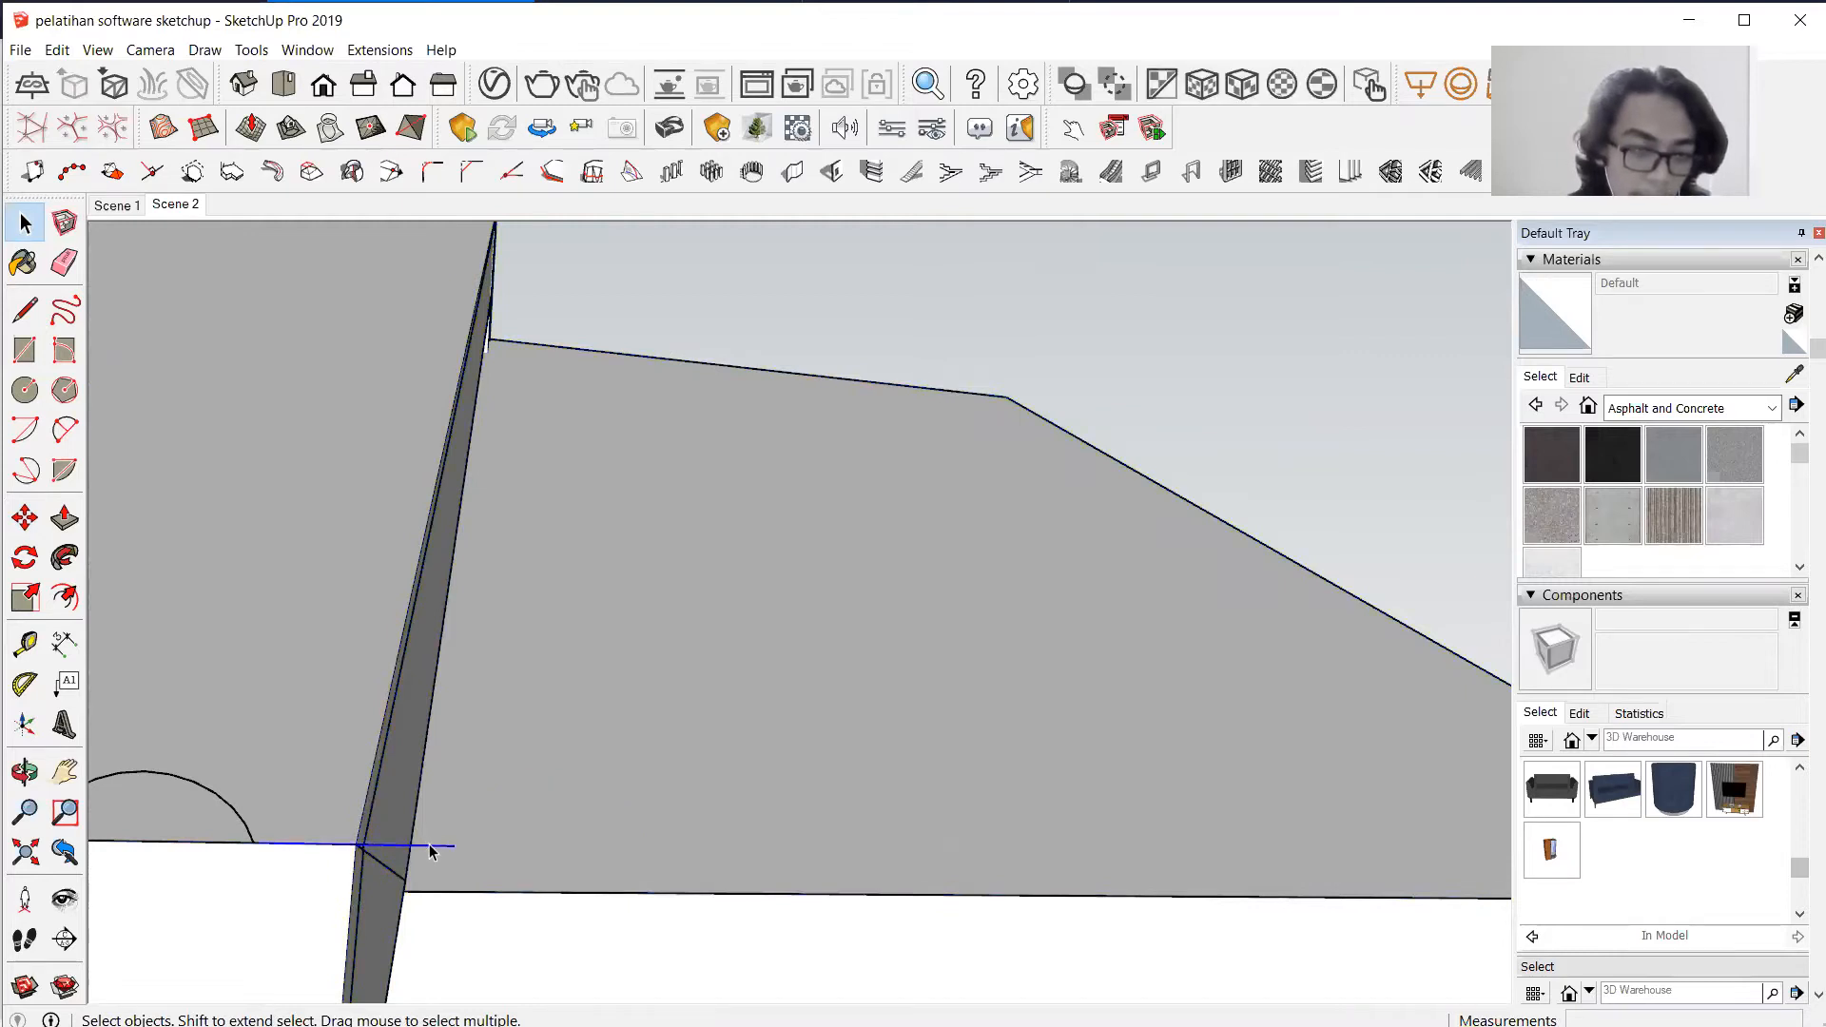
# Draw a line along the eave from the last arc's end to the slope's far corner.
pyautogui.click(25, 309)
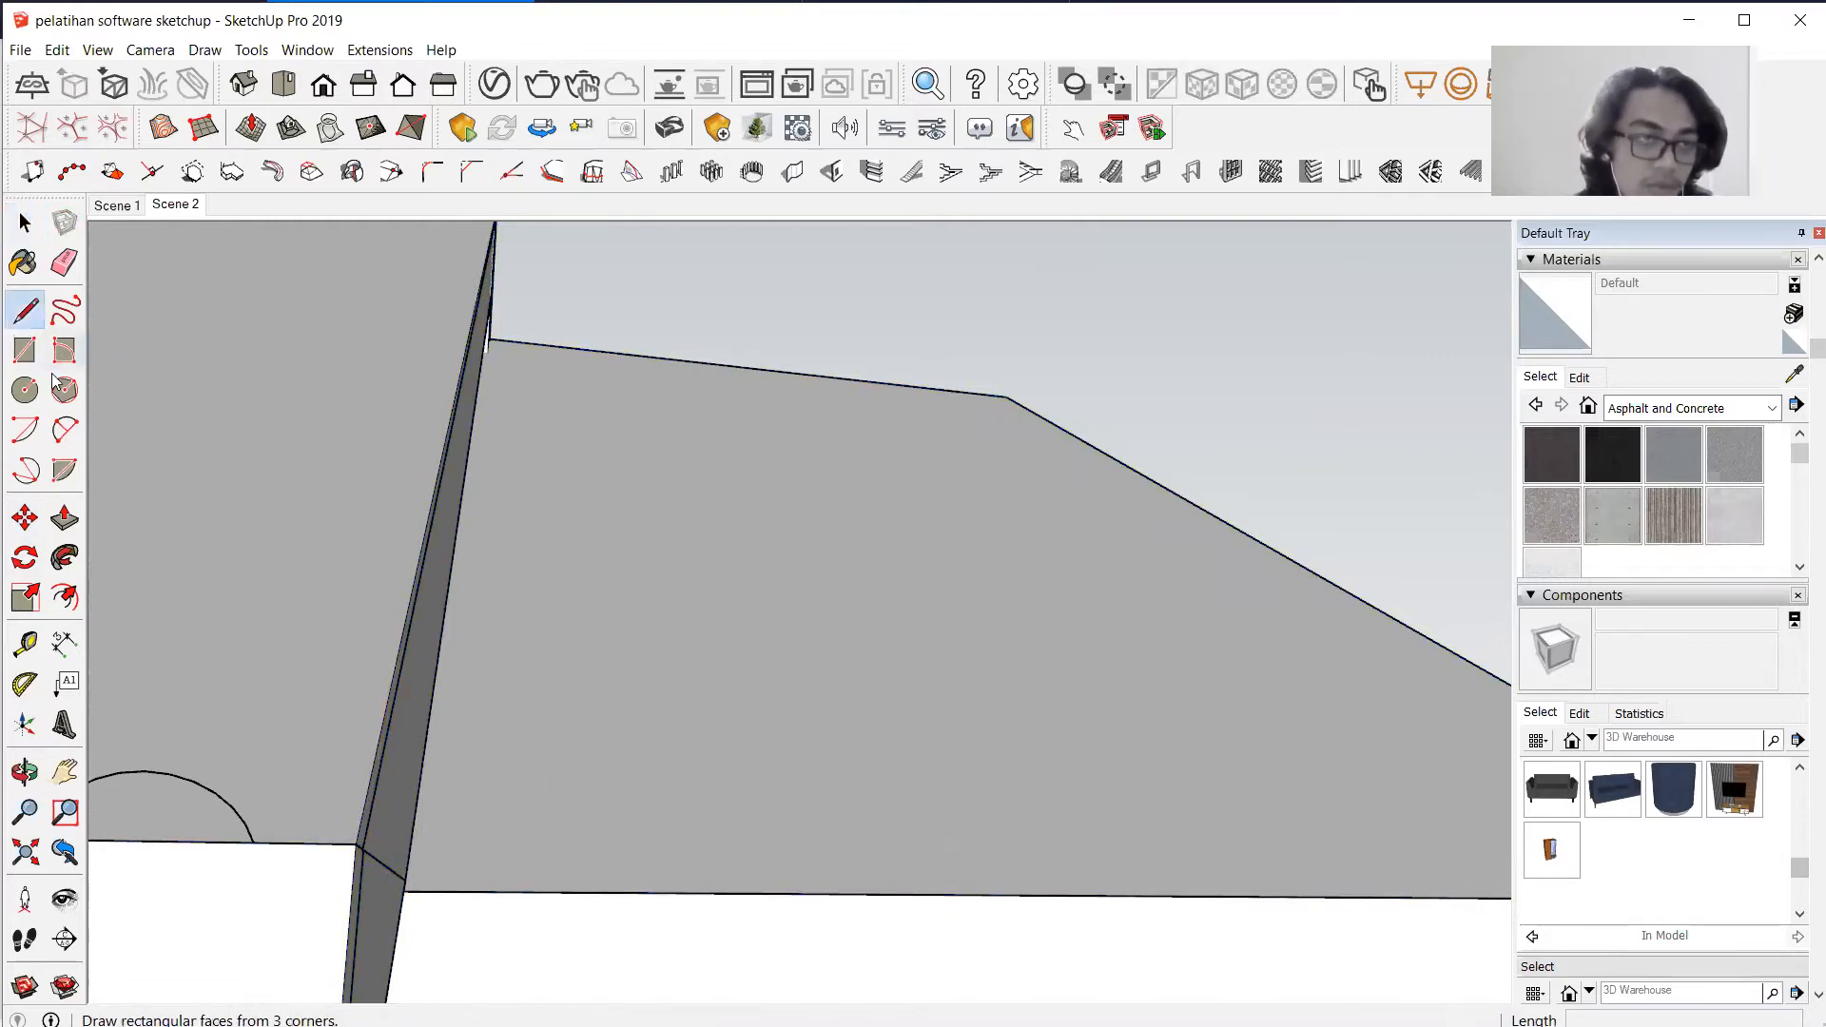
pyautogui.click(253, 841)
pyautogui.scroll(-8, 904, 786)
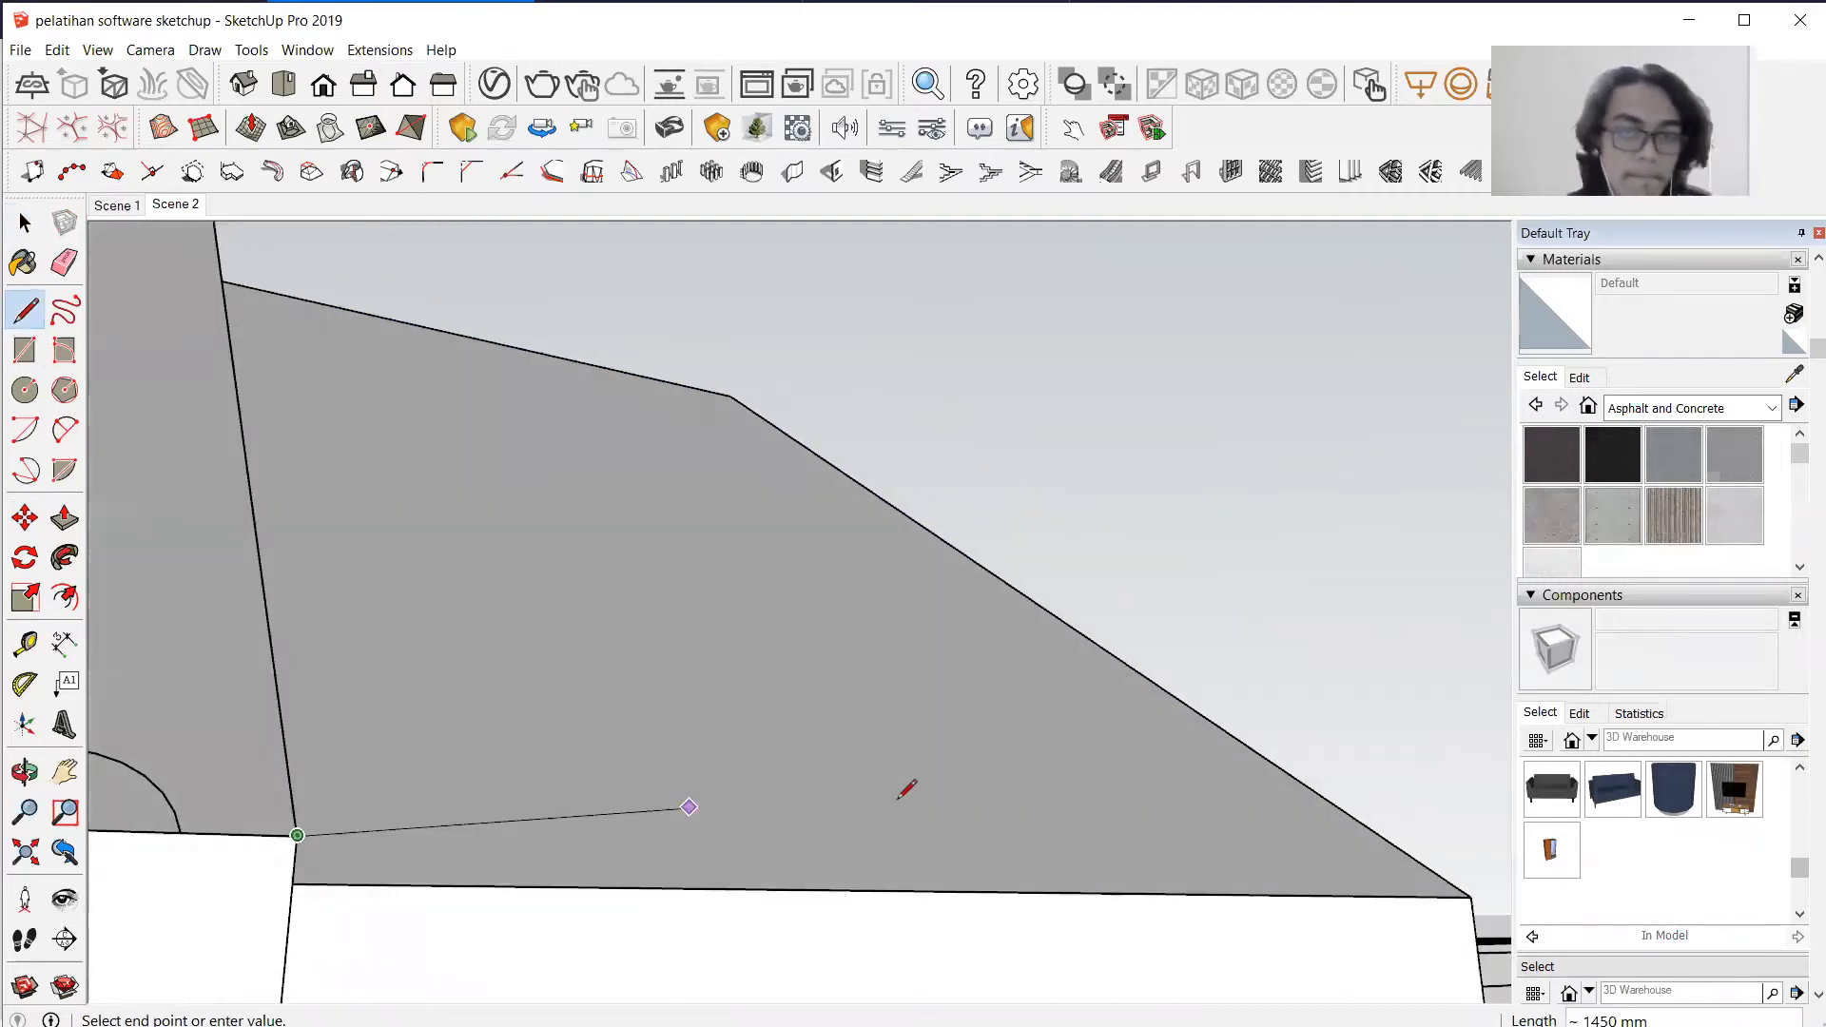
pyautogui.press('space')
# Extrude the stepped tile profile with Follow Me, using the chain of arcs and lines along the eave as the path.
pyautogui.scroll(-10, 934, 791)
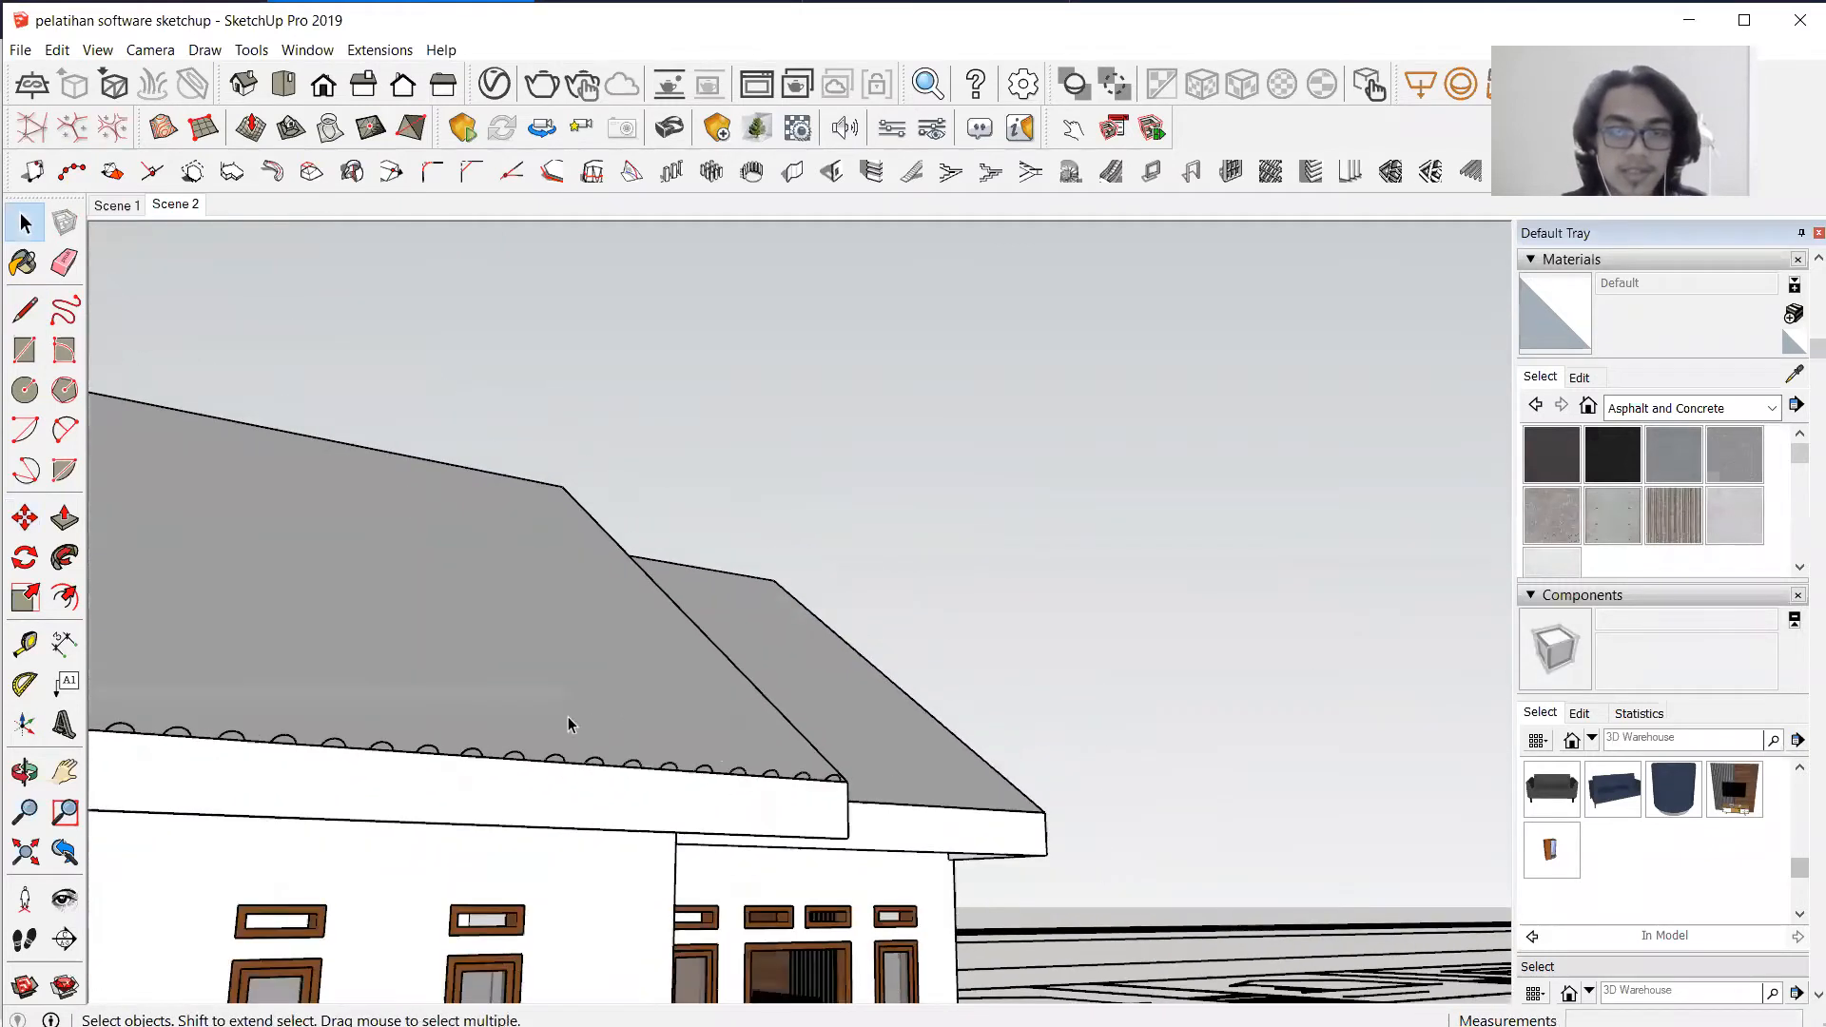
pyautogui.scroll(3, 1005, 805)
pyautogui.scroll(10, 1005, 805)
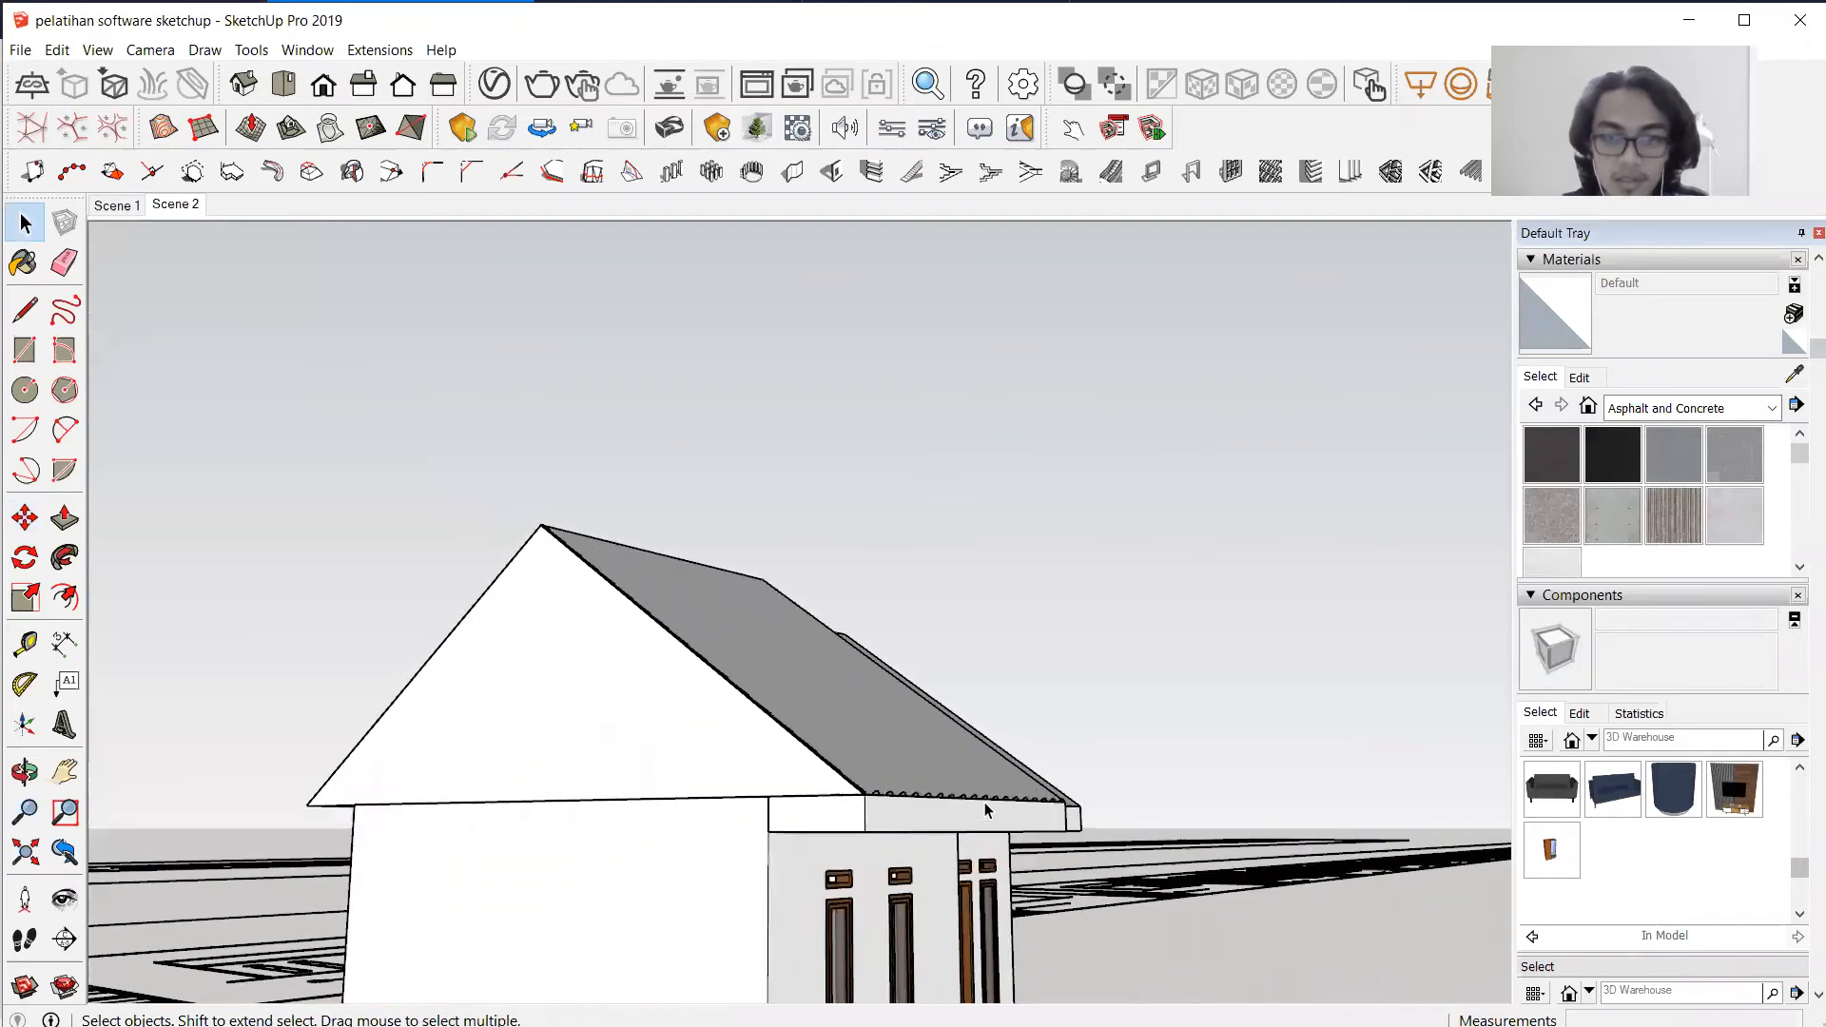
pyautogui.moveTo(970, 815); pyautogui.dragTo(868, 799, button='middle')
pyautogui.scroll(4, 856, 843)
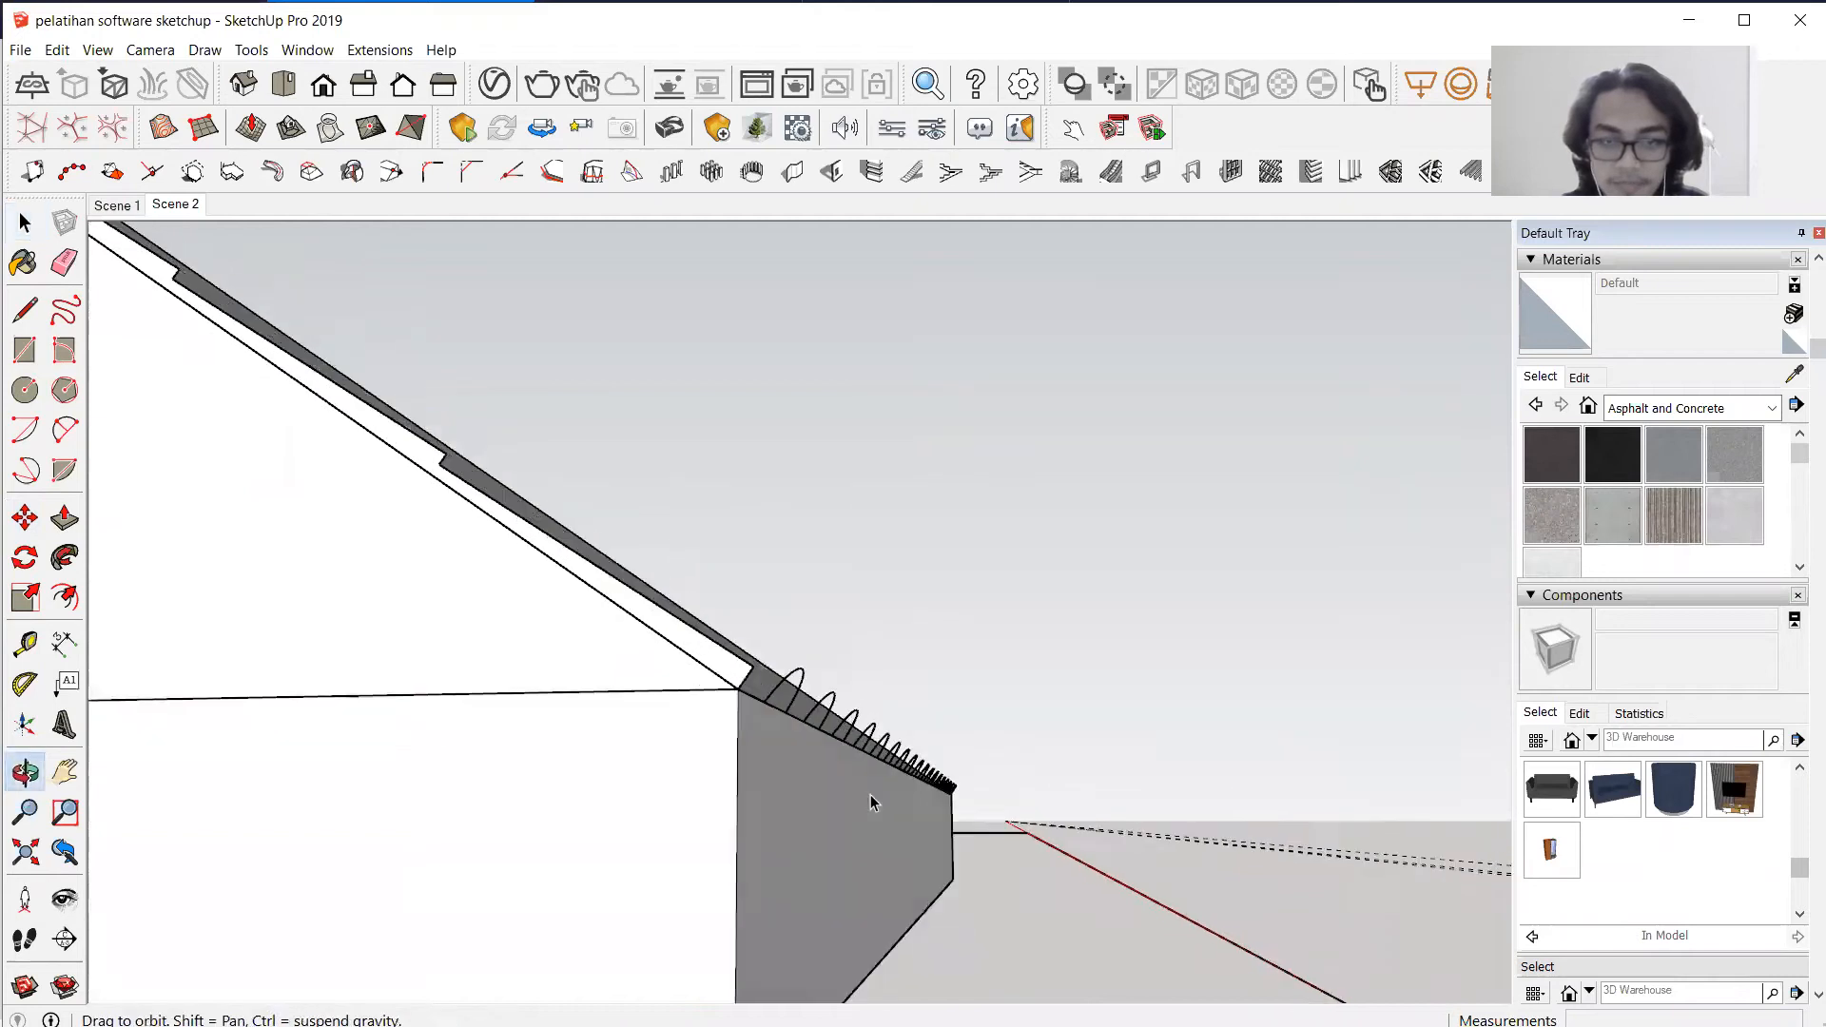
pyautogui.click(954, 792)
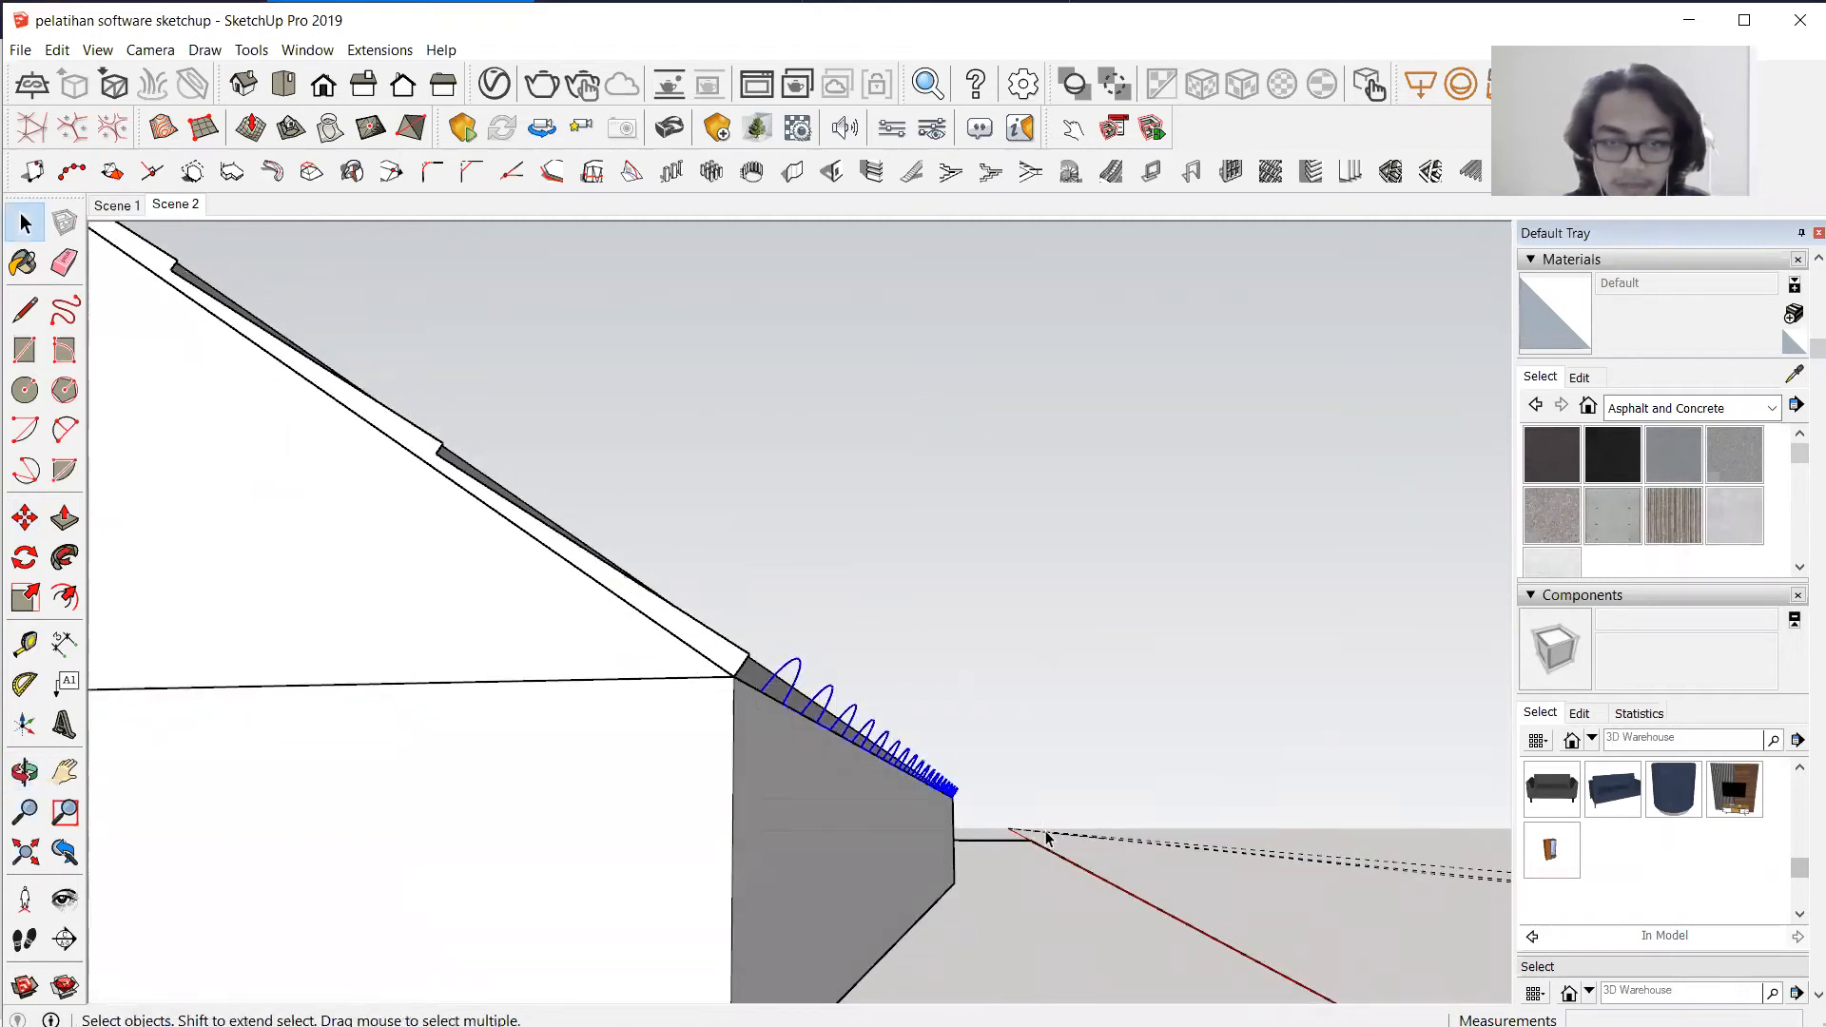
pyautogui.scroll(3, 841, 732)
pyautogui.moveTo(797, 751); pyautogui.dragTo(657, 711, button='middle')
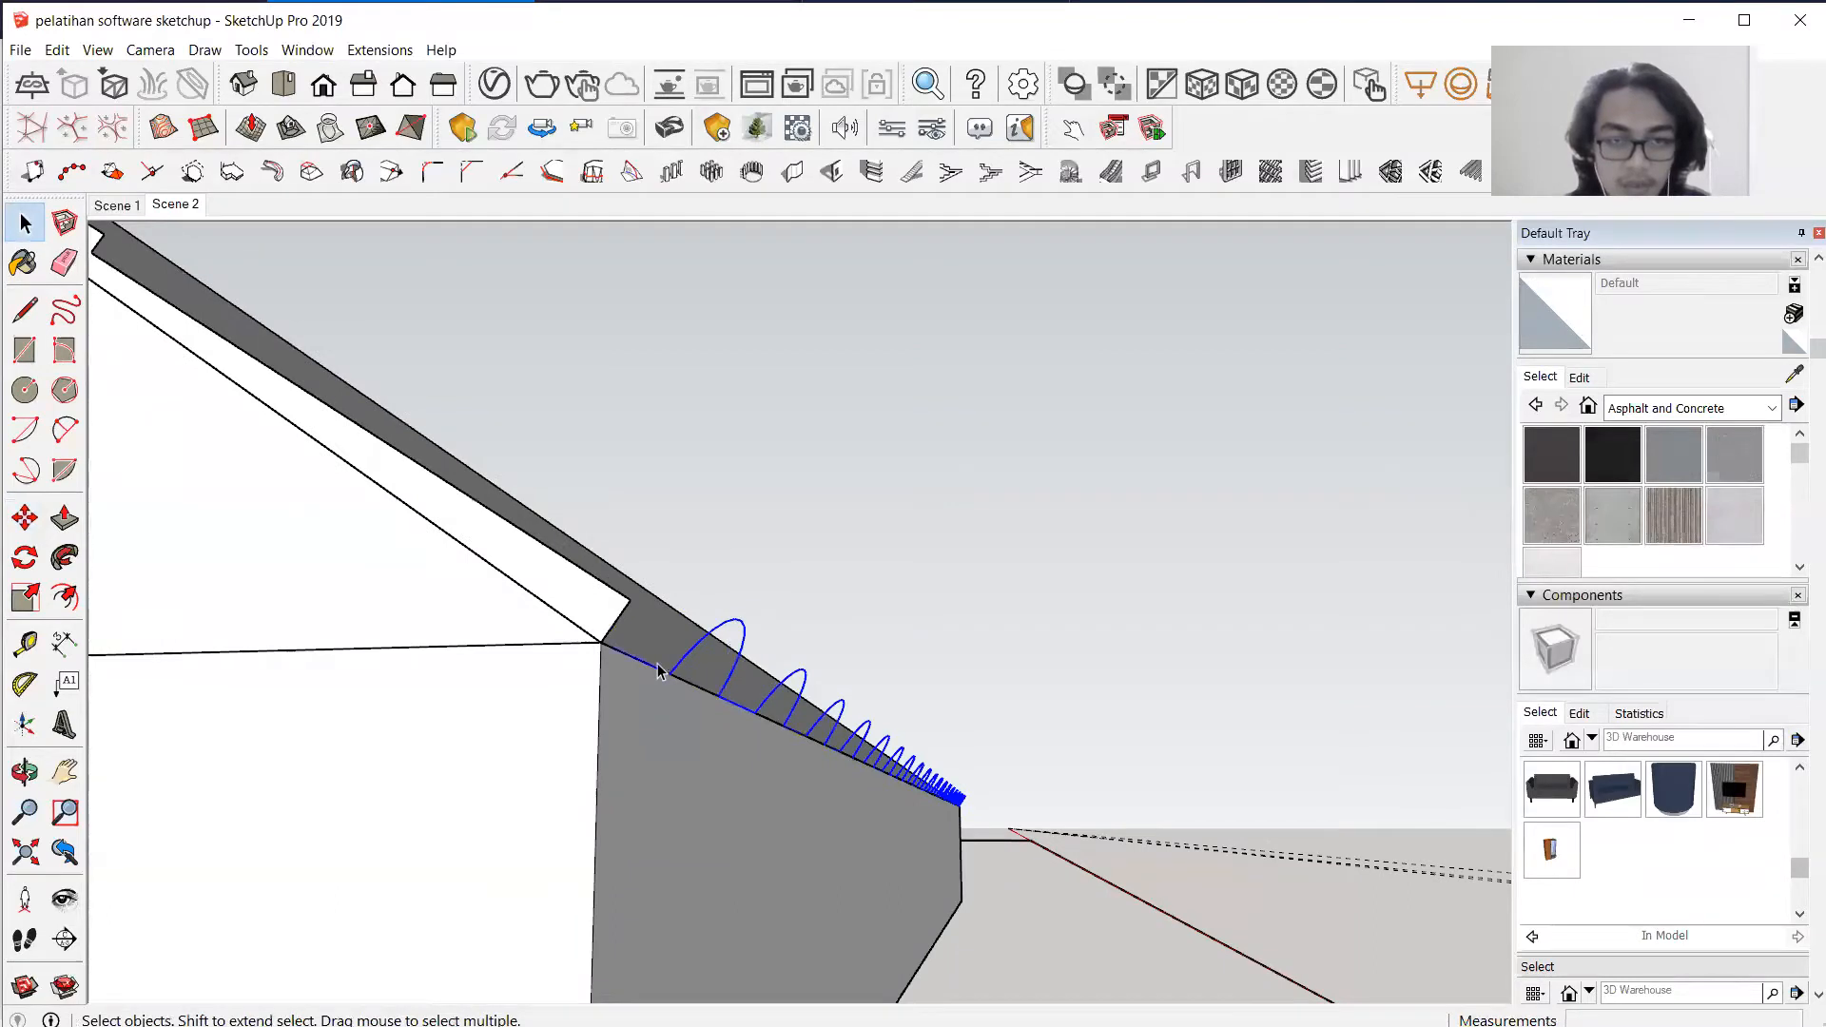
pyautogui.click(63, 559)
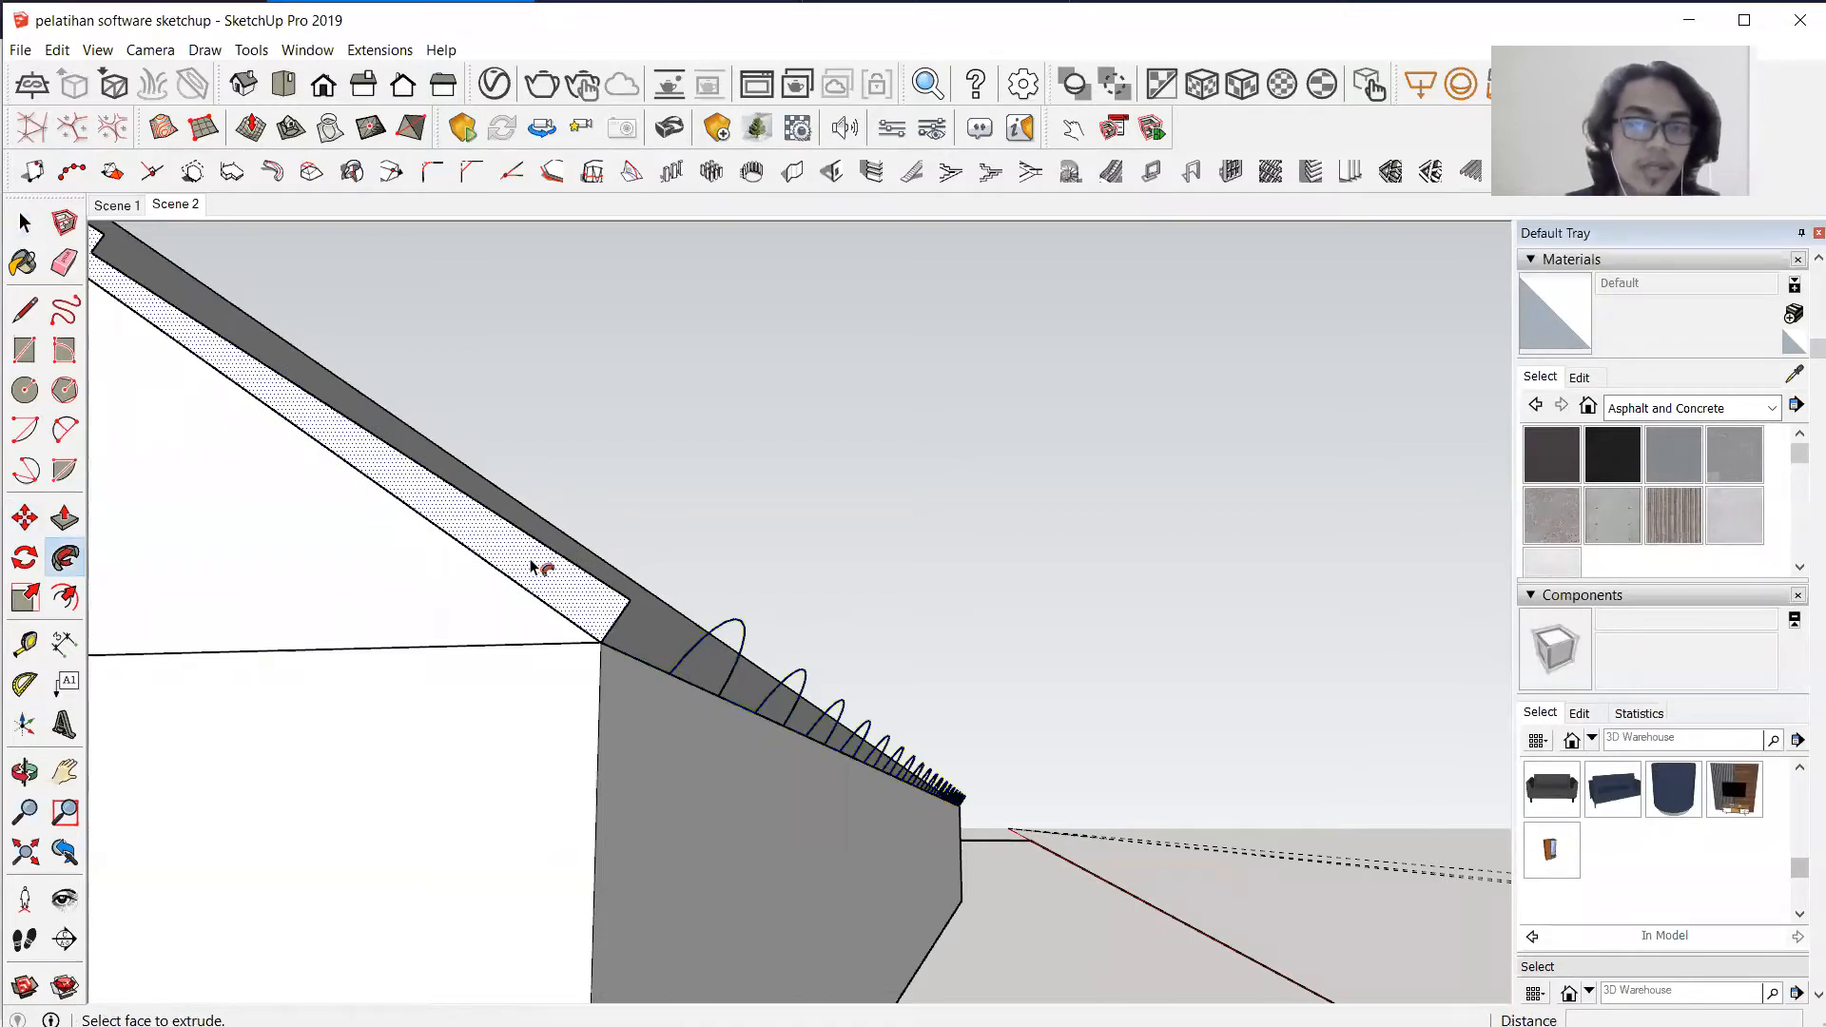
pyautogui.moveTo(525, 568); pyautogui.dragTo(518, 561)
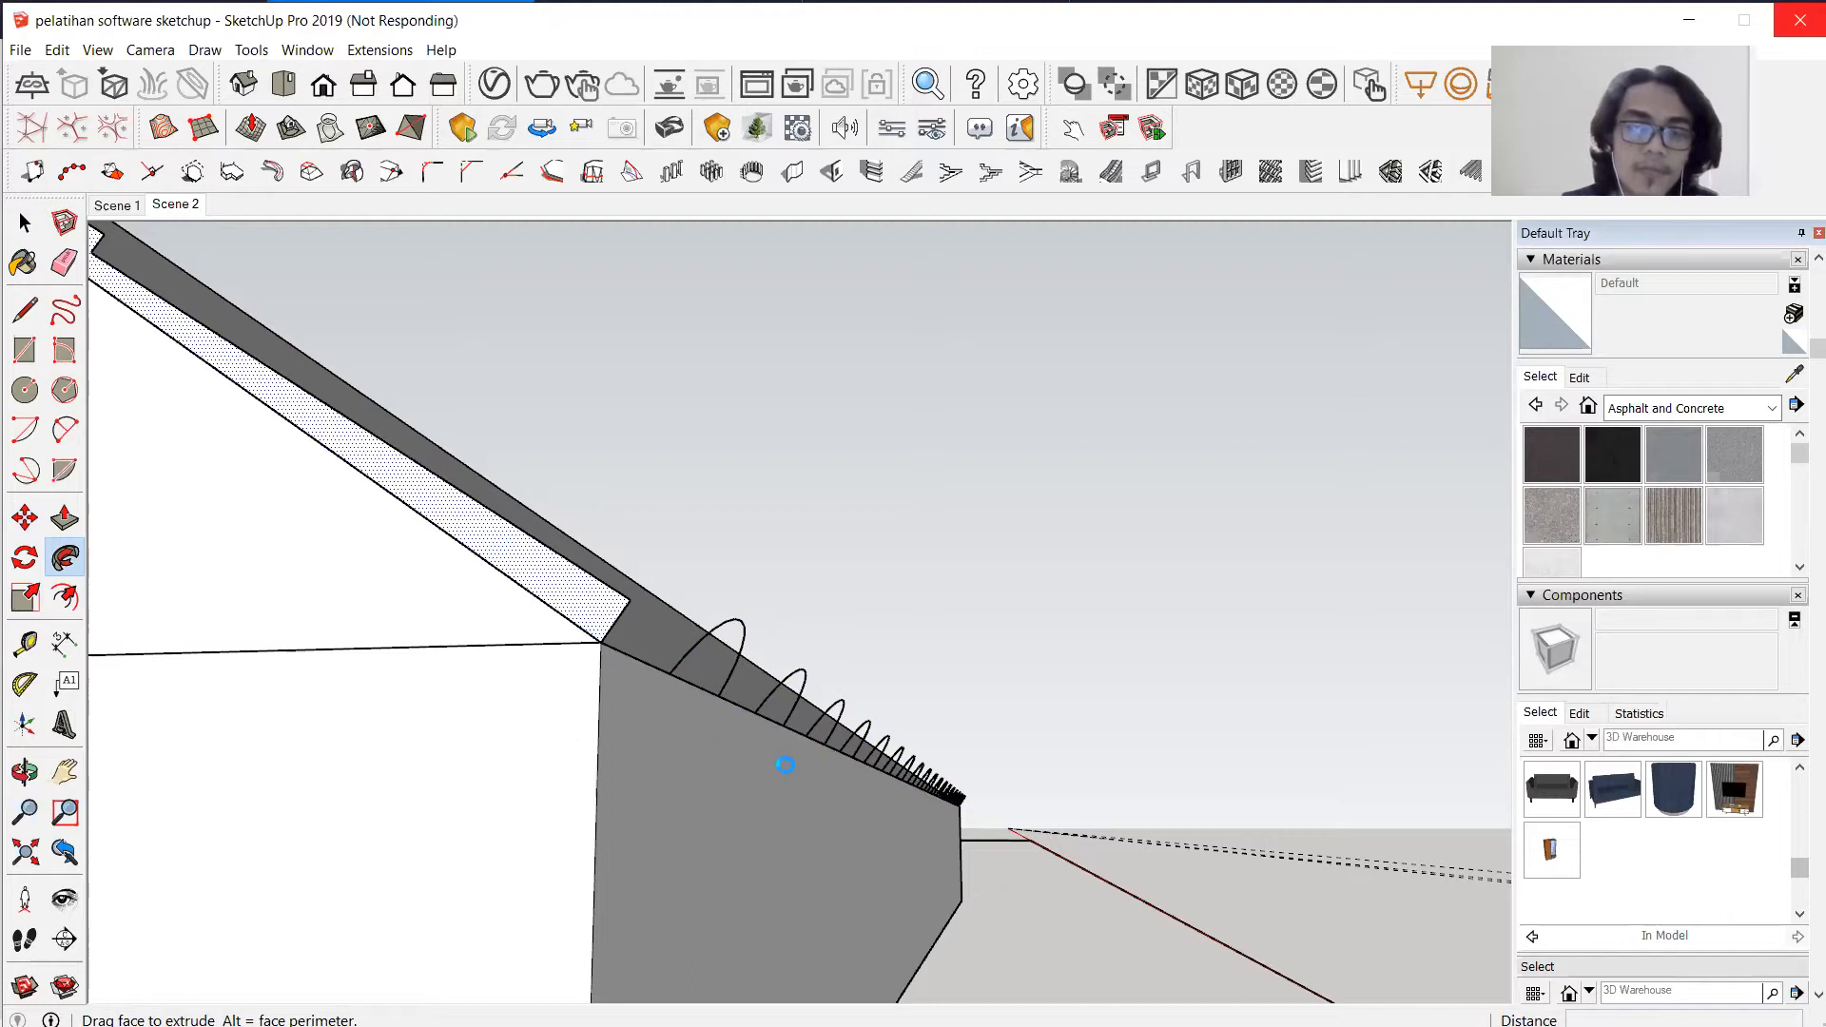
# Inspect the extruded roof tiles from the eave, the gable side and above.
pyautogui.moveTo(829, 664); pyautogui.dragTo(665, 823, button='middle')
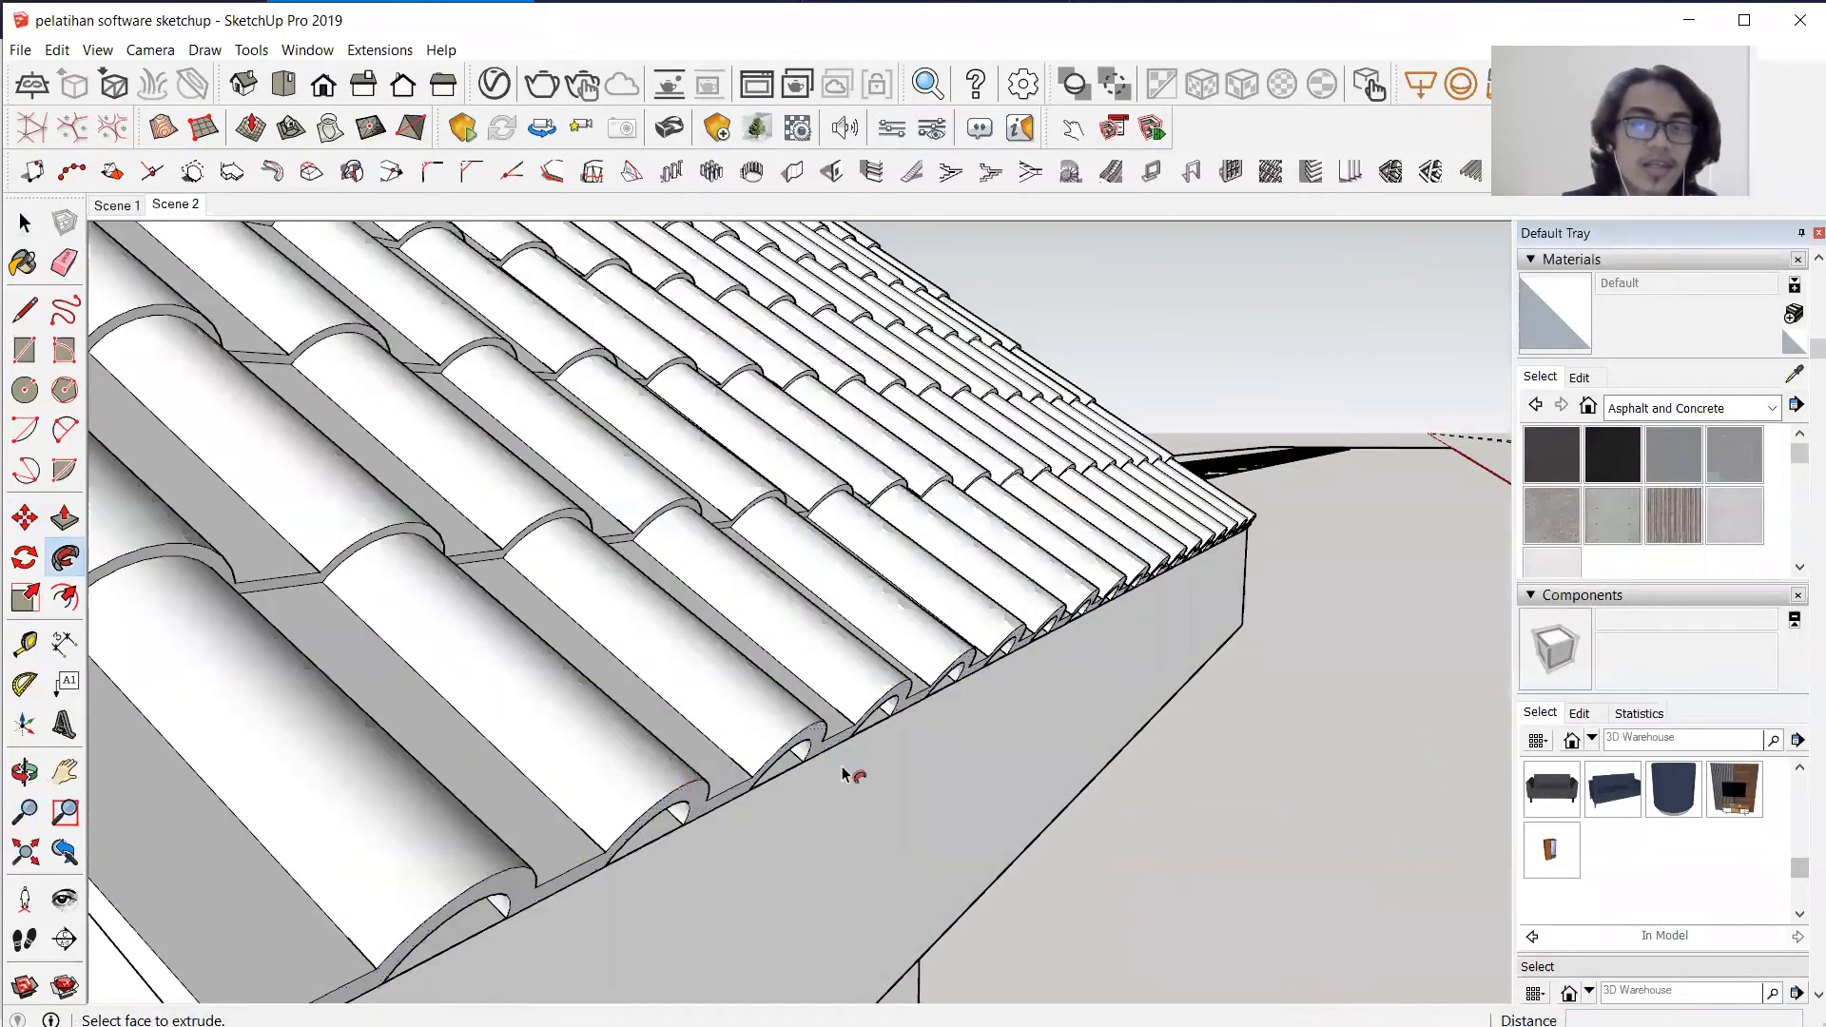
pyautogui.scroll(-3, 843, 772)
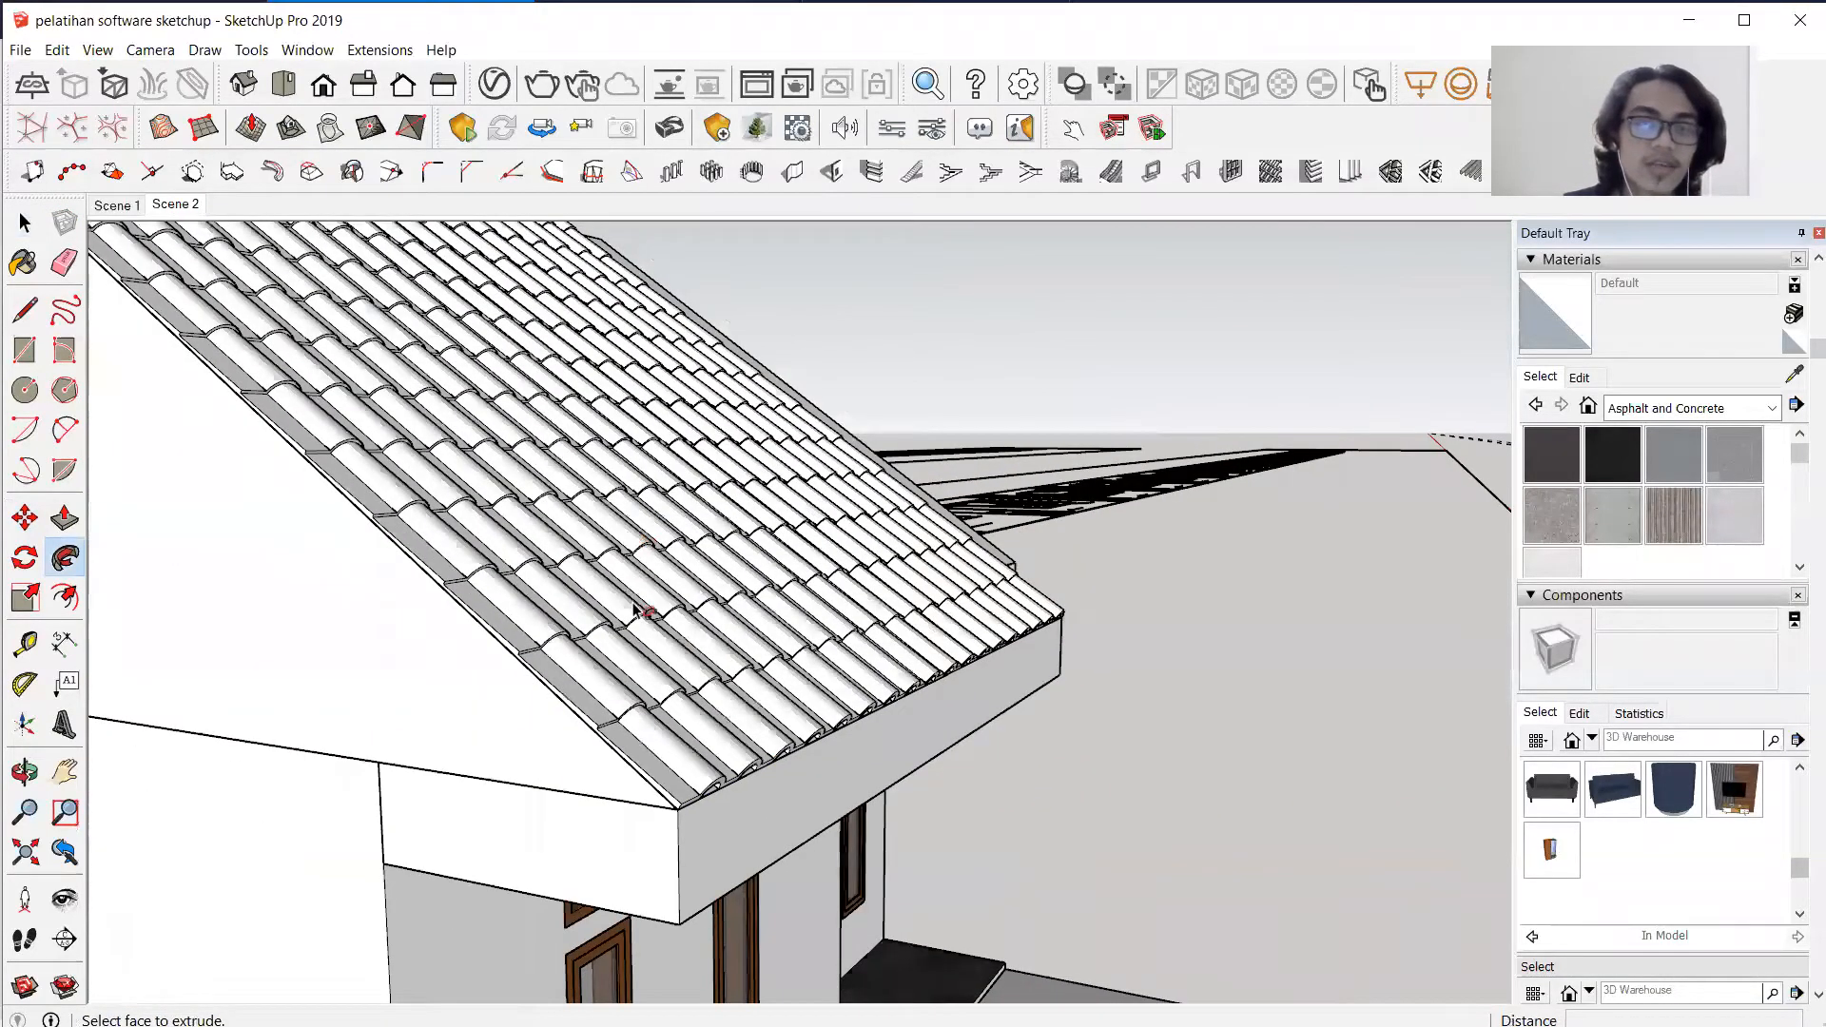
pyautogui.scroll(2, 635, 610)
pyautogui.moveTo(412, 632); pyautogui.dragTo(702, 666, button='middle')
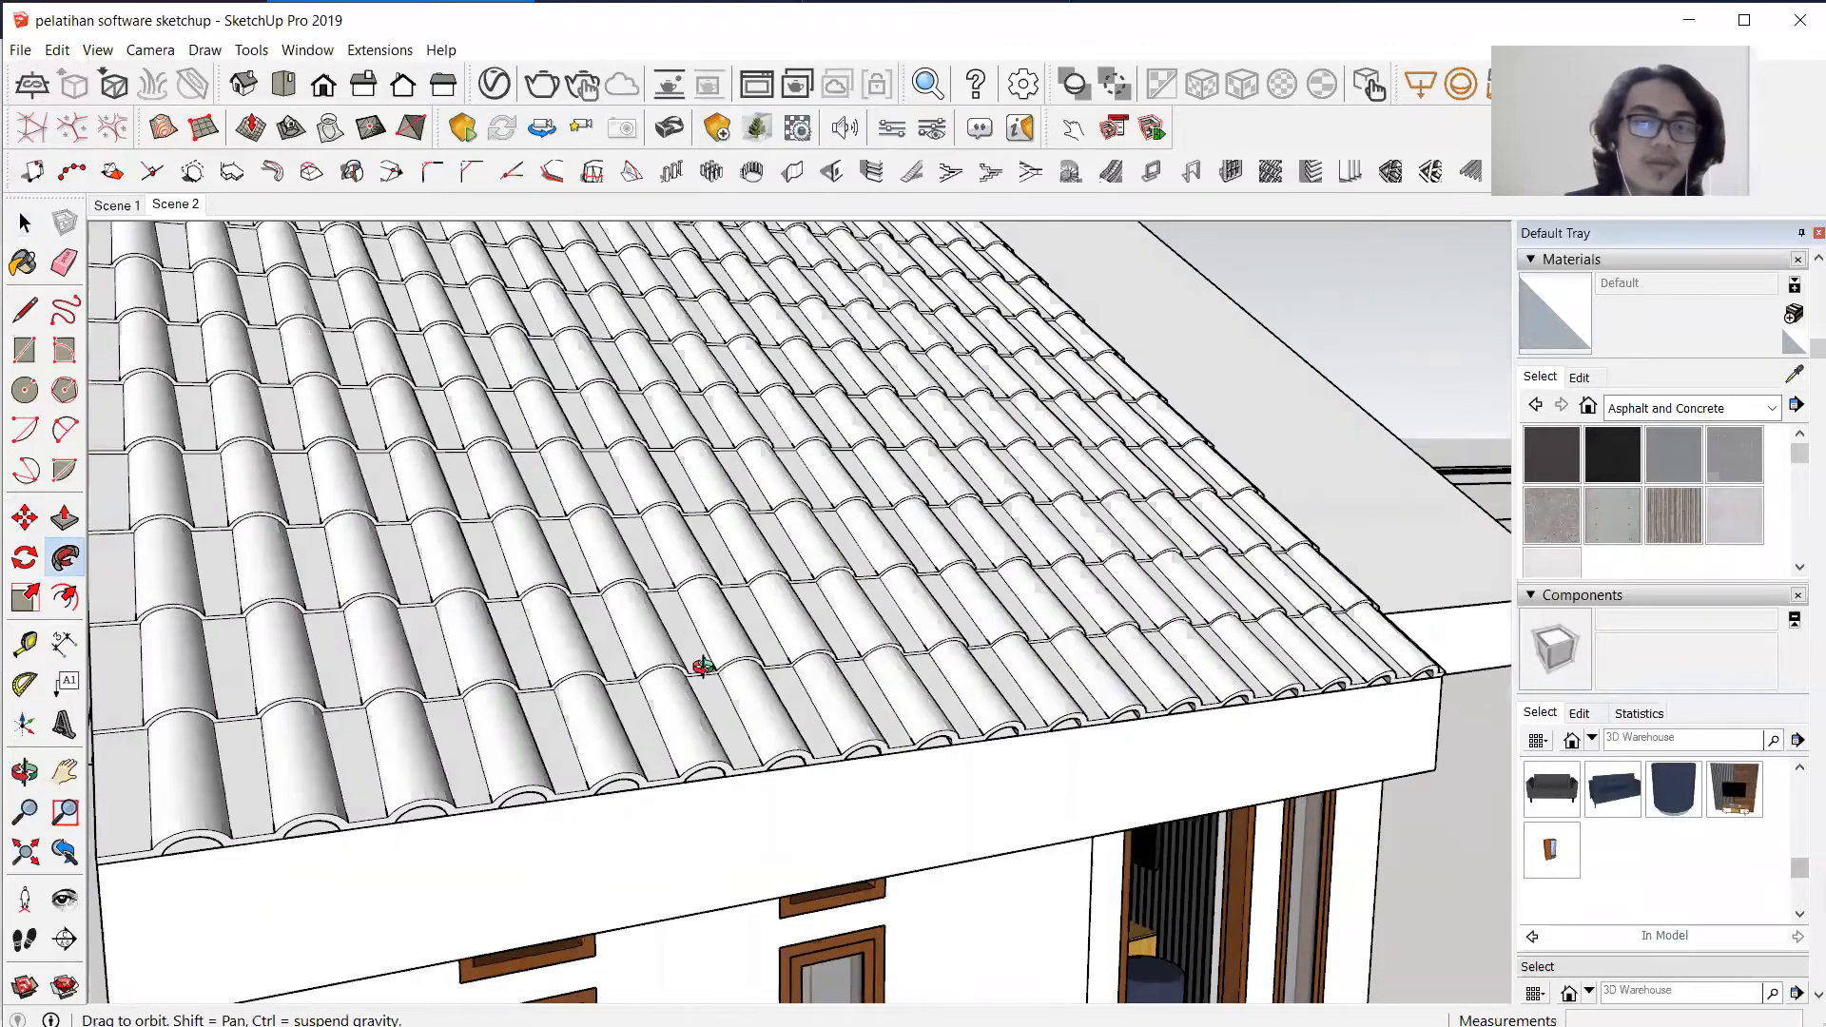
pyautogui.scroll(-3, 986, 787)
pyautogui.moveTo(986, 787); pyautogui.dragTo(758, 672, button='middle')
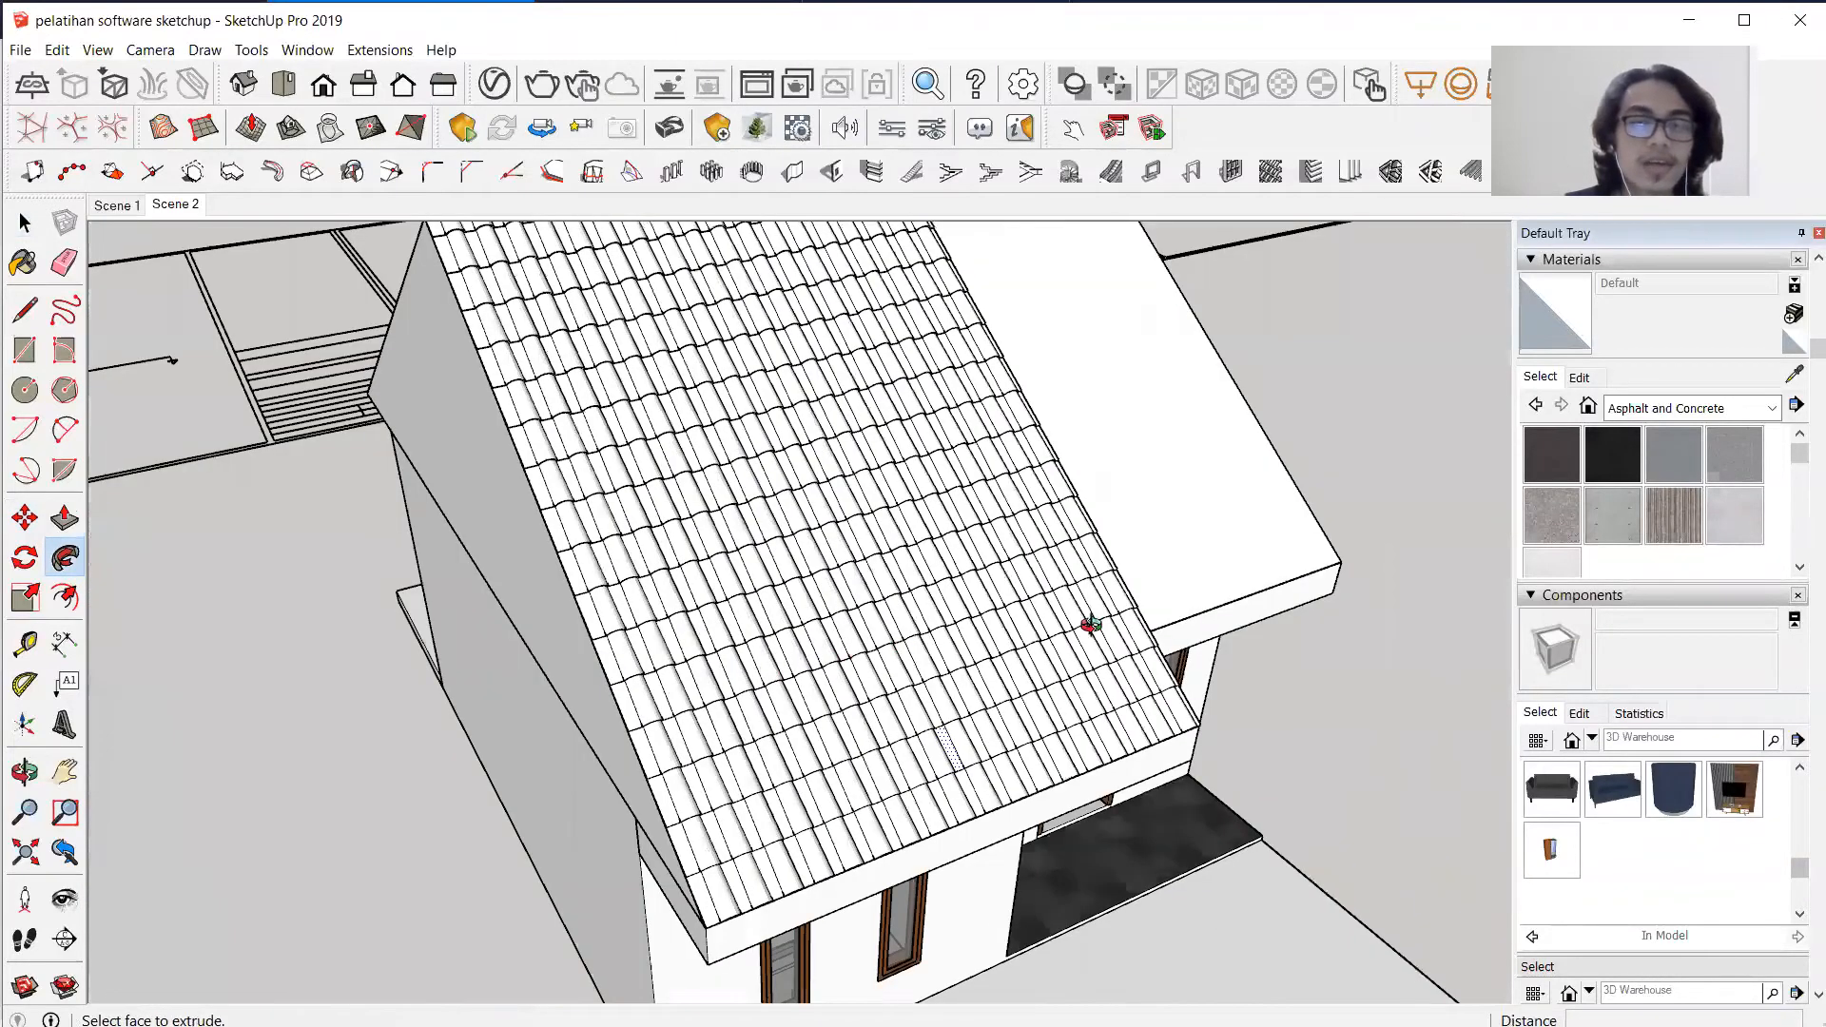
pyautogui.moveTo(1090, 624); pyautogui.dragTo(1142, 632, button='middle')
pyautogui.moveTo(612, 486); pyautogui.dragTo(932, 644, button='middle')
pyautogui.scroll(1, 949, 663)
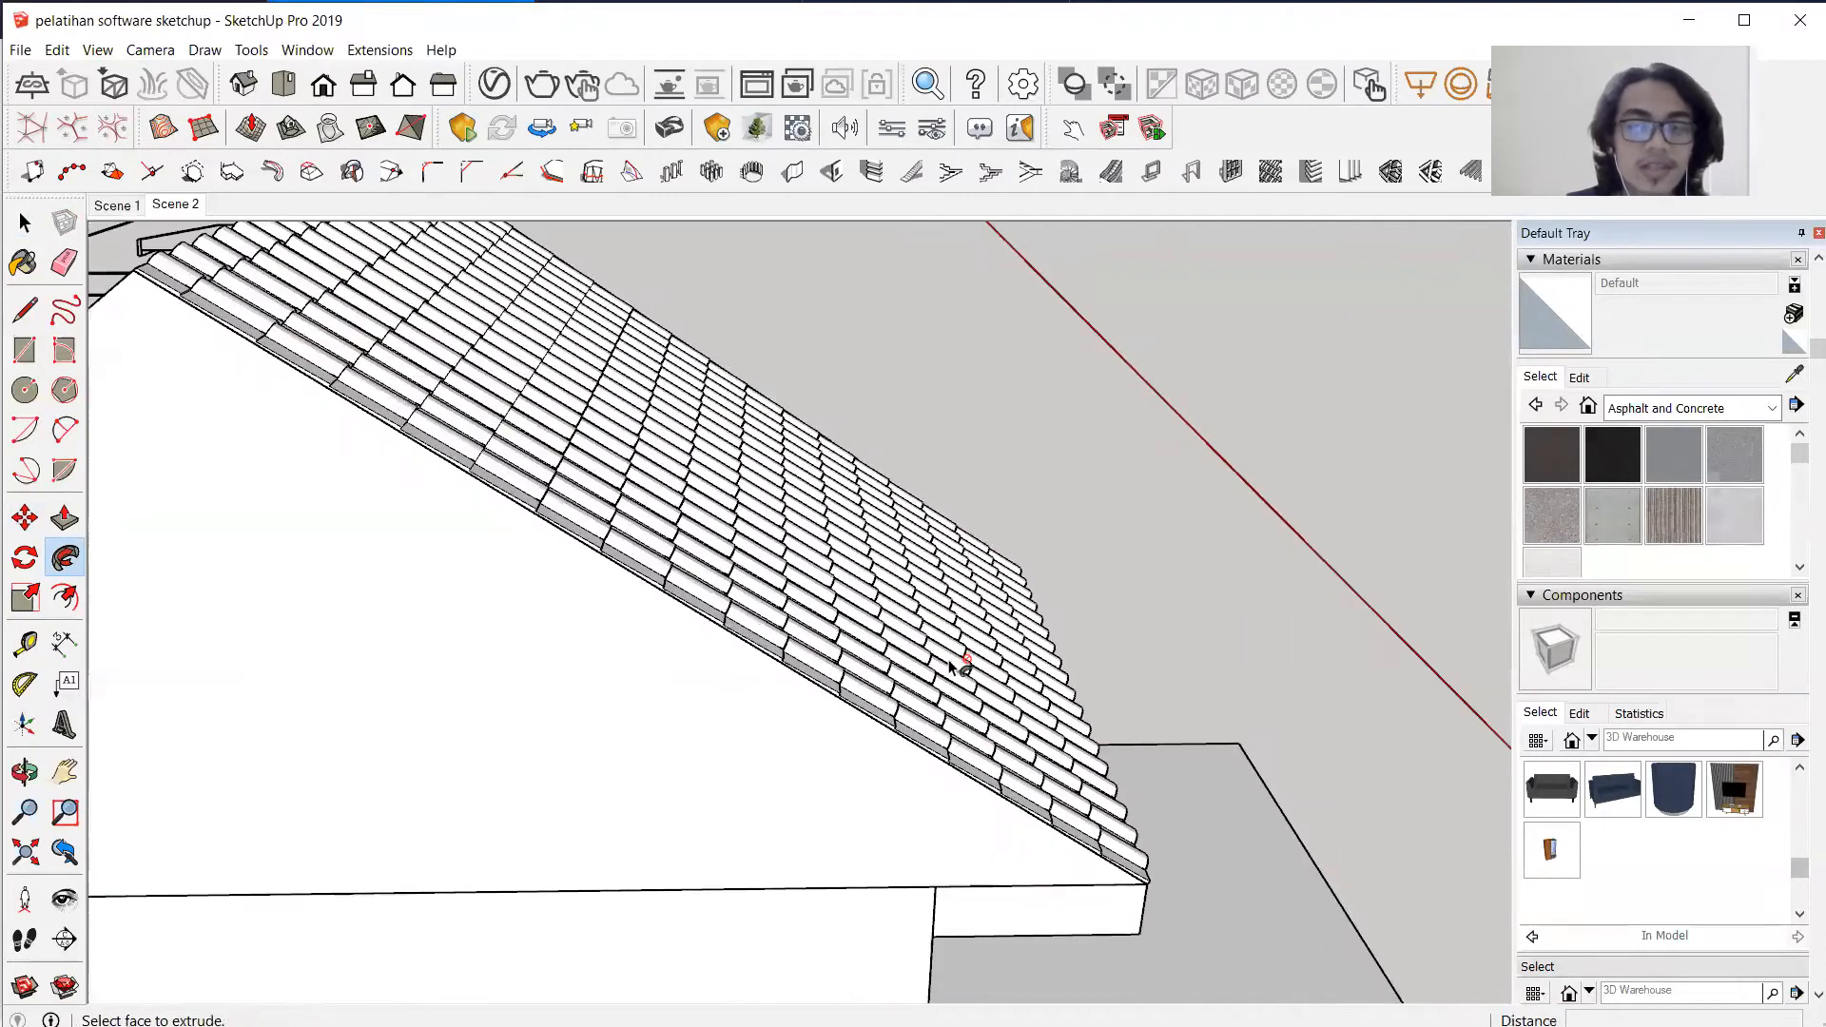
pyautogui.scroll(1, 954, 666)
pyautogui.moveTo(828, 614); pyautogui.dragTo(505, 568, button='middle')
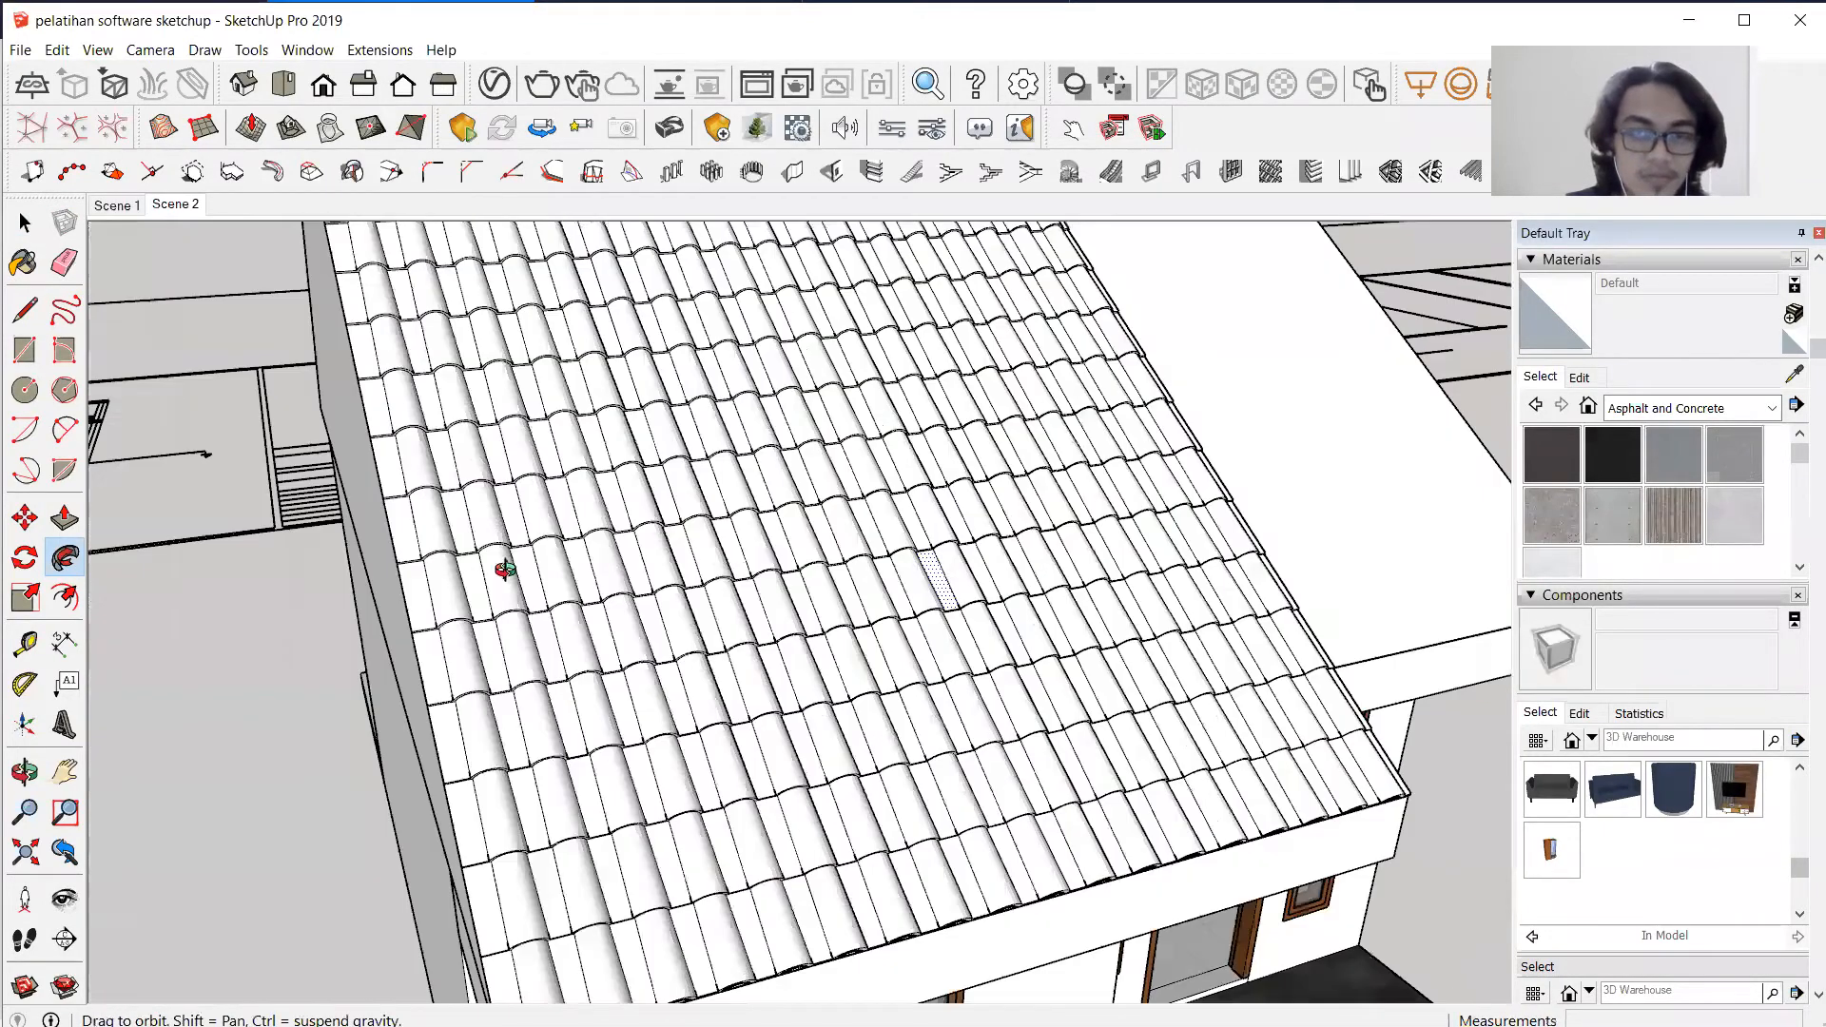
pyautogui.scroll(-3, 514, 571)
pyautogui.scroll(-2, 856, 656)
pyautogui.moveTo(697, 584); pyautogui.dragTo(758, 605, button='middle')
# Paint all the extruded roof tiles with 0041_Chocolate from the Colors-Named materials.
pyautogui.press('space')
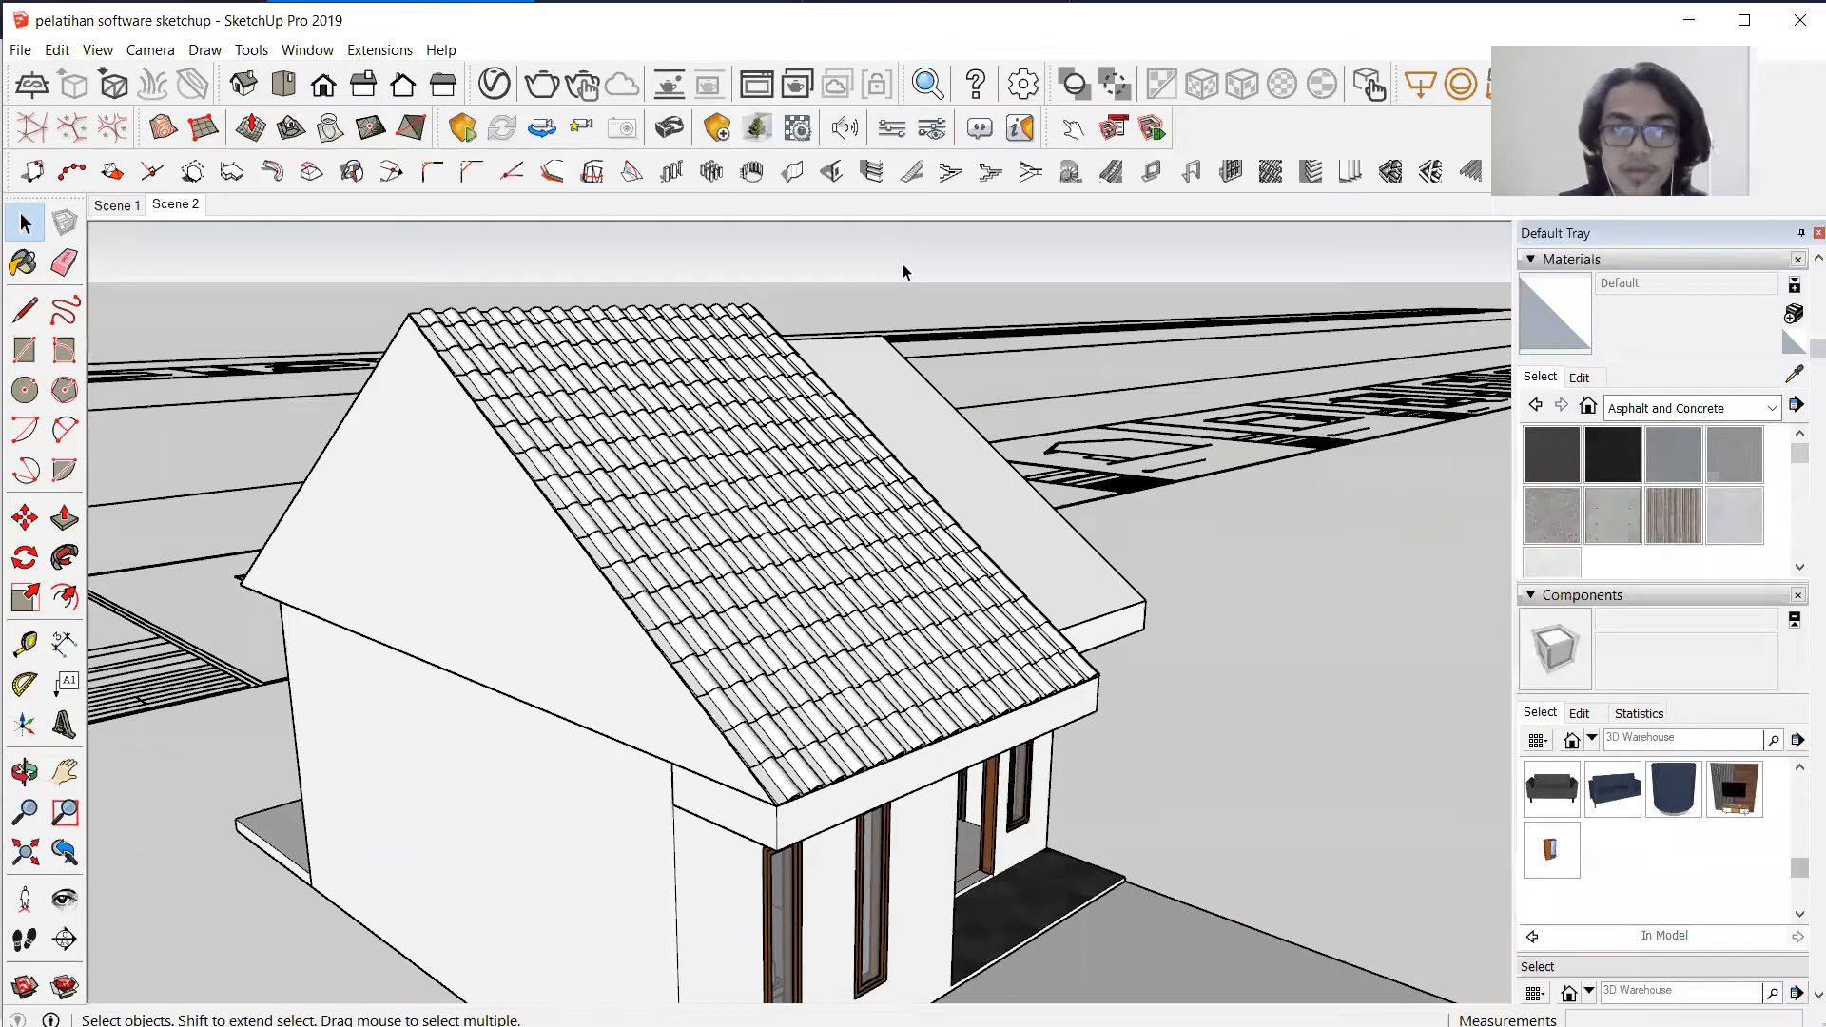
pyautogui.tripleClick(653, 603)
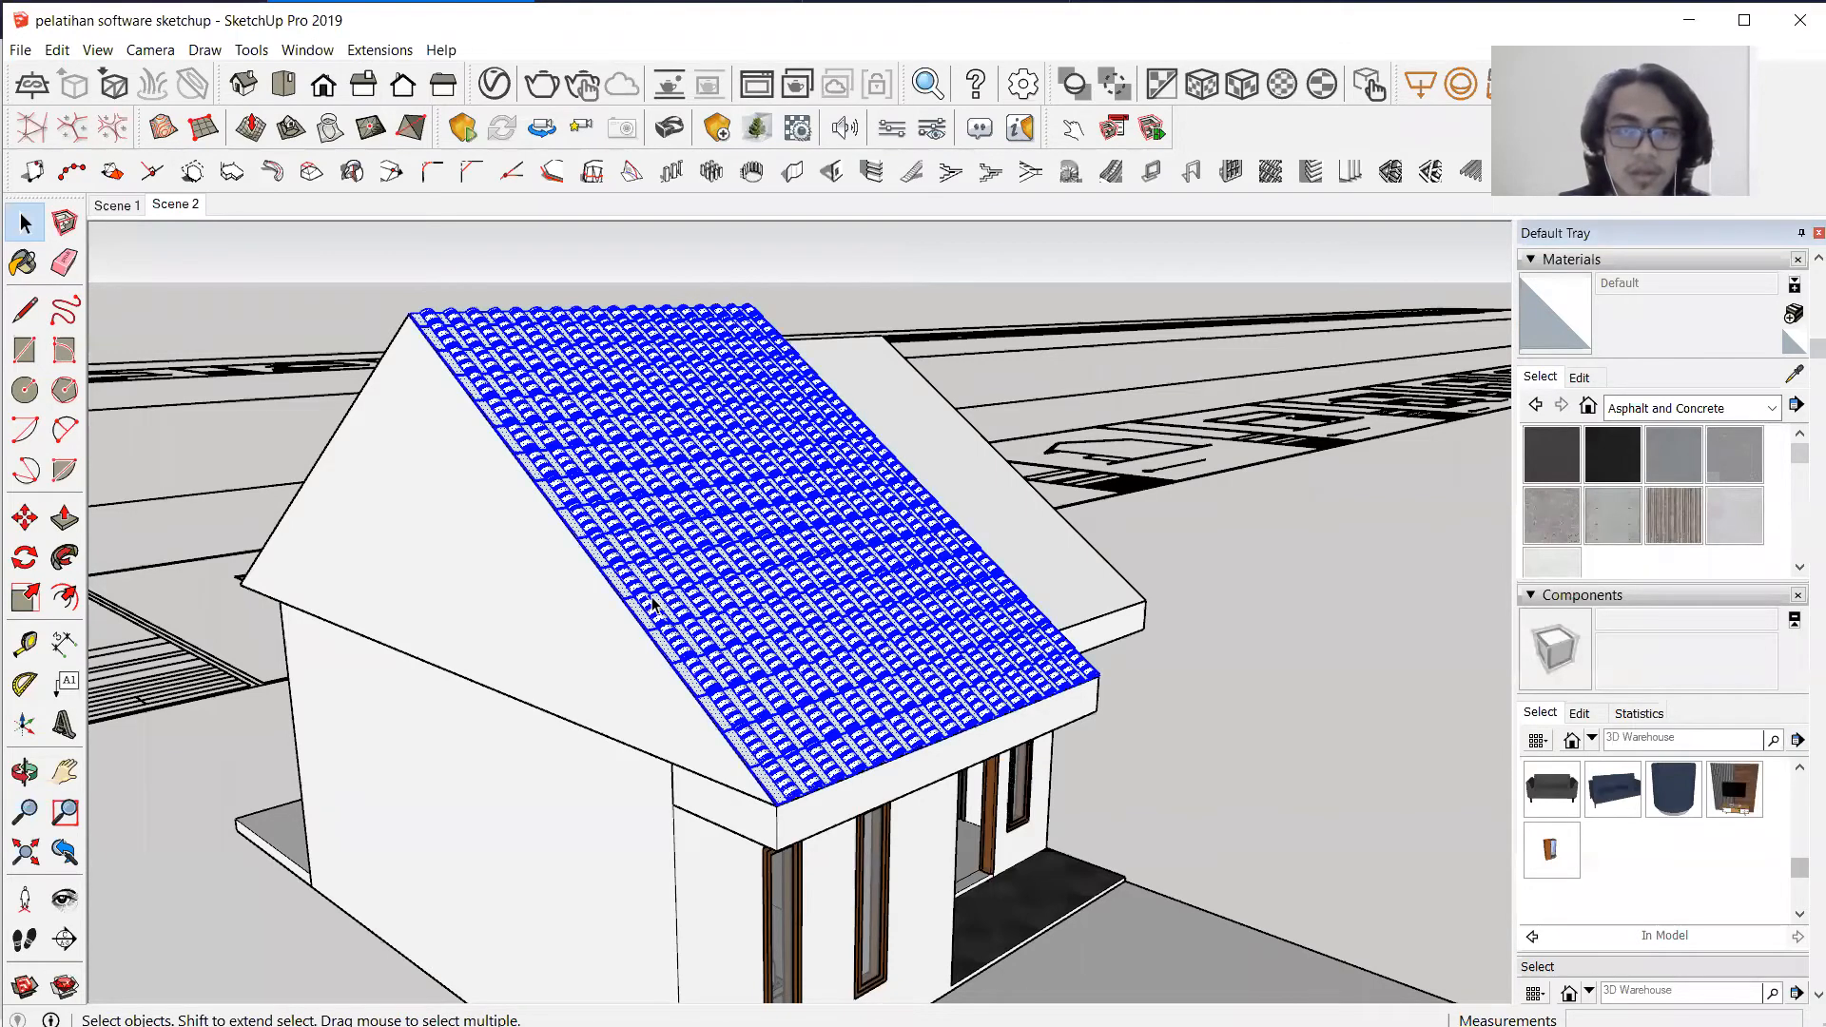
pyautogui.moveTo(707, 567); pyautogui.dragTo(752, 601, button='middle')
pyautogui.scroll(2, 751, 601)
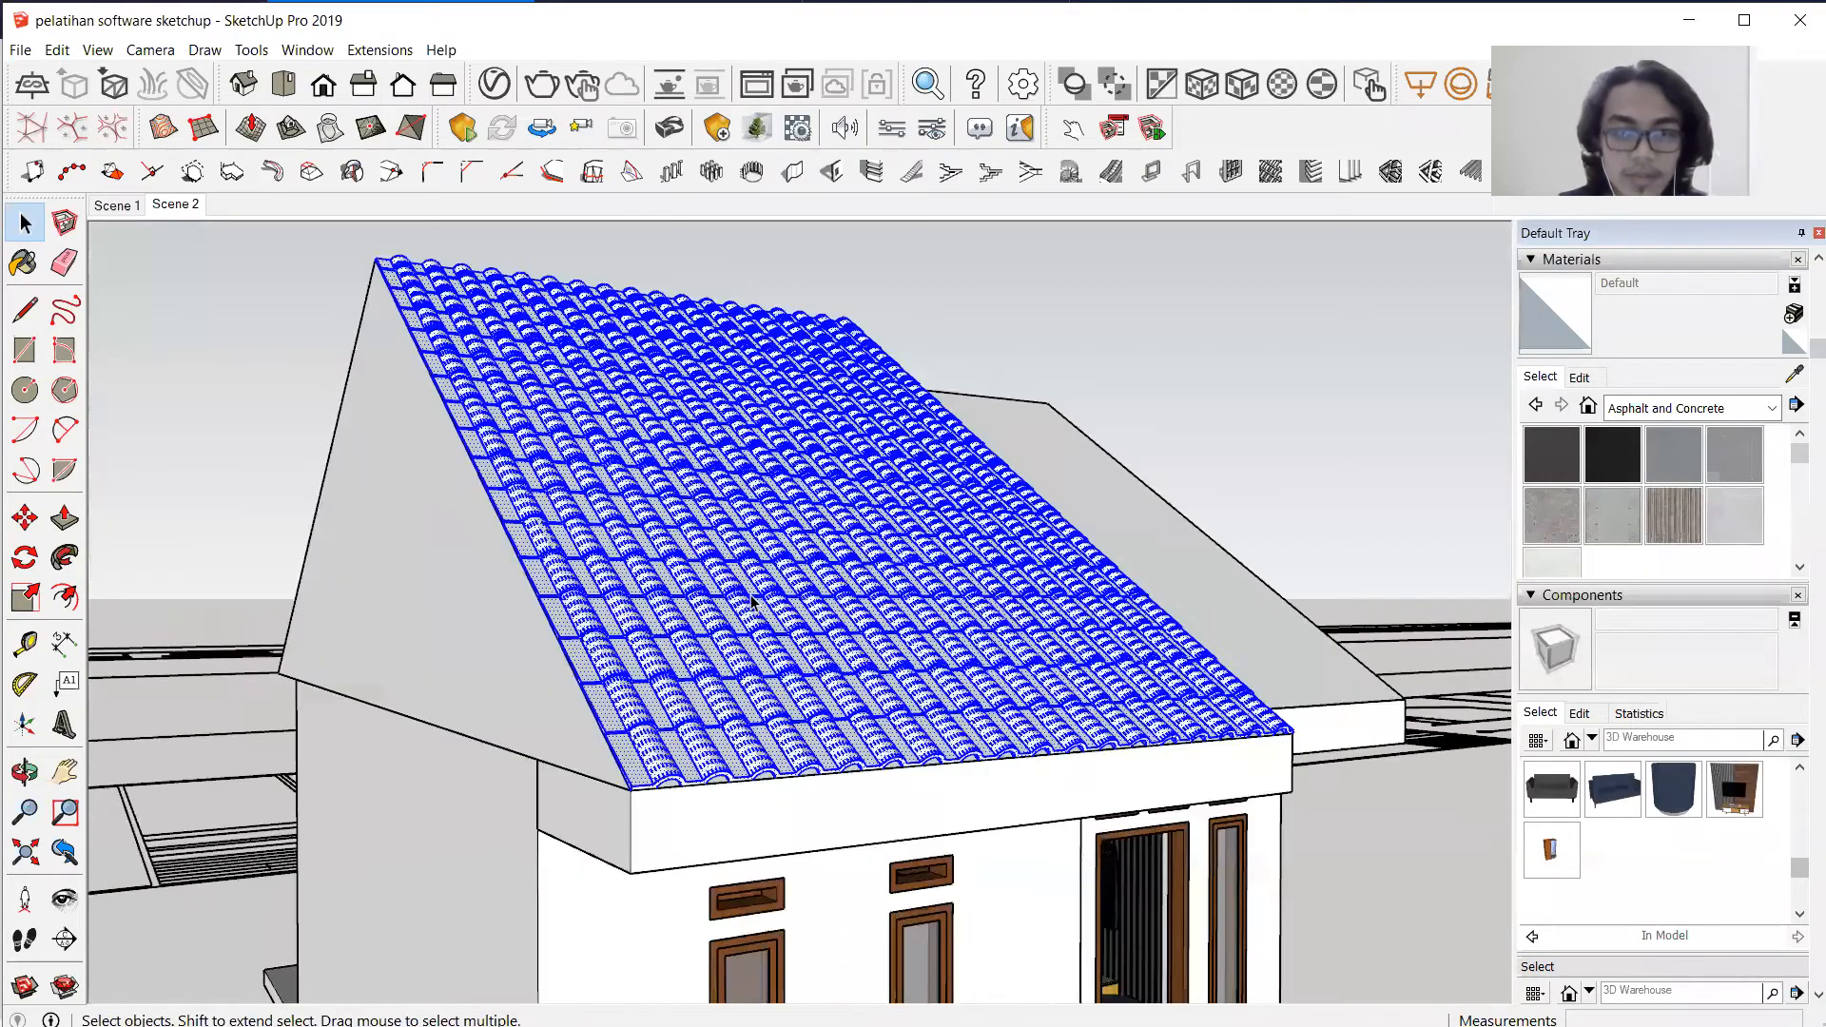
pyautogui.scroll(2, 751, 601)
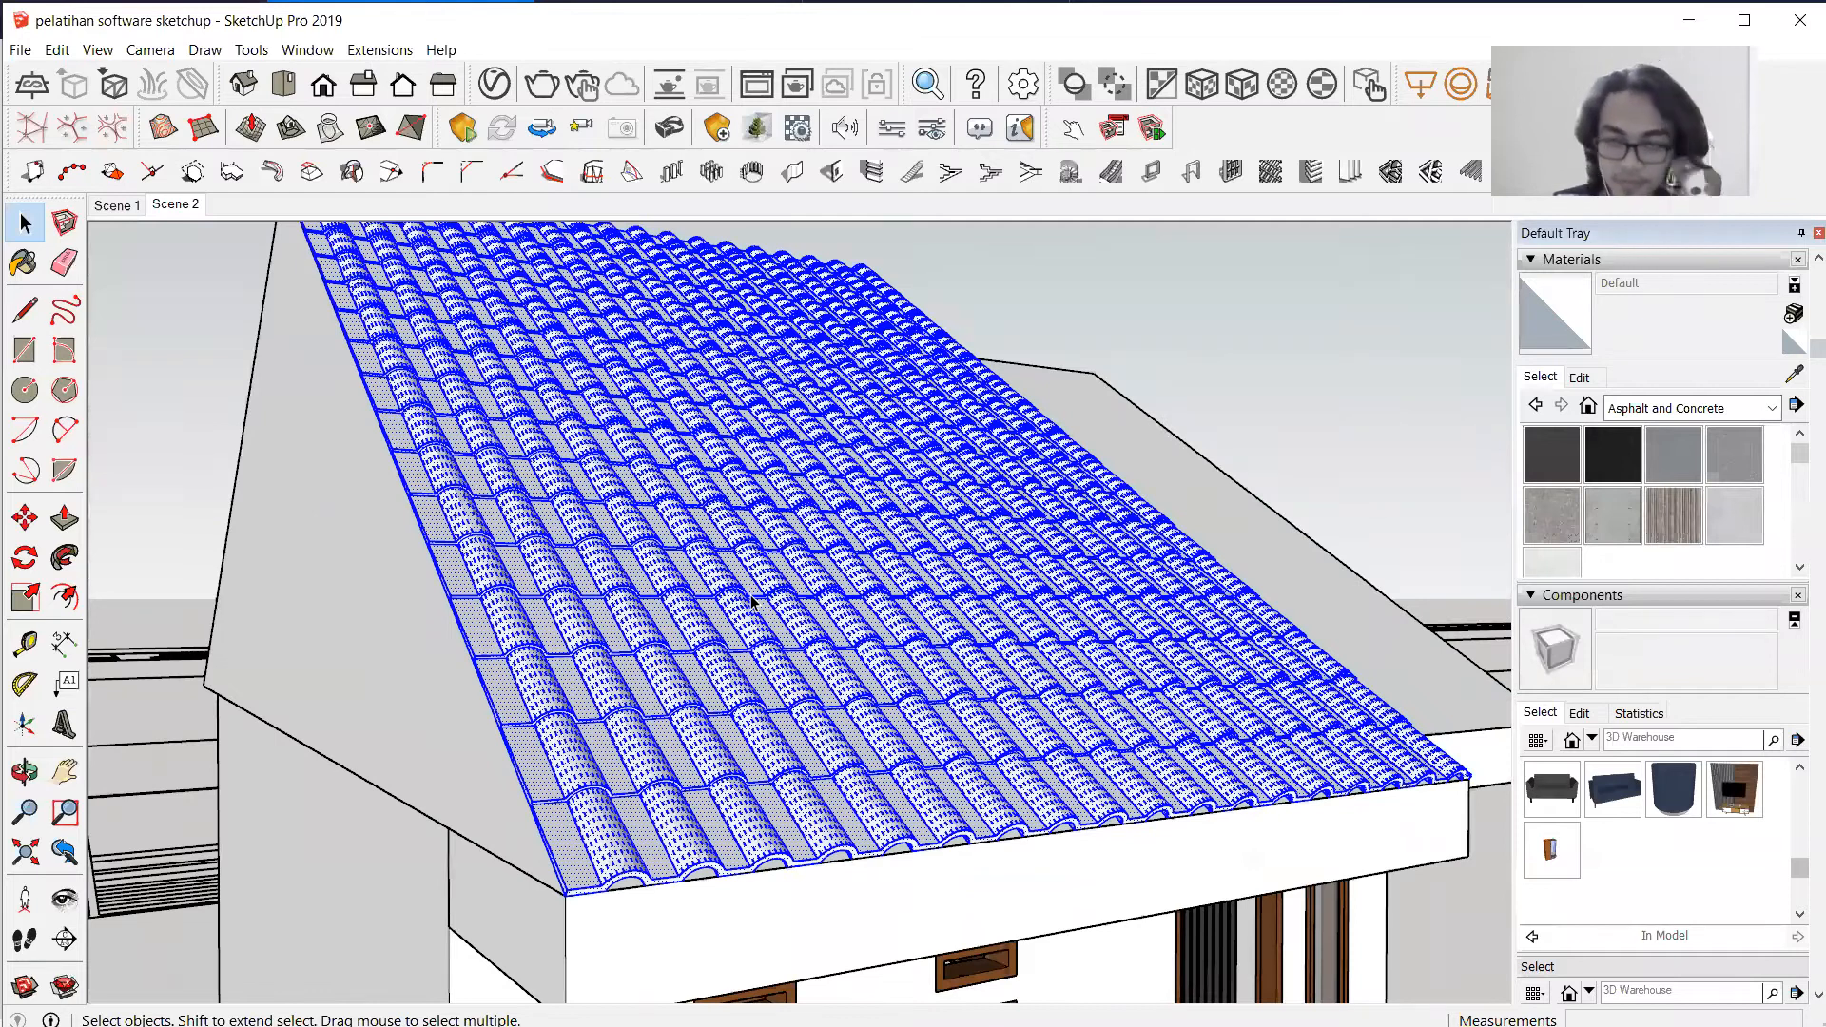
pyautogui.click(1660, 409)
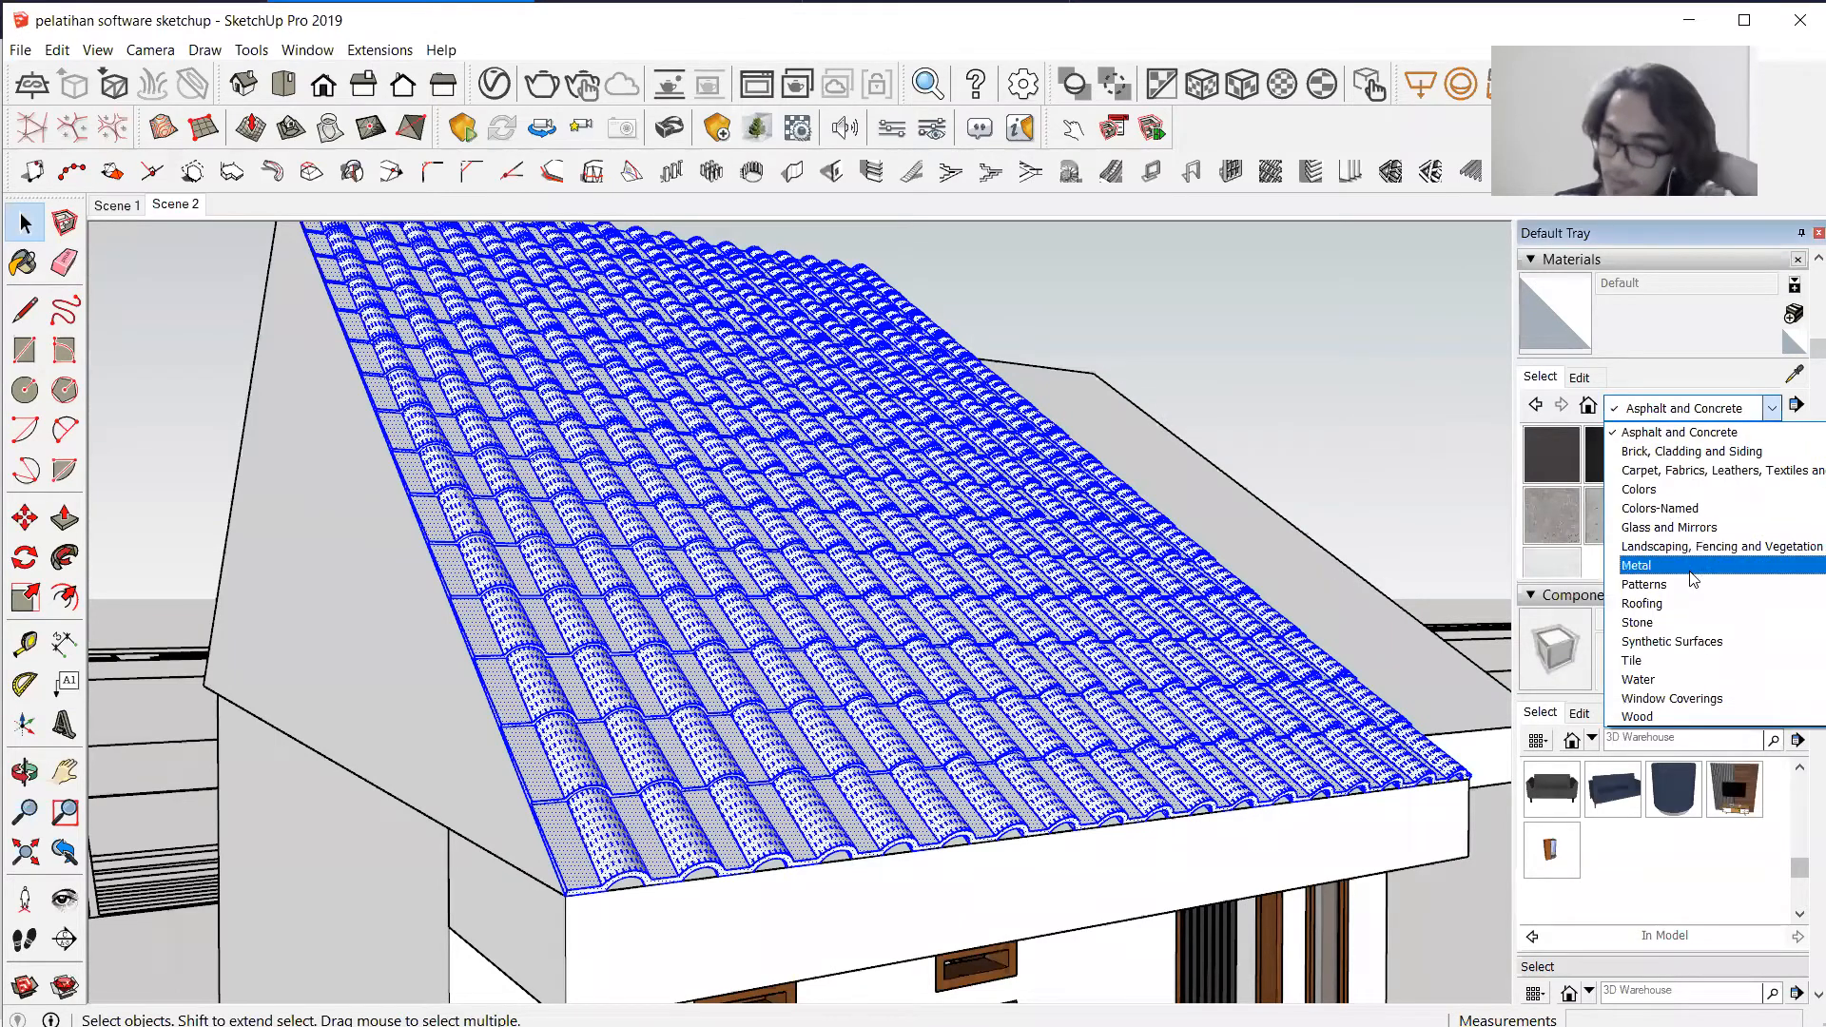
pyautogui.click(1701, 516)
pyautogui.scroll(-4, 1677, 515)
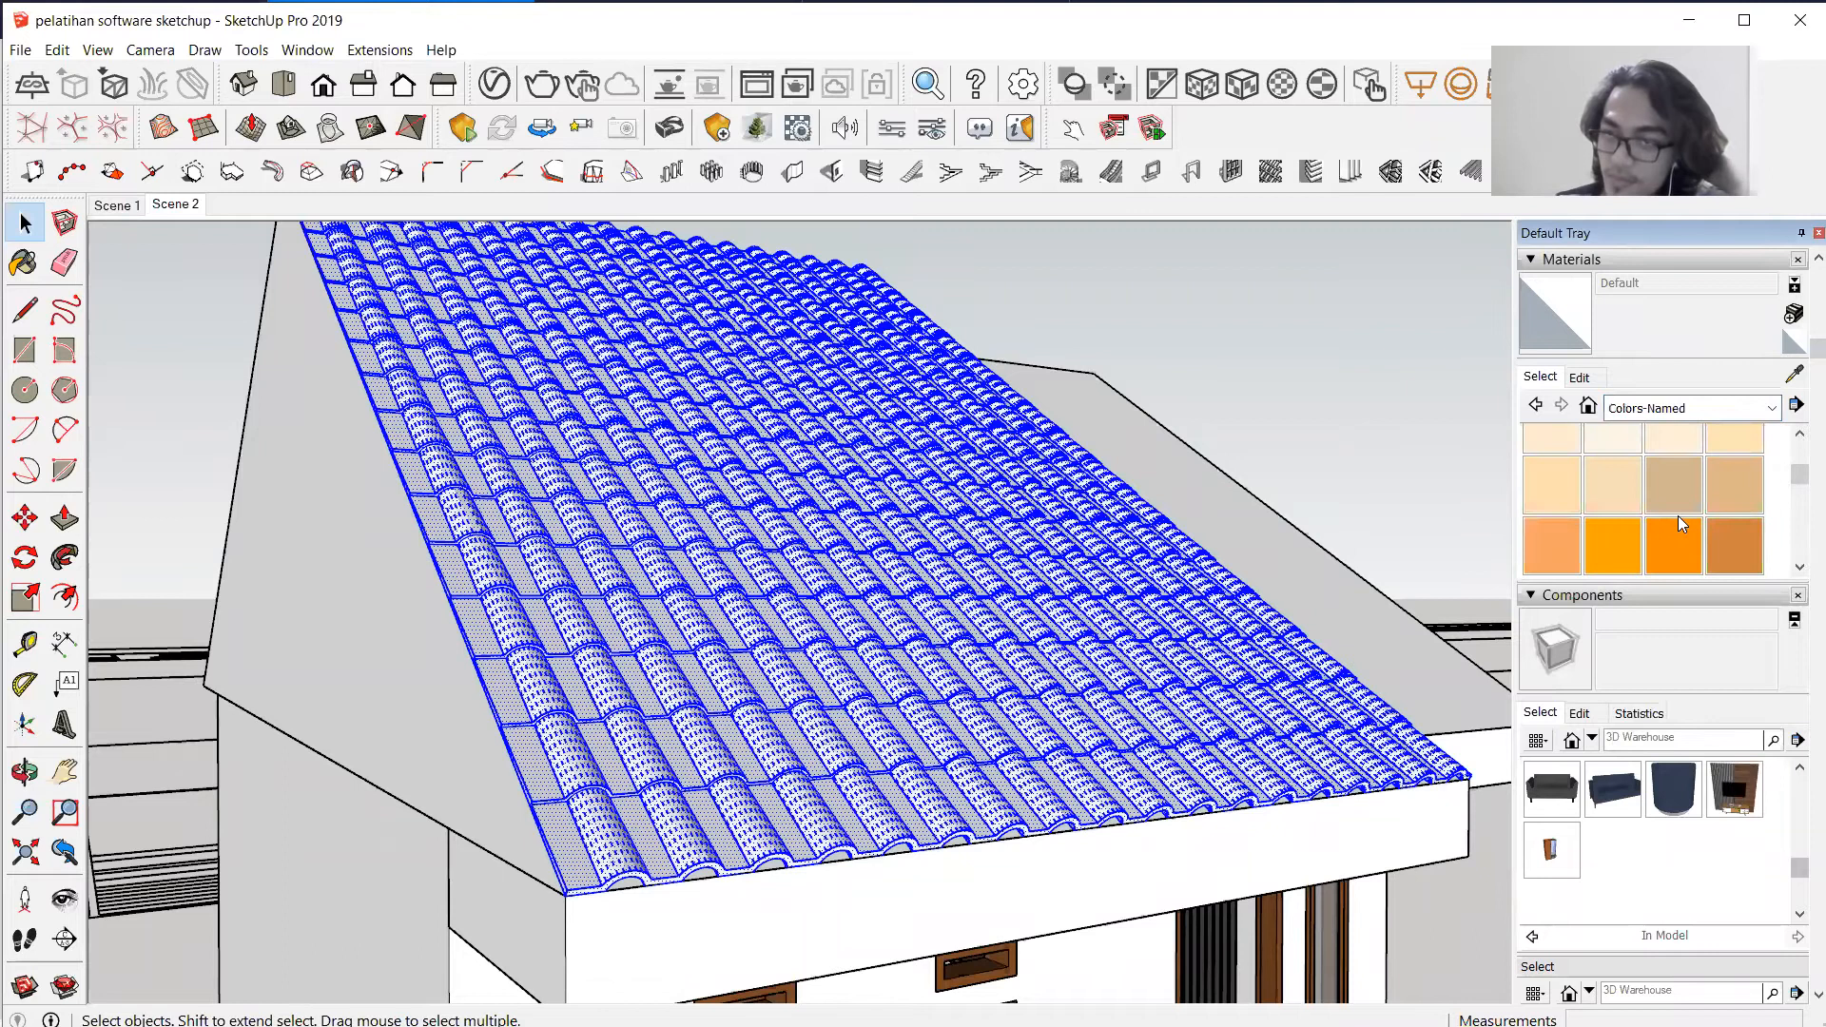
pyautogui.click(1549, 496)
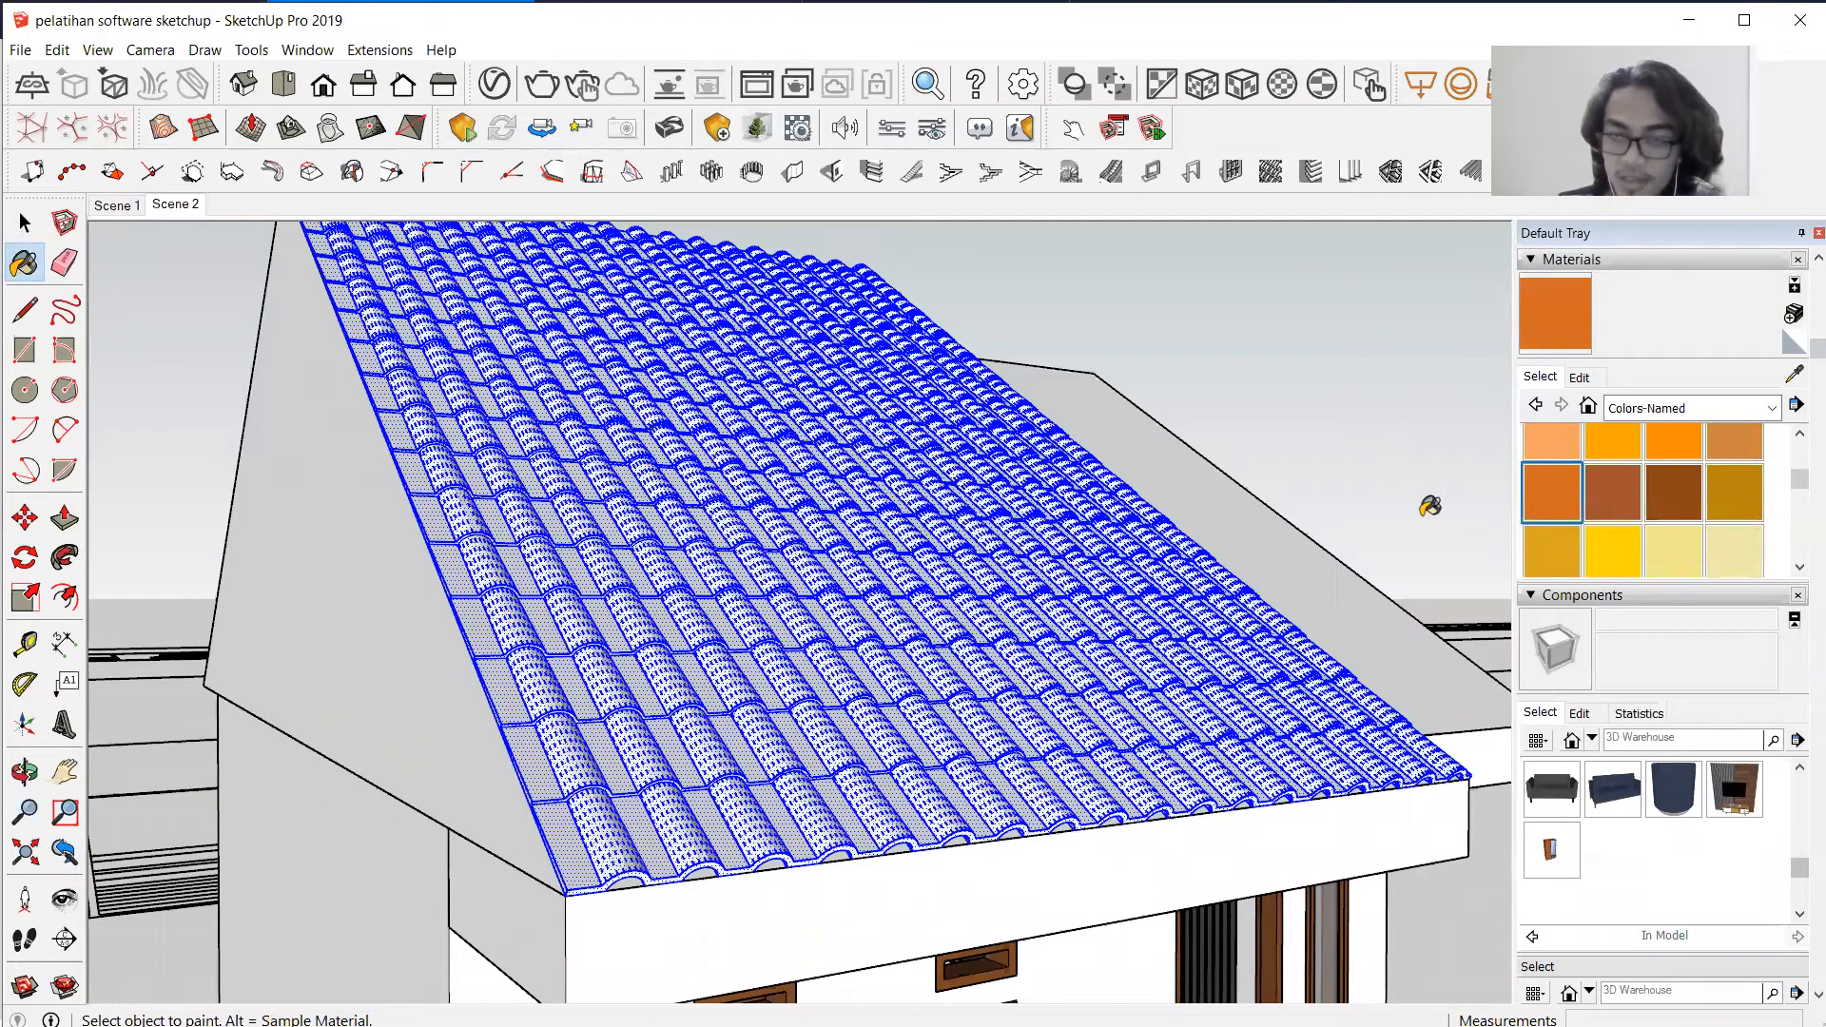
pyautogui.click(666, 666)
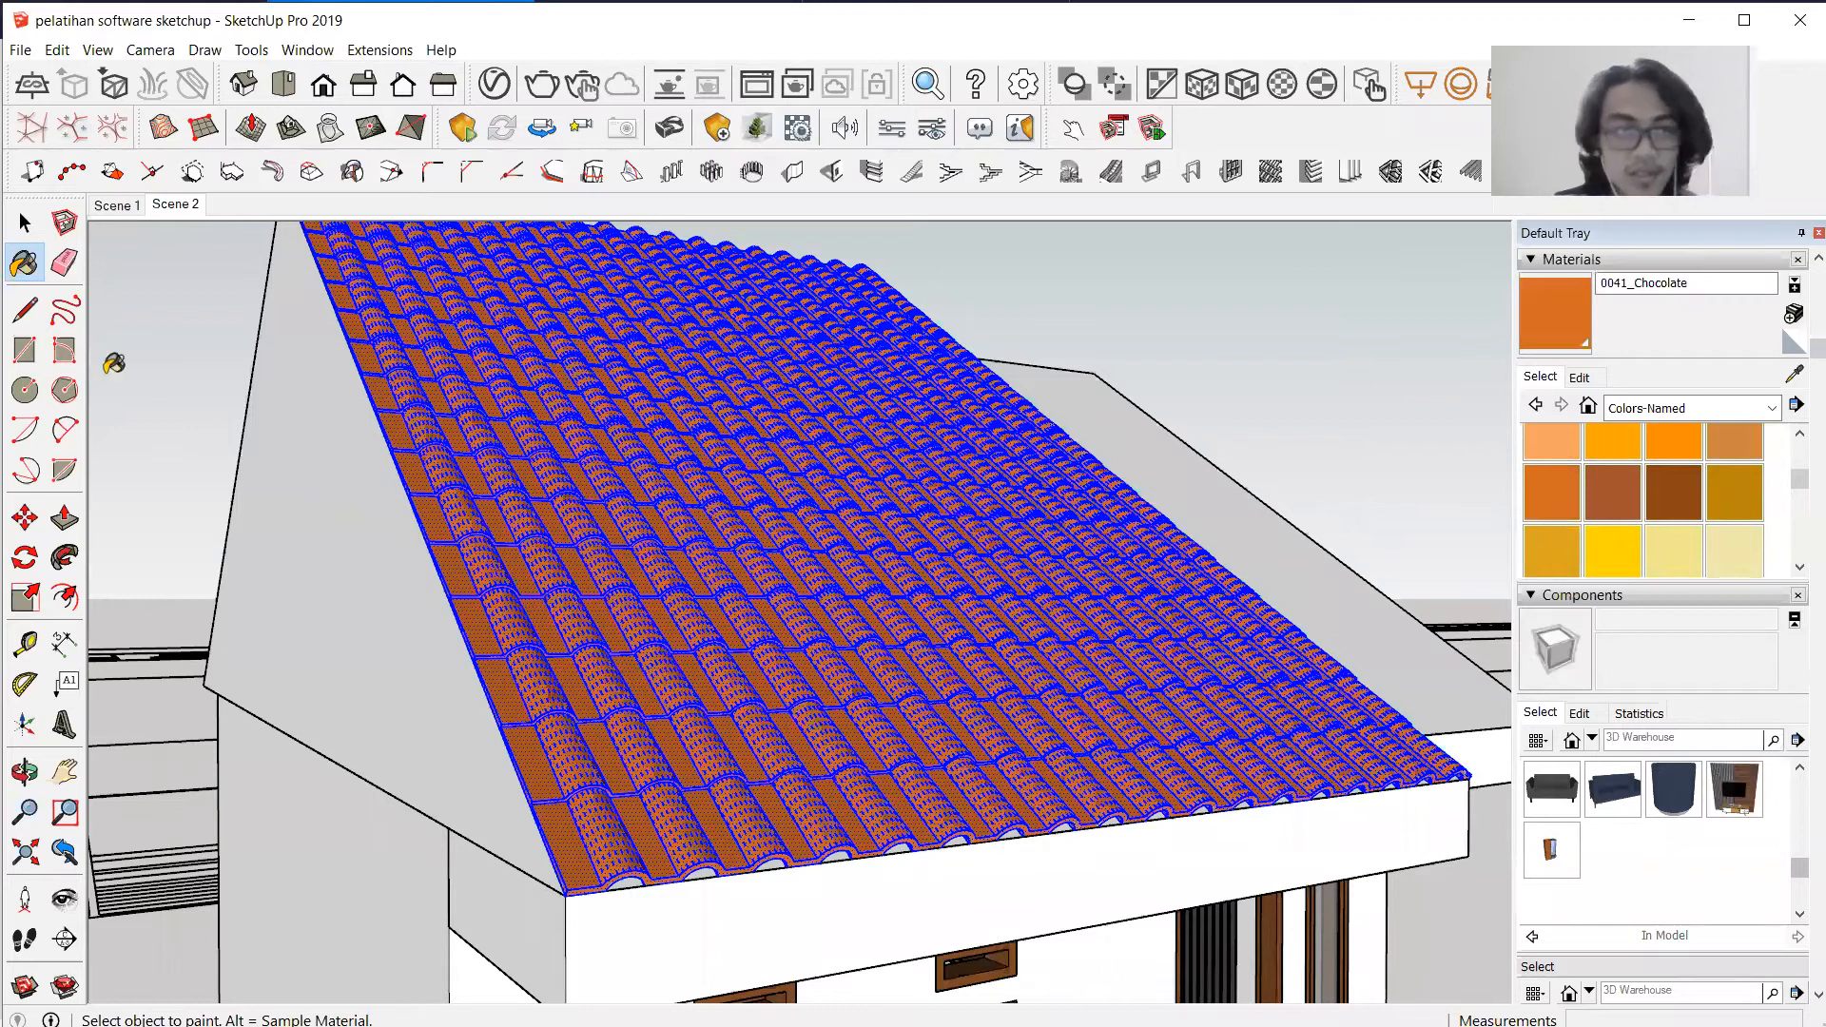
# Make the painted roof tiles into a group.
pyautogui.click(24, 224)
pyautogui.rightClick(562, 398)
pyautogui.click(616, 580)
# Copy the tile group about 8150 mm across the gable, from its eave corner to the opposite eave corner.
pyautogui.press('m')
pyautogui.scroll(3, 723, 870)
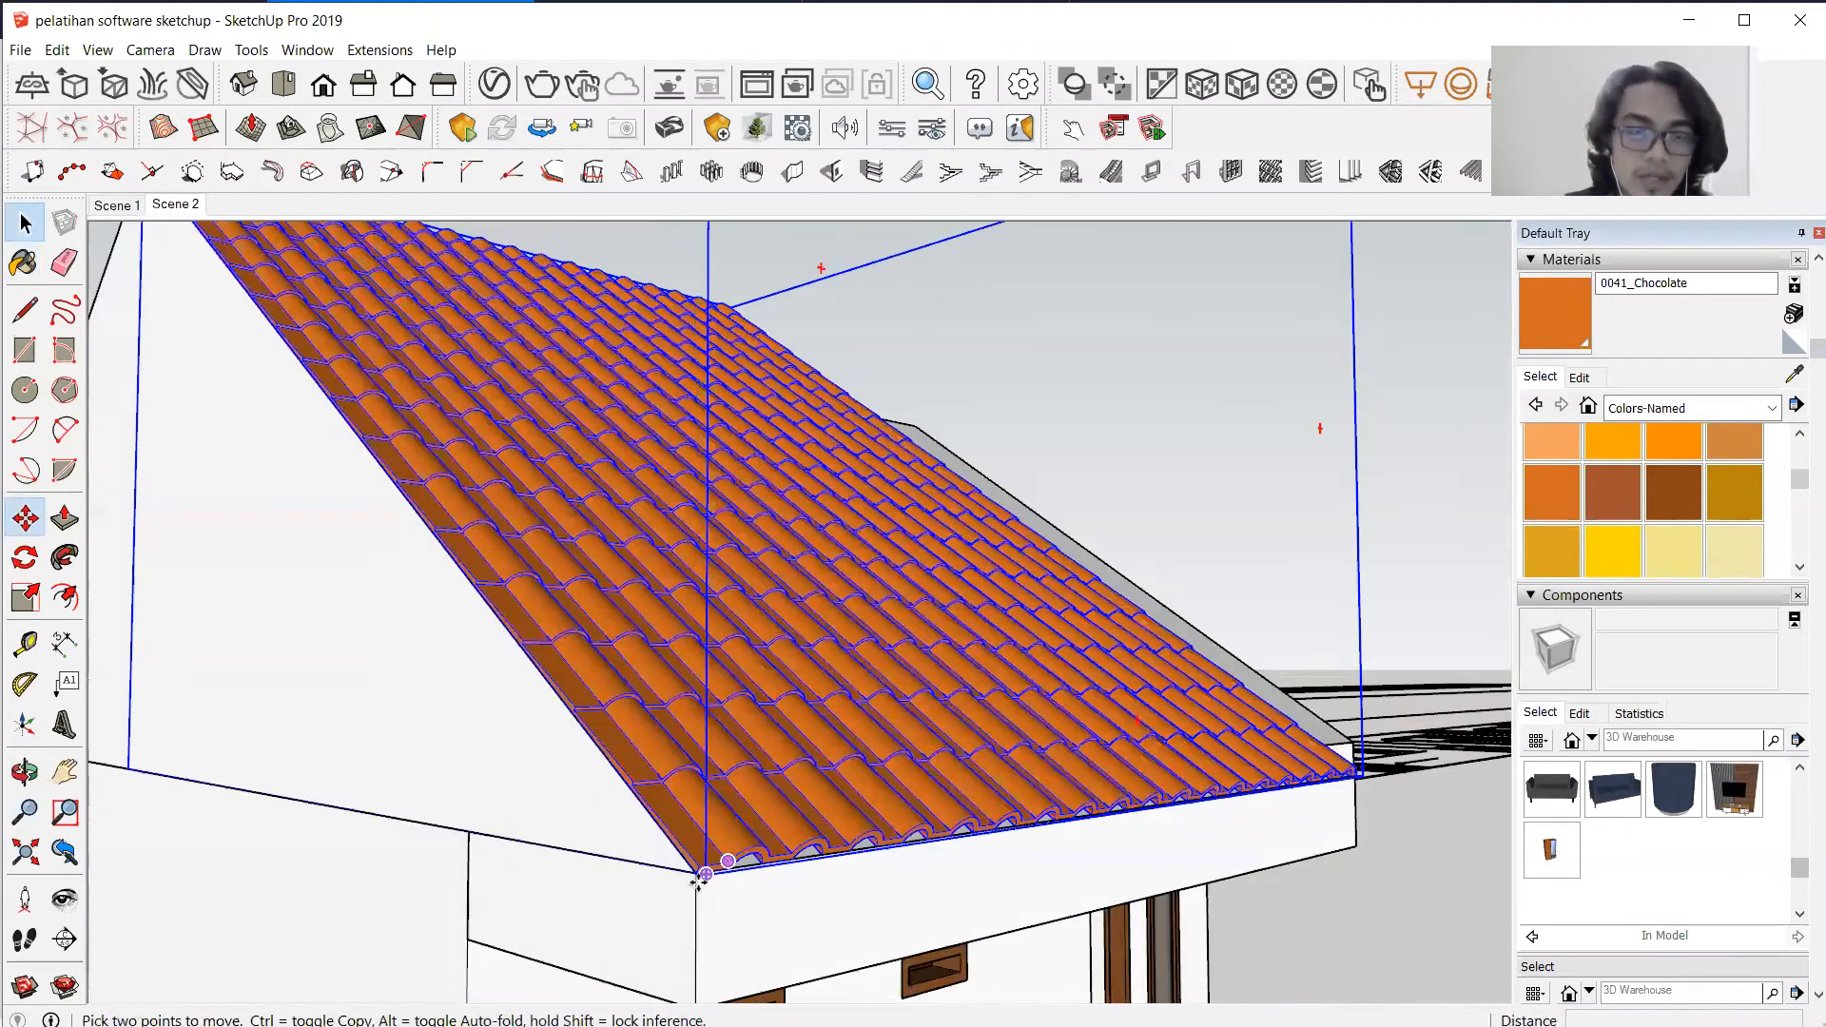
pyautogui.scroll(2, 699, 876)
pyautogui.click(695, 860)
pyautogui.press('ctrl')
pyautogui.scroll(-8, 1153, 836)
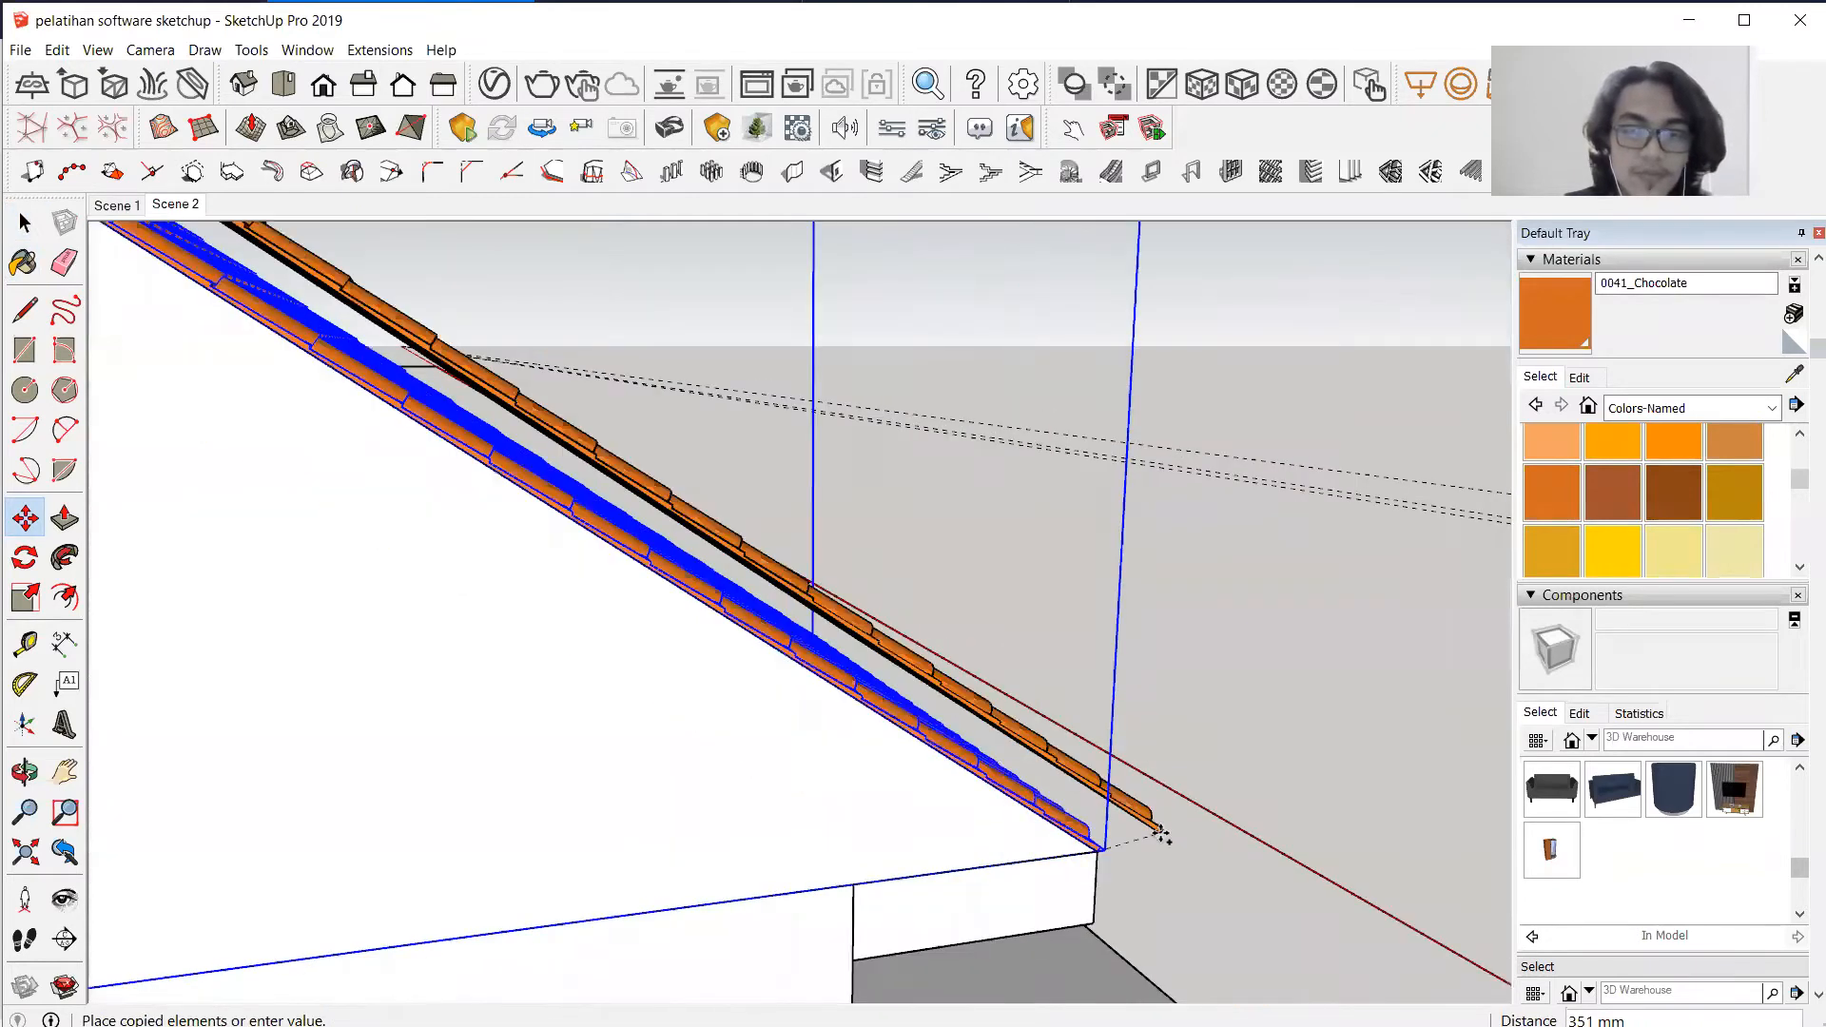
pyautogui.scroll(5, 722, 883)
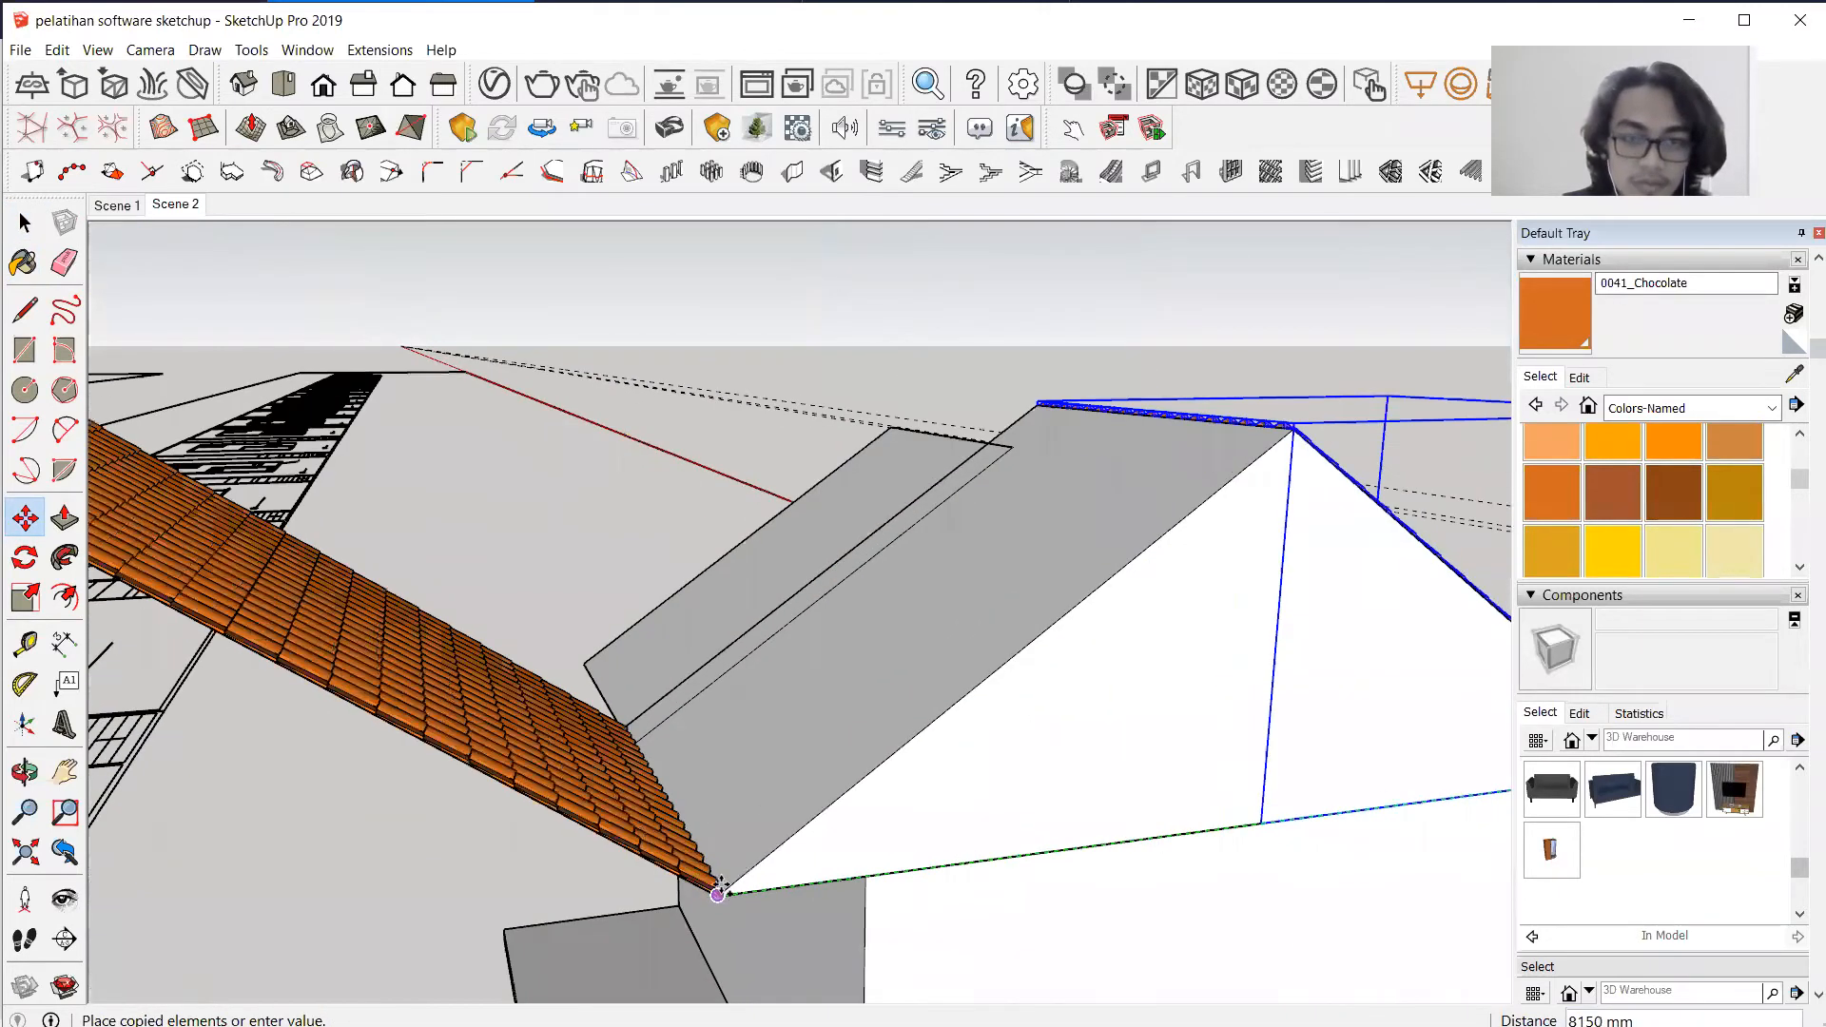
pyautogui.click(727, 888)
pyautogui.press('space')
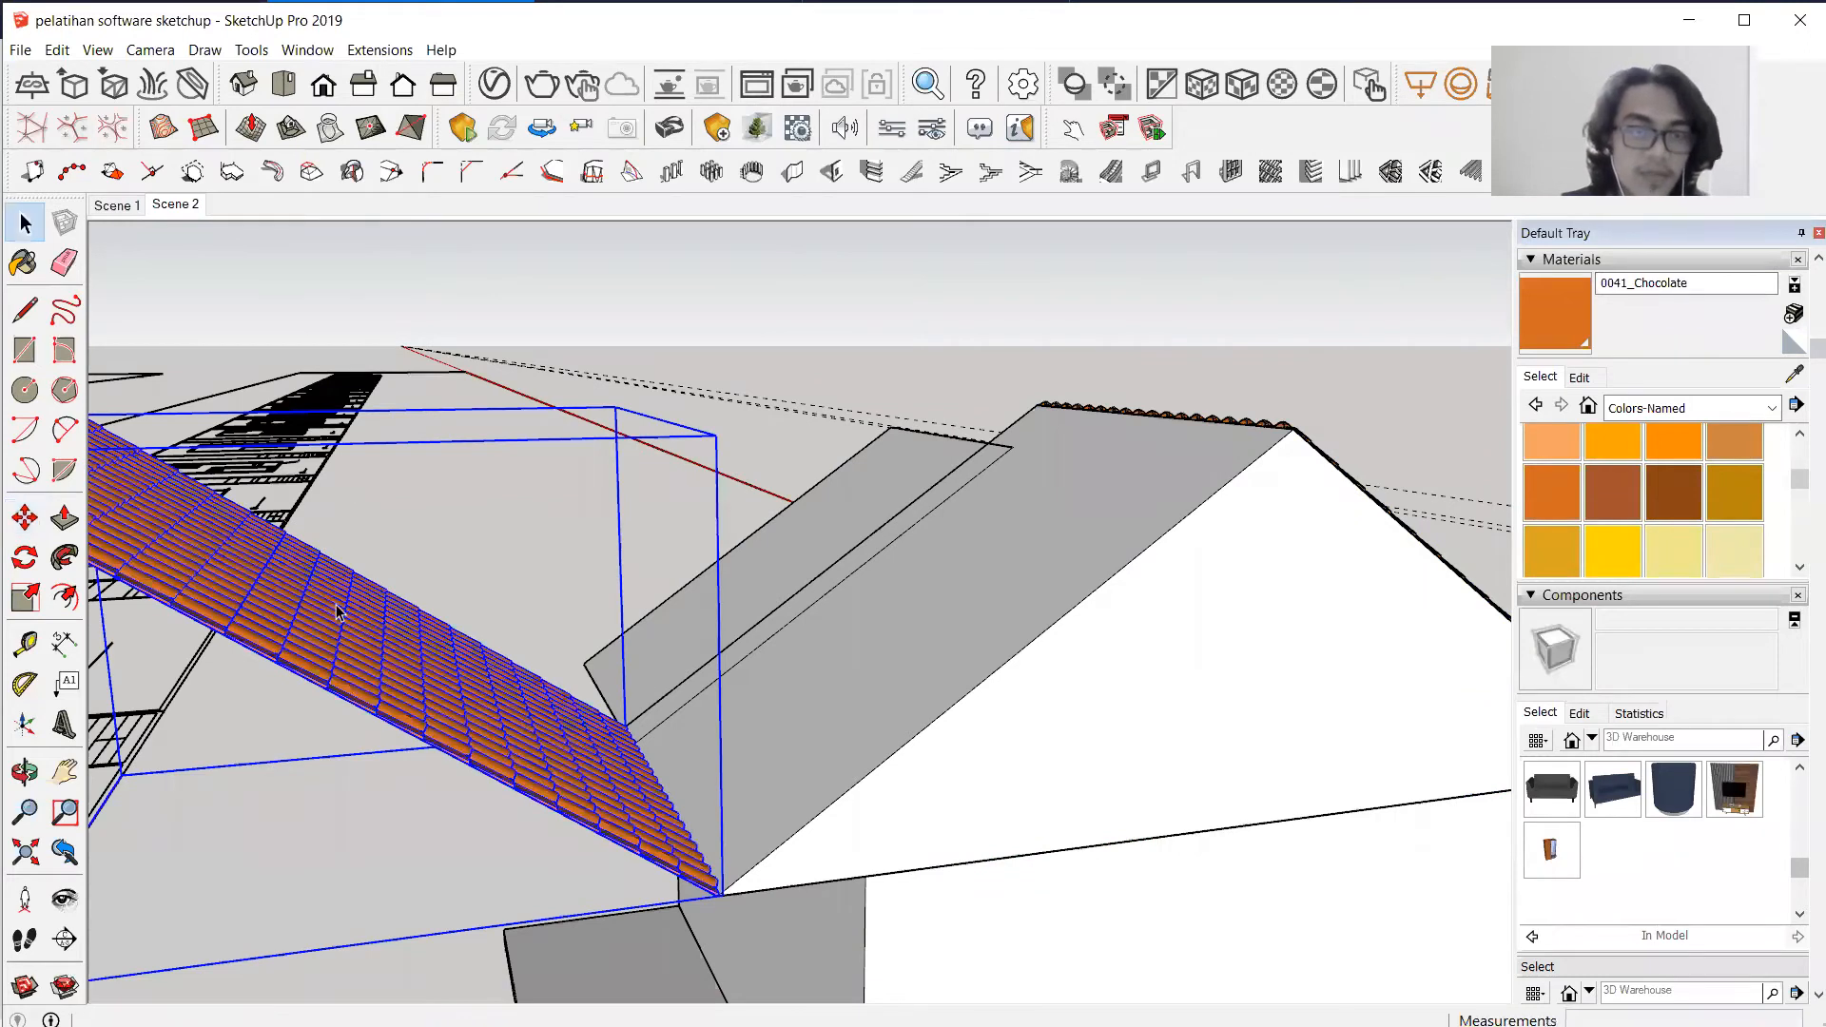
# Flip the copied tile group along the group's red axis and along the group's green axis.
pyautogui.rightClick(339, 614)
pyautogui.moveTo(427, 452)
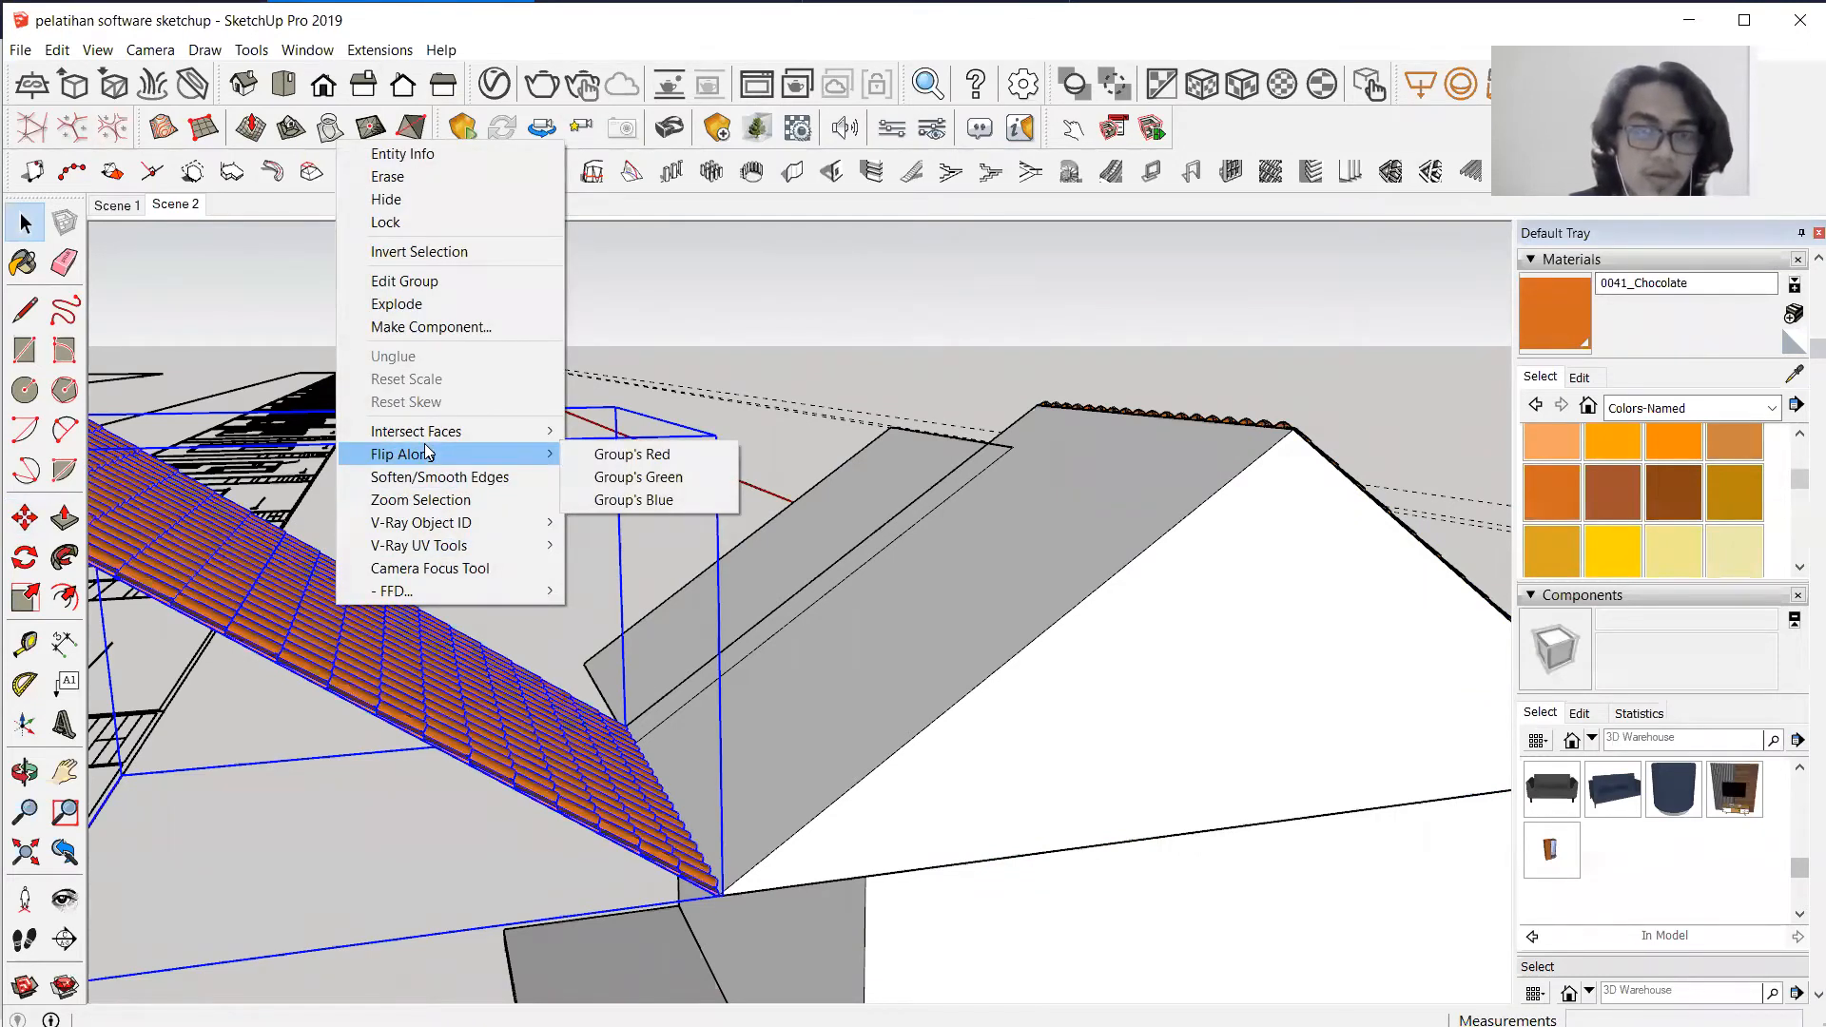
pyautogui.click(623, 453)
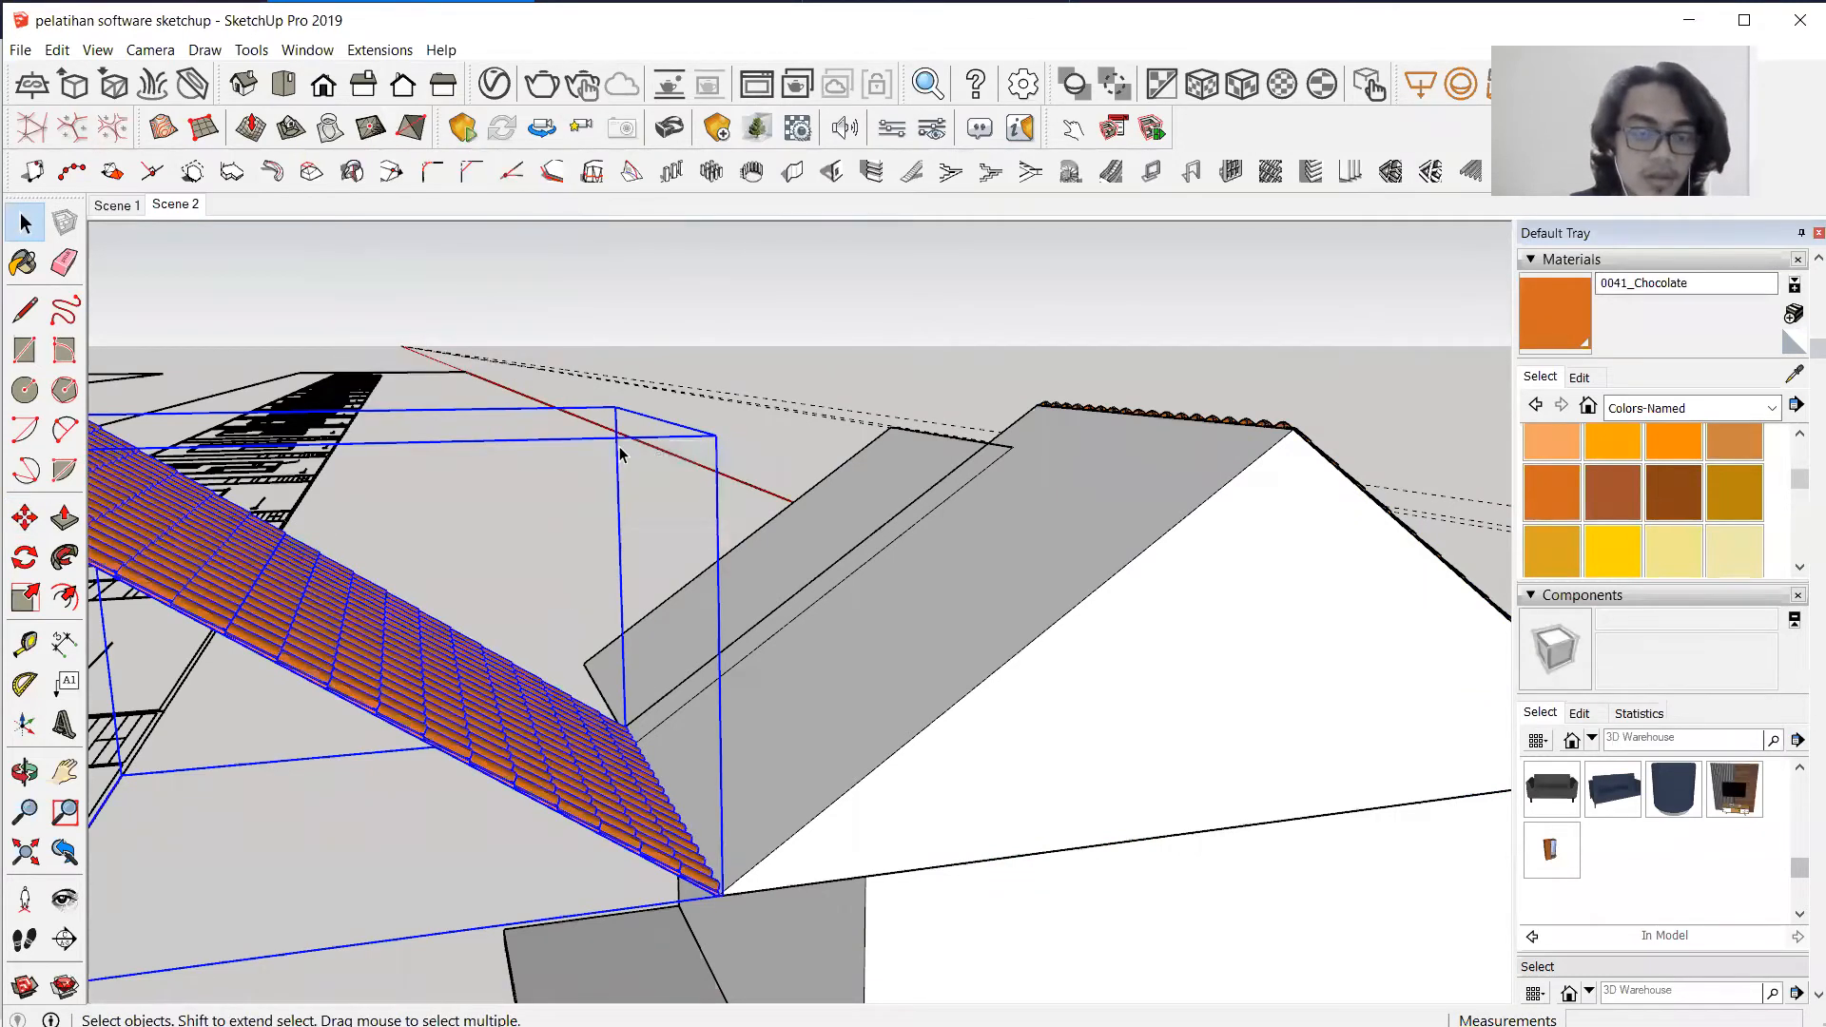
pyautogui.rightClick(481, 661)
pyautogui.moveTo(665, 504)
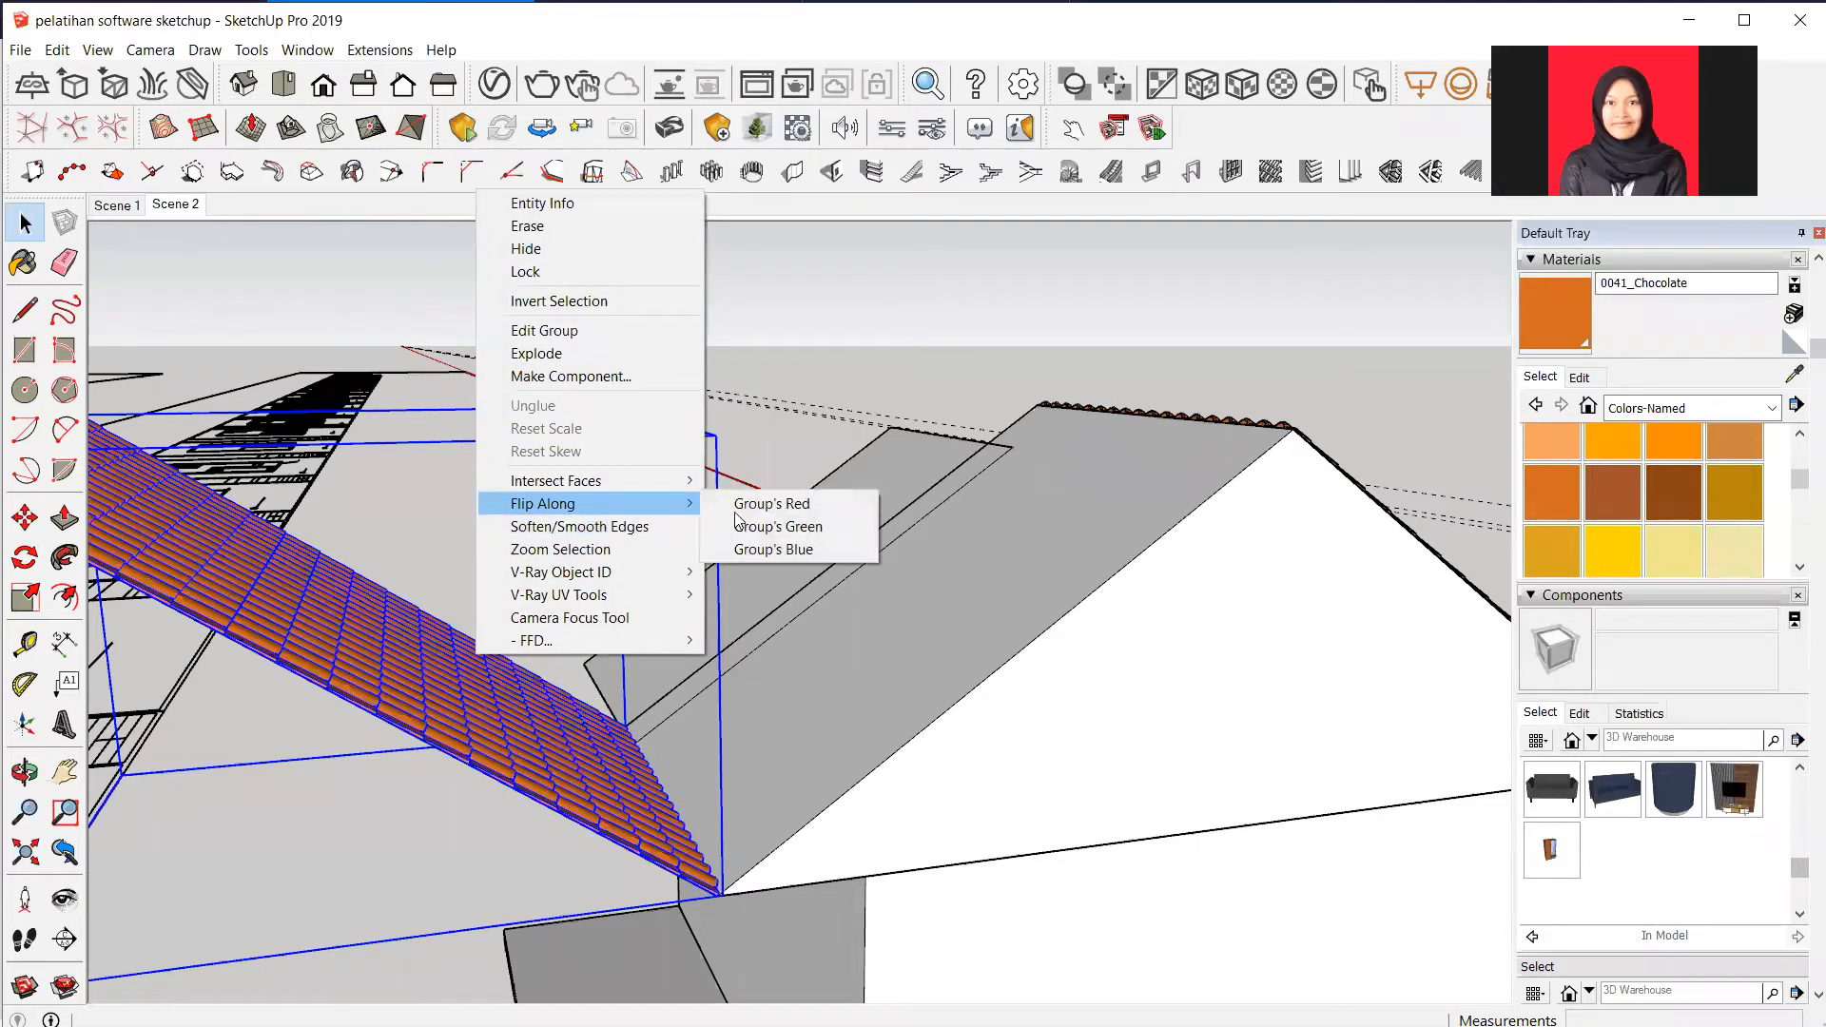
pyautogui.click(791, 527)
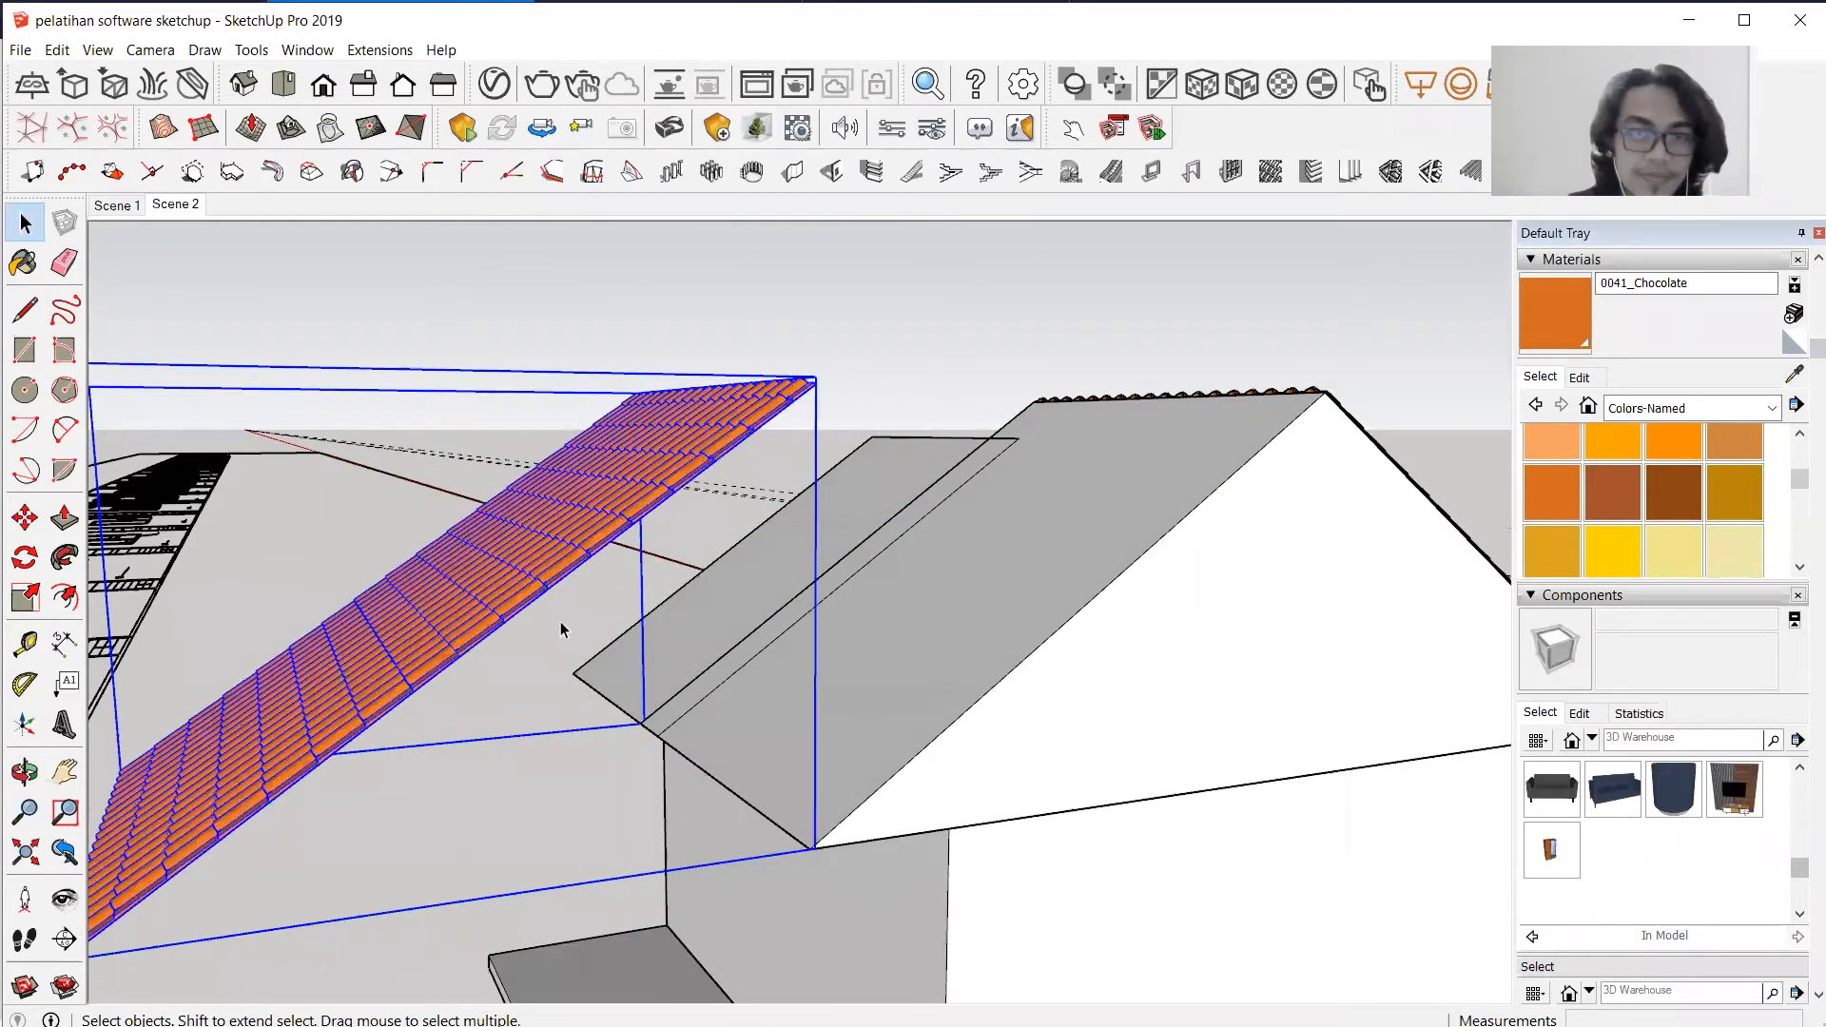
# Move the flipped tile group by its lower corner onto the eave corner of the opposite slope.
pyautogui.scroll(-3, 562, 630)
pyautogui.click(25, 517)
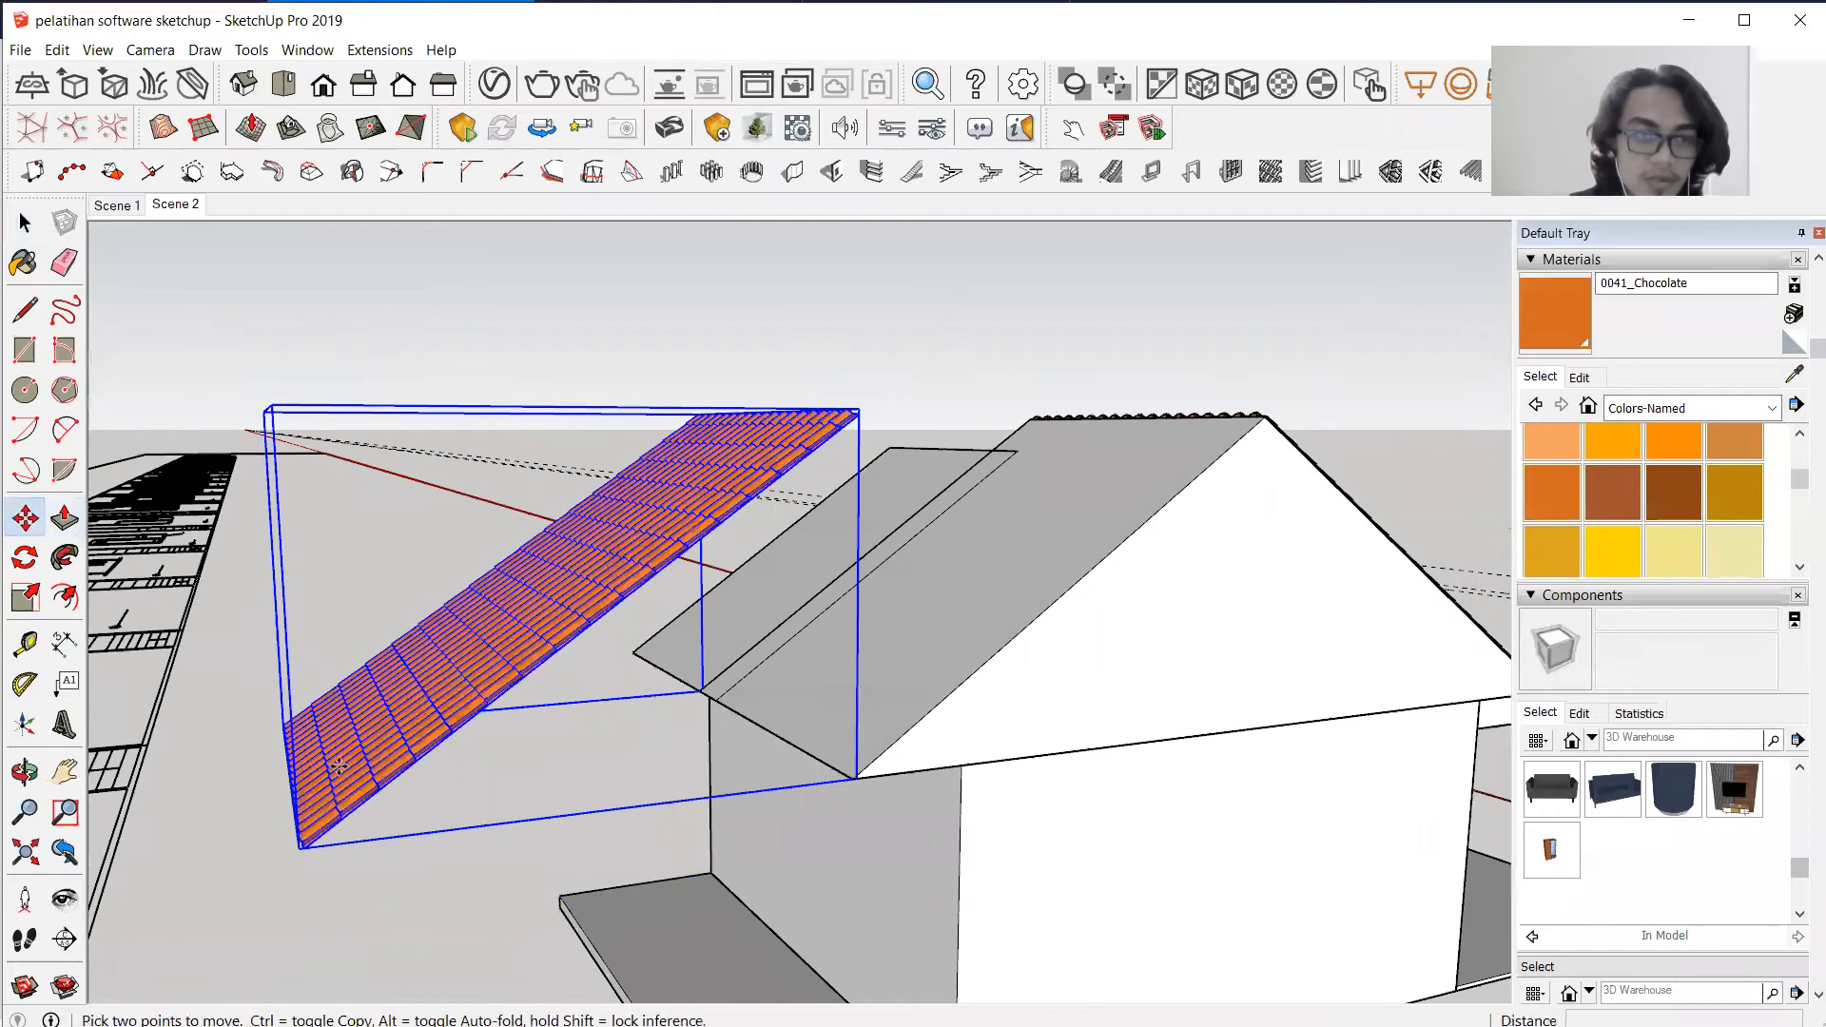
pyautogui.scroll(5, 310, 864)
pyautogui.scroll(1, 251, 817)
pyautogui.click(247, 813)
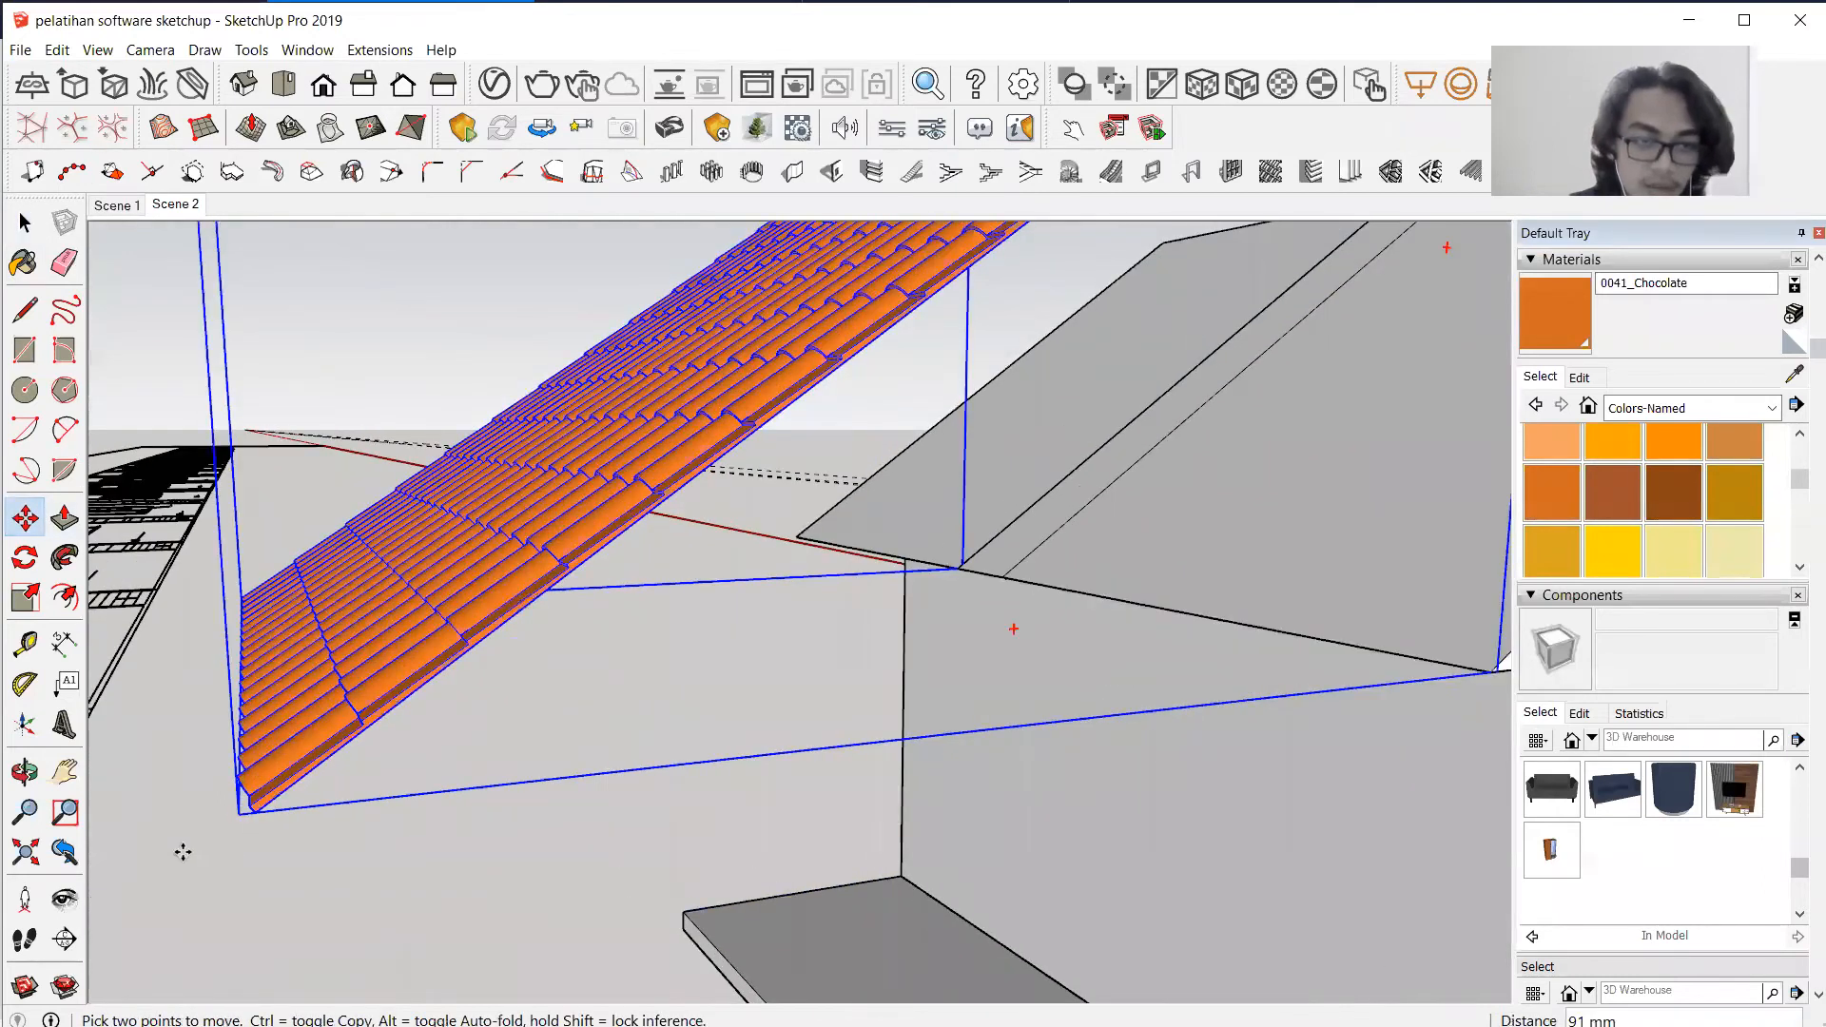
pyautogui.scroll(-3, 180, 852)
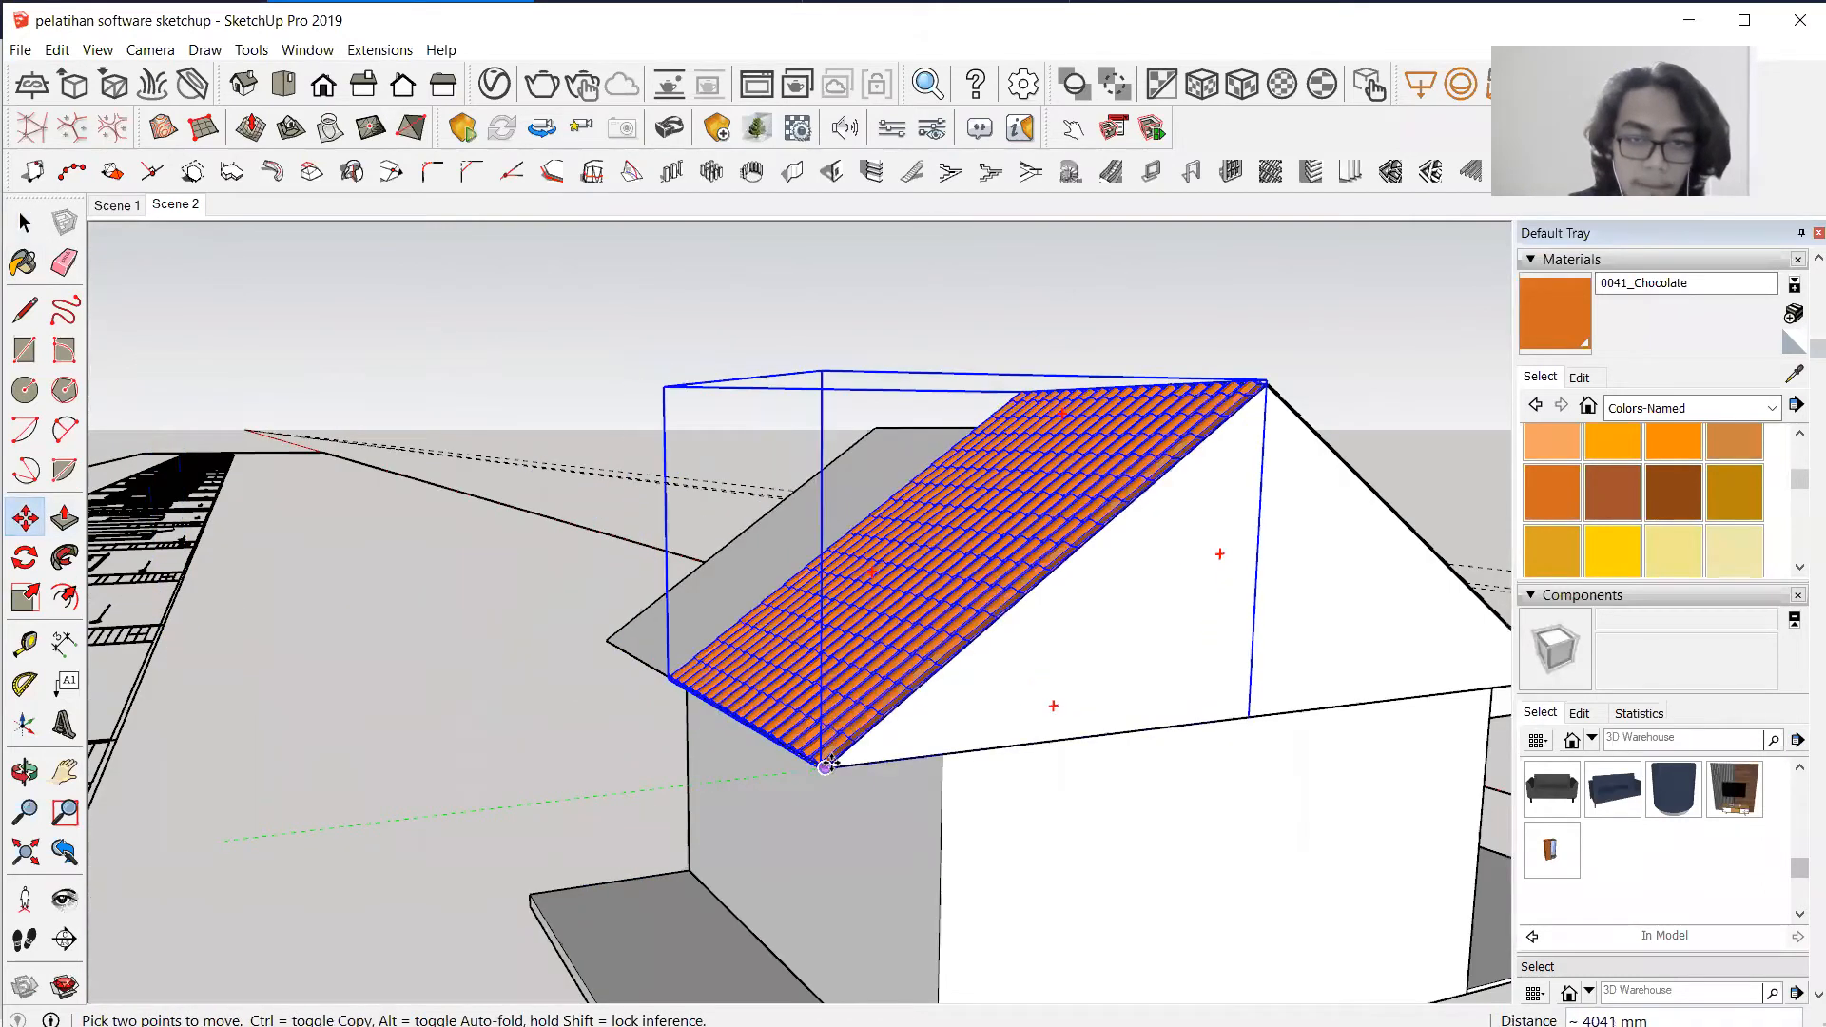
pyautogui.click(824, 766)
# Examine the tiled main roof and the bare lower roof from the front, the side and above.
pyautogui.moveTo(1157, 563); pyautogui.dragTo(874, 678, button='middle')
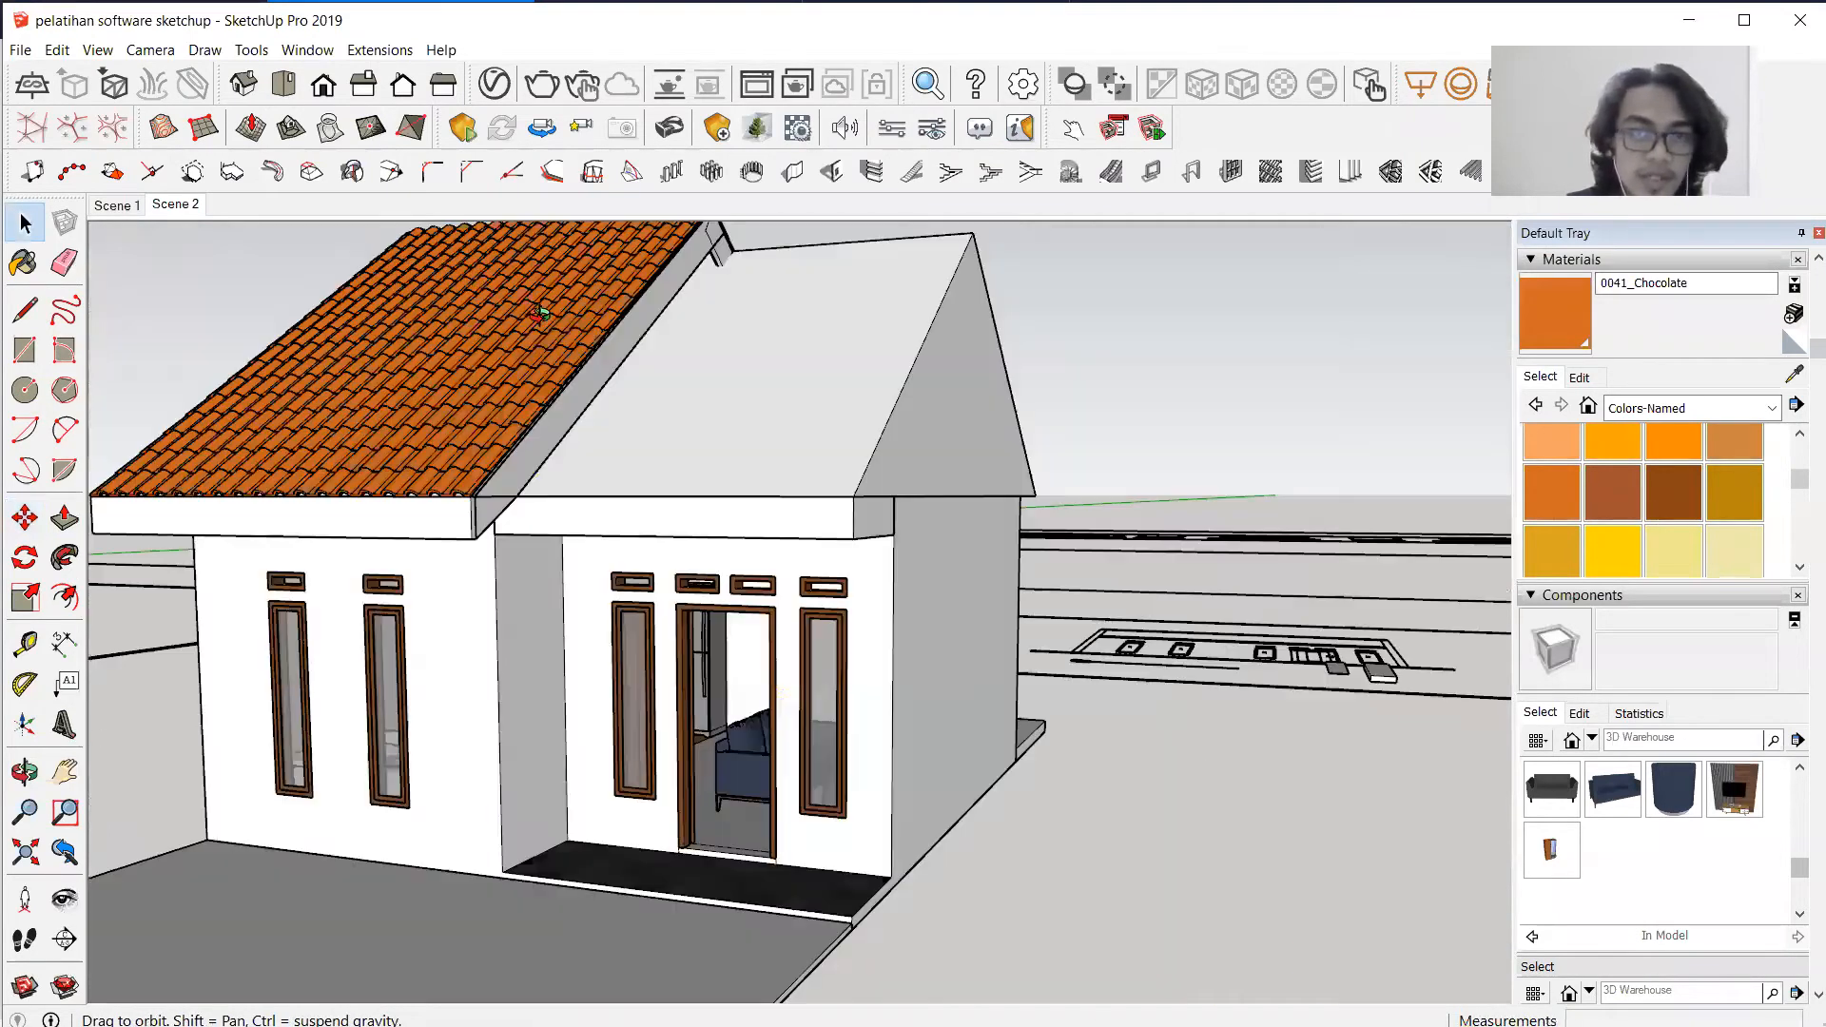
pyautogui.moveTo(539, 312); pyautogui.dragTo(275, 518, button='middle')
pyautogui.scroll(4, 361, 433)
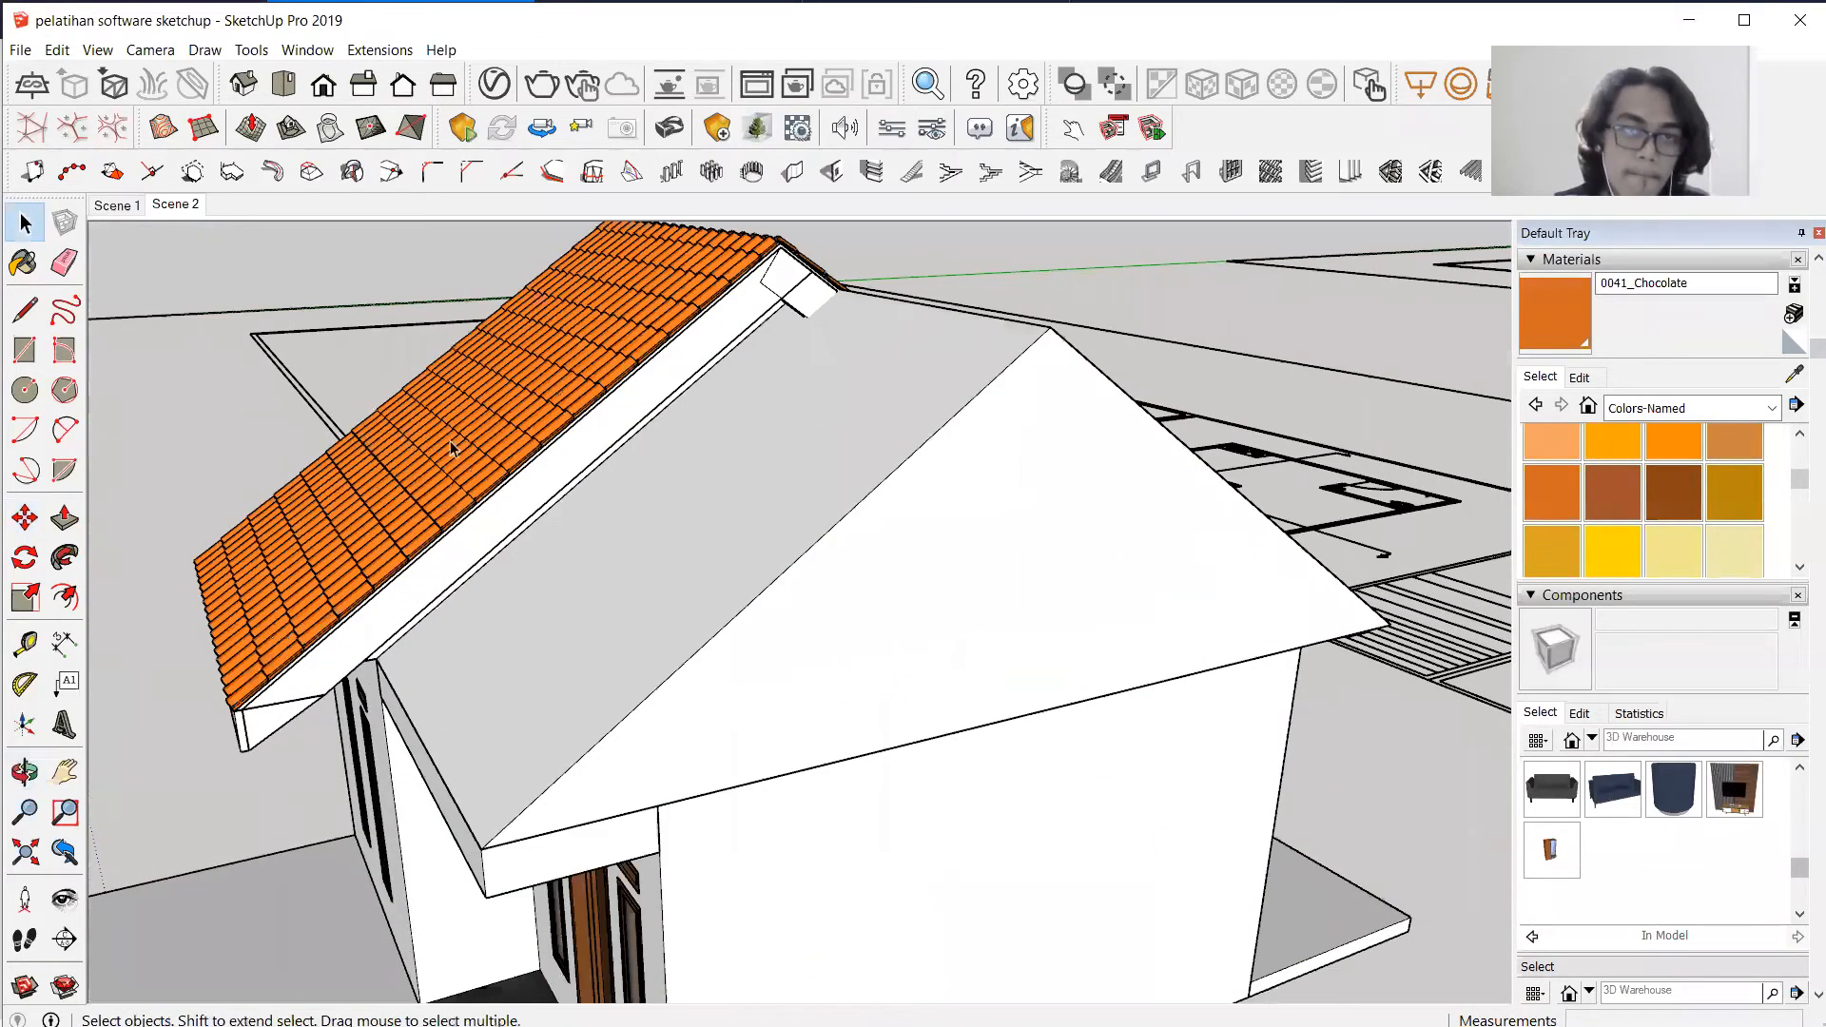
pyautogui.moveTo(762, 559); pyautogui.dragTo(671, 516, button='middle')
pyautogui.scroll(-6, 758, 693)
pyautogui.moveTo(725, 693)
pyautogui.mouseDown(button='middle')
pyautogui.moveTo(617, 722)
pyautogui.moveTo(690, 700)
pyautogui.mouseUp(button='middle')
pyautogui.click(298, 348)
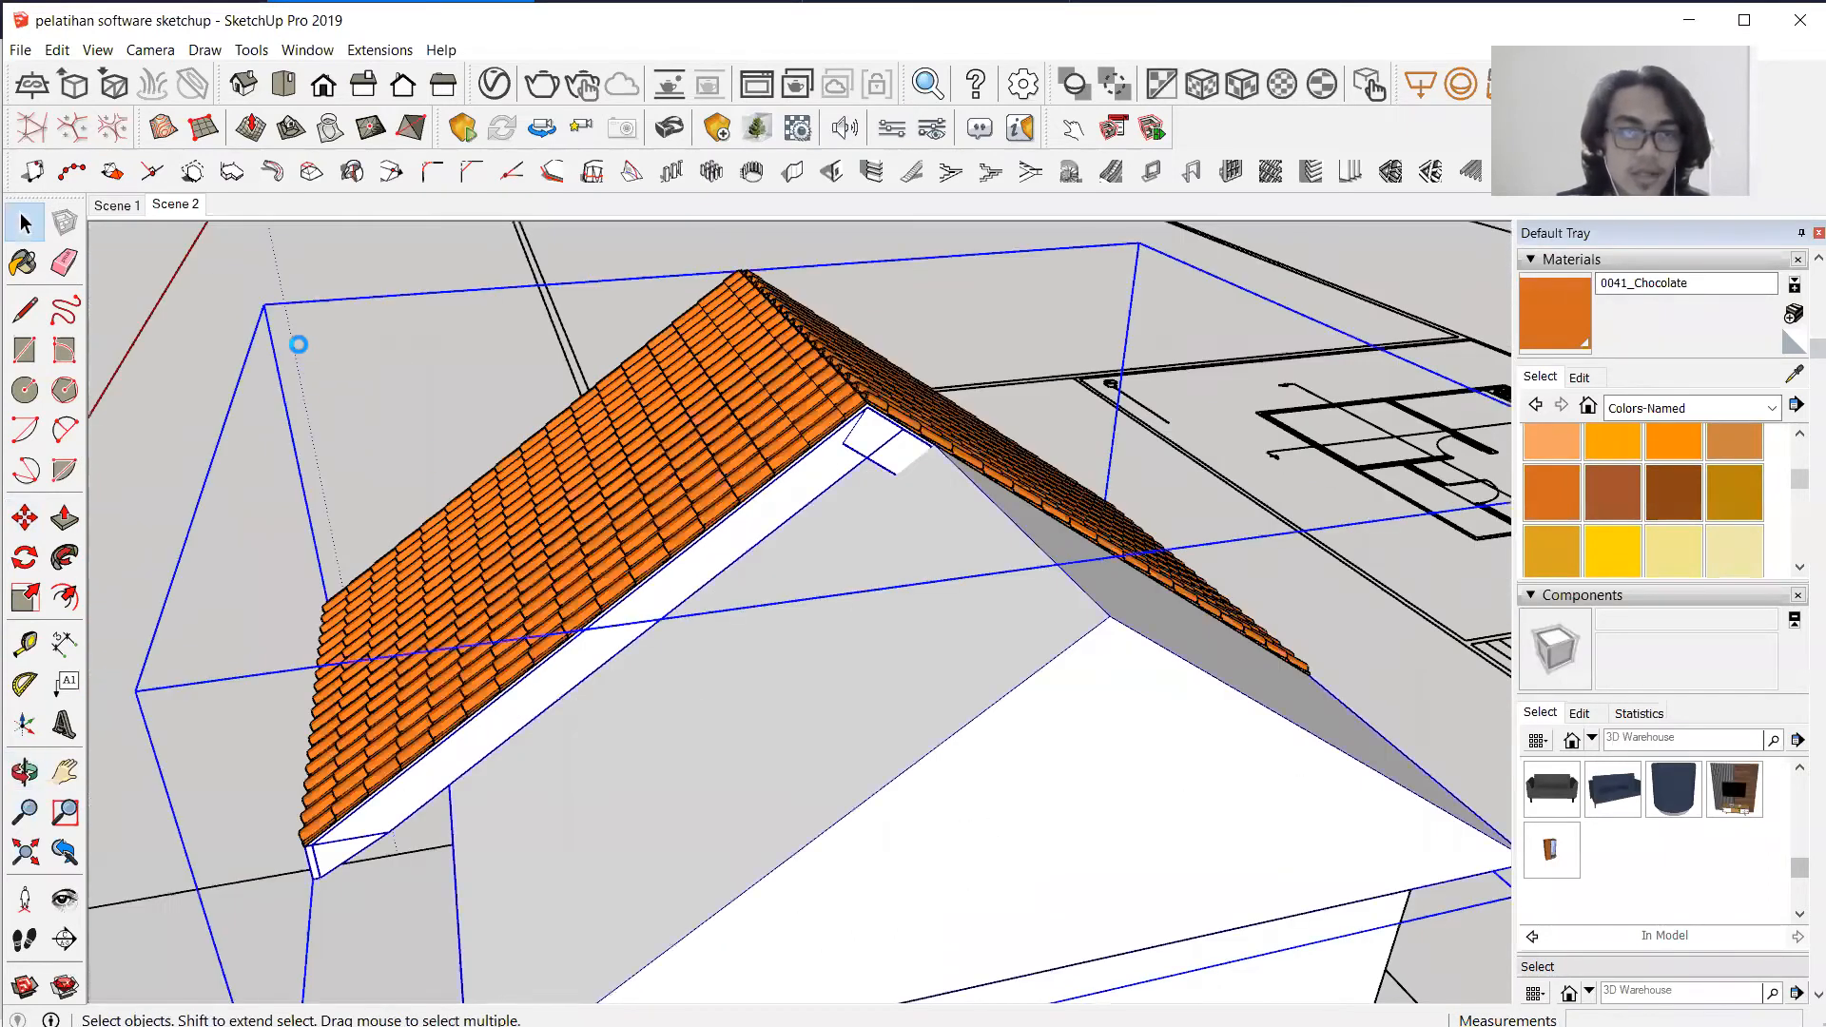
pyautogui.click(243, 248)
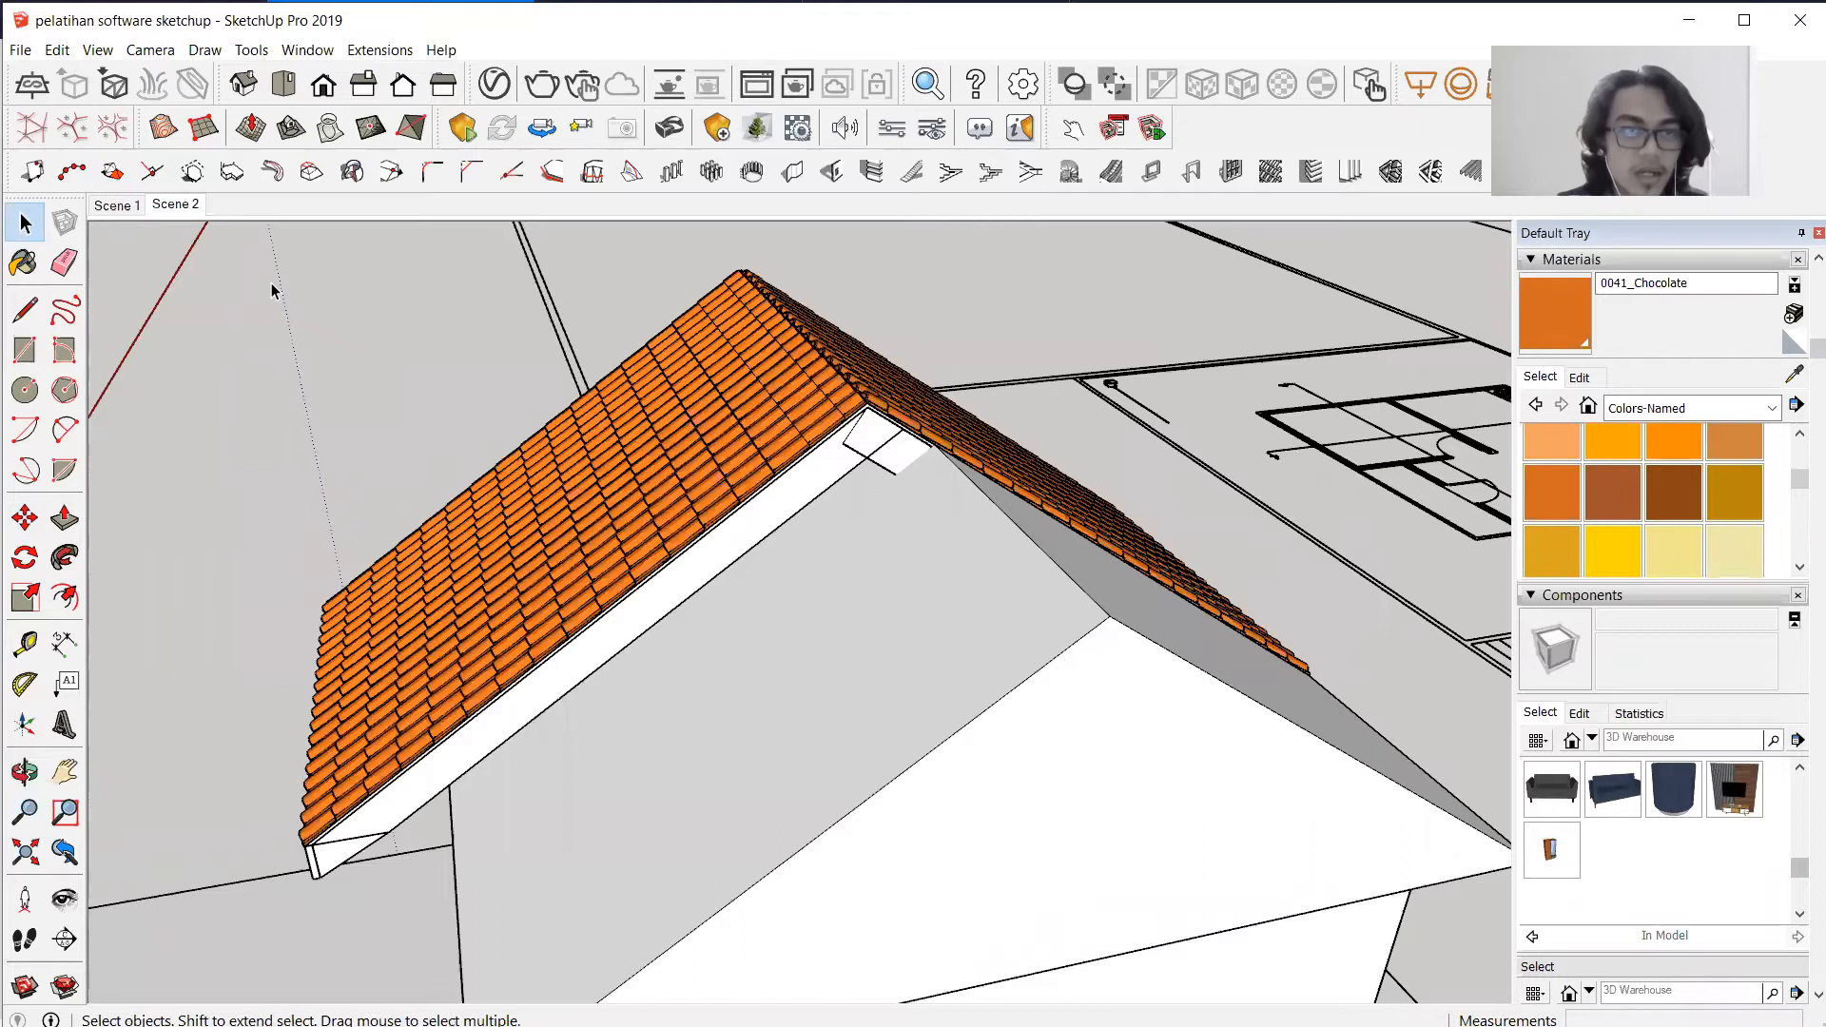
# Open the house group for editing and select the bare slope face of the lower roof.
pyautogui.doubleClick(869, 679)
pyautogui.tripleClick(869, 679)
pyautogui.click(872, 679)
pyautogui.scroll(2, 1703, 439)
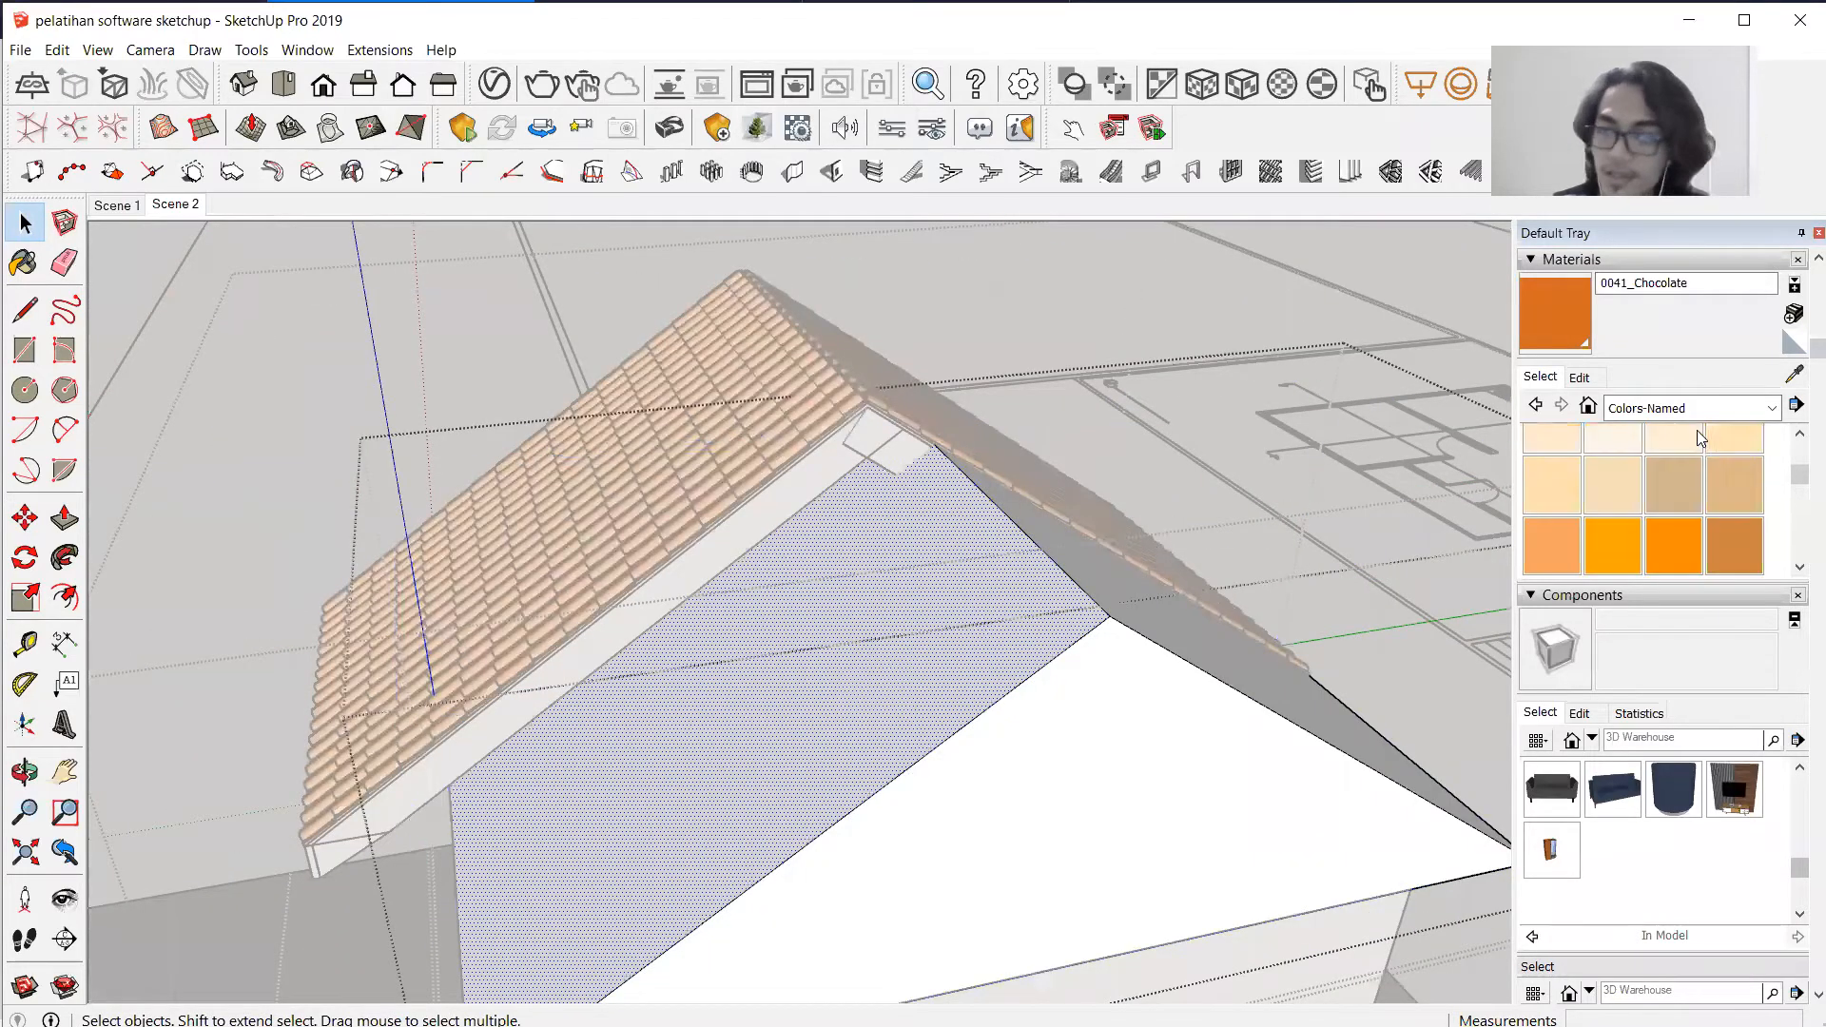
# Paint both slopes of the lower roof with Roofing Tile Spanish from the Roofing materials.
pyautogui.click(1737, 636)
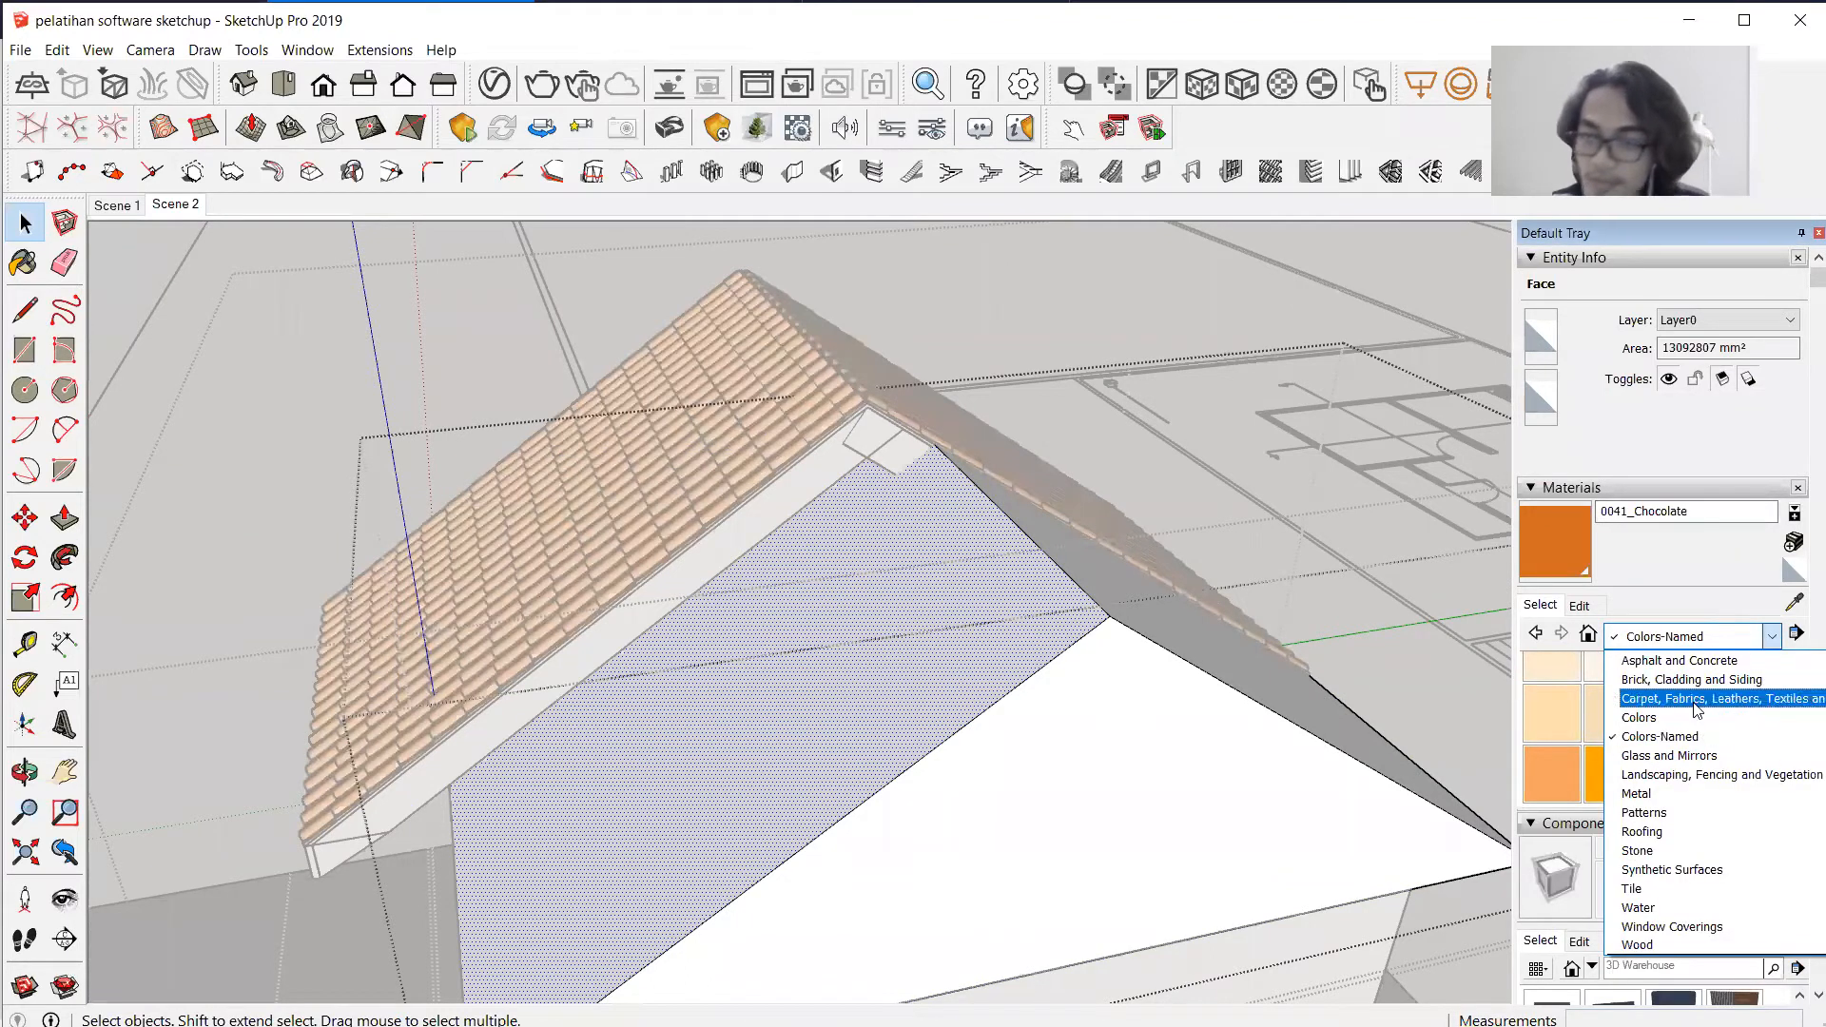
pyautogui.scroll(1, 1683, 824)
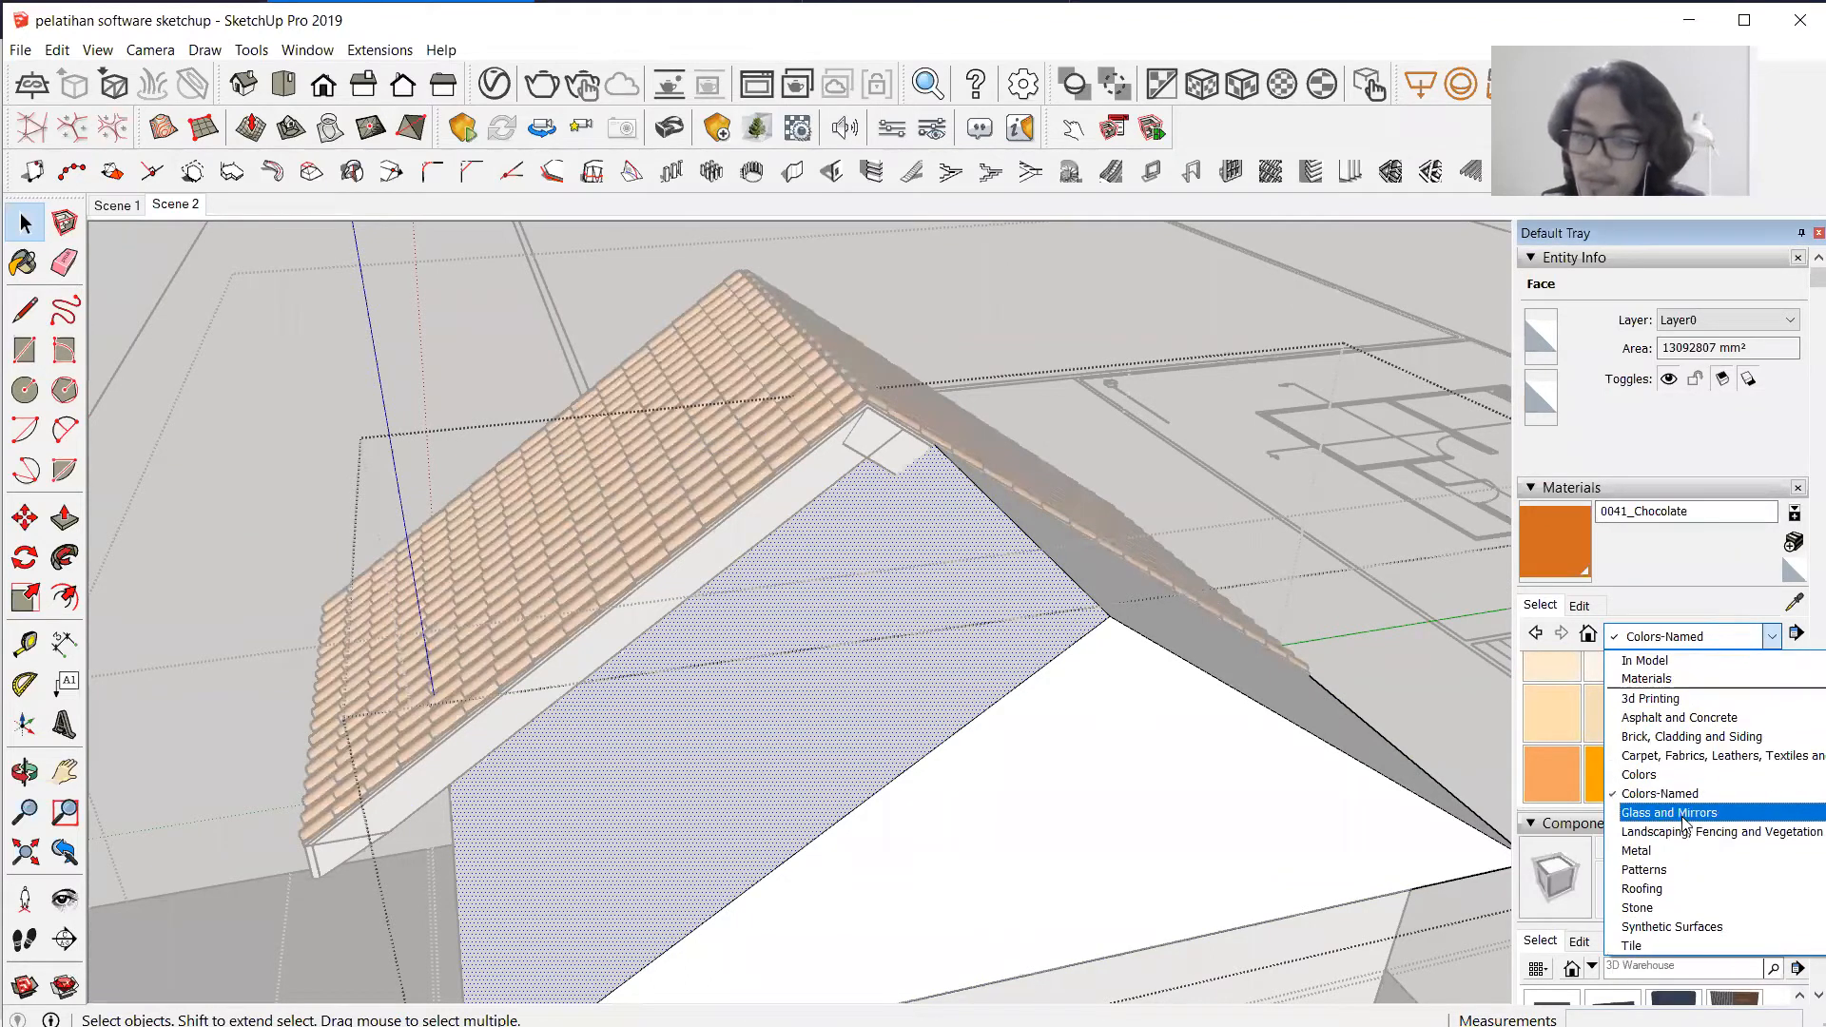
pyautogui.click(1672, 744)
pyautogui.click(1683, 645)
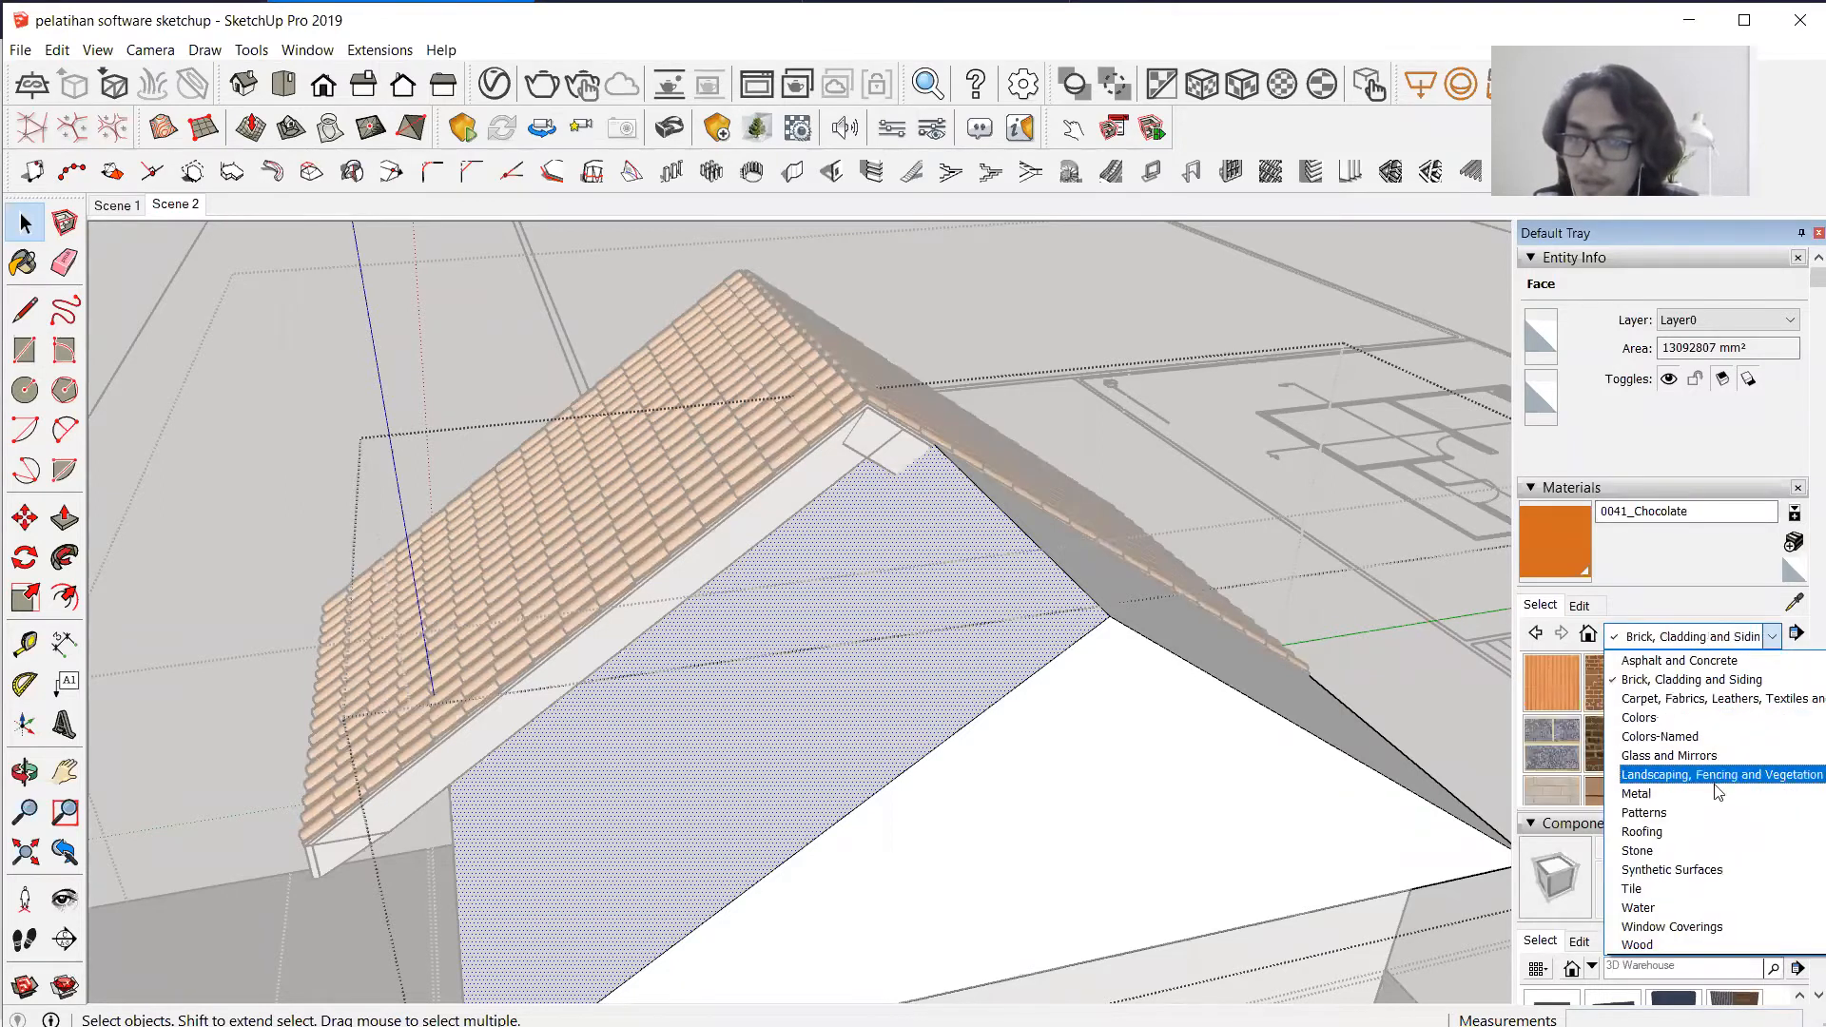
pyautogui.click(1673, 831)
pyautogui.scroll(-5, 1655, 722)
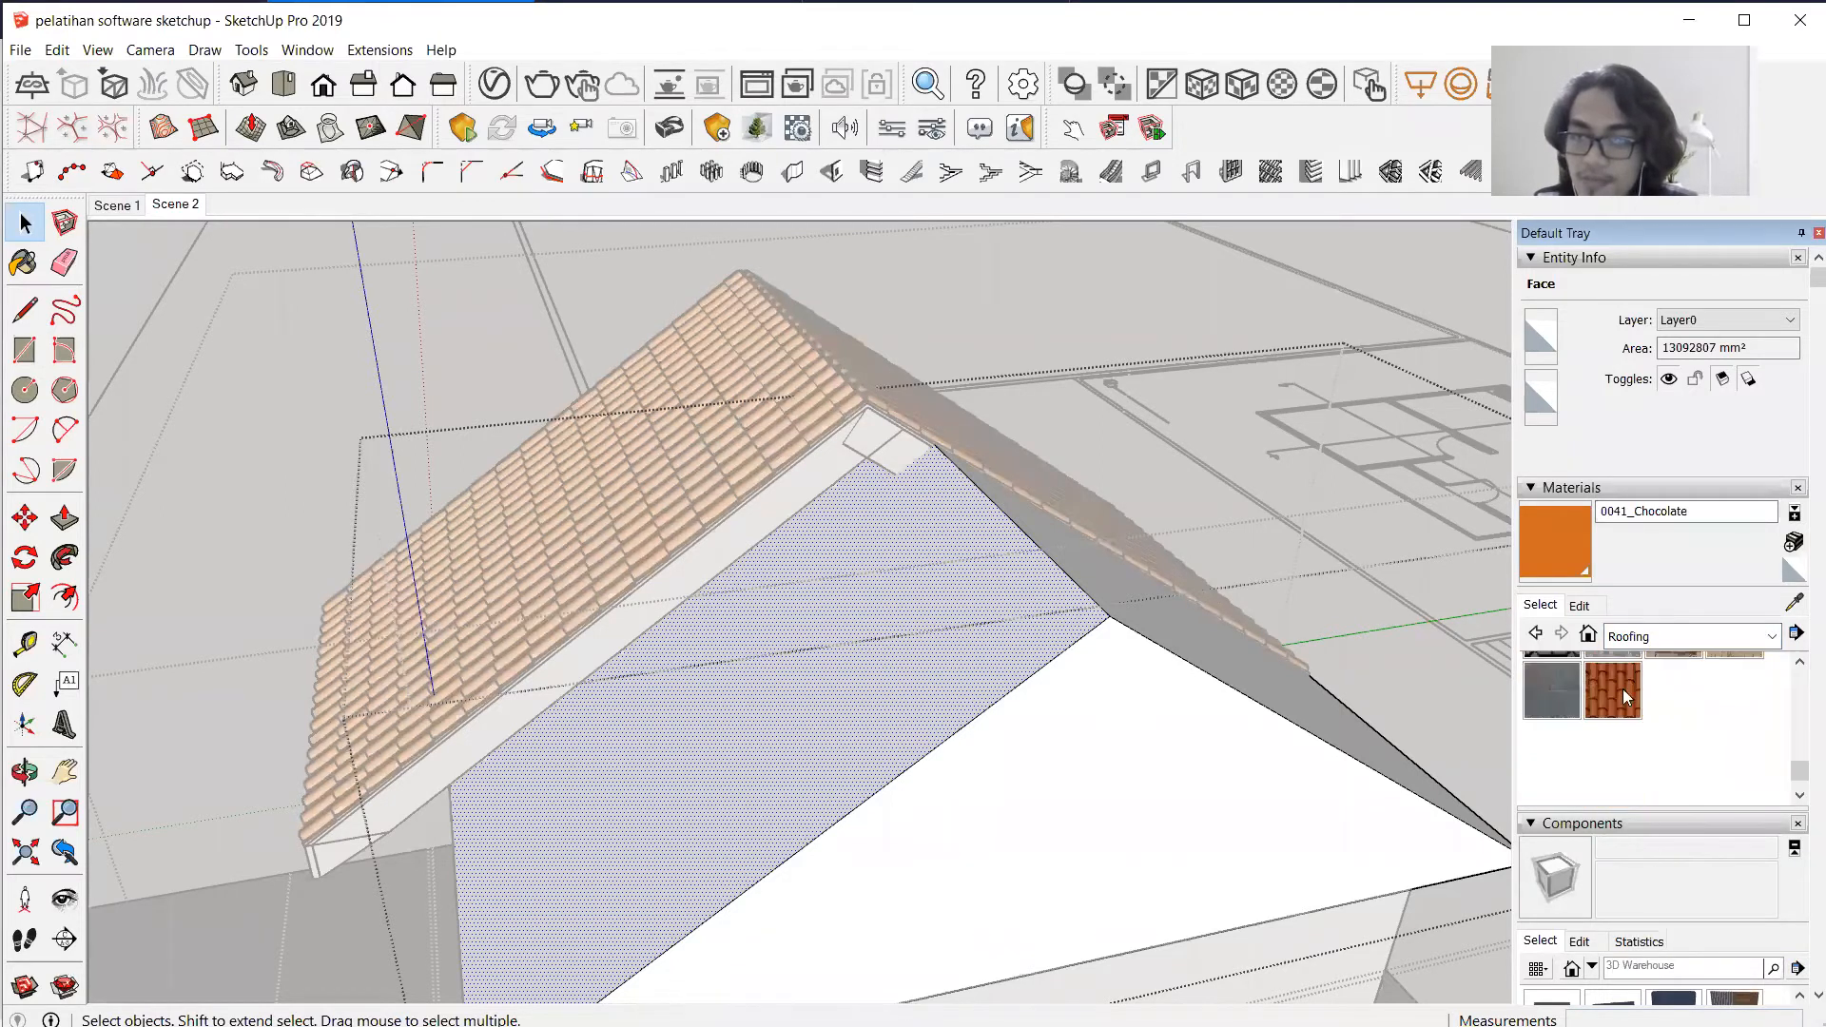
pyautogui.click(1623, 689)
pyautogui.click(936, 626)
pyautogui.click(1145, 585)
pyautogui.press('space')
# Hide the layer "dinding dan pintu" so that the house's walls and doors are not displayed.
pyautogui.moveTo(274, 384); pyautogui.dragTo(849, 407, button='middle')
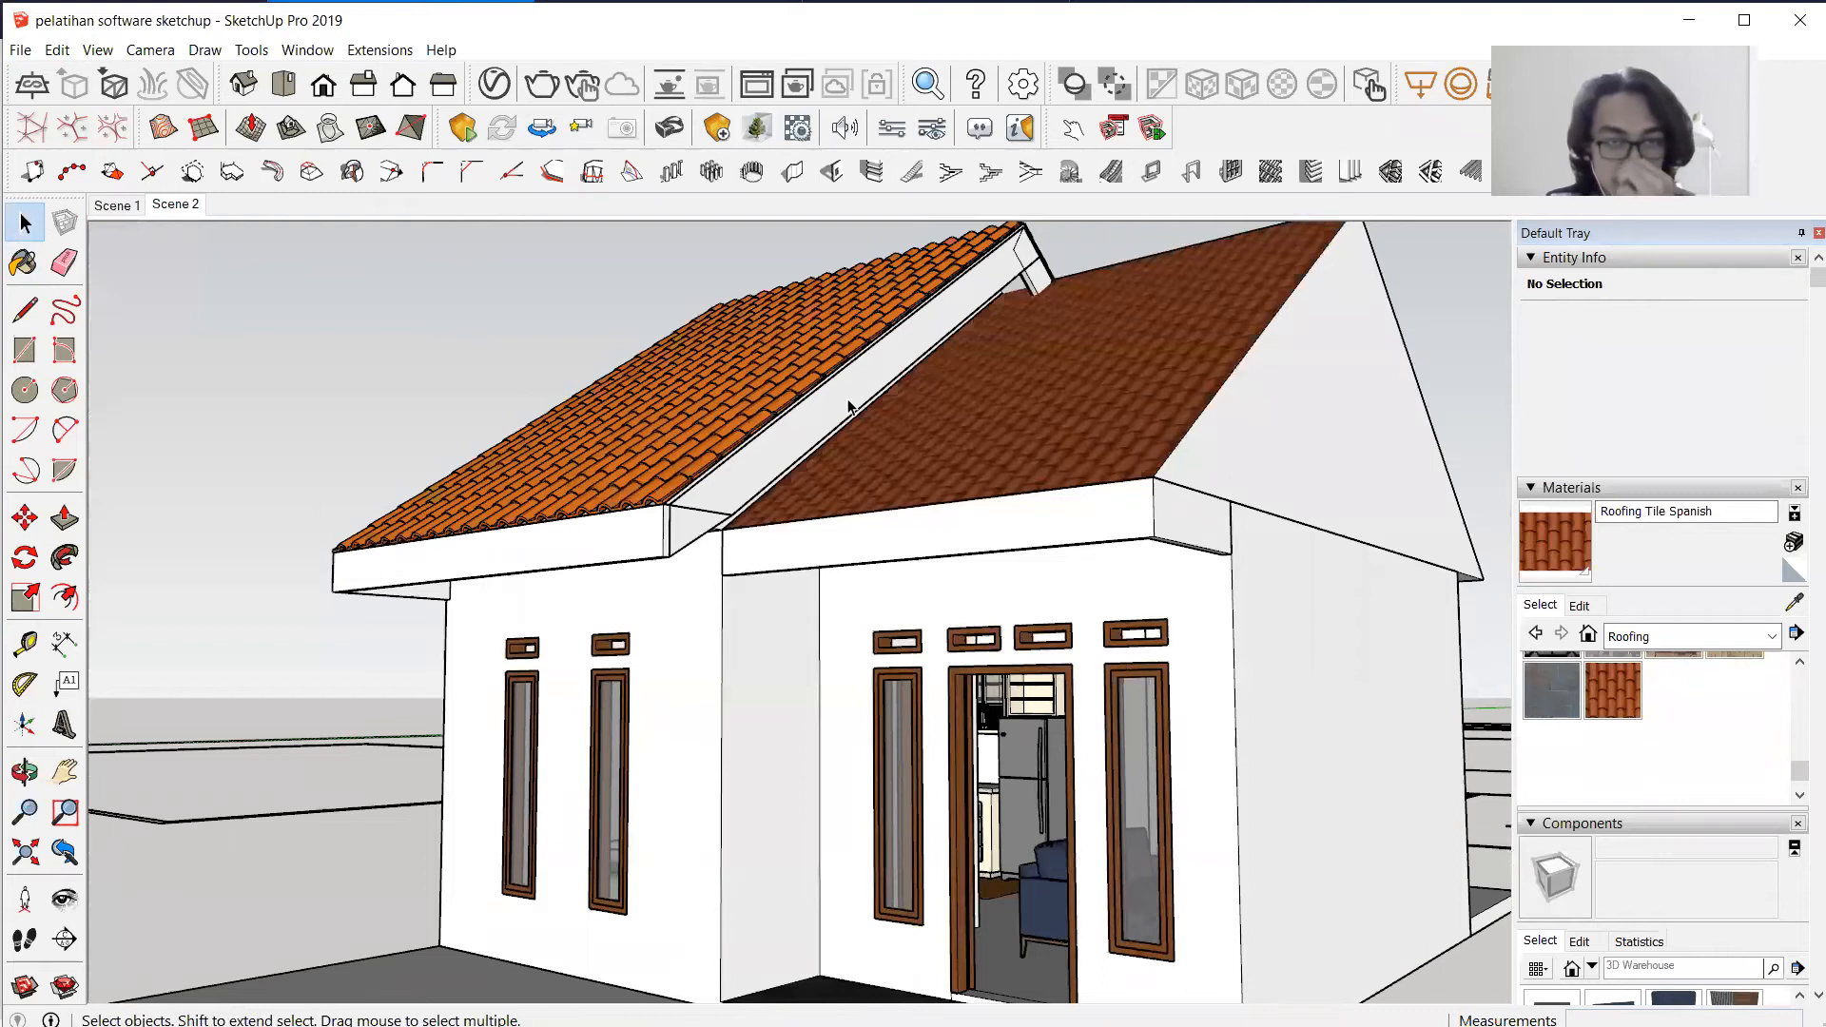
pyautogui.scroll(5, 689, 397)
pyautogui.moveTo(624, 478); pyautogui.dragTo(1103, 571, button='middle')
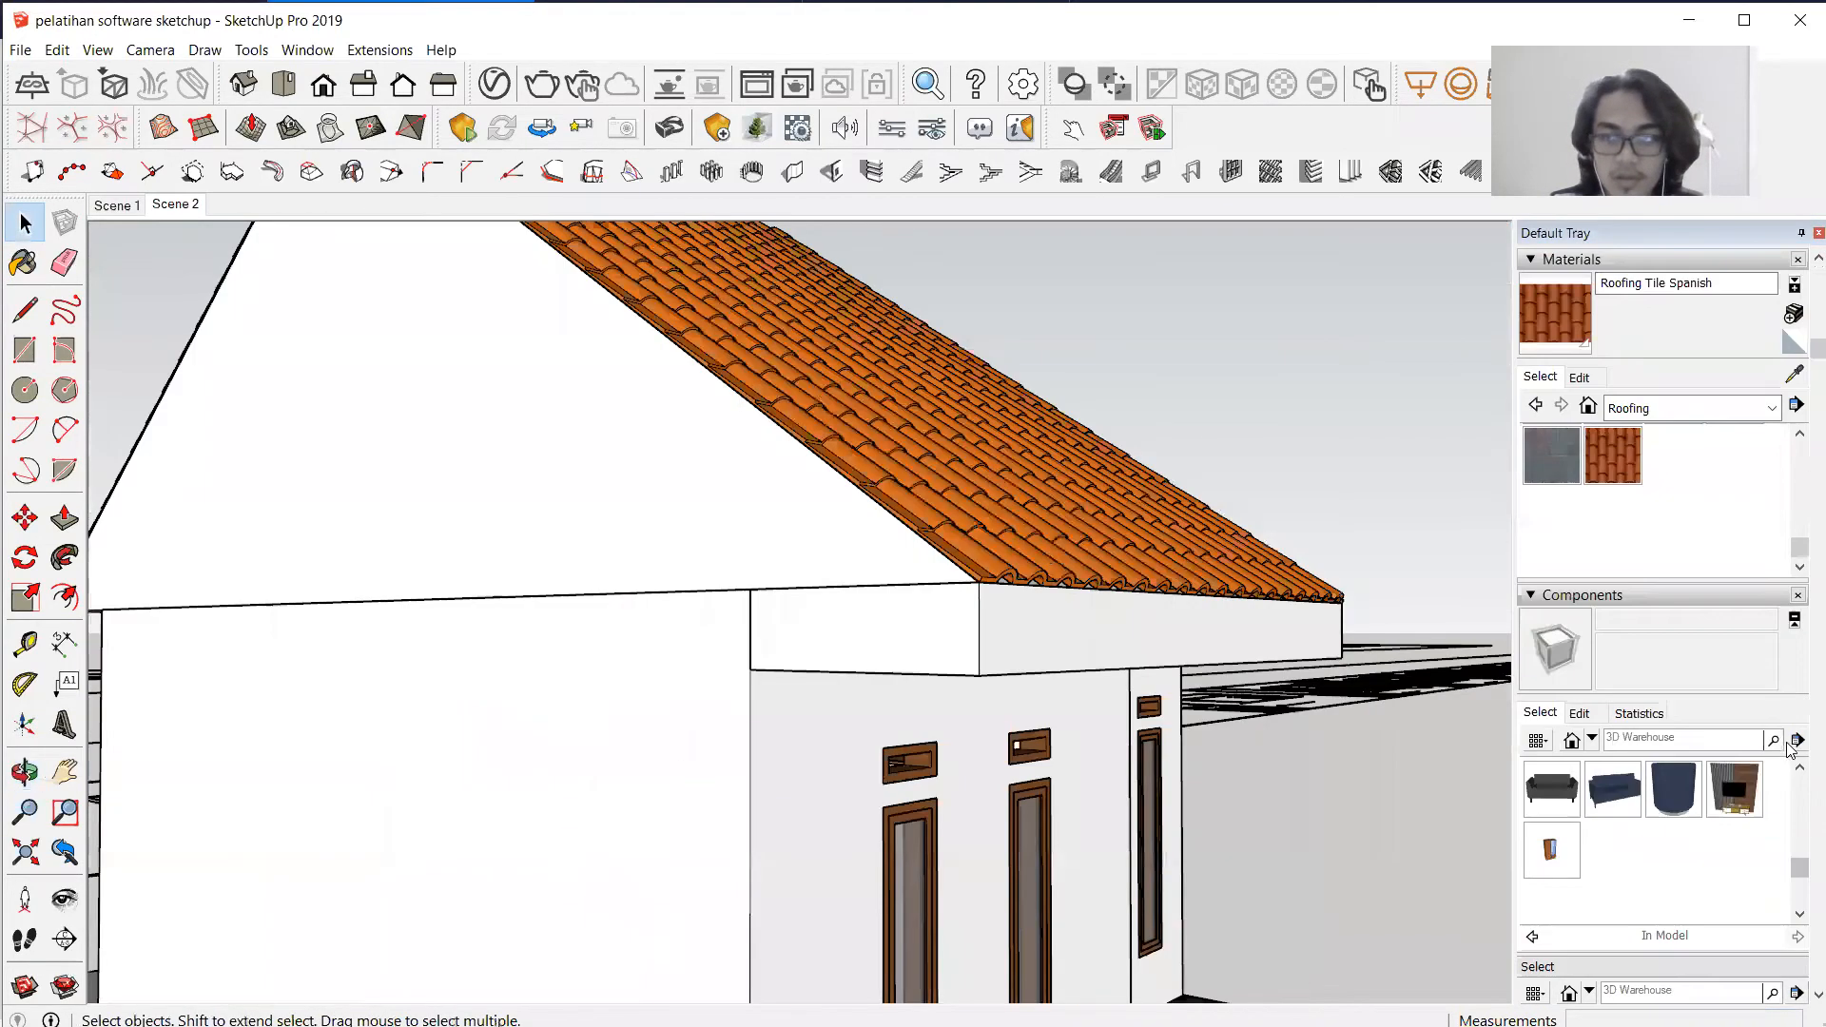
pyautogui.scroll(-5, 1693, 625)
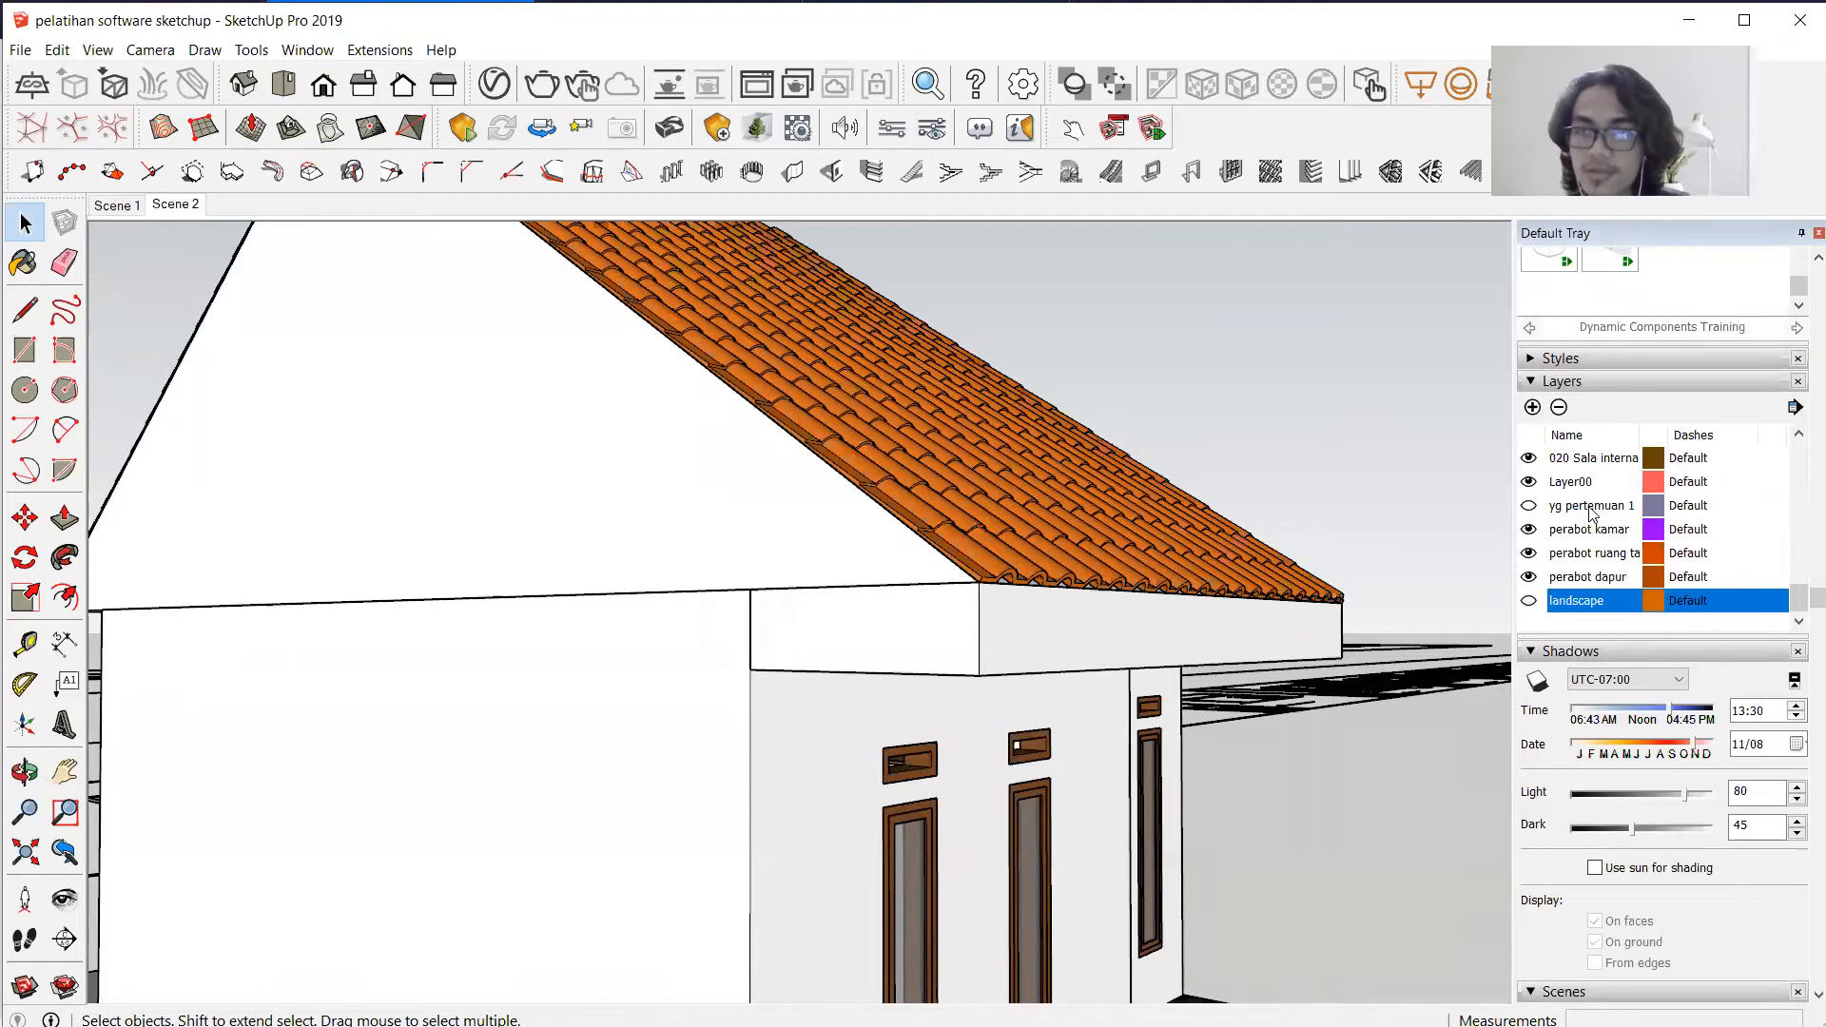
pyautogui.scroll(10, 1592, 514)
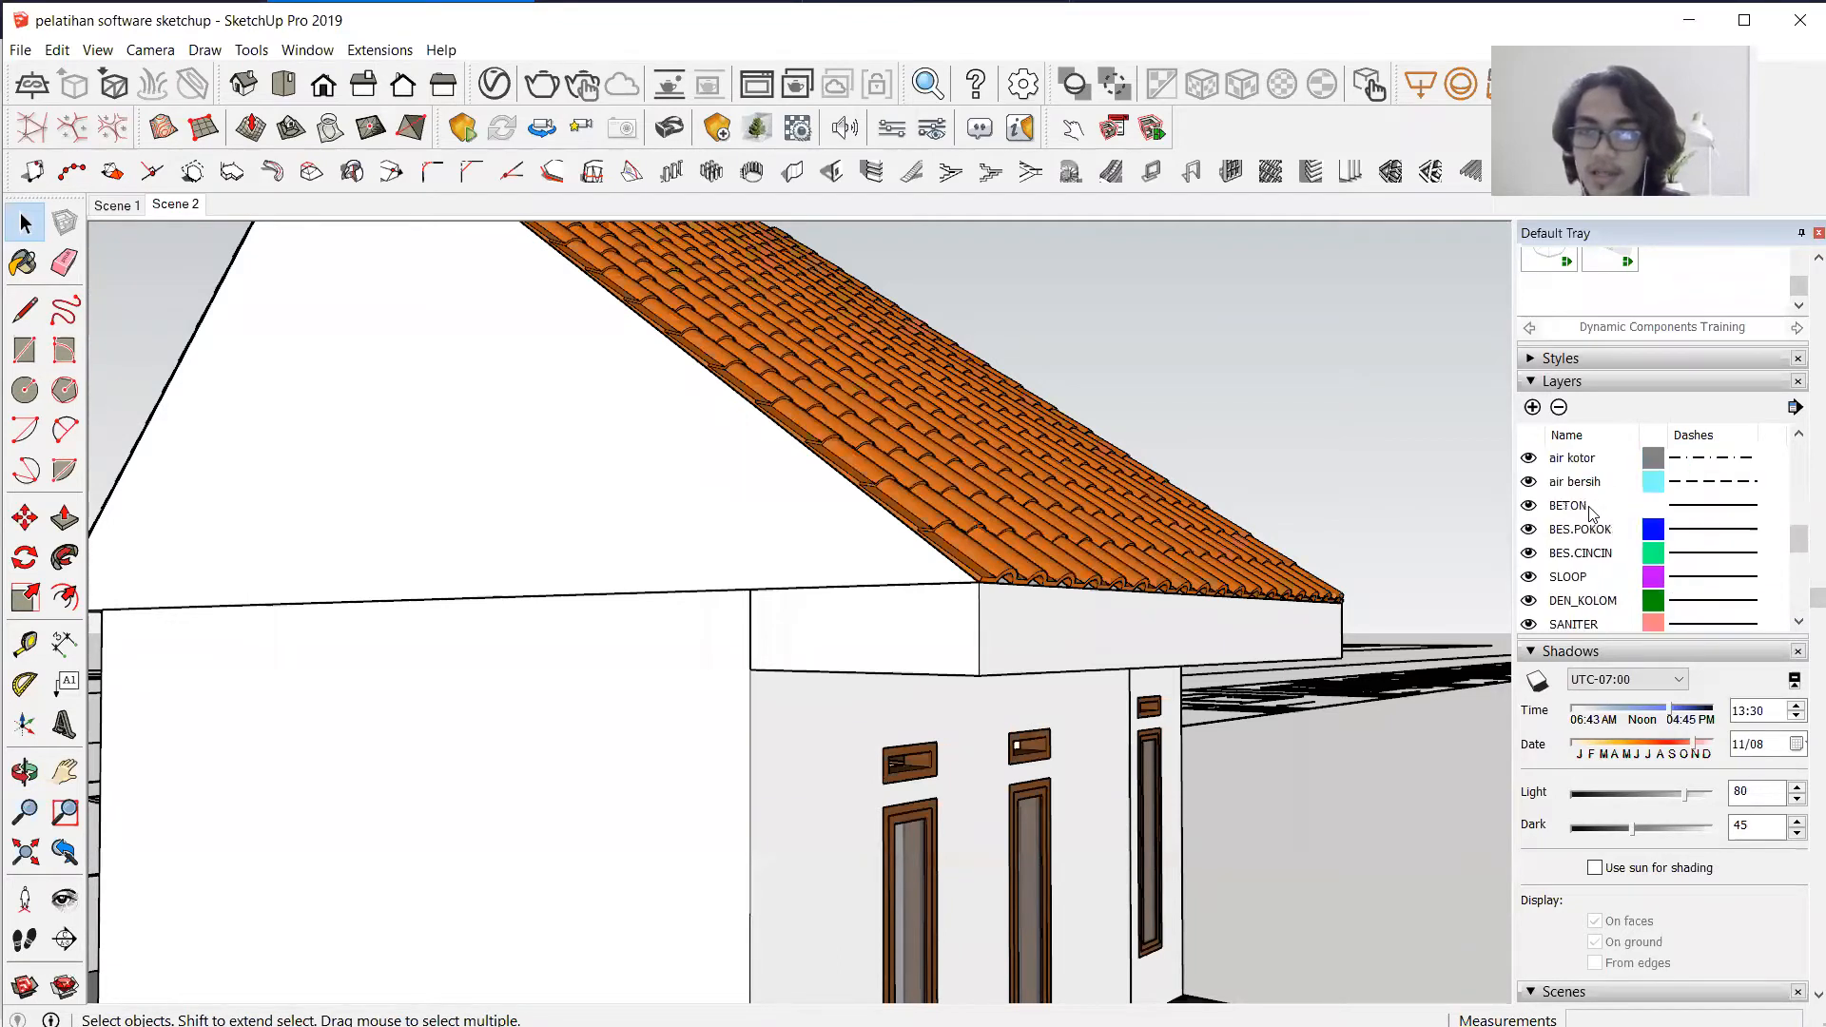
pyautogui.scroll(6, 1592, 513)
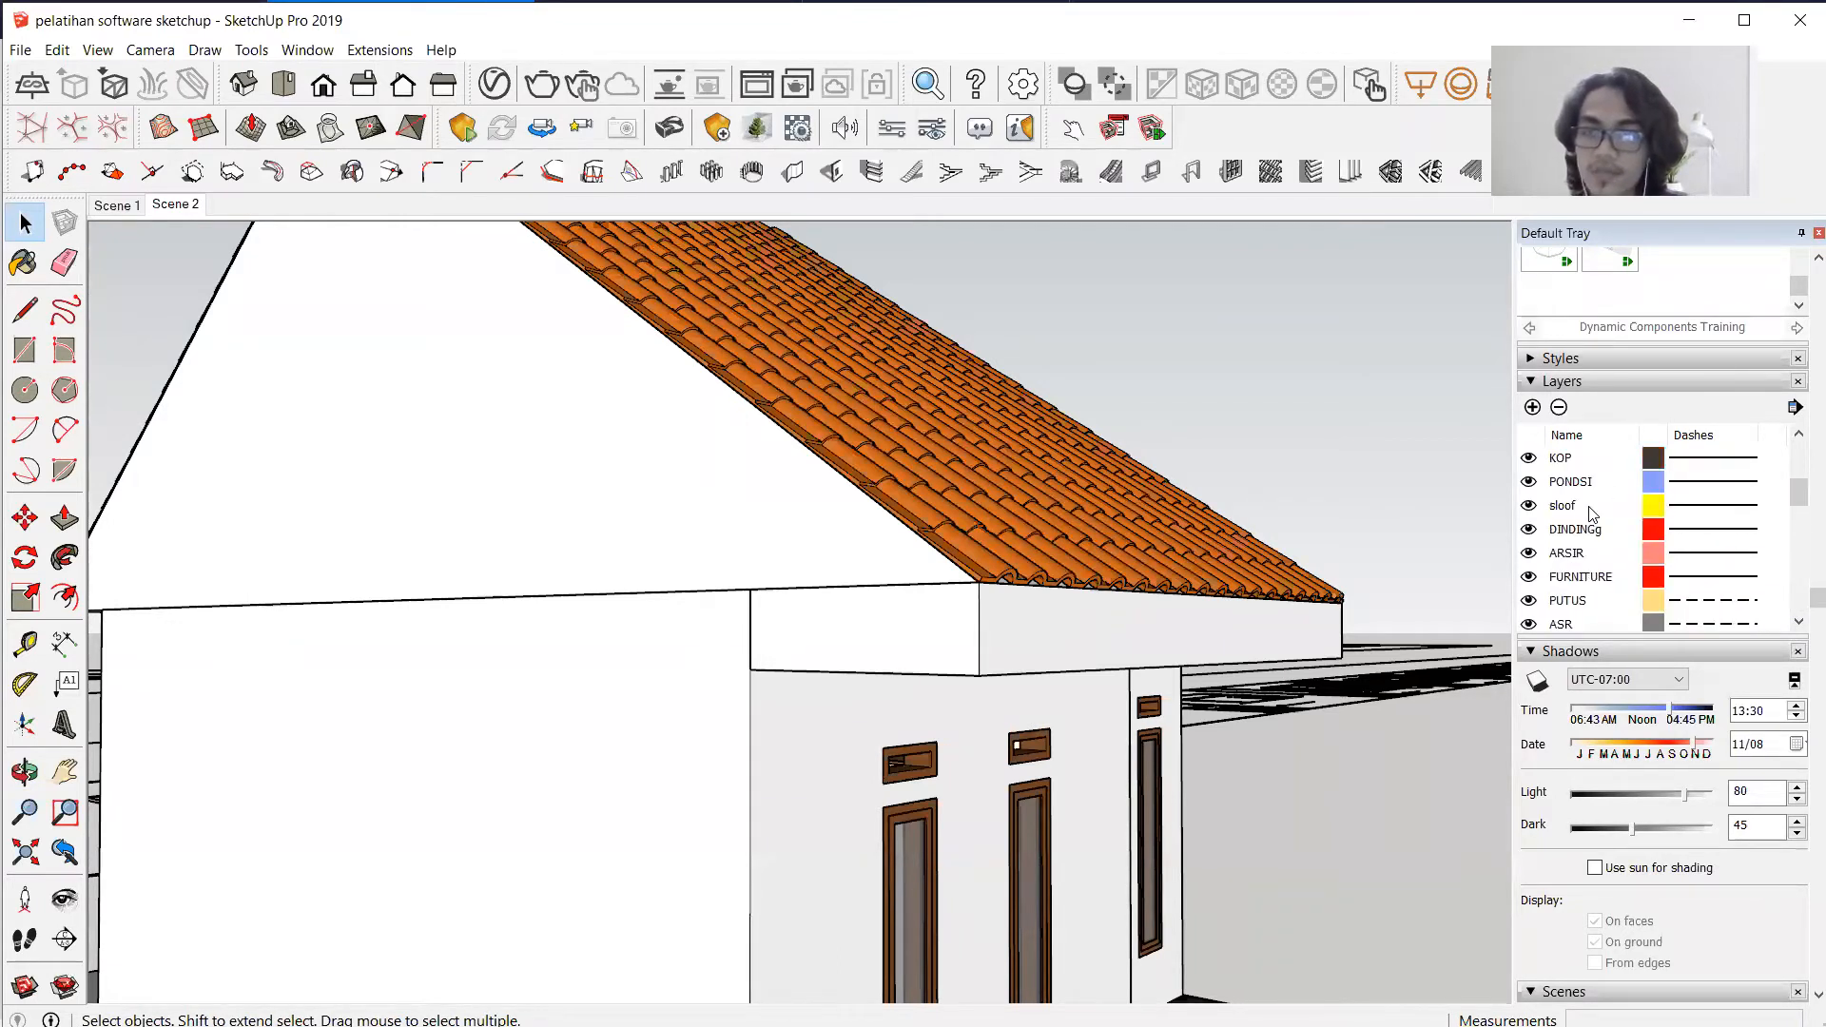
pyautogui.scroll(1, 1592, 513)
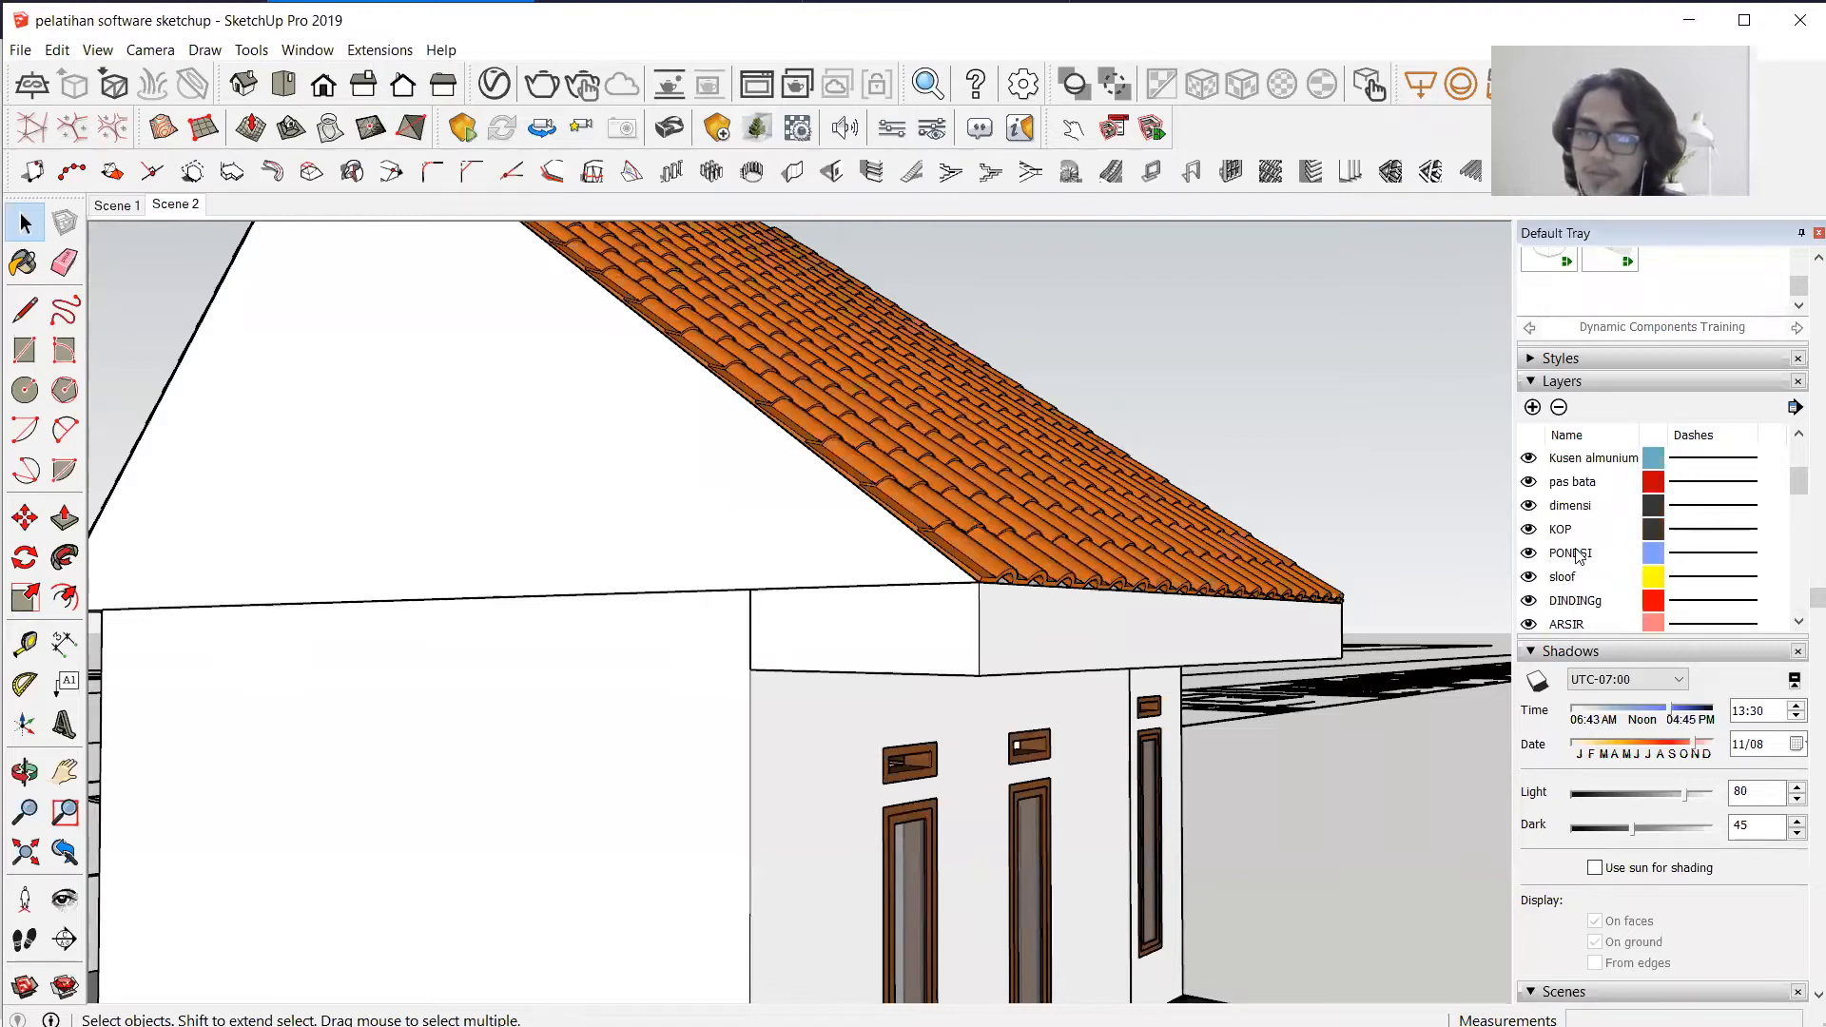
pyautogui.scroll(3, 1575, 556)
pyautogui.scroll(-2, 1576, 632)
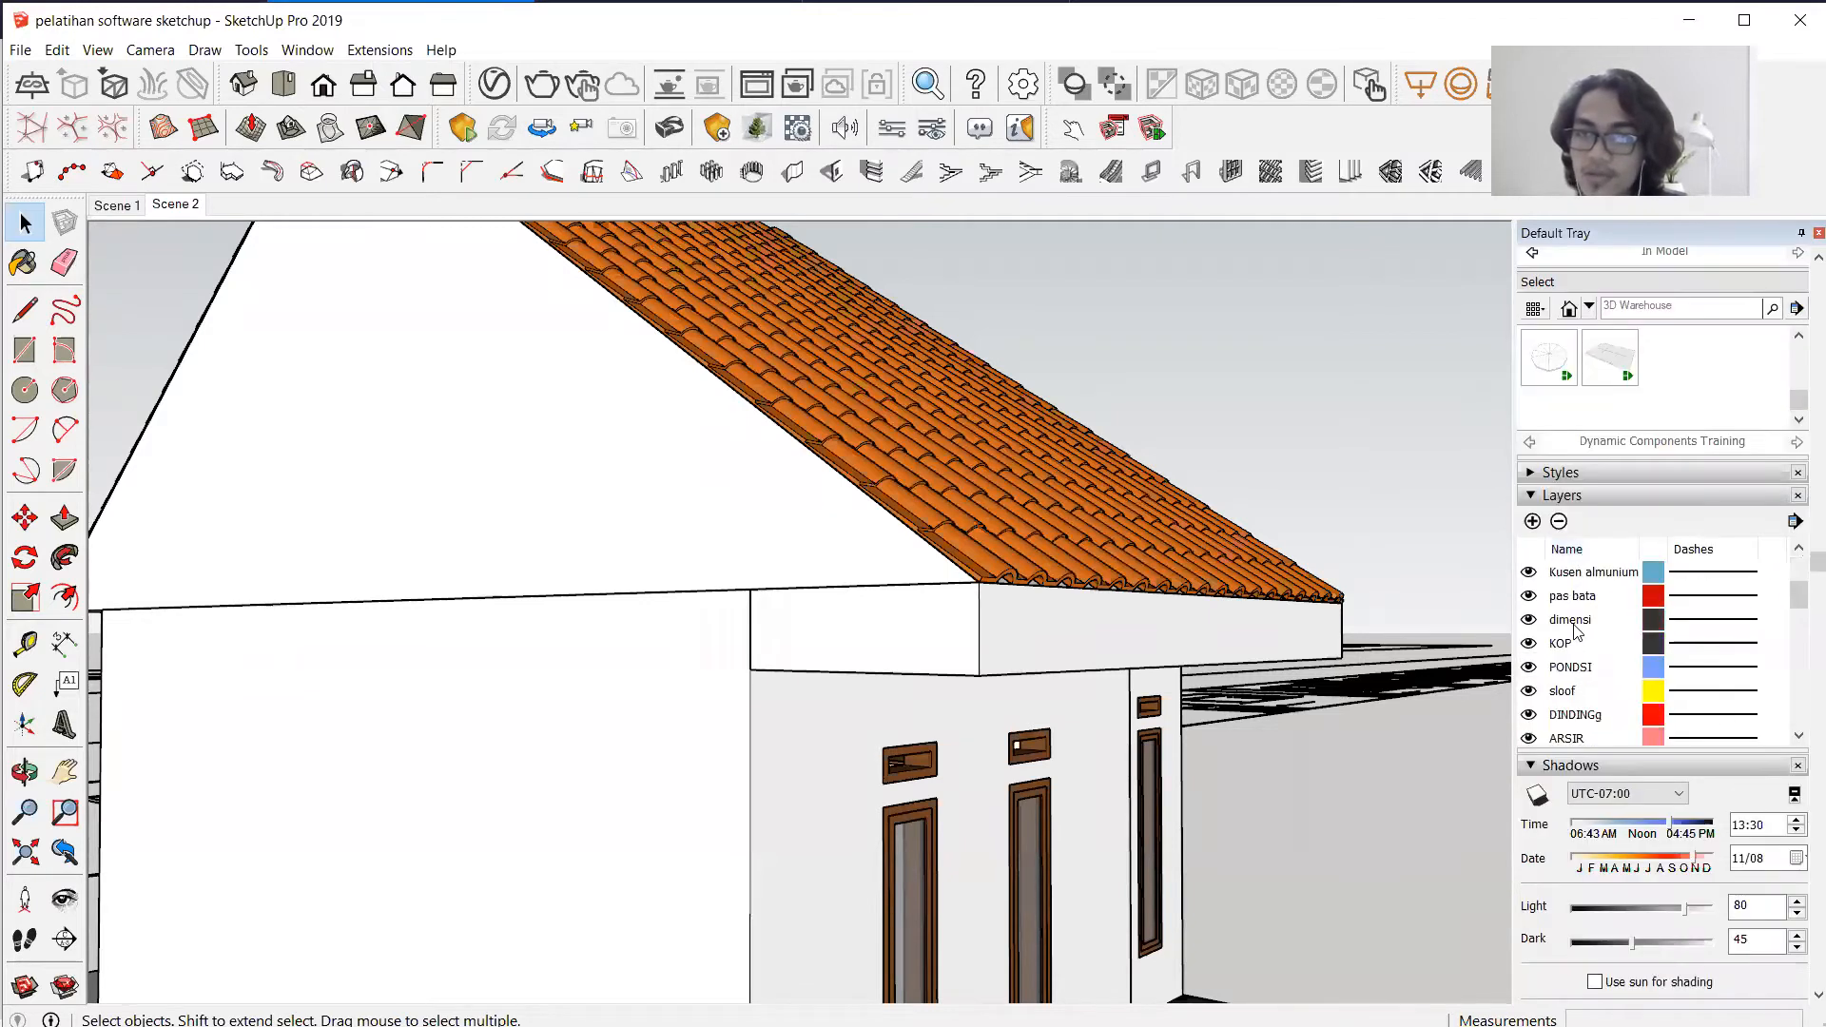
pyautogui.scroll(-6, 1576, 645)
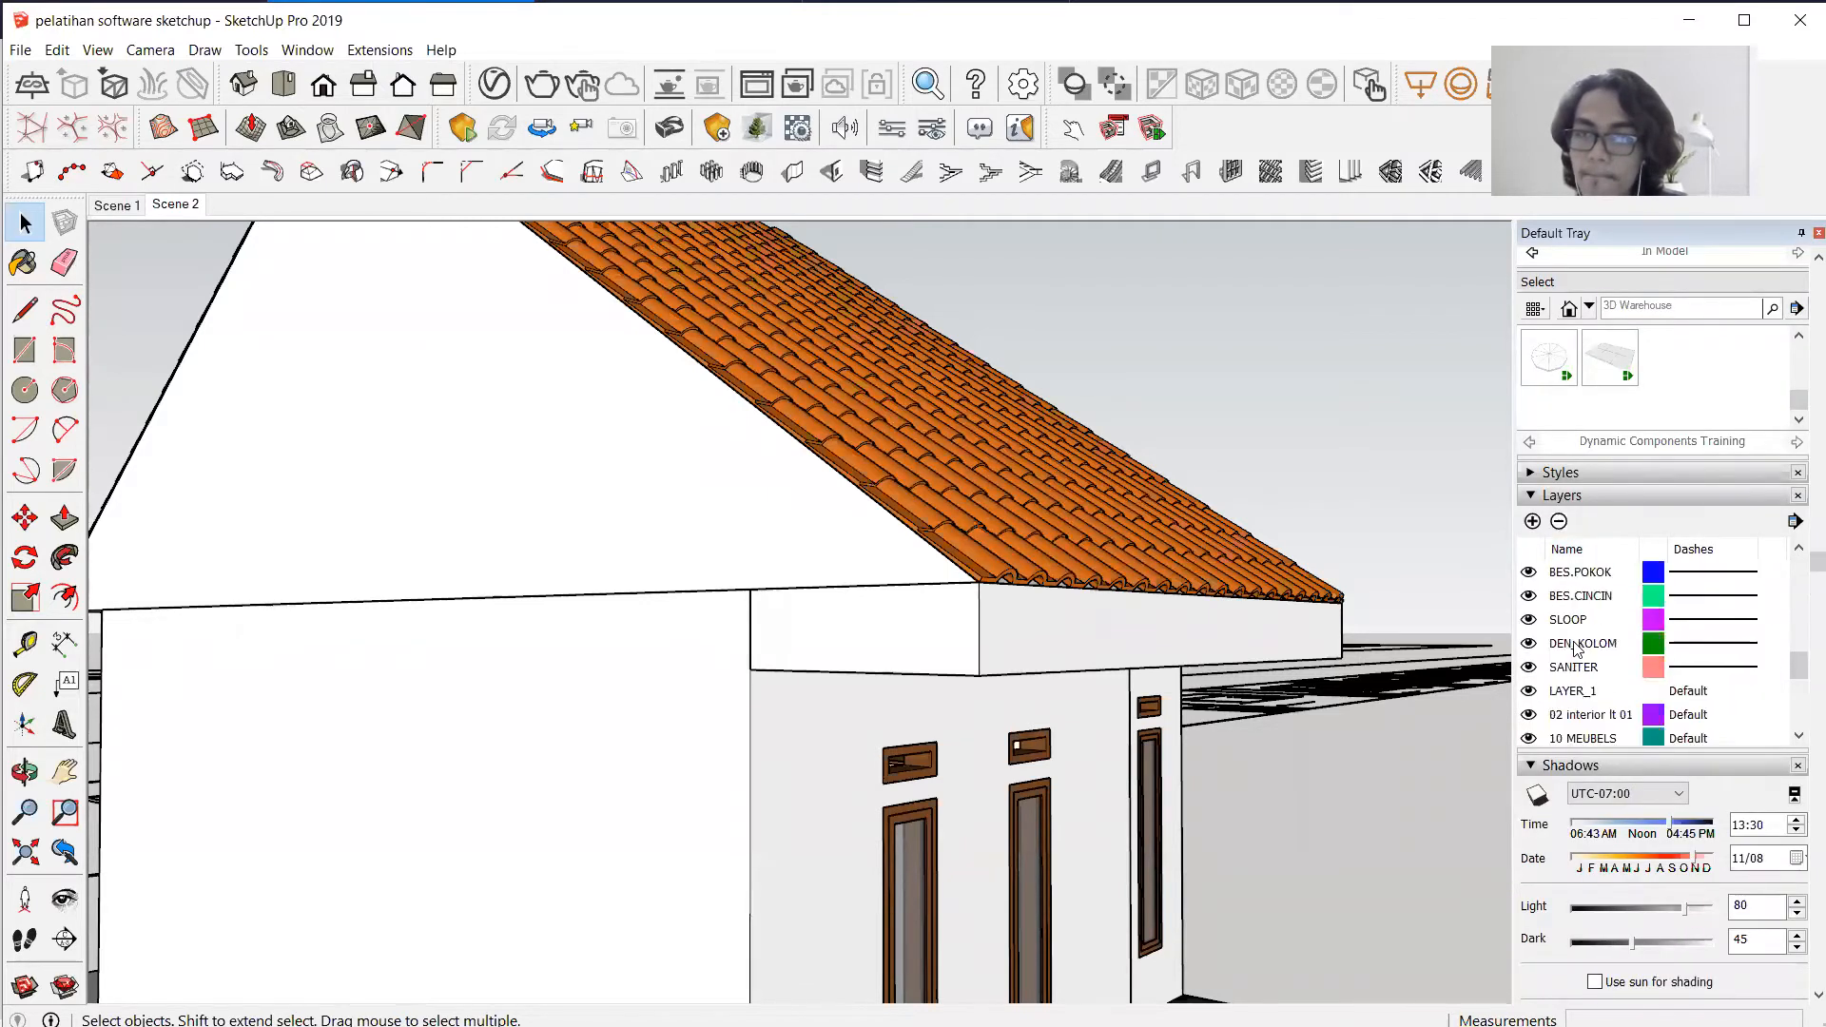
pyautogui.scroll(-1, 1584, 698)
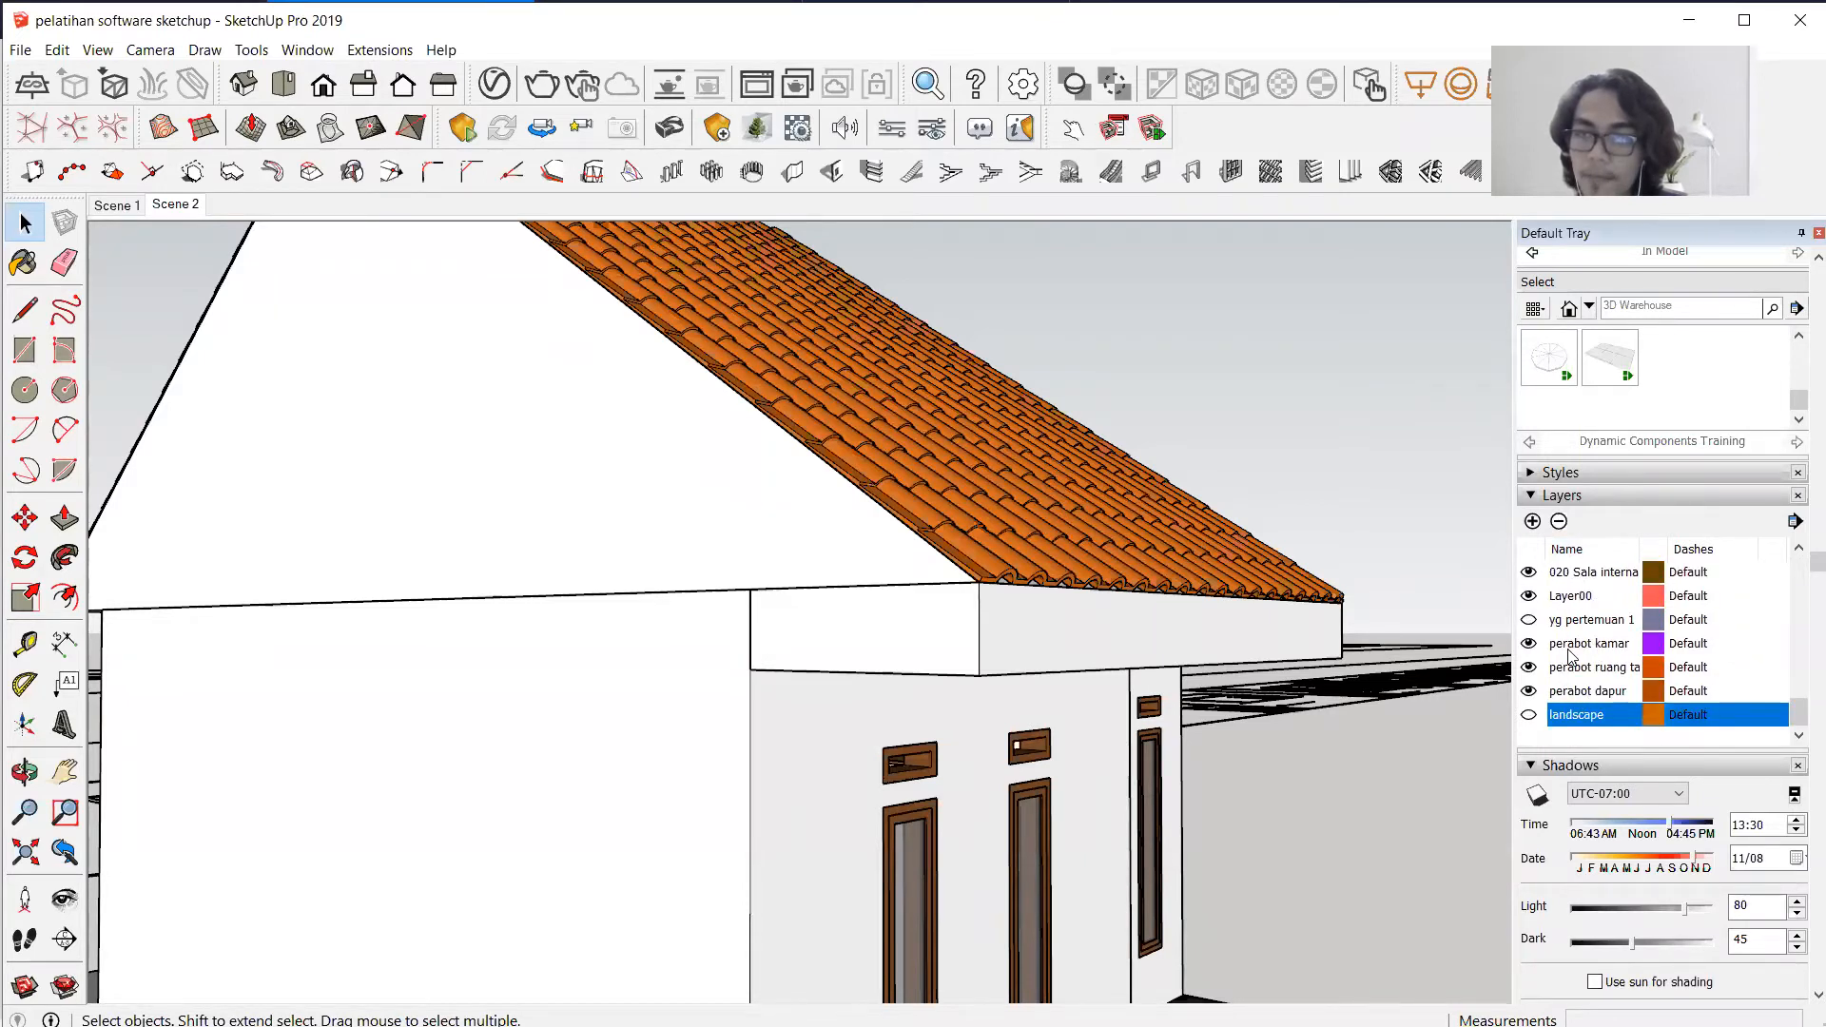
pyautogui.scroll(1, 1571, 657)
pyautogui.click(1529, 619)
pyautogui.moveTo(789, 582); pyautogui.dragTo(1060, 604, button='middle')
pyautogui.scroll(-3, 1061, 604)
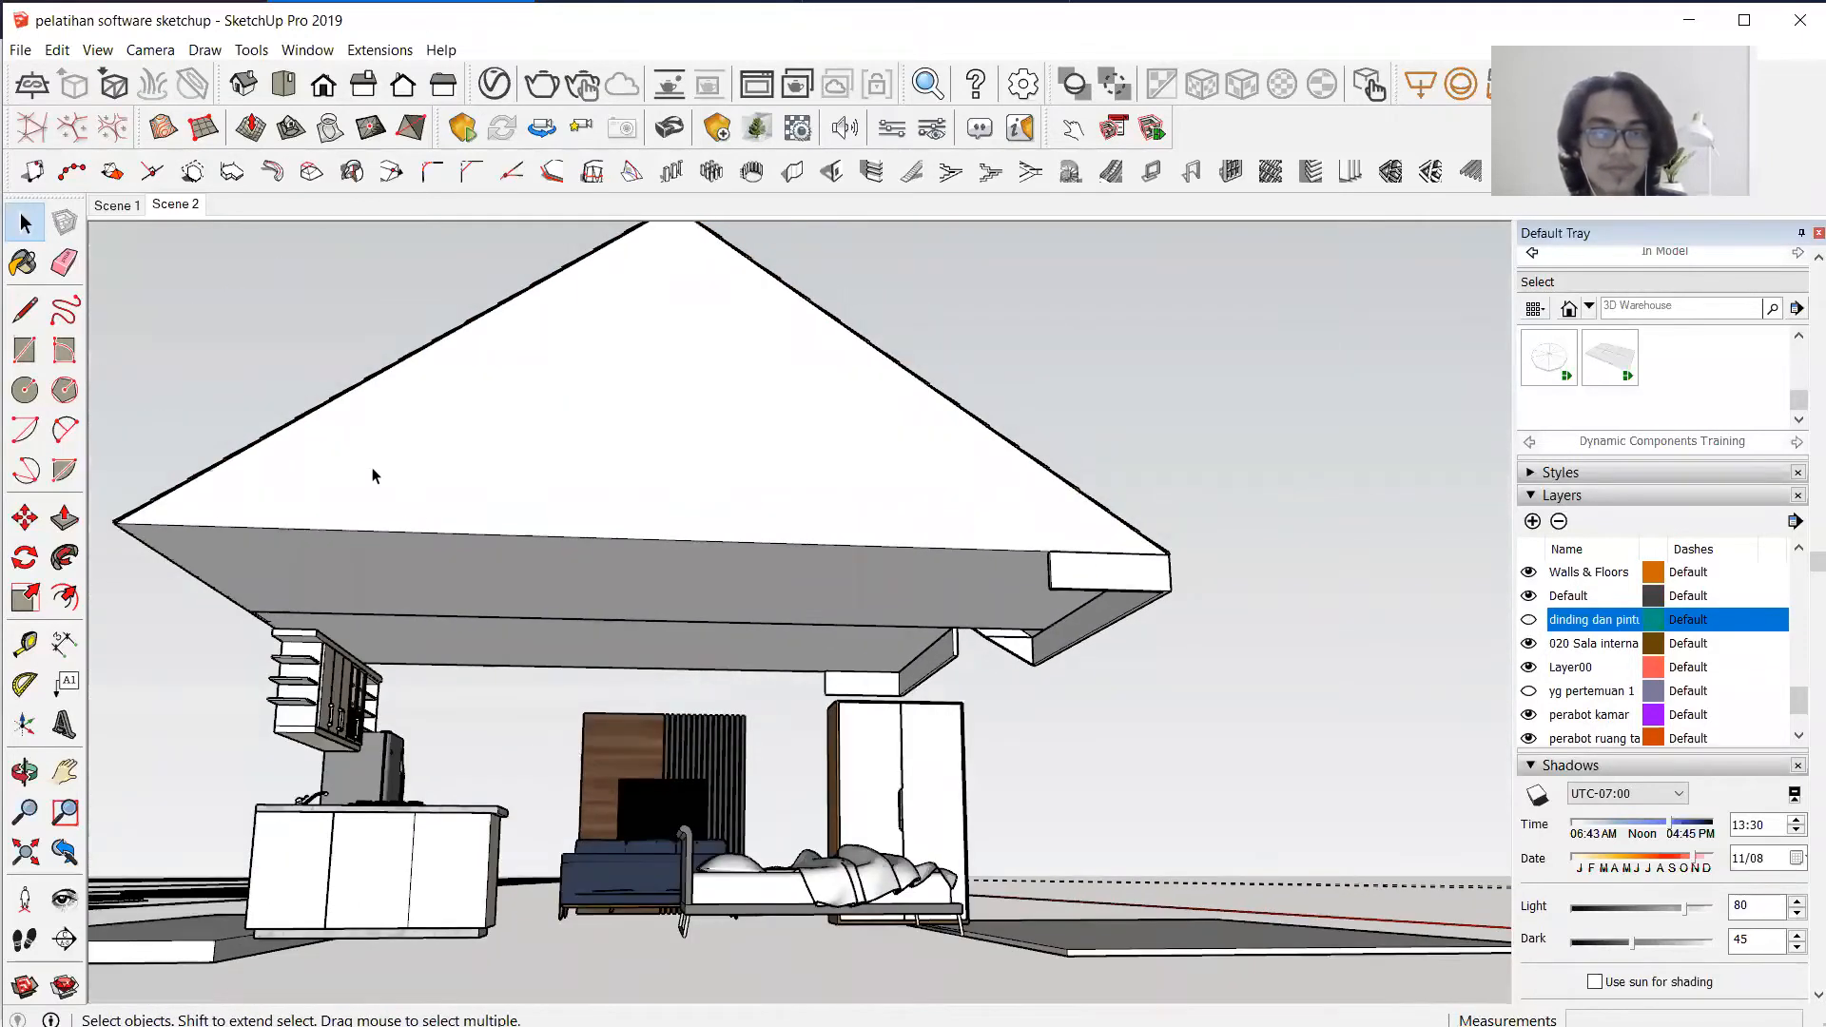
pyautogui.click(328, 463)
pyautogui.moveTo(954, 485); pyautogui.dragTo(899, 446, button='middle')
pyautogui.keyDown('ctrl'); pyautogui.click(871, 467); pyautogui.keyUp('ctrl')
pyautogui.moveTo(362, 614); pyautogui.dragTo(924, 421, button='middle')
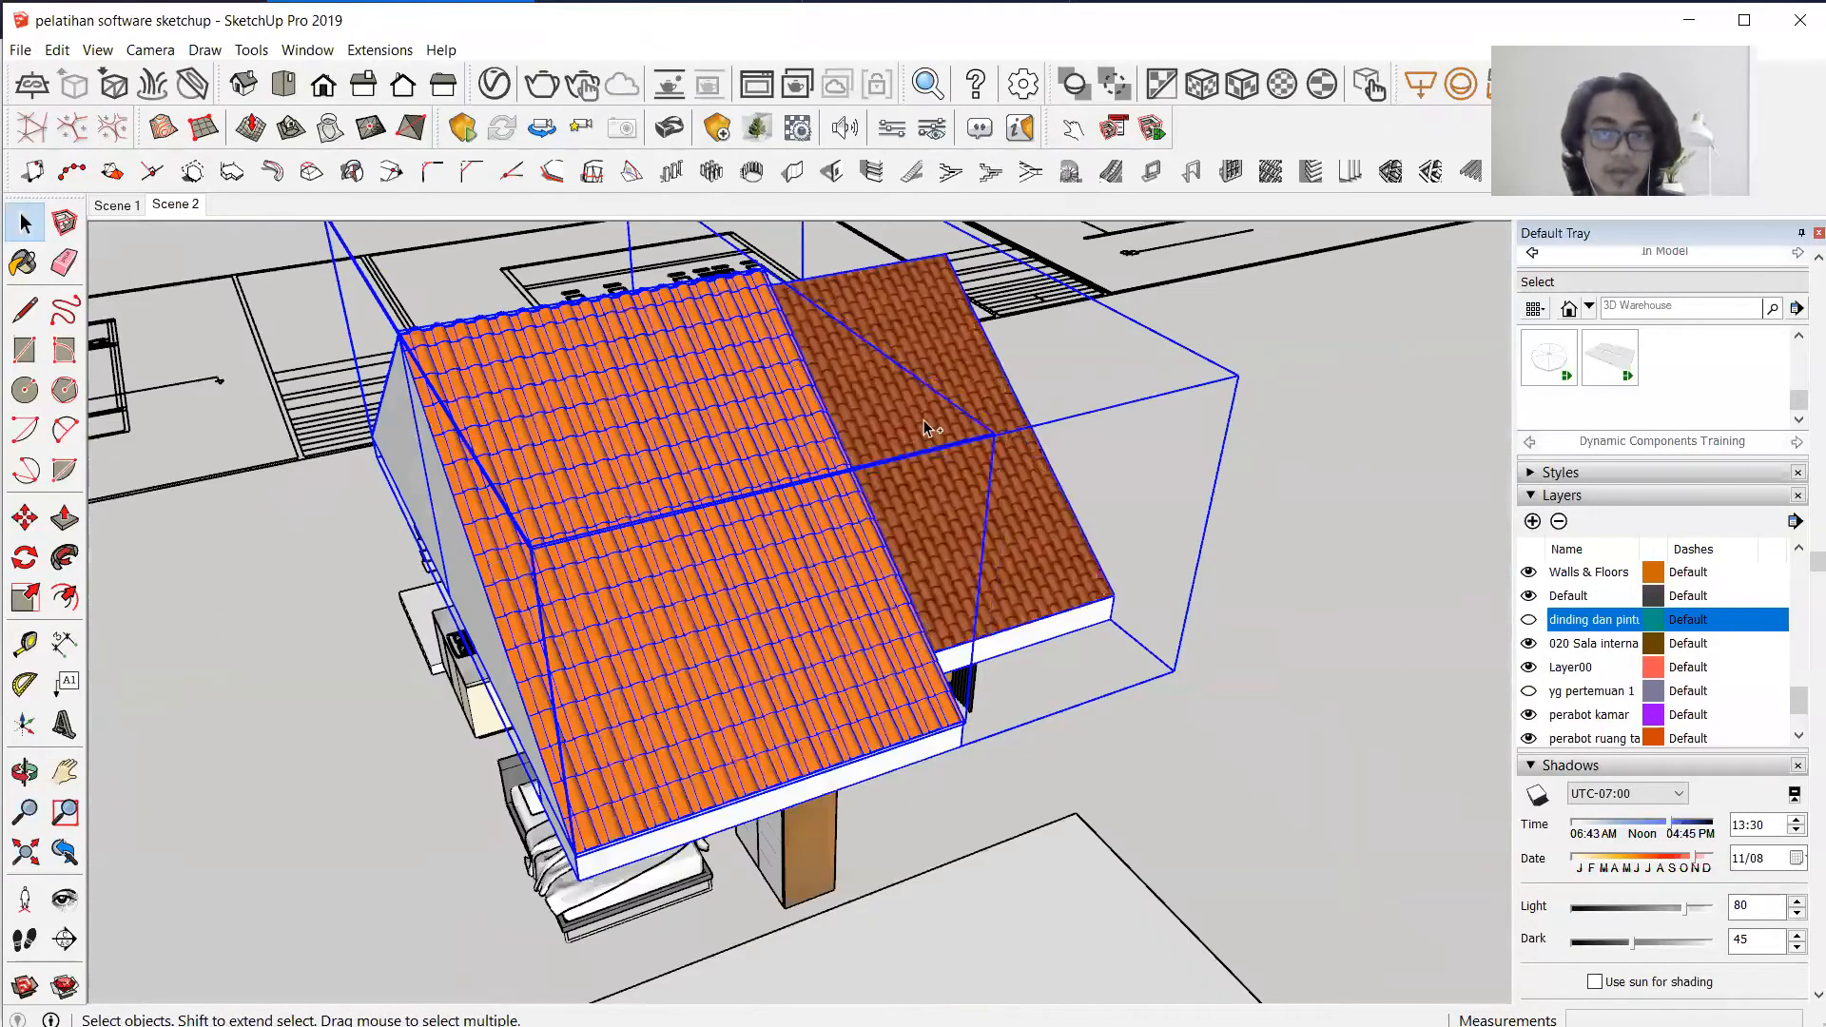
pyautogui.rightClick(951, 562)
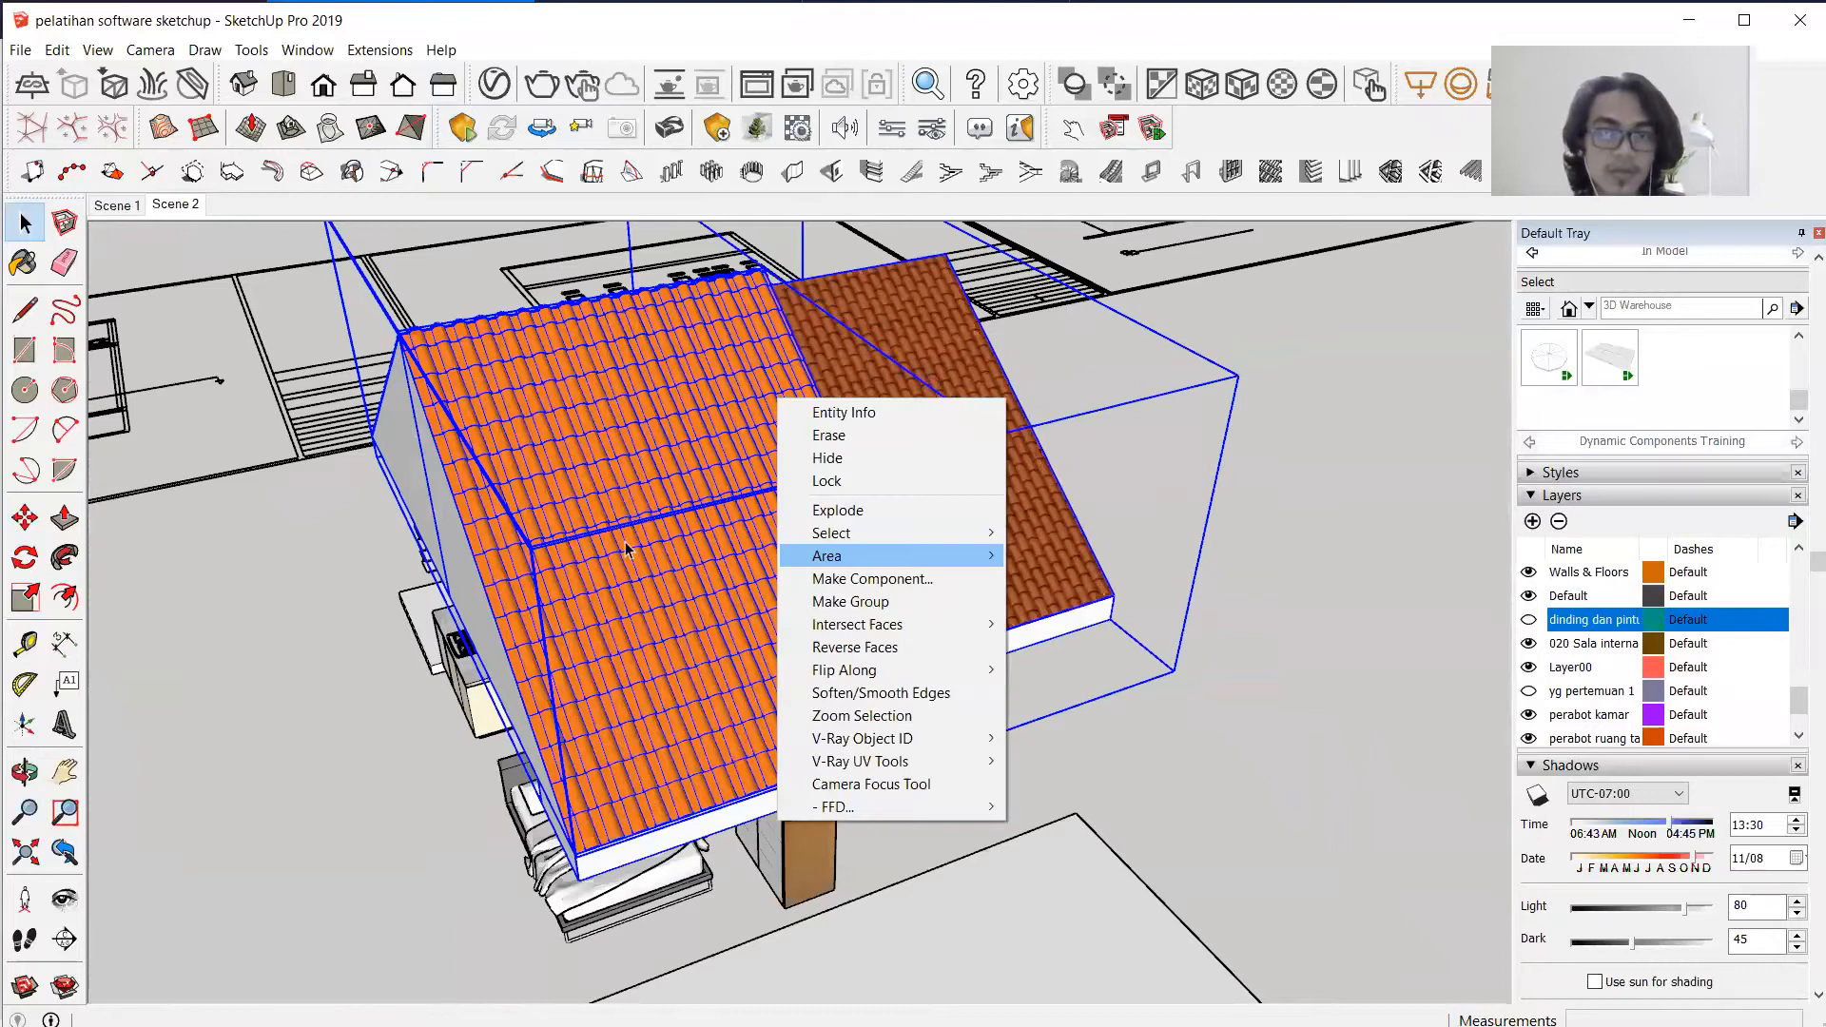
pyautogui.press('Escape')
pyautogui.press('m')
pyautogui.click(703, 501)
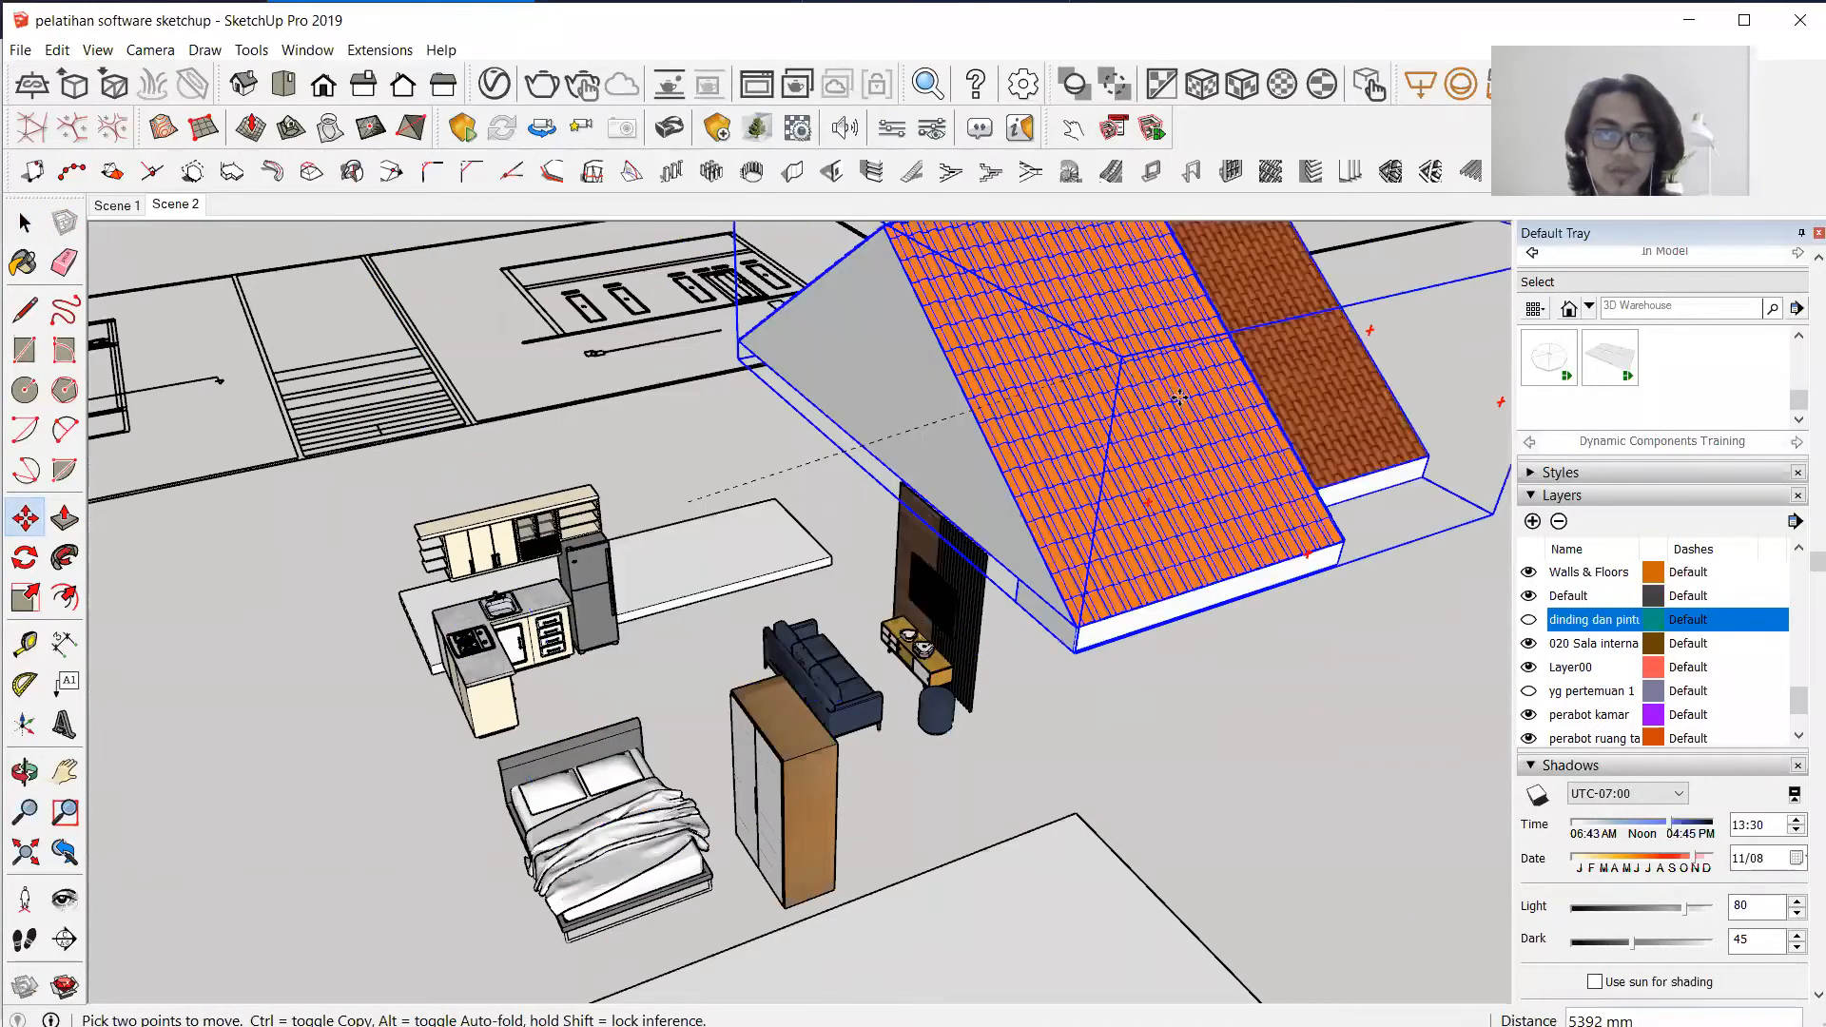
pyautogui.press('Escape')
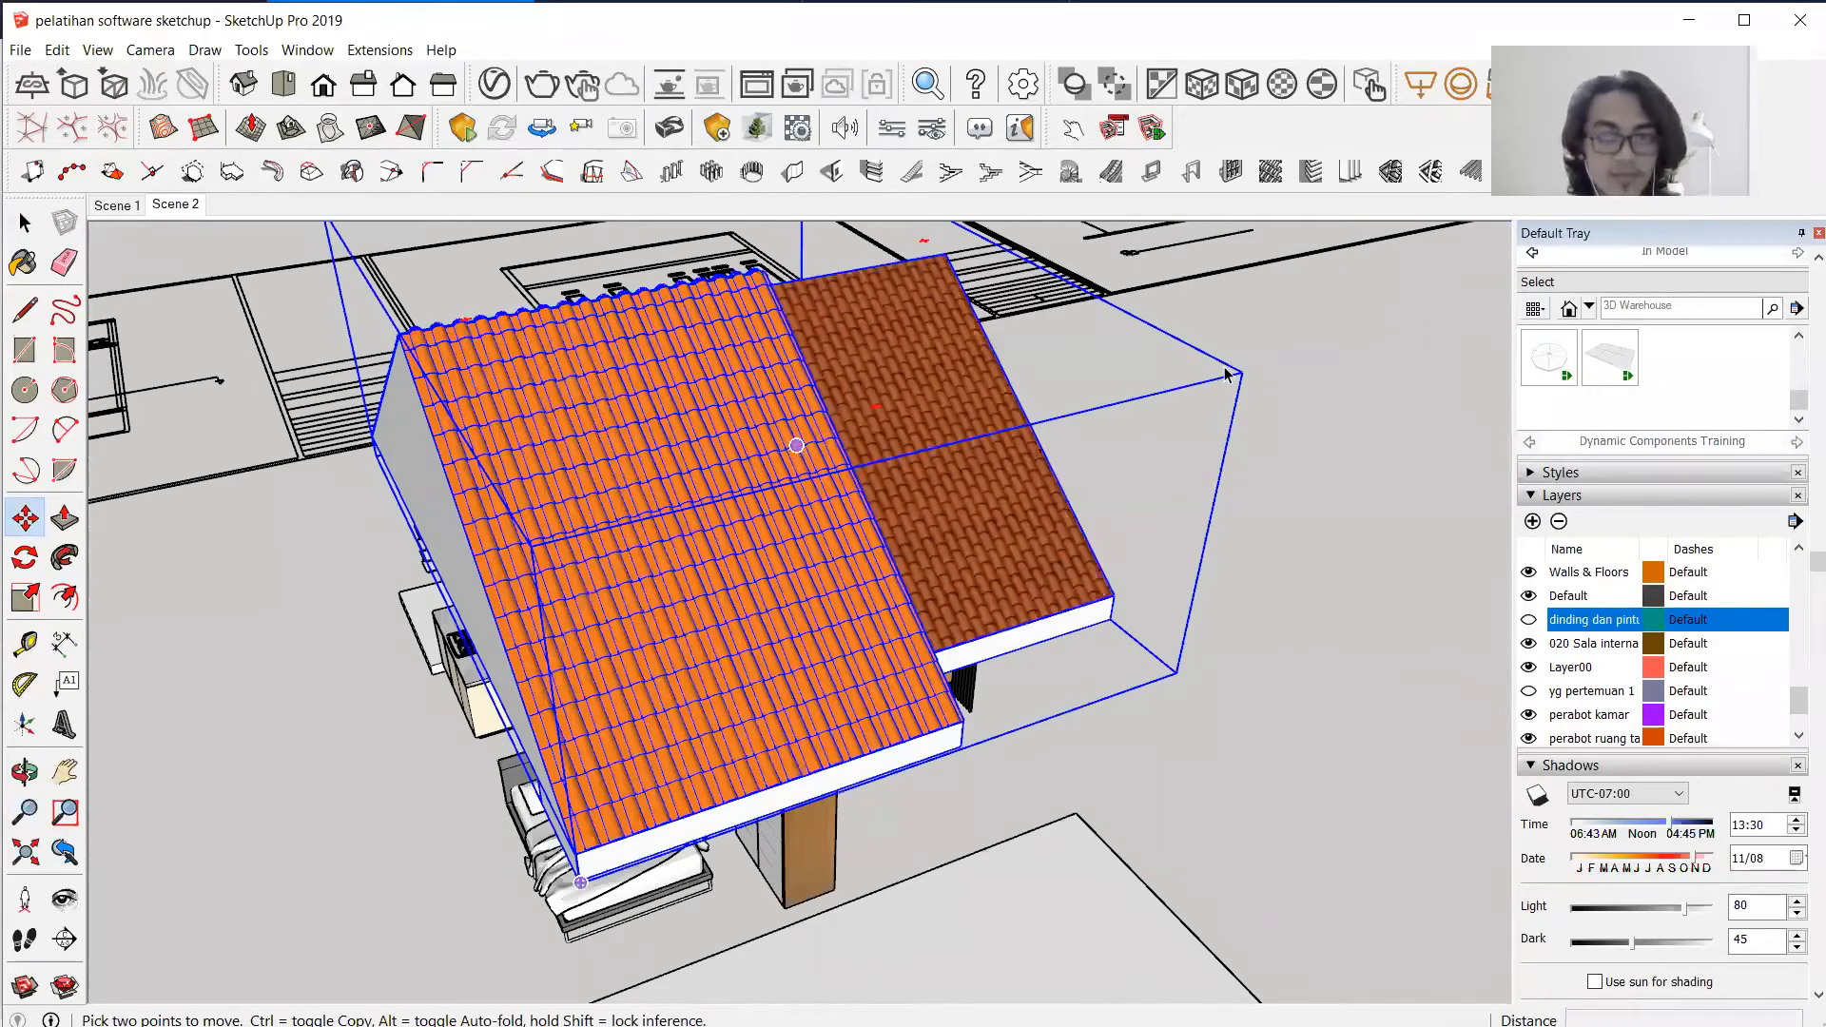
pyautogui.press('space')
pyautogui.click(1255, 371)
# Examine the ridge joint between the tiled slopes and the row of elevation and plan drawings beside the house.
pyautogui.moveTo(931, 446); pyautogui.dragTo(913, 656, button='middle')
pyautogui.moveTo(672, 485); pyautogui.dragTo(1052, 466, button='middle')
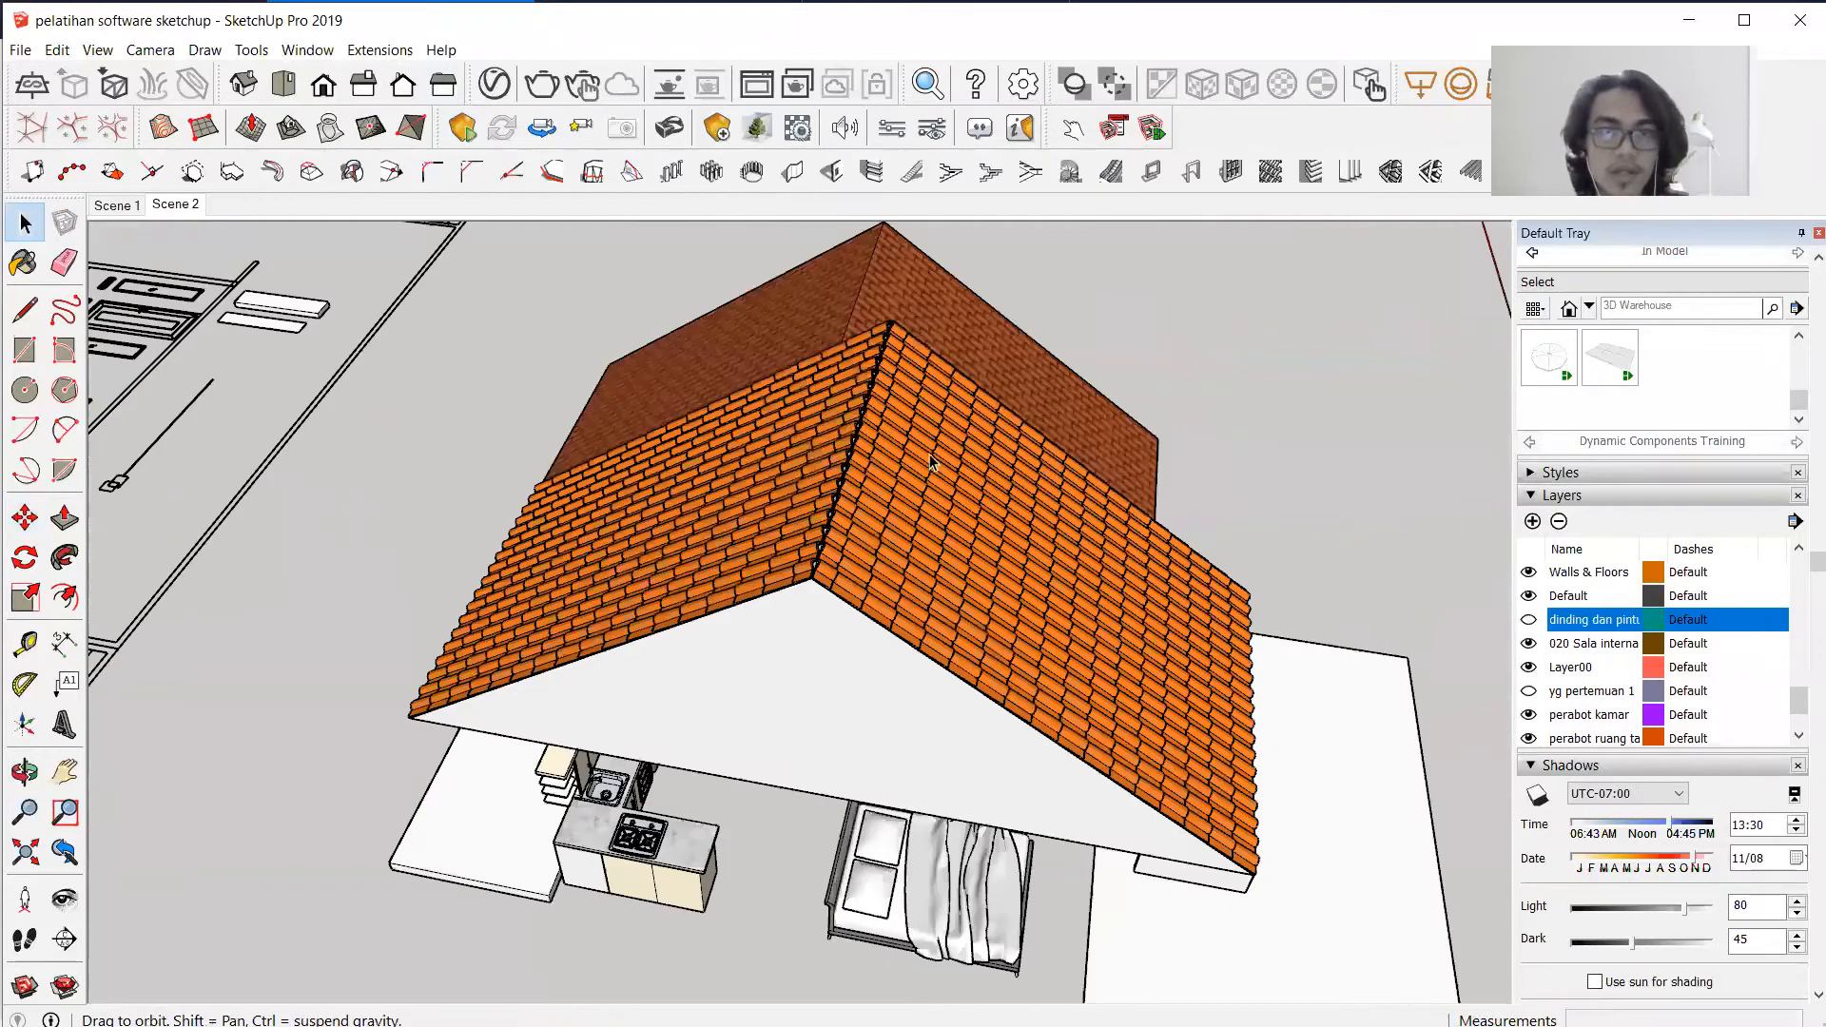
pyautogui.scroll(3, 926, 474)
pyautogui.moveTo(896, 525); pyautogui.dragTo(876, 423, button='middle')
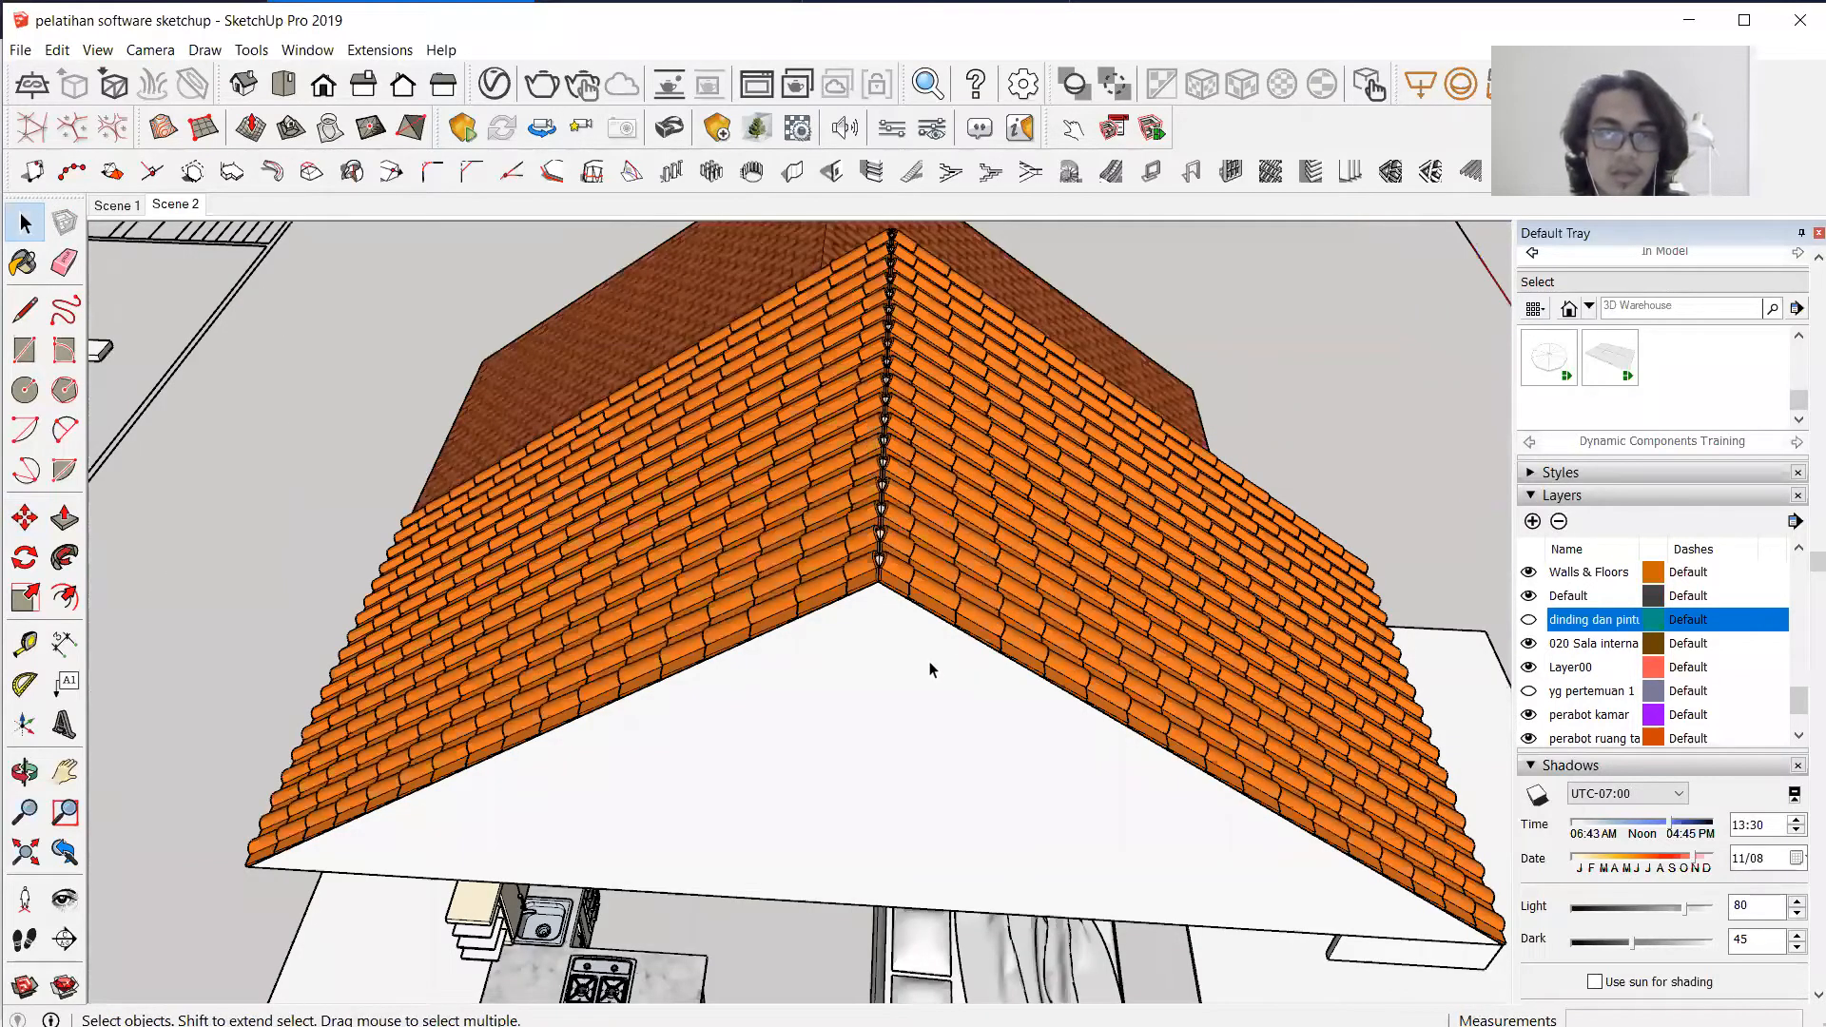
pyautogui.scroll(-5, 930, 658)
pyautogui.moveTo(928, 615); pyautogui.dragTo(882, 769, button='middle')
pyautogui.scroll(-2, 870, 718)
pyautogui.moveTo(658, 399); pyautogui.dragTo(952, 380, button='middle')
pyautogui.scroll(5, 903, 369)
pyautogui.scroll(-2, 359, 367)
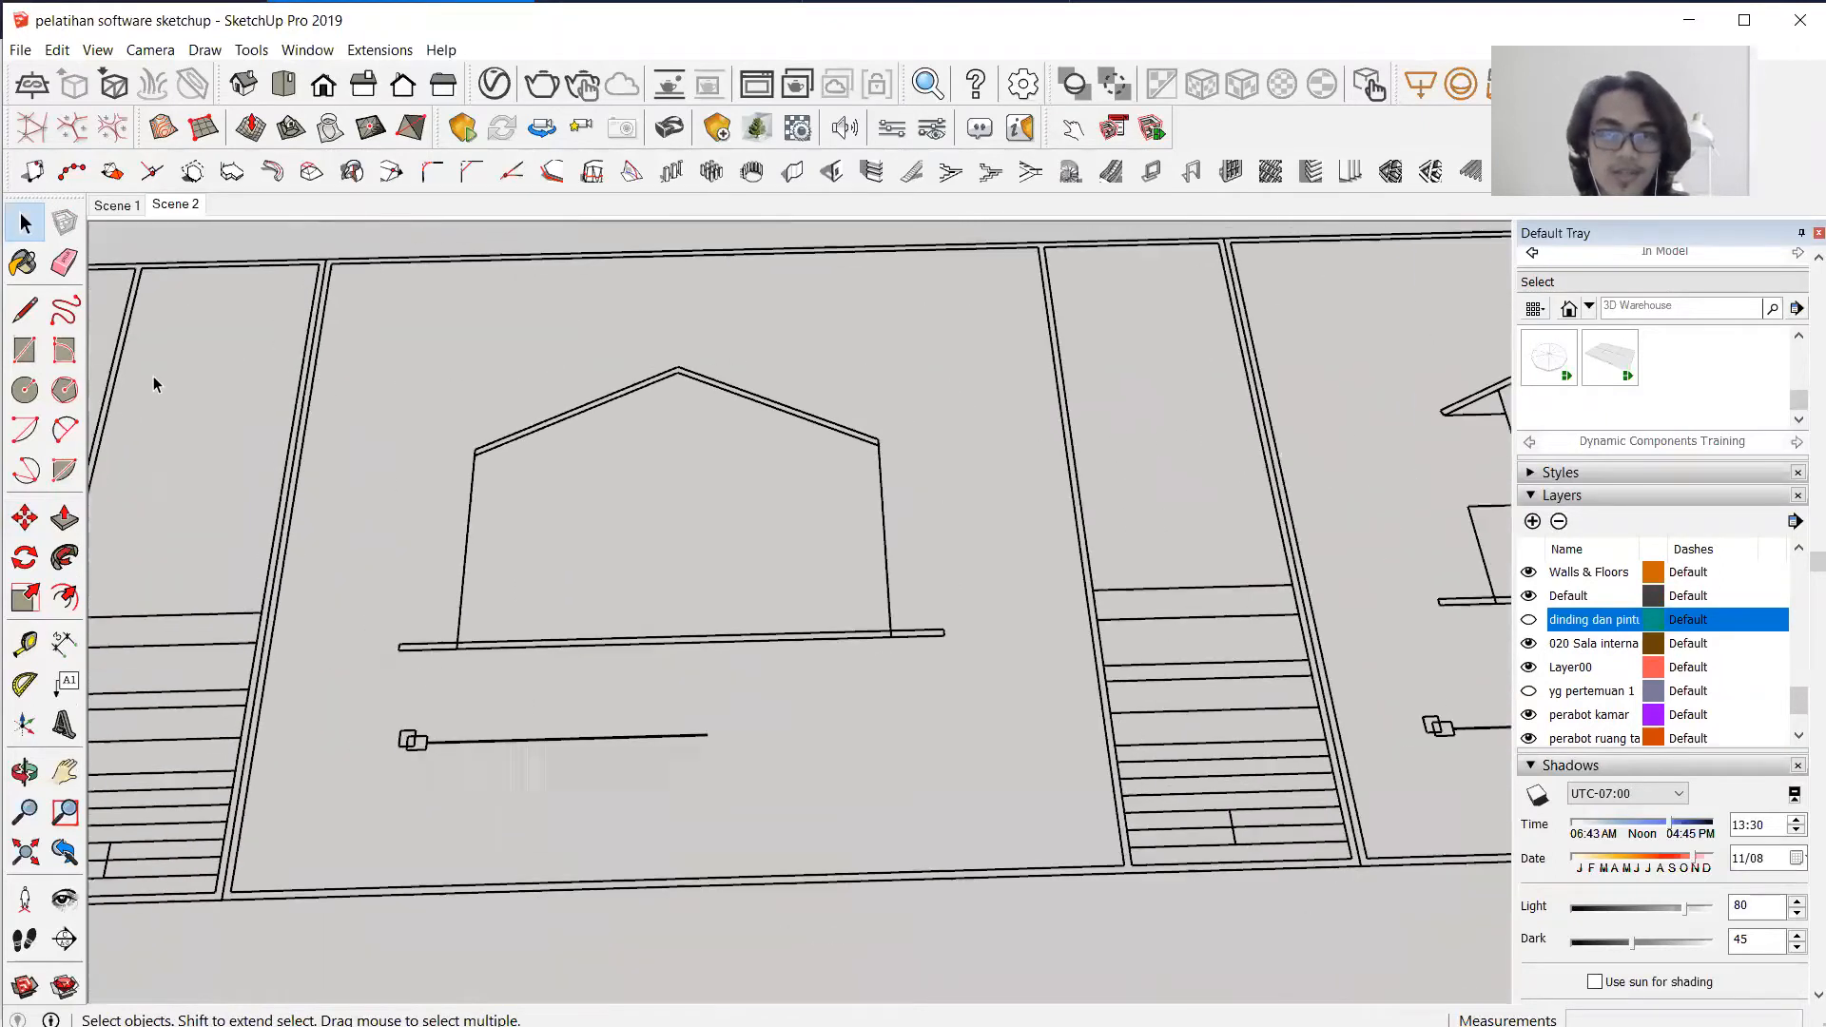
pyautogui.scroll(-4, 255, 418)
pyautogui.scroll(-3, 414, 492)
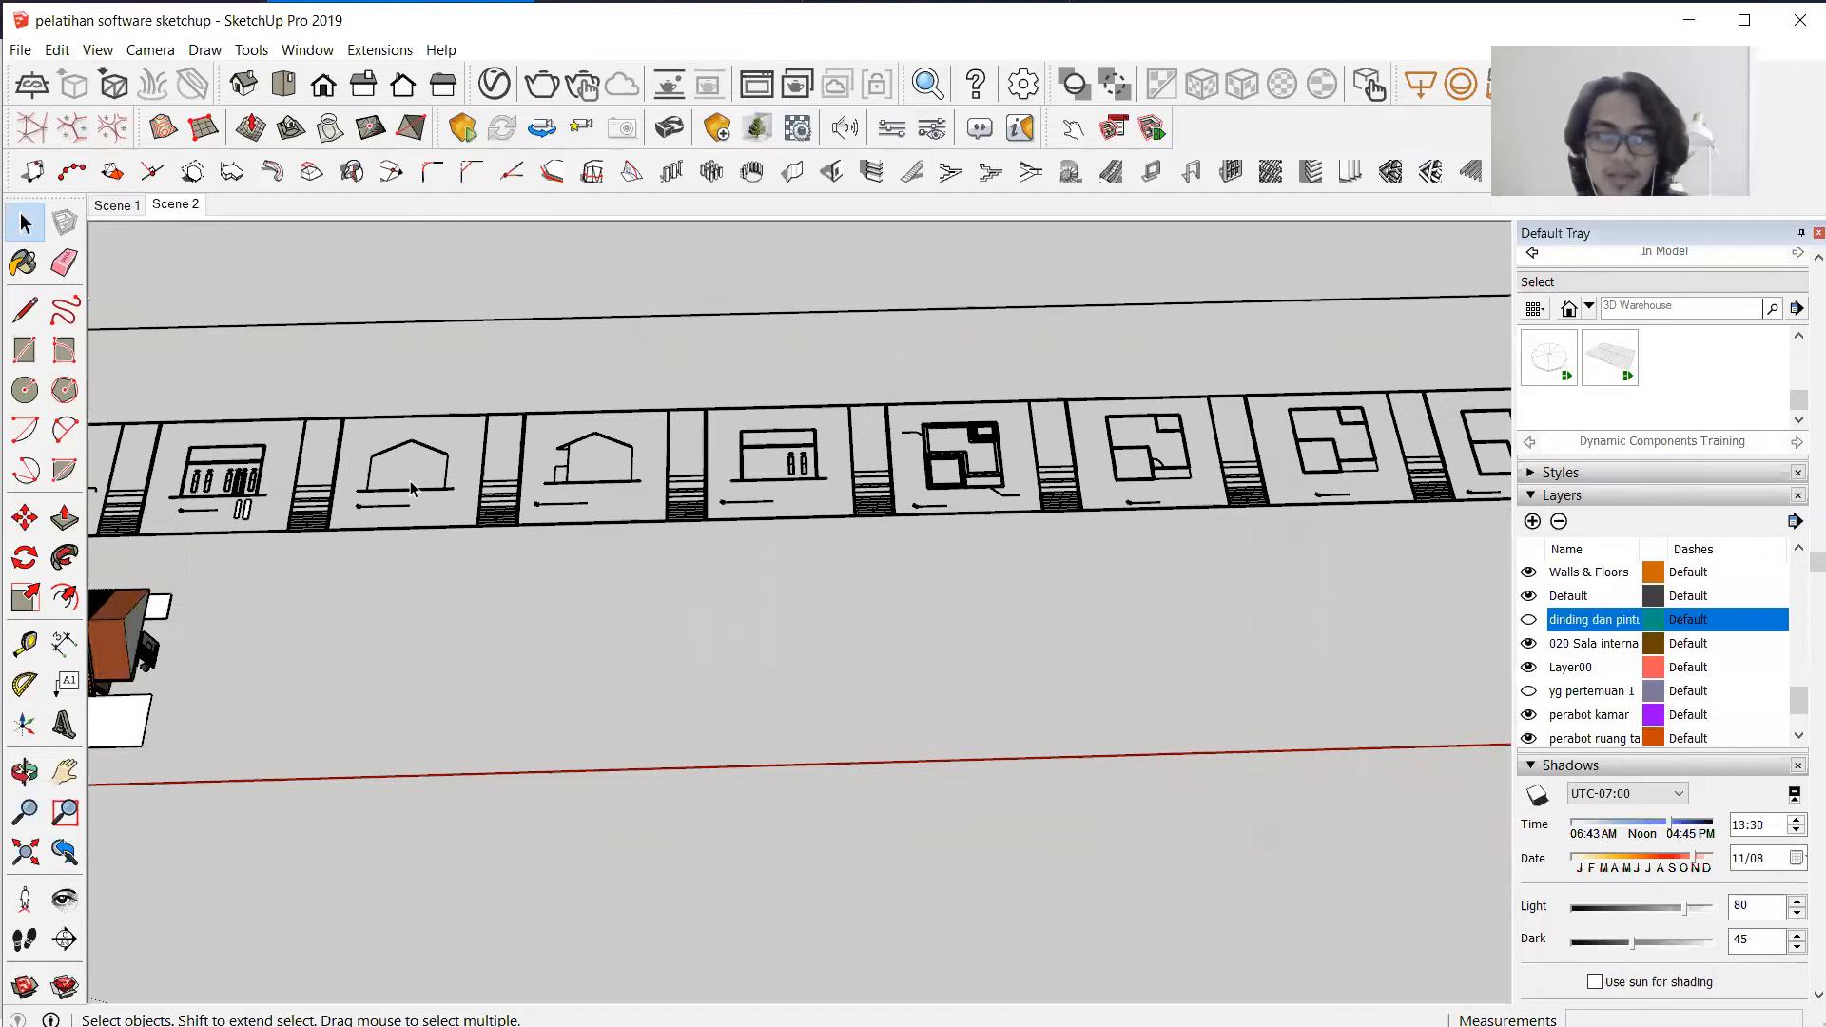
pyautogui.scroll(6, 381, 456)
pyautogui.scroll(-5, 381, 452)
pyautogui.moveTo(474, 631); pyautogui.dragTo(711, 409, button='middle')
pyautogui.scroll(-3, 672, 420)
pyautogui.moveTo(741, 616); pyautogui.dragTo(818, 791, button='middle')
pyautogui.scroll(5, 531, 676)
pyautogui.moveTo(534, 675); pyautogui.dragTo(903, 495, button='middle')
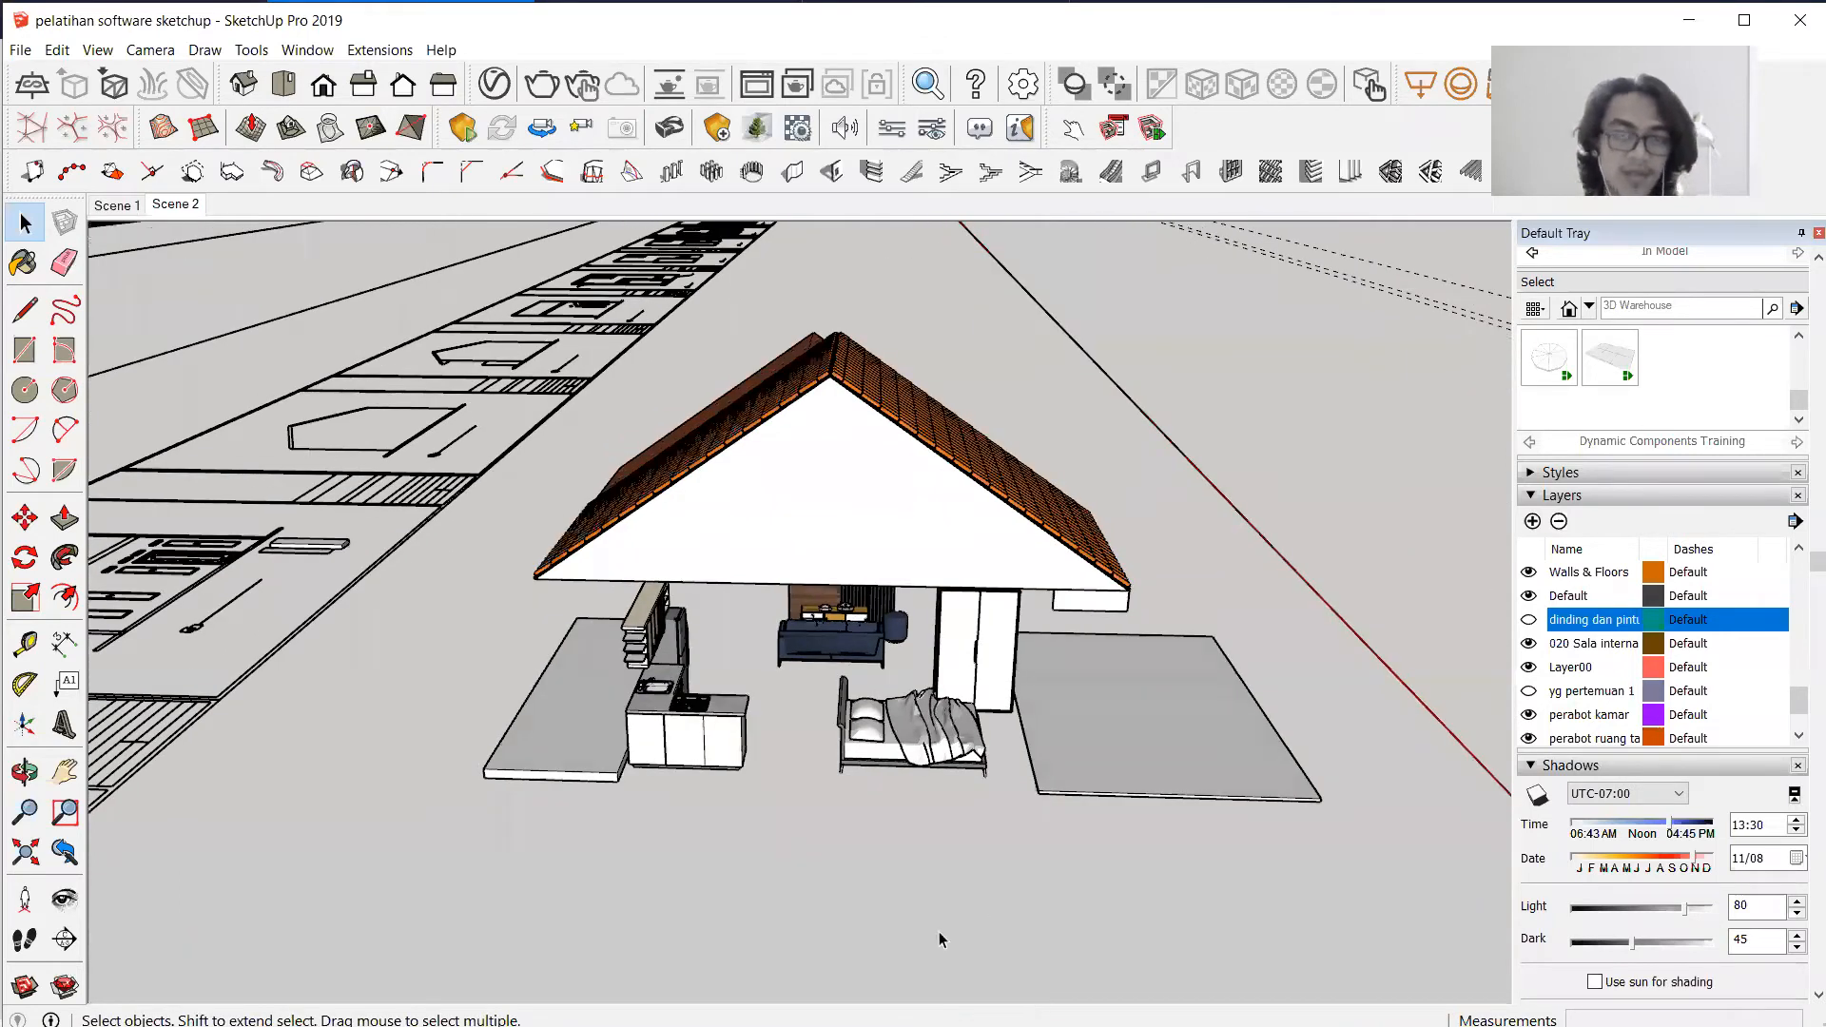
# Switch to 3D Warehouse in Firefox and search its models for "bubungan".
pyautogui.press('super')
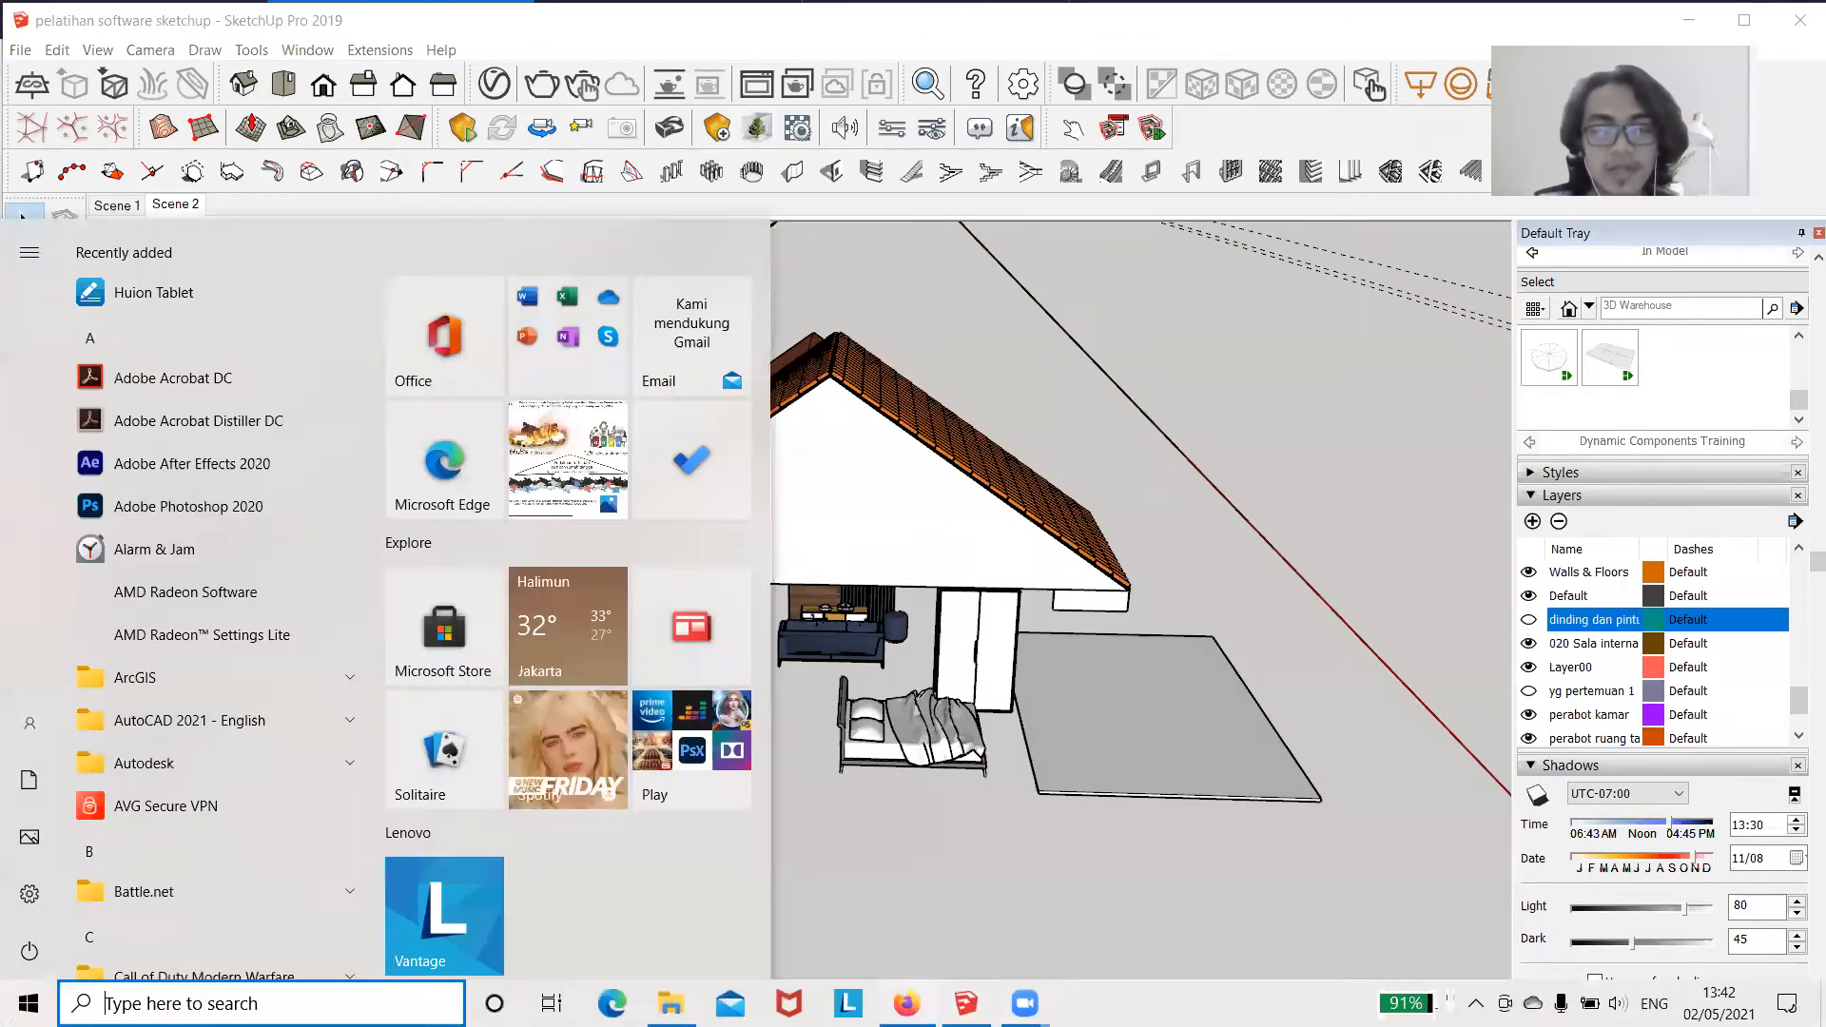
pyautogui.click(910, 998)
pyautogui.hotkey('ctrl', 'Tab')
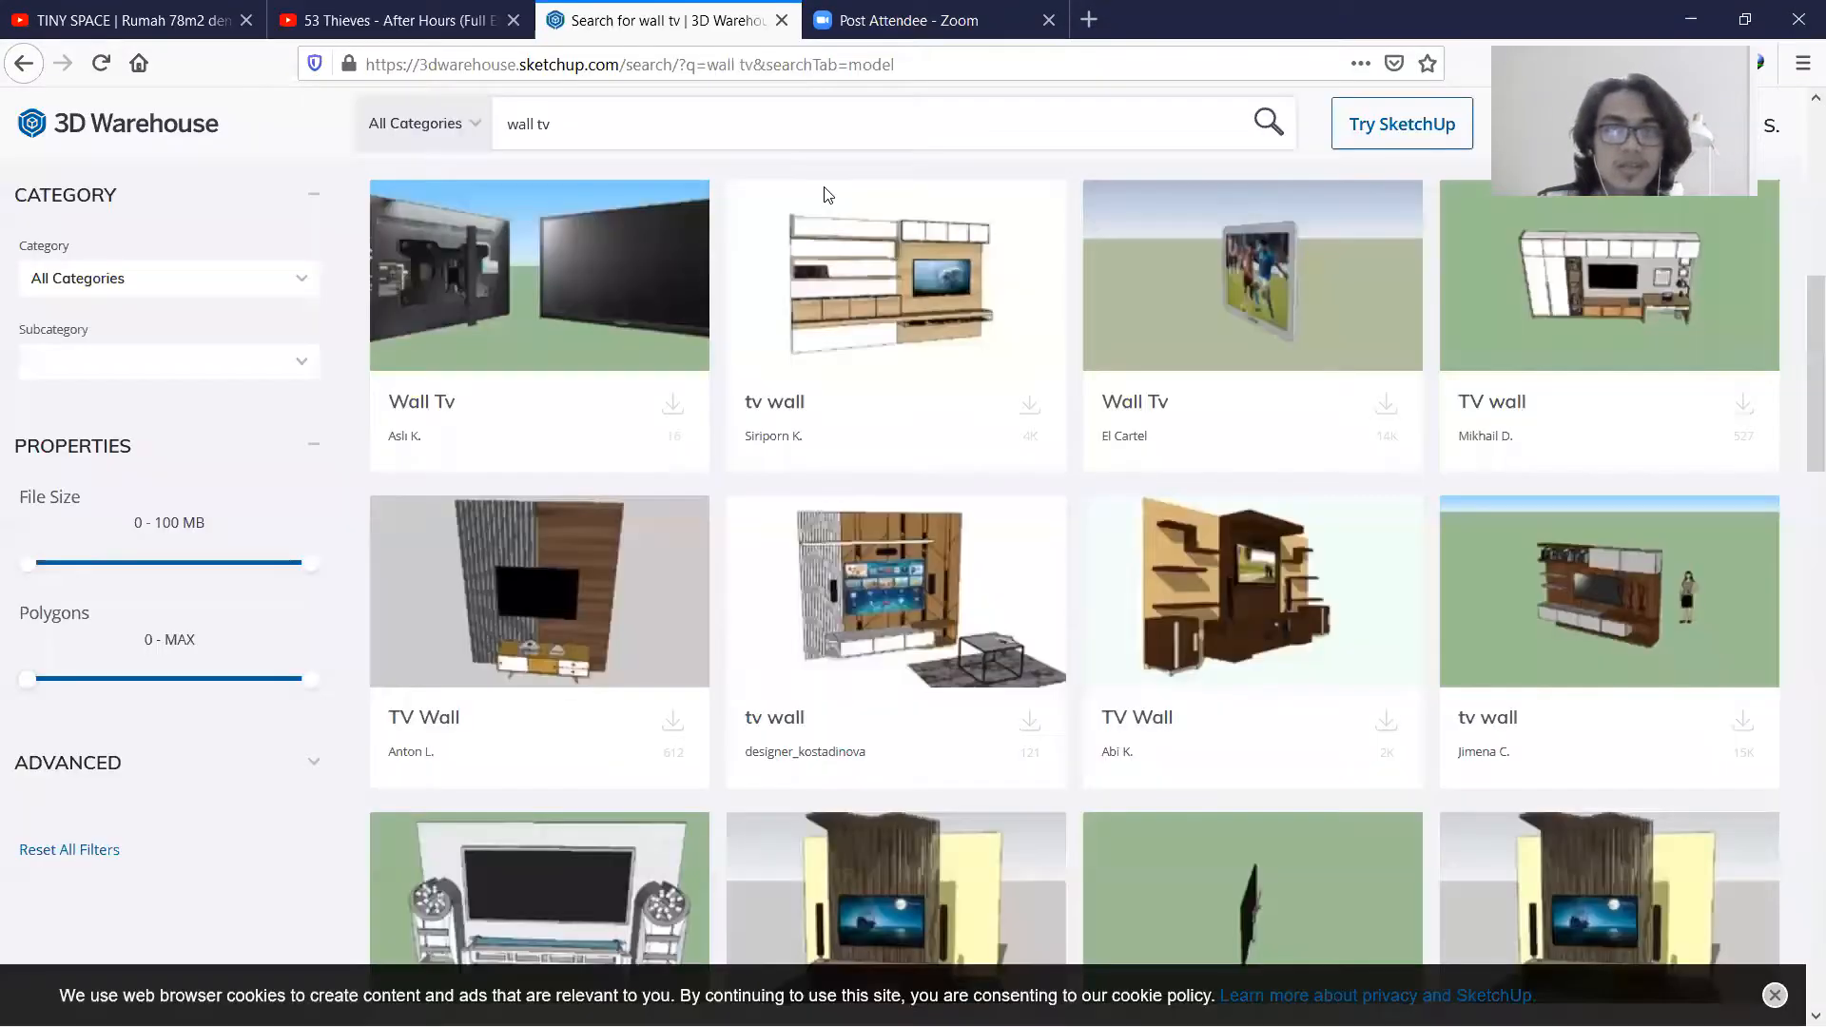
pyautogui.scroll(5, 825, 195)
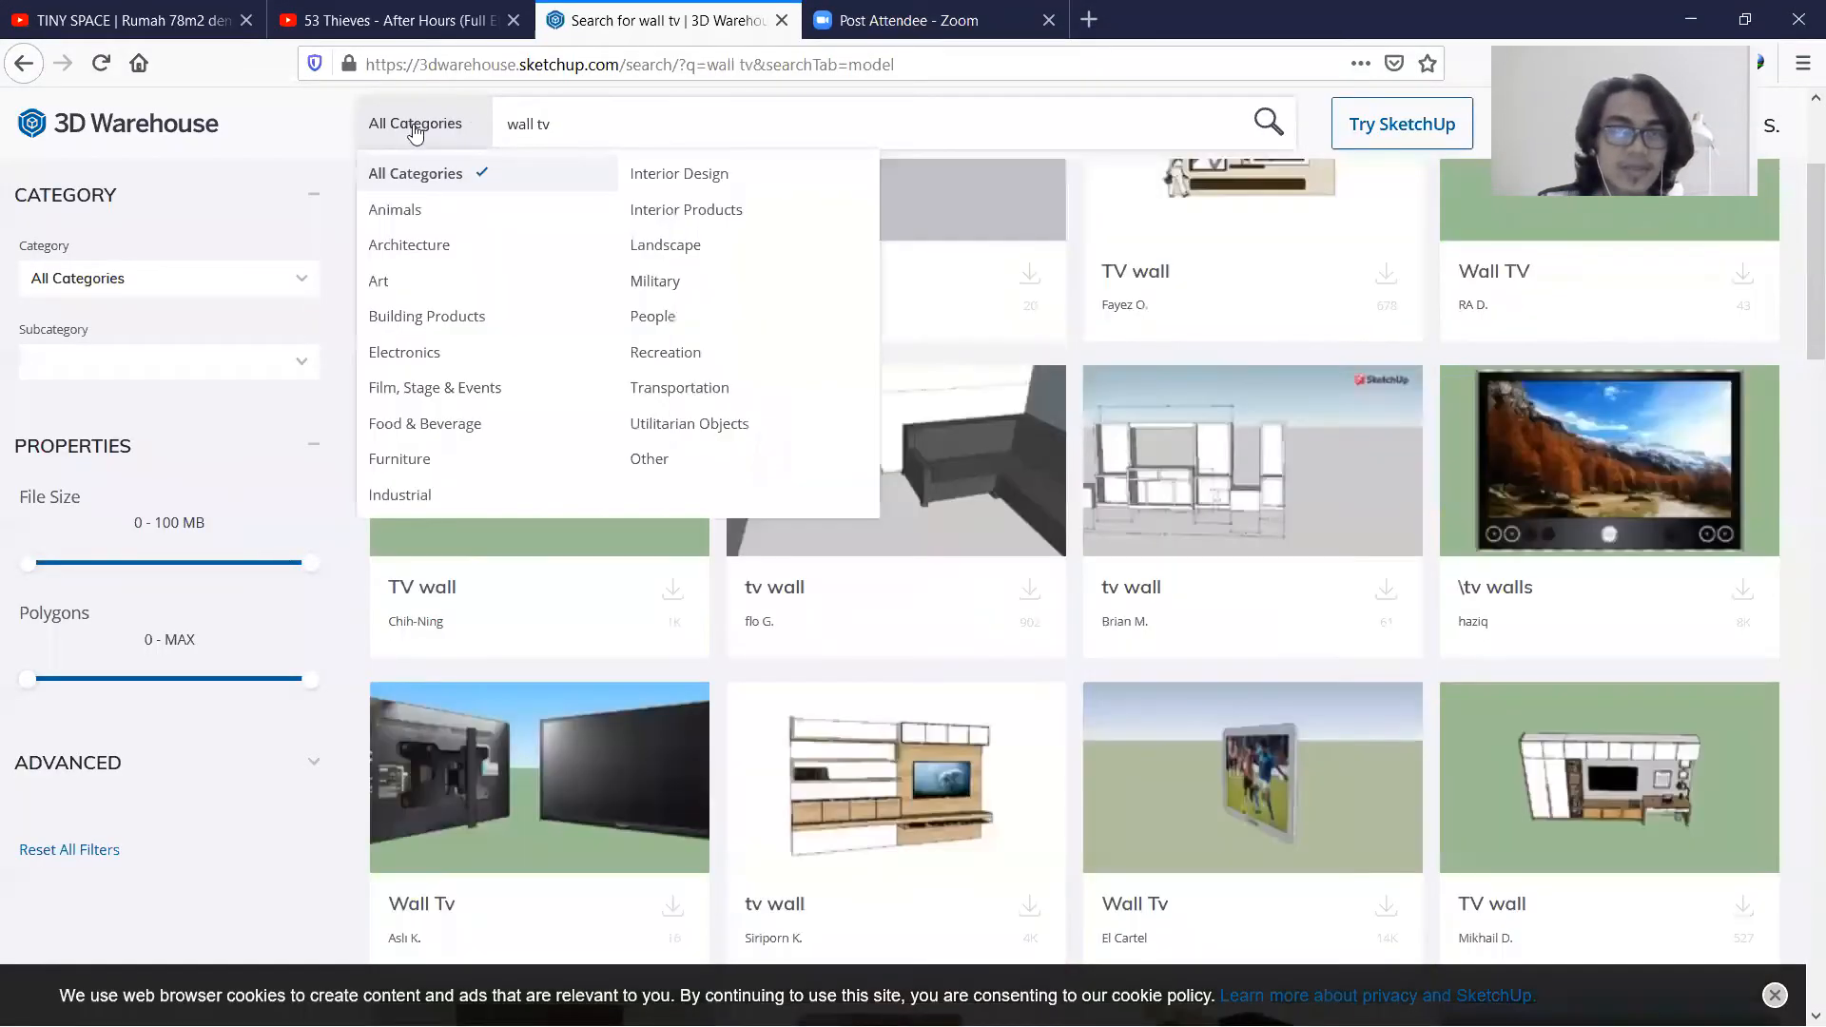
pyautogui.doubleClick(339, 113)
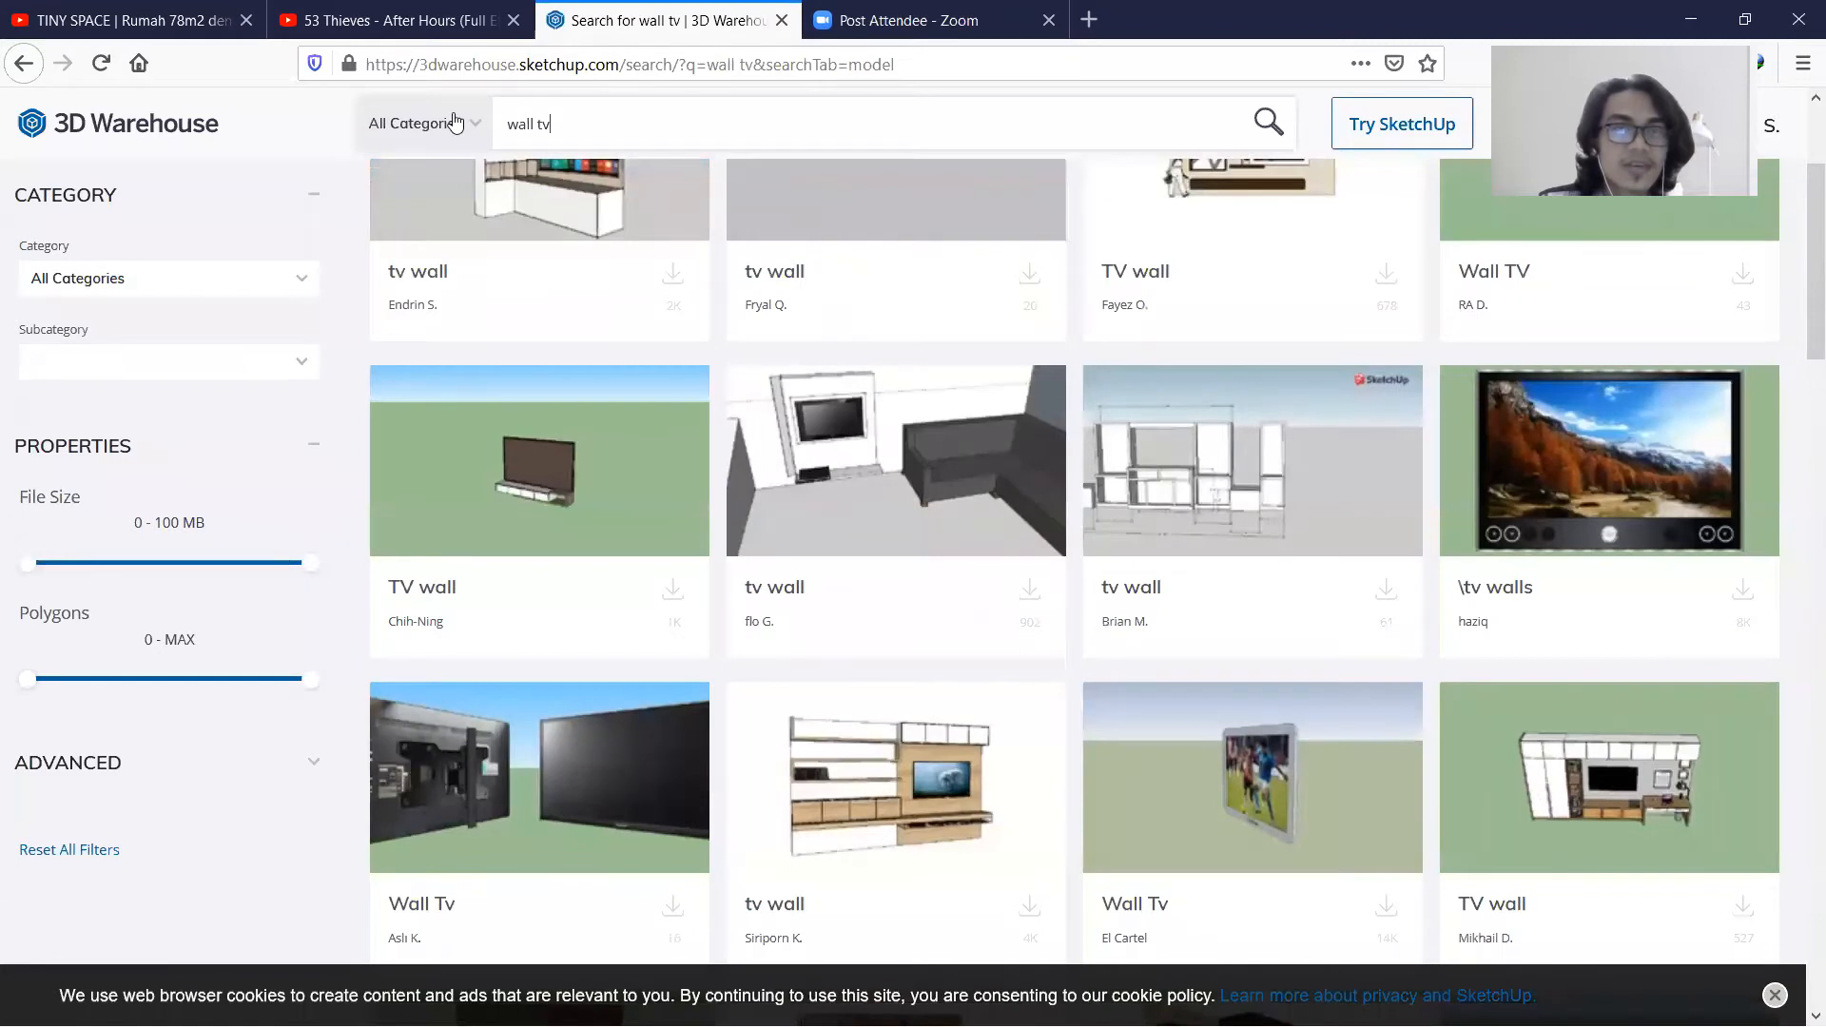
pyautogui.write('ubungan')
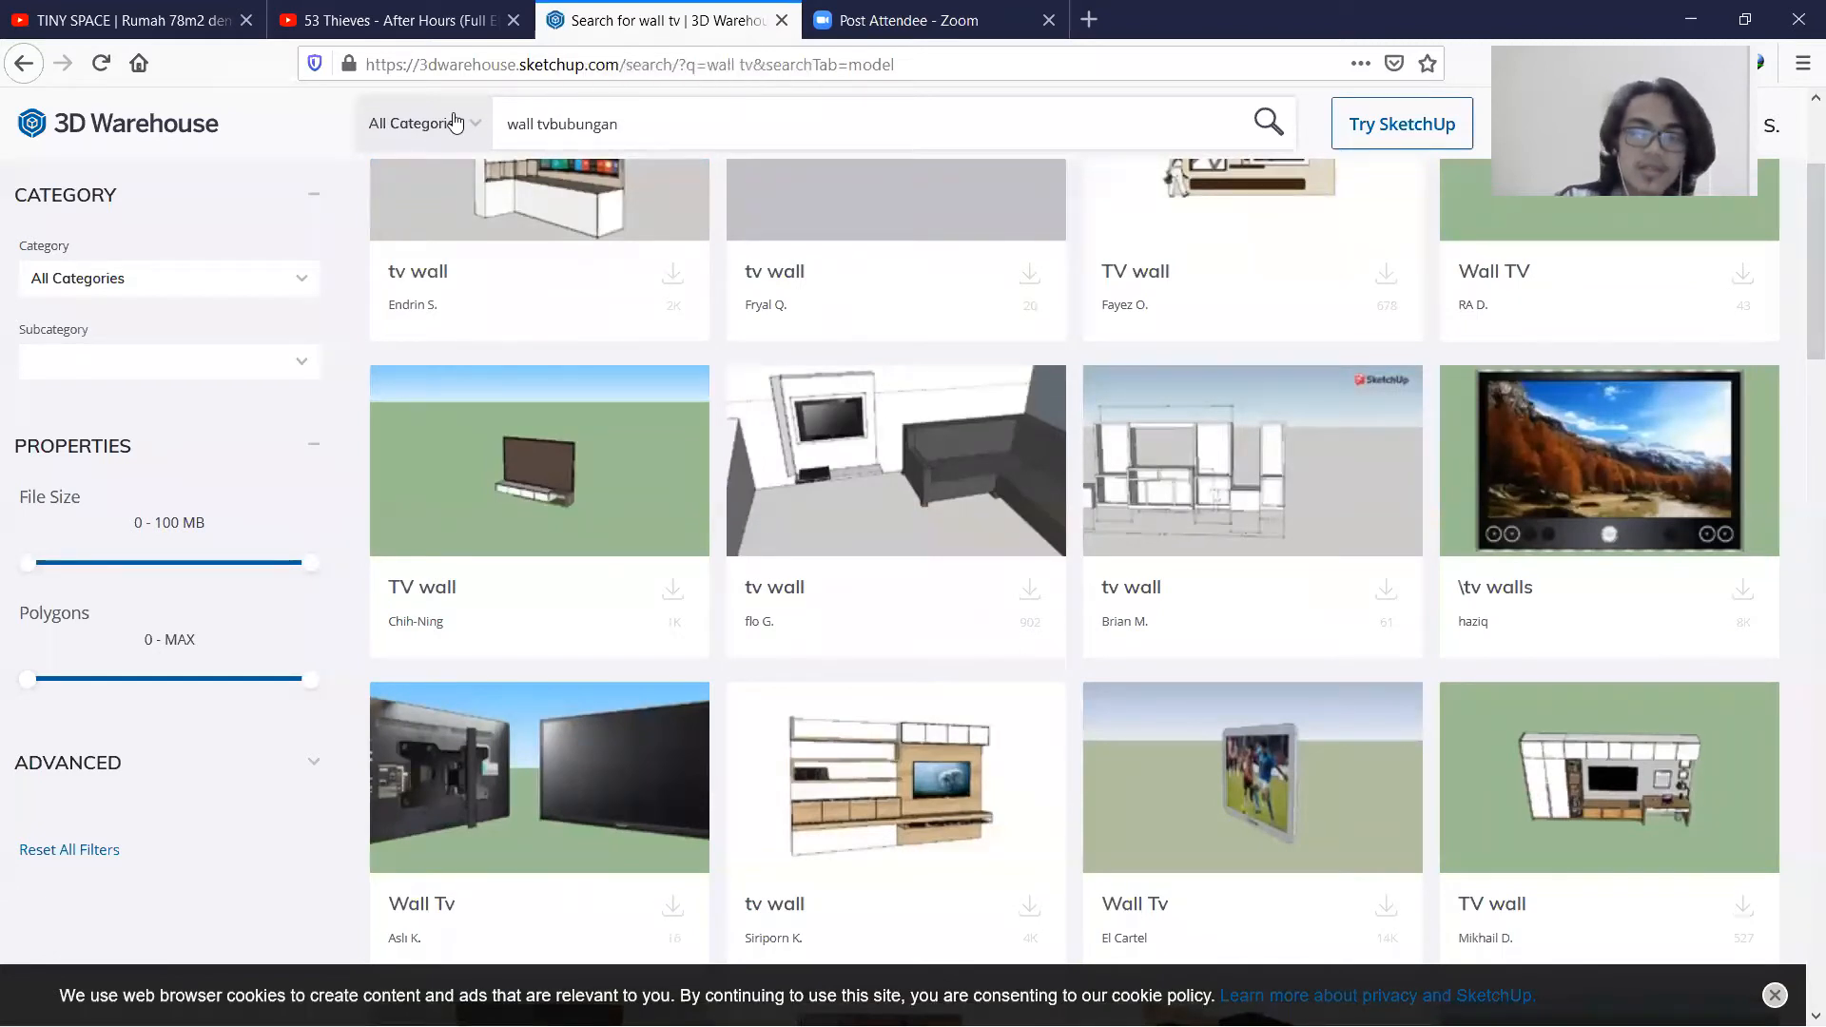
pyautogui.press('Return')
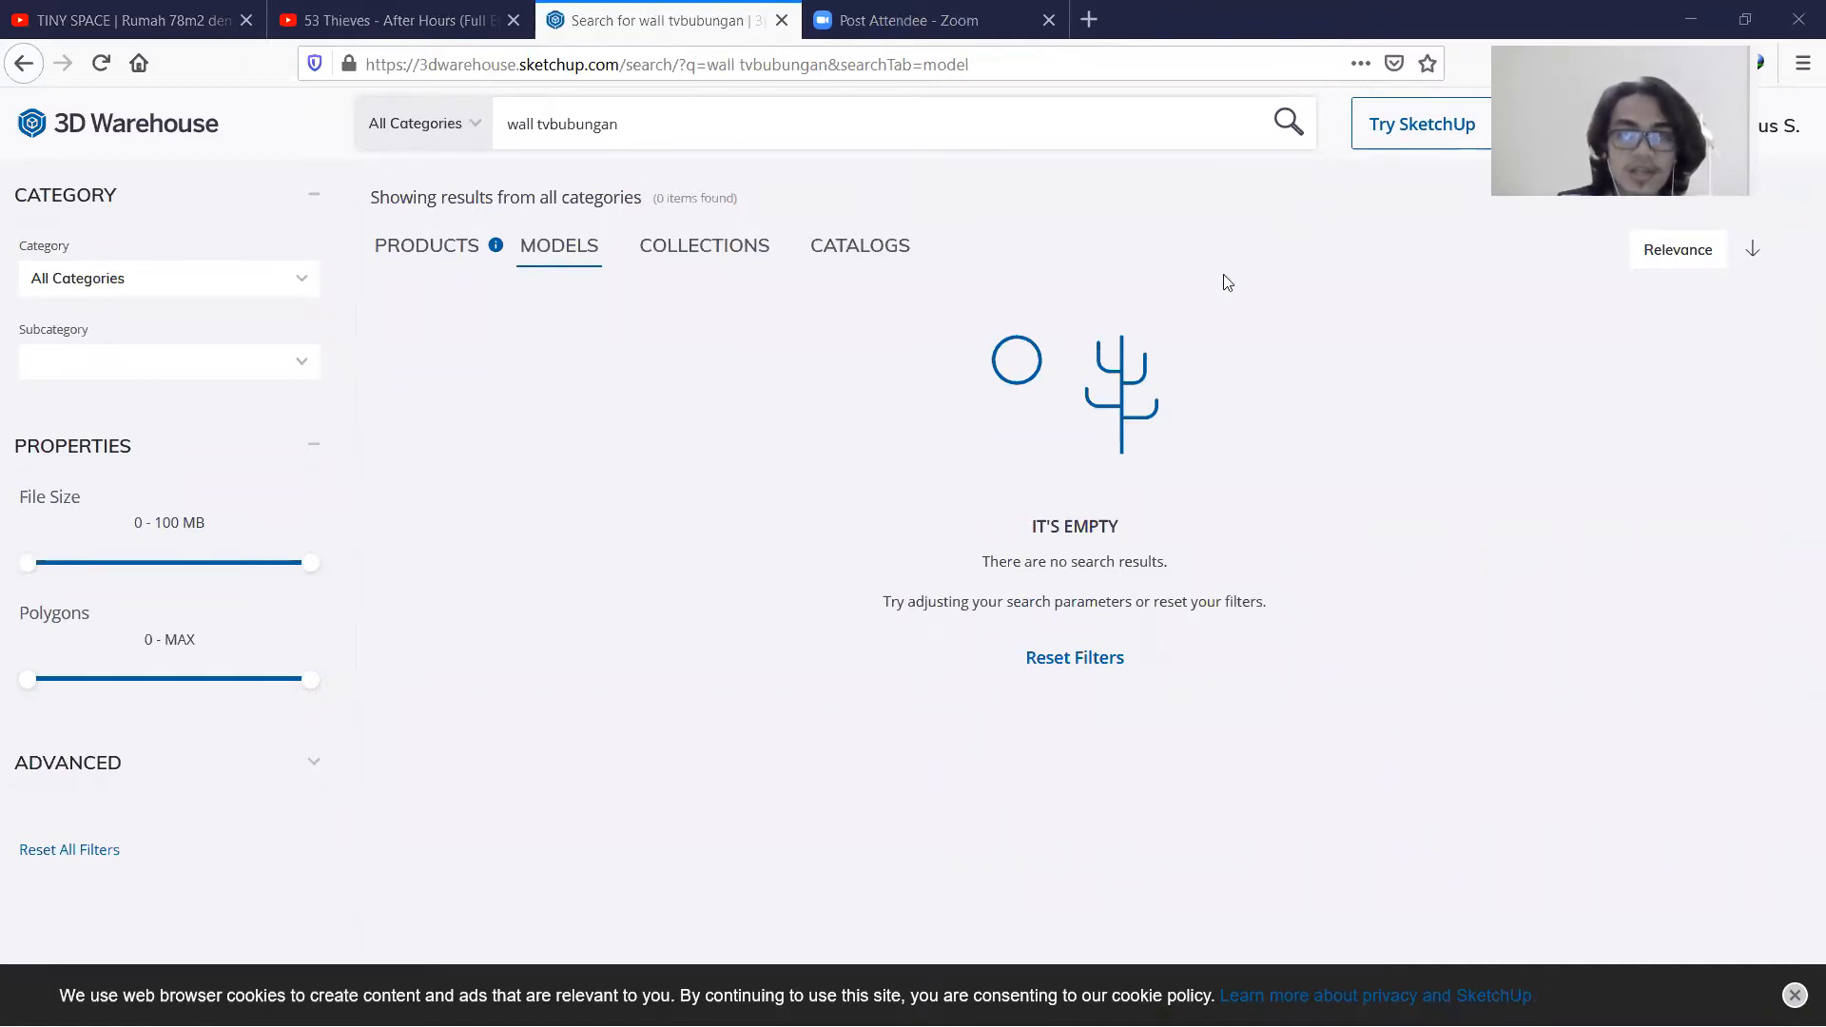
pyautogui.hotkey('ctrl', 'a')
pyautogui.press('BackSpace')
pyautogui.write('bubungan')
pyautogui.press('Return')
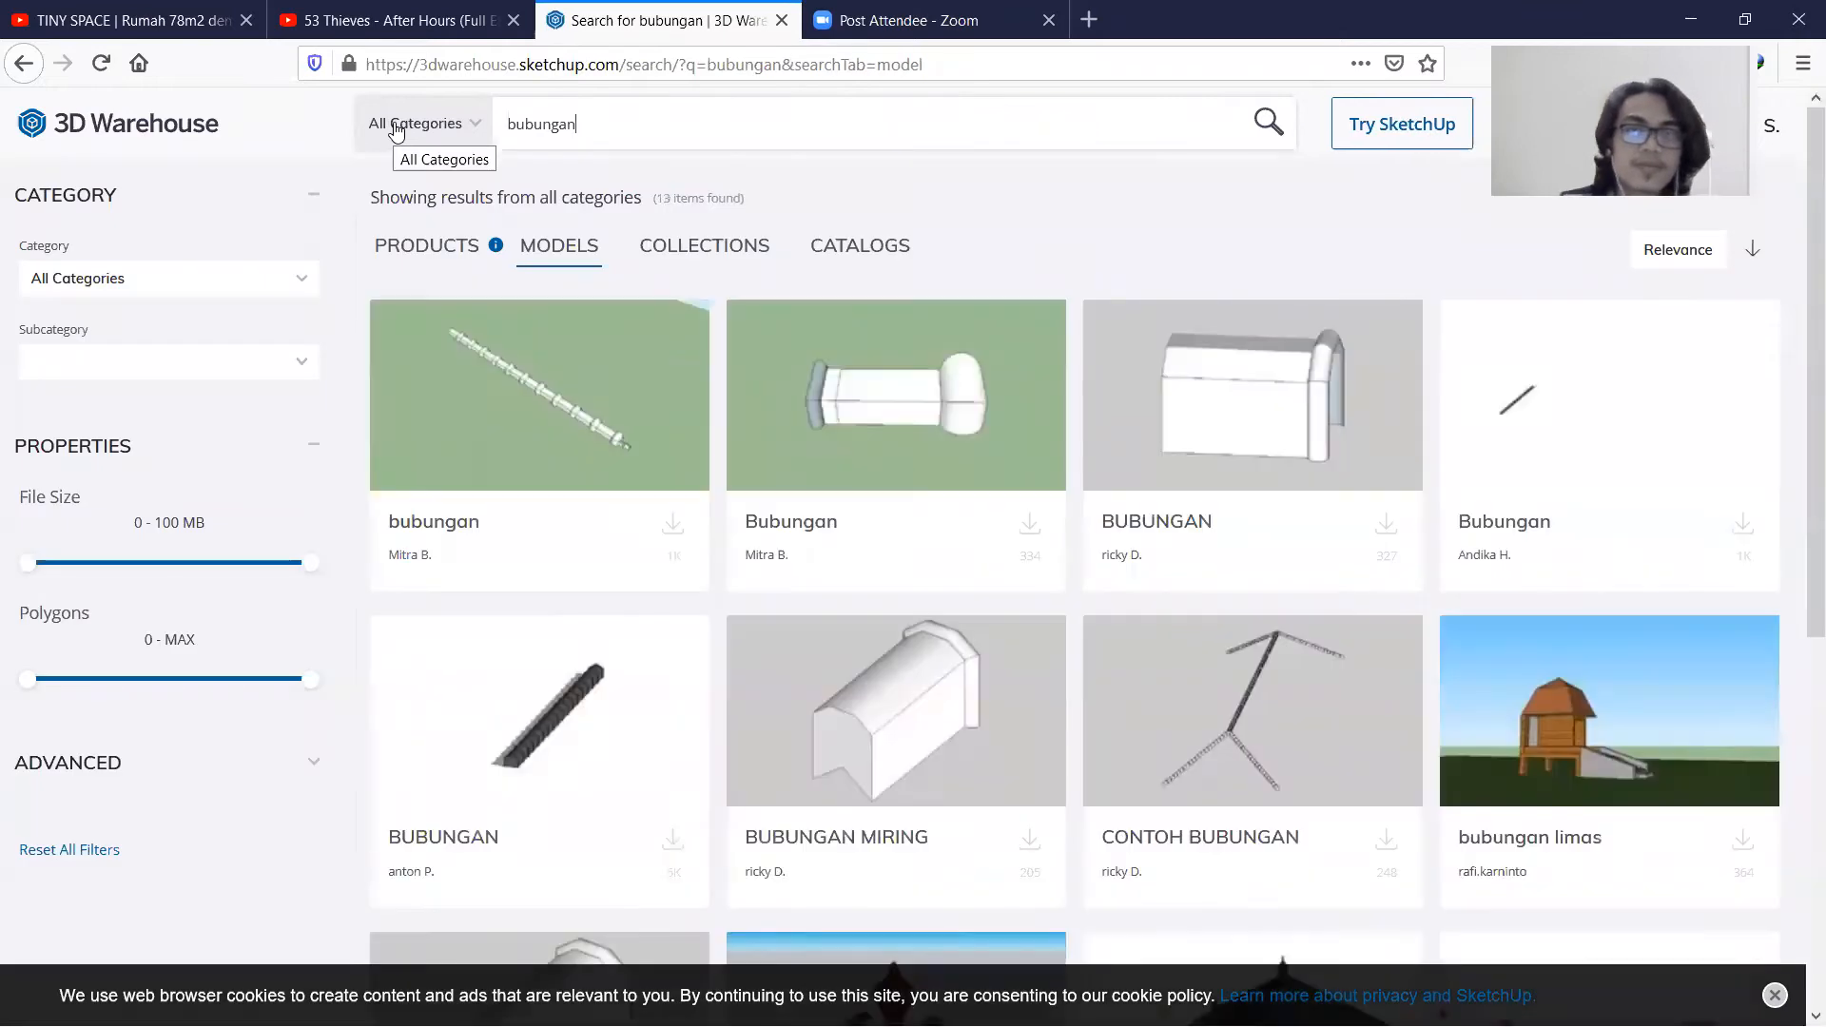
# Download the long white segmented "bubungan" ridge model as a SketchUp 2019 Model and save the file.
pyautogui.scroll(-5, 968, 407)
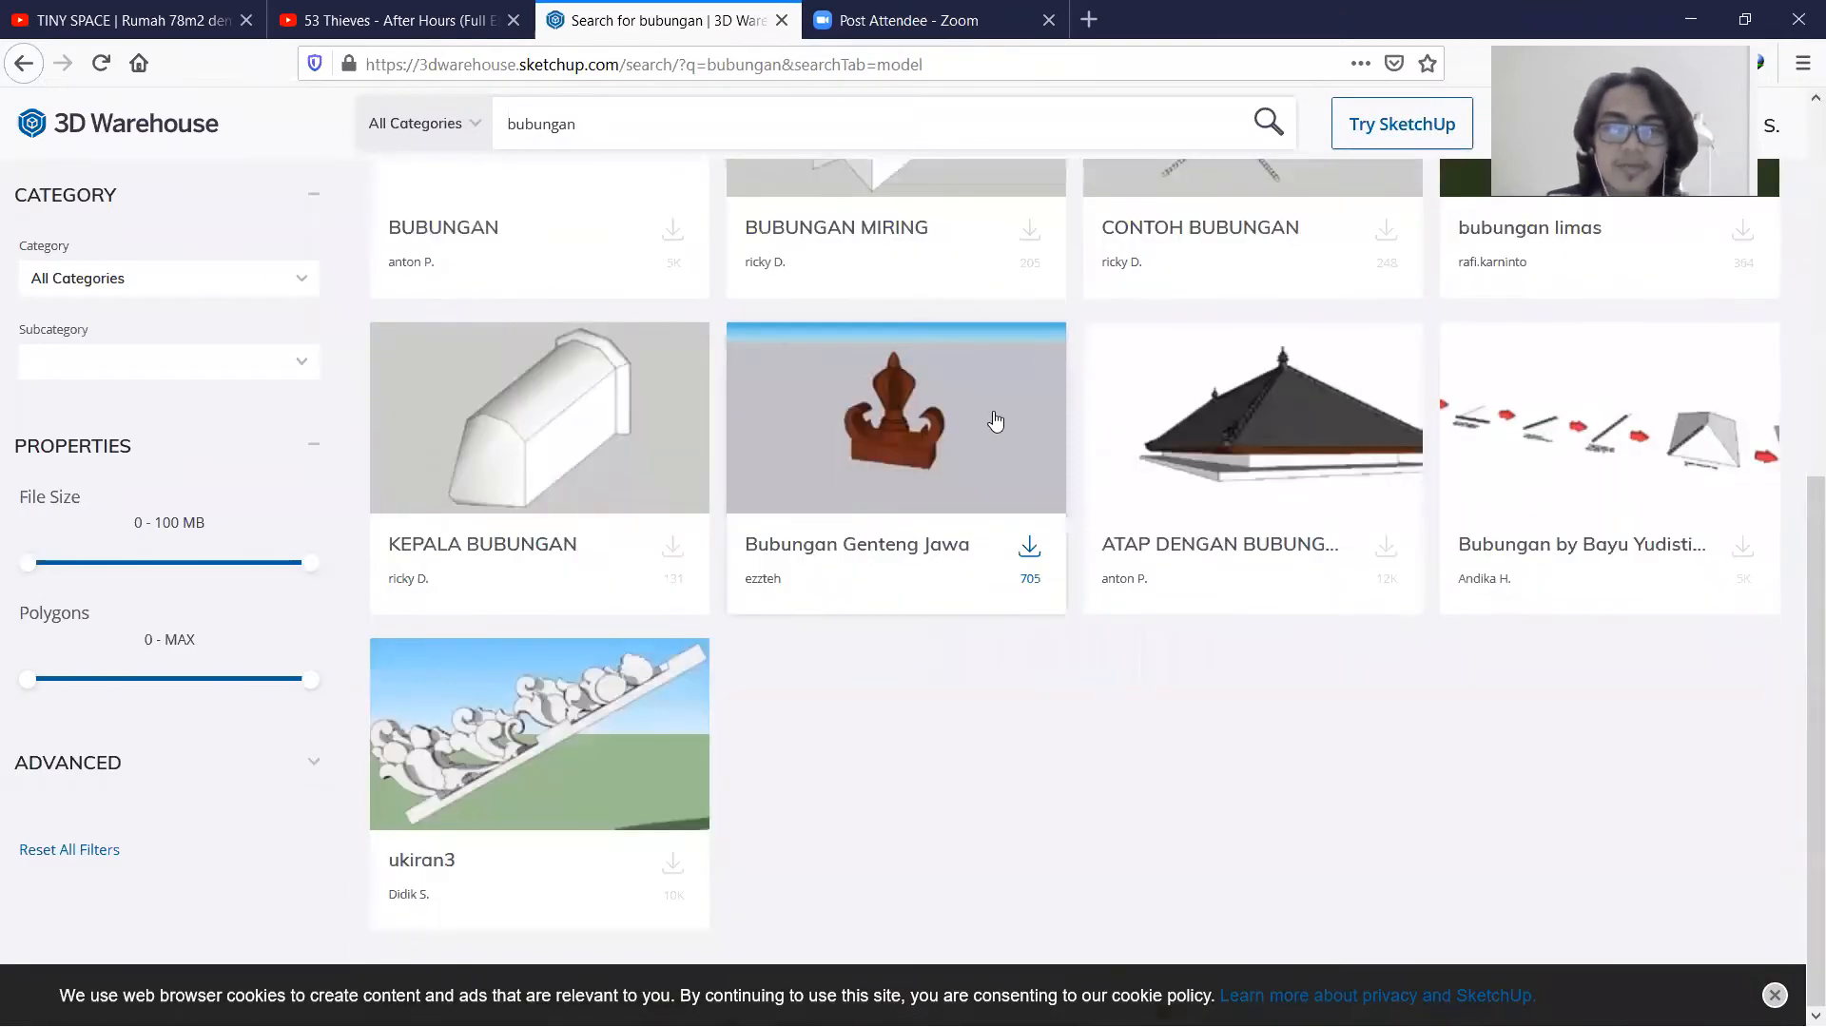
pyautogui.scroll(5, 1034, 435)
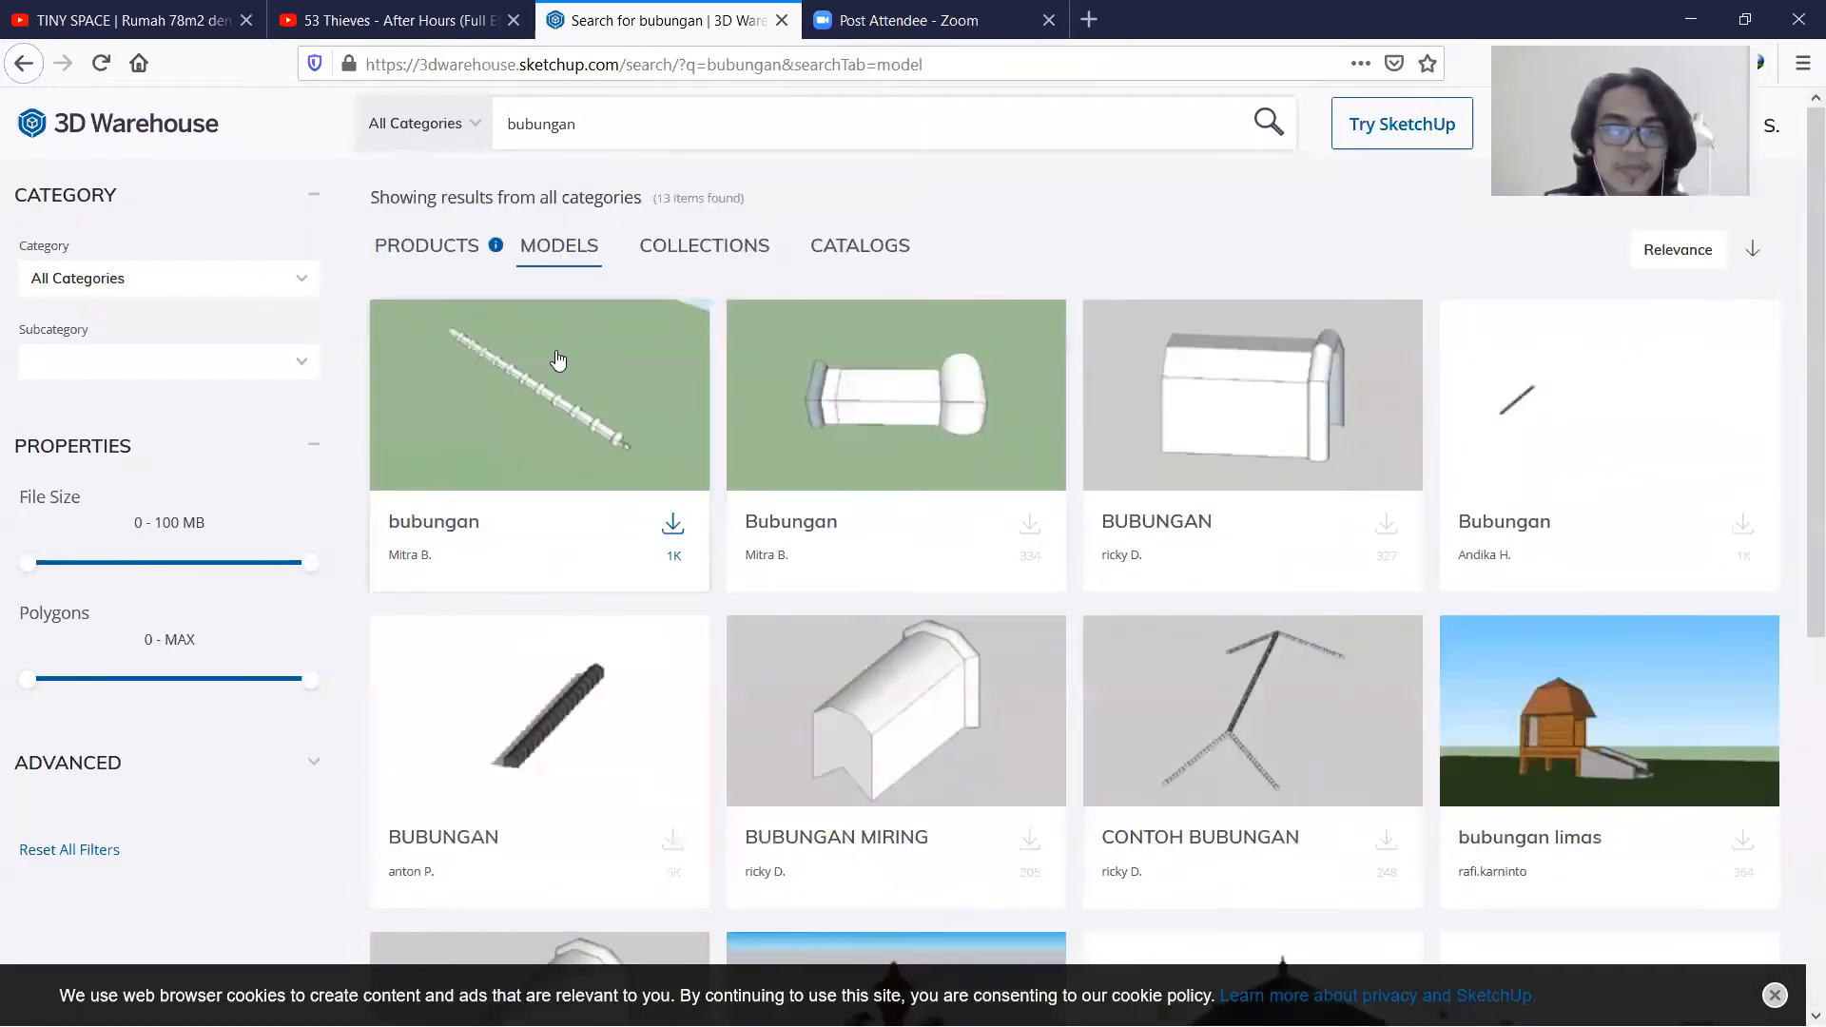
pyautogui.click(846, 407)
pyautogui.click(1107, 588)
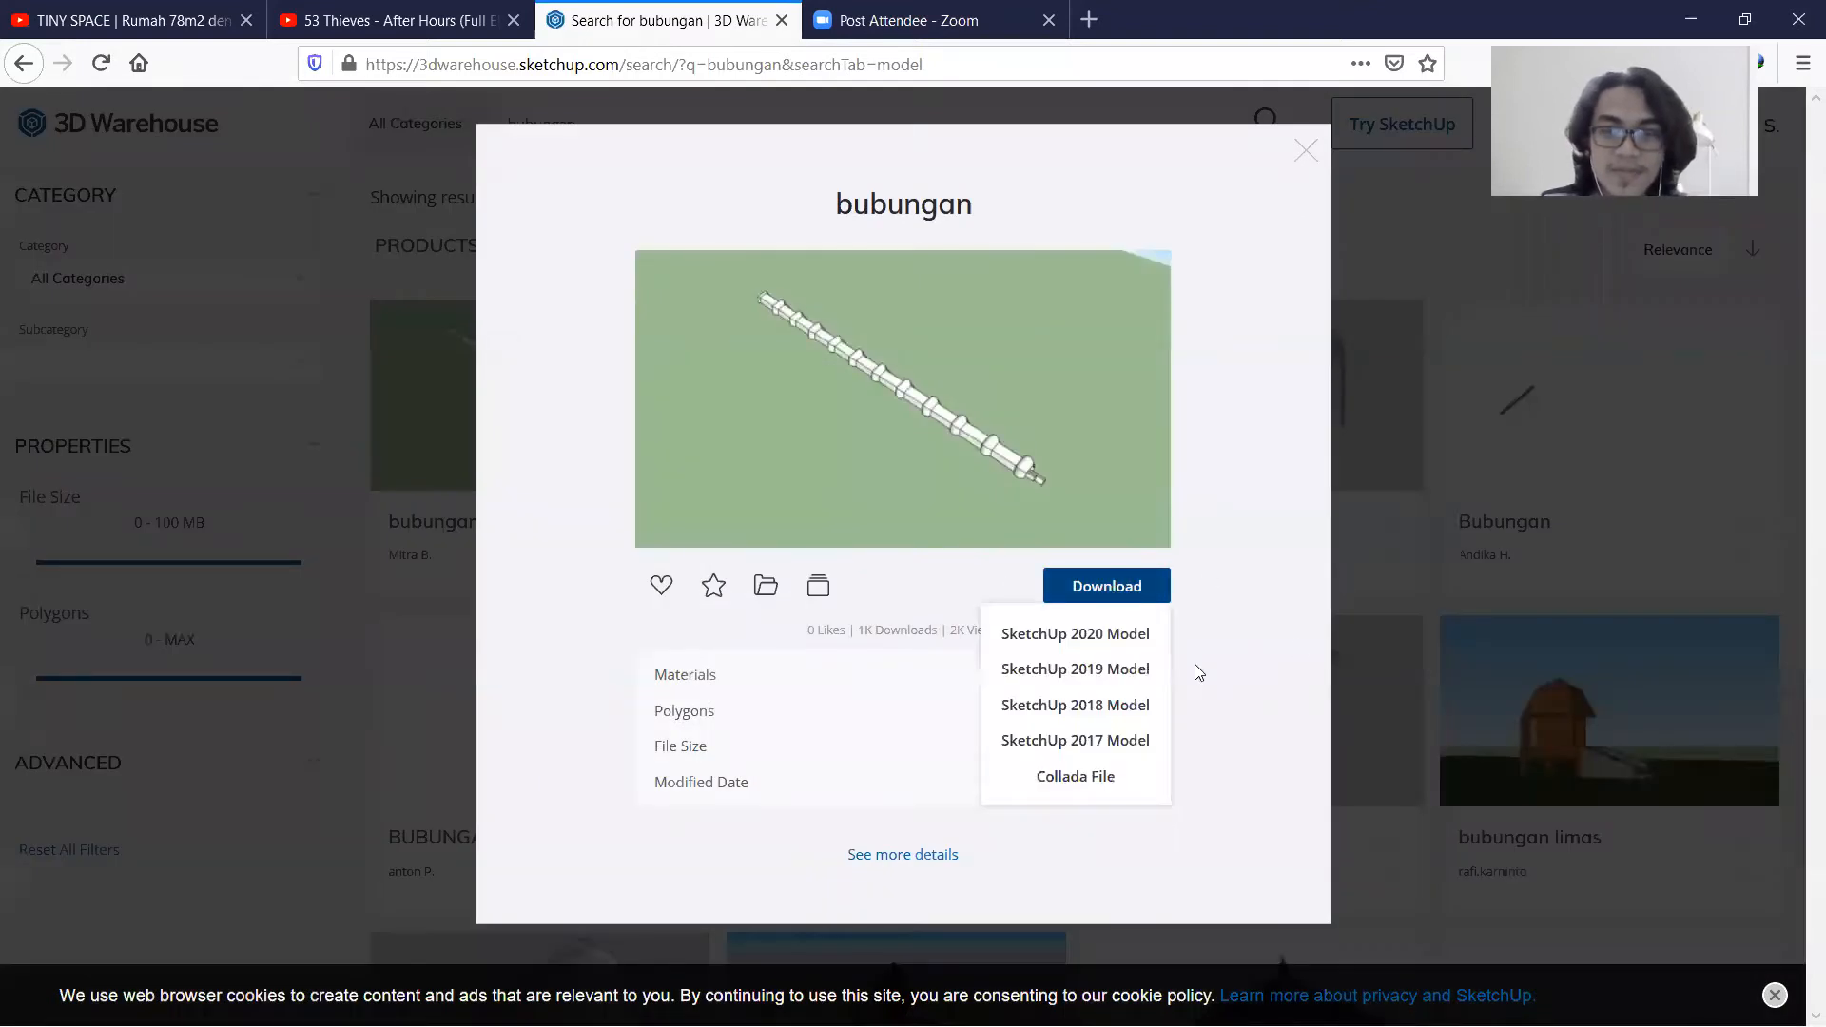
pyautogui.click(1075, 668)
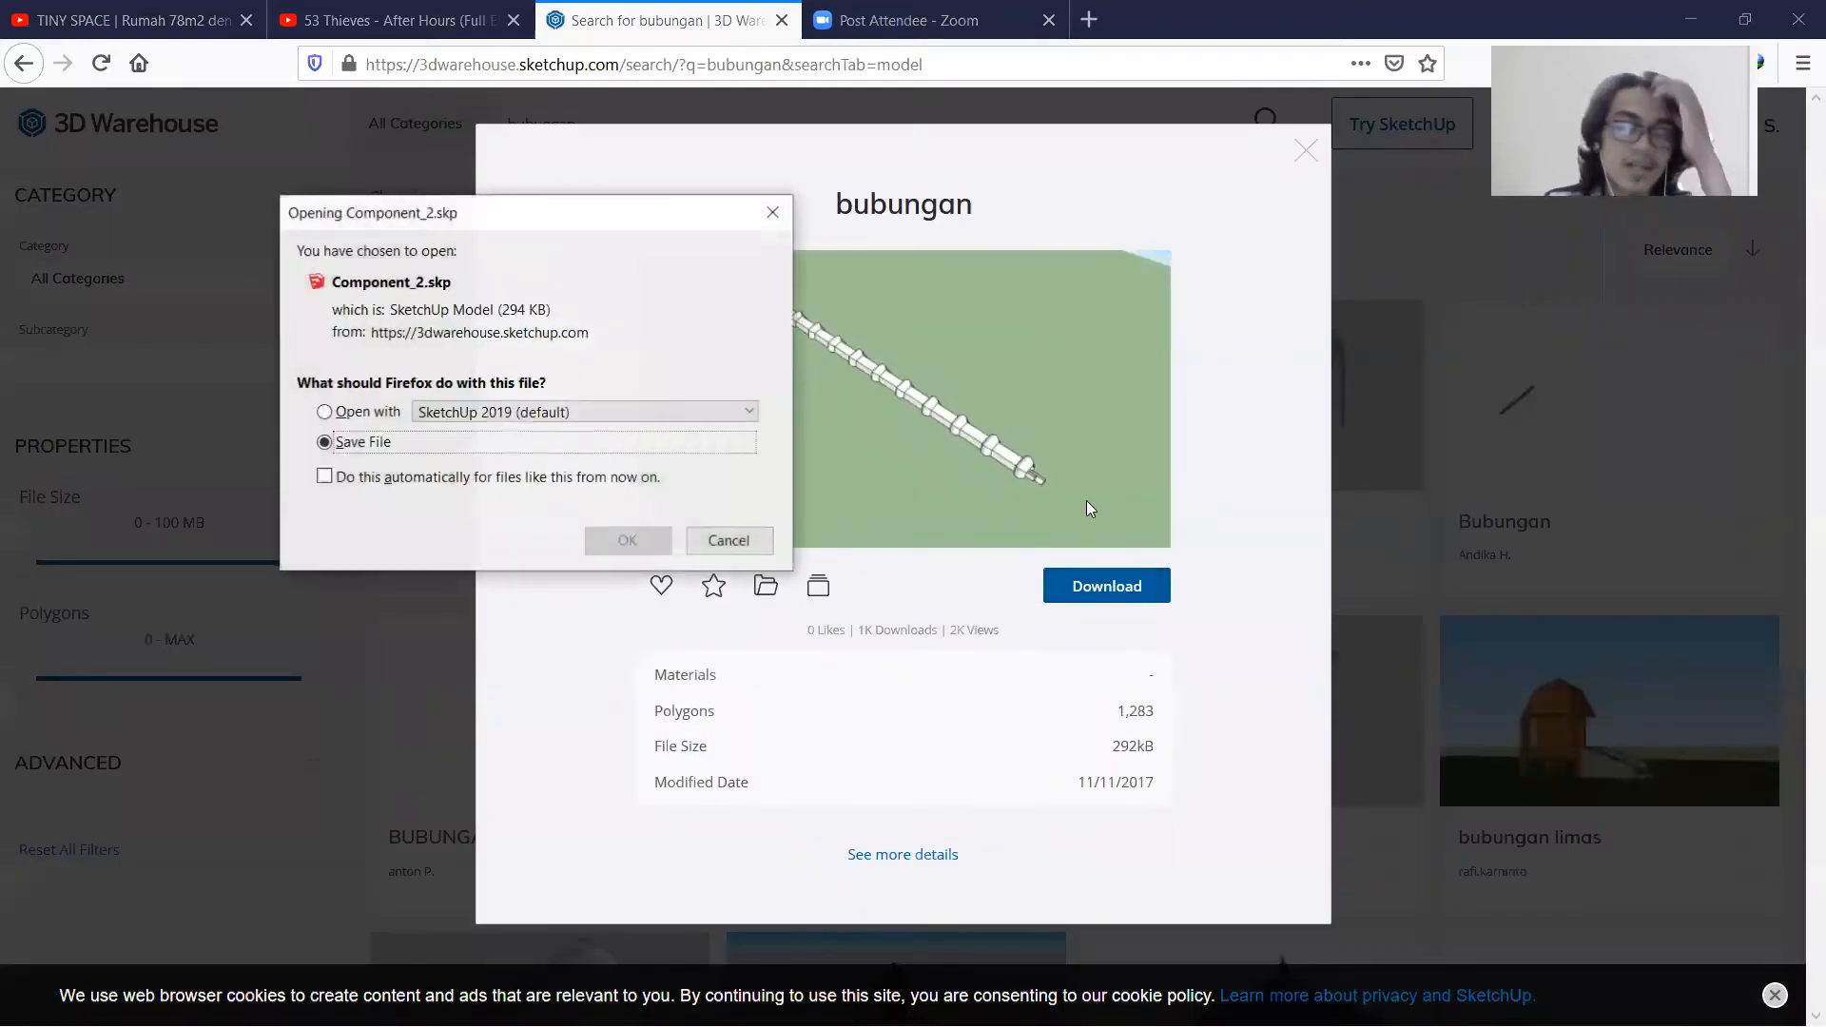
pyautogui.click(627, 536)
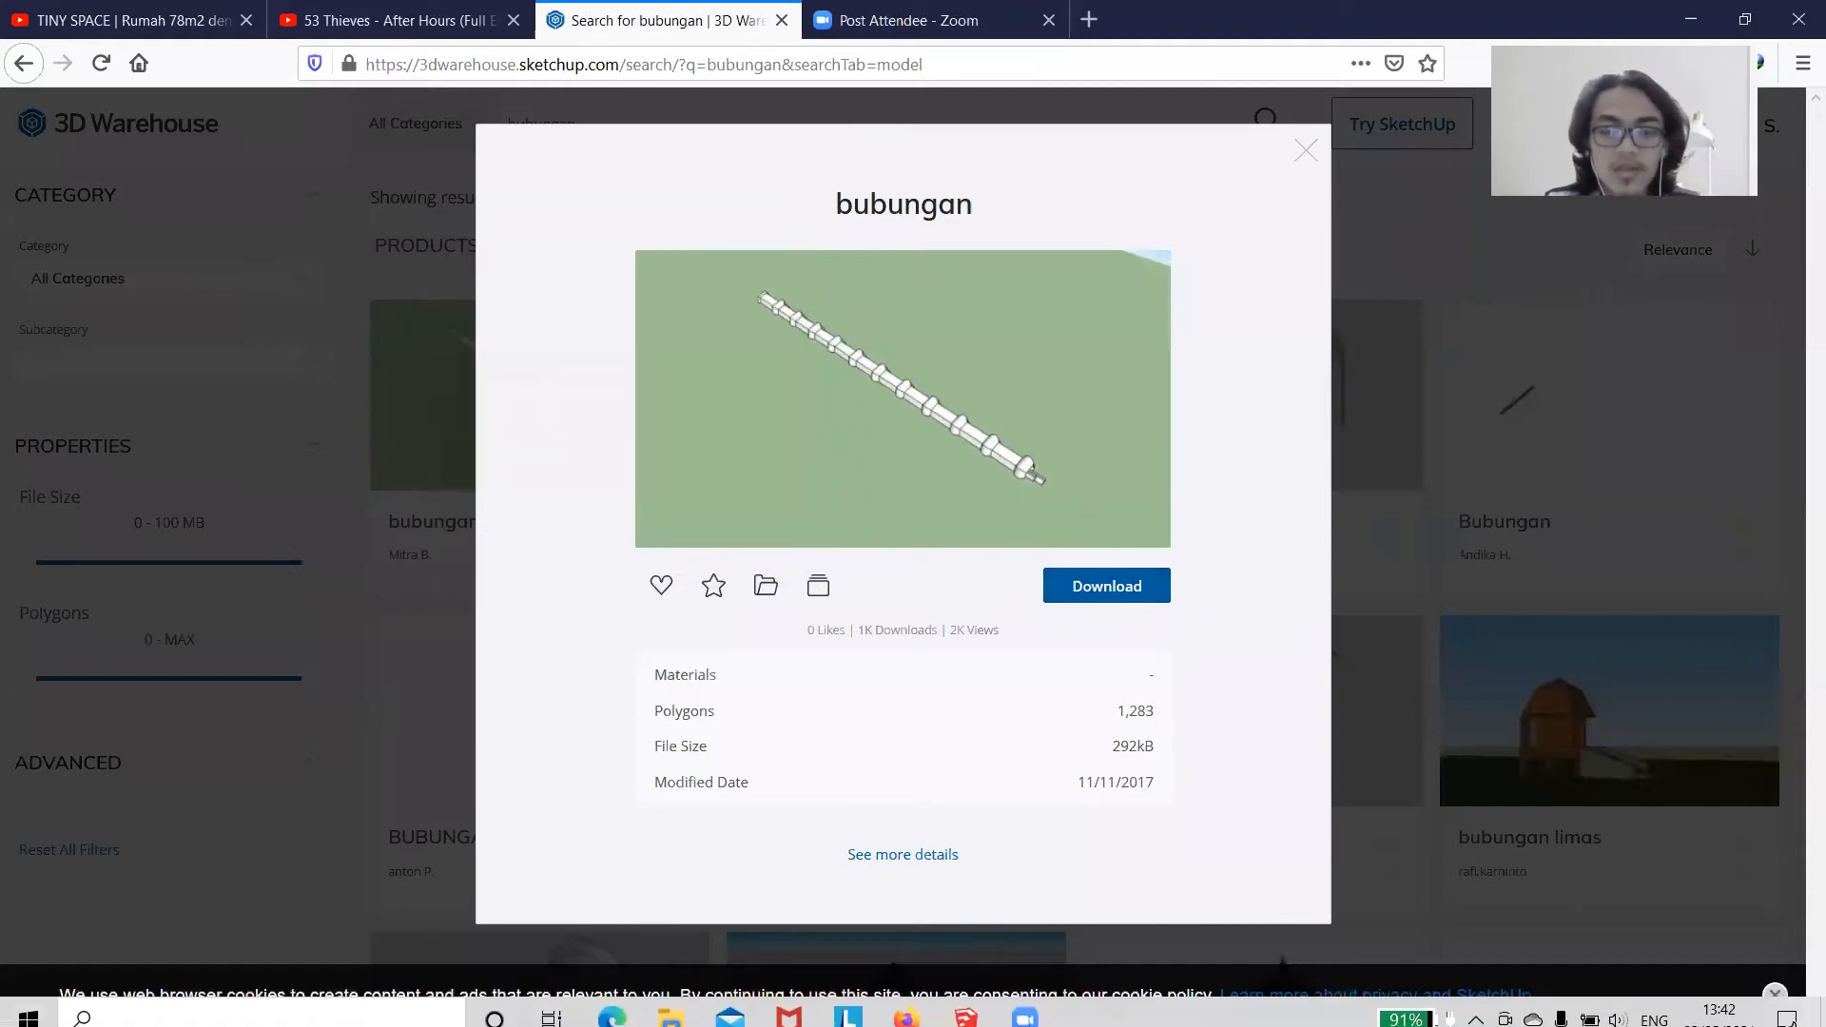
# Switch to SketchUp and import the downloaded ridge model Component_2 from the Downloads folder.
pyautogui.click(968, 1004)
pyautogui.moveTo(774, 456); pyautogui.dragTo(57, 14, button='middle')
pyautogui.click(21, 50)
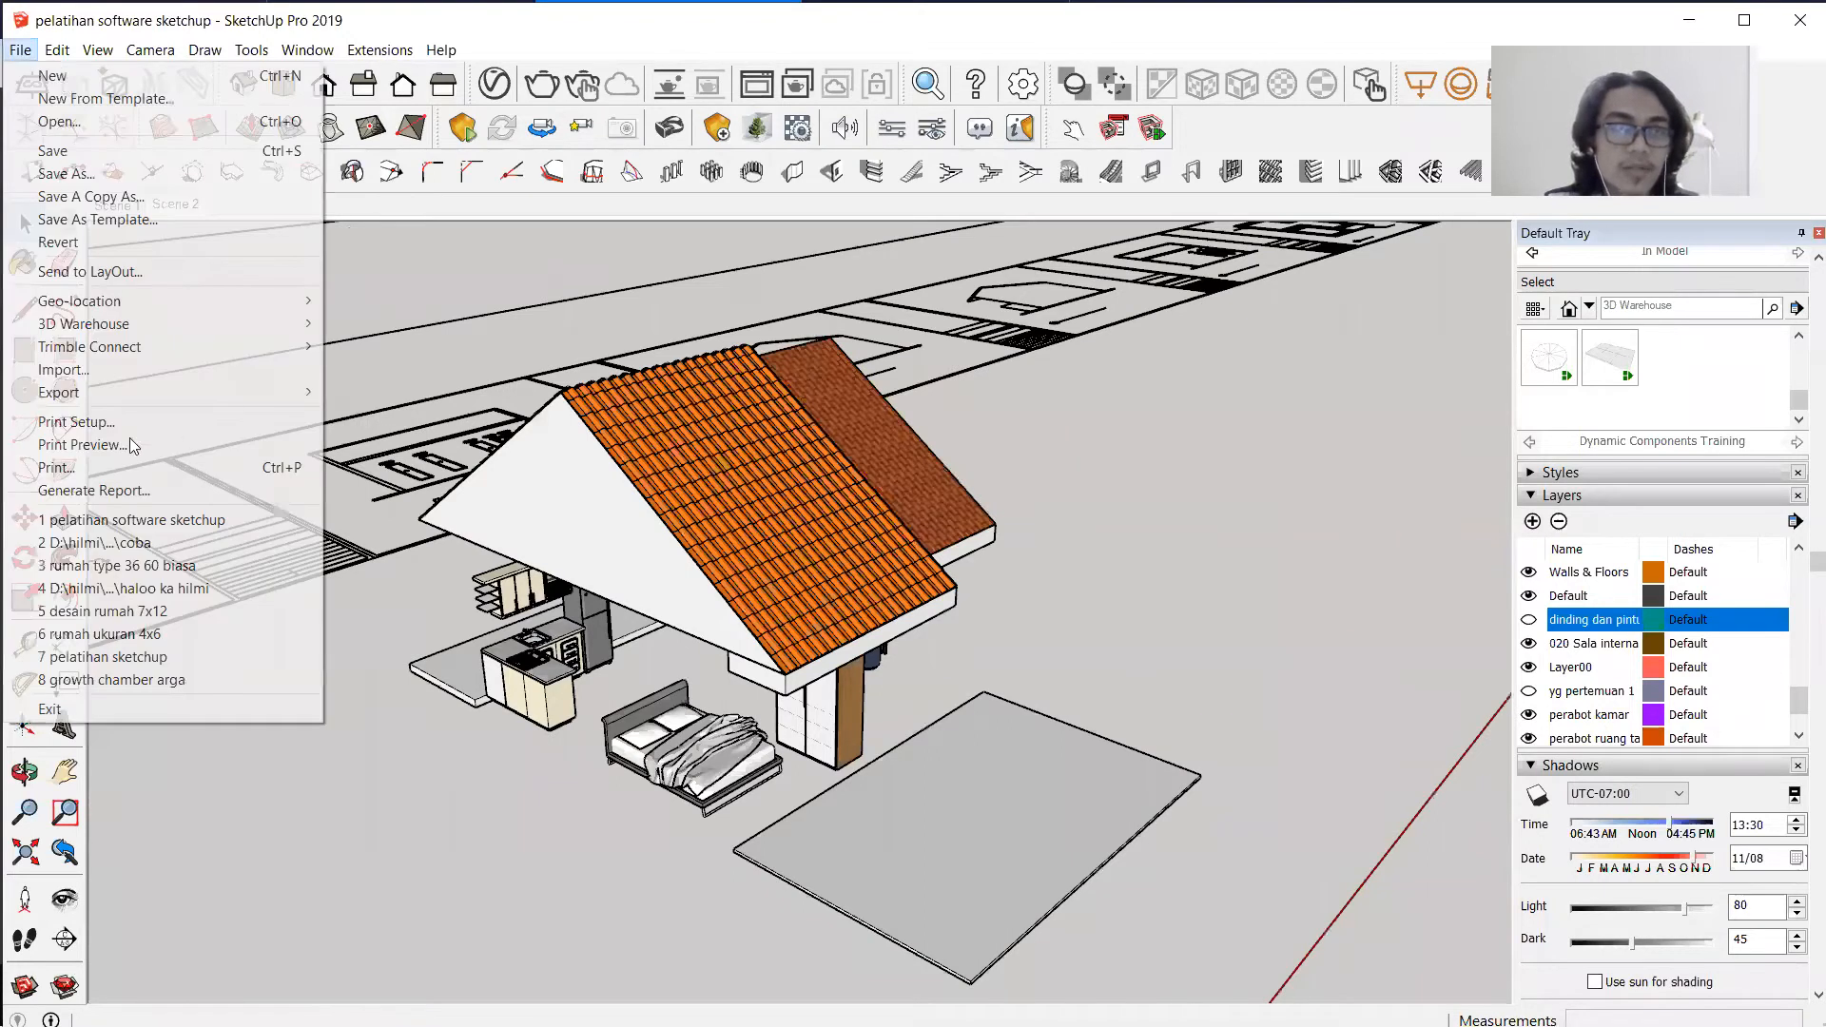
pyautogui.click(63, 369)
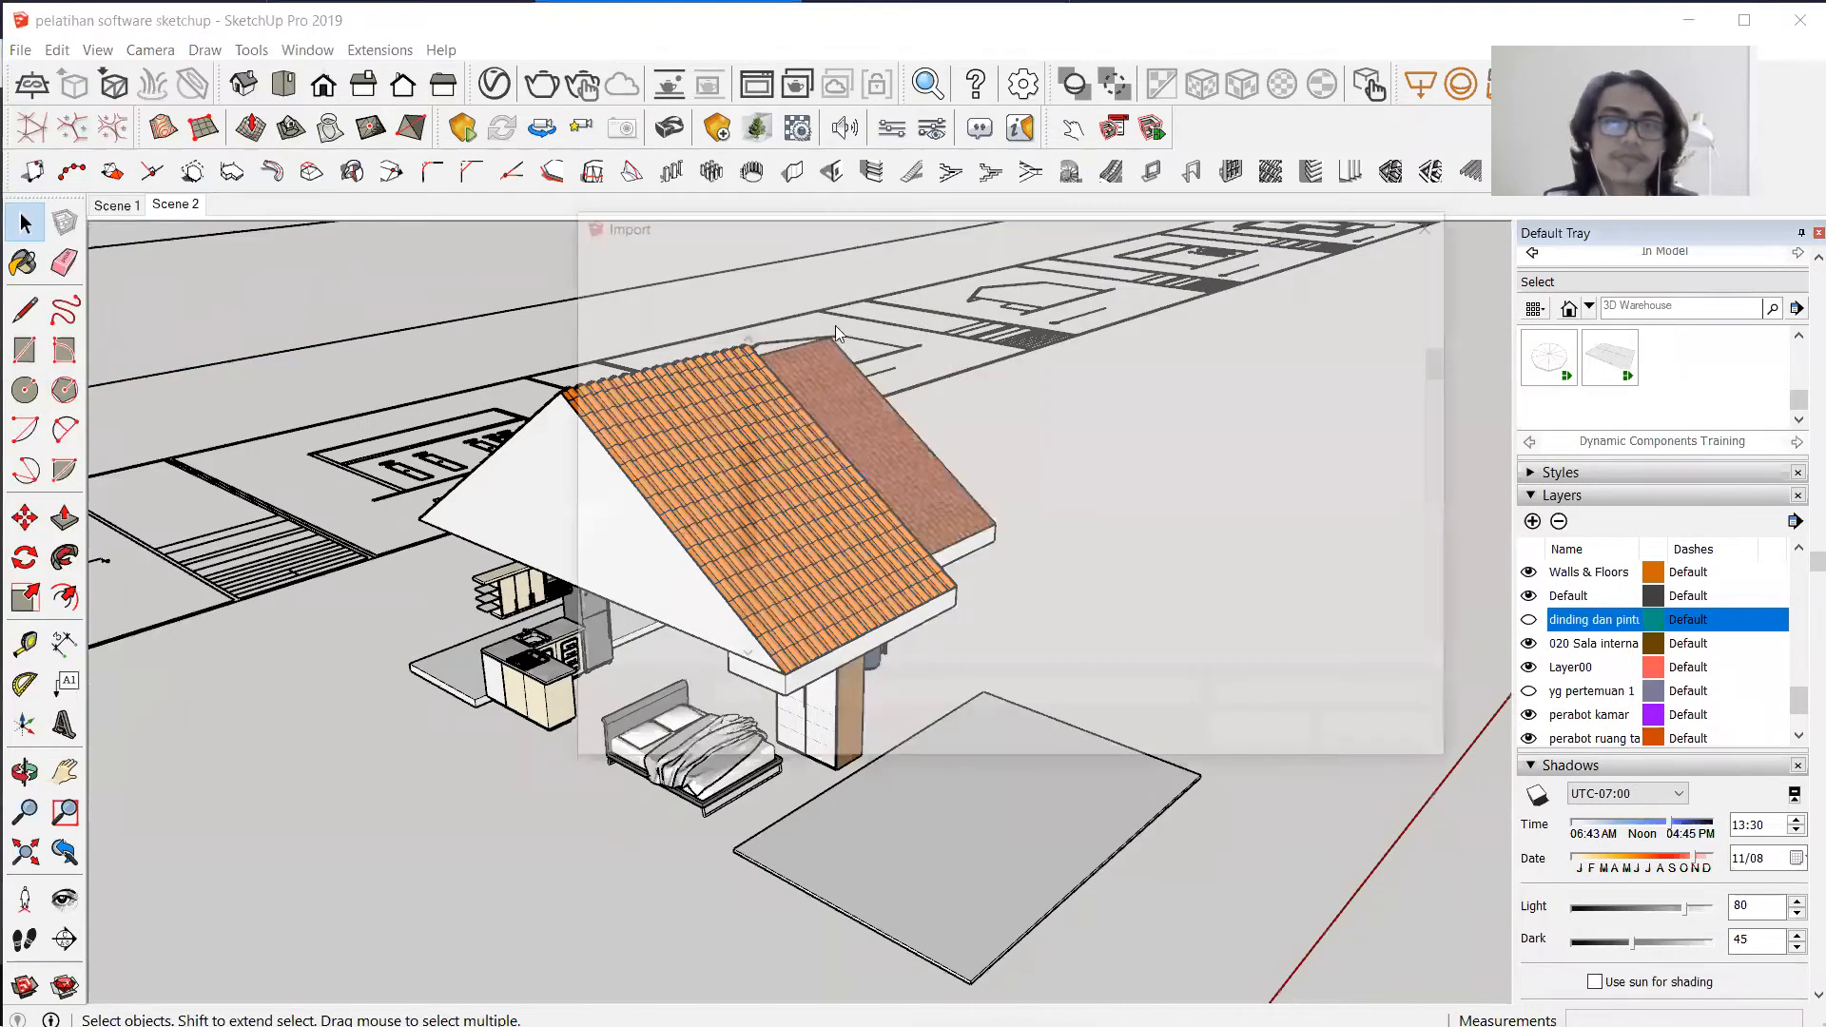
pyautogui.click(660, 500)
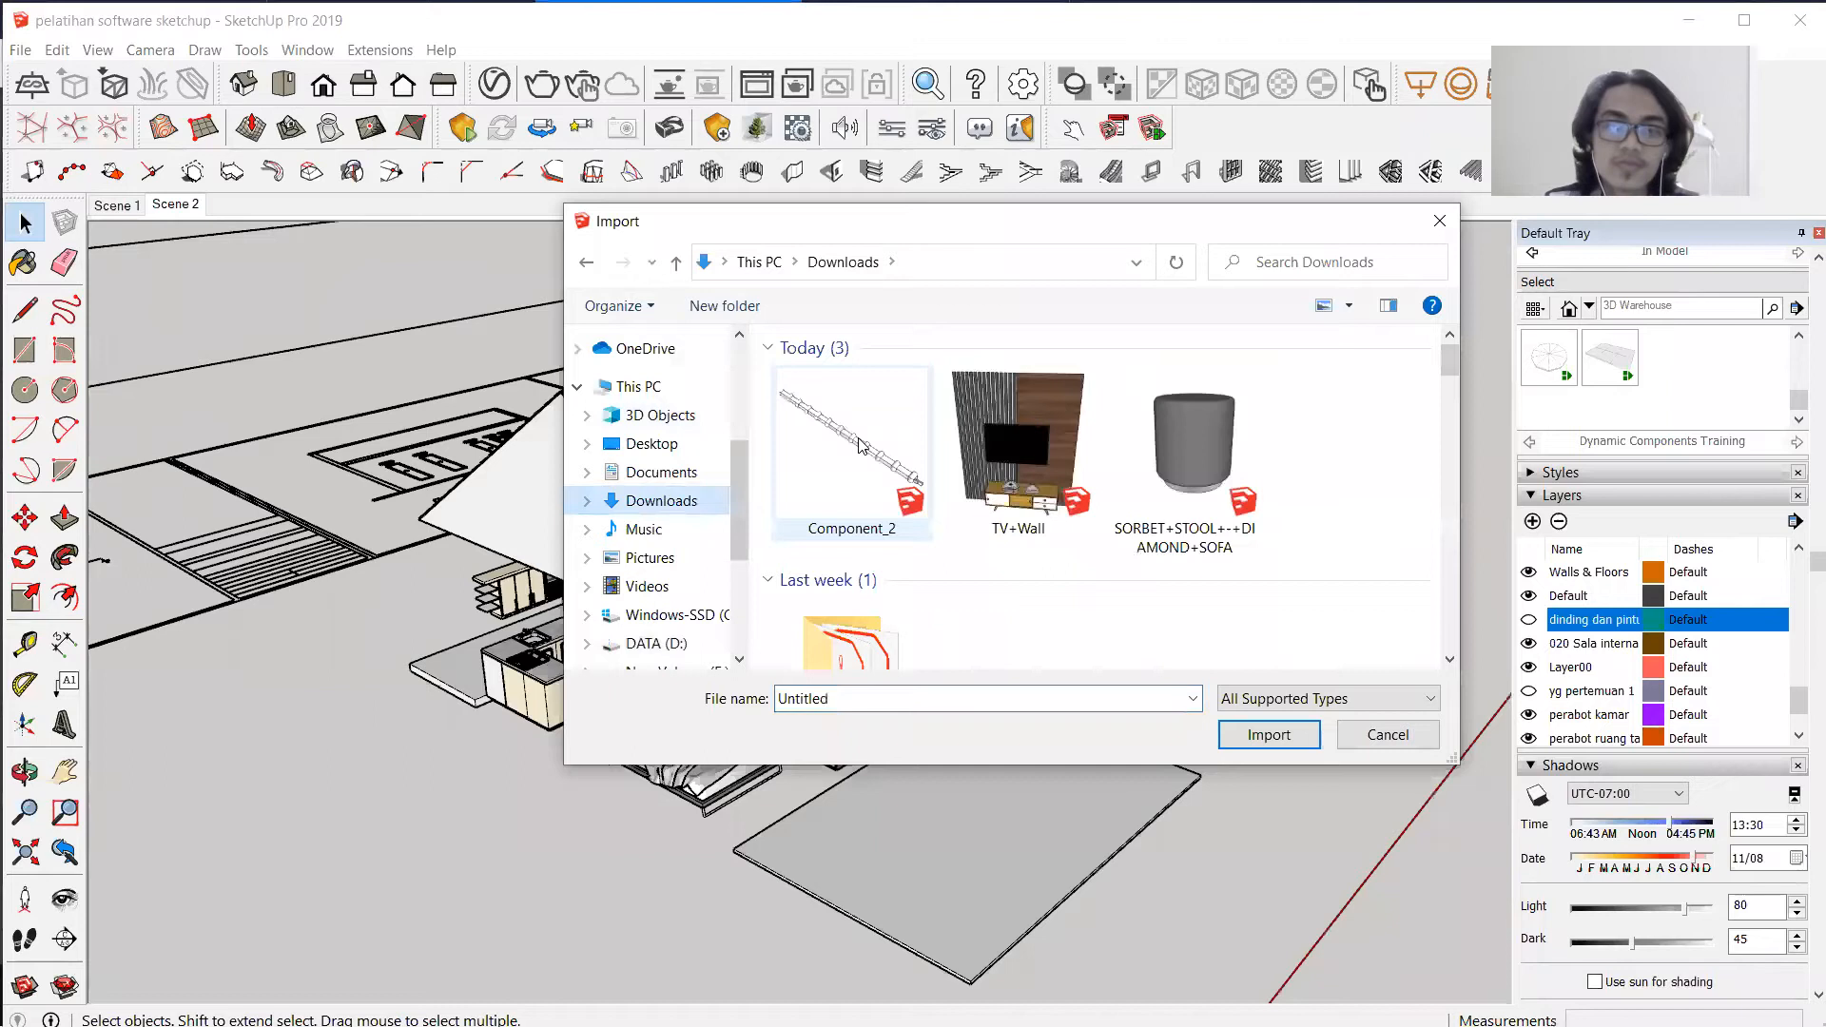
pyautogui.doubleClick(879, 455)
# Place the imported ridge cap at the gable peak, running along the main roof's ridge.
pyautogui.scroll(4, 533, 399)
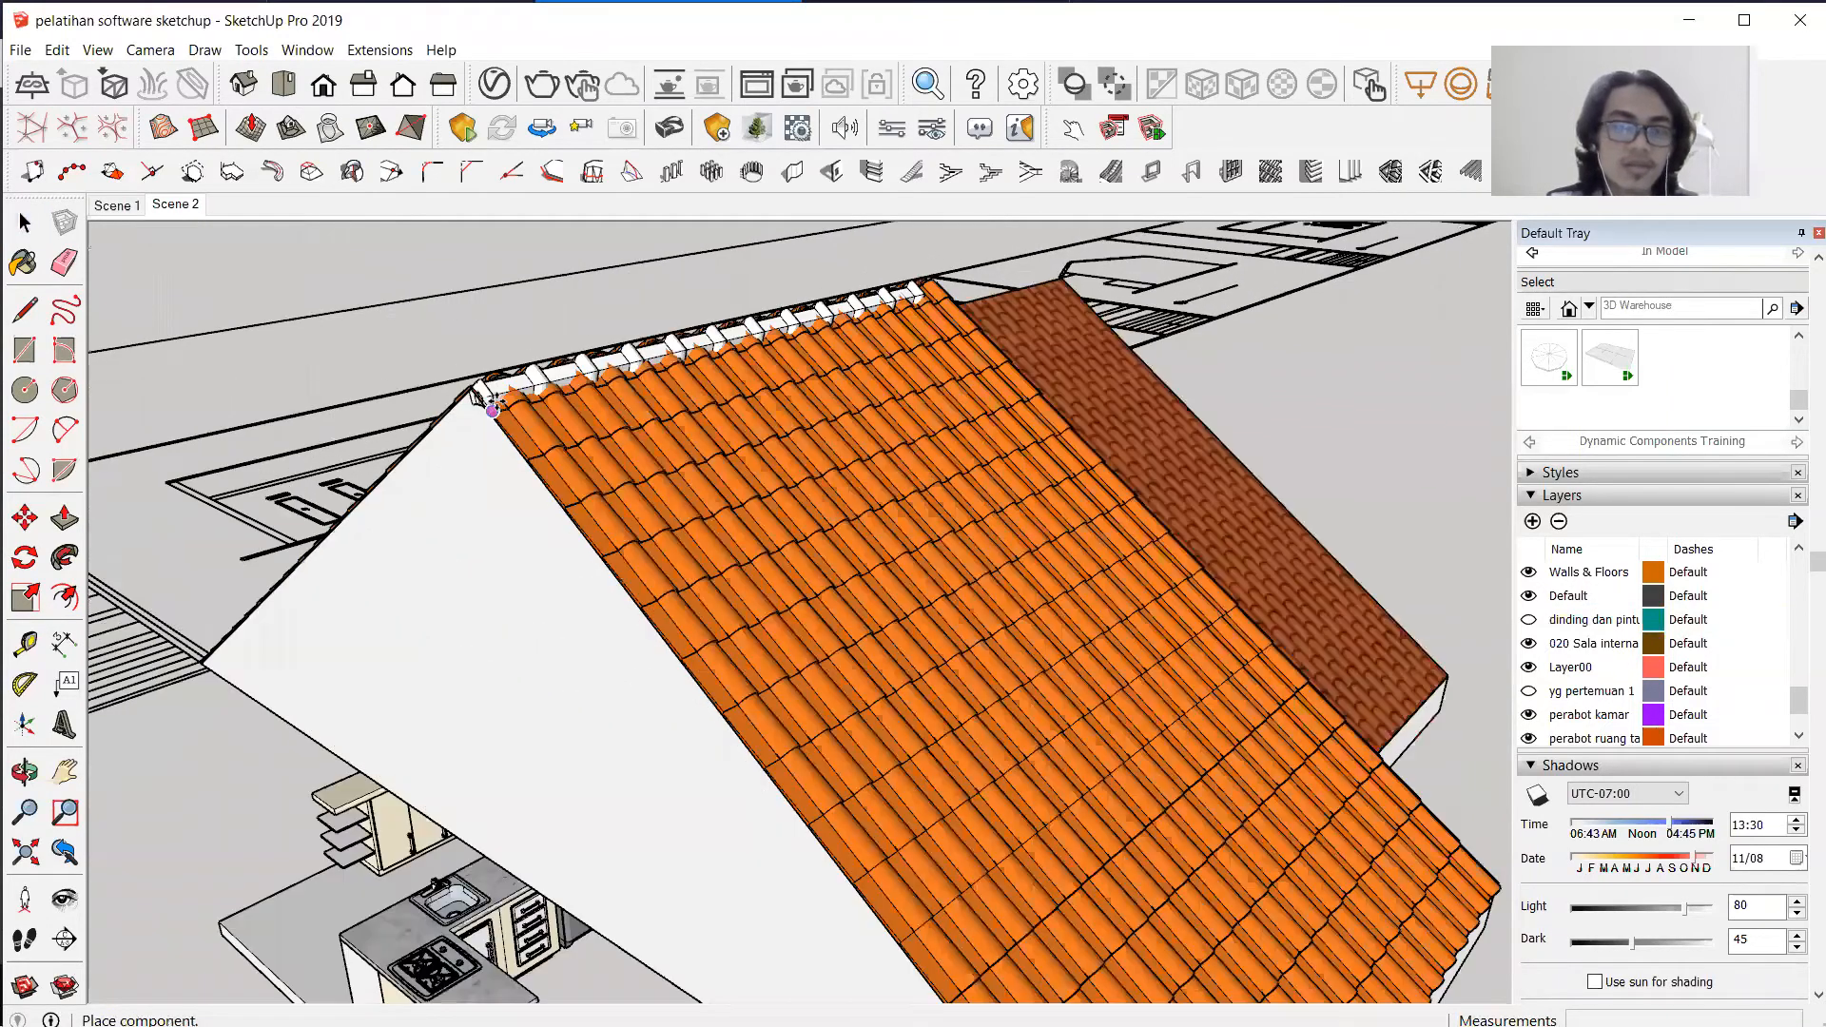
pyautogui.scroll(2, 470, 388)
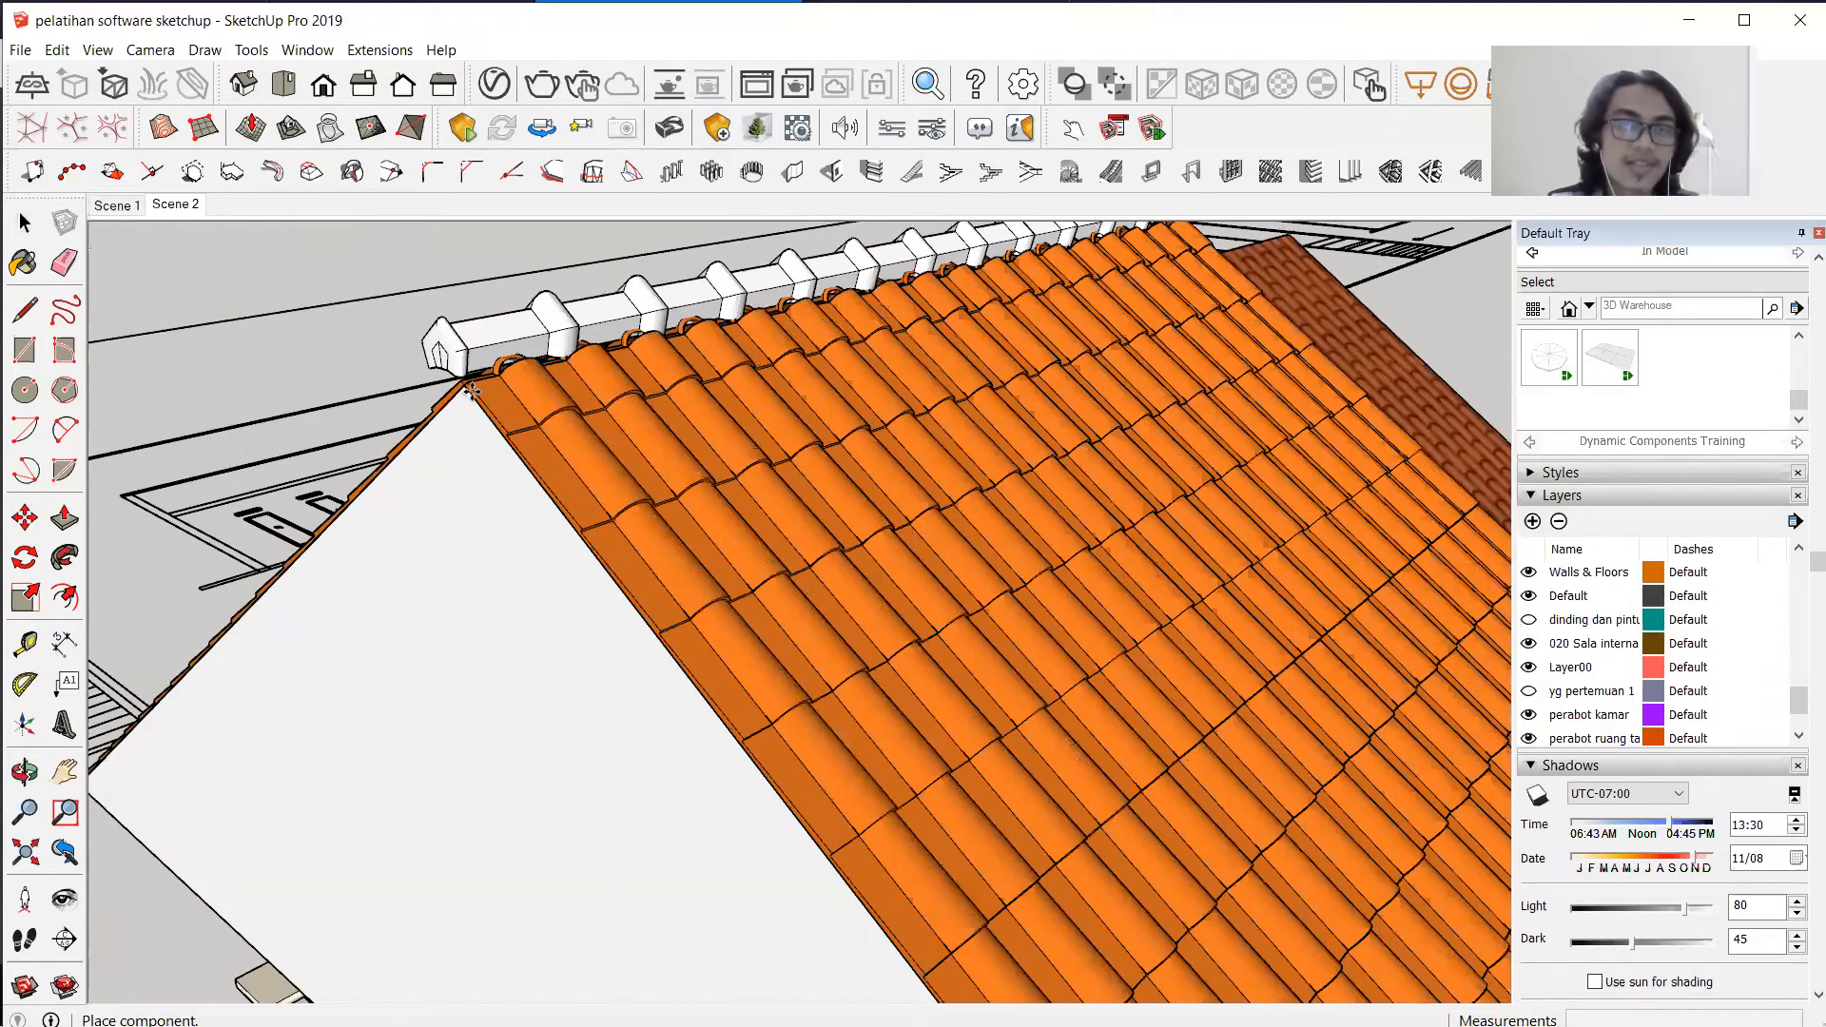
pyautogui.scroll(2, 456, 436)
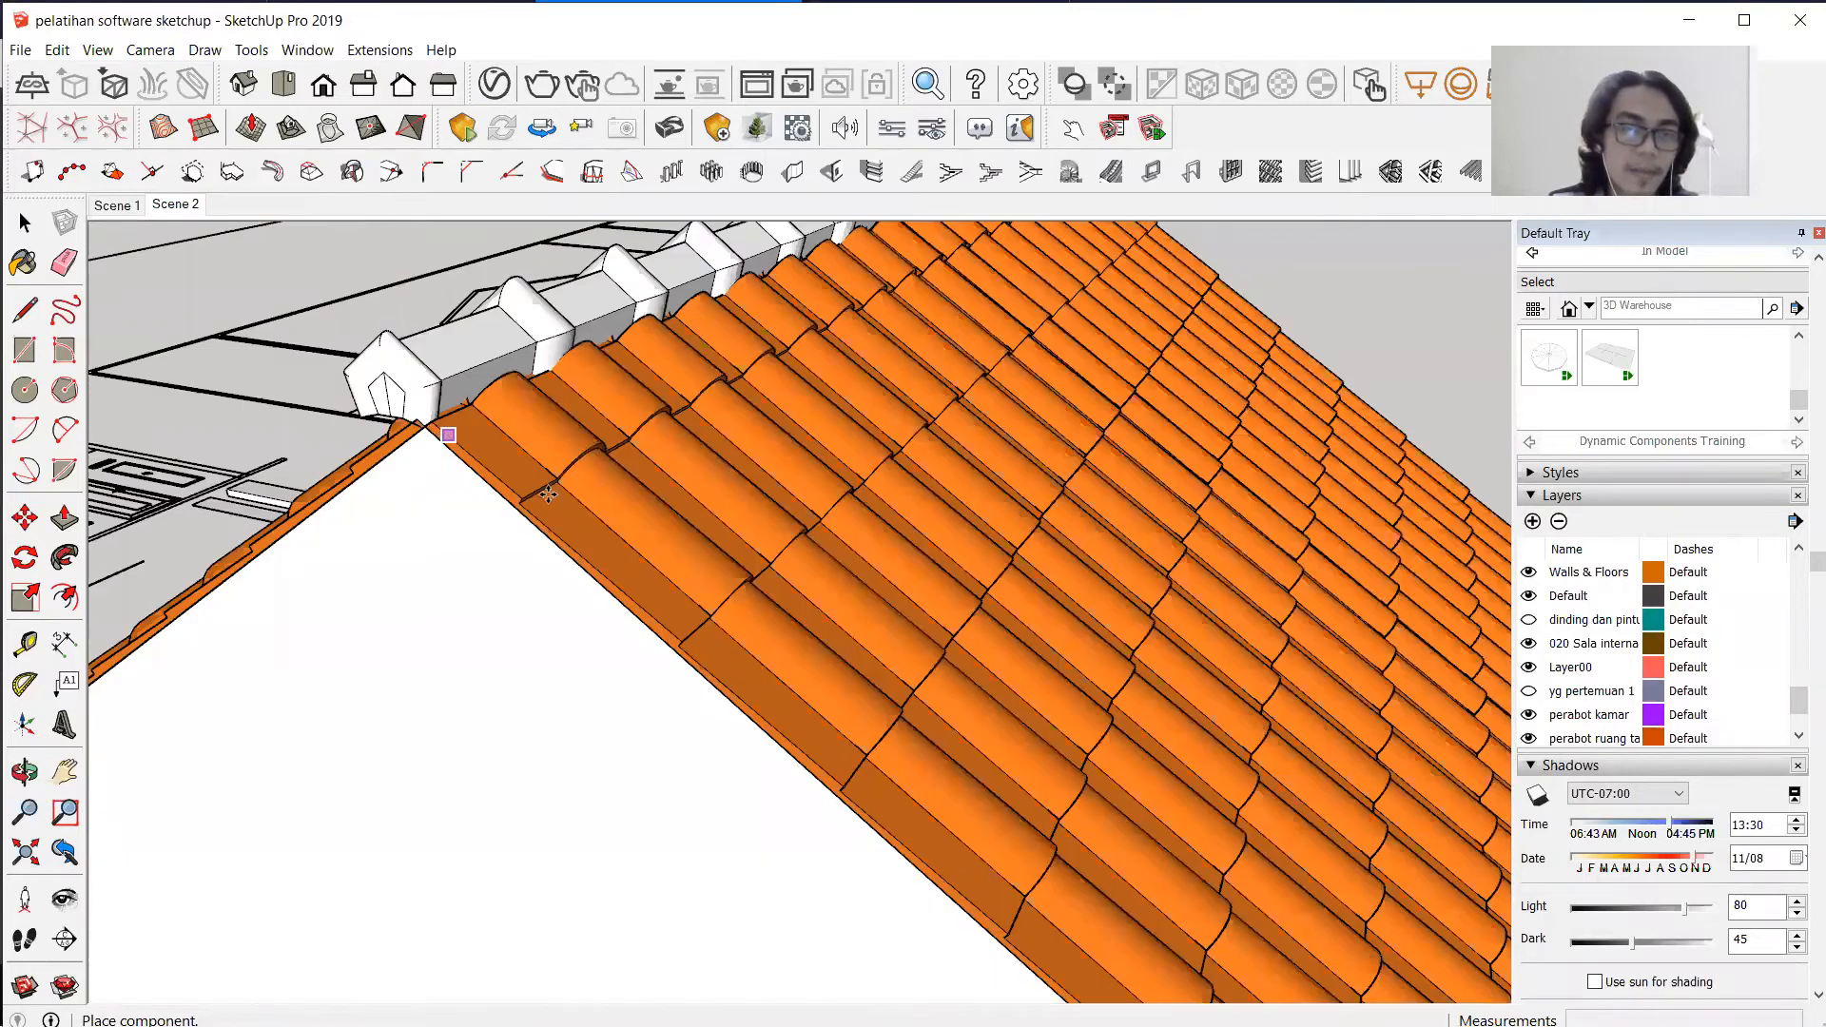
pyautogui.click(458, 436)
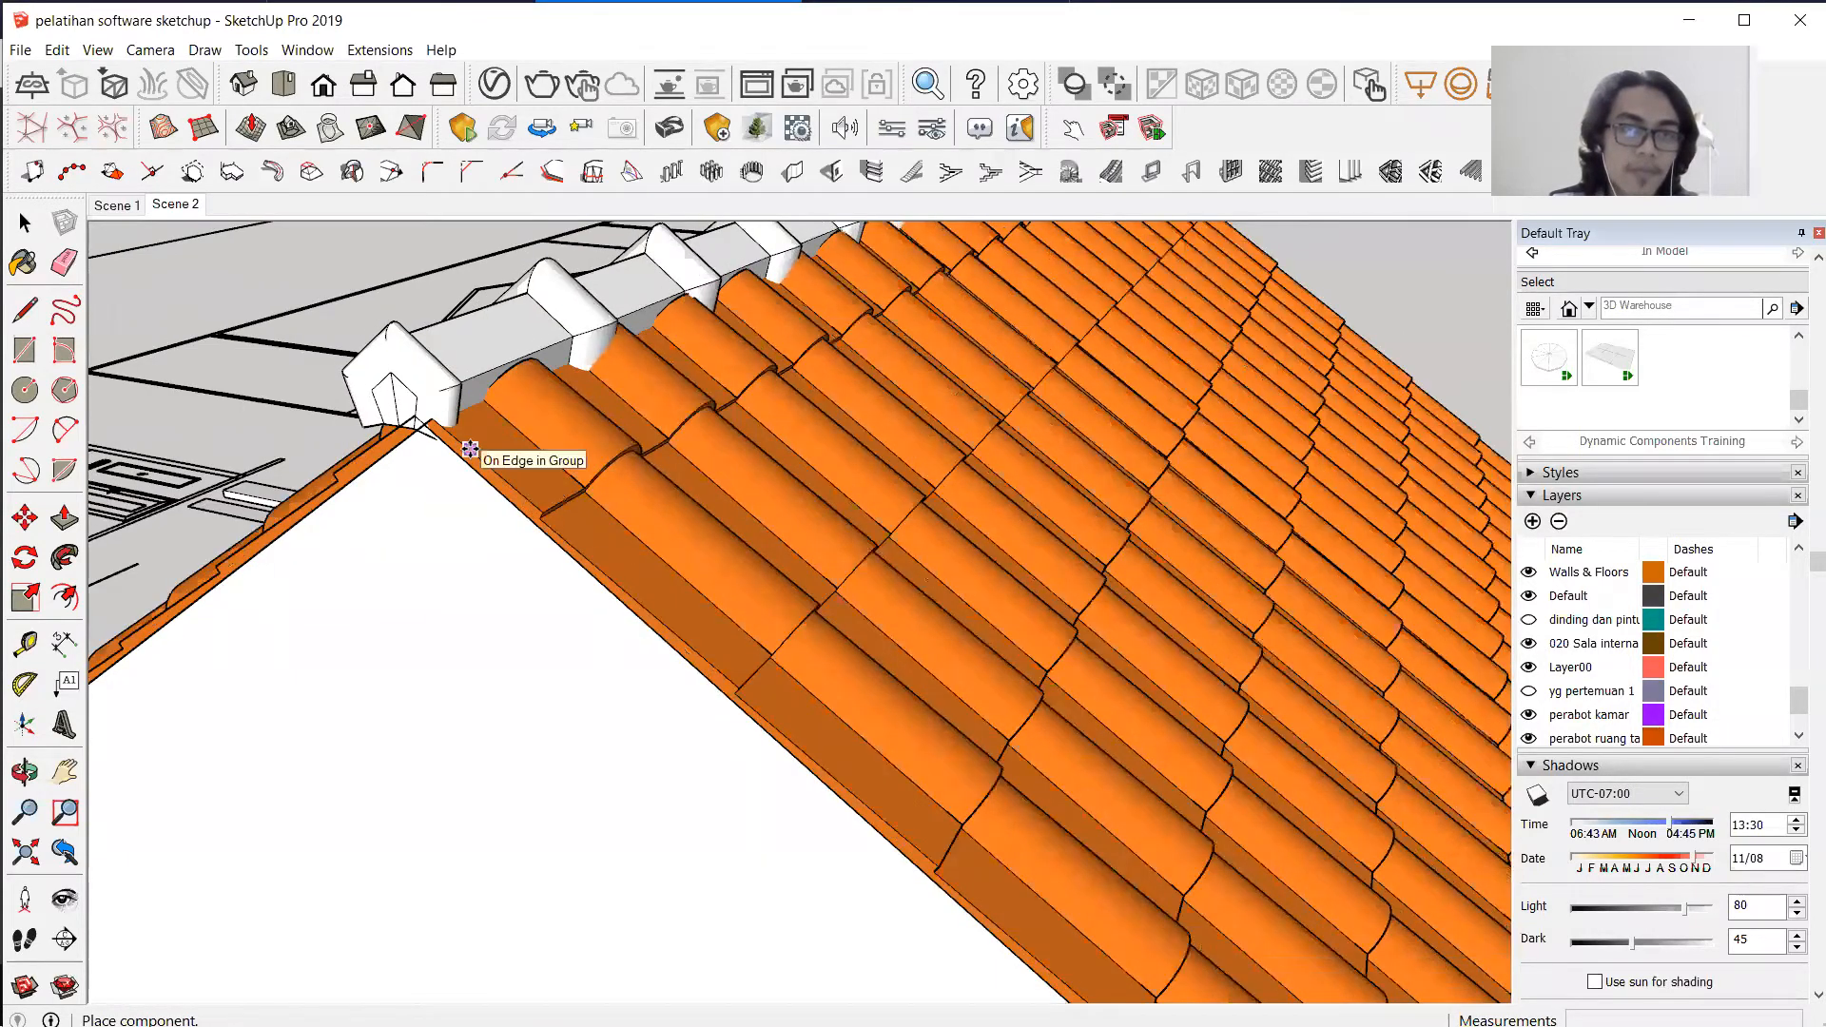
# Move the ridge cap by the lower middle of its end face onto the apex of the white gable.
pyautogui.press('m')
pyautogui.scroll(4, 394, 394)
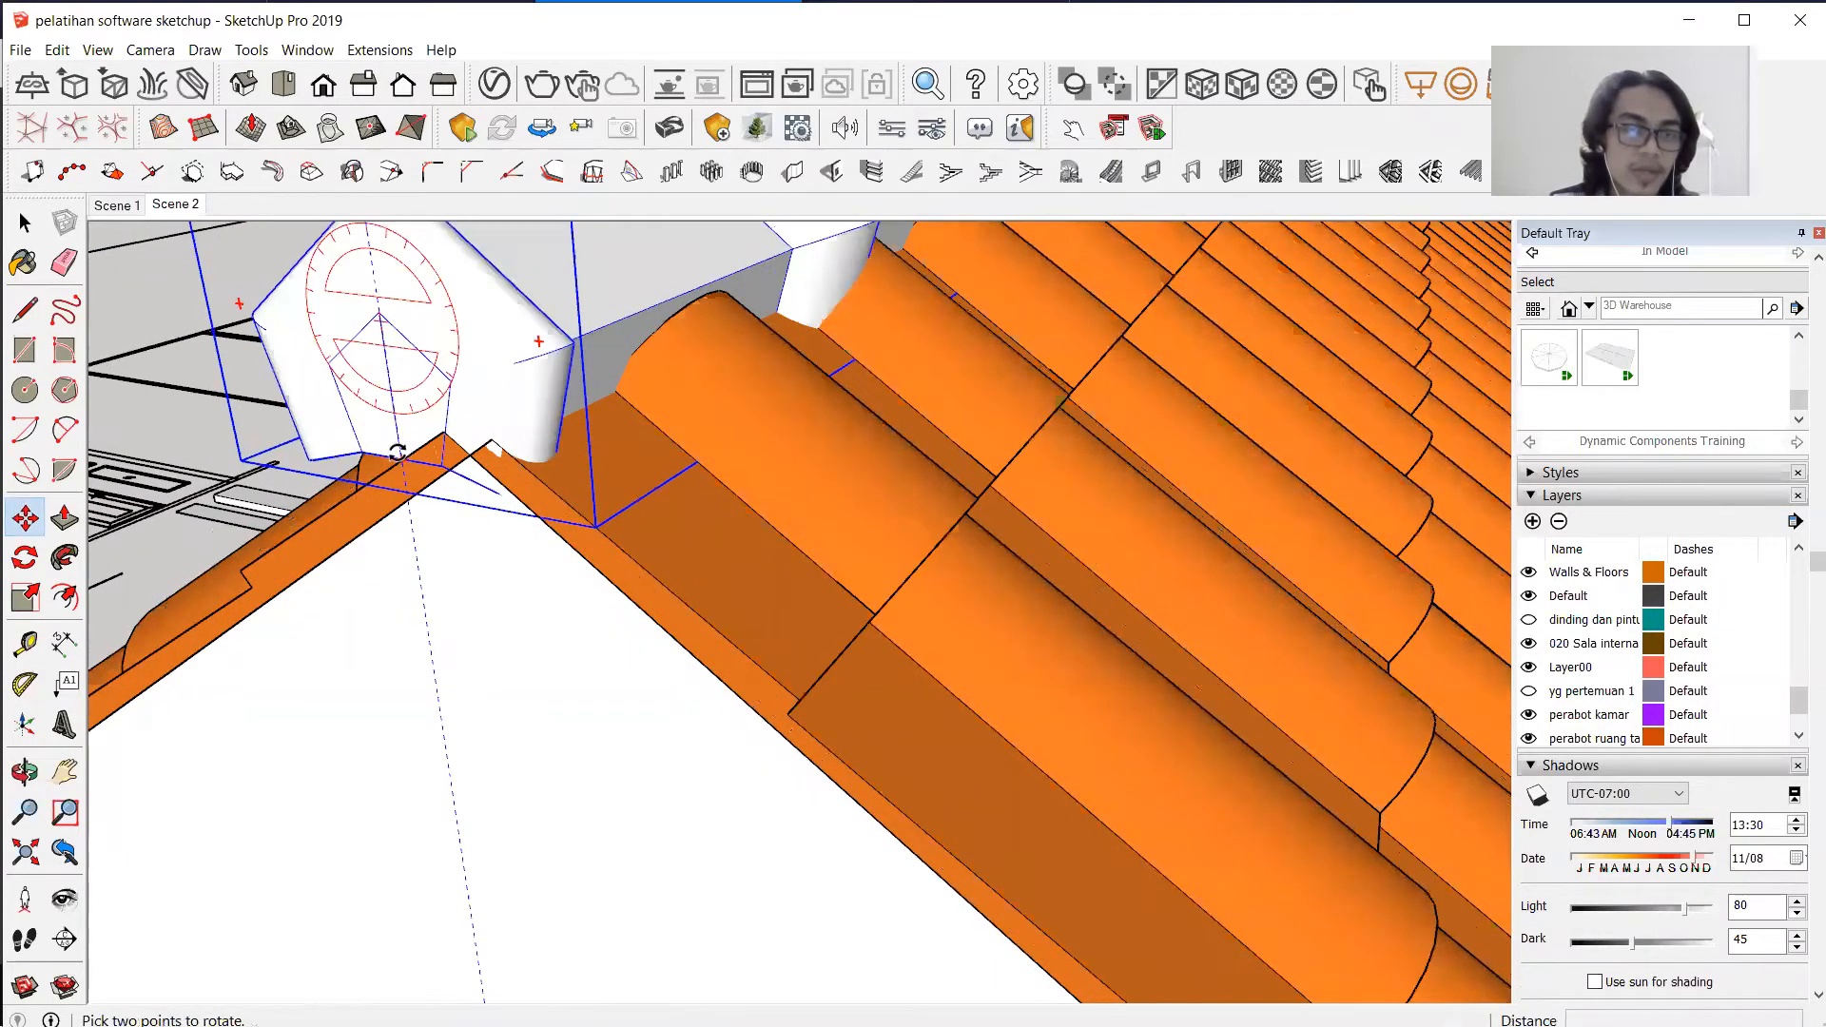
pyautogui.scroll(2, 456, 401)
pyautogui.press('q')
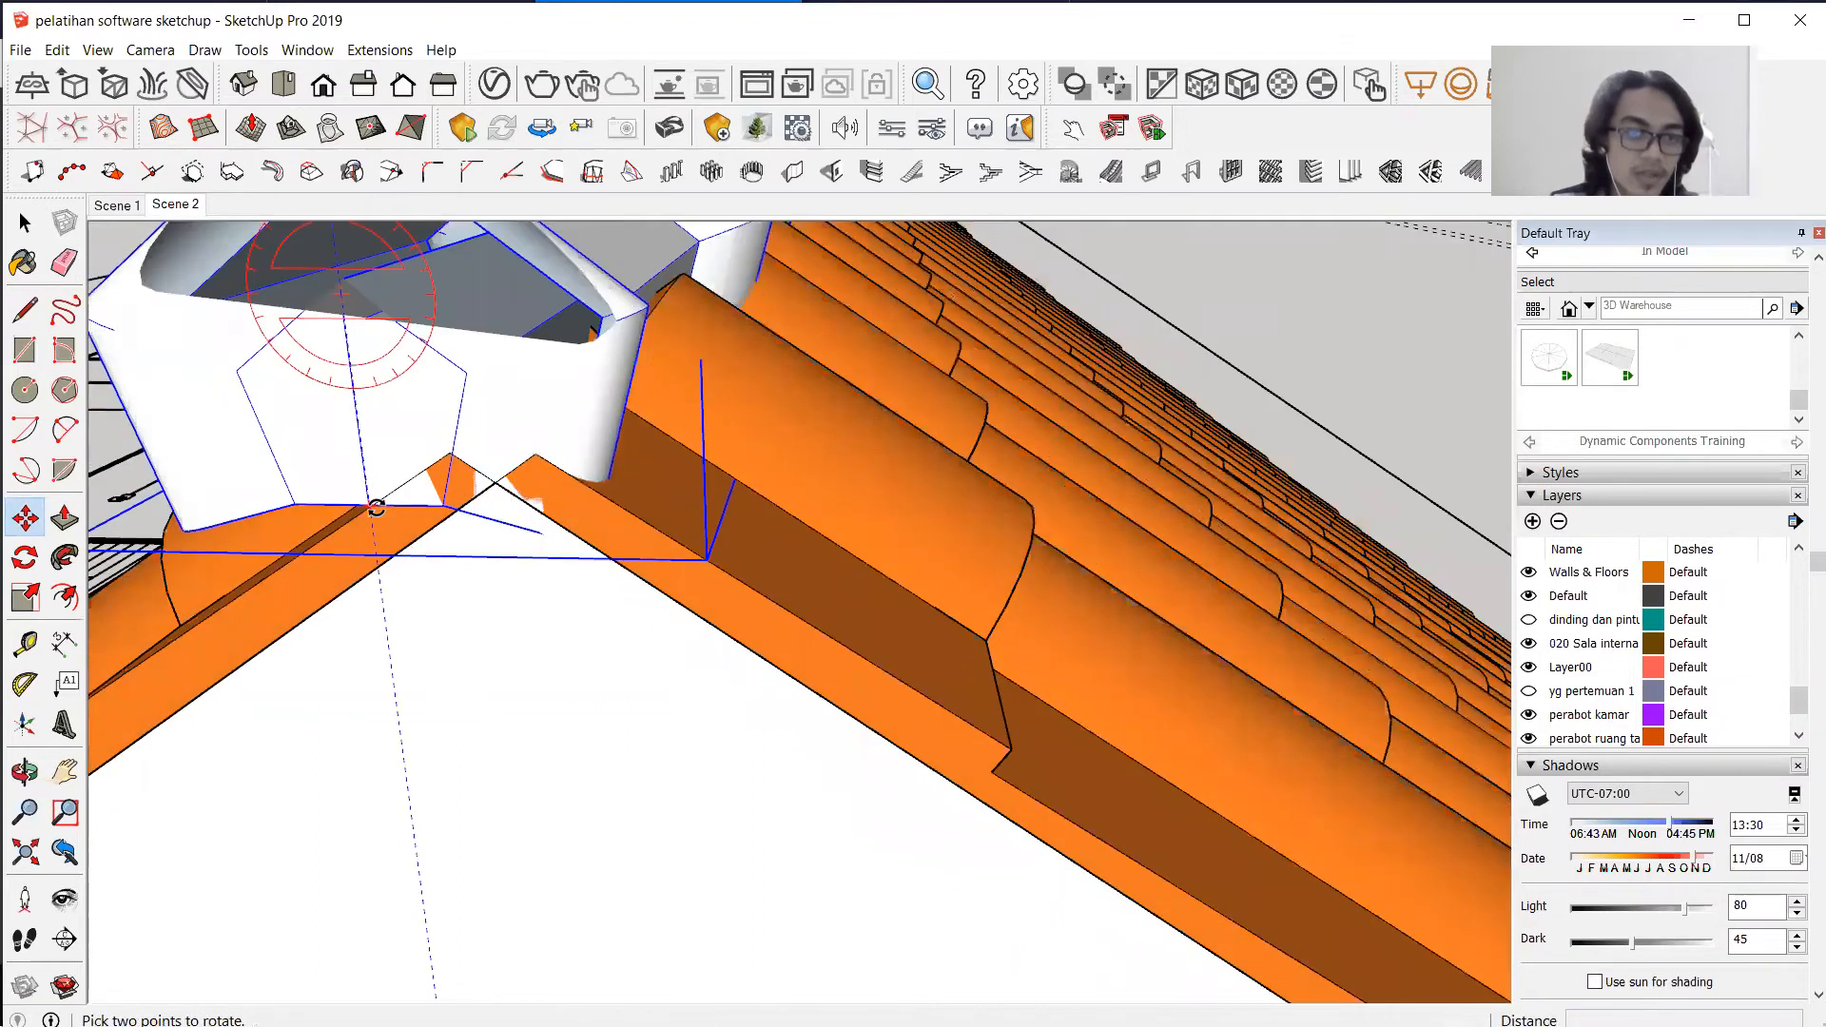
pyautogui.click(28, 517)
pyautogui.scroll(-4, 583, 448)
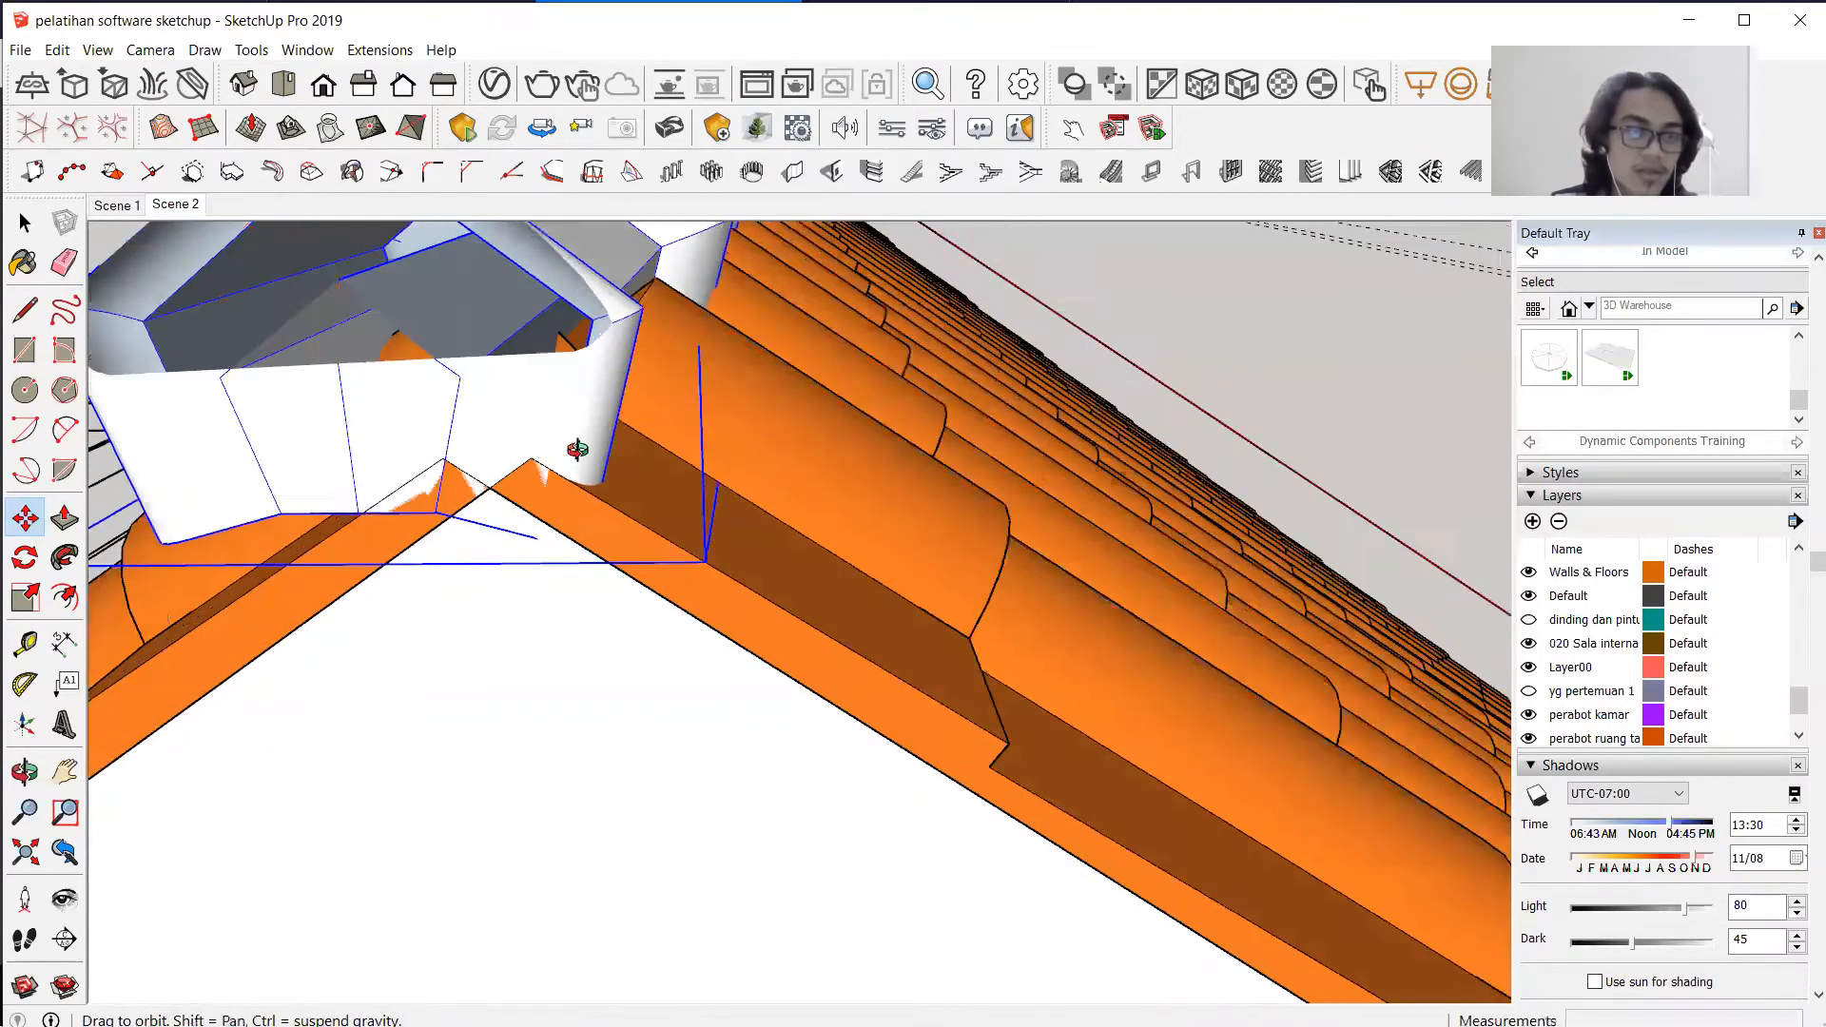
pyautogui.scroll(-3, 821, 518)
pyautogui.scroll(2, 860, 505)
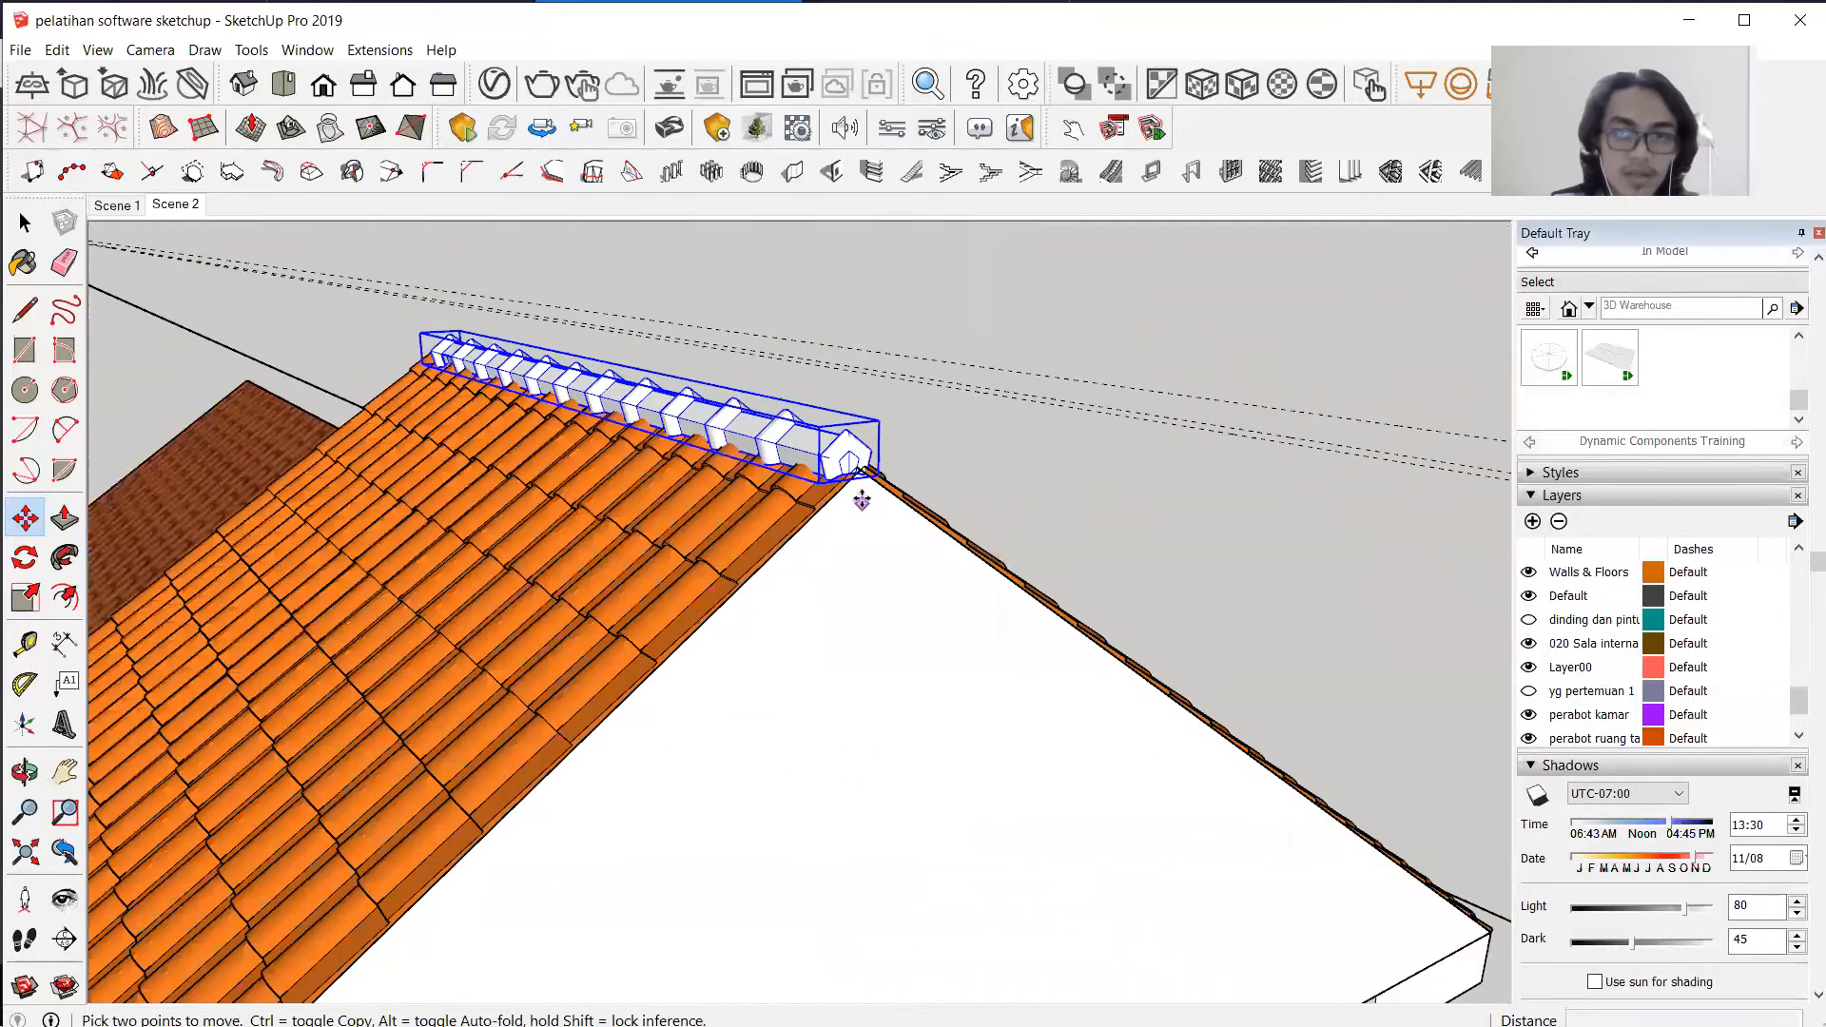
pyautogui.scroll(2, 859, 473)
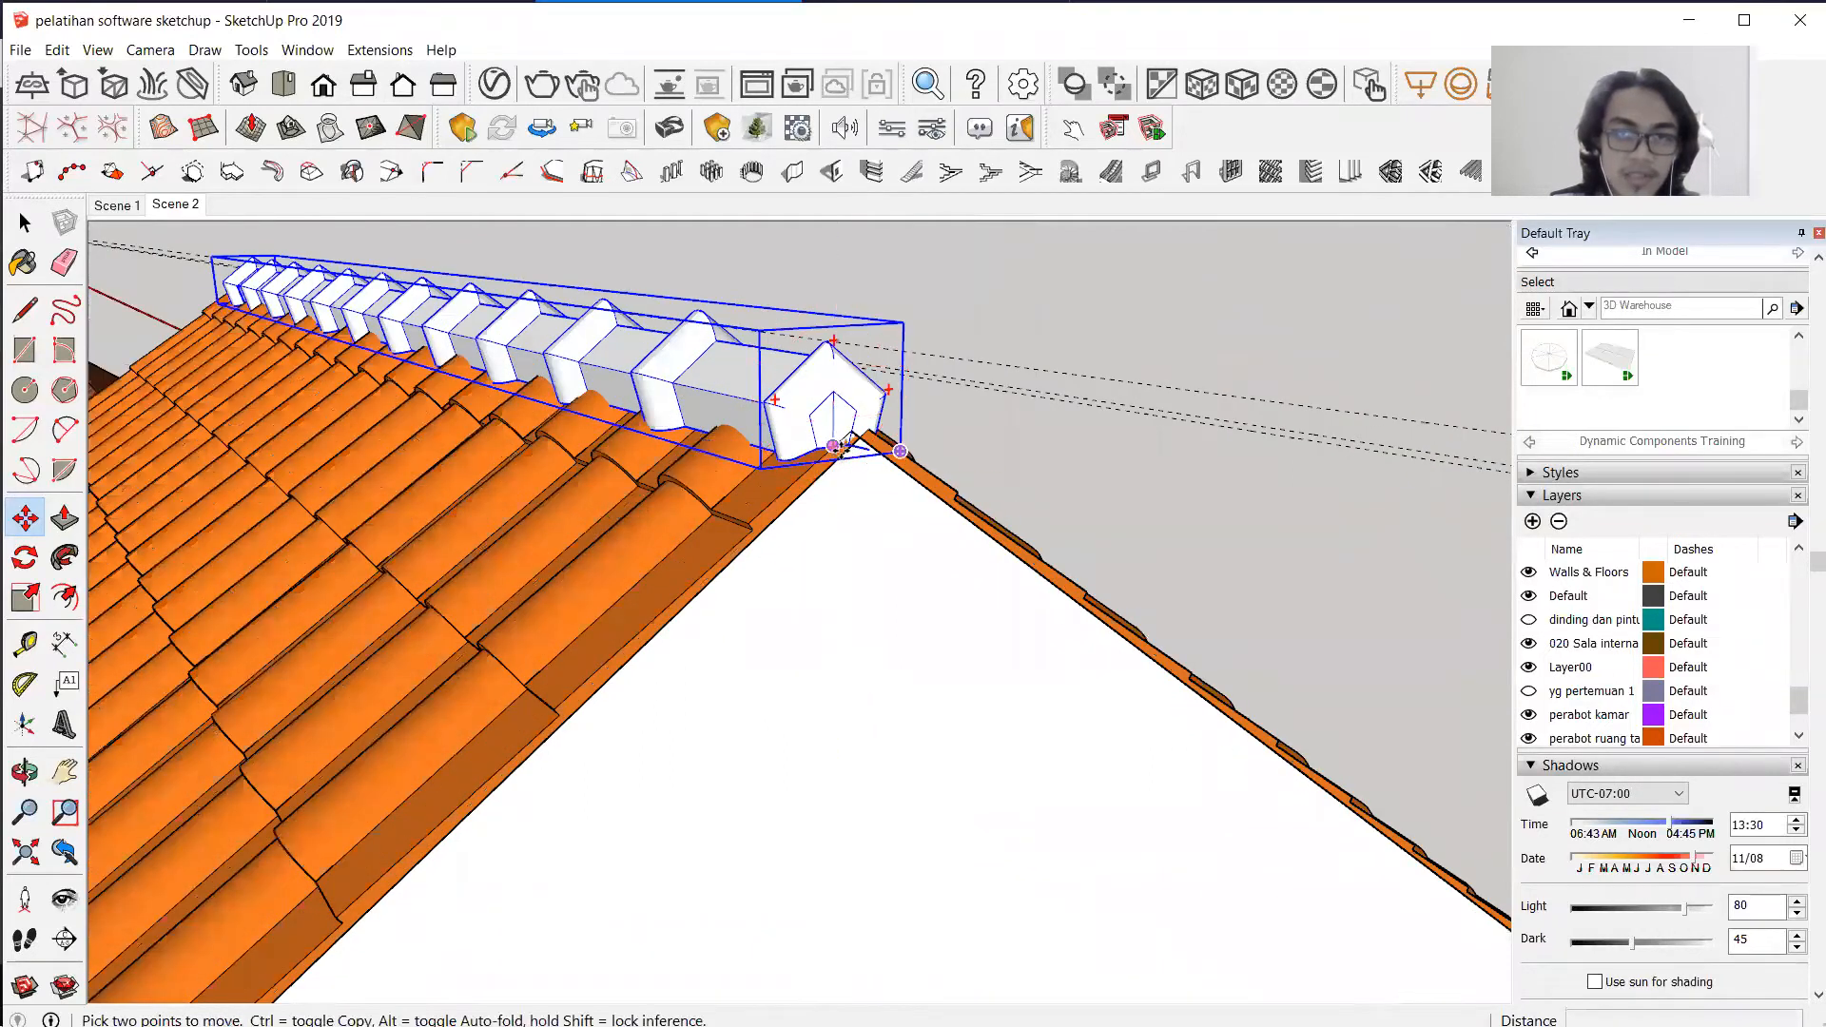
pyautogui.click(858, 449)
pyautogui.scroll(2, 862, 446)
pyautogui.click(864, 451)
pyautogui.click(860, 437)
pyautogui.moveTo(860, 436); pyautogui.dragTo(966, 383, button='middle')
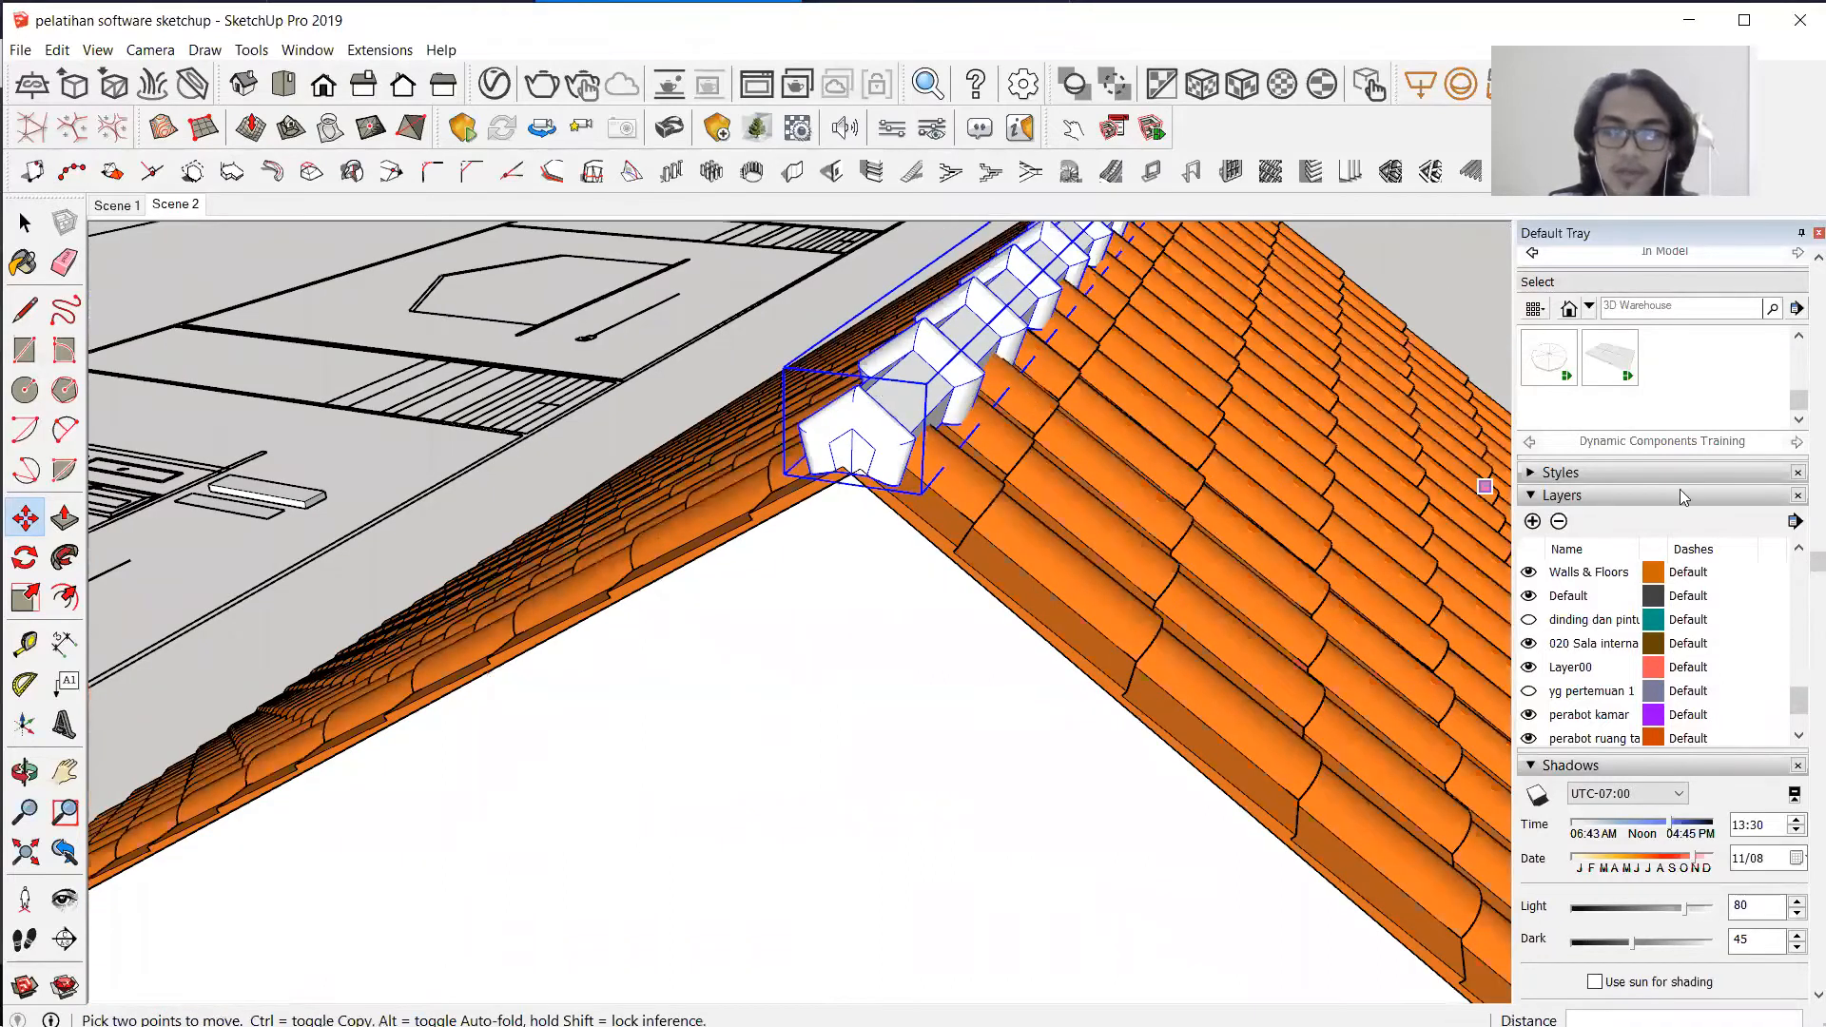
# Sample the orange 0041_Chocolate material from the roof tiles and paint the ridge cap with it.
pyautogui.press('space')
pyautogui.scroll(3, 1797, 531)
pyautogui.scroll(5, 1797, 484)
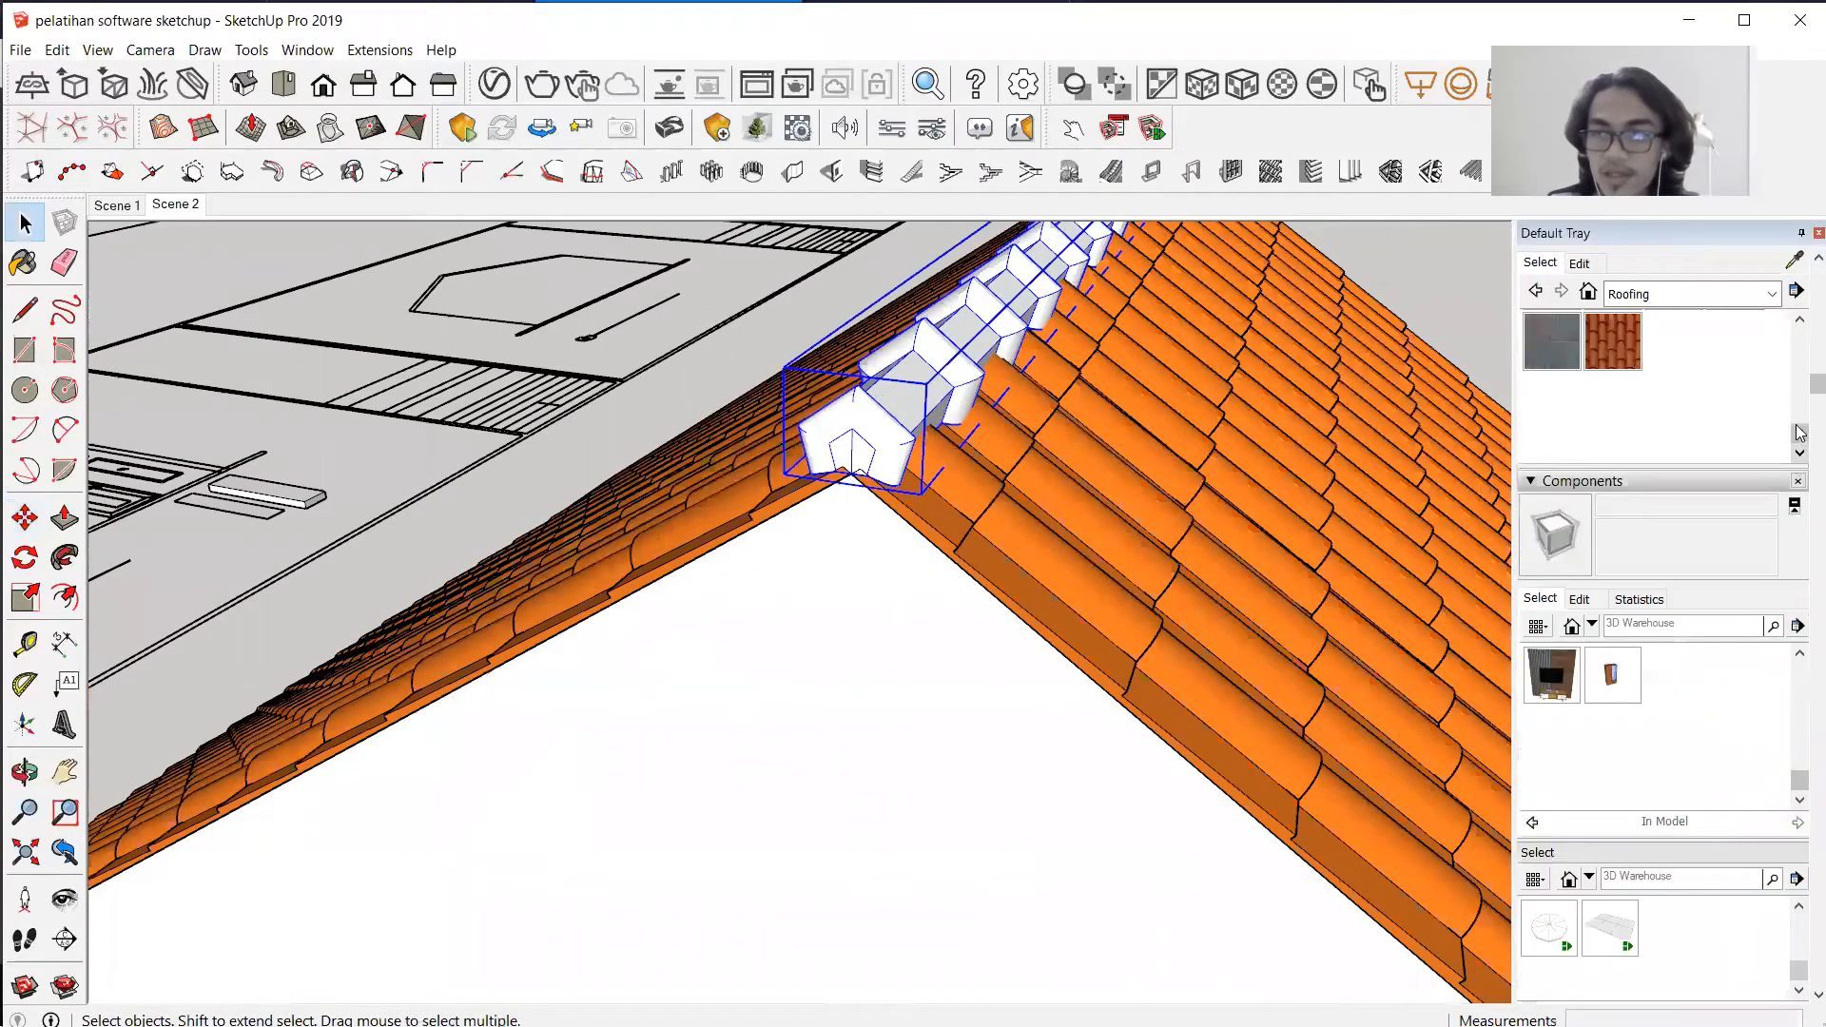
pyautogui.click(1794, 260)
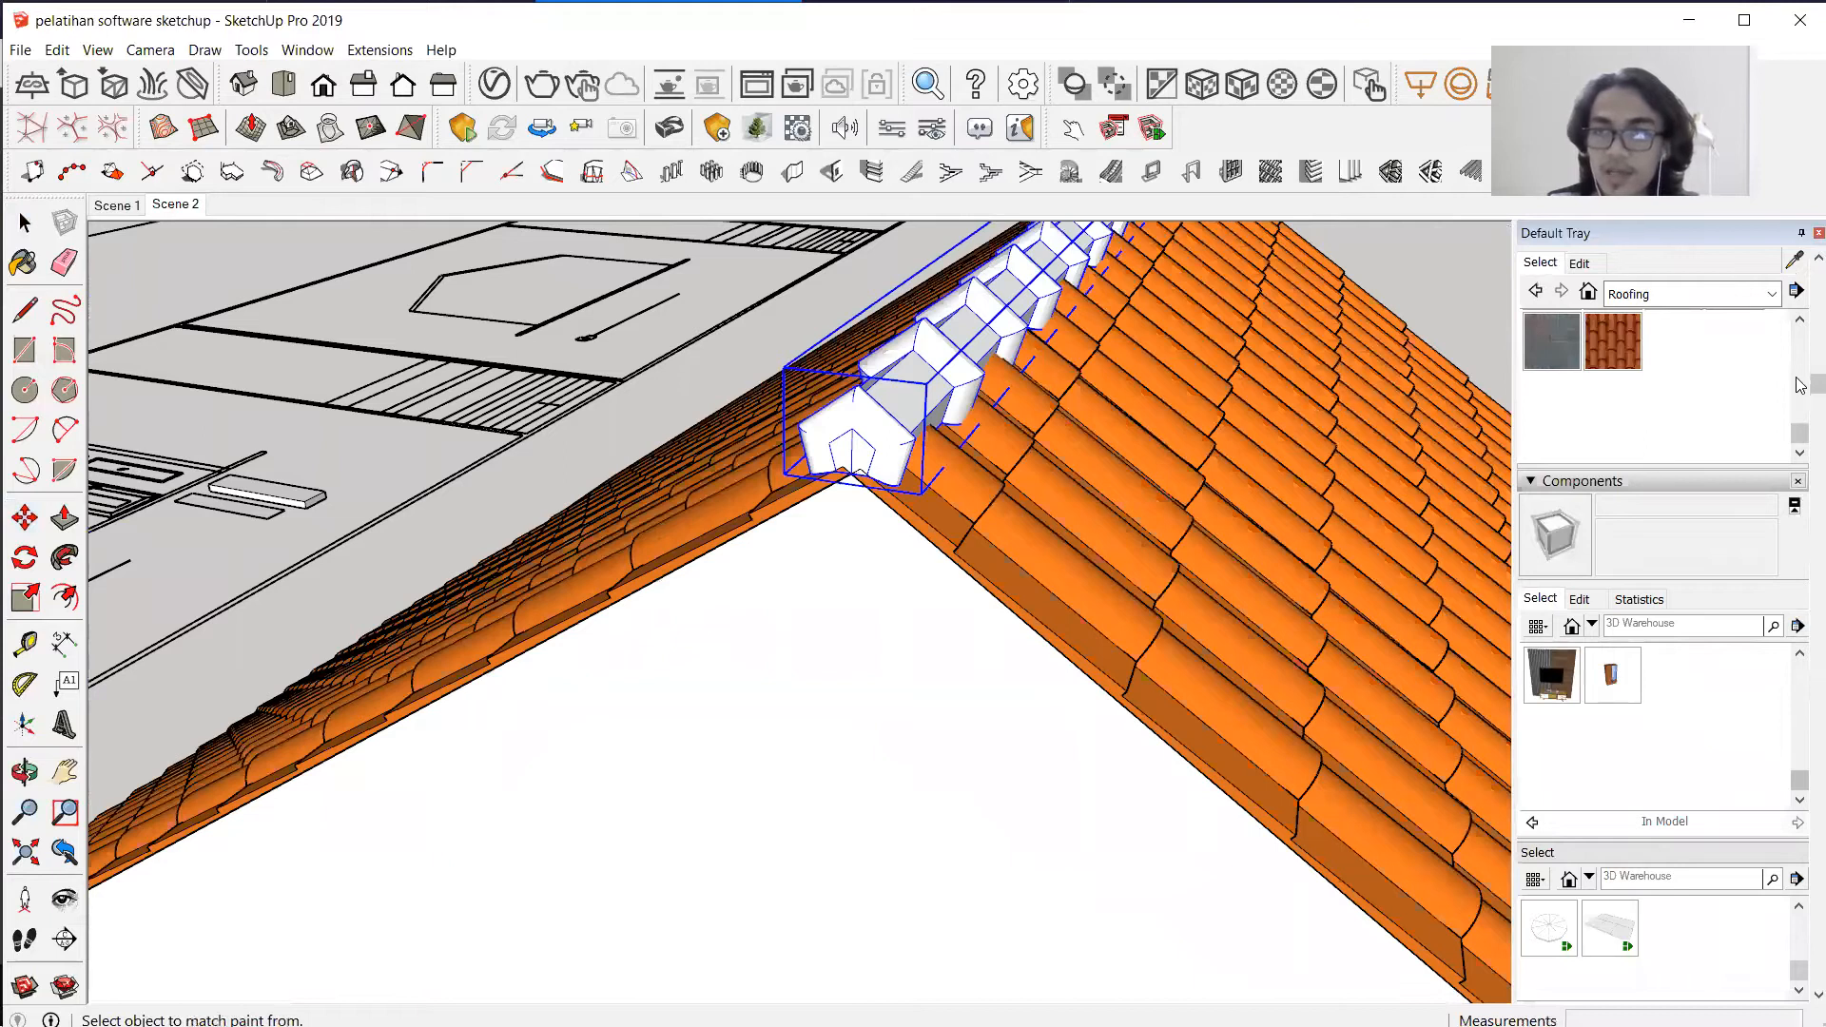
pyautogui.scroll(2, 1799, 374)
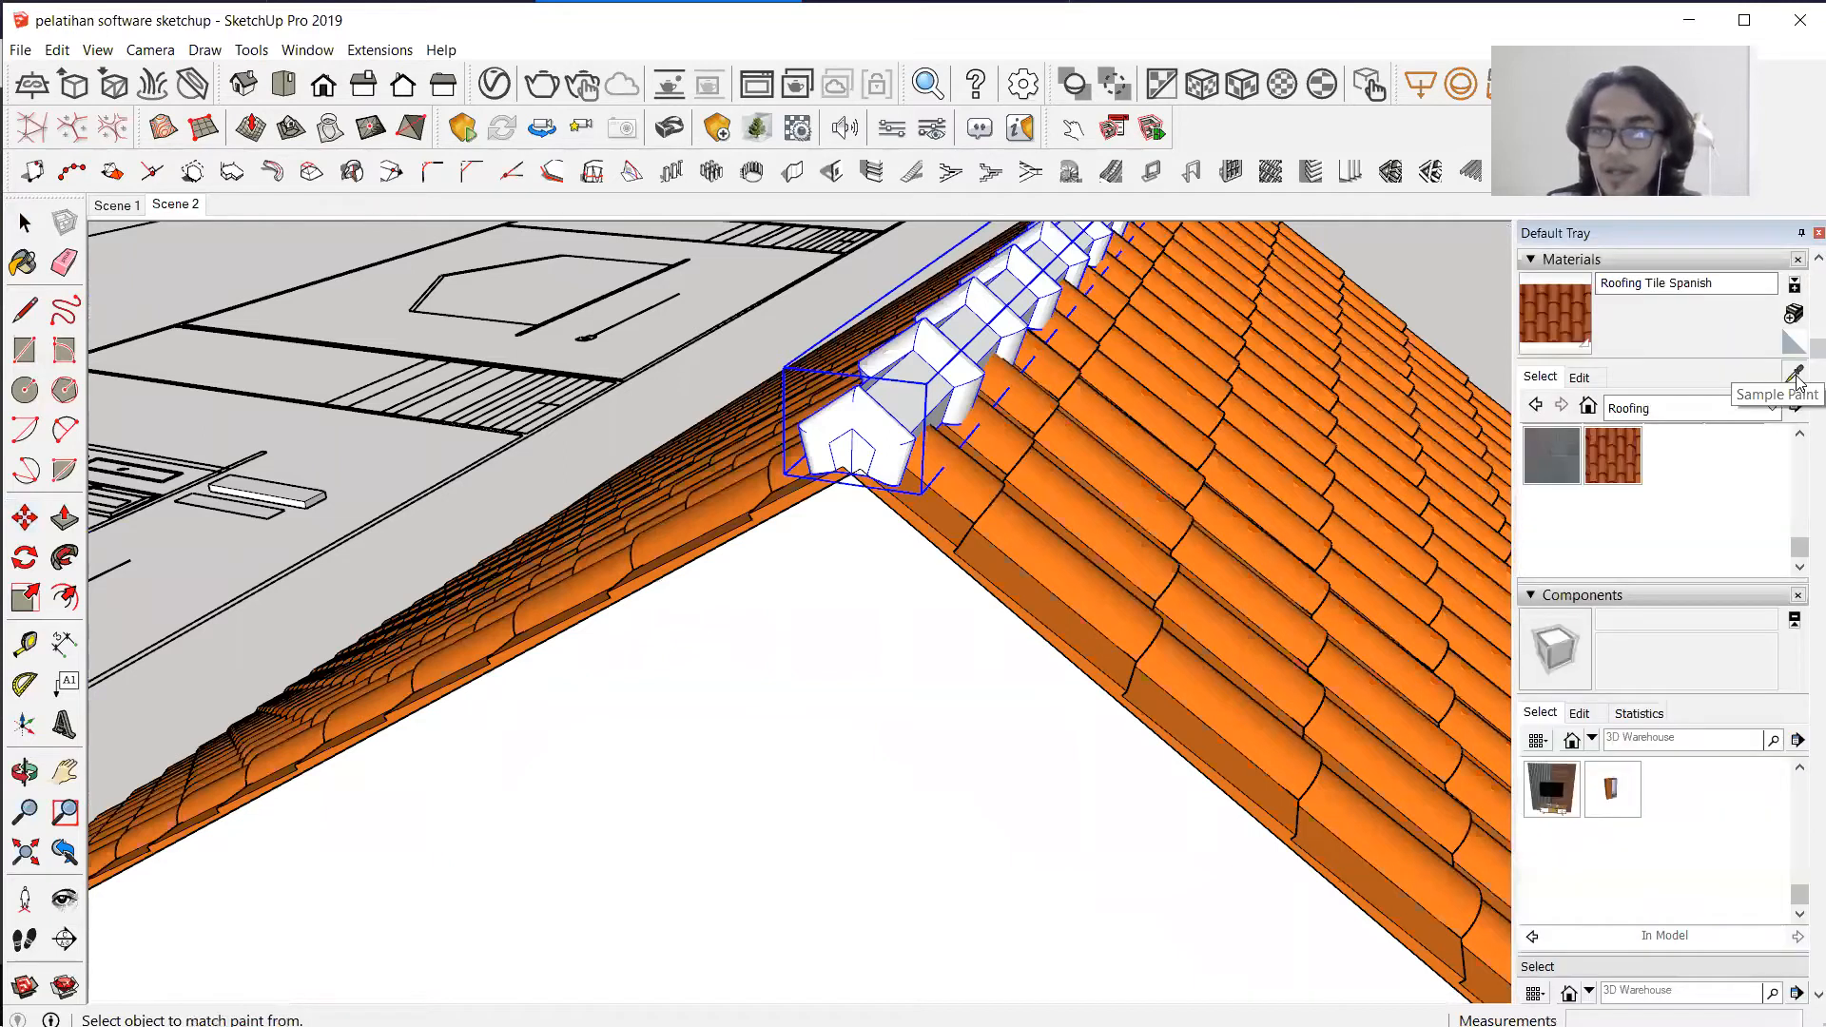
pyautogui.click(1317, 386)
pyautogui.click(879, 407)
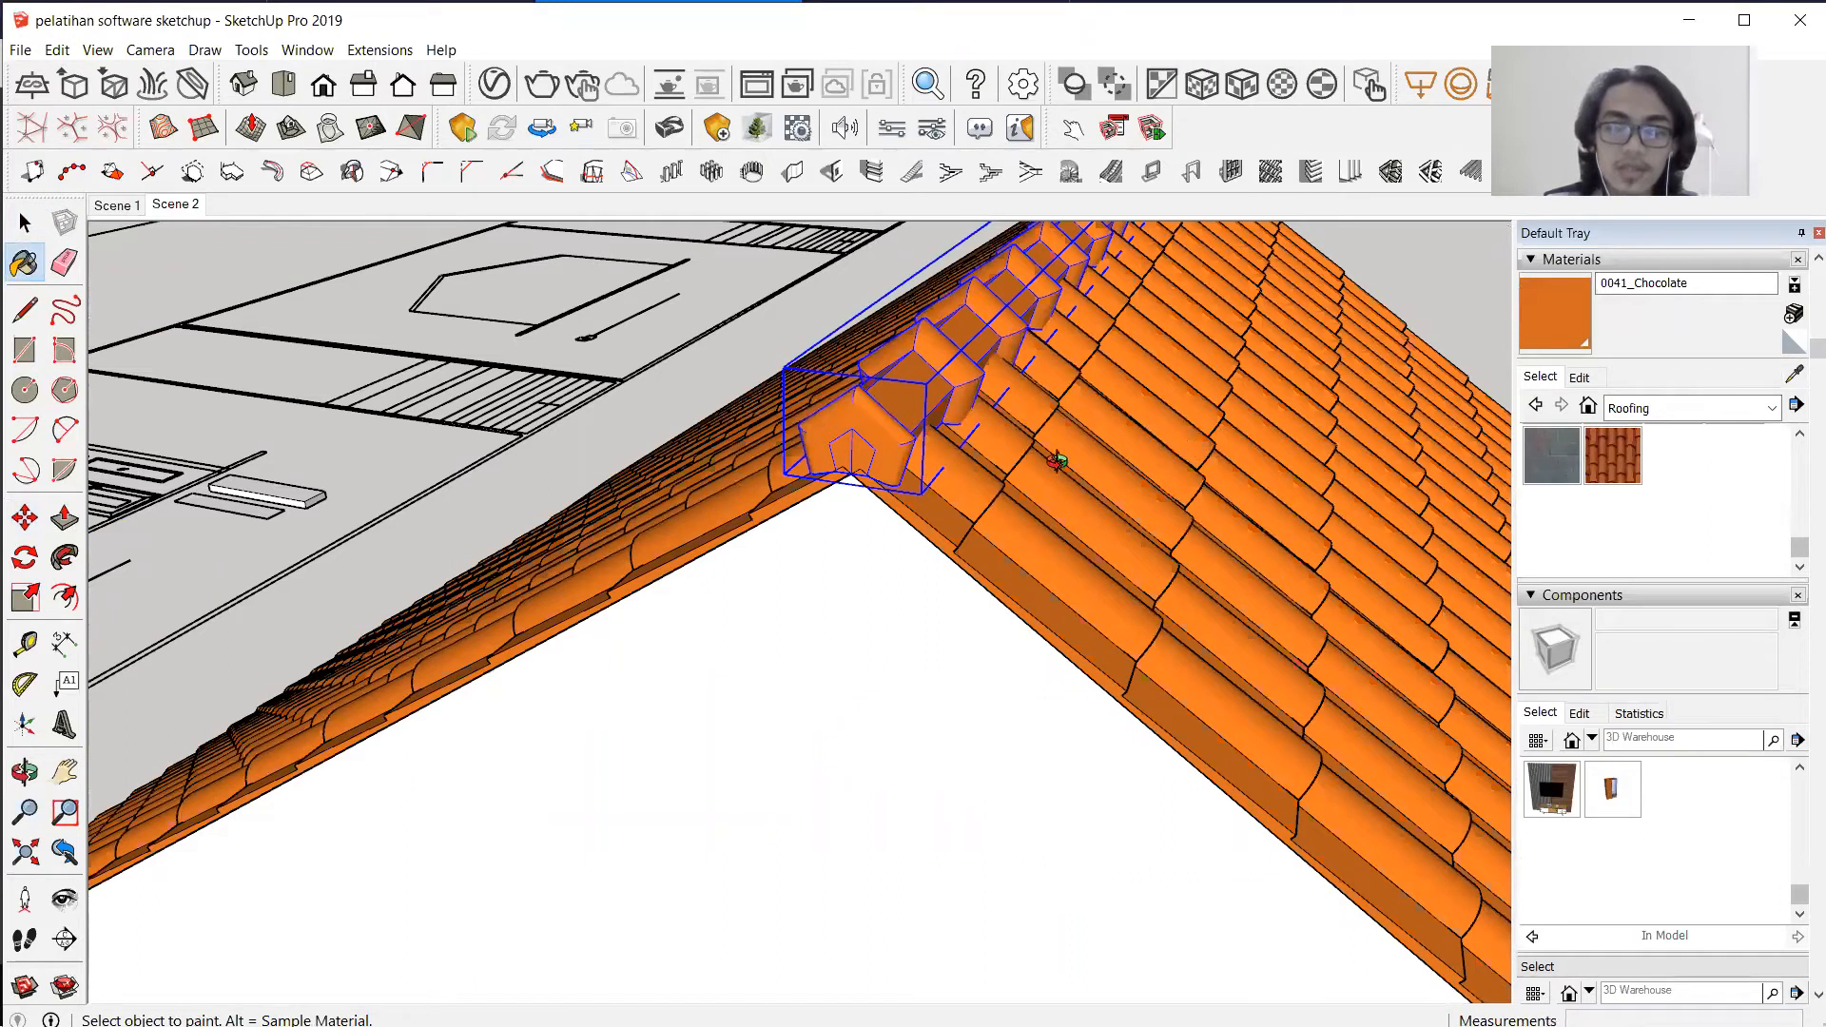
# Copy the ridge cap about 3714 mm along the ridge direction so it starts where the lower roof meets the main roof.
pyautogui.moveTo(1058, 462); pyautogui.dragTo(896, 476, button='middle')
pyautogui.press('m')
pyautogui.scroll(2, 795, 509)
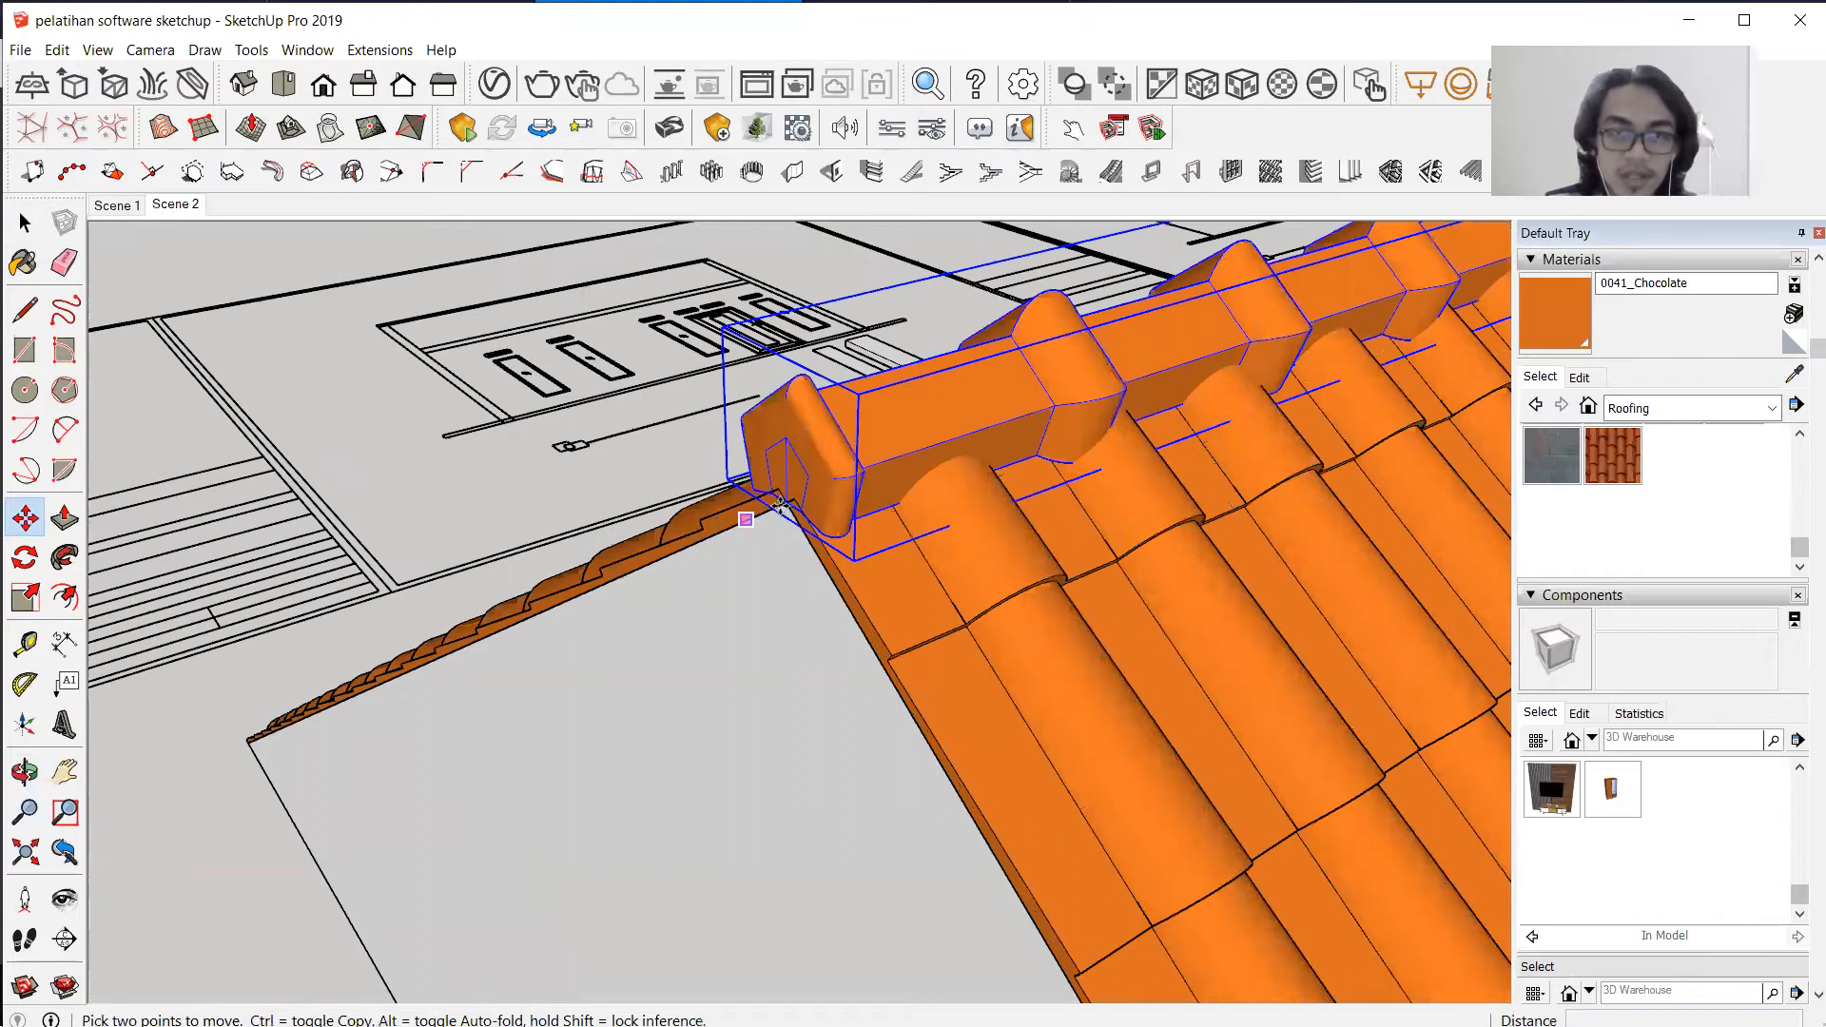
pyautogui.scroll(1, 780, 504)
pyautogui.scroll(1, 790, 501)
pyautogui.click(790, 500)
pyautogui.scroll(-1, 627, 579)
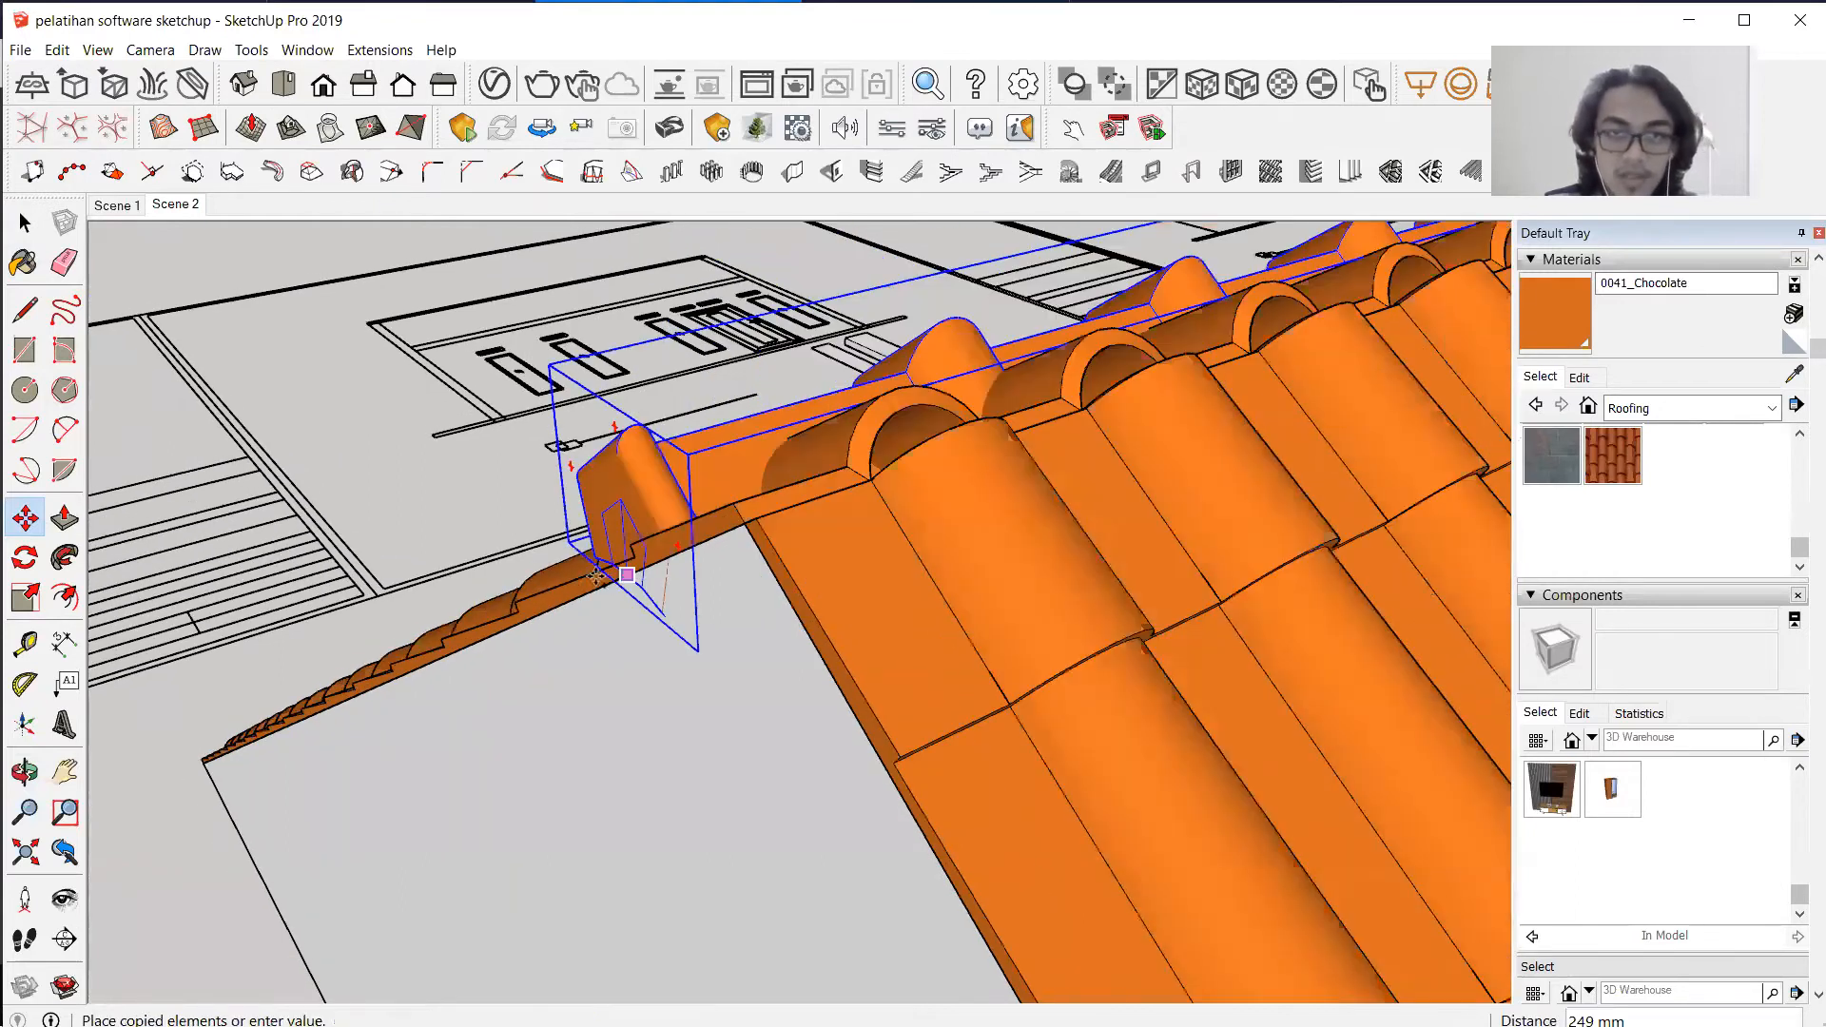
pyautogui.press('ctrl')
pyautogui.scroll(-4, 571, 561)
pyautogui.scroll(2, 639, 526)
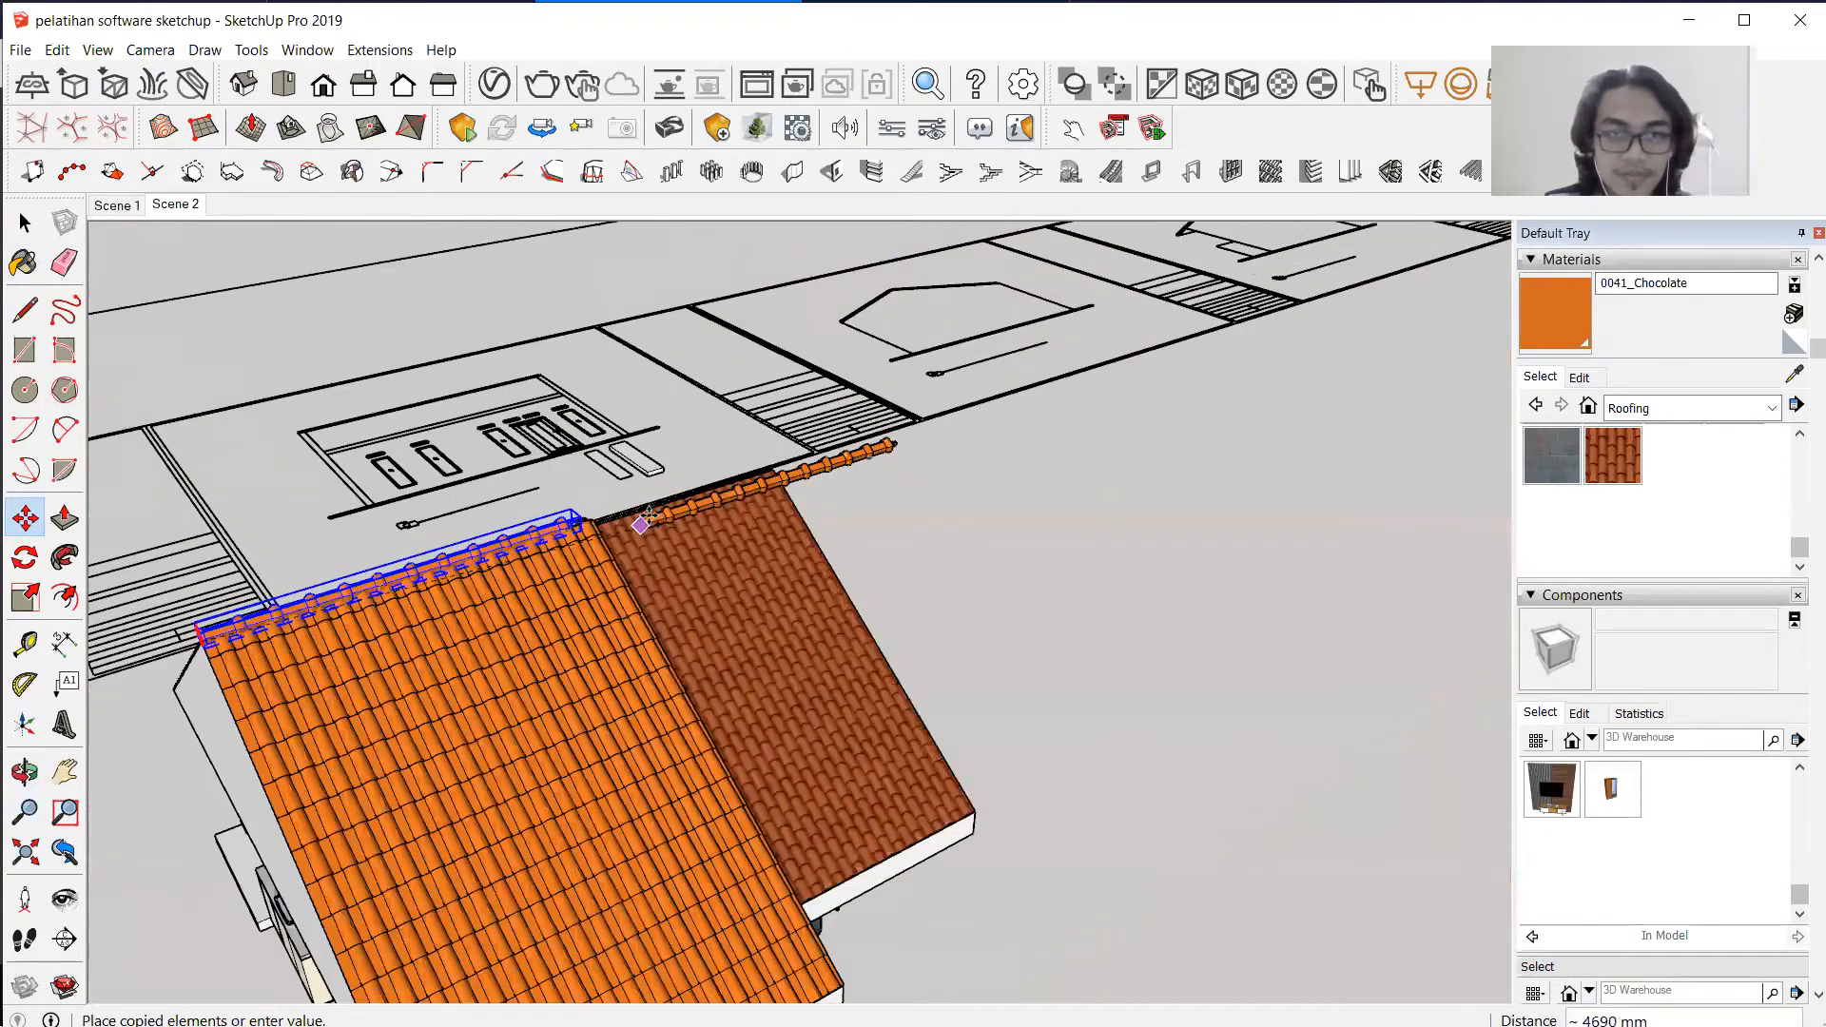
pyautogui.scroll(1, 640, 524)
pyautogui.scroll(2, 497, 528)
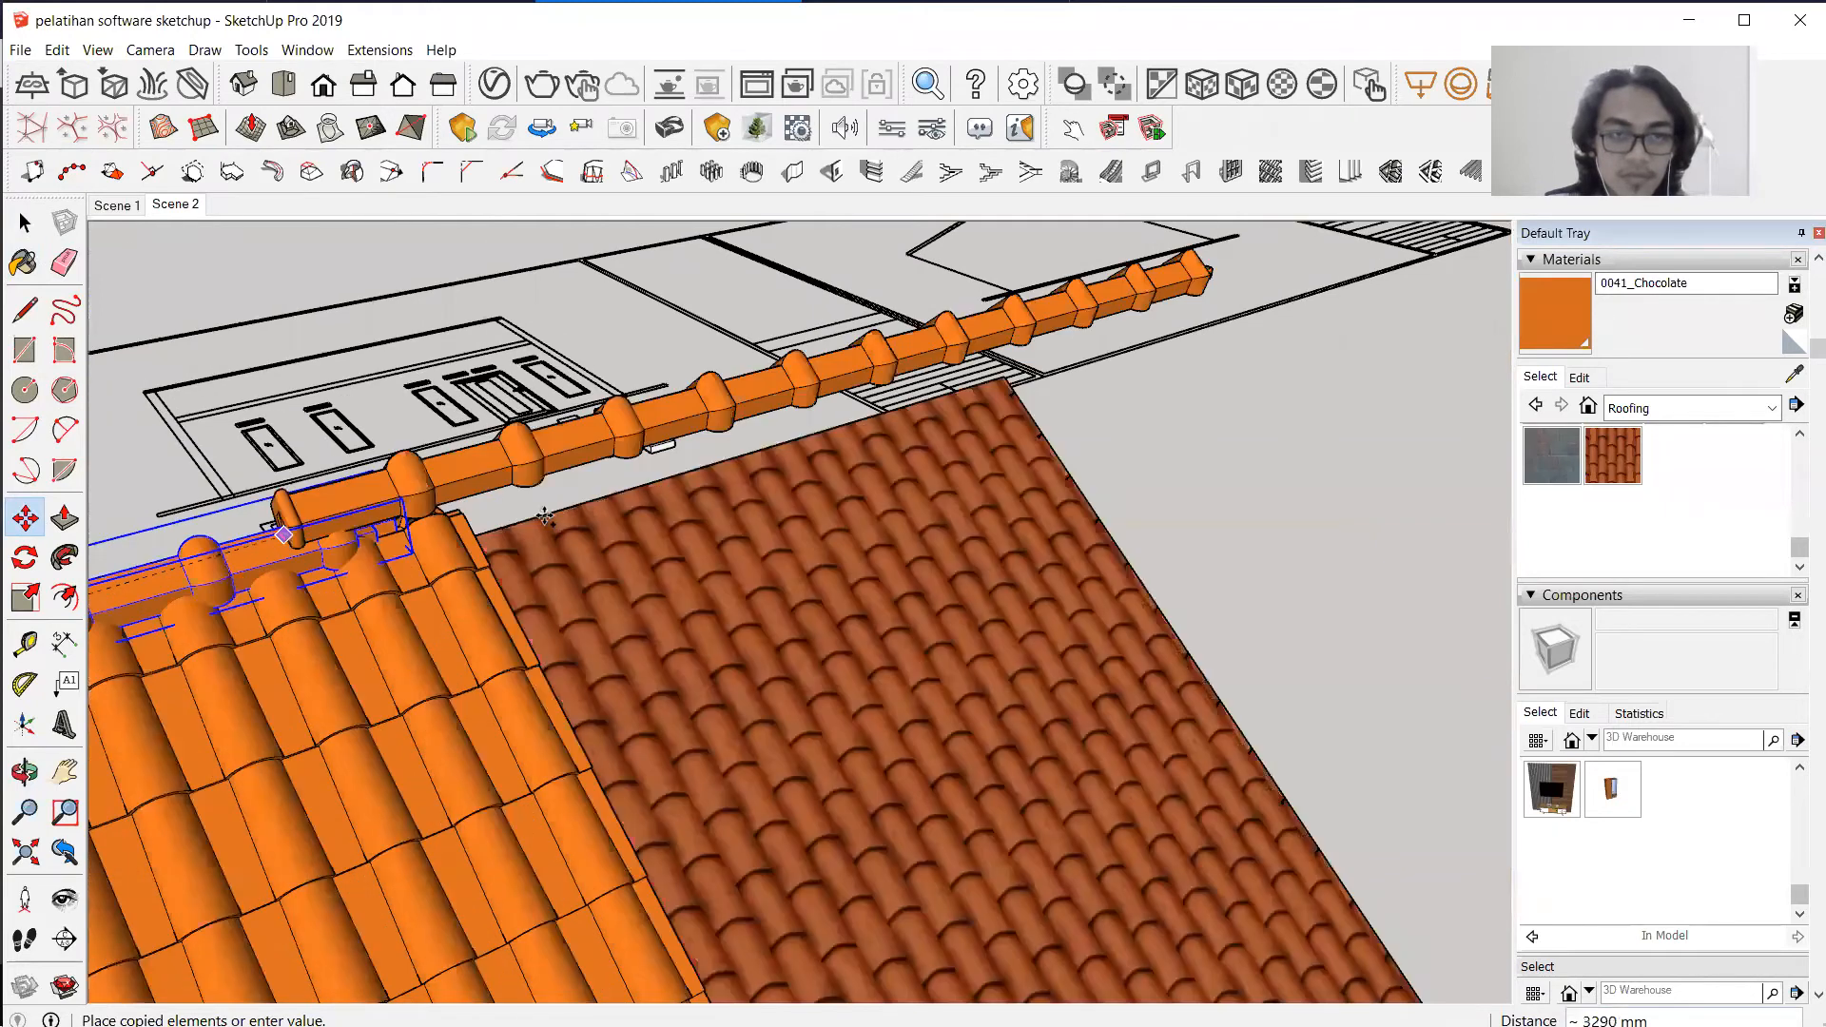
pyautogui.scroll(1, 548, 525)
pyautogui.scroll(5, 478, 414)
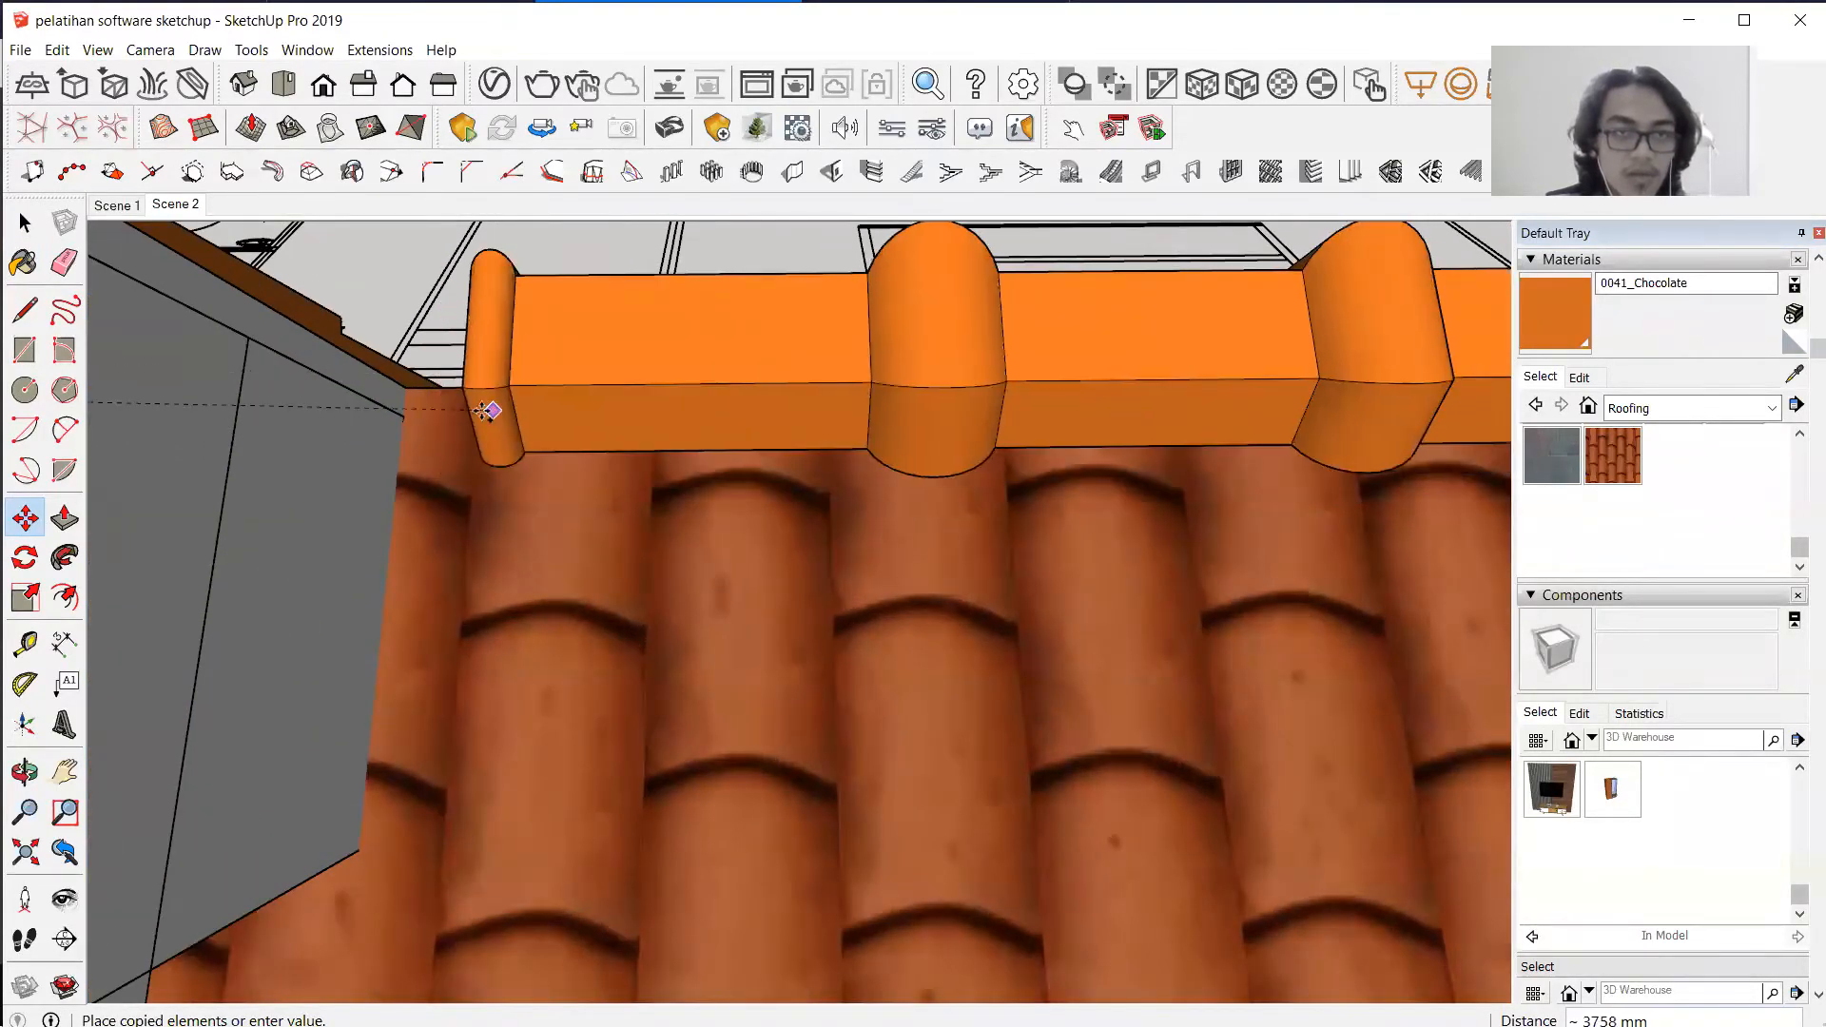
pyautogui.scroll(1, 378, 395)
pyautogui.moveTo(789, 523); pyautogui.dragTo(942, 641, button='middle')
pyautogui.moveTo(630, 559); pyautogui.dragTo(387, 575, button='middle')
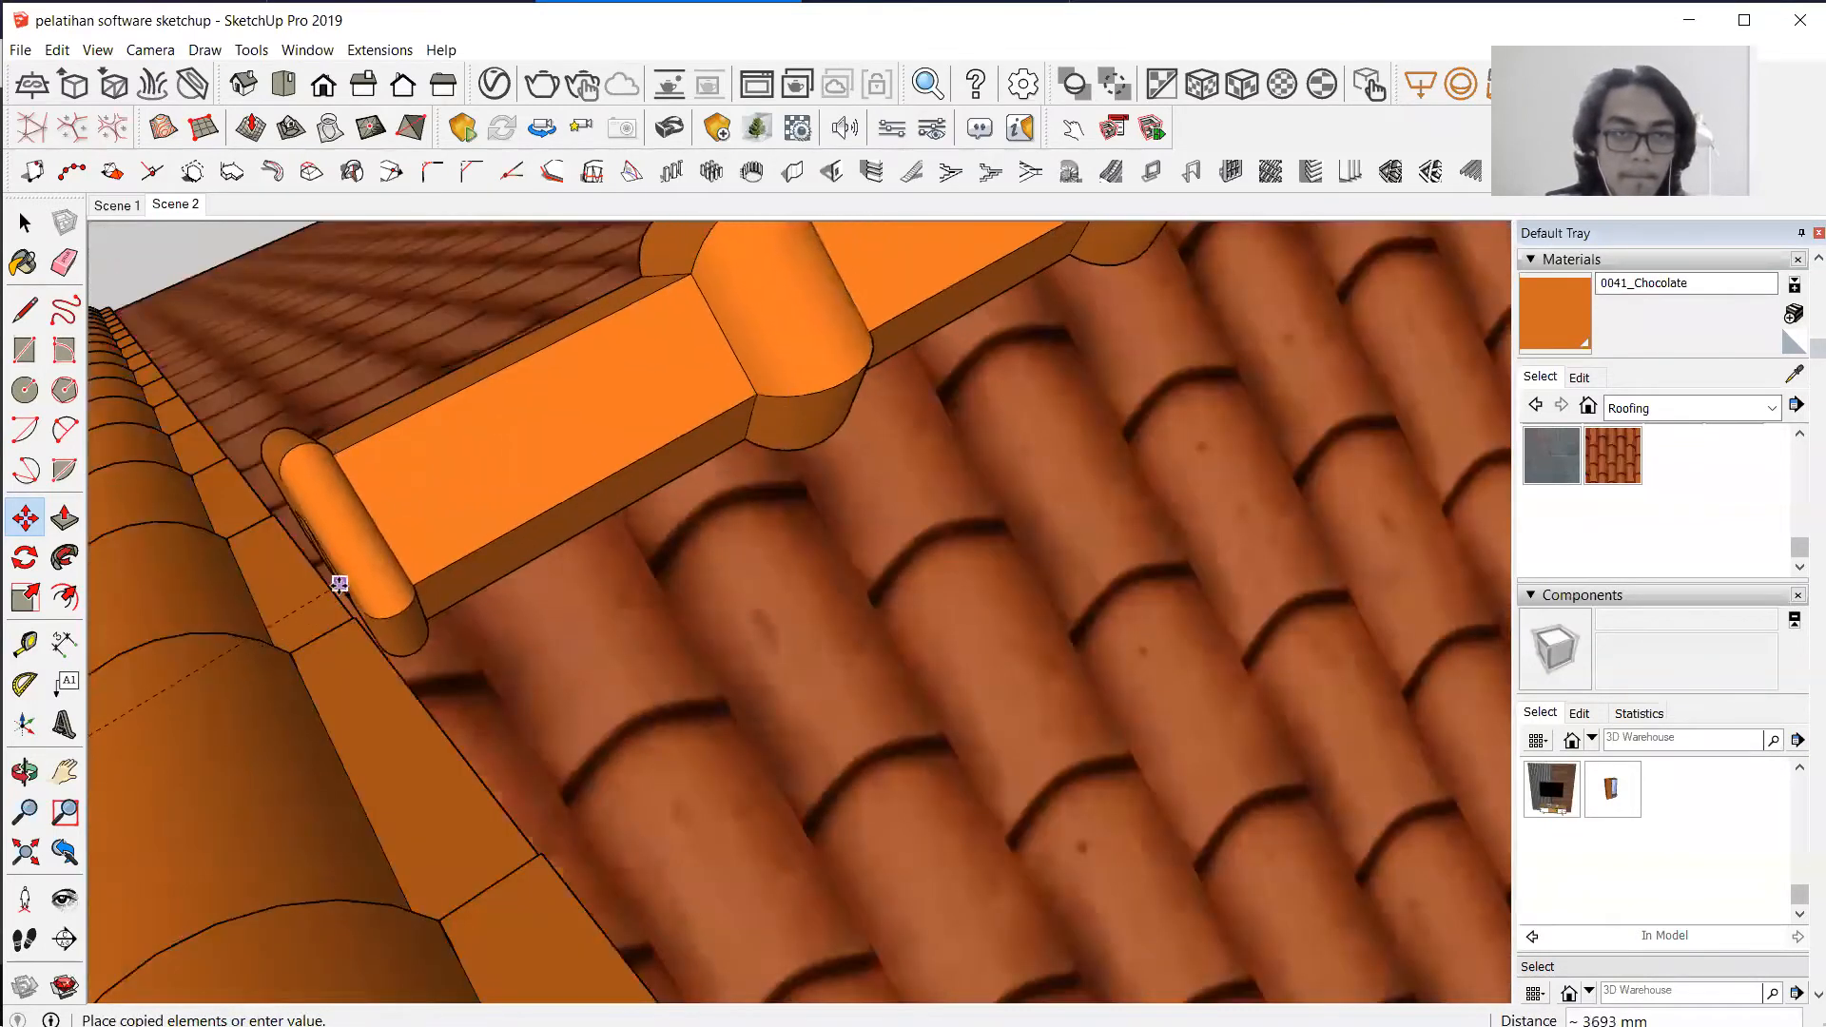
pyautogui.click(348, 578)
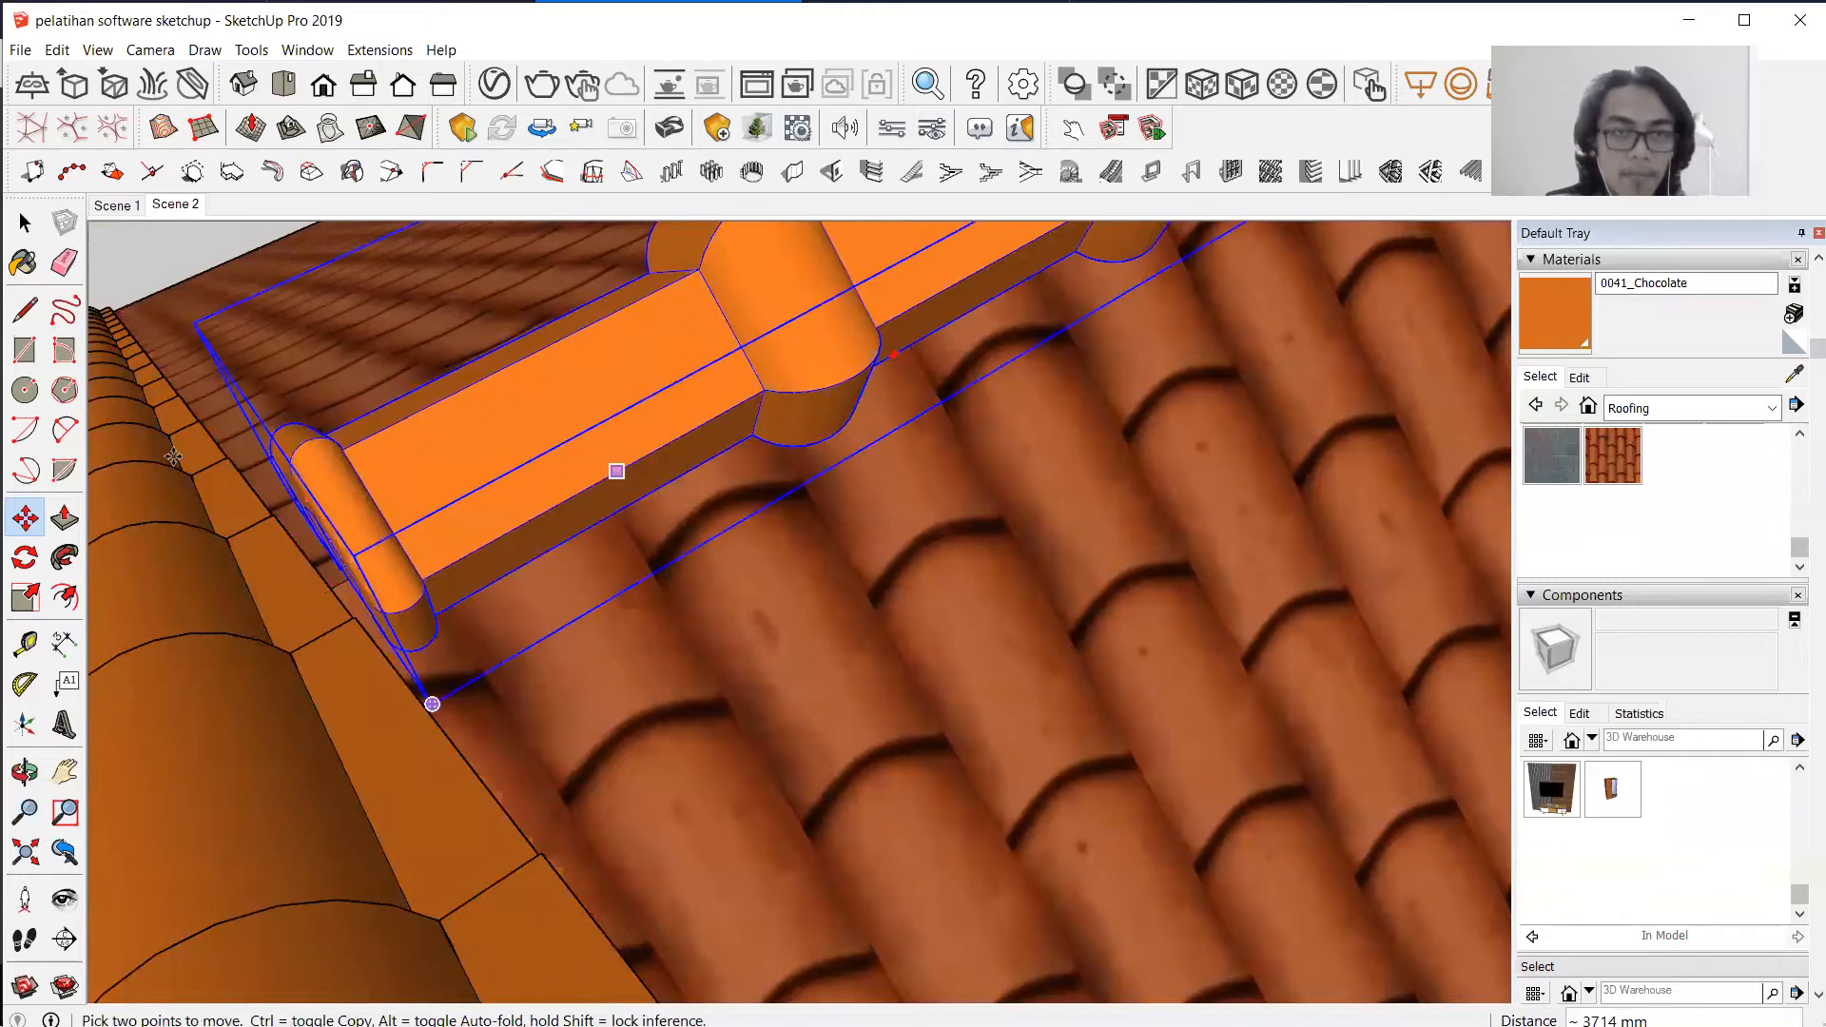
# Select the original ridge cap on the main roof.
pyautogui.scroll(-5, 588, 469)
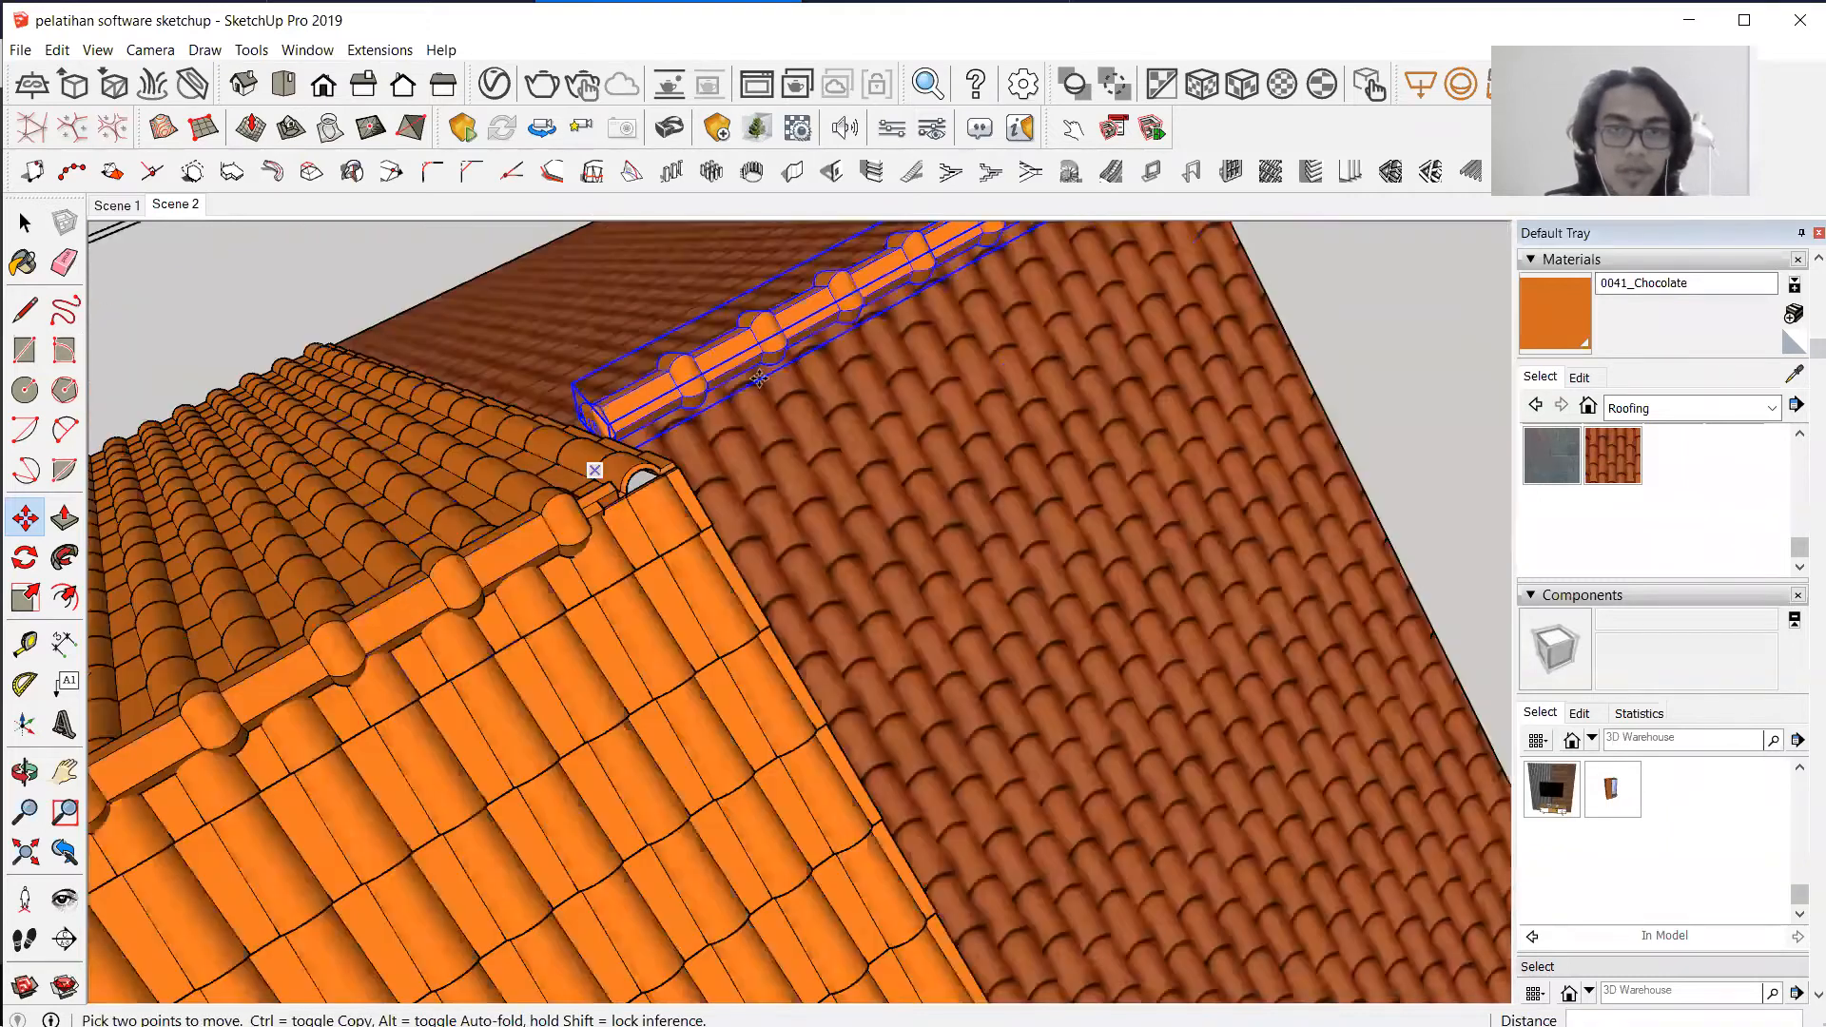
pyautogui.scroll(-4, 766, 390)
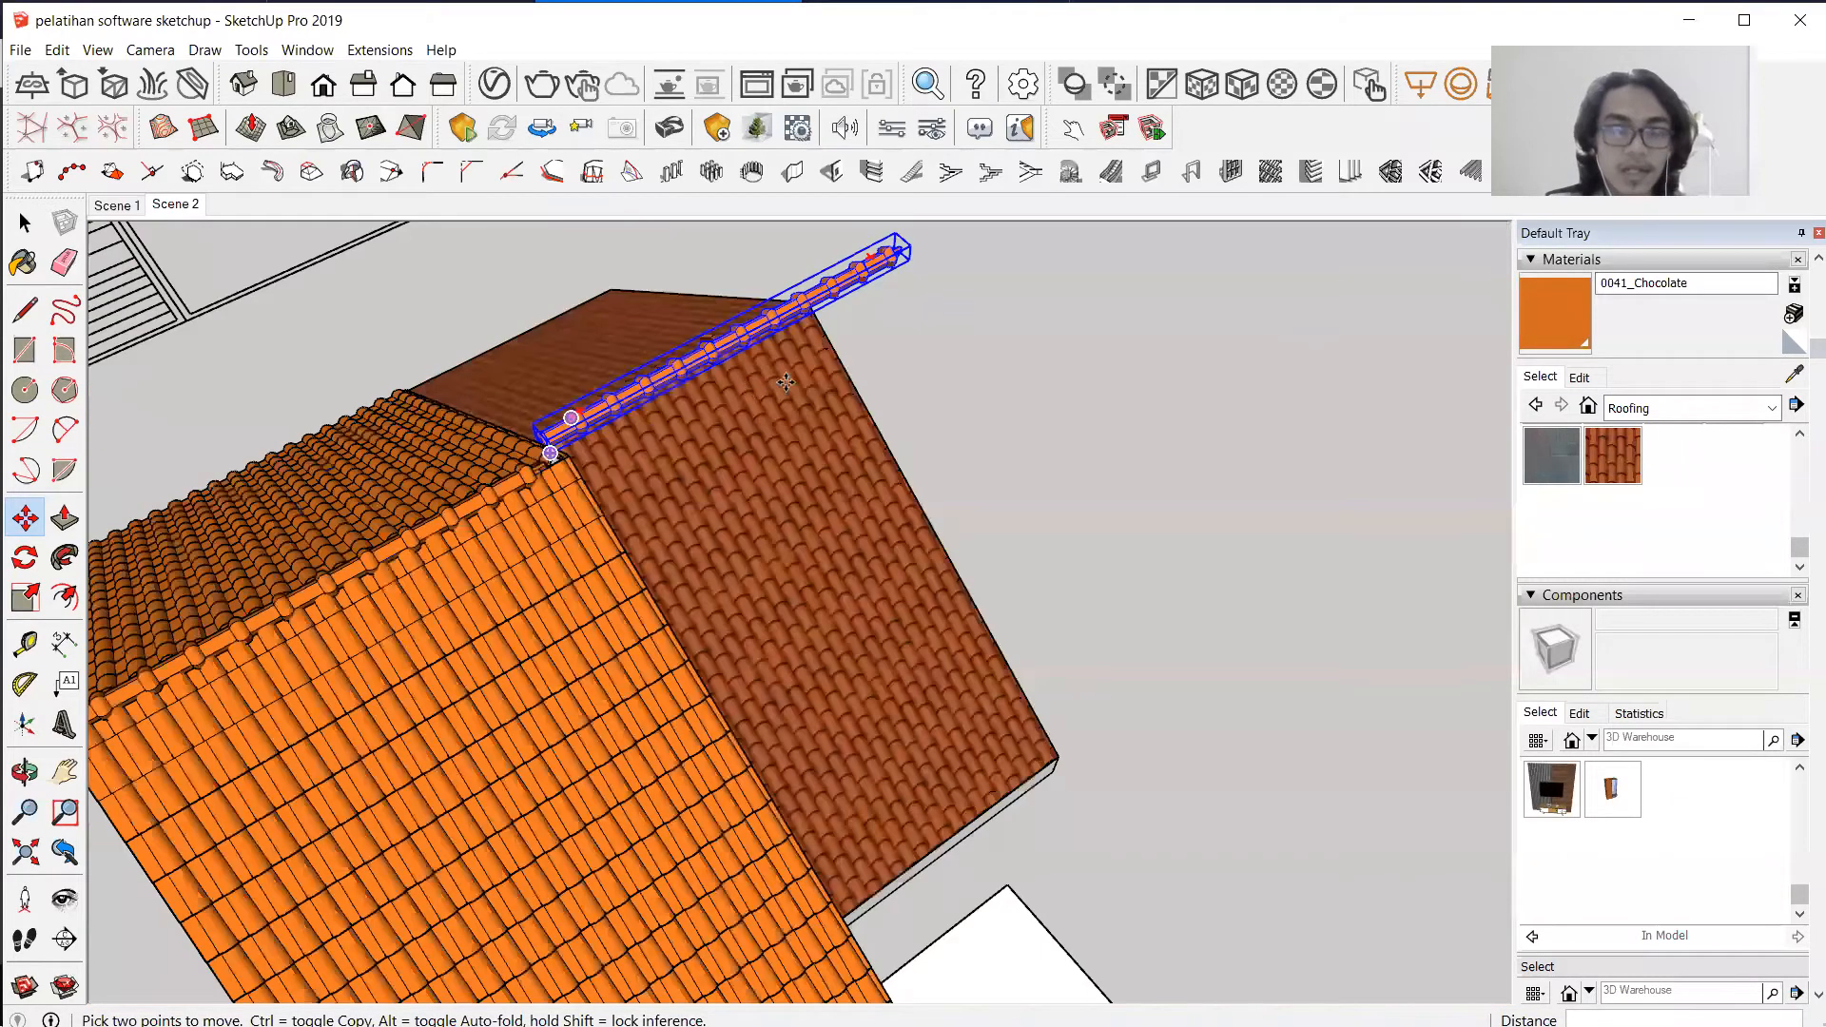
pyautogui.moveTo(517, 290); pyautogui.dragTo(448, 274, button='middle')
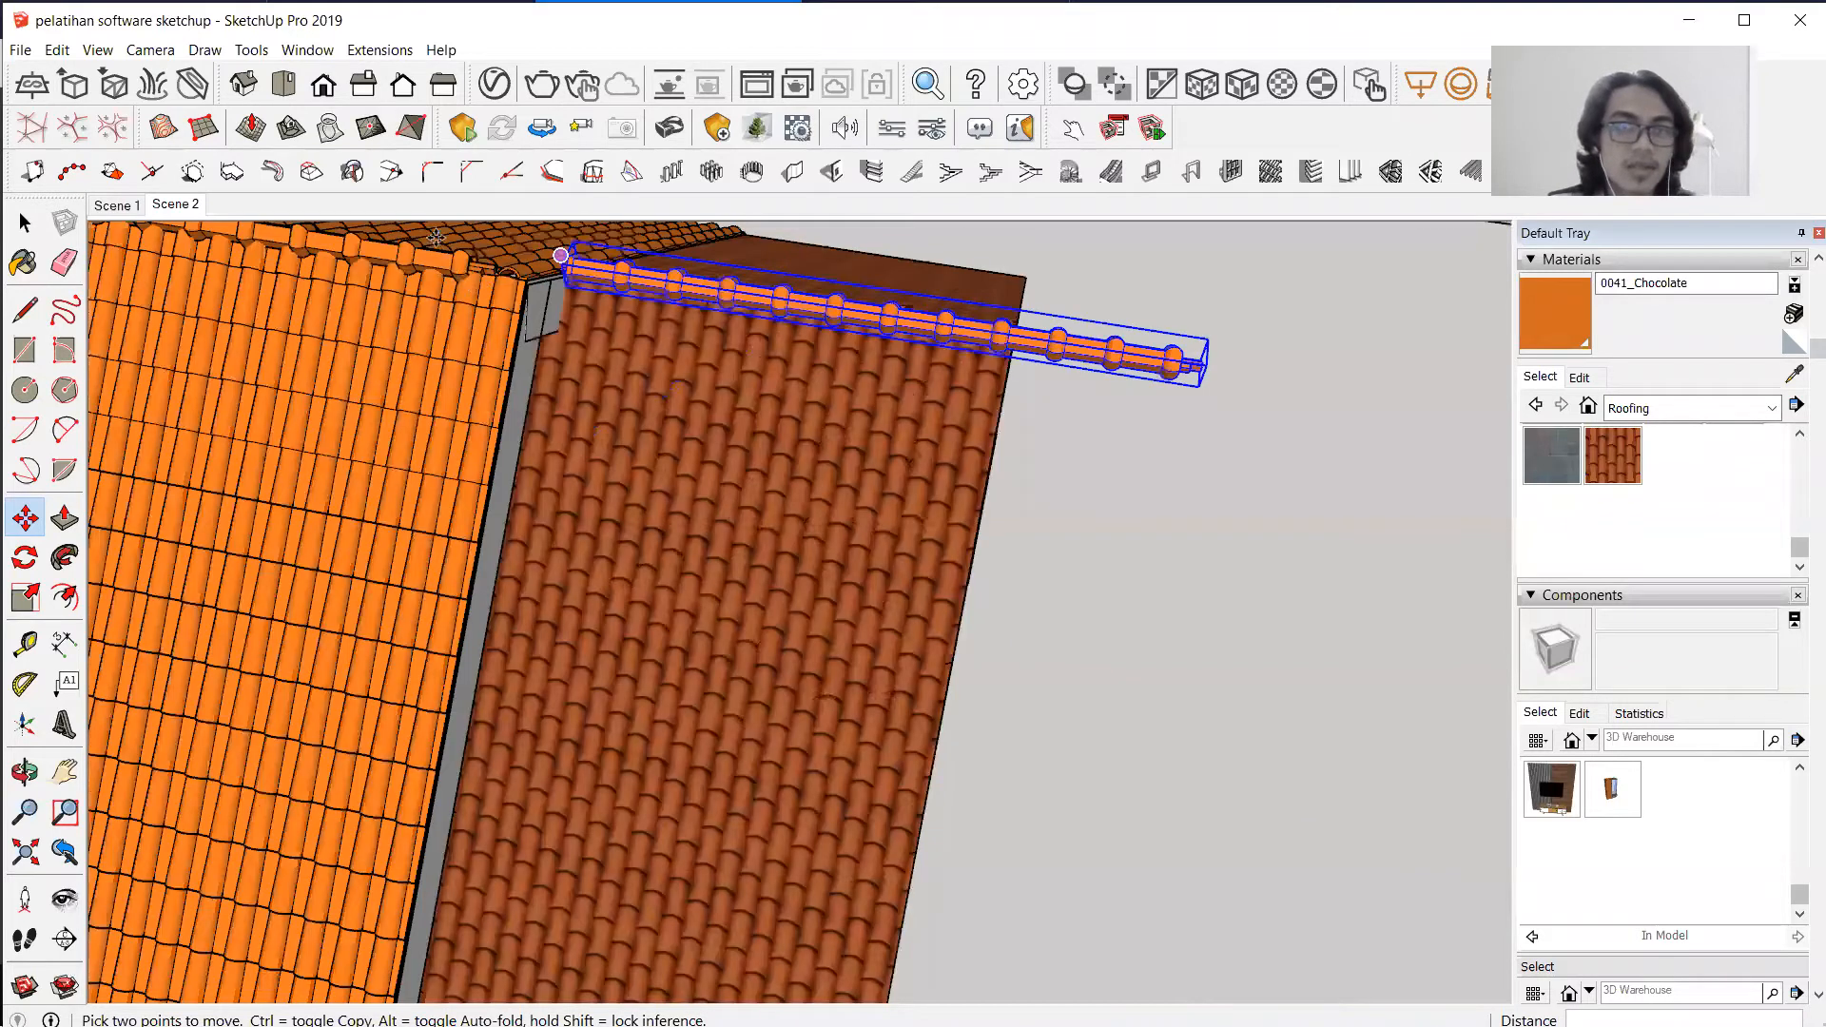
pyautogui.press('space')
pyautogui.click(420, 248)
pyautogui.scroll(3, 419, 247)
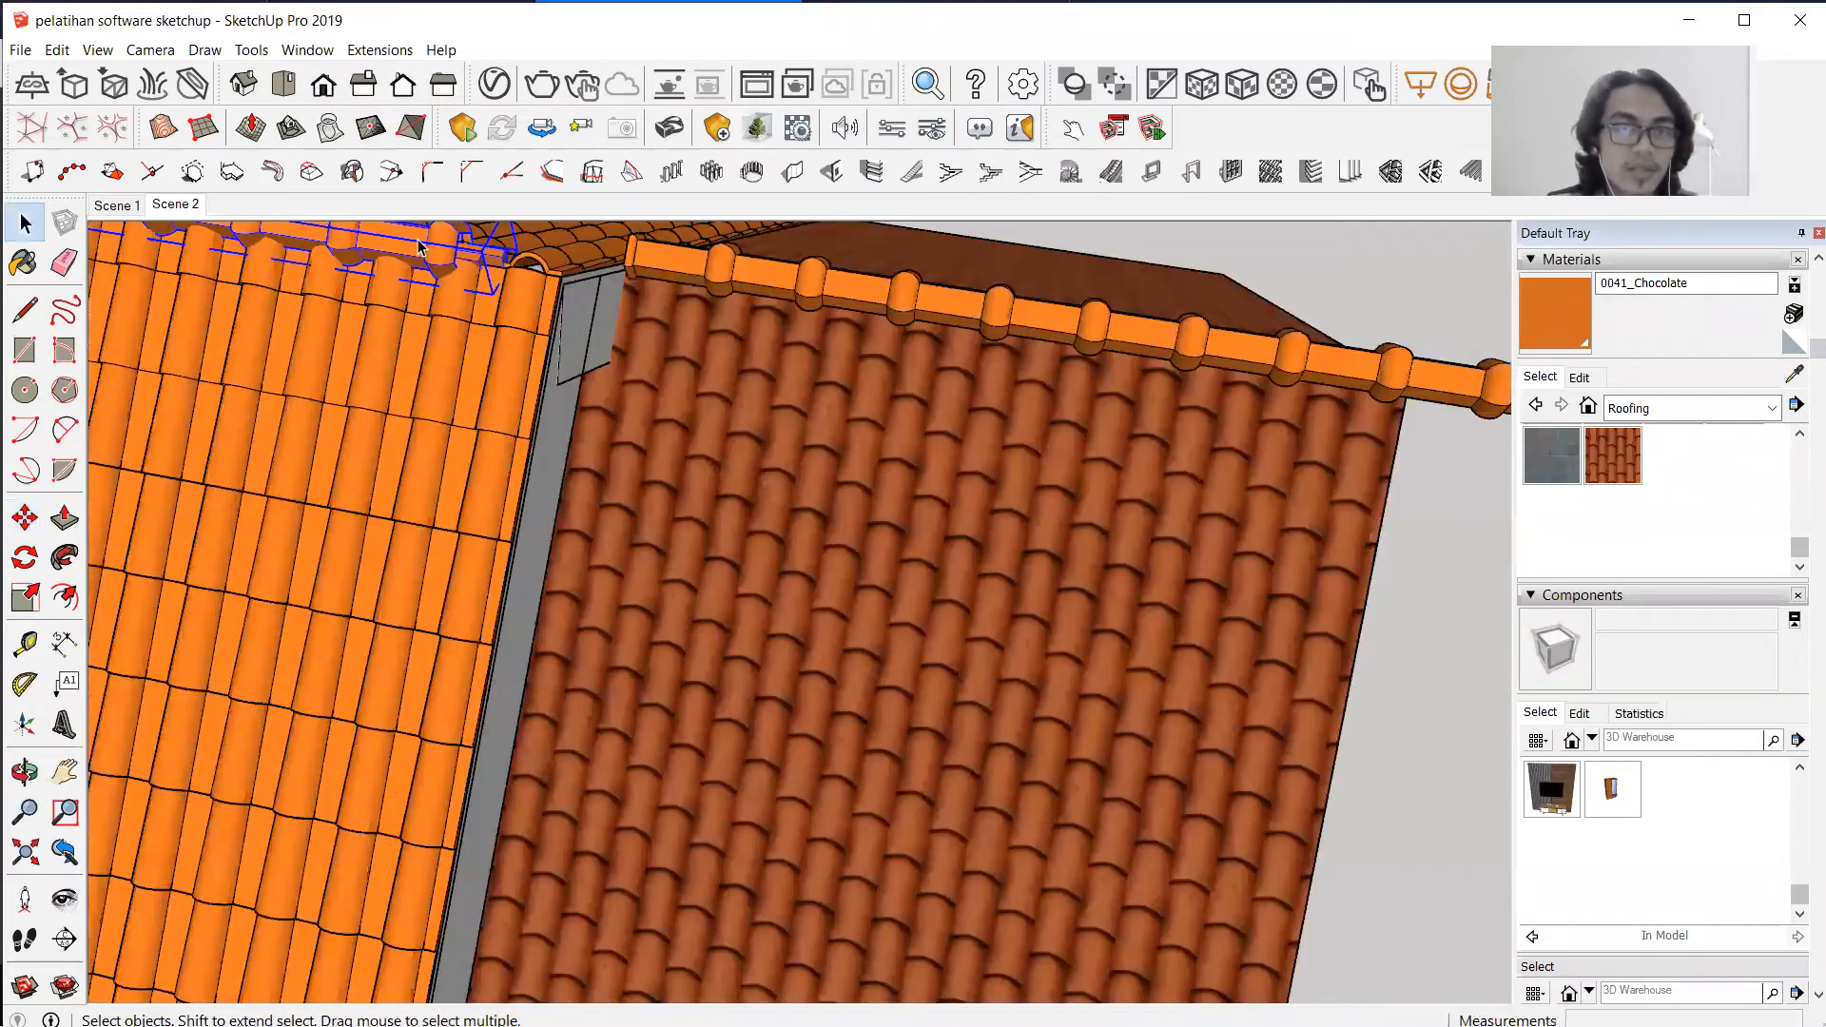
pyautogui.doubleClick(420, 243)
pyautogui.scroll(-2, 768, 382)
pyautogui.scroll(-1, 1150, 291)
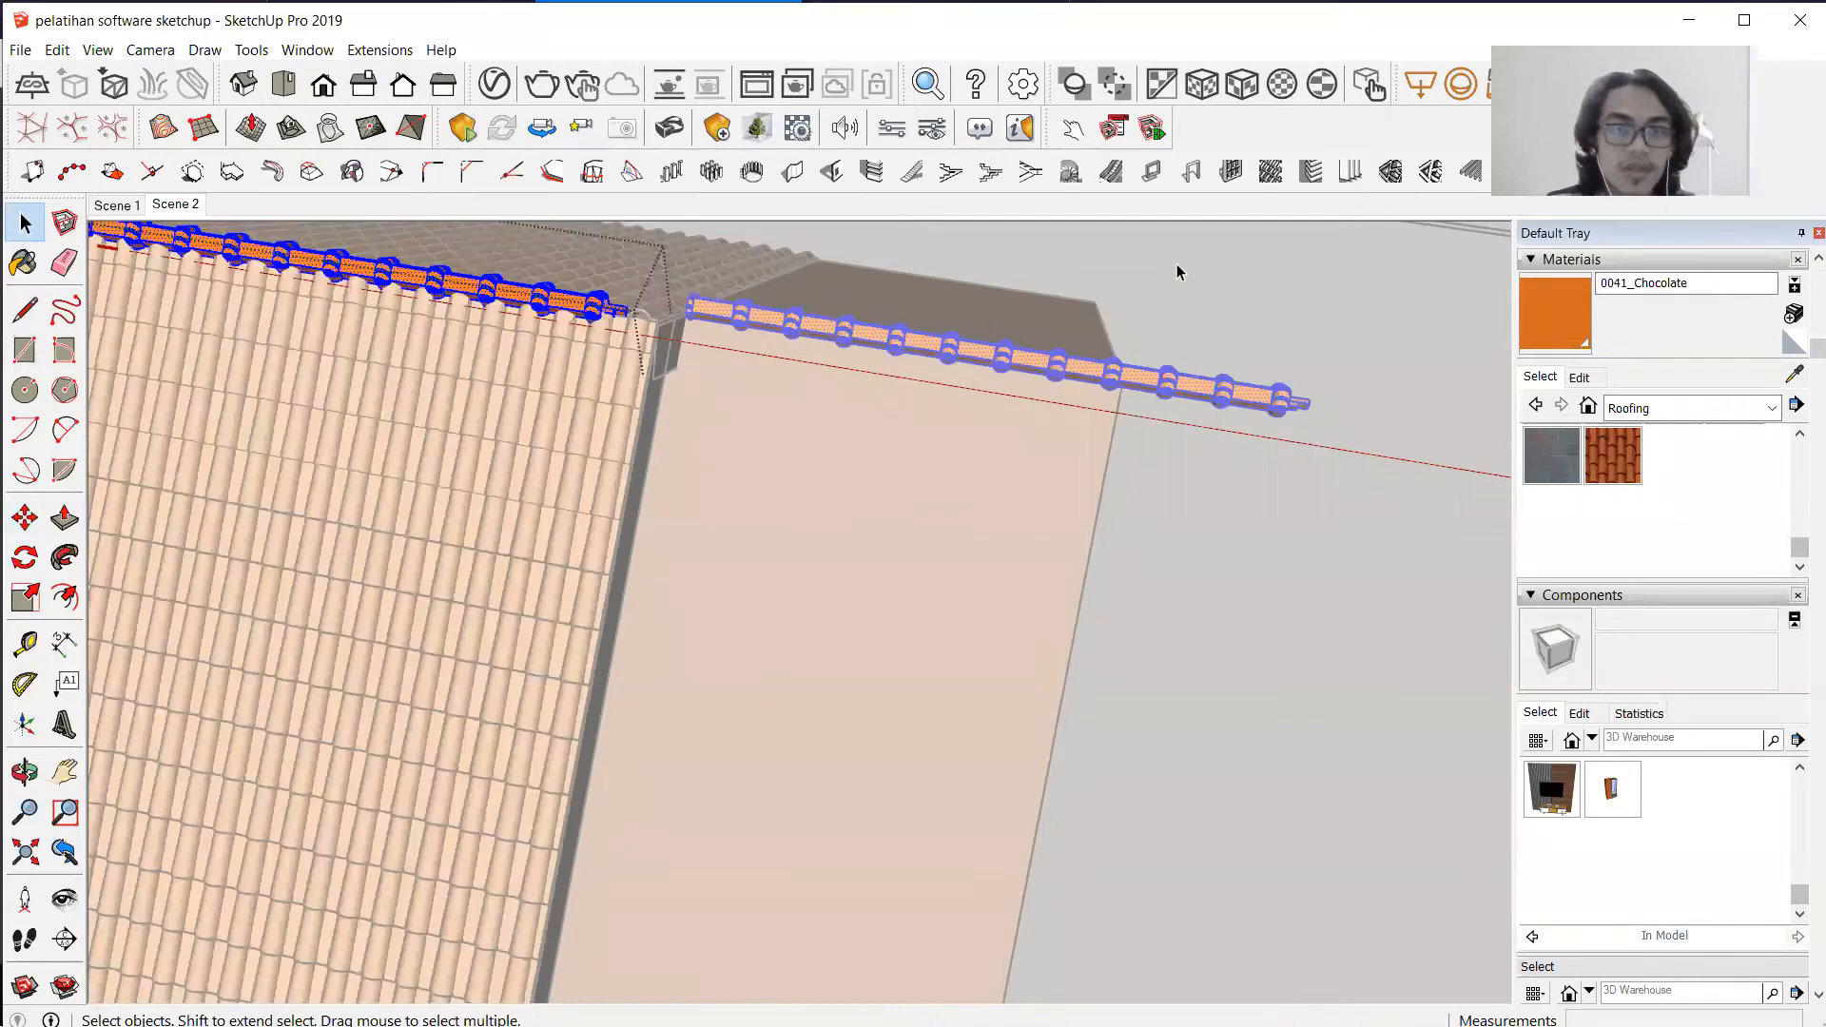
pyautogui.press('Escape')
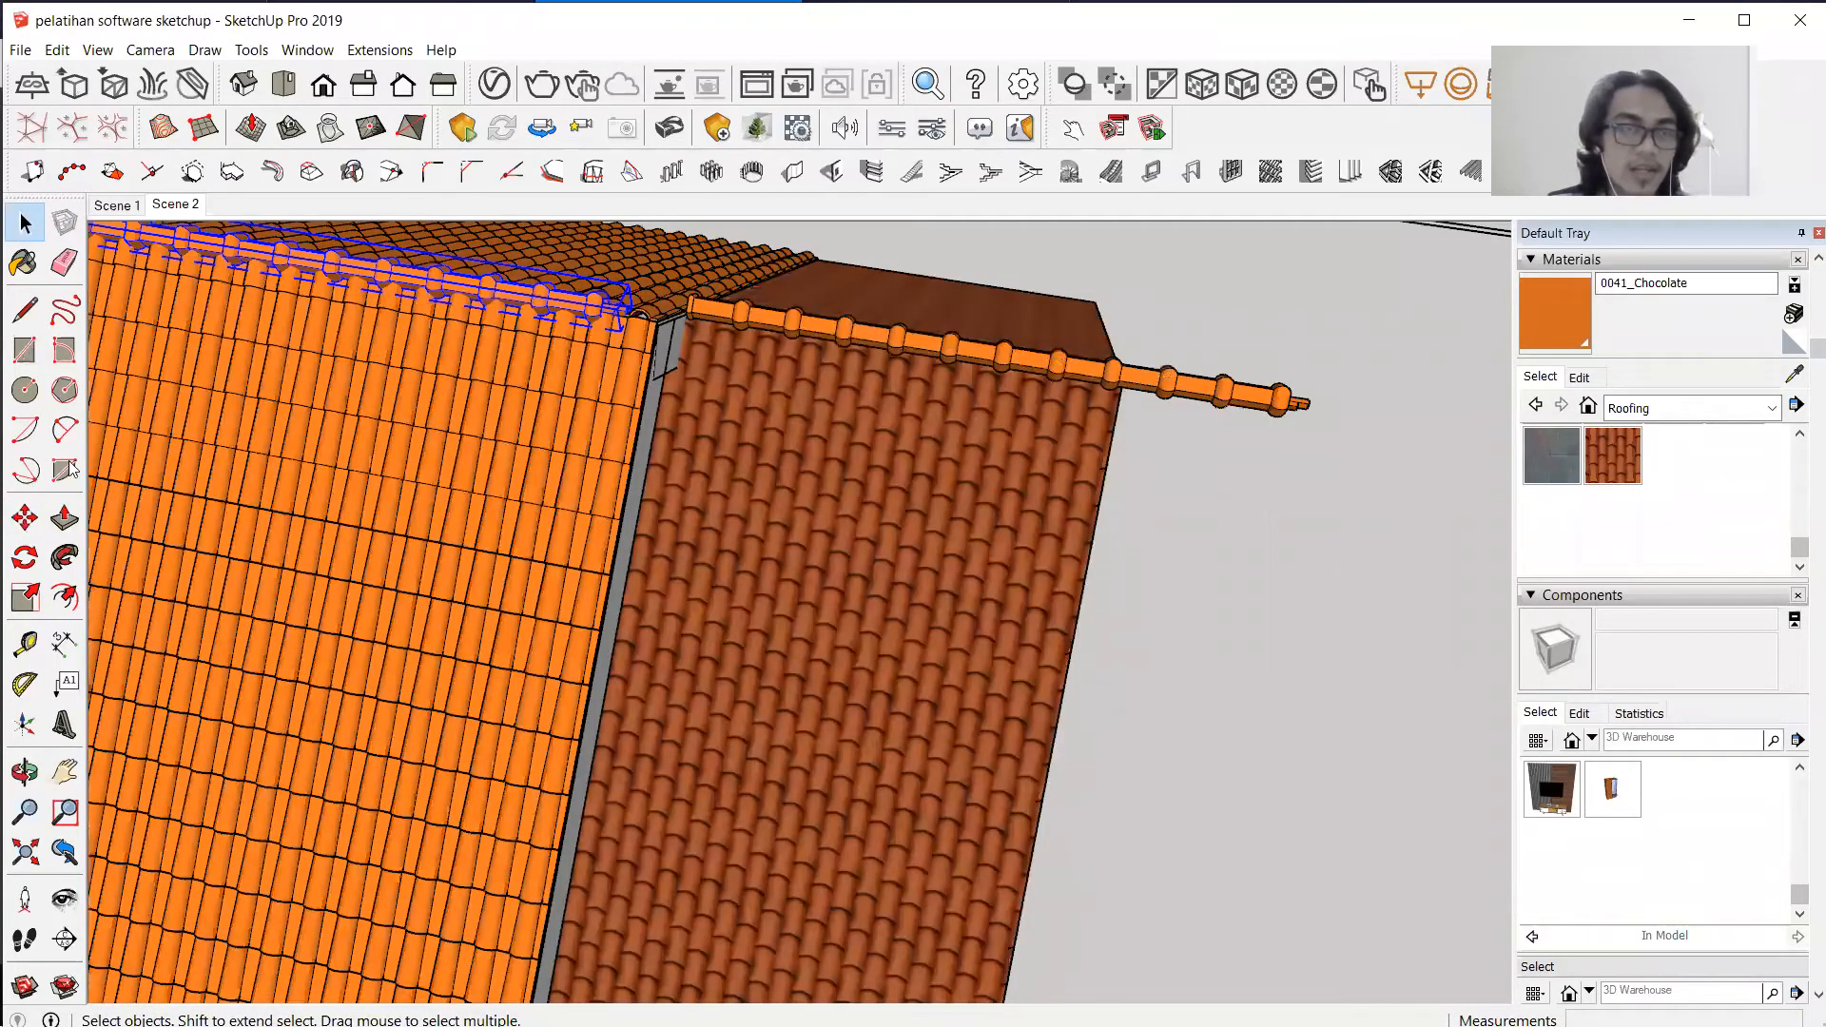
# Copy the main roof's ridge cap about 296 mm along the ridge to cover the last tile row beside the lower roof.
pyautogui.scroll(3, 595, 358)
pyautogui.press('m')
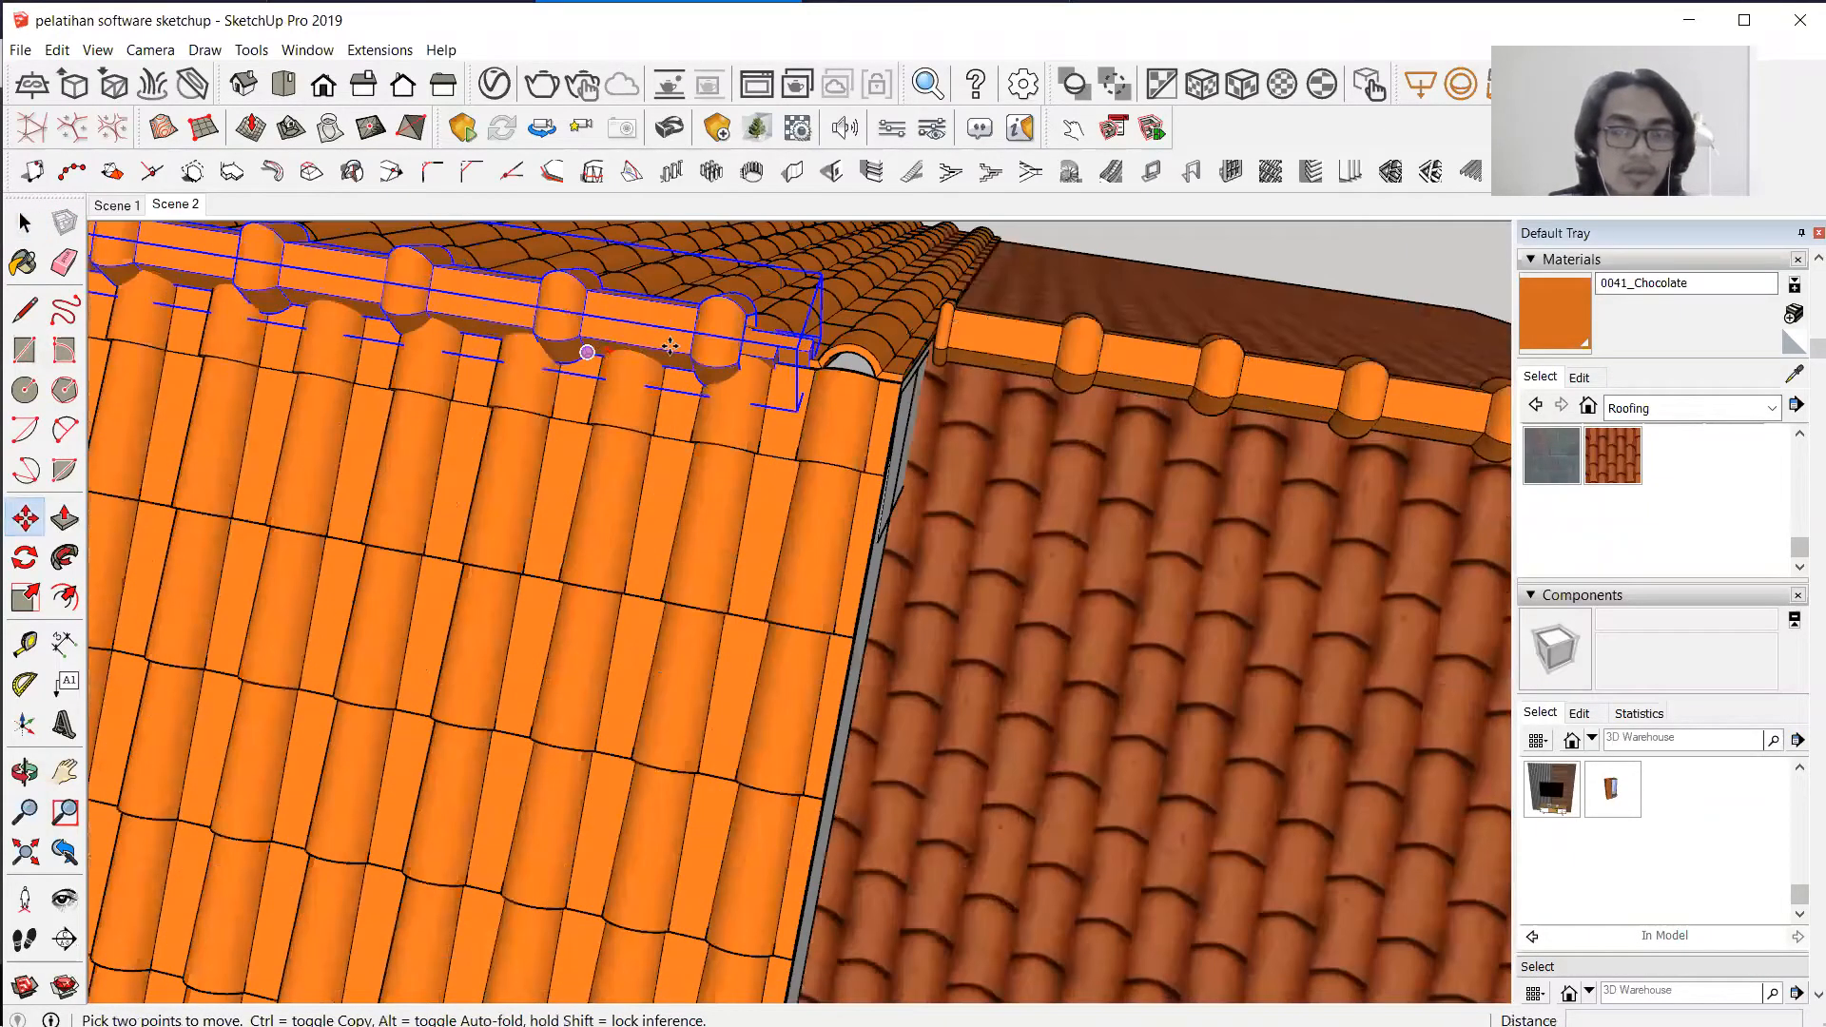
pyautogui.scroll(2, 597, 350)
pyautogui.click(671, 346)
pyautogui.press('ctrl')
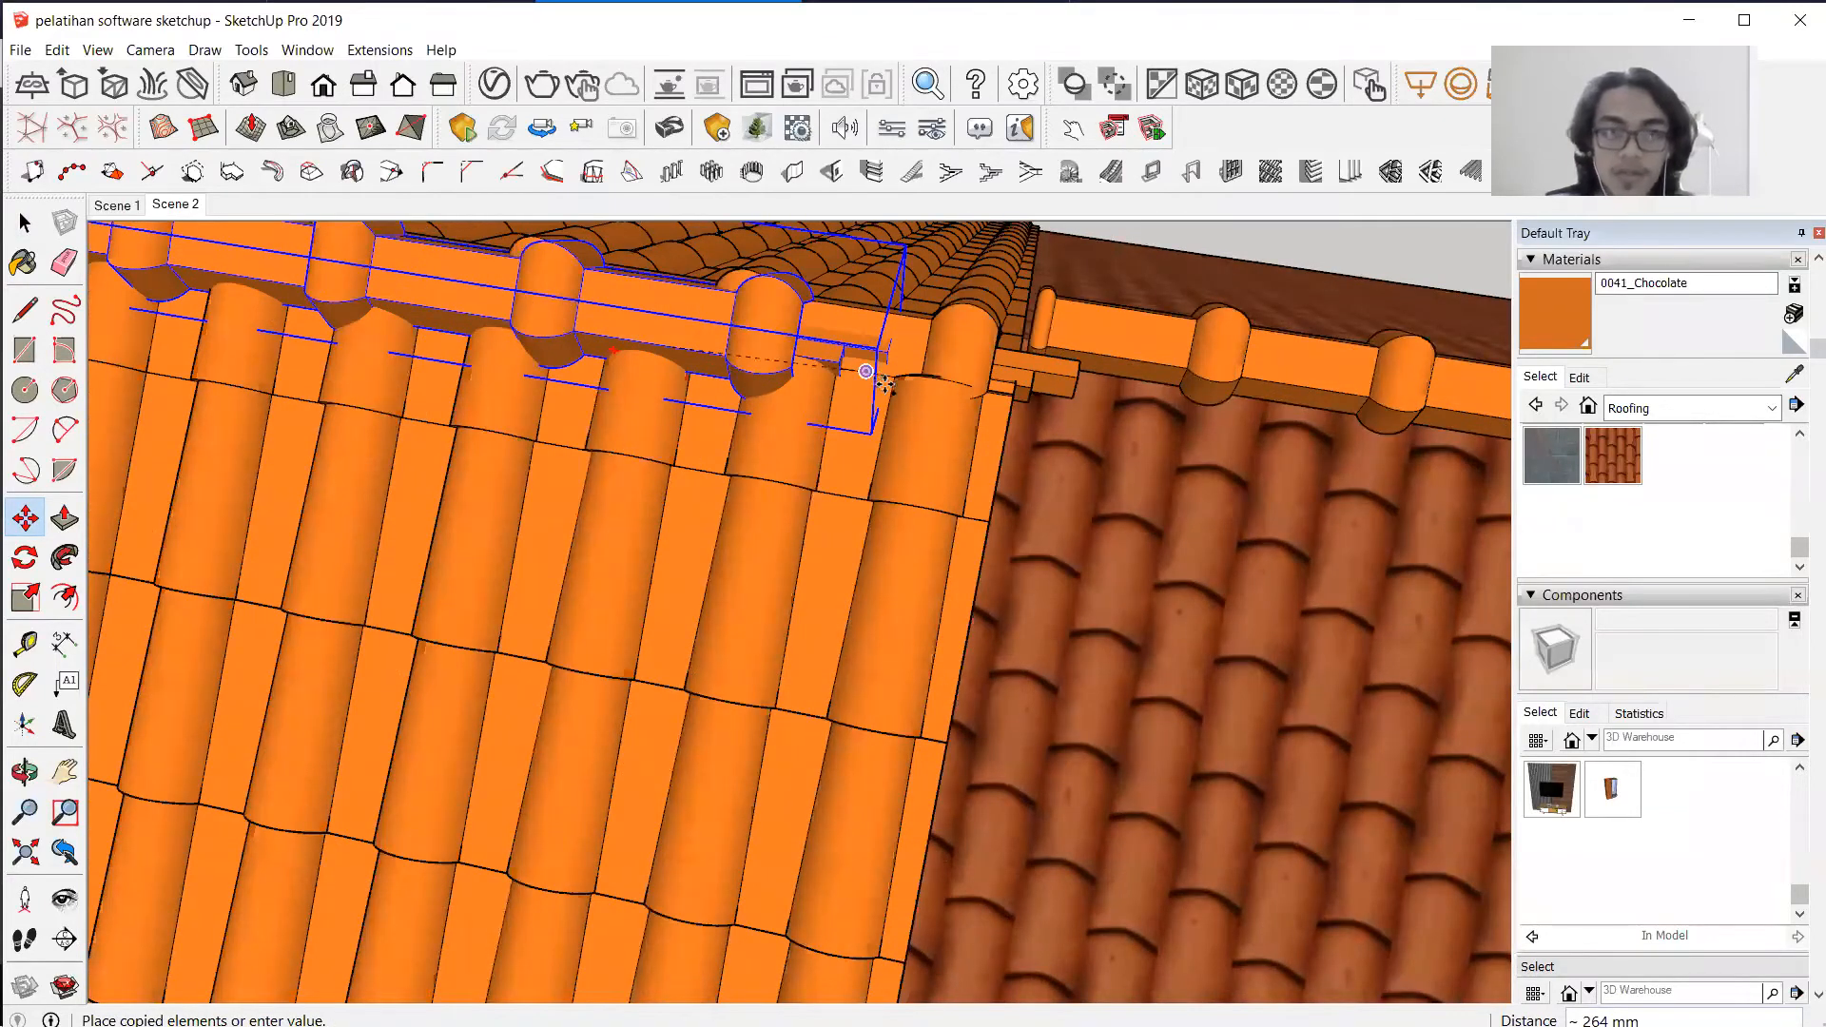
pyautogui.click(888, 384)
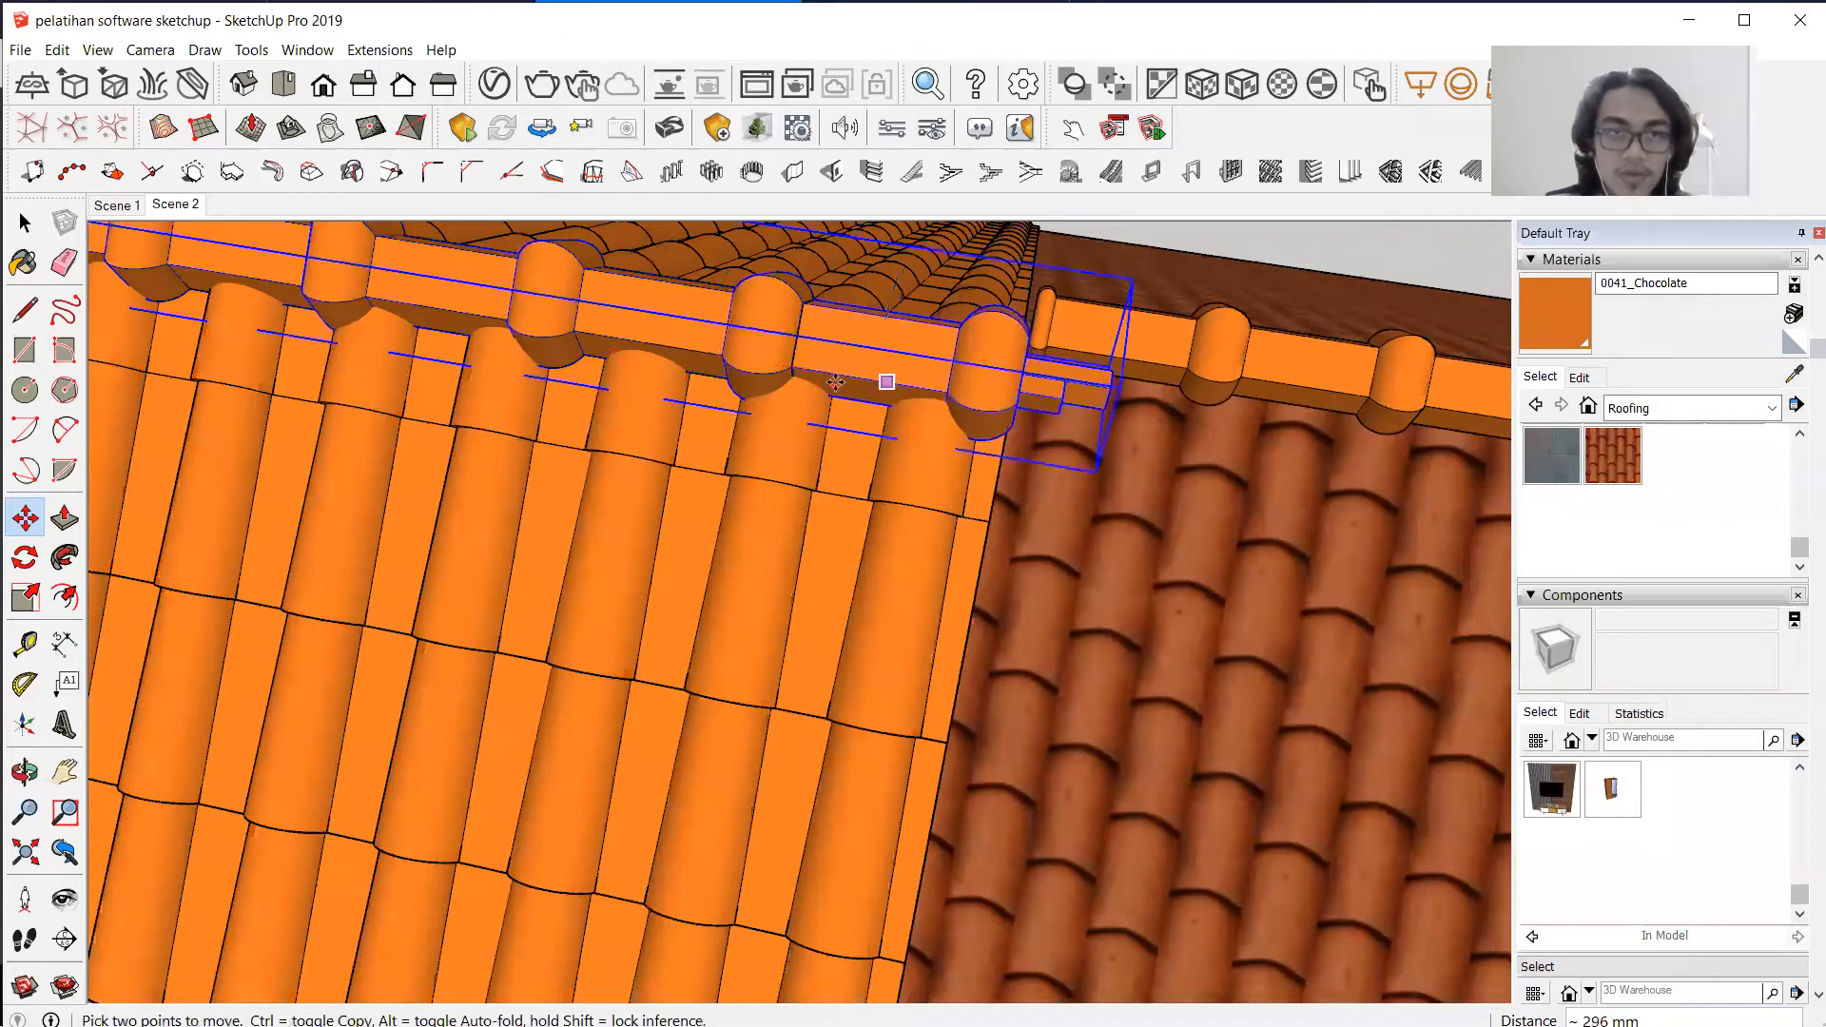
pyautogui.moveTo(789, 373); pyautogui.dragTo(821, 389, button='middle')
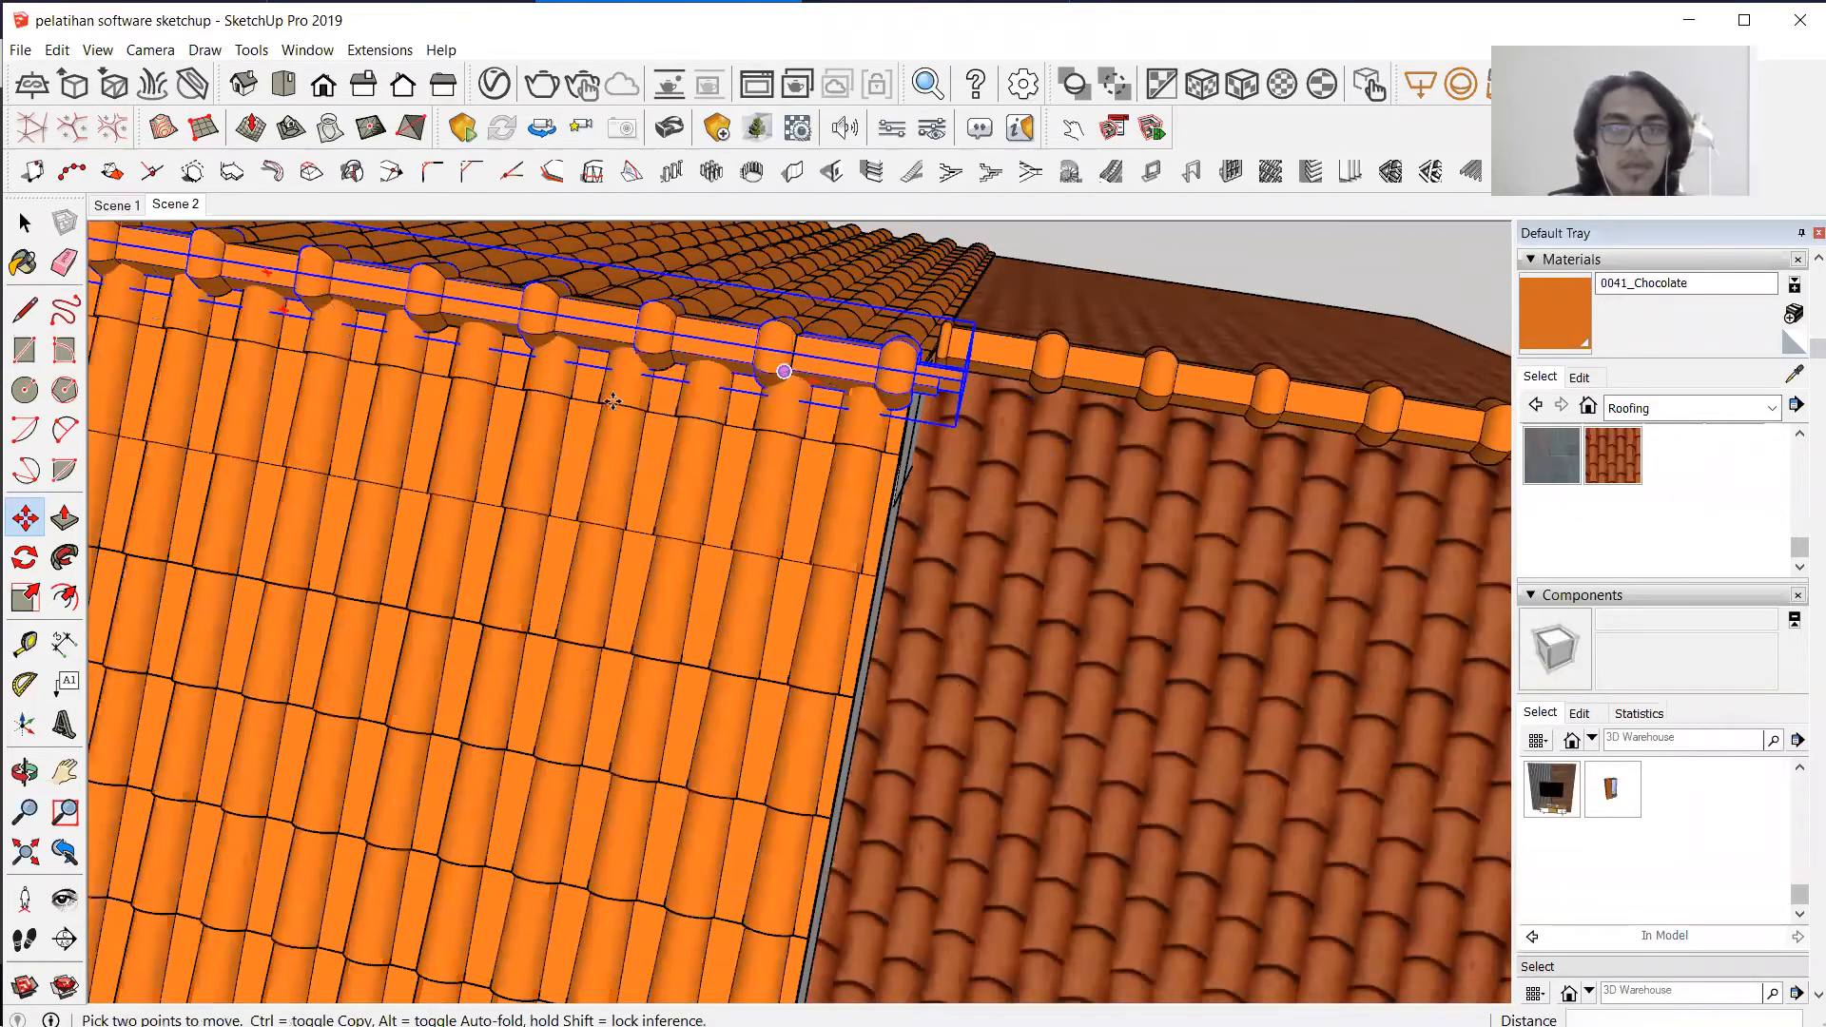
pyautogui.scroll(-2, 399, 279)
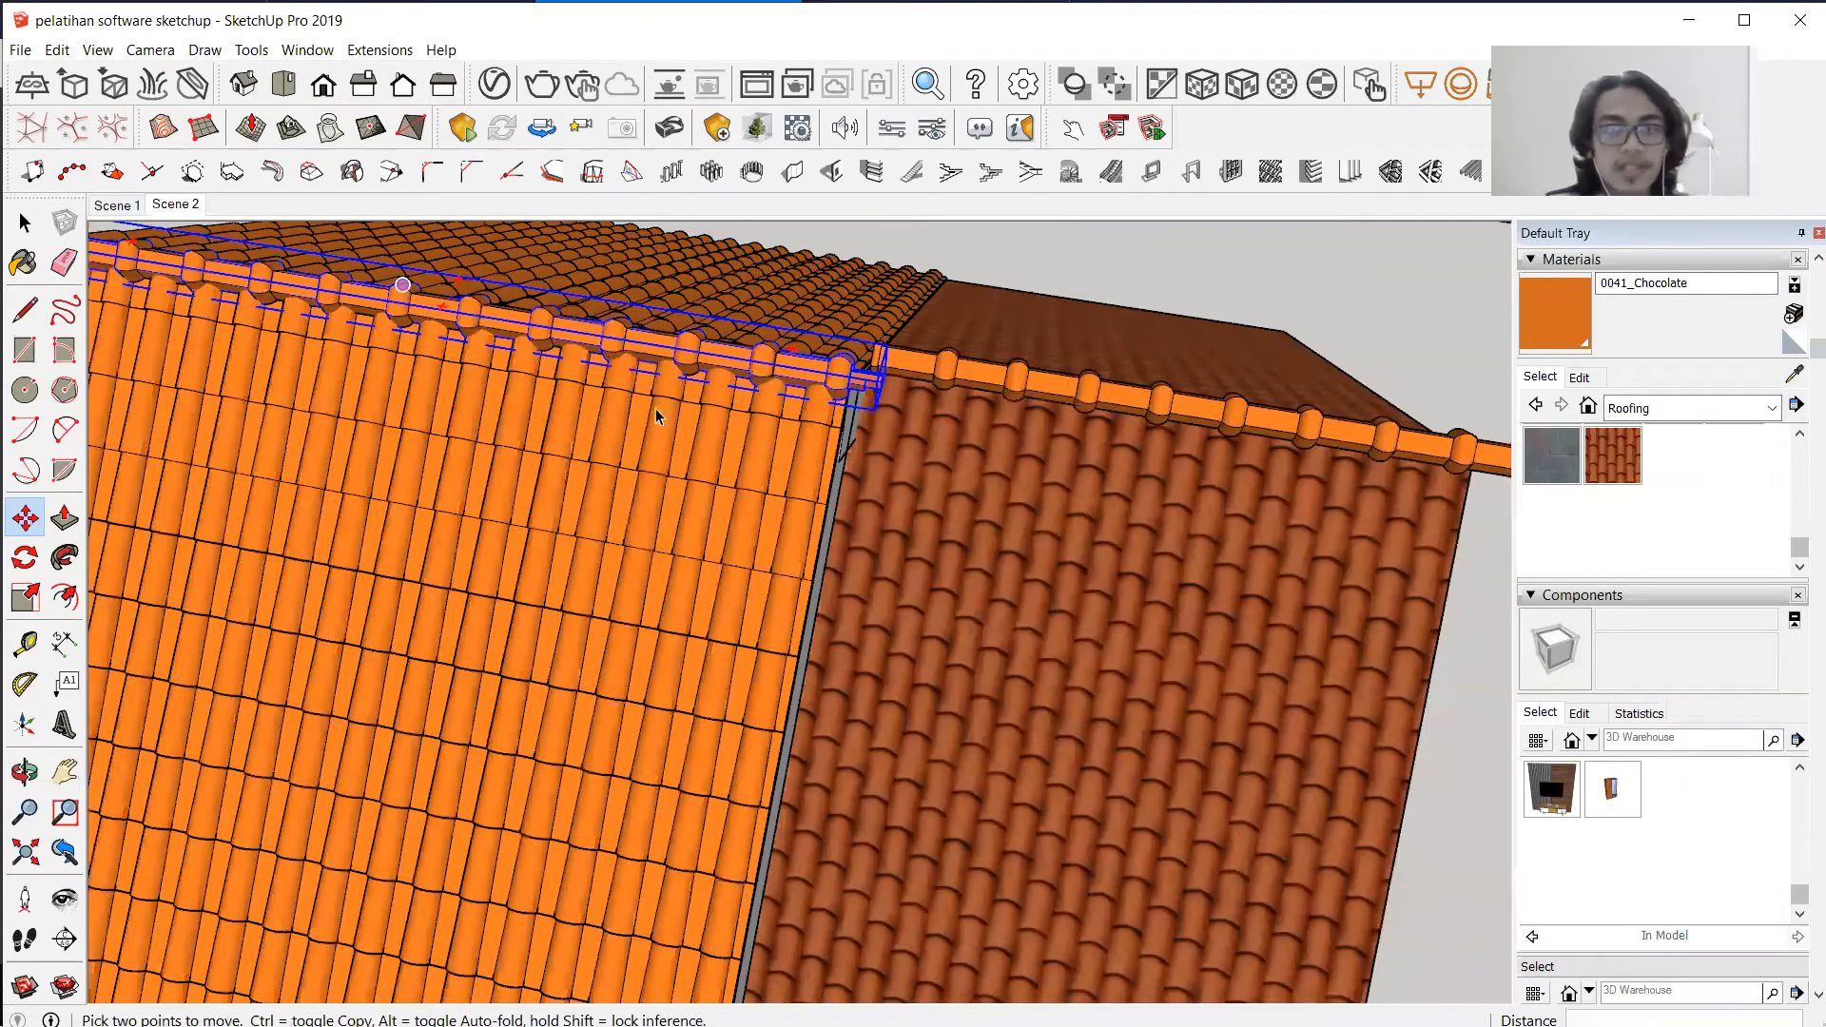
# Push the protruding inner beam's end face on the main roof's copied ridge cap back about 57 mm beside the lower roof.
pyautogui.scroll(-4, 778, 360)
pyautogui.press('space')
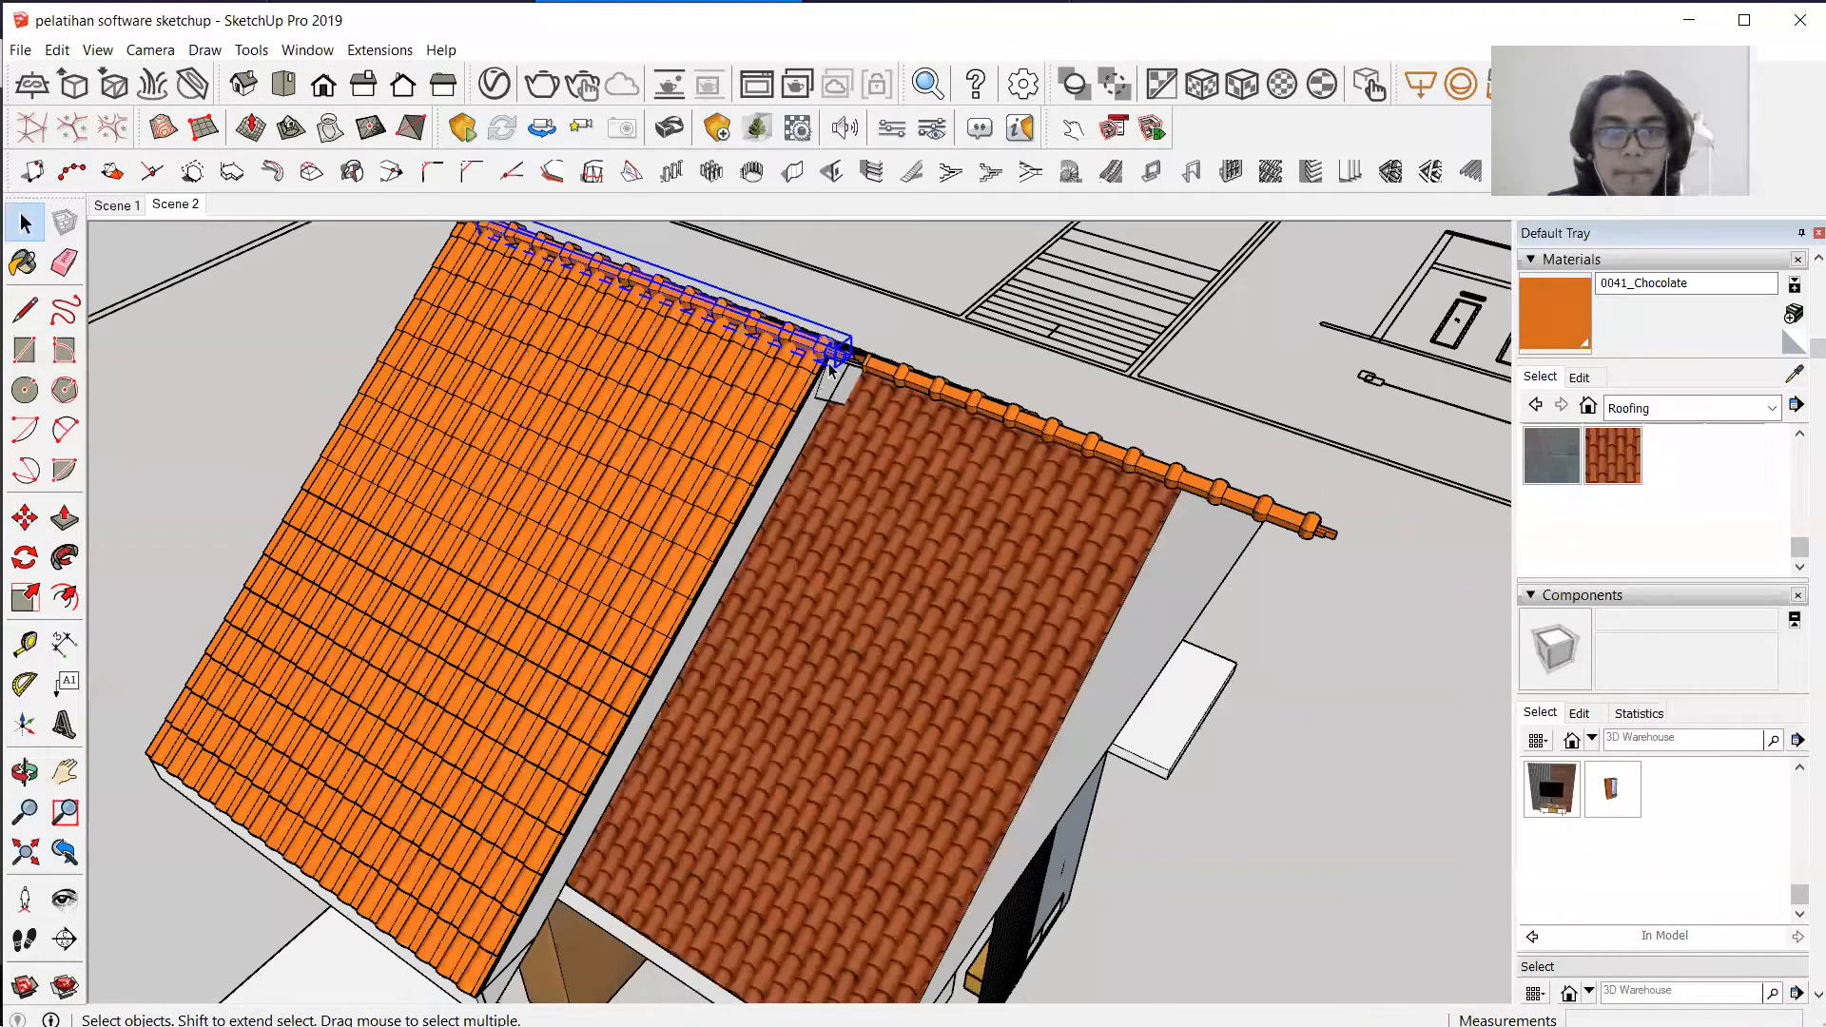
pyautogui.scroll(5, 847, 367)
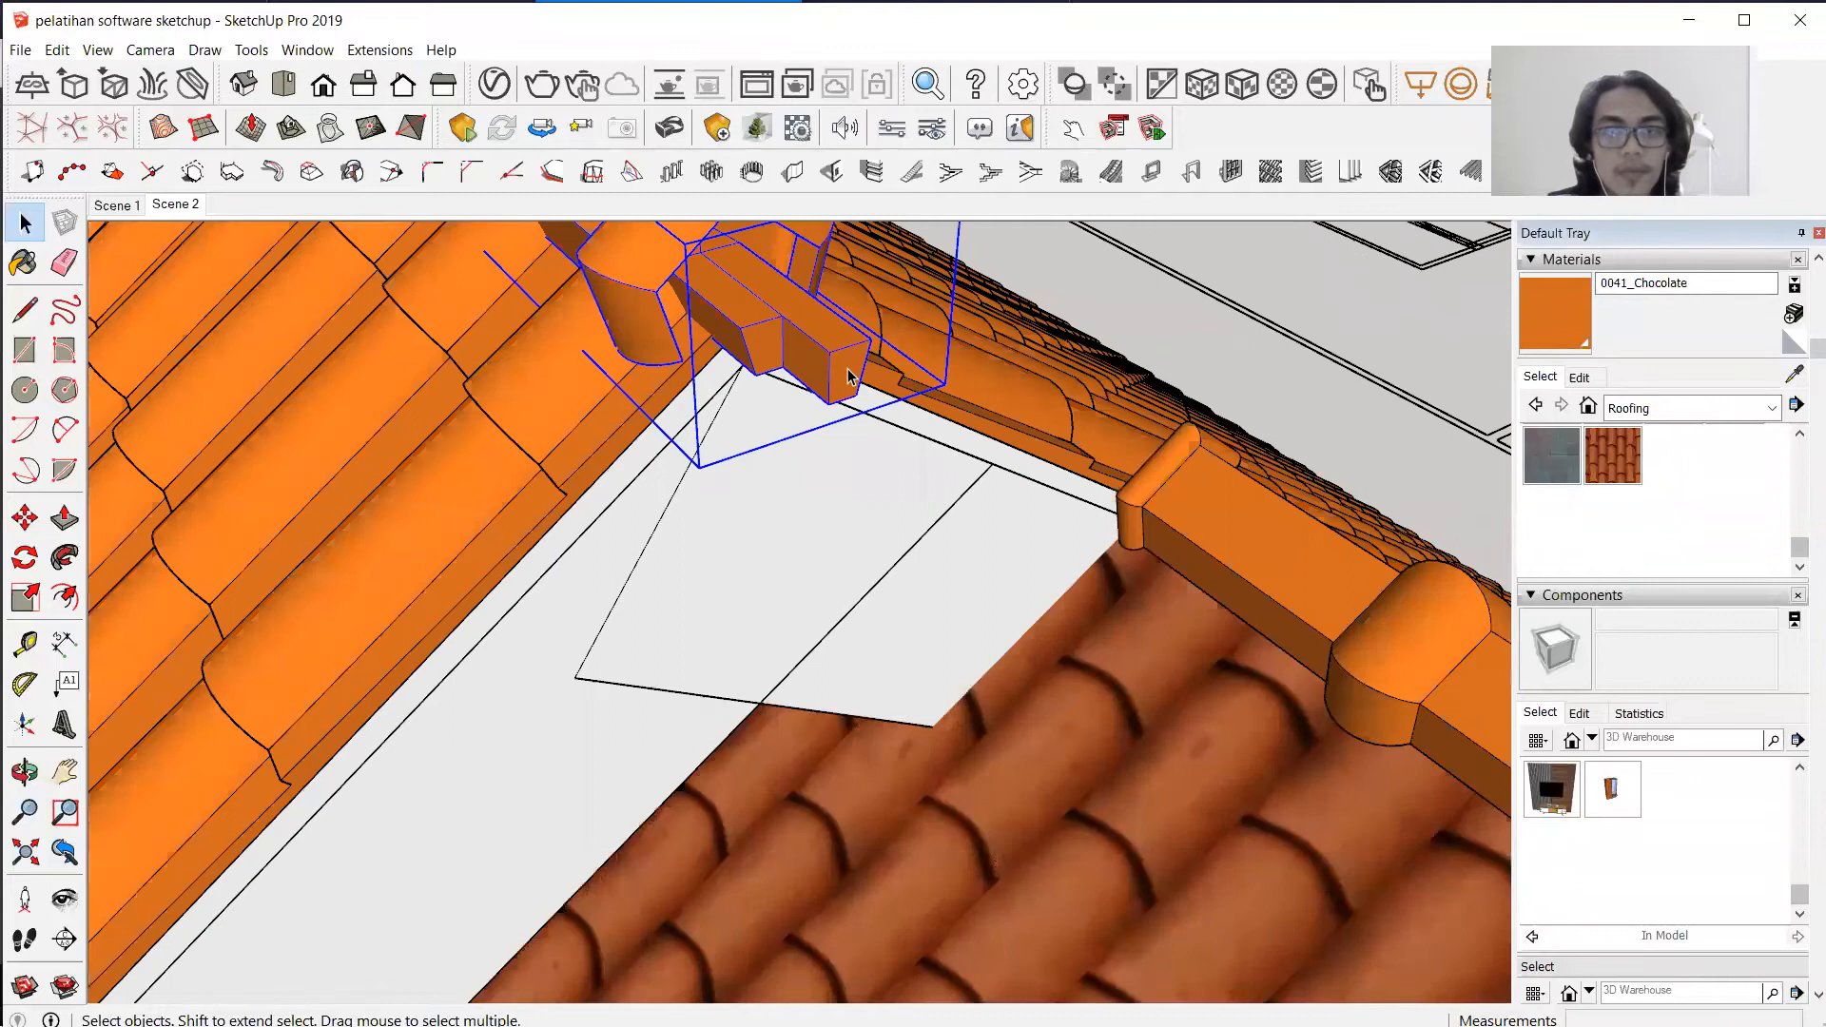
pyautogui.tripleClick(847, 376)
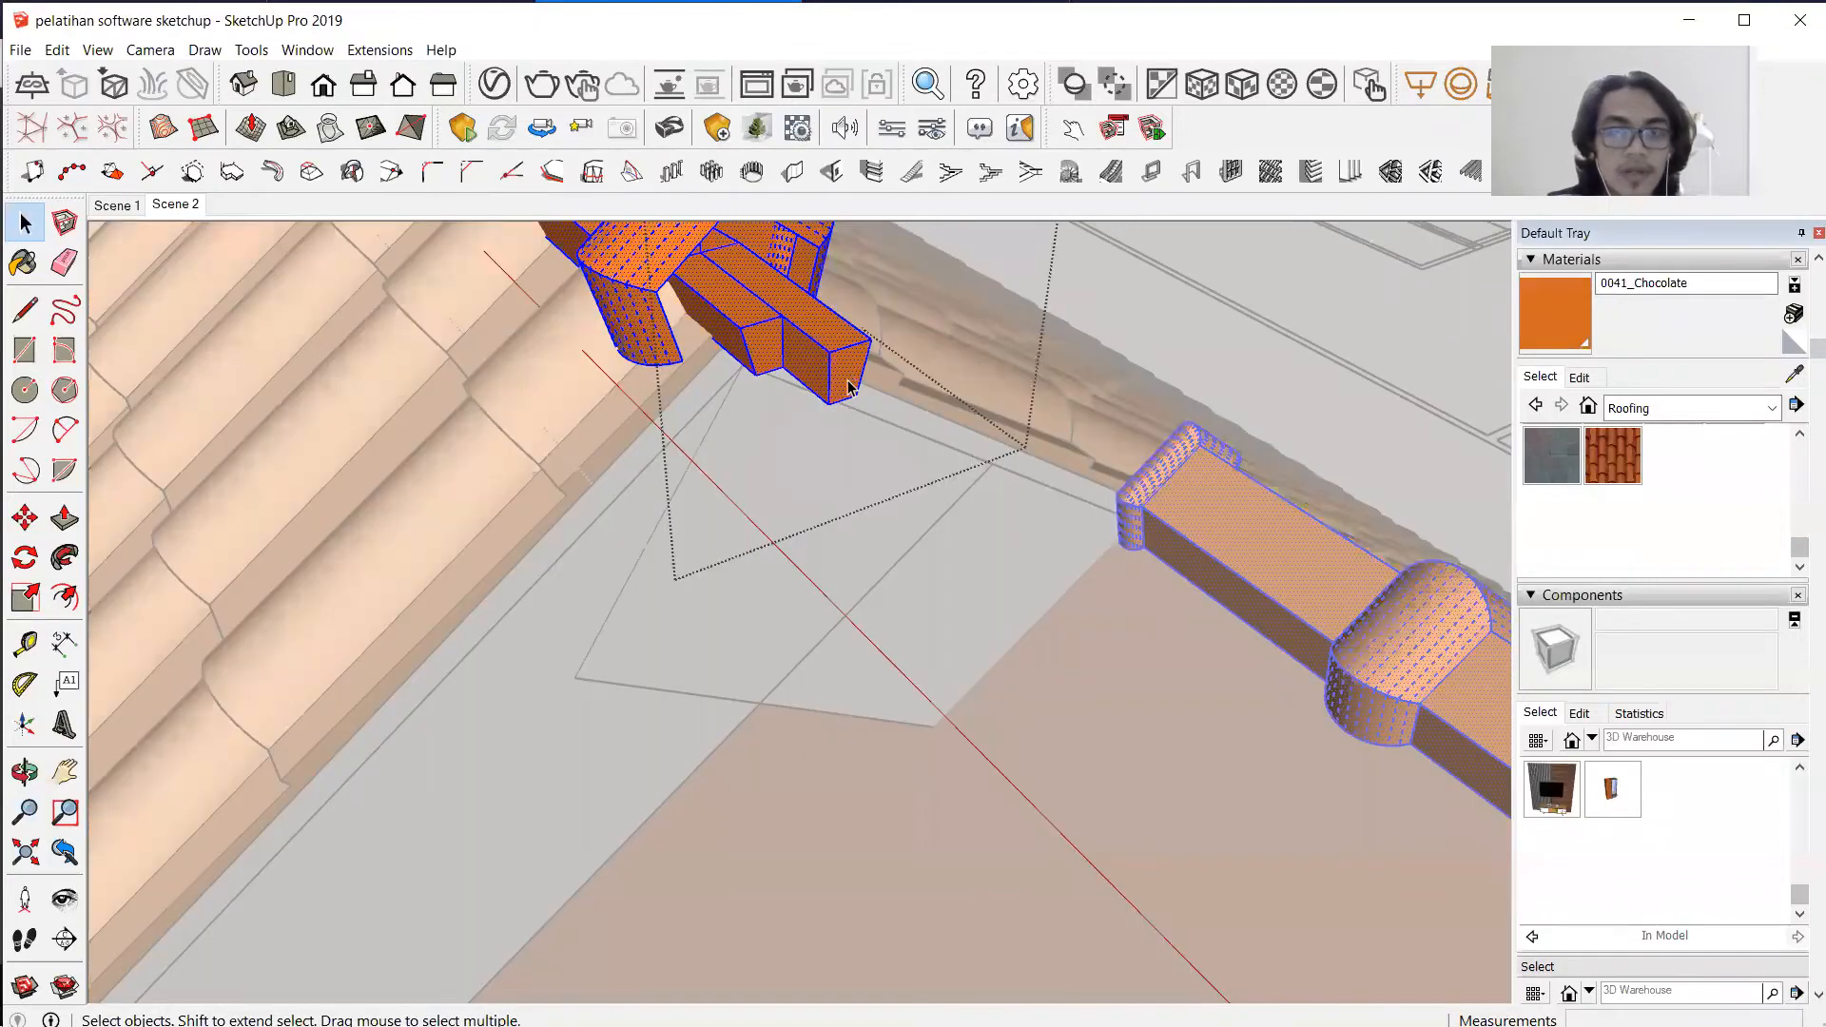
pyautogui.press('p')
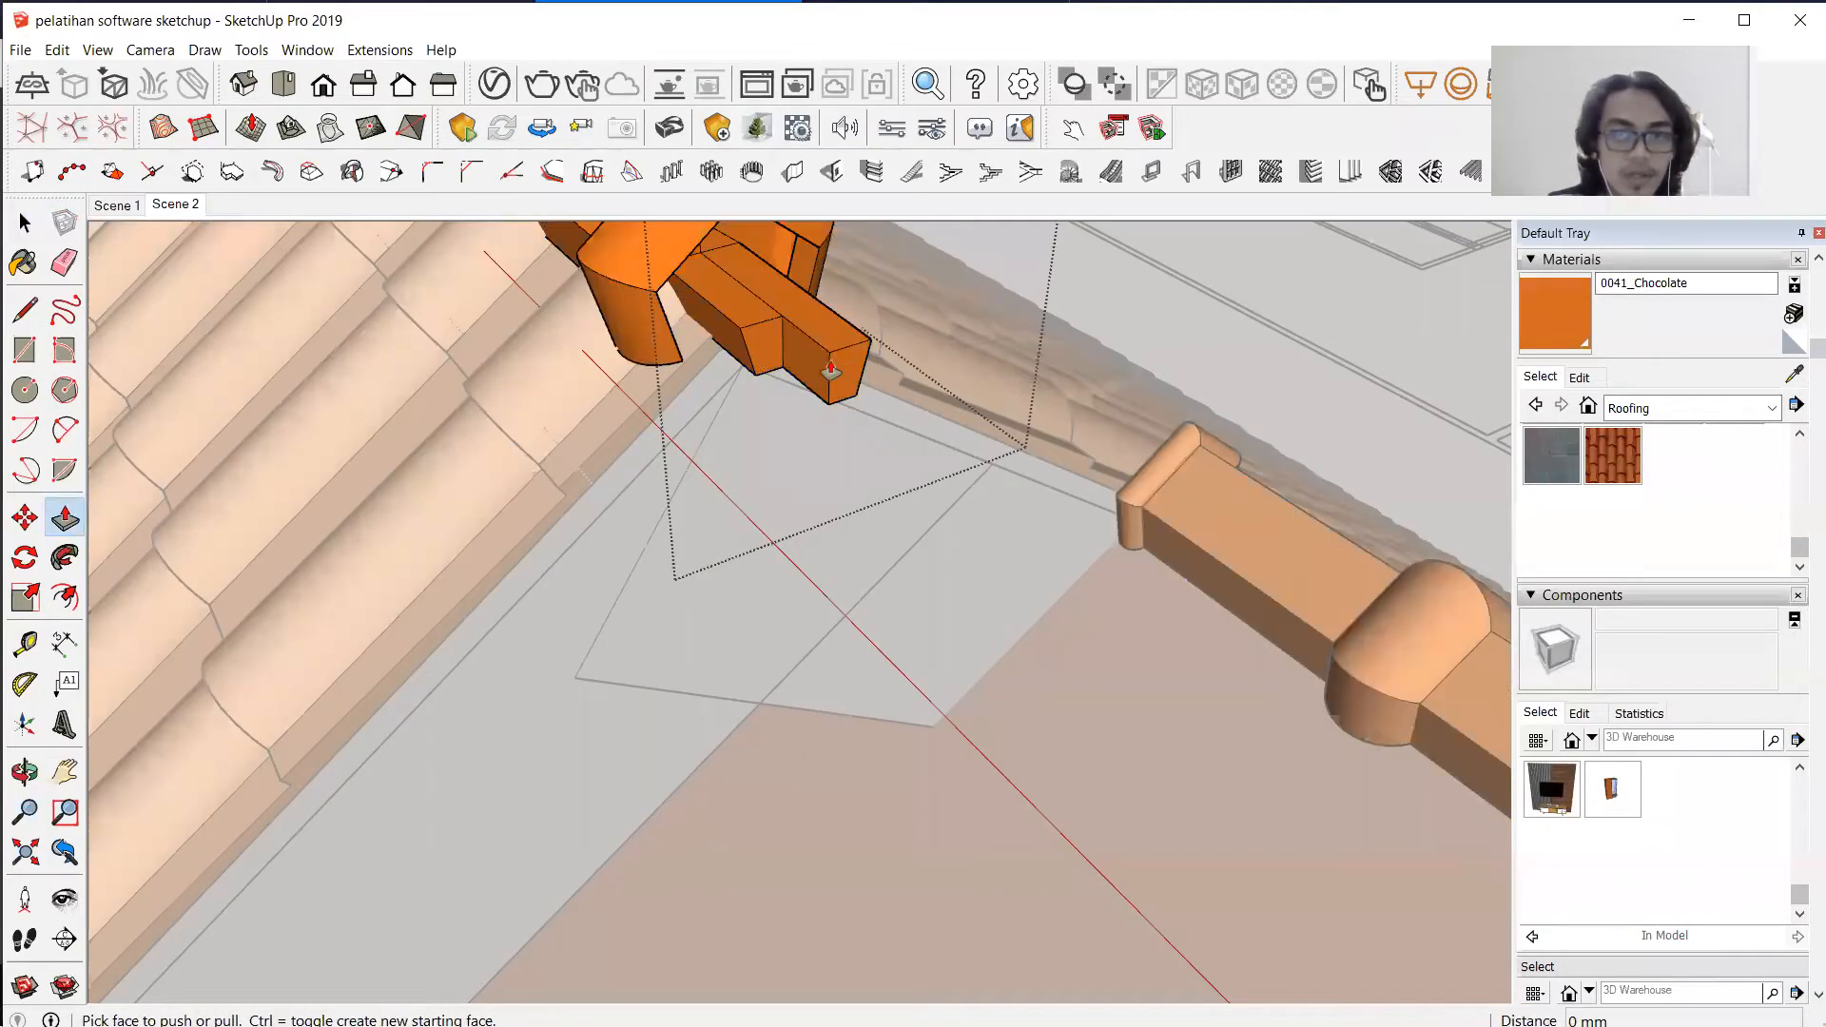
pyautogui.moveTo(786, 323); pyautogui.dragTo(743, 303)
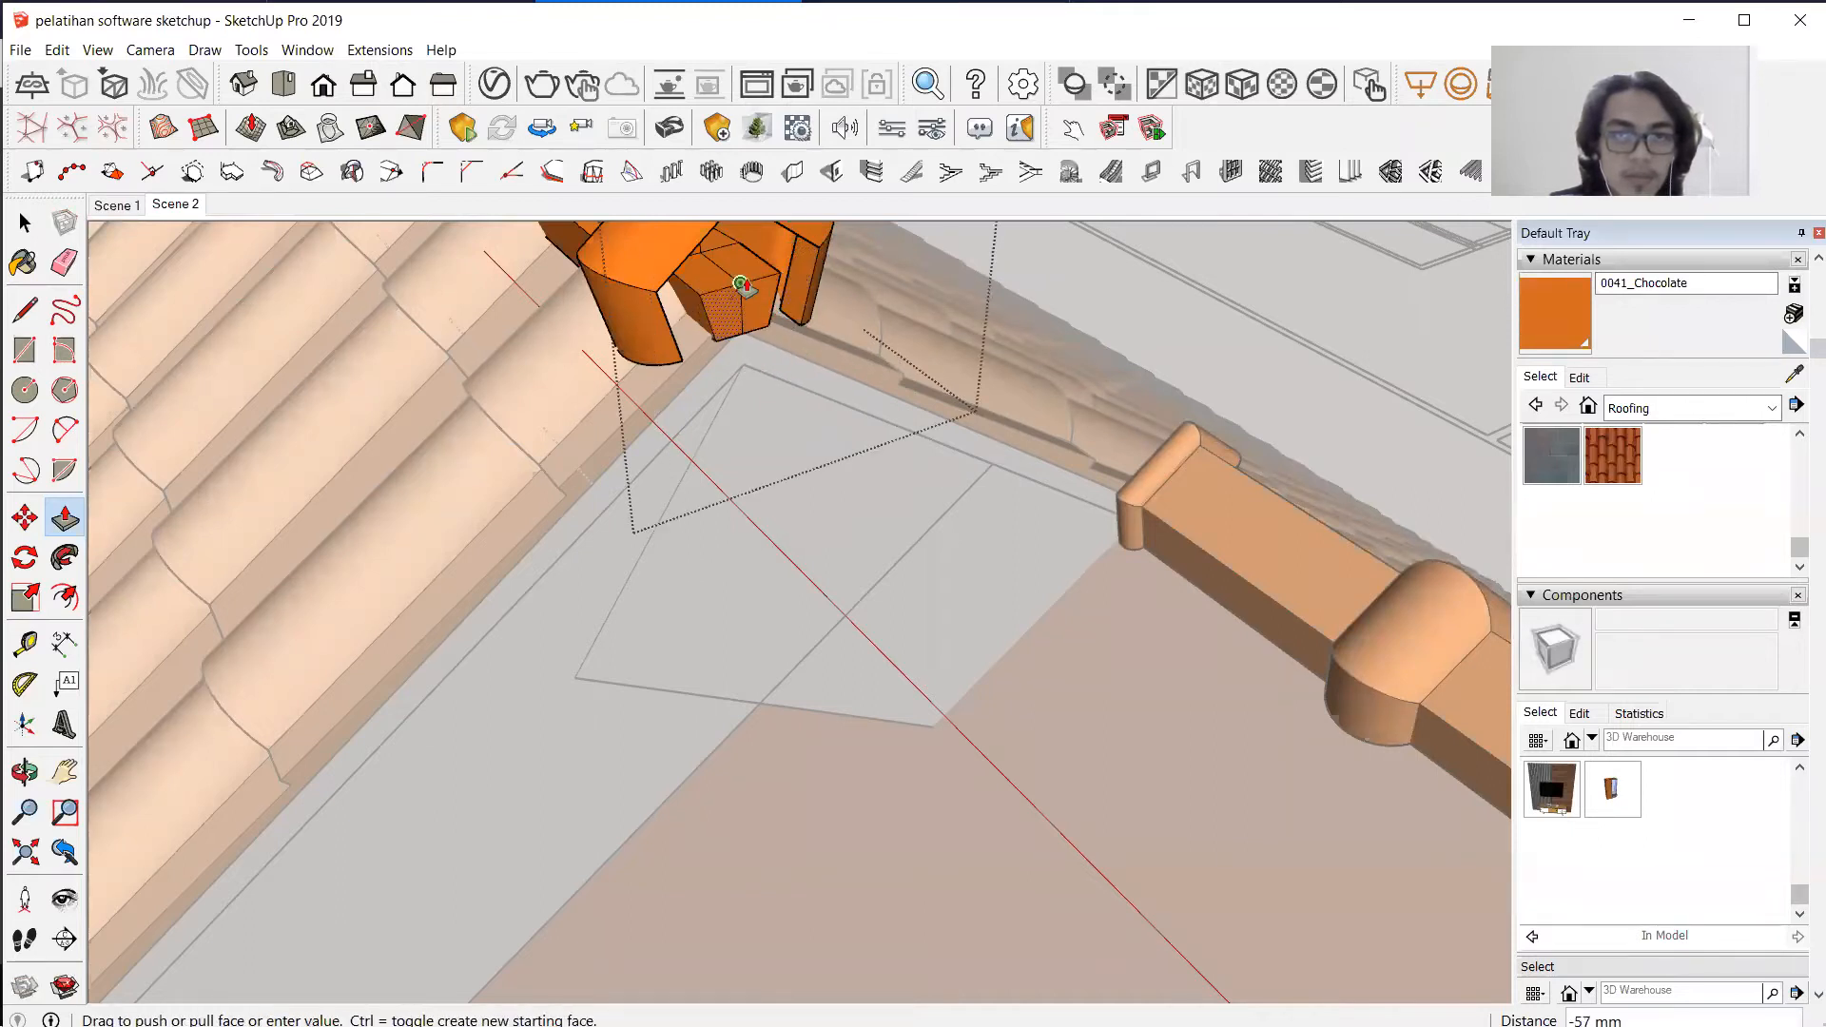
pyautogui.press('space')
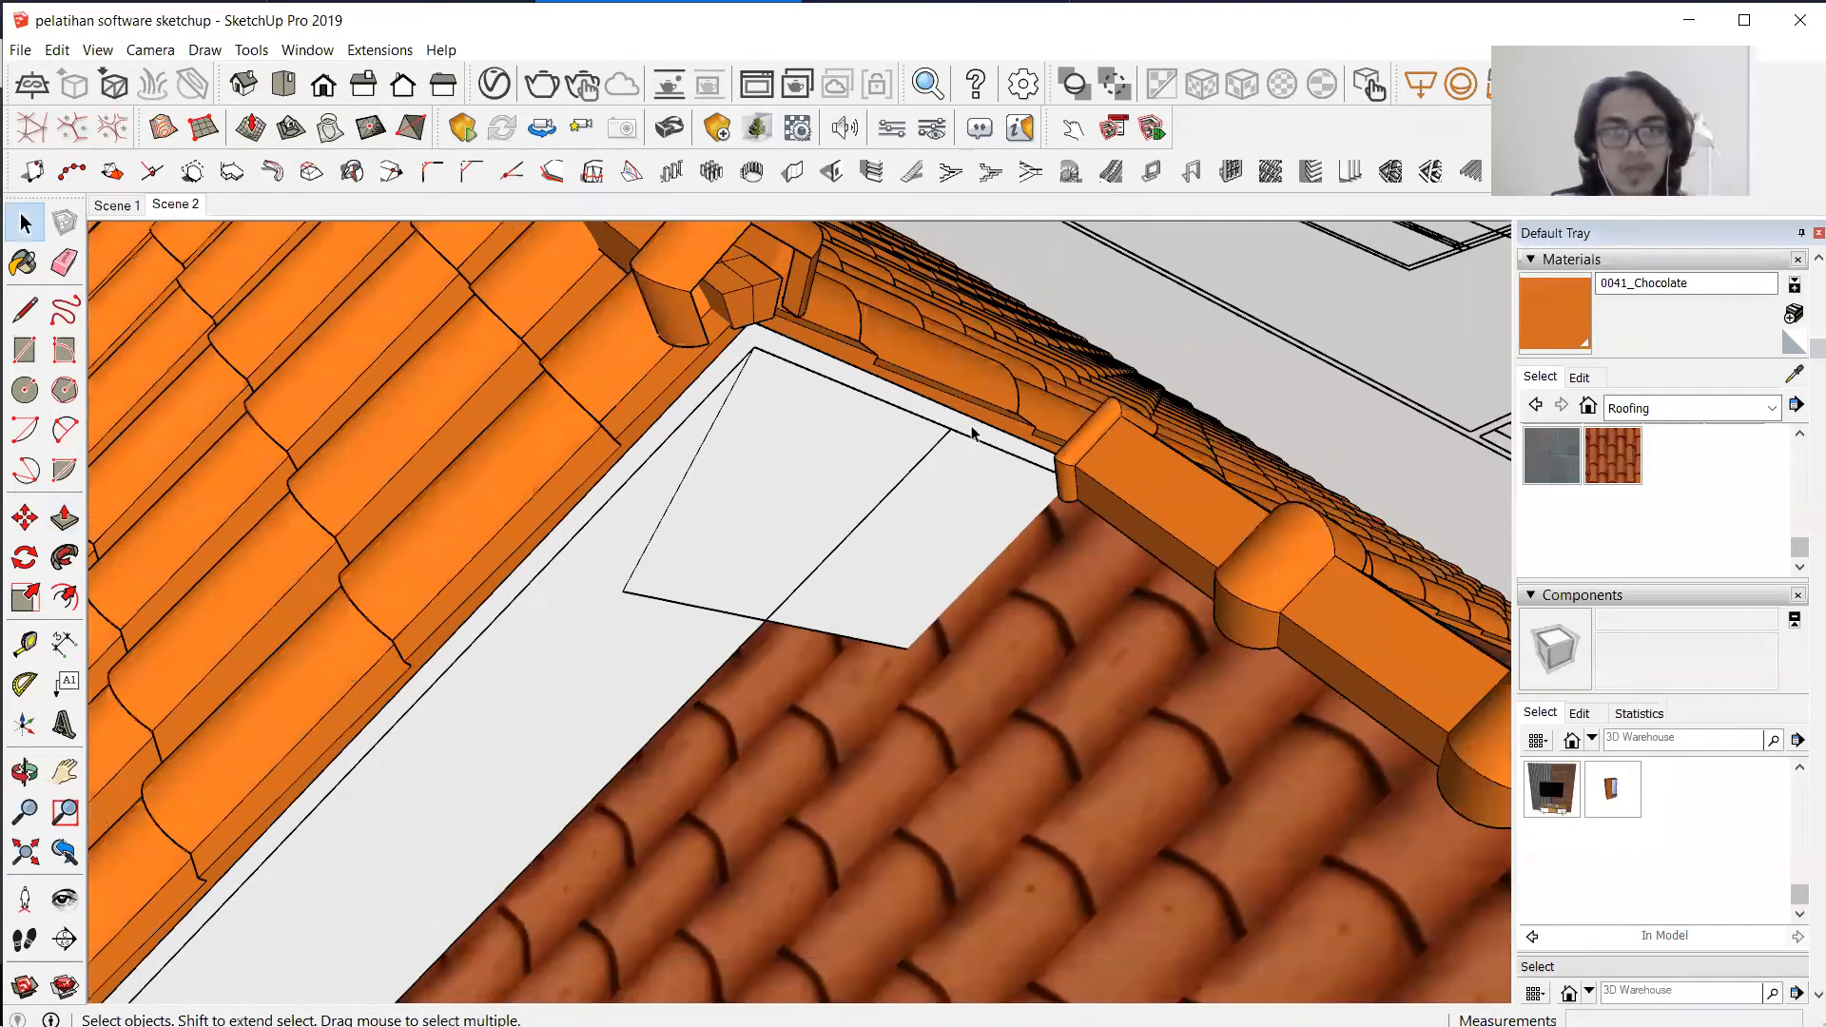
# Examine the ends of both ridge caps from the gable side of the lower roof.
pyautogui.moveTo(788, 360); pyautogui.dragTo(714, 336, button='middle')
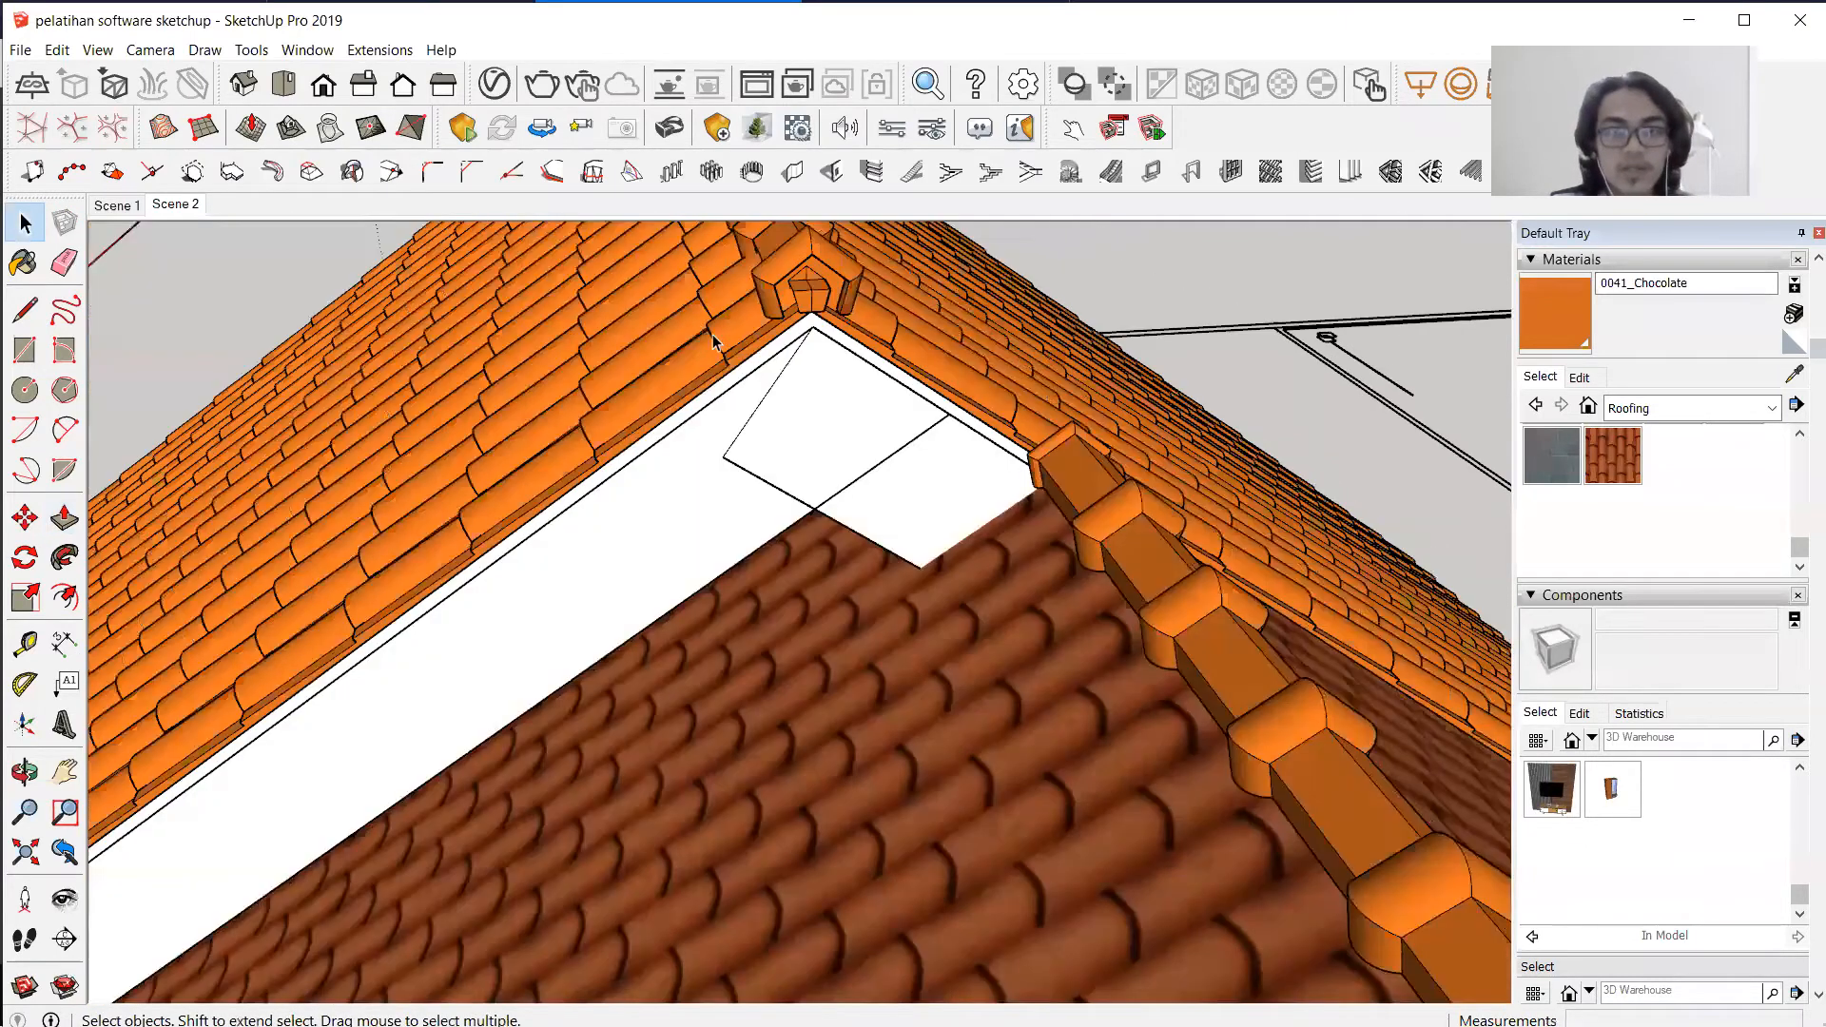
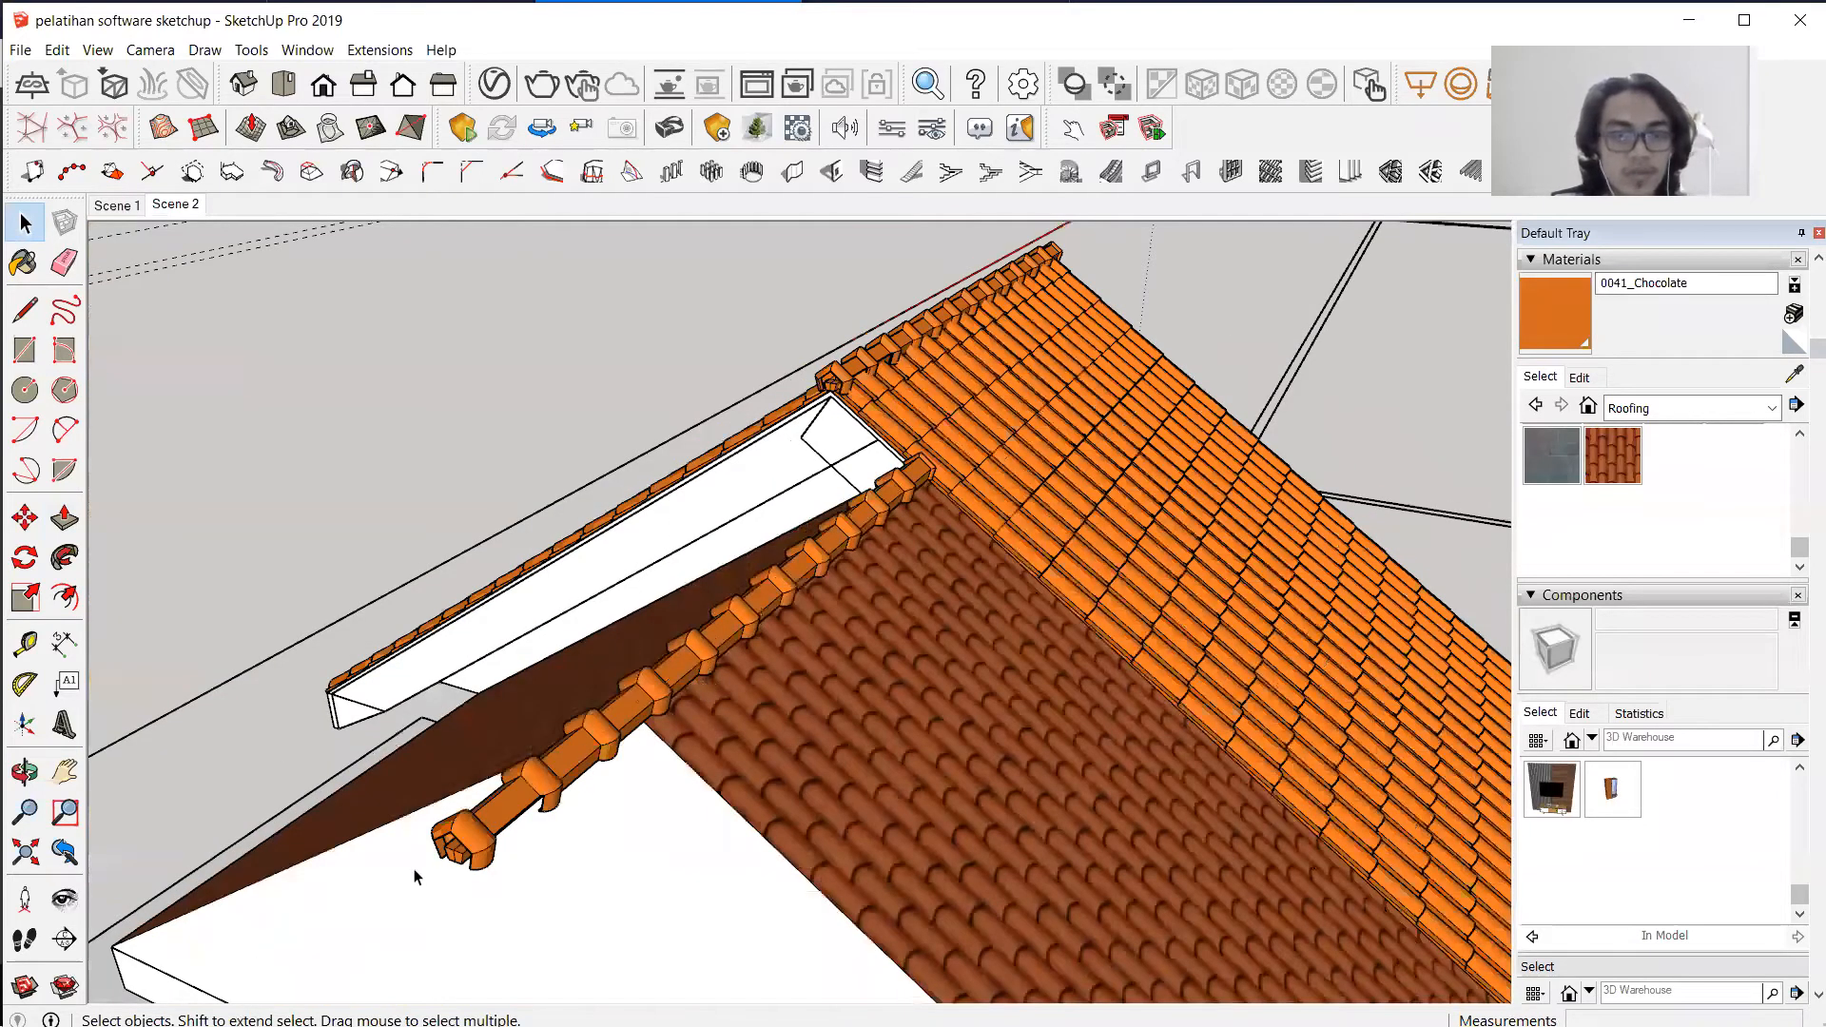
pyautogui.scroll(3, 615, 744)
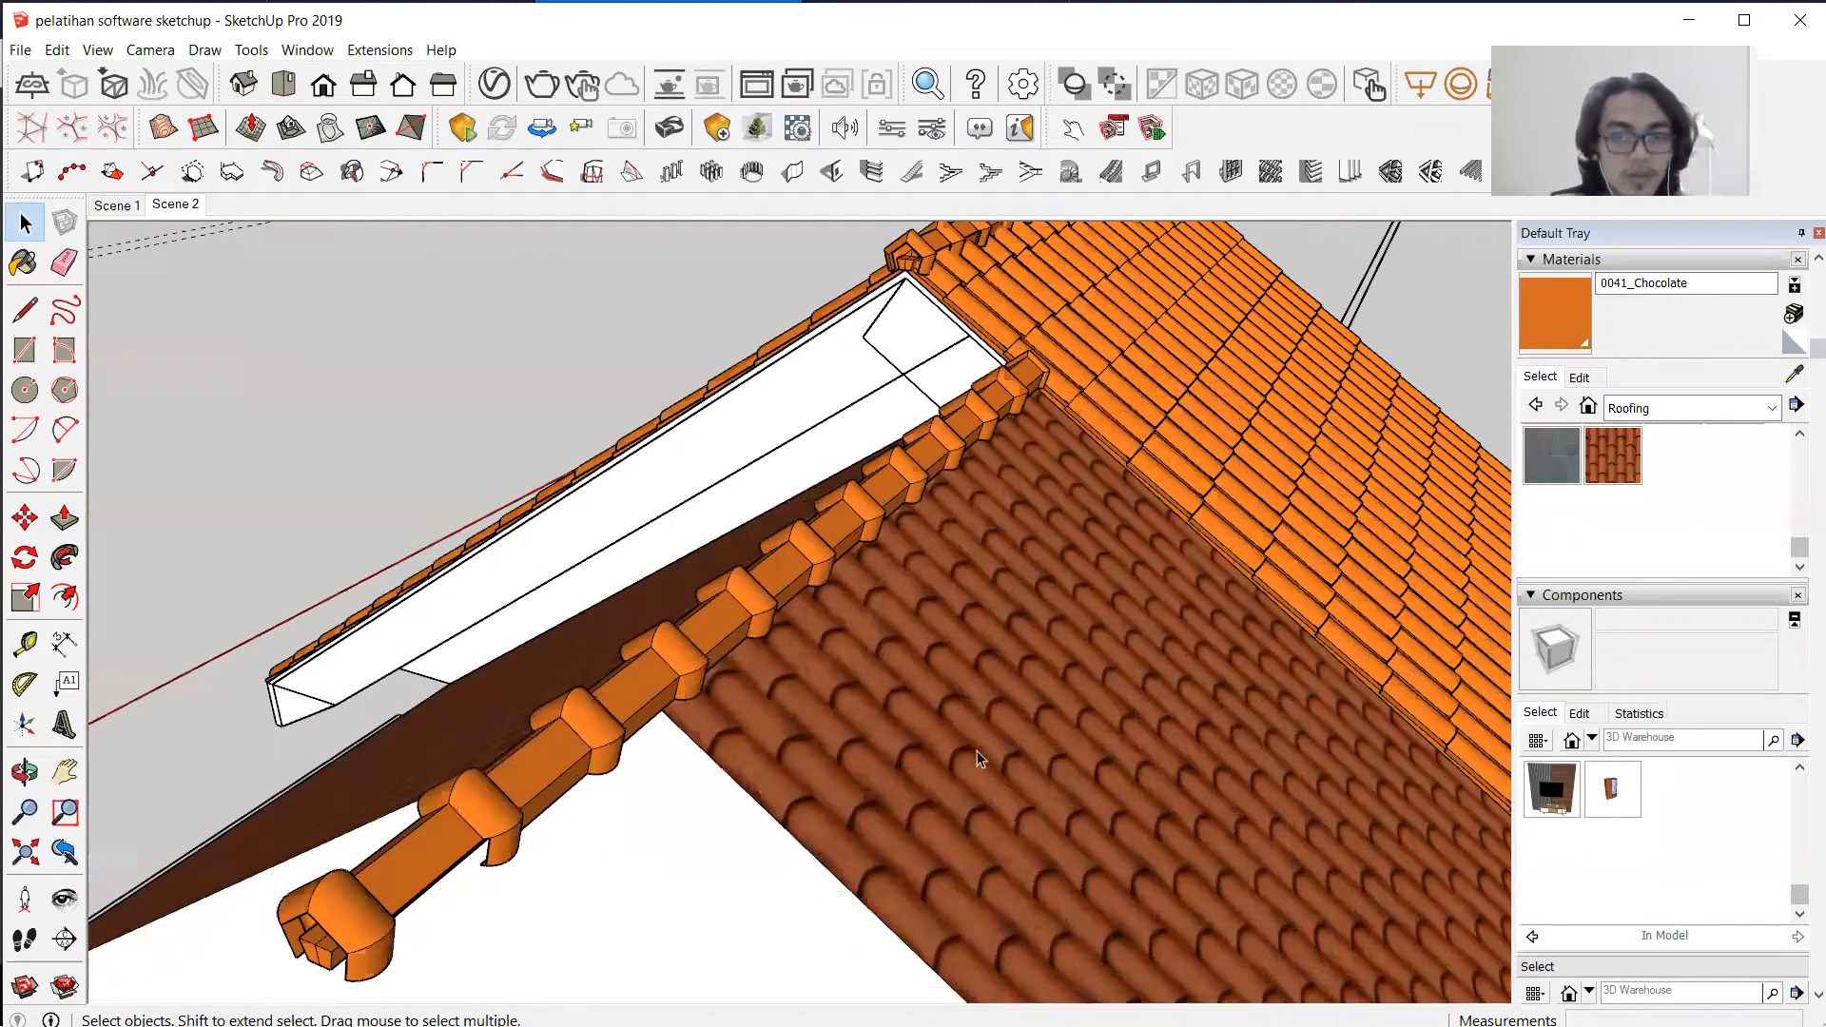
pyautogui.moveTo(976, 751); pyautogui.dragTo(1346, 753, button='middle')
pyautogui.moveTo(851, 657); pyautogui.dragTo(1222, 725, button='middle')
pyautogui.moveTo(637, 615); pyautogui.dragTo(937, 735, button='middle')
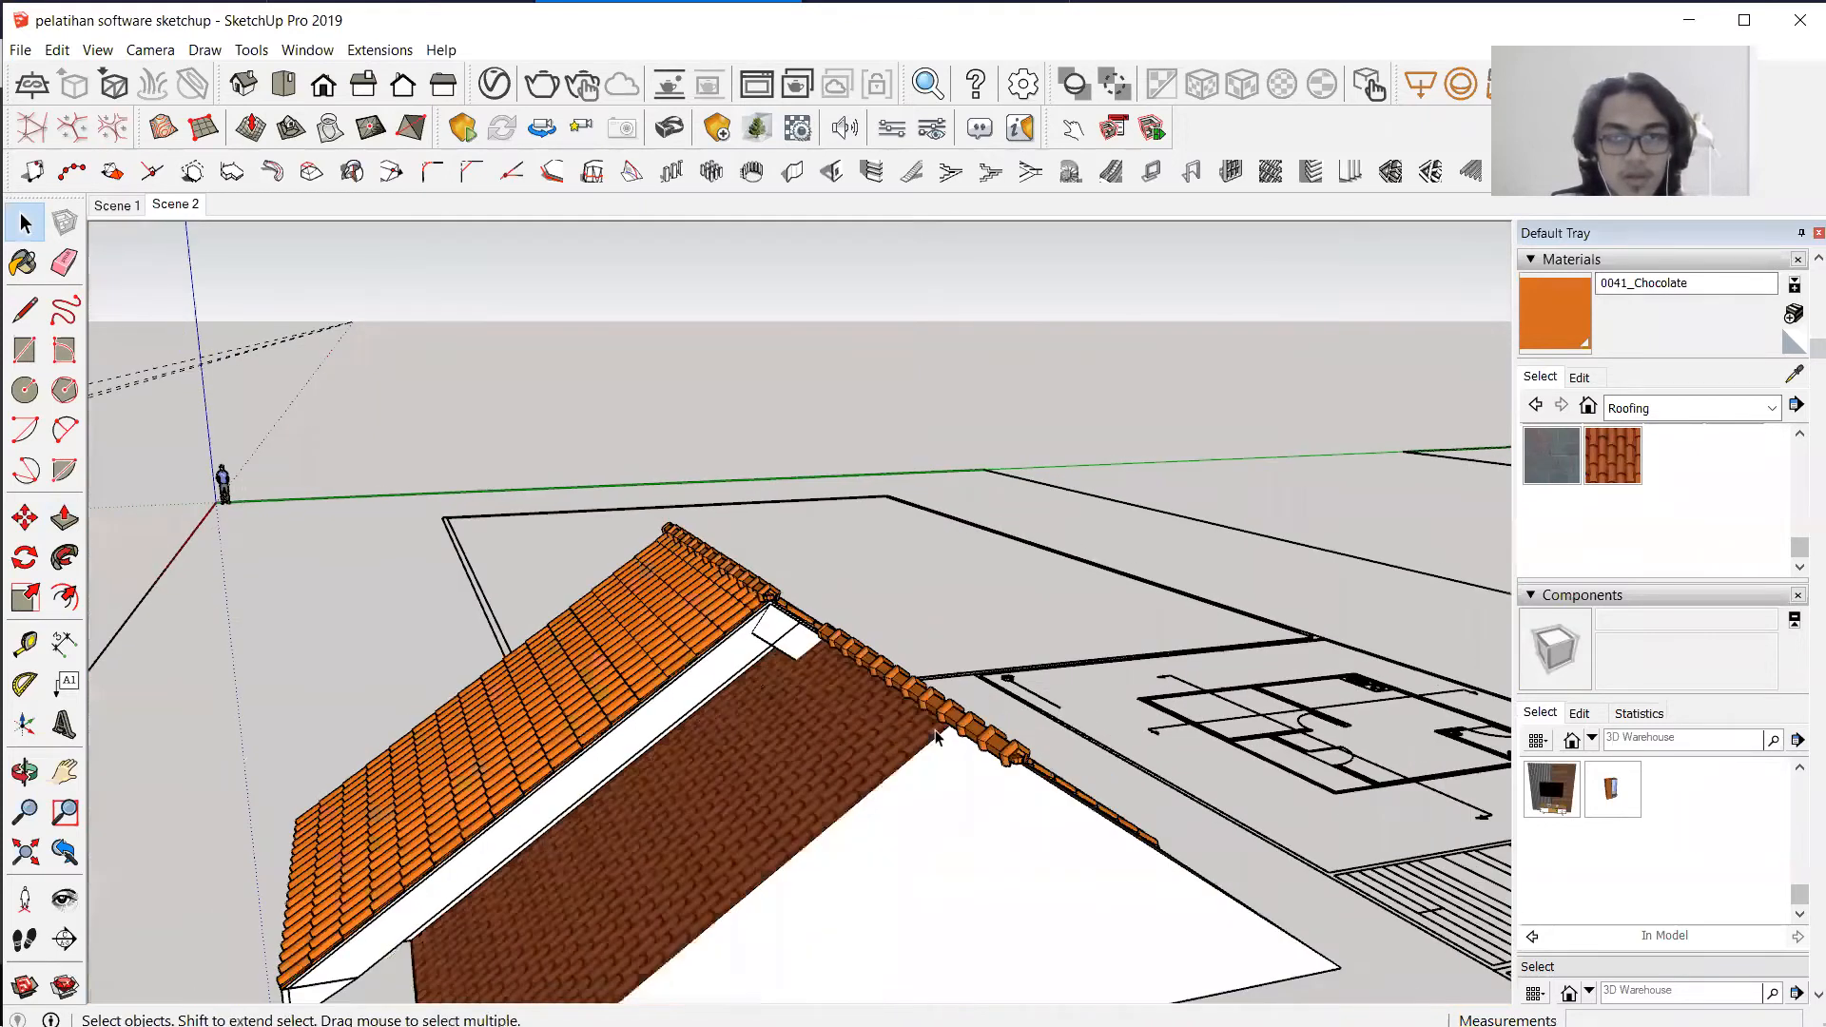
pyautogui.click(1019, 743)
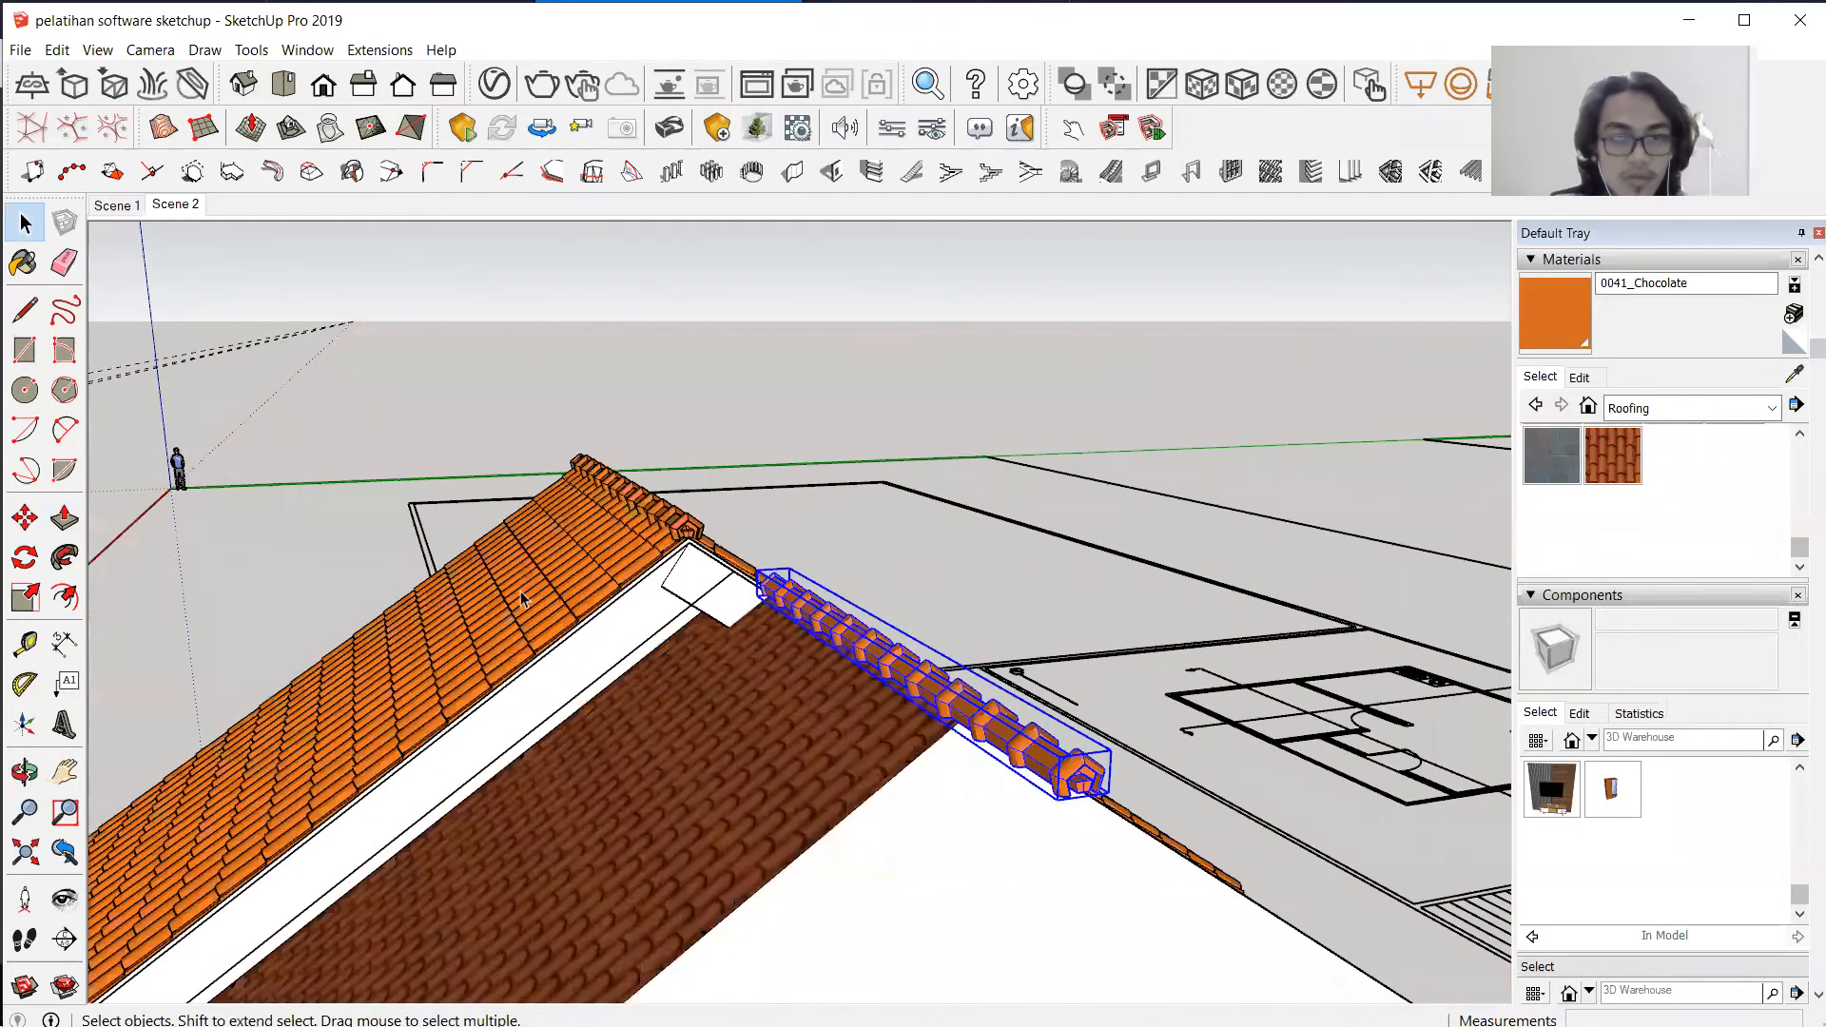
pyautogui.scroll(1, 1010, 751)
pyautogui.scroll(1, 1107, 810)
pyautogui.scroll(3, 1088, 768)
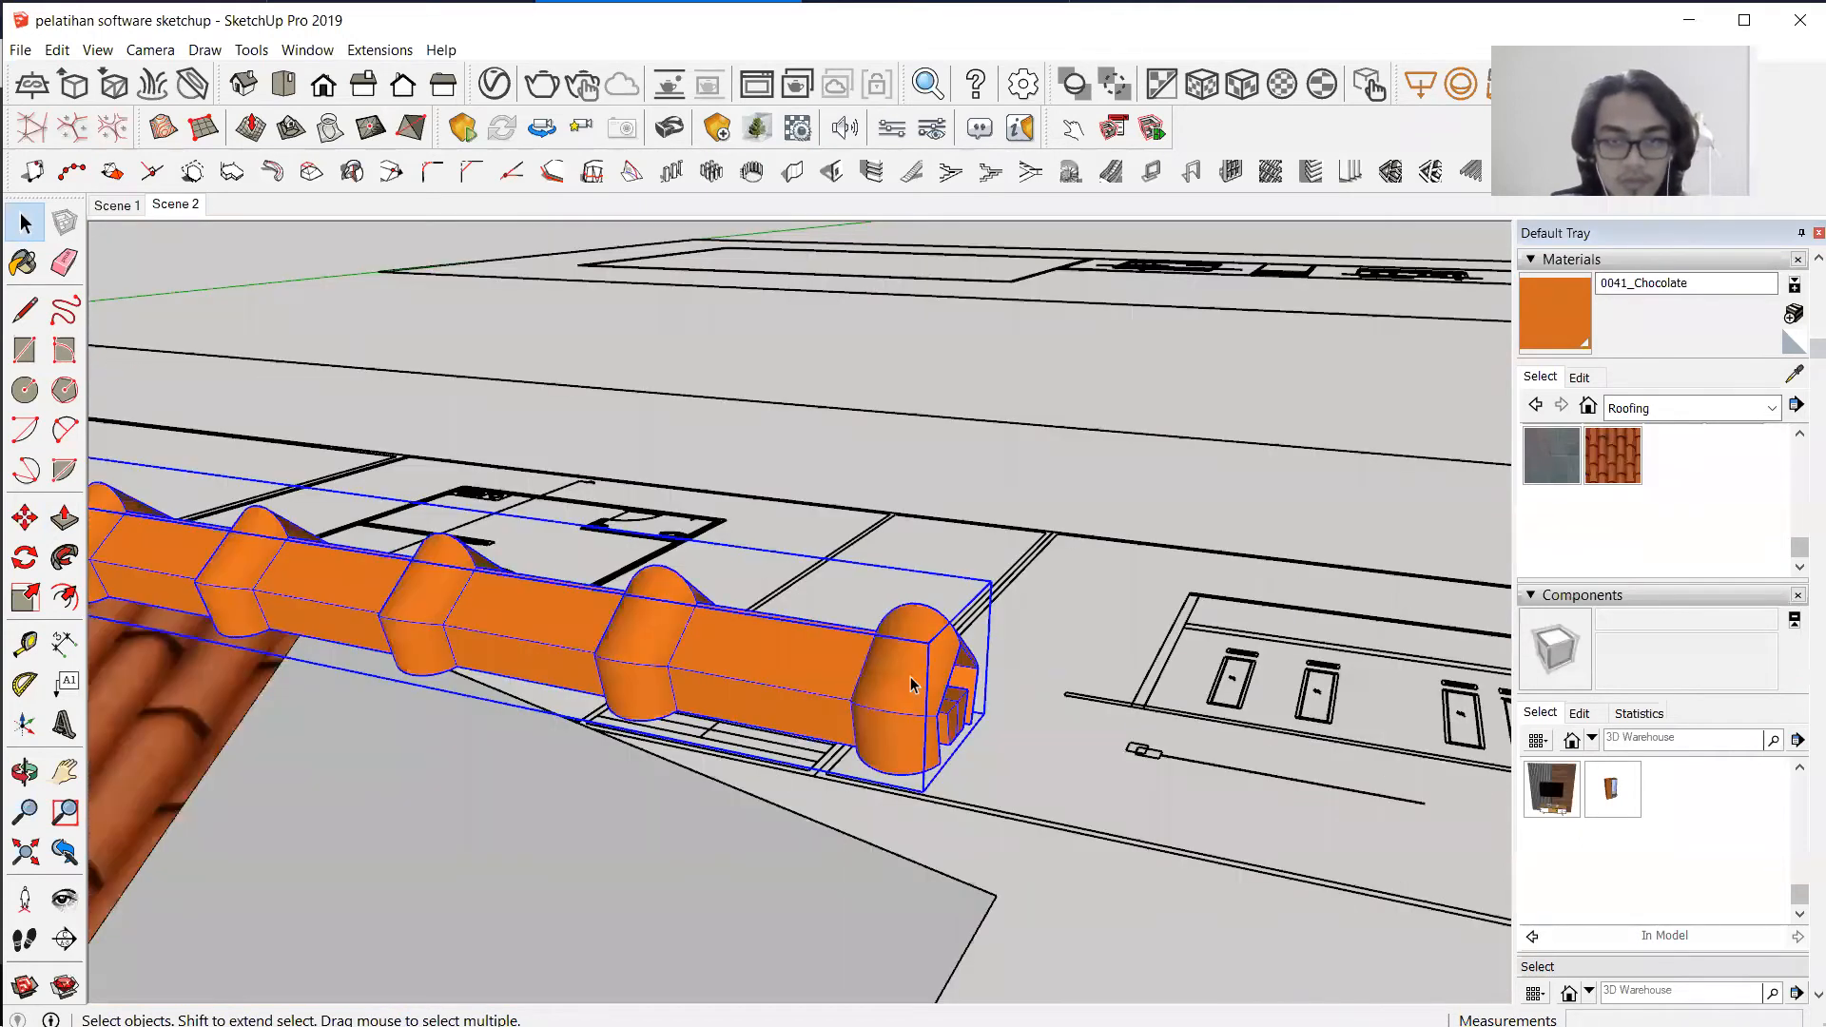
# Delete the ridge cap copy over the lower roof.
pyautogui.tripleClick(910, 683)
pyautogui.scroll(1, 904, 667)
pyautogui.click(1030, 439)
pyautogui.click(1031, 439)
pyautogui.click(983, 716)
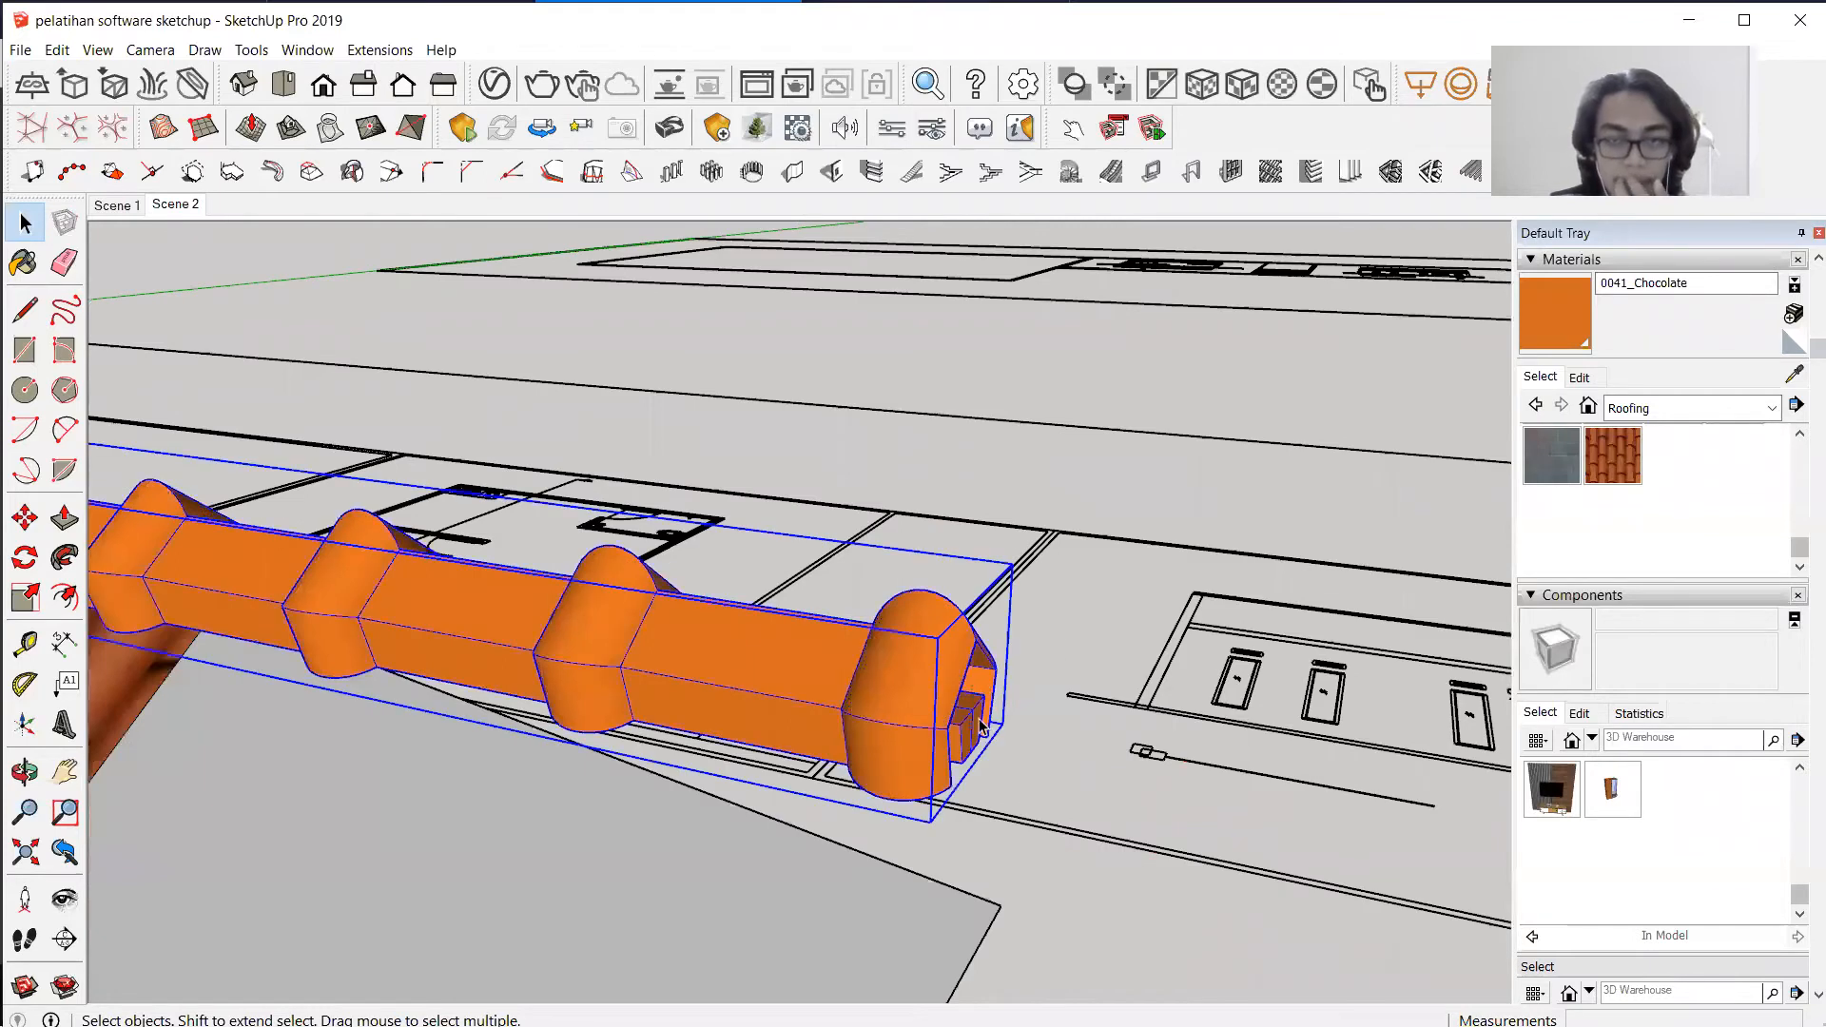
pyautogui.click(1102, 494)
pyautogui.click(865, 728)
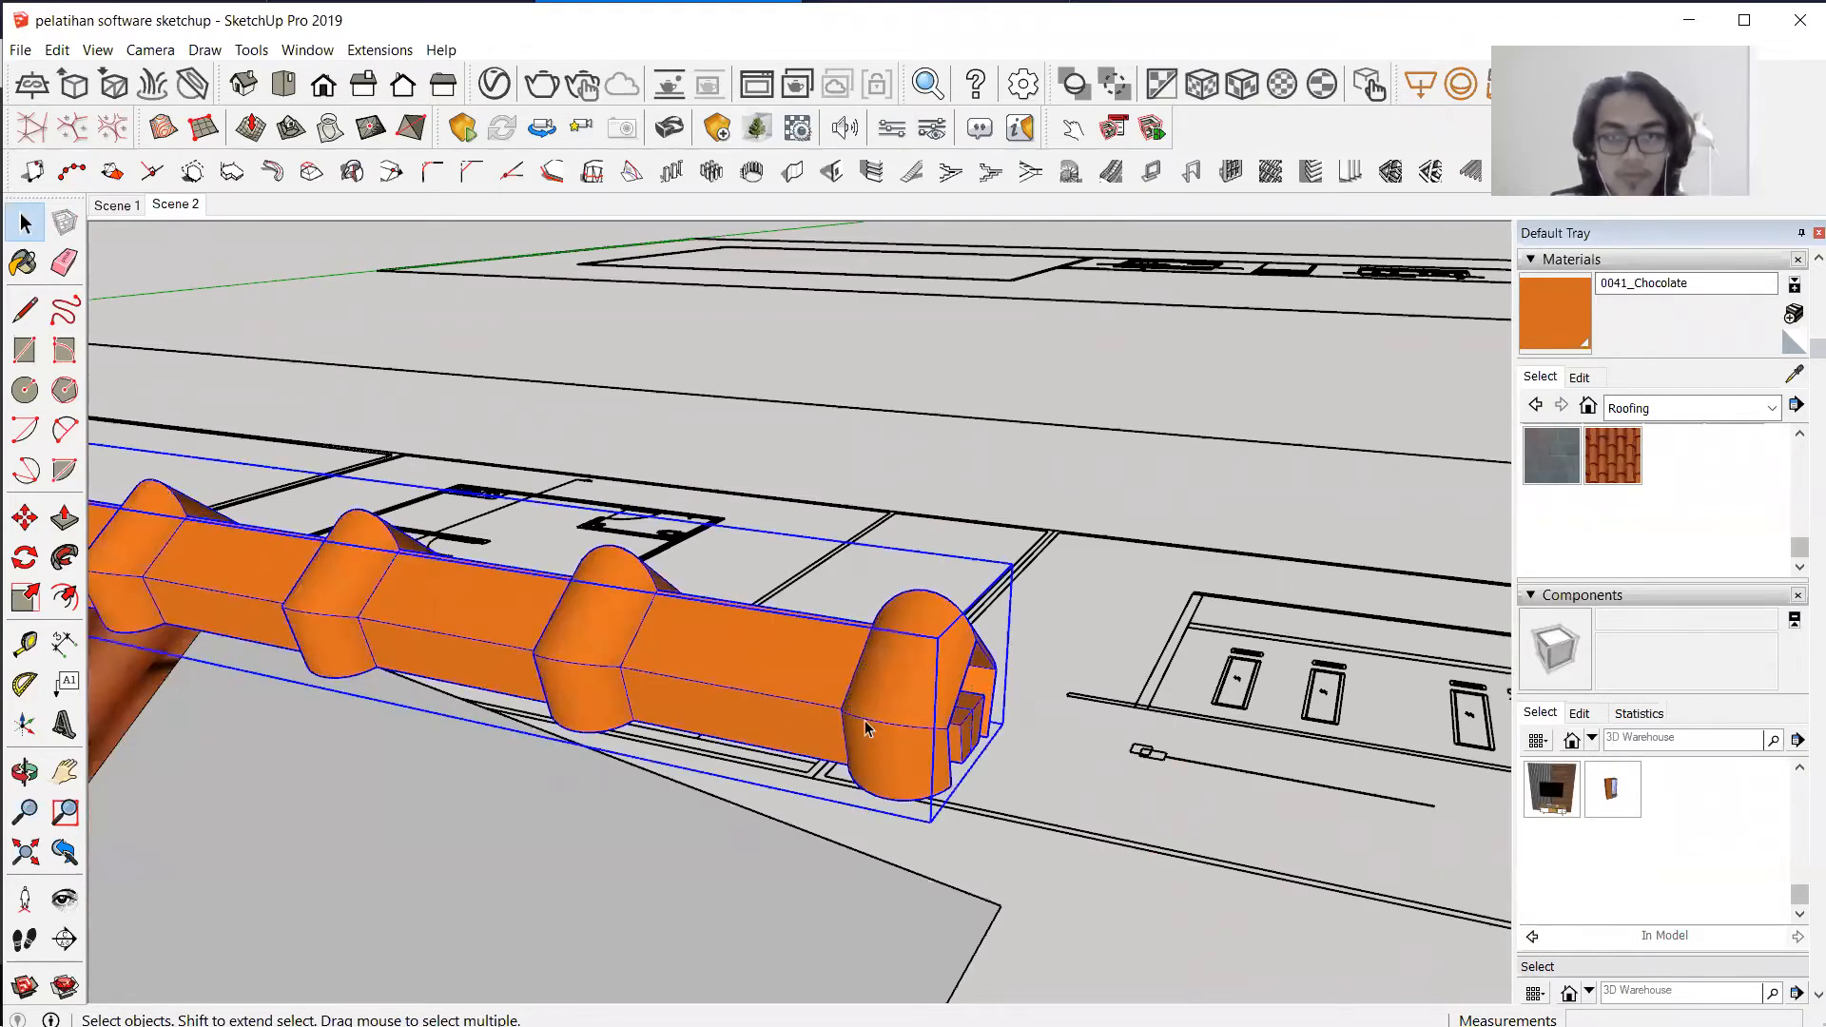
pyautogui.scroll(-4, 946, 609)
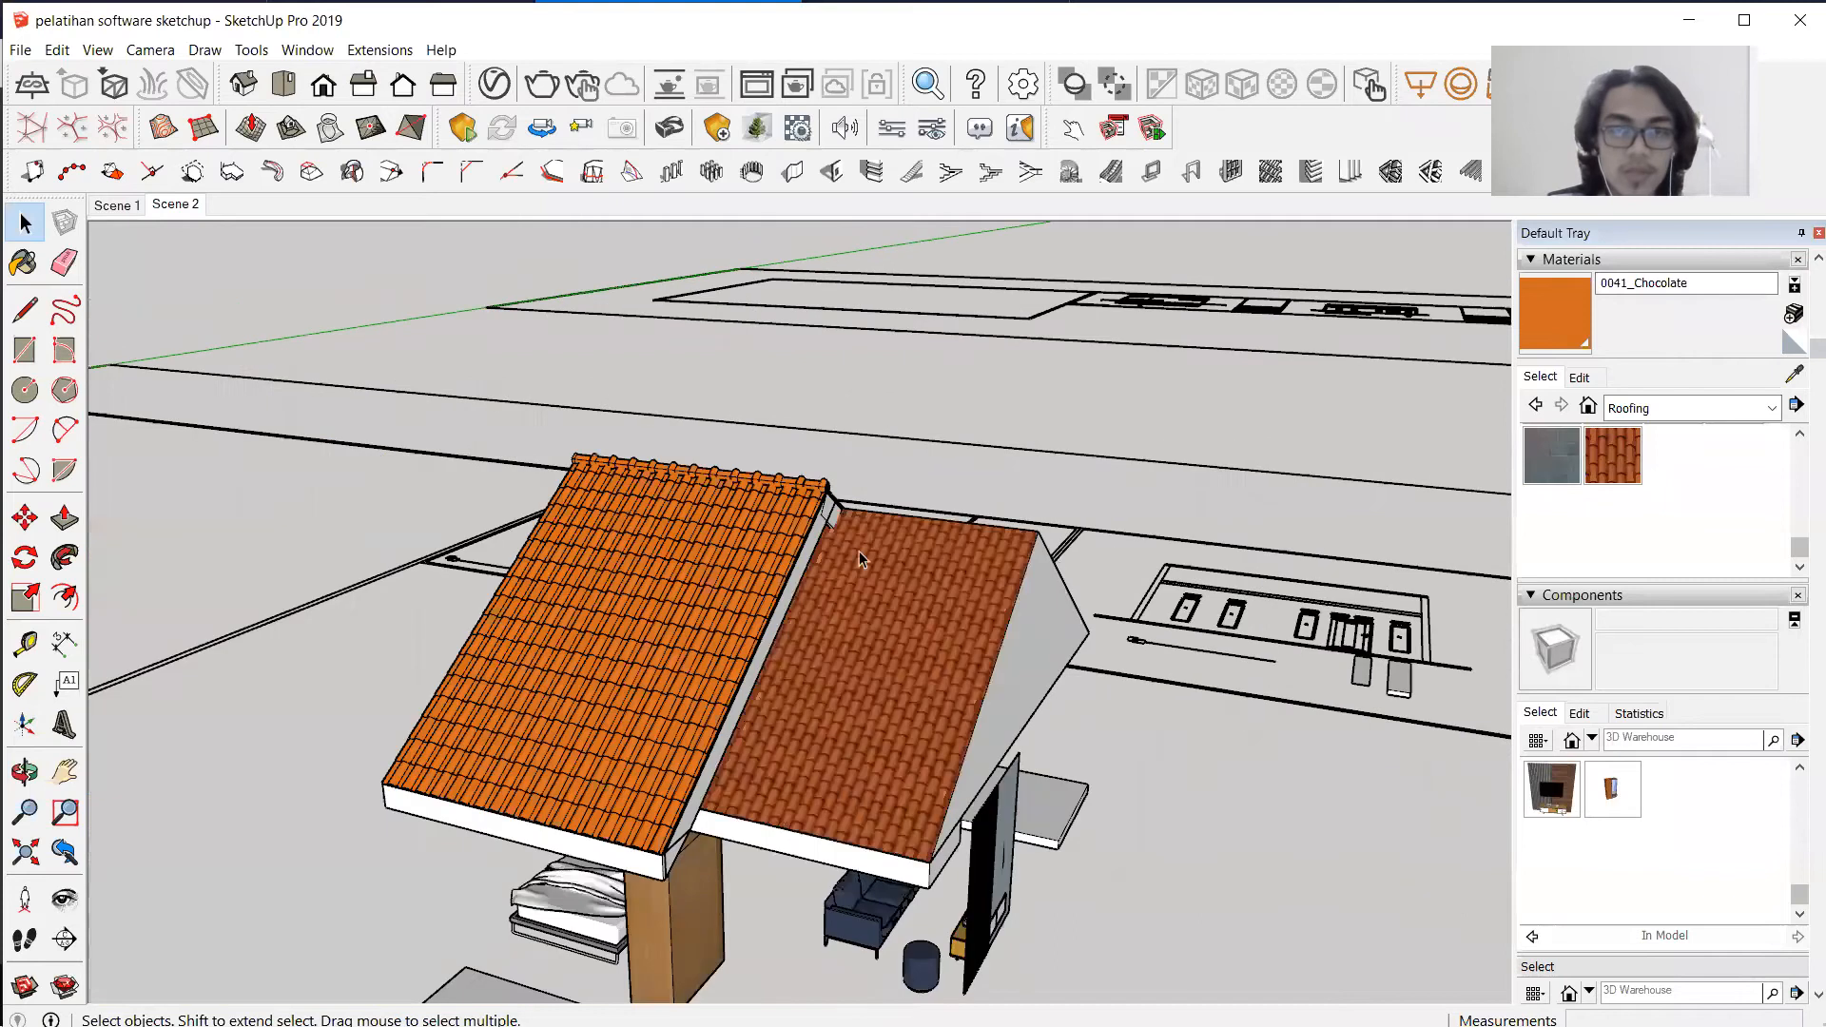
pyautogui.scroll(1, 859, 550)
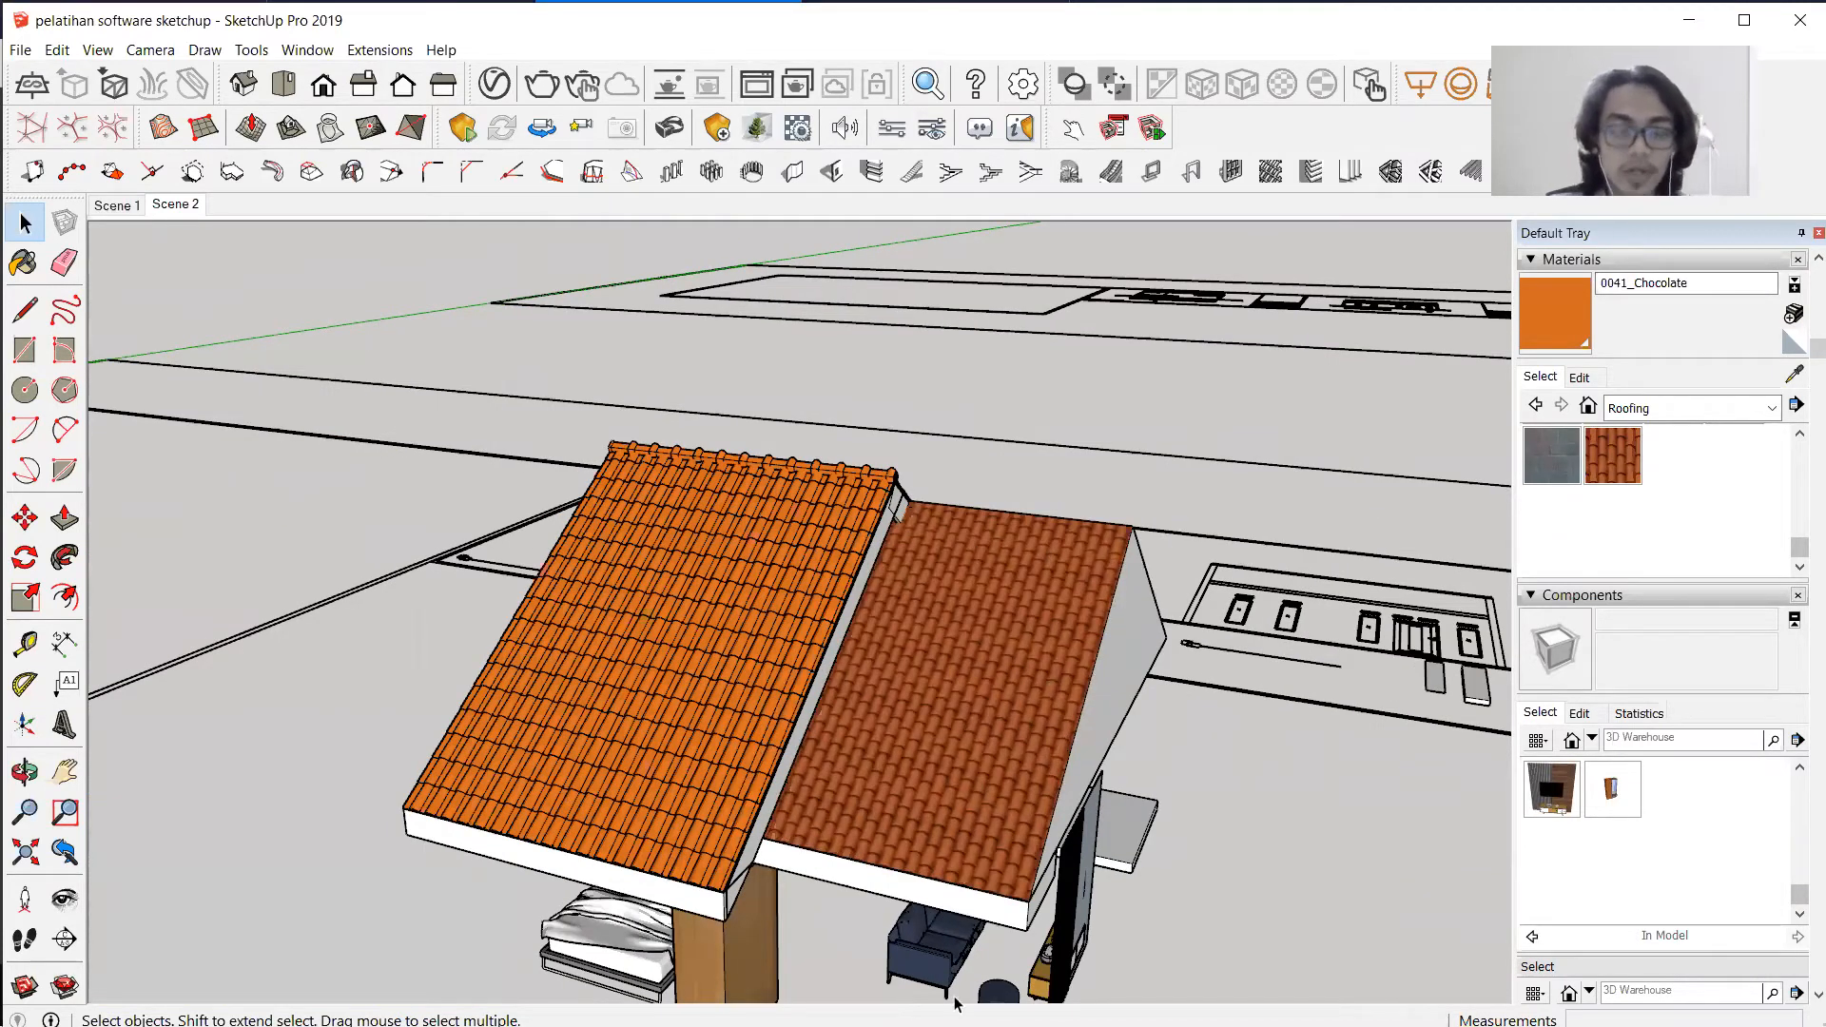
# Switch to Firefox and download the short BUBUNGAN ridge cap from the 3D Warehouse results, saving it as Component_12.skp.
pyautogui.press('super')
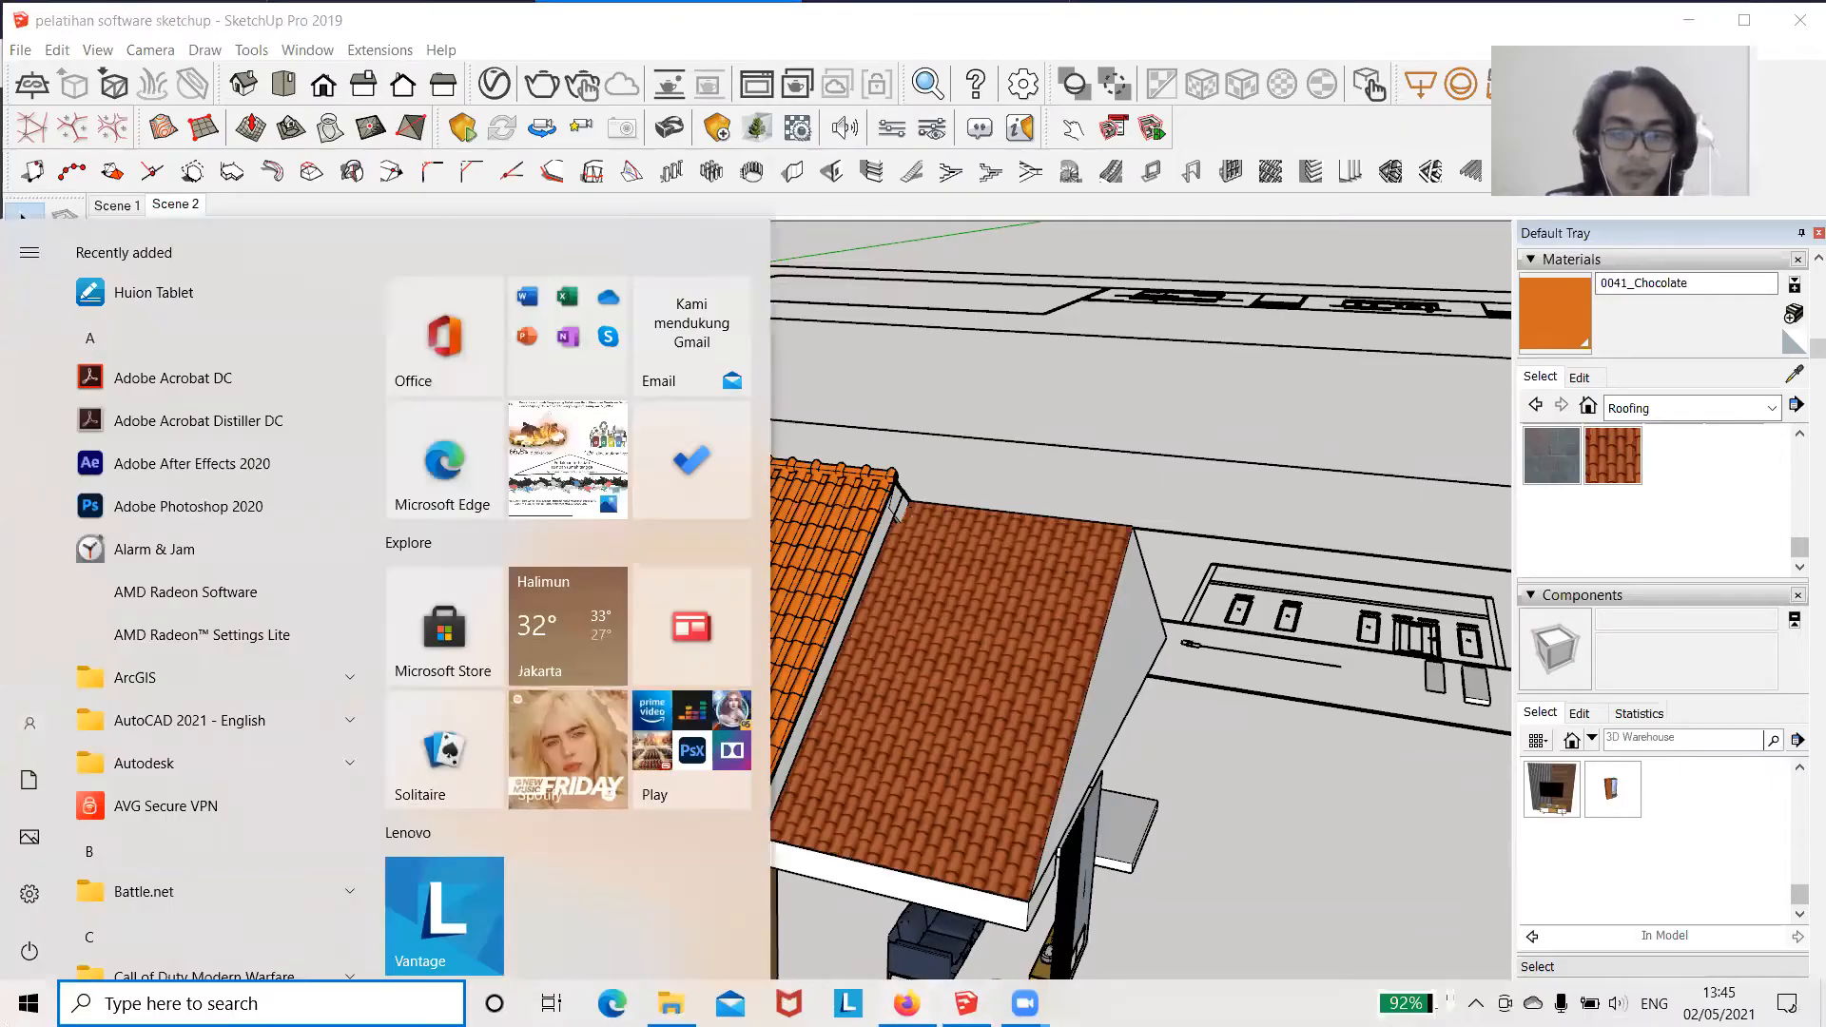
pyautogui.click(906, 1003)
pyautogui.click(1341, 171)
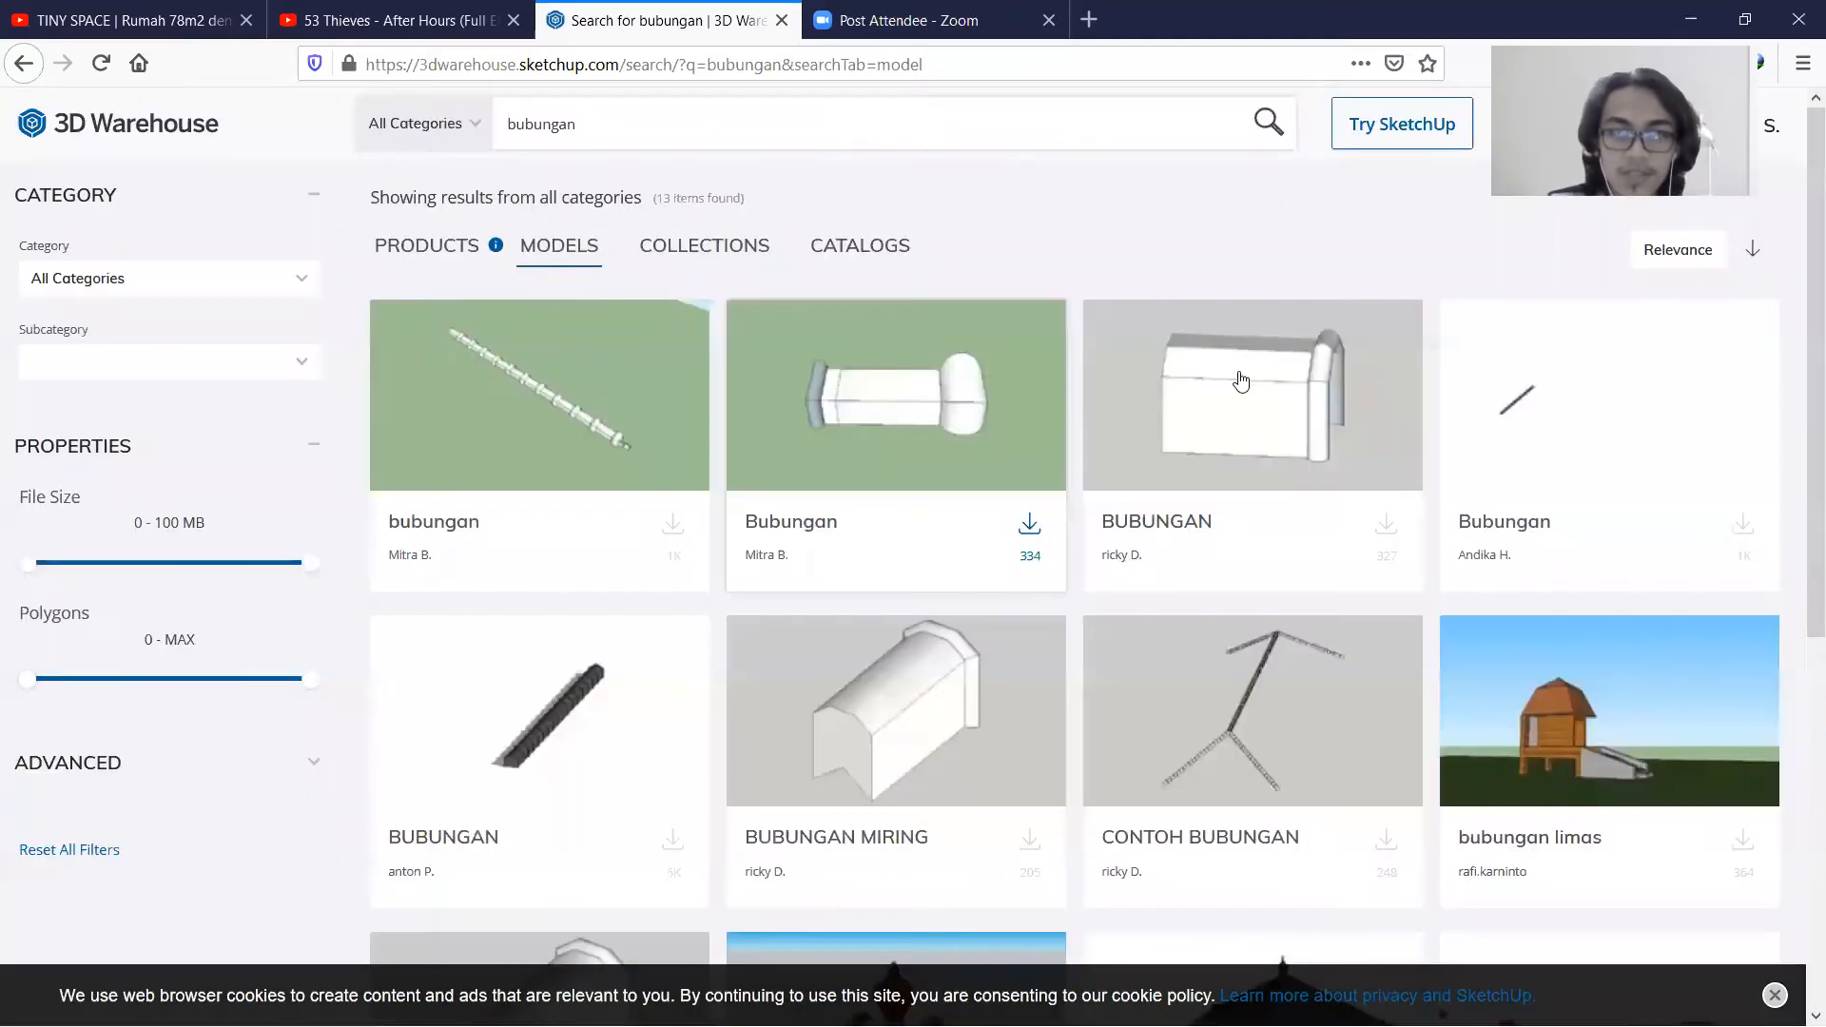
pyautogui.scroll(-4, 916, 442)
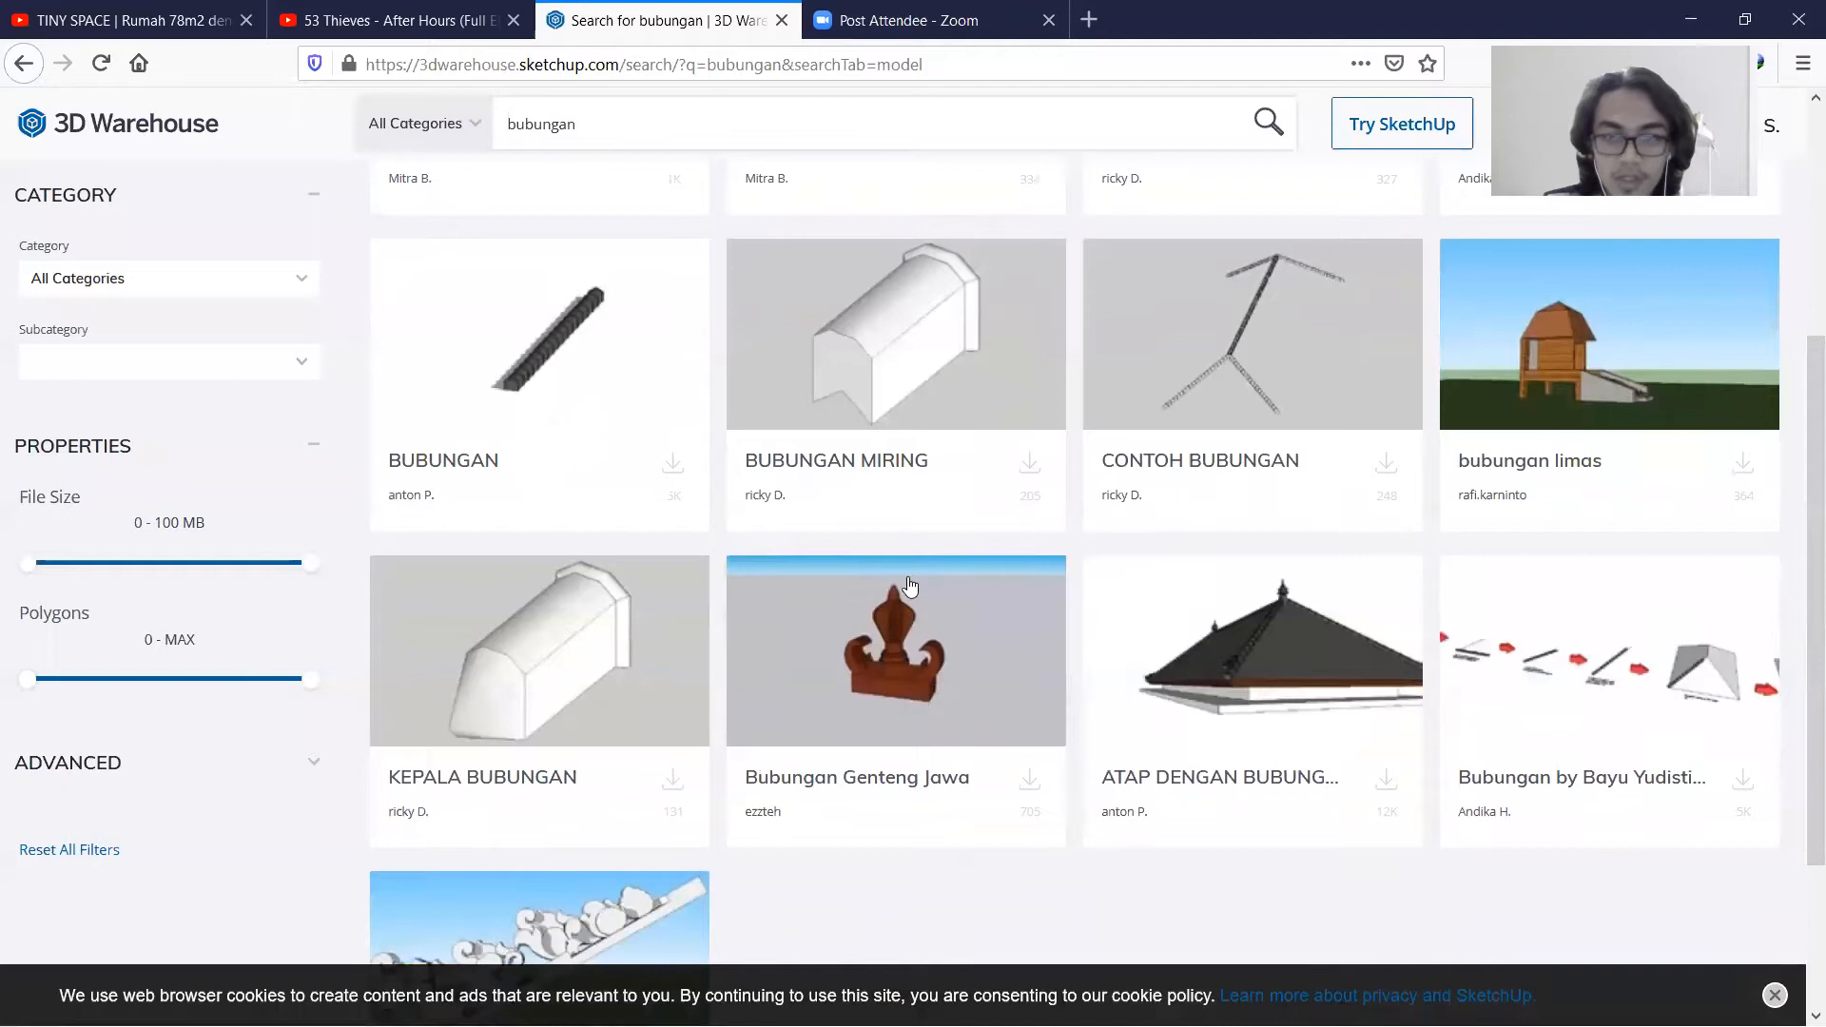
pyautogui.scroll(4, 966, 550)
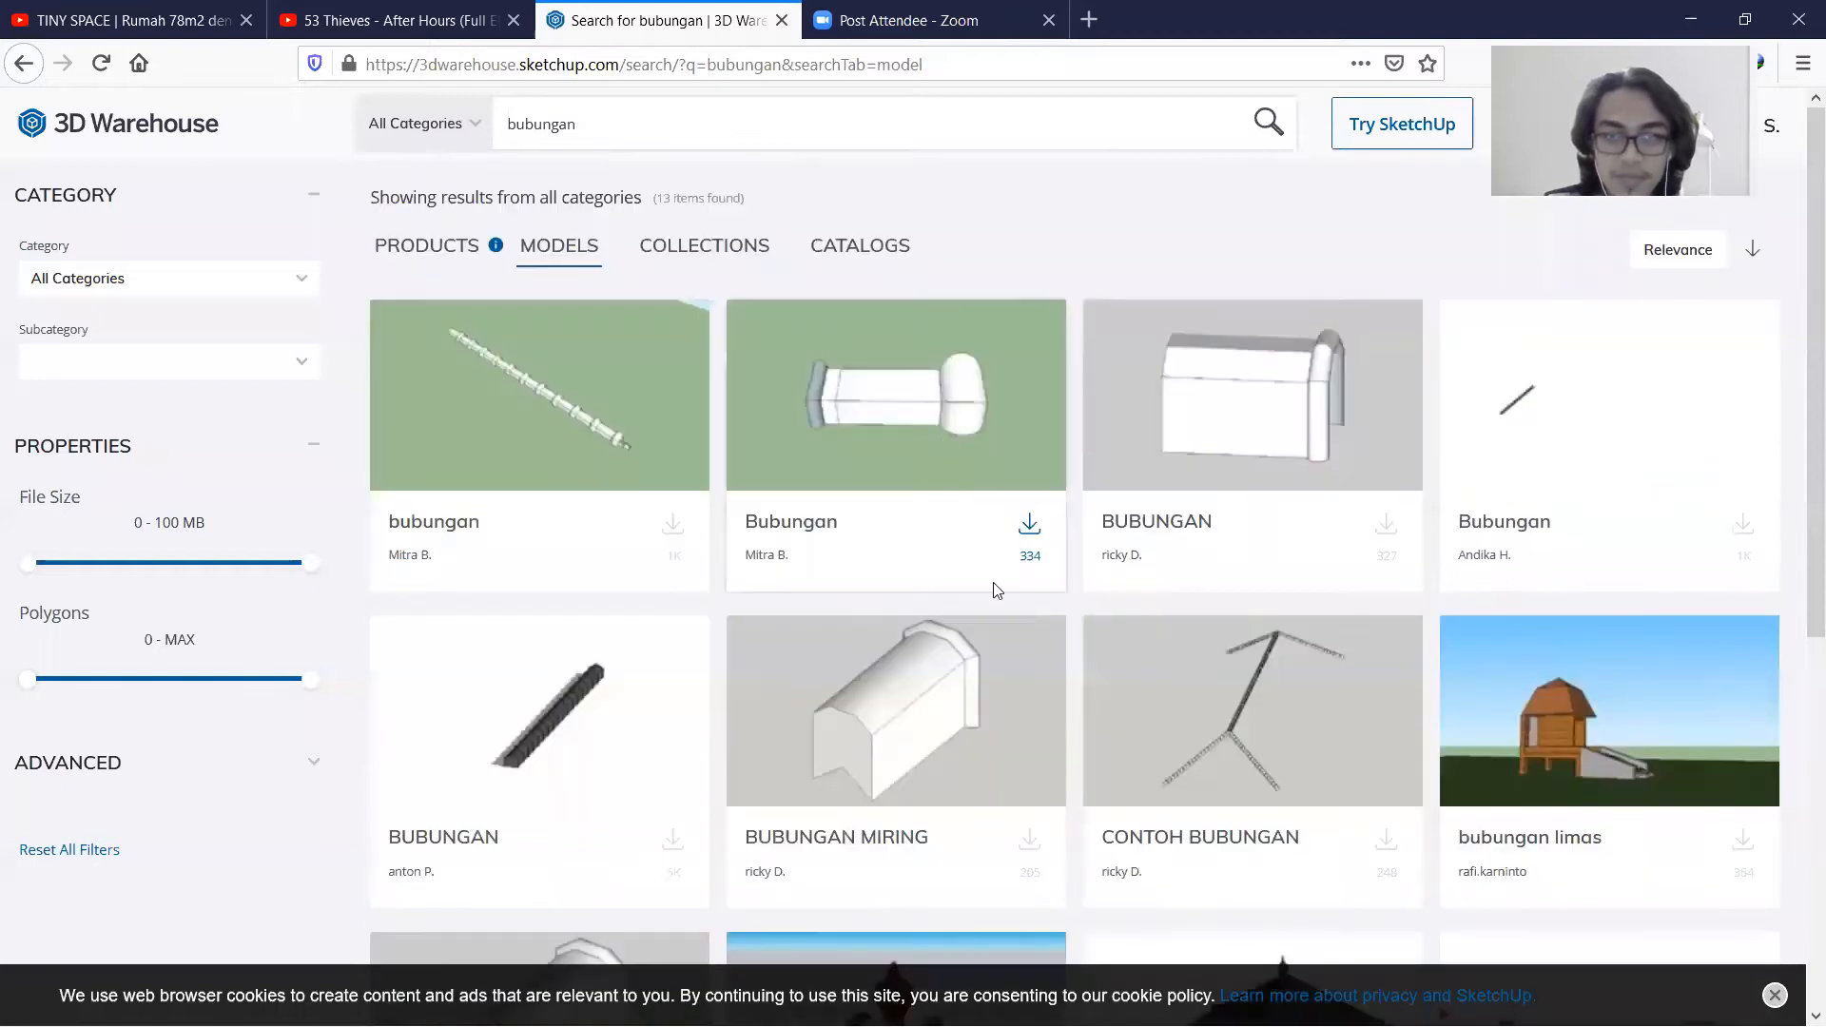
pyautogui.click(1267, 360)
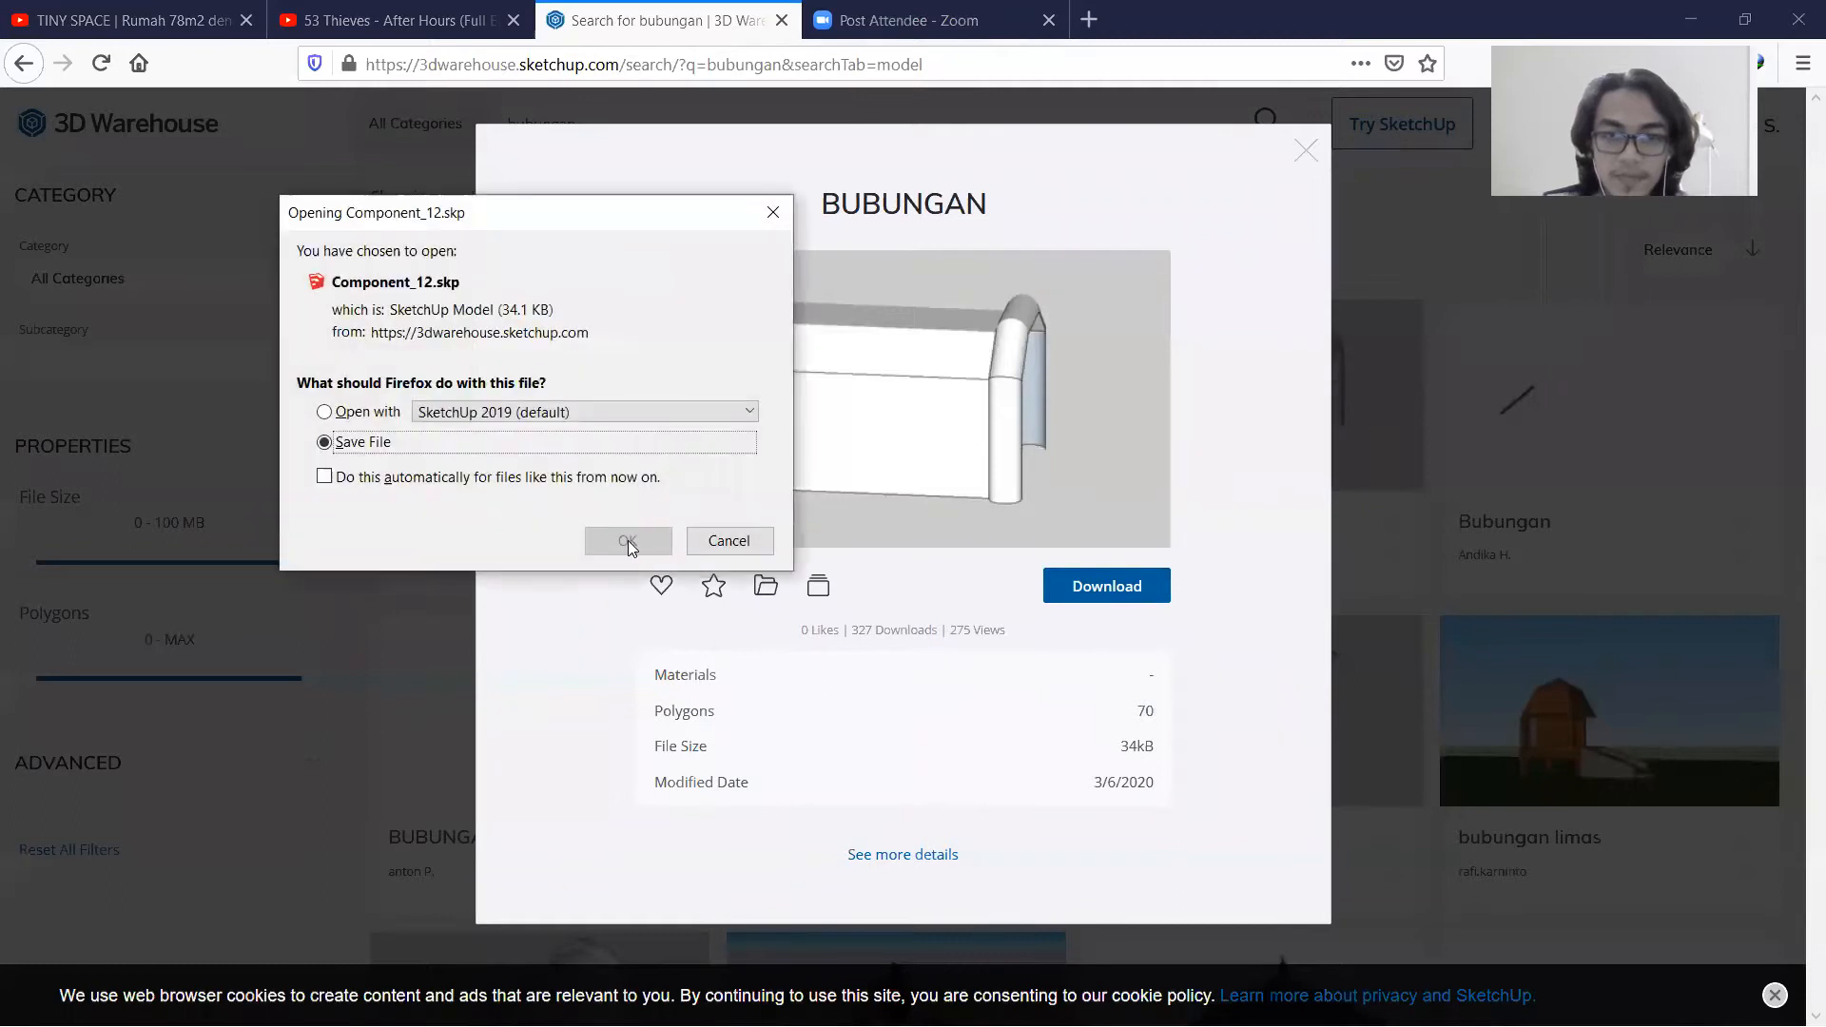
pyautogui.click(627, 540)
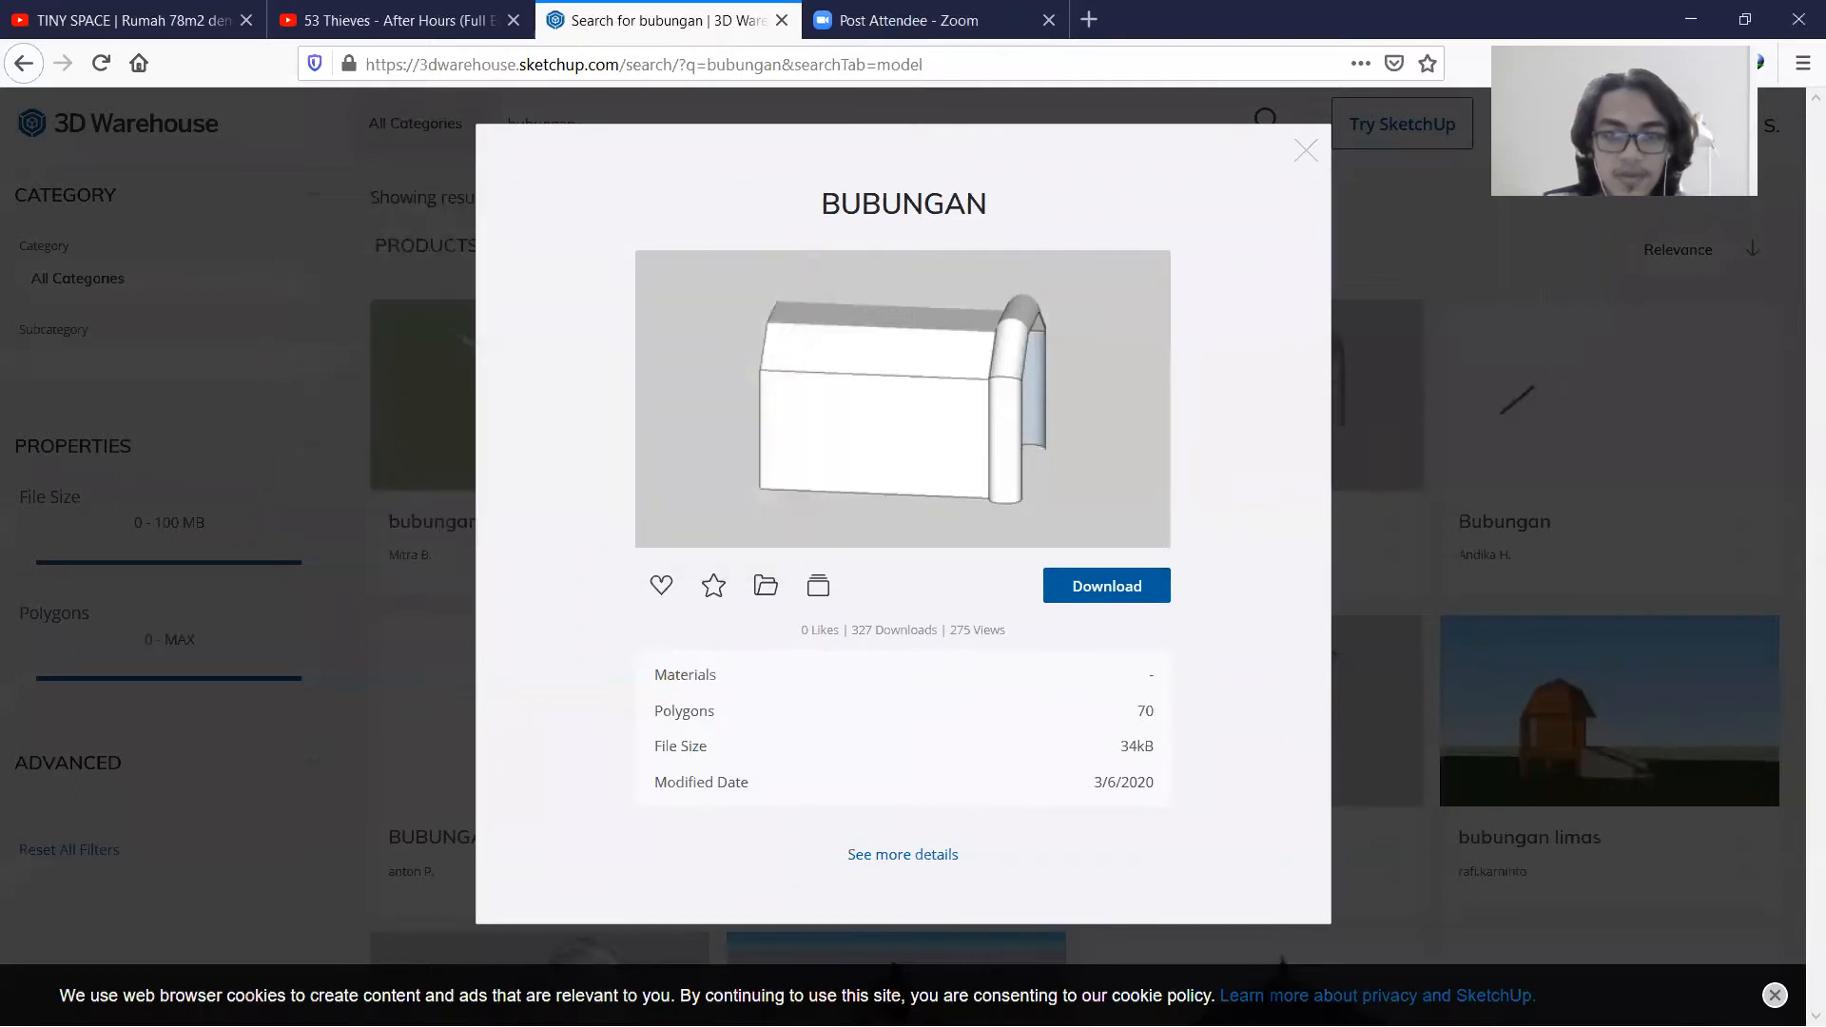
# Switch back to SketchUp, import the downloaded ridge cap and place it on the lower roof near the main roof.
pyautogui.press('super')
pyautogui.click(970, 1003)
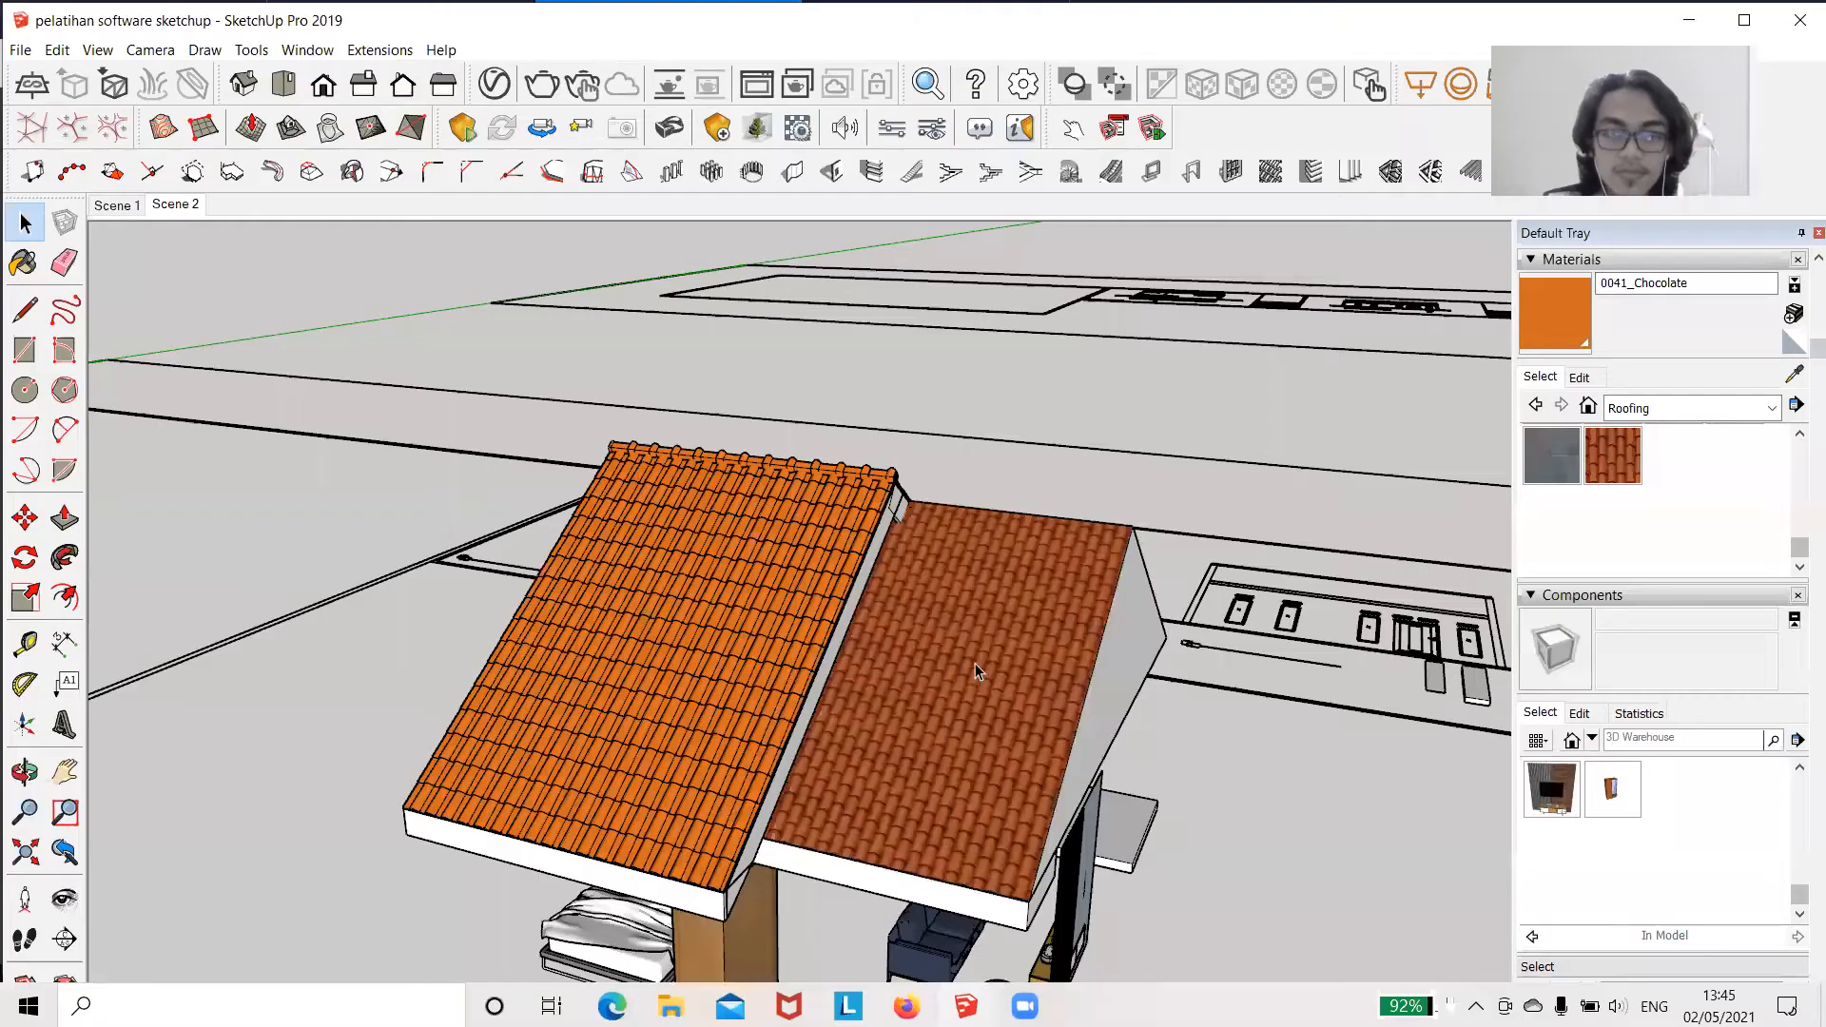
pyautogui.click(20, 50)
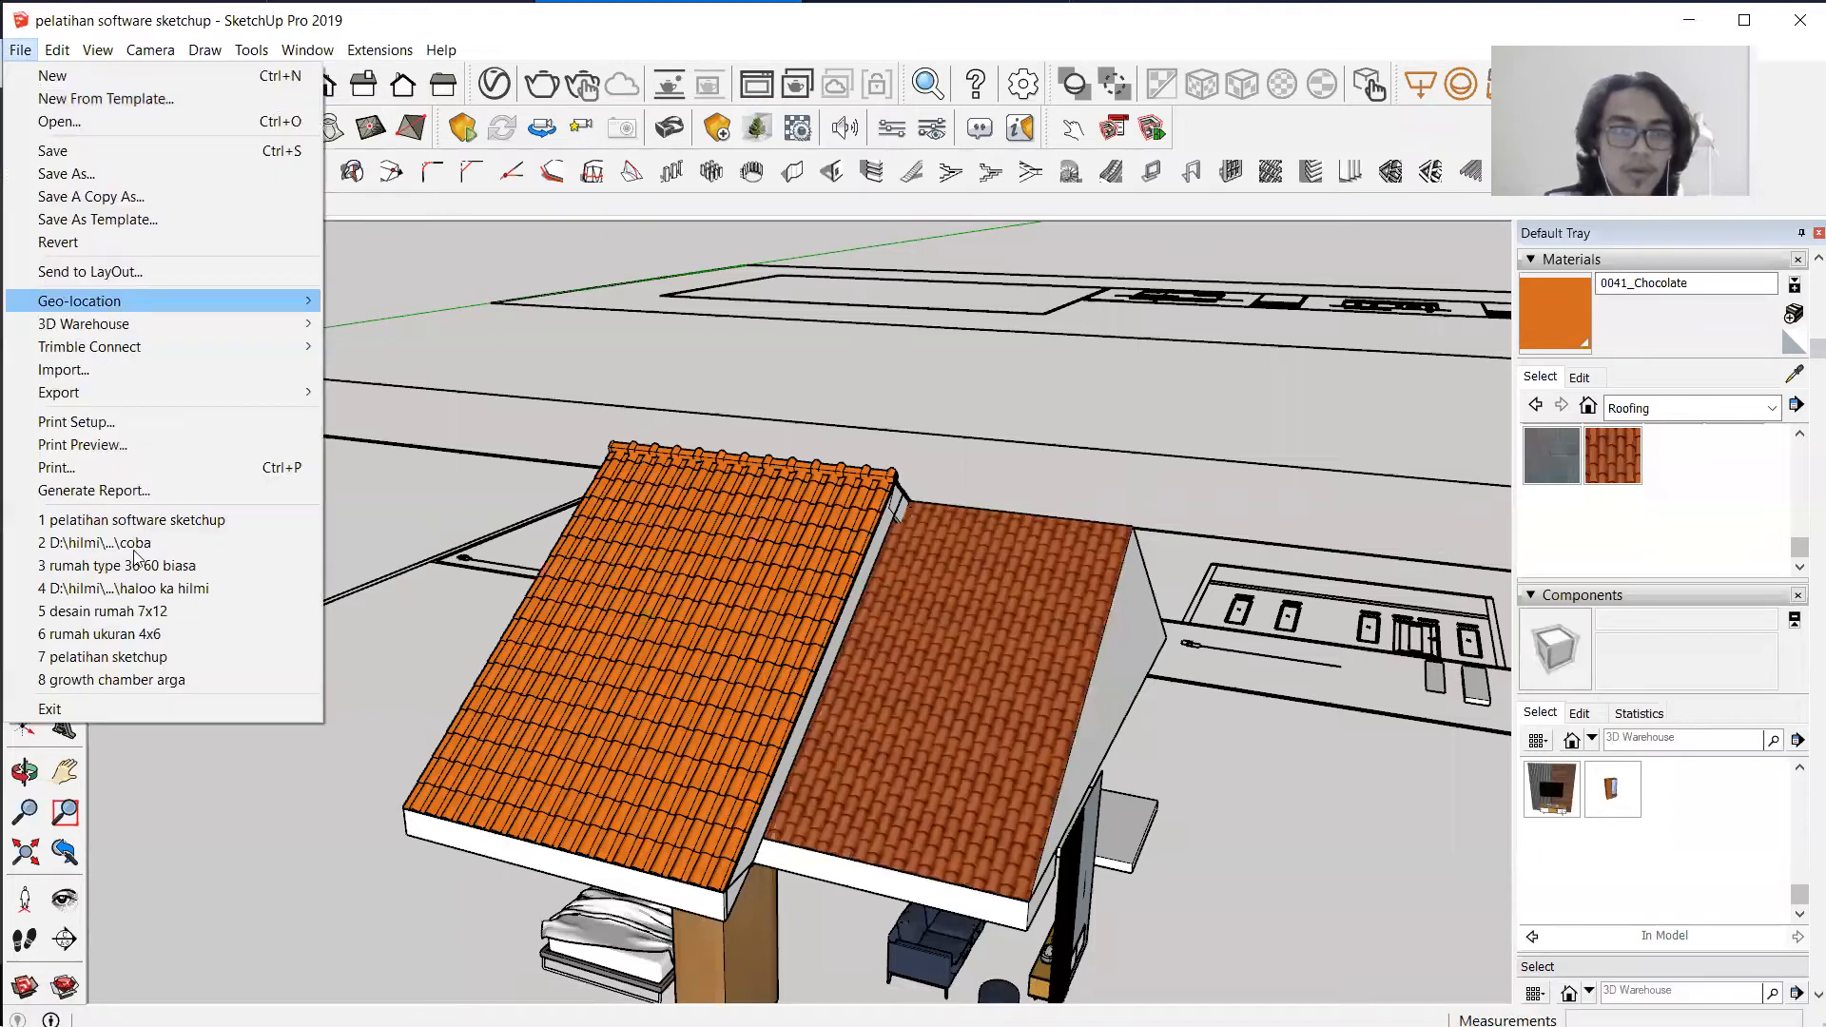
pyautogui.click(91, 373)
pyautogui.doubleClick(825, 430)
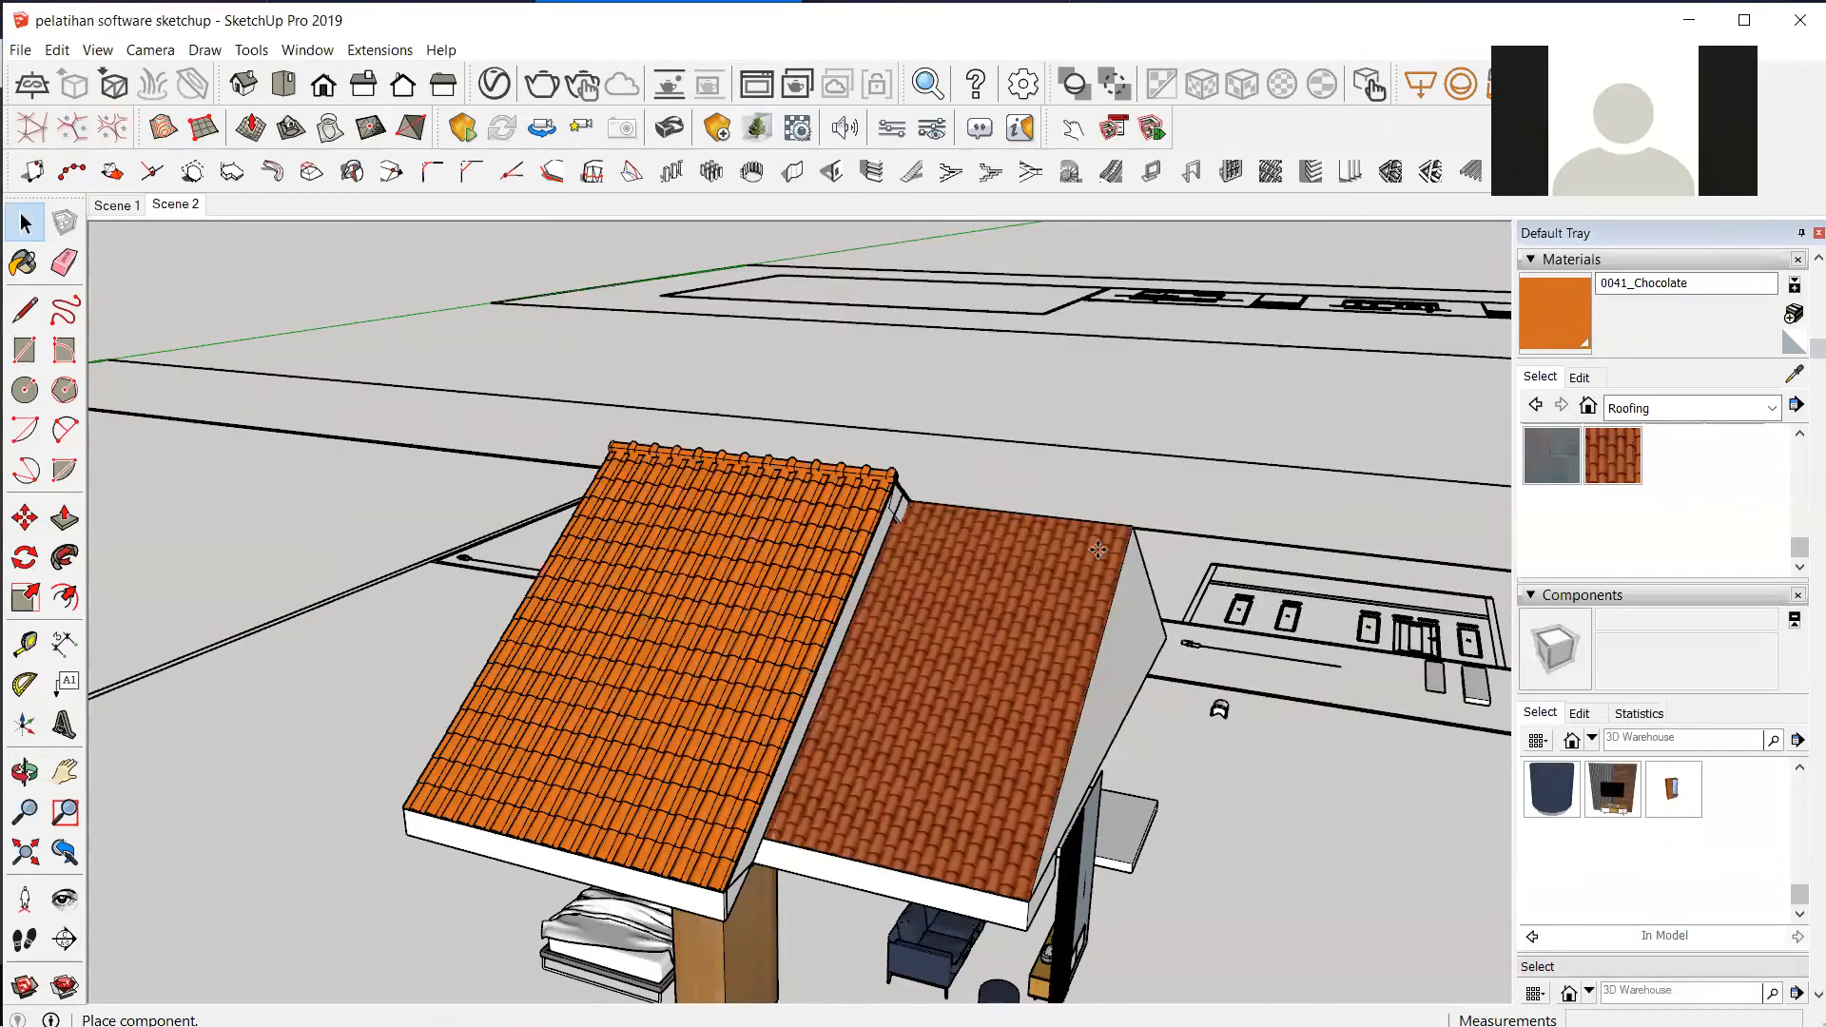
pyautogui.scroll(2, 1098, 549)
pyautogui.scroll(2, 1098, 555)
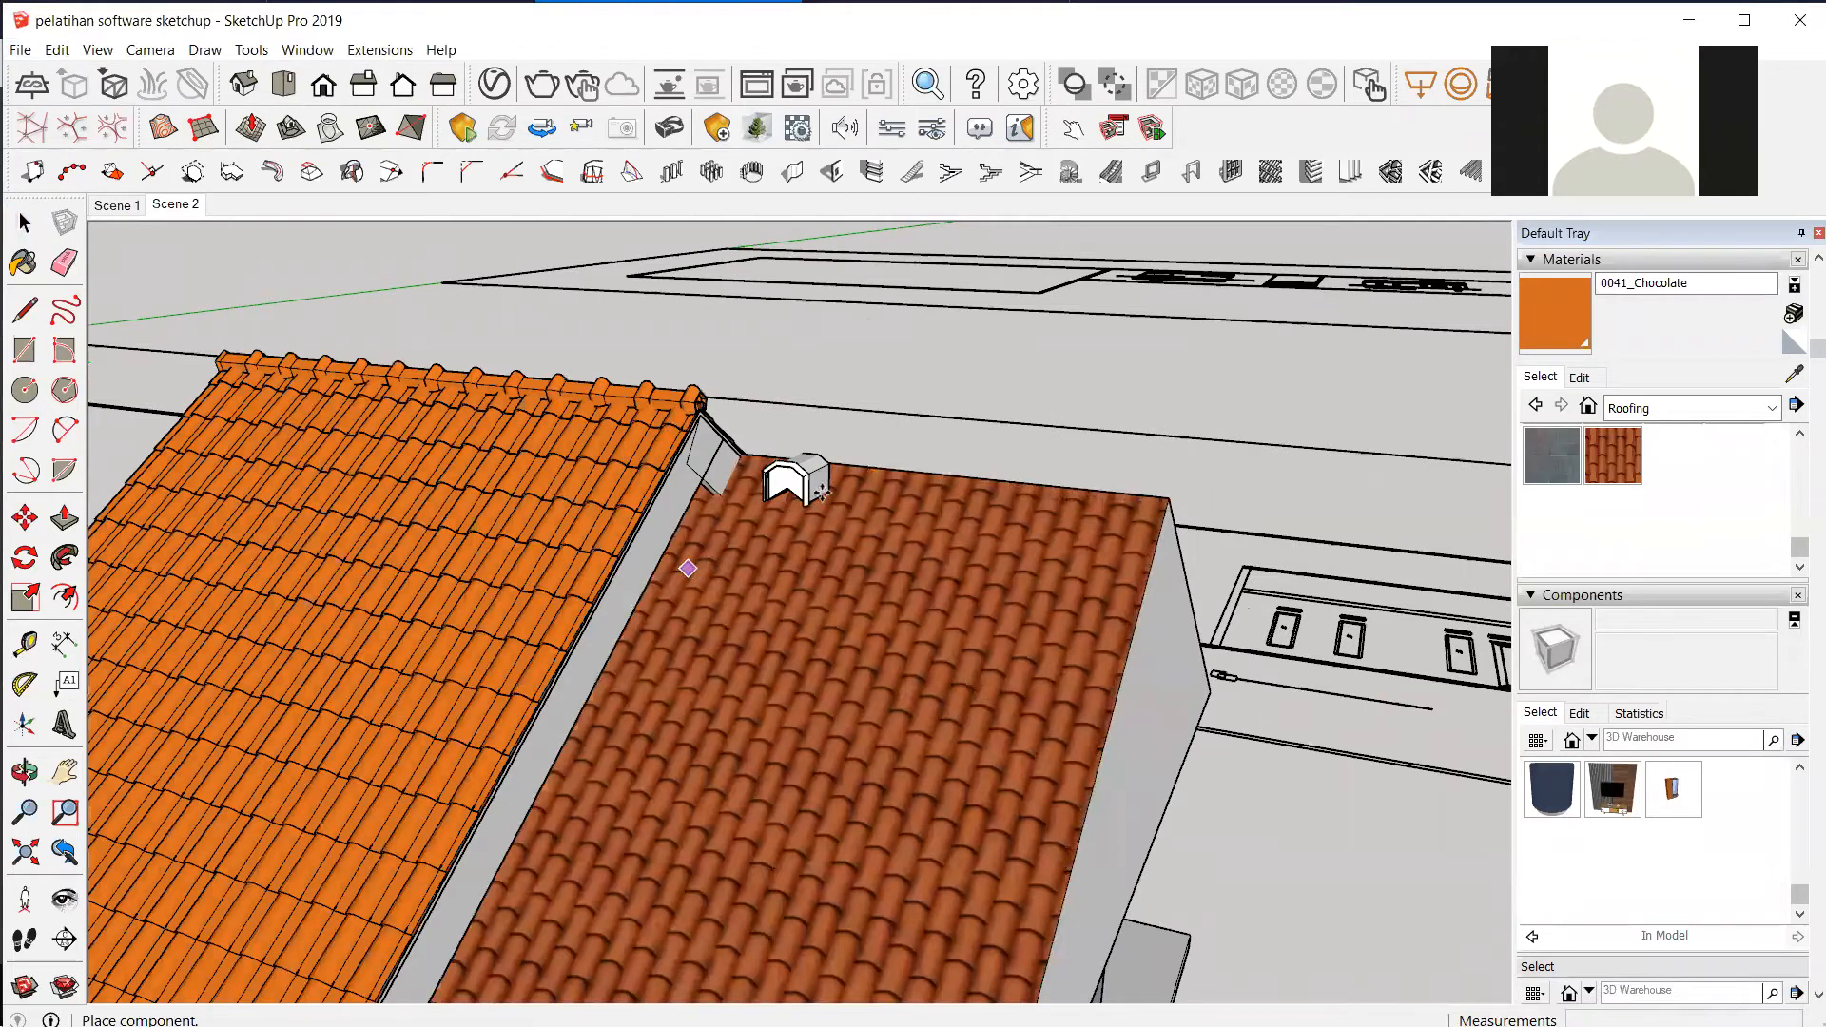
pyautogui.click(738, 483)
# Rotate the imported ridge cap horizontally so its length runs parallel to the lower roof's ridge.
pyautogui.moveTo(590, 590); pyautogui.dragTo(585, 665, button='middle')
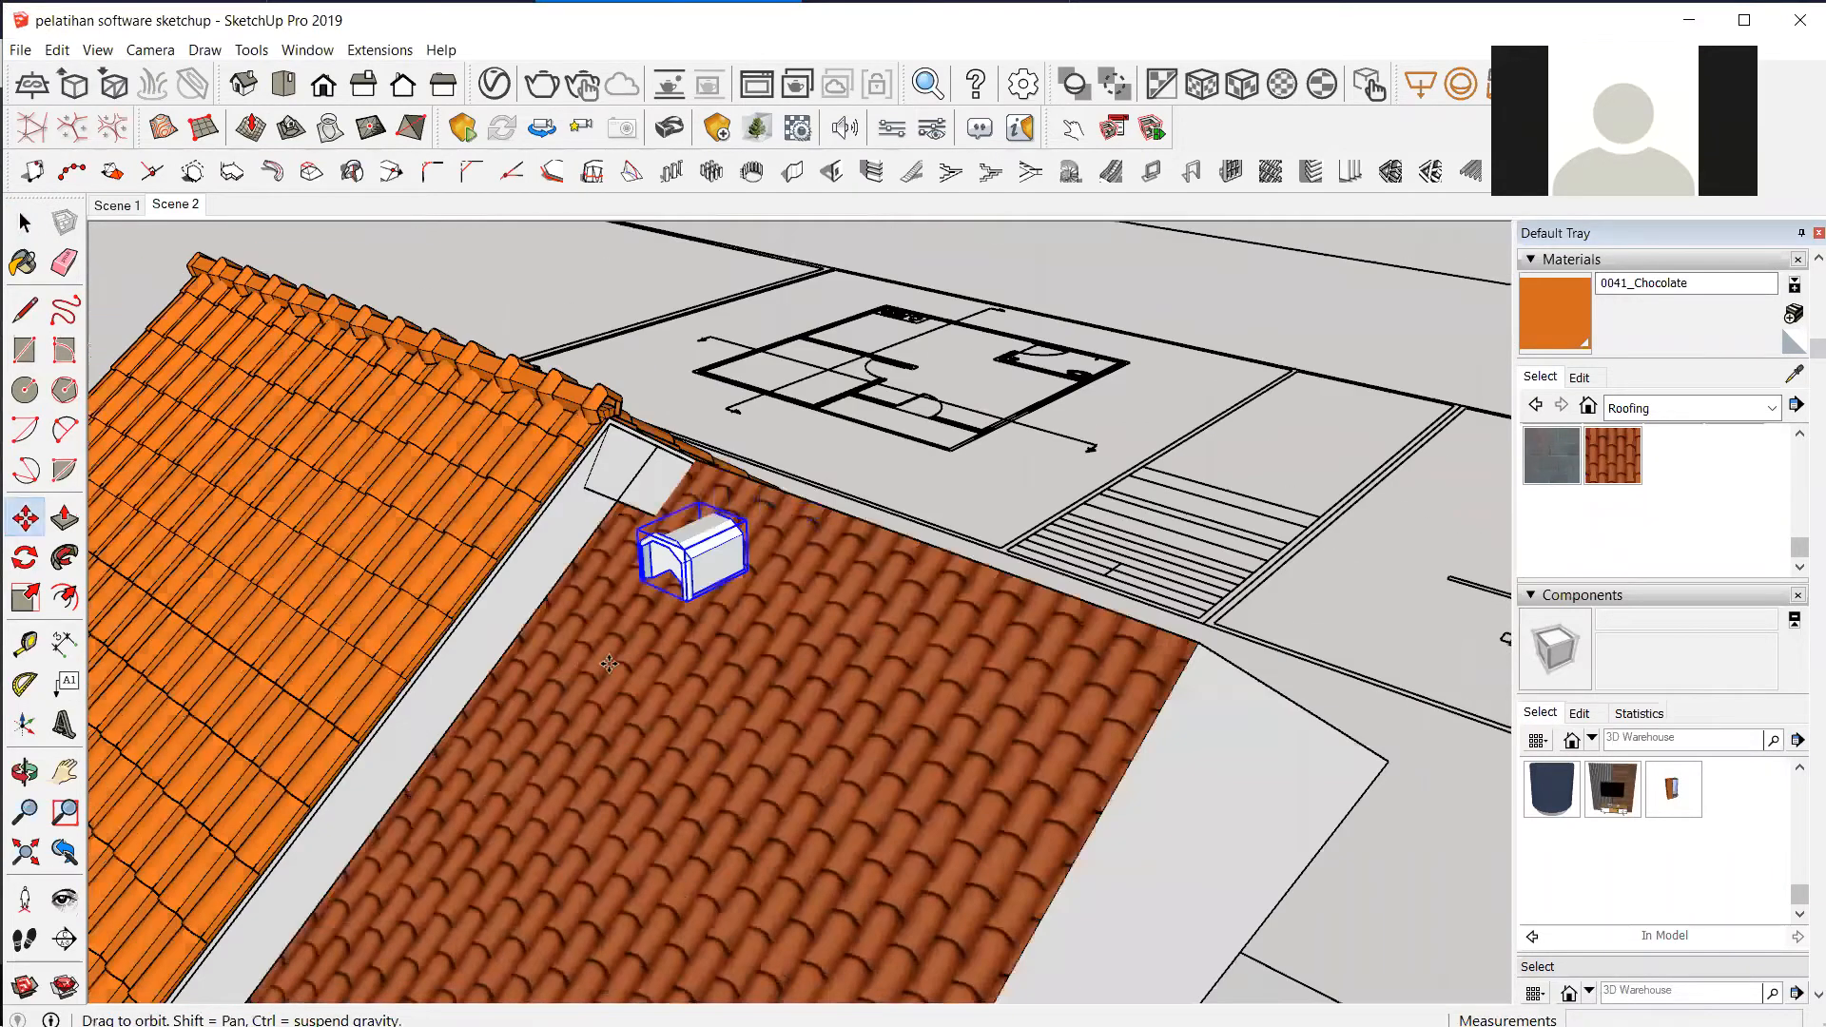
pyautogui.press('q')
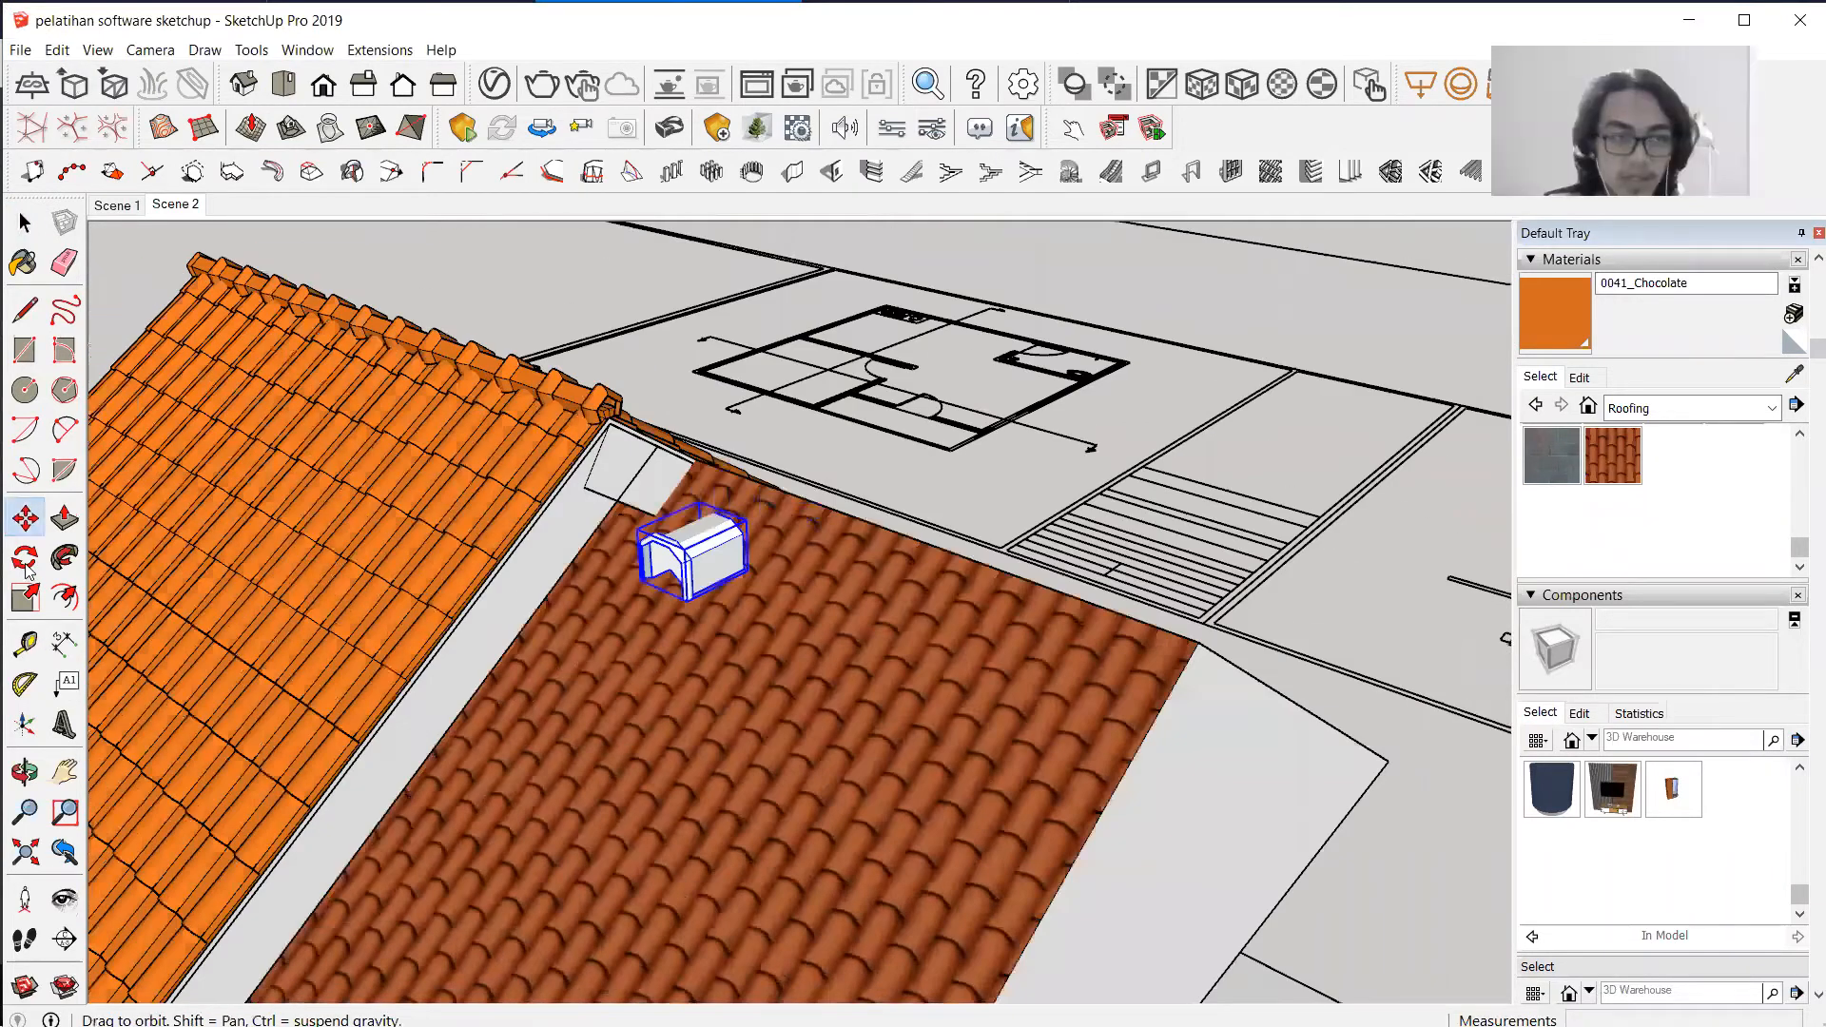
pyautogui.scroll(3, 676, 674)
pyautogui.press('Up')
pyautogui.click(674, 675)
pyautogui.click(708, 733)
pyautogui.click(745, 656)
pyautogui.moveTo(689, 609); pyautogui.dragTo(1003, 547, button='middle')
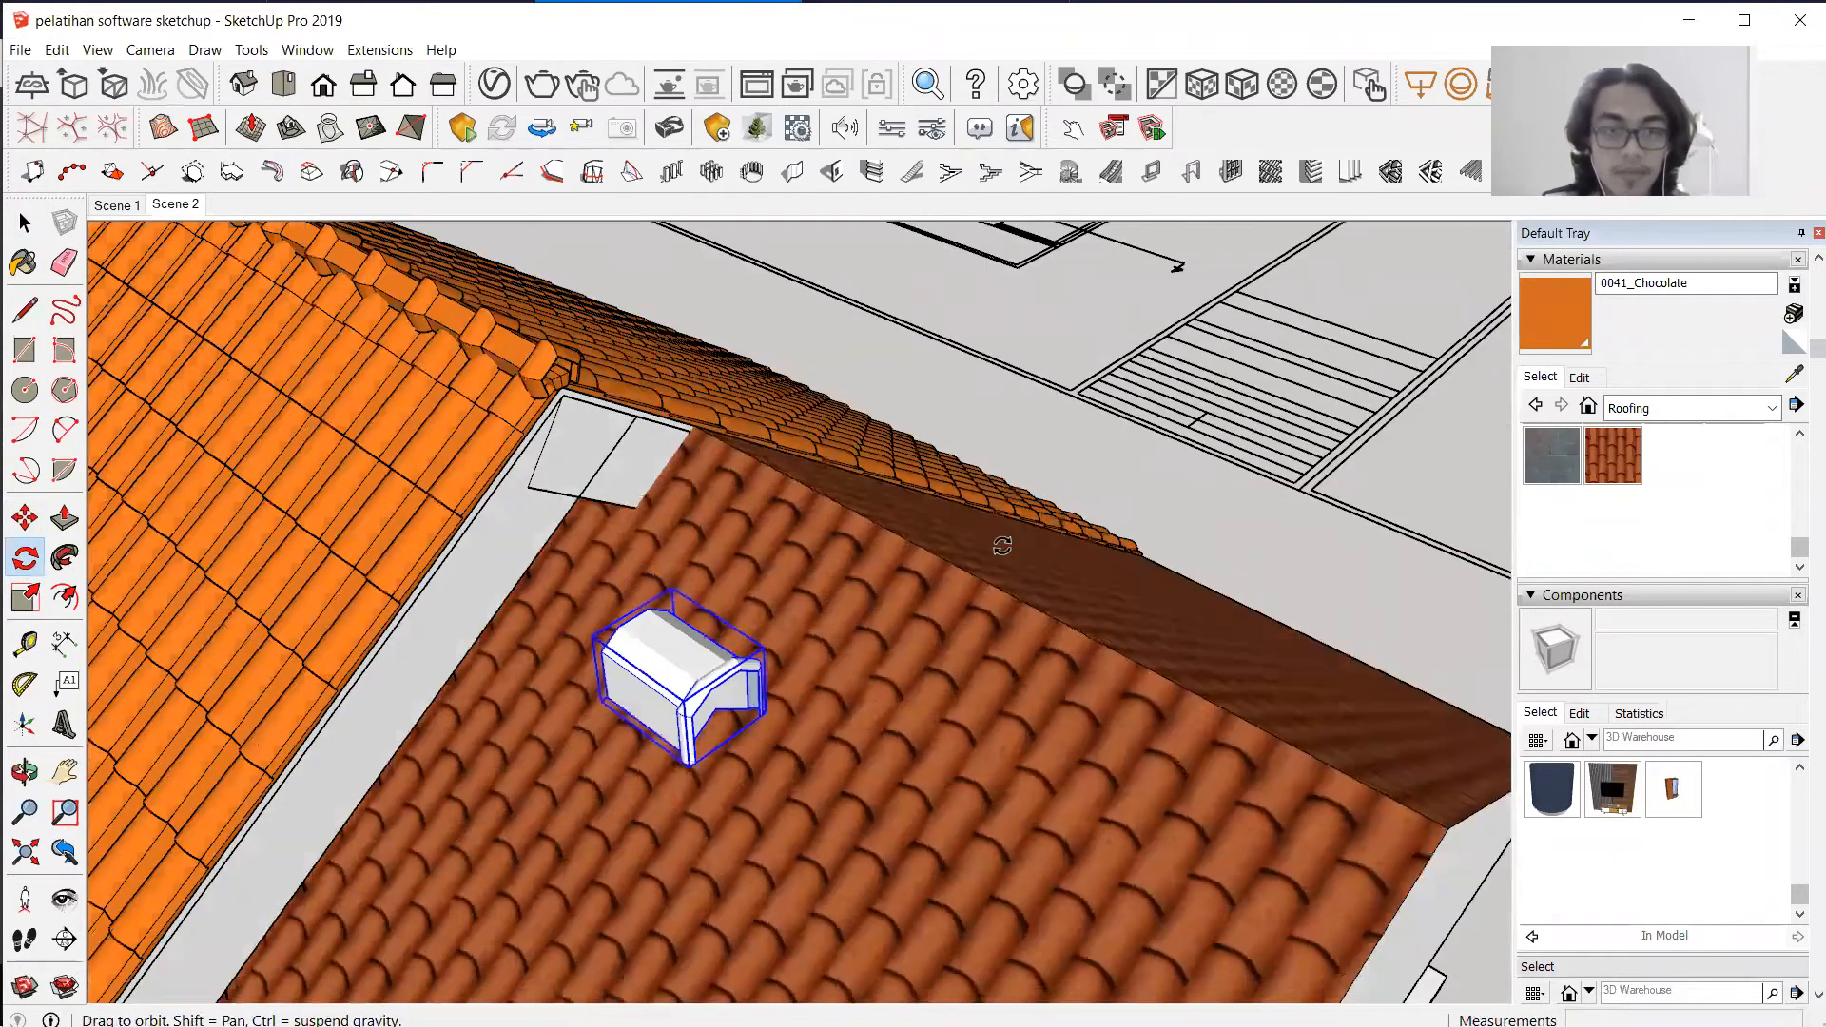
# Move the ridge cap about 978 mm by its inner underside endpoint onto the lower roof's ridge line.
pyautogui.click(35, 520)
pyautogui.scroll(3, 797, 689)
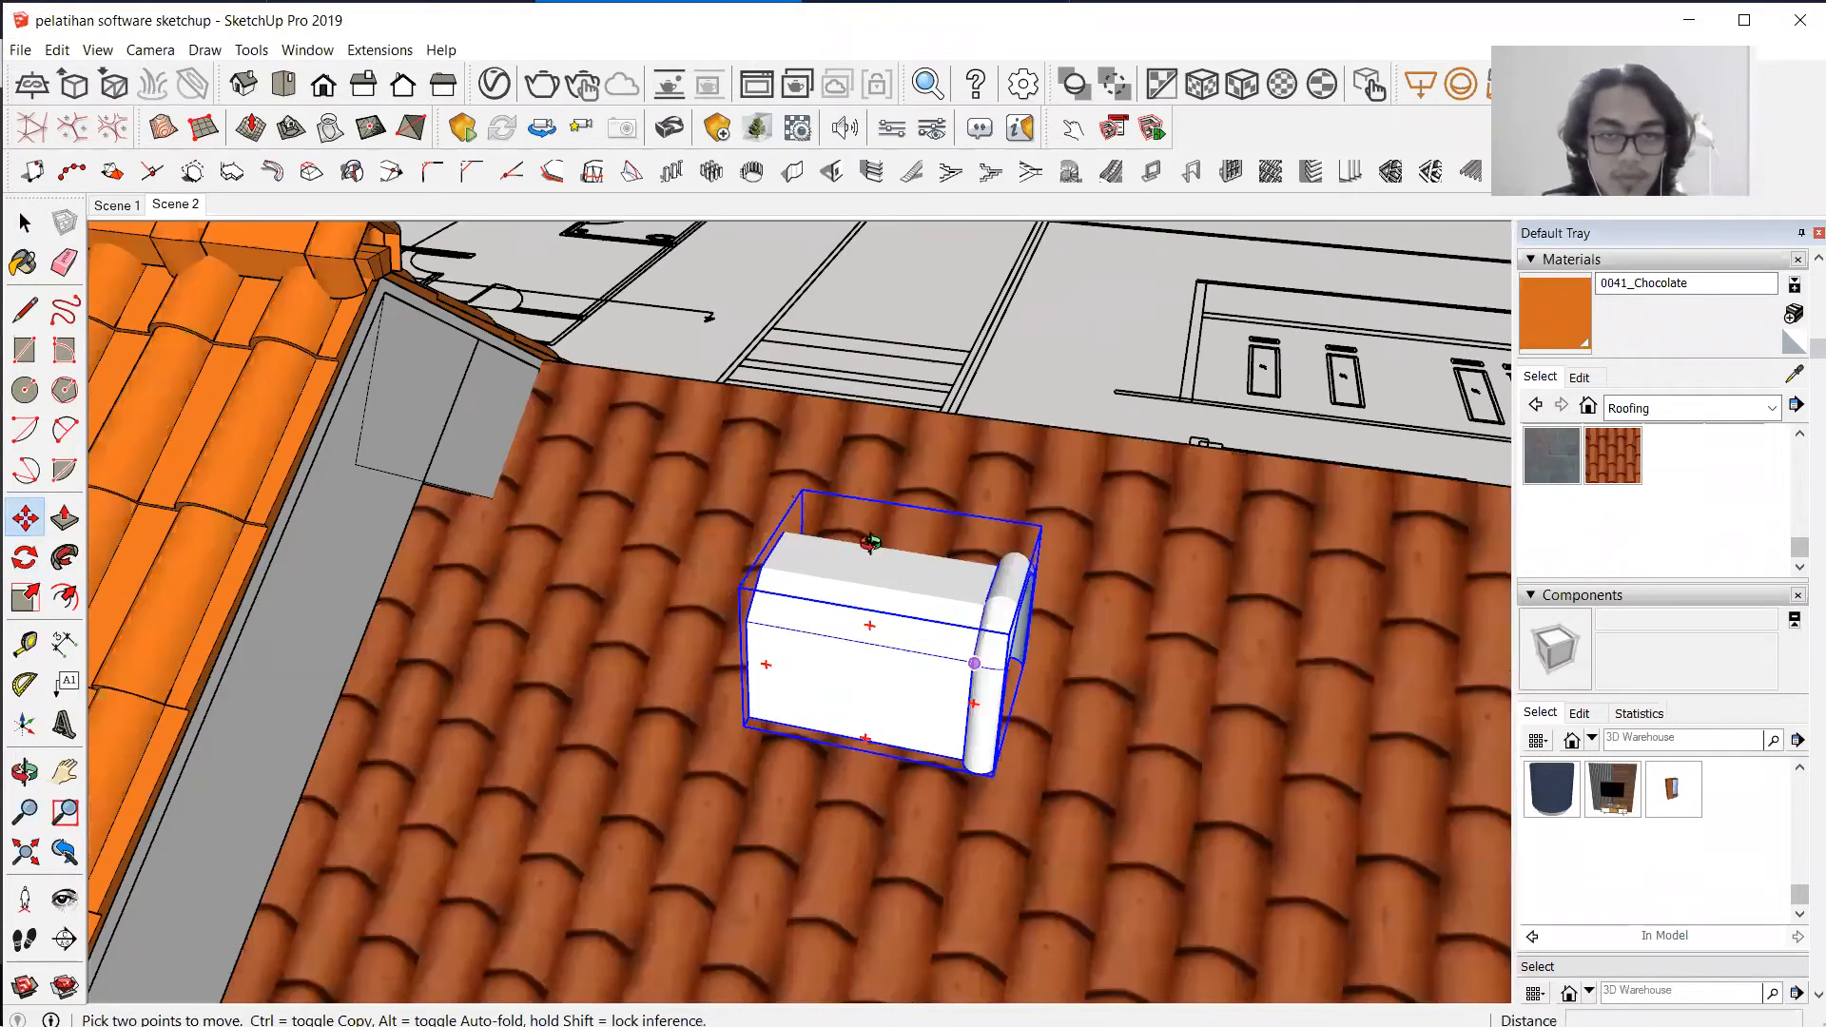
pyautogui.moveTo(1185, 573); pyautogui.dragTo(877, 623, button='middle')
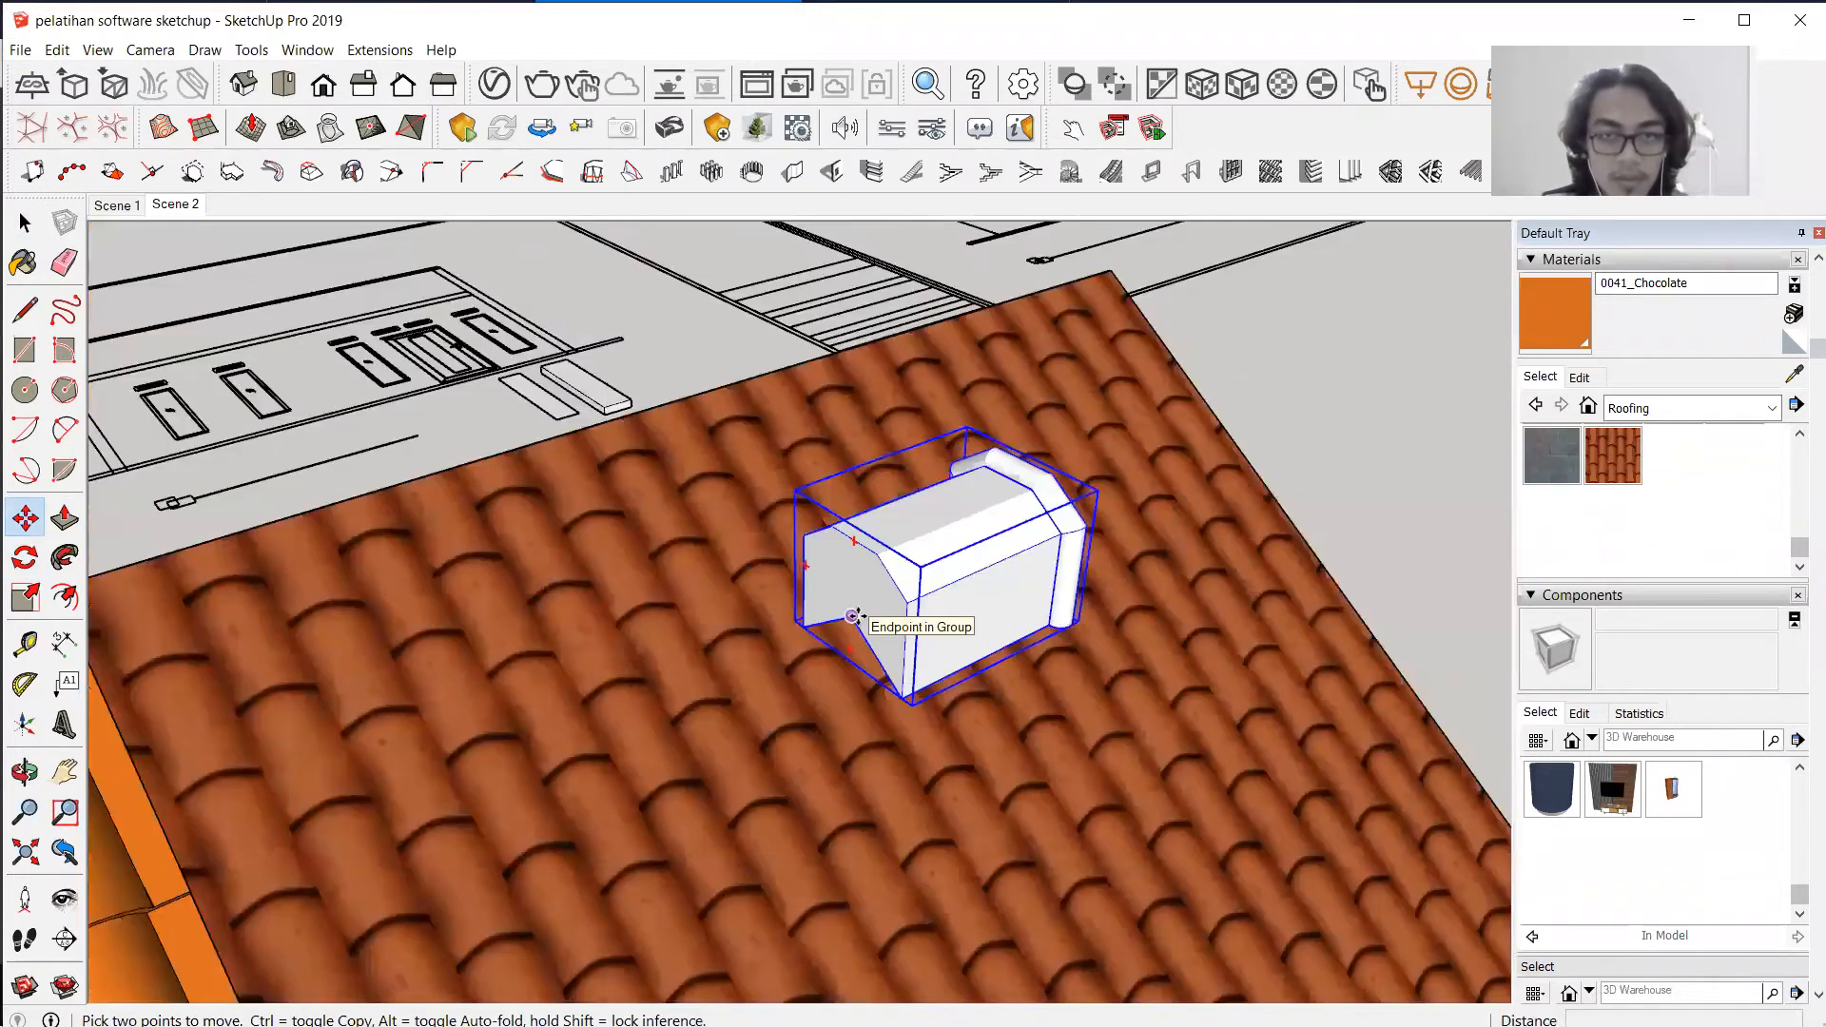
pyautogui.click(856, 616)
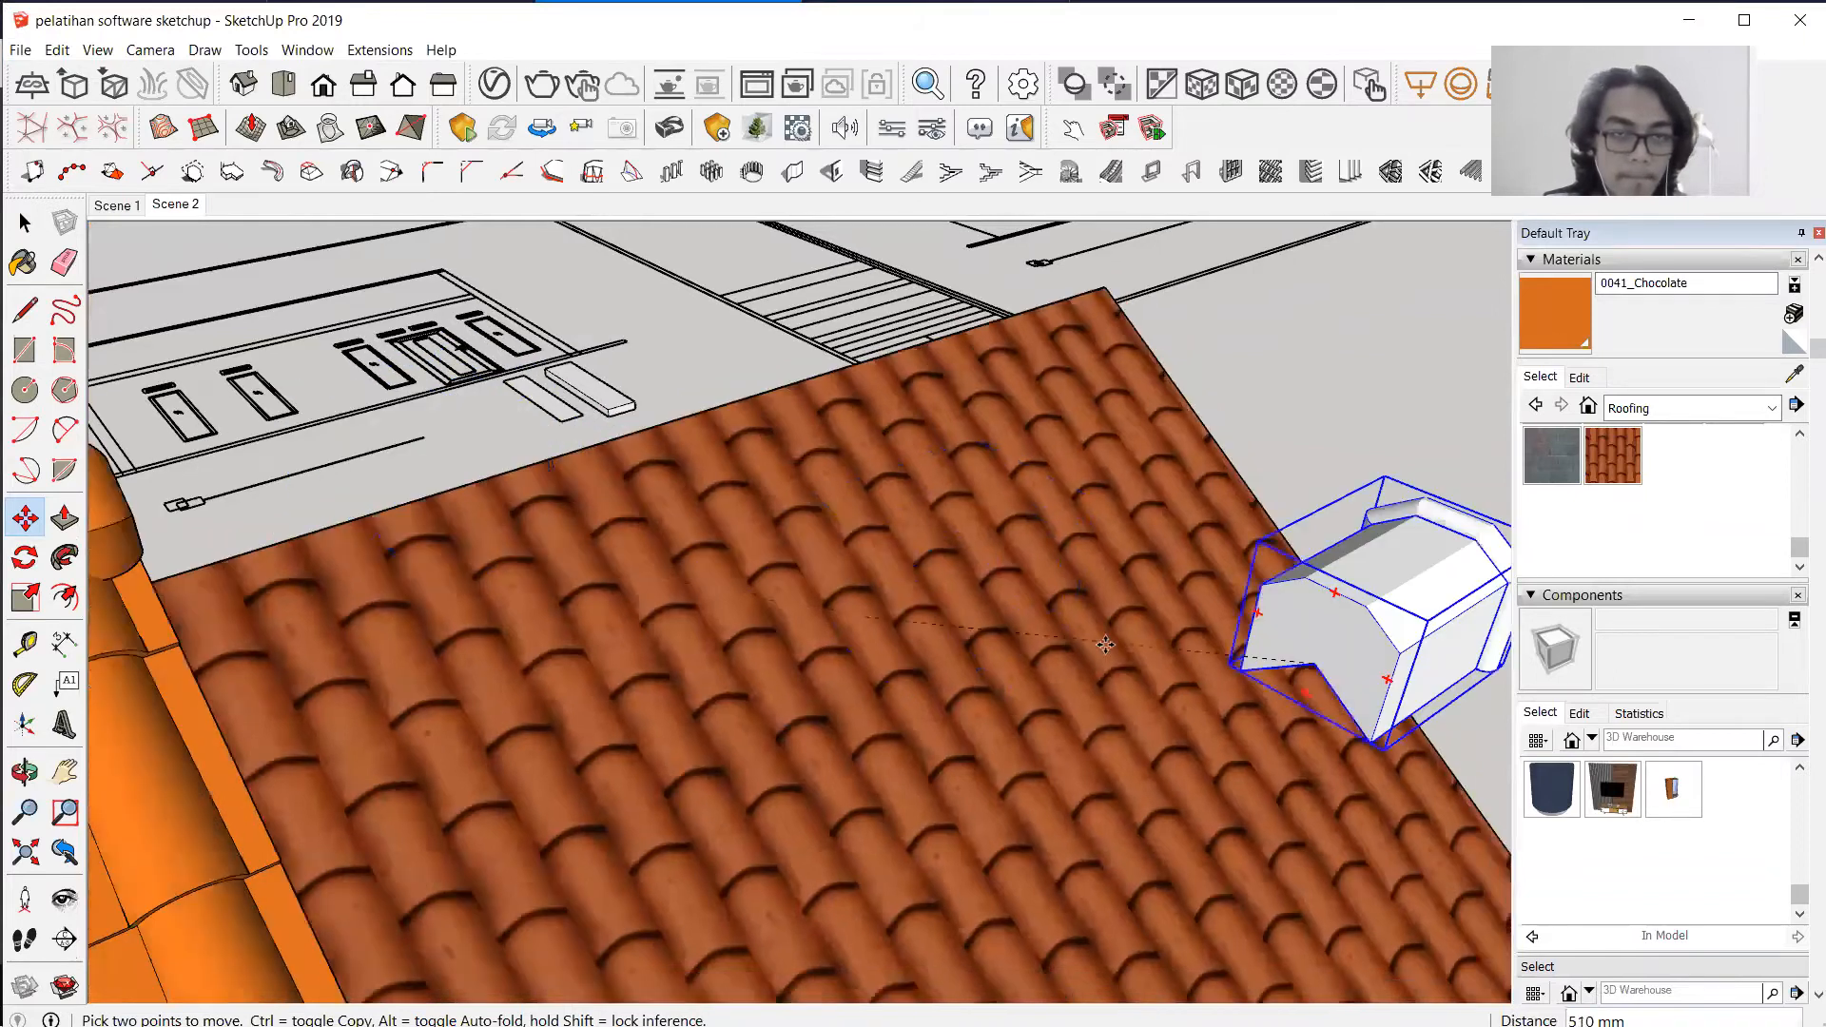
pyautogui.moveTo(722, 579); pyautogui.dragTo(1298, 697, button='middle')
pyautogui.moveTo(1274, 601); pyautogui.dragTo(1096, 784, button='middle')
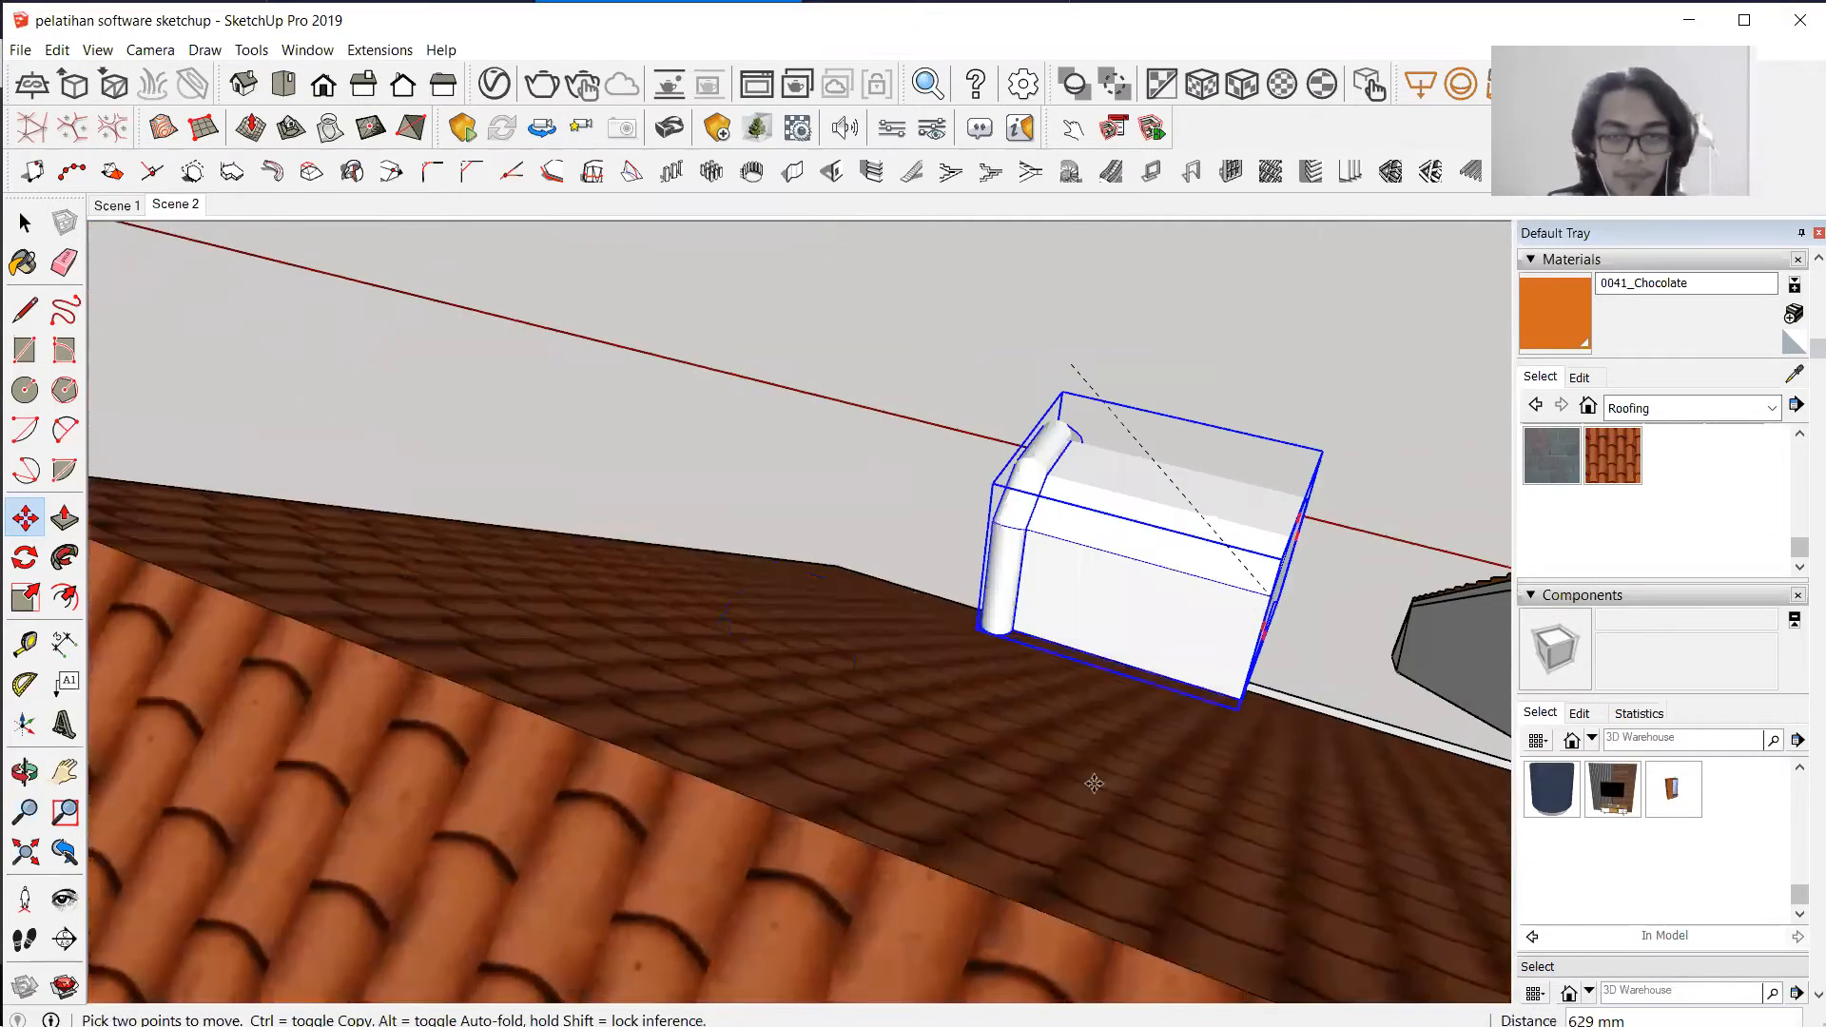
pyautogui.click(917, 785)
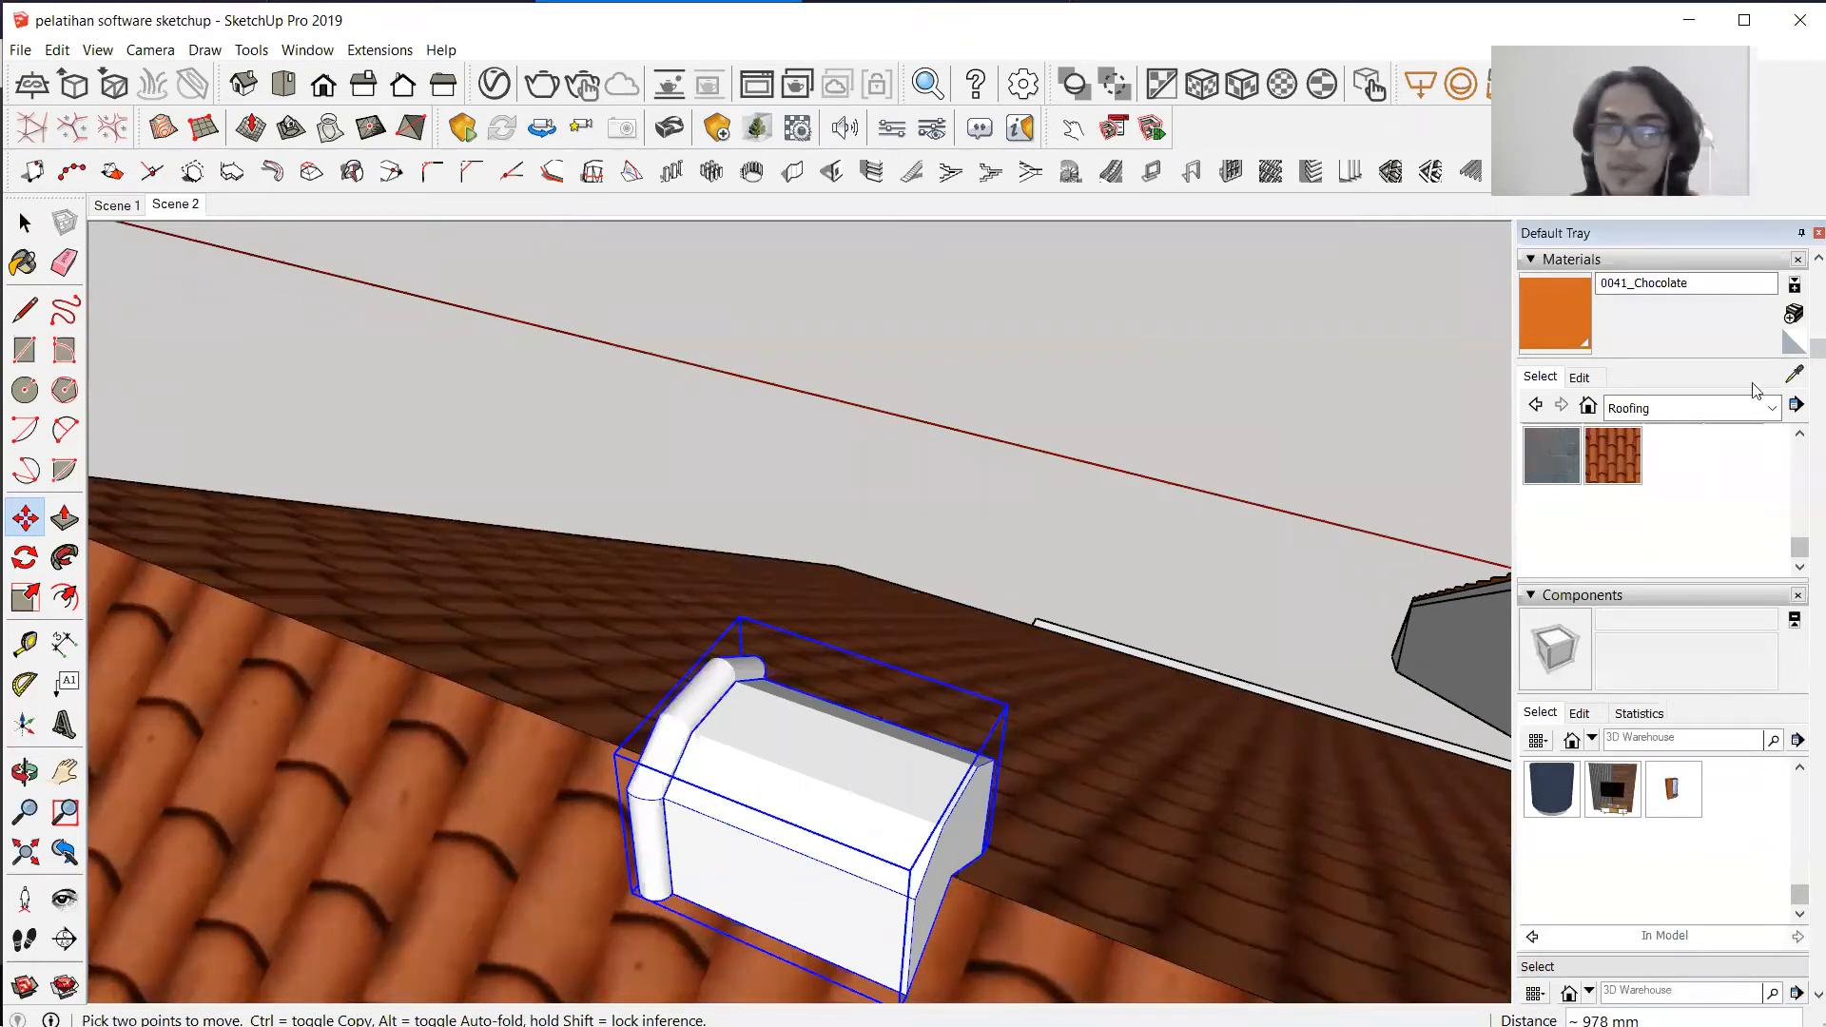
# Paint the imported ridge cap with the orange 0041_Chocolate material.
pyautogui.click(1586, 321)
pyautogui.click(740, 803)
pyautogui.click(25, 517)
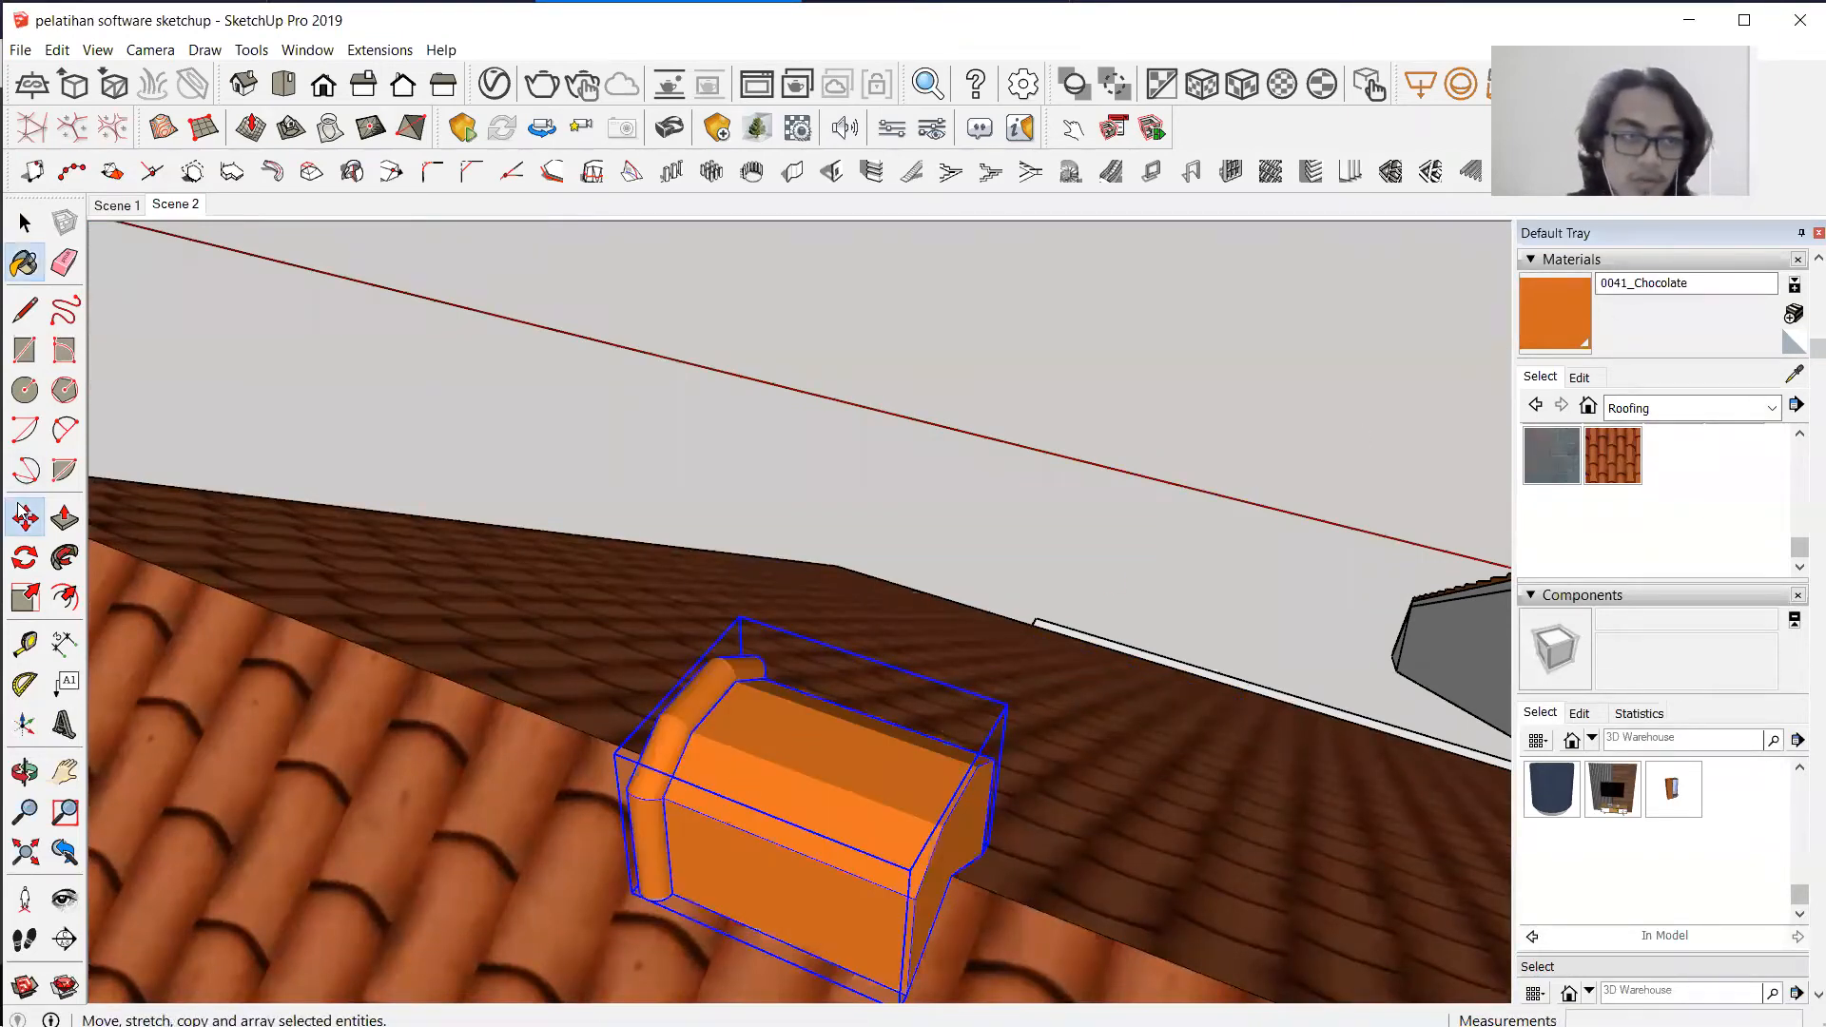
# Copy the orange ridge cap end to end, about 305 mm outward along the lower roof's ridge, as an array of 10 copies.
pyautogui.moveTo(1194, 751); pyautogui.dragTo(1153, 818, button='middle')
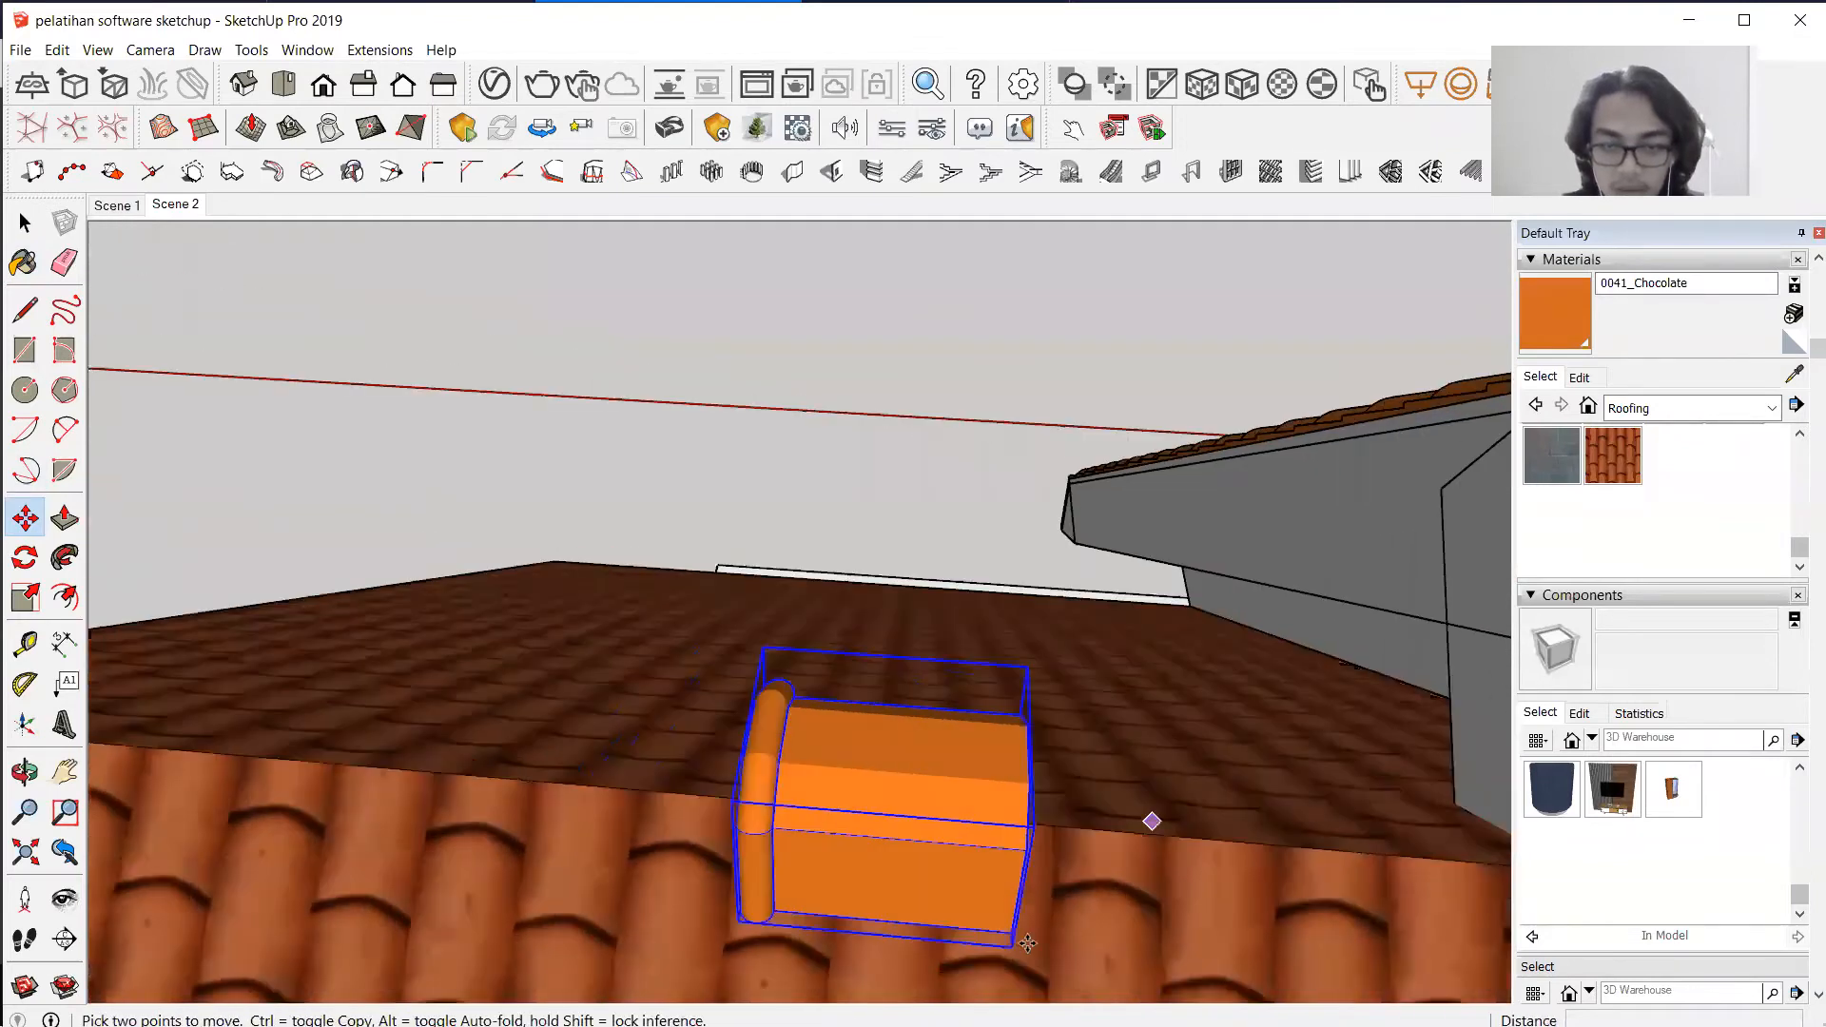
pyautogui.press('ctrl')
pyautogui.click(1013, 930)
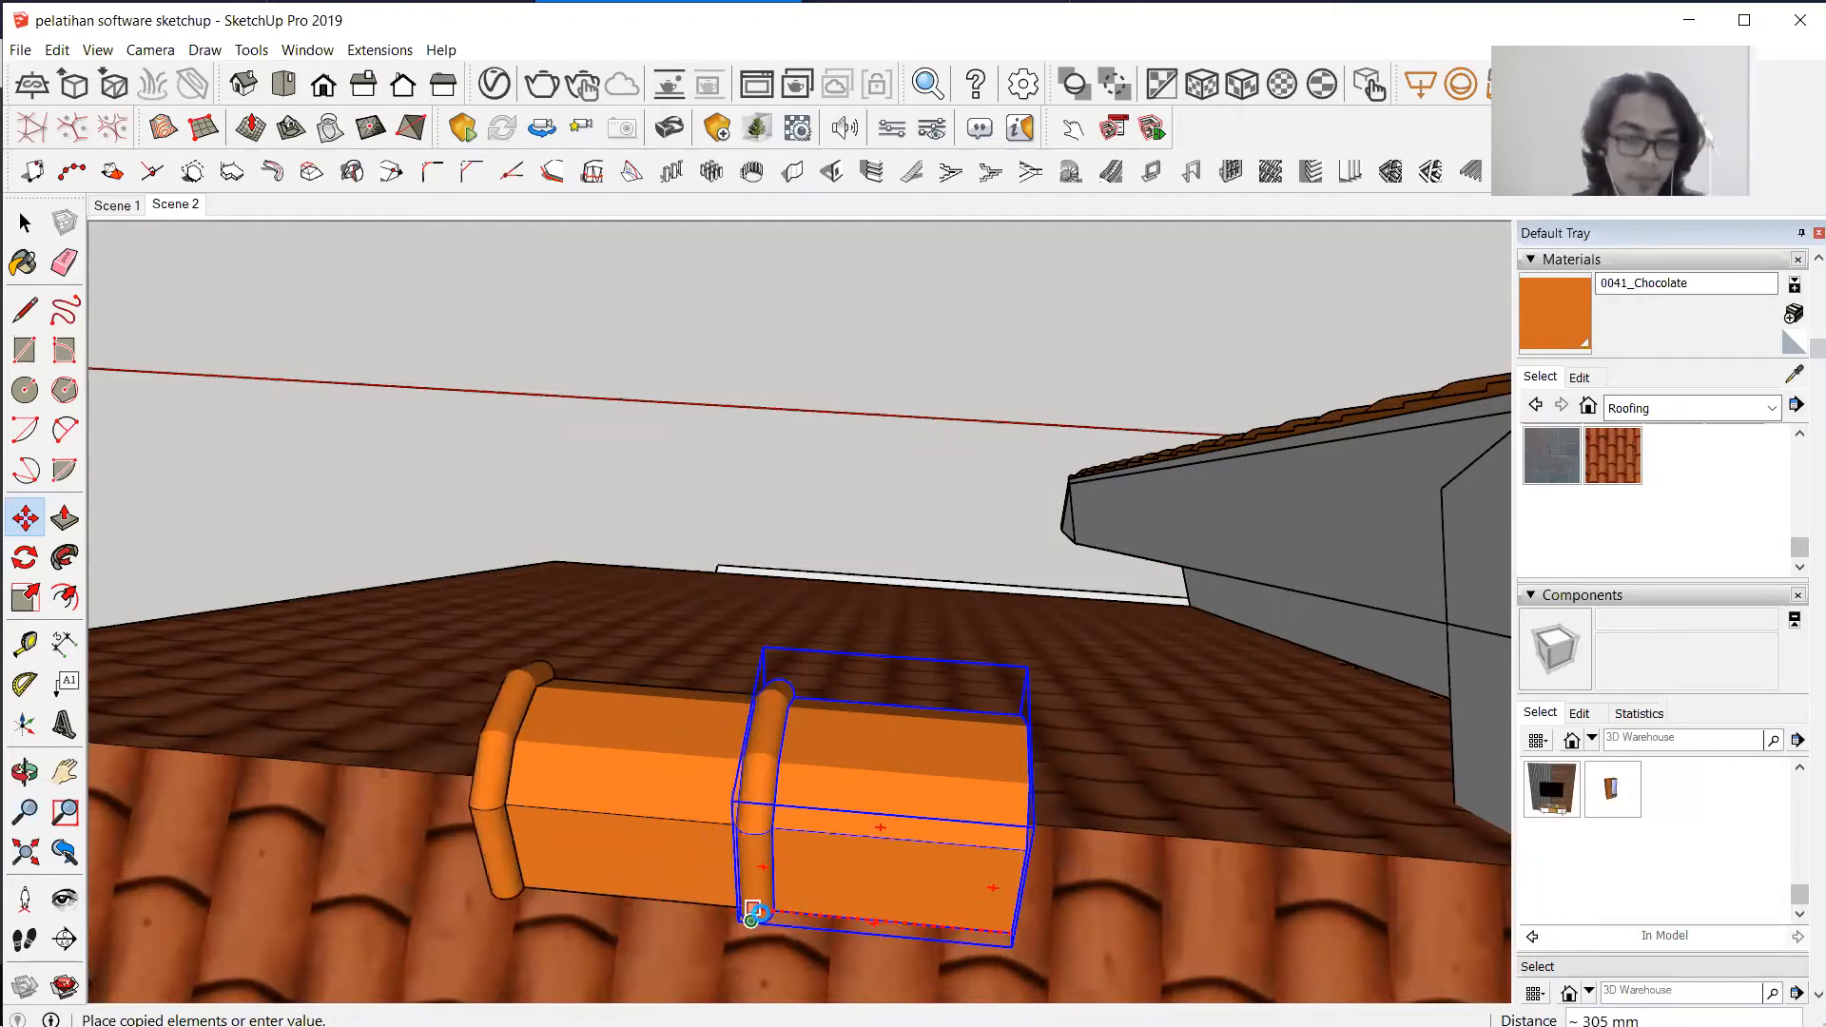
pyautogui.click(751, 913)
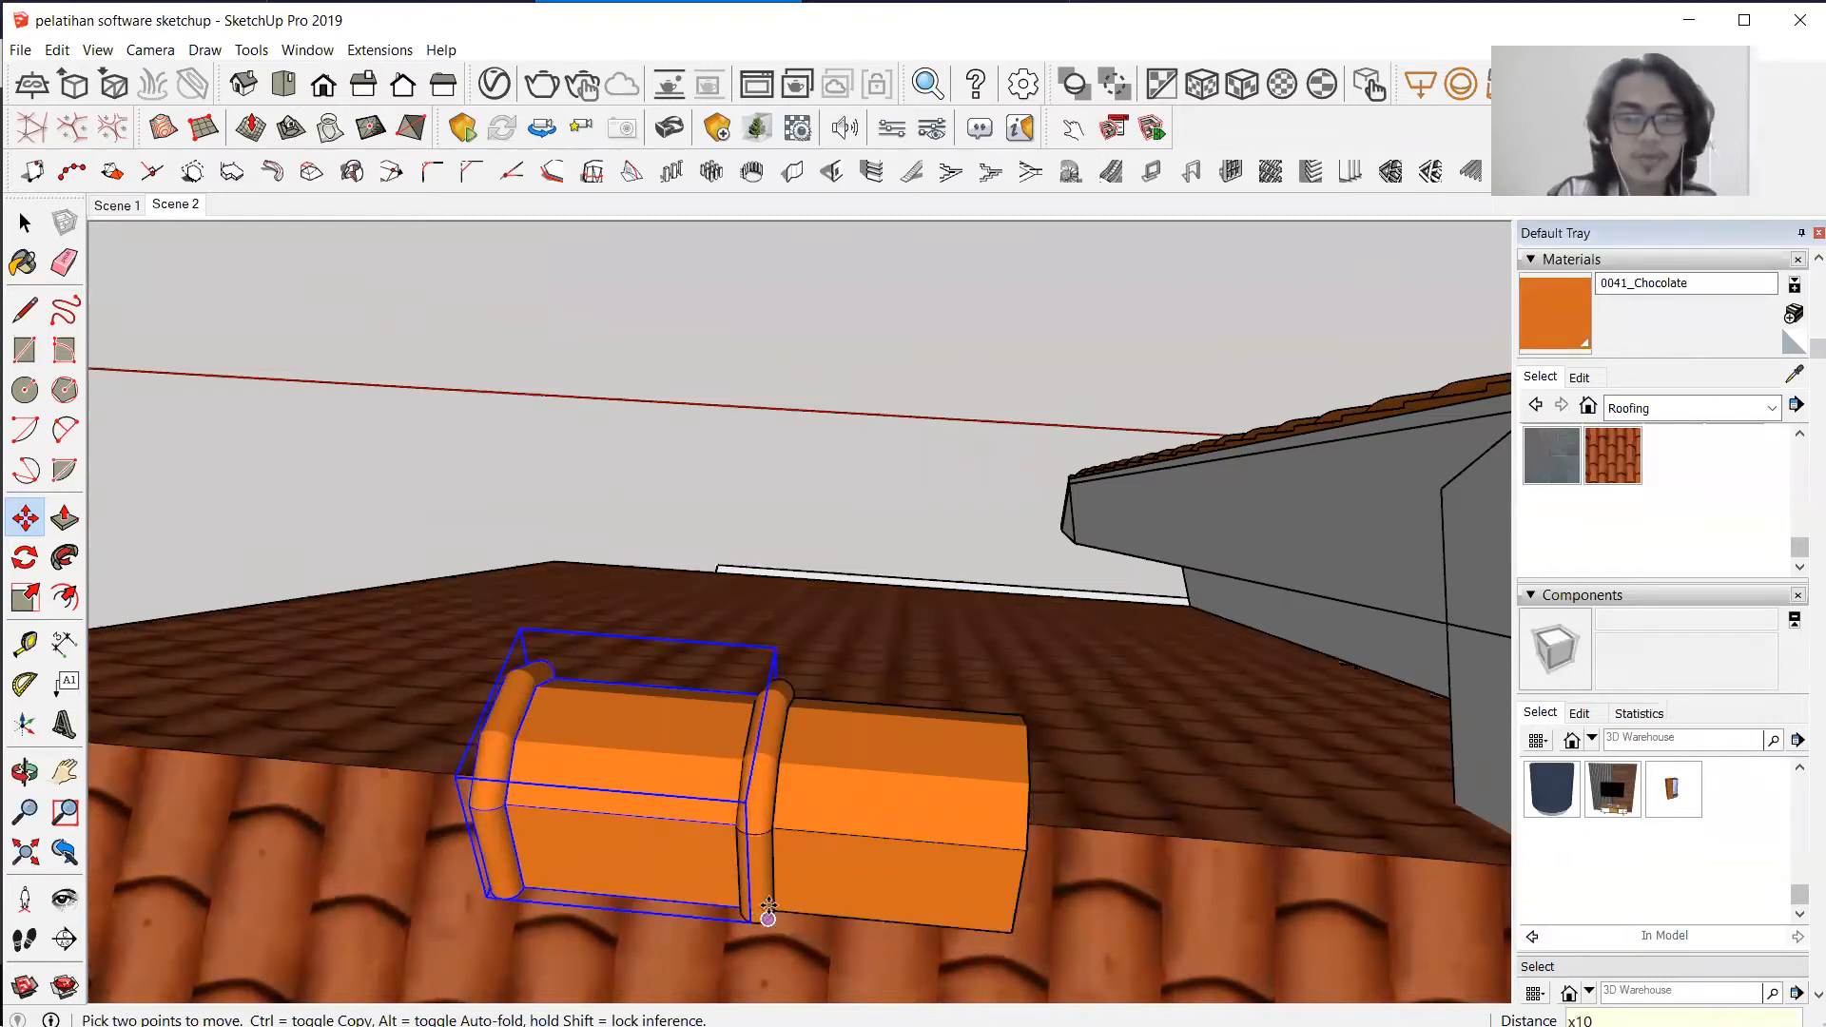
pyautogui.write('x10')
pyautogui.press('Return')
pyautogui.scroll(-8, 1016, 338)
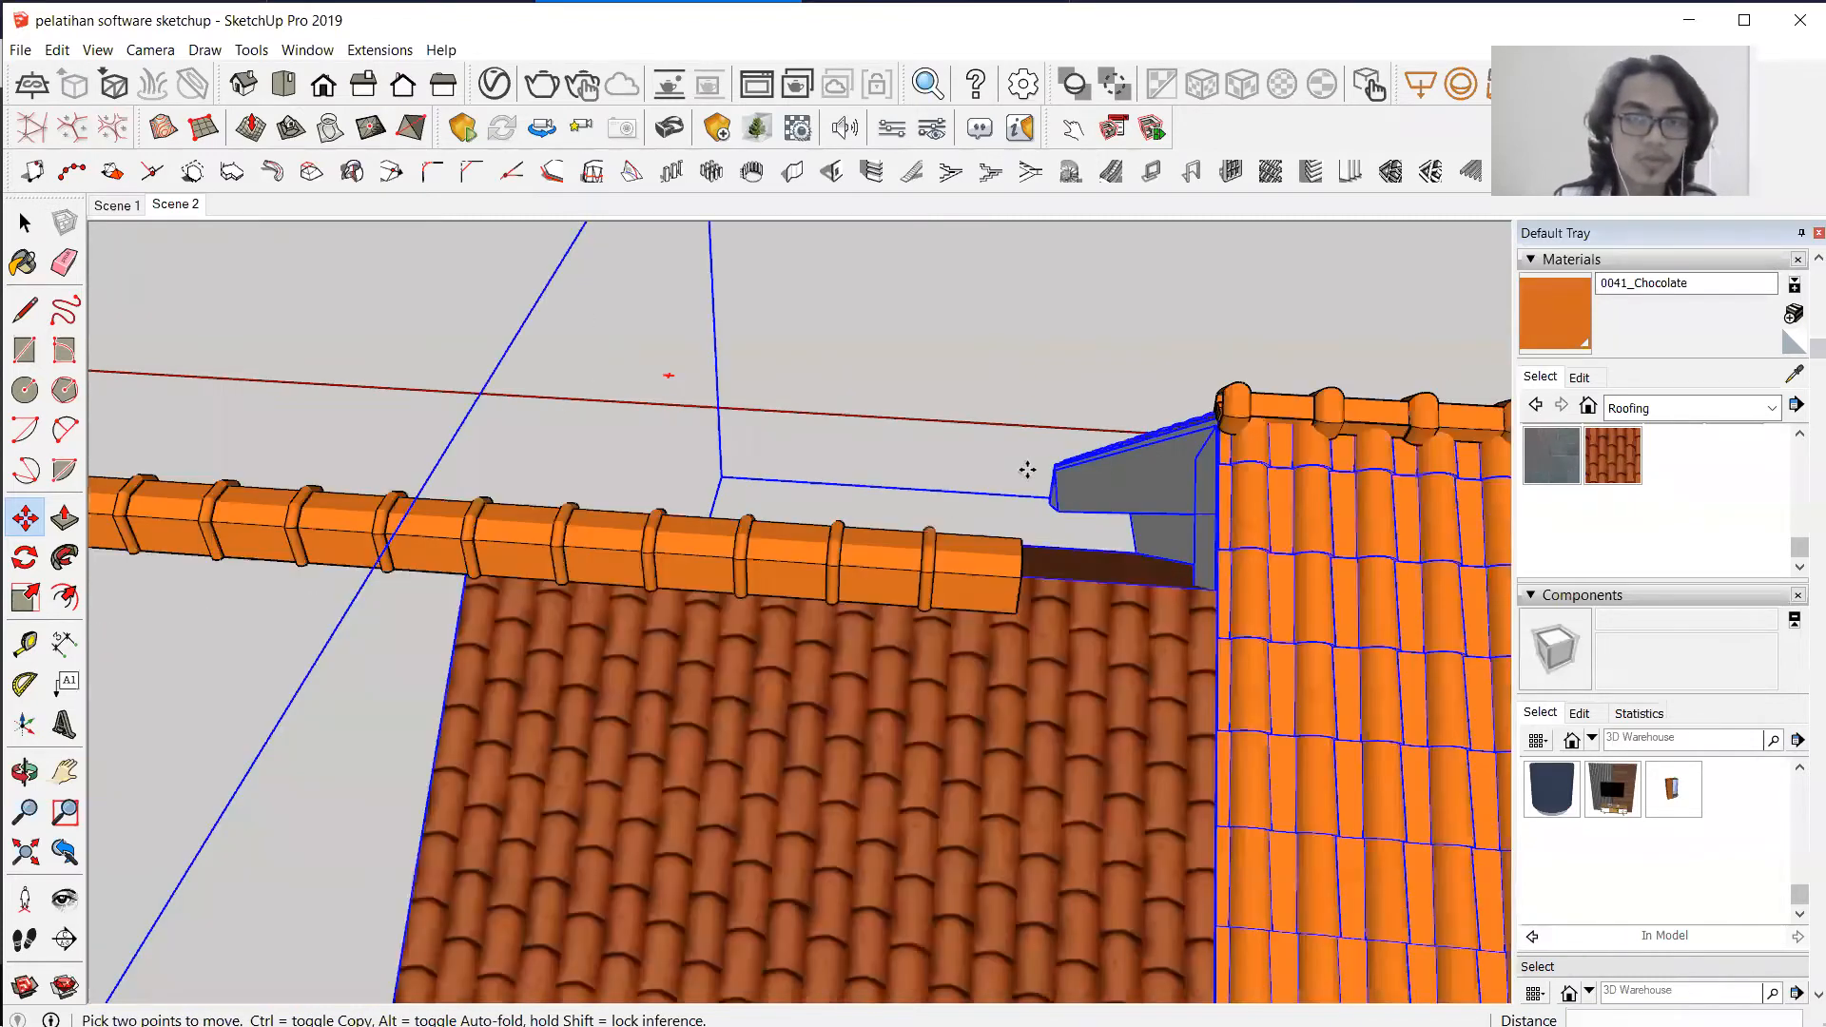
# Group the whole row of ridge caps on the lower roof.
pyautogui.press('space')
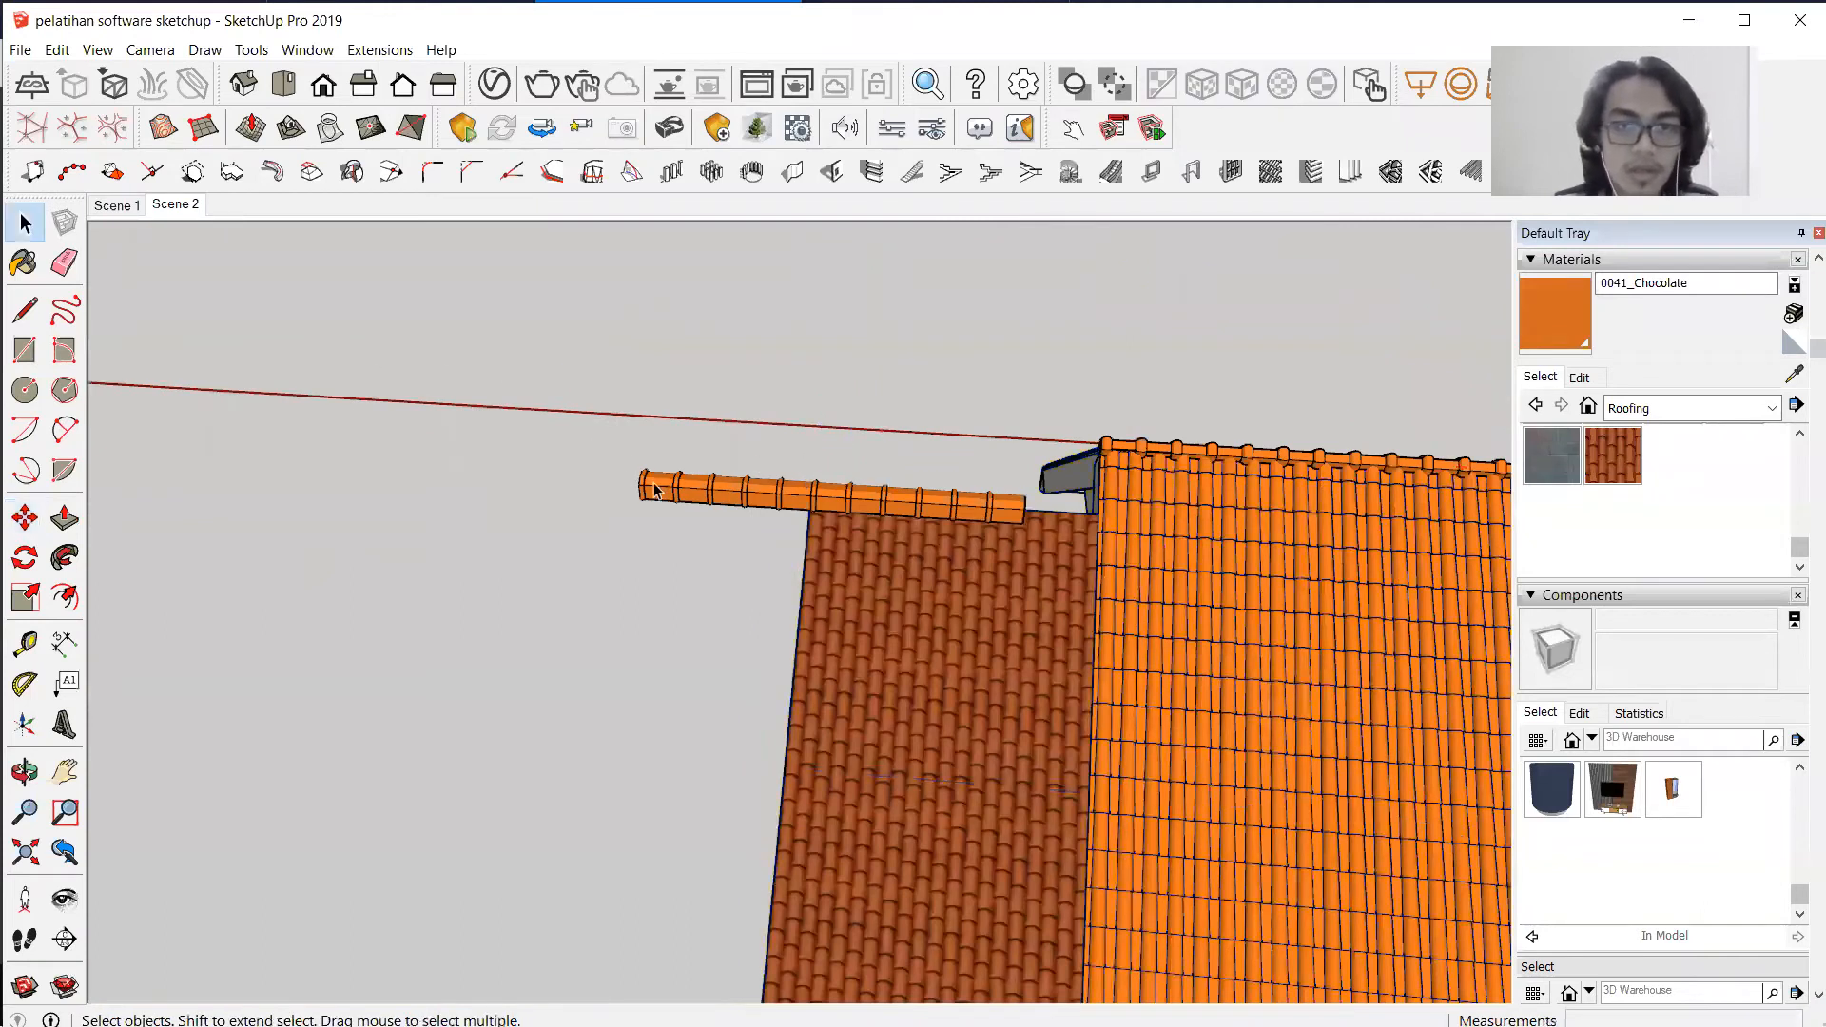
pyautogui.moveTo(989, 525); pyautogui.dragTo(1341, 620, button='middle')
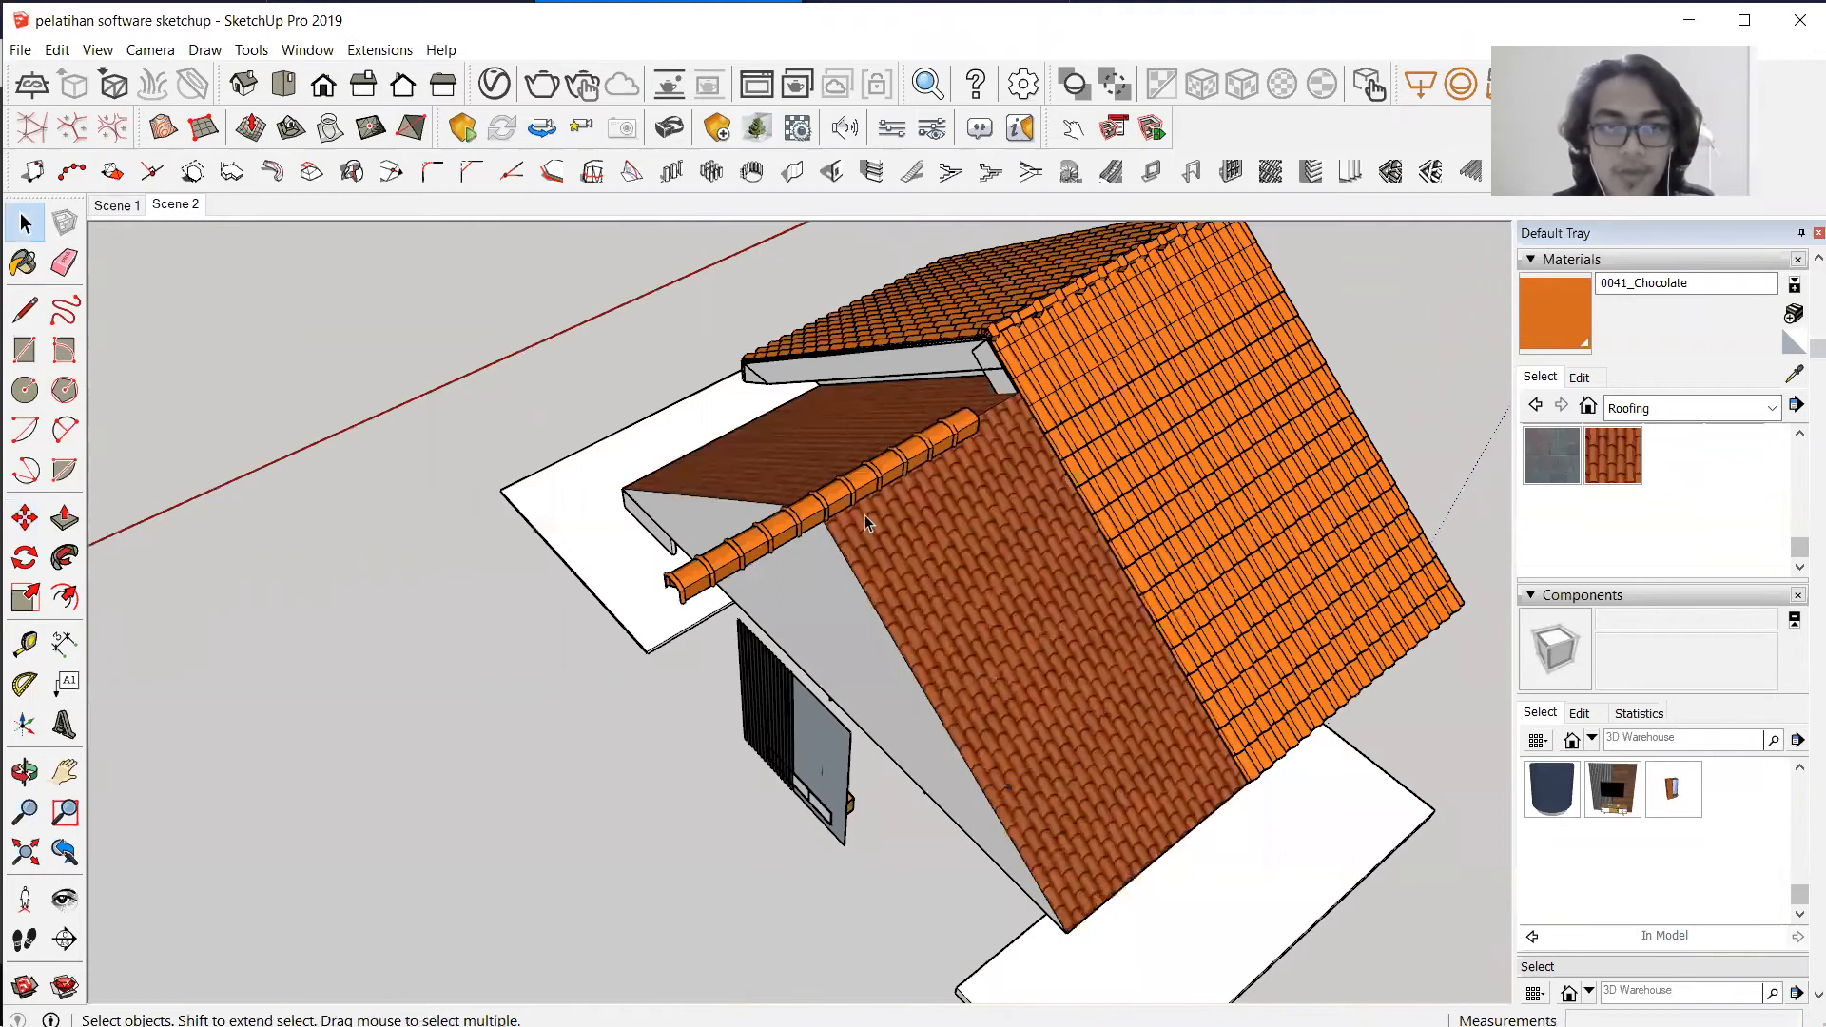
pyautogui.rightClick(868, 475)
pyautogui.click(951, 676)
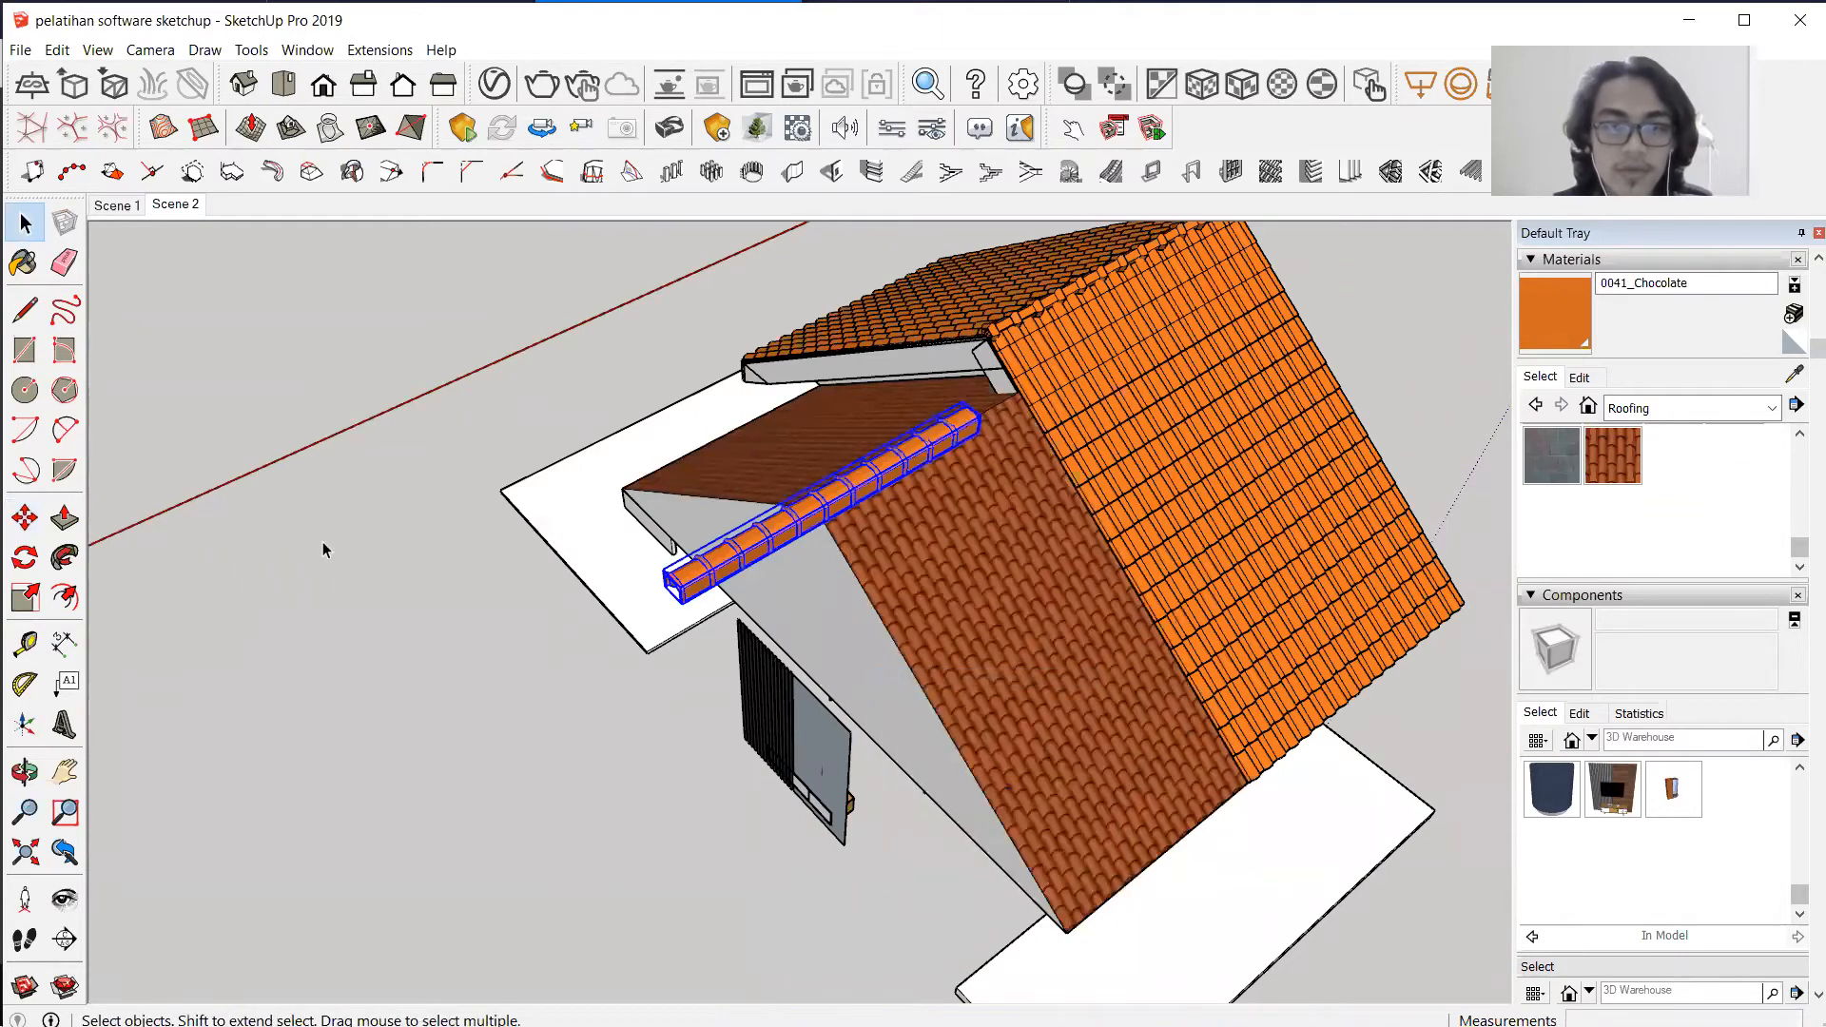
# Move the grouped ridge caps about 696 mm along the lower ridge until the row meets the main roof.
pyautogui.click(25, 517)
pyautogui.scroll(3, 632, 610)
pyautogui.scroll(2, 631, 611)
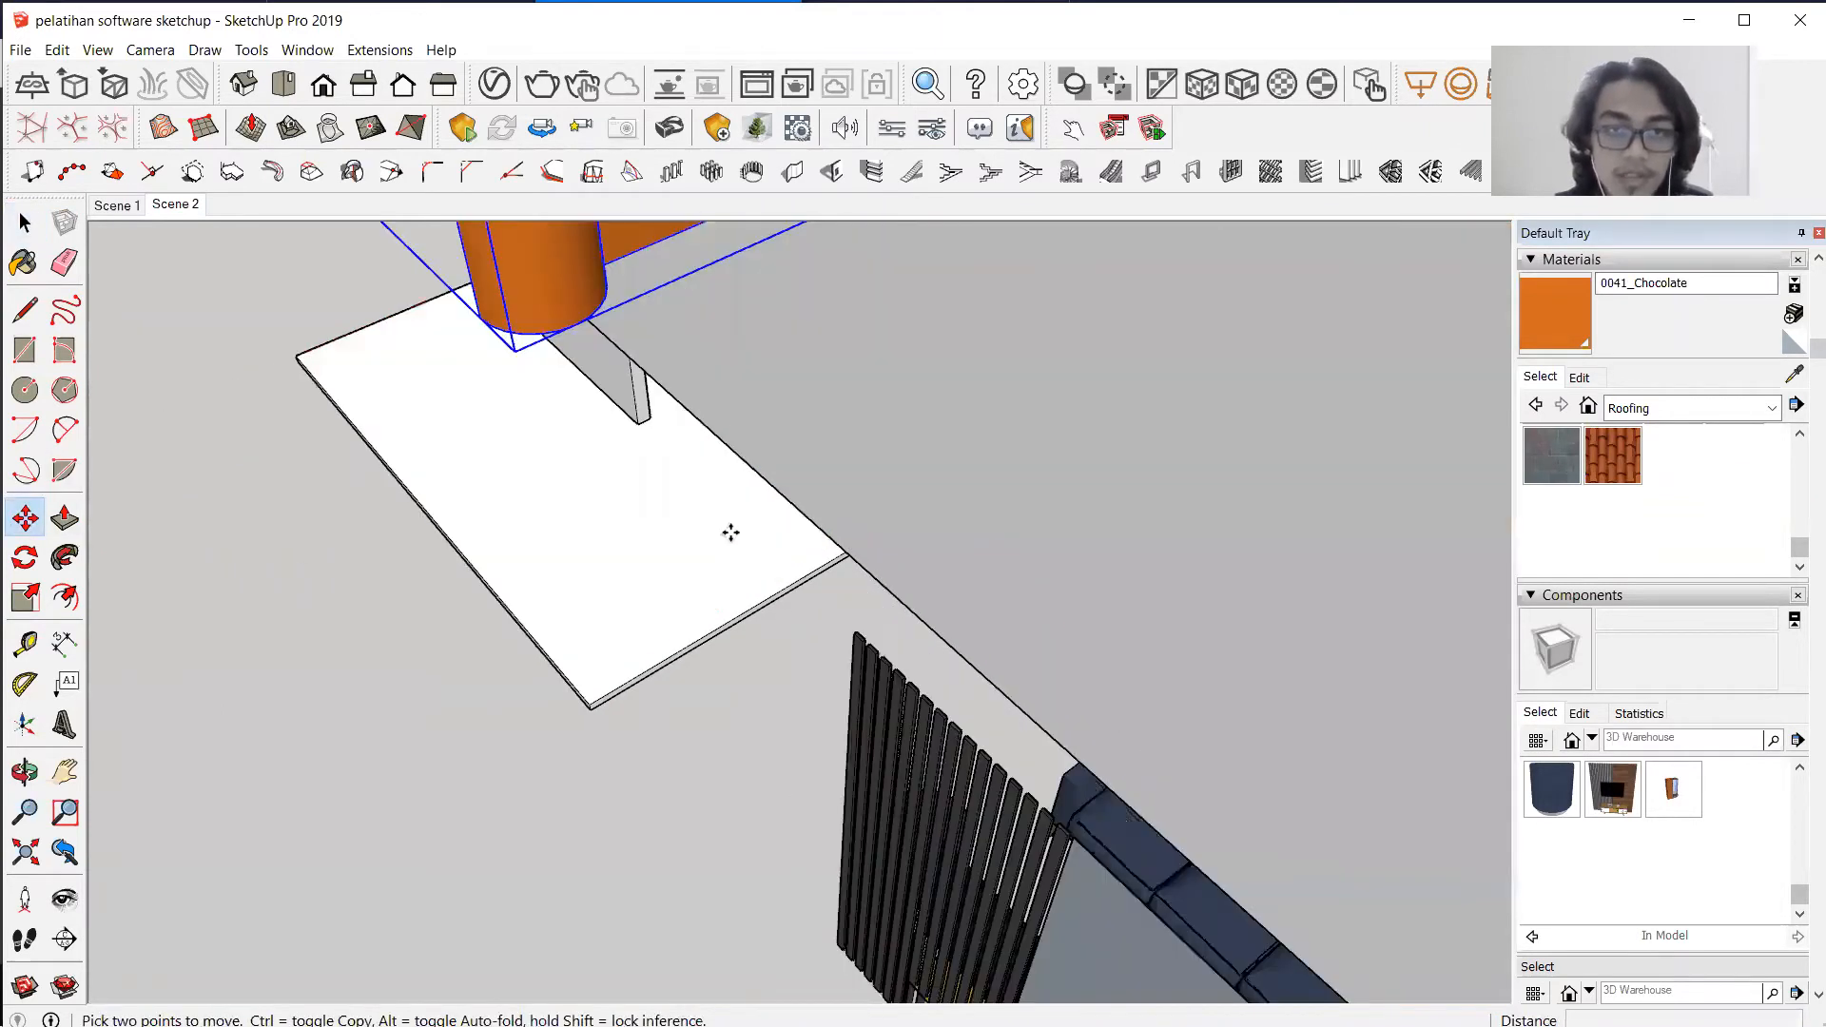
pyautogui.click(738, 551)
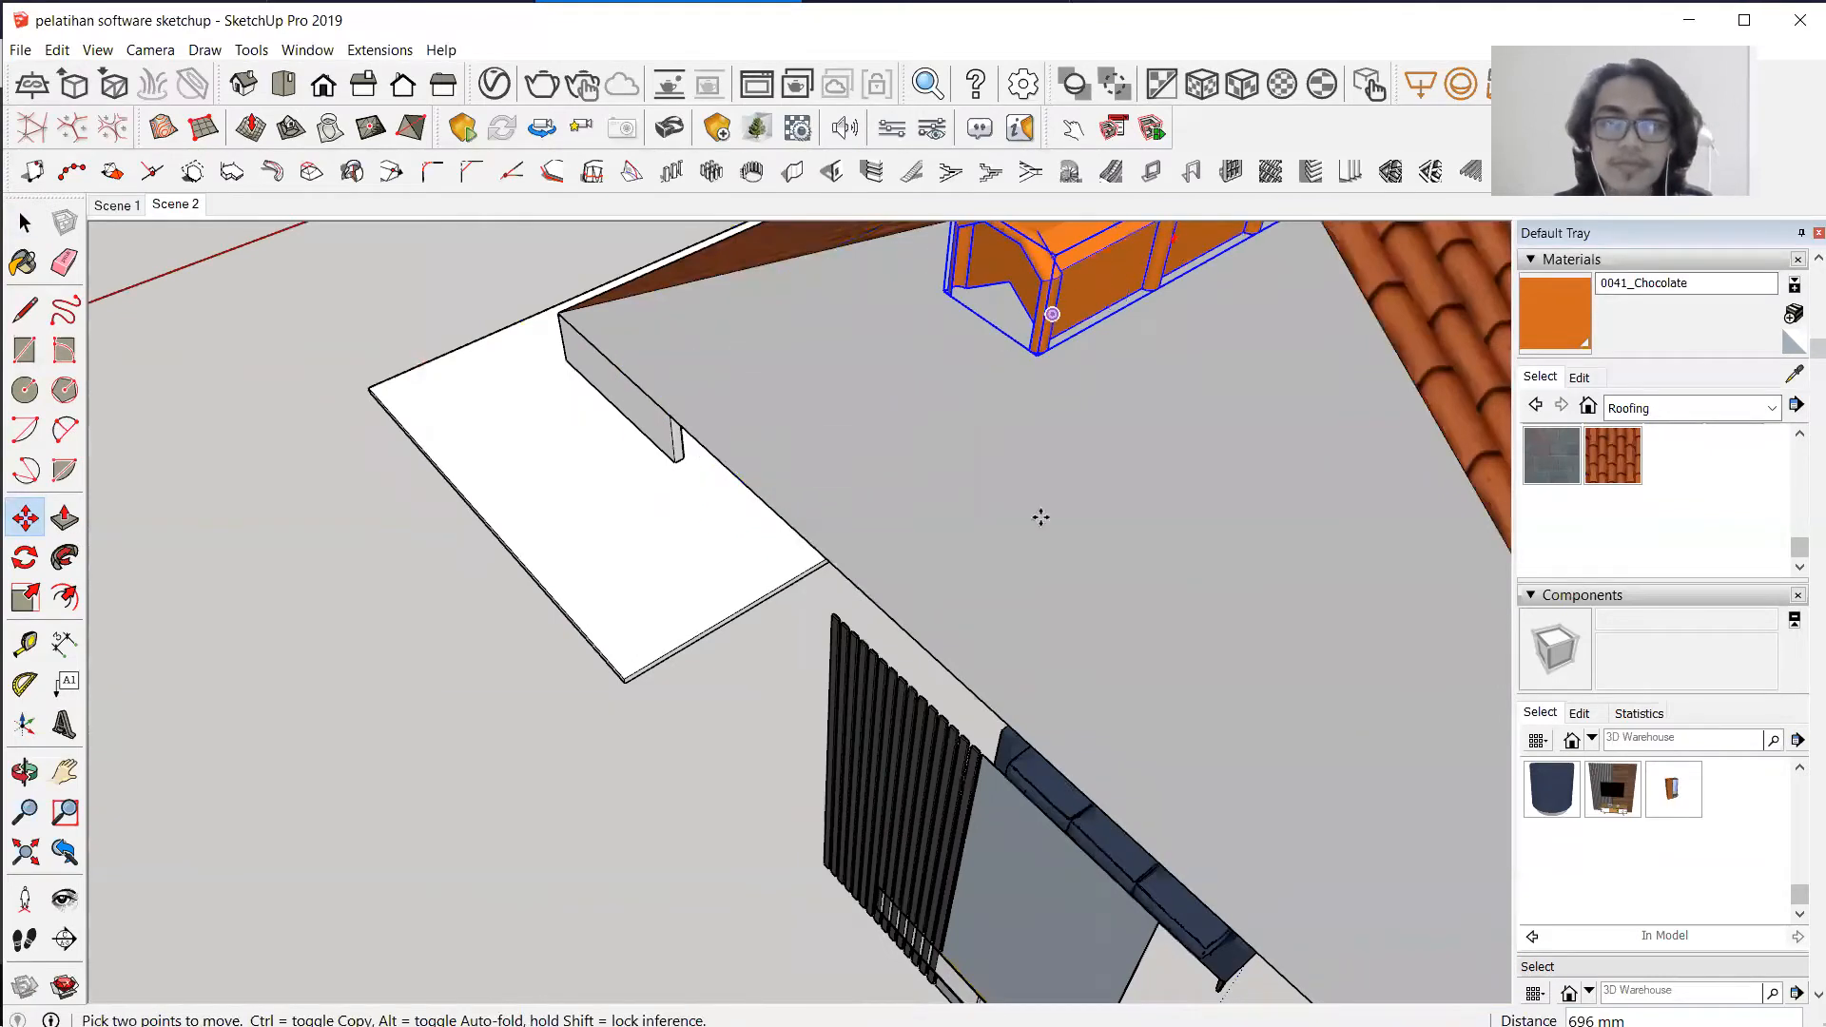
pyautogui.moveTo(466, 509); pyautogui.dragTo(677, 630, button='middle')
pyautogui.scroll(-3, 675, 628)
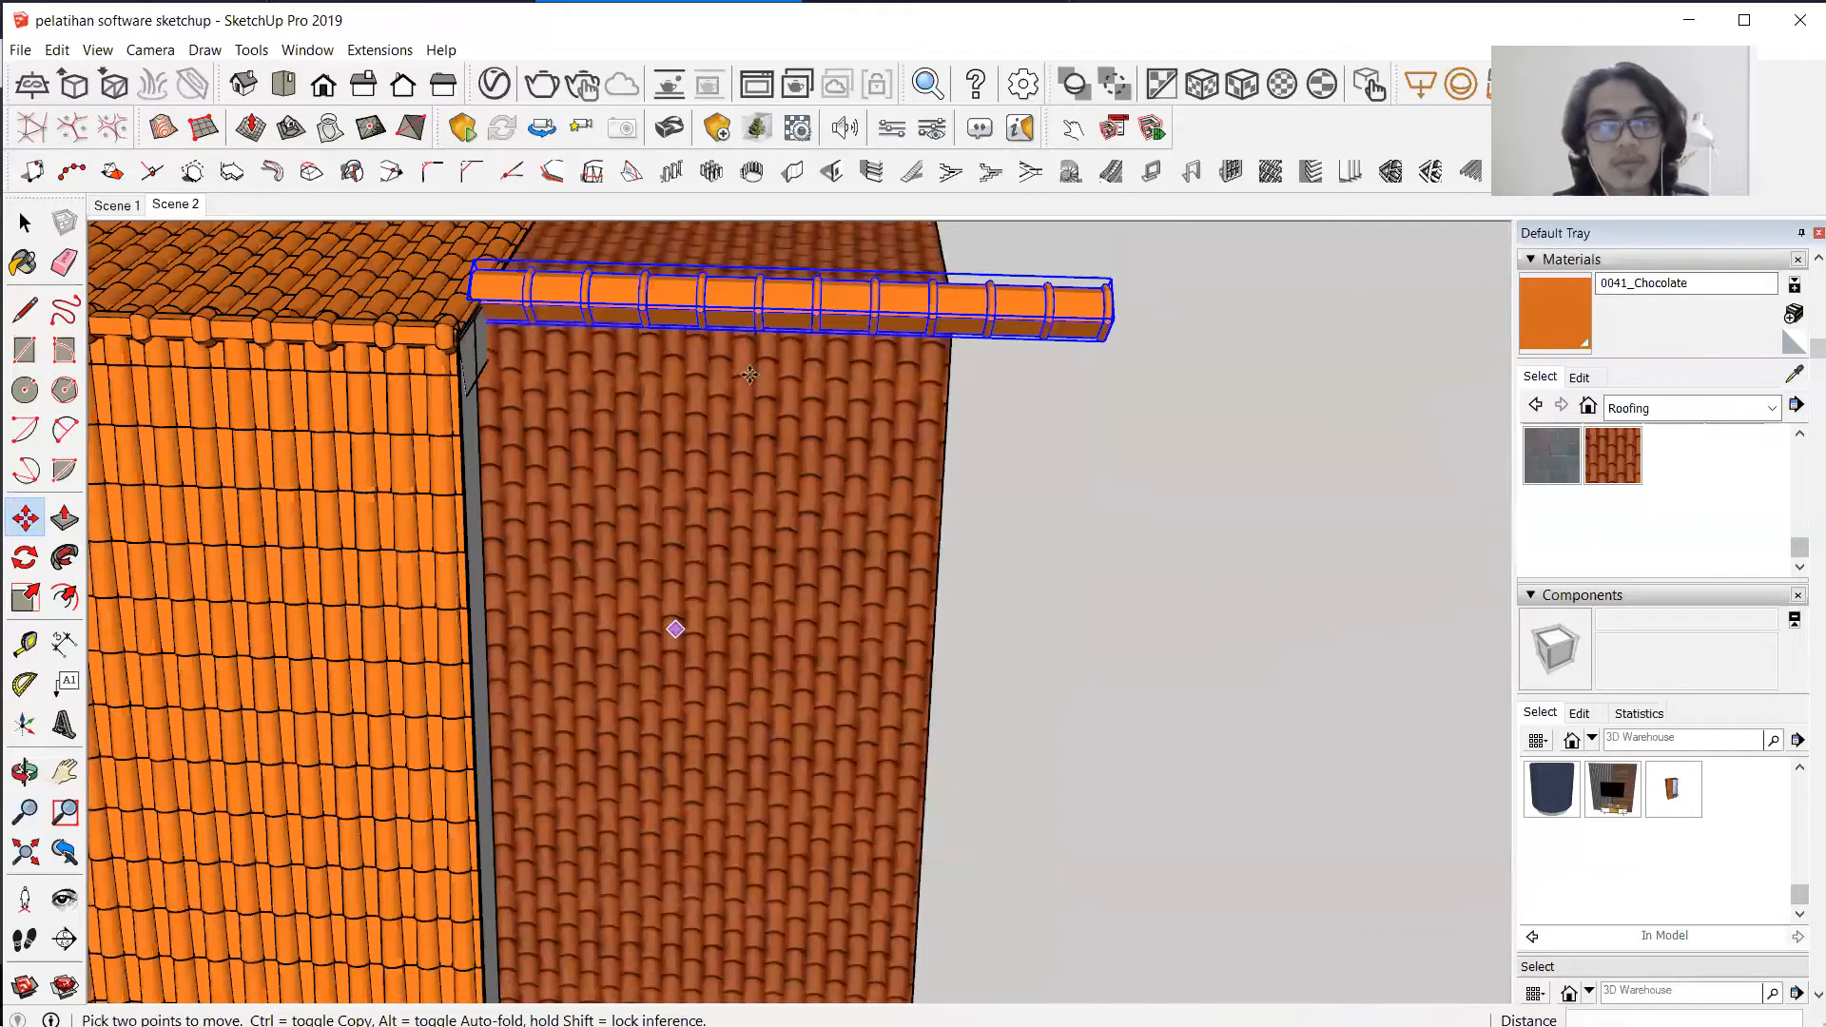
pyautogui.scroll(2, 740, 356)
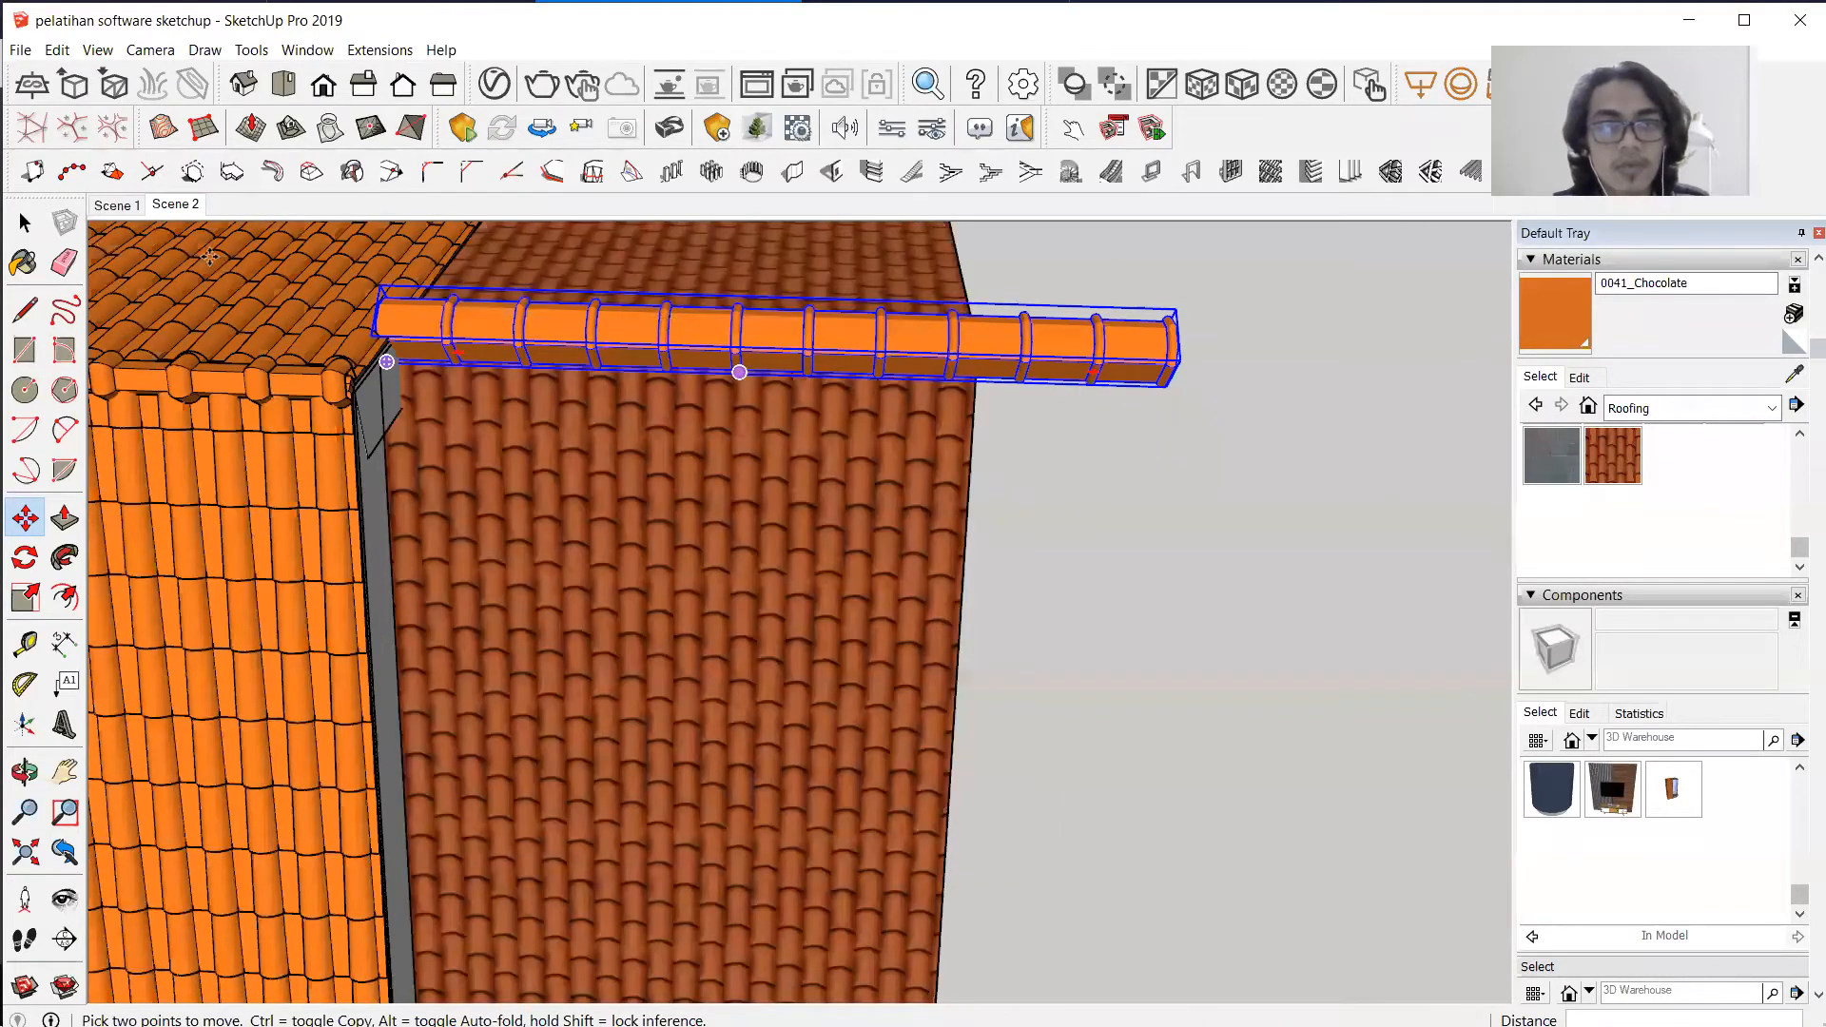
# Delete the surplus ridge caps inside the group that overhang the lower roof's gable end.
pyautogui.press('space')
pyautogui.doubleClick(1131, 339)
pyautogui.click(1094, 344)
pyautogui.press('Delete')
pyautogui.click(966, 355)
pyautogui.click(1009, 341)
pyautogui.press('Delete')
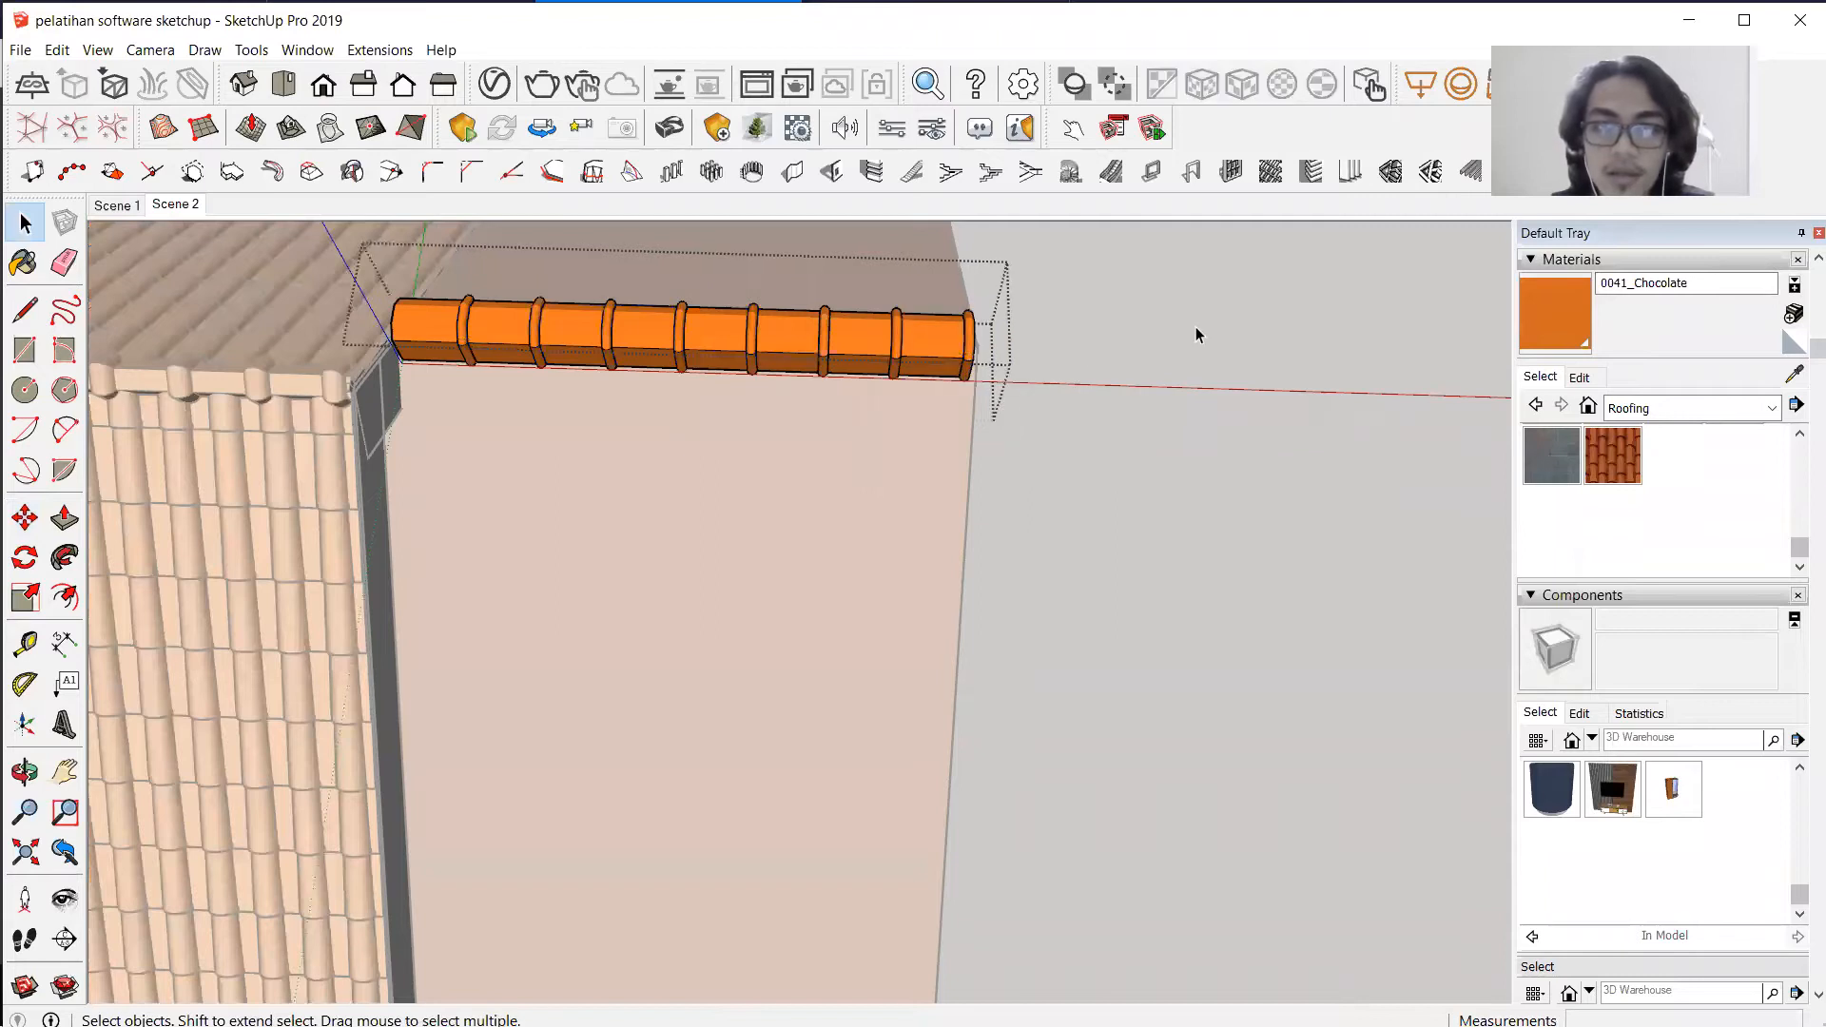
pyautogui.click(1166, 337)
# Examine both roofs from several sides, checking the tiles, ridge caps and gable edges.
pyautogui.moveTo(866, 426); pyautogui.dragTo(827, 443, button='middle')
pyautogui.click(807, 445)
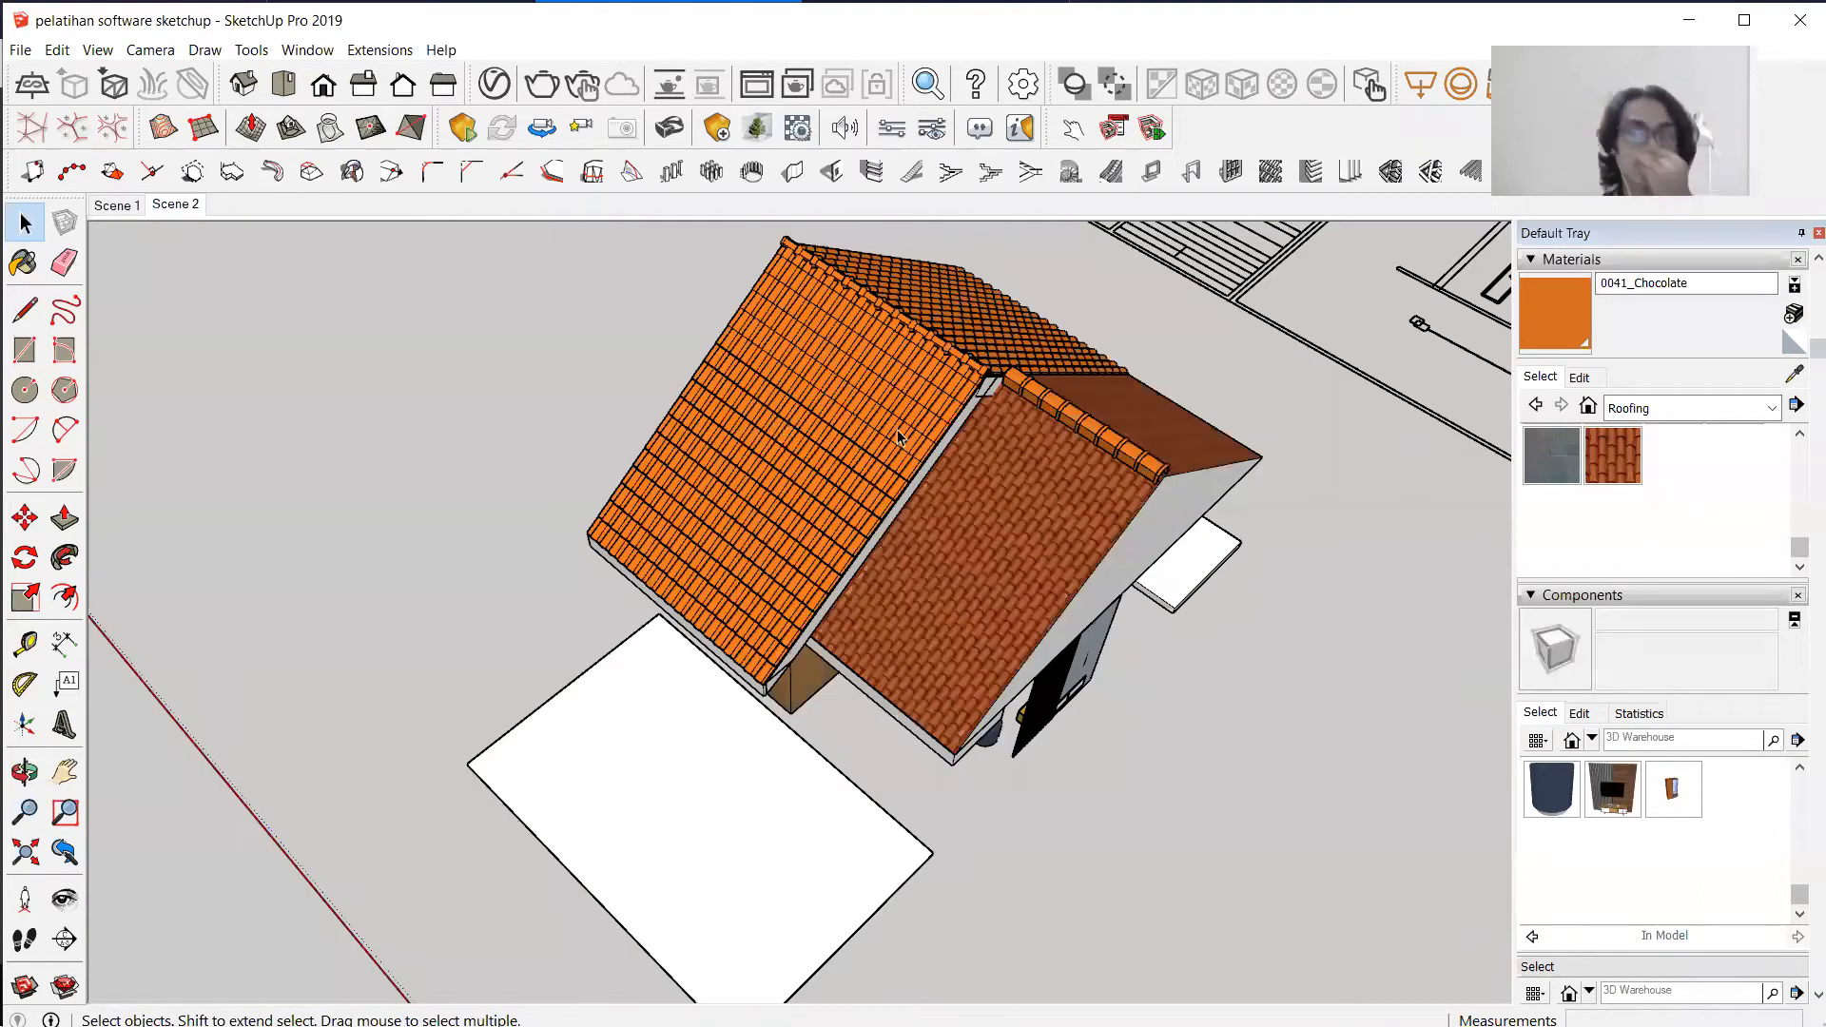
pyautogui.moveTo(898, 437); pyautogui.dragTo(889, 345, button='middle')
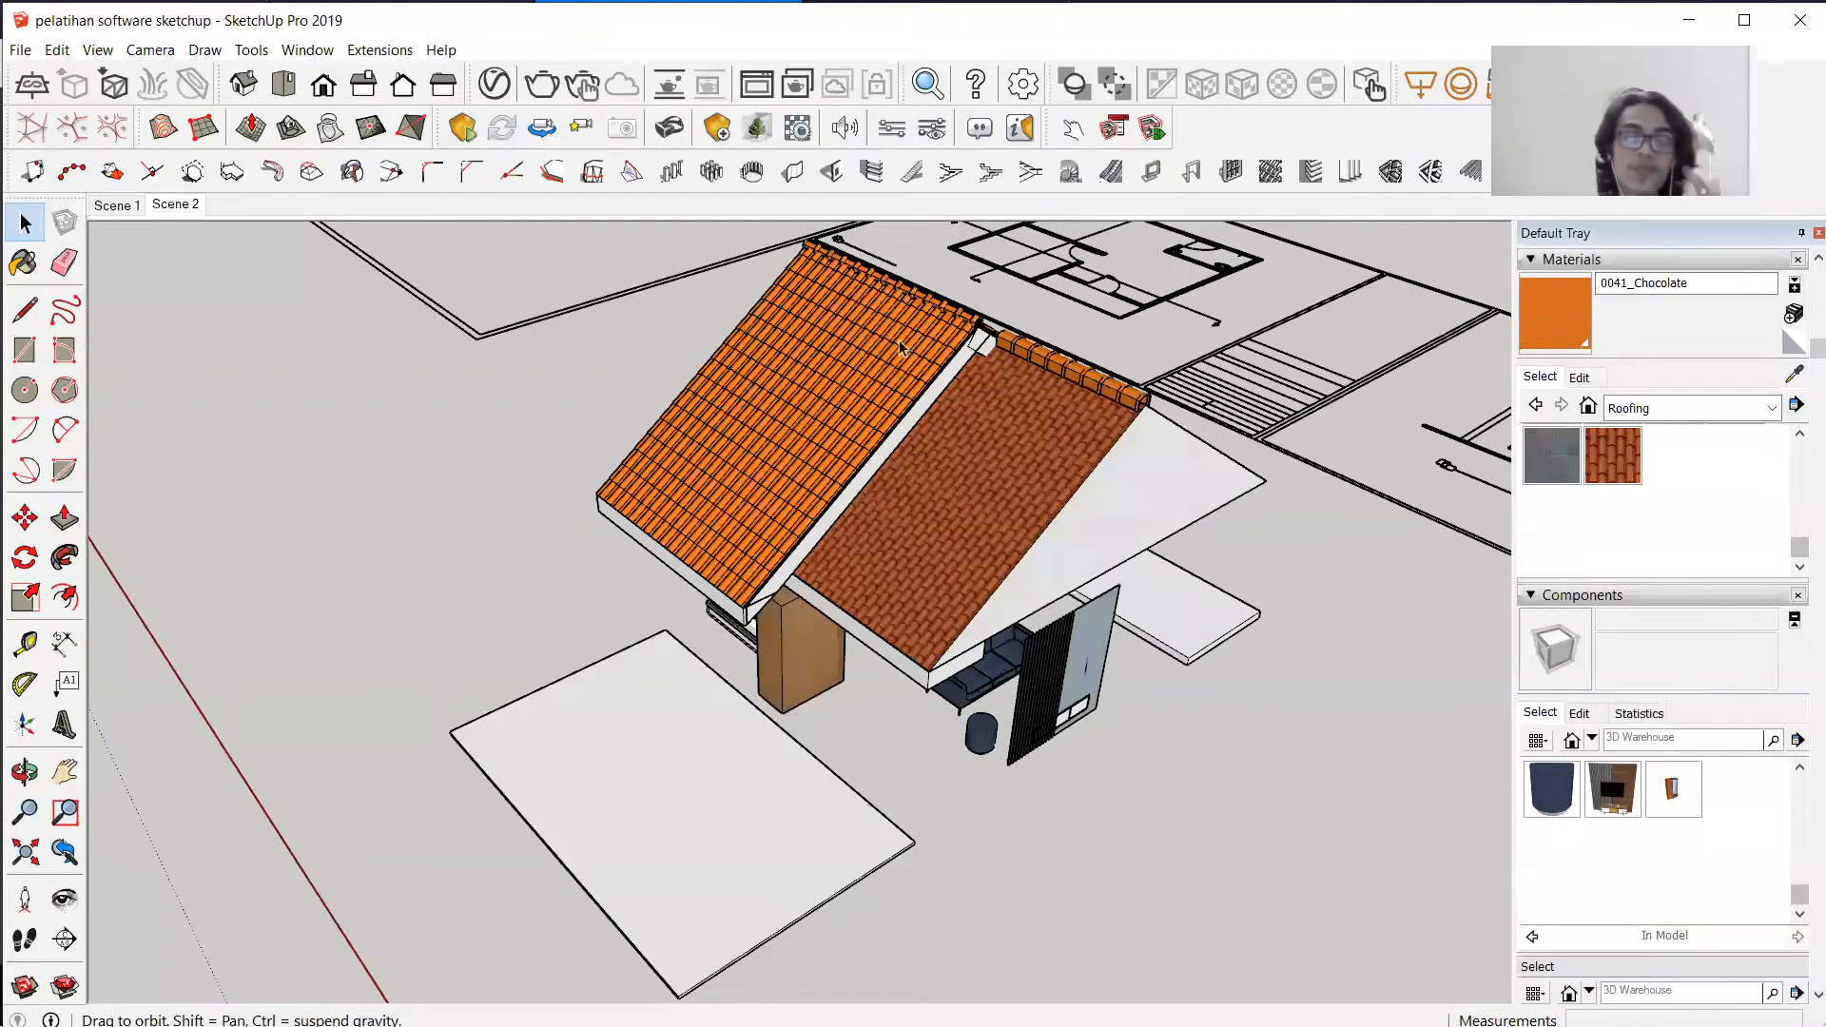
pyautogui.moveTo(1246, 385); pyautogui.dragTo(836, 392, button='middle')
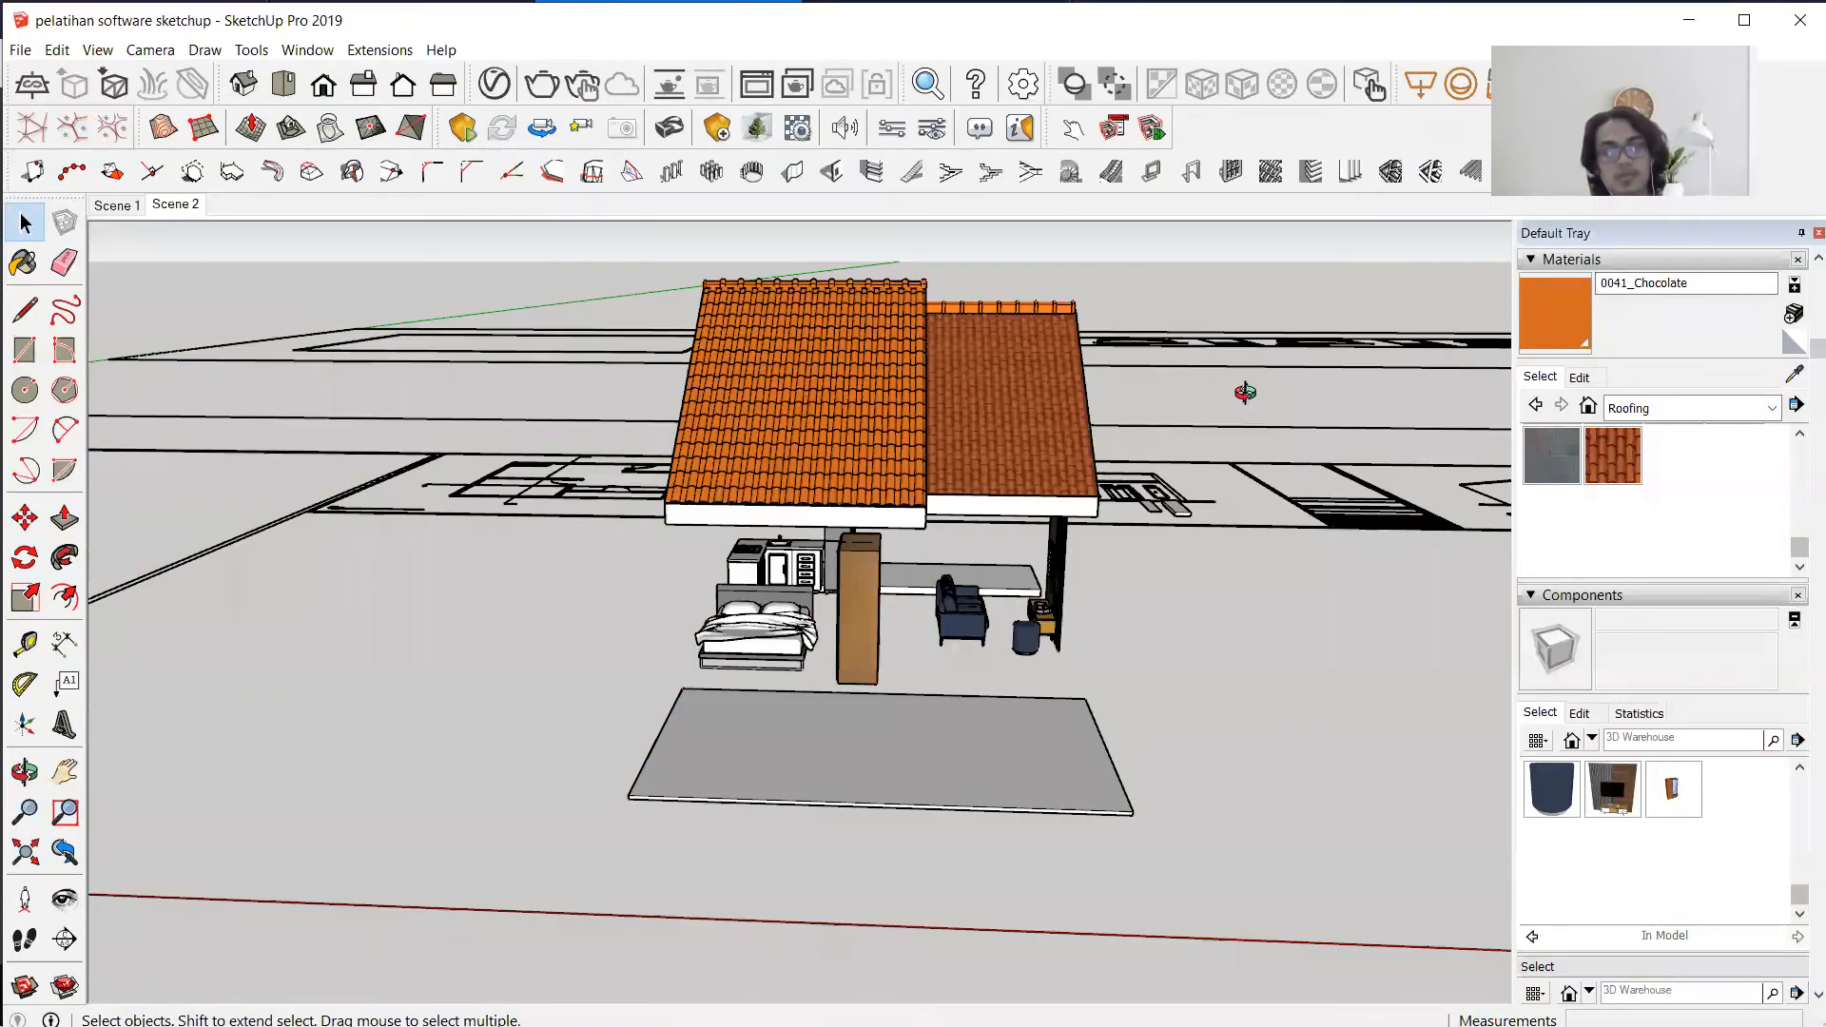
pyautogui.moveTo(1039, 382); pyautogui.dragTo(1137, 434, button='middle')
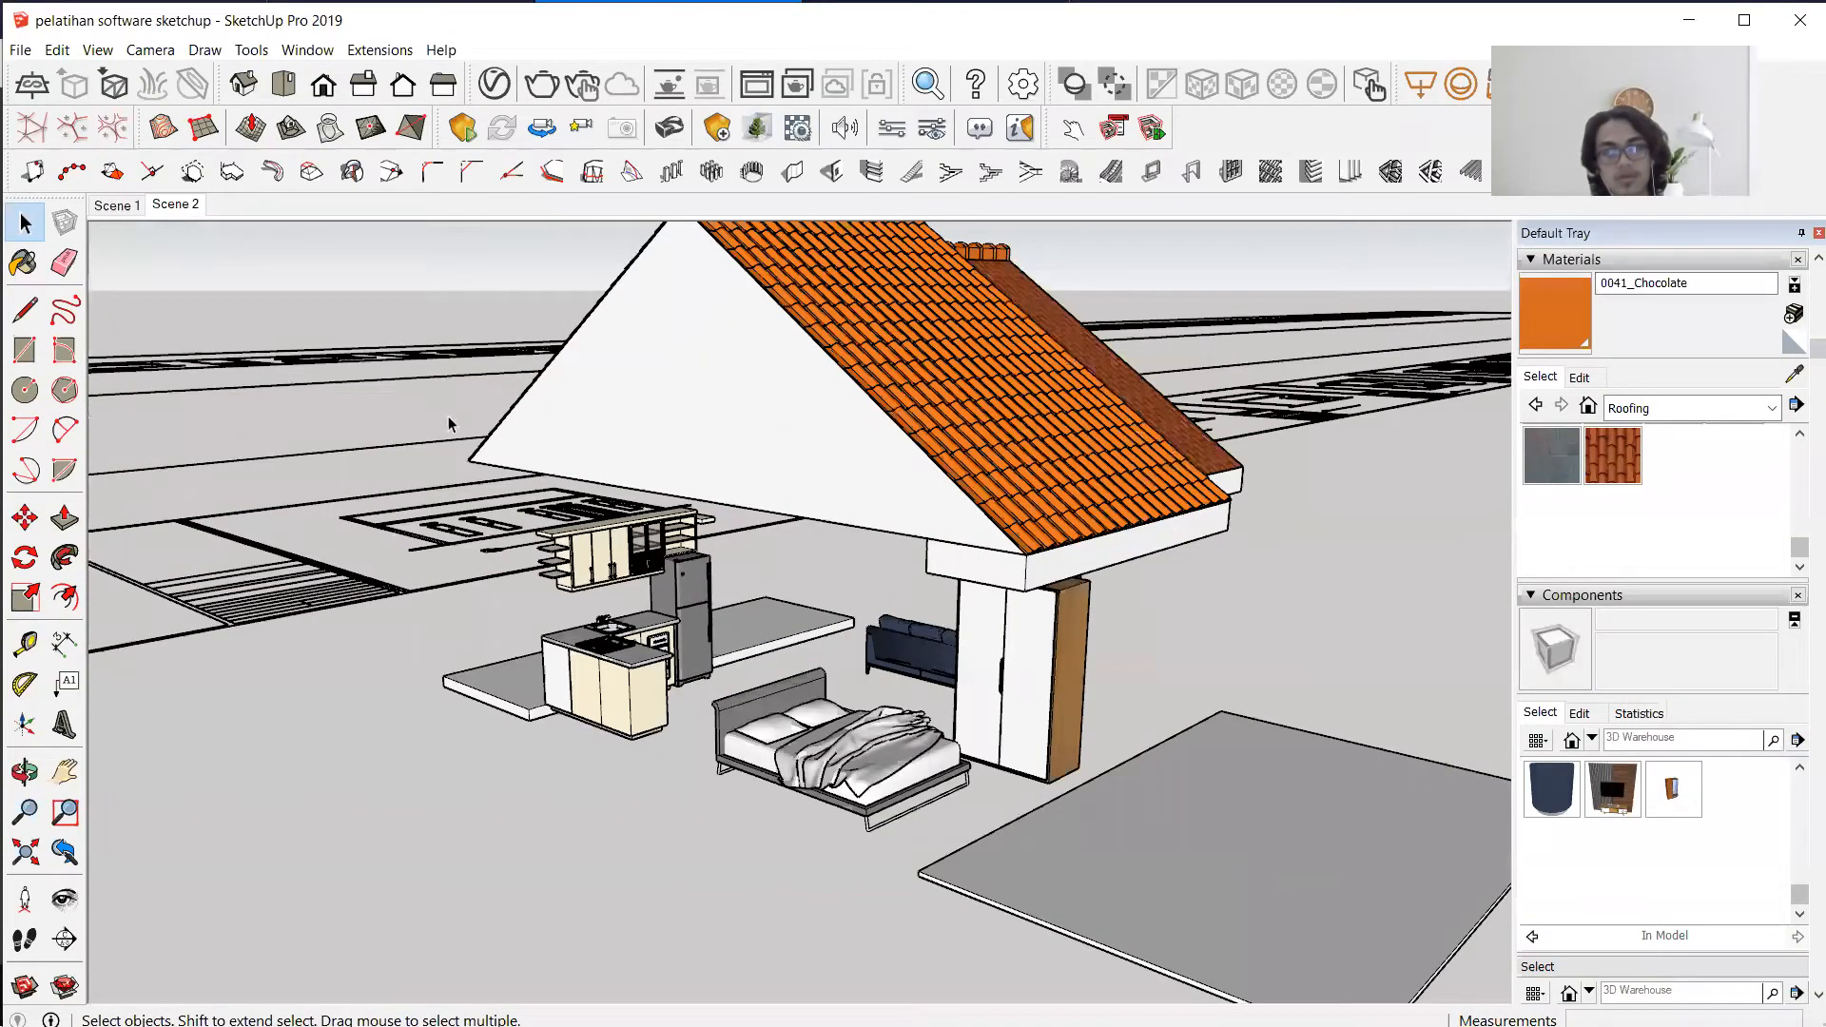
pyautogui.moveTo(738, 437); pyautogui.dragTo(626, 552, button='middle')
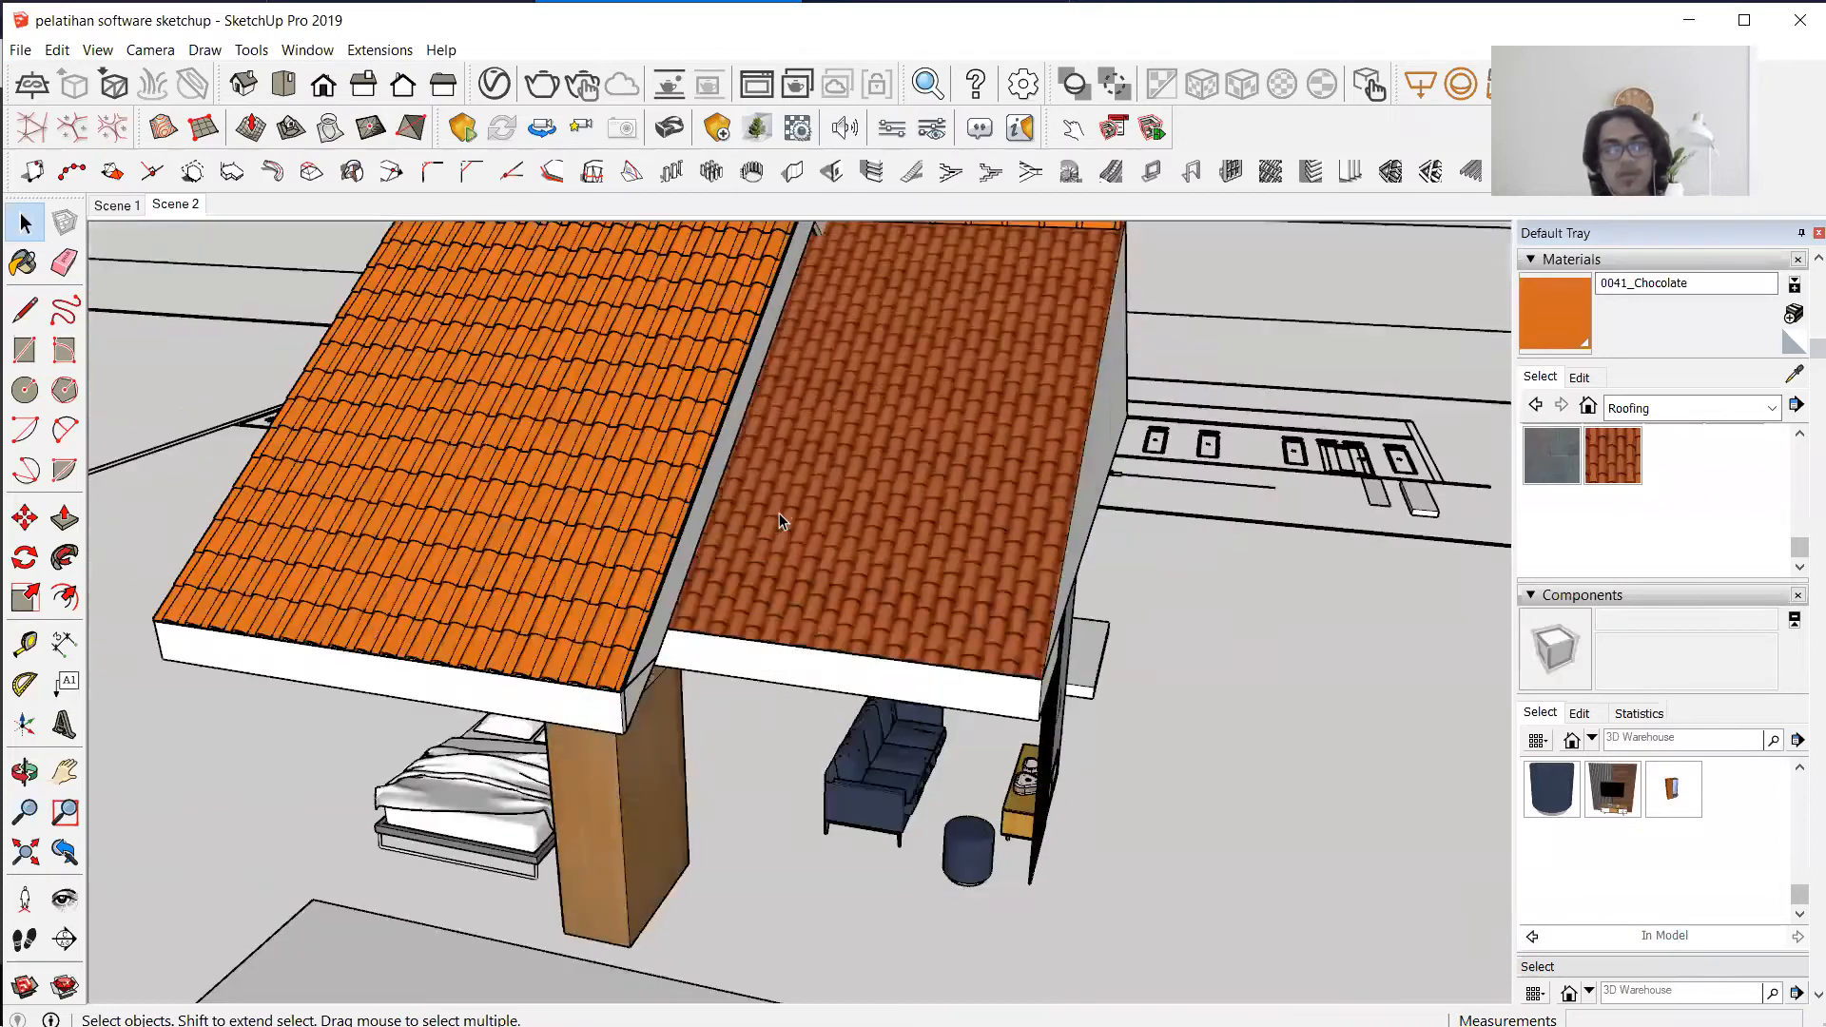
pyautogui.moveTo(858, 554); pyautogui.dragTo(620, 491, button='middle')
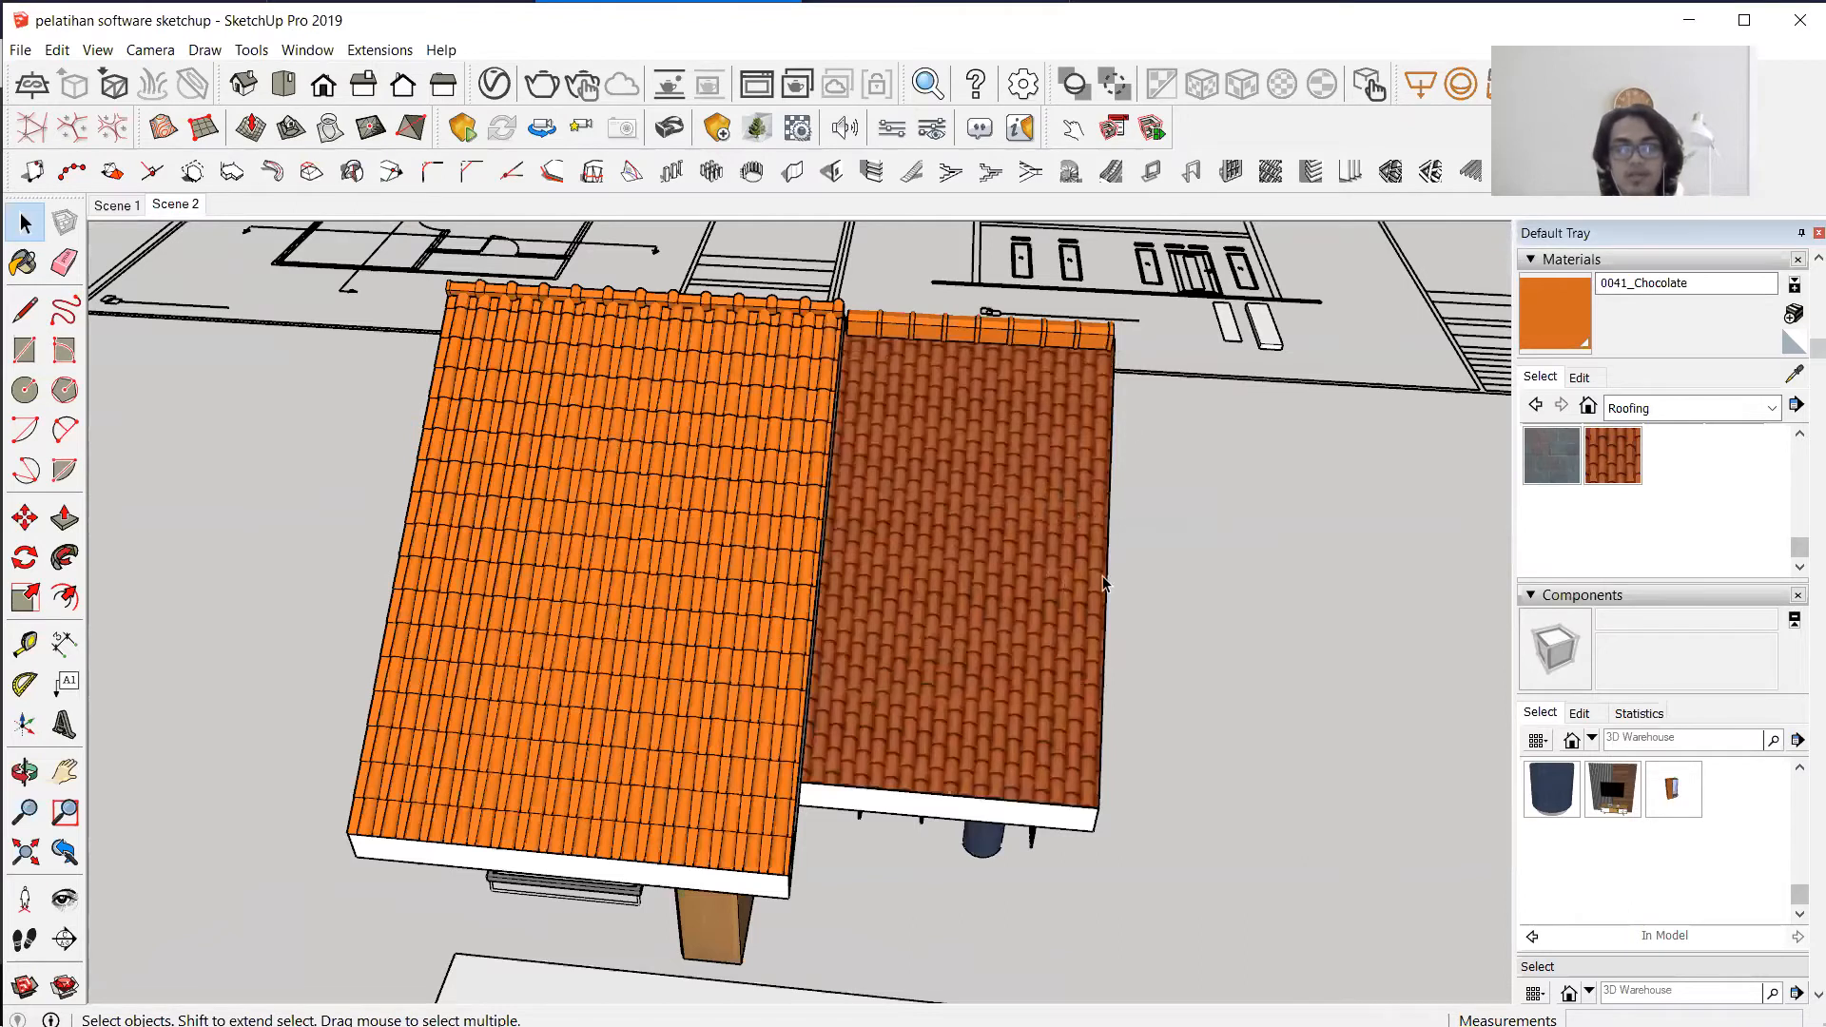
pyautogui.moveTo(1086, 494); pyautogui.dragTo(1086, 530, button='middle')
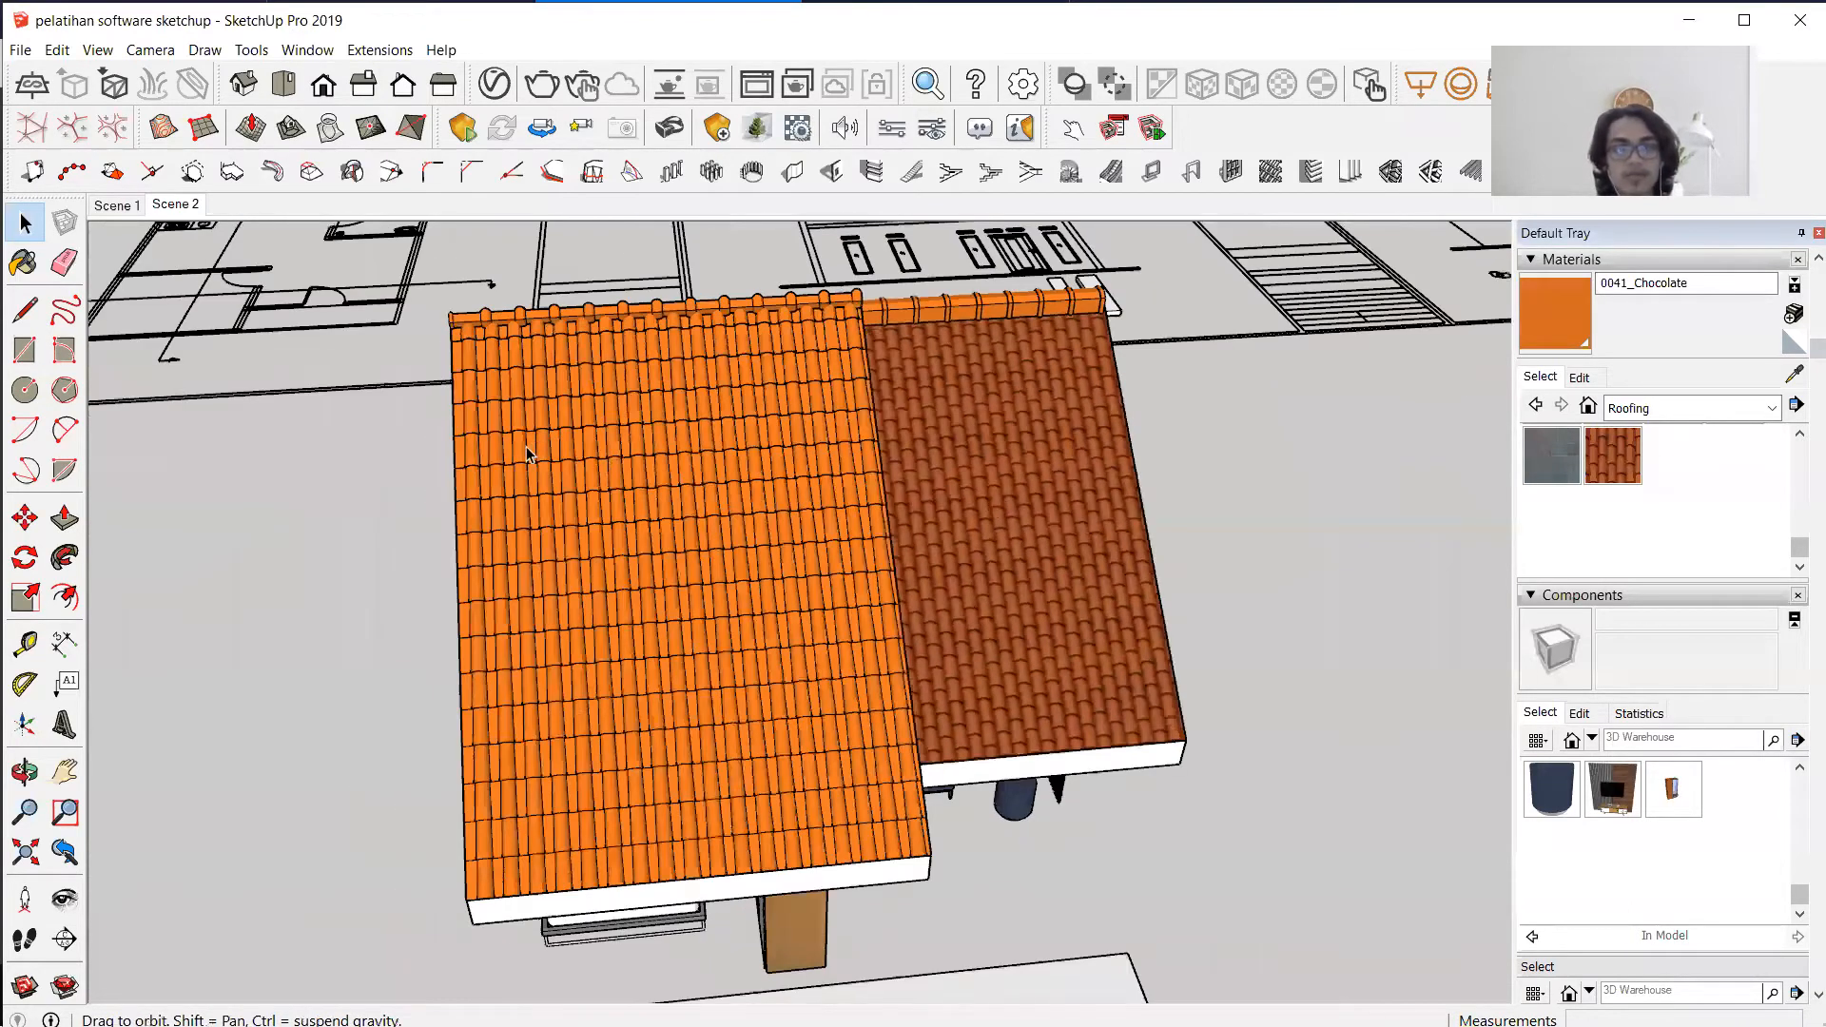
pyautogui.moveTo(499, 514); pyautogui.dragTo(556, 483, button='middle')
pyautogui.scroll(3, 556, 483)
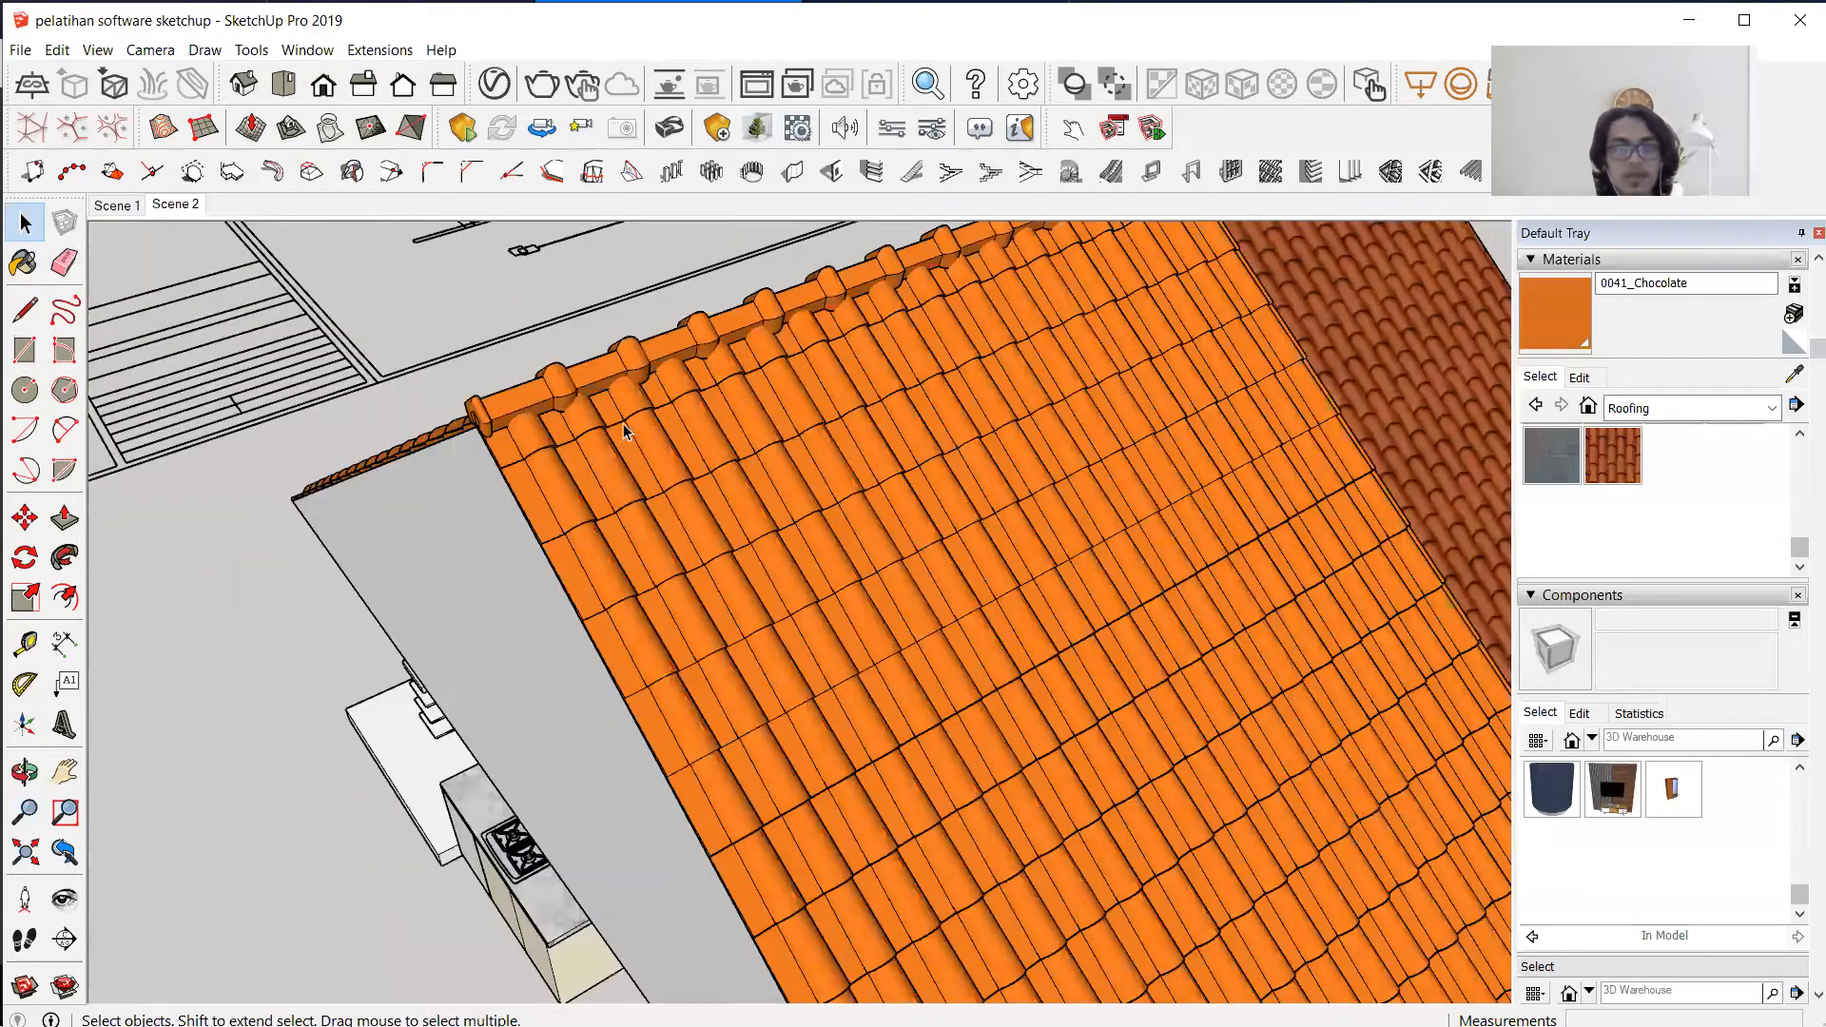
# Move the tiles of both main roof slopes together back along the ridge, away from the gable edge.
pyautogui.doubleClick(548, 428)
pyautogui.click(715, 474)
pyautogui.moveTo(715, 474); pyautogui.dragTo(1188, 515, button='middle')
pyautogui.moveTo(865, 463); pyautogui.dragTo(658, 478, button='middle')
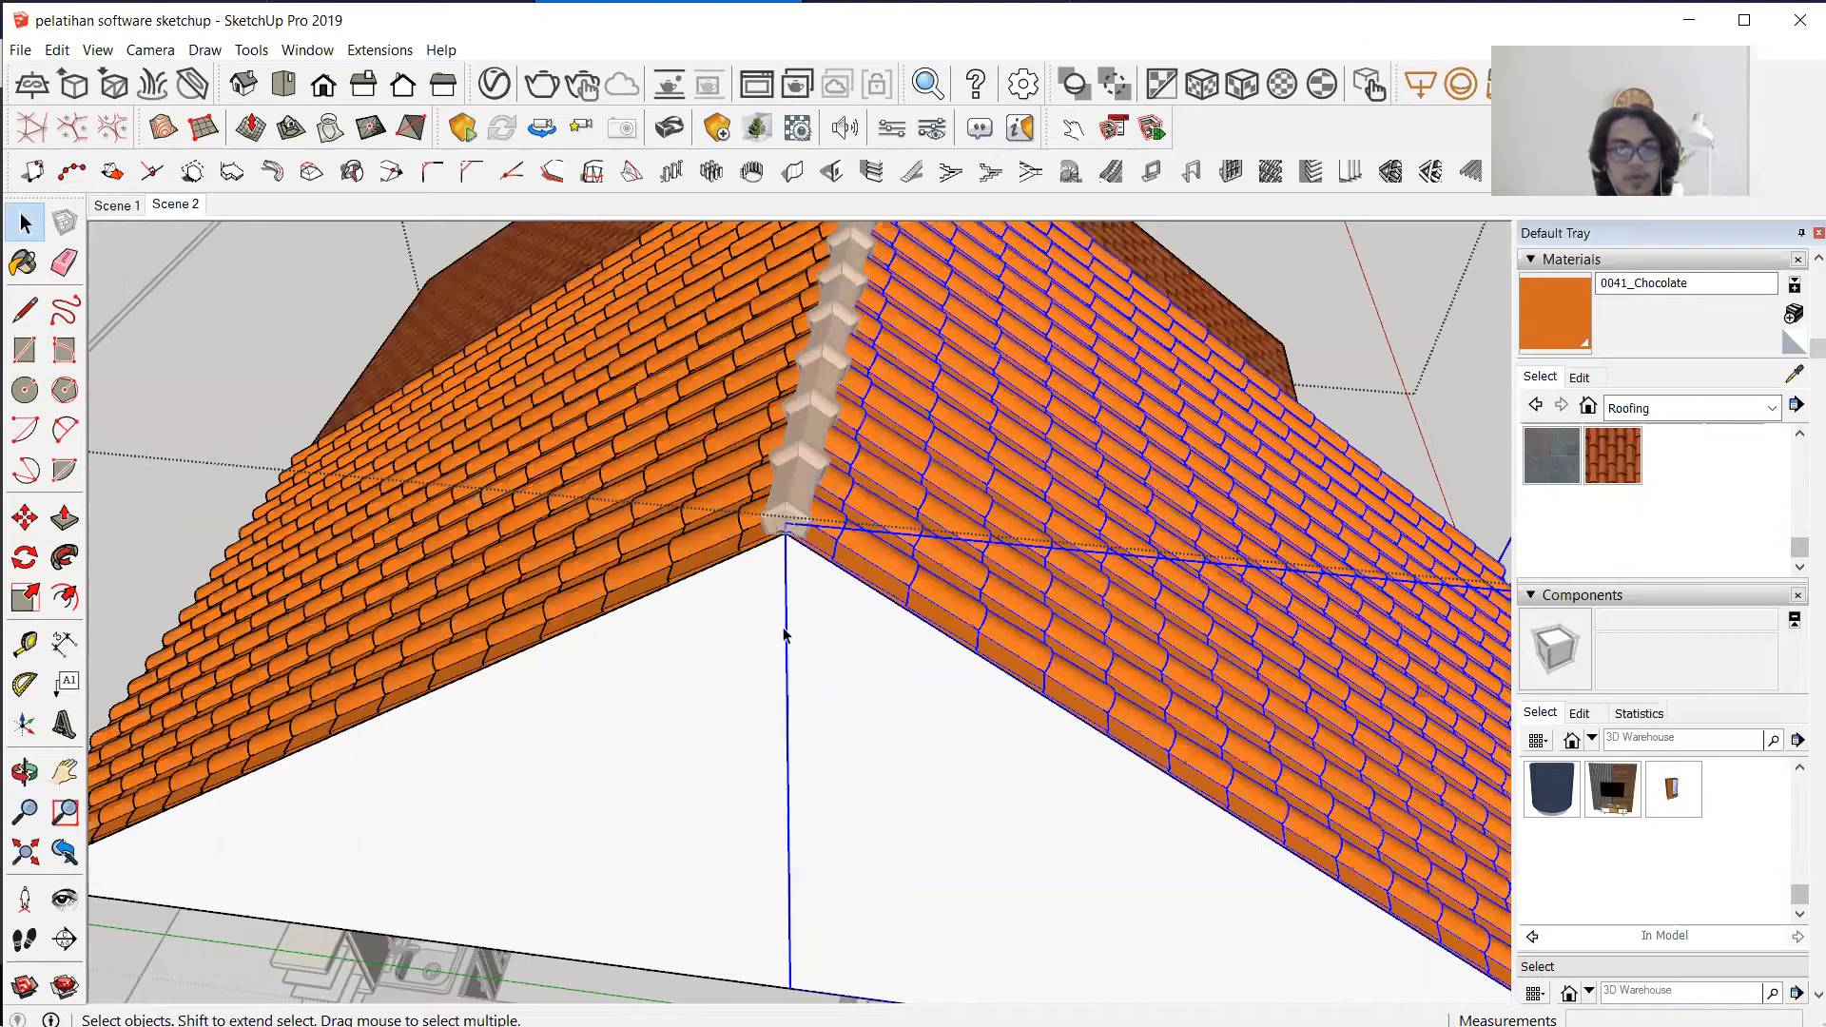
pyautogui.keyDown('shift'); pyautogui.click(552, 526); pyautogui.keyUp('shift')
pyautogui.press('m')
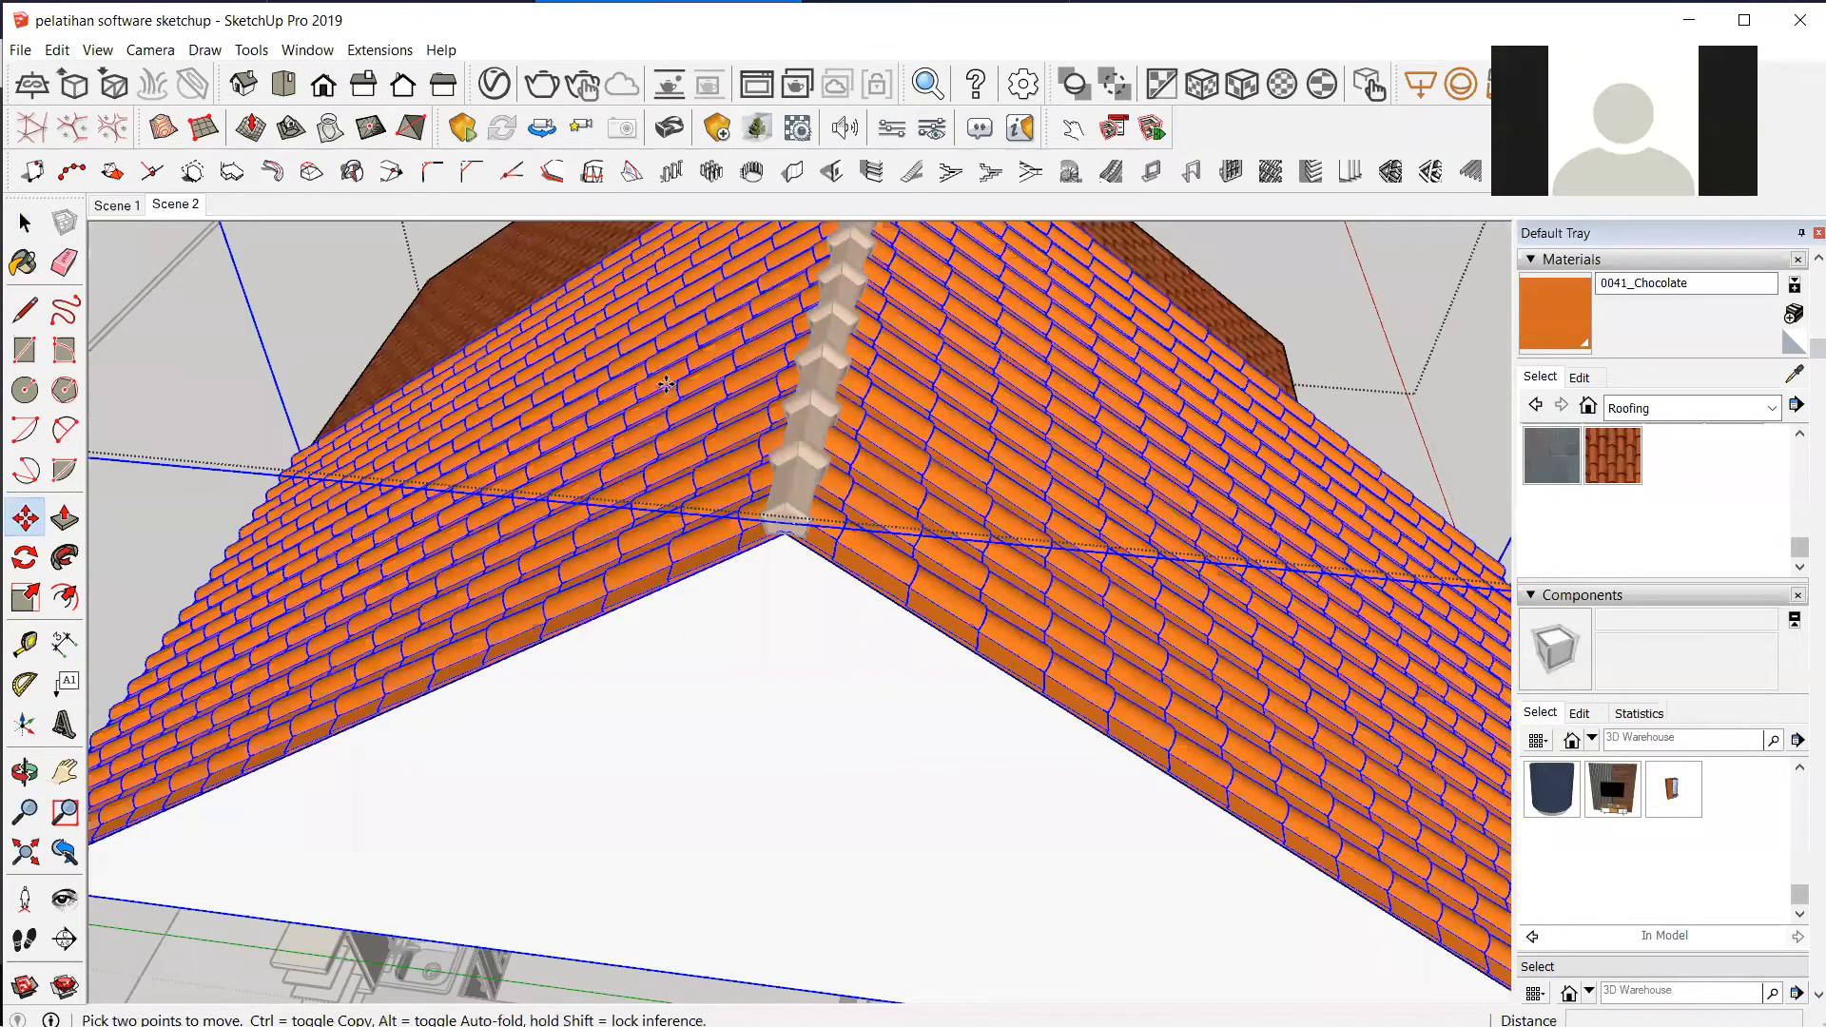
pyautogui.click(751, 504)
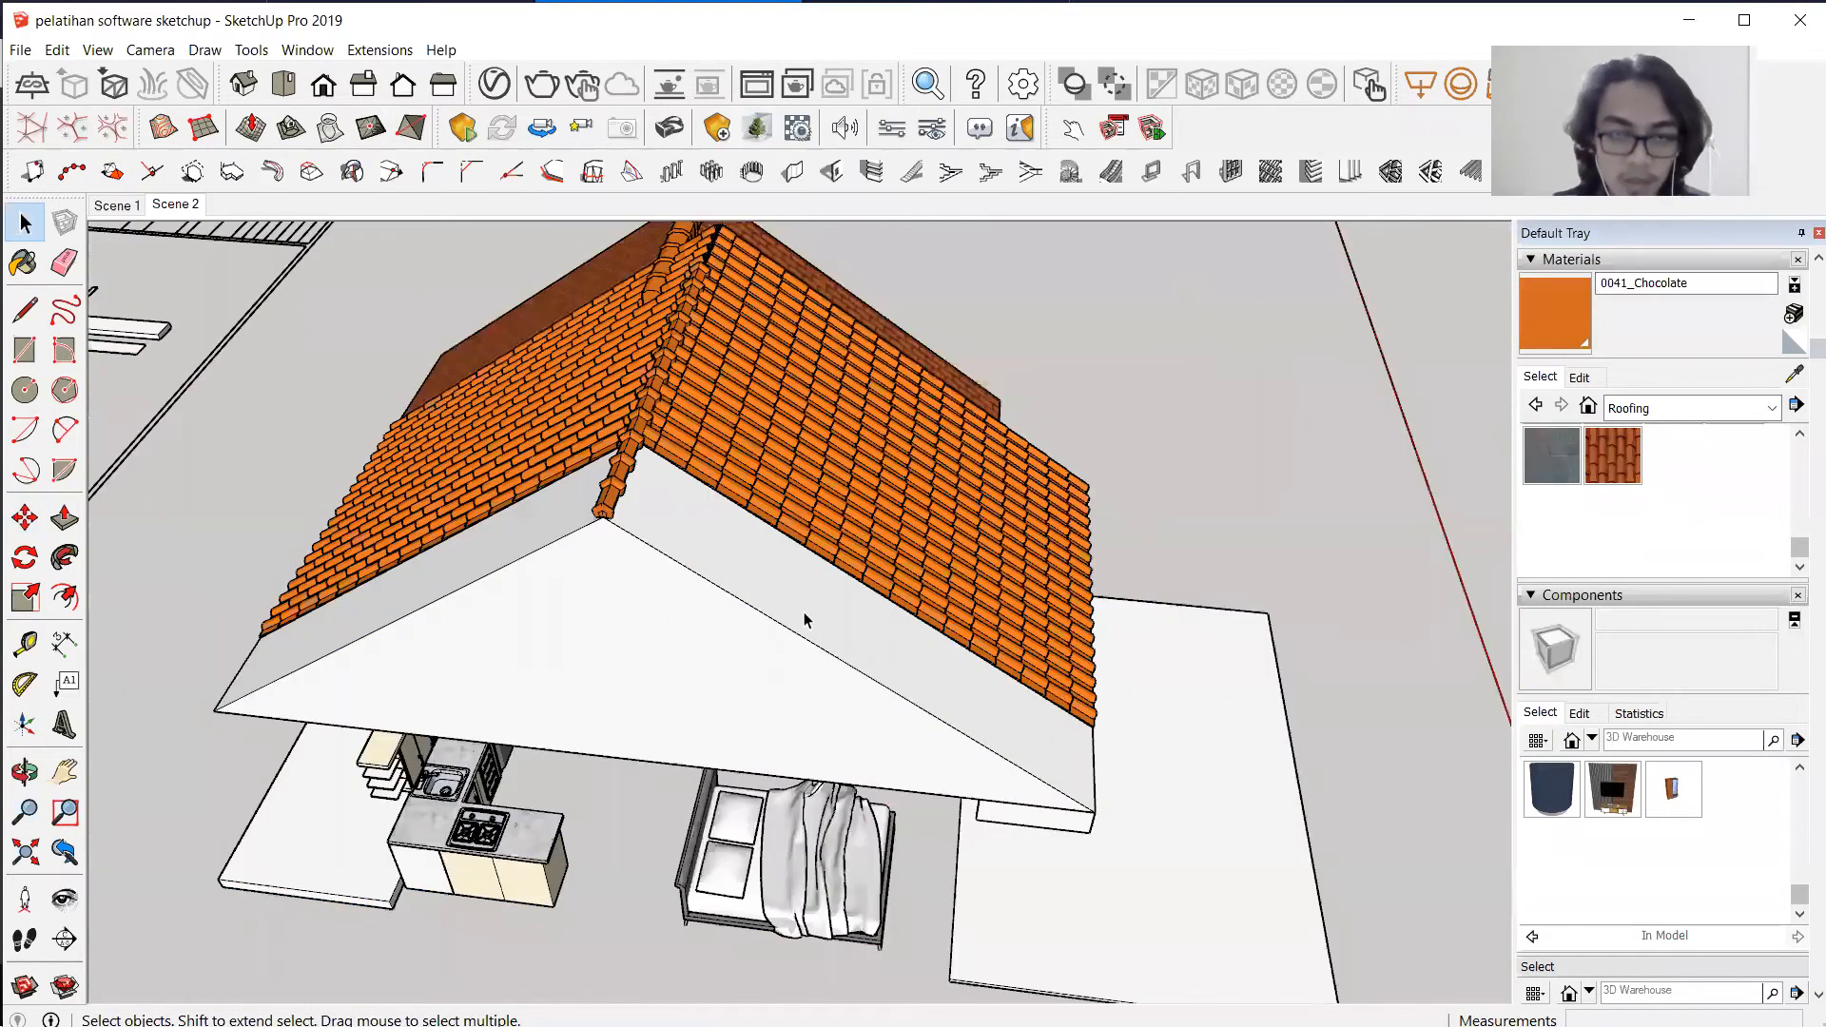
# Open the main roof's solid body for editing and select all its connected faces and edges.
pyautogui.doubleClick(804, 614)
pyautogui.tripleClick(804, 613)
pyautogui.tripleClick(803, 614)
pyautogui.tripleClick(803, 613)
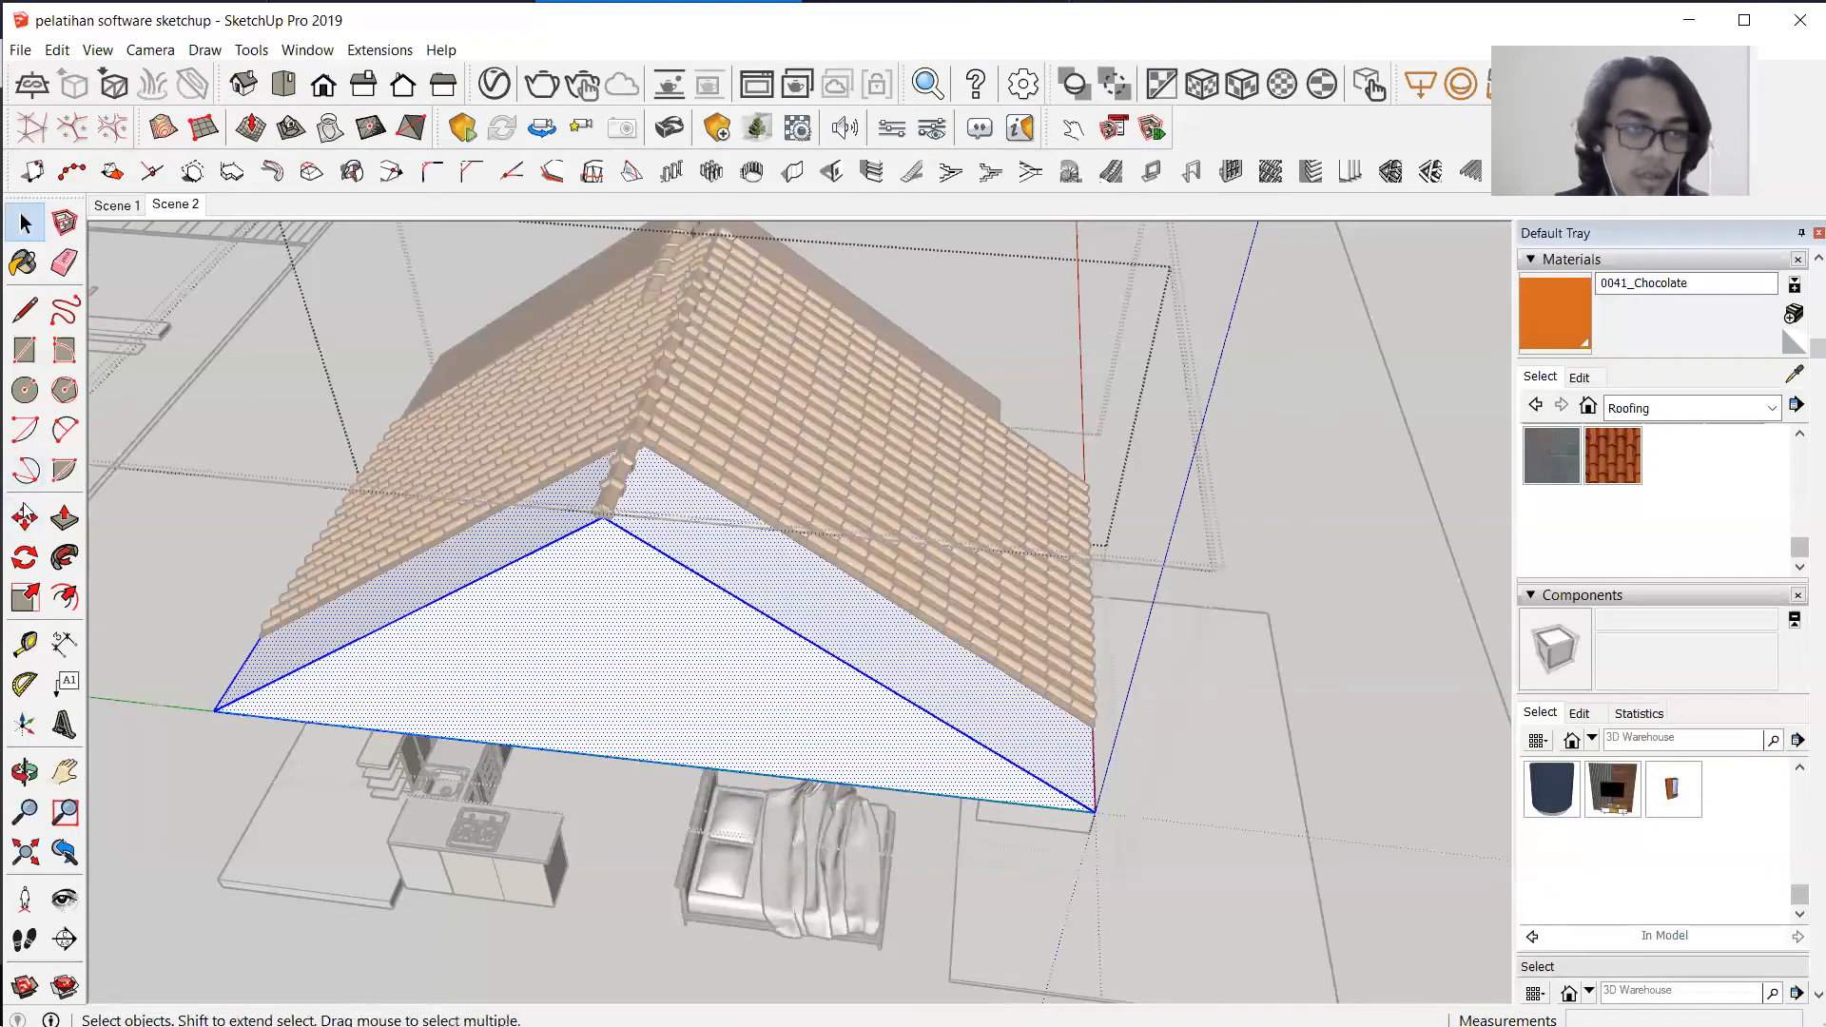
pyautogui.click(25, 350)
pyautogui.scroll(5, 217, 718)
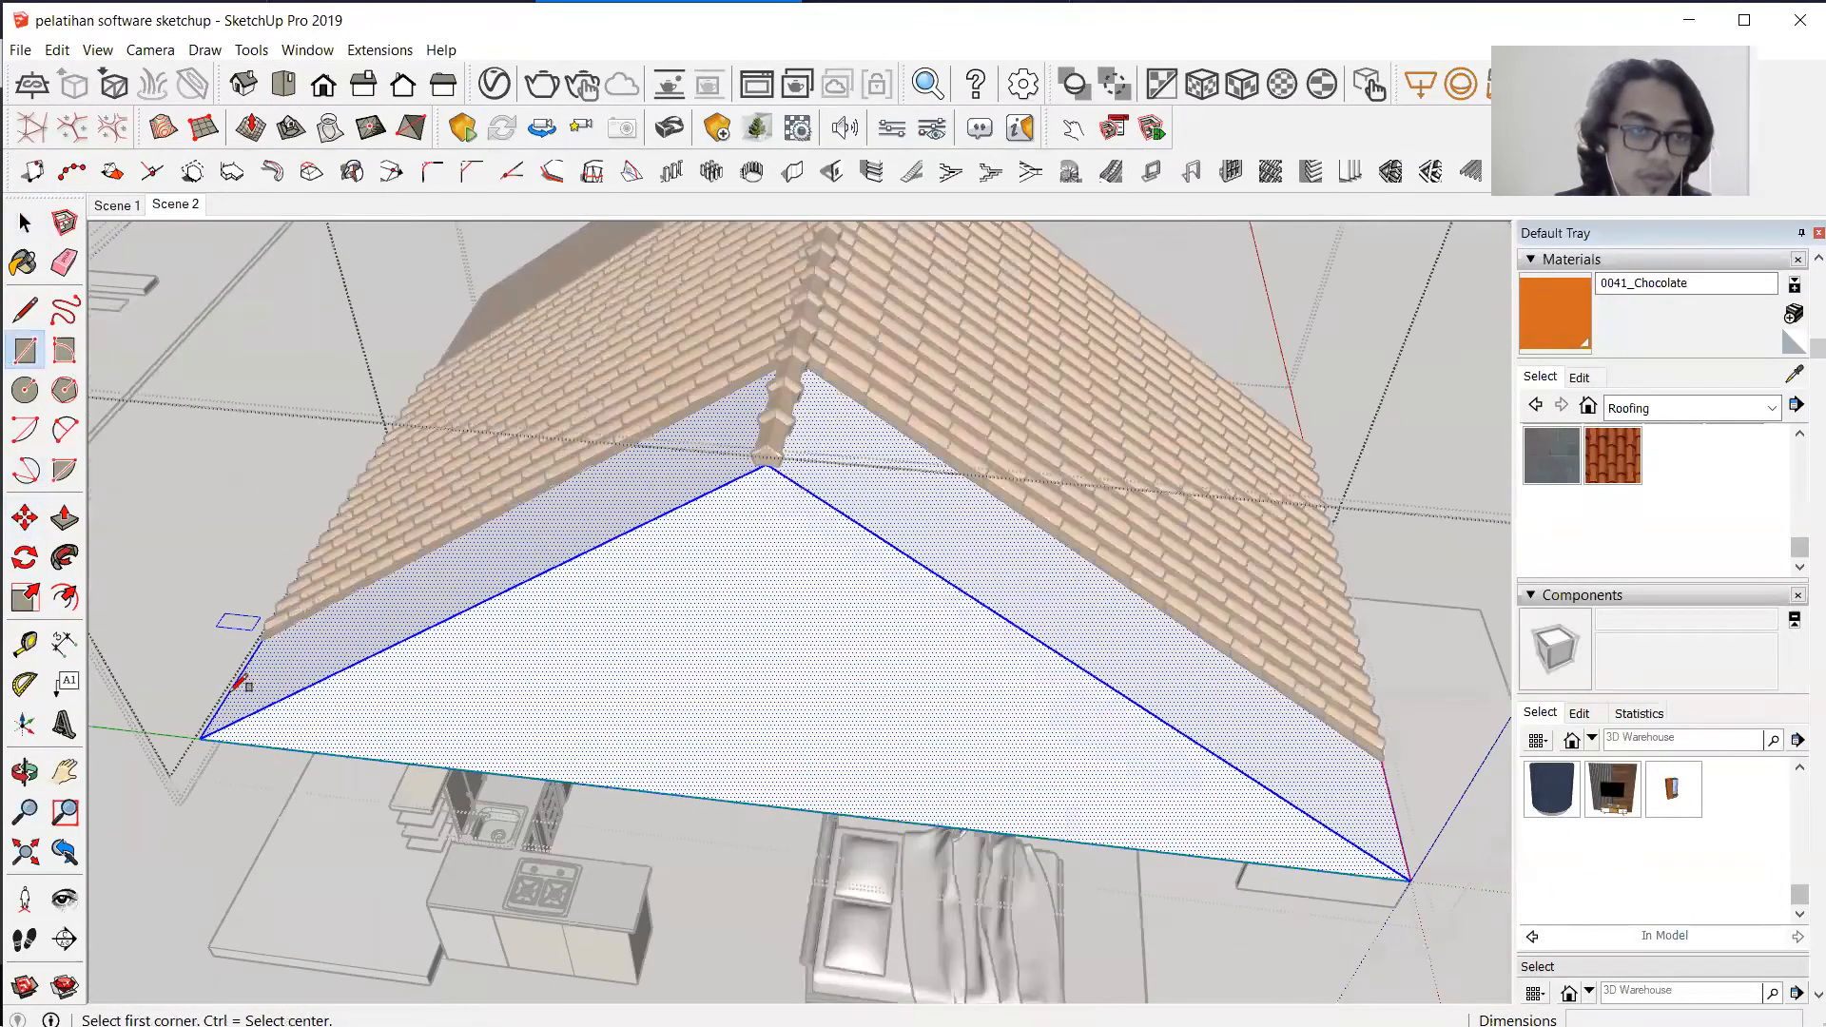
pyautogui.click(182, 770)
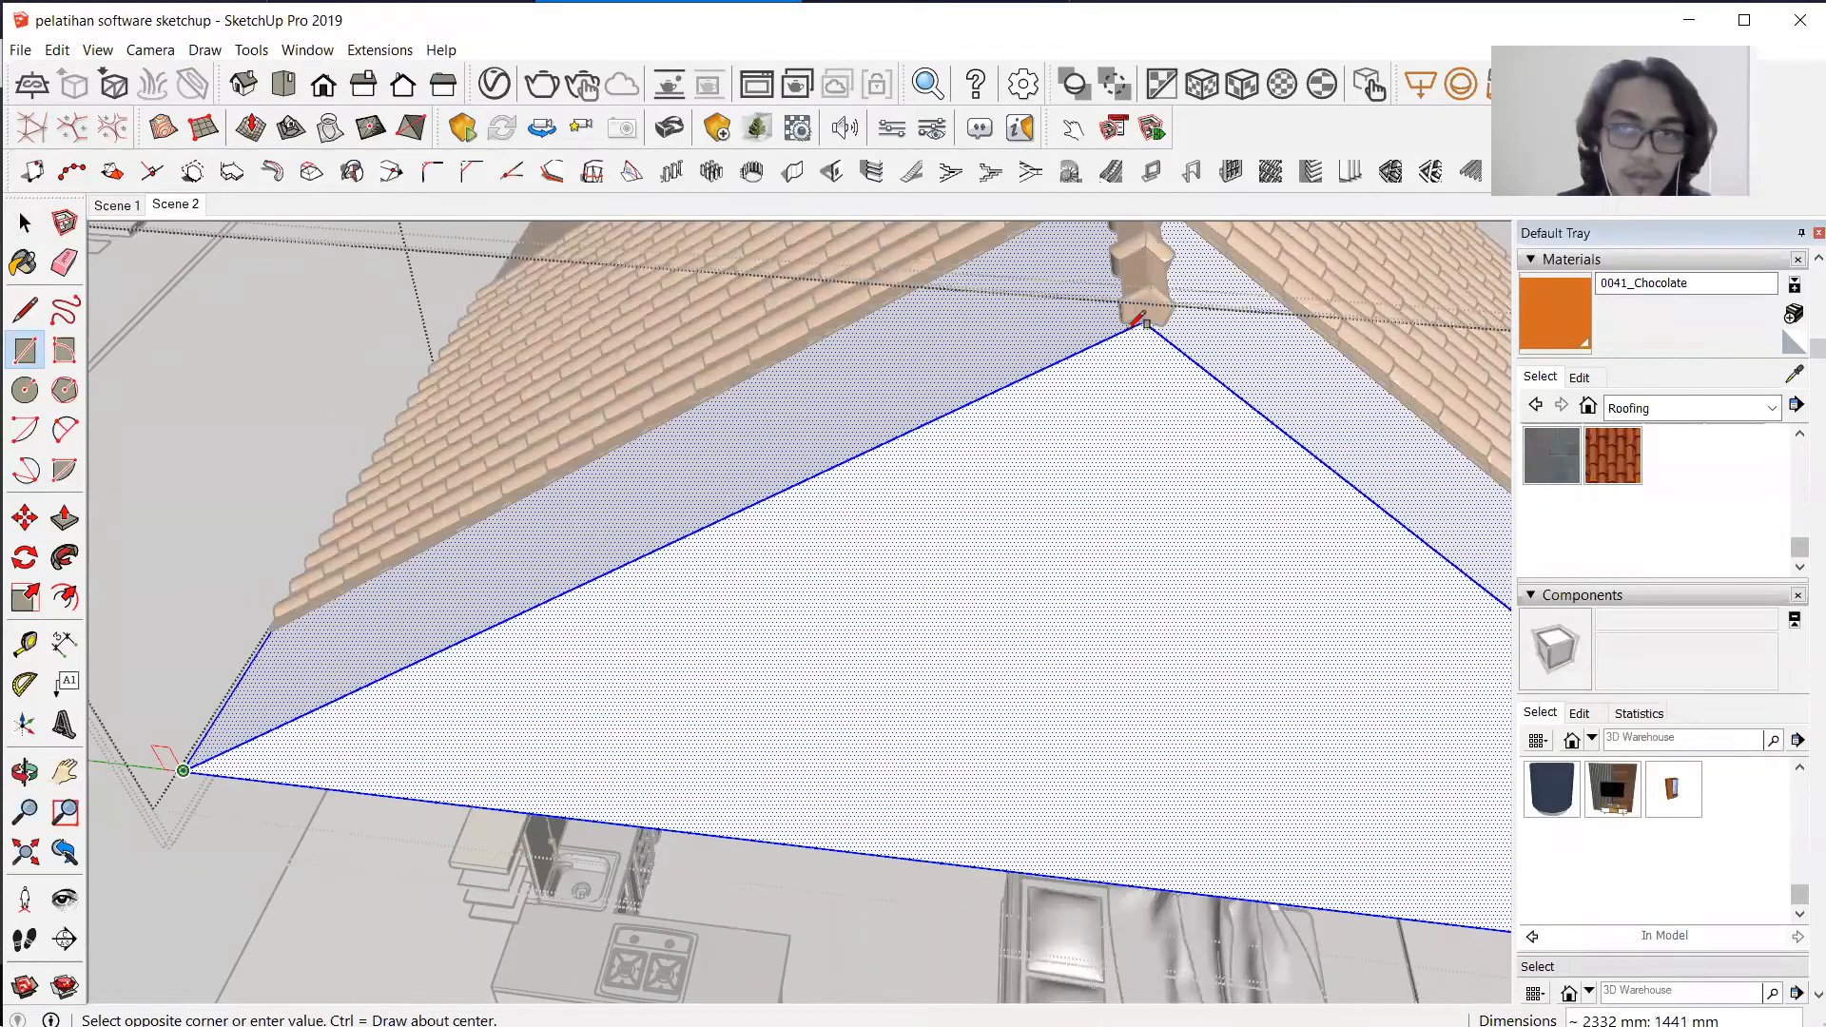
pyautogui.click(25, 309)
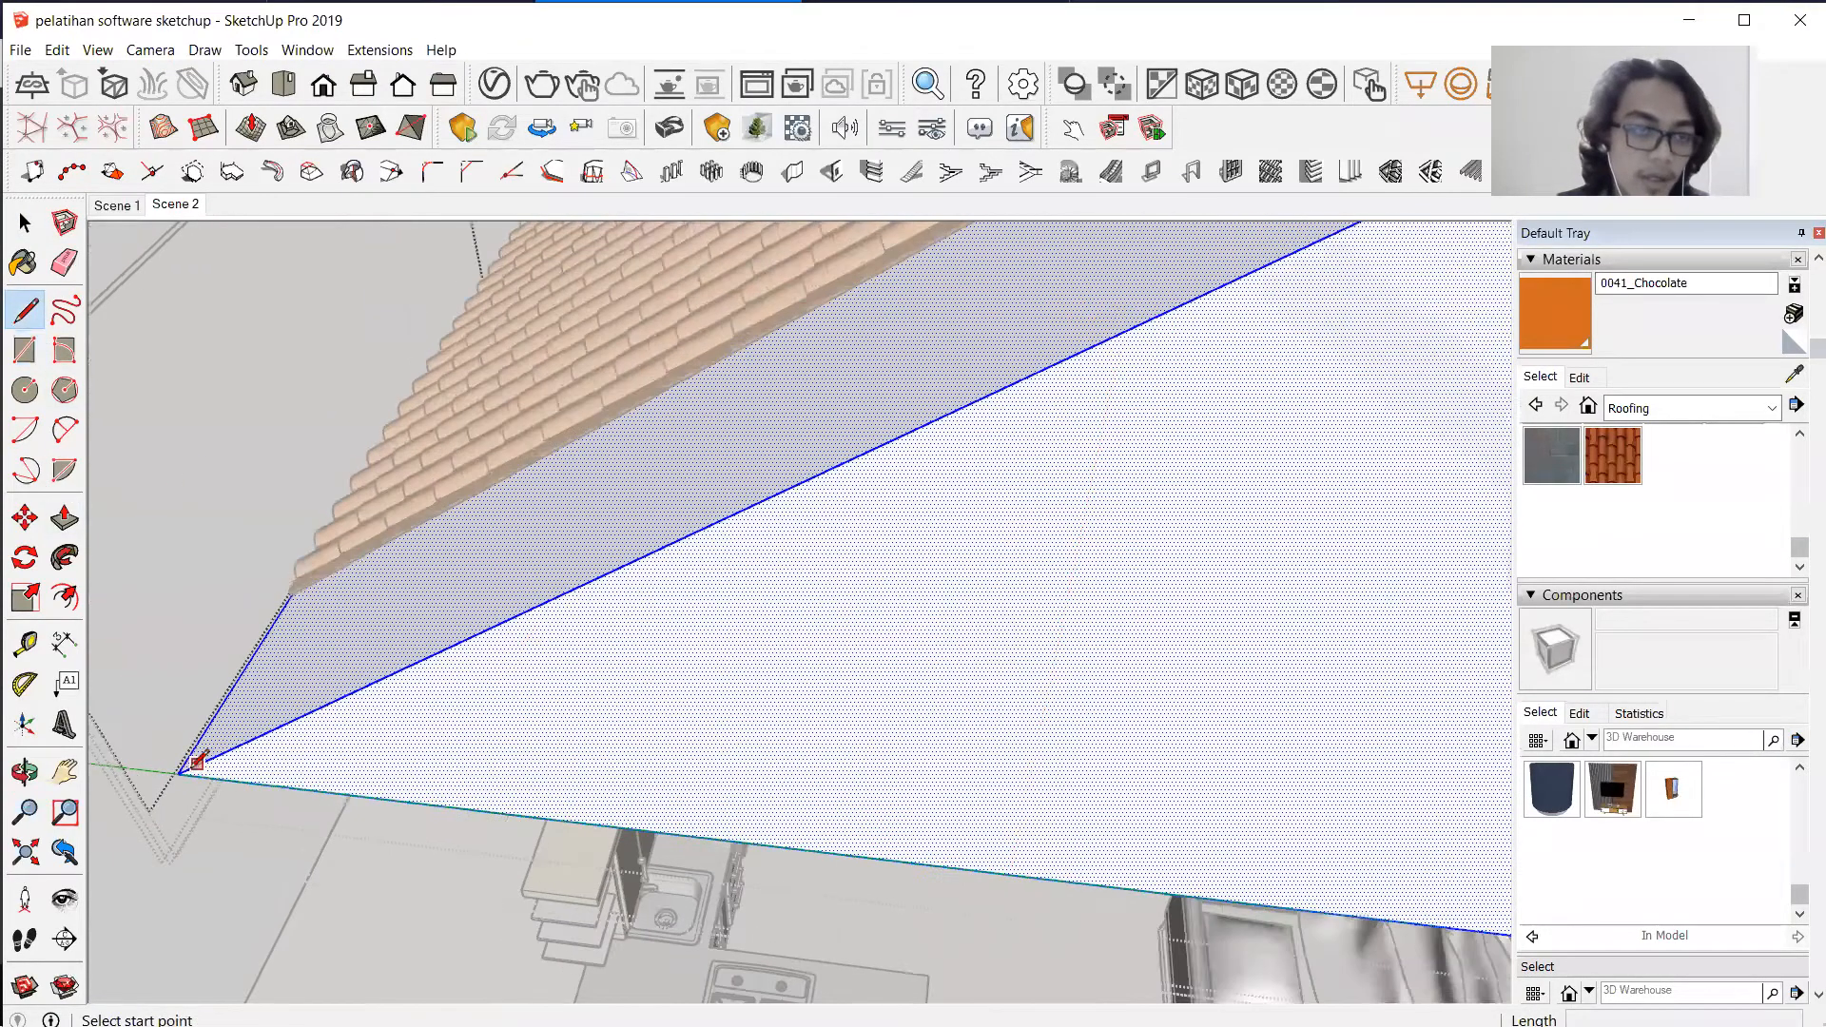
pyautogui.scroll(3, 181, 760)
# Create a guide line on the main roof slope, parallel to its gable edge at 150 mm.
pyautogui.click(25, 644)
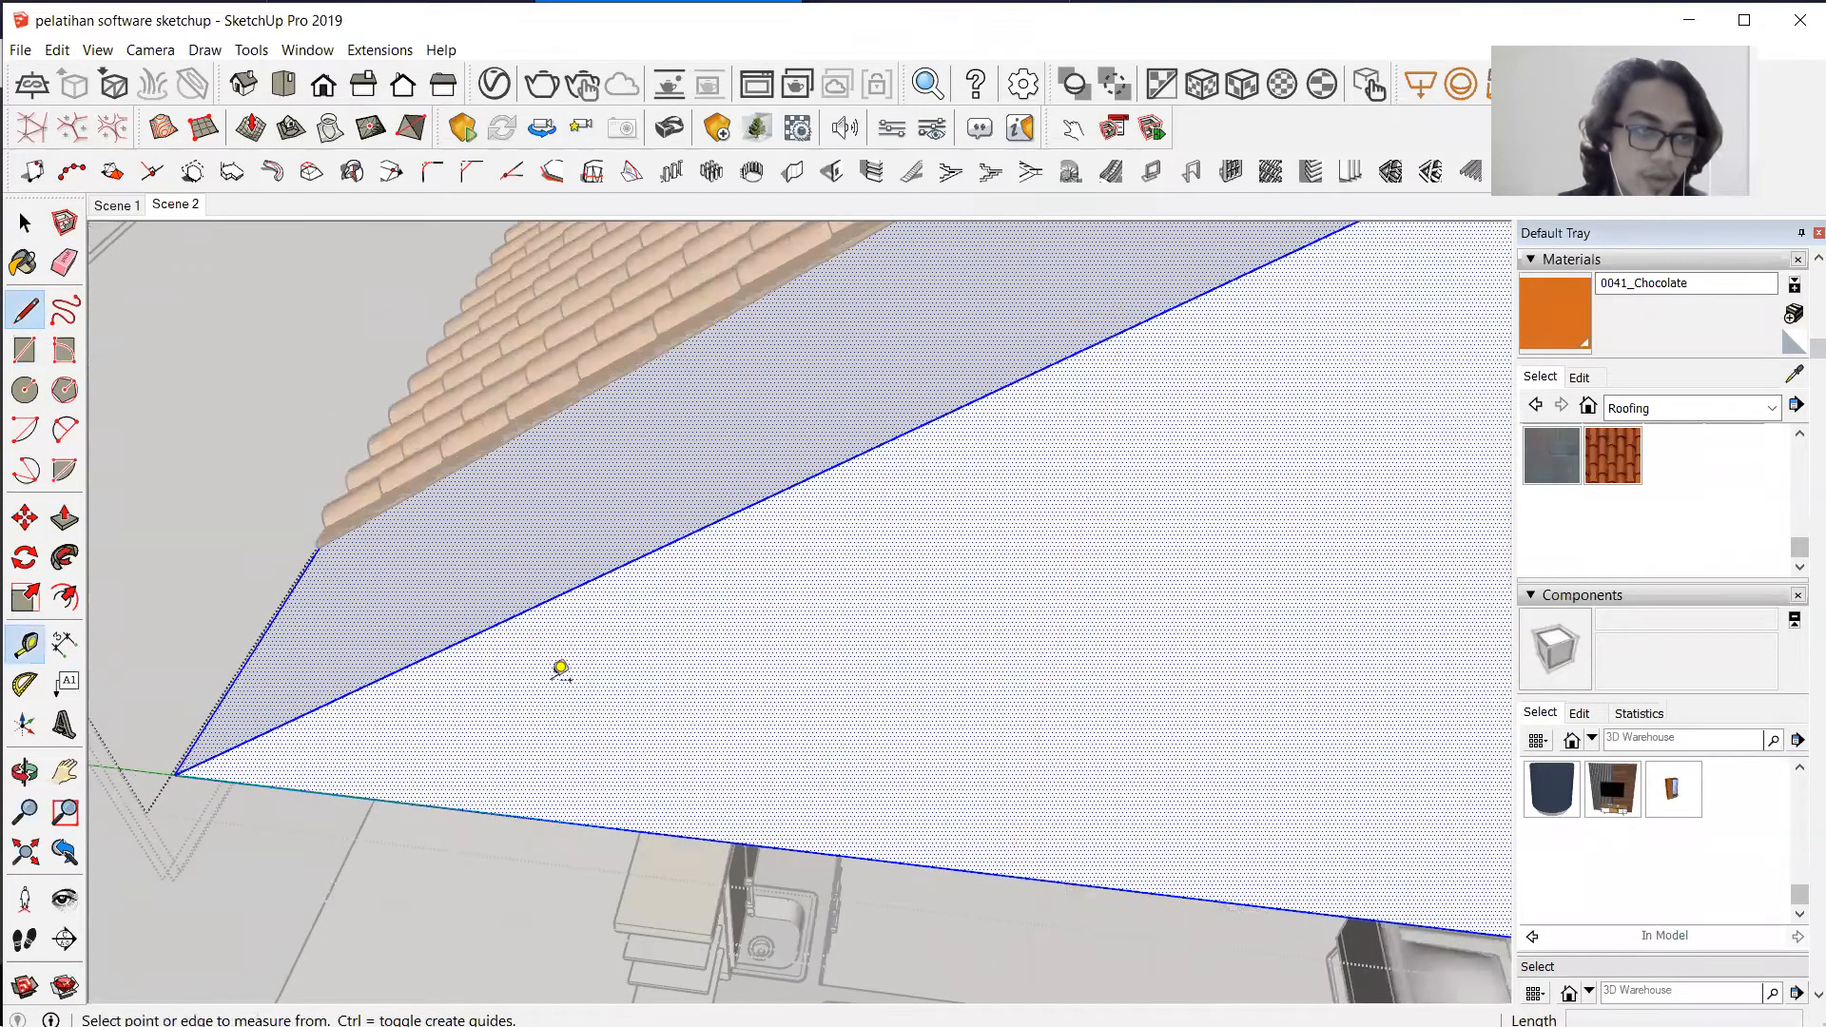
pyautogui.click(518, 614)
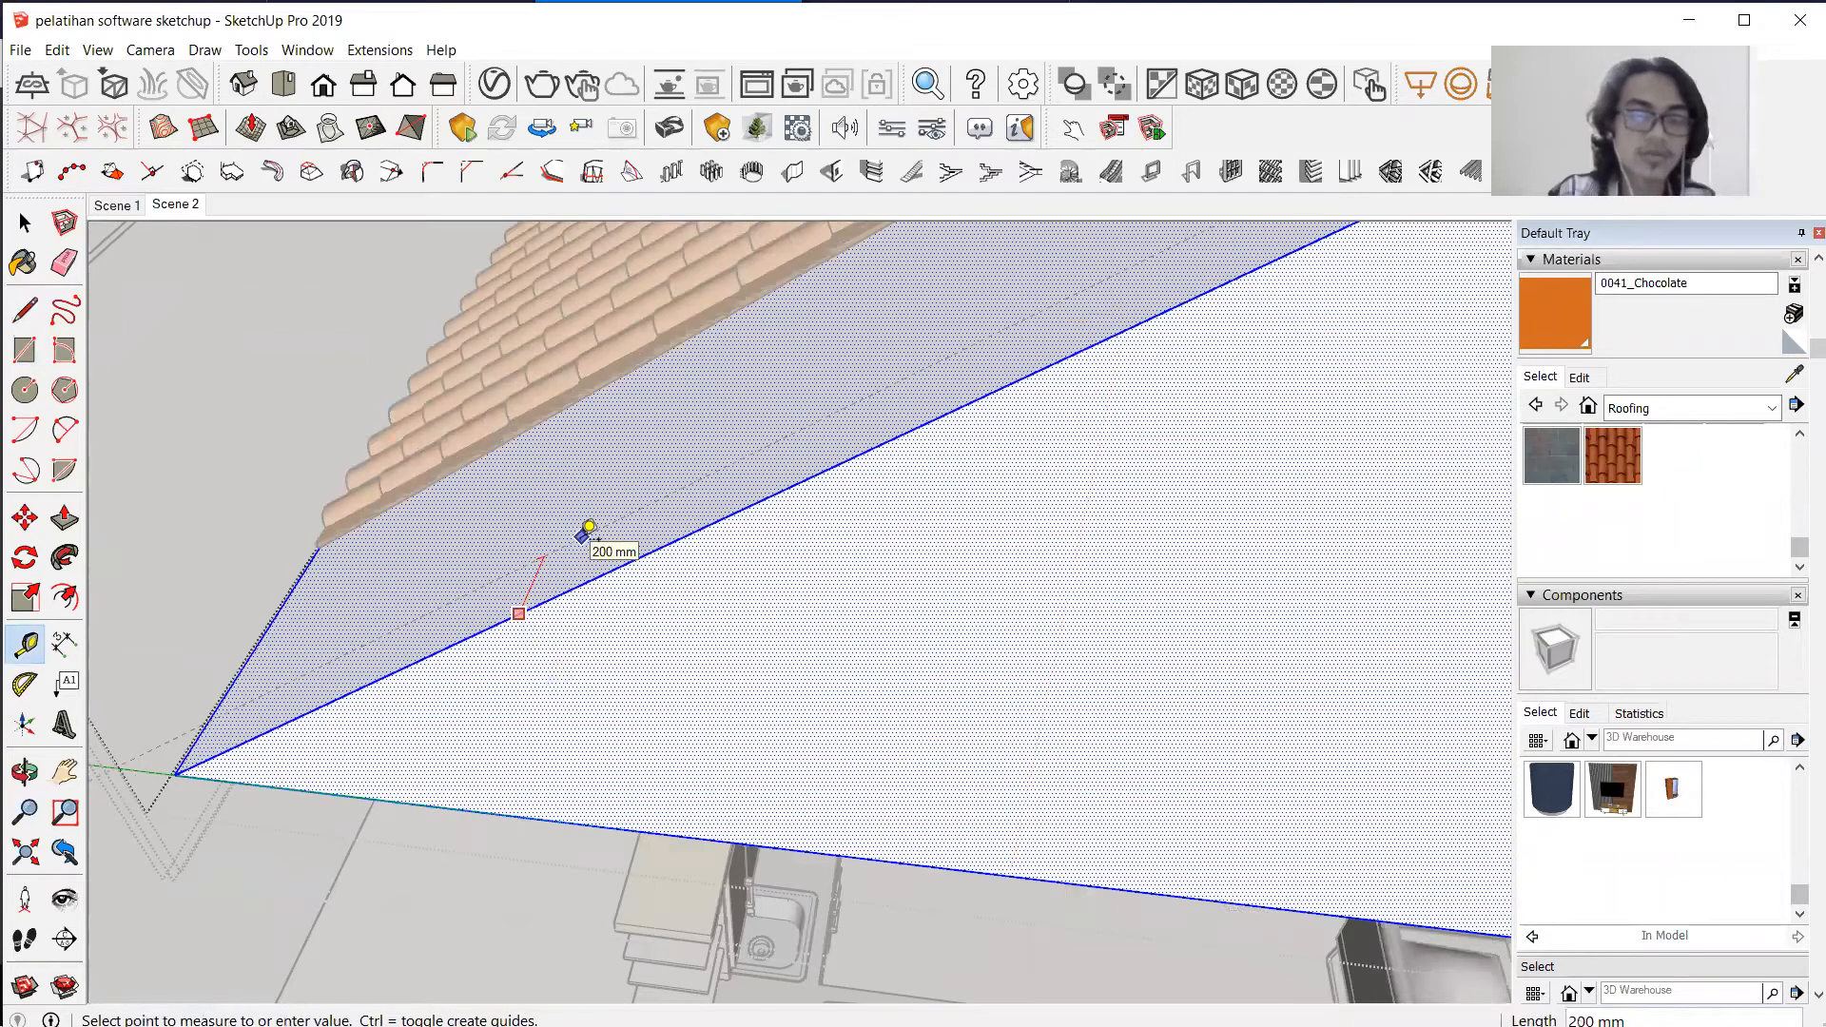
pyautogui.press('Return')
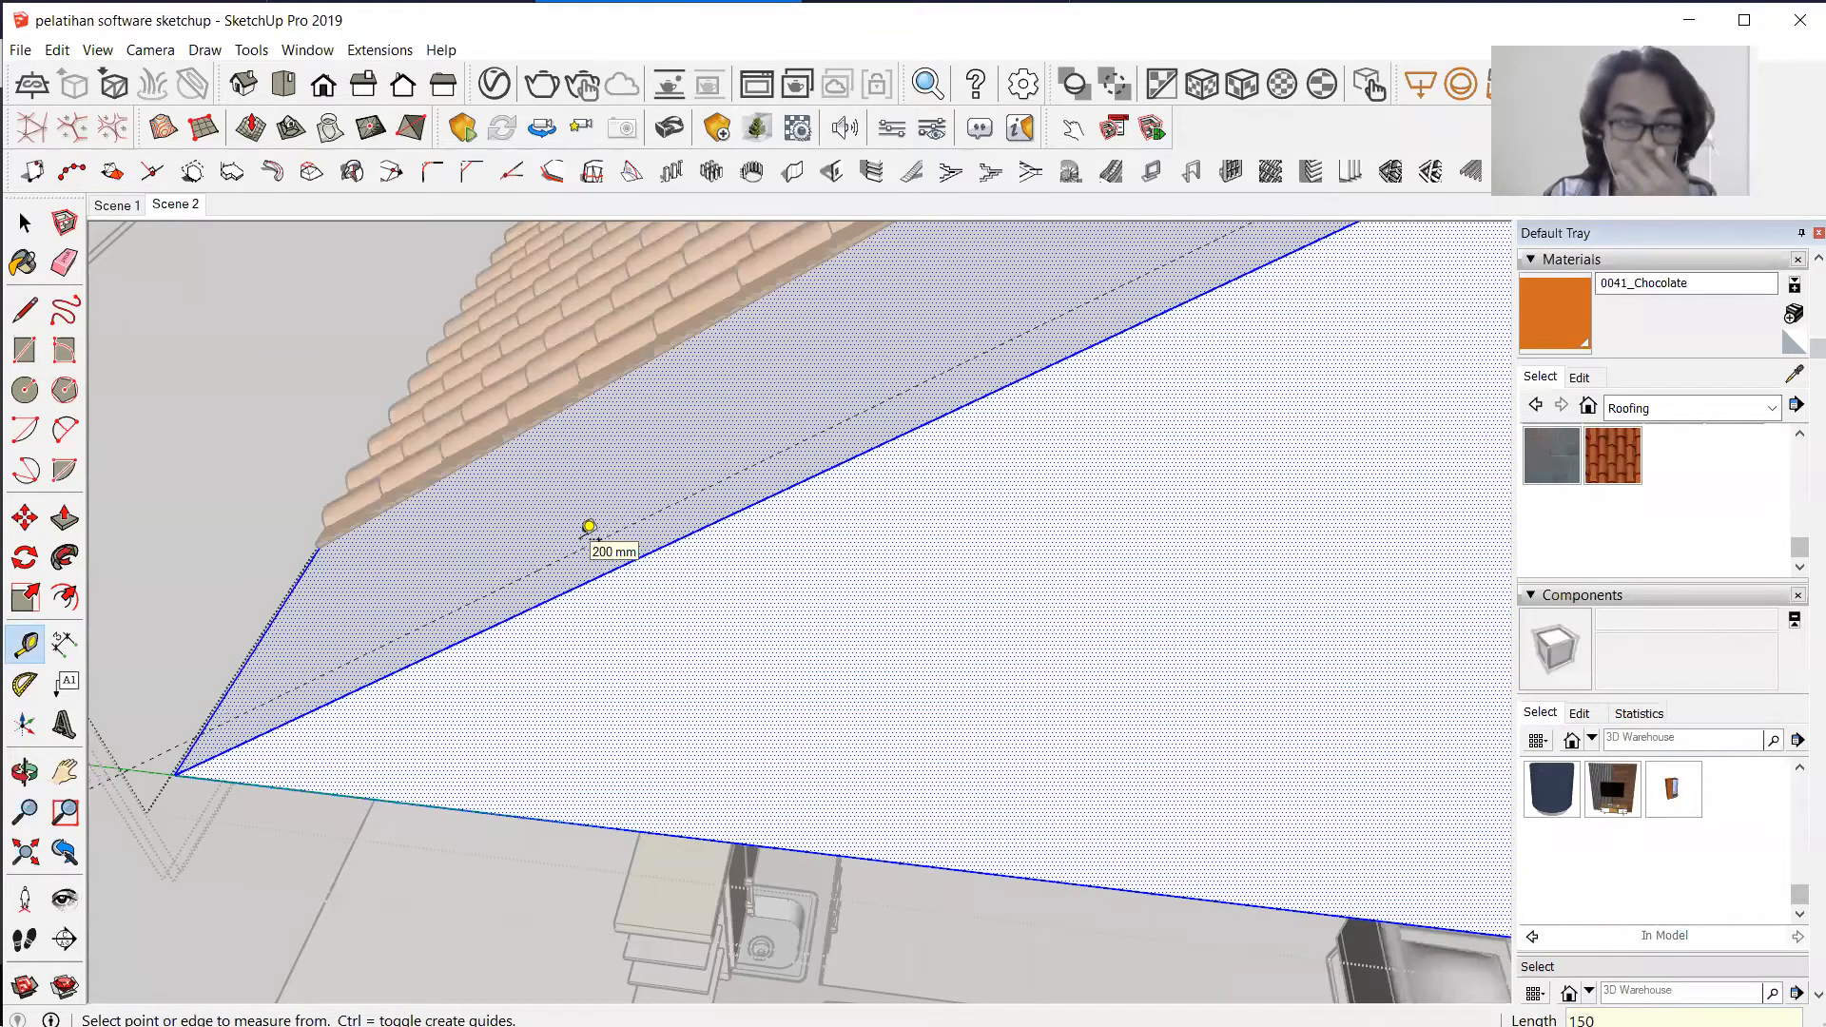
# Draw a line about 5059 mm long along the guide, from the slope's eave edge up to the ridge.
pyautogui.moveTo(543, 595); pyautogui.dragTo(447, 561, button='middle')
pyautogui.press('l')
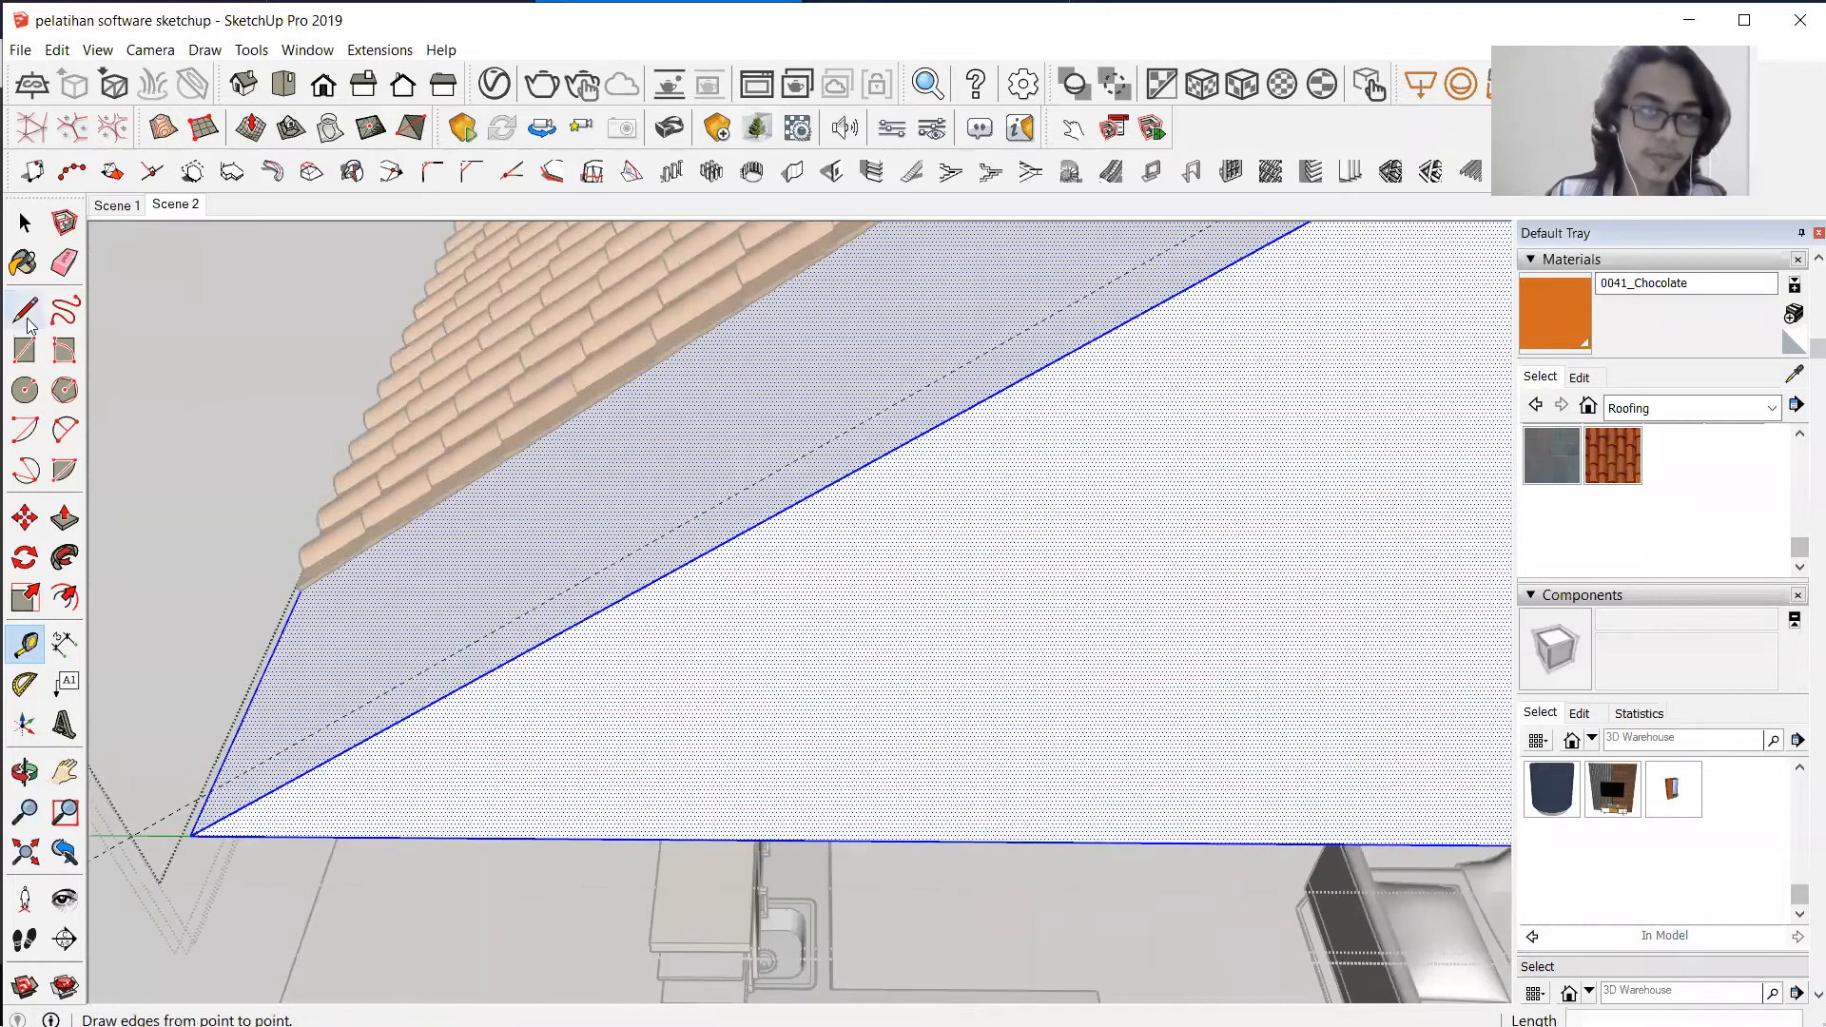
pyautogui.click(210, 790)
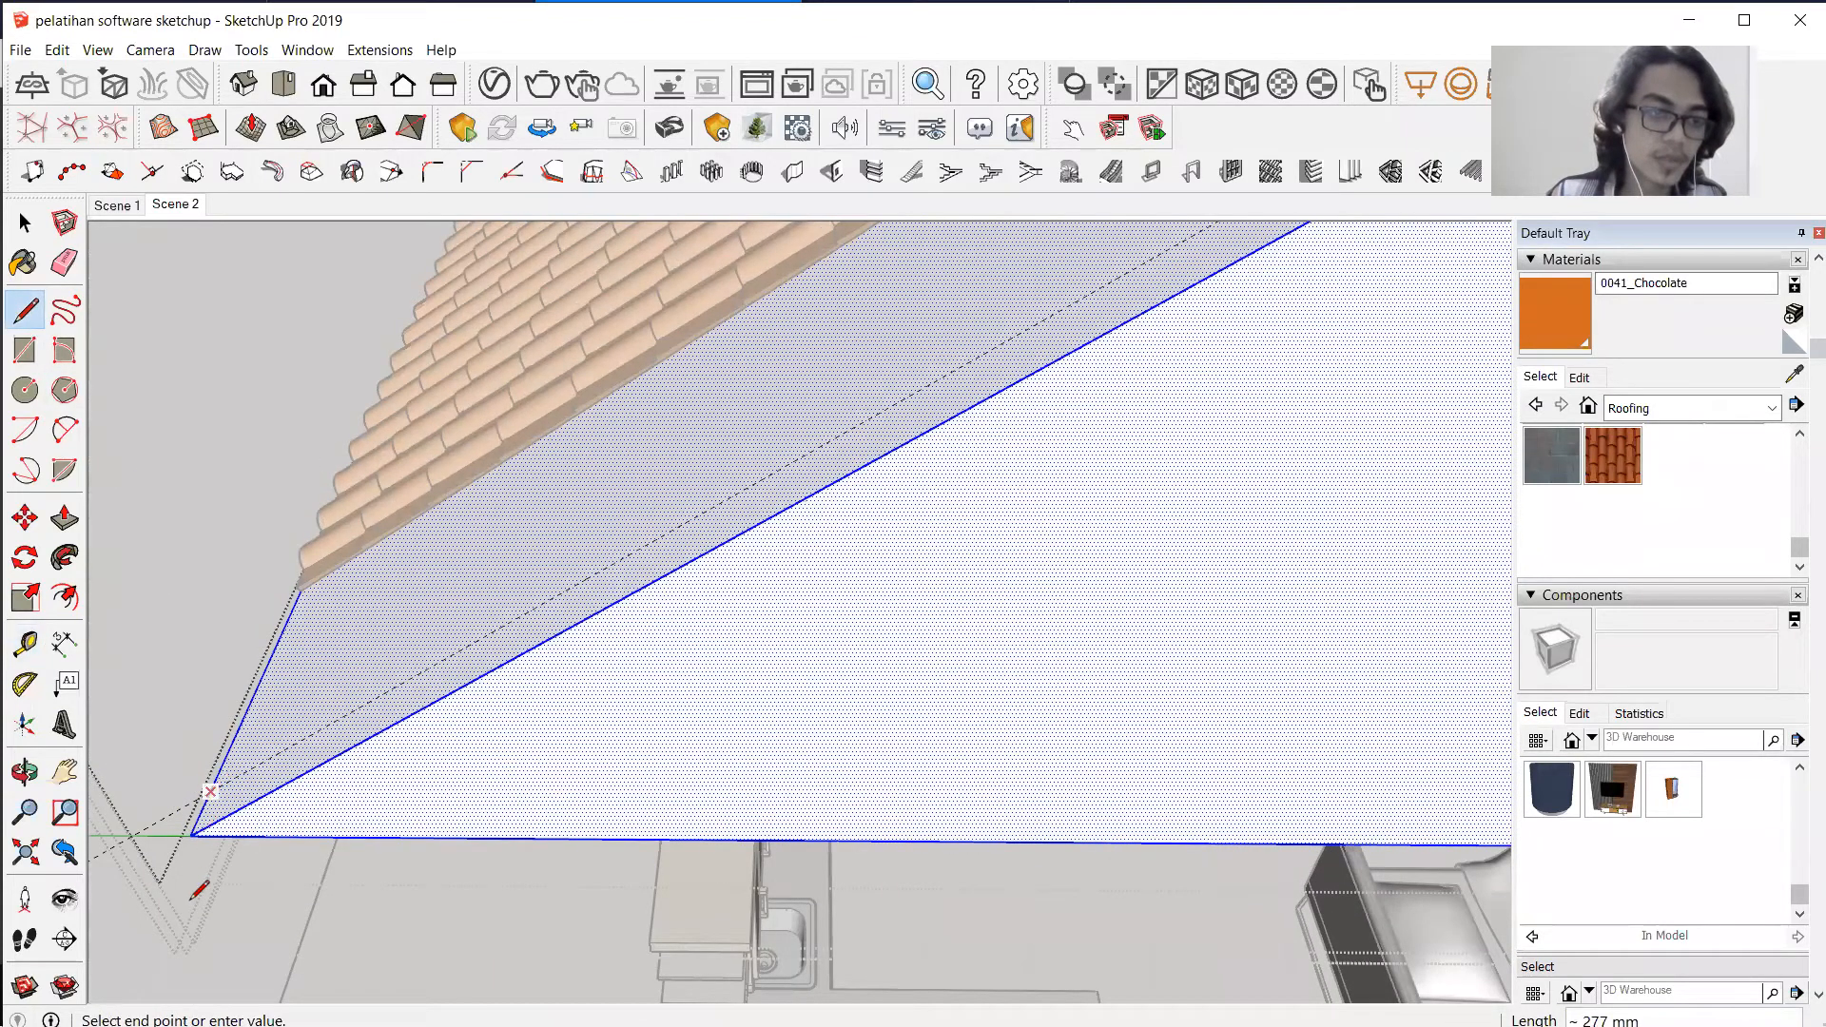
pyautogui.moveTo(191, 835); pyautogui.dragTo(420, 702, button='middle')
pyautogui.moveTo(889, 400); pyautogui.dragTo(694, 605, button='middle')
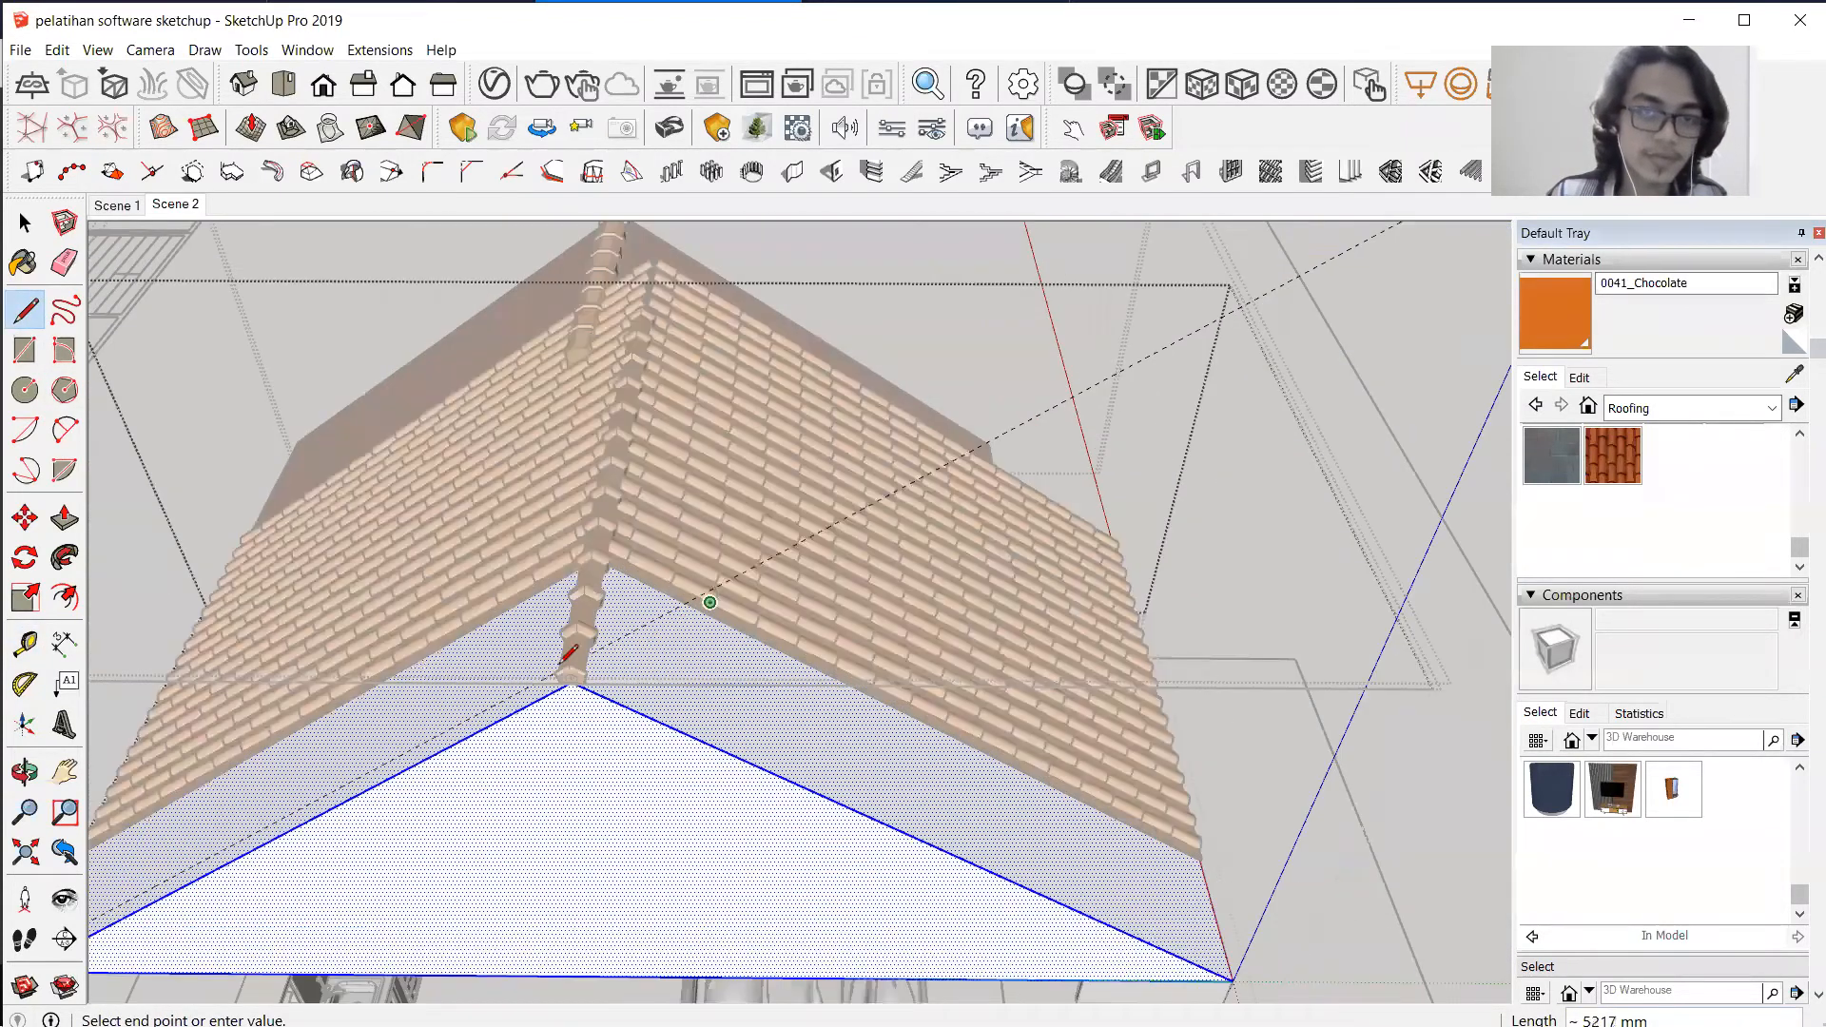
pyautogui.scroll(3, 570, 654)
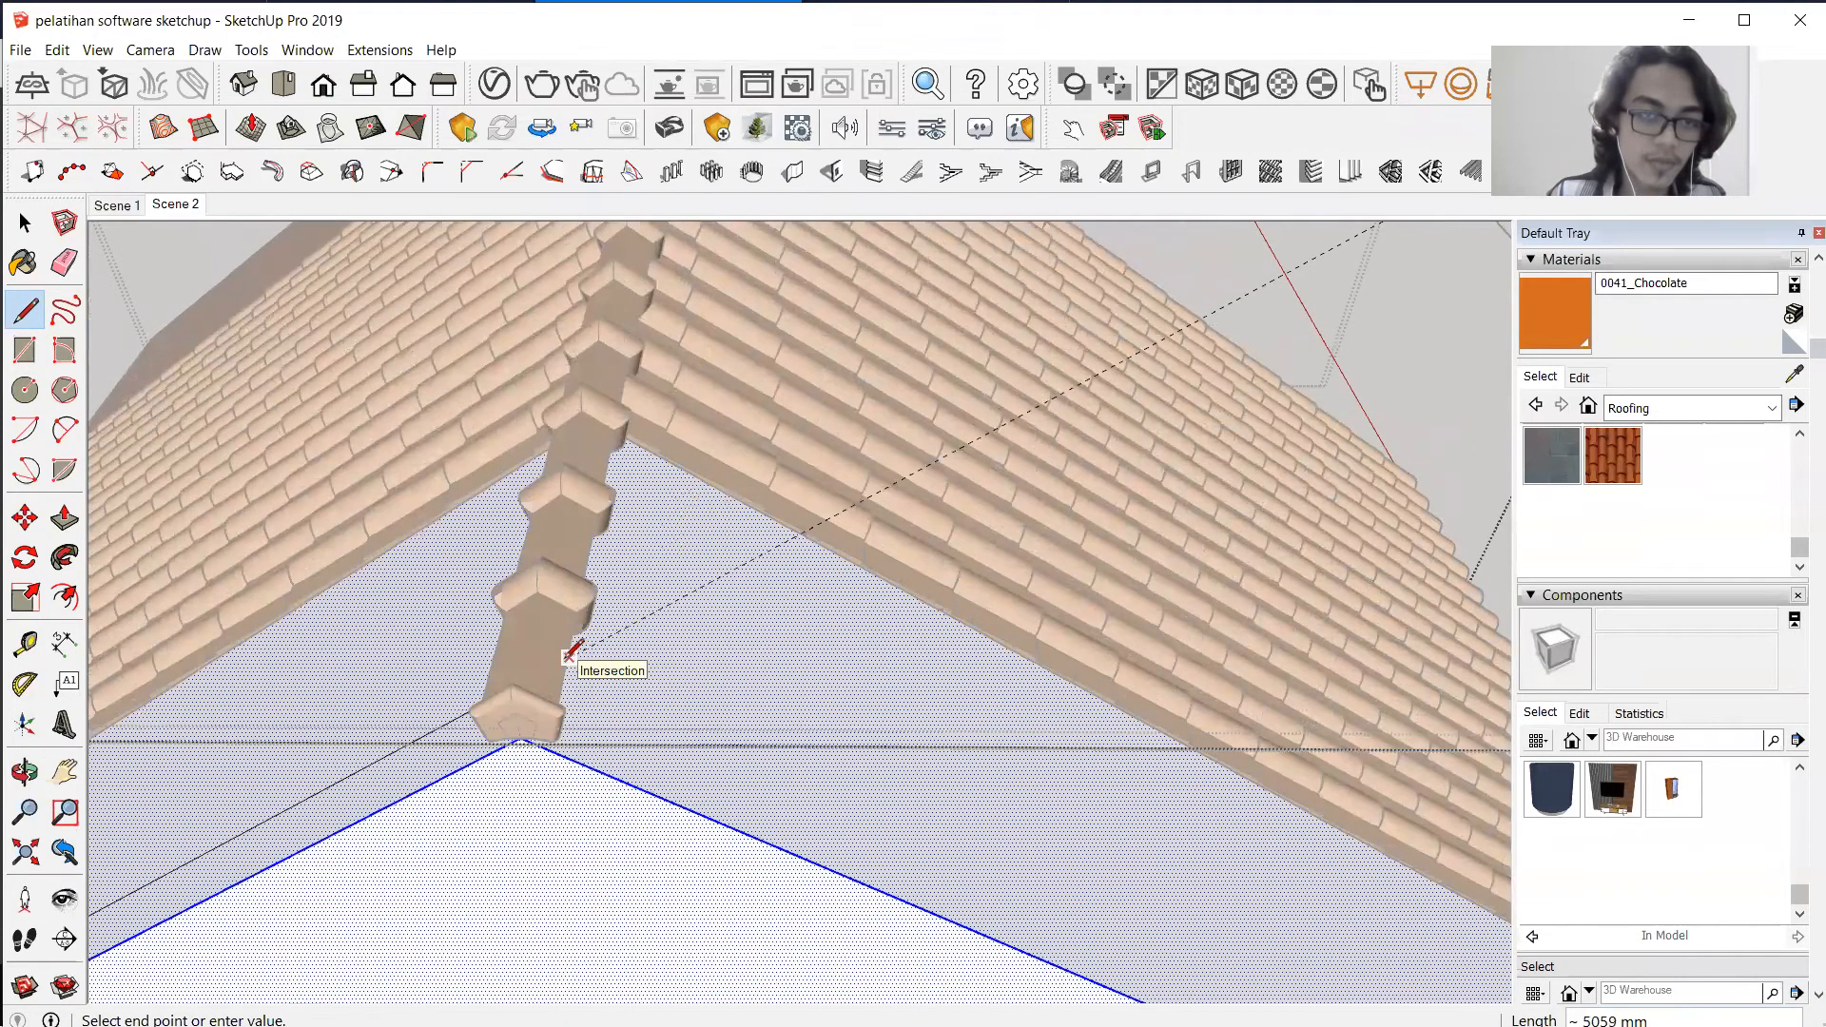
pyautogui.click(567, 656)
pyautogui.moveTo(542, 592); pyautogui.dragTo(464, 574, button='middle')
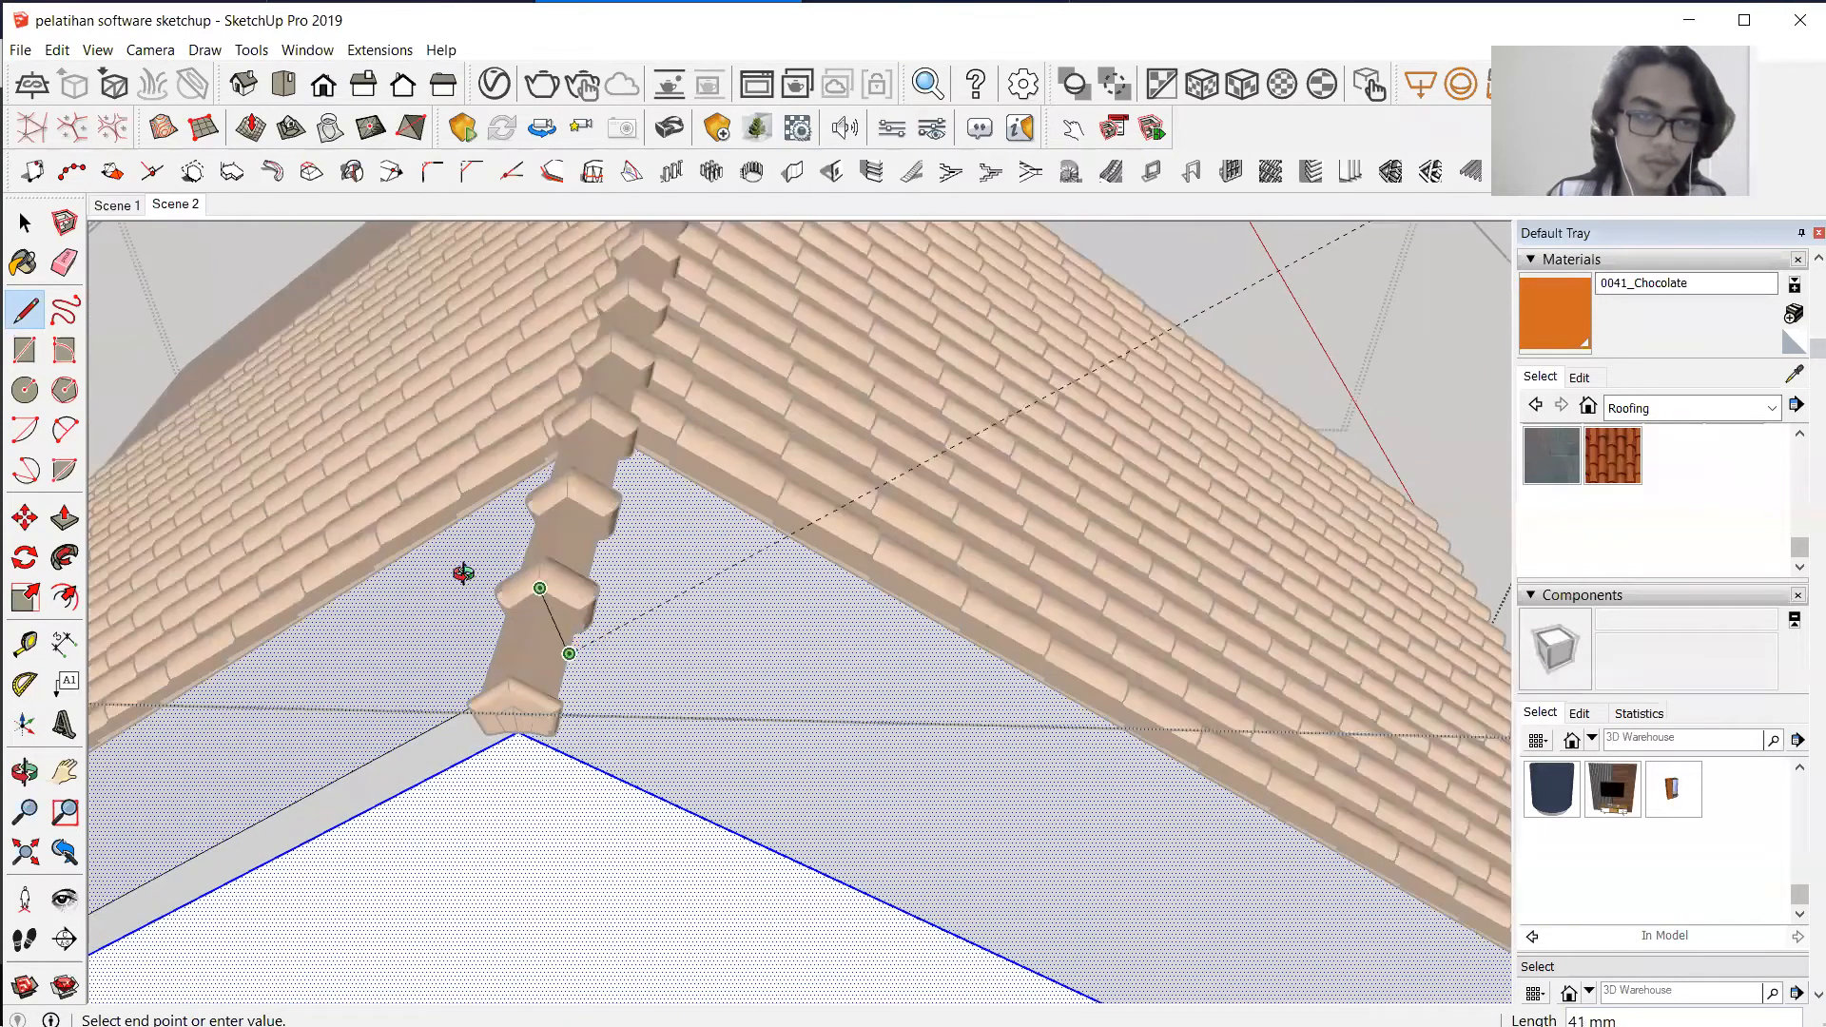
pyautogui.scroll(-1, 598, 641)
pyautogui.scroll(-3, 651, 693)
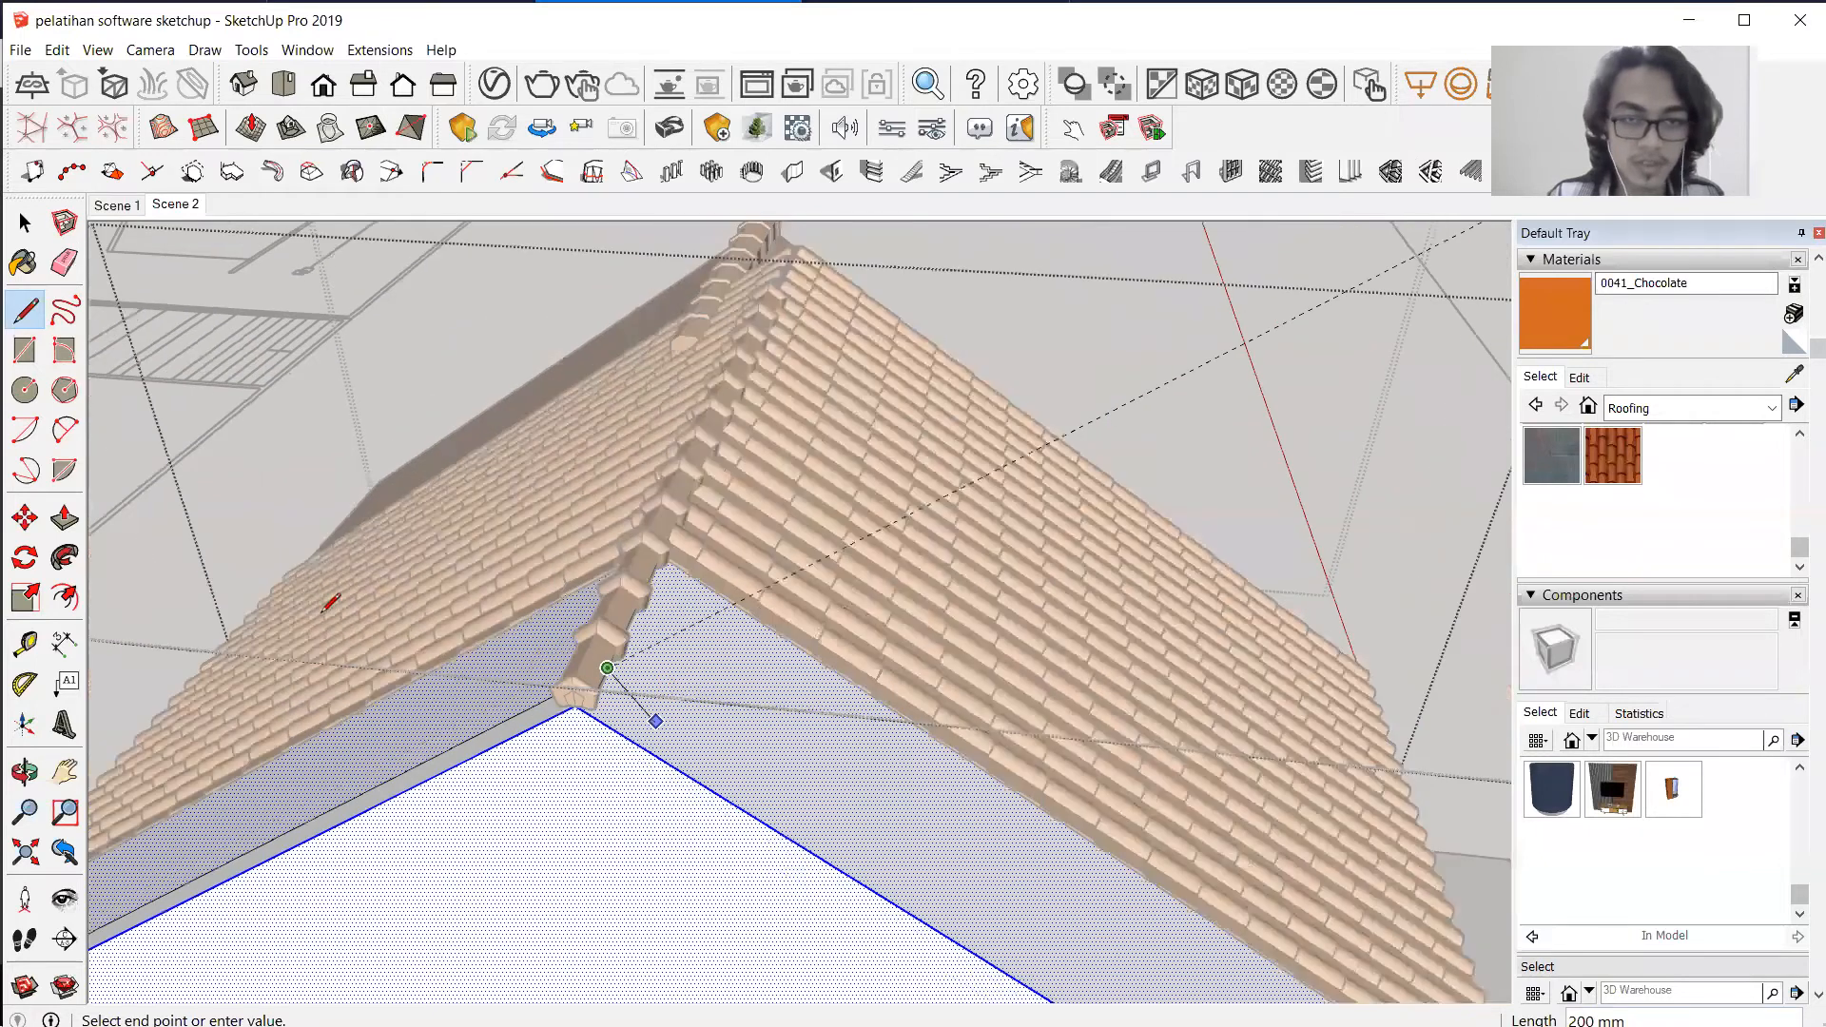
pyautogui.scroll(-2, 665, 742)
pyautogui.scroll(-2, 894, 880)
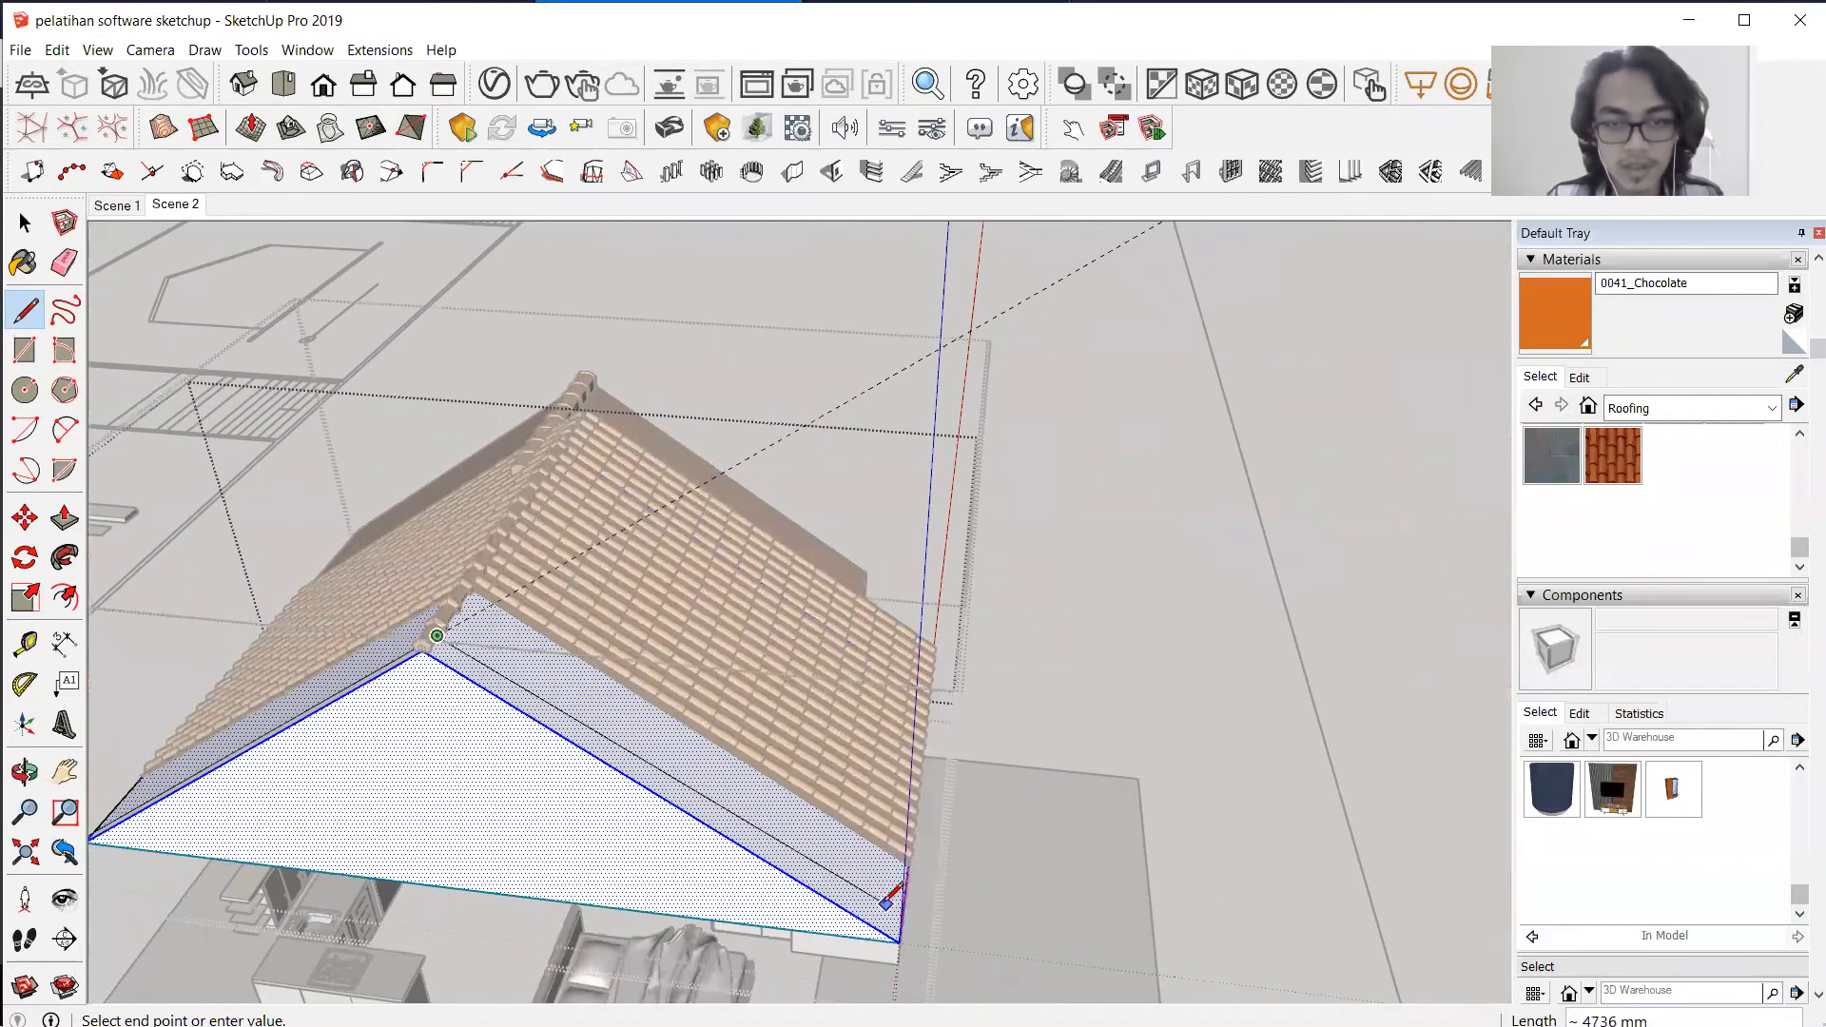
pyautogui.scroll(5, 899, 911)
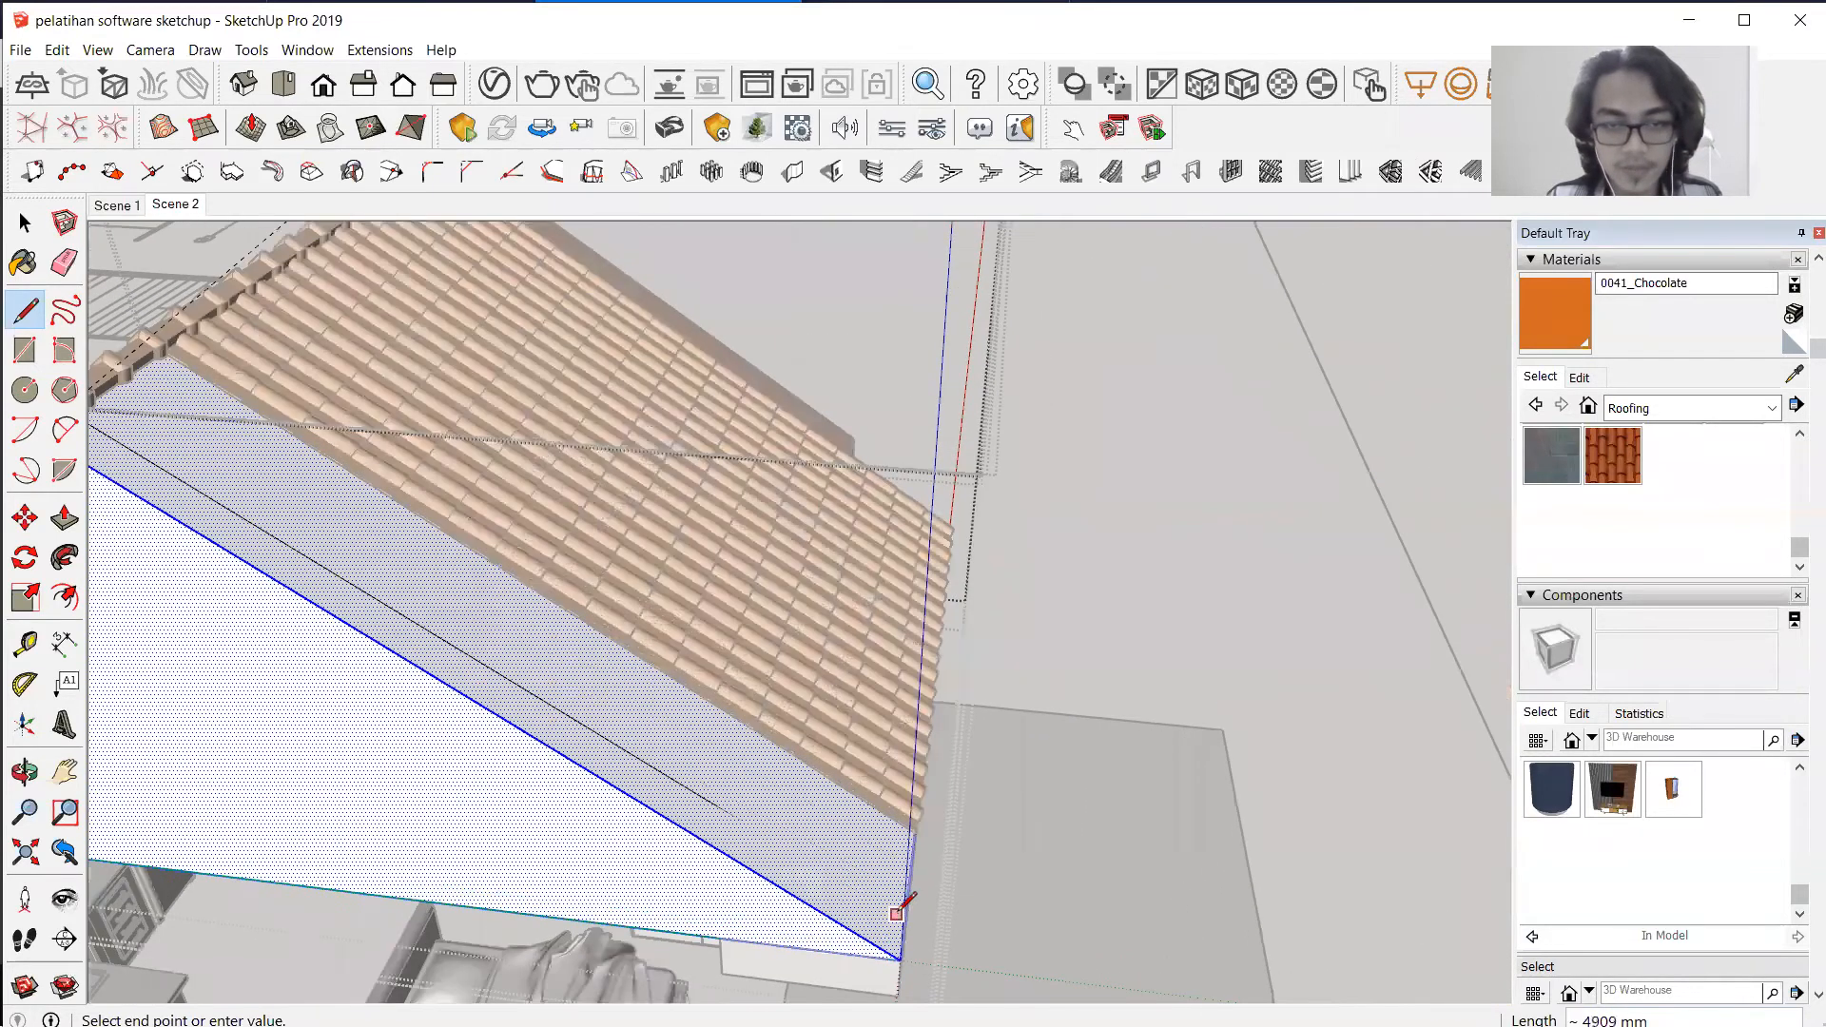
pyautogui.scroll(1, 896, 911)
# Create a guide line on the other main roof slope, parallel to its gable edge at 150 mm.
pyautogui.click(32, 637)
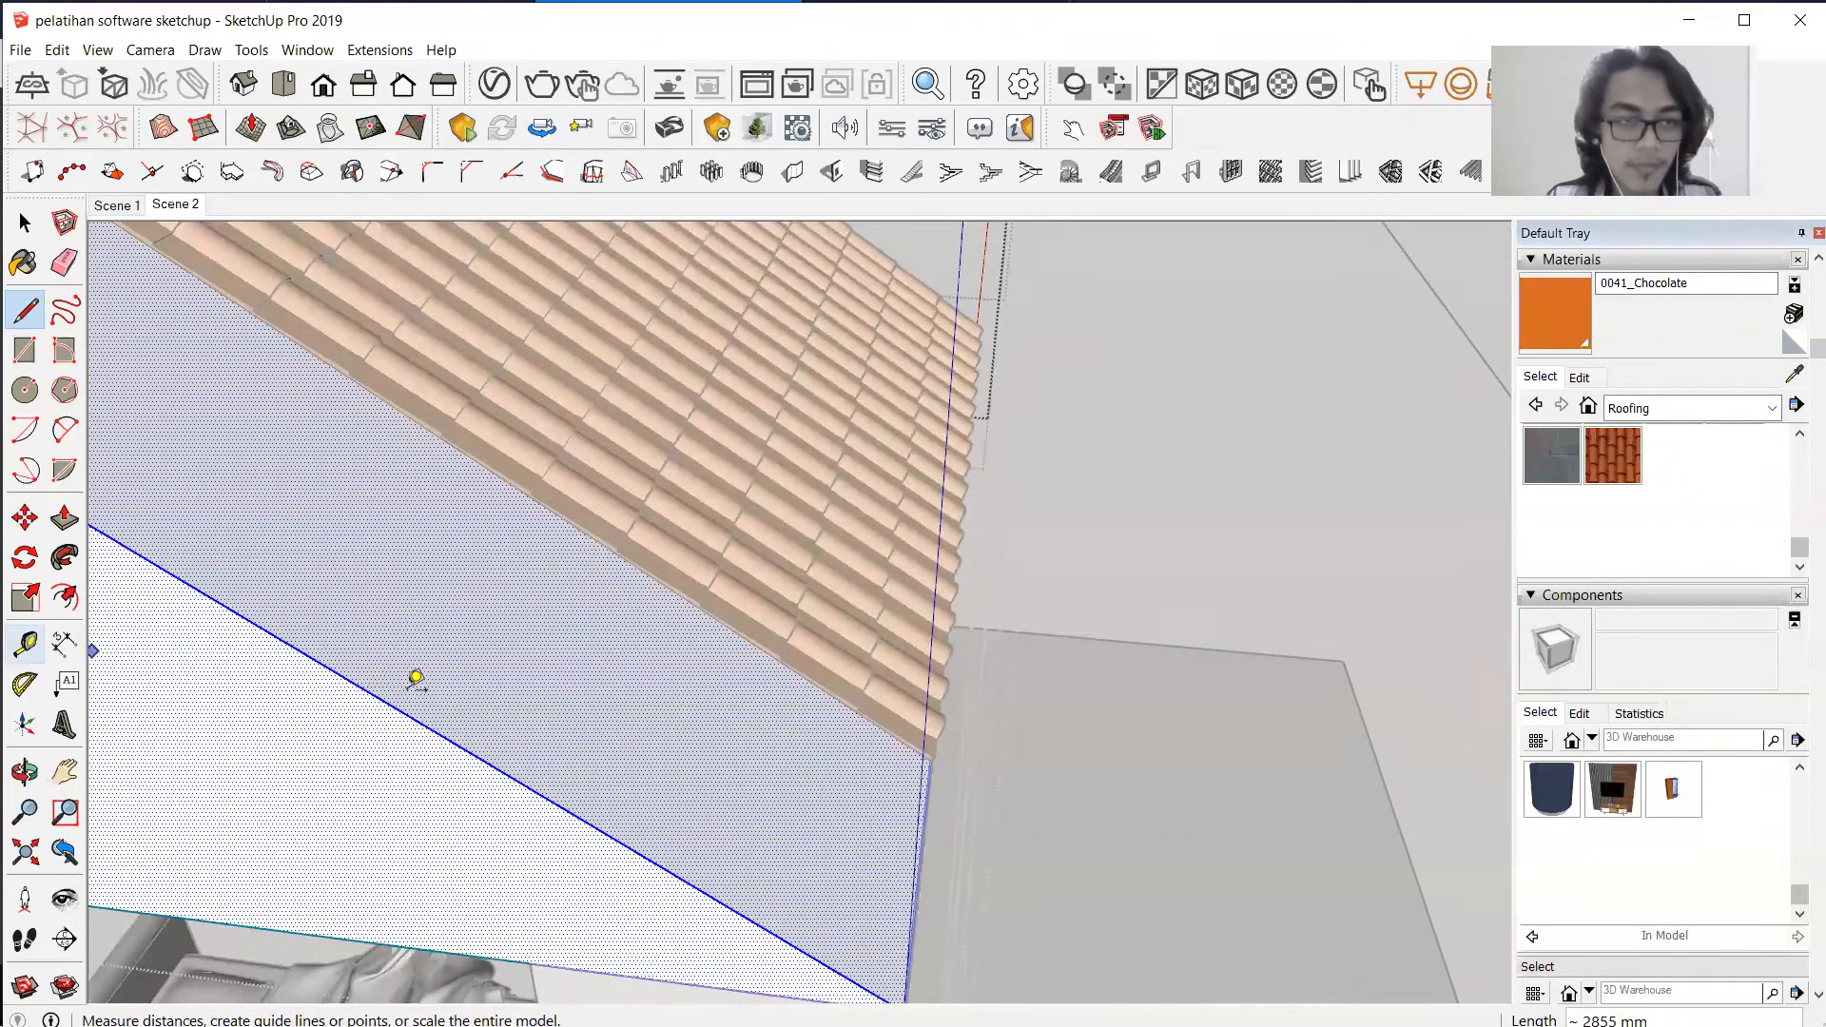
pyautogui.click(392, 703)
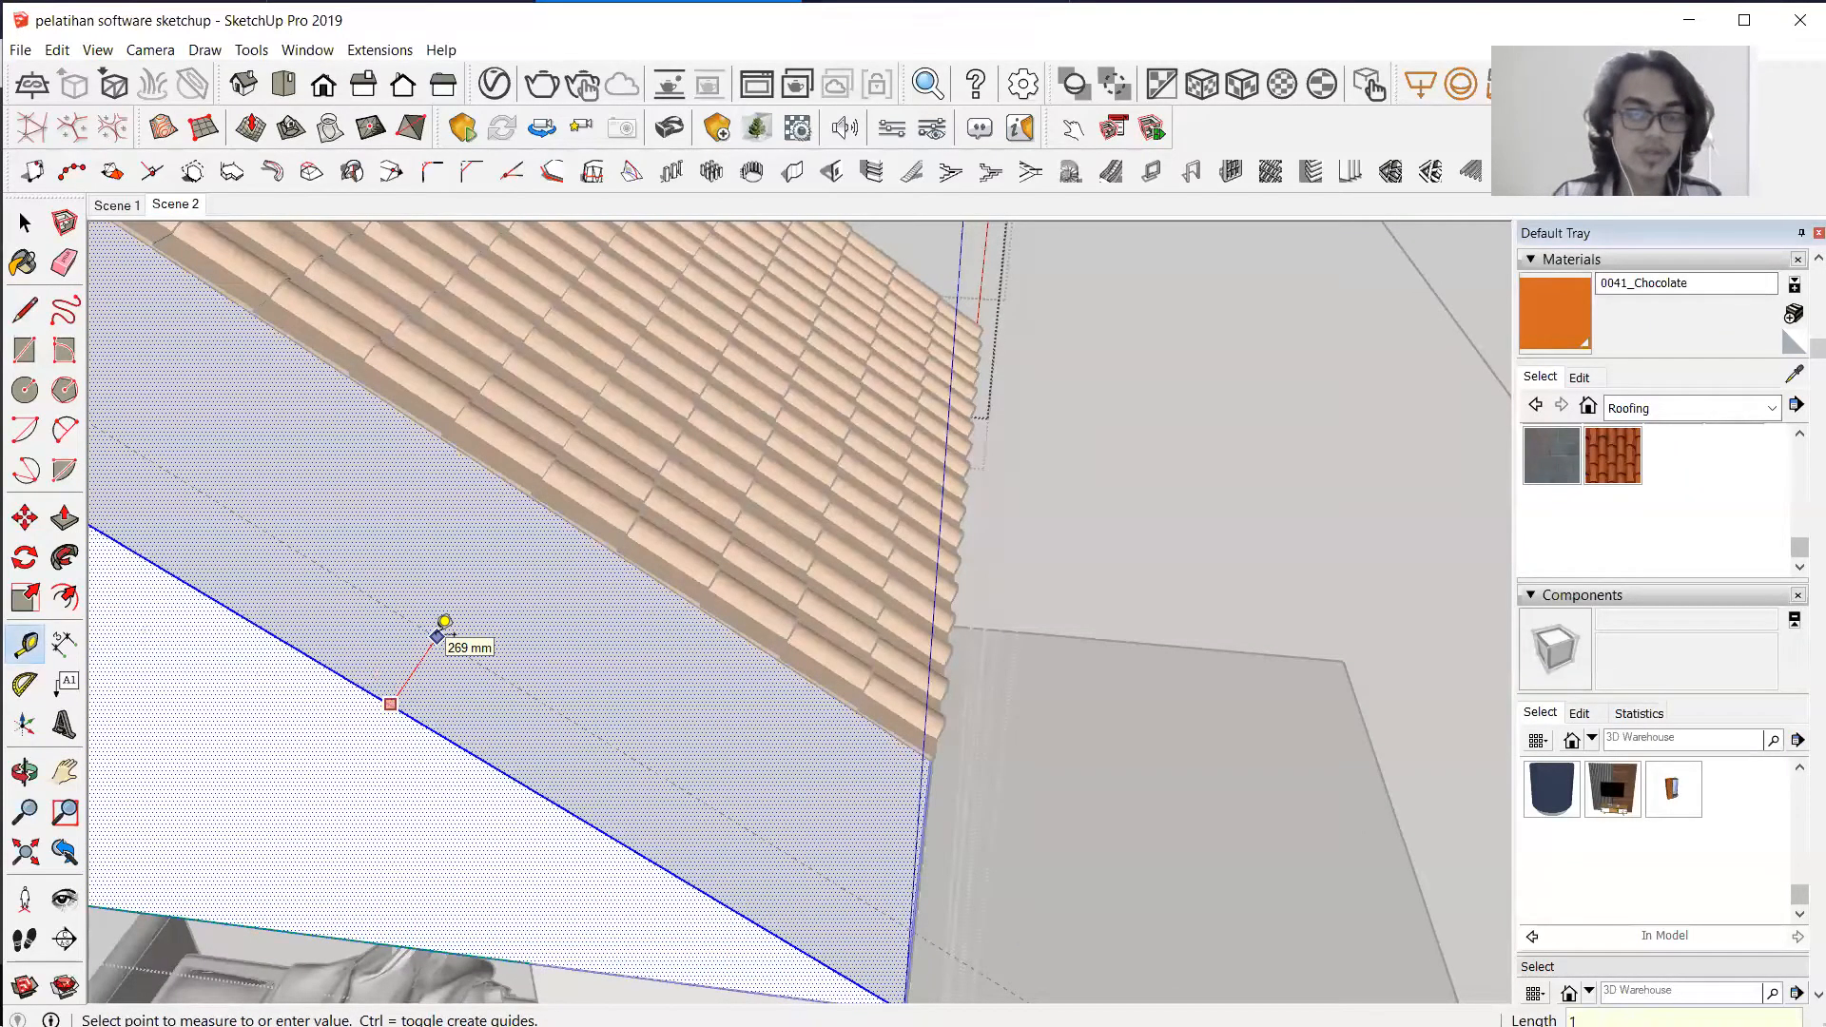
pyautogui.press('Return')
# Draw a line about 4950 mm long along that guide, from the slope's eave edge up to the ridge.
pyautogui.press('l')
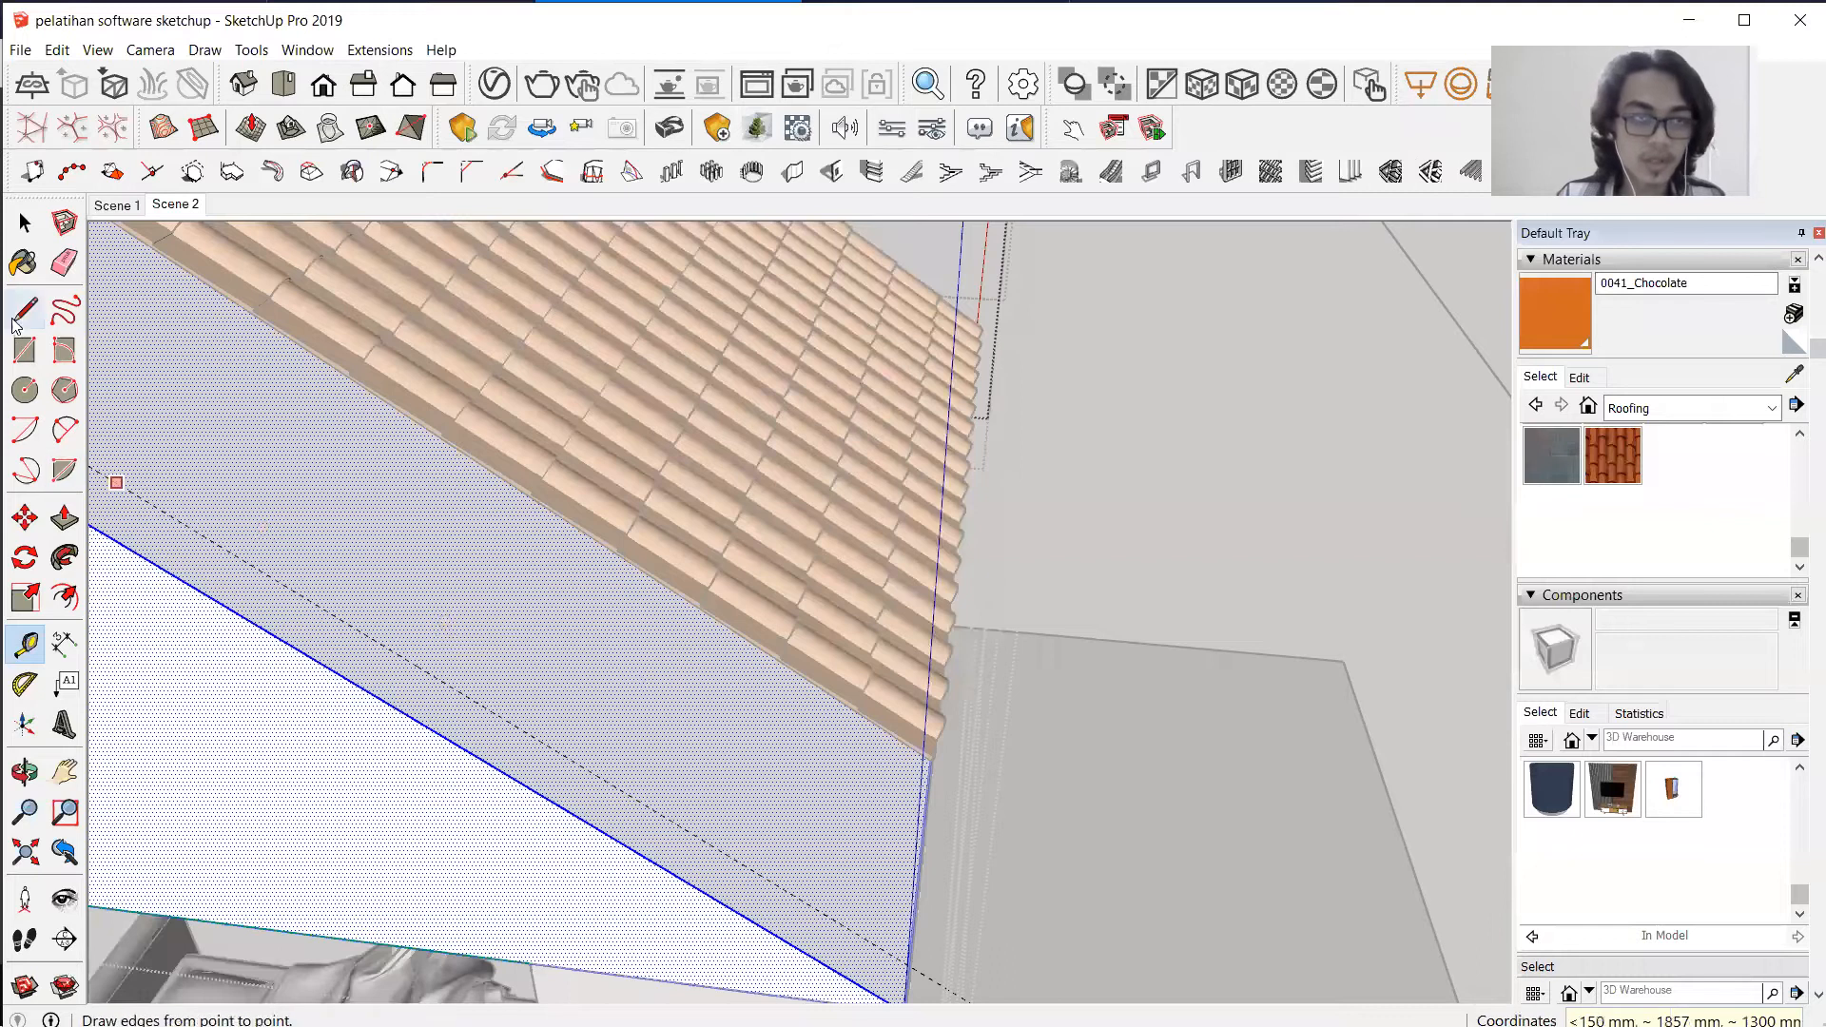
pyautogui.scroll(-1, 732, 808)
pyautogui.click(823, 878)
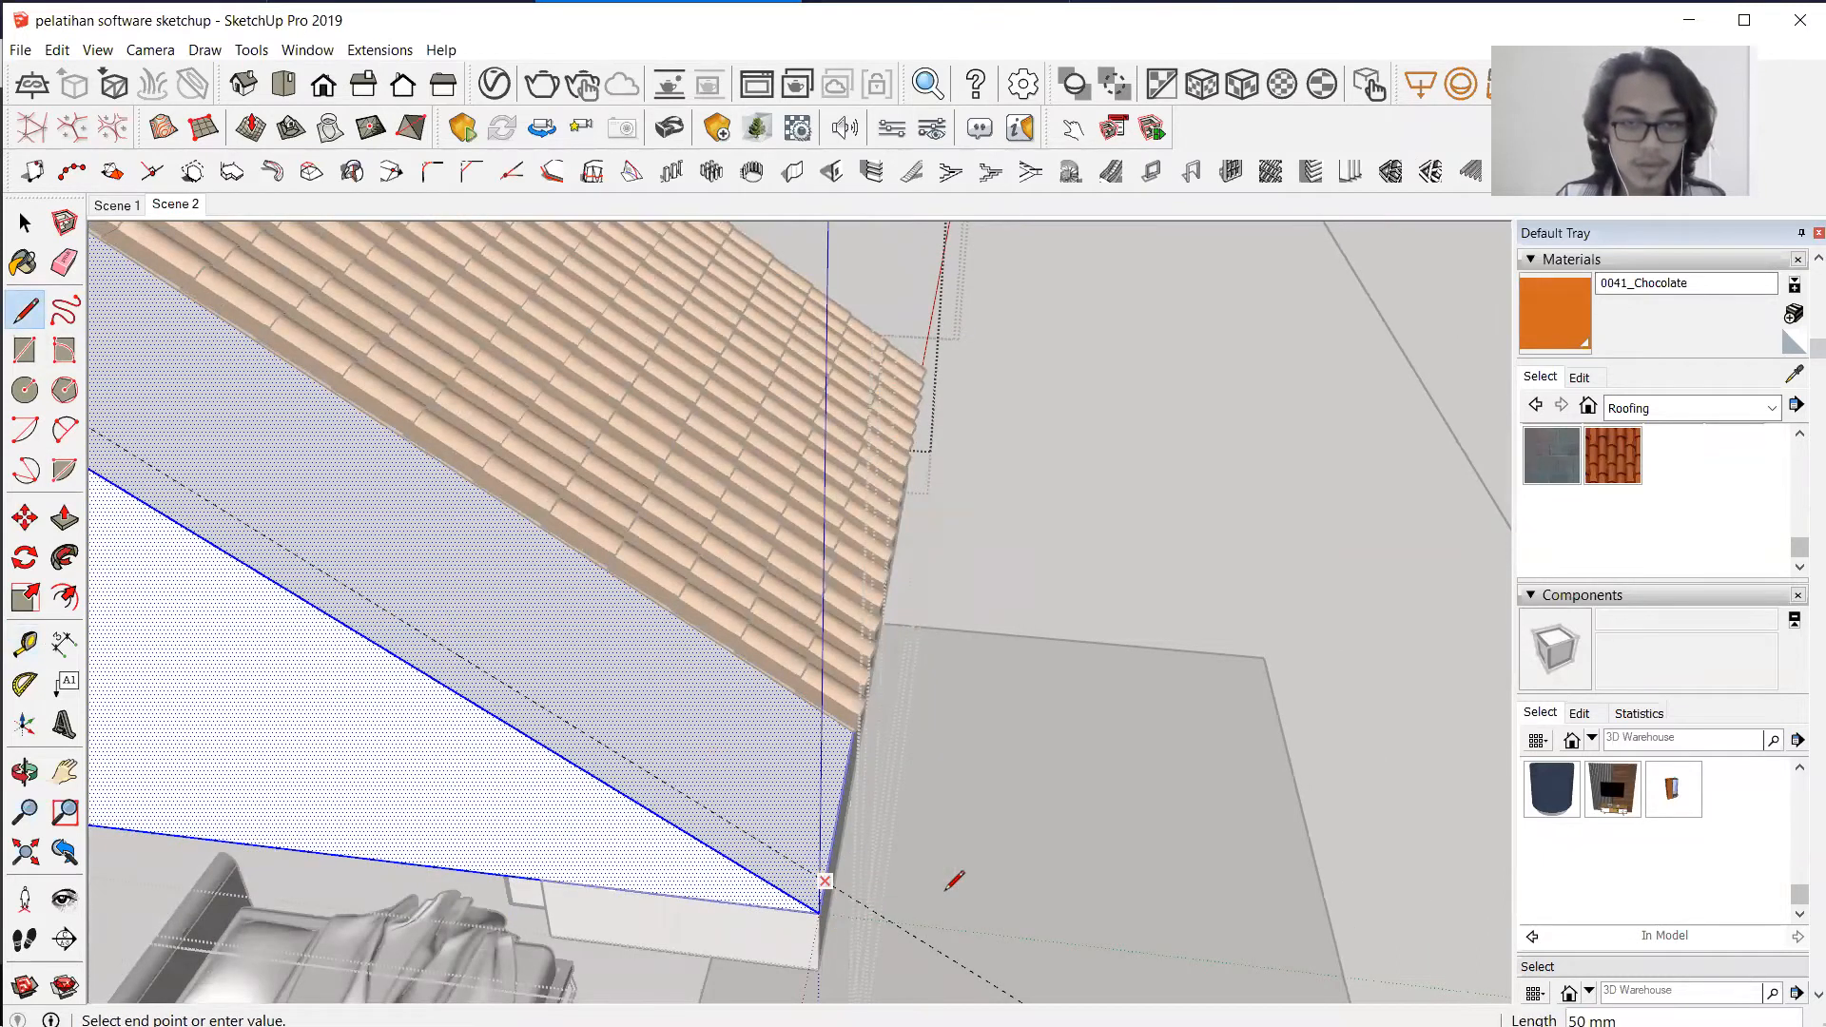
pyautogui.scroll(-2, 1008, 910)
pyautogui.scroll(1, 249, 480)
pyautogui.scroll(1, 228, 471)
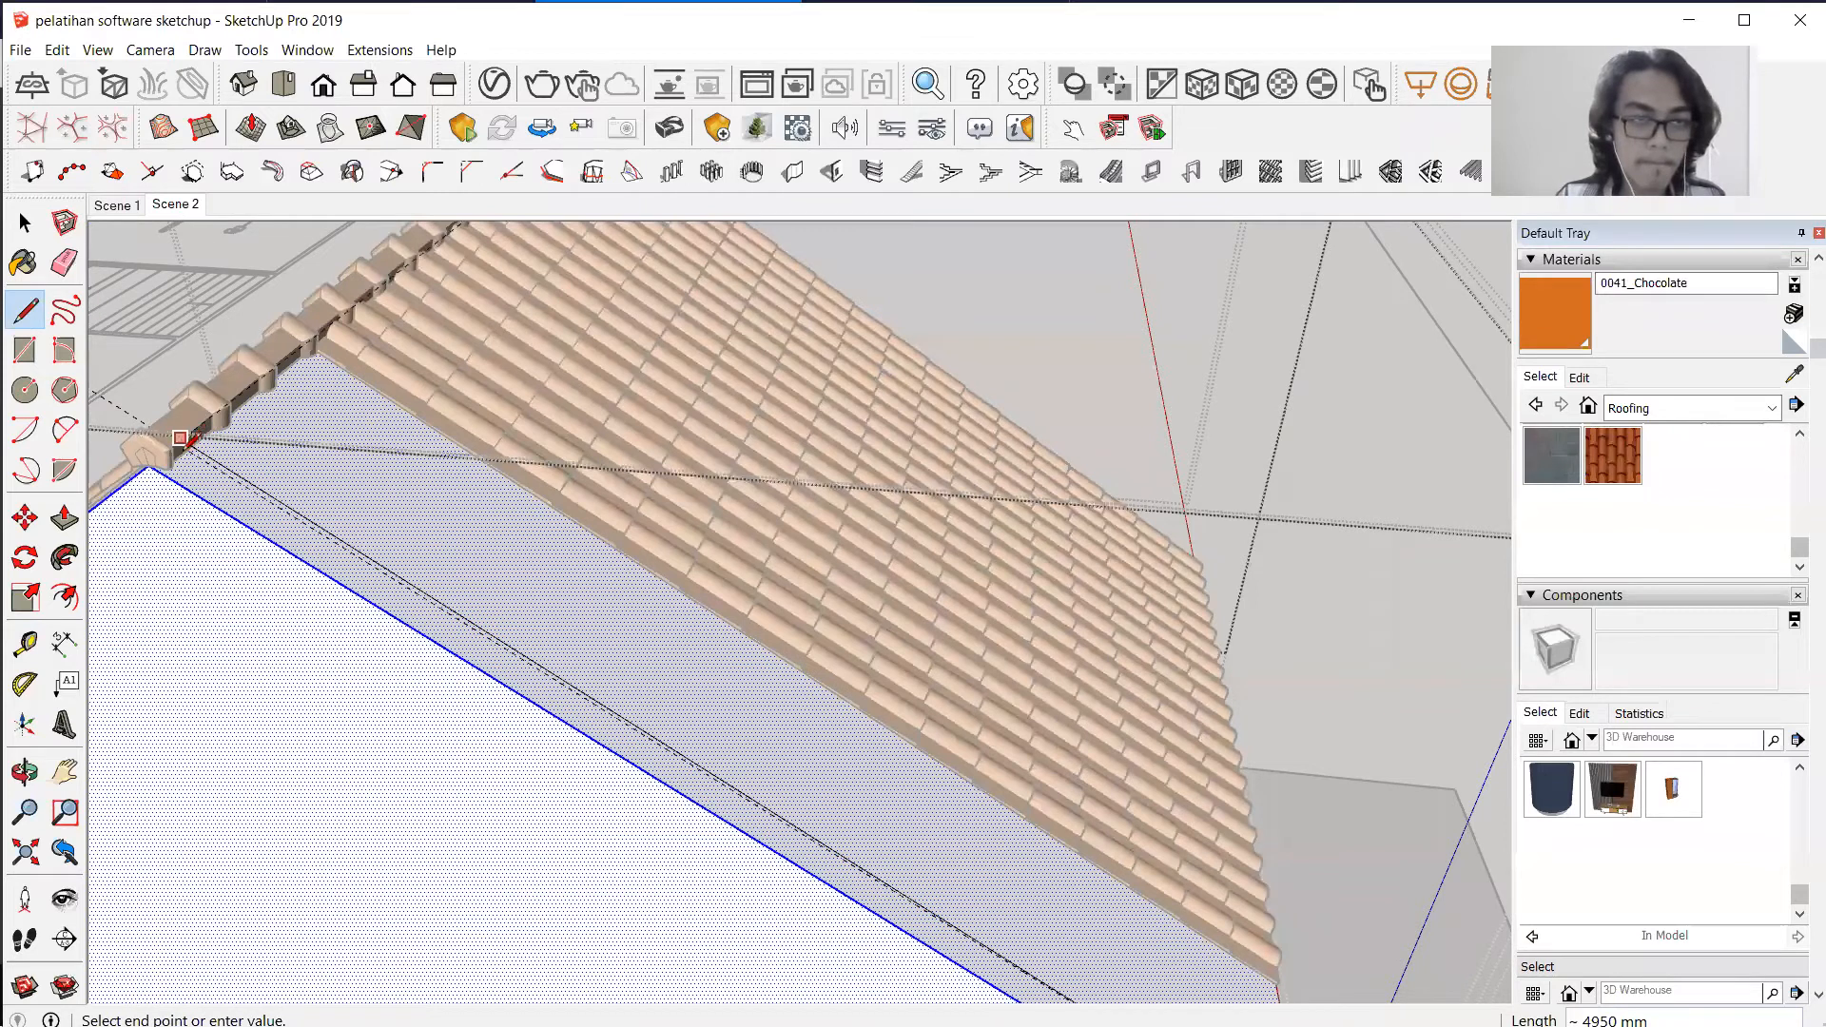
pyautogui.click(180, 437)
# Push/Pull the narrow gable-edge strips on both main roof slopes outward by 200 mm.
pyautogui.press('p')
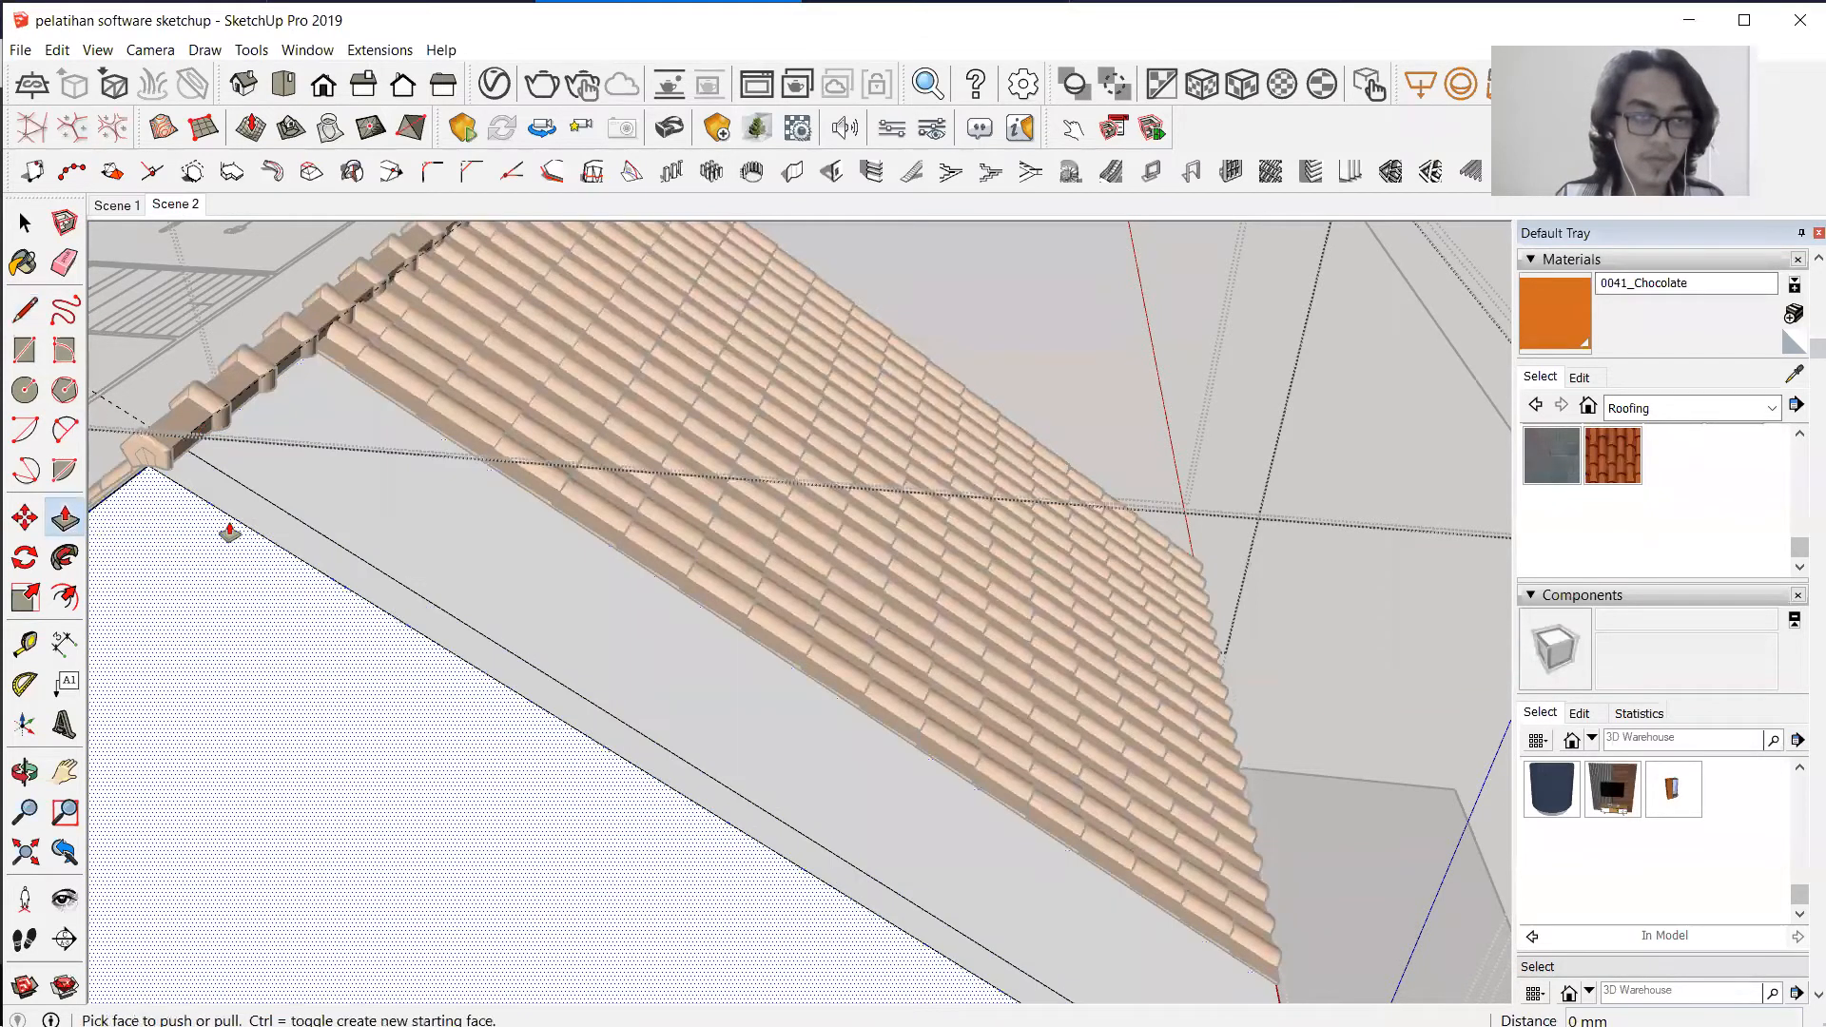
pyautogui.click(249, 517)
pyautogui.click(324, 518)
pyautogui.moveTo(342, 543); pyautogui.dragTo(460, 571, button='middle')
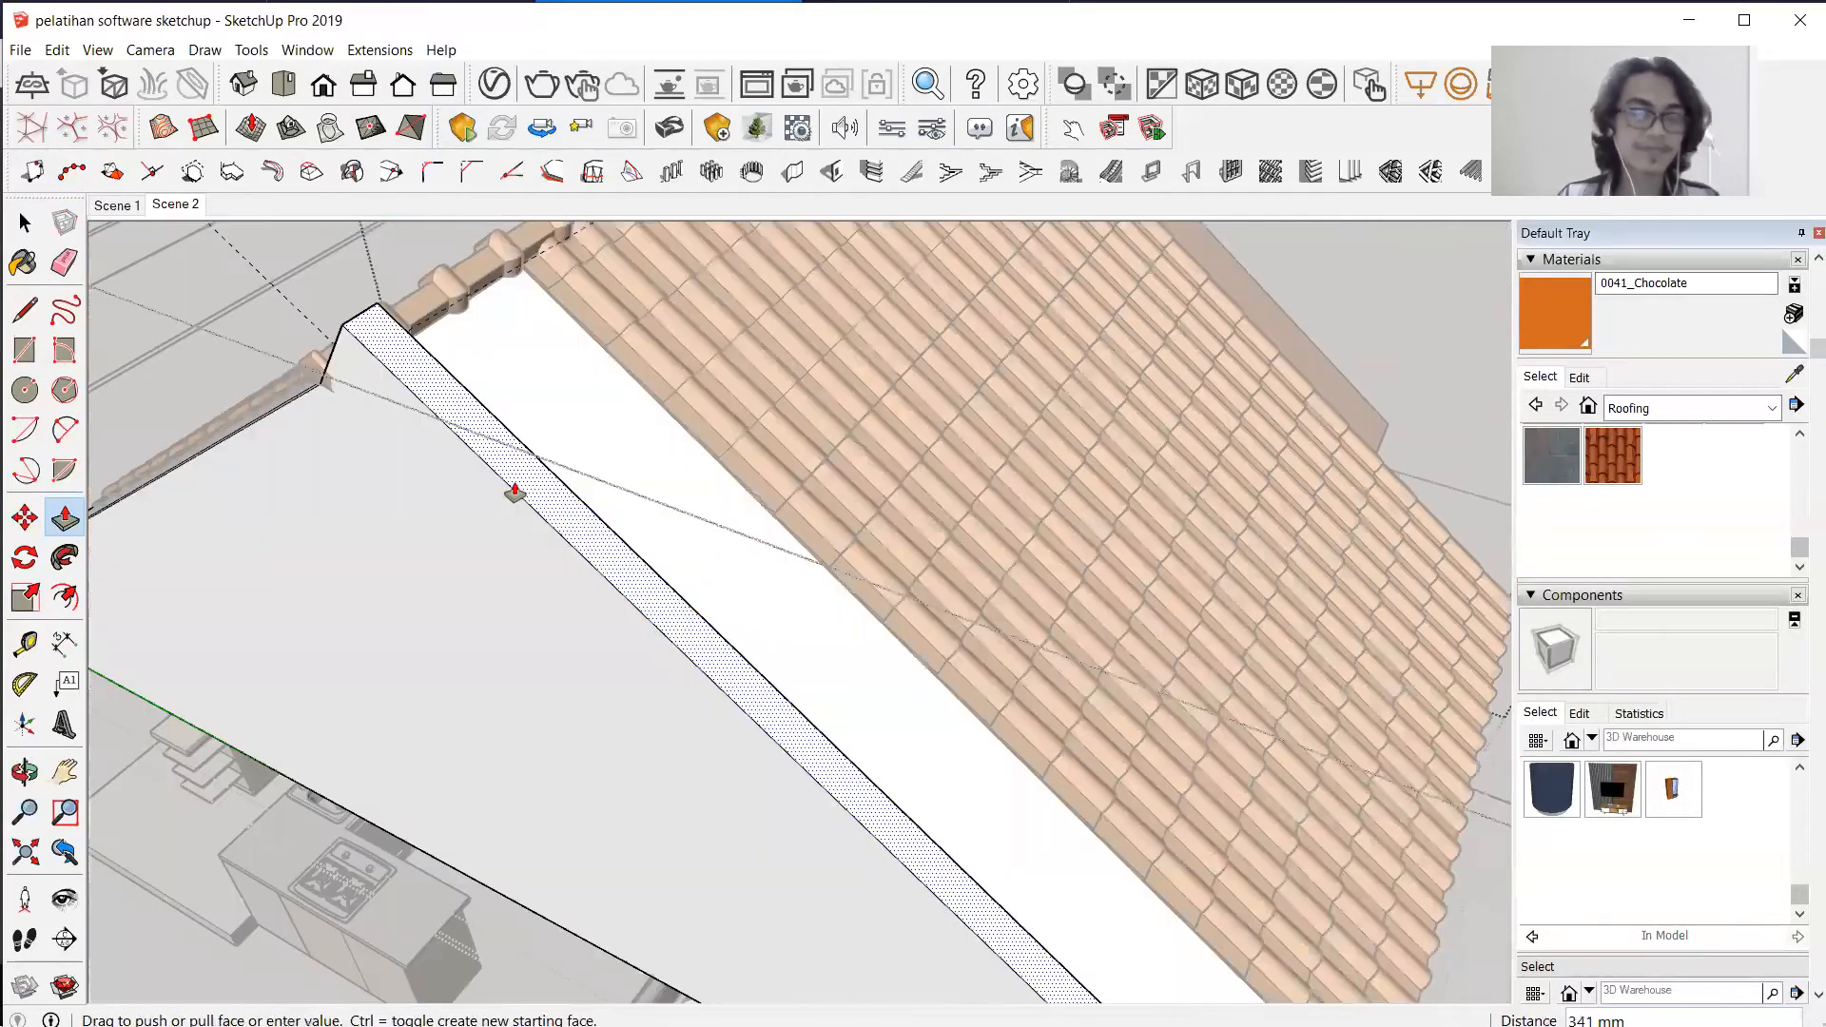
pyautogui.write('200')
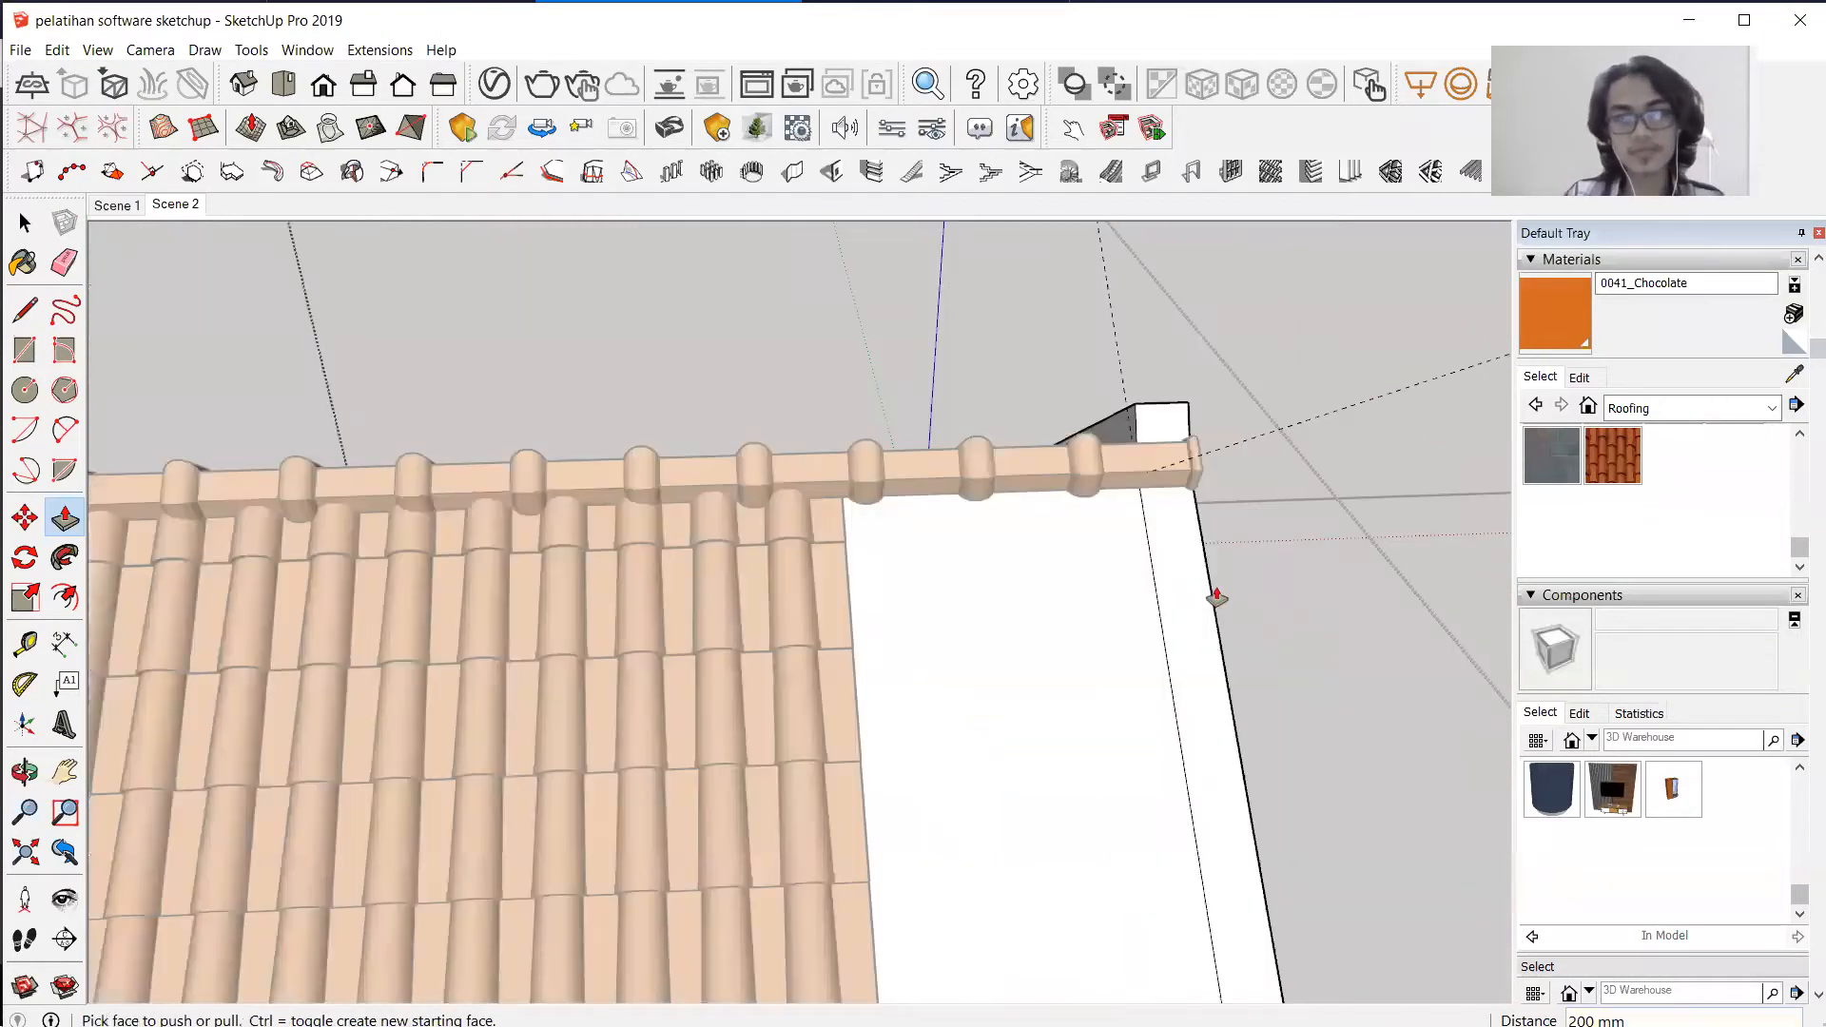
pyautogui.click(1211, 585)
pyautogui.write('200')
pyautogui.press('Return')
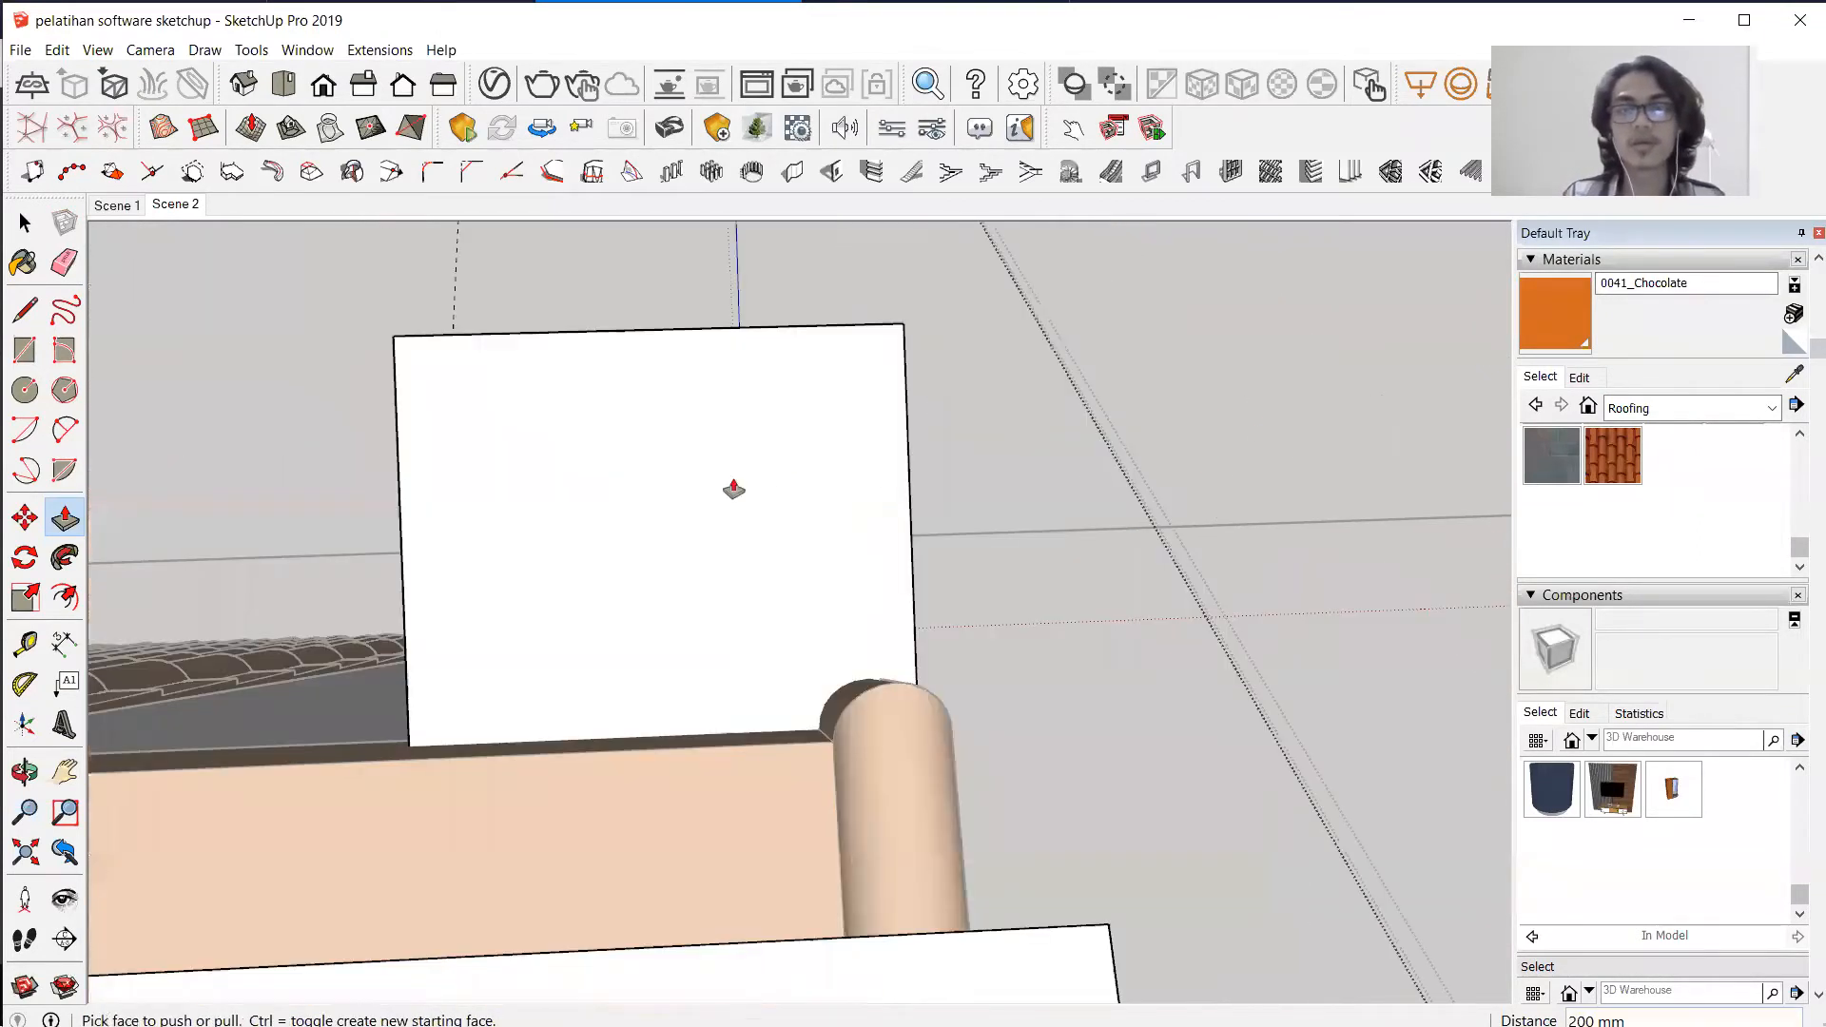
# Draw a line across the ridge gap between the facing upper front corners of the two raised gable strips.
pyautogui.moveTo(739, 568); pyautogui.dragTo(586, 605, button='middle')
pyautogui.press('space')
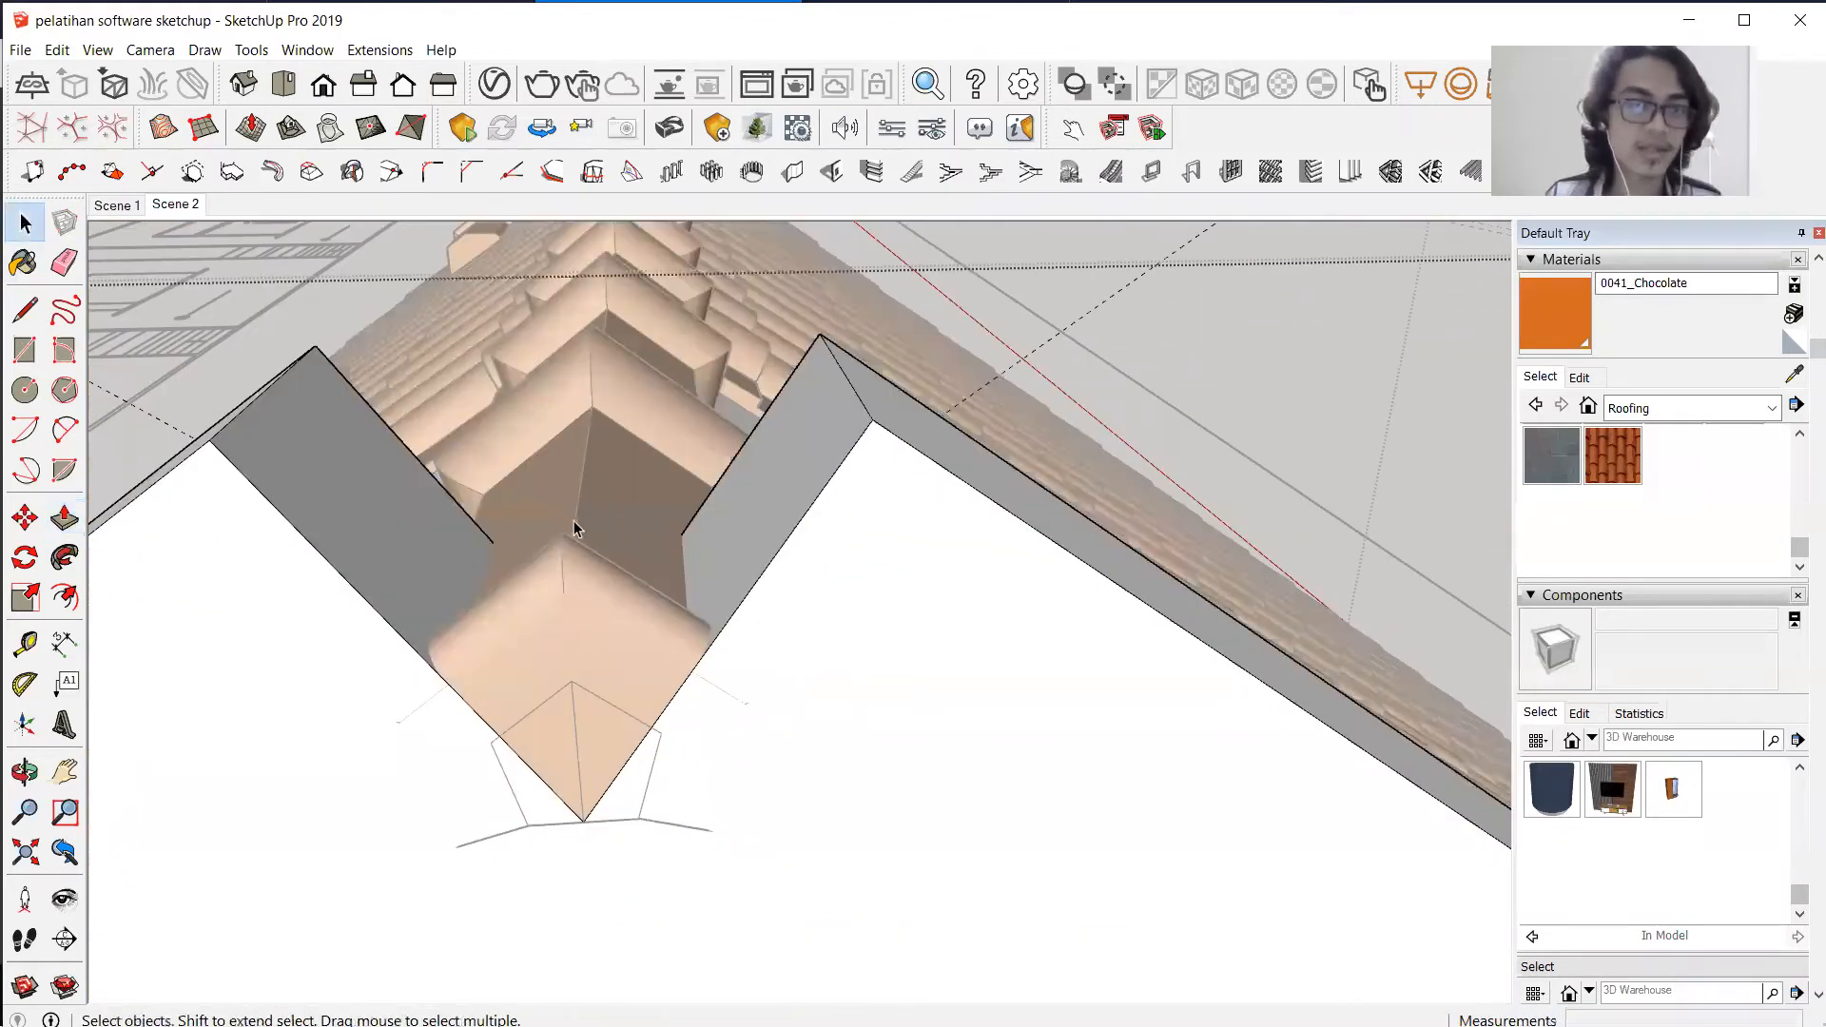
pyautogui.click(364, 473)
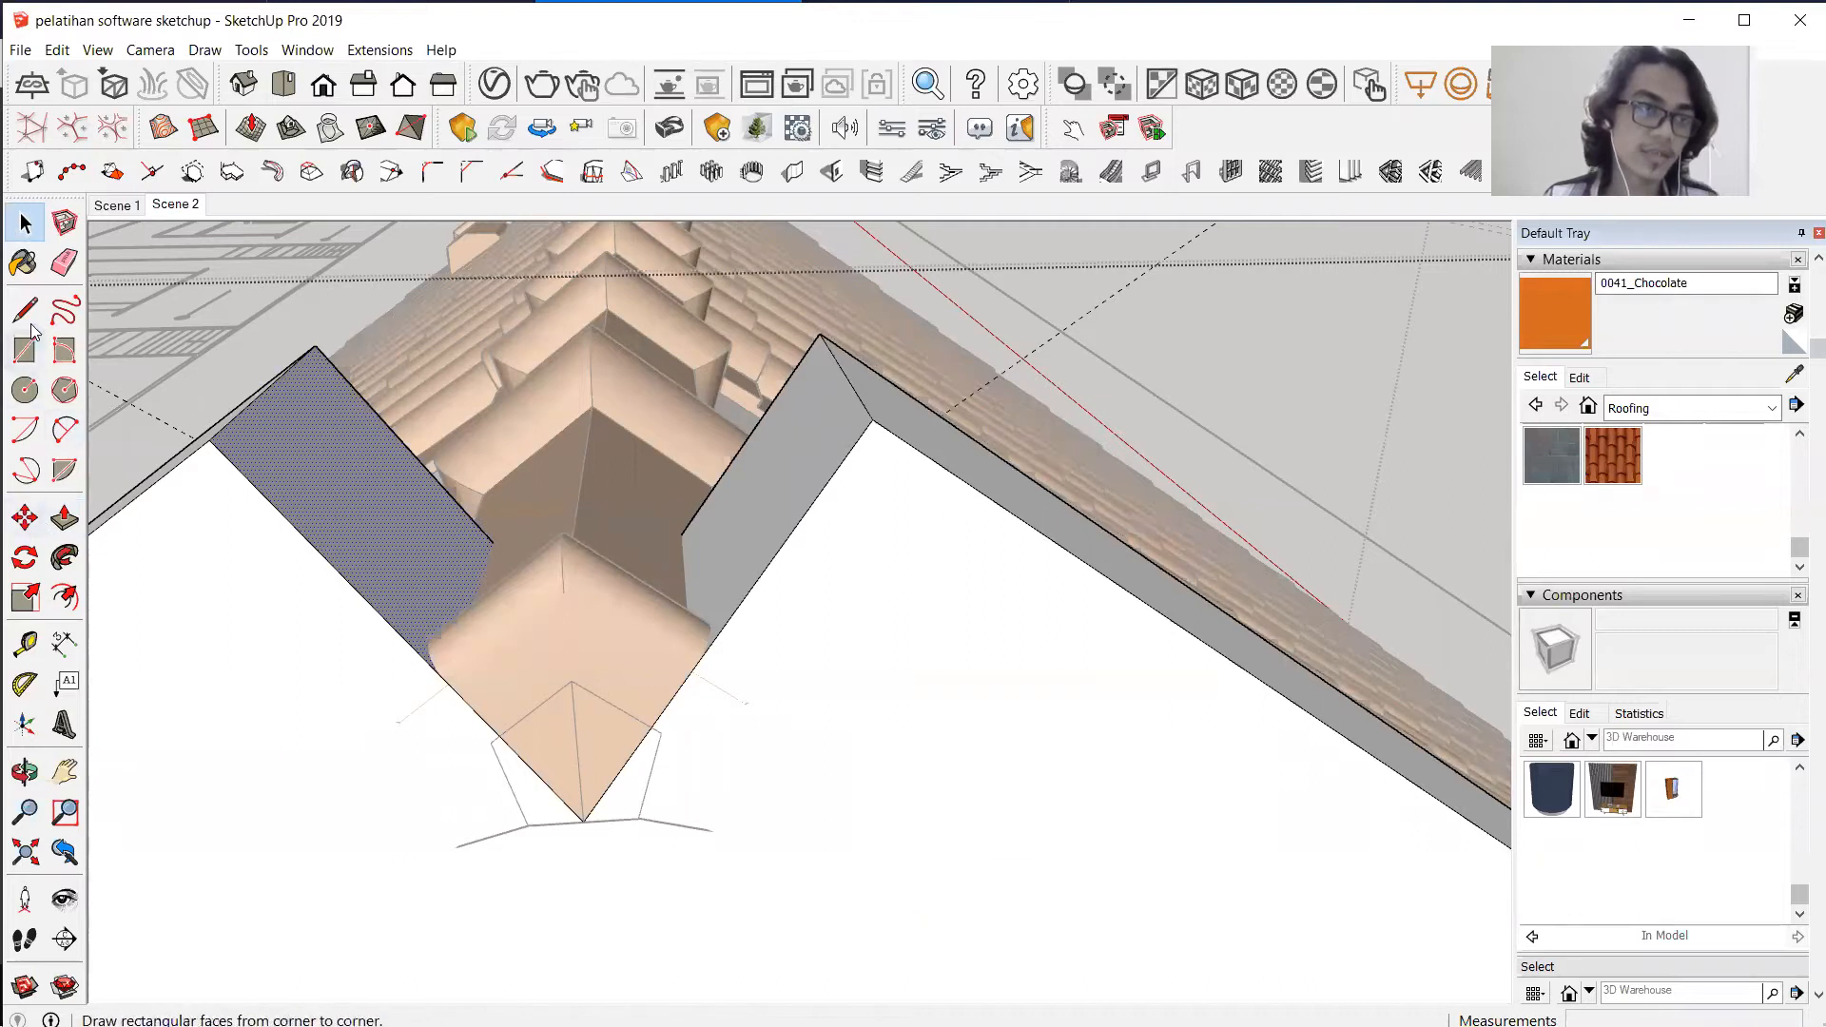
pyautogui.click(25, 309)
pyautogui.click(209, 439)
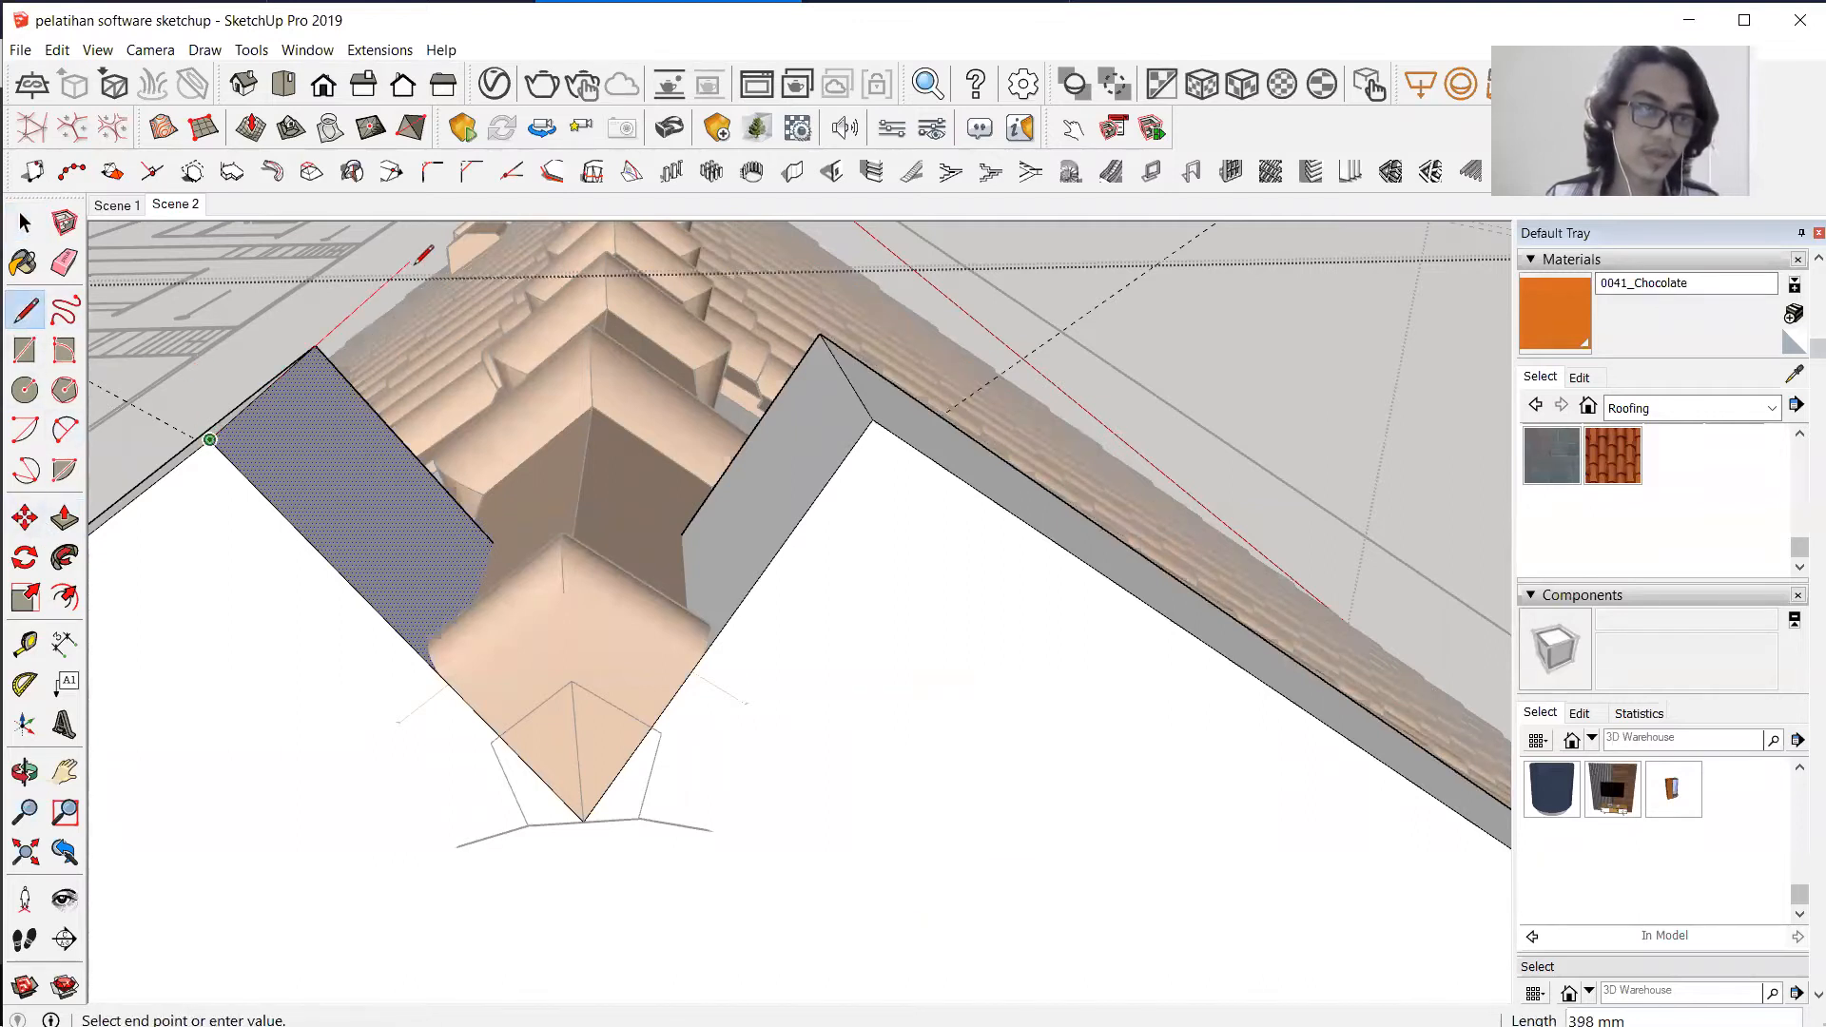
pyautogui.moveTo(367, 379); pyautogui.dragTo(525, 454, button='middle')
pyautogui.moveTo(410, 463); pyautogui.dragTo(684, 442, button='middle')
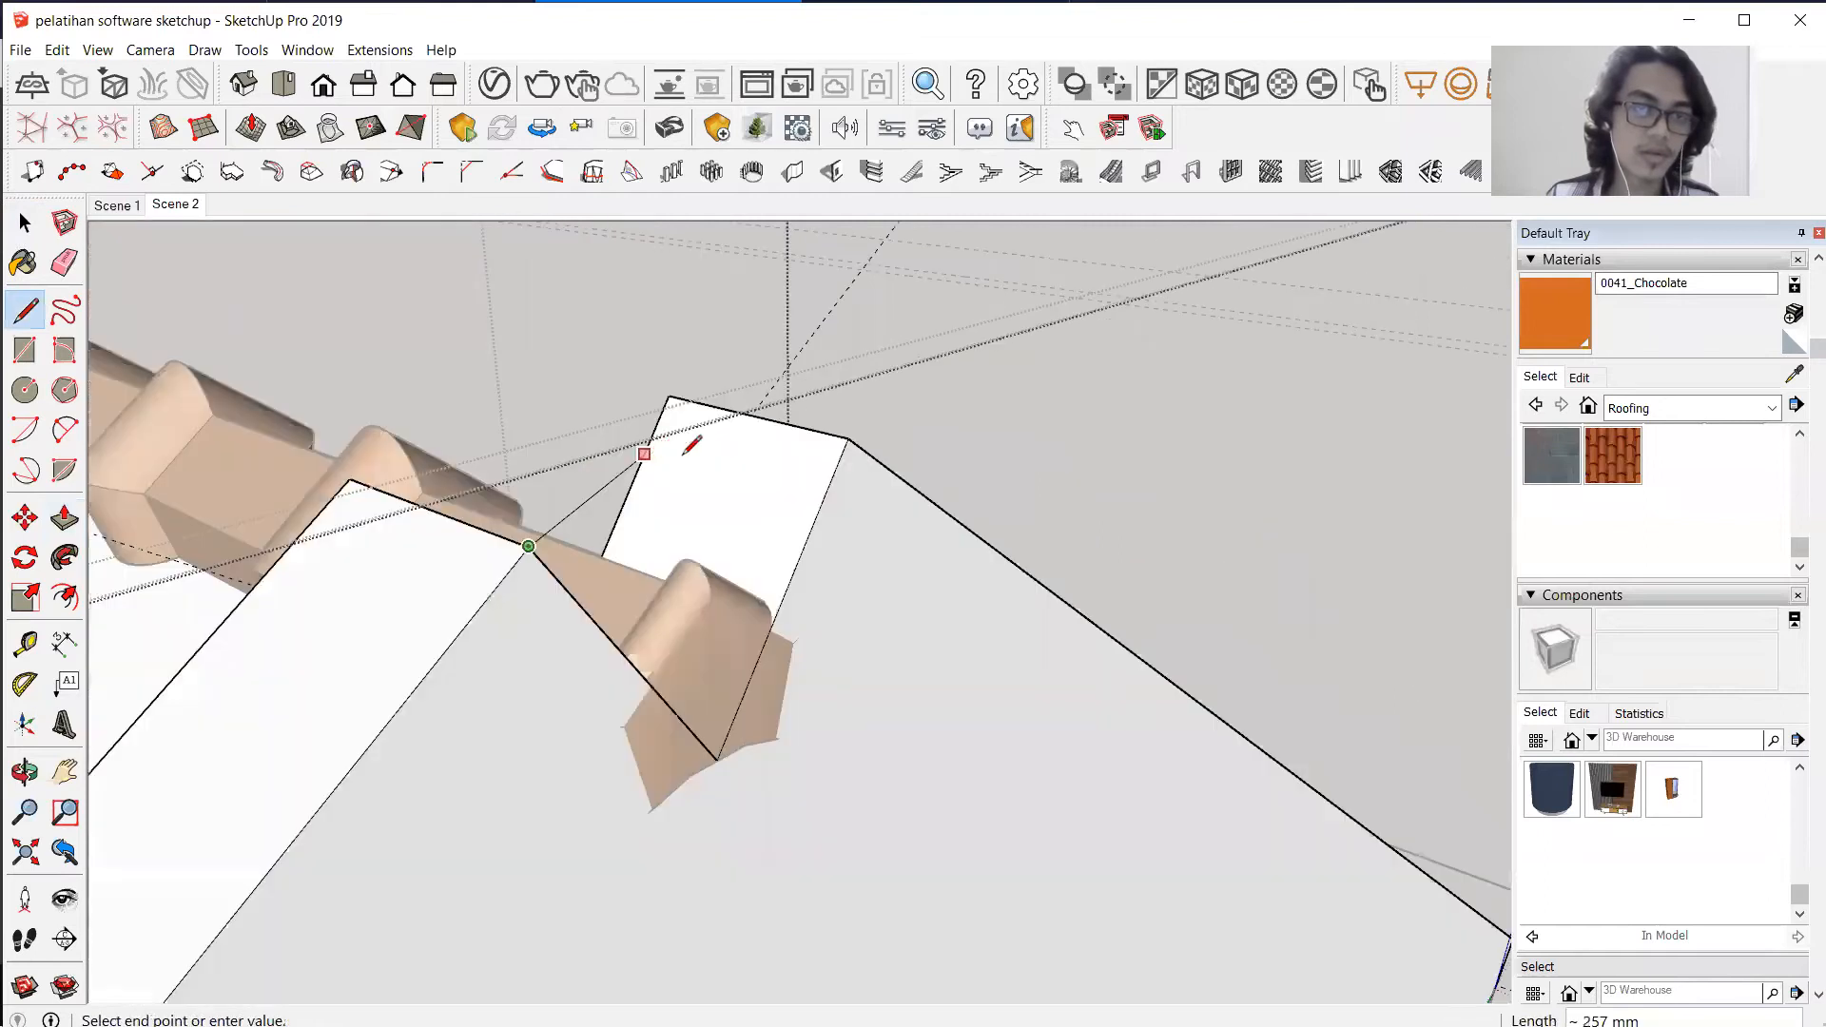
pyautogui.click(849, 437)
# Push/Pull the triangular face between the raised strips back 150 mm to match the strips' width at the ridge.
pyautogui.moveTo(627, 497); pyautogui.dragTo(233, 480, button='middle')
pyautogui.click(65, 517)
pyautogui.click(909, 531)
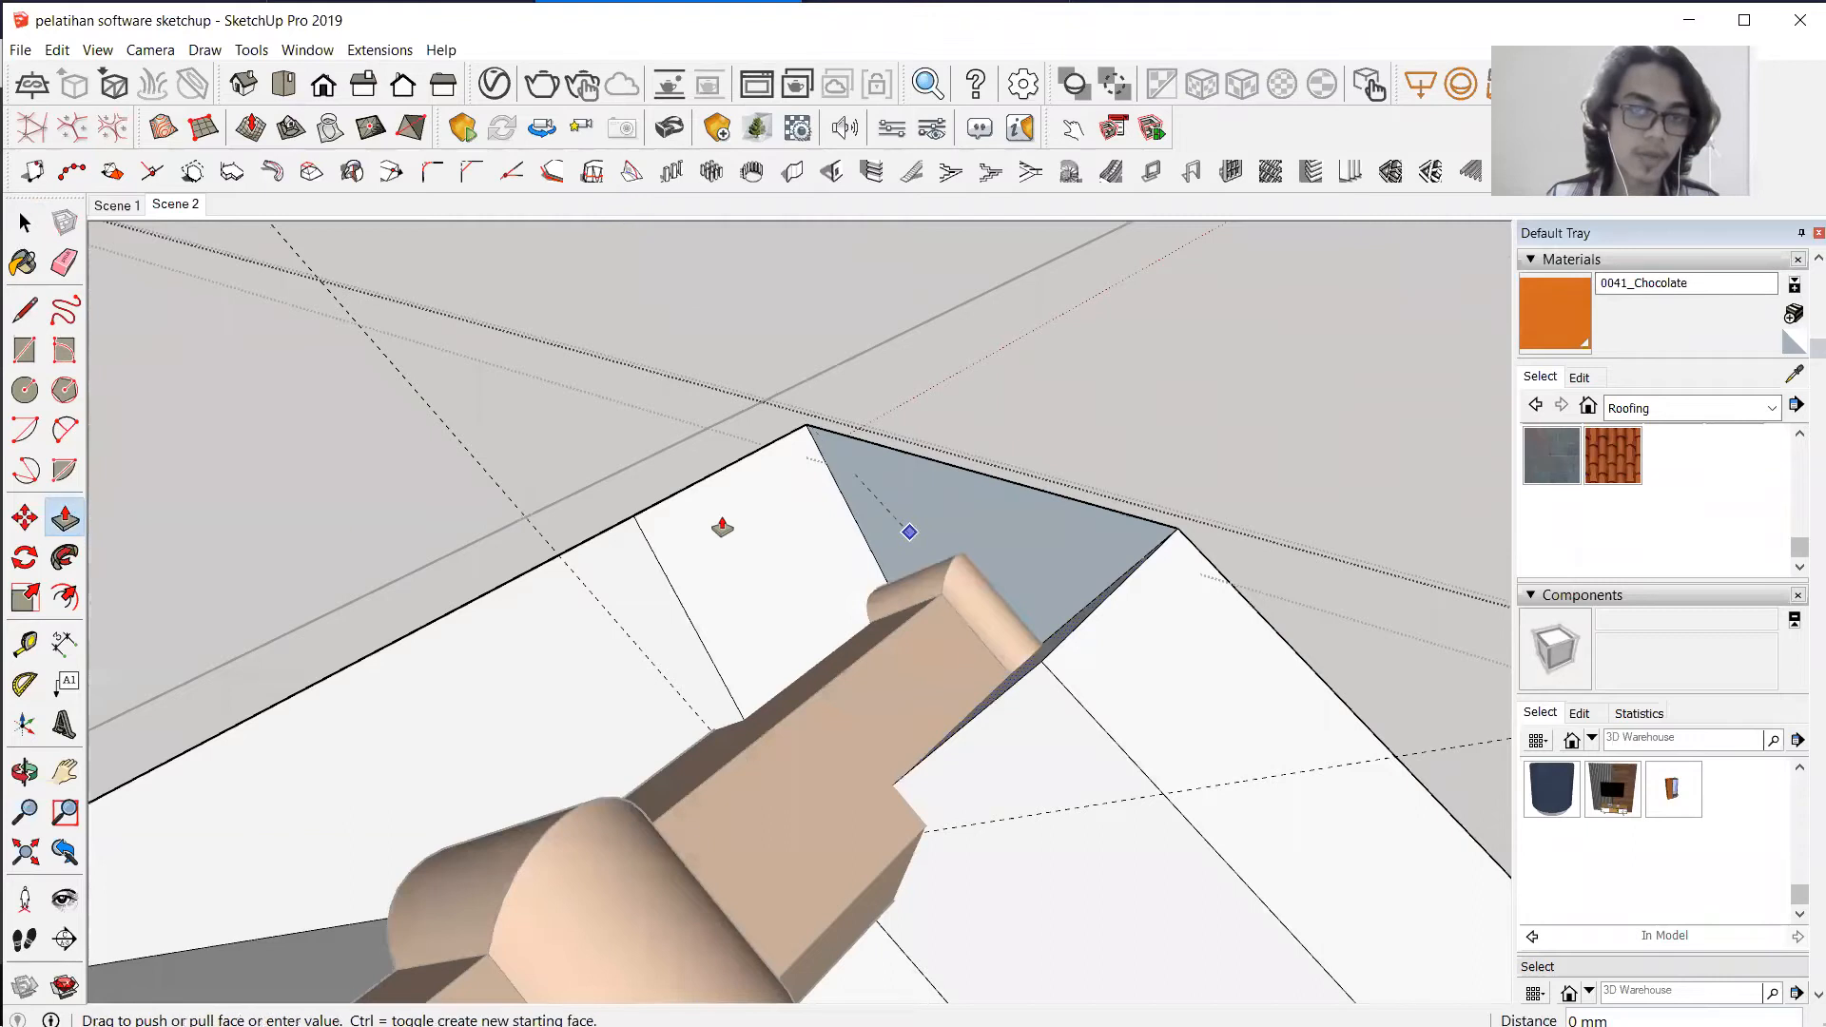
pyautogui.click(25, 223)
pyautogui.click(877, 467)
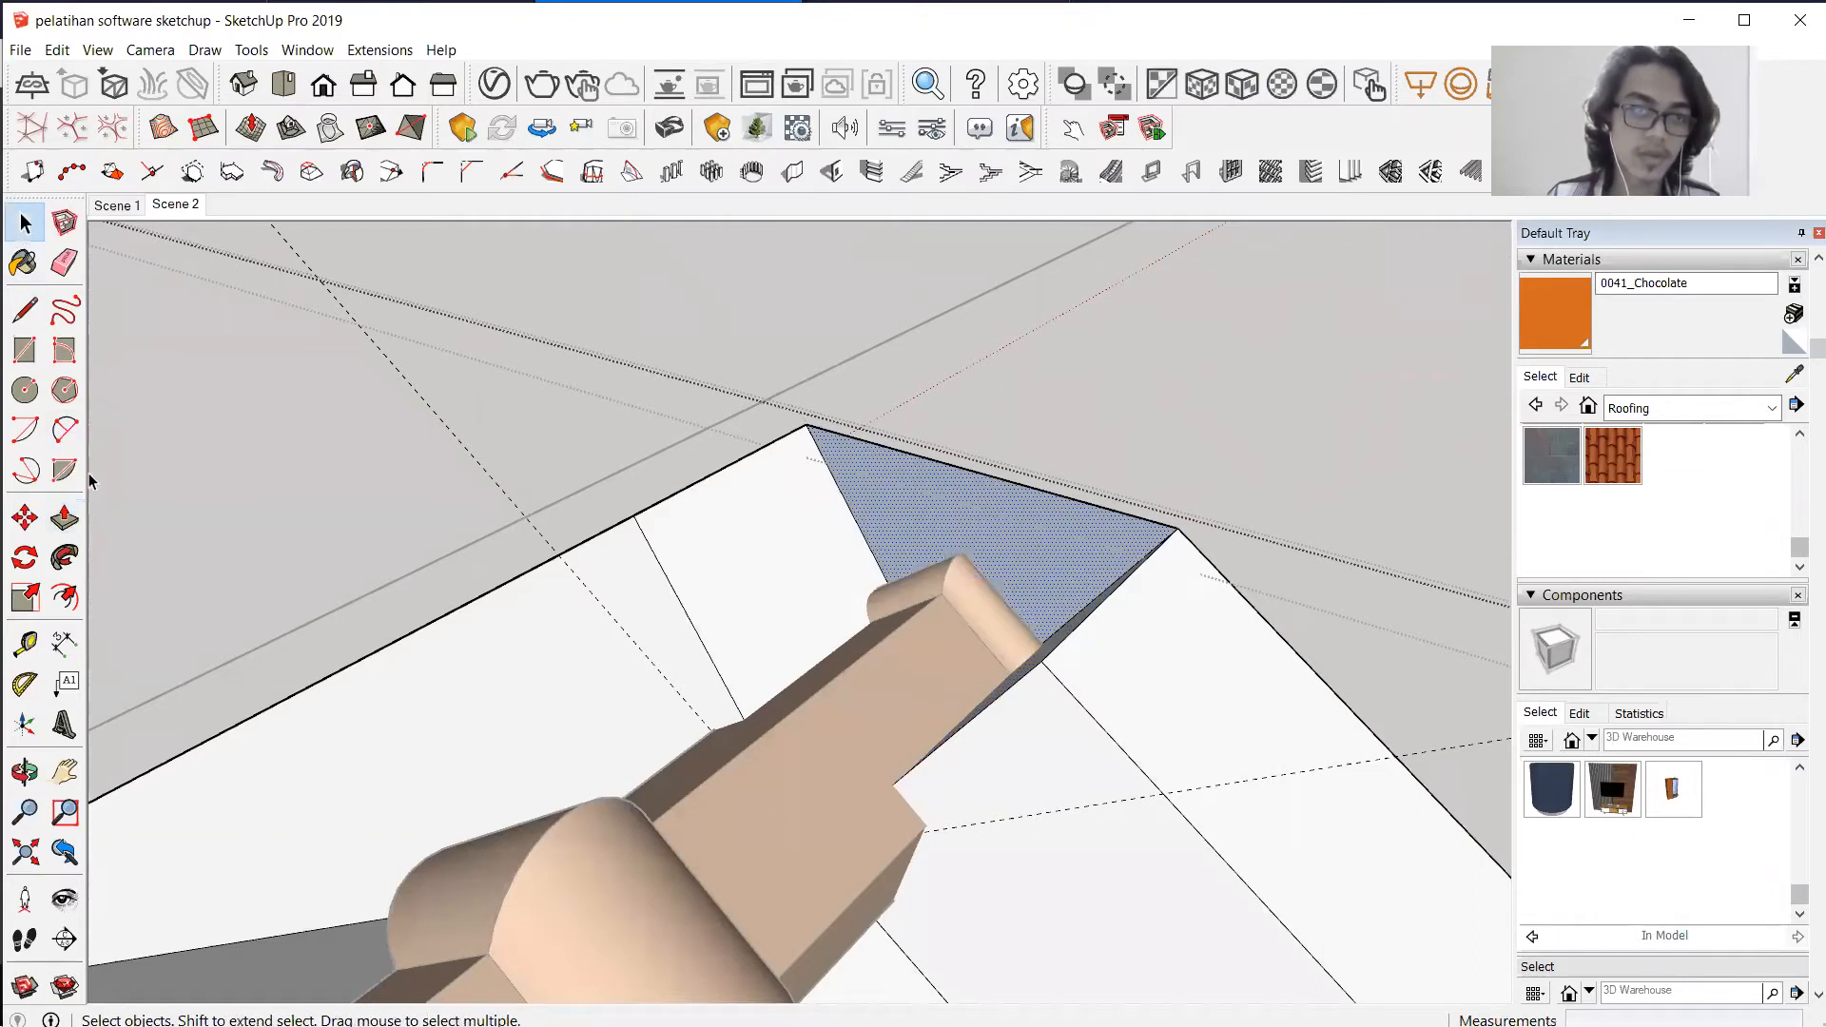
pyautogui.click(64, 518)
pyautogui.click(912, 507)
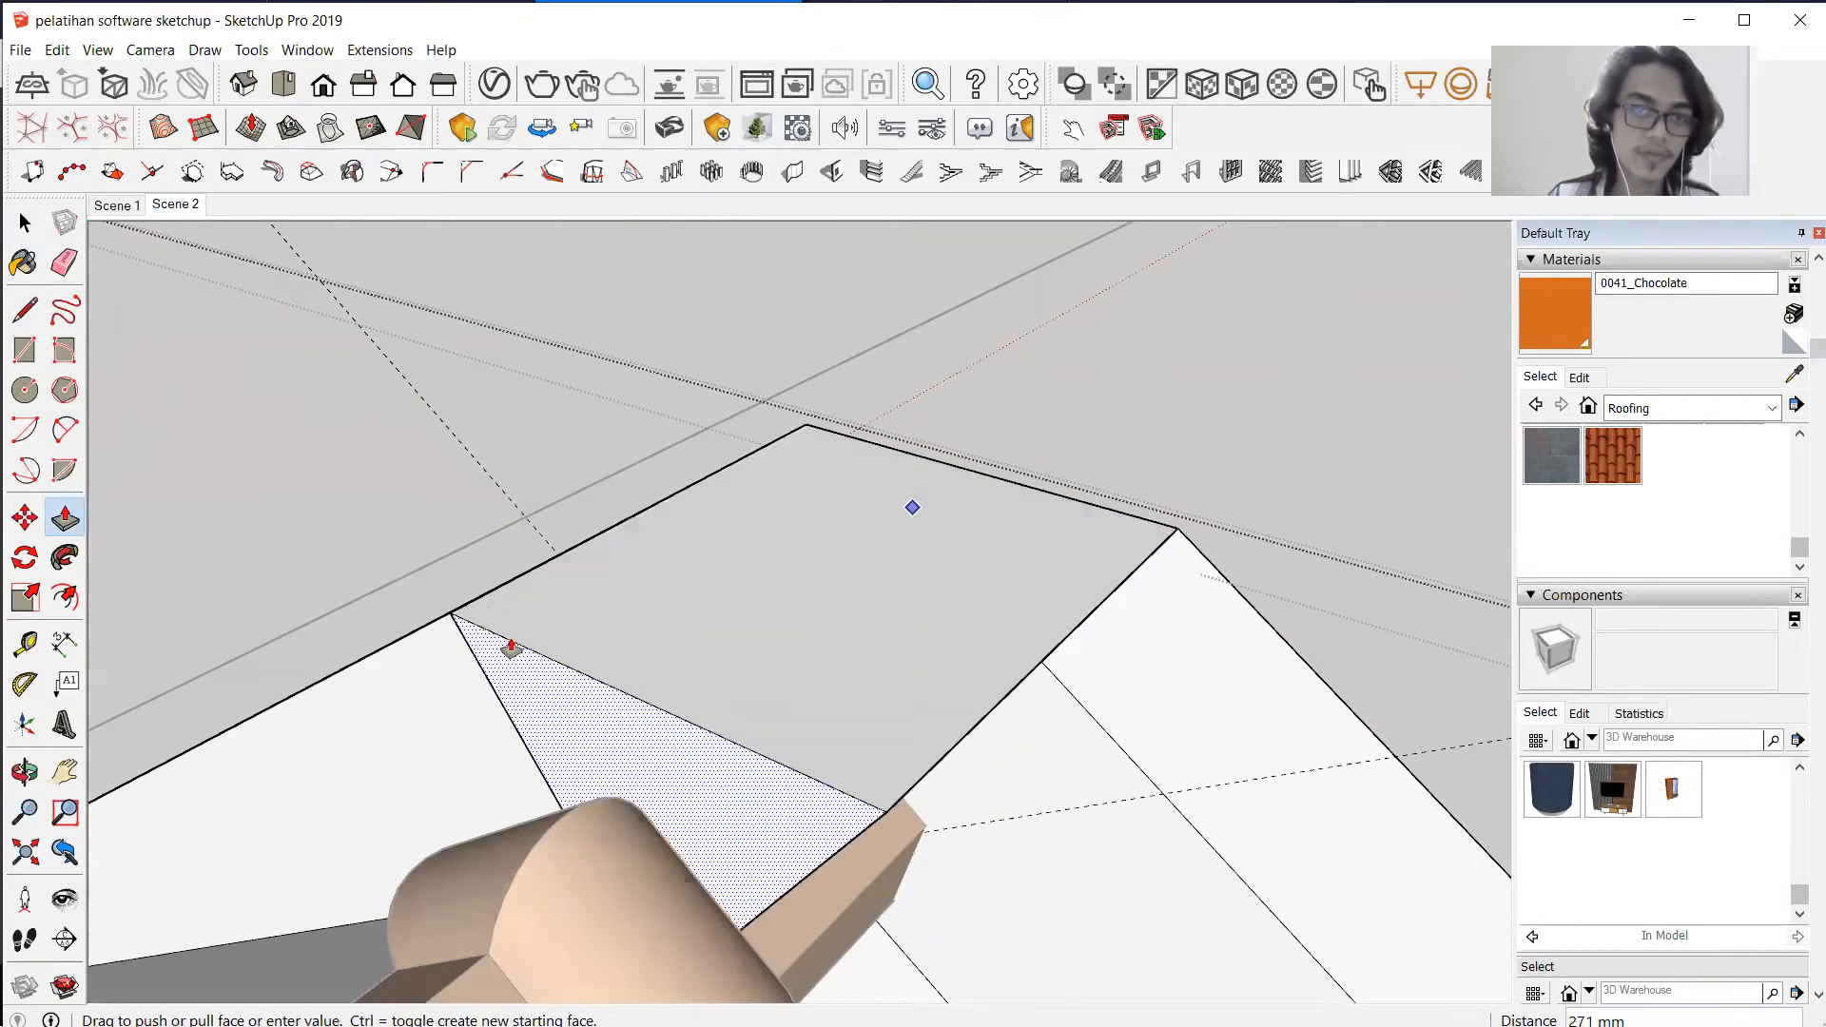
pyautogui.click(1106, 757)
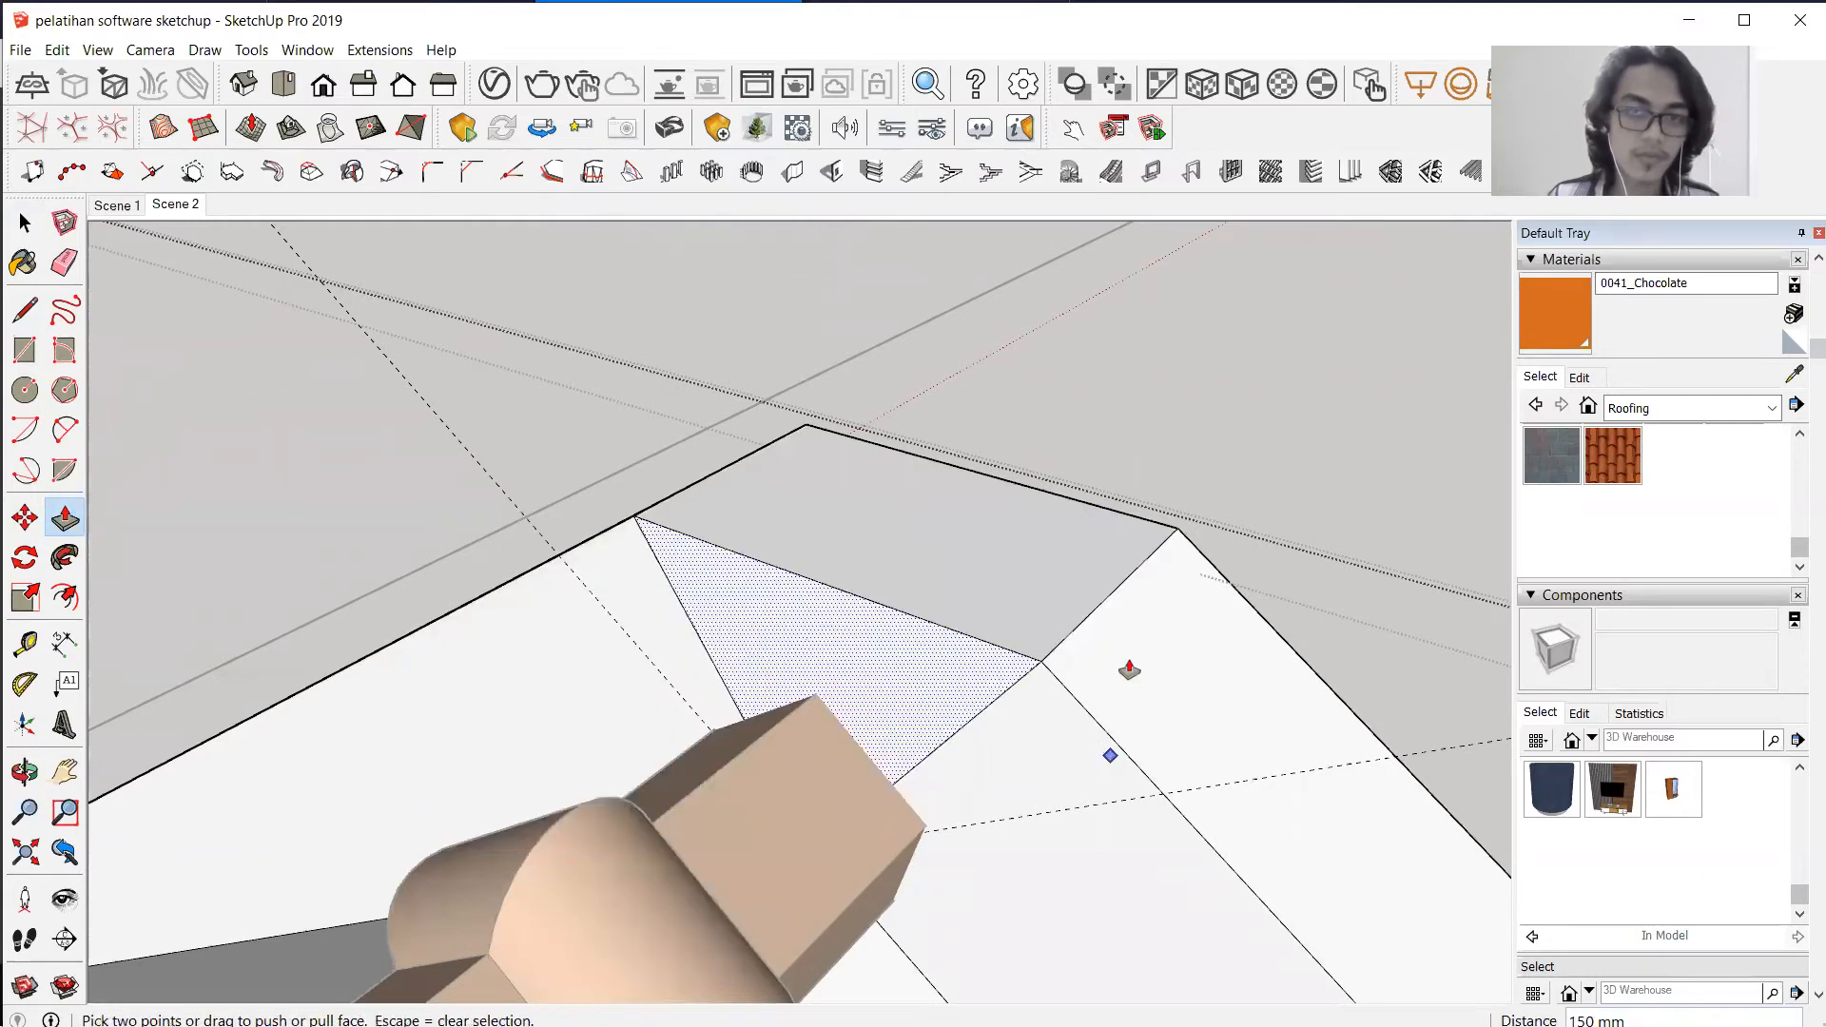
pyautogui.moveTo(1129, 670); pyautogui.dragTo(9, 735, button='middle')
pyautogui.moveTo(643, 655); pyautogui.dragTo(515, 413, button='middle')
pyautogui.scroll(1, 789, 538)
pyautogui.moveTo(788, 539); pyautogui.dragTo(48, 563, button='middle')
pyautogui.press('space')
# Move the main roof tiles along the eave from their lower corner to the inner corner of the raised gable strip.
pyautogui.moveTo(375, 444); pyautogui.dragTo(514, 533, button='middle')
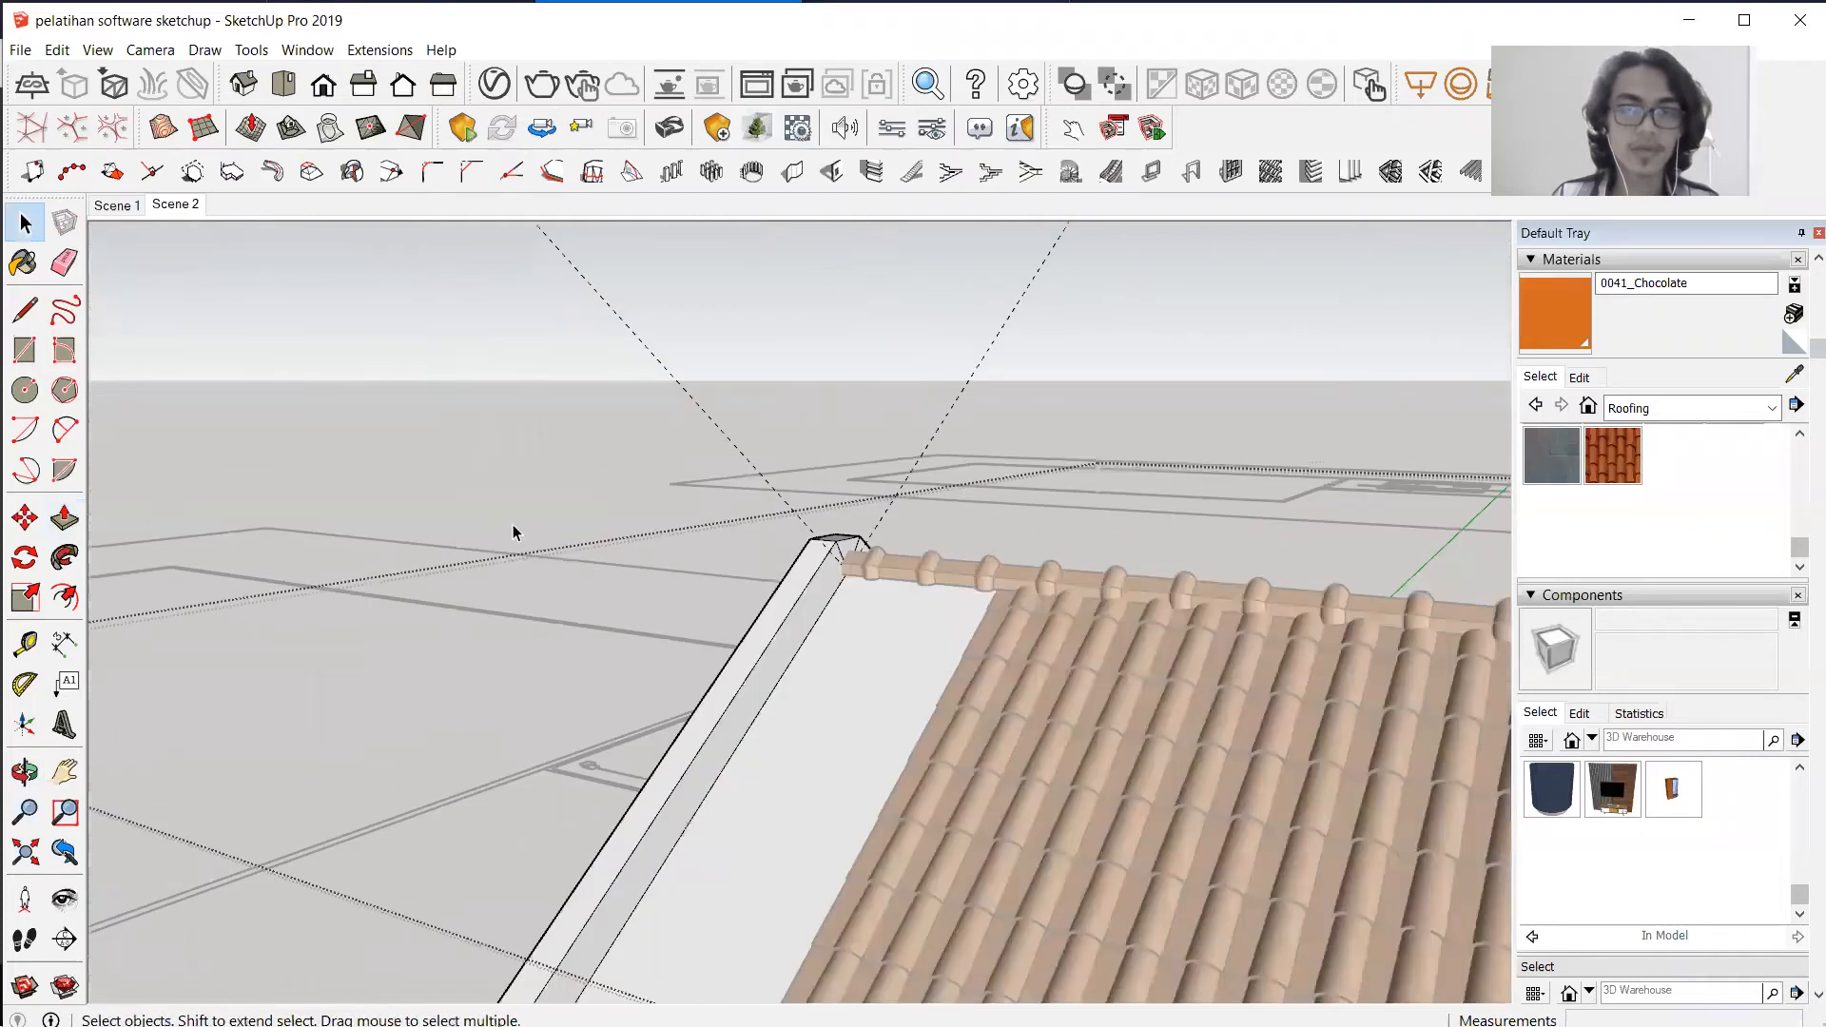
pyautogui.scroll(-5, 527, 475)
pyautogui.scroll(3, 571, 561)
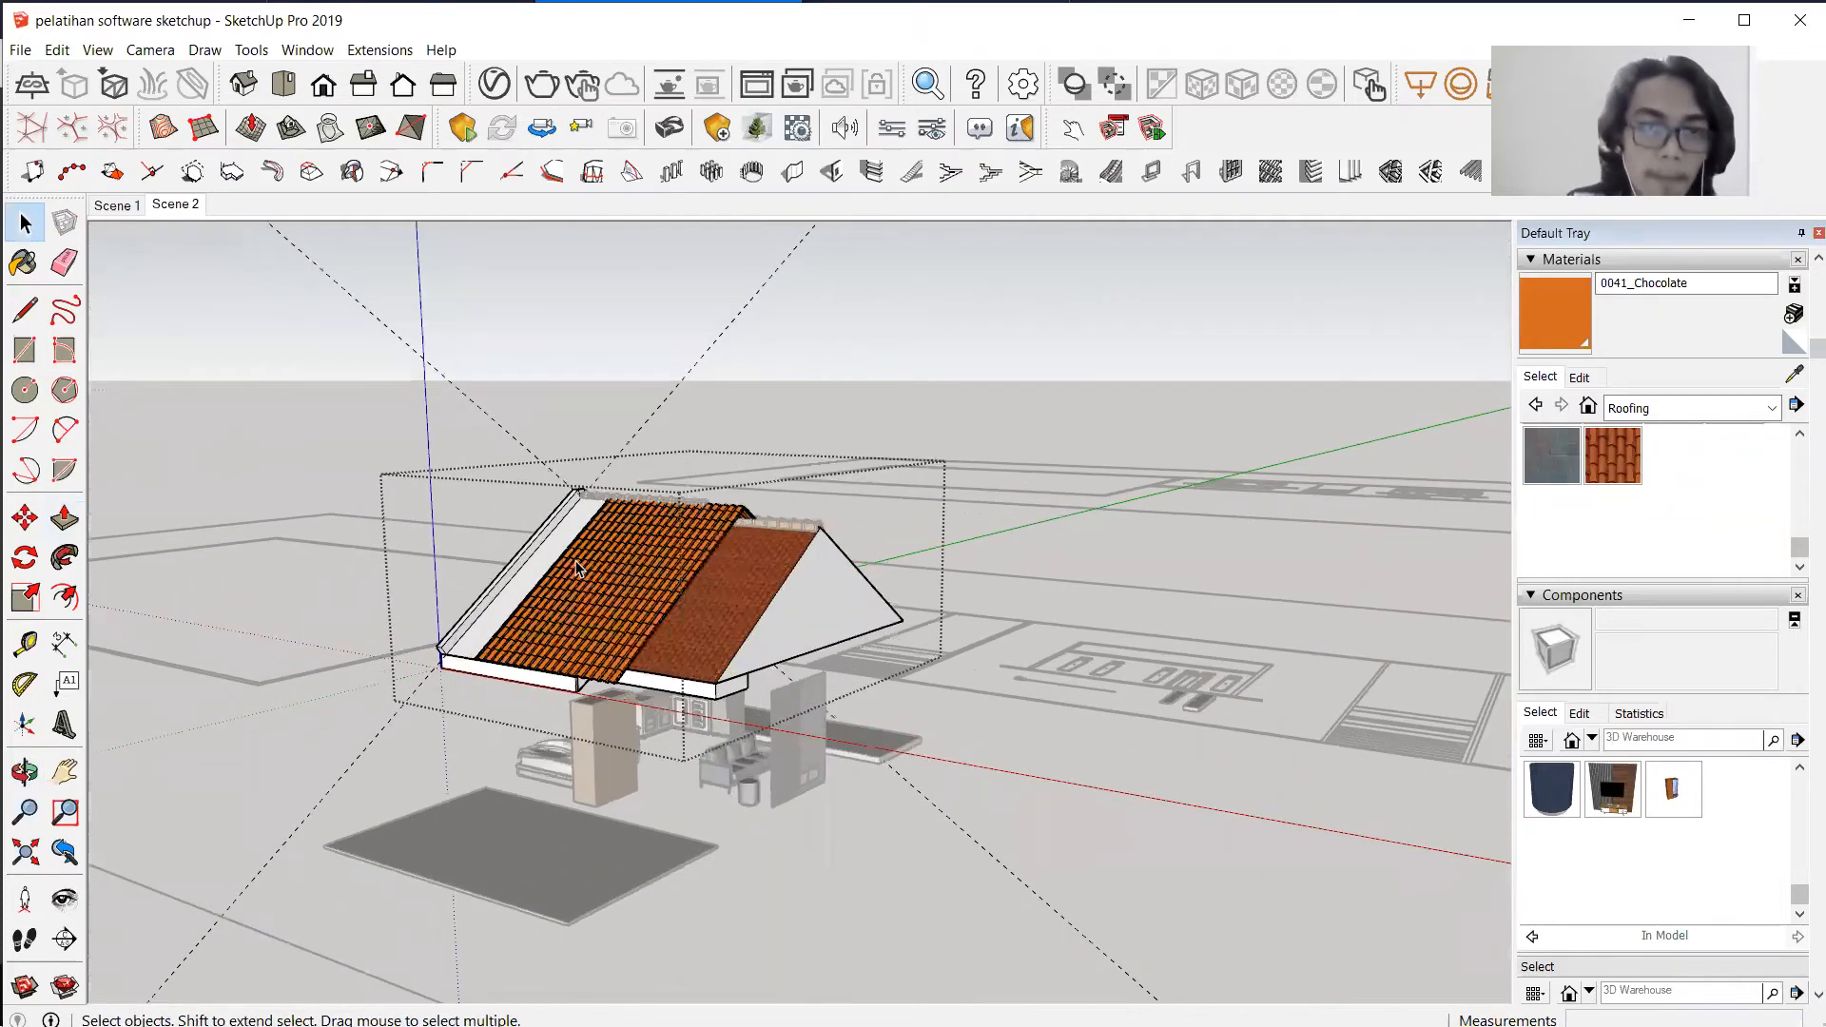
pyautogui.click(585, 566)
pyautogui.moveTo(584, 566); pyautogui.dragTo(228, 580, button='middle')
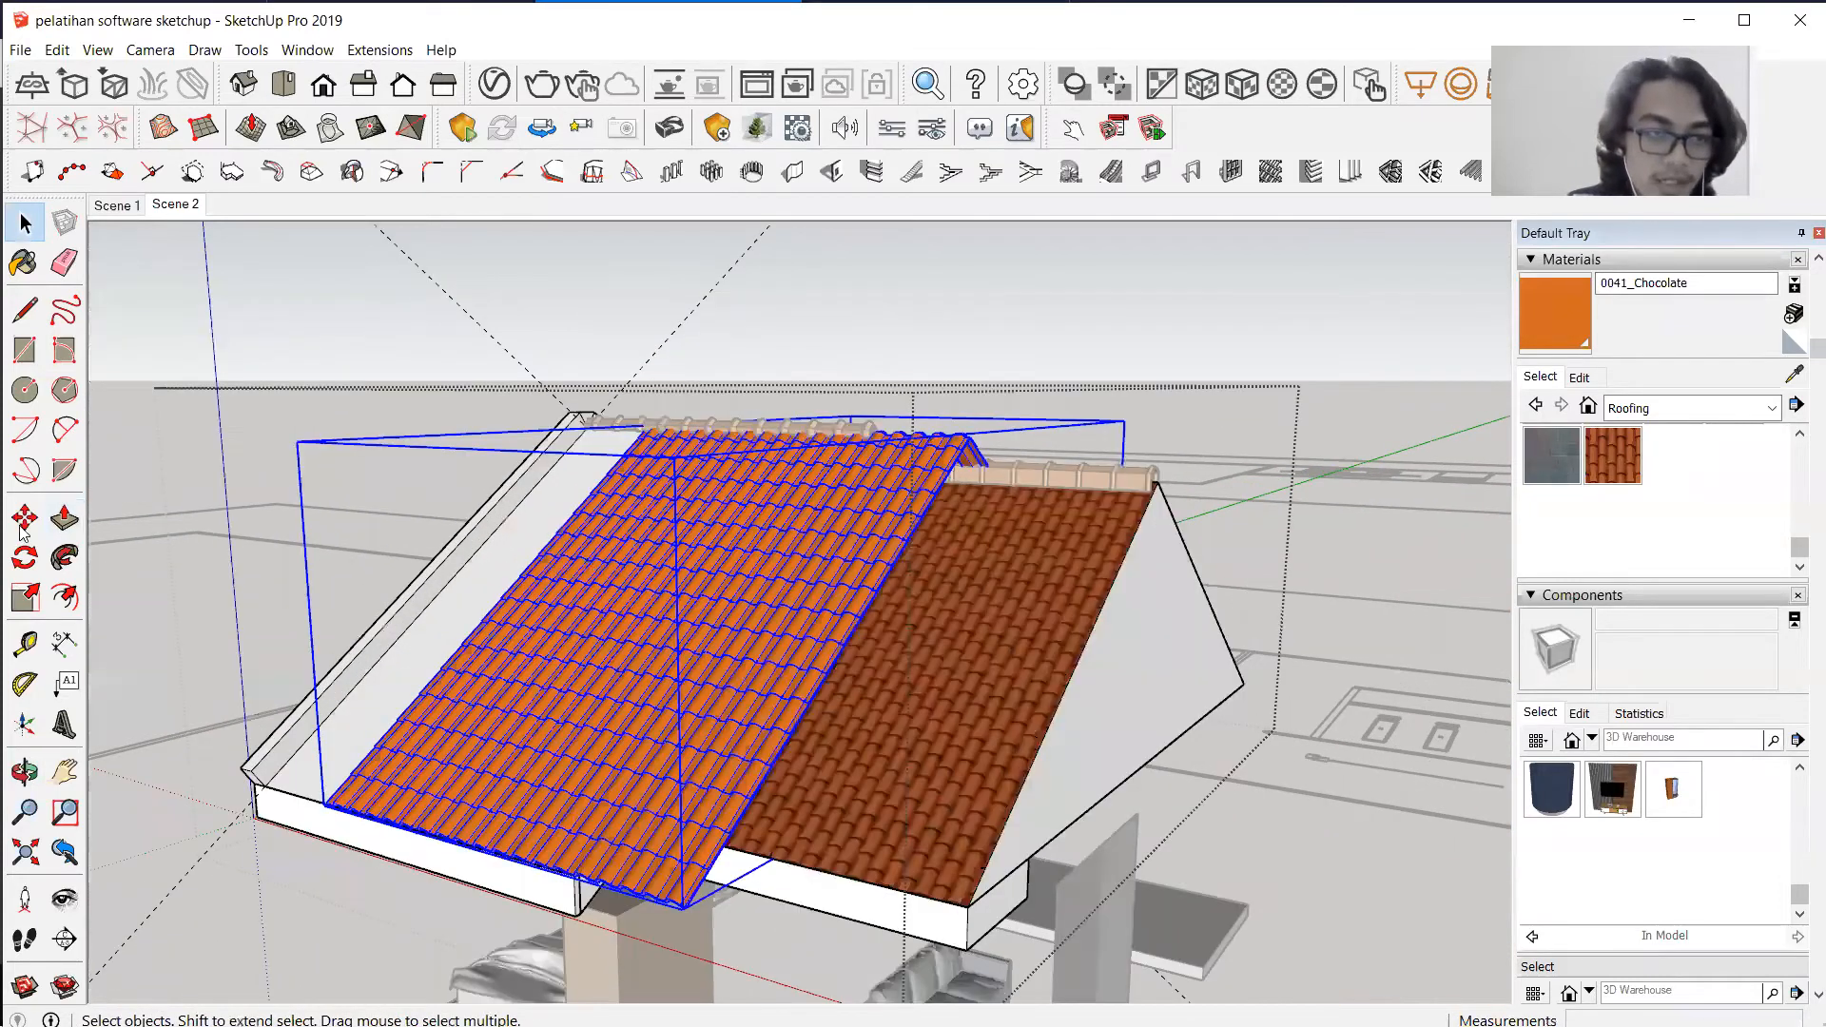
pyautogui.press('m')
pyautogui.scroll(5, 314, 813)
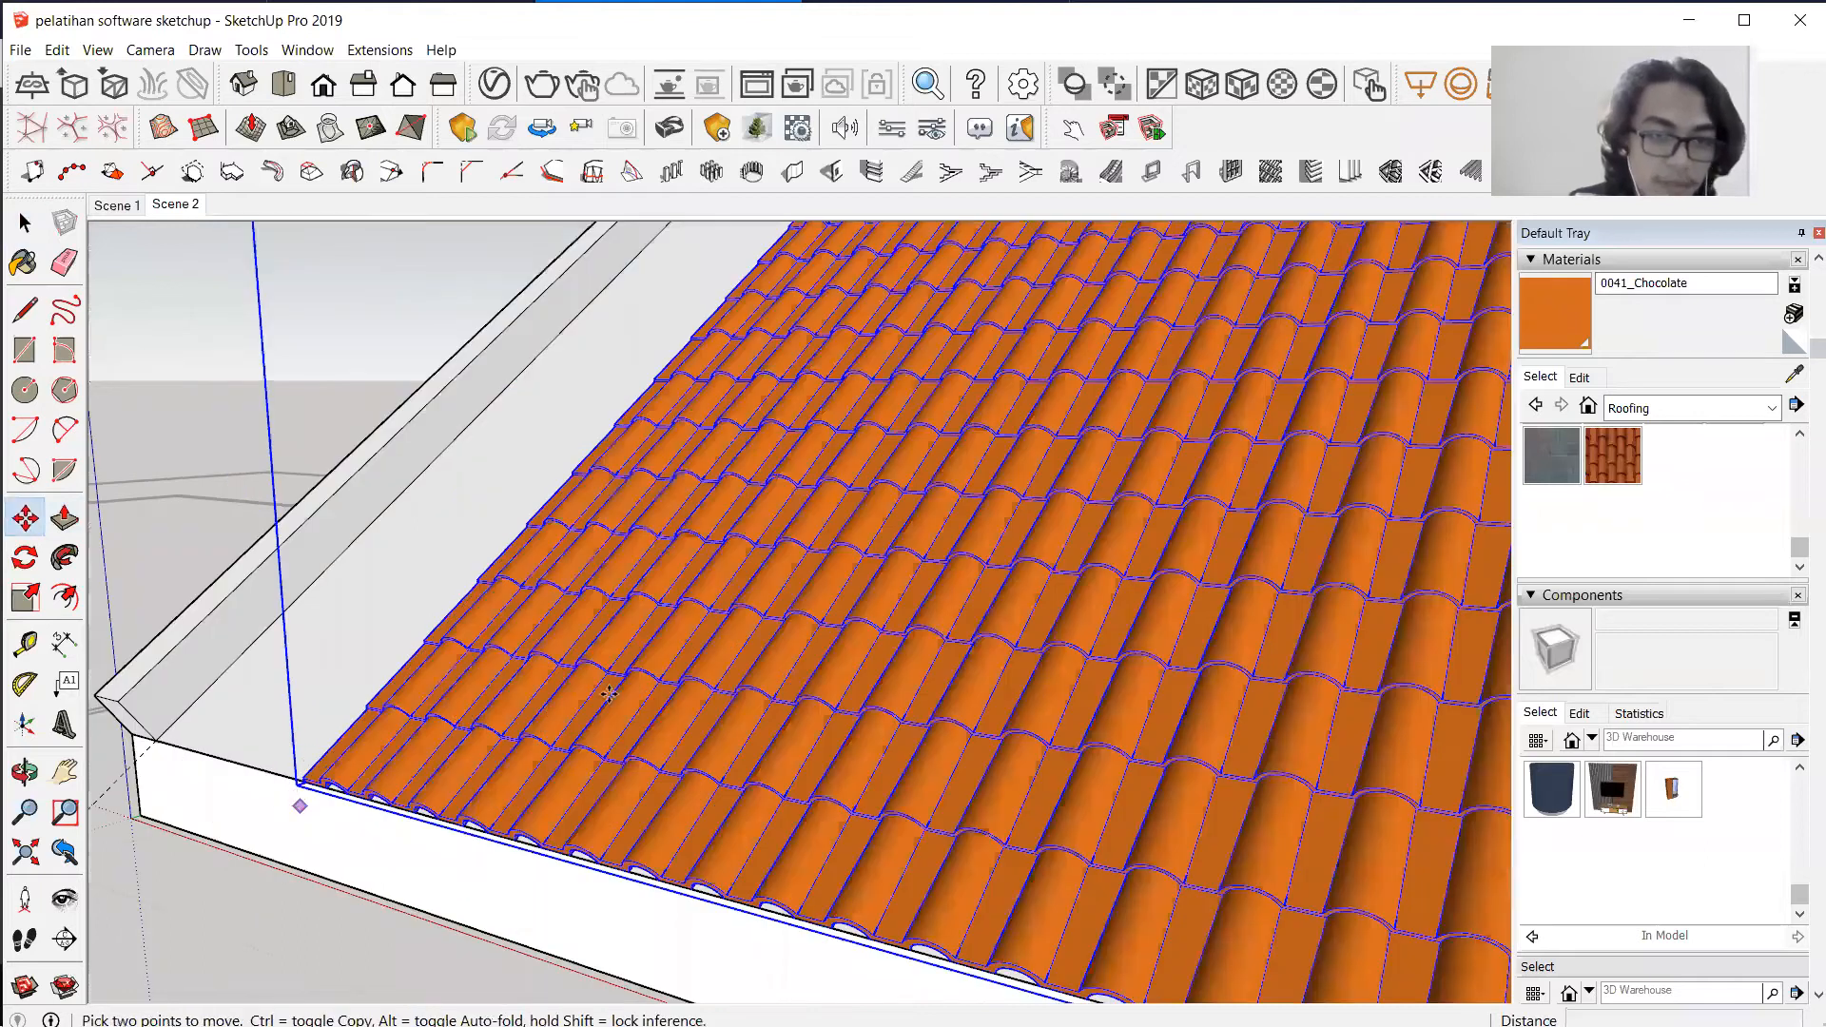
pyautogui.moveTo(300, 806); pyautogui.dragTo(730, 633, button='middle')
pyautogui.scroll(4, 725, 644)
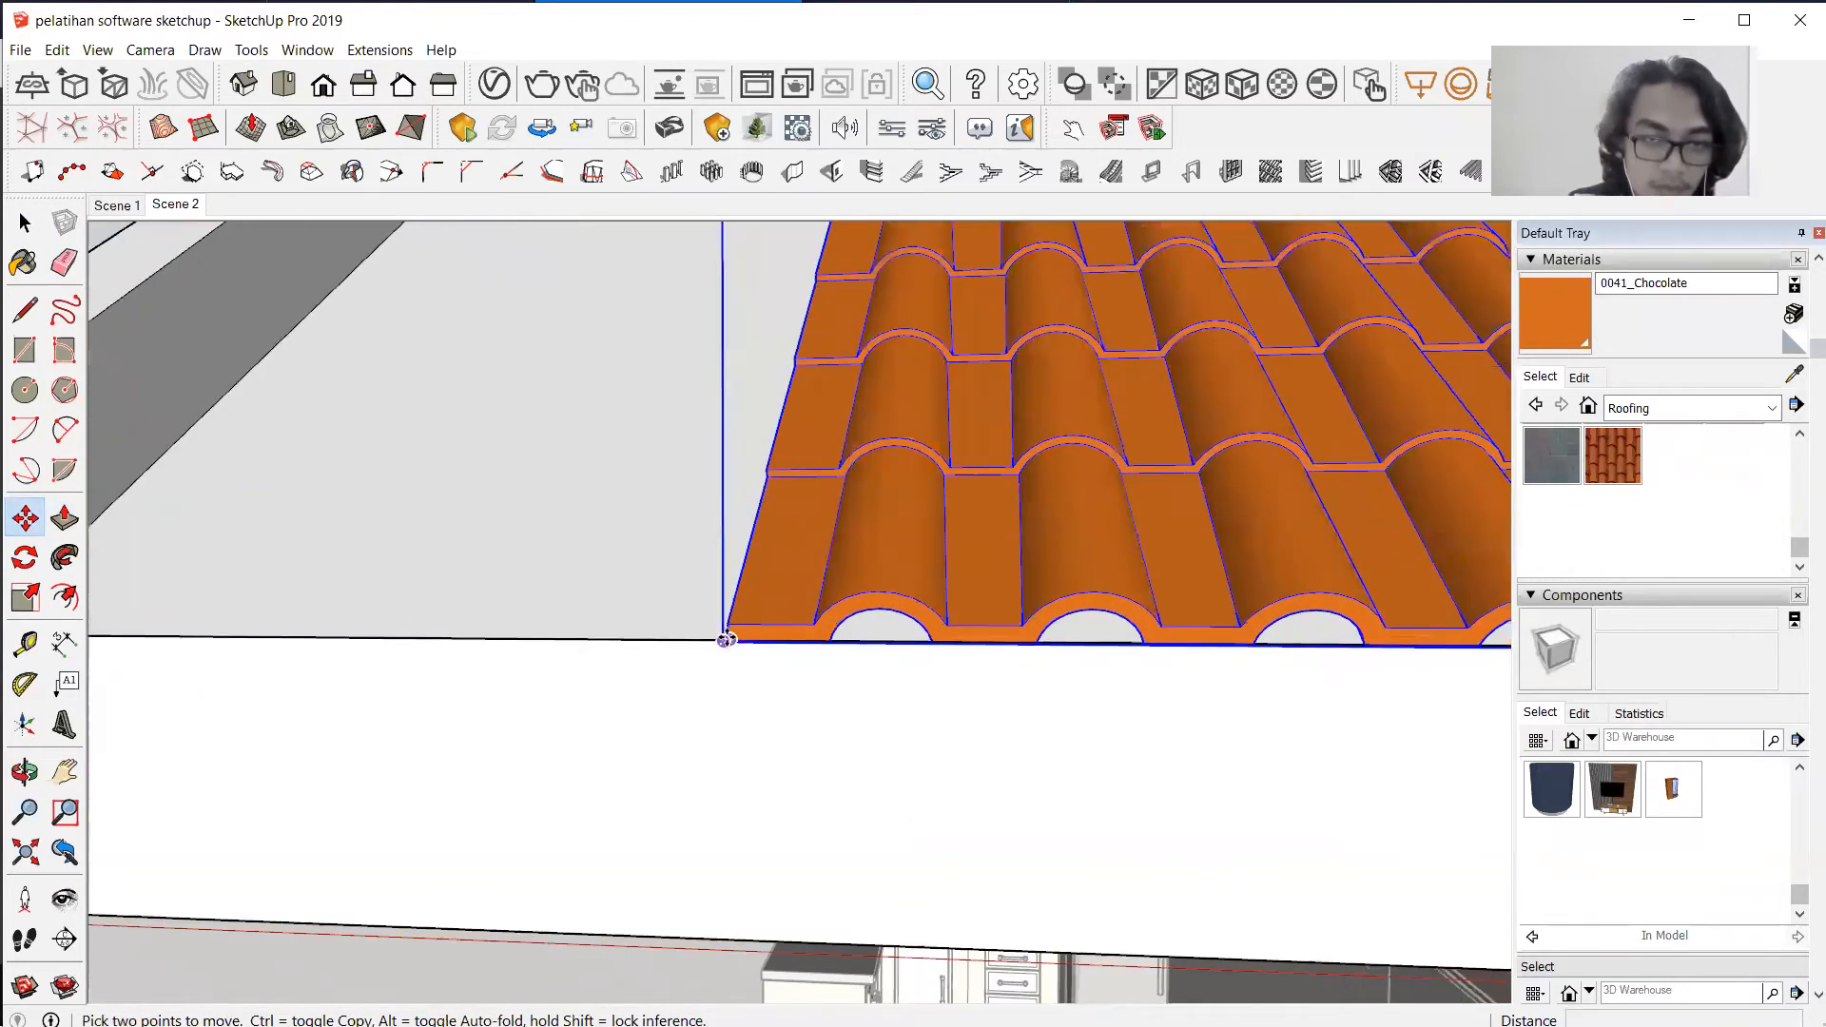
pyautogui.click(724, 641)
pyautogui.scroll(-2, 791, 609)
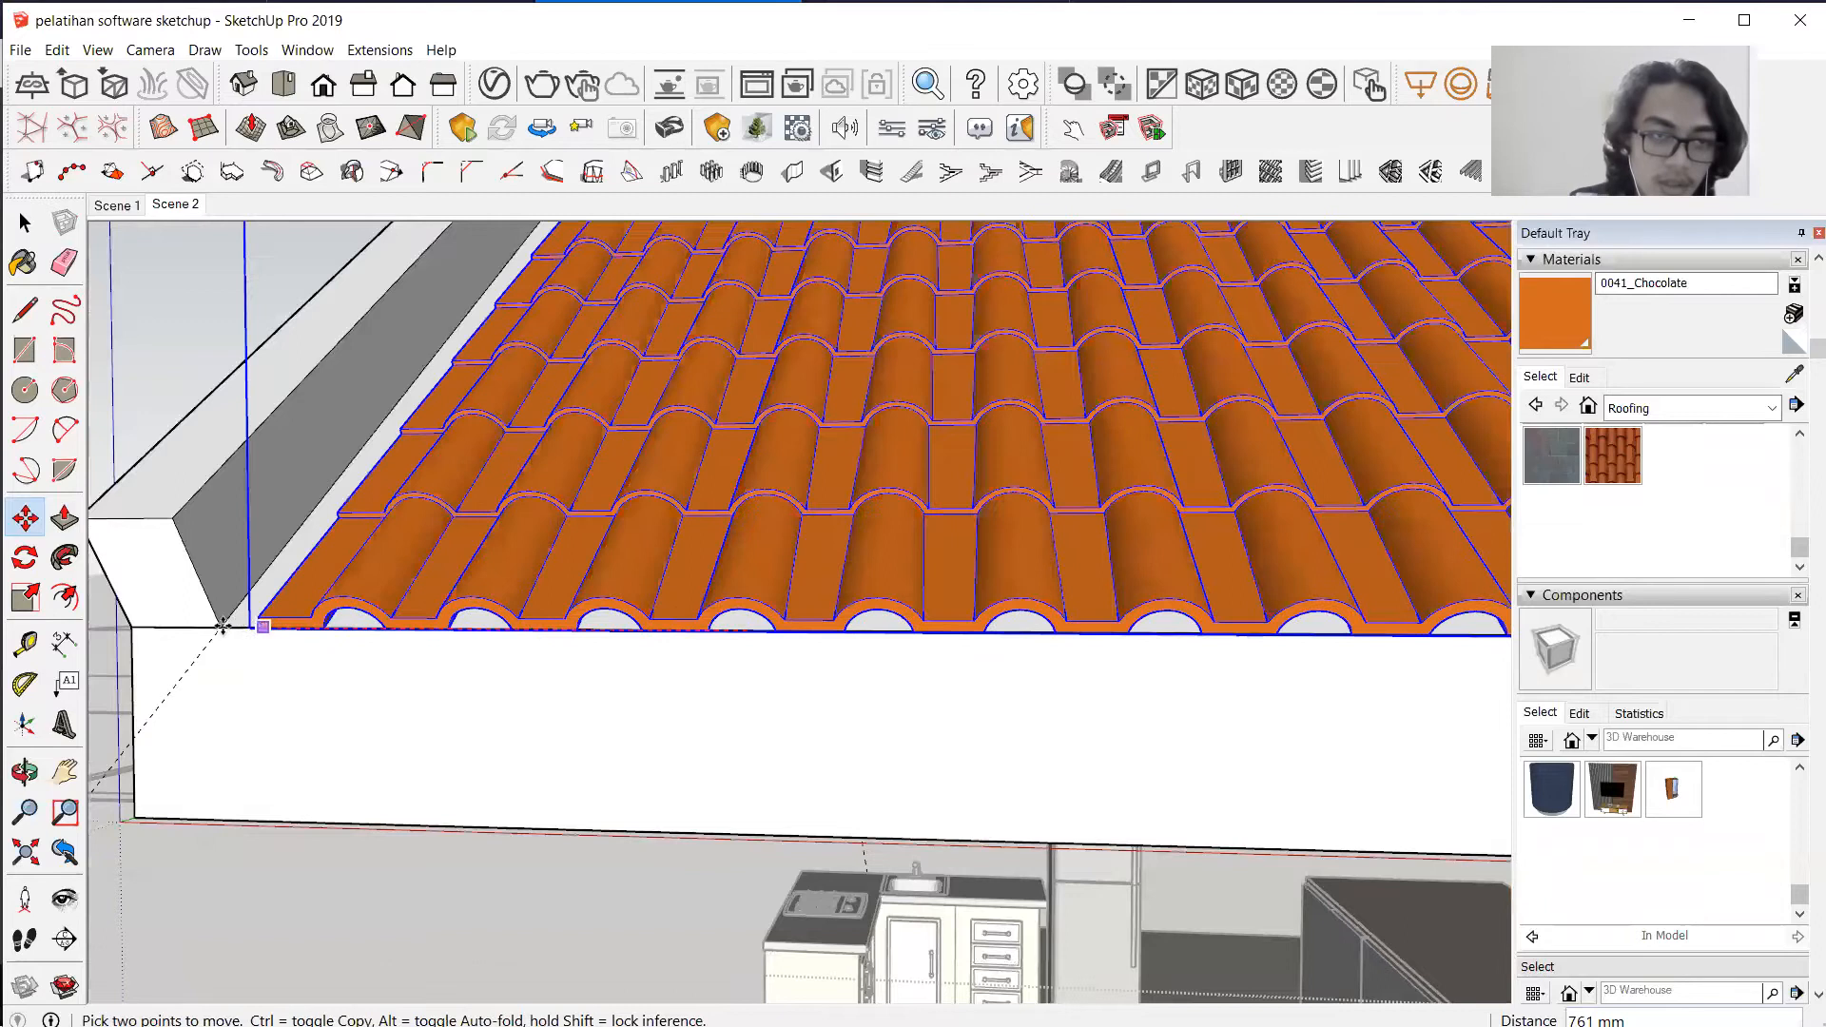
pyautogui.scroll(-2, 317, 694)
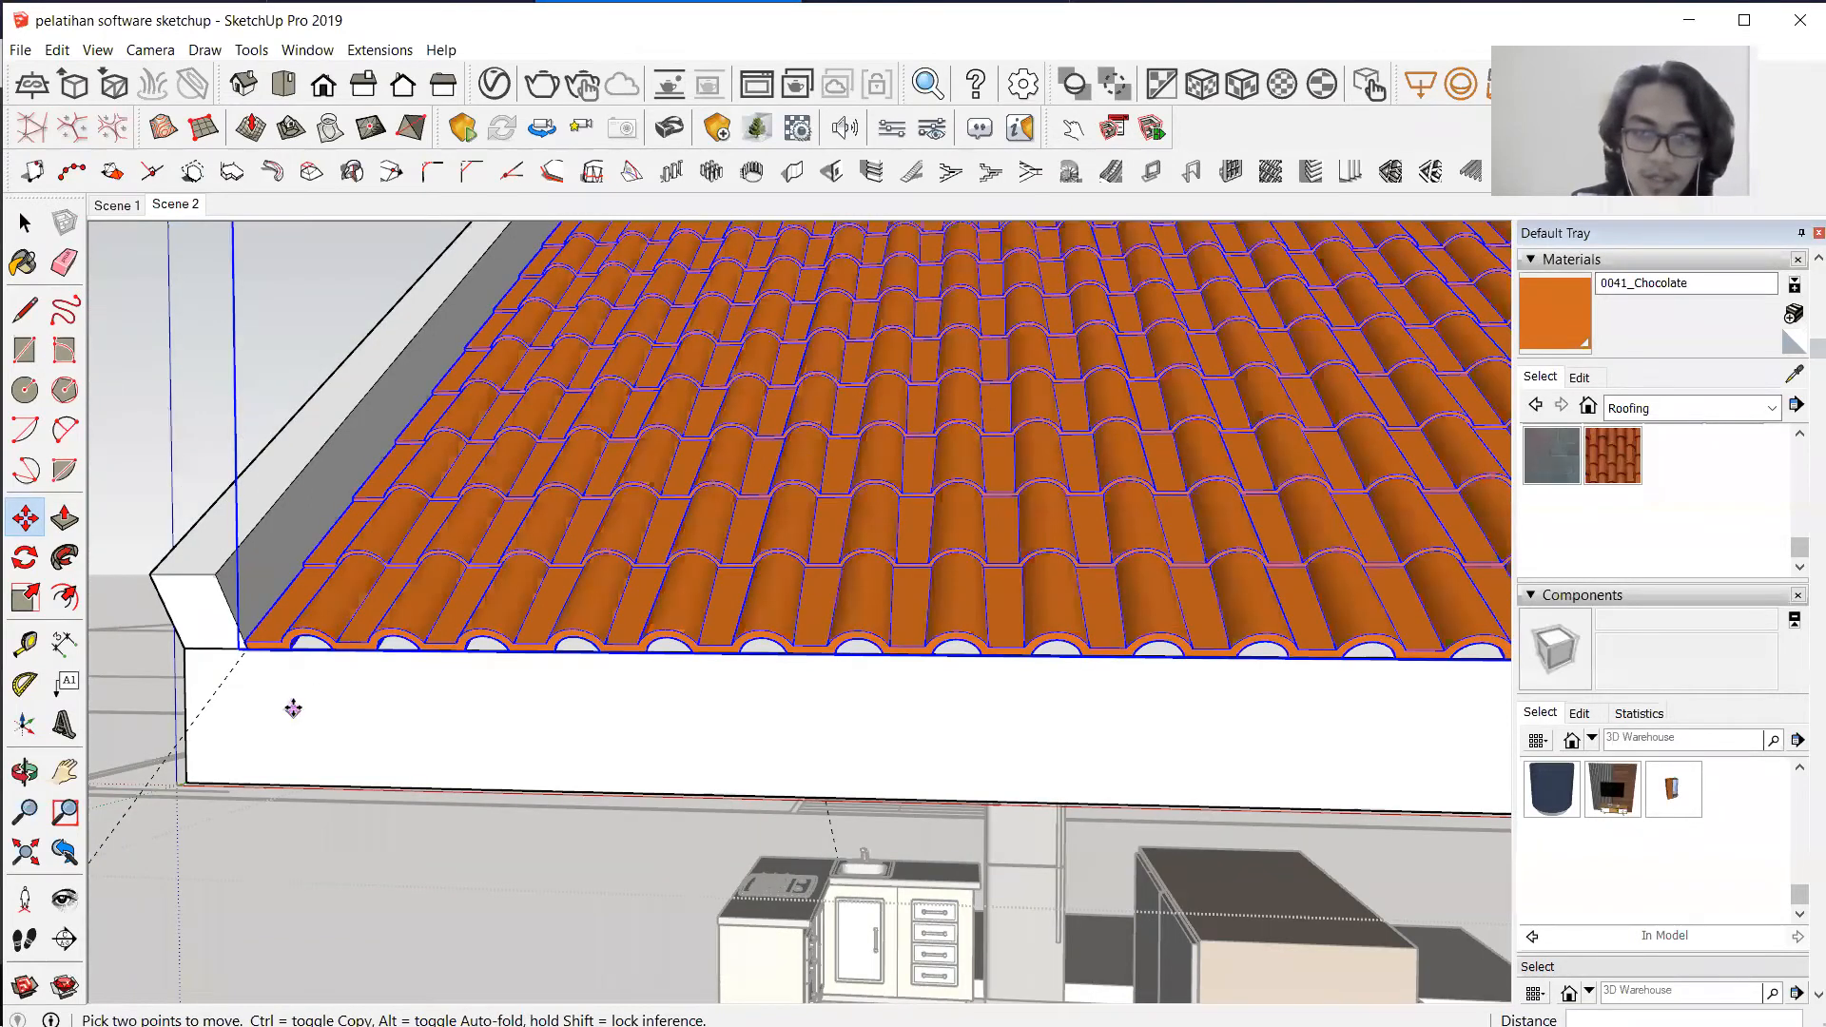
# Move the main roof tiles a further 150 mm along the eave, from the strip's inner corner to the roof's outer corner.
pyautogui.scroll(-3, 293, 706)
pyautogui.moveTo(588, 591); pyautogui.dragTo(766, 425, button='middle')
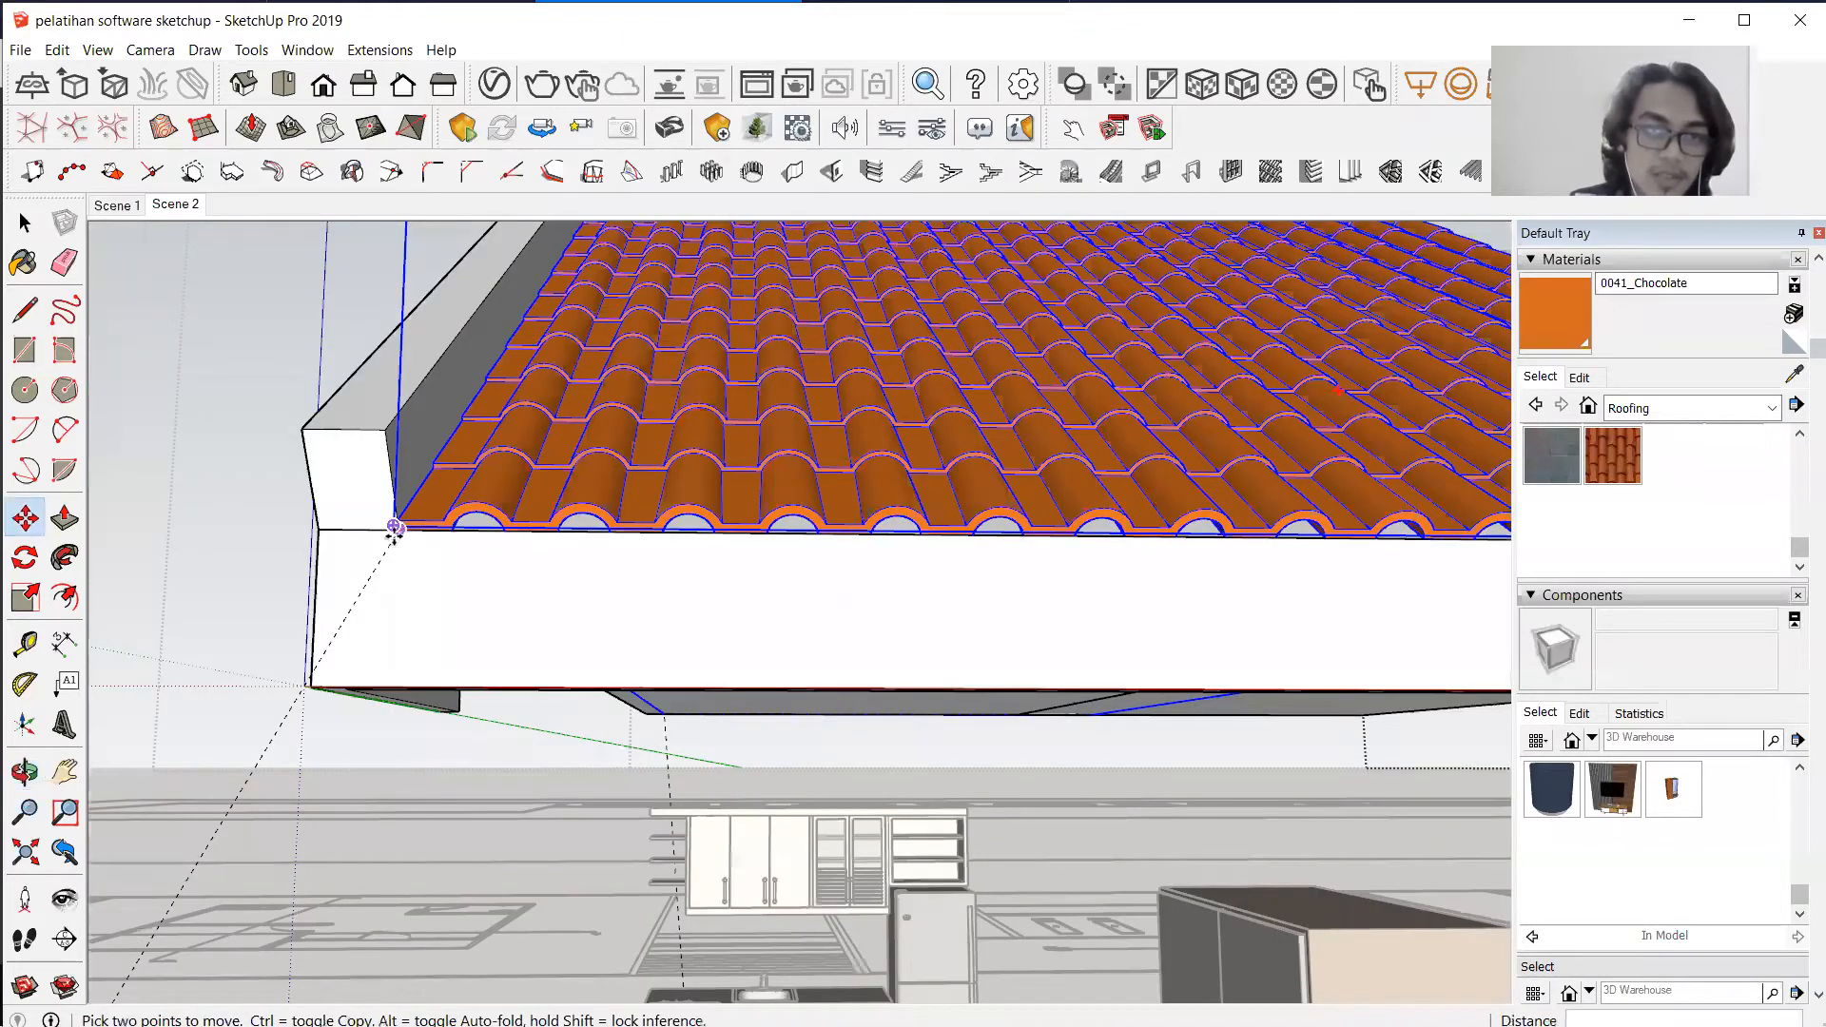
pyautogui.scroll(3, 394, 529)
pyautogui.click(394, 528)
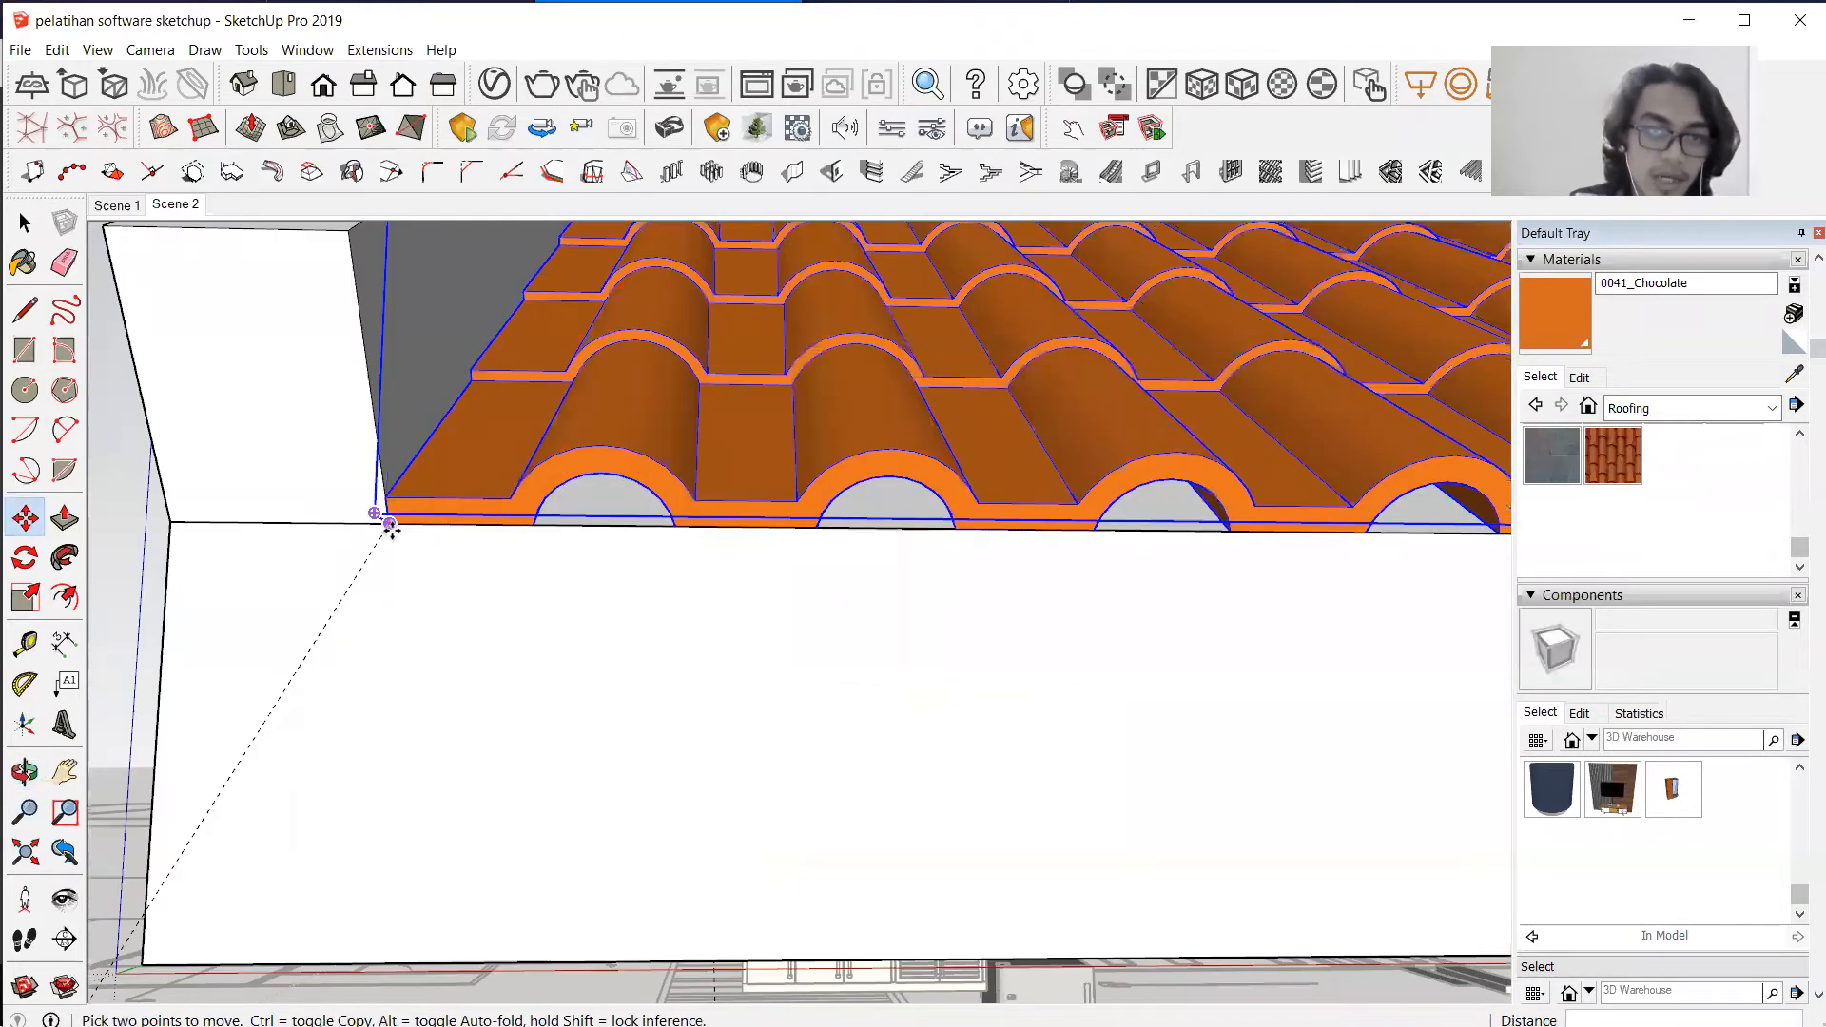
pyautogui.click(172, 520)
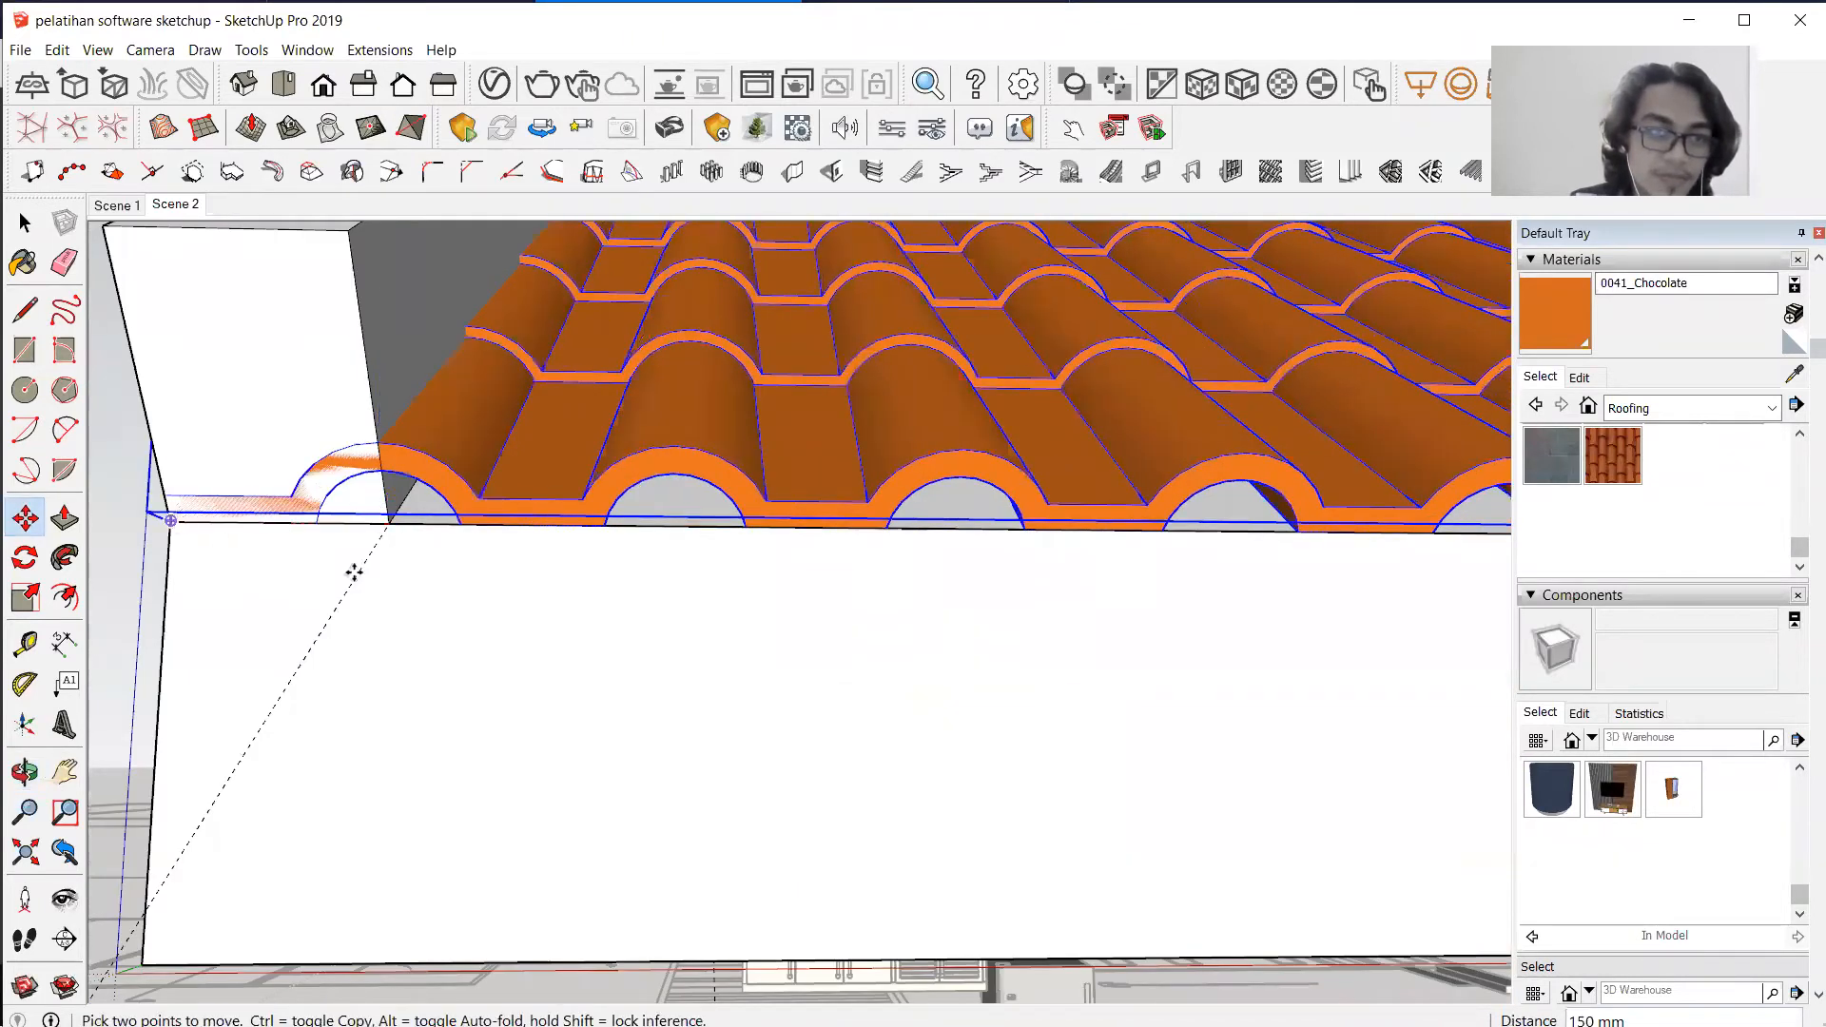
# Raise the main roof tiles slightly along the blue axis by an exact distance and clear the selection.
pyautogui.scroll(-5, 571, 620)
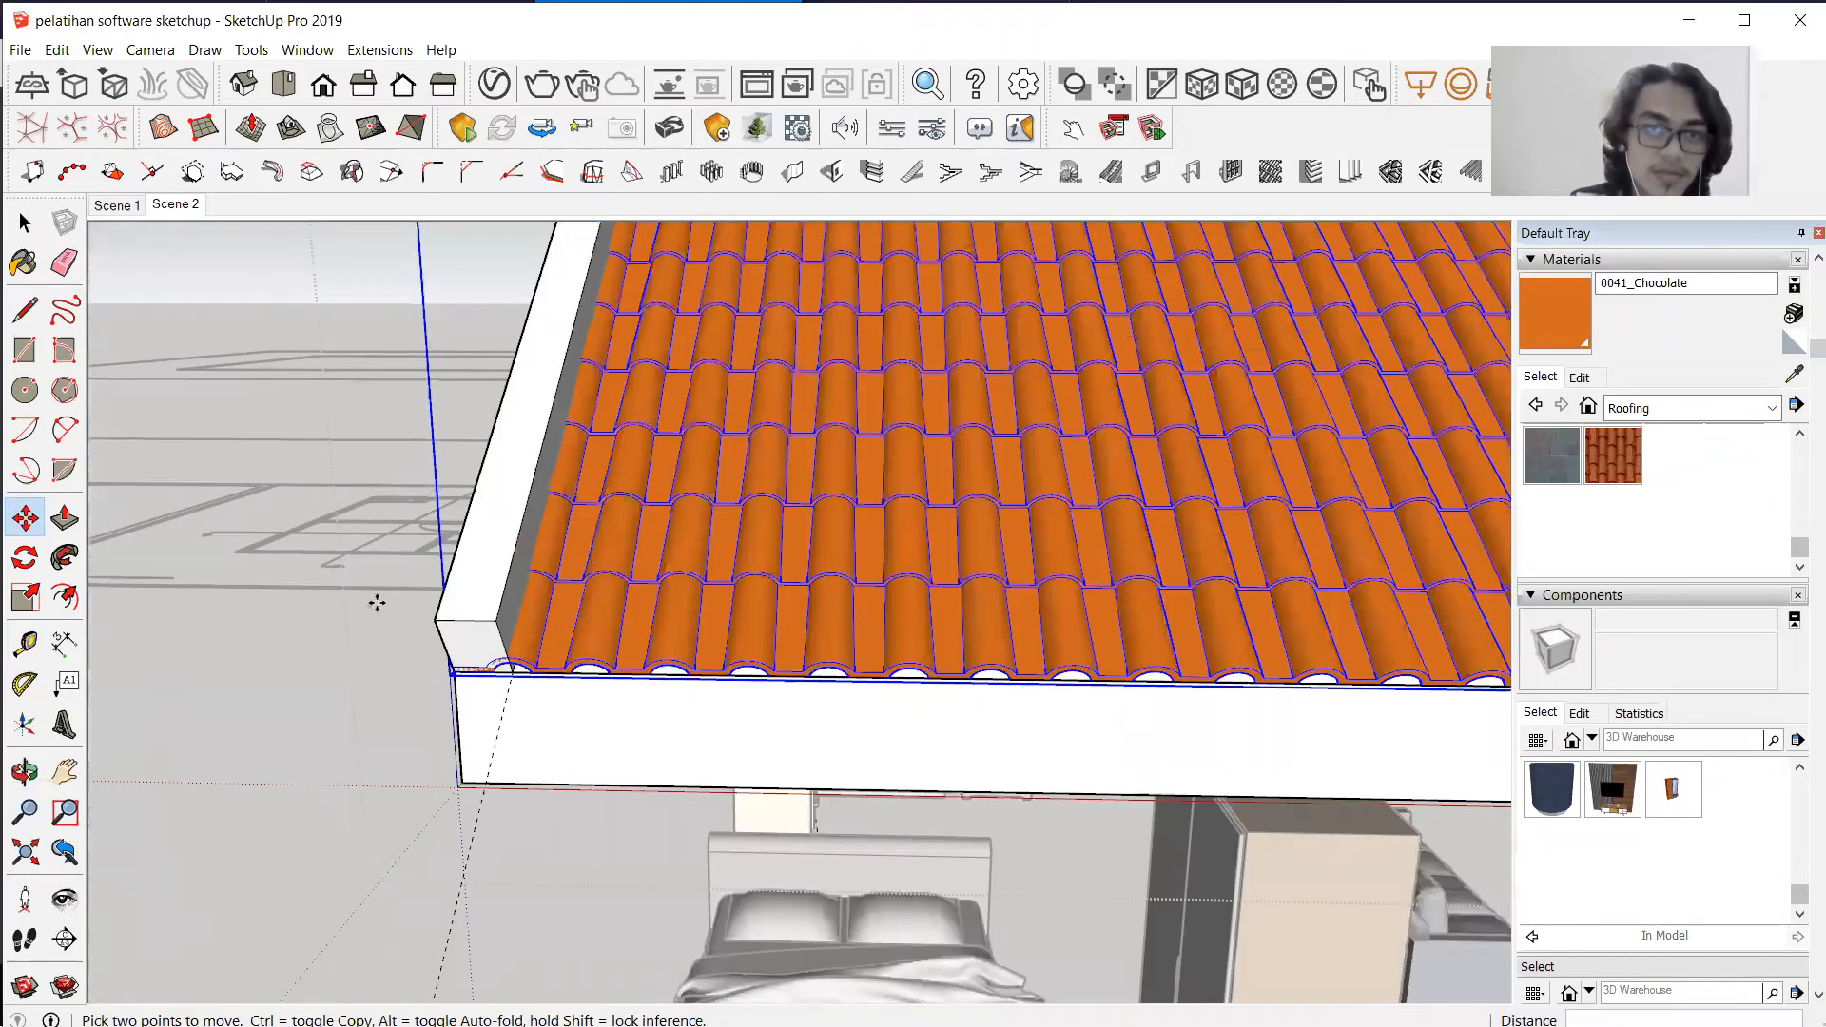
pyautogui.scroll(-2, 580, 658)
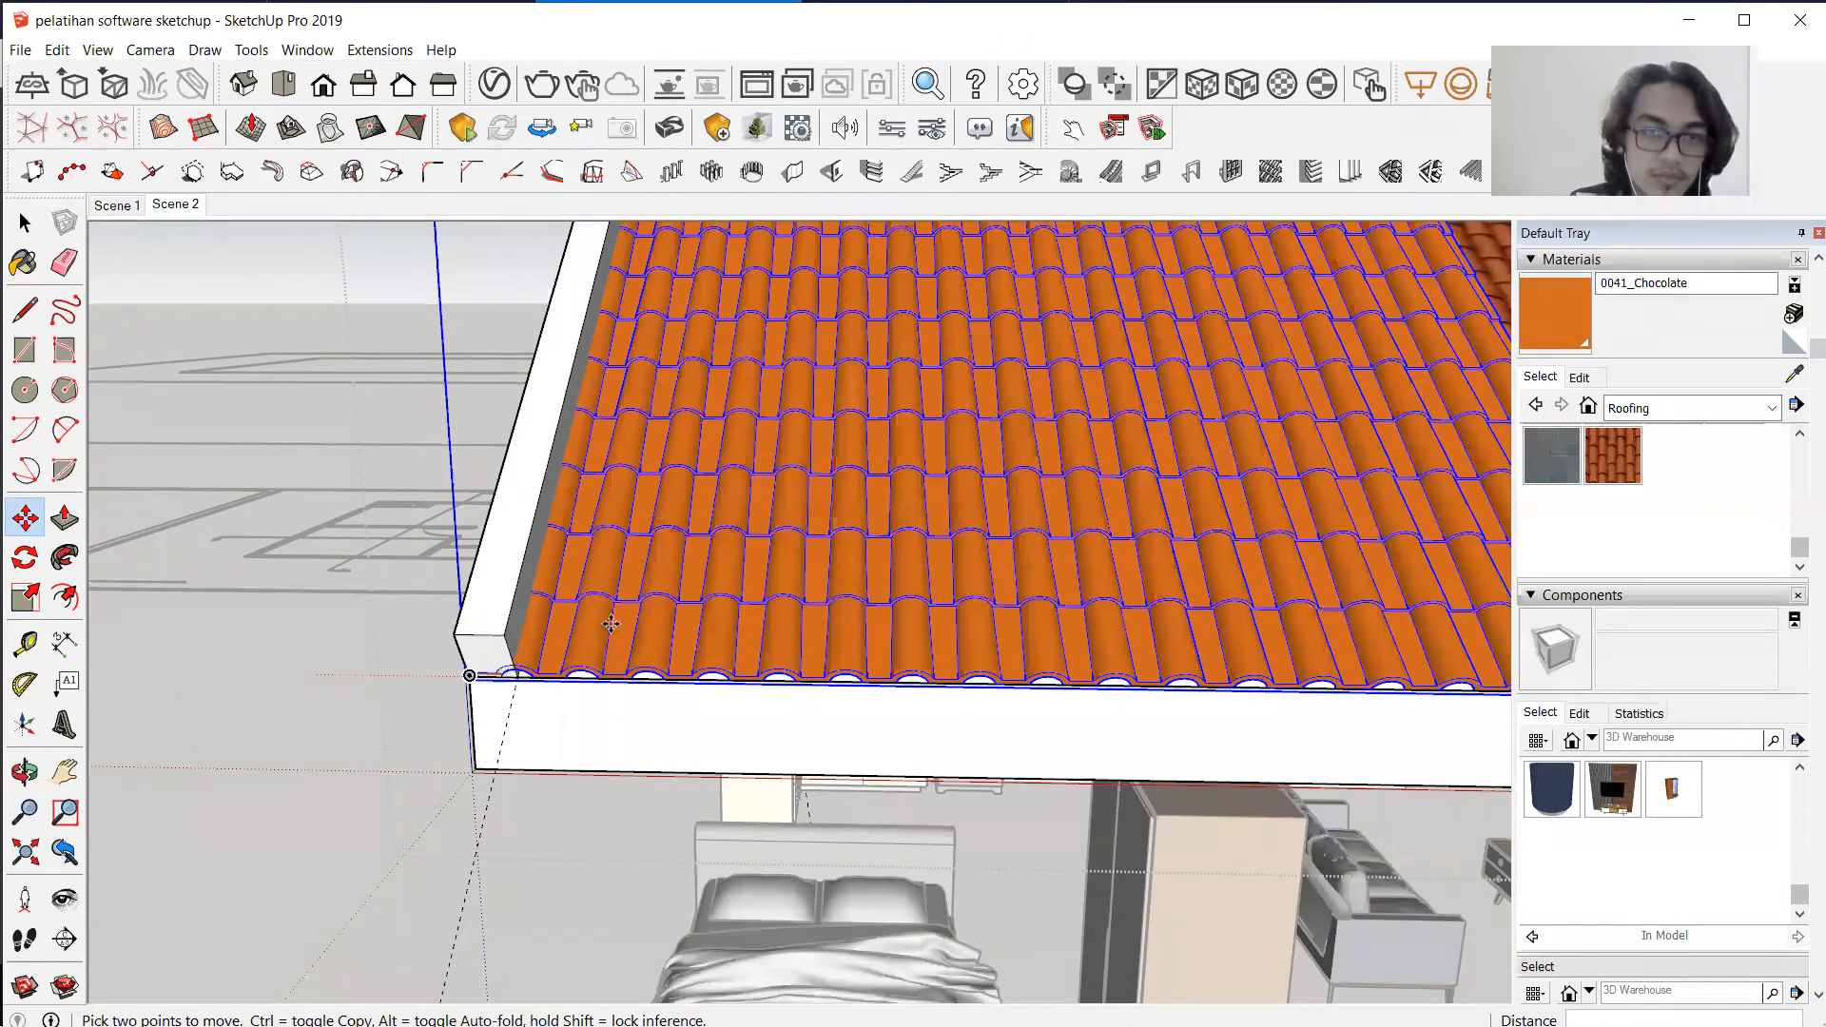
pyautogui.click(609, 625)
pyautogui.scroll(1, 603, 627)
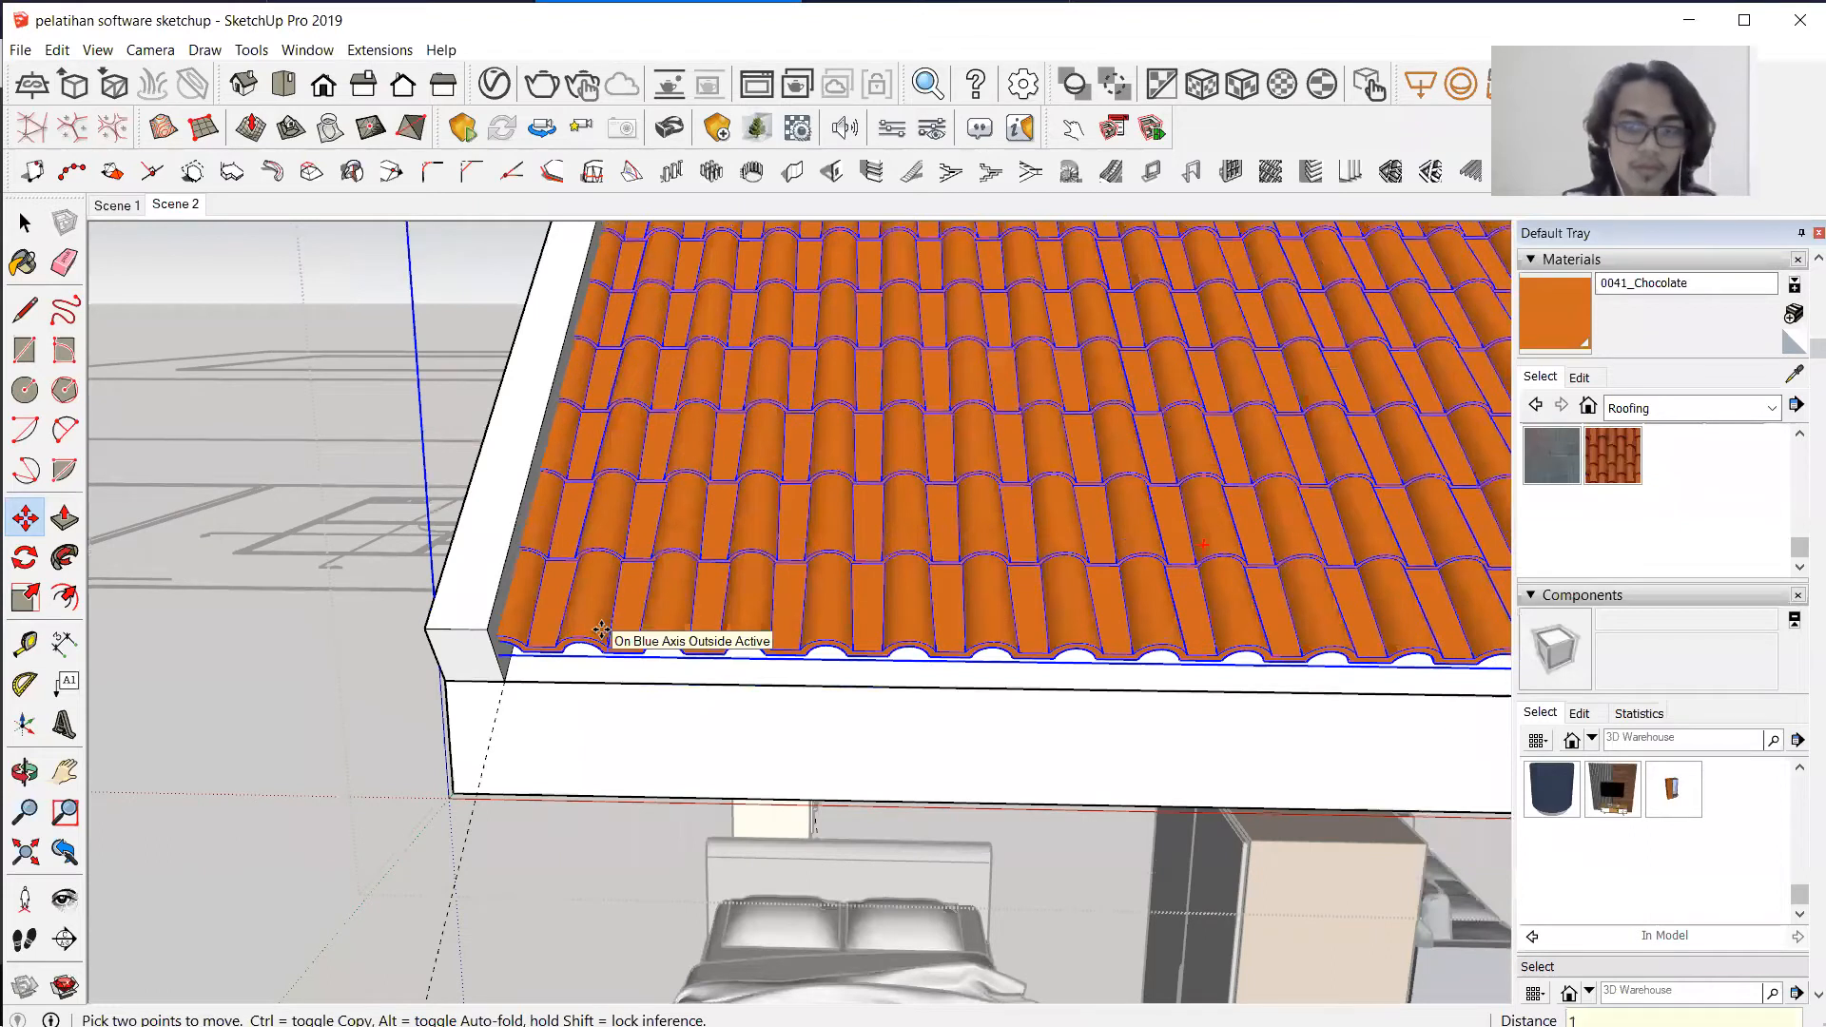
pyautogui.press('Return')
pyautogui.press('space')
pyautogui.click(316, 711)
pyautogui.moveTo(1196, 603); pyautogui.dragTo(982, 727, button='middle')
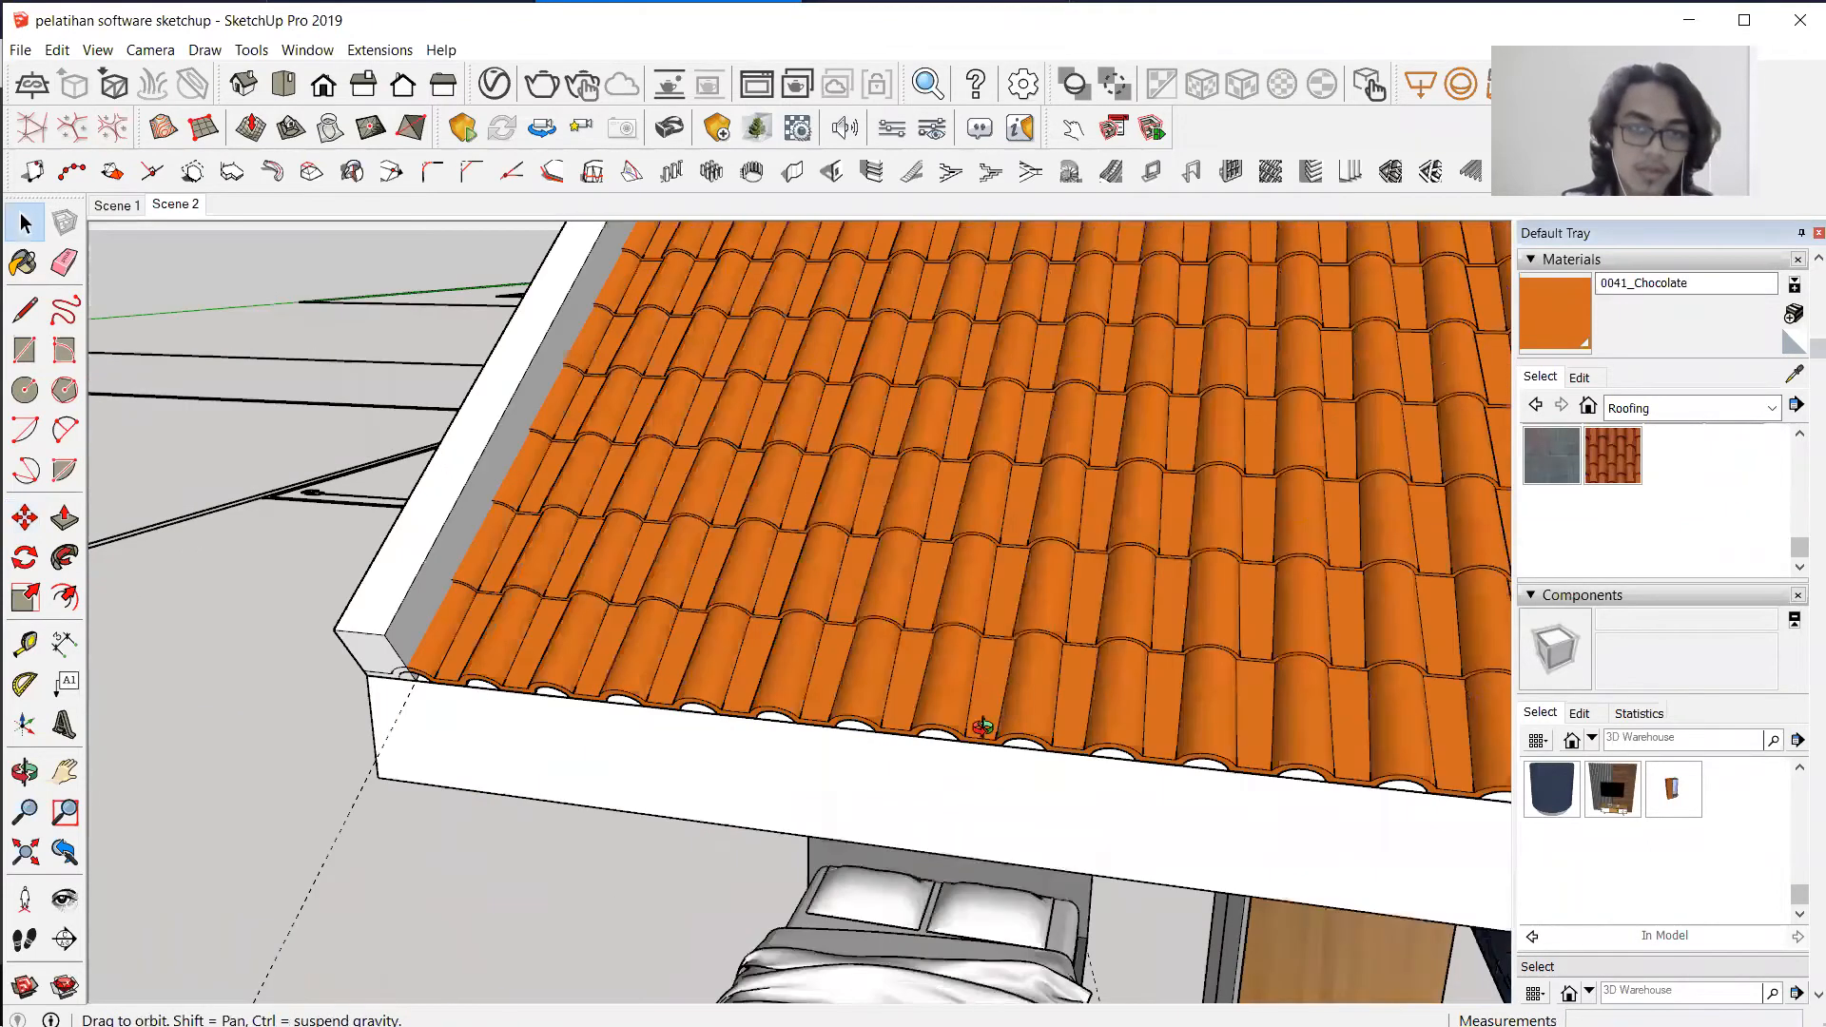
pyautogui.moveTo(722, 542); pyautogui.dragTo(963, 532, button='middle')
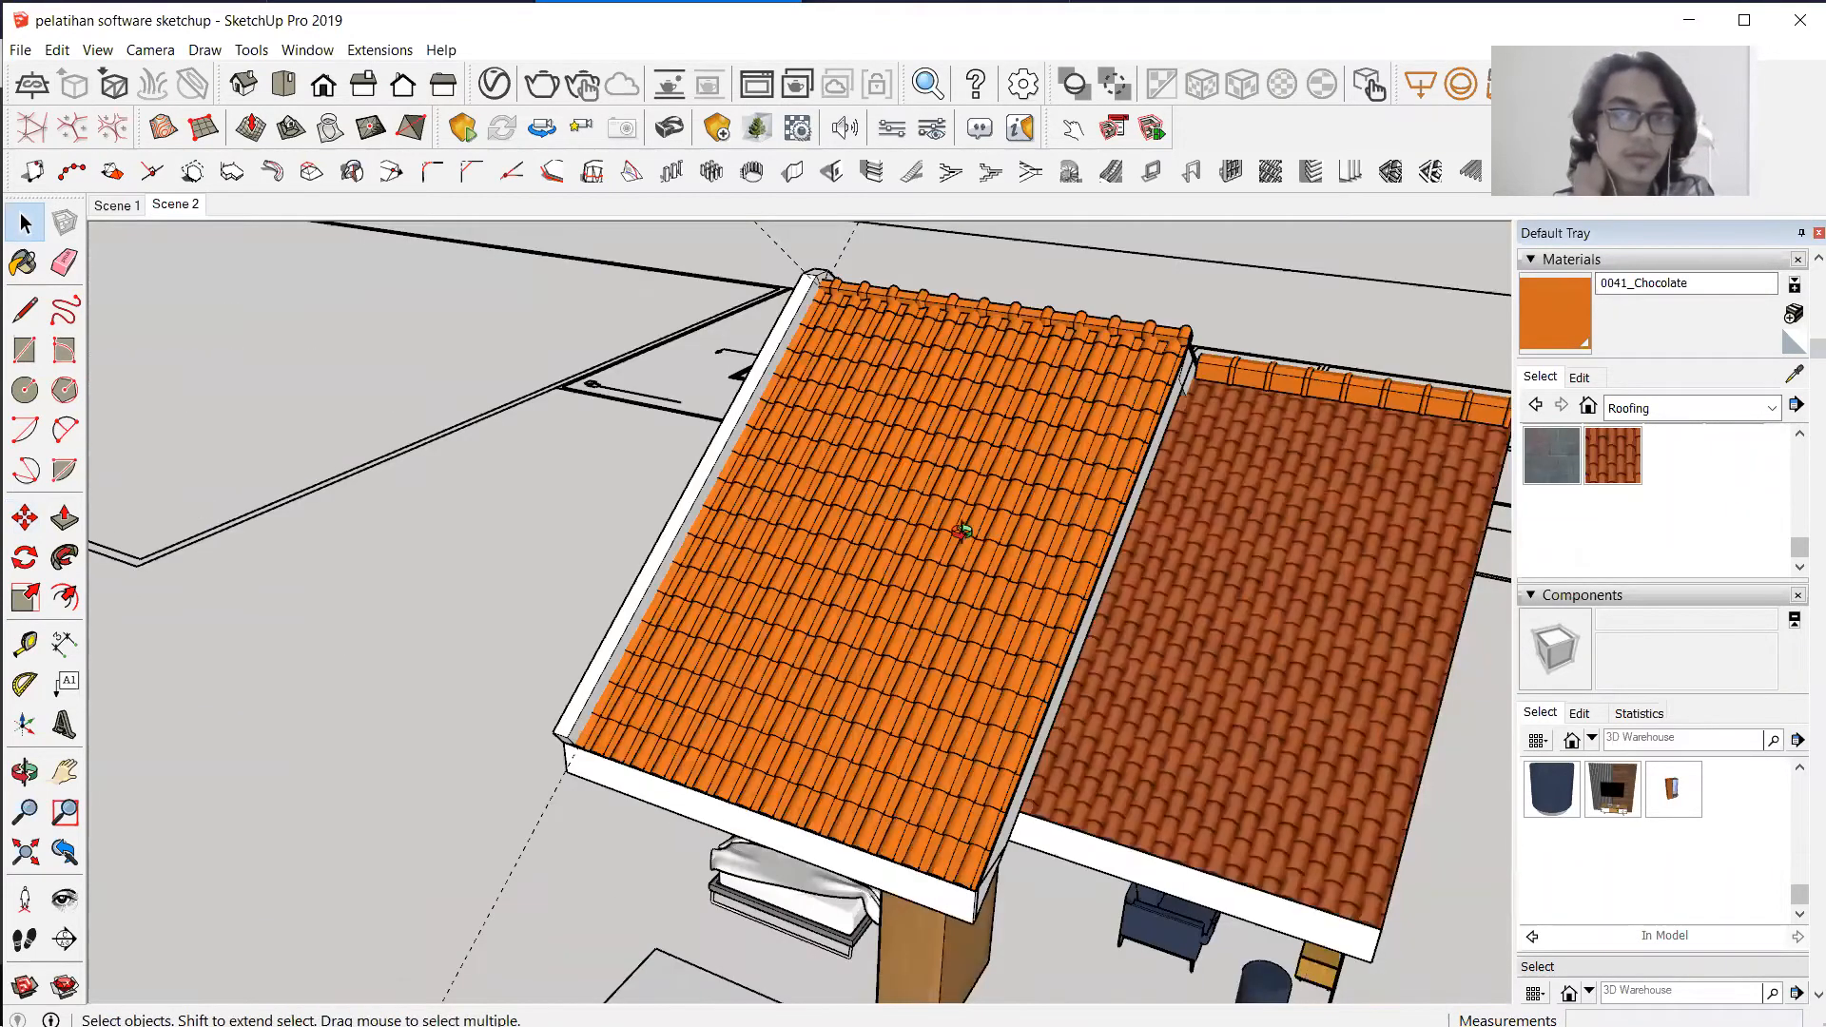
# Open the lower roof's group for editing, down to its textured tile surfaces and gable face.
pyautogui.moveTo(873, 611); pyautogui.dragTo(526, 654, button='middle')
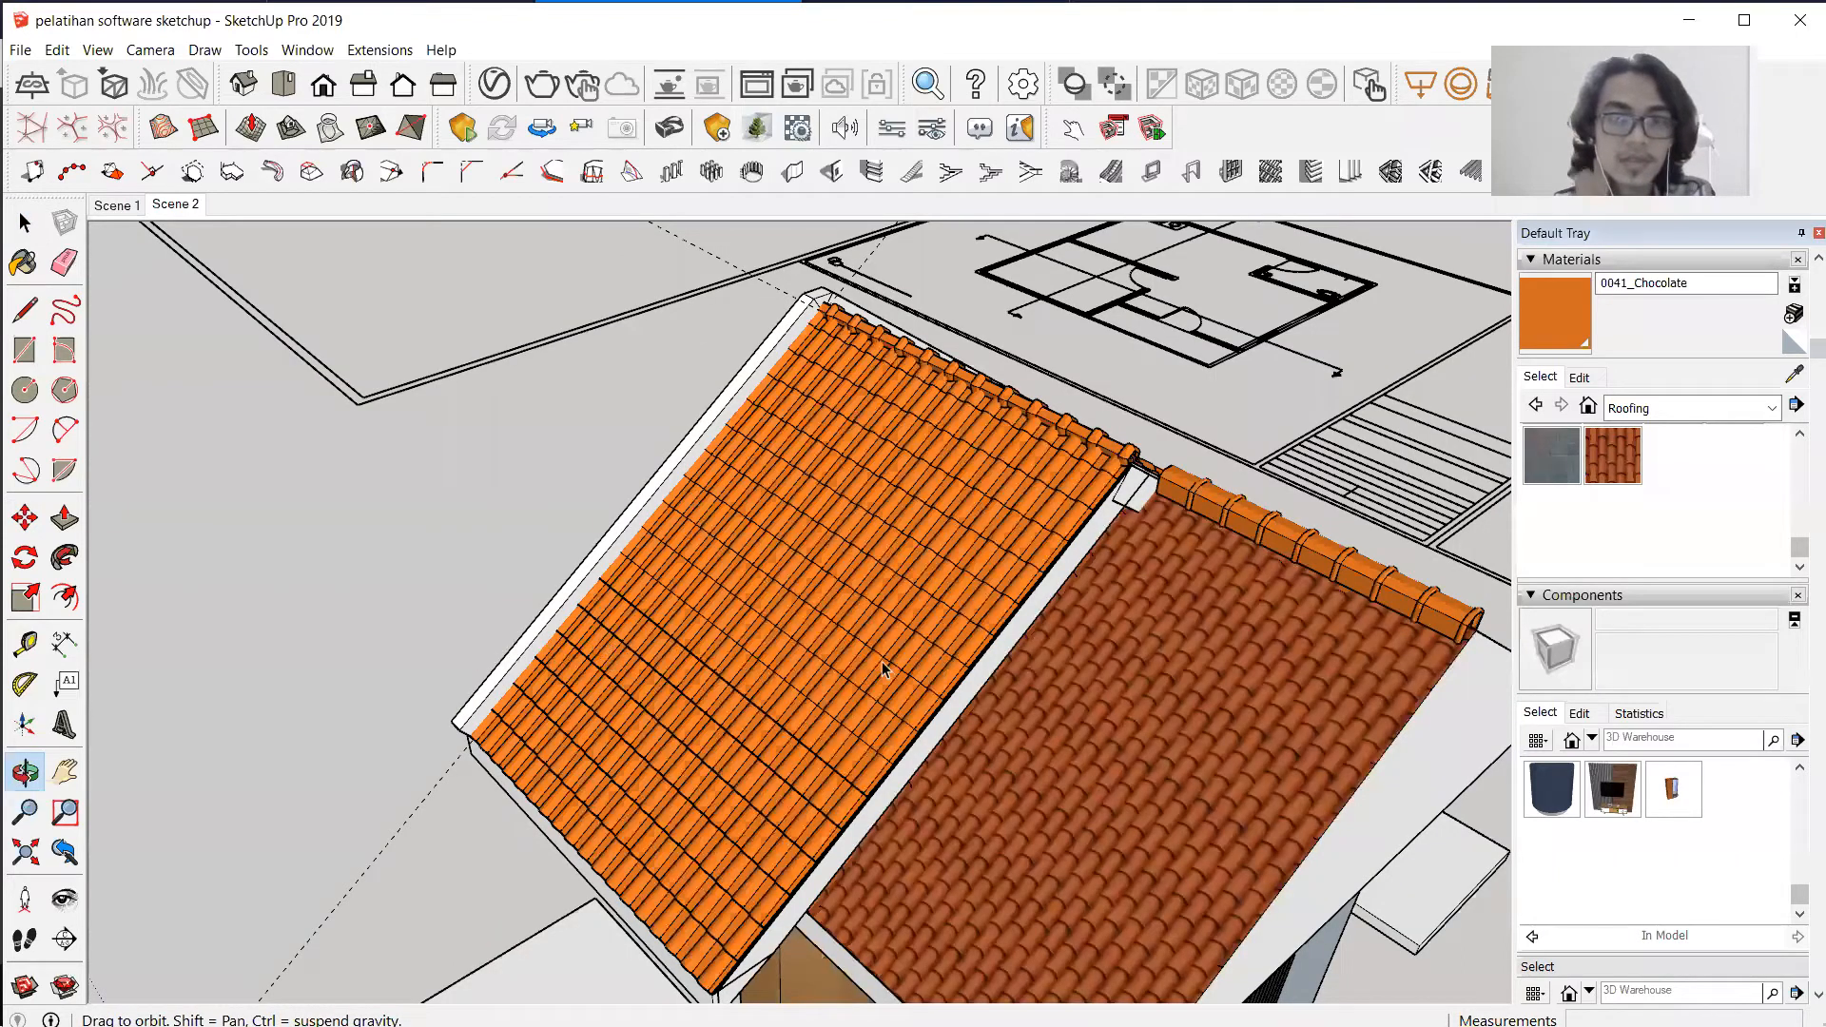
pyautogui.moveTo(1138, 686); pyautogui.dragTo(1306, 553, button='middle')
pyautogui.click(1305, 554)
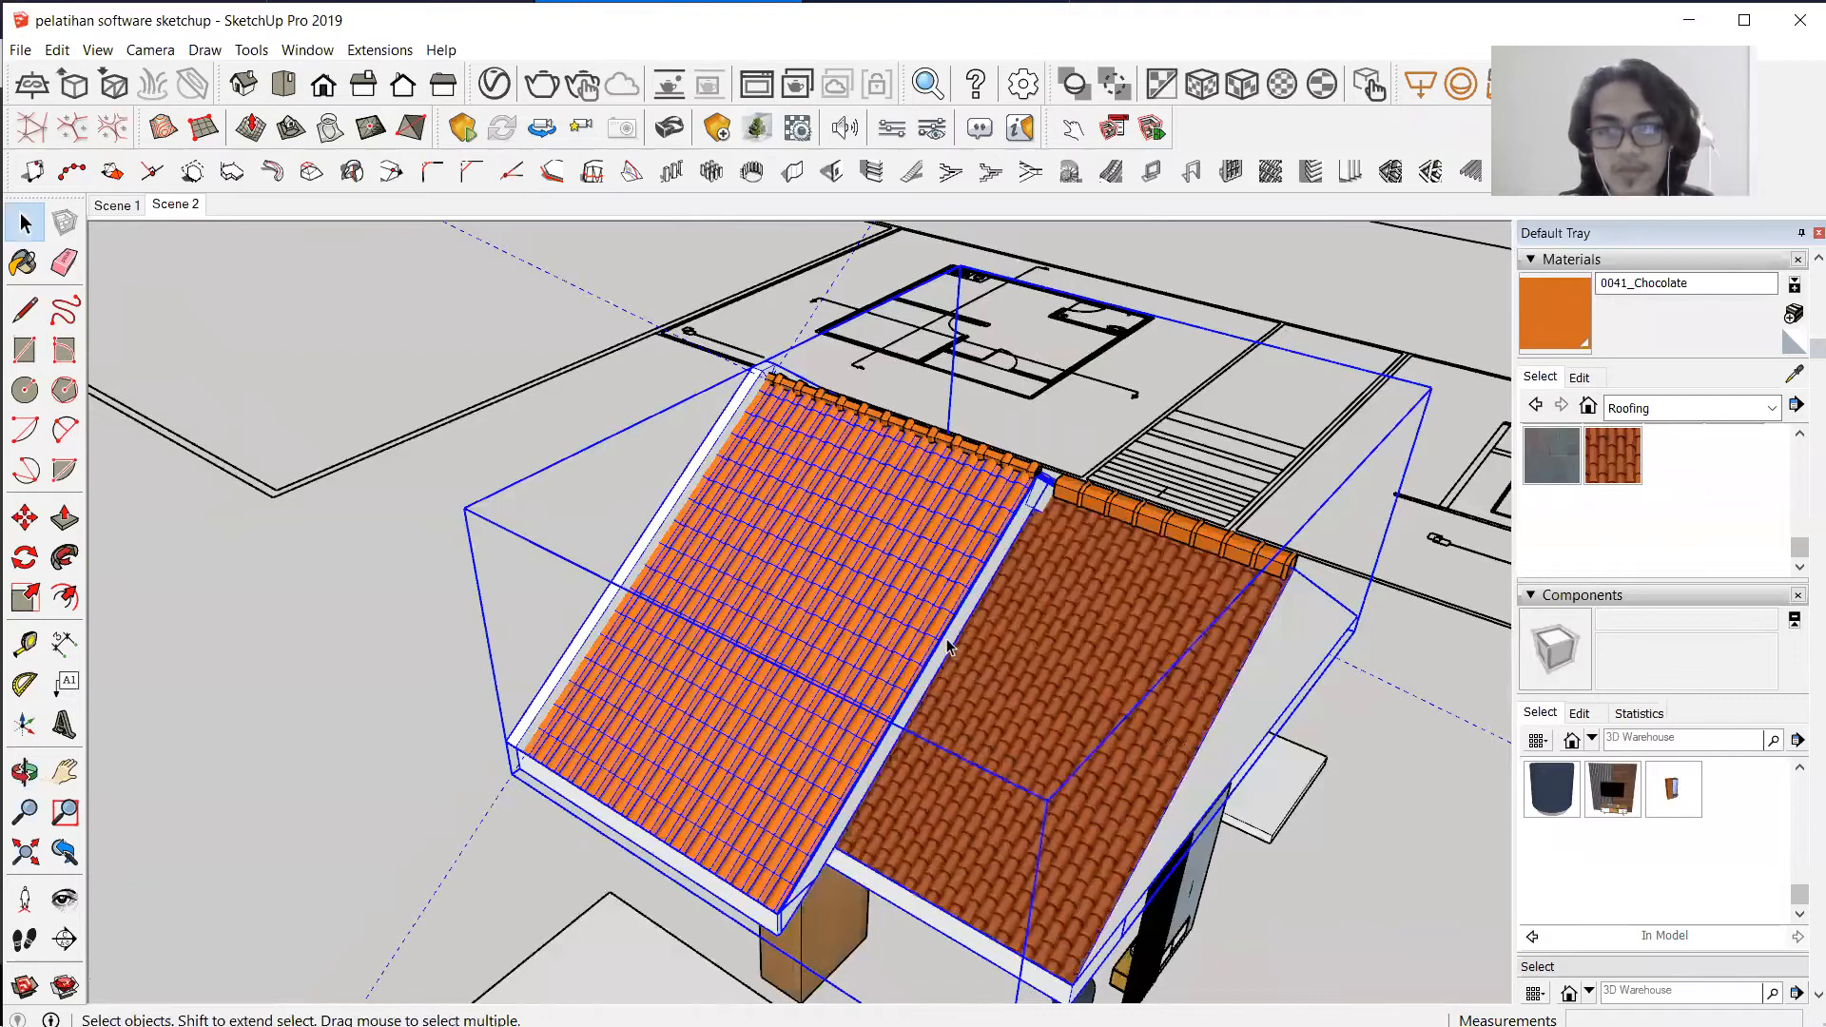
pyautogui.moveTo(947, 645); pyautogui.dragTo(1007, 671, button='middle')
pyautogui.doubleClick(964, 672)
pyautogui.scroll(2, 964, 671)
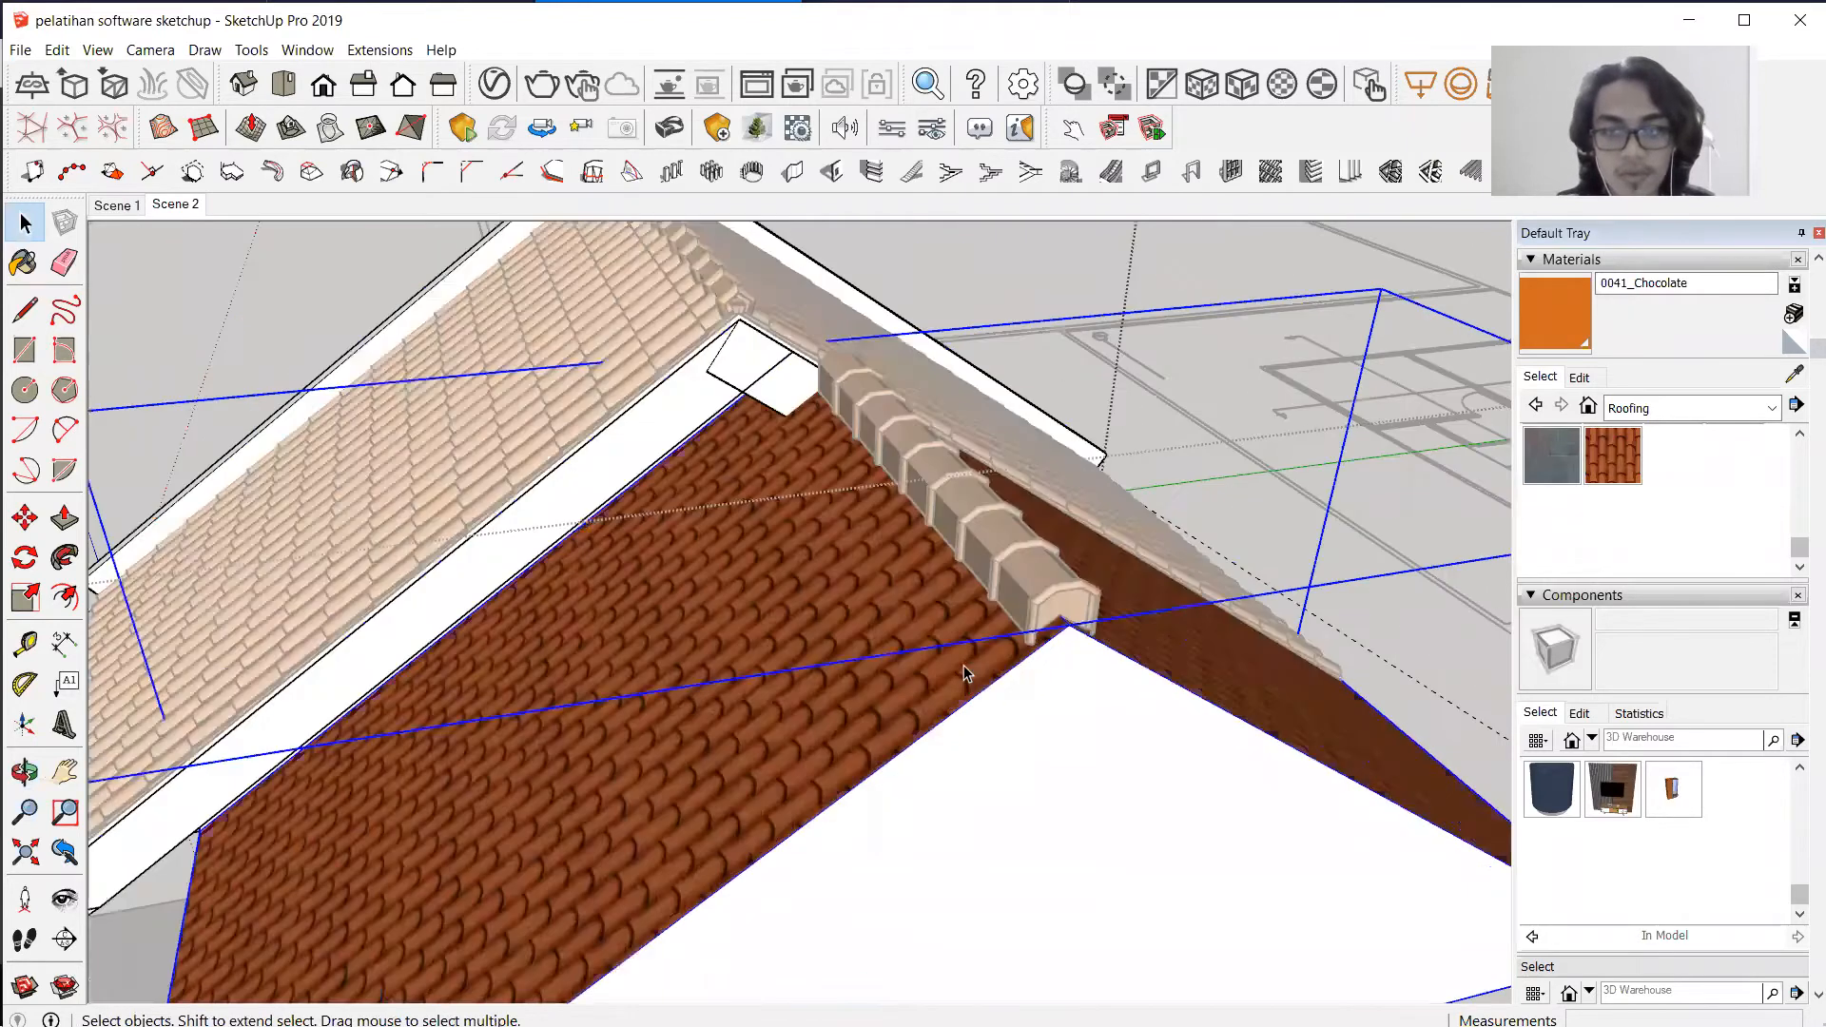
pyautogui.doubleClick(904, 718)
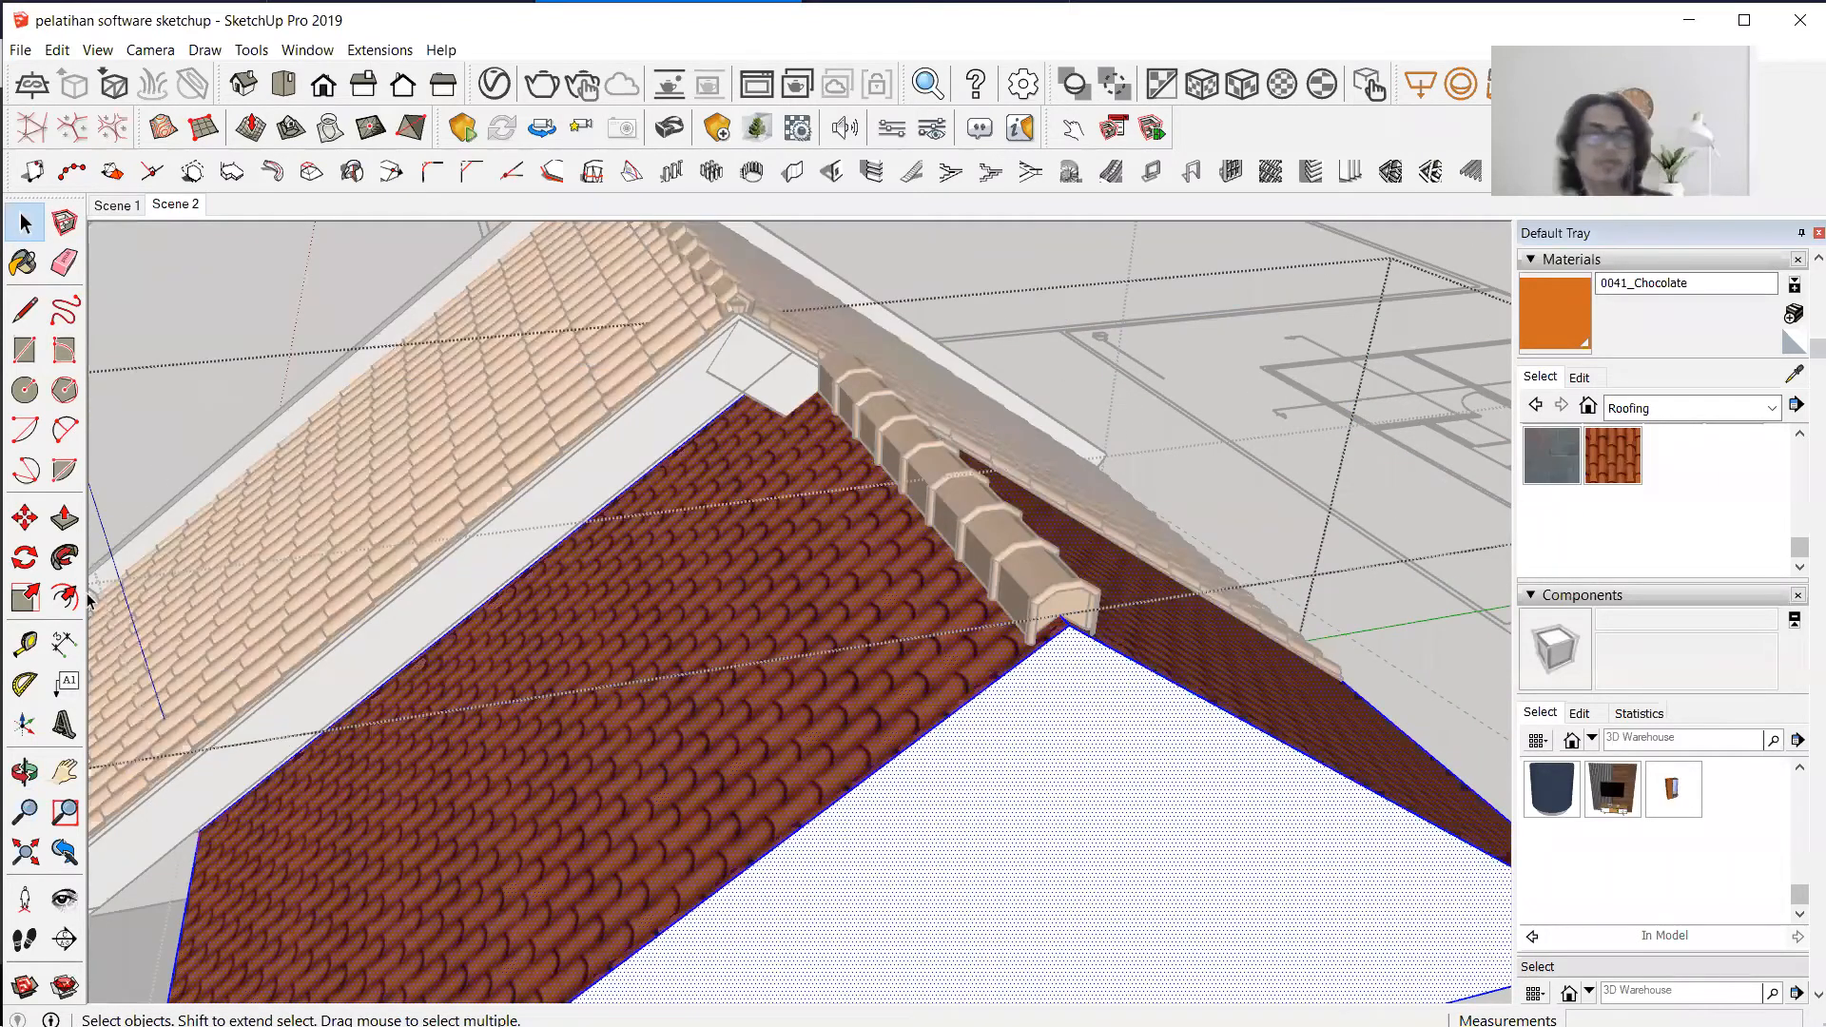
# Place a guide on each slope of the lower roof, 150 mm in from the gable edge.
pyautogui.press('t')
pyautogui.click(802, 825)
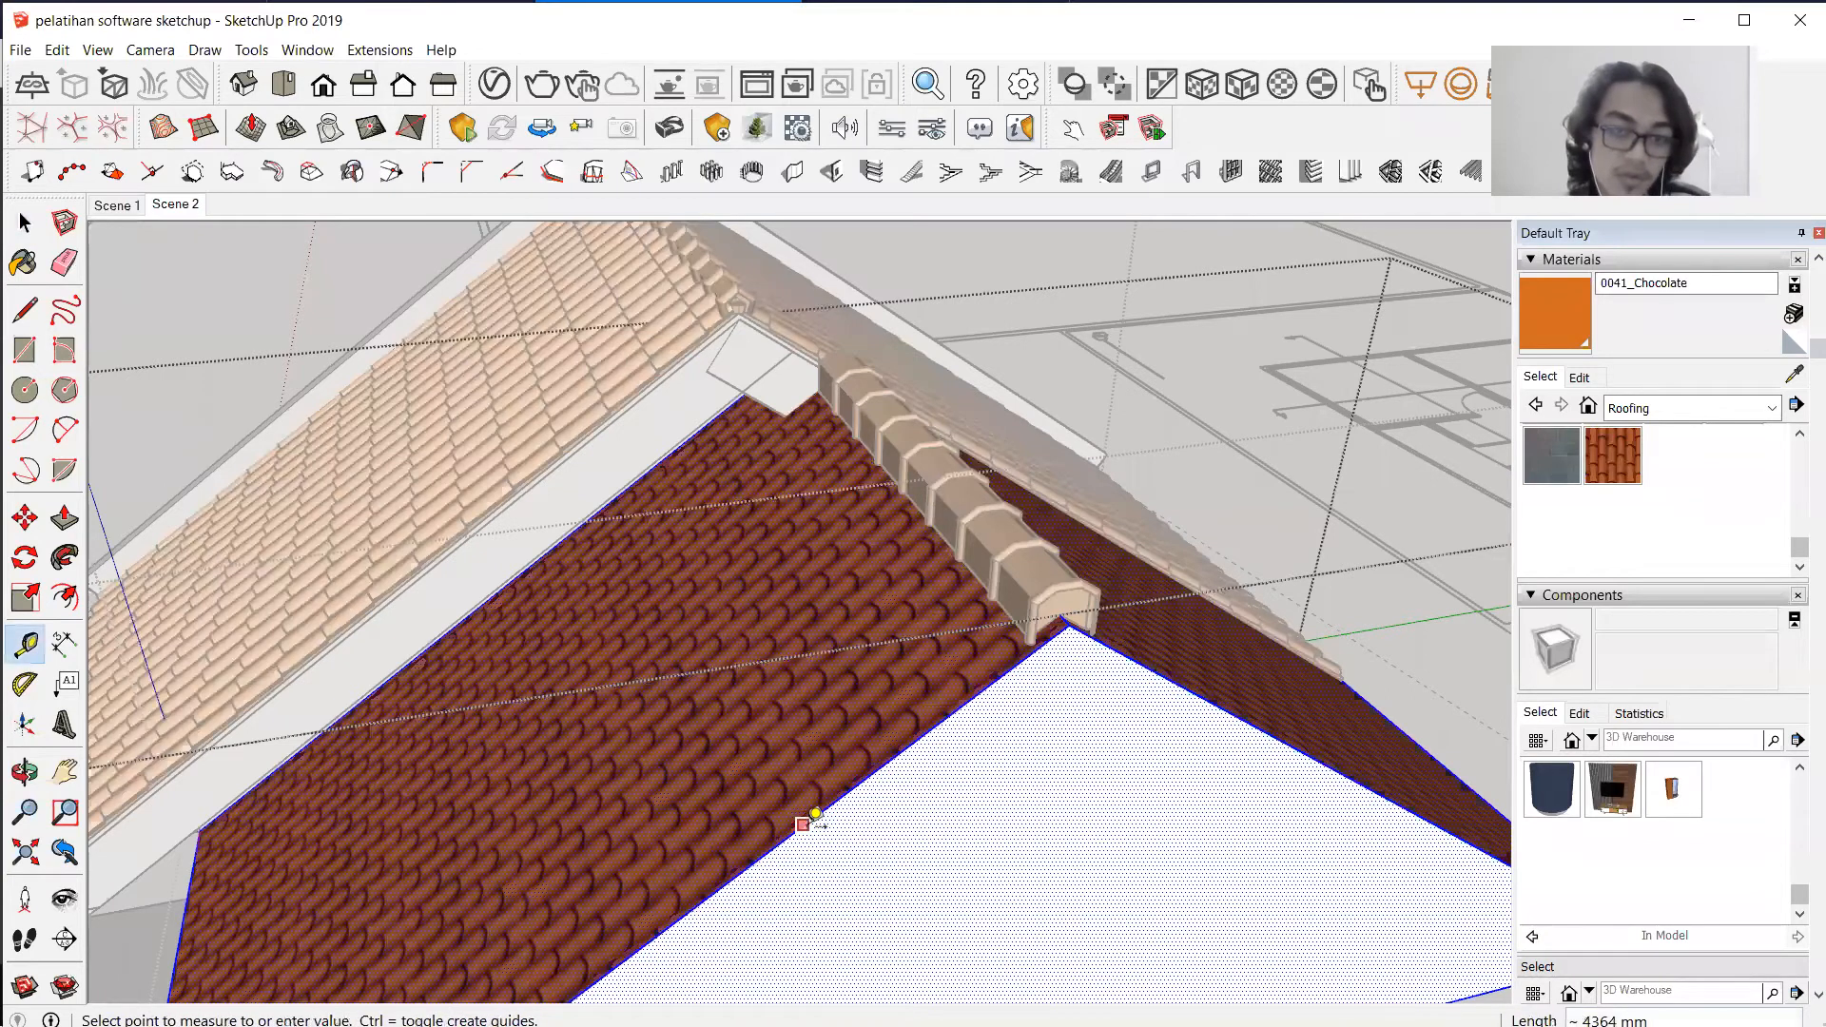
pyautogui.click(781, 766)
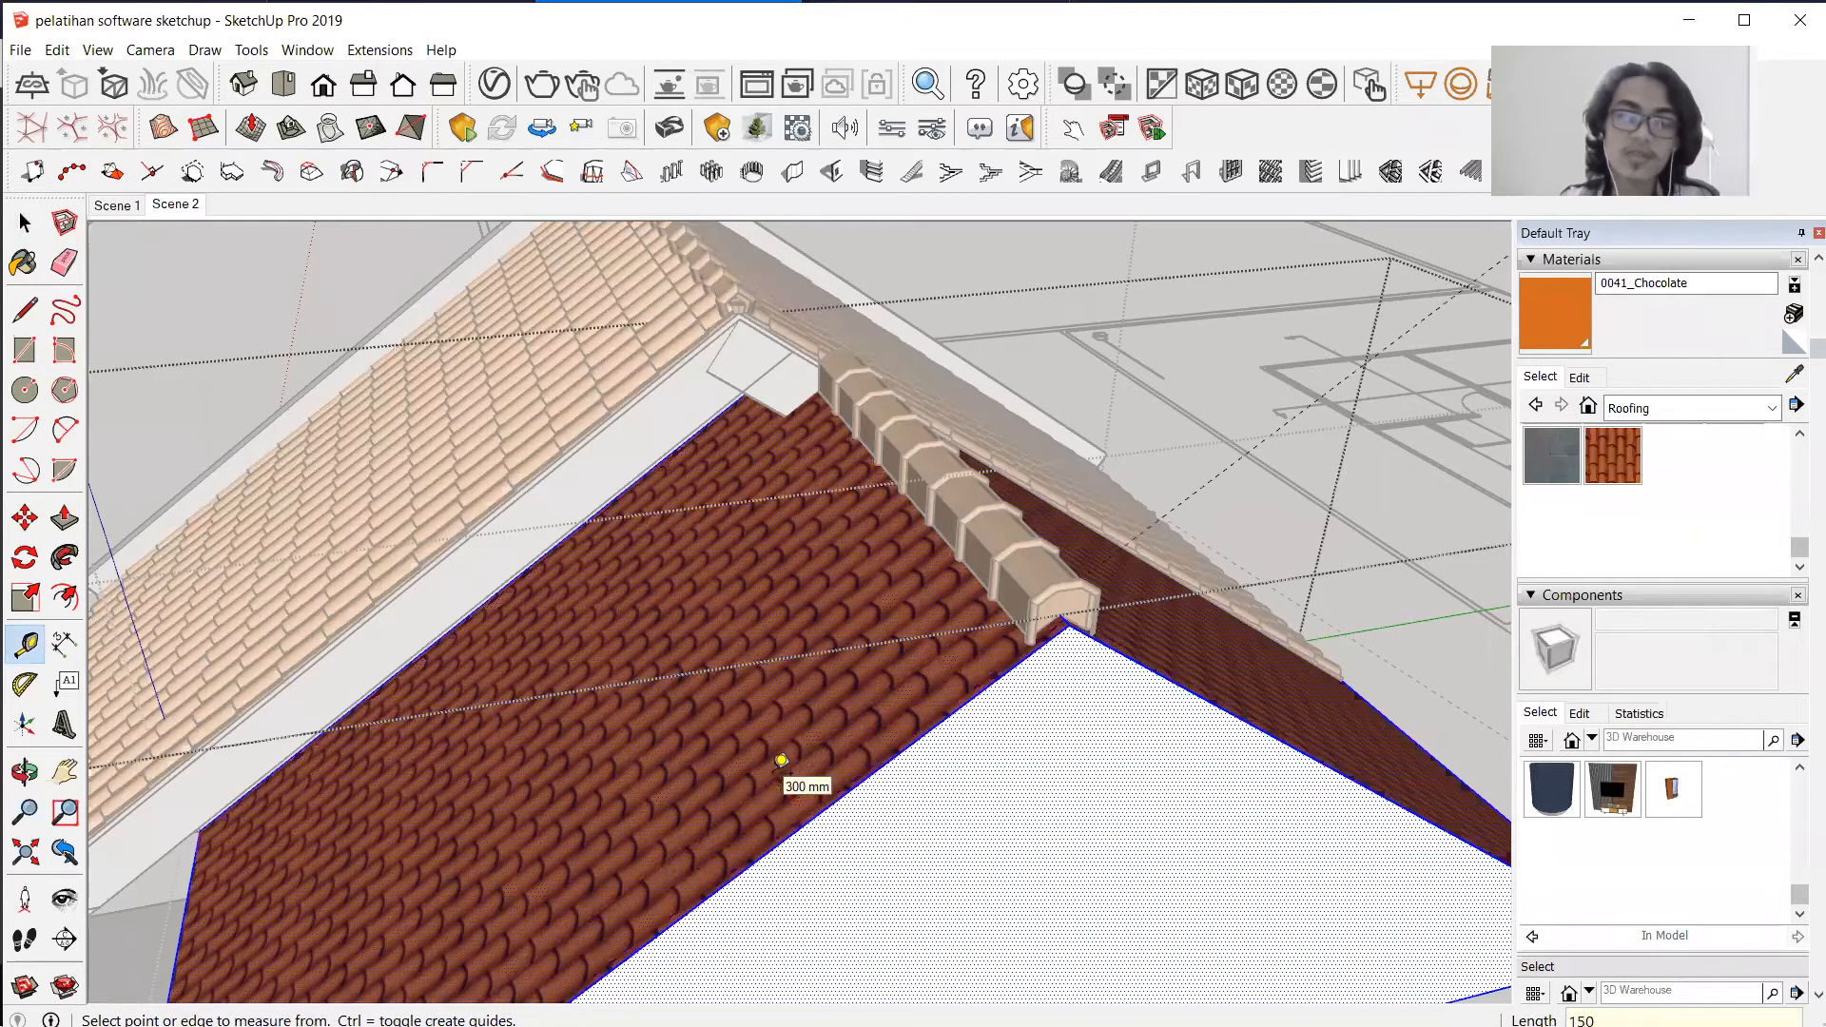
pyautogui.scroll(2, 1052, 738)
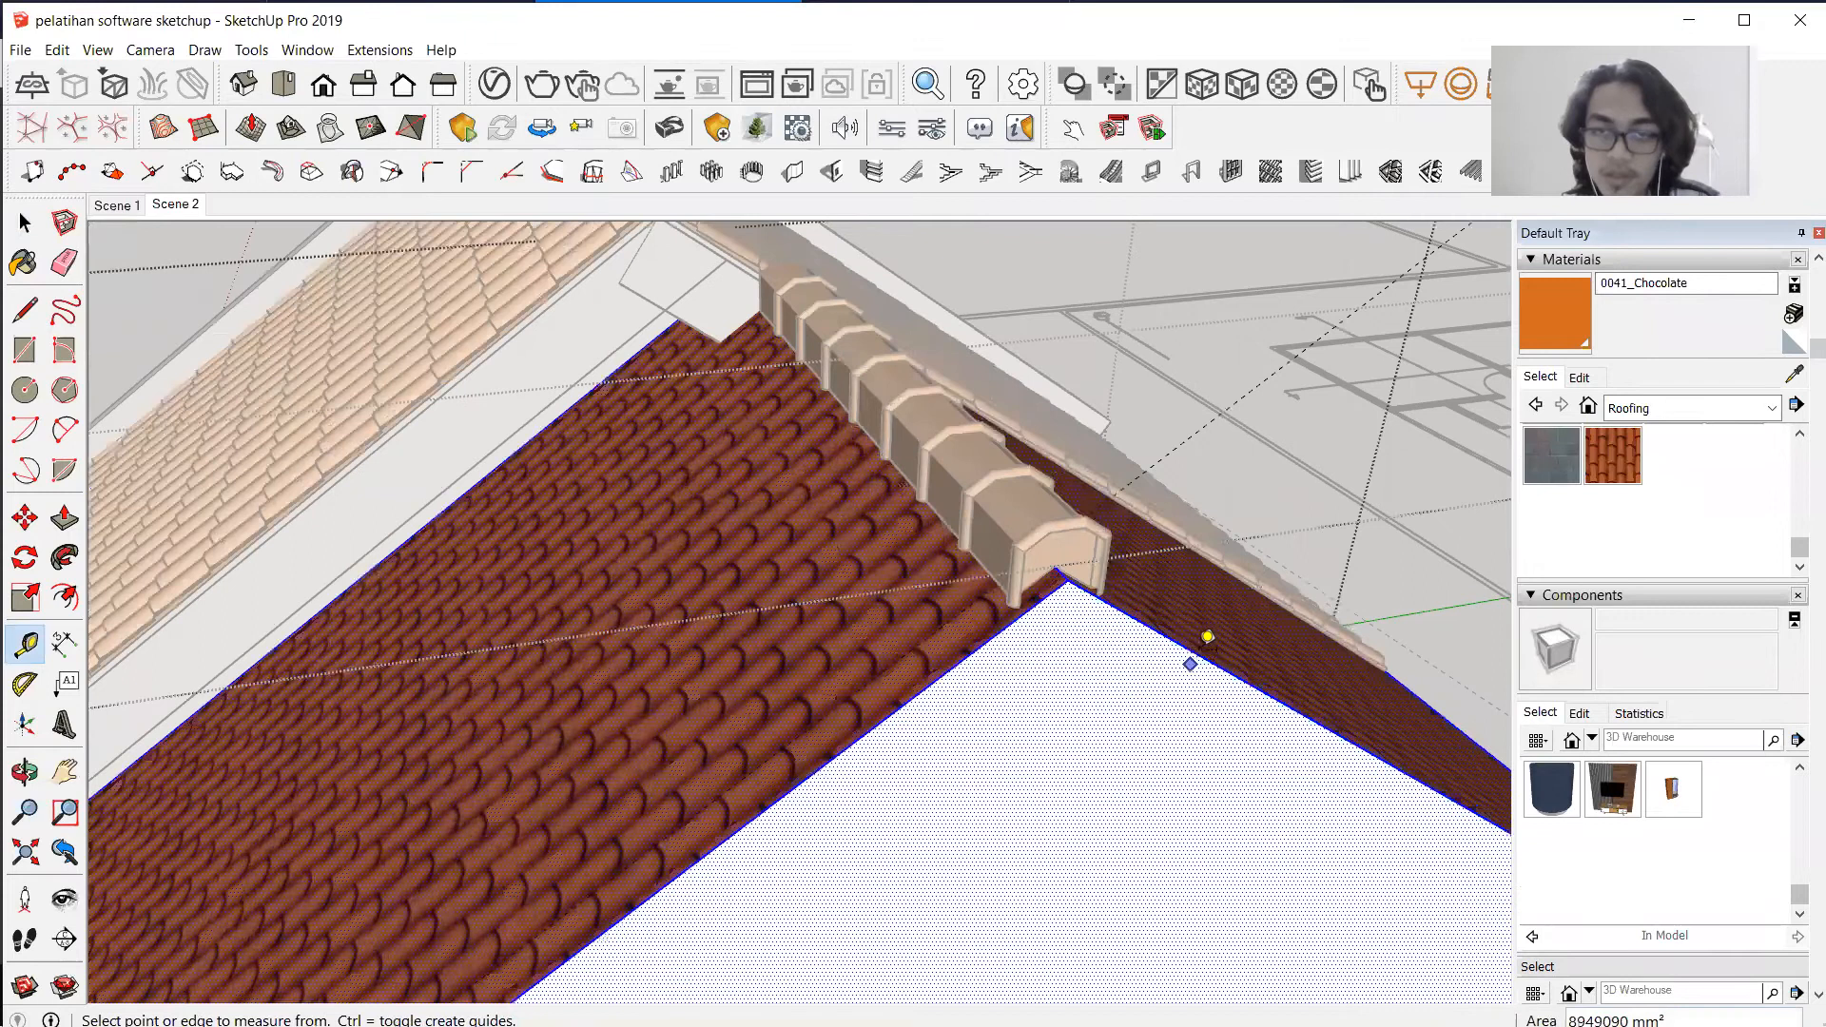
pyautogui.click(1189, 664)
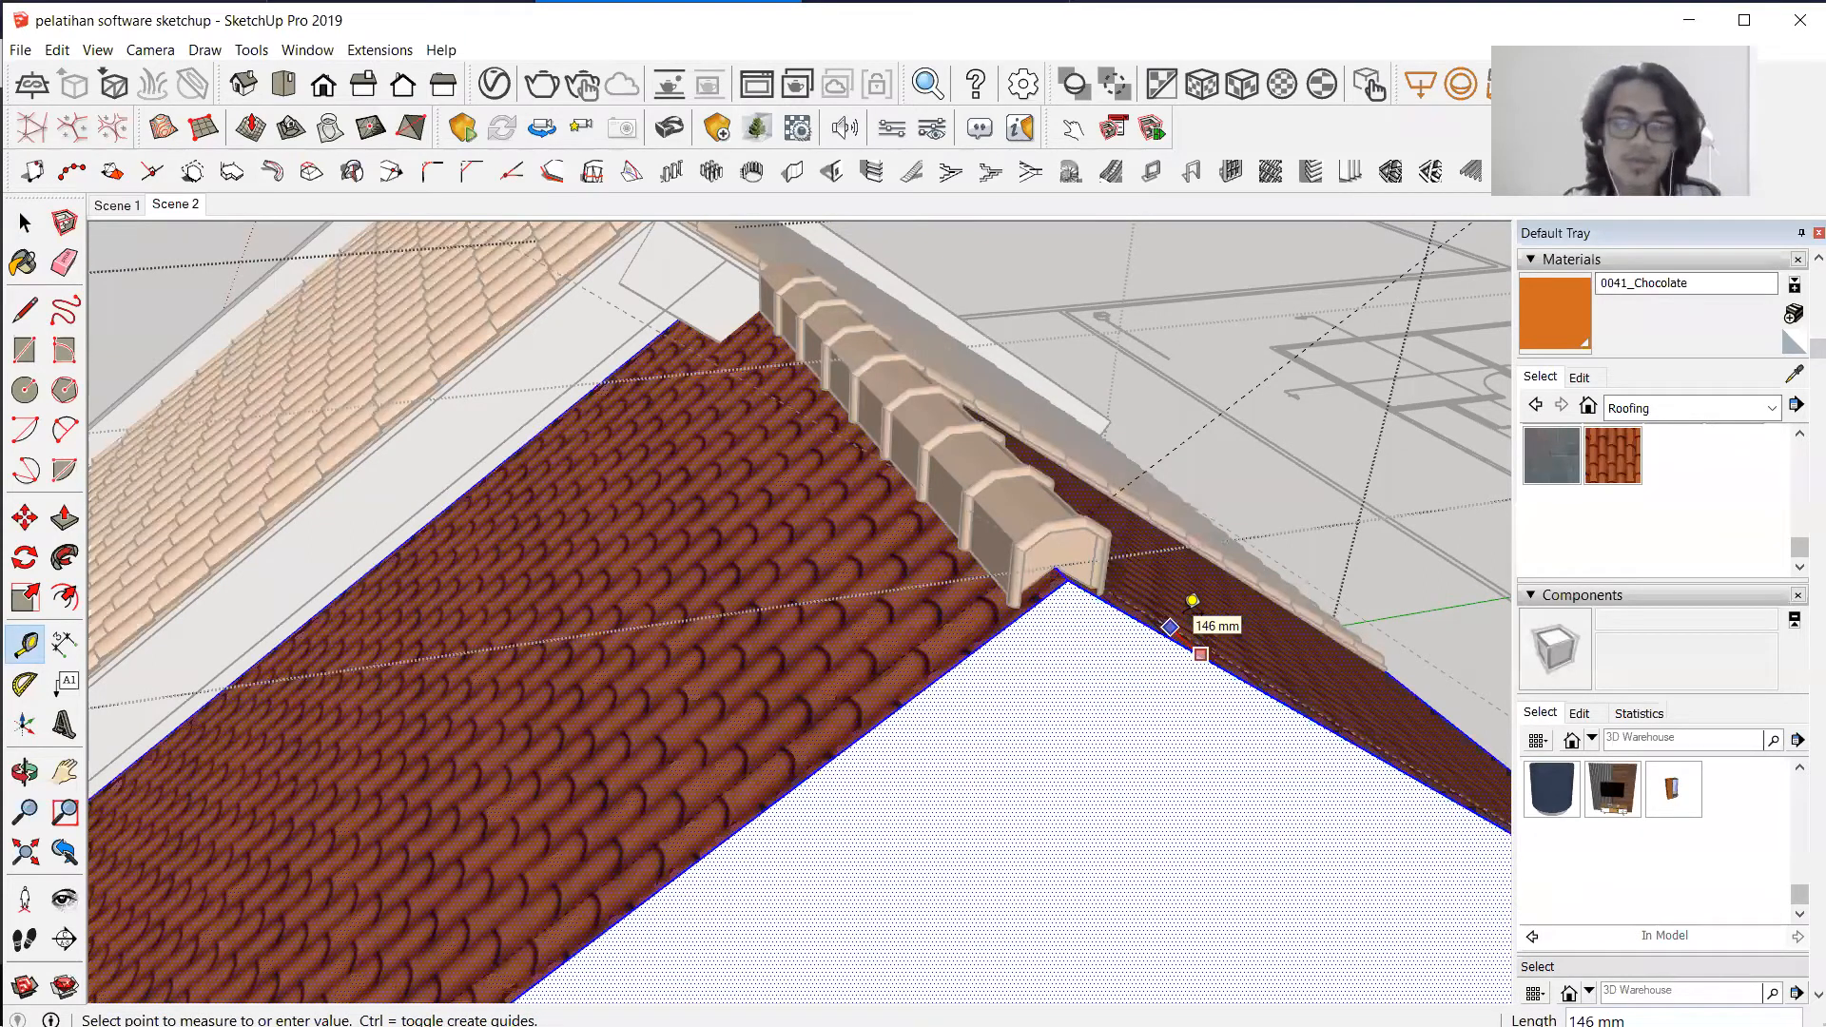
pyautogui.write('150')
pyautogui.press('Return')
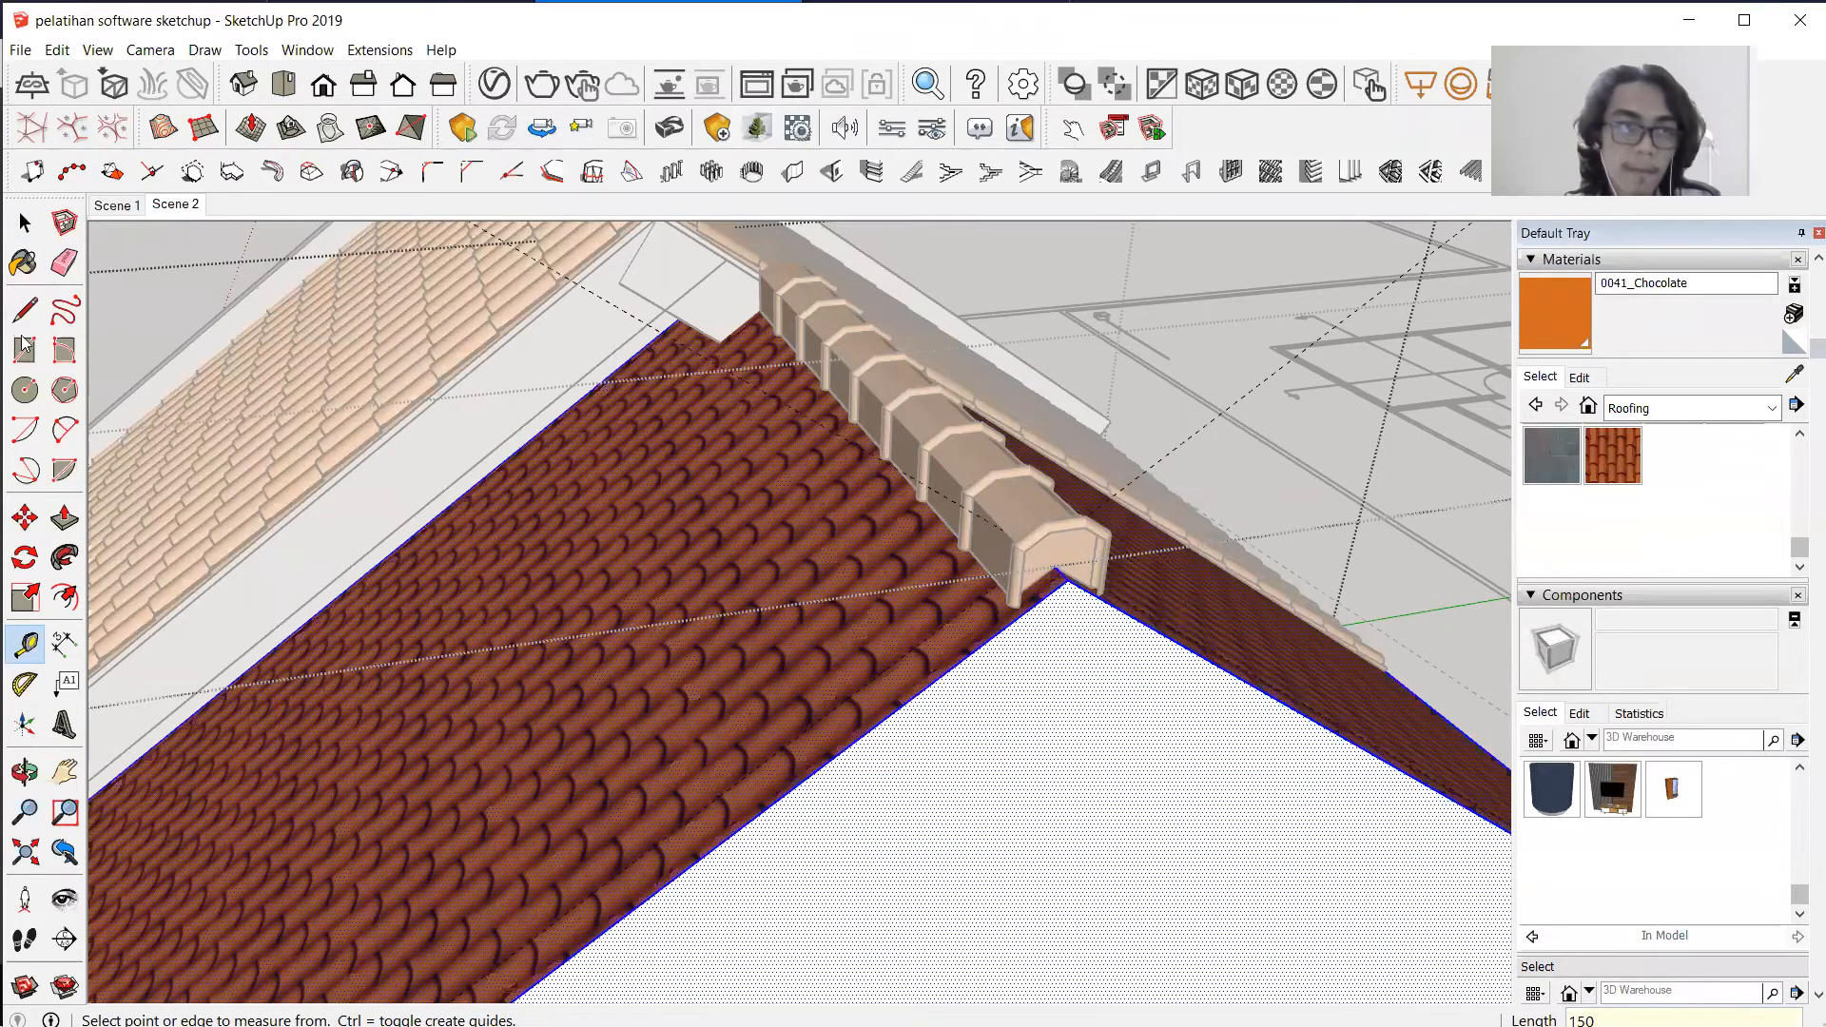
pyautogui.press('l')
pyautogui.scroll(2, 958, 597)
pyautogui.scroll(-1, 994, 656)
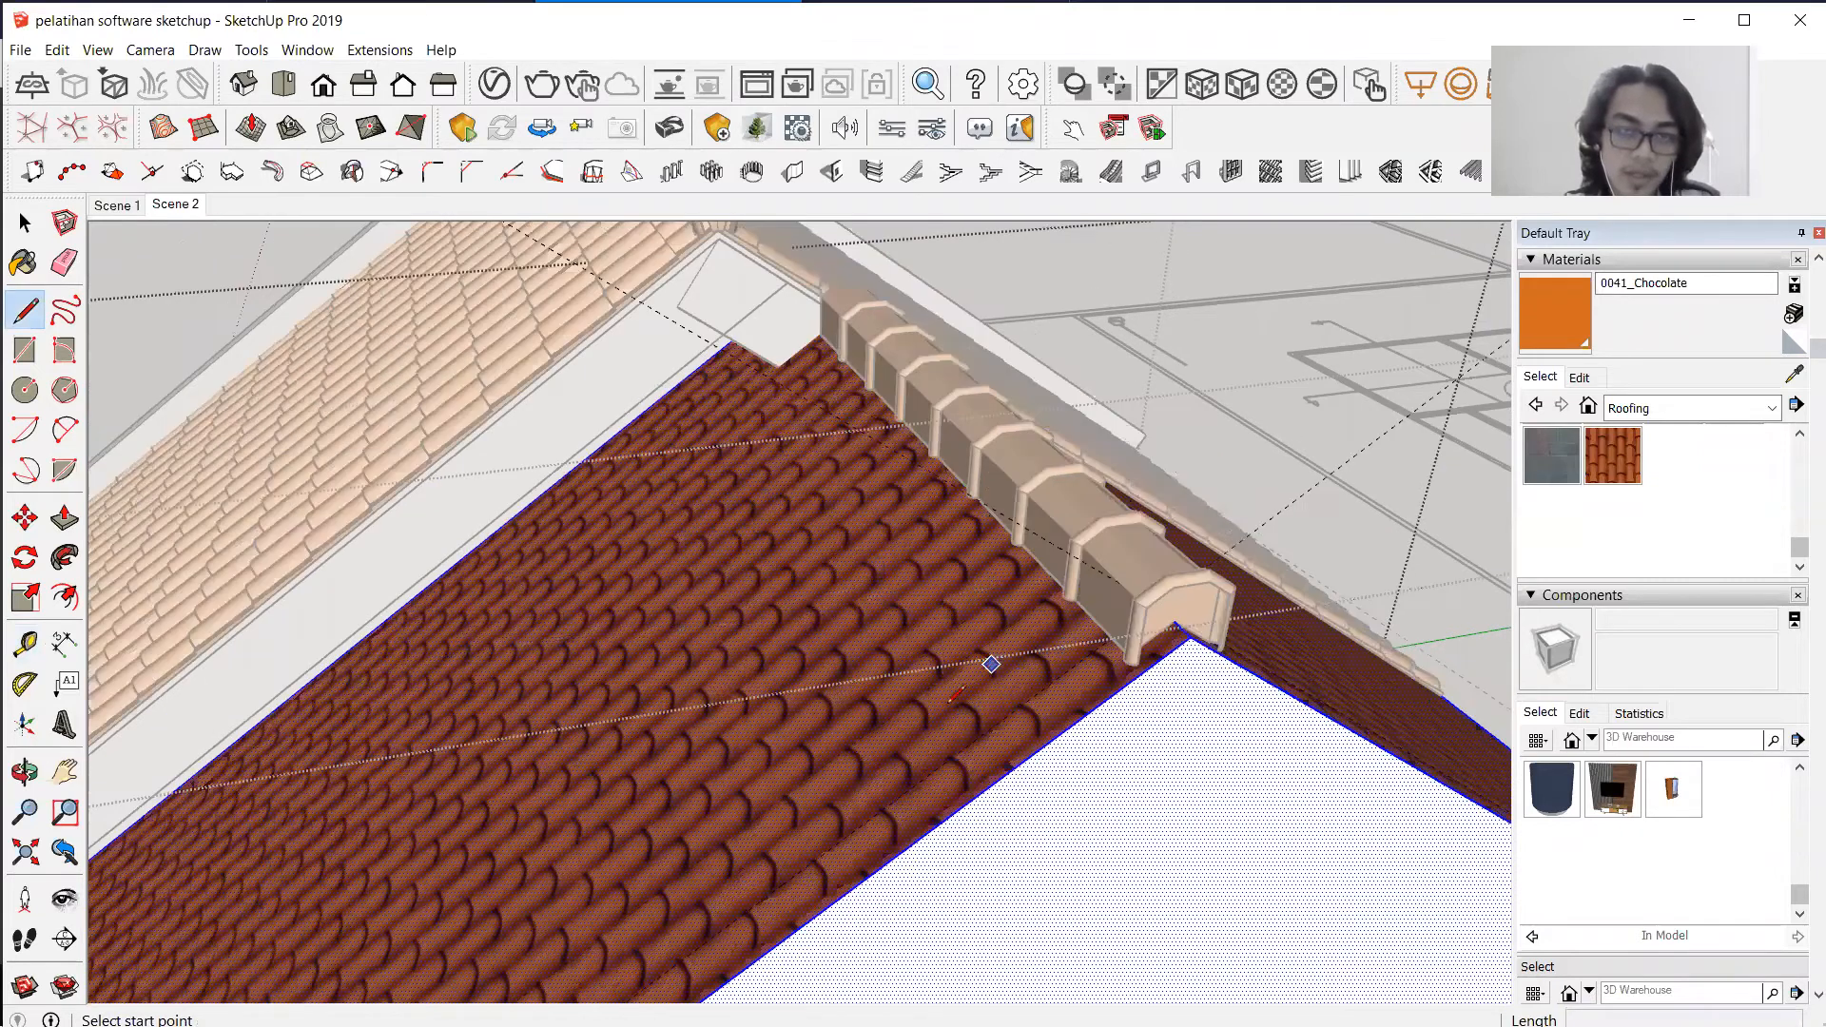
pyautogui.scroll(-2, 556, 880)
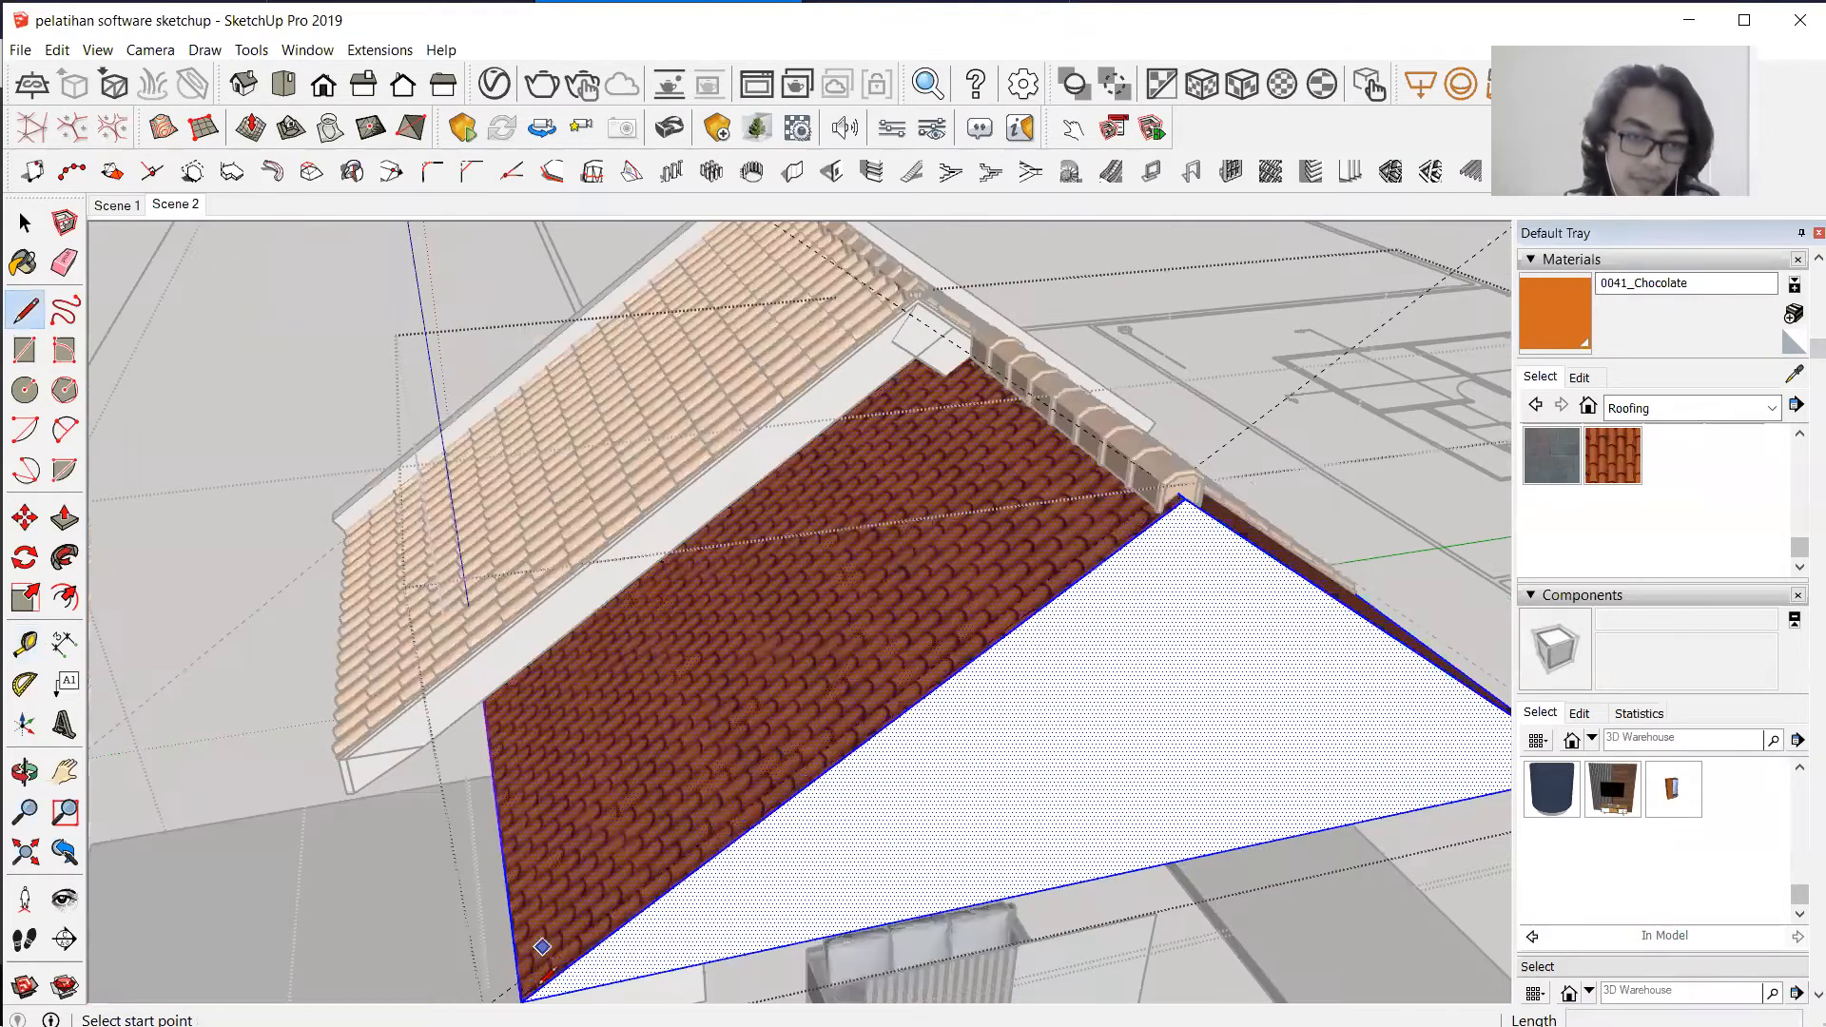
pyautogui.scroll(2, 504, 971)
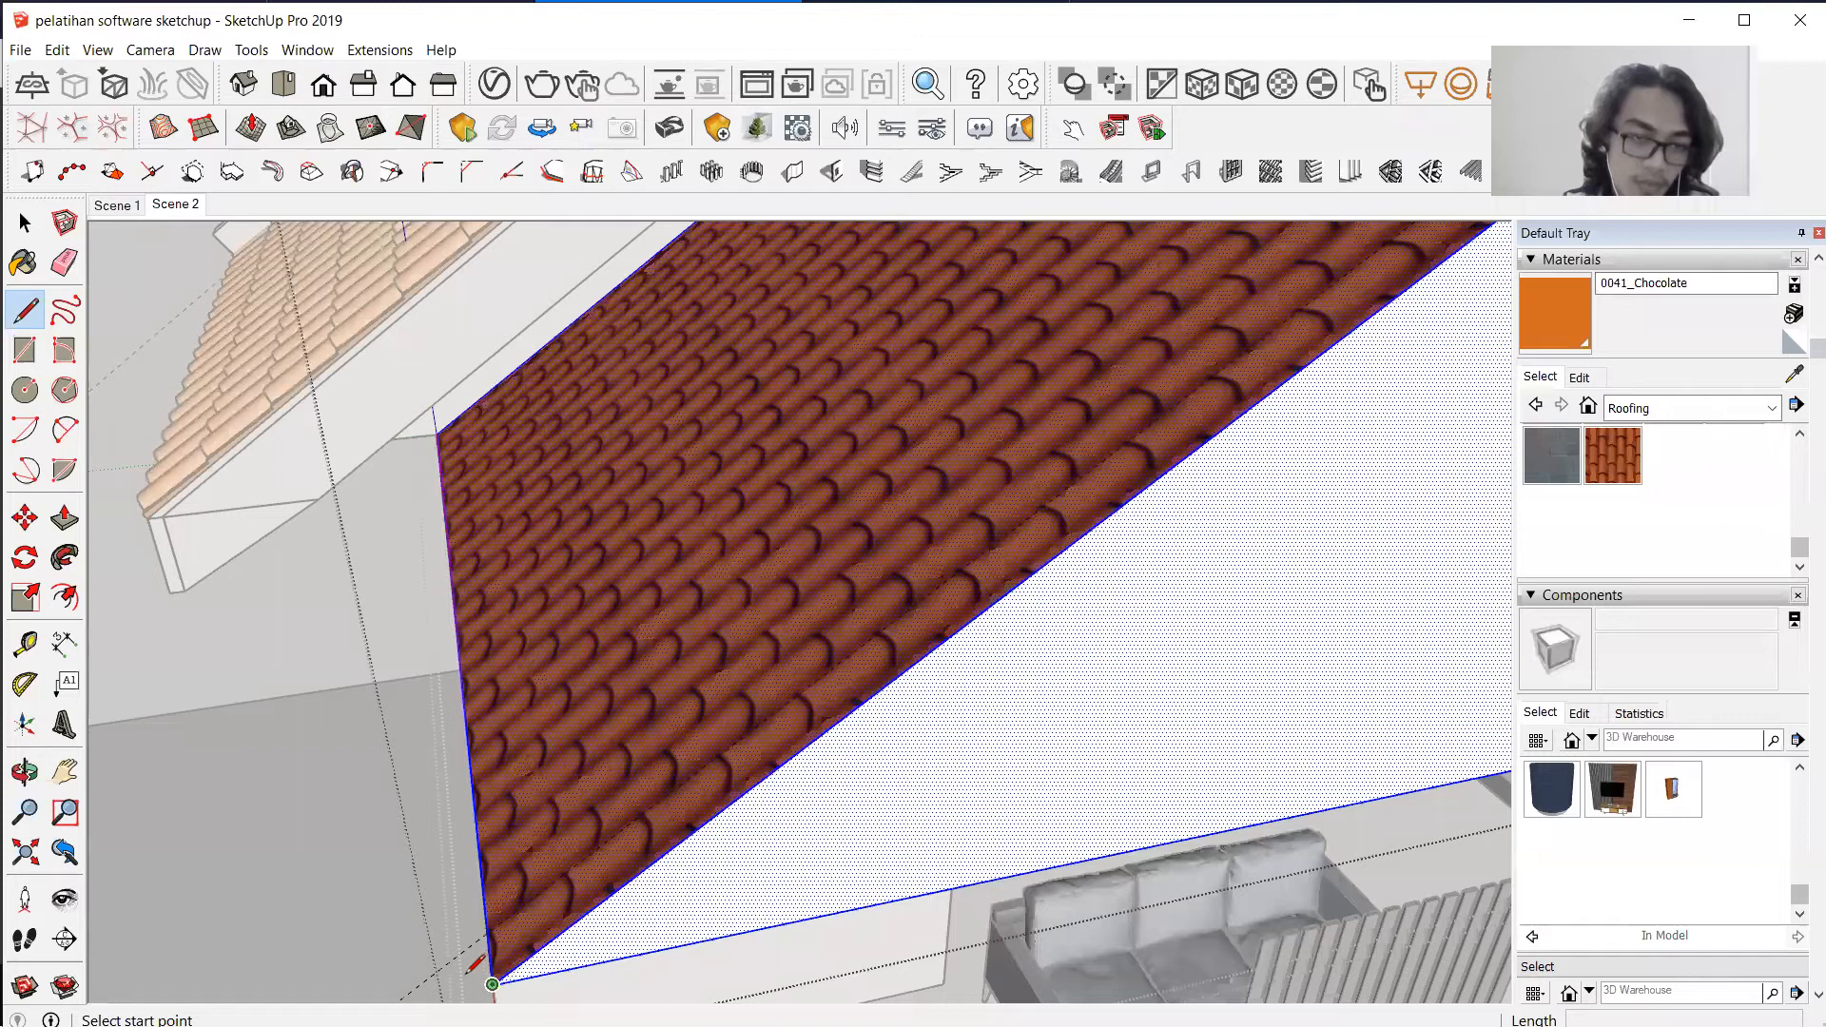
pyautogui.click(470, 970)
pyautogui.scroll(-2, 430, 987)
pyautogui.moveTo(735, 683); pyautogui.dragTo(881, 660, button='middle')
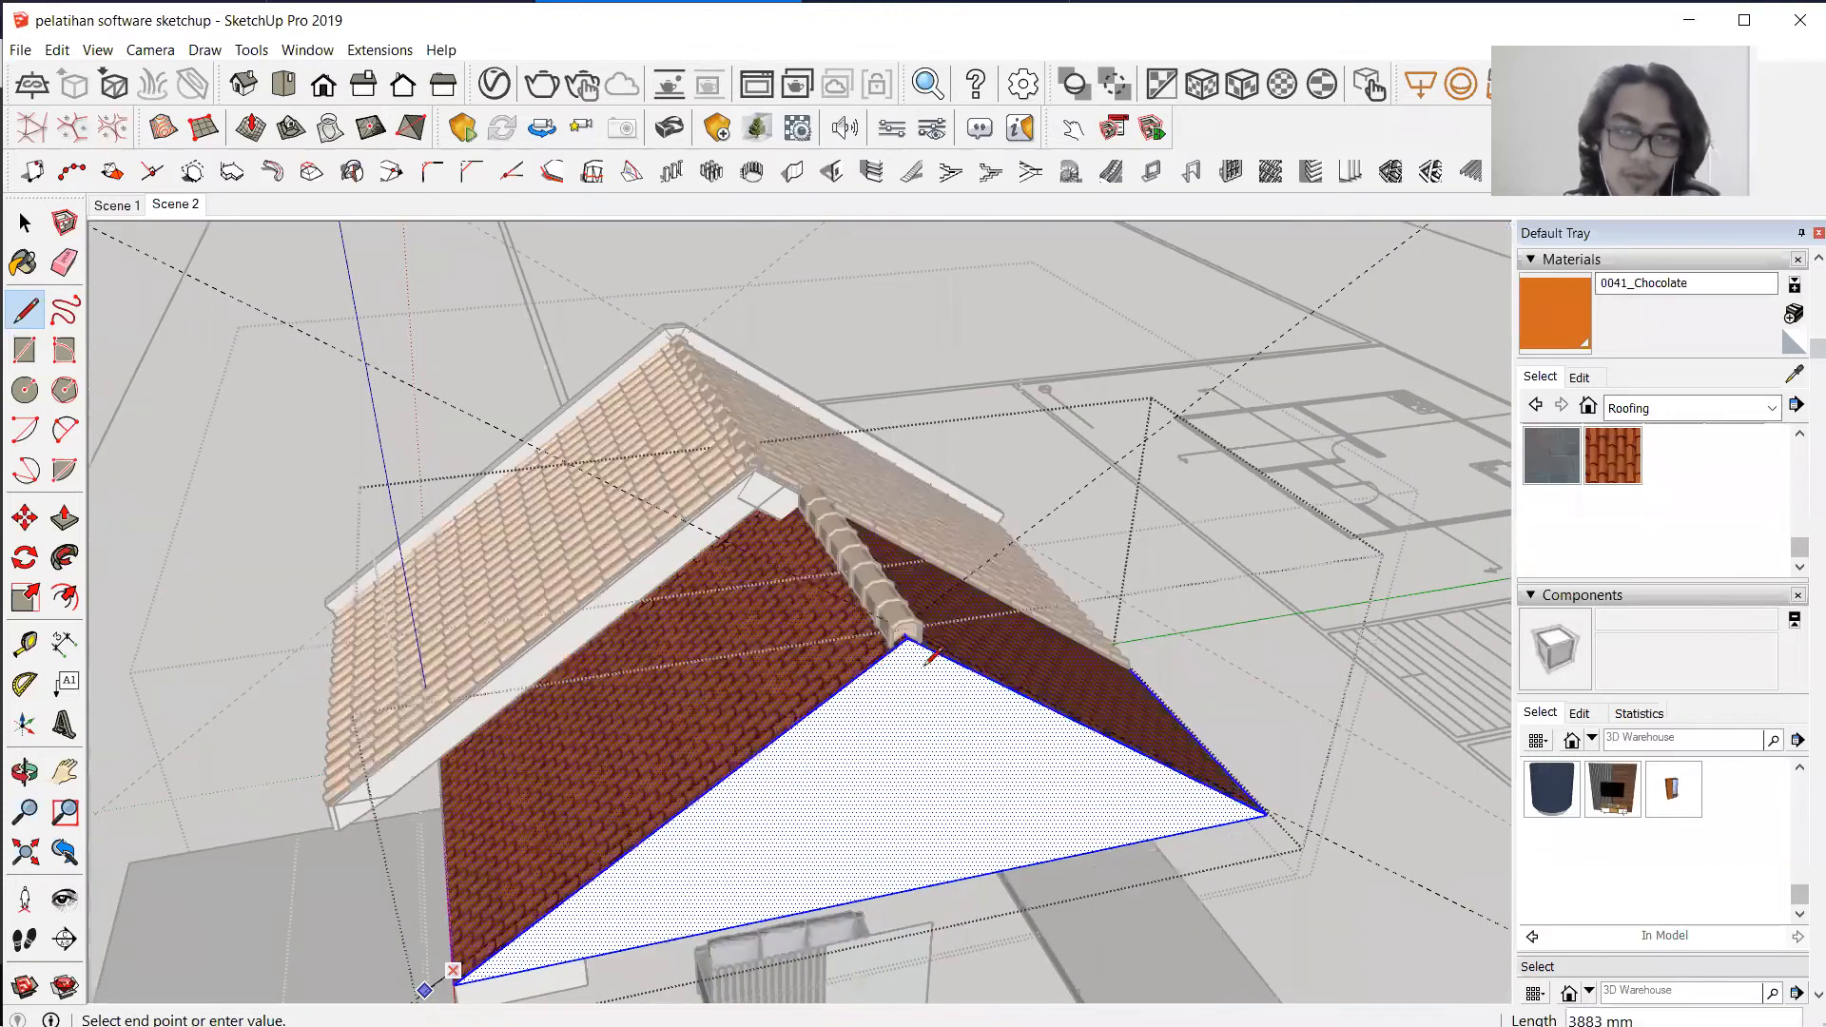
pyautogui.scroll(3, 1020, 697)
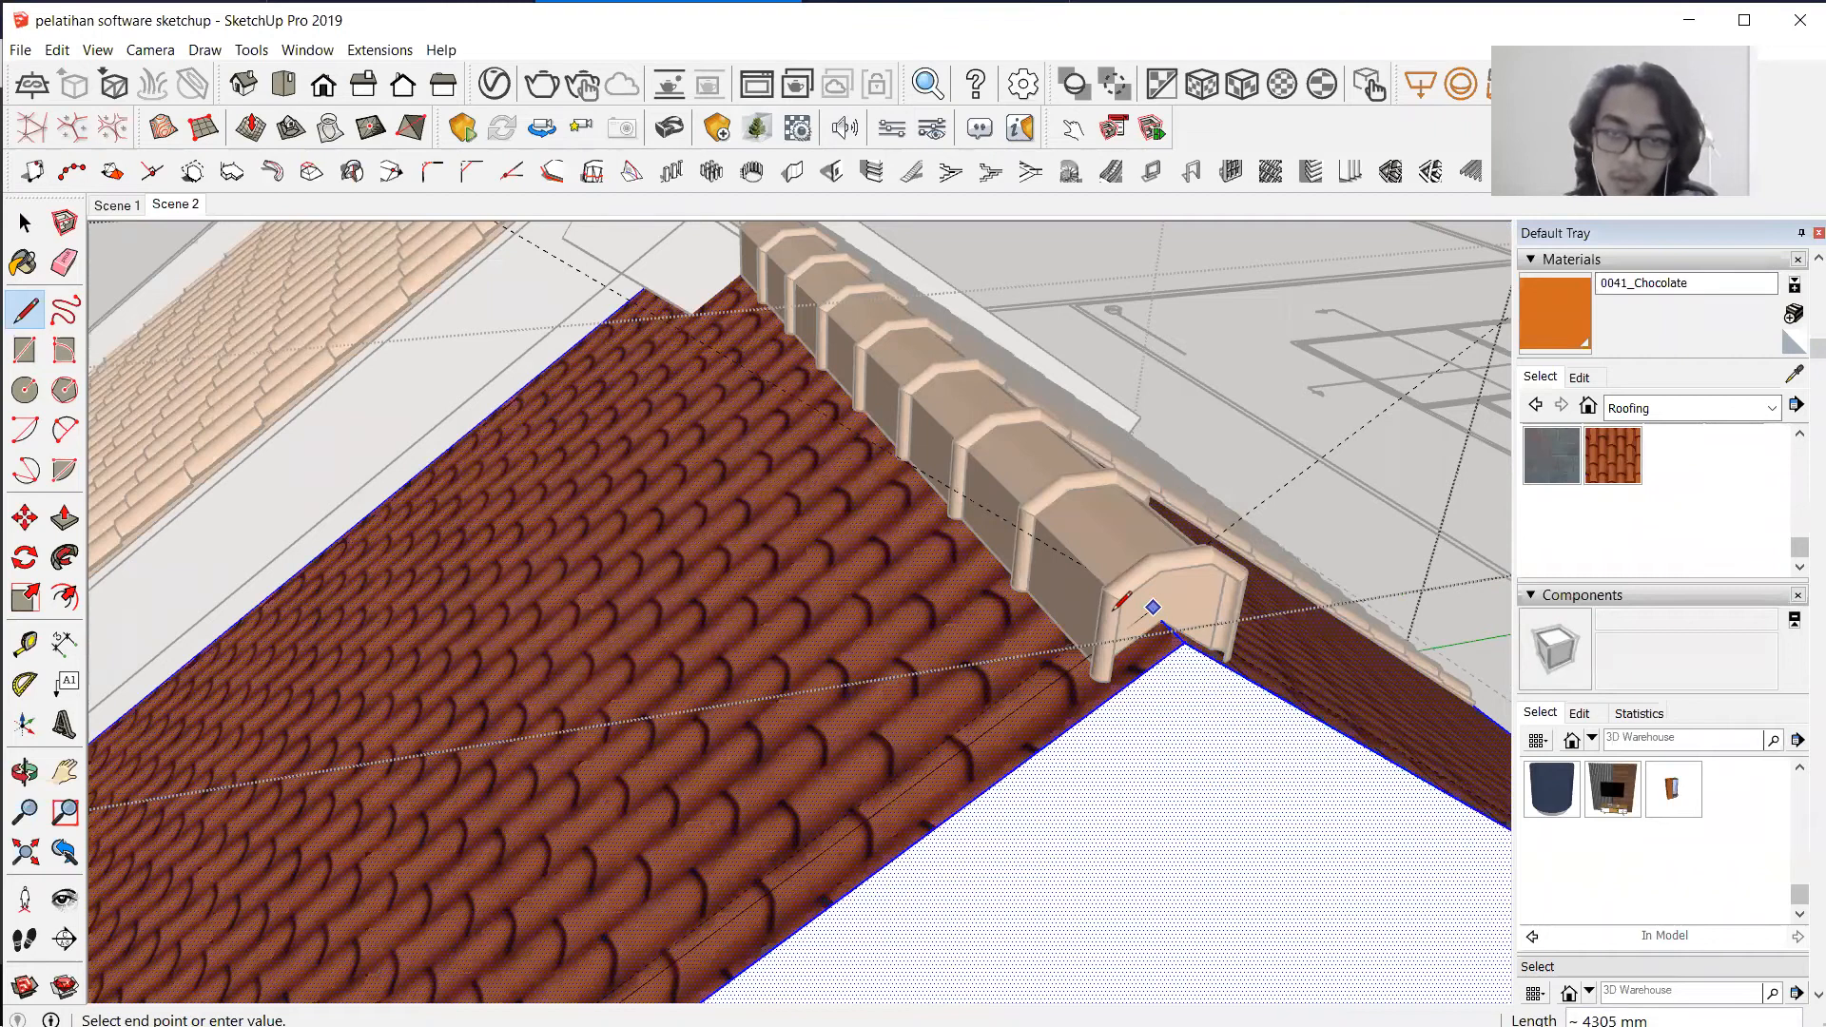
pyautogui.press('space')
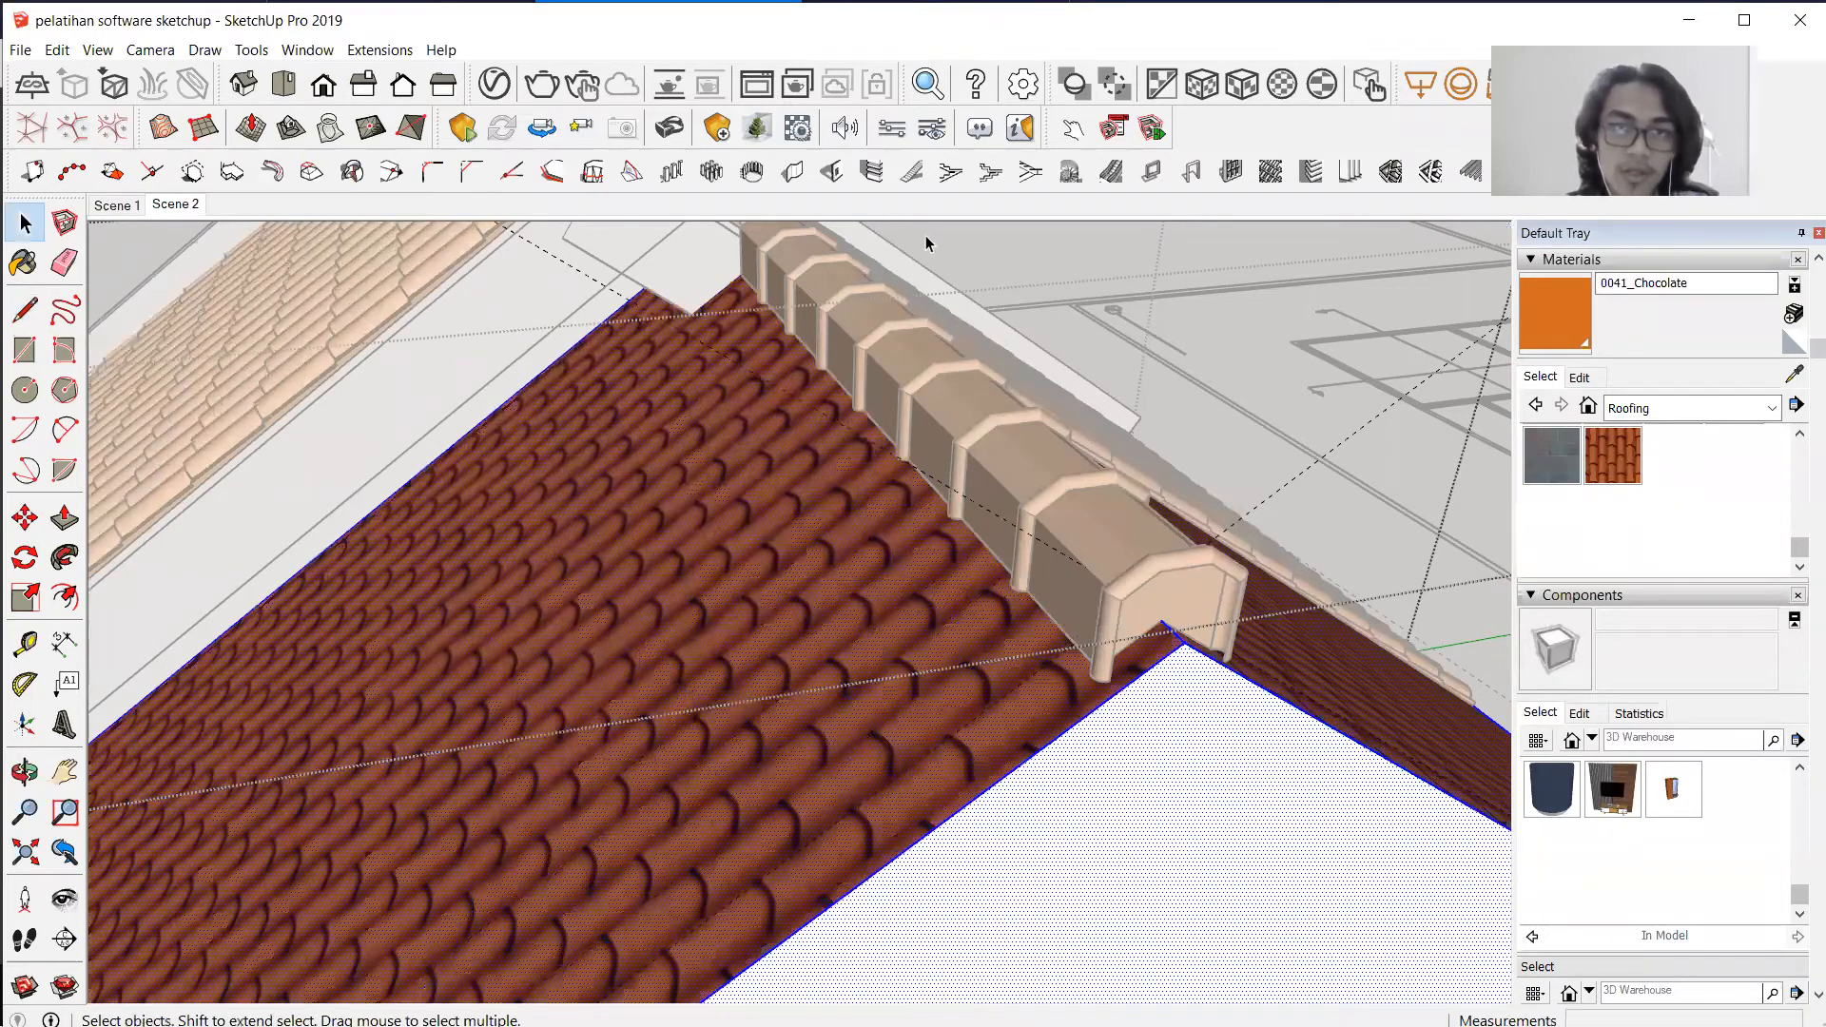
# Leave the roof group and move the lower roof's ridge caps 200 mm along the ridge, away from the gable edge.
pyautogui.click(927, 236)
pyautogui.click(927, 236)
pyautogui.click(927, 236)
pyautogui.click(972, 243)
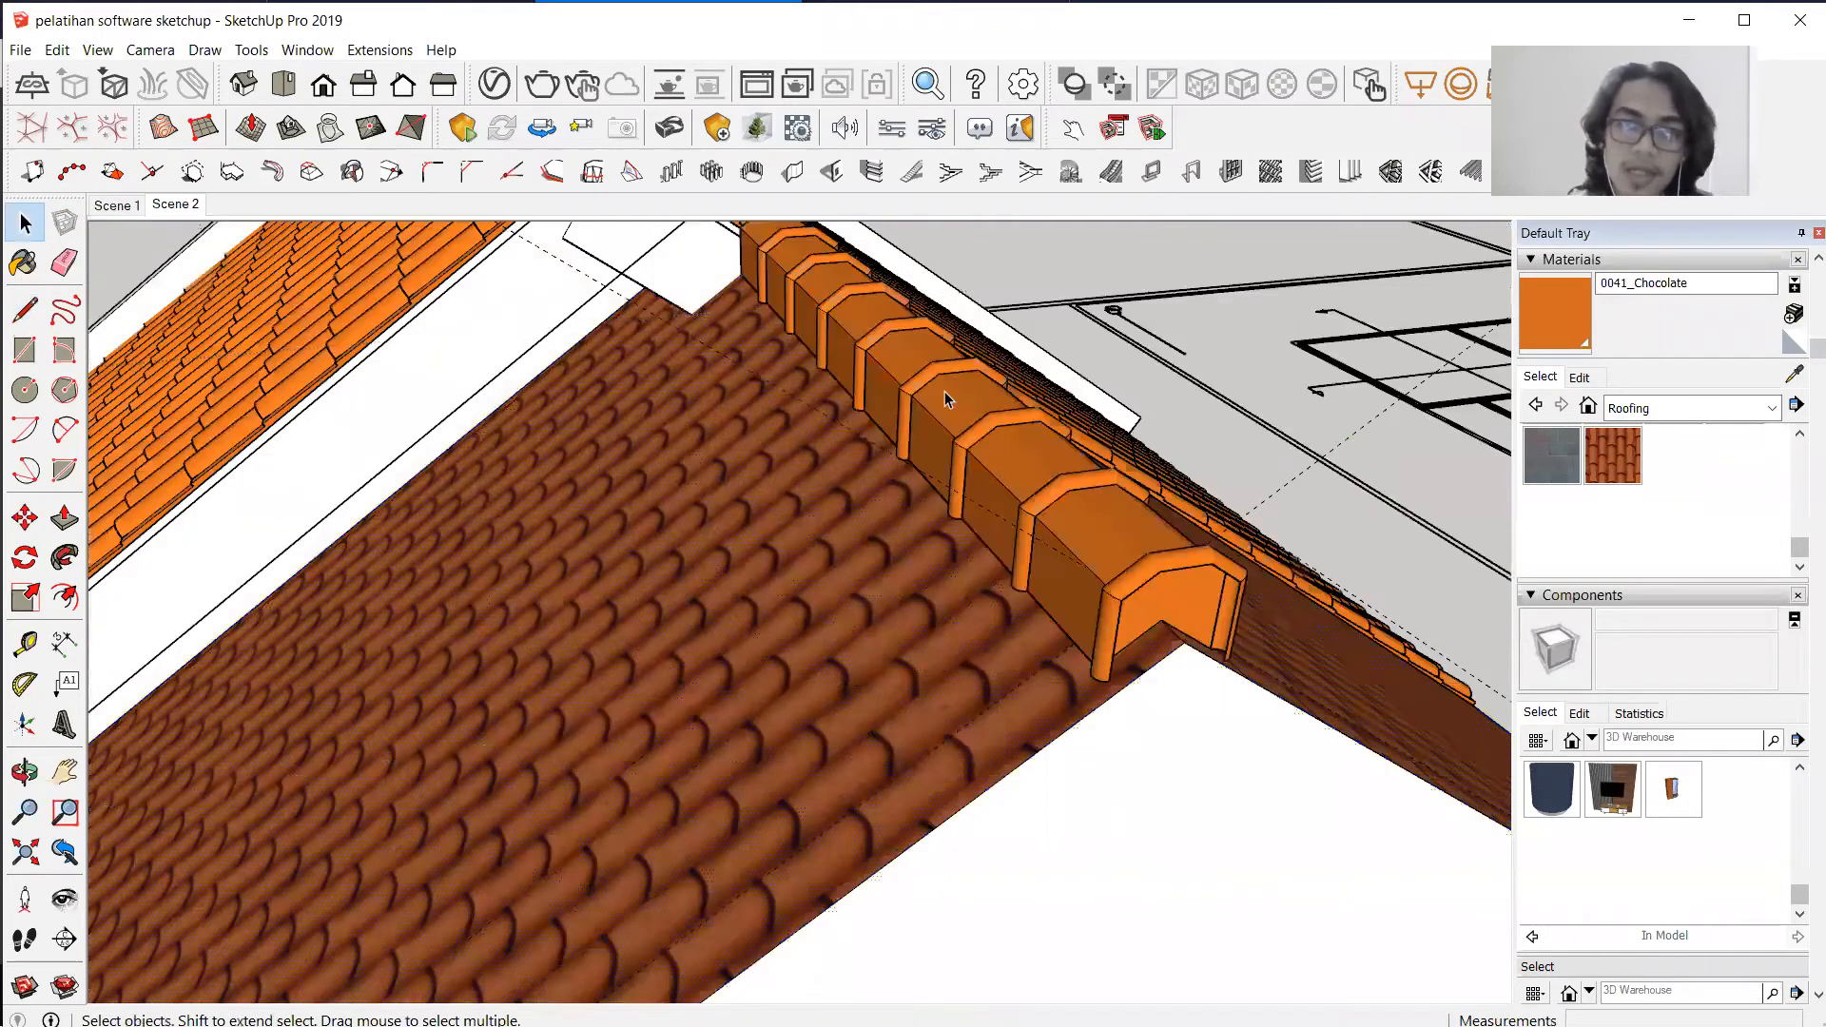
pyautogui.click(946, 399)
pyautogui.moveTo(946, 399); pyautogui.dragTo(1249, 594, button='middle')
pyautogui.scroll(-3, 1236, 585)
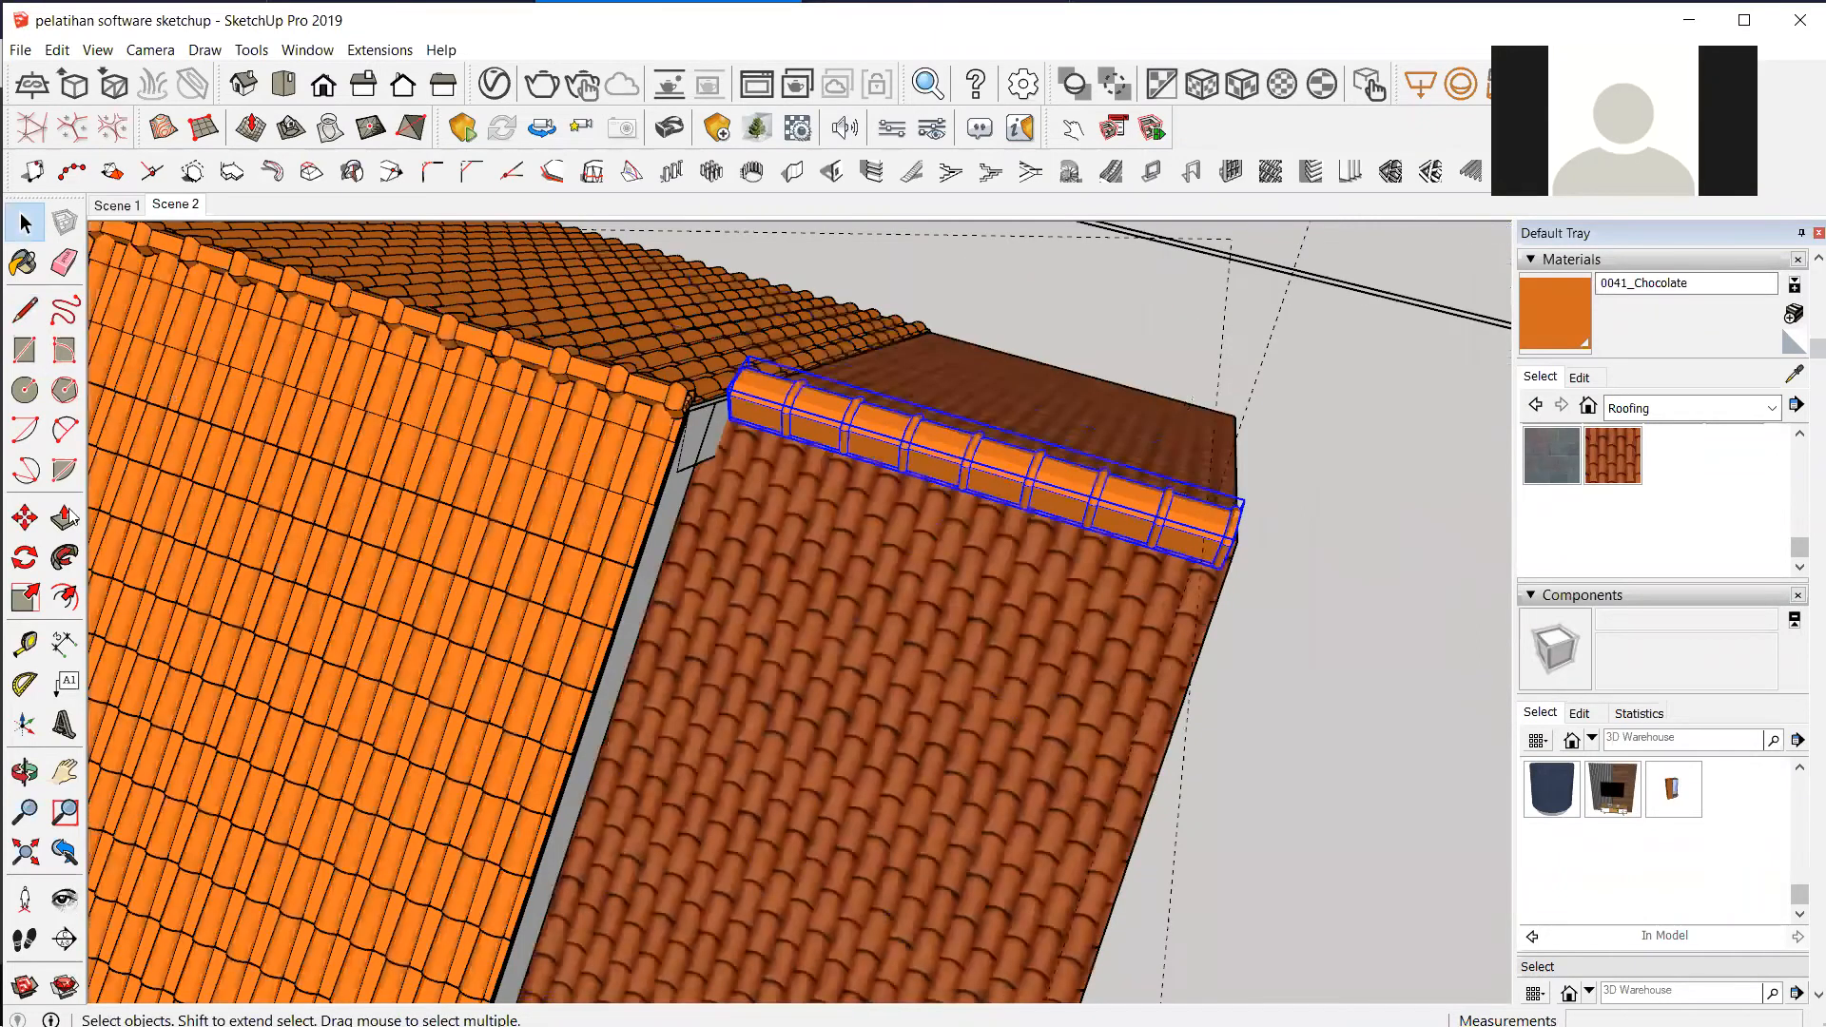
pyautogui.press('m')
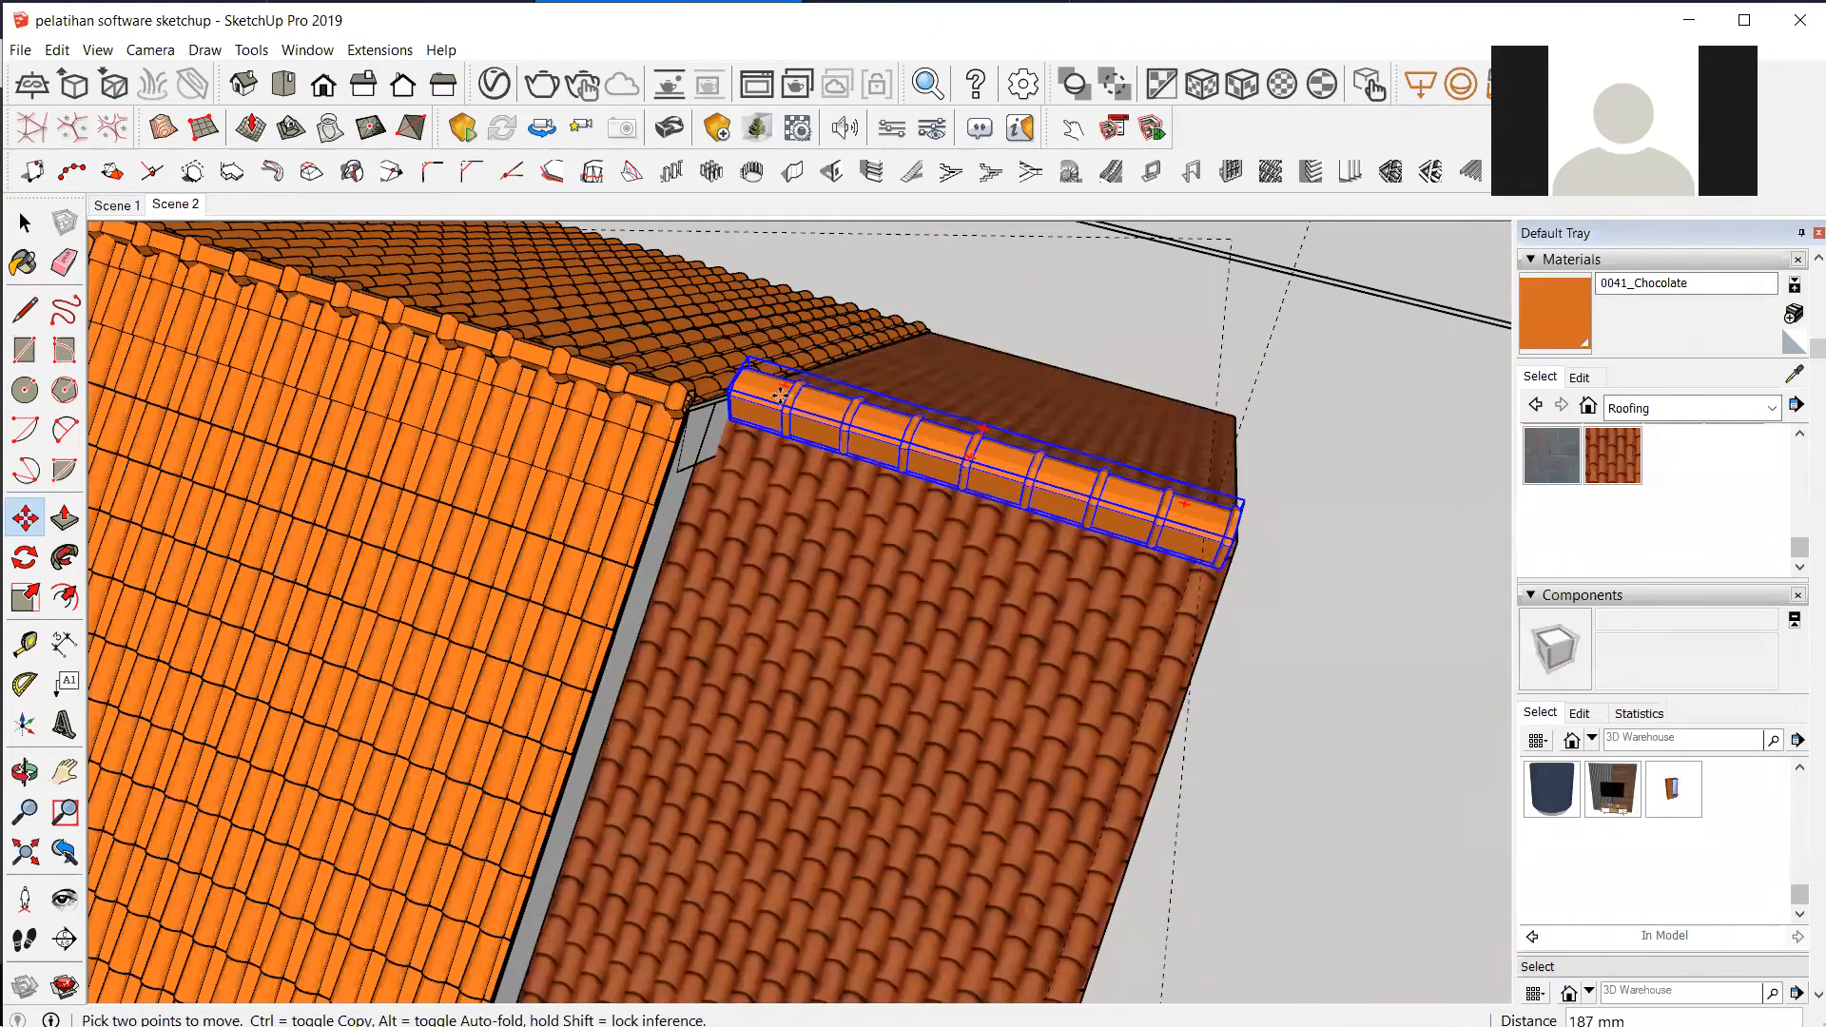
pyautogui.write('200')
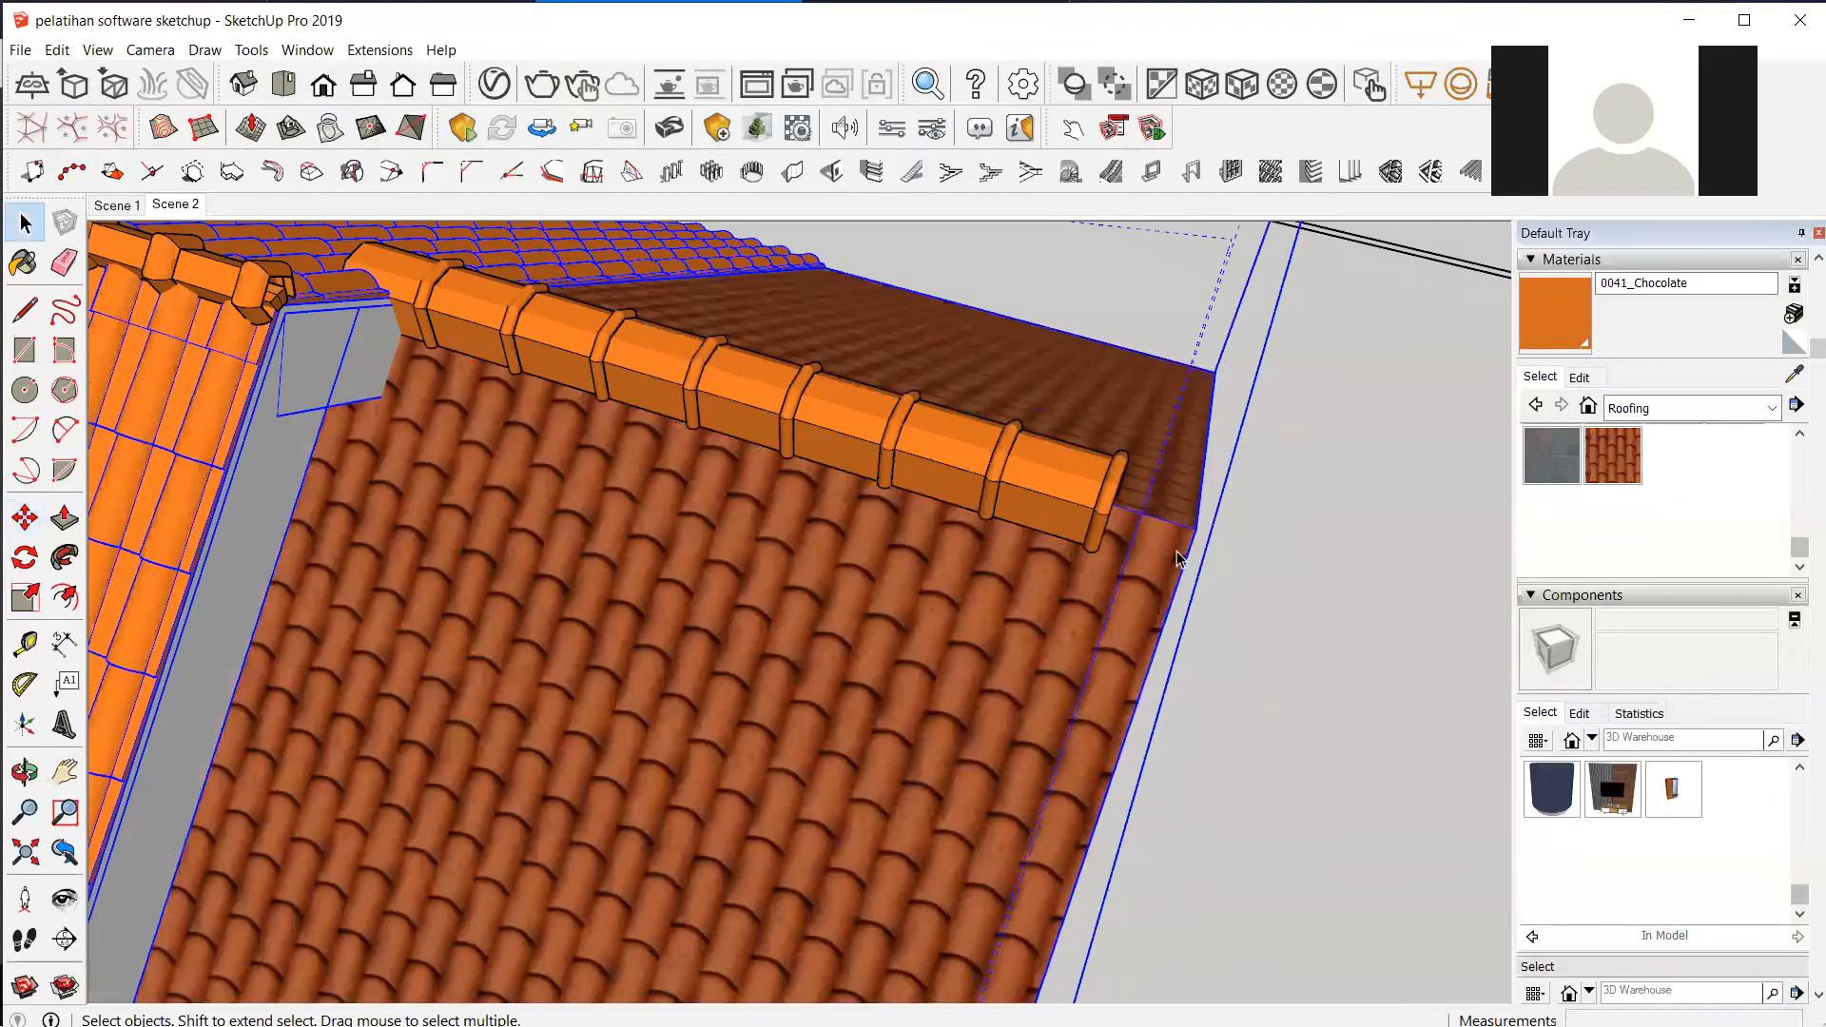
# Reopen the lower roof's group and draw a line along the first slope's guide from the ridge to the eave.
pyautogui.doubleClick(1165, 561)
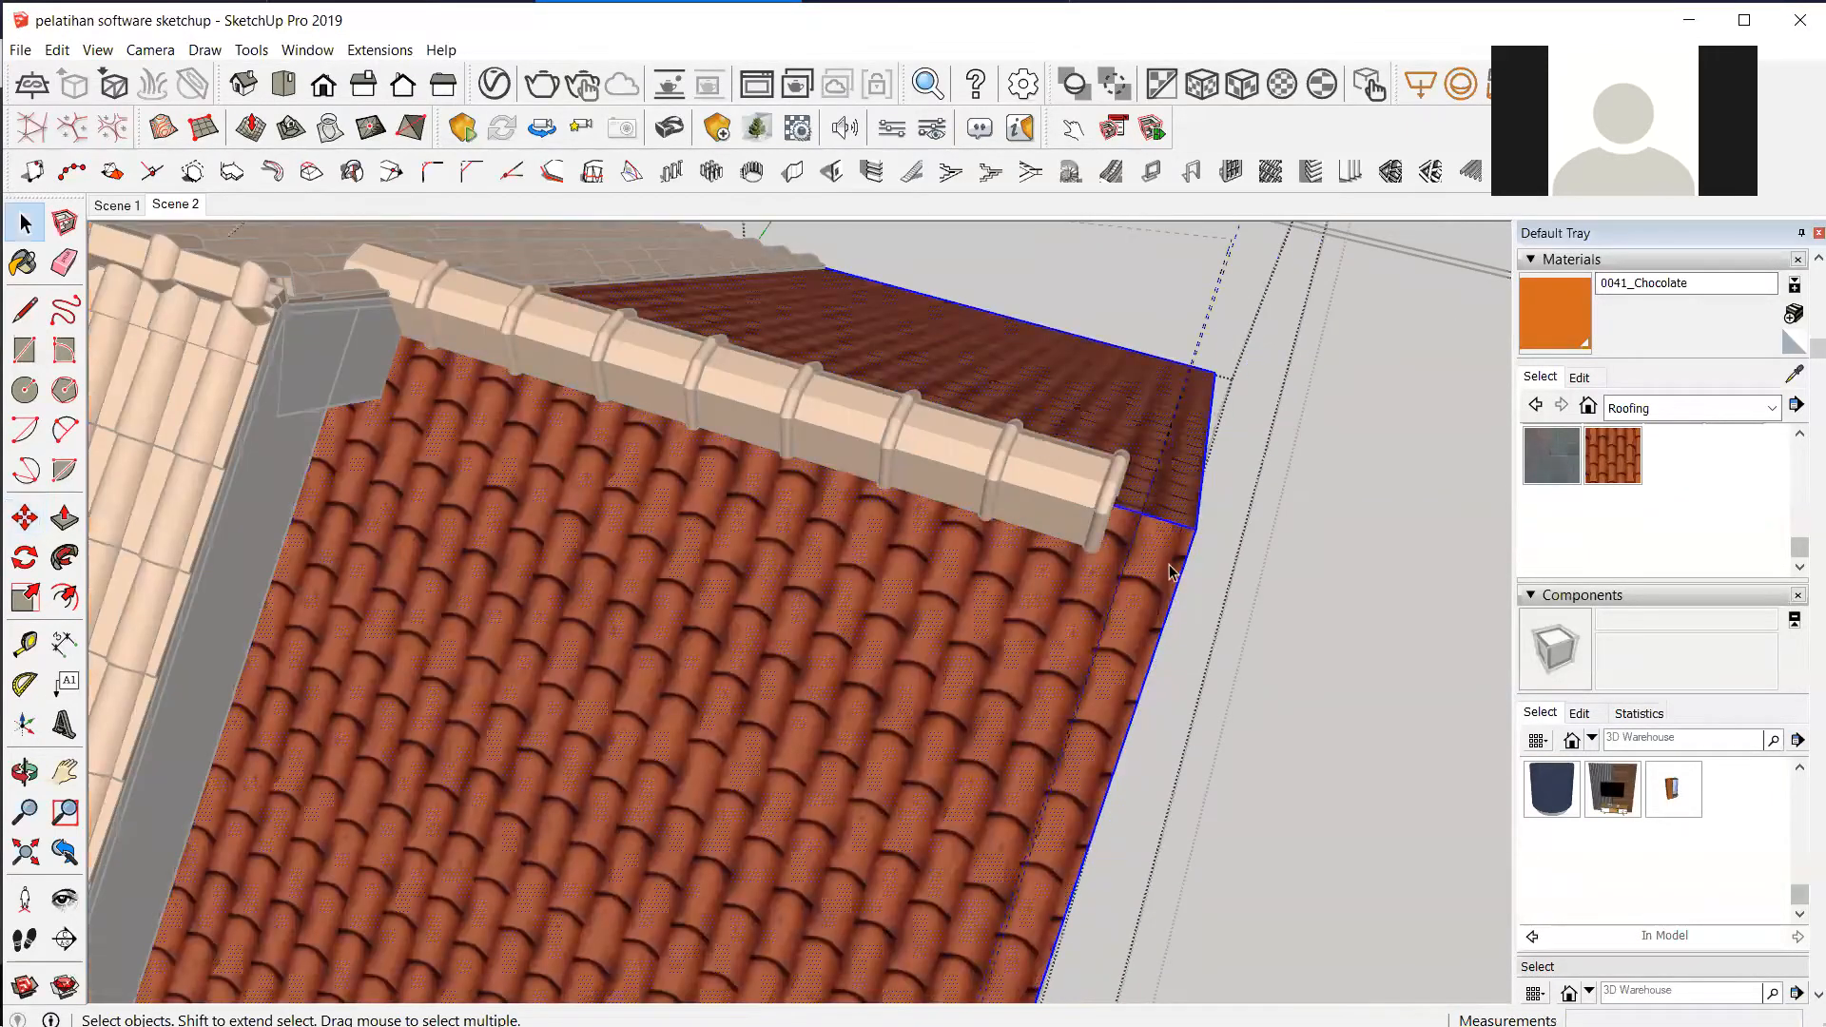
pyautogui.moveTo(1169, 571); pyautogui.dragTo(974, 504, button='middle')
pyautogui.click(24, 309)
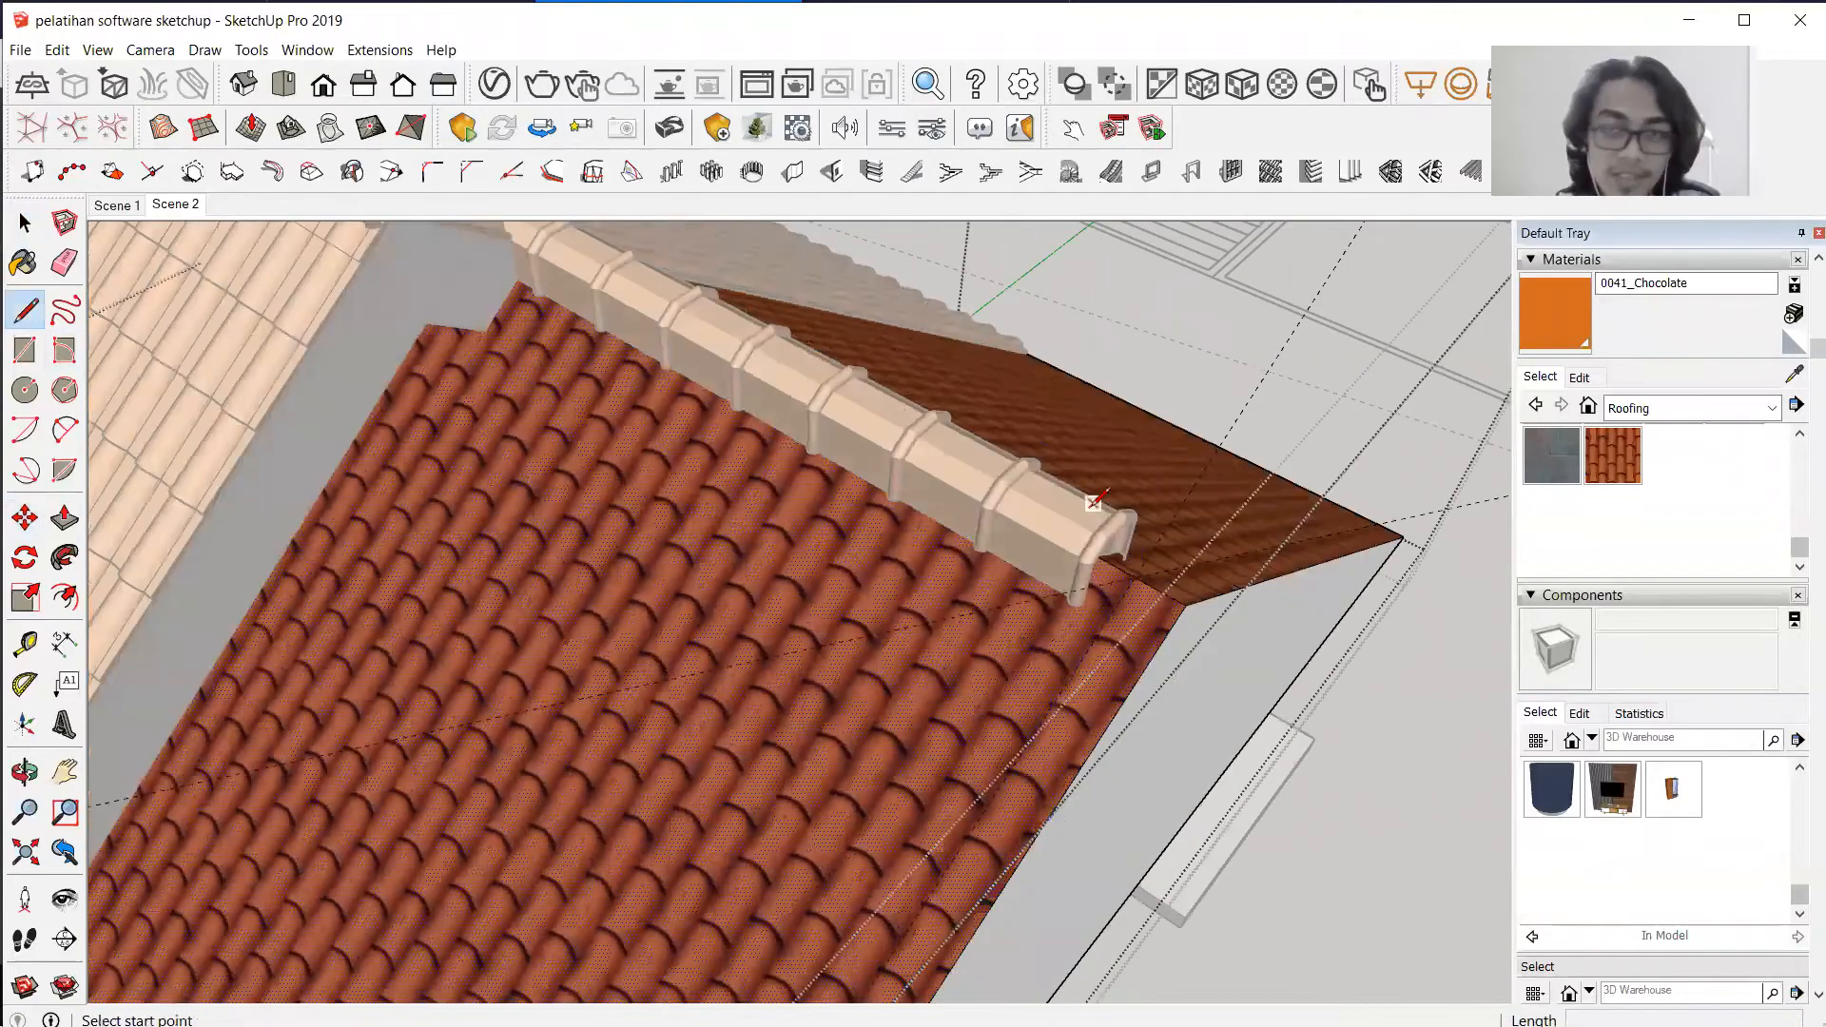
pyautogui.scroll(4, 1112, 629)
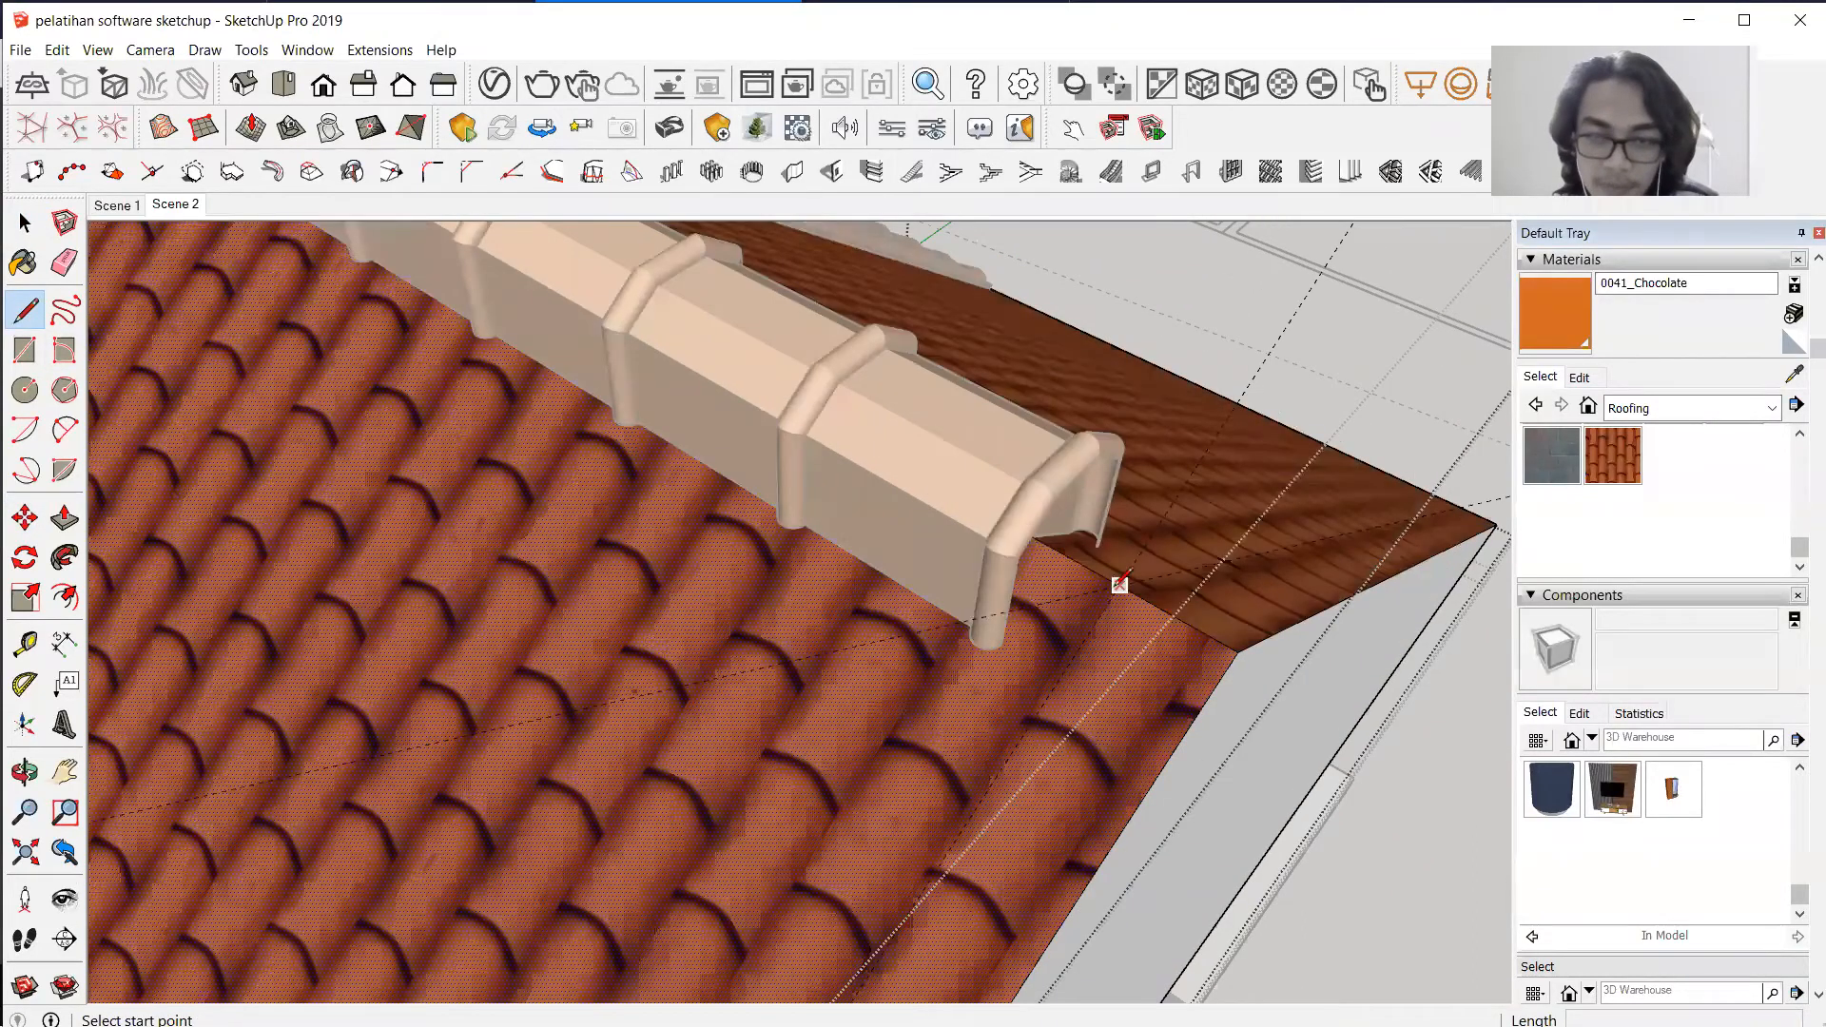
pyautogui.click(965, 689)
pyautogui.scroll(-5, 830, 936)
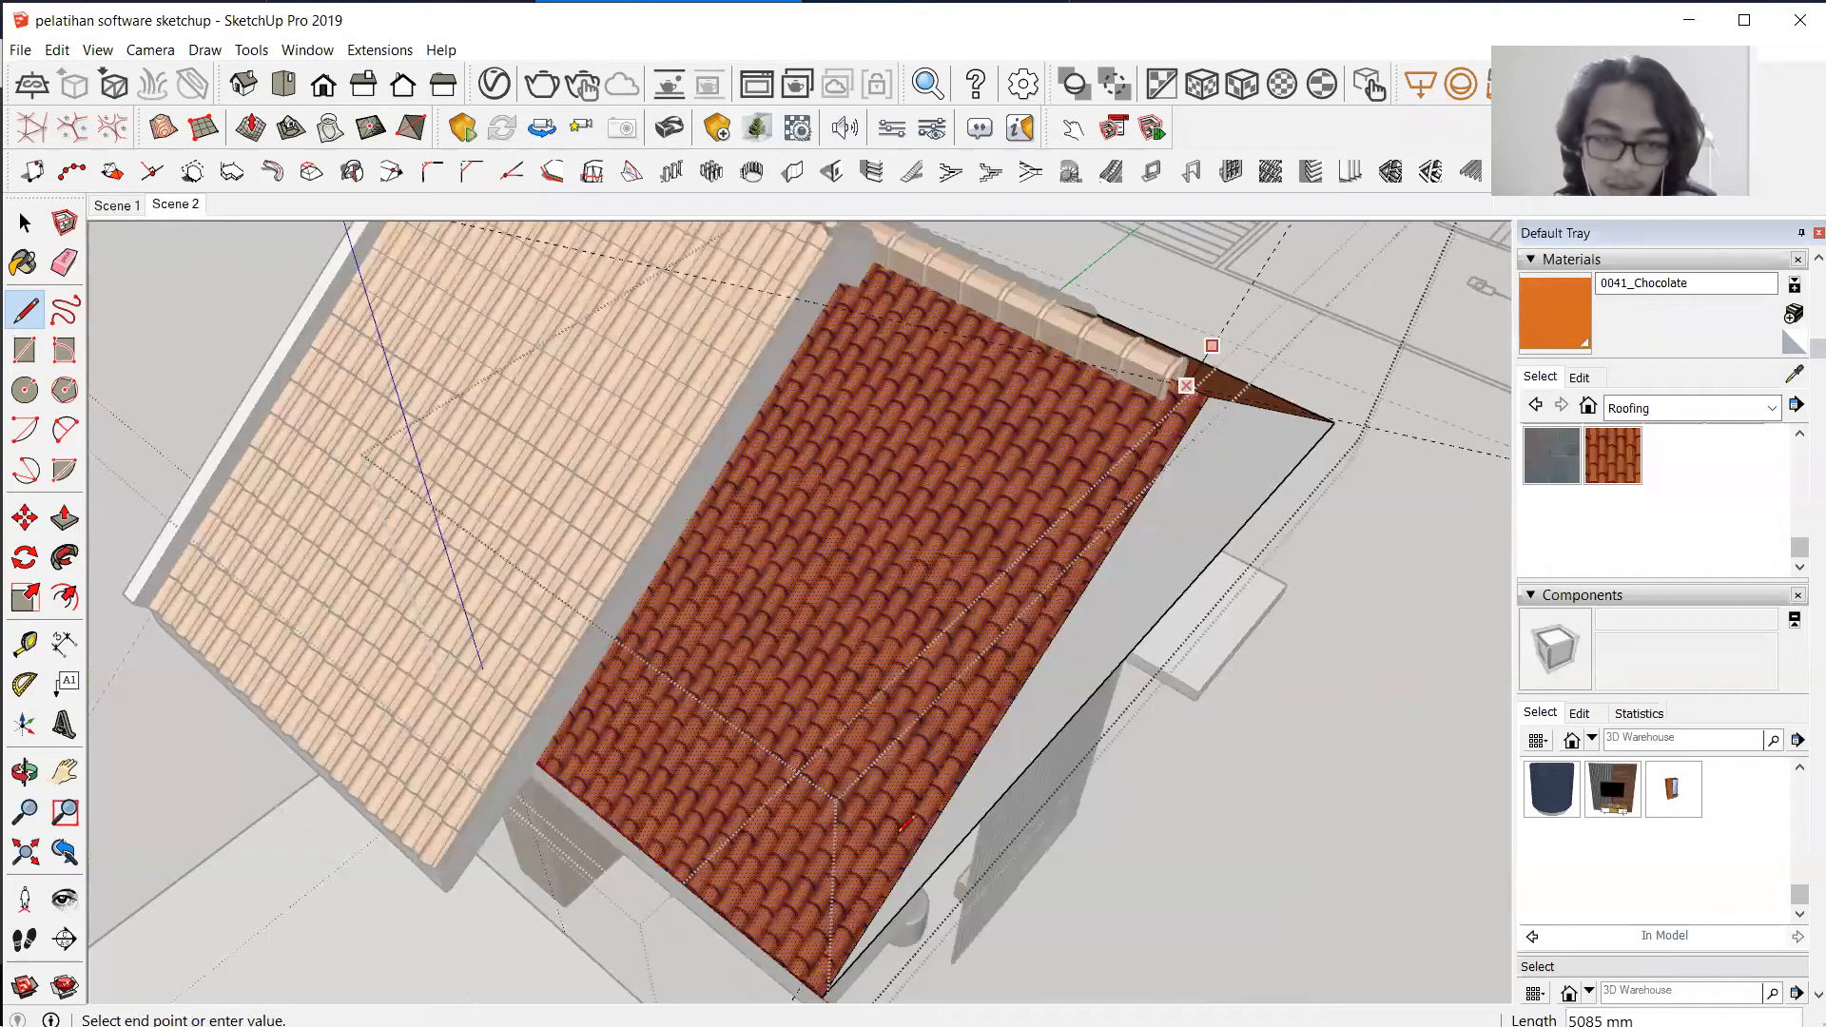
pyautogui.scroll(4, 905, 823)
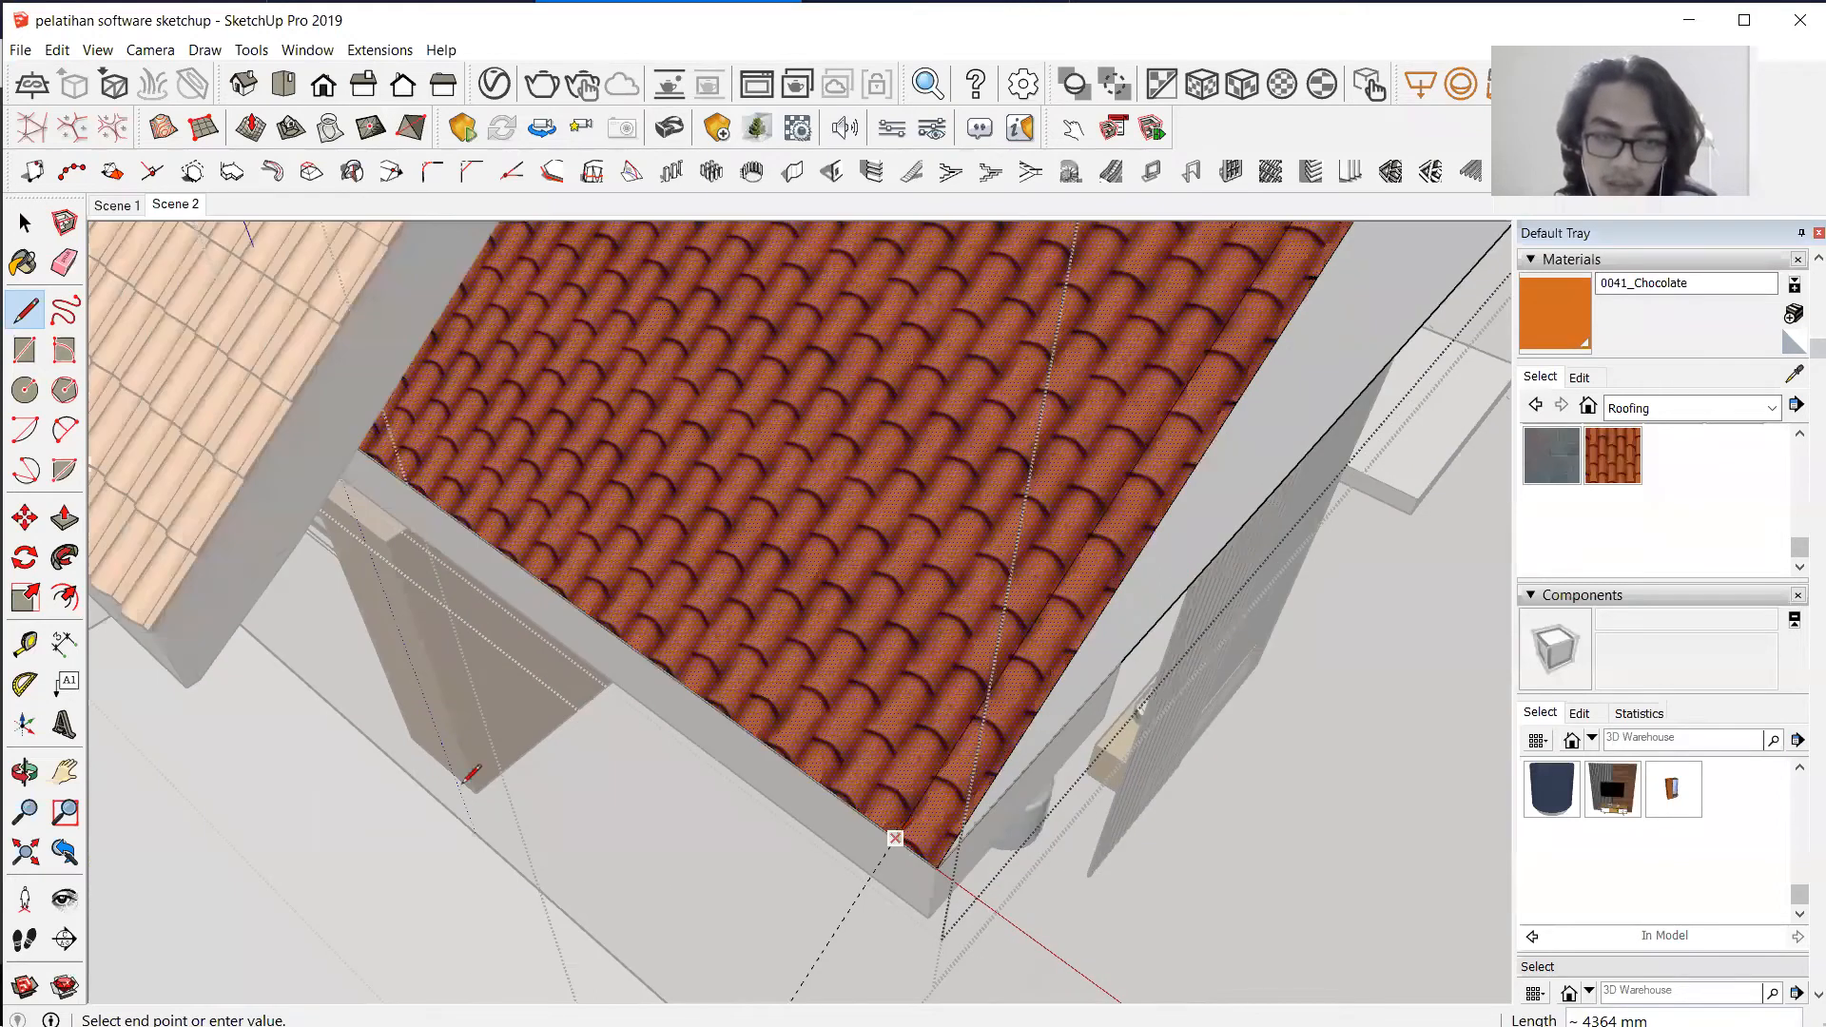
pyautogui.click(895, 838)
# Draw a line along the guide on the lower roof's opposite slope, between the ridge and the eave.
pyautogui.moveTo(895, 837); pyautogui.dragTo(352, 754, button='middle')
pyautogui.scroll(-4, 333, 685)
pyautogui.scroll(-1, 638, 670)
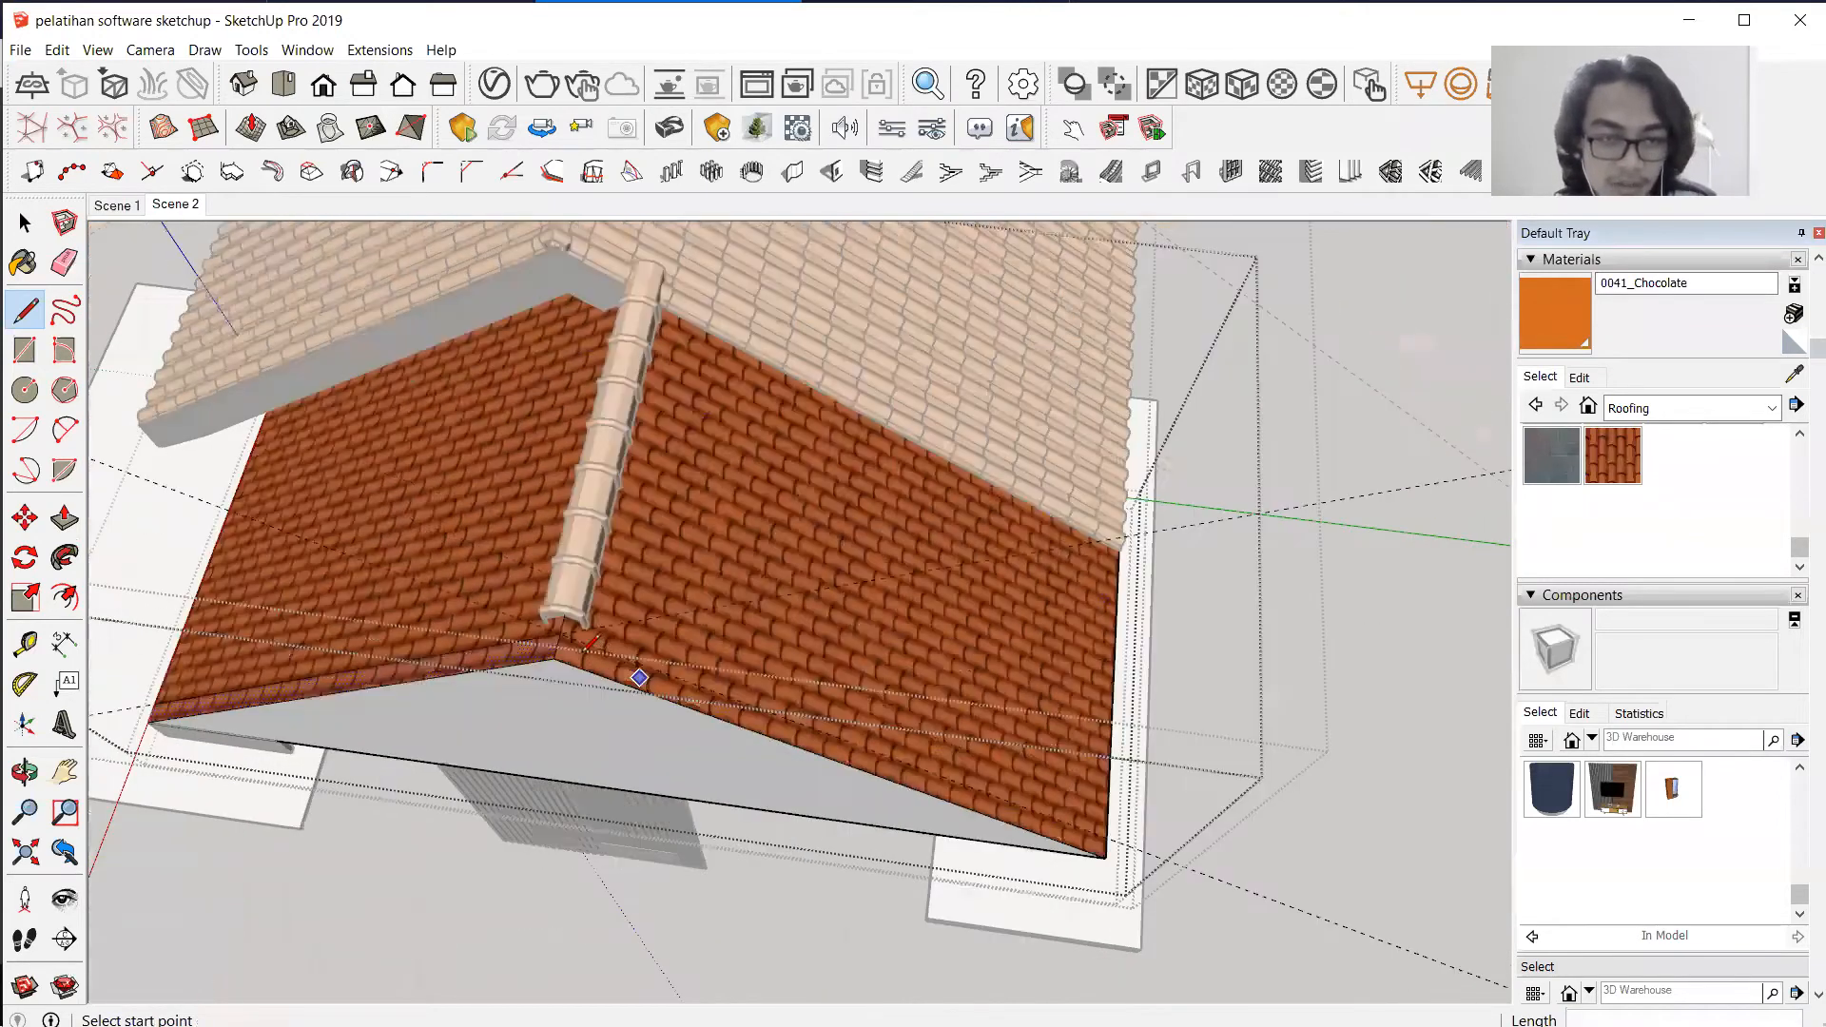
pyautogui.scroll(4, 571, 632)
pyautogui.click(470, 571)
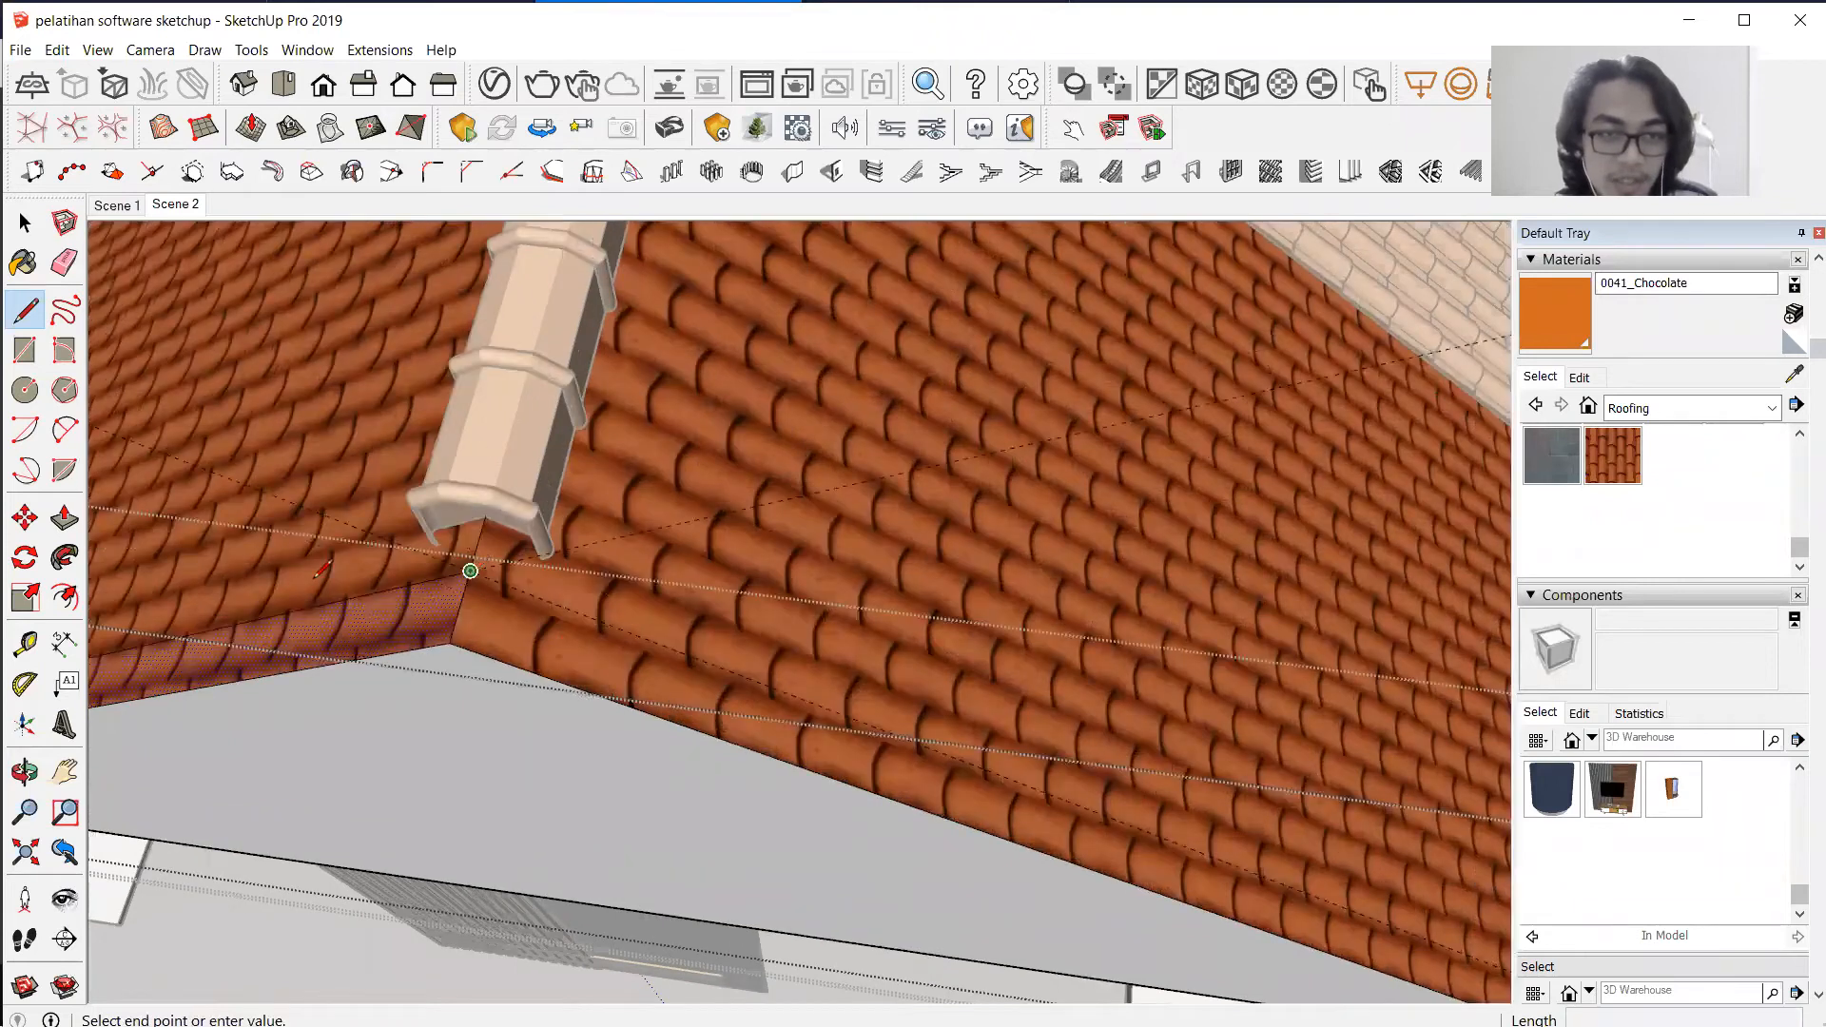
pyautogui.scroll(-3, 457, 575)
pyautogui.scroll(4, 1208, 894)
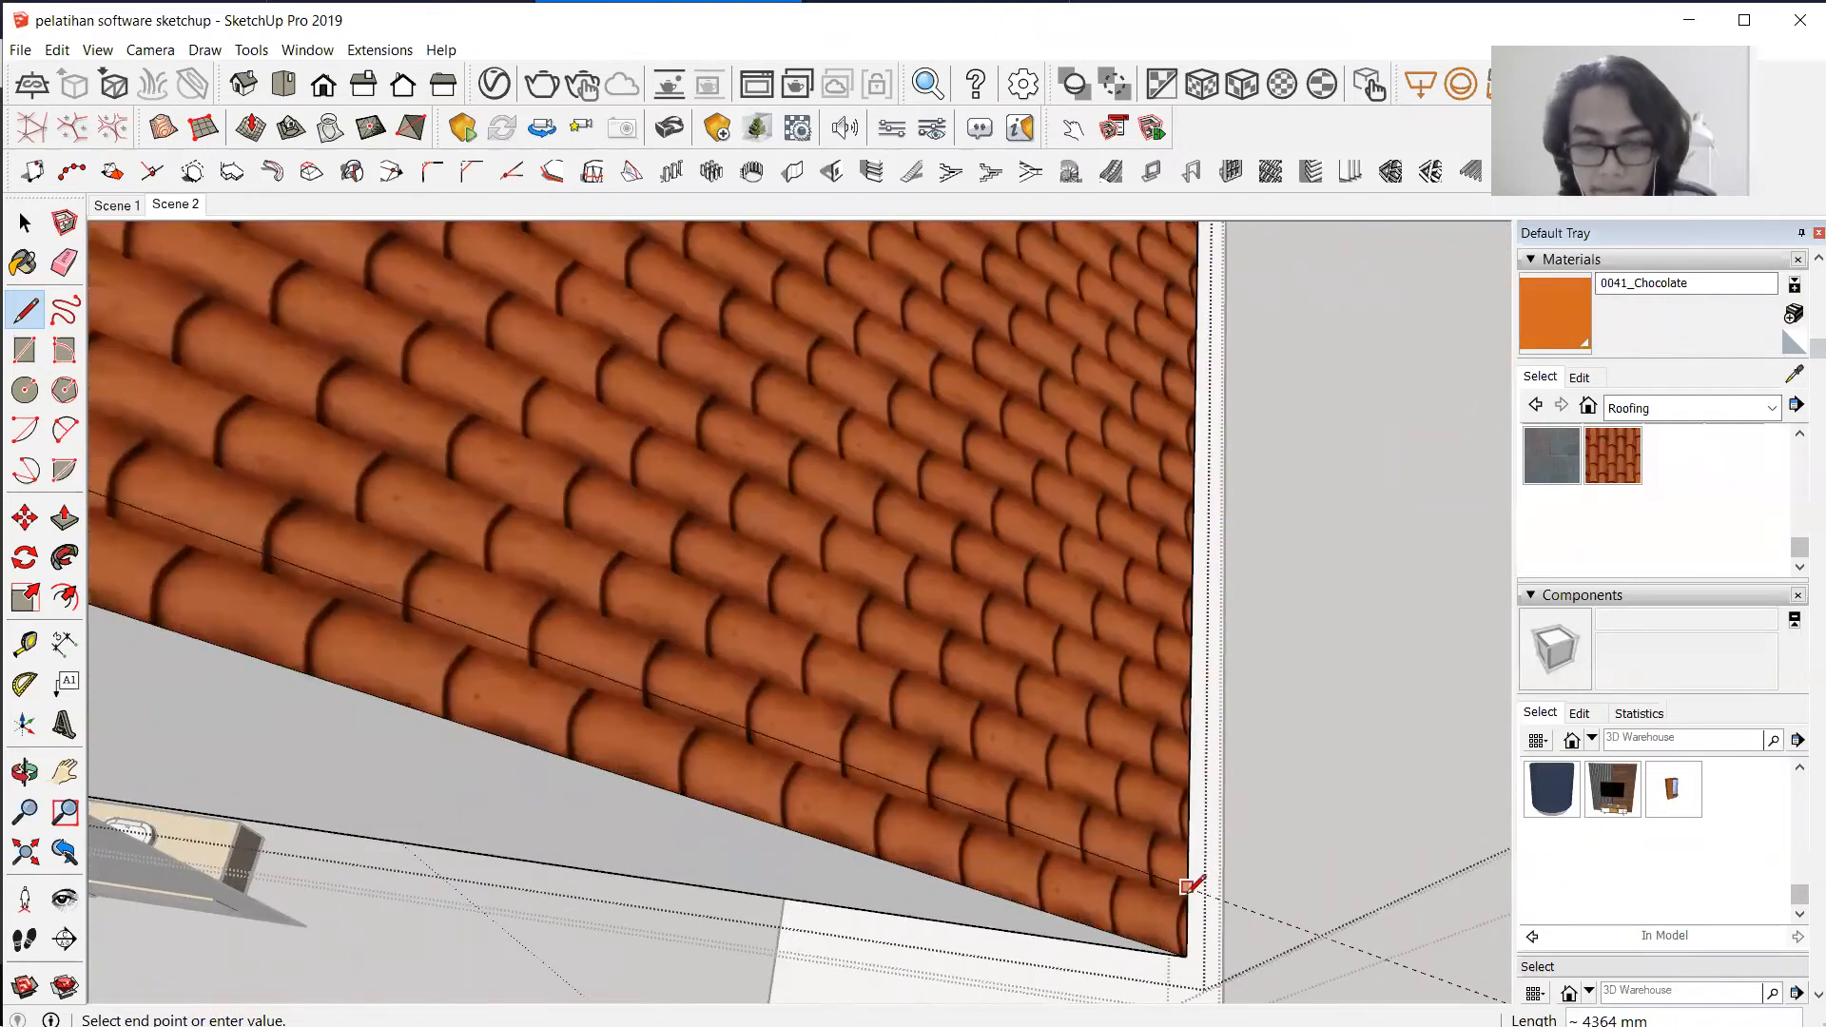
pyautogui.click(1194, 861)
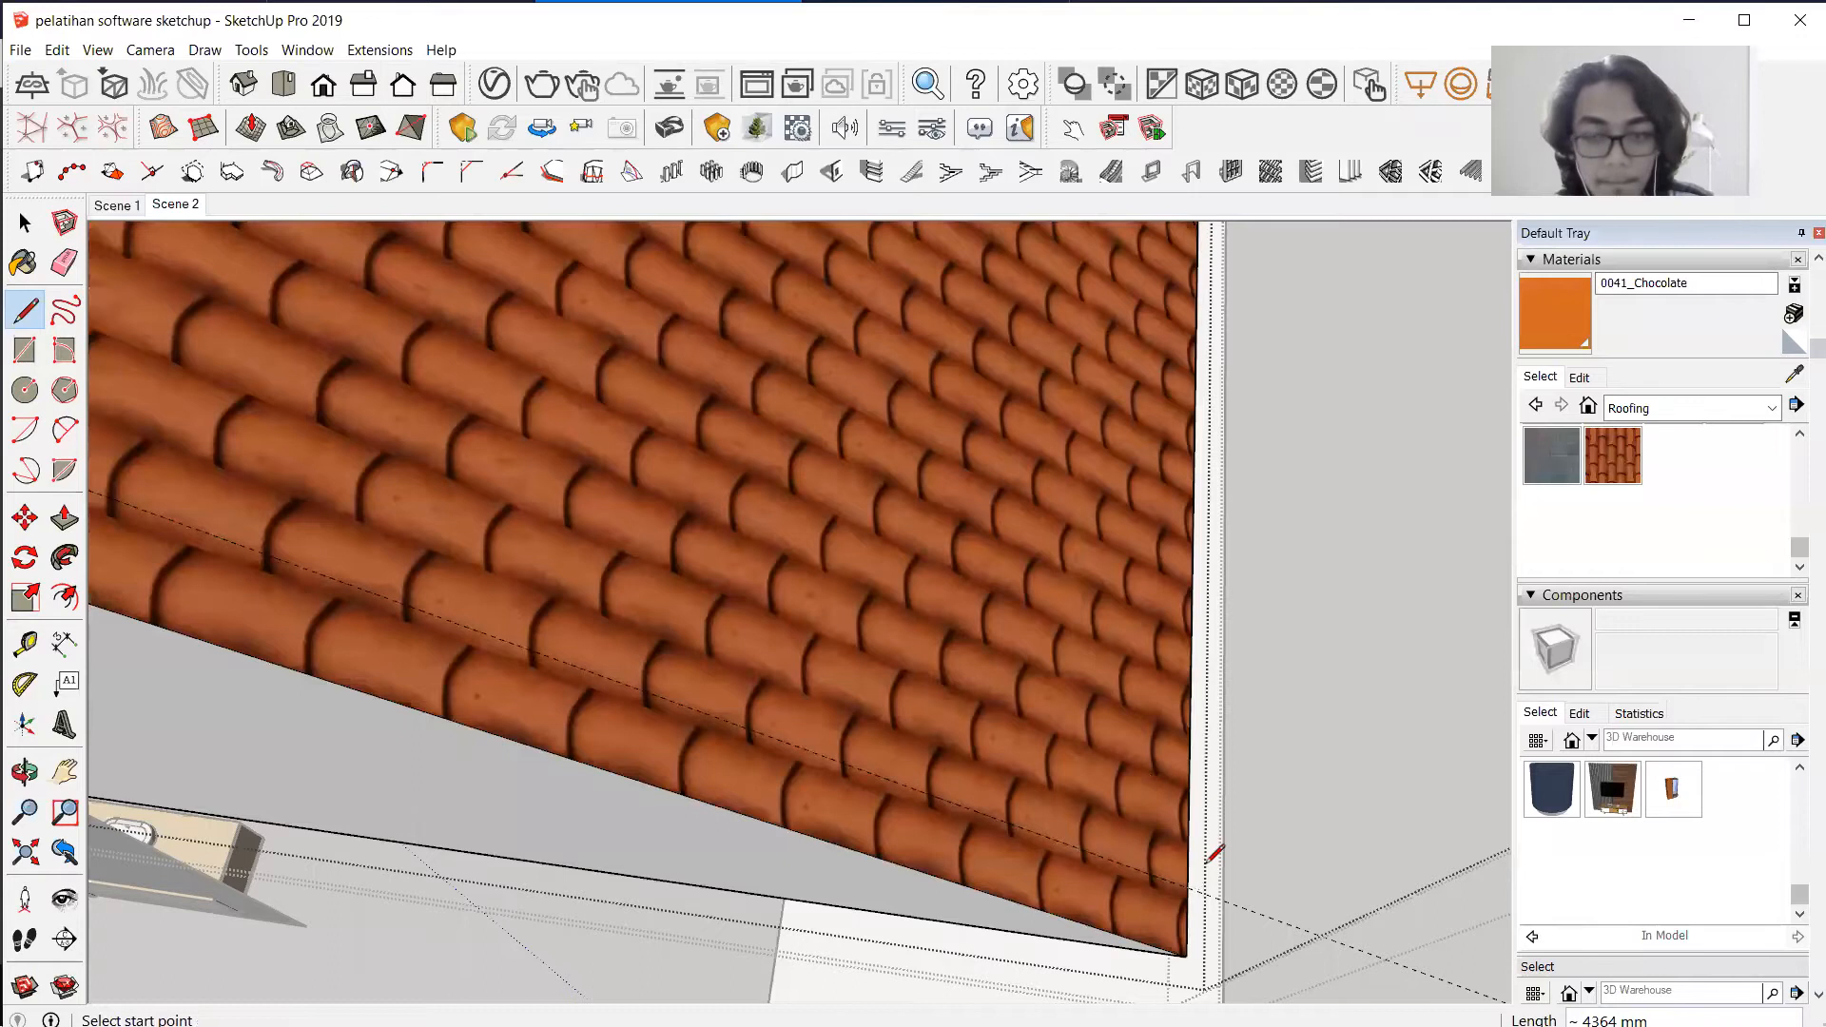
pyautogui.click(1188, 887)
pyautogui.scroll(-3, 1243, 868)
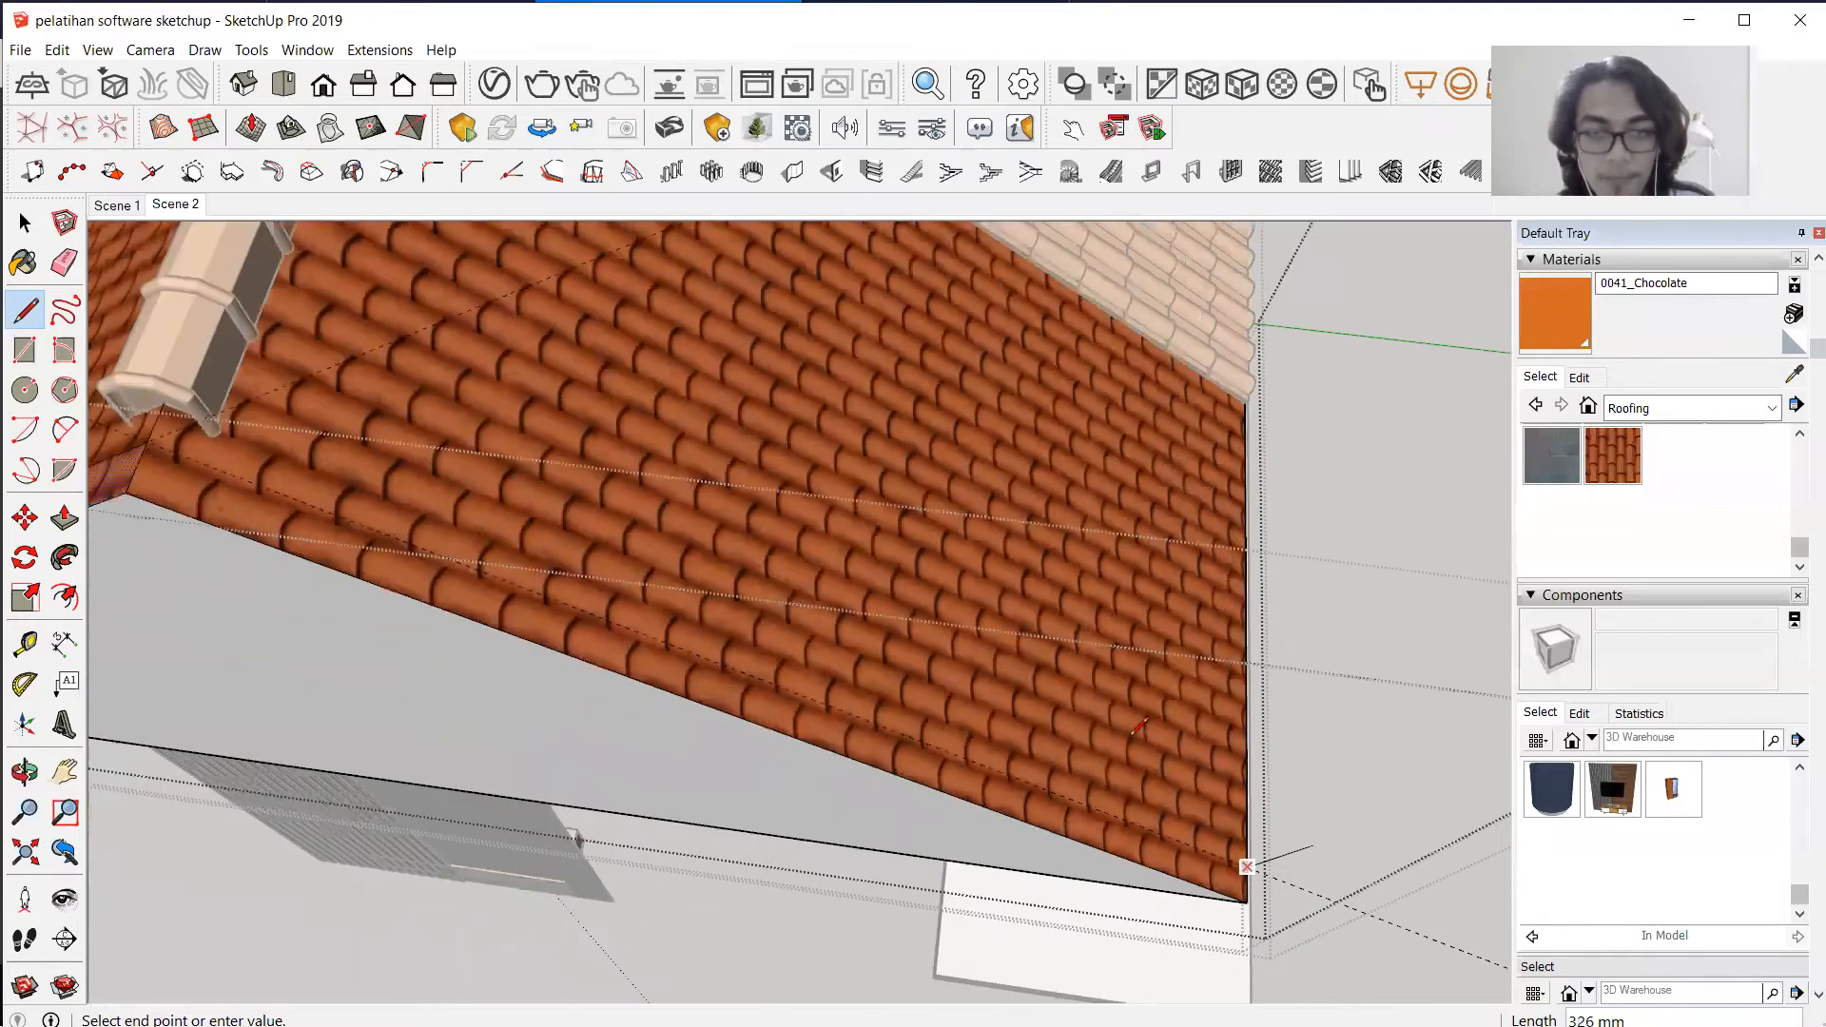
pyautogui.scroll(2, 513, 601)
pyautogui.click(613, 574)
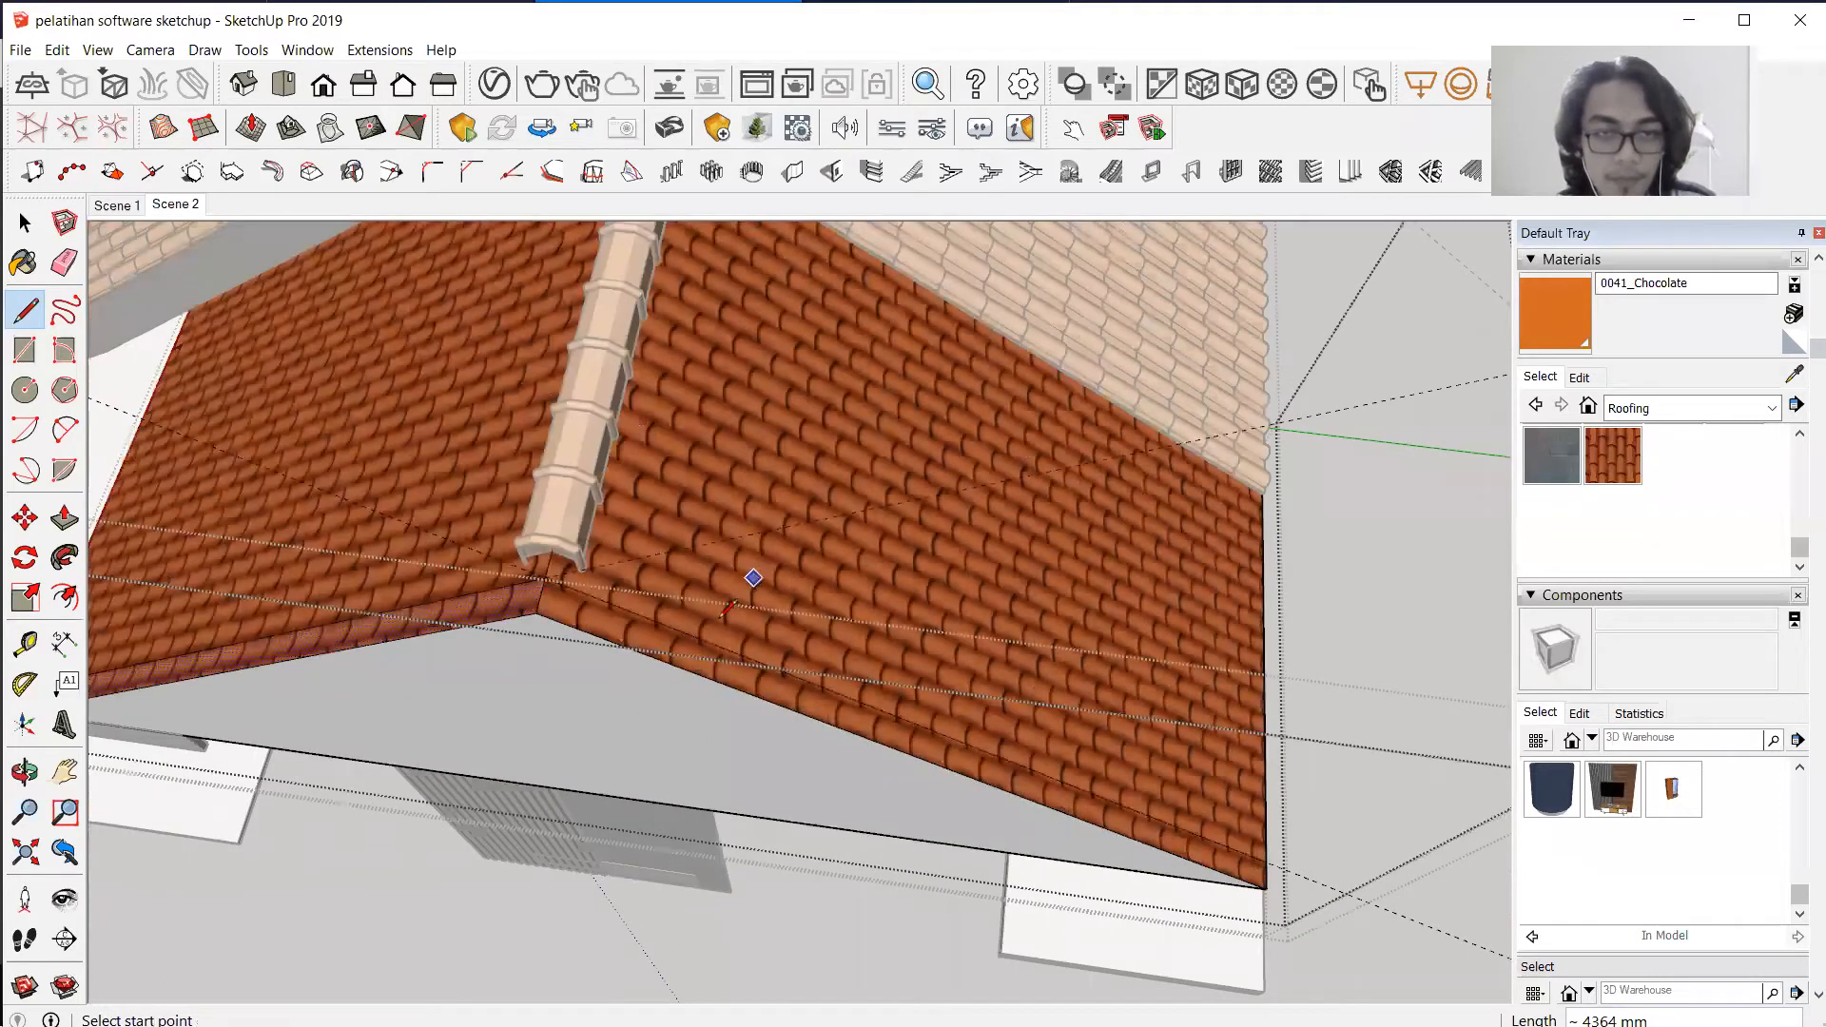
pyautogui.press('space')
# Sample the Default material from the gable face and paint both gable edge strips of the lower roof with it.
pyautogui.click(64, 518)
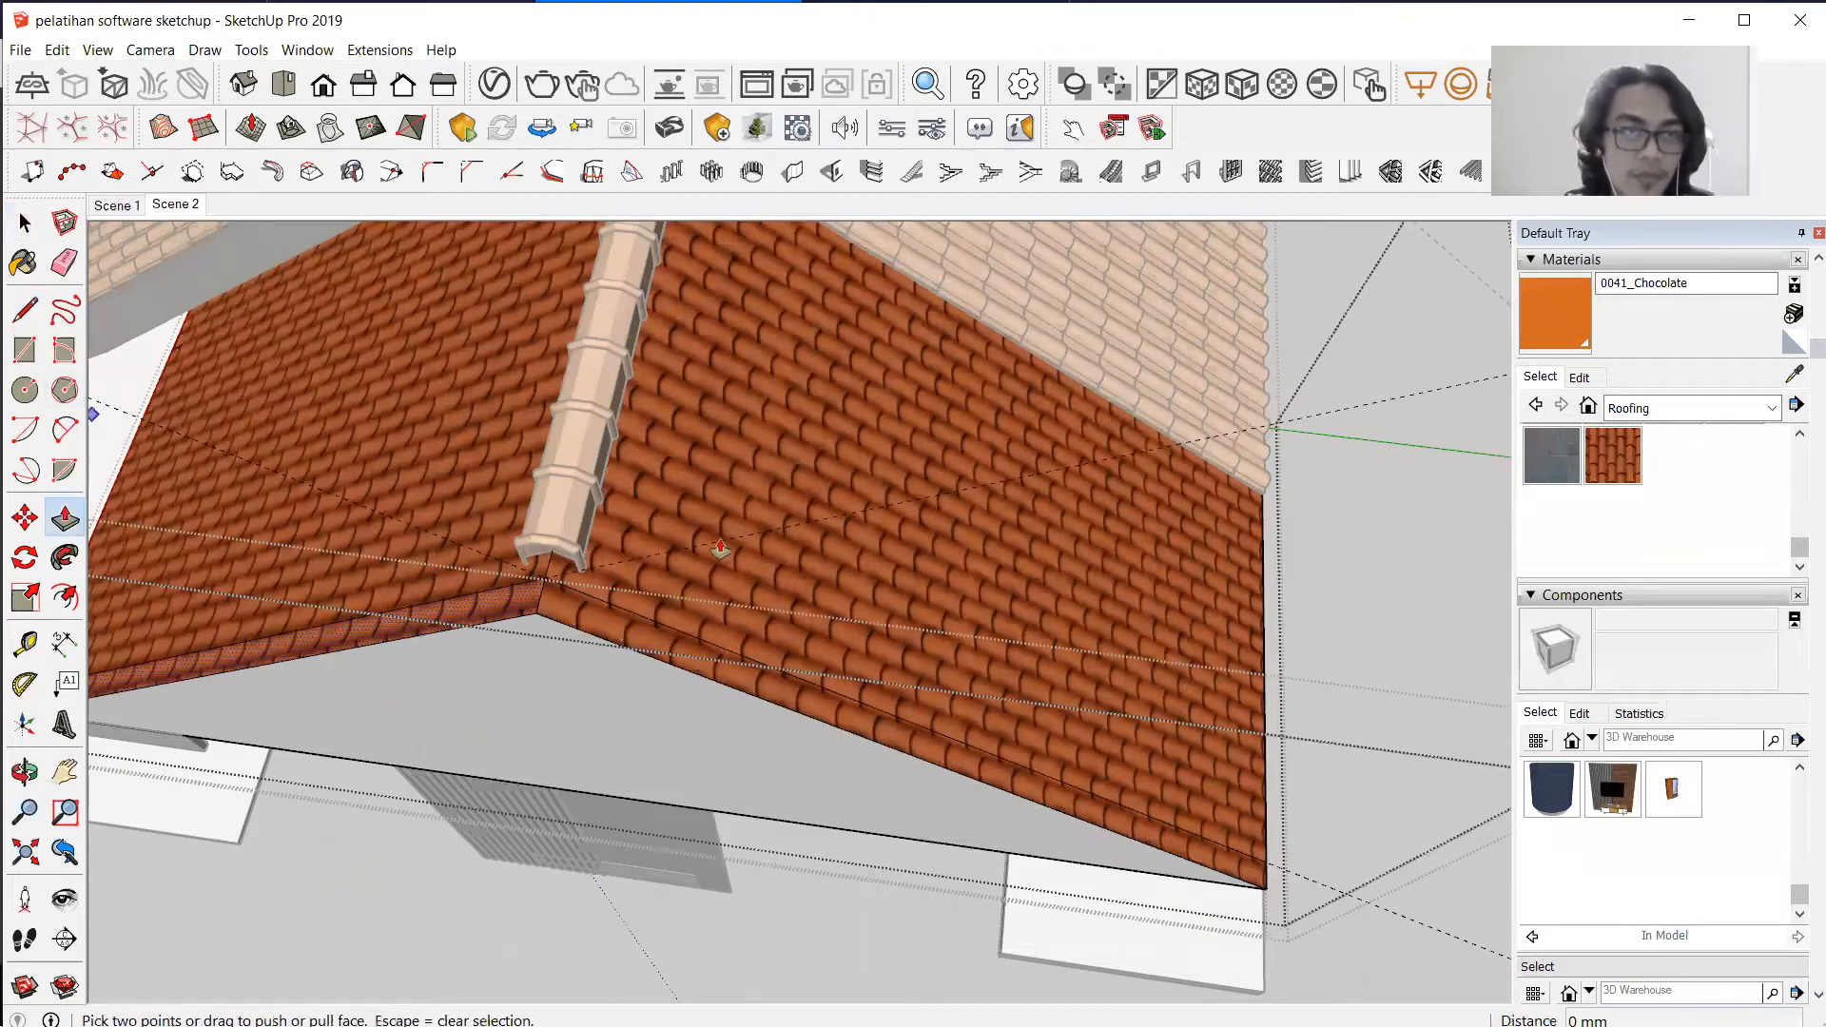
pyautogui.click(1793, 374)
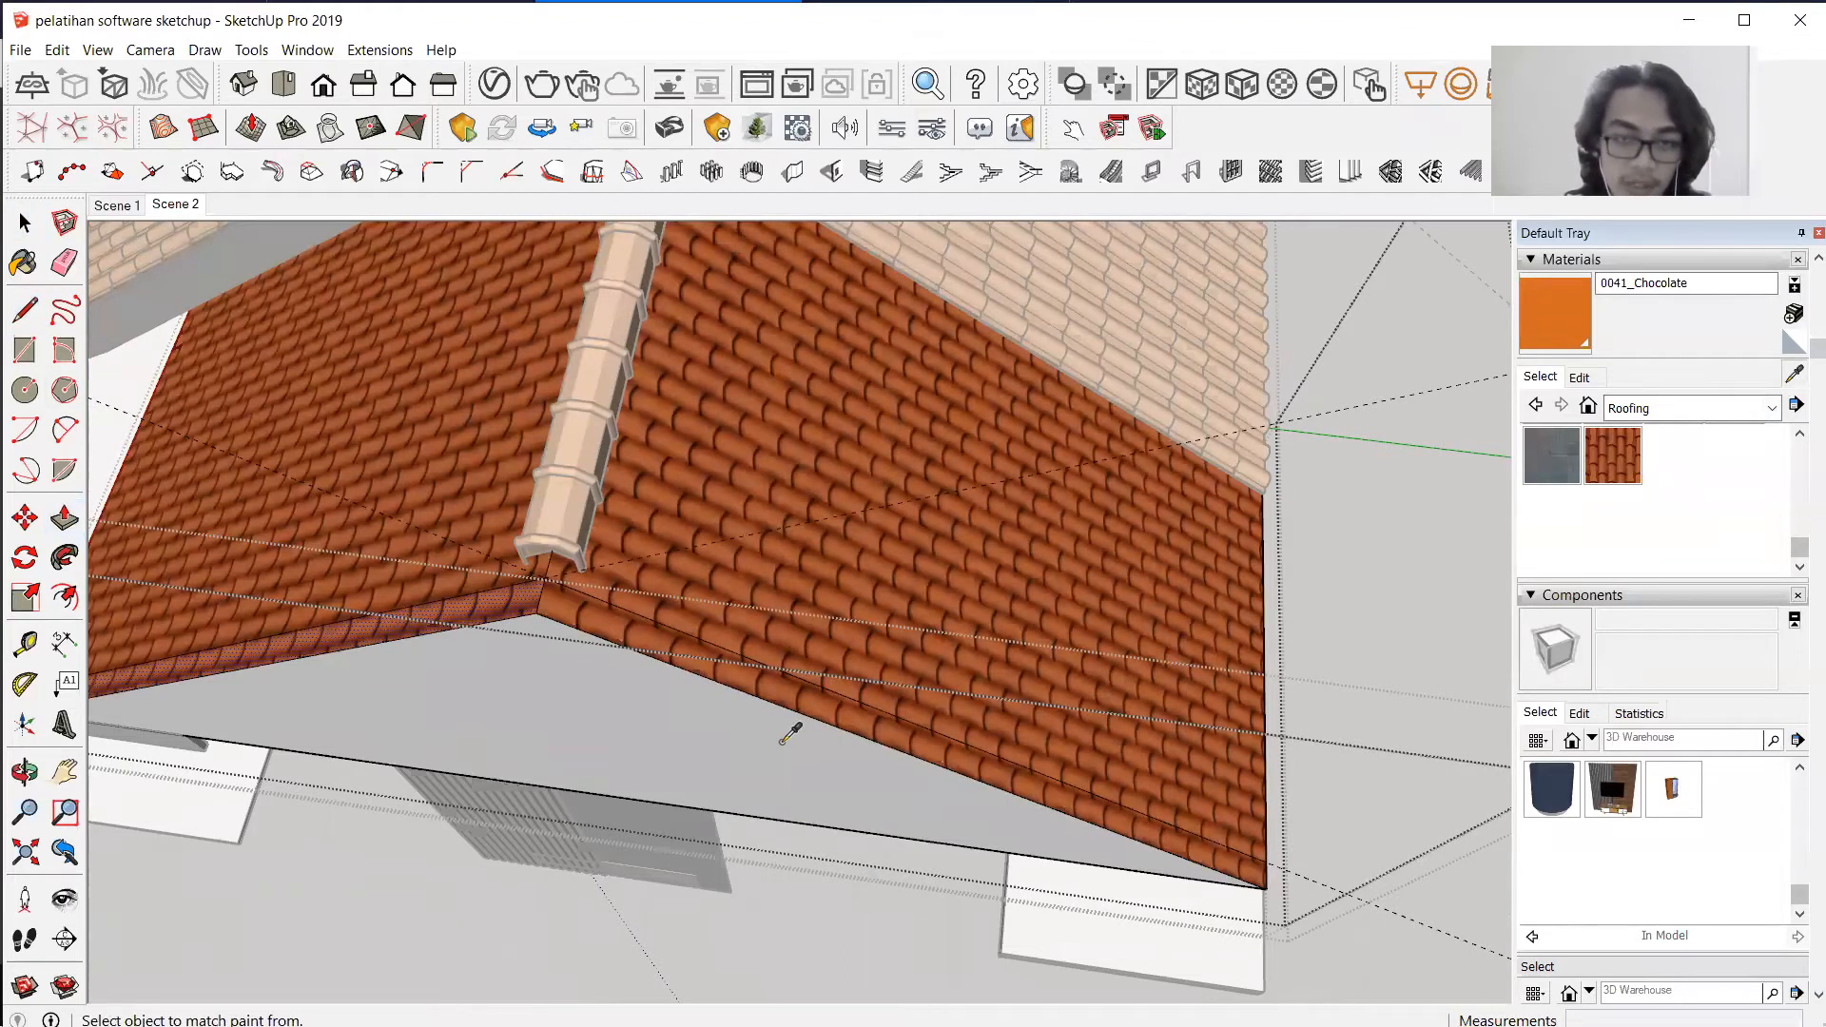
pyautogui.click(791, 733)
pyautogui.click(797, 699)
pyautogui.click(432, 604)
pyautogui.press('space')
# Push/Pull both gable edge strips of the lower roof outward by 200 mm.
pyautogui.moveTo(770, 623); pyautogui.dragTo(1080, 510, button='middle')
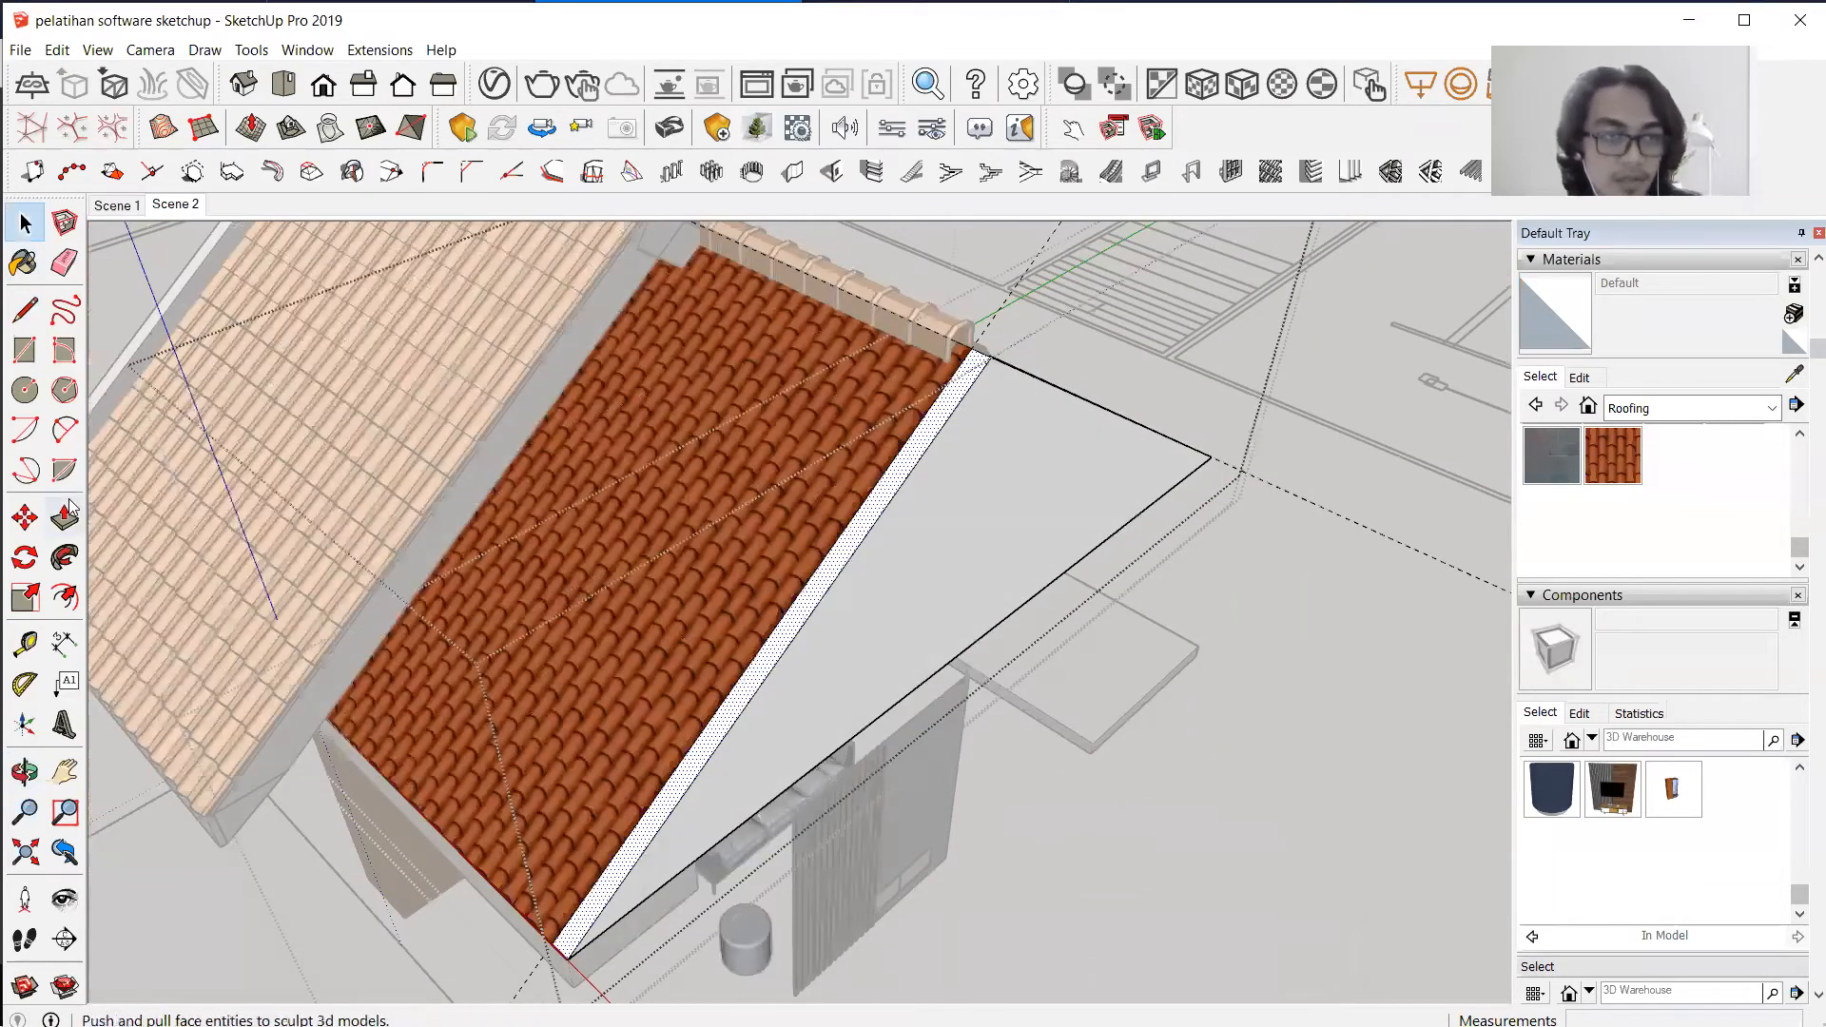
pyautogui.click(65, 519)
pyautogui.moveTo(811, 583); pyautogui.dragTo(784, 575)
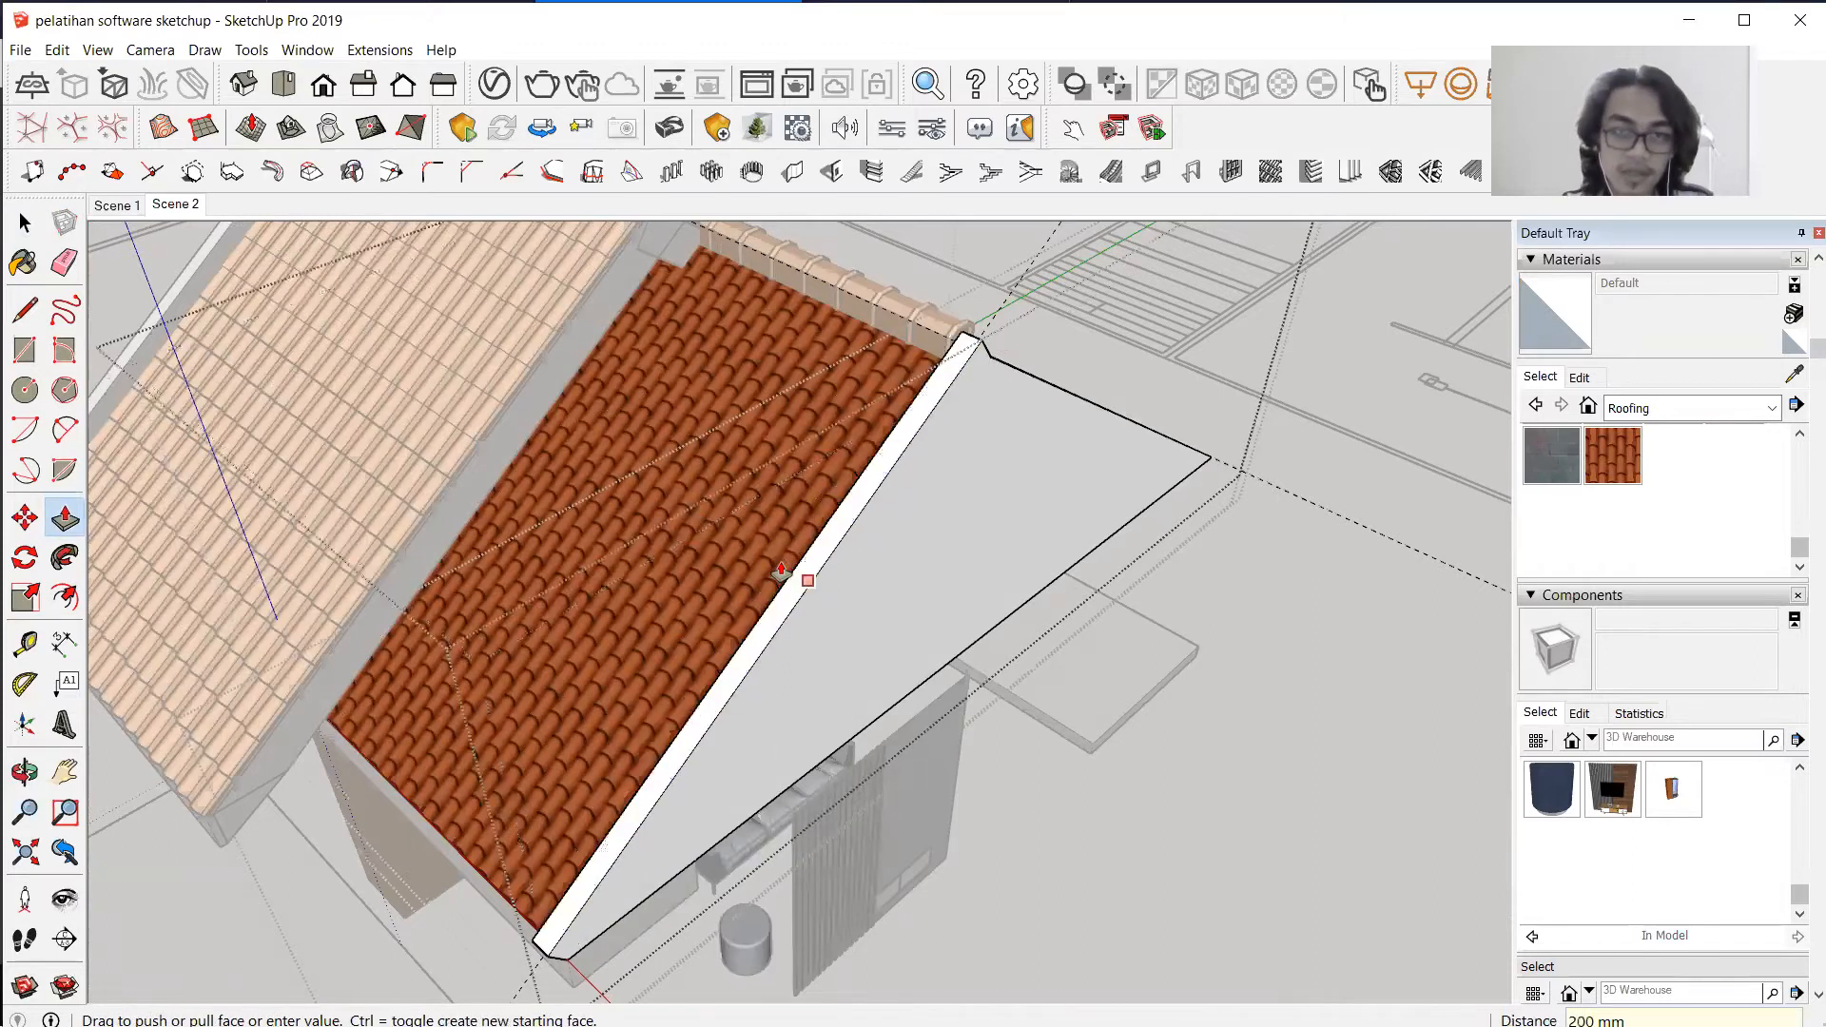
pyautogui.moveTo(1044, 436); pyautogui.dragTo(275, 447, button='middle')
pyautogui.click(547, 554)
pyautogui.write('200')
pyautogui.press('Return')
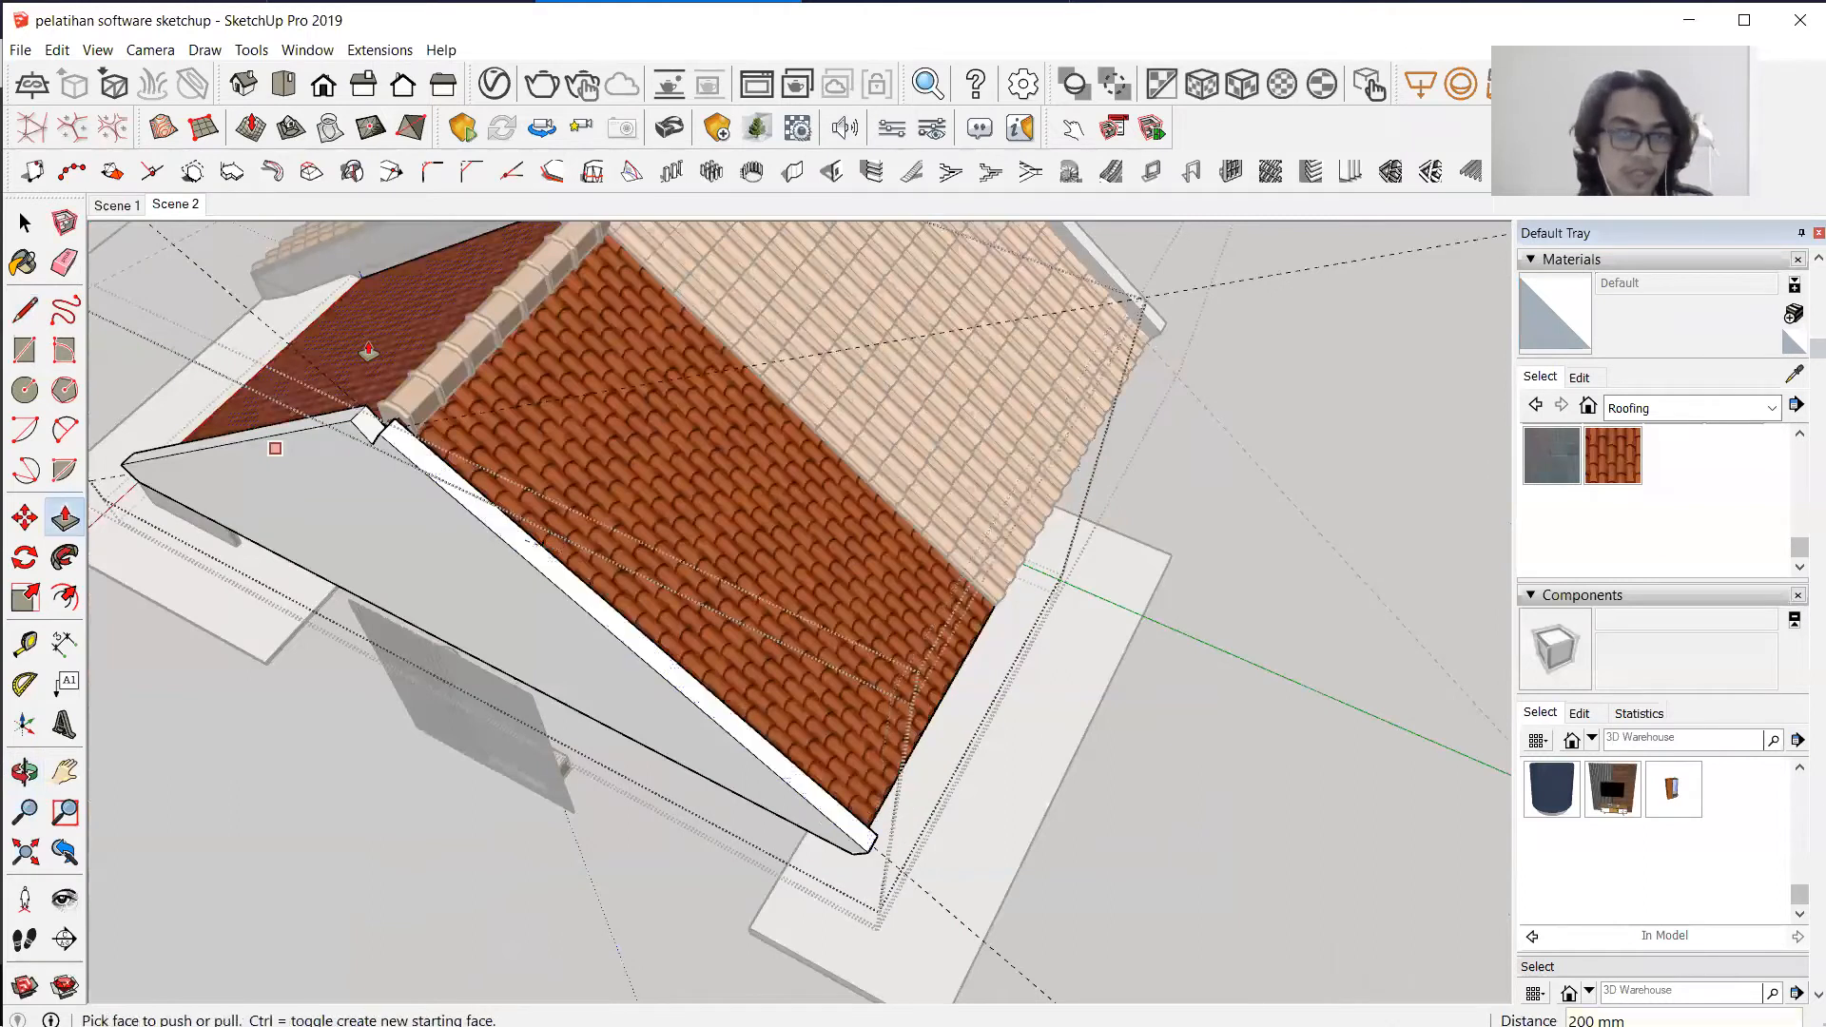
# Draw a line about 229 mm long across the gap between the two gable strips at the lower roof's ridge.
pyautogui.scroll(3, 357, 362)
pyautogui.click(25, 310)
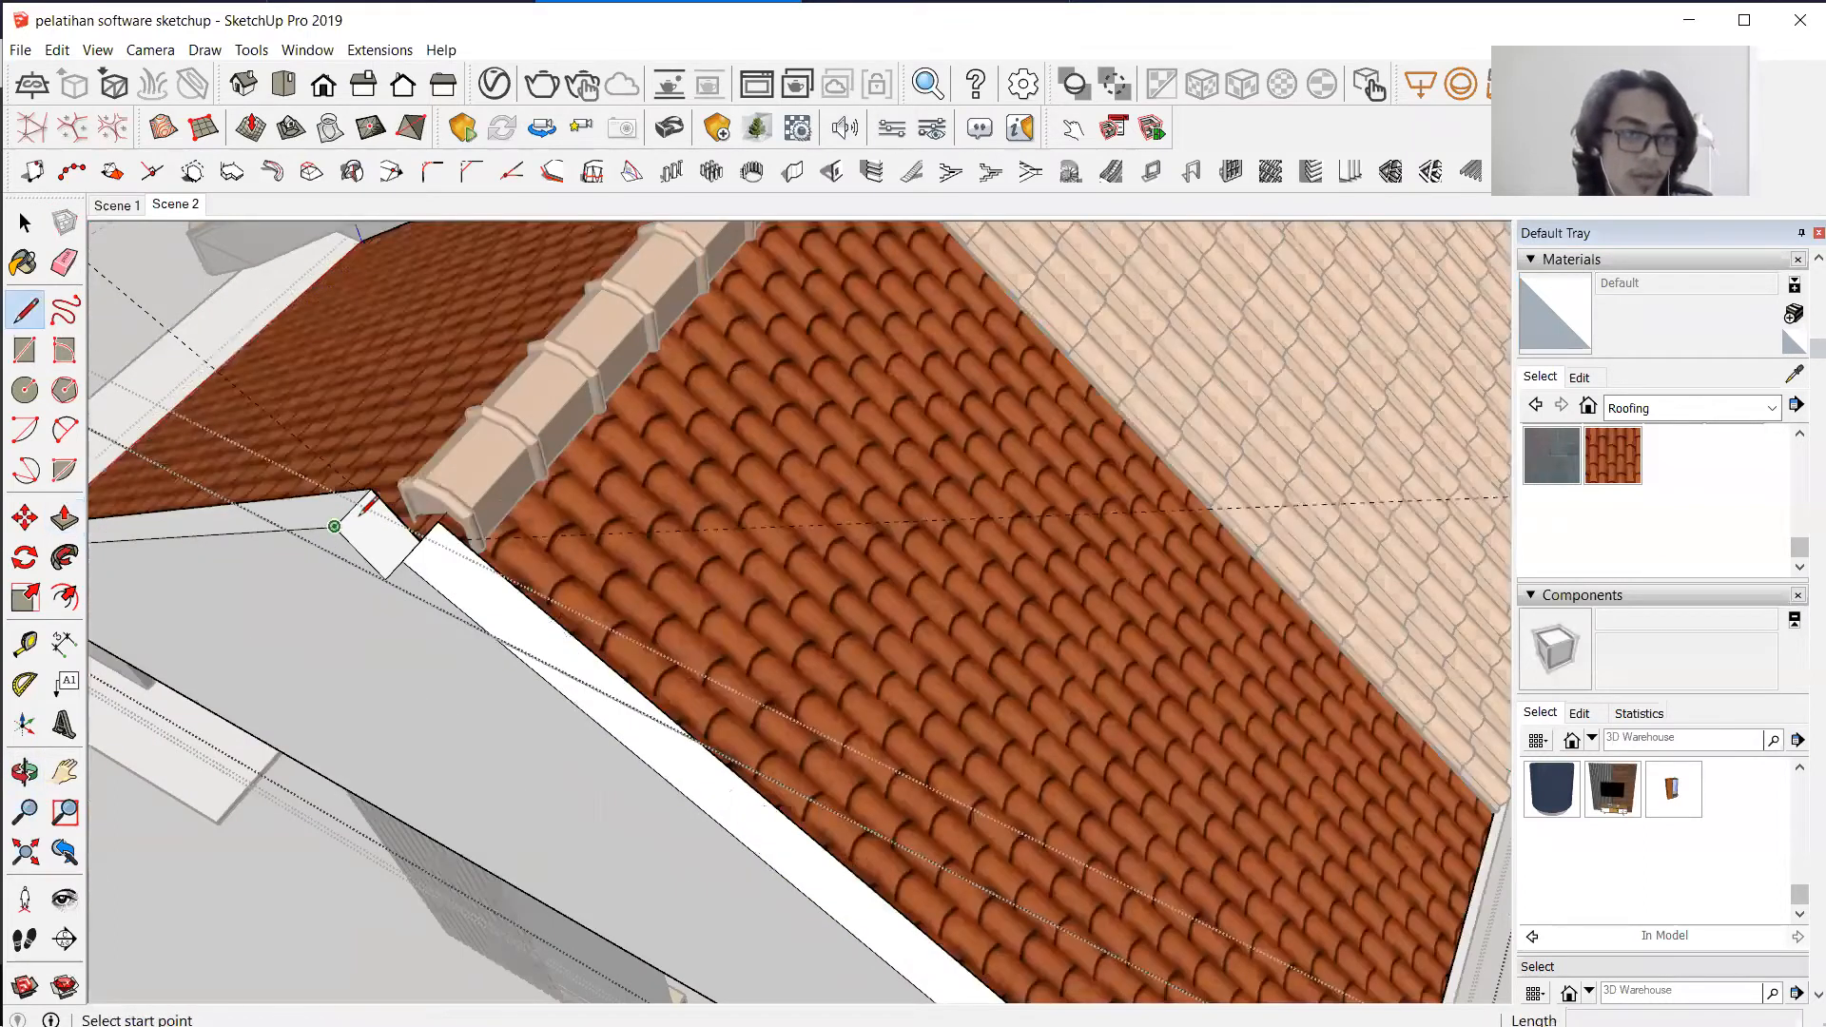
pyautogui.click(371, 488)
pyautogui.click(445, 514)
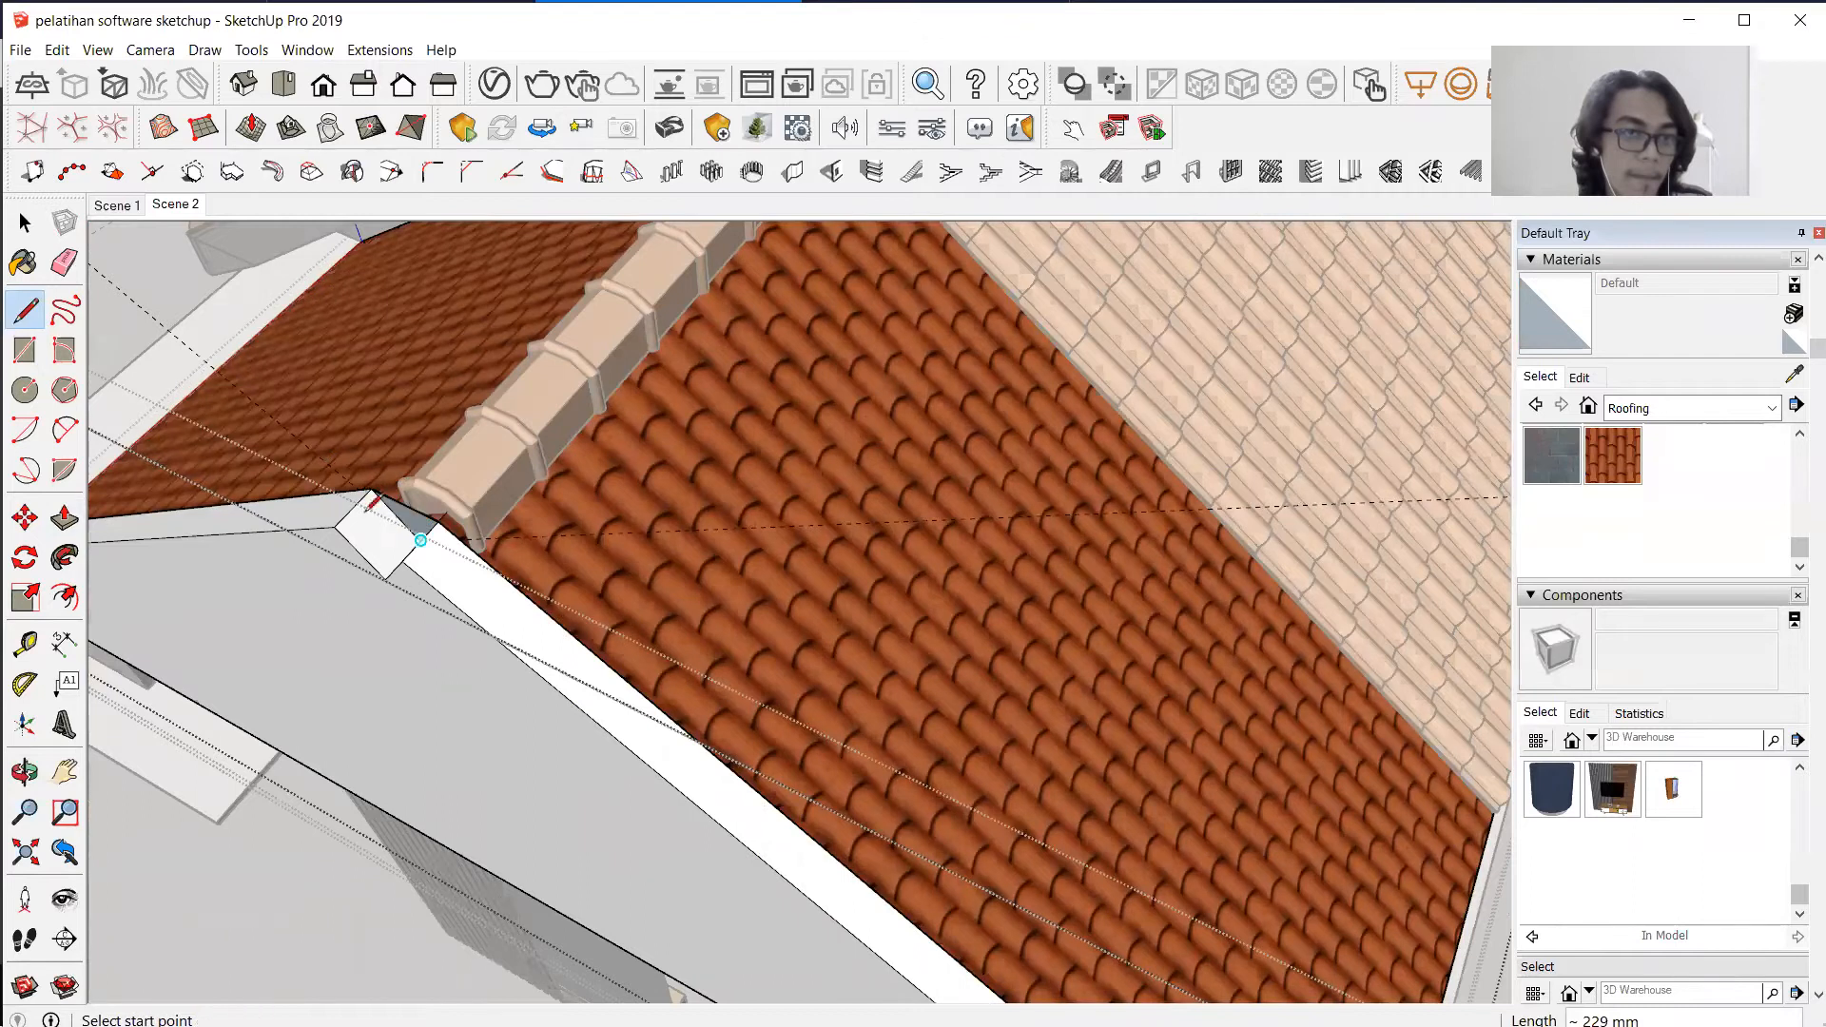
# Push/Pull the triangular face at the lower roof's ridge downward to fill the gap between the gable strips, and leave the group.
pyautogui.press('p')
pyautogui.click(387, 540)
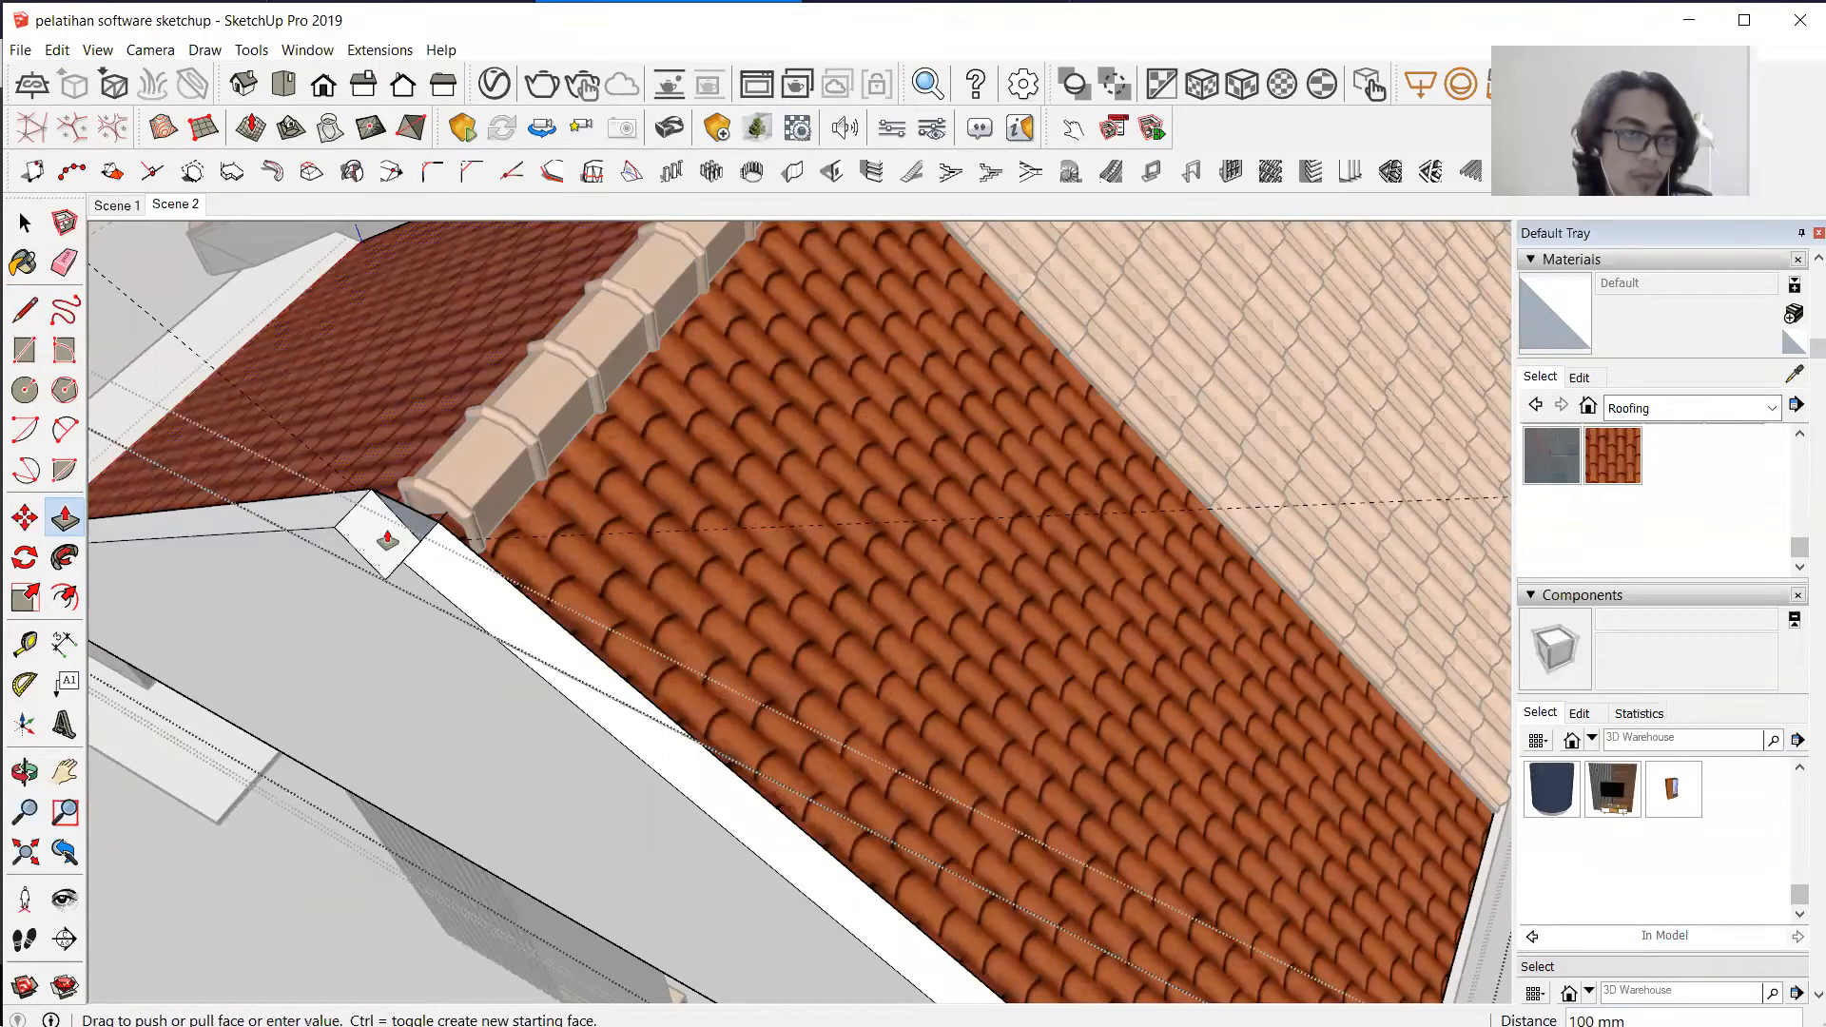
pyautogui.click(62, 535)
pyautogui.moveTo(428, 539); pyautogui.dragTo(605, 554, button='middle')
pyautogui.click(515, 636)
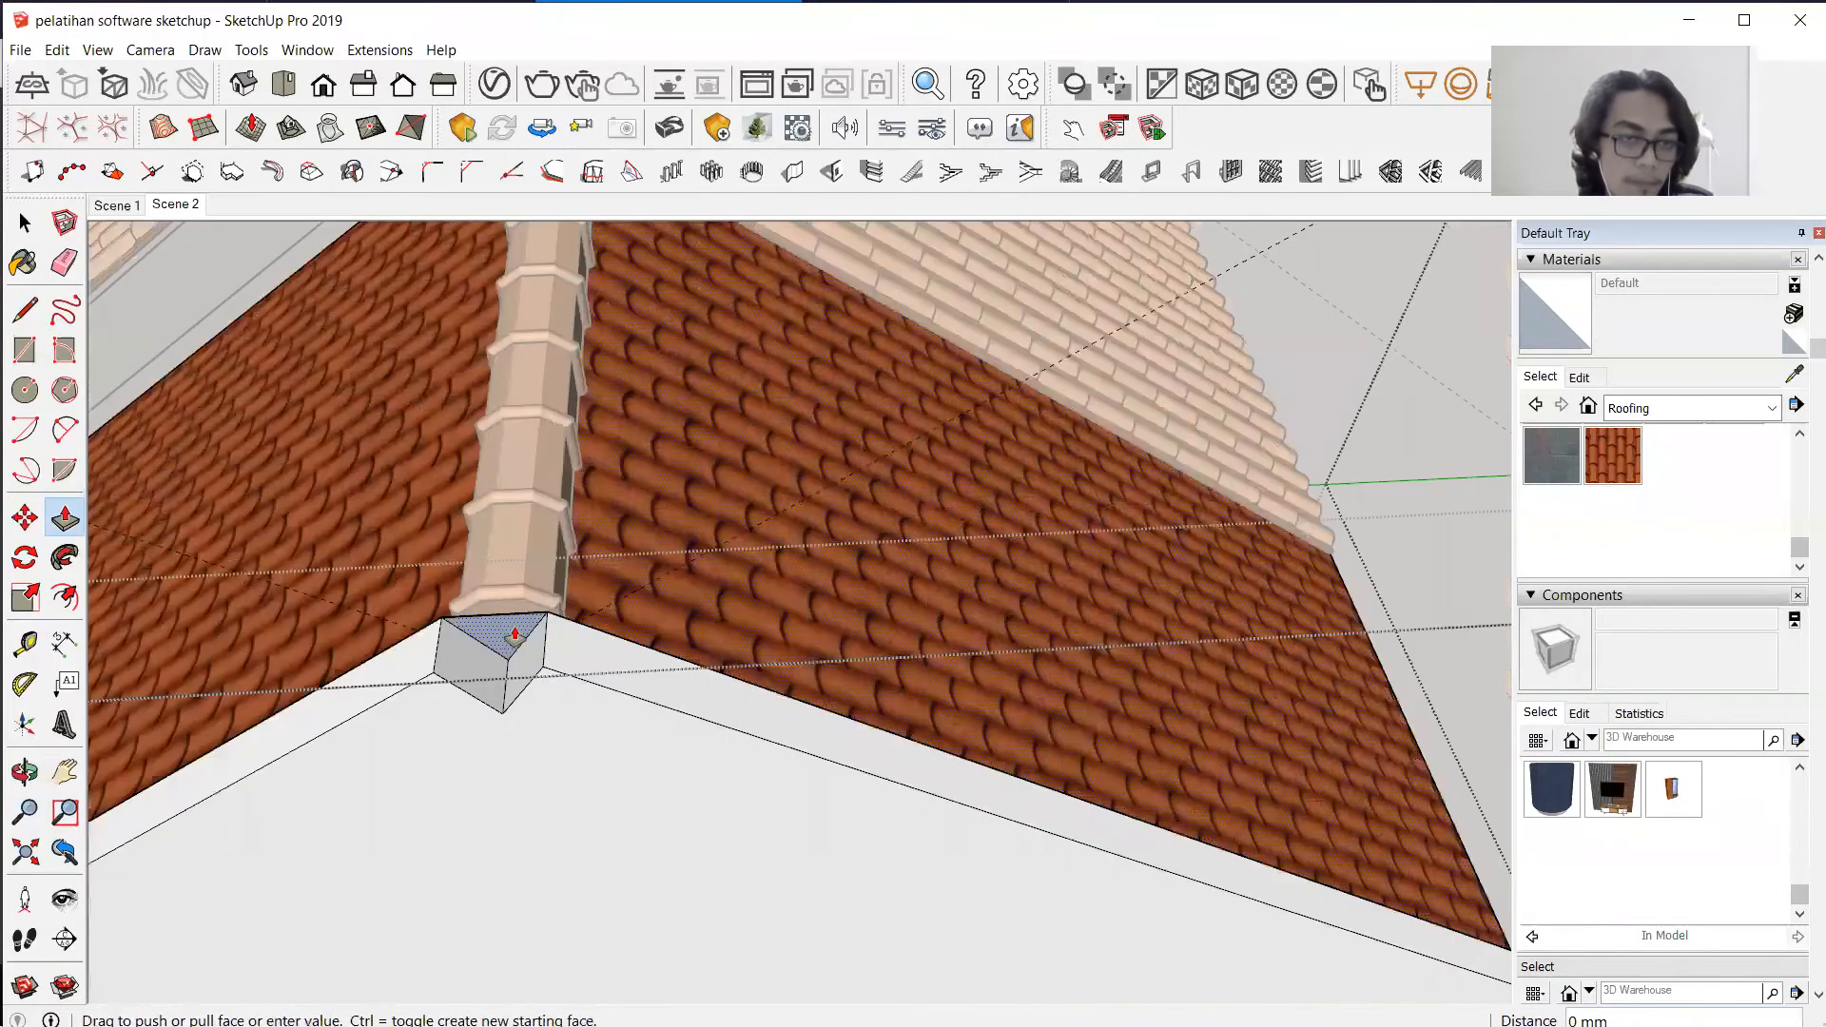
pyautogui.click(556, 702)
pyautogui.moveTo(872, 489); pyautogui.dragTo(1036, 522, button='middle')
pyautogui.scroll(-4, 958, 557)
pyautogui.press('space')
pyautogui.scroll(-2, 951, 523)
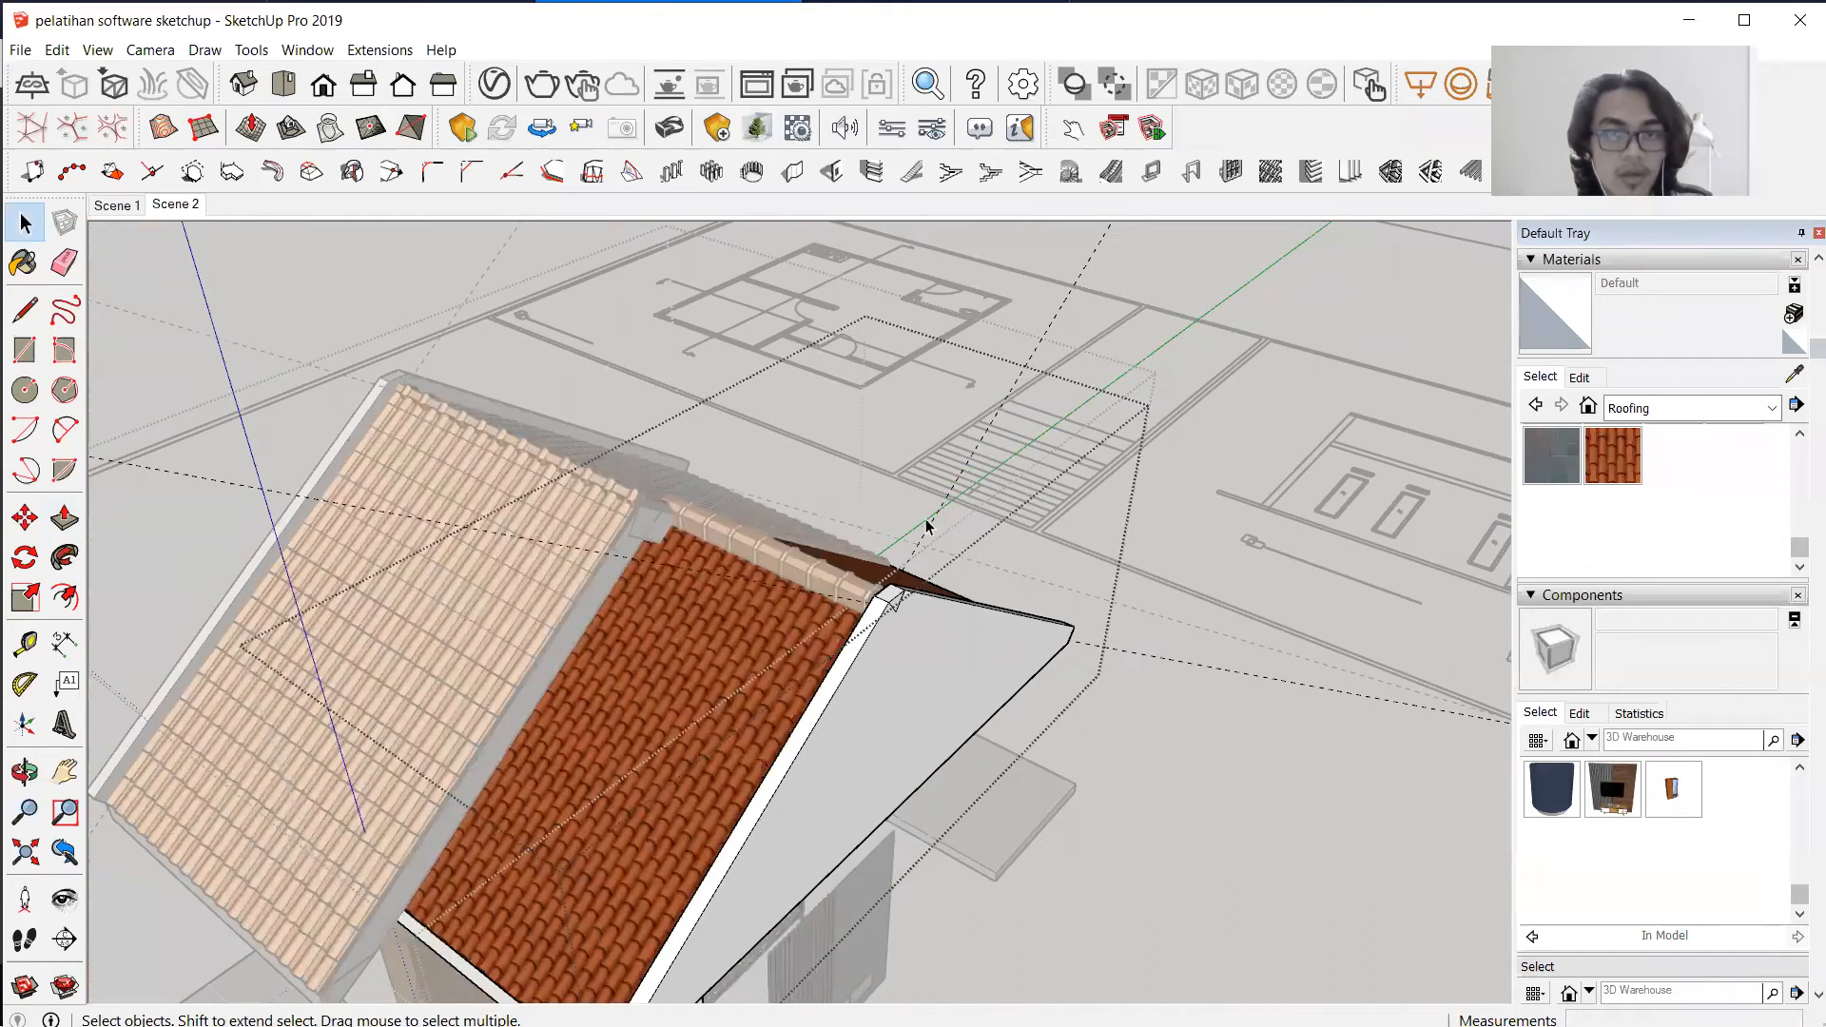
pyautogui.press('Escape')
pyautogui.press('Escape')
pyautogui.press('Escape')
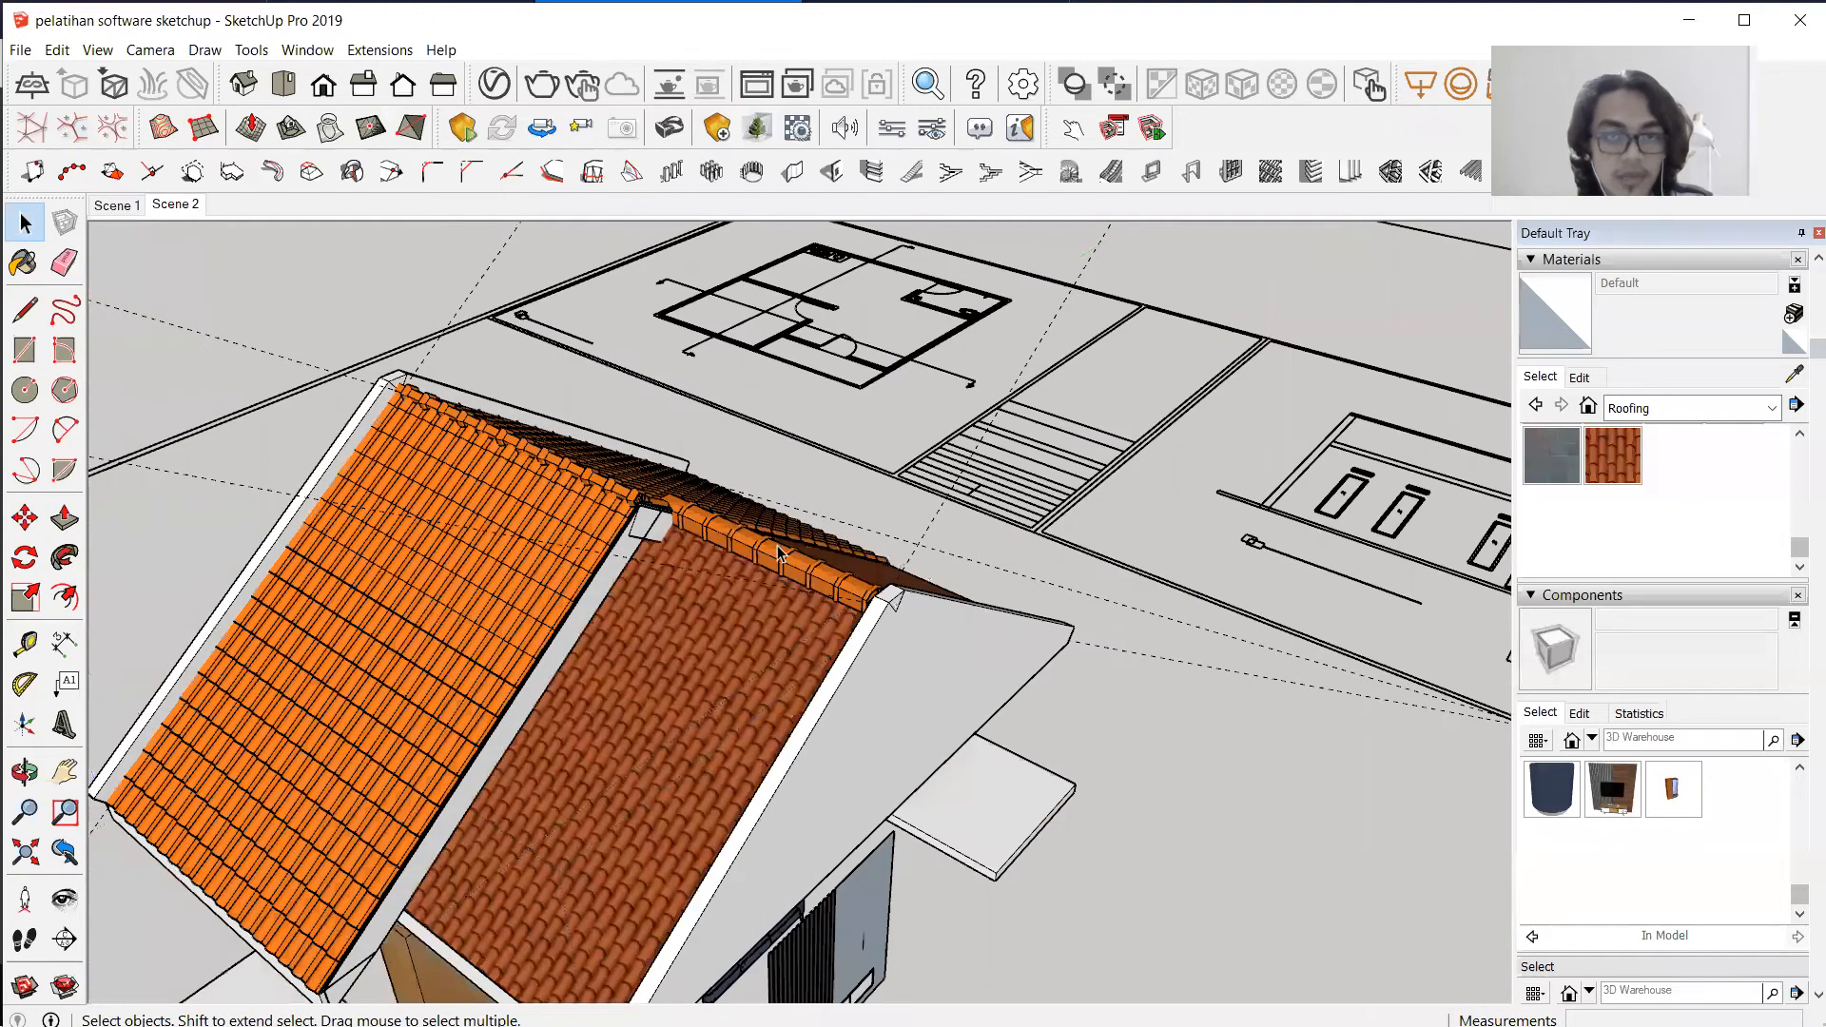
# Move the lower roof's ridge cap 200 mm along the red axis toward the gable and save the model.
pyautogui.click(778, 548)
pyautogui.scroll(2, 756, 521)
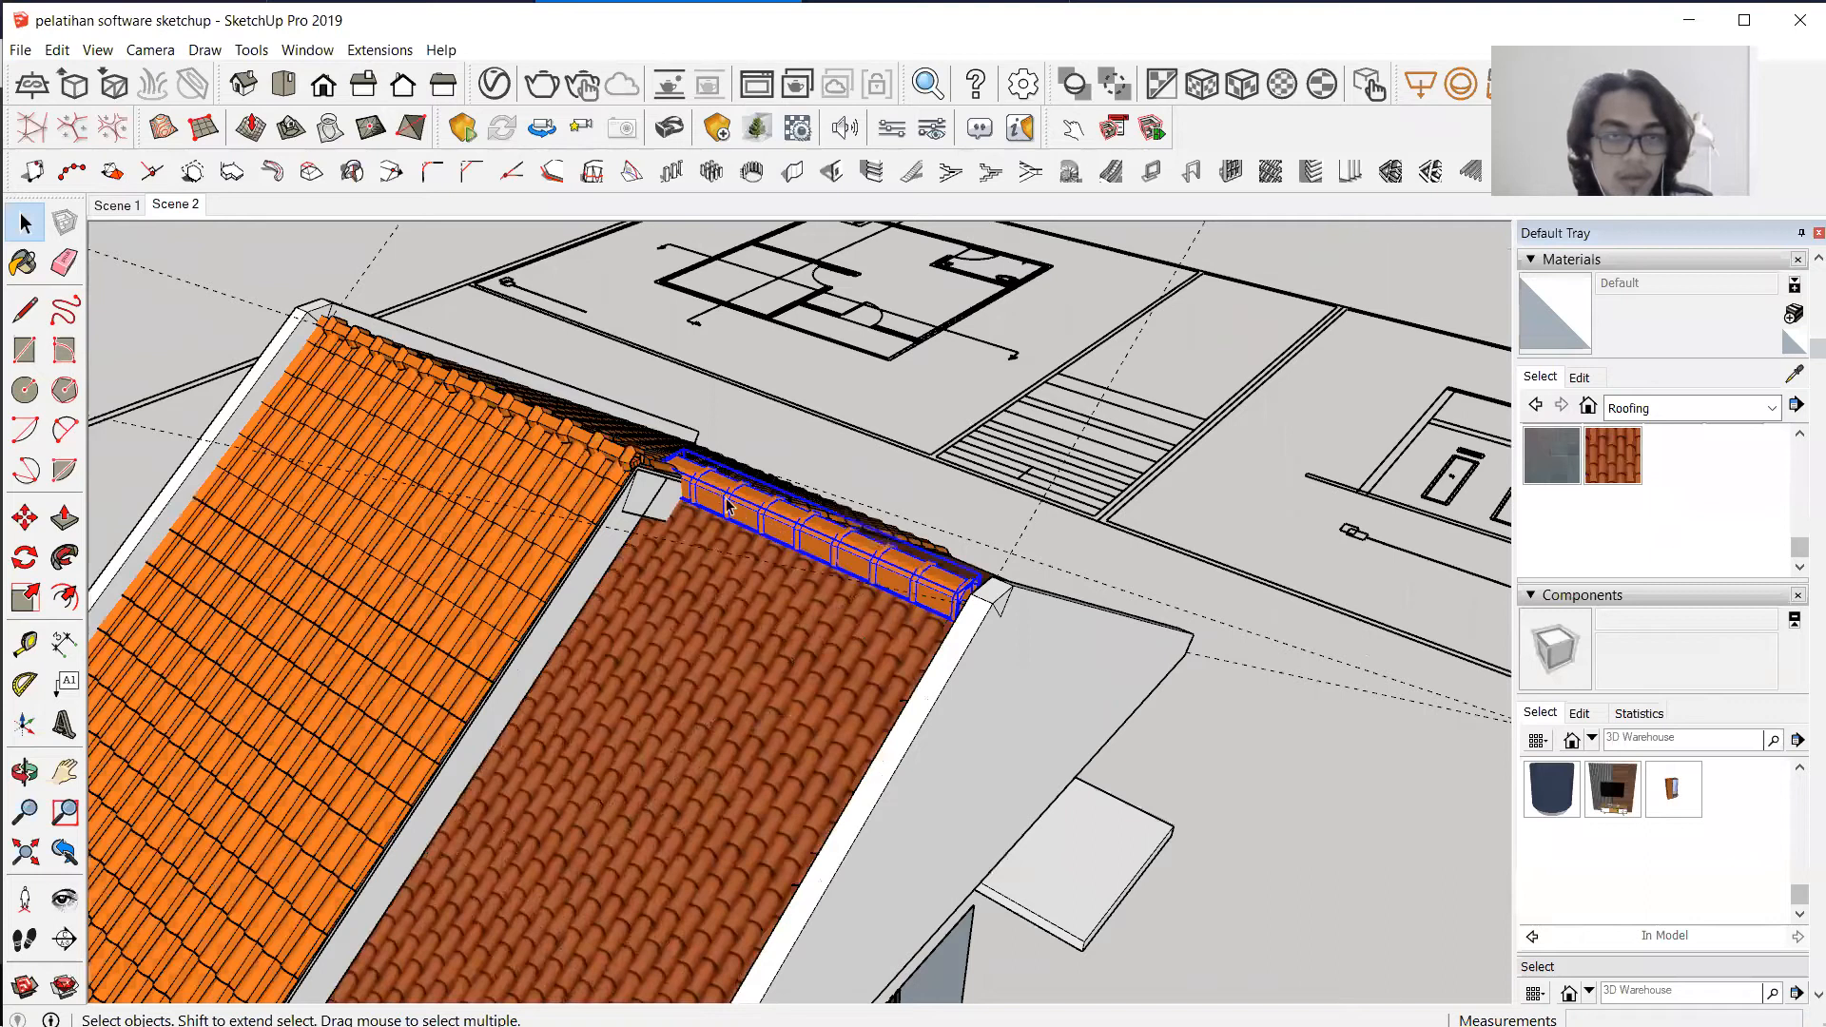
pyautogui.click(24, 517)
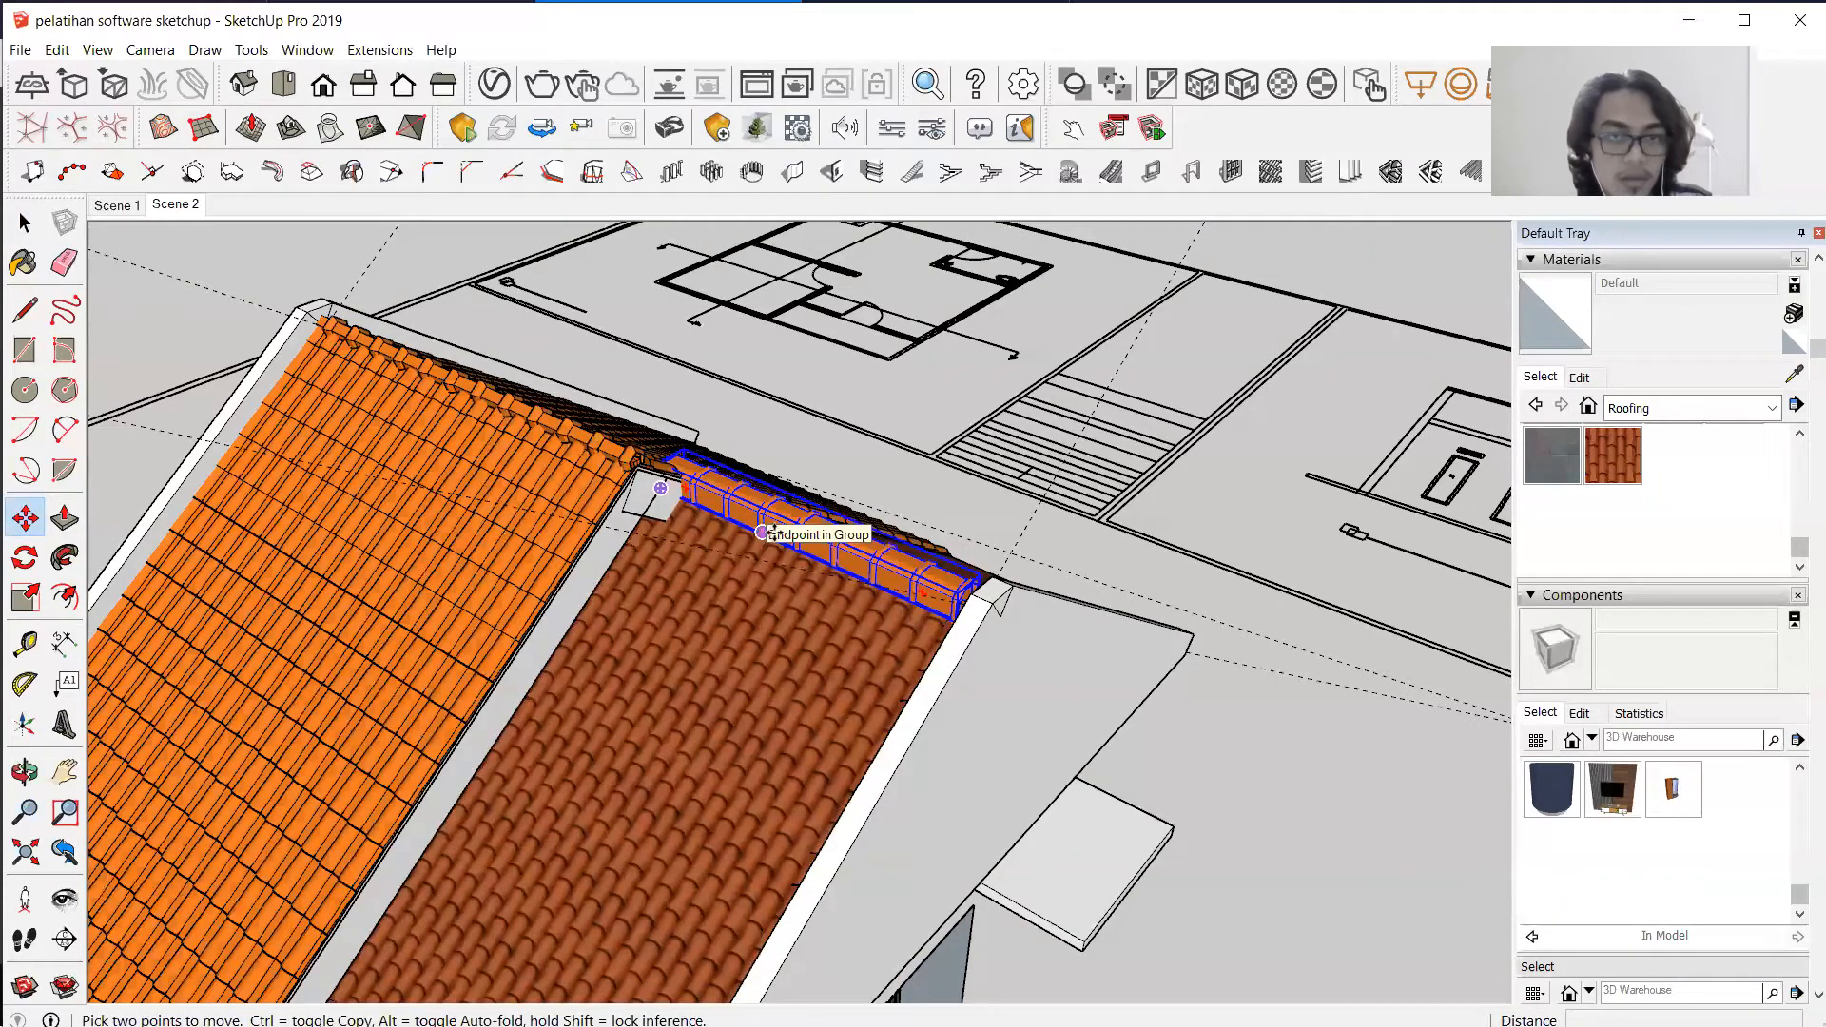
pyautogui.click(767, 533)
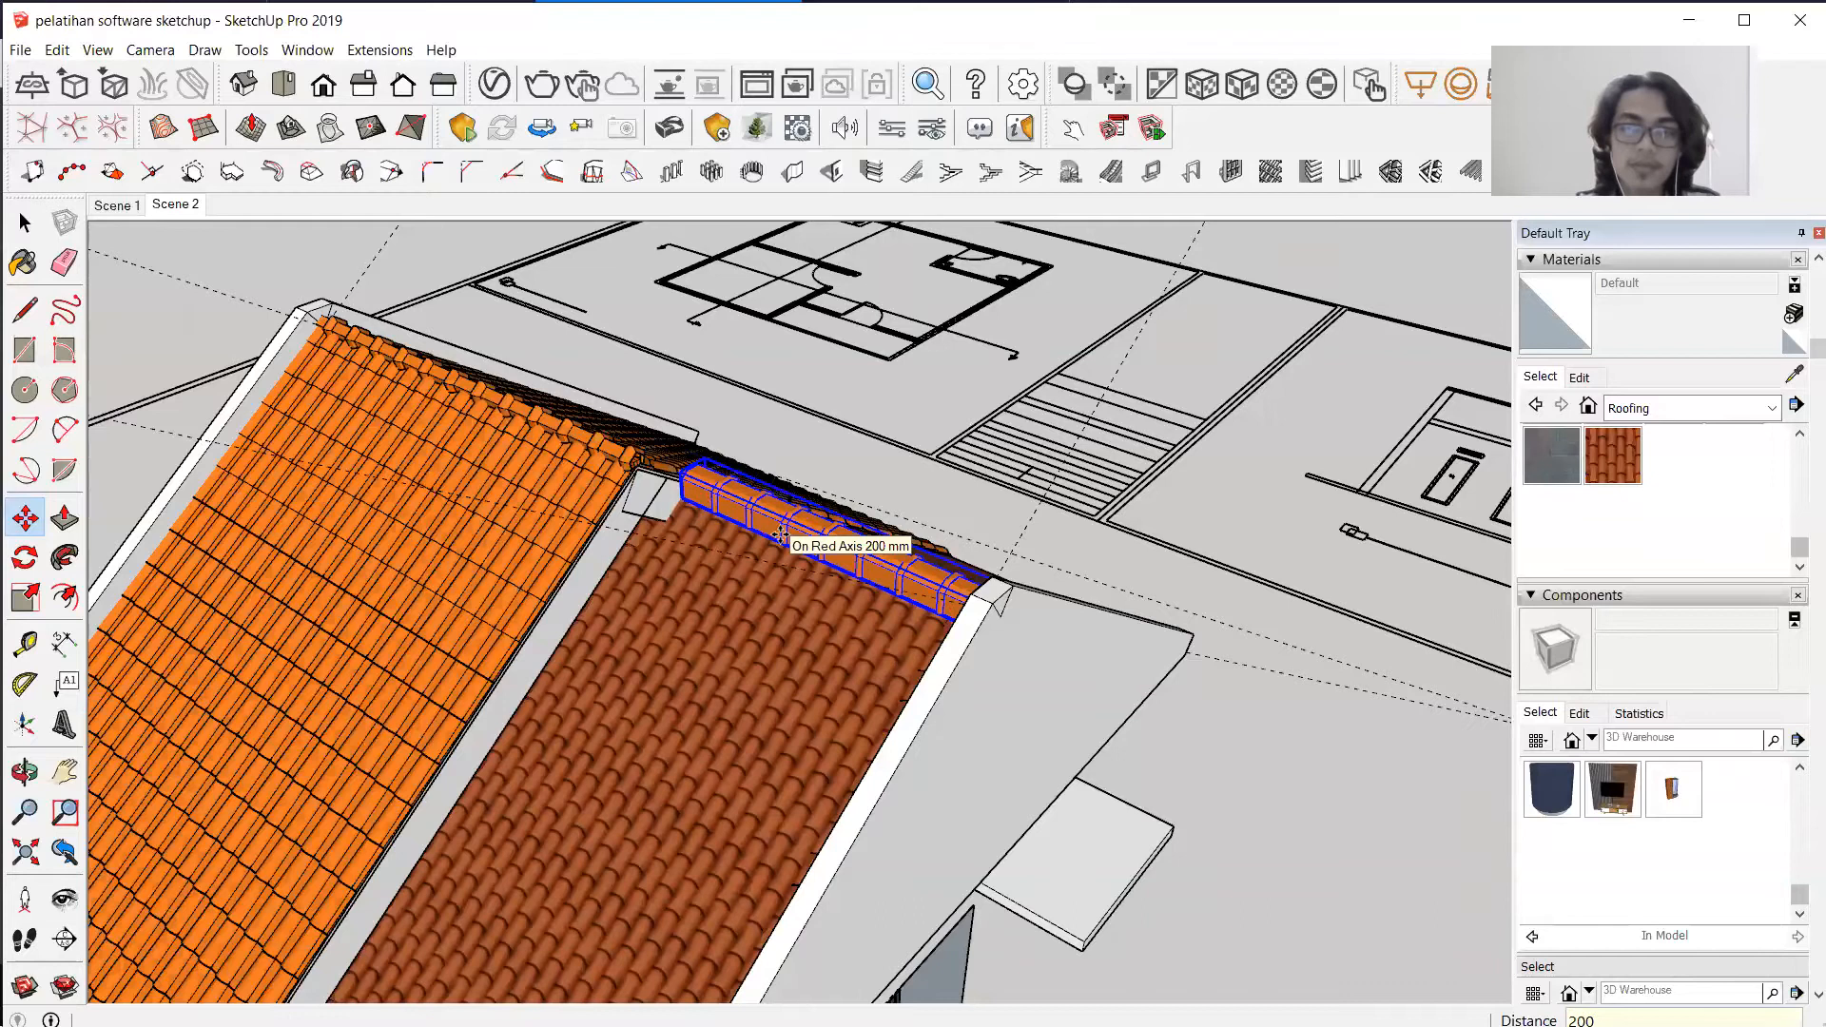
pyautogui.click(780, 536)
pyautogui.press('space')
pyautogui.moveTo(636, 574); pyautogui.dragTo(775, 517, button='middle')
pyautogui.scroll(-5, 766, 515)
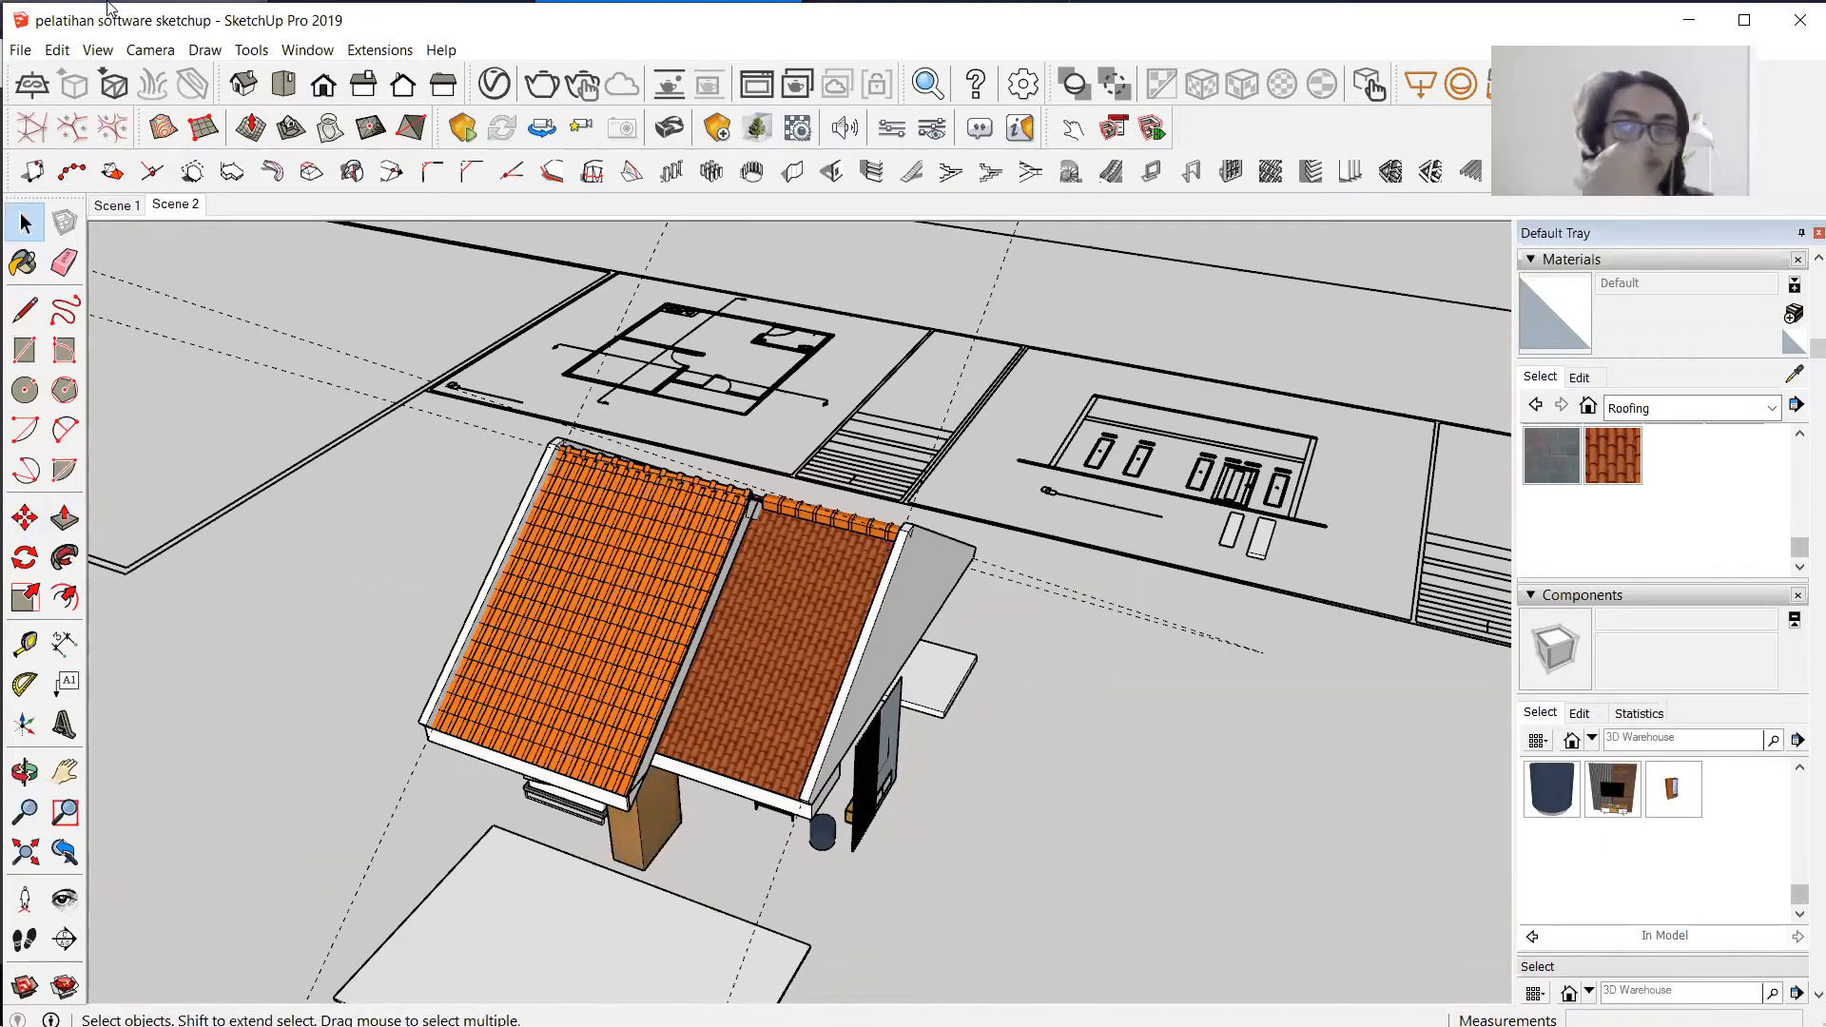
pyautogui.click(21, 50)
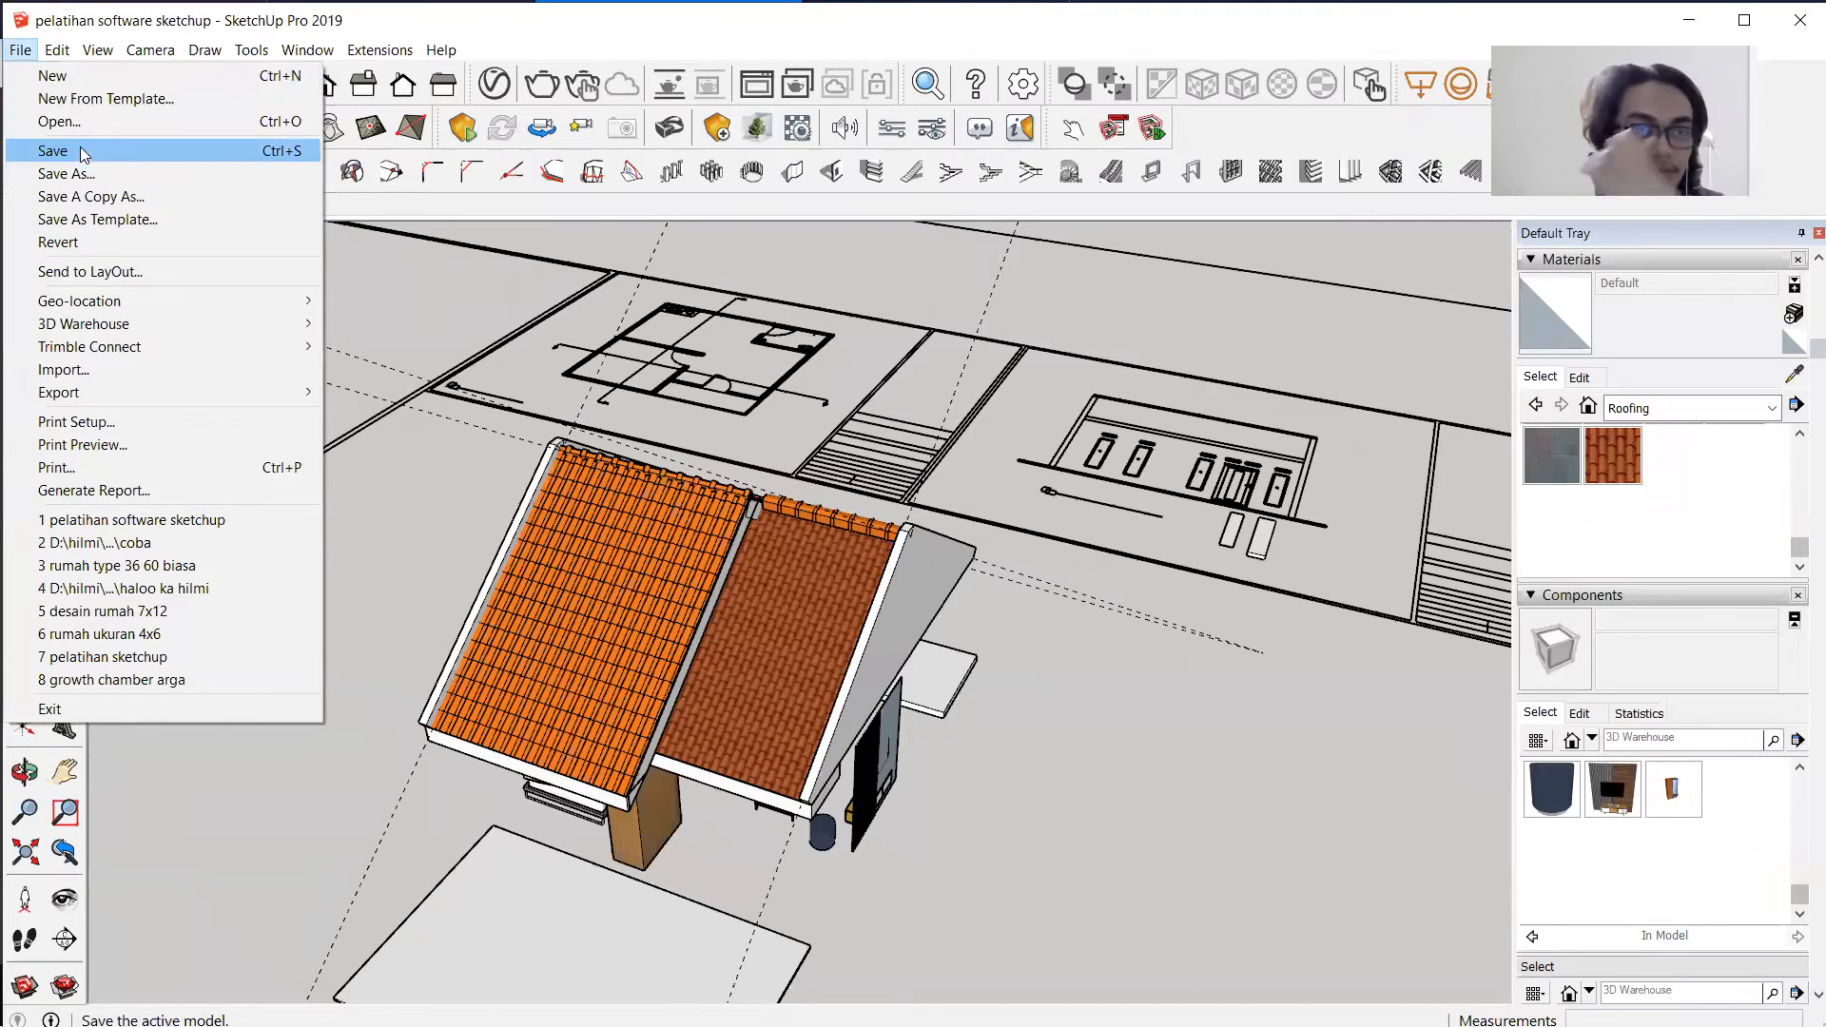
pyautogui.click(83, 152)
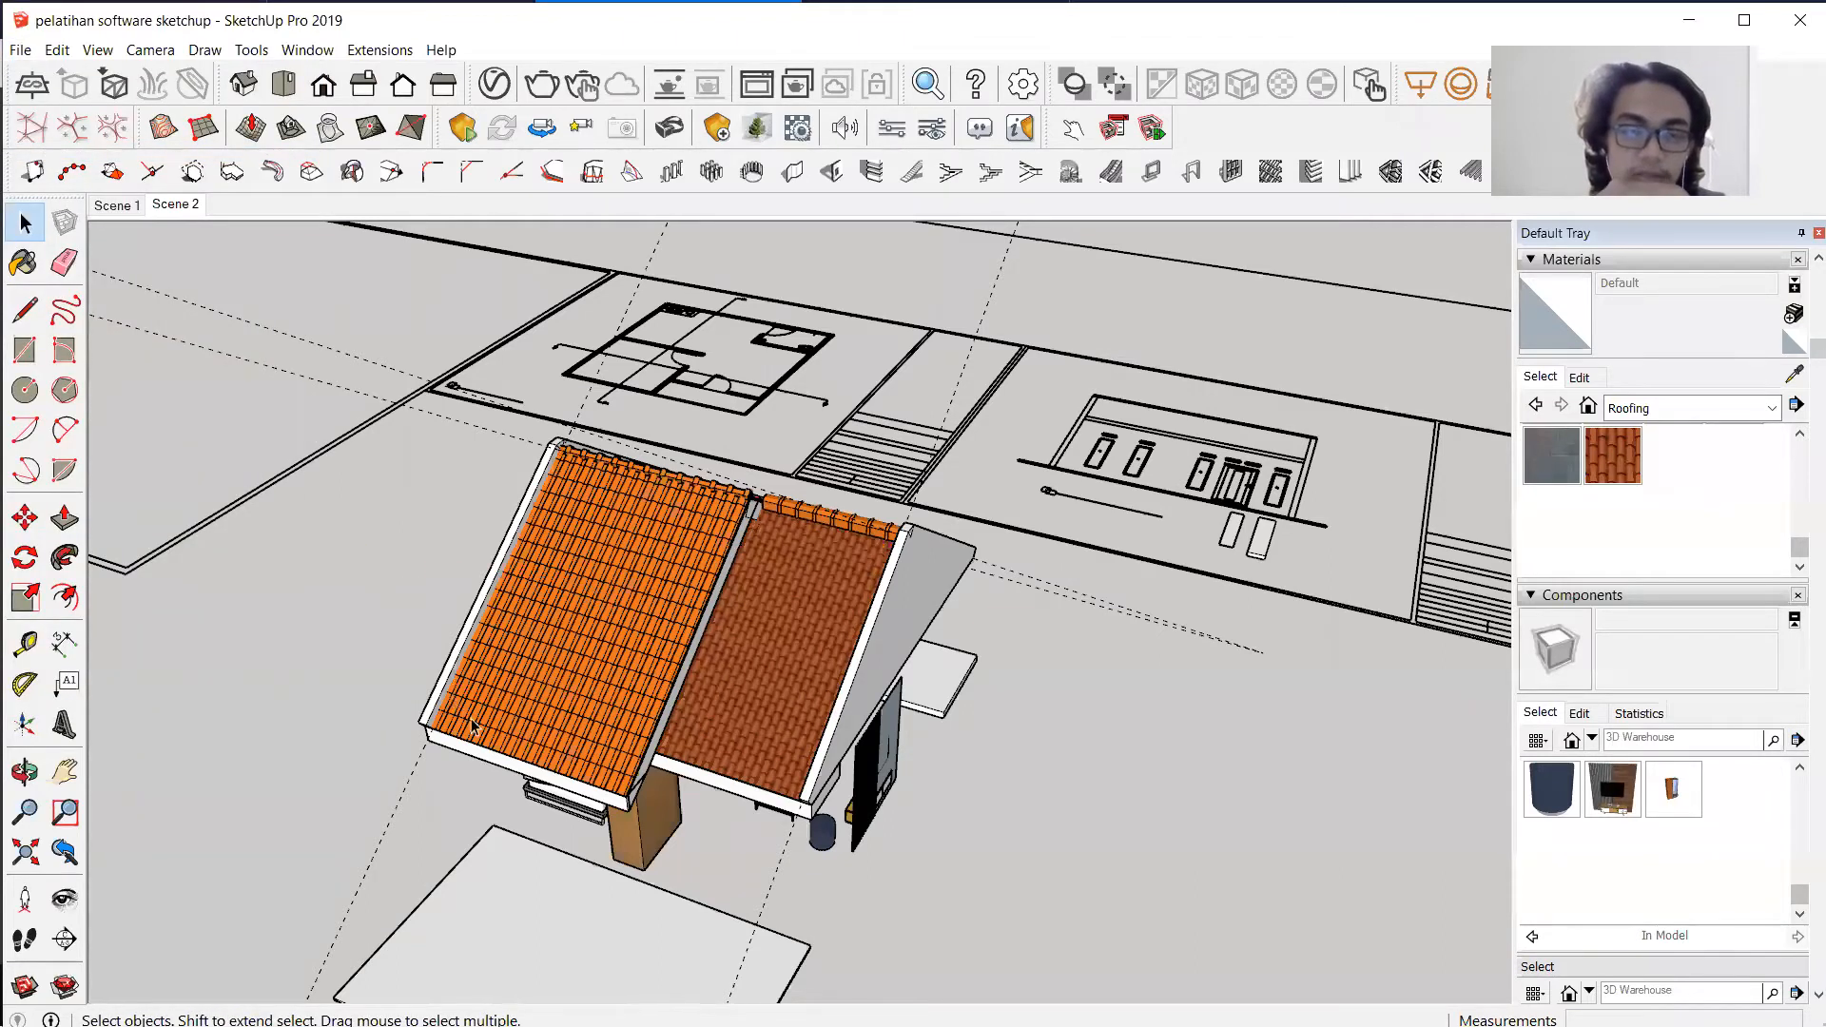
pyautogui.scroll(4, 473, 725)
pyautogui.moveTo(302, 551); pyautogui.dragTo(799, 549, button='middle')
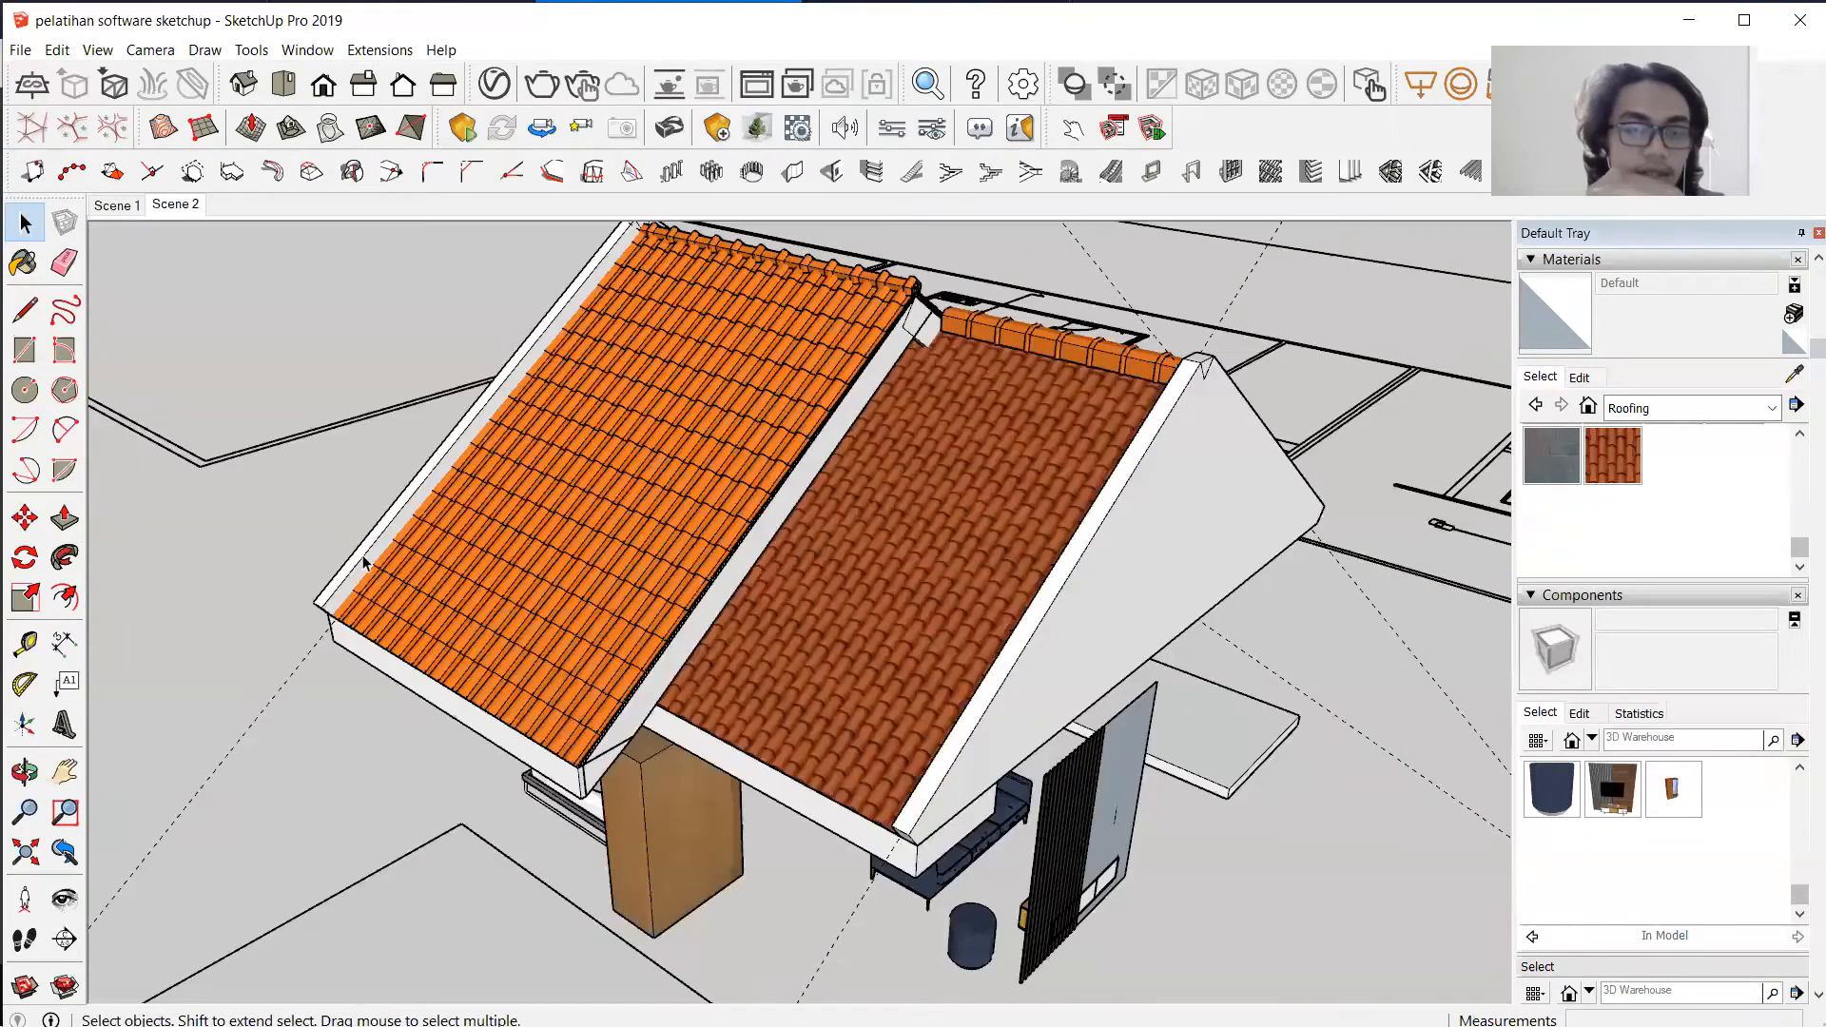
pyautogui.moveTo(318, 538); pyautogui.dragTo(278, 576, button='middle')
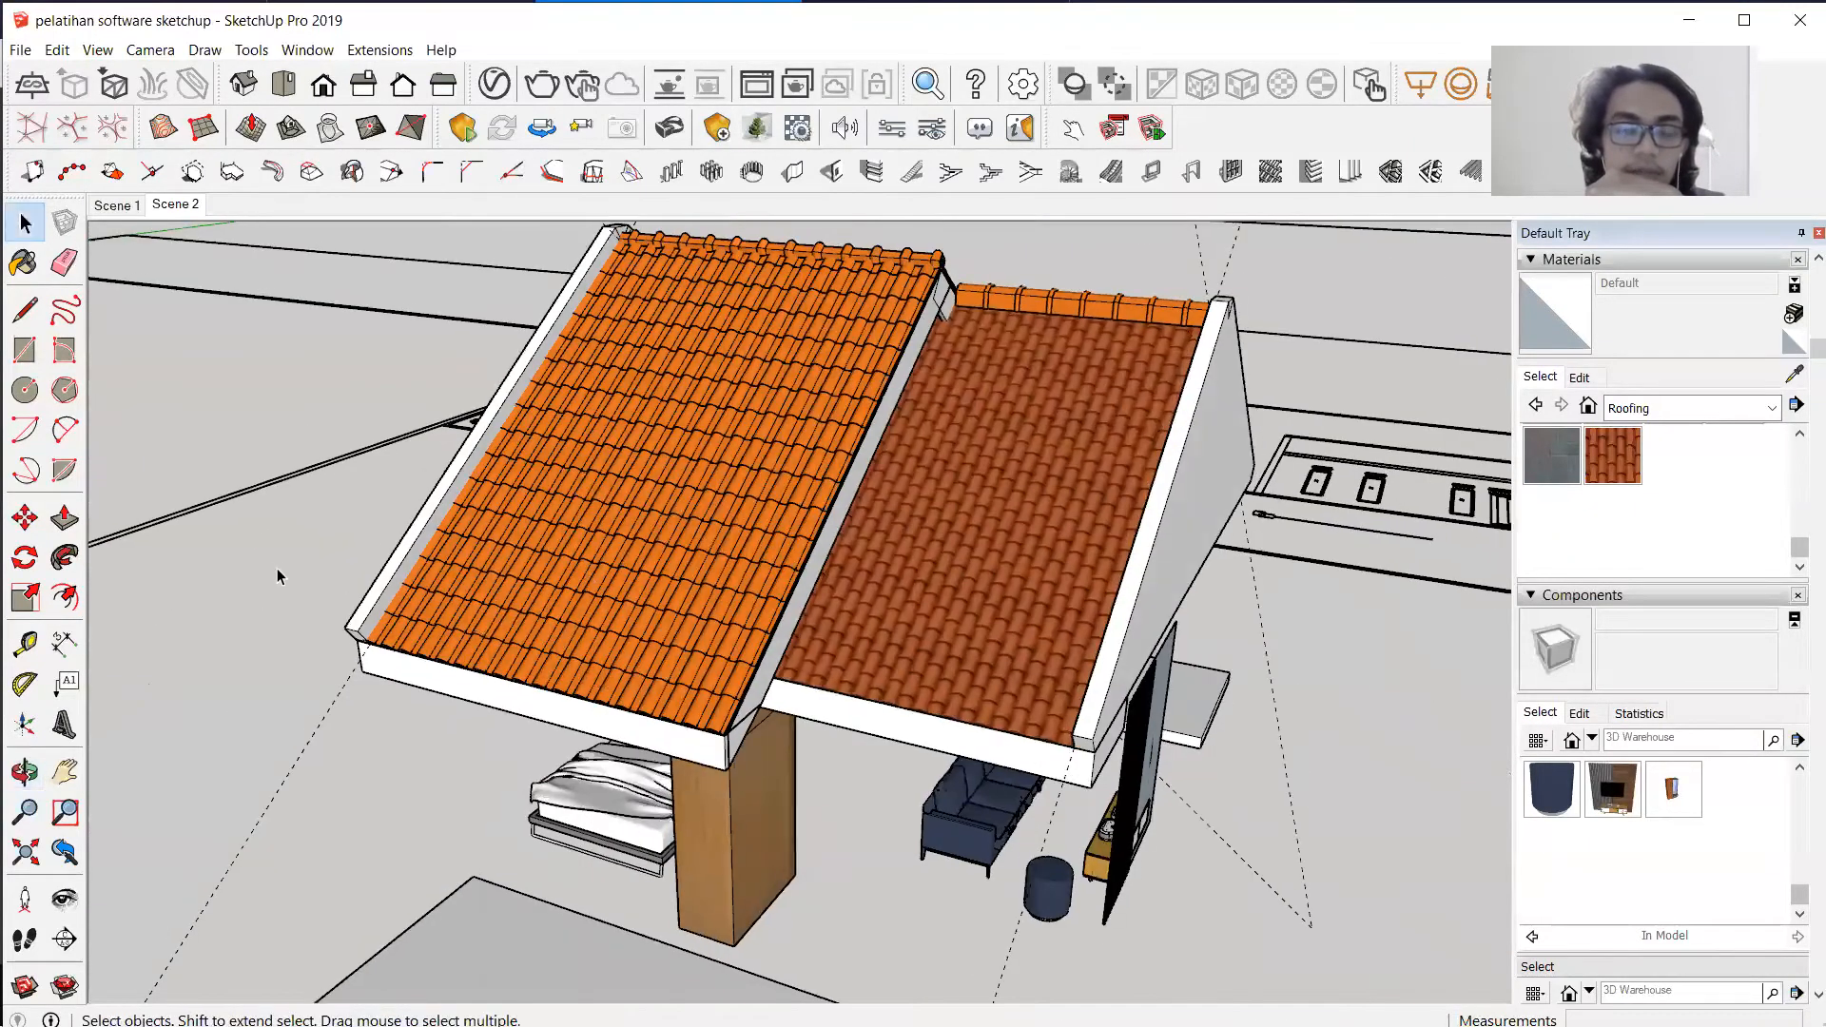
pyautogui.moveTo(939, 422); pyautogui.dragTo(998, 507, button='middle')
pyautogui.moveTo(1122, 582); pyautogui.dragTo(1162, 534, button='middle')
pyautogui.moveTo(783, 571); pyautogui.dragTo(799, 533, button='middle')
pyautogui.moveTo(363, 283); pyautogui.dragTo(1146, 433)
pyautogui.scroll(-1, 787, 452)
pyautogui.moveTo(481, 254); pyautogui.dragTo(1273, 570)
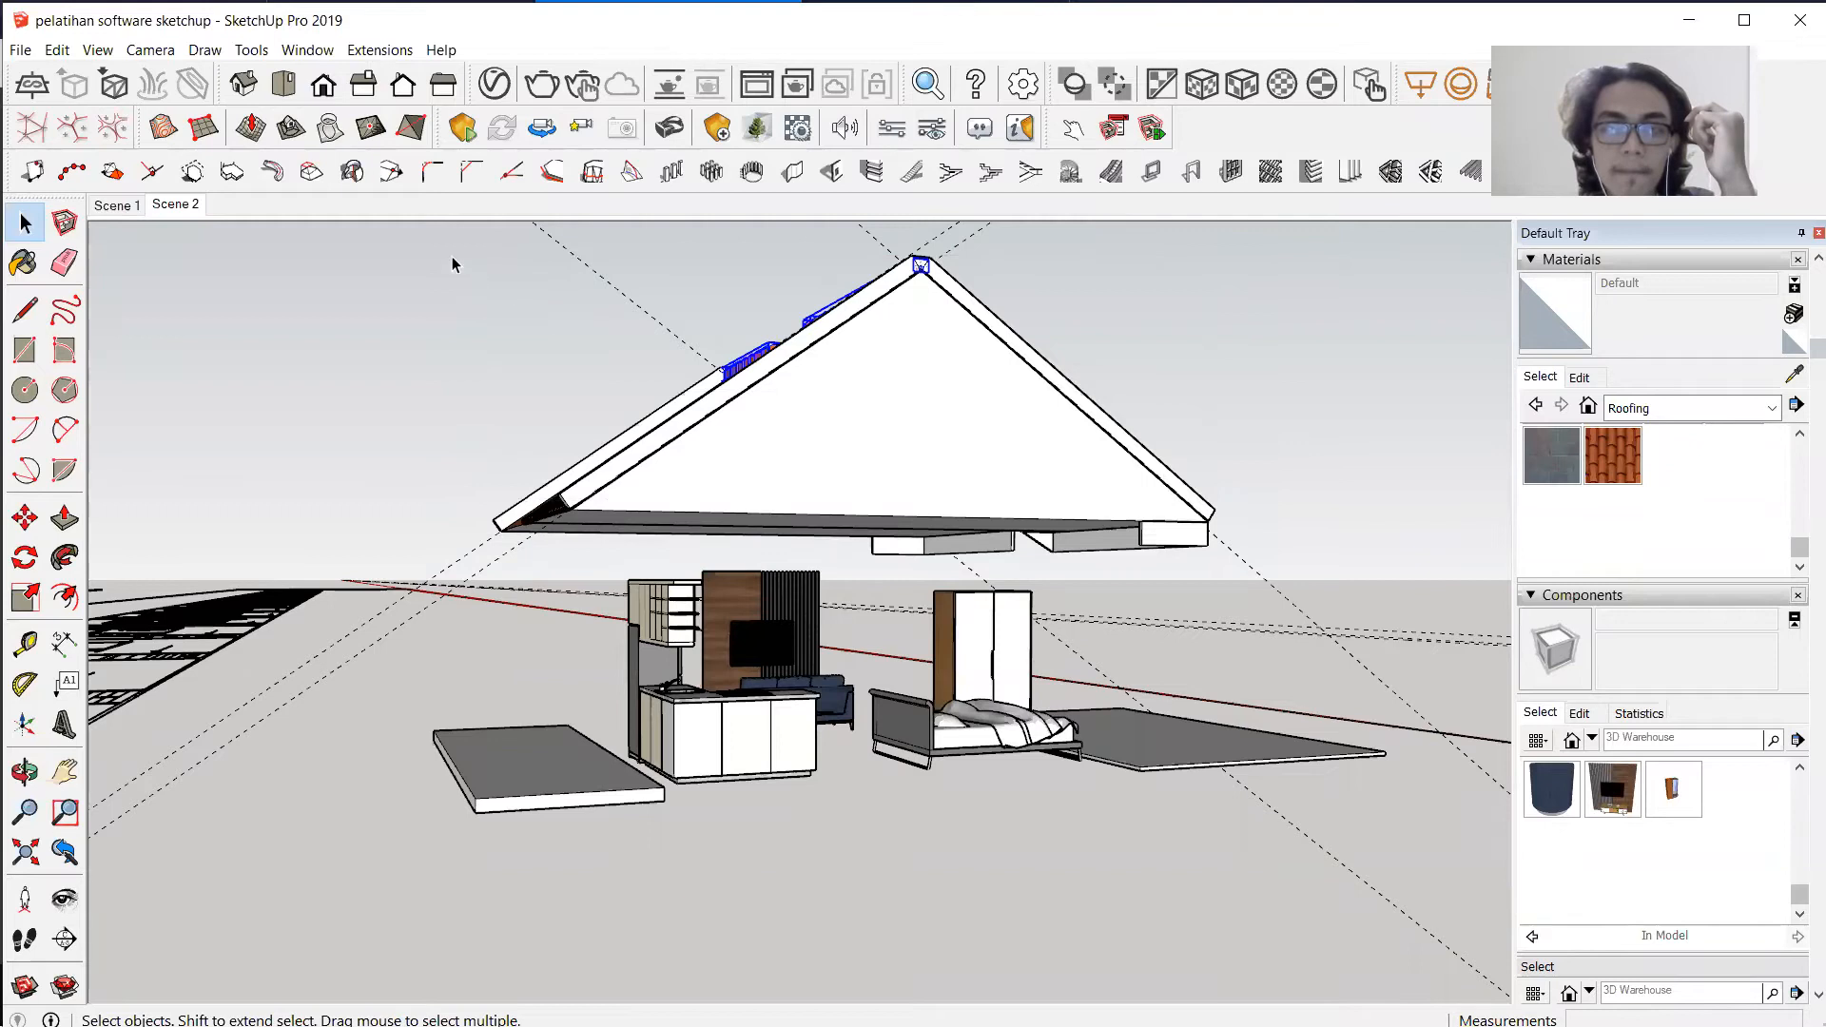
pyautogui.moveTo(342, 242); pyautogui.dragTo(1366, 559)
# Select the roof together with the upper and lower ridge caps and make them one group.
pyautogui.click(964, 457)
pyautogui.moveTo(896, 447); pyautogui.dragTo(739, 521, button='middle')
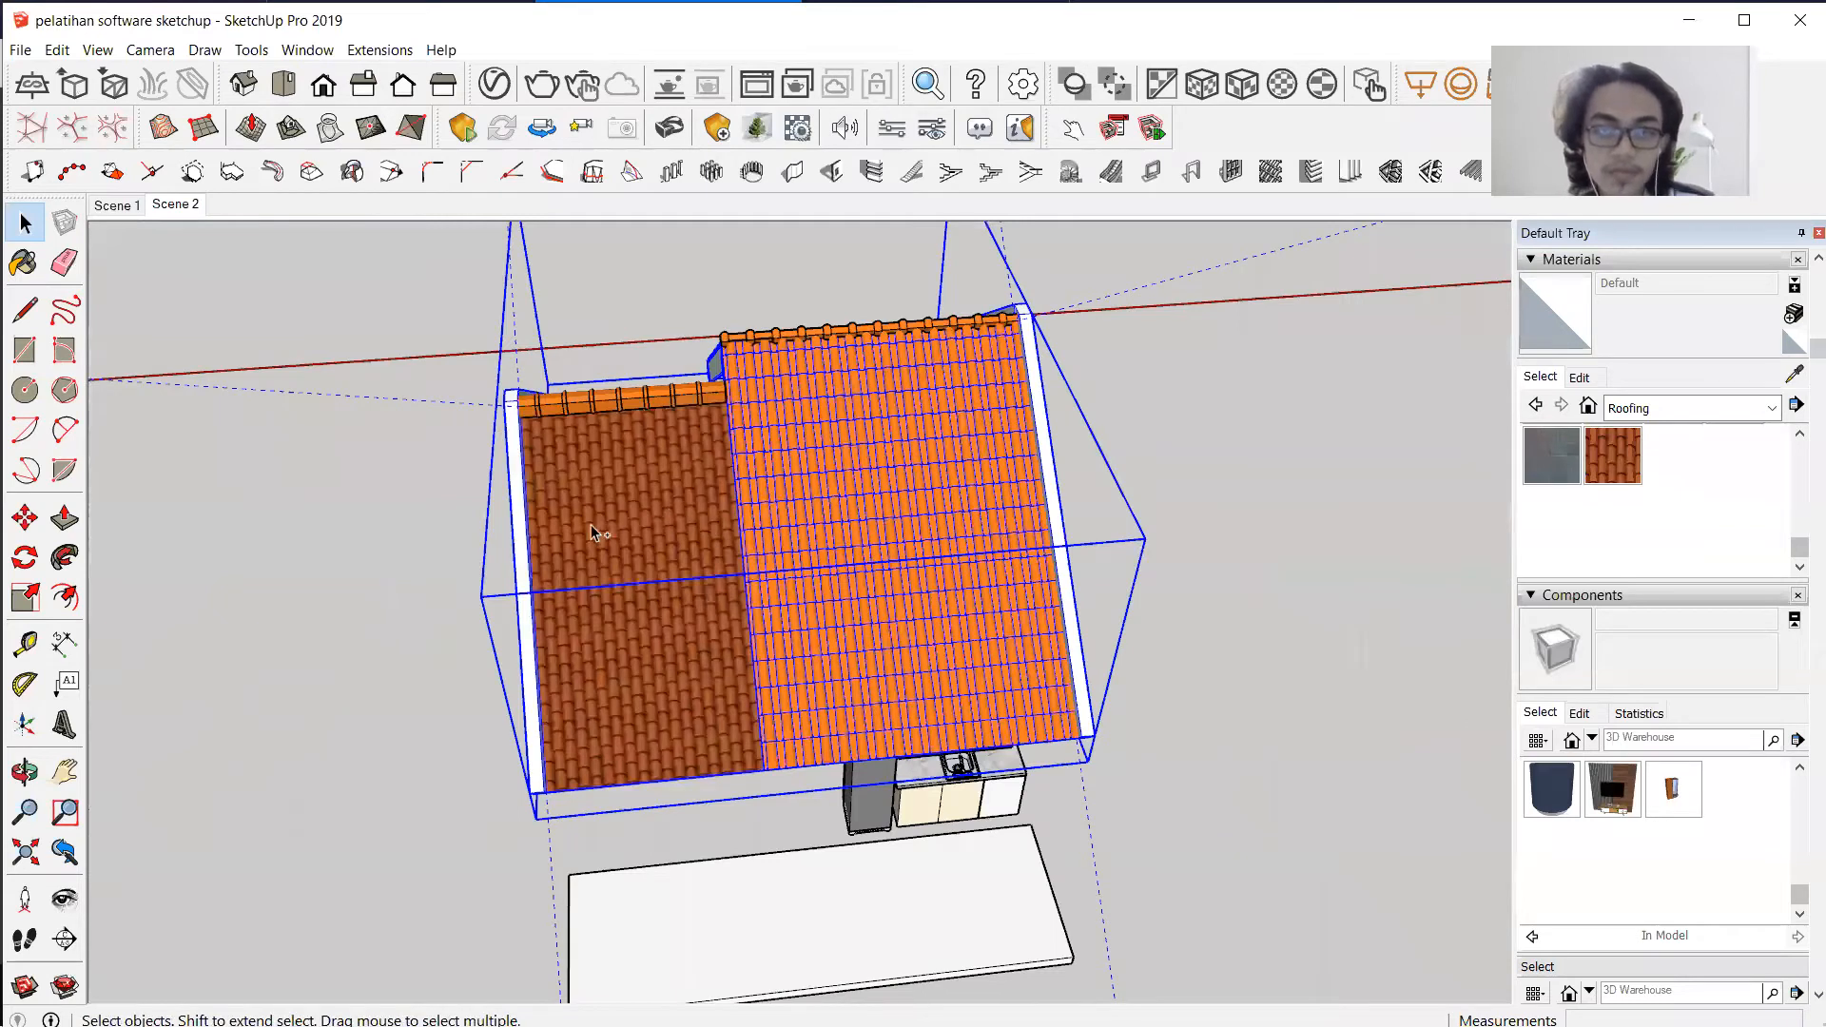
pyautogui.keyDown('shift'); pyautogui.click(950, 327); pyautogui.keyUp('shift')
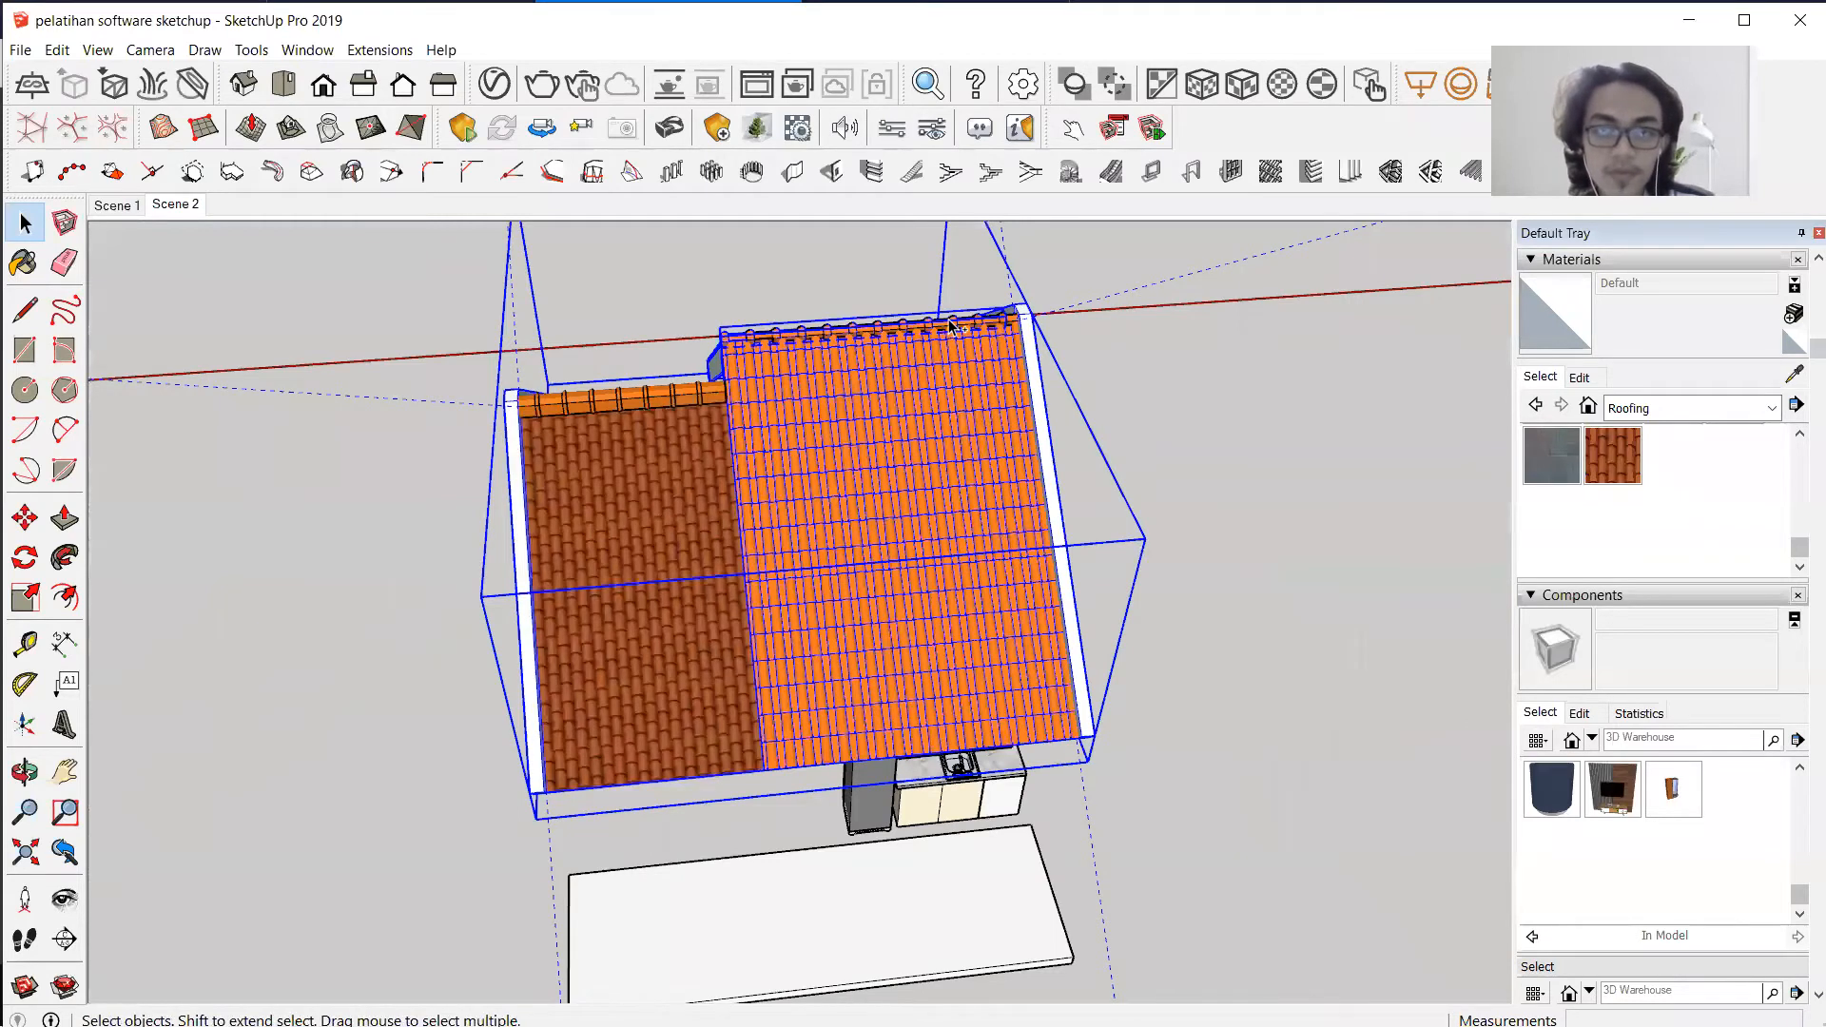
pyautogui.keyDown('shift'); pyautogui.click(650, 393); pyautogui.keyUp('shift')
pyautogui.rightClick(938, 404)
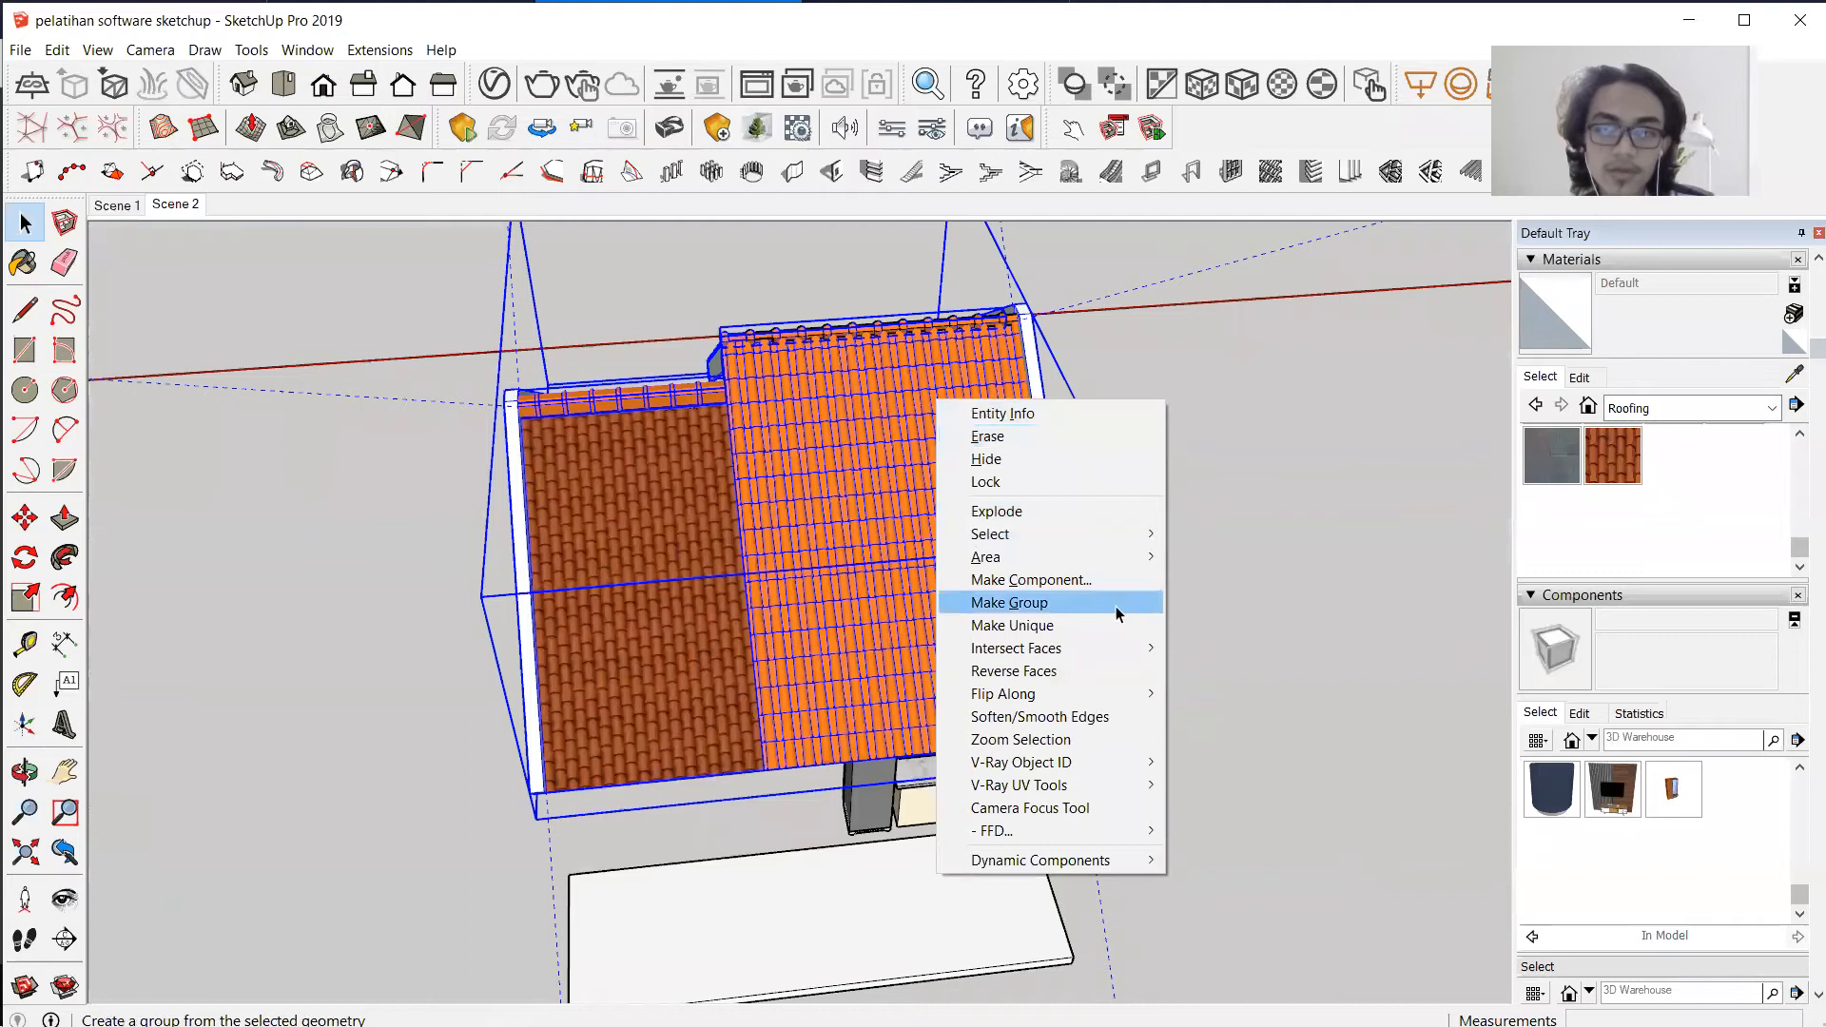
pyautogui.click(1118, 613)
# Turn on the visibility of the "dinding dan pintu" layer to show the house's walls, doors and windows.
pyautogui.moveTo(1014, 517); pyautogui.dragTo(995, 469, button='middle')
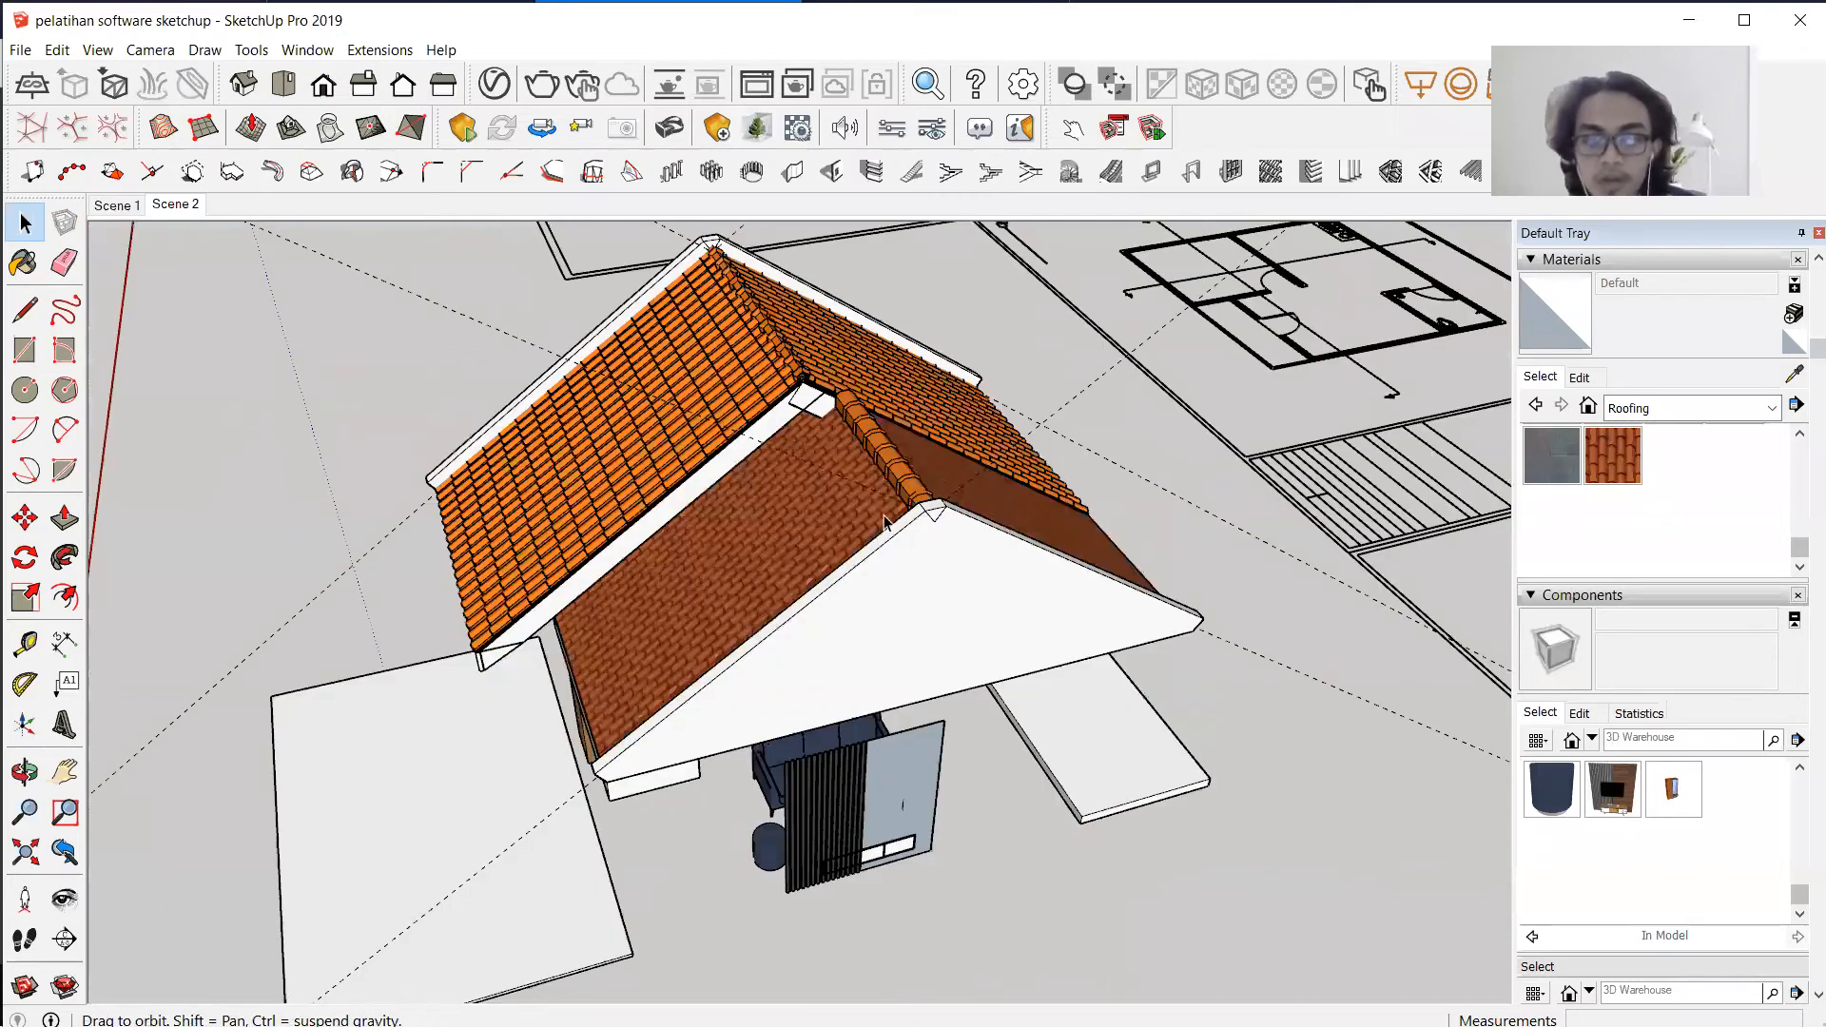
pyautogui.moveTo(852, 685); pyautogui.dragTo(886, 661, button='middle')
pyautogui.moveTo(1260, 613); pyautogui.dragTo(1024, 620, button='middle')
pyautogui.moveTo(1112, 549); pyautogui.dragTo(1269, 451, button='middle')
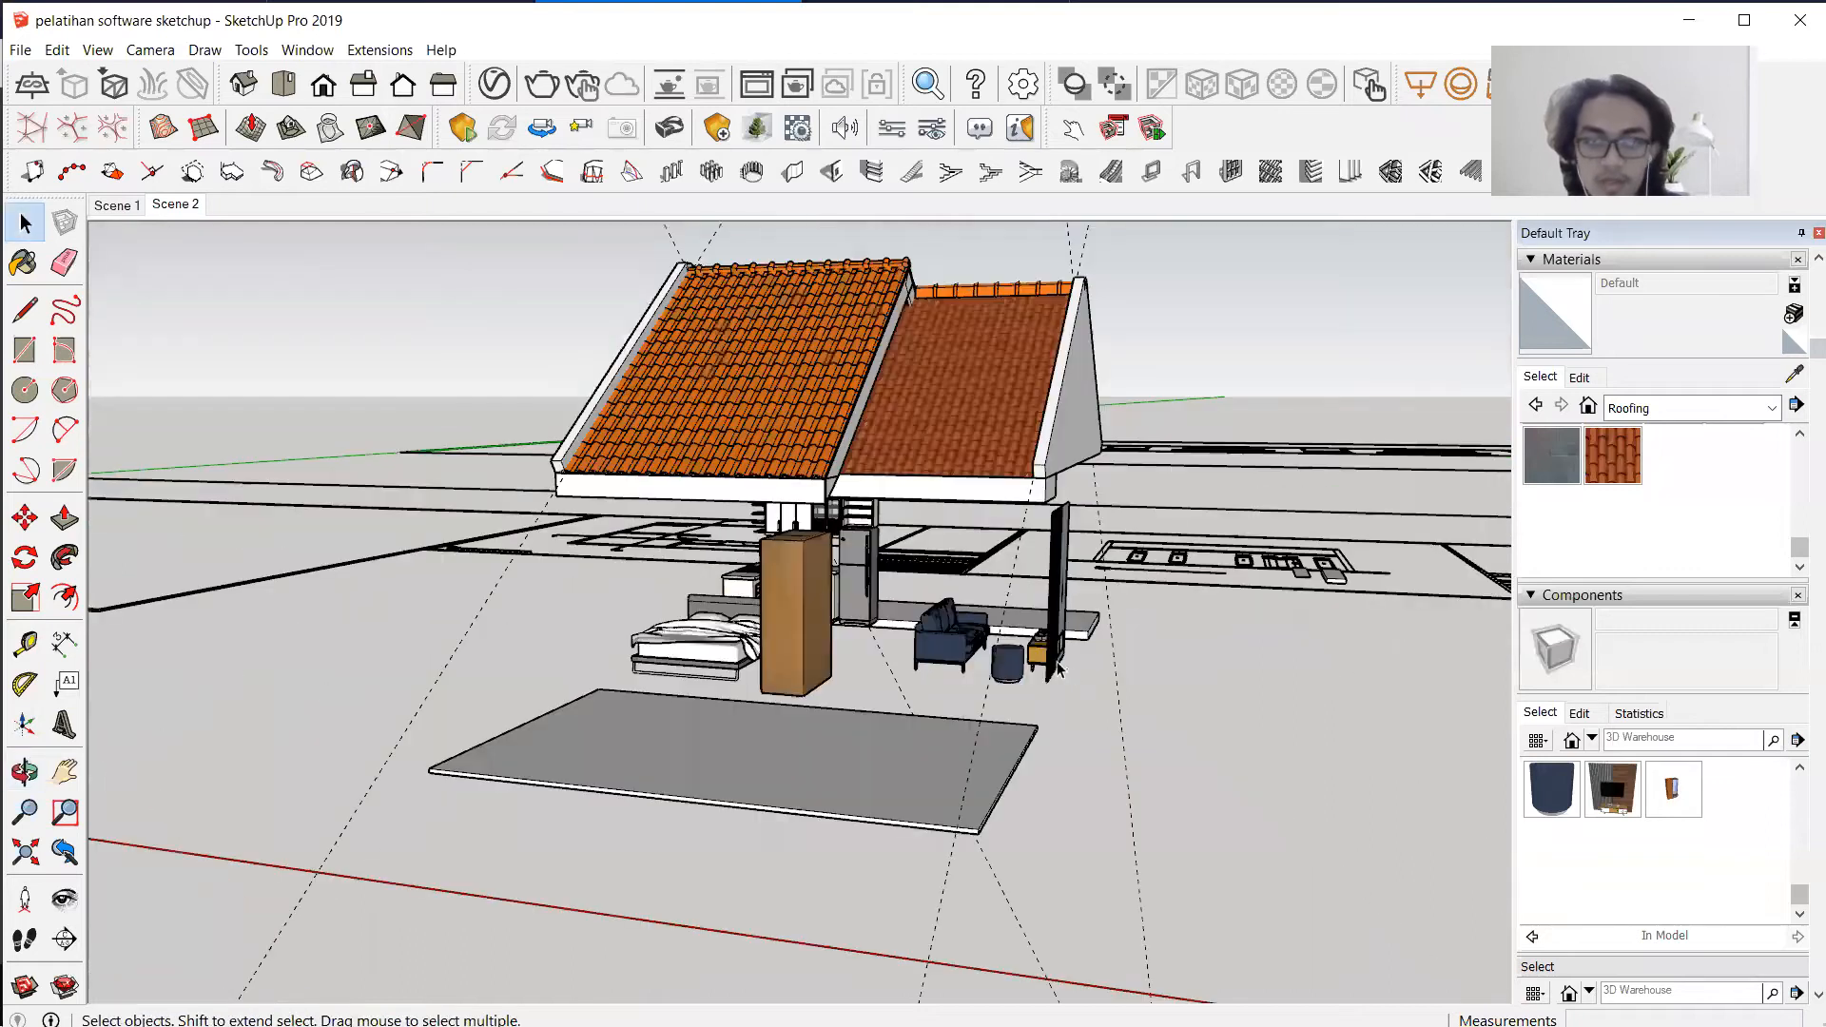
pyautogui.scroll(3, 1054, 660)
pyautogui.moveTo(1171, 627); pyautogui.dragTo(1464, 590, button='middle')
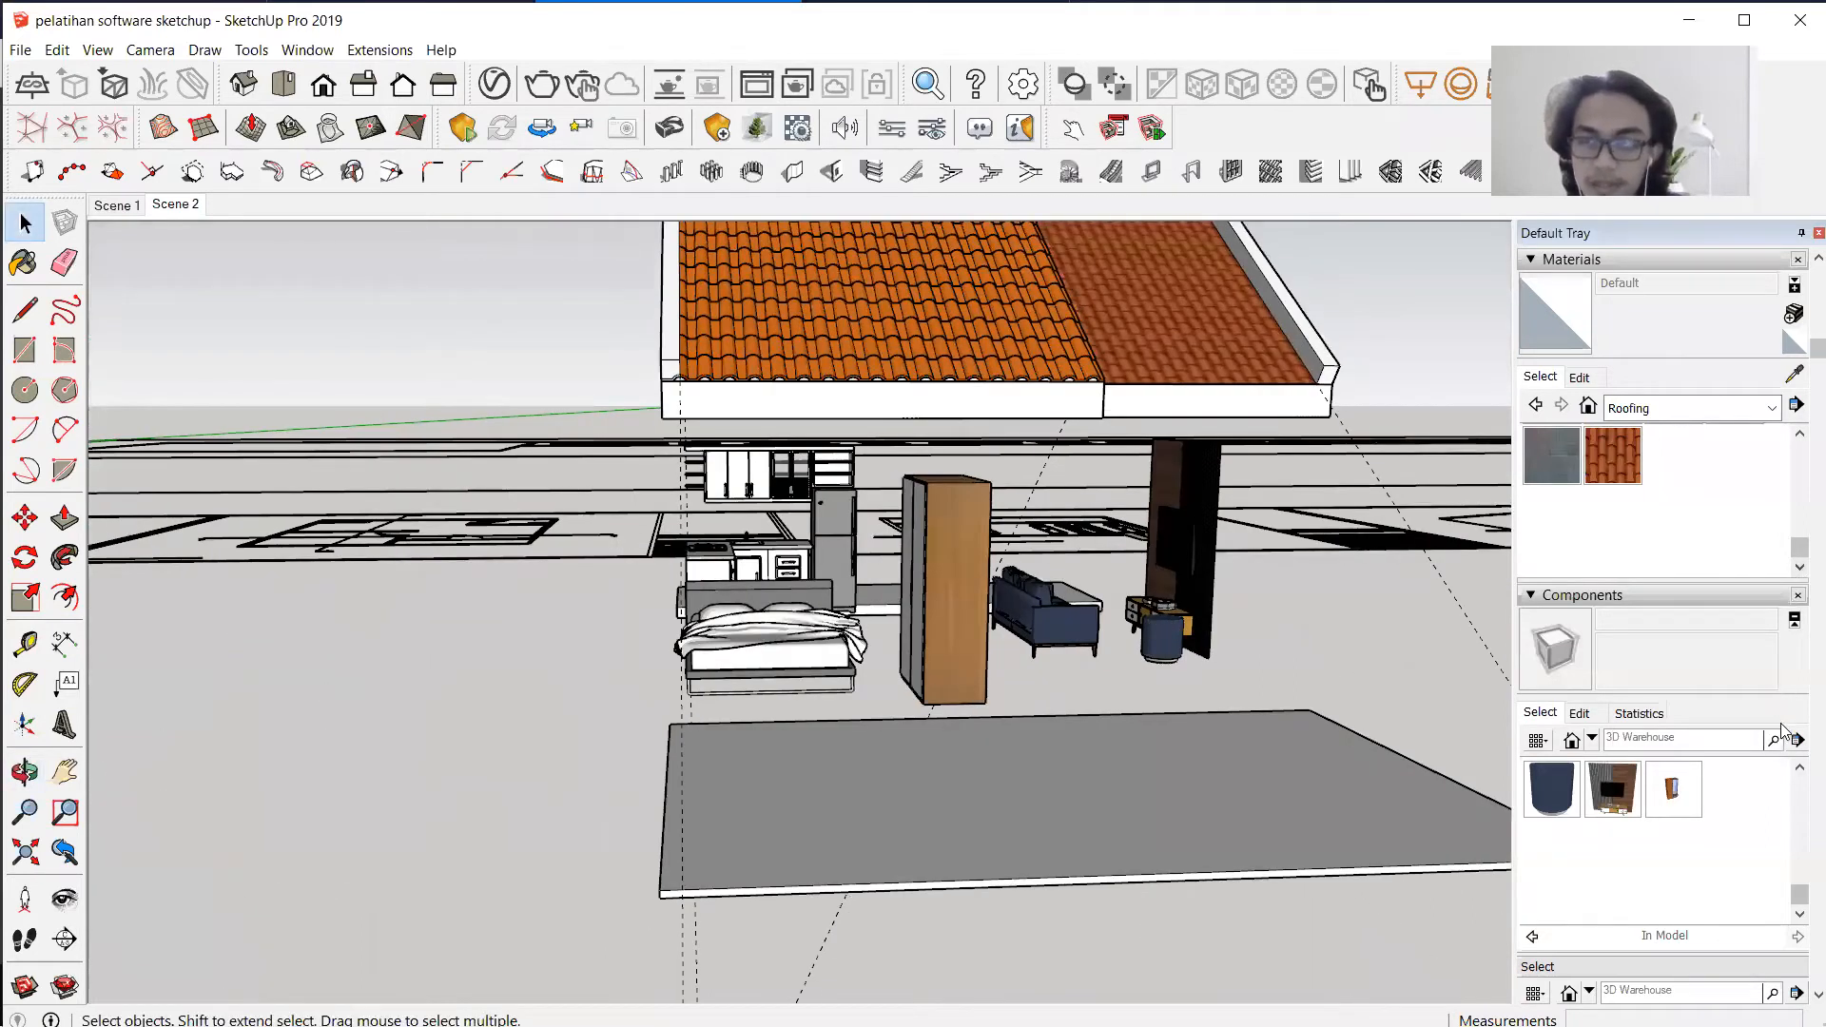
pyautogui.scroll(-5, 1780, 727)
pyautogui.scroll(-3, 1614, 819)
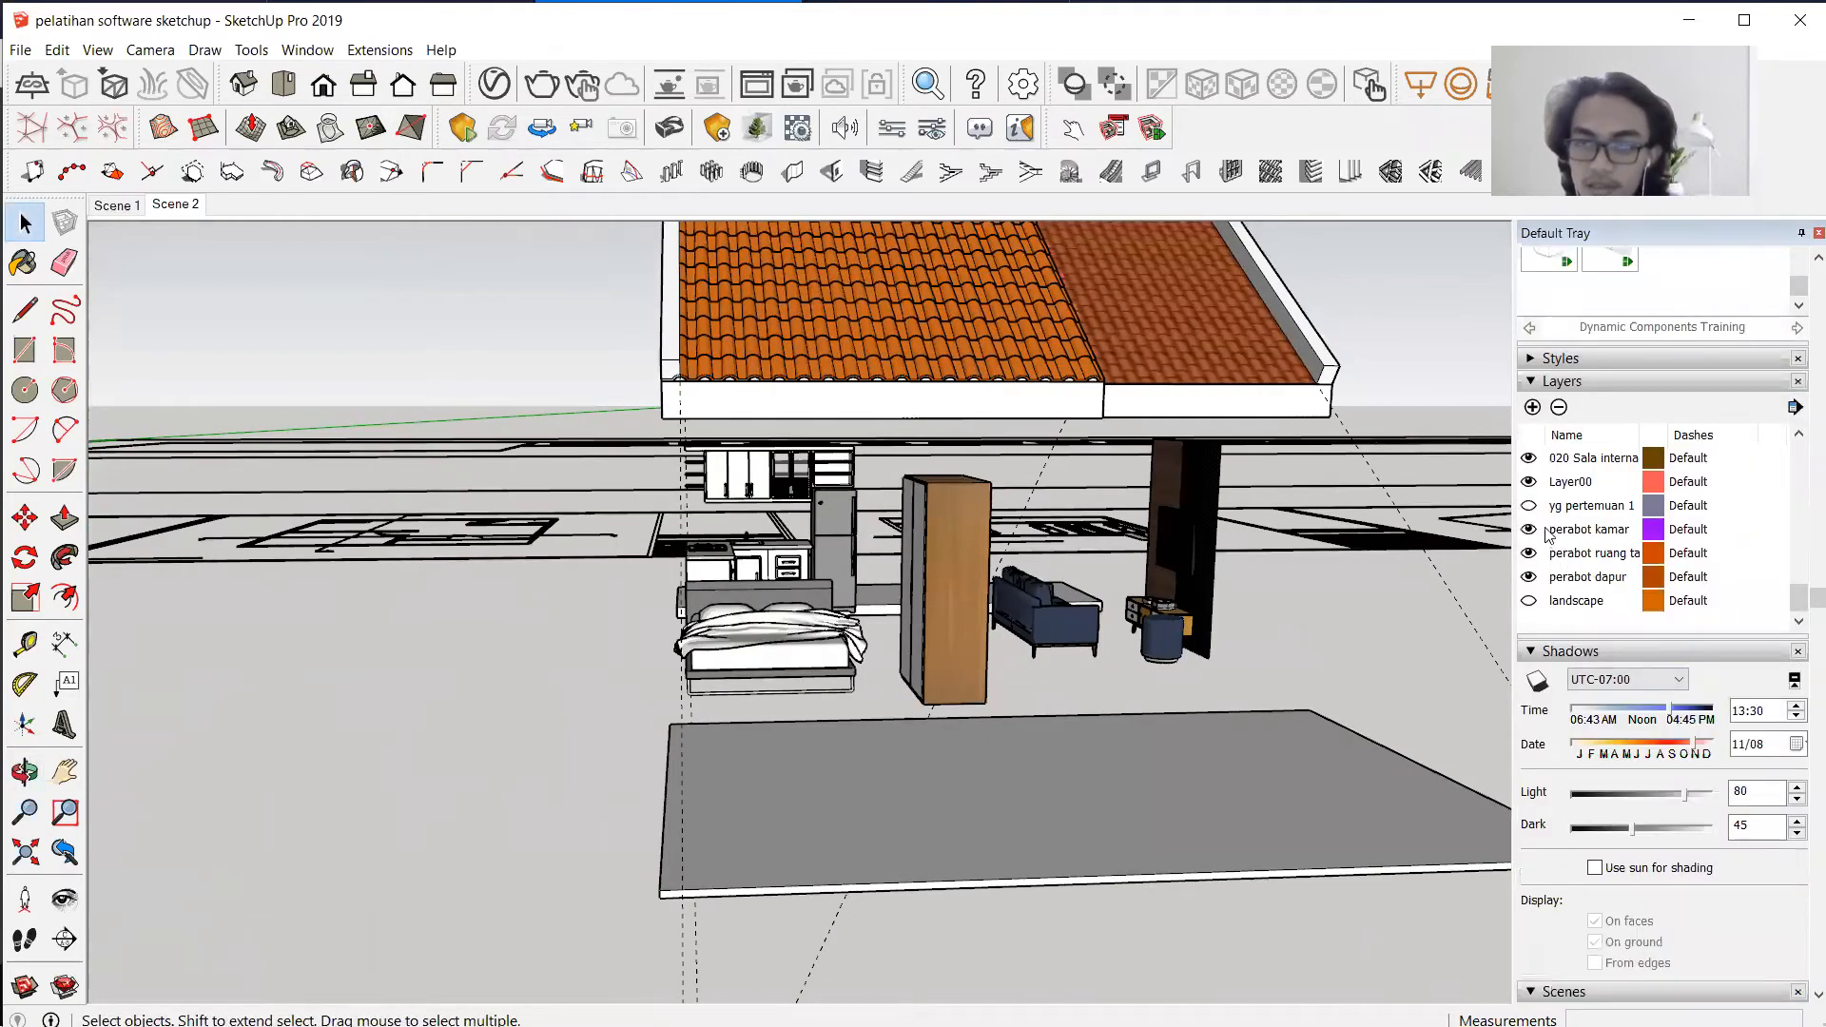
pyautogui.scroll(3, 1571, 516)
pyautogui.click(1528, 576)
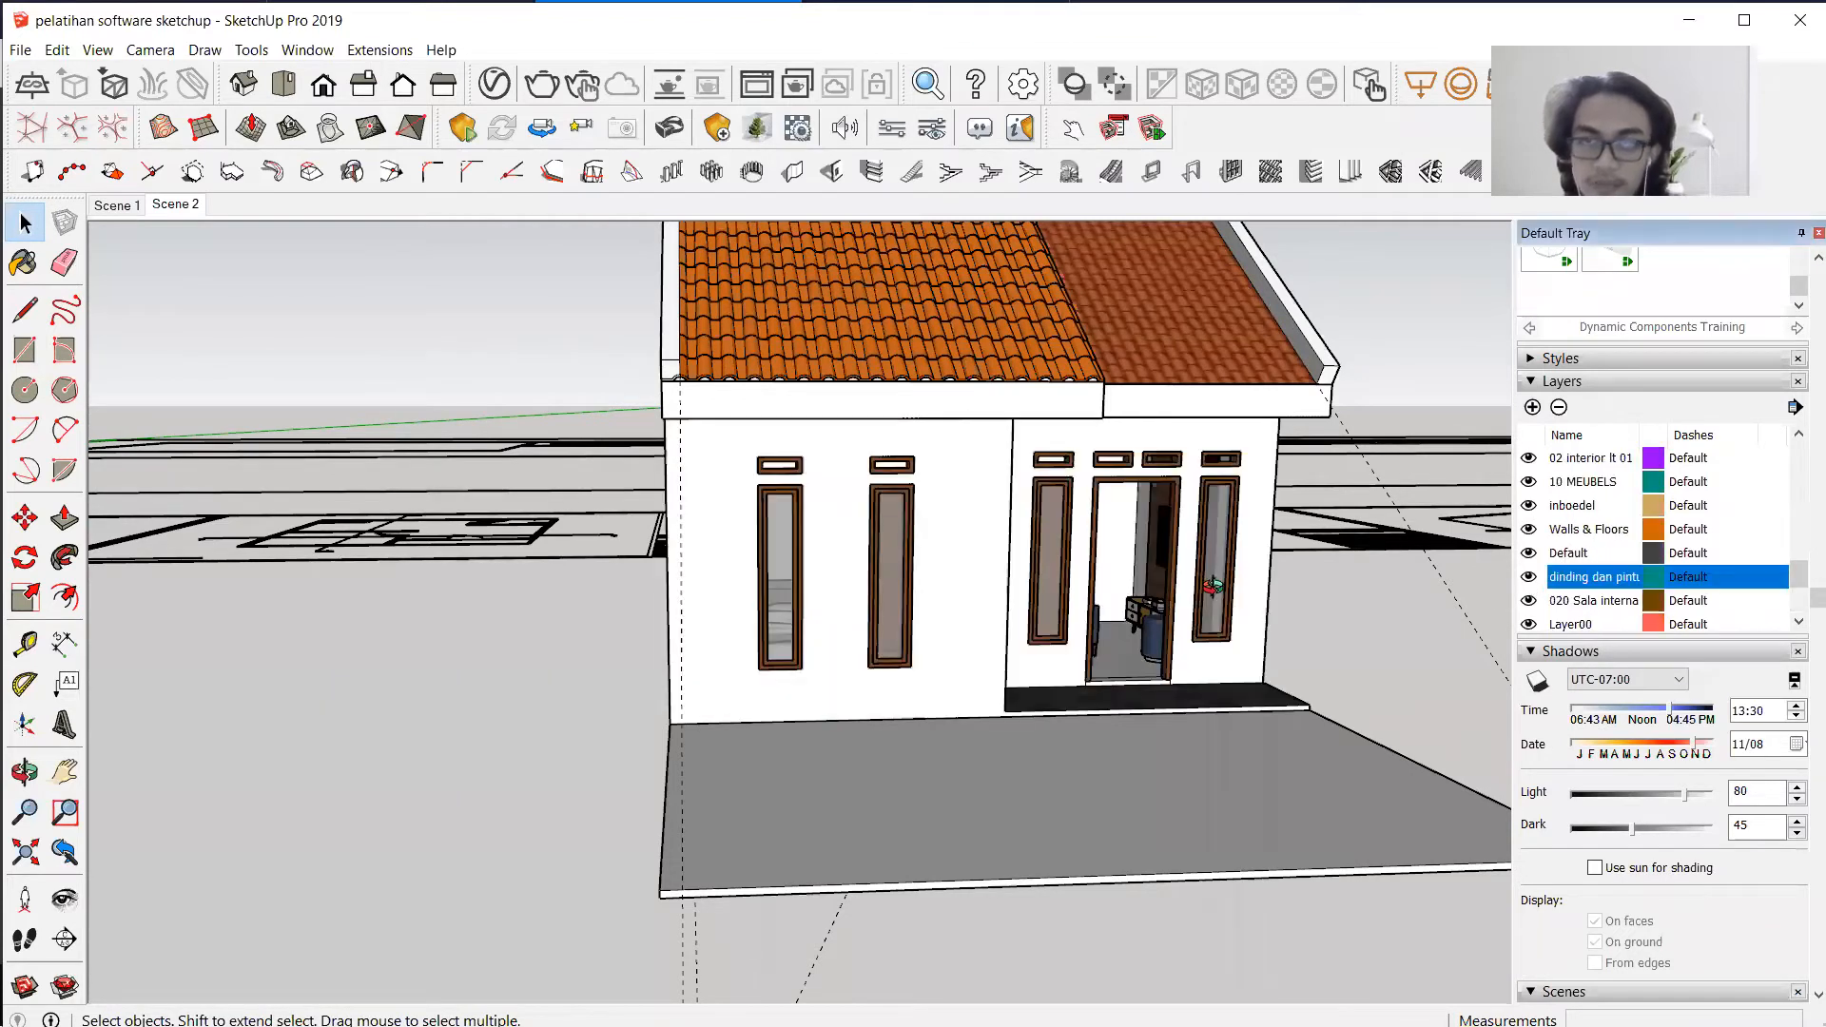
# Open the house's wall group for editing and select all of its geometry.
pyautogui.scroll(-3, 1213, 586)
pyautogui.moveTo(1213, 587); pyautogui.dragTo(1232, 754, button='middle')
pyautogui.moveTo(963, 681); pyautogui.dragTo(609, 463, button='middle')
pyautogui.doubleClick(610, 464)
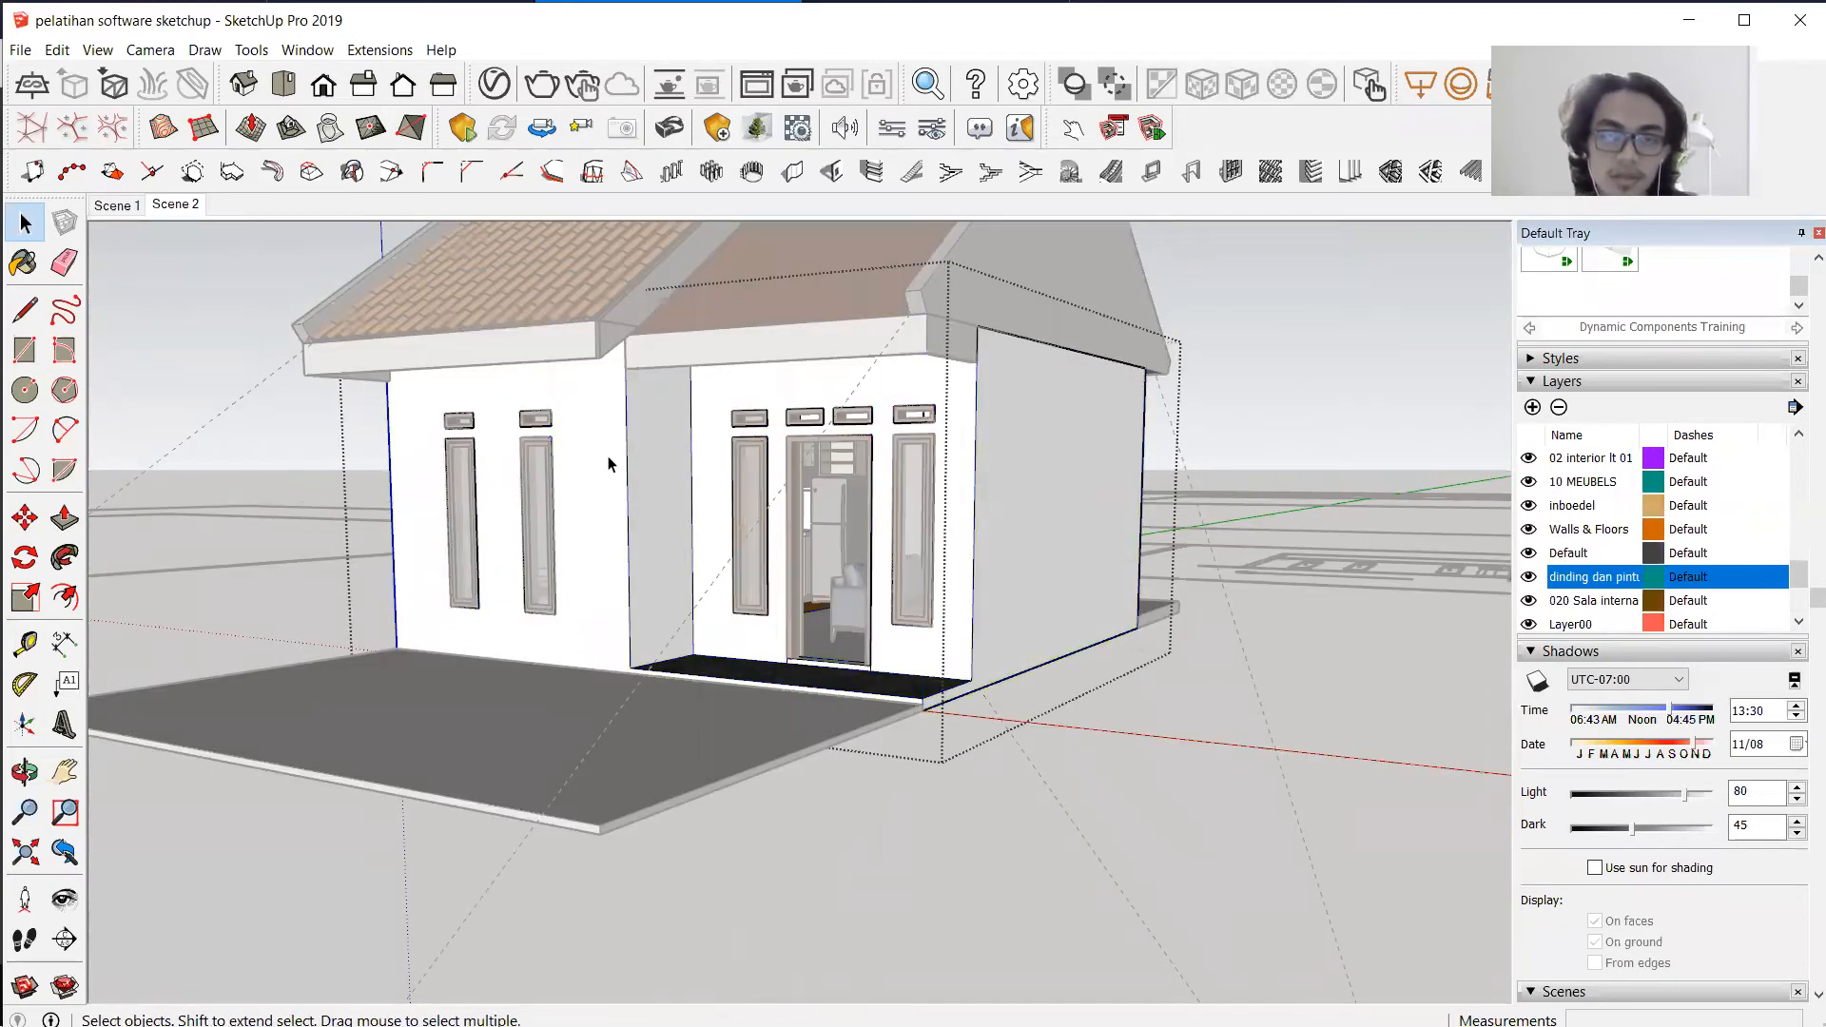
pyautogui.hotkey('ctrl', 'a')
# Switch the materials library to the Colors-Named collection and find the pale yellow and cream shades.
pyautogui.scroll(10, 1575, 485)
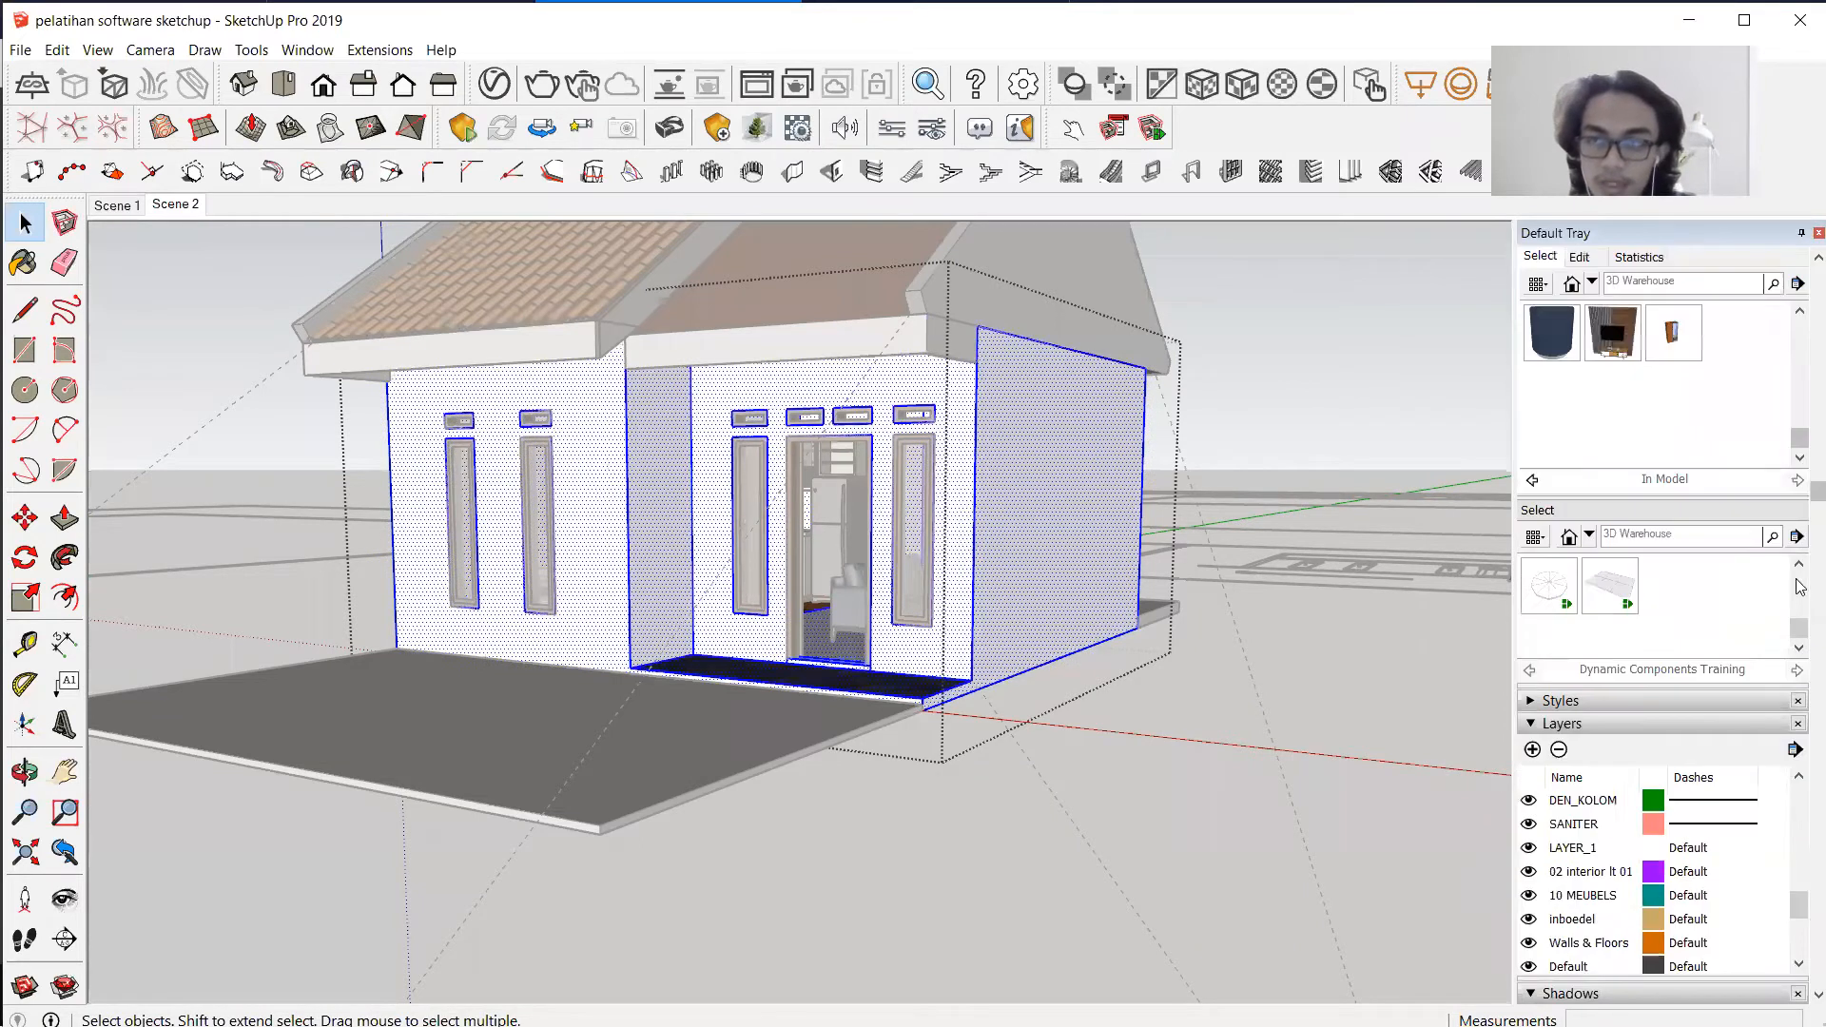
pyautogui.click(1718, 517)
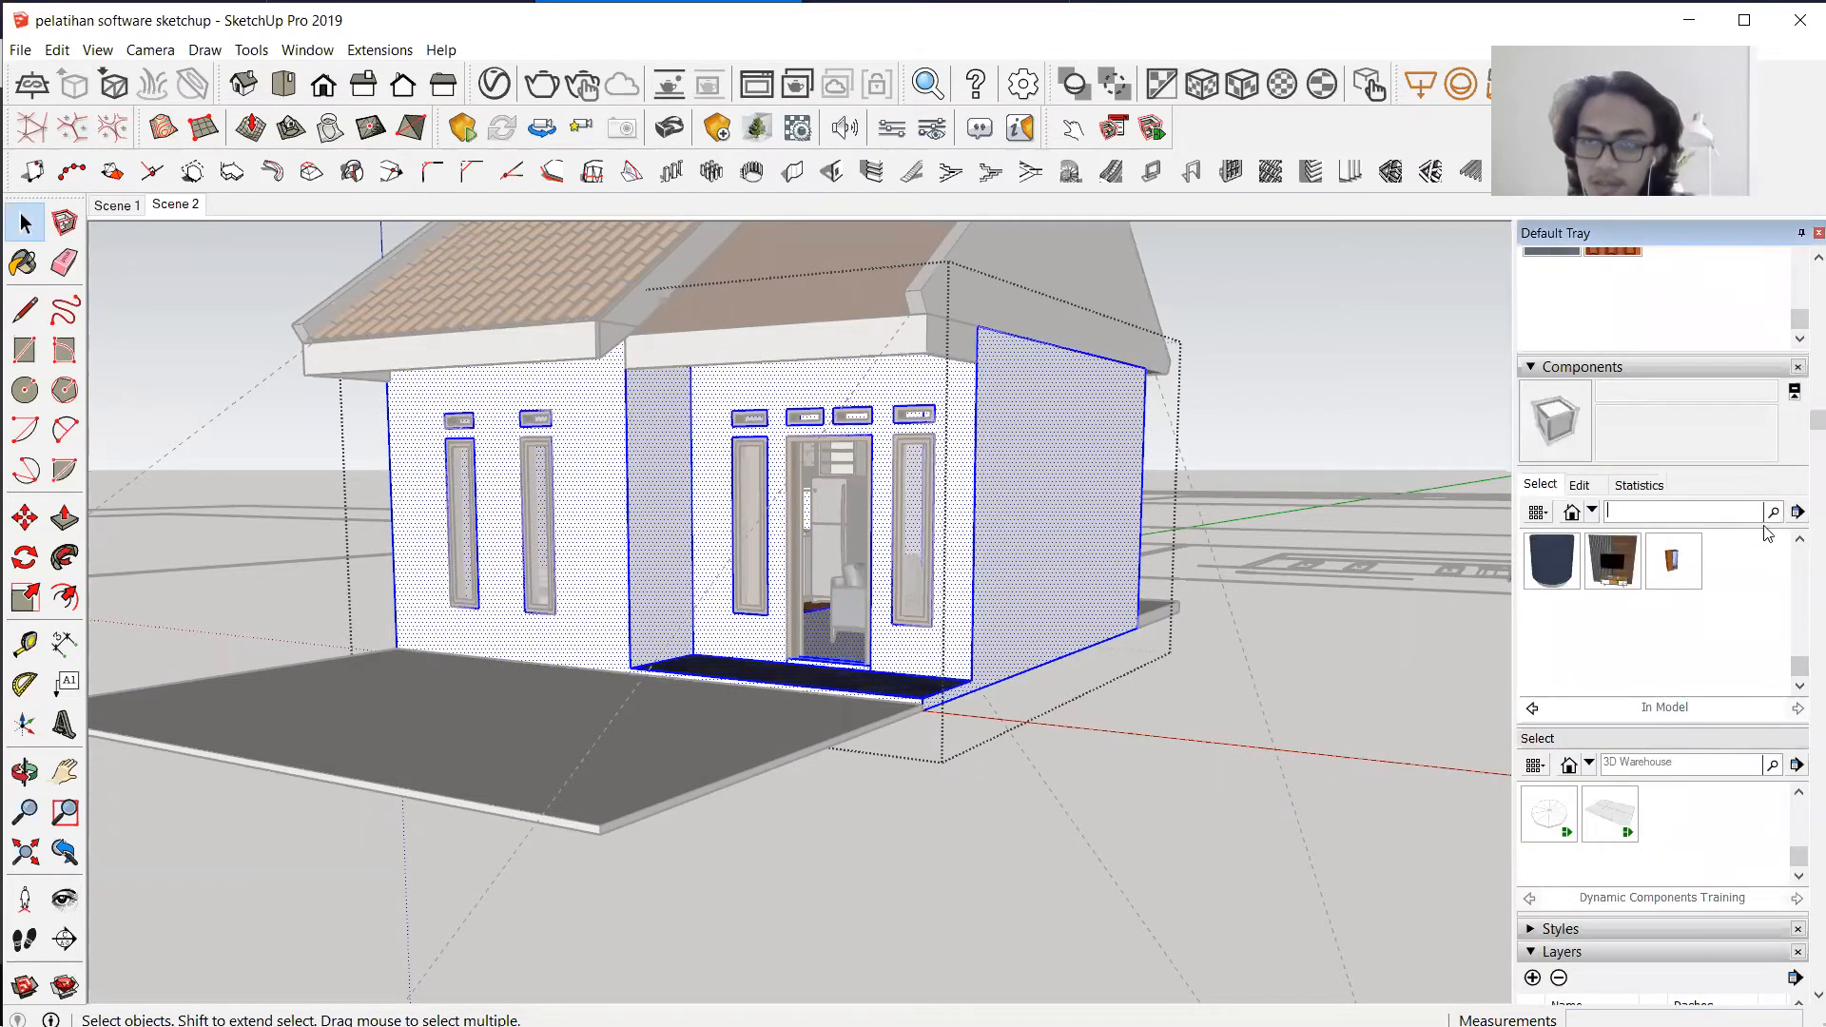
pyautogui.scroll(-10, 1766, 534)
pyautogui.scroll(15, 1800, 681)
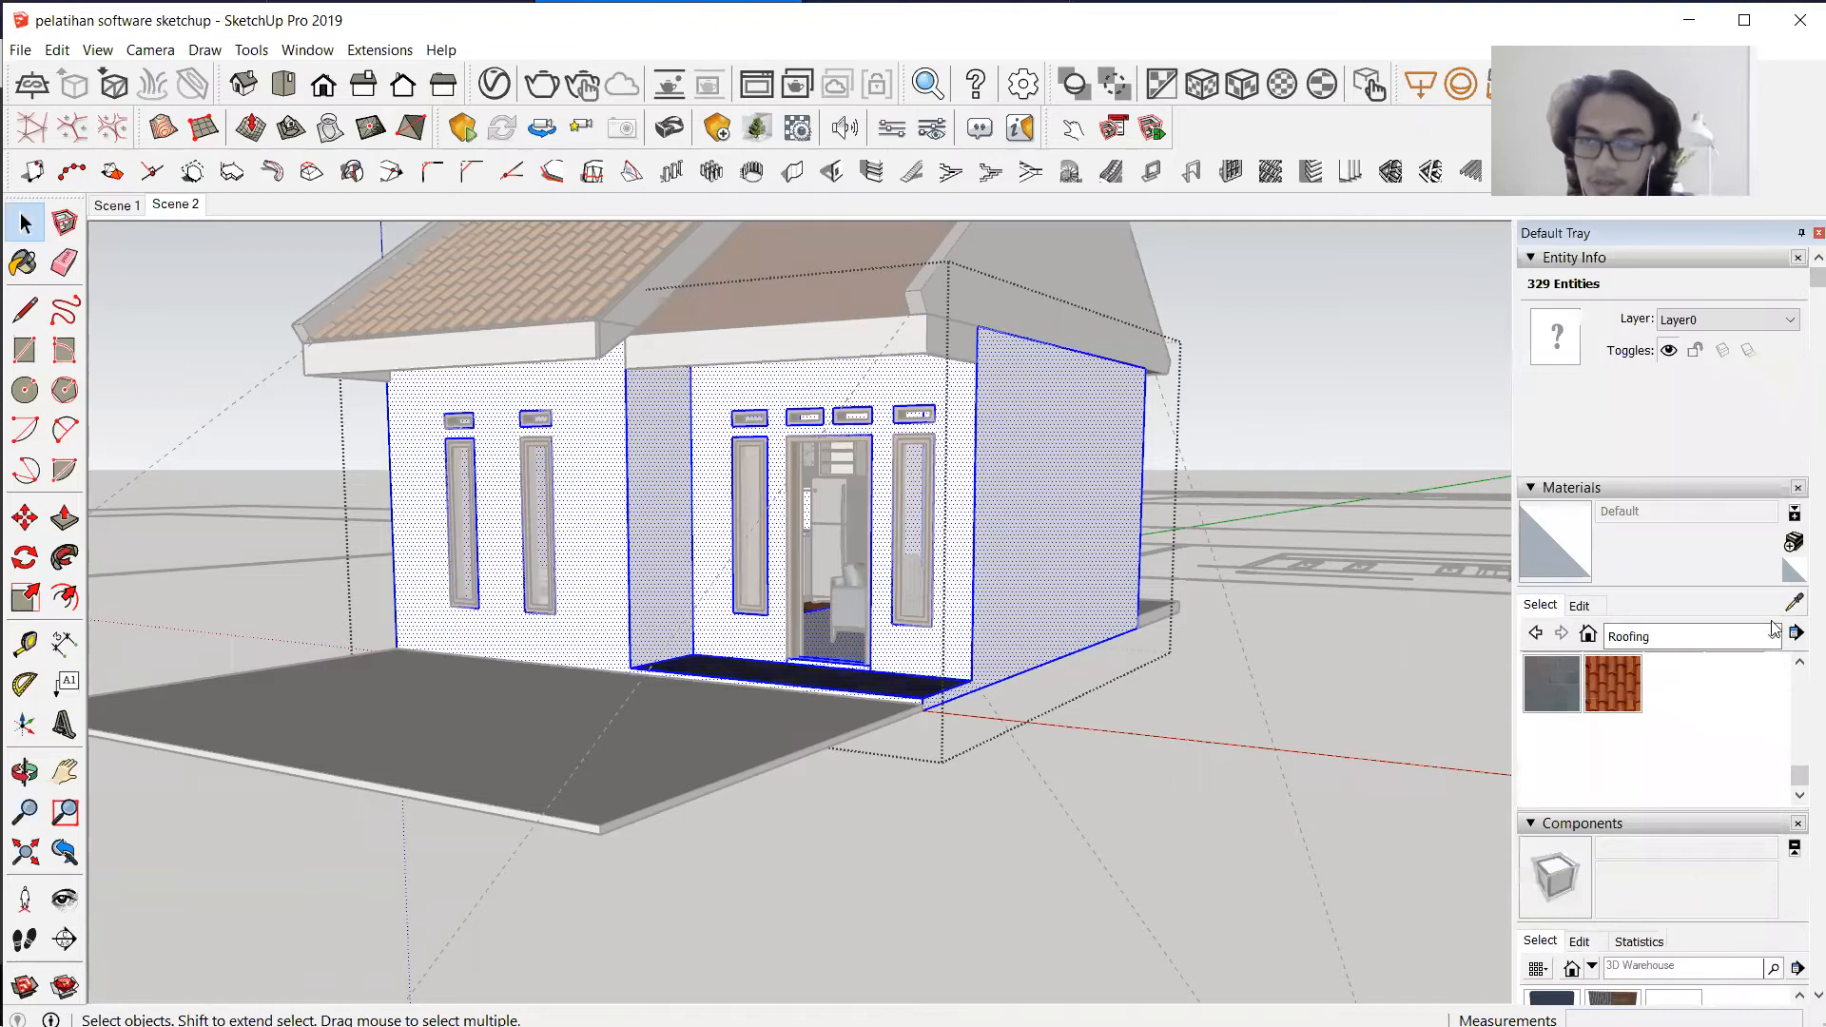
pyautogui.click(1774, 631)
pyautogui.click(1708, 731)
pyautogui.scroll(-5, 1709, 726)
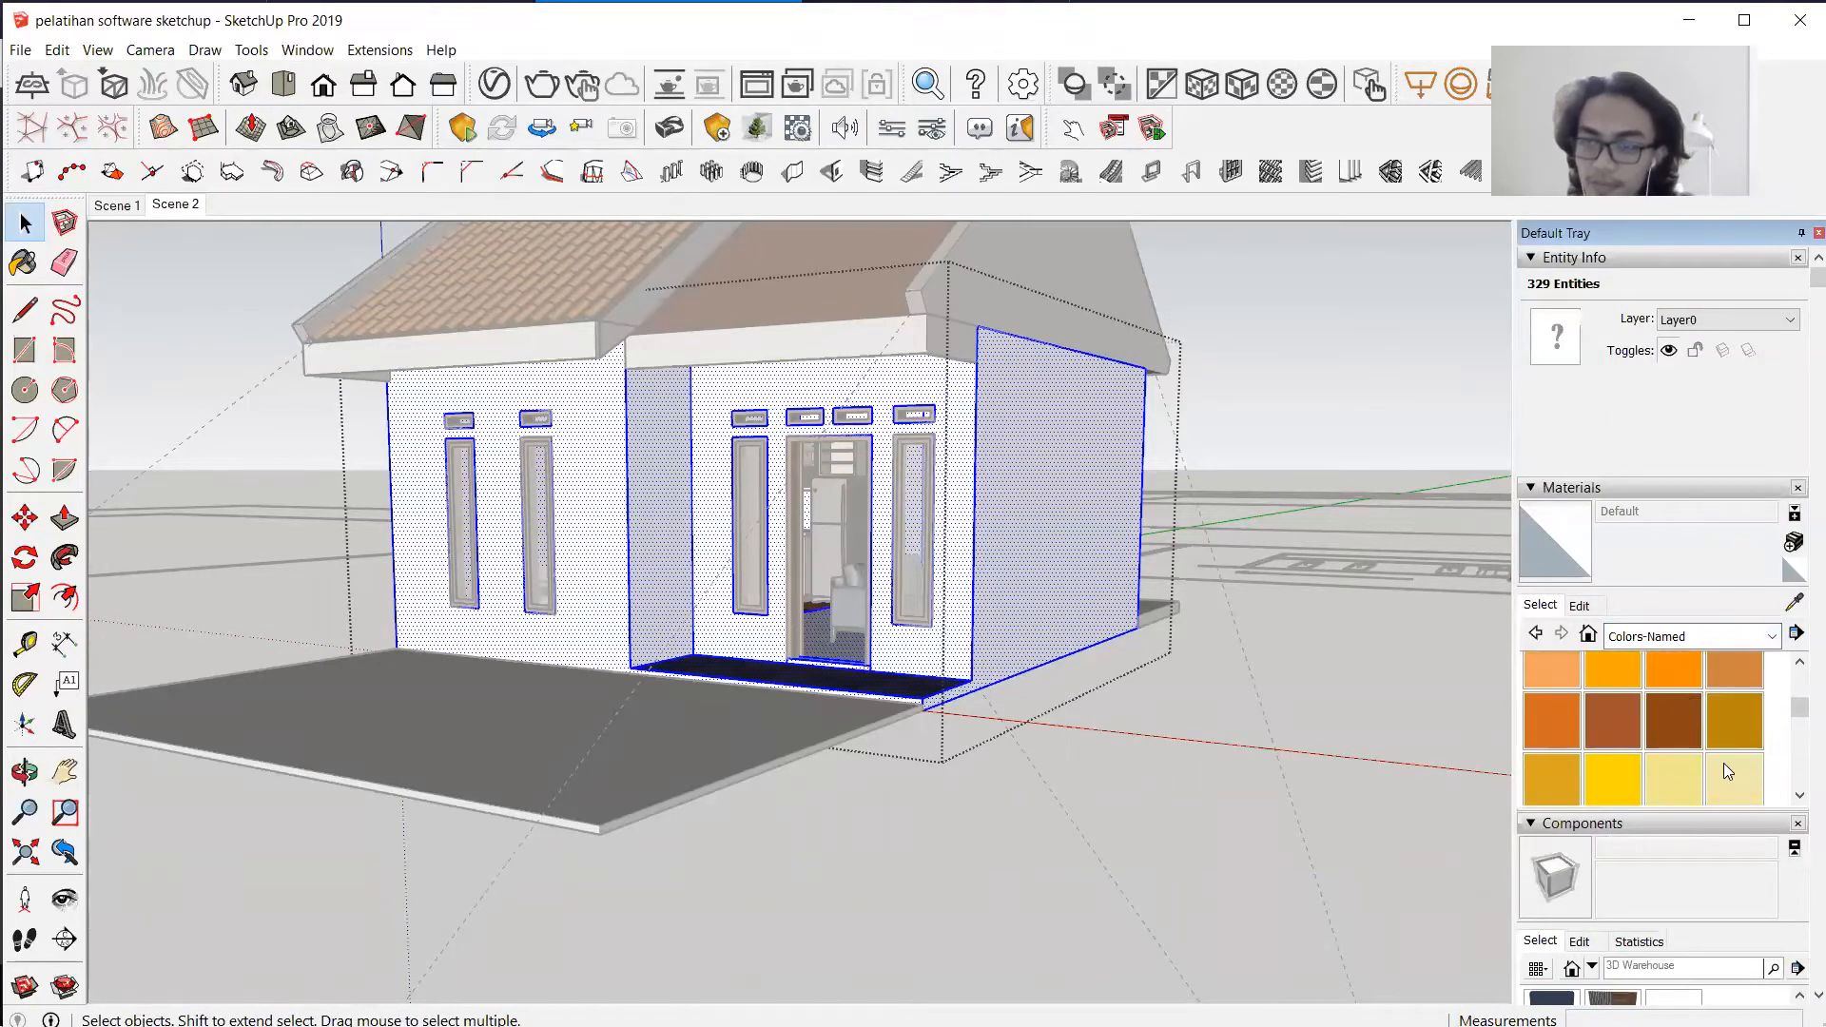
pyautogui.scroll(-2, 1728, 771)
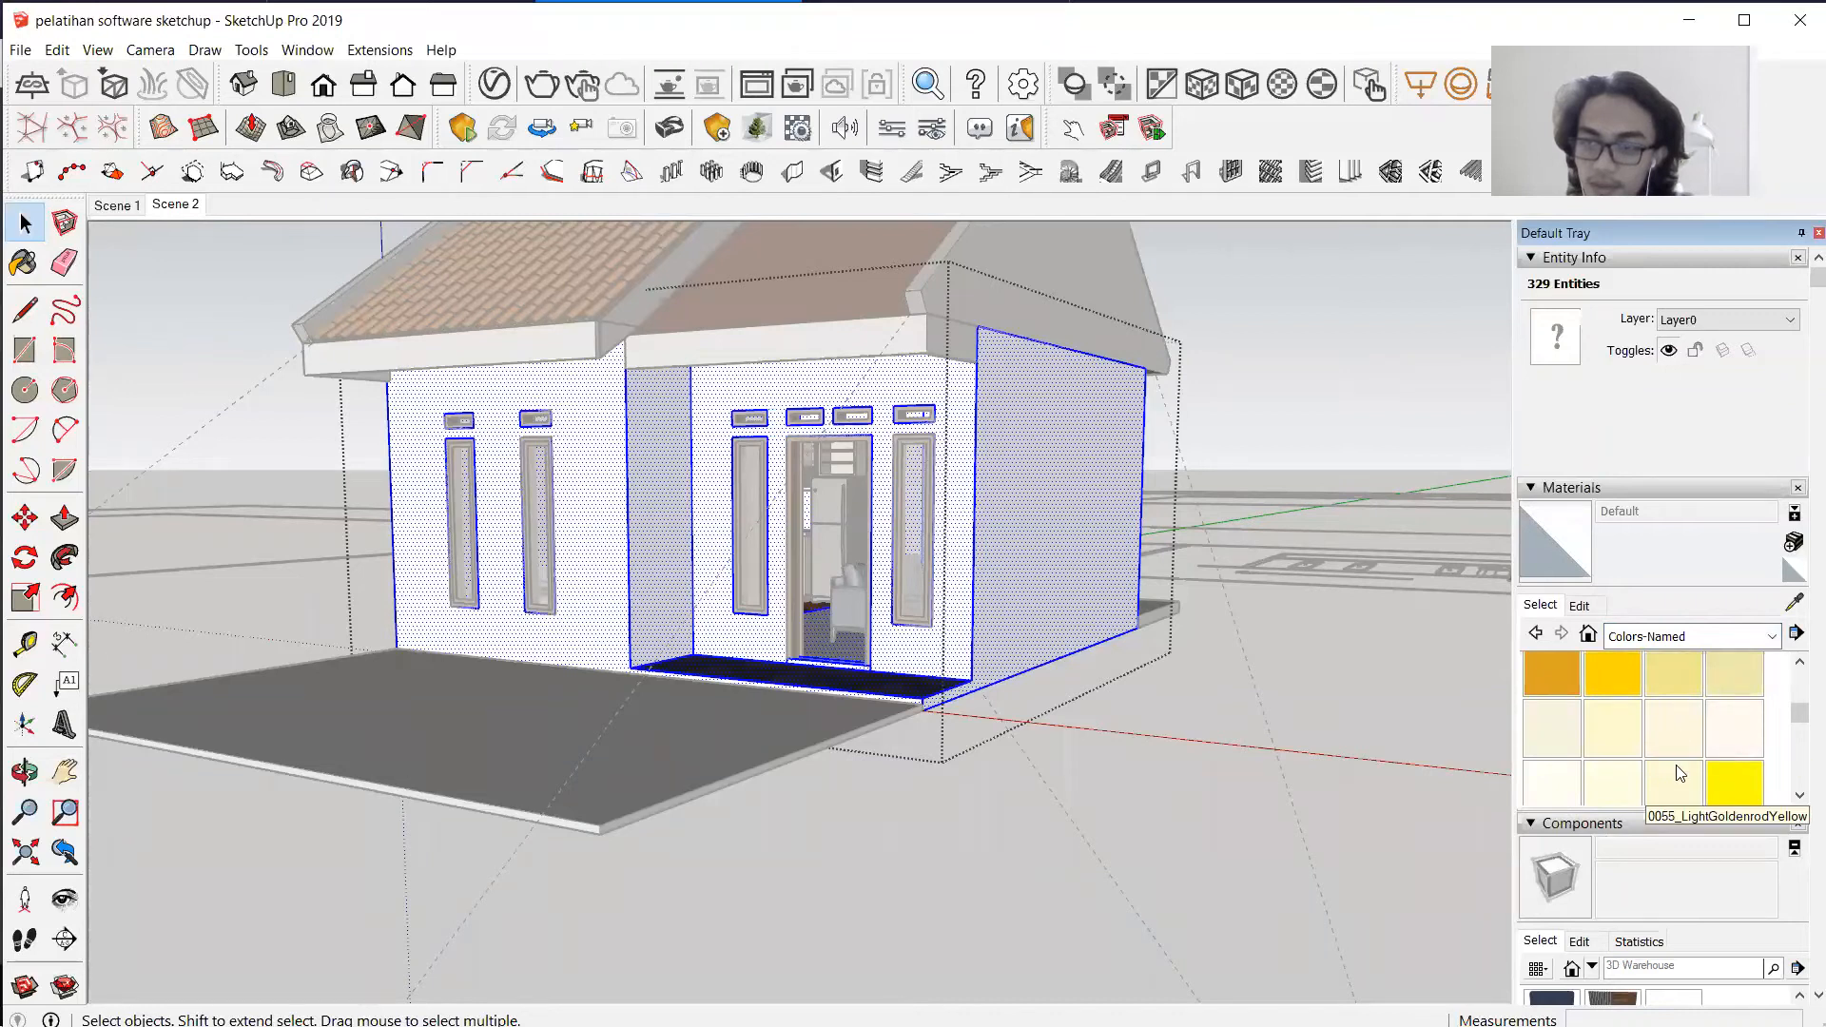
# Try painting the selected walls with 0055_LightGoldenrodYellow and undo the paint.
pyautogui.click(1680, 772)
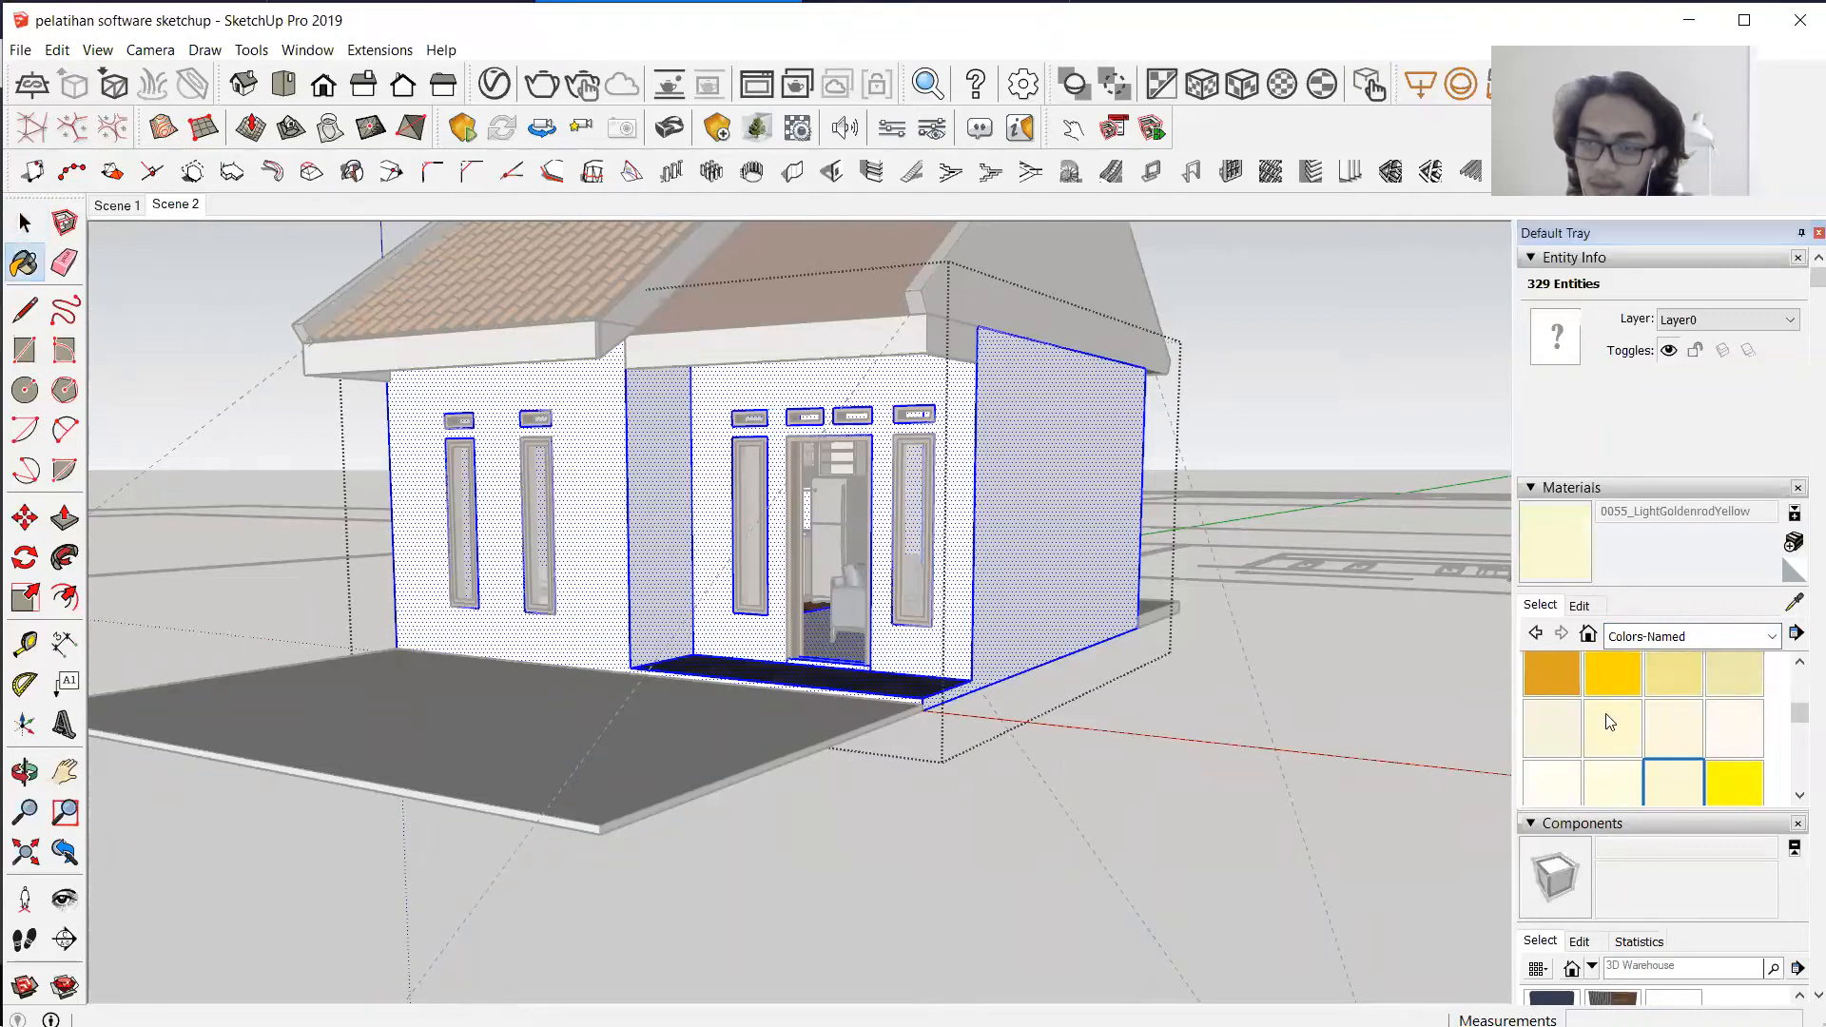
pyautogui.click(767, 424)
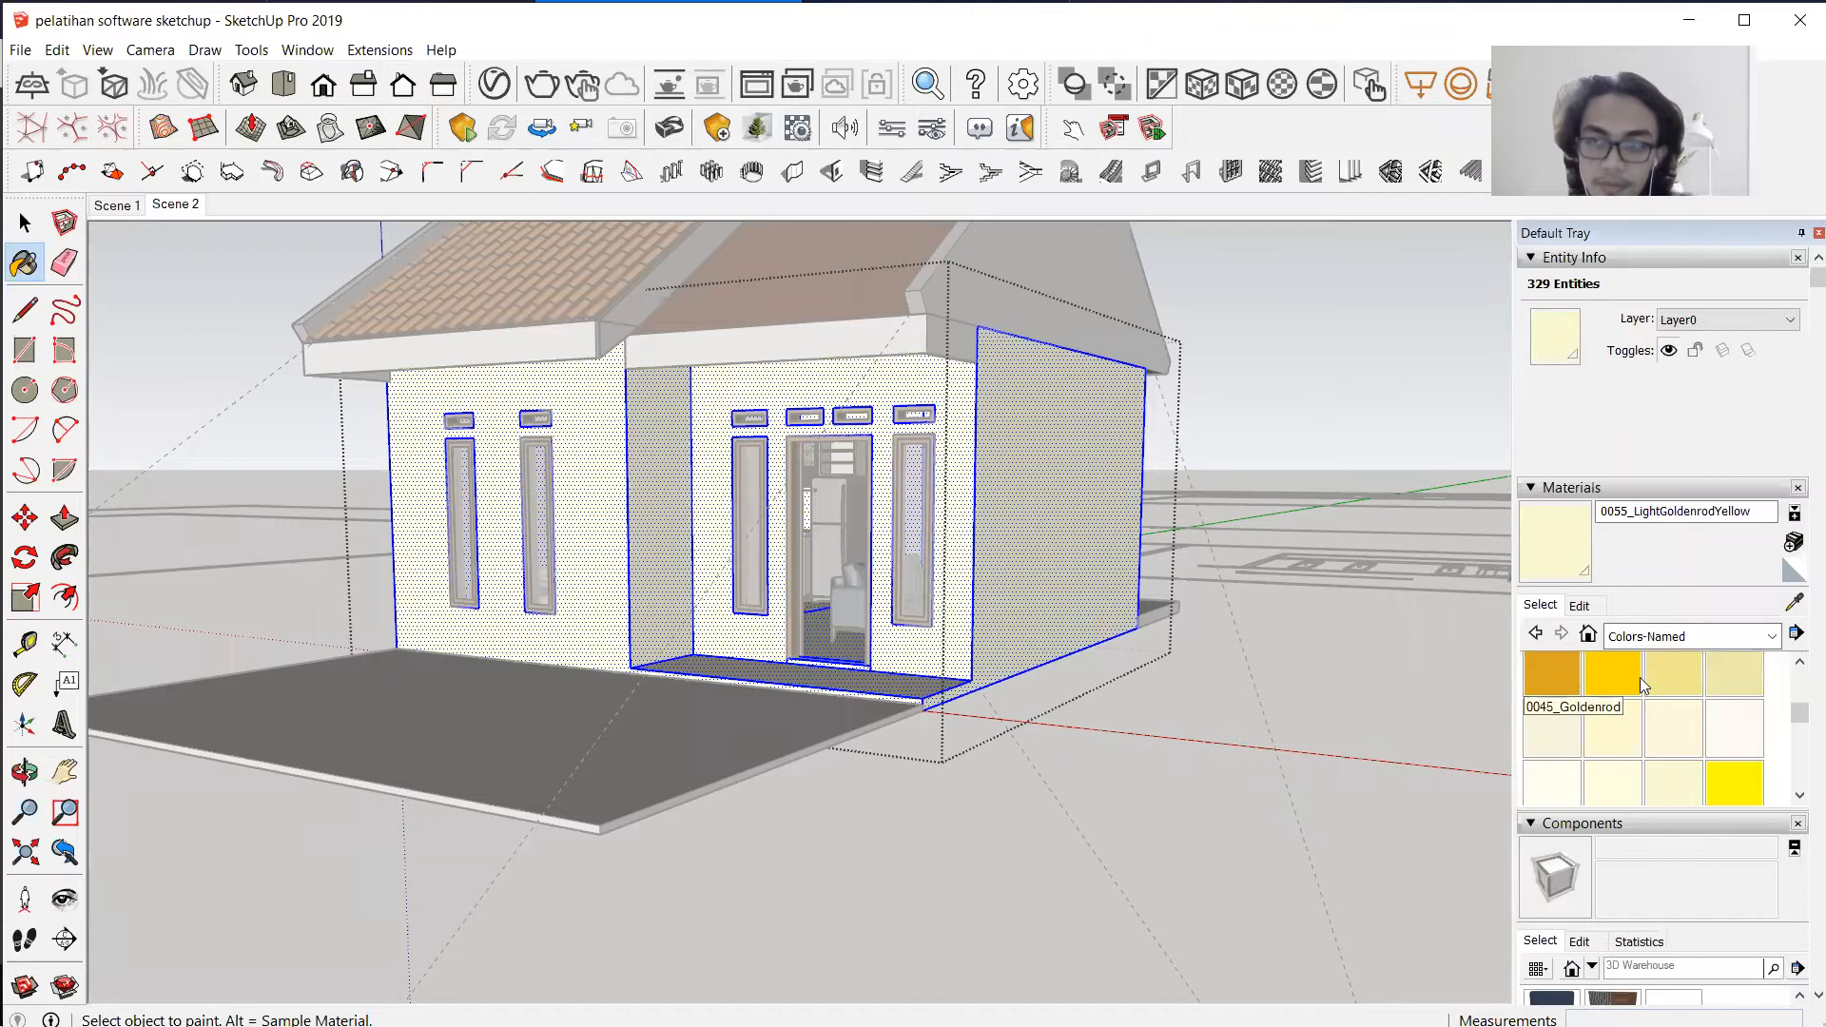
pyautogui.hotkey('ctrl', 'z')
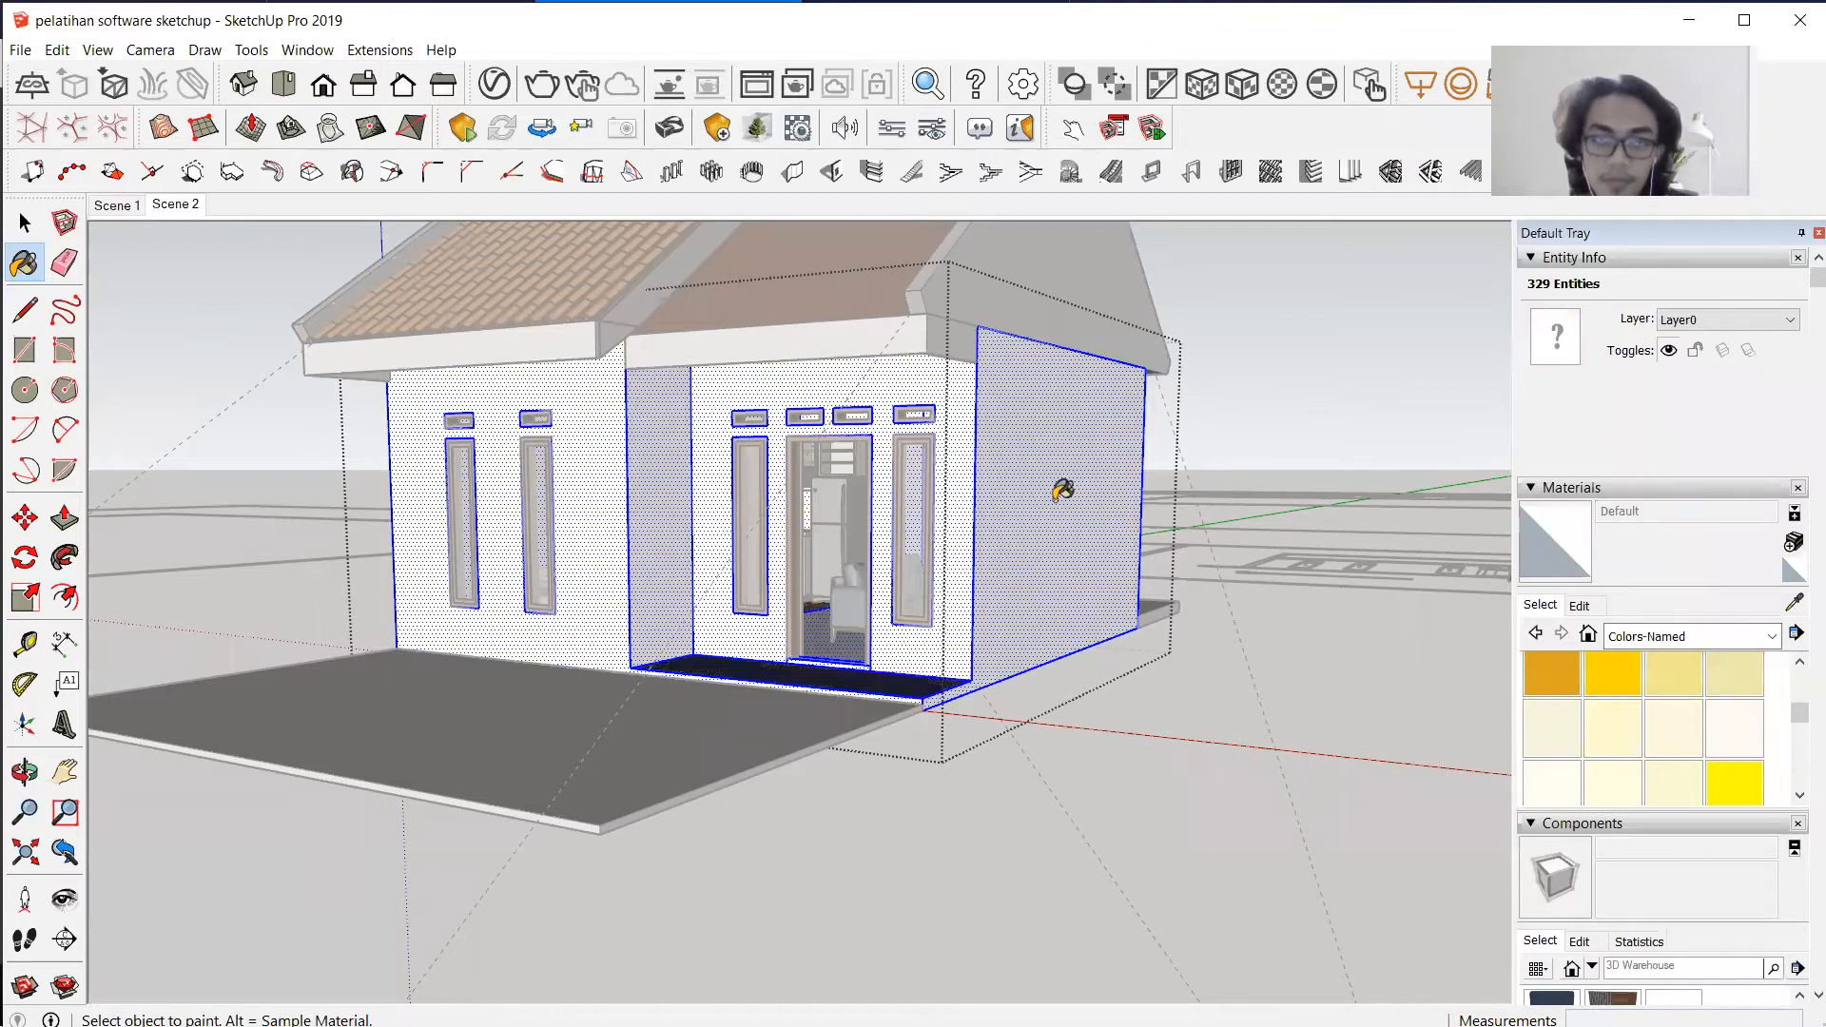
# Paint the selected wall geometry with 0051_Cornsilk and leave the wall group.
pyautogui.click(1673, 728)
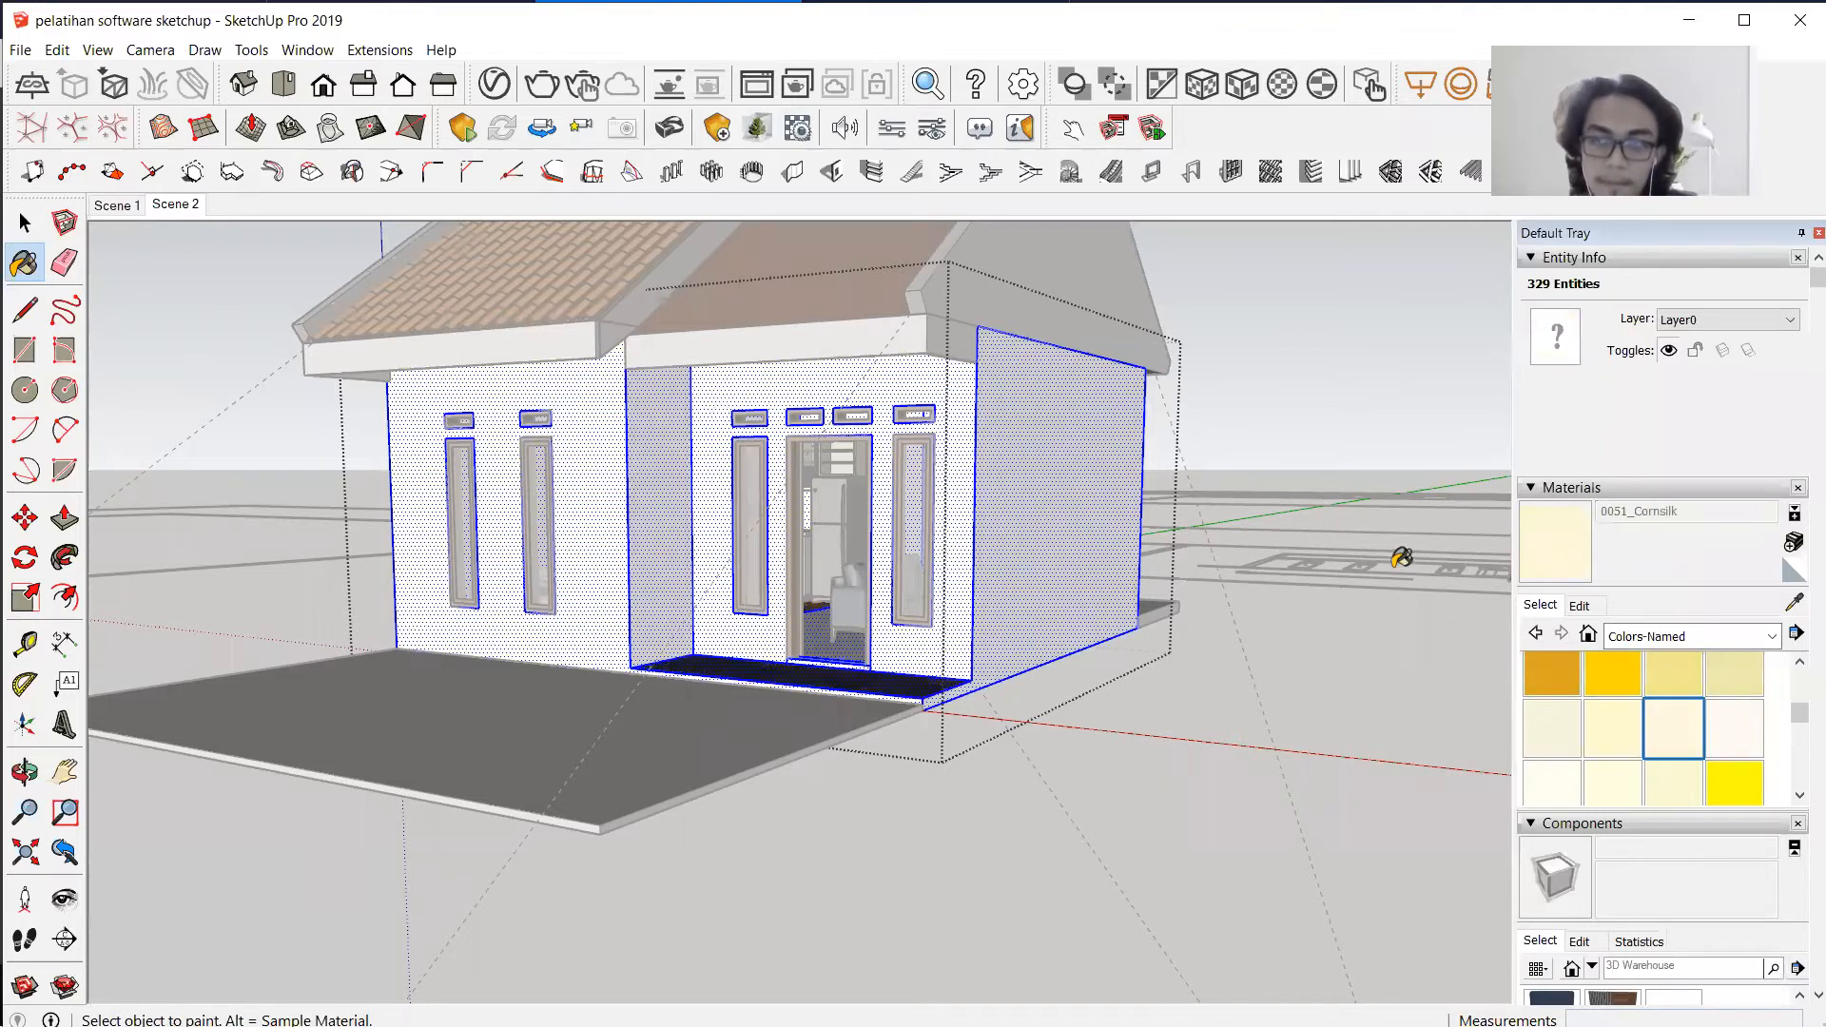
pyautogui.click(1041, 490)
pyautogui.press('space')
pyautogui.click(1229, 682)
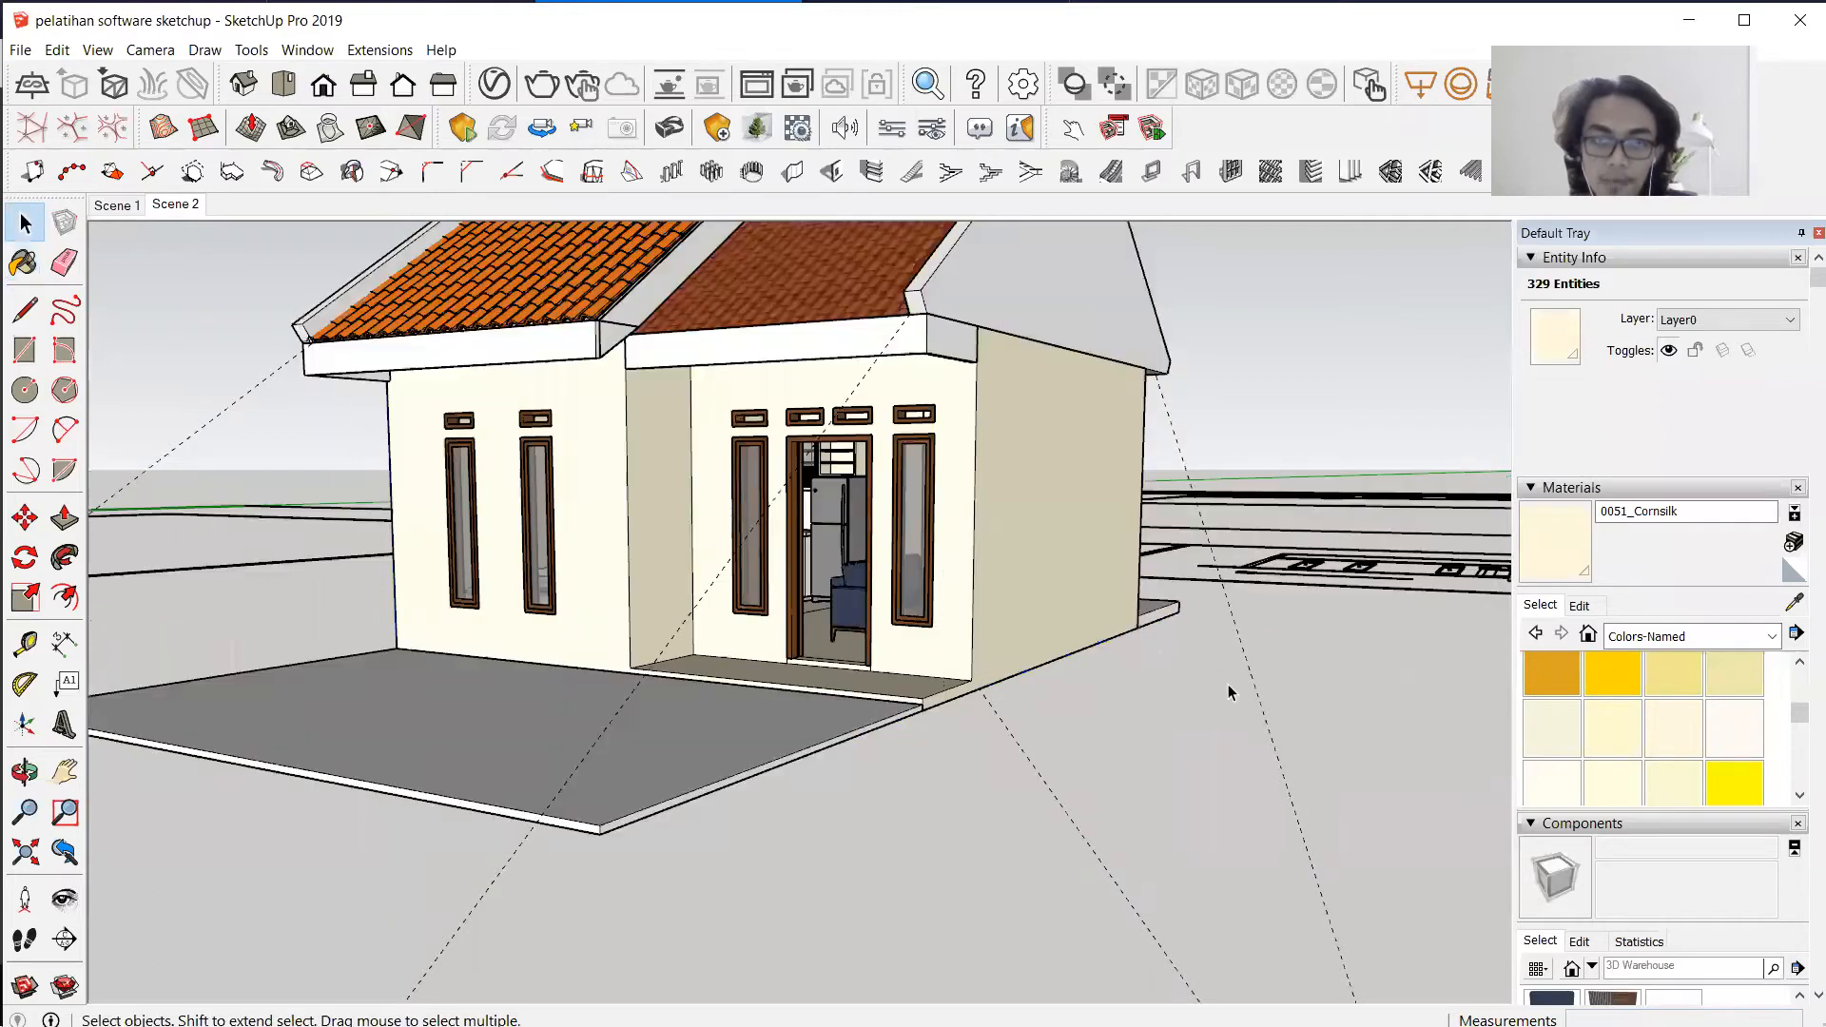
pyautogui.moveTo(1039, 624); pyautogui.dragTo(1397, 524, button='middle')
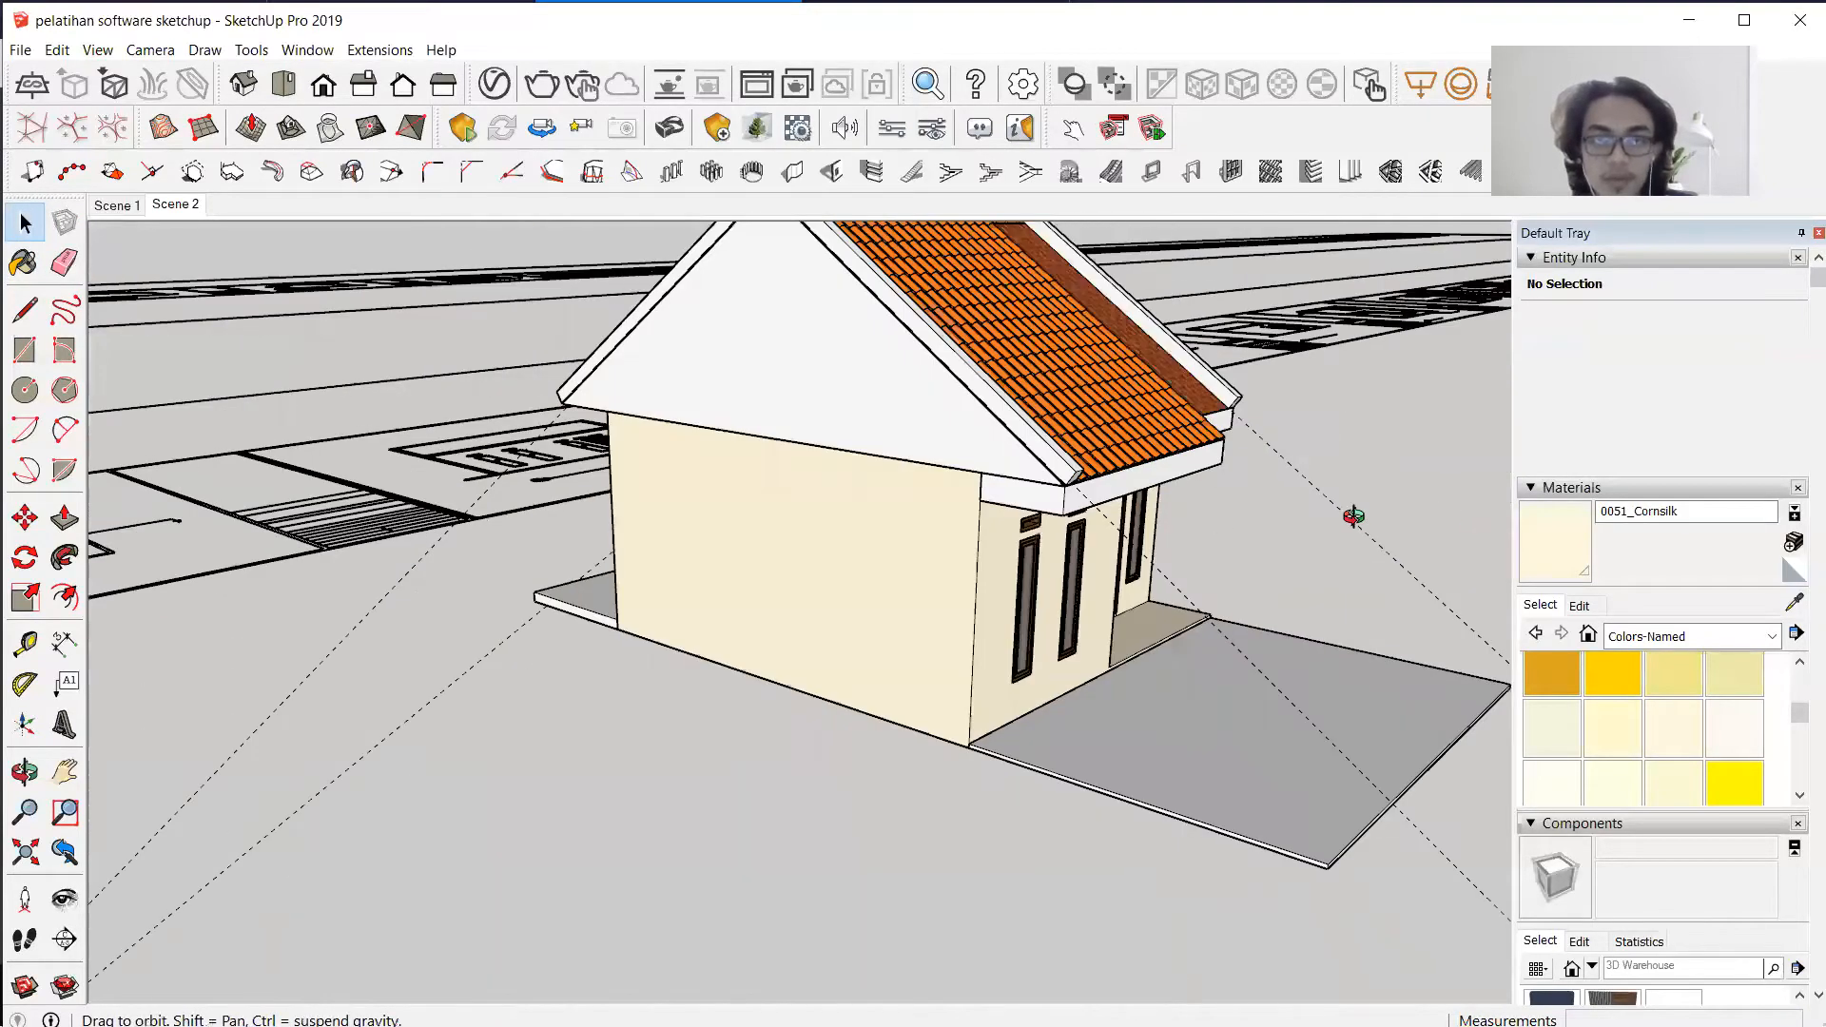
# Open the gable group on the lower roof section's side for editing and select the gable face with its edges.
pyautogui.moveTo(460, 571); pyautogui.dragTo(915, 382, button='middle')
pyautogui.doubleClick(915, 374)
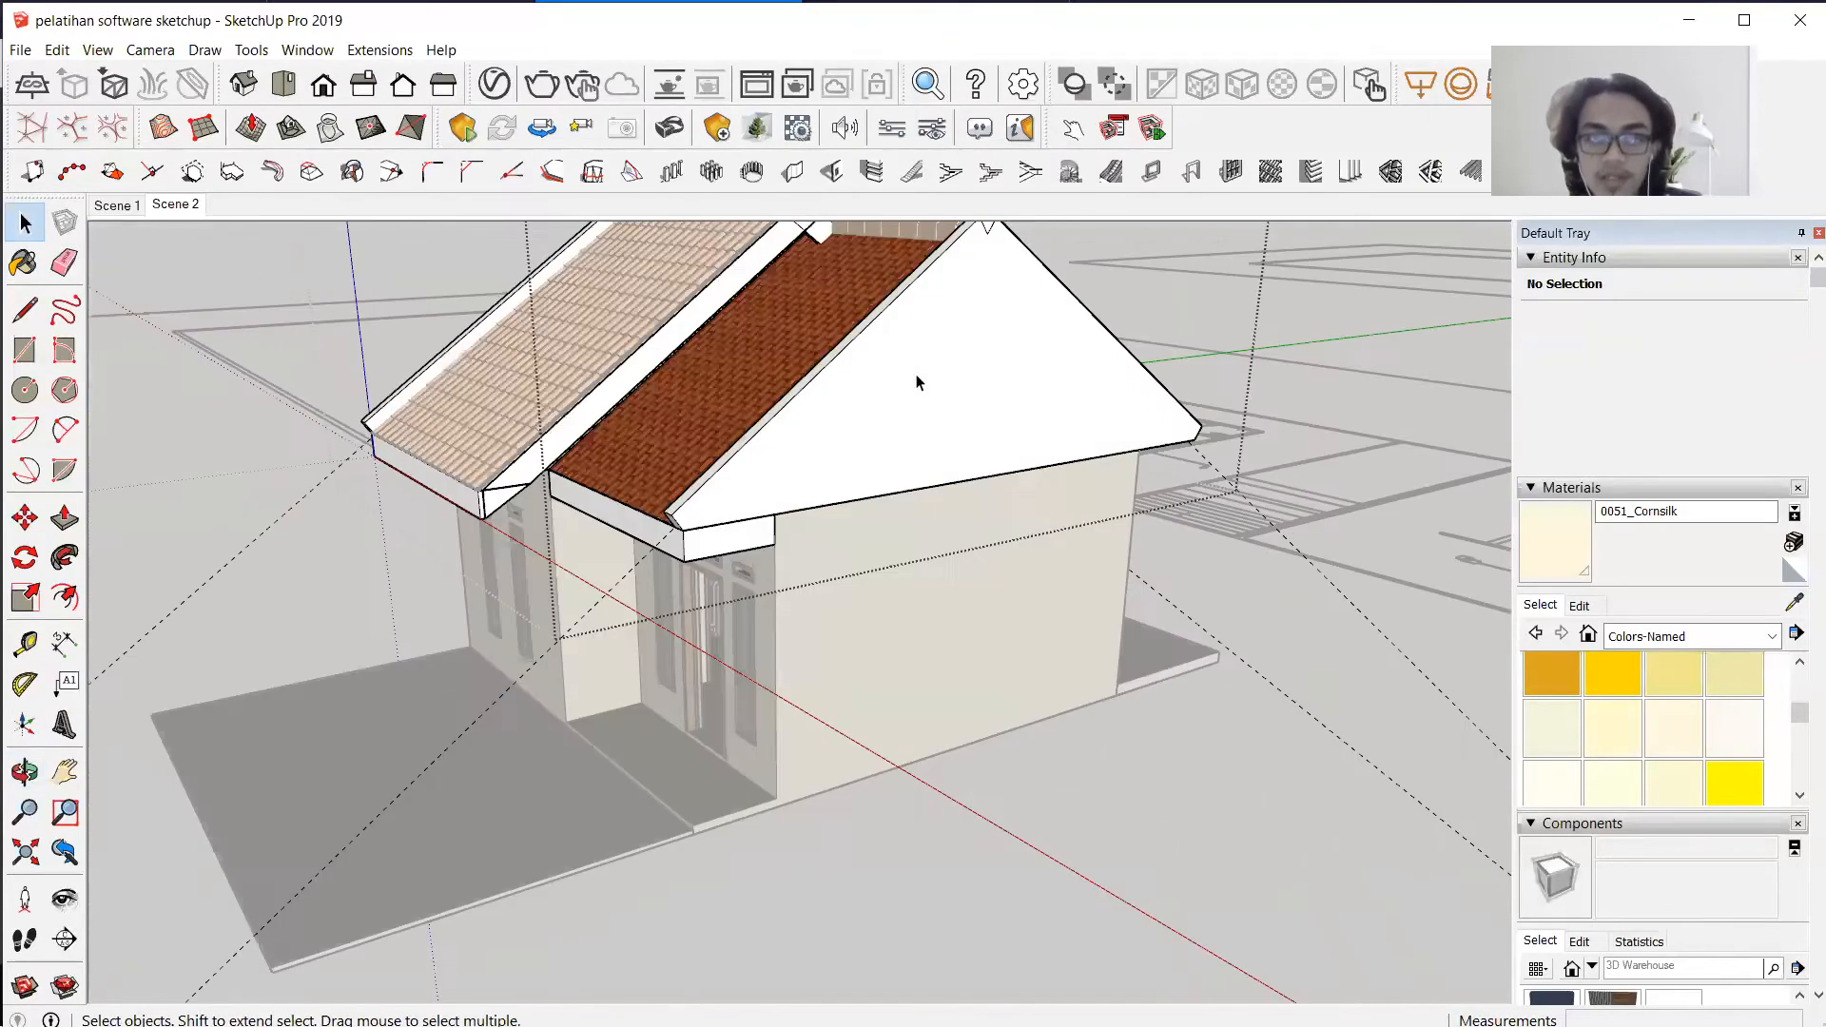
pyautogui.tripleClick(916, 374)
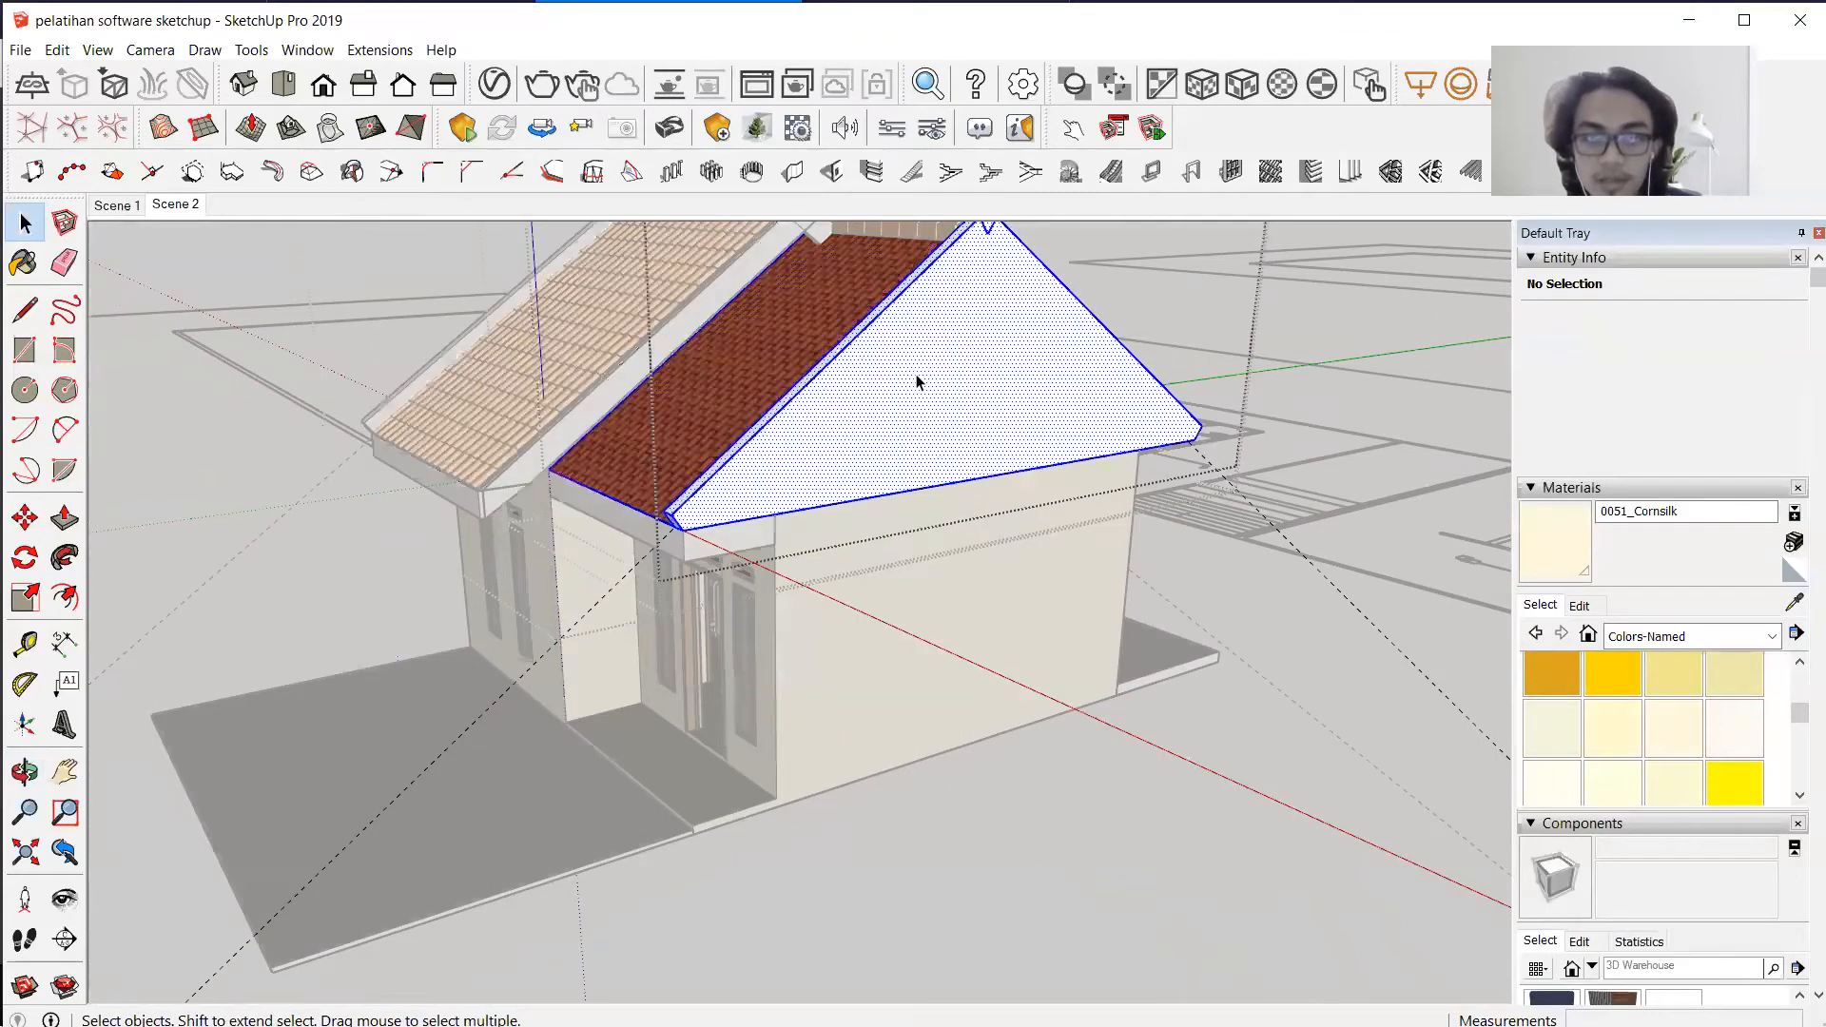
pyautogui.click(1058, 382)
# Paint the selected gable face with Polished Concrete New from the Asphalt and Concrete collection.
pyautogui.click(1730, 635)
pyautogui.scroll(2, 1711, 671)
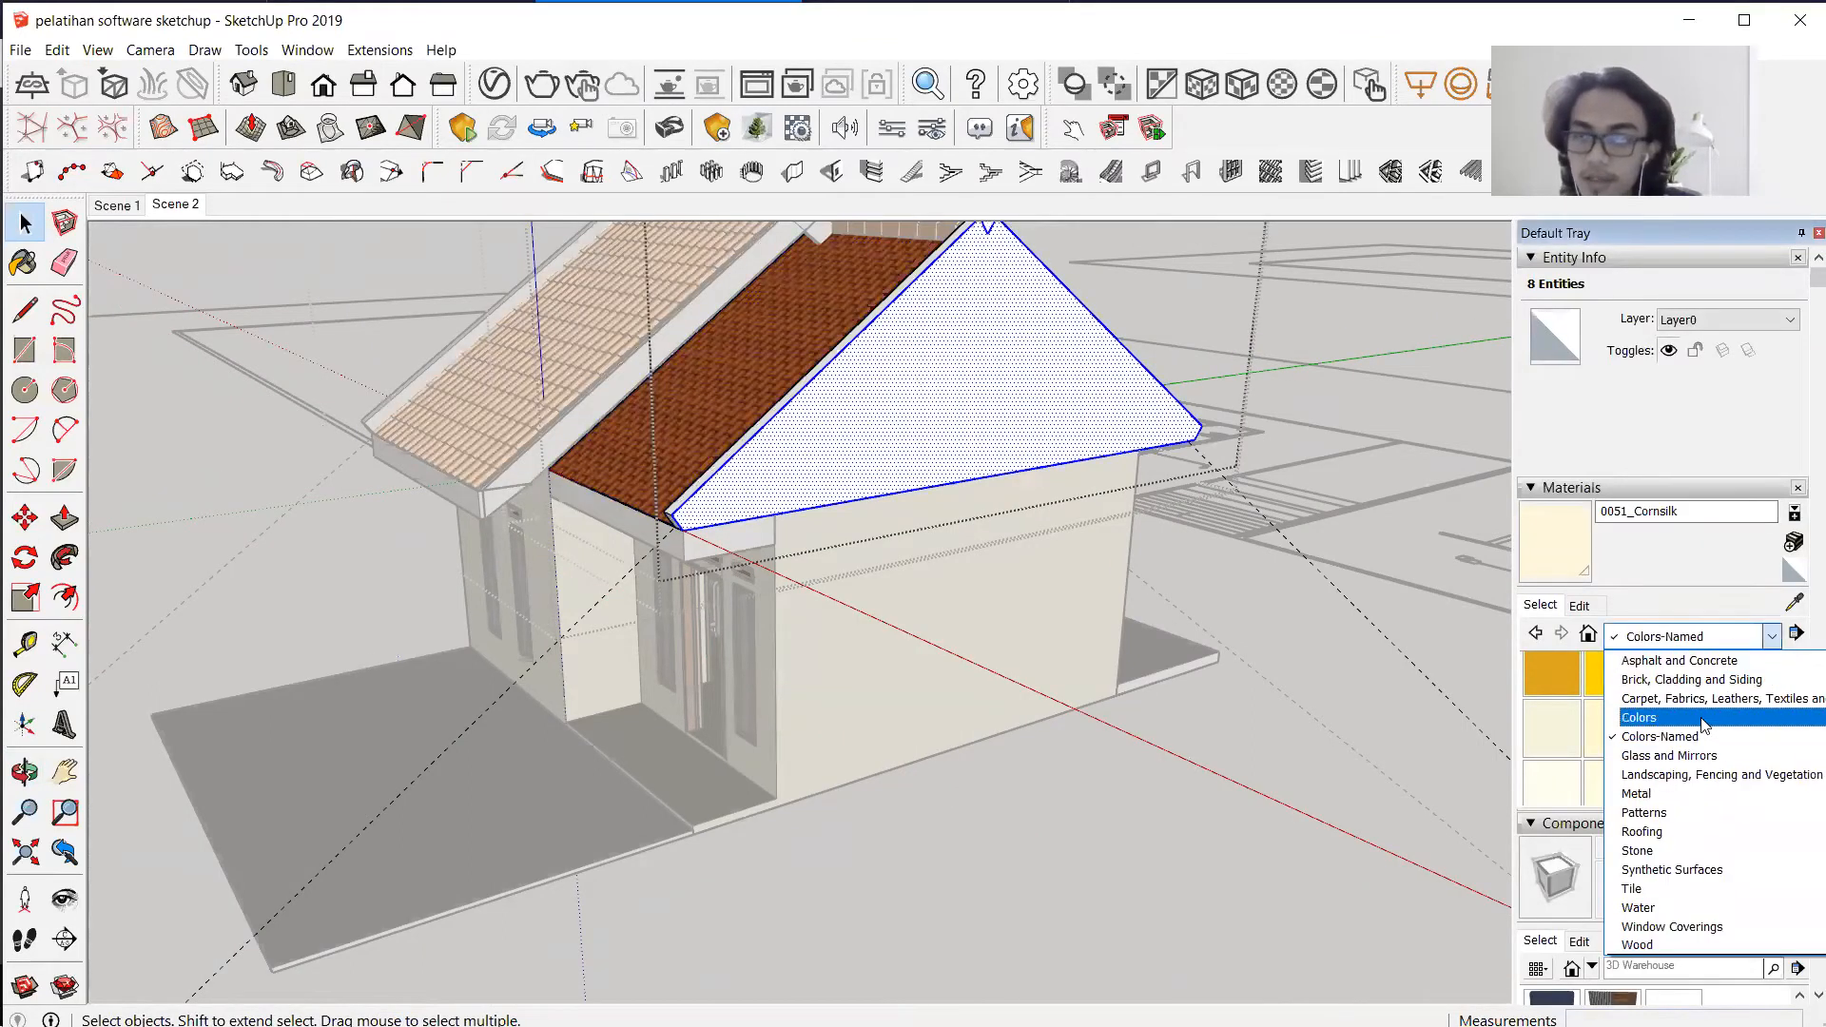
pyautogui.click(1689, 680)
pyautogui.click(1691, 652)
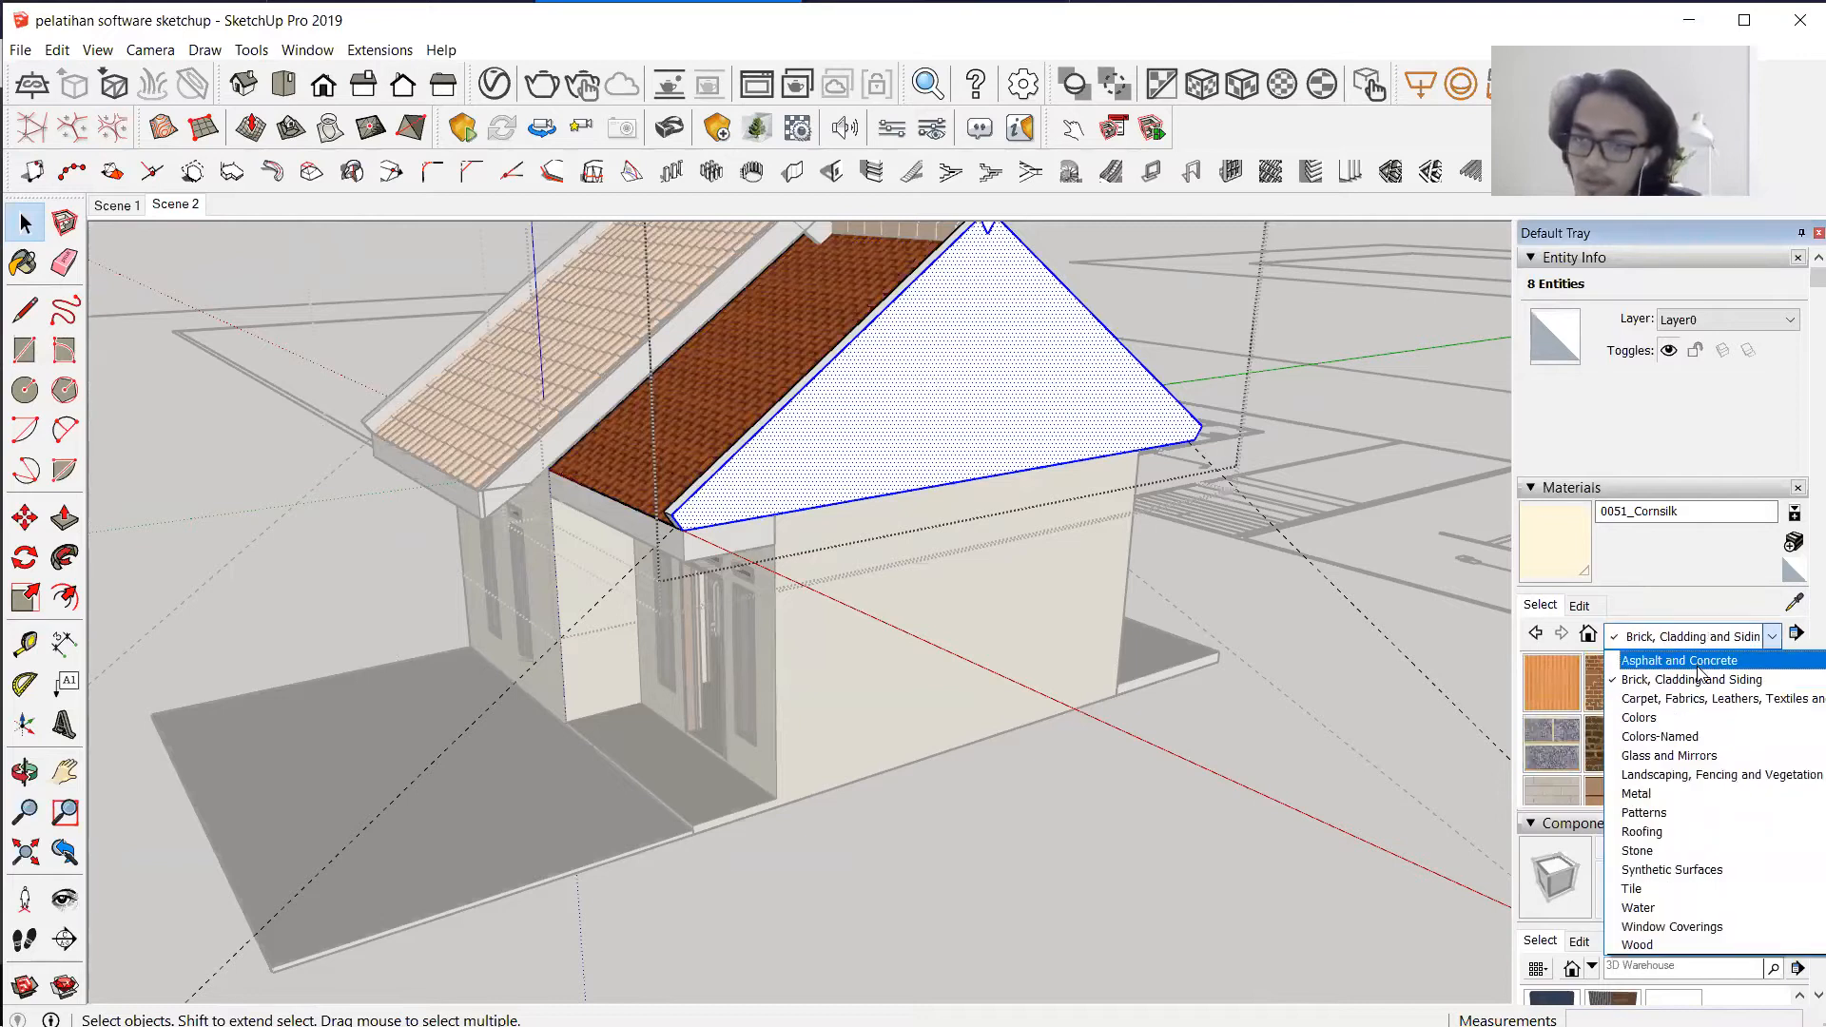
pyautogui.click(1702, 669)
pyautogui.click(1748, 752)
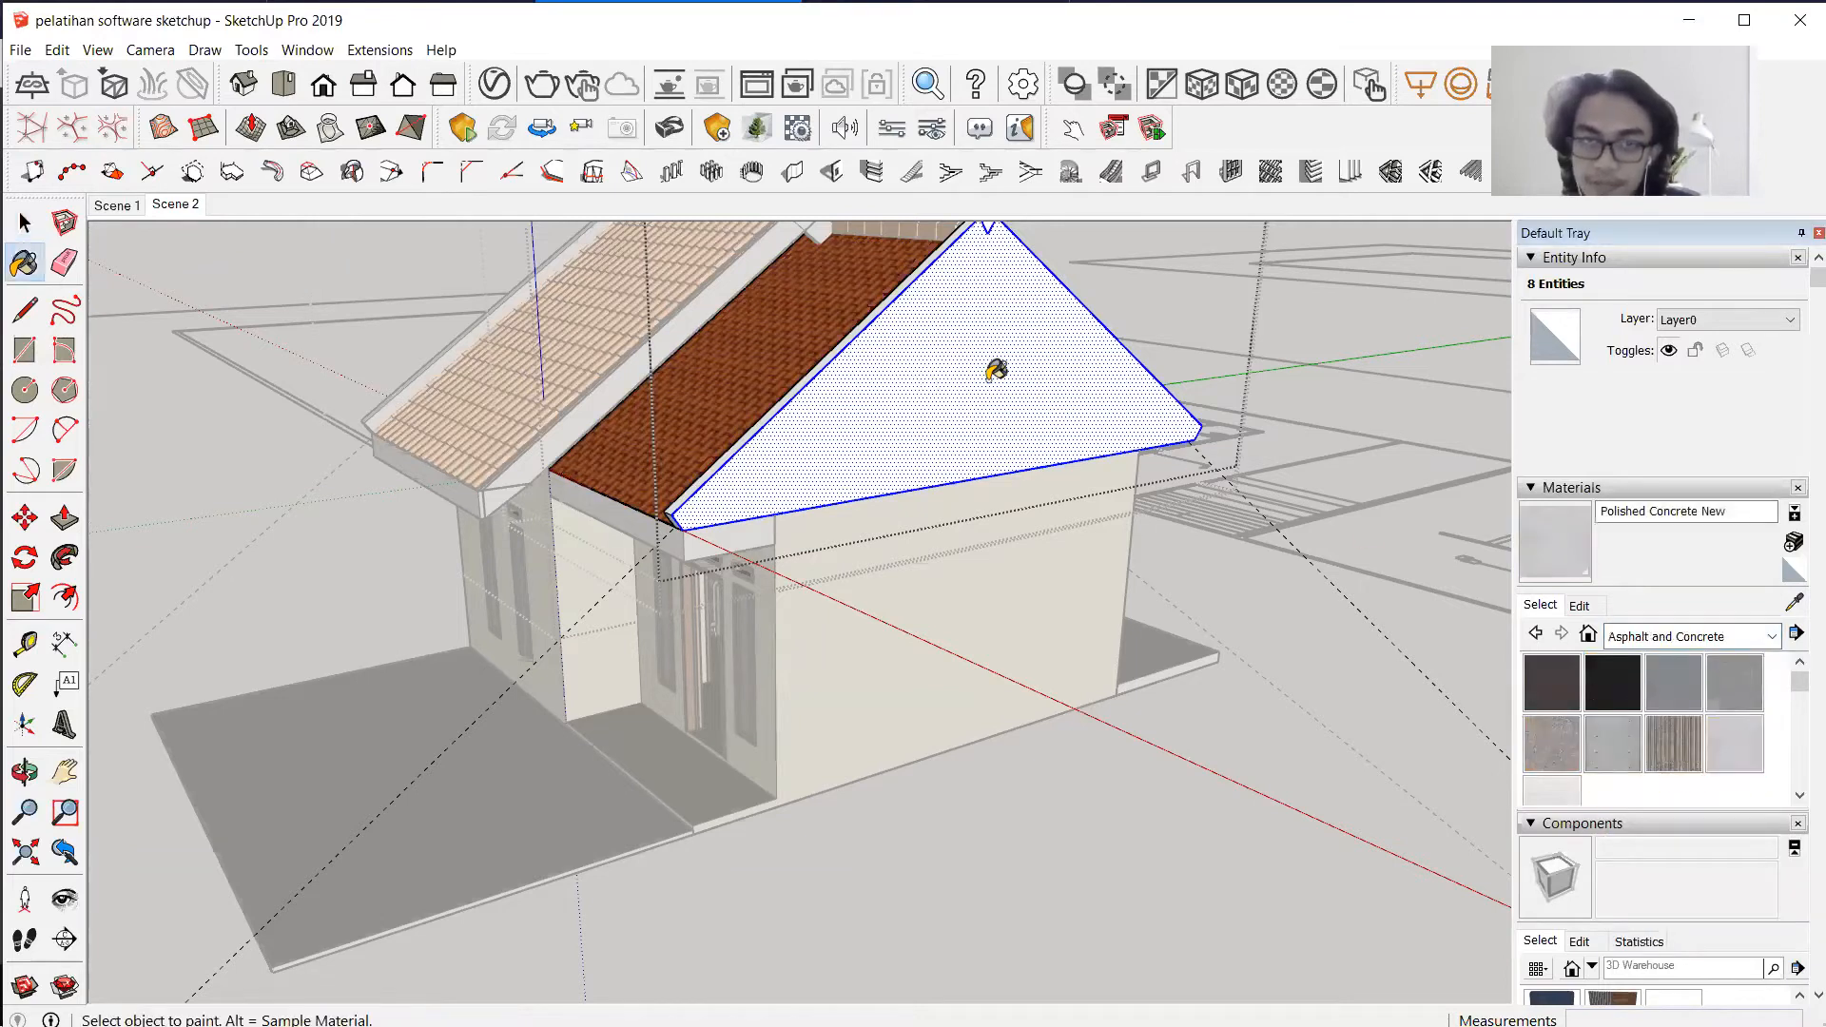
pyautogui.click(995, 367)
# Open the gable group at the opposite end of the house, paint its geometry with Polished Concrete New, and leave the group.
pyautogui.scroll(4, 868, 334)
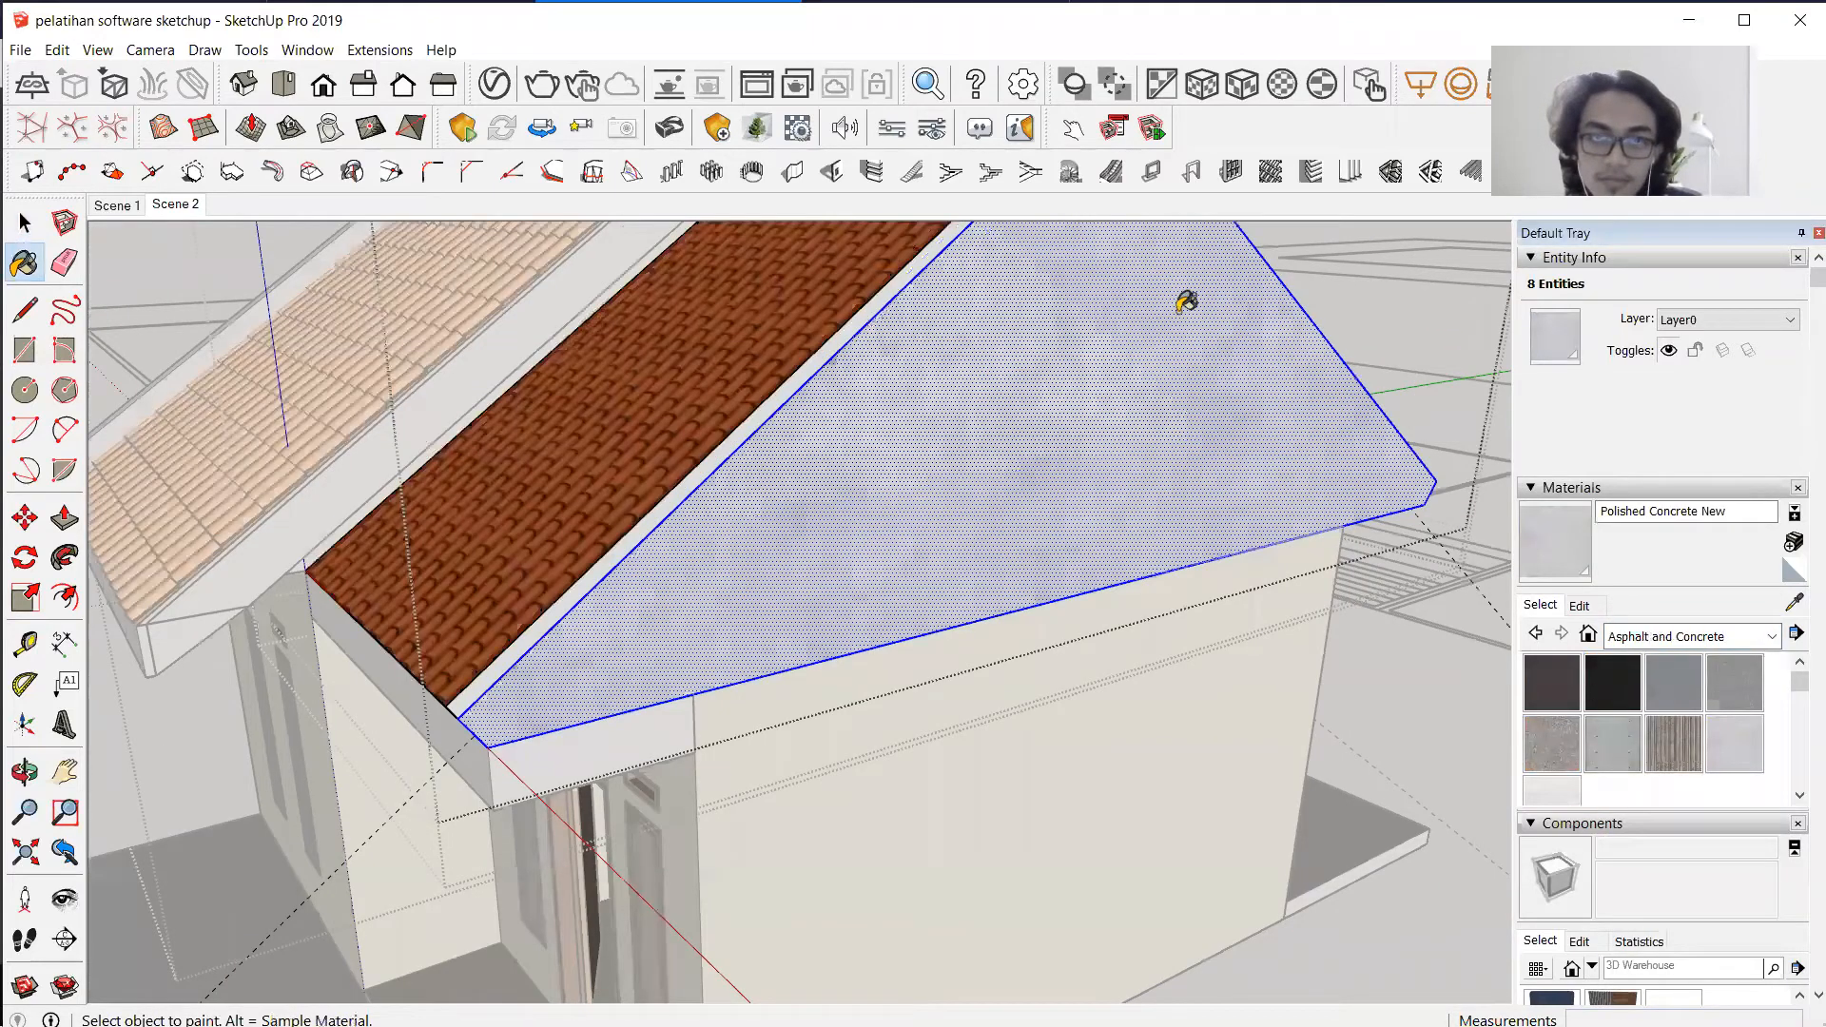
pyautogui.moveTo(897, 310); pyautogui.dragTo(1024, 371, button='middle')
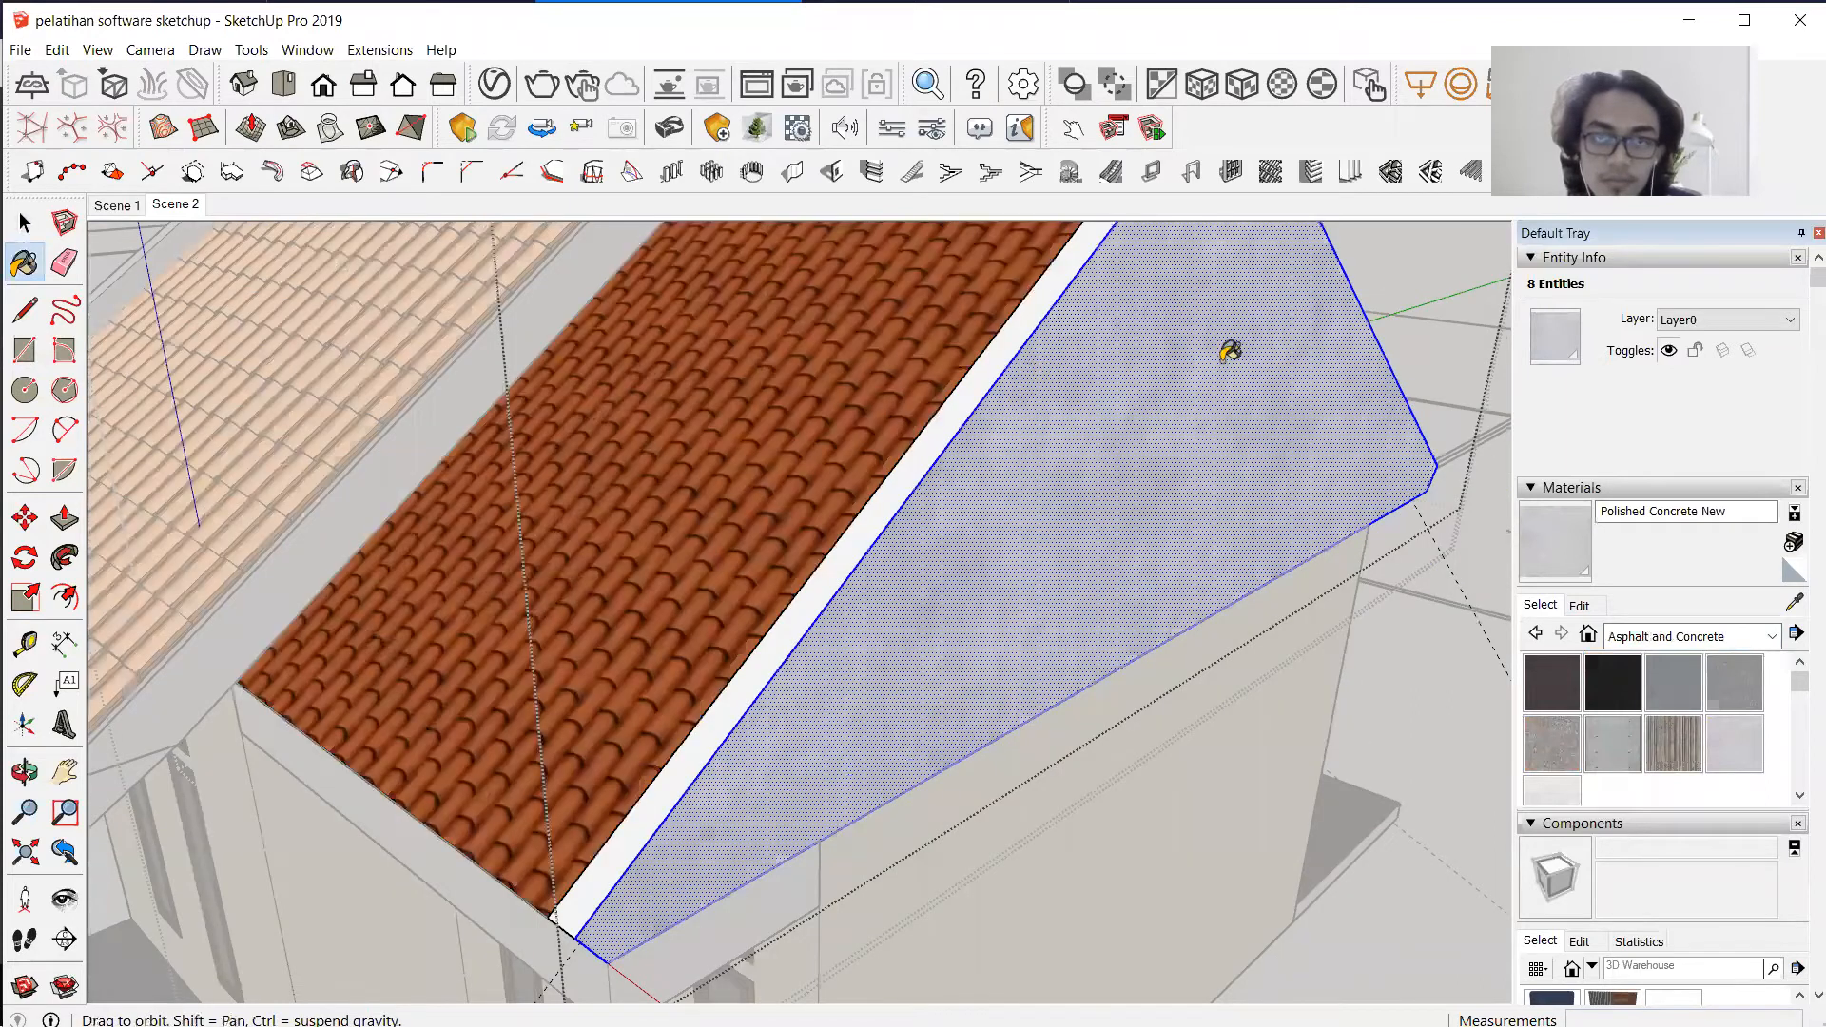
pyautogui.moveTo(612, 460); pyautogui.dragTo(582, 480, button='middle')
pyautogui.moveTo(782, 501)
pyautogui.mouseDown(button='middle')
pyautogui.moveTo(1394, 542)
pyautogui.moveTo(913, 403)
pyautogui.moveTo(690, 424)
pyautogui.mouseUp(button='middle')
pyautogui.press('space')
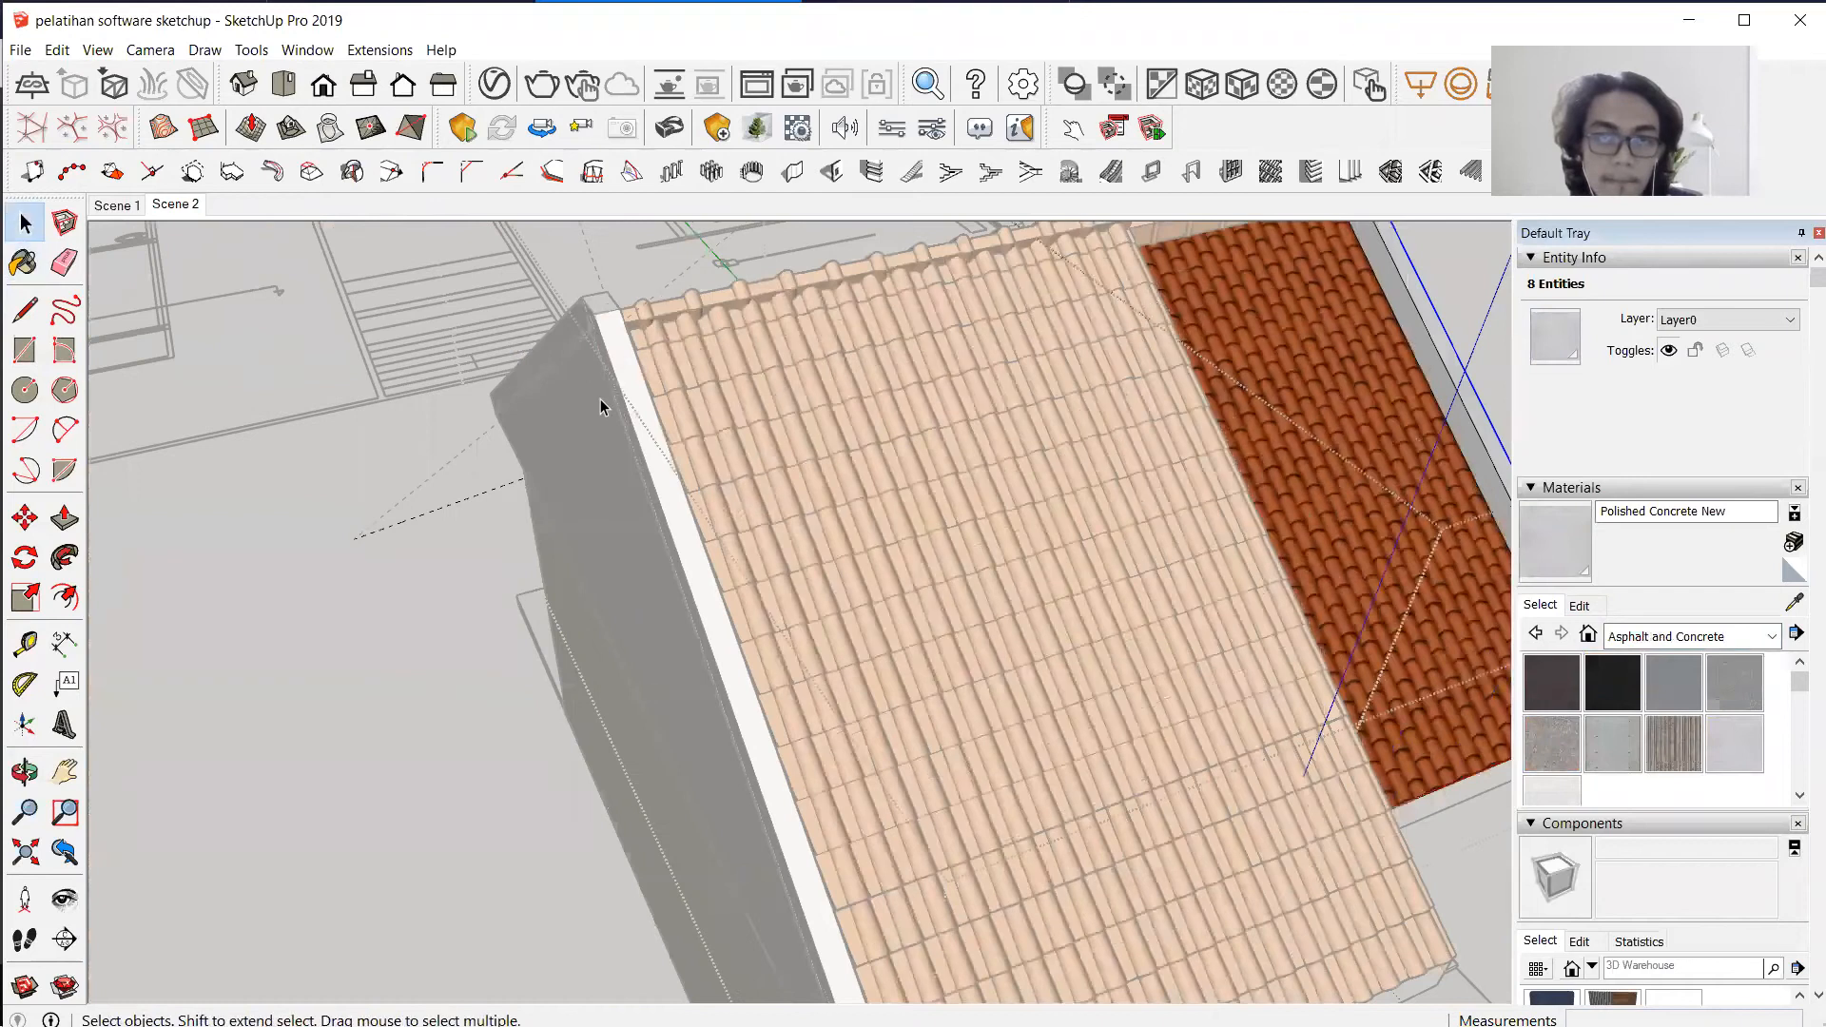
pyautogui.click(601, 398)
pyautogui.doubleClick(601, 398)
pyautogui.click(1554, 541)
pyautogui.click(652, 501)
pyautogui.press('space')
pyautogui.click(396, 539)
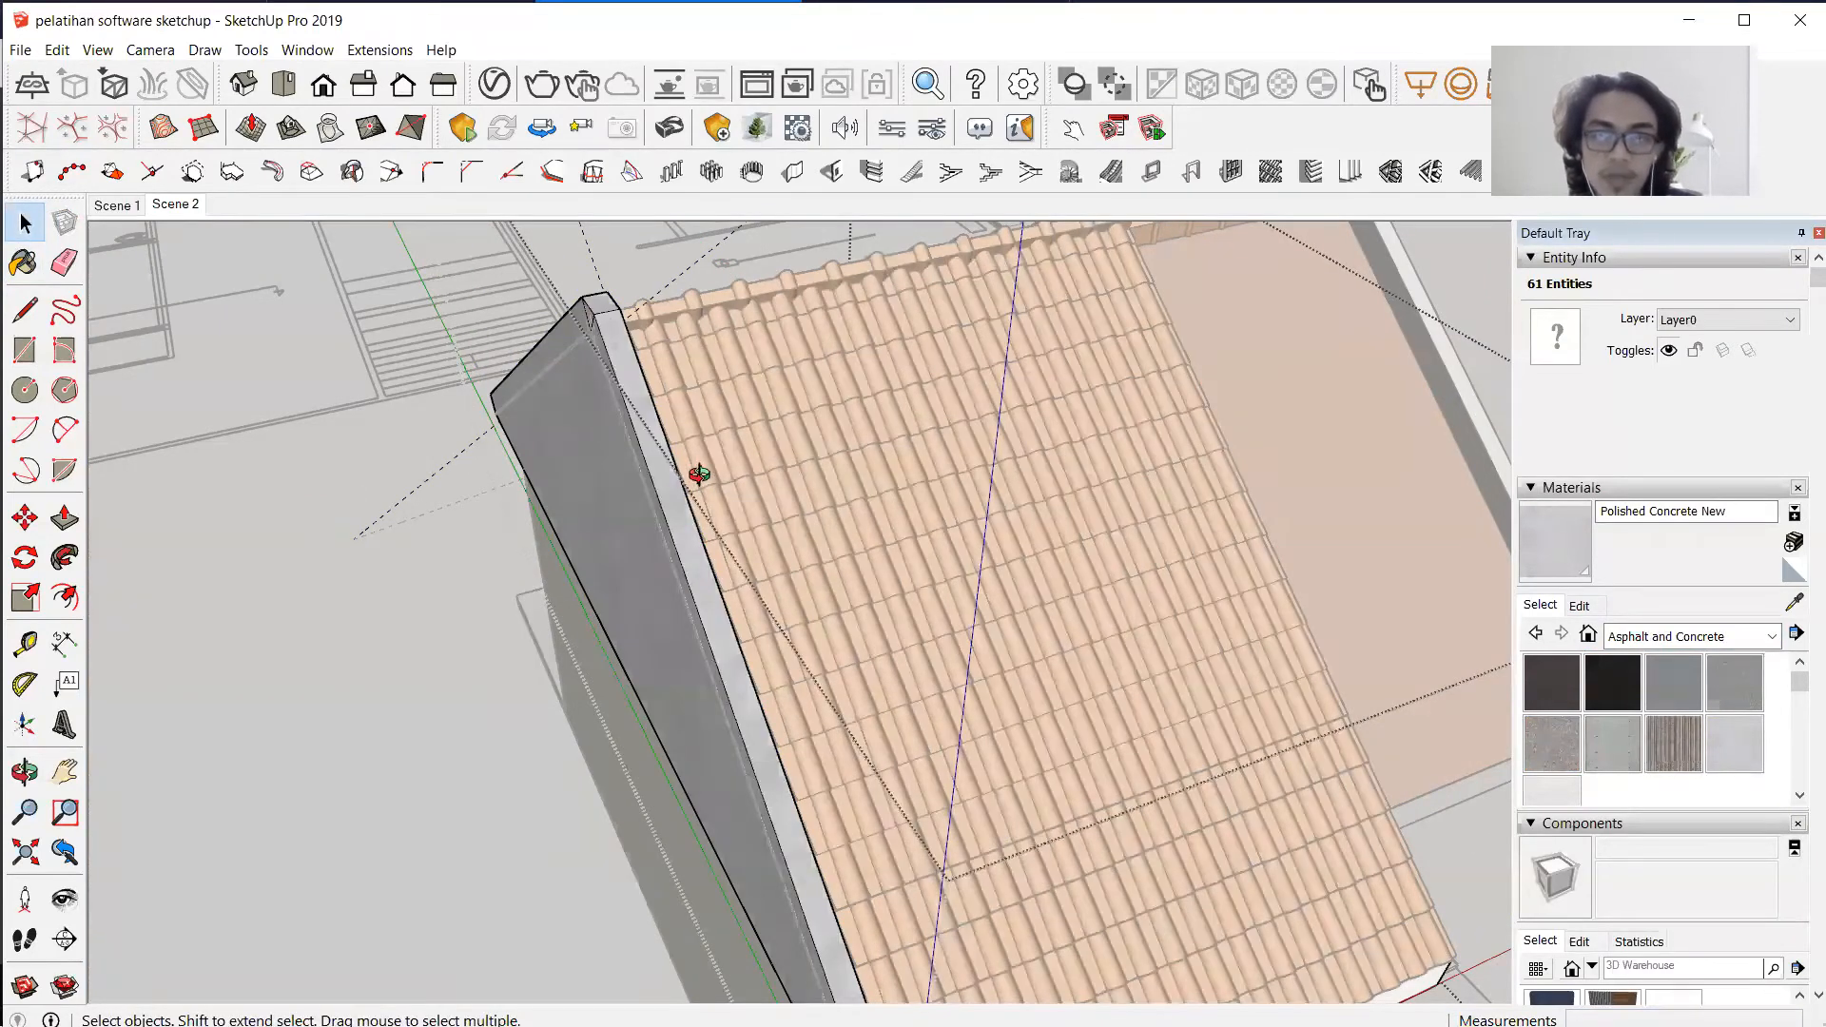
# Open the front fascia board's group below the larger roof section for editing and select all of its geometry.
pyautogui.moveTo(701, 476); pyautogui.dragTo(939, 424, button='middle')
pyautogui.moveTo(1026, 704); pyautogui.dragTo(799, 335, button='middle')
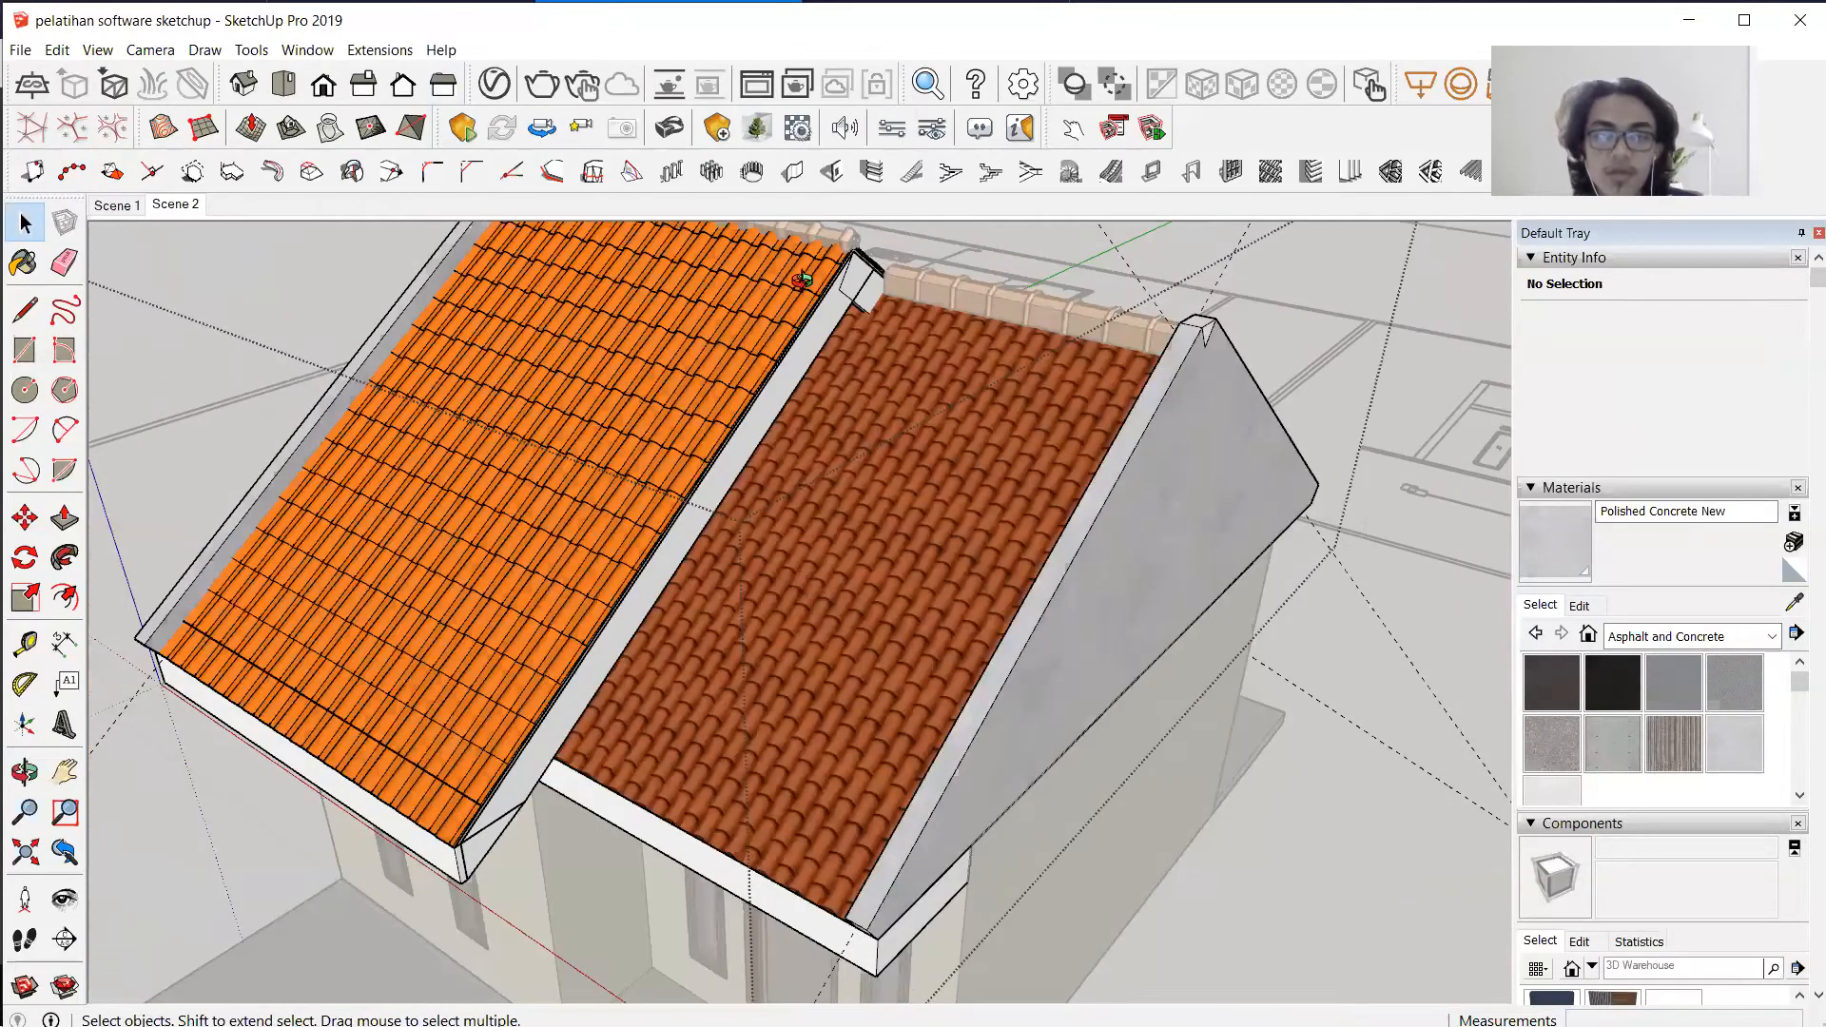
pyautogui.moveTo(1252, 806); pyautogui.dragTo(956, 435, button='middle')
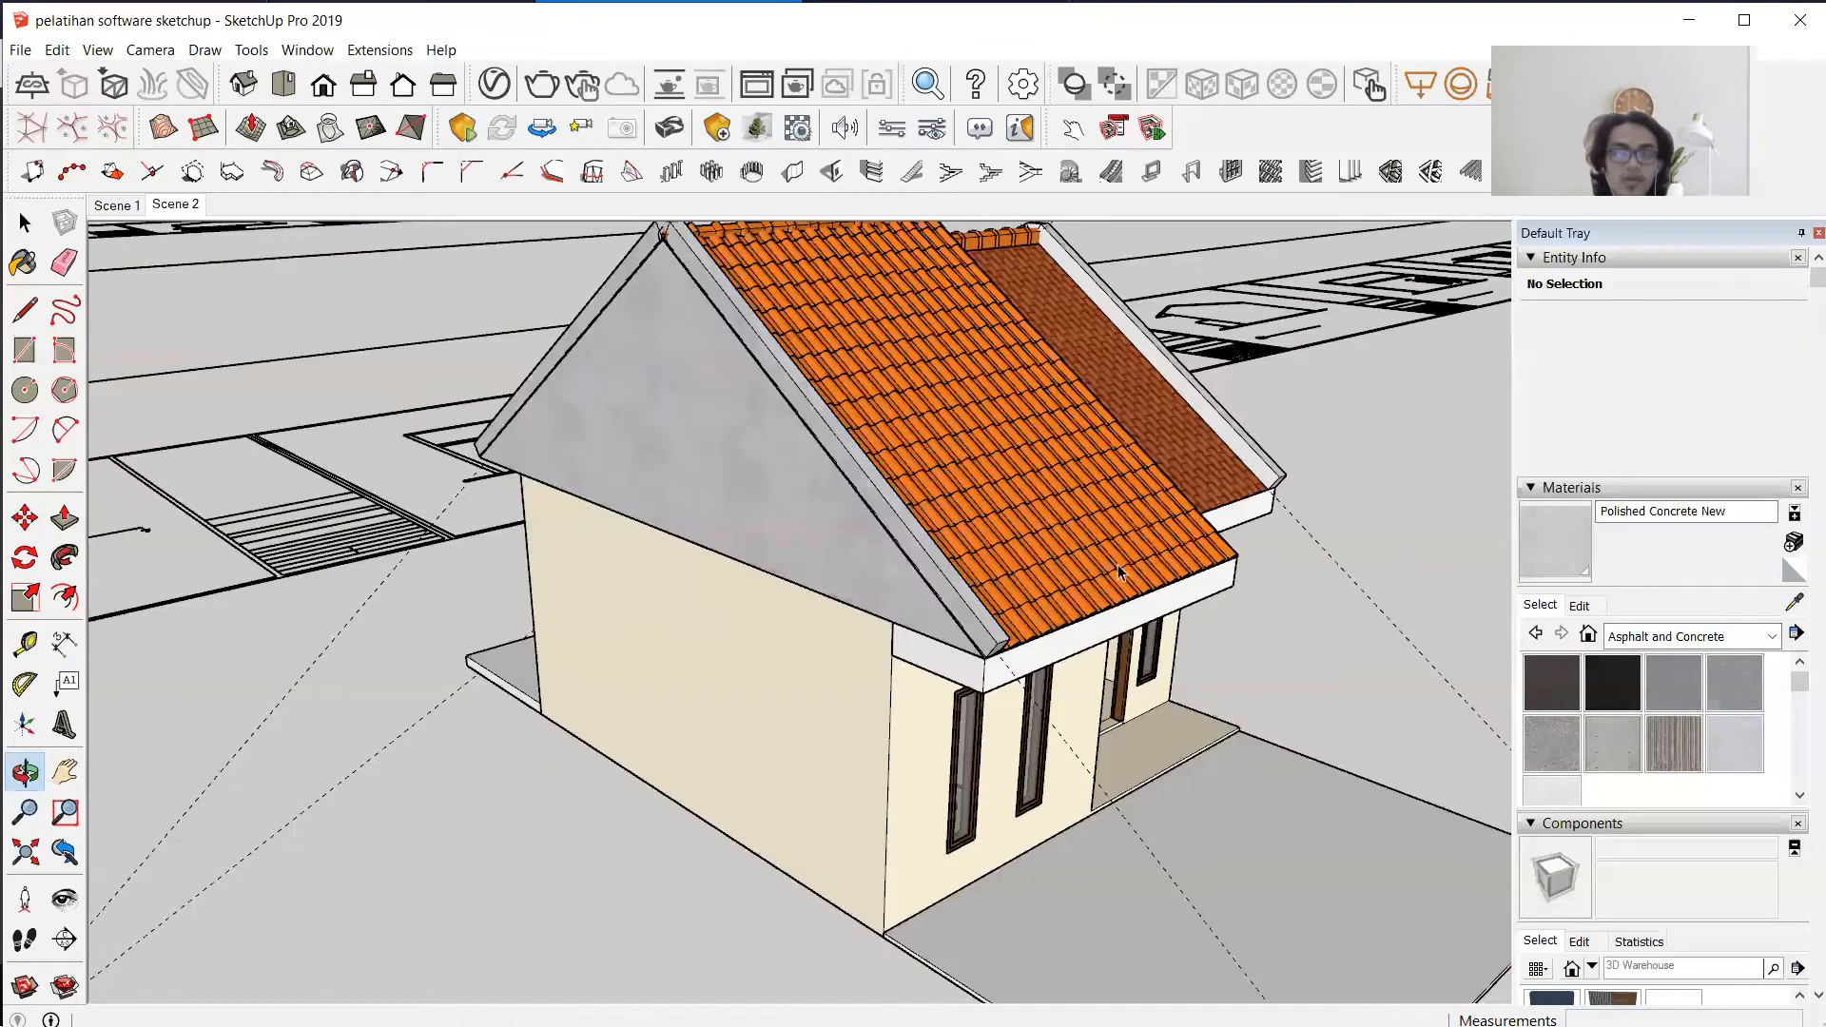
pyautogui.moveTo(772, 612); pyautogui.dragTo(530, 464, button='middle')
pyautogui.scroll(3, 803, 602)
pyautogui.doubleClick(529, 471)
pyautogui.doubleClick(530, 470)
pyautogui.click(530, 463)
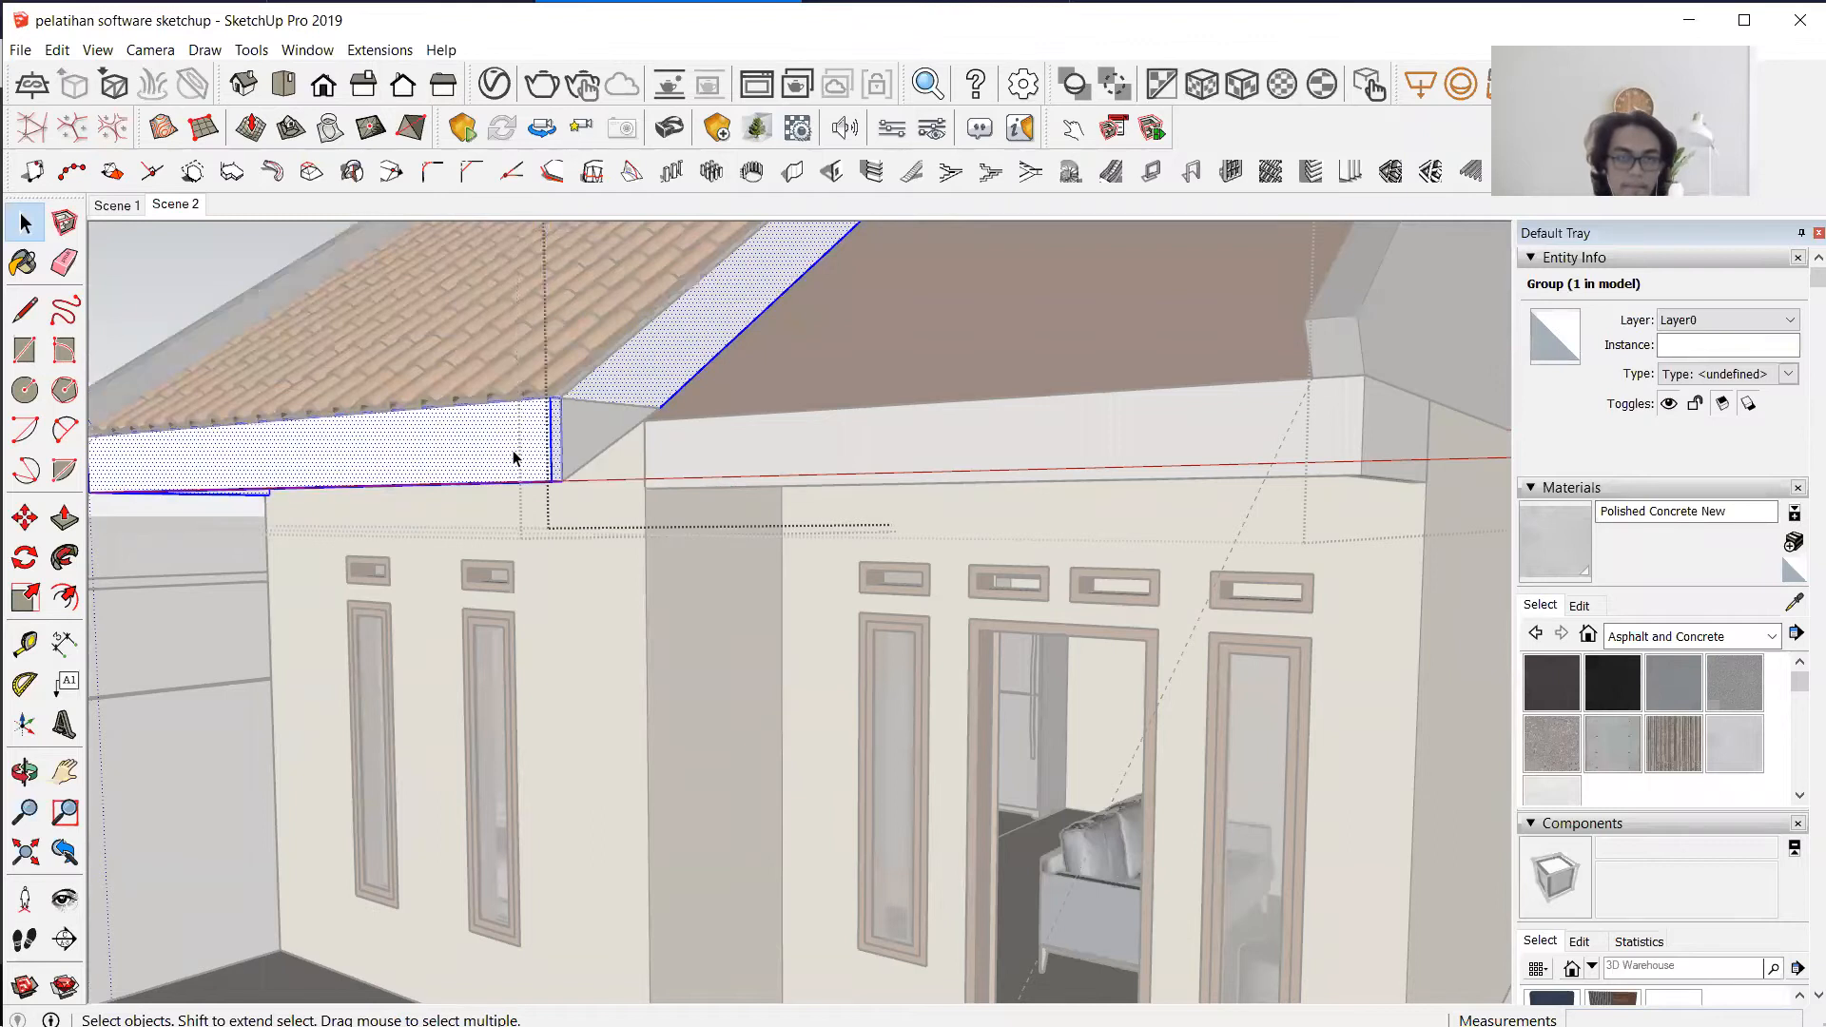
# Switch the materials library to the Wood collection.
pyautogui.click(1670, 632)
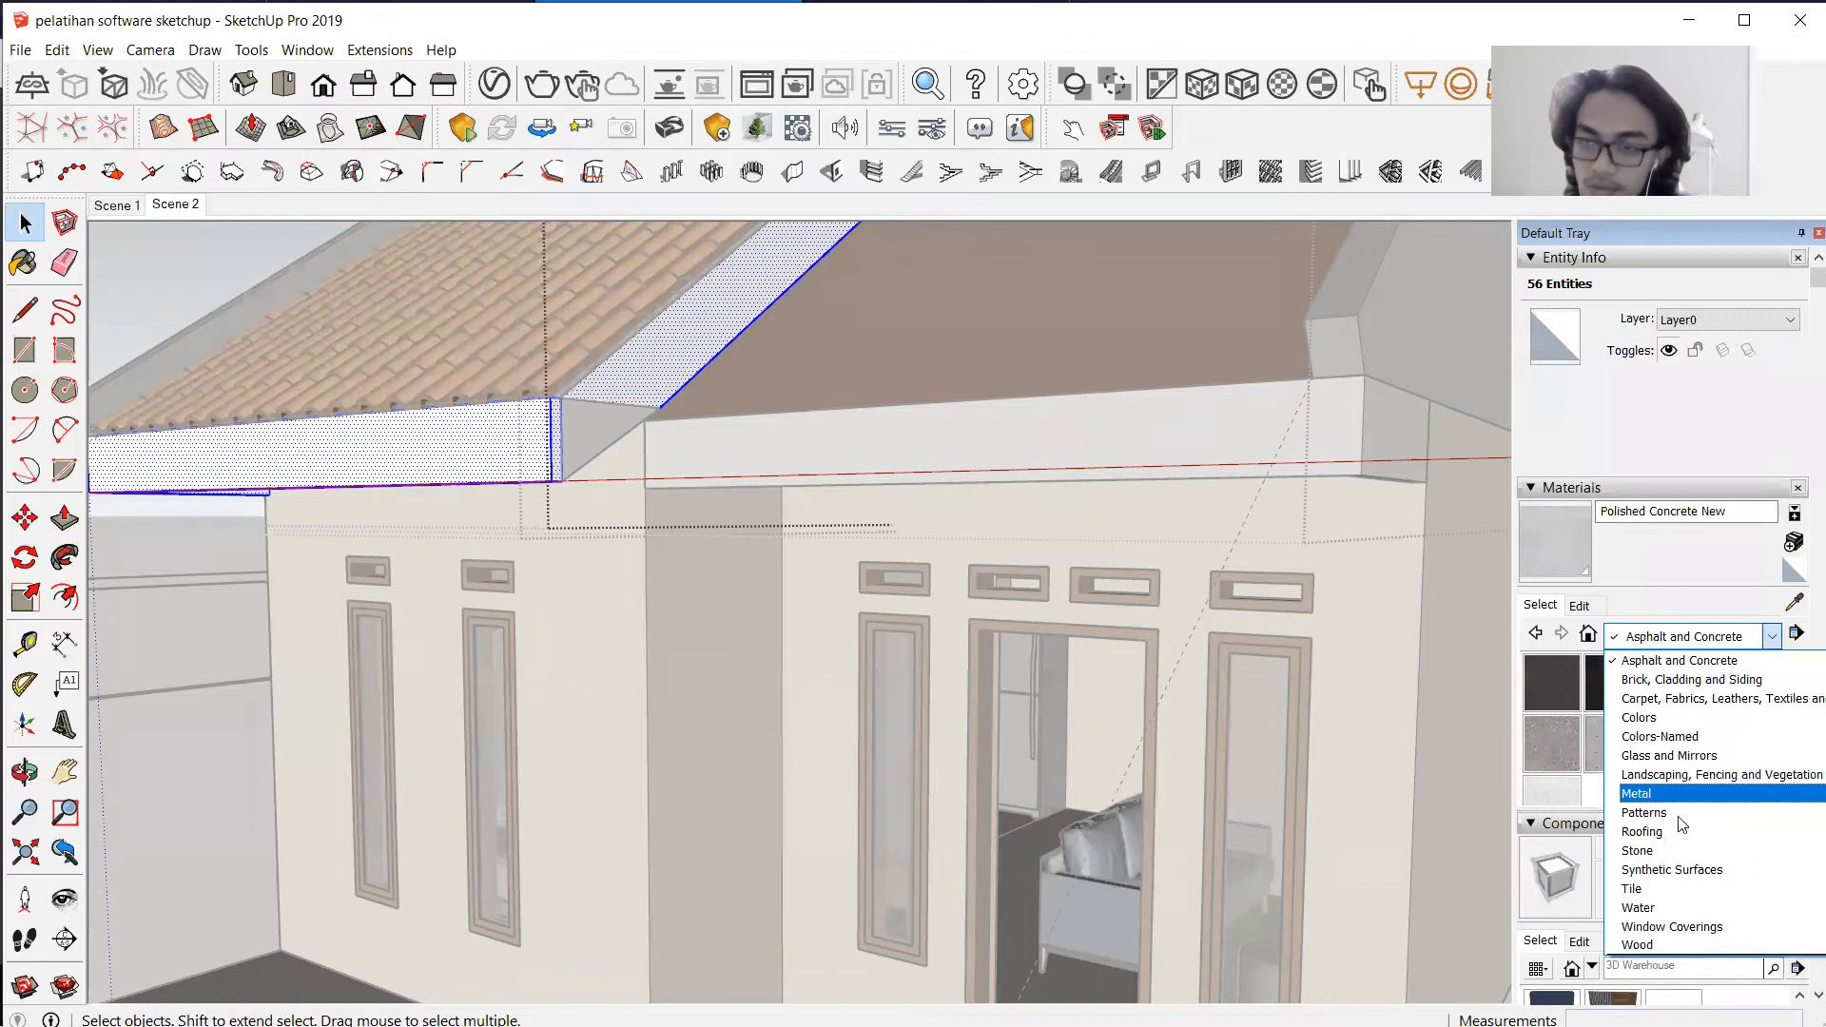
pyautogui.click(1697, 945)
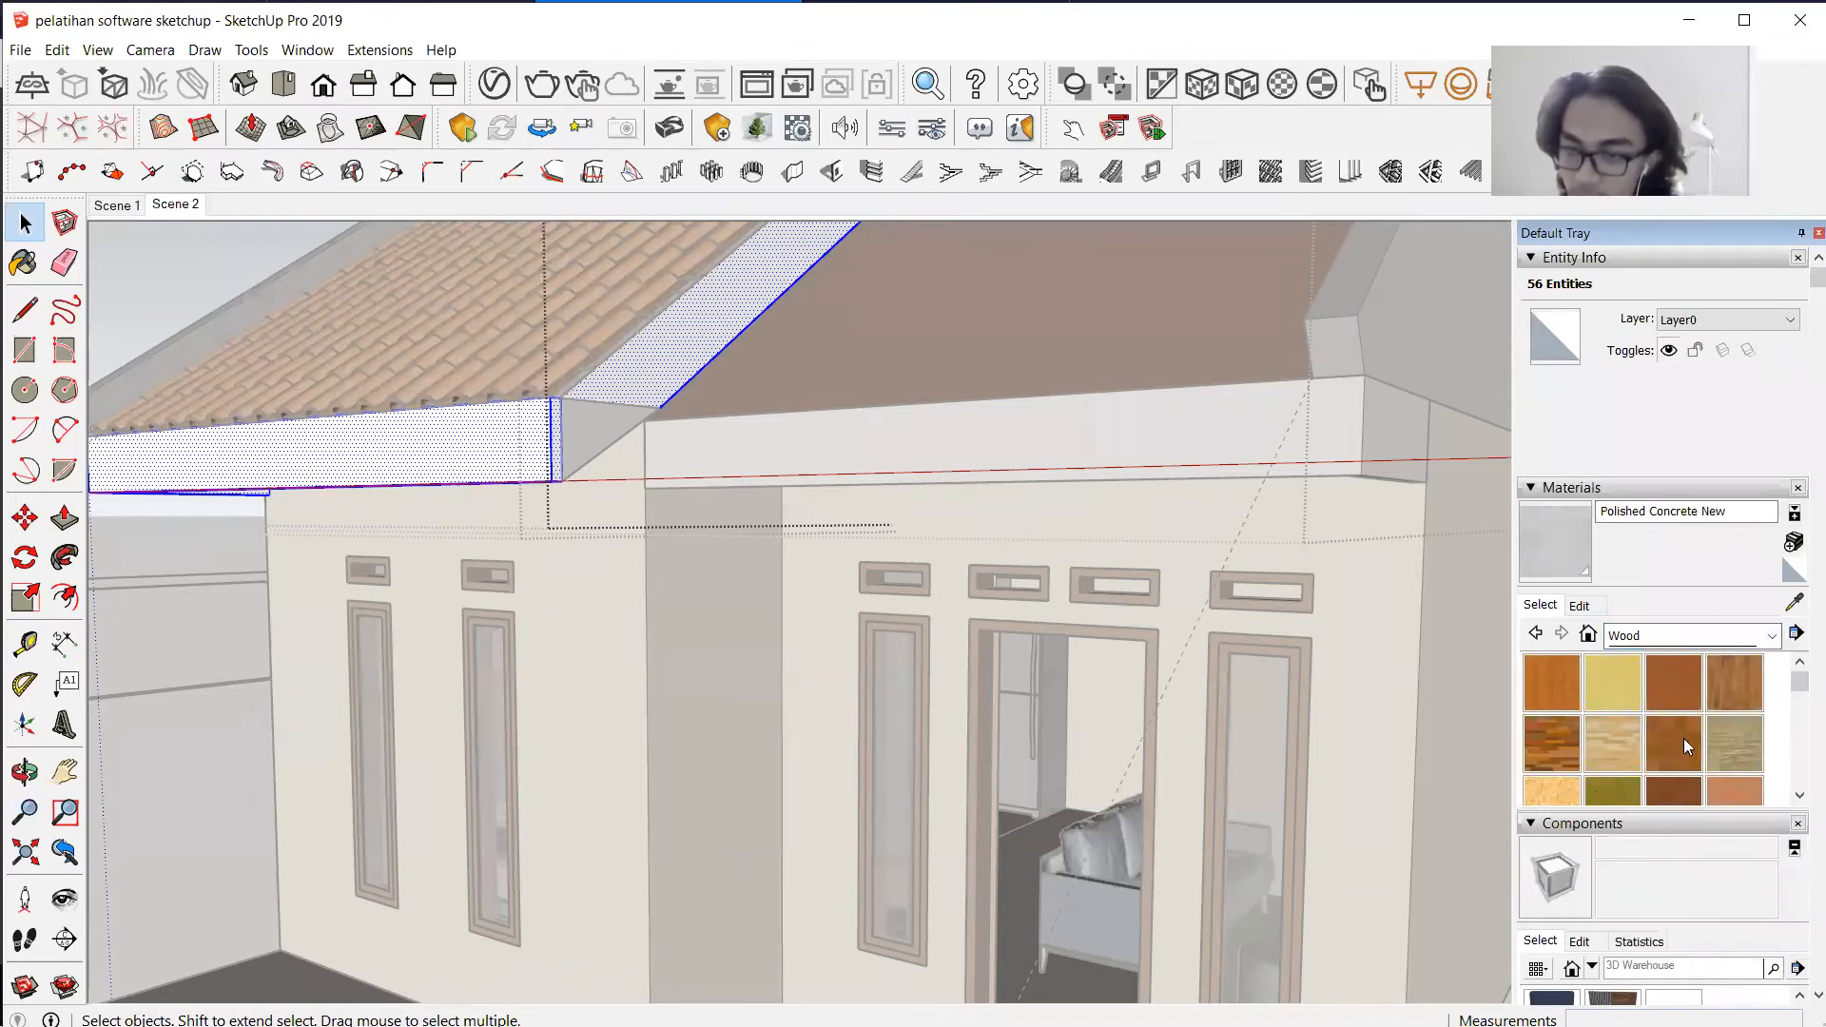
# Paint the selected fascia boards of the left roof section with Wood Cherry Original.
pyautogui.click(1673, 683)
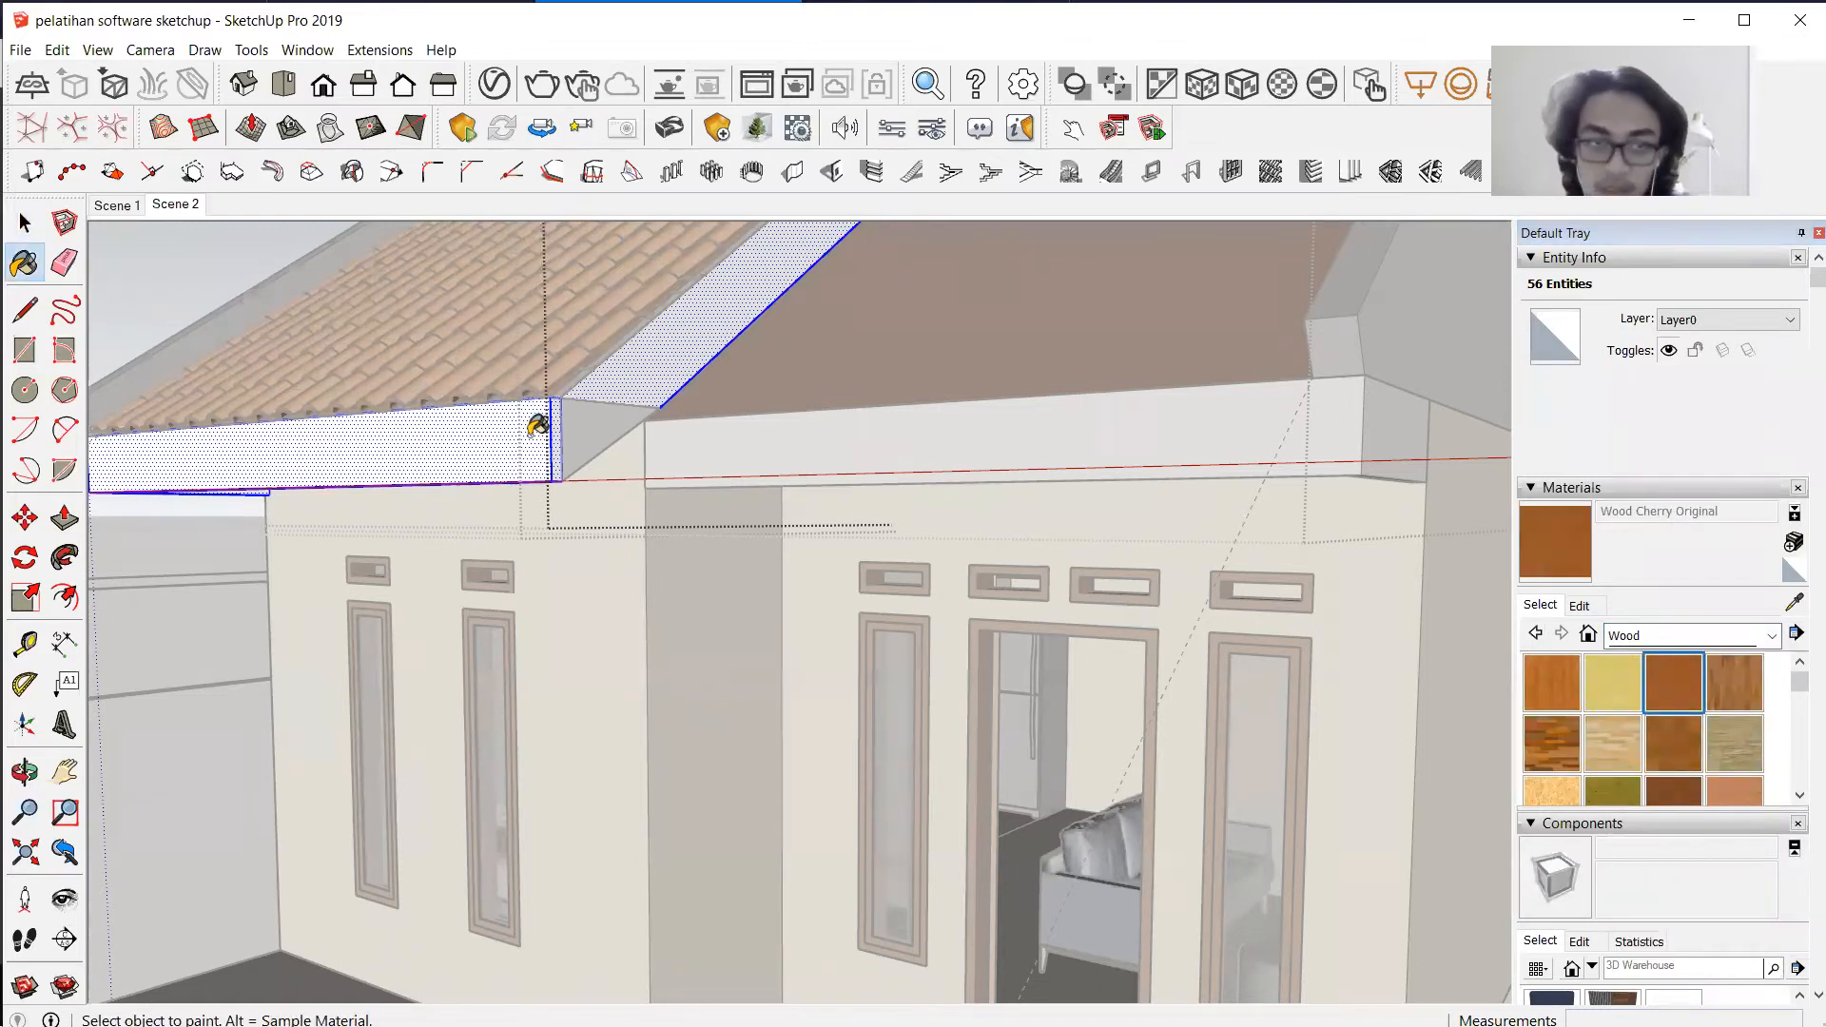
pyautogui.click(642, 390)
pyautogui.press('space')
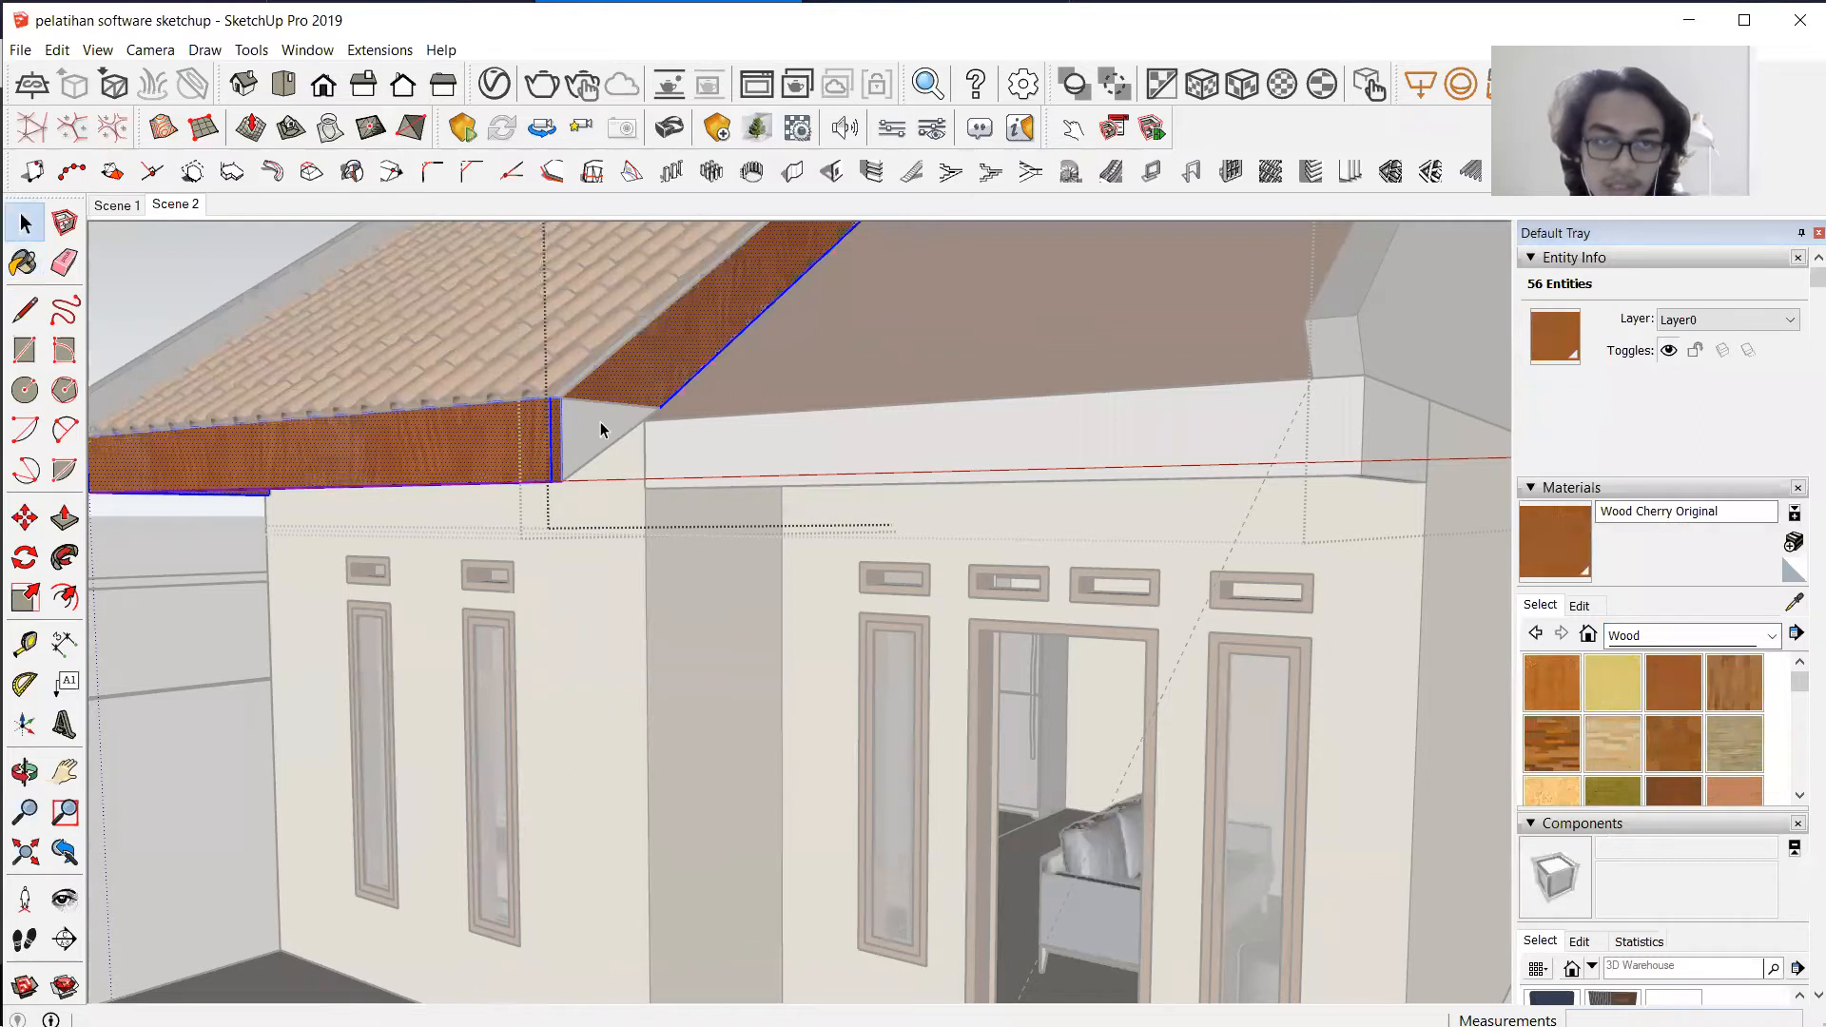
pyautogui.click(600, 426)
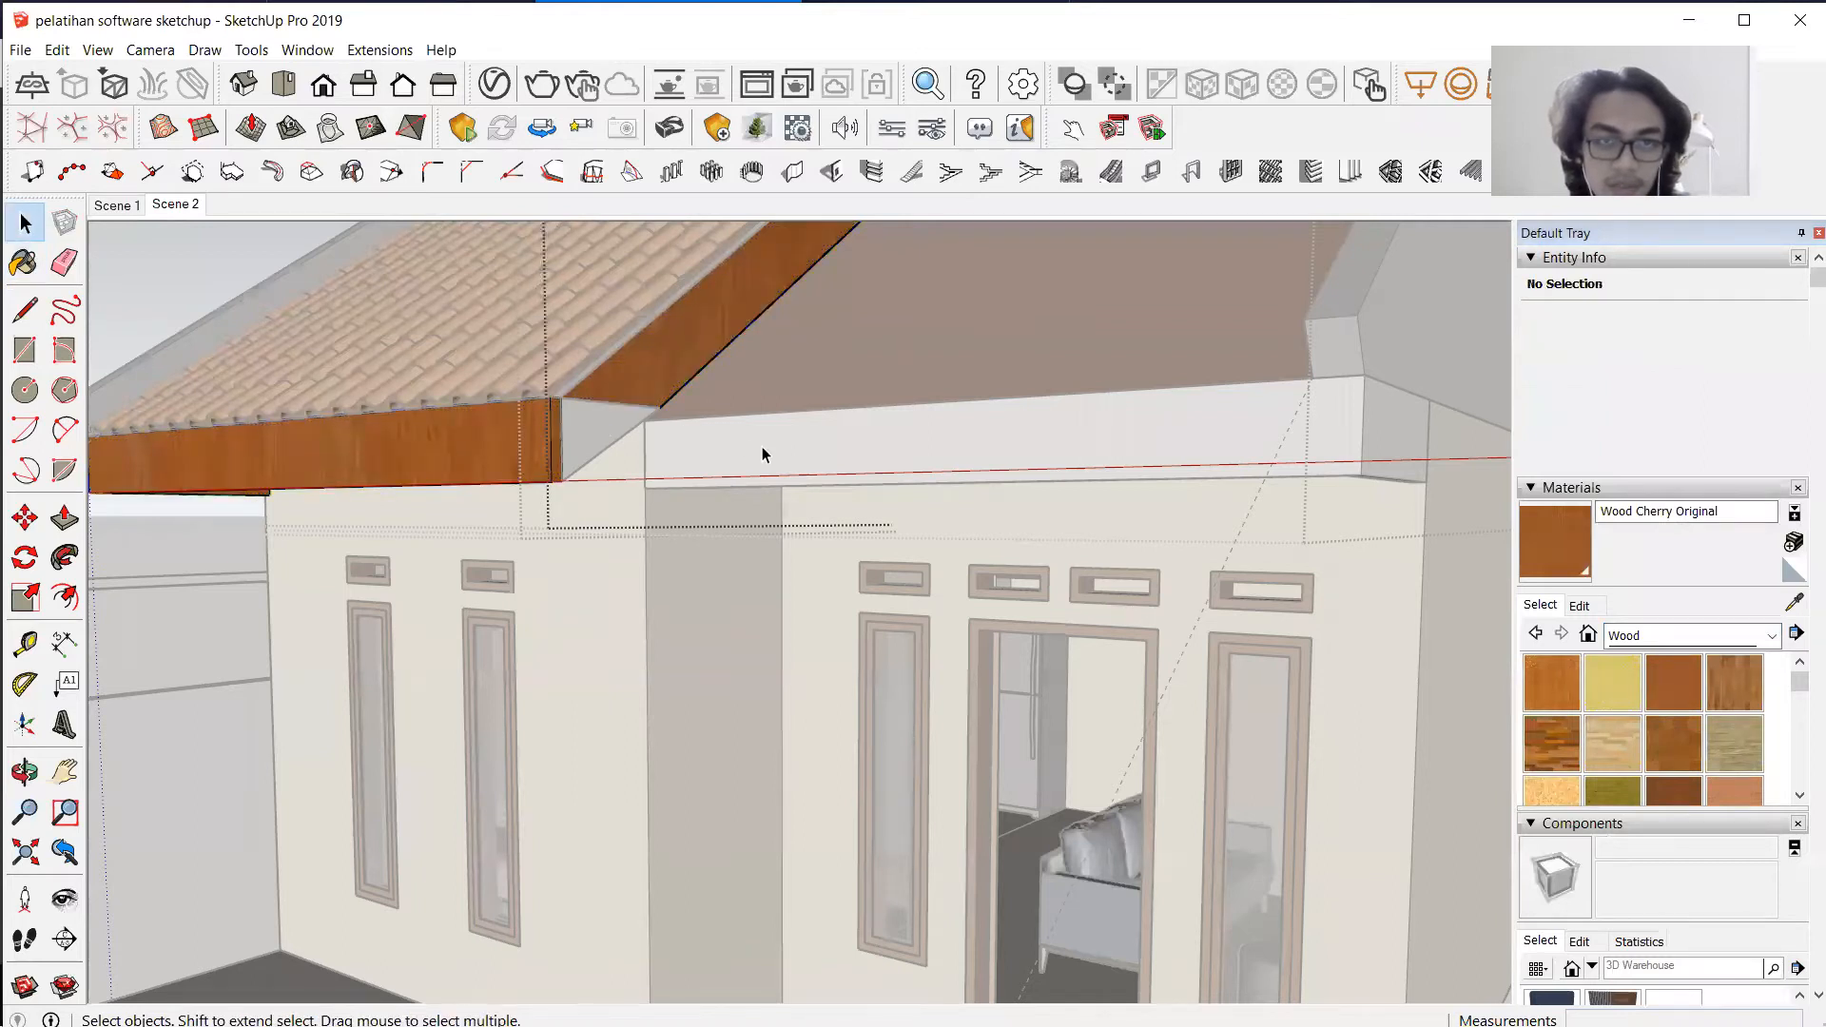
pyautogui.click(214, 249)
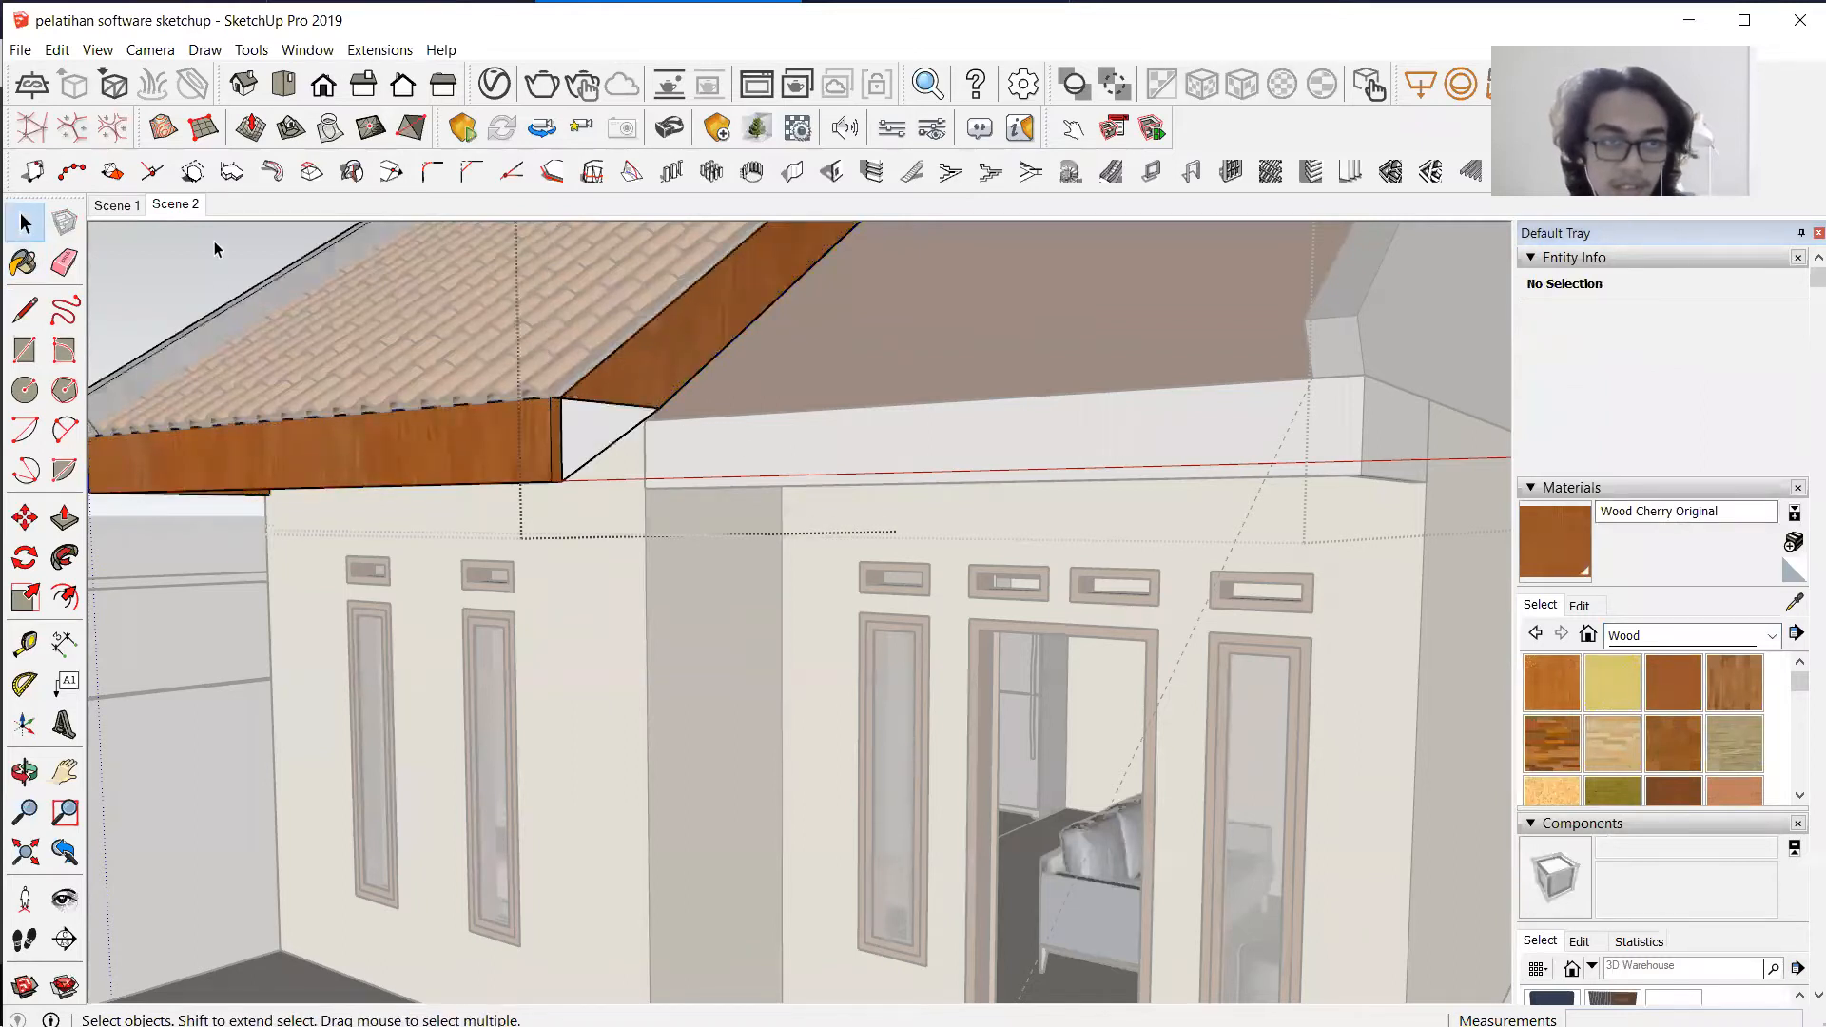
# Paint the small triangular corner piece at the end of the left roof's fascia with Wood Cherry Original.
pyautogui.tripleClick(609, 428)
pyautogui.click(1540, 519)
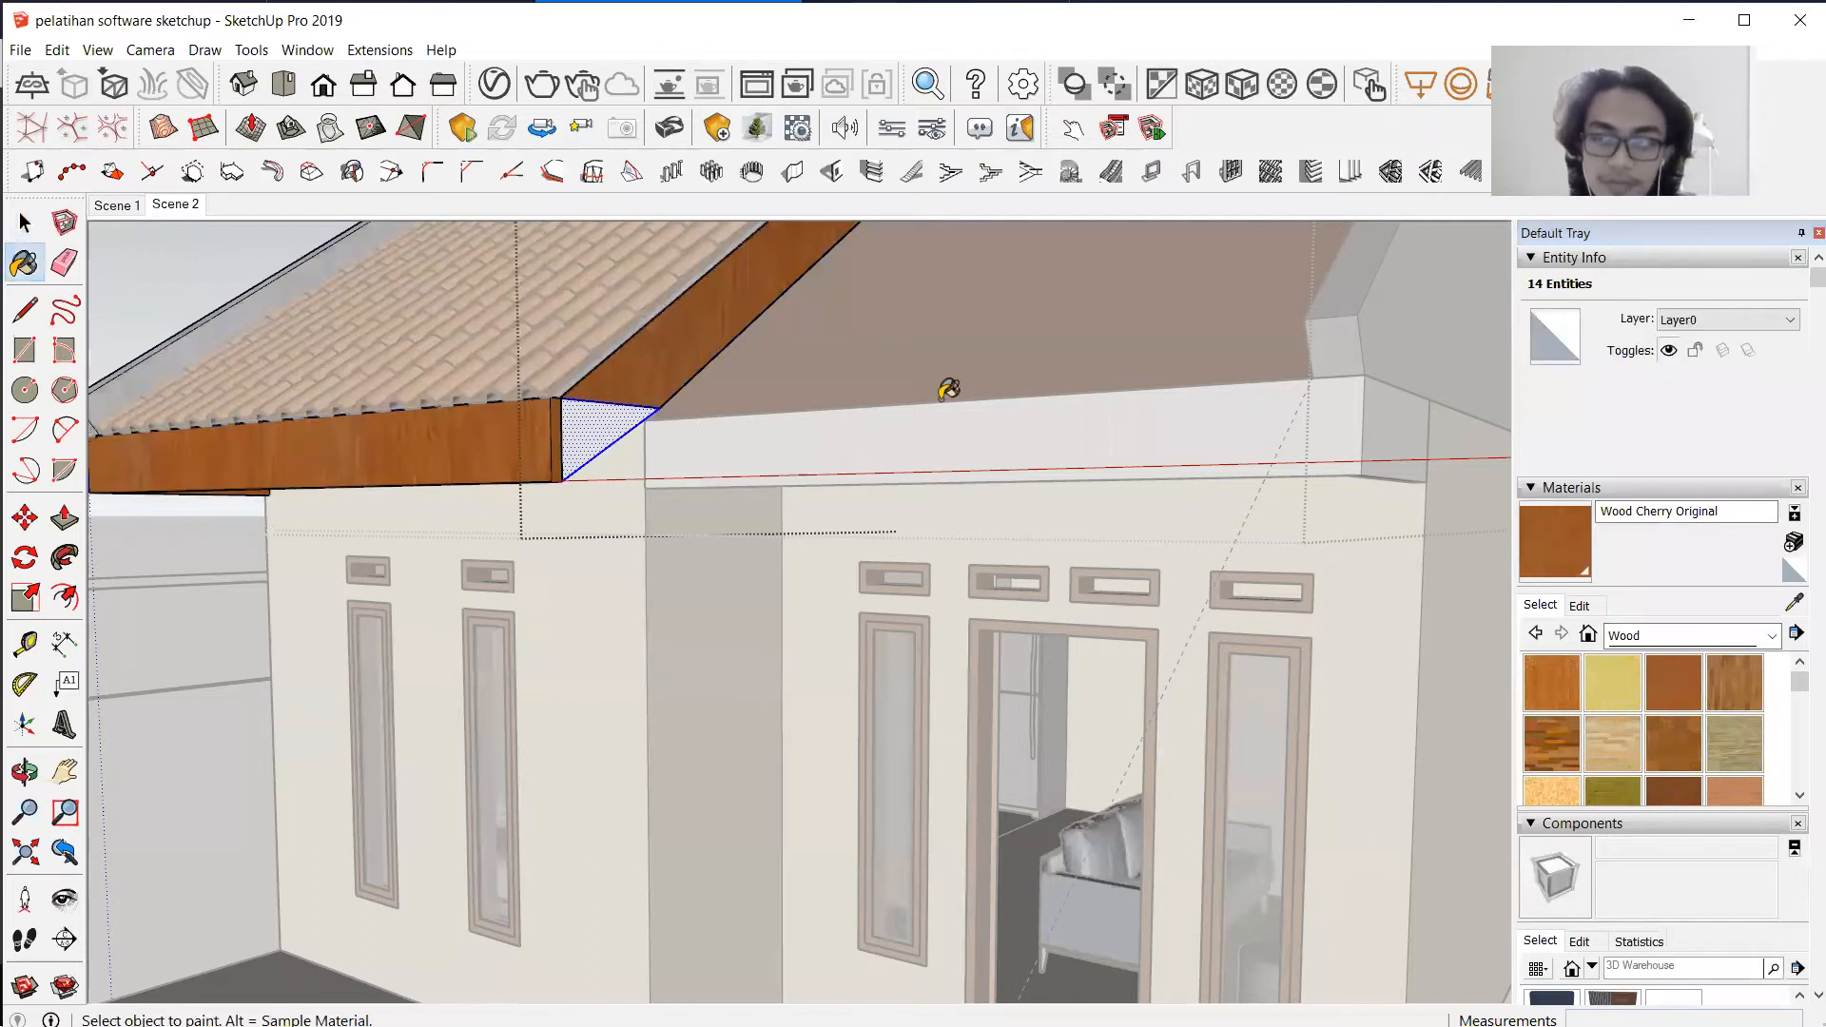
pyautogui.click(617, 418)
pyautogui.press('space')
pyautogui.click(179, 260)
pyautogui.click(179, 260)
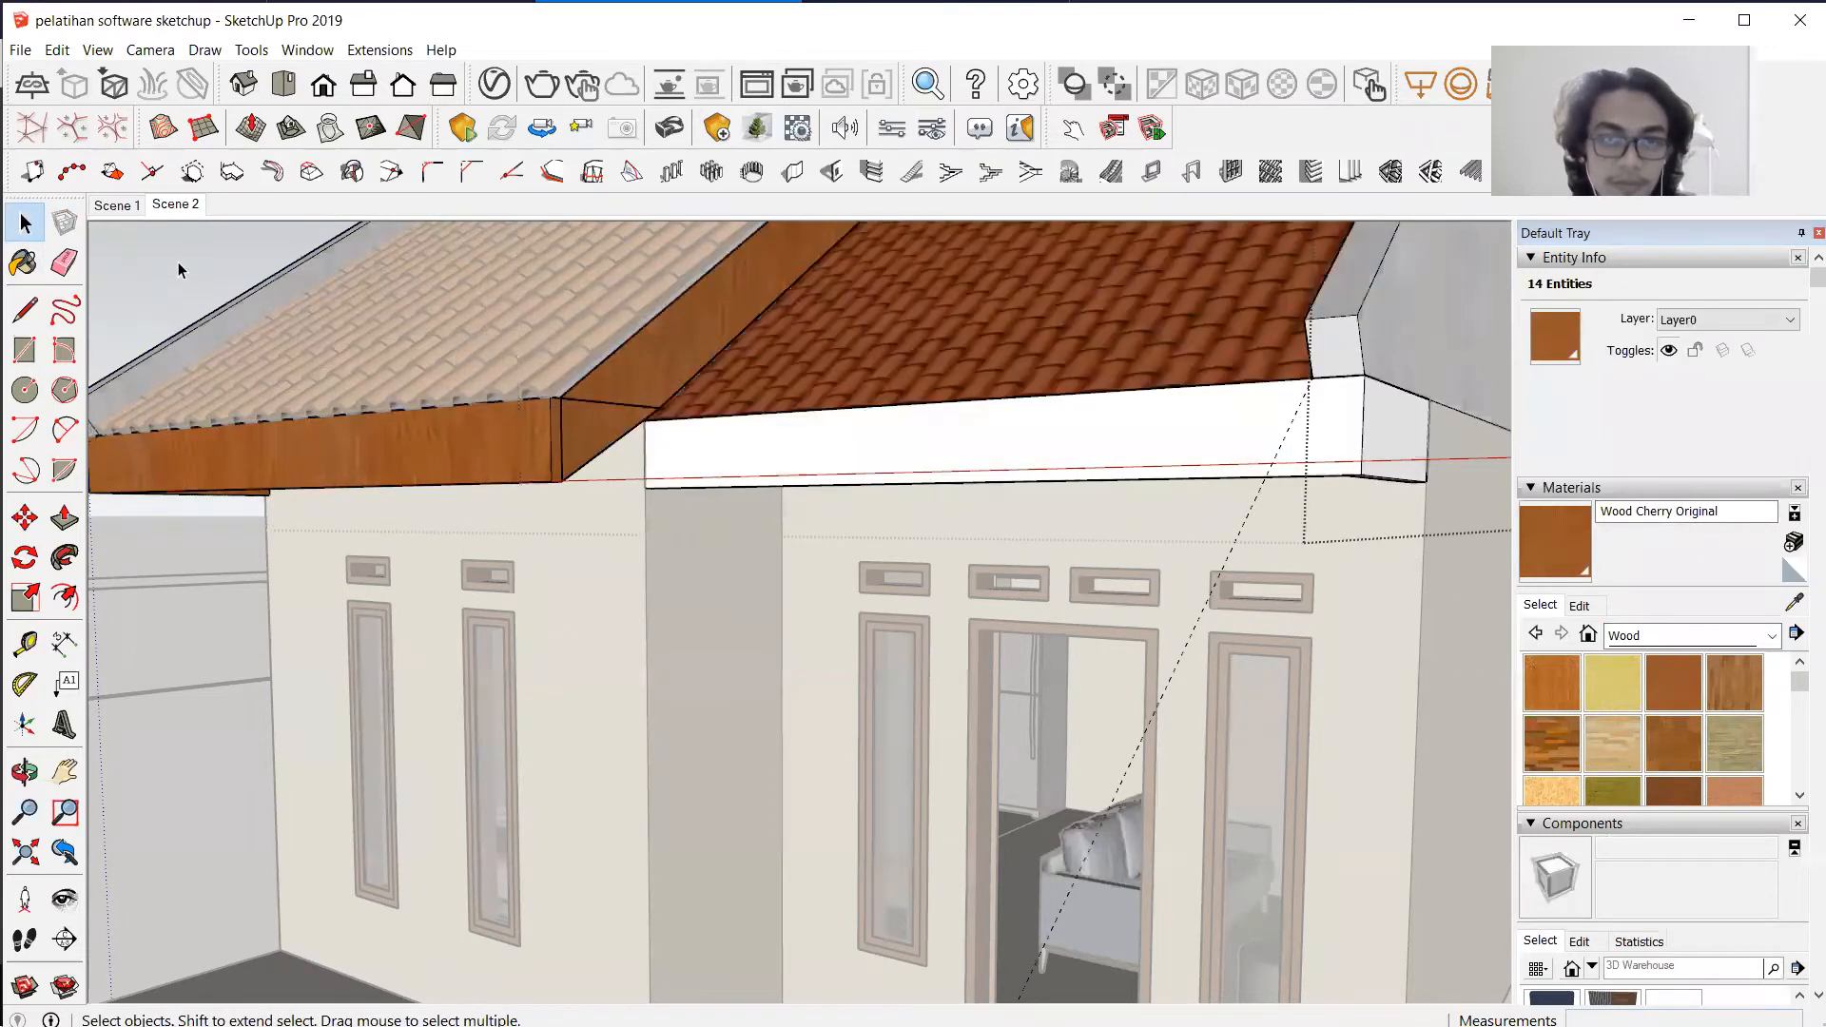
# Paint the fascia board above the entrance wall with Wood Cherry Original.
pyautogui.doubleClick(885, 469)
pyautogui.tripleClick(888, 468)
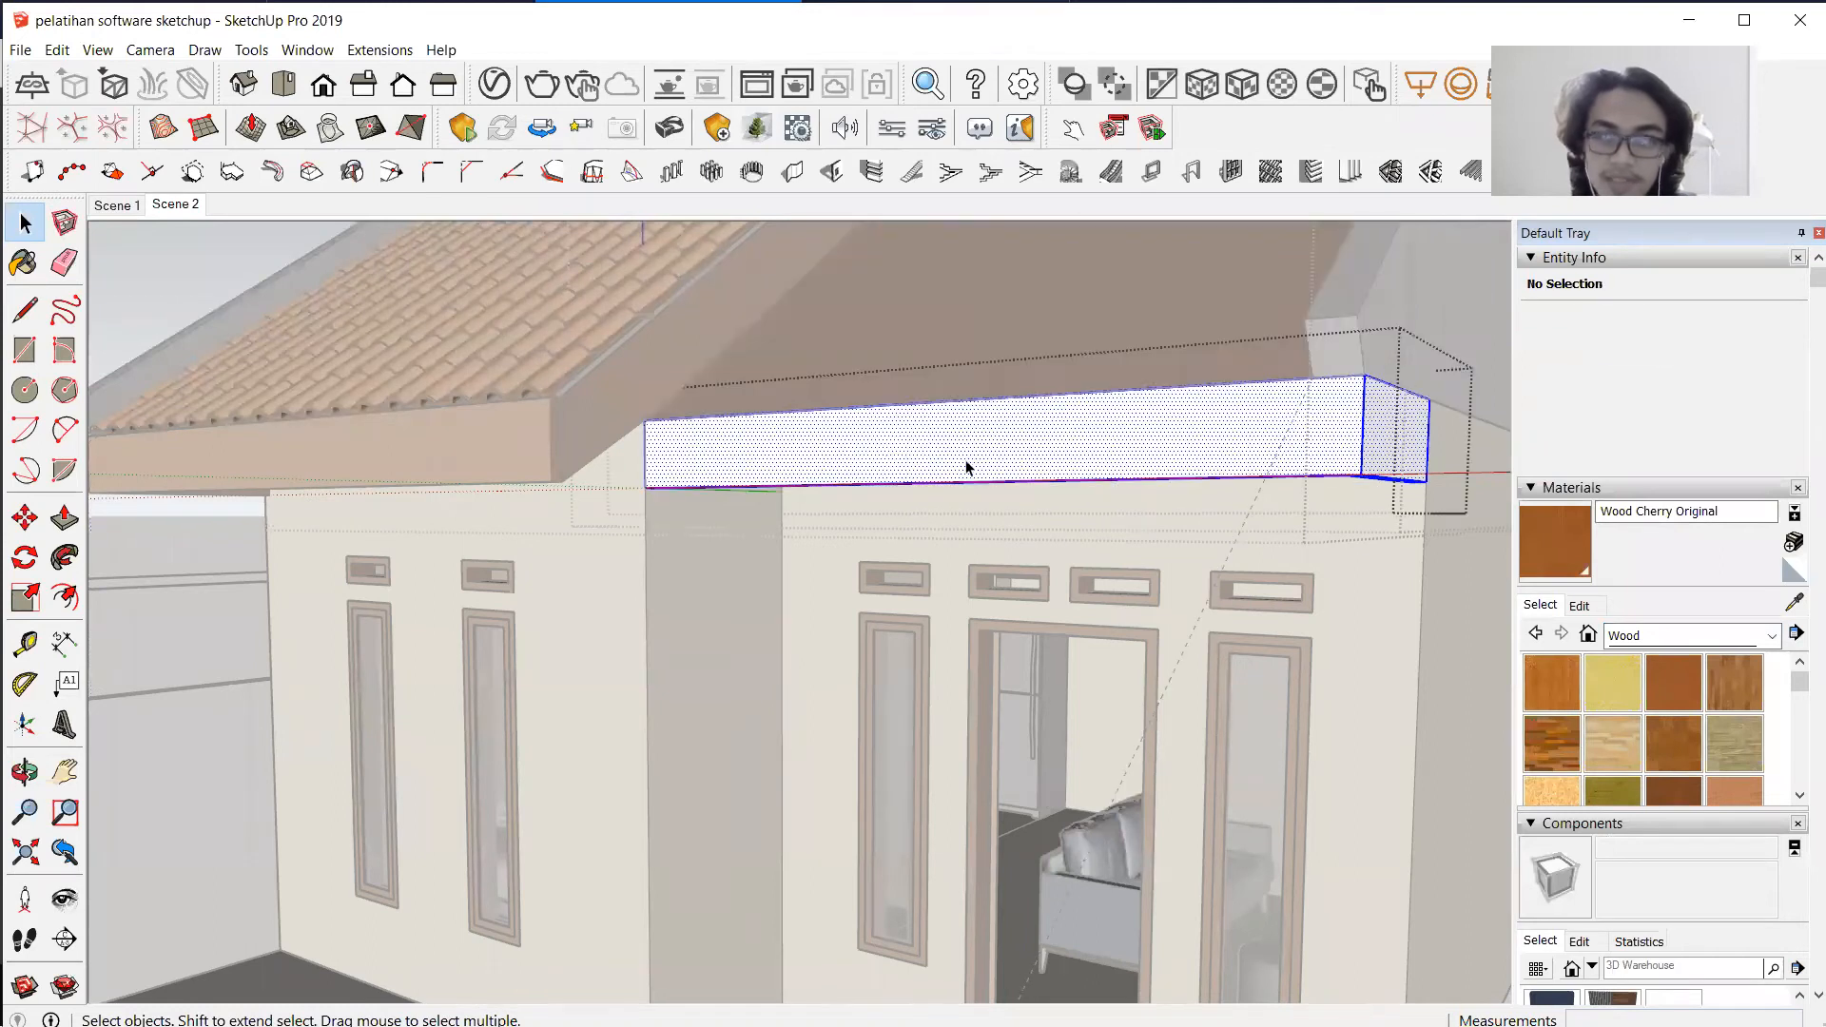
pyautogui.click(1581, 559)
pyautogui.click(1280, 420)
pyautogui.press('space')
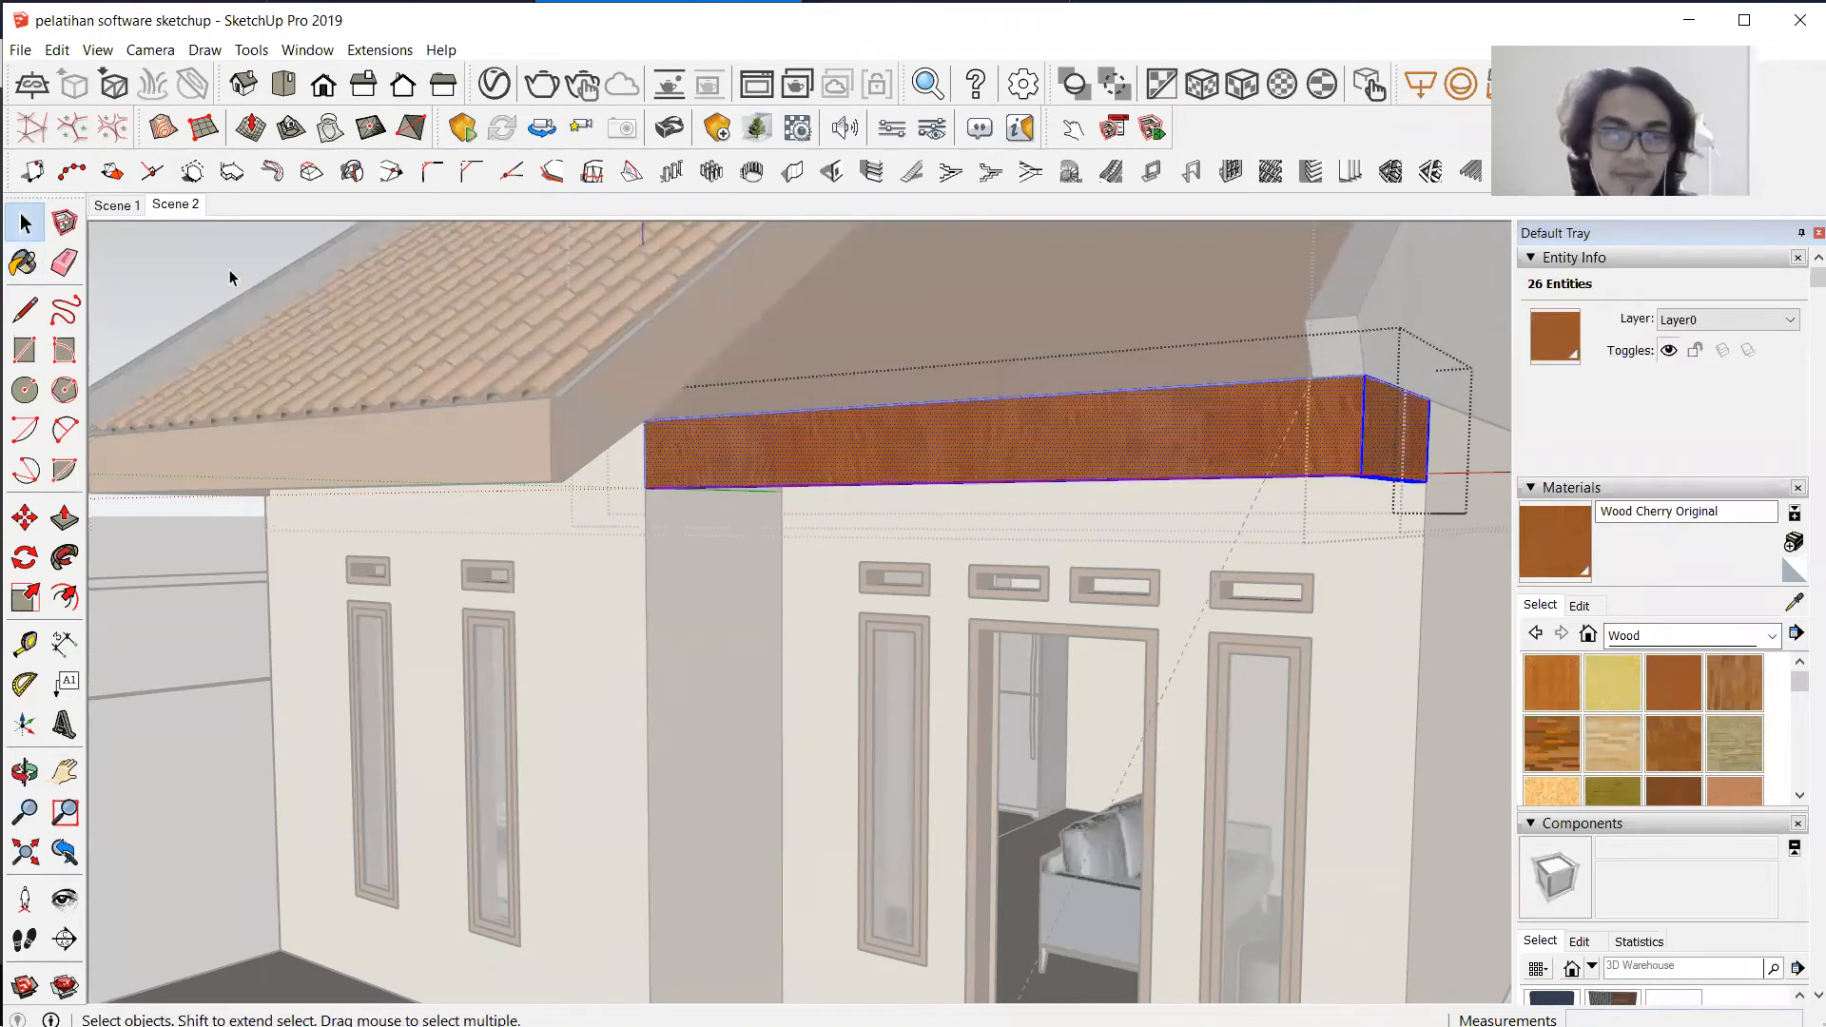
pyautogui.click(231, 270)
pyautogui.click(230, 270)
# Examine the house, its painted roof and fascia, and the surrounding reference drawings from above and from several sides.
pyautogui.scroll(-2, 825, 465)
pyautogui.moveTo(333, 403); pyautogui.dragTo(927, 582, button='middle')
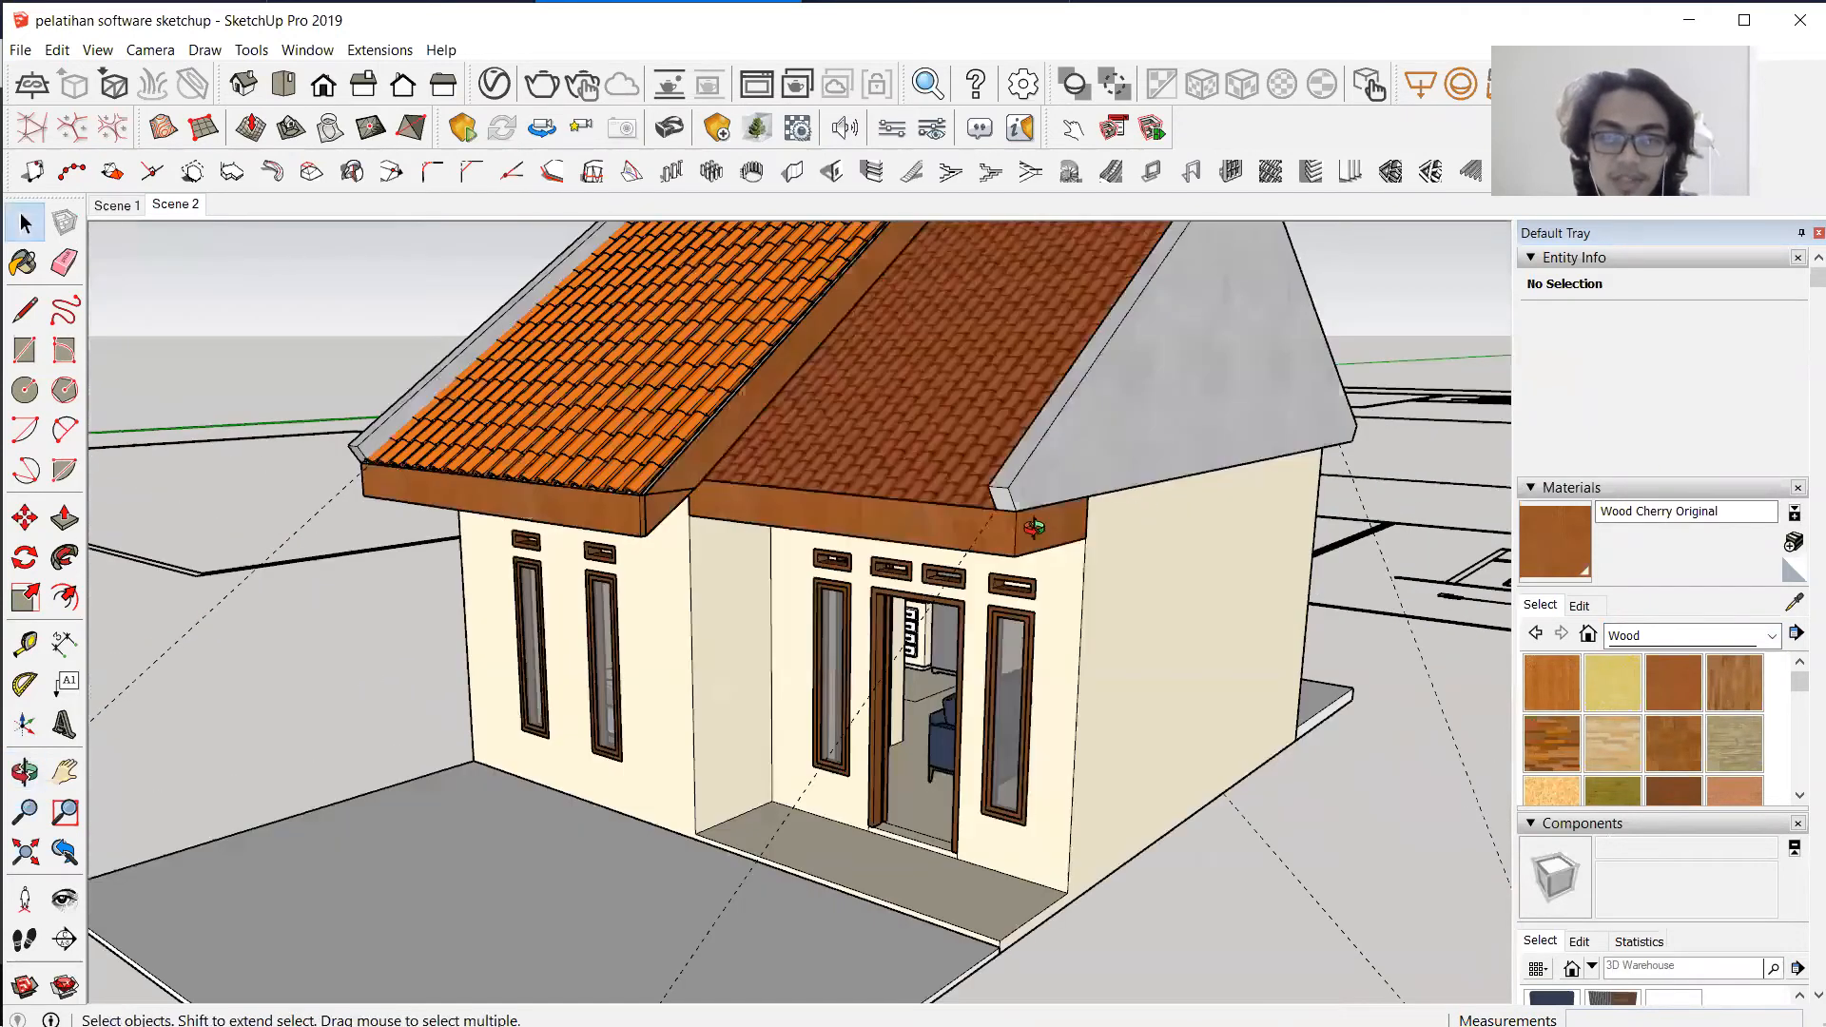
pyautogui.moveTo(1035, 527); pyautogui.dragTo(1038, 616, button='middle')
pyautogui.moveTo(1129, 740); pyautogui.dragTo(1064, 595, button='middle')
pyautogui.scroll(-5, 1064, 595)
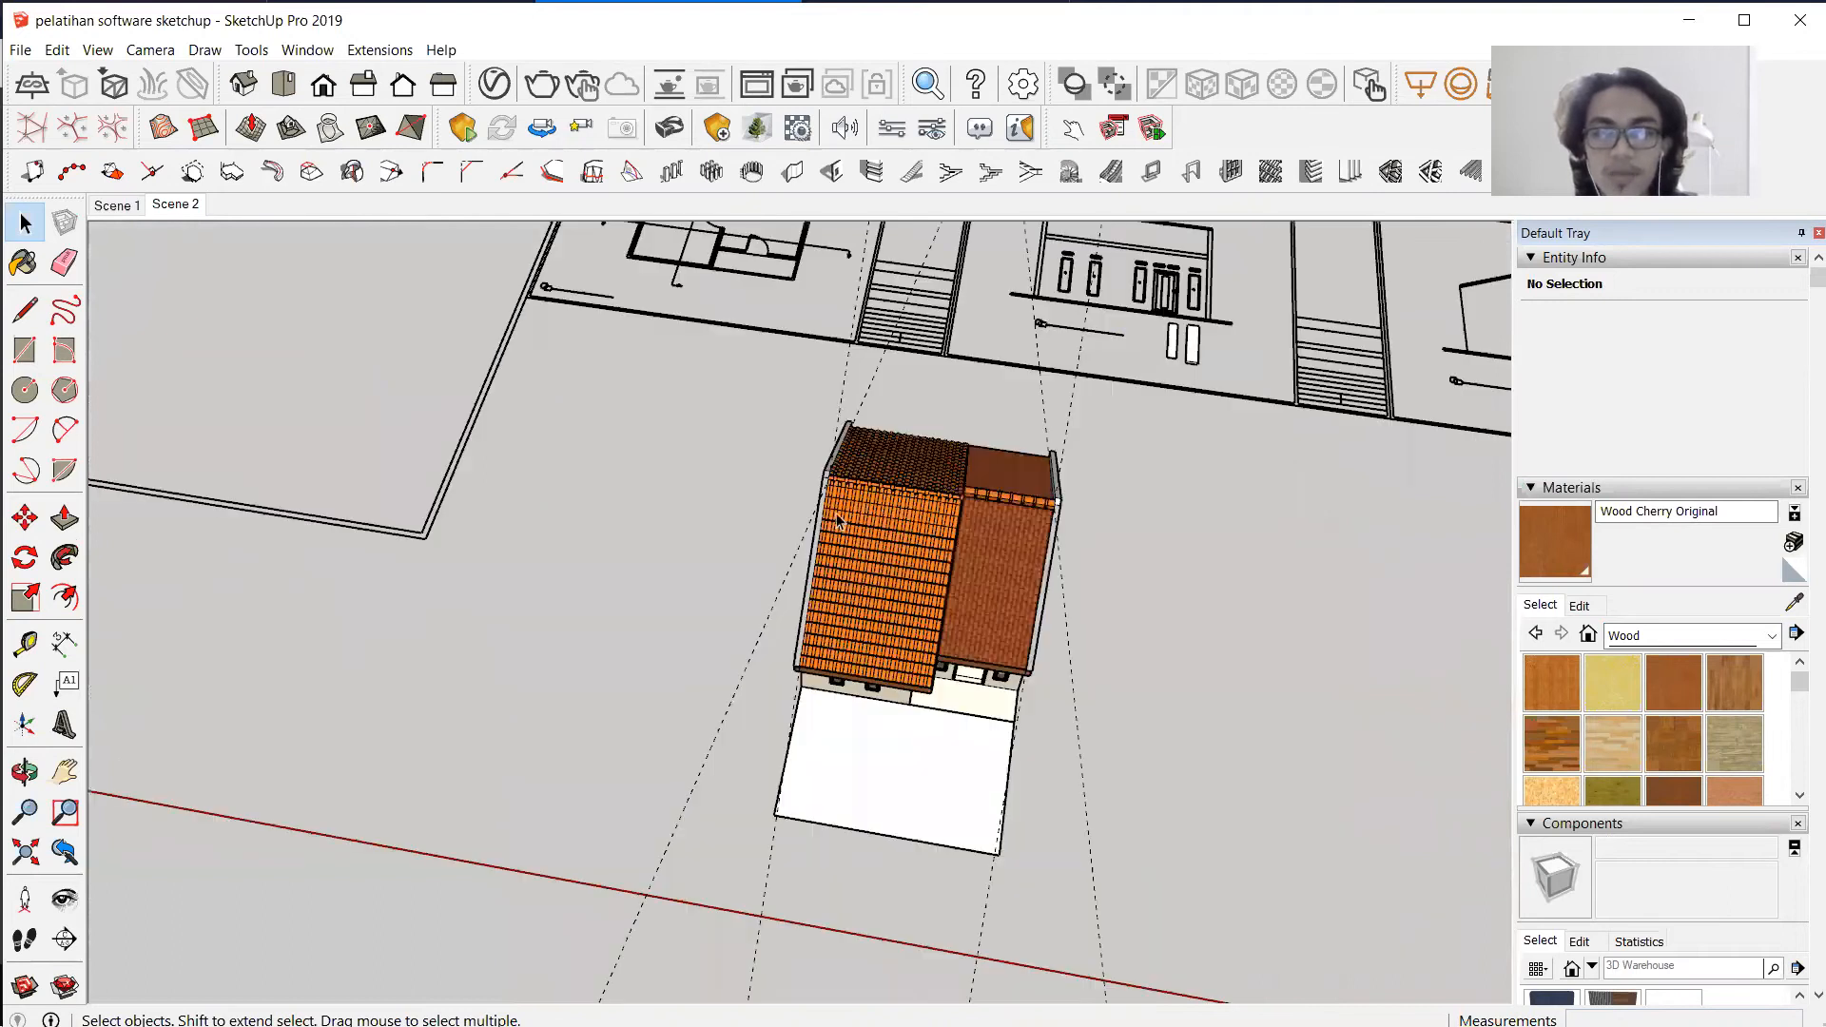
pyautogui.scroll(3, 1061, 319)
pyautogui.scroll(2, 1061, 318)
pyautogui.moveTo(1095, 494); pyautogui.dragTo(1177, 587, button='middle')
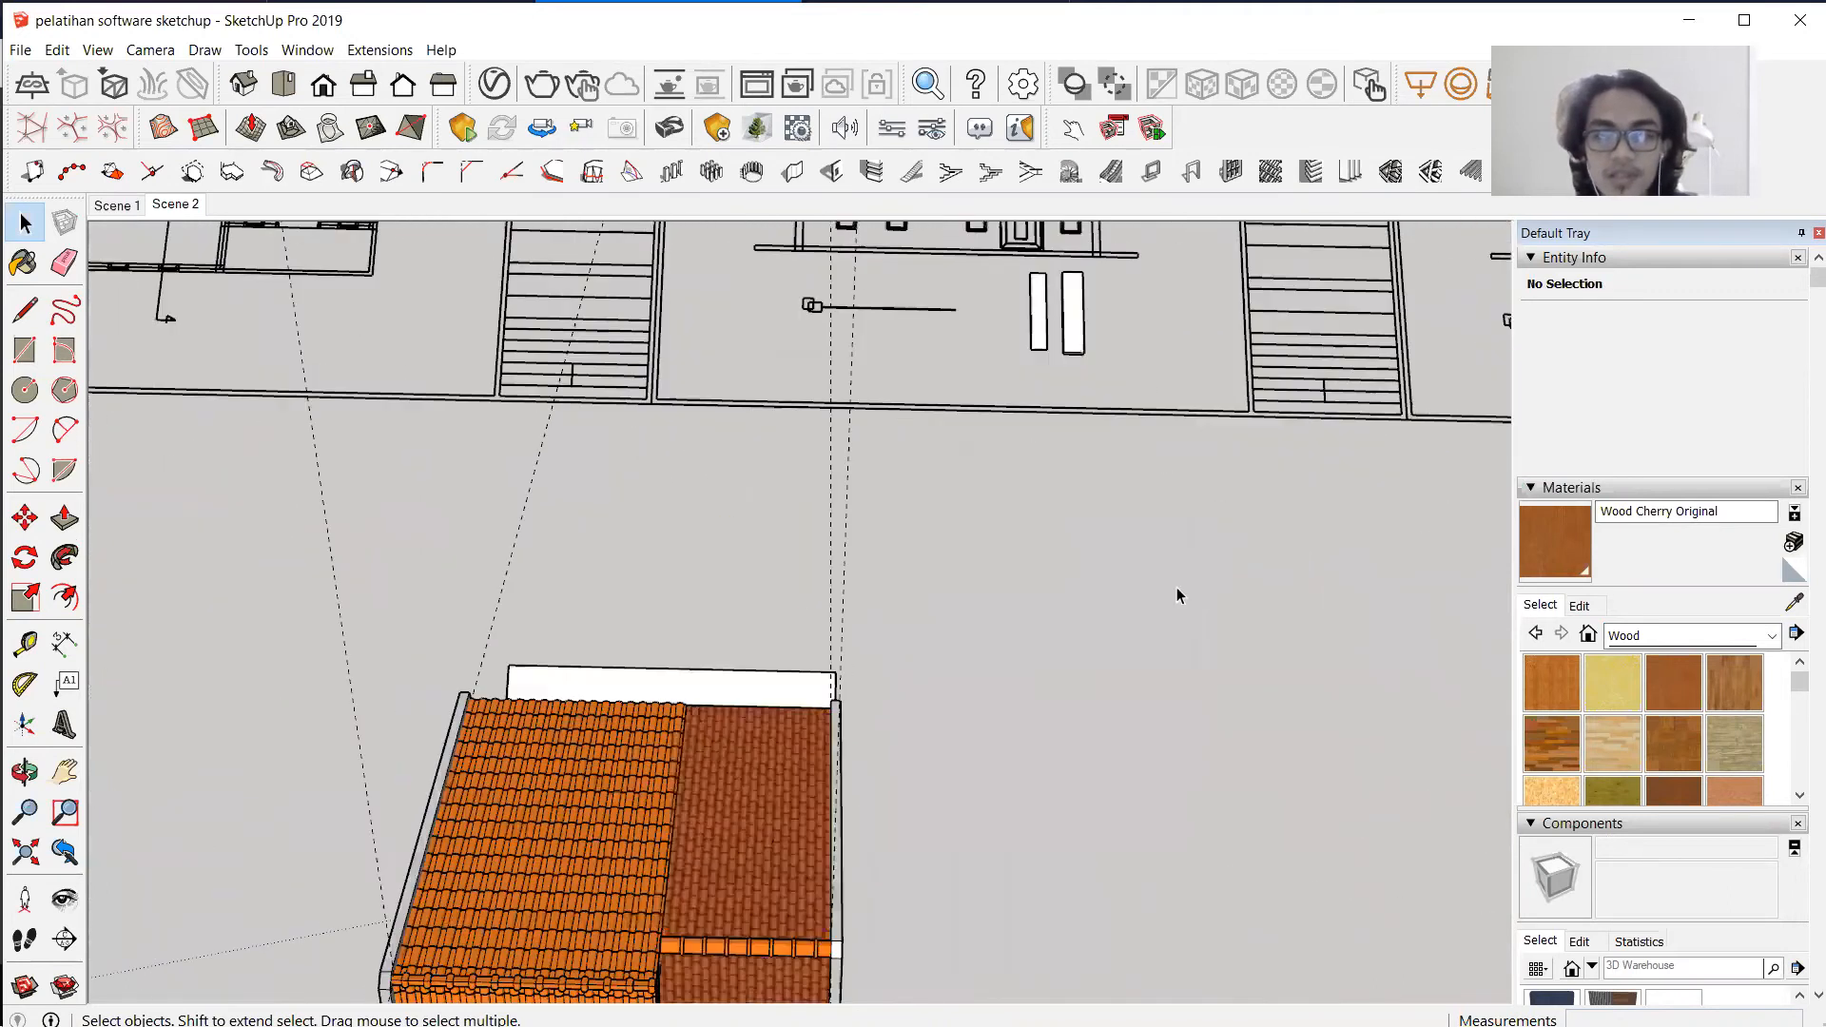
pyautogui.scroll(-5, 1023, 530)
pyautogui.scroll(-3, 698, 390)
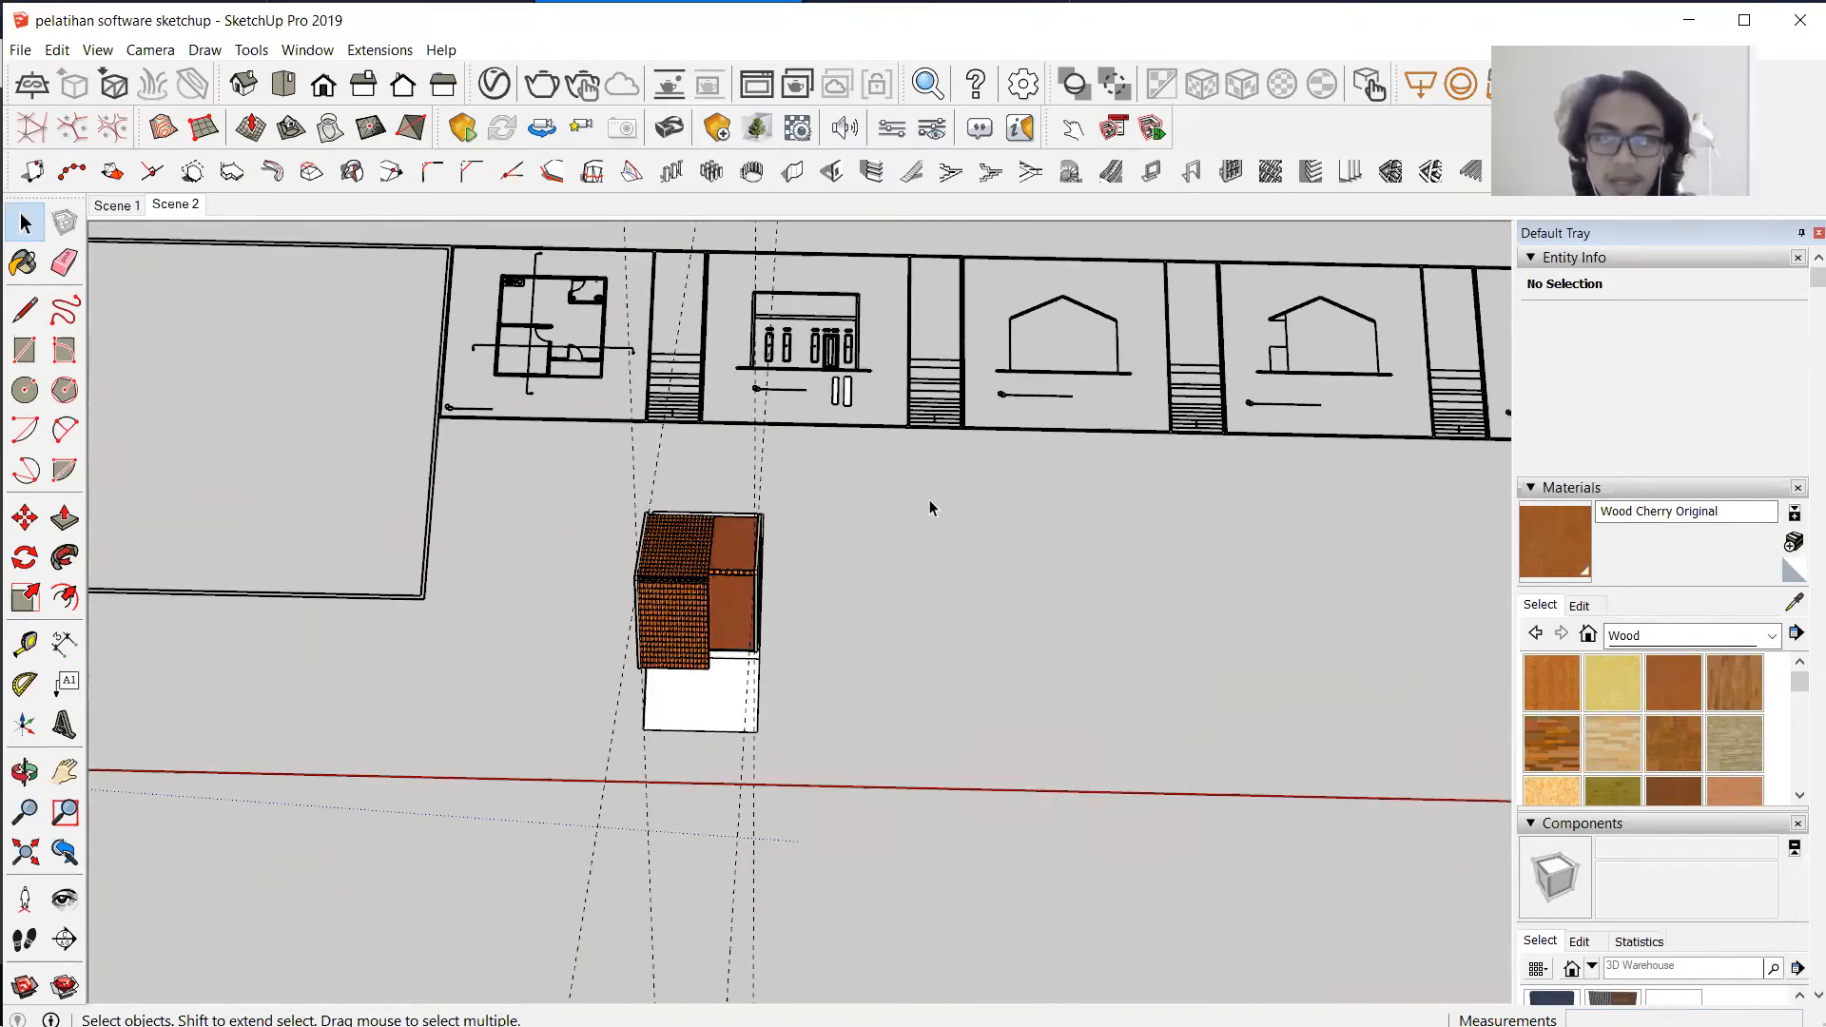
pyautogui.scroll(3, 807, 550)
pyautogui.scroll(-4, 1024, 599)
pyautogui.scroll(6, 663, 236)
pyautogui.scroll(-4, 611, 322)
pyautogui.scroll(-3, 1081, 697)
pyautogui.moveTo(1081, 697); pyautogui.dragTo(956, 741, button='middle')
pyautogui.moveTo(863, 697); pyautogui.dragTo(757, 707, button='middle')
pyautogui.scroll(2, 578, 708)
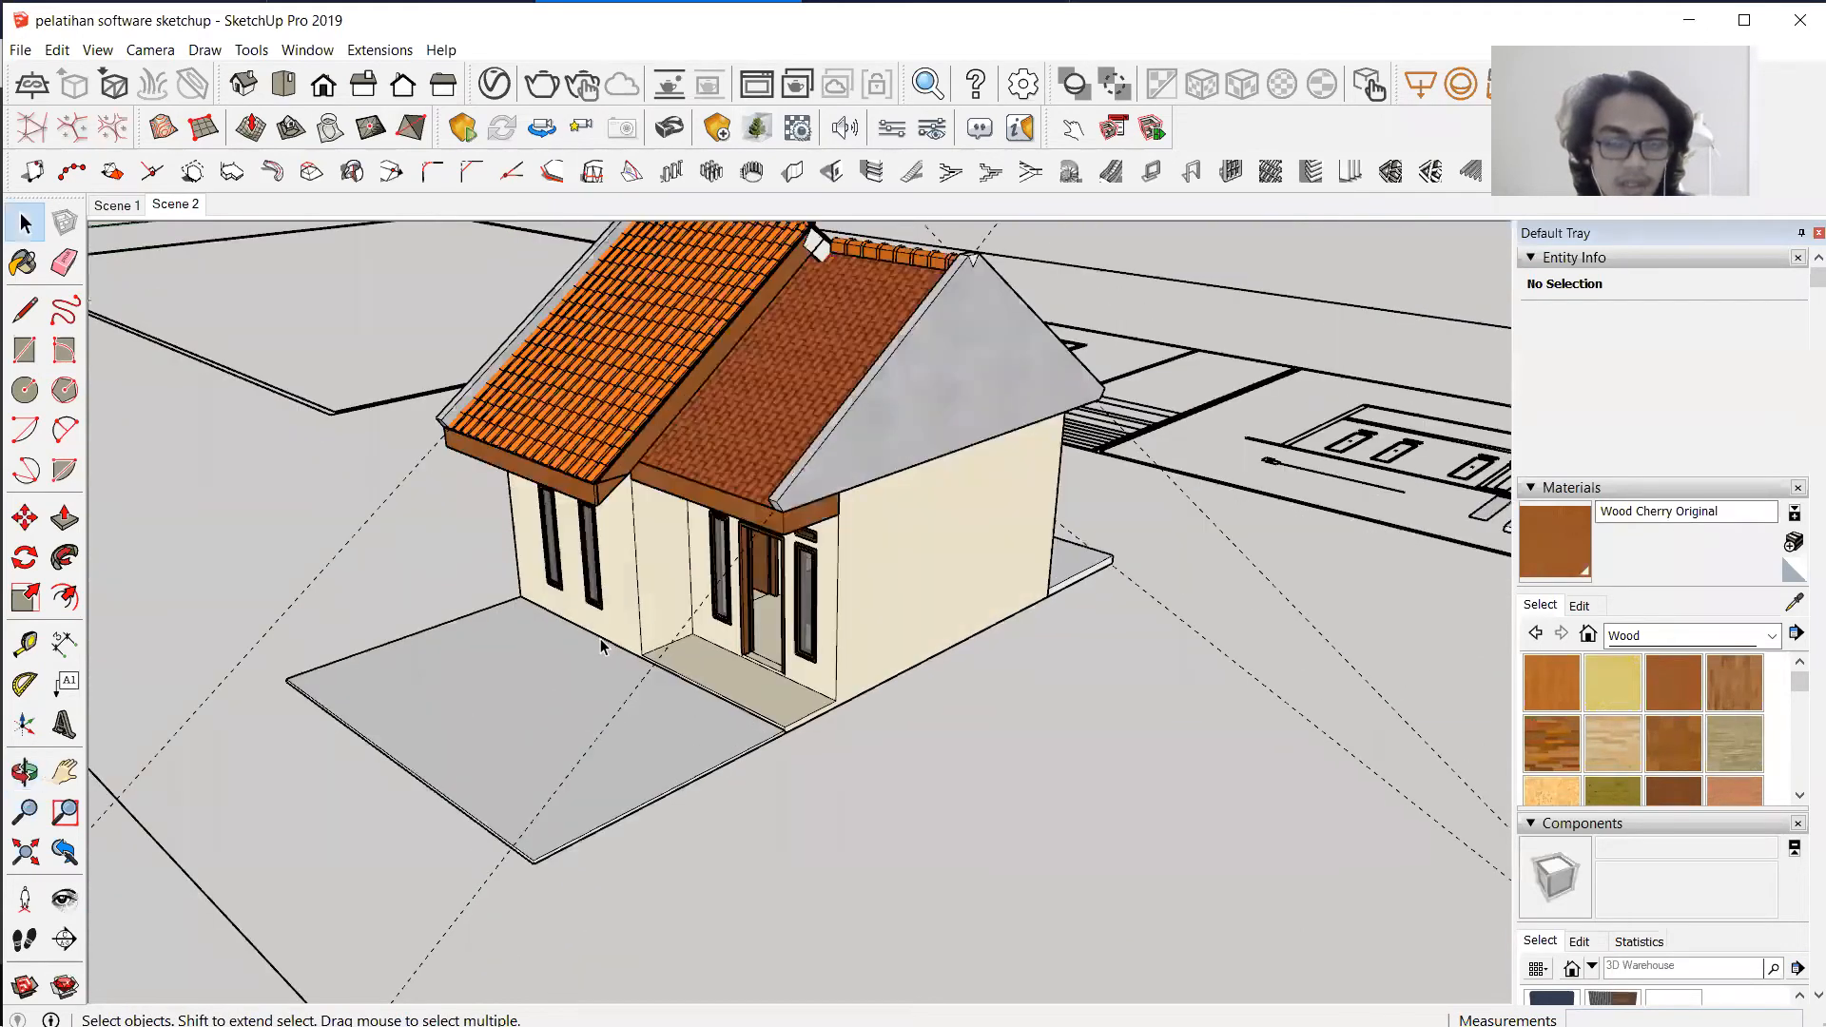
pyautogui.moveTo(321, 611); pyautogui.dragTo(839, 587, button='middle')
pyautogui.moveTo(959, 514); pyautogui.dragTo(420, 249, button='middle')
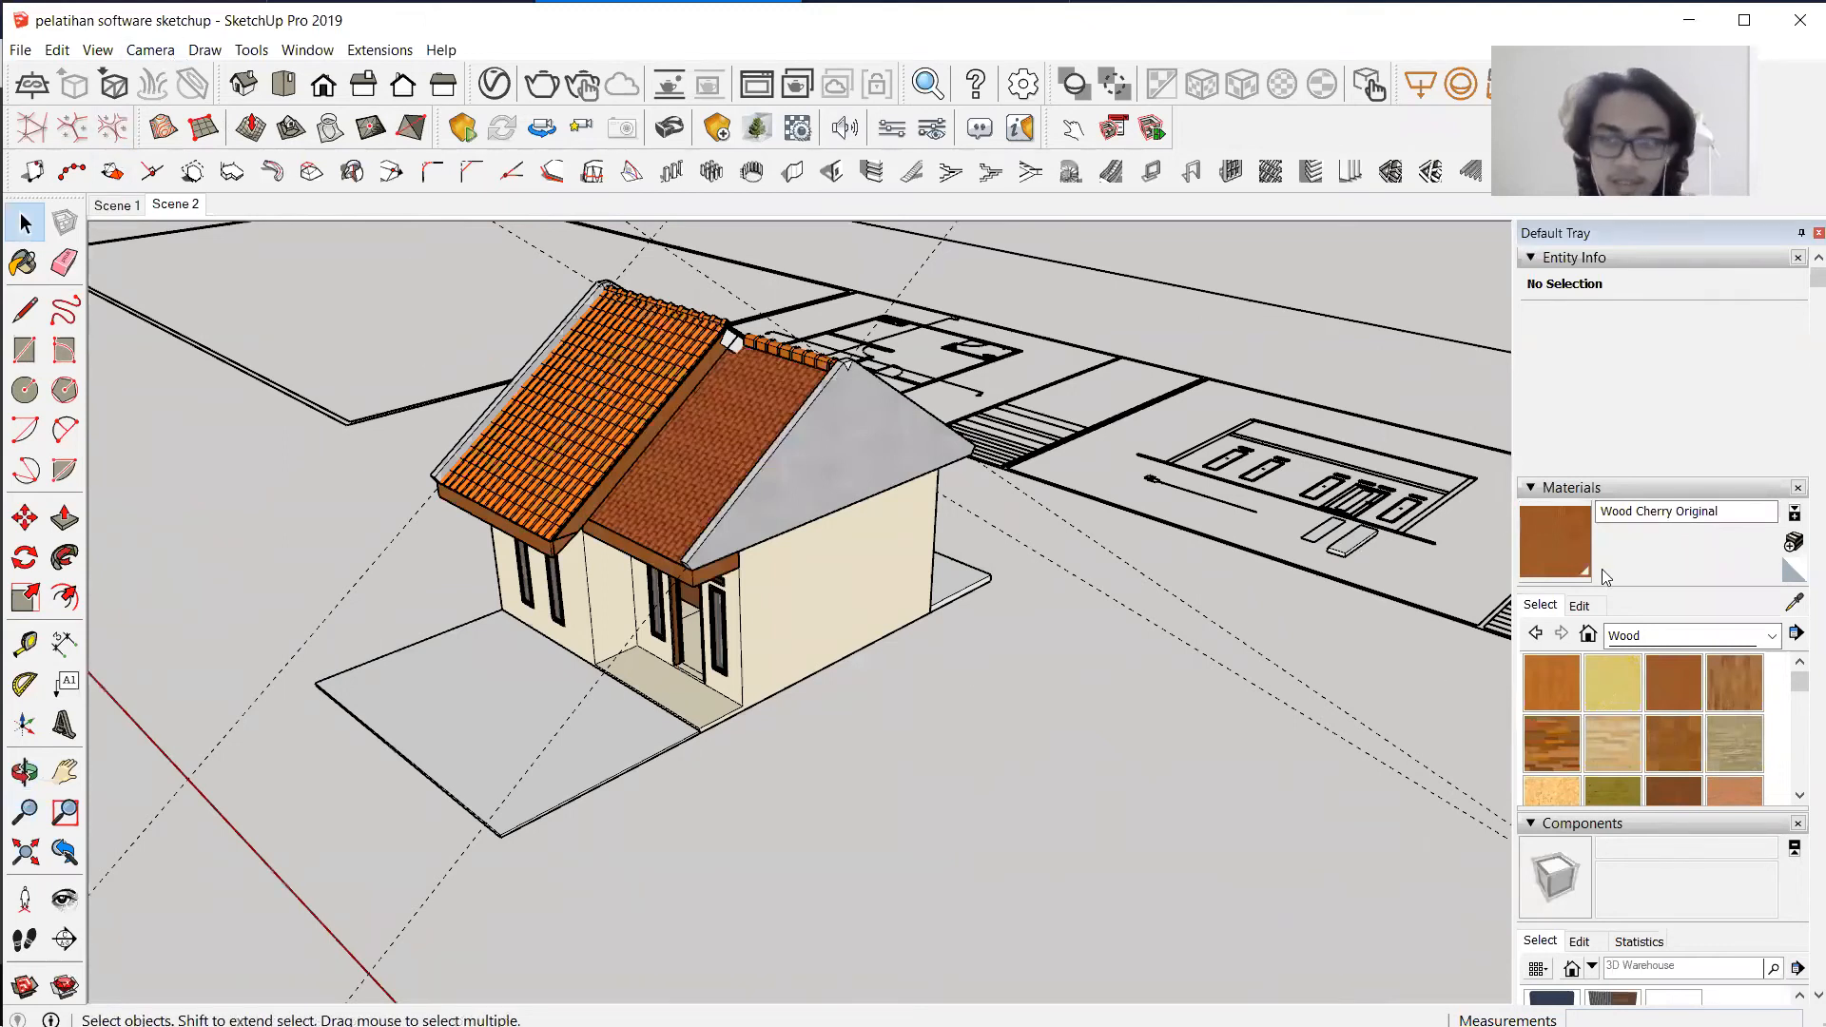
# Sample Polished Concrete New from the gable wall and paint the front yard slab with it.
pyautogui.press('b')
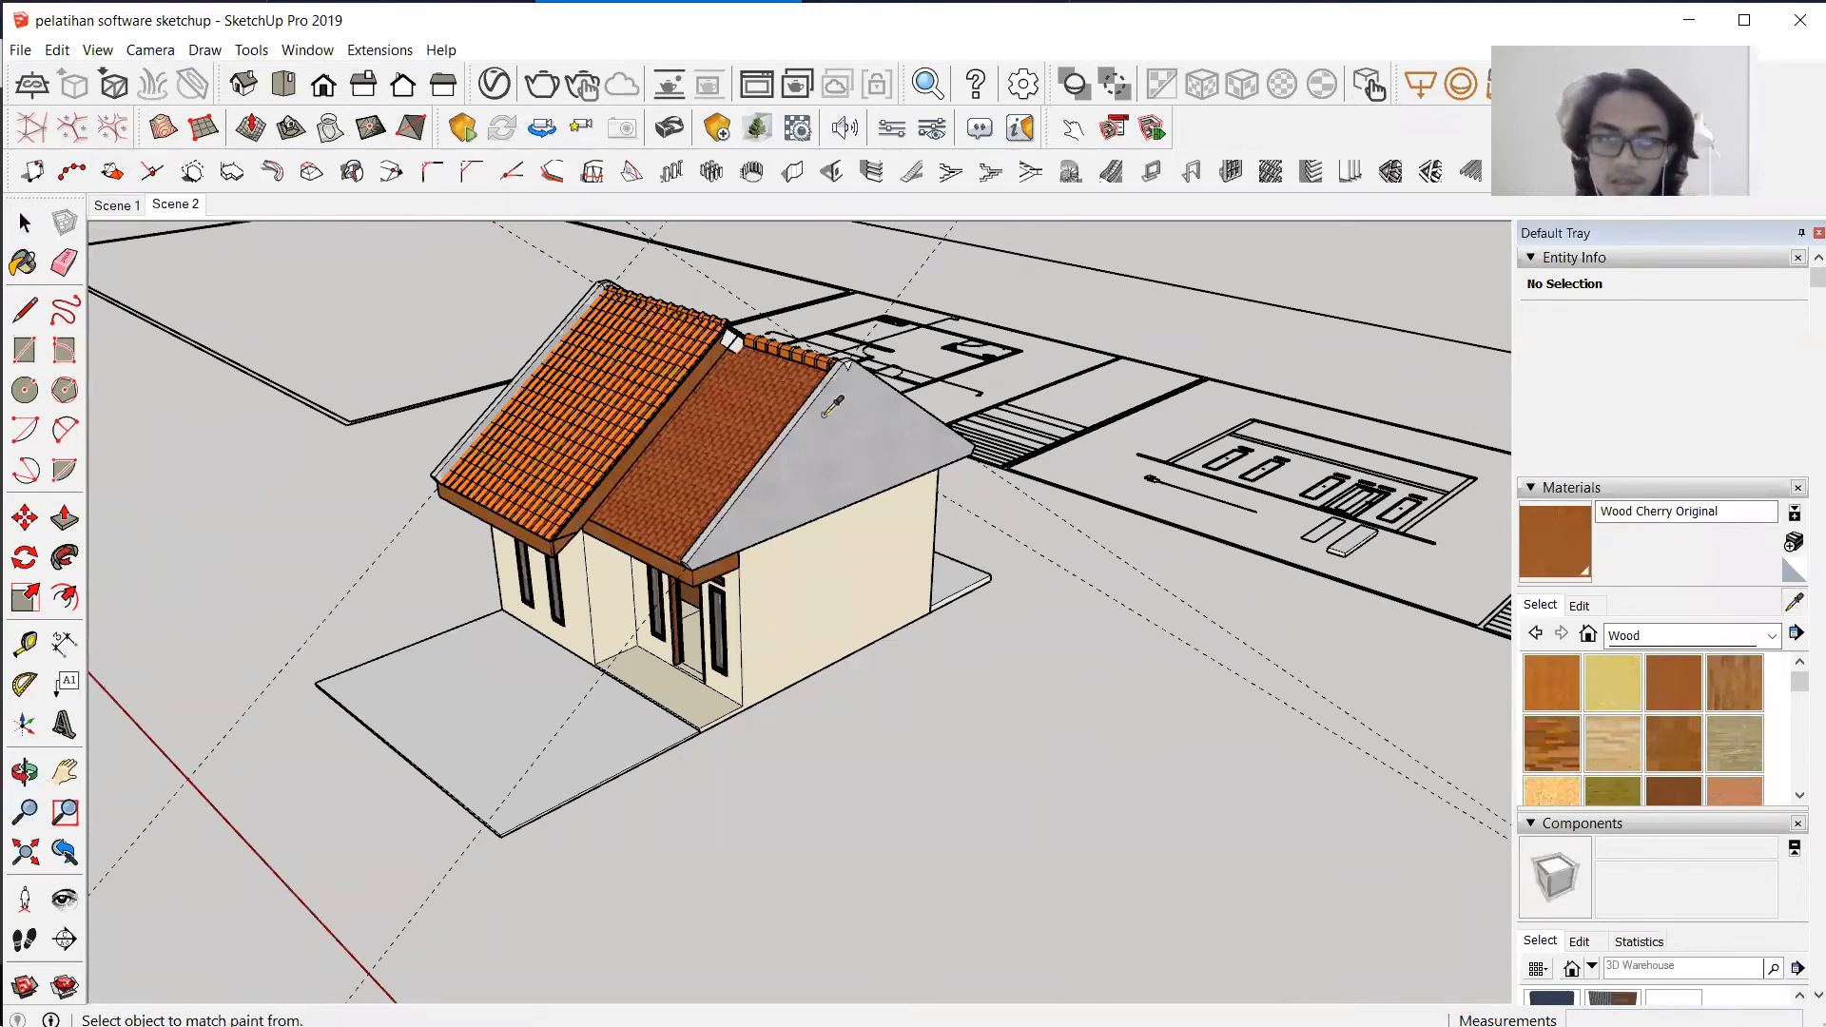
pyautogui.keyDown('alt'); pyautogui.click(833, 409); pyautogui.keyUp('alt')
pyautogui.click(514, 661)
# Paint the top of the slab behind the house with Grass Dark Green from the landscaping materials.
pyautogui.scroll(2, 1113, 563)
pyautogui.scroll(2, 1112, 563)
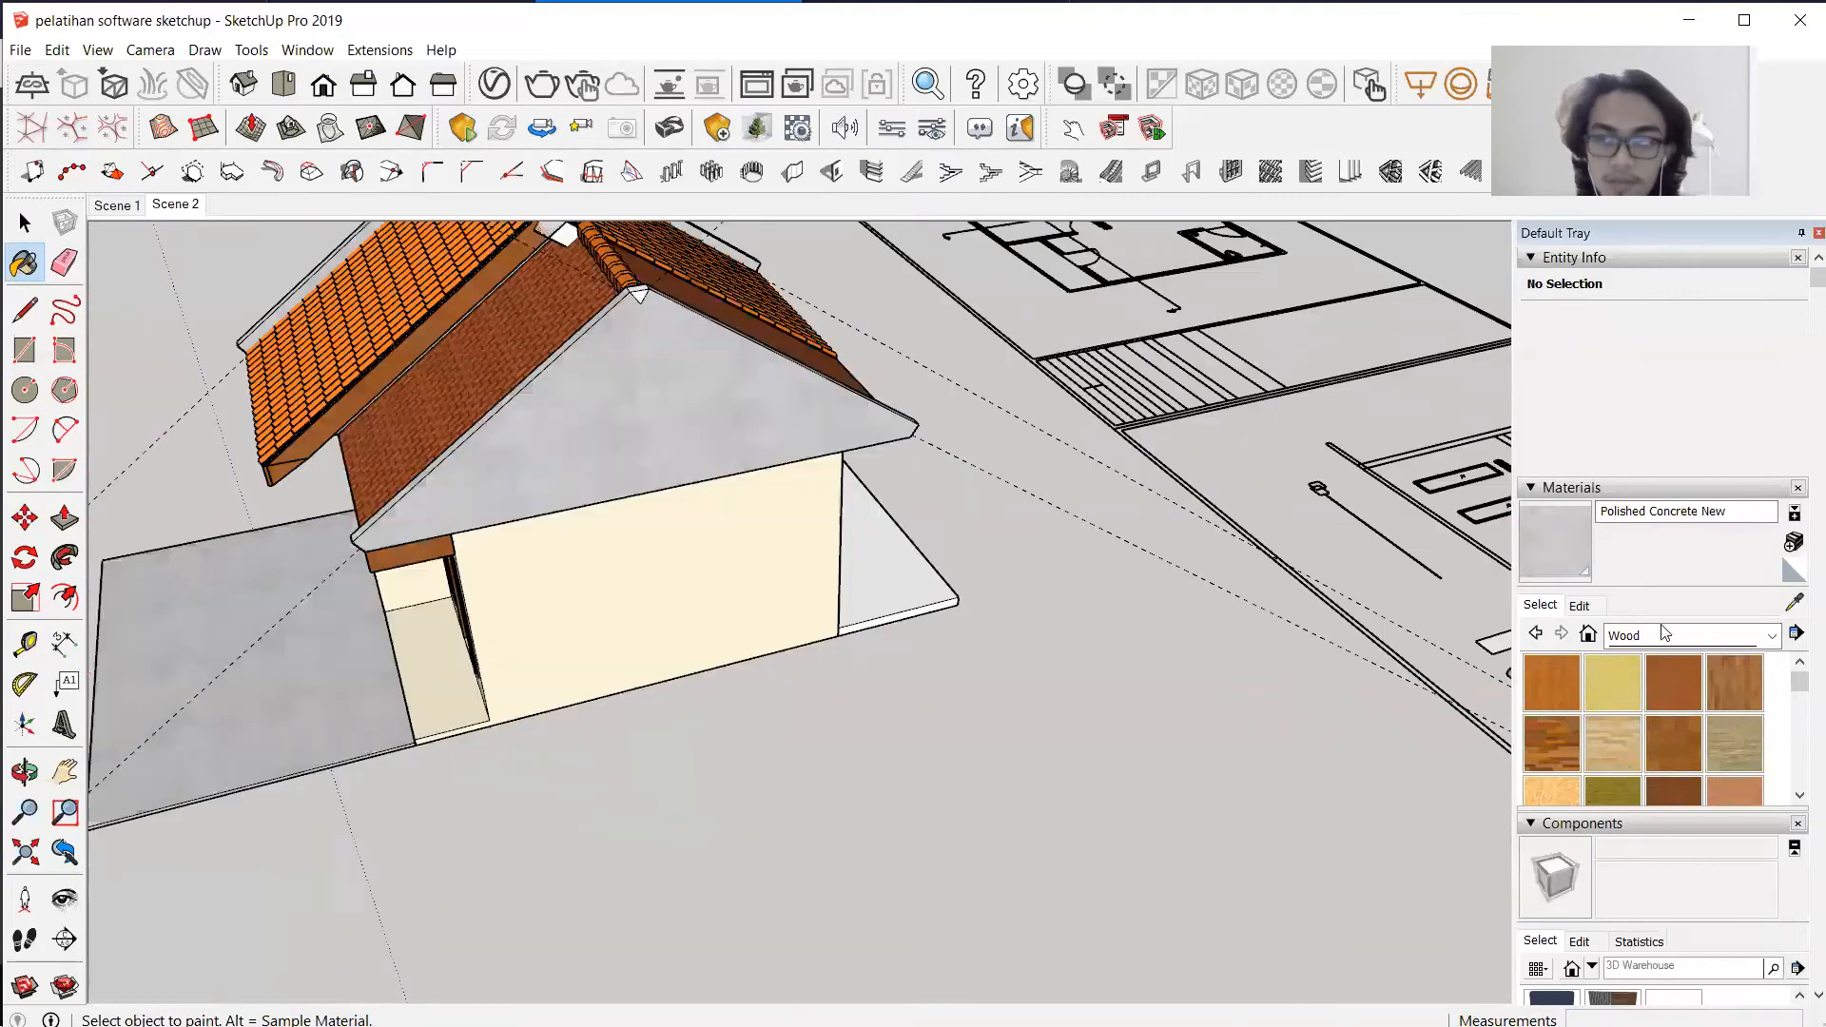
pyautogui.click(1658, 635)
pyautogui.click(1762, 777)
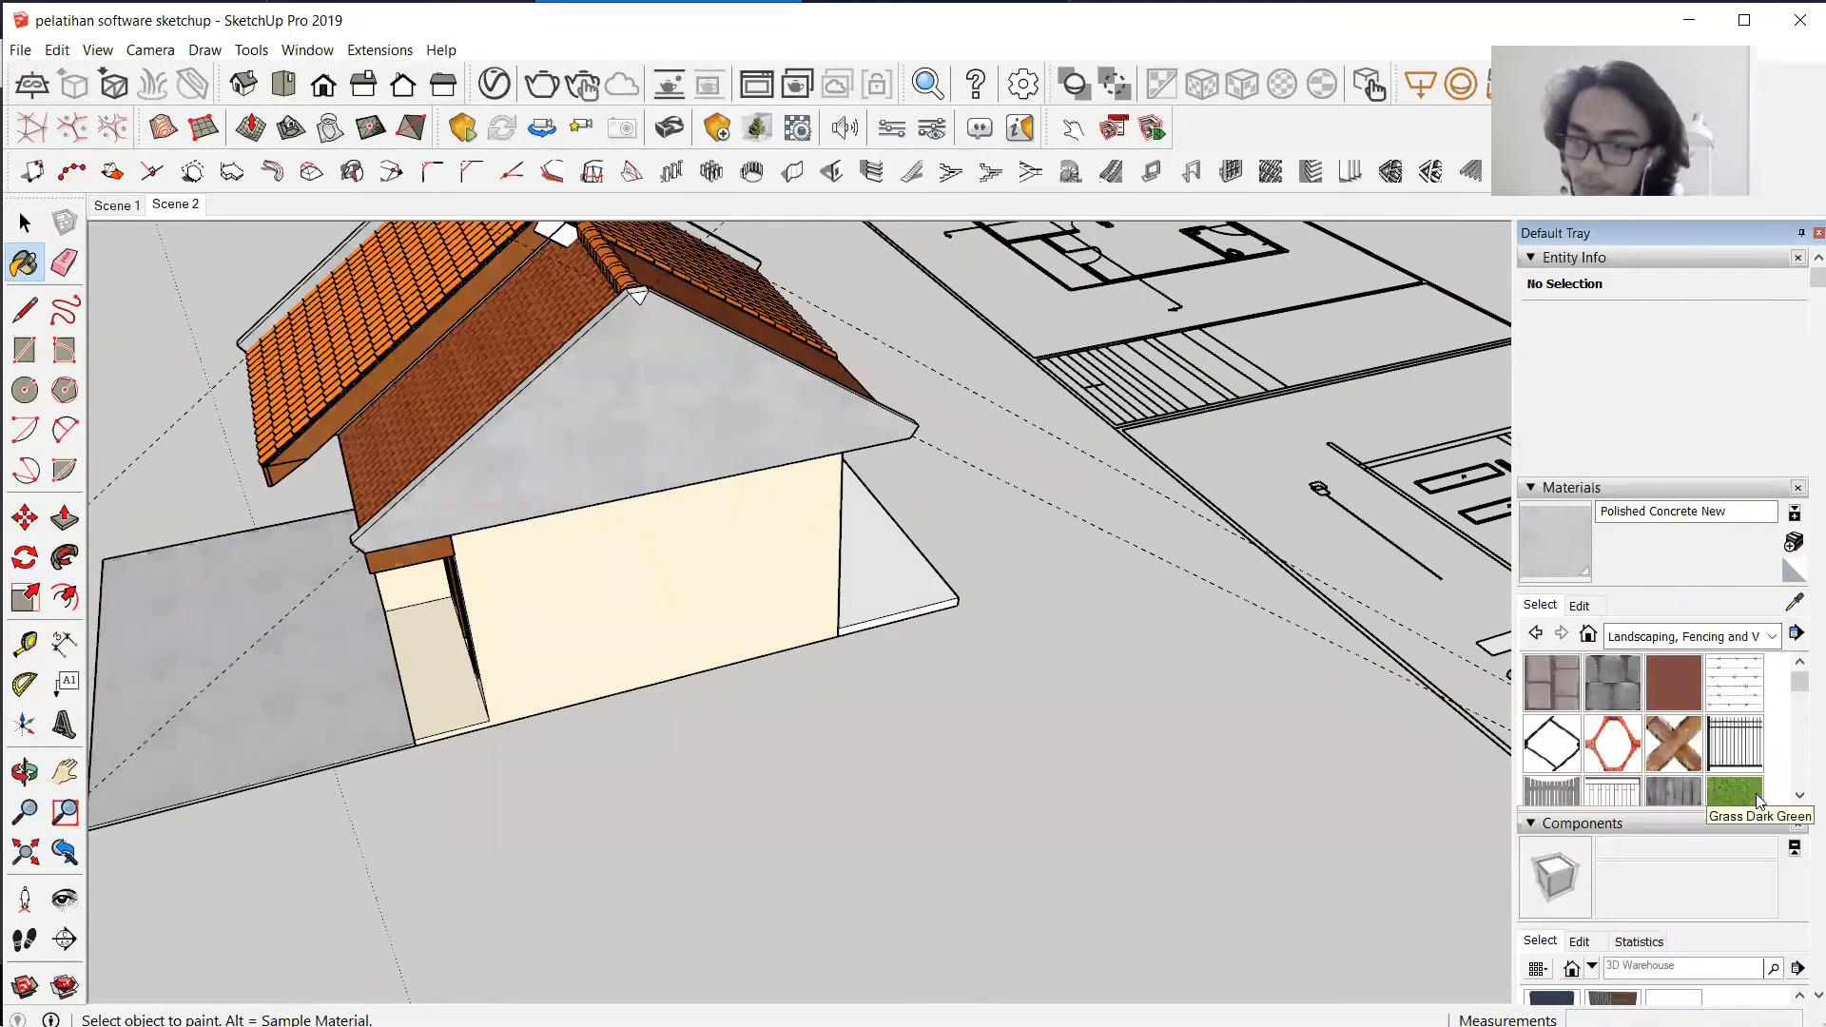
pyautogui.click(873, 562)
pyautogui.moveTo(873, 562); pyautogui.dragTo(466, 560, button='middle')
pyautogui.scroll(2, 933, 493)
pyautogui.moveTo(981, 497)
pyautogui.mouseDown(button='middle')
pyautogui.moveTo(646, 512)
pyautogui.moveTo(1469, 482)
pyautogui.mouseUp(button='middle')
pyautogui.scroll(-2, 1100, 477)
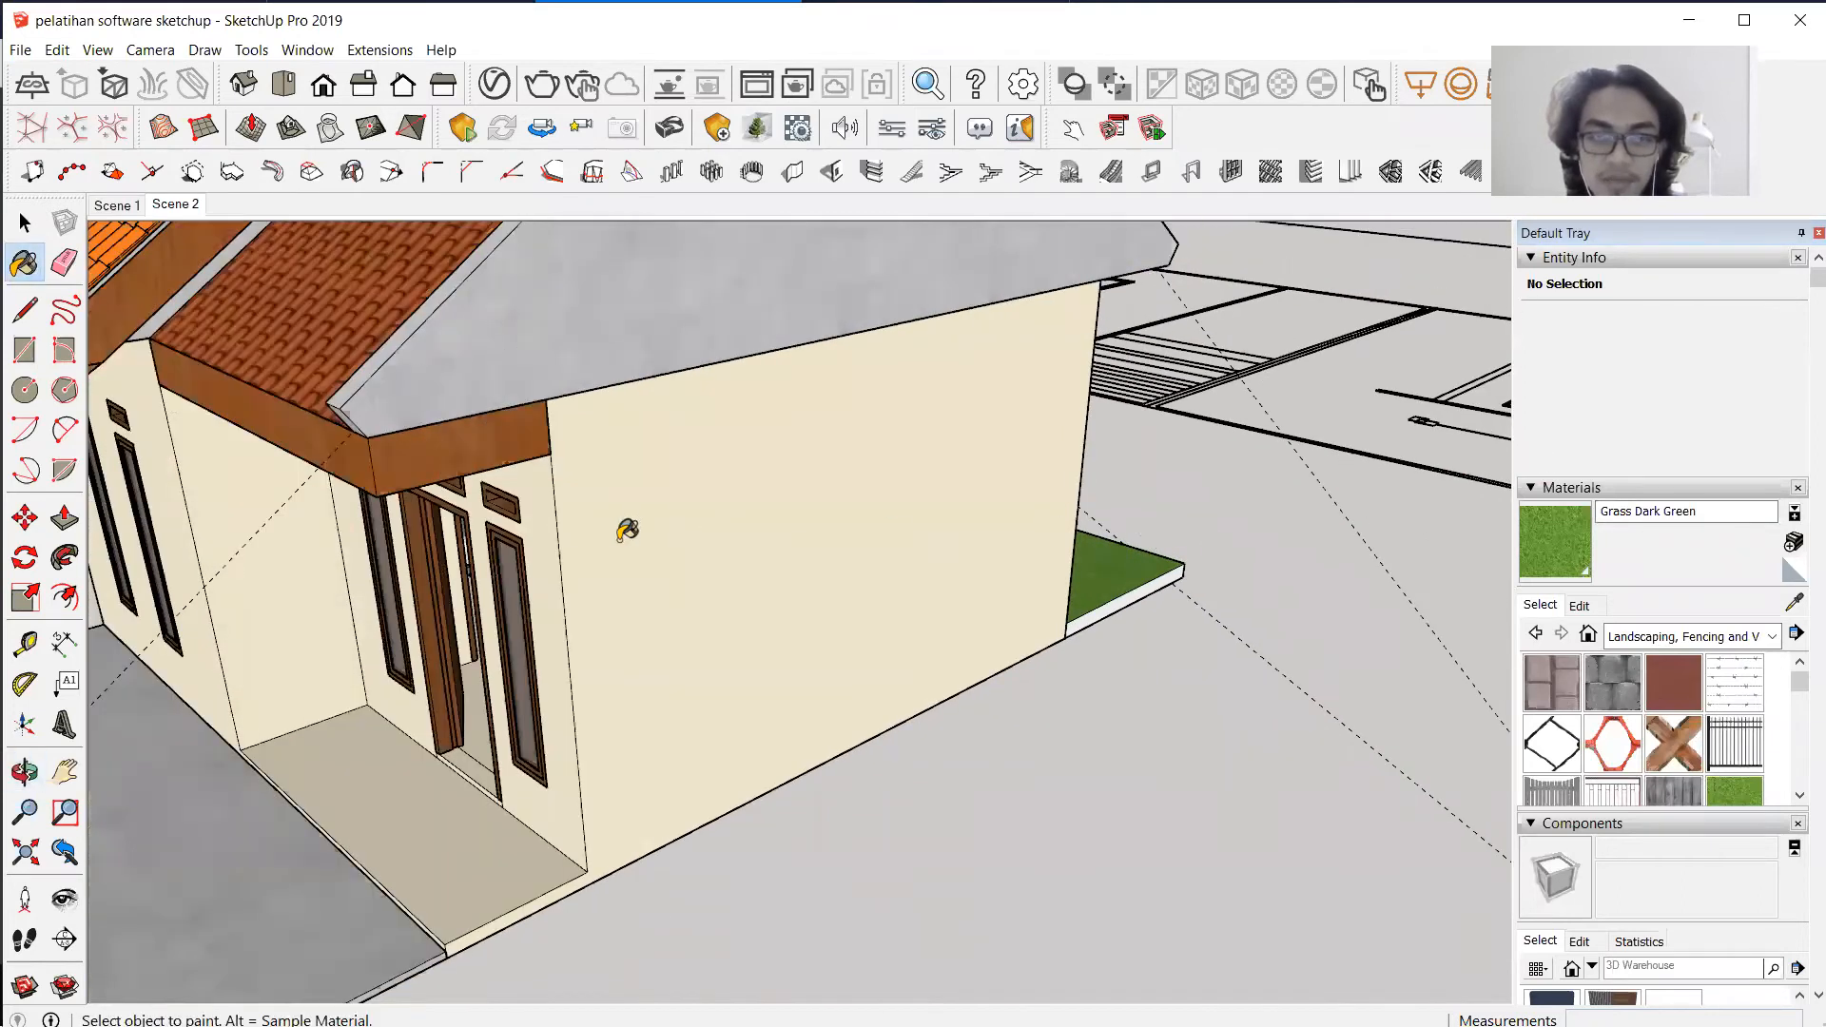
# Offset the outline of the front yard slab's top face inward by 150 mm.
pyautogui.moveTo(628, 530); pyautogui.dragTo(1170, 514, button='middle')
pyautogui.scroll(-4, 743, 576)
pyautogui.press('space')
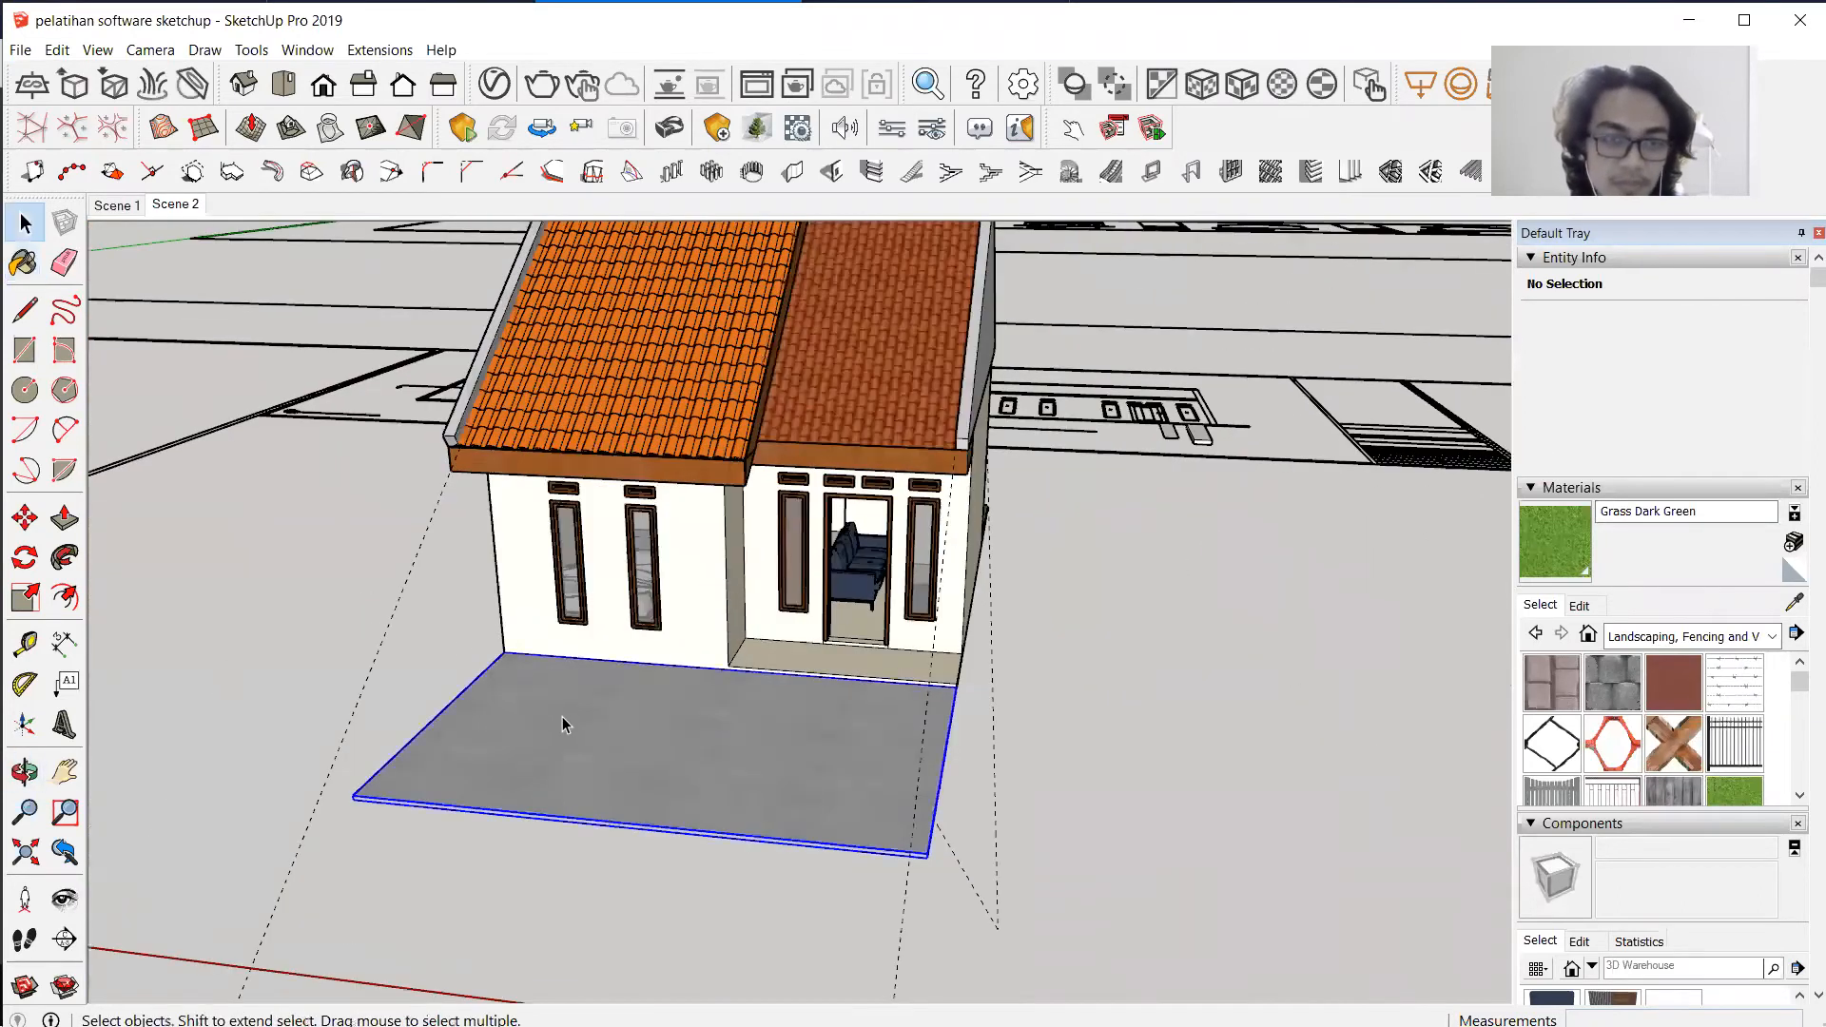
pyautogui.doubleClick(564, 729)
pyautogui.tripleClick(564, 729)
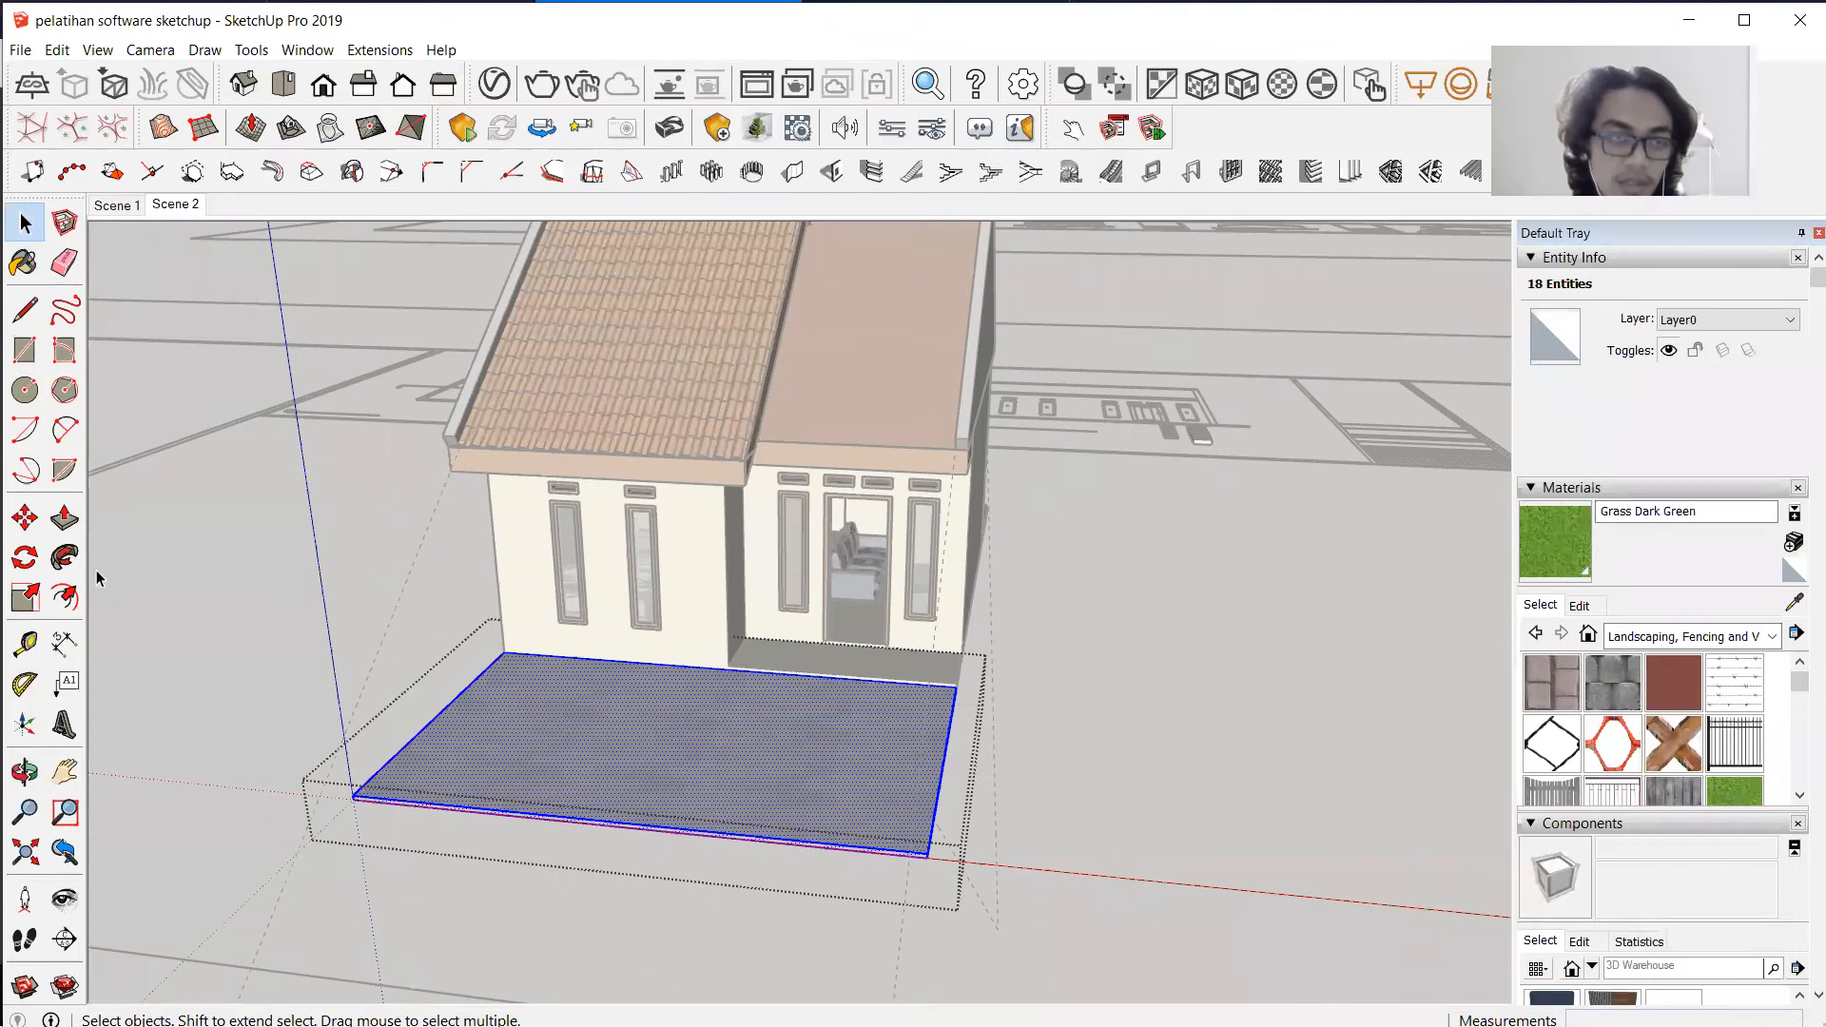
pyautogui.click(63, 597)
pyautogui.press('space')
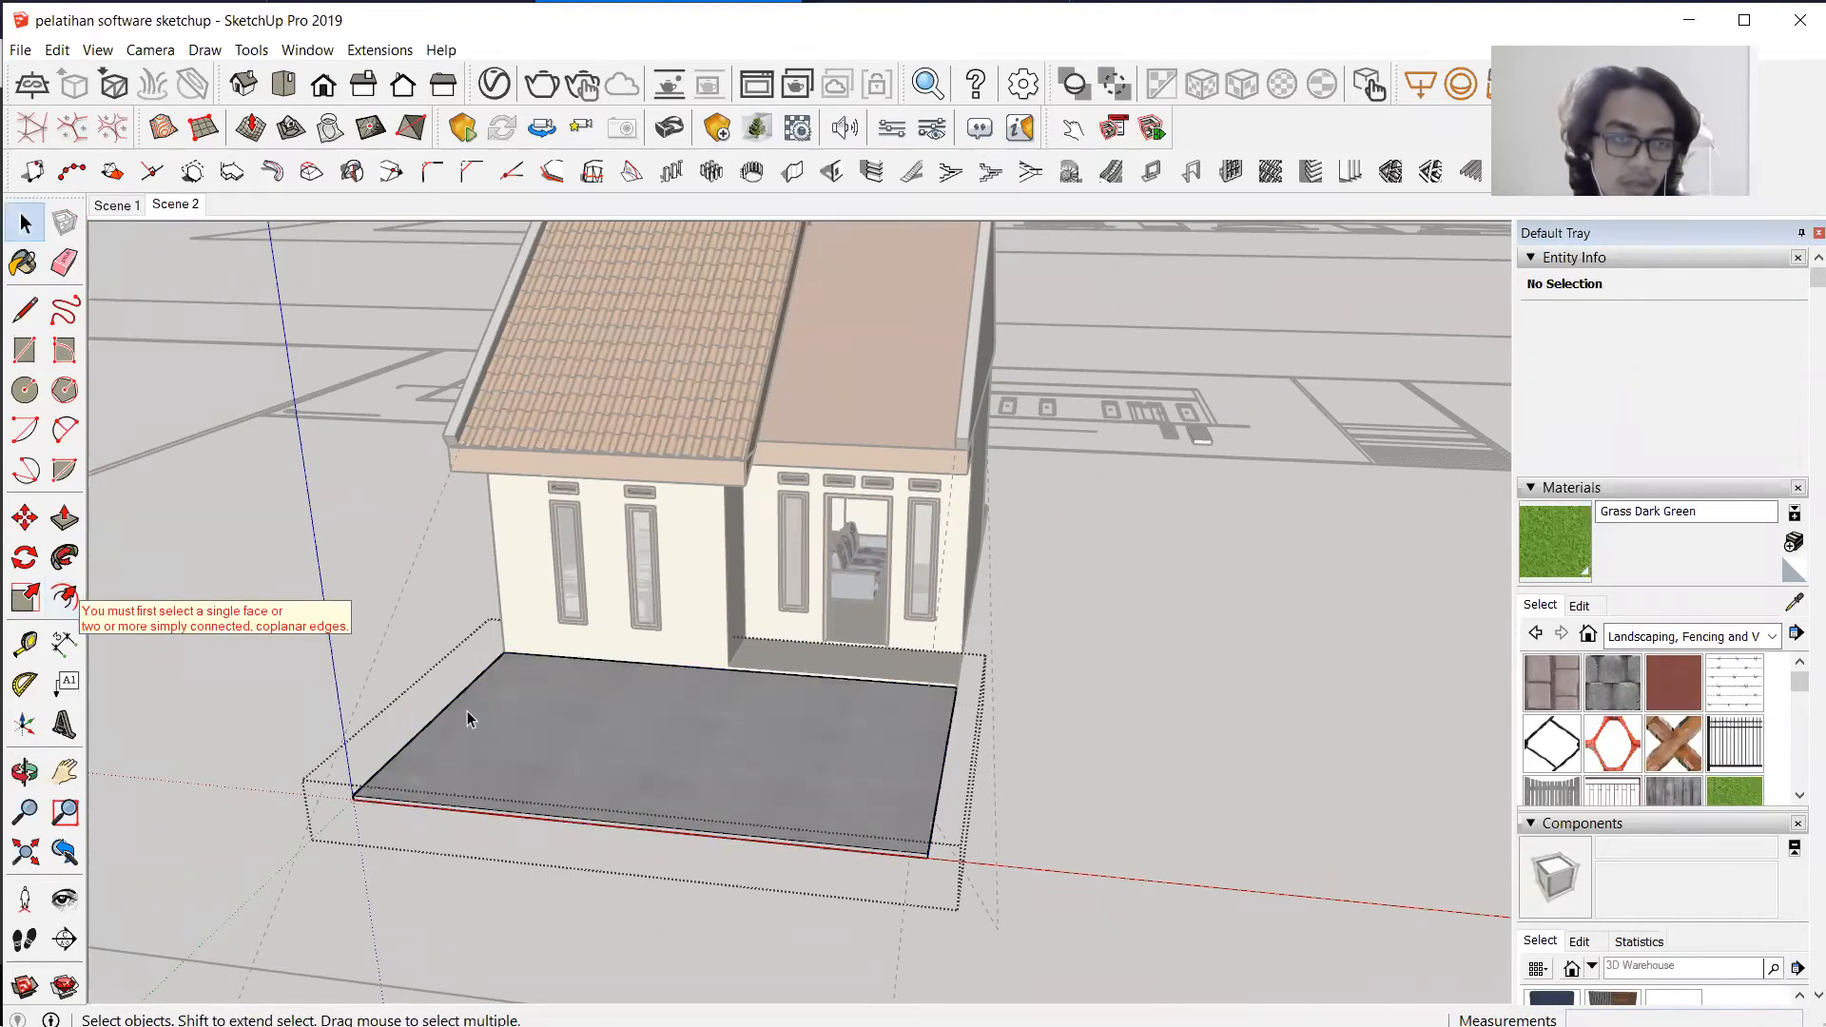
pyautogui.click(469, 719)
pyautogui.click(63, 597)
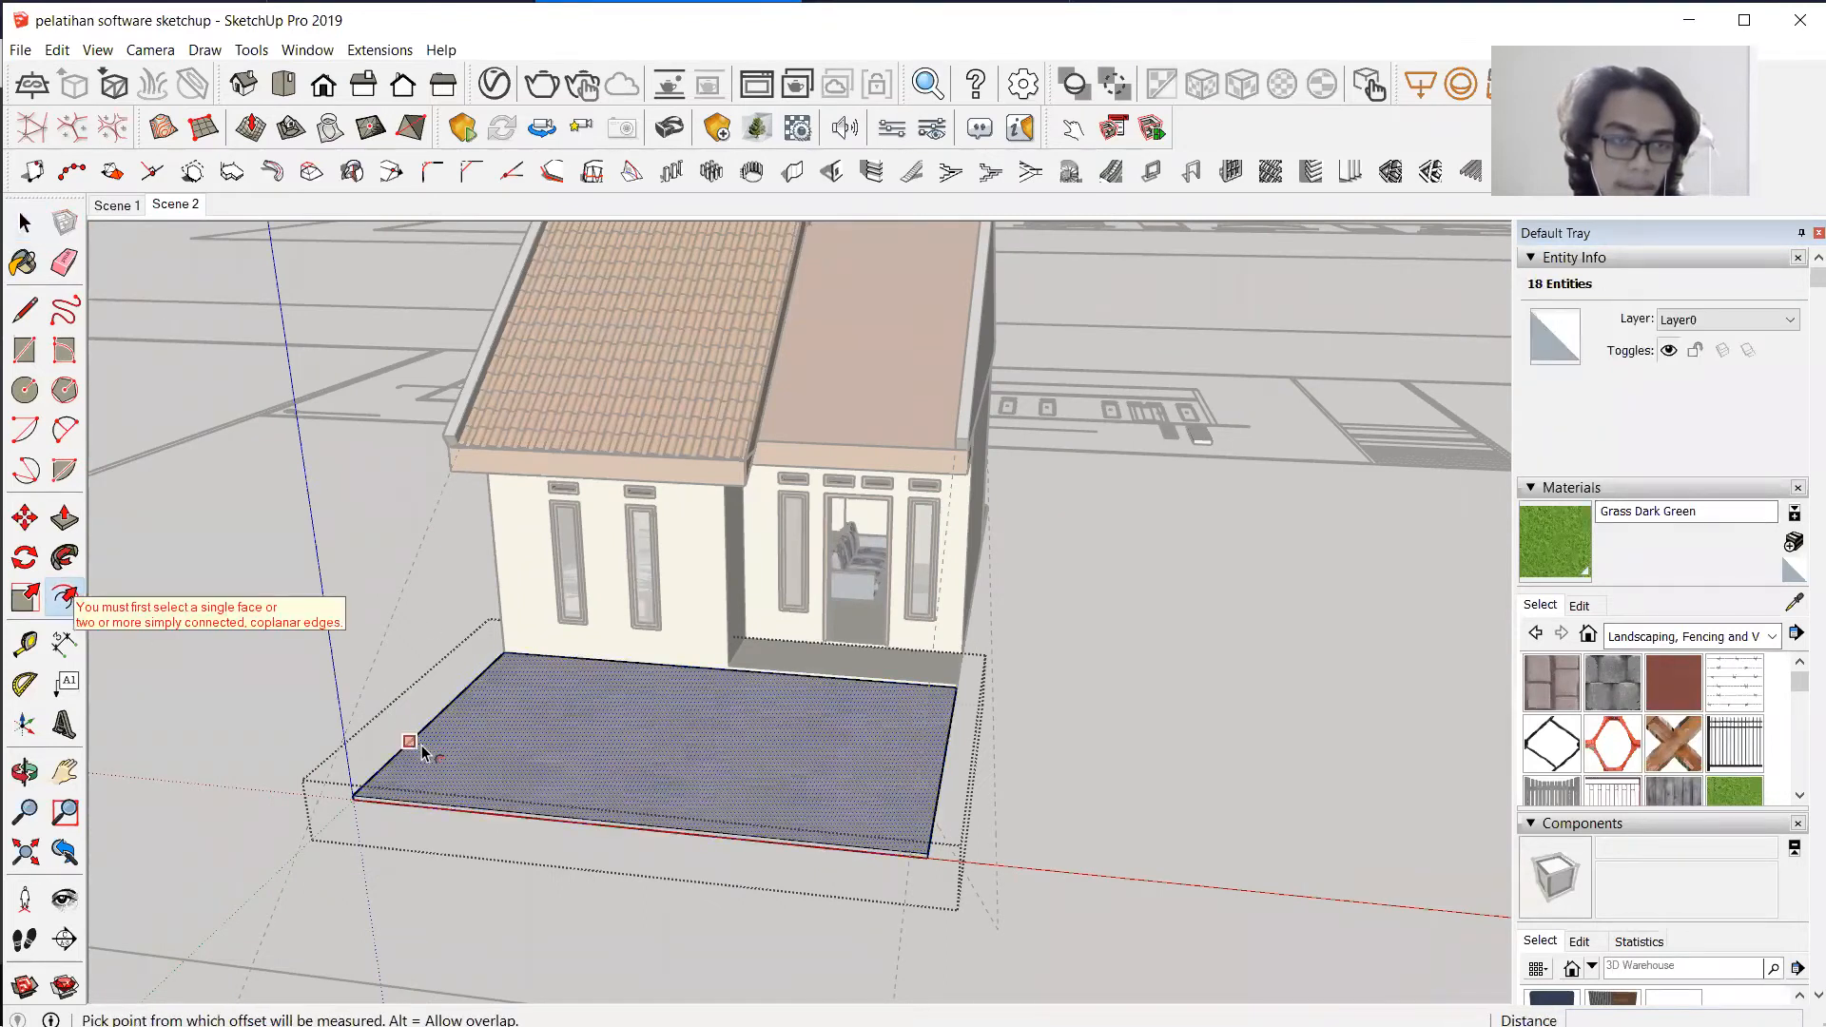
pyautogui.click(408, 741)
pyautogui.write('150')
pyautogui.press('Return')
# Draw 150 mm lines from the inset outline's corners to the slab's front and back edges, extending both side strips.
pyautogui.press('l')
pyautogui.scroll(4, 603, 693)
pyautogui.click(550, 689)
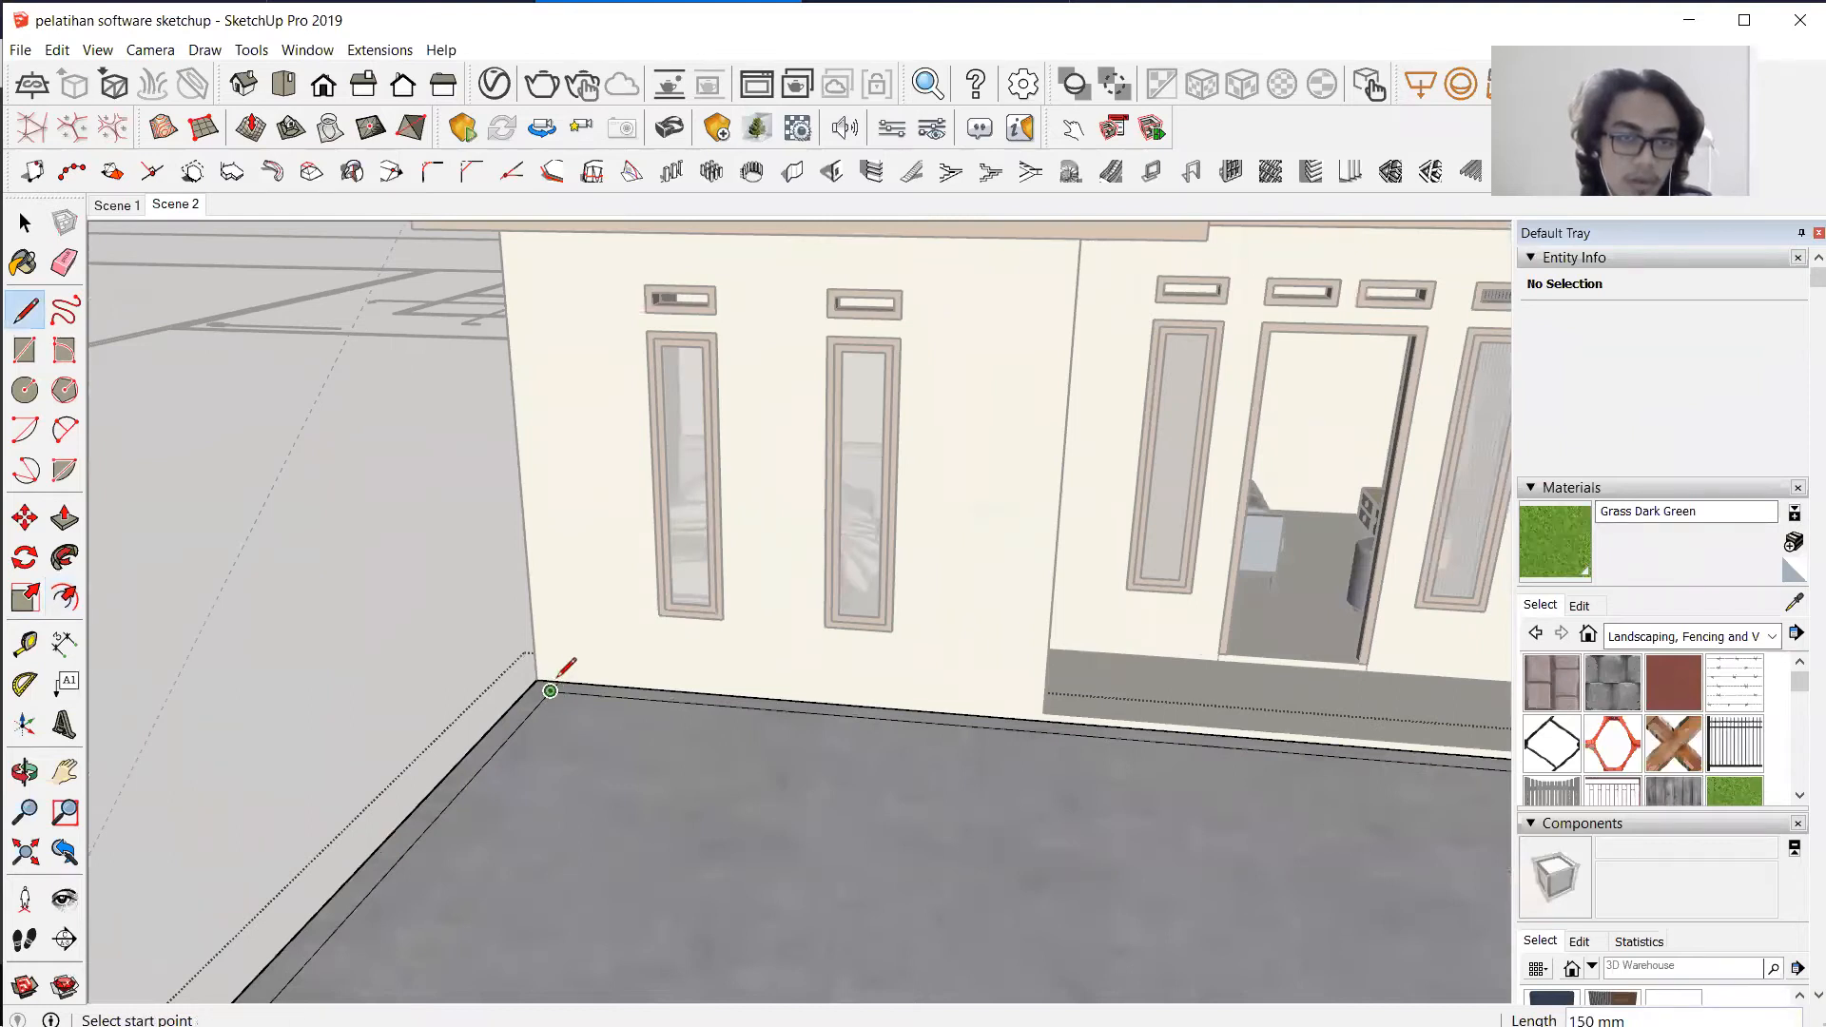
pyautogui.scroll(-3, 581, 529)
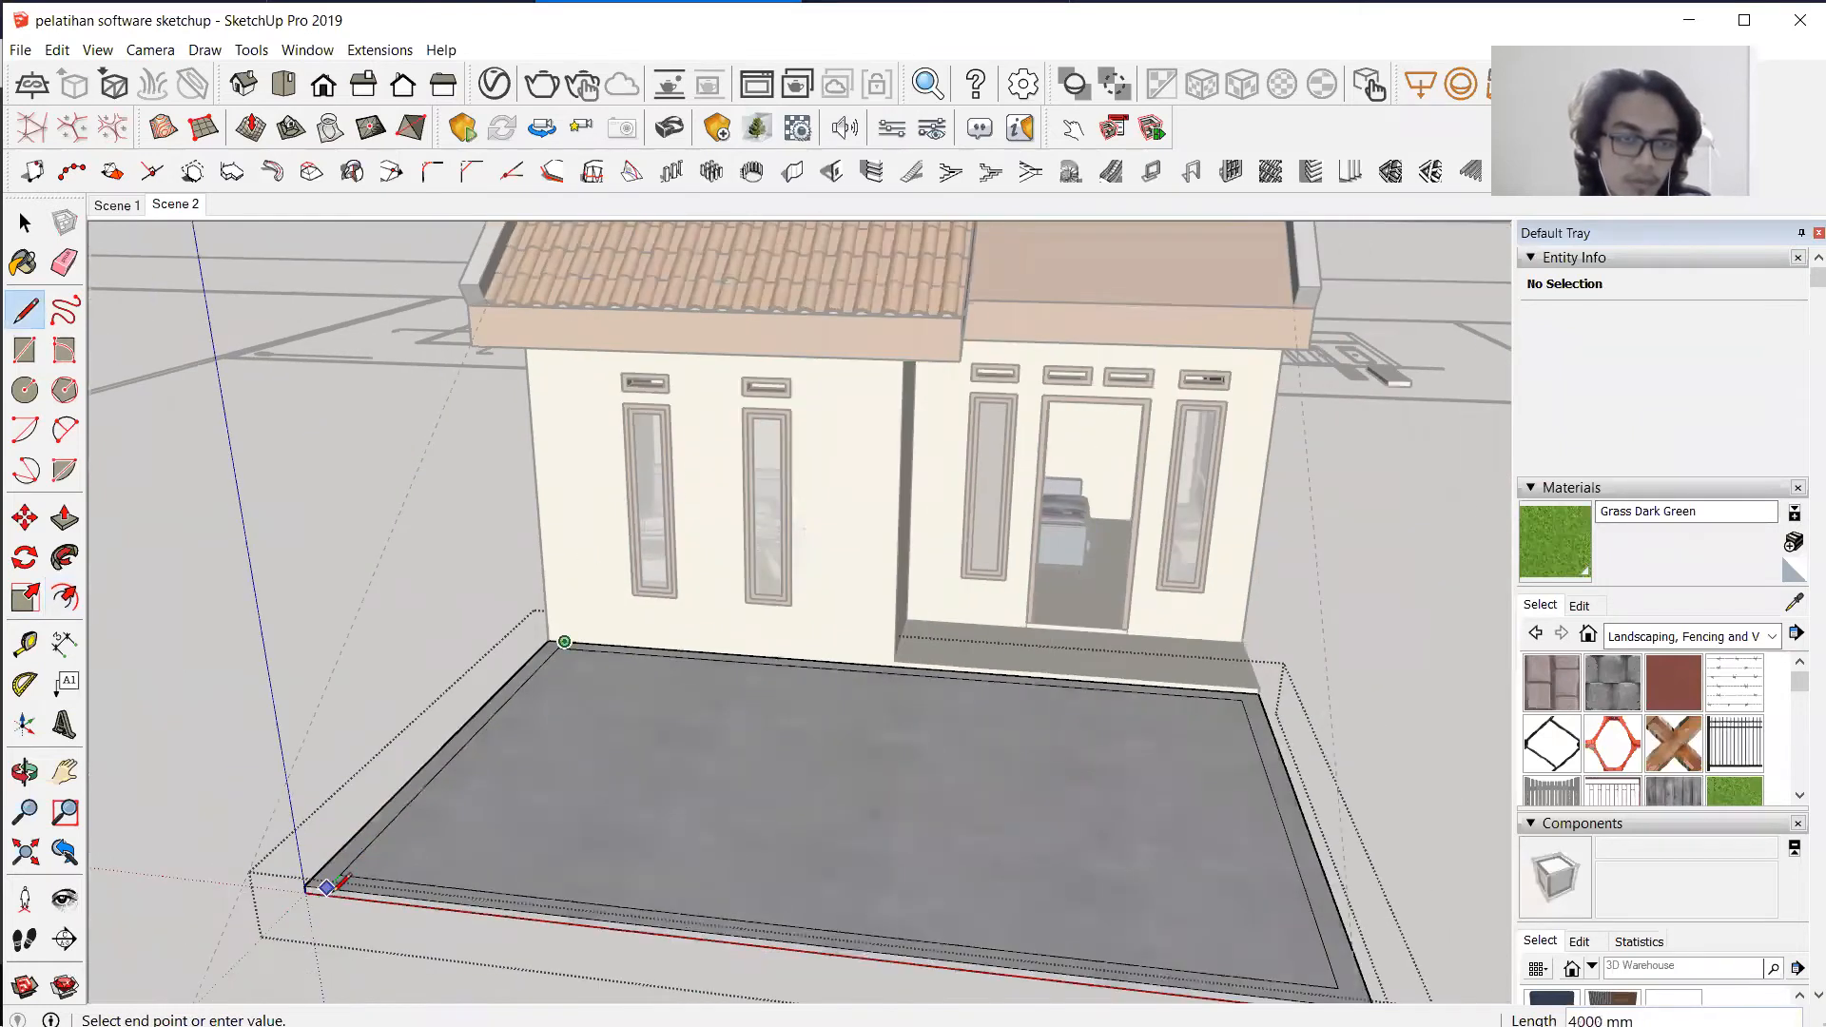
pyautogui.scroll(-2, 277, 751)
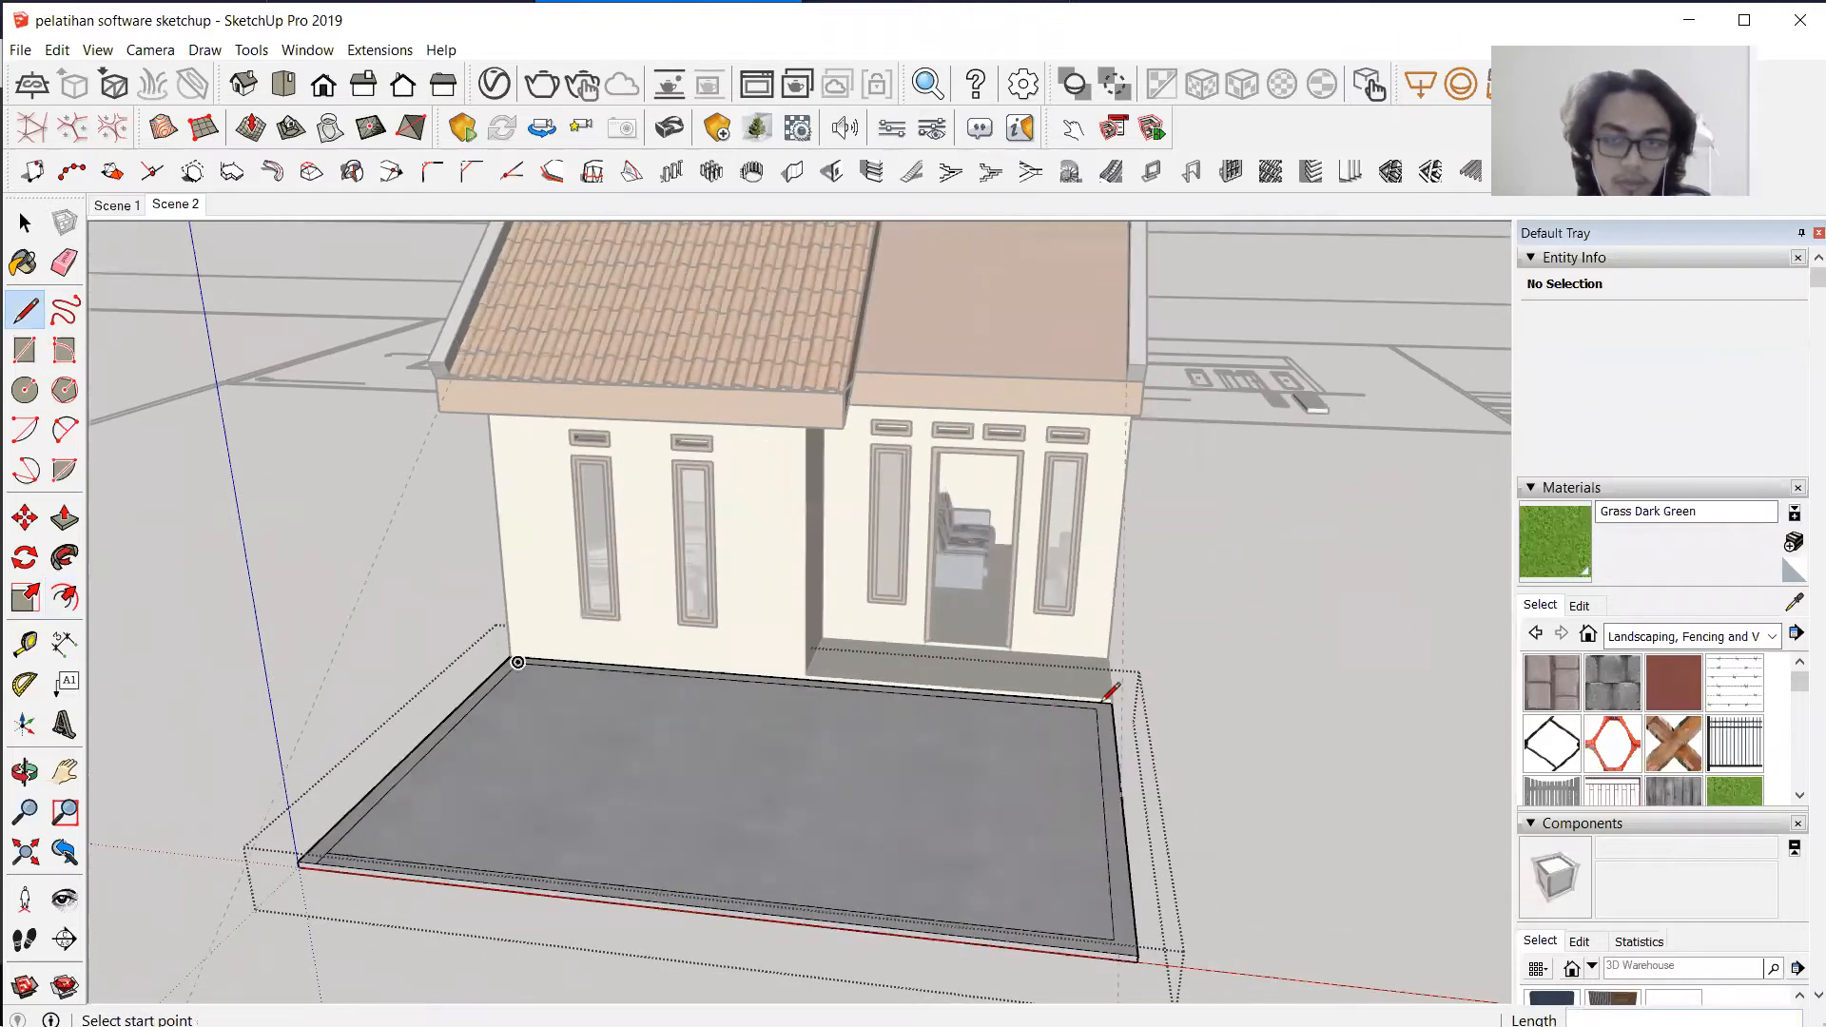
pyautogui.scroll(3, 1101, 687)
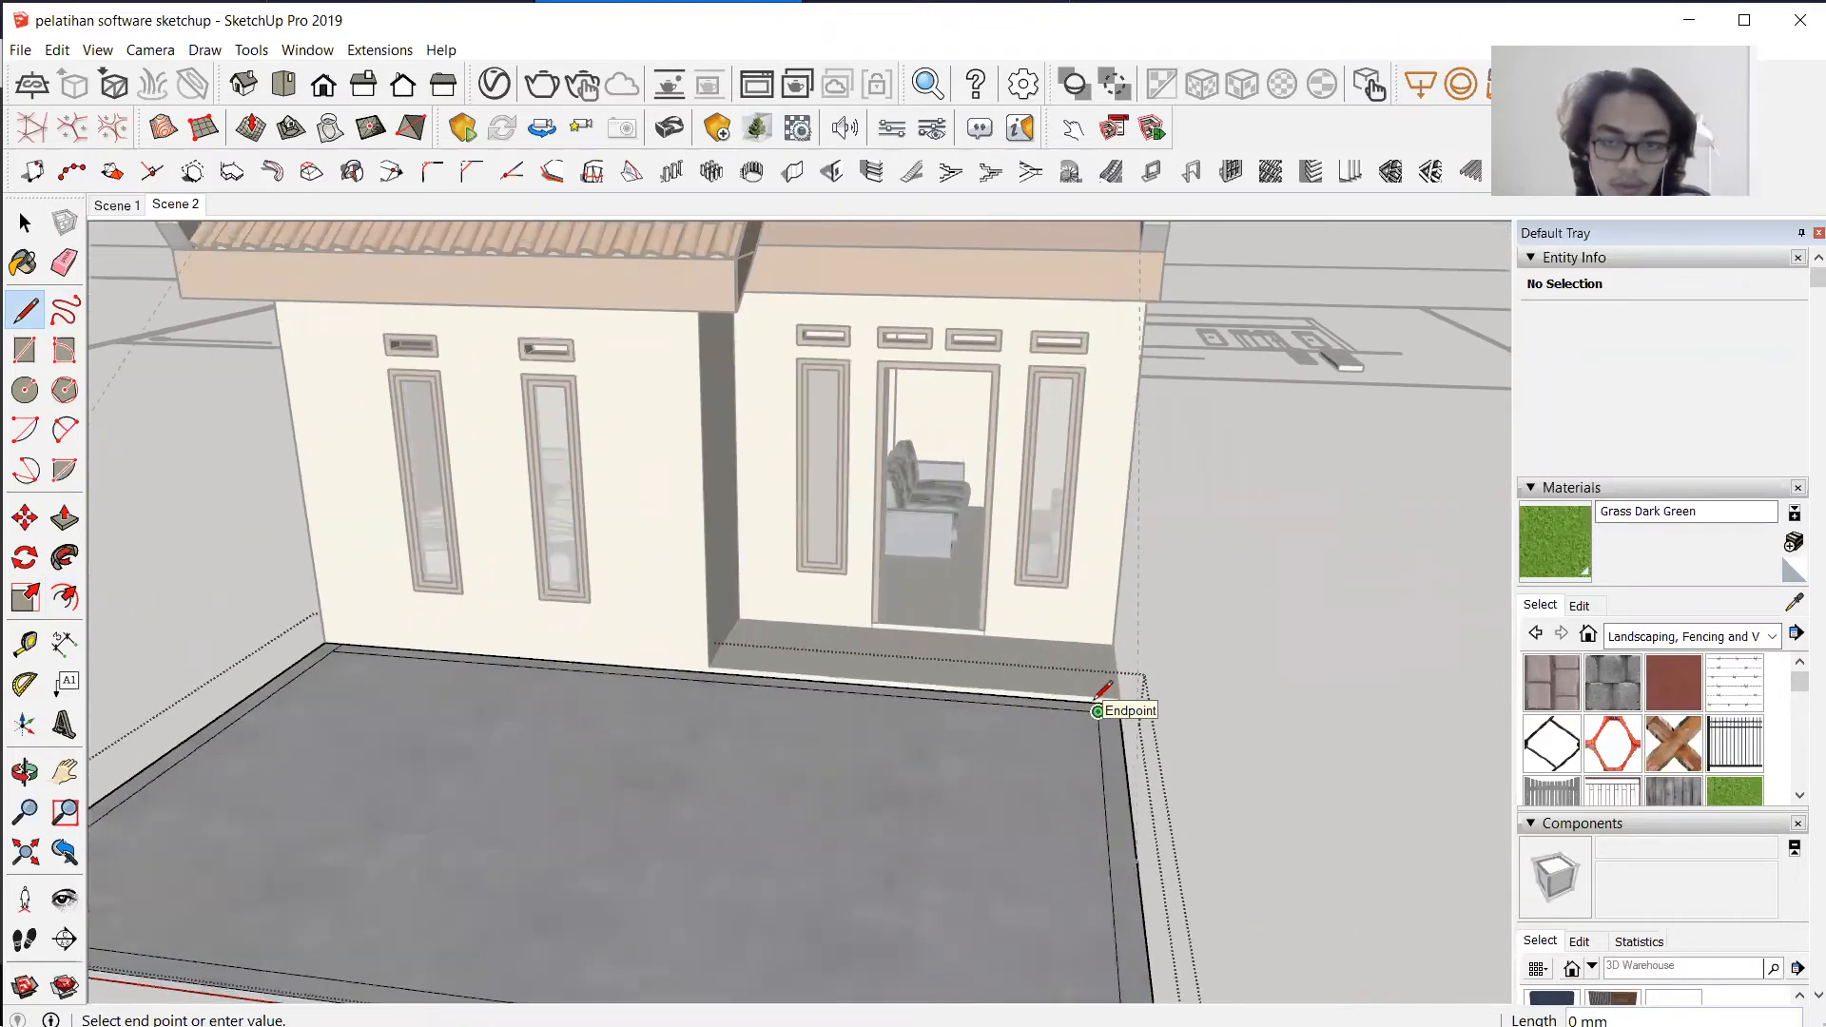
pyautogui.click(1095, 707)
pyautogui.scroll(-3, 1071, 725)
pyautogui.scroll(-2, 1069, 790)
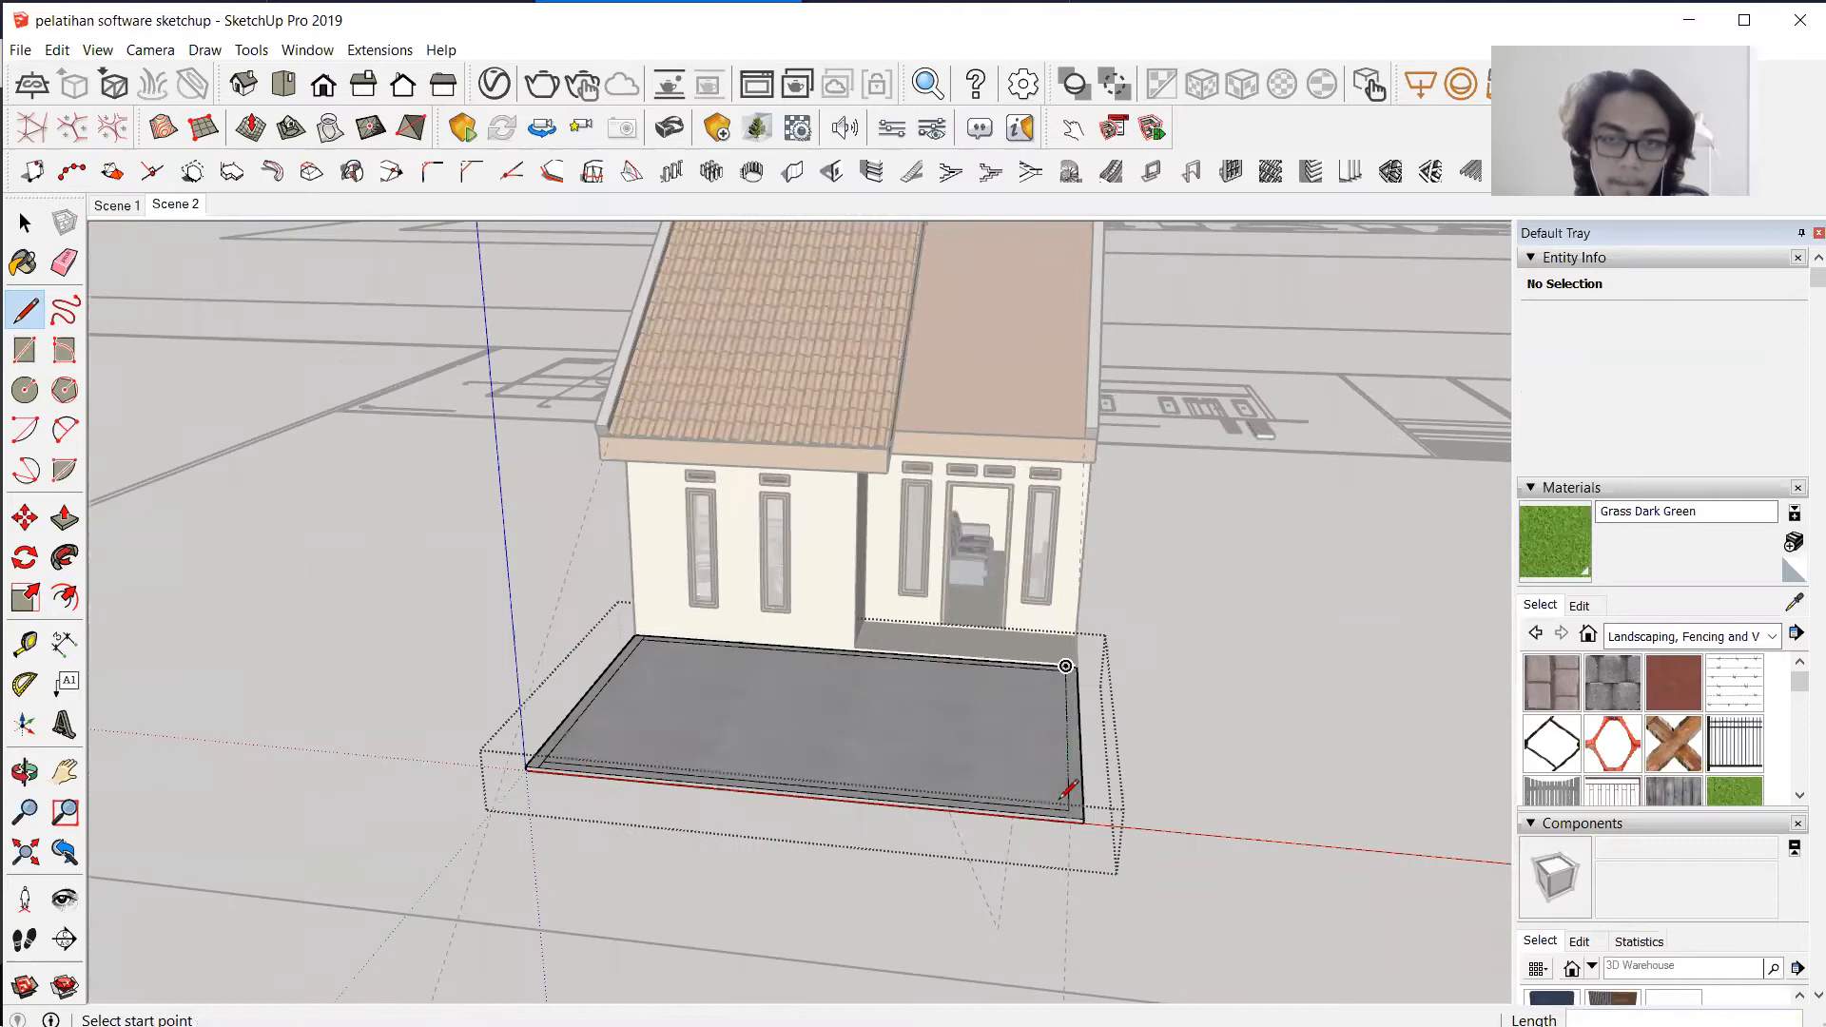
pyautogui.scroll(3, 1070, 809)
pyautogui.click(1069, 811)
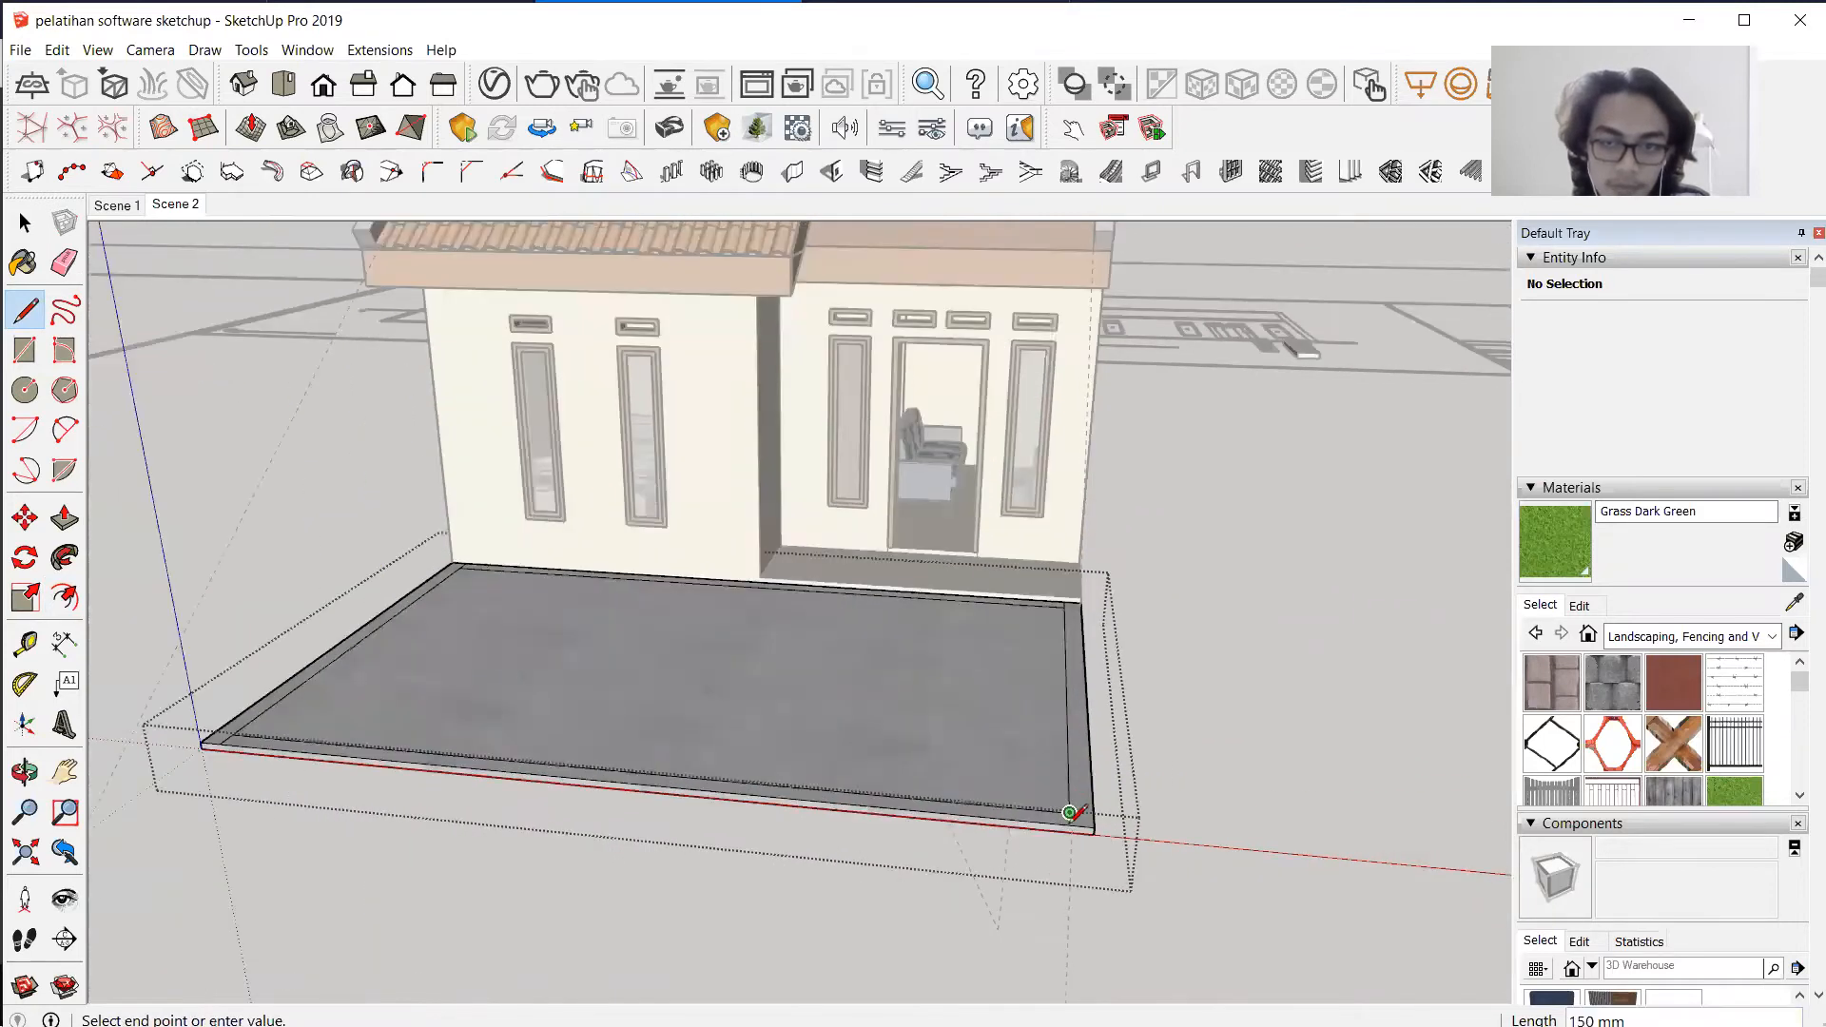
# Erase the inset lines along the front and back of the yard slab, keeping only the two side strips.
pyautogui.press('e')
pyautogui.scroll(3, 490, 761)
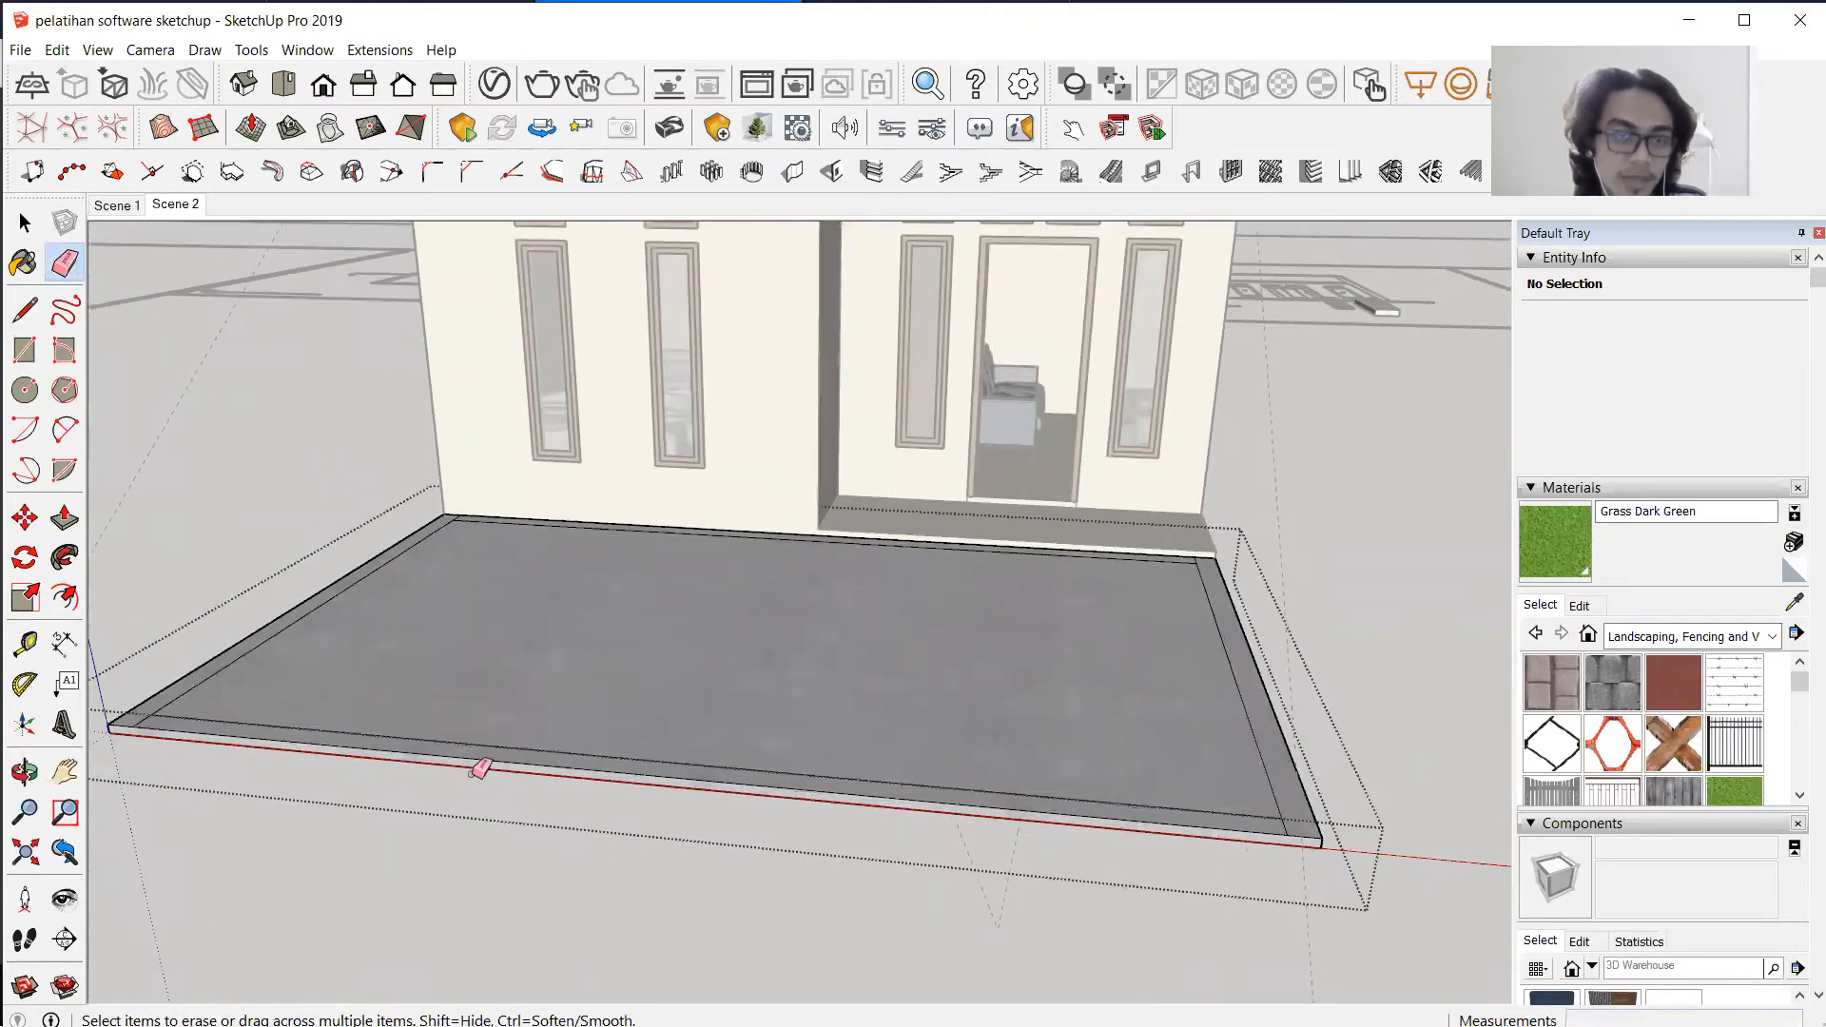
pyautogui.scroll(2, 566, 466)
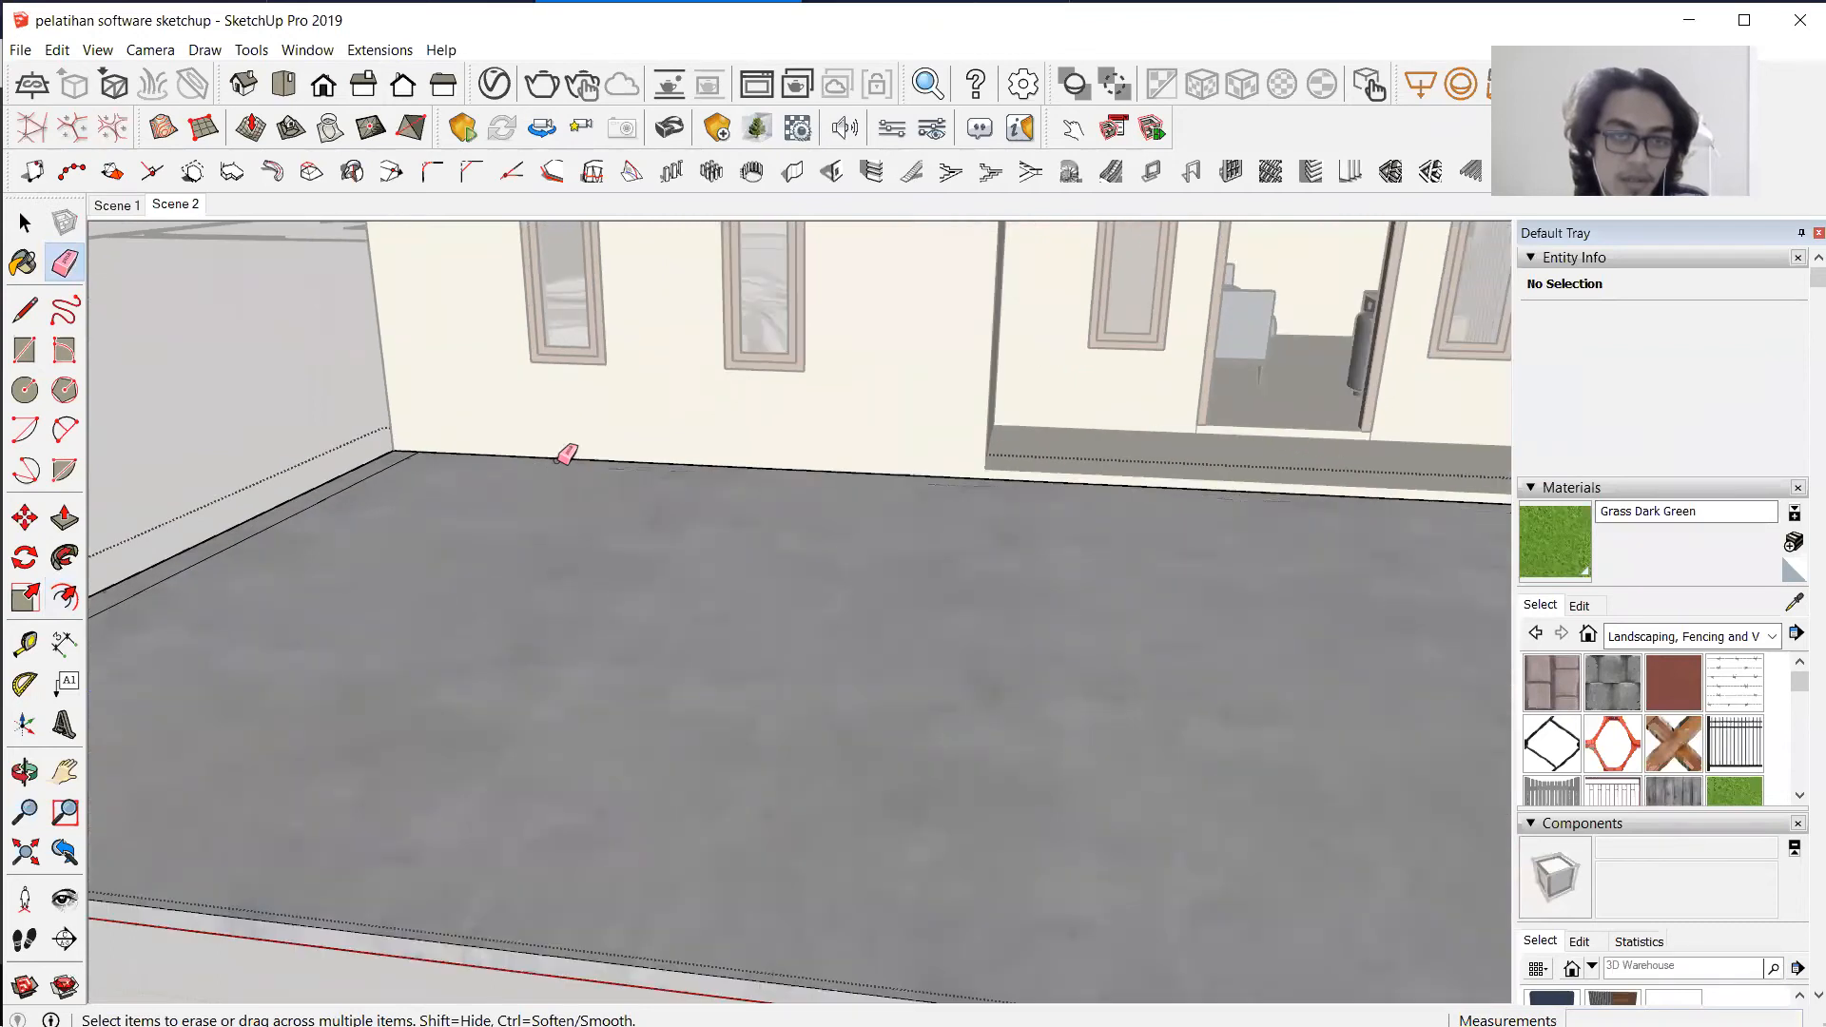
# Raise the narrow strip along the yard slab's left side by 2000 mm with Push/Pull.
pyautogui.press('p')
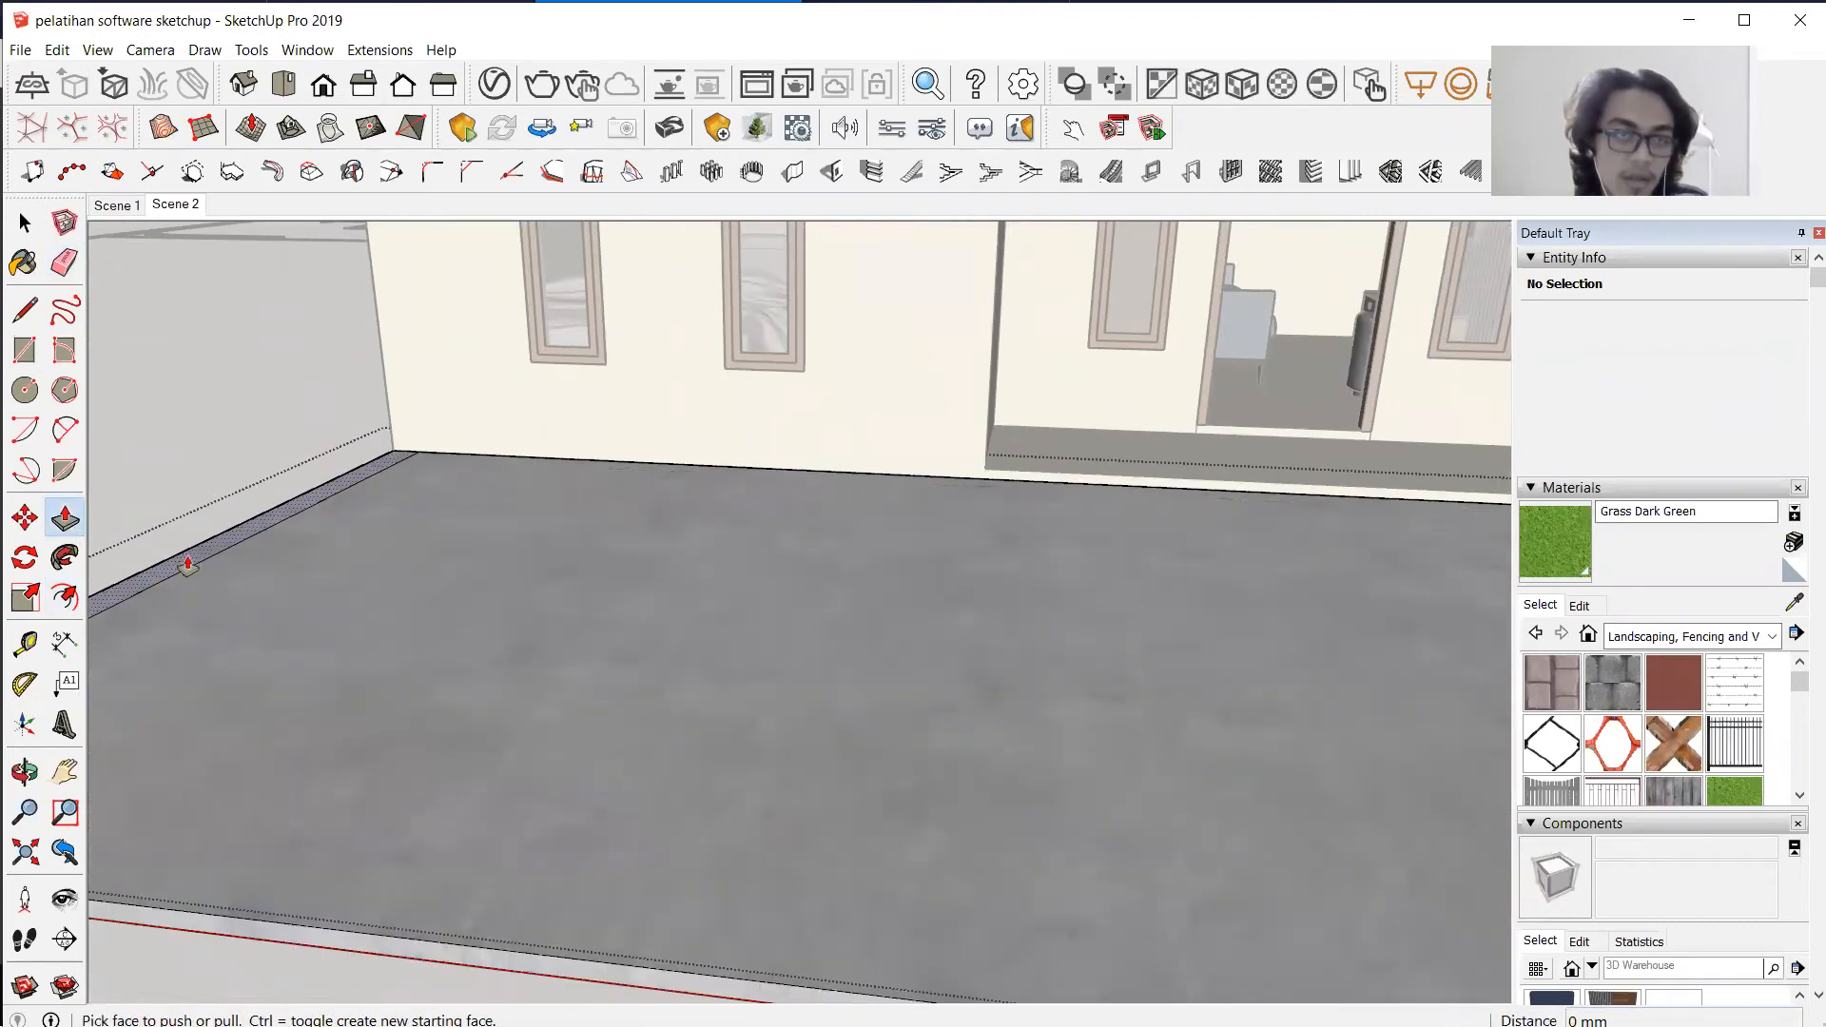
pyautogui.click(183, 558)
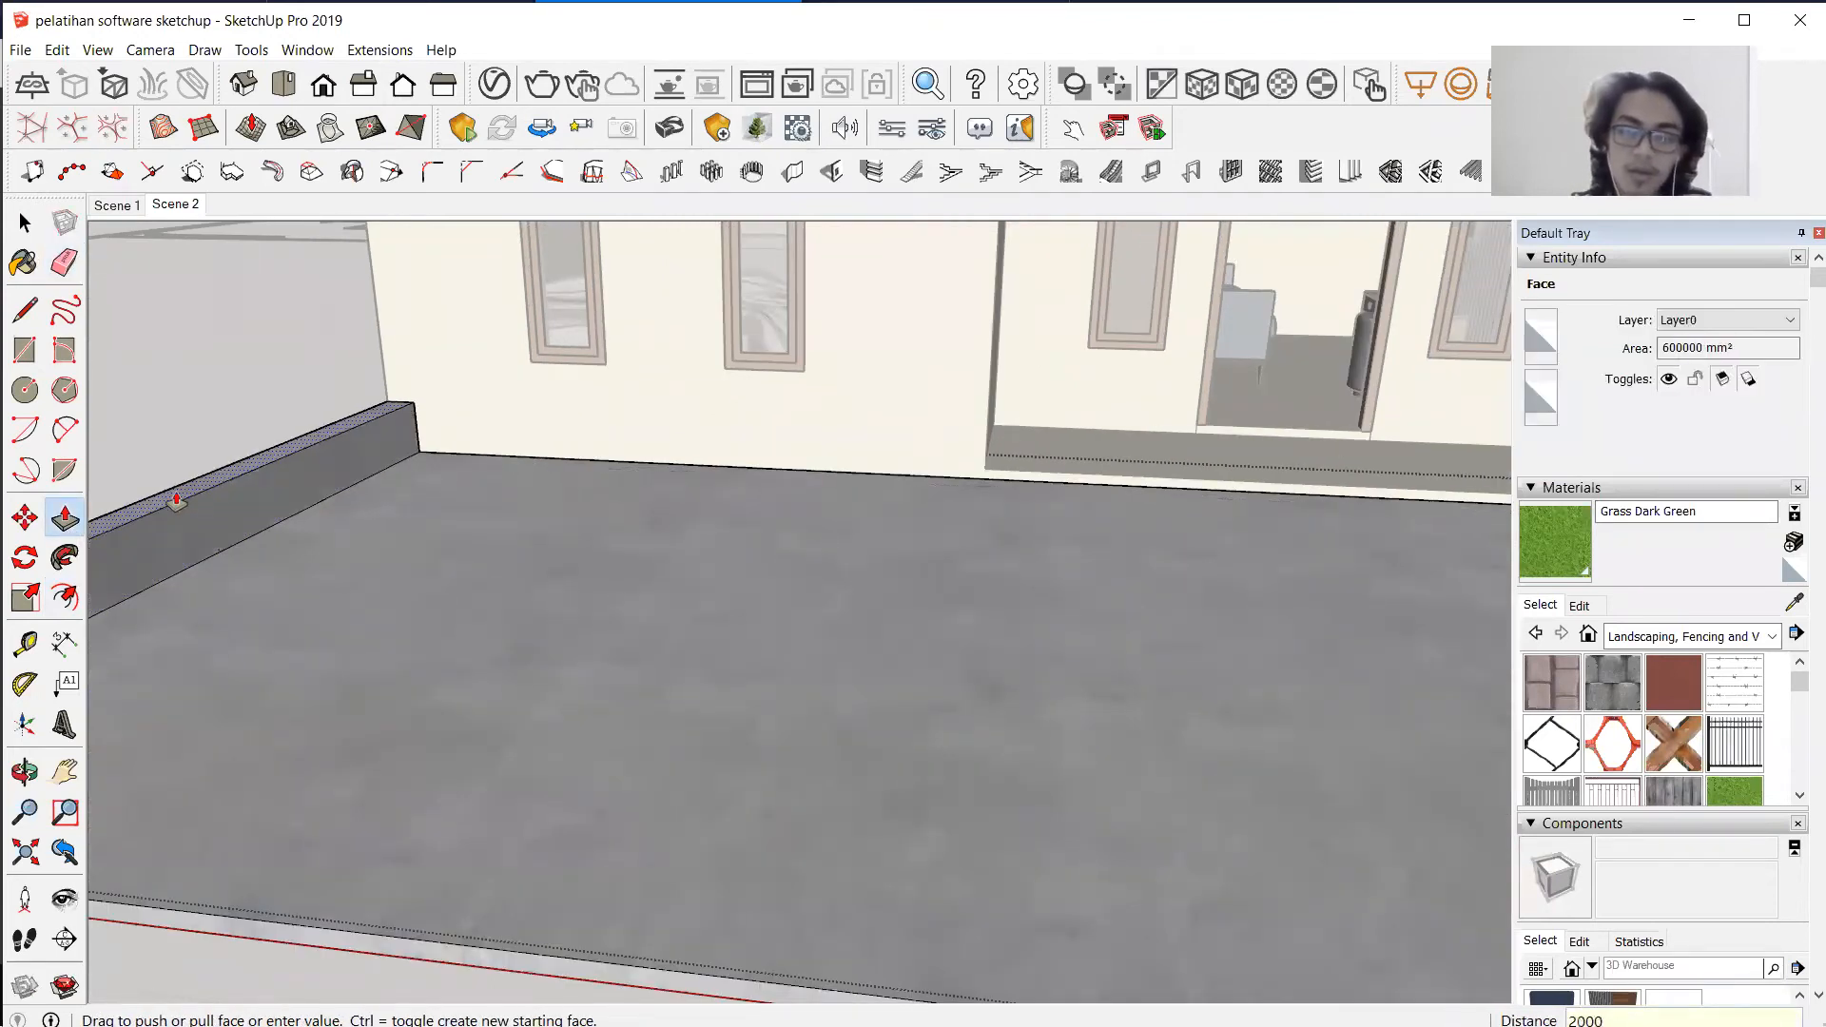
pyautogui.press('Return')
pyautogui.scroll(-6, 465, 681)
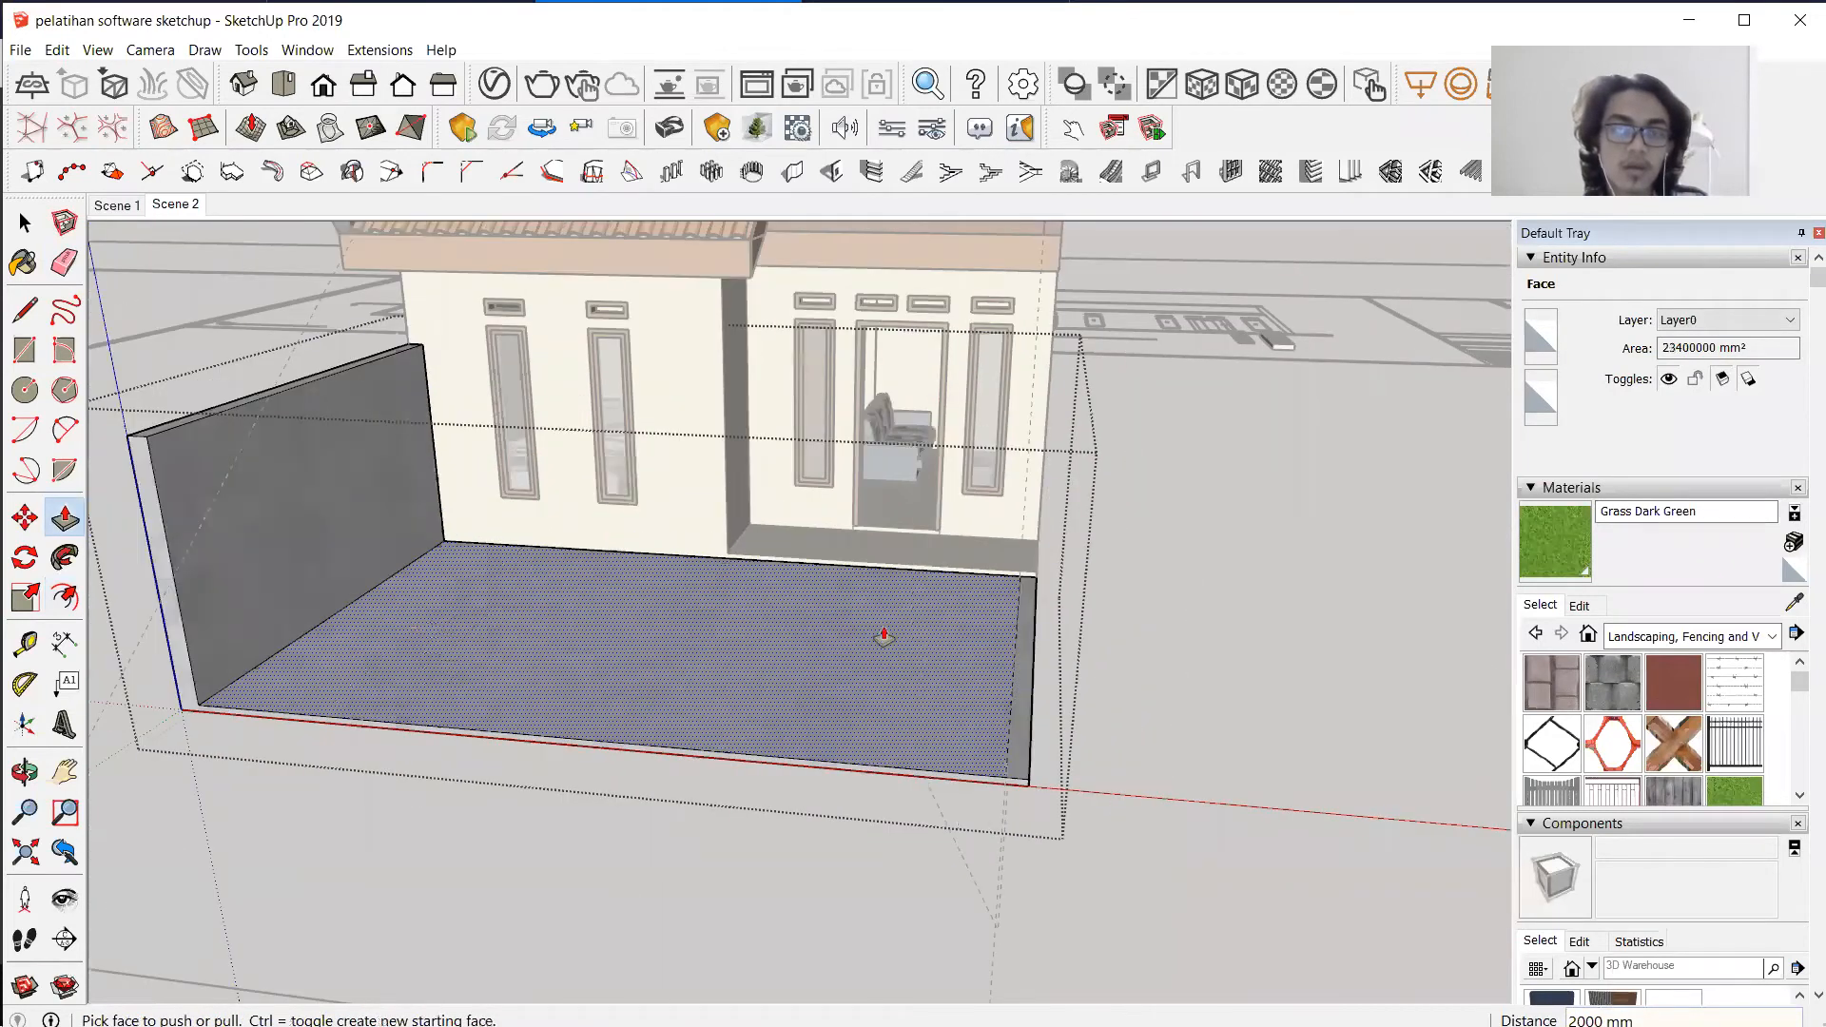
pyautogui.moveTo(879, 606); pyautogui.dragTo(262, 569, button='middle')
pyautogui.moveTo(722, 578)
pyautogui.mouseDown(button='middle')
pyautogui.moveTo(570, 595)
pyautogui.moveTo(737, 589)
pyautogui.mouseUp(button='middle')
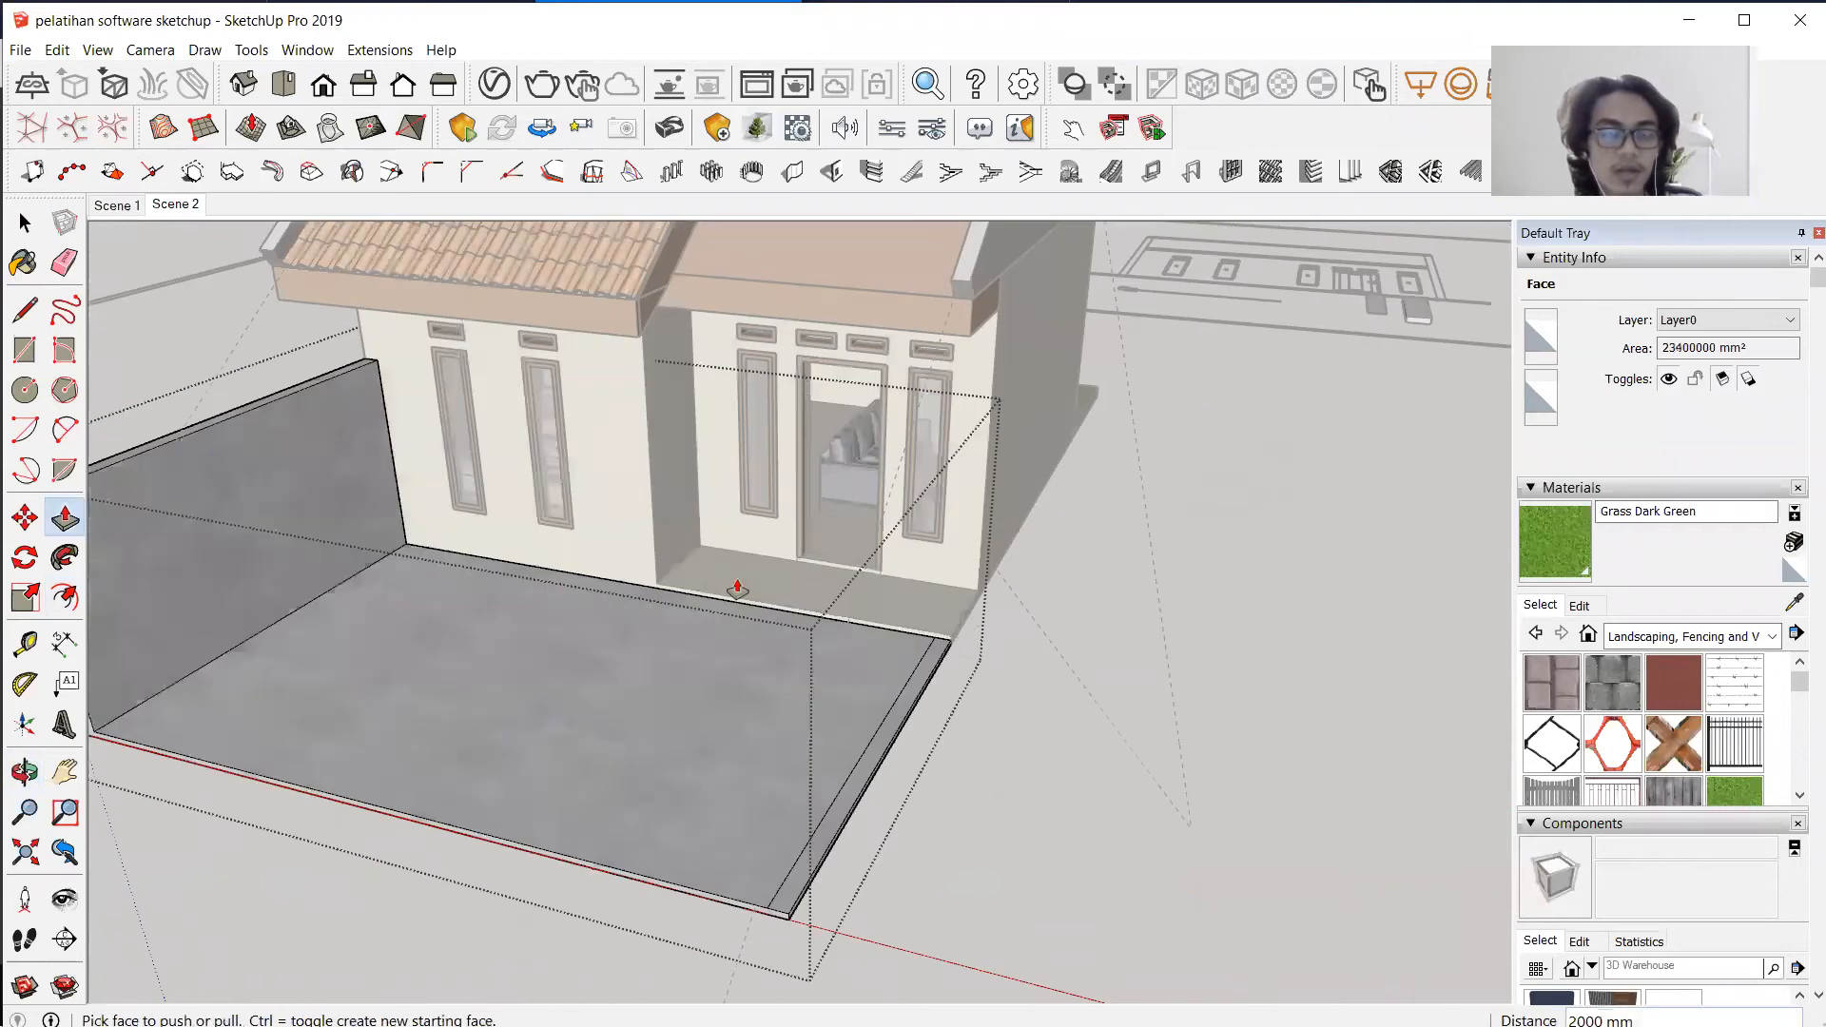
# Undo the side strip's extrusion and leave the yard slab's group.
pyautogui.hotkey('ctrl', 'z')
pyautogui.press('space')
pyautogui.click(1288, 679)
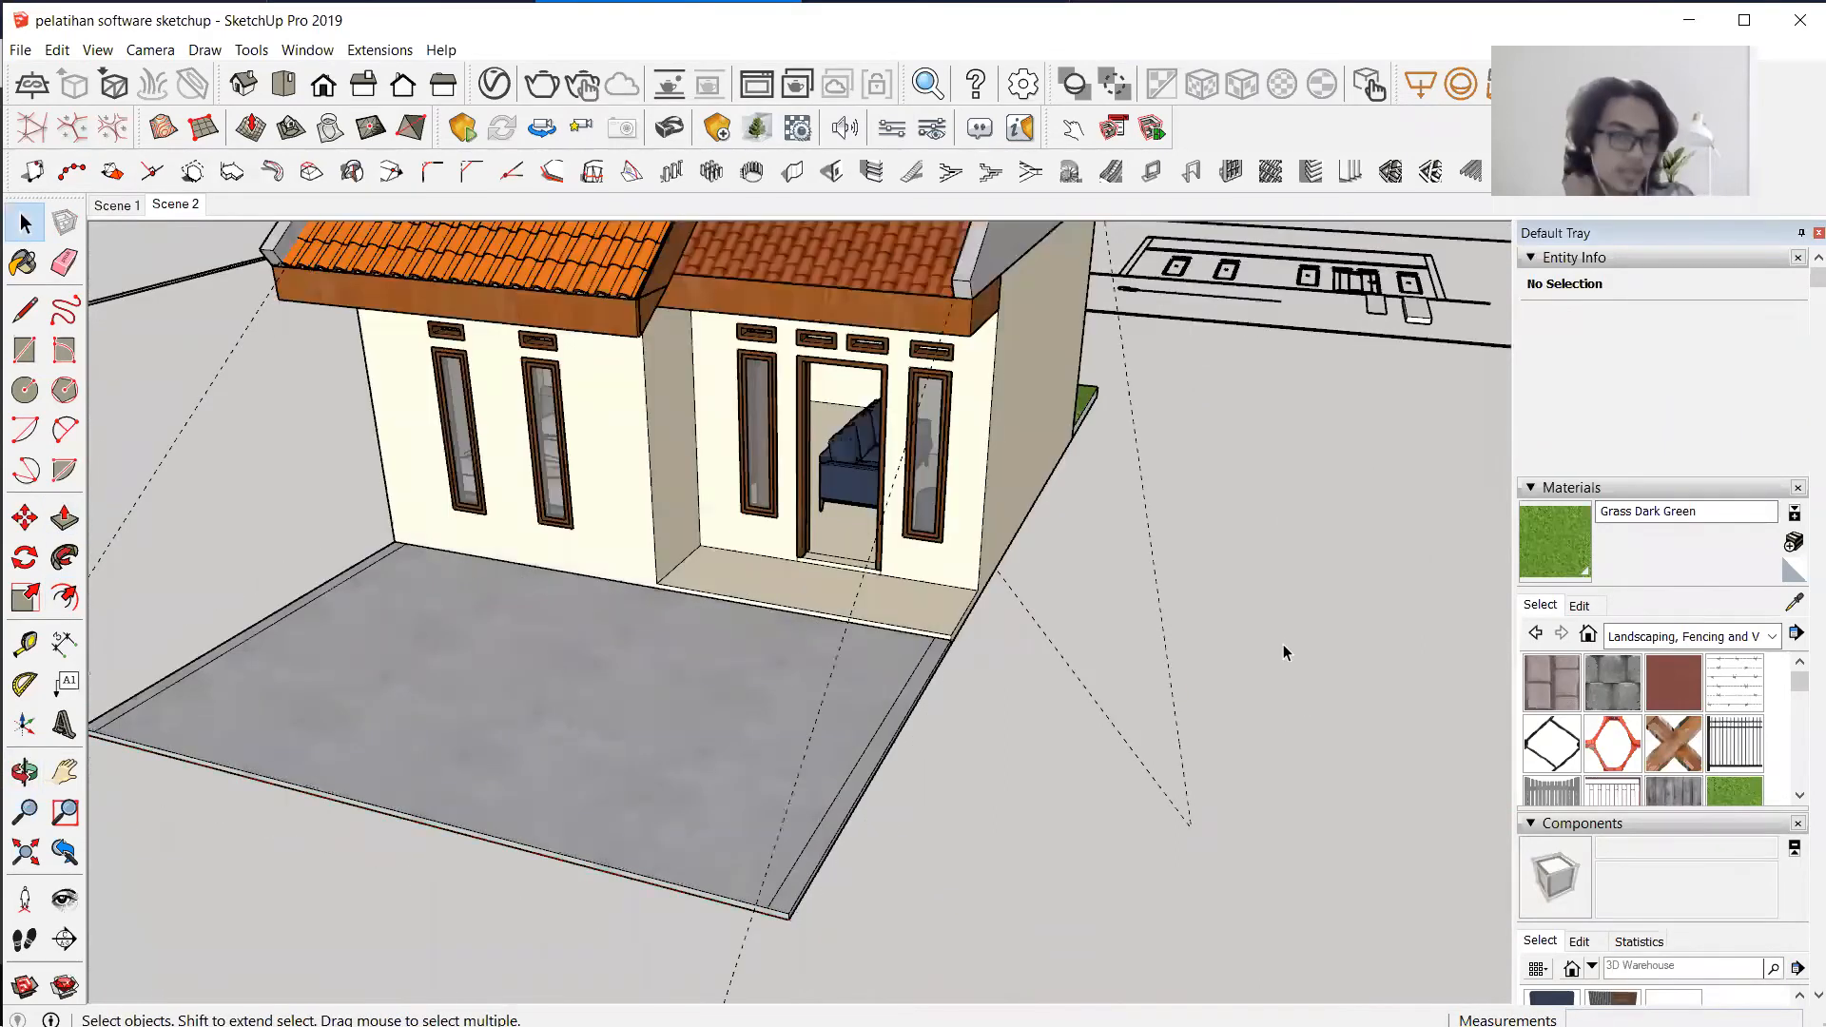
# Select all parts of the house, including the roof, walls and yard slabs, and make them a single group.
pyautogui.moveTo(1280, 637); pyautogui.dragTo(805, 827, button='middle')
pyautogui.scroll(-6, 875, 692)
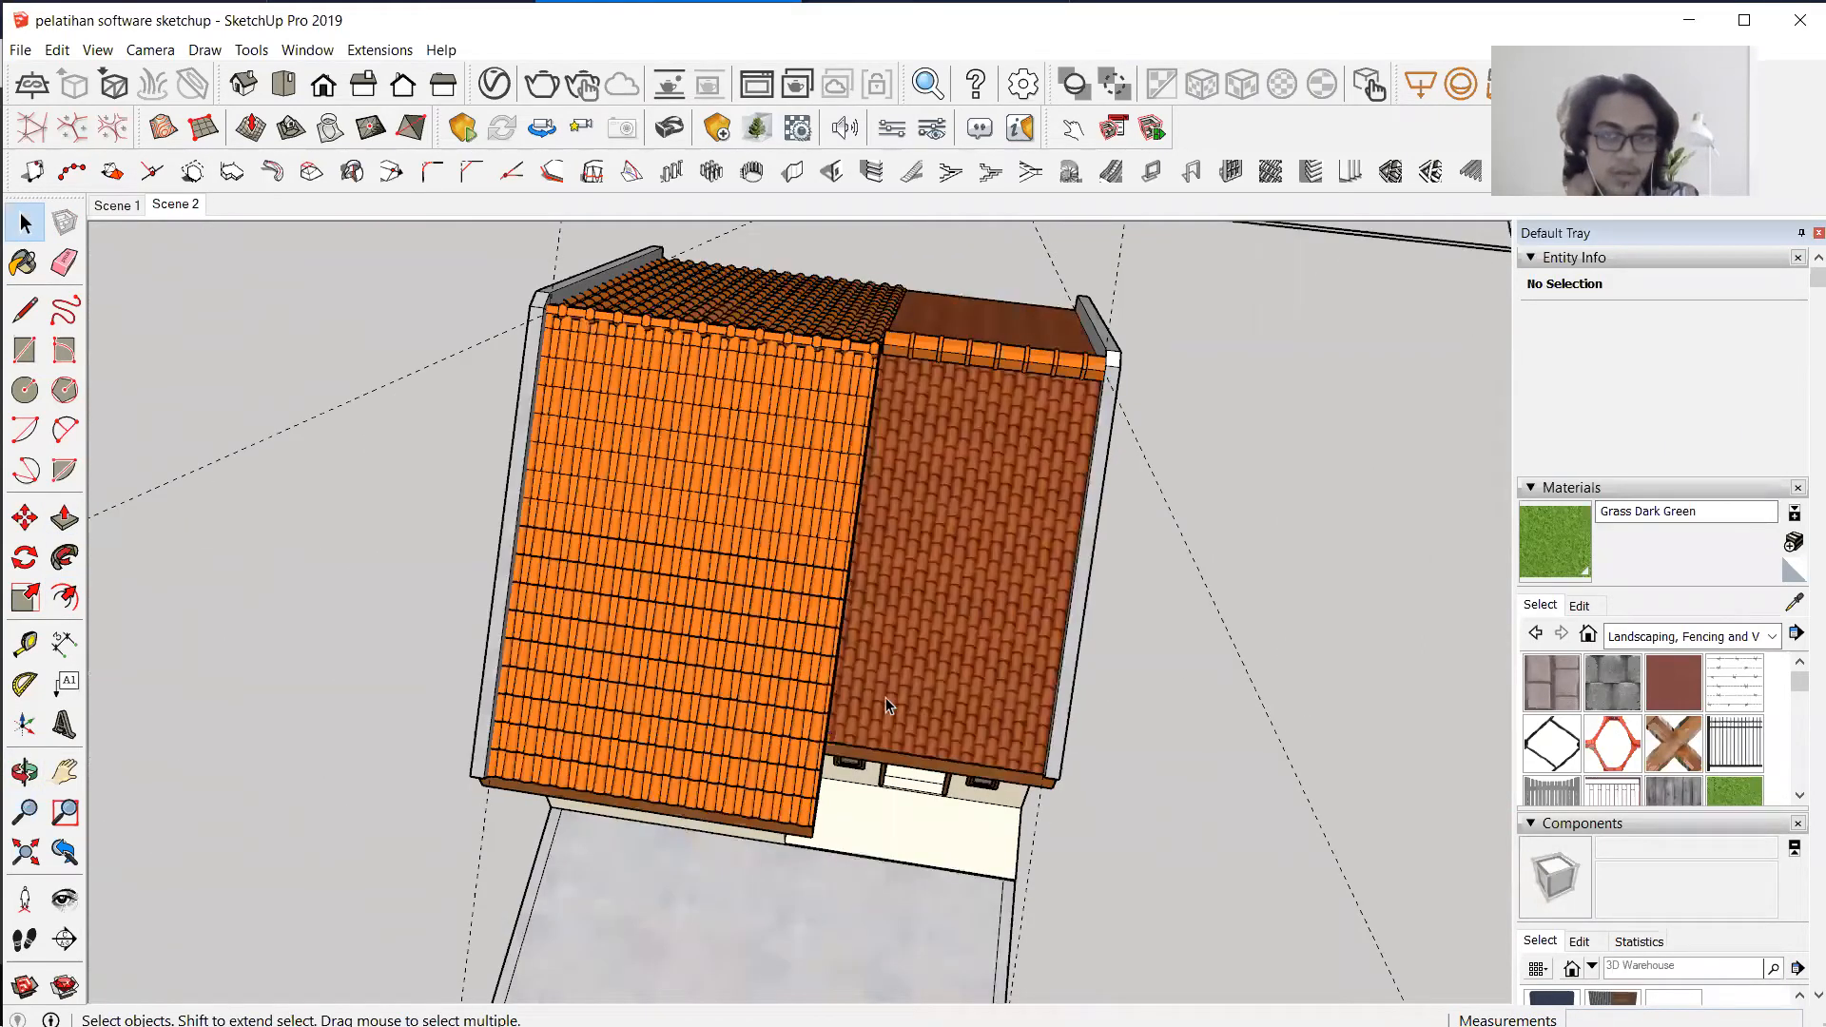
pyautogui.moveTo(570, 337); pyautogui.dragTo(1131, 896)
pyautogui.rightClick(868, 597)
pyautogui.click(842, 571)
pyautogui.click(603, 424)
pyautogui.moveTo(502, 345); pyautogui.dragTo(1059, 778)
pyautogui.keyDown('shift'); pyautogui.click(808, 565); pyautogui.keyUp('shift')
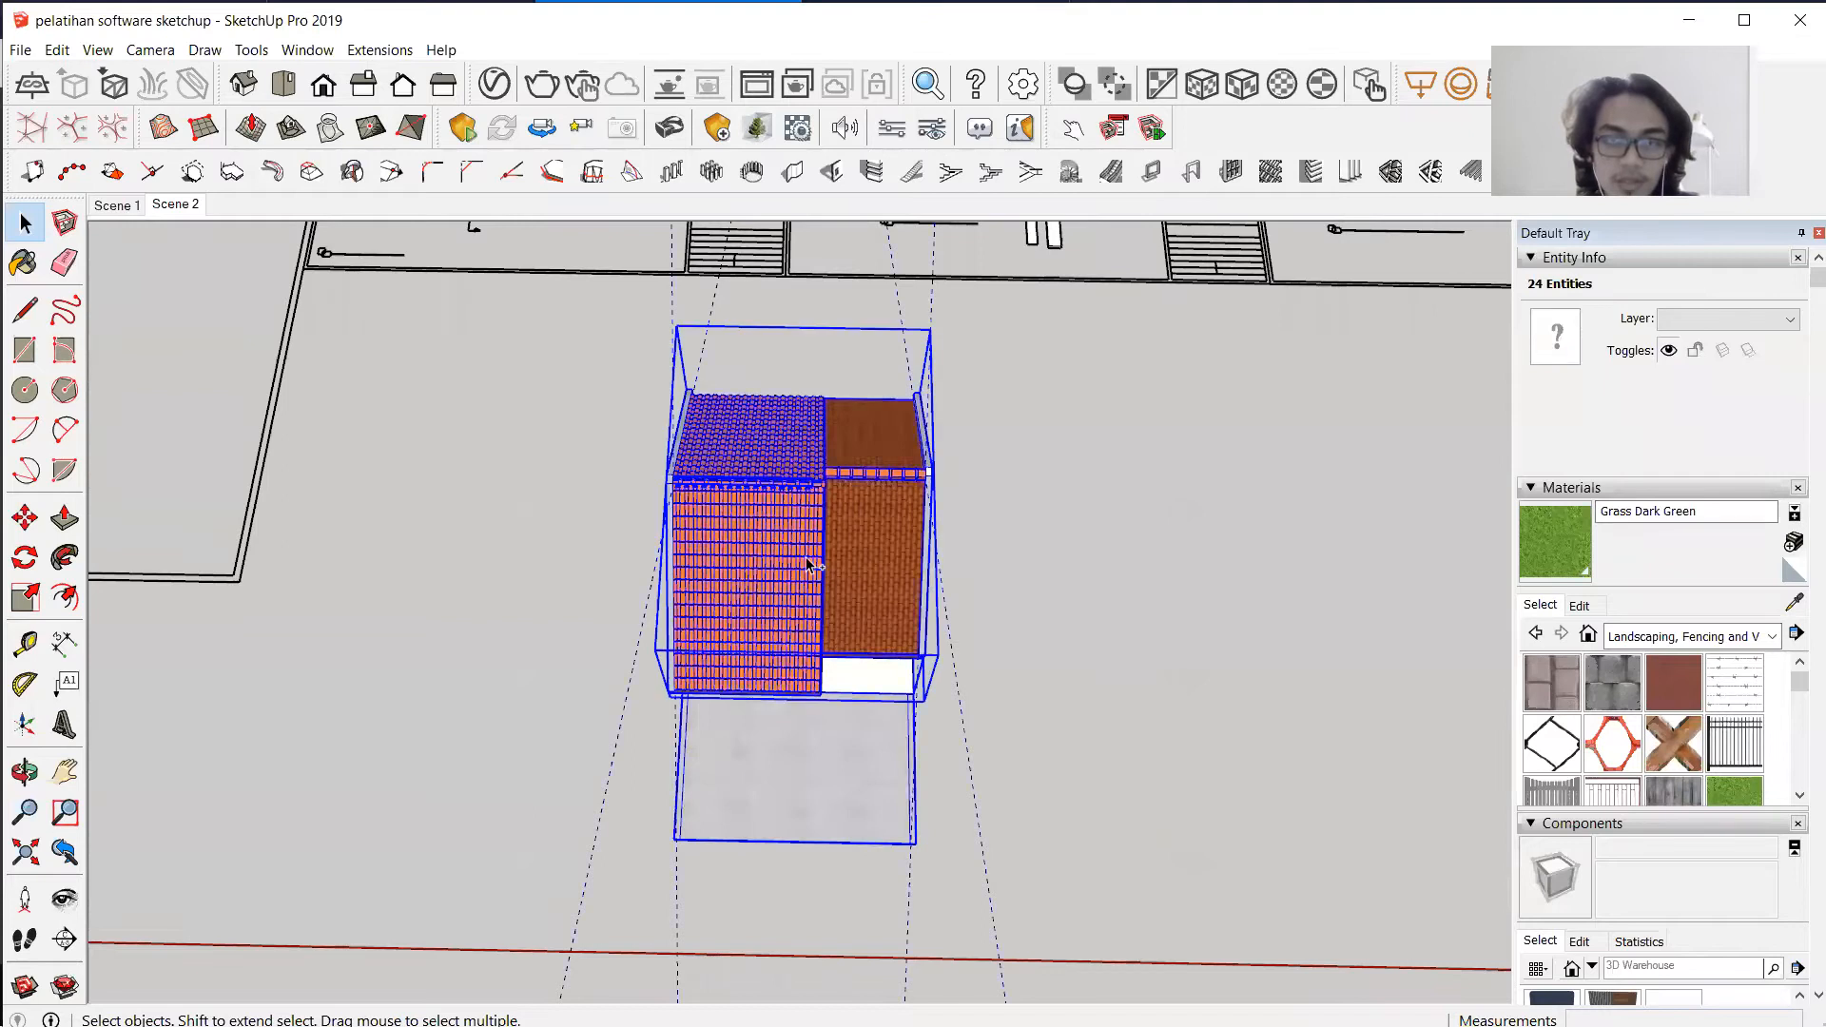
pyautogui.moveTo(871, 547); pyautogui.dragTo(868, 689, button='middle')
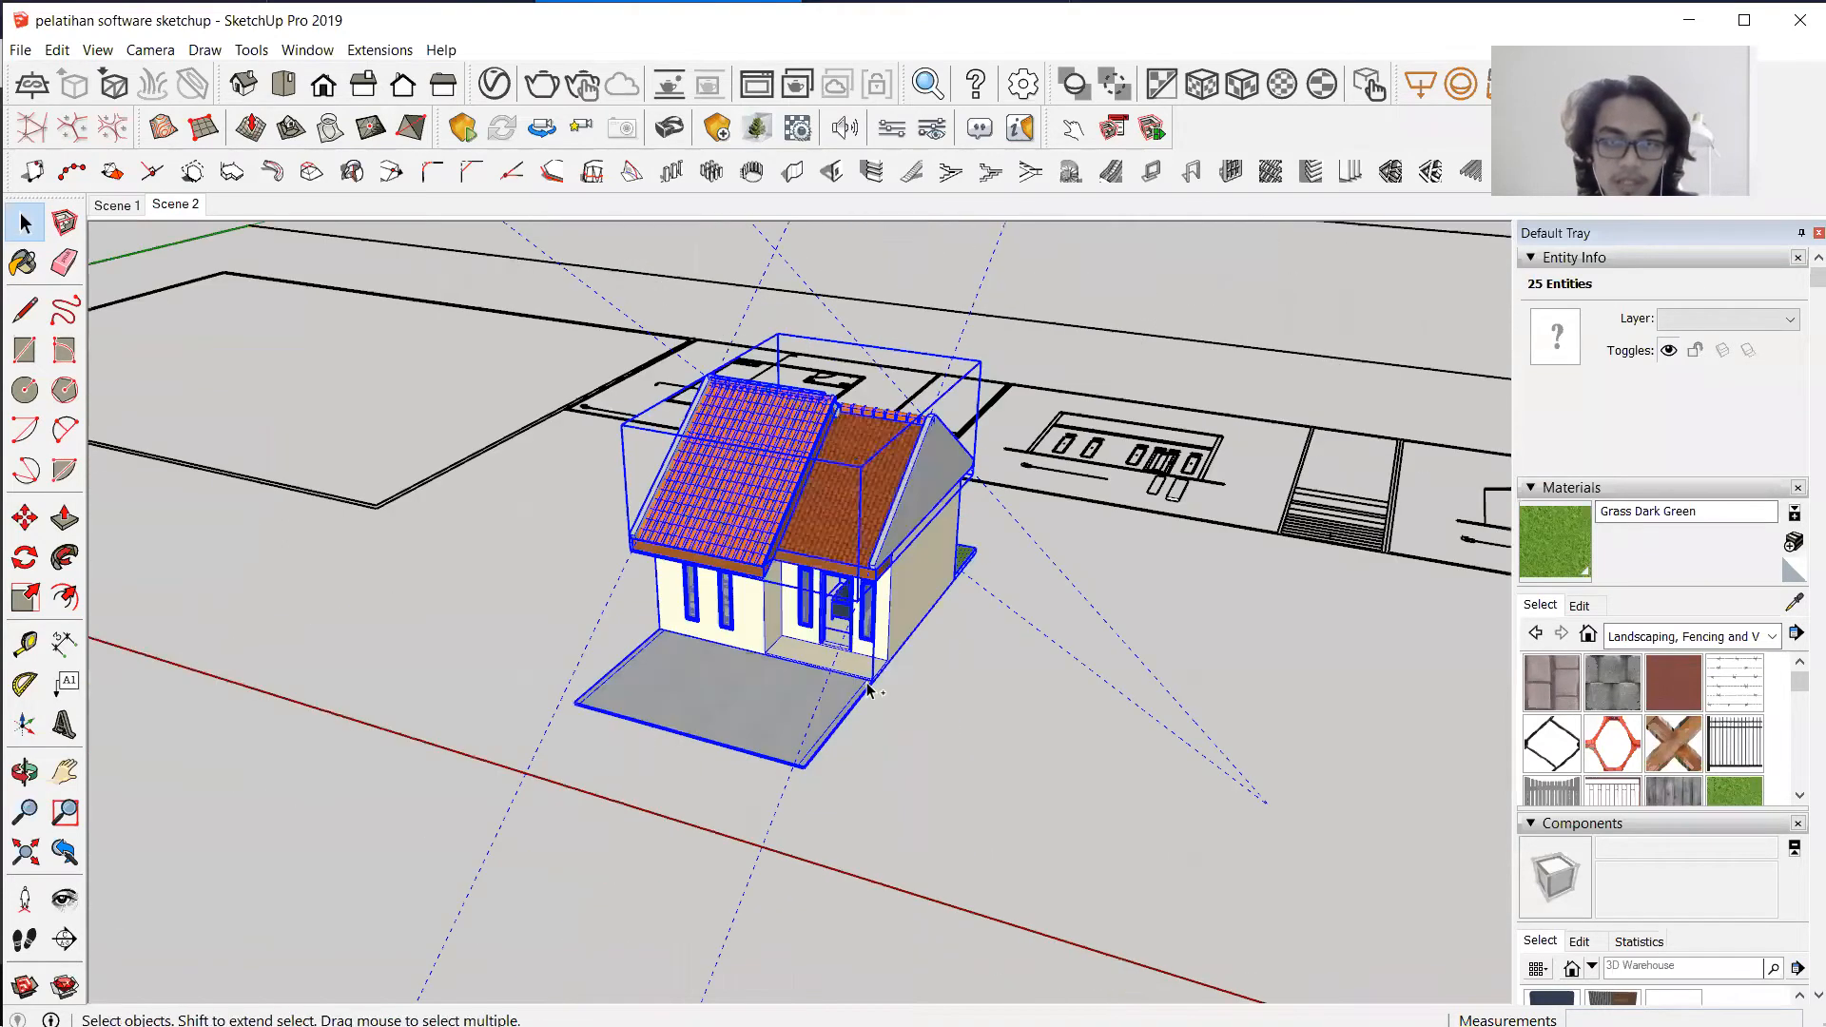
pyautogui.rightClick(837, 582)
pyautogui.click(940, 287)
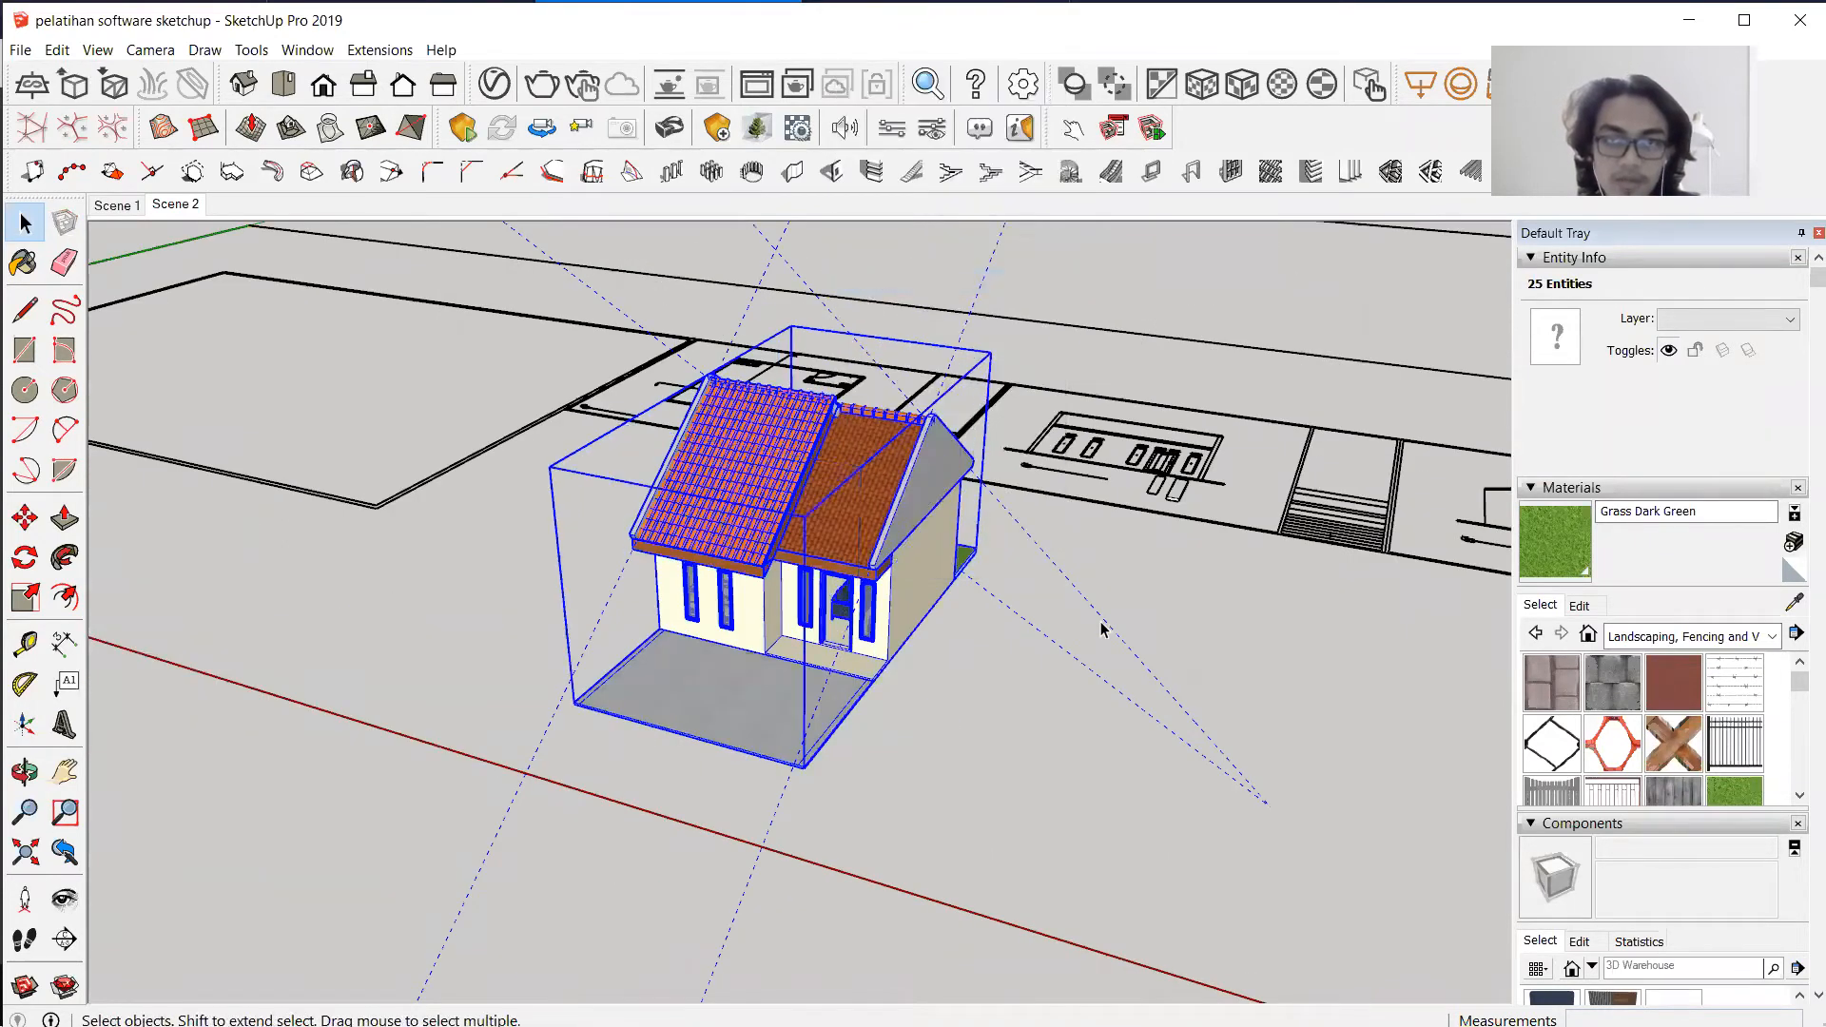
pyautogui.press('Return')
pyautogui.click(1046, 635)
pyautogui.click(1058, 652)
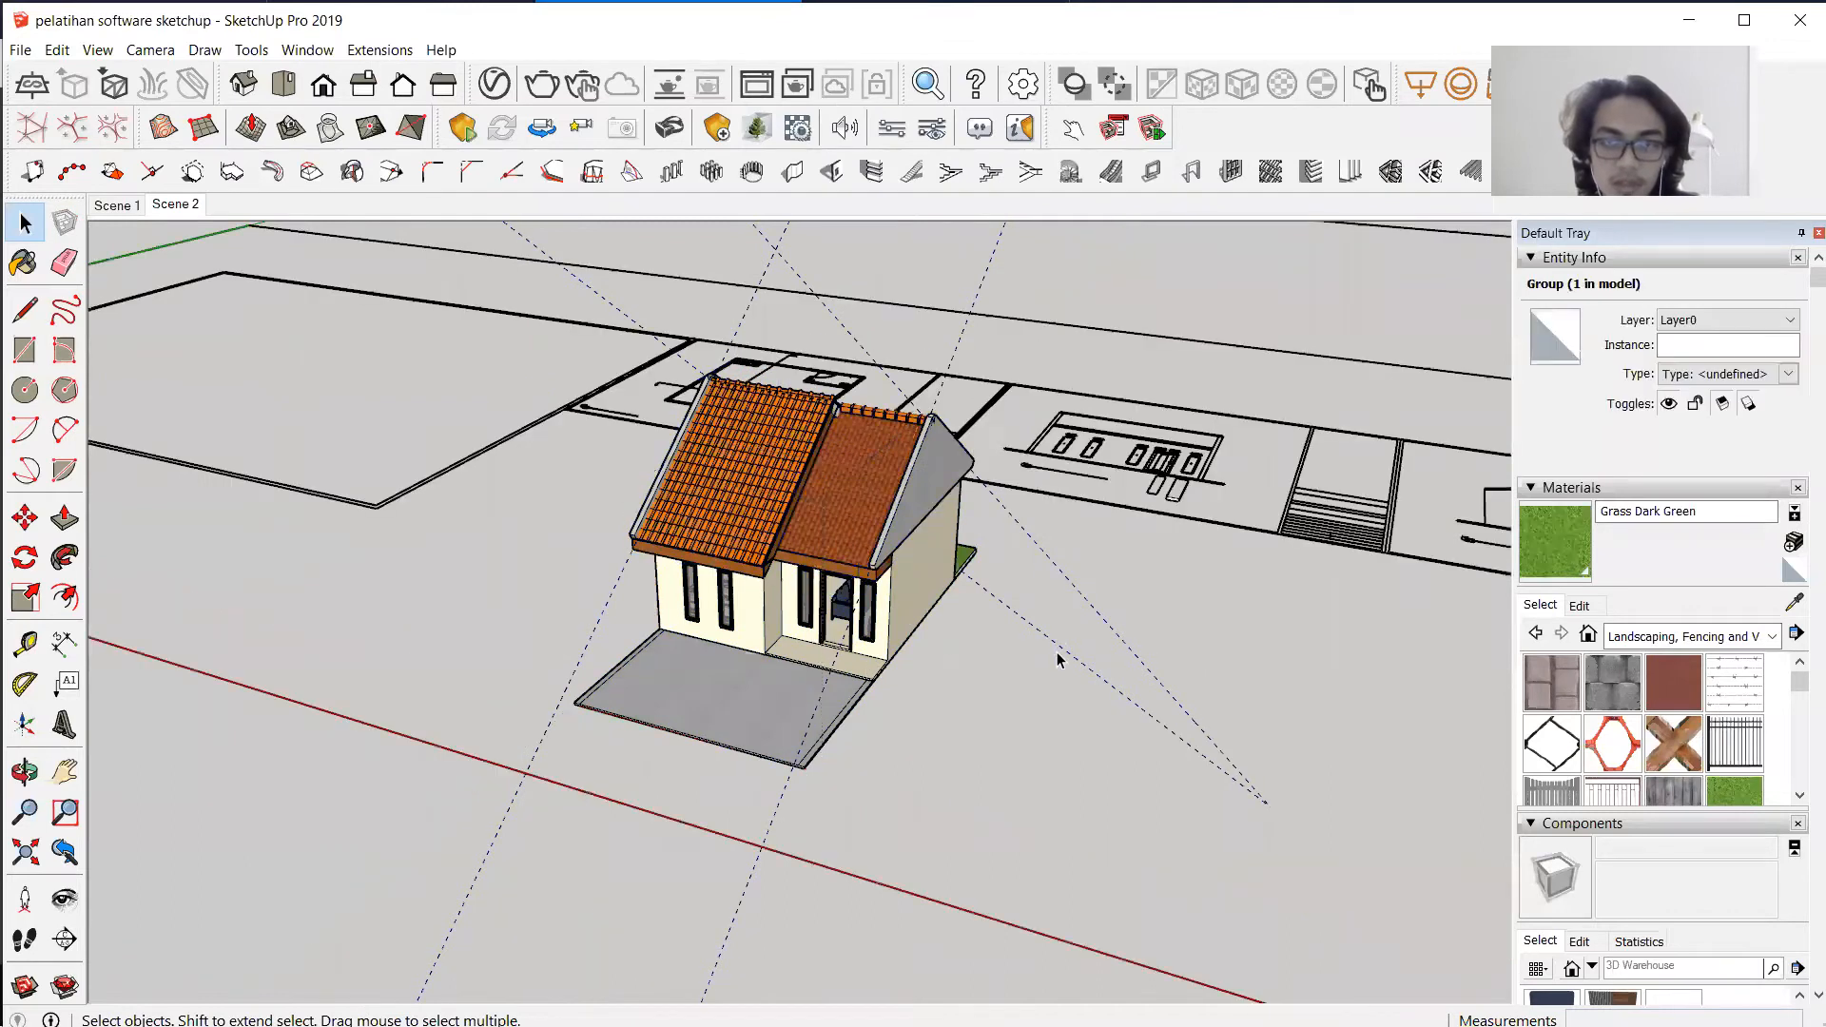
# Delete the dashed diagonal guide lines on the right side of the house inside its nested roof groups.
pyautogui.doubleClick(1066, 655)
pyautogui.doubleClick(1066, 656)
pyautogui.doubleClick(1066, 655)
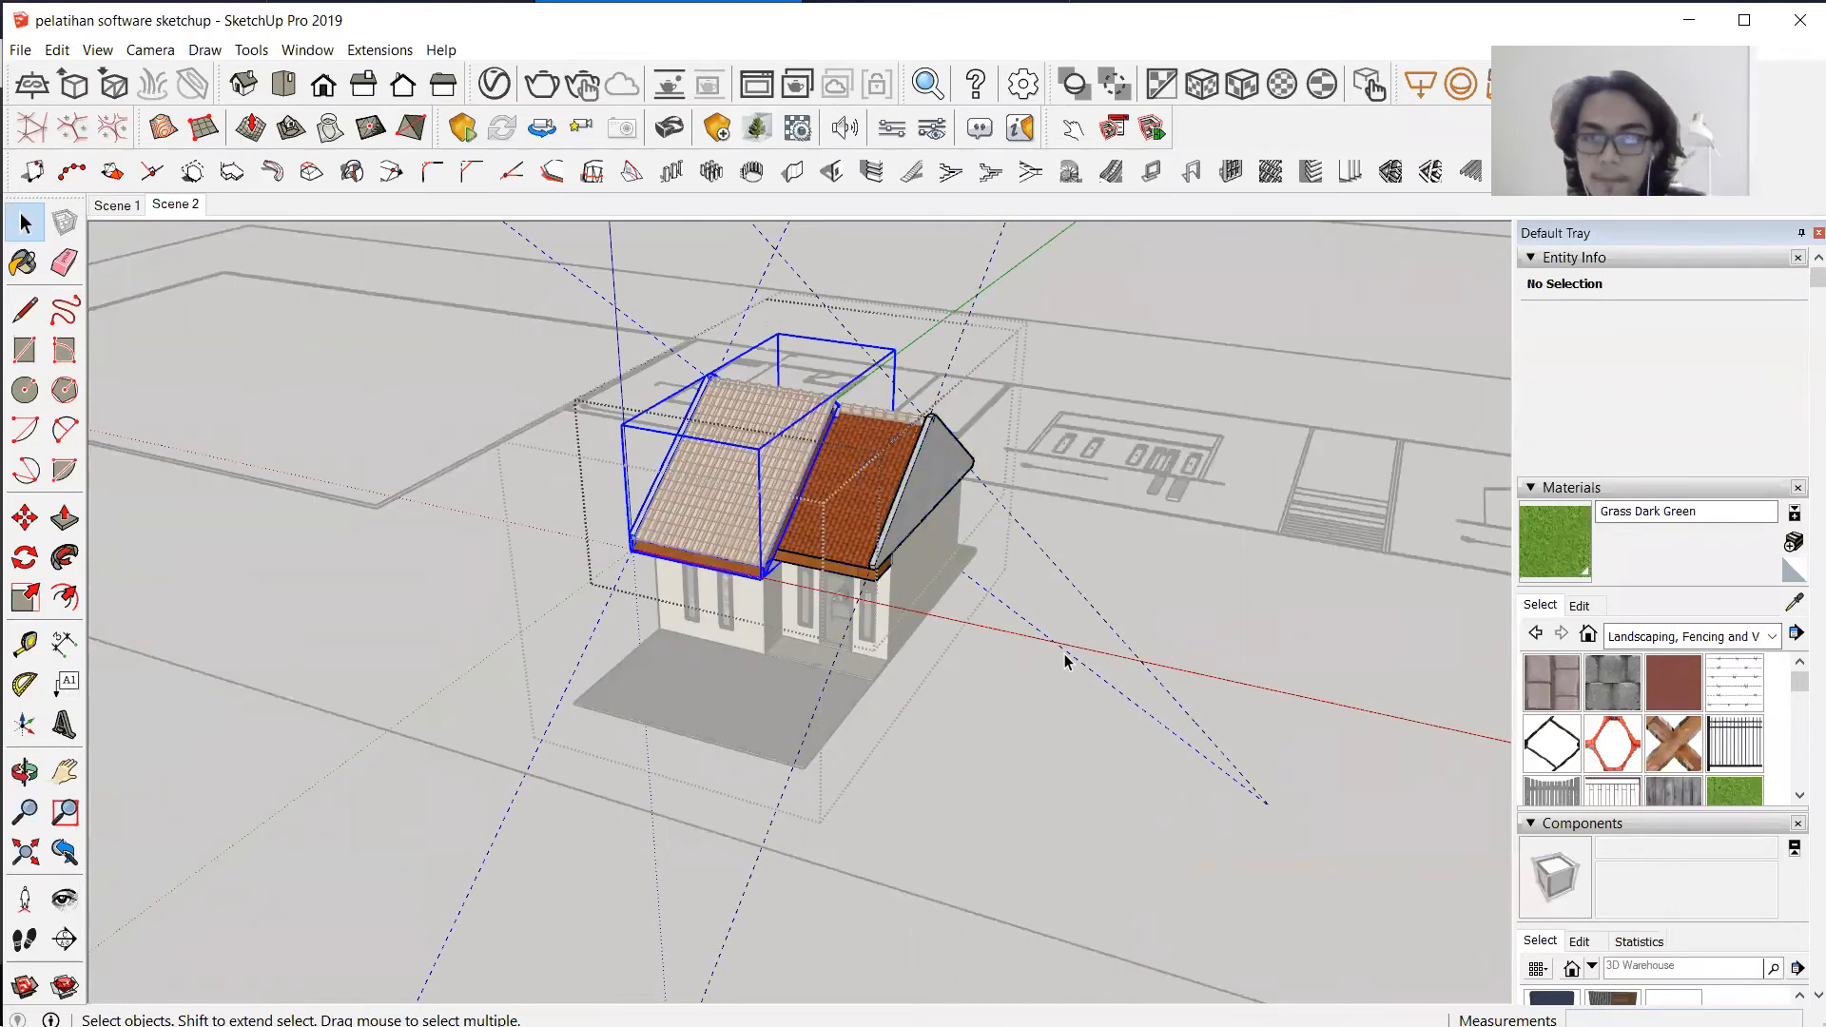
pyautogui.doubleClick(1066, 656)
pyautogui.click(1067, 655)
pyautogui.doubleClick(1066, 655)
pyautogui.click(1066, 655)
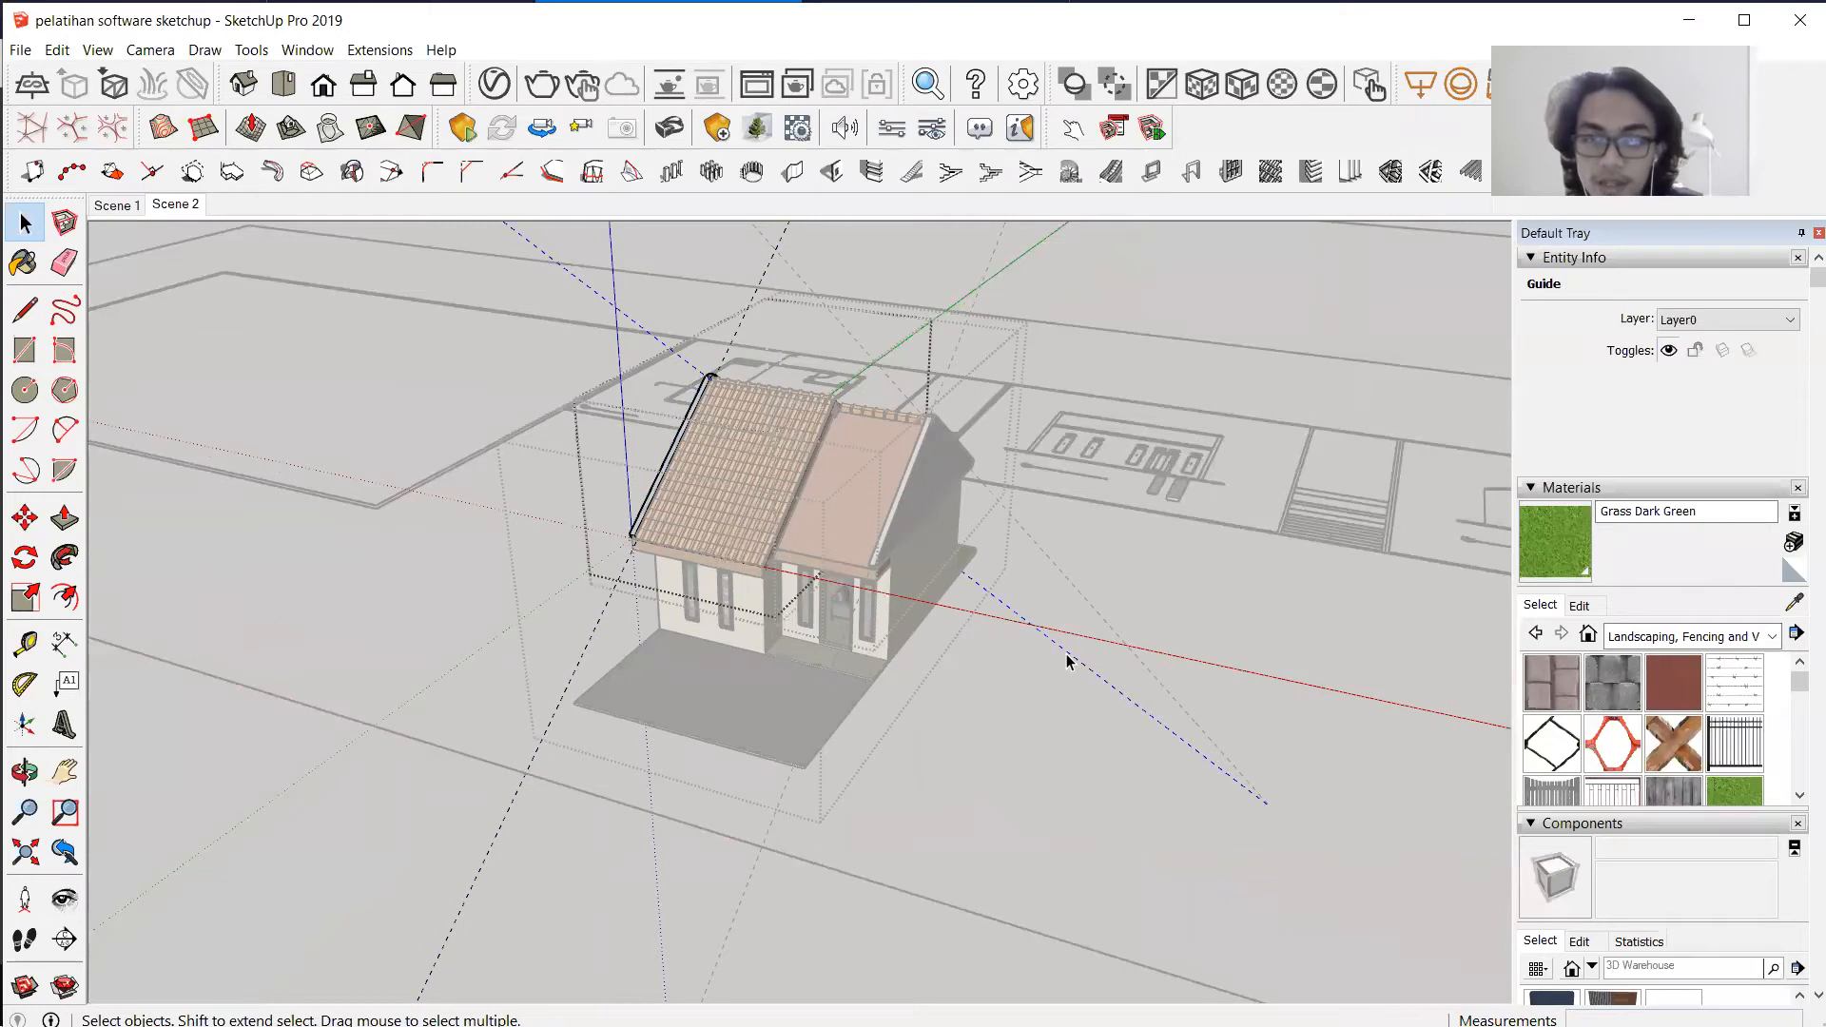
pyautogui.click(1087, 627)
pyautogui.doubleClick(1093, 616)
pyautogui.doubleClick(1094, 616)
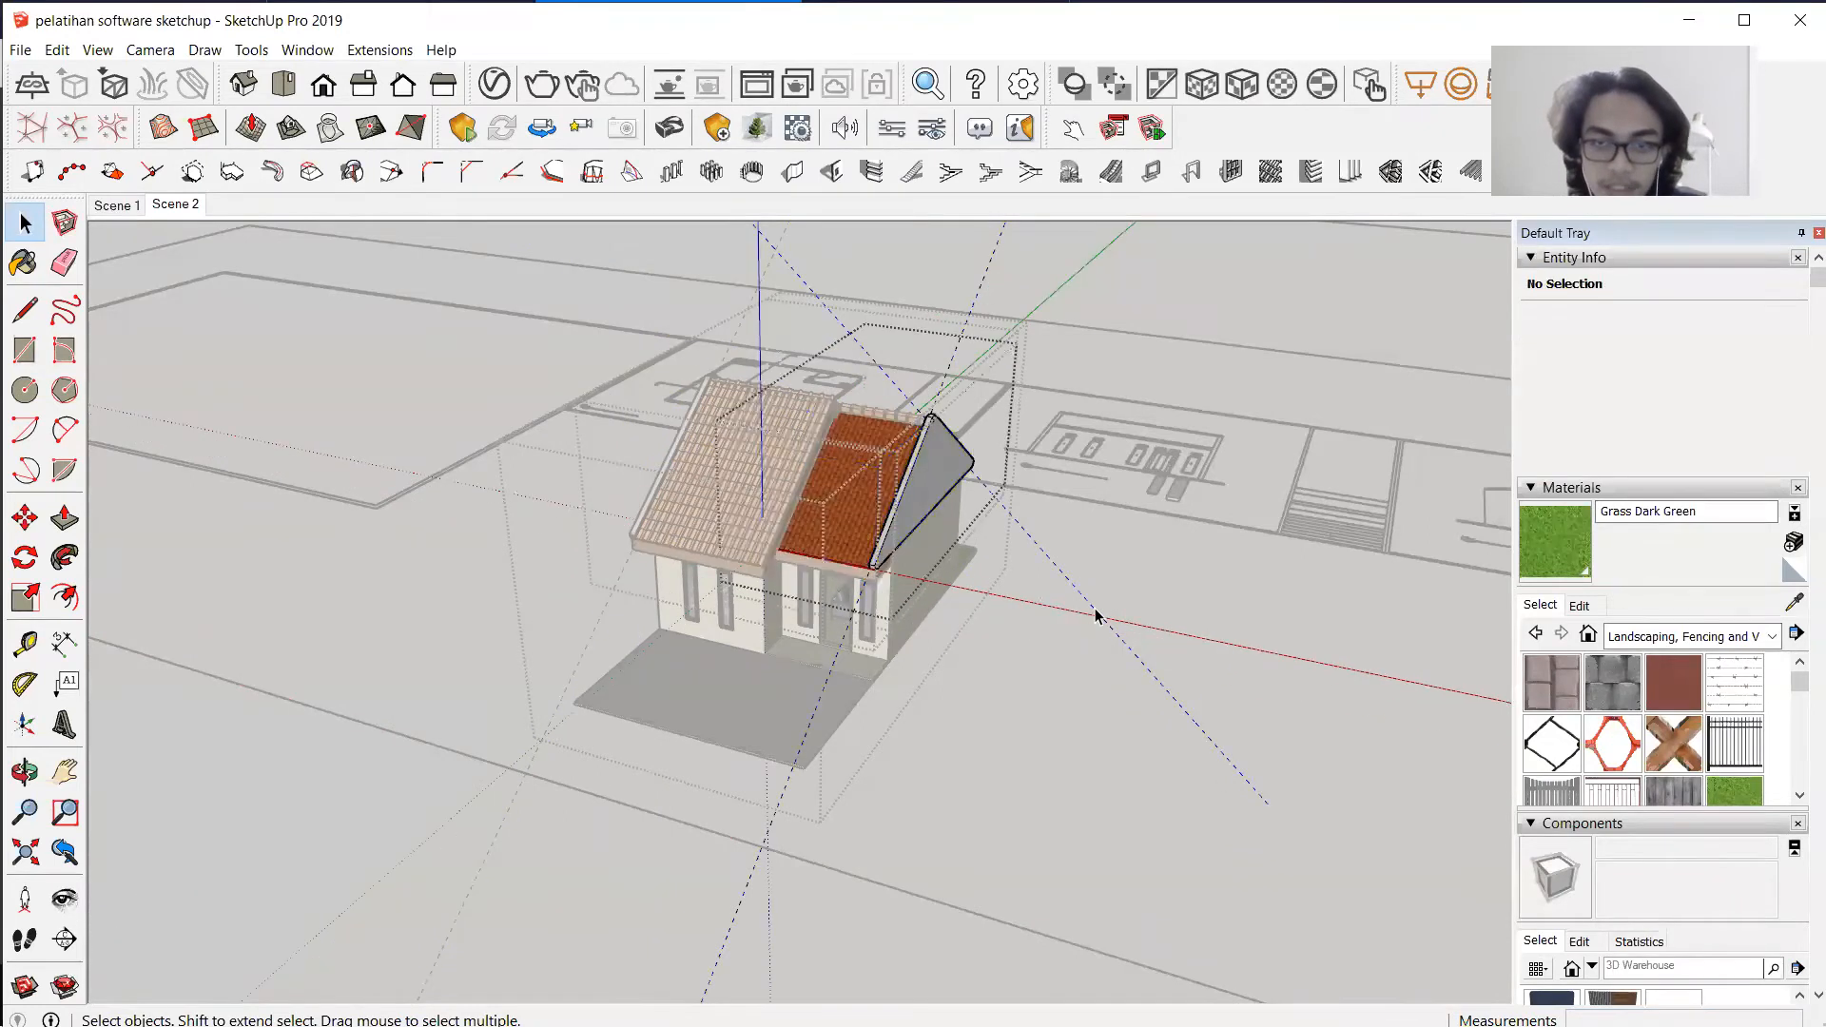
pyautogui.click(1095, 616)
# Delete the remaining guide lines running past the front of the house and leave its groups.
pyautogui.click(771, 827)
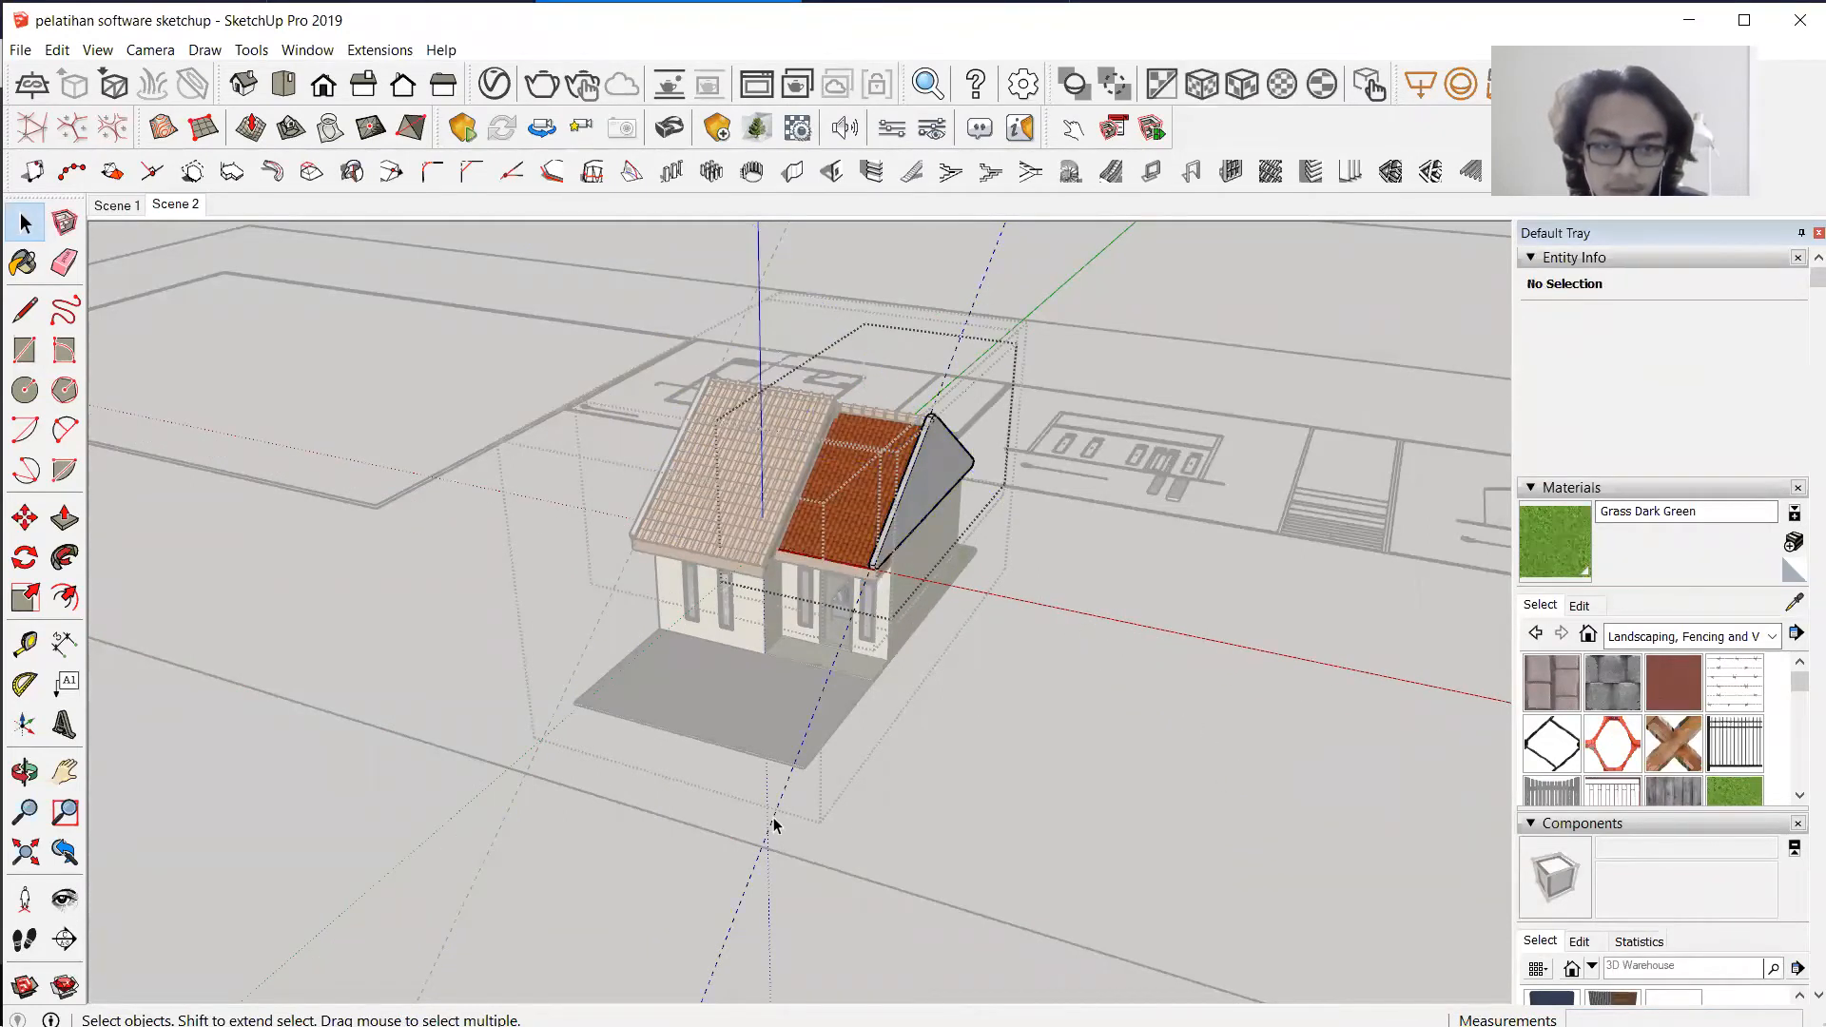
pyautogui.click(770, 825)
pyautogui.click(506, 816)
pyautogui.click(506, 816)
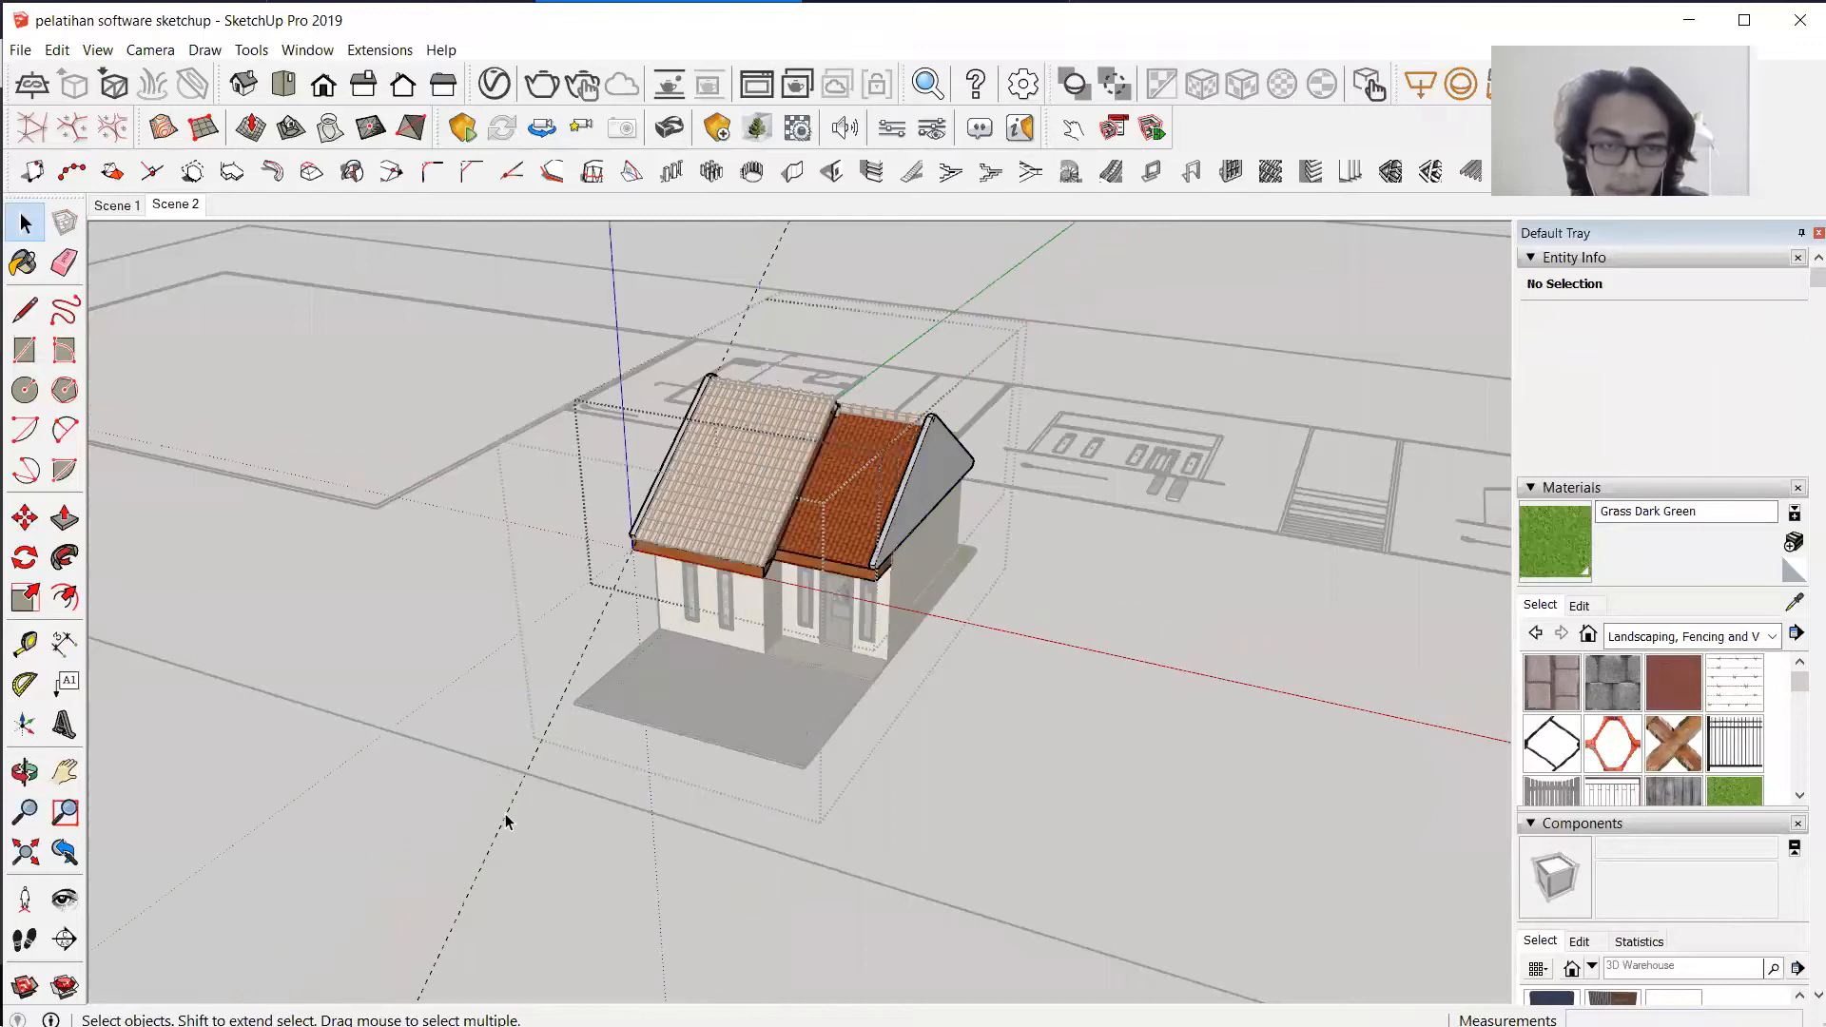
pyautogui.doubleClick(505, 816)
pyautogui.doubleClick(505, 815)
pyautogui.click(506, 816)
pyautogui.click(506, 820)
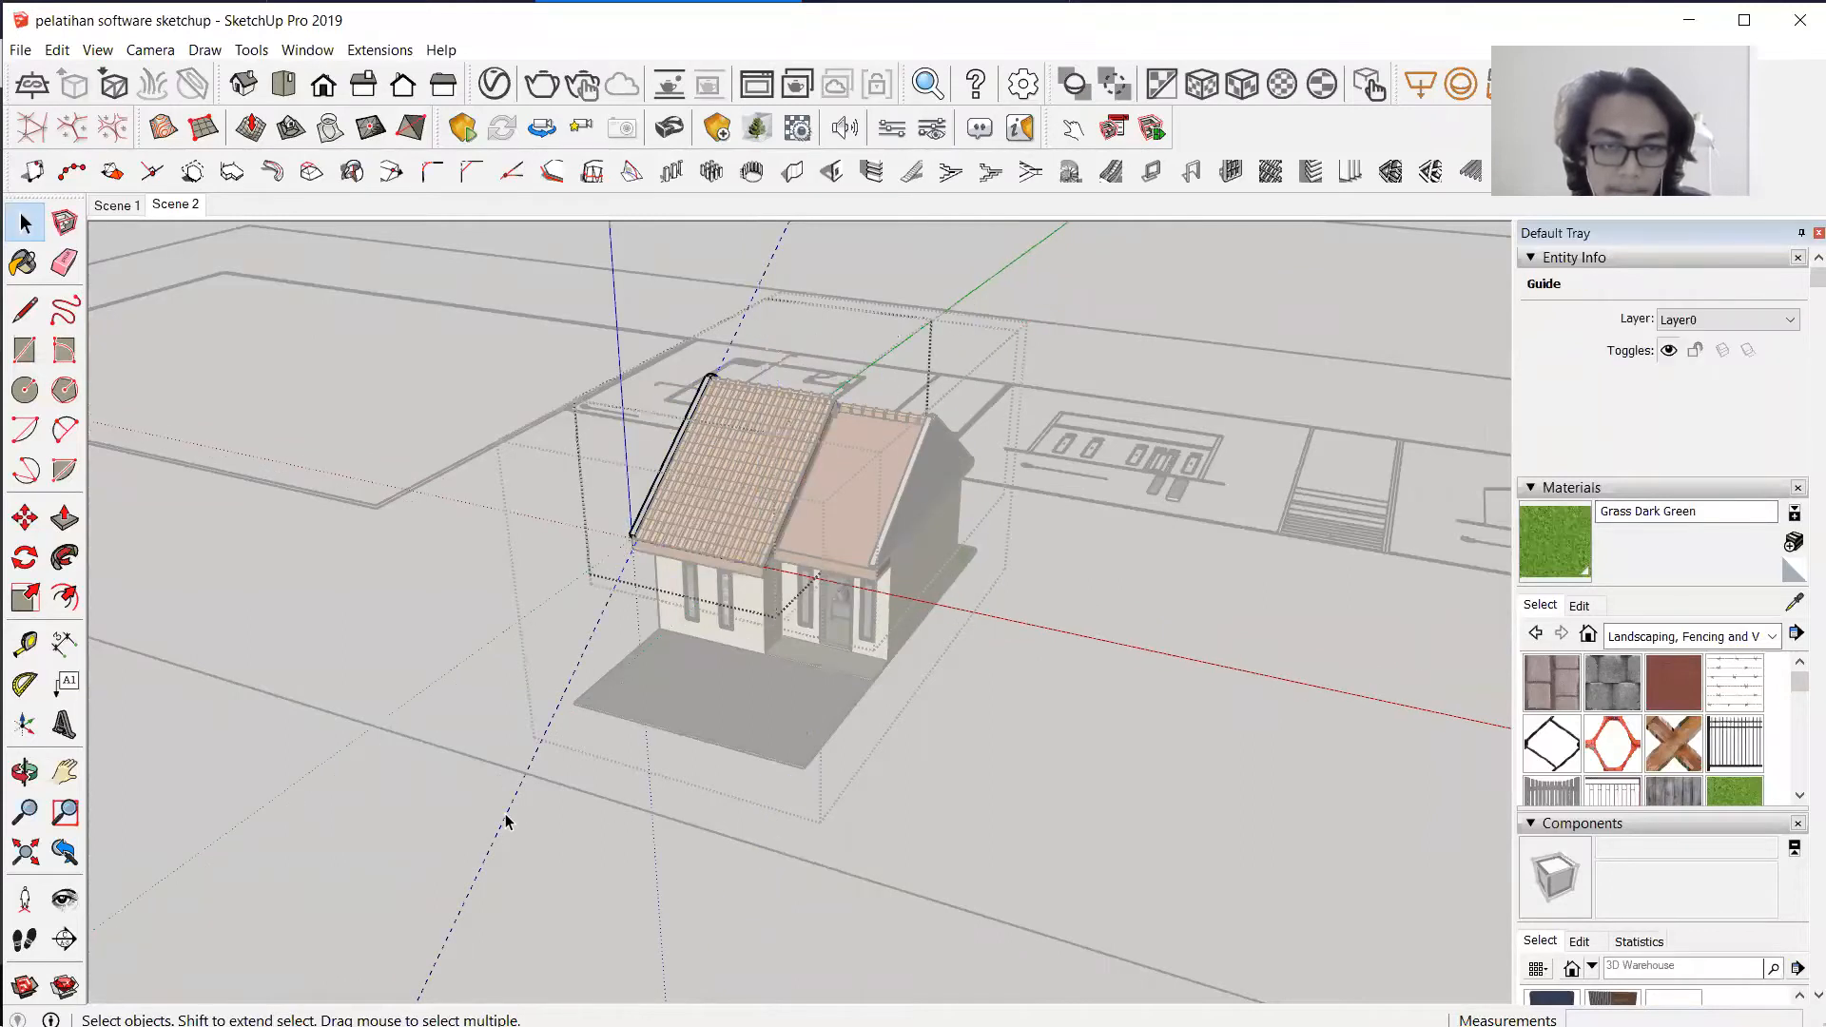
pyautogui.click(614, 876)
pyautogui.click(616, 879)
pyautogui.click(569, 837)
pyautogui.click(555, 826)
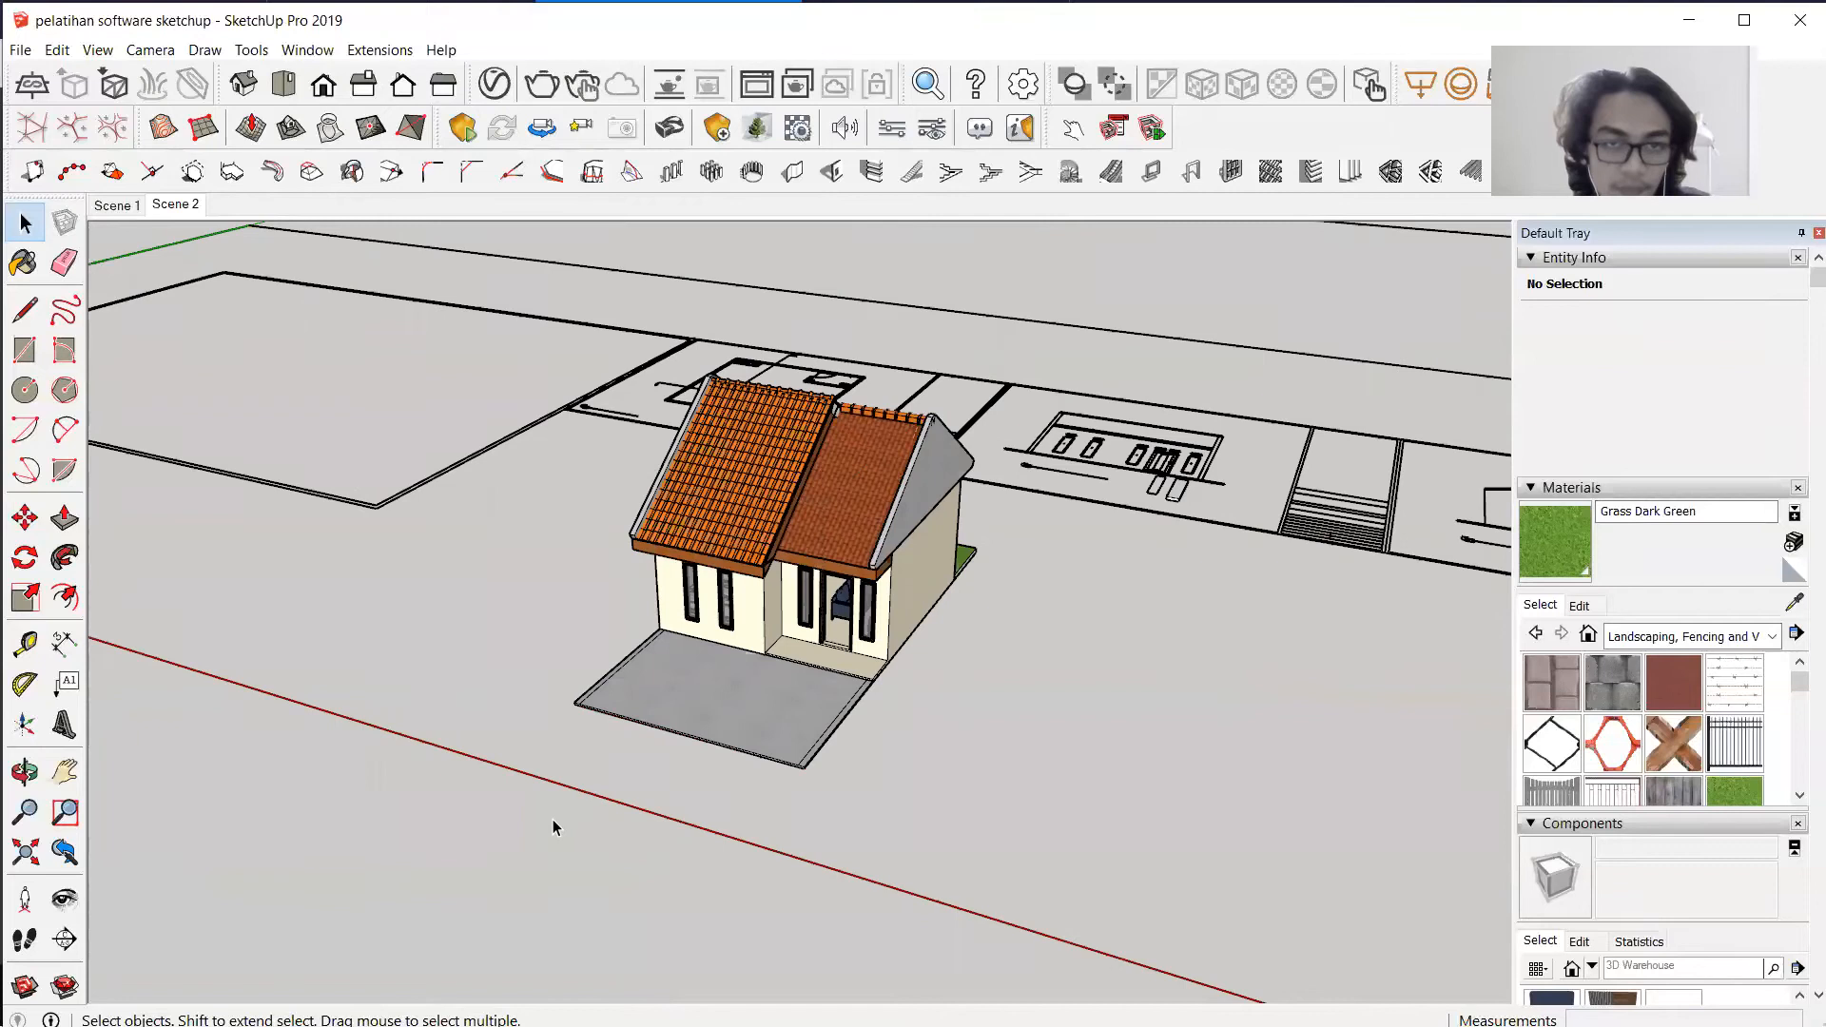
# Select the house group and make the landscape layer visible.
pyautogui.moveTo(697, 804); pyautogui.dragTo(993, 950, button='middle')
pyautogui.click(842, 575)
pyautogui.scroll(-1, 841, 576)
pyautogui.moveTo(842, 575); pyautogui.dragTo(709, 453, button='middle')
pyautogui.scroll(-2, 1506, 612)
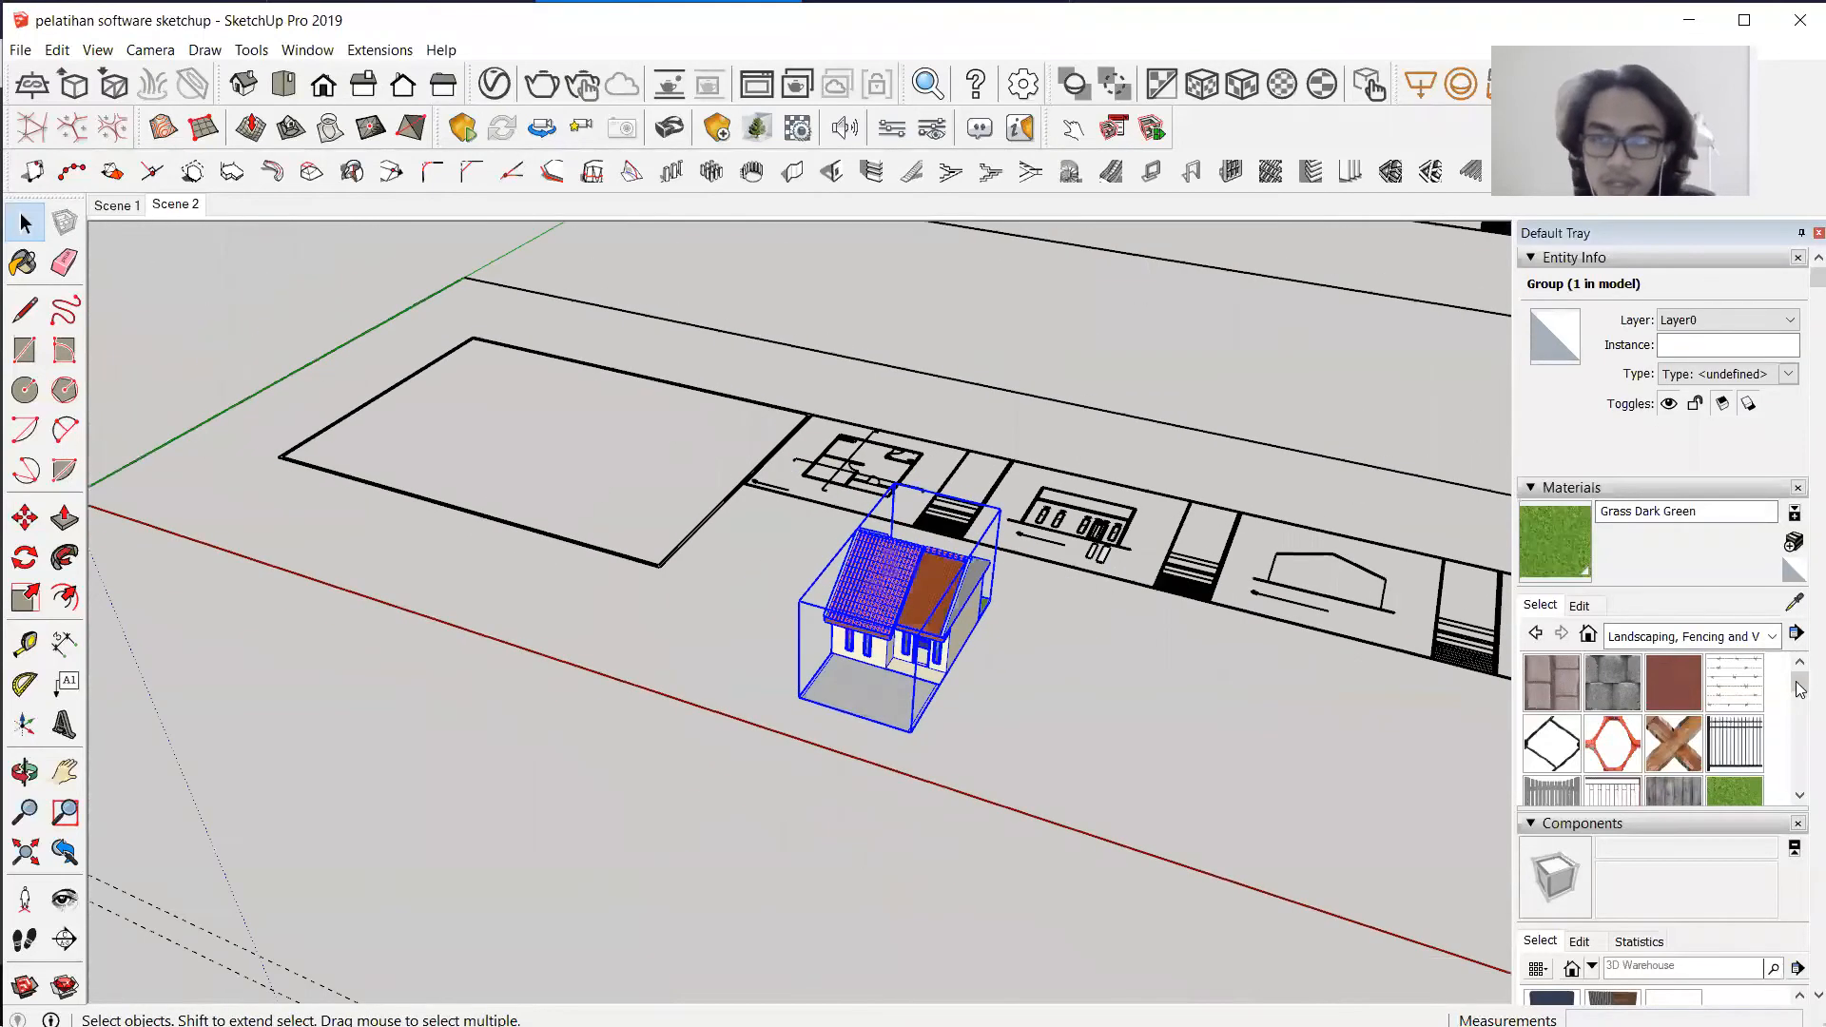
pyautogui.scroll(-4, 1799, 681)
pyautogui.scroll(-8, 1799, 681)
pyautogui.scroll(3, 1799, 627)
pyautogui.click(1528, 486)
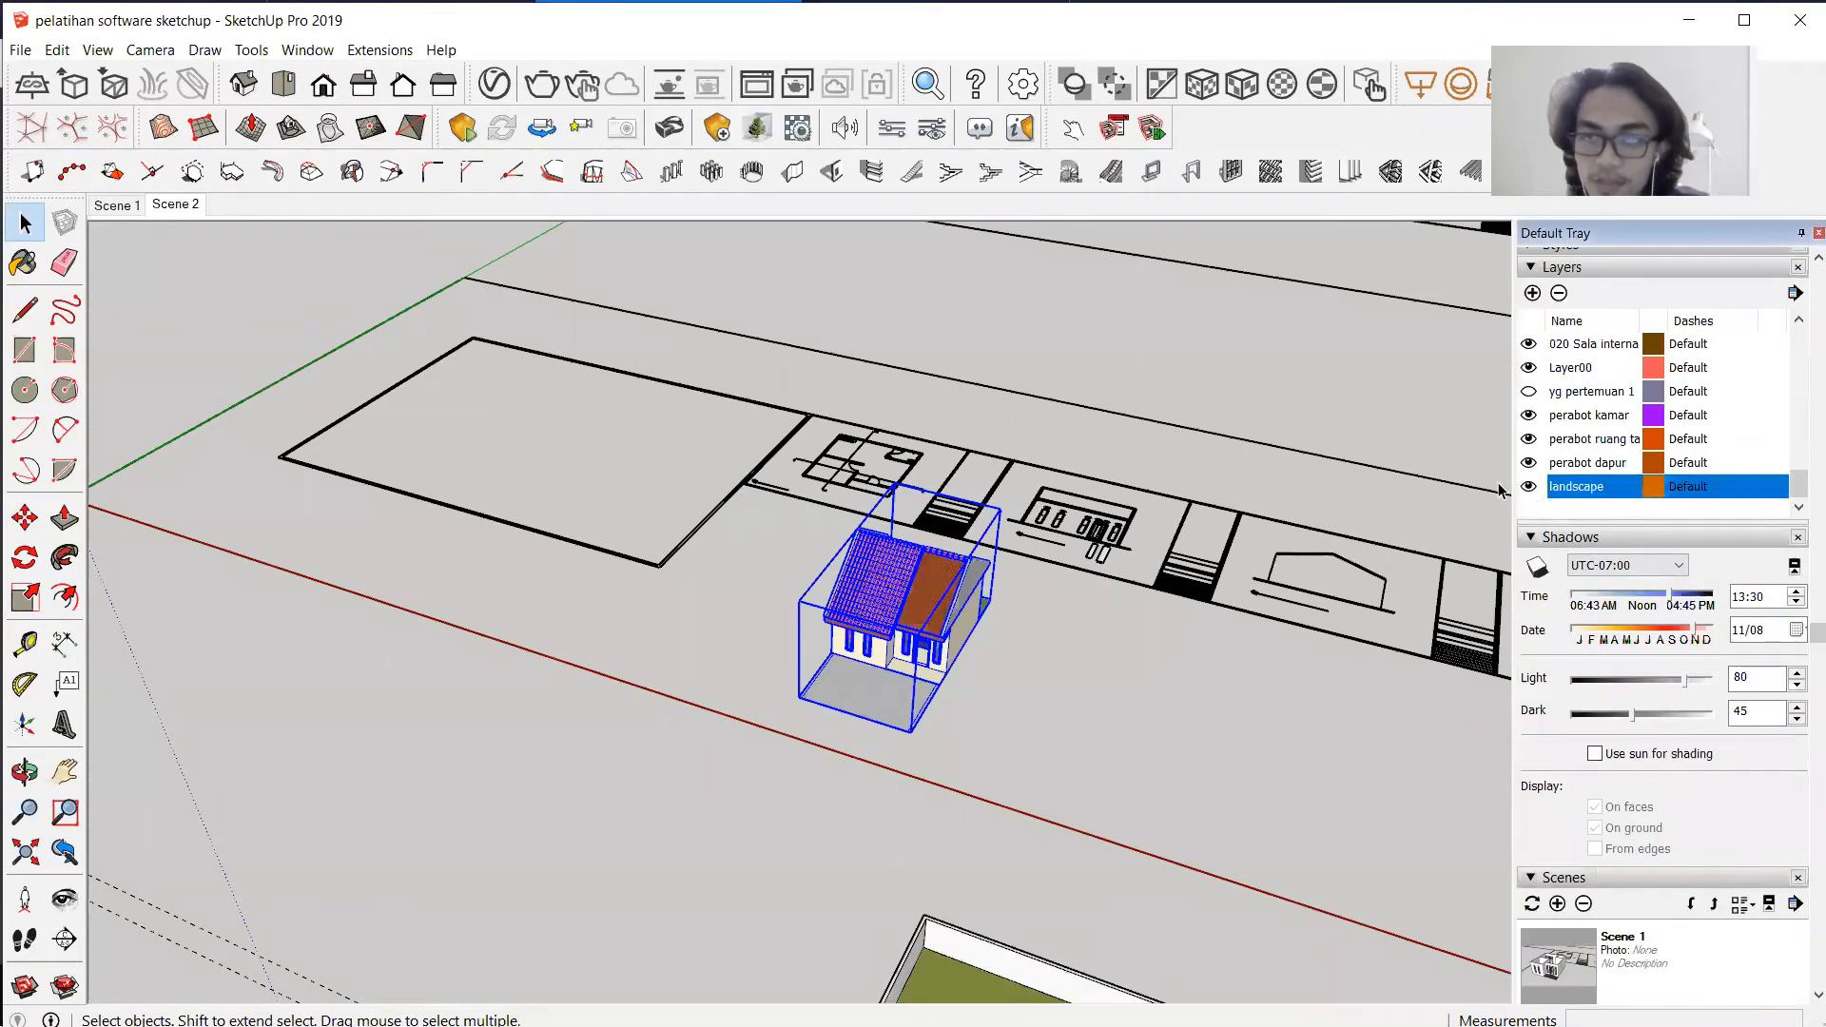
pyautogui.scroll(-3, 1110, 490)
# Move the house group by its front yard corner onto the landscape's grass plot, against the pavement's edge and nearer the side wall.
pyautogui.press('m')
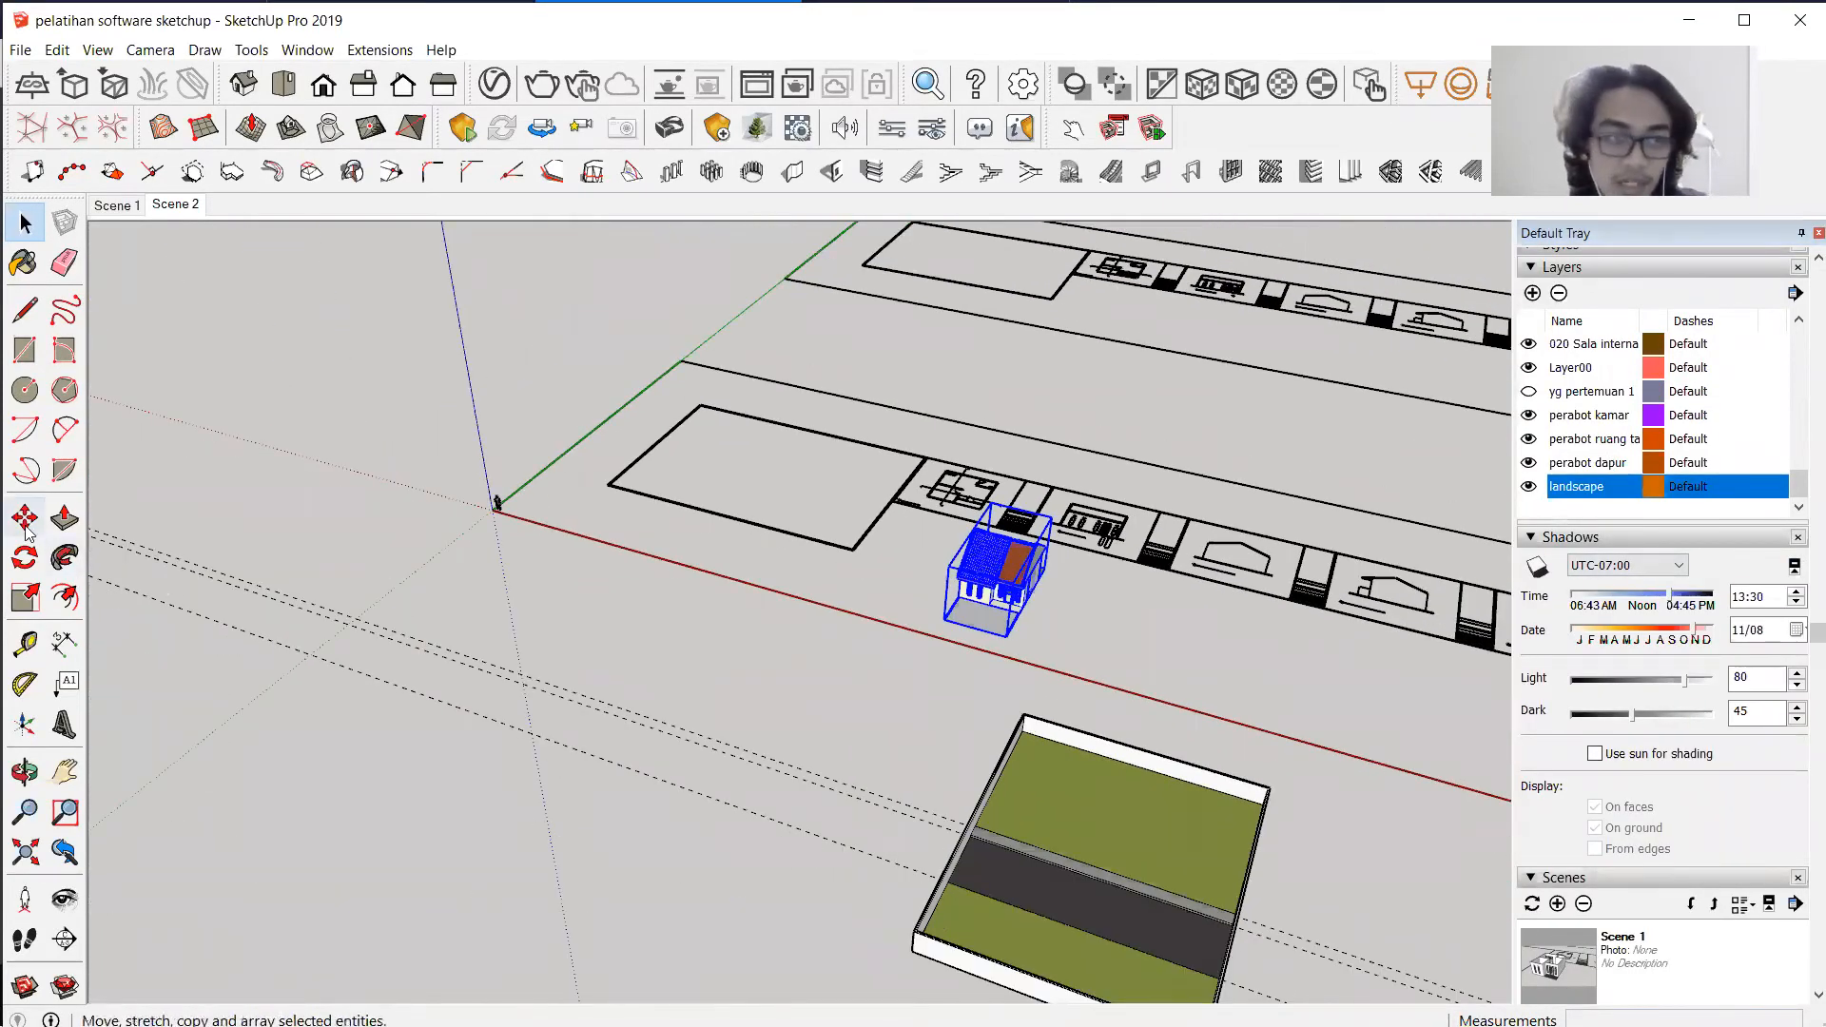
pyautogui.scroll(5, 1088, 574)
pyautogui.scroll(6, 872, 753)
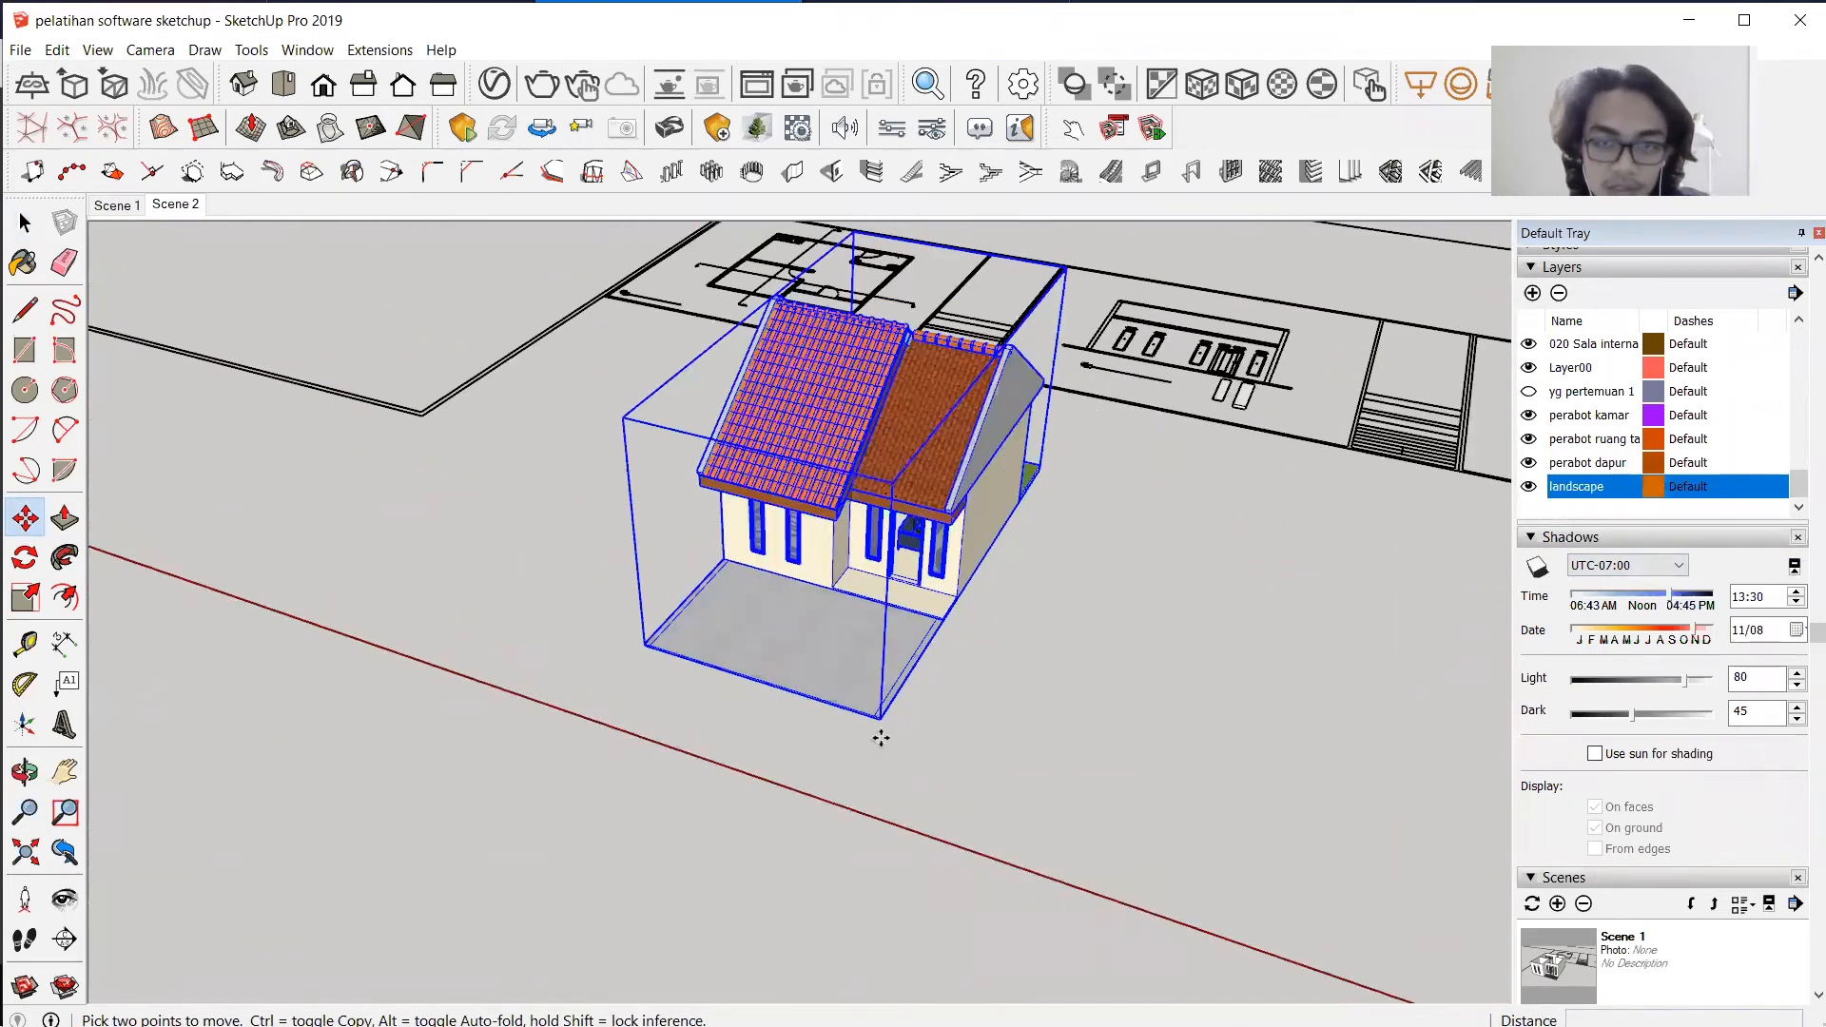
pyautogui.scroll(3, 883, 687)
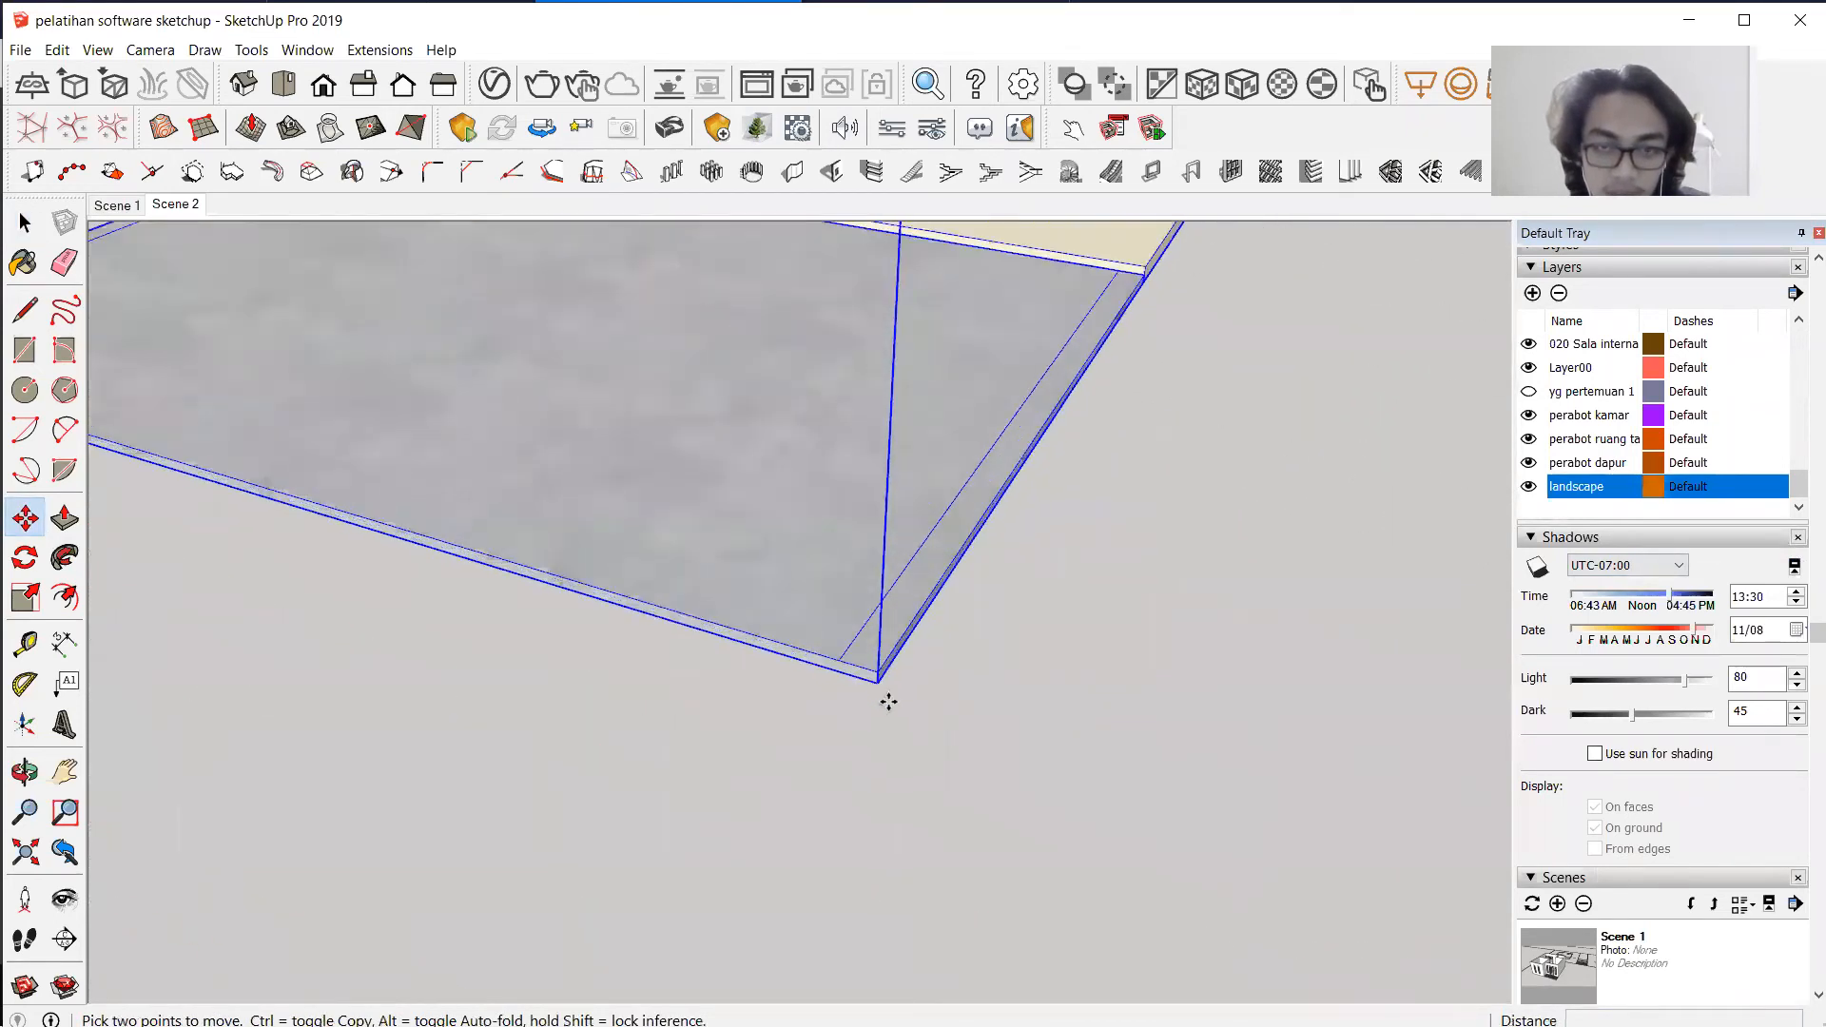
pyautogui.click(879, 674)
pyautogui.scroll(-5, 867, 523)
pyautogui.scroll(-8, 761, 592)
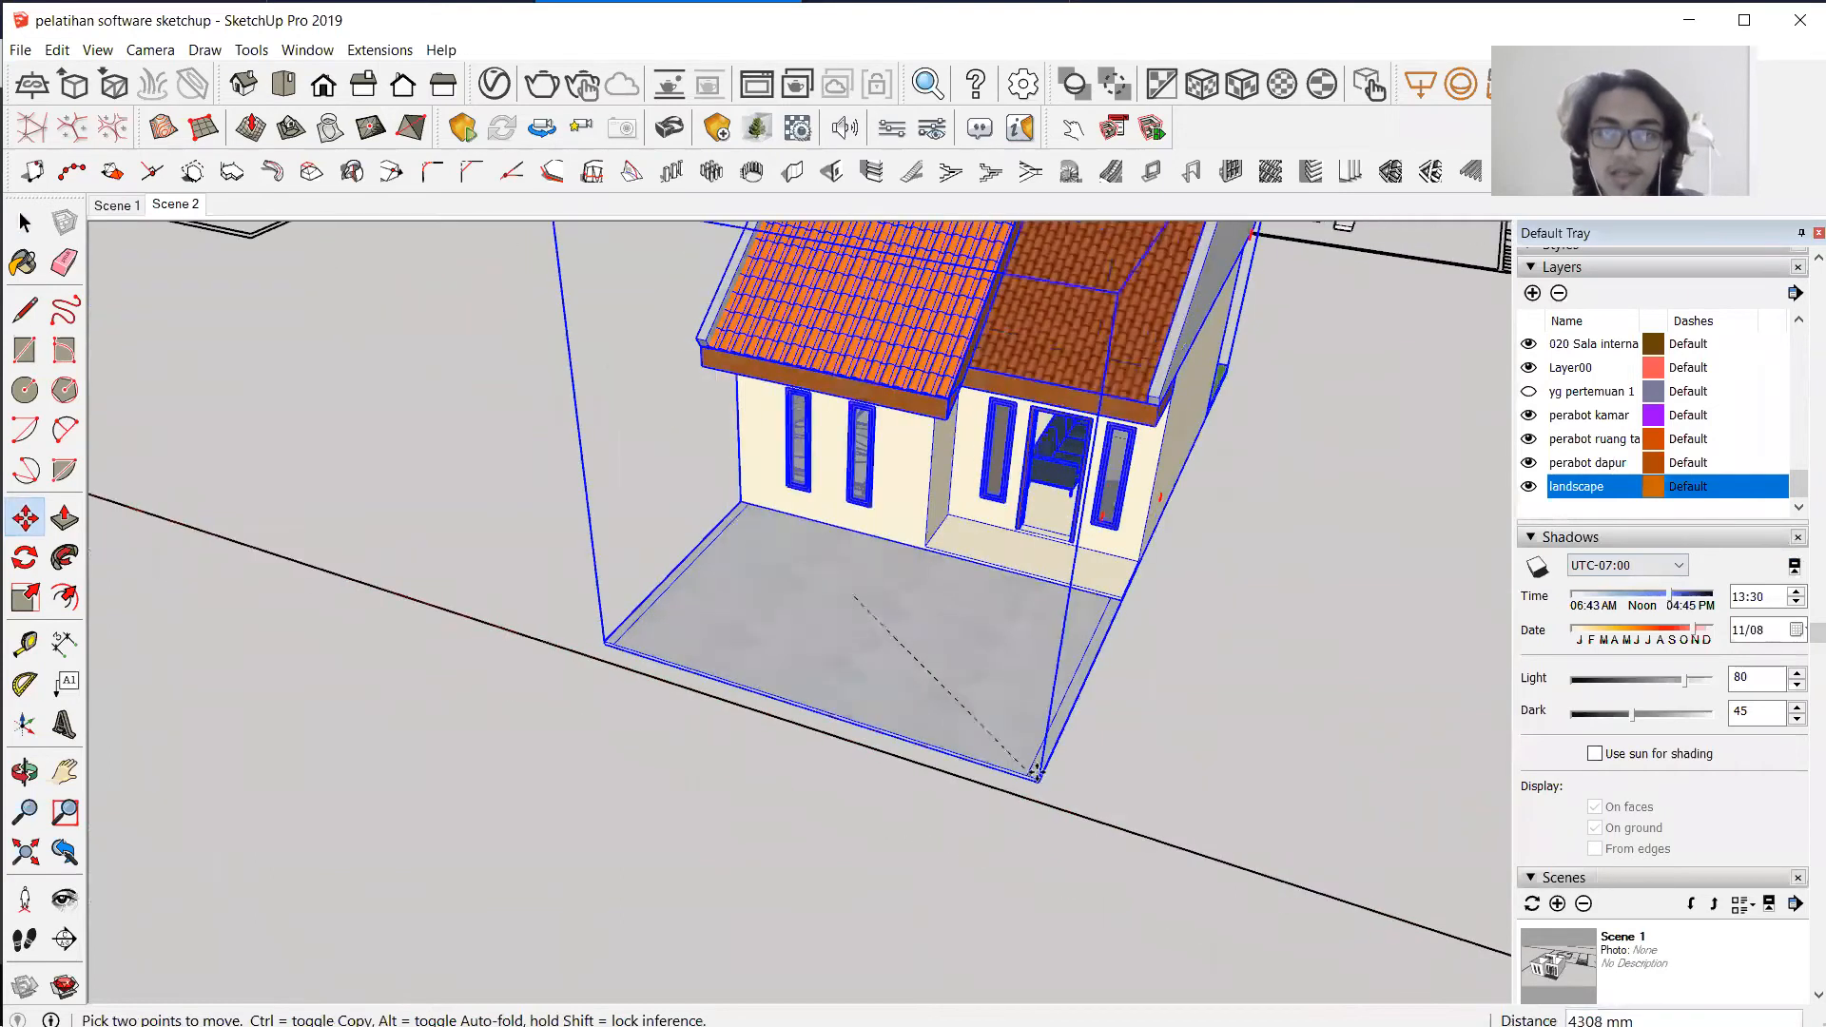
pyautogui.scroll(-4, 1046, 693)
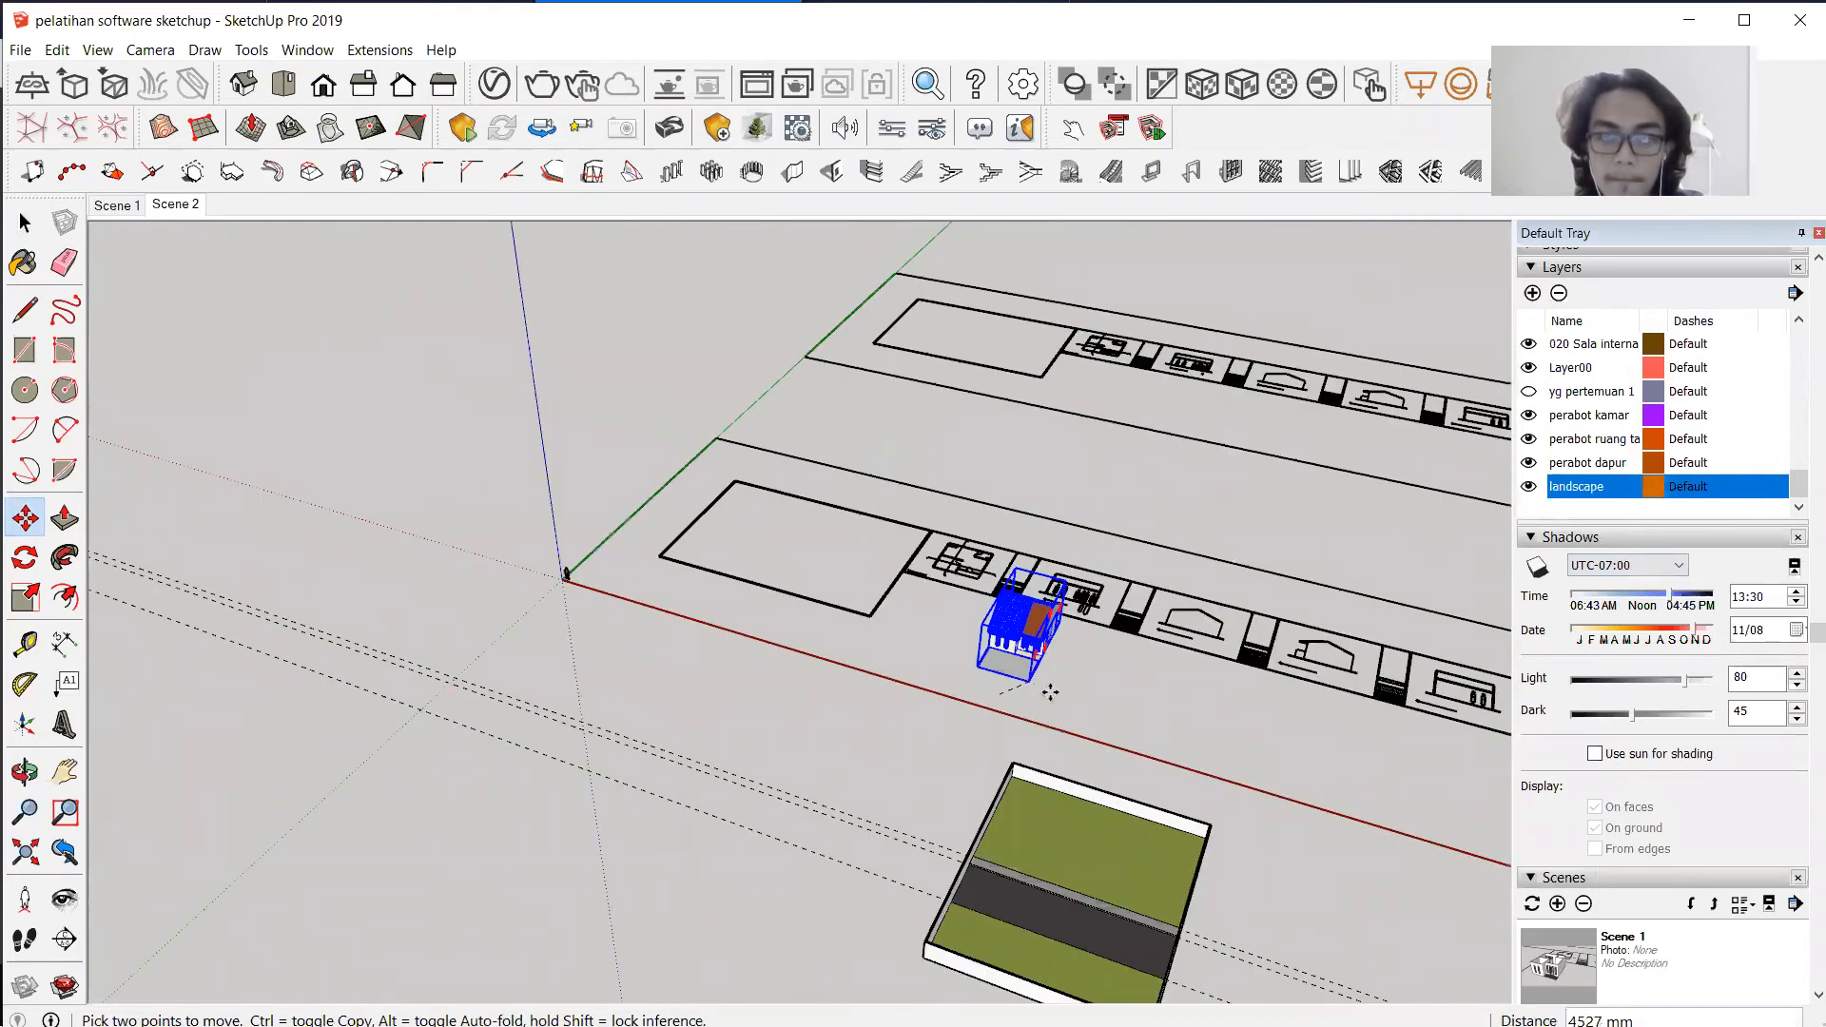
pyautogui.scroll(-4, 1054, 708)
pyautogui.scroll(4, 1078, 855)
pyautogui.scroll(6, 1103, 820)
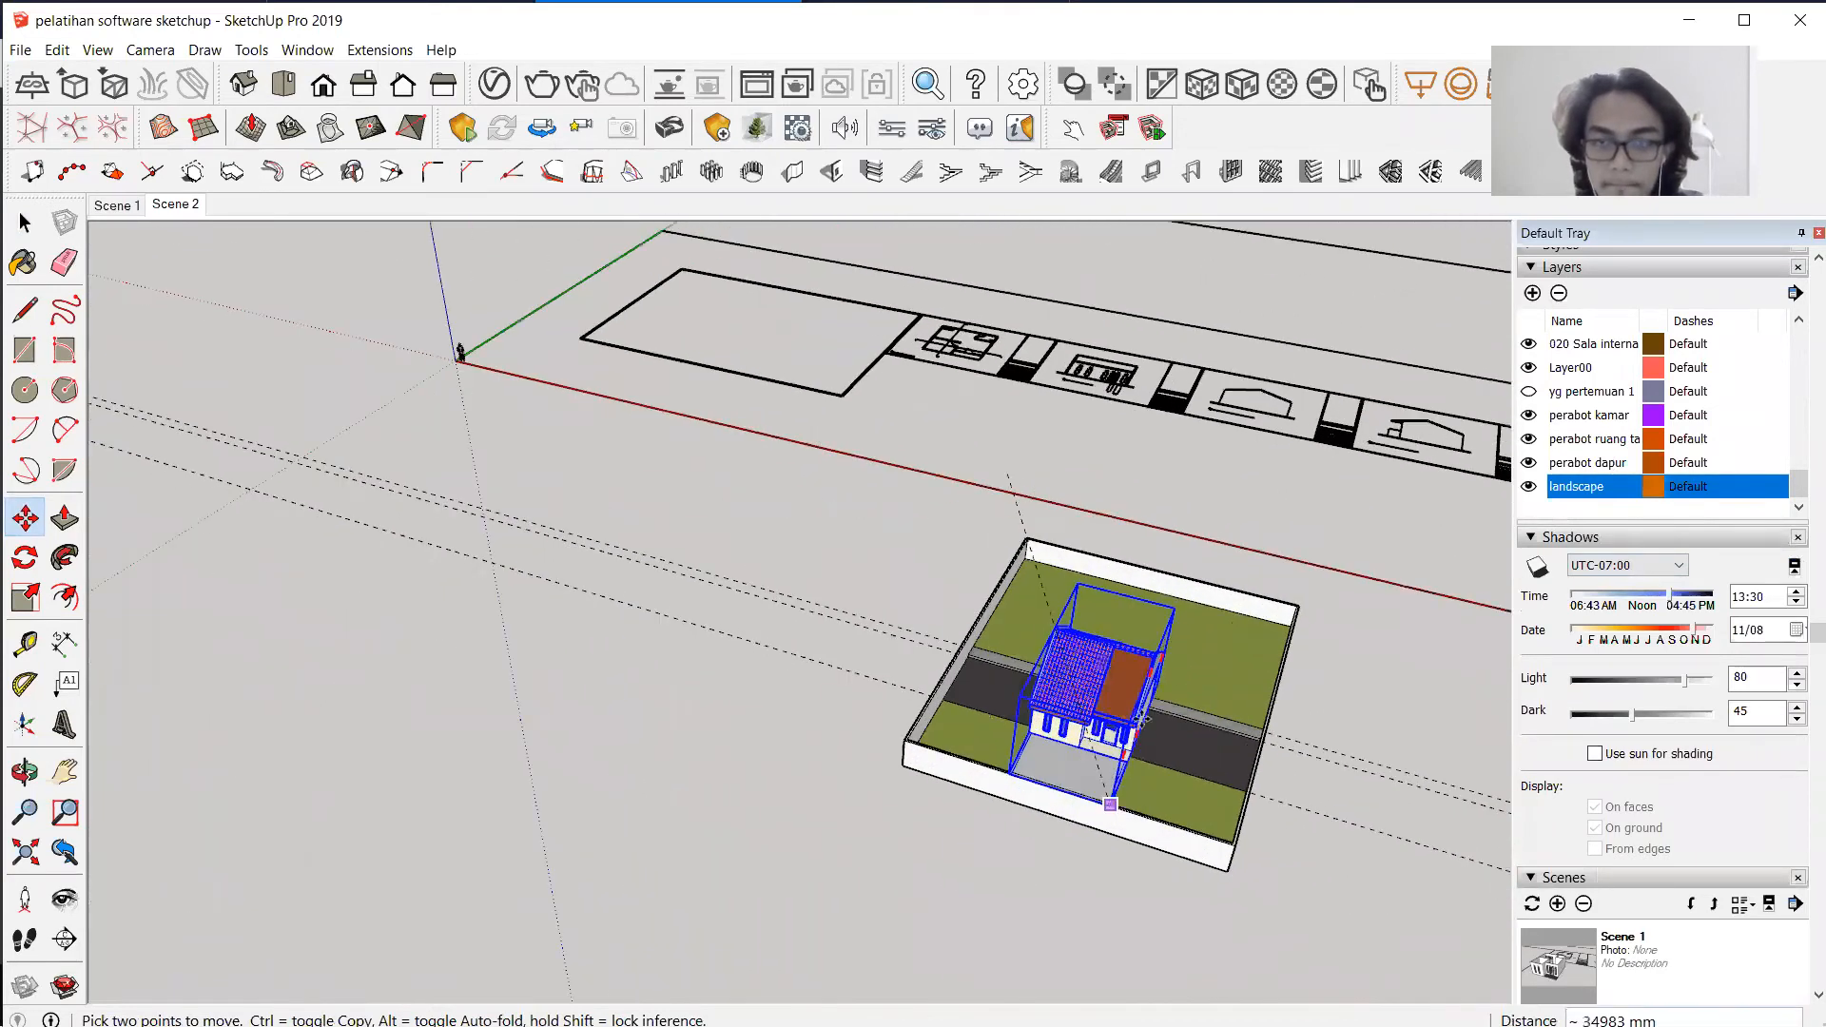
pyautogui.moveTo(1166, 685); pyautogui.dragTo(904, 599, button='middle')
pyautogui.scroll(3, 977, 698)
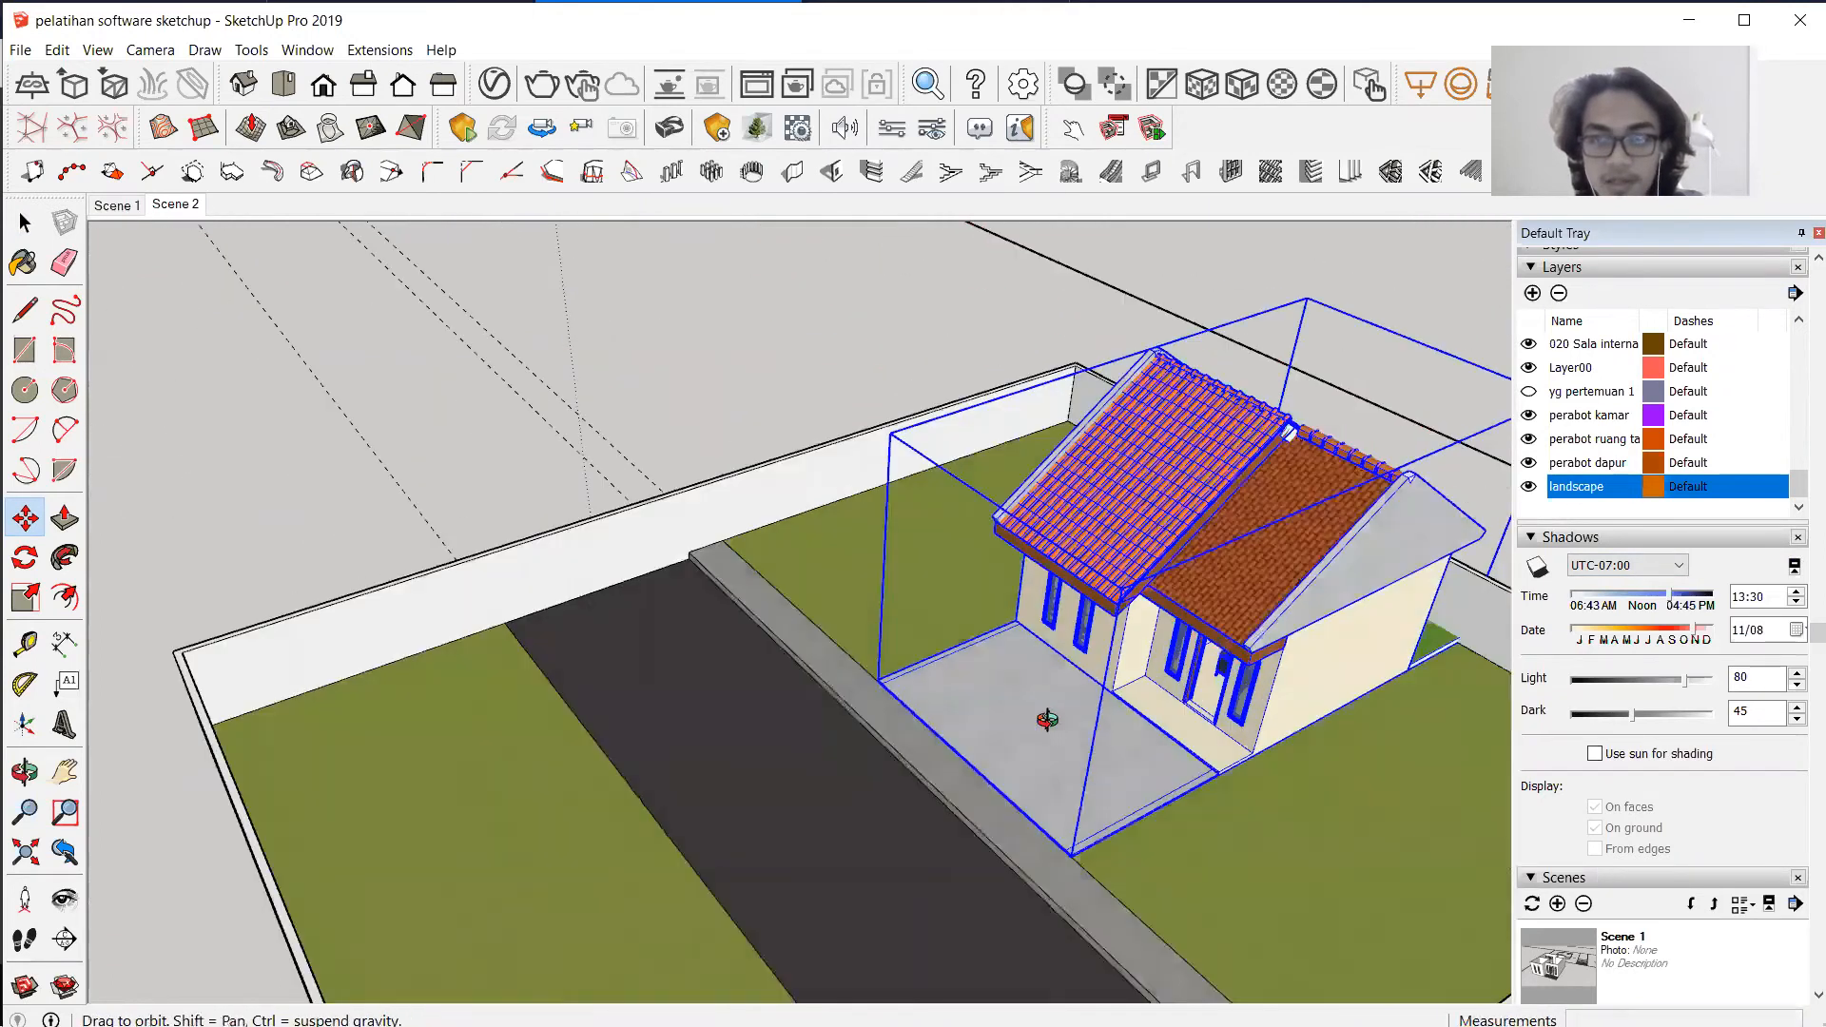
pyautogui.click(878, 679)
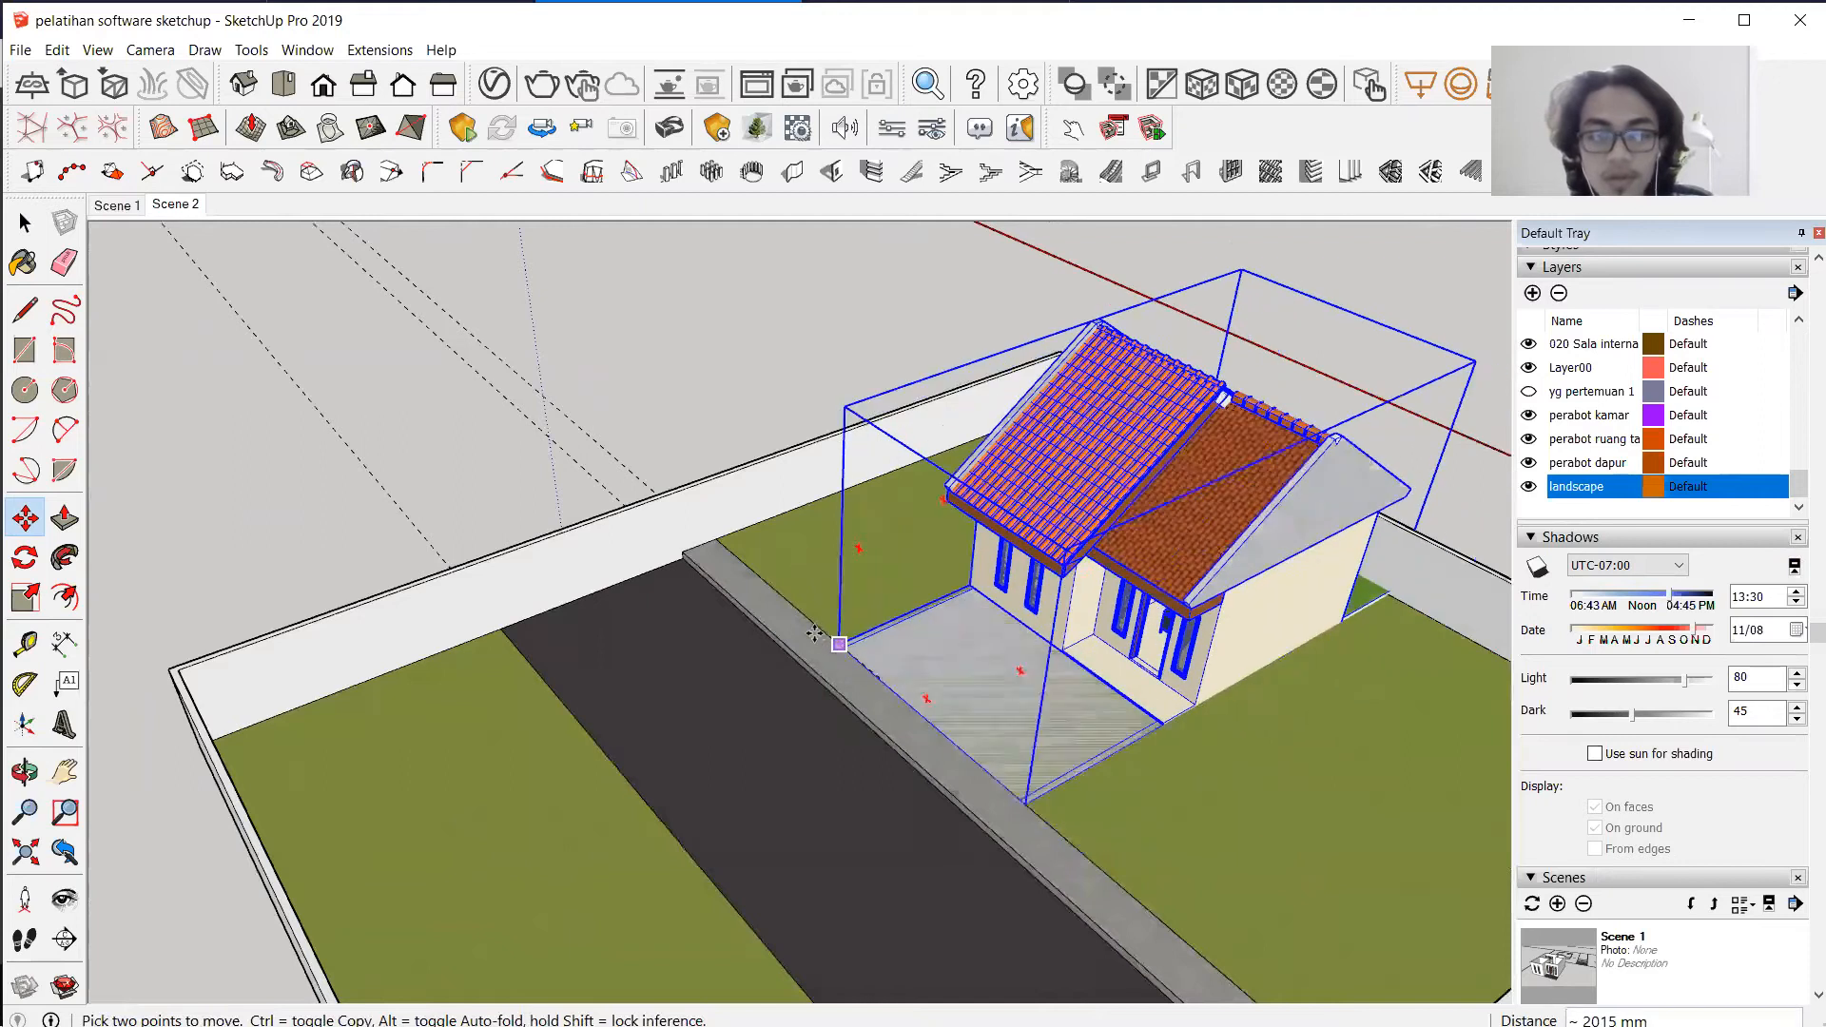
pyautogui.moveTo(930, 681); pyautogui.dragTo(1030, 725, button='middle')
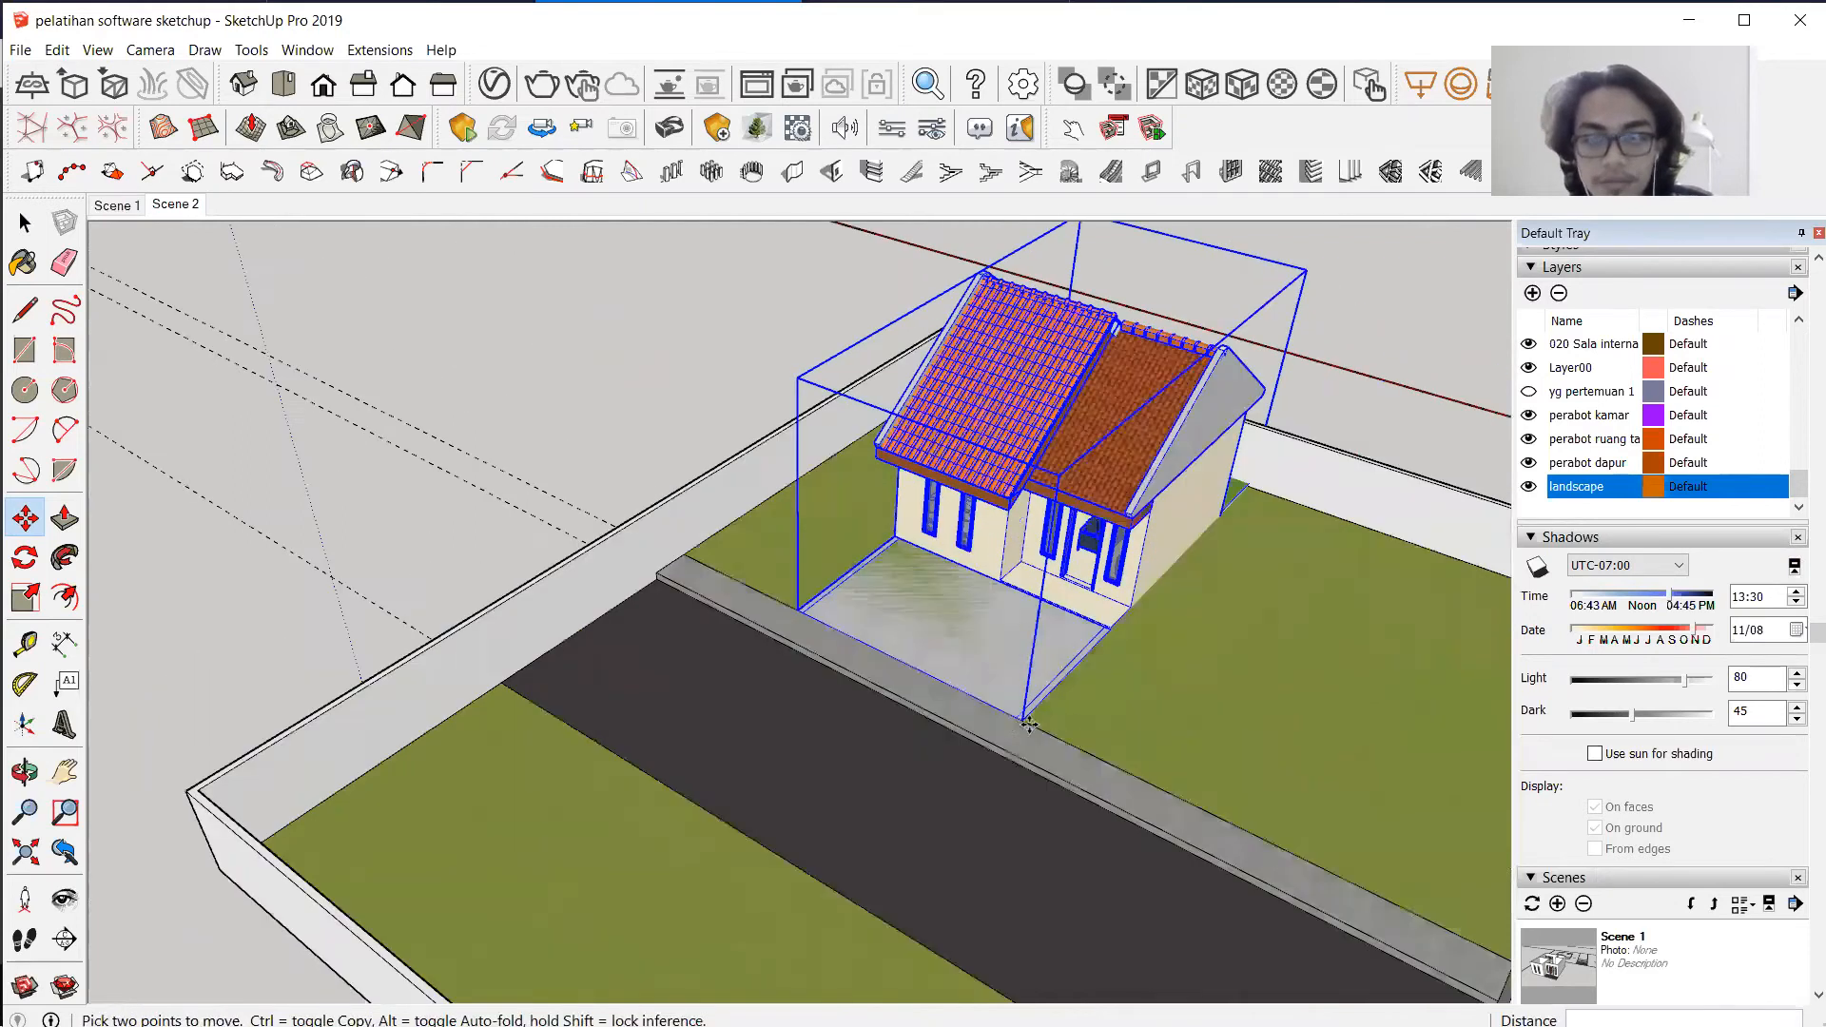
# Copy the house group 6150 mm along the pavement so the copy's yard adjoins the first house's yard.
pyautogui.scroll(4, 1072, 727)
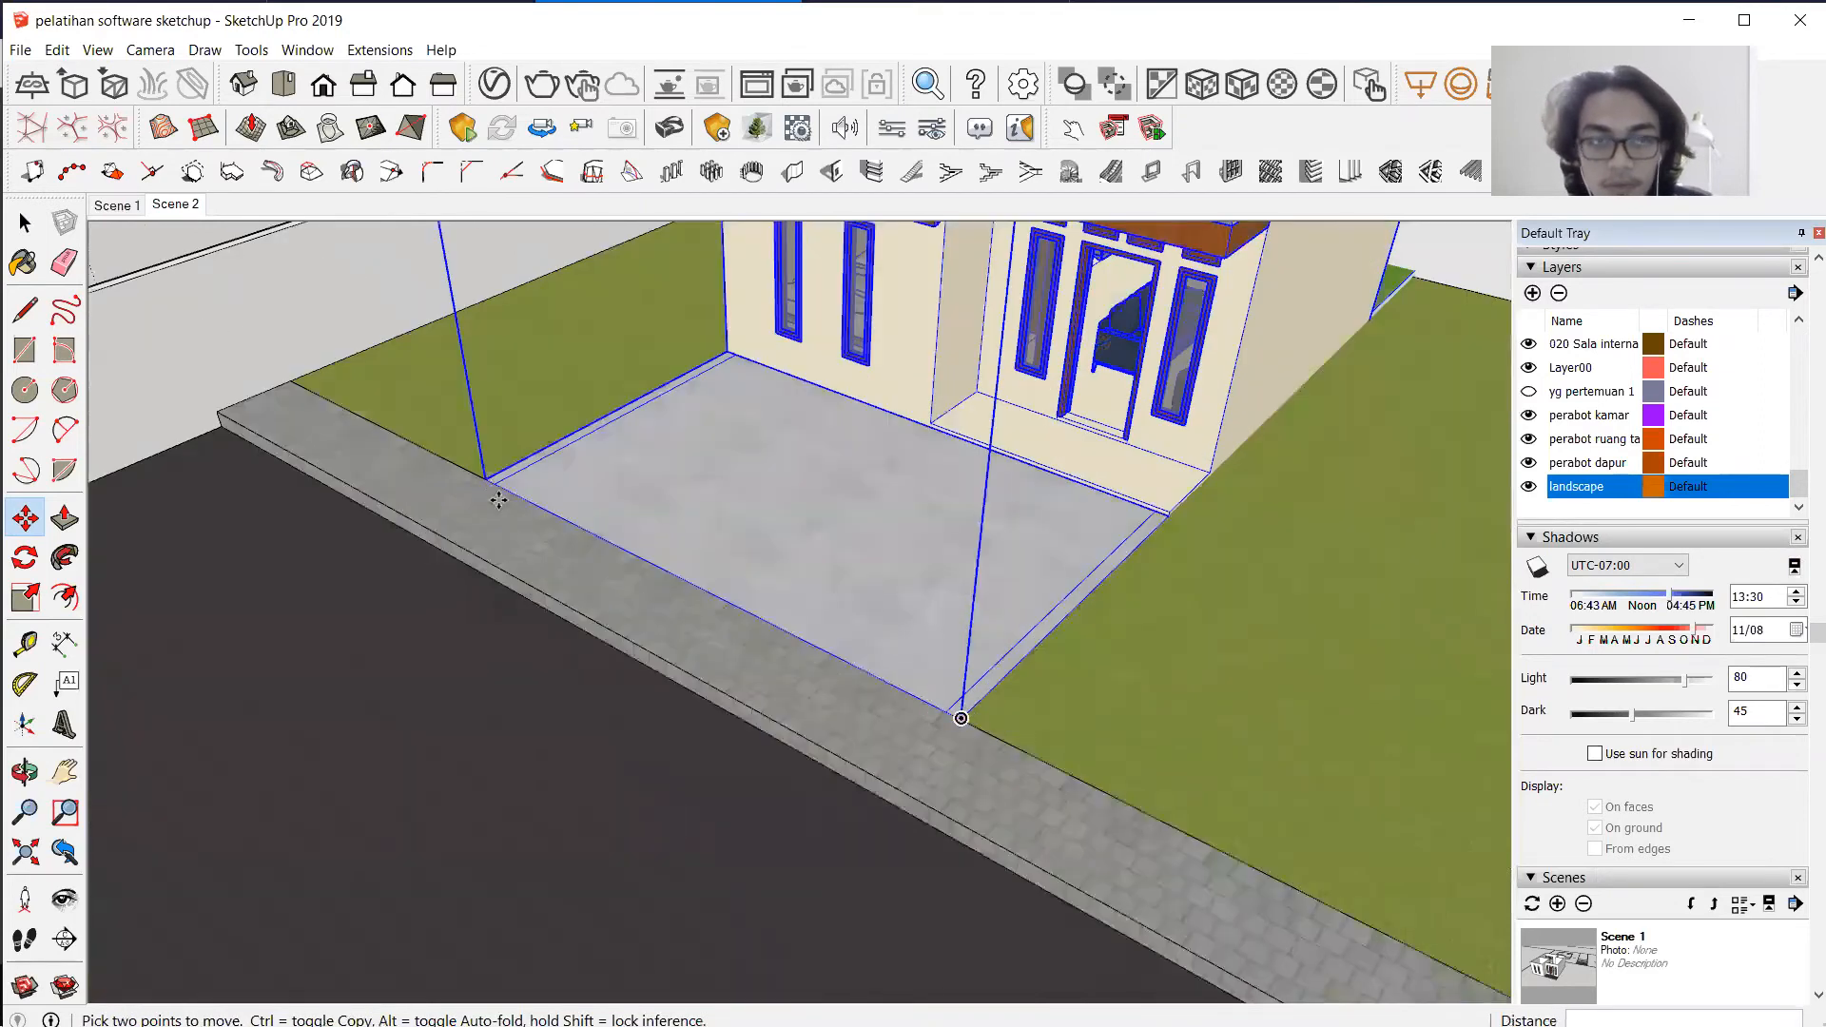
pyautogui.click(485, 480)
pyautogui.press('ctrl')
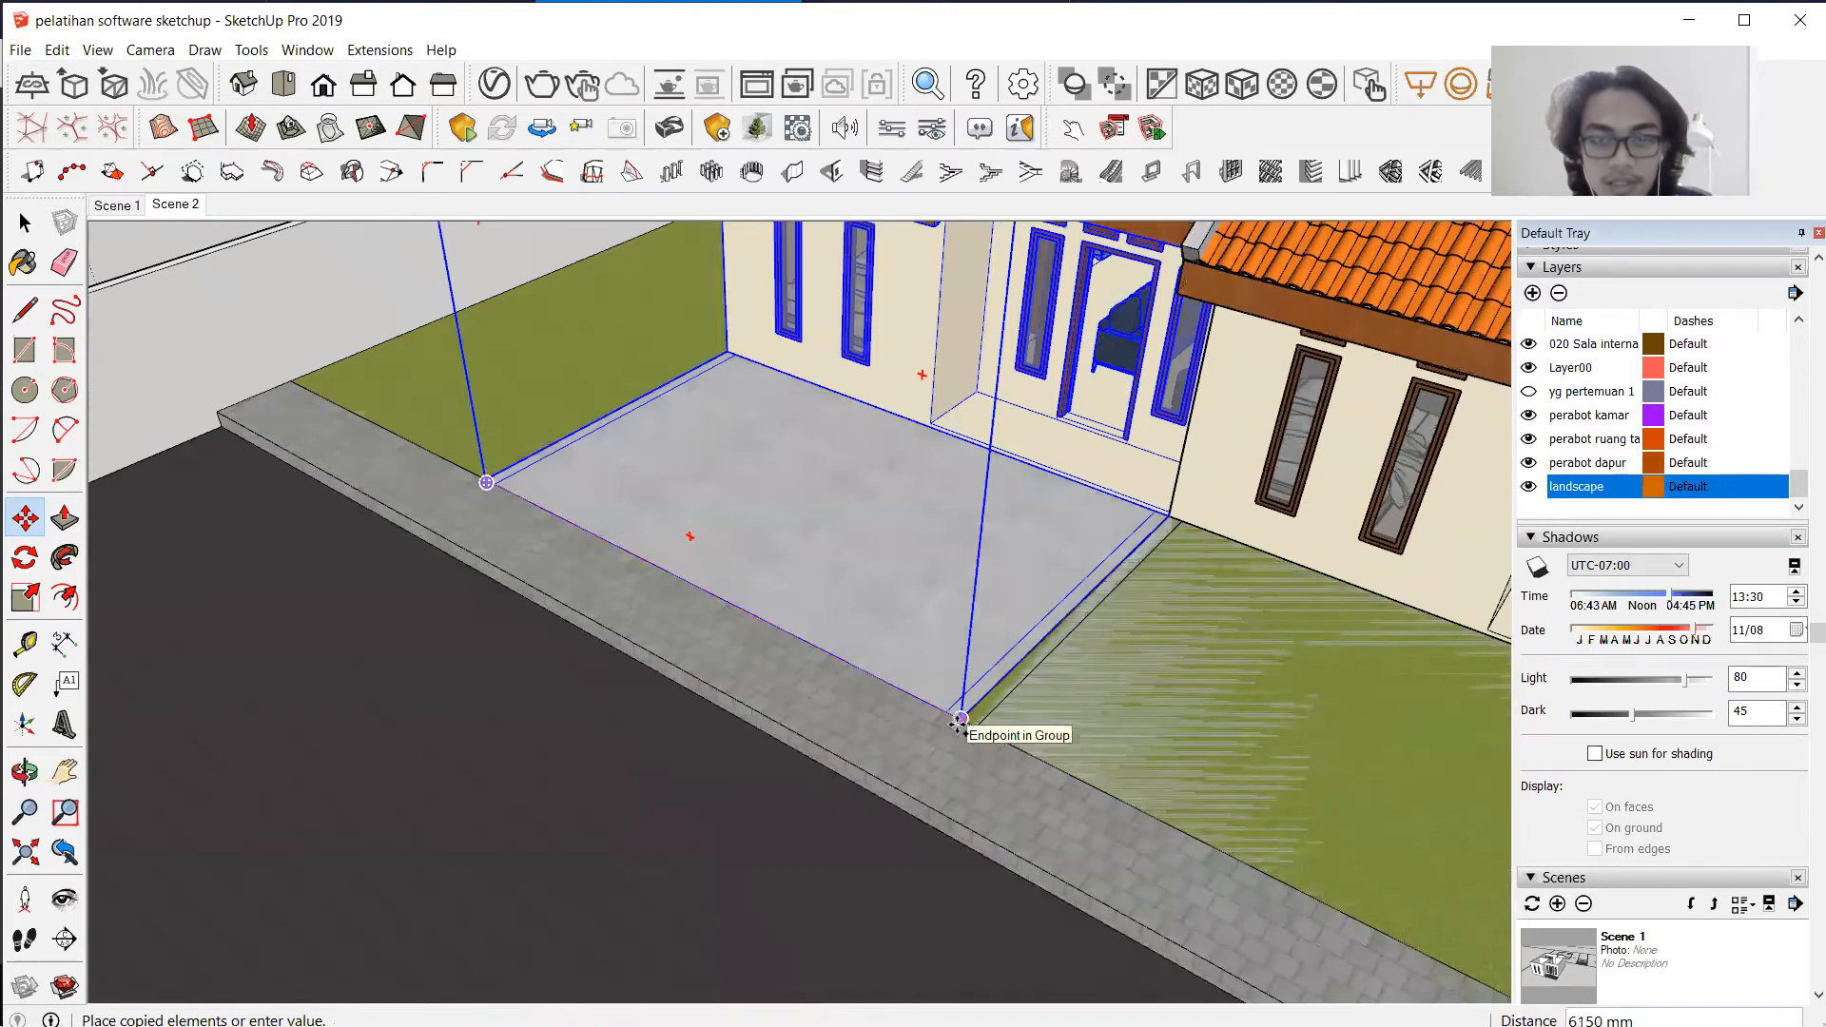
pyautogui.click(961, 718)
pyautogui.scroll(-2, 643, 591)
pyautogui.scroll(-2, 643, 591)
pyautogui.scroll(2, 844, 514)
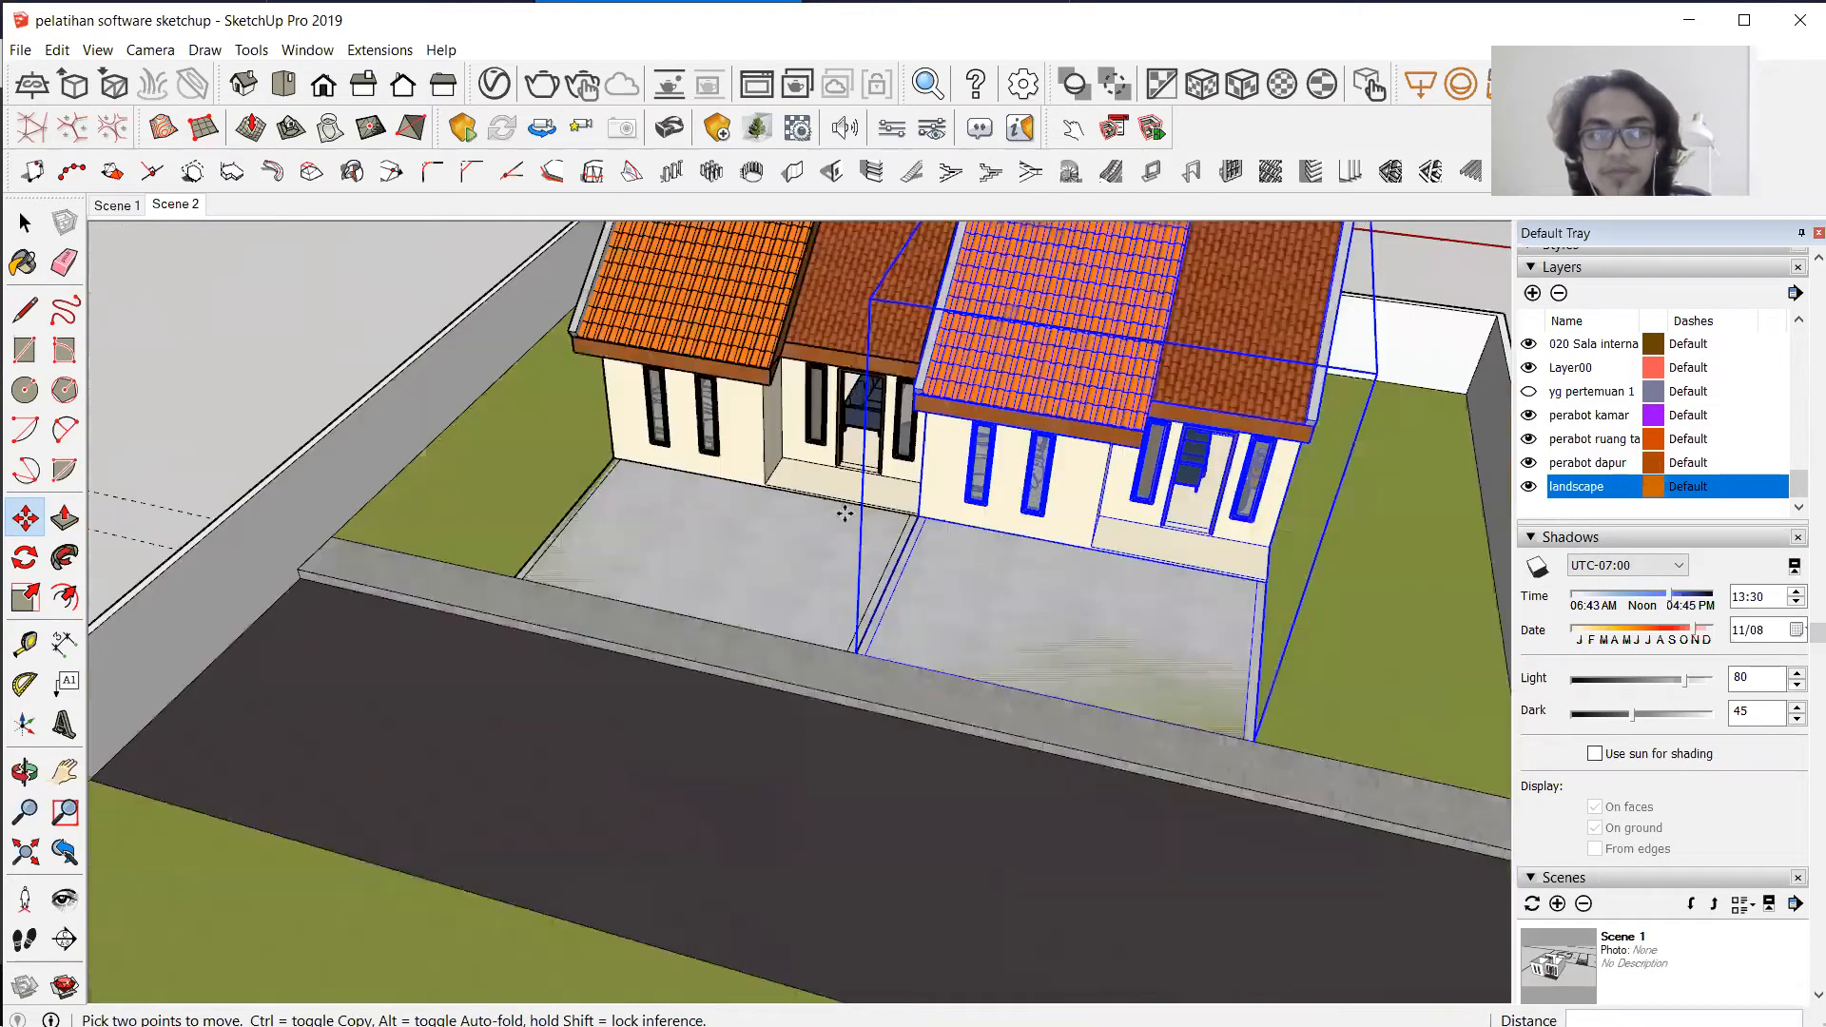
# Mirror the copied house along its group's red axis so the two porches sit side by side.
pyautogui.rightClick(1116, 362)
pyautogui.moveTo(1189, 664)
pyautogui.click(1378, 672)
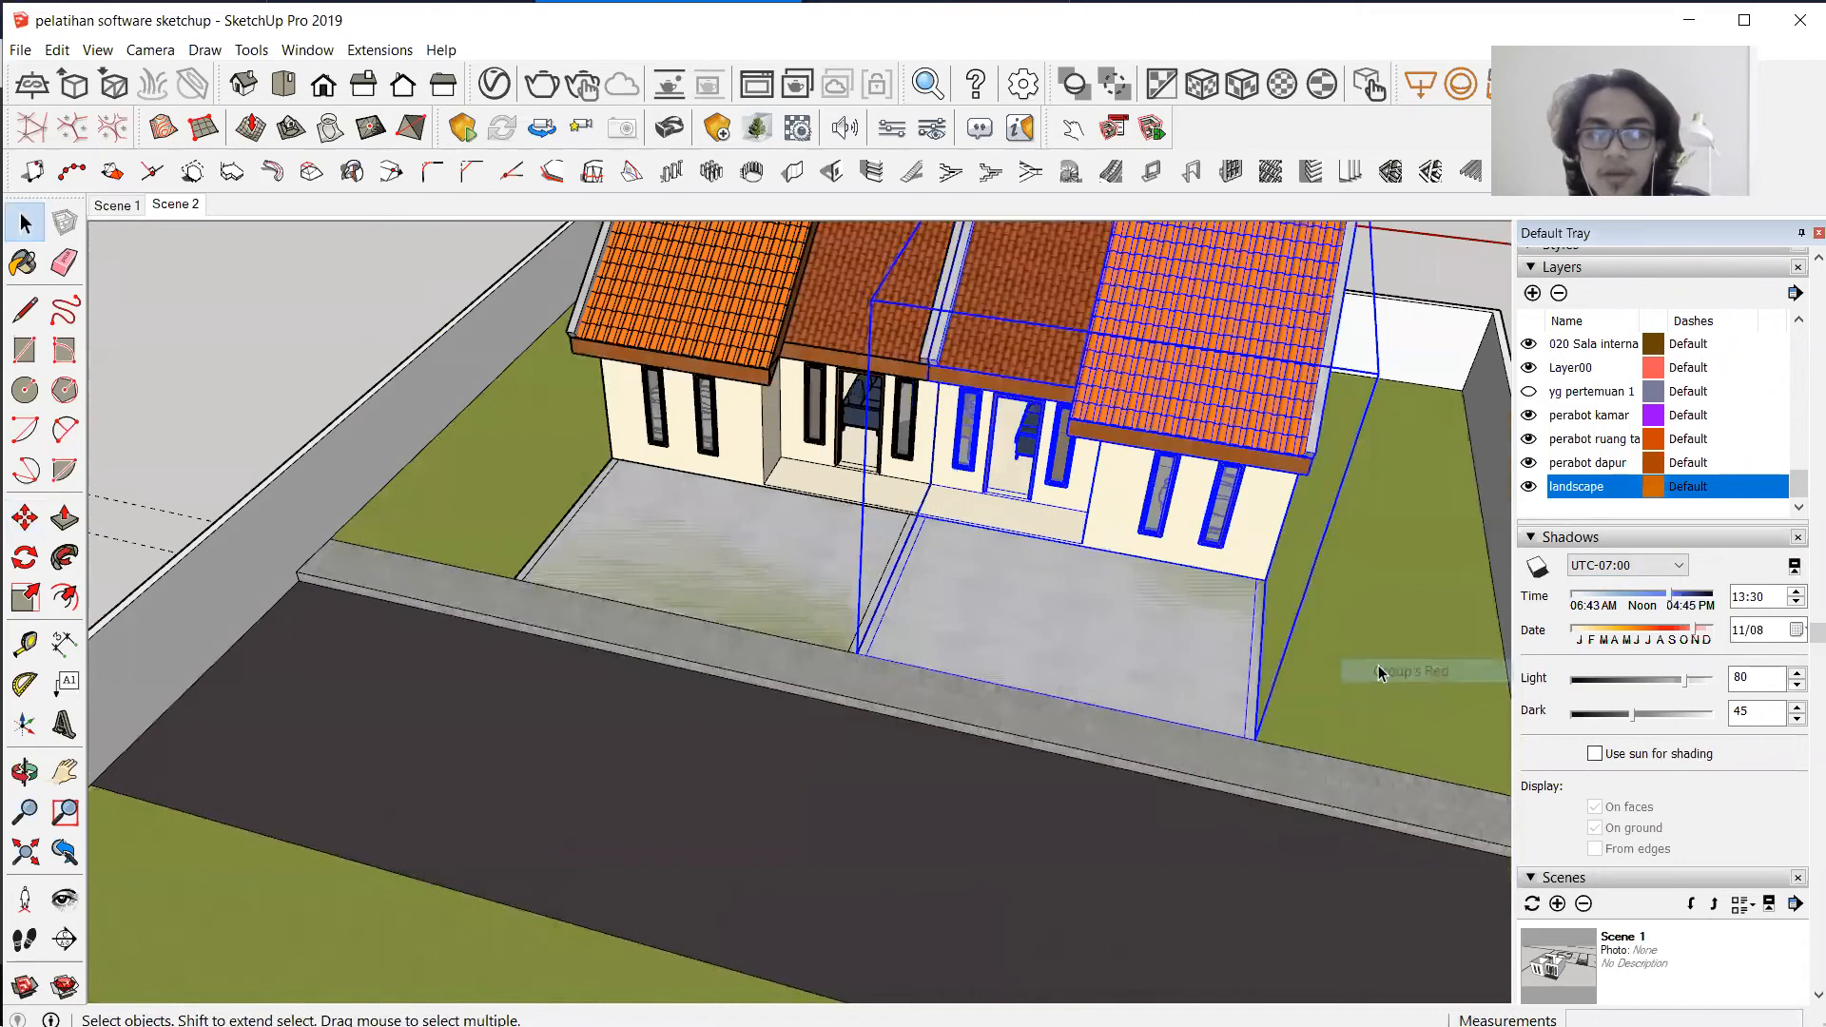
pyautogui.click(176, 461)
pyautogui.moveTo(174, 462); pyautogui.dragTo(1012, 511, button='middle')
pyautogui.scroll(2, 908, 531)
pyautogui.scroll(-2, 856, 542)
# Raise the copied house's yard strip along the shared boundary by 2000 mm with Push/Pull.
pyautogui.click(837, 533)
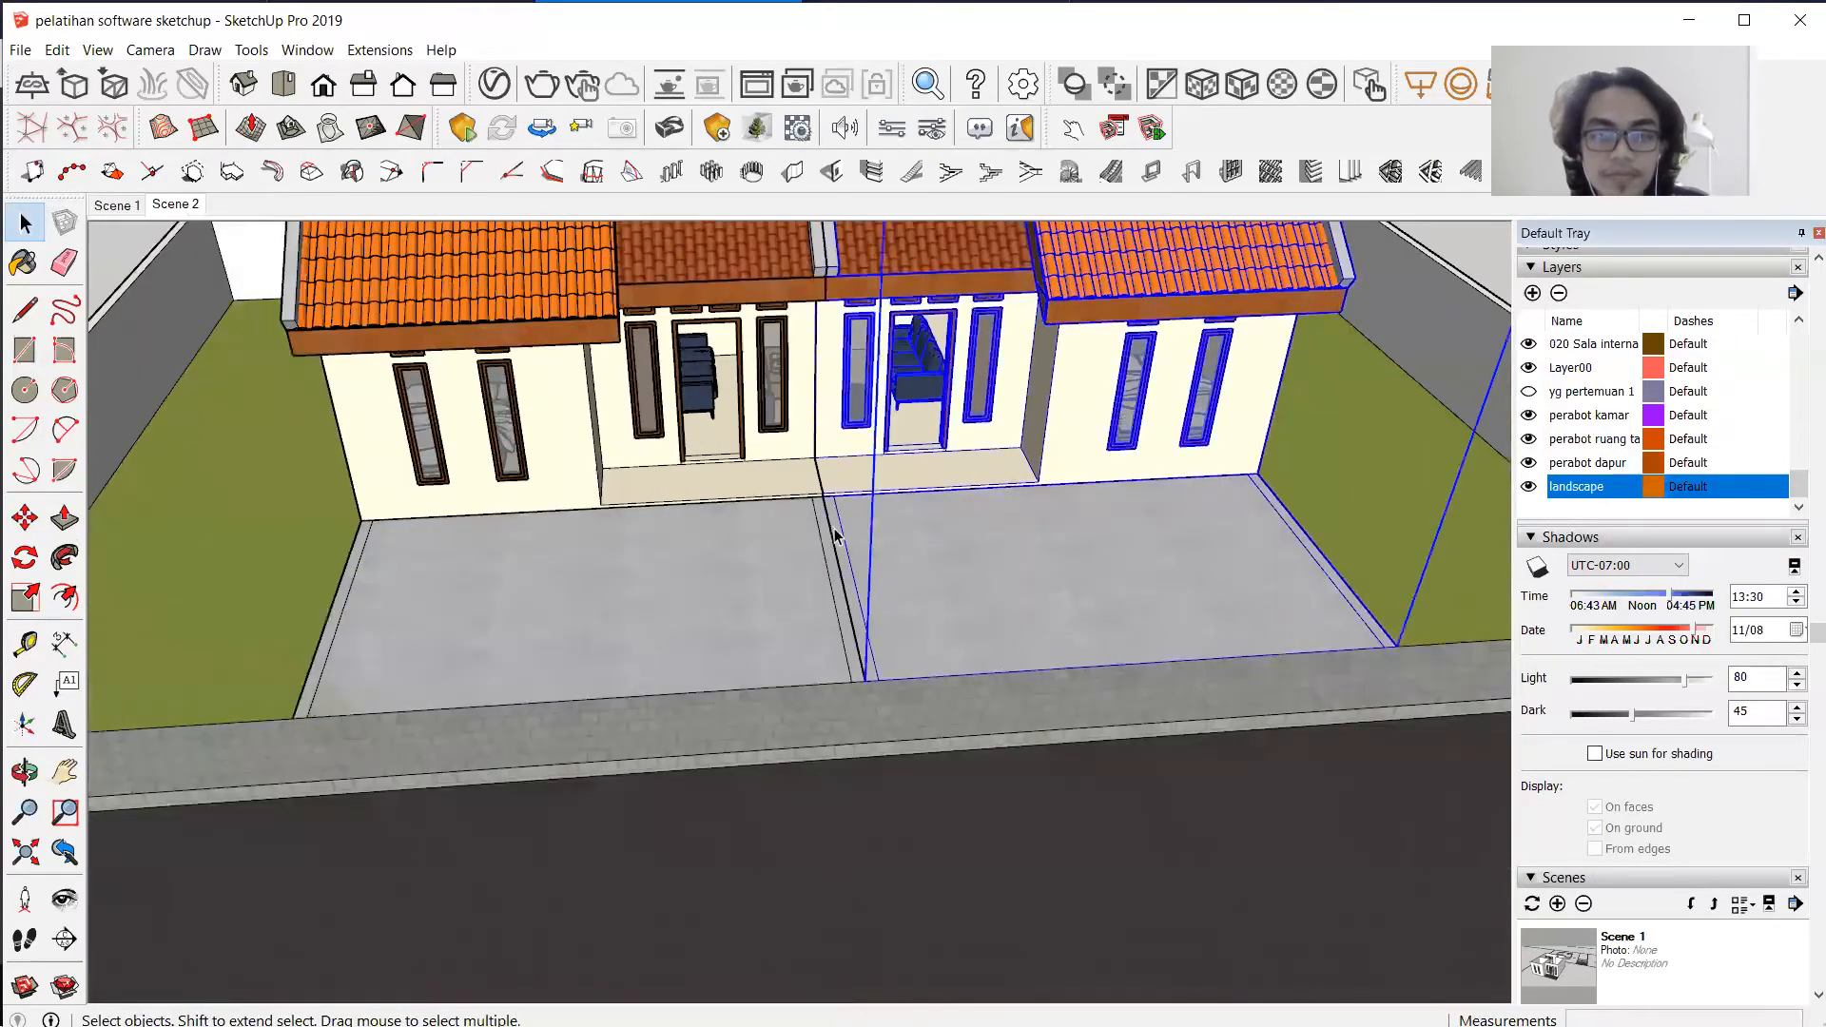
pyautogui.scroll(5, 835, 540)
pyautogui.doubleClick(835, 540)
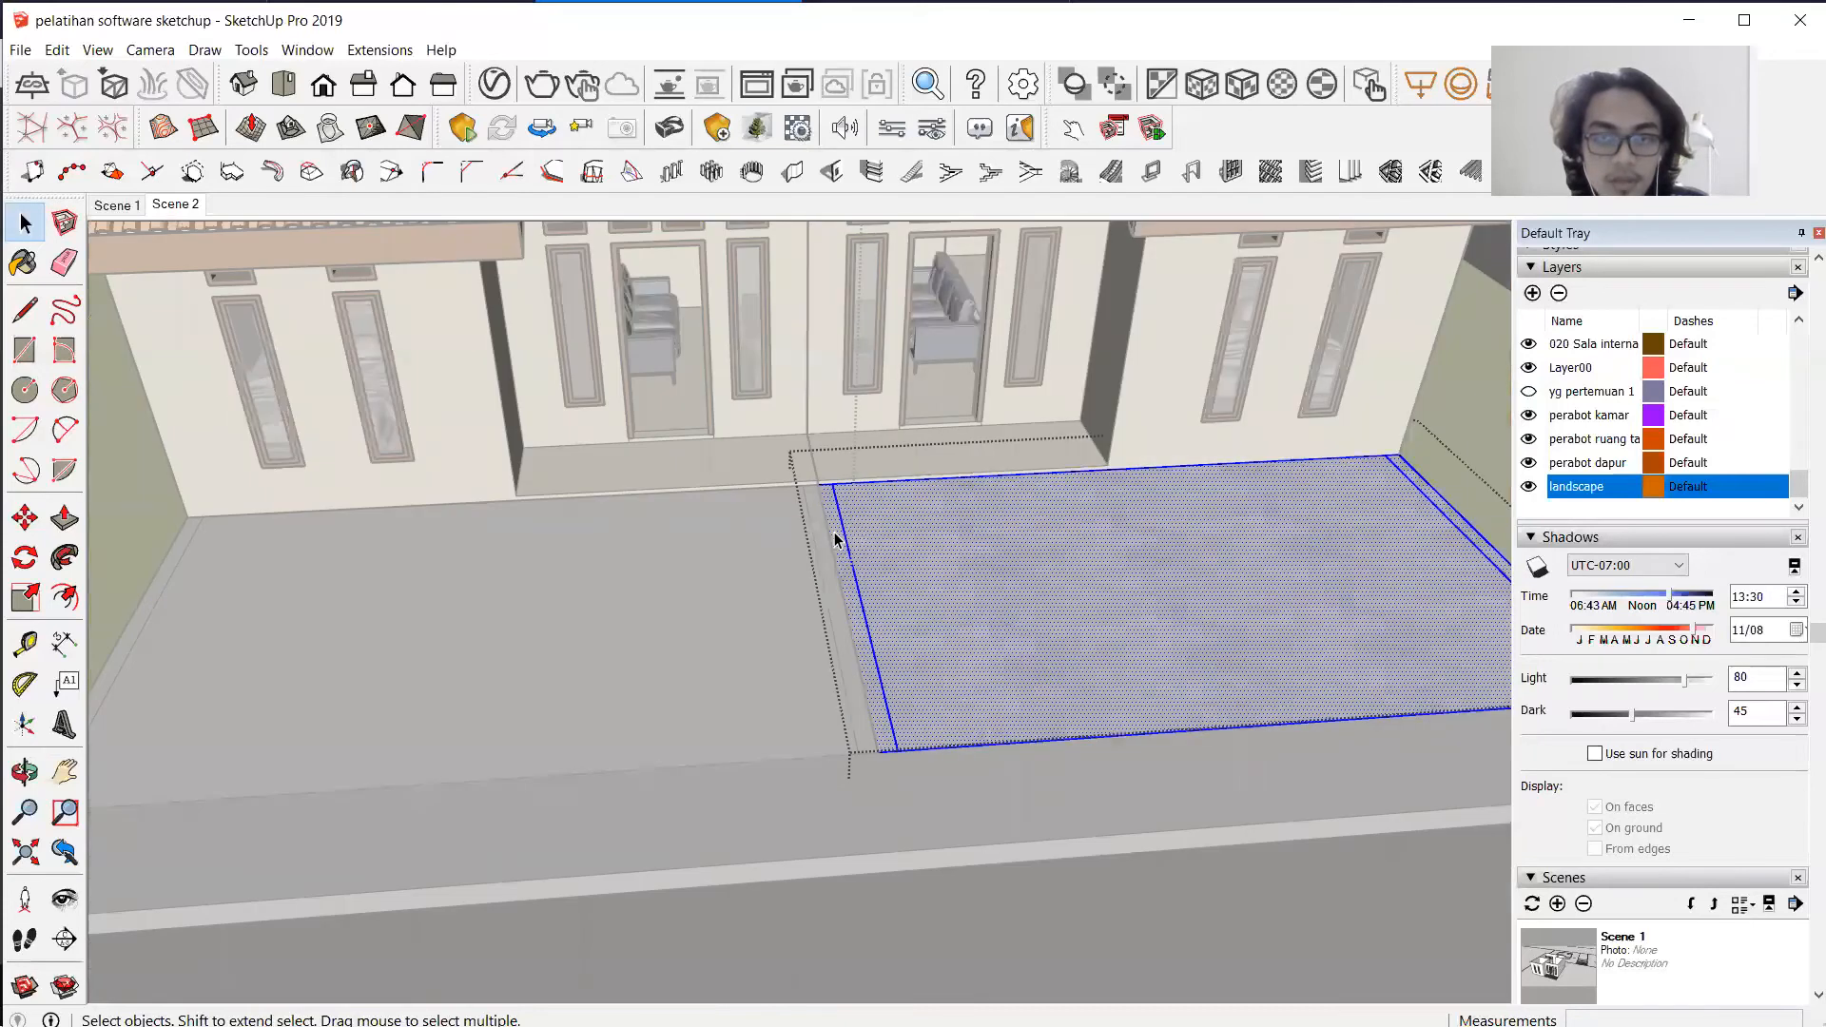
pyautogui.click(835, 540)
pyautogui.click(64, 518)
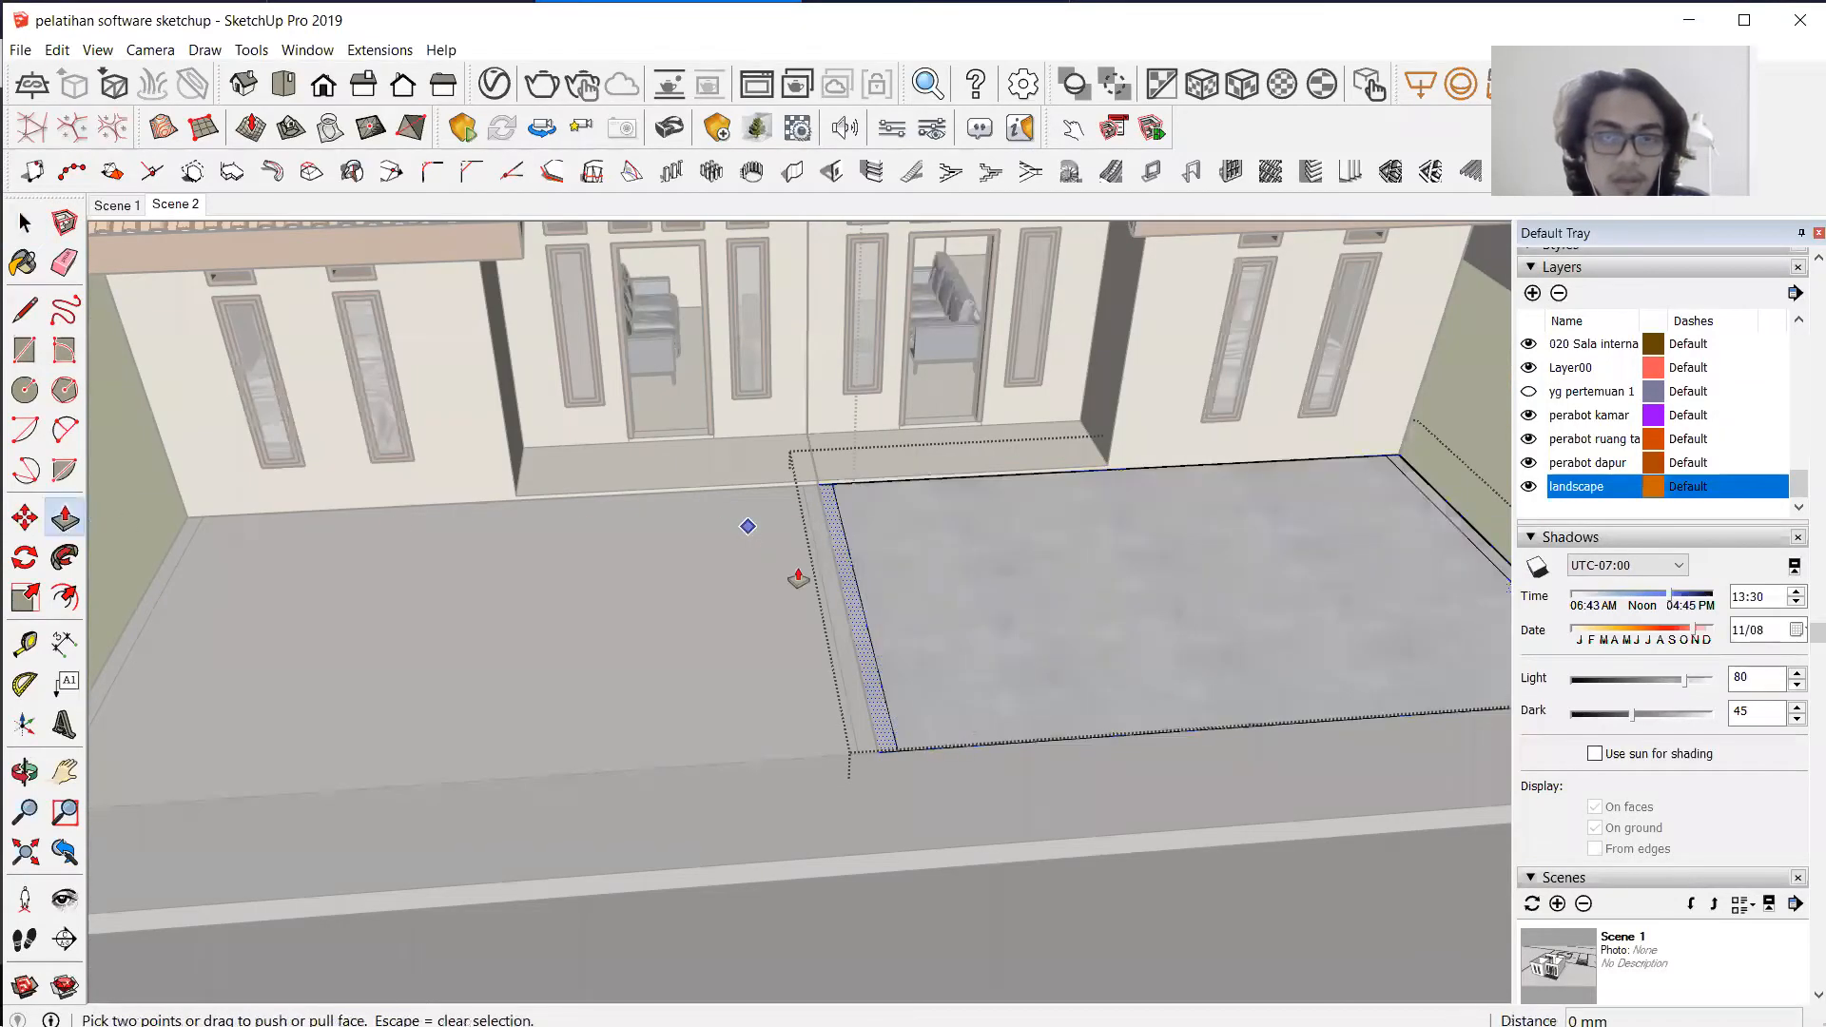
pyautogui.click(851, 571)
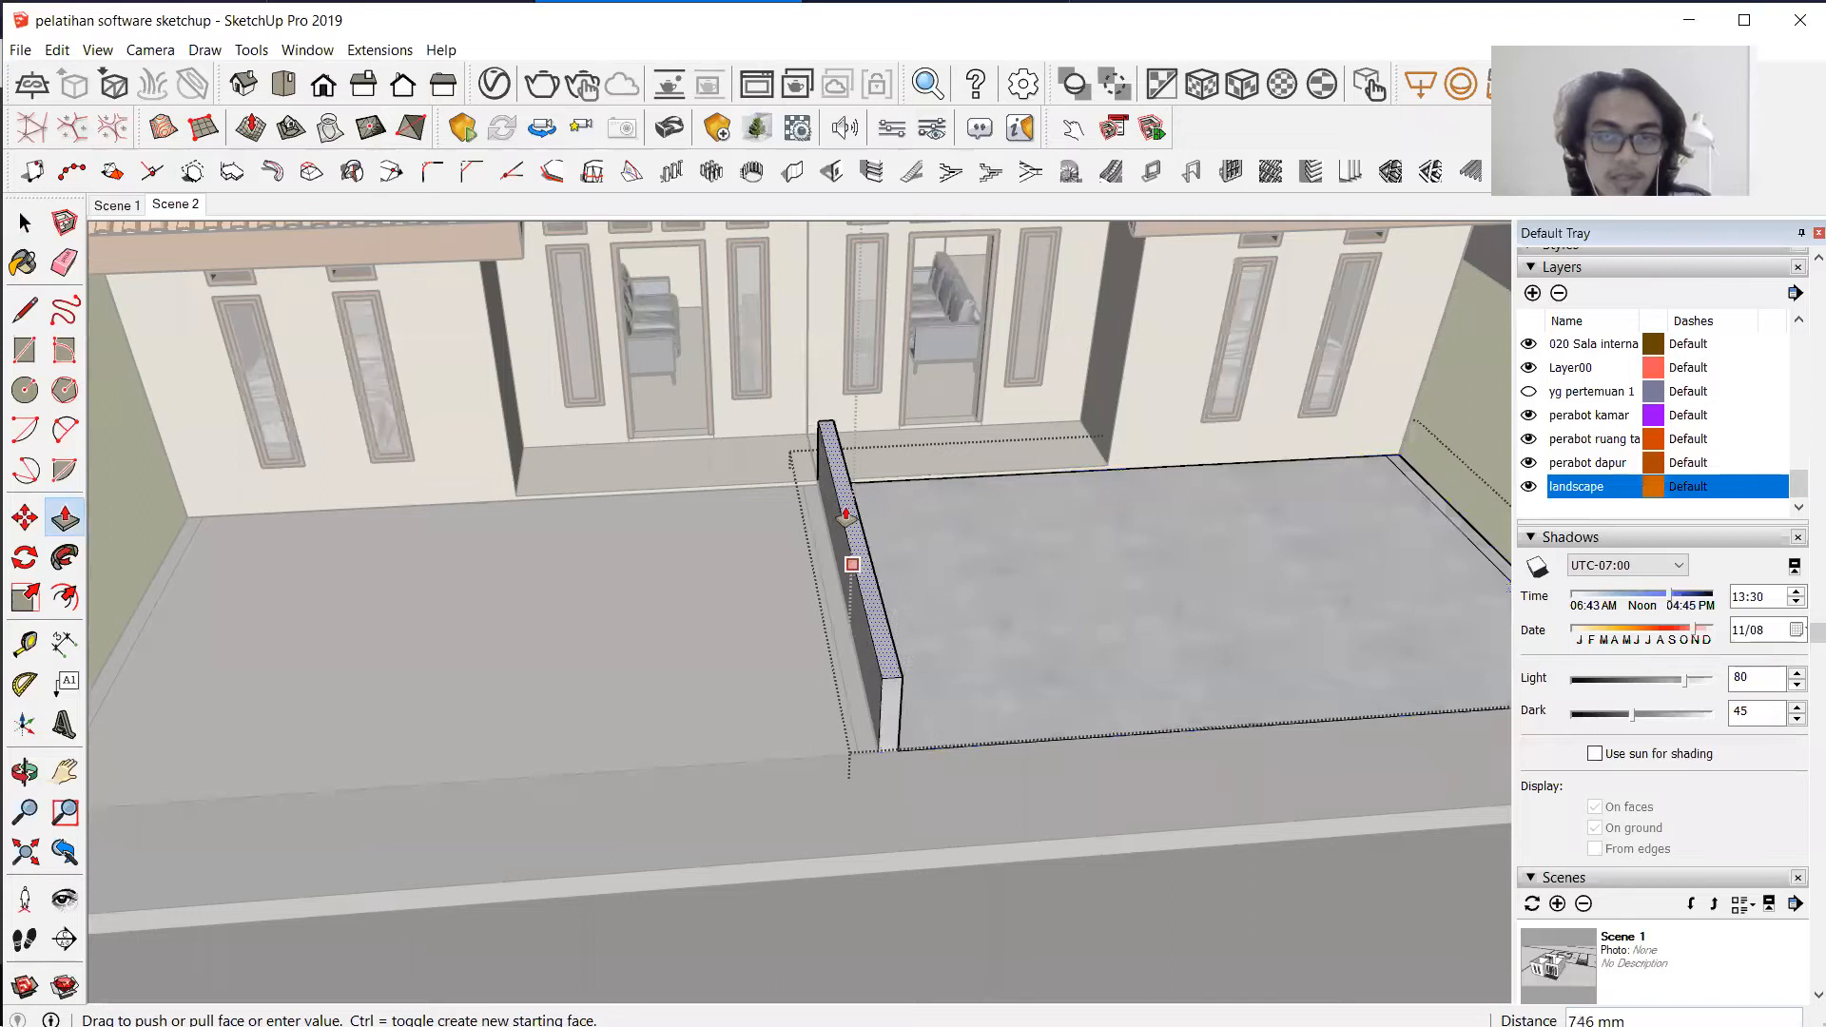
pyautogui.write('2000')
pyautogui.press('Return')
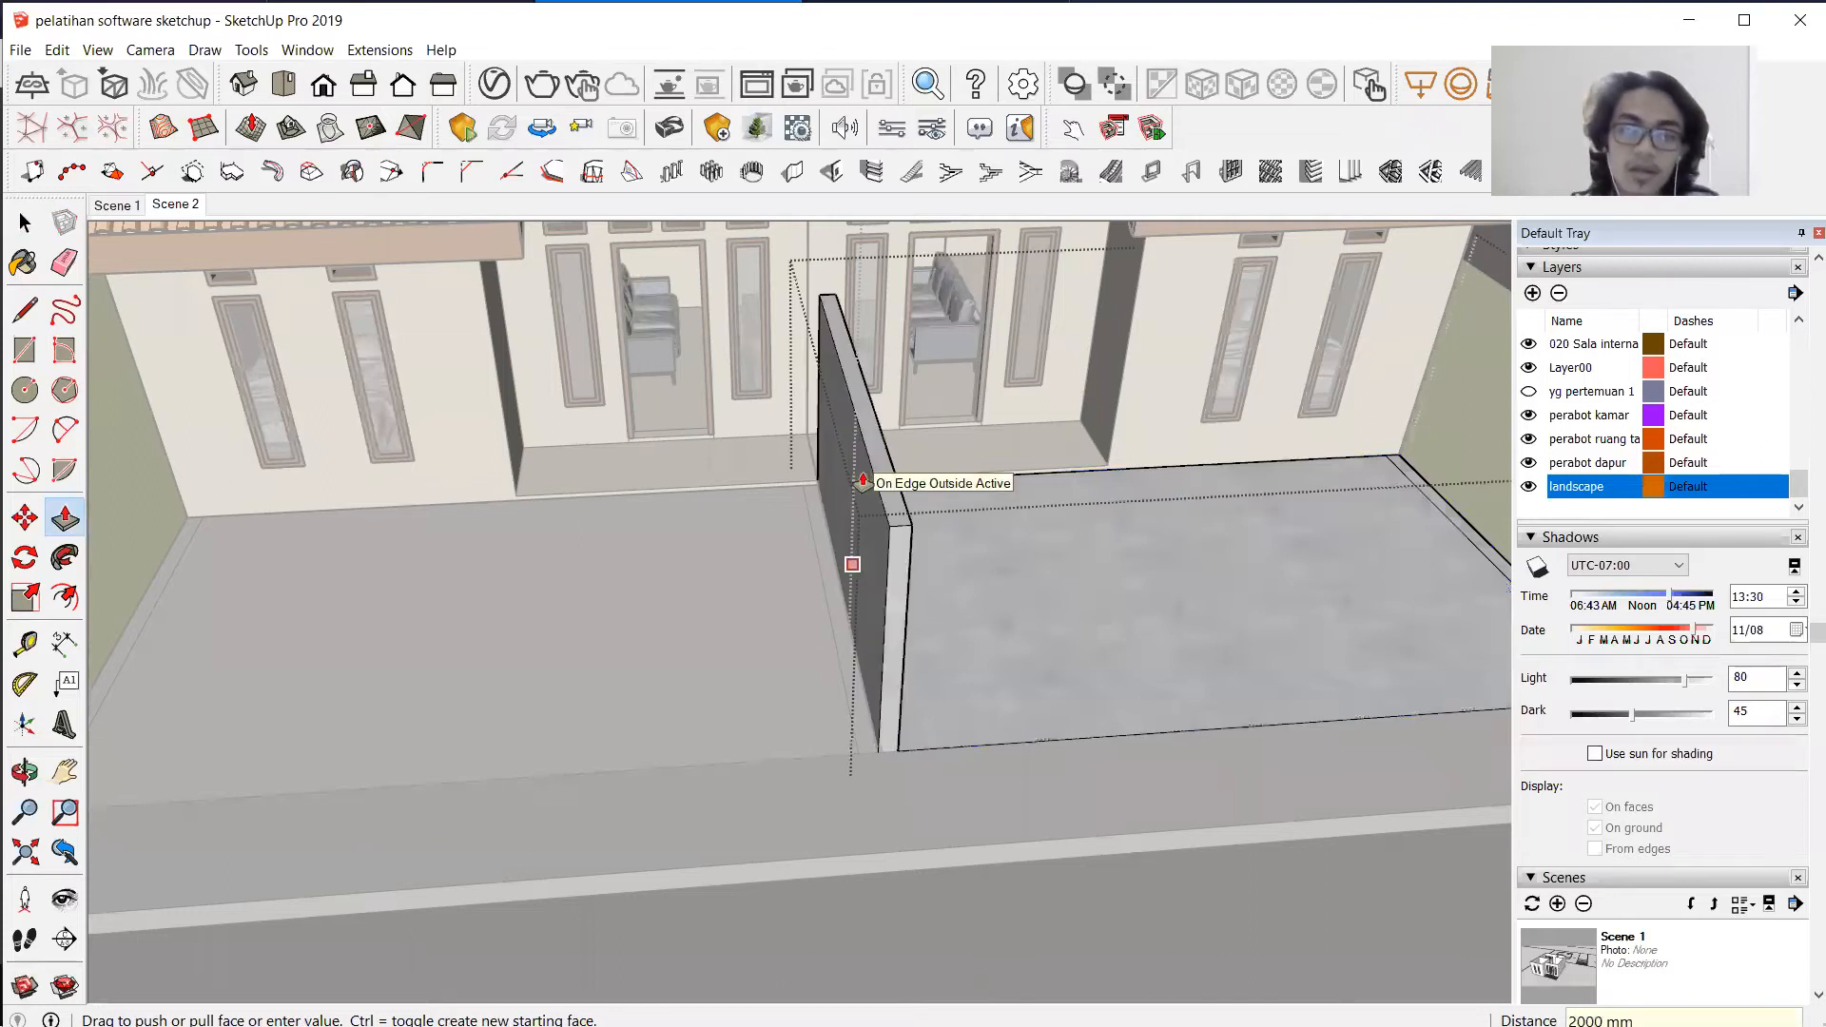
pyautogui.press('space')
# Raise the first house's yard strip along the shared boundary level with the neighbouring wall using Push/Pull.
pyautogui.doubleClick(837, 631)
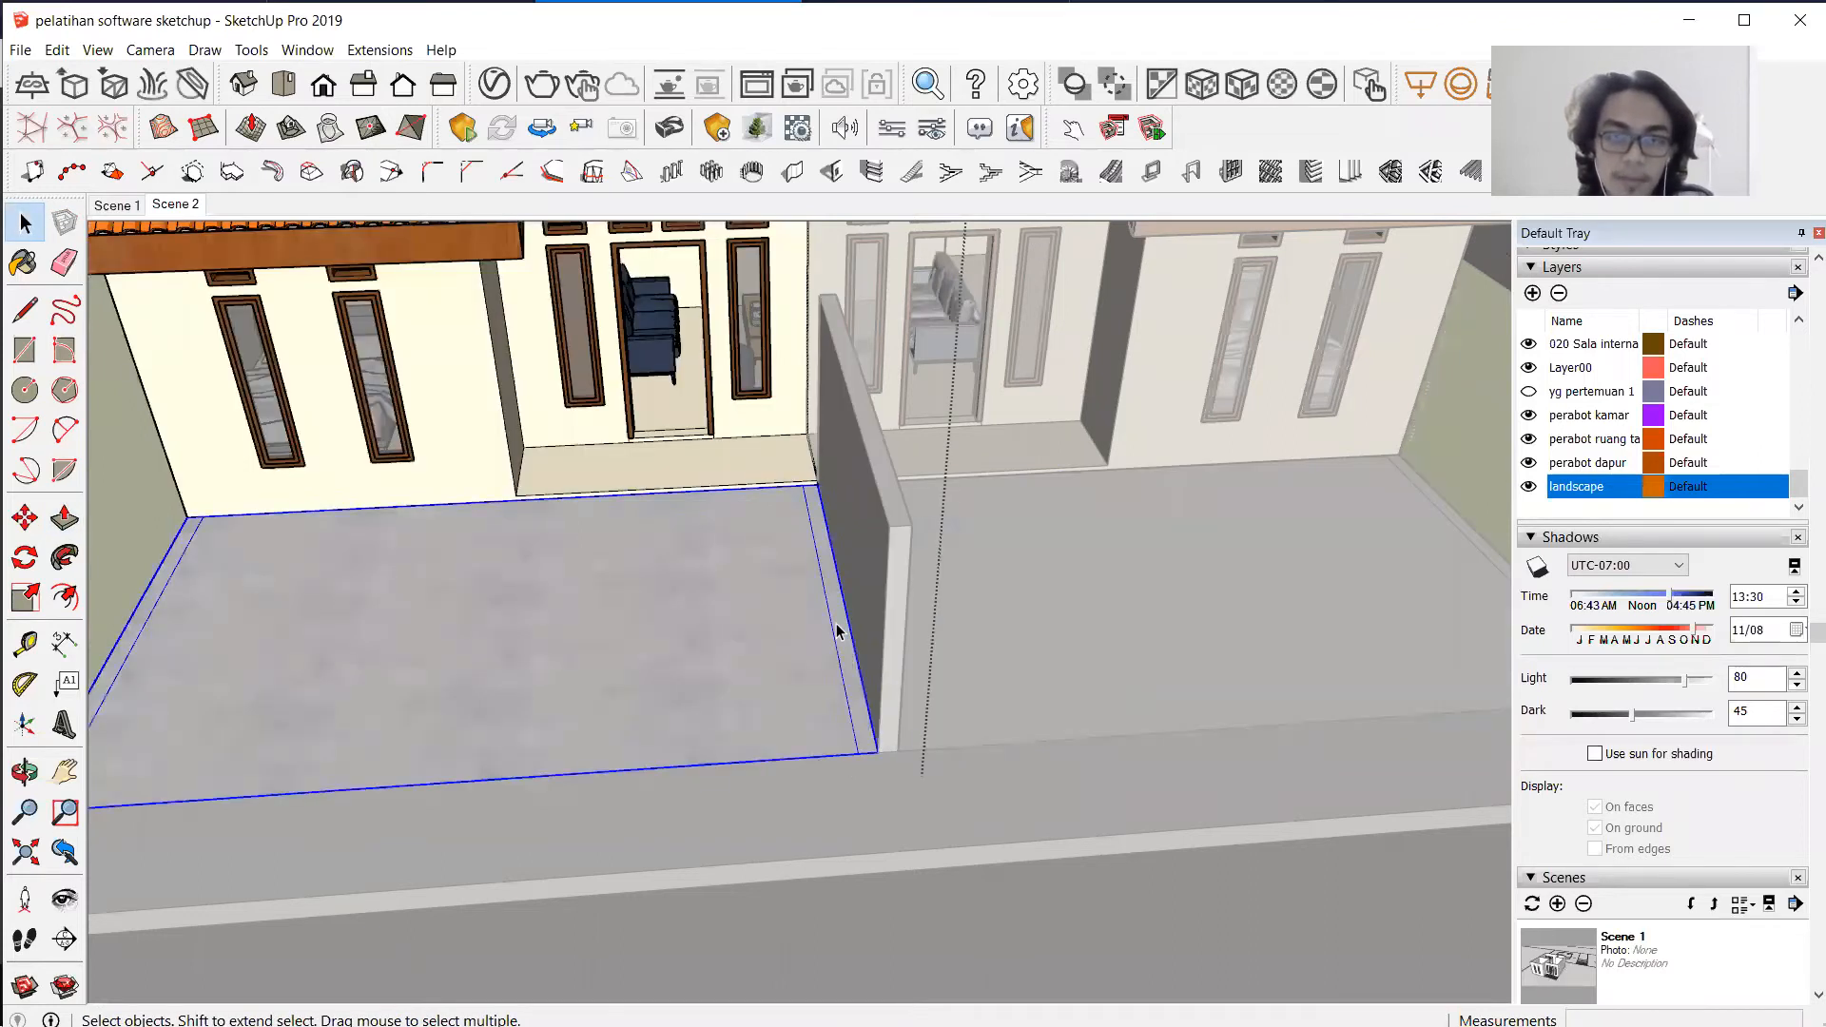
pyautogui.click(843, 634)
pyautogui.click(64, 517)
pyautogui.click(829, 601)
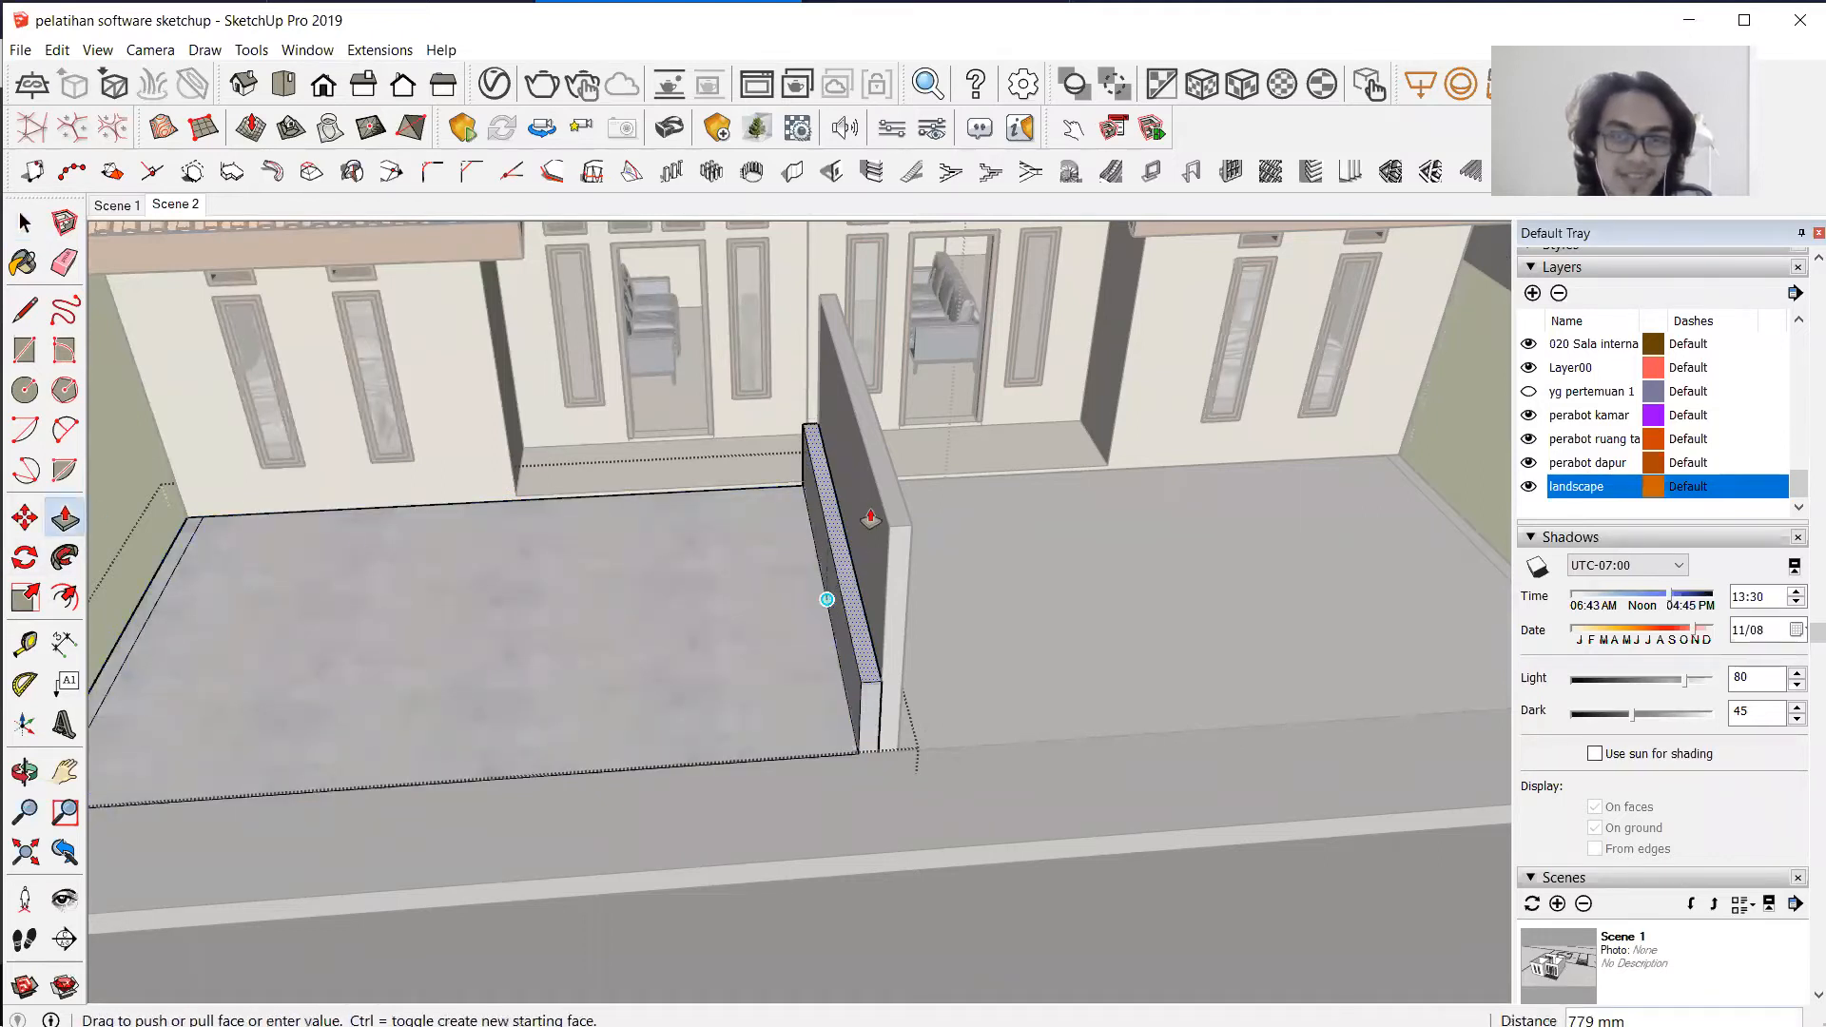
pyautogui.click(826, 599)
pyautogui.press('space')
# Finish editing the yard wall, select both houses and move them together 1 mm back from the pavement.
pyautogui.moveTo(875, 665); pyautogui.dragTo(906, 694, button='middle')
pyautogui.click(252, 529)
pyautogui.moveTo(252, 530); pyautogui.dragTo(791, 362, button='middle')
pyautogui.scroll(1, 885, 563)
pyautogui.click(828, 549)
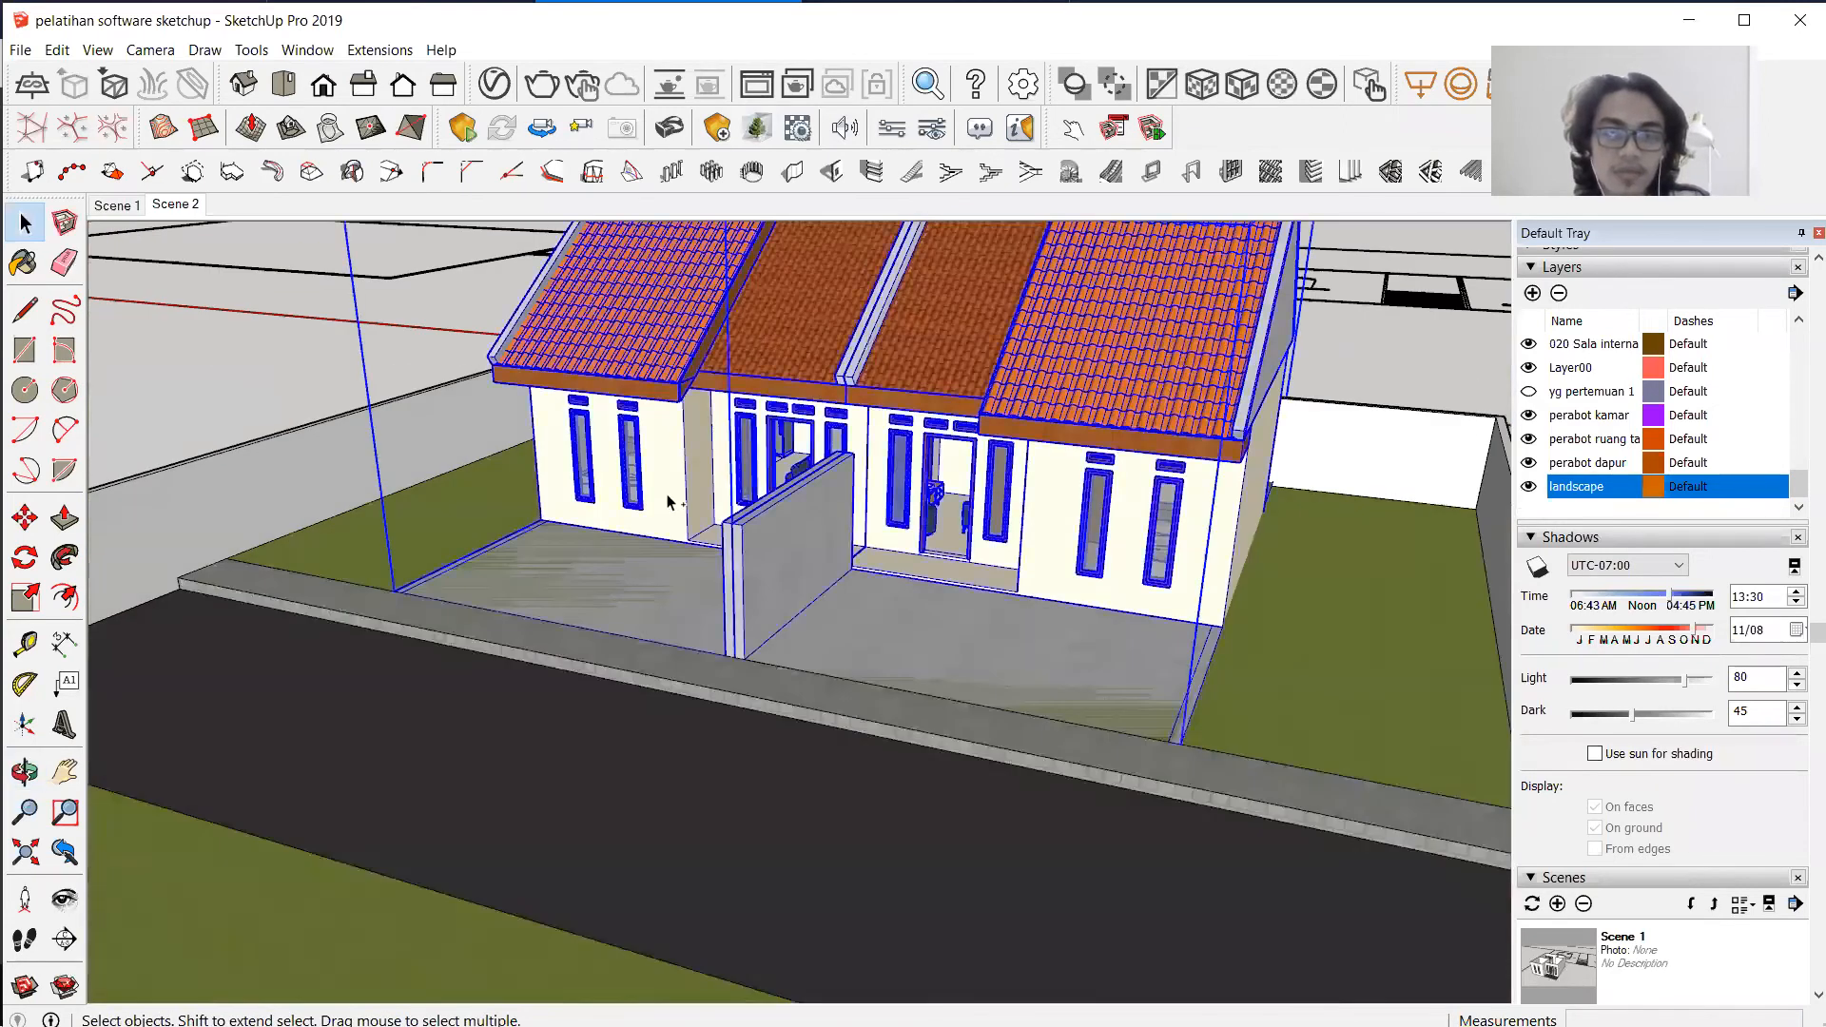
pyautogui.click(25, 517)
pyautogui.click(618, 524)
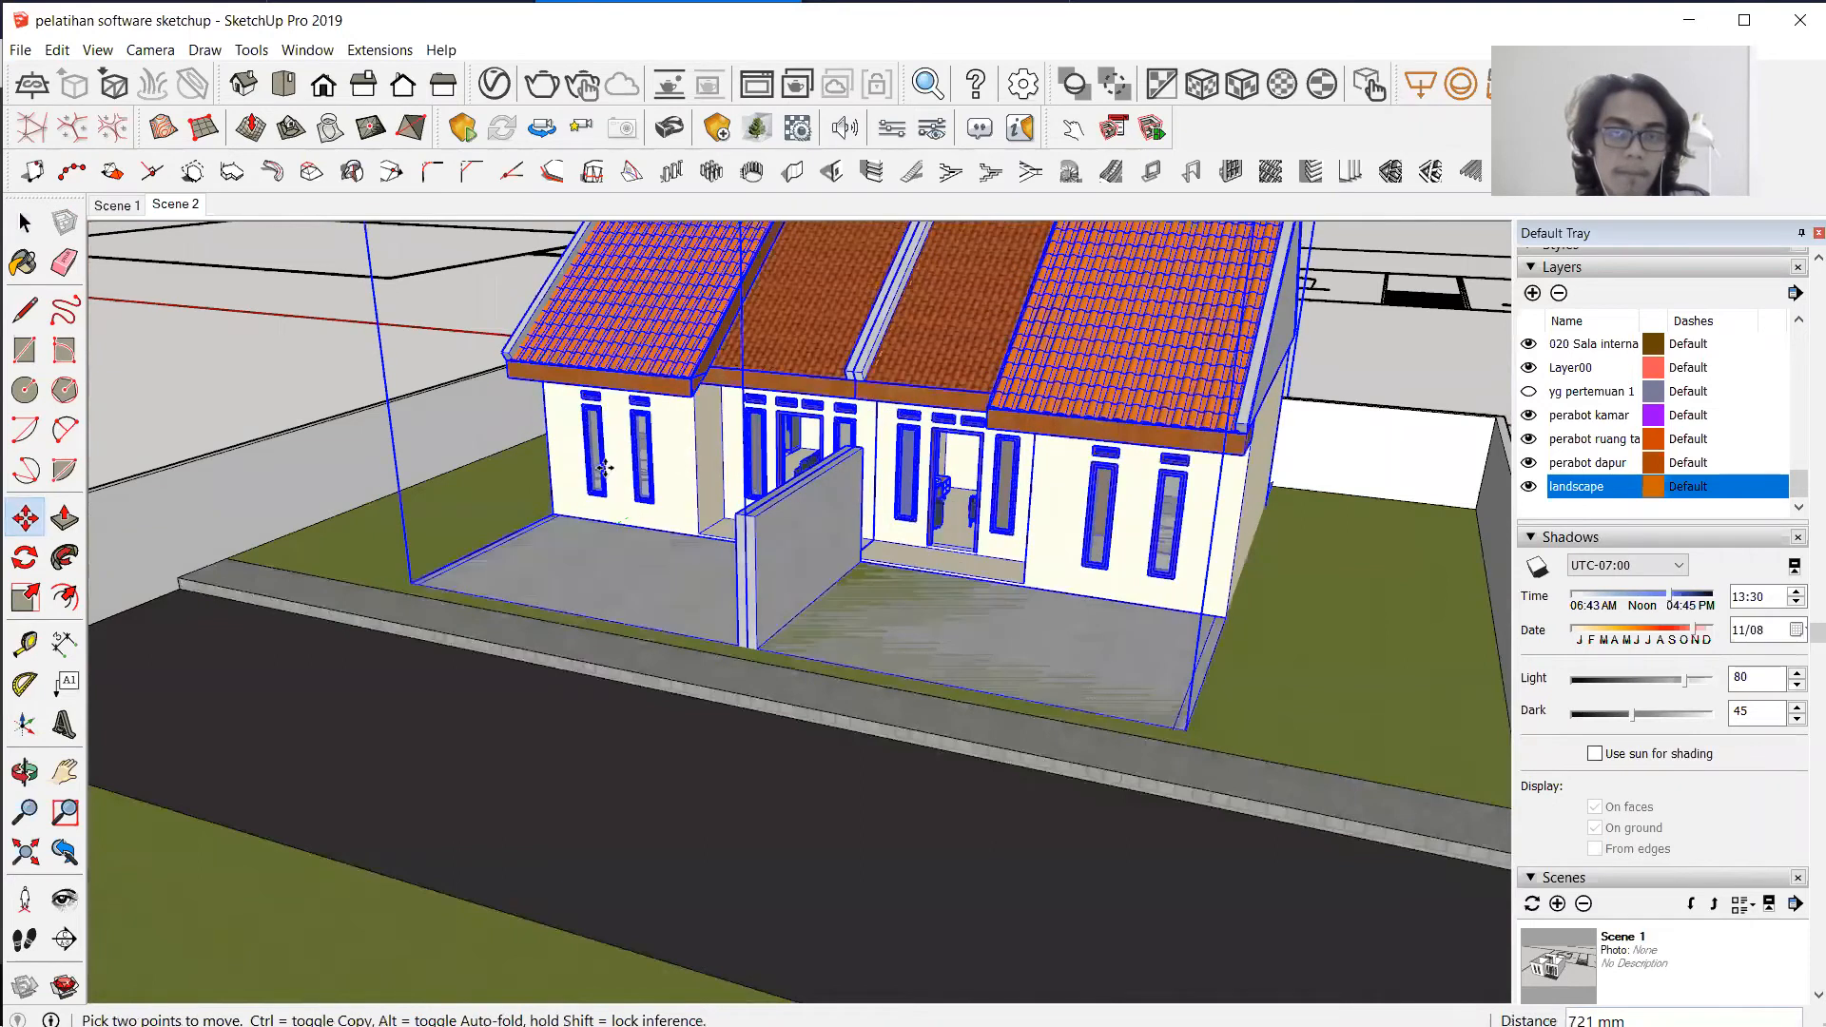
pyautogui.write('1')
pyautogui.press('Return')
pyautogui.press('space')
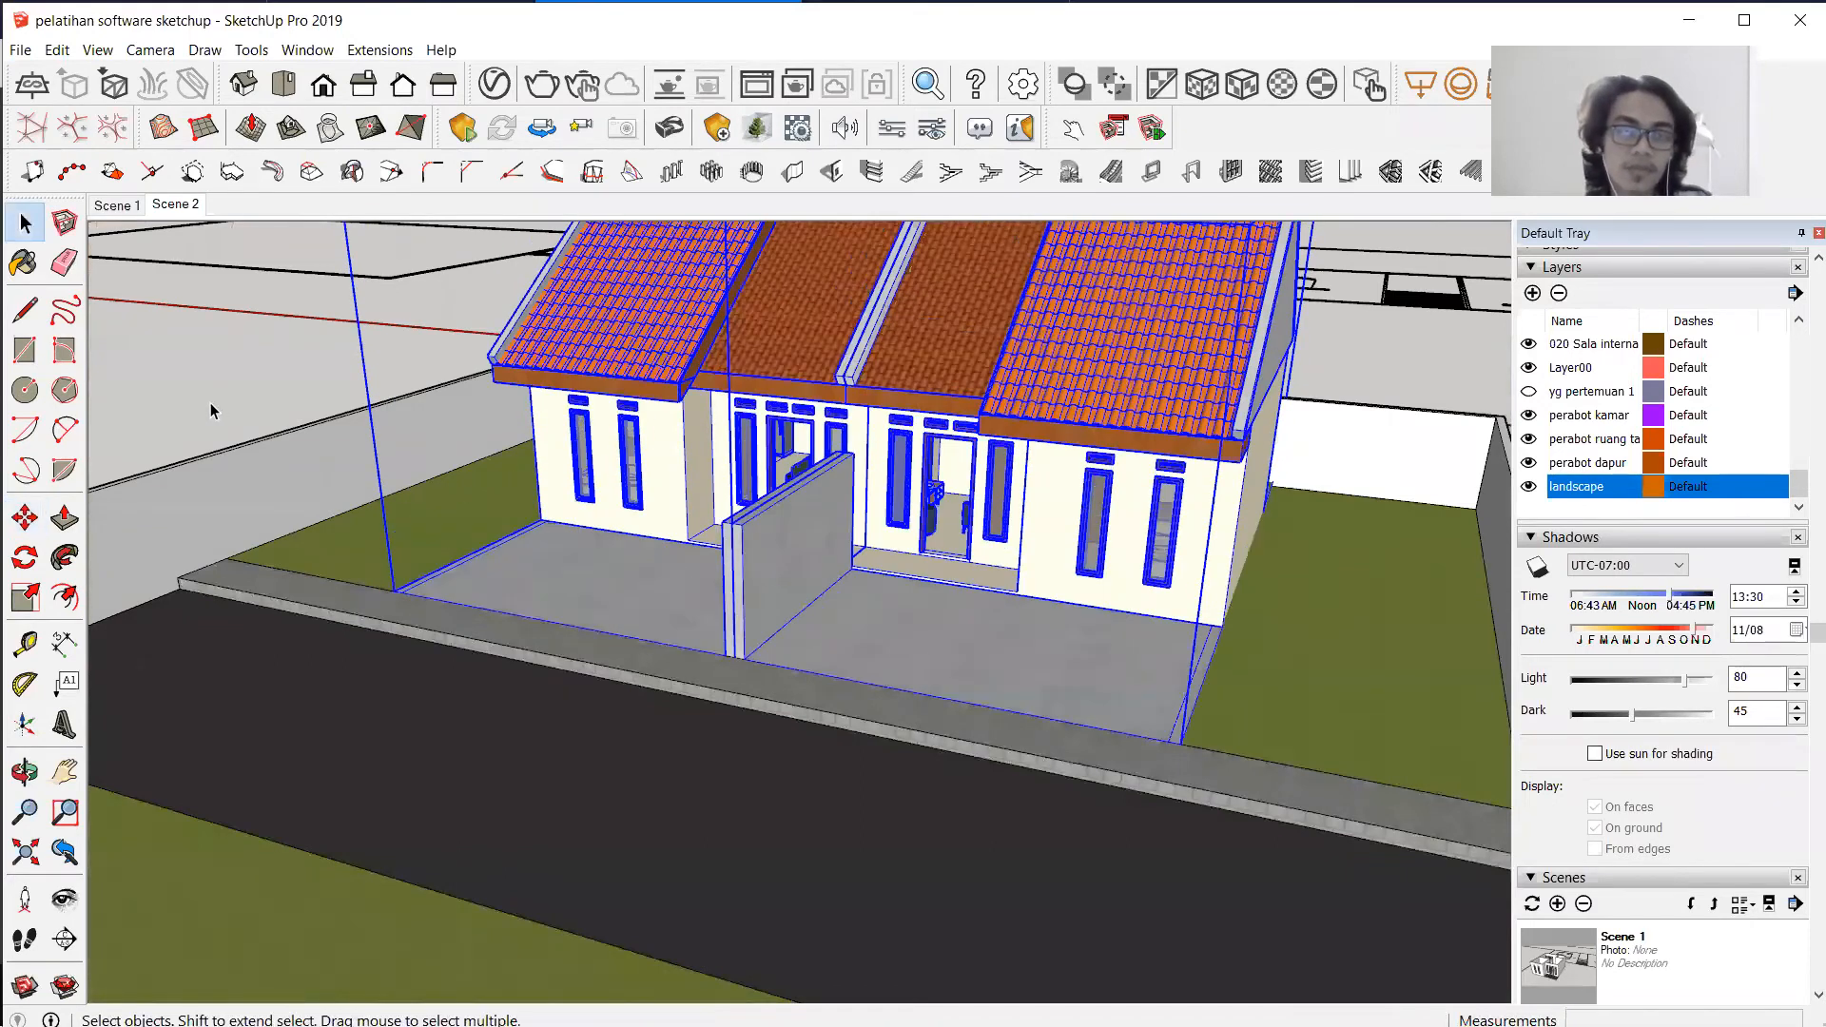
# Clear the selection and inspect the mirrored pair of houses and their shared yard wall from several angles.
pyautogui.click(207, 397)
pyautogui.moveTo(571, 561); pyautogui.dragTo(577, 565, button='middle')
pyautogui.moveTo(918, 664); pyautogui.dragTo(1156, 675, button='middle')
pyautogui.moveTo(1079, 597); pyautogui.dragTo(679, 577, button='middle')
pyautogui.moveTo(335, 636); pyautogui.dragTo(785, 584, button='middle')
pyautogui.moveTo(693, 476)
pyautogui.mouseDown(button='middle')
pyautogui.moveTo(677, 480)
pyautogui.moveTo(691, 485)
pyautogui.mouseUp(button='middle')
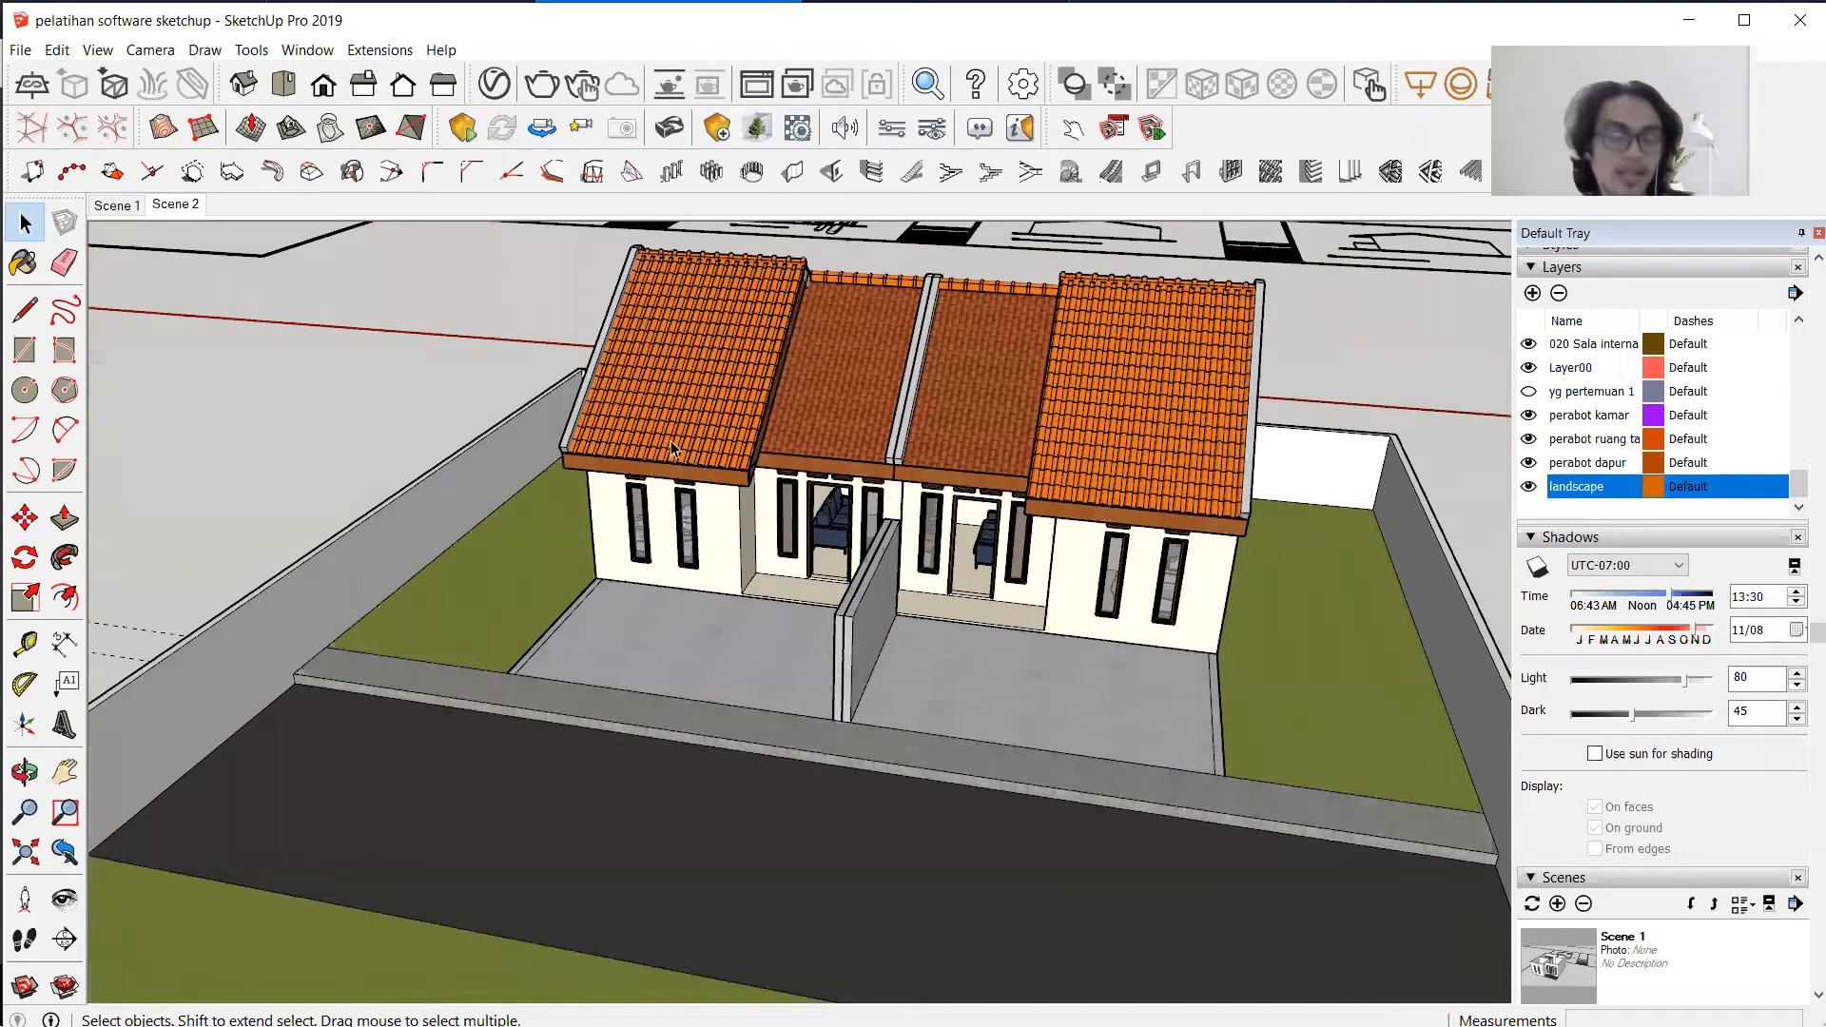
pyautogui.moveTo(789, 439); pyautogui.dragTo(813, 345, button='middle')
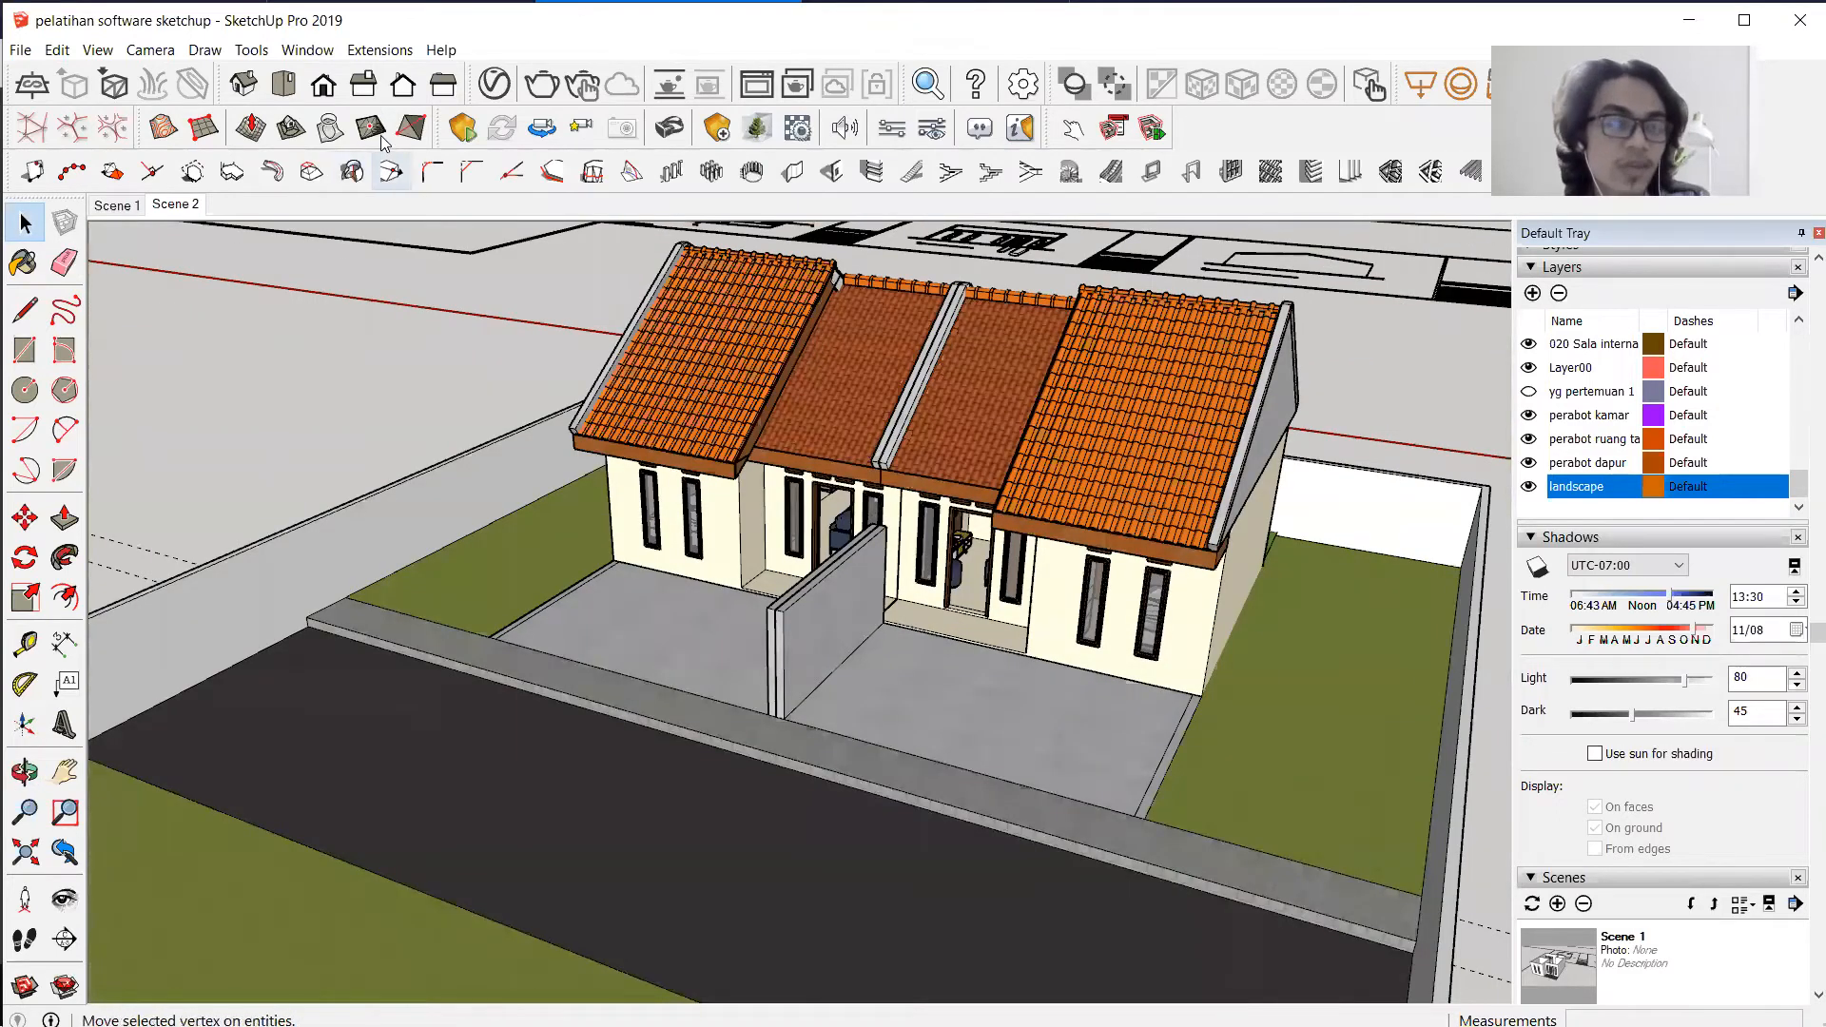
pyautogui.click(394, 50)
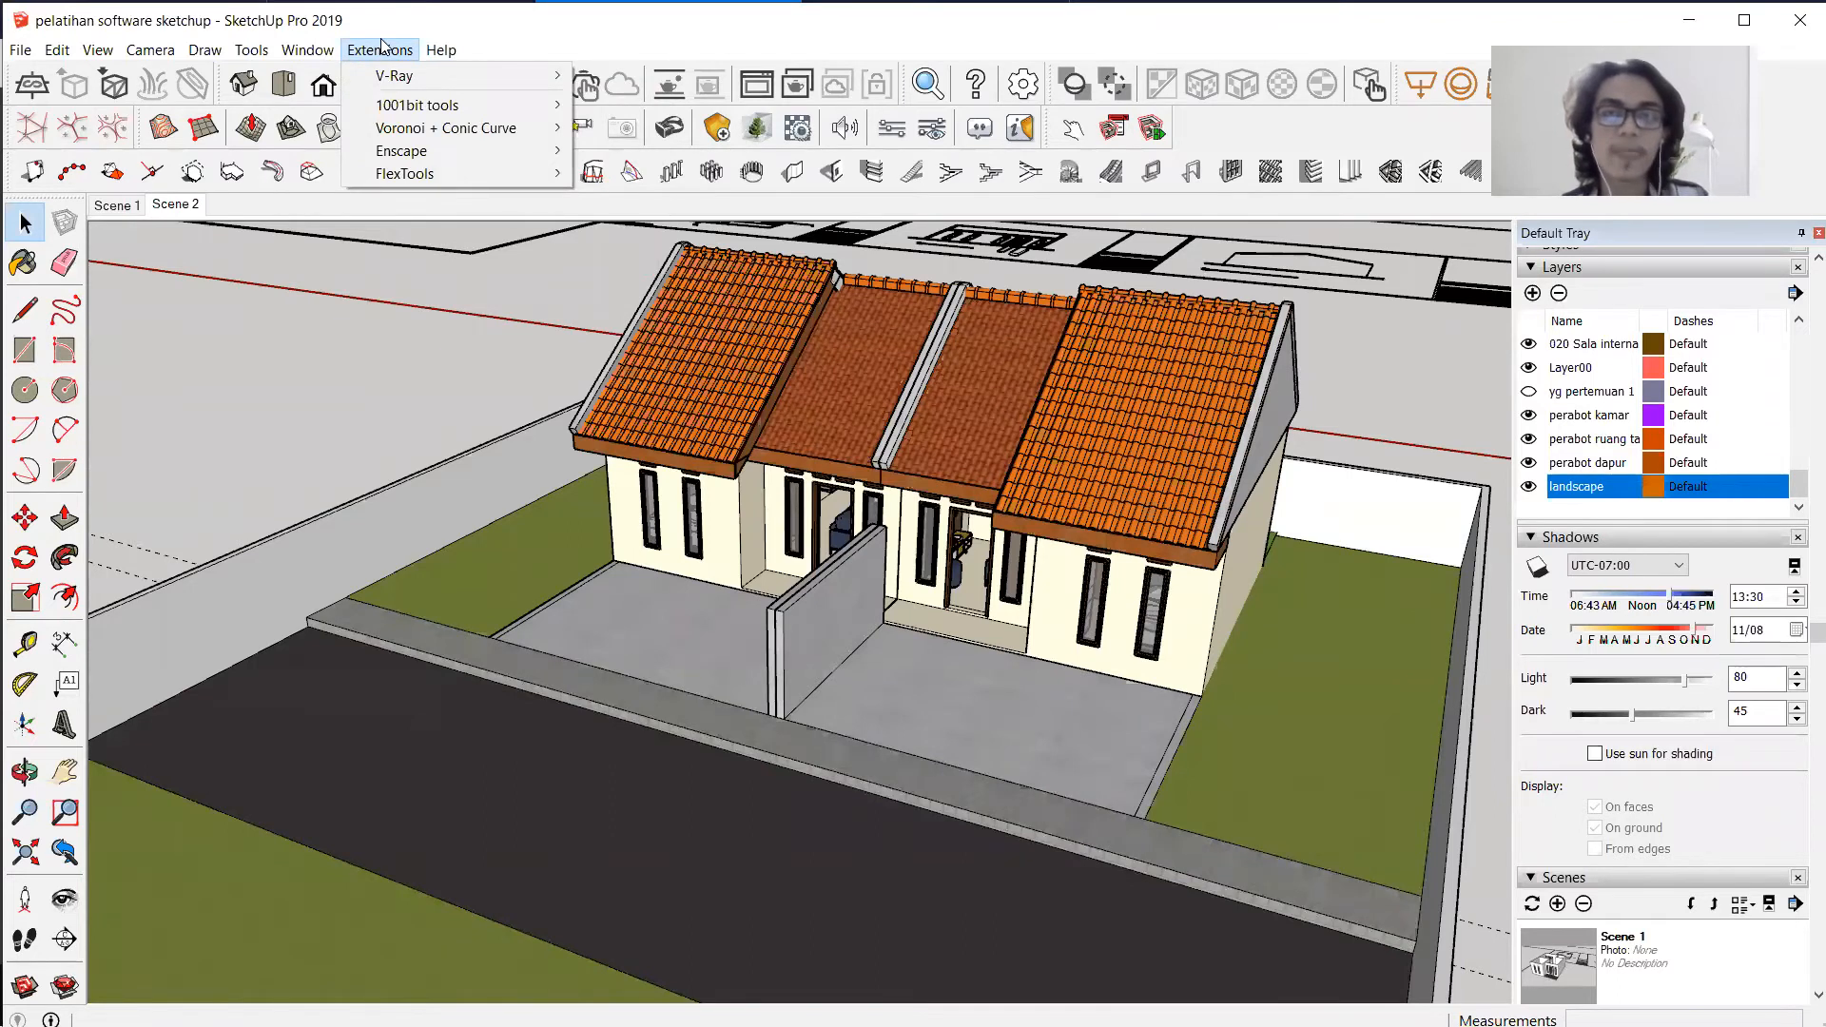
pyautogui.moveTo(437, 50)
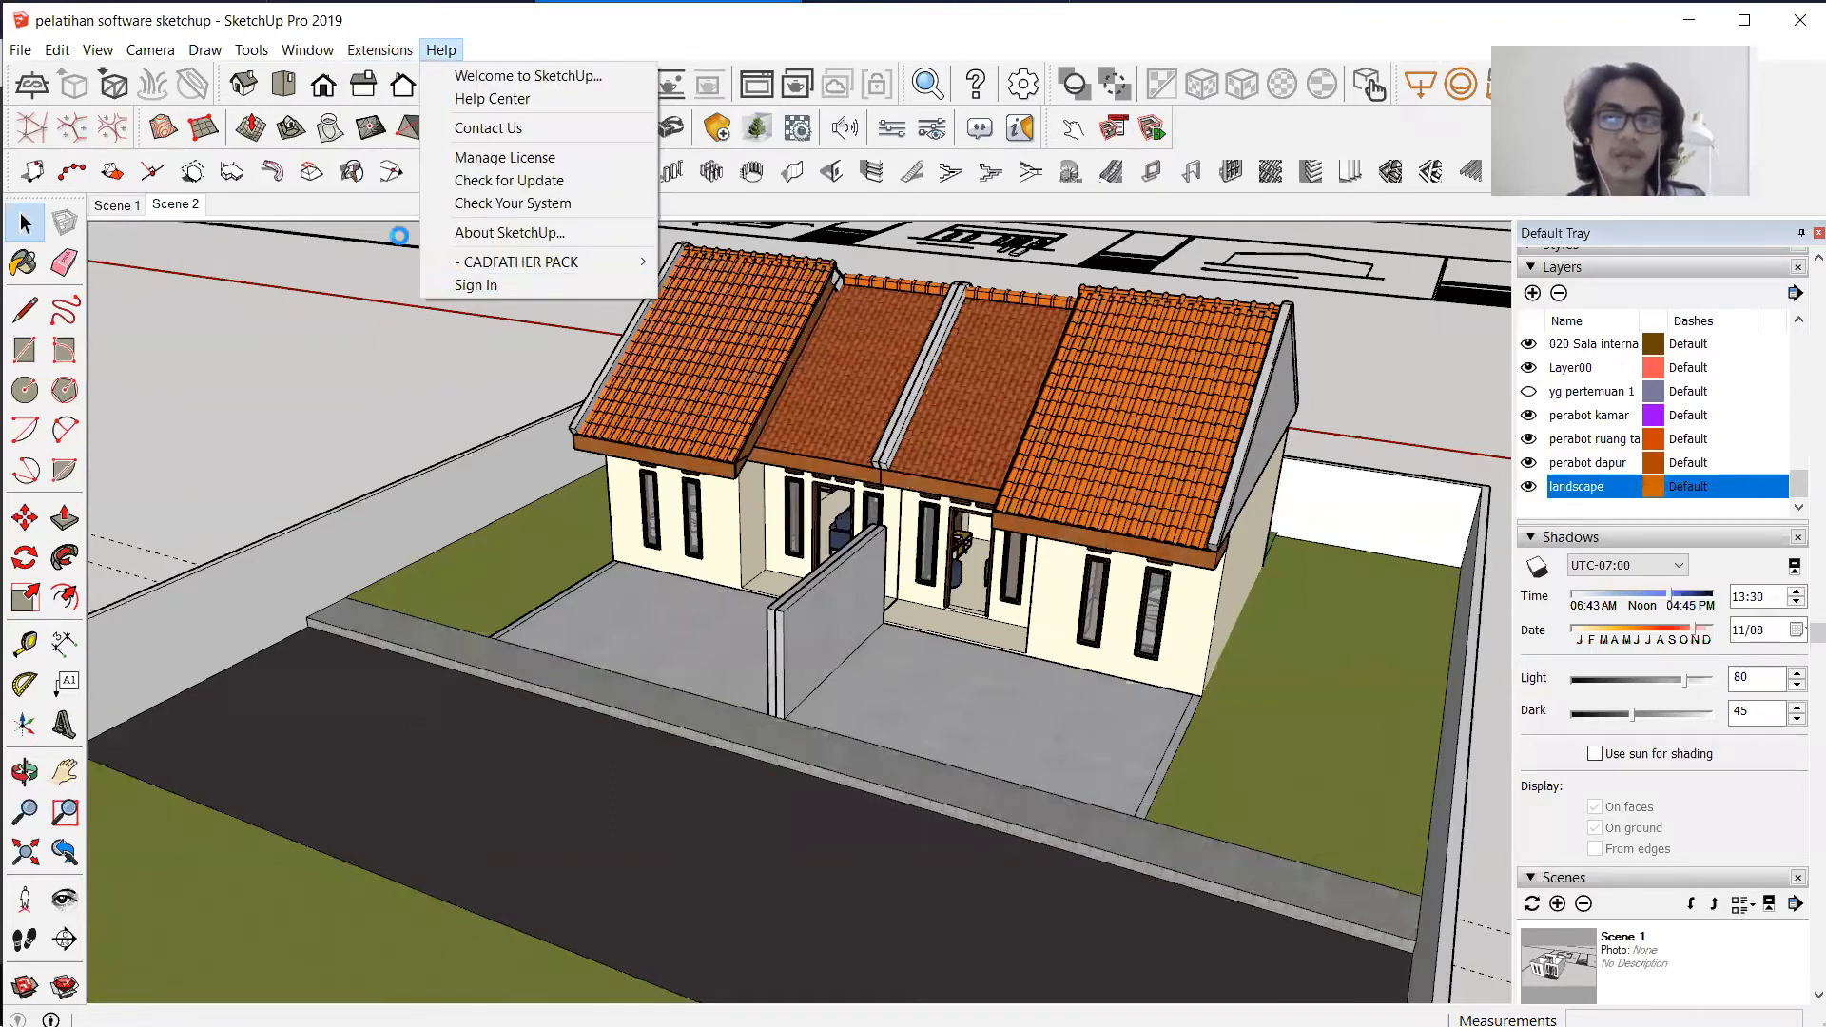
pyautogui.click(375, 348)
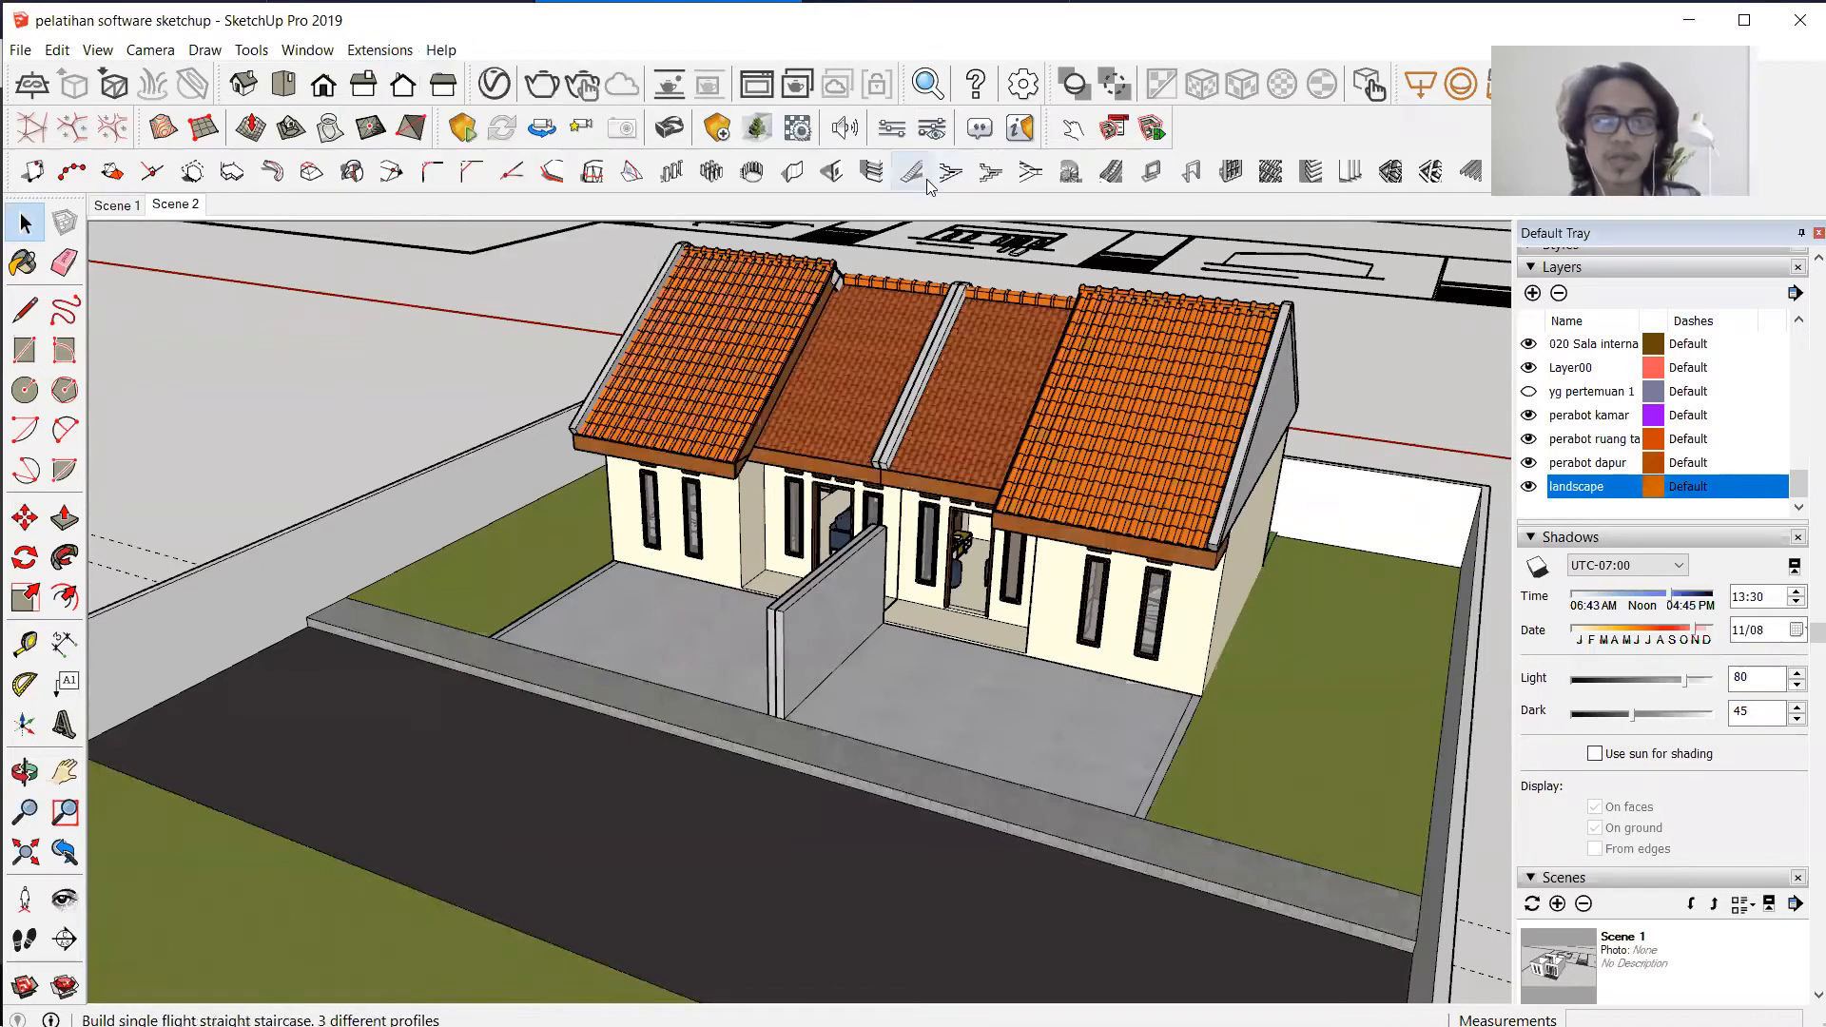
pyautogui.click(399, 54)
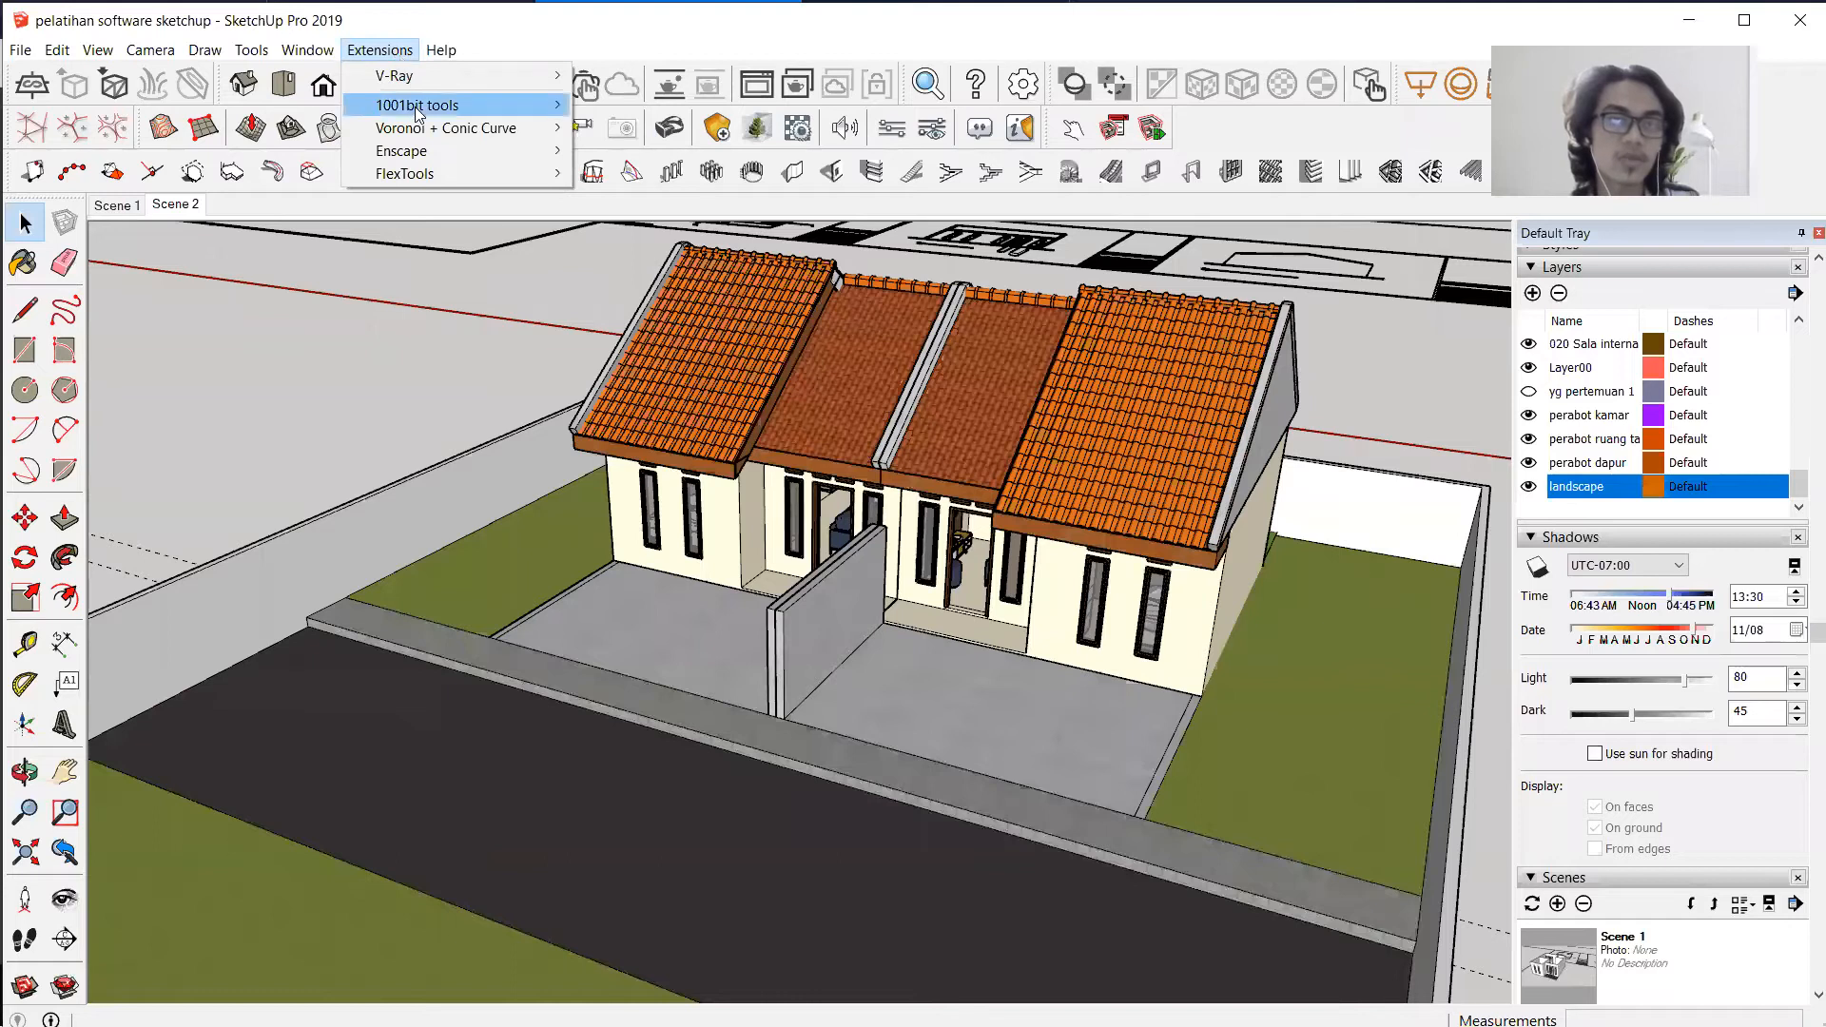
pyautogui.moveTo(418, 114)
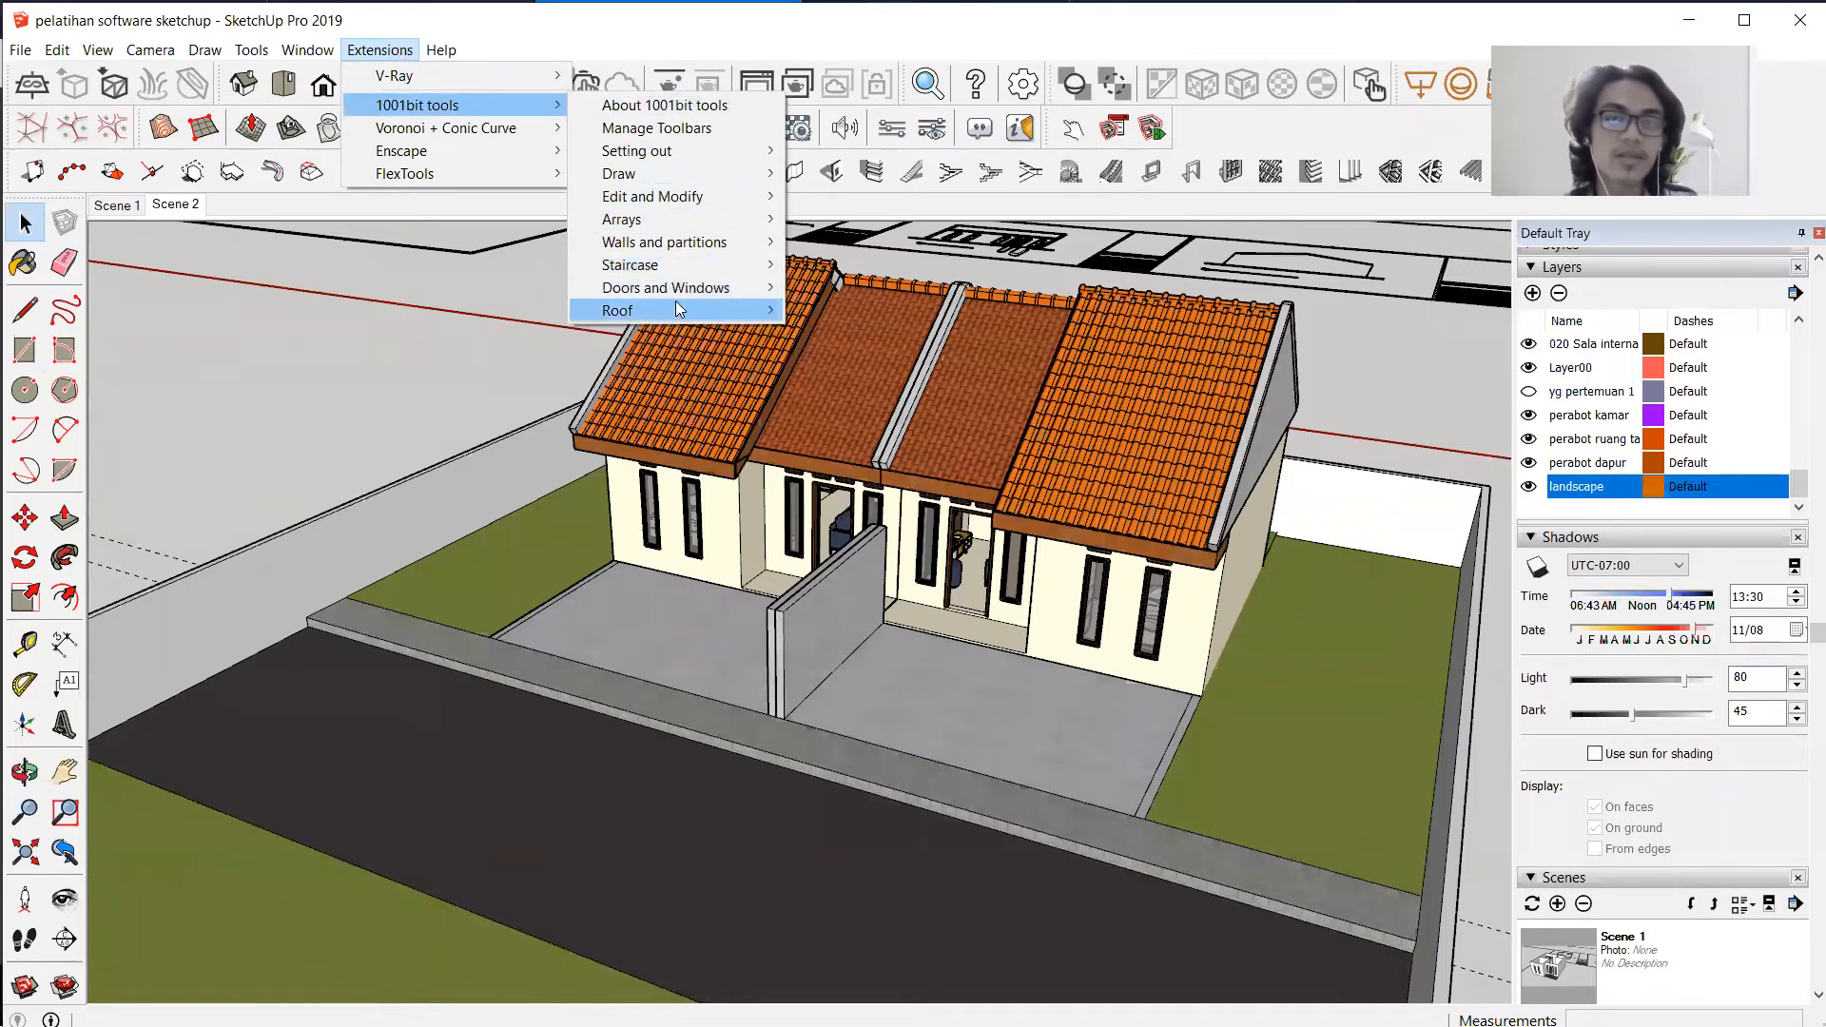
pyautogui.click(456, 321)
# Build a left-to-right two-flight 1001bit staircase with 1000 mm flight width, 150 mm risers and 10 risers per flight on the ground beside the landscape.
pyautogui.moveTo(456, 321); pyautogui.dragTo(614, 473, button='middle')
pyautogui.moveTo(436, 392); pyautogui.dragTo(959, 544, button='middle')
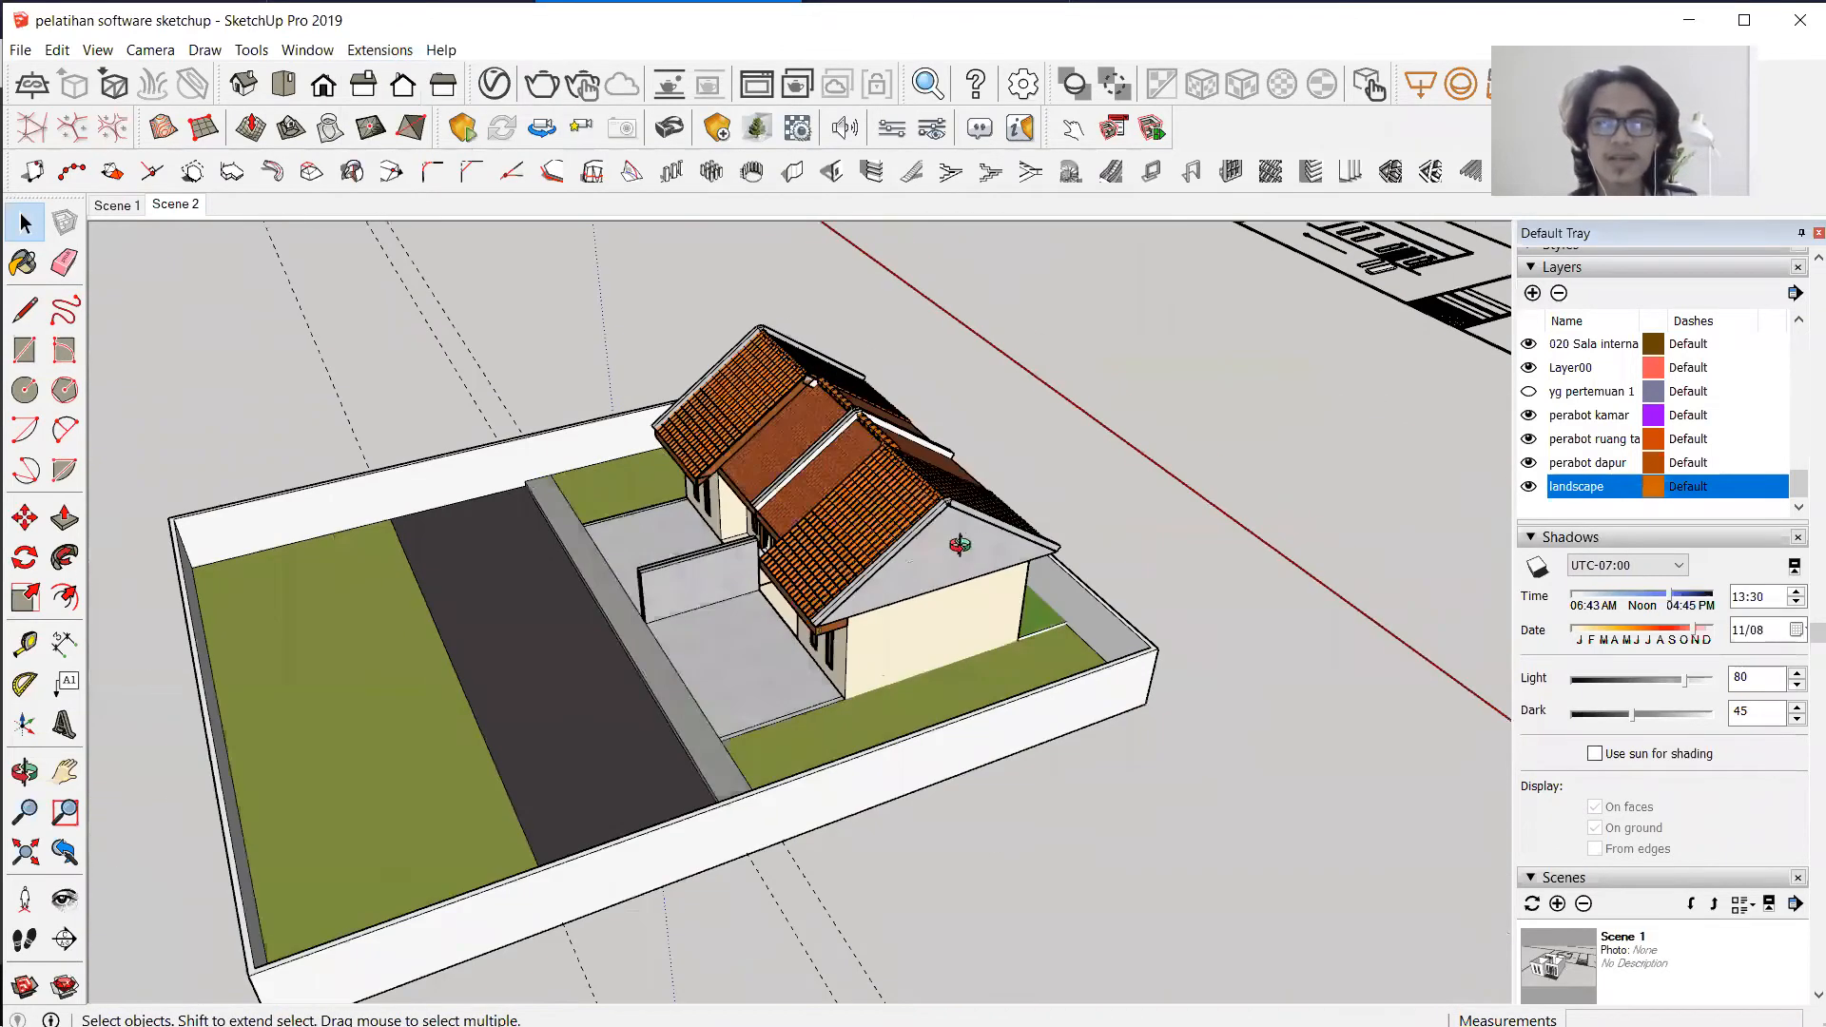
pyautogui.moveTo(1137, 590); pyautogui.dragTo(1112, 663, button='middle')
pyautogui.scroll(2, 1112, 663)
pyautogui.moveTo(542, 480); pyautogui.dragTo(536, 438, button='middle')
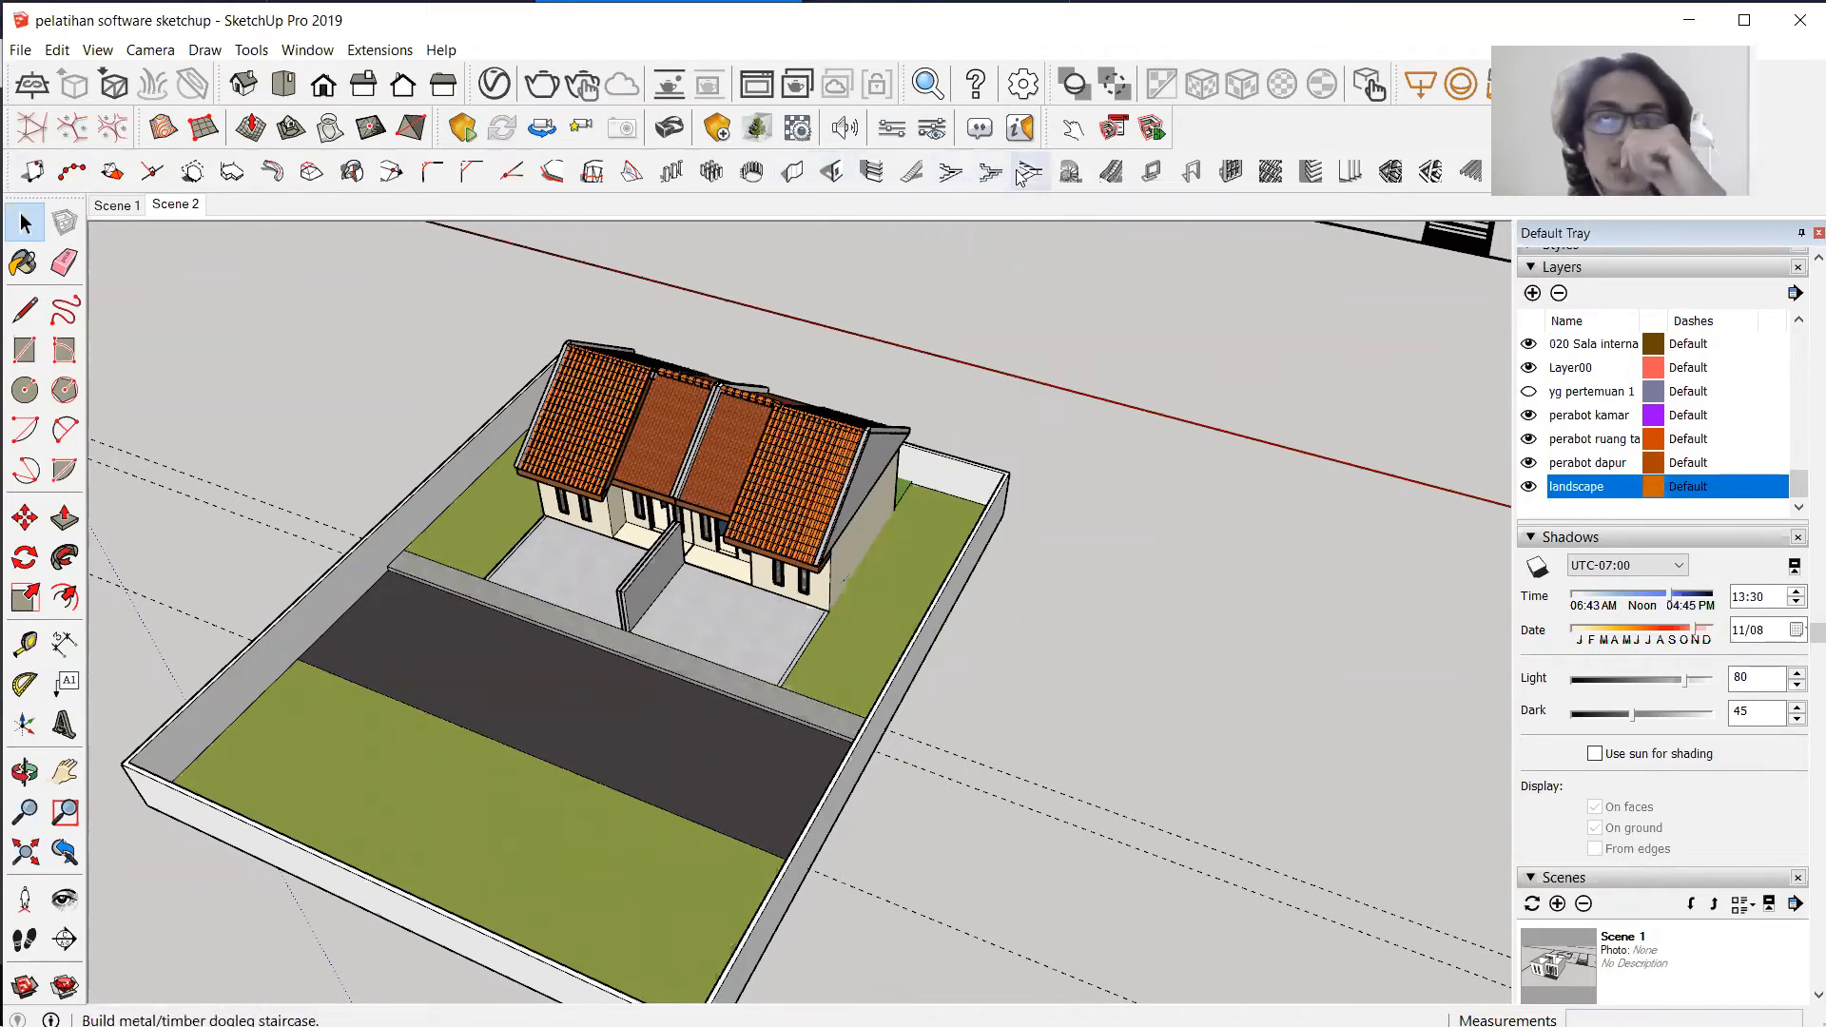
pyautogui.click(961, 171)
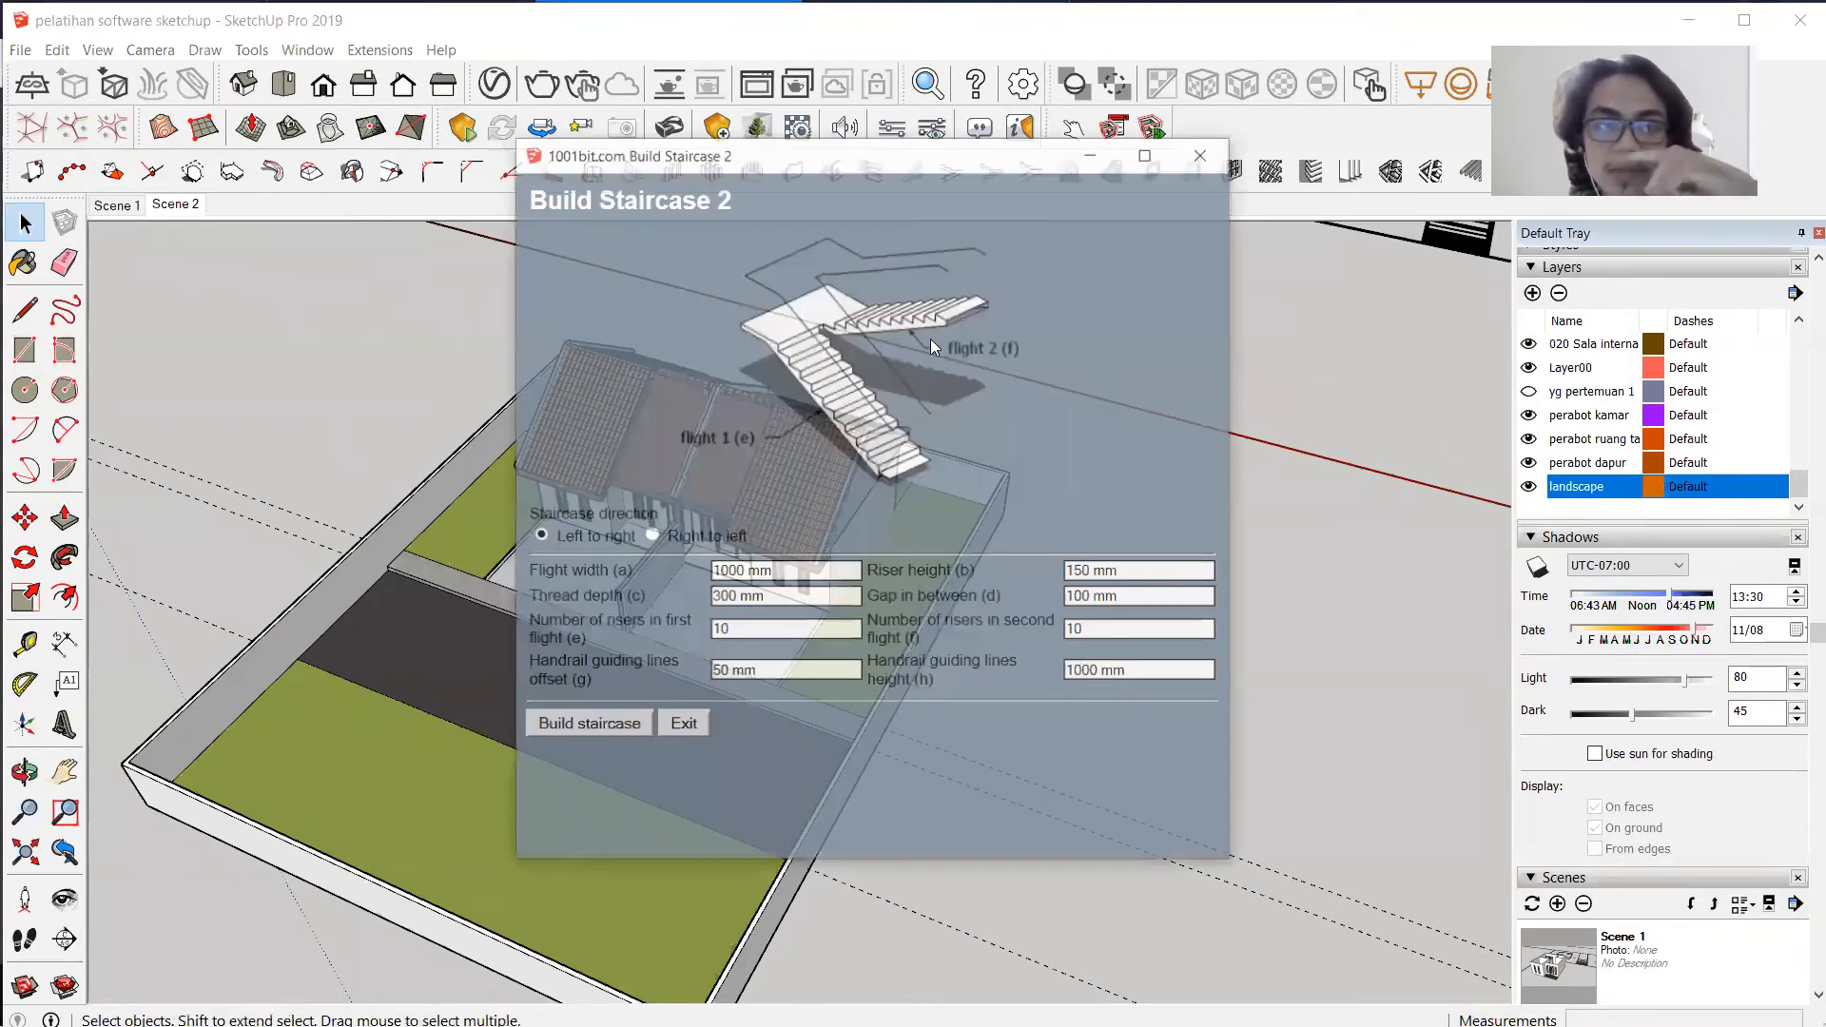
pyautogui.click(586, 725)
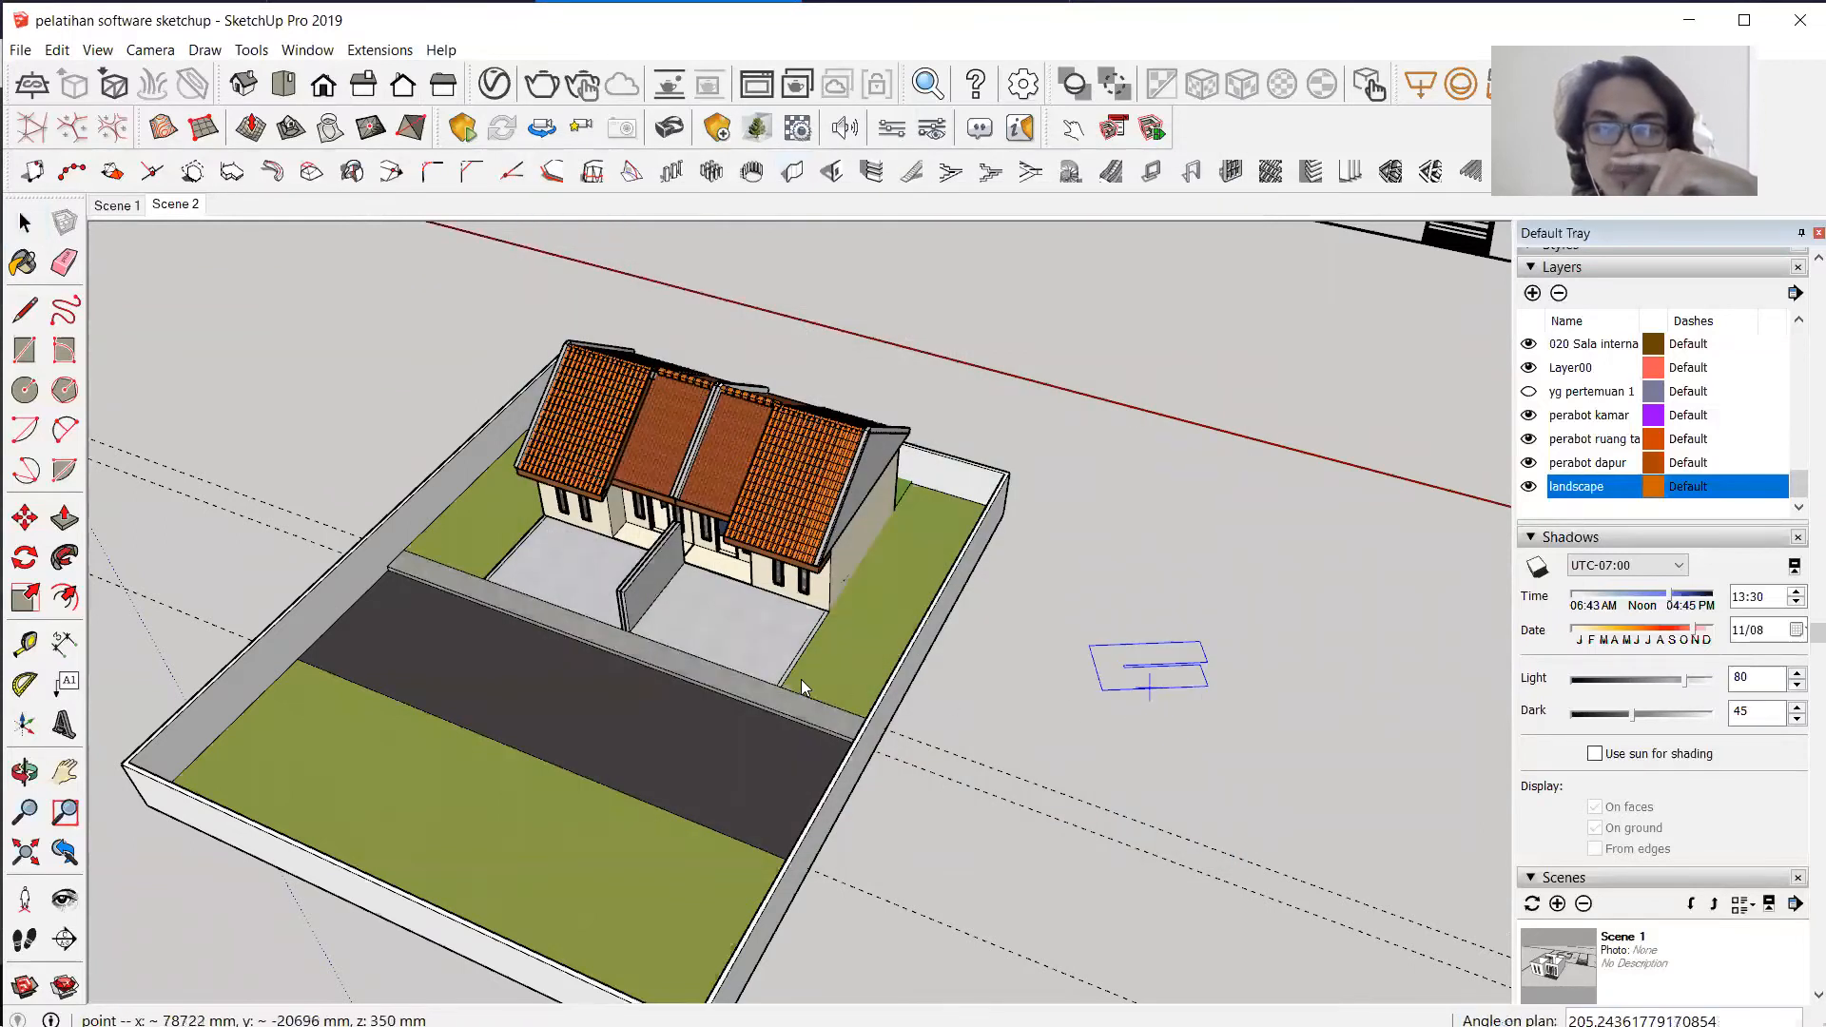
pyautogui.click(1012, 648)
pyautogui.scroll(3, 1051, 637)
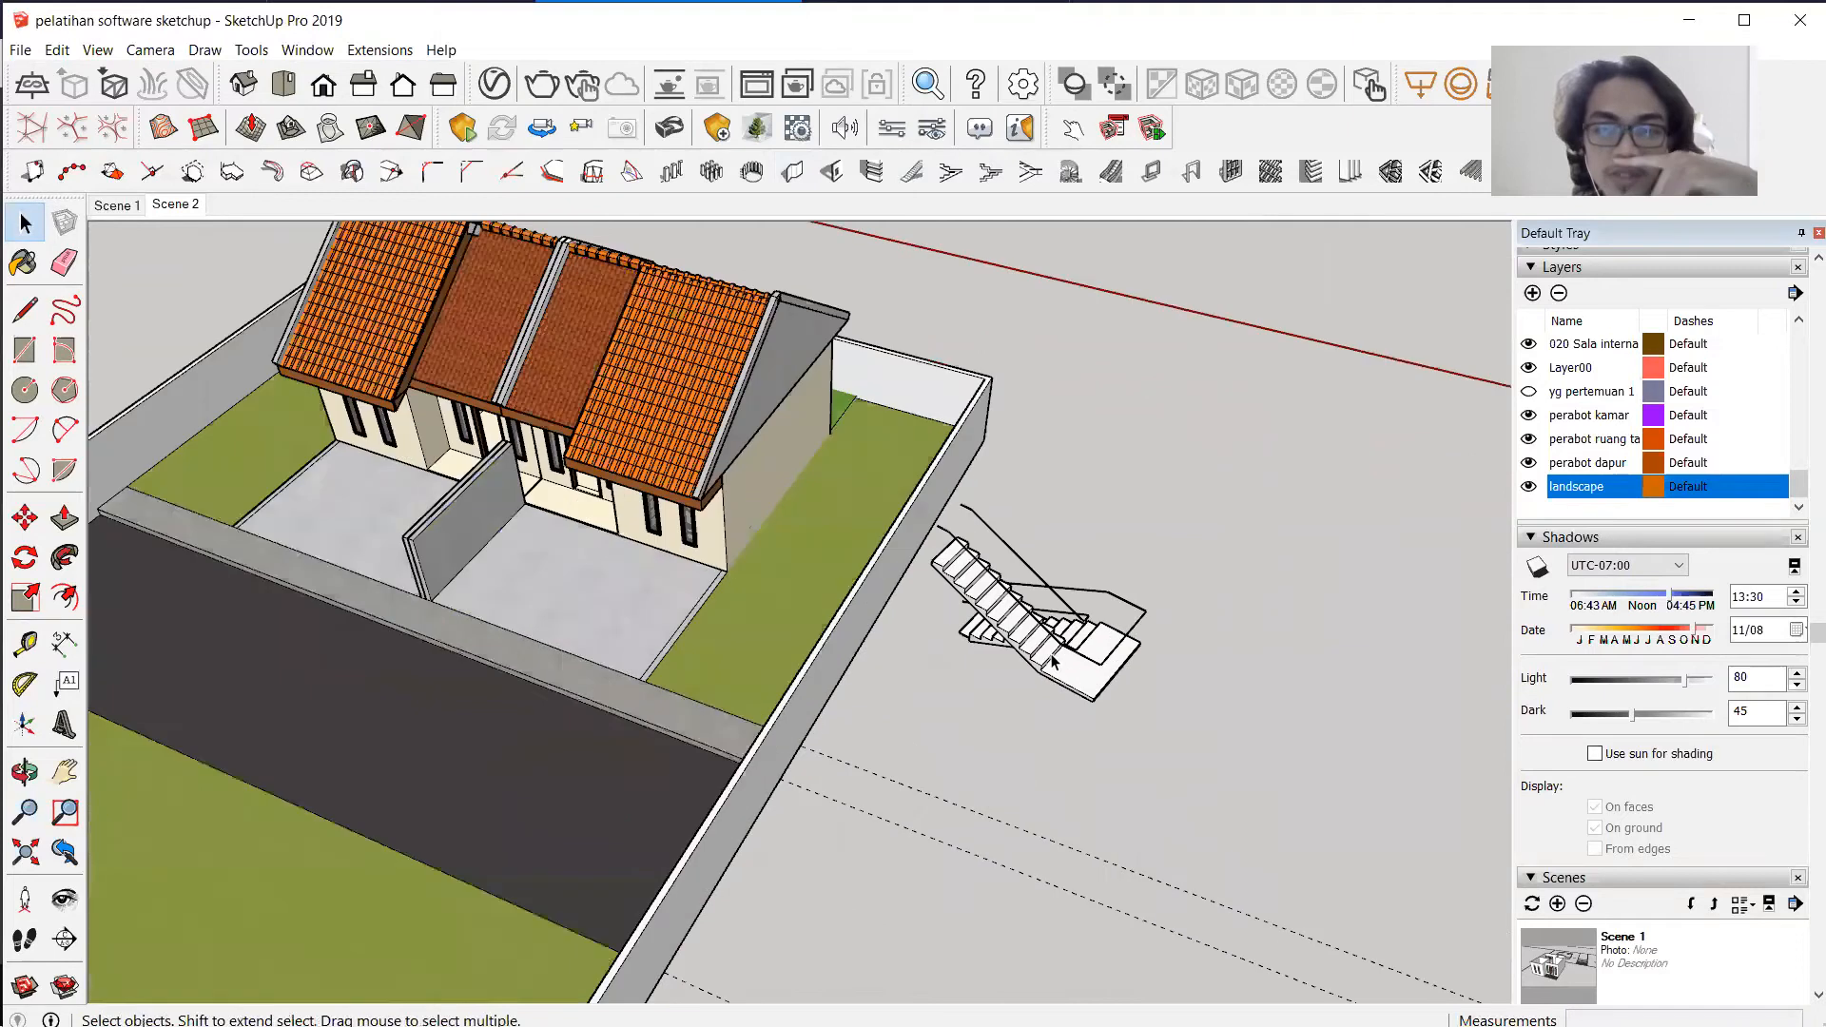
# Delete the staircase standing beside the landscape.
pyautogui.moveTo(846, 627)
pyautogui.mouseDown(button='middle')
pyautogui.moveTo(727, 632)
pyautogui.moveTo(1154, 565)
pyautogui.moveTo(1280, 571)
pyautogui.mouseUp(button='middle')
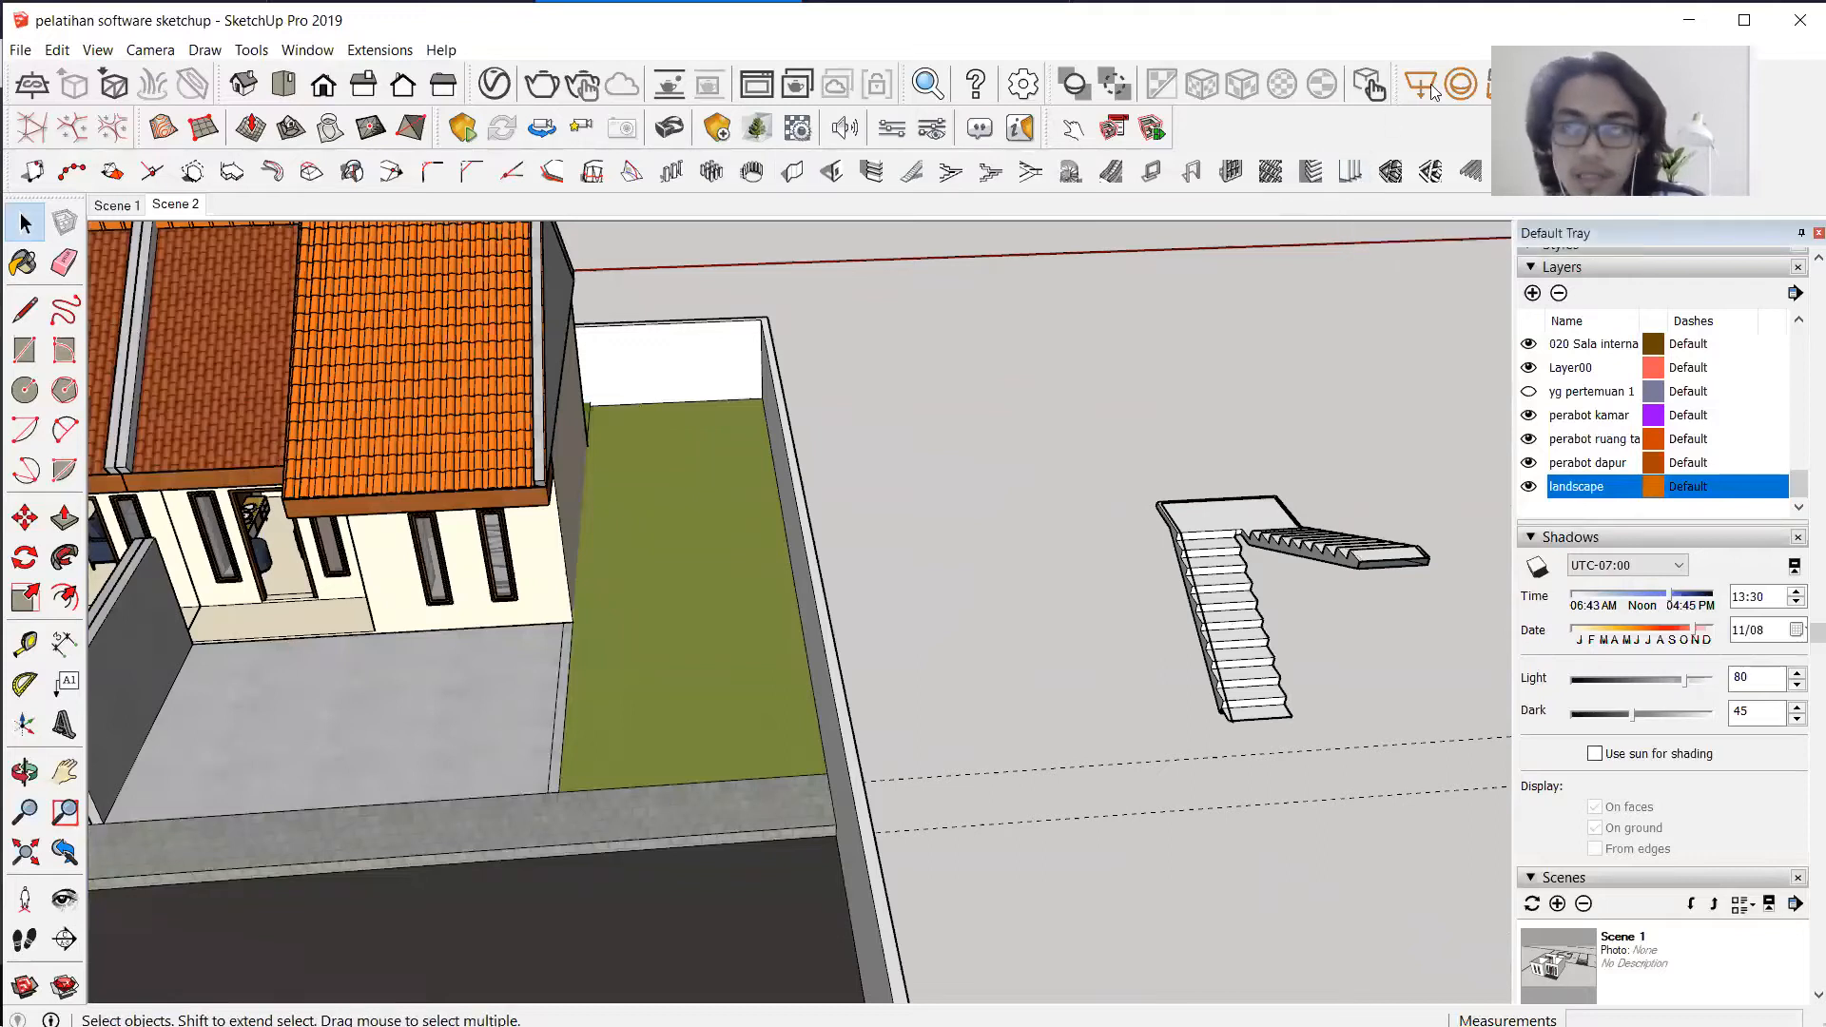
pyautogui.click(1233, 563)
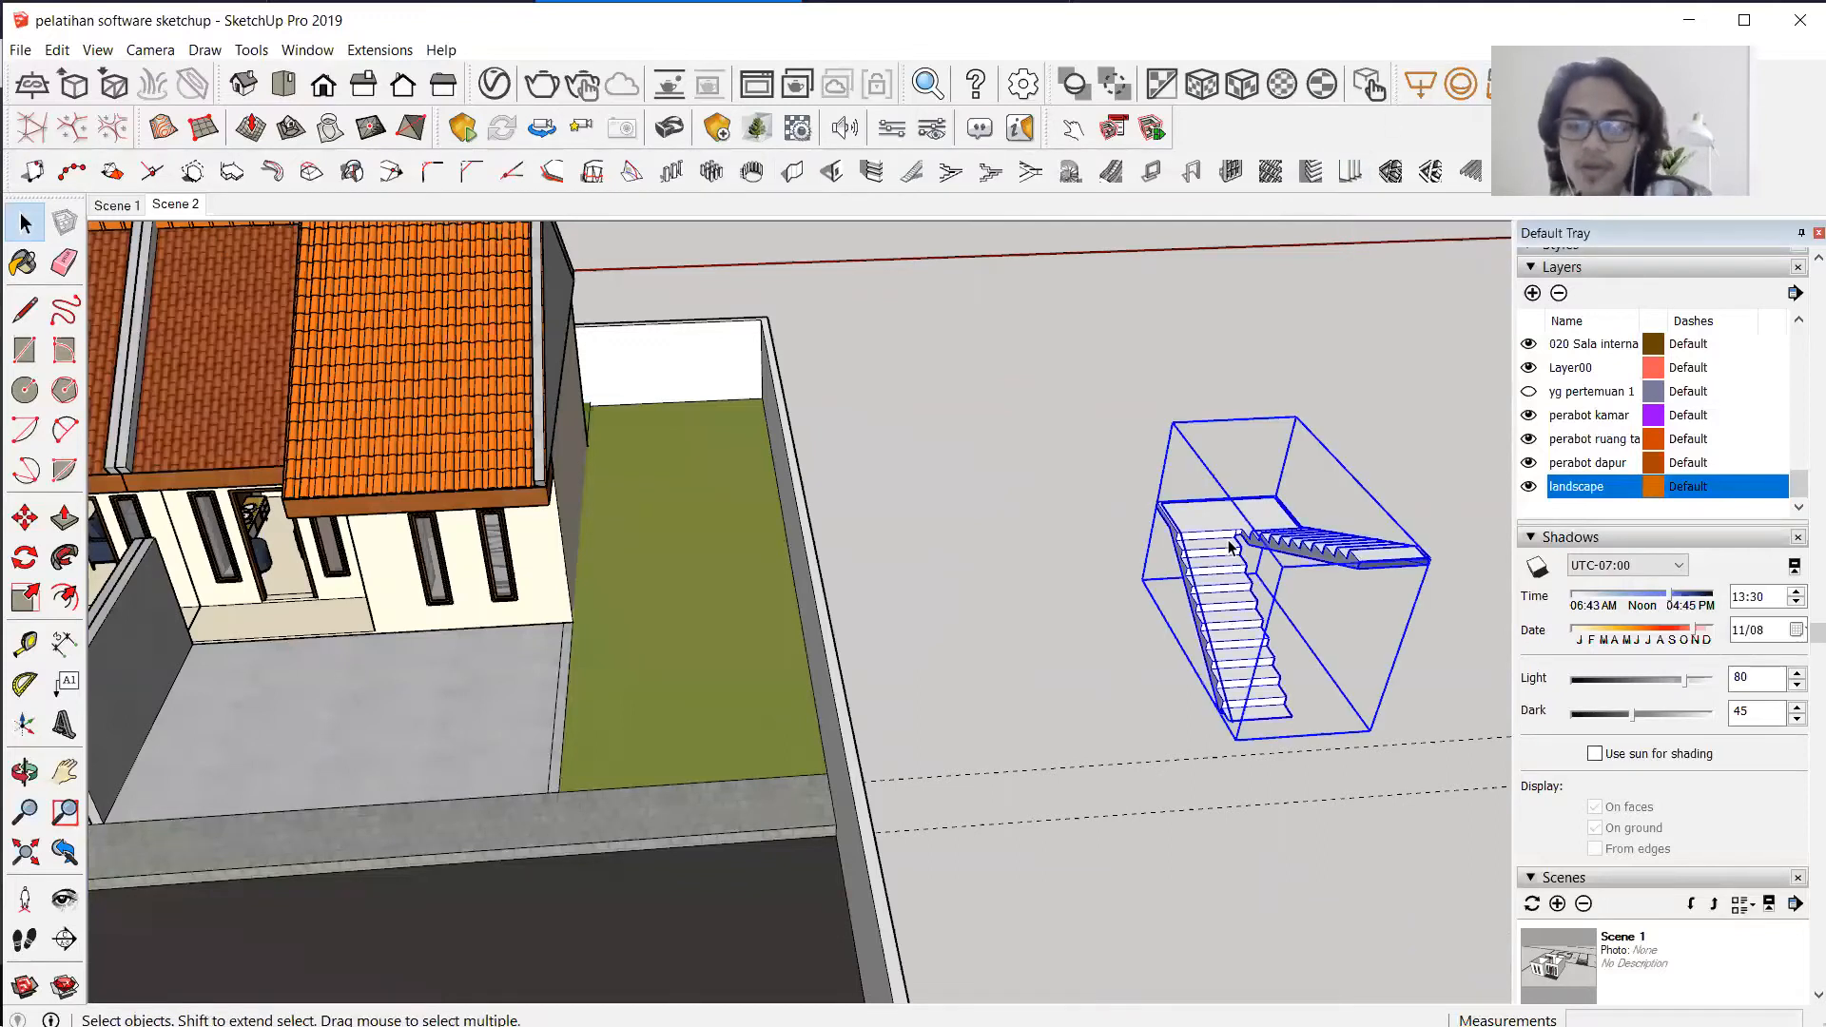
pyautogui.press('Delete')
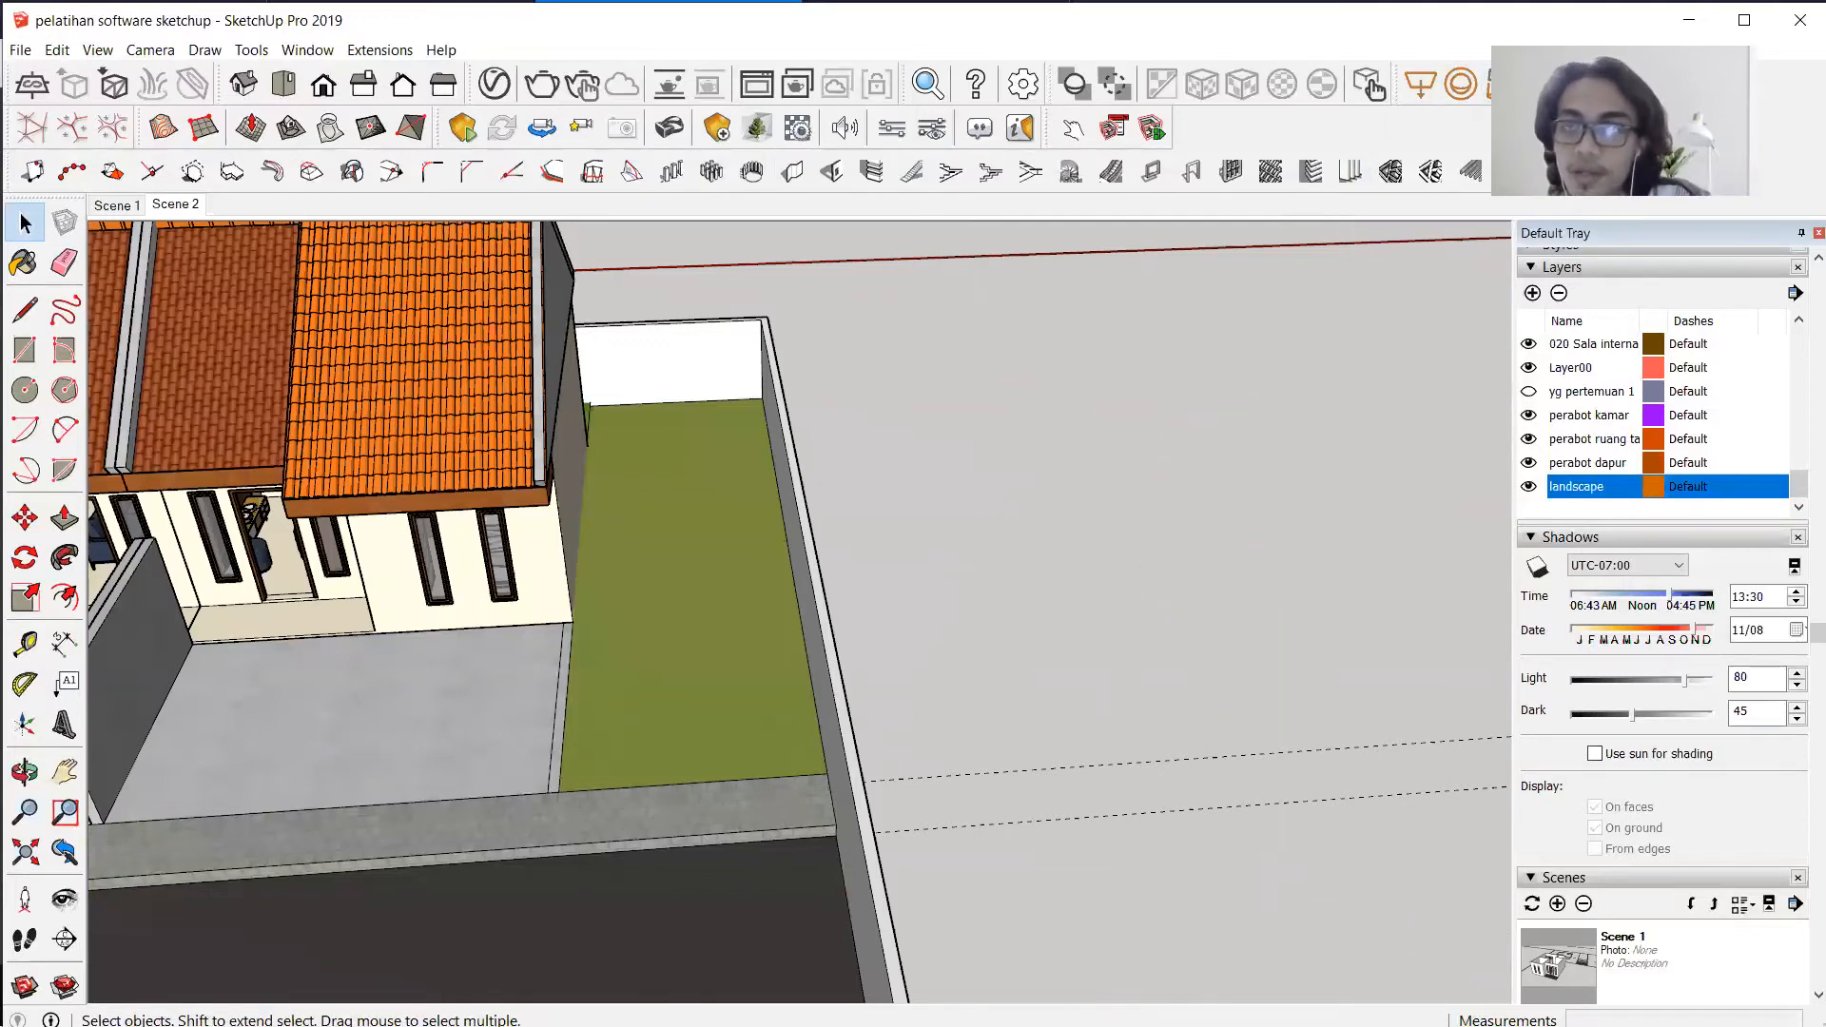
# Try to create a 1001bit hip roof with a 30-degree pitch and 1000 mm overhang without selecting a face.
pyautogui.click(1550, 171)
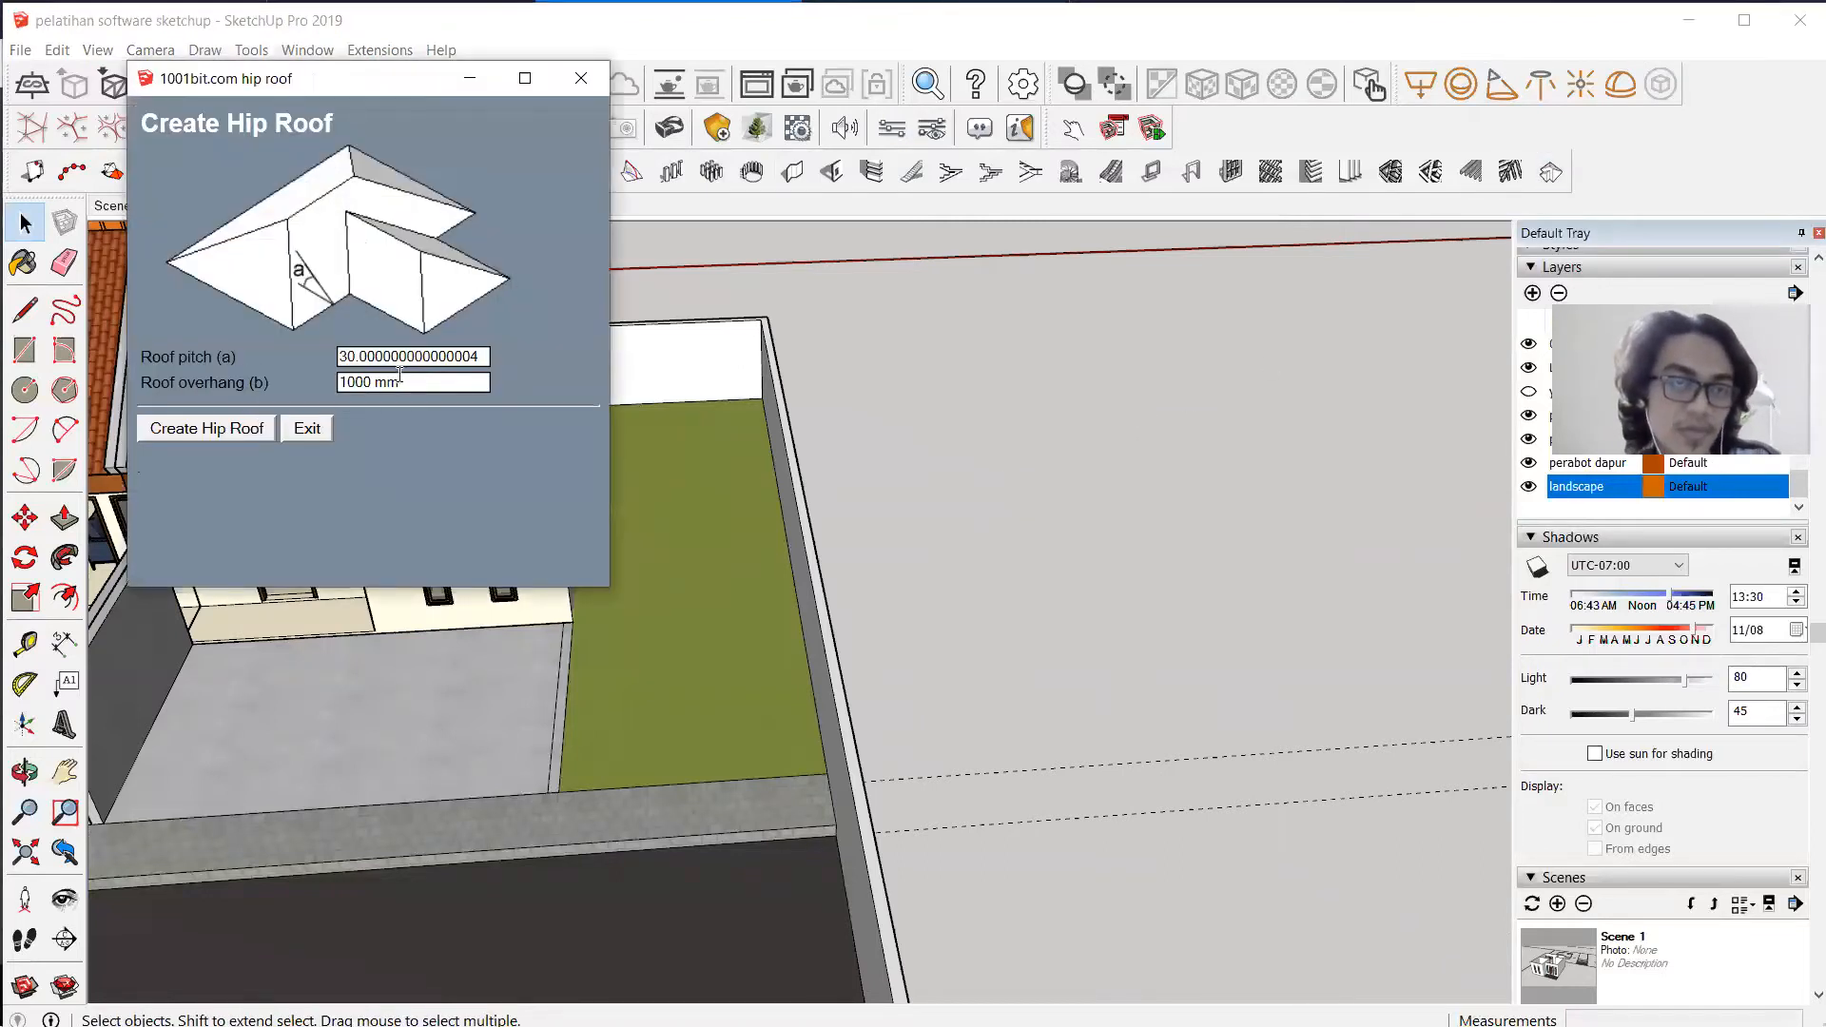
pyautogui.doubleClick(440, 356)
pyautogui.click(485, 356)
pyautogui.click(345, 346)
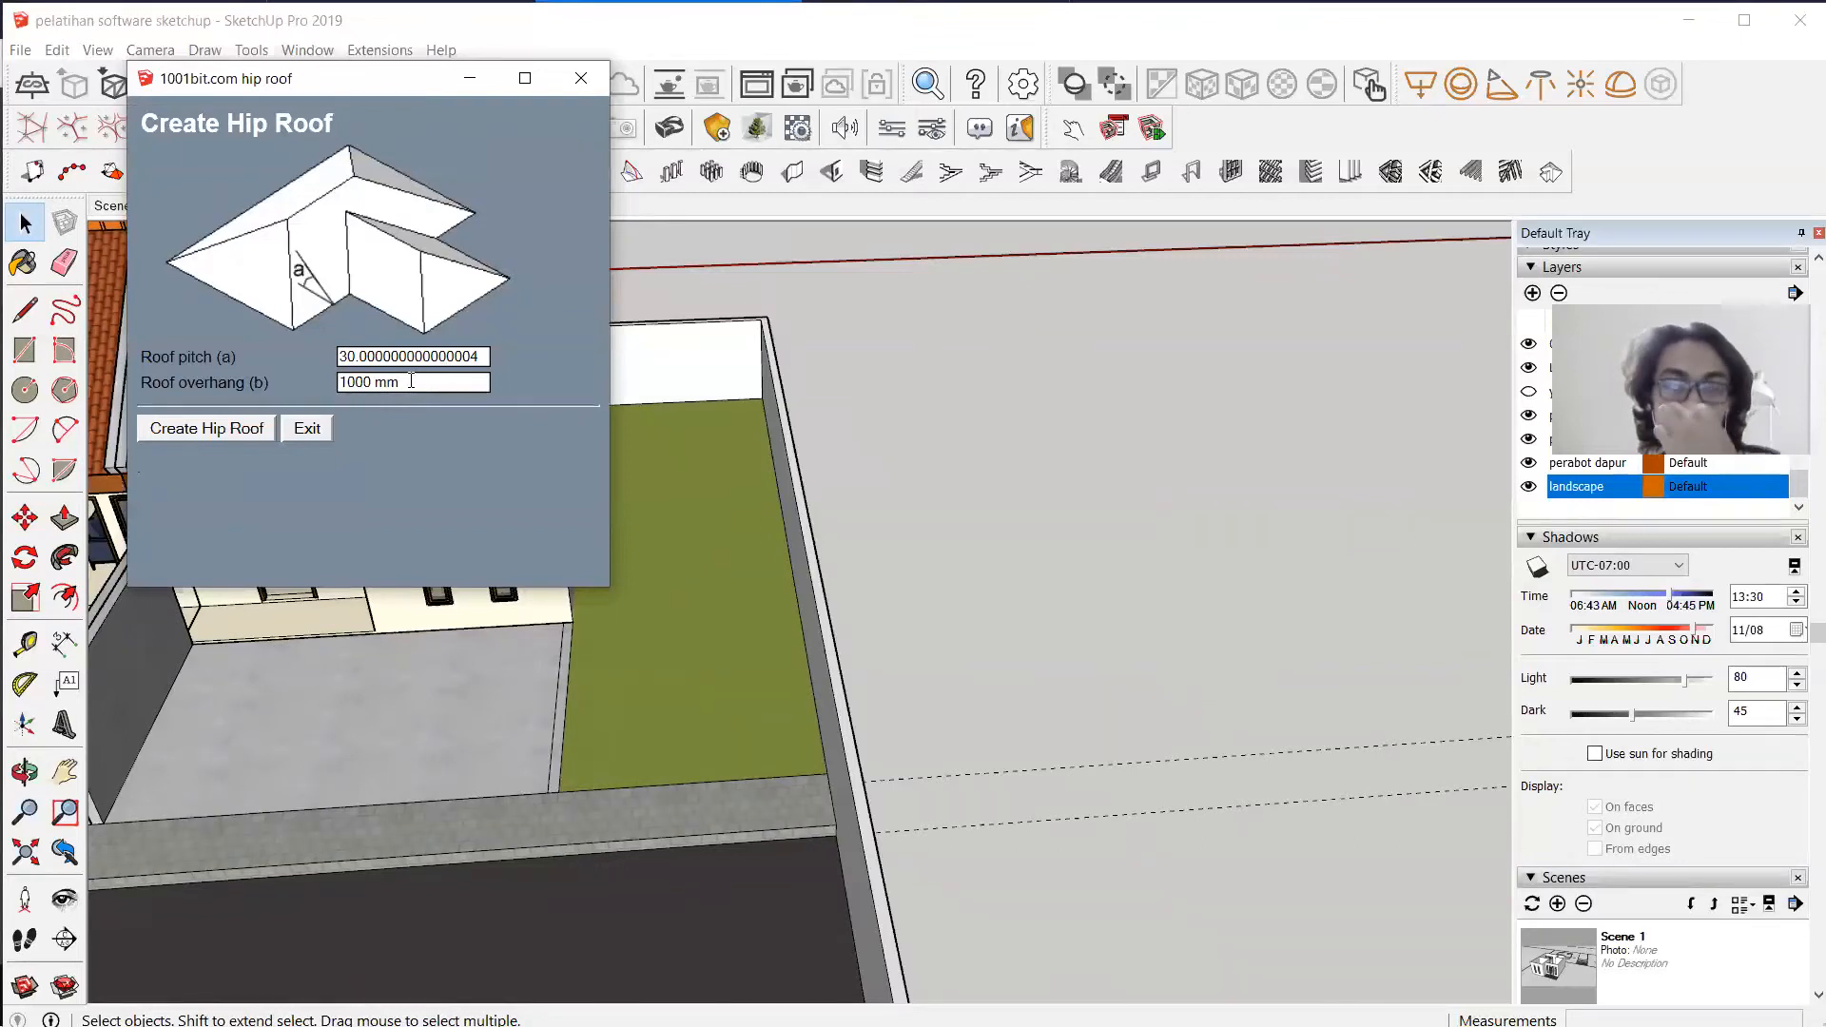
pyautogui.click(269, 430)
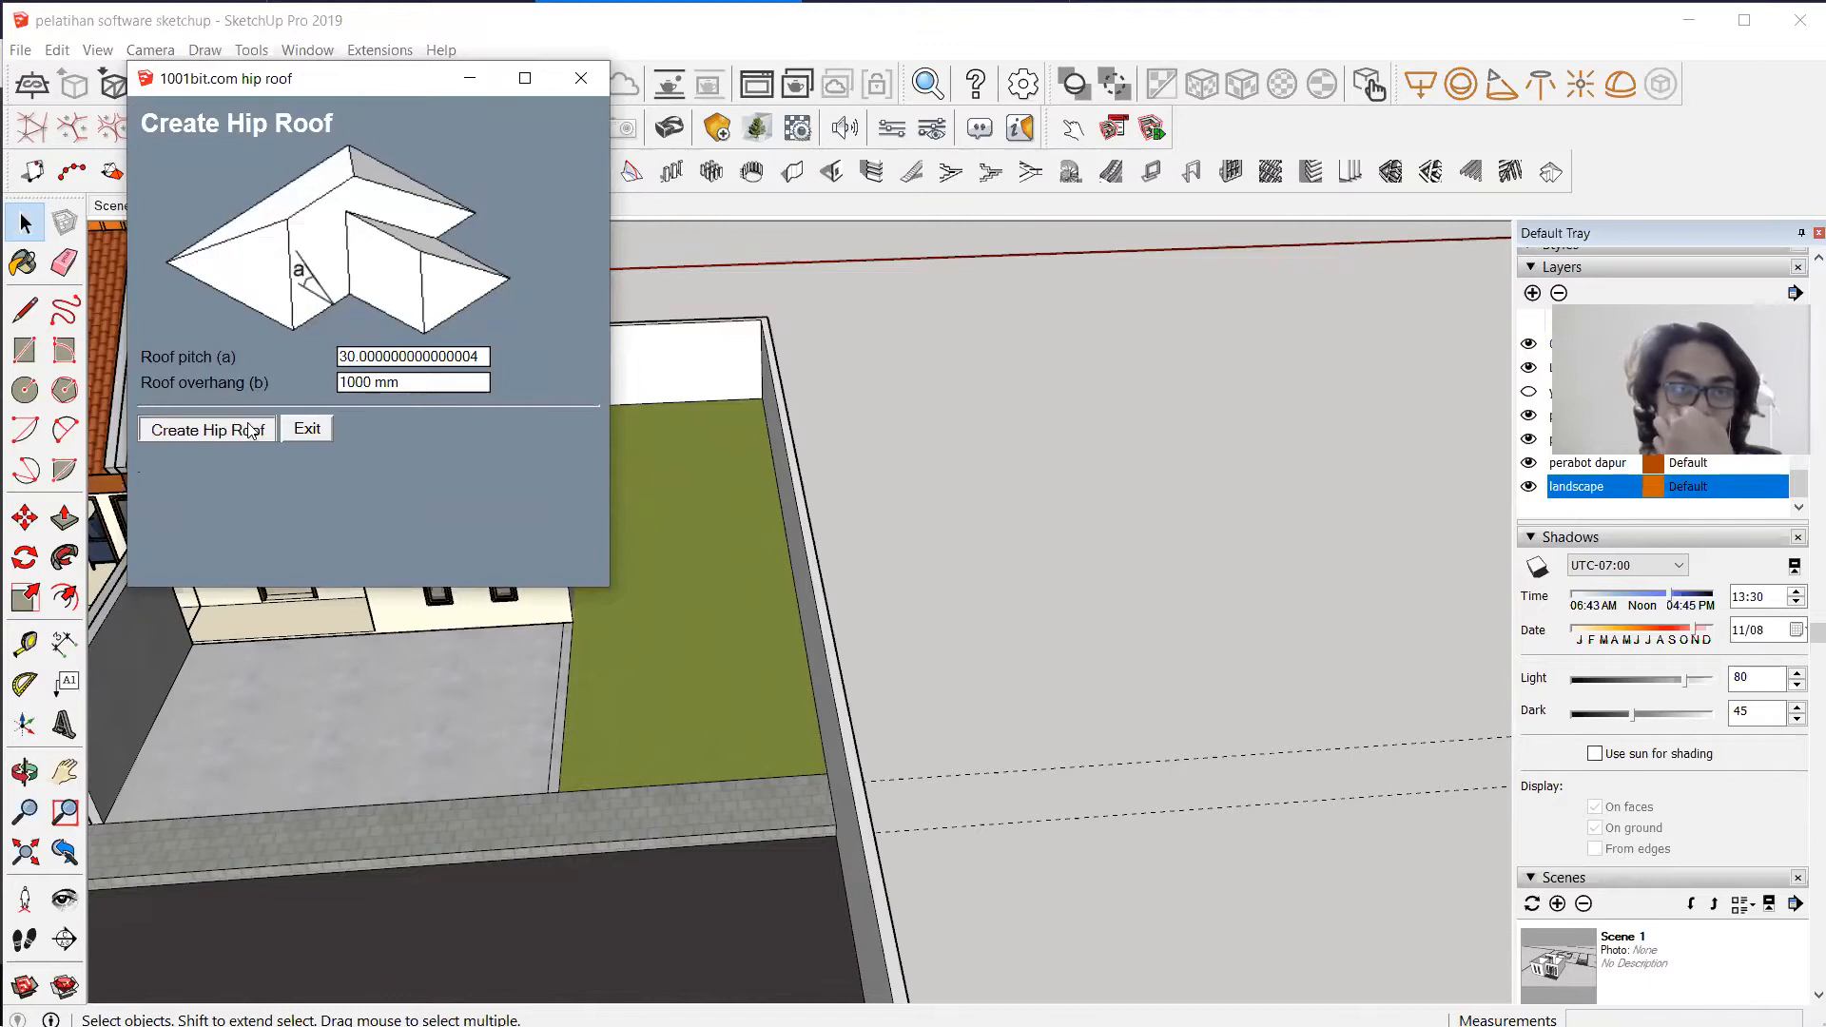
pyautogui.click(545, 392)
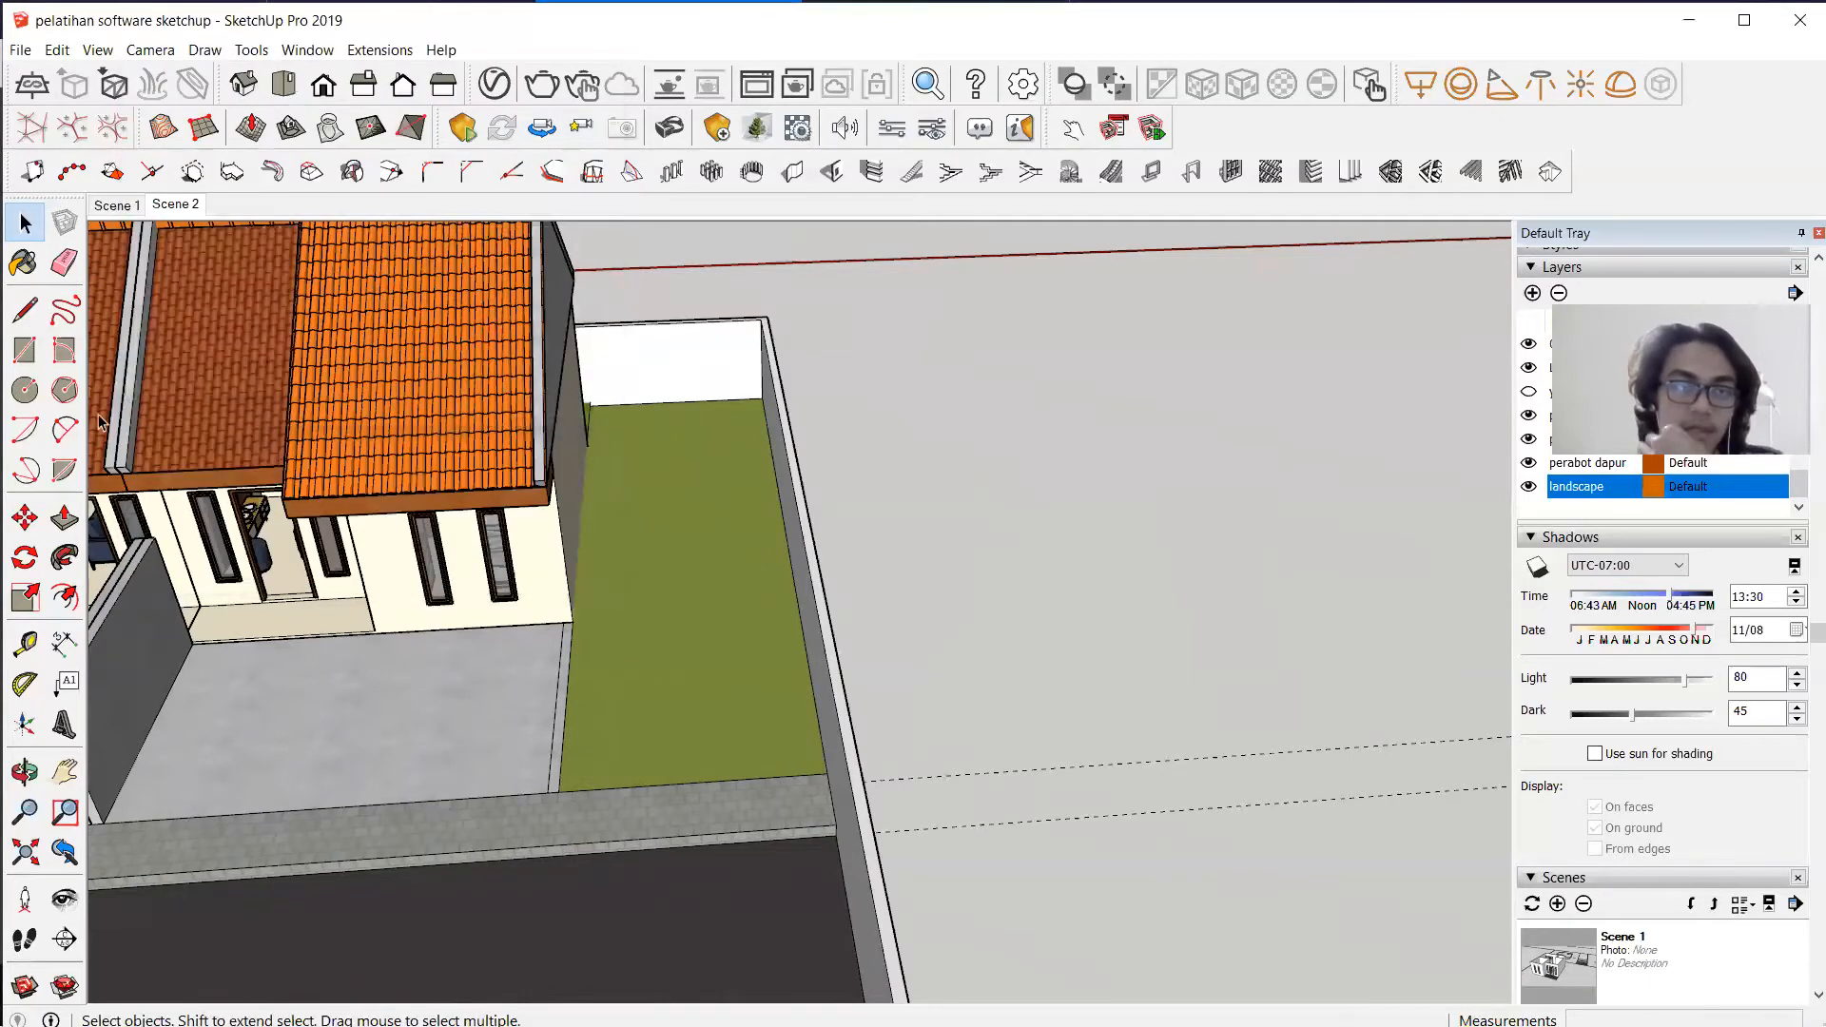
# Draw a rectangle about 10420 by 19241 mm on the ground beside the landscape and raise it about 531 mm with Push/Pull.
pyautogui.scroll(-2, 537, 424)
pyautogui.click(38, 349)
pyautogui.scroll(-1, 861, 399)
pyautogui.click(829, 372)
pyautogui.click(1301, 655)
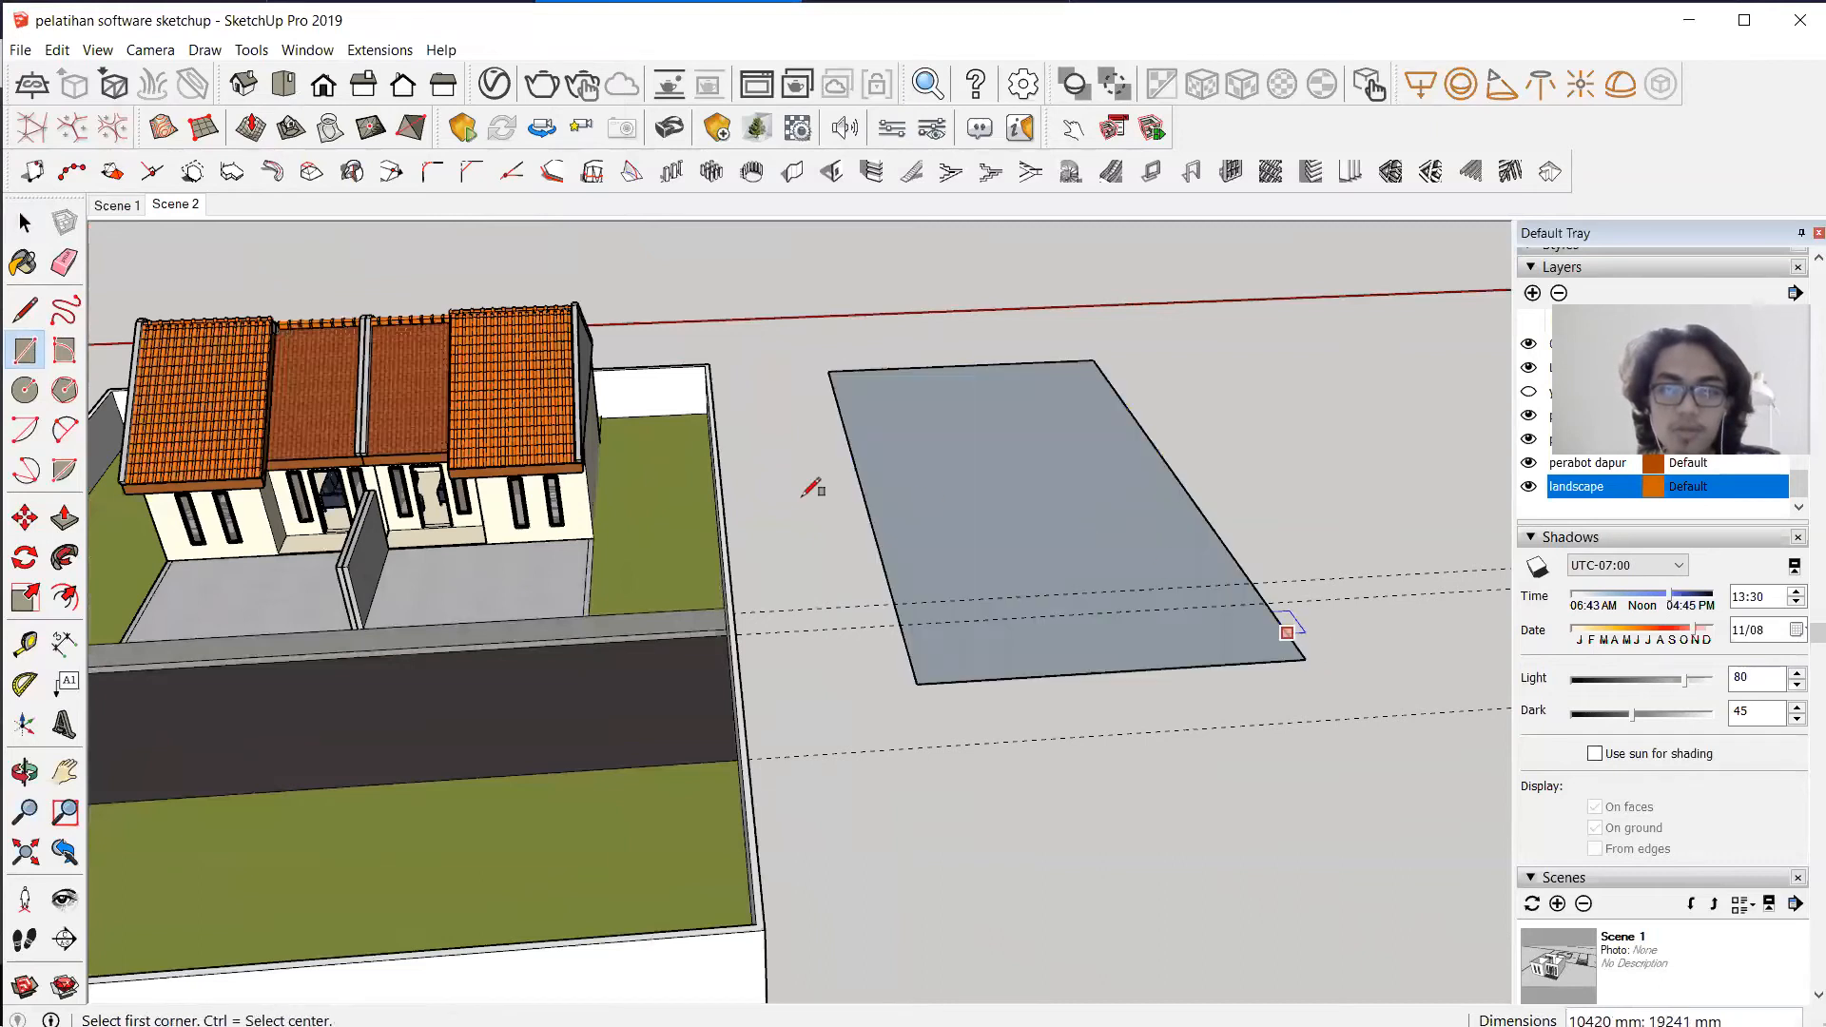
pyautogui.click(63, 519)
pyautogui.moveTo(992, 560); pyautogui.dragTo(990, 538)
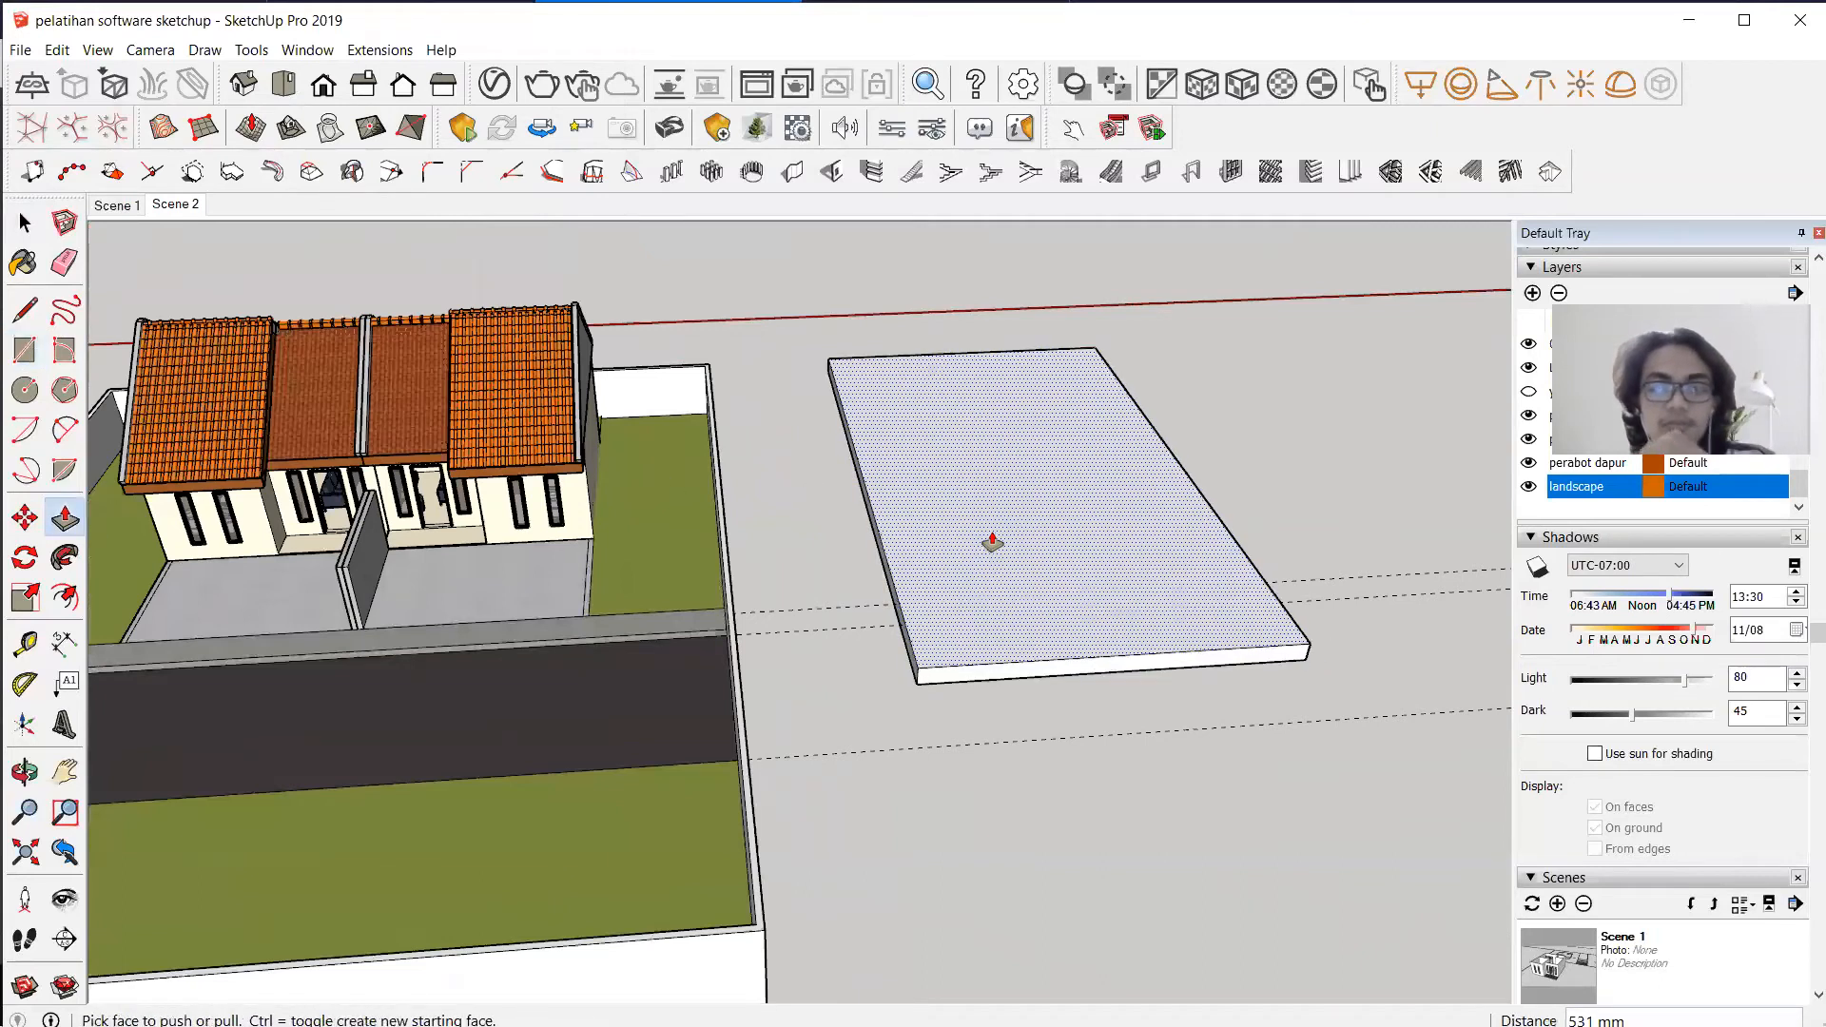
# Create a 1001bit hip roof with a 30-degree pitch and 1000 mm overhang on the slab's top face.
pyautogui.click(25, 223)
pyautogui.click(1143, 466)
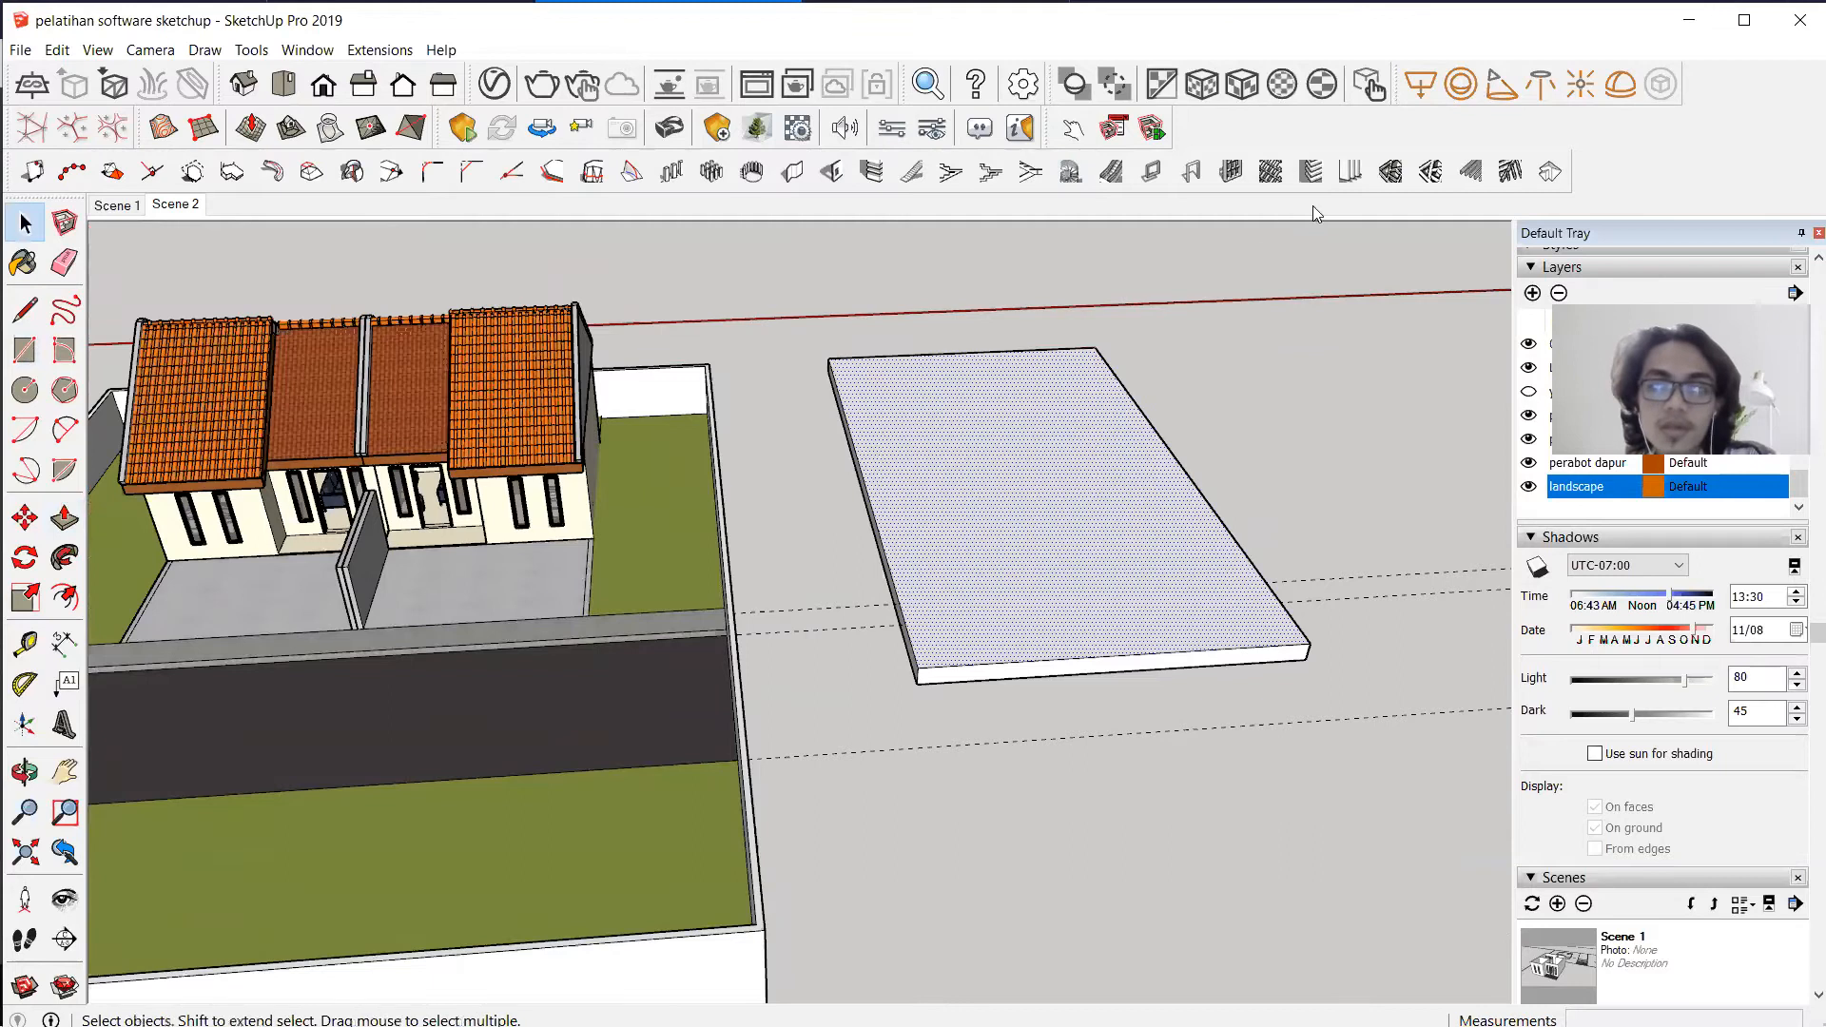
pyautogui.click(1556, 169)
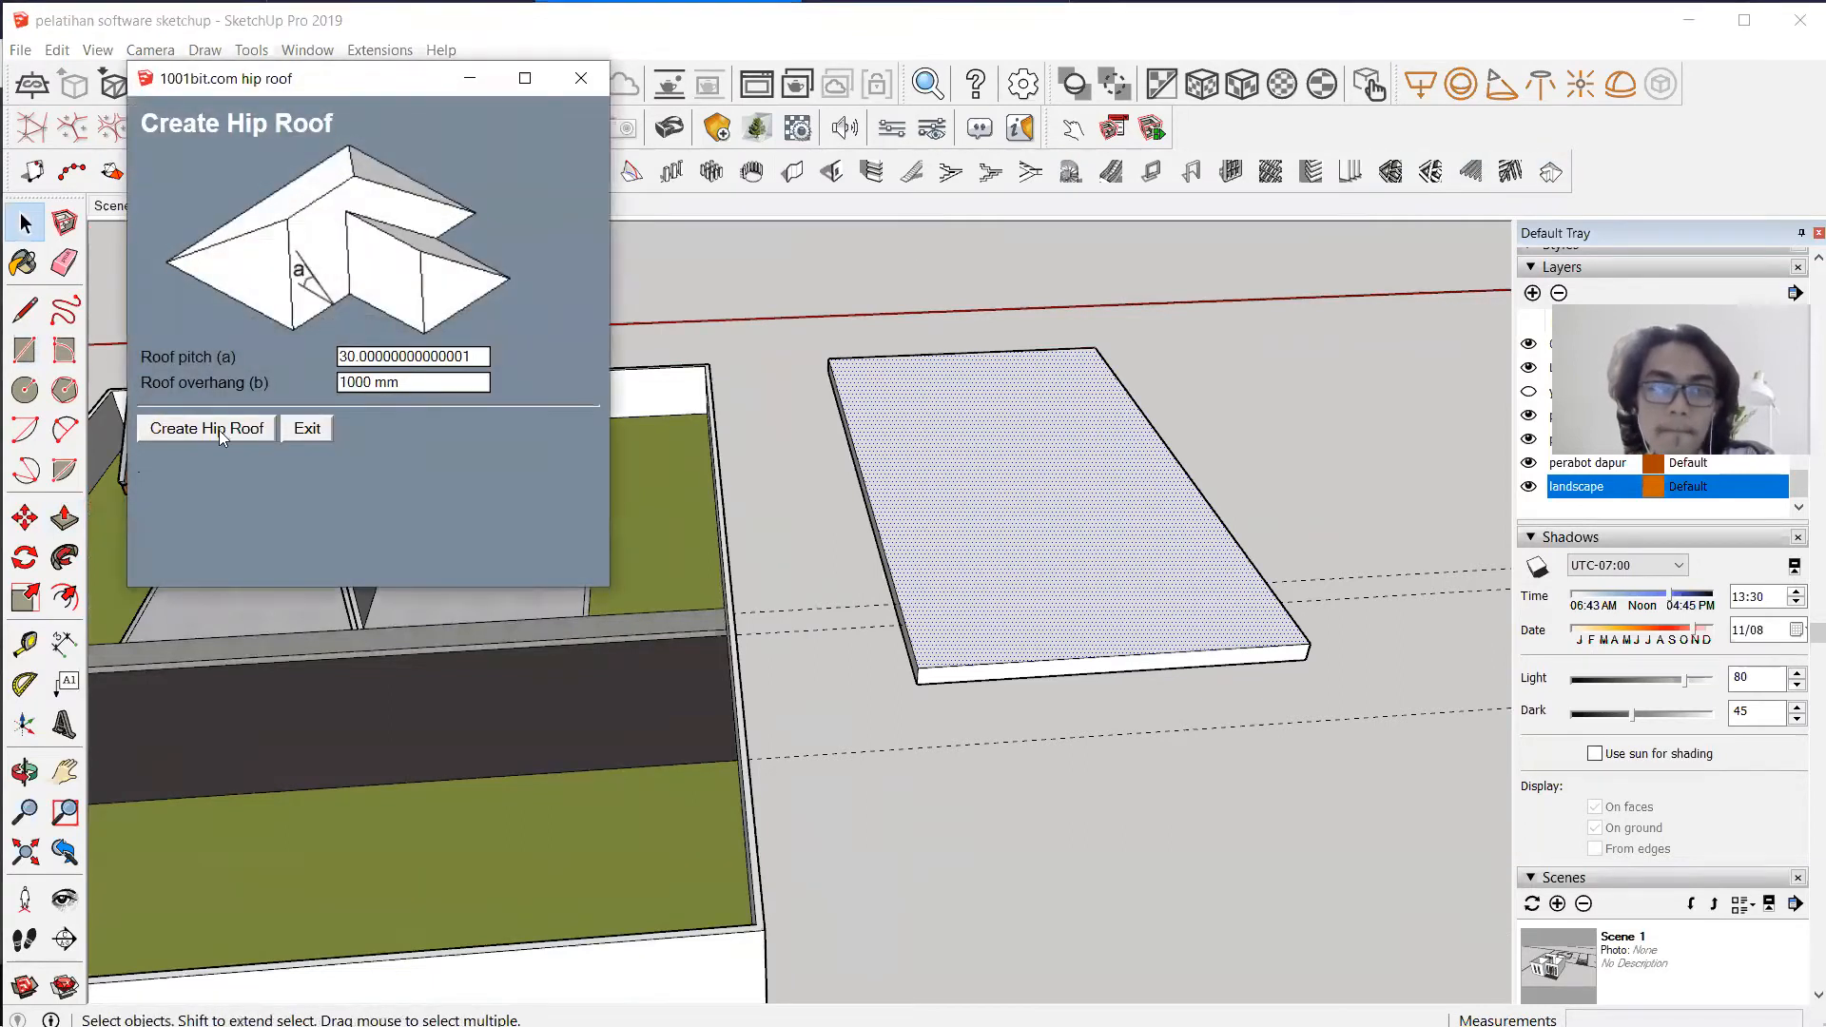
pyautogui.click(219, 430)
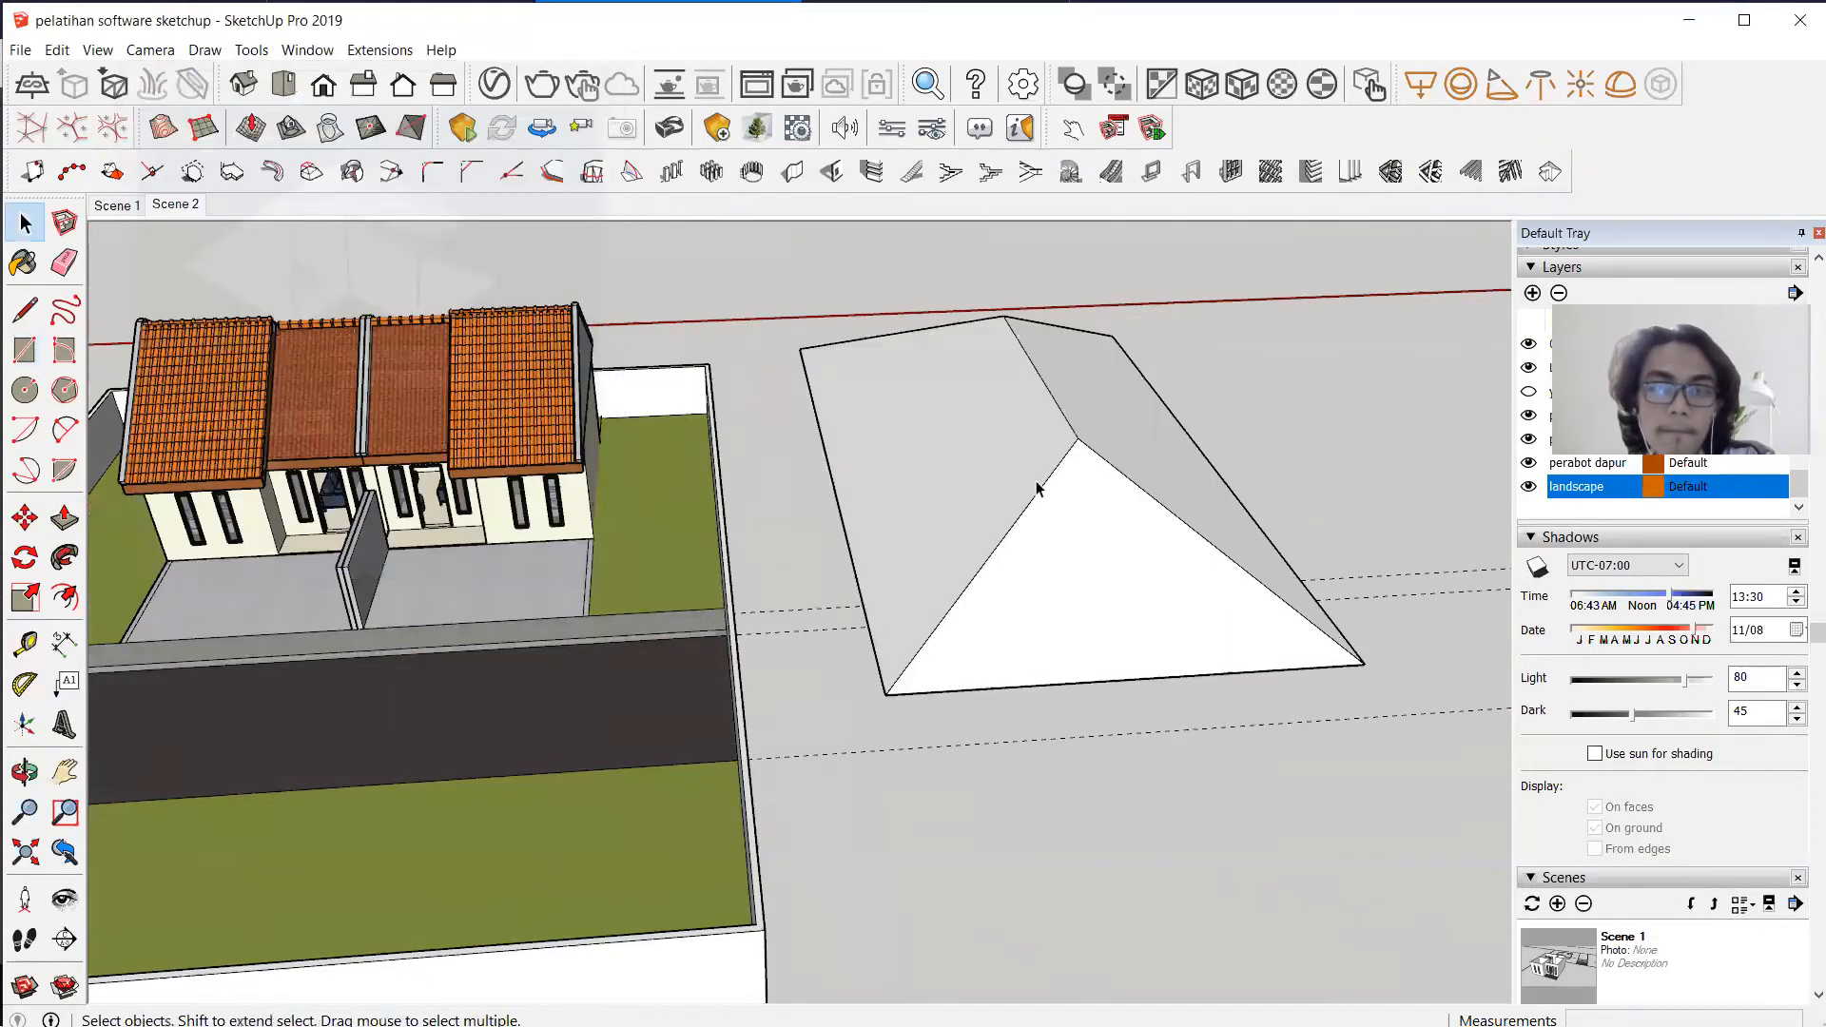
# Examine the hip roof's slopes and its group extent from several sides.
pyautogui.moveTo(1092, 432); pyautogui.dragTo(229, 492, button='middle')
pyautogui.moveTo(939, 458); pyautogui.dragTo(562, 432, button='middle')
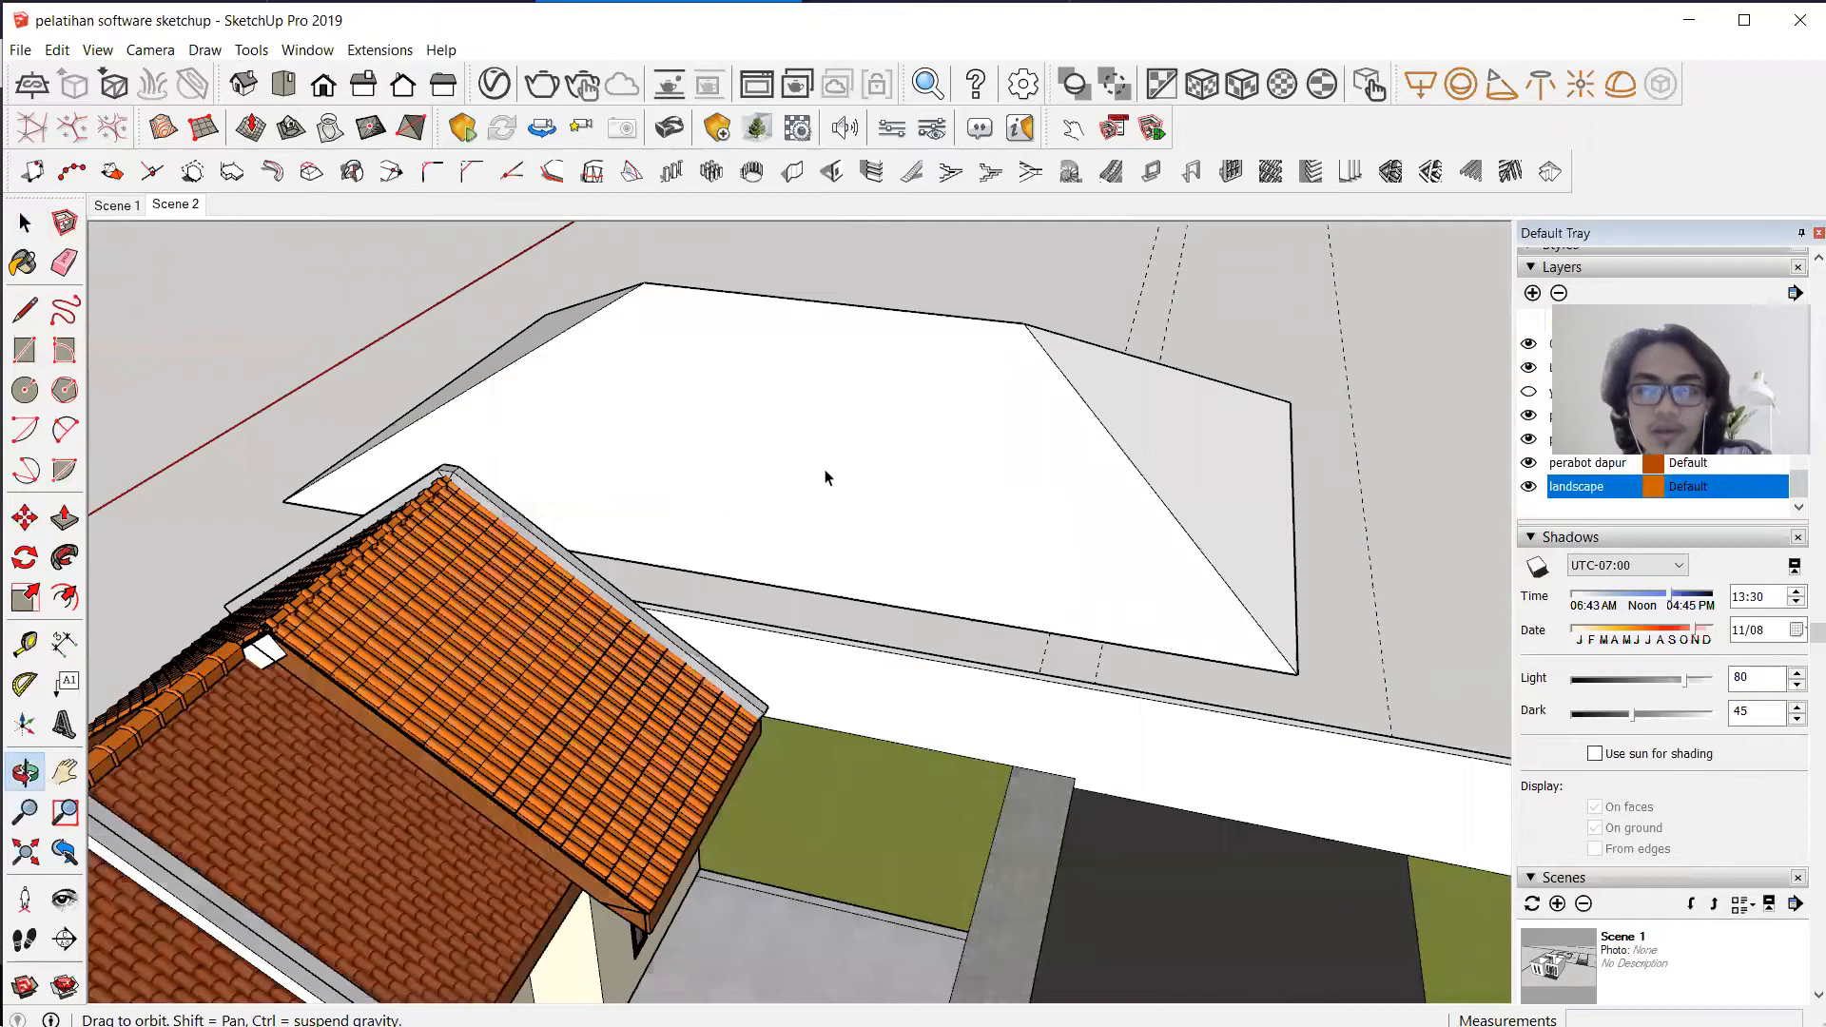
pyautogui.moveTo(1030, 527); pyautogui.dragTo(712, 466, button='middle')
pyautogui.moveTo(743, 534); pyautogui.dragTo(640, 509, button='middle')
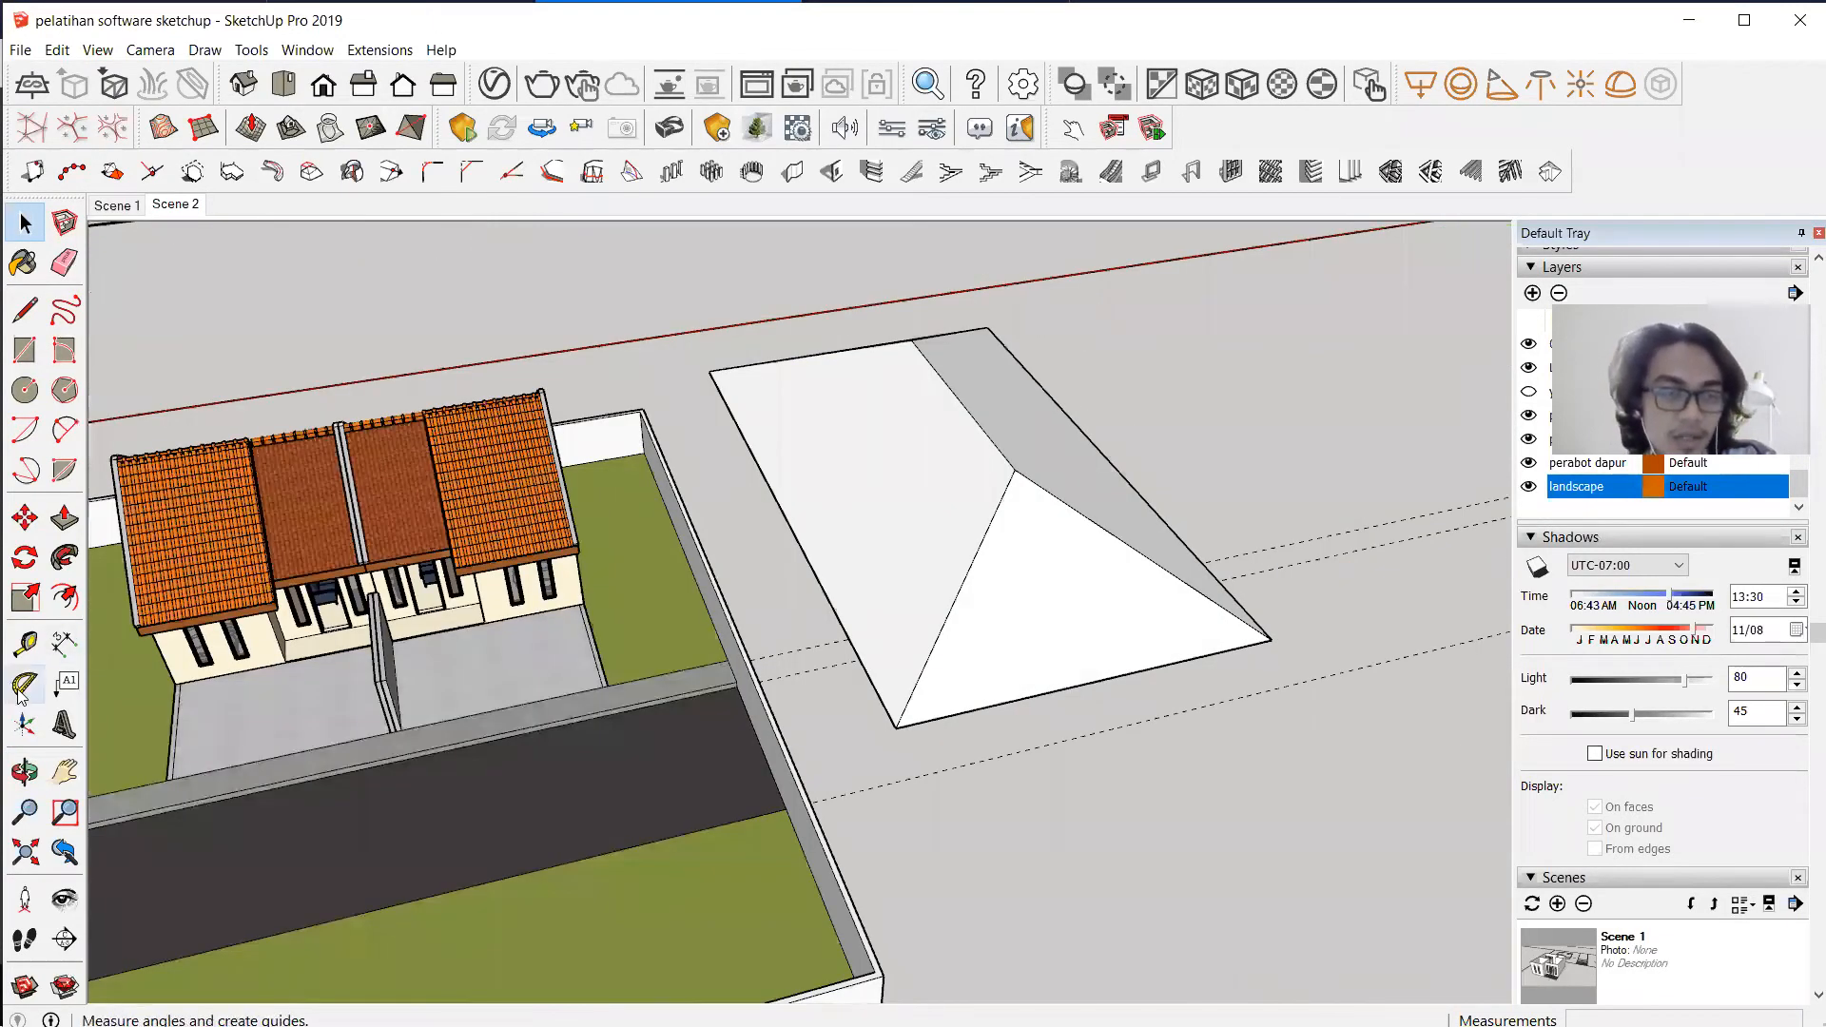
pyautogui.click(1125, 518)
pyautogui.click(1258, 352)
pyautogui.click(1064, 459)
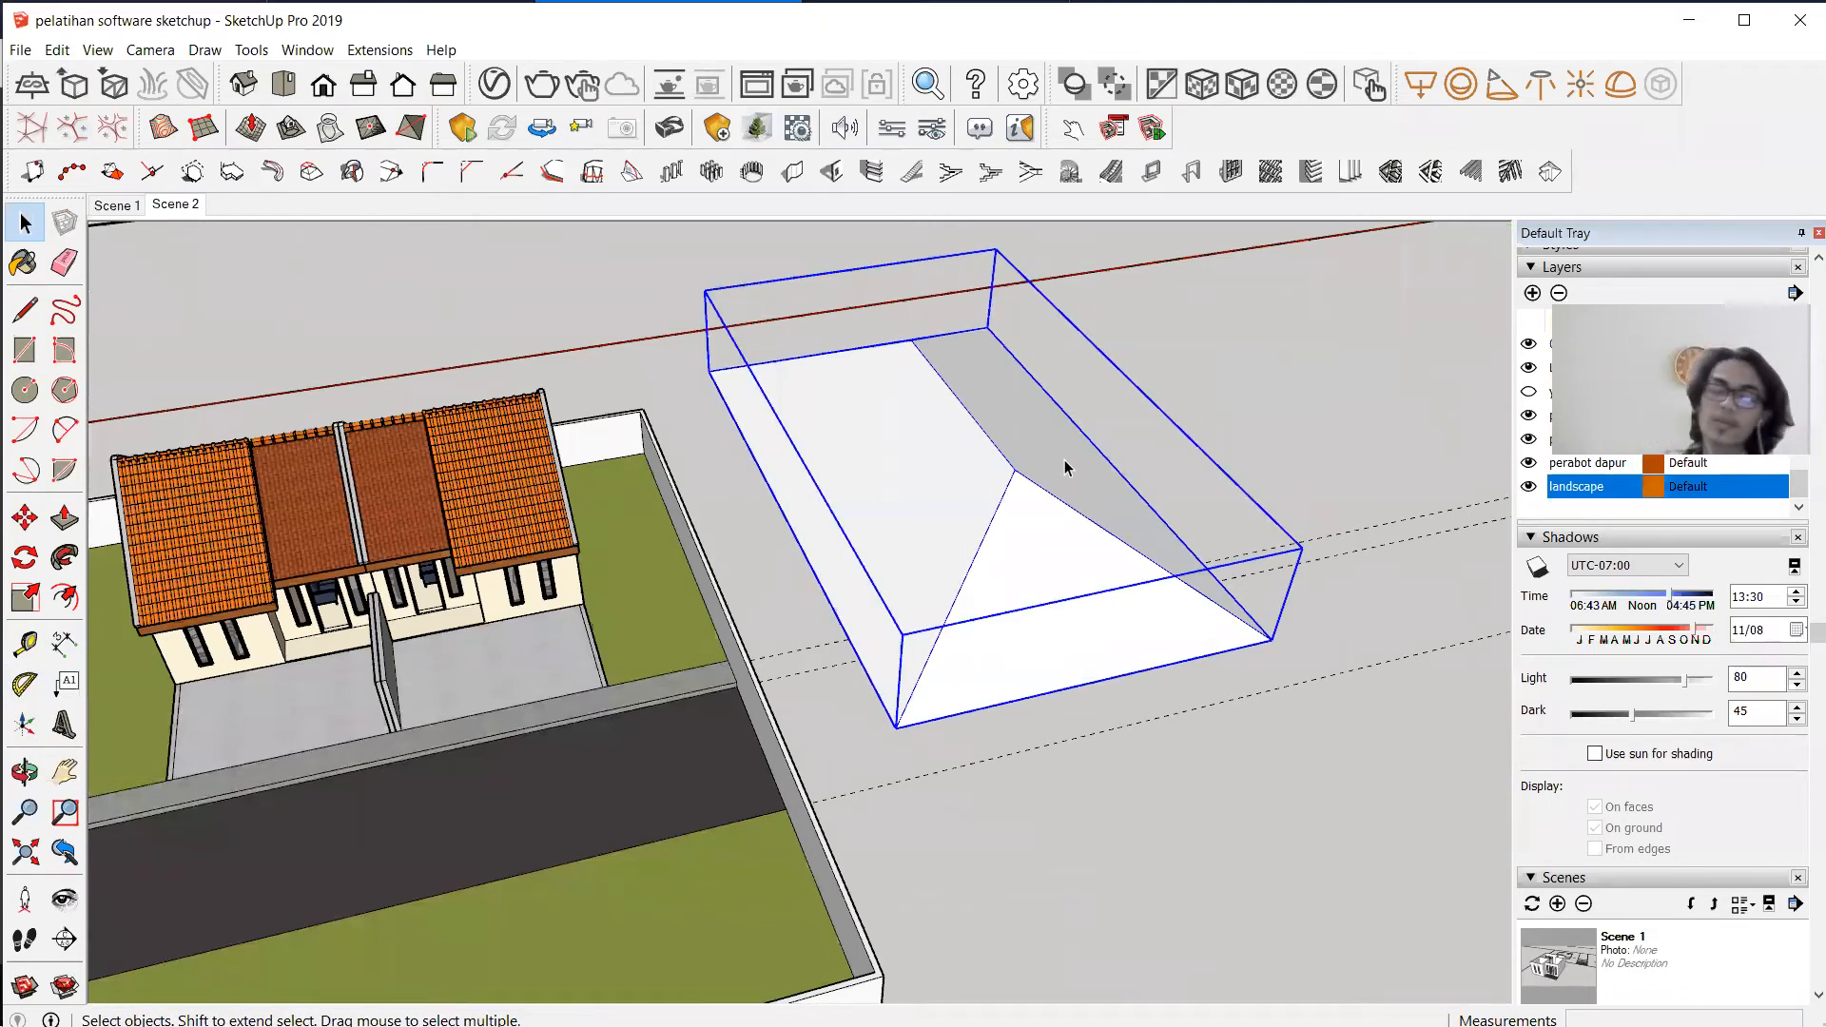
pyautogui.click(1246, 367)
pyautogui.moveTo(1268, 367); pyautogui.dragTo(1113, 290, button='middle')
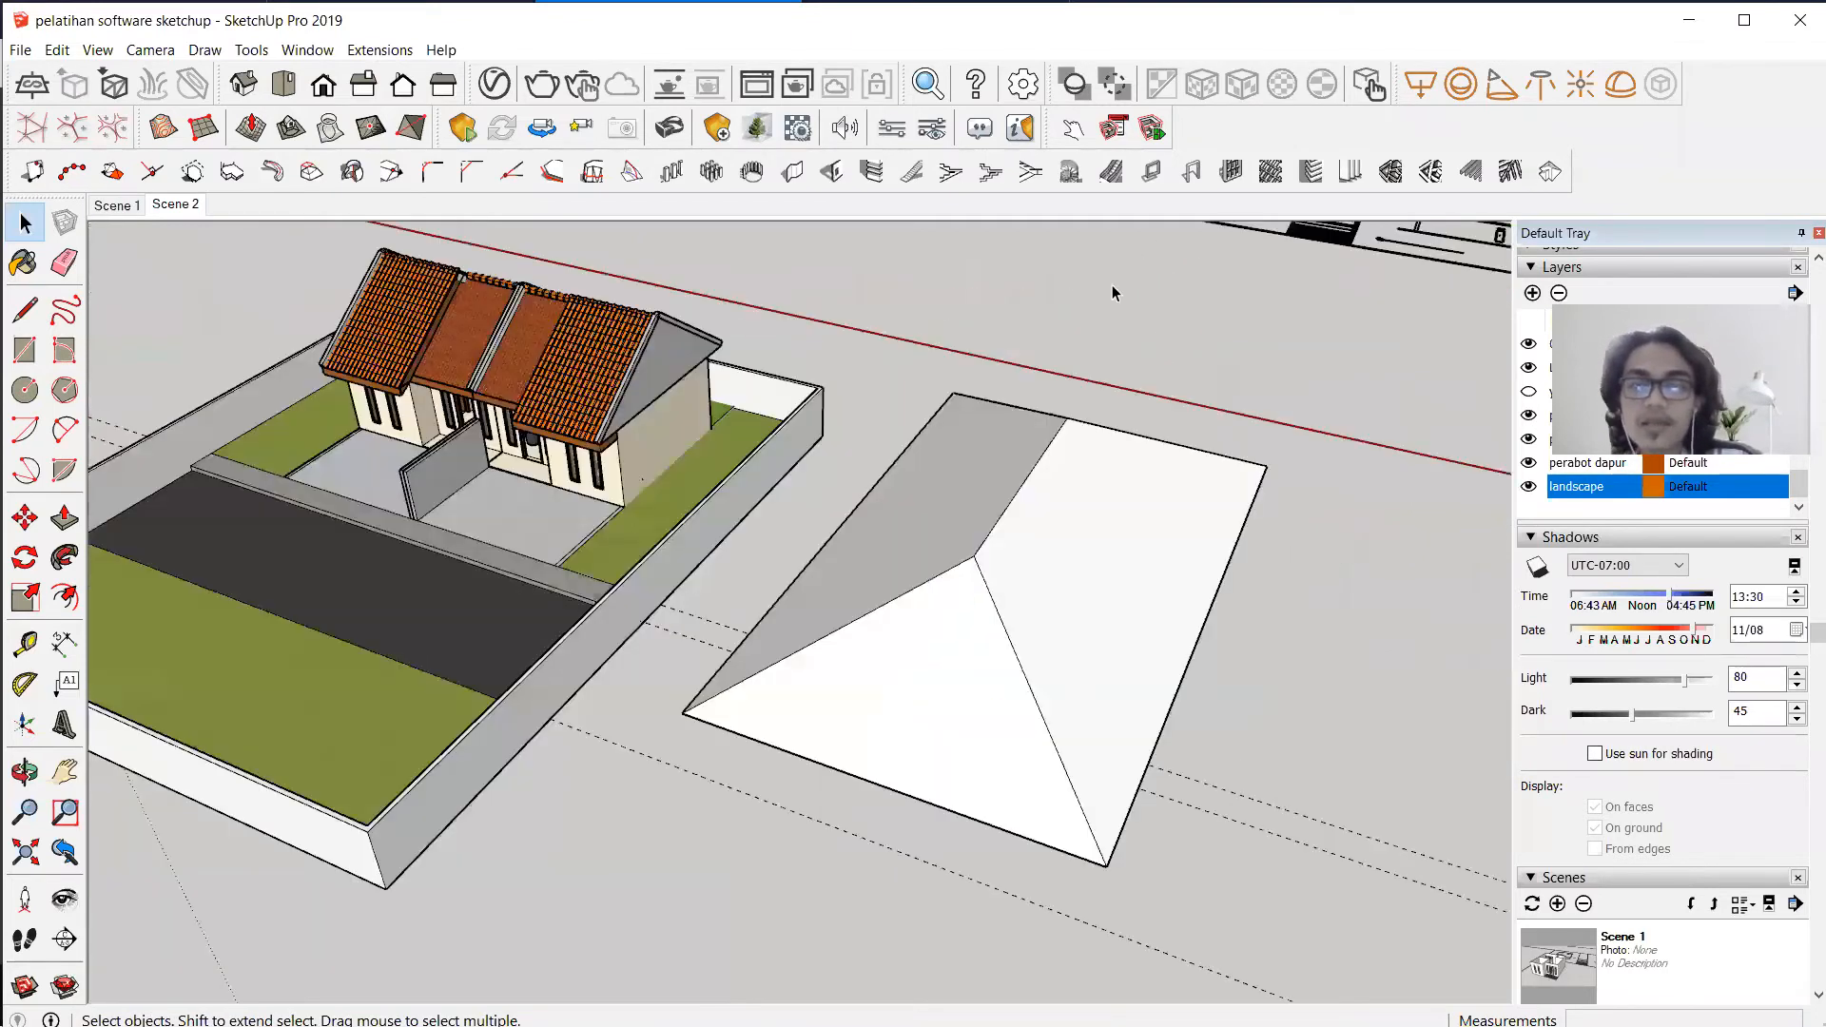
# Try to create 1001bit roof rafters and battens without selecting any roof faces.
pyautogui.scroll(-2, 856, 376)
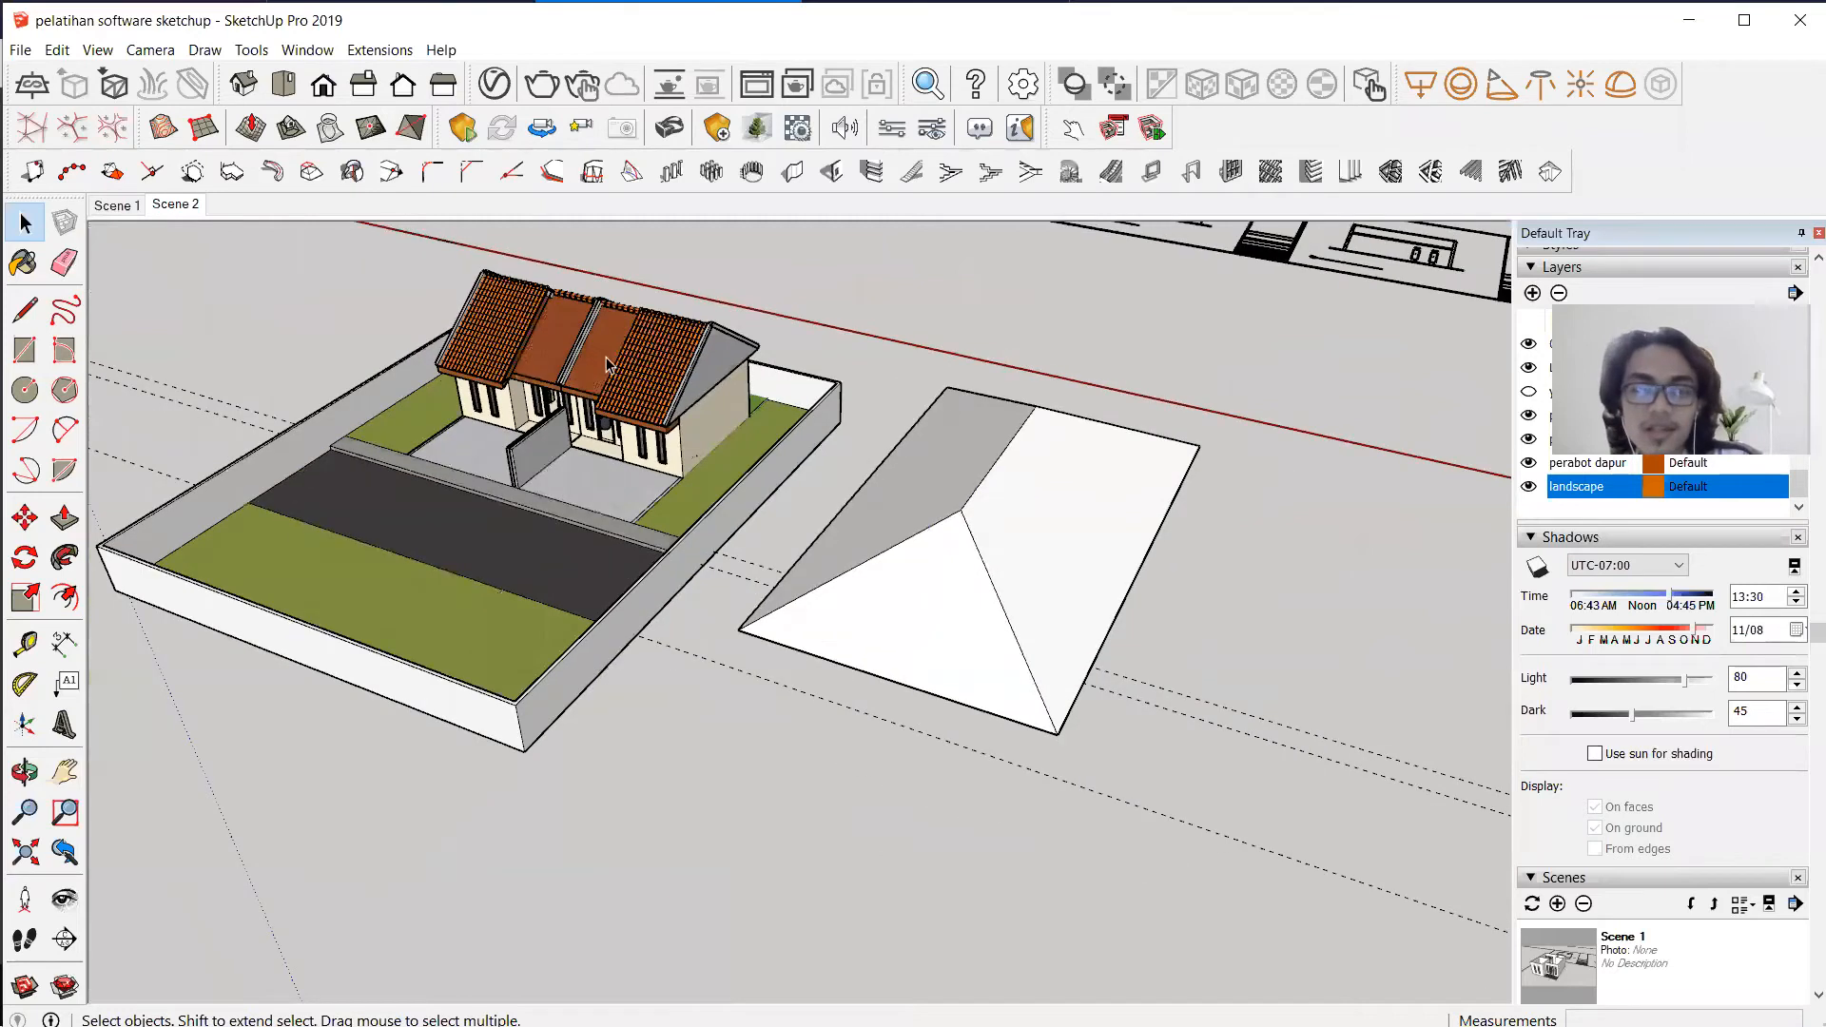
pyautogui.scroll(2, 606, 364)
pyautogui.moveTo(754, 311); pyautogui.dragTo(797, 341, button='middle')
pyautogui.moveTo(1094, 201); pyautogui.dragTo(1216, 544, button='middle')
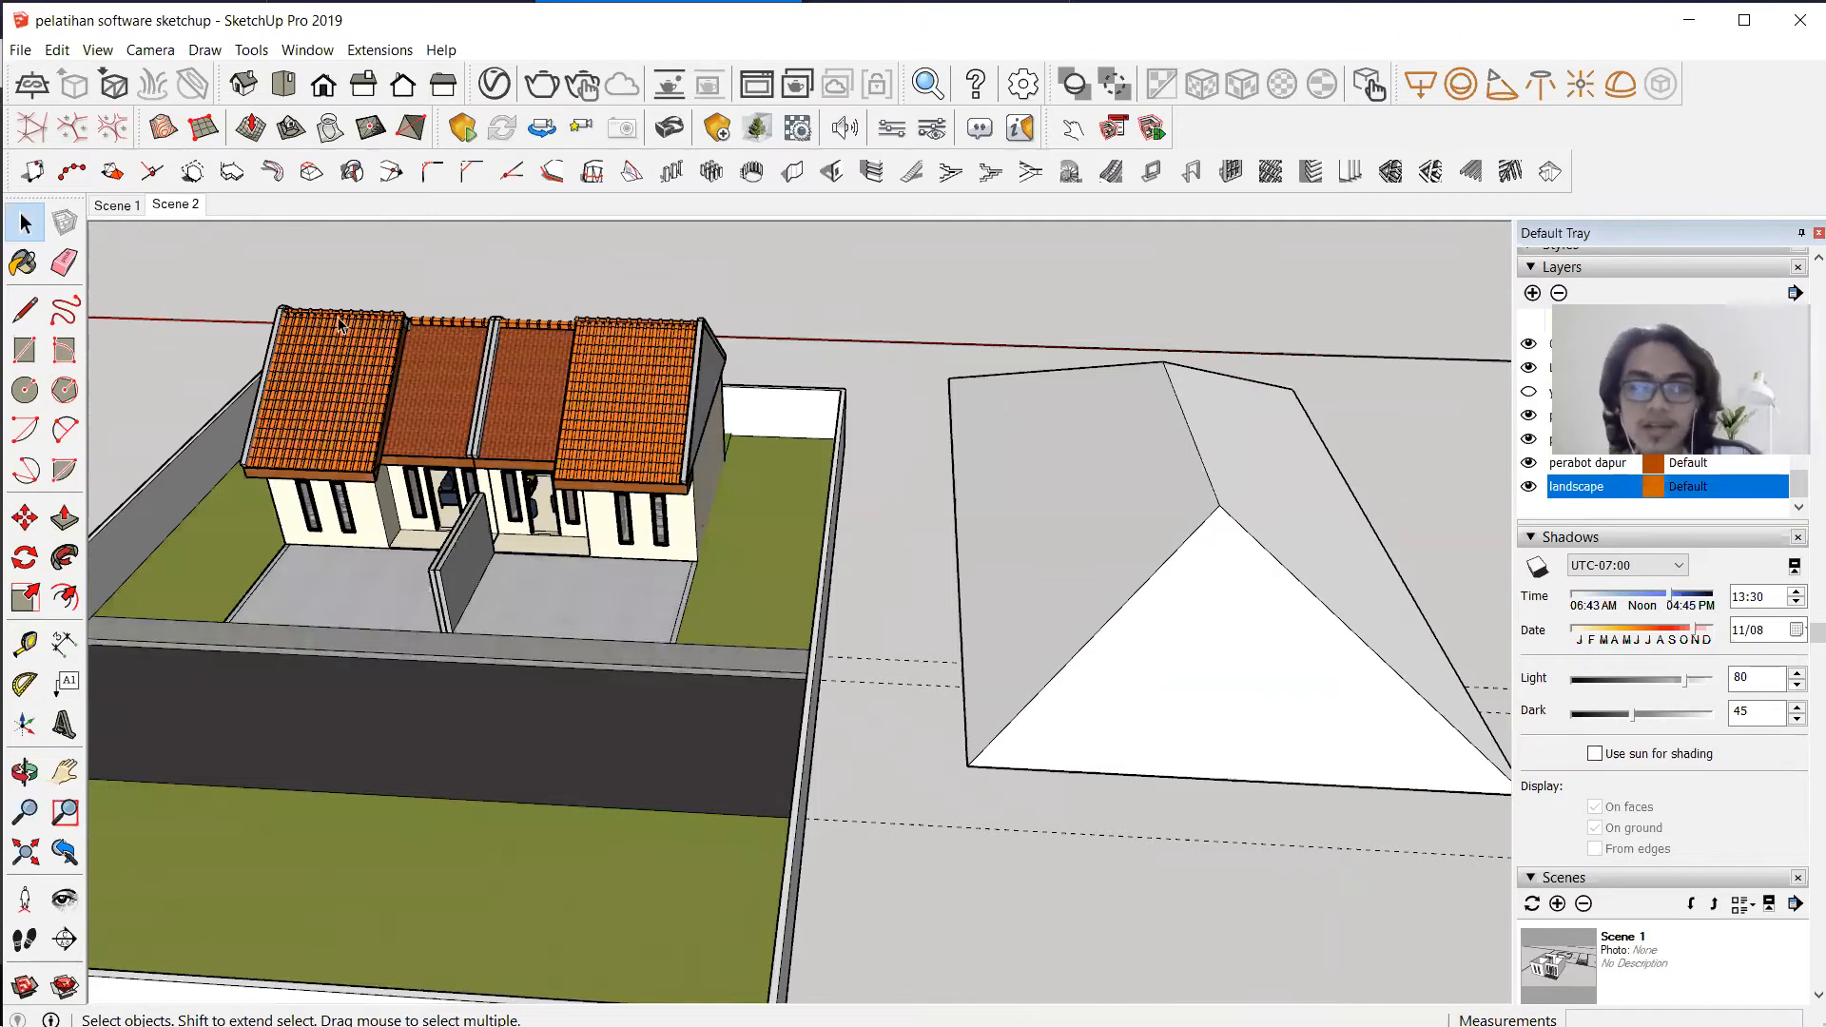
pyautogui.scroll(-2, 1019, 329)
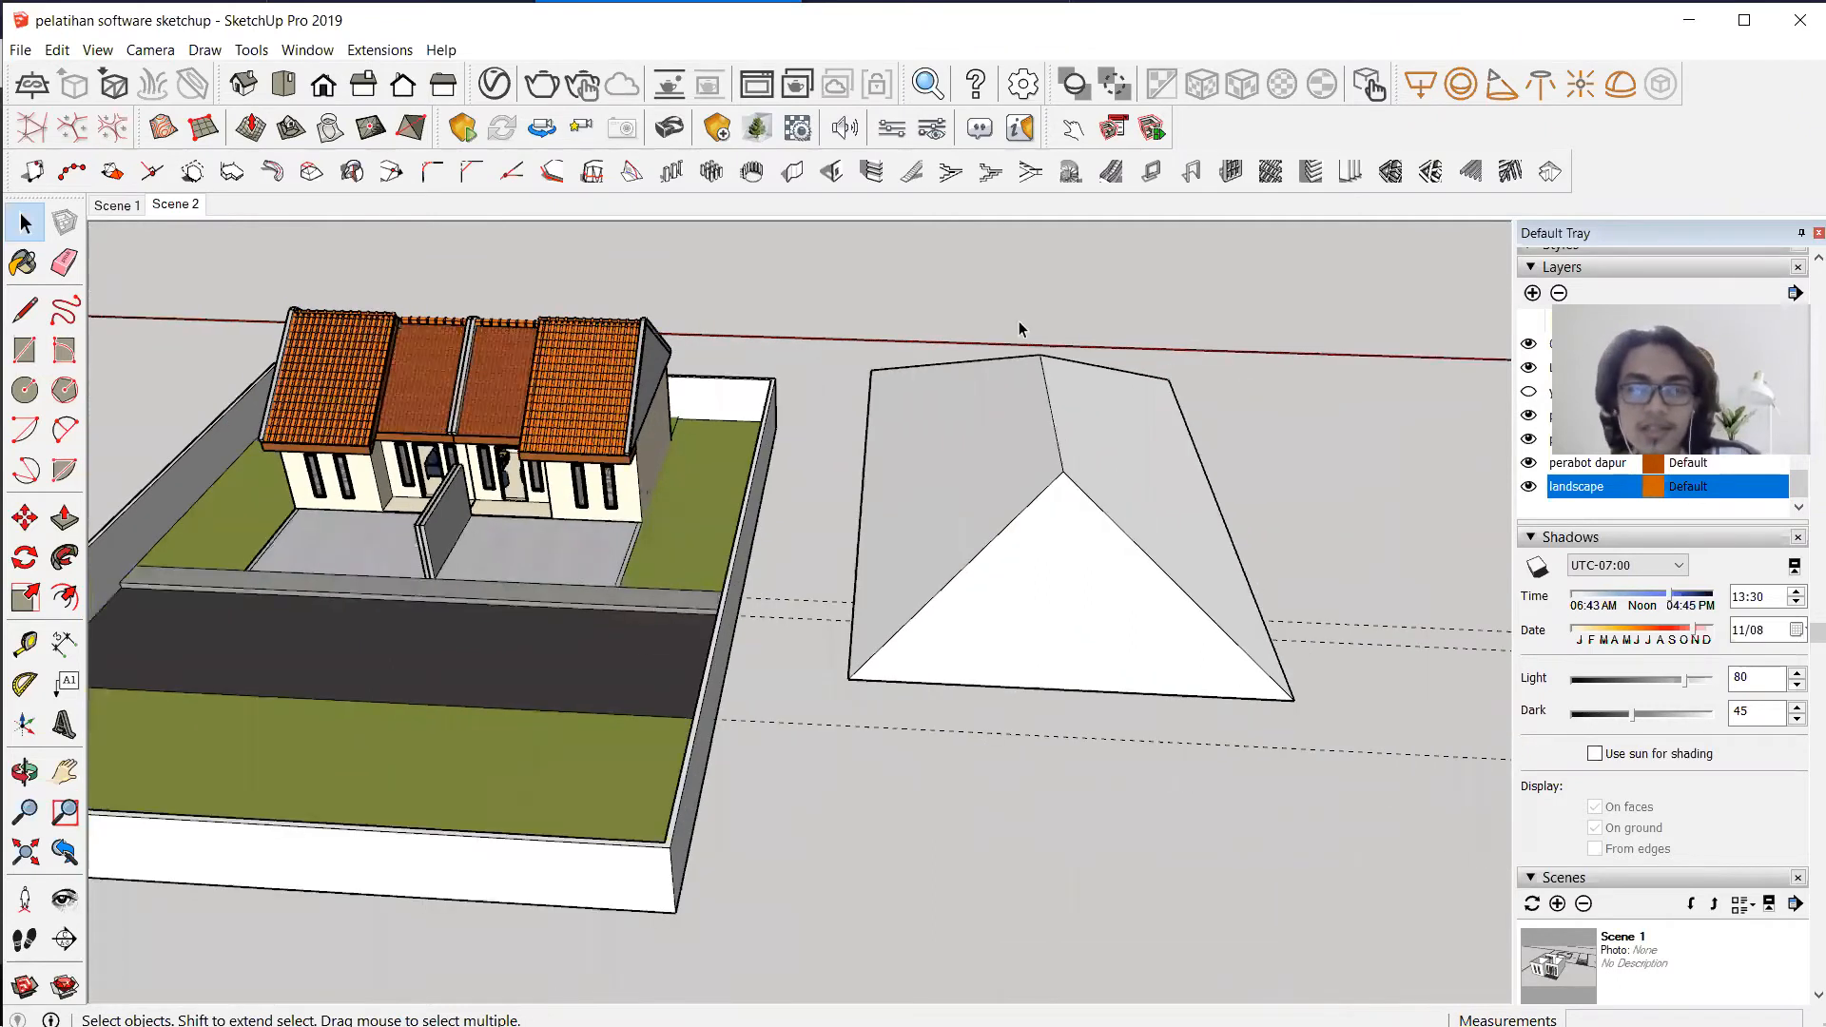
pyautogui.click(1509, 171)
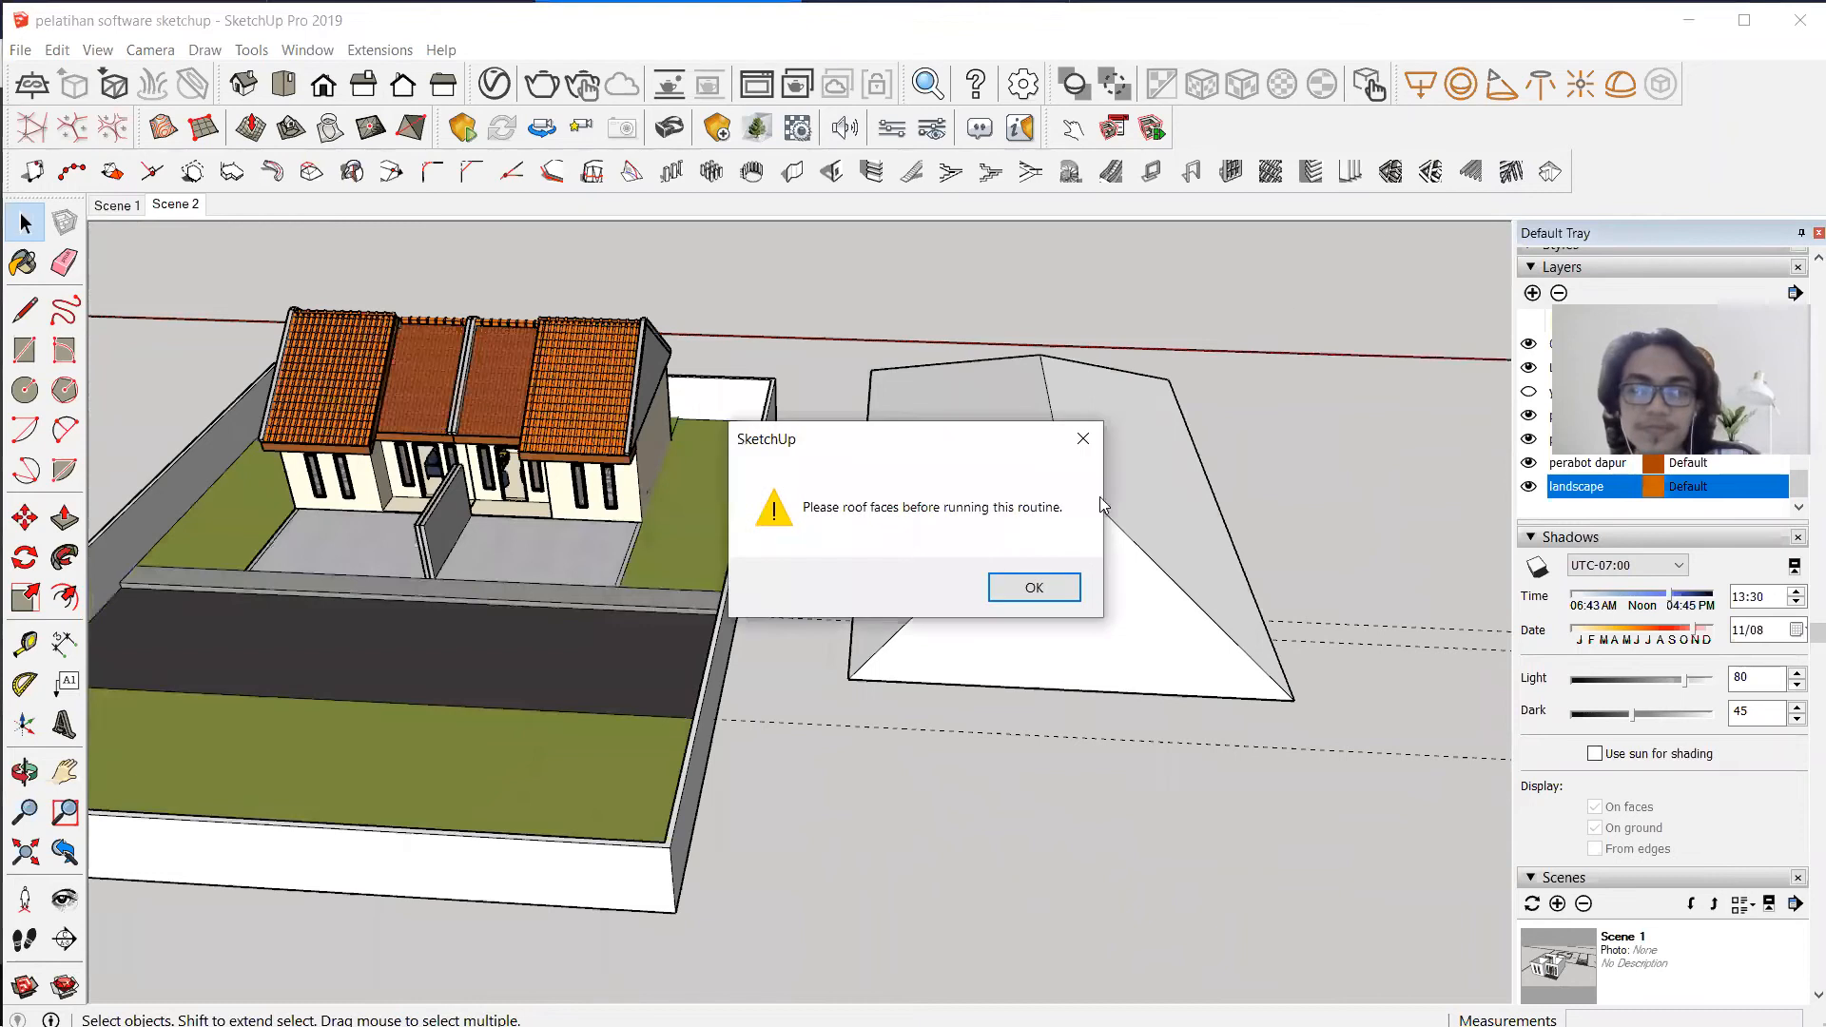
pyautogui.click(1036, 583)
# Undo the hip roof on the slab beside the landscape.
pyautogui.scroll(-1, 537, 508)
pyautogui.scroll(-1, 535, 510)
pyautogui.hotkey('ctrl', 'z')
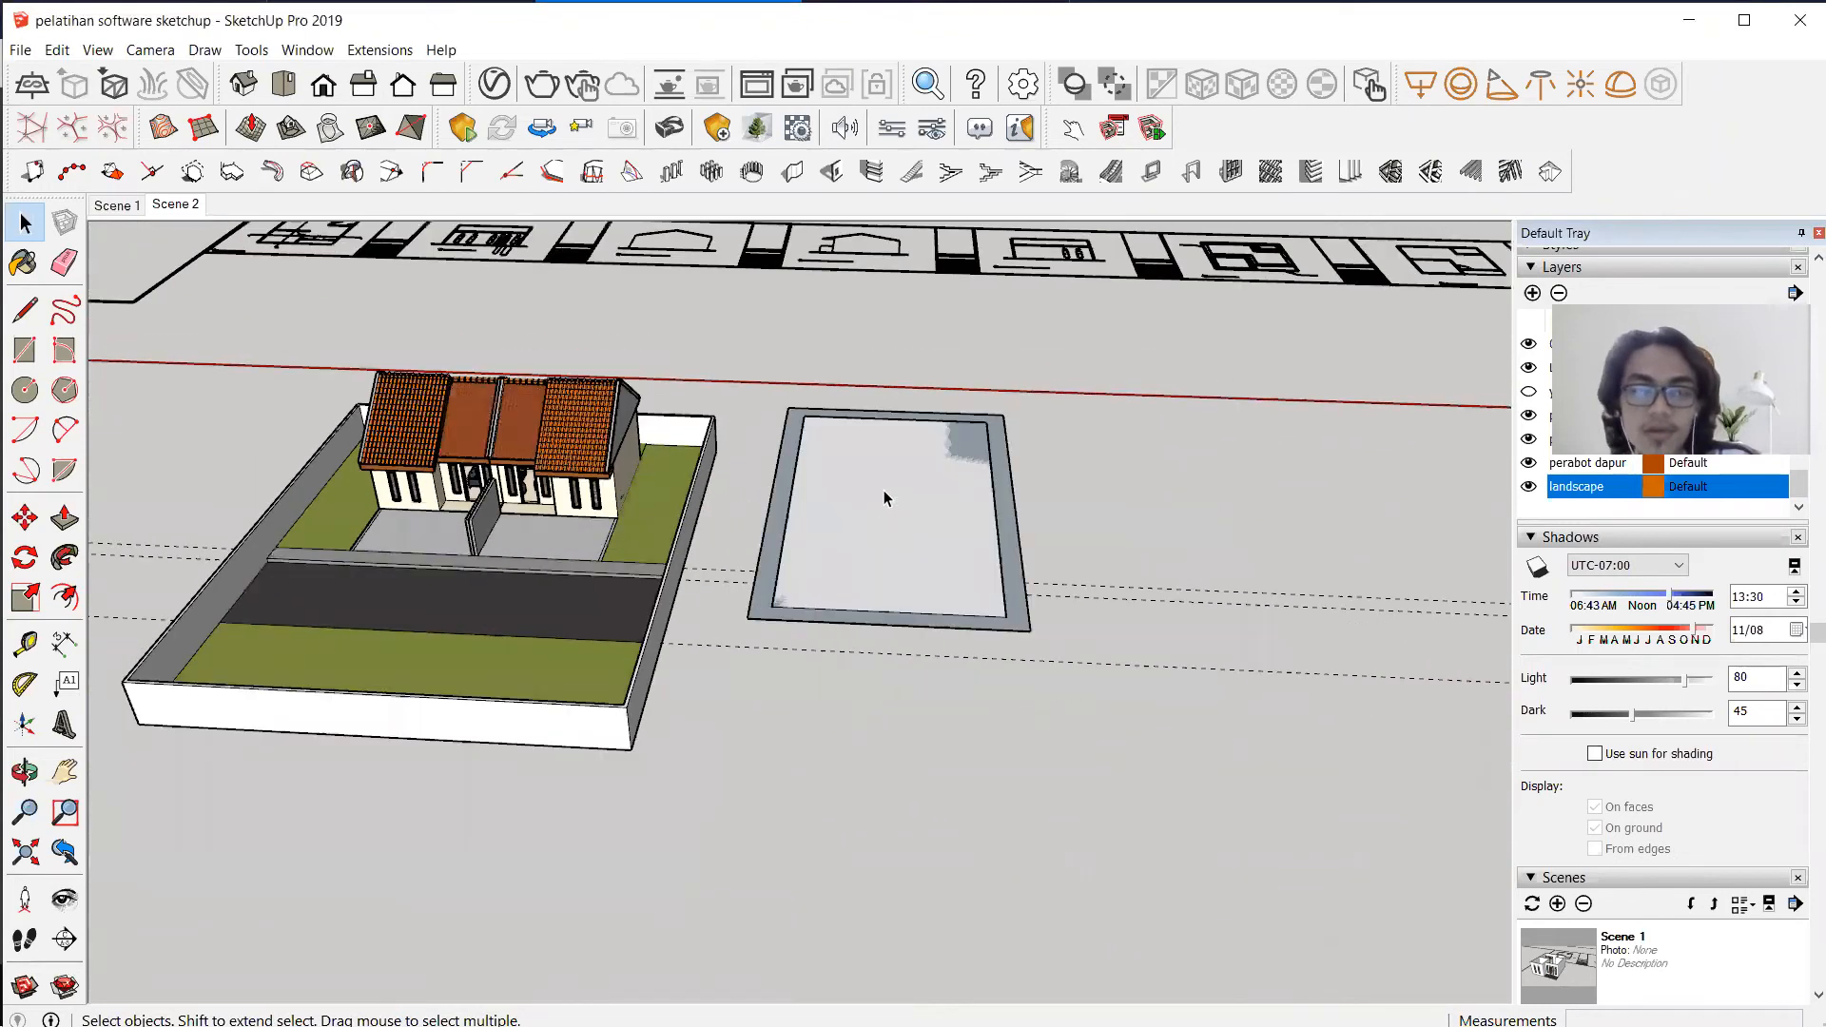
# Draw a large rectangle on the ground in front of the slab and raise it about 2191 mm with Push/Pull.
pyautogui.press('r')
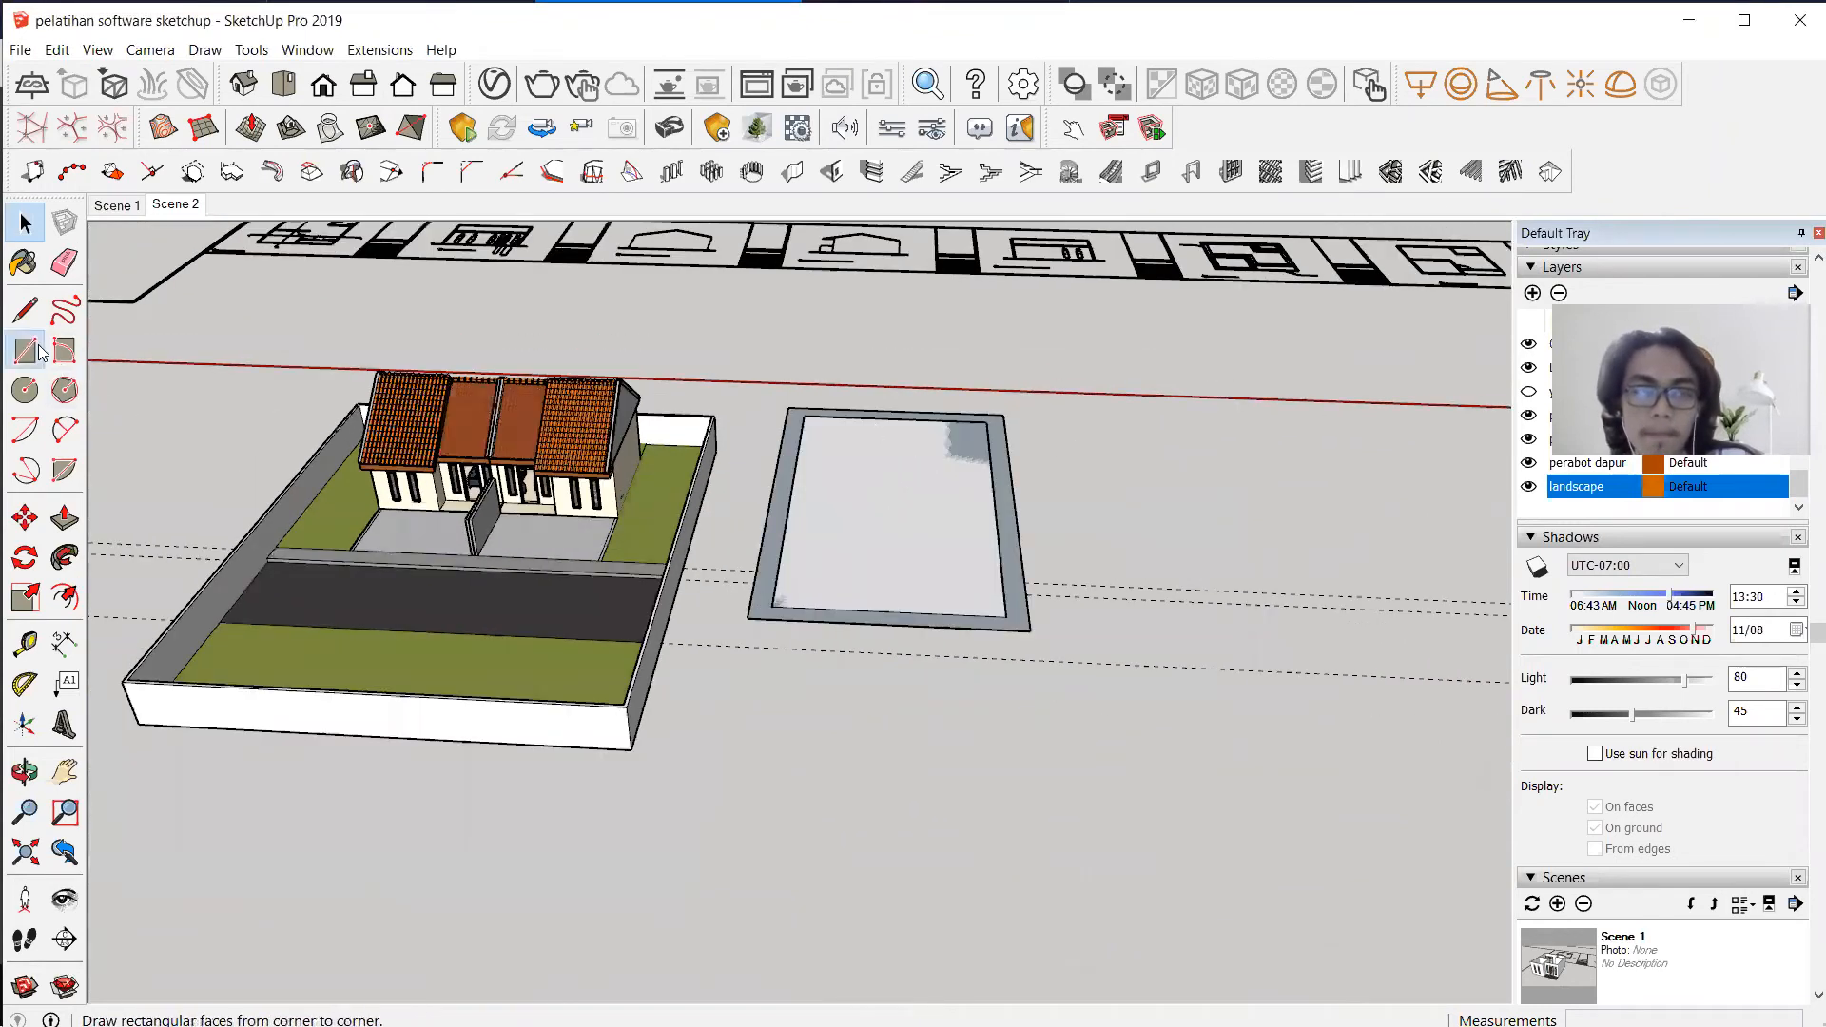
pyautogui.click(759, 668)
pyautogui.scroll(-1, 1025, 702)
pyautogui.scroll(-2, 1025, 702)
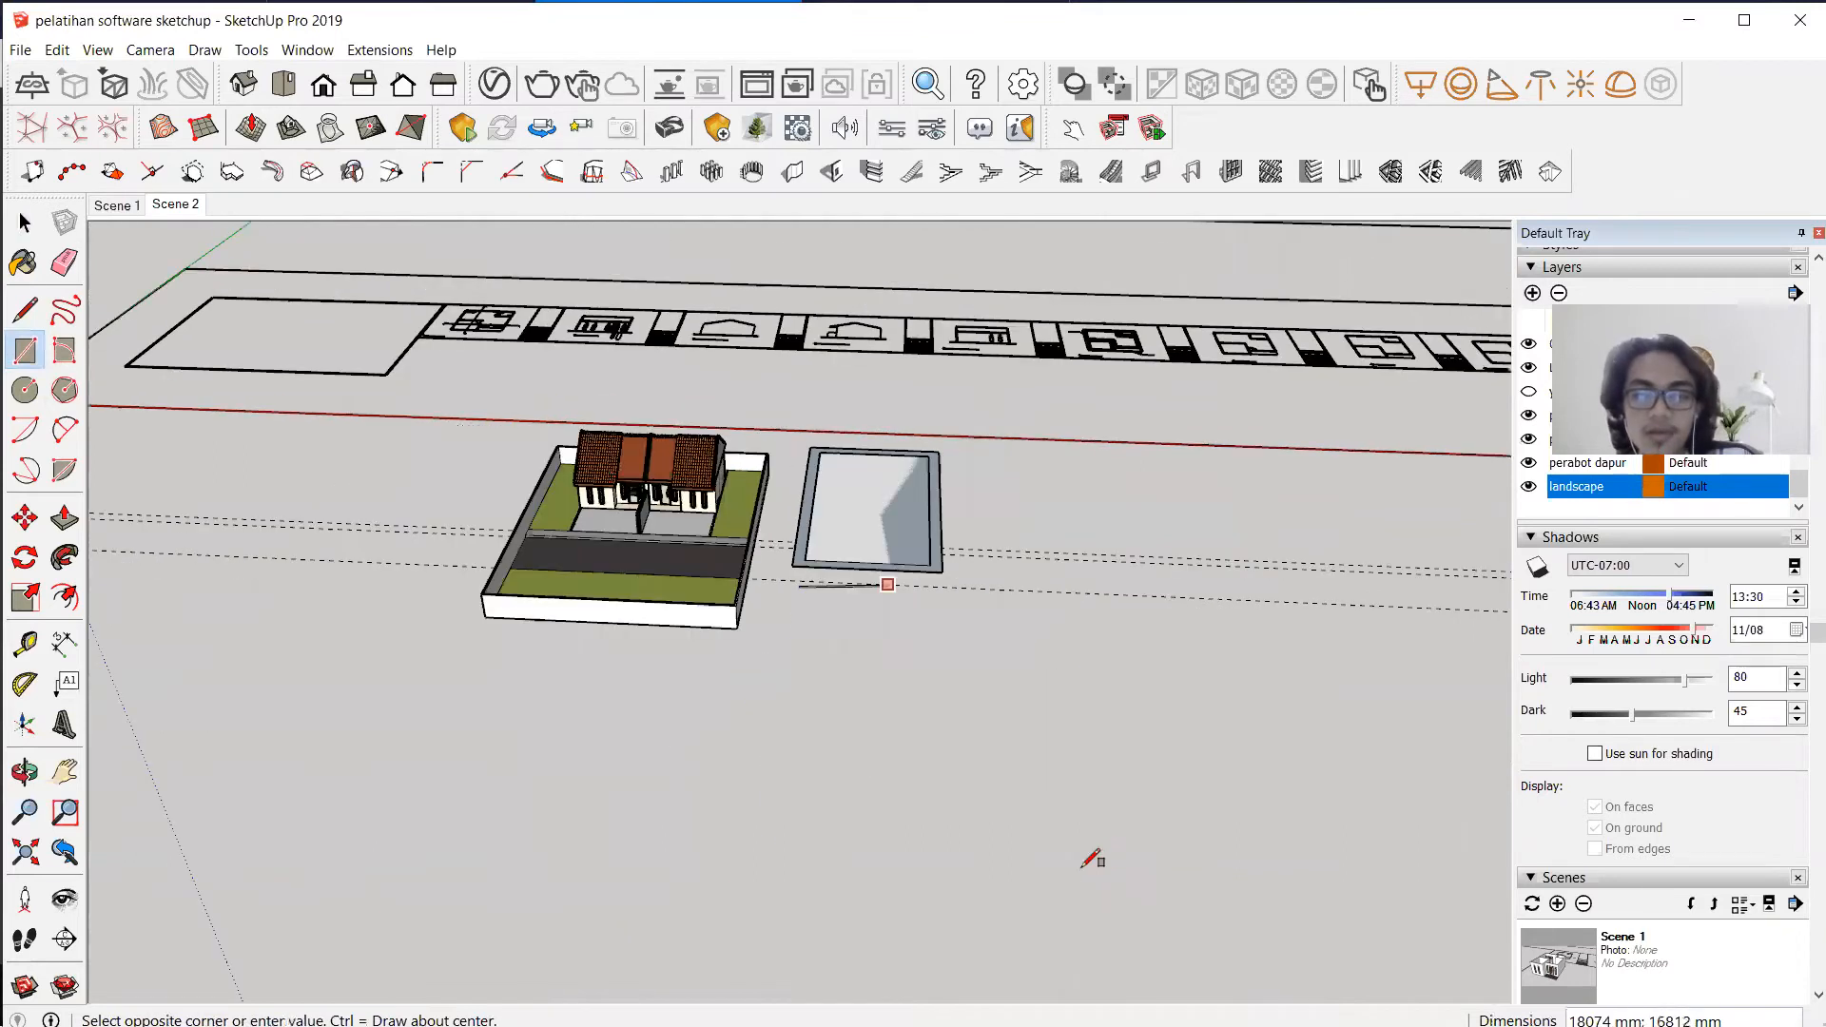
pyautogui.click(1079, 868)
pyautogui.press('space')
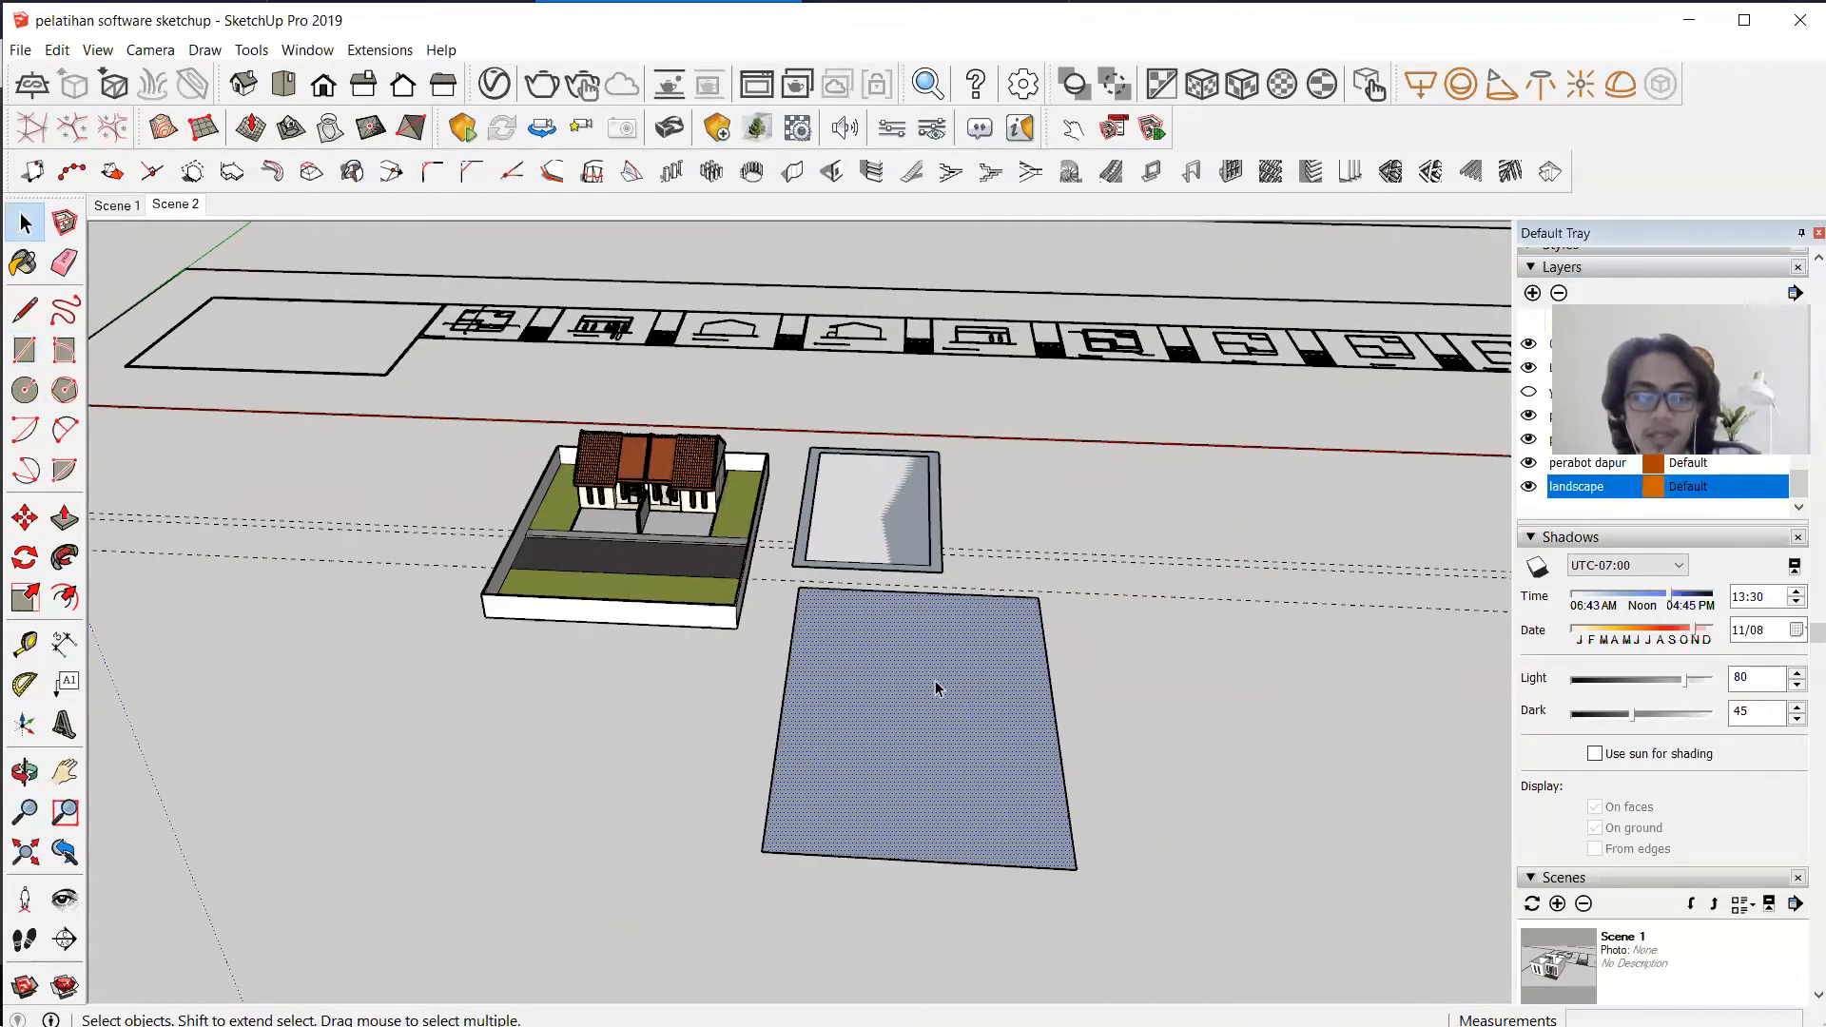
pyautogui.click(64, 517)
pyautogui.click(868, 678)
pyautogui.click(868, 654)
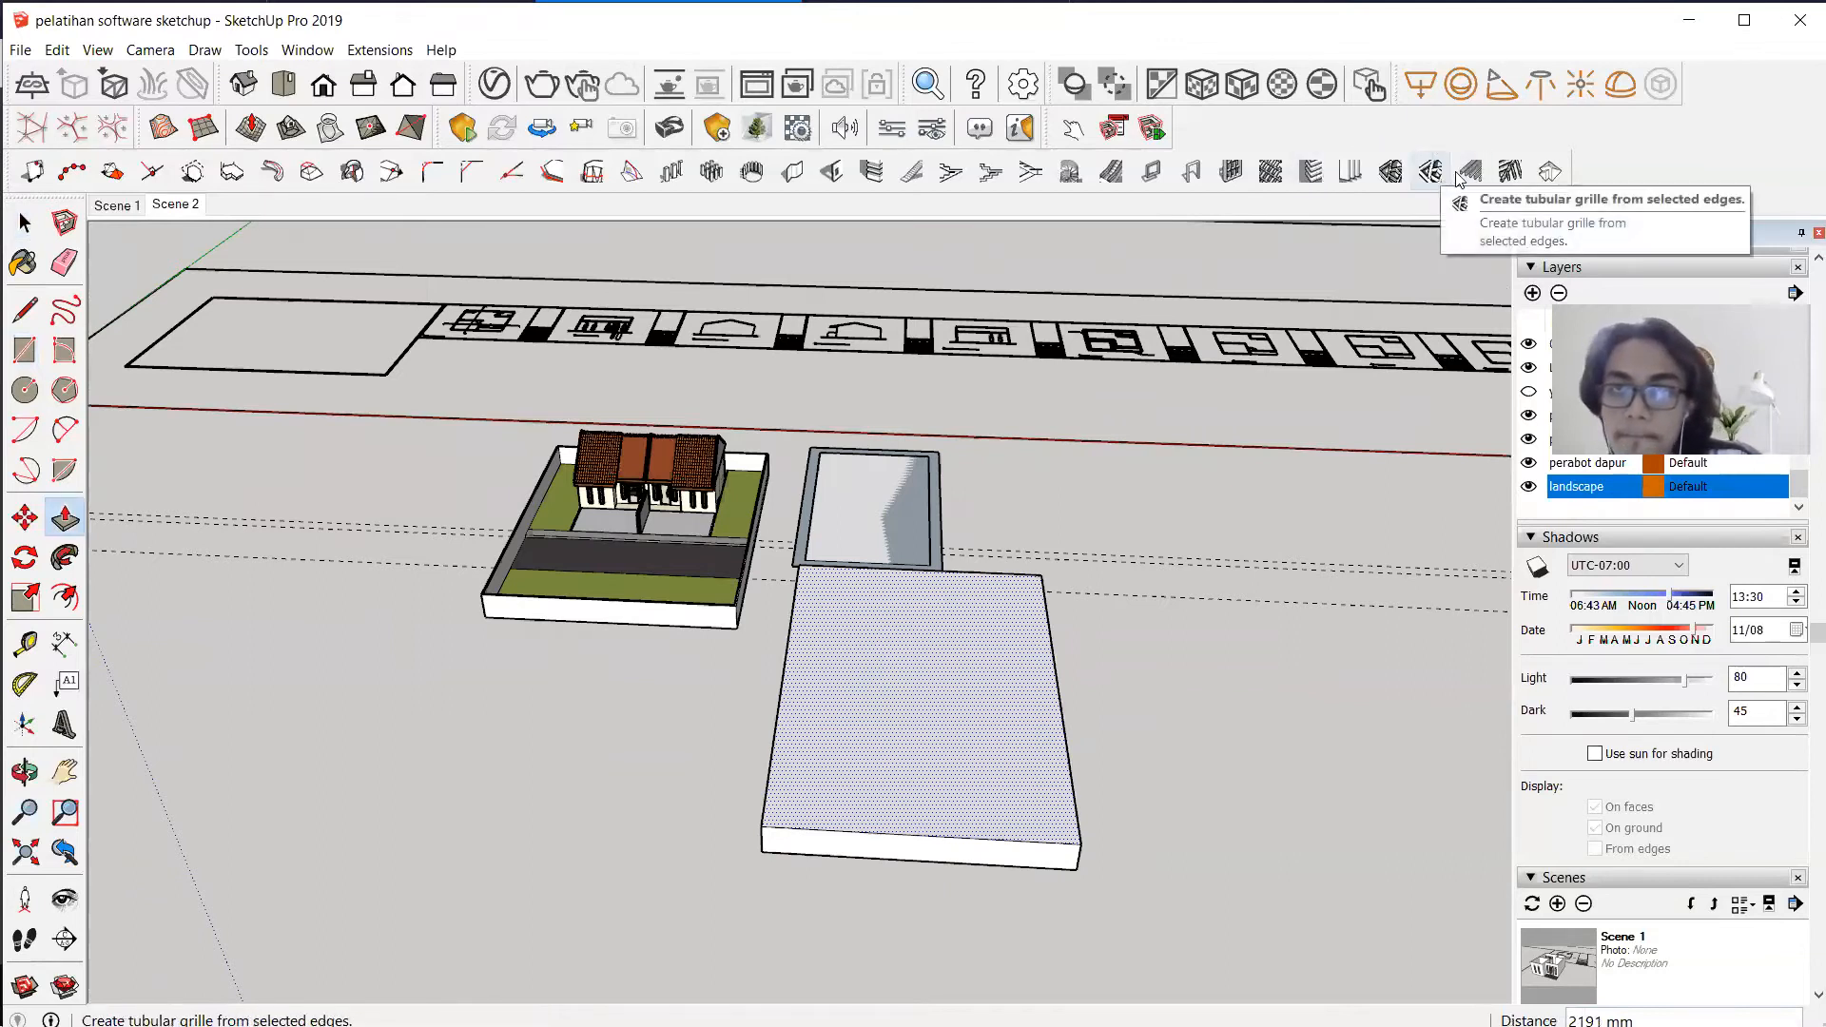
# Create 1001bit rafters (50 by 150 mm, 600 mm spacing) and battens (50 by 50 mm, 300 mm spacing) on the new block's top face.
pyautogui.click(1510, 177)
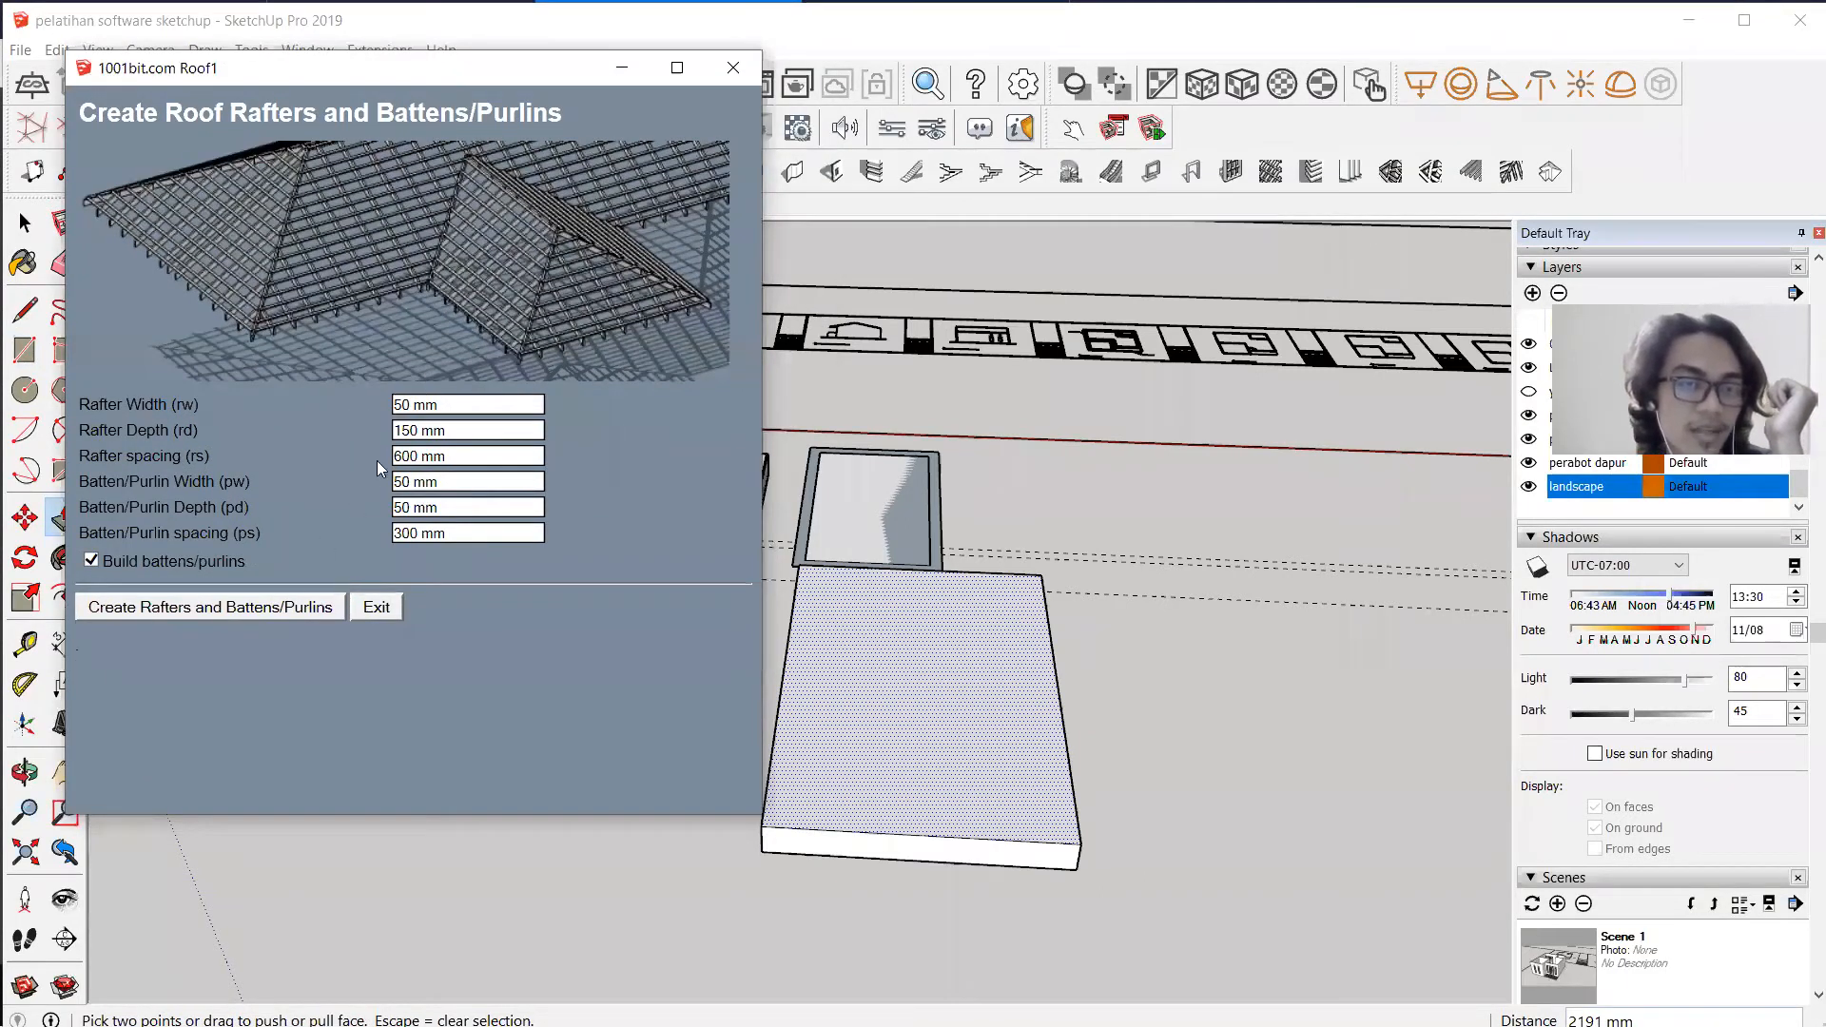
pyautogui.click(272, 611)
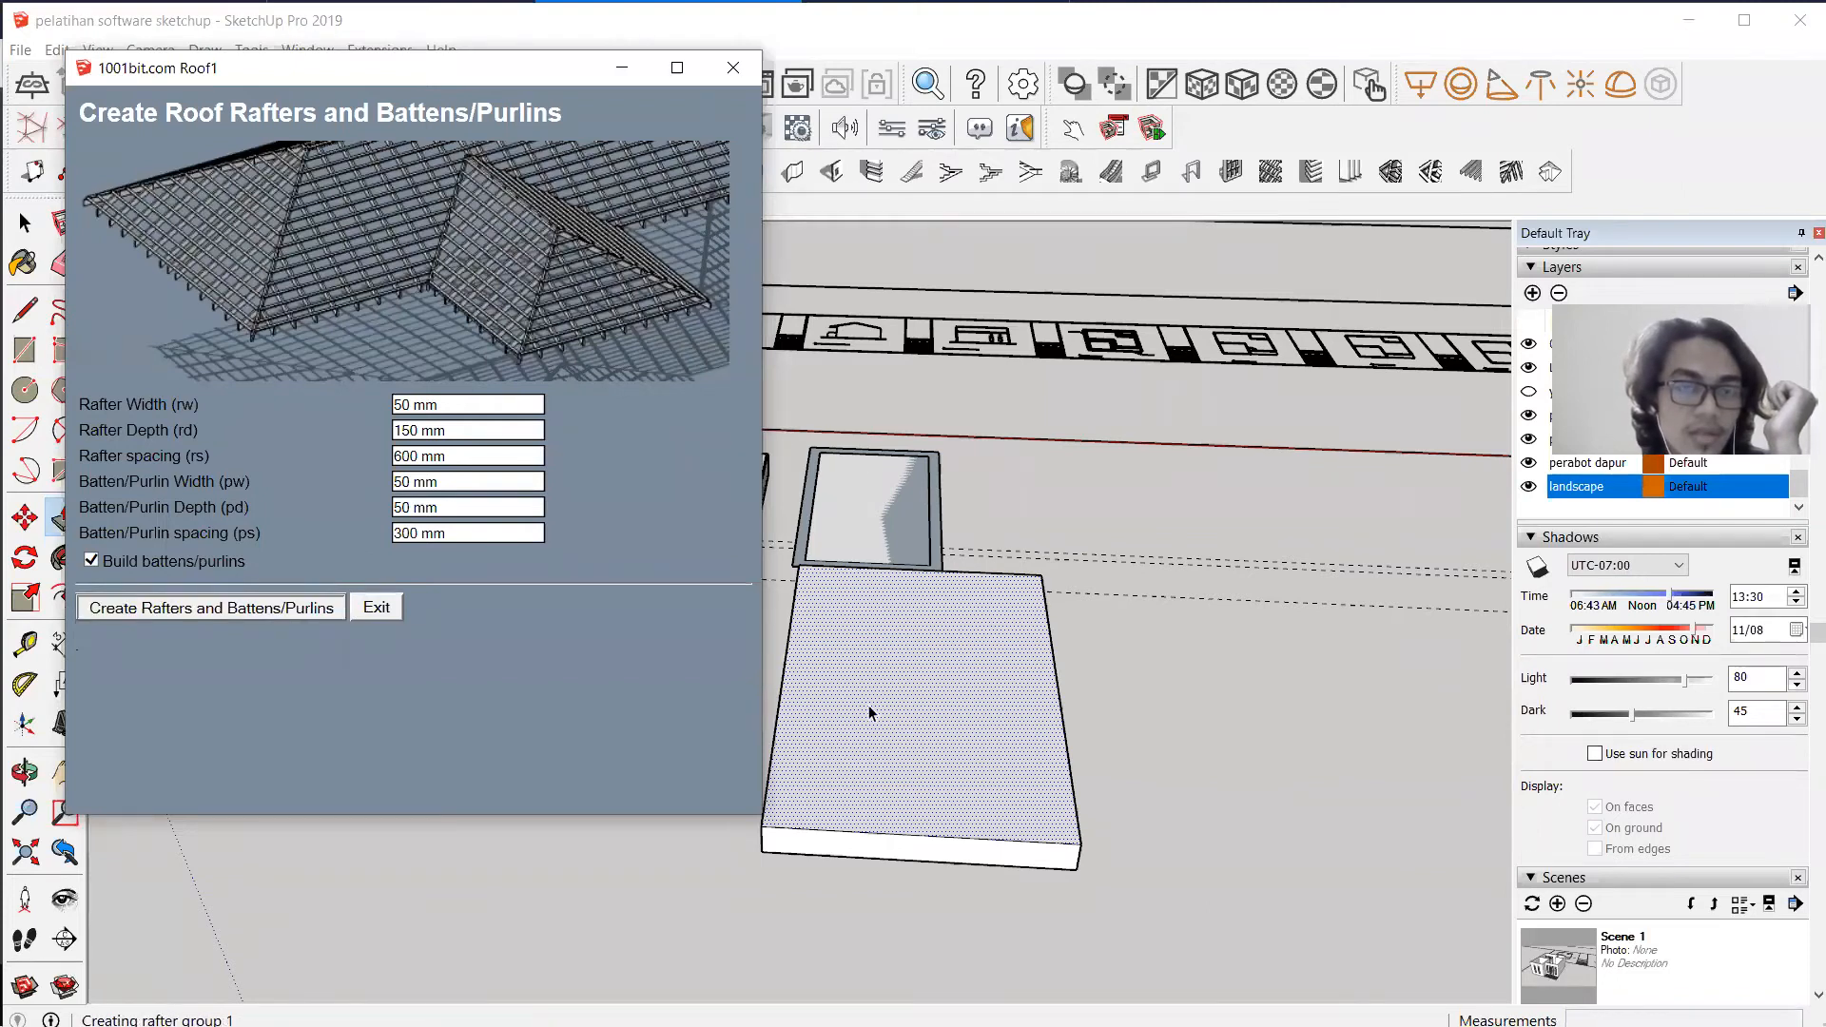
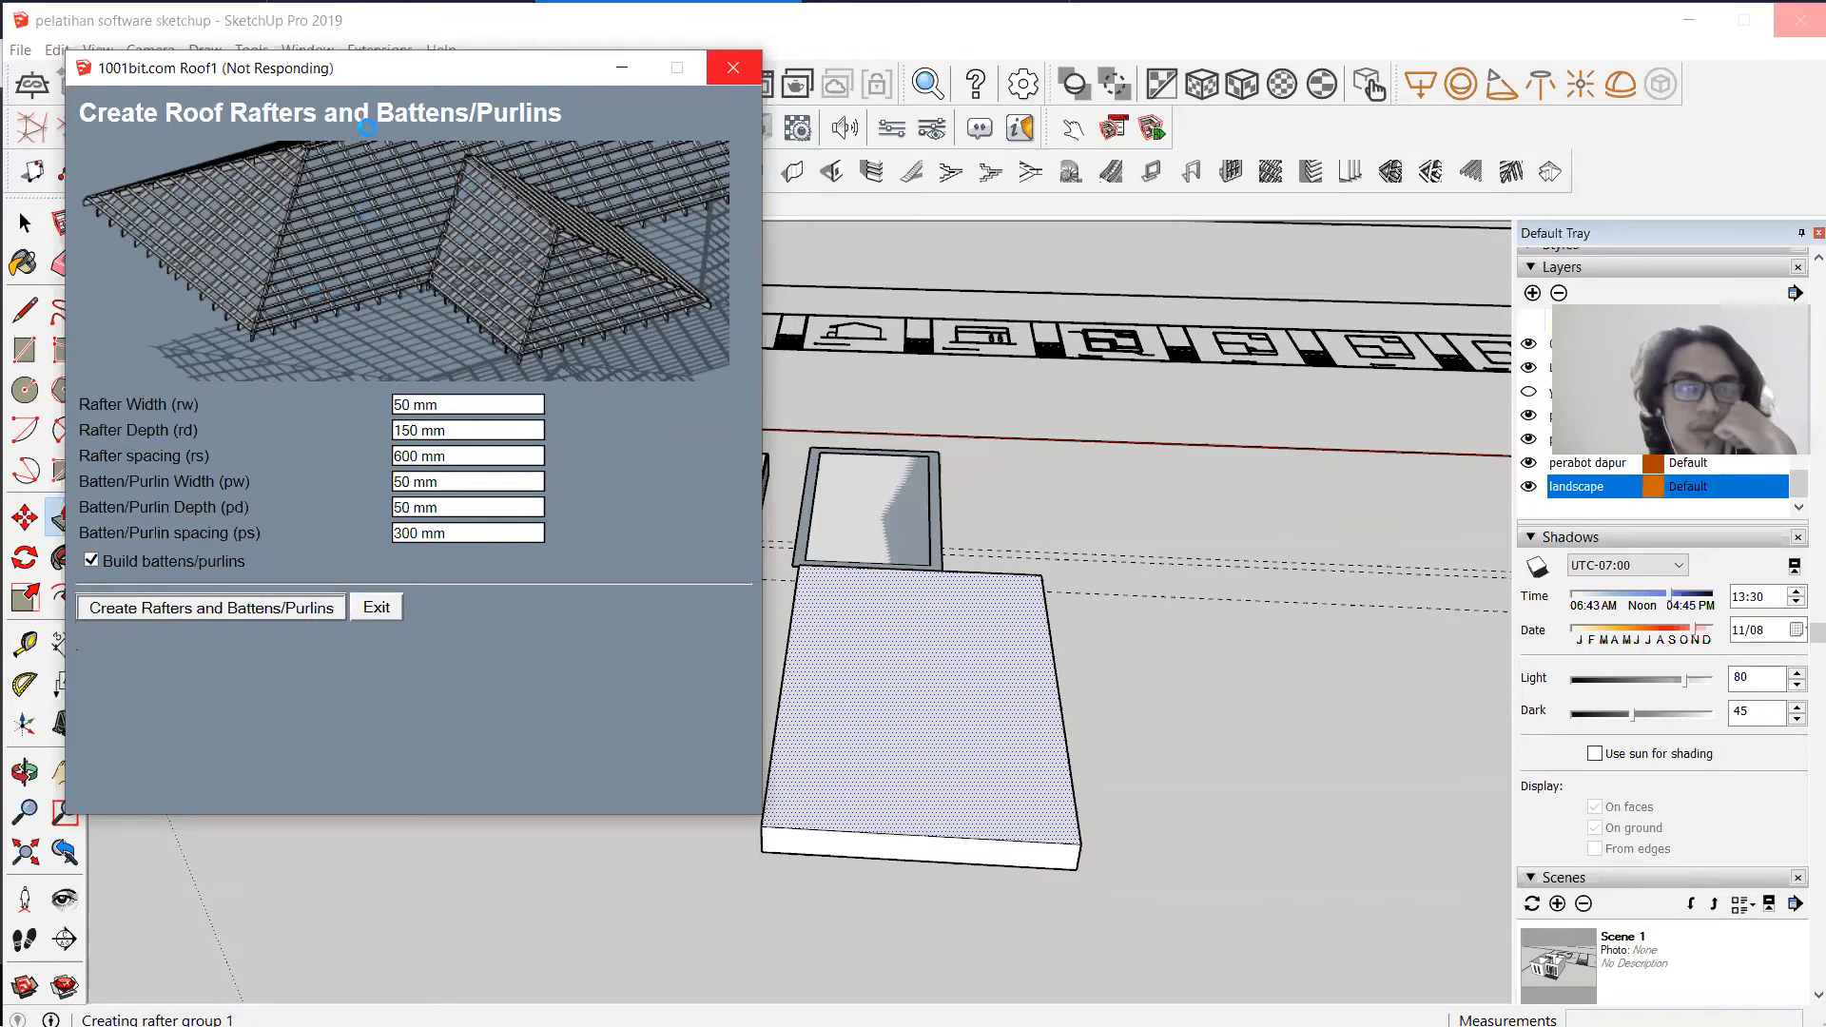
pyautogui.moveTo(398, 73); pyautogui.dragTo(370, 72)
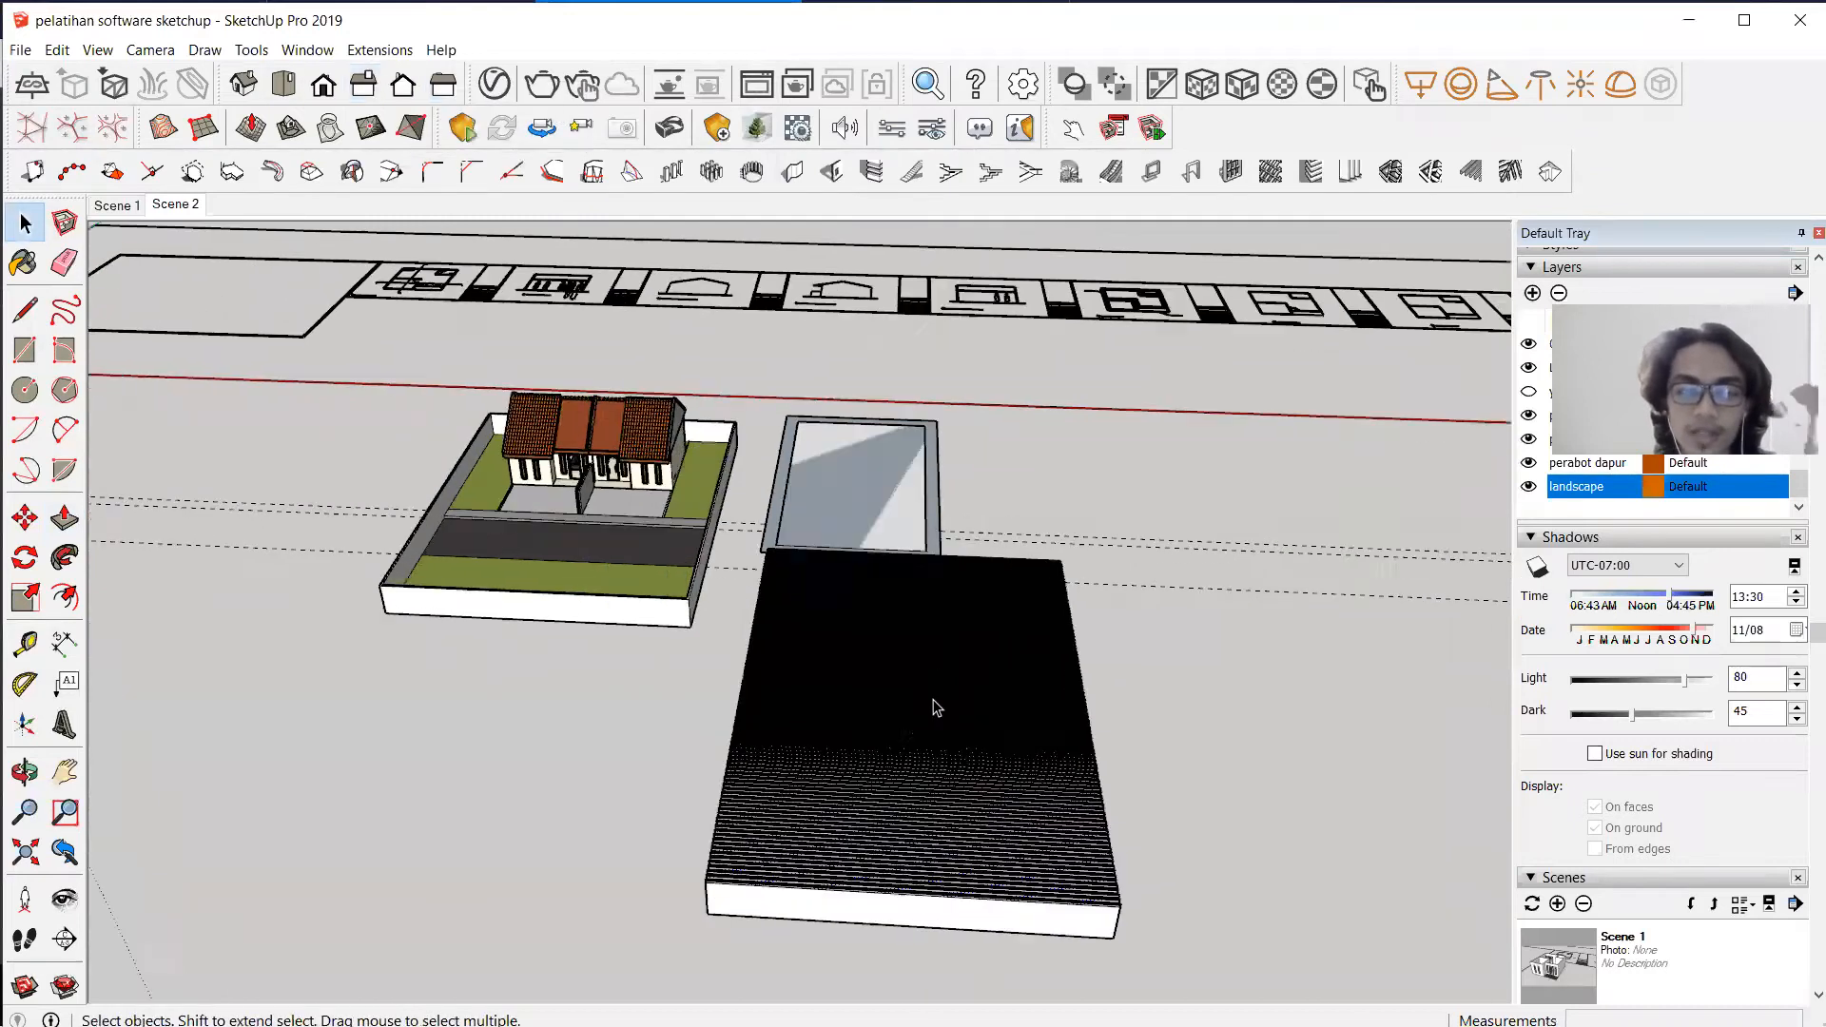
# Draw a rectangle about 40 by 34 m on the empty ground in front of the landscape and raise it about 4129 mm with Push/Pull.
pyautogui.moveTo(937, 707); pyautogui.dragTo(567, 505, button='middle')
pyautogui.scroll(3, 1207, 436)
pyautogui.moveTo(638, 629); pyautogui.dragTo(286, 605, button='middle')
pyautogui.moveTo(490, 394); pyautogui.dragTo(1157, 652, button='middle')
pyautogui.press('space')
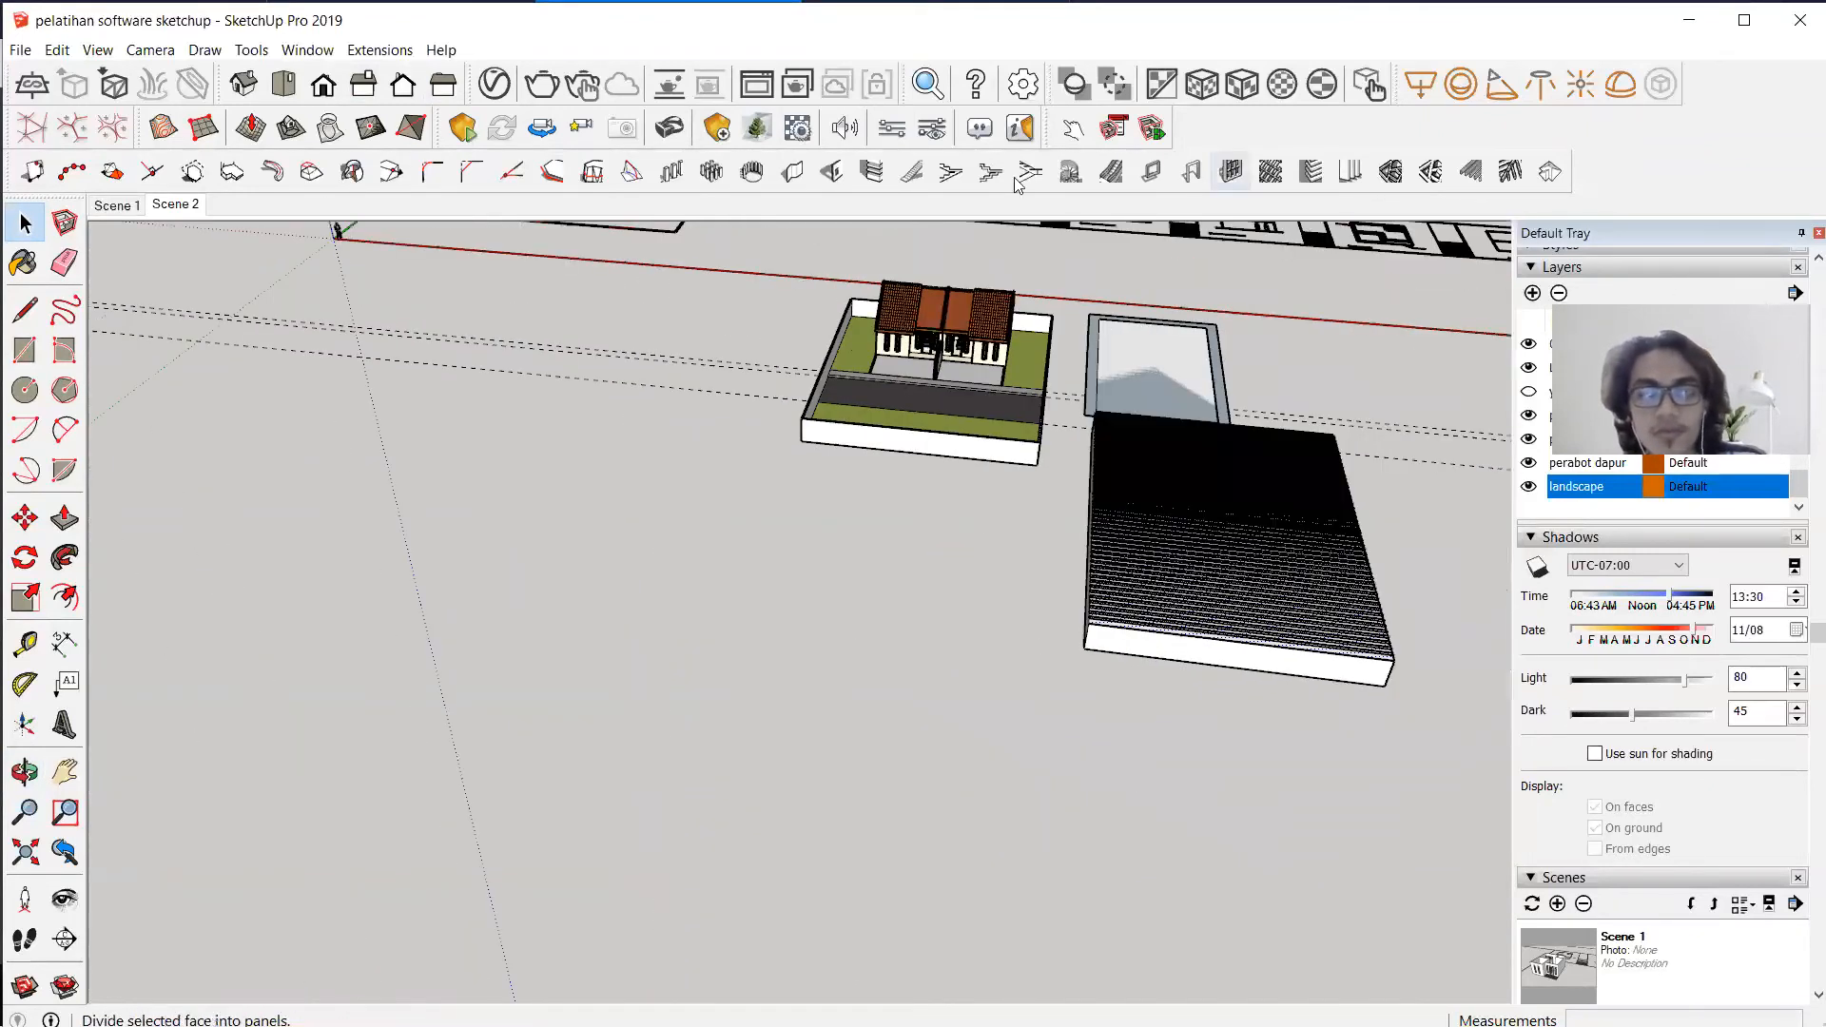
pyautogui.click(25, 350)
pyautogui.click(475, 494)
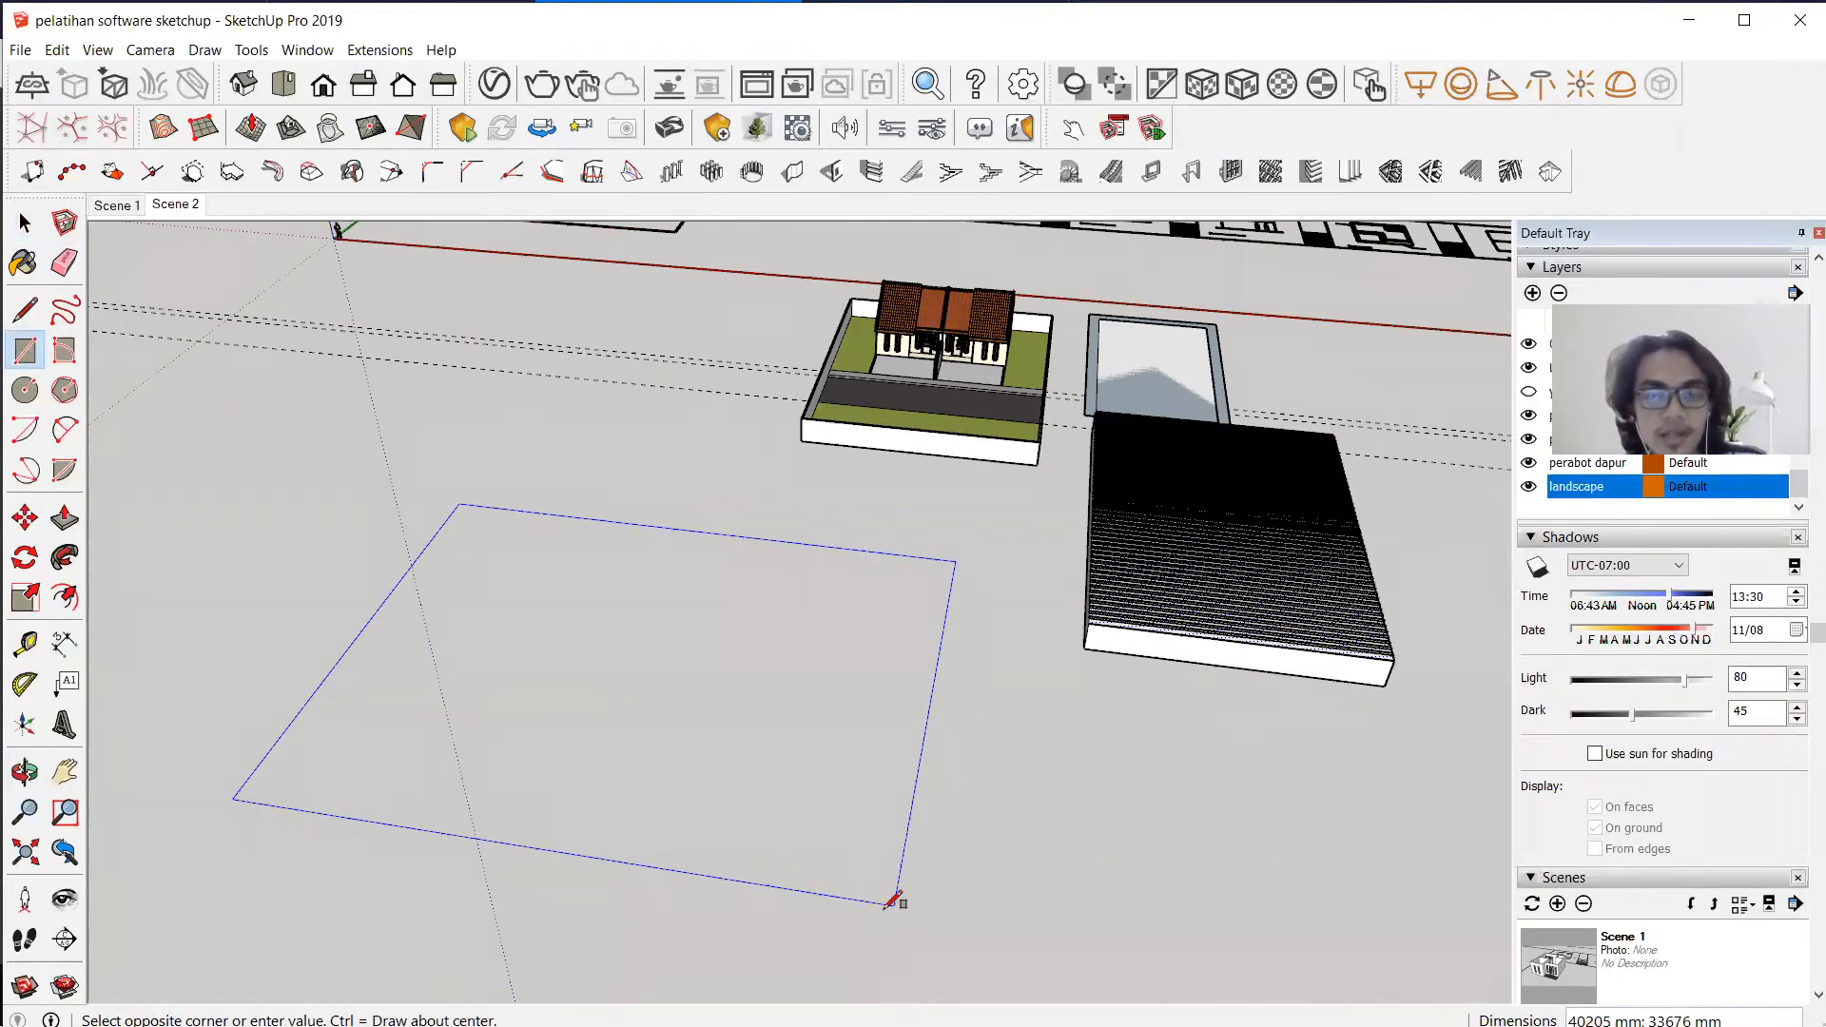
pyautogui.click(863, 904)
pyautogui.press('p')
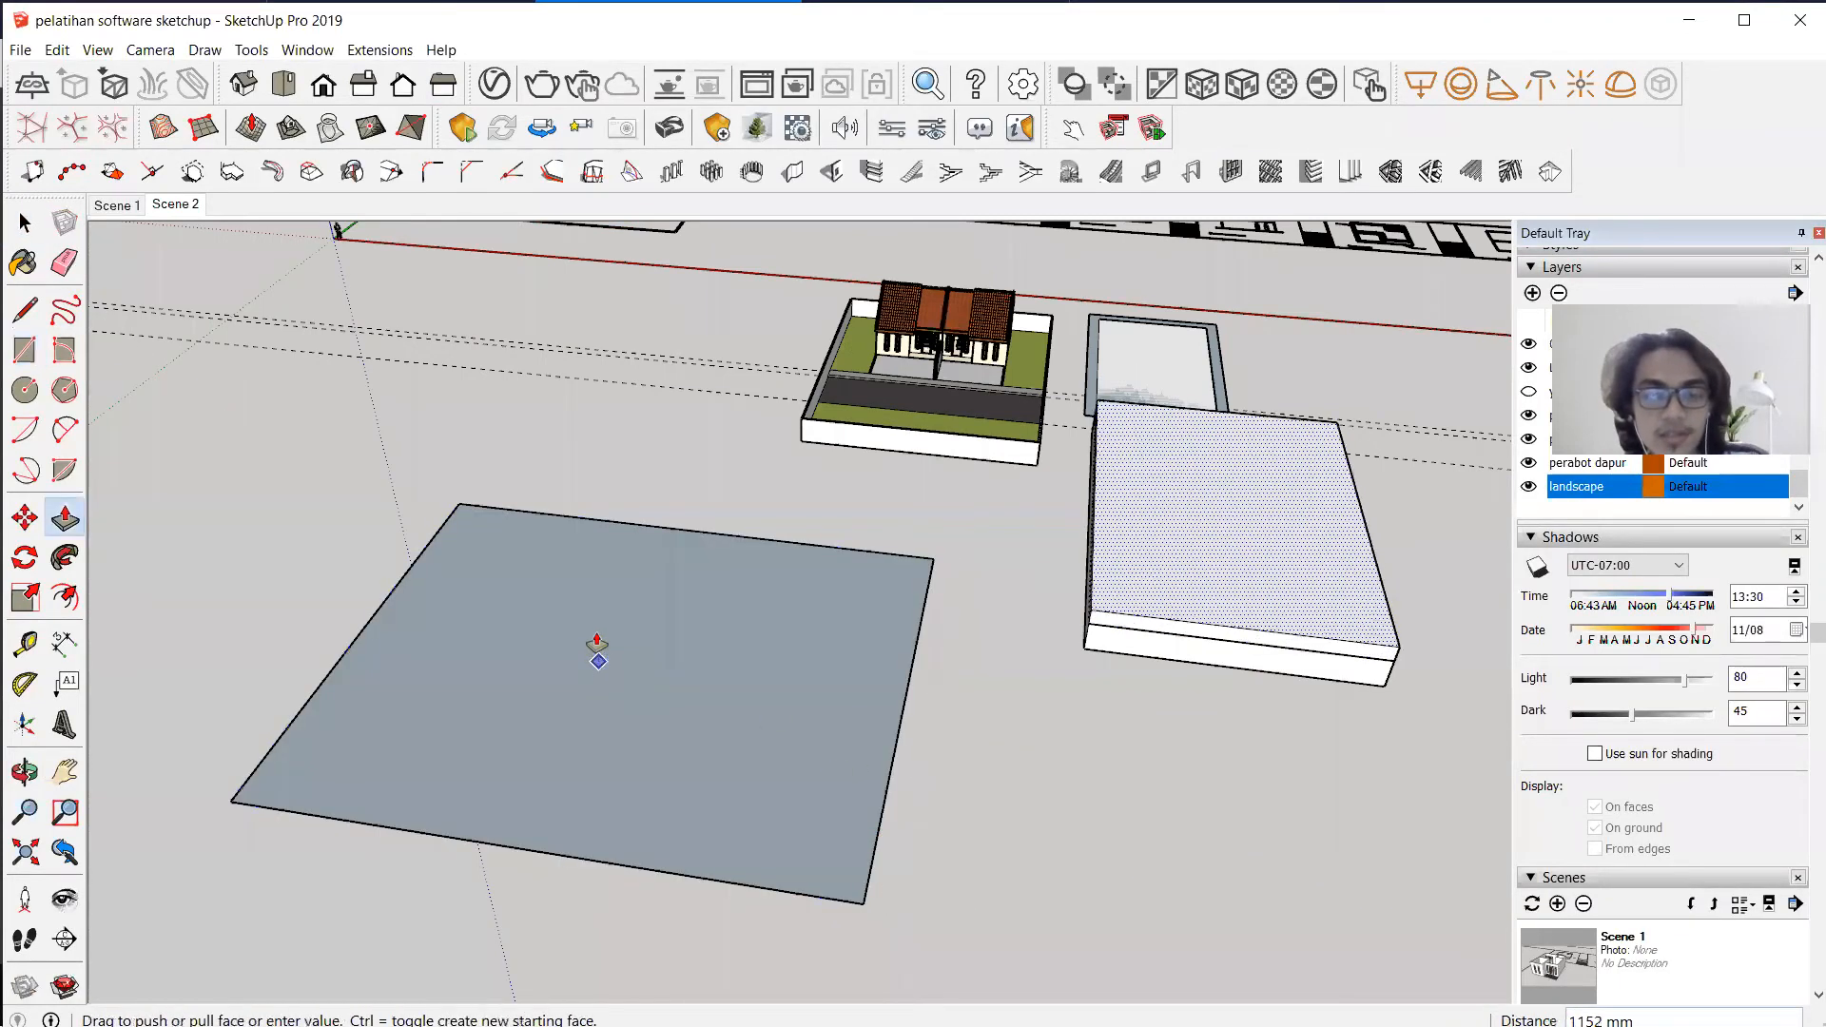
pyautogui.click(74, 518)
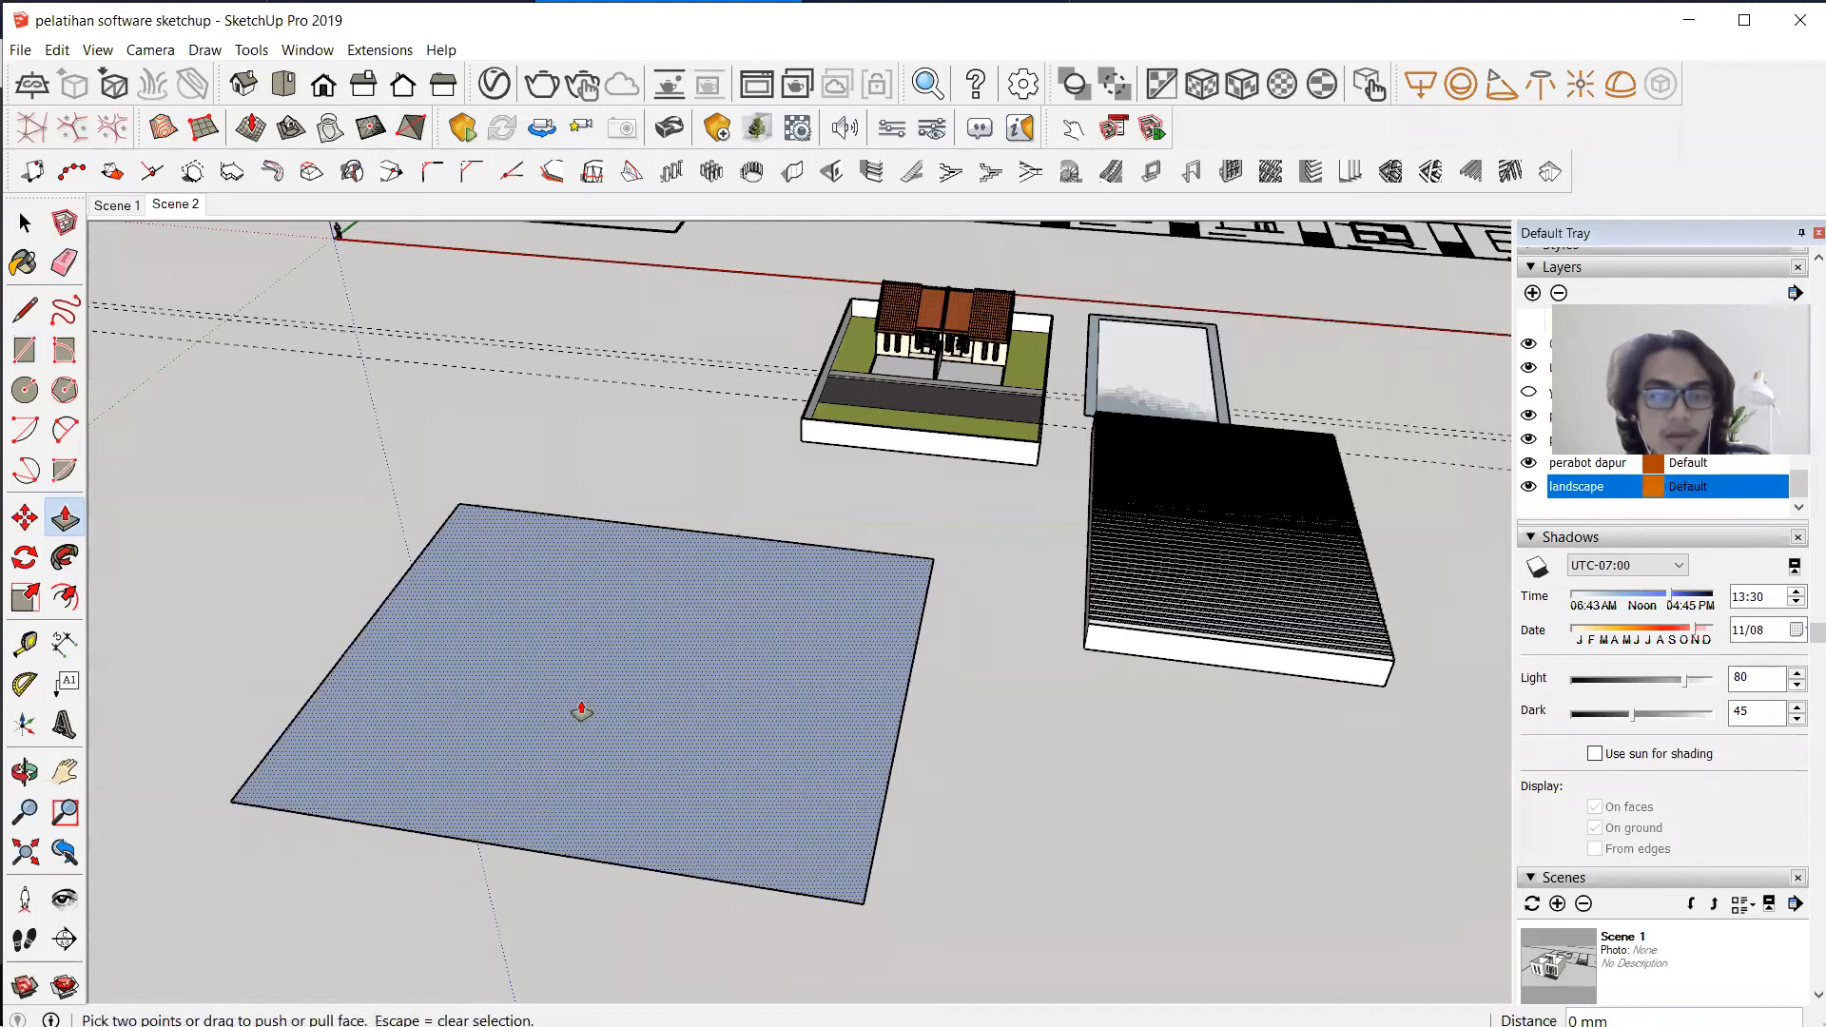
pyautogui.click(571, 685)
# Create a 1001bit hip roof with a 30-degree pitch and 1000 mm overhang on the largest block's top face.
pyautogui.click(1533, 171)
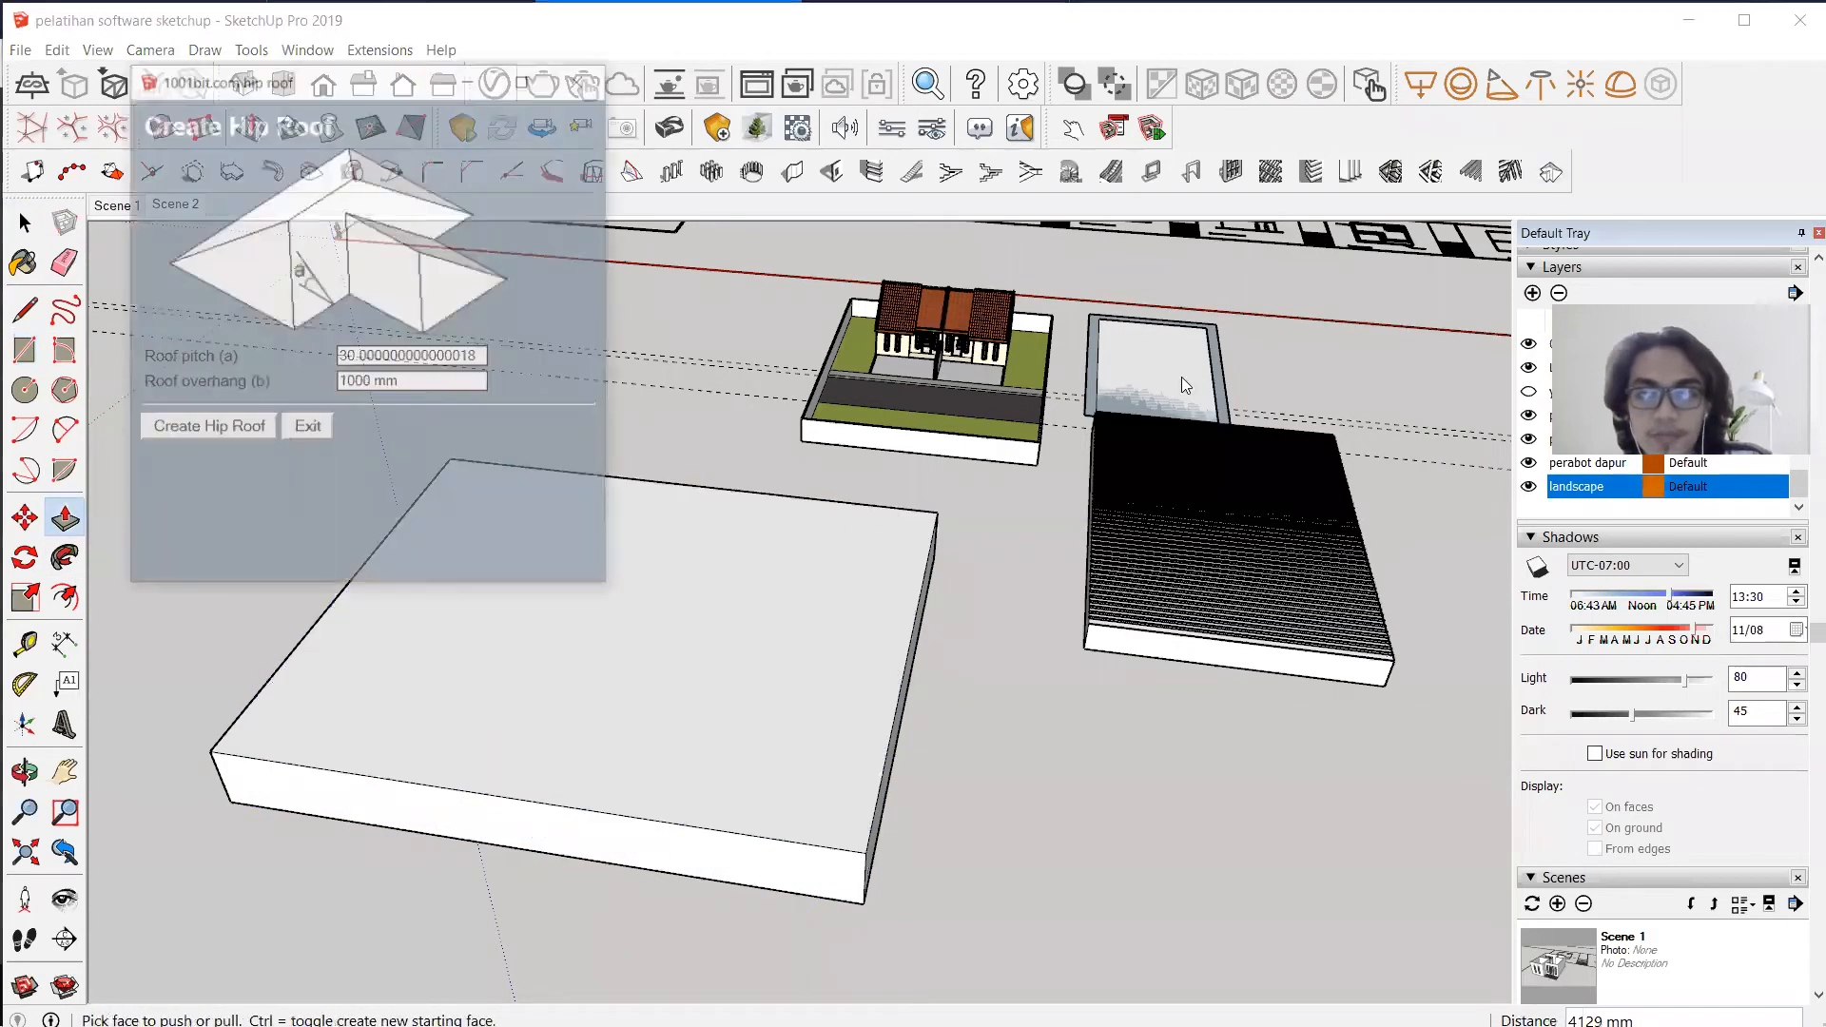
pyautogui.click(308, 431)
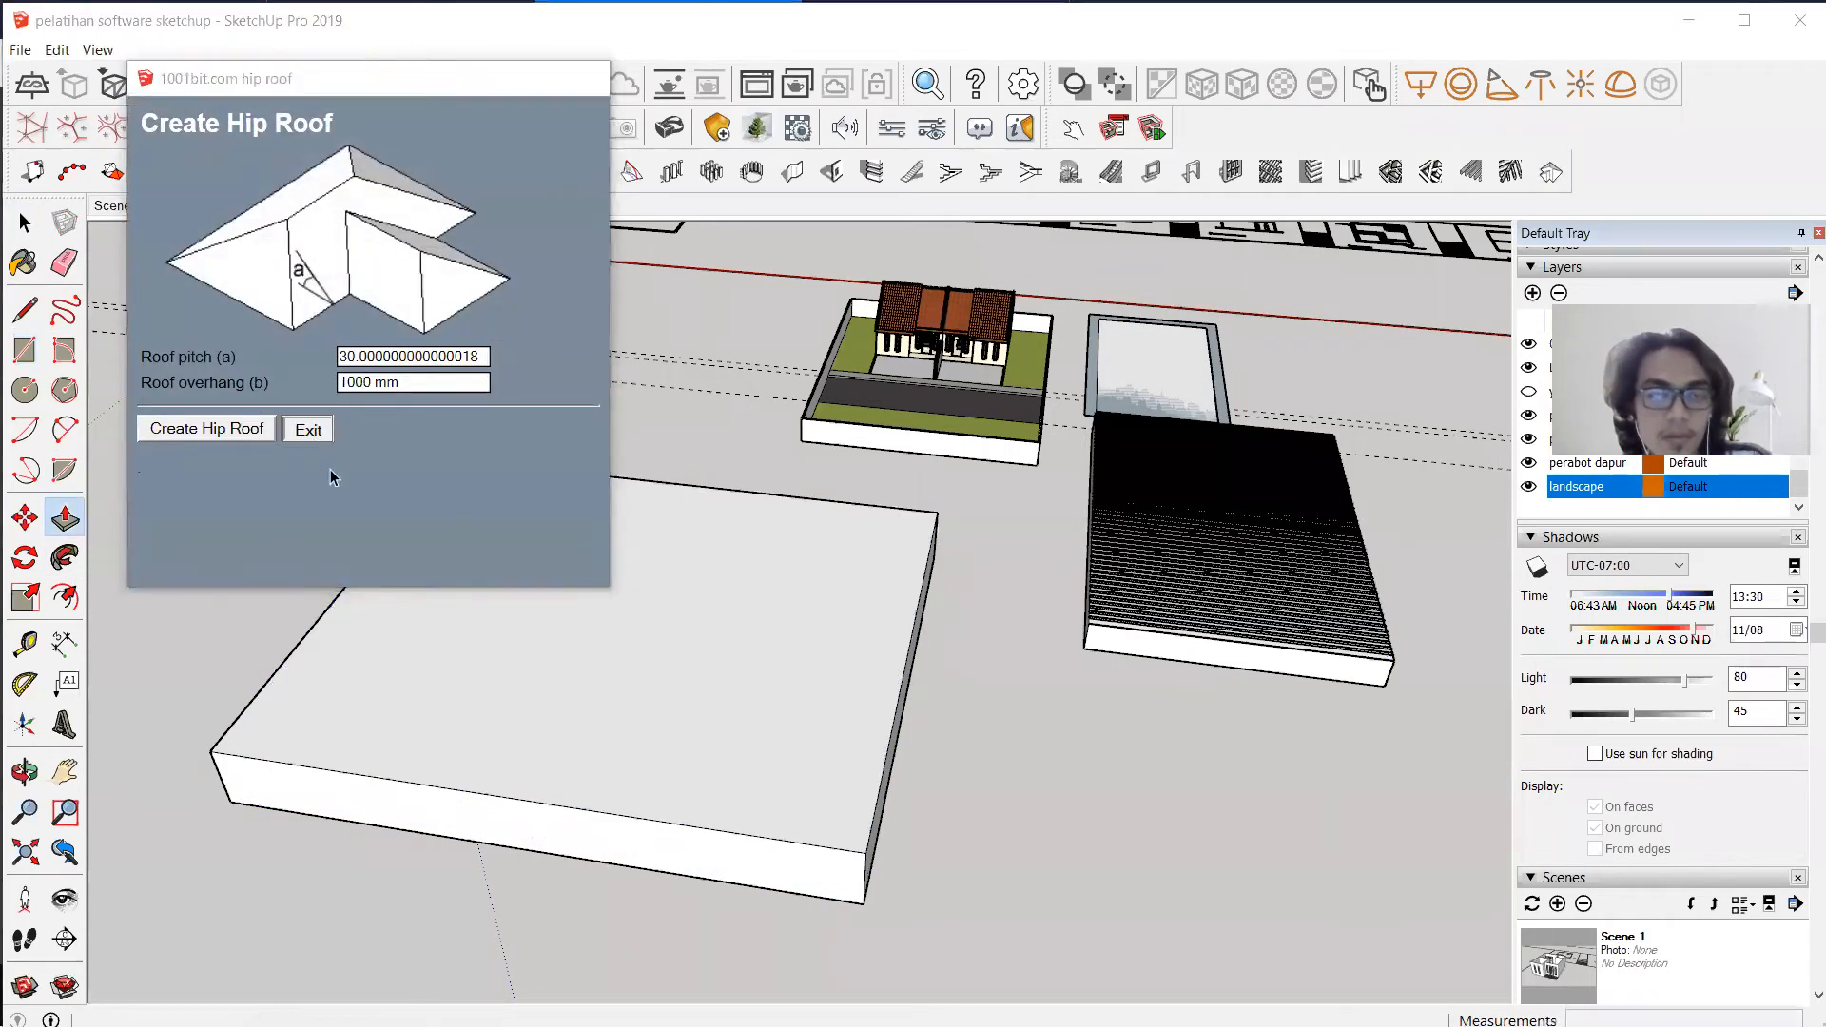
pyautogui.click(562, 661)
pyautogui.click(1550, 173)
pyautogui.click(206, 428)
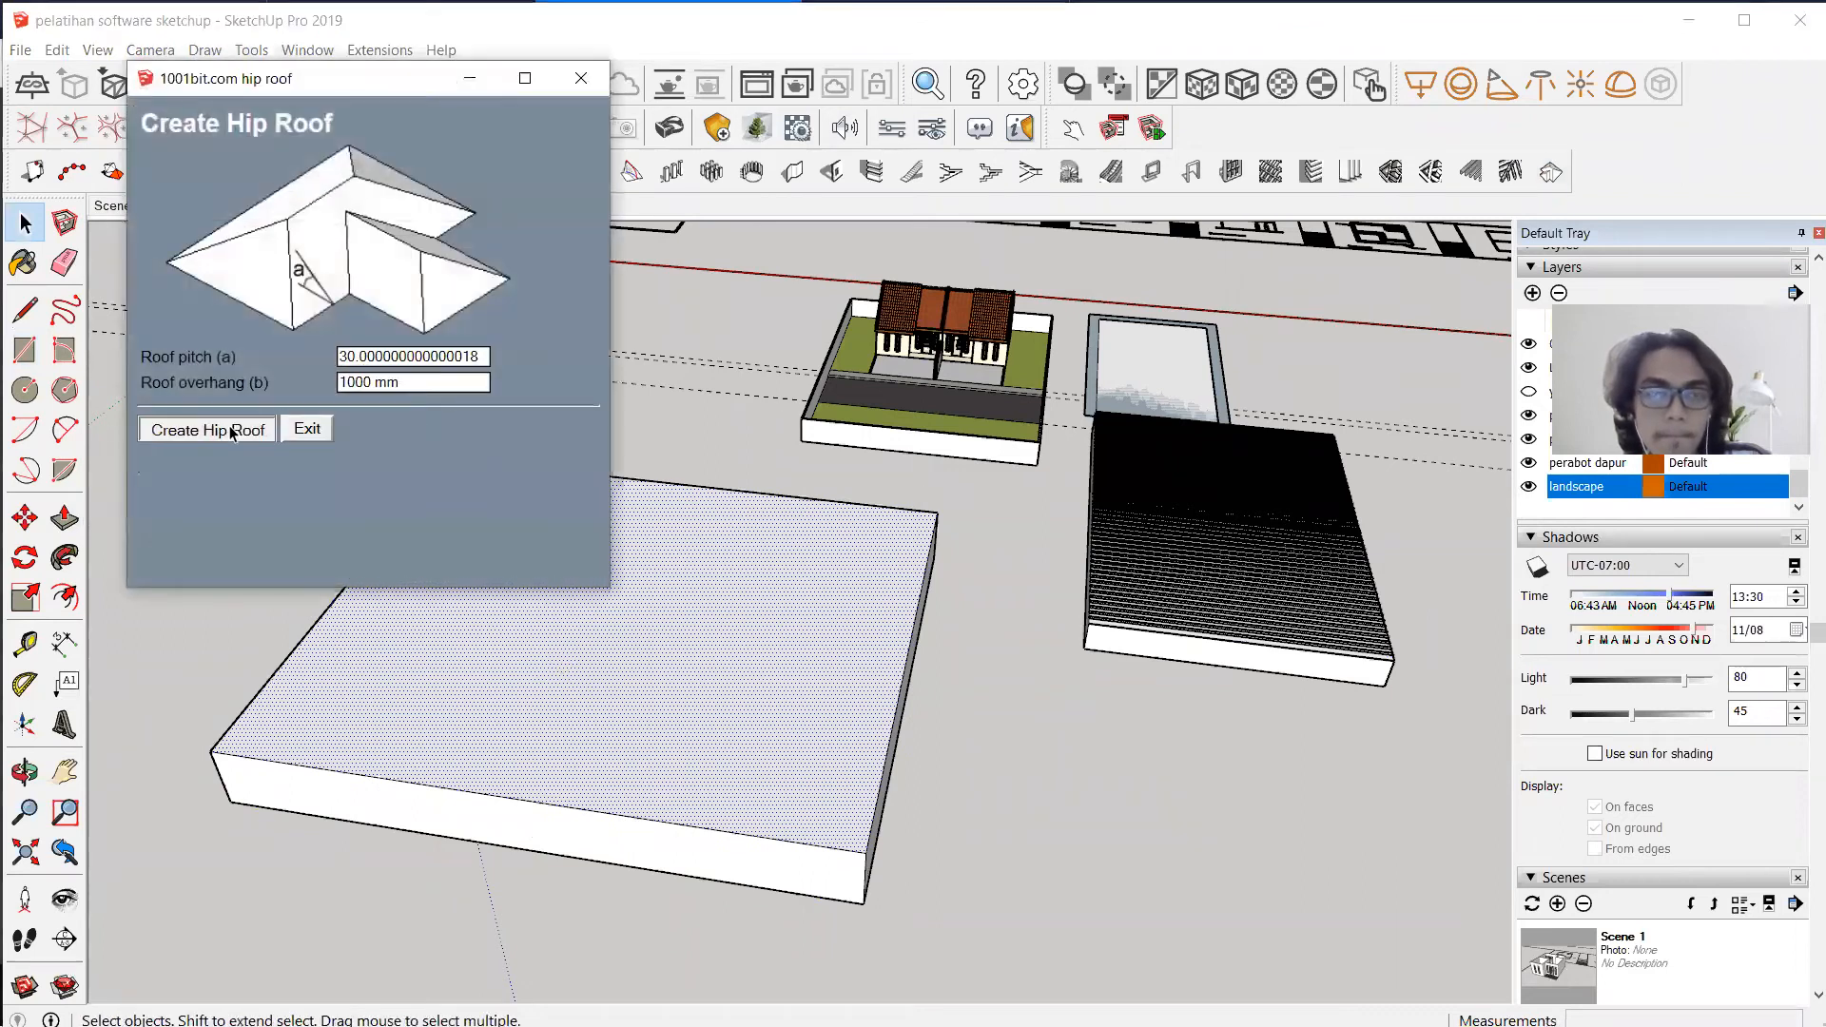
# Try to create 1001bit rafters and battens on the selected hip roof group.
pyautogui.scroll(1, 652, 561)
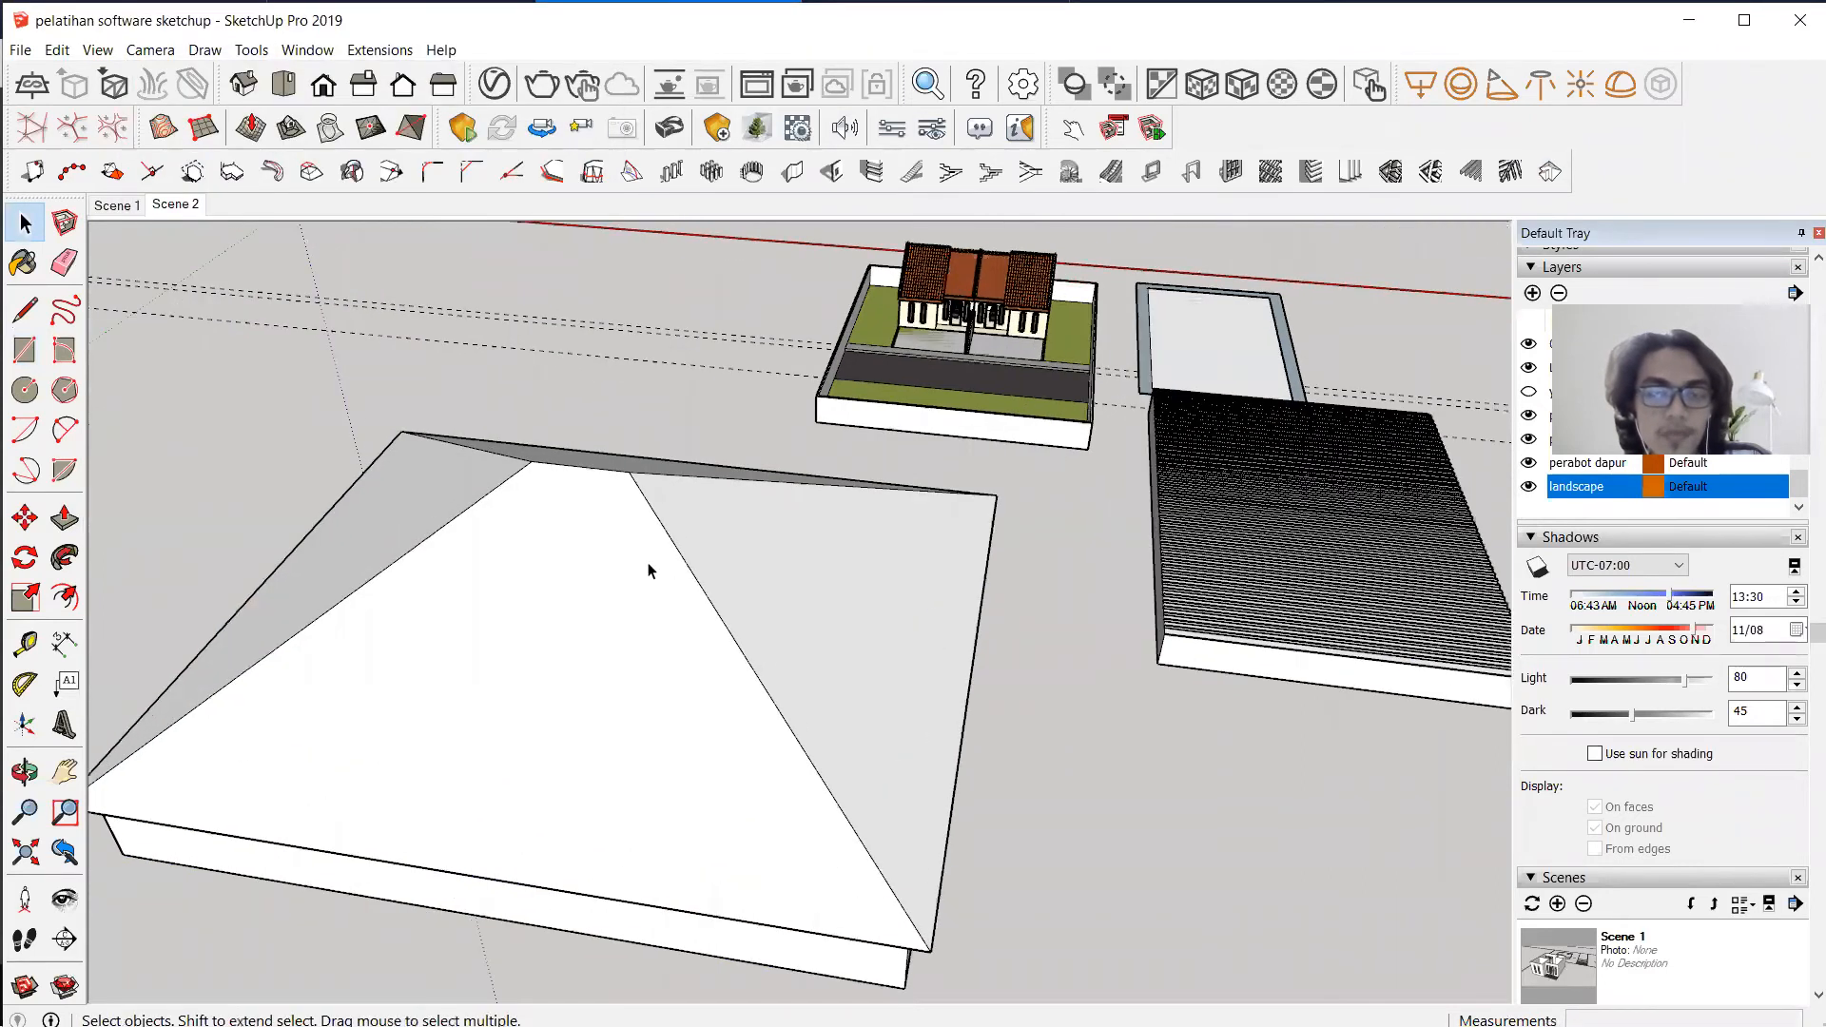
pyautogui.click(639, 566)
pyautogui.click(1502, 171)
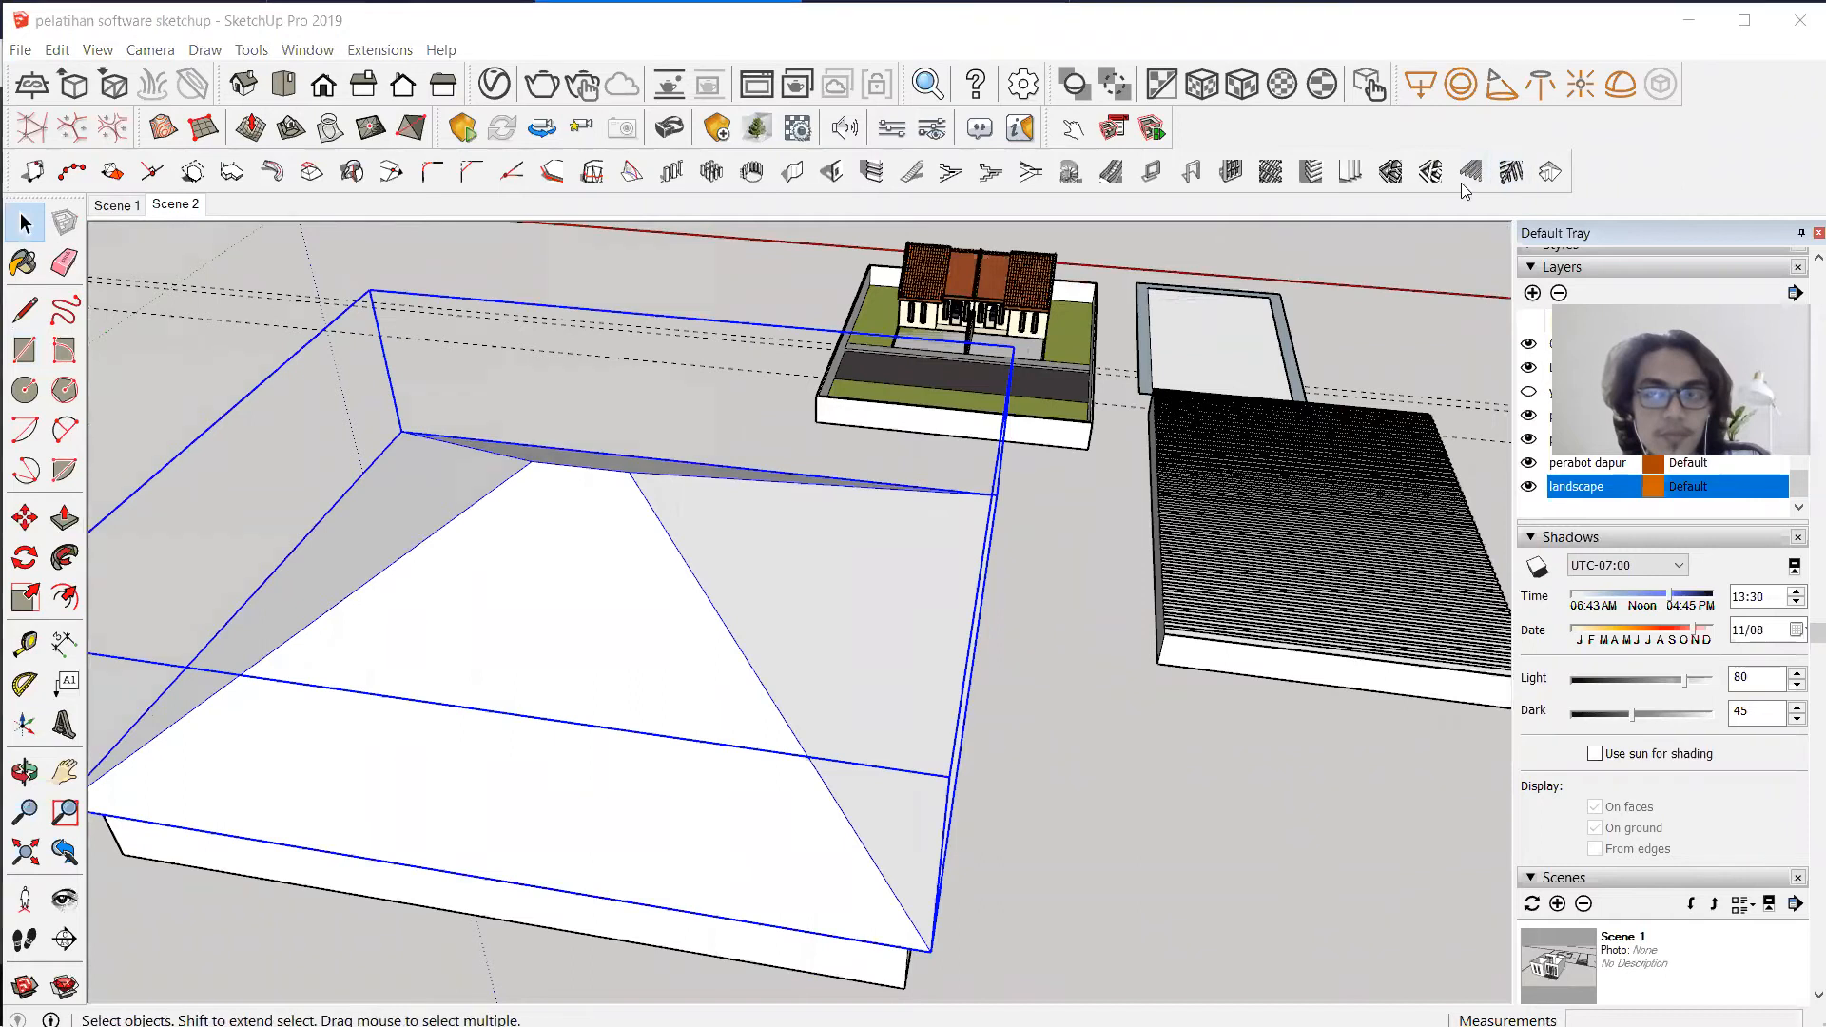
pyautogui.click(229, 616)
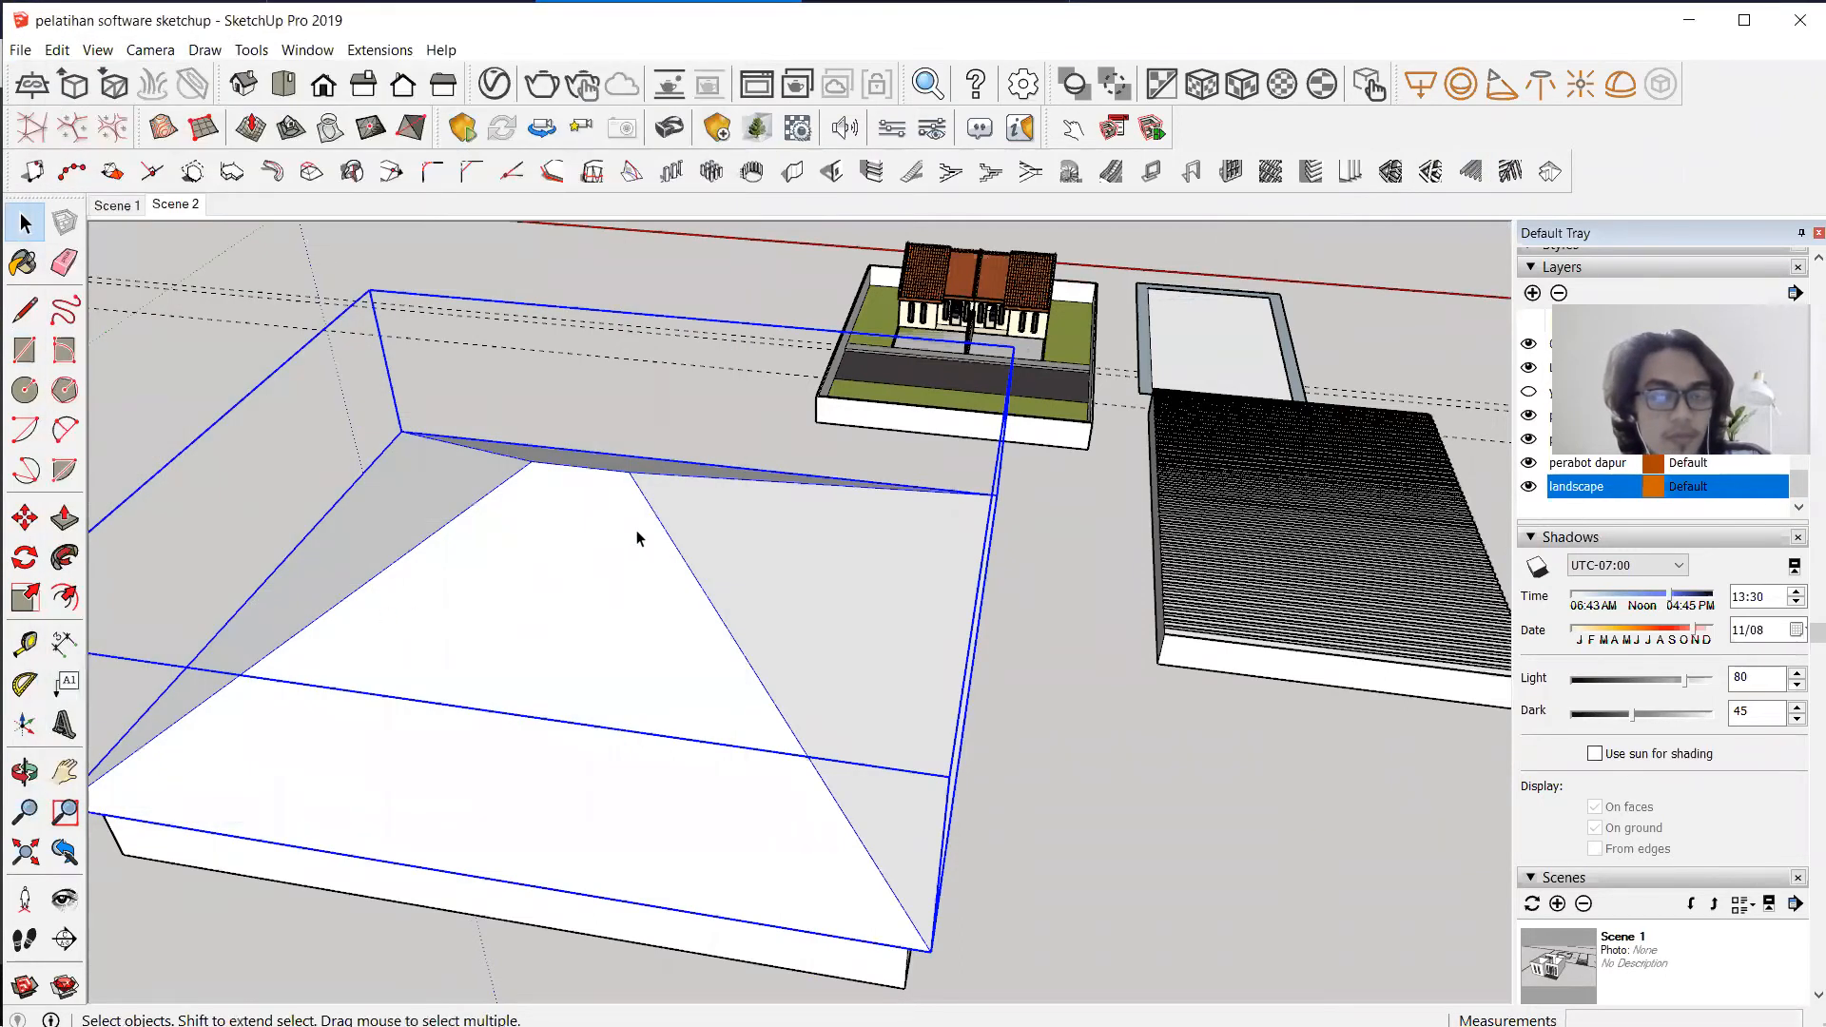
pyautogui.moveTo(841, 539); pyautogui.dragTo(693, 599, button='middle')
pyautogui.scroll(-1, 982, 553)
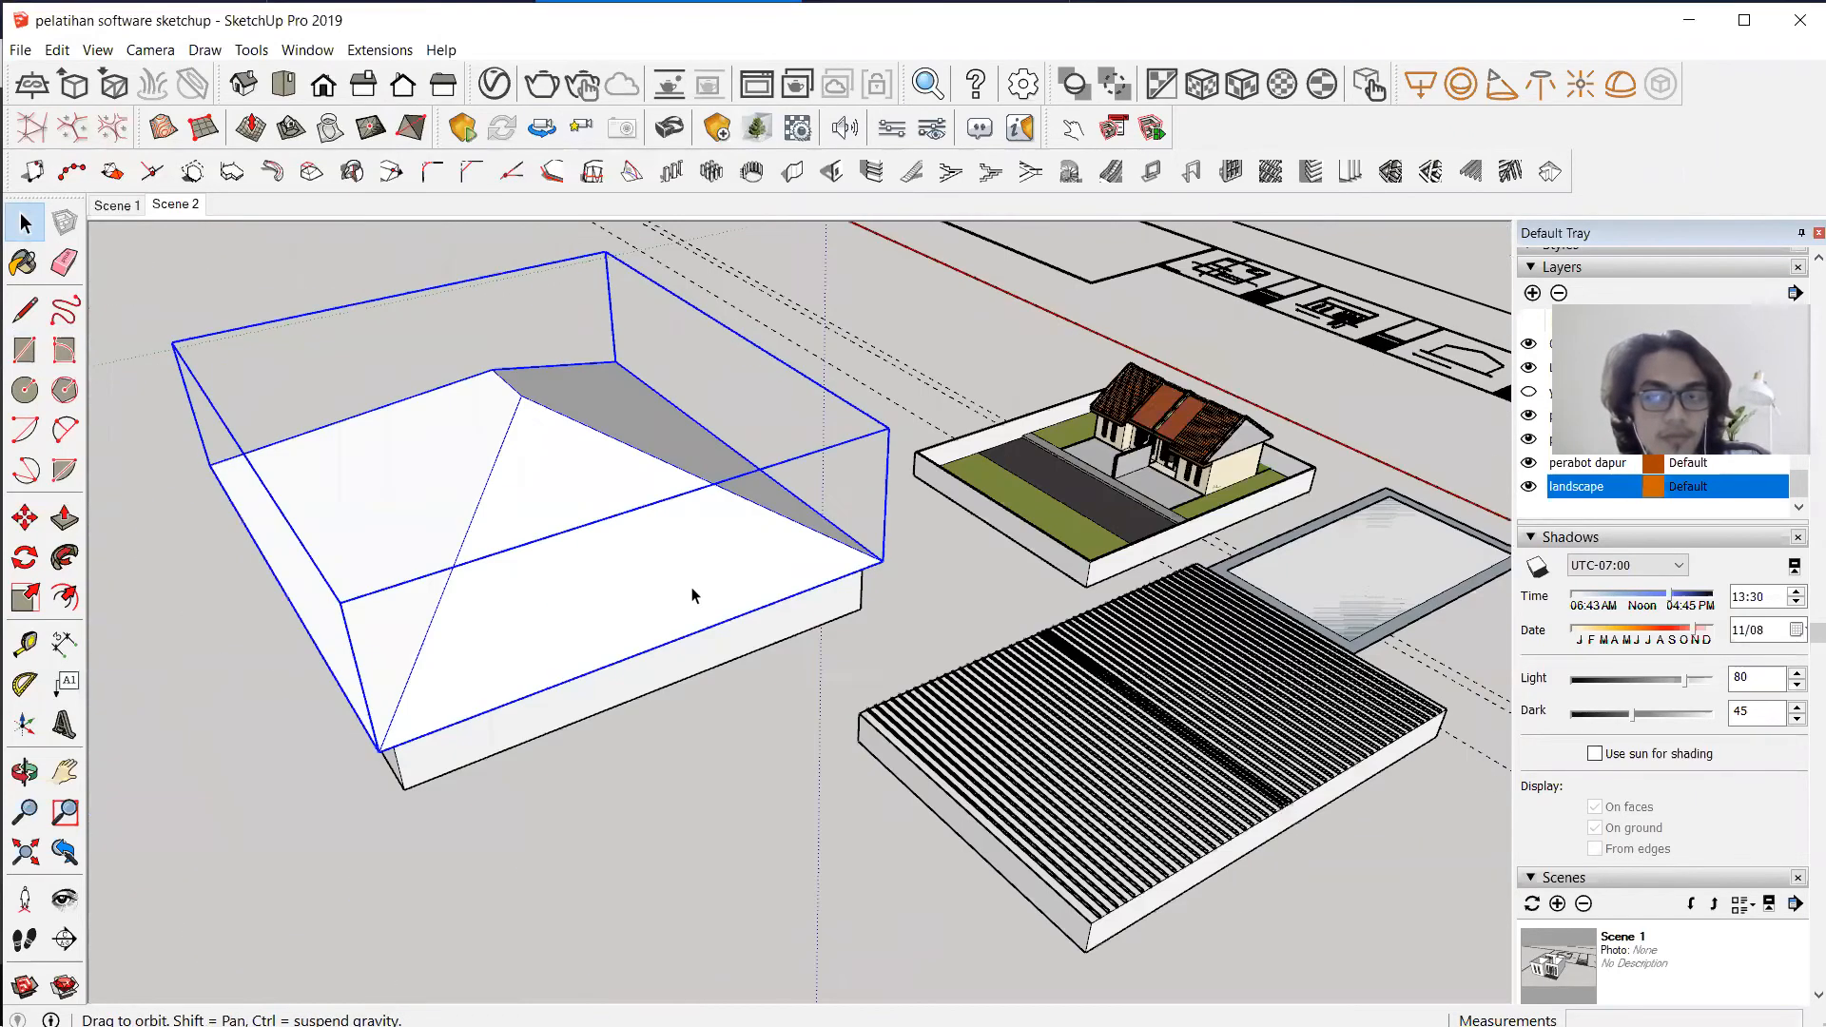
pyautogui.moveTo(1121, 377); pyautogui.dragTo(1292, 204, button='middle')
pyautogui.click(991, 271)
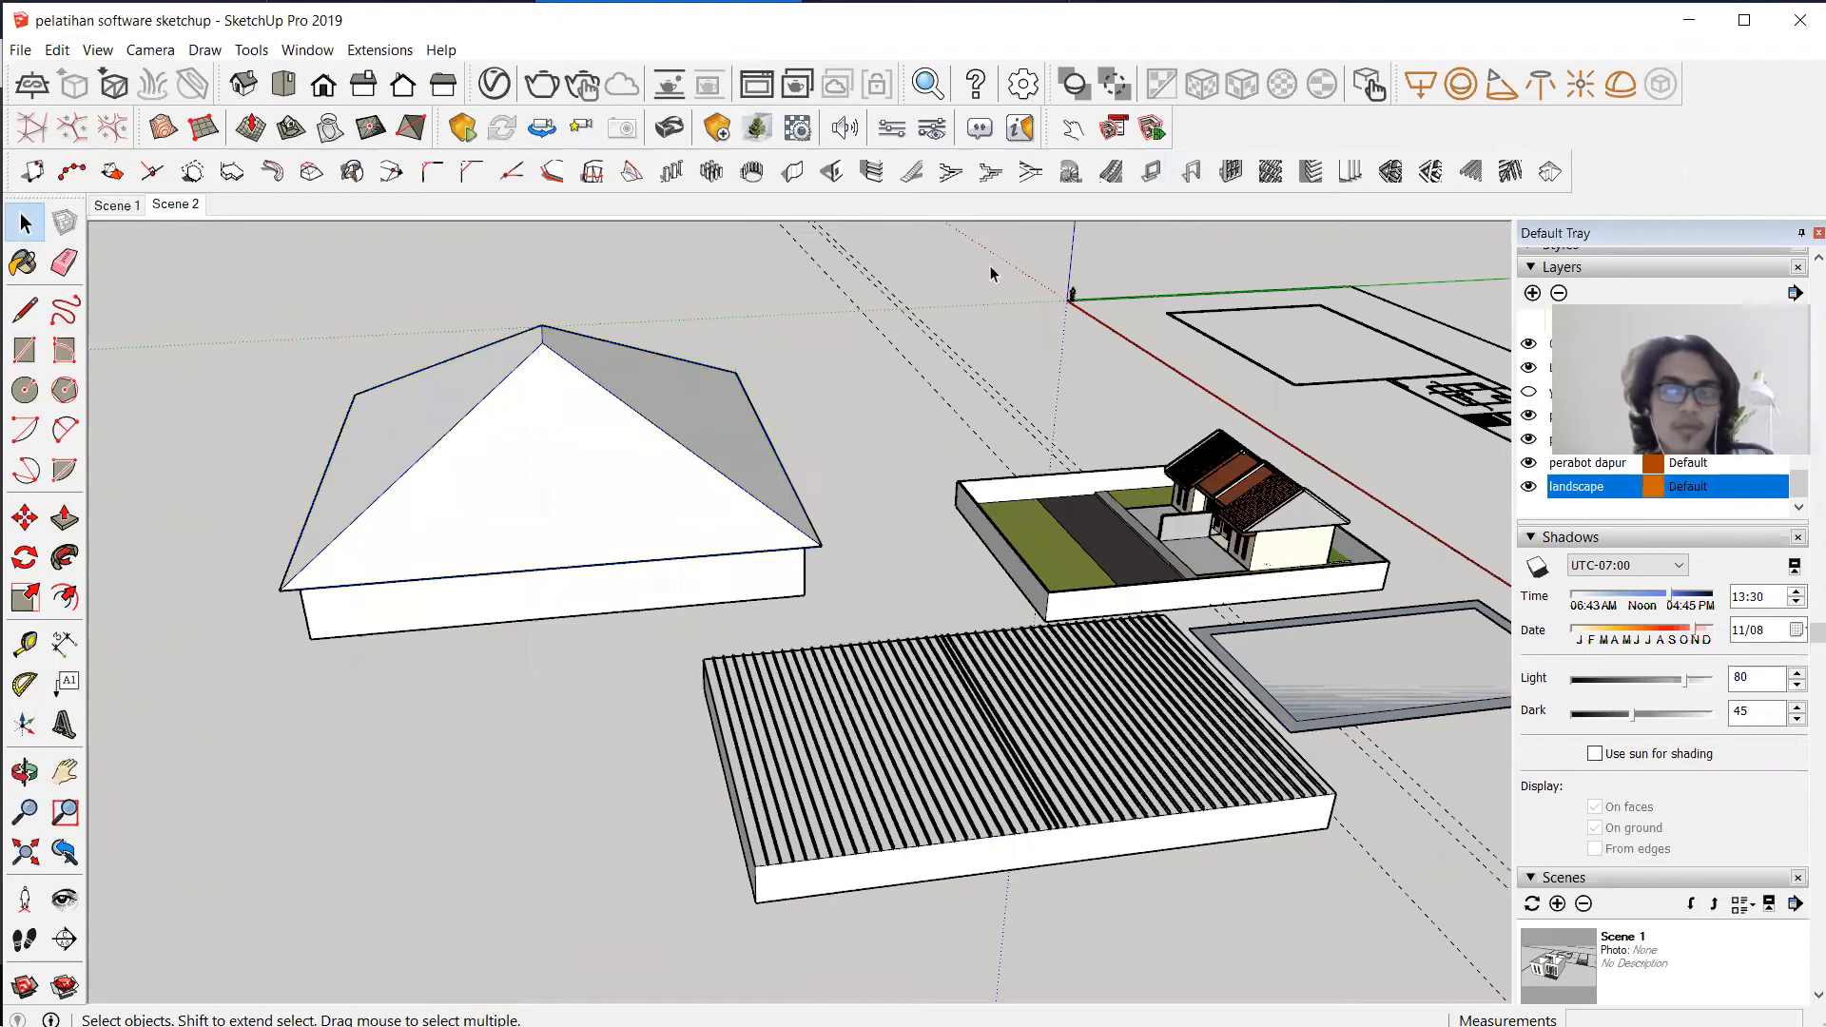
pyautogui.click(1192, 171)
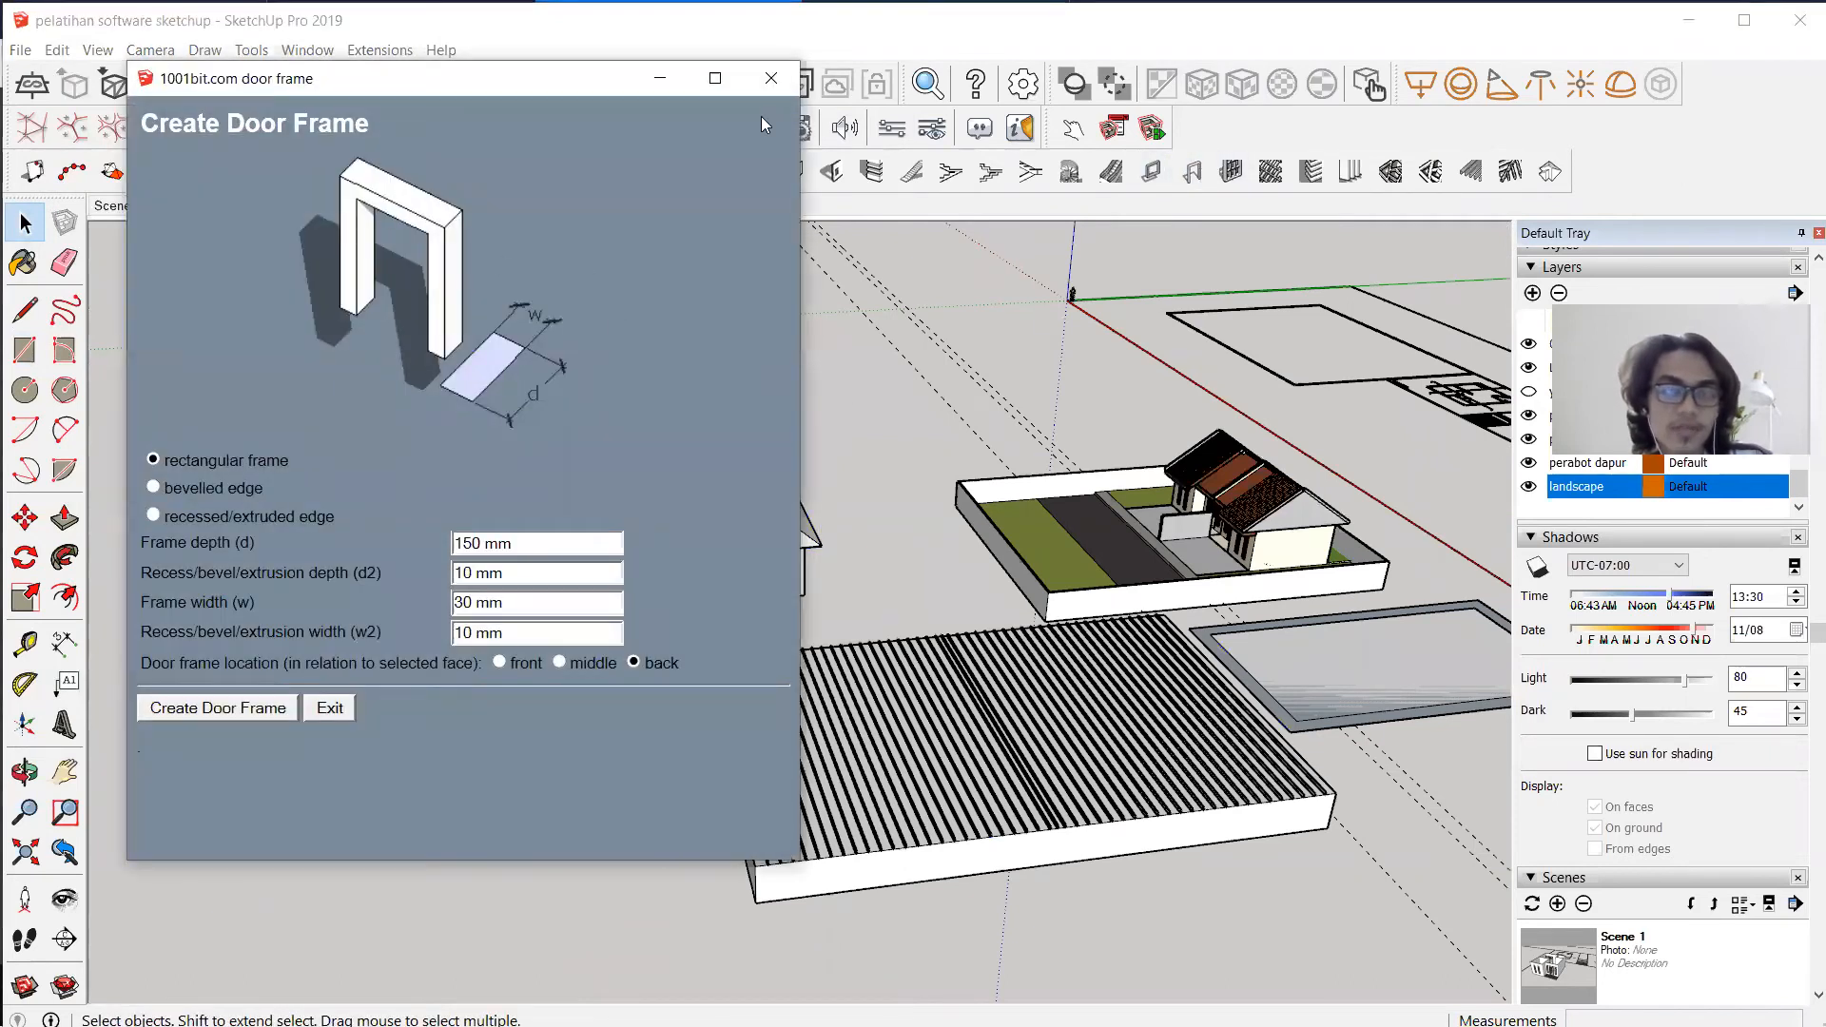
pyautogui.moveTo(645, 114); pyautogui.dragTo(647, 153)
pyautogui.click(766, 151)
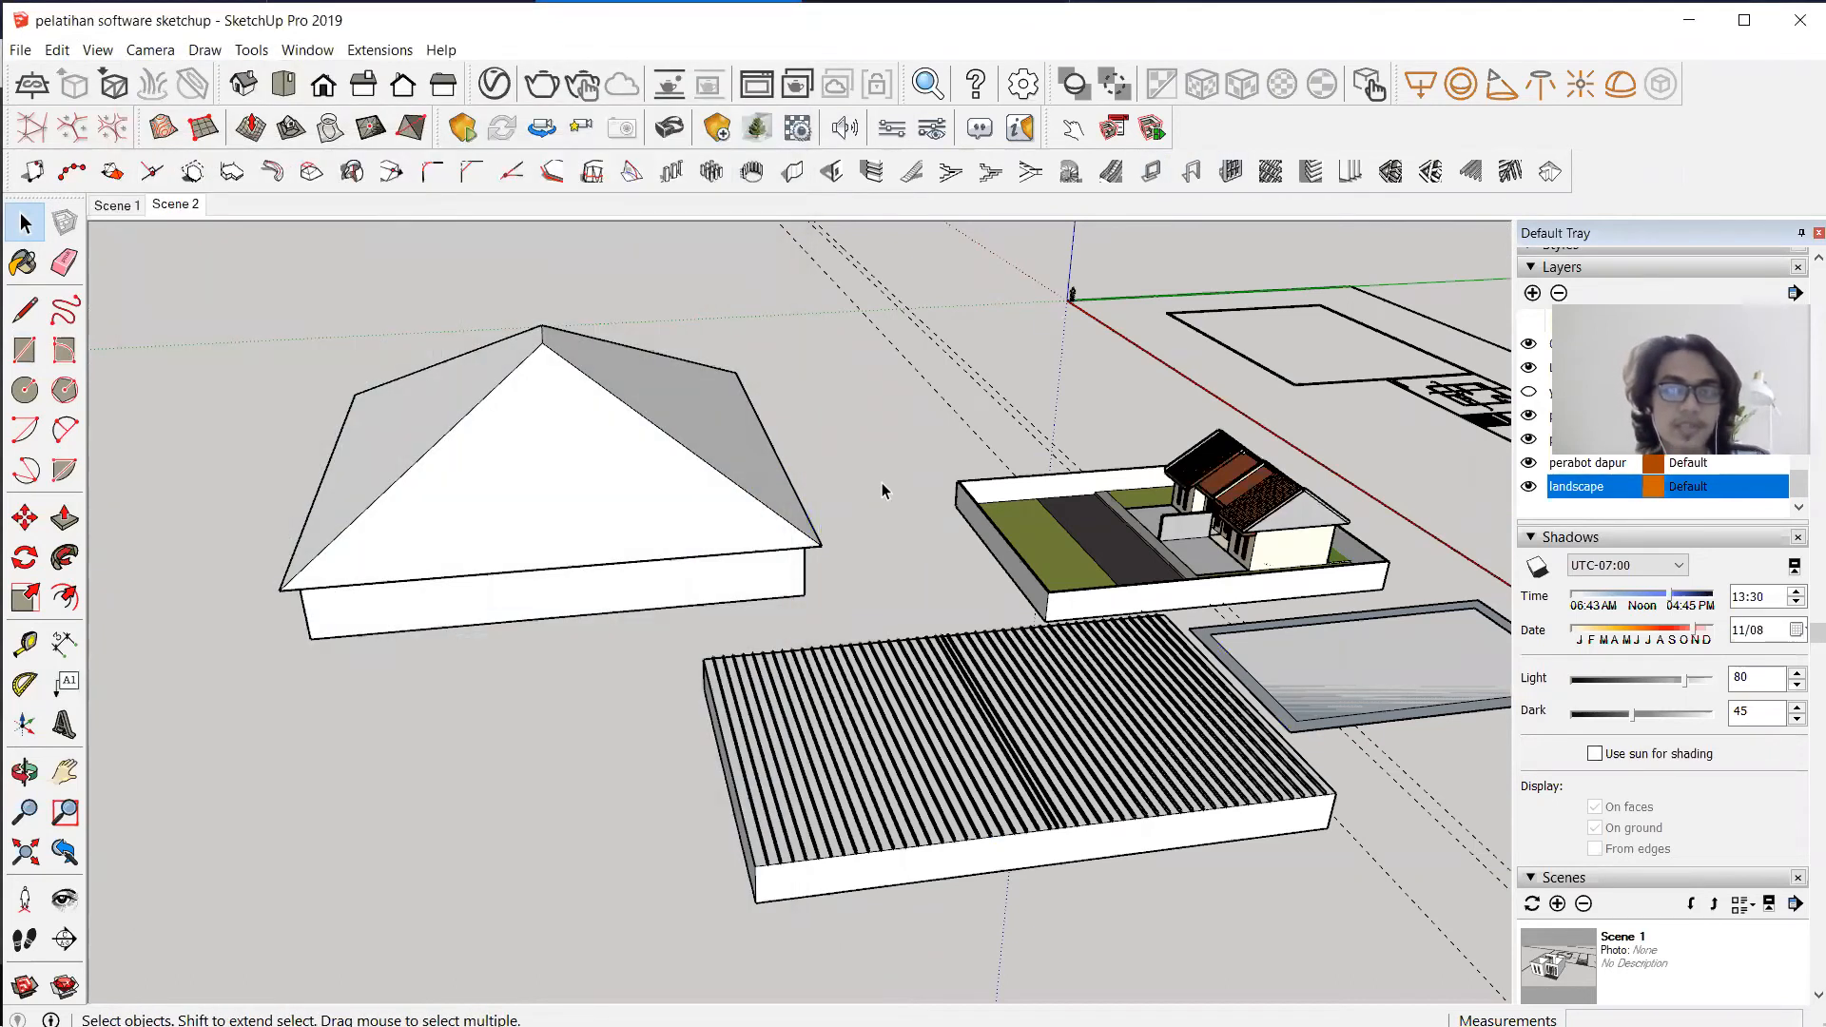
# Delete the hip roof together with the block beneath it.
pyautogui.click(606, 468)
pyautogui.moveTo(571, 419); pyautogui.dragTo(444, 326, button='middle')
pyautogui.moveTo(246, 279); pyautogui.dragTo(821, 687)
pyautogui.press('Delete')
# Delete the block covered with rafters and battens.
pyautogui.click(909, 709)
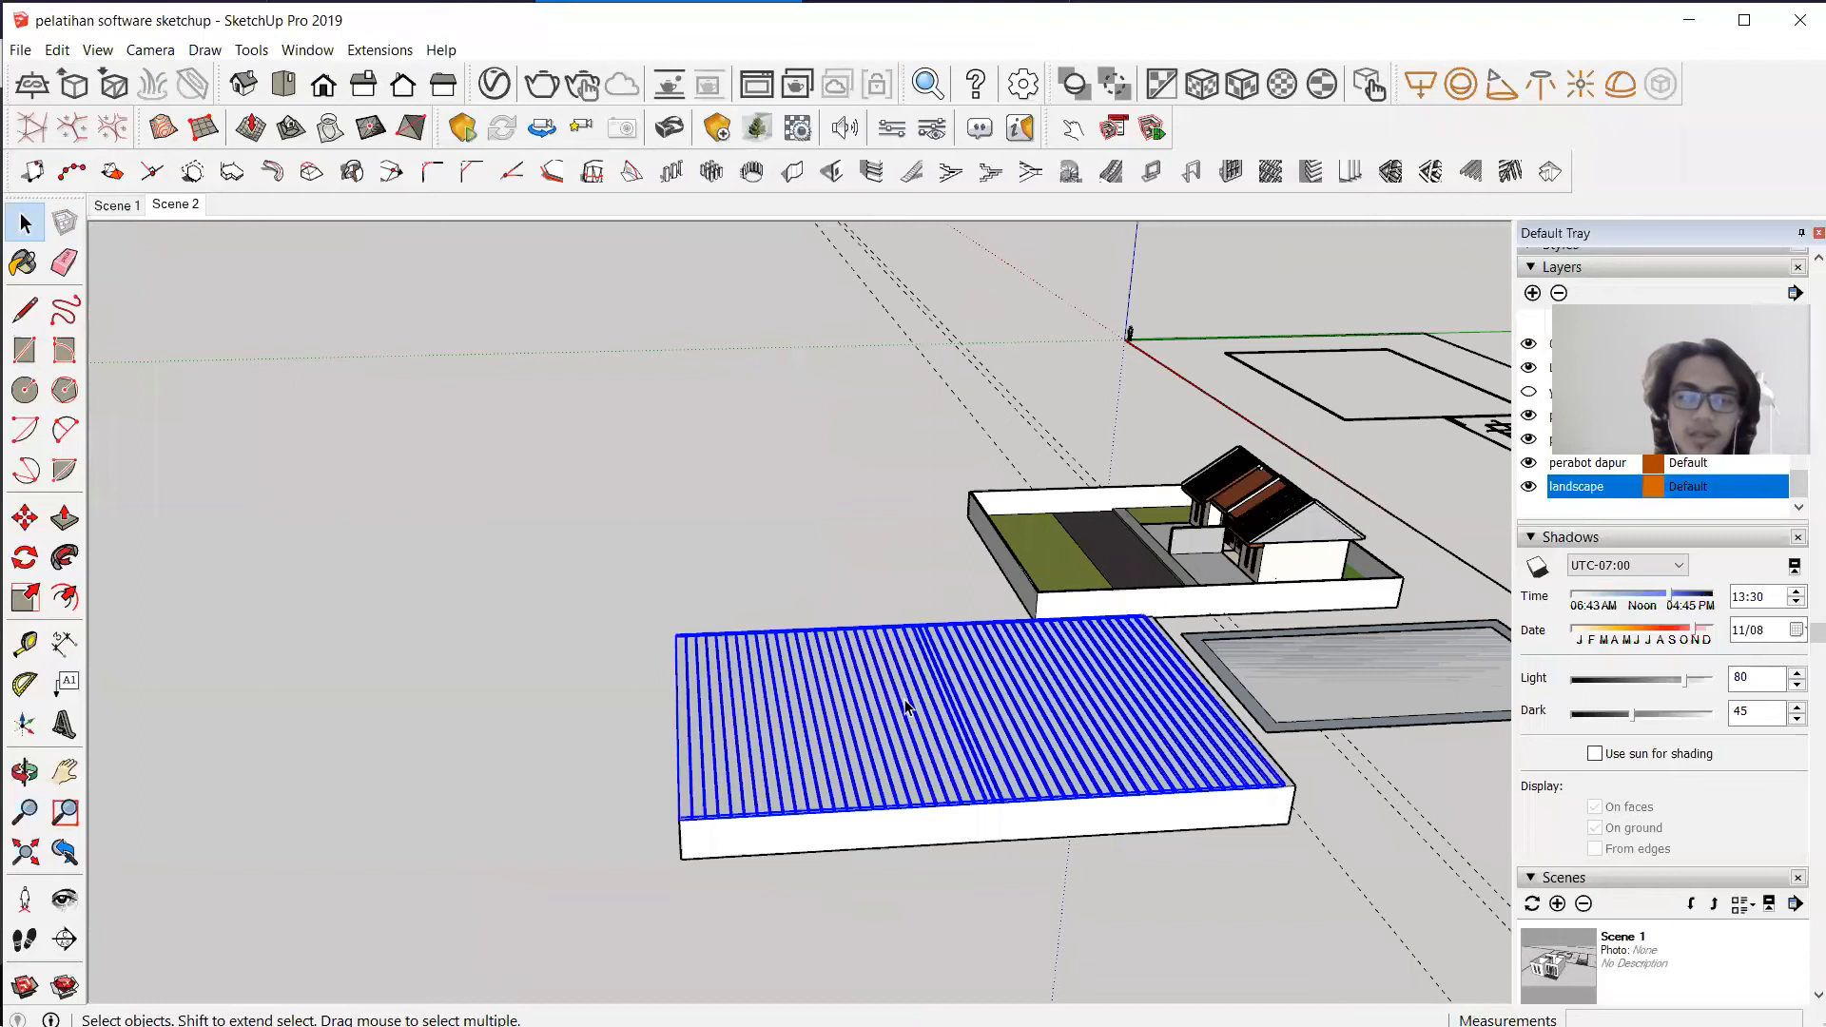
pyautogui.moveTo(936, 760); pyautogui.dragTo(884, 665, button='middle')
pyautogui.moveTo(873, 552); pyautogui.dragTo(1365, 933)
pyautogui.press('Delete')
pyautogui.click(380, 49)
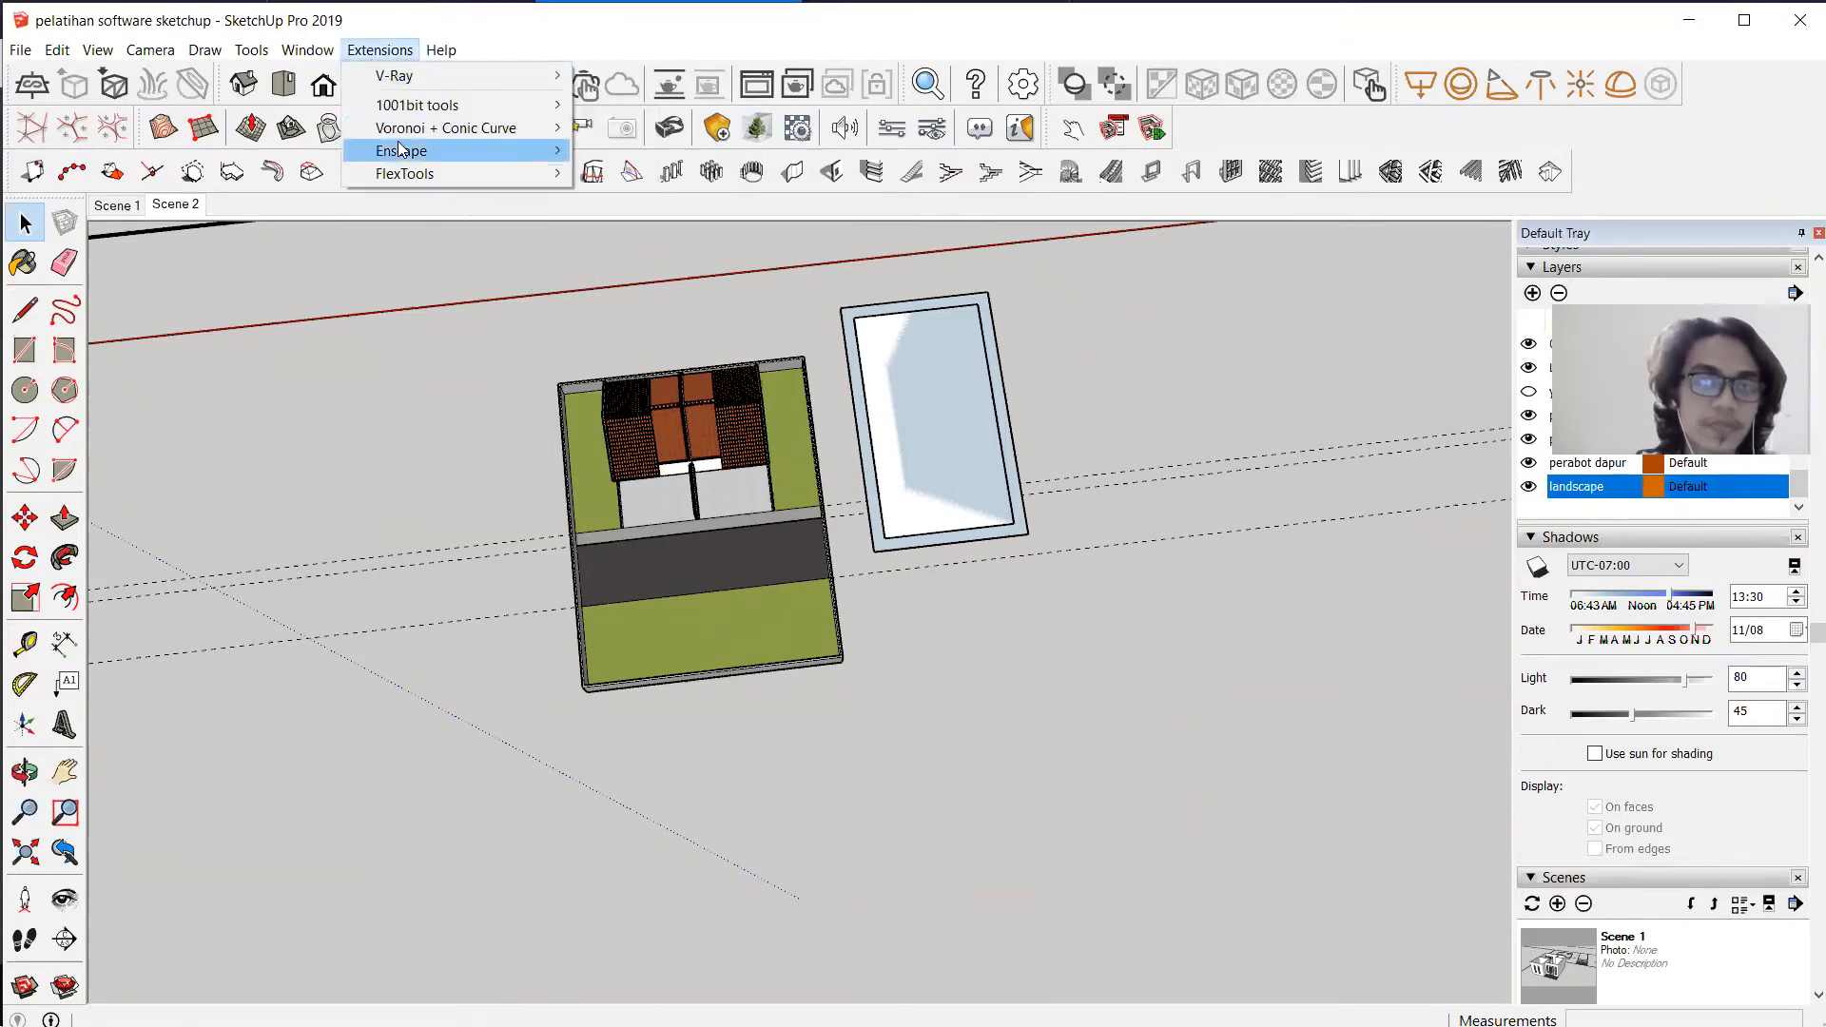
pyautogui.moveTo(395, 74)
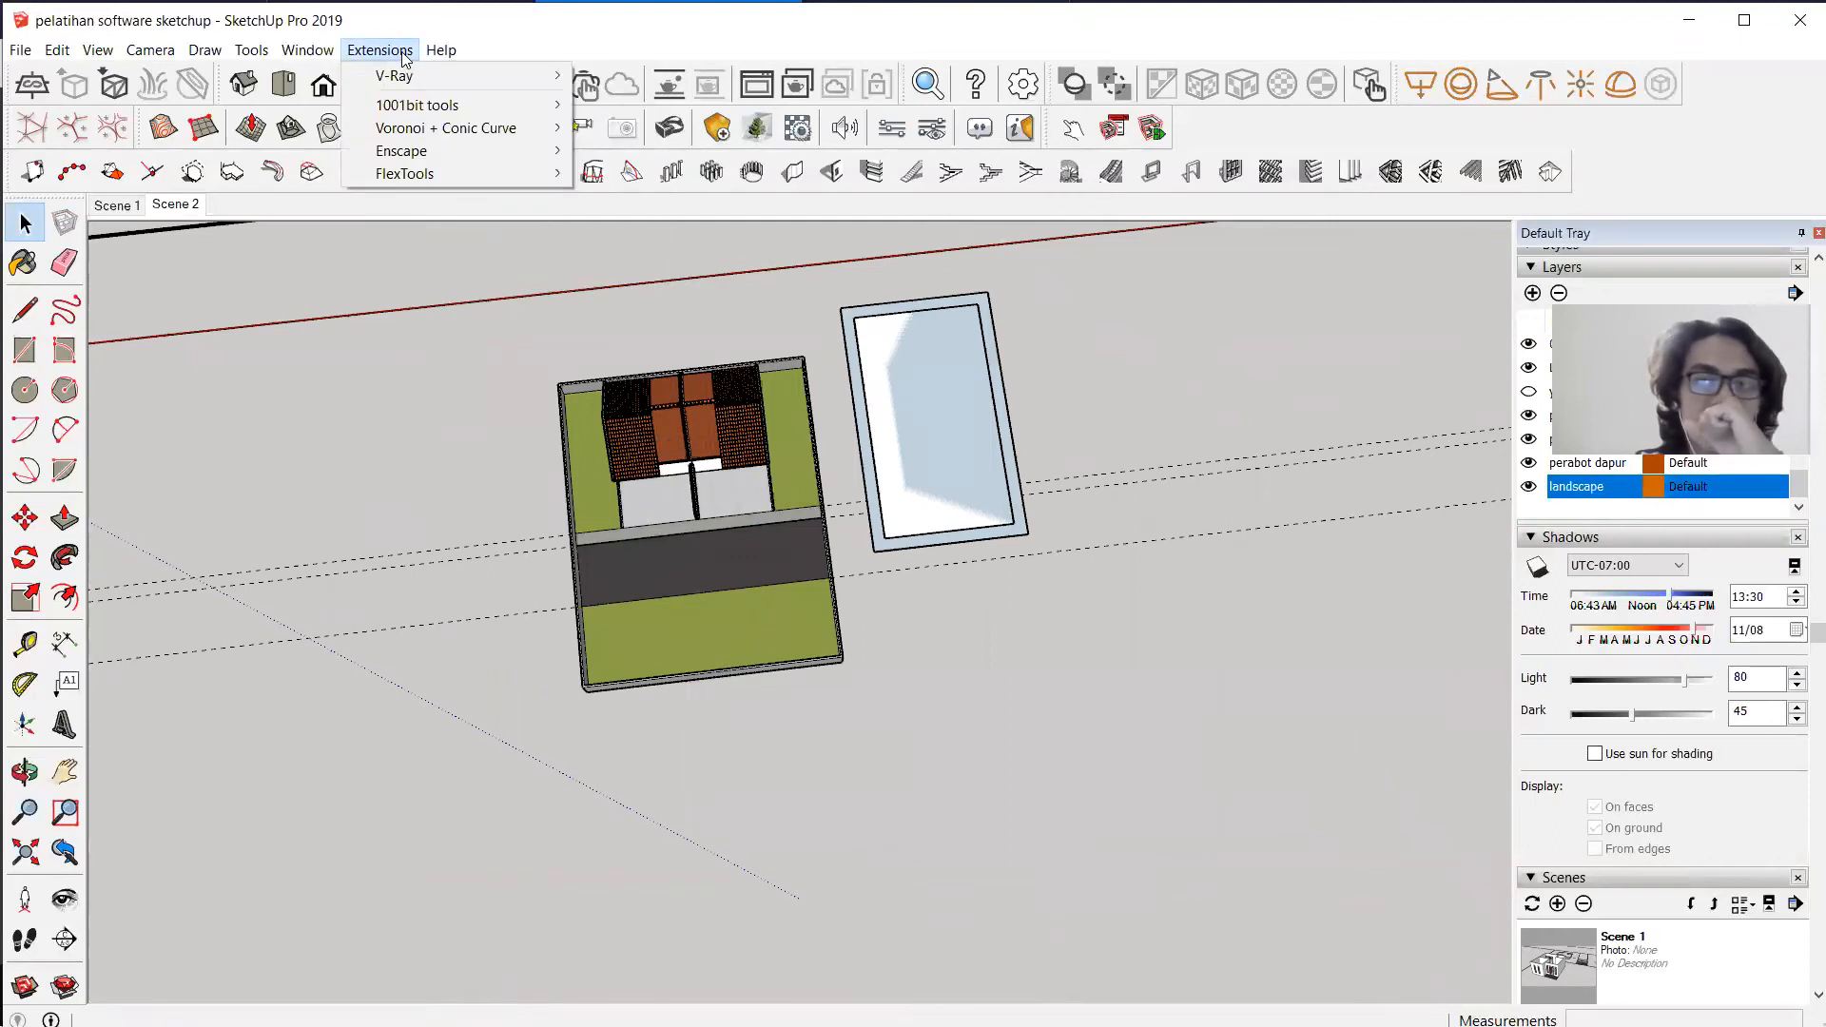
pyautogui.moveTo(648, 326); pyautogui.dragTo(687, 344, button='middle')
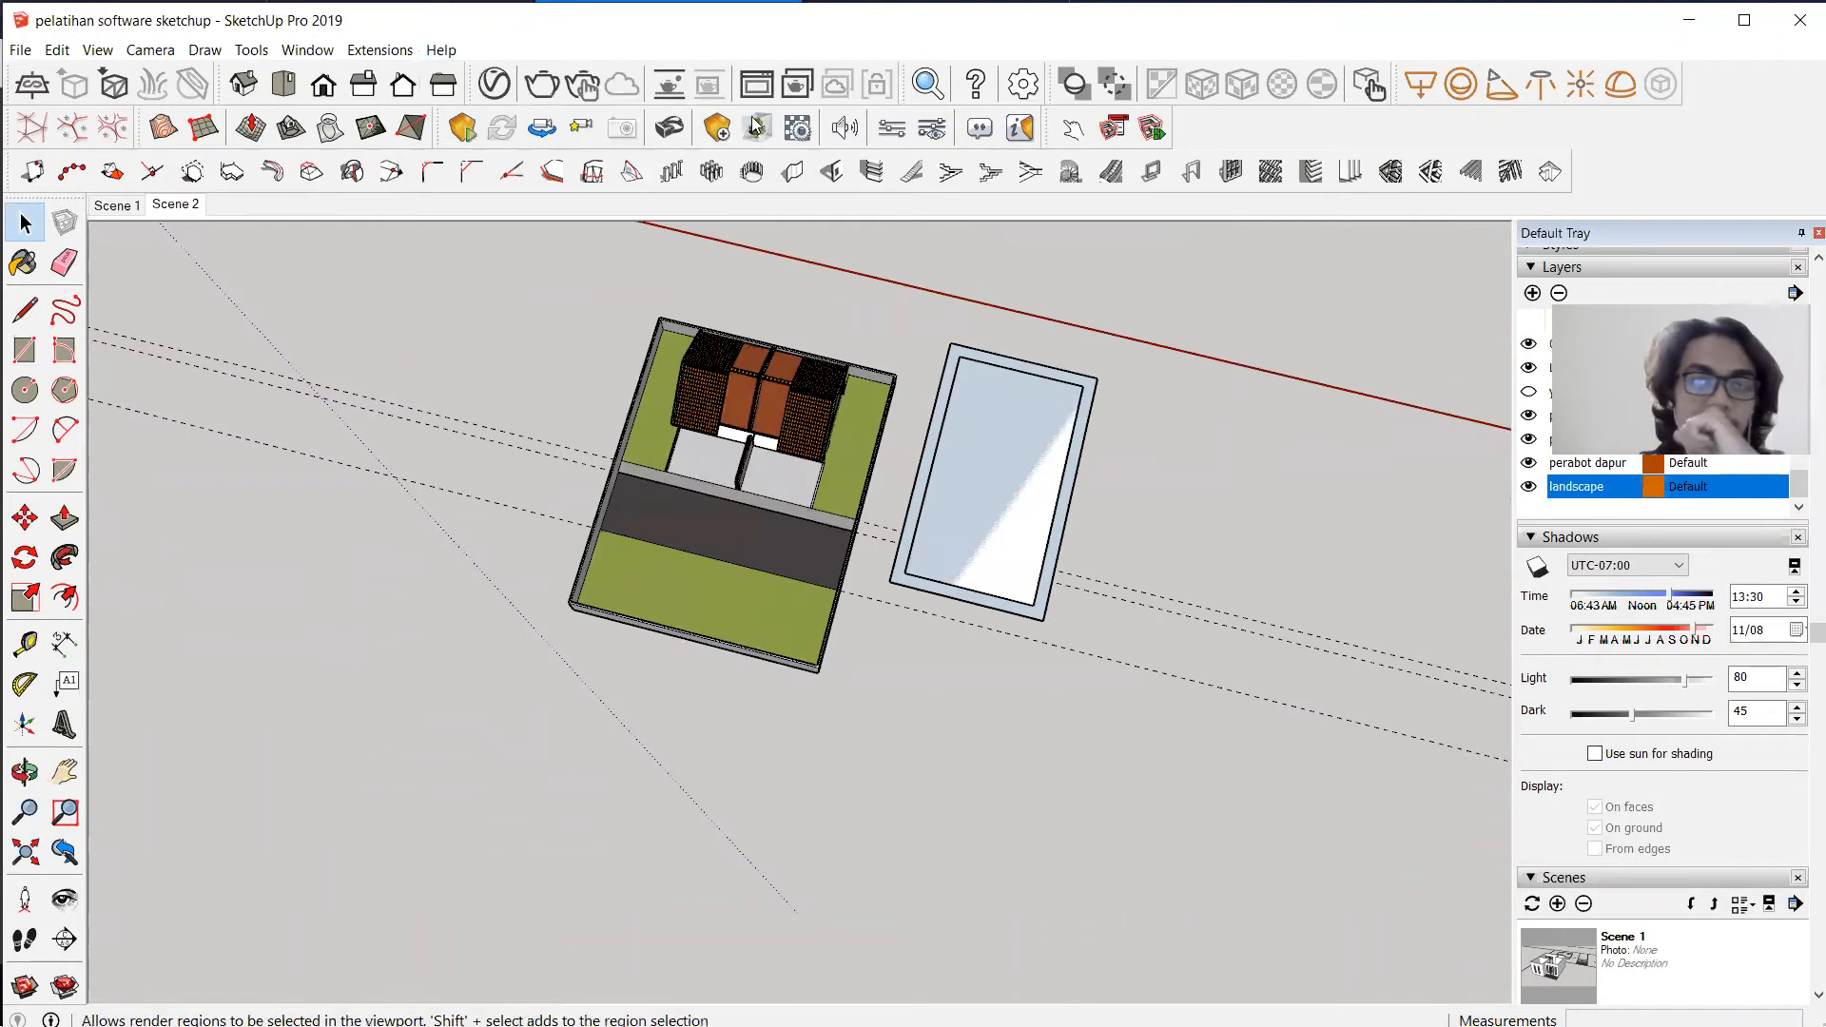
# Delete the remaining rectangular slab beside the landscape.
pyautogui.moveTo(949, 413); pyautogui.dragTo(1042, 367, button='middle')
pyautogui.moveTo(860, 295); pyautogui.dragTo(1195, 642)
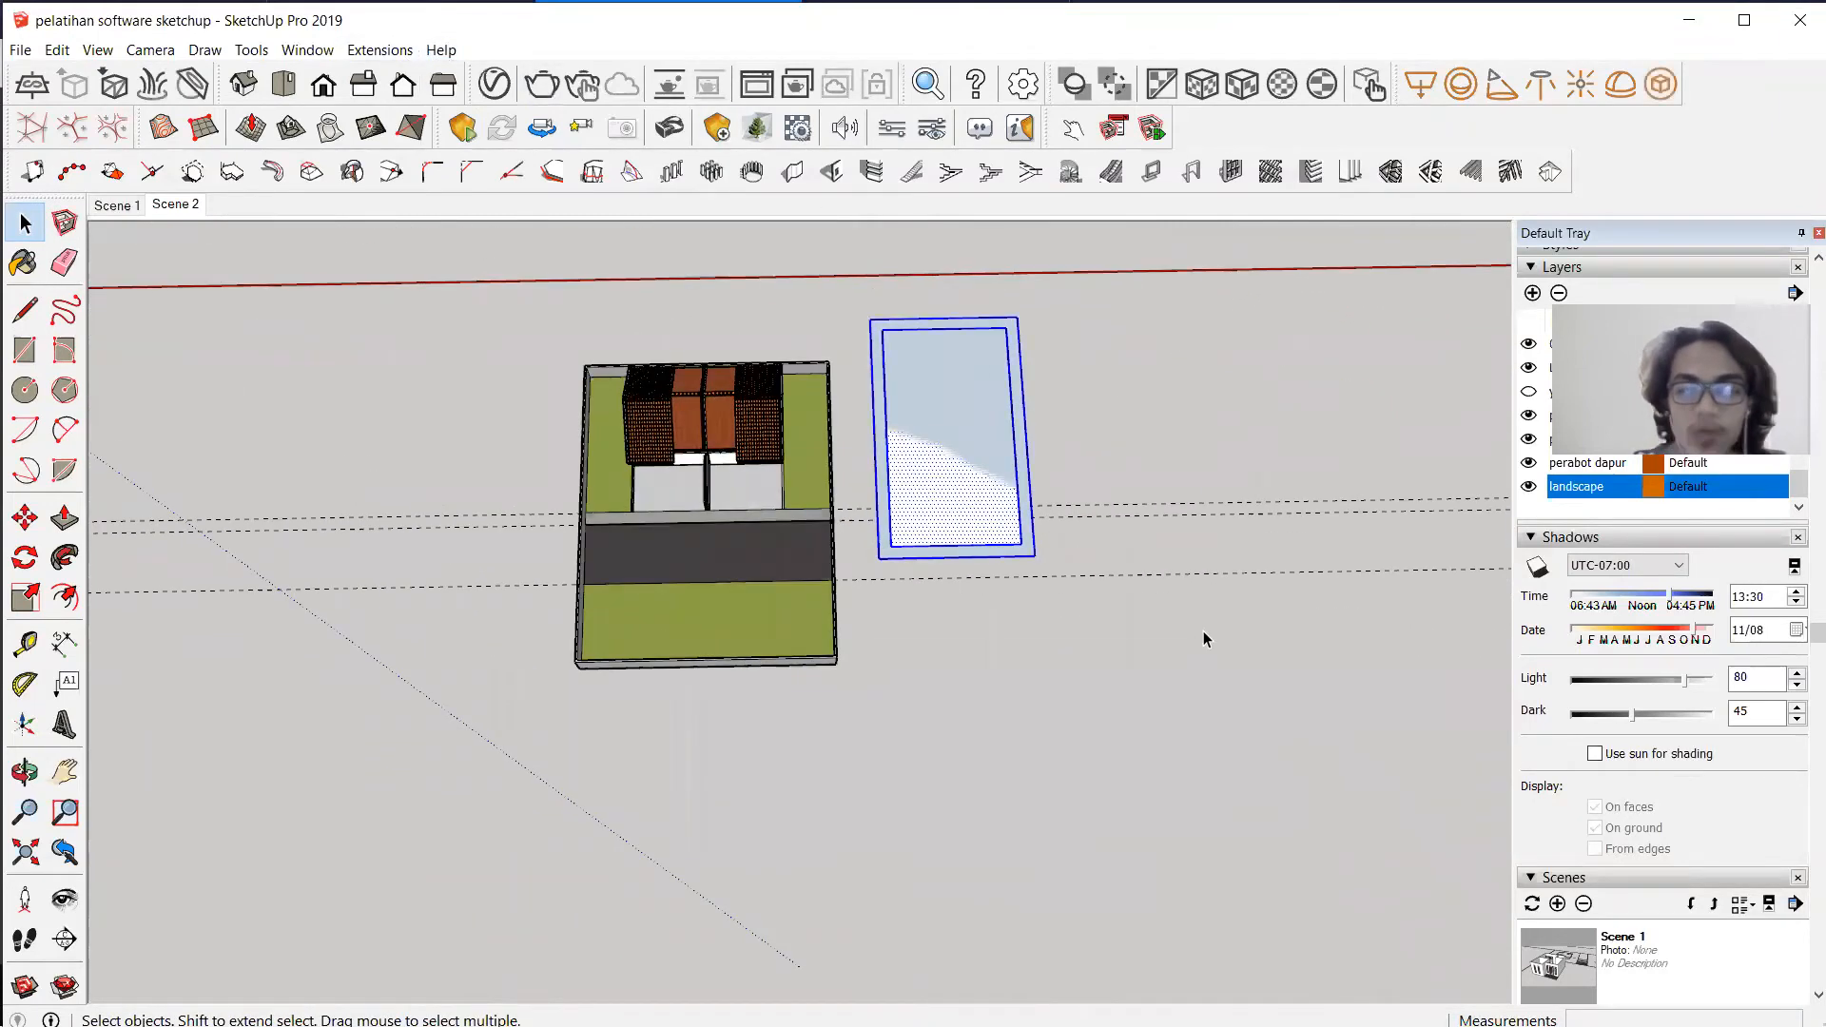
pyautogui.press('Delete')
# Erase the dashed guide lines crossing the landscape.
pyautogui.scroll(5, 622, 487)
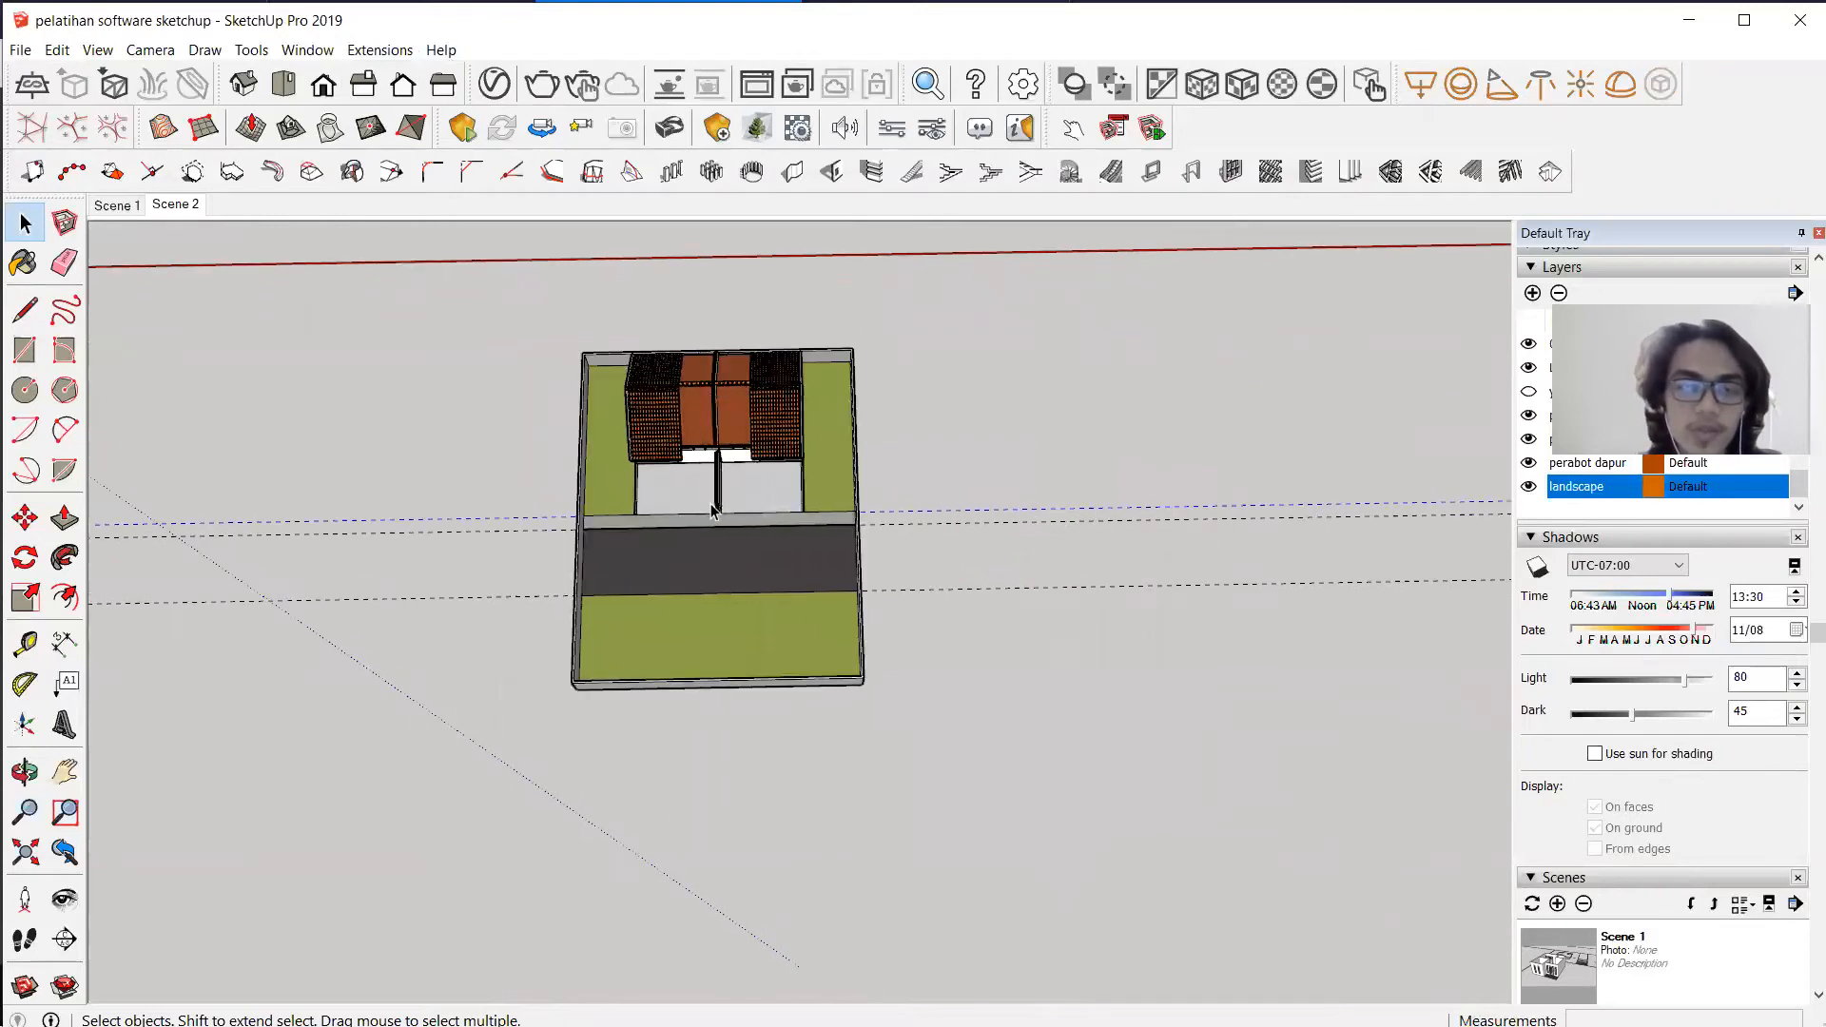
pyautogui.click(63, 264)
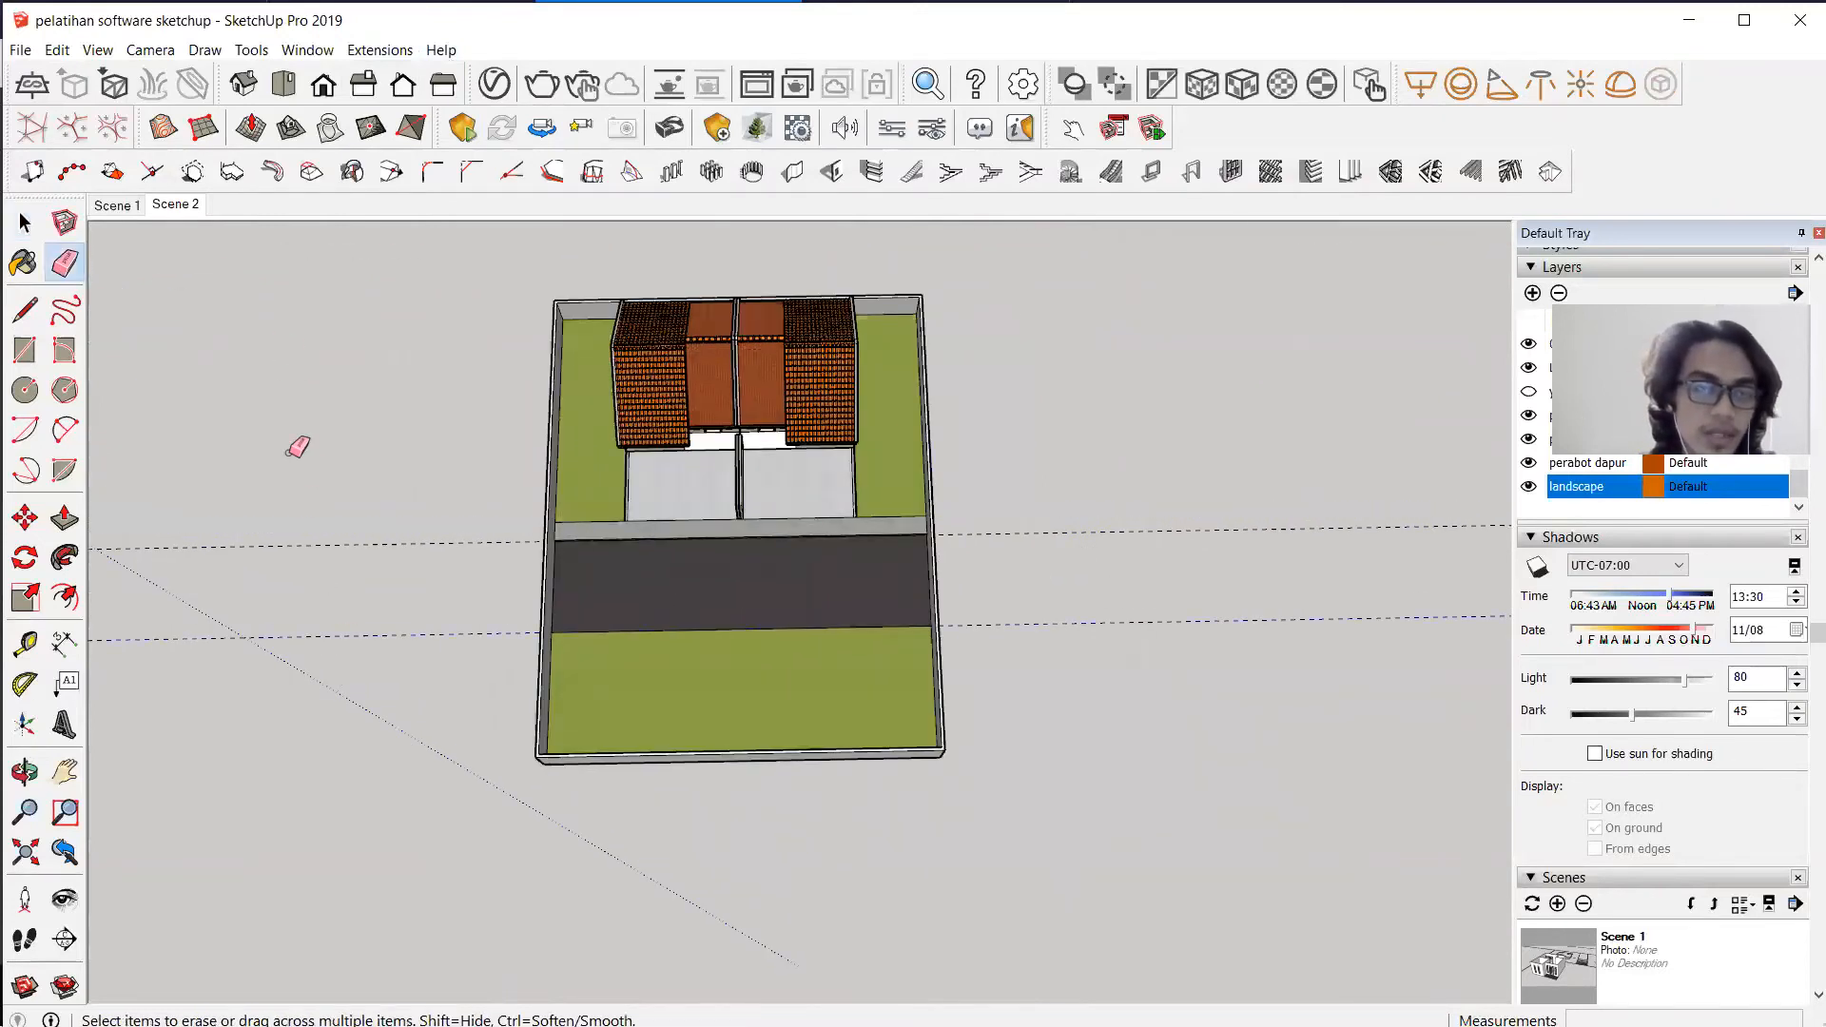
pyautogui.press('space')
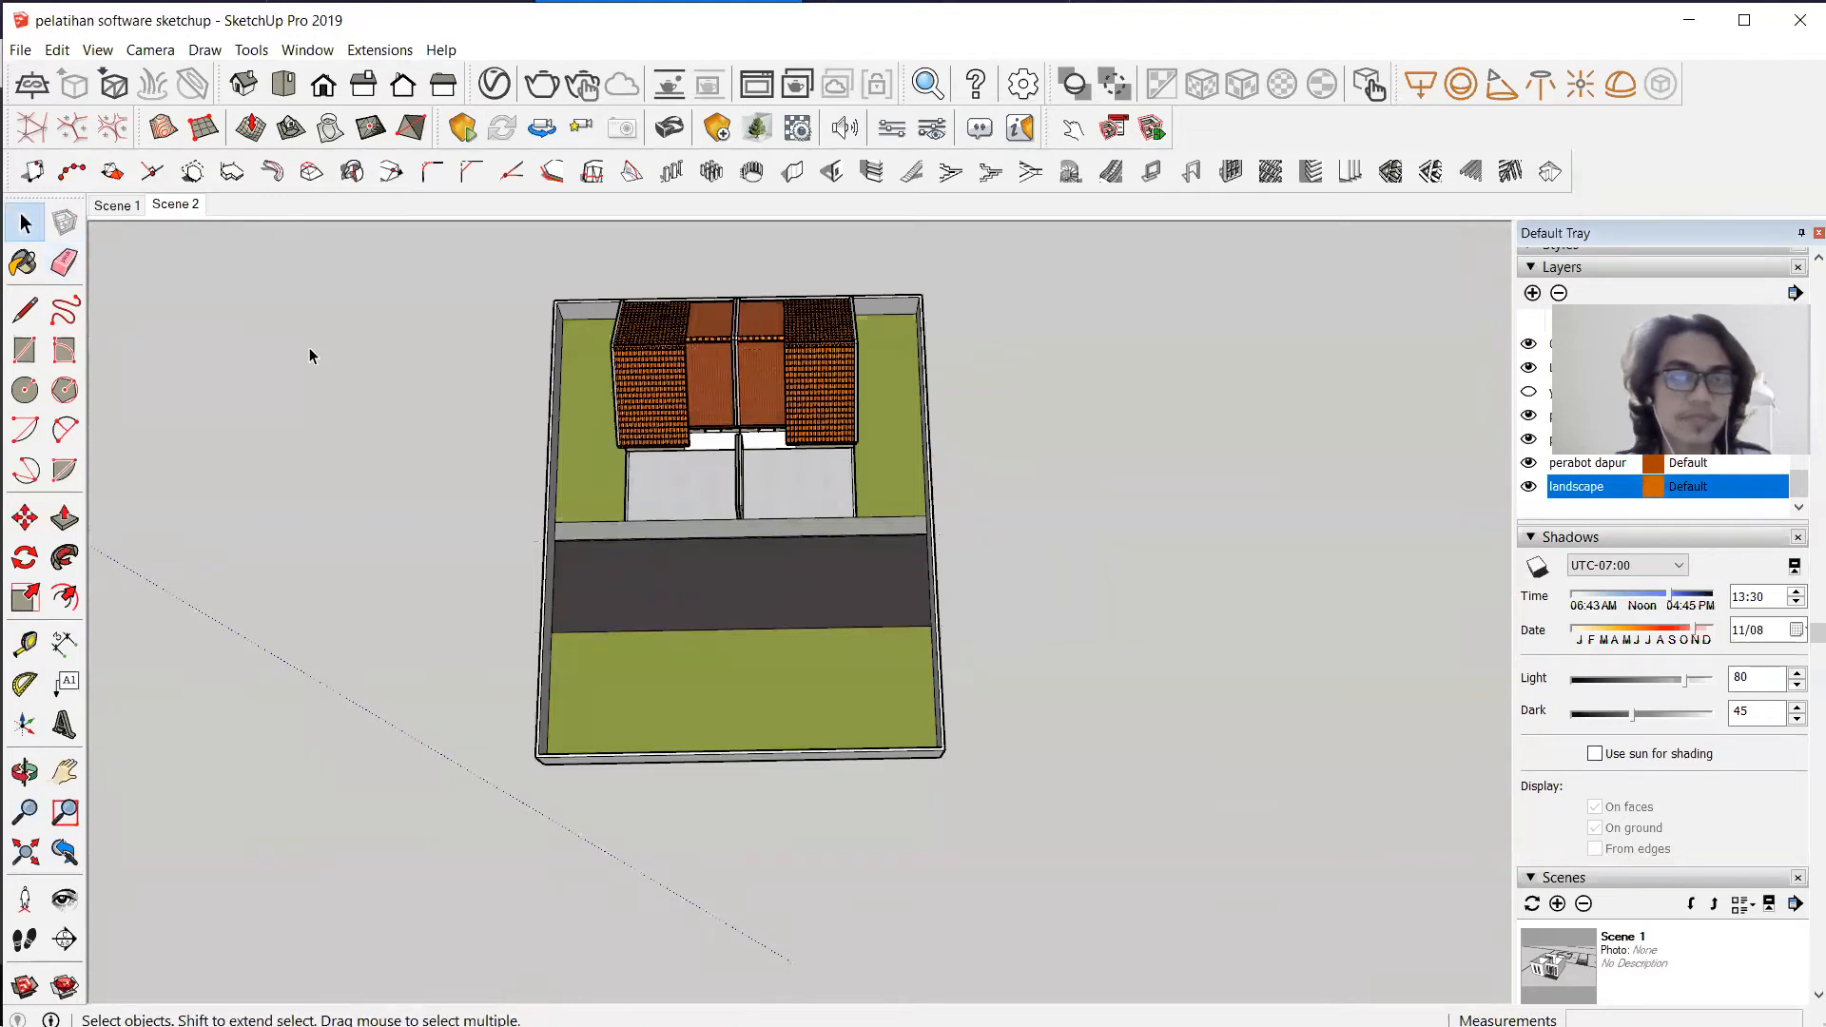
pyautogui.click(379, 67)
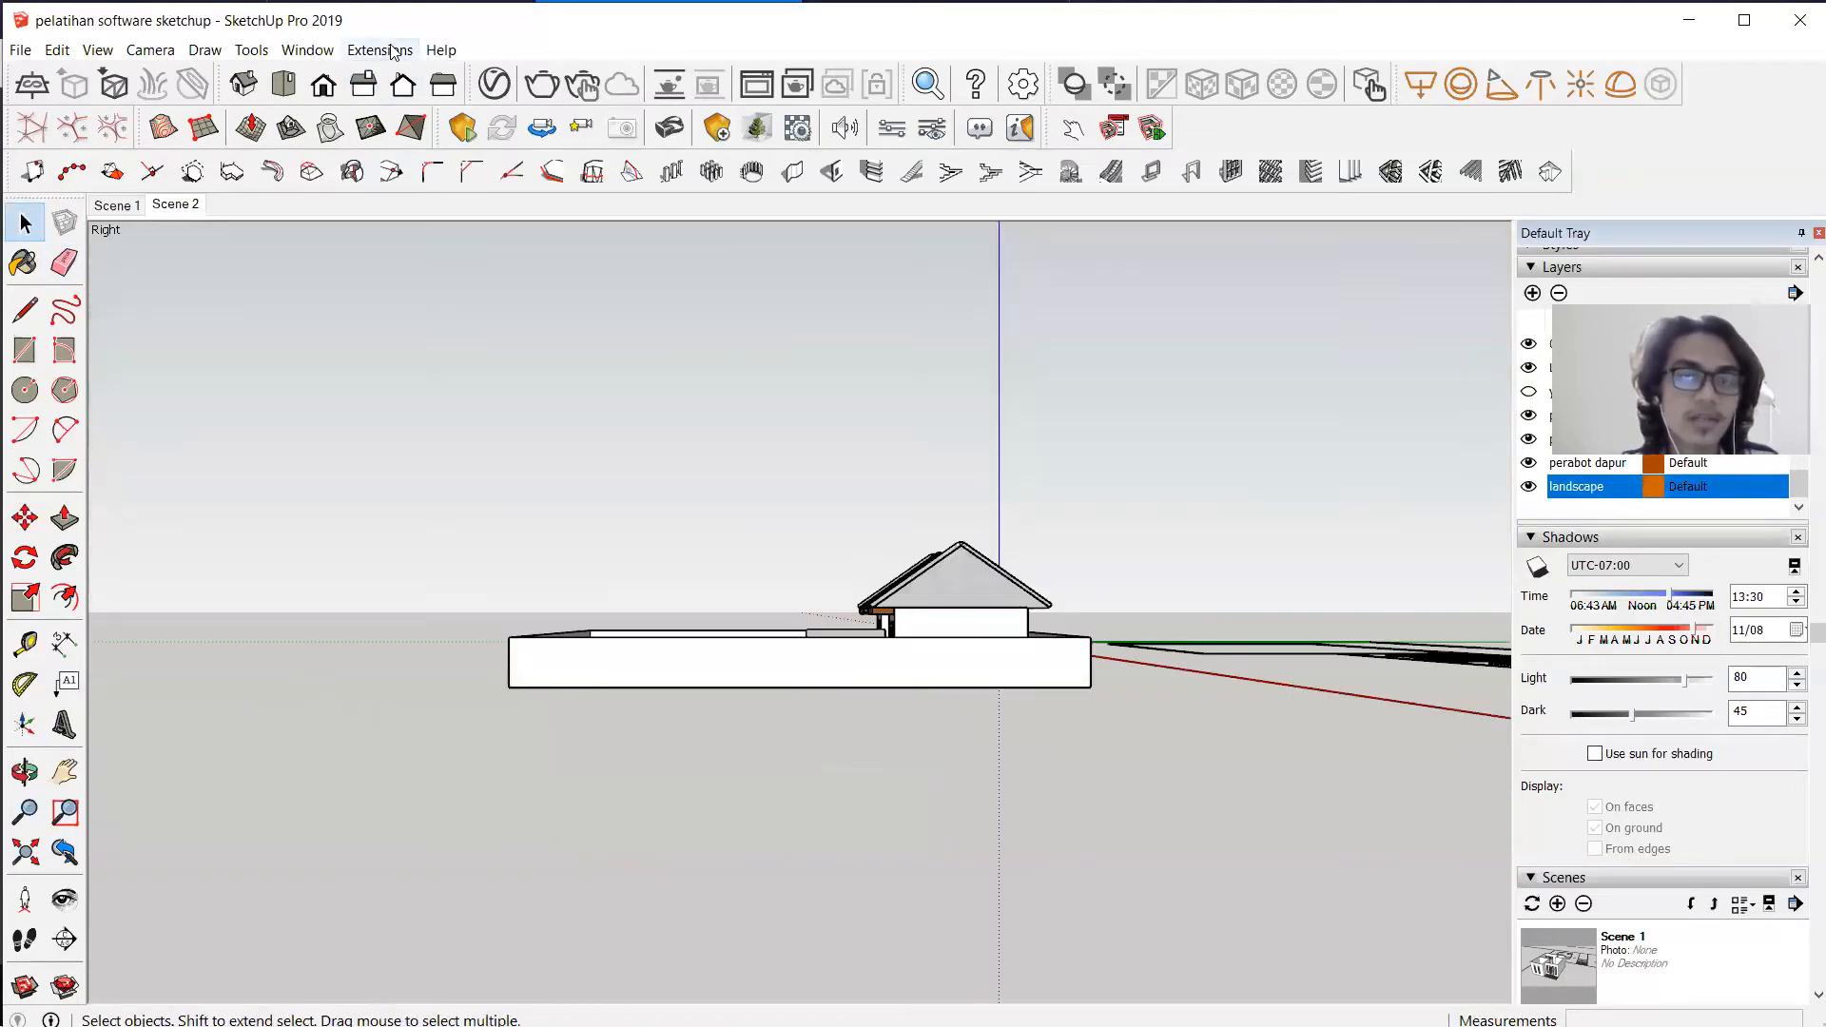
pyautogui.click(382, 50)
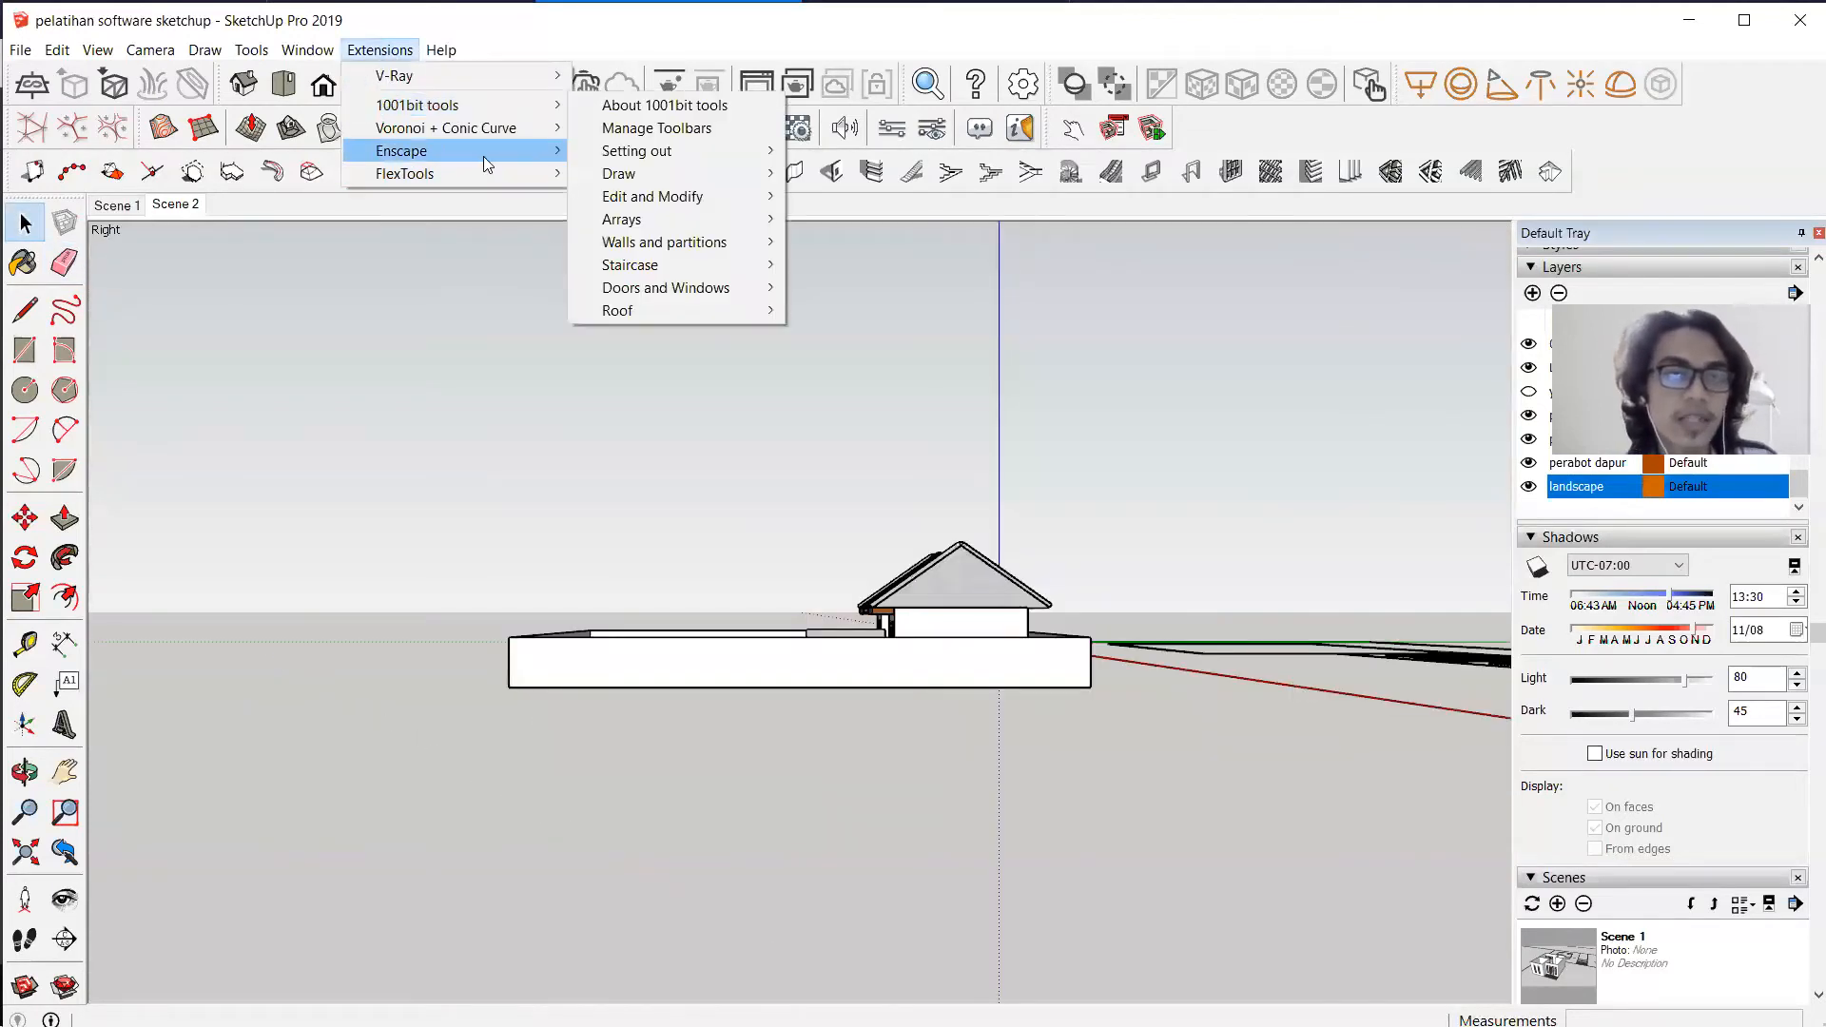
pyautogui.moveTo(468, 78)
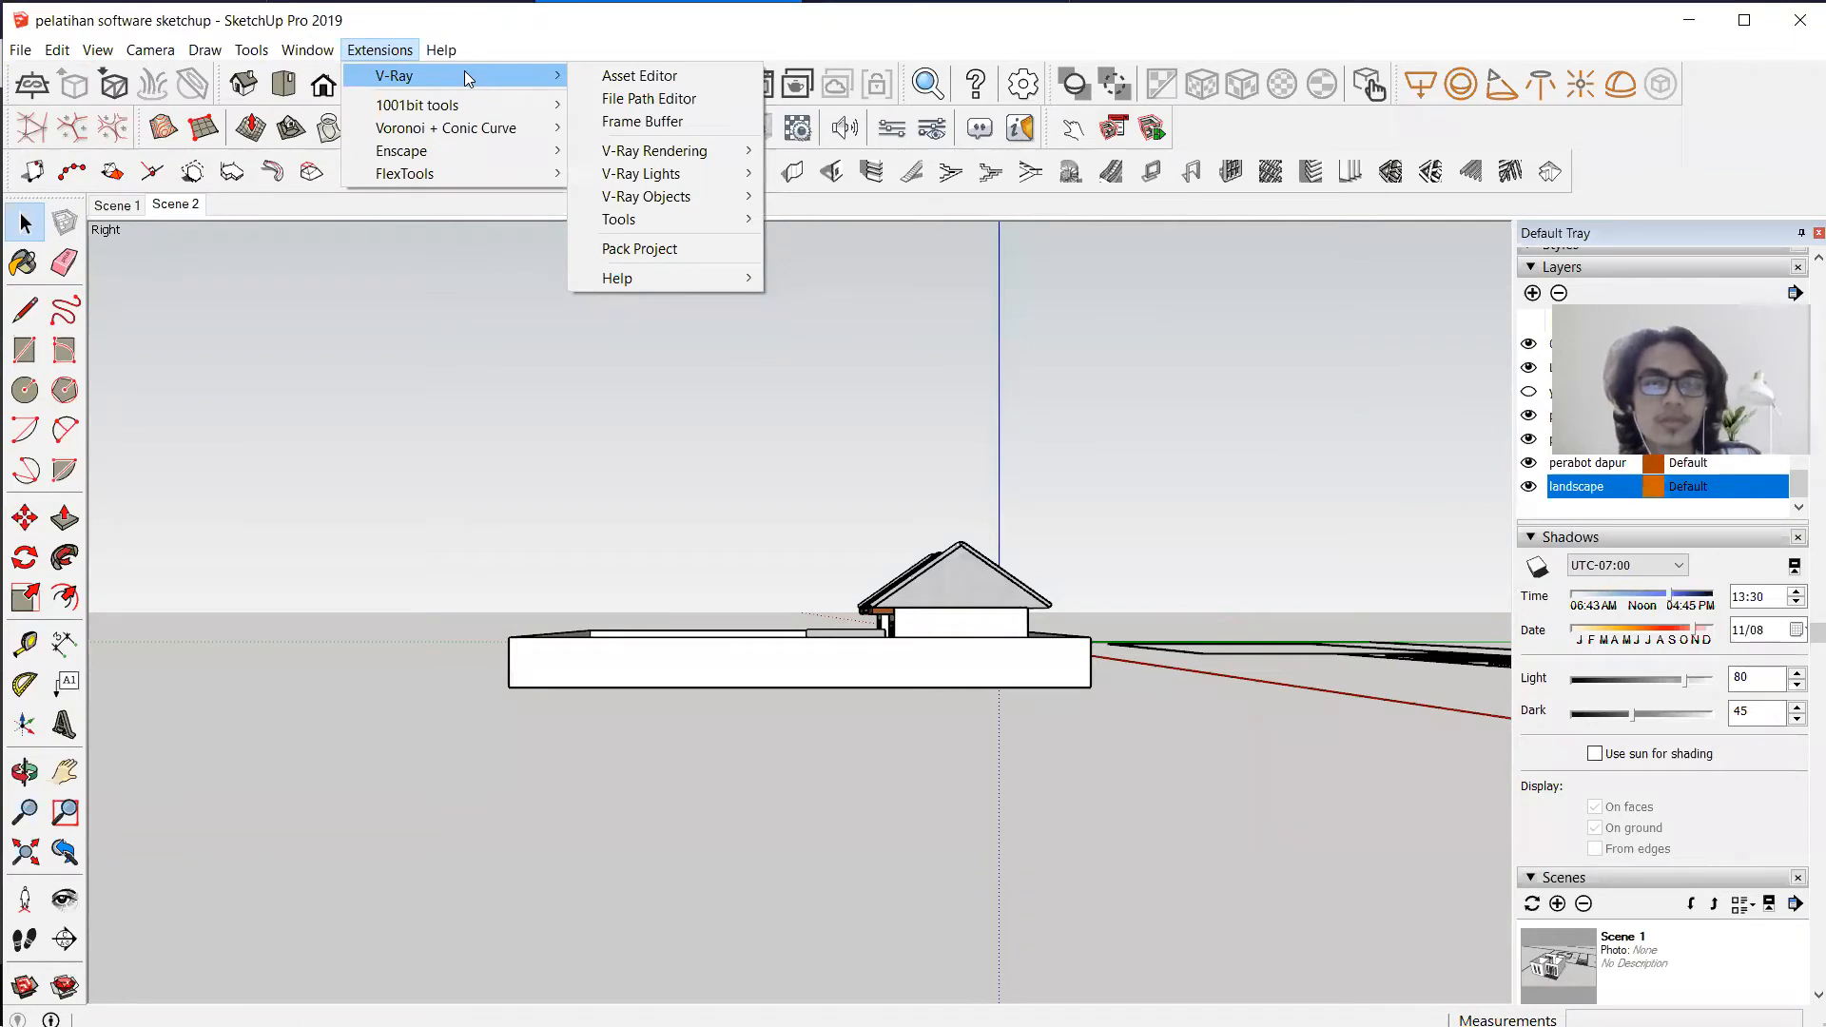
pyautogui.click(1147, 249)
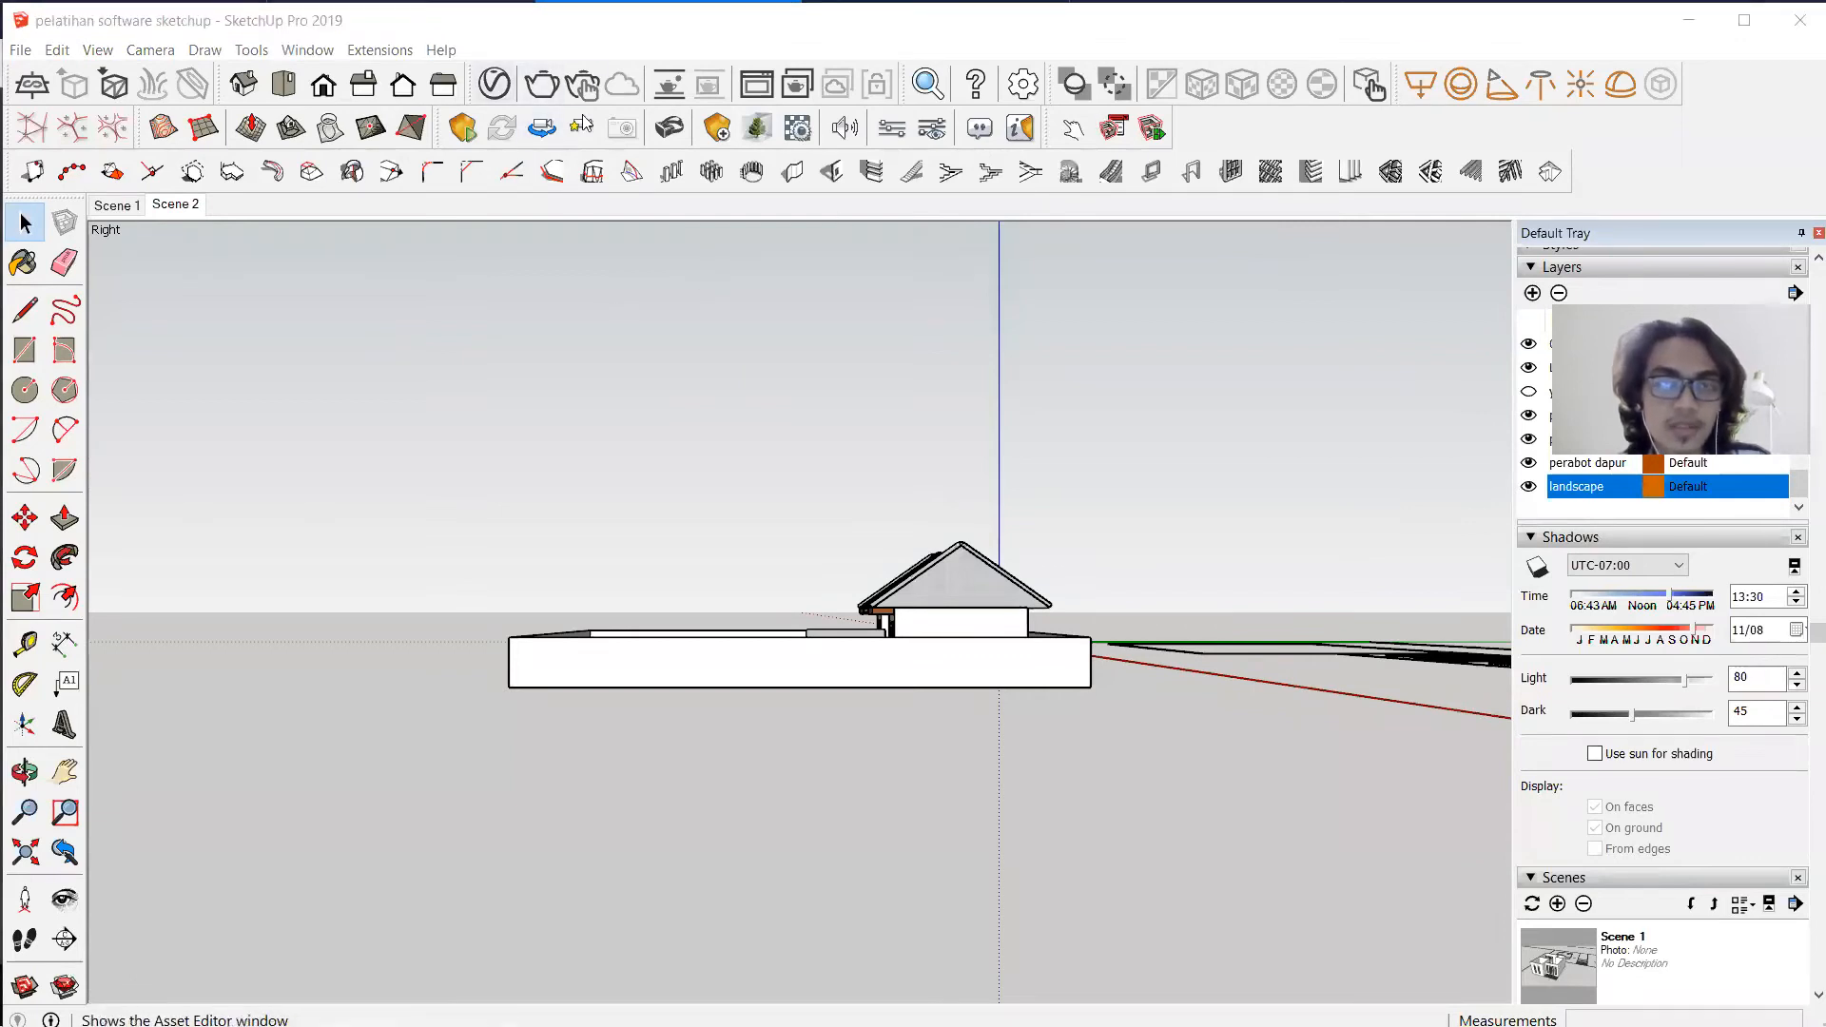
# Open the FlexTools ComponentFinder window.
pyautogui.click(394, 55)
pyautogui.click(433, 58)
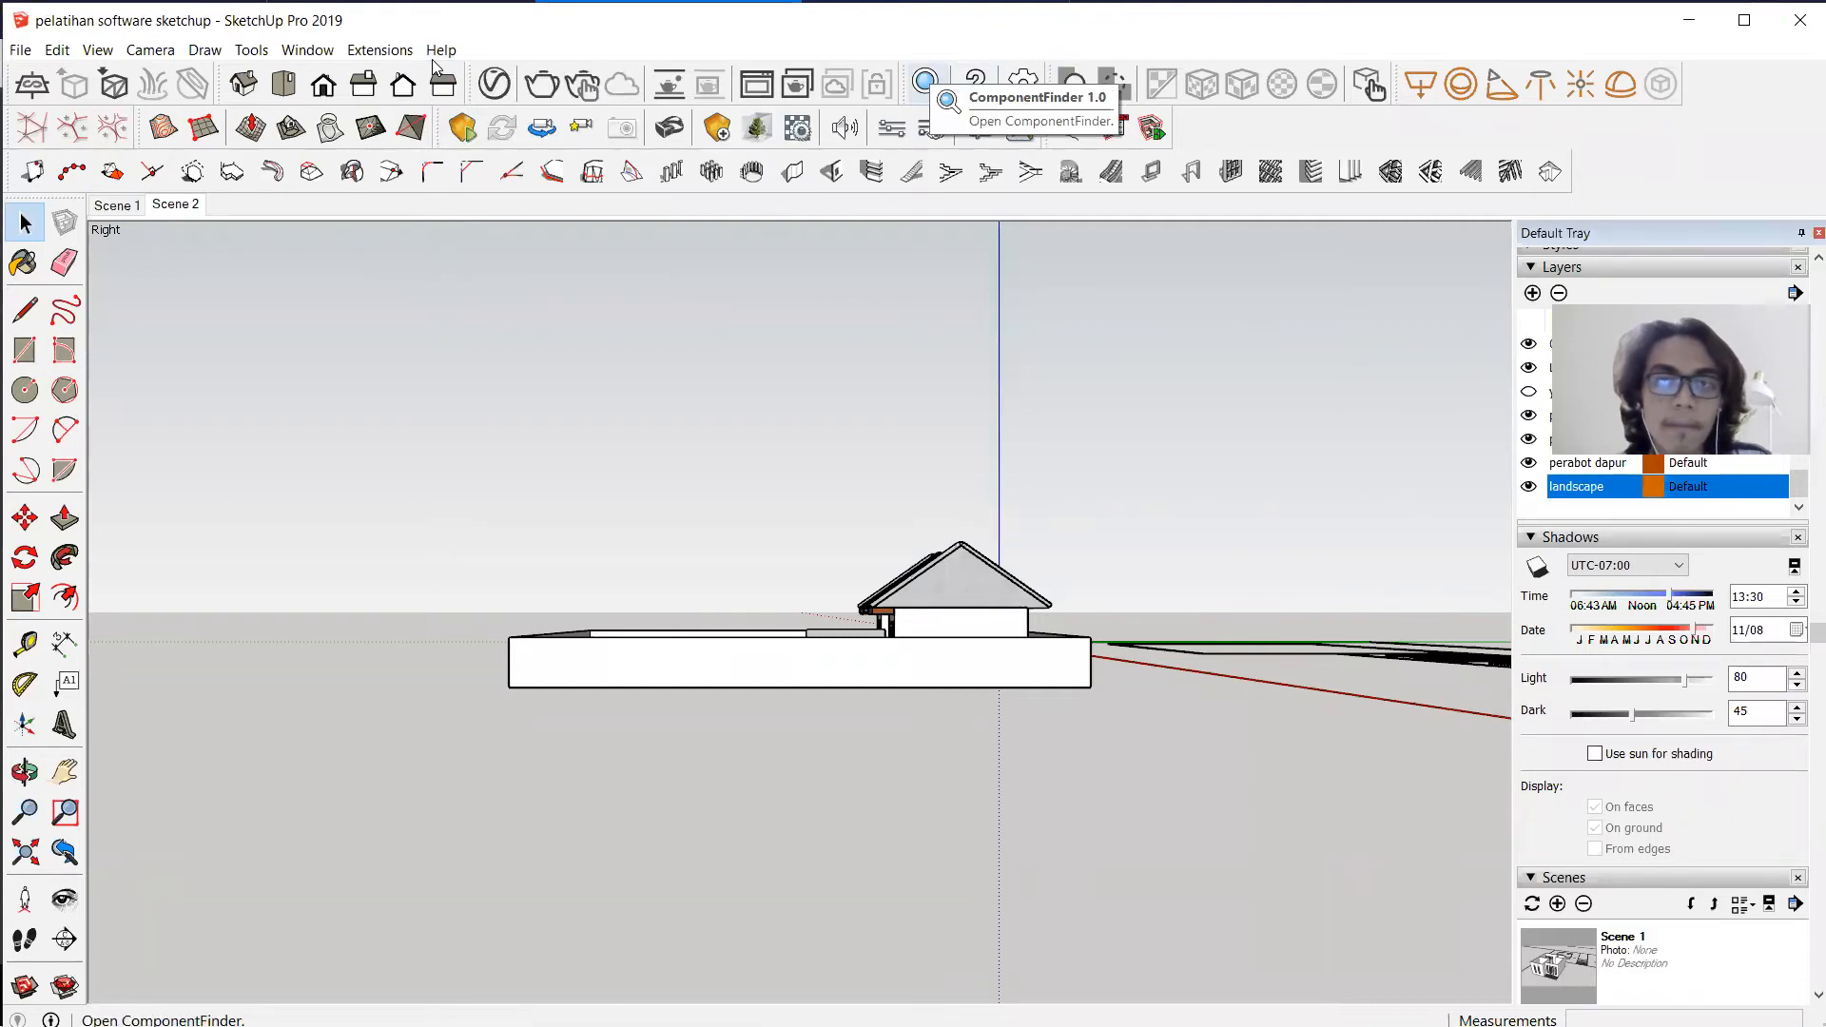
pyautogui.click(927, 84)
pyautogui.moveTo(326, 38); pyautogui.dragTo(440, 150)
# Switch to Firefox, search the web for "flex tools" in a new tab and open the flex-tools.com website.
pyautogui.press('super')
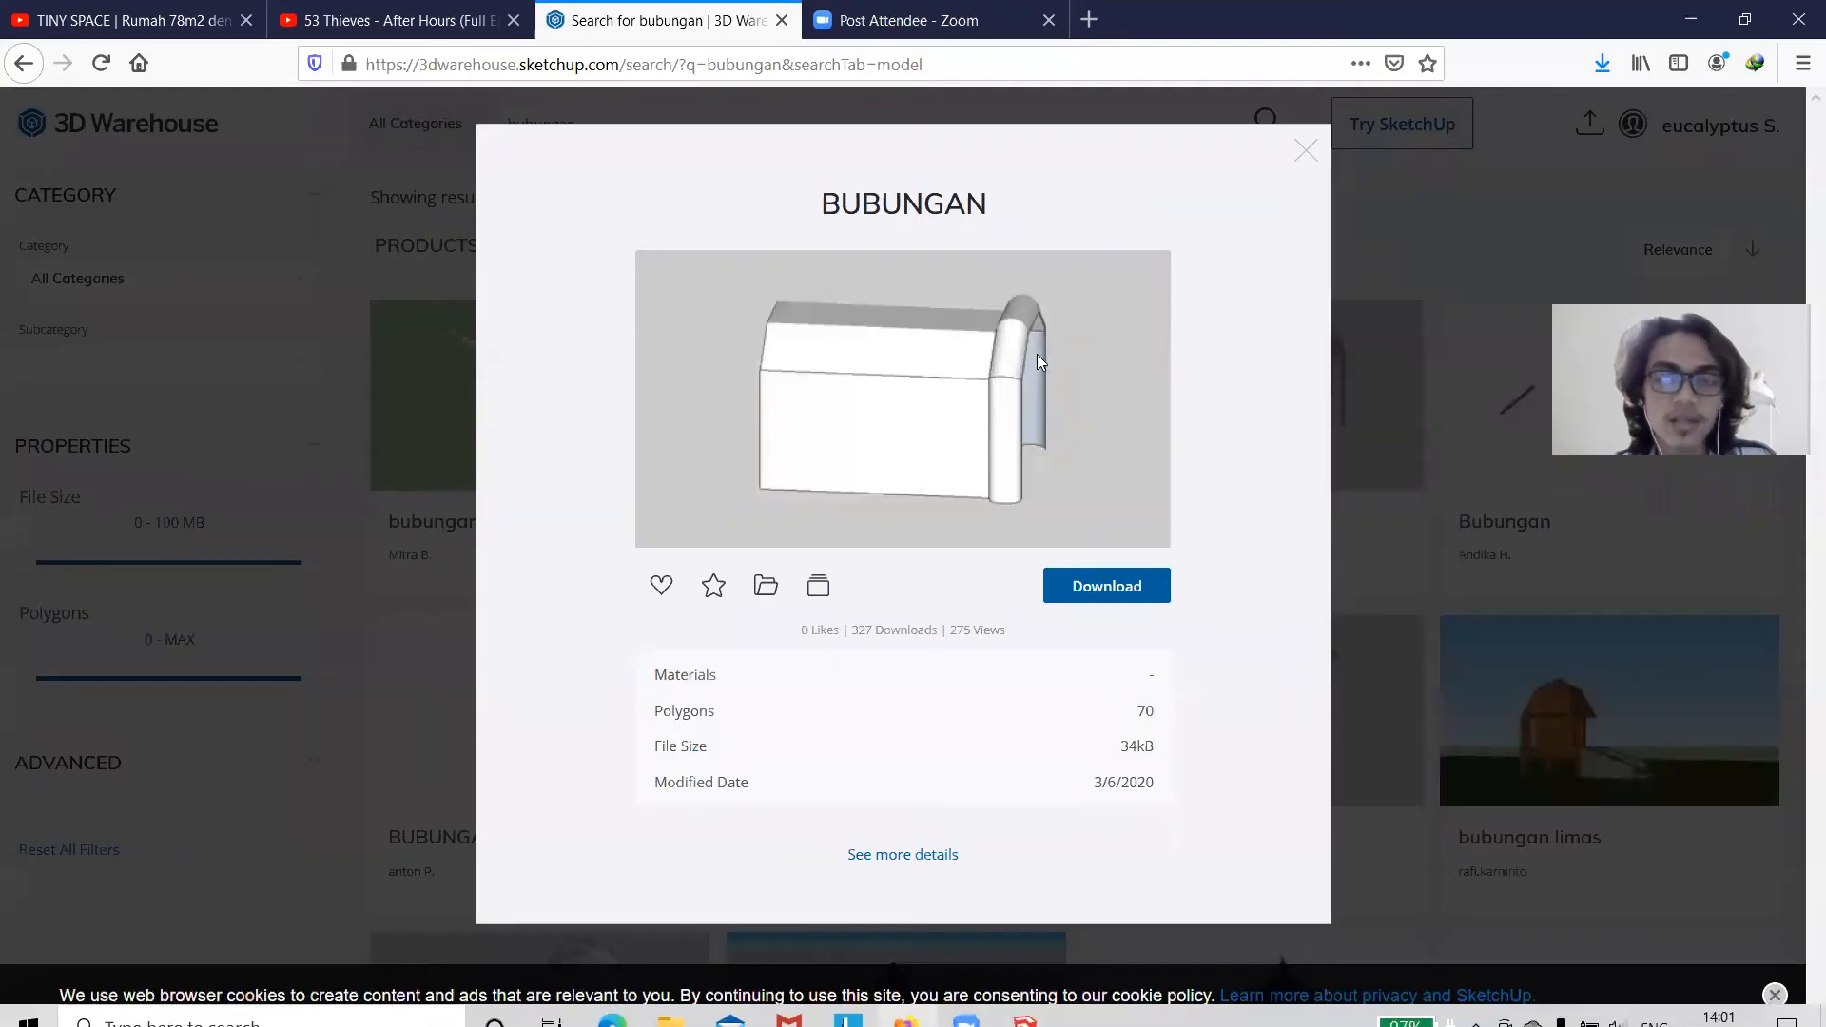
pyautogui.hotkey('ctrl', 't')
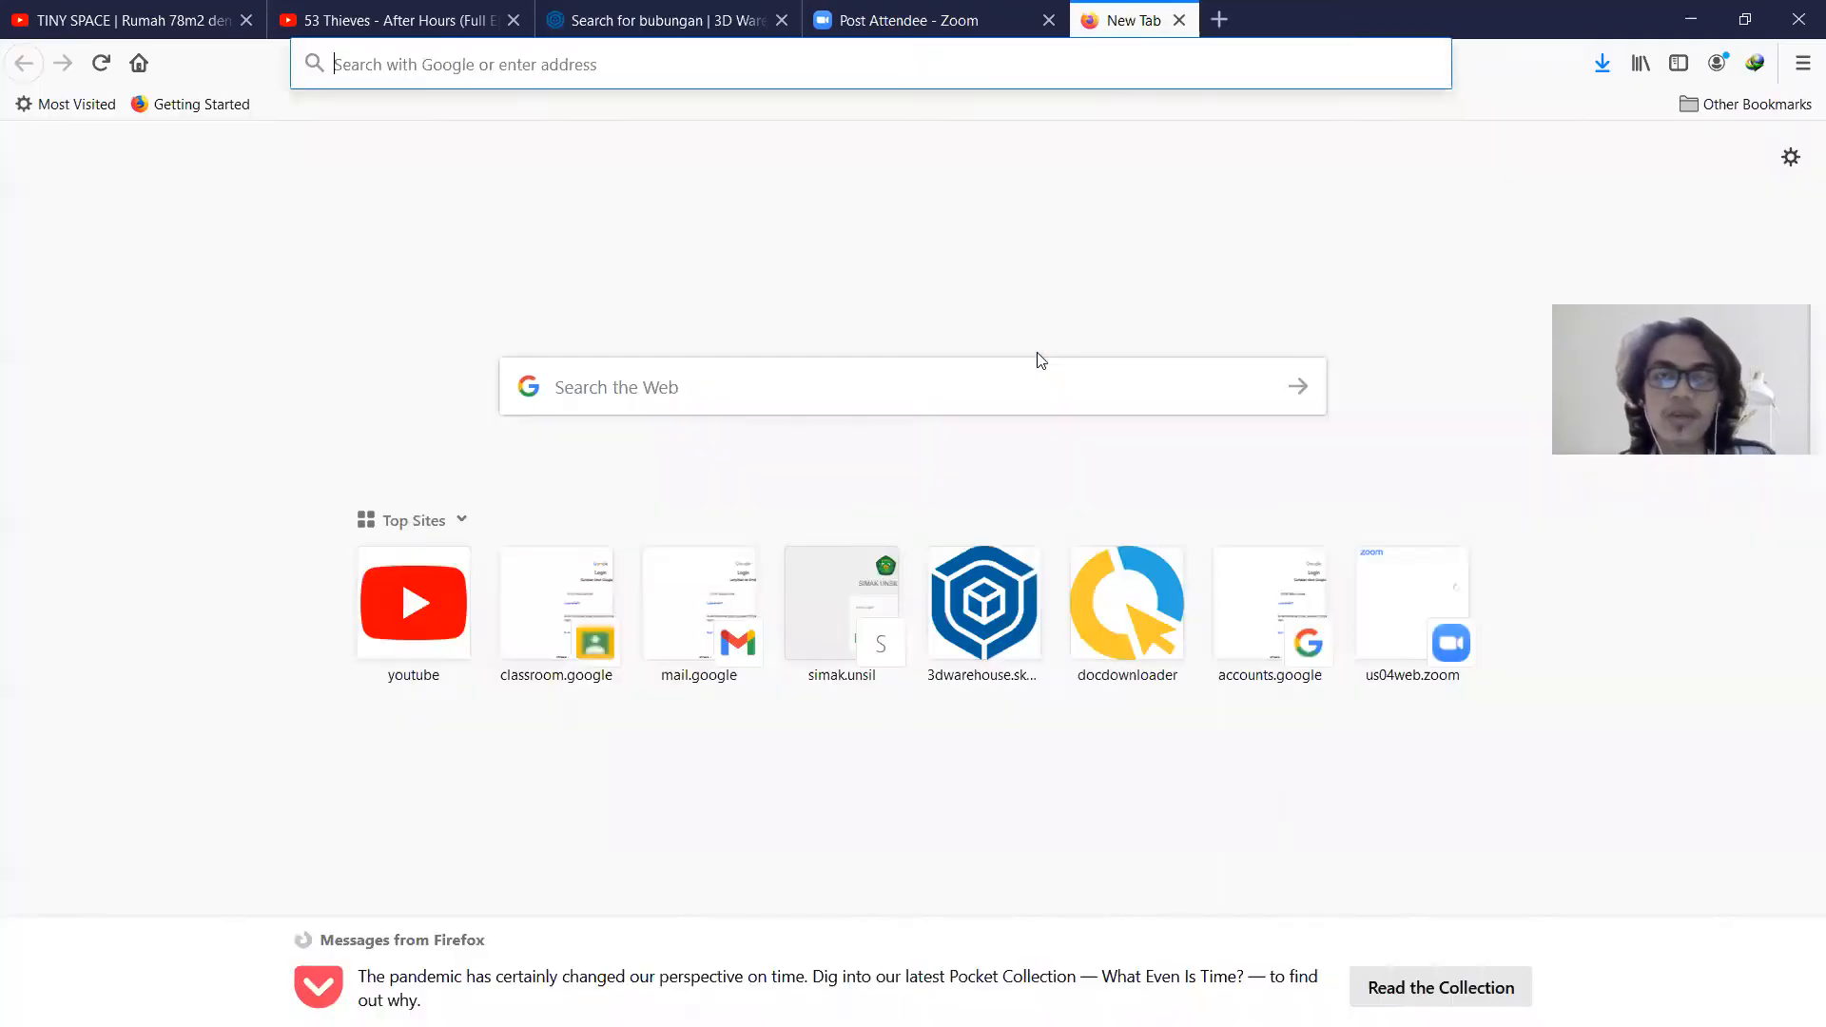
pyautogui.click(408, 75)
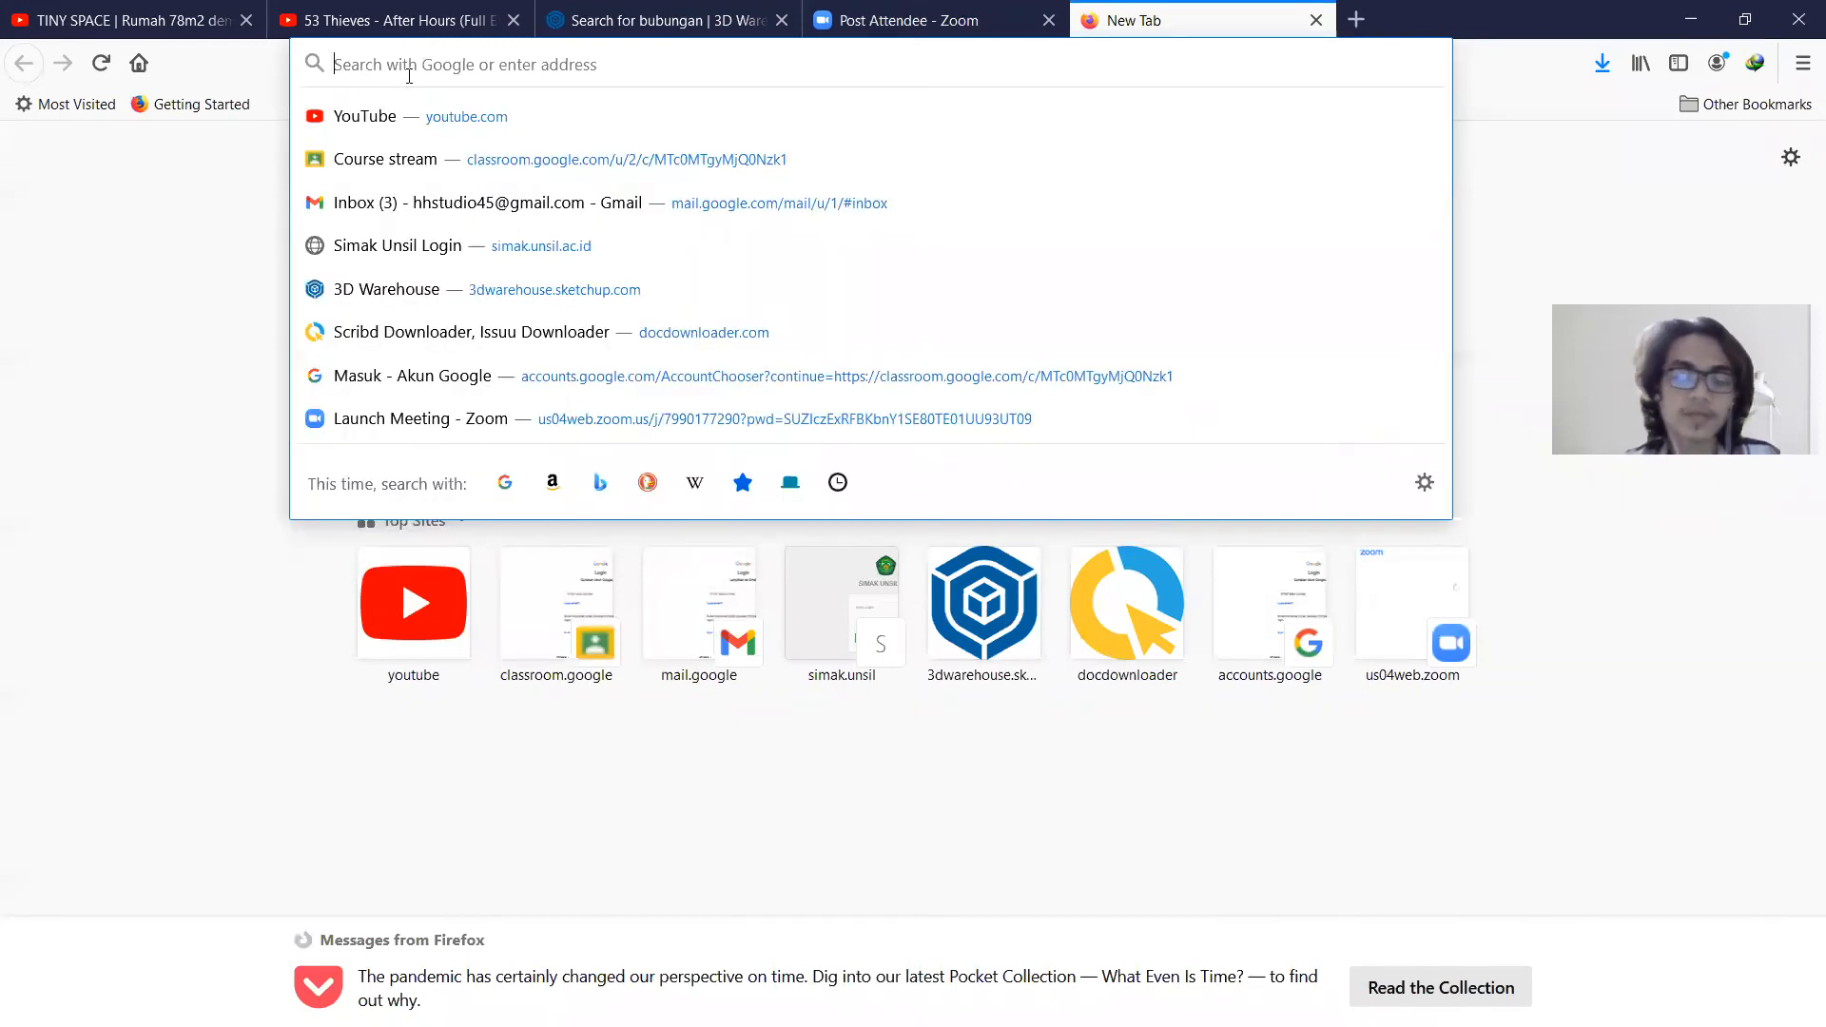
pyautogui.write('fl')
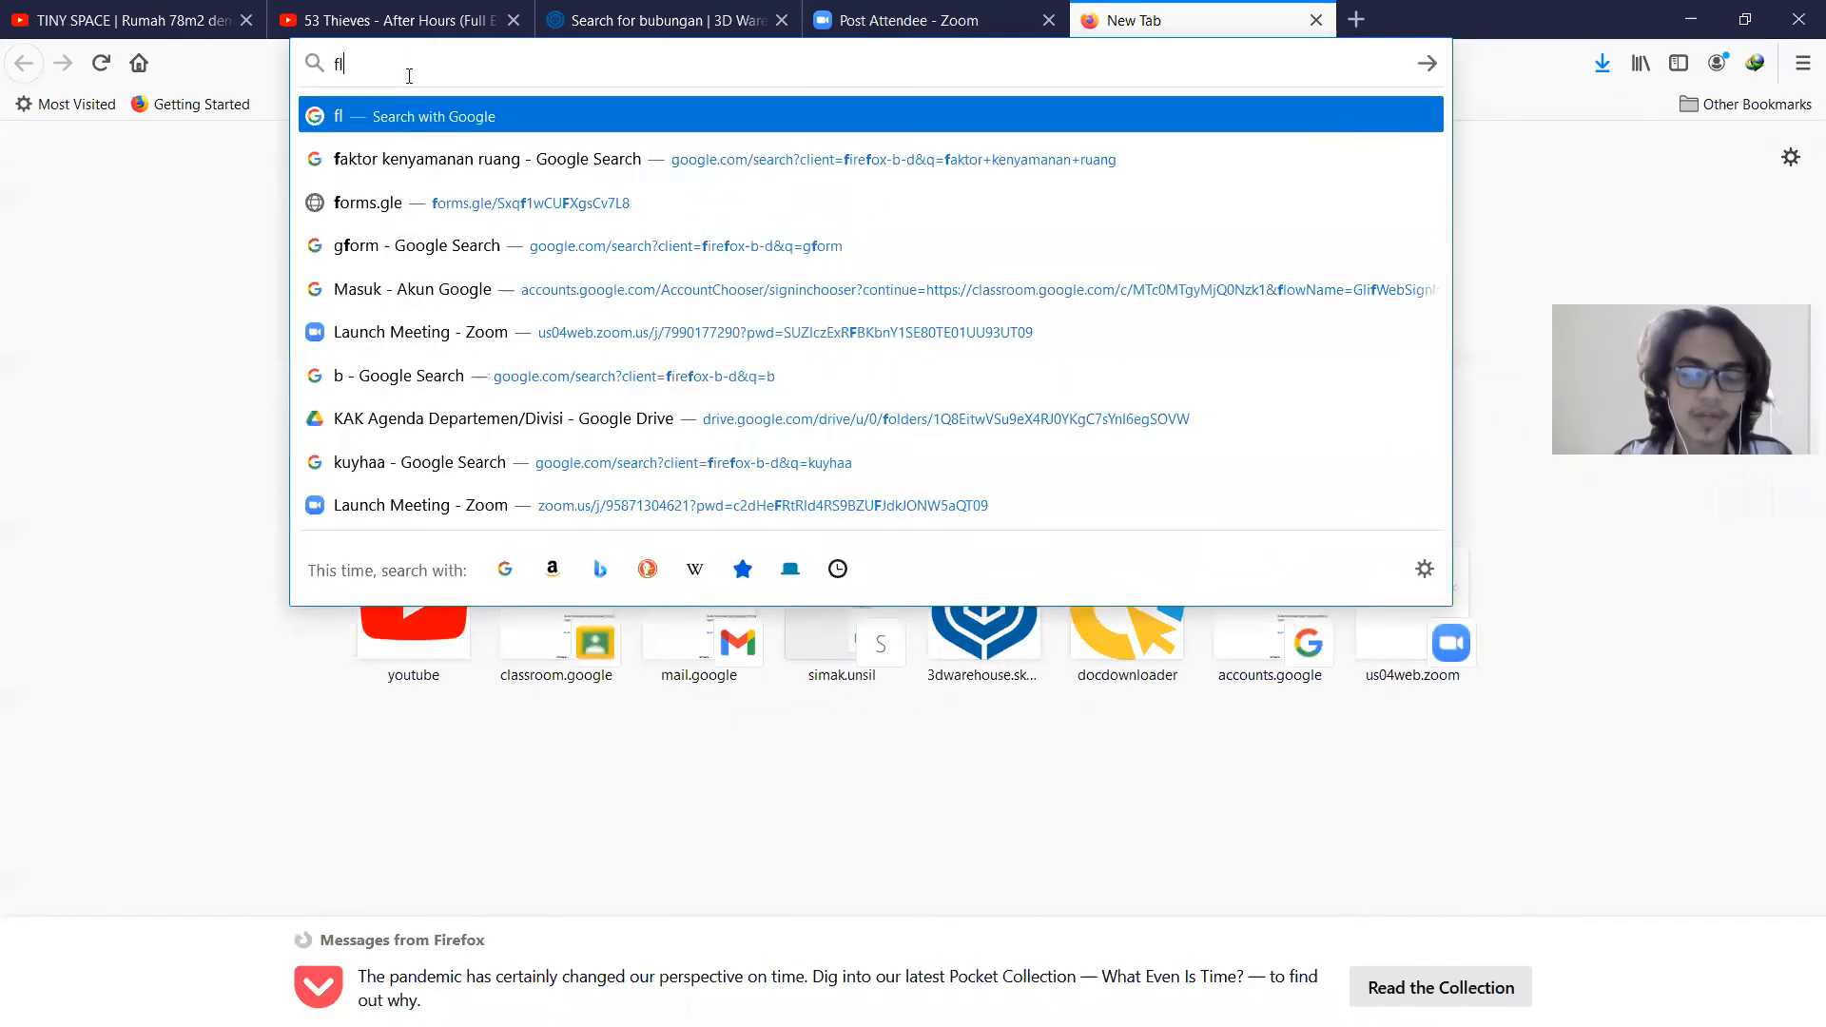
pyautogui.write('ex tools')
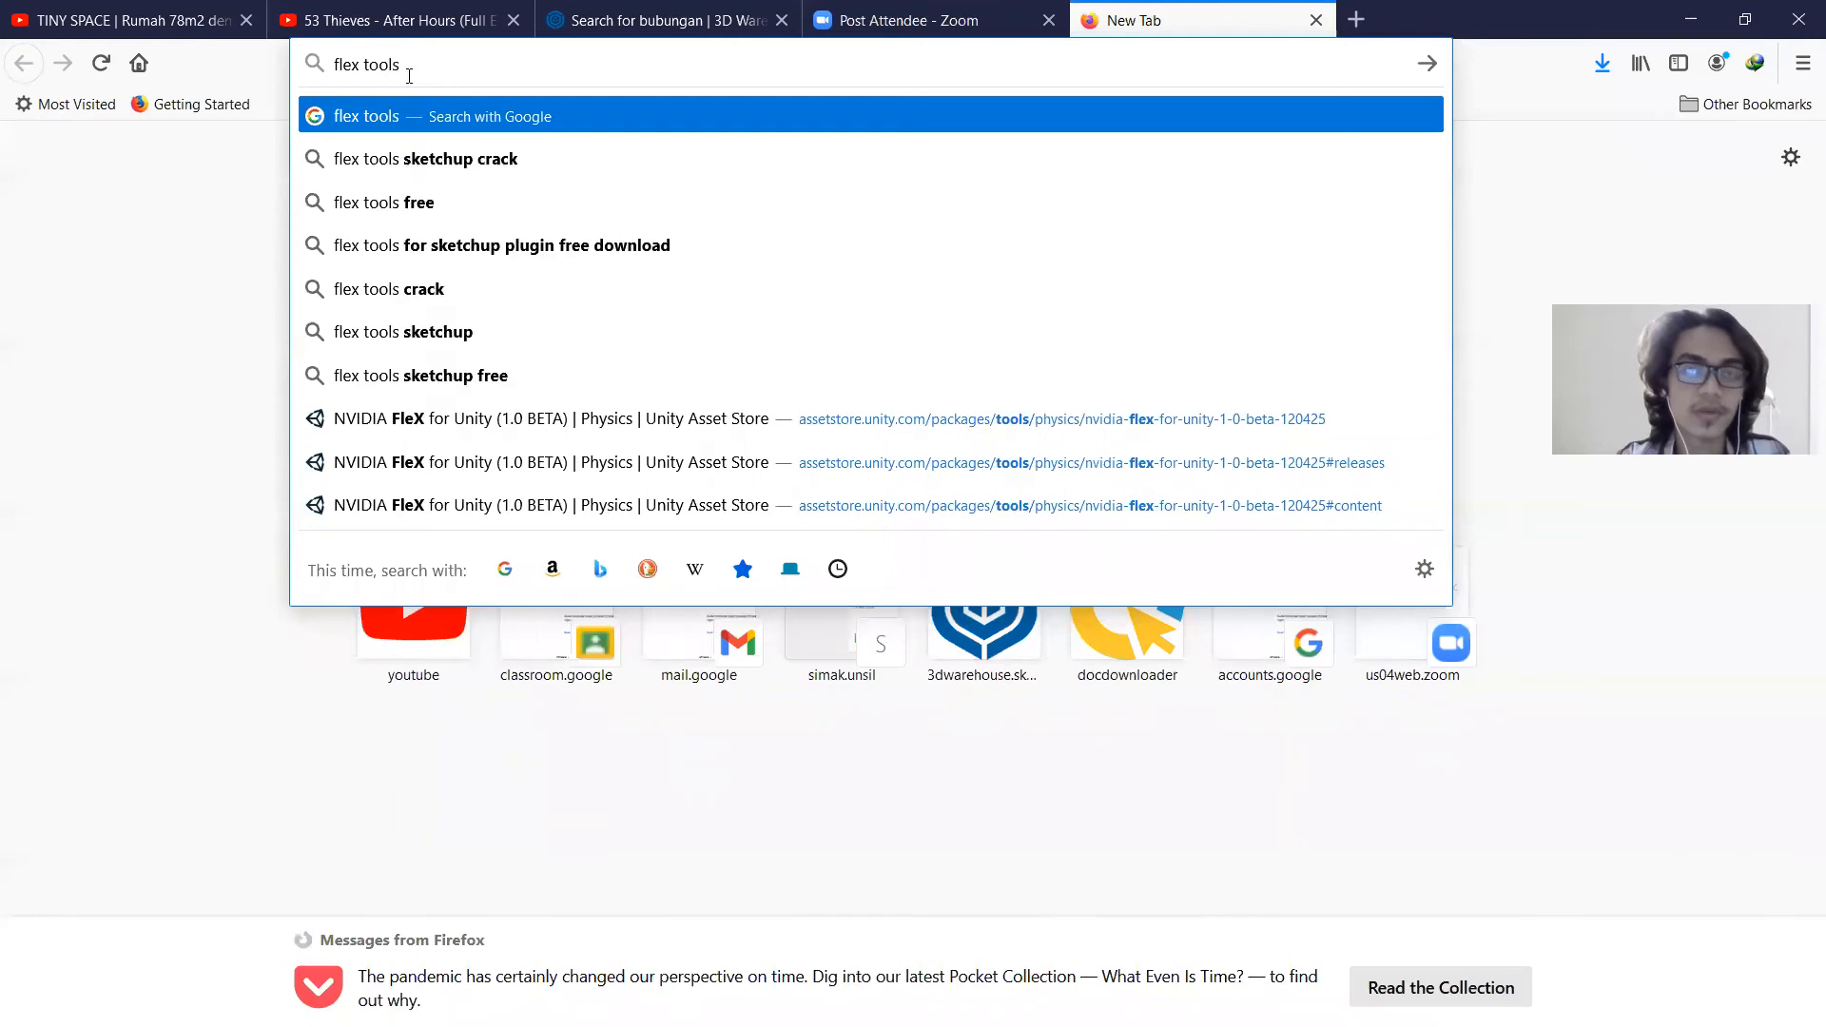
pyautogui.press('Return')
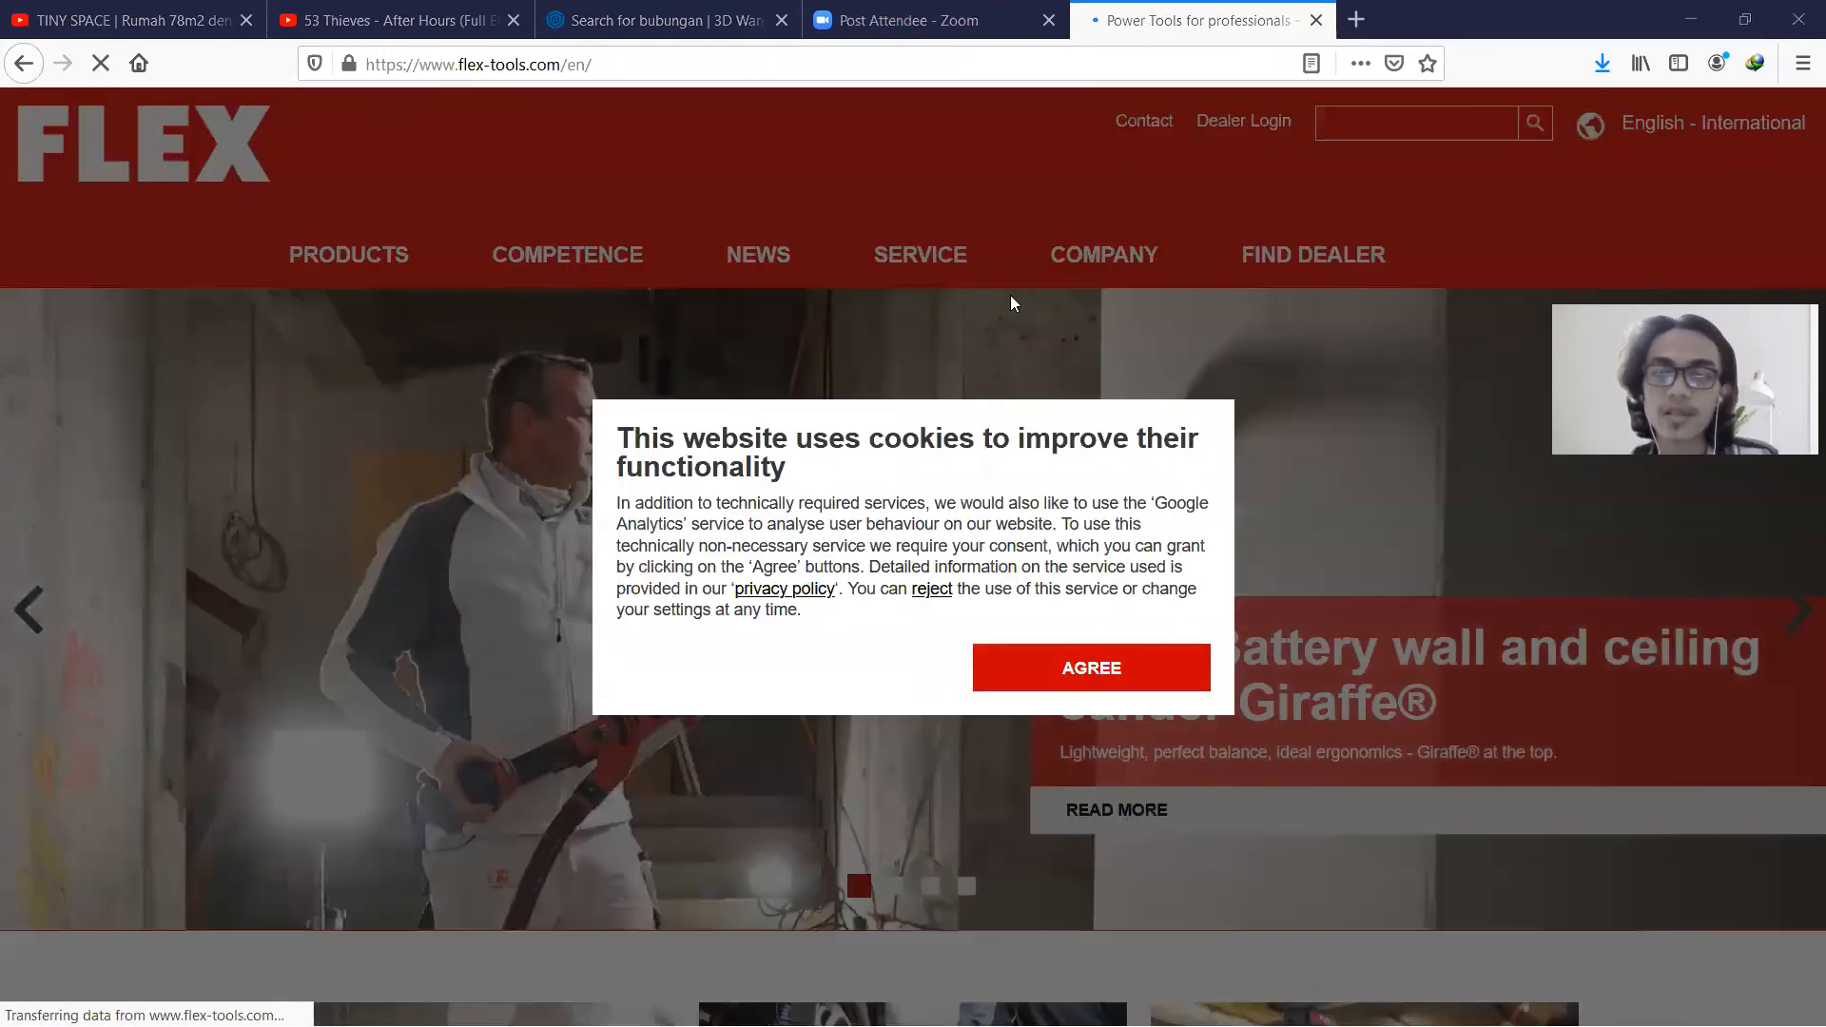
# Accept the cookies on the FLEX website and close its browser tab.
pyautogui.click(1132, 665)
pyautogui.scroll(-20, 1126, 506)
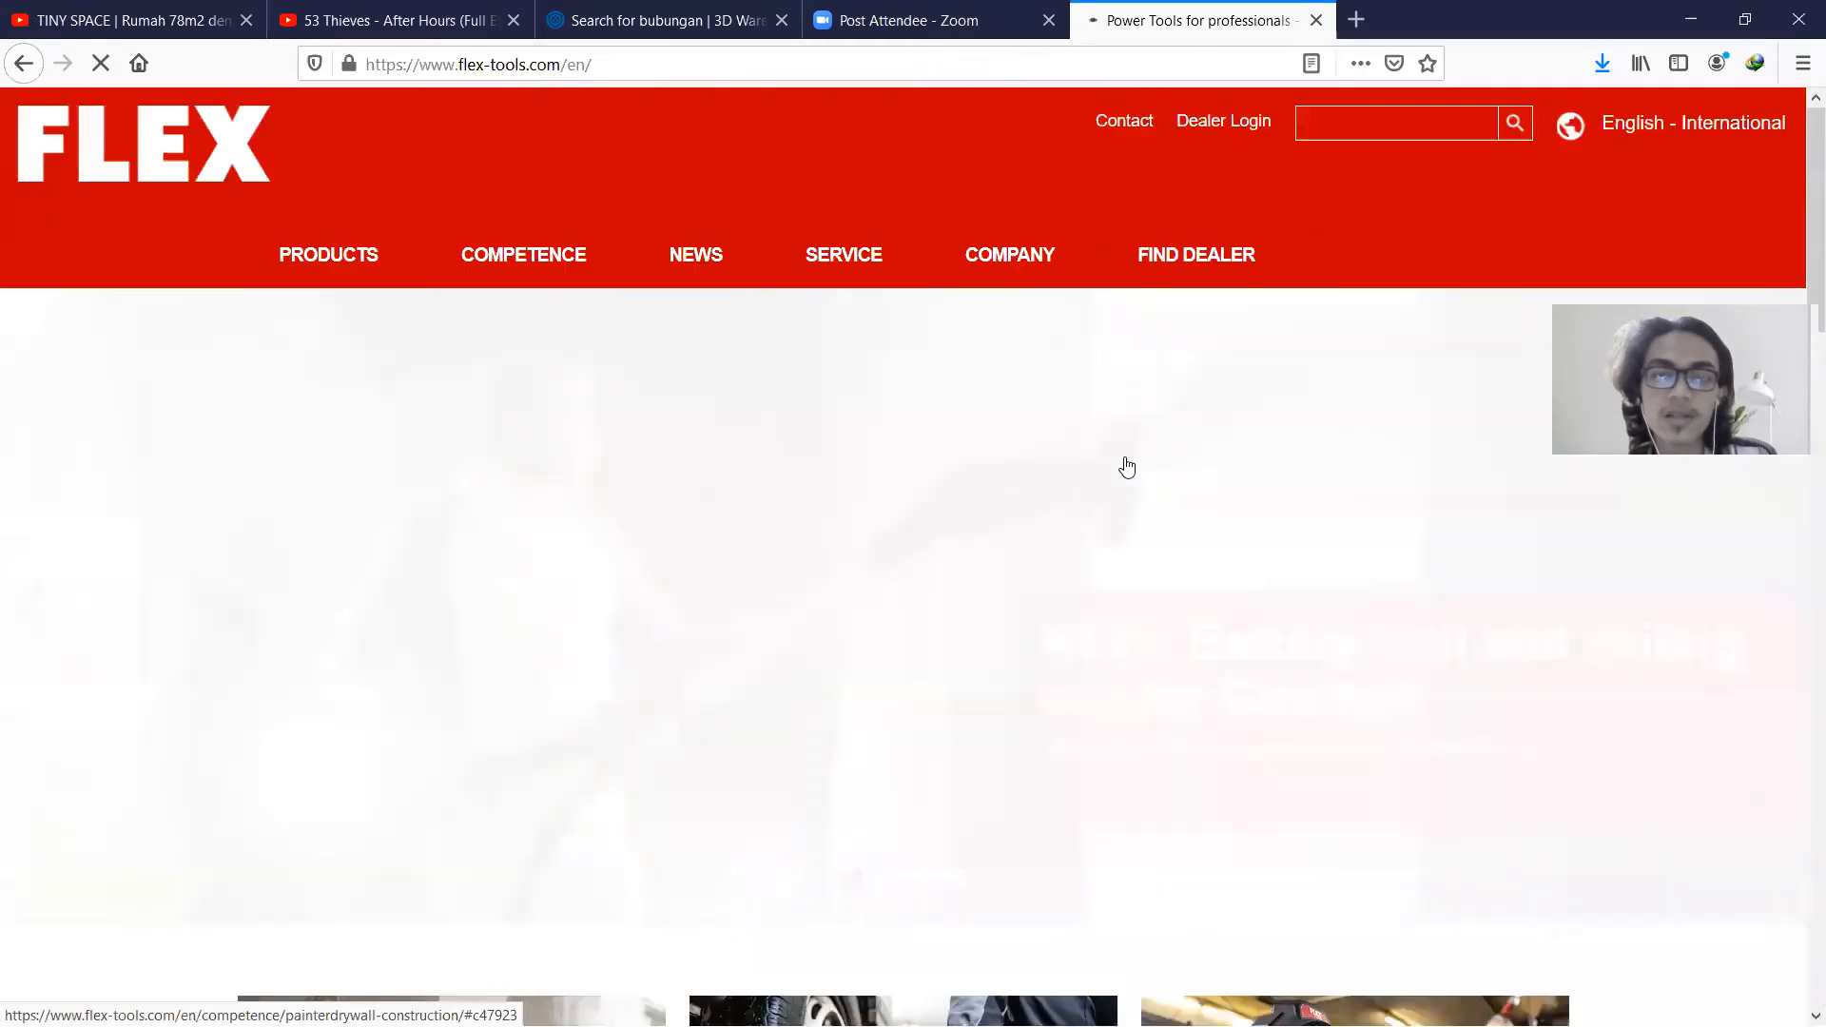
pyautogui.hotkey('ctrl', 'w')
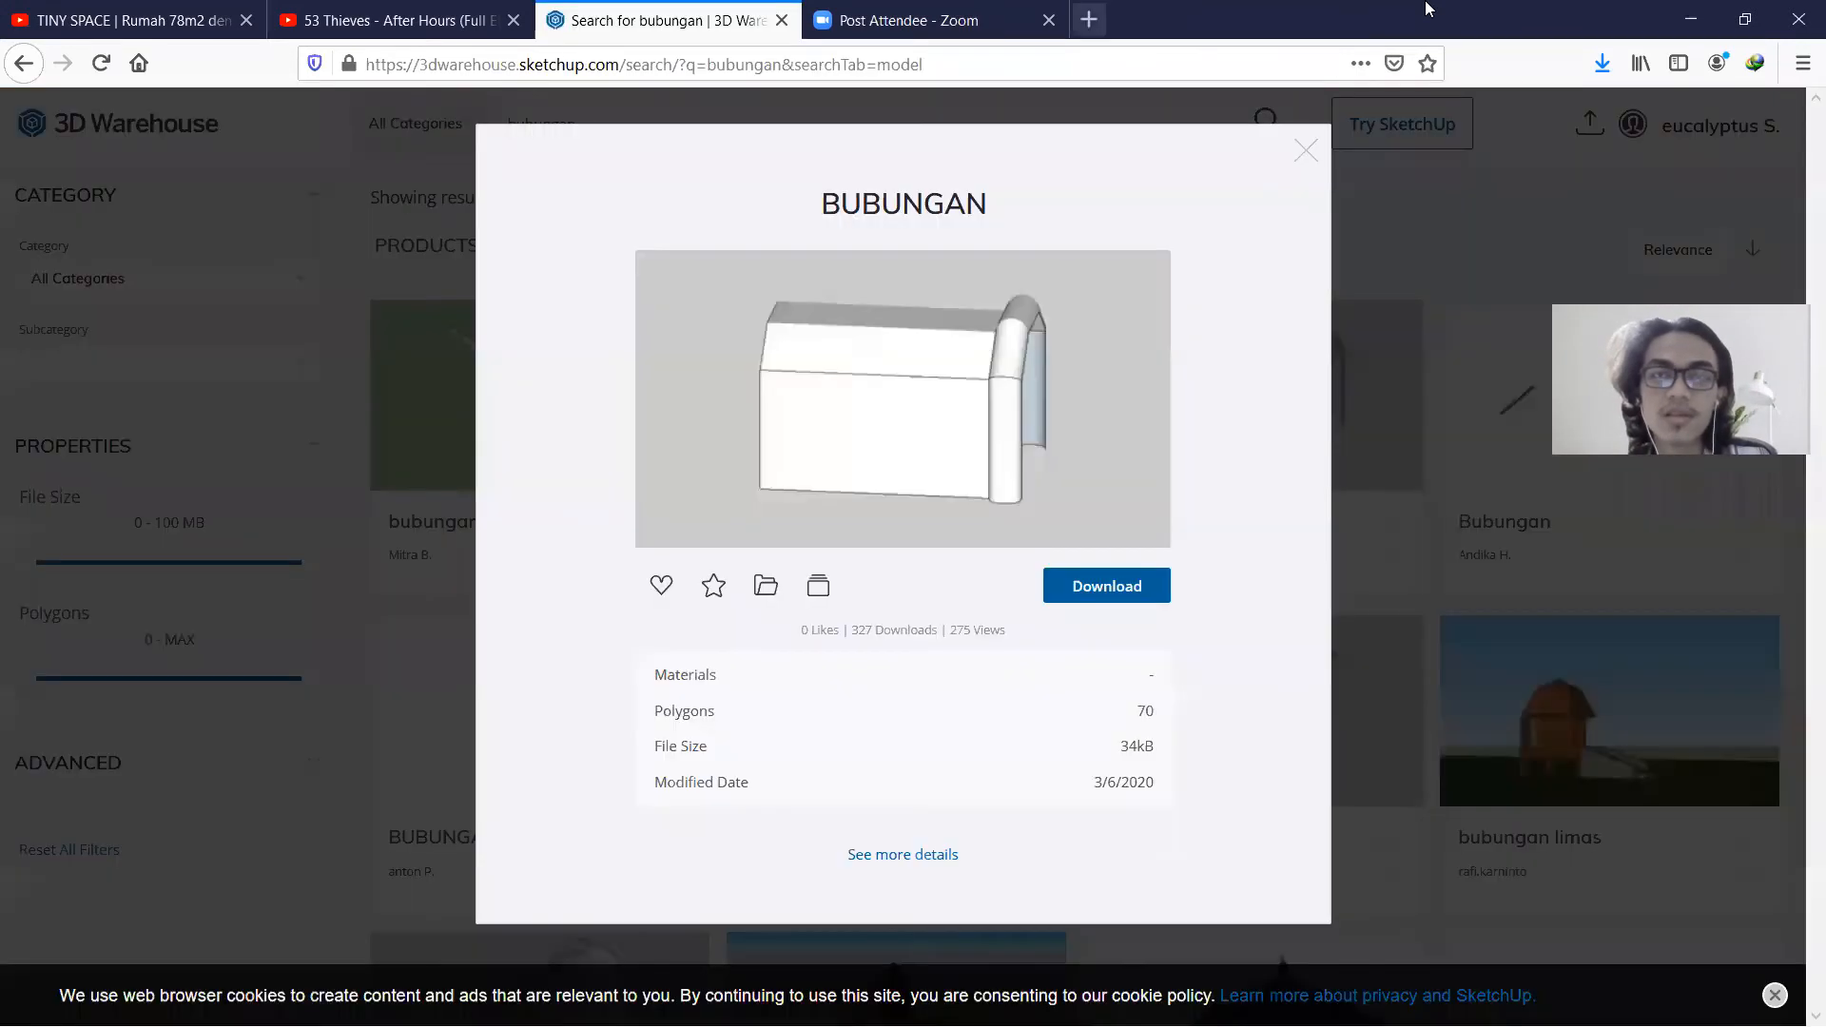
# Search the web for "1001 bit sketchup" in a new tab, view the 1001bit Freeware download page, and close the tab.
pyautogui.hotkey('ctrl', 't')
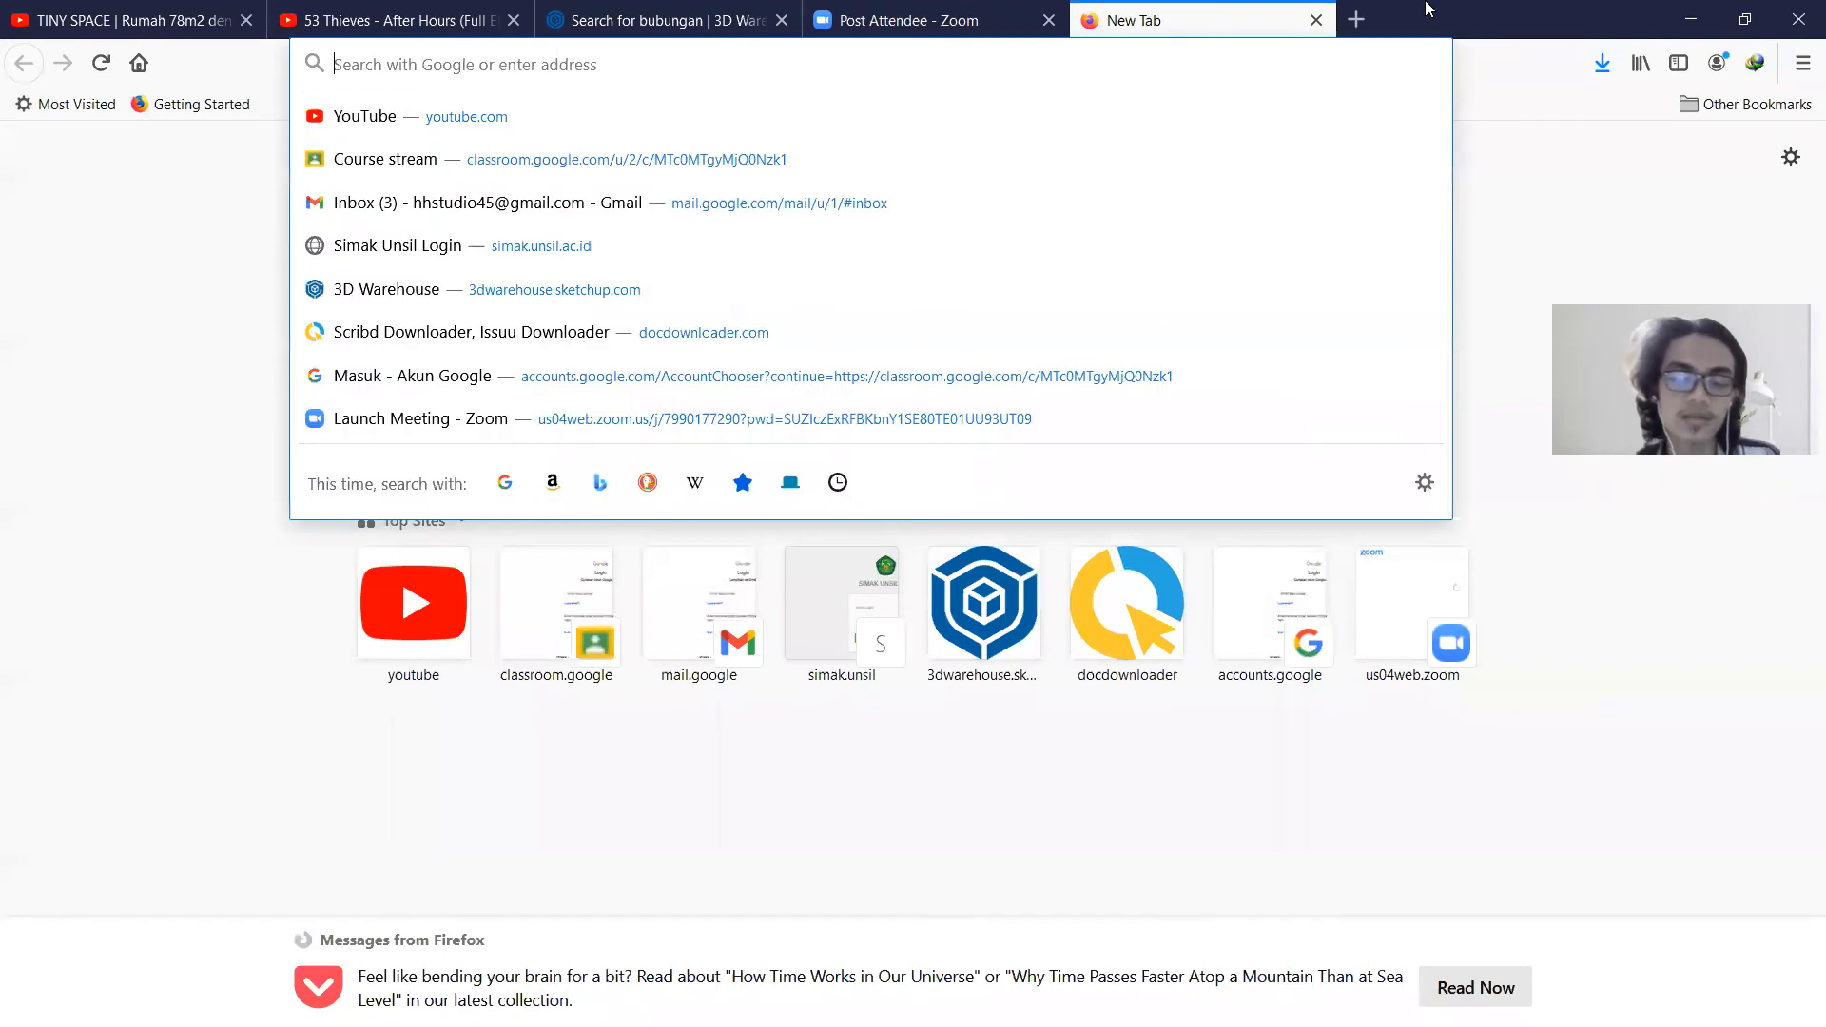
pyautogui.write('1011')
pyautogui.press('BackSpace')
pyautogui.press('BackSpace')
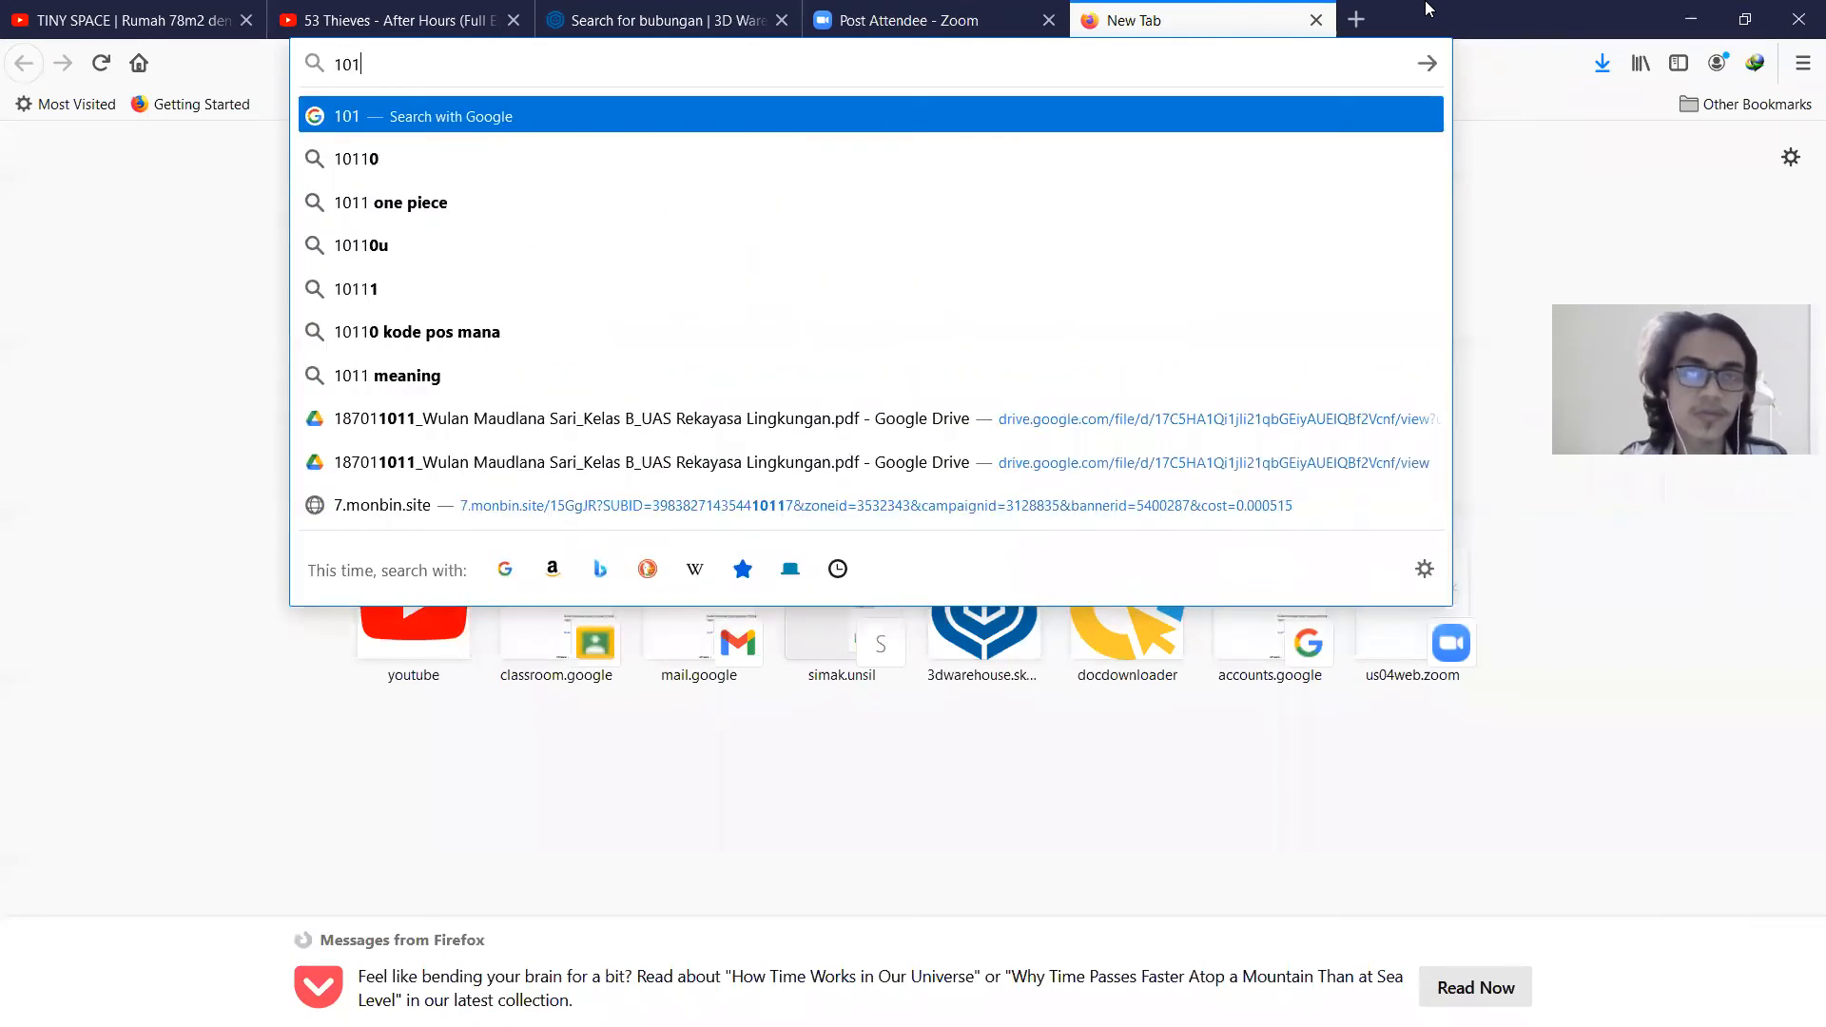
pyautogui.write('01')
pyautogui.click(1116, 159)
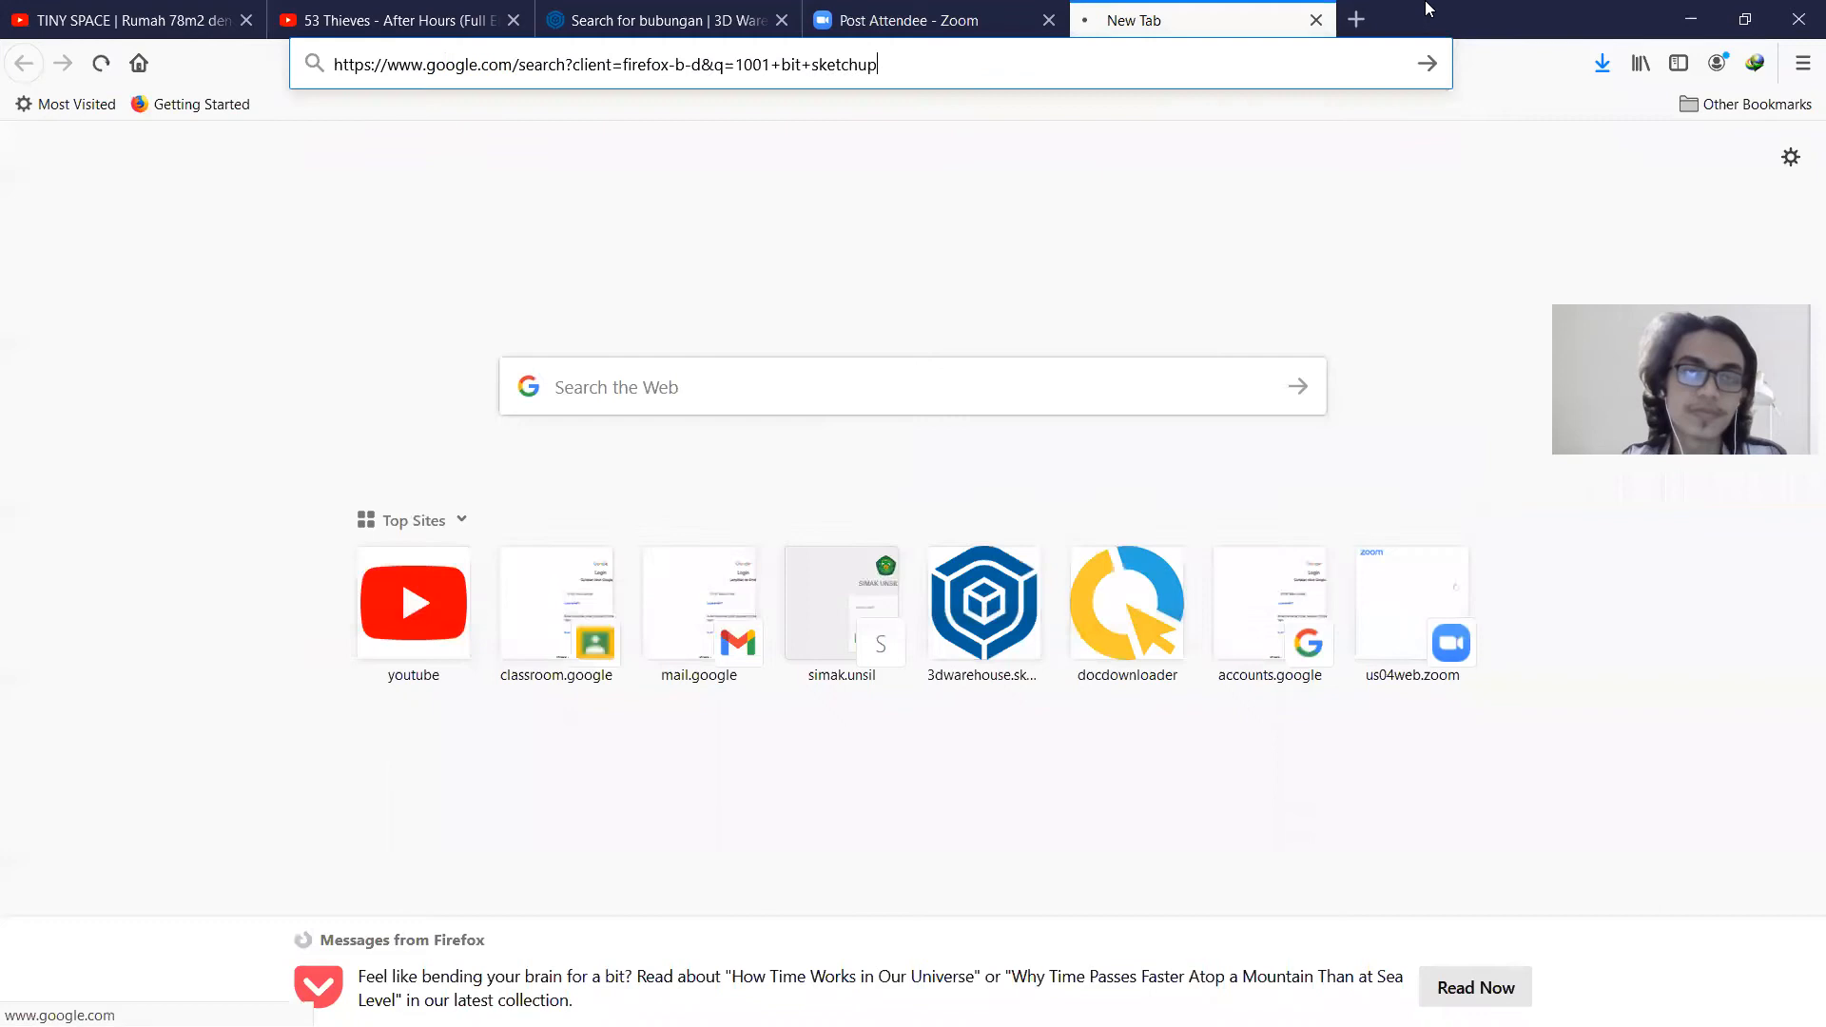
pyautogui.click(526, 396)
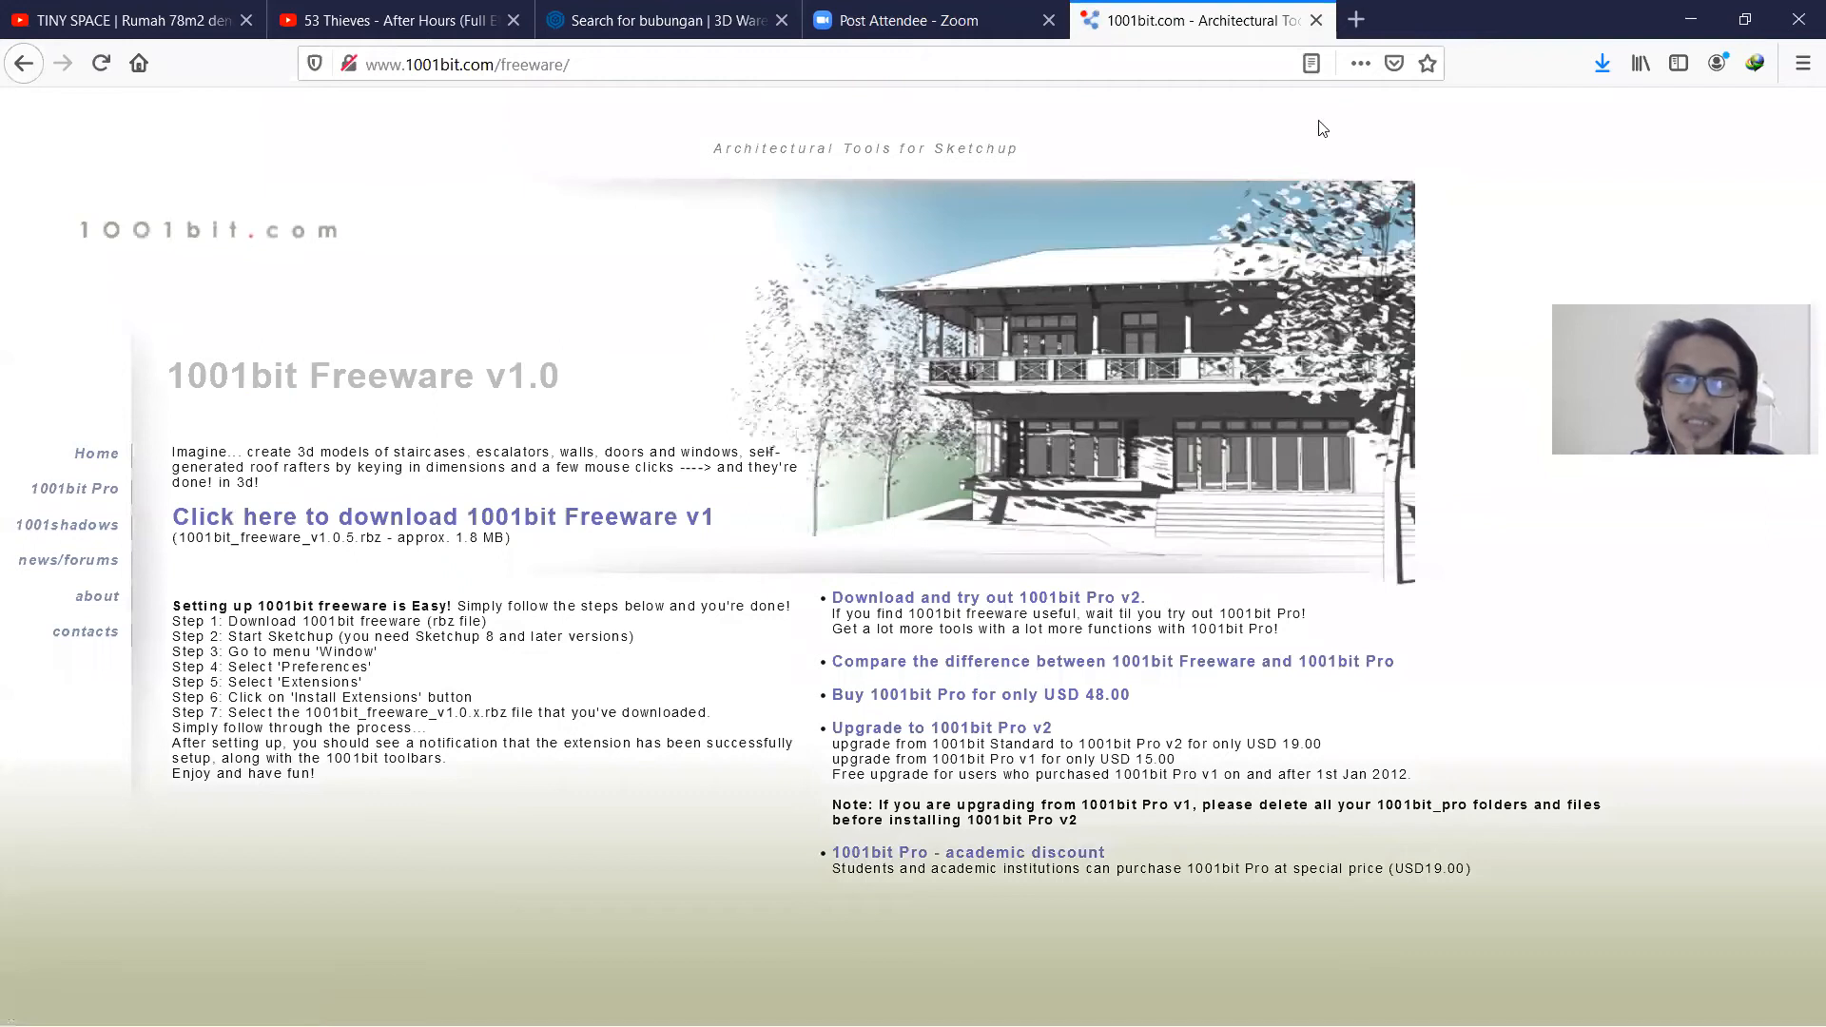
pyautogui.hotkey('ctrl', 'w')
# Return to SketchUp, view the "perabot kamar tidur" components in ComponentFinder, and minimize its window.
pyautogui.hotkey('ctrl', 't')
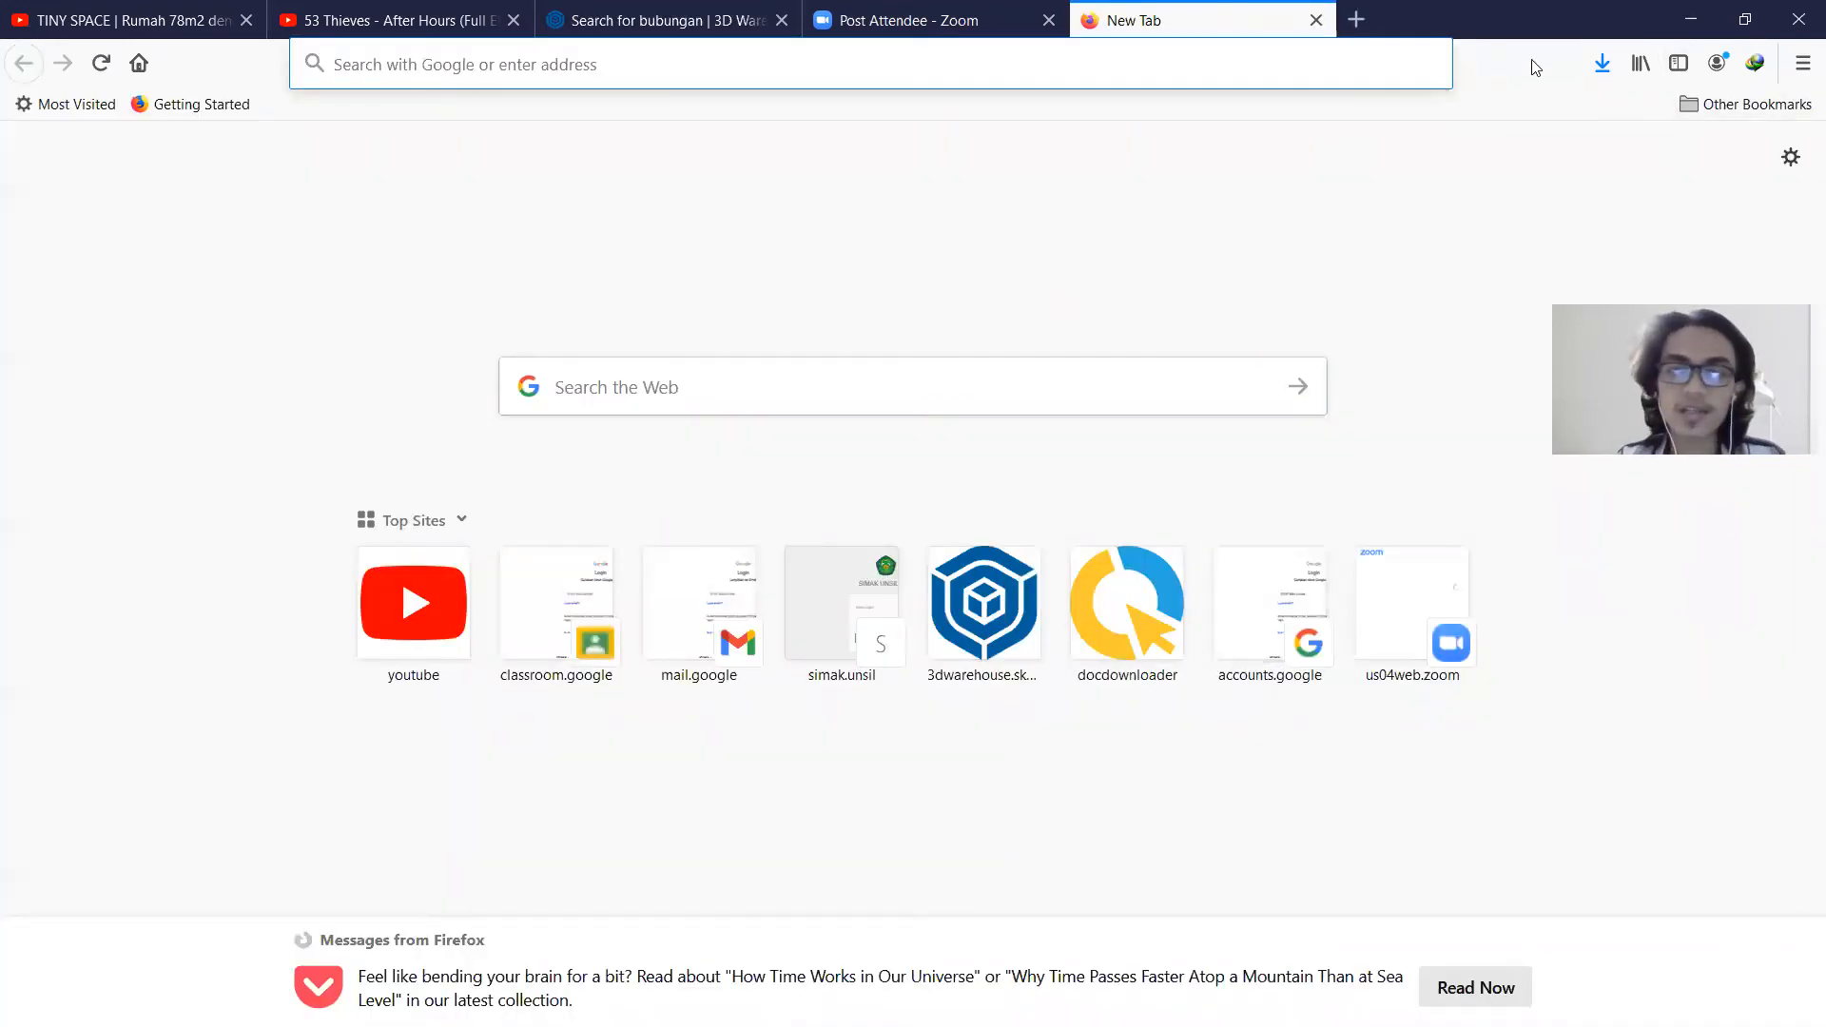
pyautogui.click(1226, 71)
pyautogui.click(169, 364)
pyautogui.click(443, 74)
pyautogui.click(164, 283)
pyautogui.click(396, 59)
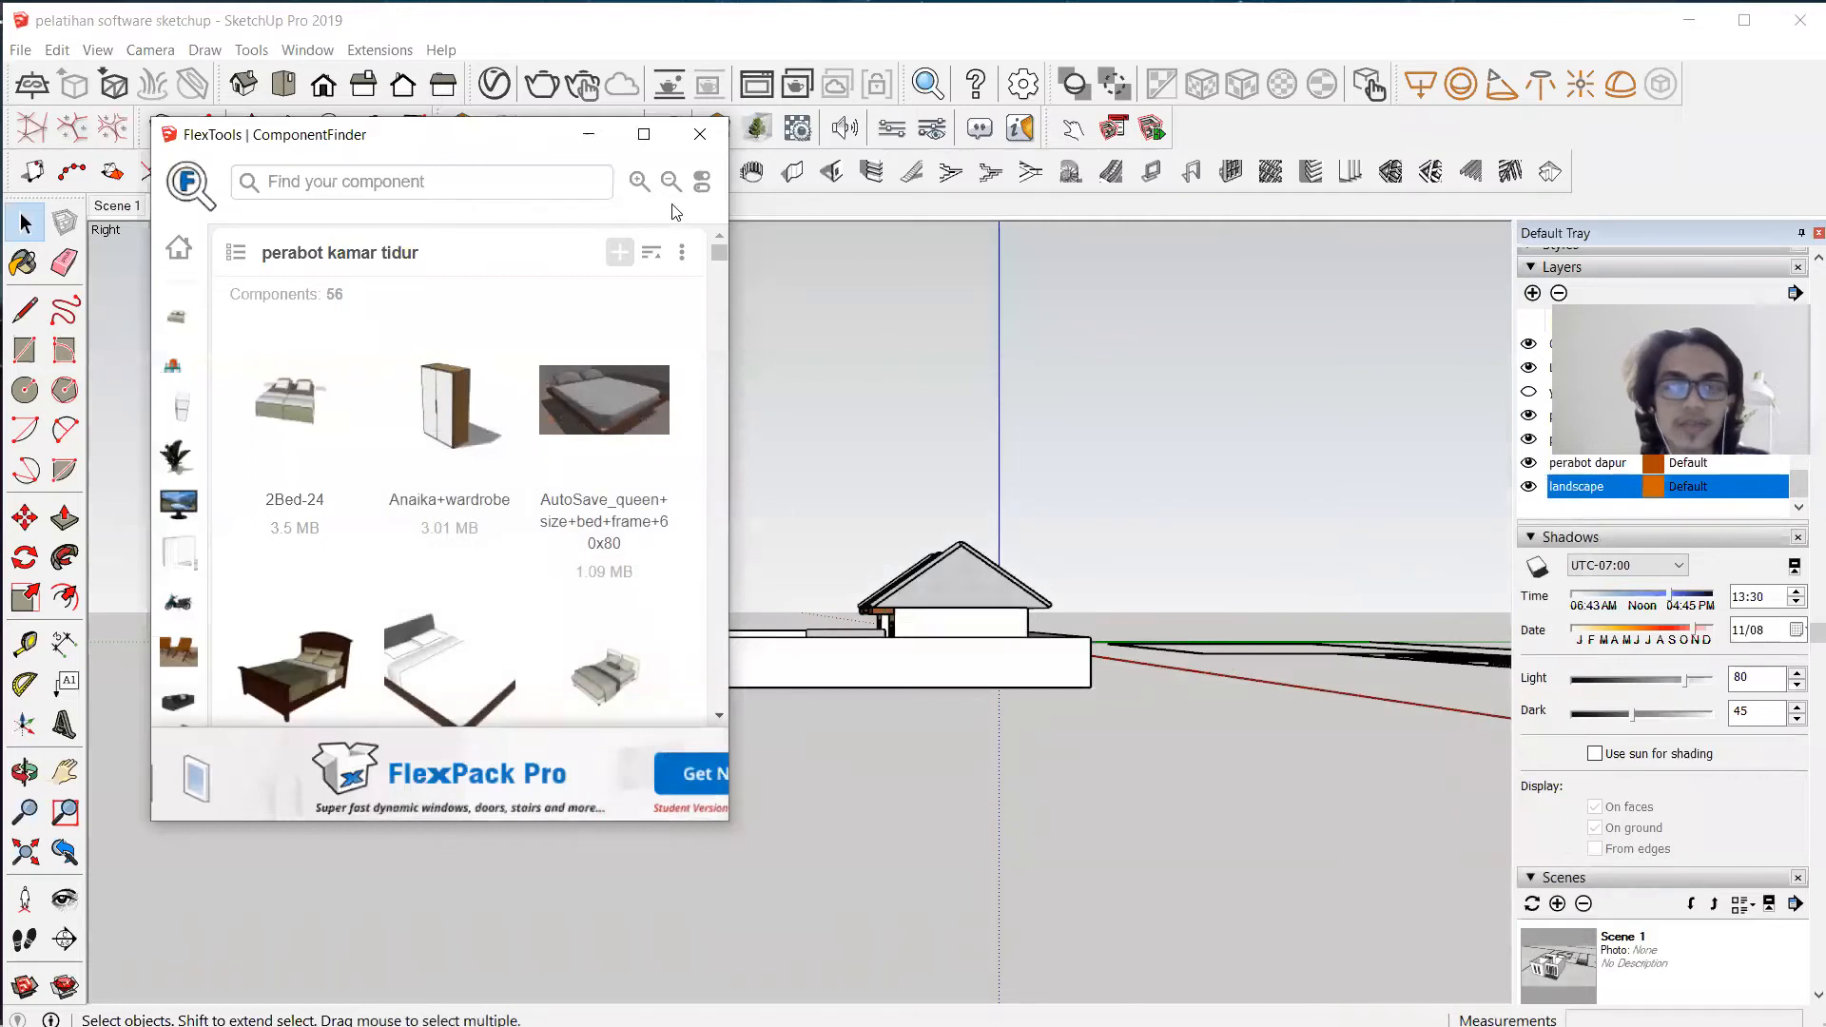
pyautogui.click(589, 134)
# Activate Scene 2 and start Enscape with the front of the mirrored houses in view.
pyautogui.click(175, 204)
pyautogui.moveTo(1249, 768); pyautogui.dragTo(817, 663, button='middle')
pyautogui.scroll(3, 760, 742)
pyautogui.scroll(3, 476, 664)
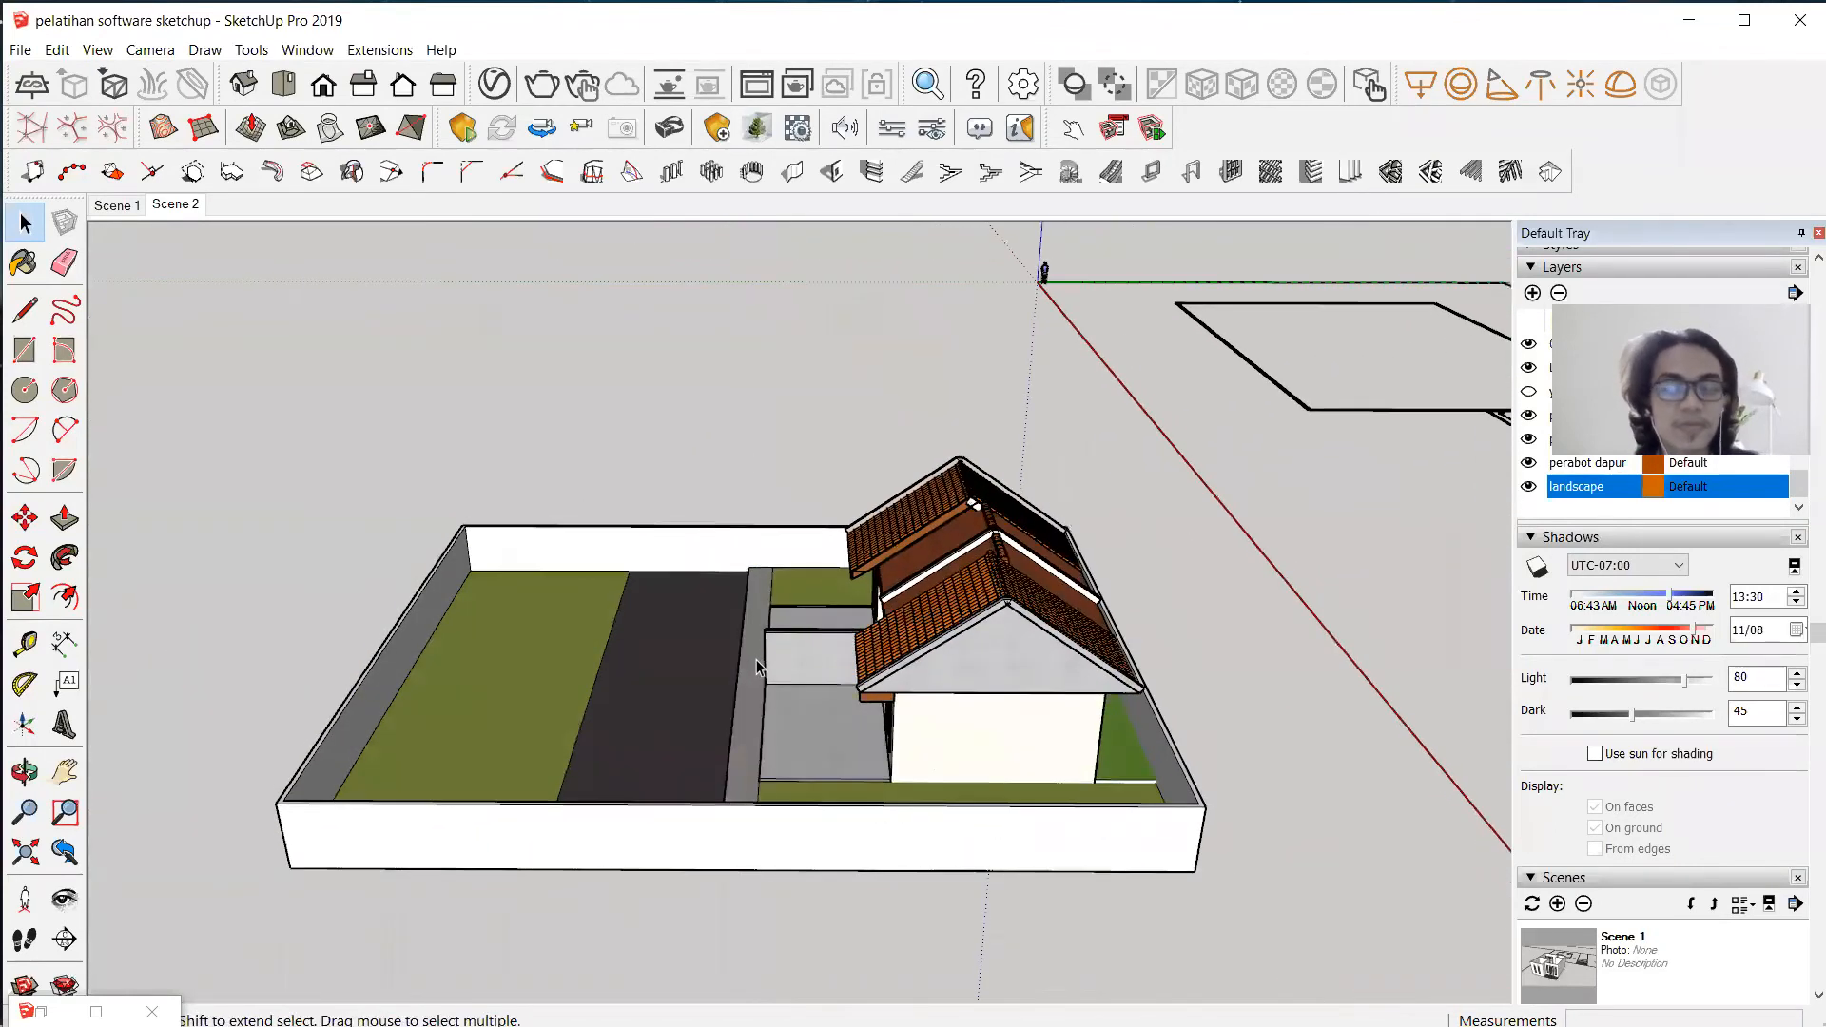
pyautogui.click(385, 50)
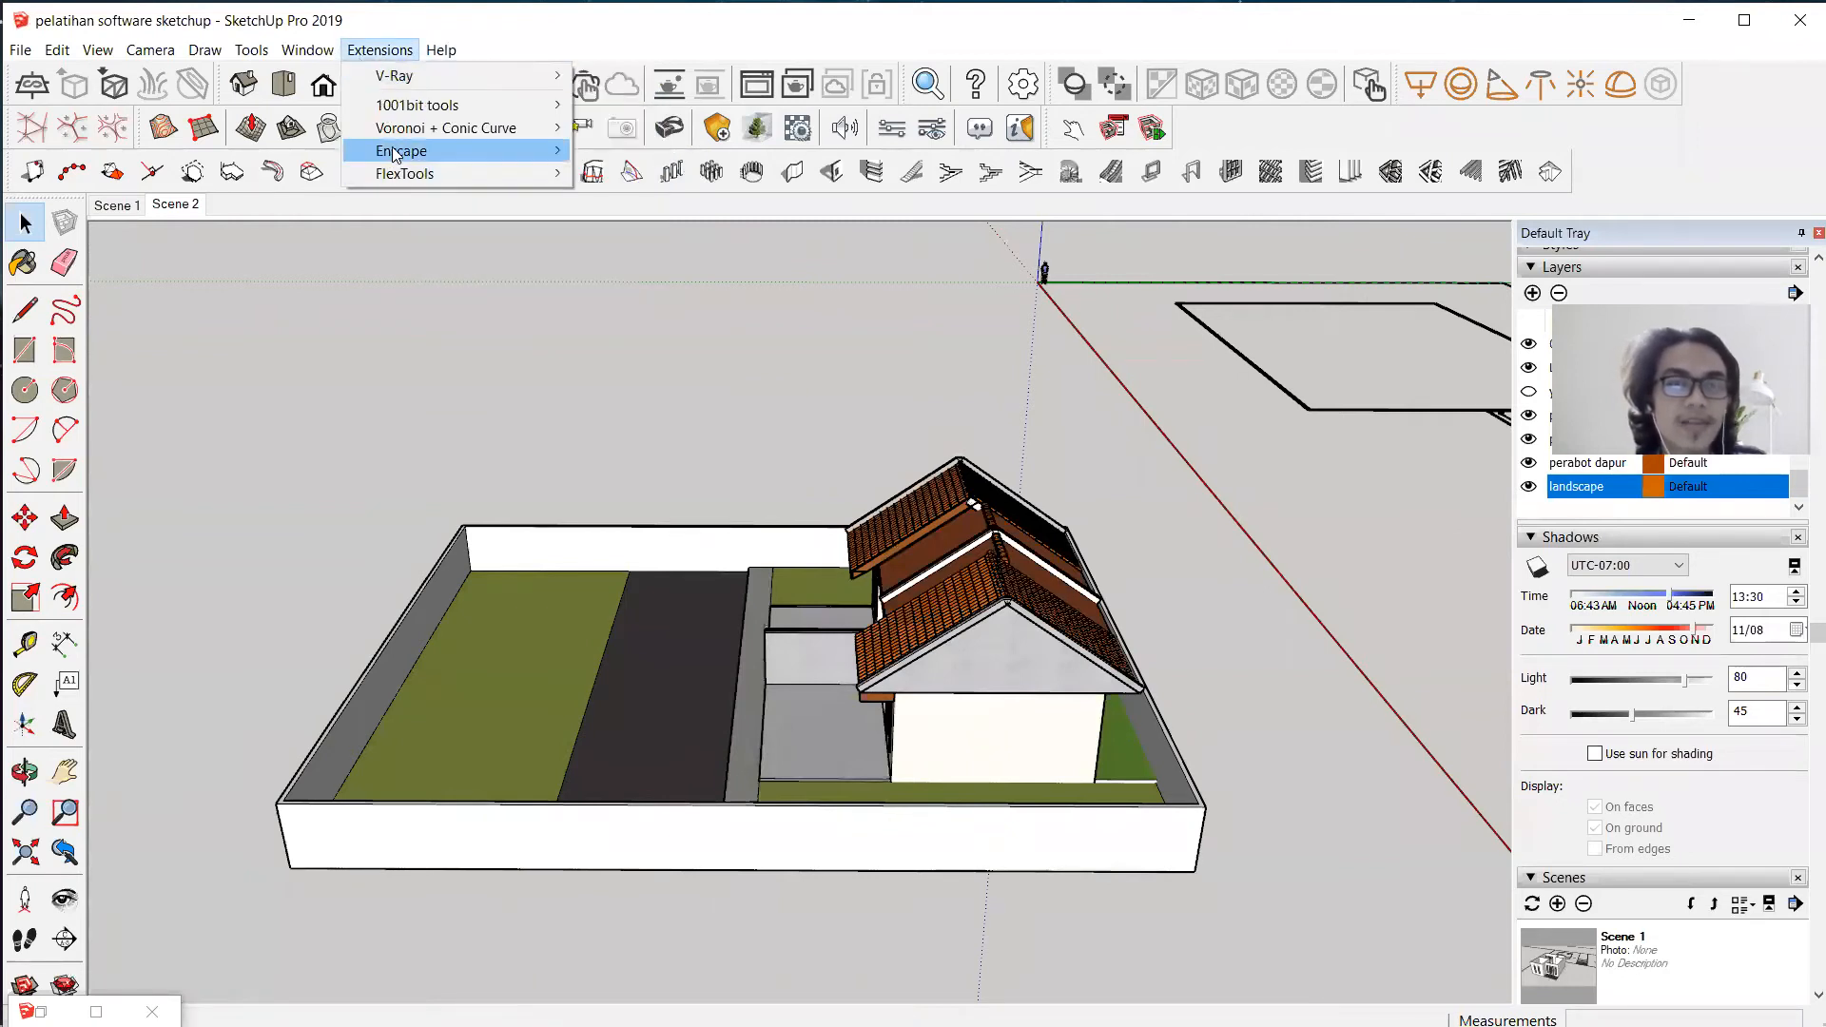
pyautogui.moveTo(418, 150)
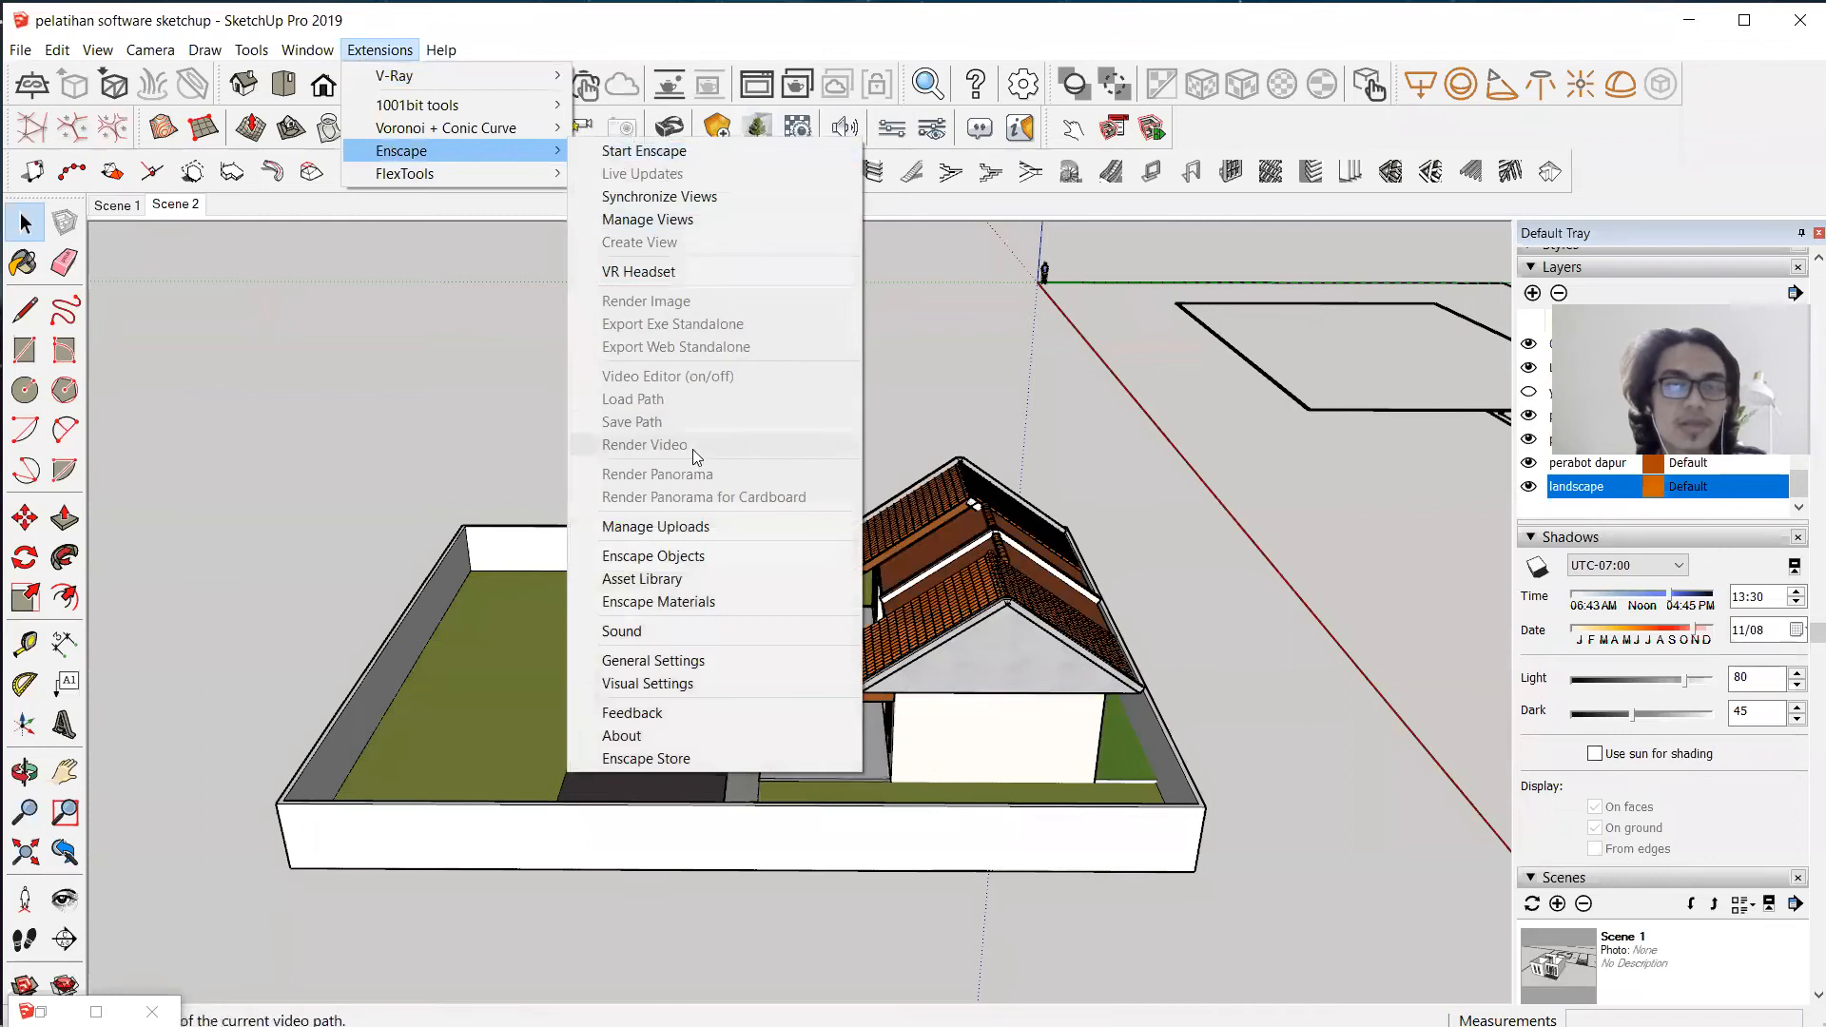
pyautogui.click(531, 68)
pyautogui.moveTo(976, 591); pyautogui.dragTo(1207, 645, button='middle')
pyautogui.moveTo(1052, 627); pyautogui.dragTo(1132, 636, button='middle')
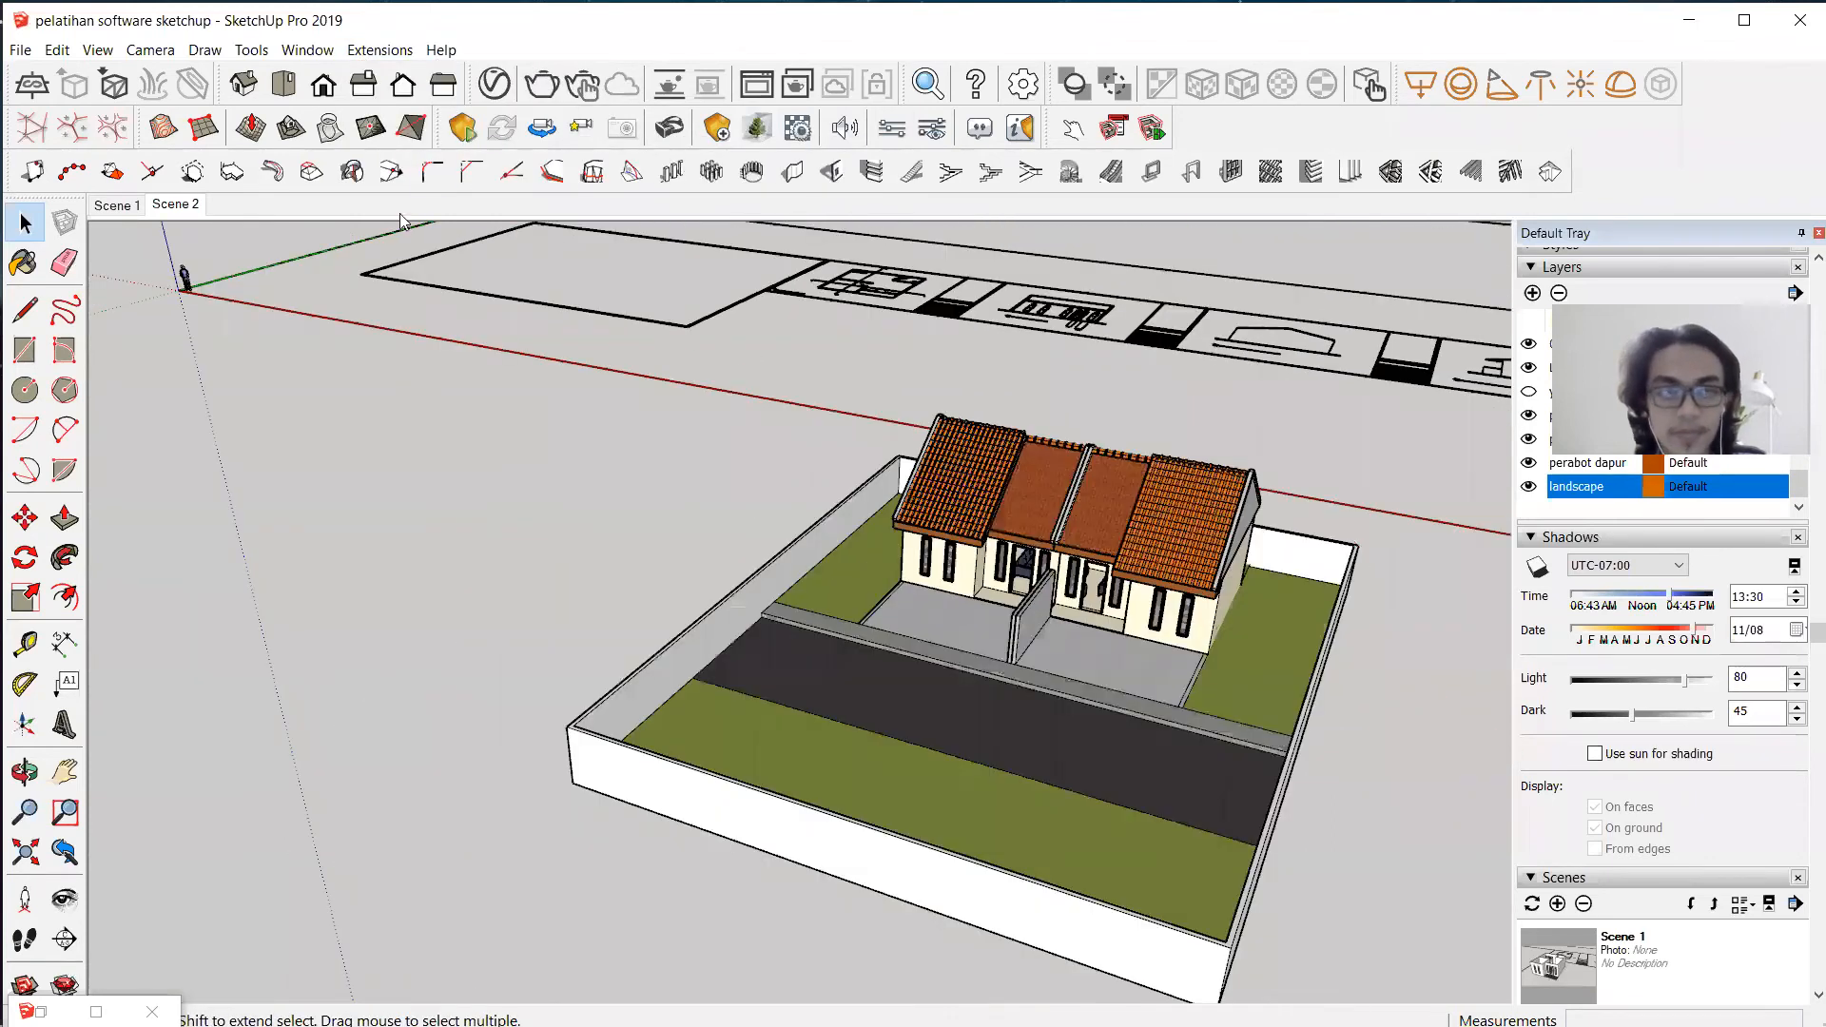
pyautogui.click(398, 48)
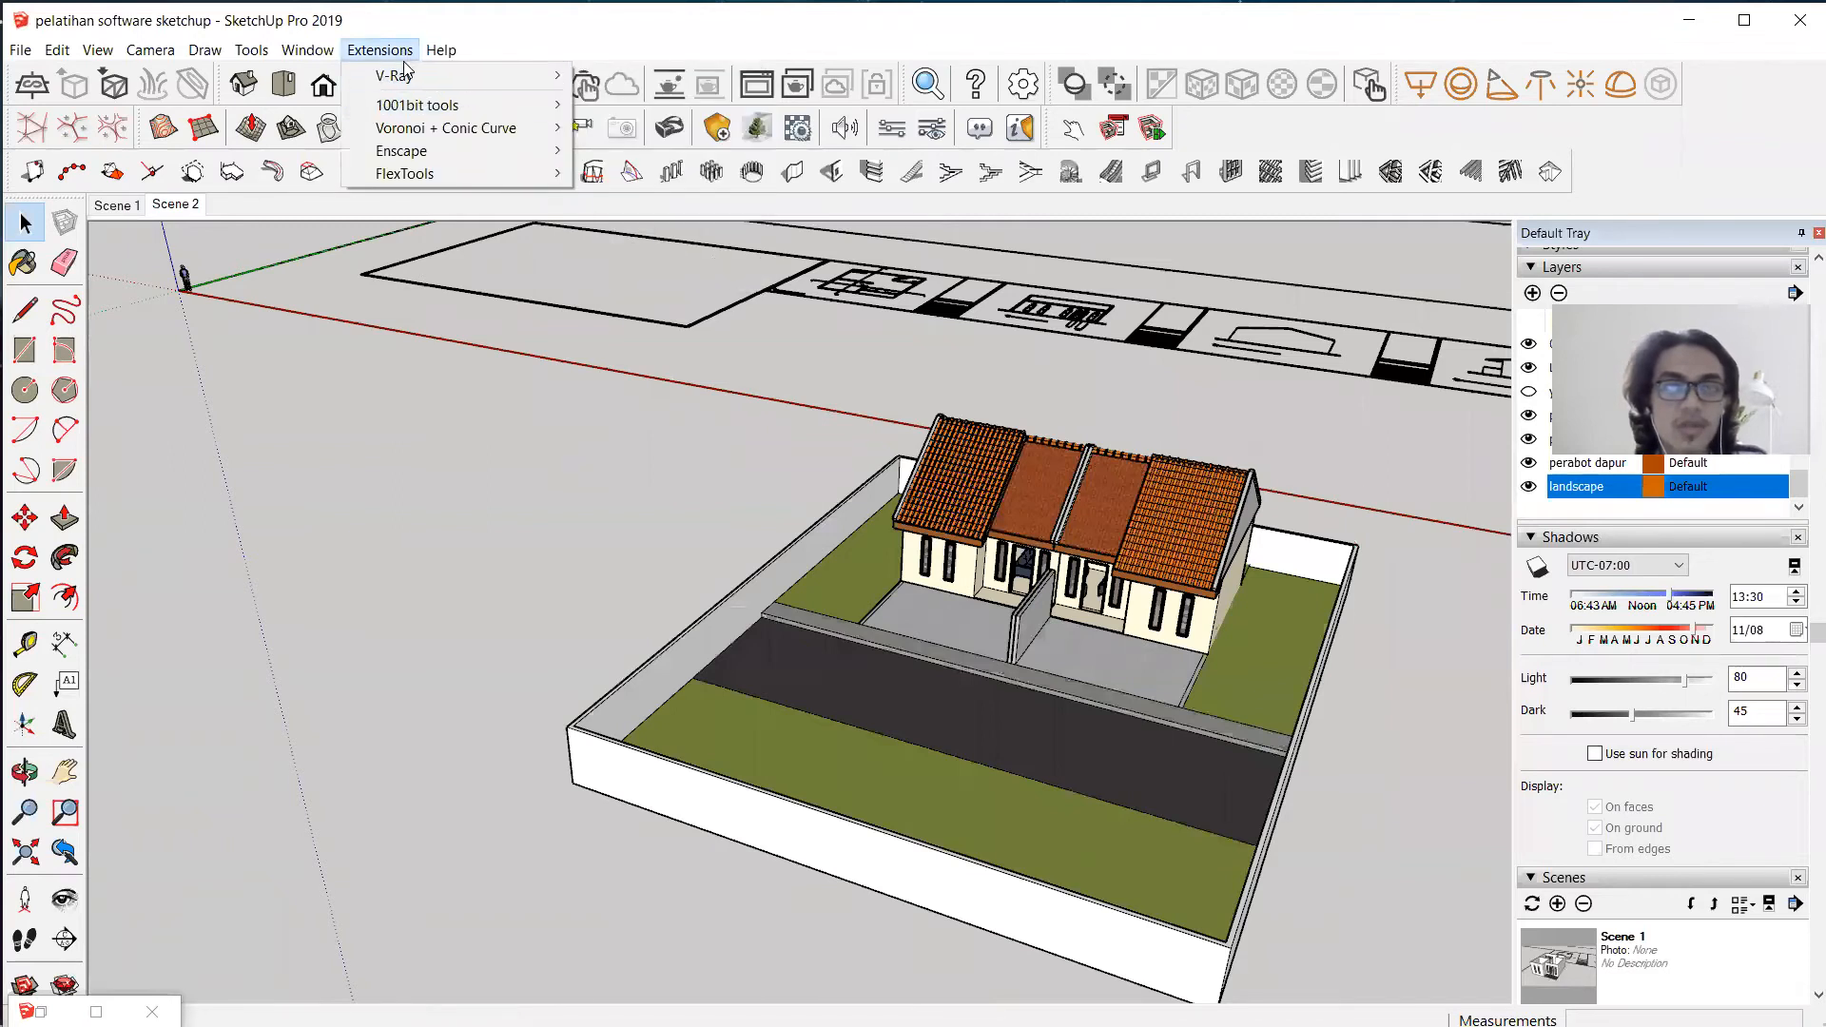
pyautogui.moveTo(443, 150)
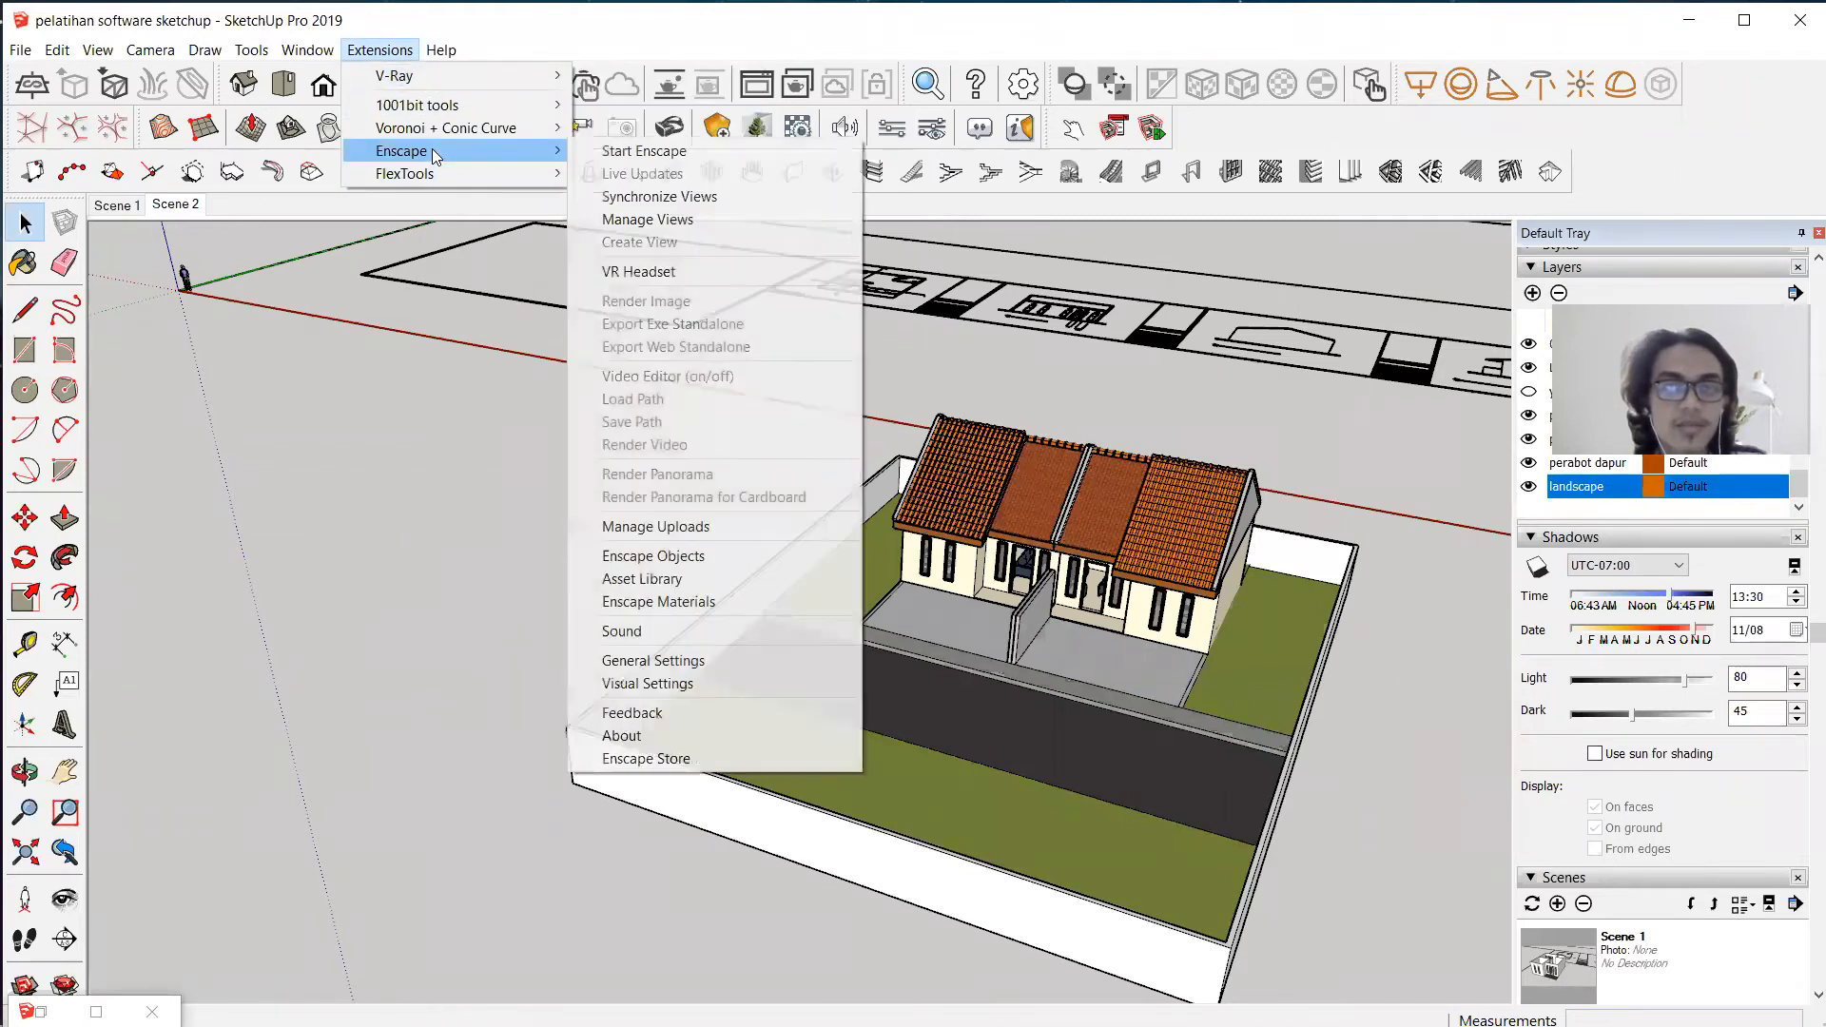
pyautogui.click(637, 154)
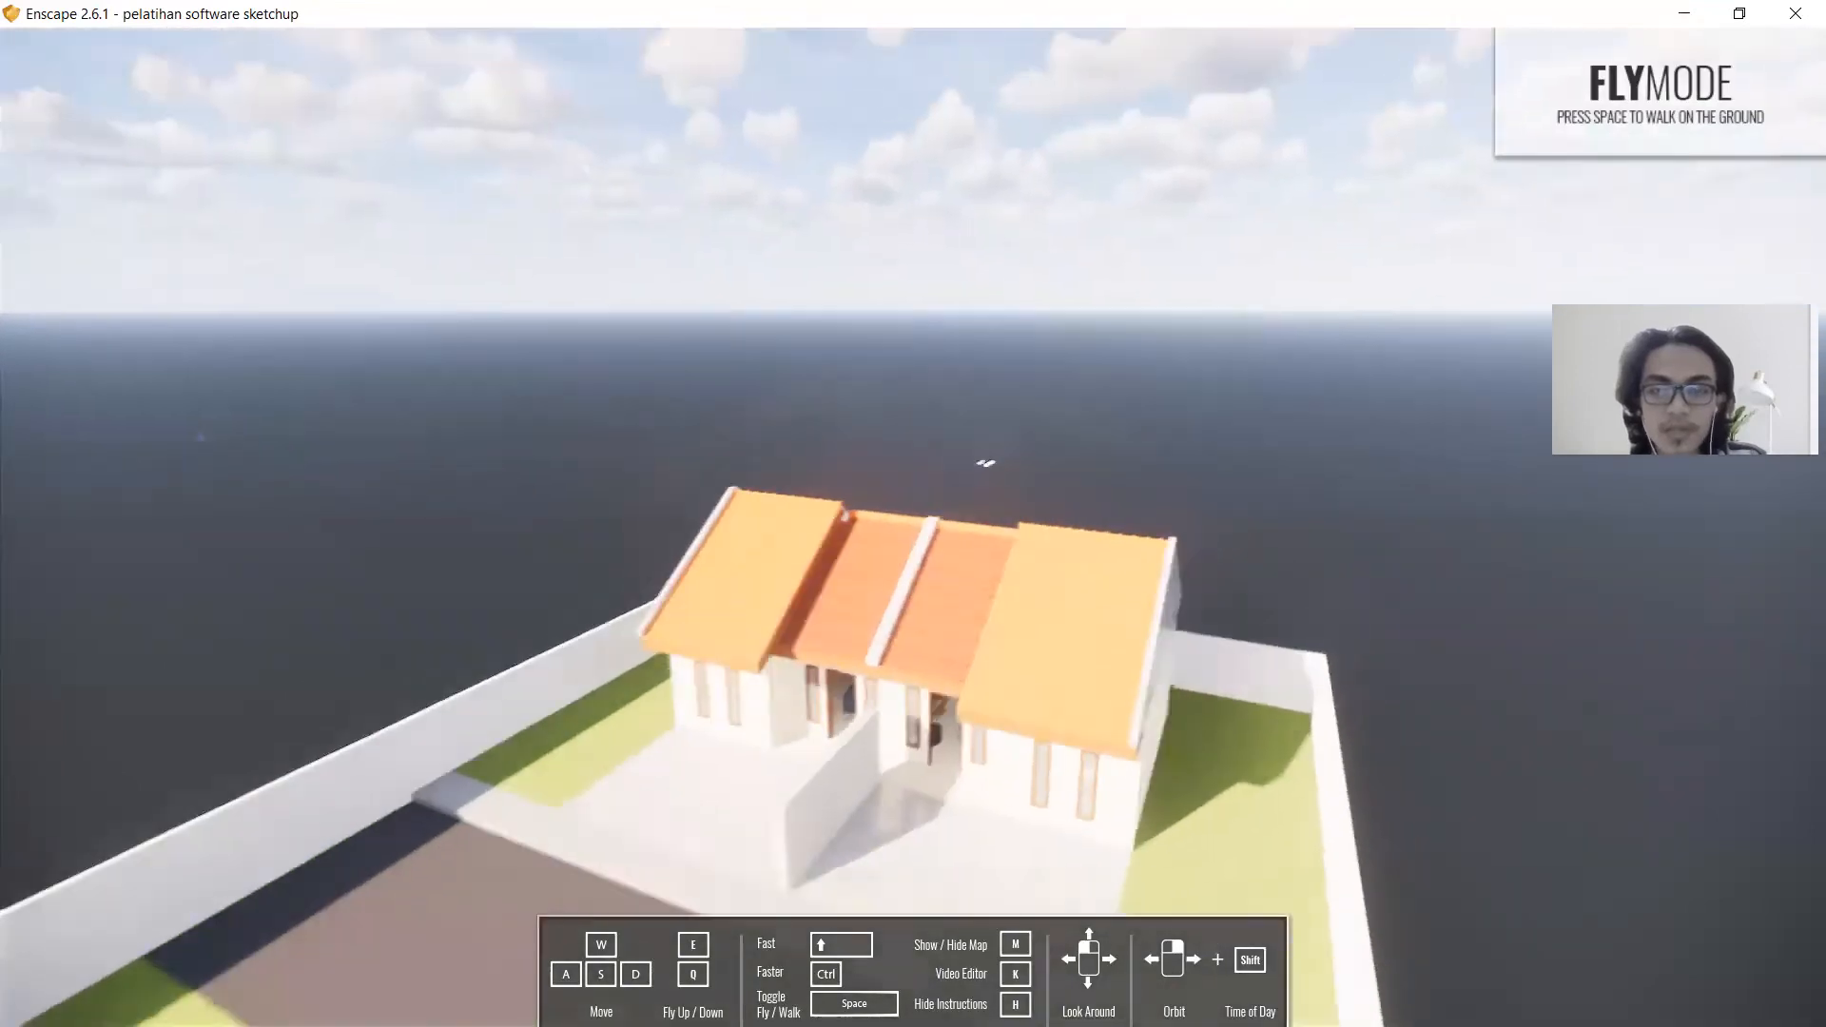
# Switch the Enscape render to walk mode and adjust the time of day to change the sunlight on the houses.
pyautogui.press('space')
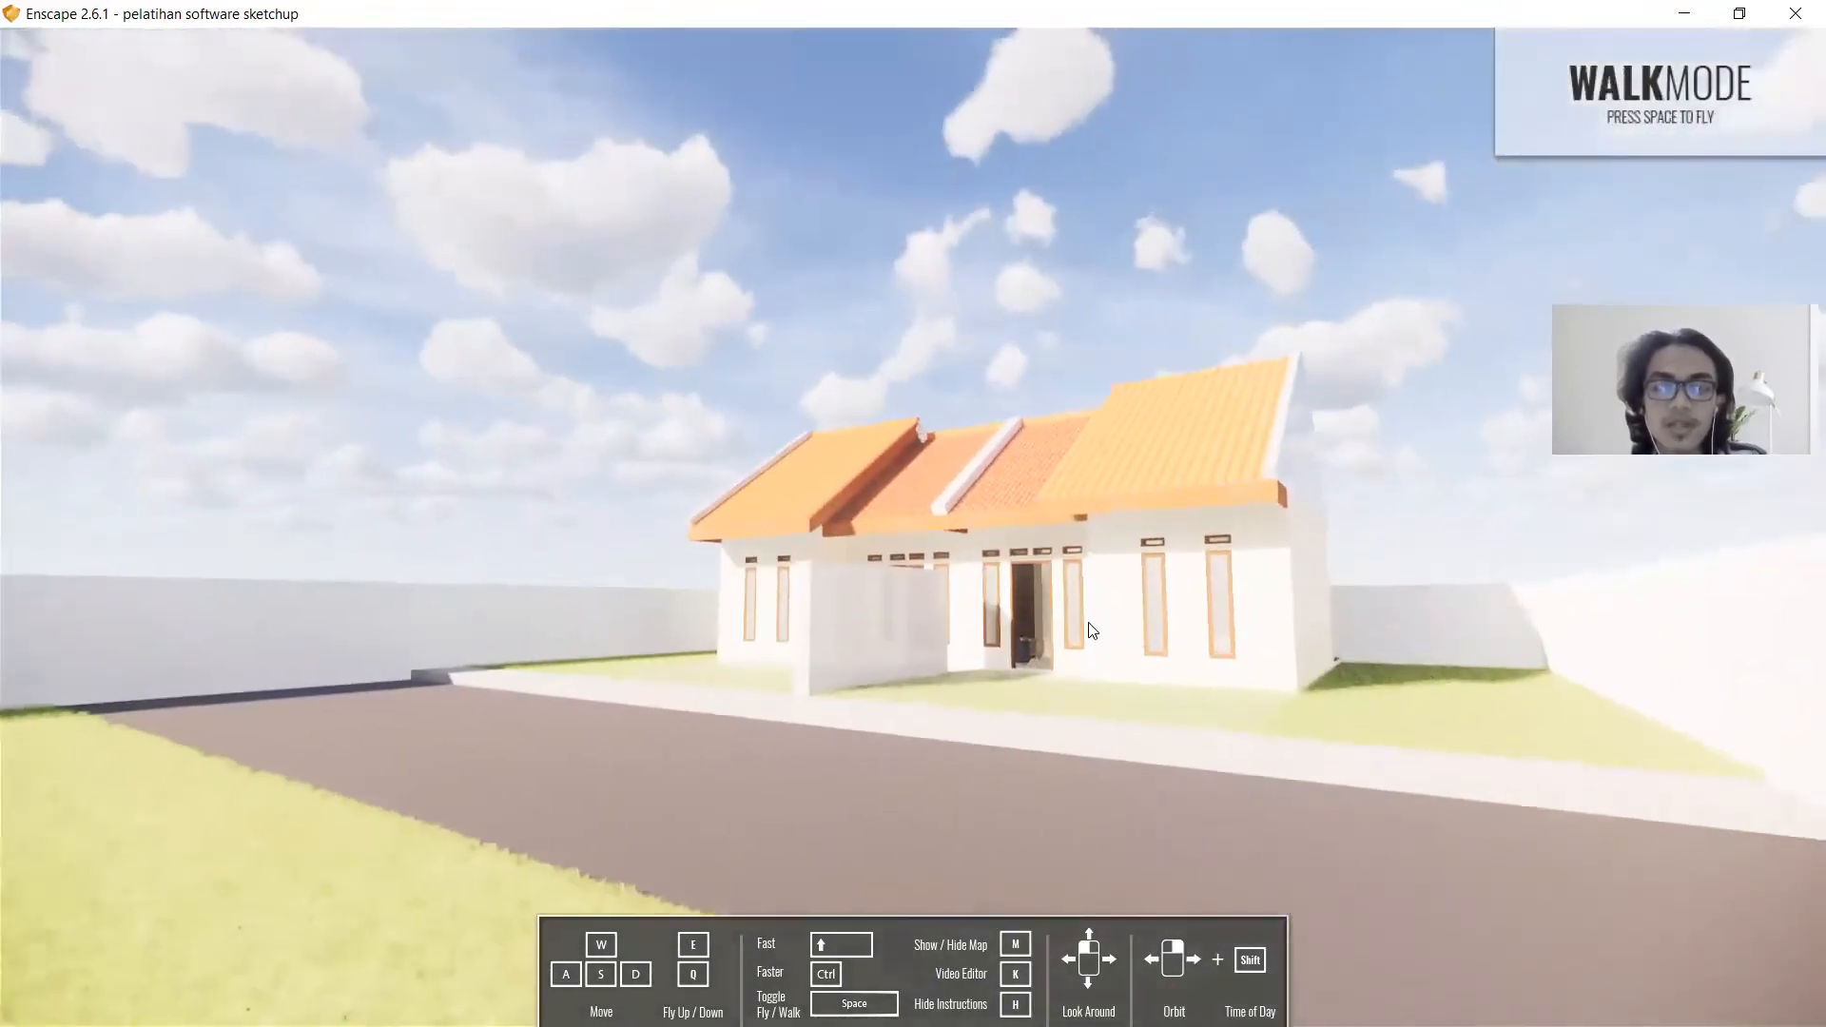
pyautogui.keyDown('shift'); pyautogui.moveTo(913, 513); pyautogui.dragTo(1379, 565, button='right'); pyautogui.keyUp('shift')
pyautogui.moveTo(1199, 561); pyautogui.dragTo(1116, 554)
# Walk through the render from the lawn across the road to the open front door and inspect the house facades.
pyautogui.press('s')
pyautogui.press('a')
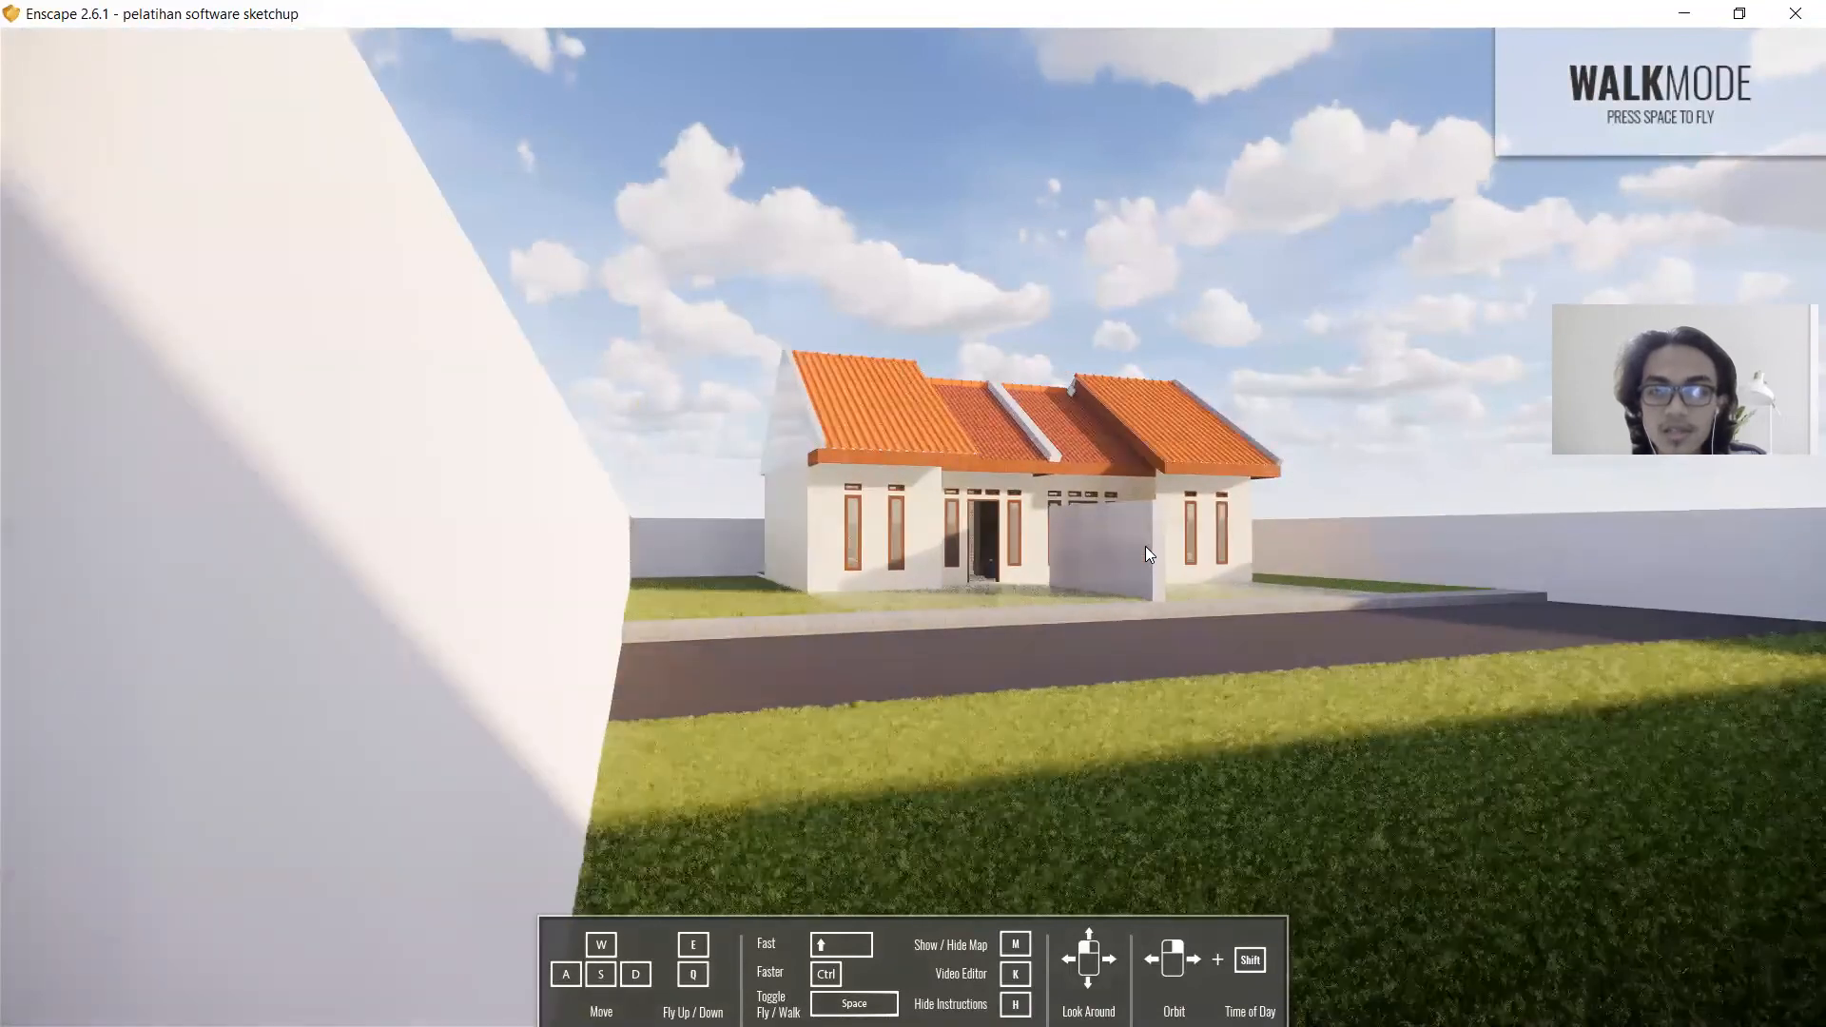
pyautogui.press('d')
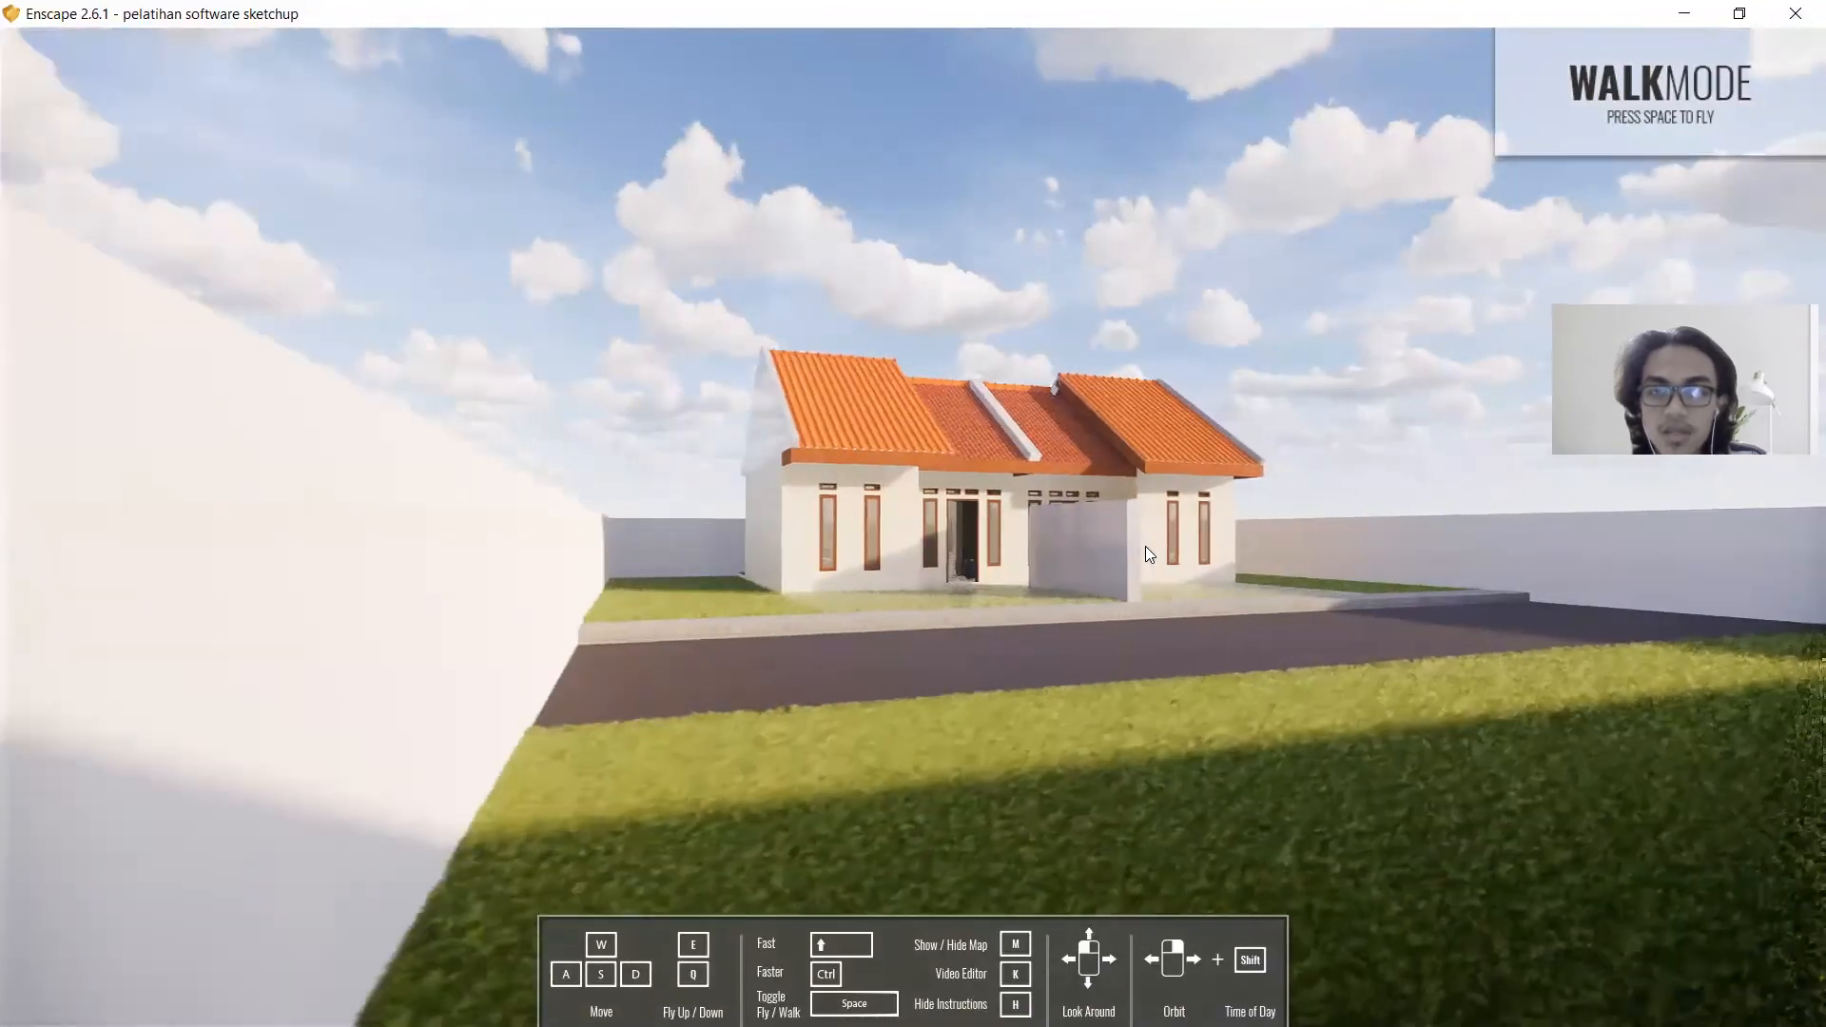
pyautogui.press('w')
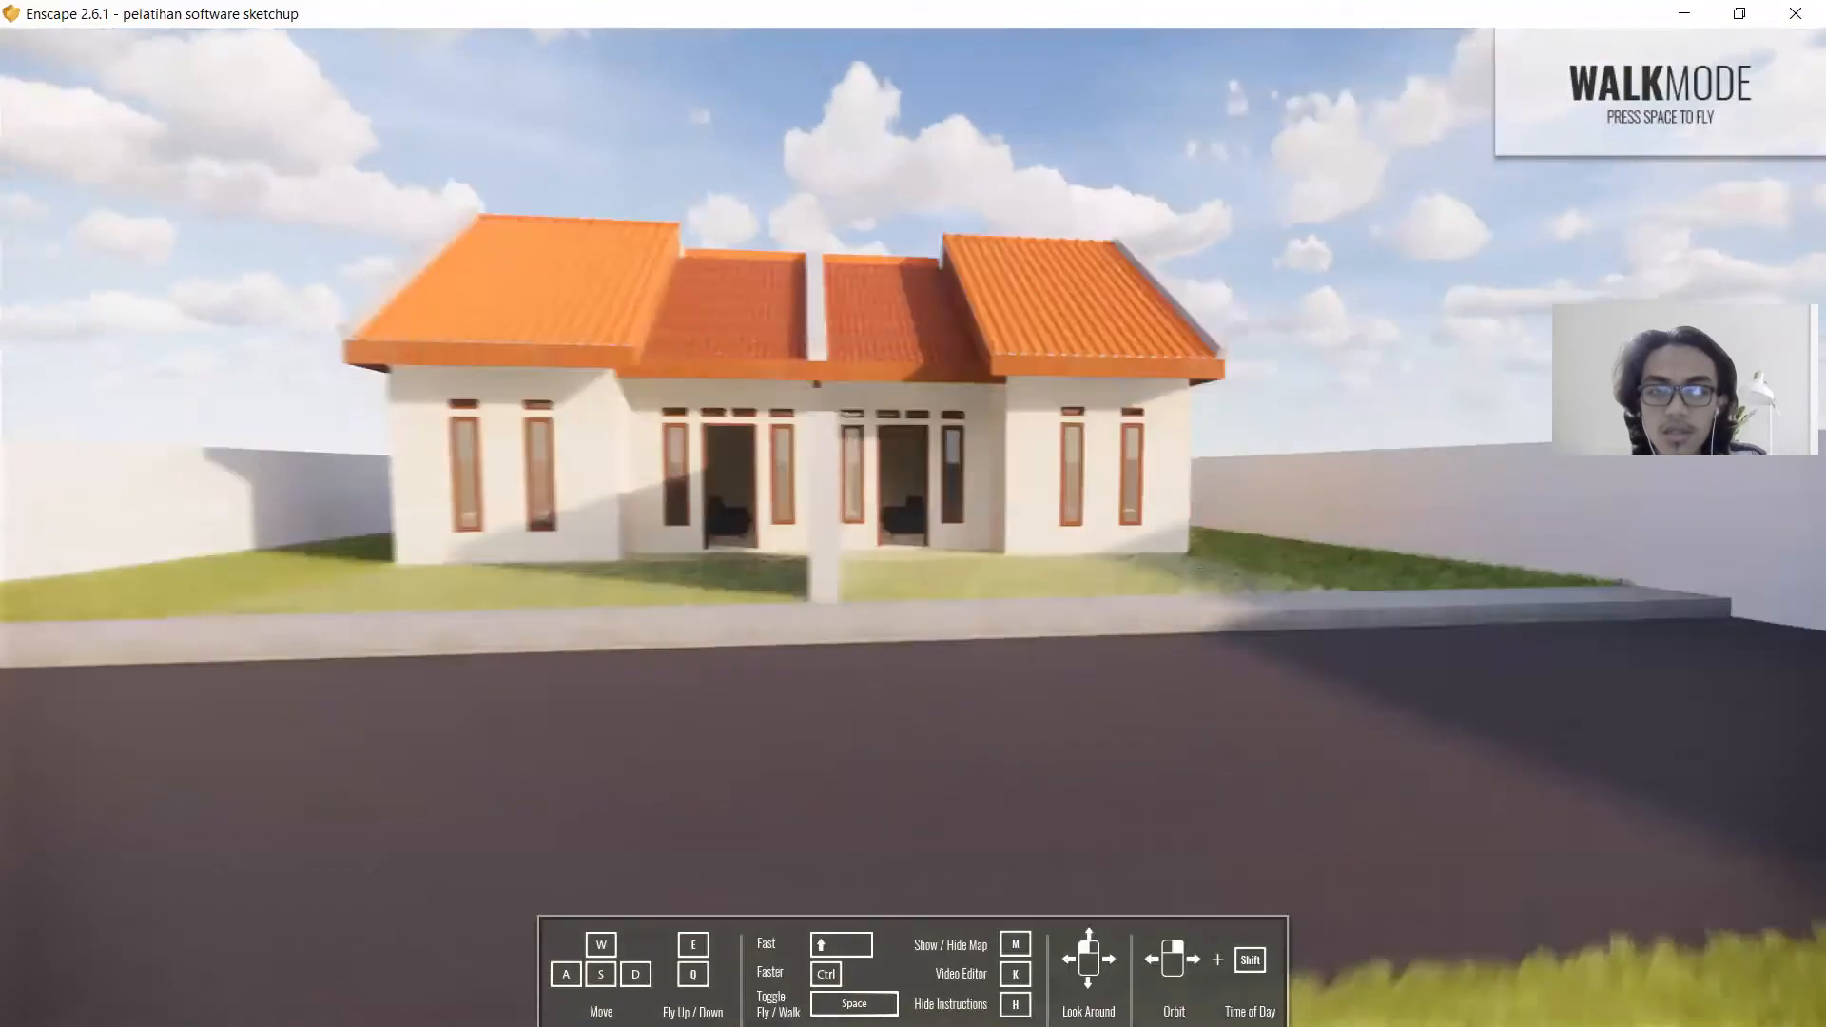
pyautogui.press('w')
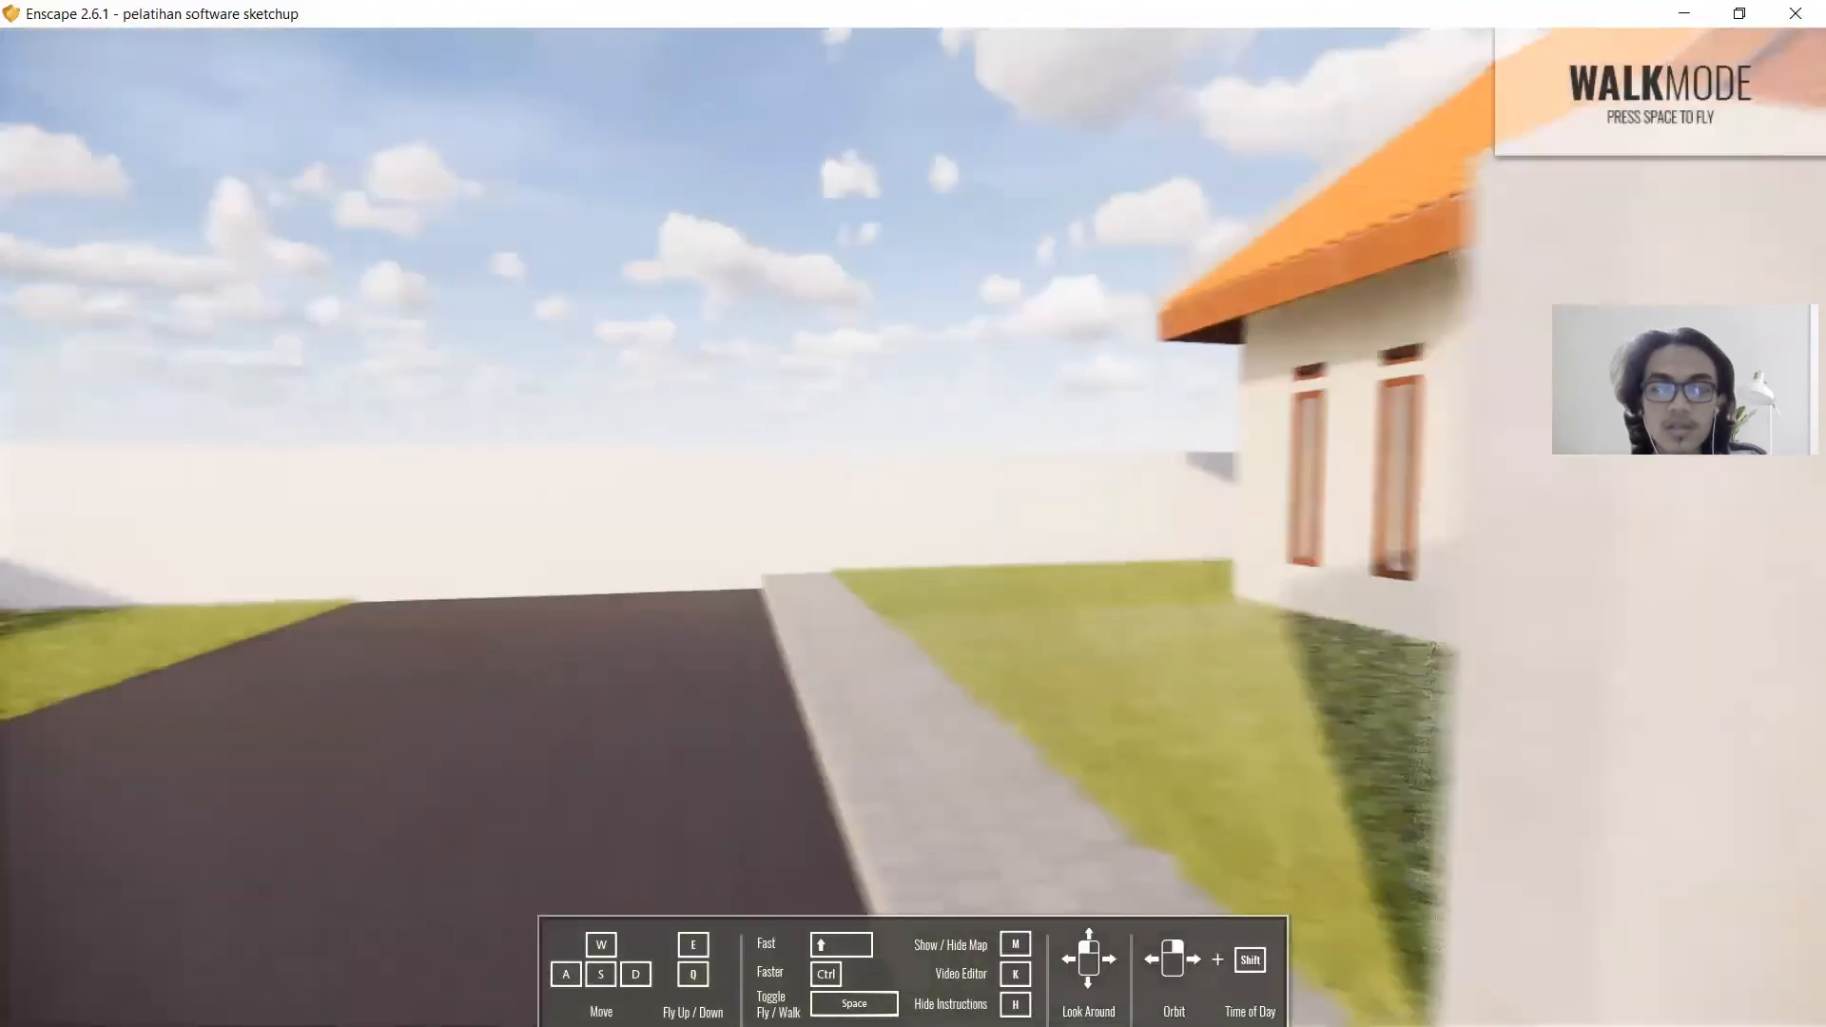
pyautogui.press('w')
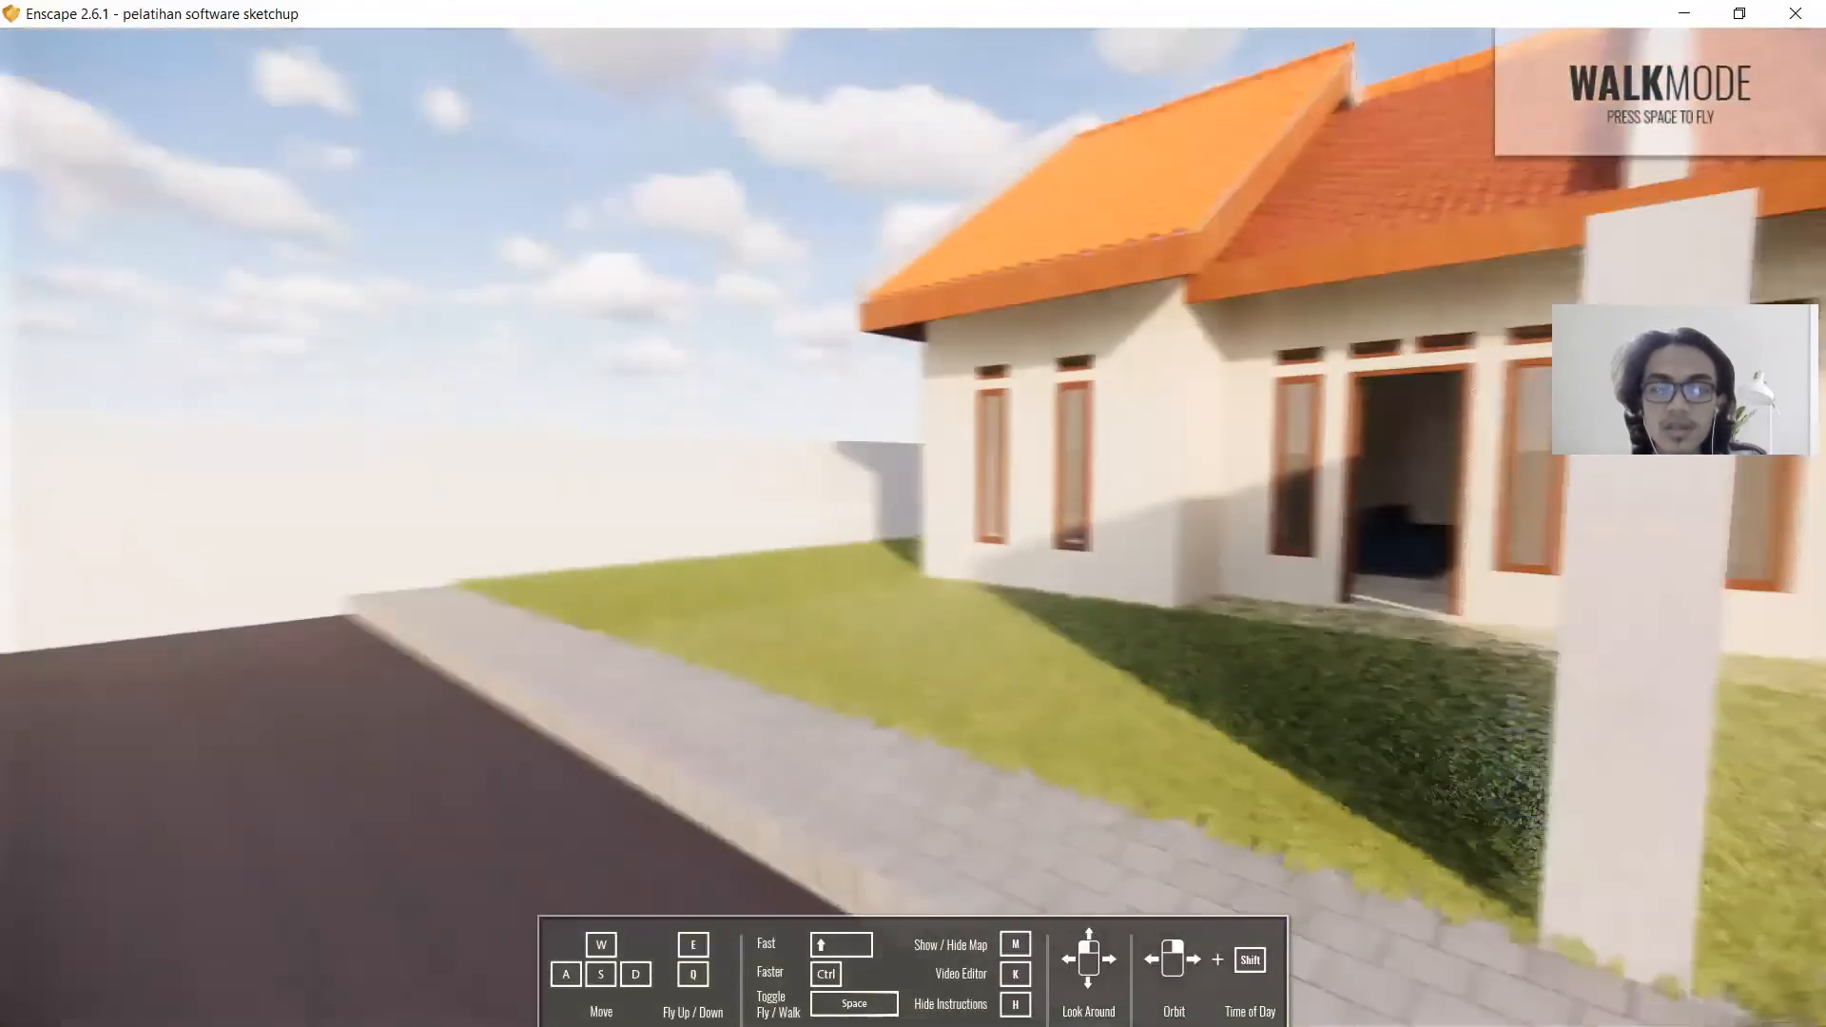
pyautogui.press('w')
pyautogui.press('d')
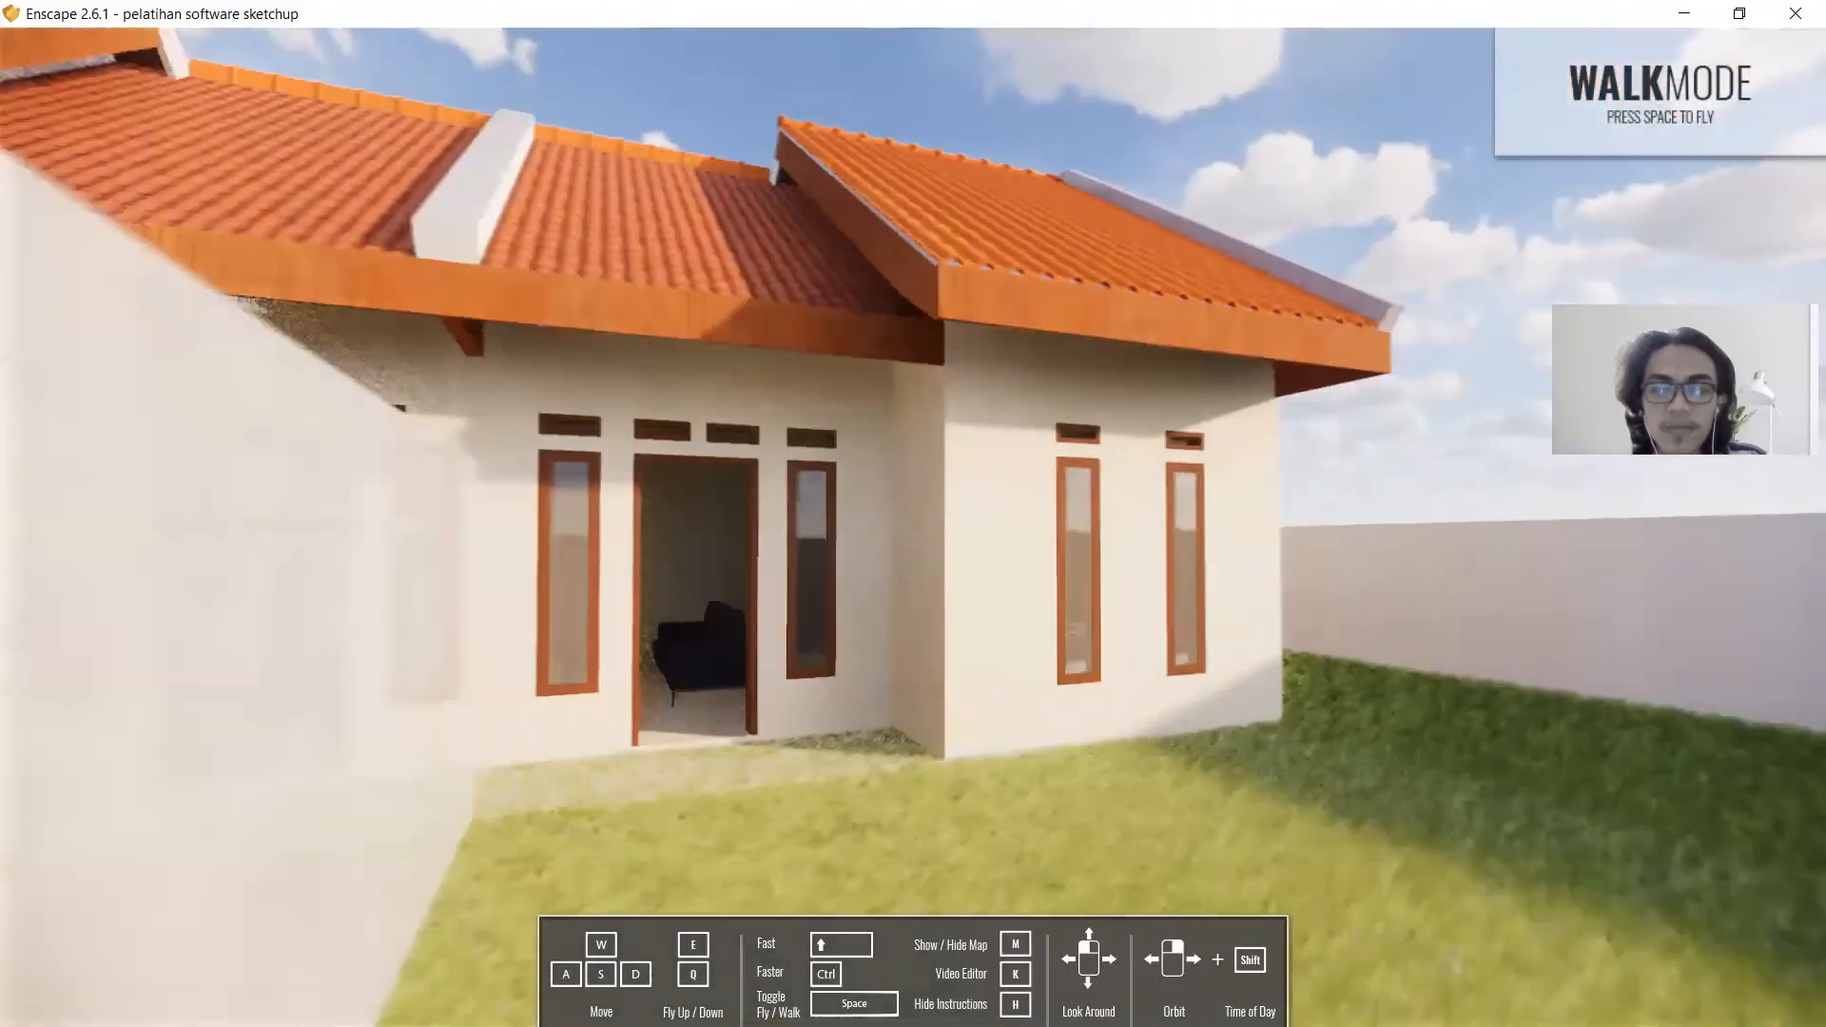
pyautogui.press('w')
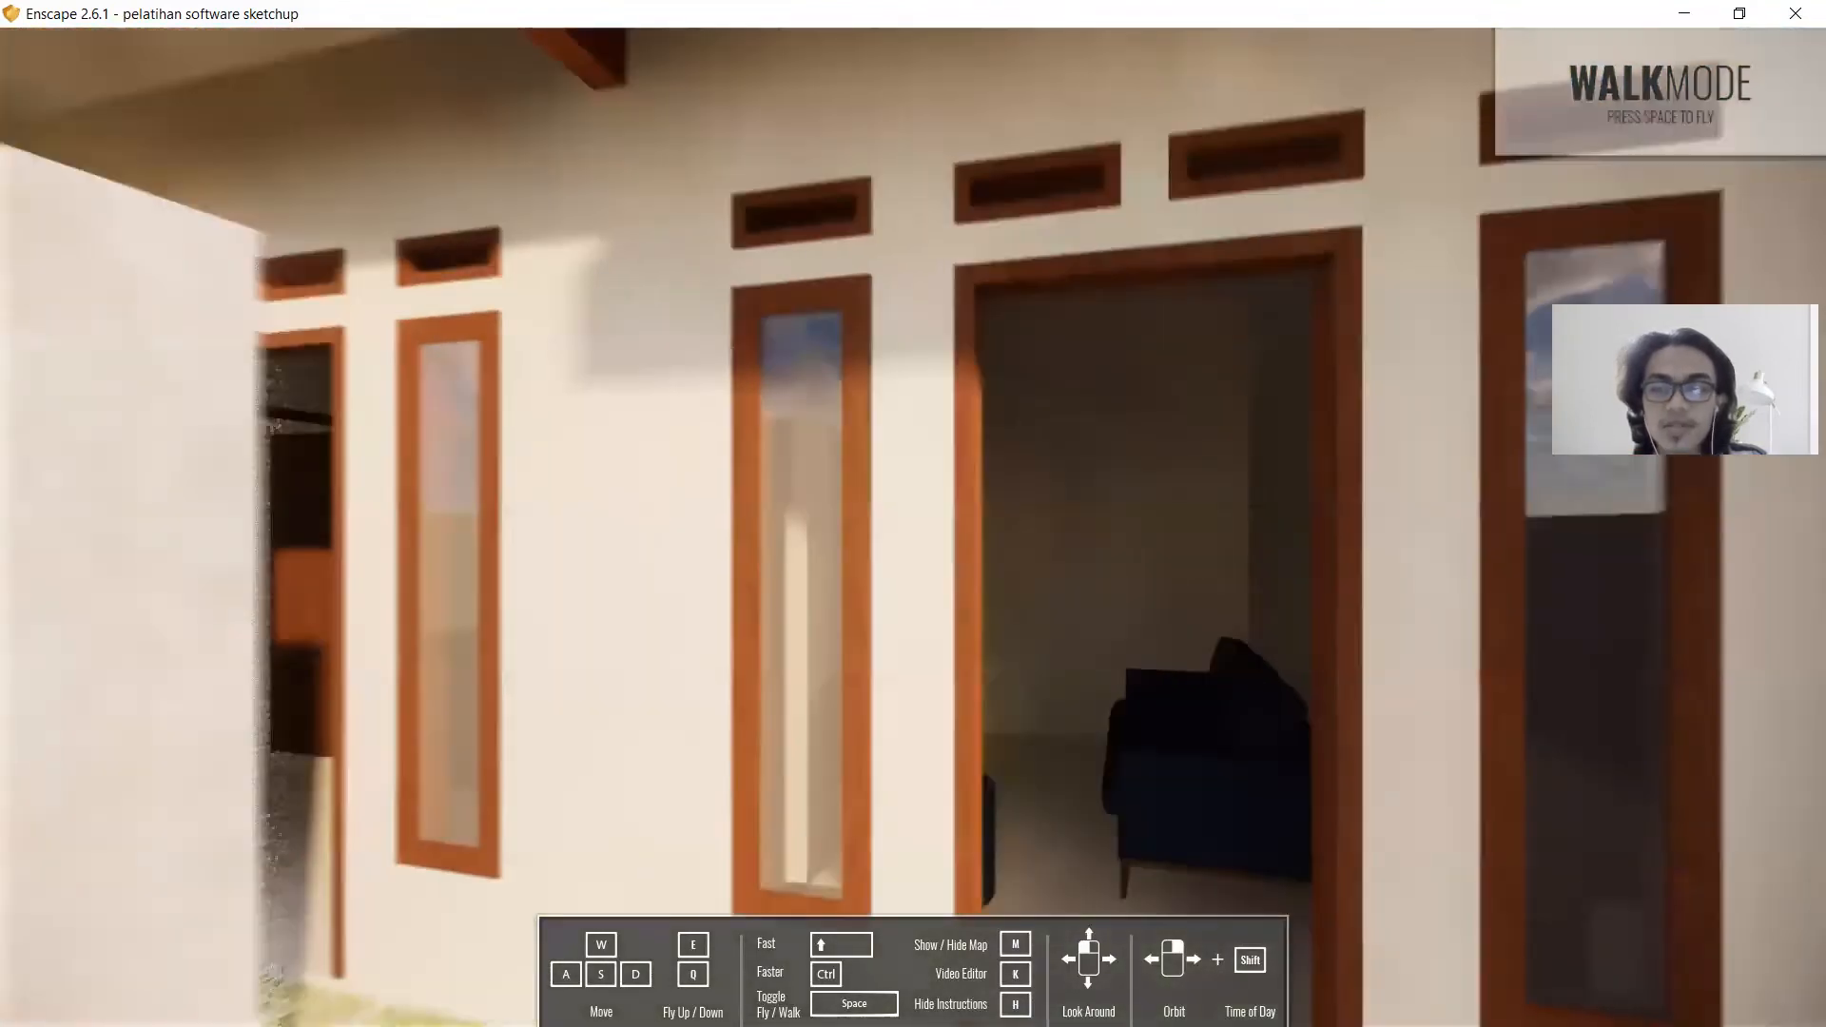
pyautogui.press('s')
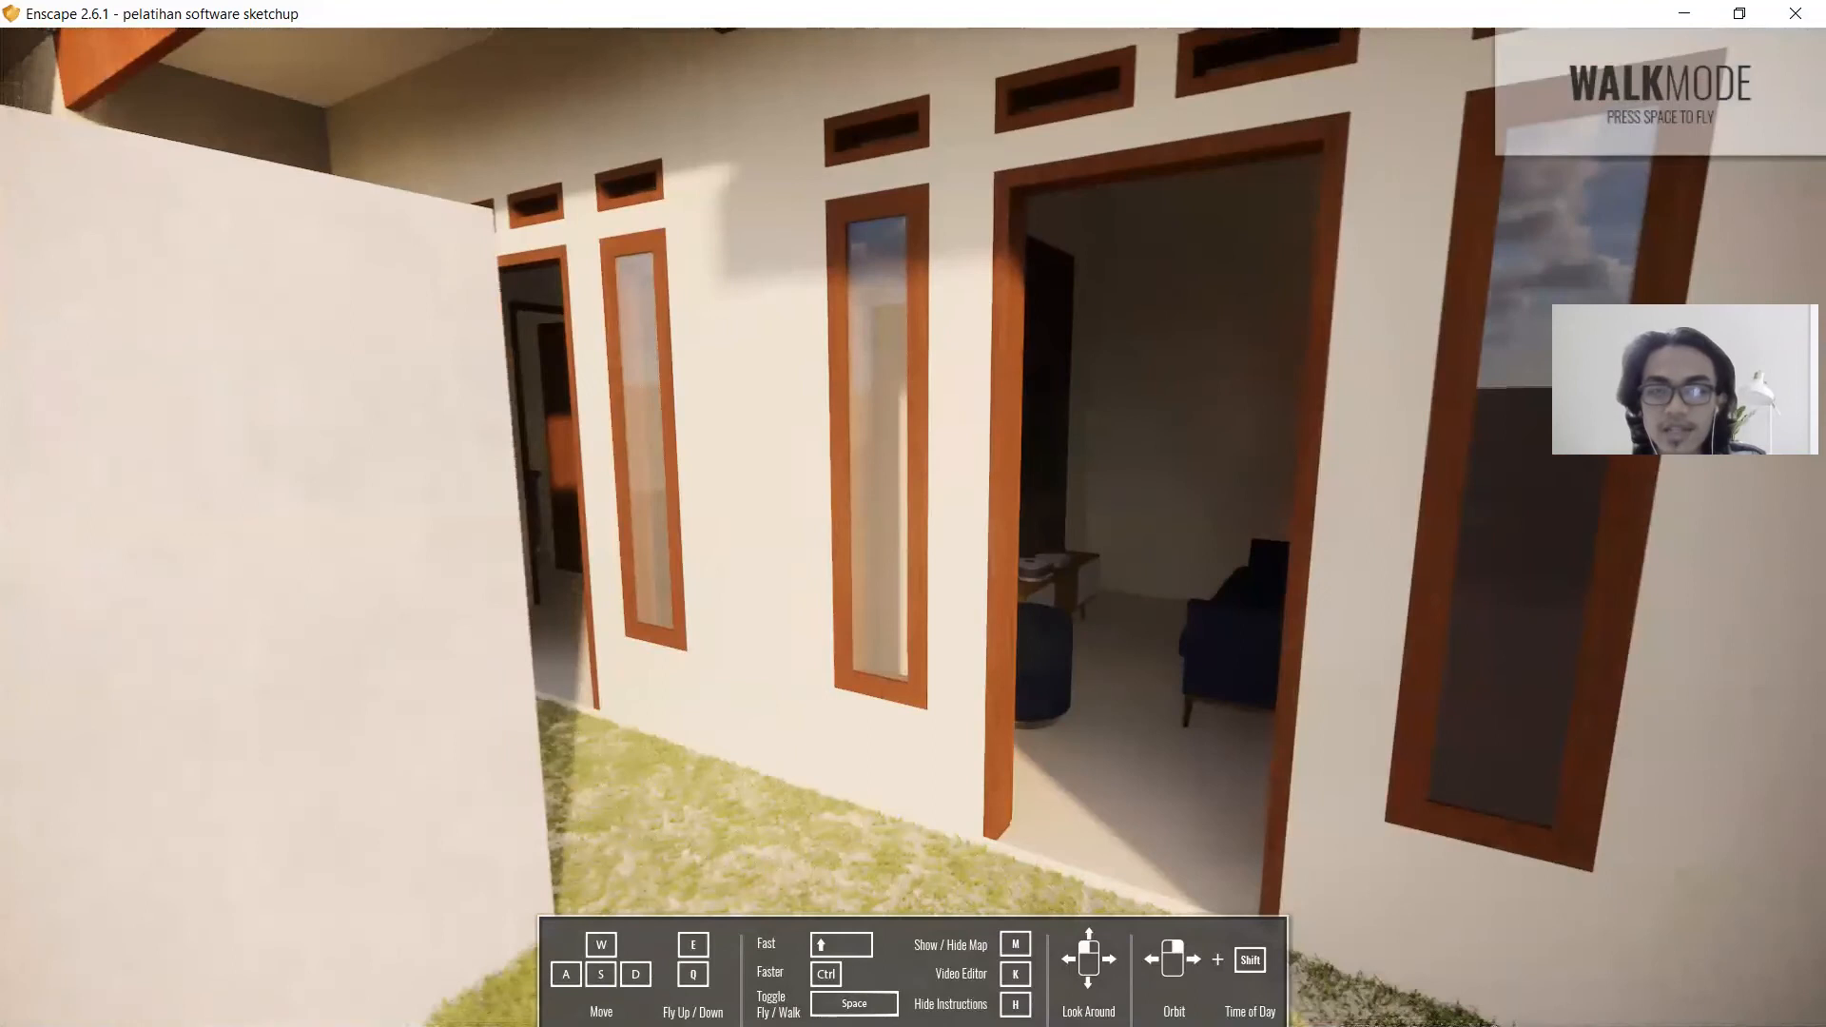
# Back away from the open front doors and compare both house facades and the dividing wall from the lawn.
pyautogui.press('w')
pyautogui.press('s')
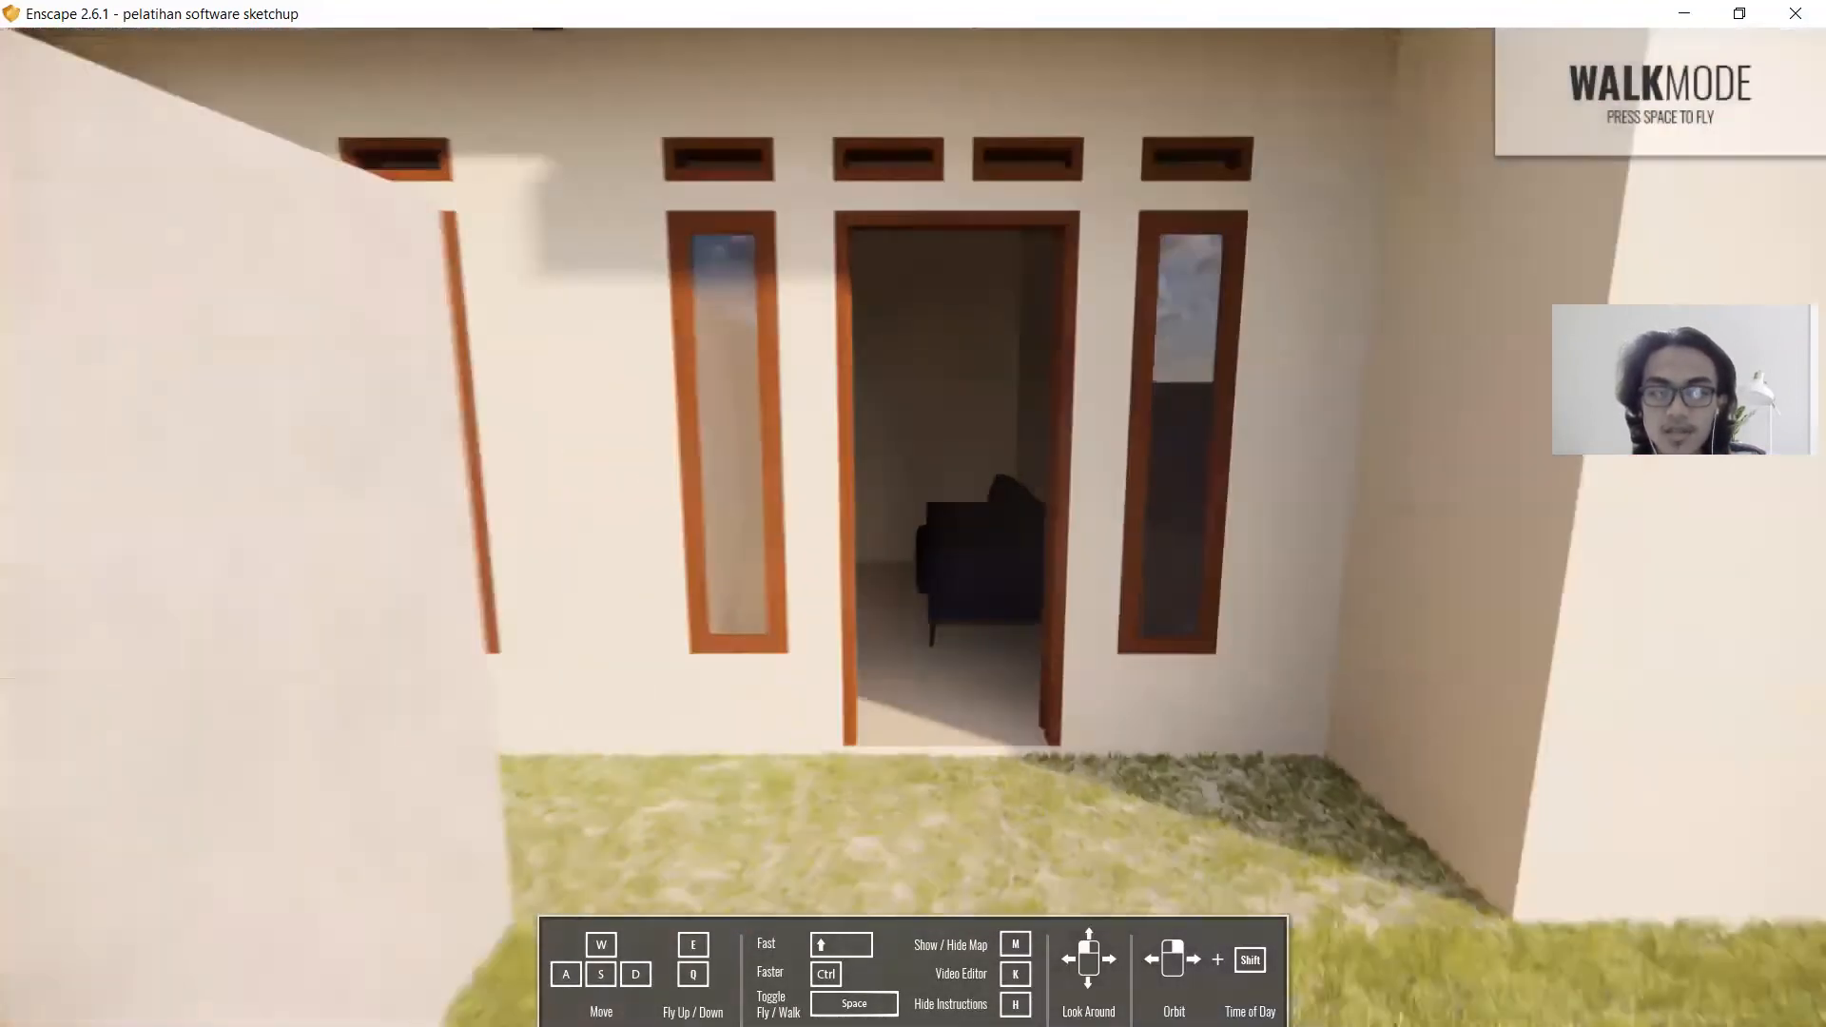
pyautogui.press('space')
pyautogui.press('space')
pyautogui.press('s')
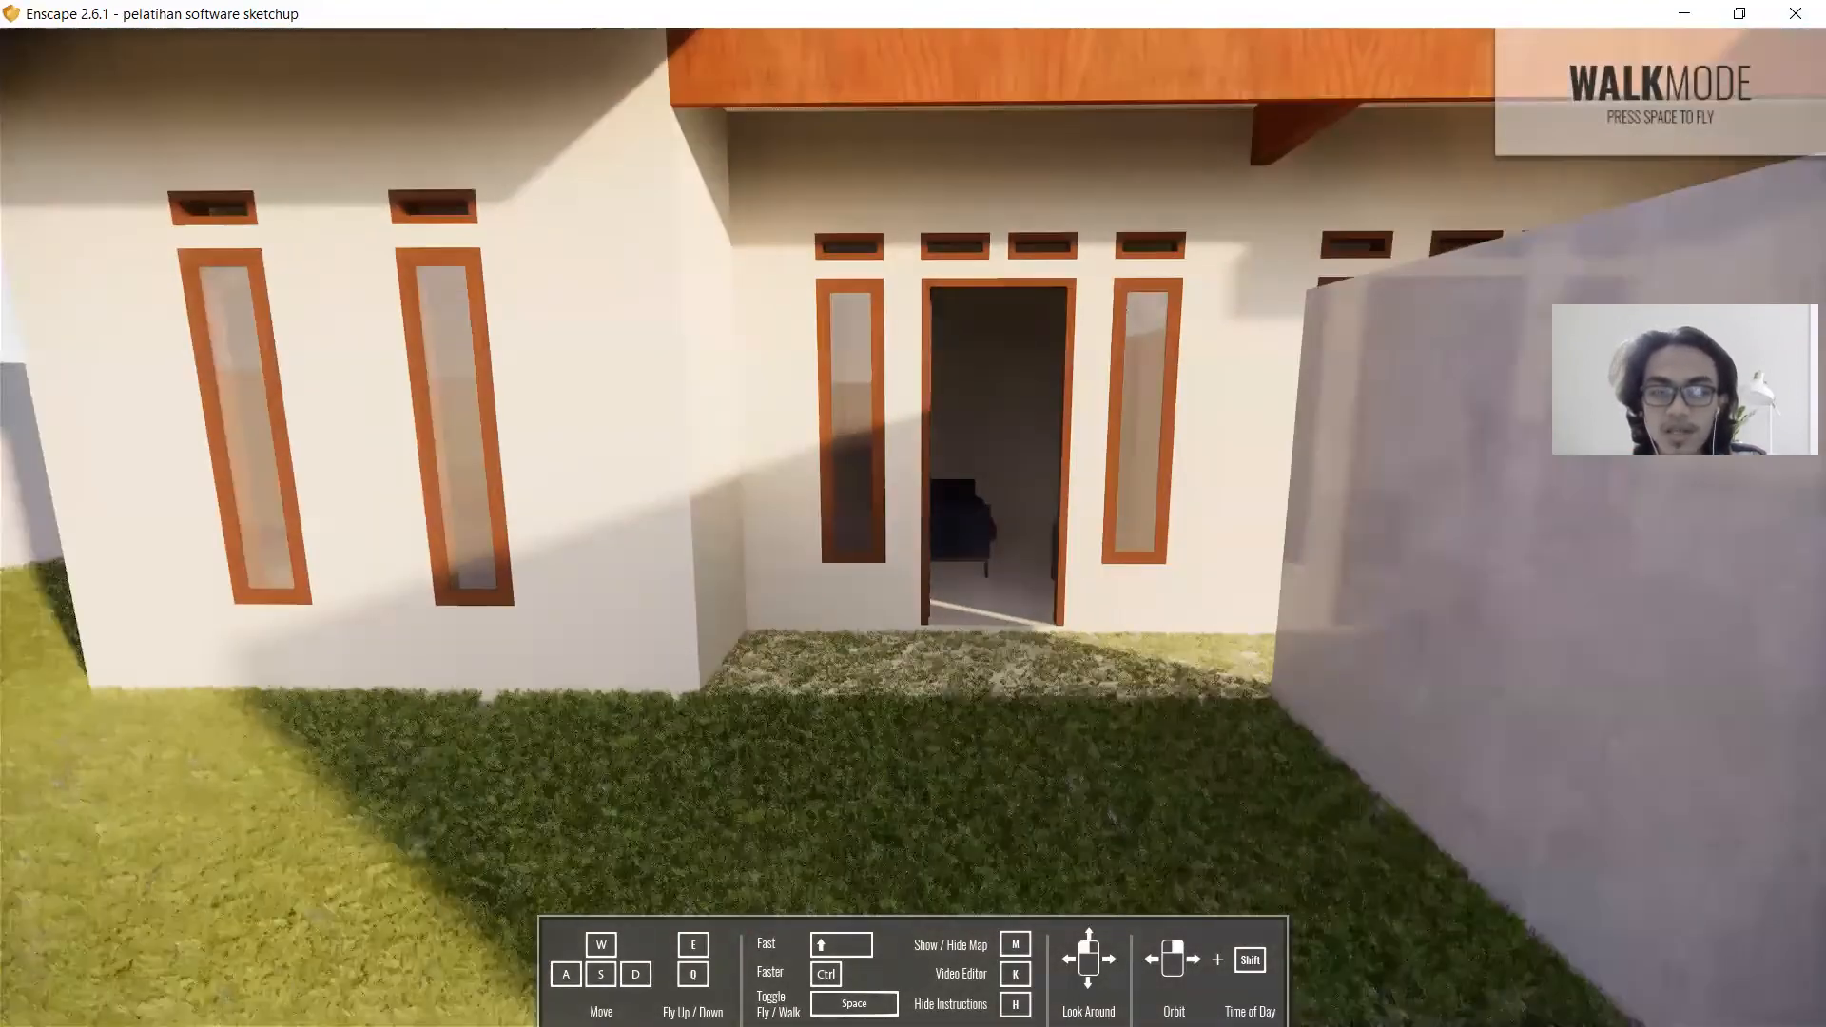
# Return to SketchUp, show the Enscape Visual Settings, and enable Auto Exposure for the render camera.
pyautogui.press('super')
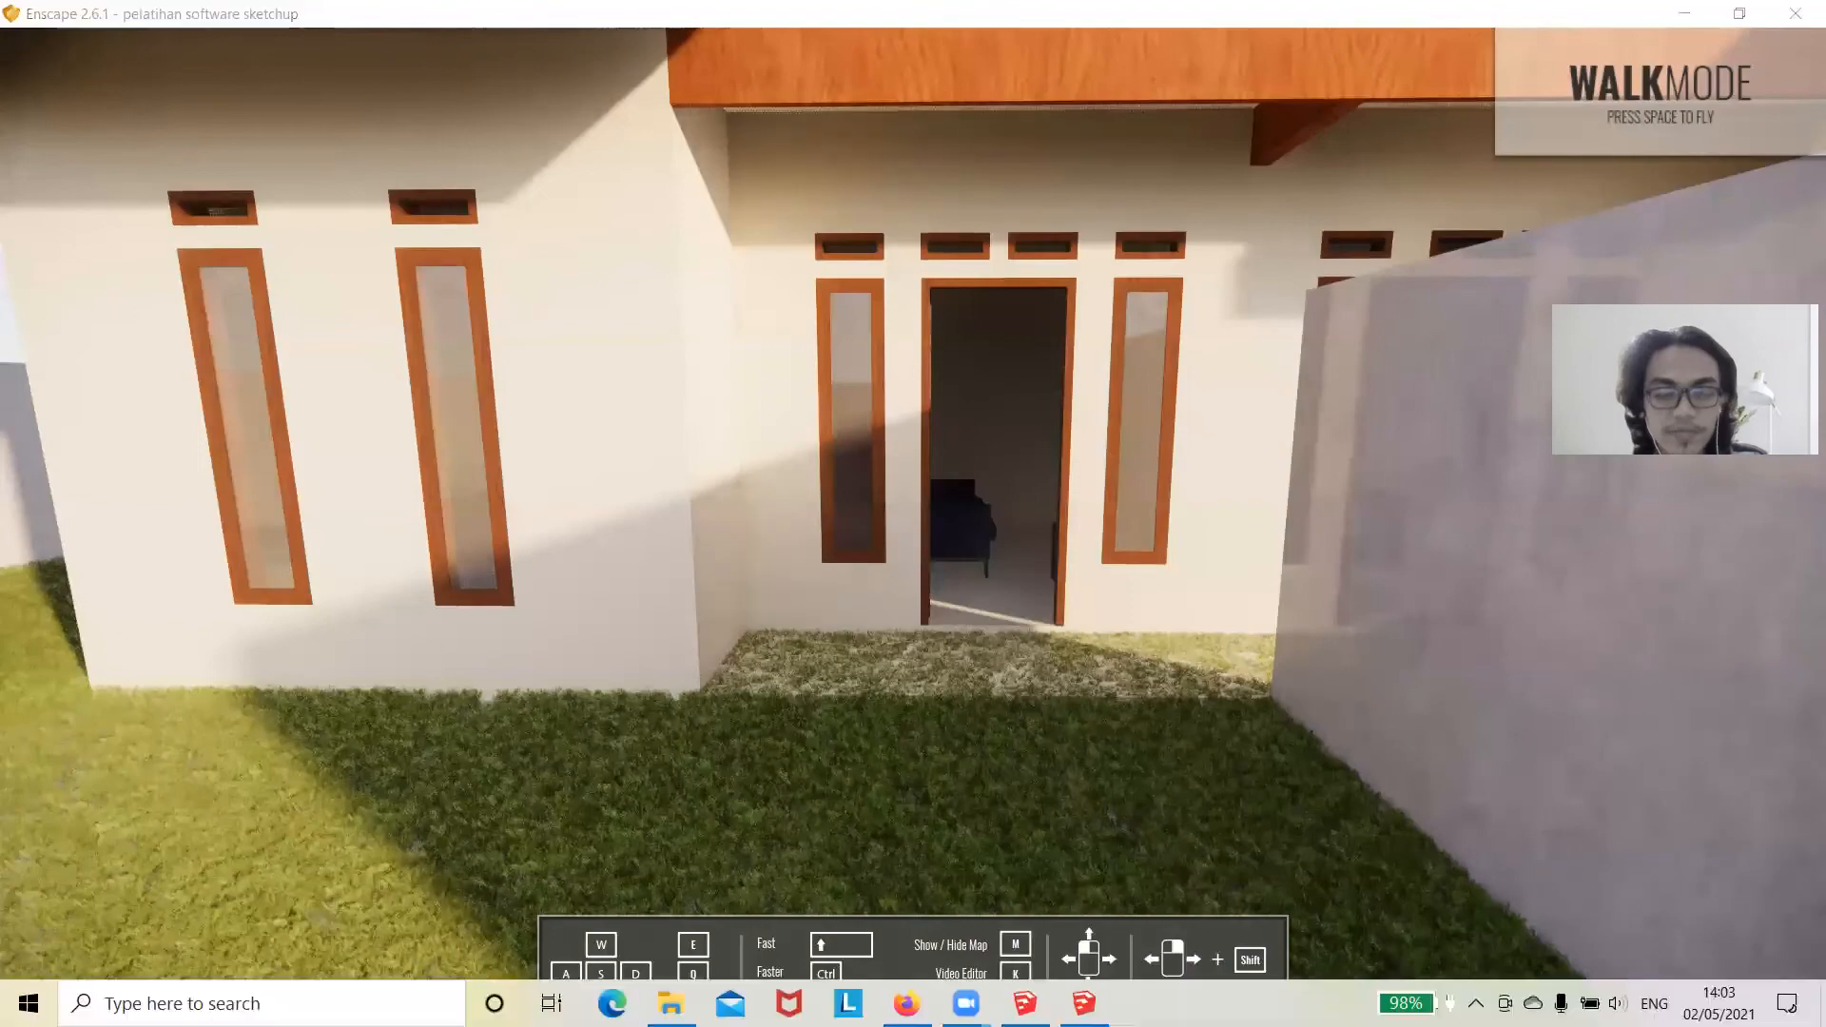
pyautogui.click(1024, 1003)
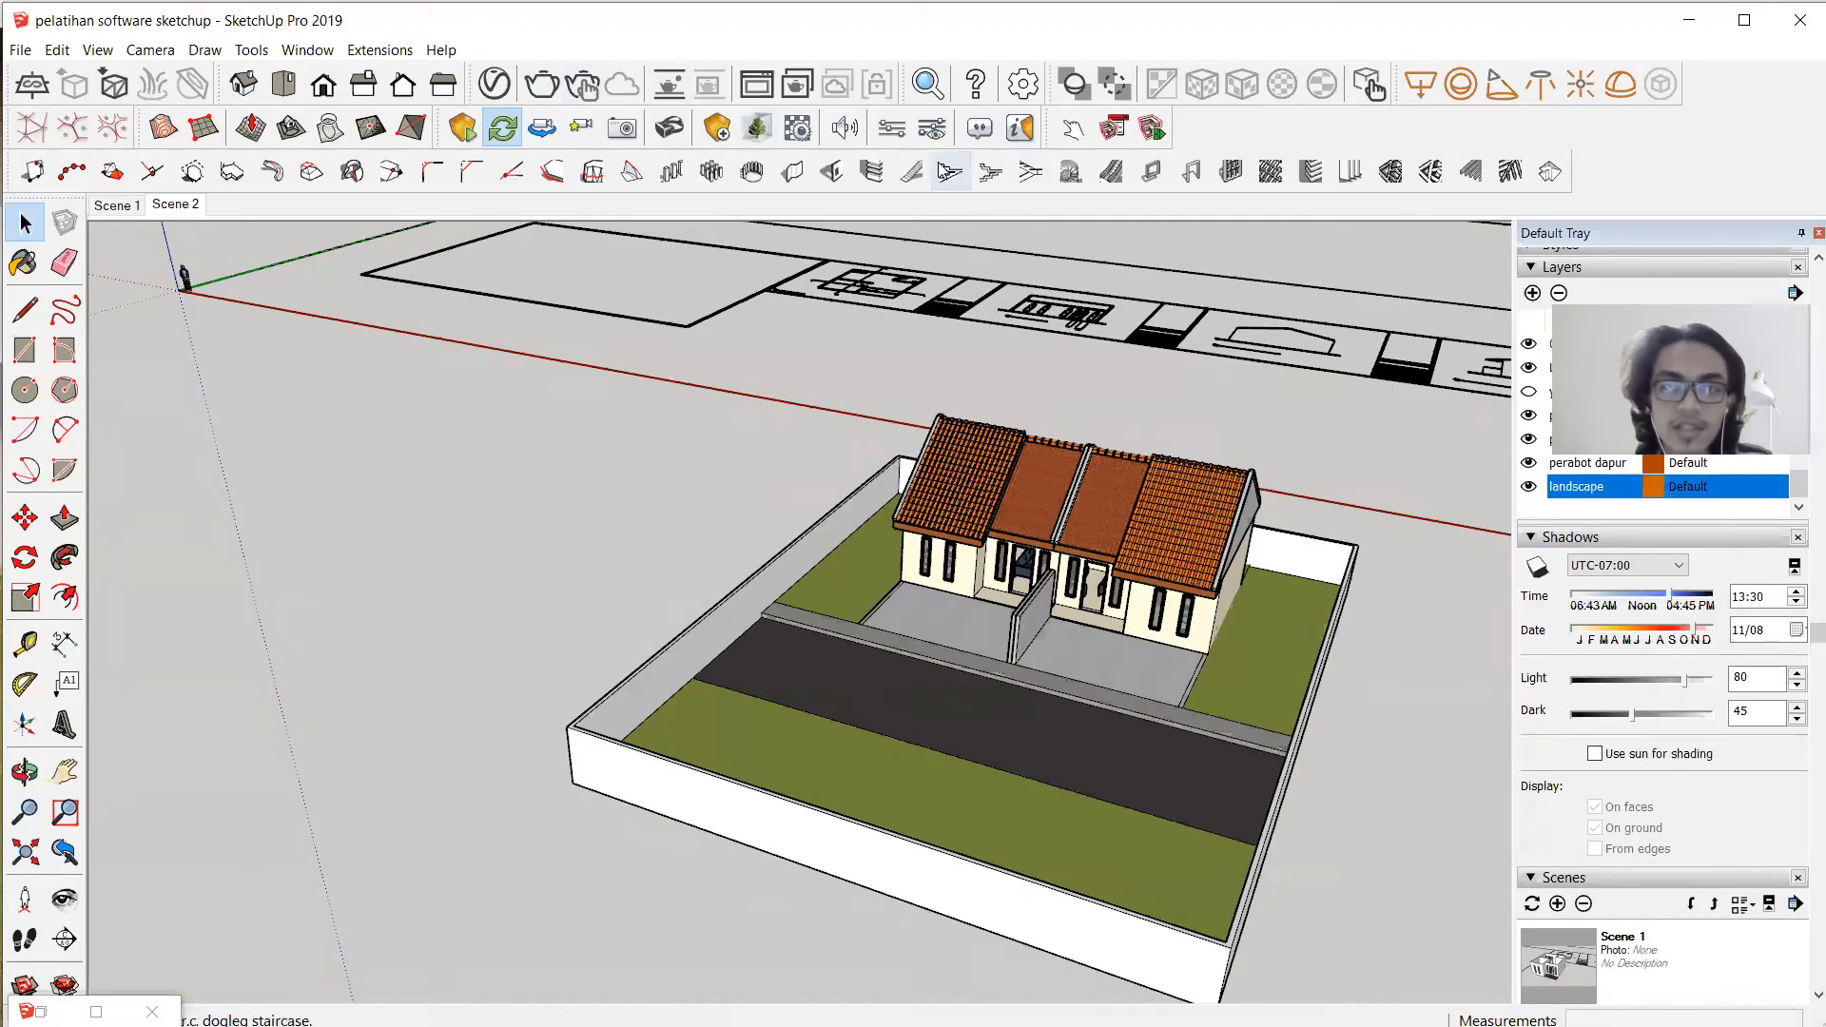
pyautogui.click(934, 130)
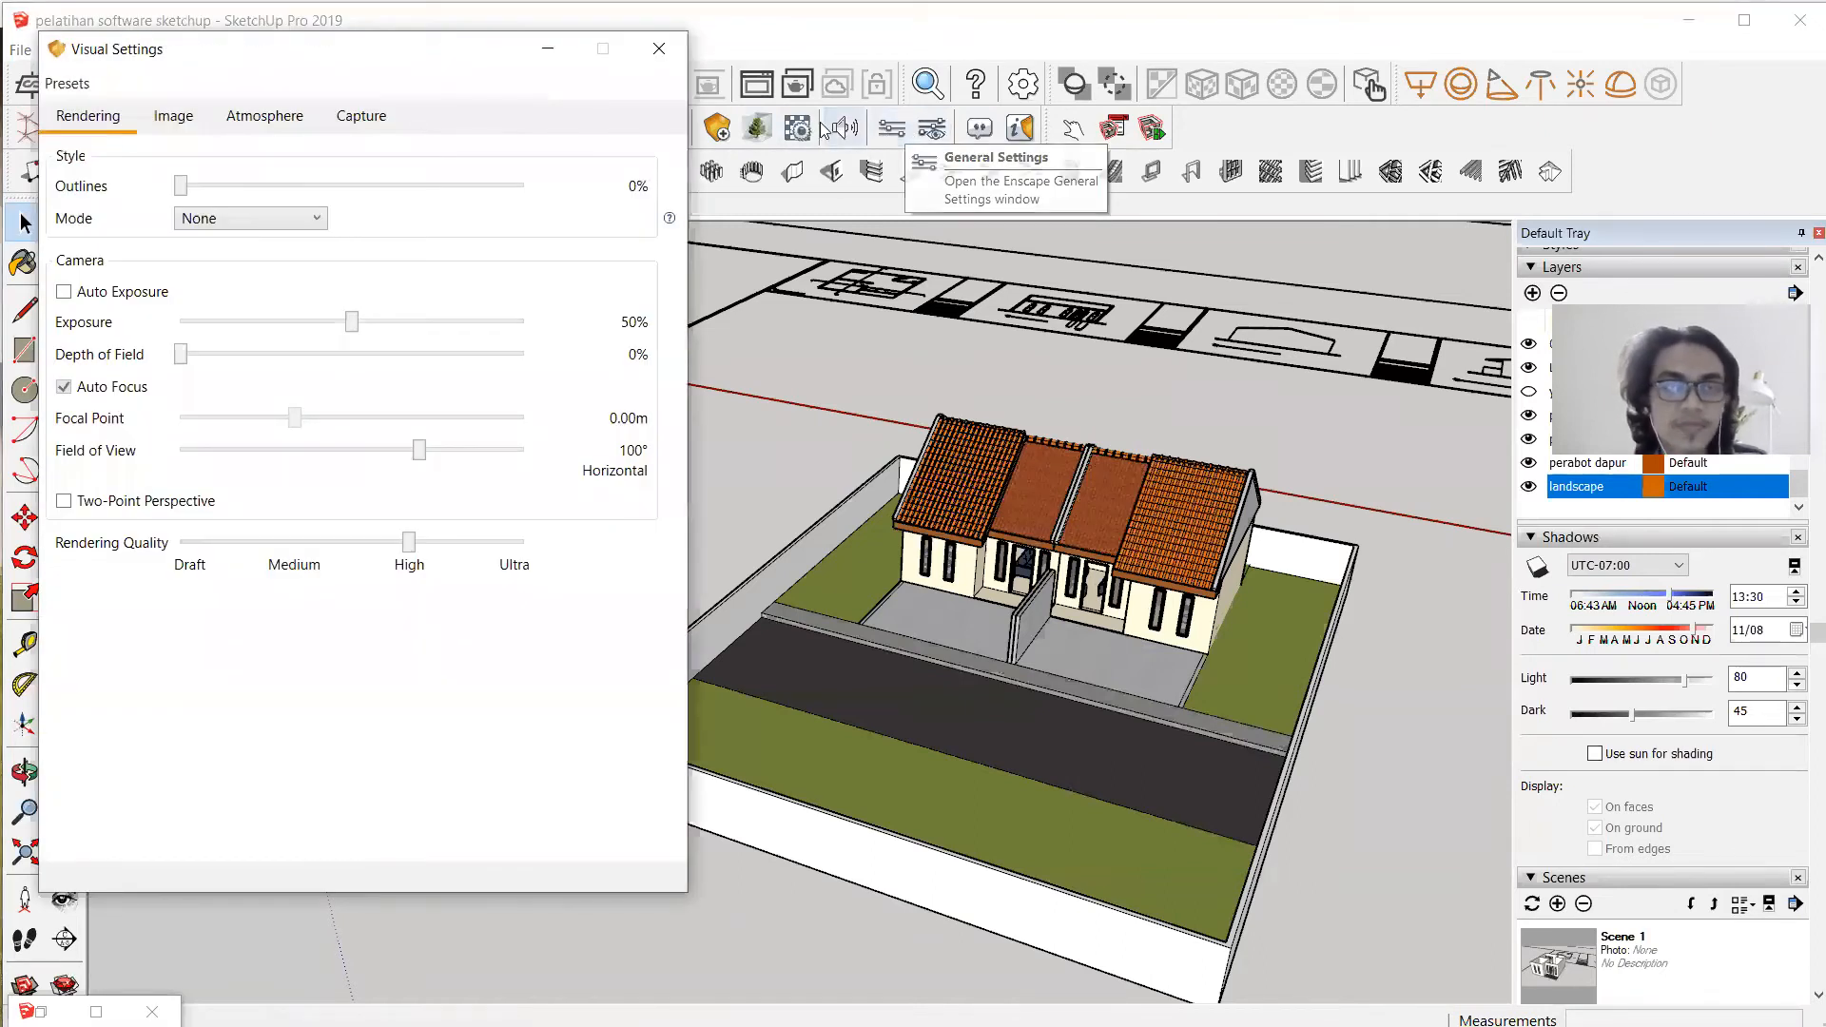
pyautogui.click(96, 295)
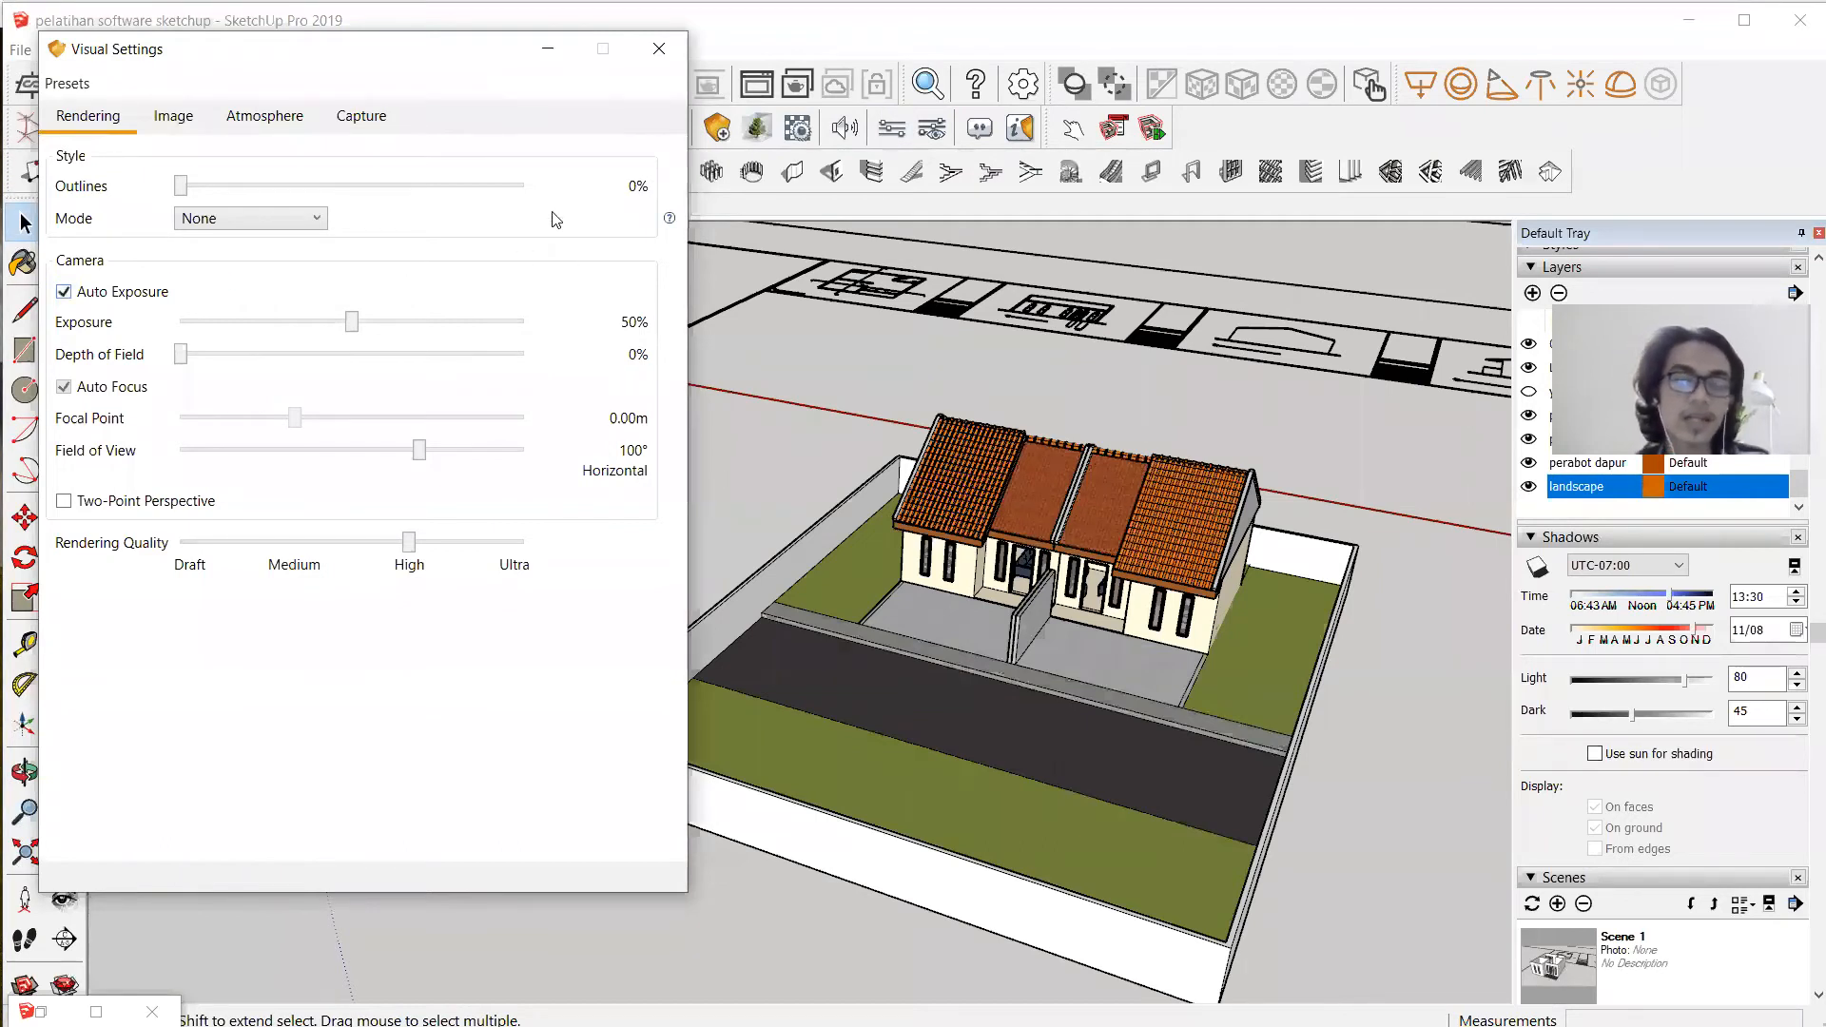
# Review the Atmosphere, Image and Capture options in Enscape's Visual Settings, then minimize the window.
pyautogui.moveTo(423, 58); pyautogui.dragTo(464, 101)
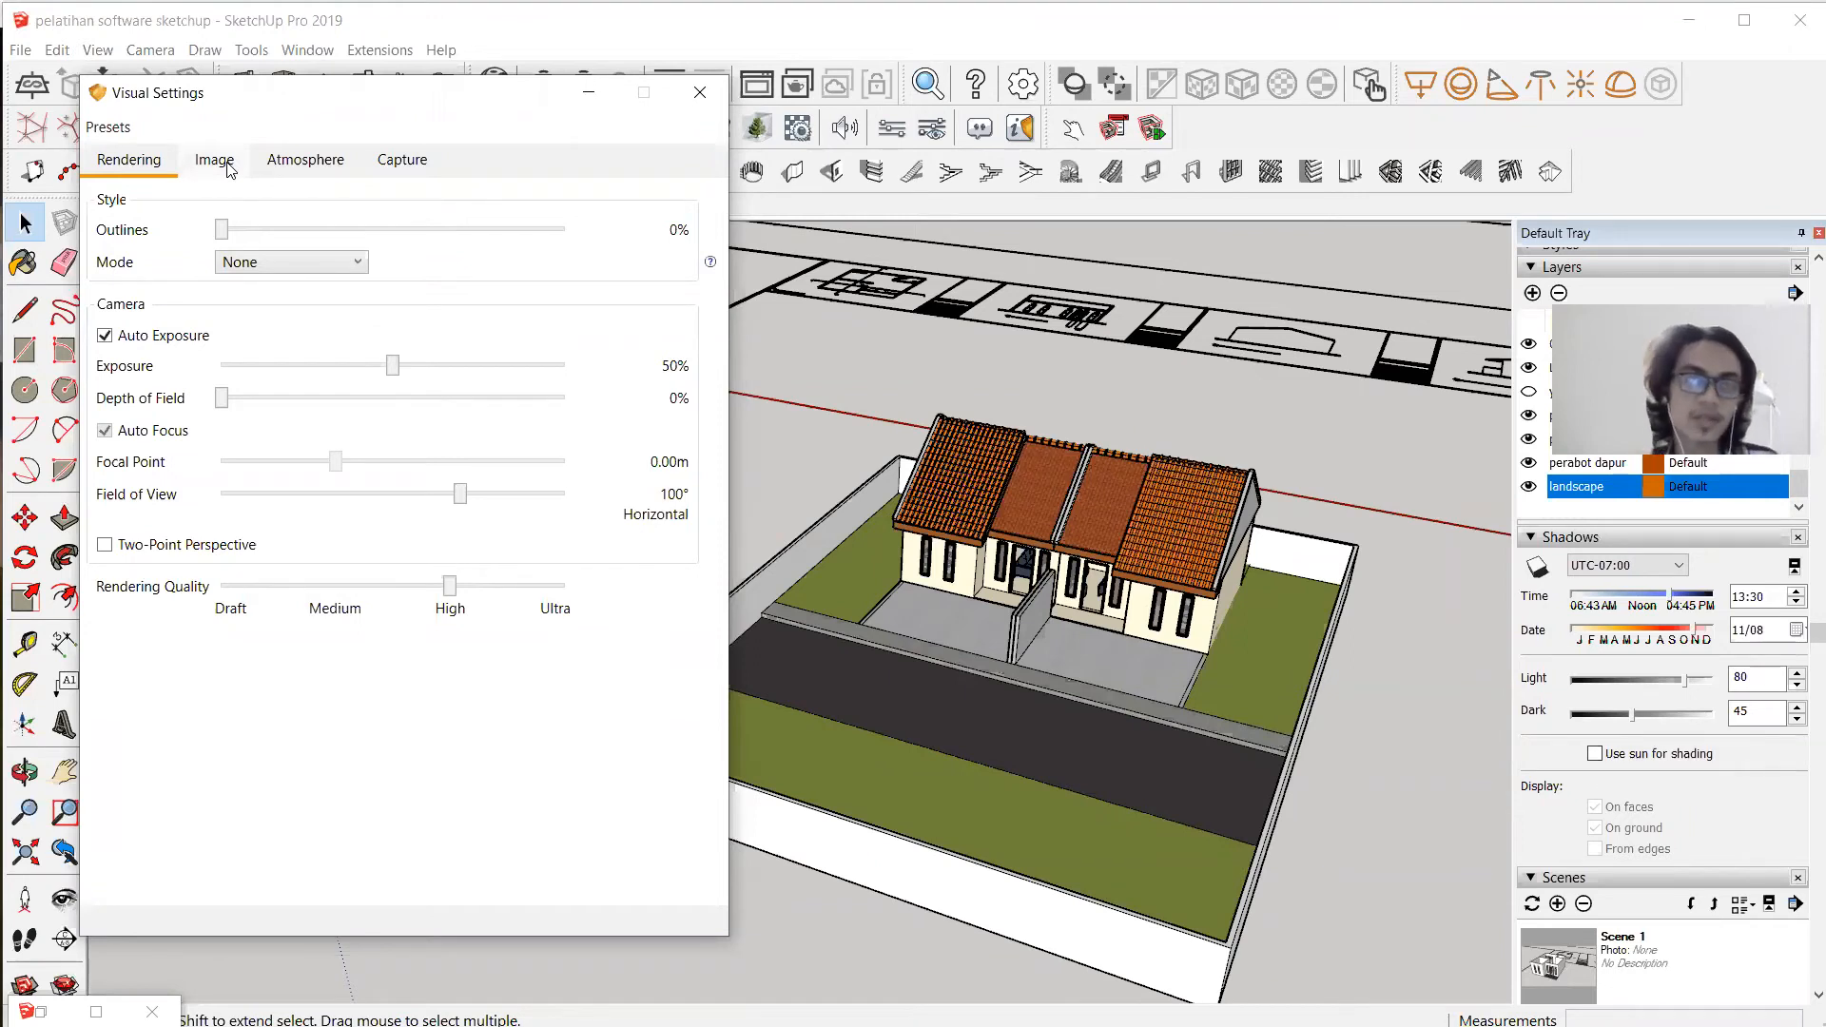
pyautogui.click(281, 164)
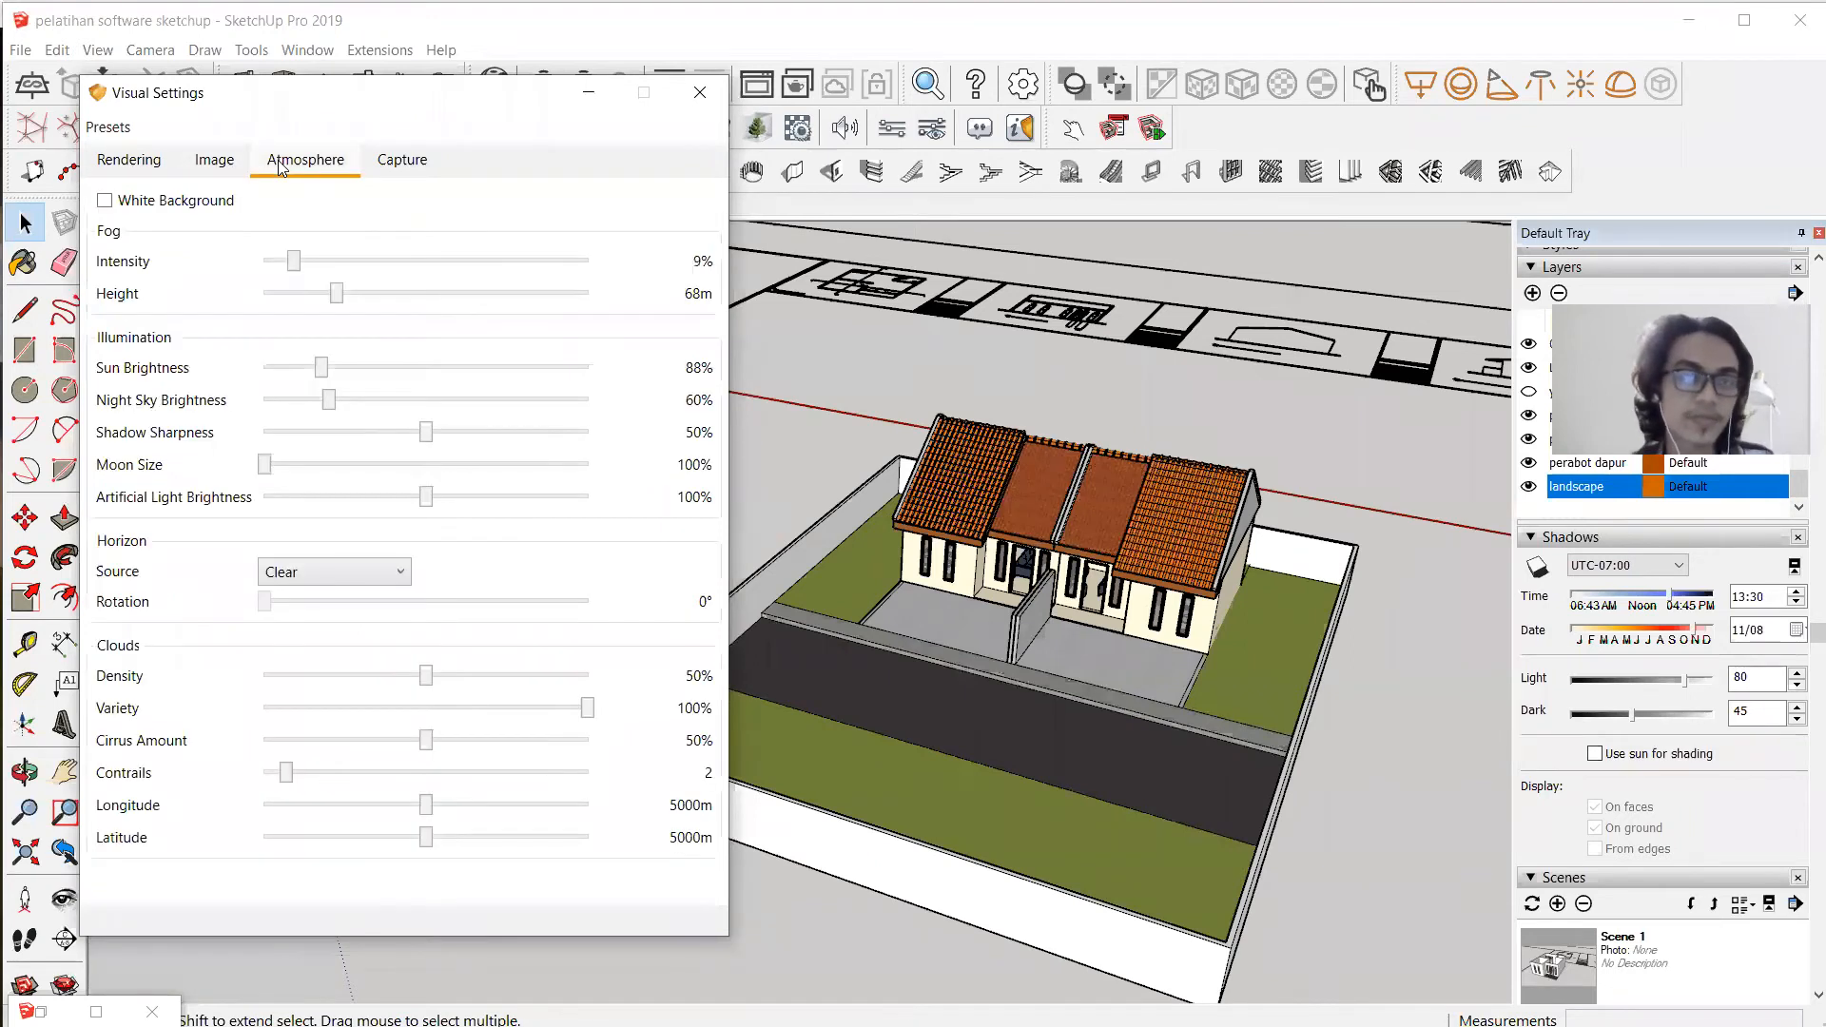
pyautogui.click(229, 162)
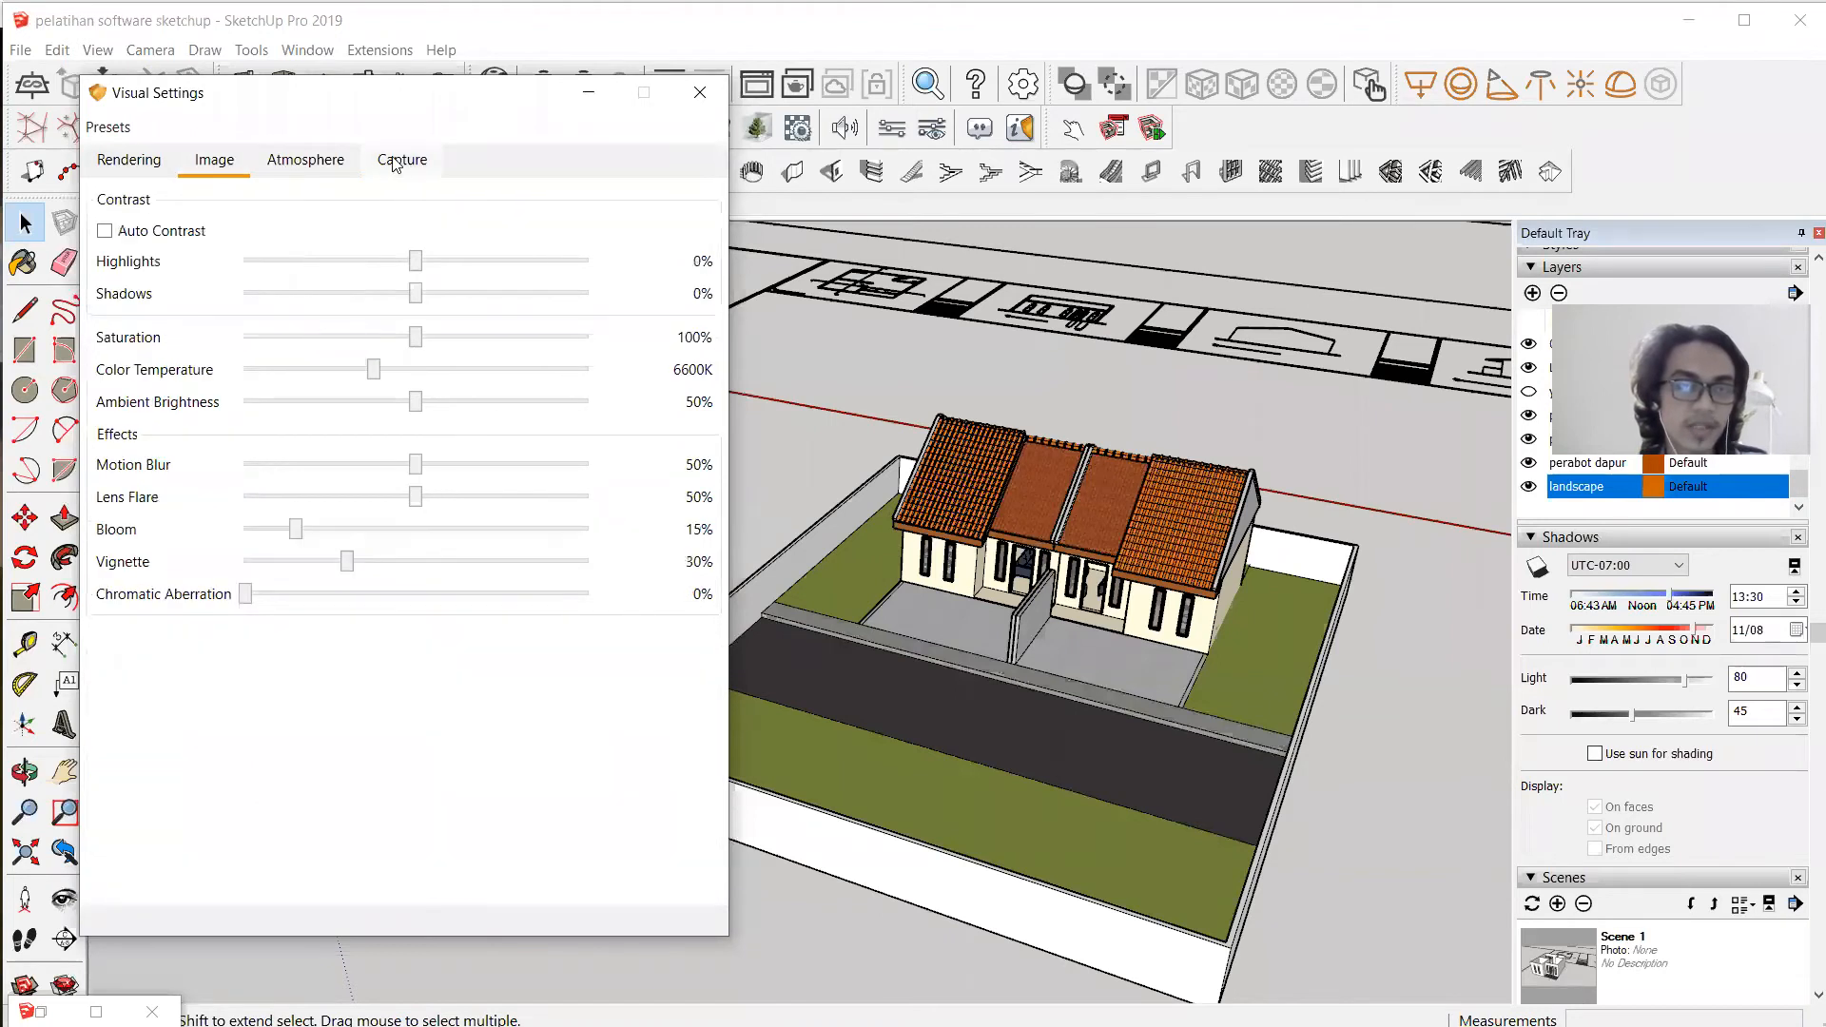
pyautogui.click(402, 160)
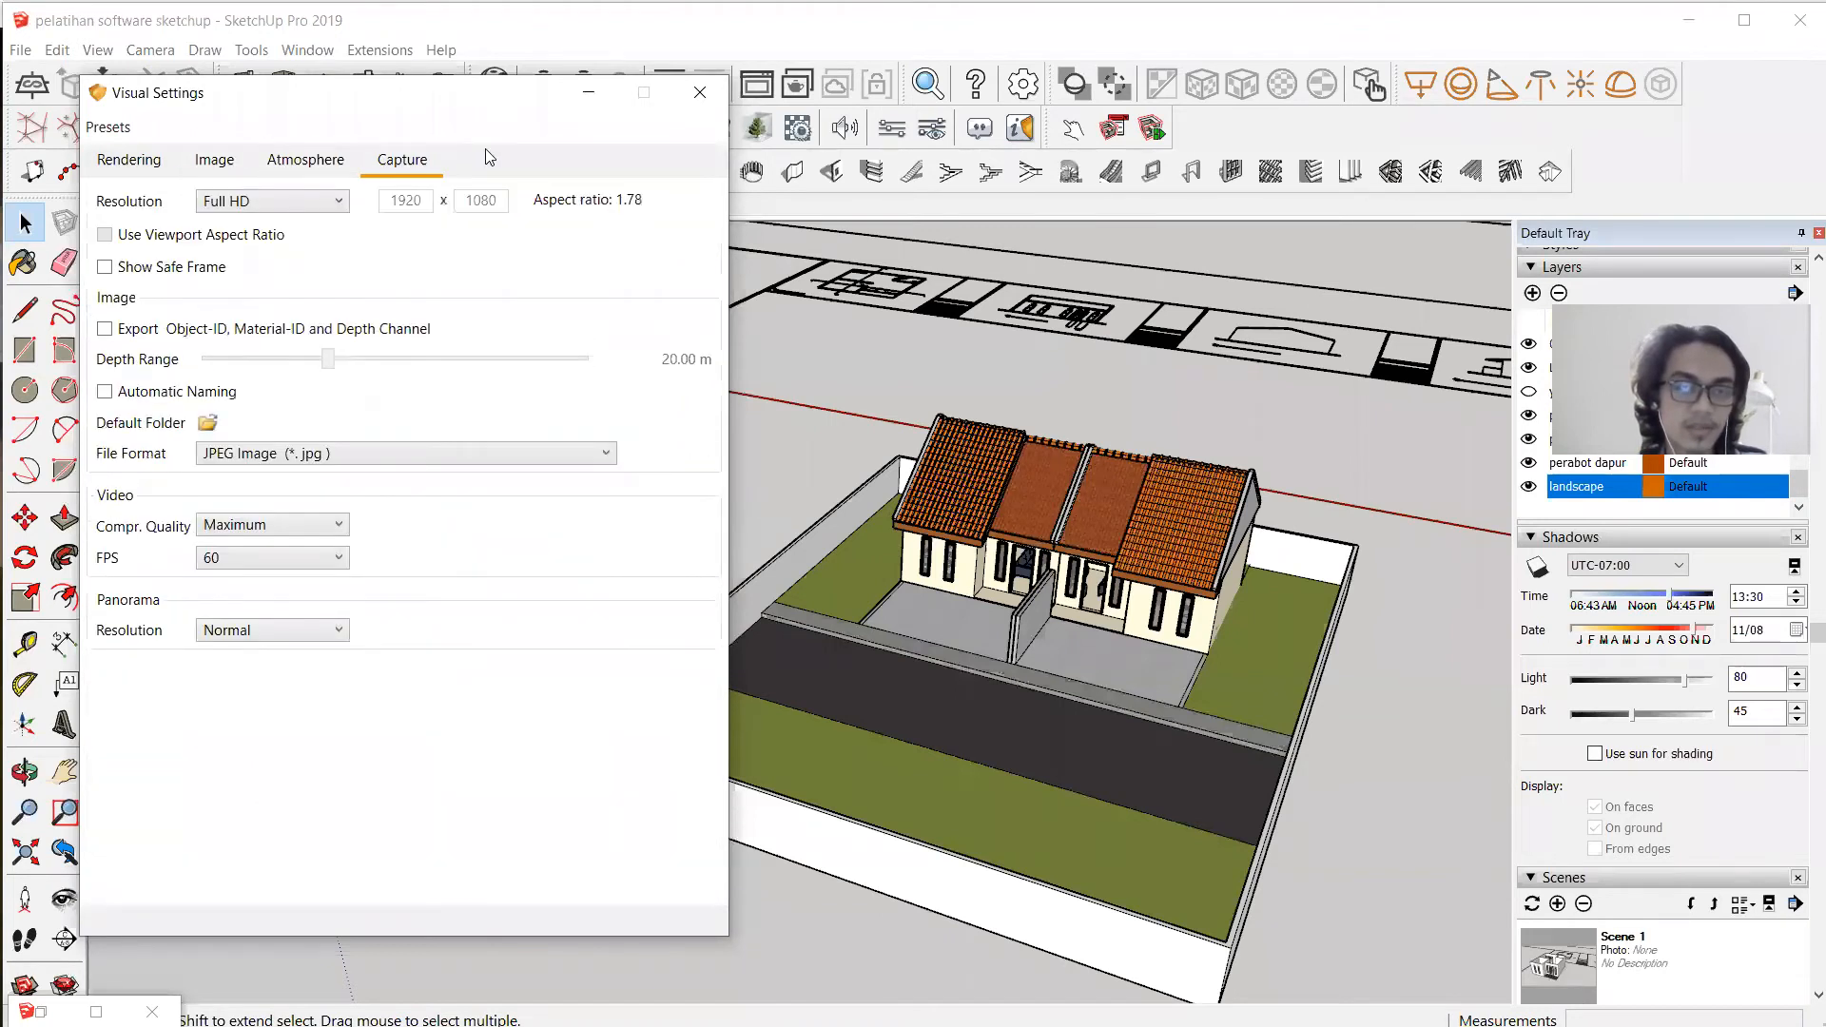
pyautogui.click(585, 94)
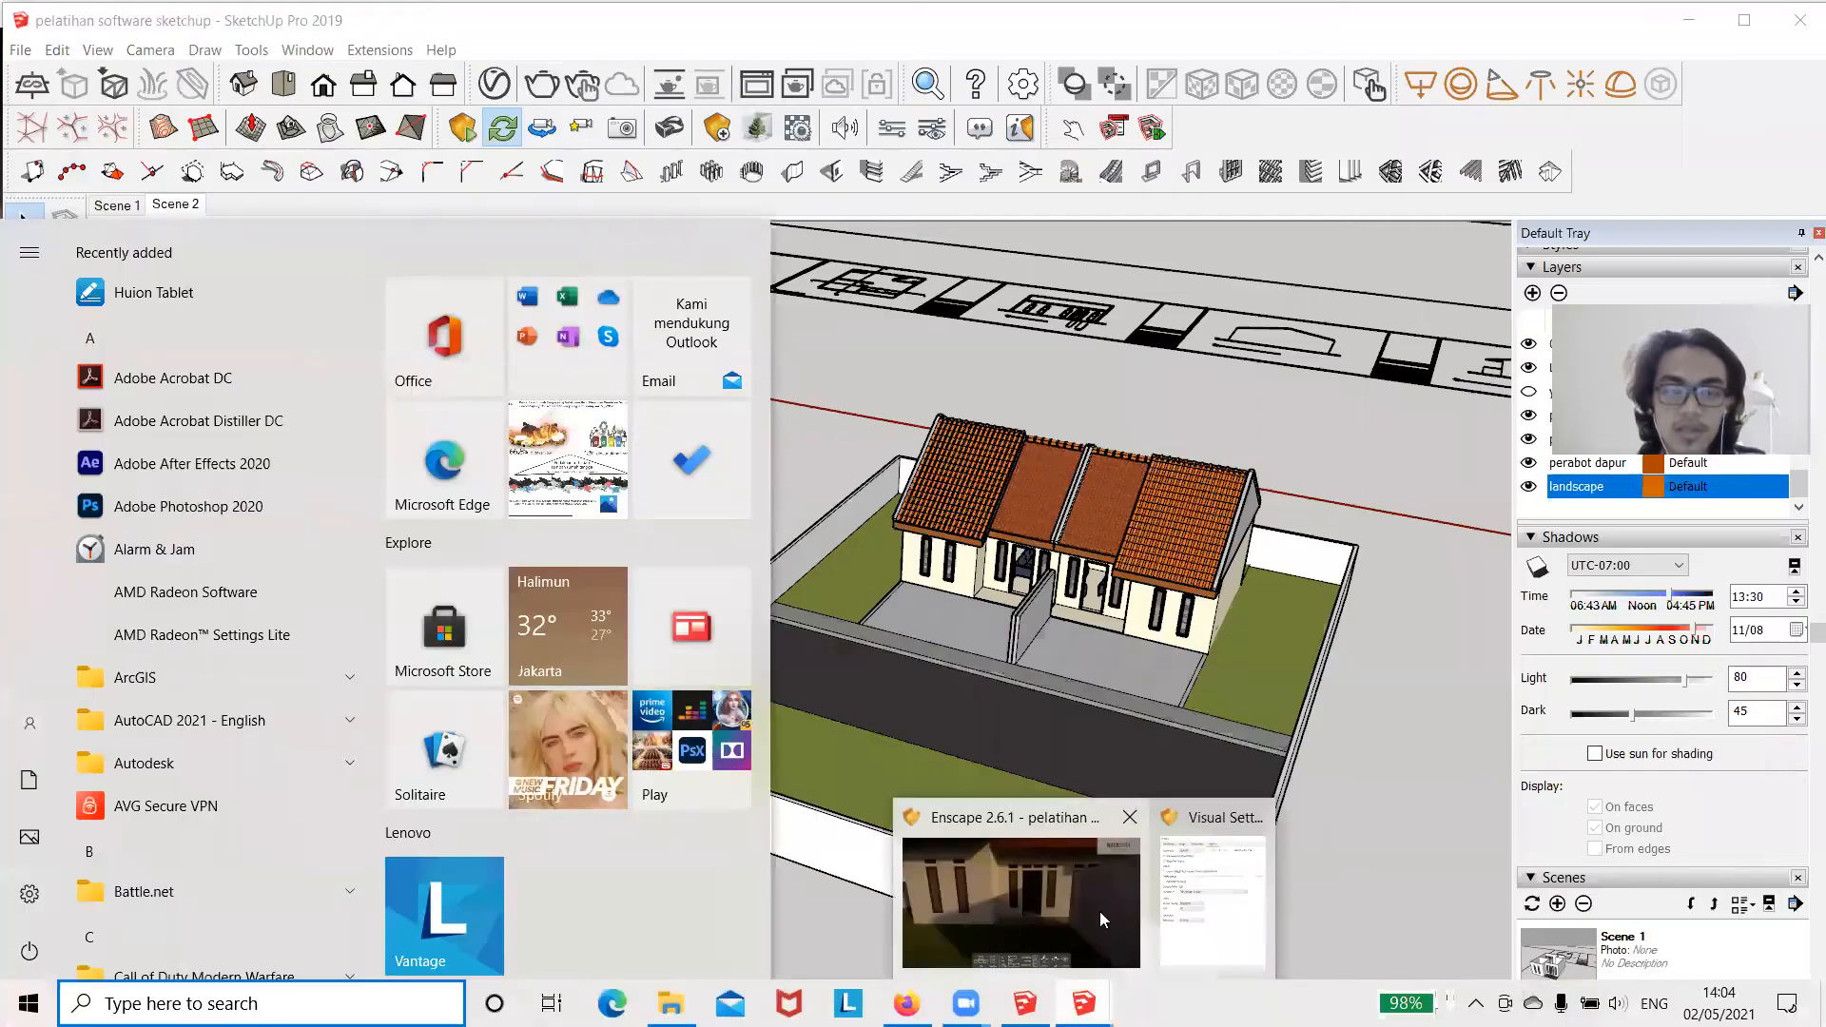
# Switch back to the Enscape render and walk through the front door into the living room.
pyautogui.click(1099, 911)
pyautogui.press('w')
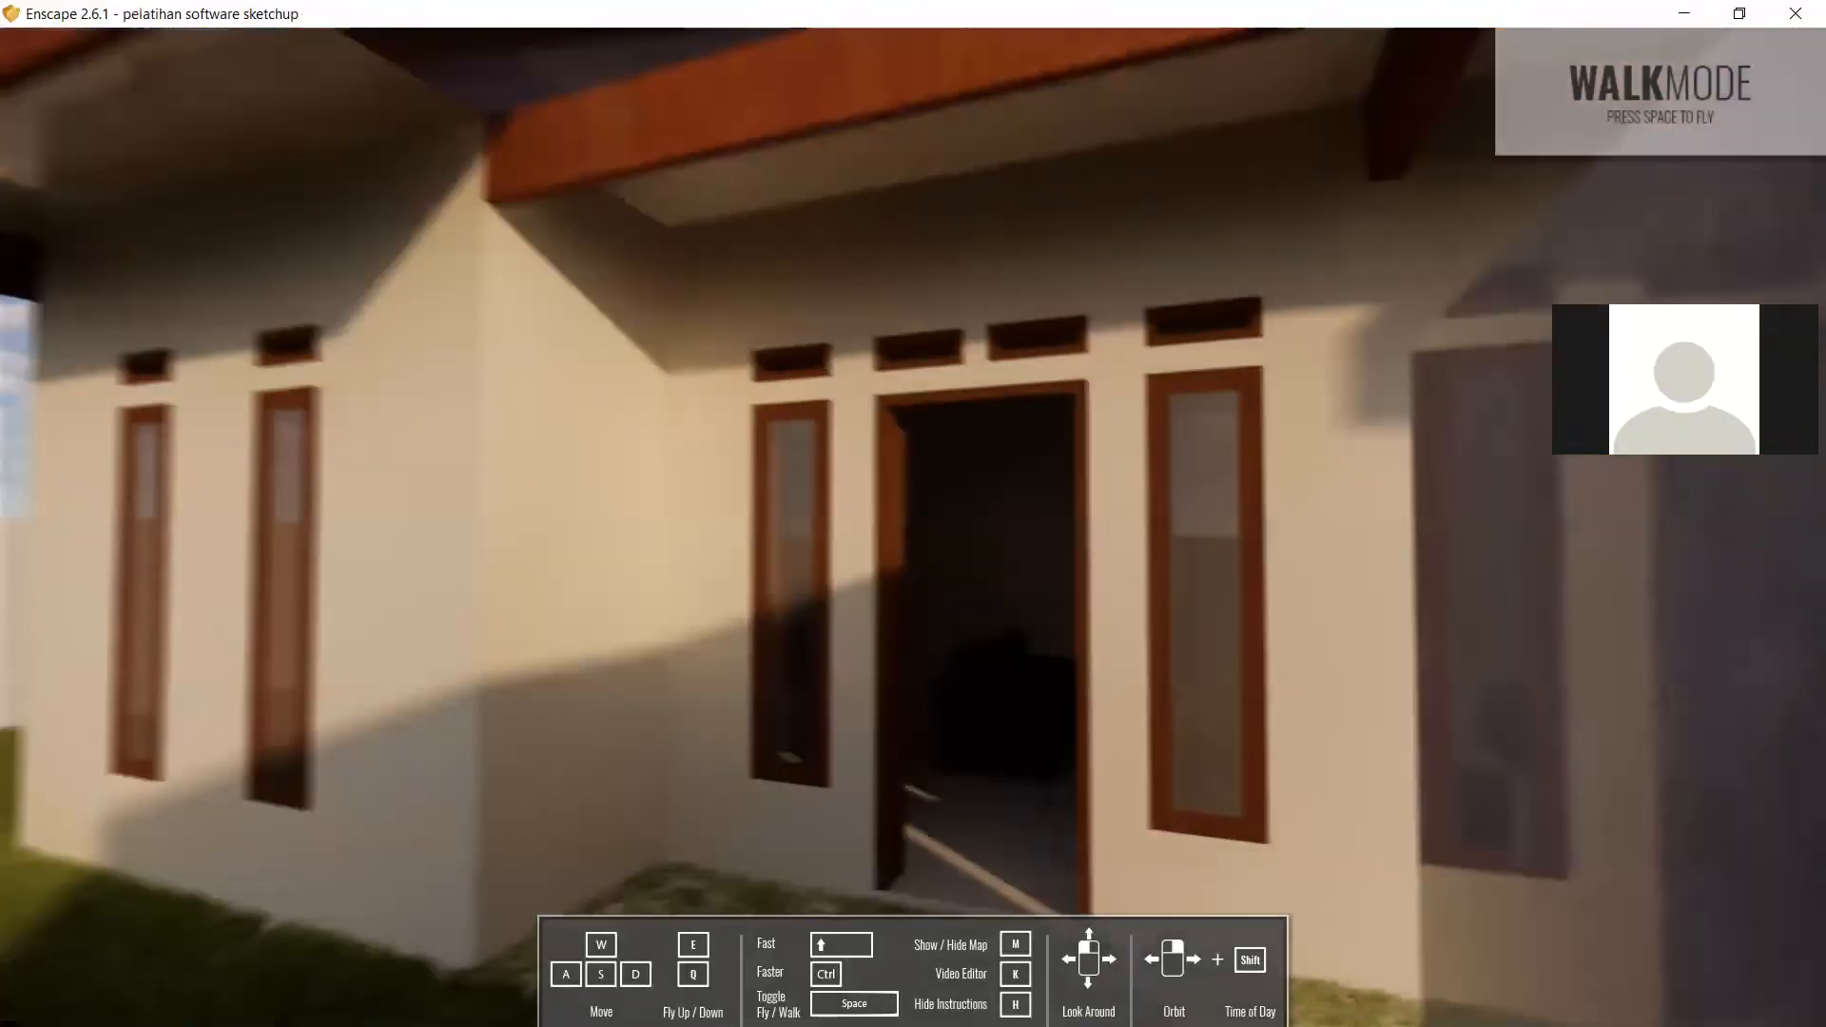
pyautogui.press('s')
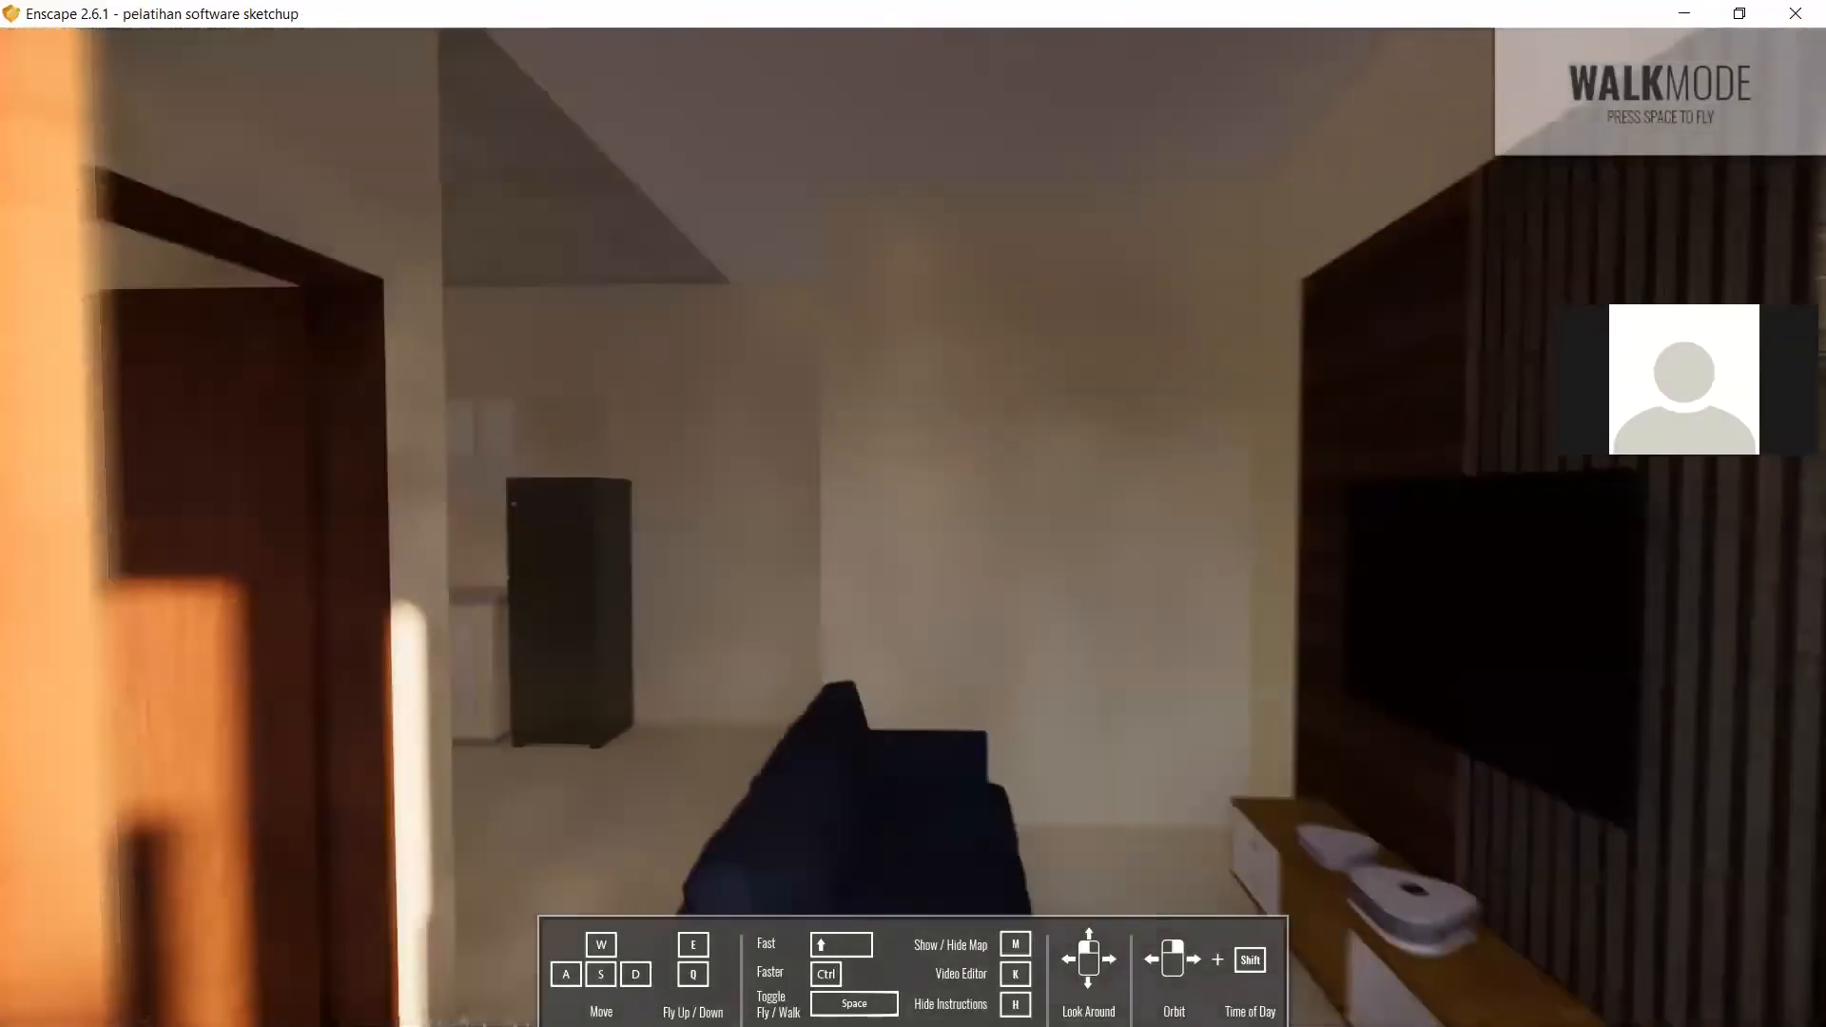
pyautogui.press('w')
pyautogui.press('w')
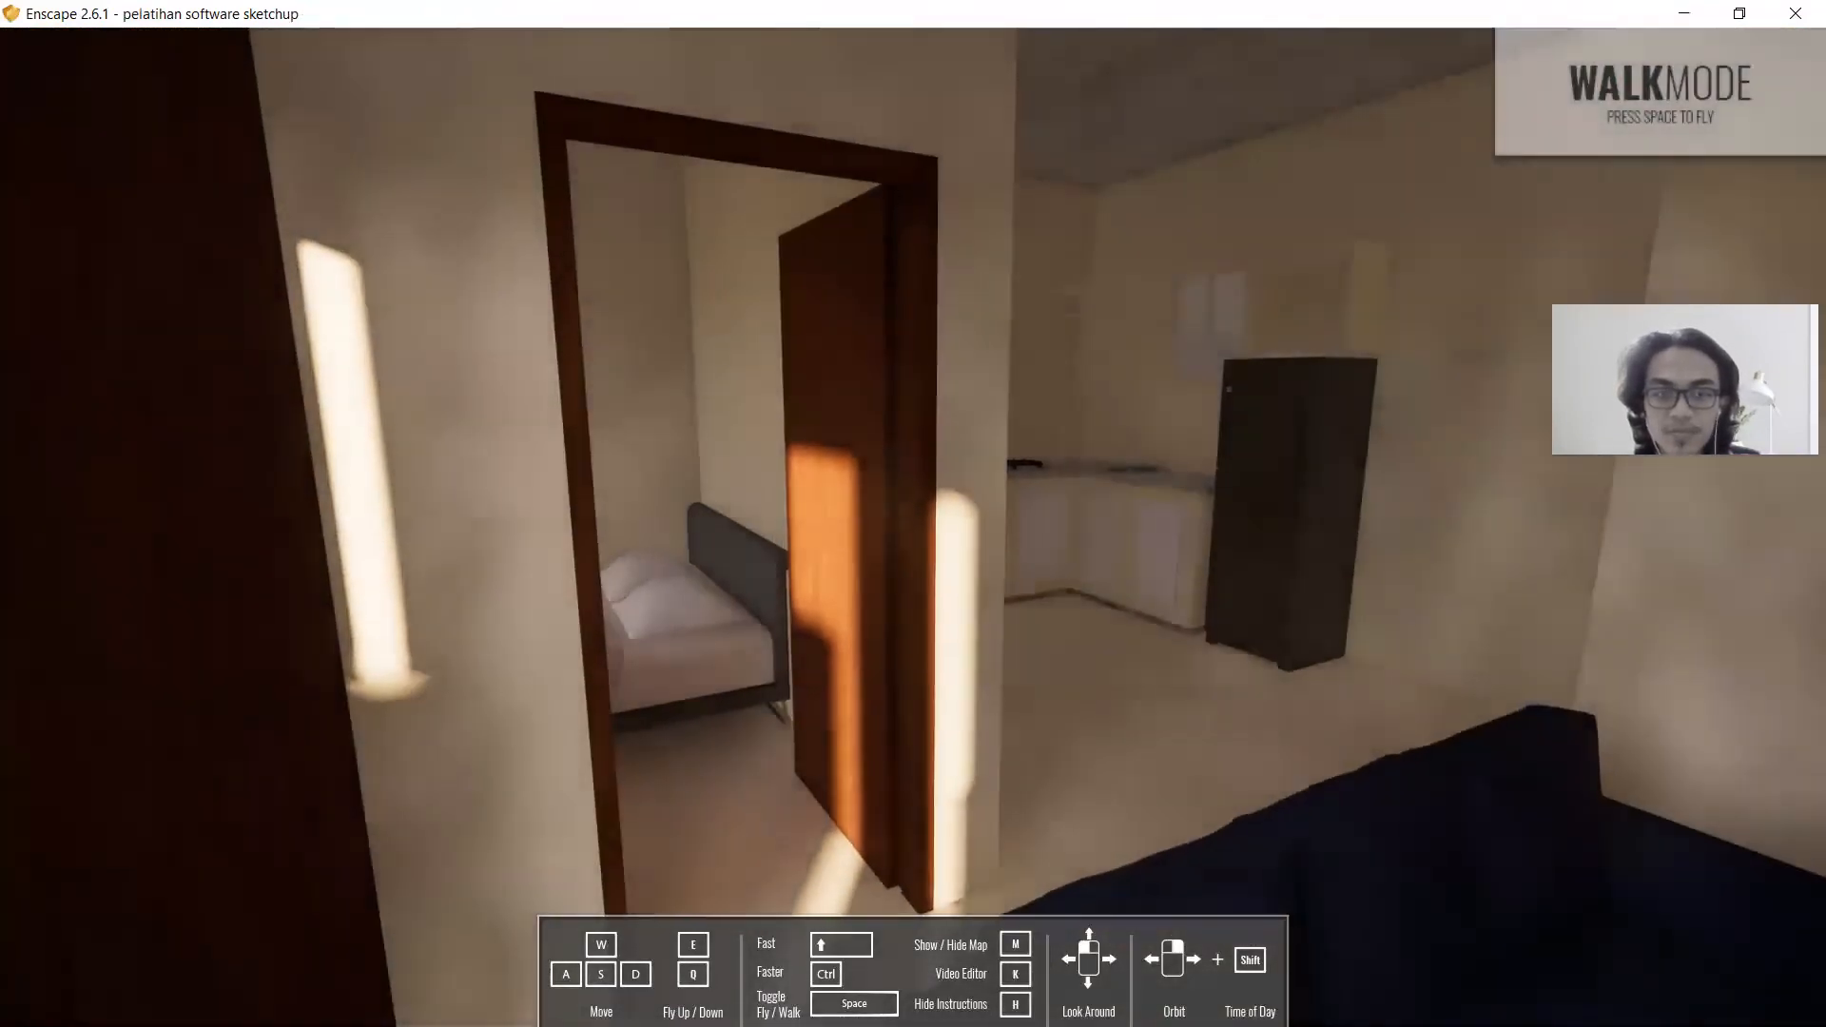
# Face the living room's TV wall and advance the render's time of day to around midday.
pyautogui.moveTo(913, 513); pyautogui.dragTo(809, 485)
pyautogui.press('space')
pyautogui.press('u')
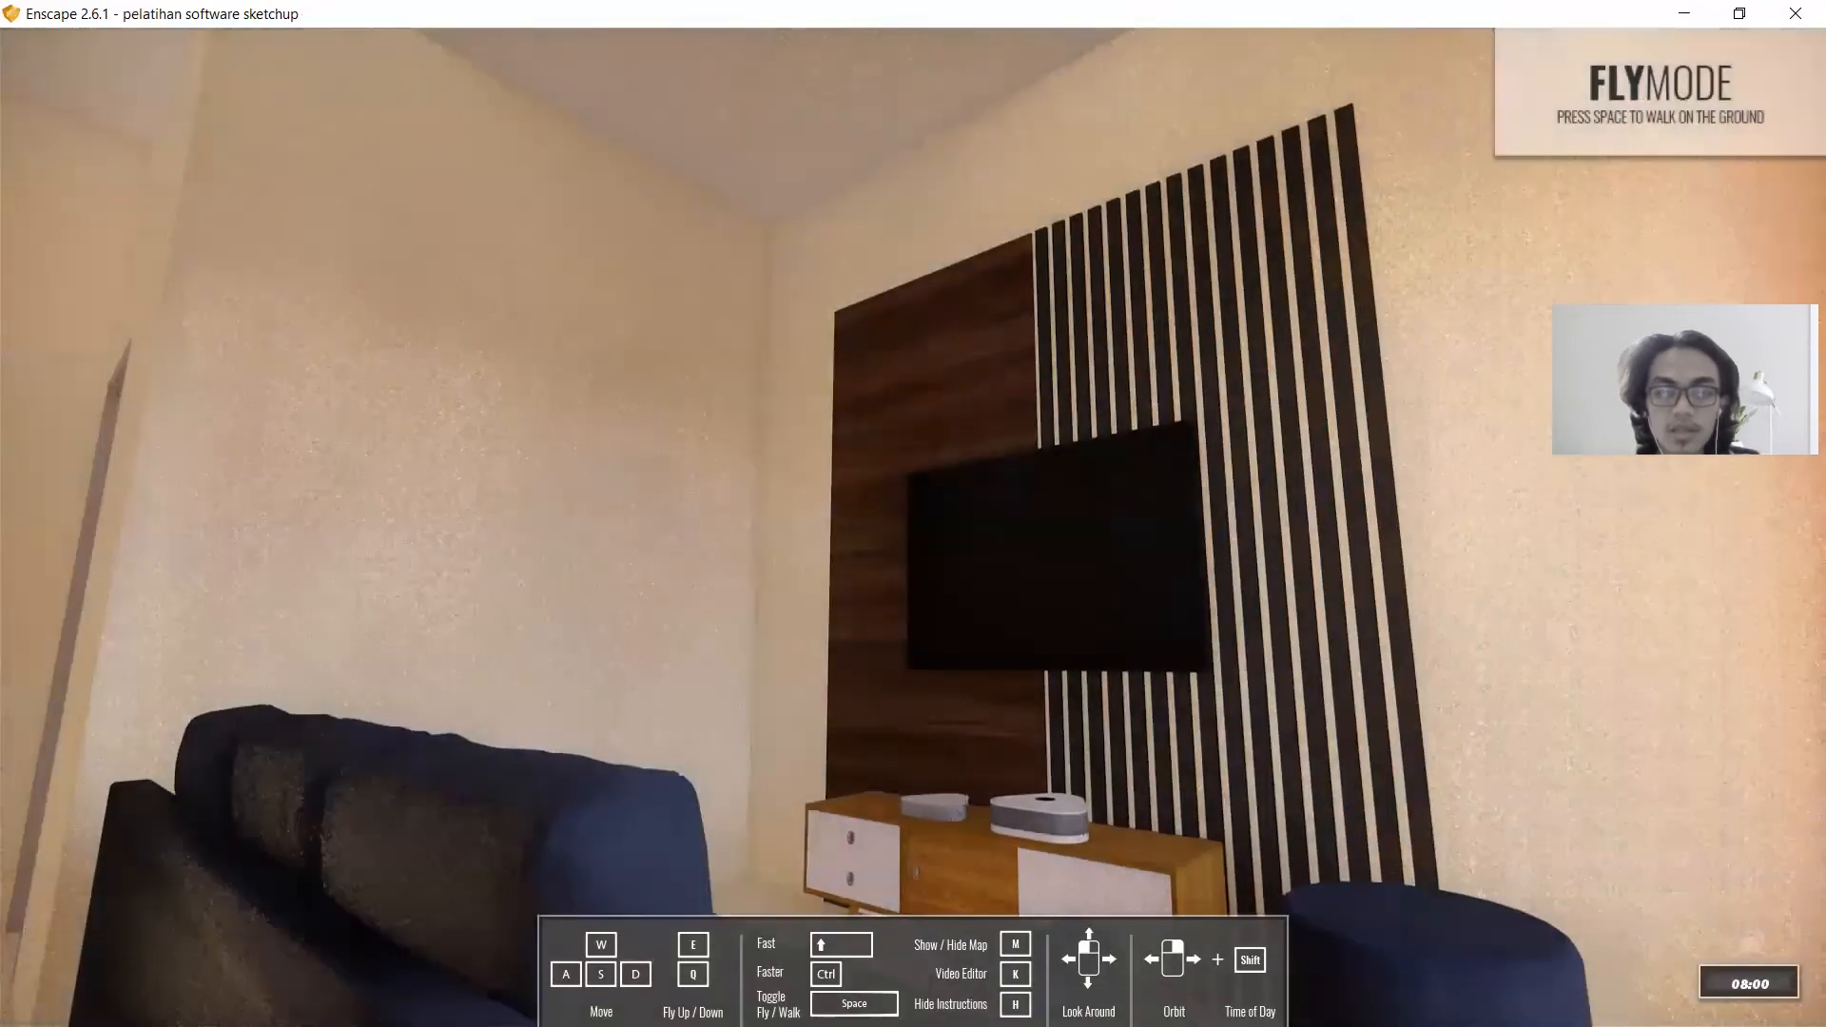
pyautogui.press('i')
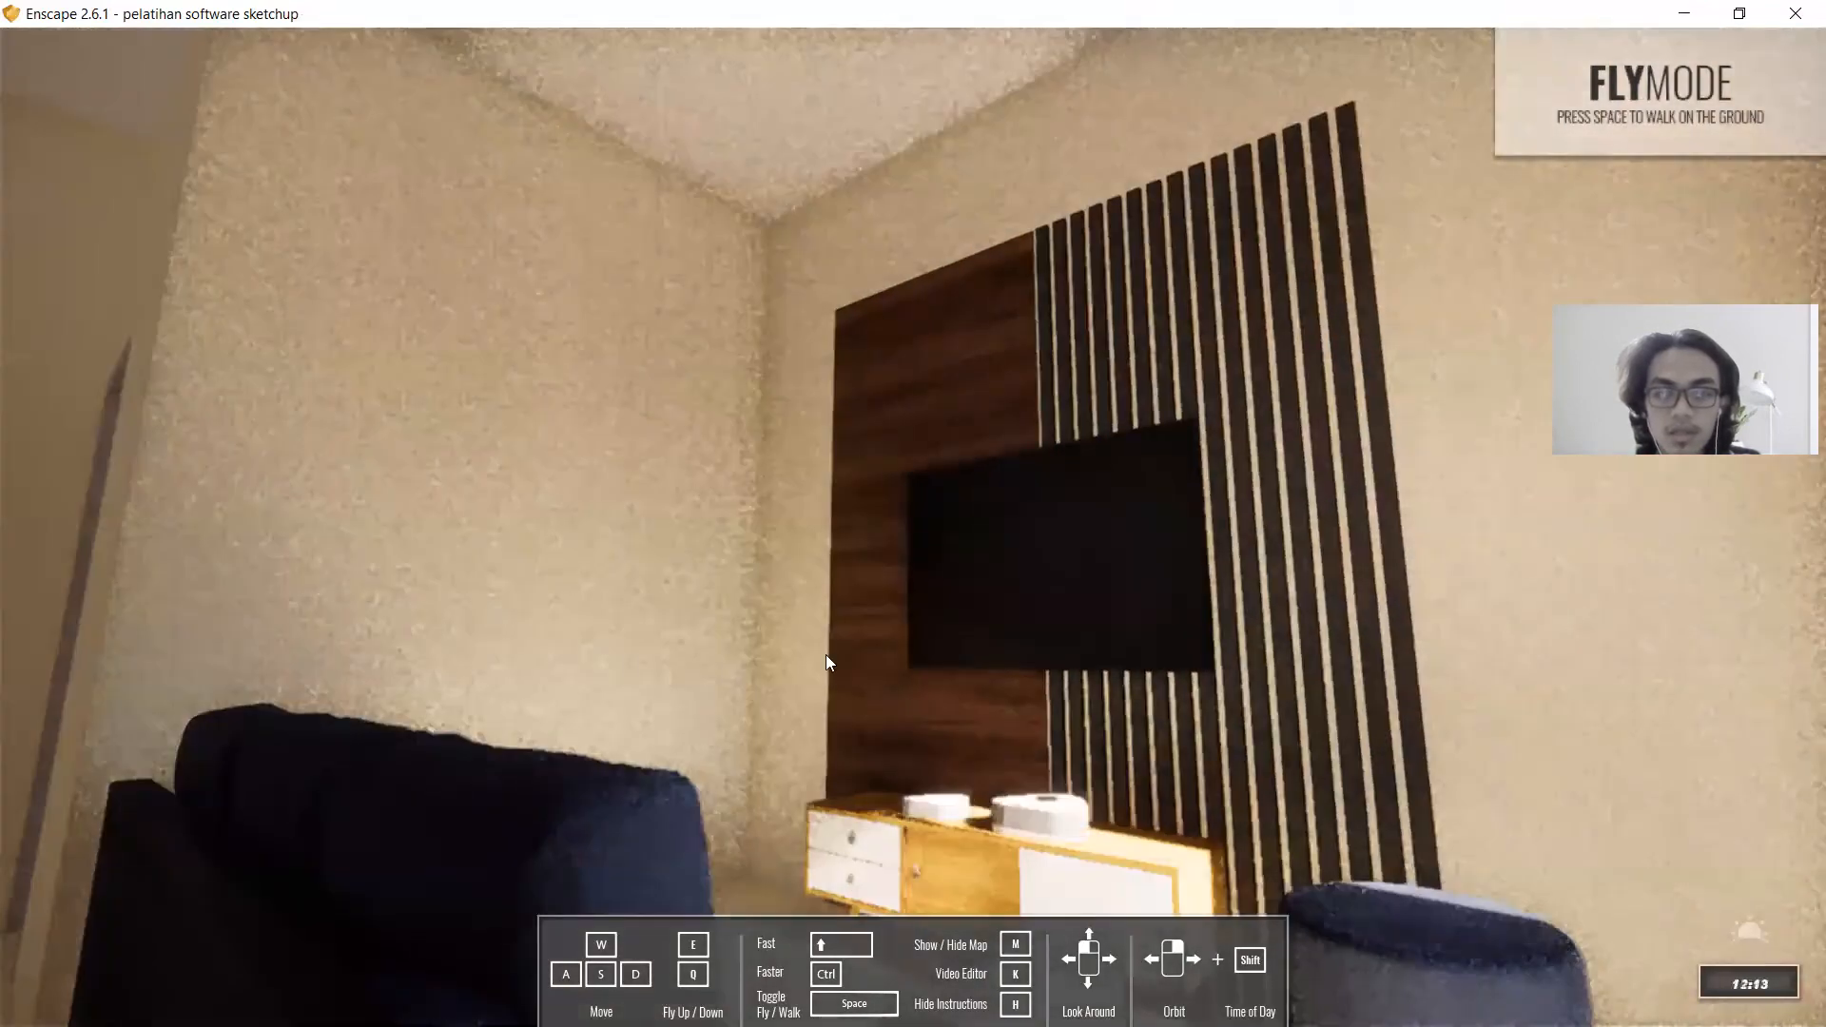
pyautogui.press('u')
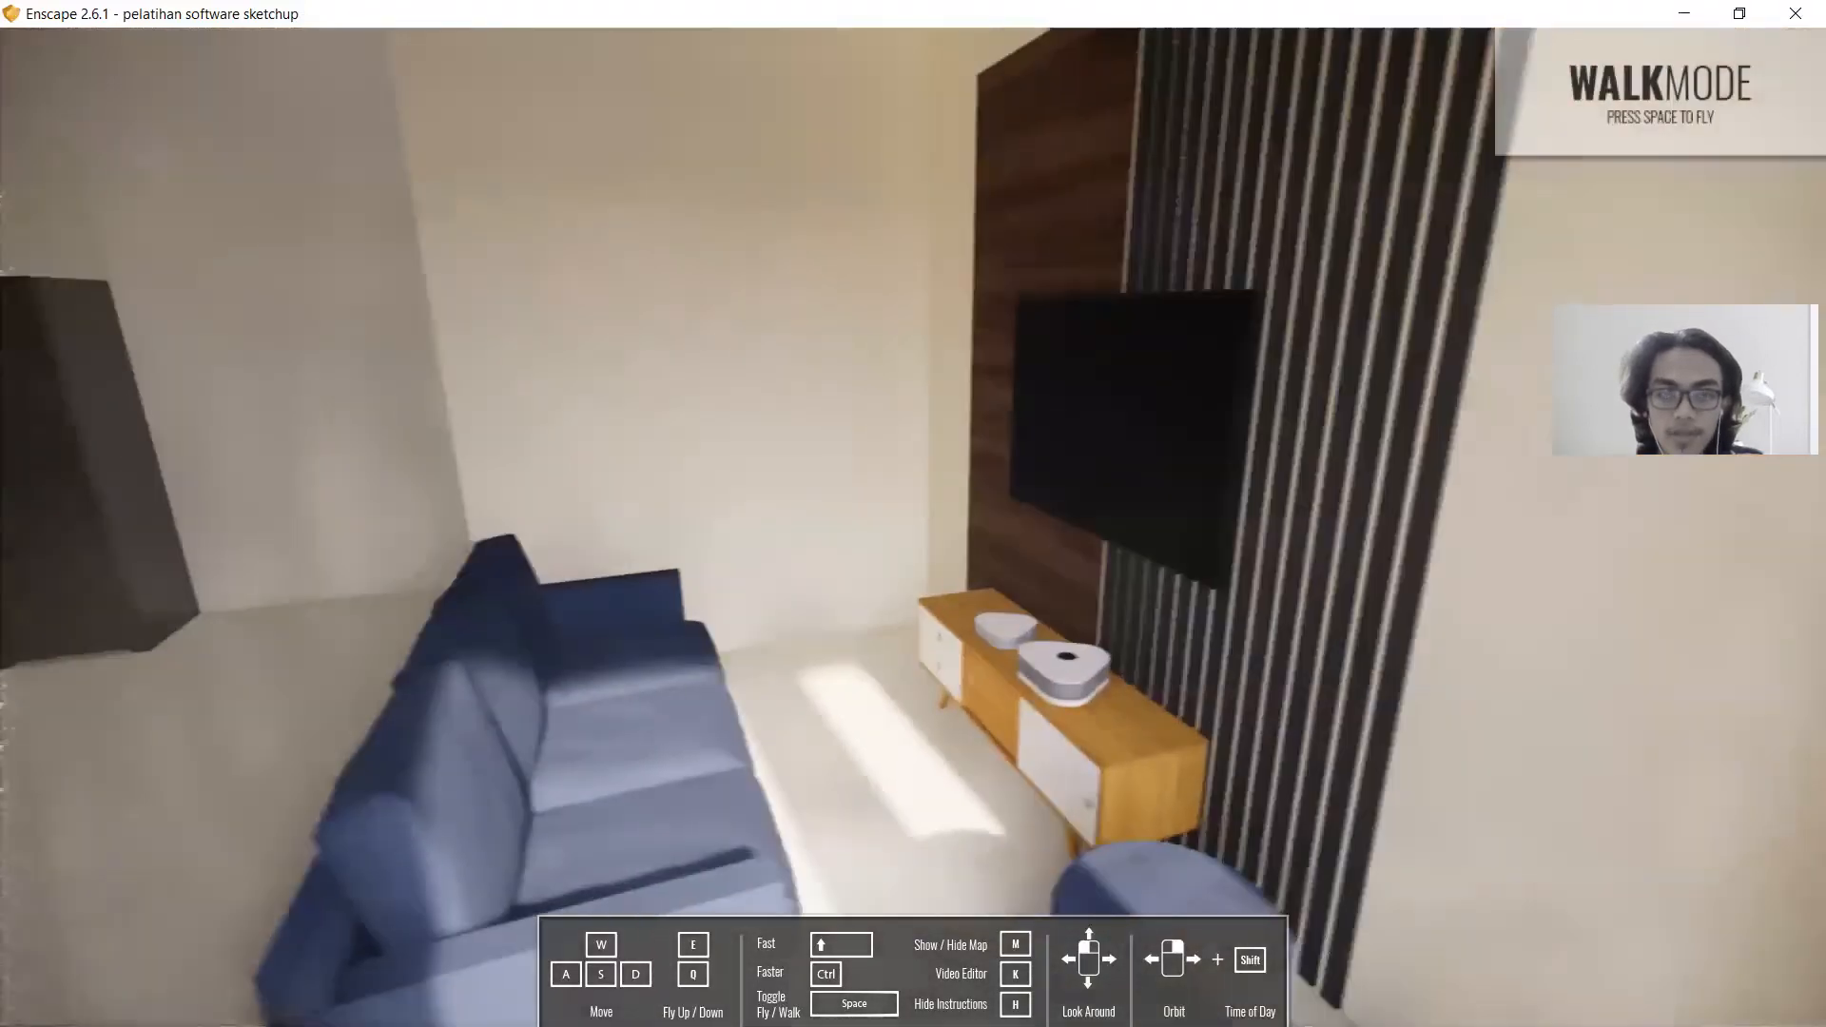
# Look around the bedroom with the bed and turn back past the living room to the kitchen.
pyautogui.moveTo(913, 514); pyautogui.dragTo(666, 485)
pyautogui.press('w')
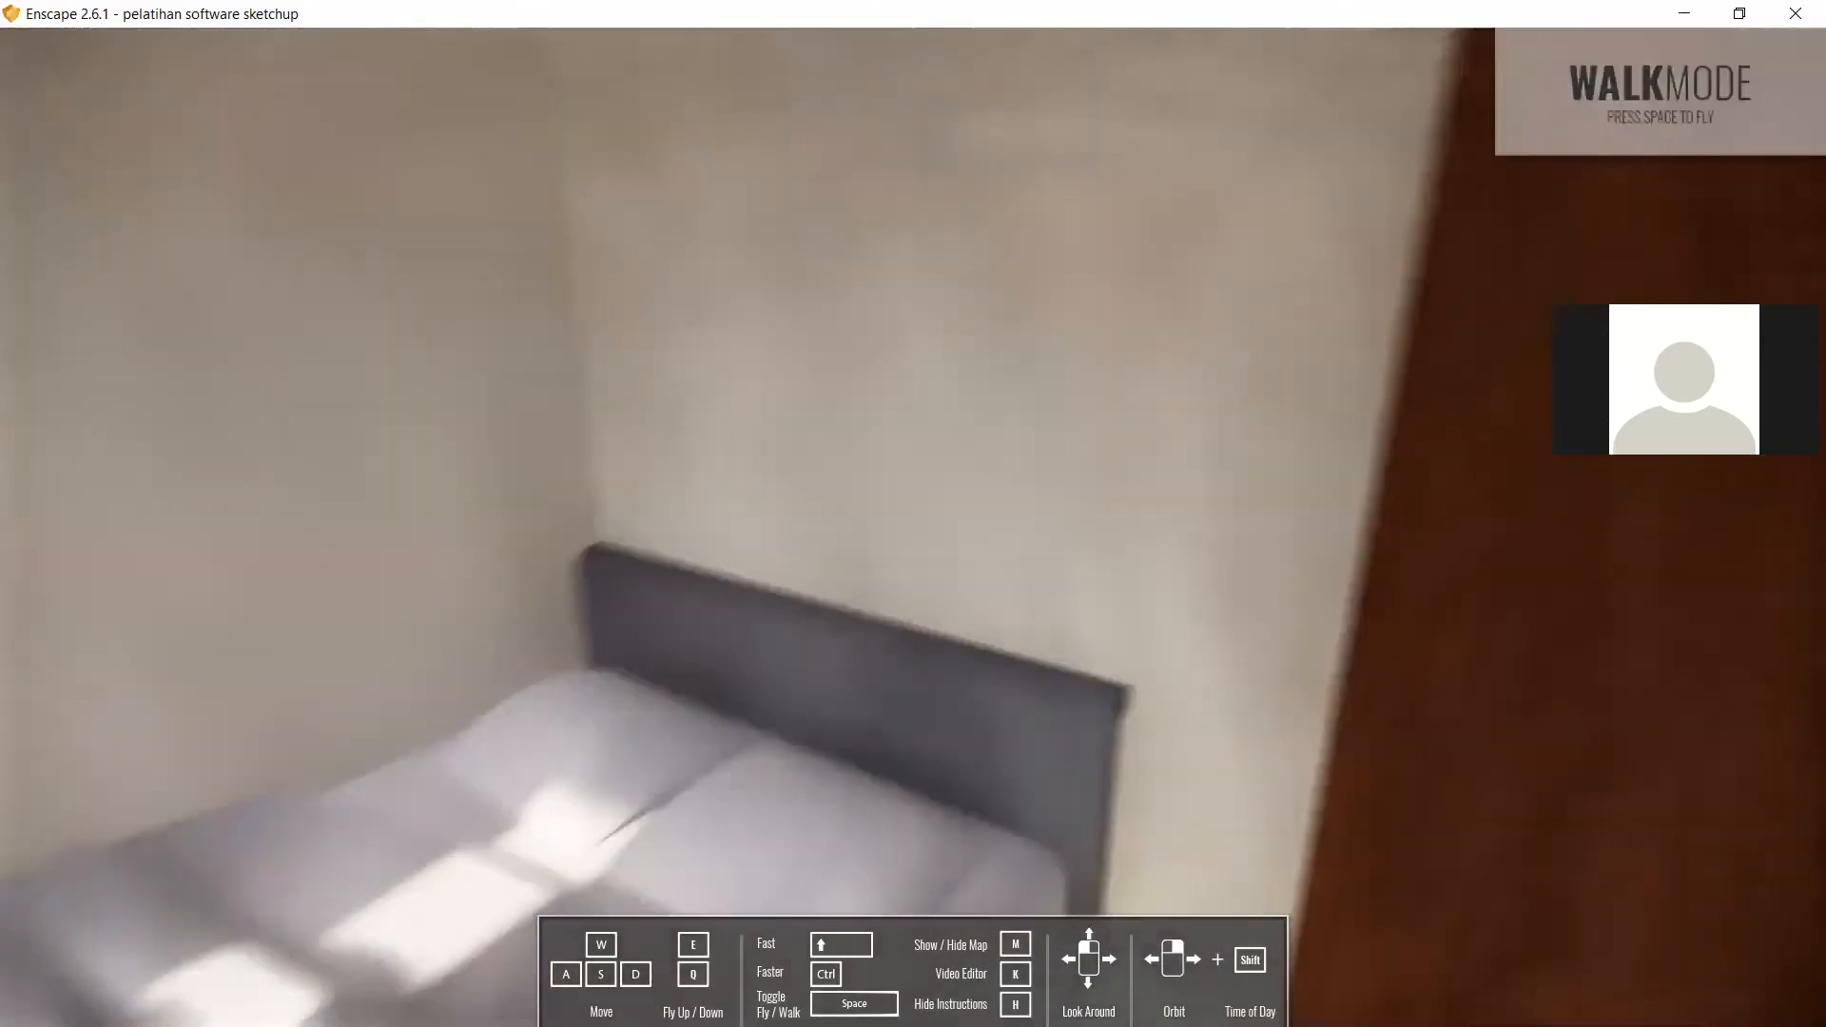
pyautogui.moveTo(913, 514); pyautogui.dragTo(1236, 513)
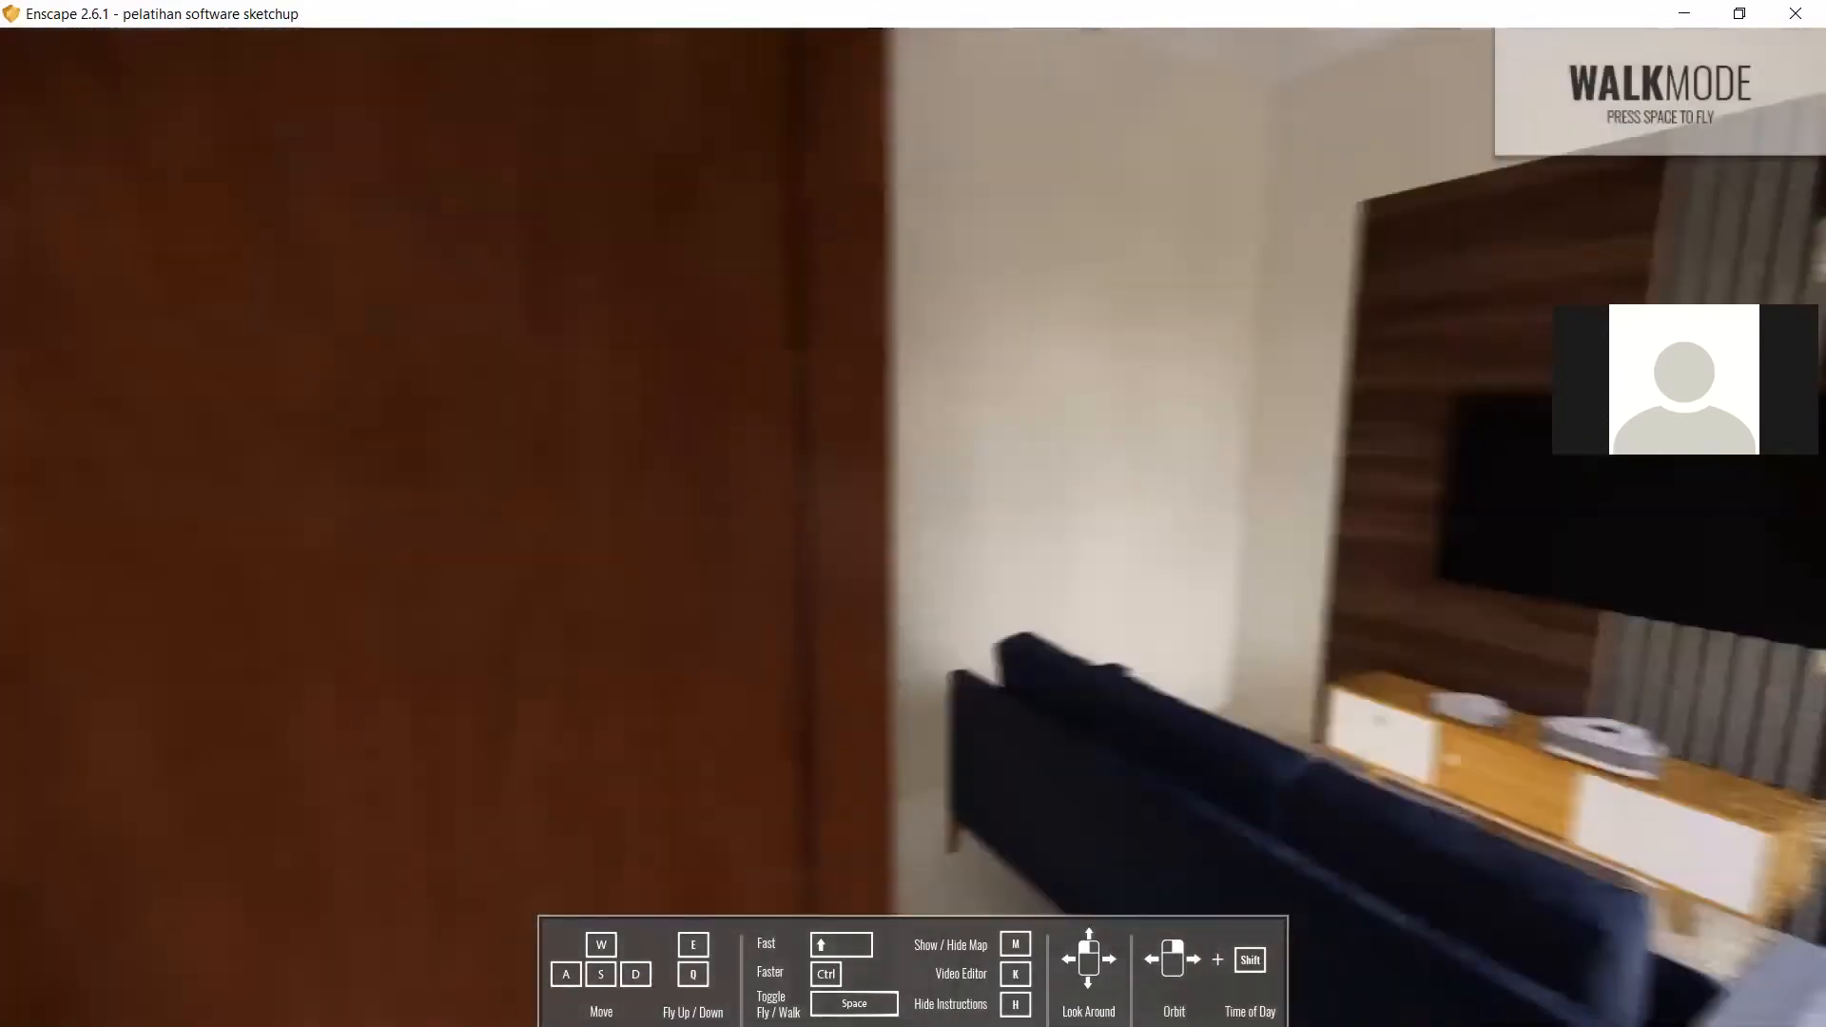
pyautogui.moveTo(913, 513); pyautogui.dragTo(1236, 514)
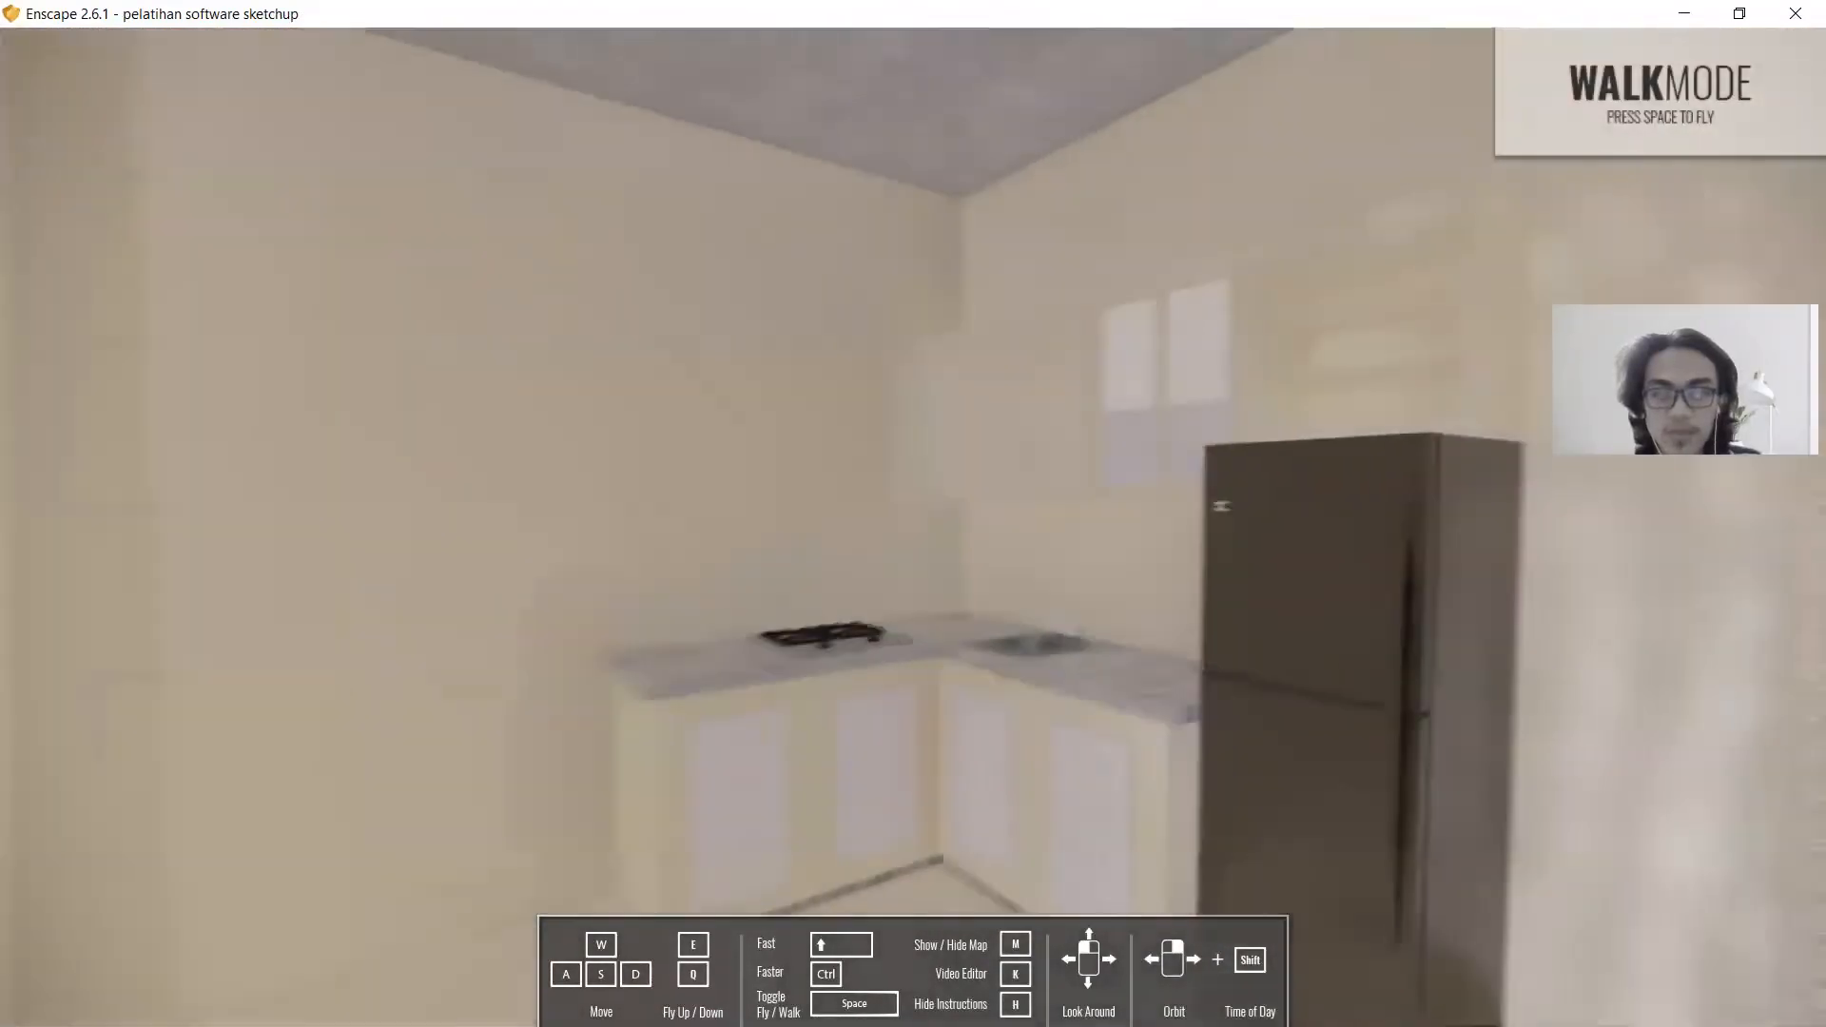
# Walk through the kitchen area to inspect the refrigerator and the nearby interior door.
pyautogui.press('w')
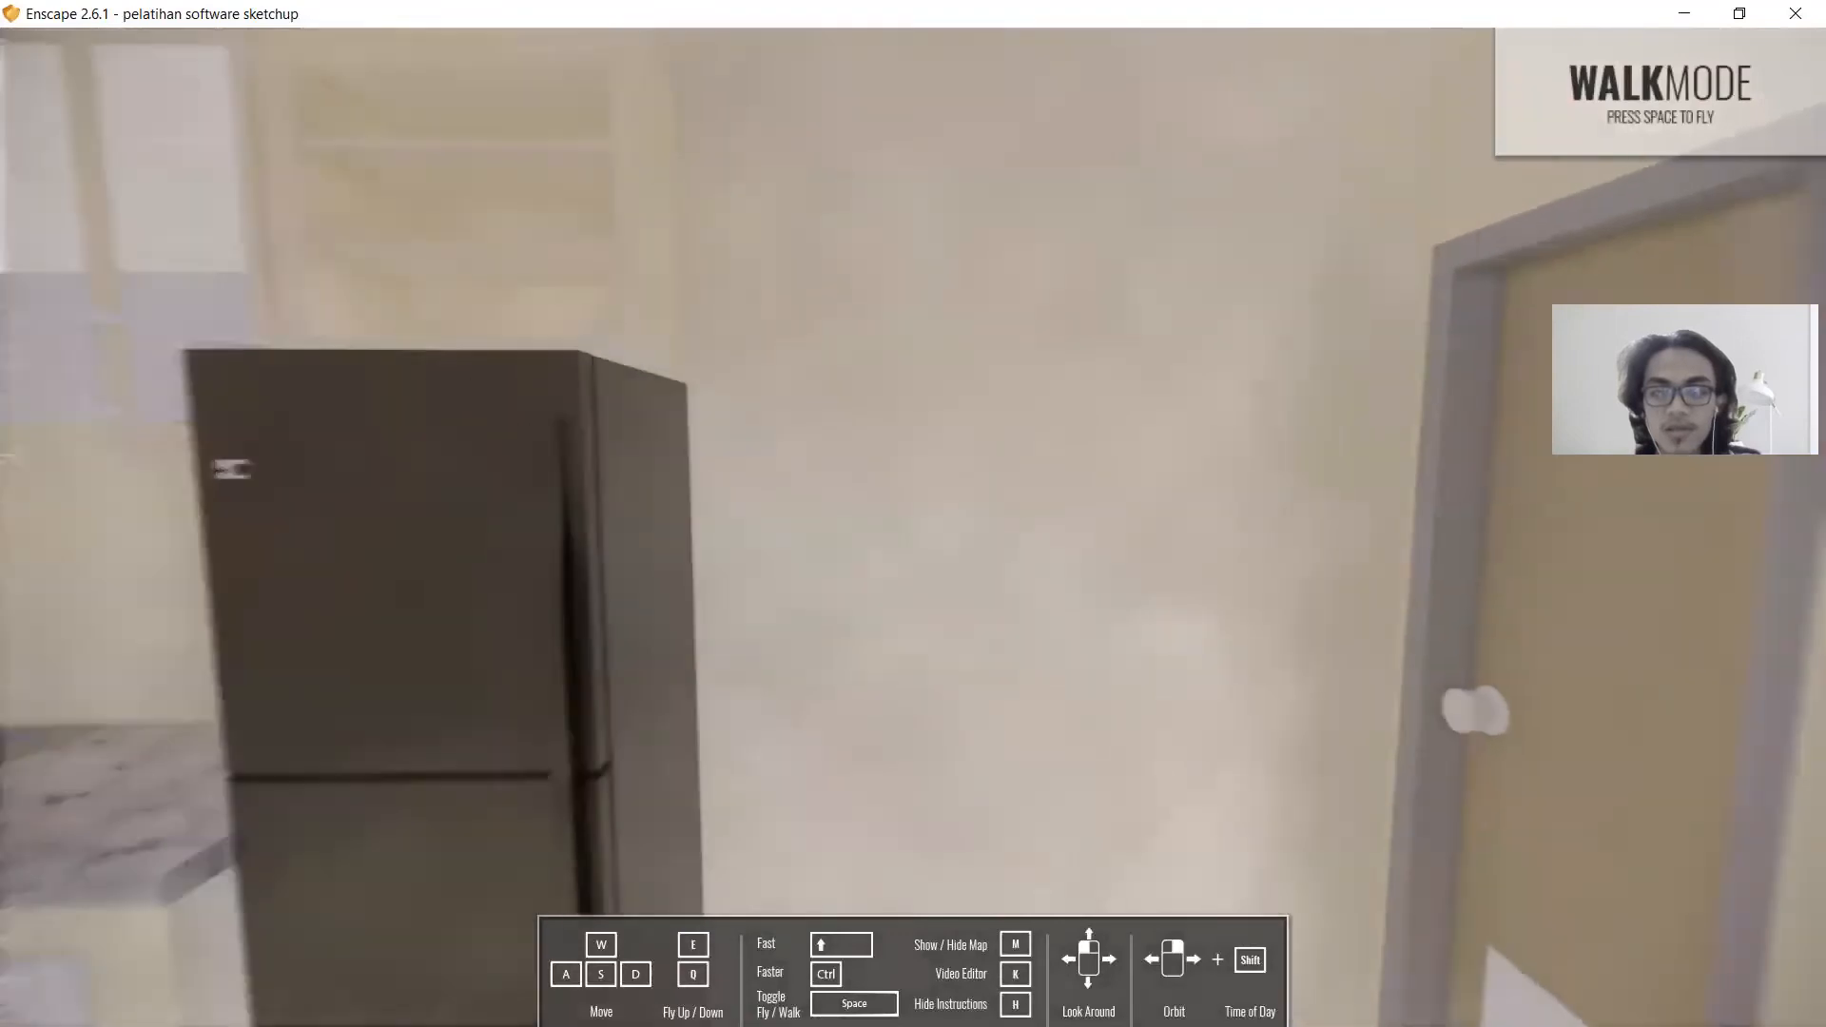
pyautogui.press('s')
pyautogui.press('w')
pyautogui.press('w')
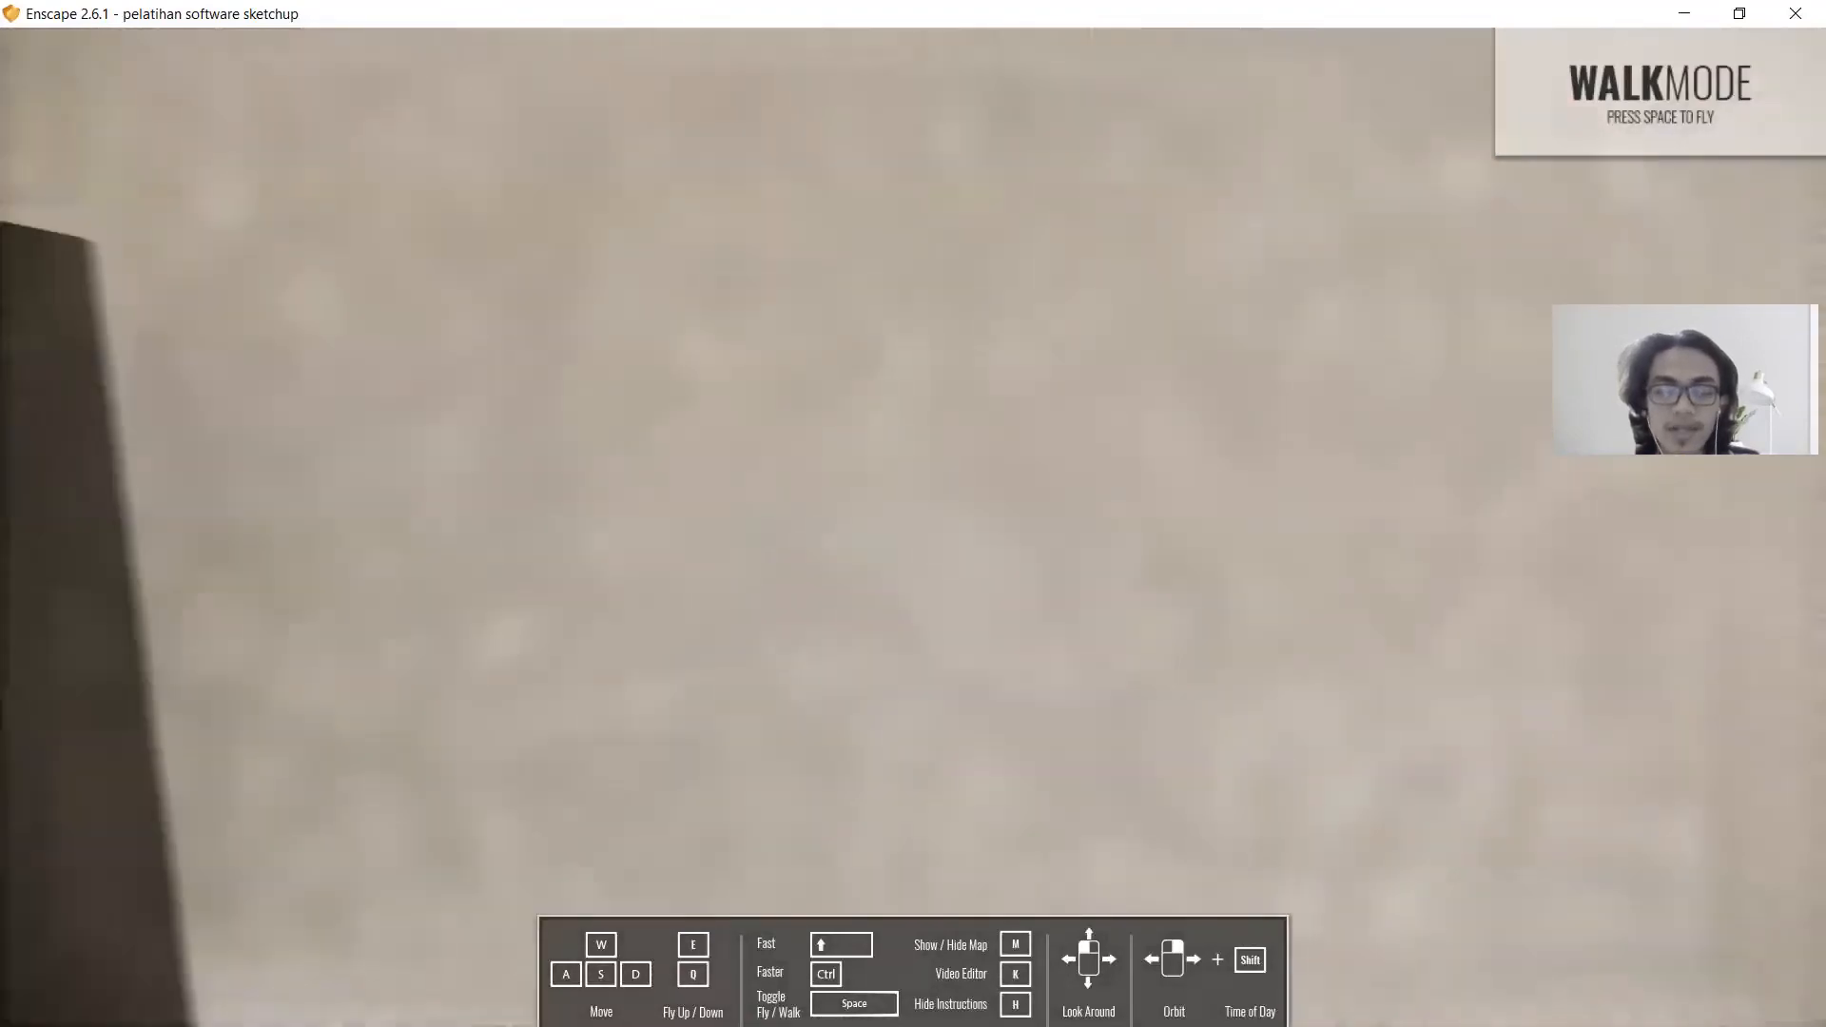
pyautogui.press('s')
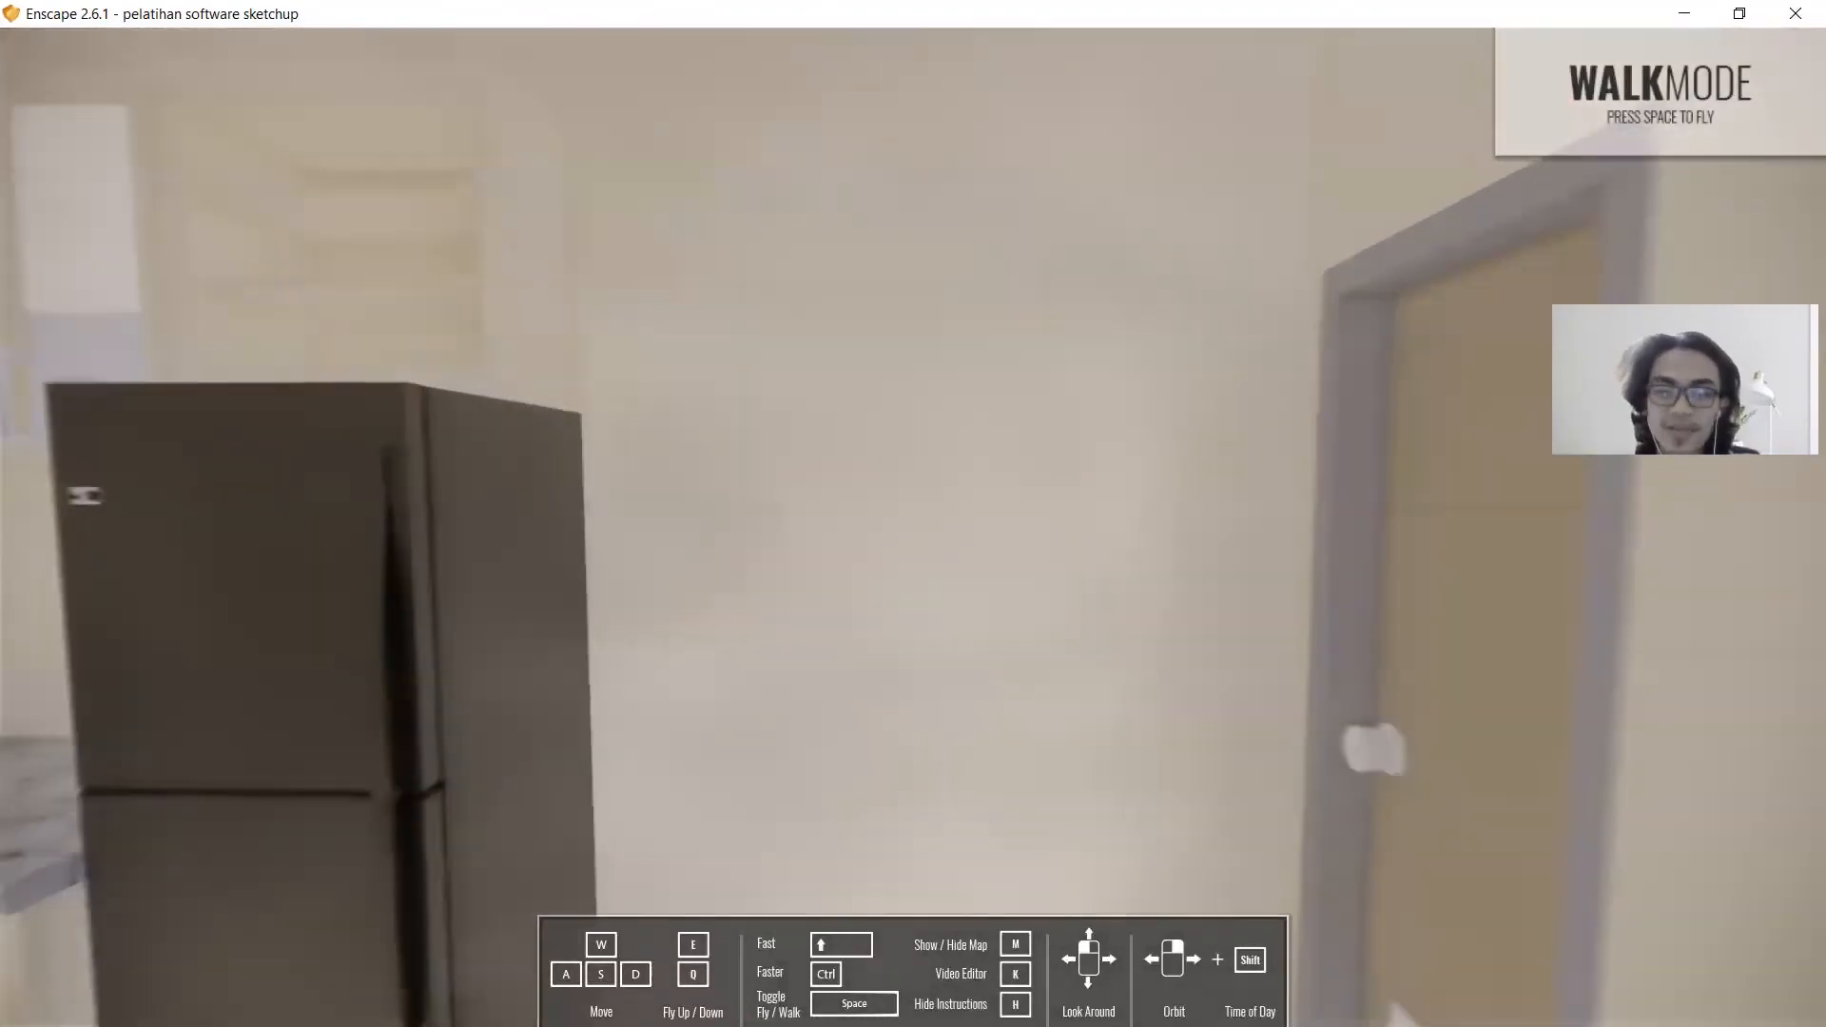
pyautogui.press('w')
# Fly through the wall to view the grassed area outside and return to the interior in walk mode.
pyautogui.press('space')
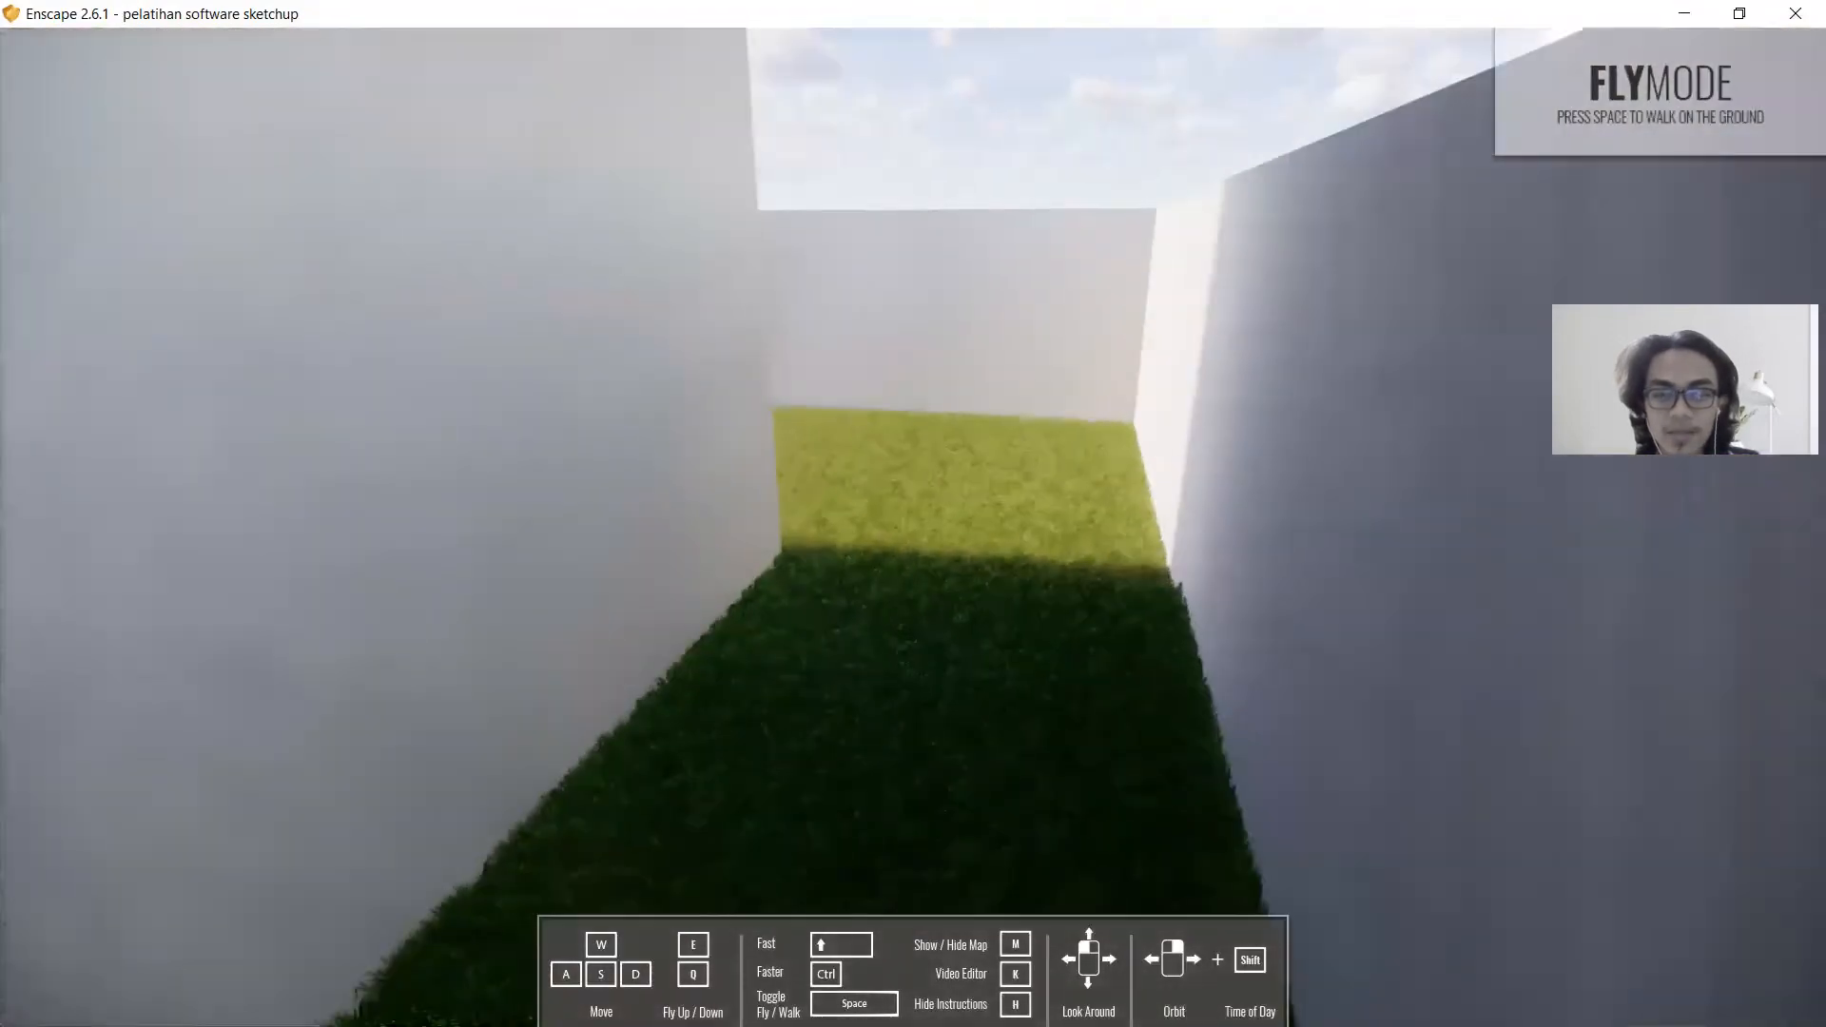
pyautogui.press('space')
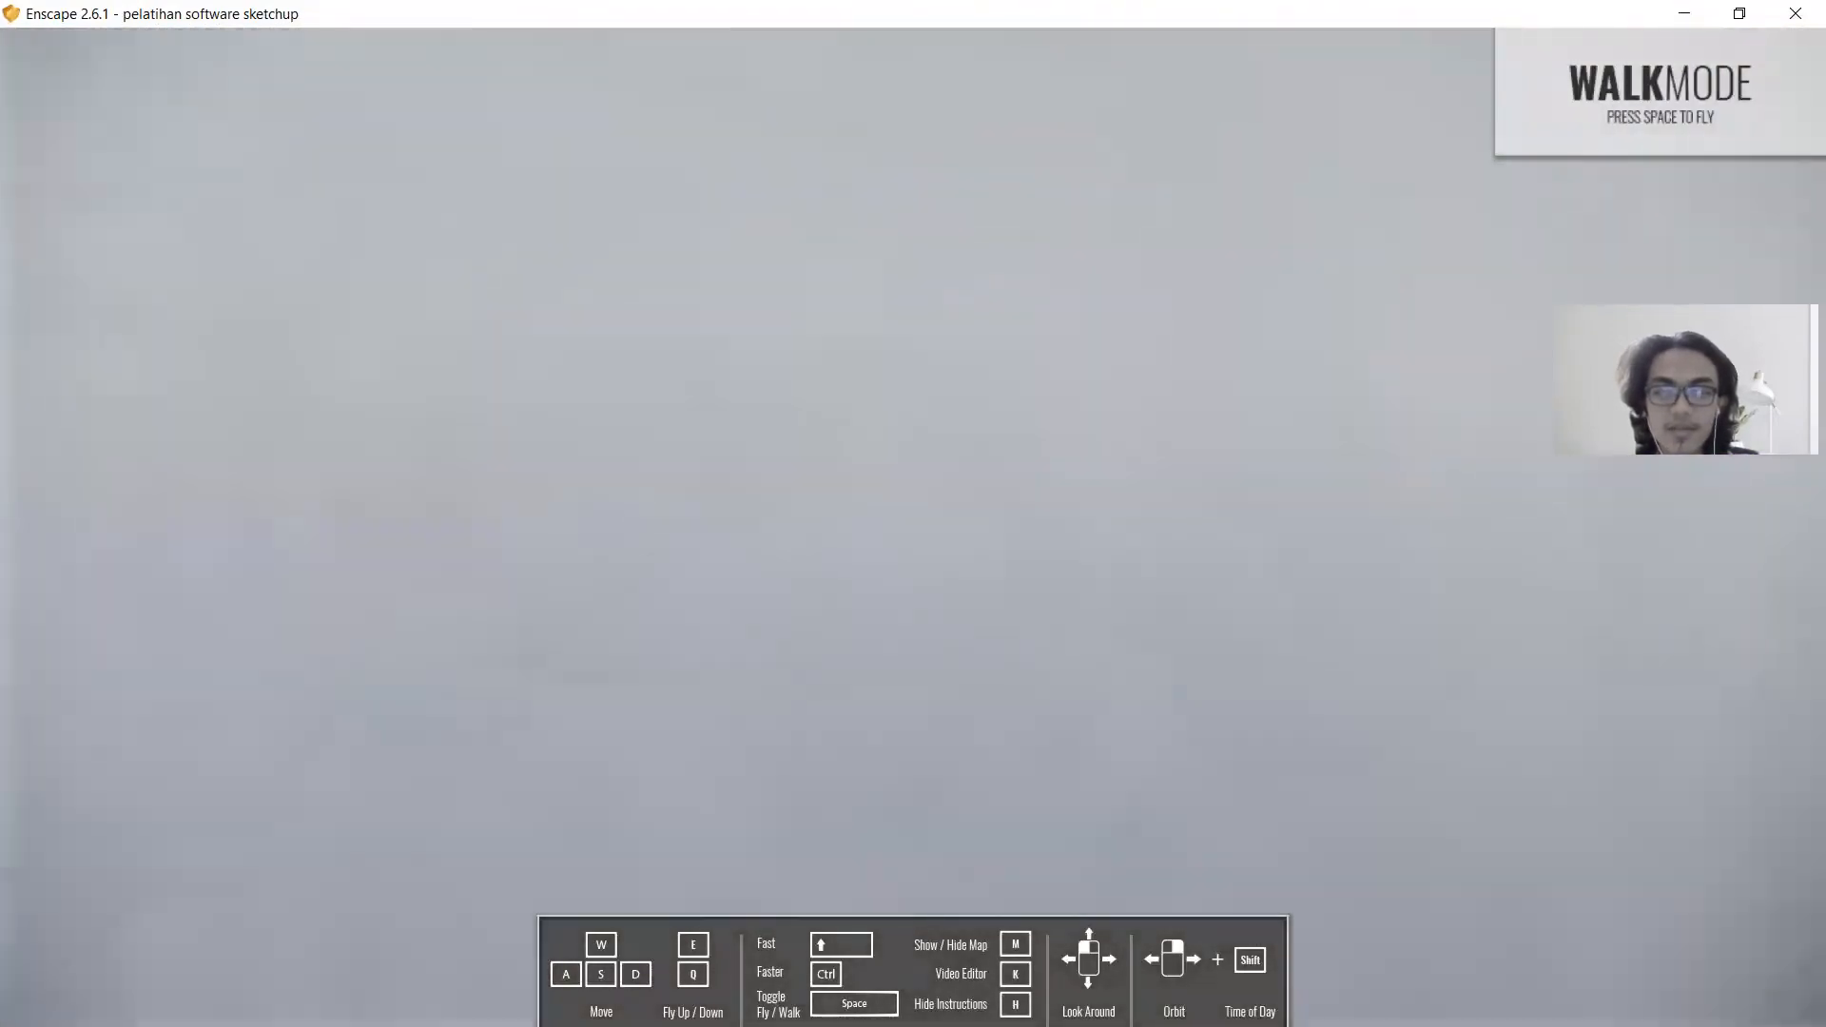
pyautogui.press('space')
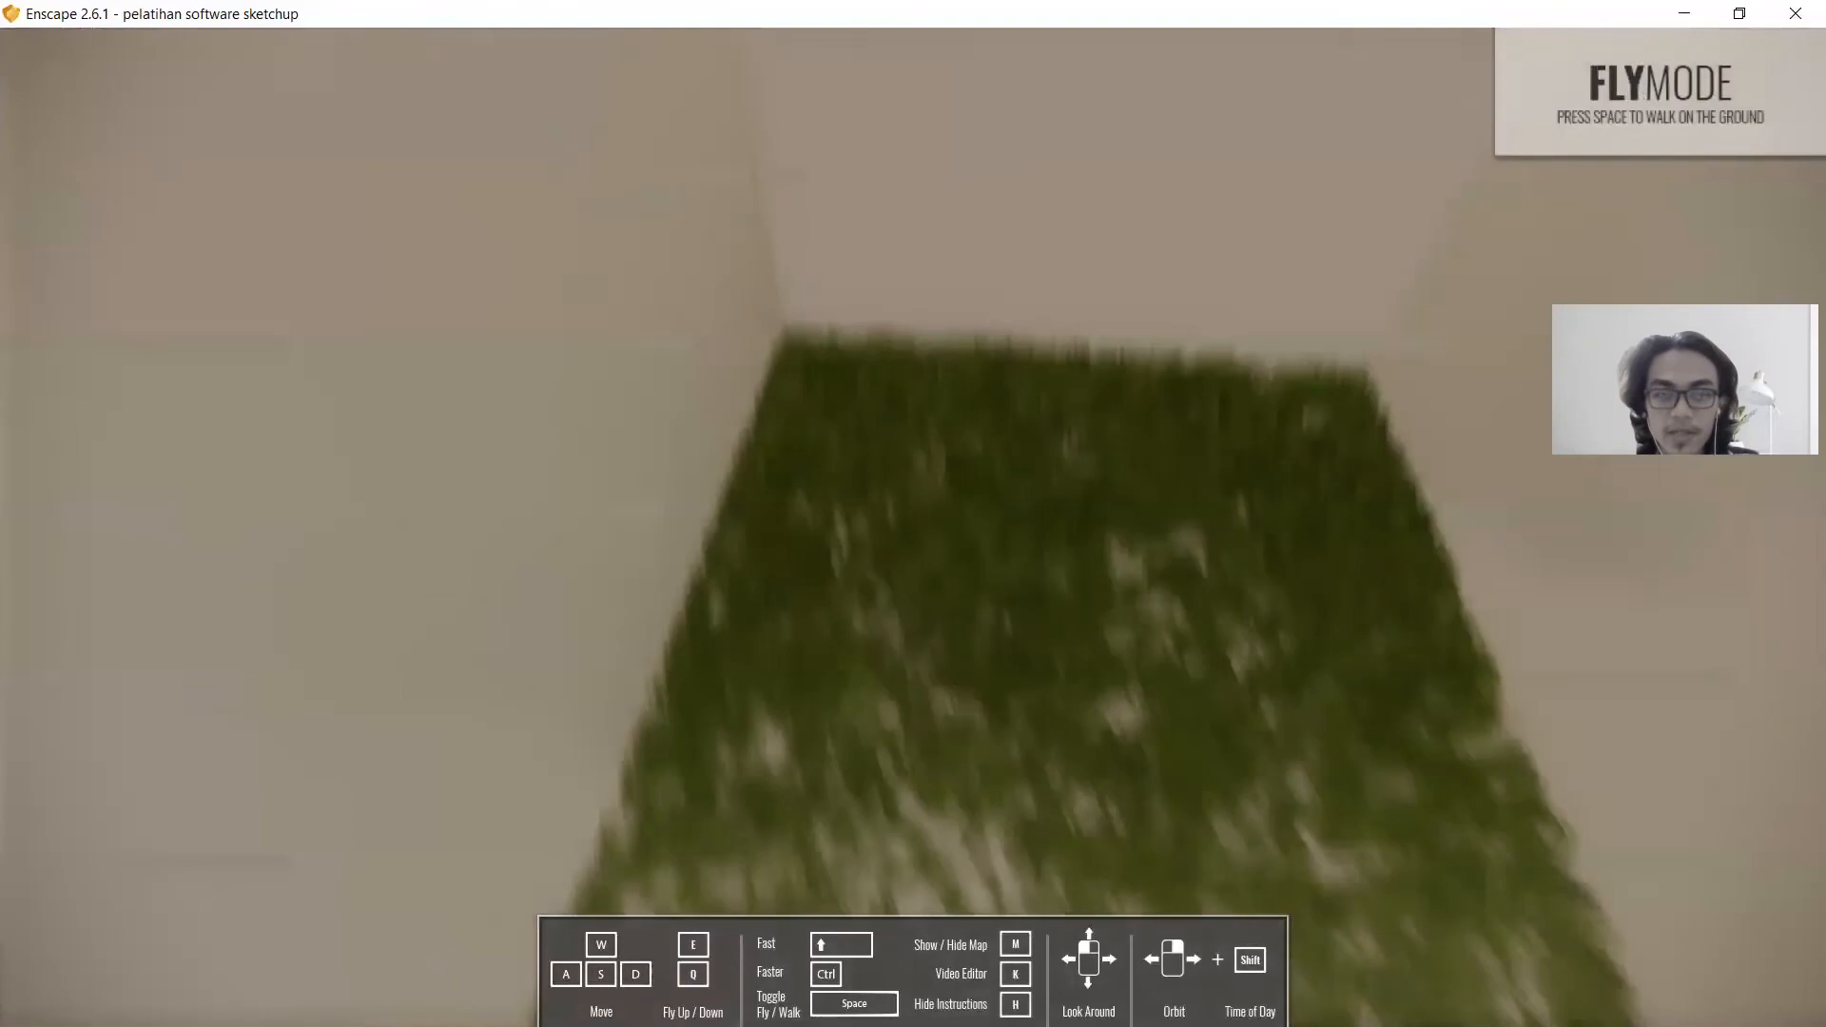
pyautogui.press('space')
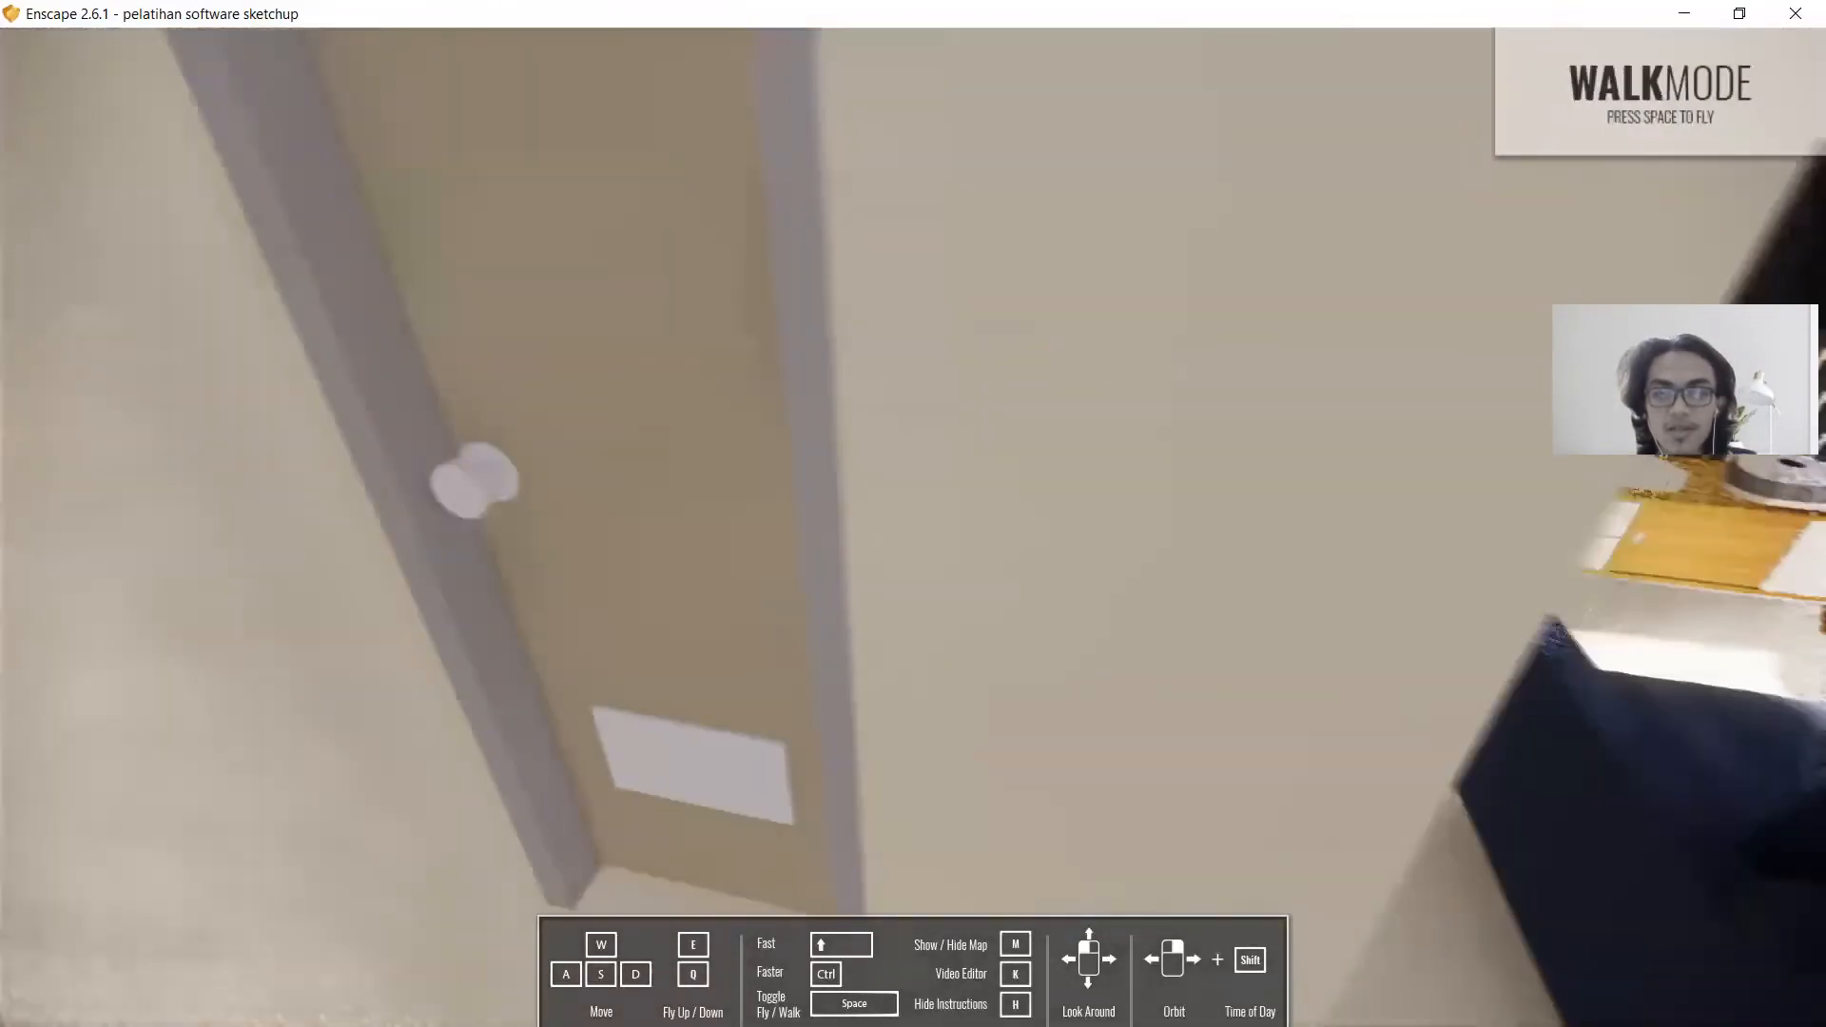
pyautogui.moveTo(533, 828); pyautogui.dragTo(672, 831)
# Return to SketchUp, select the house group at the left end of the mirrored pair, and display its Entity Info.
pyautogui.click(1024, 1015)
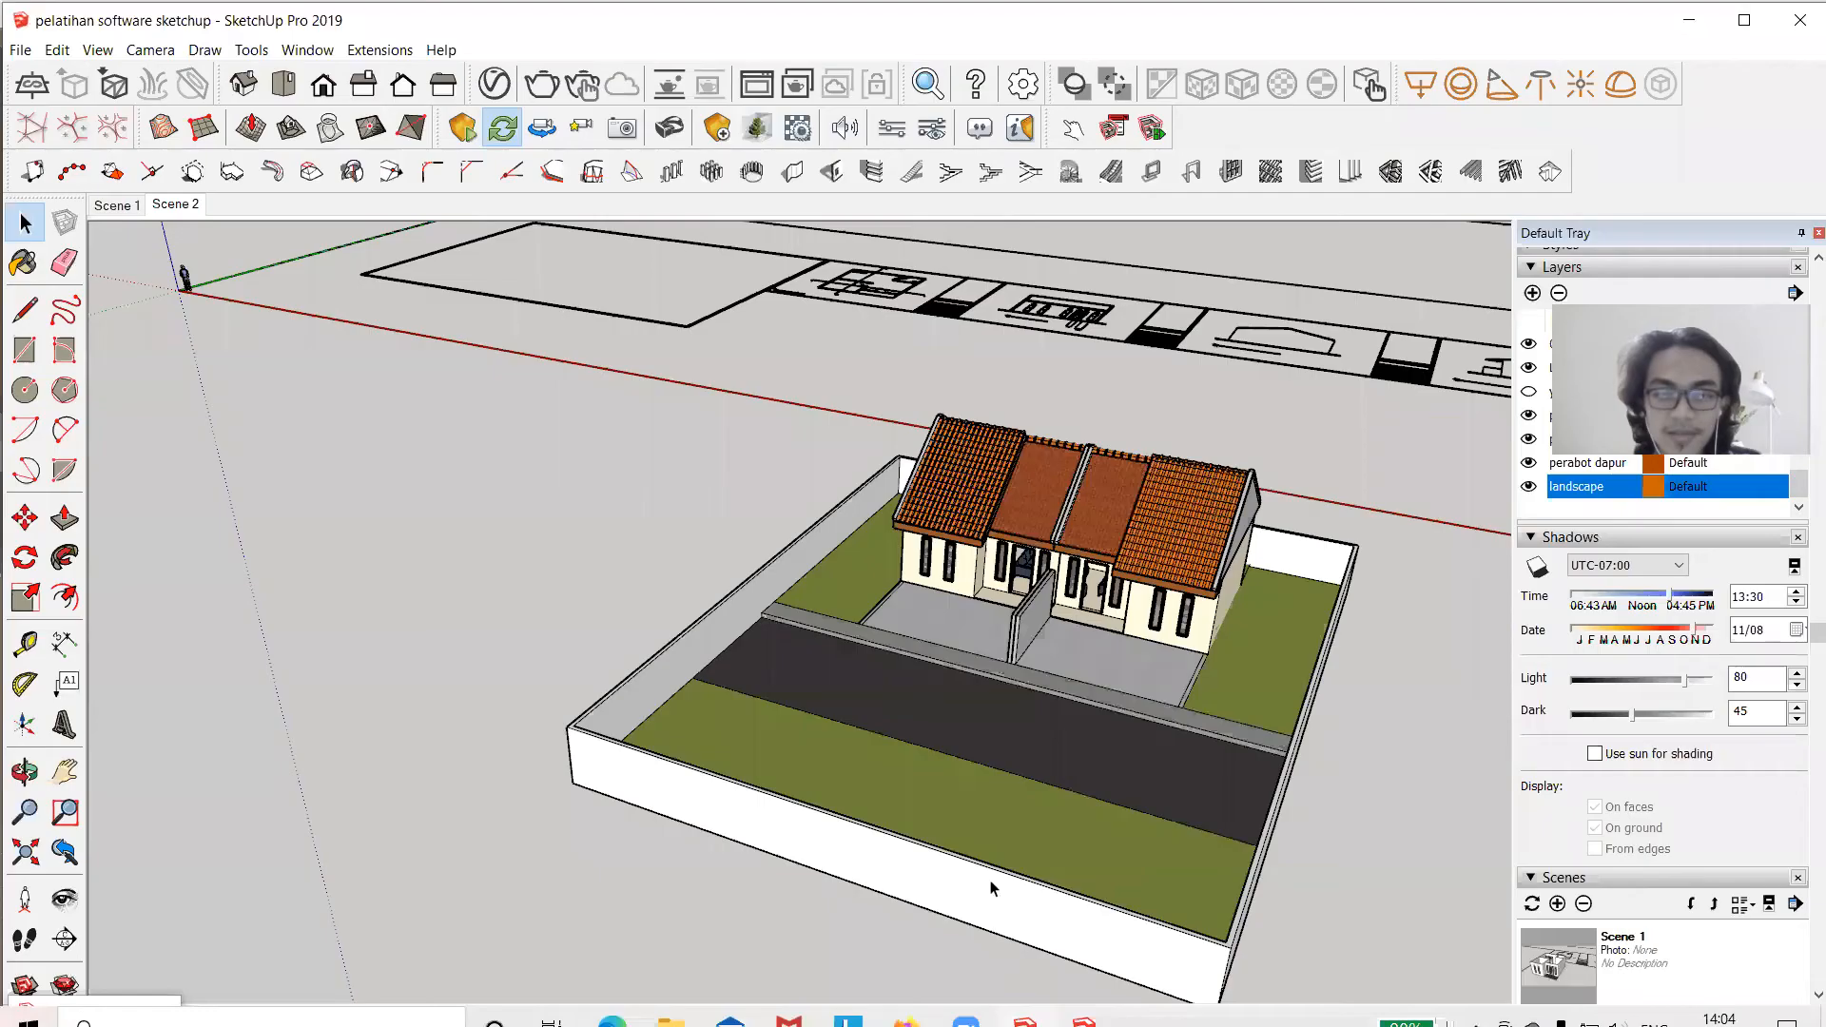
pyautogui.scroll(3, 1025, 761)
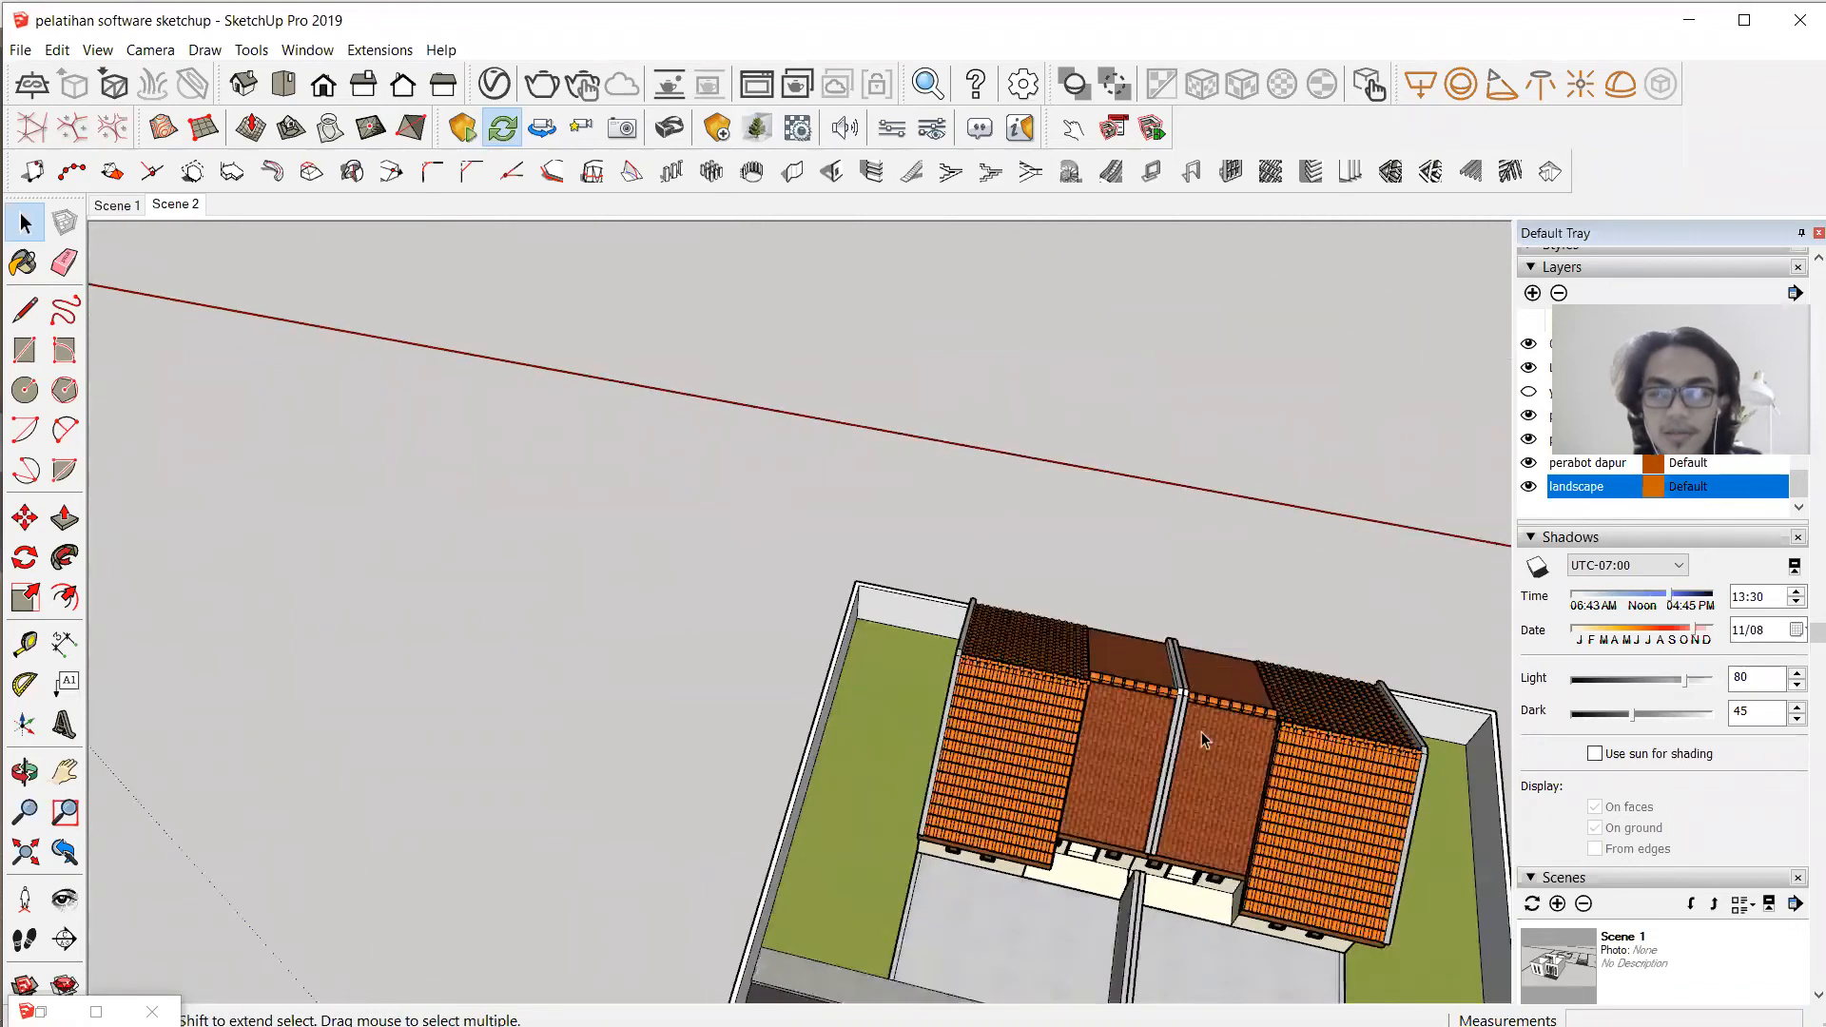
pyautogui.scroll(-2, 1025, 761)
pyautogui.click(1041, 737)
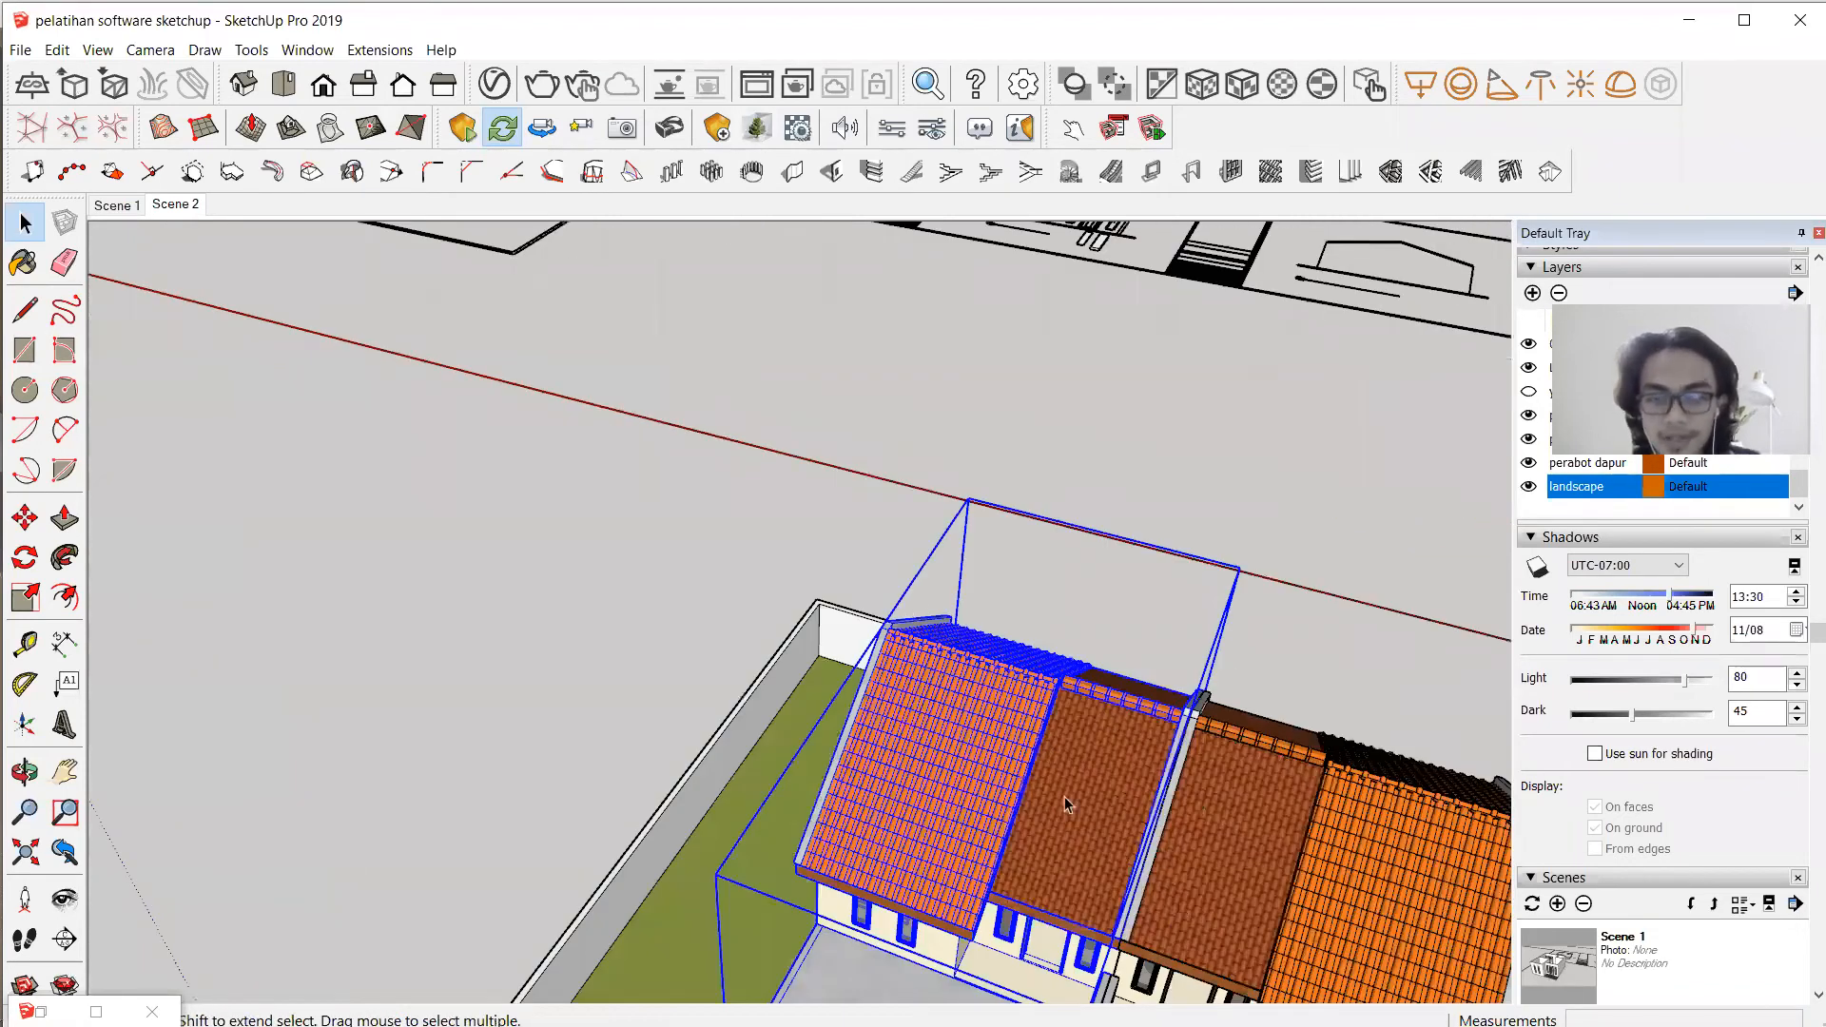
pyautogui.scroll(1, 1065, 803)
pyautogui.moveTo(940, 650); pyautogui.dragTo(913, 632, button='middle')
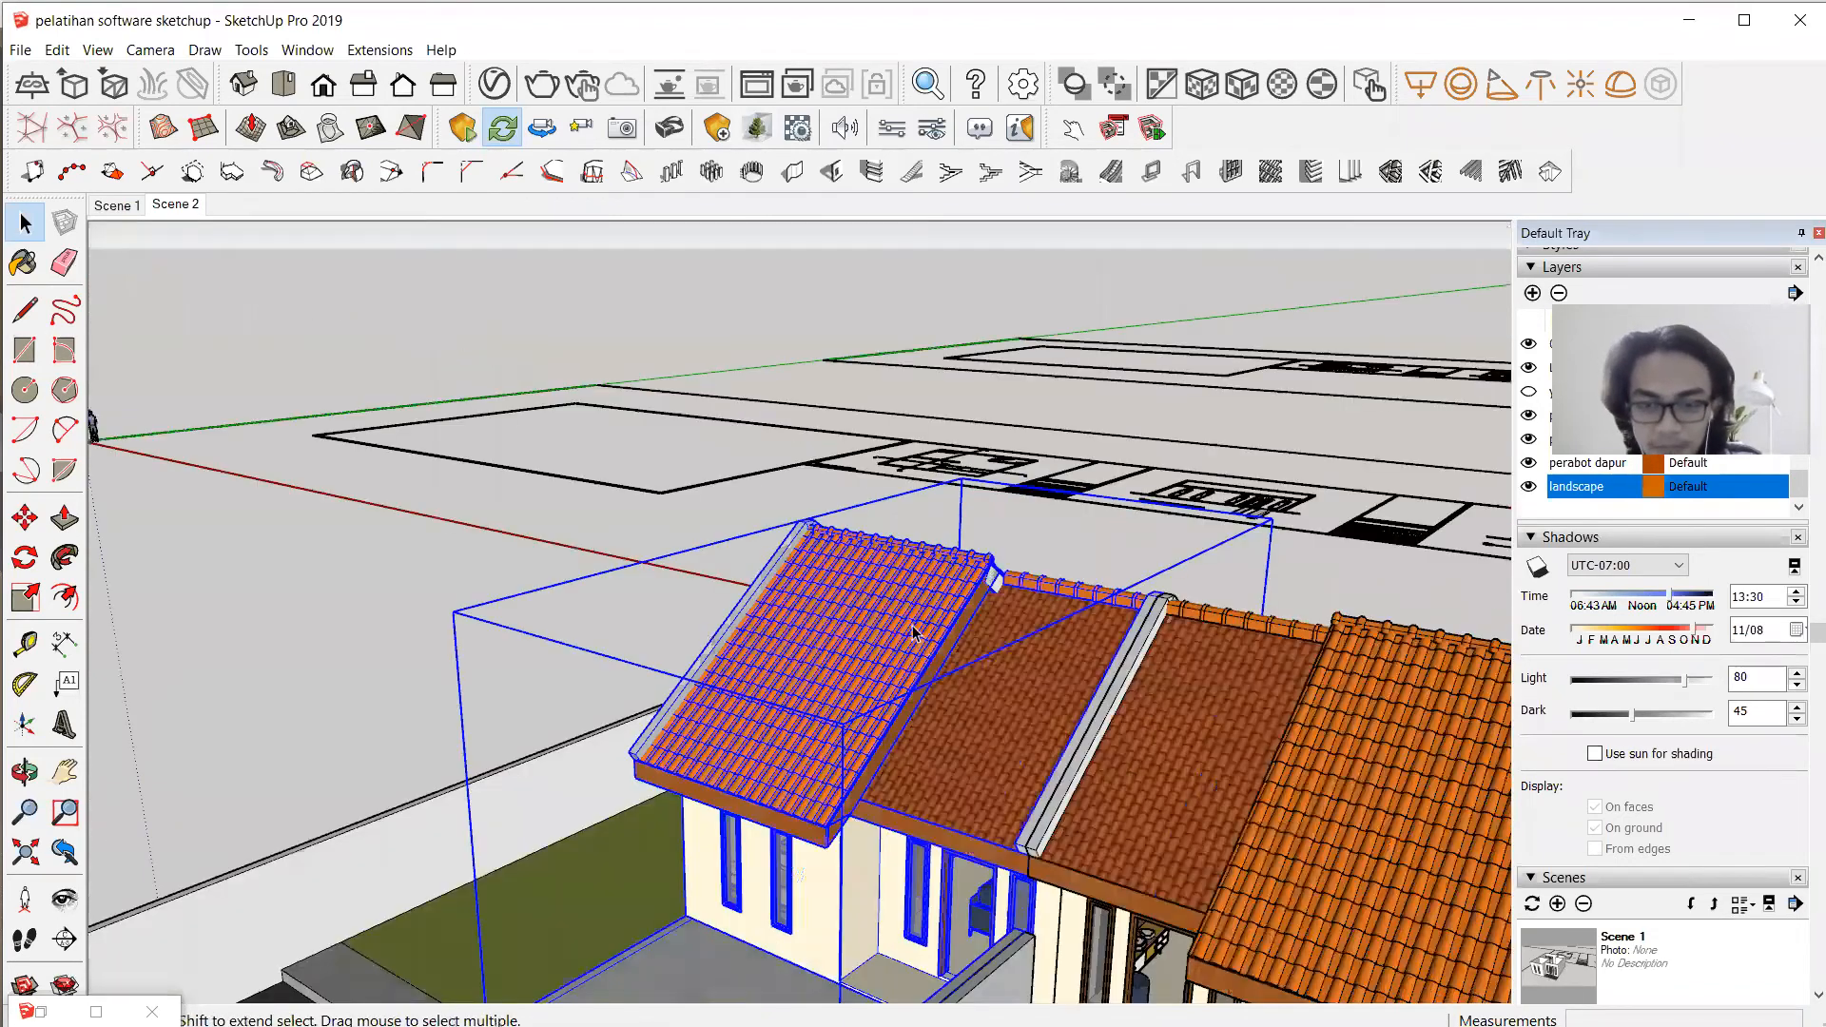
pyautogui.rightClick(911, 633)
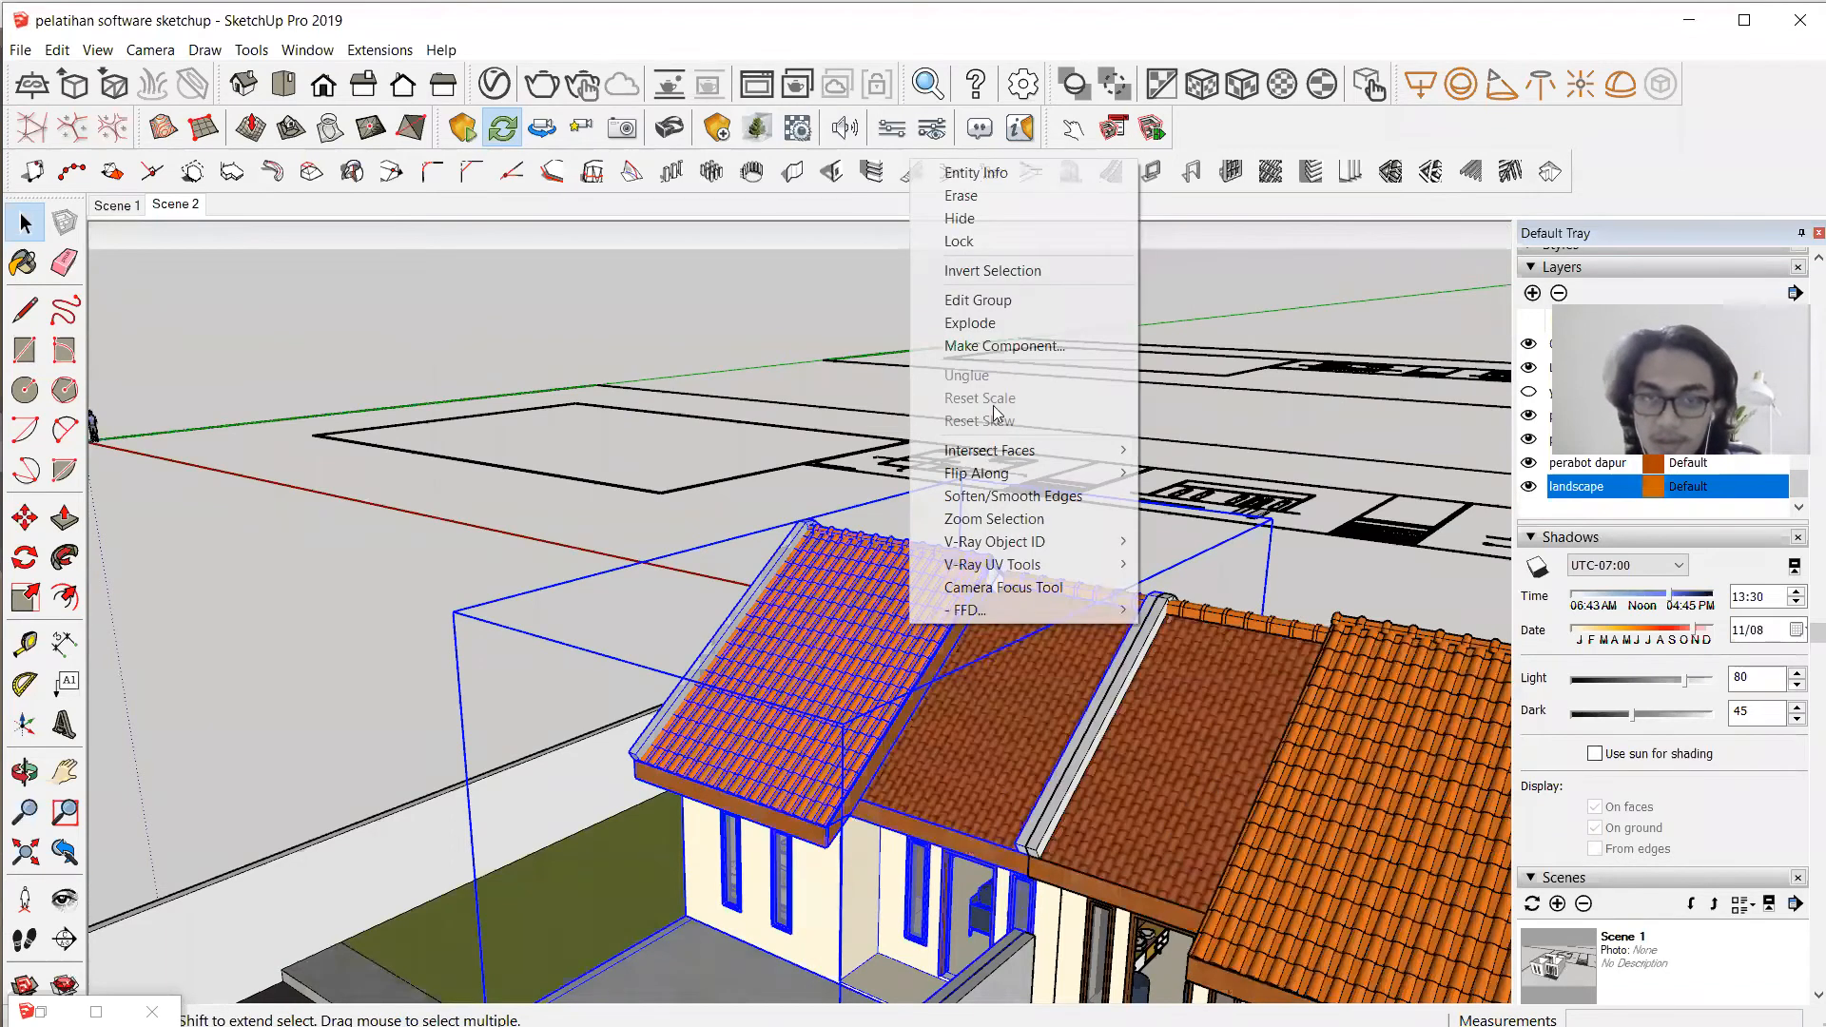
pyautogui.click(1020, 164)
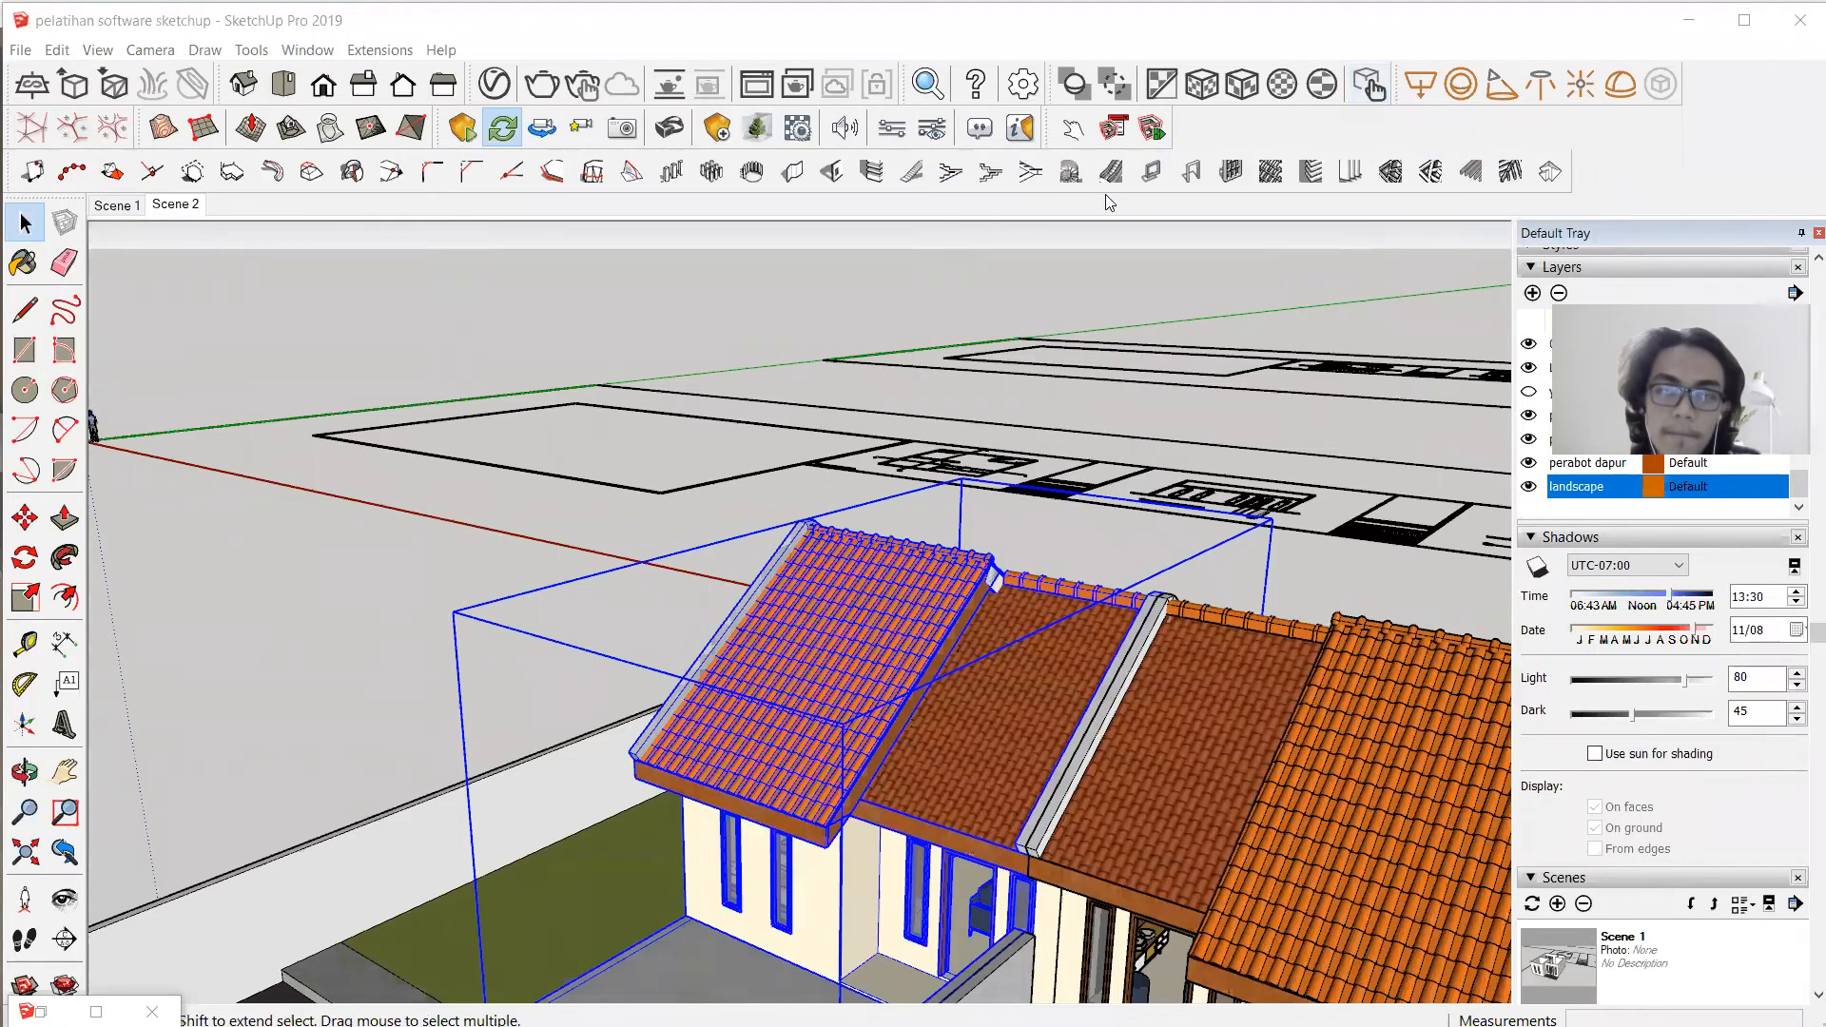
pyautogui.rightClick(875, 659)
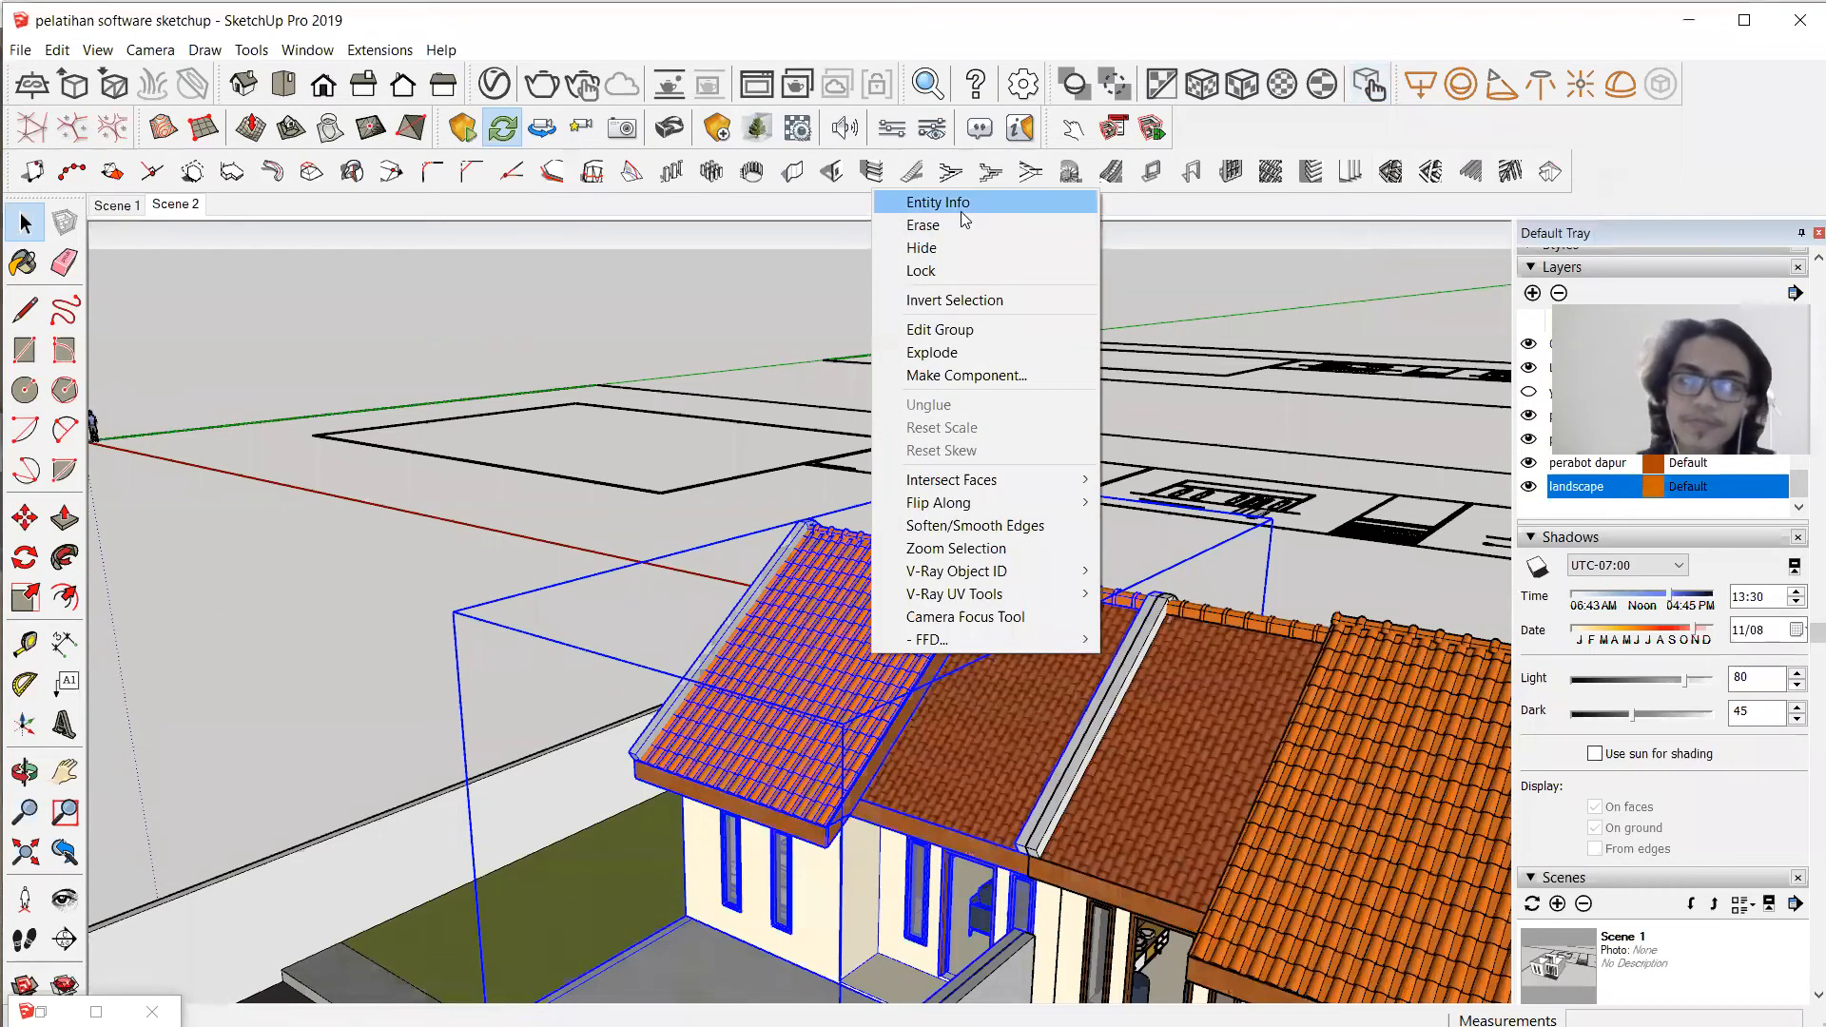
pyautogui.click(962, 204)
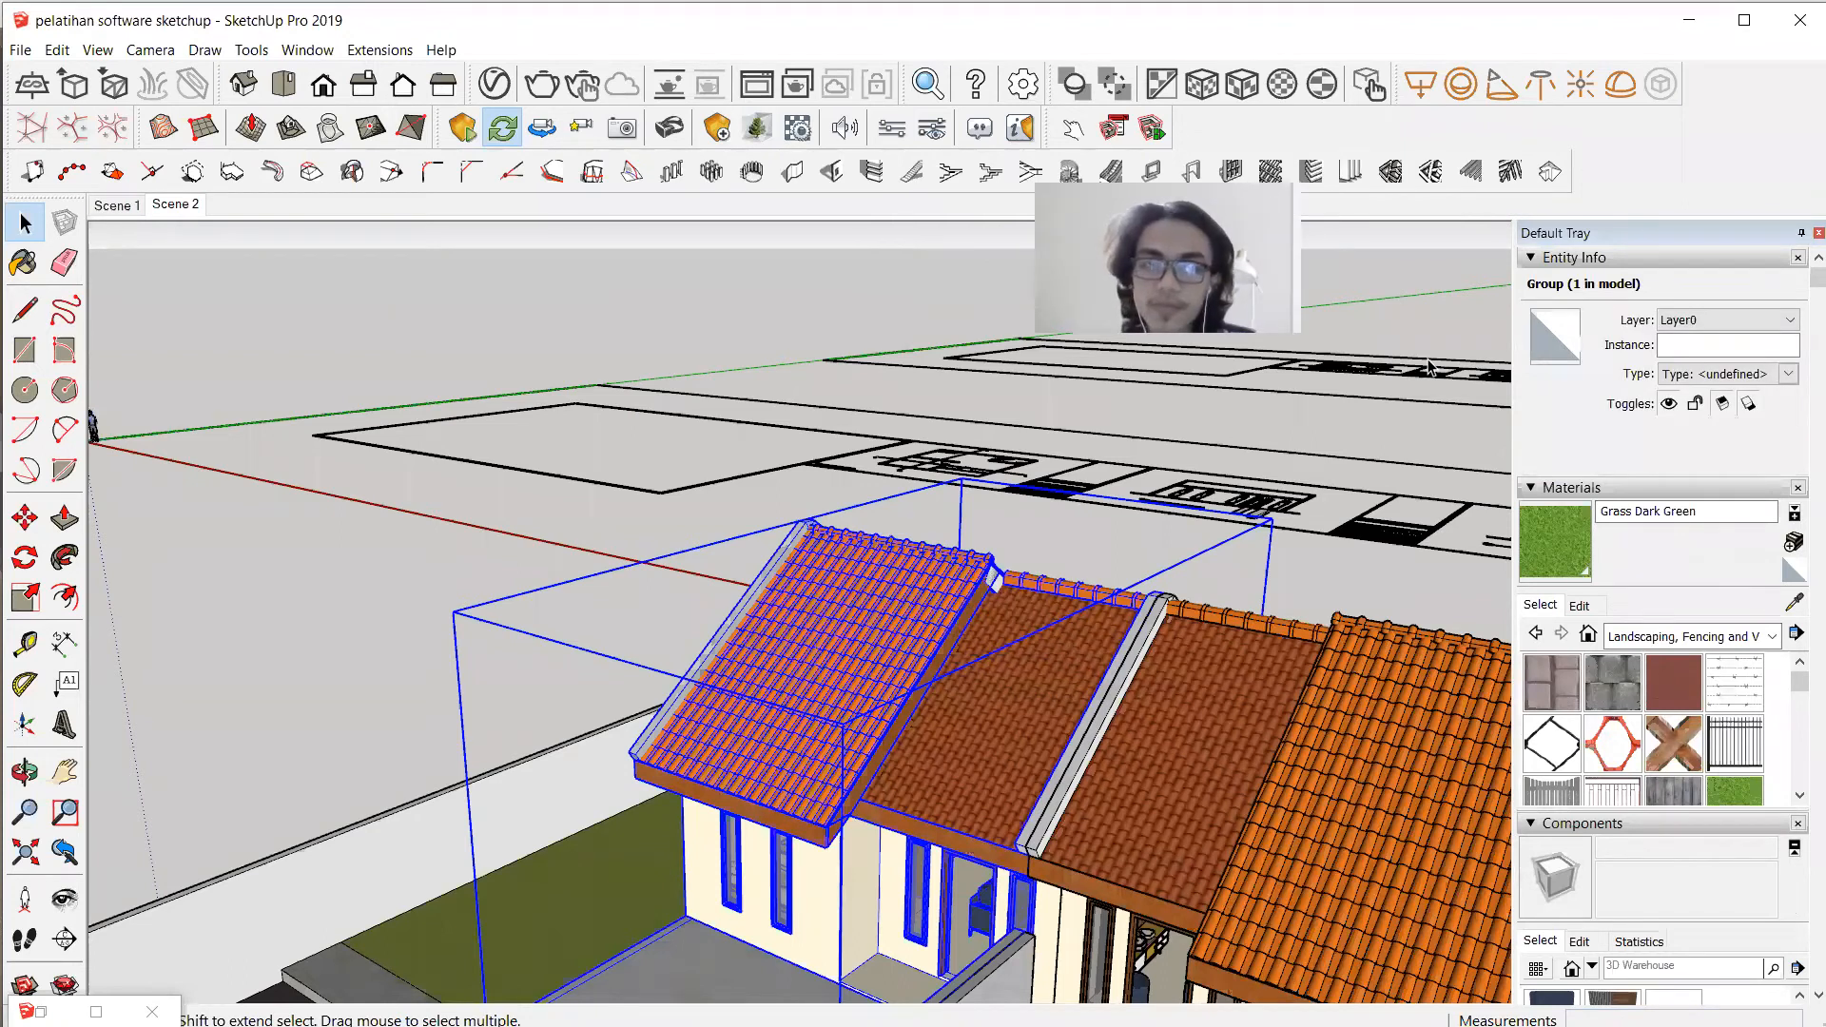
# Add a new layer named "atap" to the model's layer list.
pyautogui.scroll(-3, 1787, 856)
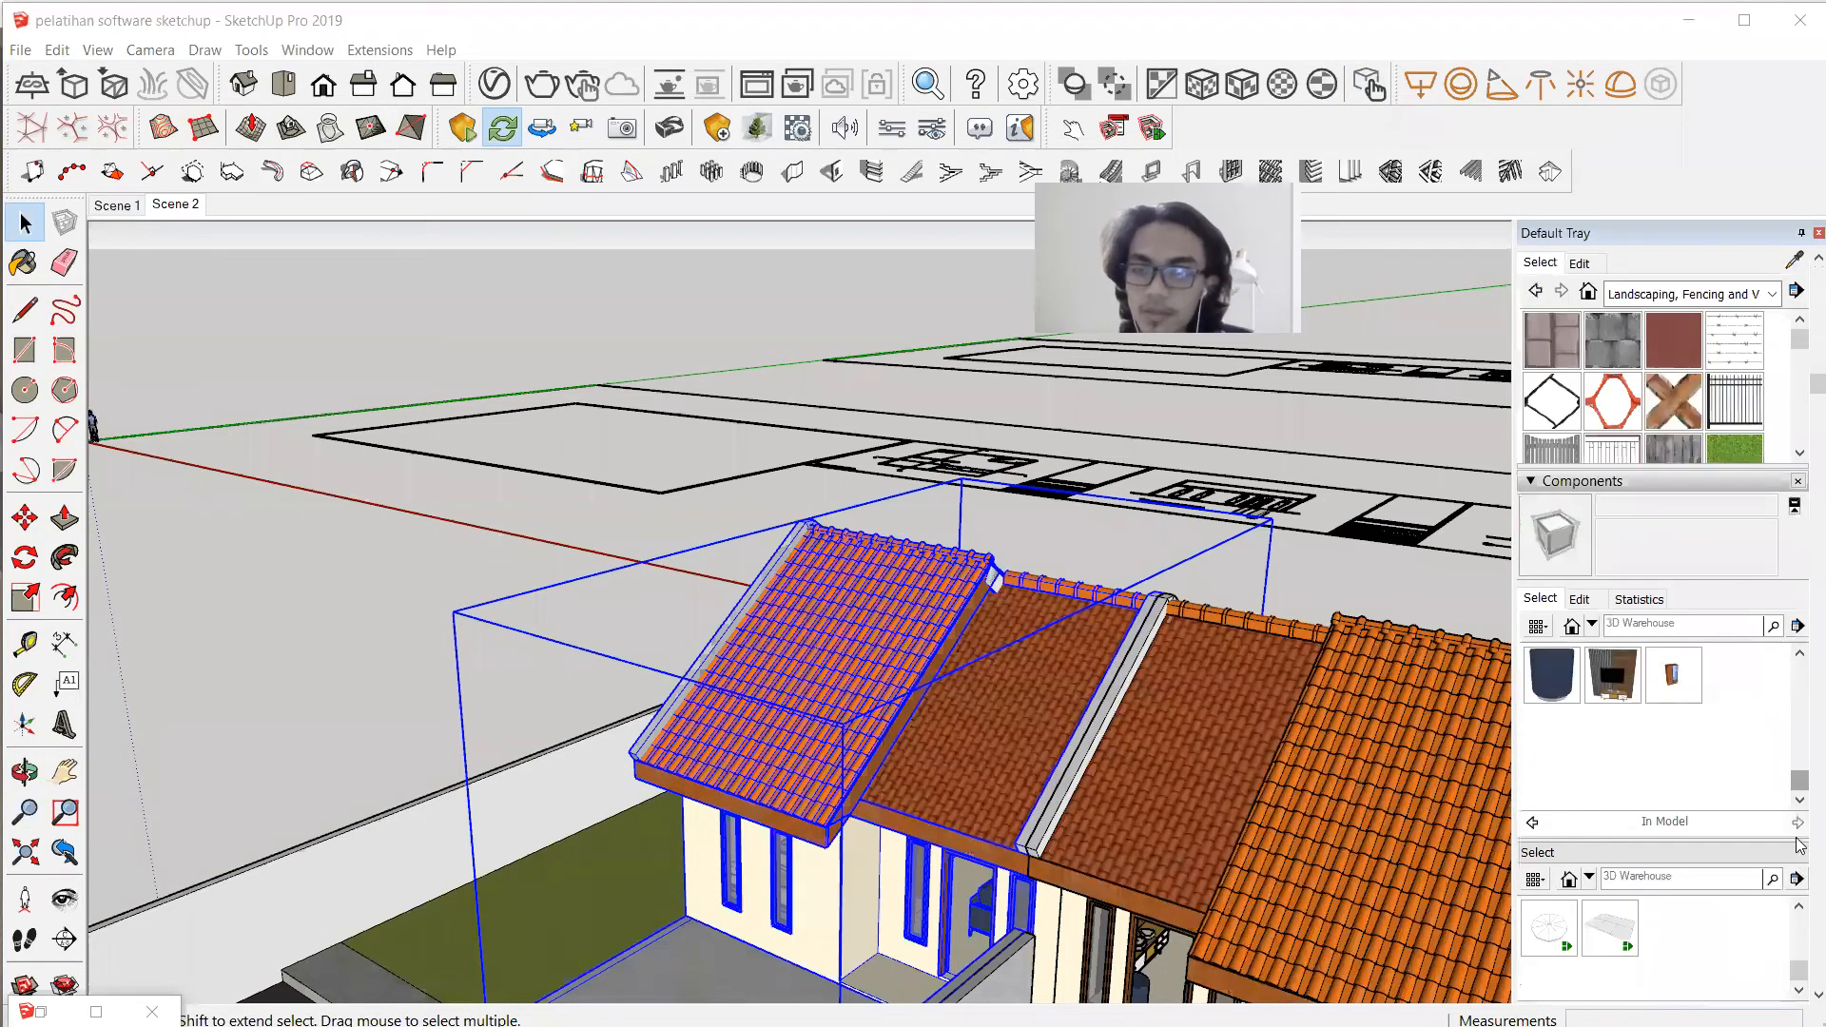
pyautogui.scroll(-5, 1797, 844)
pyautogui.click(1535, 635)
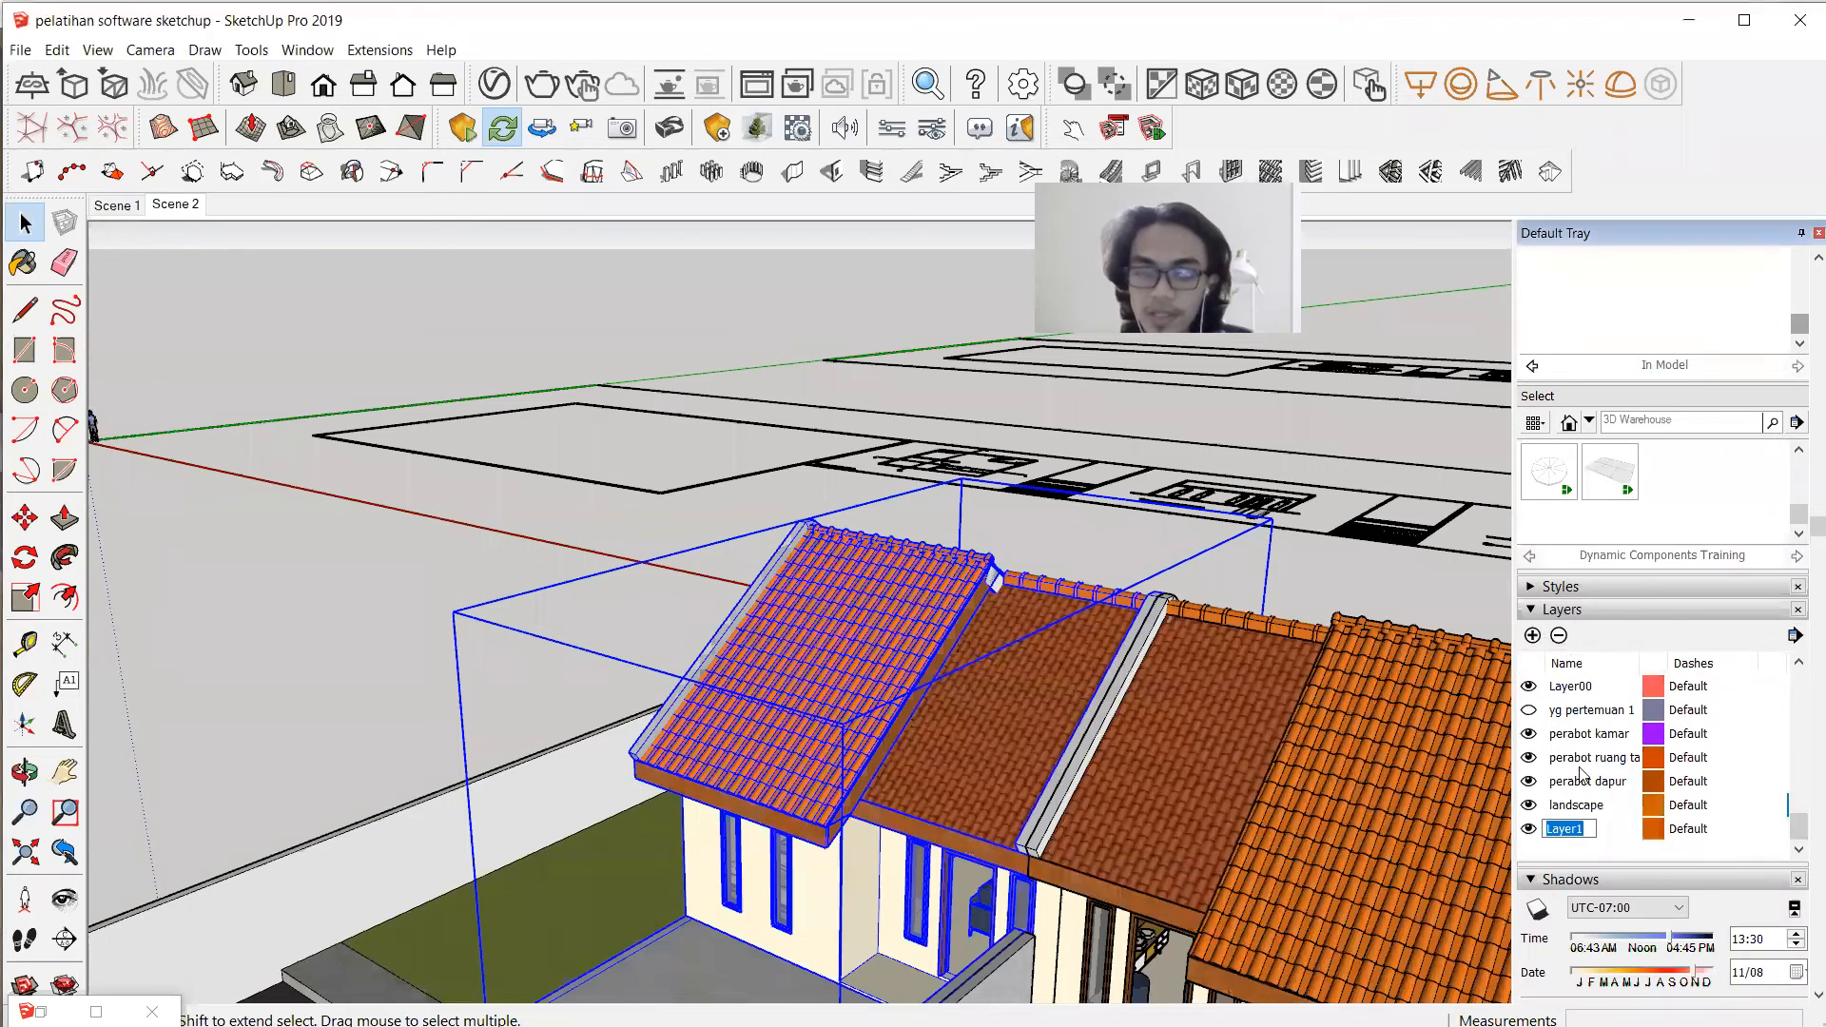
pyautogui.press('BackSpace')
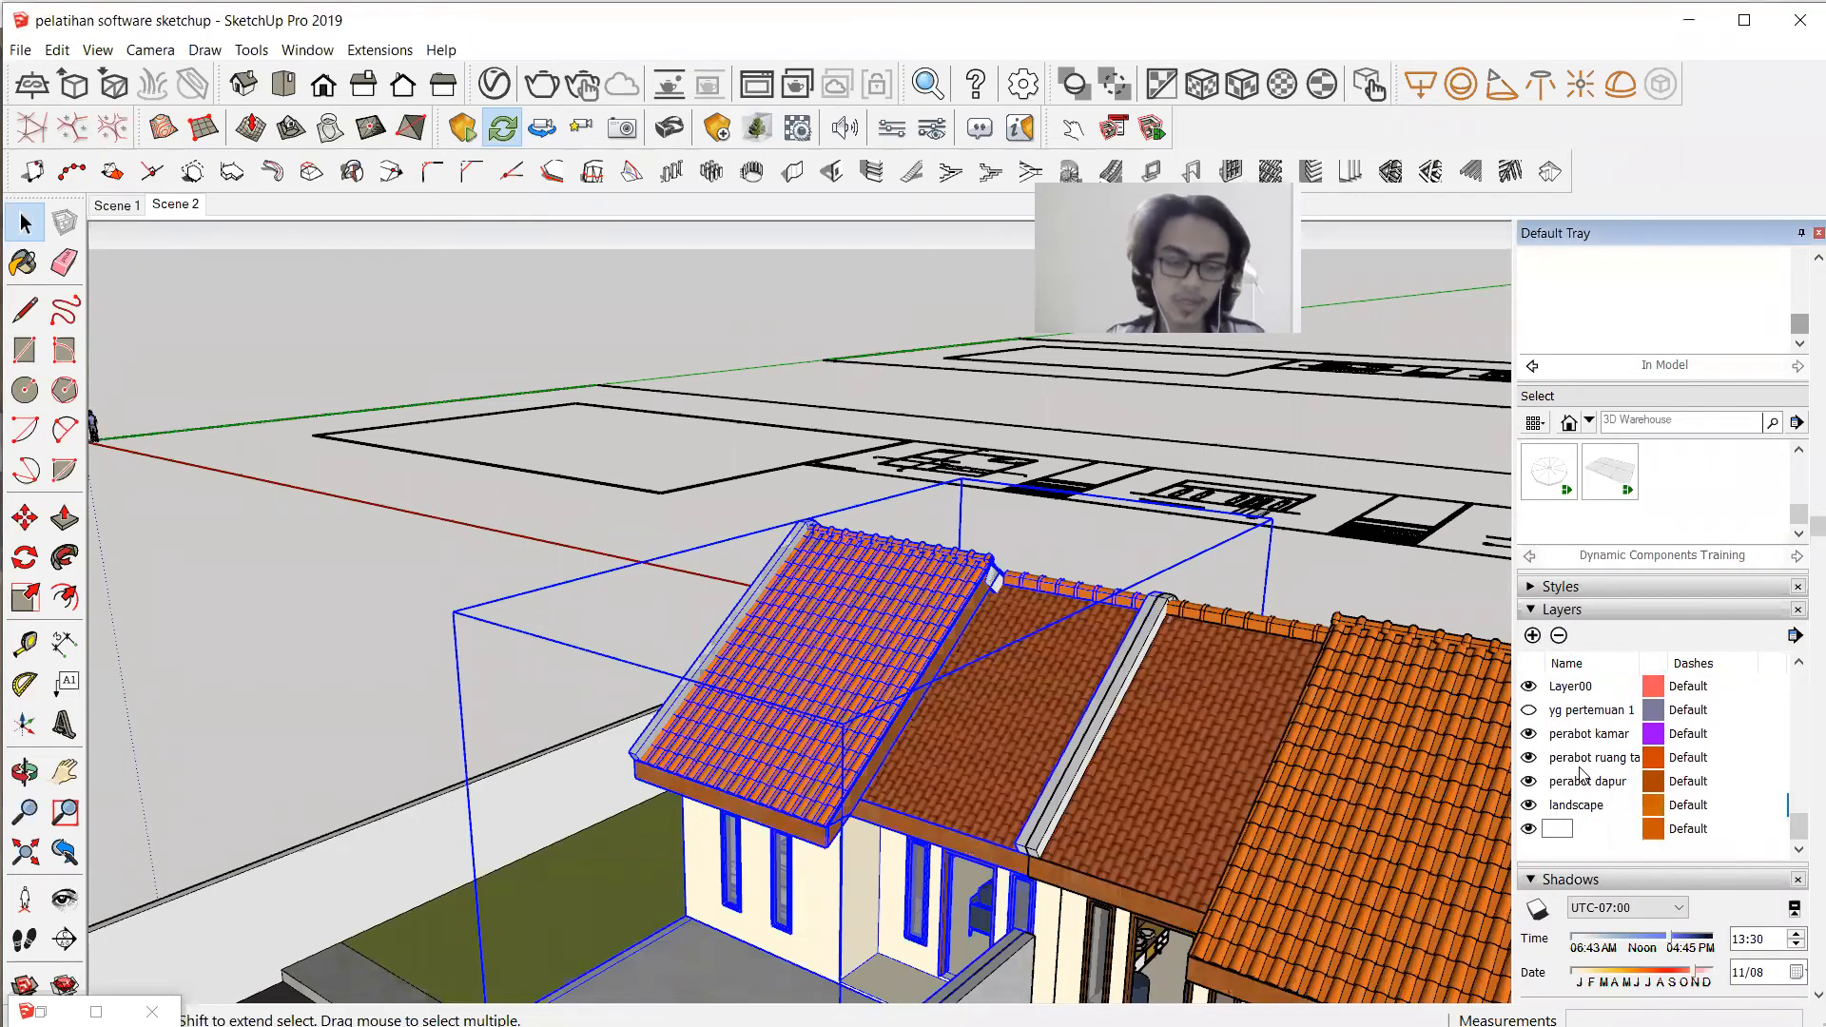
pyautogui.write('atap')
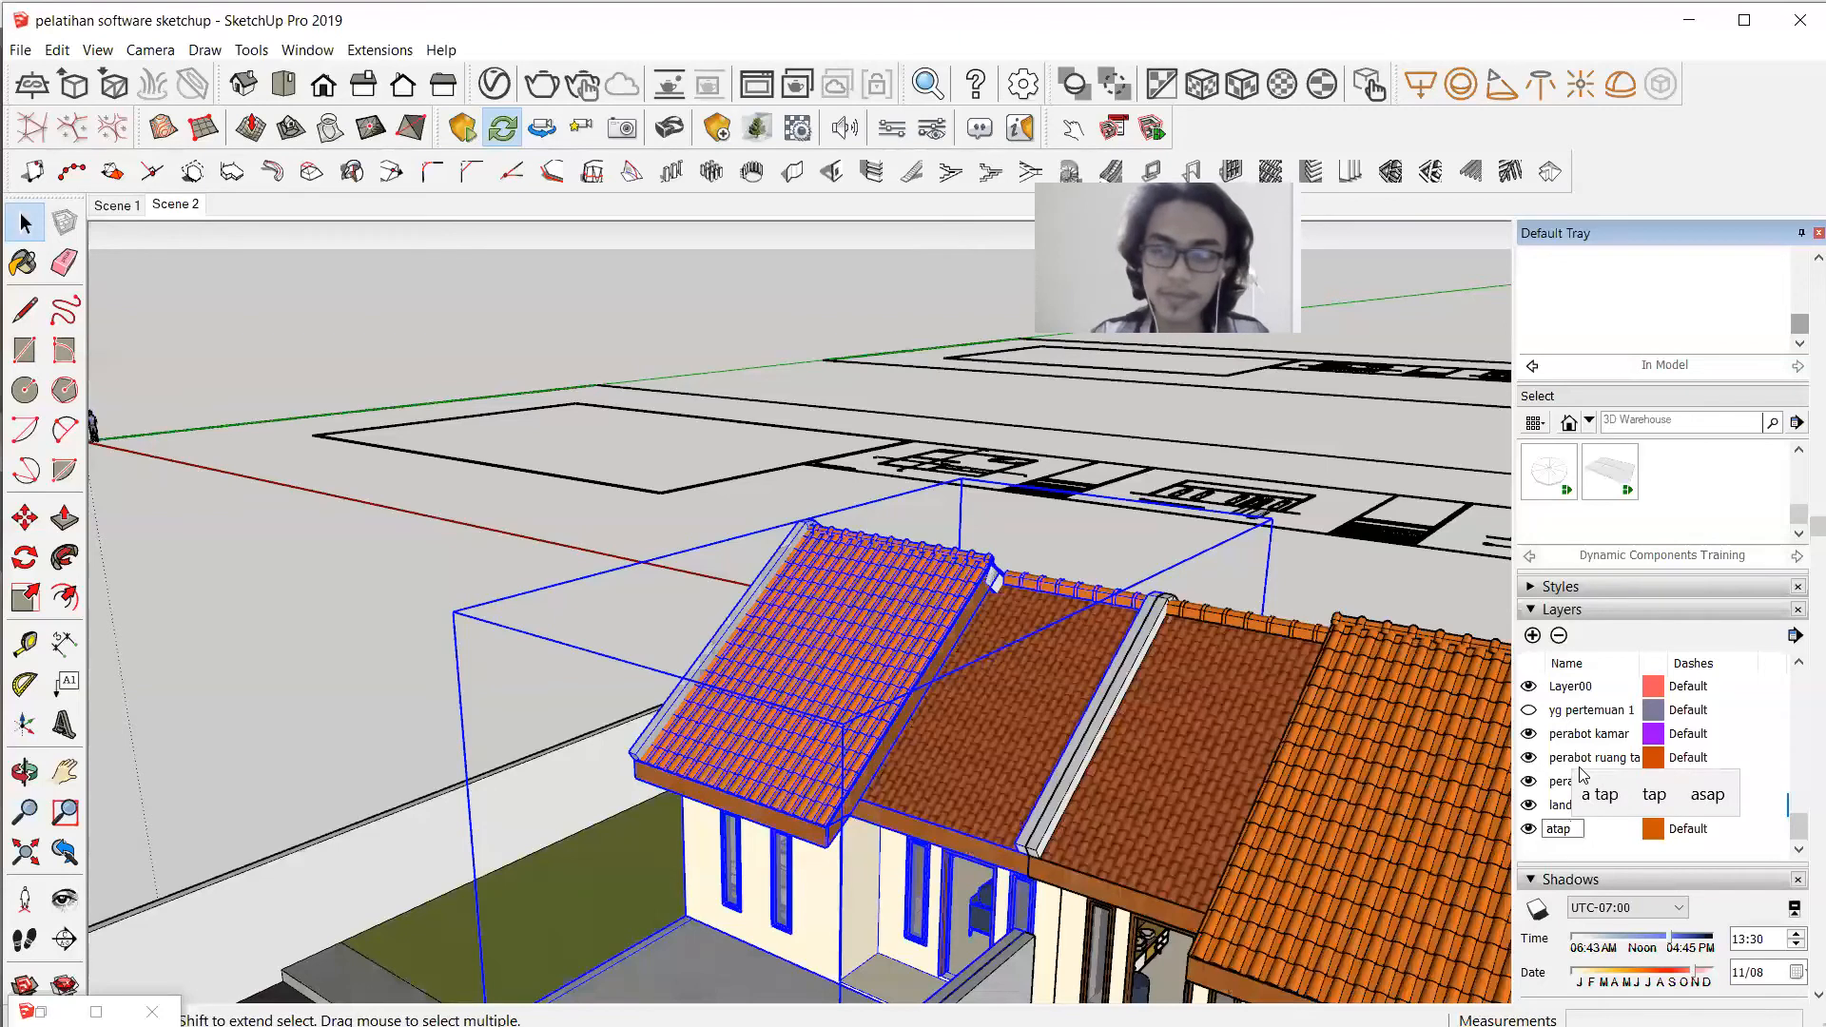
pyautogui.press('Return')
# Assign the whole selected house group to the atap layer and check it by switching the layer's visibility off and on.
pyautogui.rightClick(823, 691)
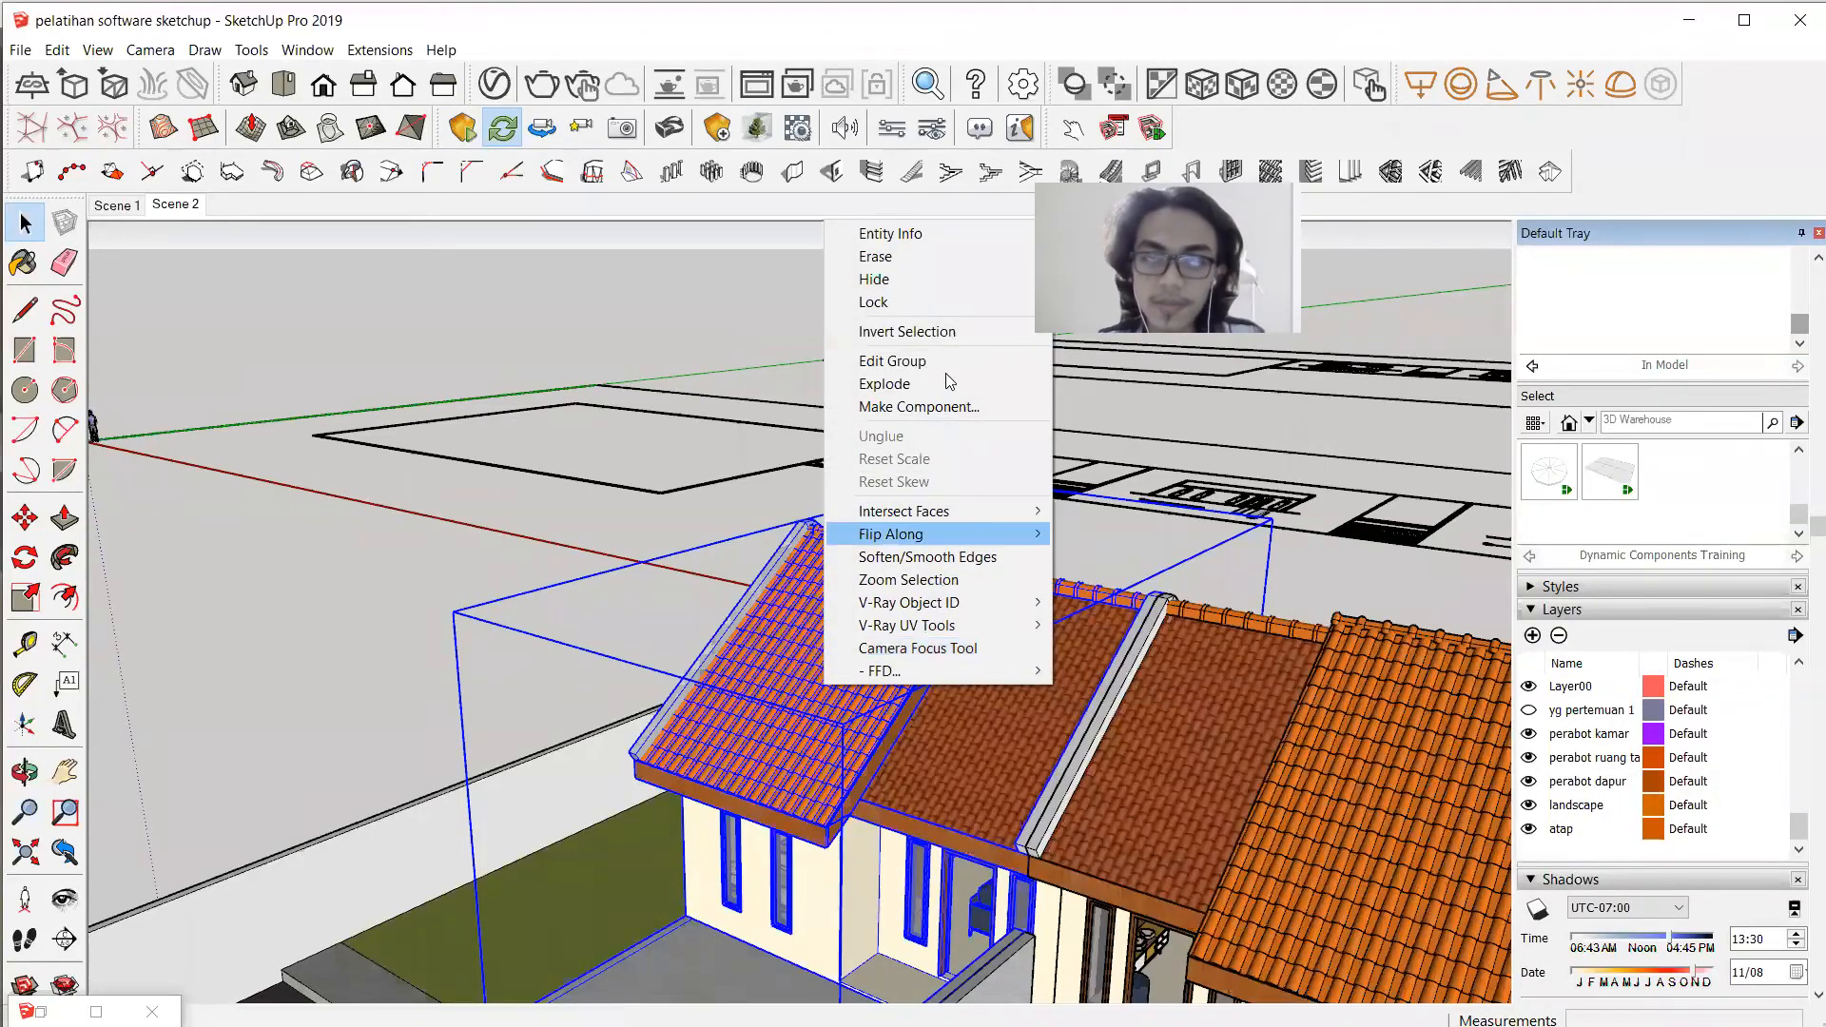
pyautogui.click(937, 233)
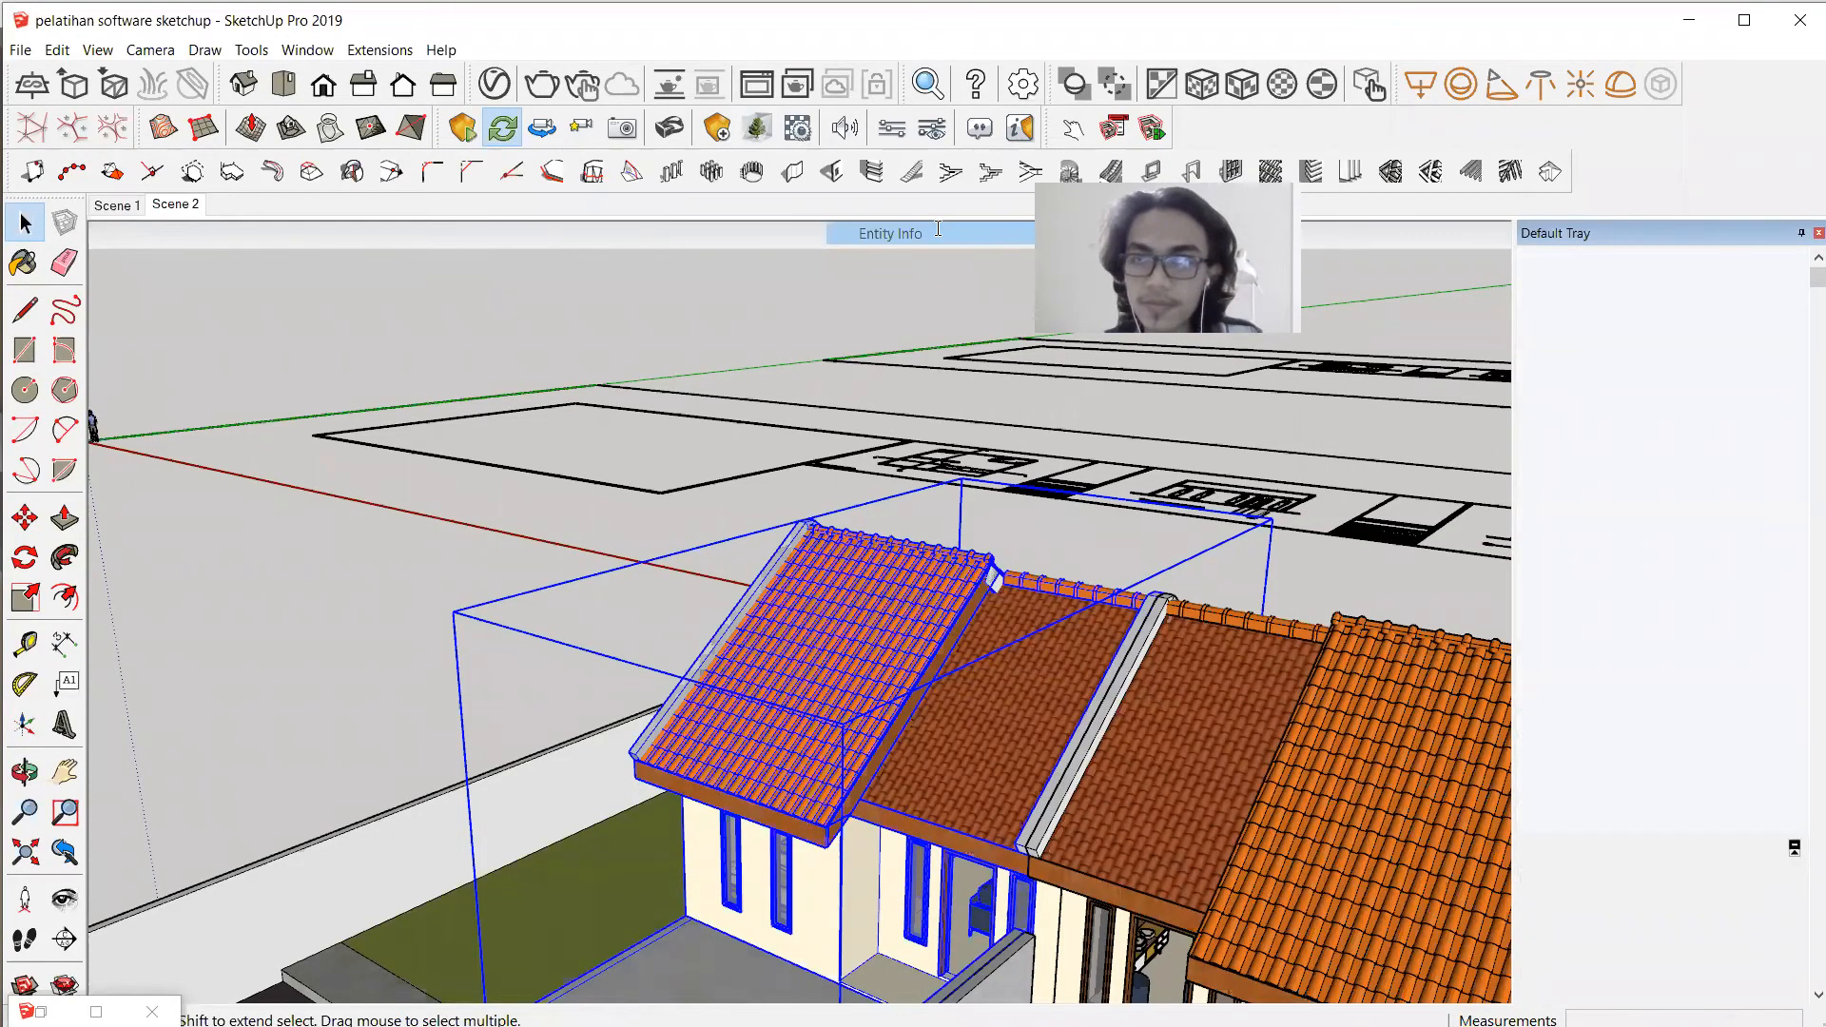
pyautogui.click(1740, 320)
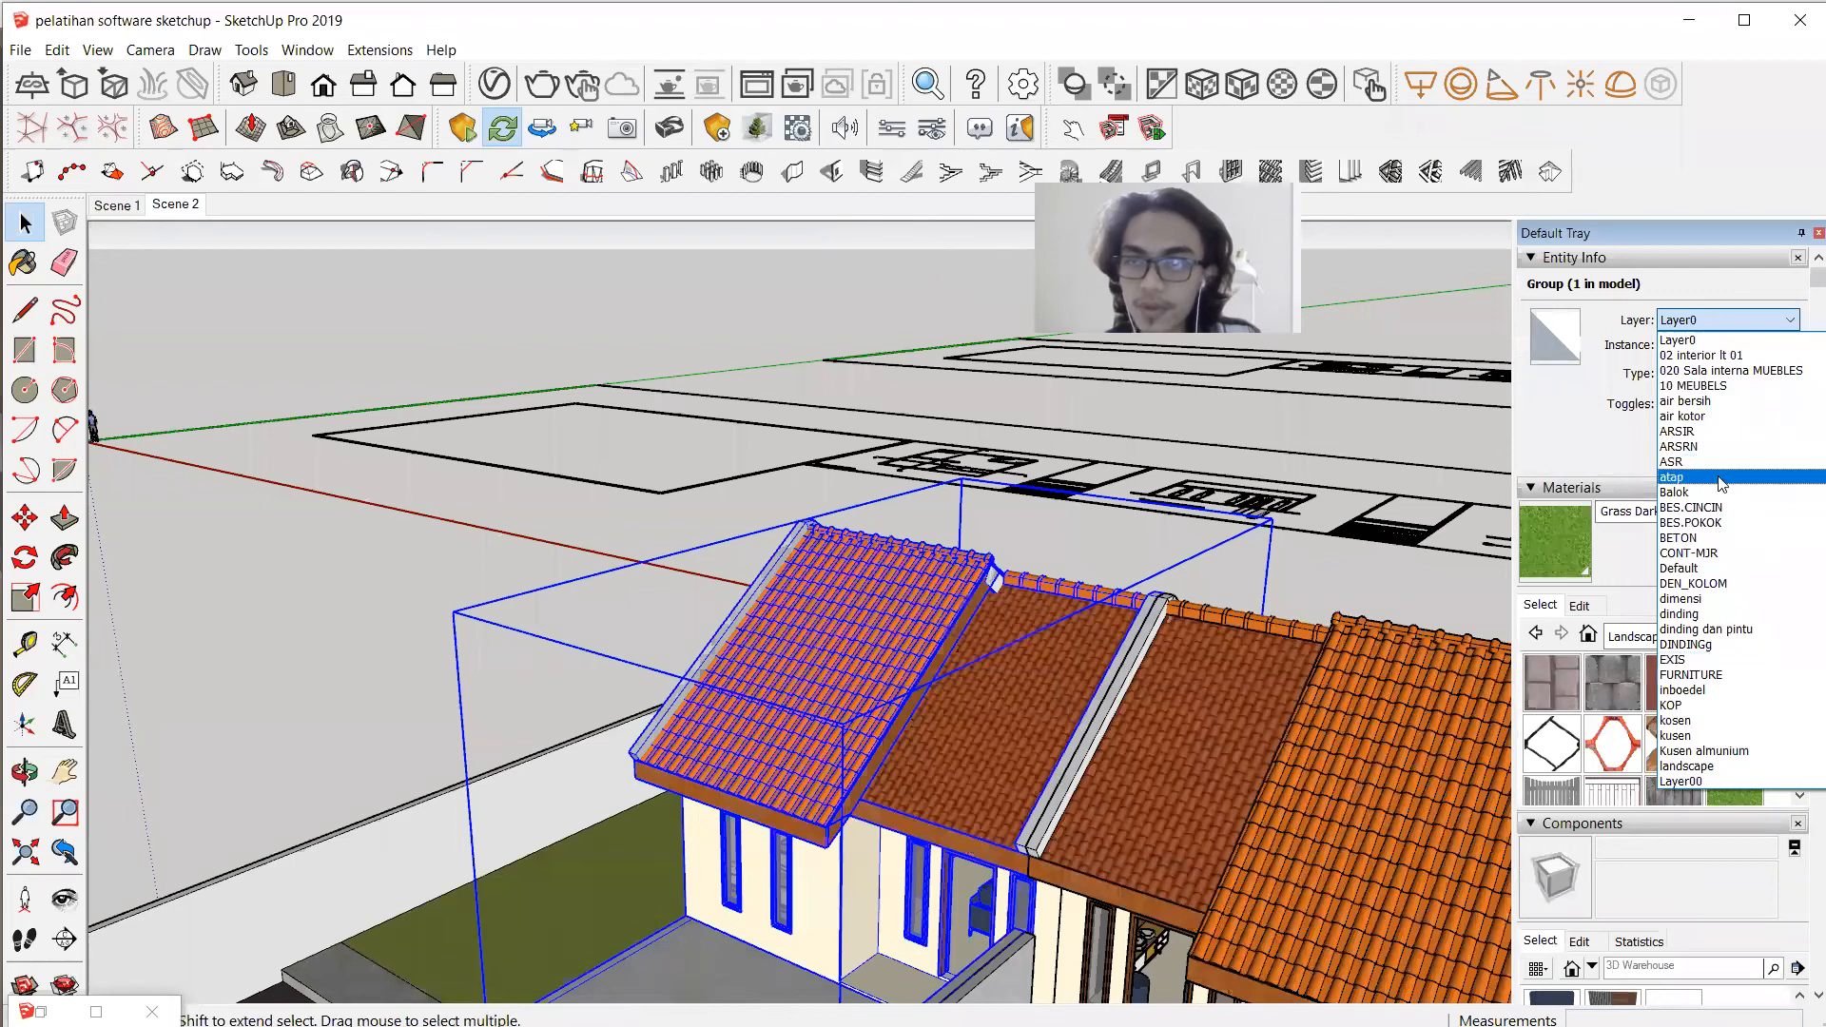
pyautogui.click(1672, 477)
pyautogui.scroll(-5, 1721, 590)
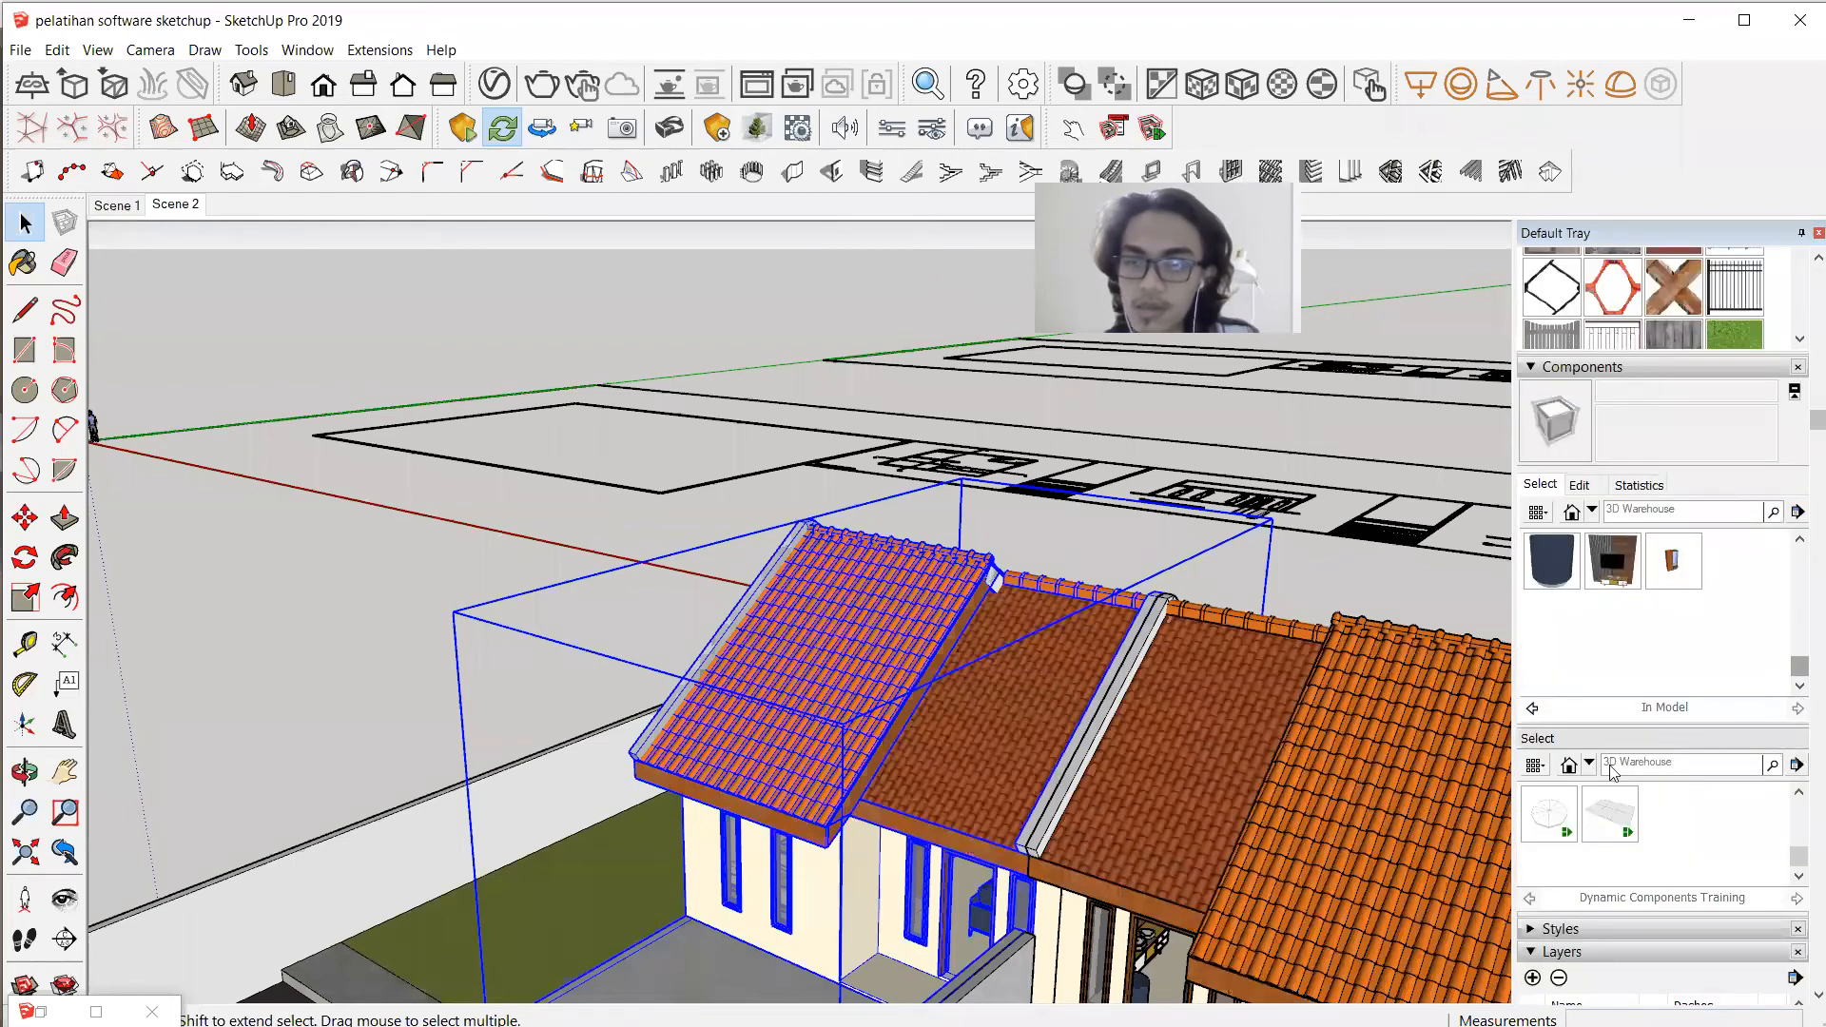
pyautogui.scroll(-3, 1614, 772)
pyautogui.click(1528, 830)
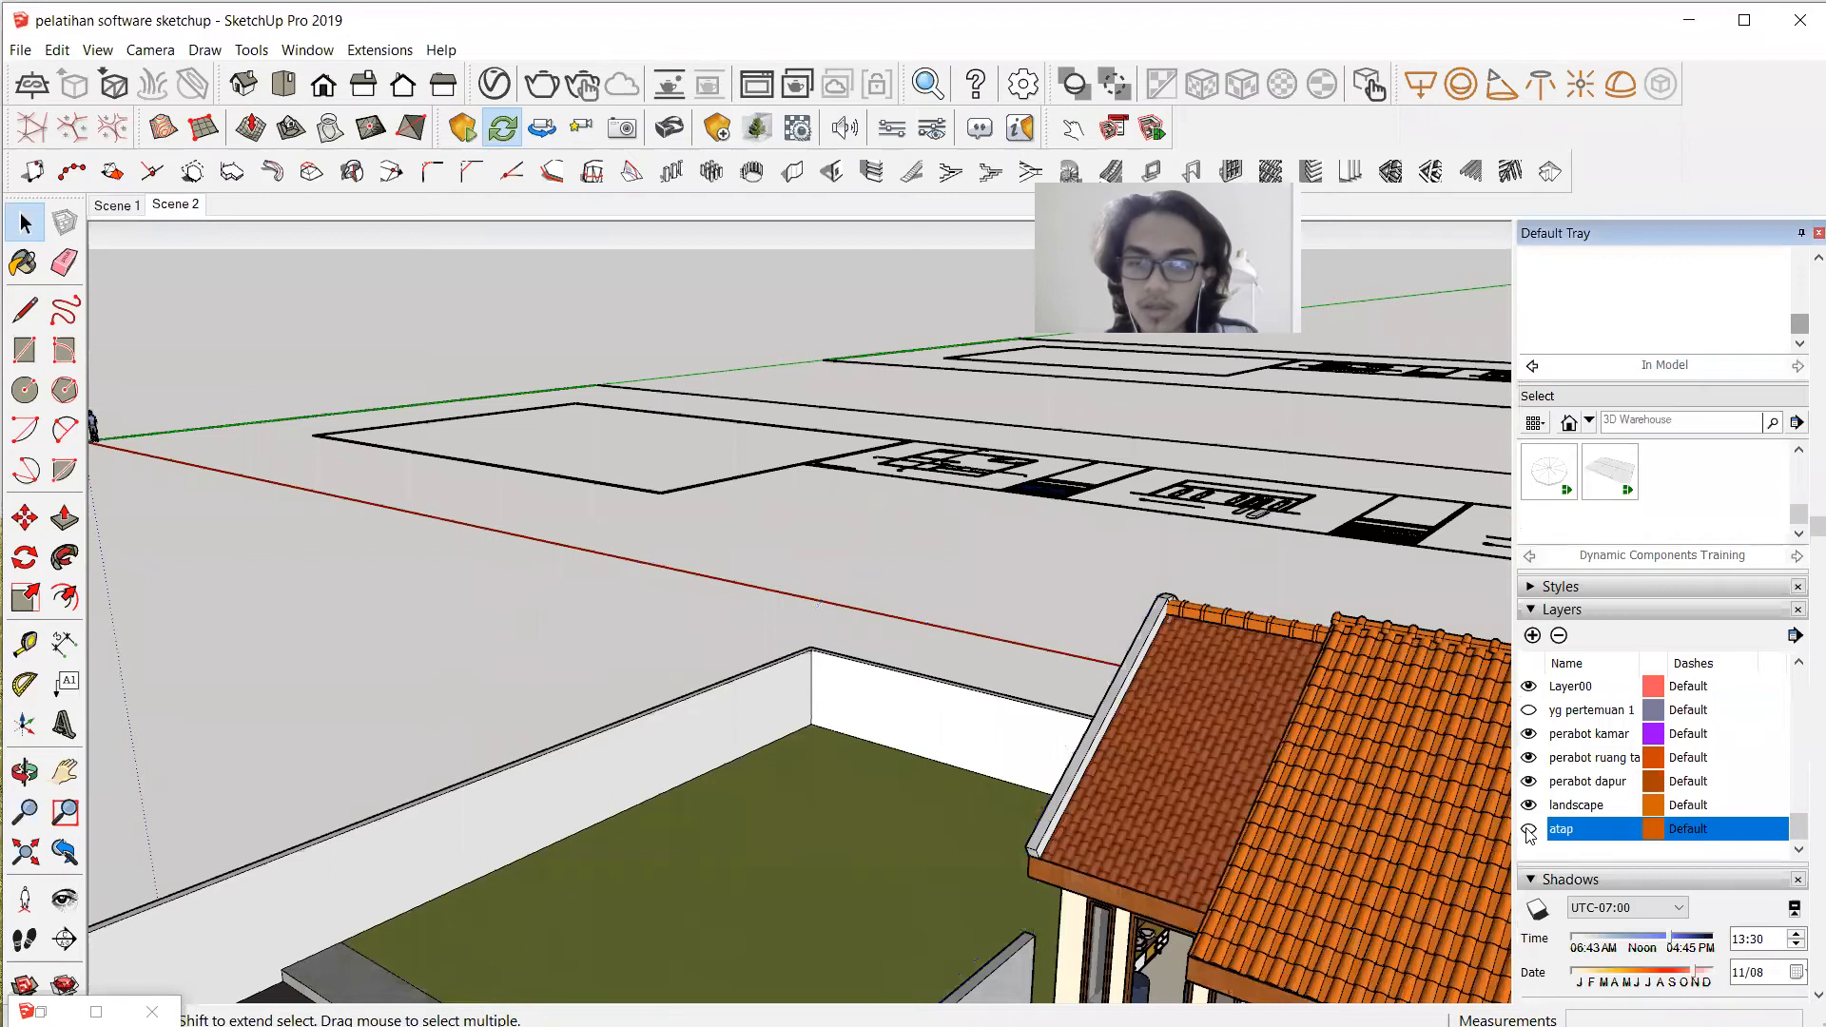
pyautogui.click(1529, 831)
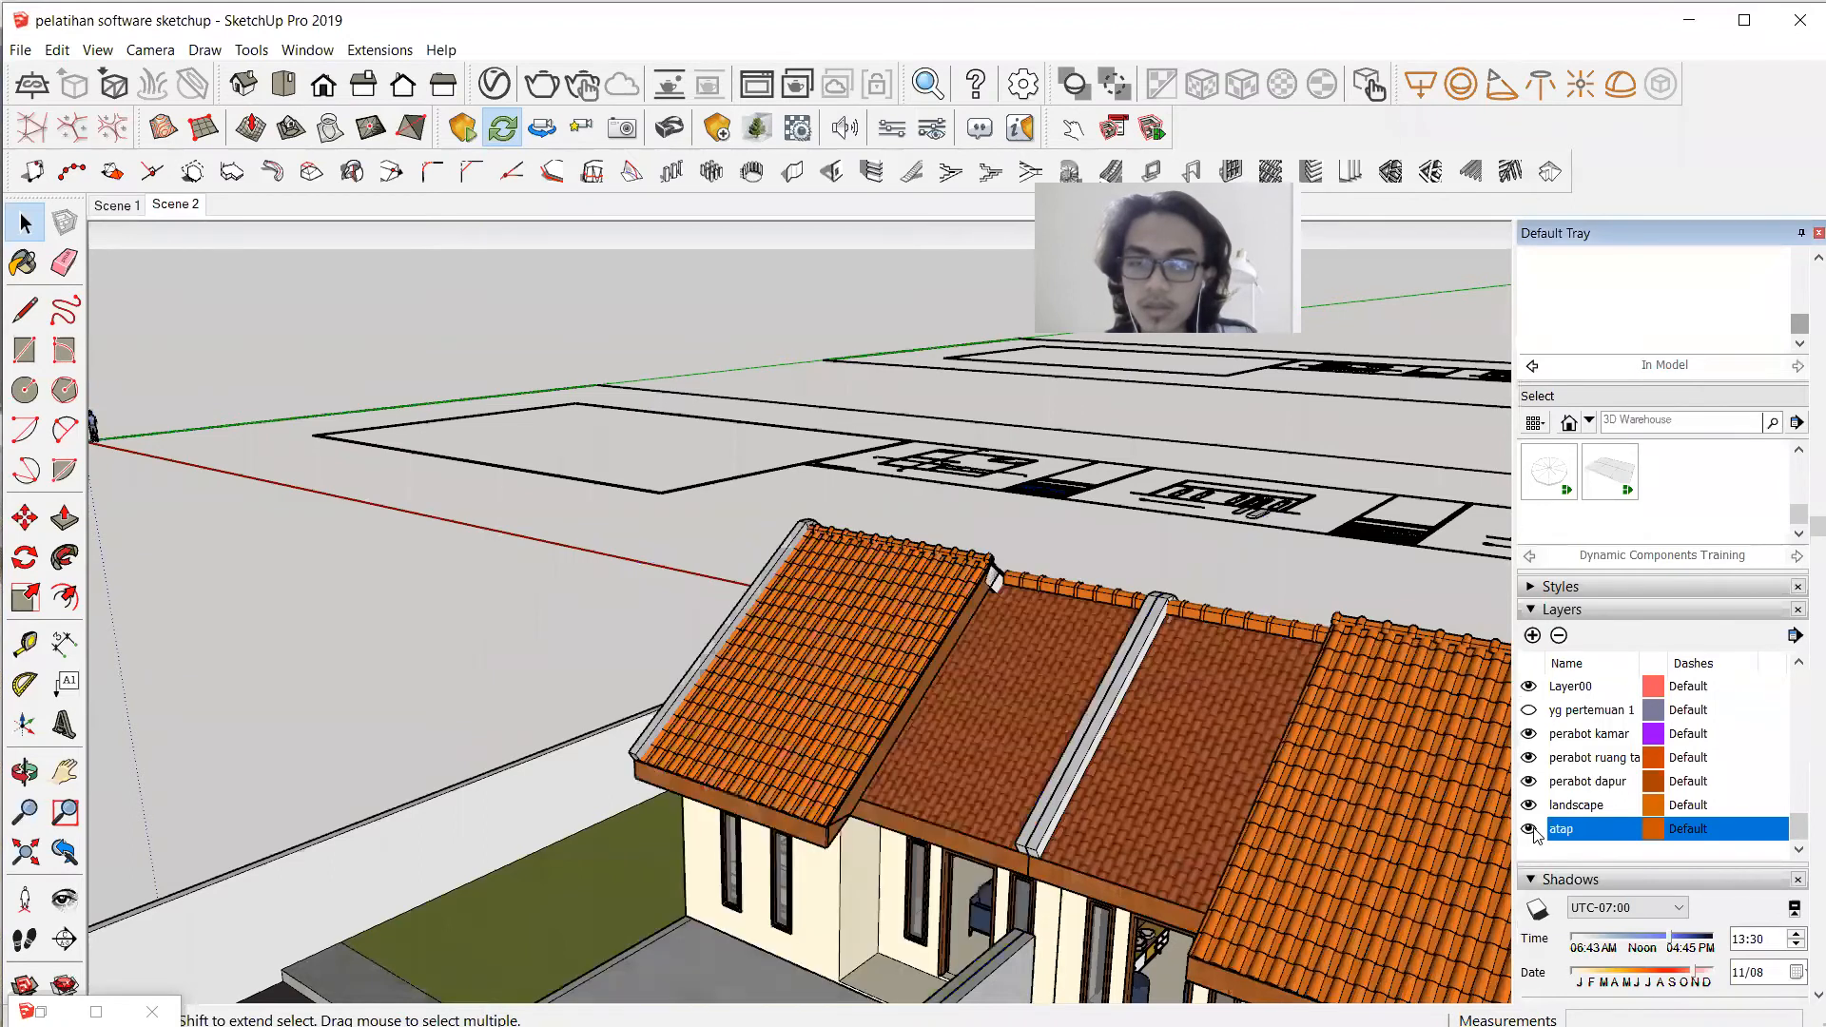
# Undo the house group's assignment to the atap layer and the layer's renaming.
pyautogui.hotkey('ctrl', 'z')
pyautogui.hotkey('ctrl', 'y')
pyautogui.hotkey('ctrl', 'z')
pyautogui.hotkey('ctrl', 'y')
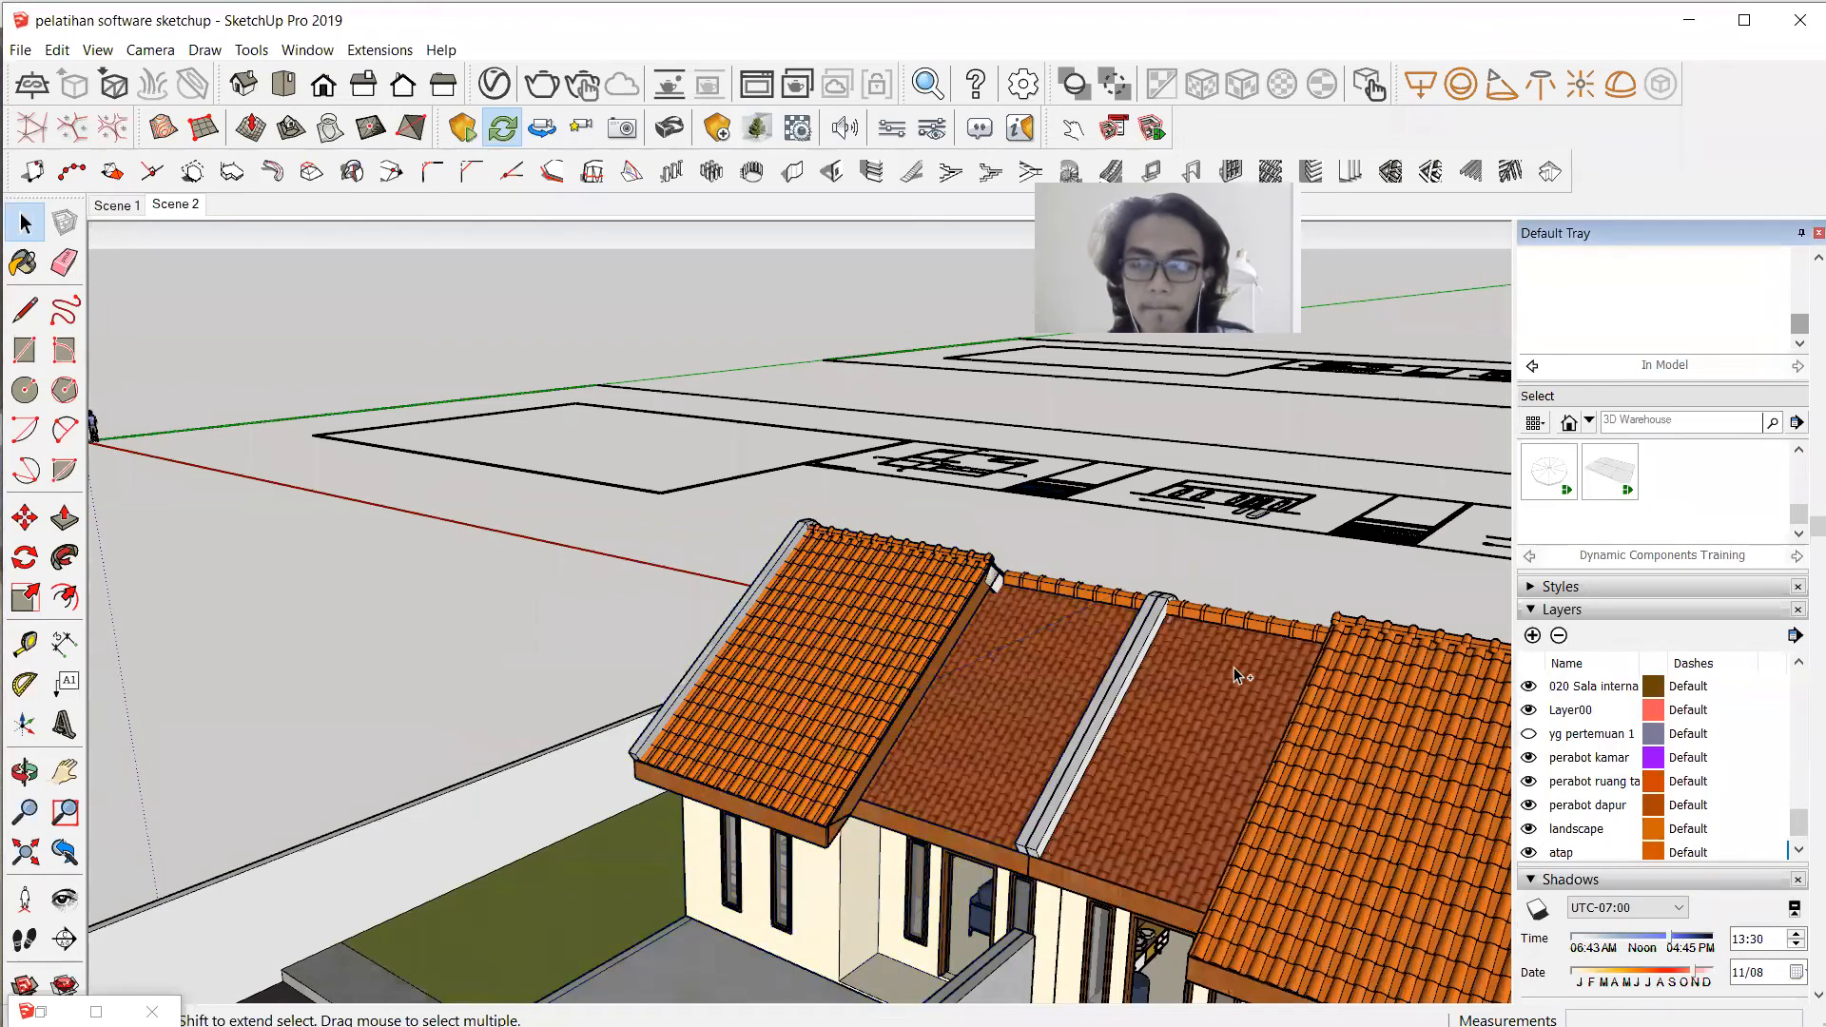
# Create another layer below Layer1 and name it "atap".
pyautogui.scroll(-3, 1639, 683)
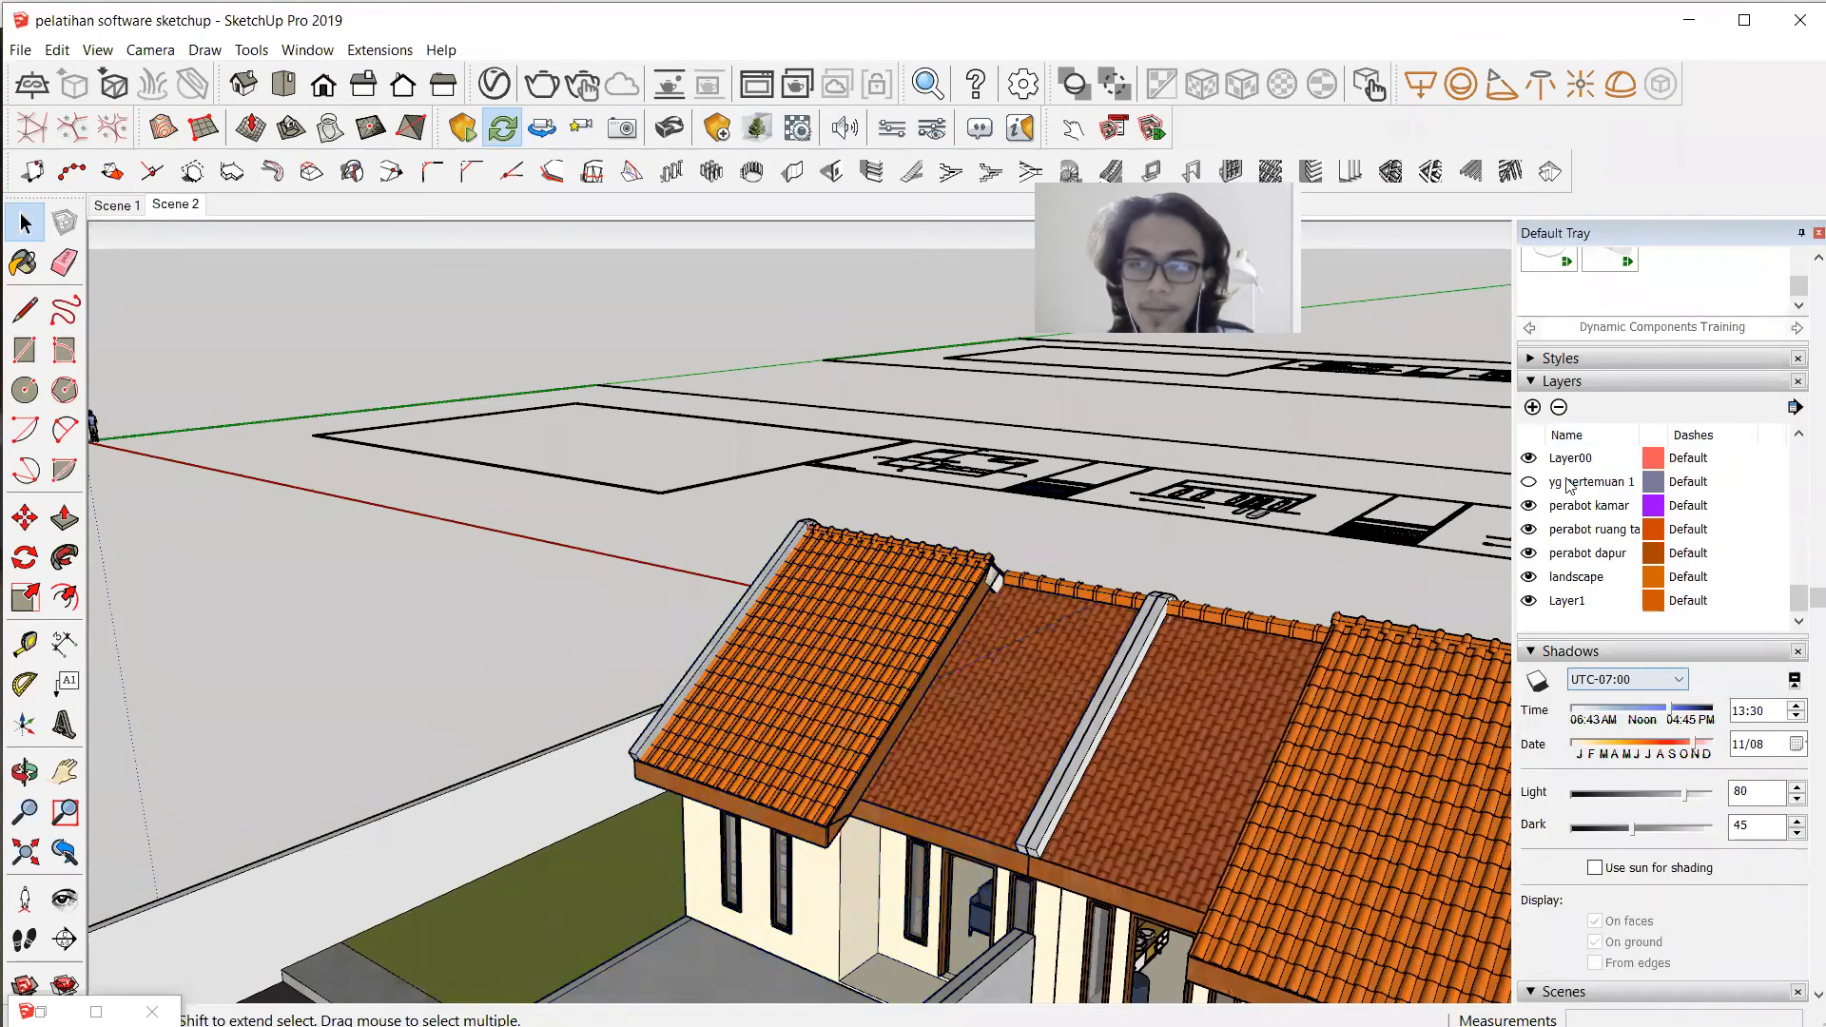
pyautogui.click(1532, 407)
pyautogui.write('atap')
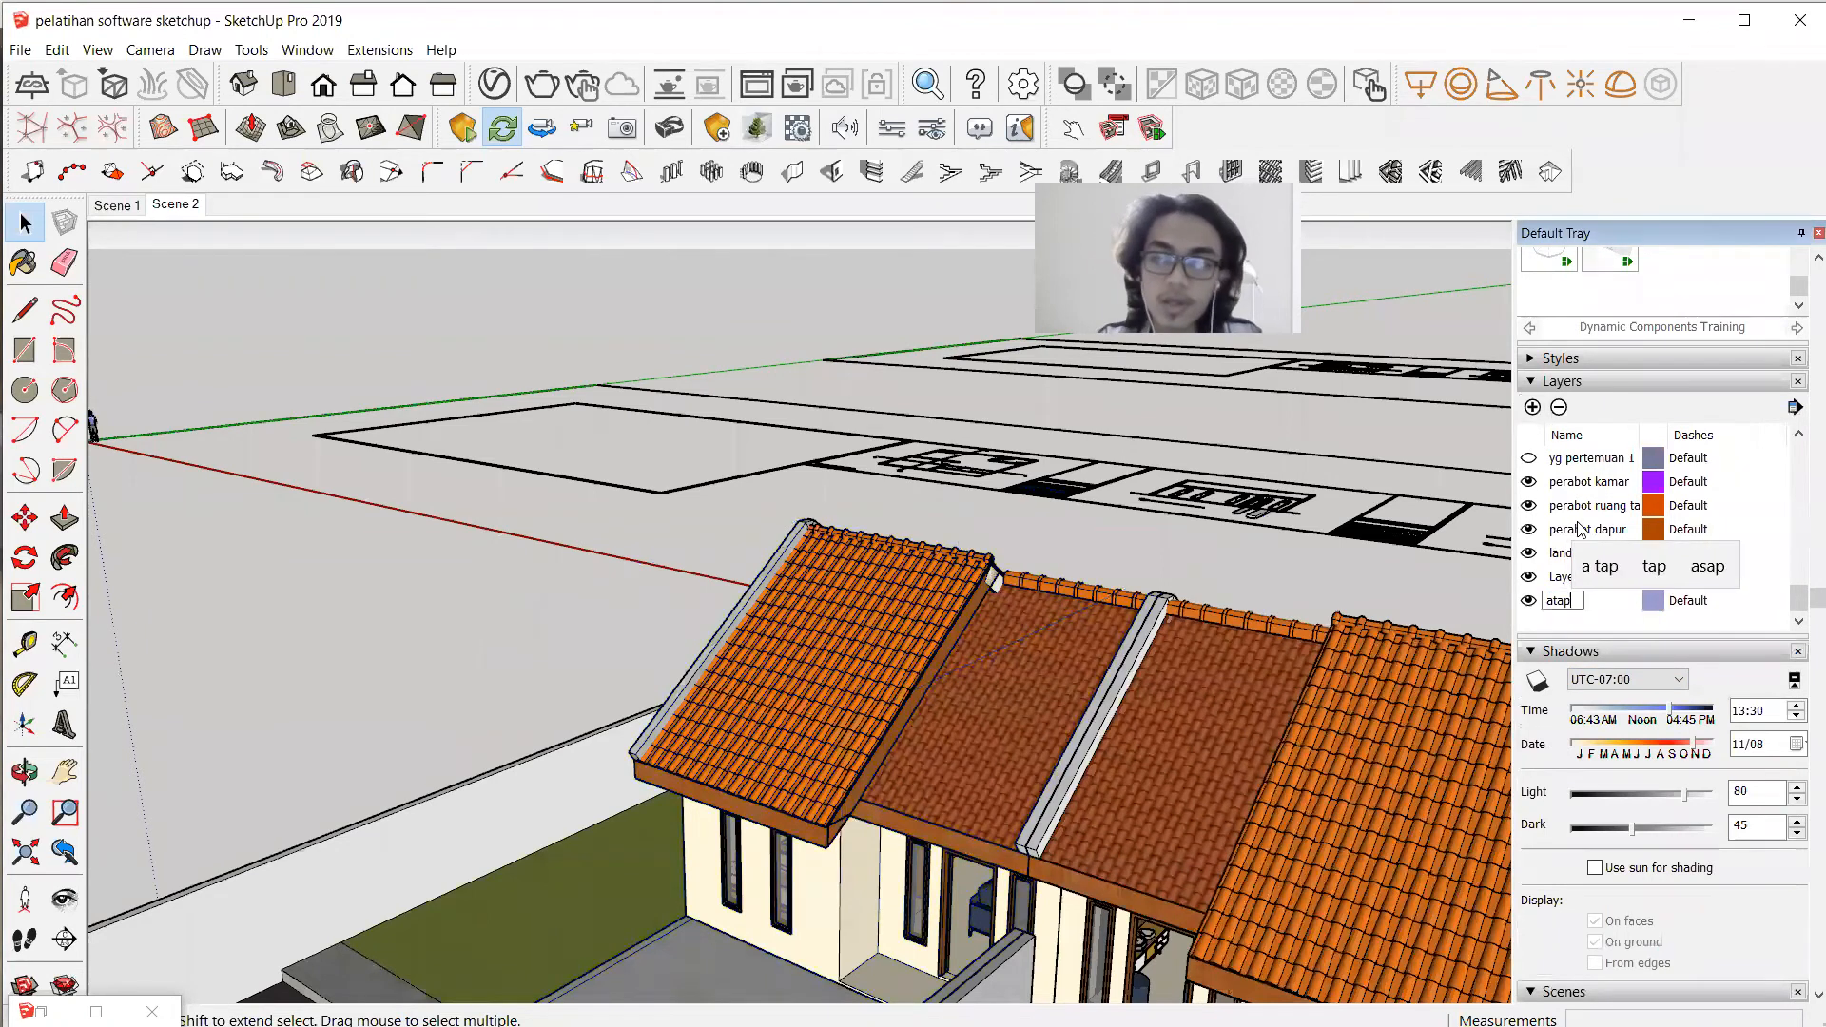
pyautogui.press('Return')
# Select the end house group and open it for editing, leaving its contents deselected.
pyautogui.click(878, 709)
pyautogui.moveTo(878, 708); pyautogui.dragTo(1022, 756, button='middle')
pyautogui.scroll(1, 1022, 756)
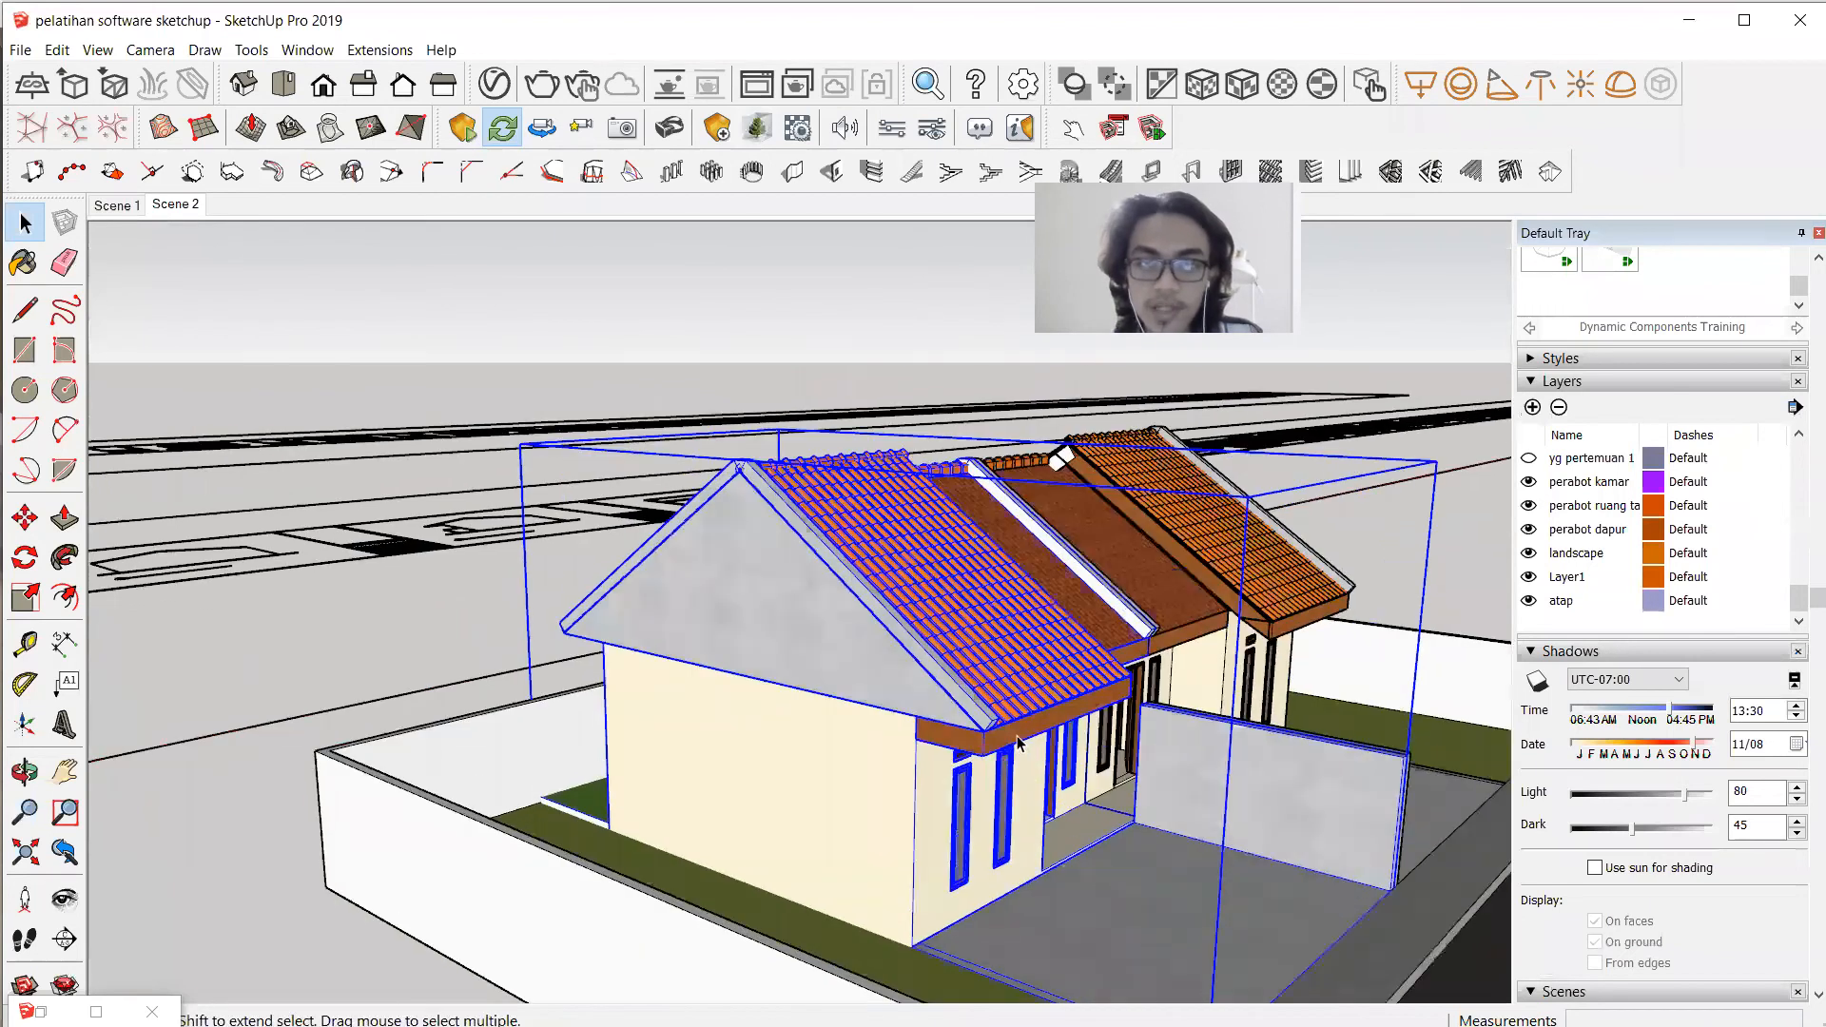
pyautogui.rightClick(1004, 659)
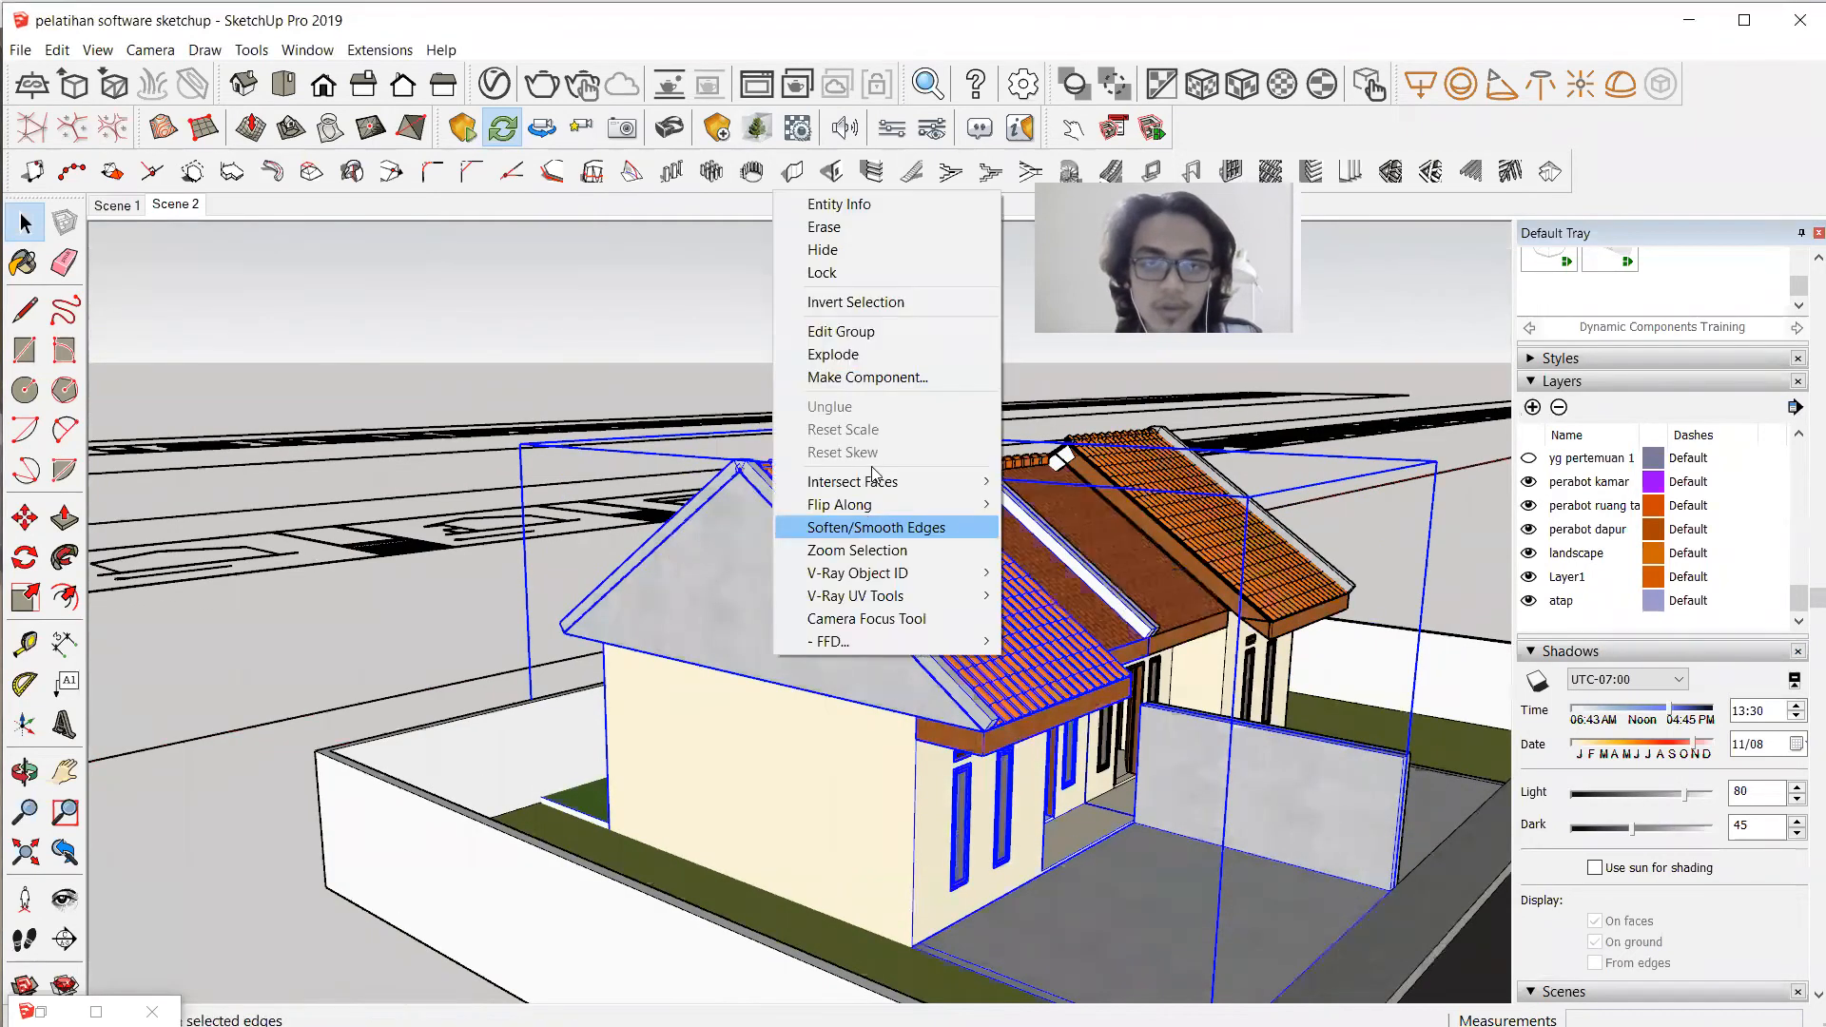
pyautogui.click(856, 330)
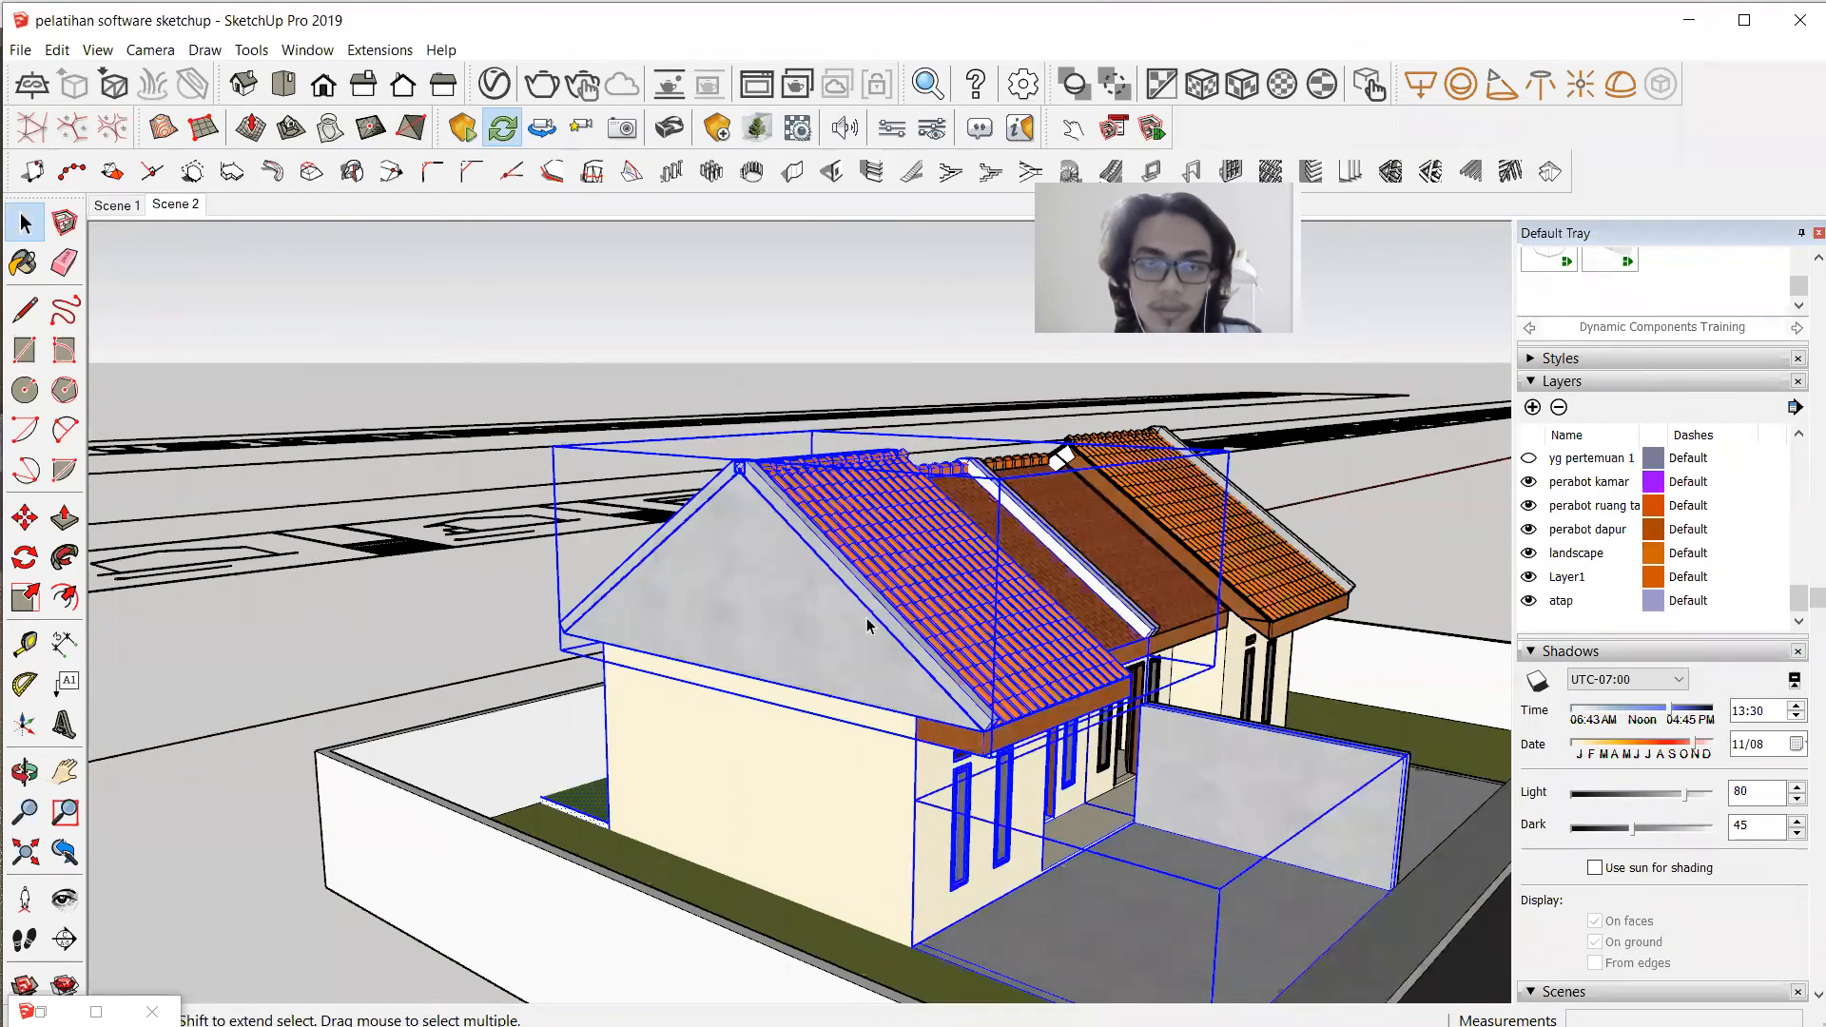
pyautogui.click(860, 373)
# Assign the tiled roof group inside the end house to the atap layer and hide that layer.
pyautogui.click(852, 533)
pyautogui.rightClick(856, 538)
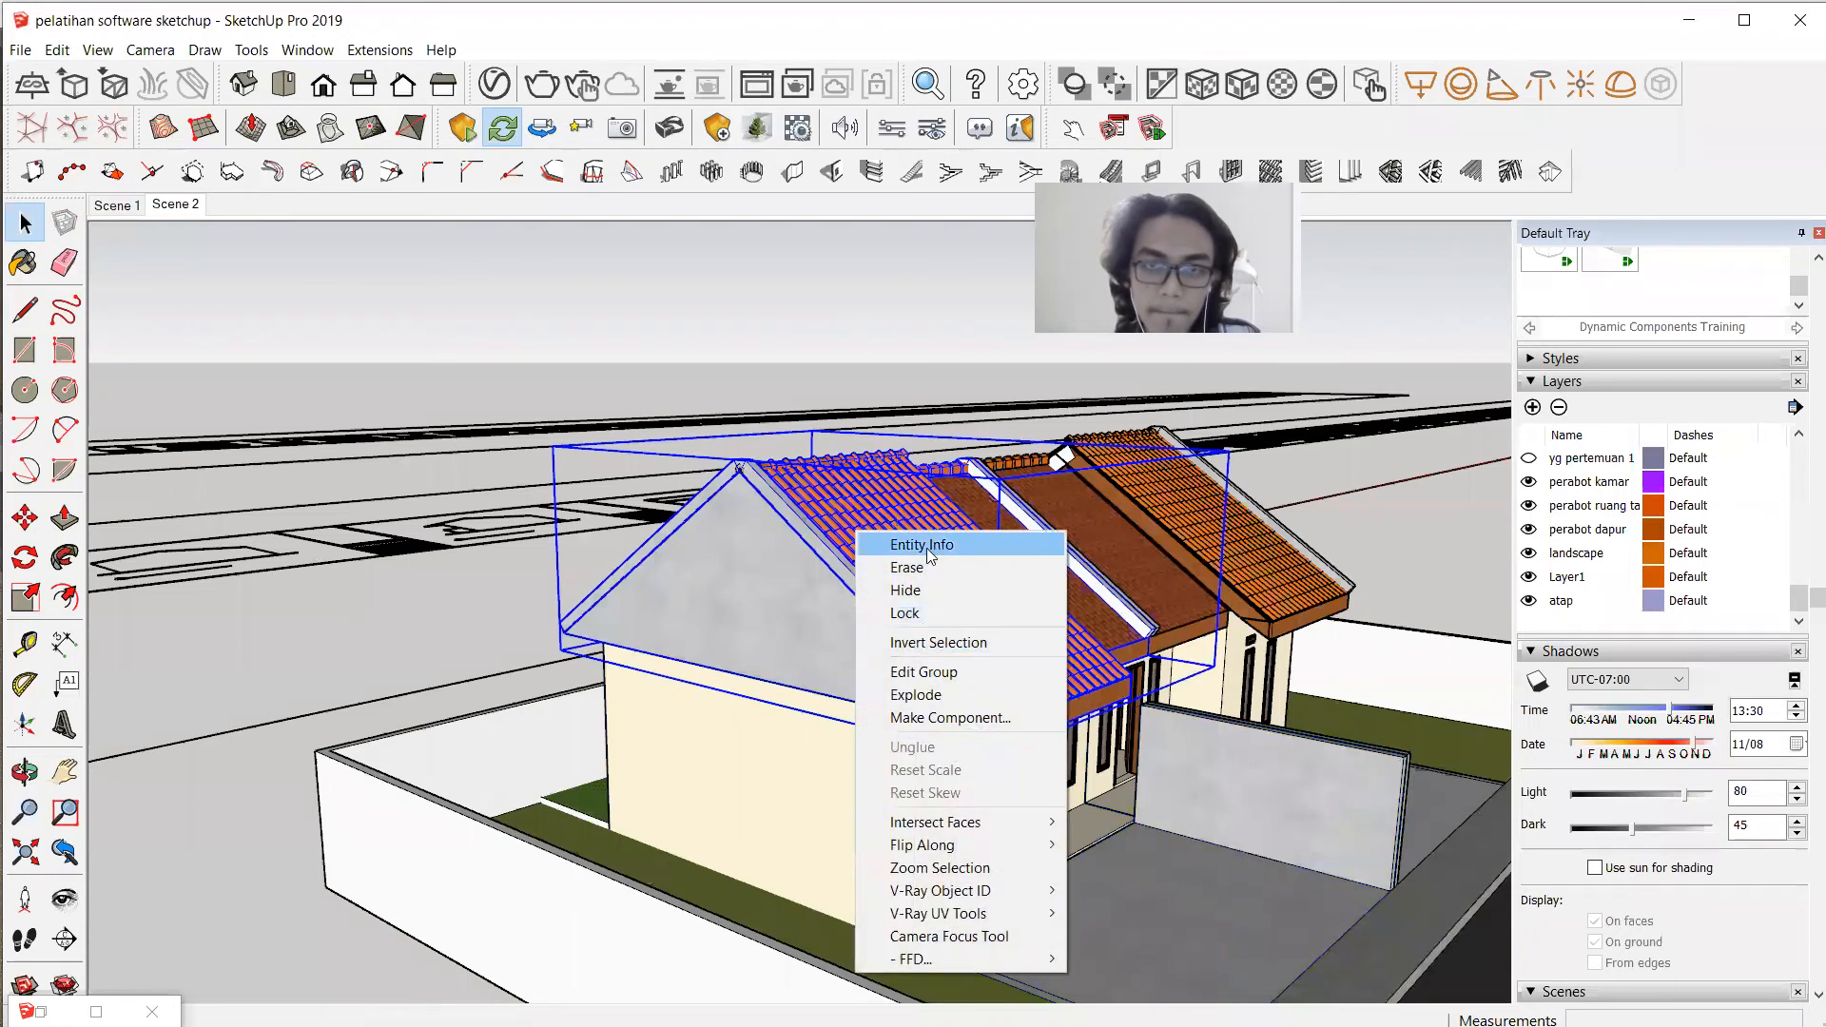
pyautogui.click(884, 540)
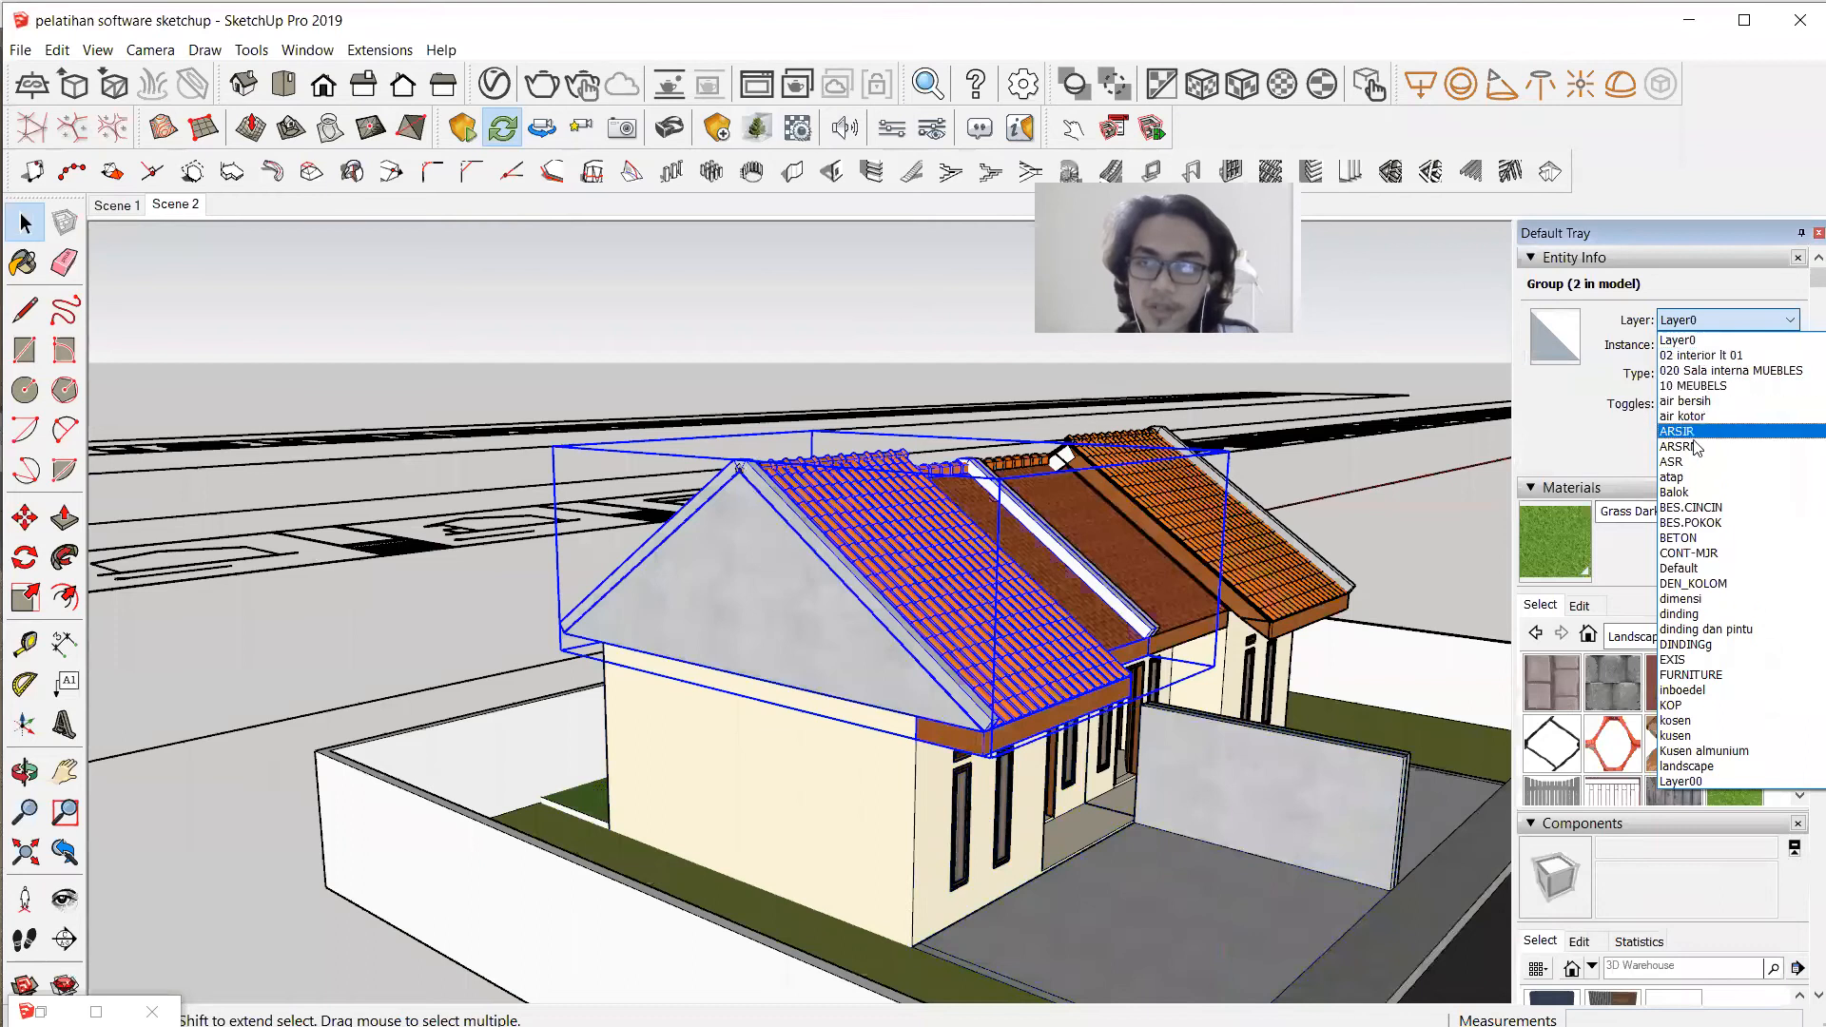
pyautogui.click(1678, 476)
pyautogui.scroll(-3, 1800, 823)
pyautogui.scroll(-5, 1800, 823)
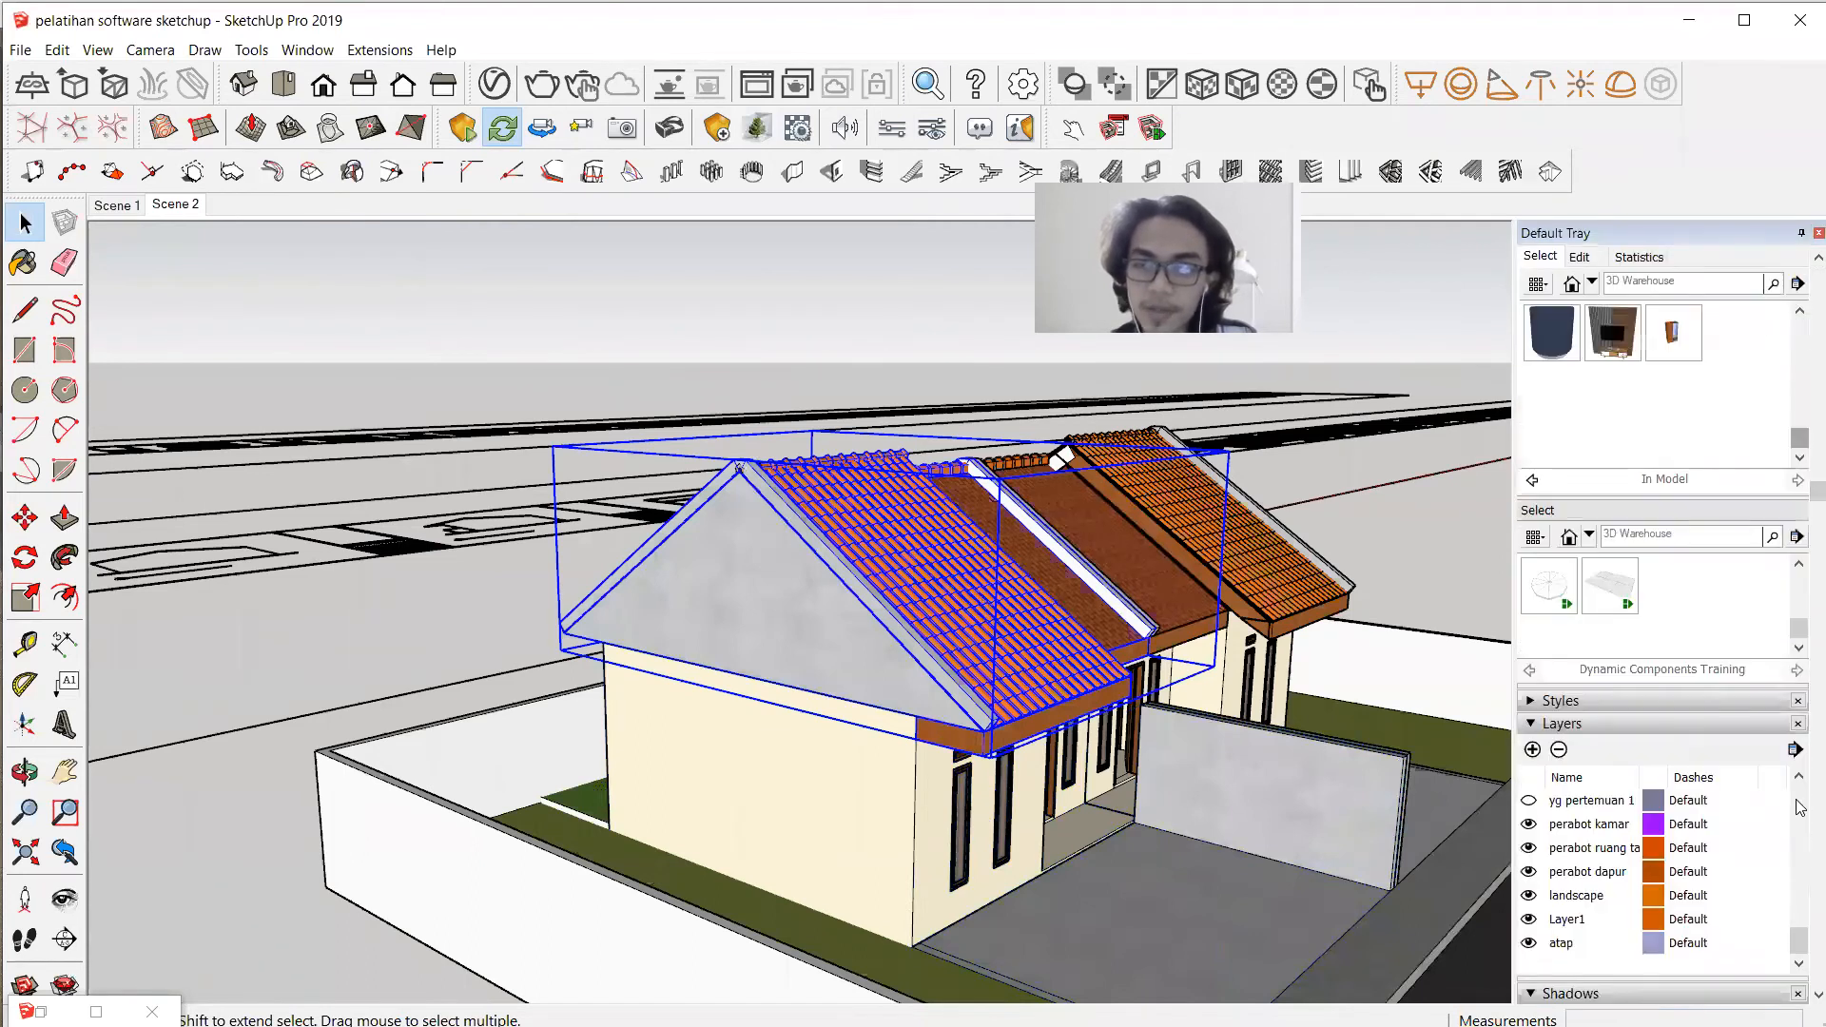
pyautogui.click(1529, 715)
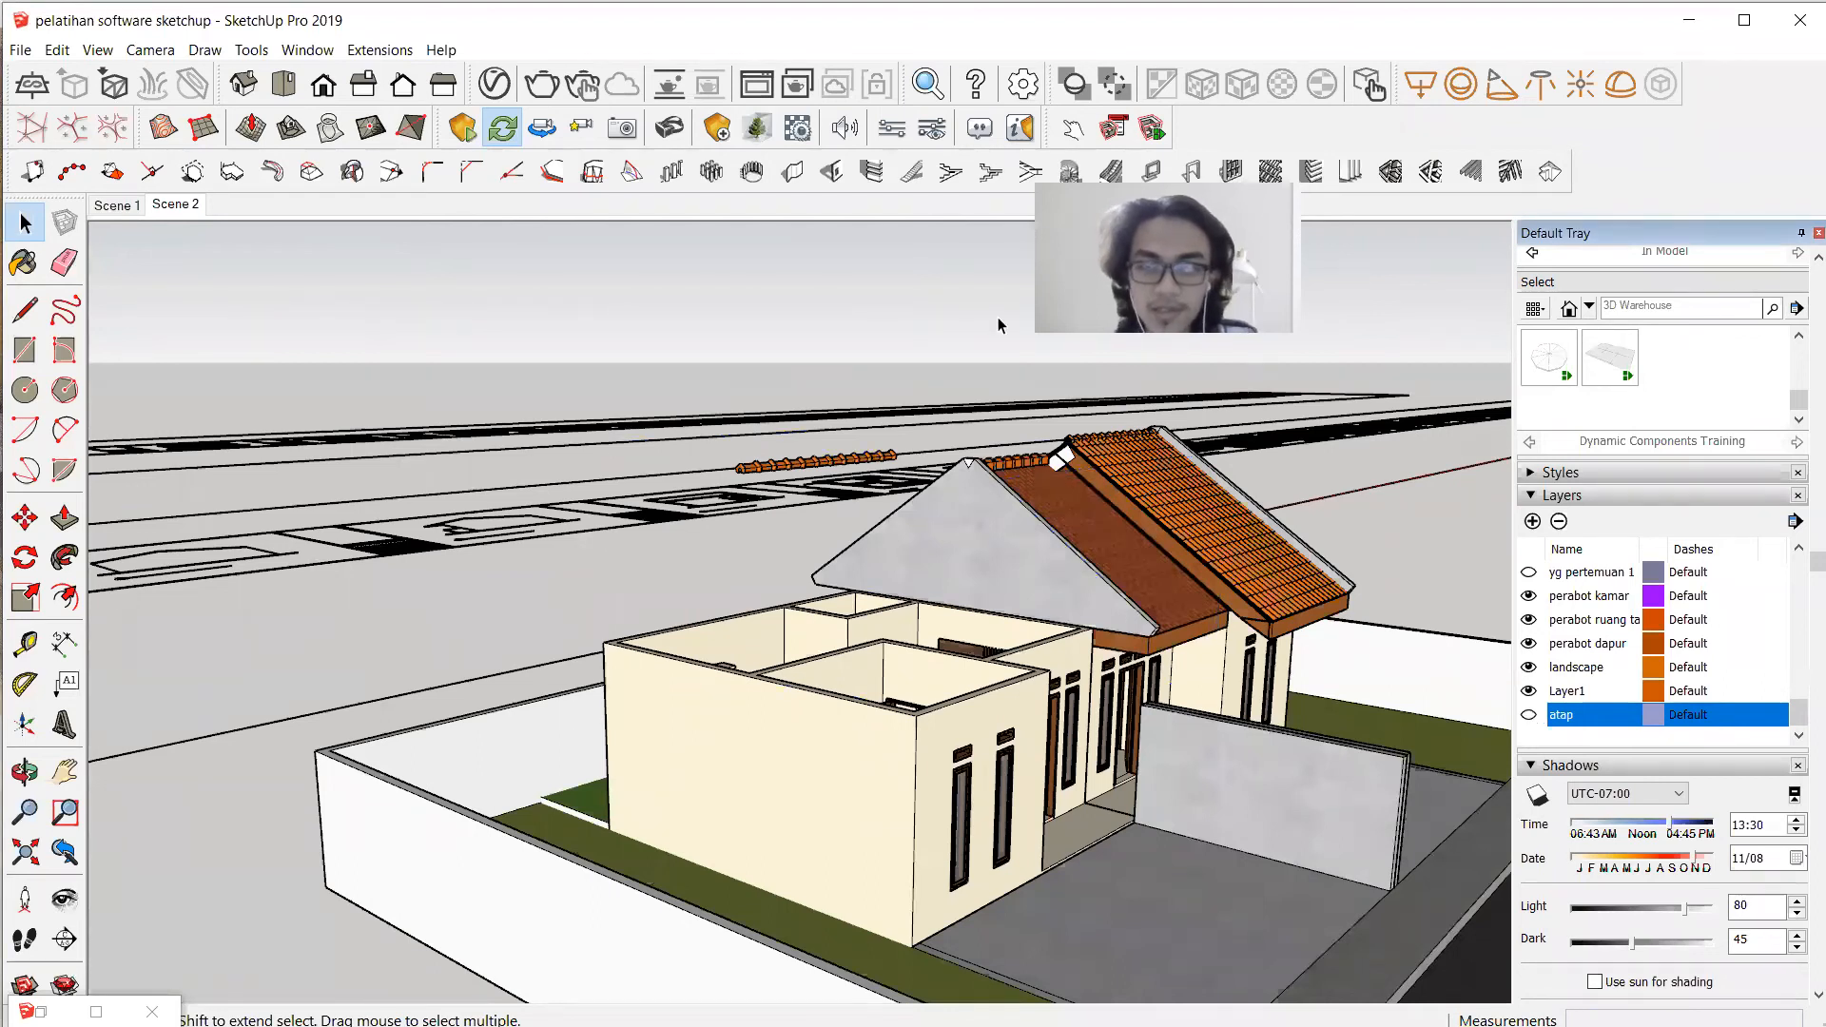
# Switch to the Enscape walkthrough window and move through the house interior in fly mode.
pyautogui.press('super')
pyautogui.moveTo(1084, 1003)
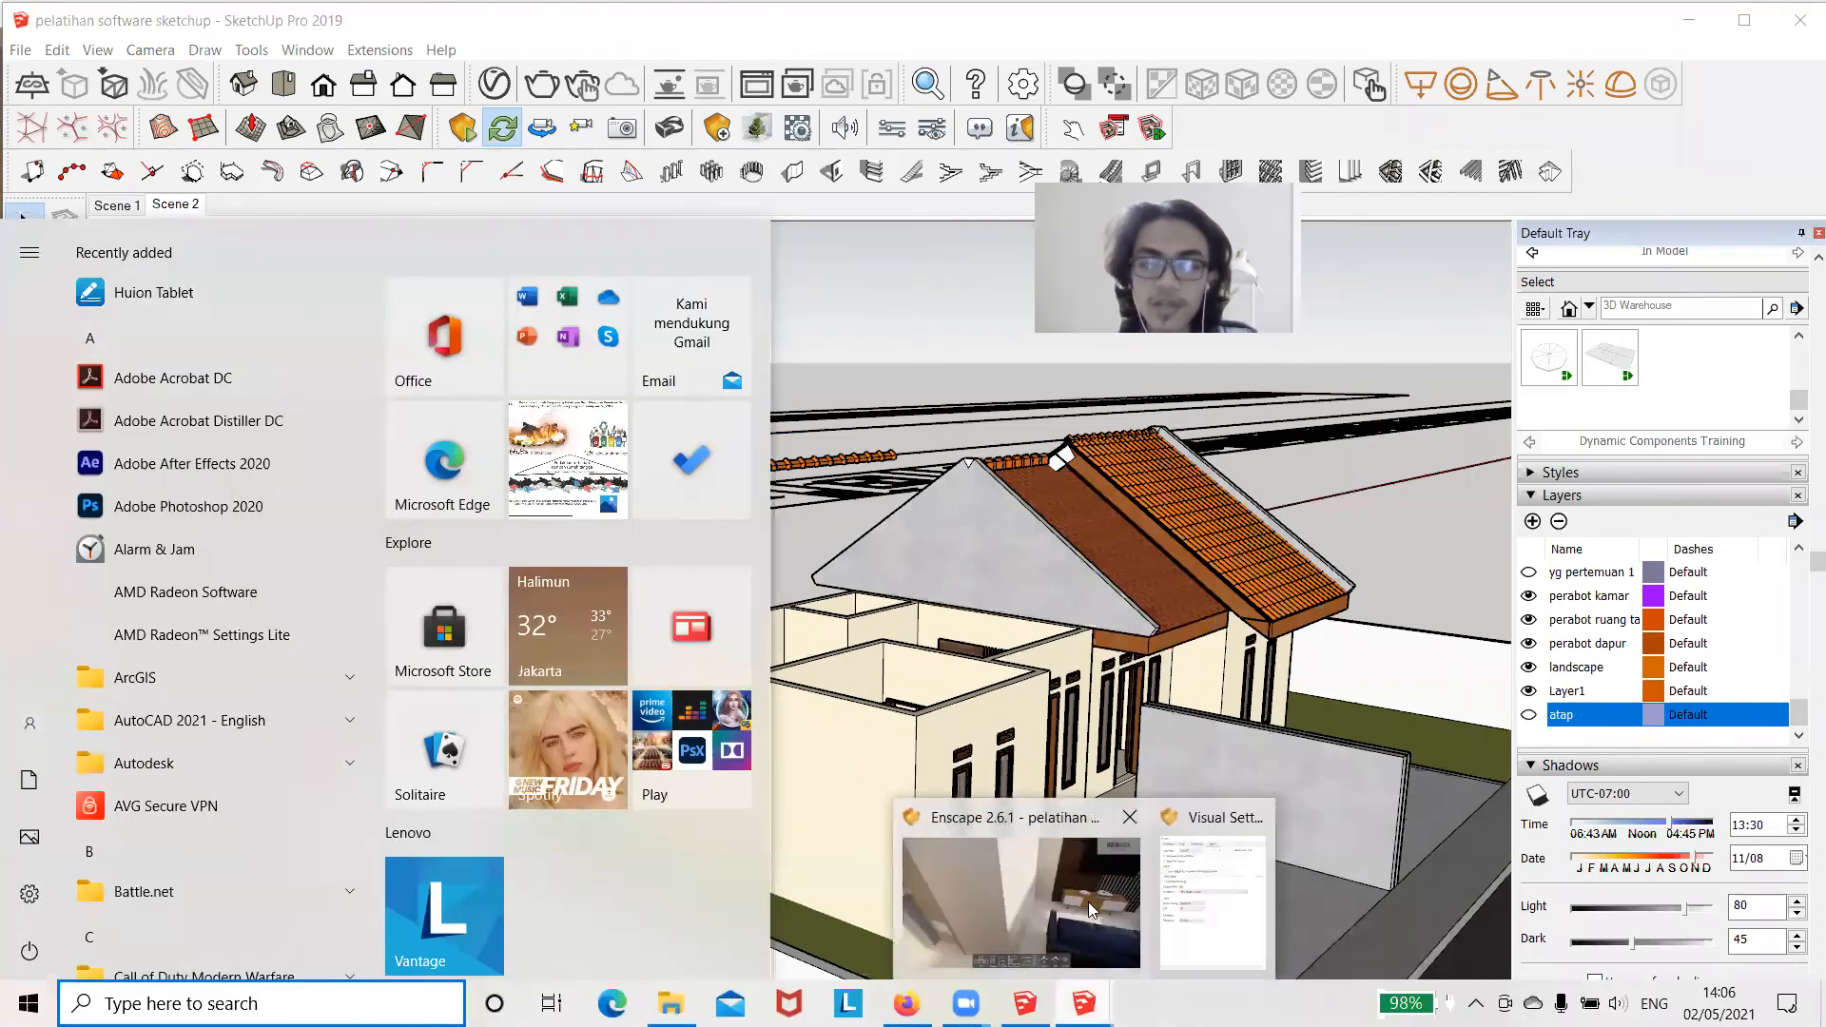
pyautogui.click(998, 875)
pyautogui.moveTo(913, 513); pyautogui.dragTo(618, 618)
pyautogui.press('w')
pyautogui.press('space')
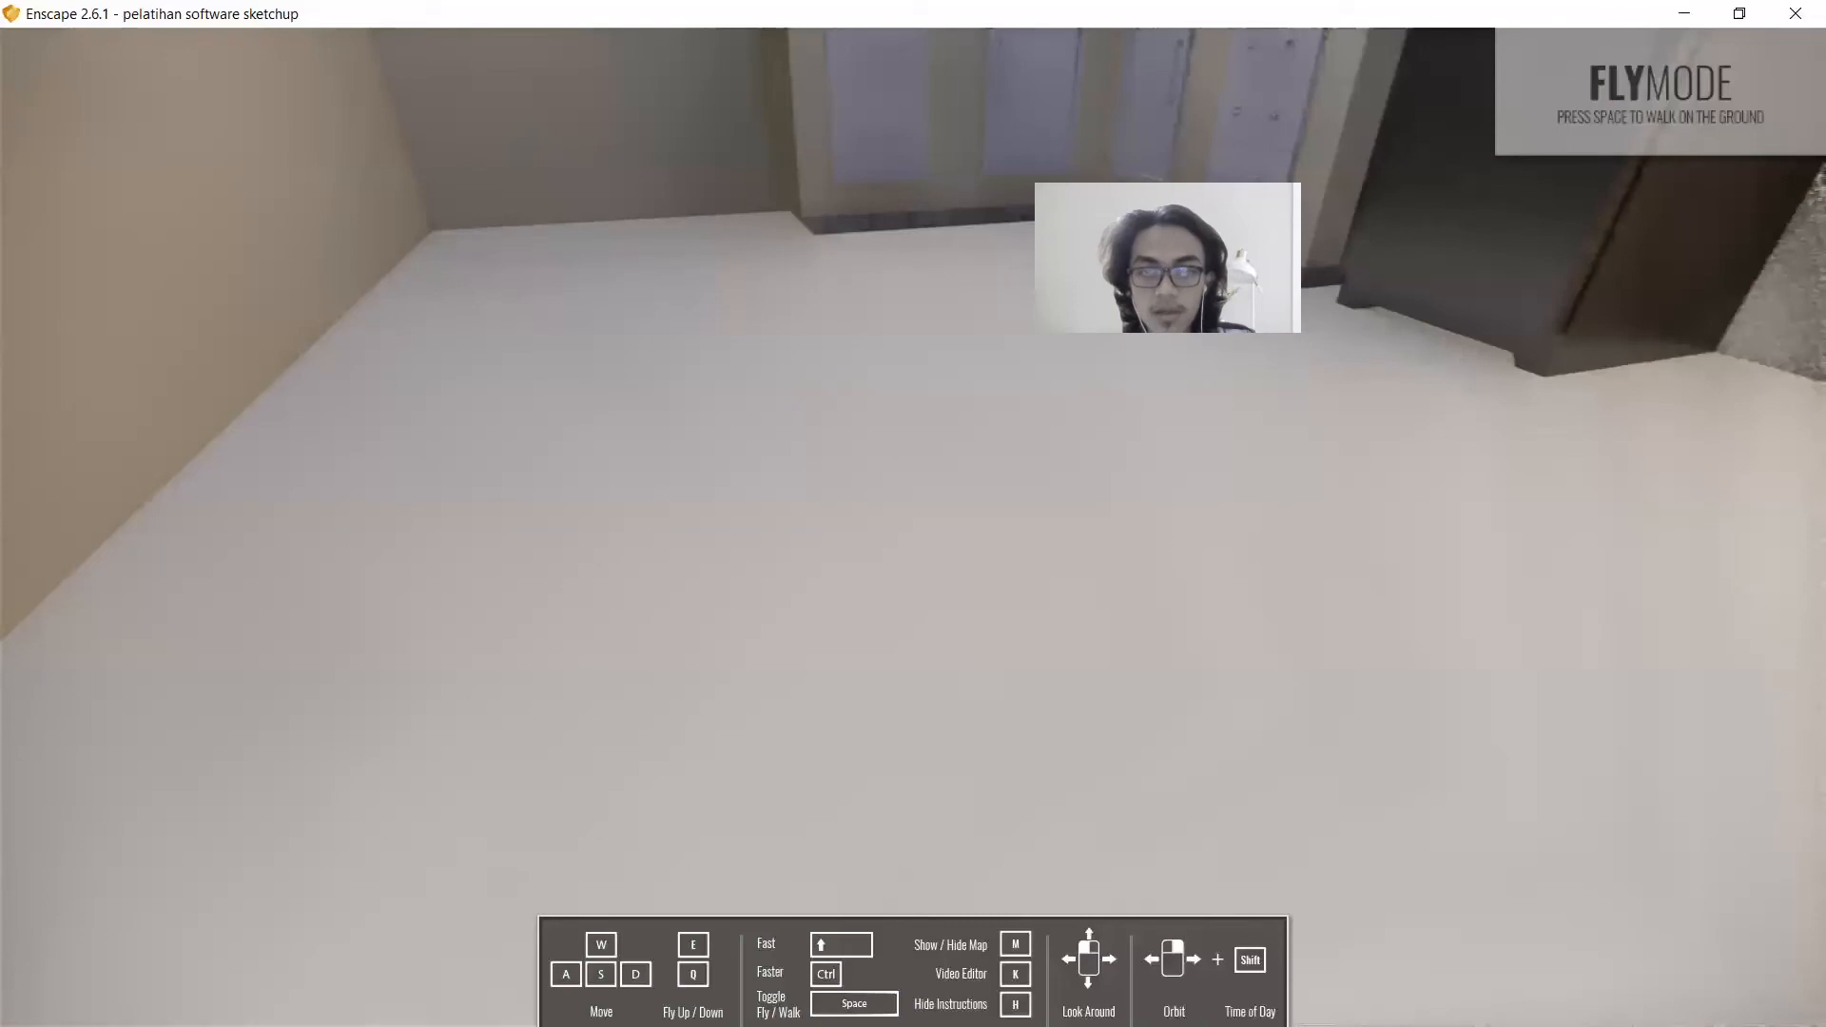
# Fly backward and upward out of the house to view the rooms from above without the roof.
pyautogui.press('s')
pyautogui.moveTo(913, 513); pyautogui.dragTo(884, 600)
pyautogui.press('space')
pyautogui.press('space')
pyautogui.press('s')
pyautogui.press('s')
pyautogui.press('s')
pyautogui.press('w')
pyautogui.press('e')
pyautogui.press('s')
pyautogui.press('s')
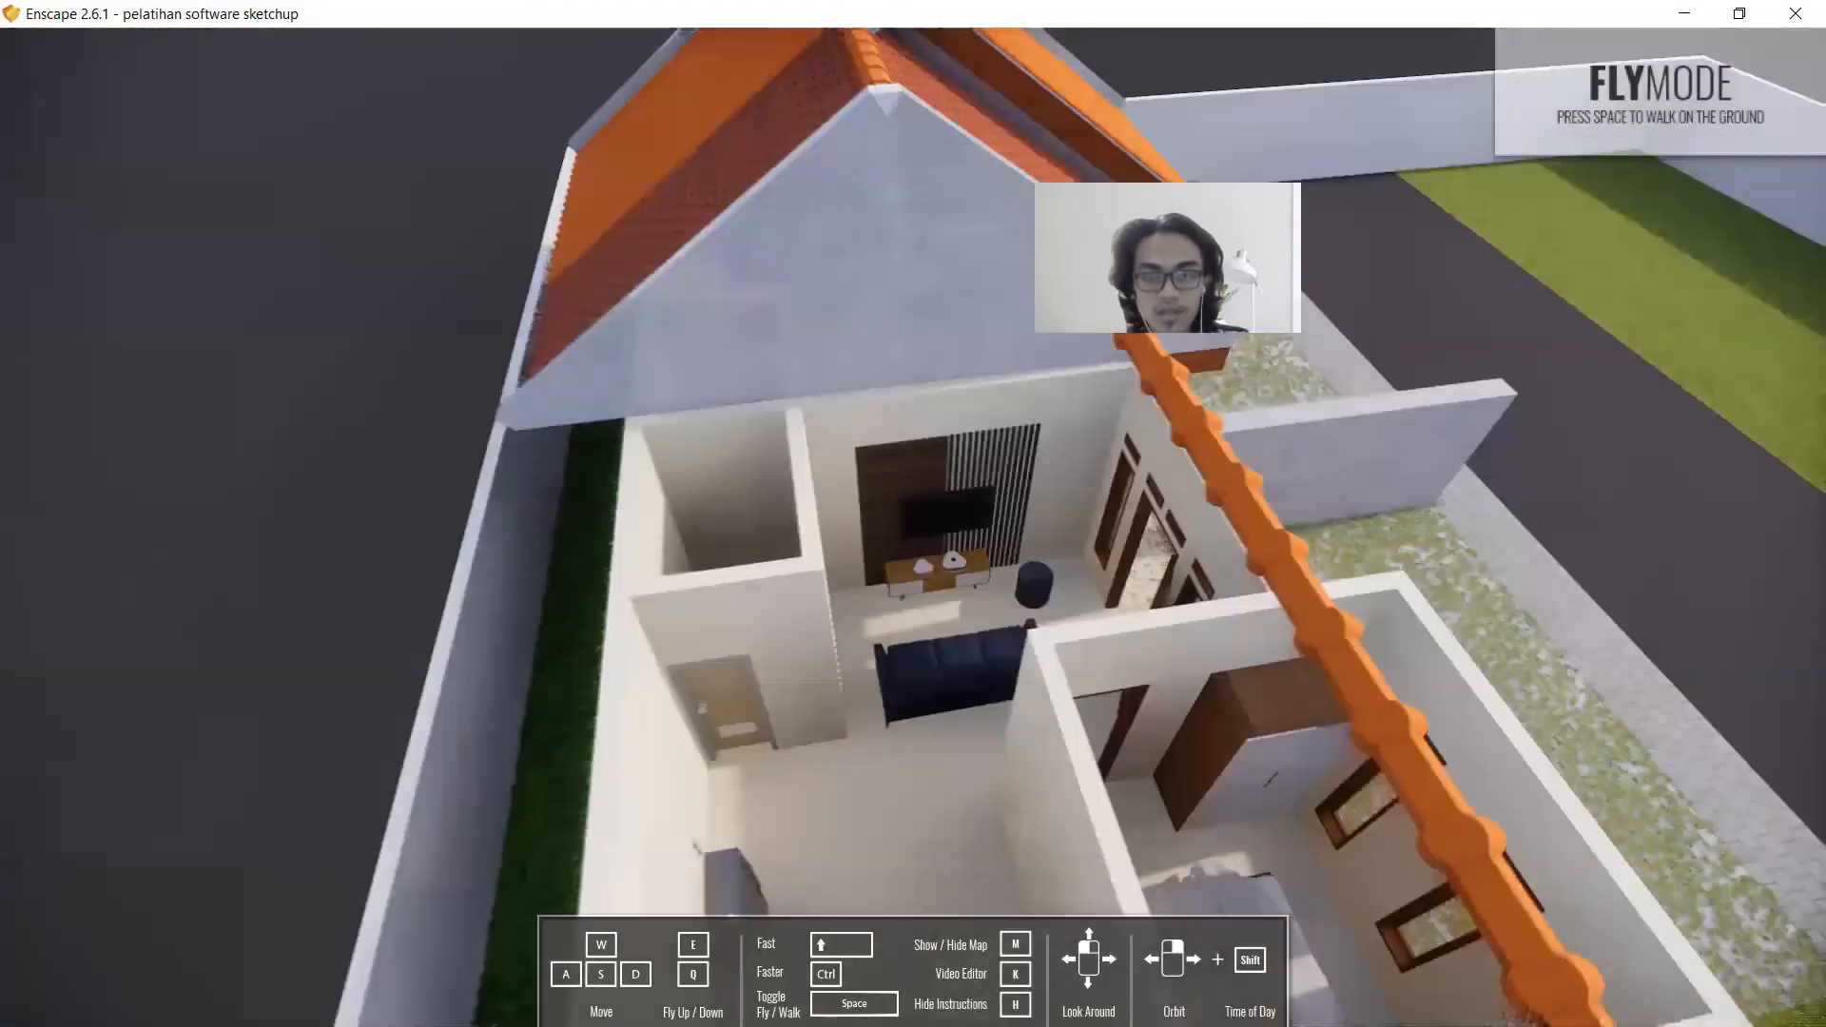
pyautogui.press('s')
# Turn the view toward the open rooms, drop down to the living room entrance, and back out to the front yard.
pyautogui.moveTo(884, 571); pyautogui.dragTo(1074, 409)
pyautogui.press('w')
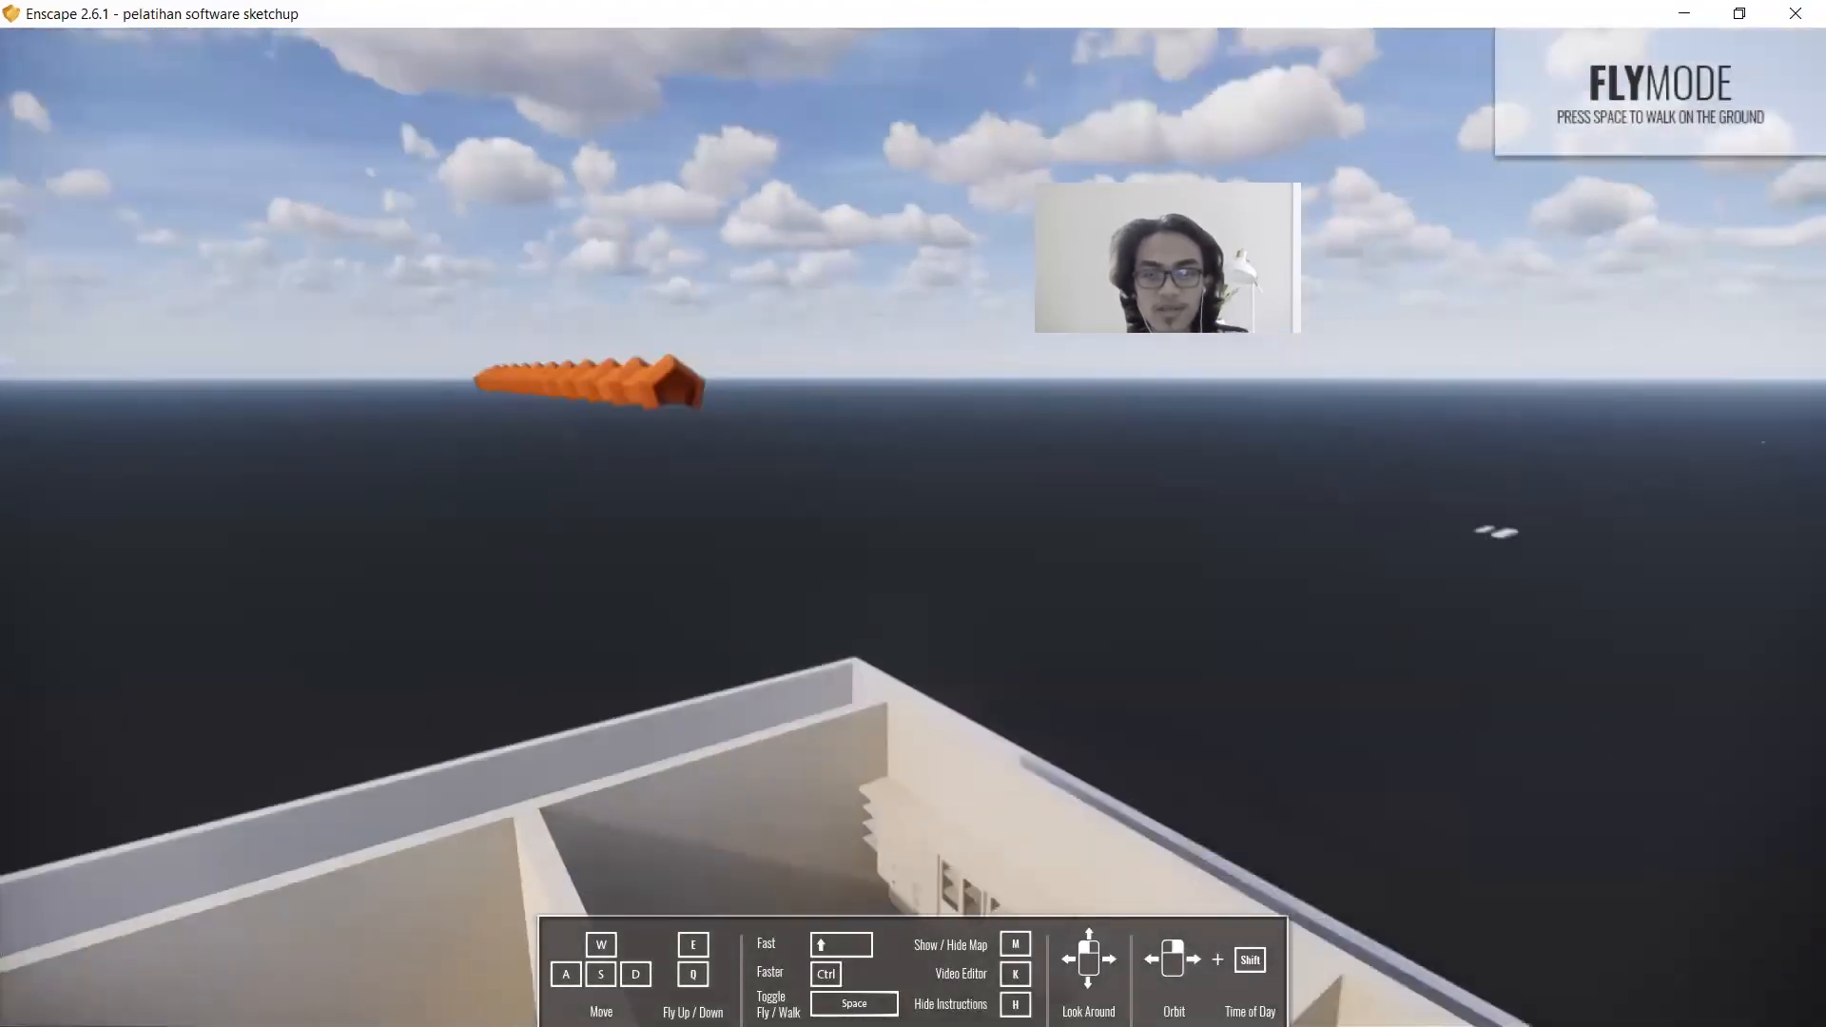
pyautogui.press('space')
pyautogui.press('space')
pyautogui.press('s')
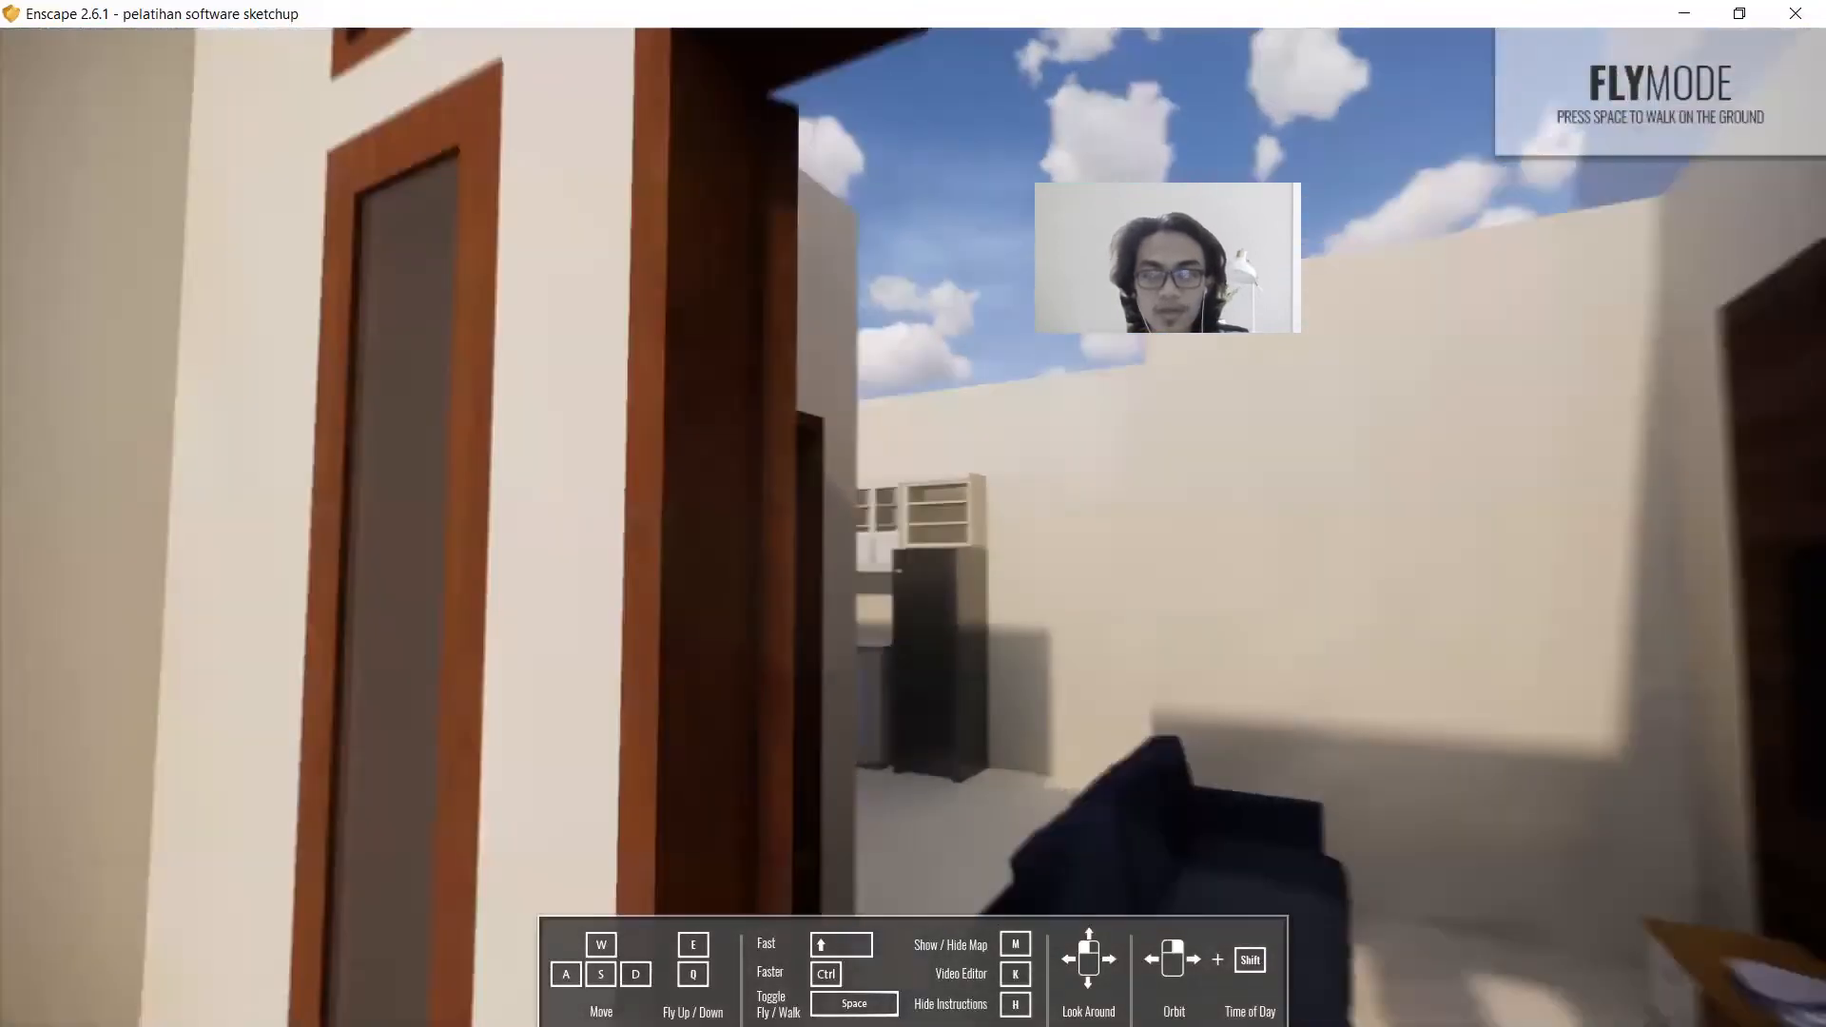
pyautogui.press('space')
pyautogui.press('space')
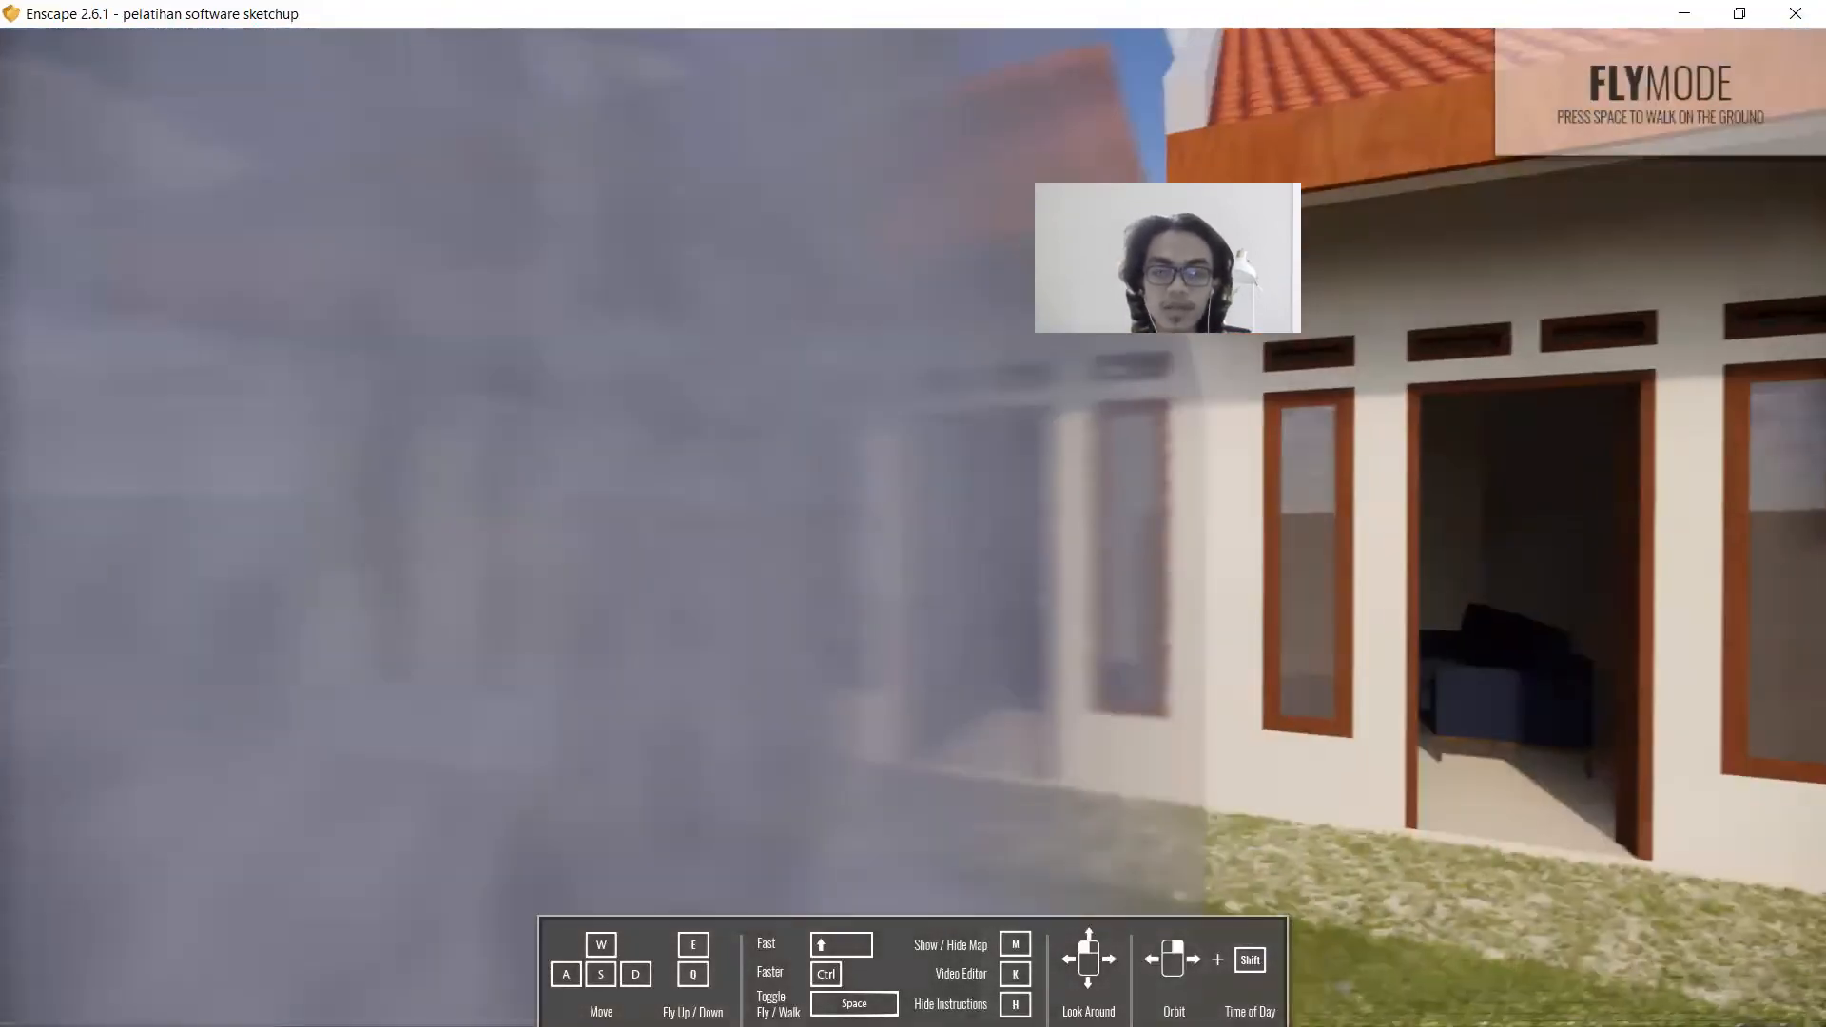
pyautogui.press('s')
pyautogui.press('space')
pyautogui.press('s')
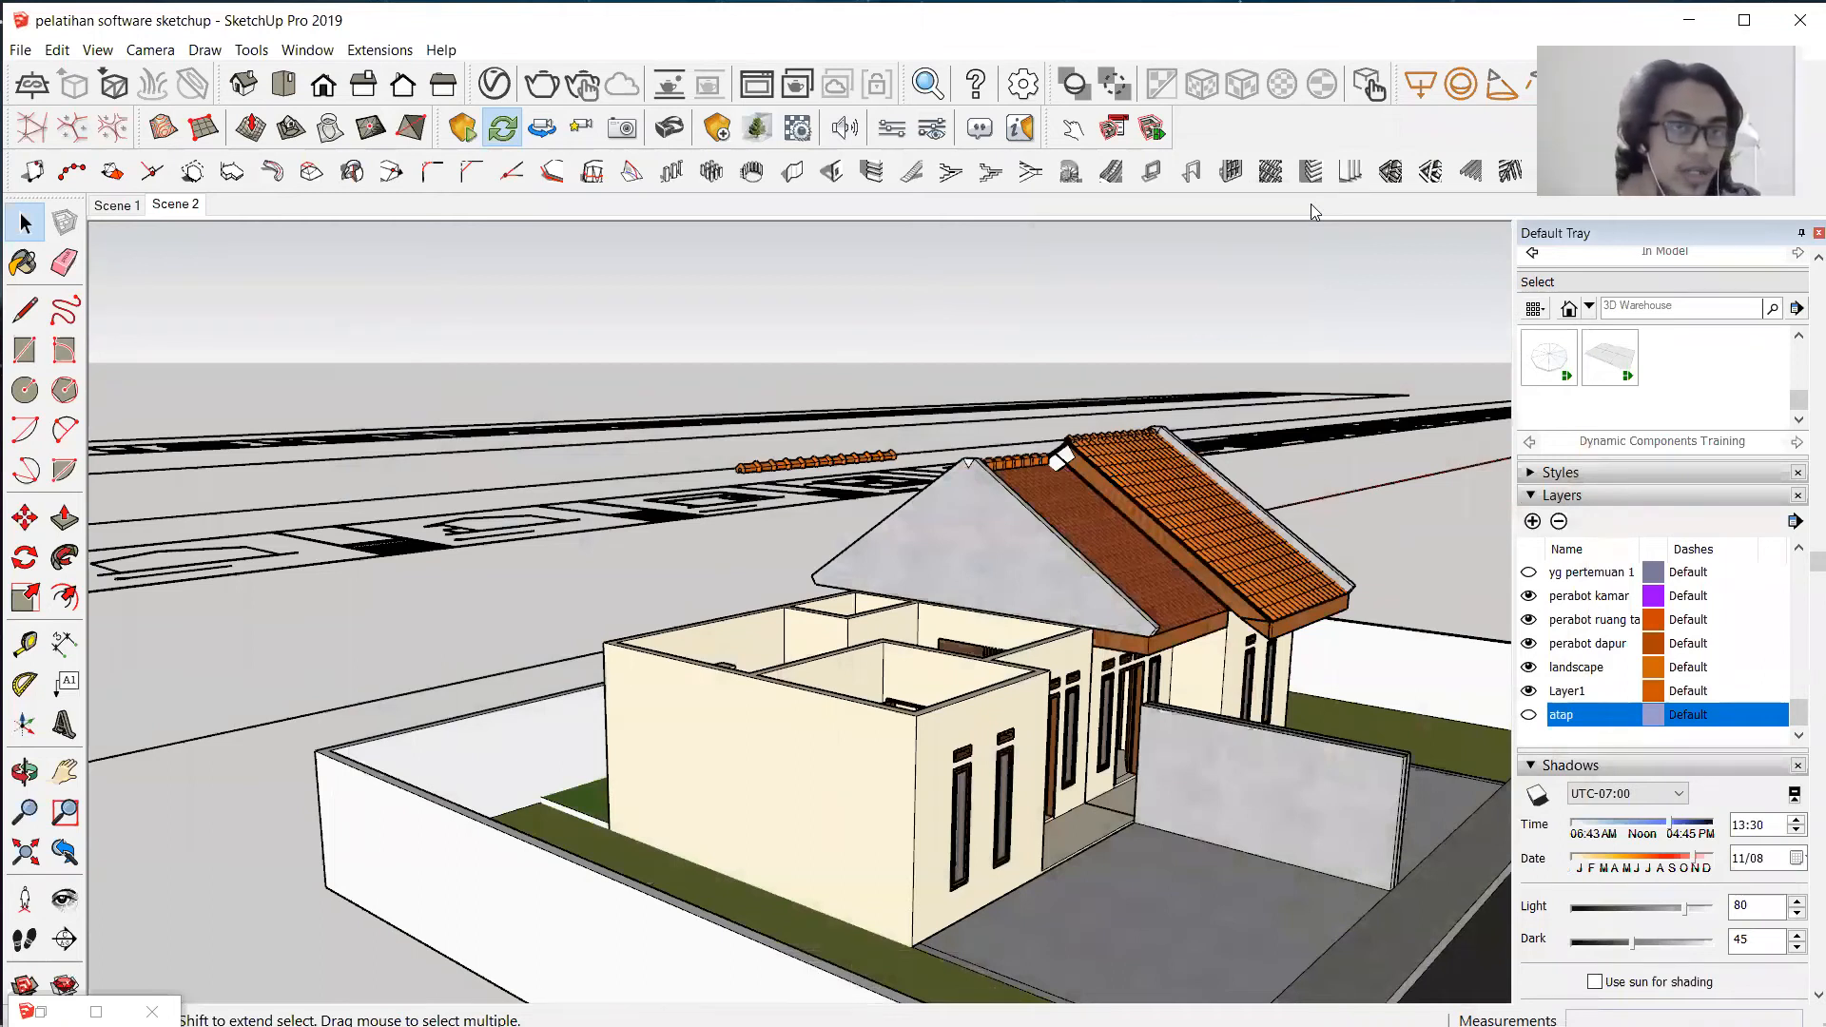
# Return to SketchUp, examine the partly roofless houses from the front and above, and browse the V-Ray extension commands.
pyautogui.moveTo(1084, 681); pyautogui.dragTo(682, 616, button='middle')
pyautogui.moveTo(685, 548); pyautogui.dragTo(804, 671, button='middle')
pyautogui.scroll(-4, 768, 525)
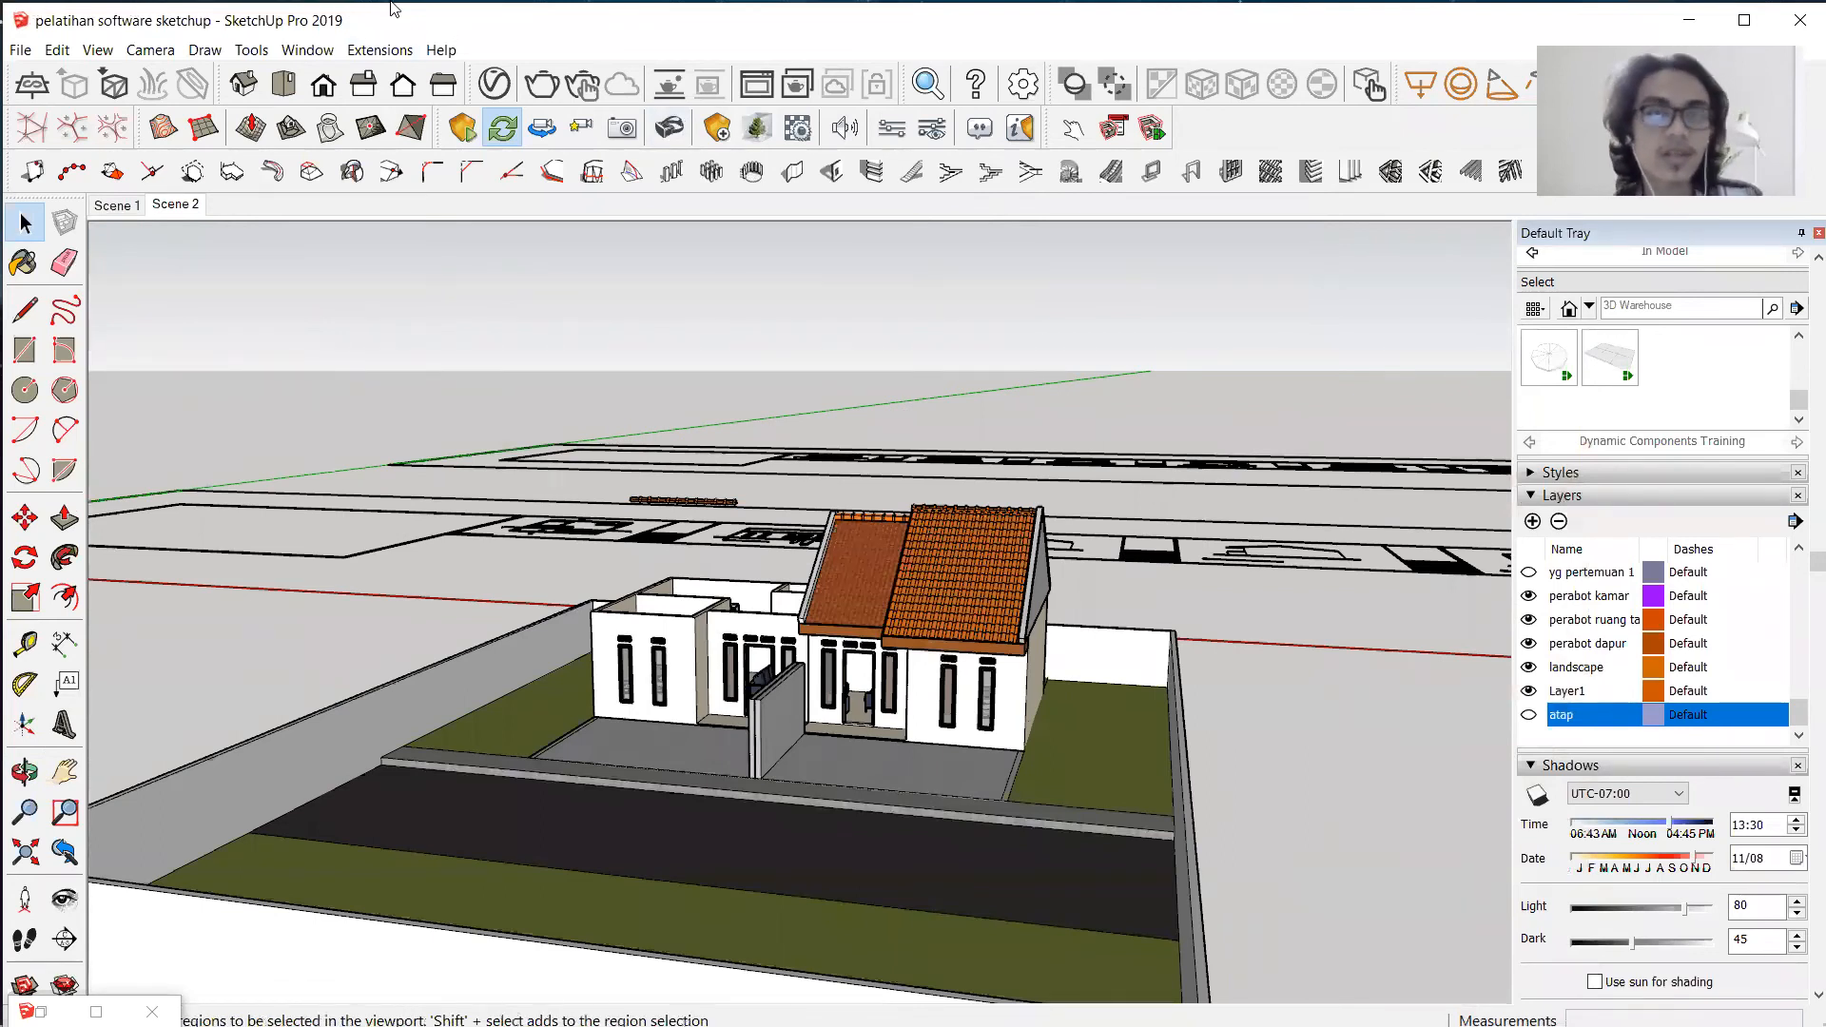
pyautogui.click(385, 50)
pyautogui.moveTo(411, 89)
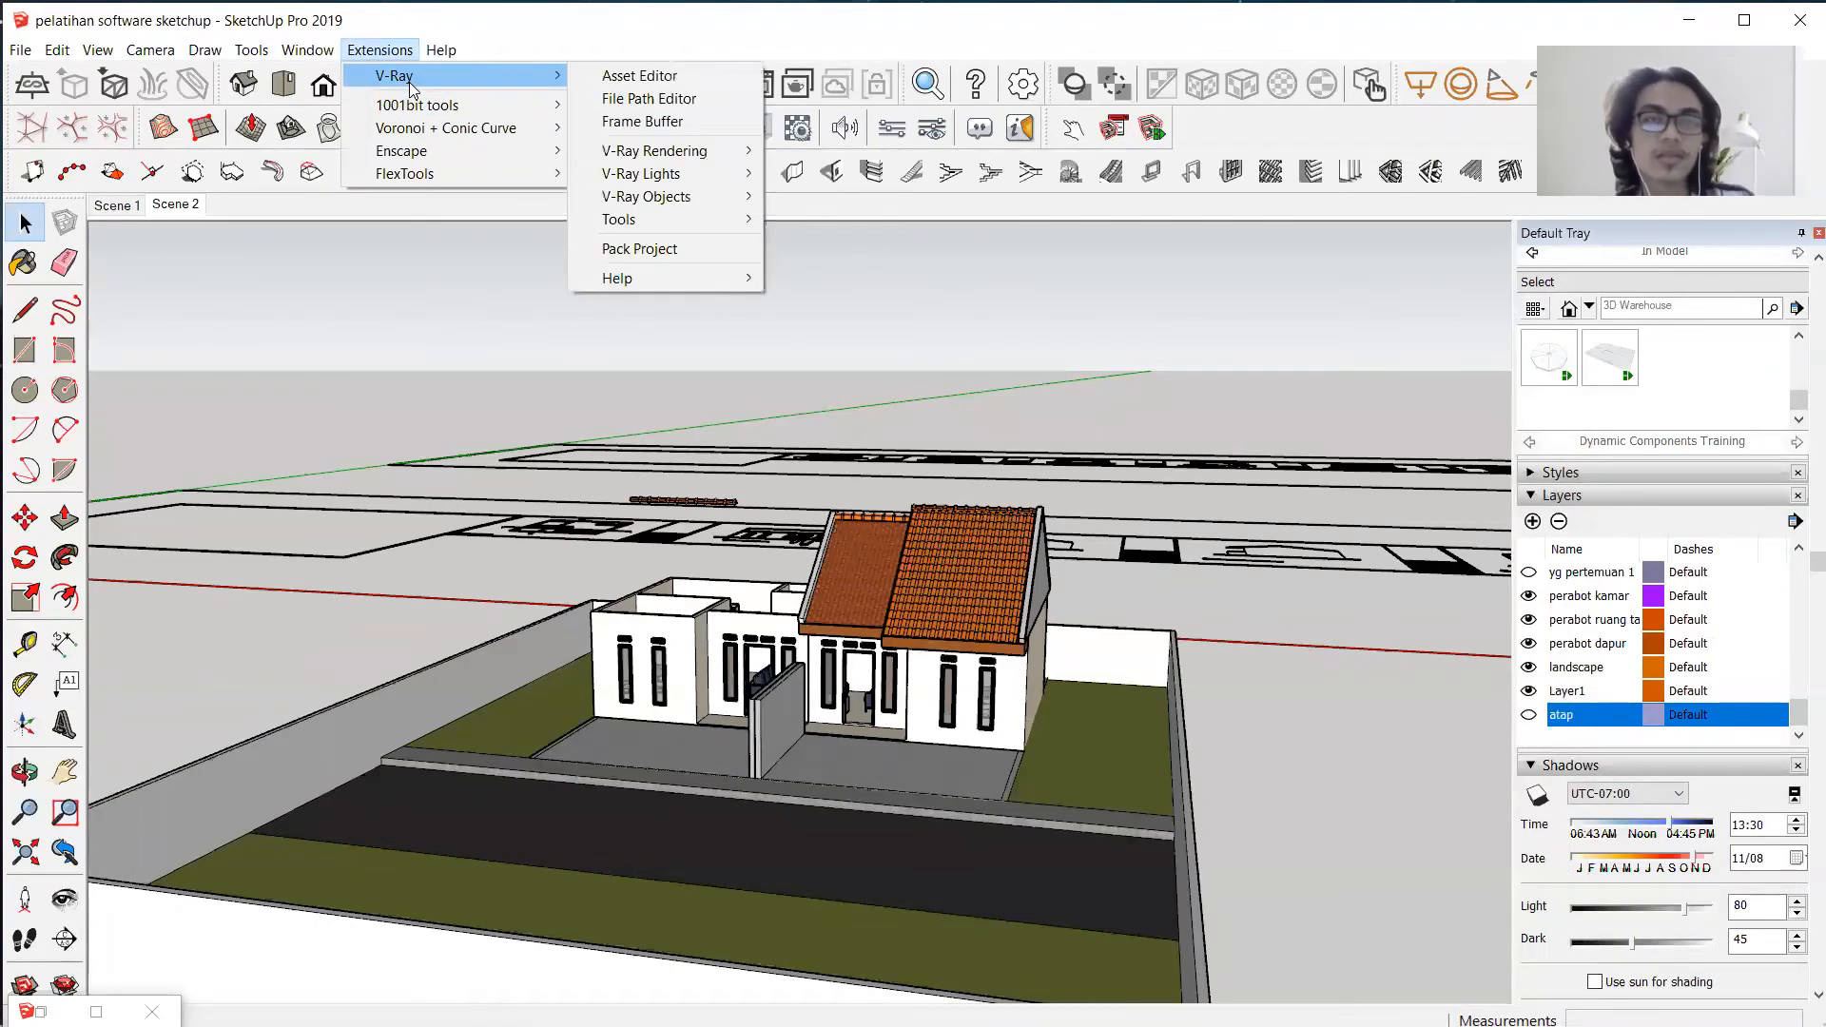
pyautogui.click(447, 50)
pyautogui.moveTo(1018, 586); pyautogui.dragTo(848, 639, button='middle')
pyautogui.scroll(3, 835, 663)
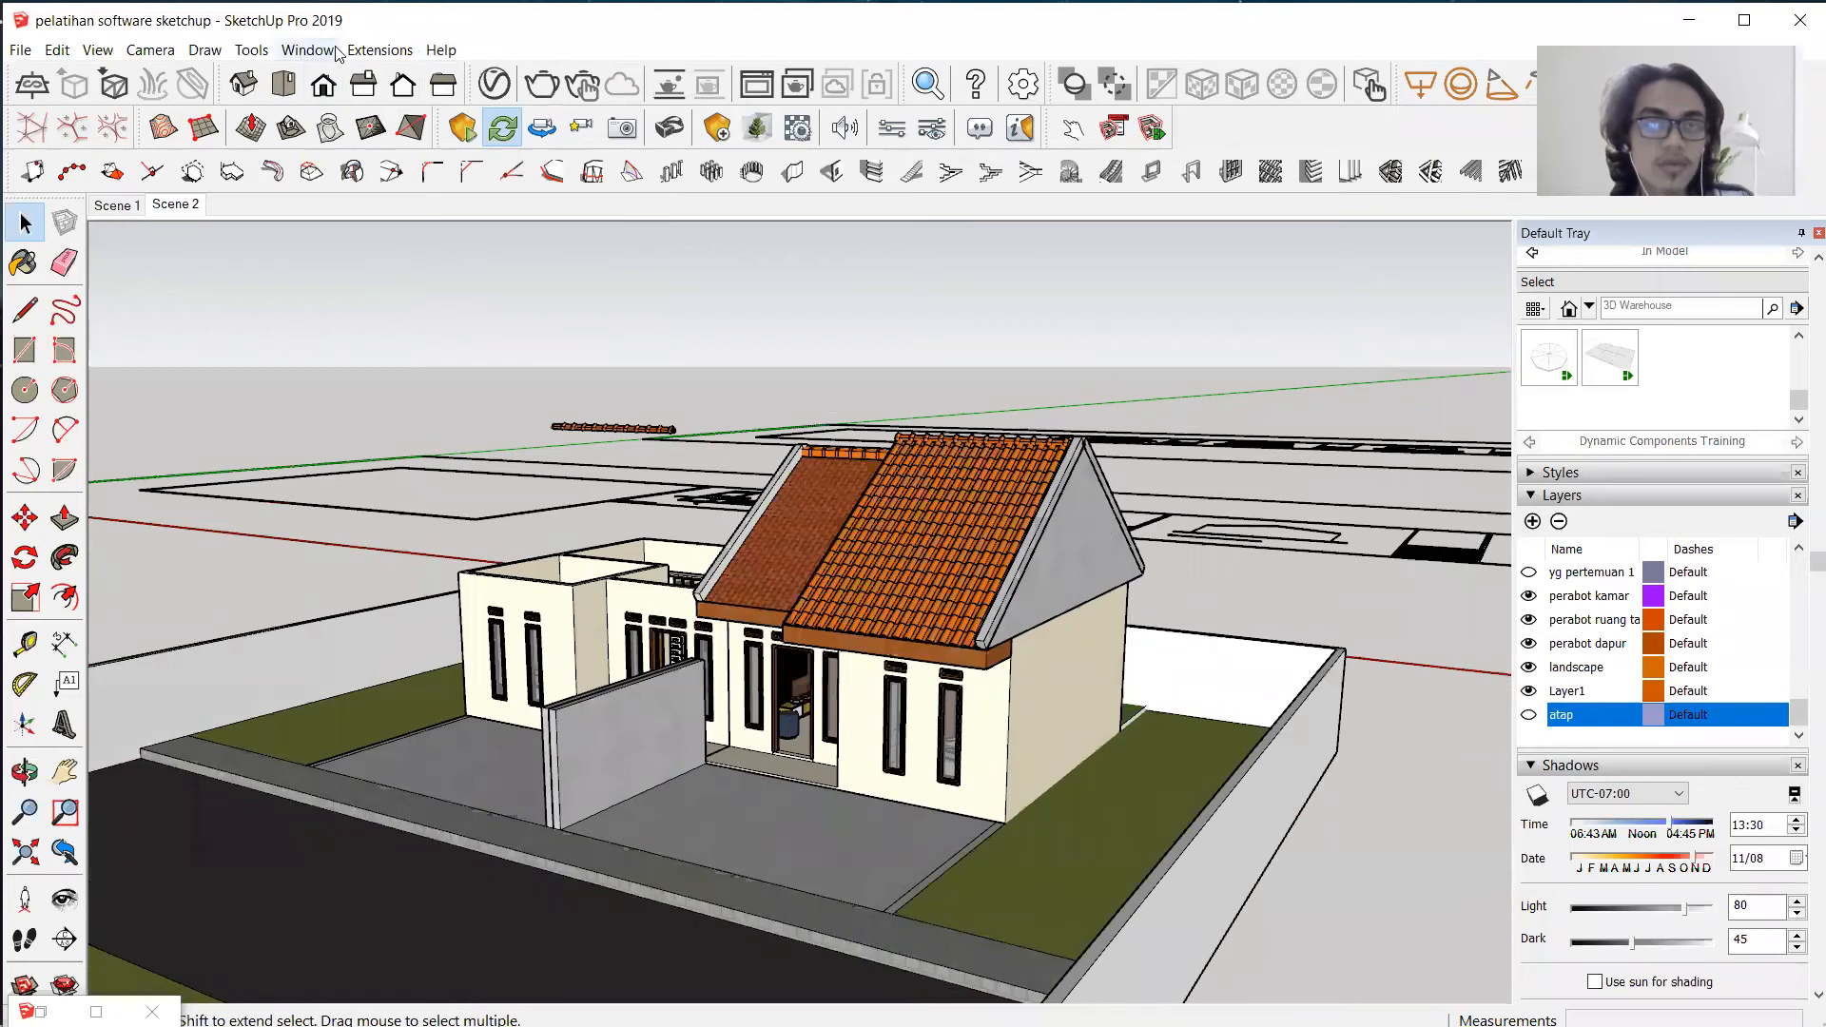
pyautogui.scroll(2, 851, 561)
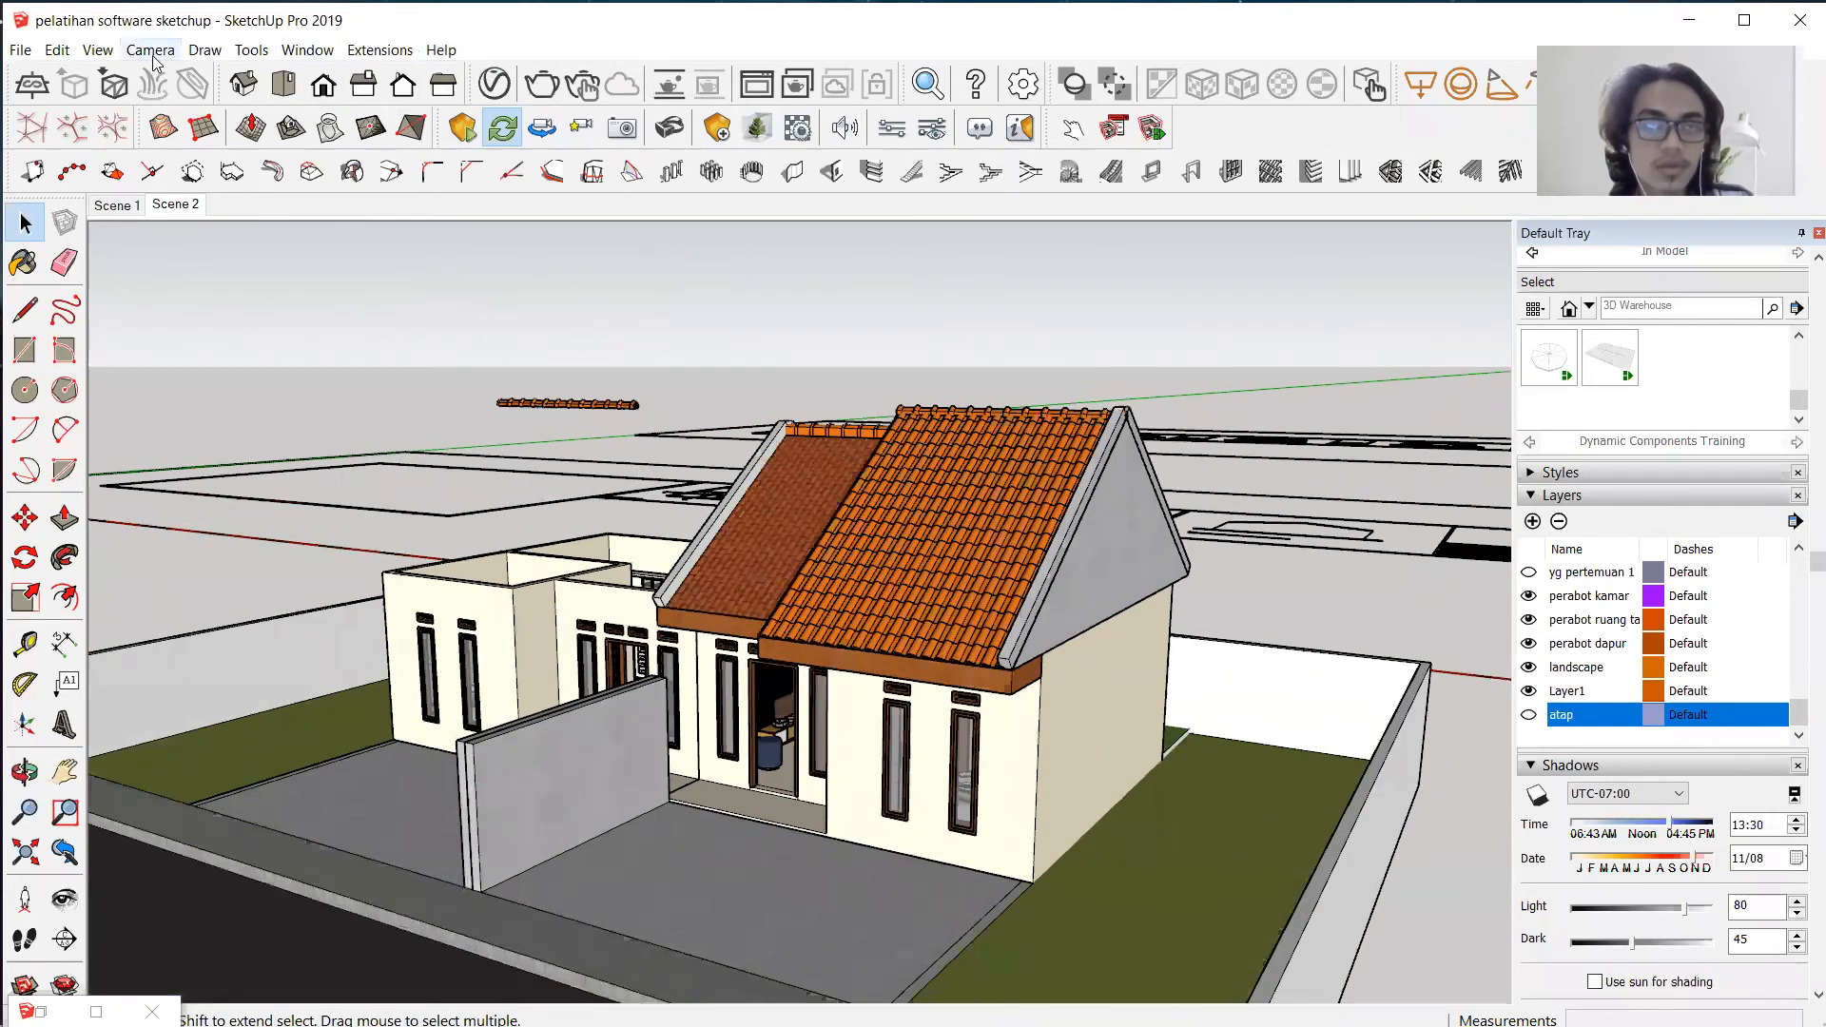
pyautogui.moveTo(719, 381); pyautogui.dragTo(845, 792, button='middle')
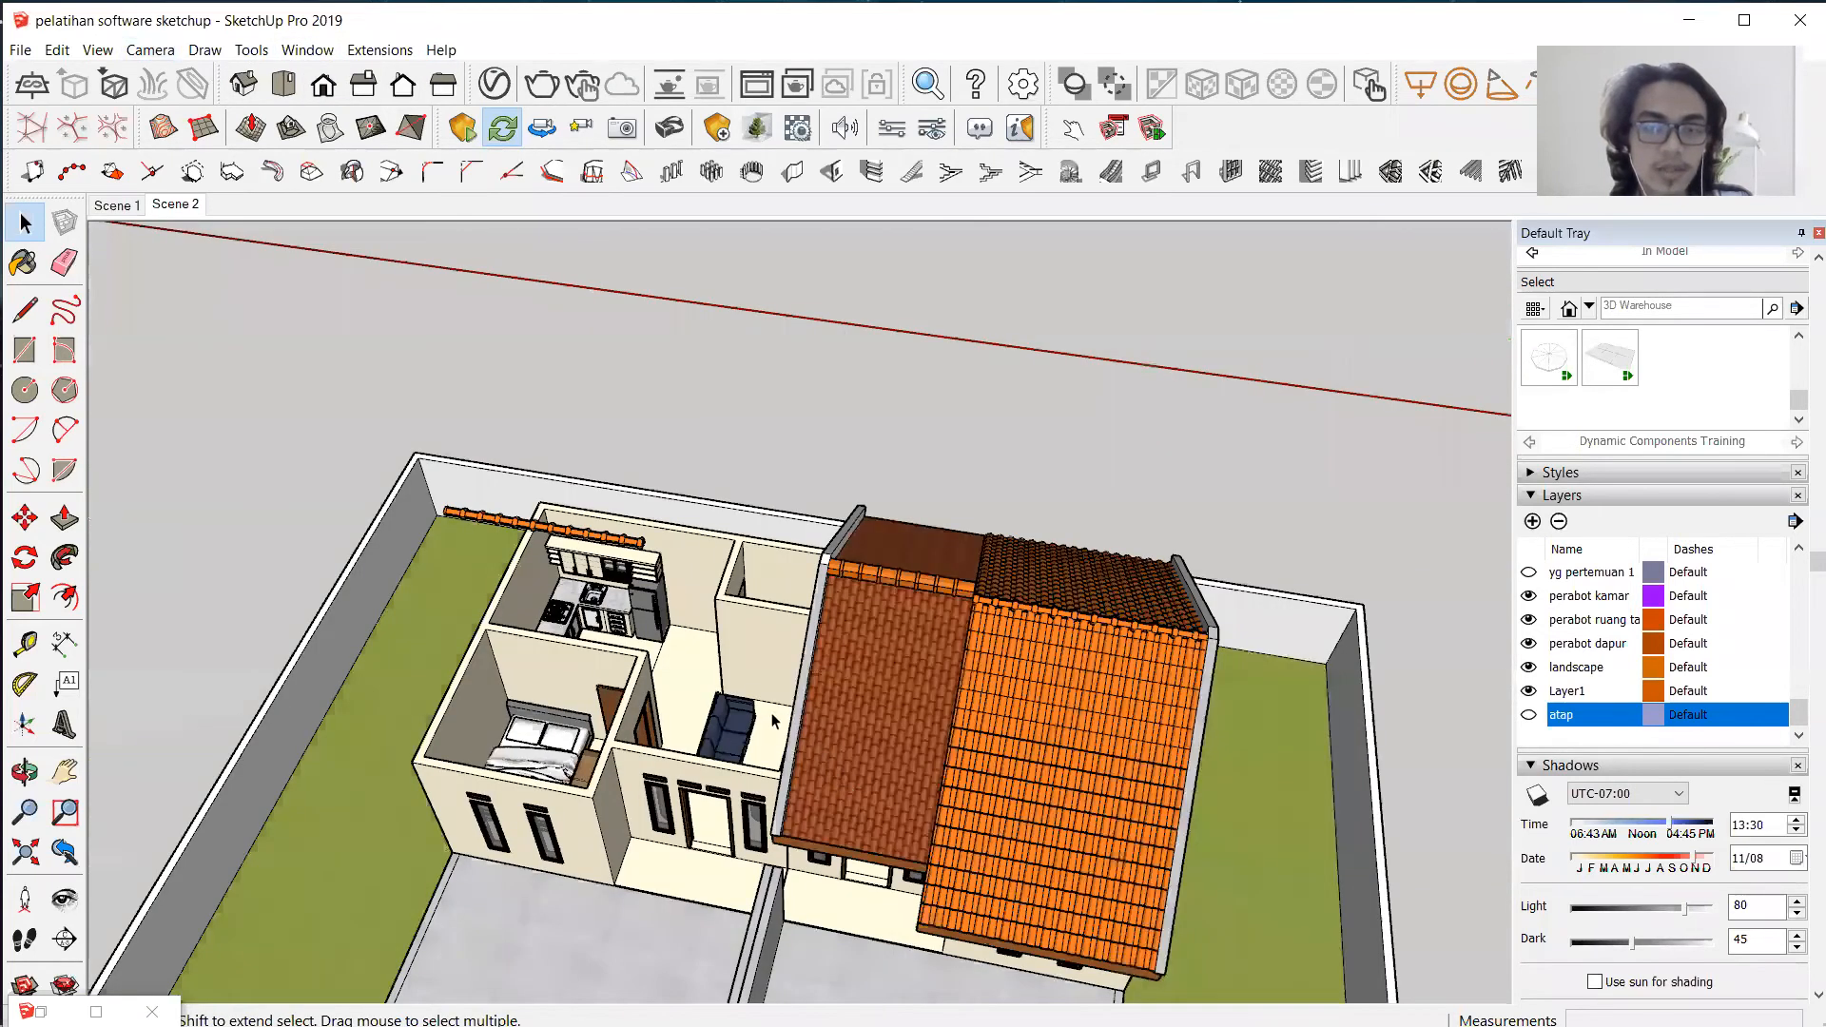
pyautogui.scroll(-1, 772, 721)
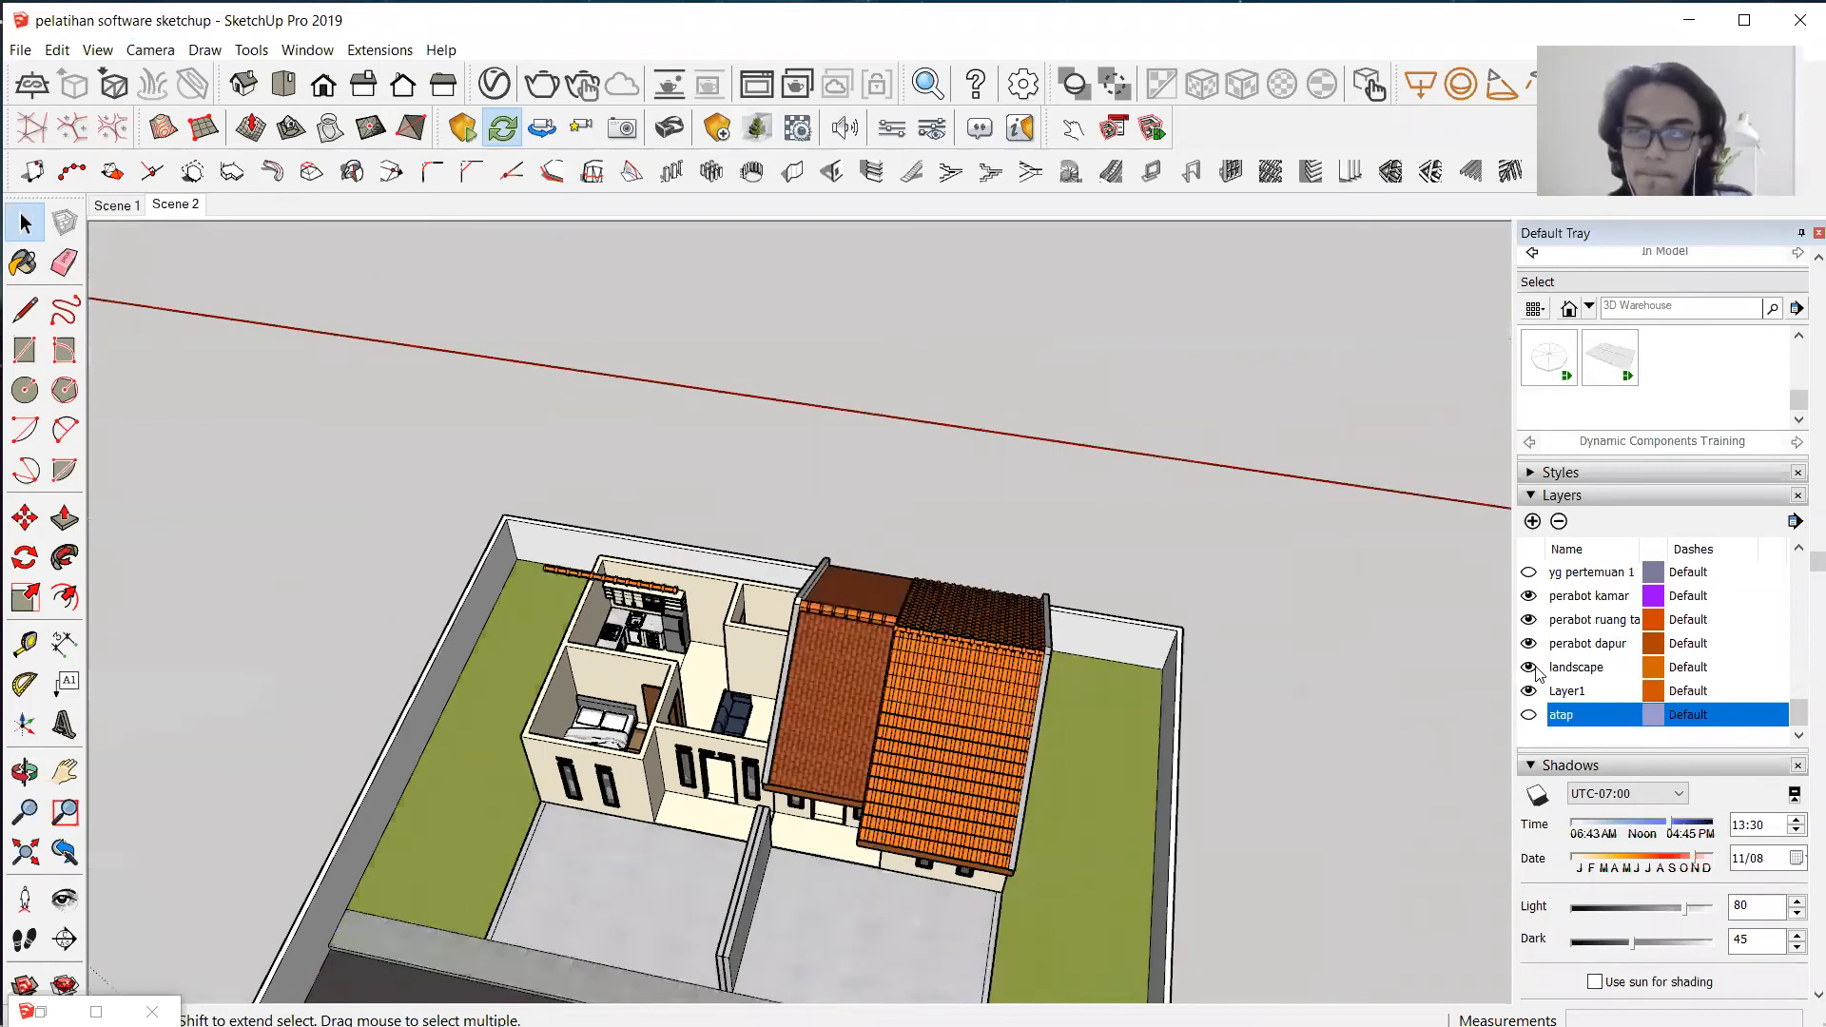
# Try hiding the landscape layer, select the roofless house, and undo the last two changes.
pyautogui.click(1529, 667)
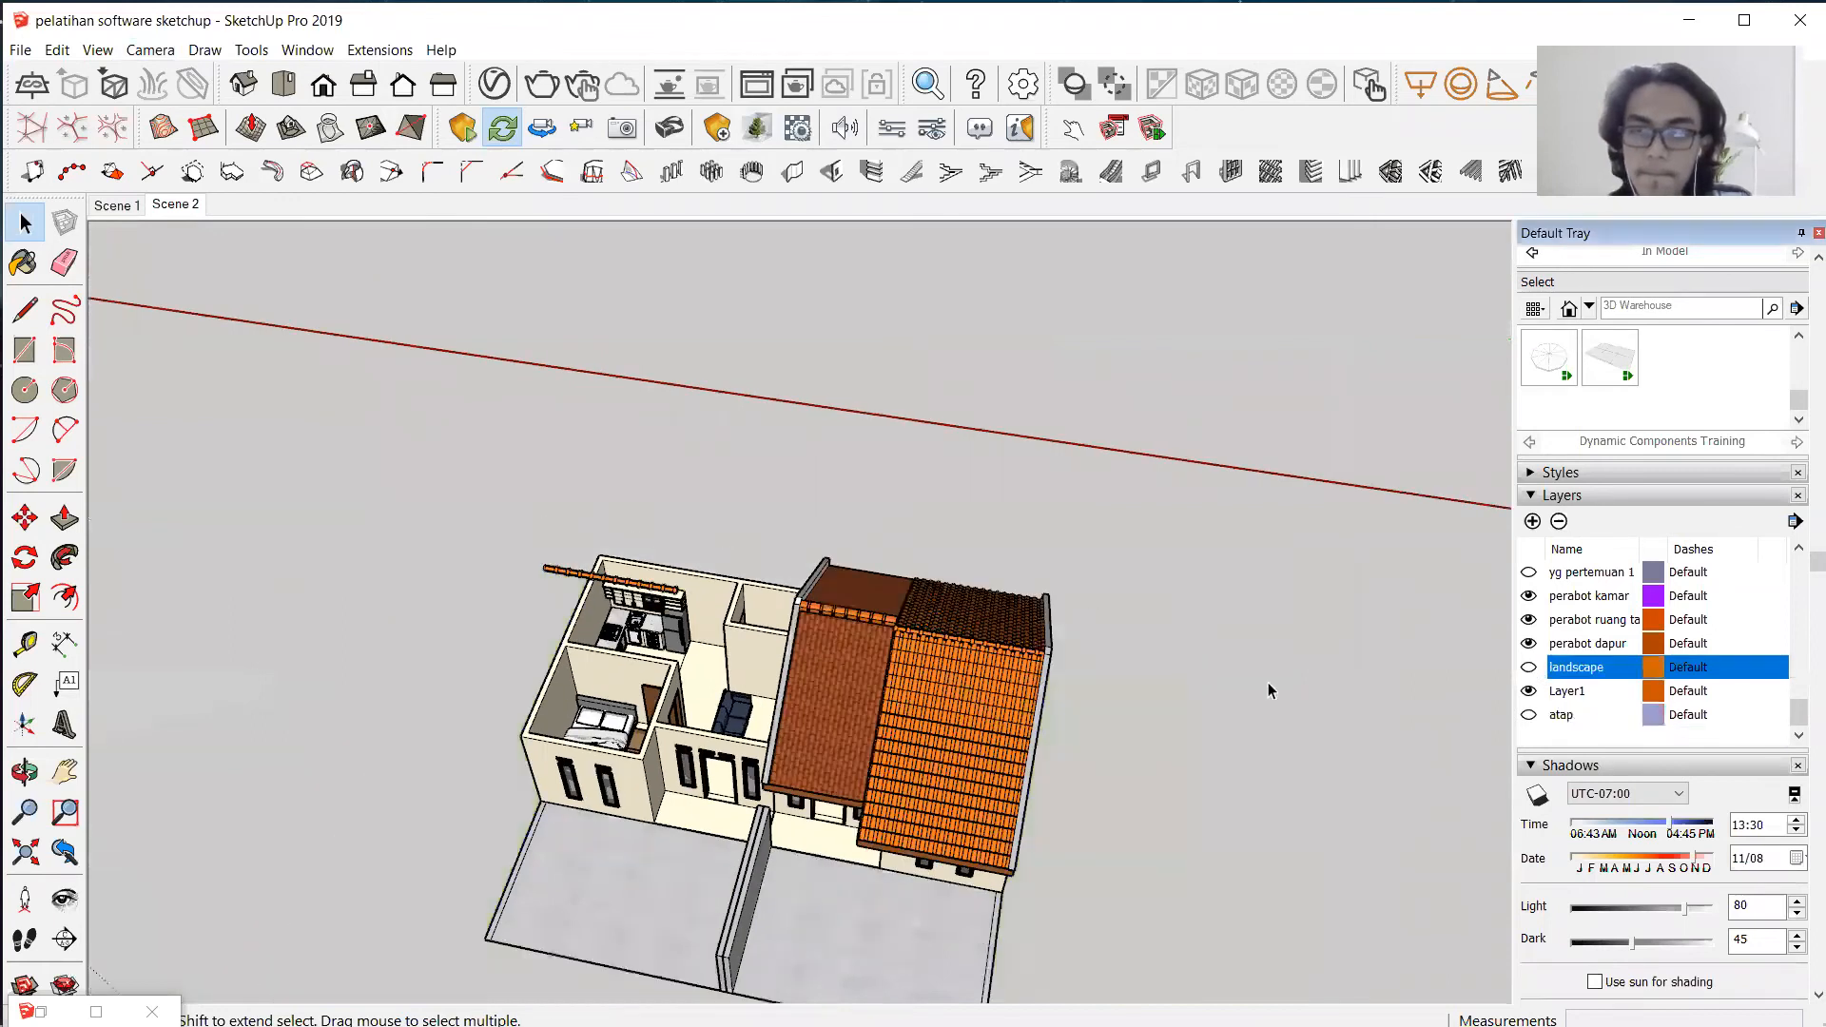
pyautogui.click(723, 706)
pyautogui.hotkey('ctrl', 'z')
pyautogui.hotkey('ctrl', 'z')
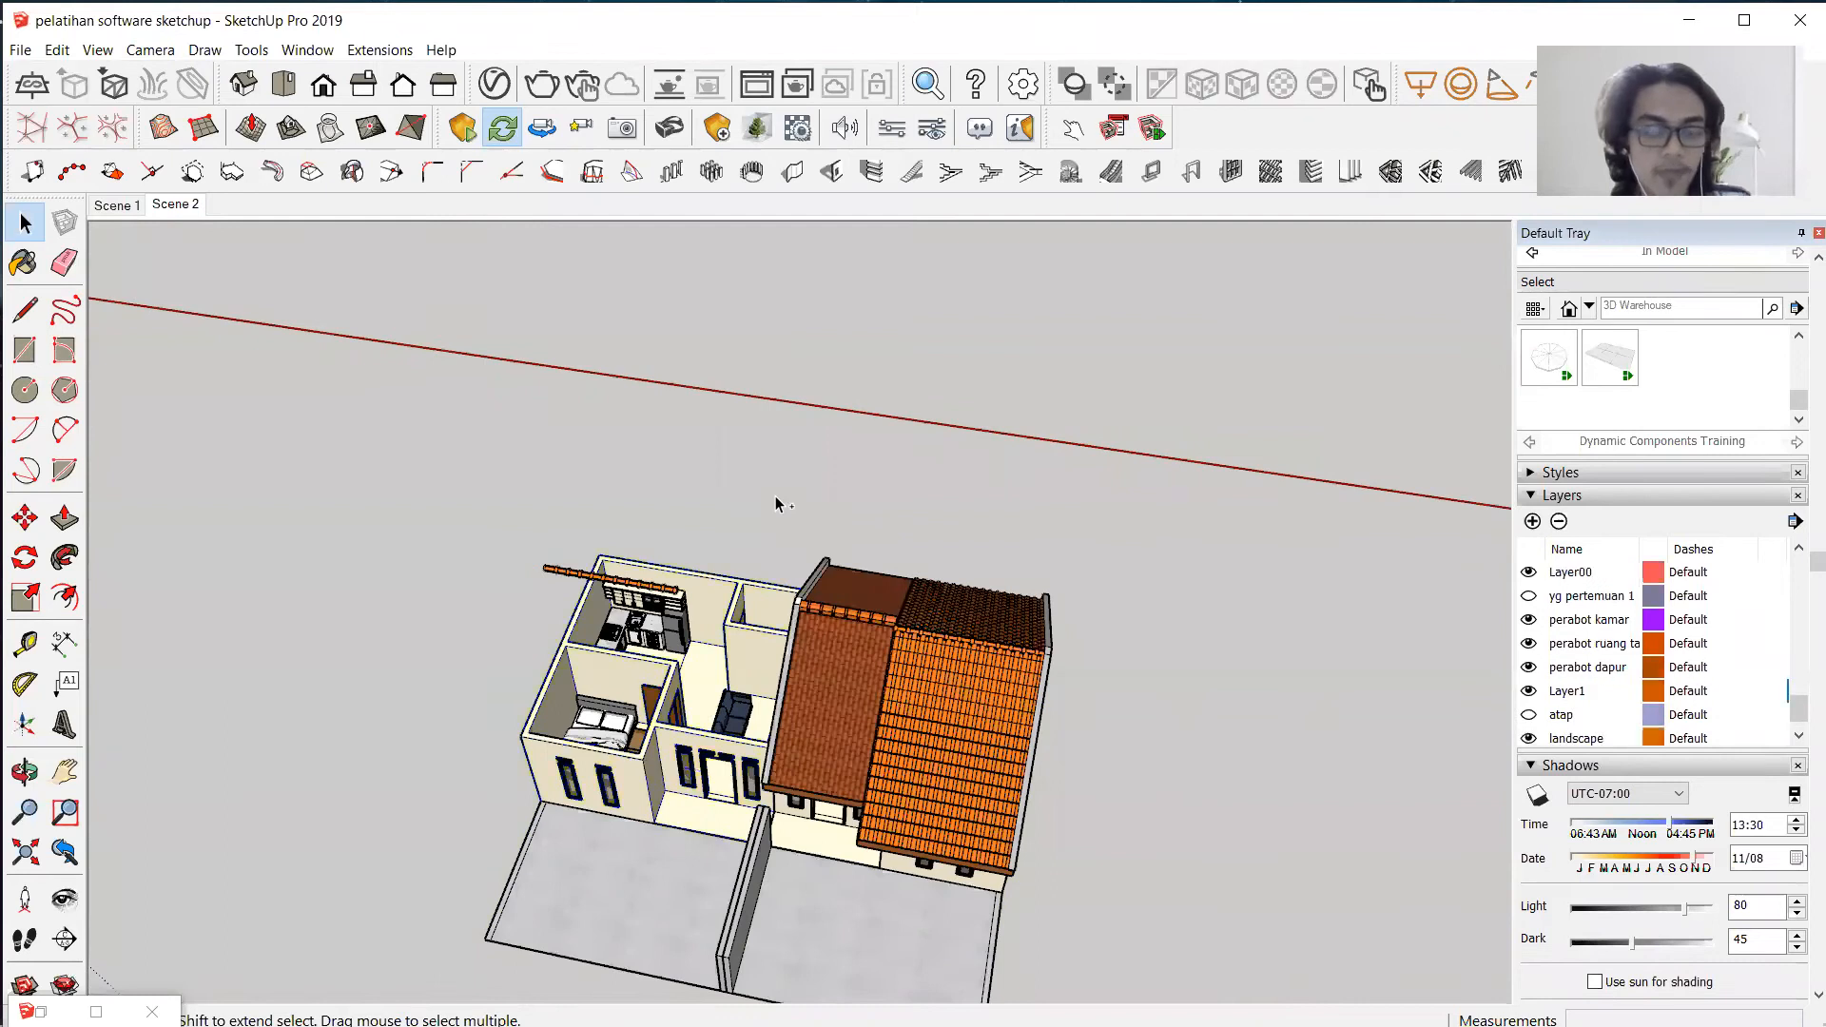
# Undo the earlier roof layer and visibility changes to bring back the complete houses and walled site.
pyautogui.hotkey('ctrl', 'z')
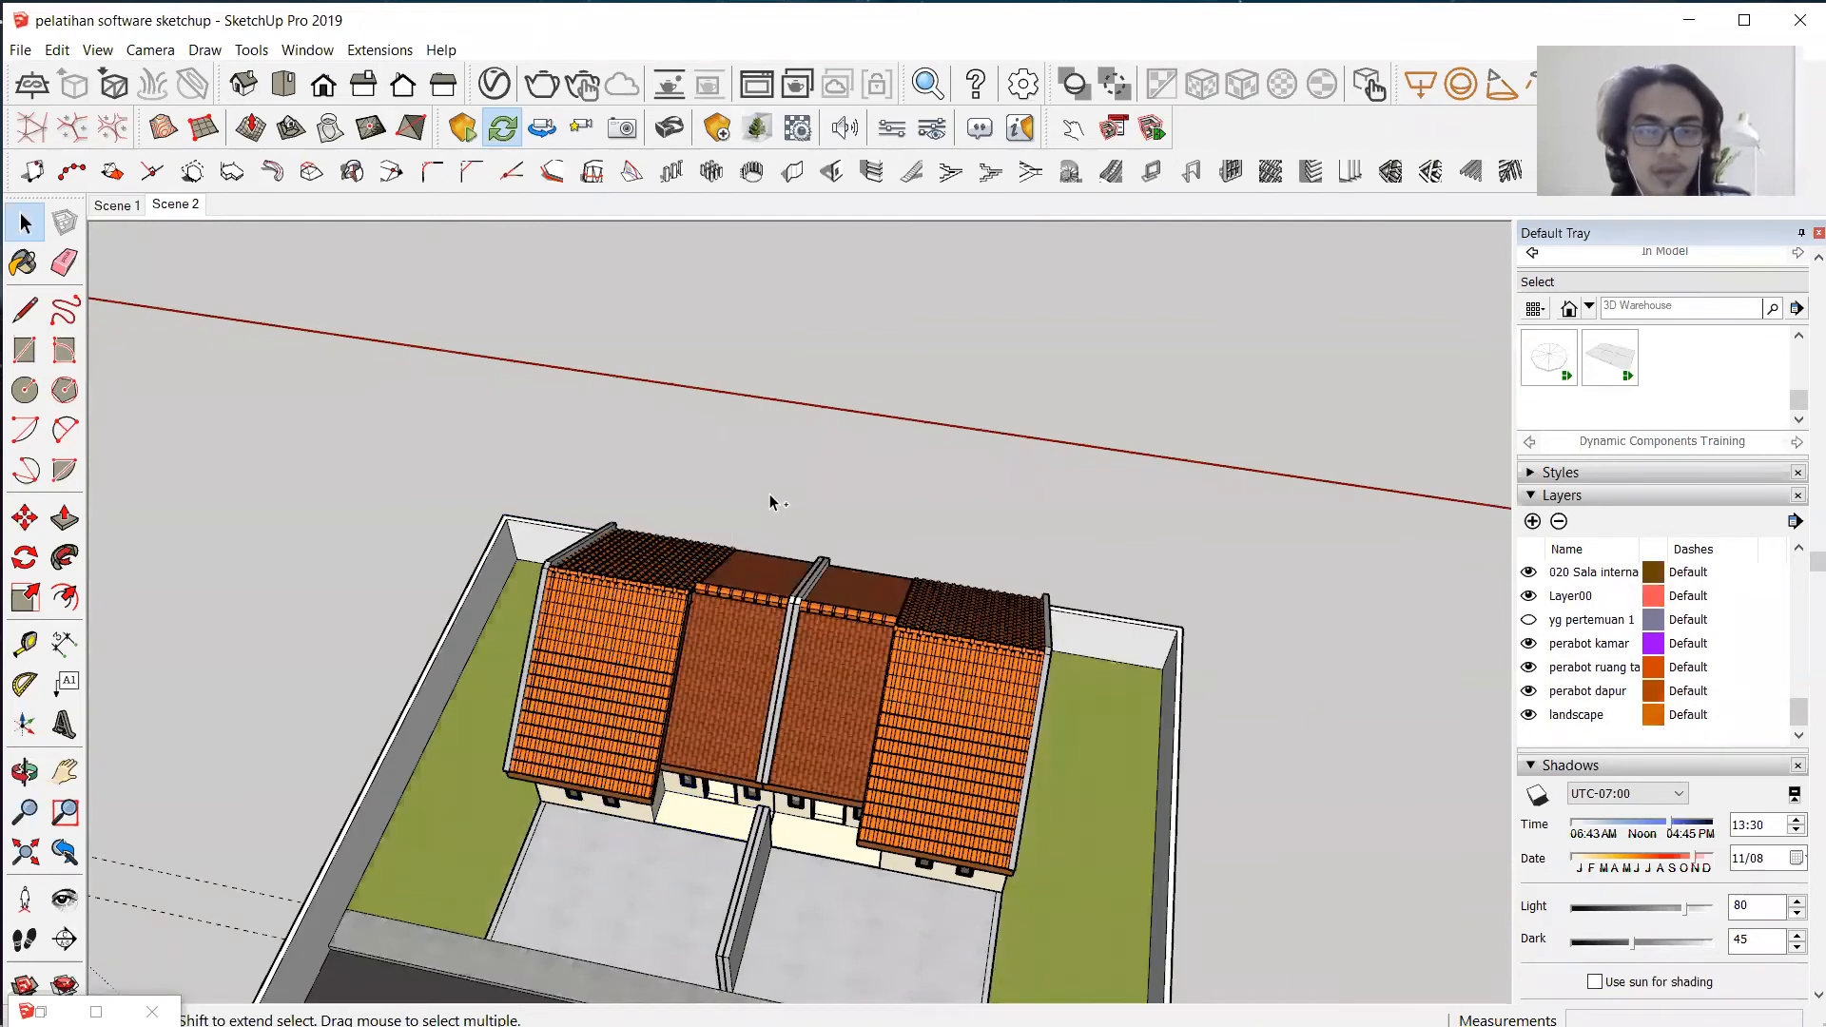
pyautogui.hotkey('ctrl', 'z')
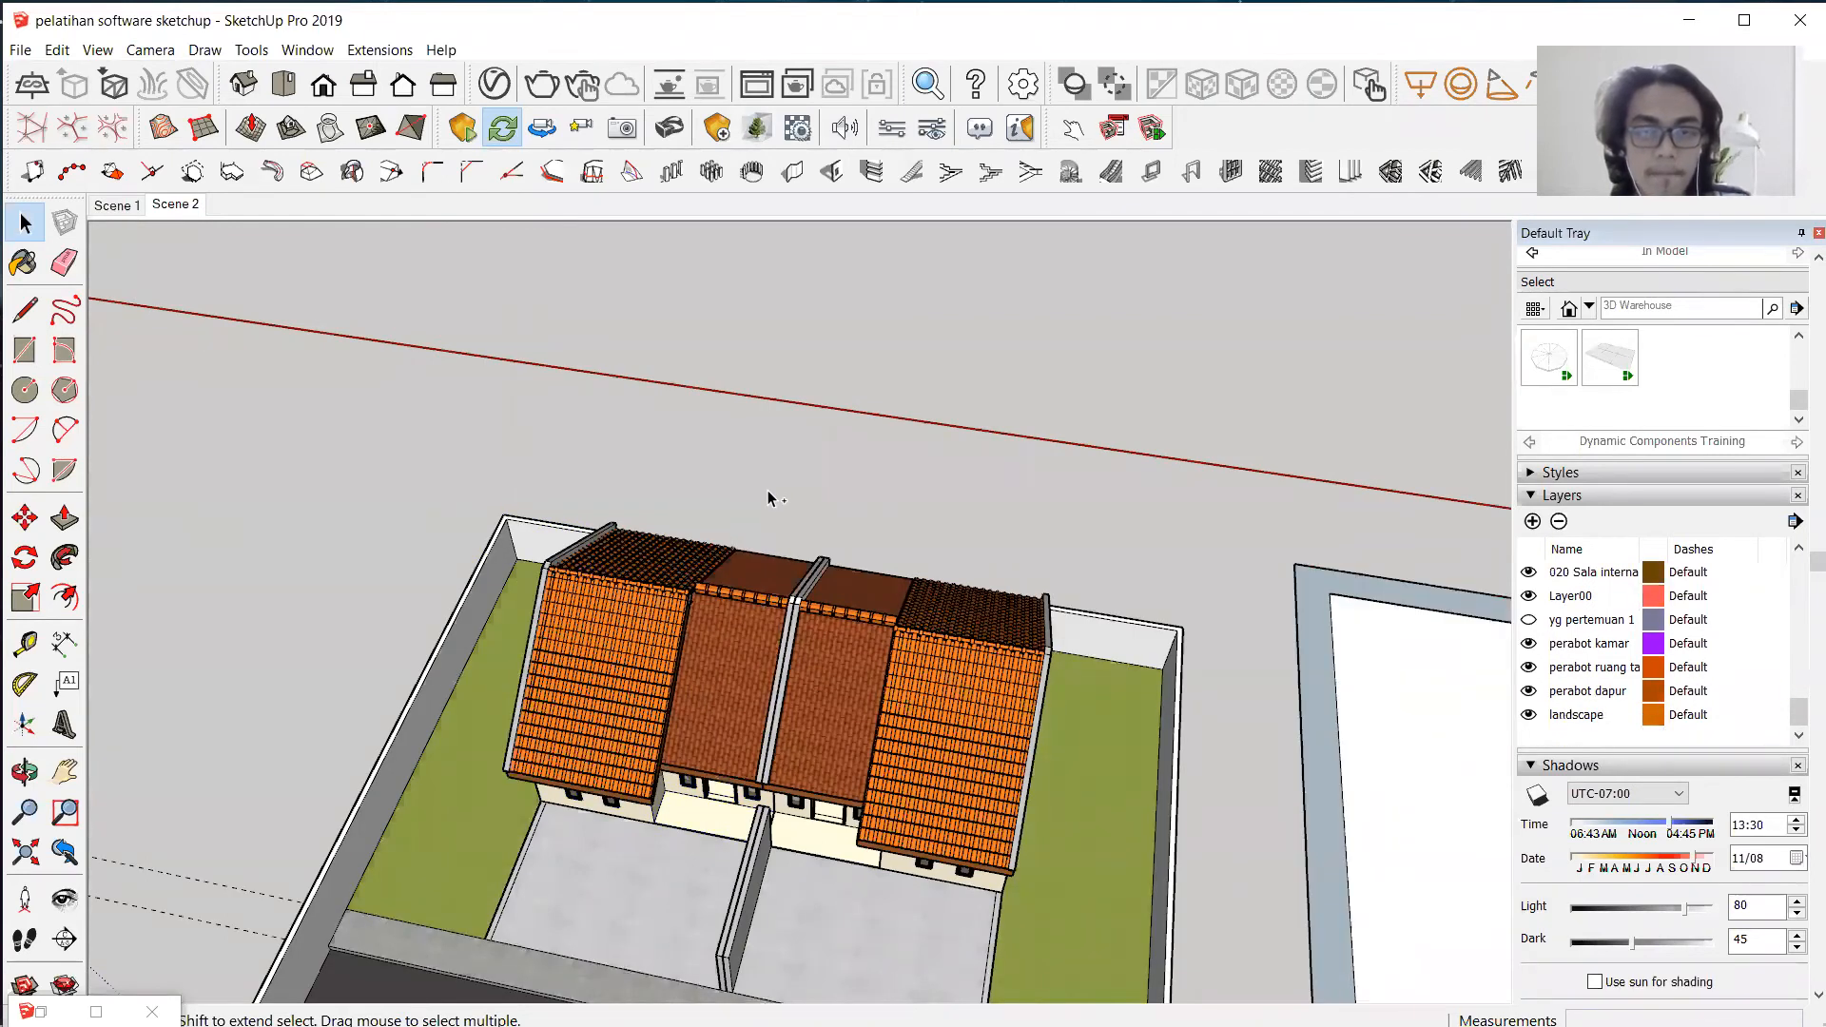
pyautogui.scroll(-4, 468, 367)
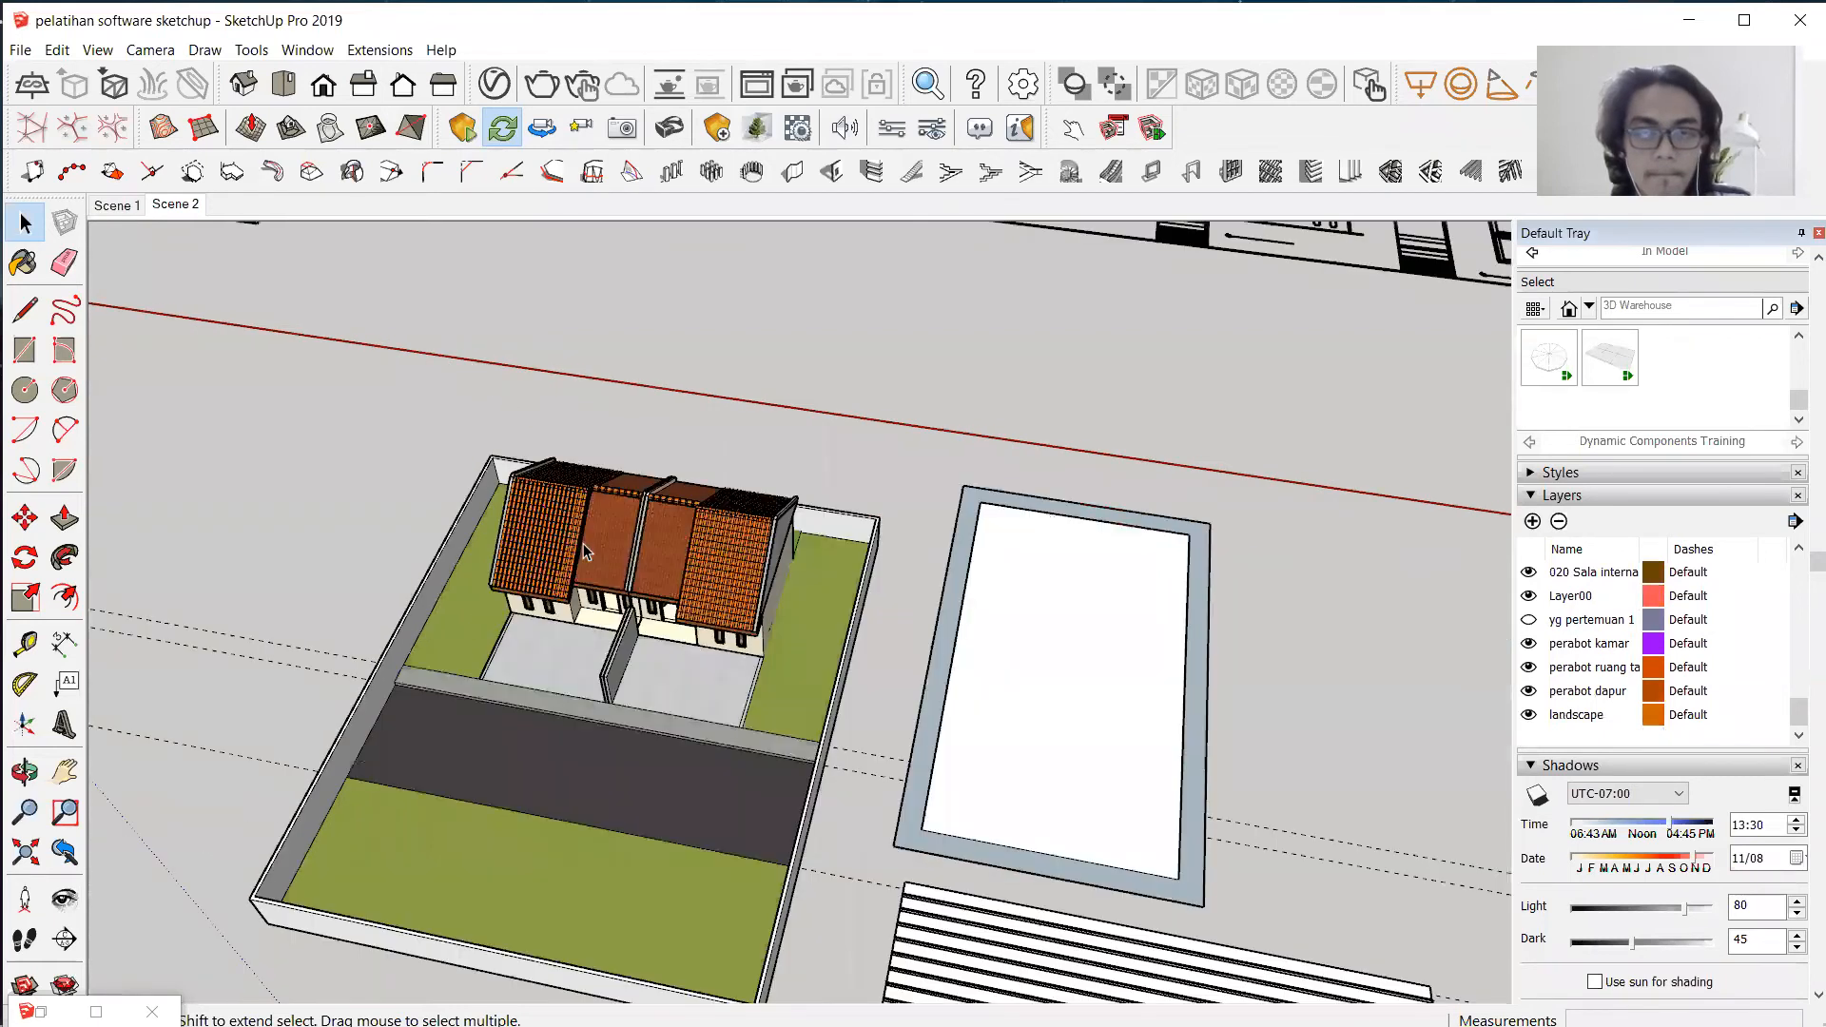
# Move the left-hand house out of the walled plot onto the open ground beside it.
pyautogui.click(590, 556)
pyautogui.scroll(3, 590, 557)
pyautogui.click(25, 517)
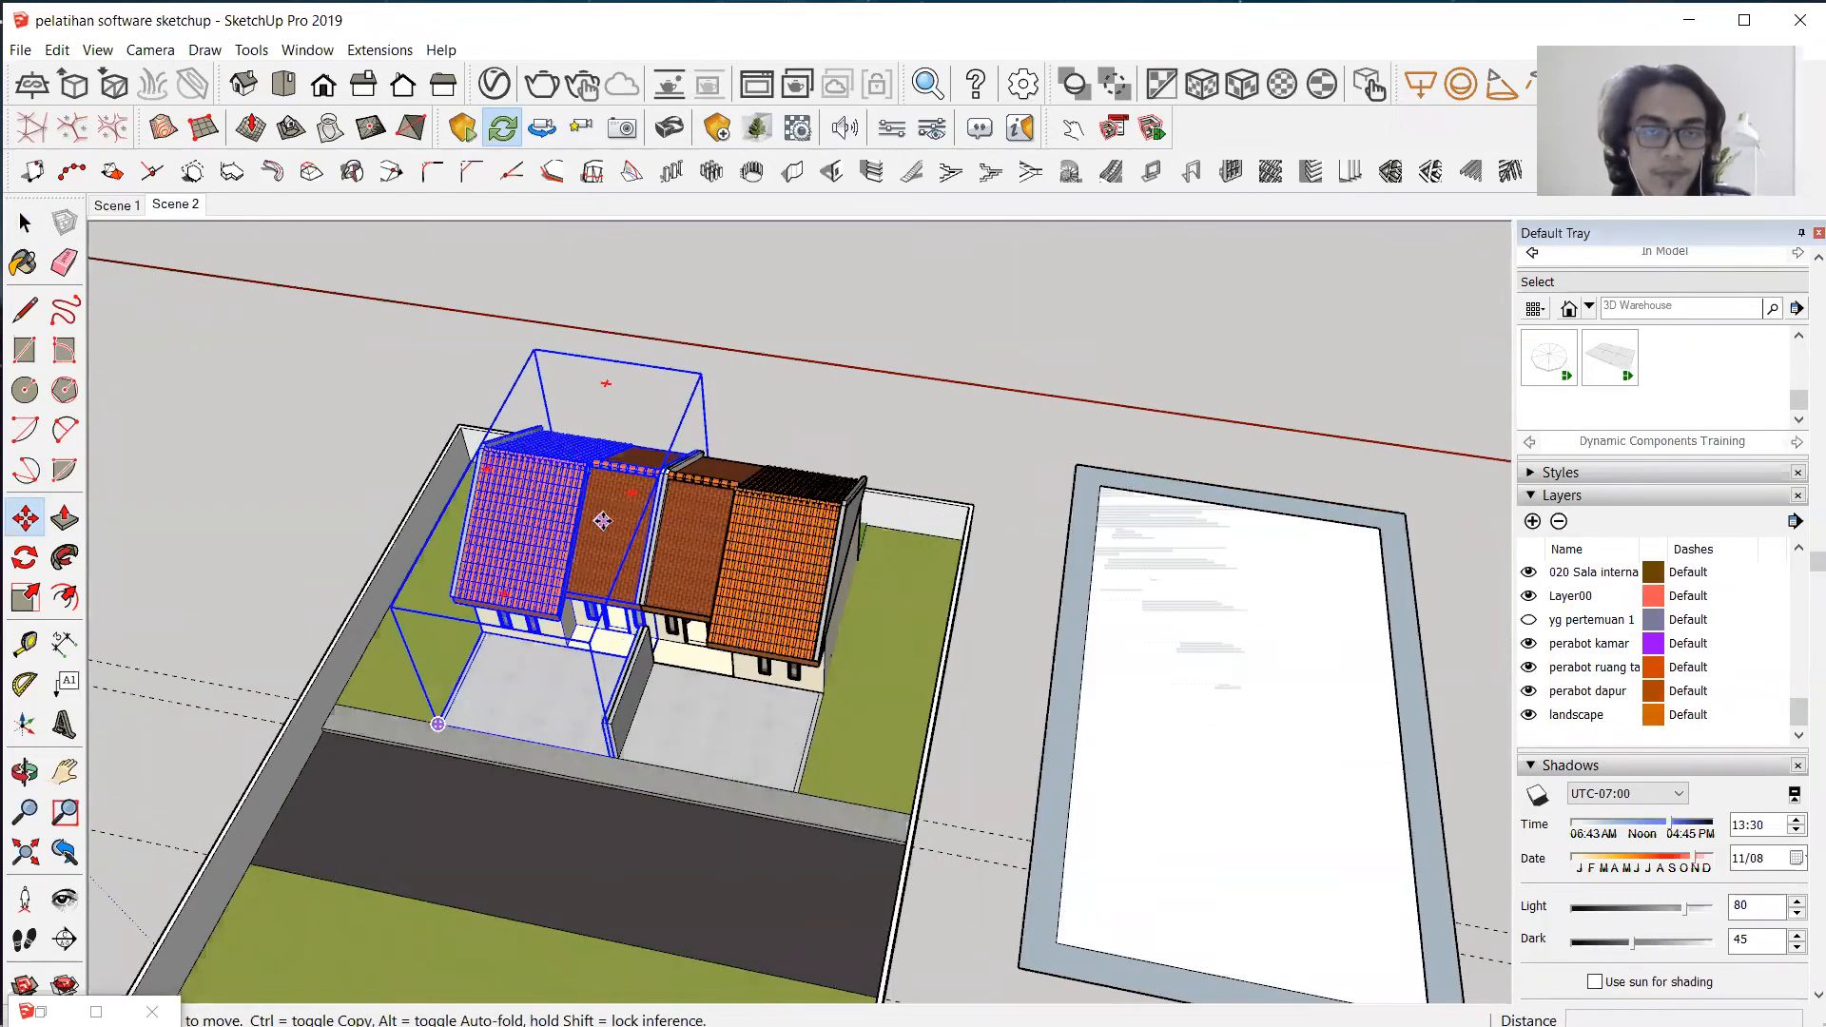
pyautogui.click(602, 520)
pyautogui.click(213, 453)
pyautogui.moveTo(865, 475); pyautogui.dragTo(559, 701, button='middle')
pyautogui.press('space')
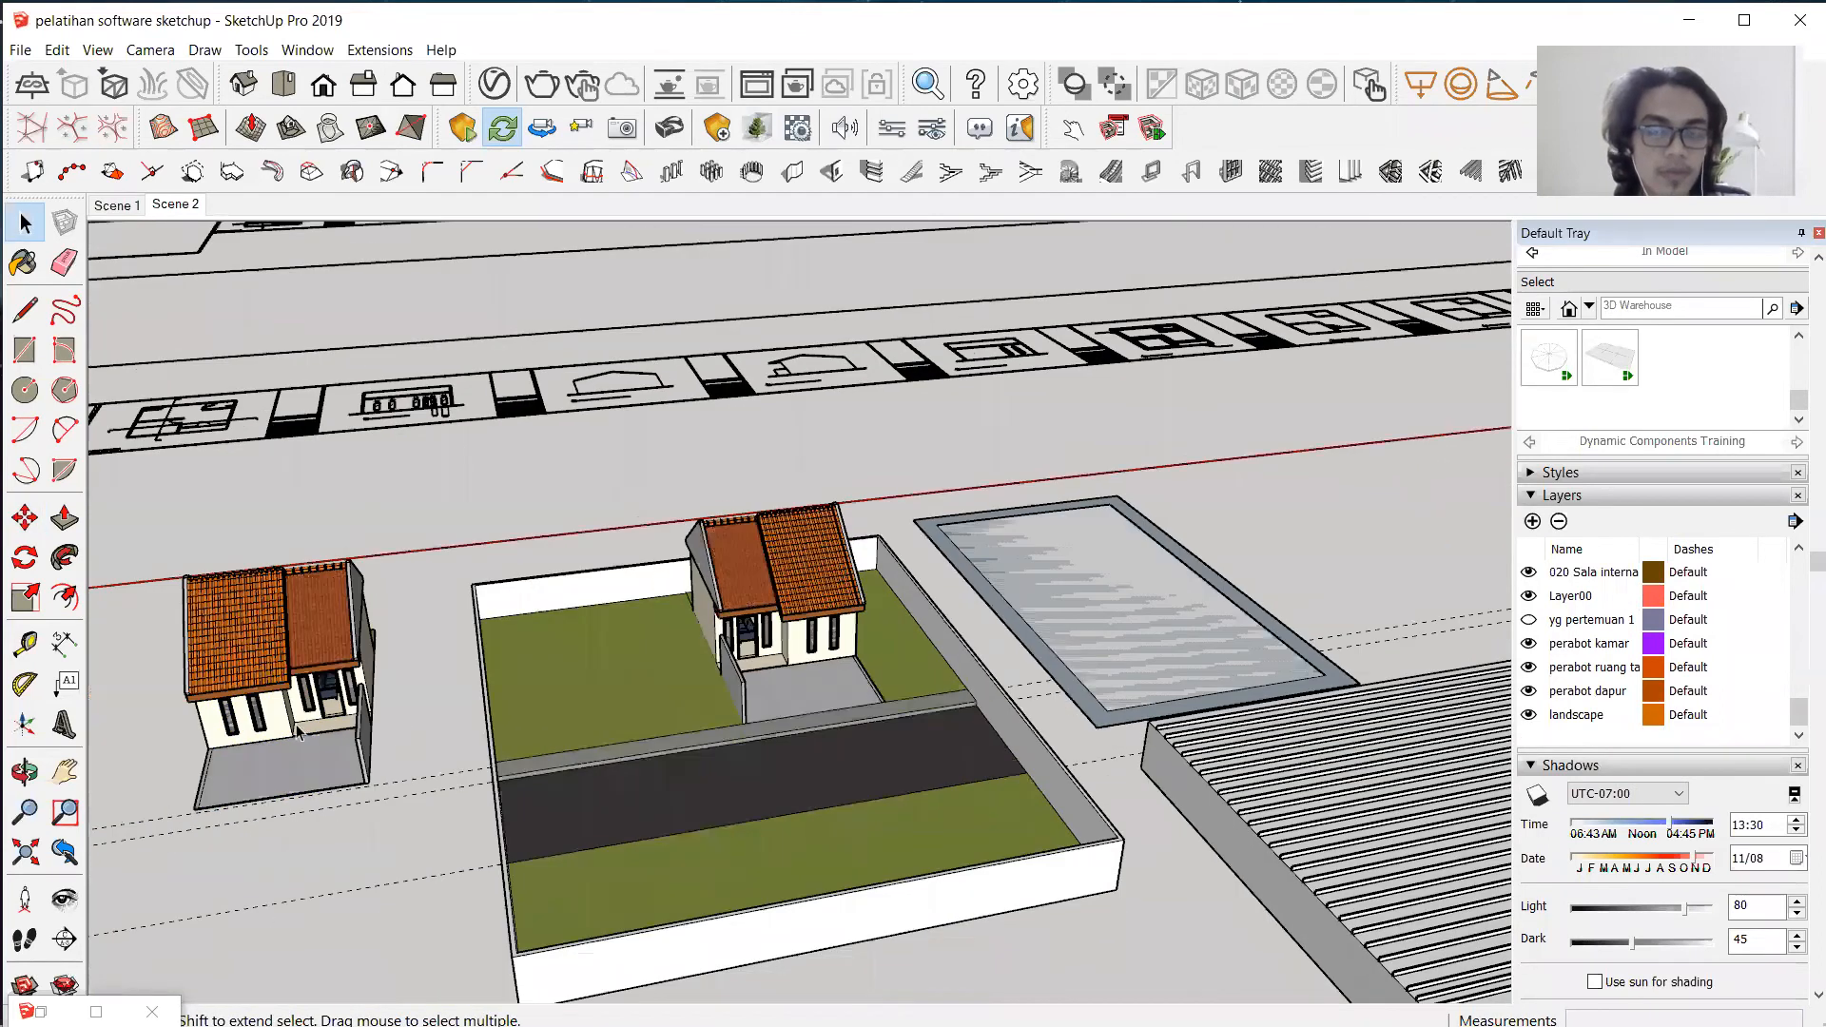
# Explode the relocated house to separate its main structure from the furniture and paved front yard.
pyautogui.scroll(3, 399, 673)
pyautogui.moveTo(580, 564); pyautogui.dragTo(405, 689, button='middle')
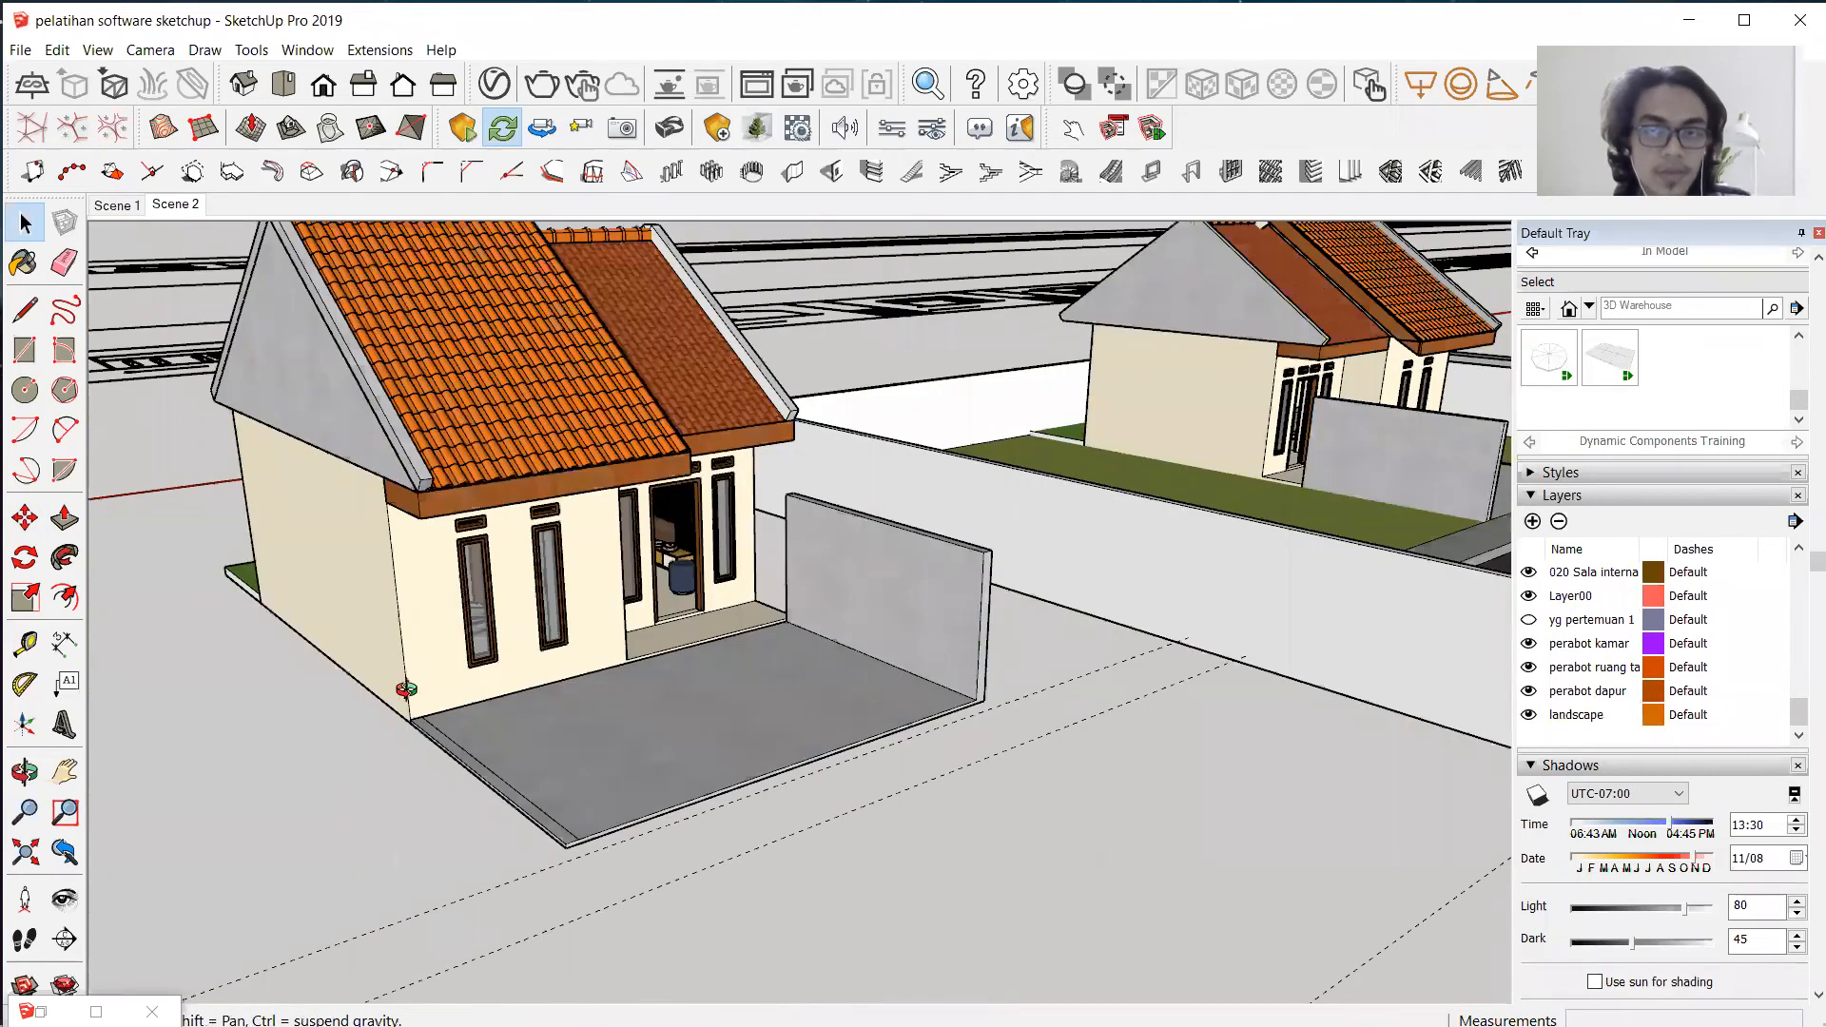
pyautogui.scroll(2, 534, 561)
pyautogui.moveTo(447, 442); pyautogui.dragTo(545, 411, button='middle')
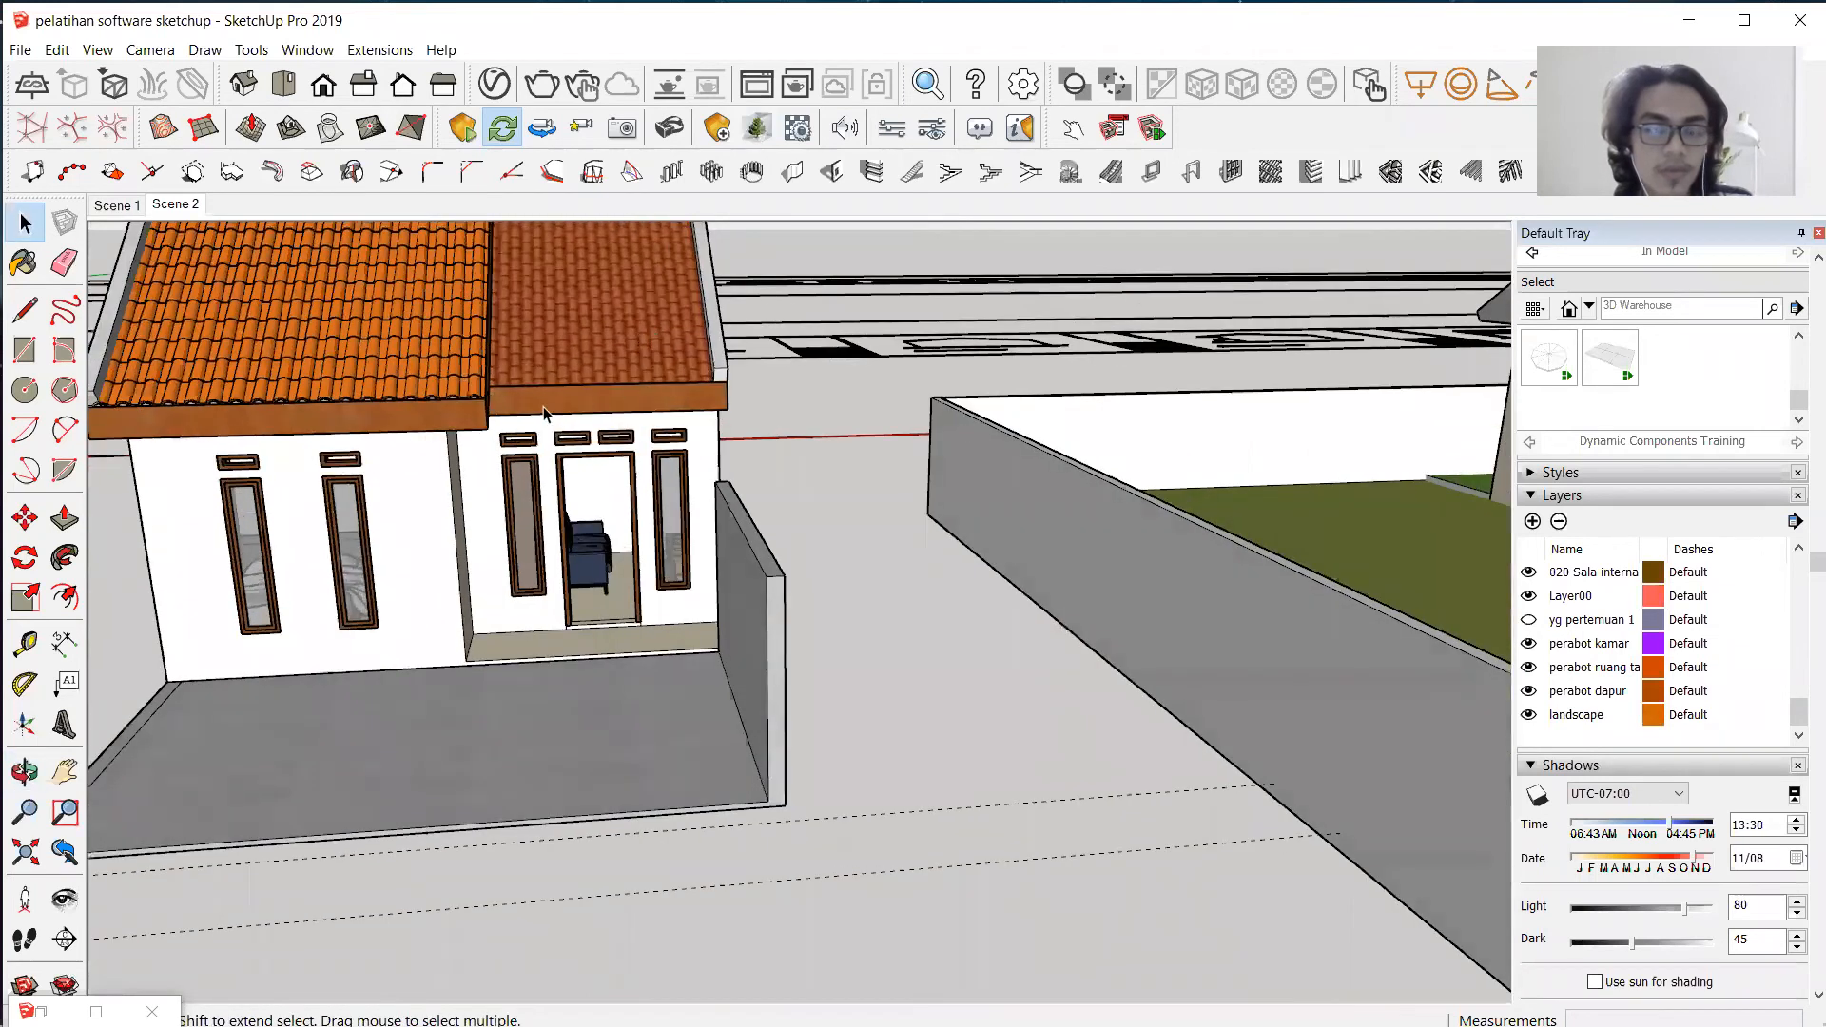
pyautogui.scroll(1, 483, 449)
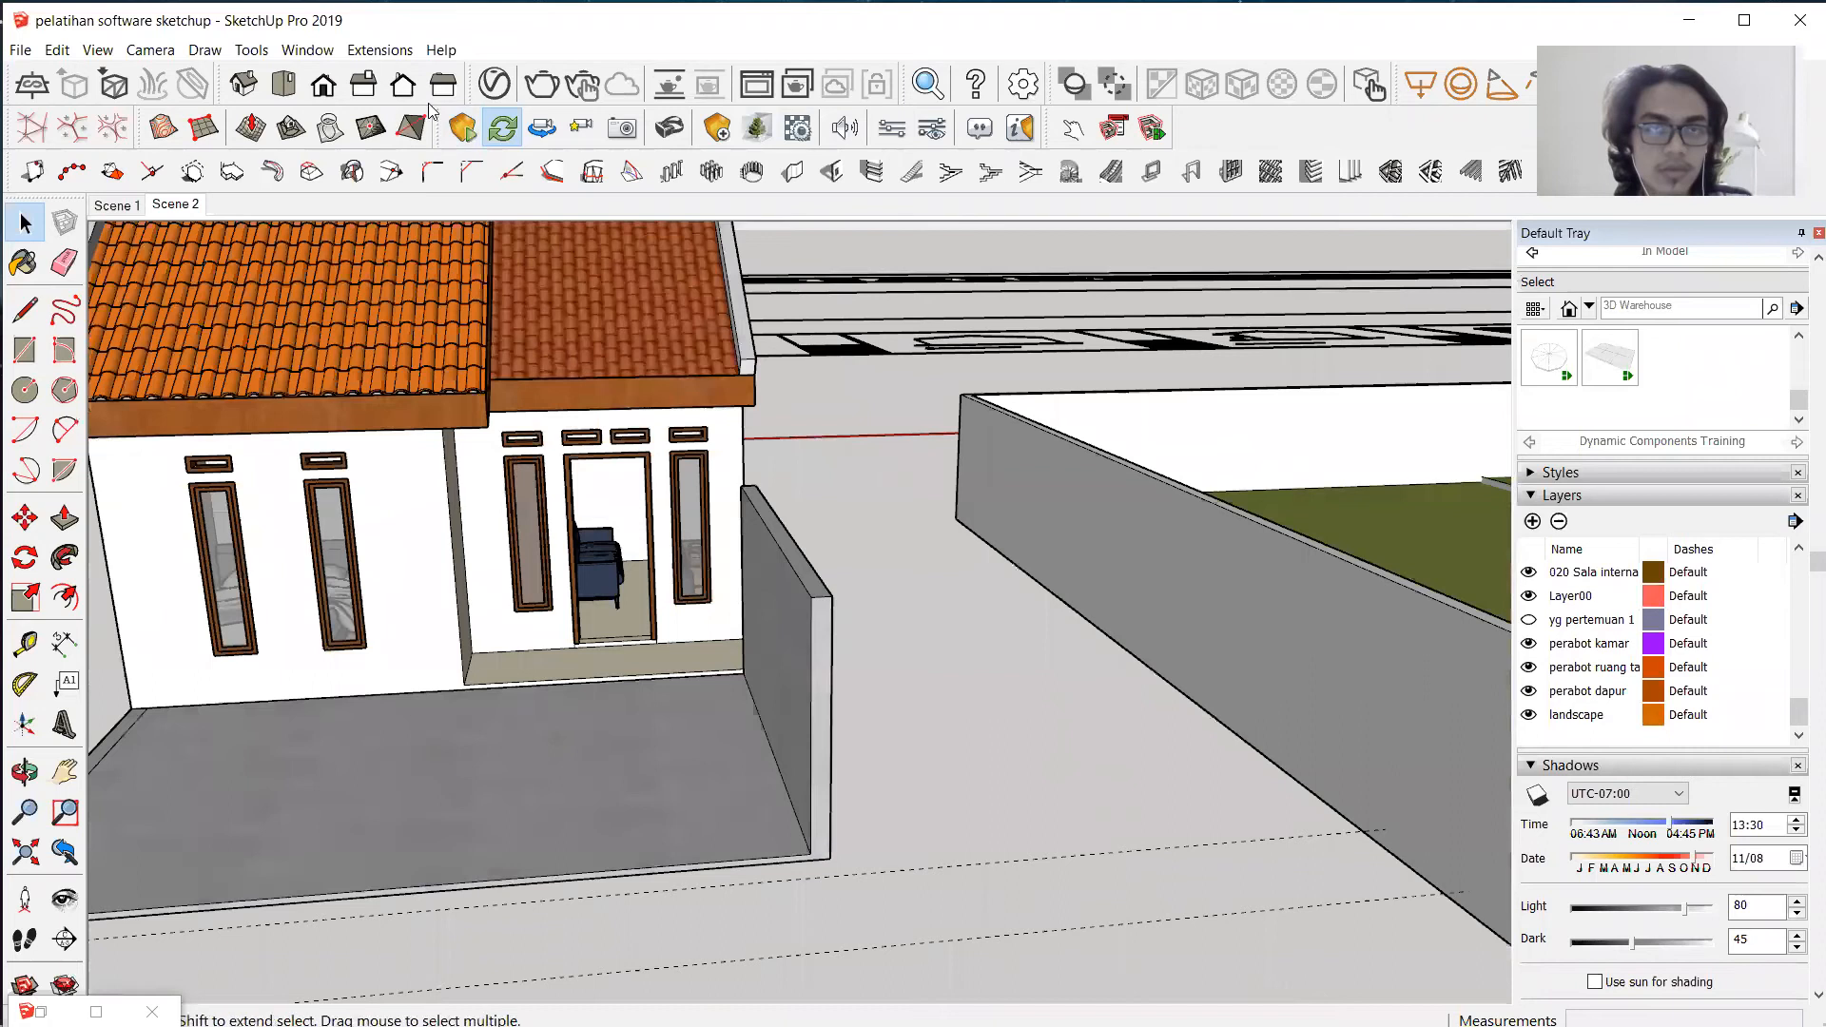
pyautogui.moveTo(505, 306); pyautogui.dragTo(558, 522, button='middle')
pyautogui.click(521, 552)
pyautogui.rightClick(542, 514)
pyautogui.click(671, 683)
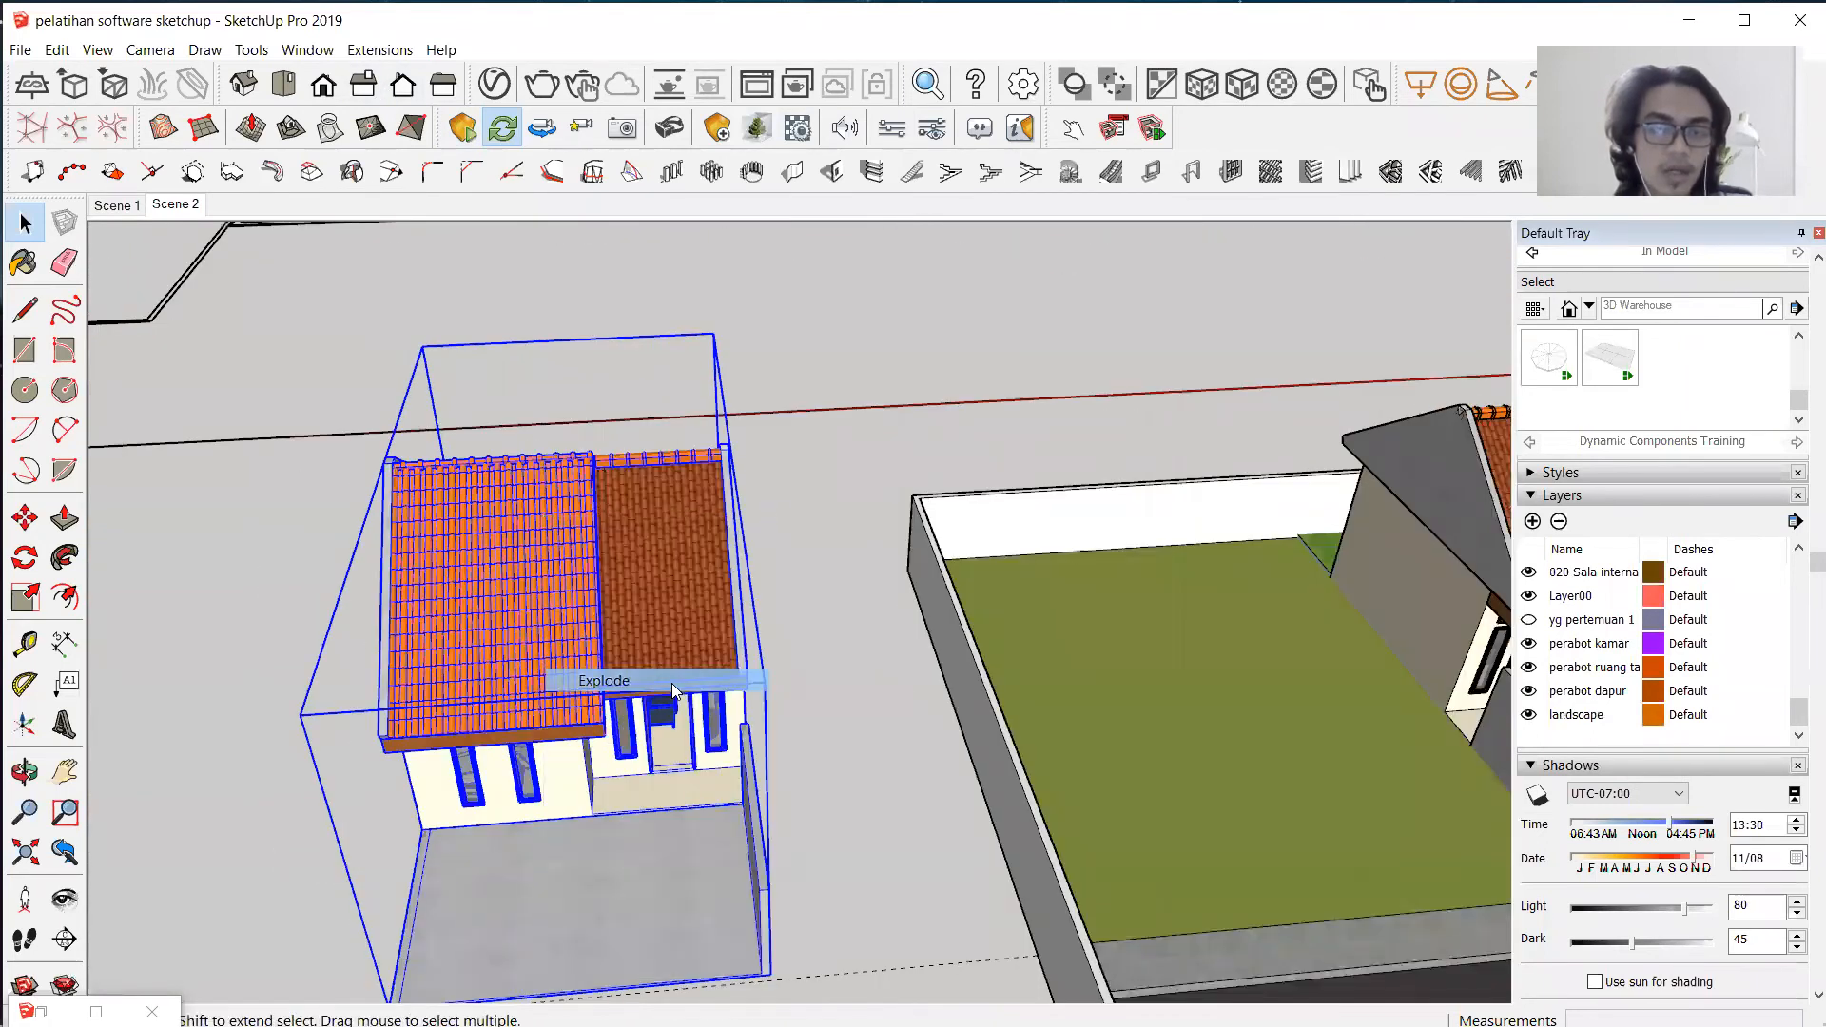
pyautogui.click(771, 611)
# Try moving the roof together with its walls off the relocated house, and undo the move.
pyautogui.click(633, 555)
pyautogui.moveTo(658, 581); pyautogui.dragTo(577, 540, button='middle')
pyautogui.press('m')
pyautogui.click(417, 523)
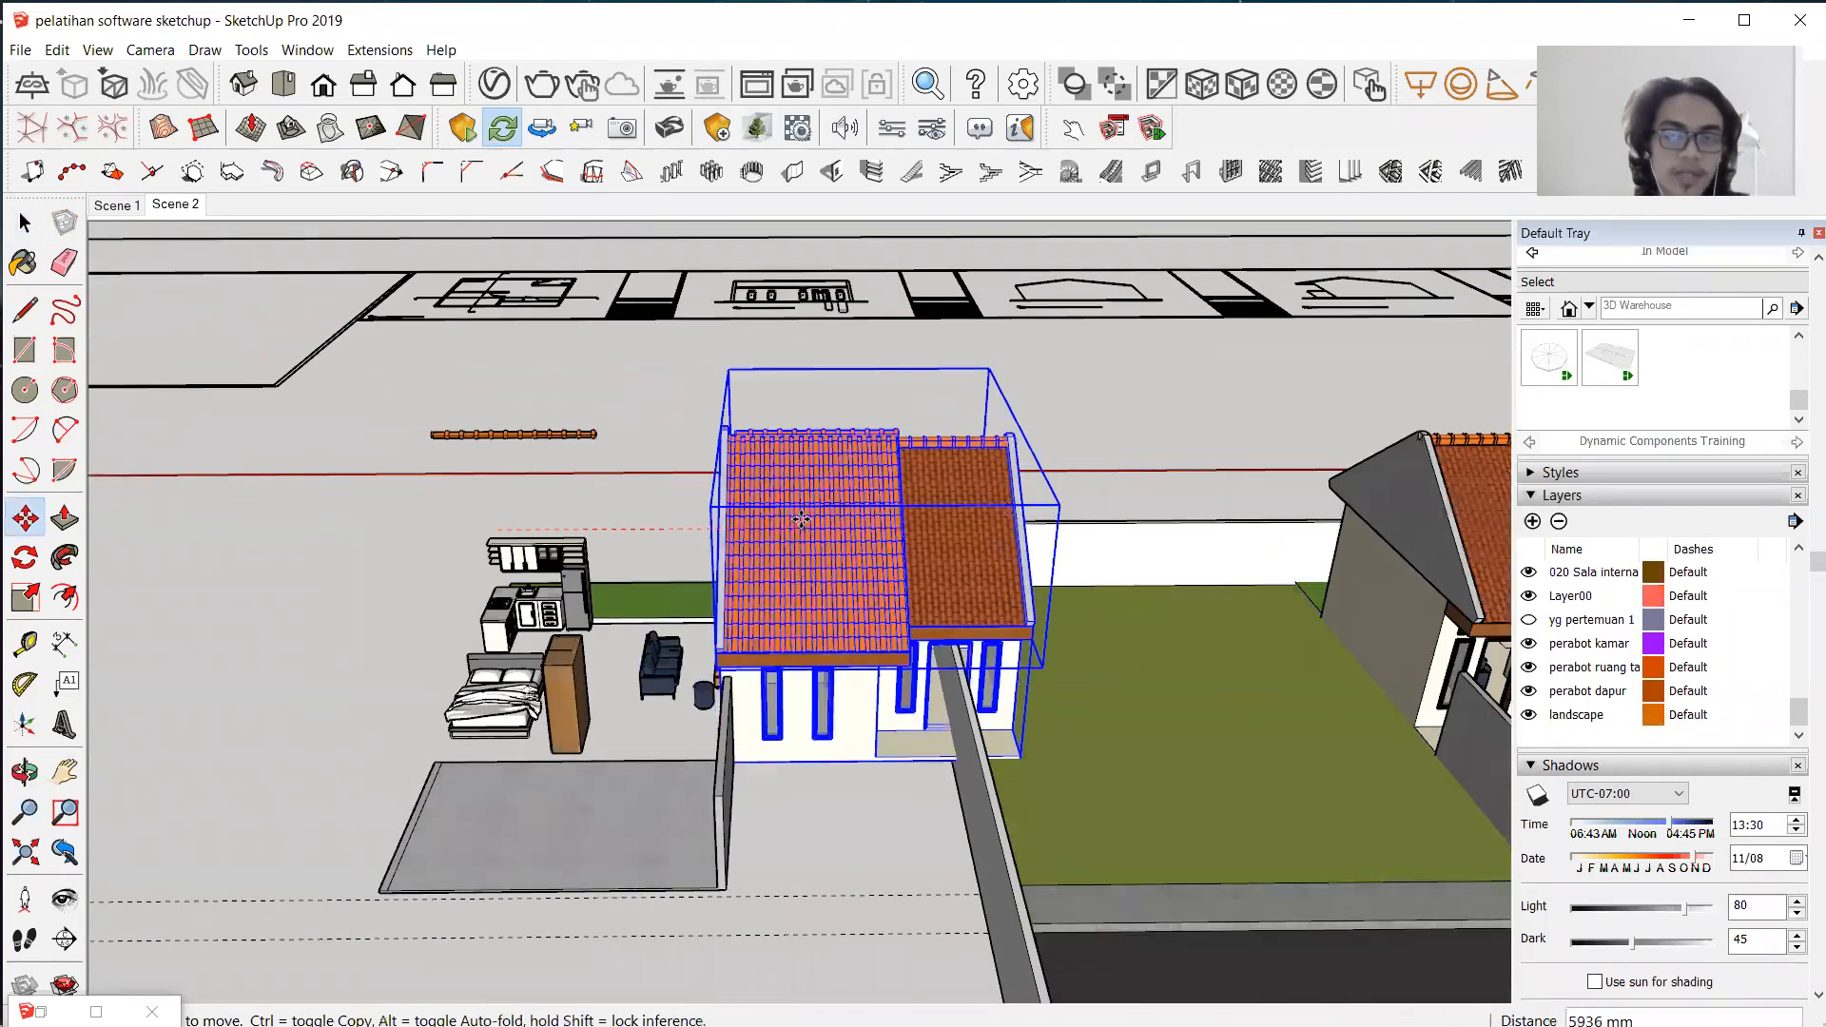
pyautogui.scroll(-1, 799, 519)
pyautogui.click(792, 521)
pyautogui.press('ctrl')
pyautogui.hotkey('ctrl', 'z')
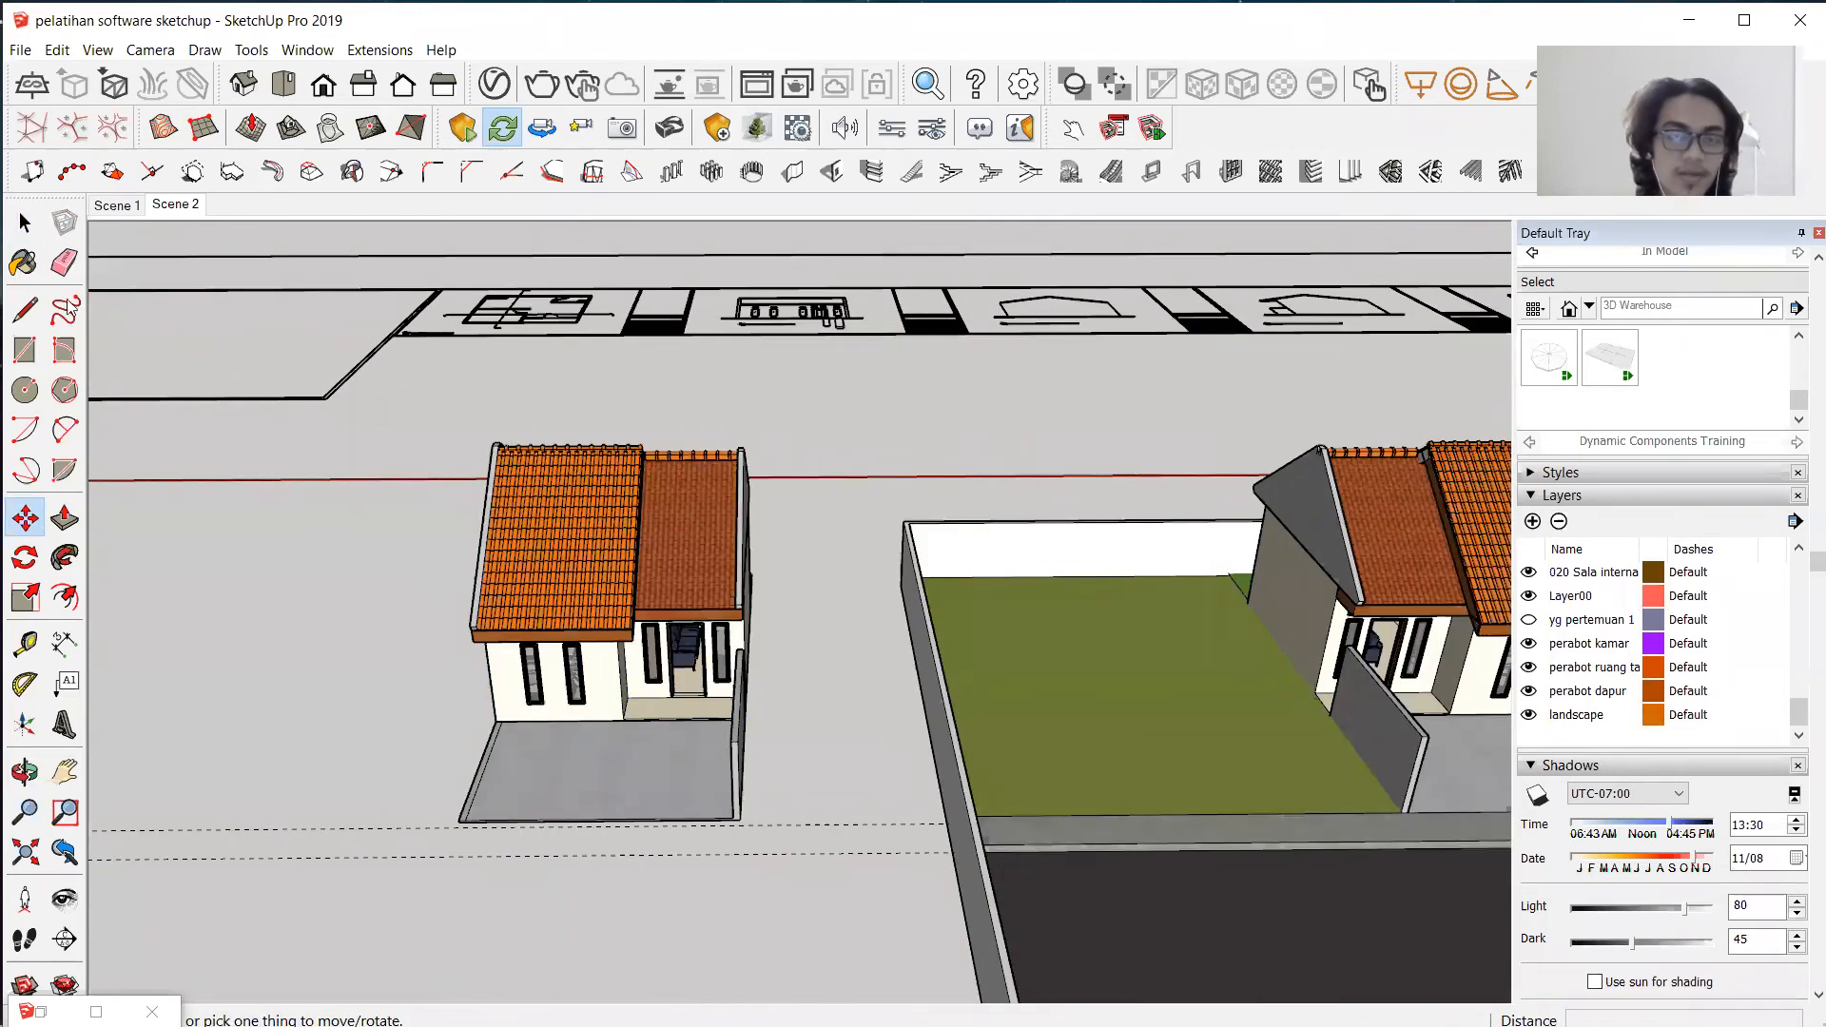
# Explode the relocated house's combined roof and walls to free the roof from the walls.
pyautogui.click(23, 225)
pyautogui.rightClick(571, 548)
pyautogui.click(685, 709)
pyautogui.click(821, 555)
# Move the roof sideways off the house onto the open ground beside it.
pyautogui.click(537, 526)
pyautogui.press('m')
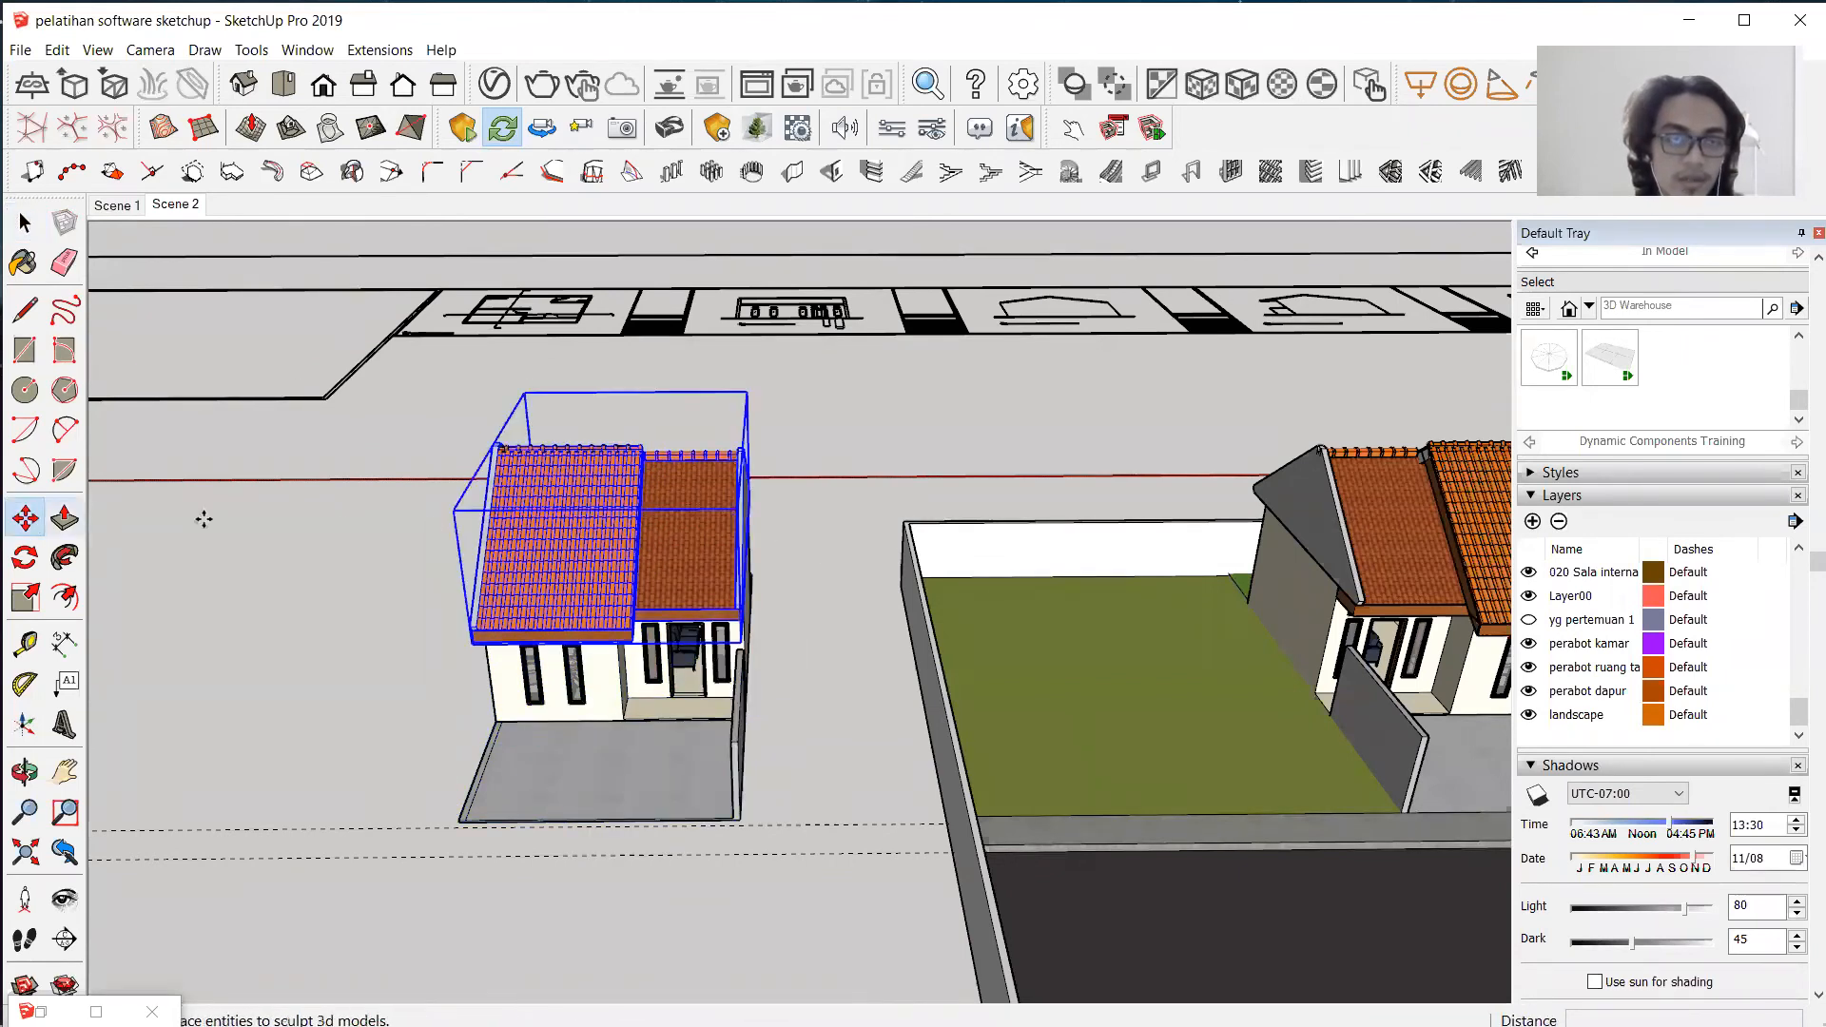
pyautogui.click(502, 519)
pyautogui.scroll(-3, 1036, 518)
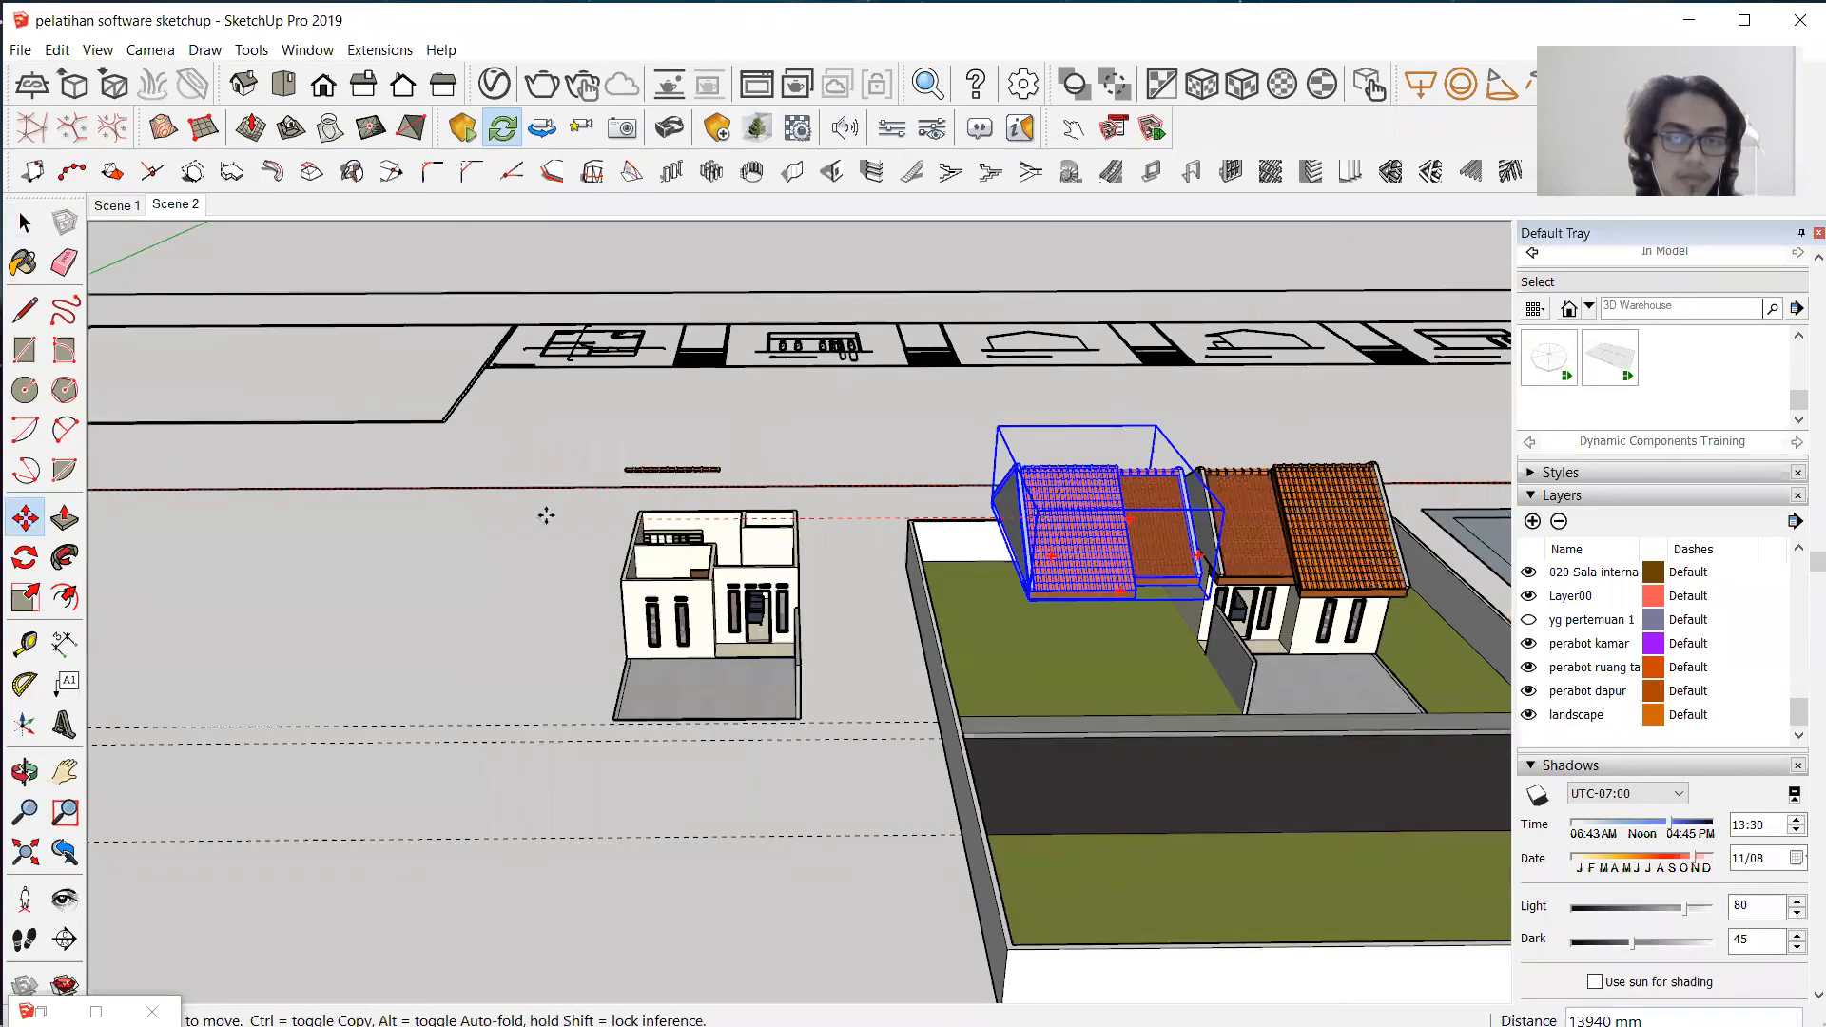
pyautogui.click(322, 506)
pyautogui.moveTo(813, 661); pyautogui.dragTo(788, 789, button='middle')
pyautogui.hotkey('alt', 'Tab')
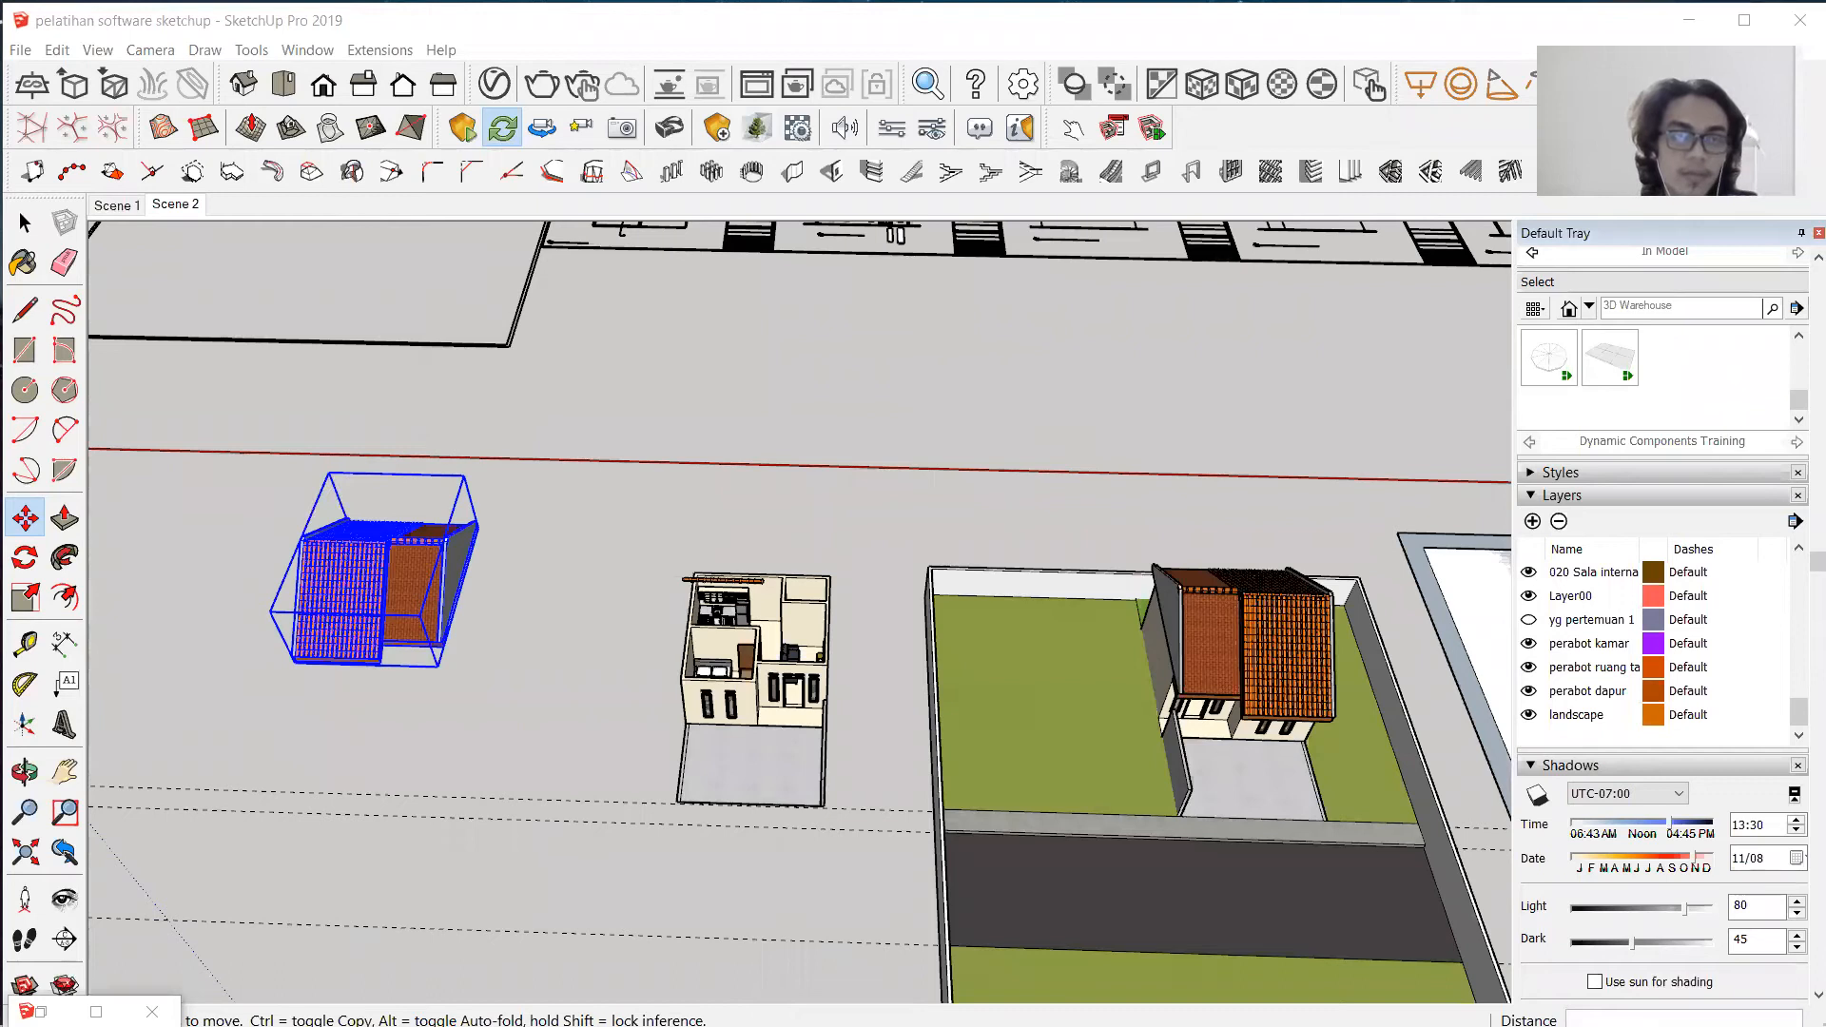
# Undo the roof's move and group the roof with its loose row of ridge tiles.
pyautogui.scroll(-2, 765, 569)
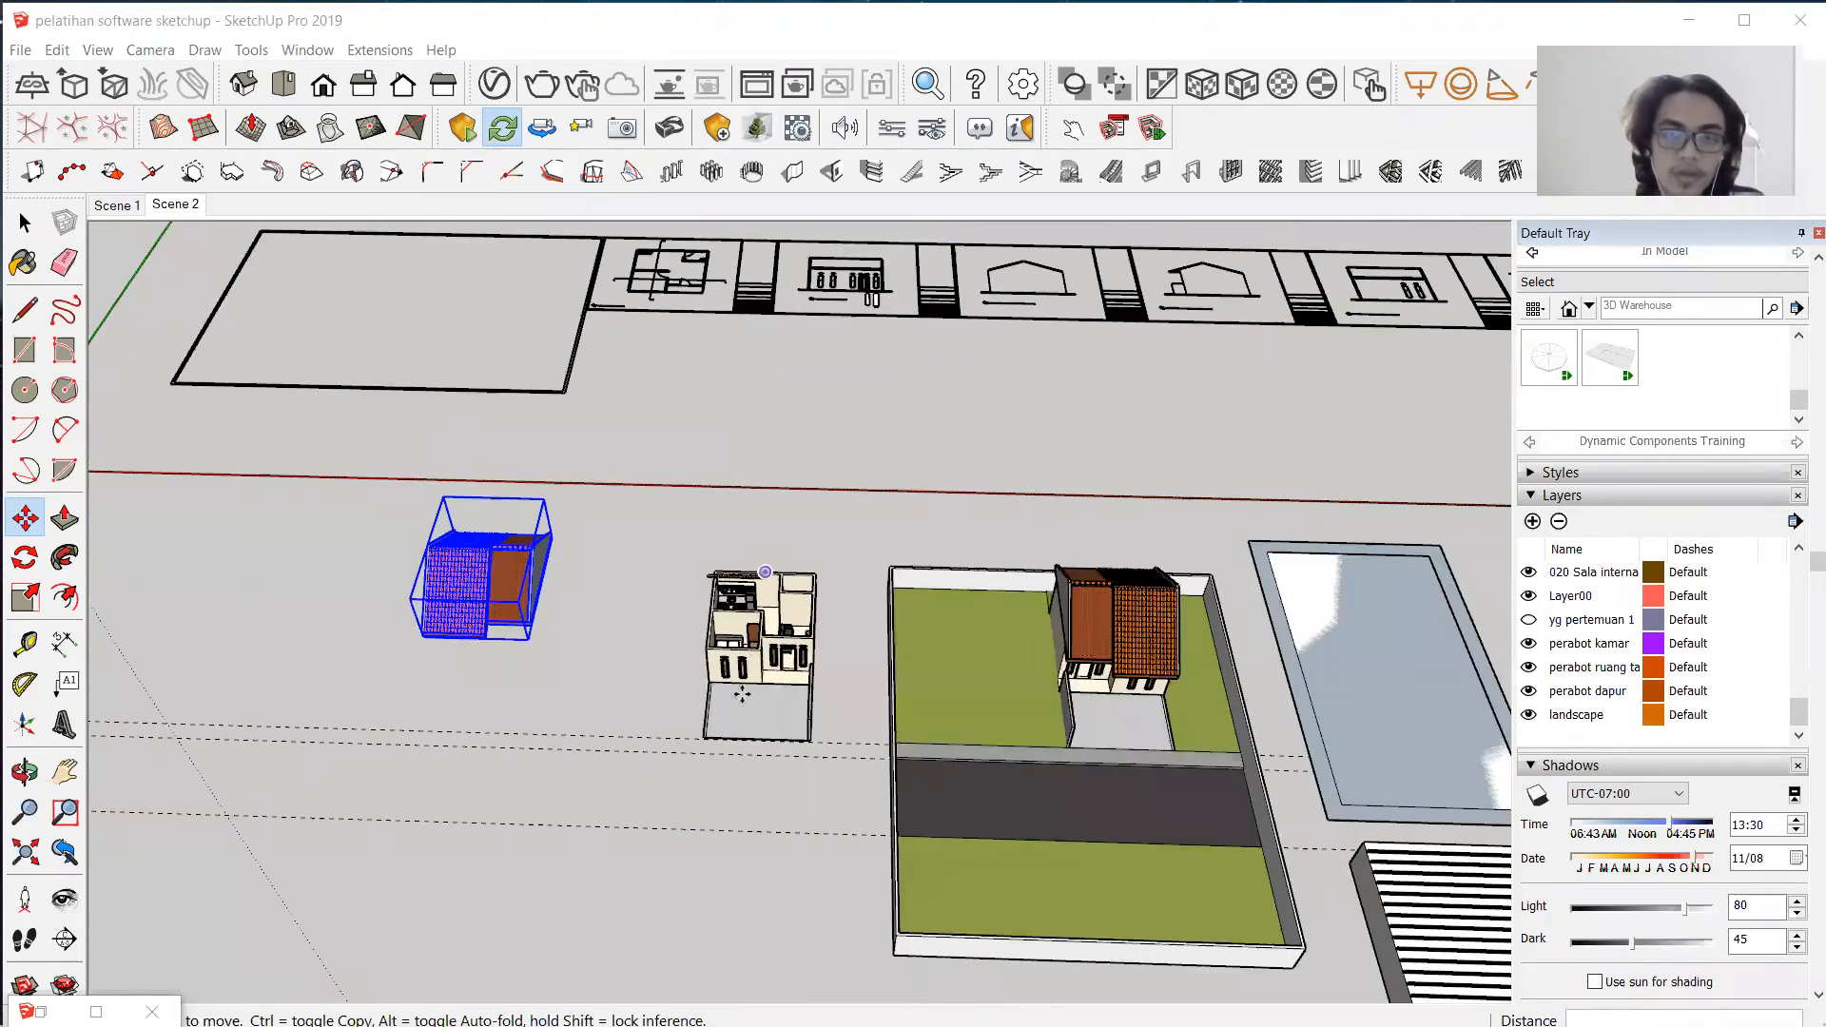
pyautogui.scroll(3, 765, 572)
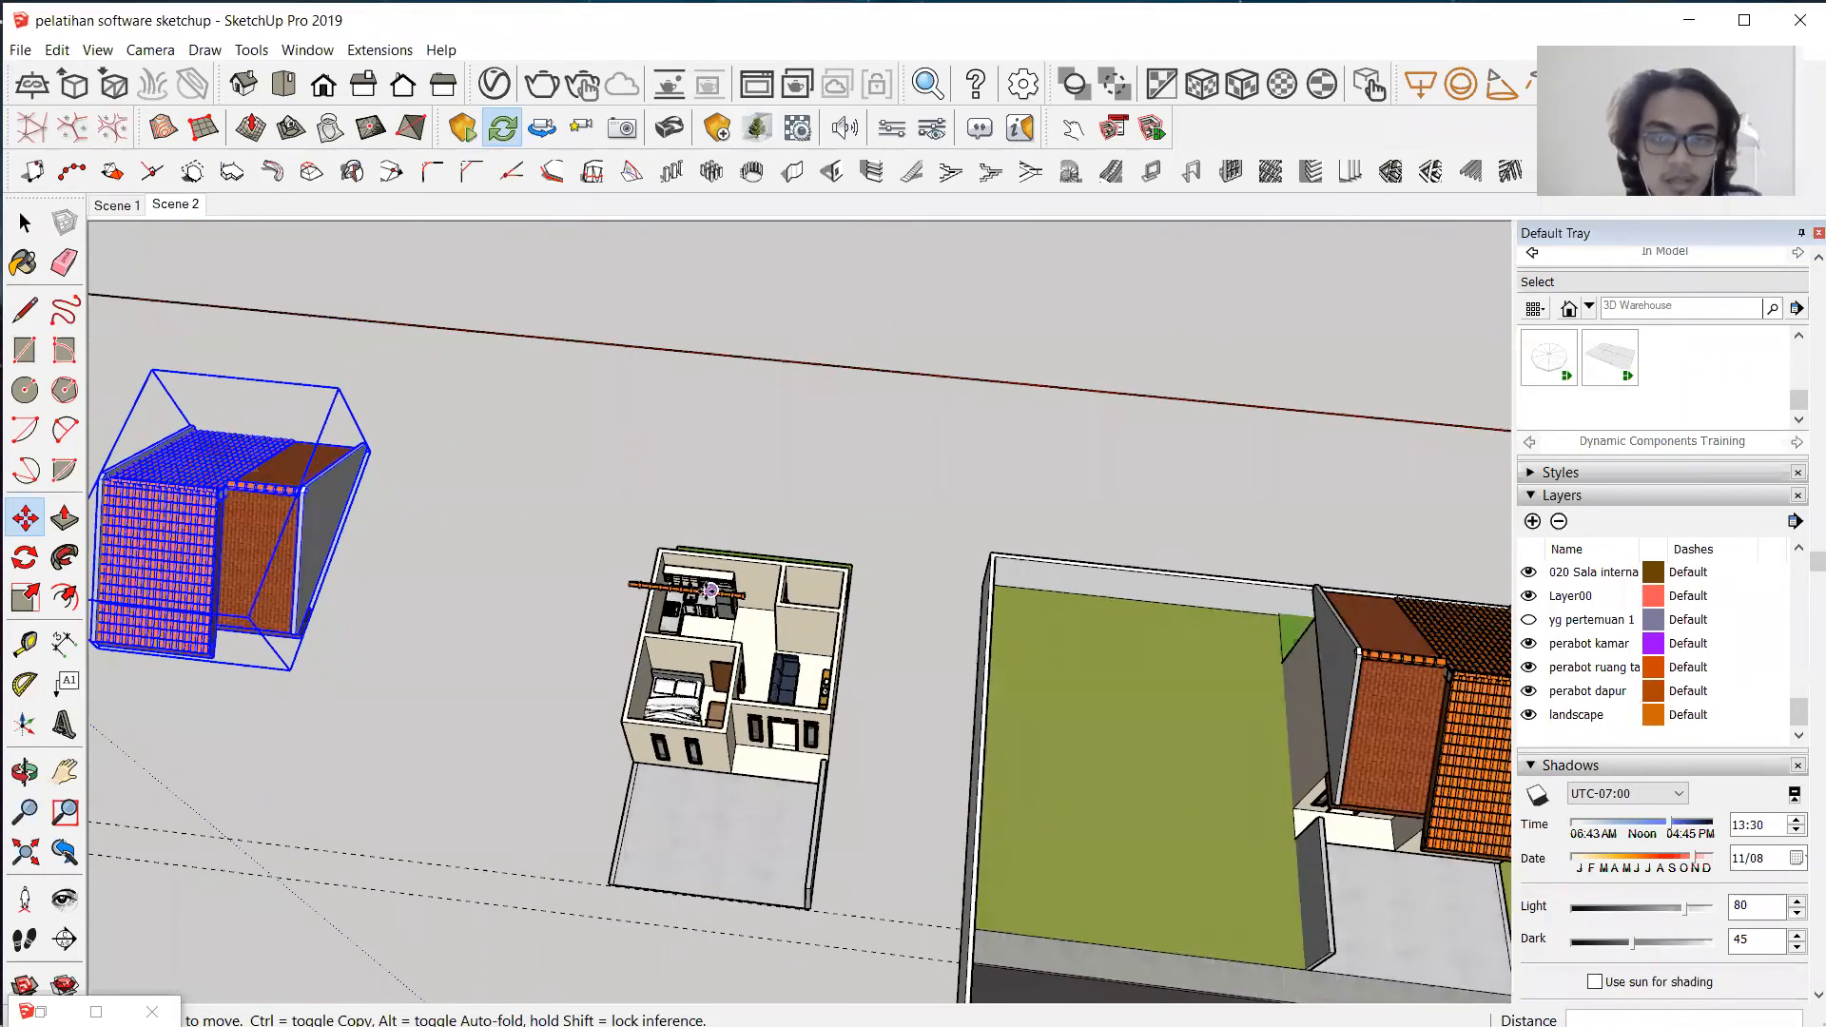
pyautogui.click(25, 222)
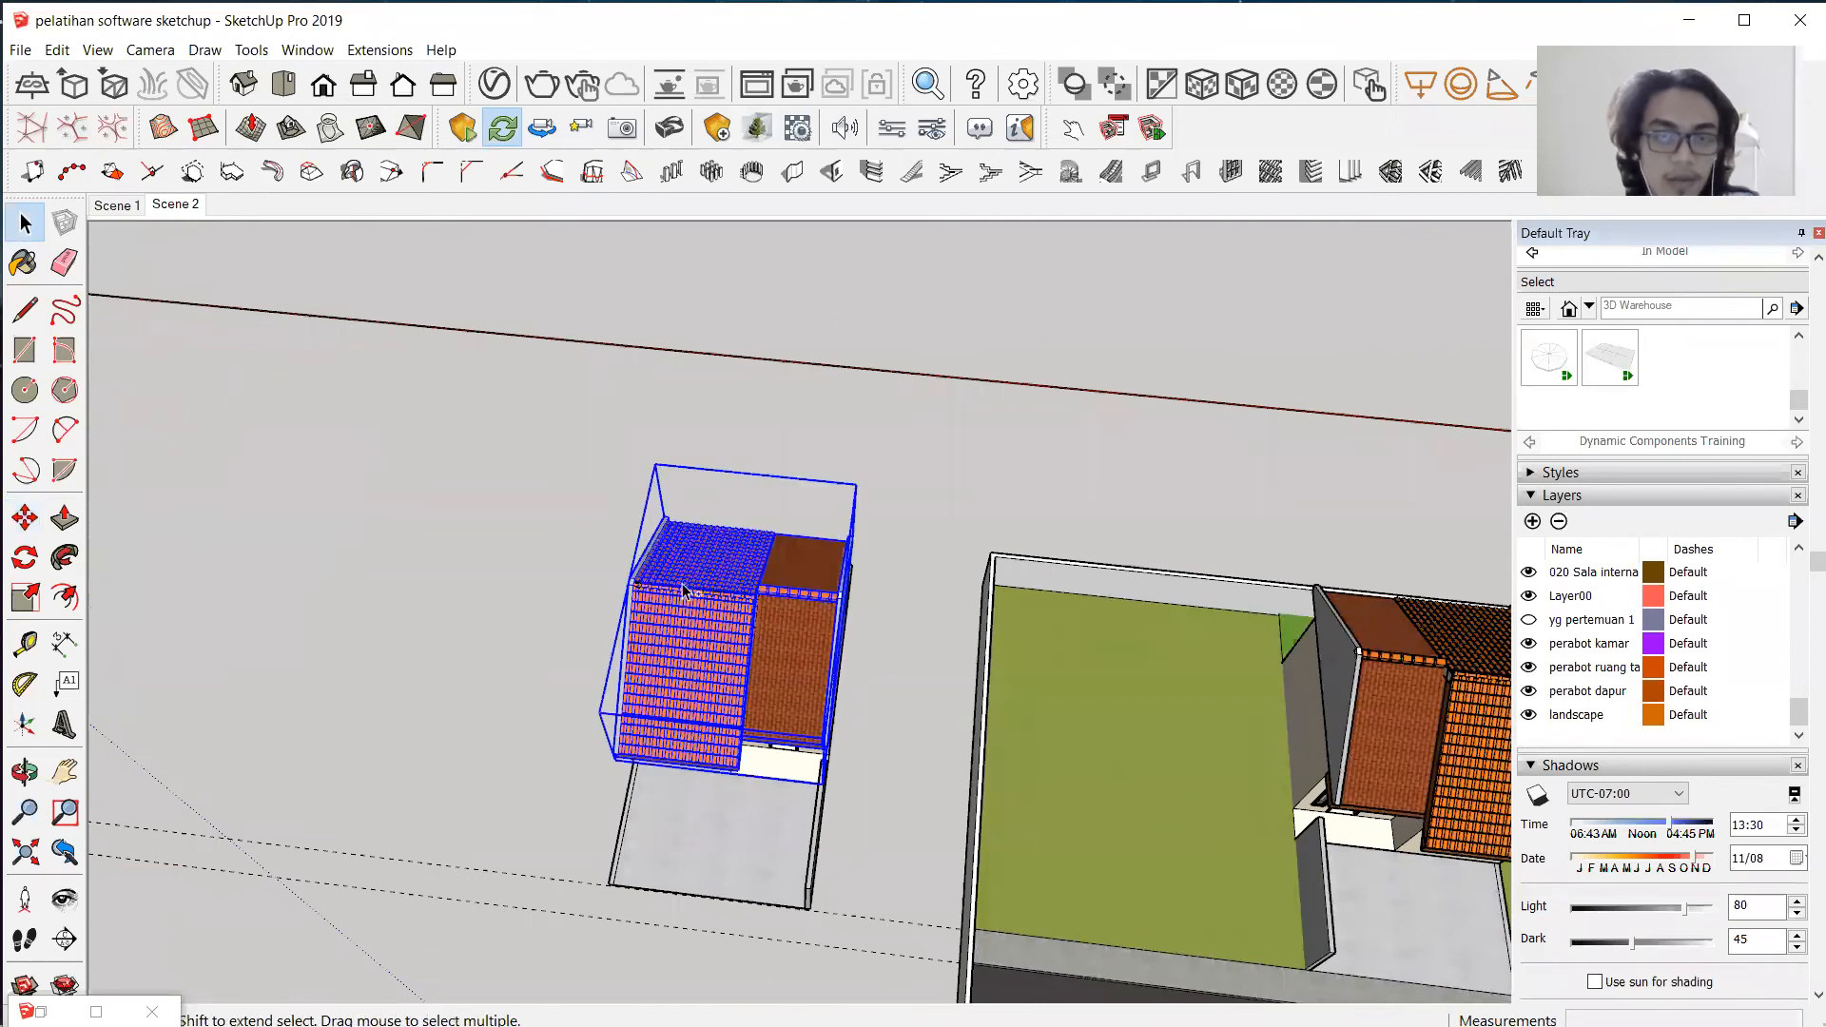
pyautogui.scroll(4, 692, 596)
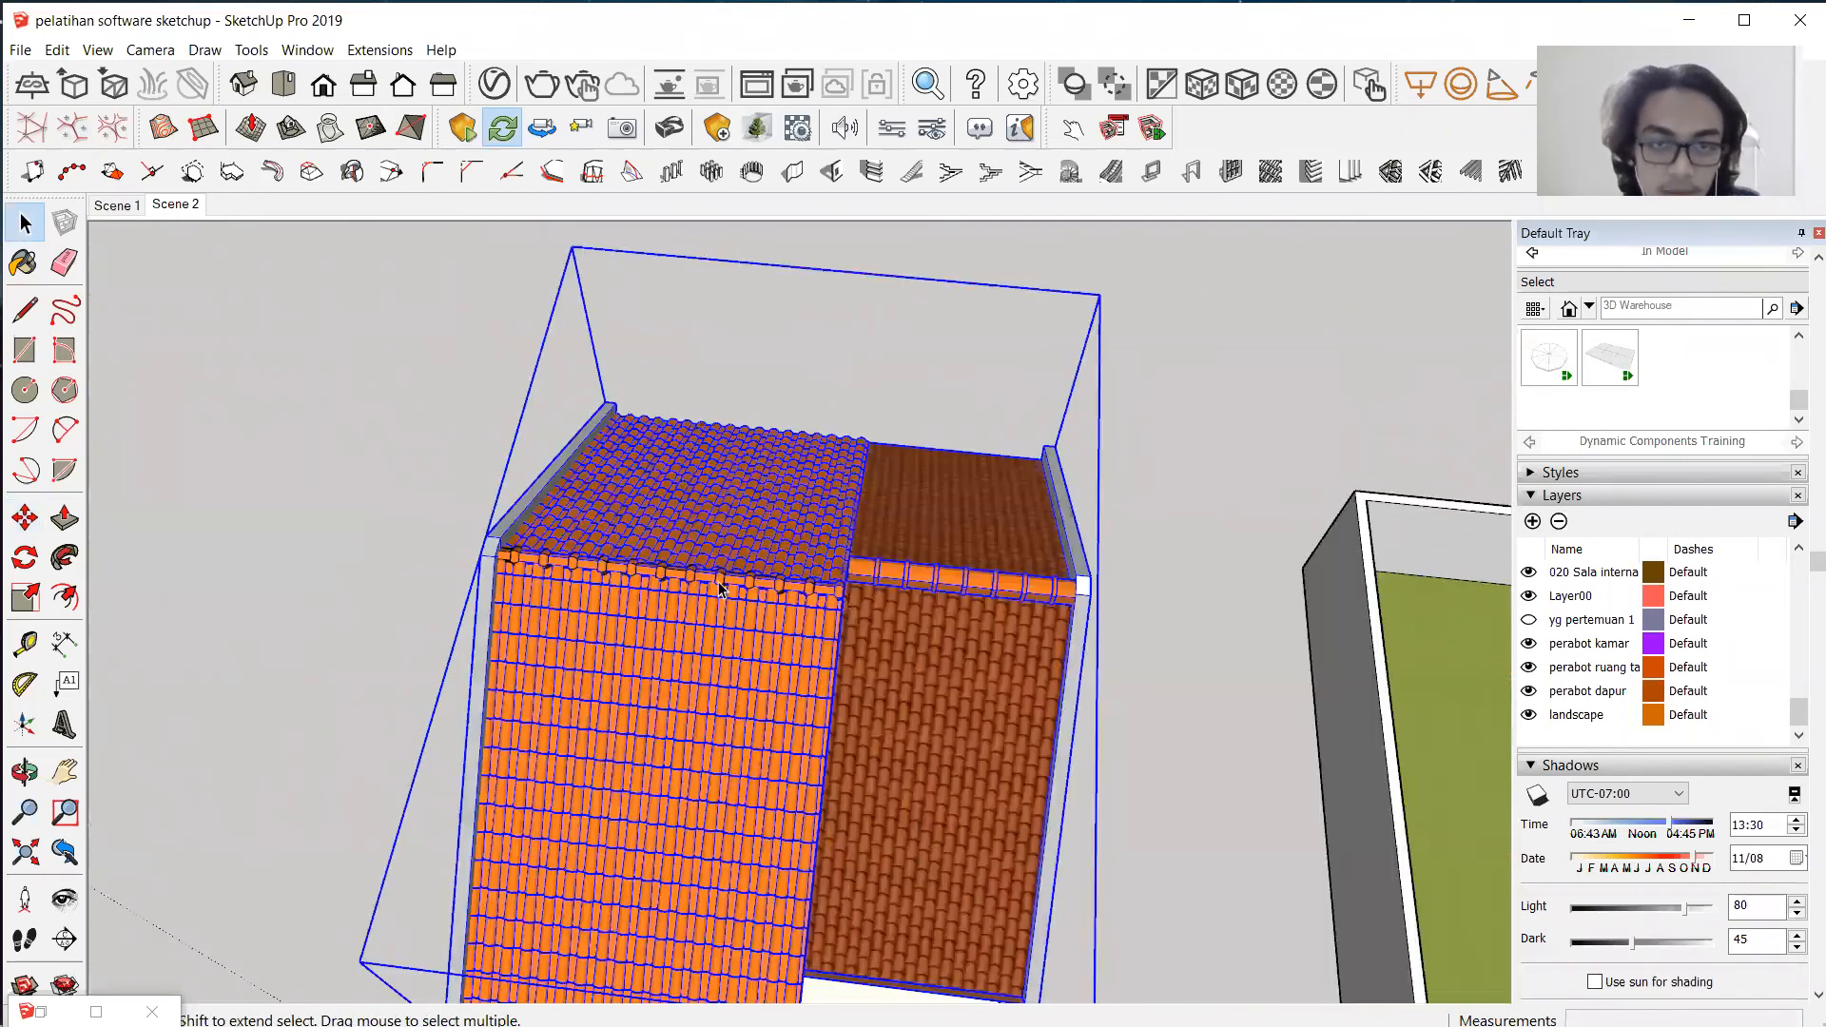
pyautogui.rightClick(715, 523)
pyautogui.click(860, 734)
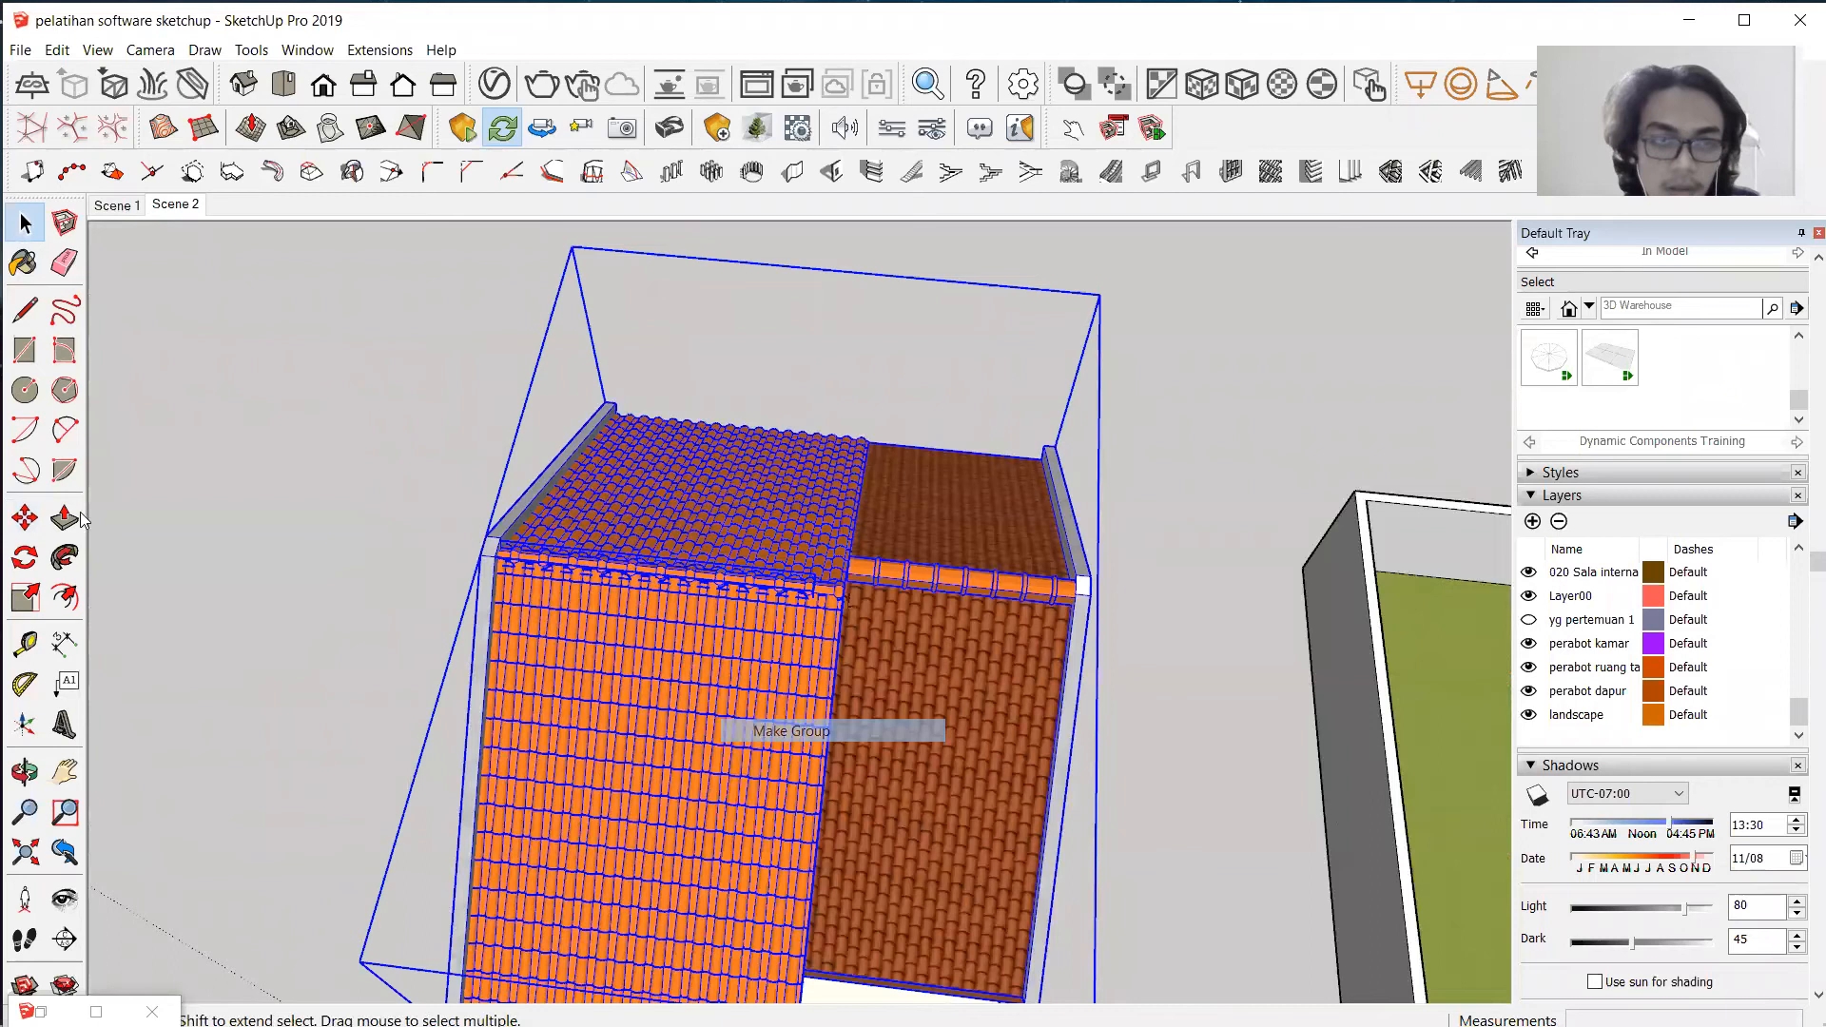
# Move the grouped roof and ridge tiles off the house onto the open ground beside it.
pyautogui.click(25, 517)
pyautogui.click(395, 534)
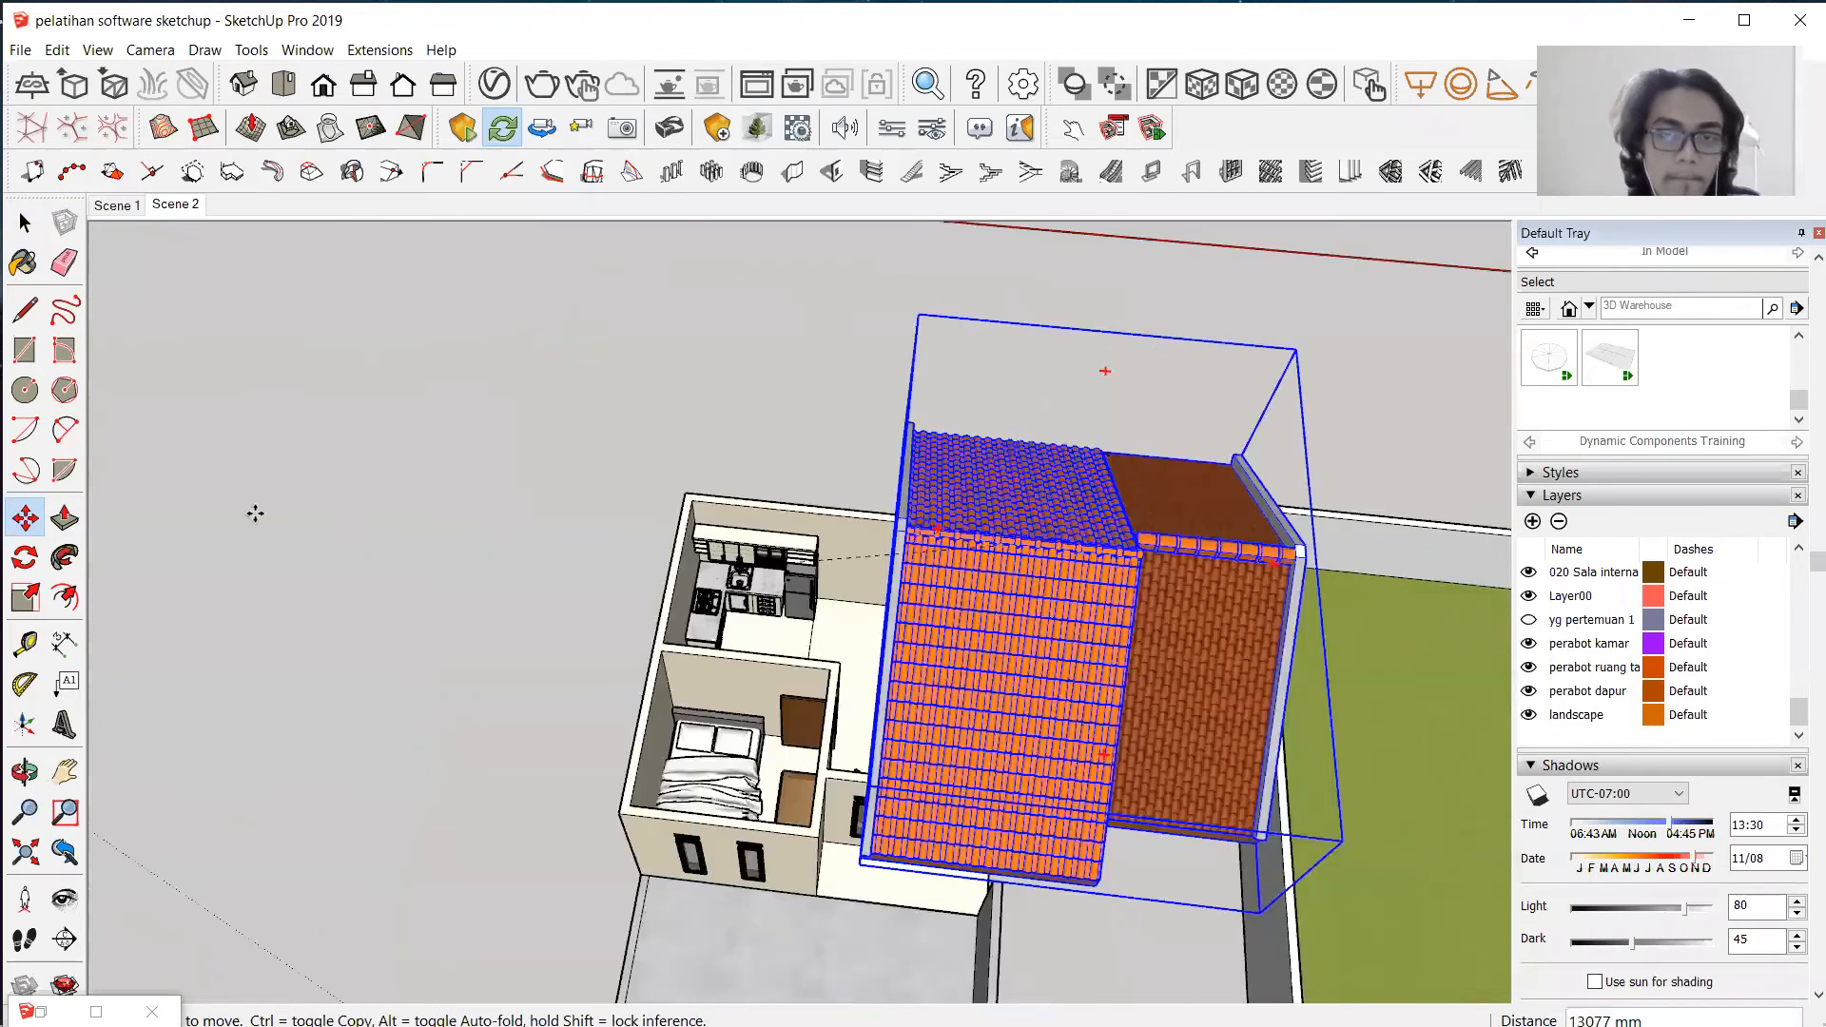
pyautogui.click(211, 494)
pyautogui.moveTo(951, 592); pyautogui.dragTo(971, 647, button='middle')
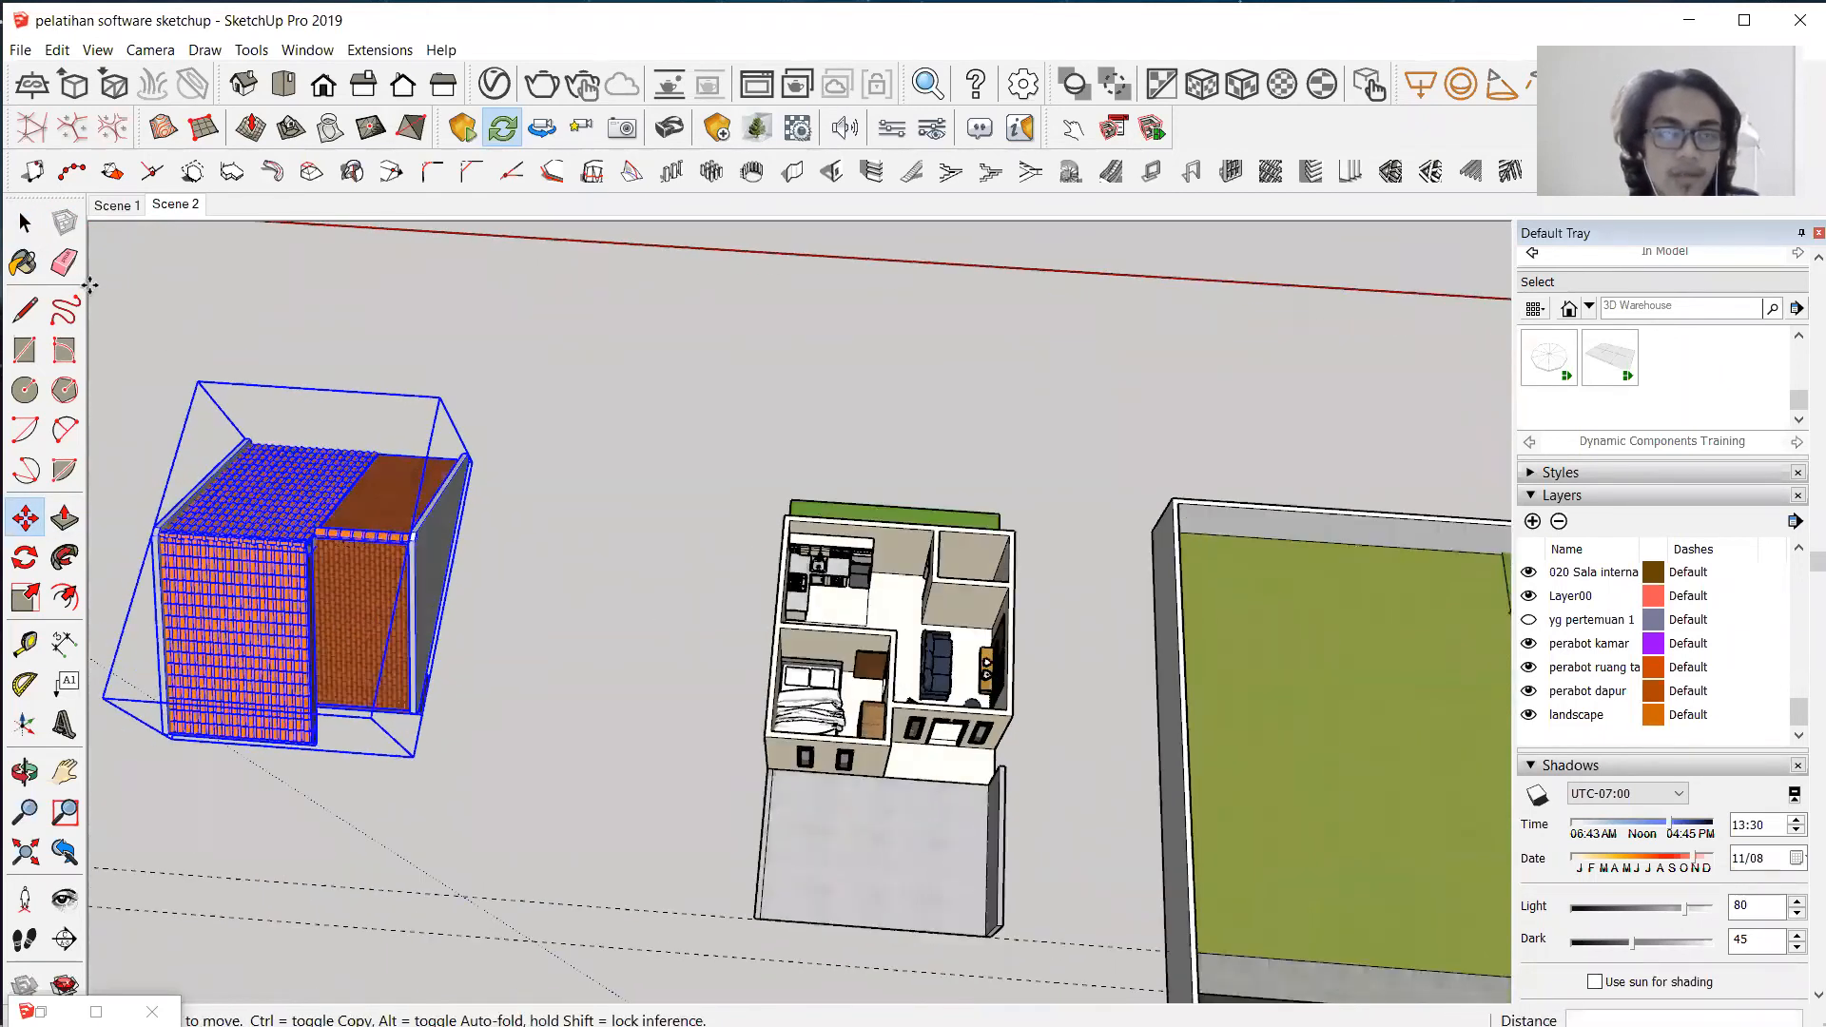
# Erase the dashed guide lines running across the ground in front of the roofless house.
pyautogui.click(64, 262)
pyautogui.scroll(-3, 751, 547)
pyautogui.moveTo(638, 753); pyautogui.dragTo(639, 820)
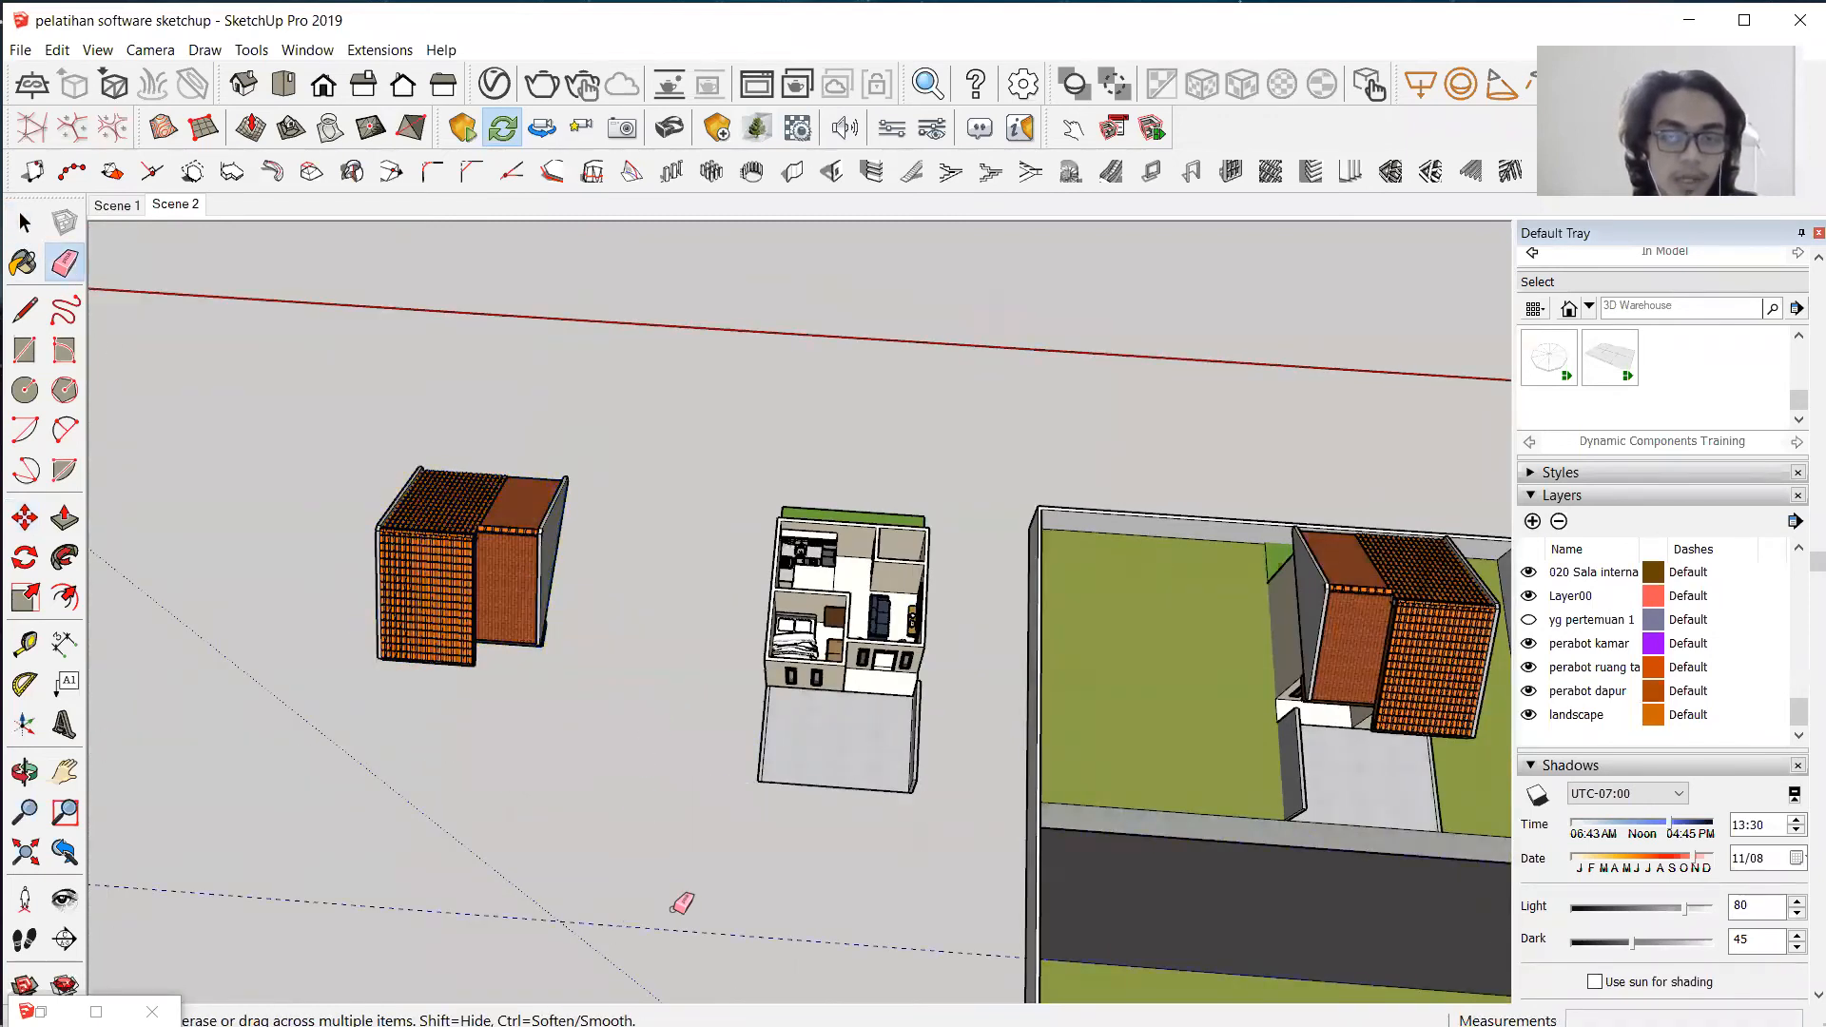
pyautogui.press('space')
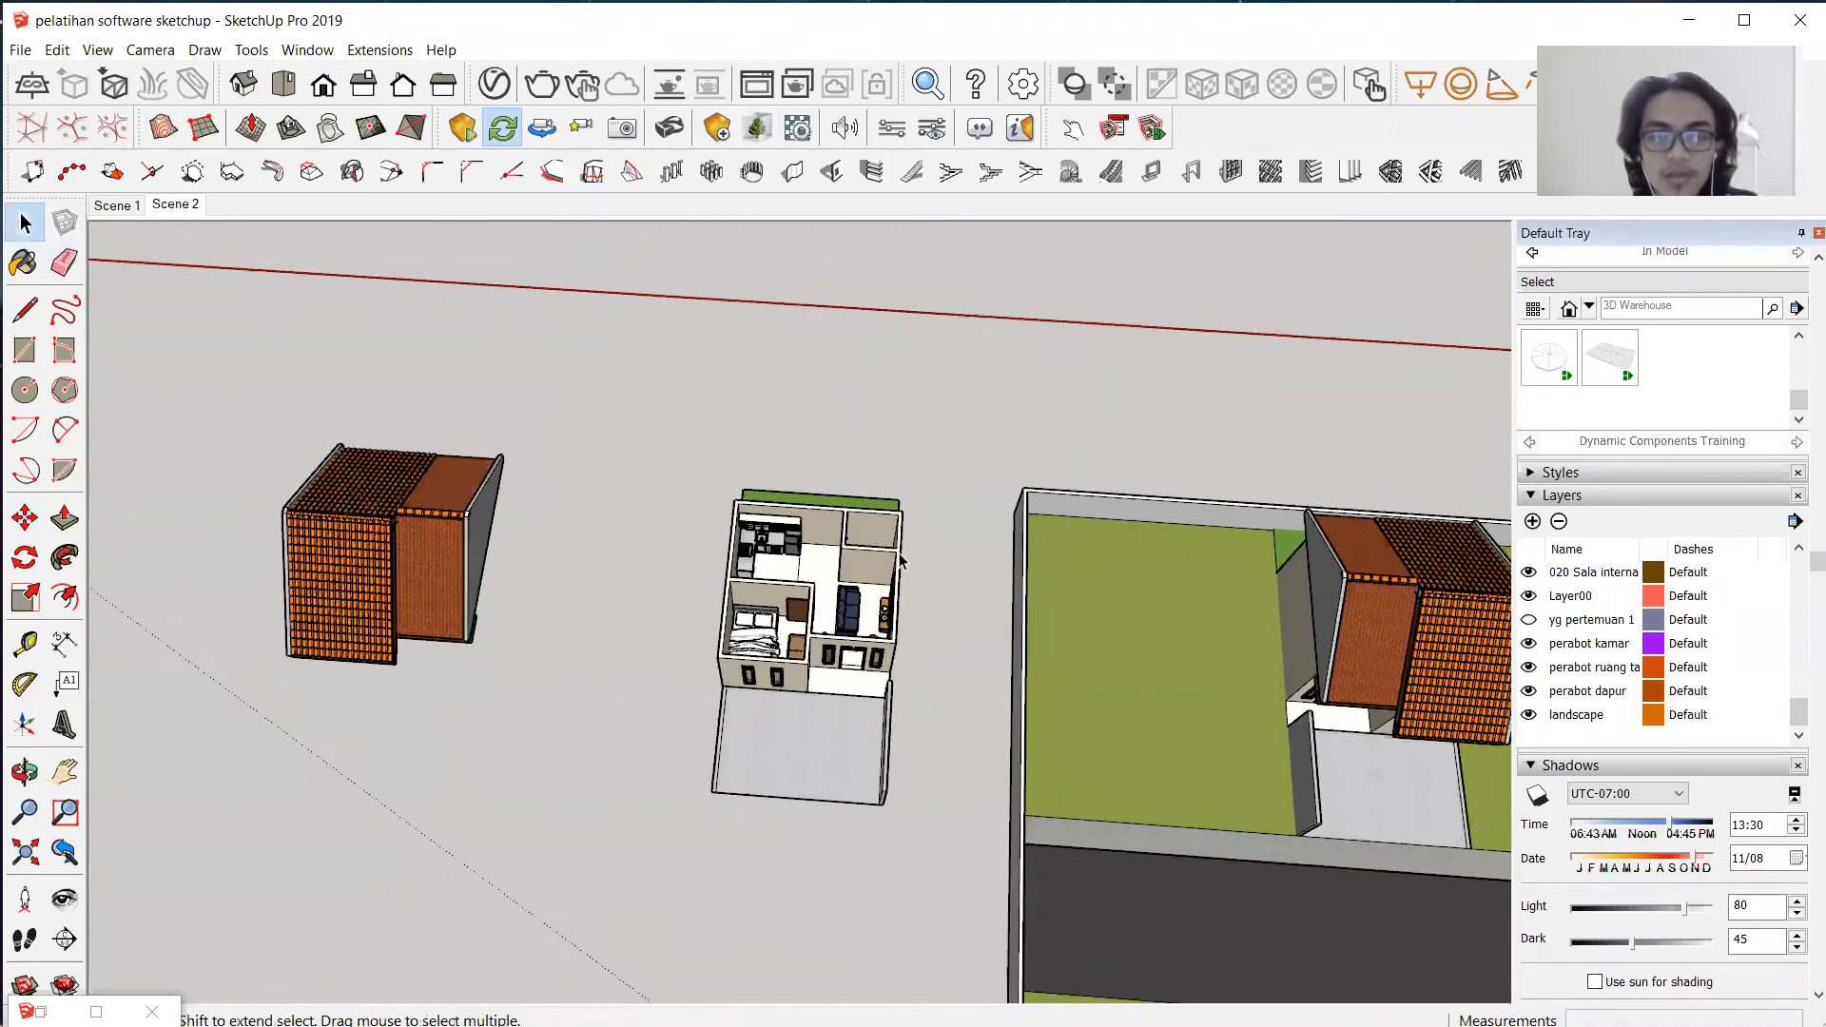
# Dimension the living room's outer side wall from the front corner to the small rear room's partition.
pyautogui.scroll(3, 756, 491)
pyautogui.moveTo(760, 494); pyautogui.dragTo(820, 623, button='middle')
pyautogui.click(795, 470)
pyautogui.click(714, 295)
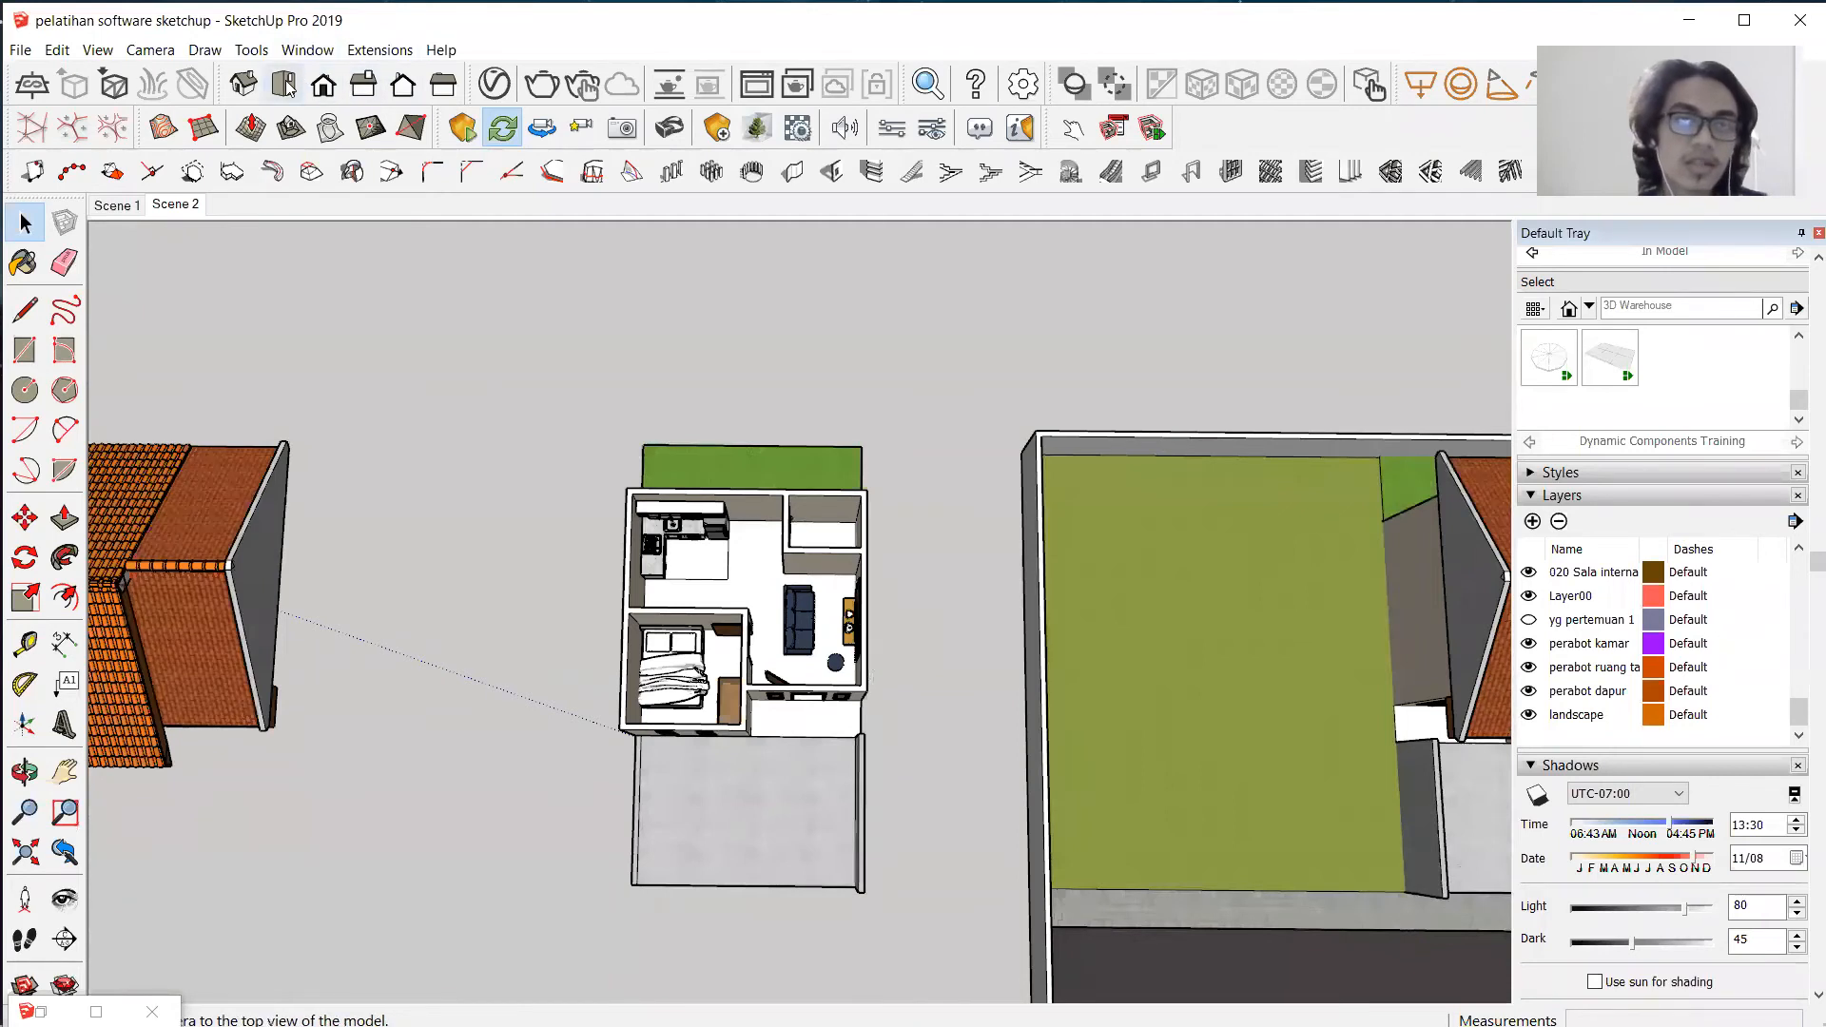
pyautogui.moveTo(639, 475); pyautogui.dragTo(571, 357, button='middle')
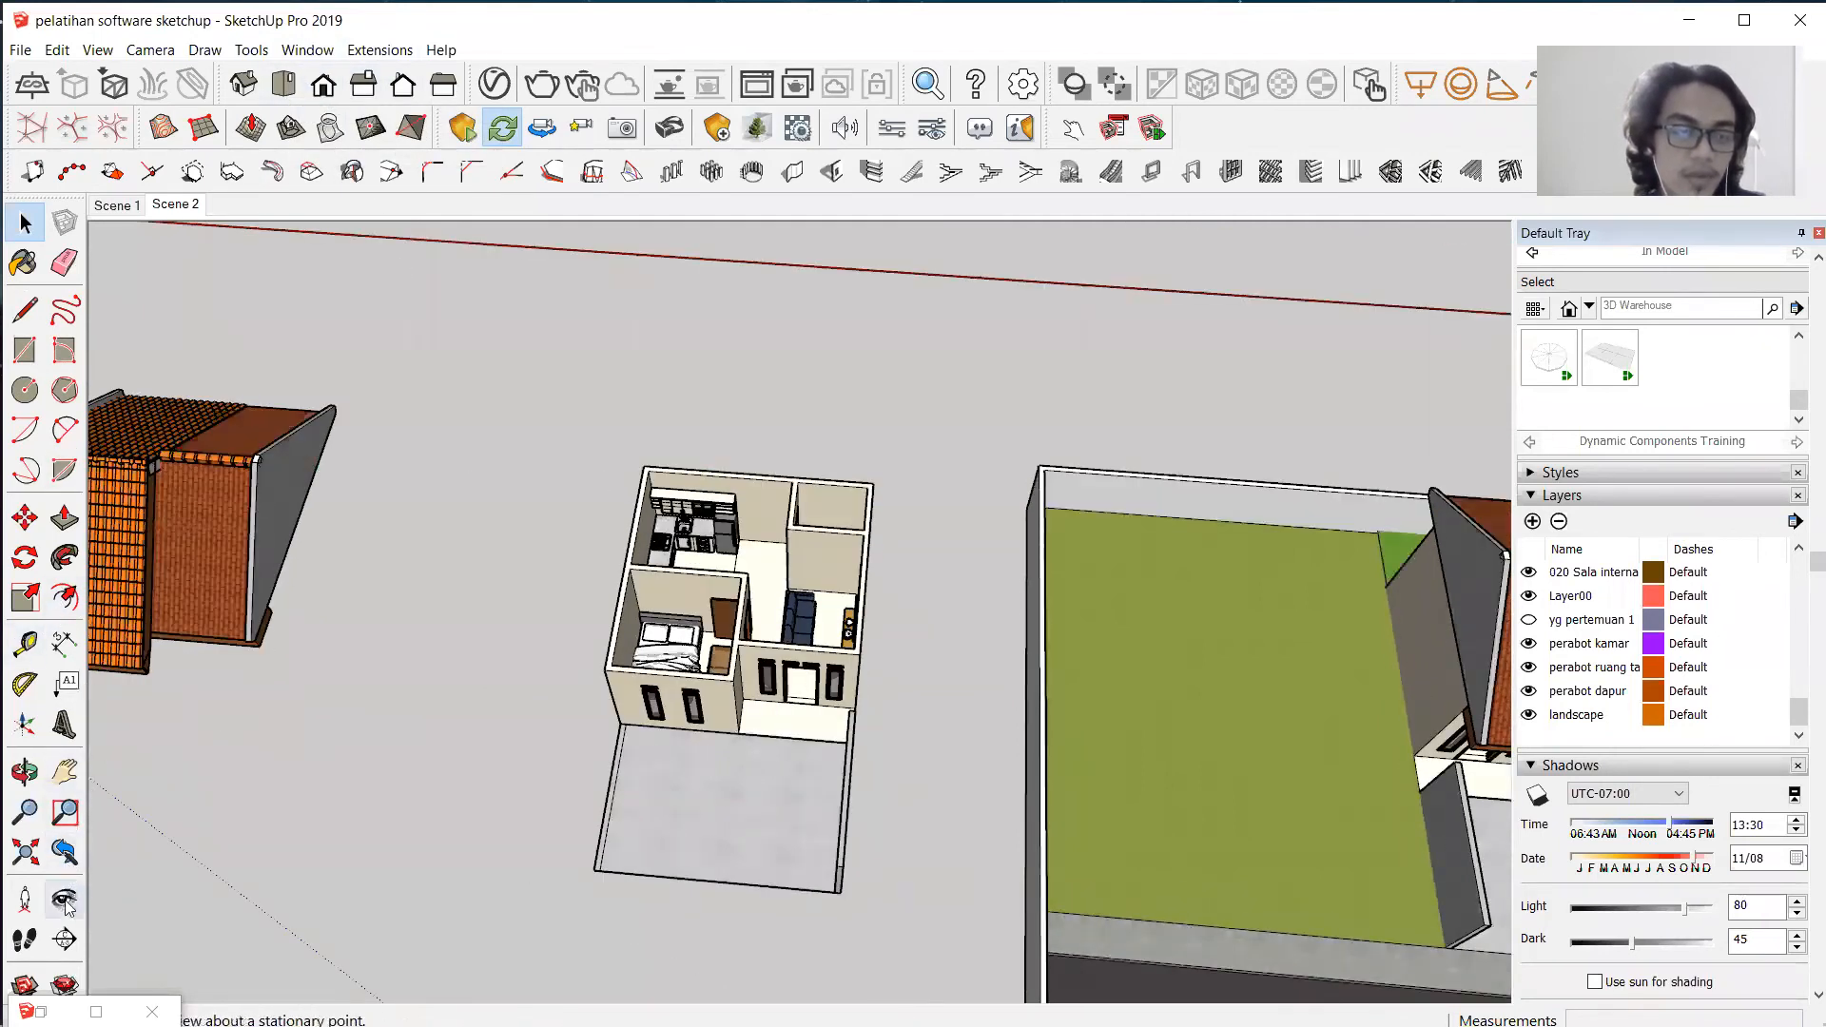
pyautogui.click(64, 644)
pyautogui.scroll(4, 754, 670)
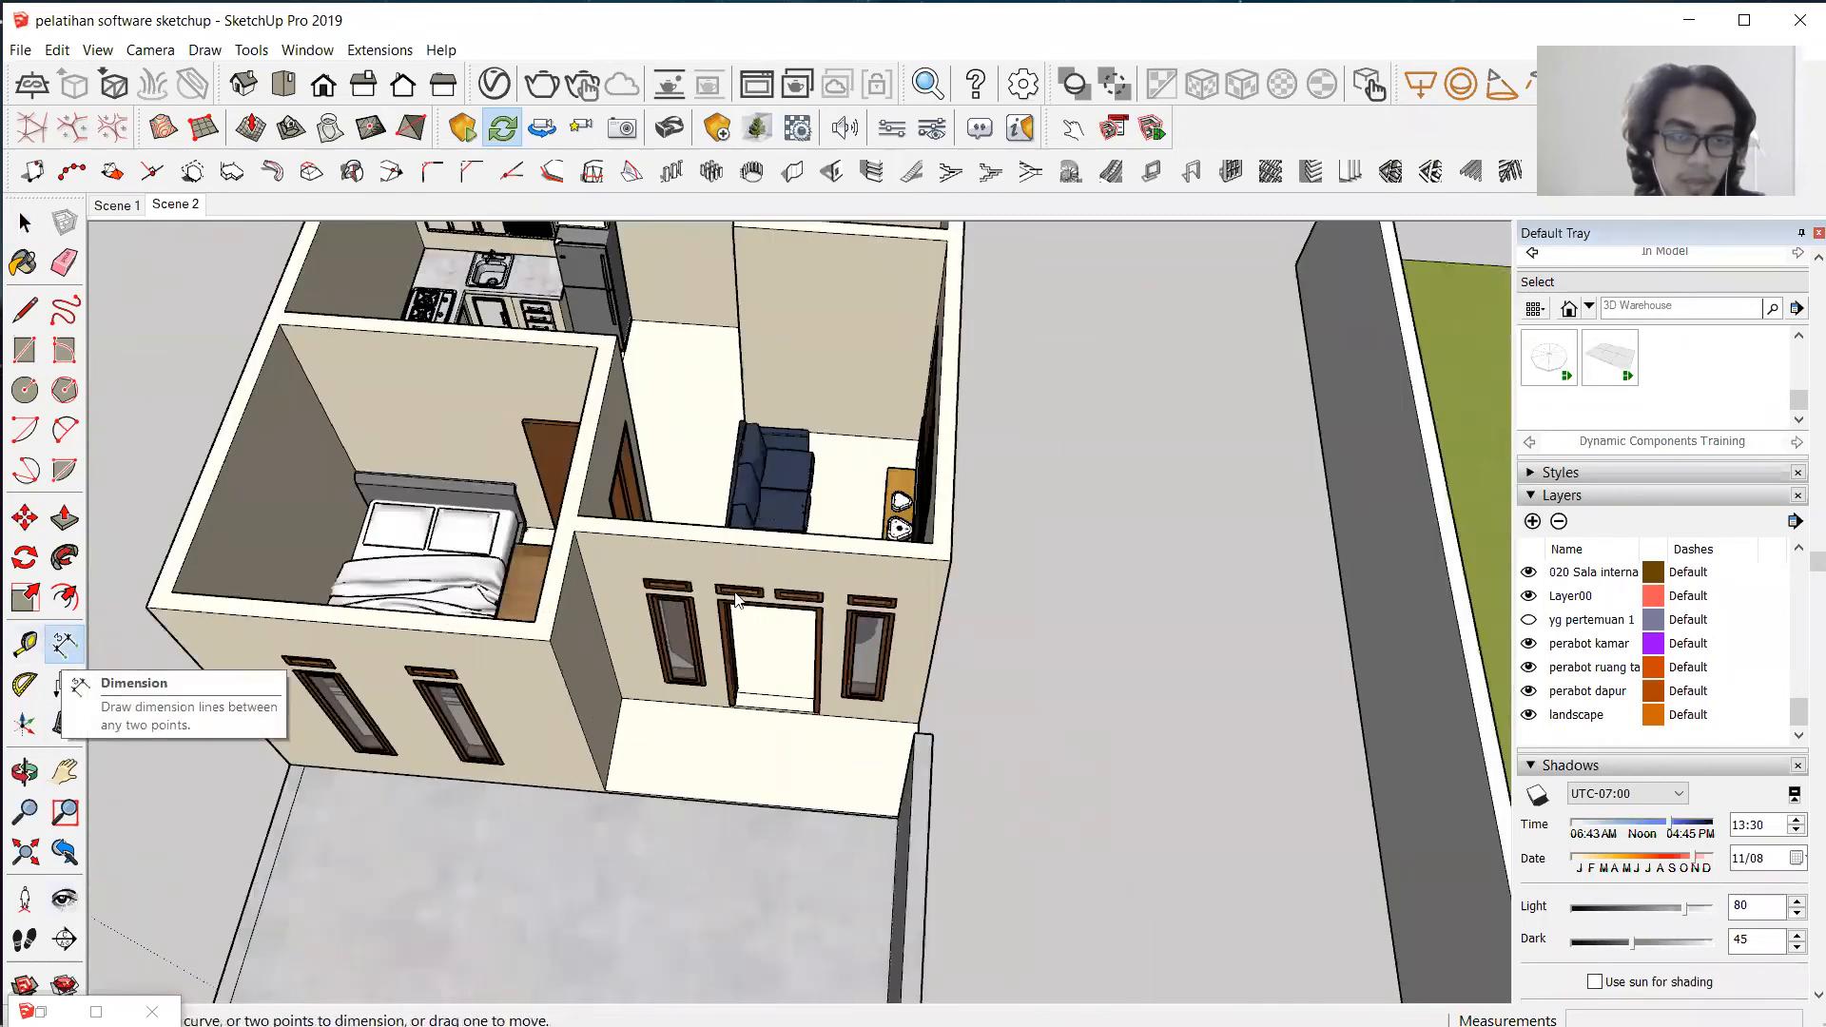
pyautogui.moveTo(864, 576); pyautogui.dragTo(603, 608, button='middle')
pyautogui.click(827, 623)
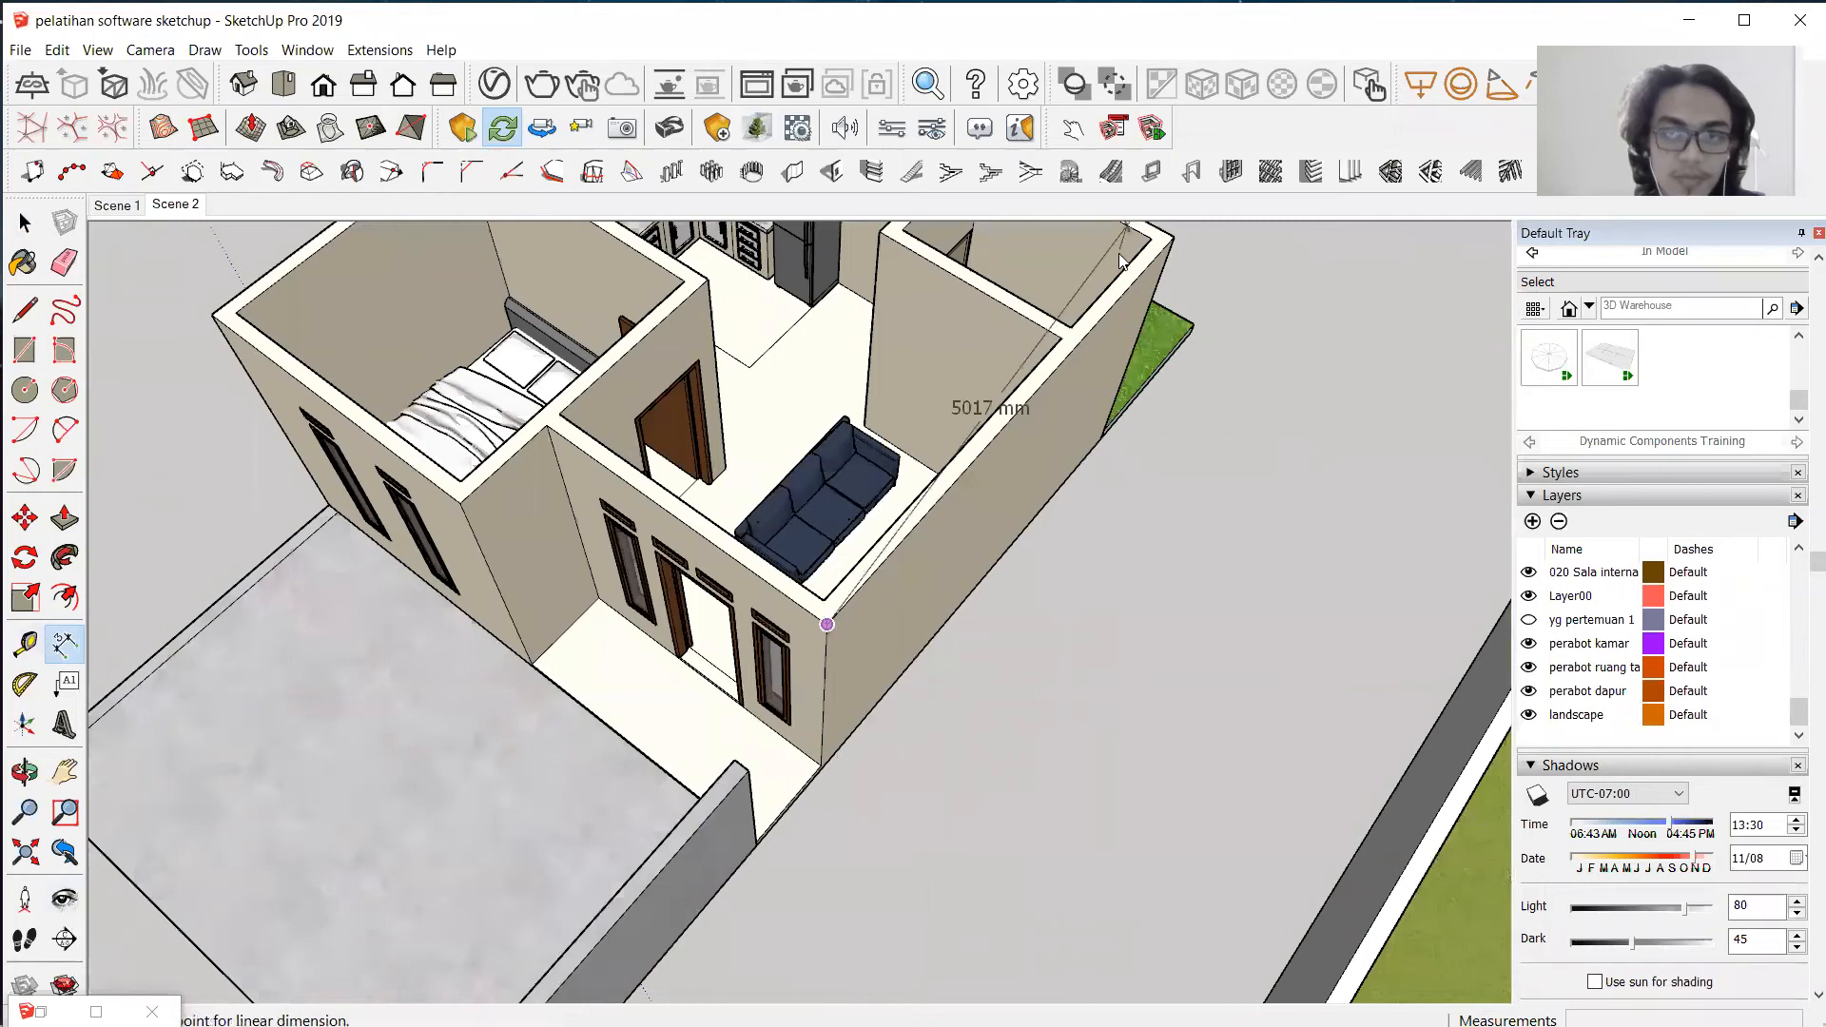
pyautogui.press('Escape')
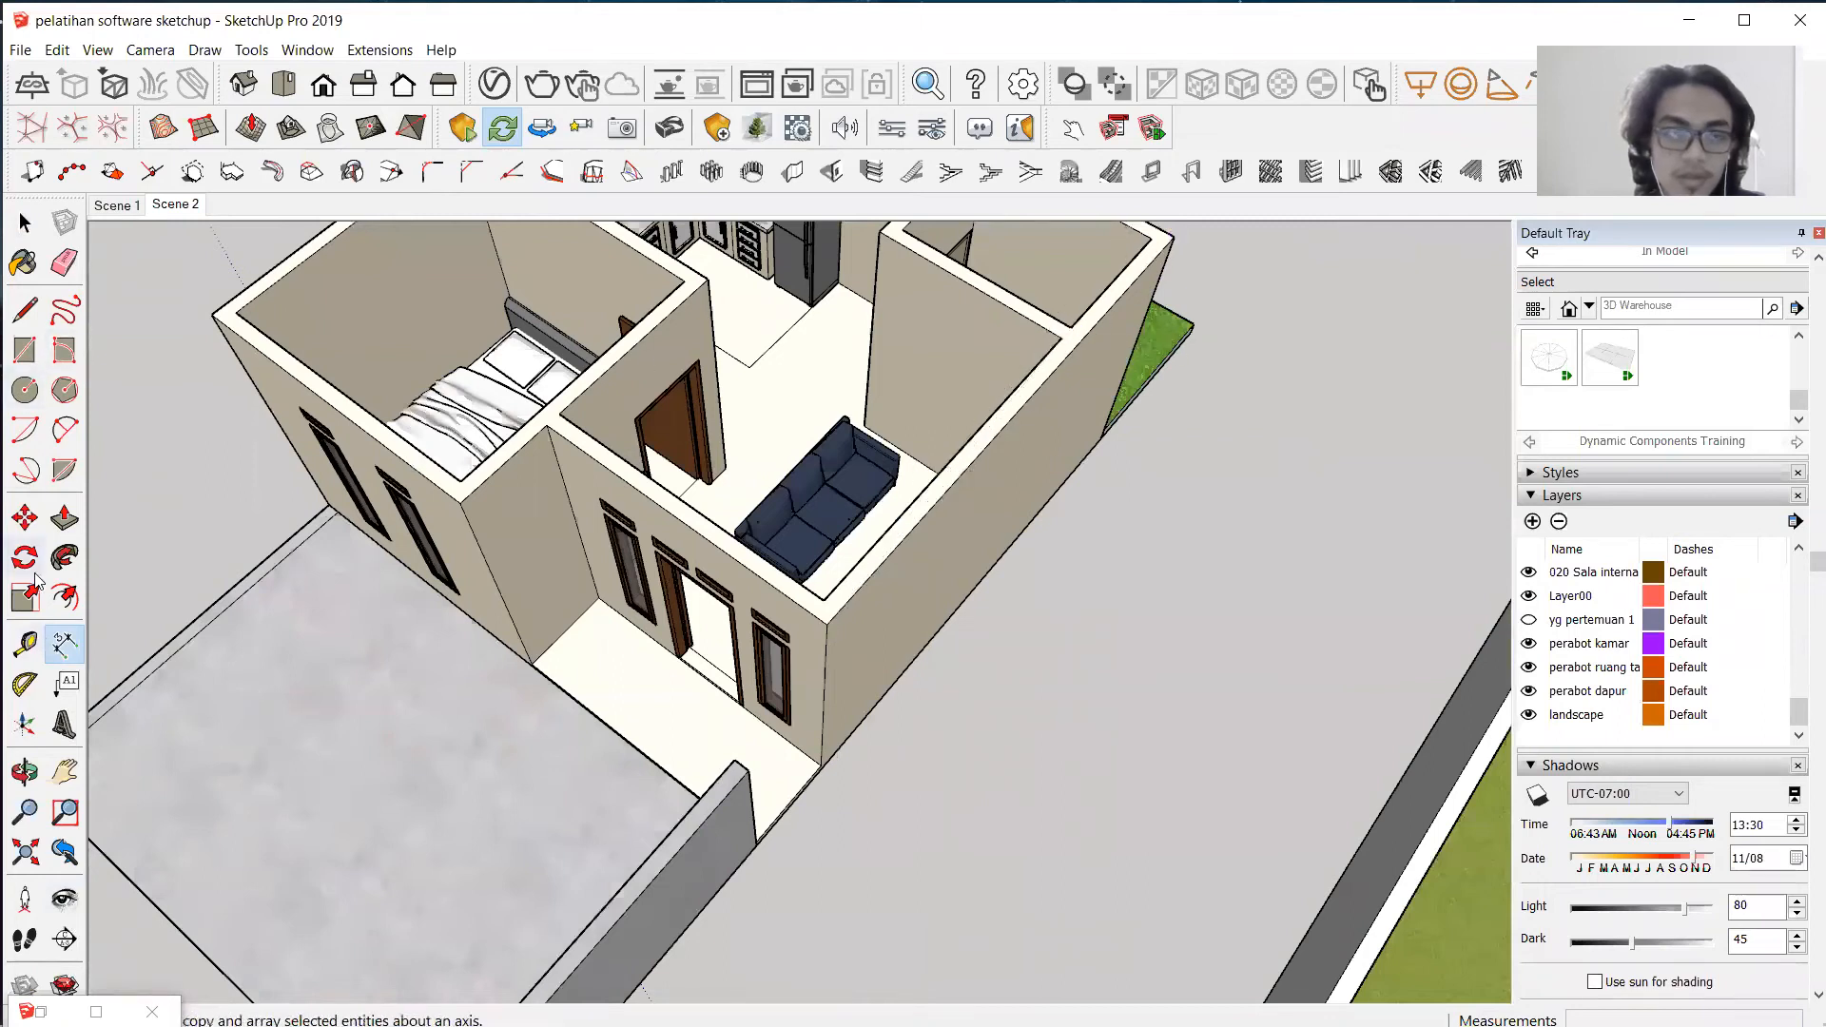
pyautogui.click(824, 599)
pyautogui.click(1061, 337)
pyautogui.click(1242, 480)
# Dimension the small rear room's outer side wall, placing it outside the house near the living room dimension.
pyautogui.moveTo(1242, 479); pyautogui.dragTo(917, 315, button='middle')
pyautogui.scroll(-5, 916, 316)
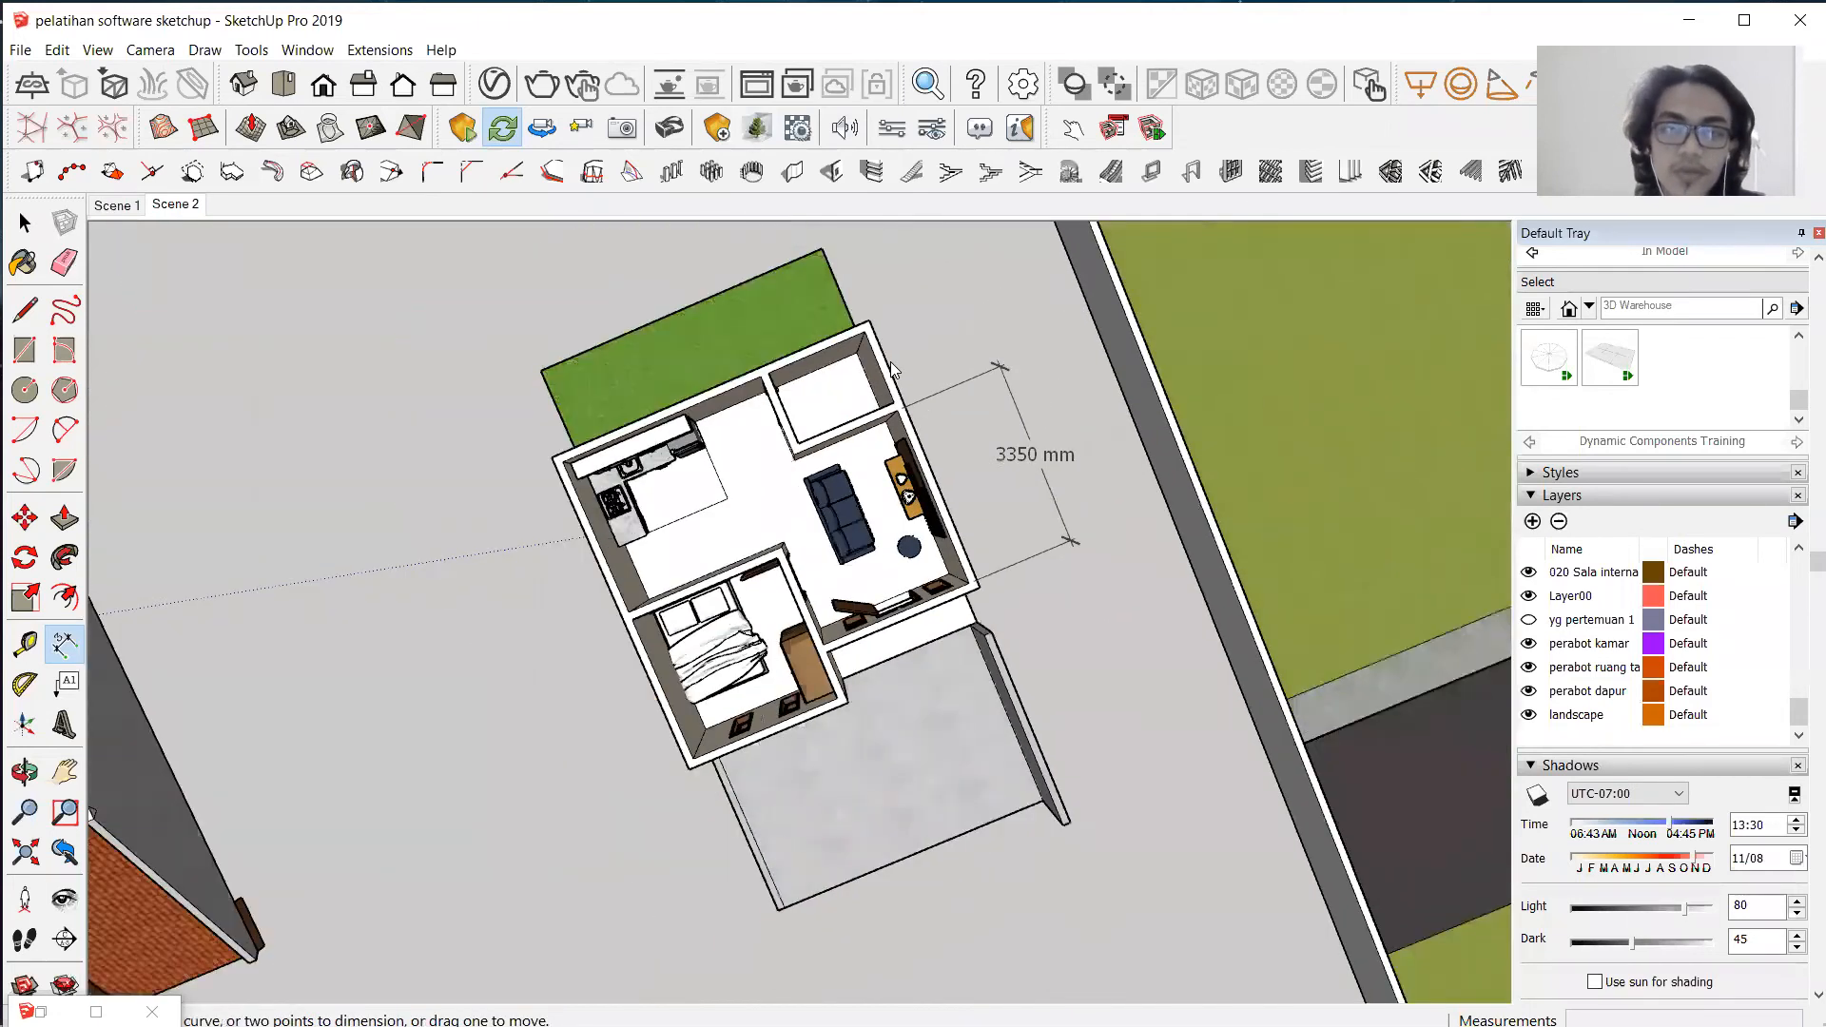
pyautogui.scroll(1, 893, 371)
pyautogui.click(894, 406)
pyautogui.click(861, 328)
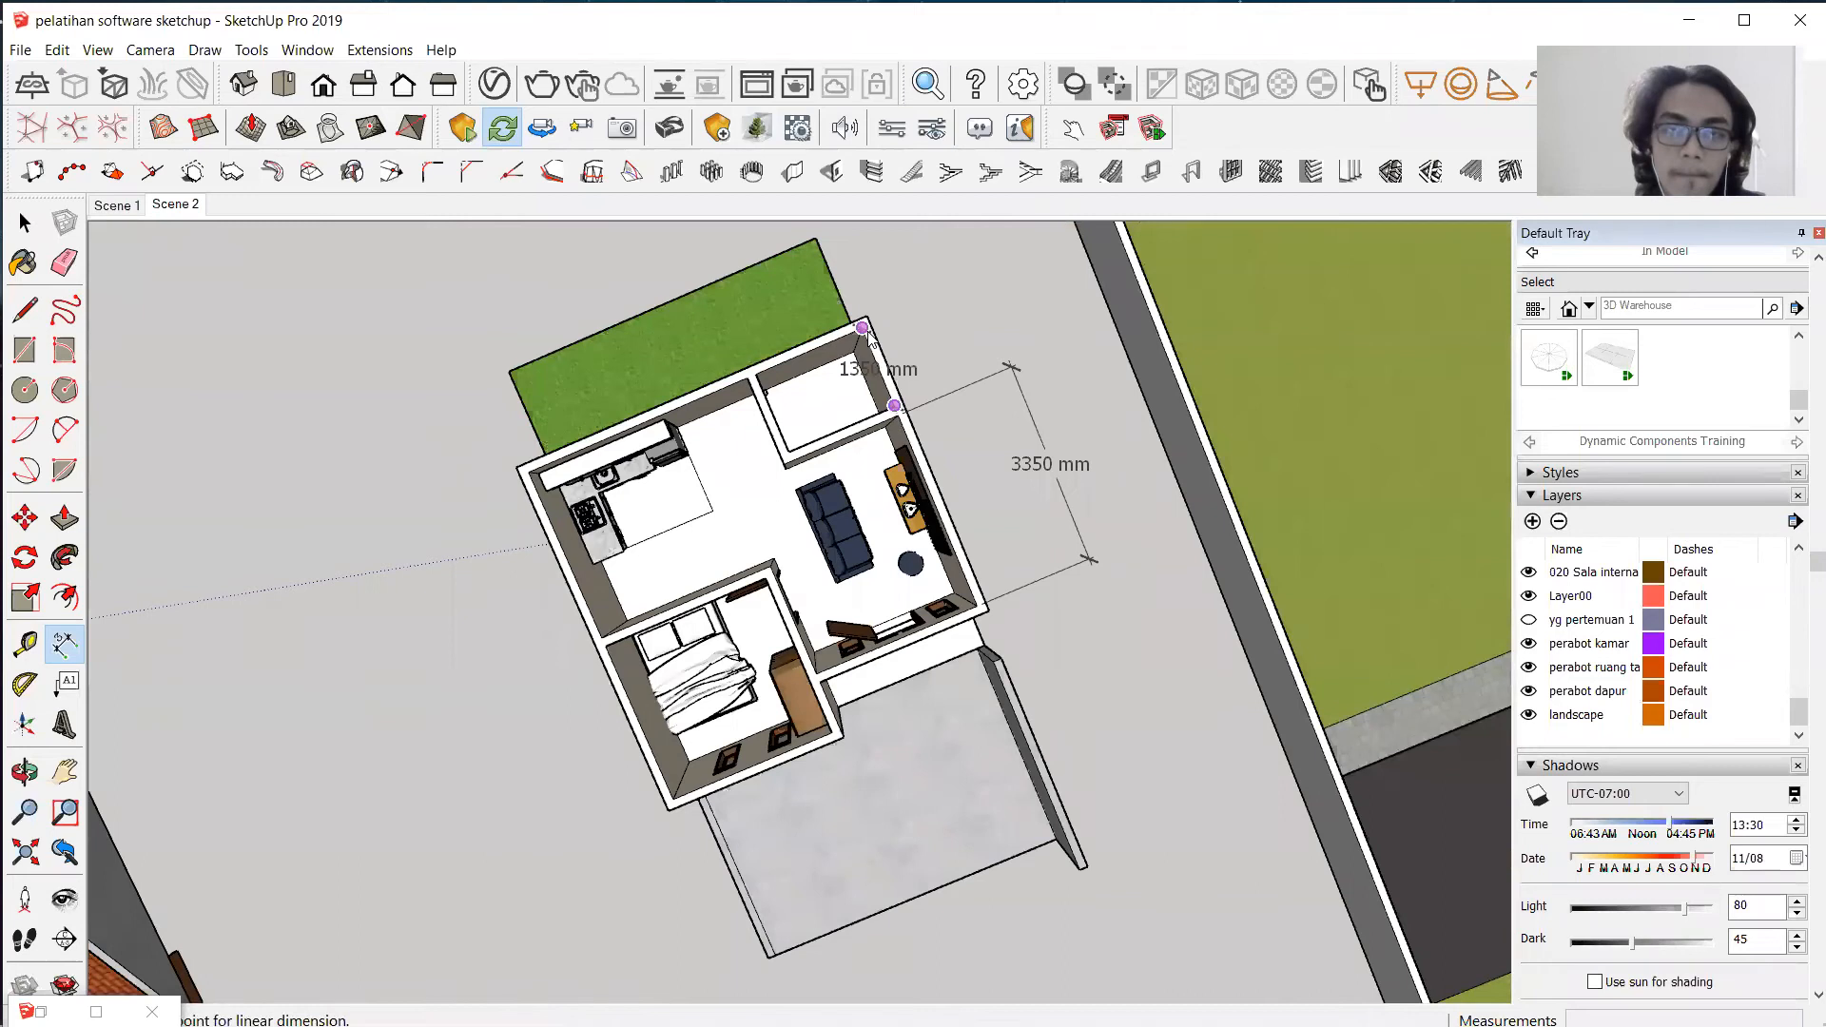
pyautogui.click(1007, 371)
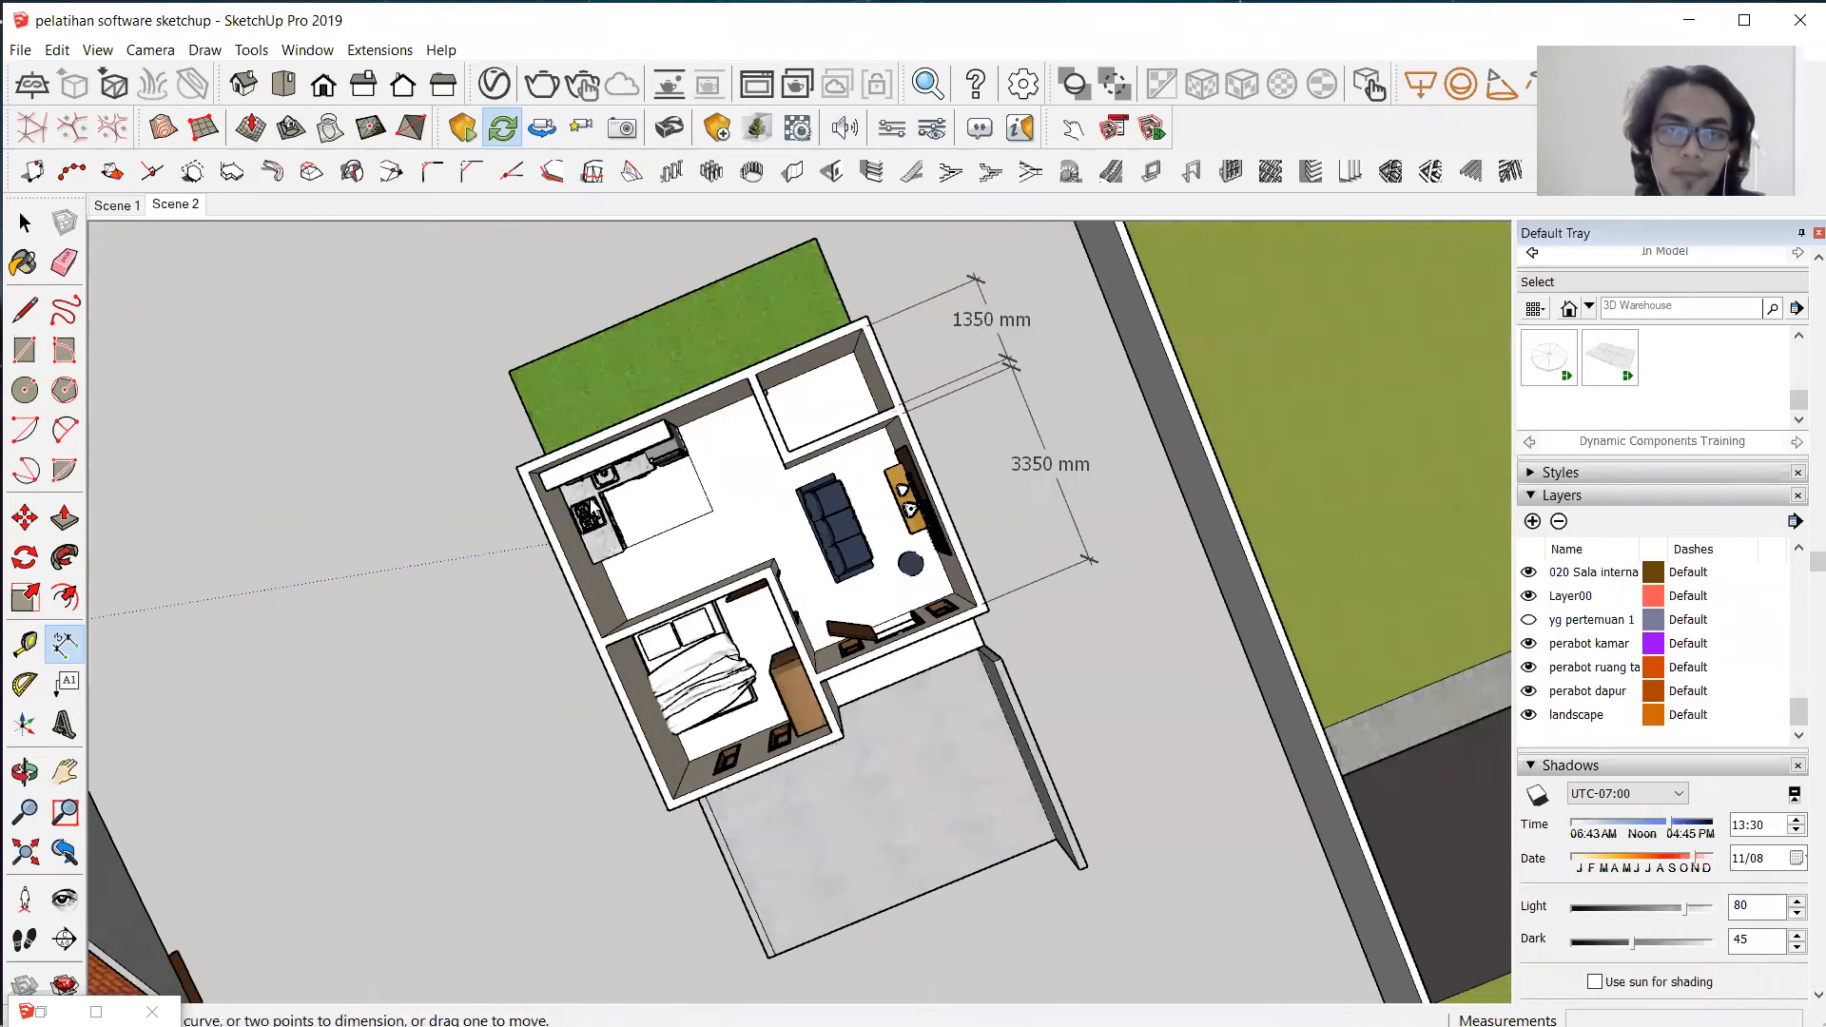
# Dimension the kitchen and bedroom sections of the opposite outer side wall, placing both dimensions outside the house.
pyautogui.click(531, 472)
pyautogui.click(602, 637)
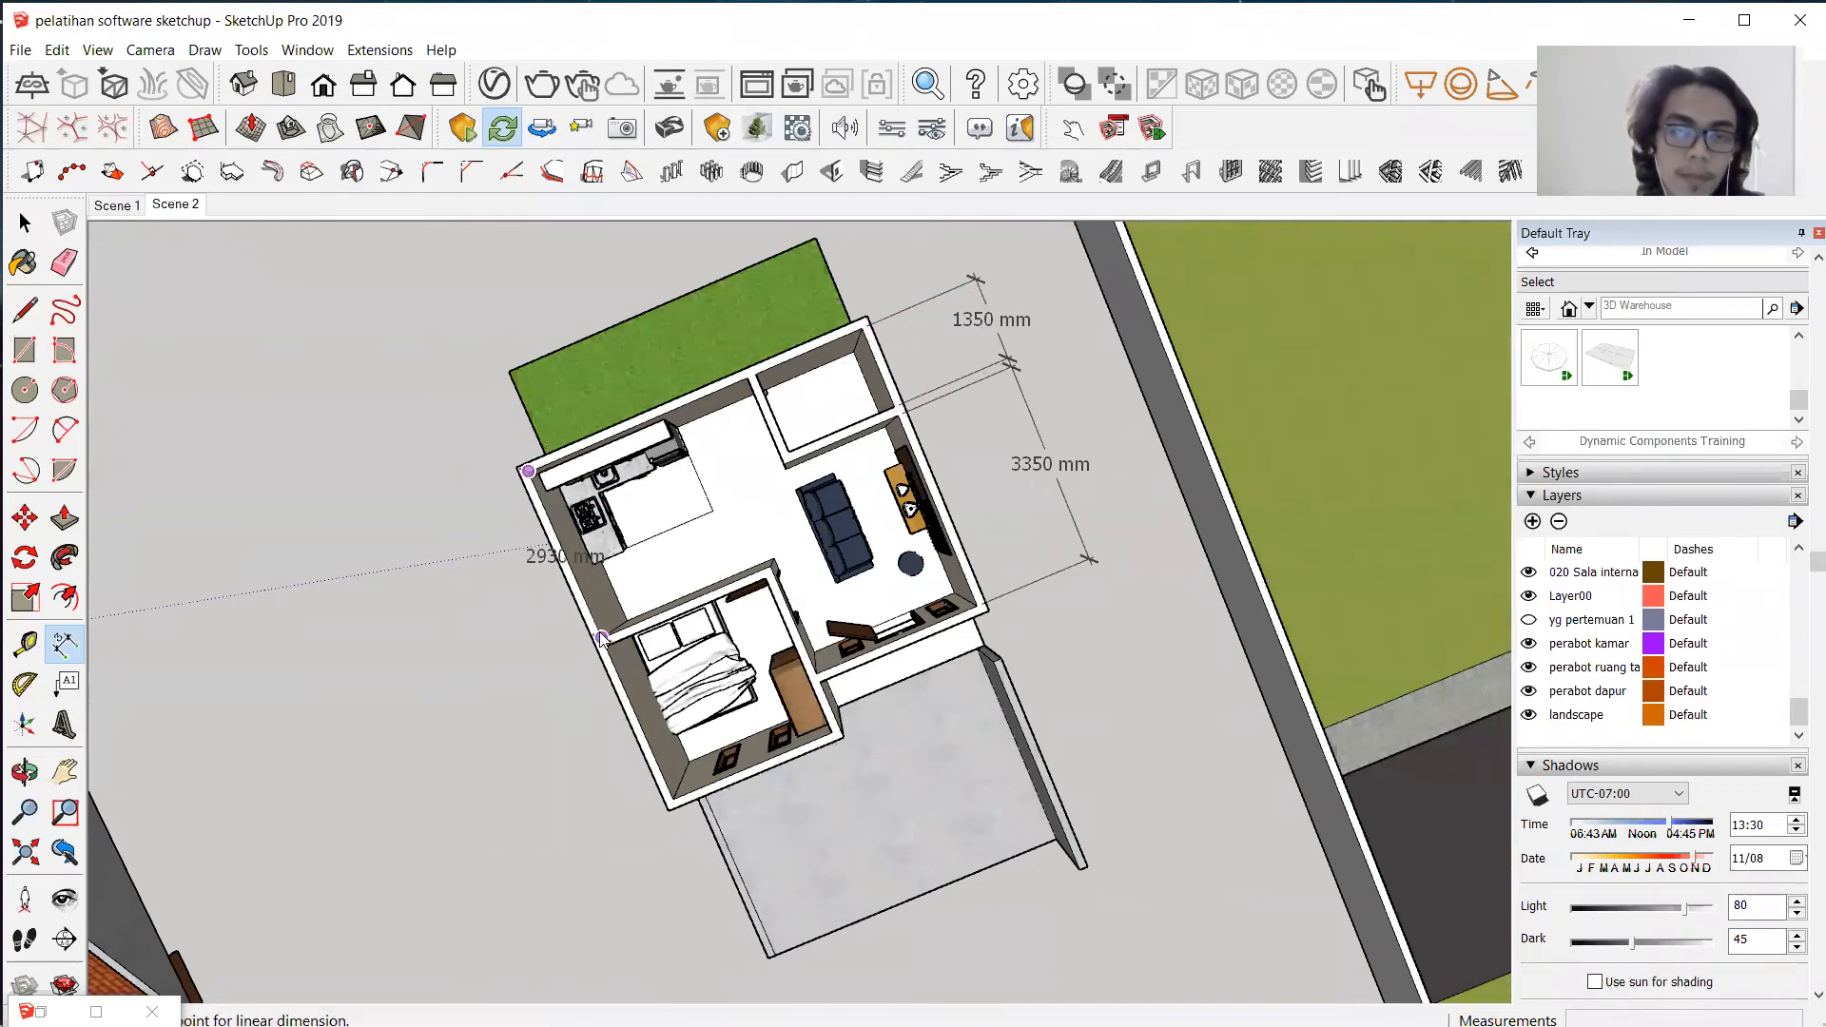
pyautogui.click(513, 693)
pyautogui.click(606, 645)
pyautogui.click(673, 797)
pyautogui.click(593, 835)
# Switch to the top view and dimension the house's full width along the rear wall.
pyautogui.moveTo(594, 835); pyautogui.dragTo(840, 720, button='middle')
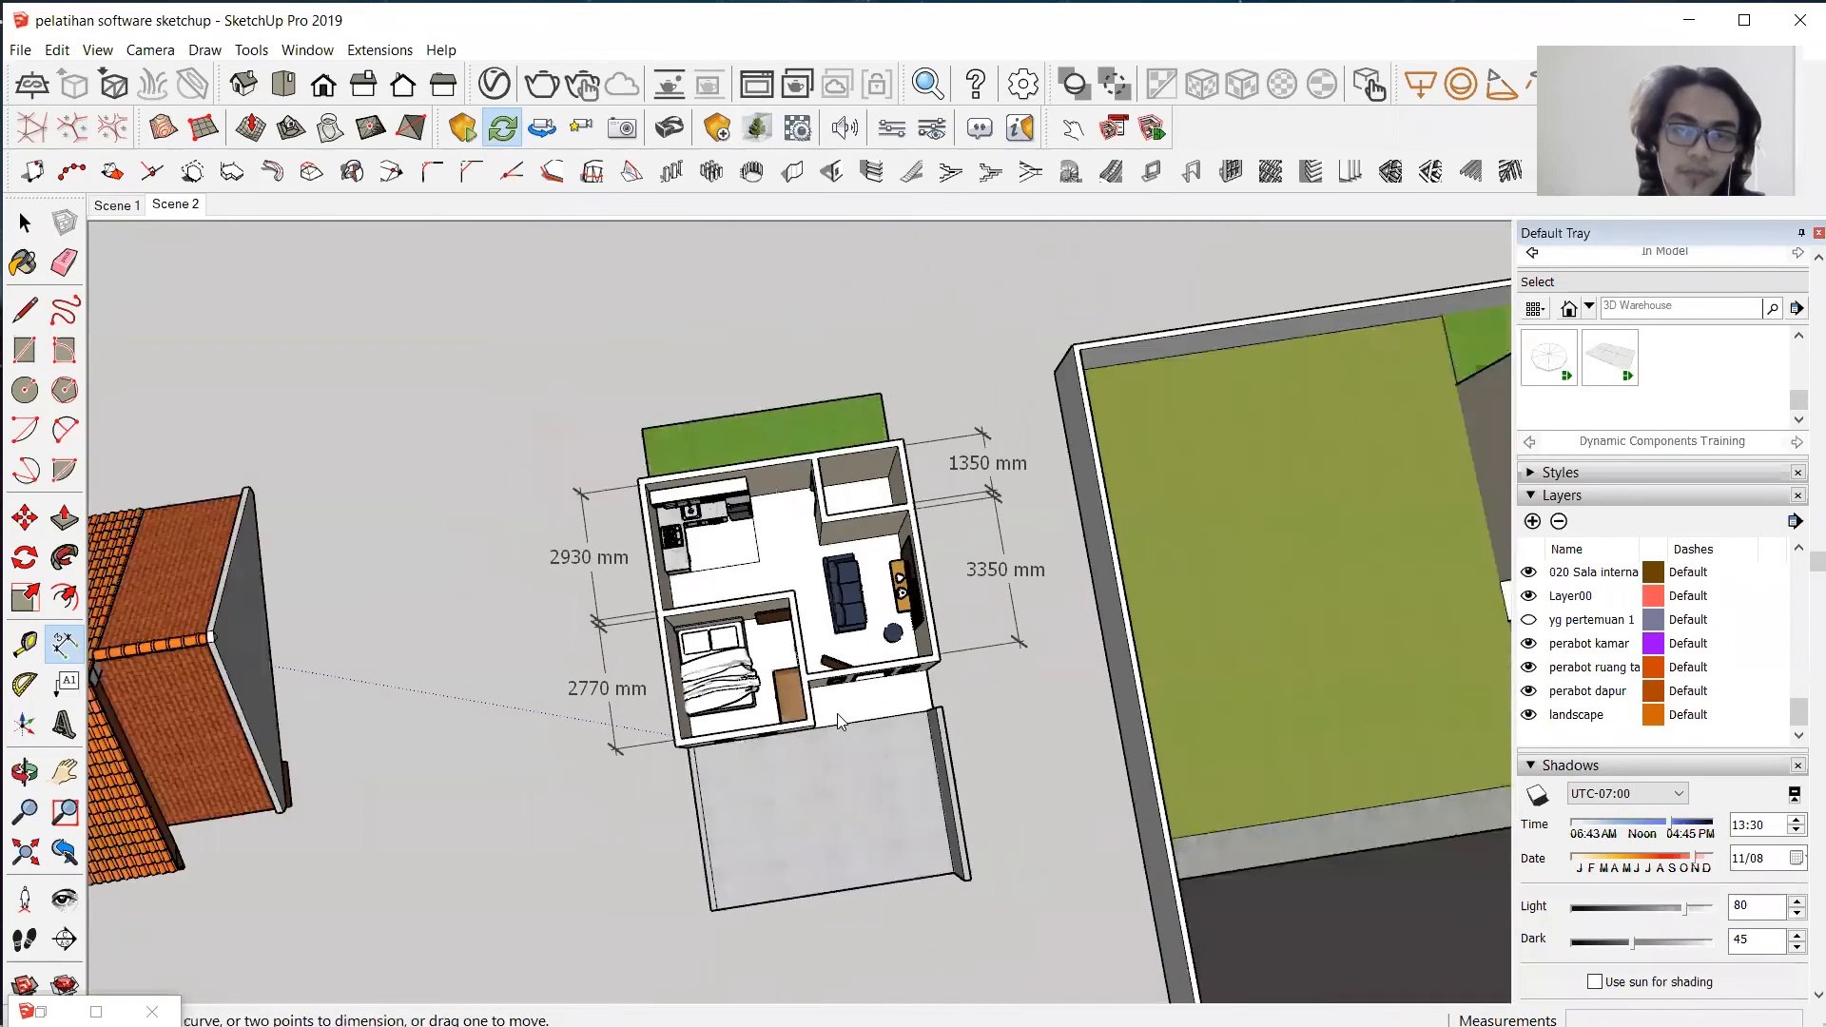
pyautogui.press('F2')
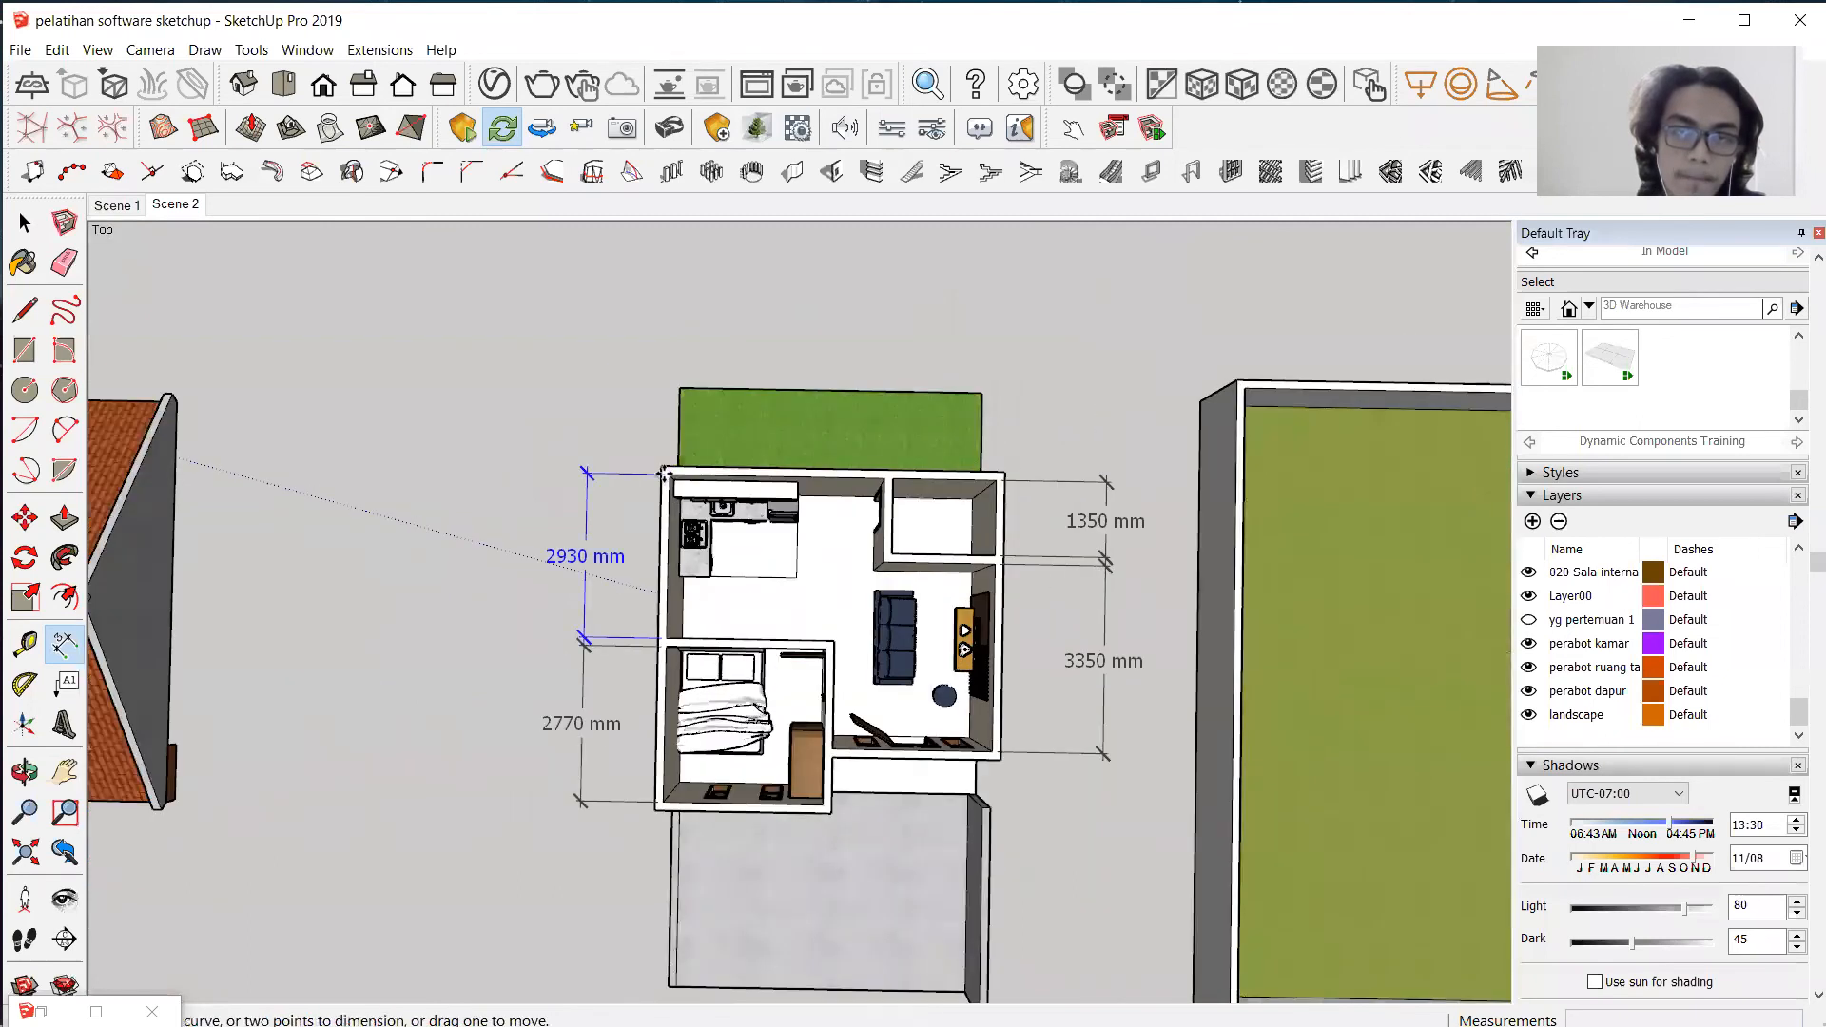
pyautogui.scroll(1, 662, 472)
pyautogui.click(660, 464)
pyautogui.click(1086, 470)
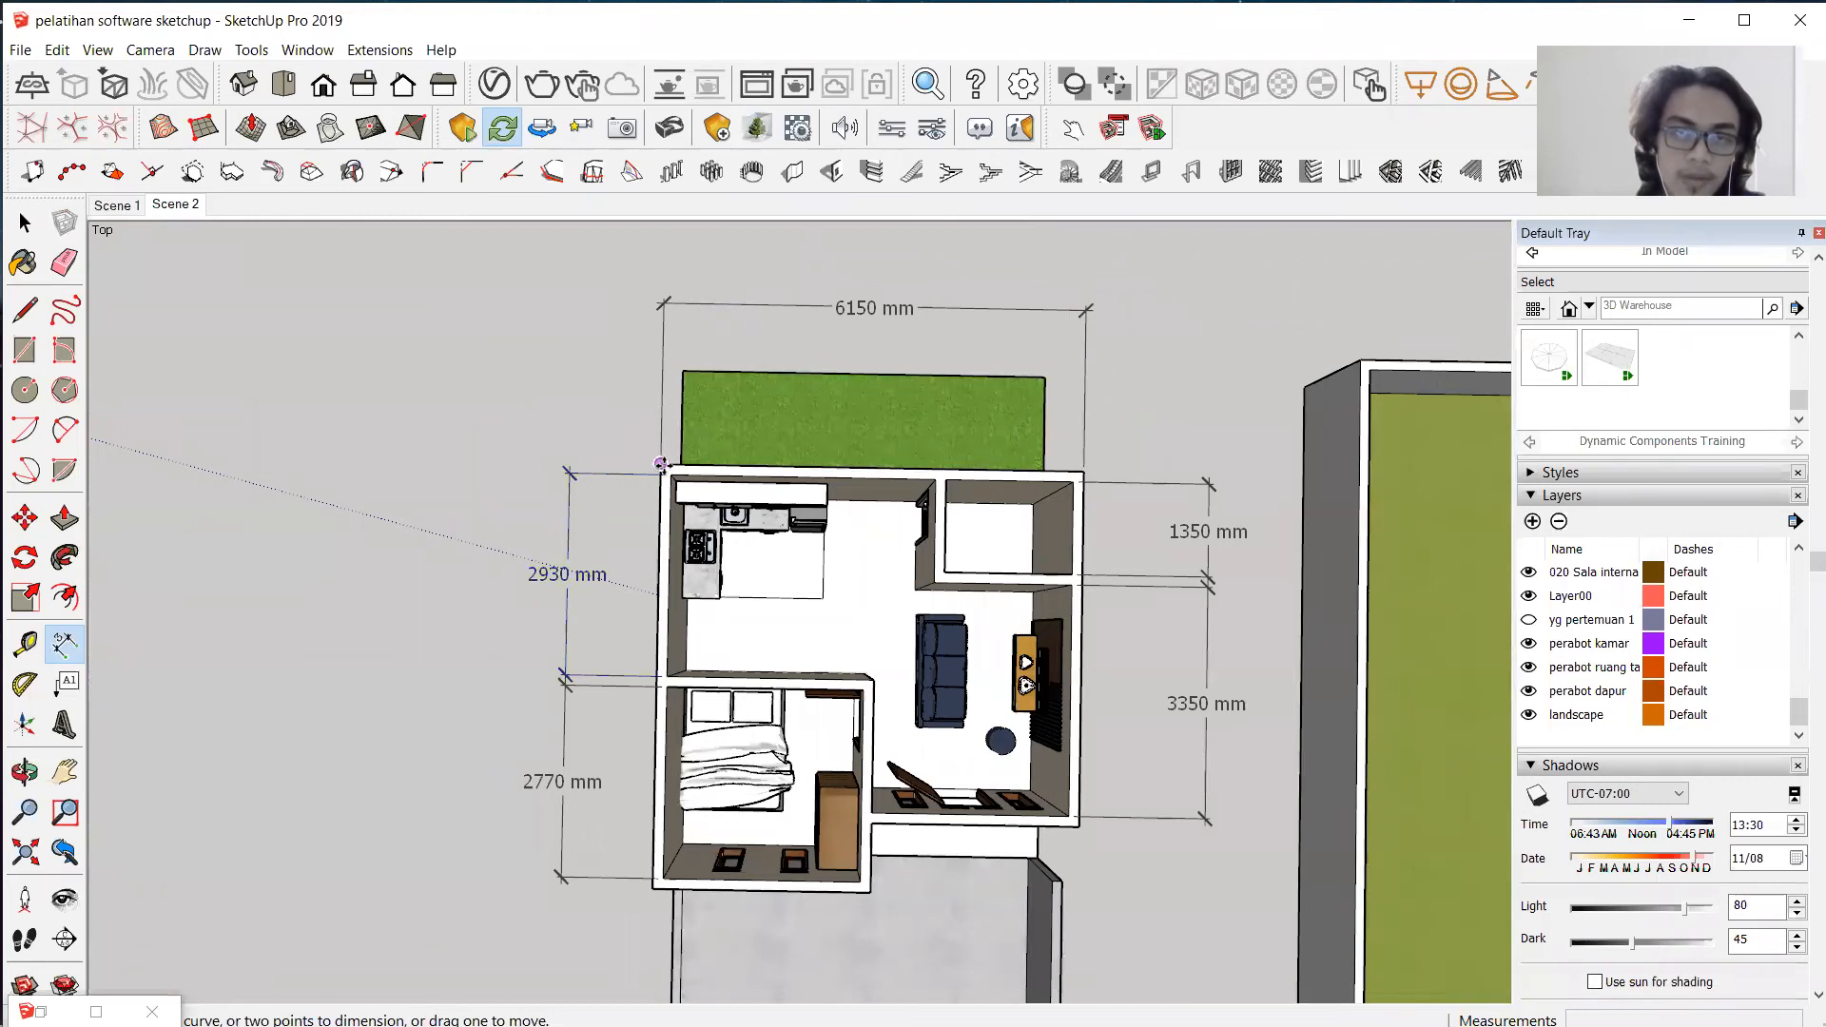
# Dimension the full length of the kitchen and bedroom outer side wall, placing it outside the two section dimensions.
pyautogui.click(661, 464)
pyautogui.click(656, 887)
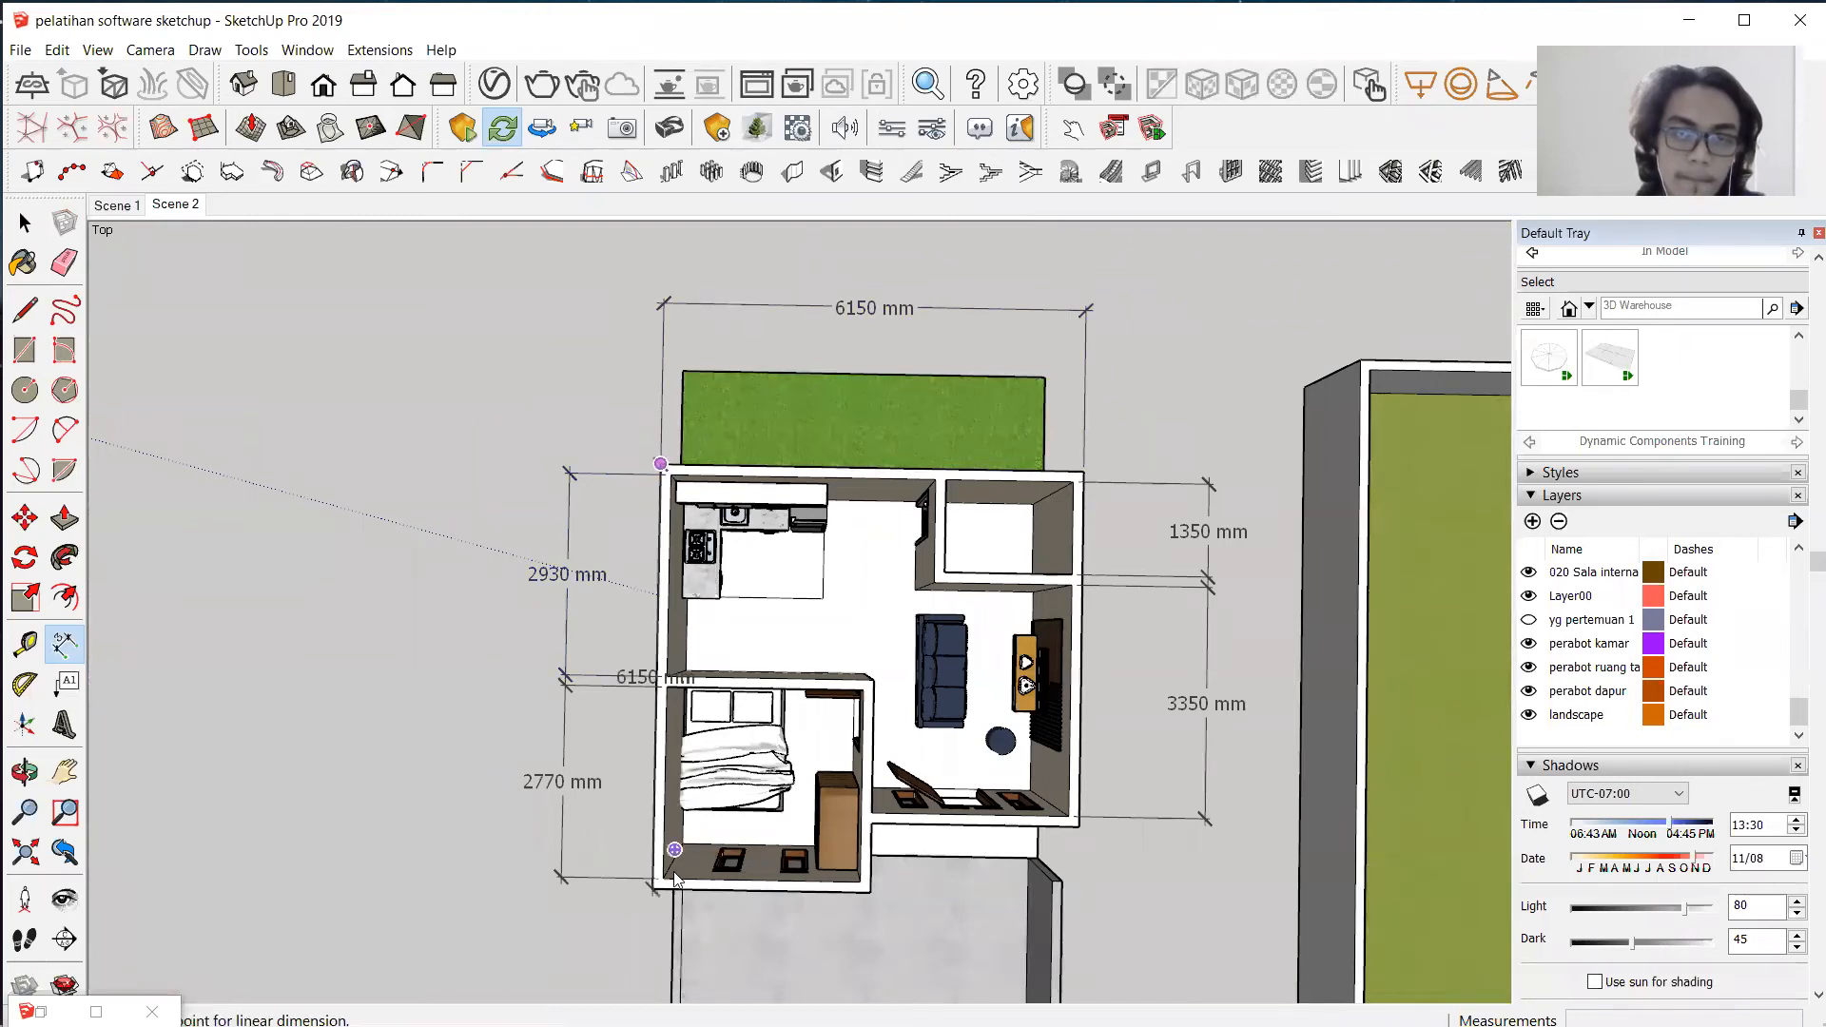
pyautogui.click(466, 684)
# Dimension the bedroom's front wall and the living room's front wall, placing both dimensions in front of the house.
pyautogui.moveTo(706, 688); pyautogui.dragTo(849, 789, button='middle')
pyautogui.click(837, 777)
pyautogui.click(638, 771)
pyautogui.click(799, 858)
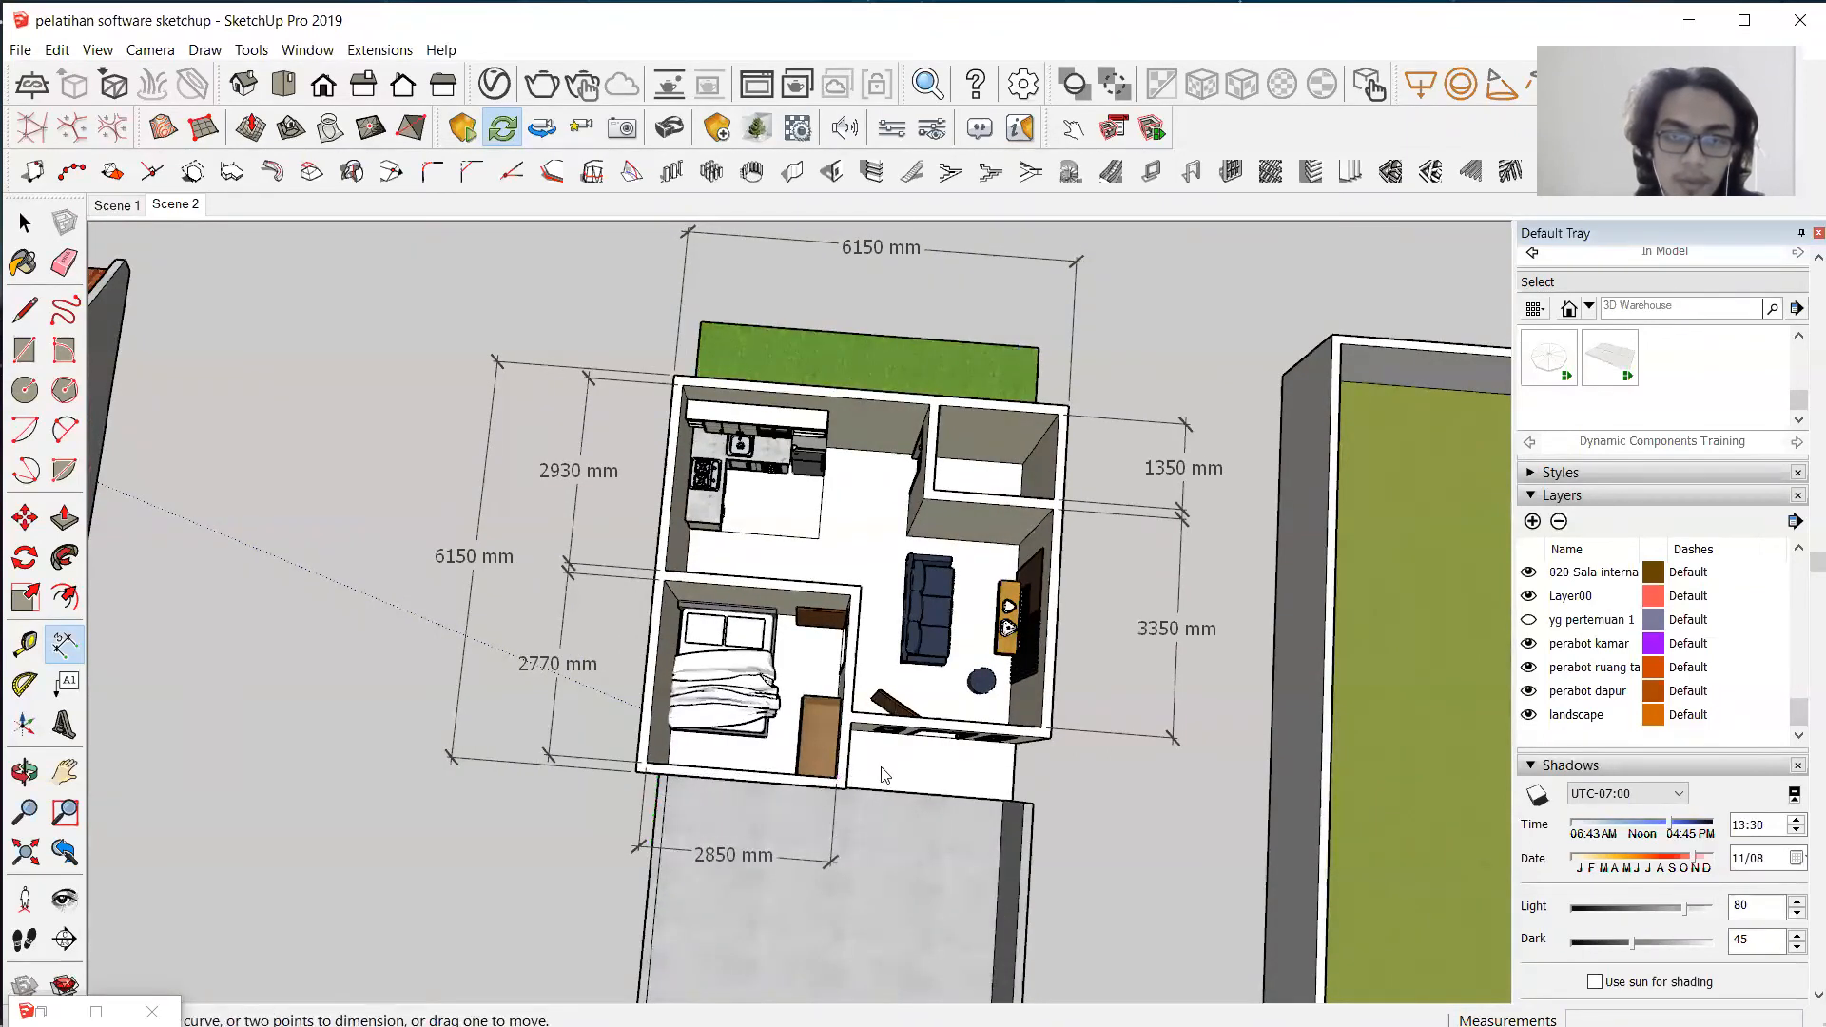
pyautogui.click(851, 710)
pyautogui.click(1036, 715)
pyautogui.click(991, 869)
# Finish dimensioning and return to the top view, framing the dimensioned floor plan.
pyautogui.moveTo(991, 869); pyautogui.dragTo(980, 809, button='middle')
pyautogui.moveTo(715, 492); pyautogui.dragTo(639, 476, button='middle')
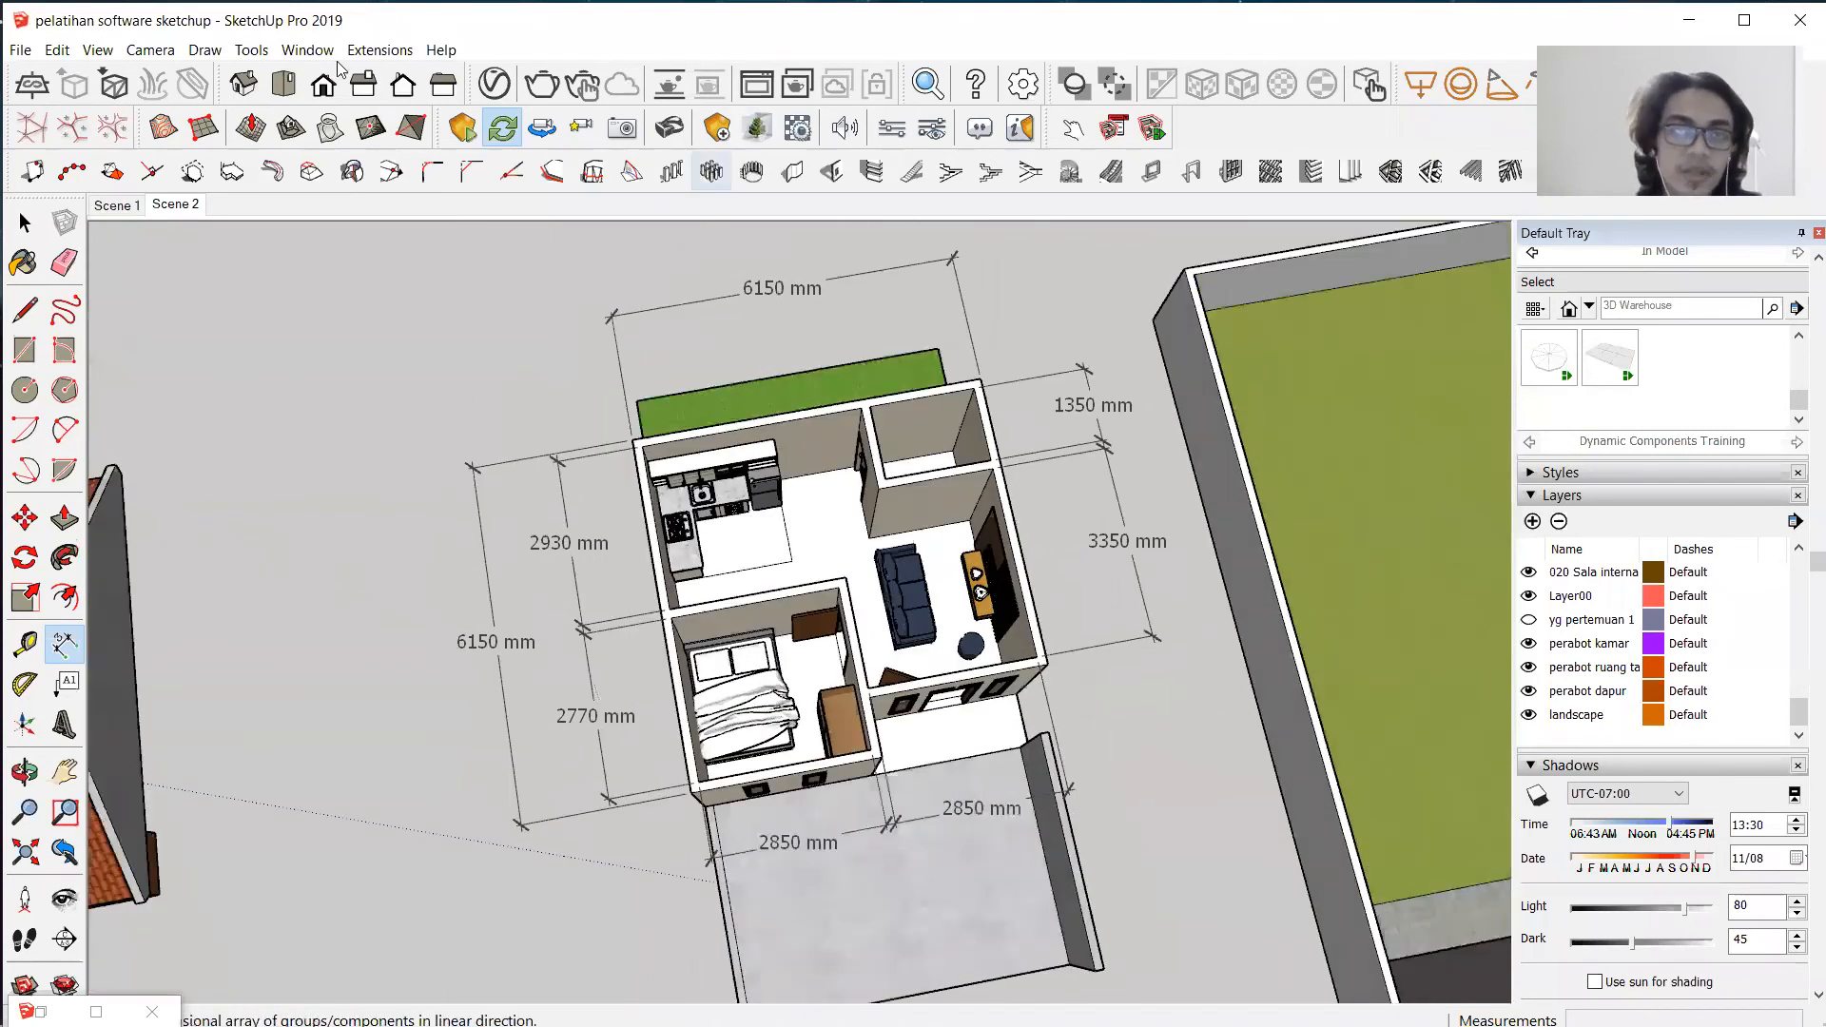
pyautogui.click(323, 84)
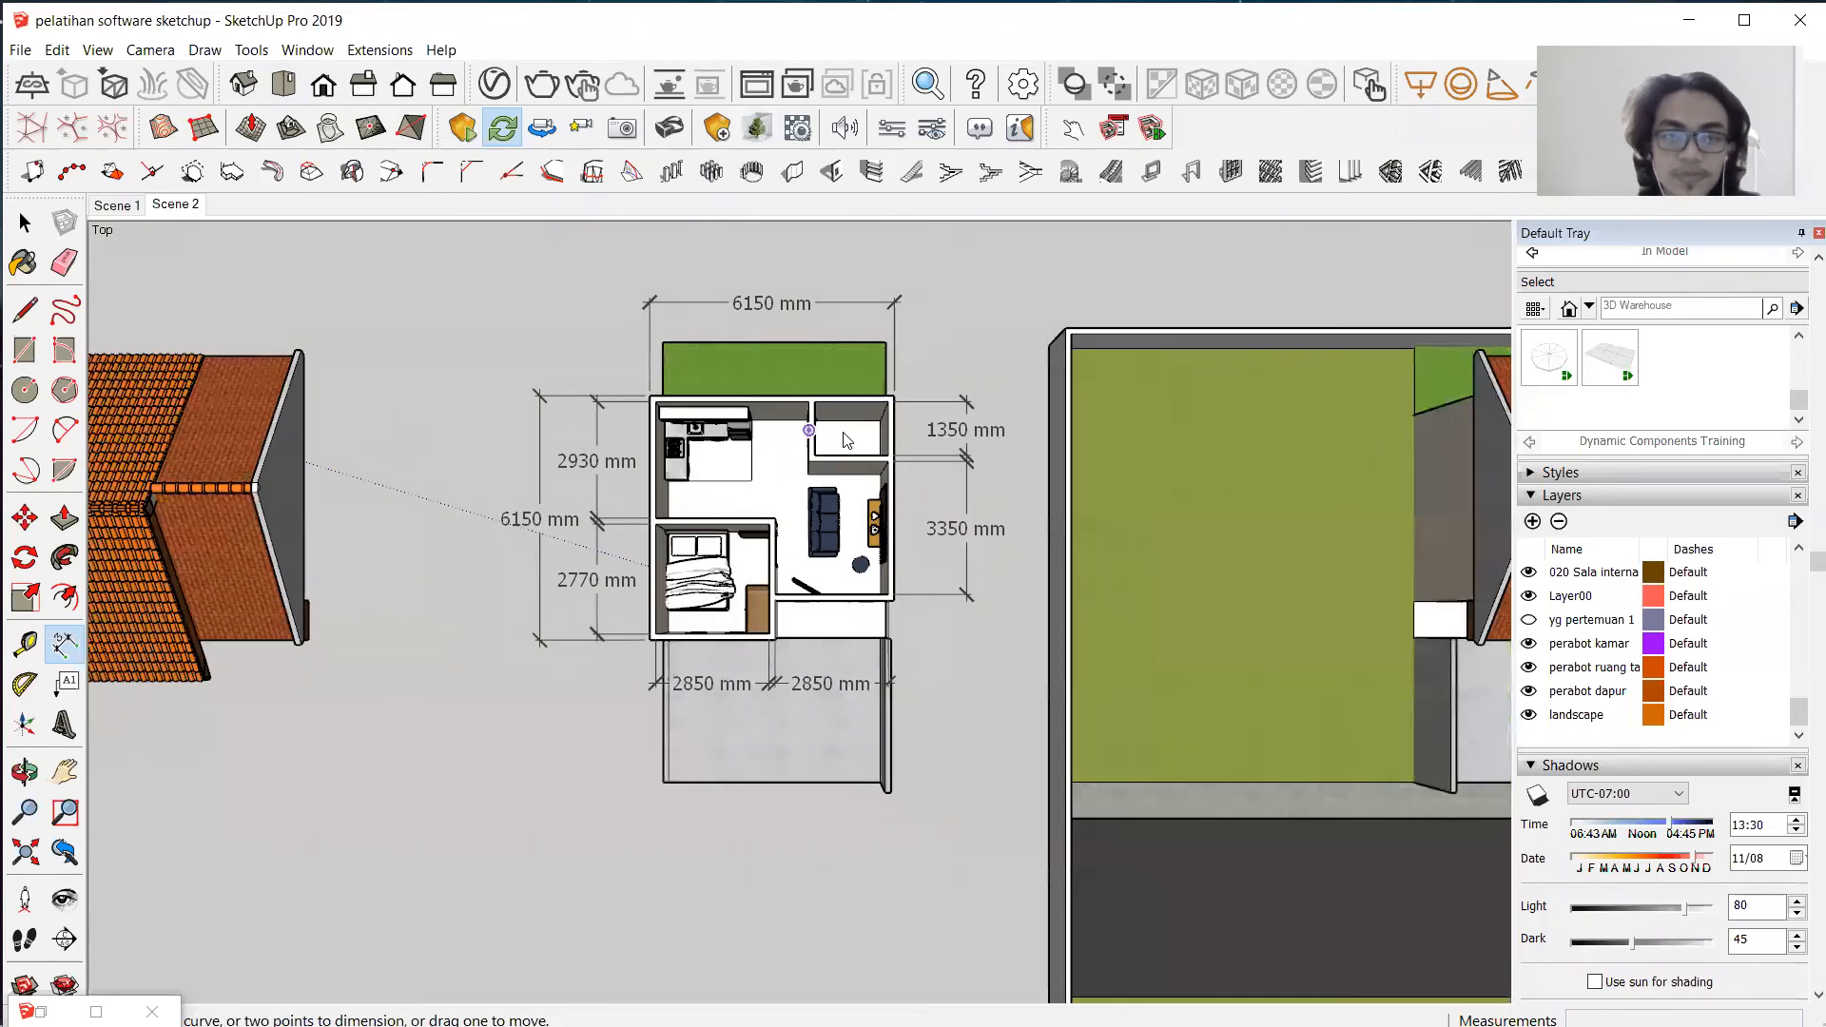
pyautogui.scroll(1, 861, 445)
pyautogui.scroll(2, 665, 333)
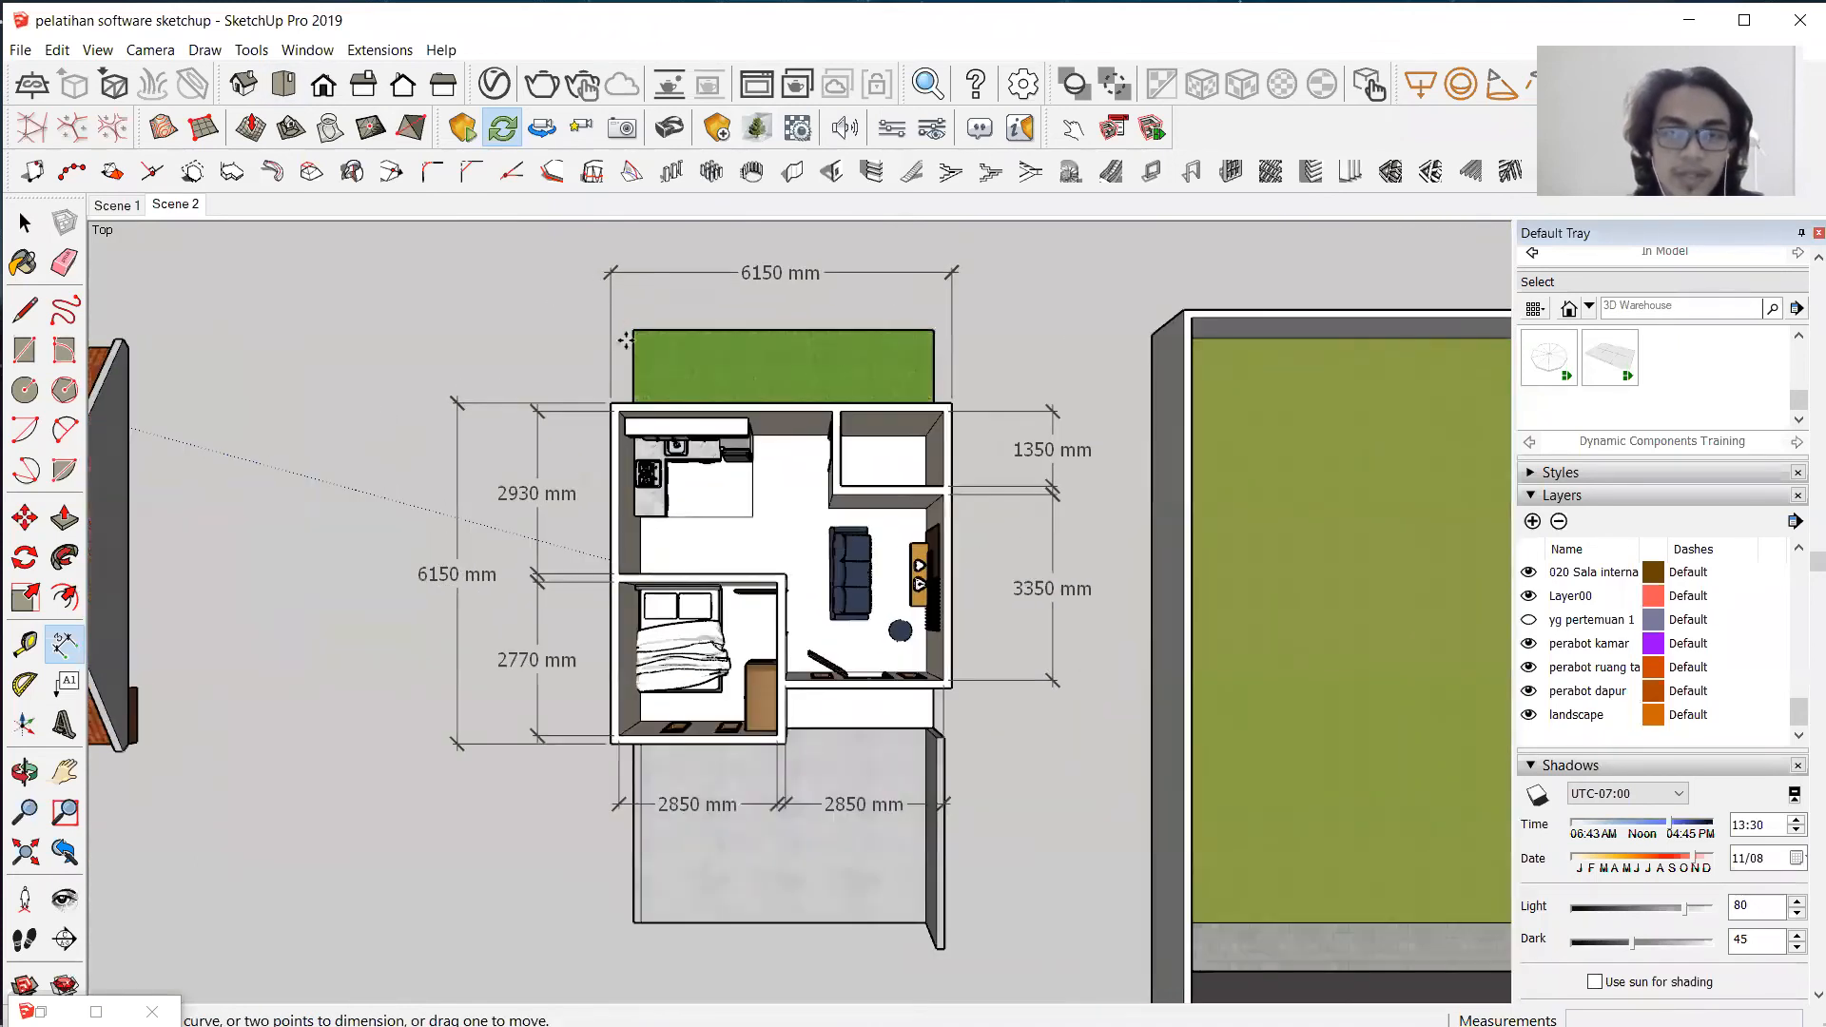
pyautogui.press('space')
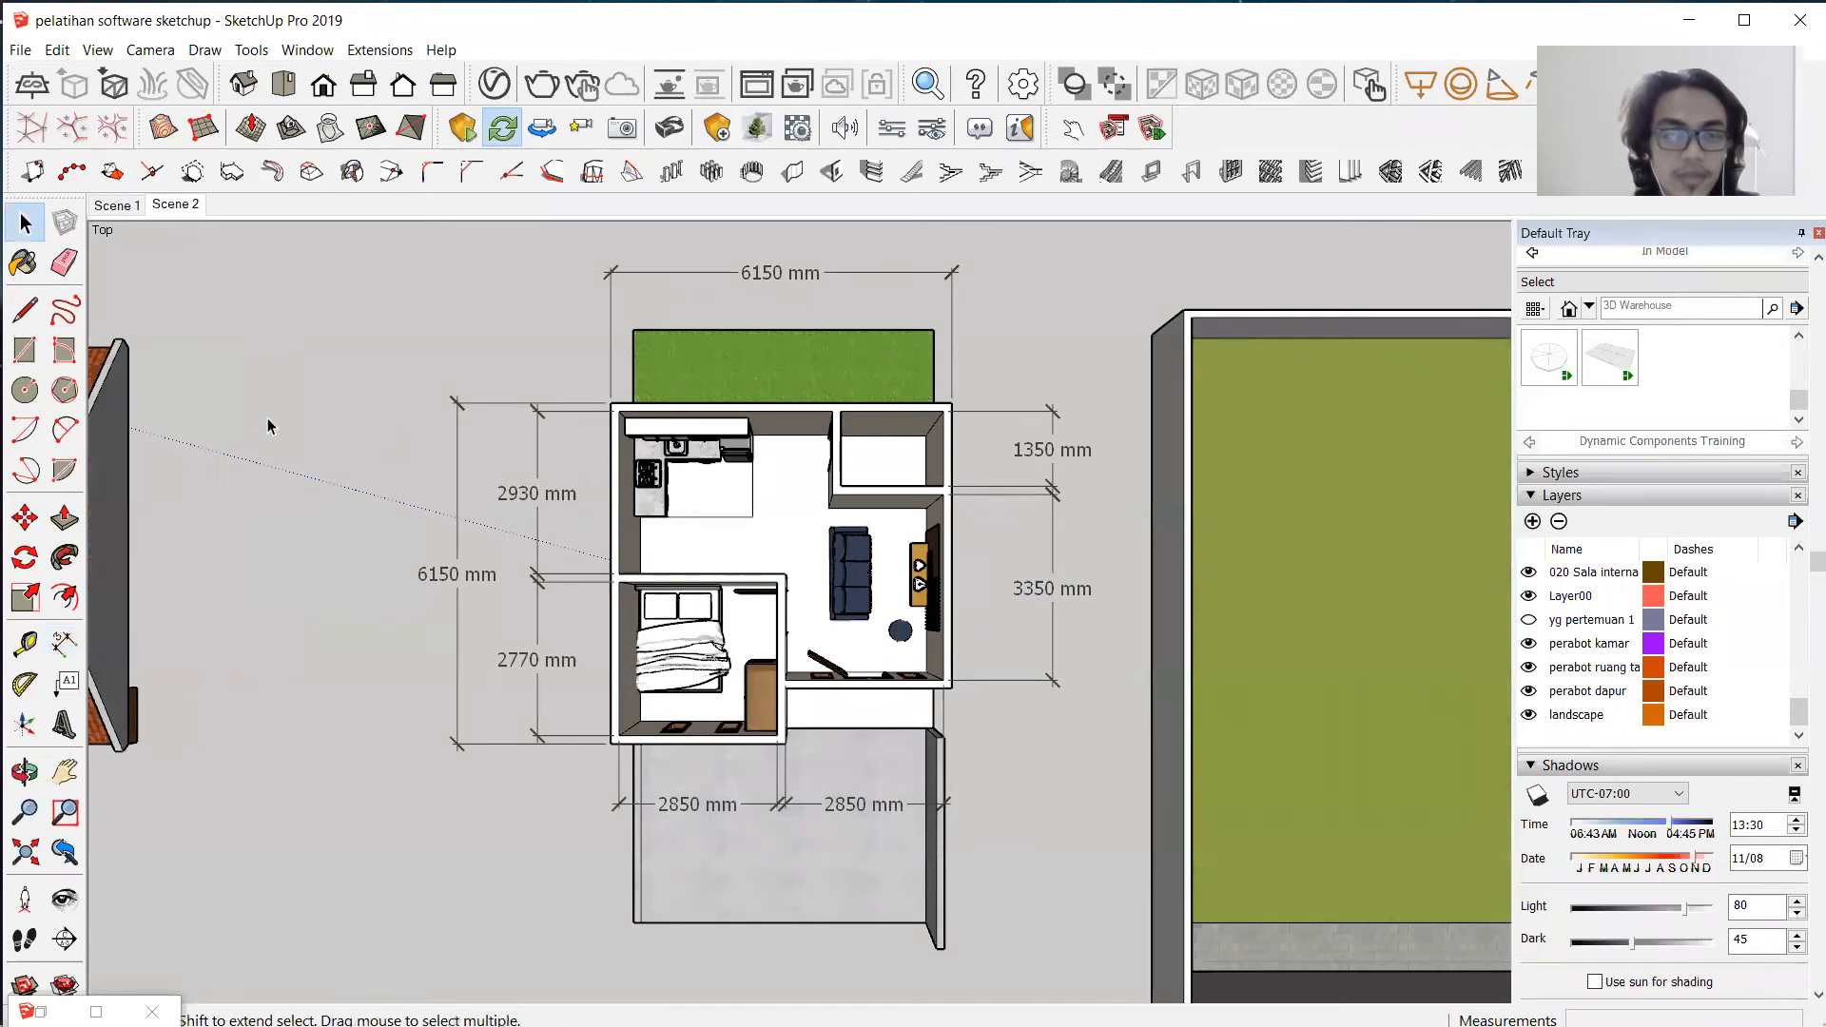
pyautogui.moveTo(964, 524); pyautogui.dragTo(833, 392, button='middle')
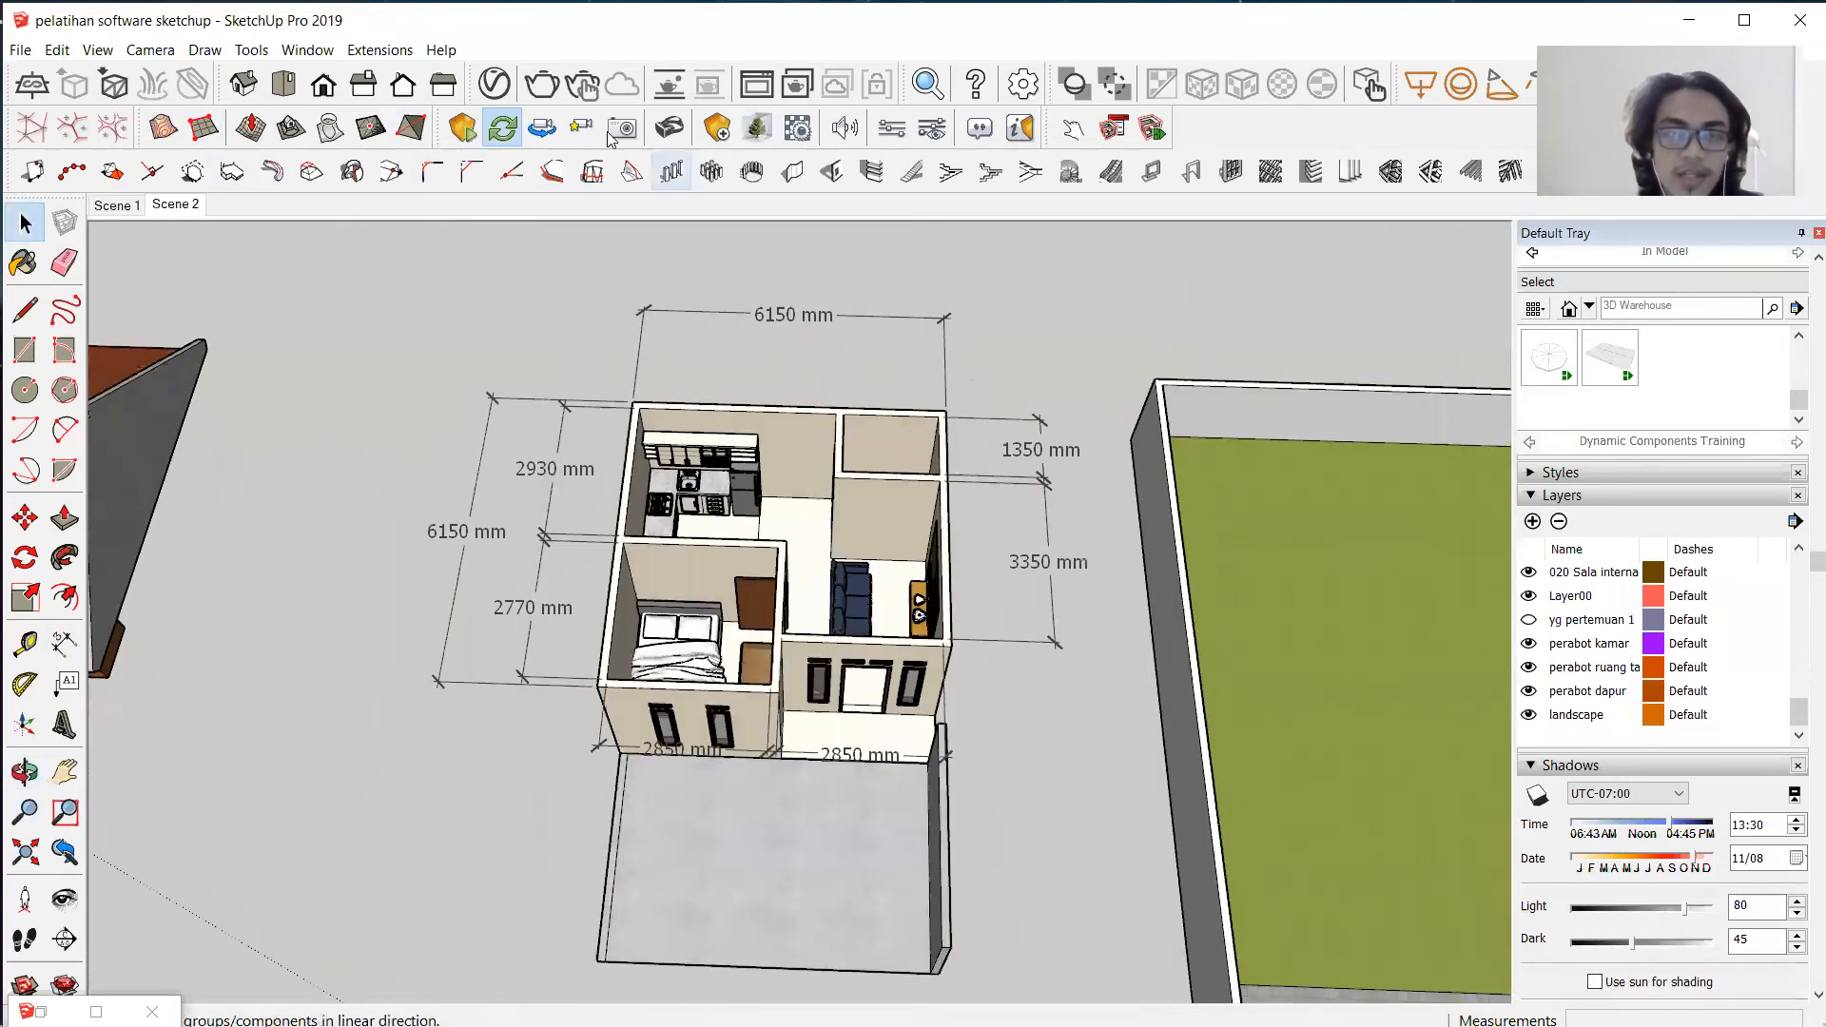
pyautogui.click(282, 85)
pyautogui.scroll(-1, 536, 553)
pyautogui.scroll(1, 998, 554)
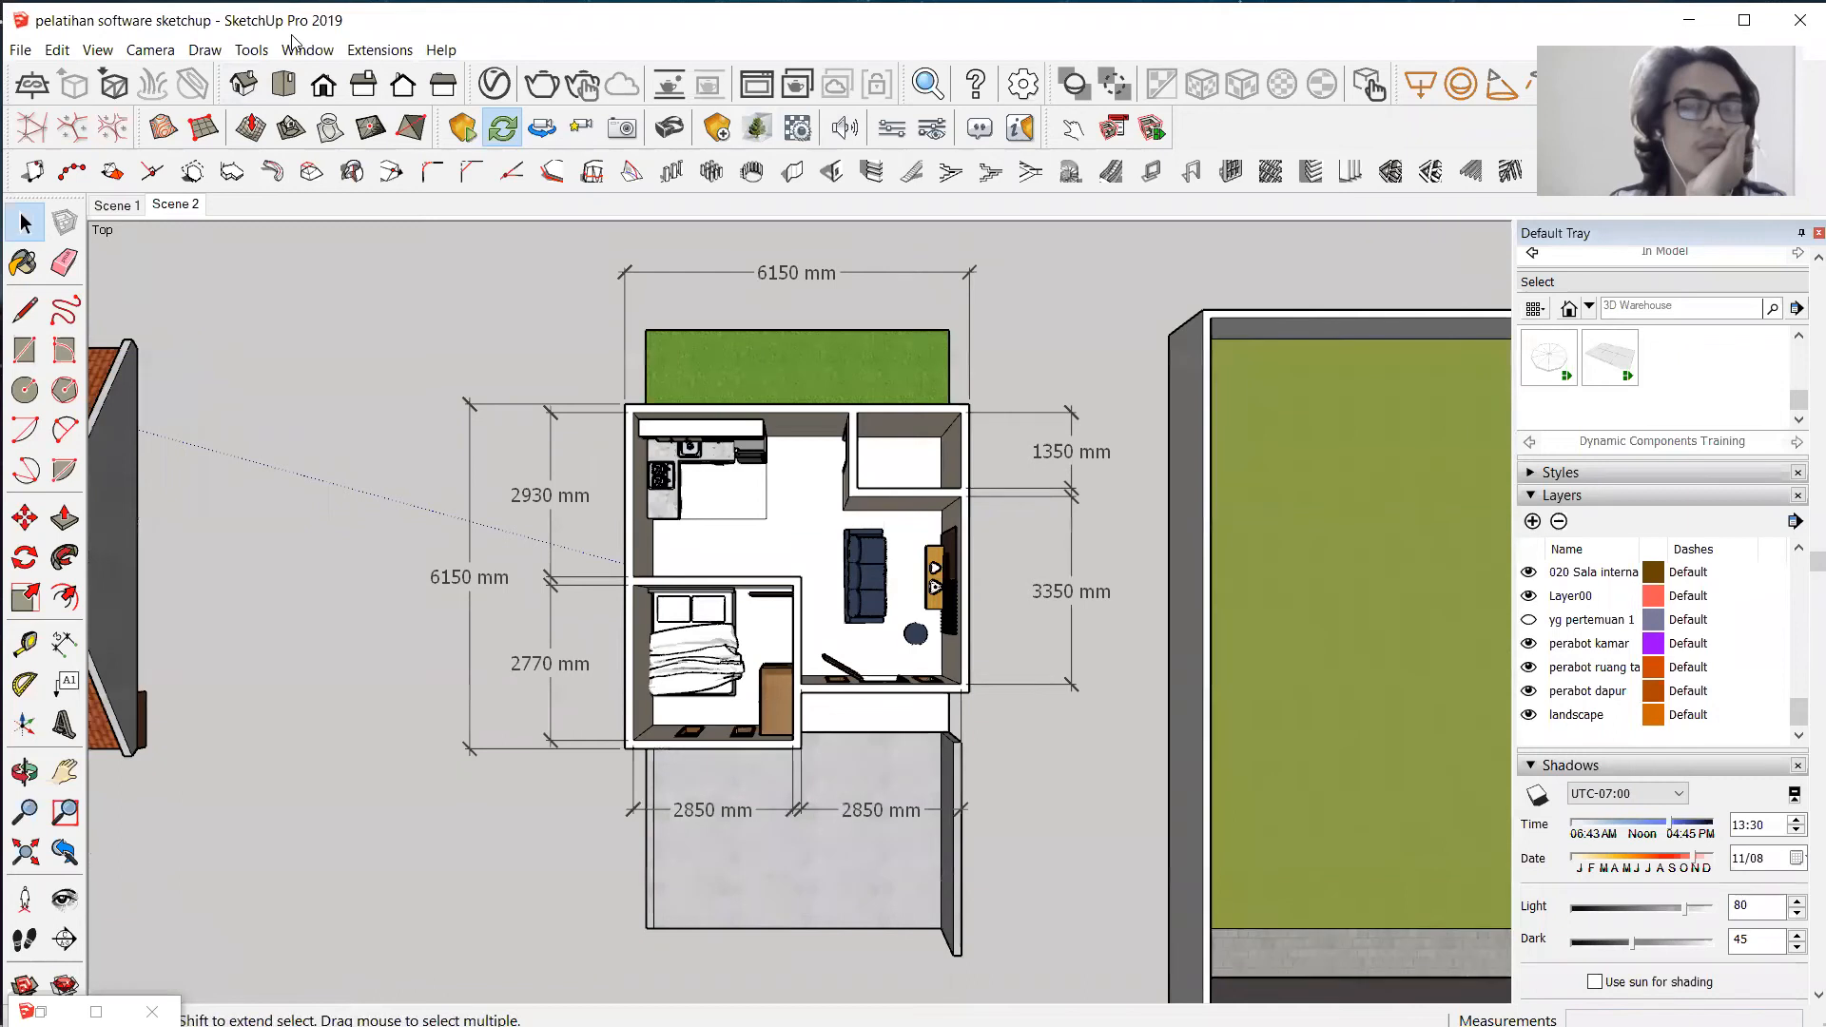
# Set the camera to parallel projection so the floor plan displays without perspective.
pyautogui.click(97, 52)
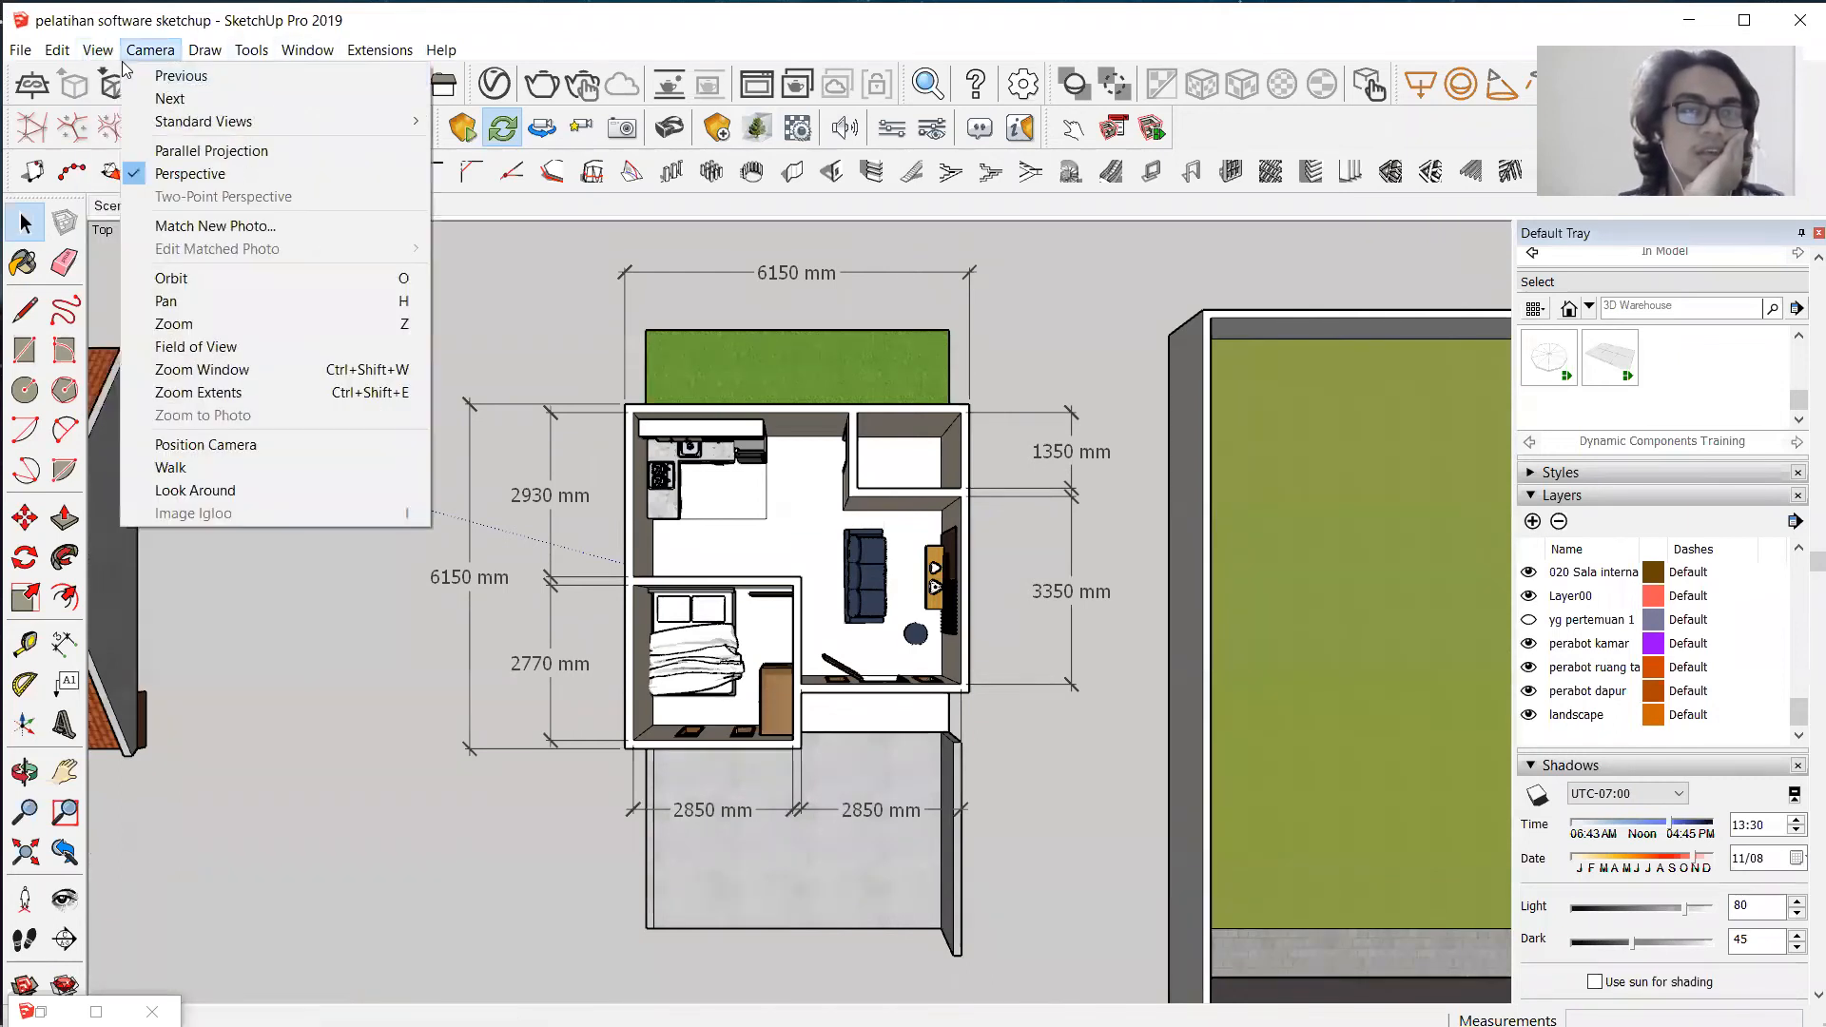
pyautogui.moveTo(58, 53)
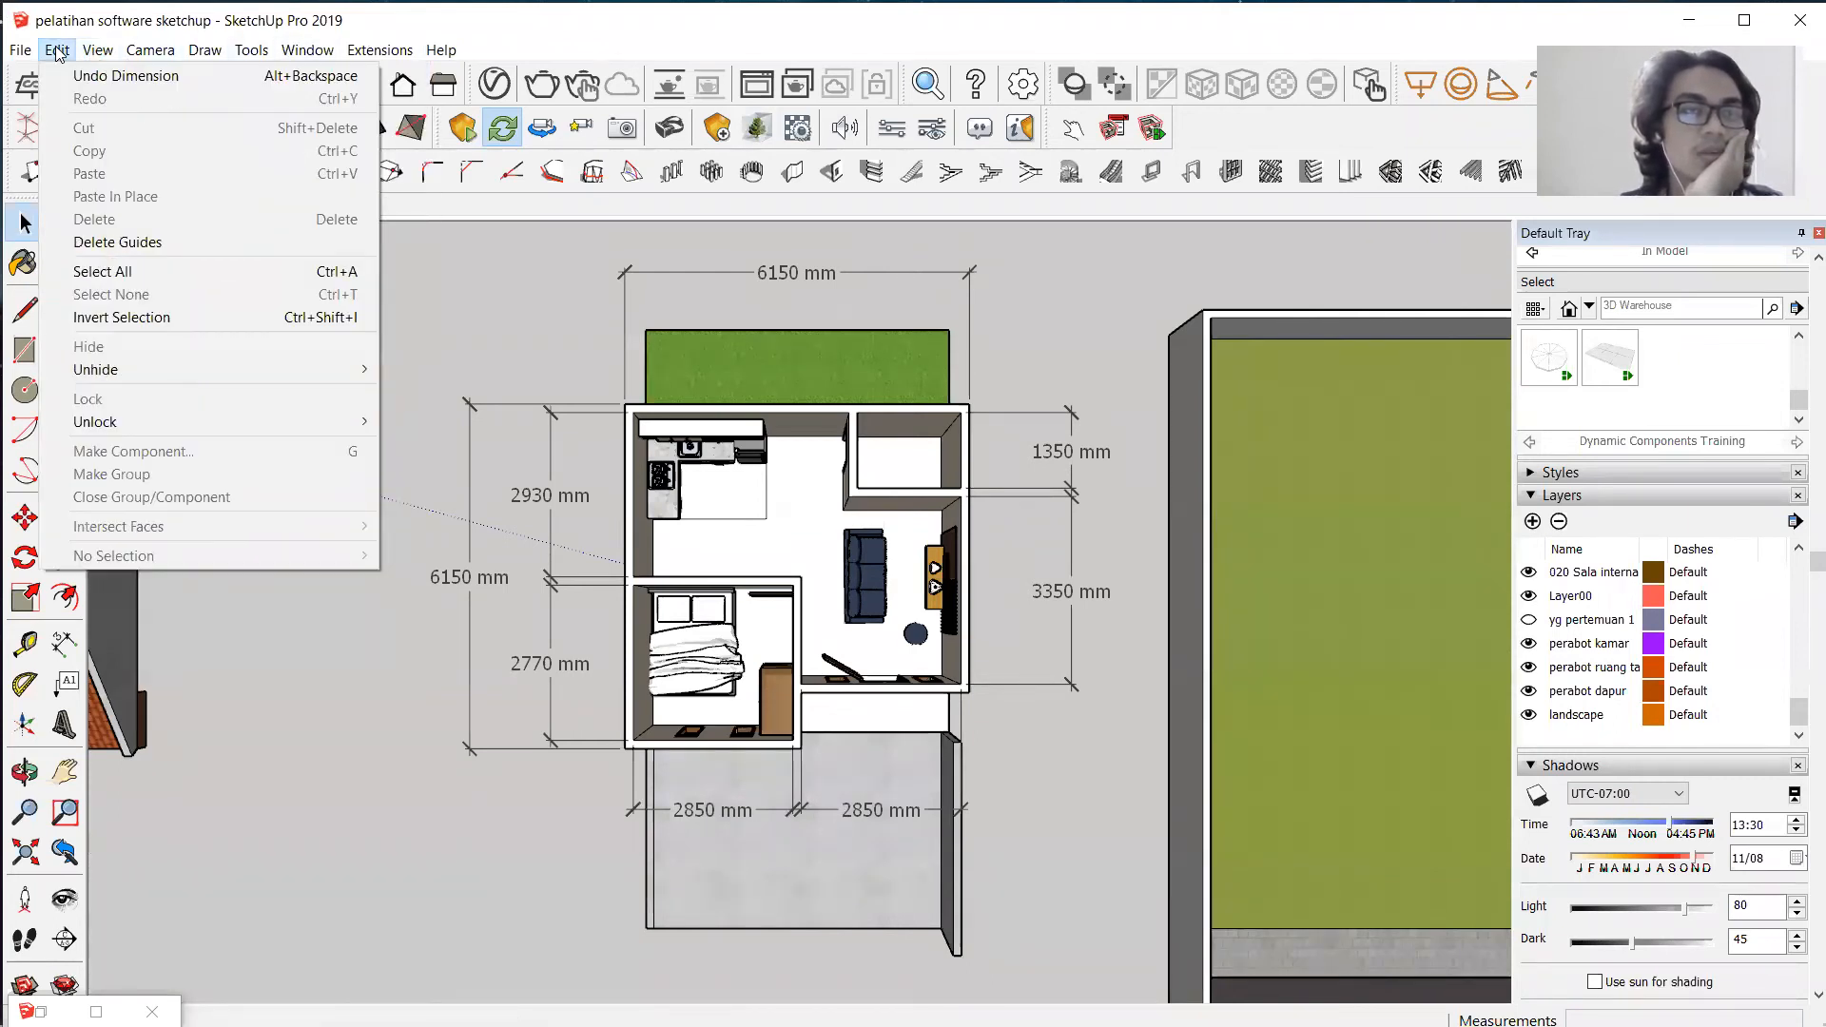
pyautogui.moveTo(159, 52)
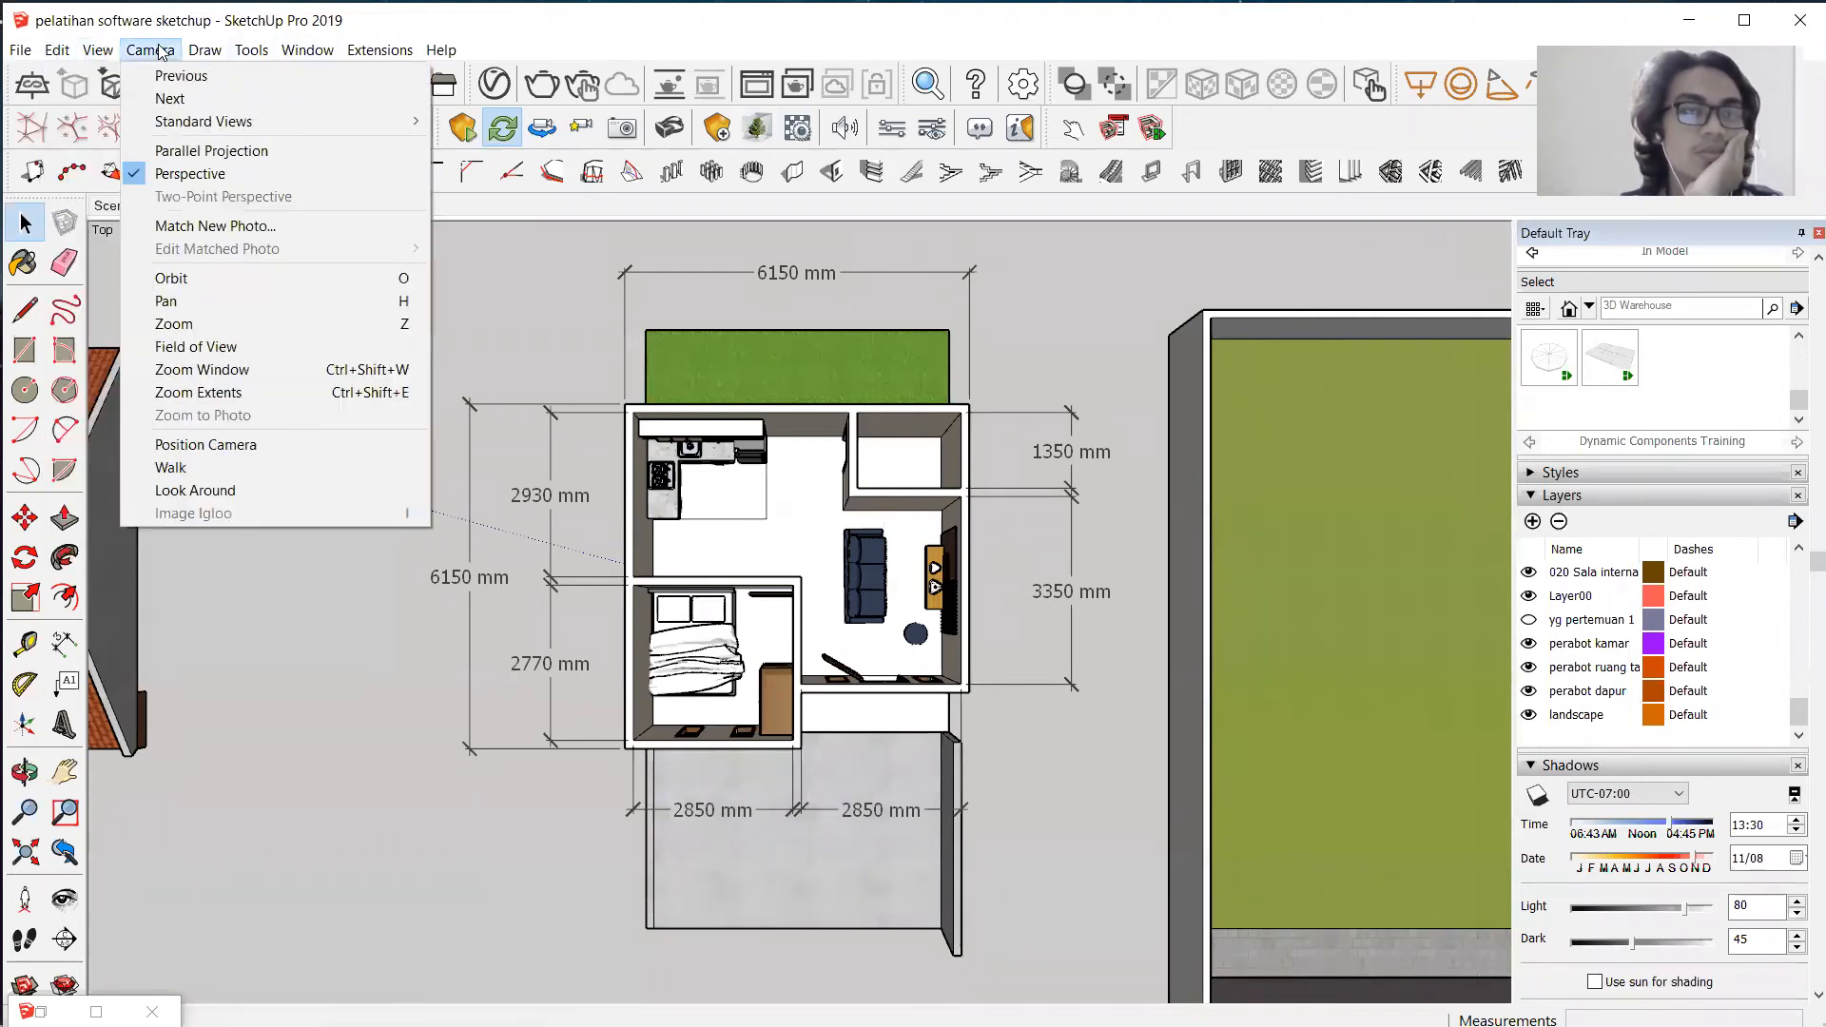
pyautogui.click(202, 154)
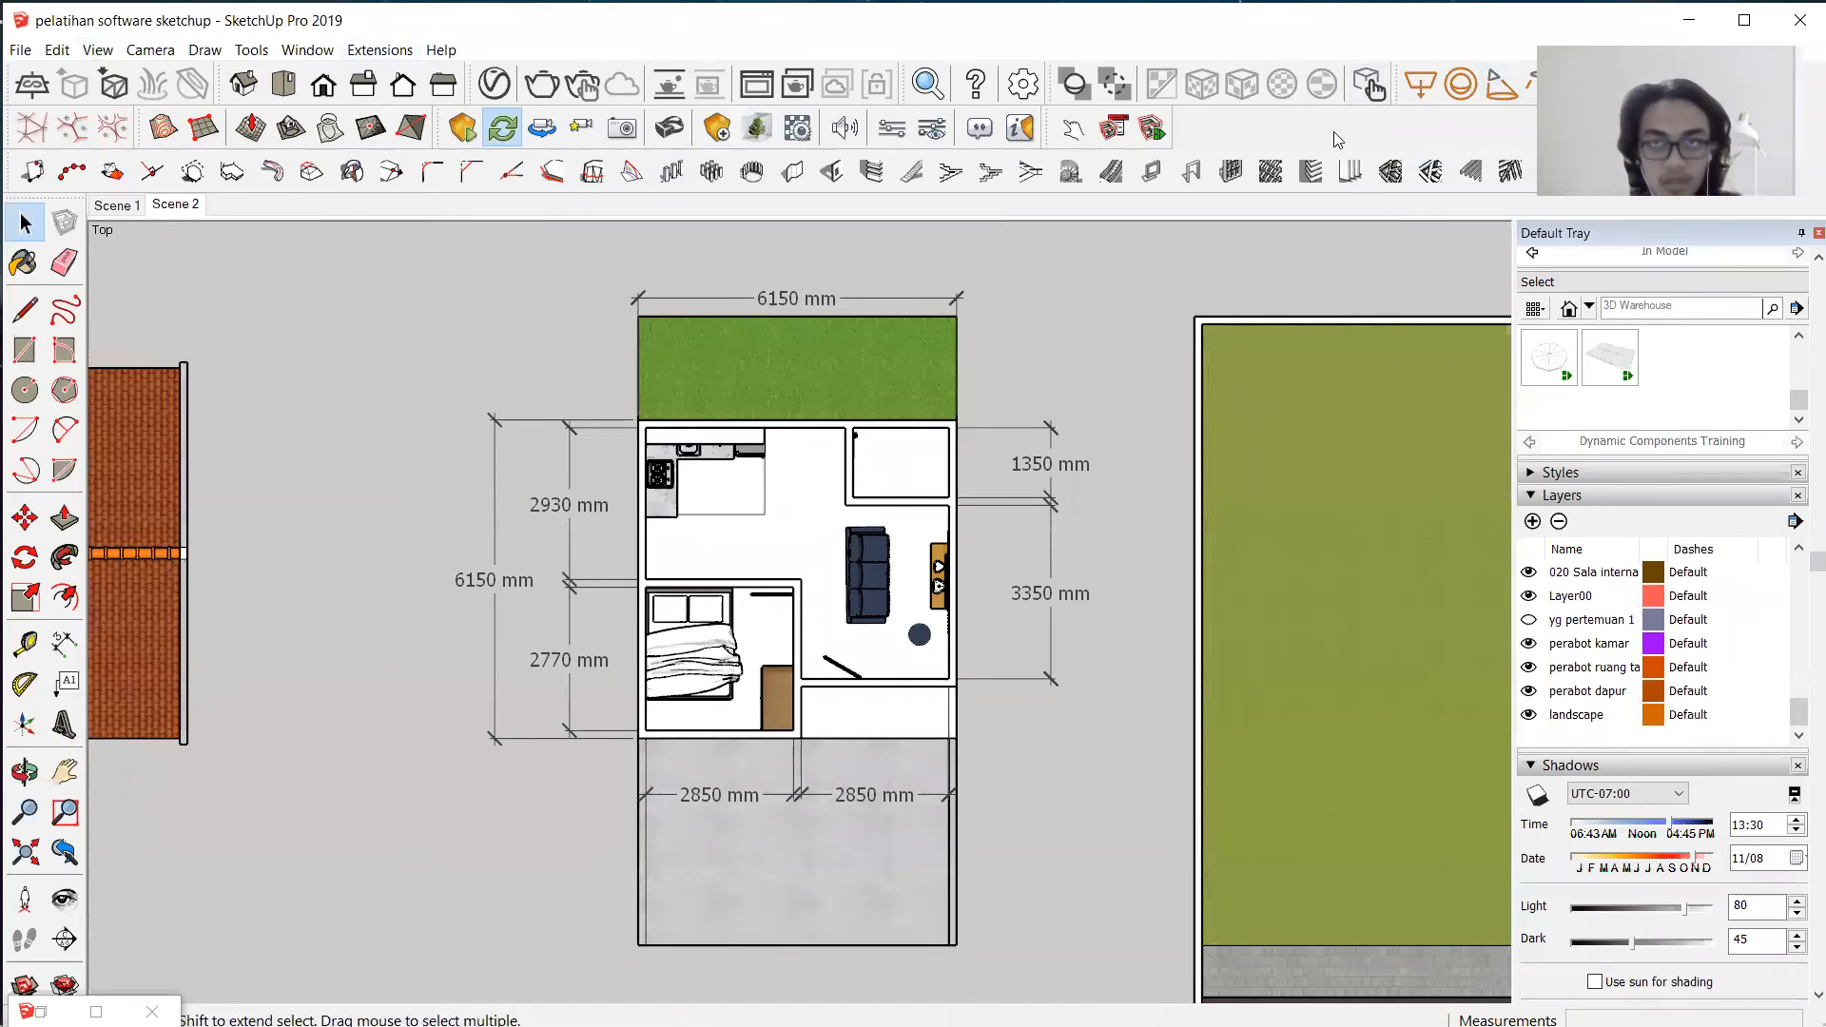
# Export the top view as a 2D graphic in PDF format, named denah, to the DATA (D:) drive.
pyautogui.hotkey('alt', 'Tab')
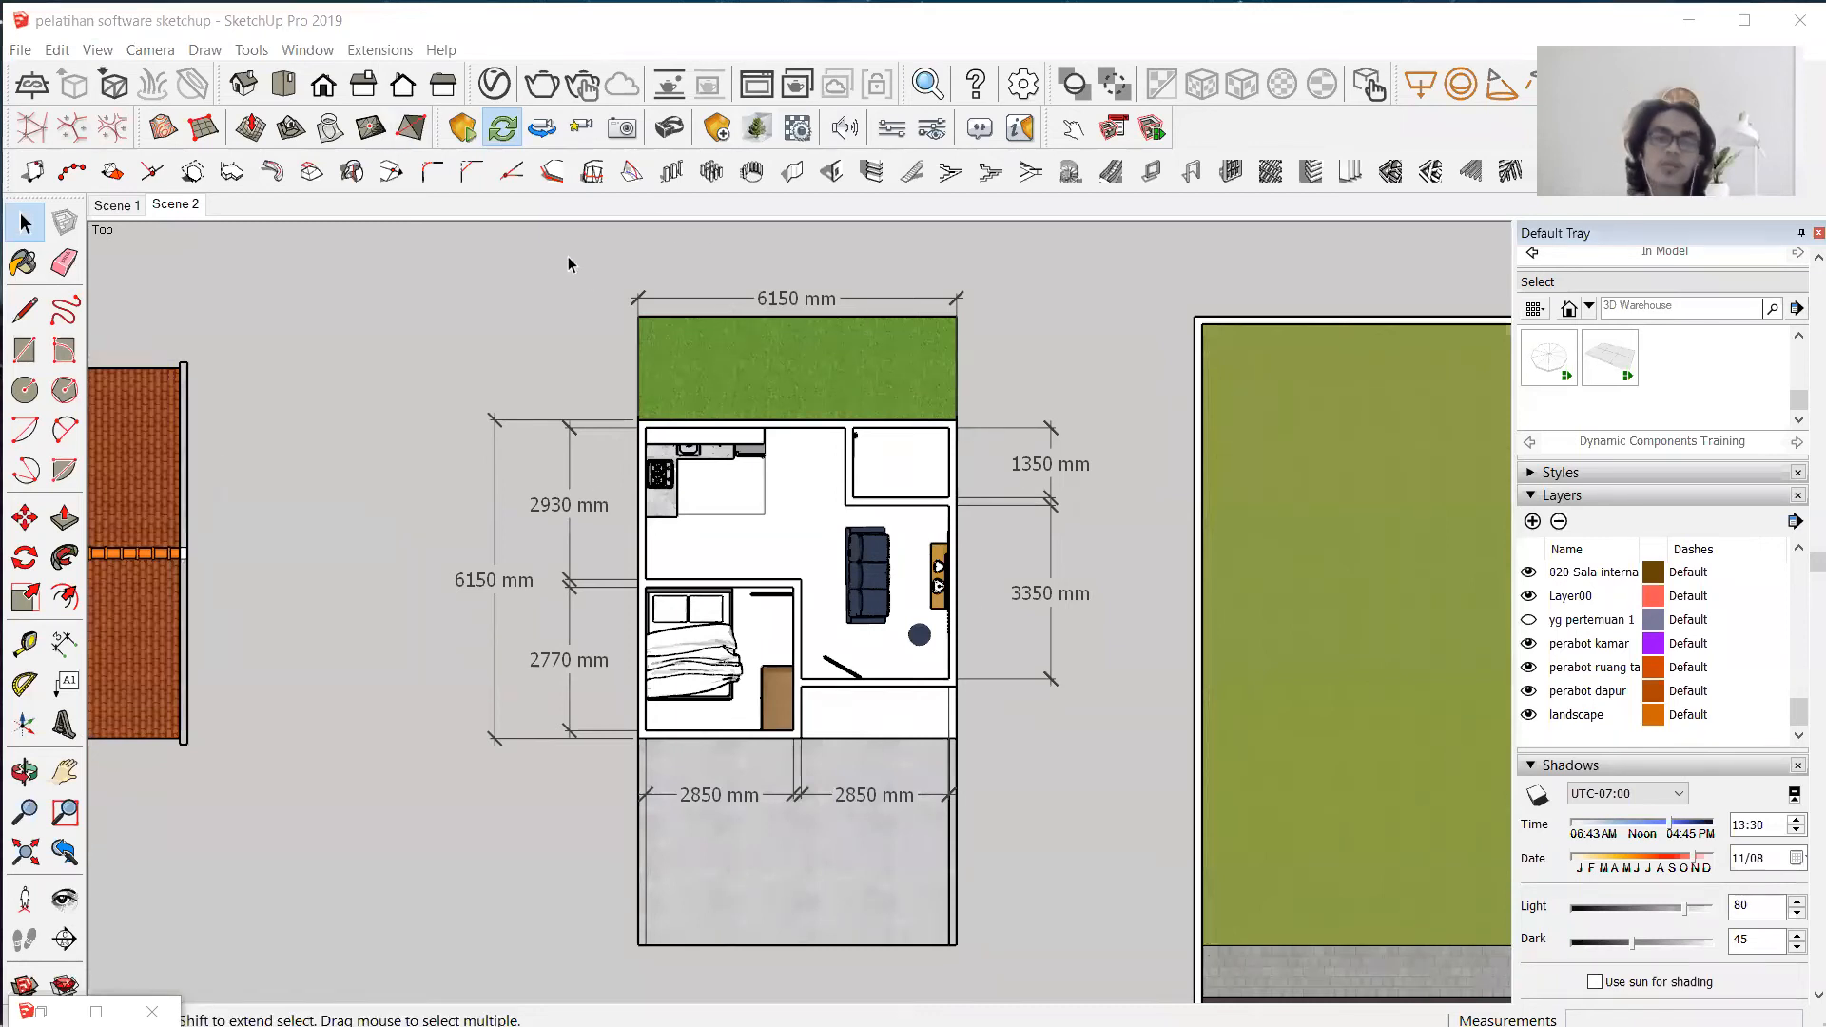
pyautogui.click(380, 50)
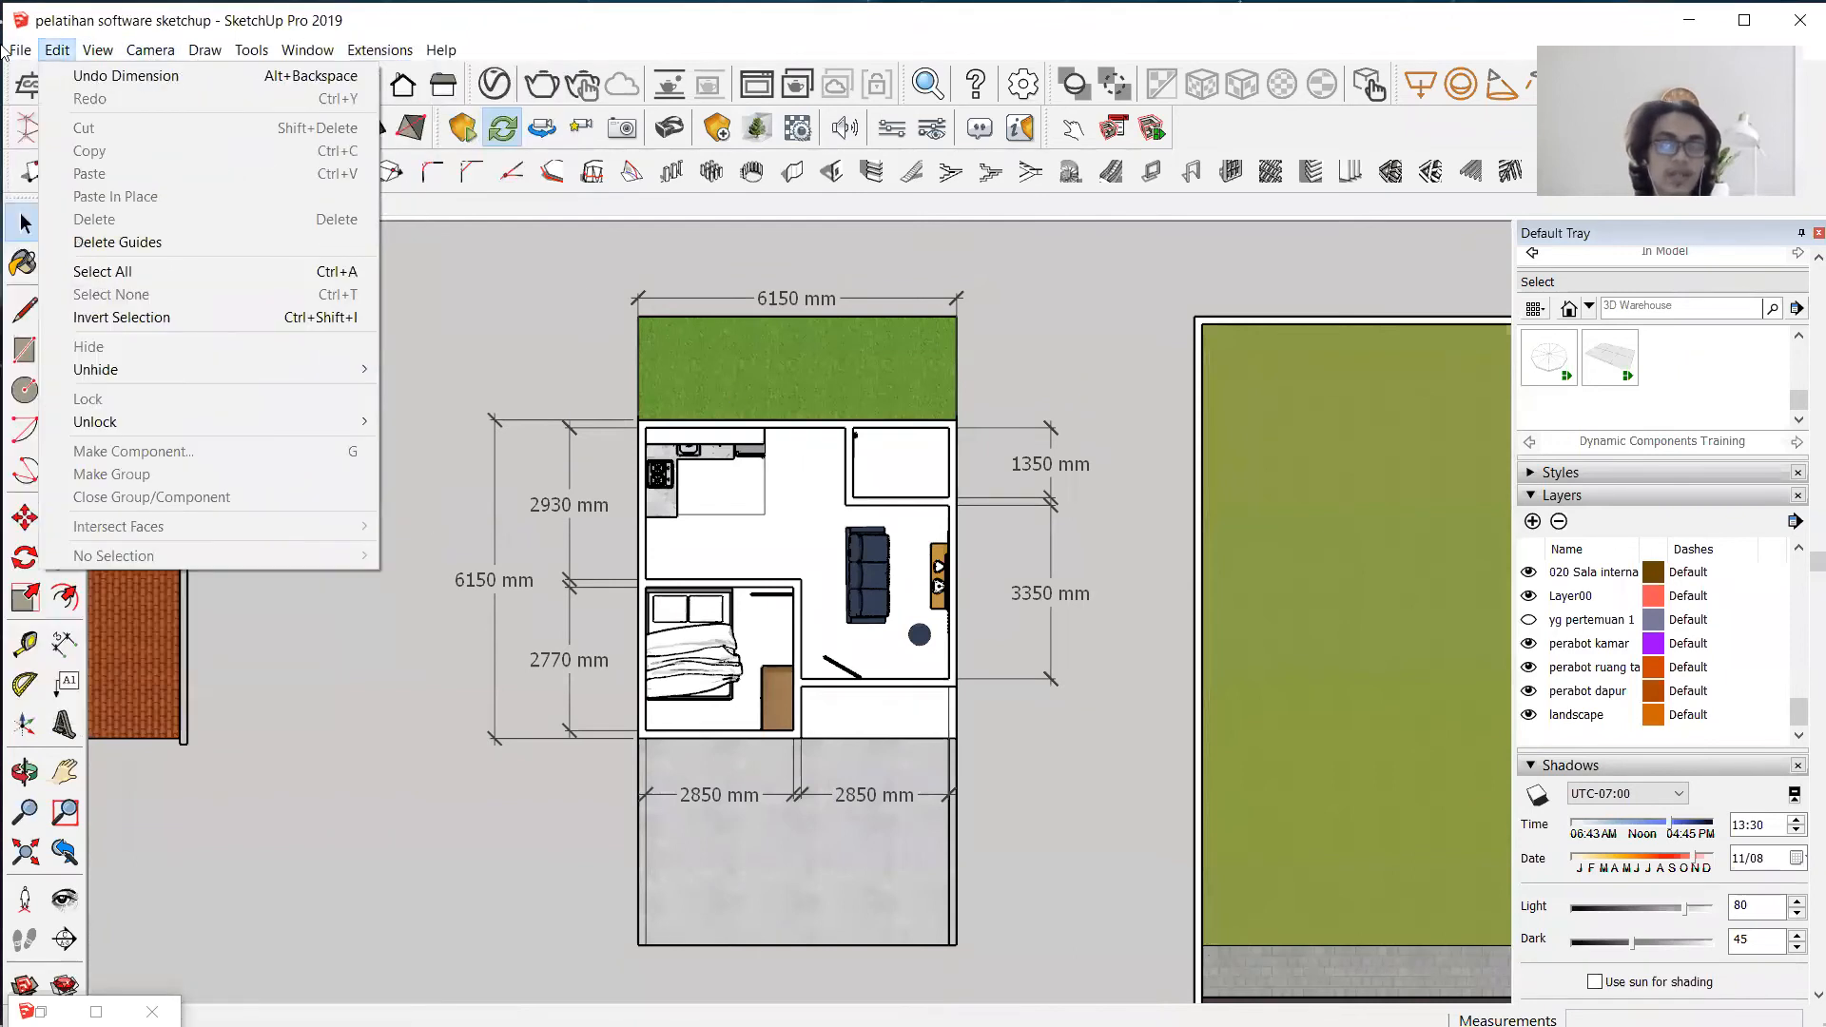
pyautogui.moveTo(20, 50)
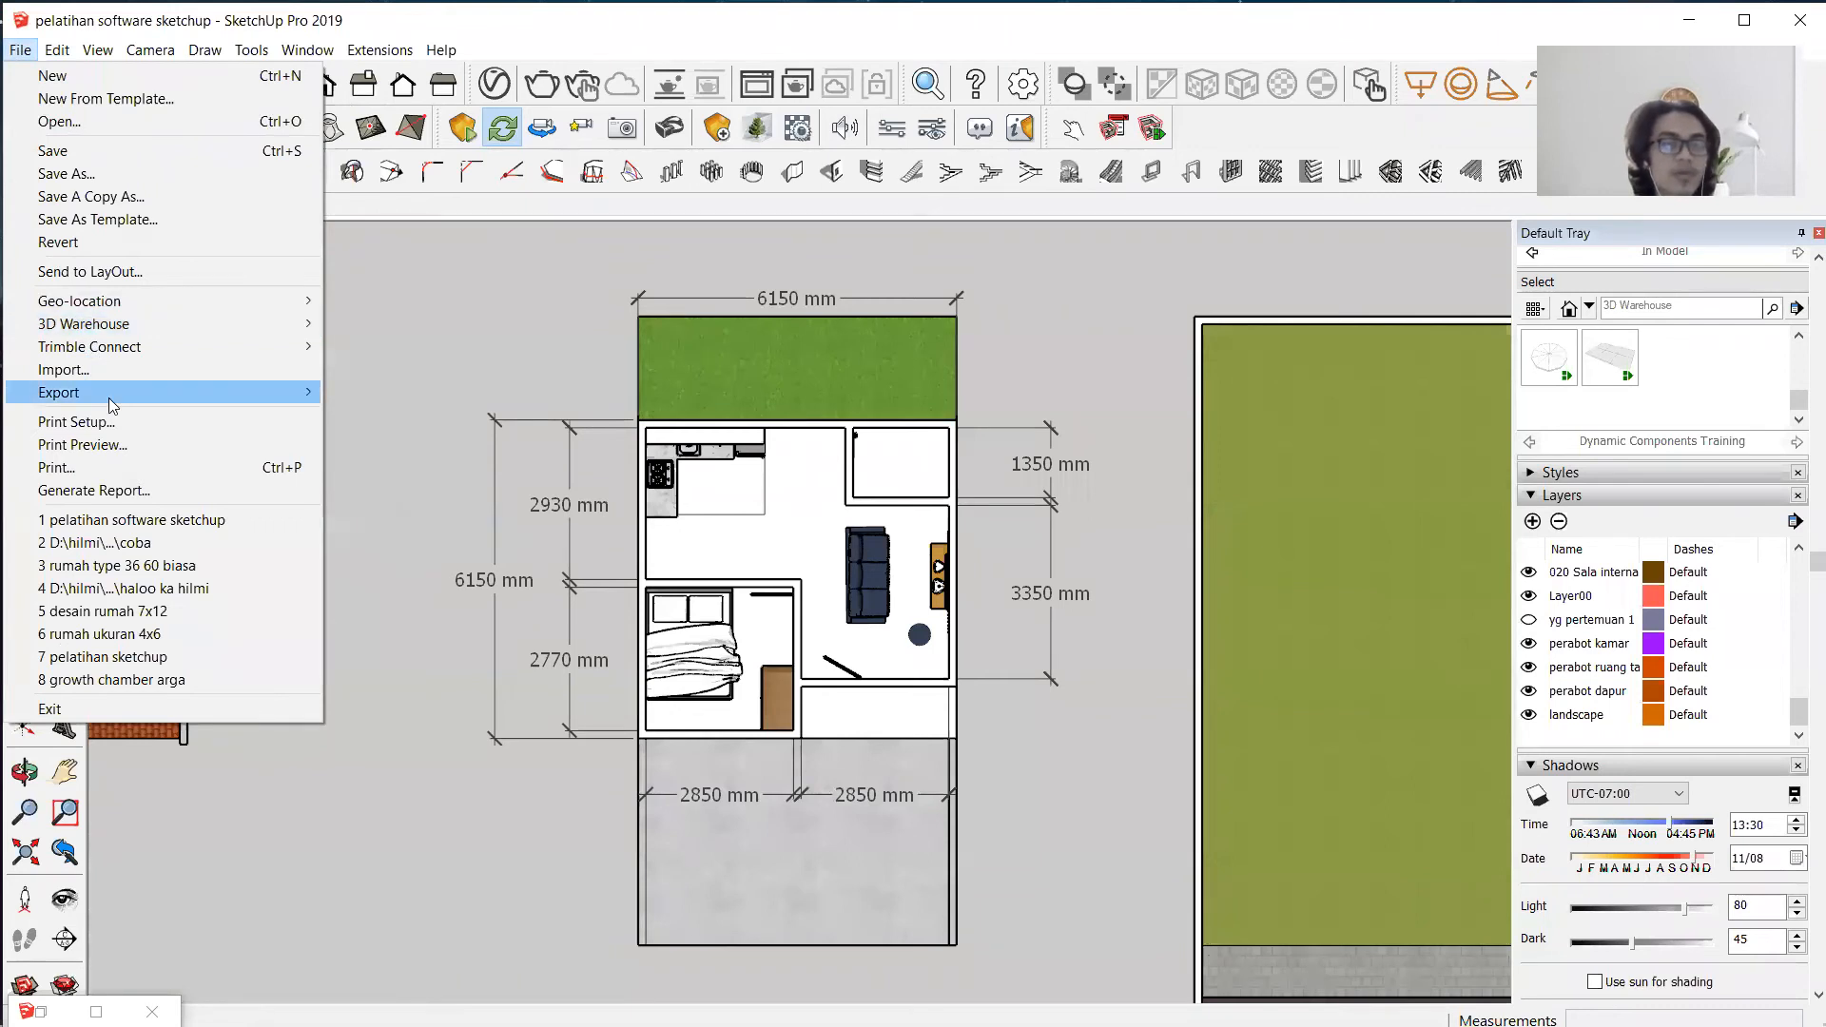
pyautogui.moveTo(112, 395)
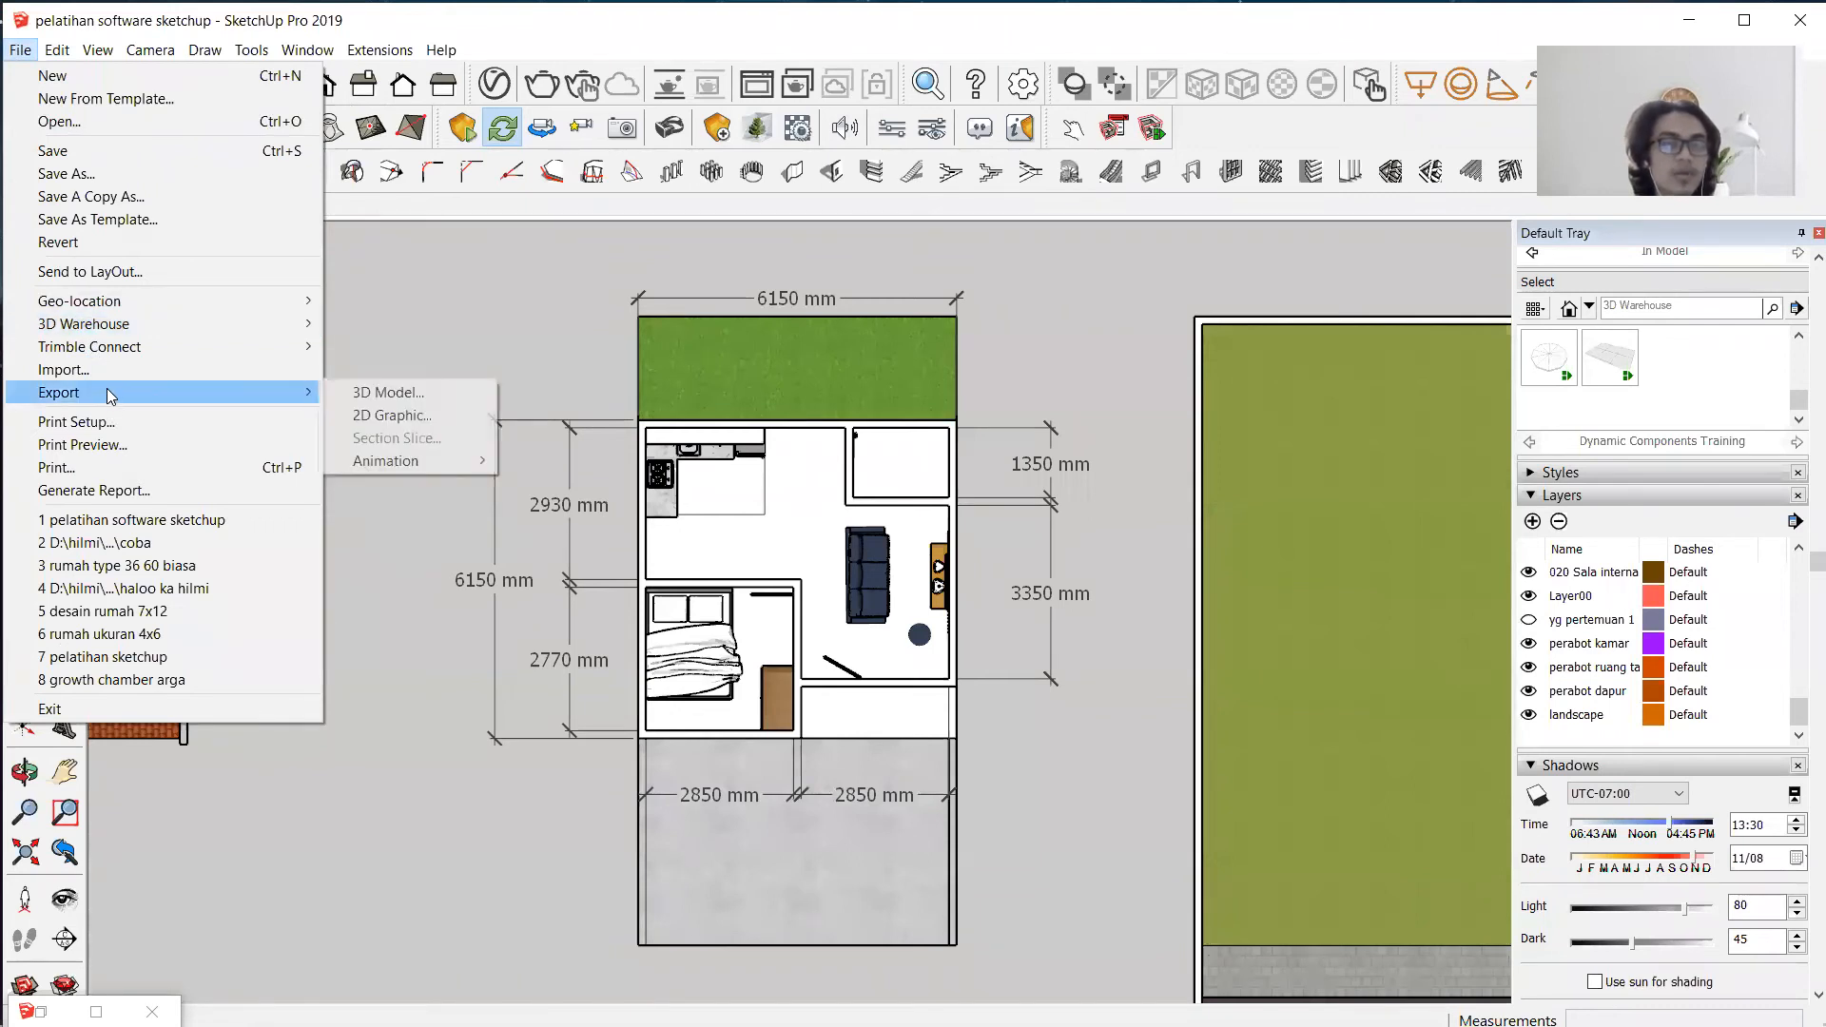
pyautogui.click(421, 416)
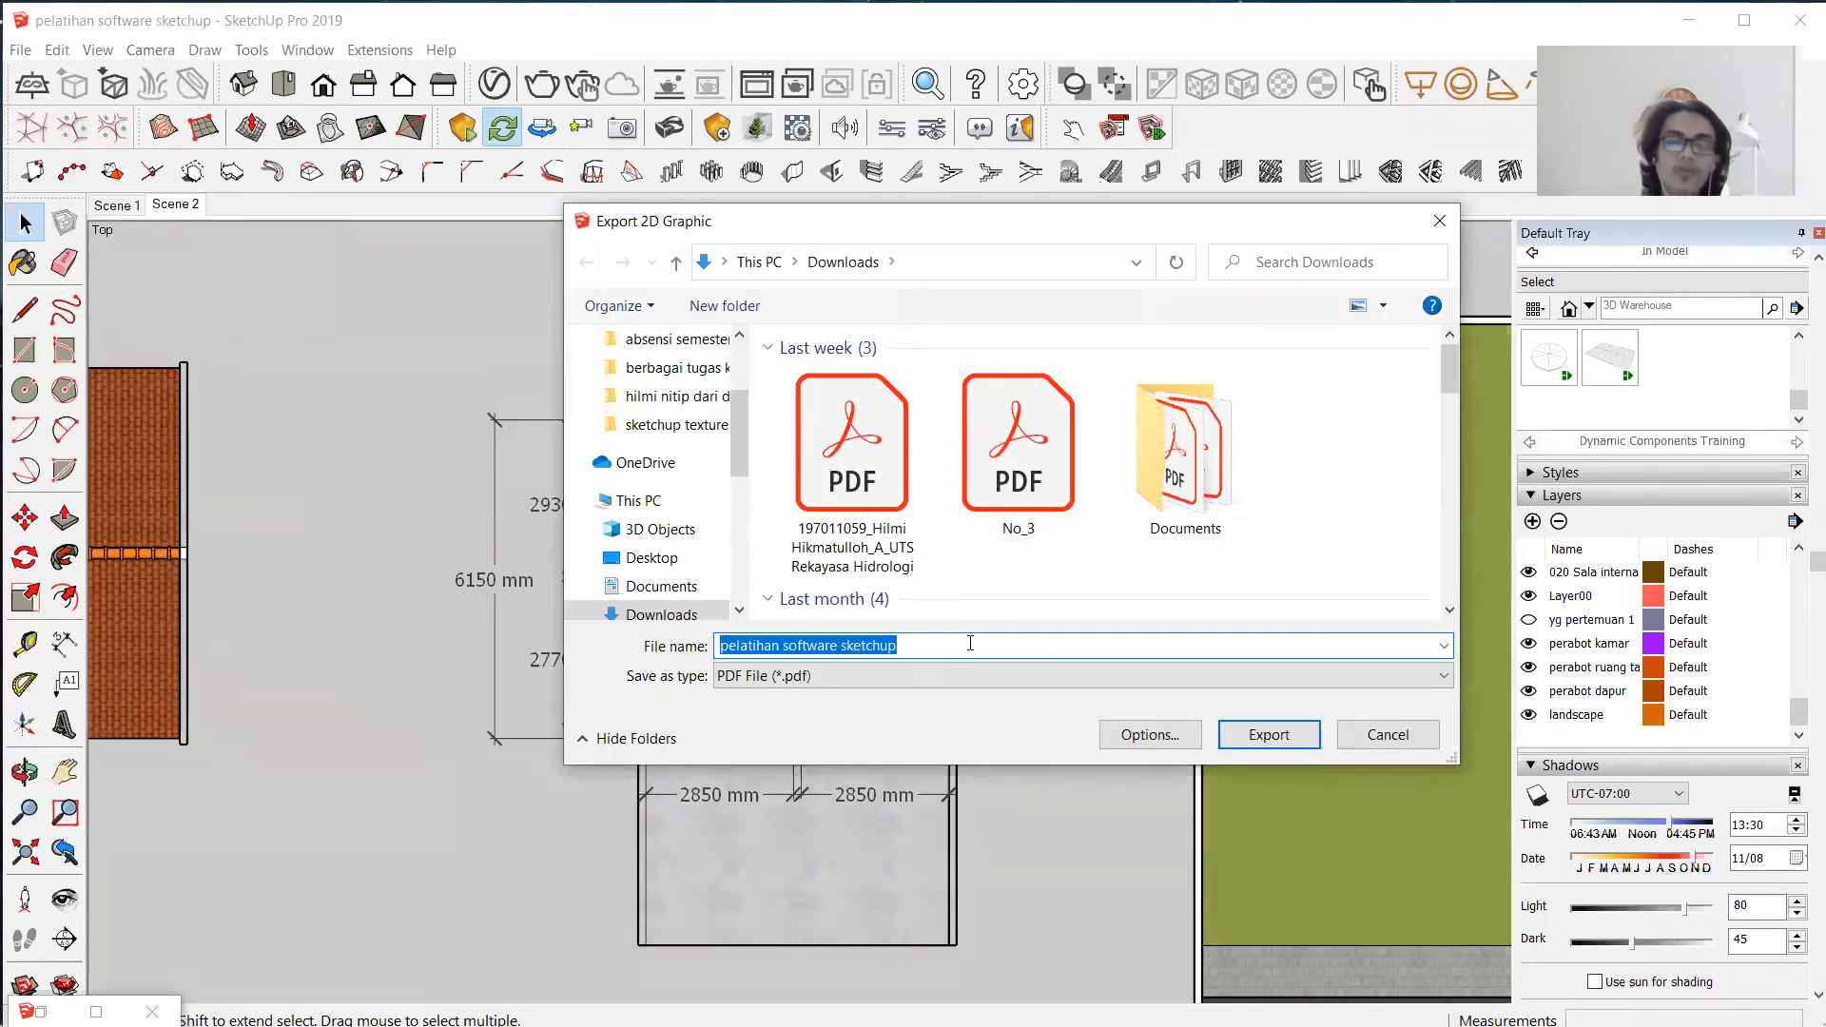
pyautogui.press('BackSpace')
pyautogui.scroll(-4, 702, 534)
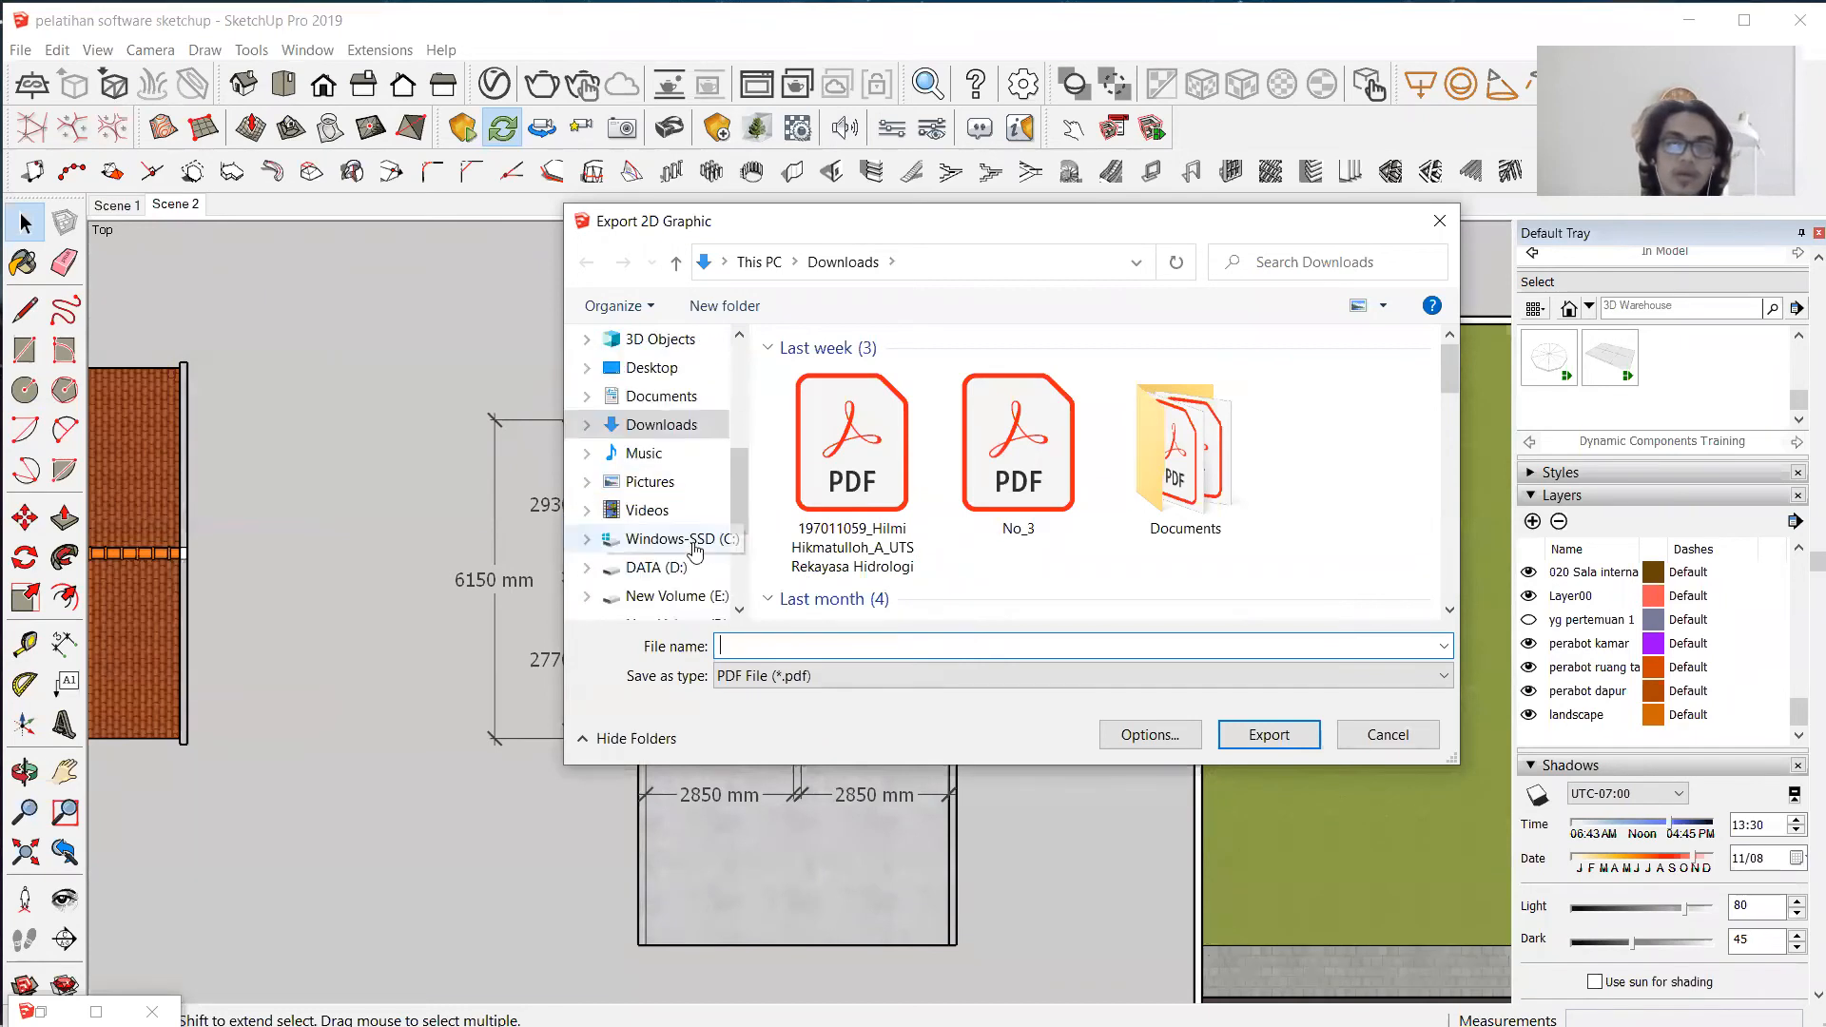
pyautogui.click(673, 455)
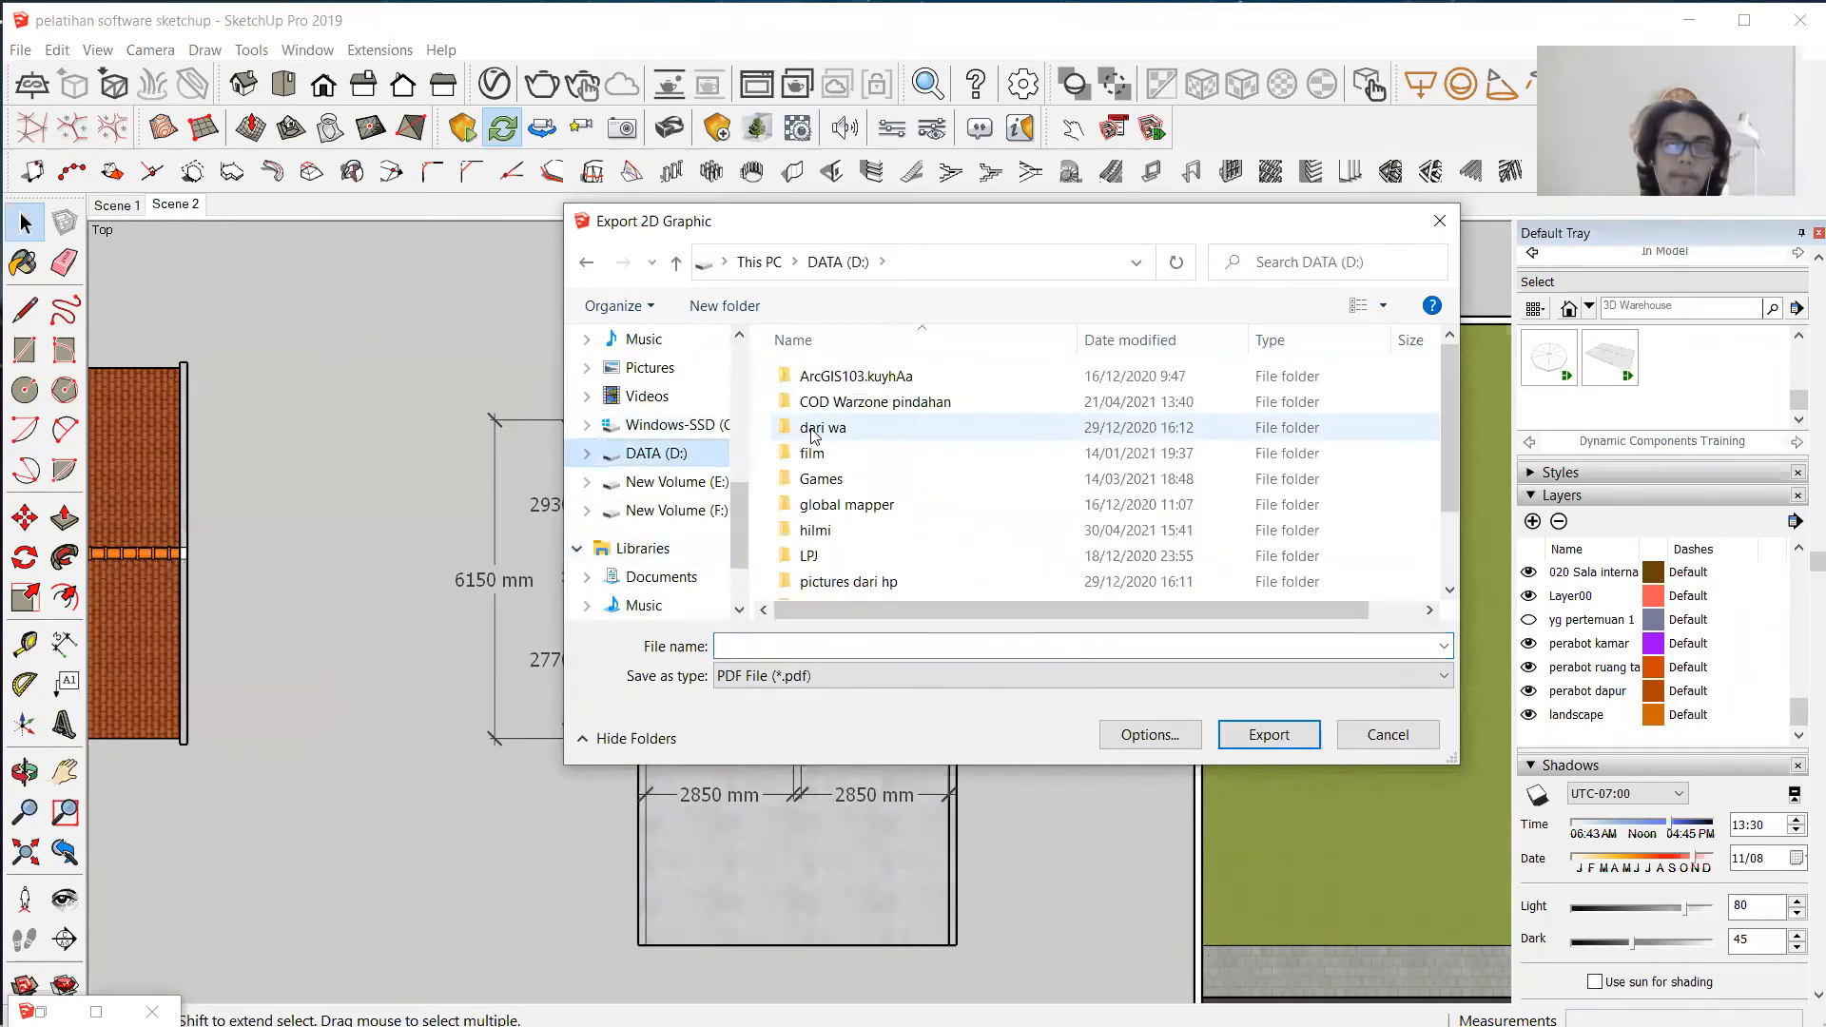
pyautogui.click(825, 644)
pyautogui.write('dena')
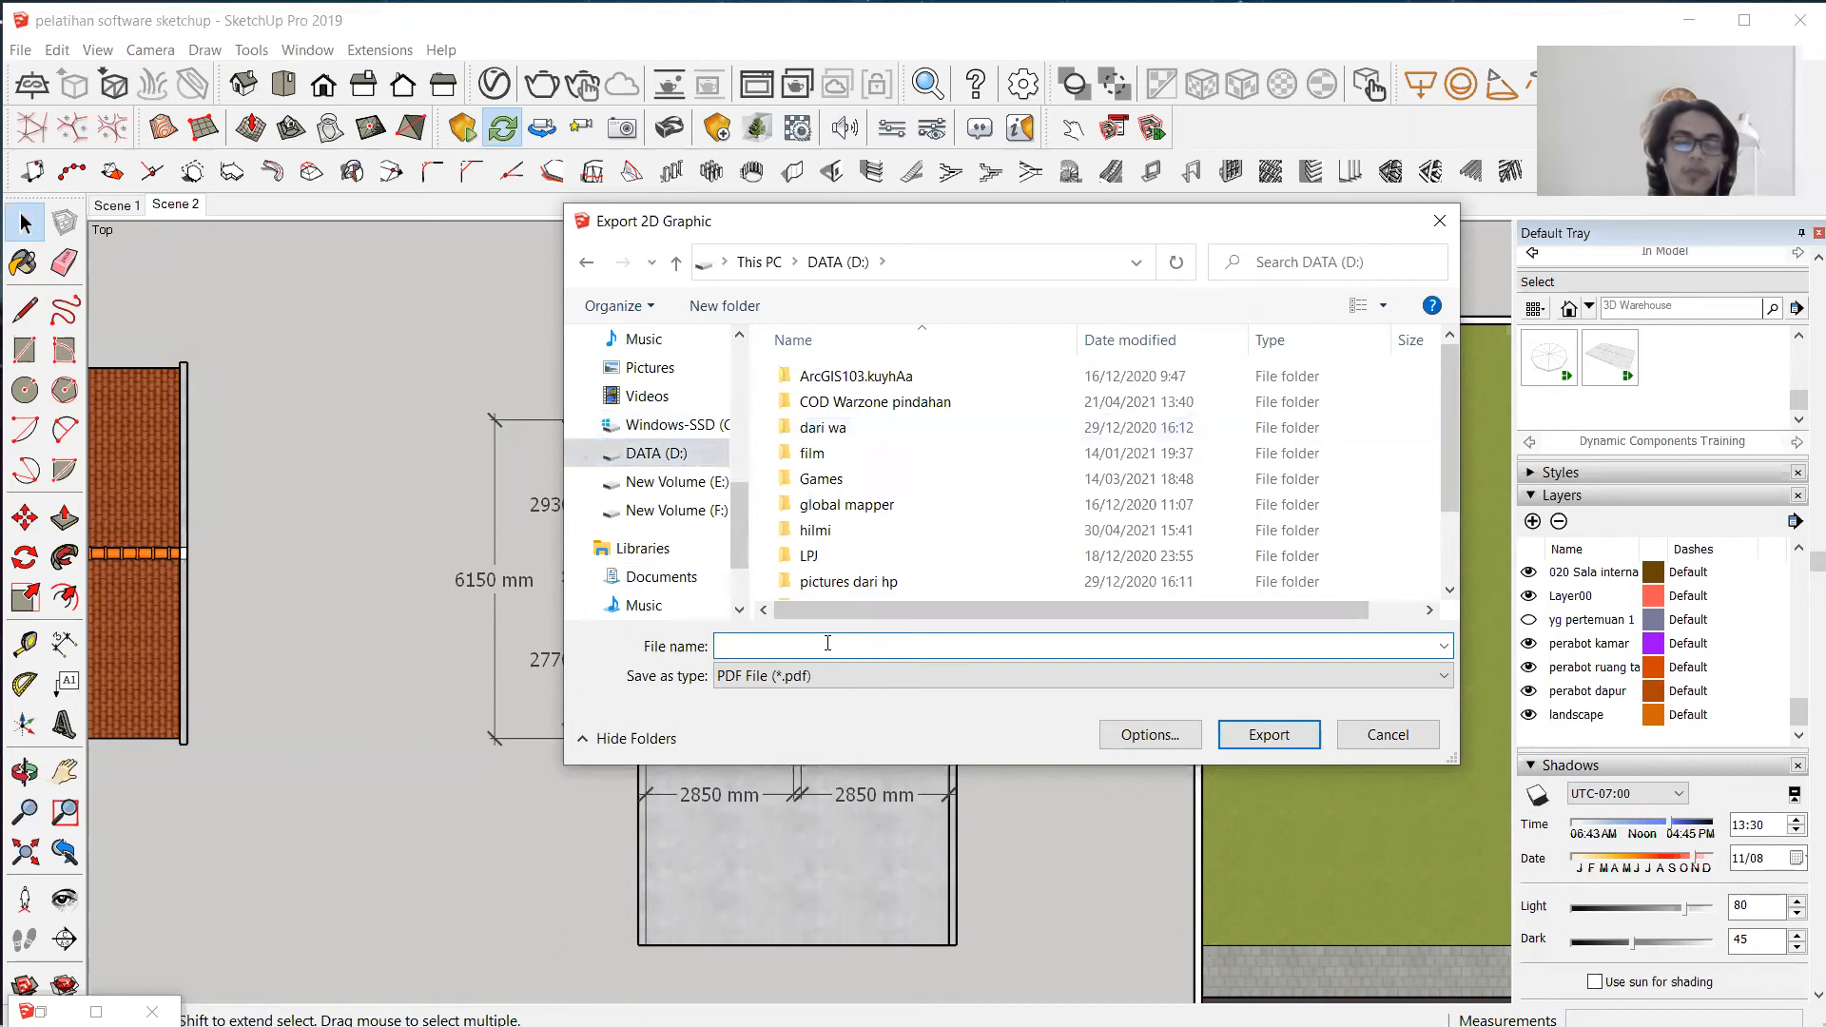
pyautogui.write('h')
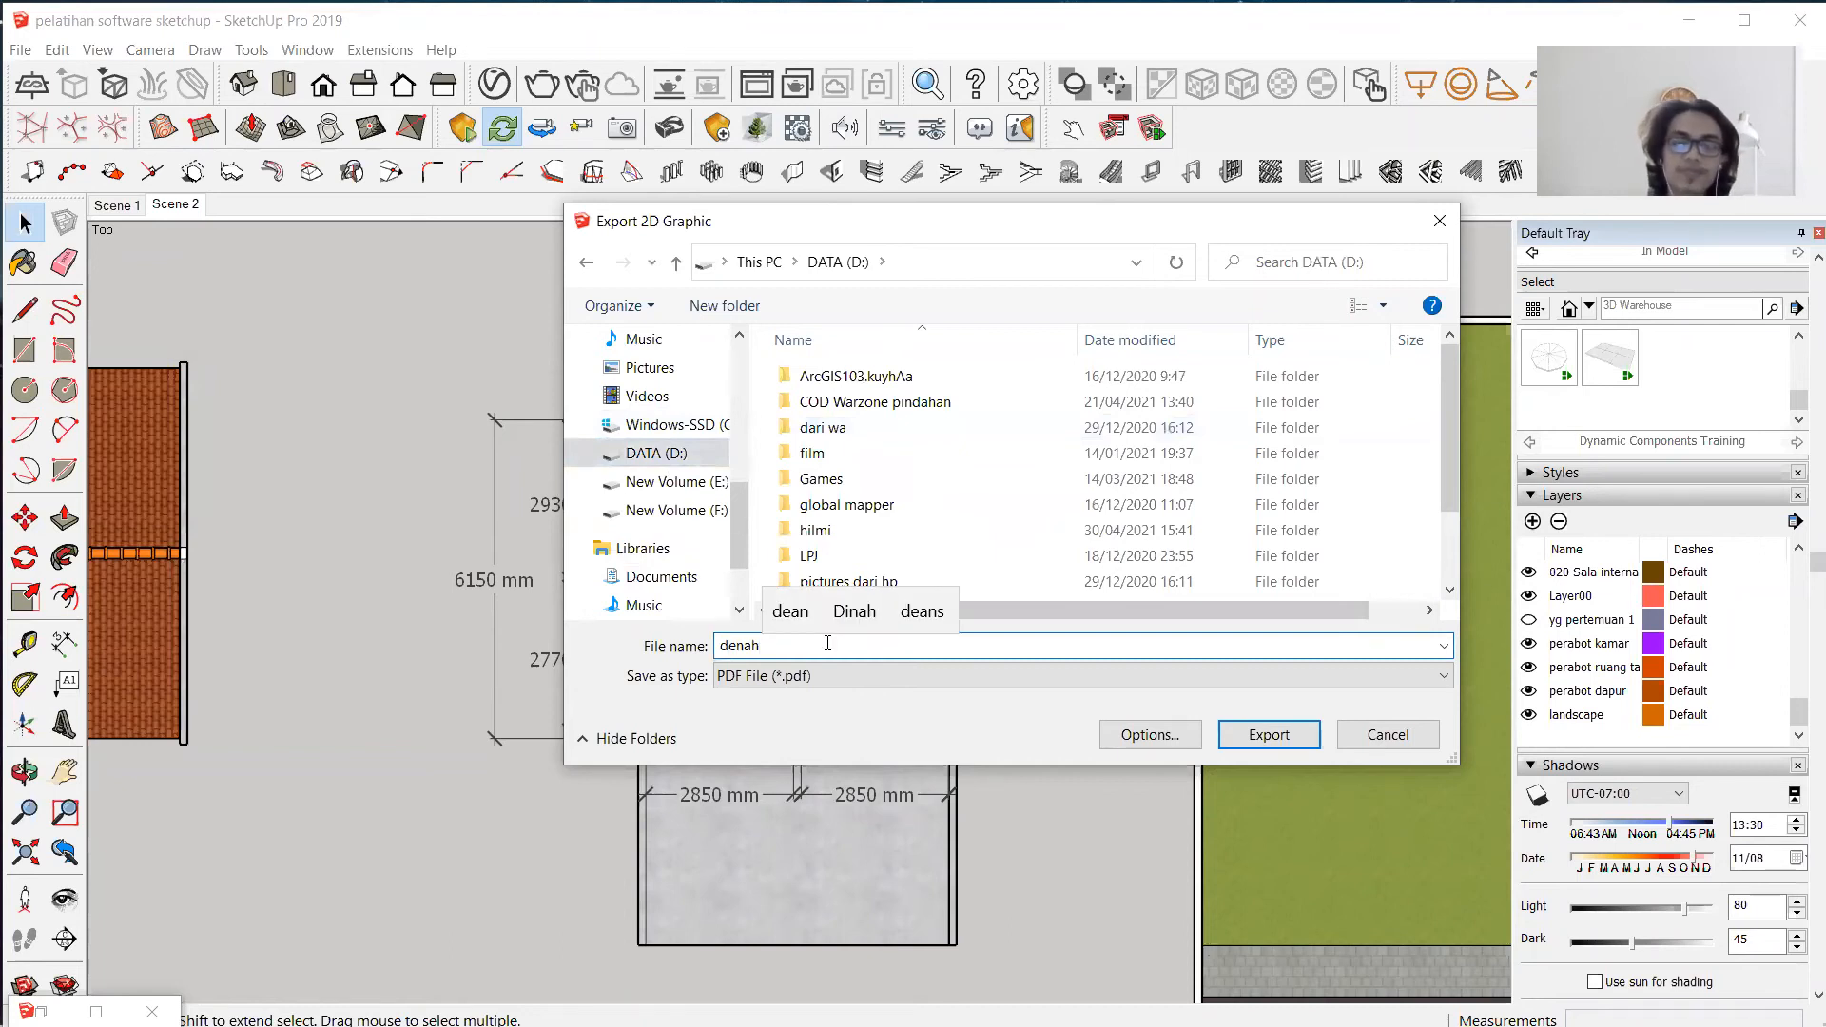
pyautogui.press('Return')
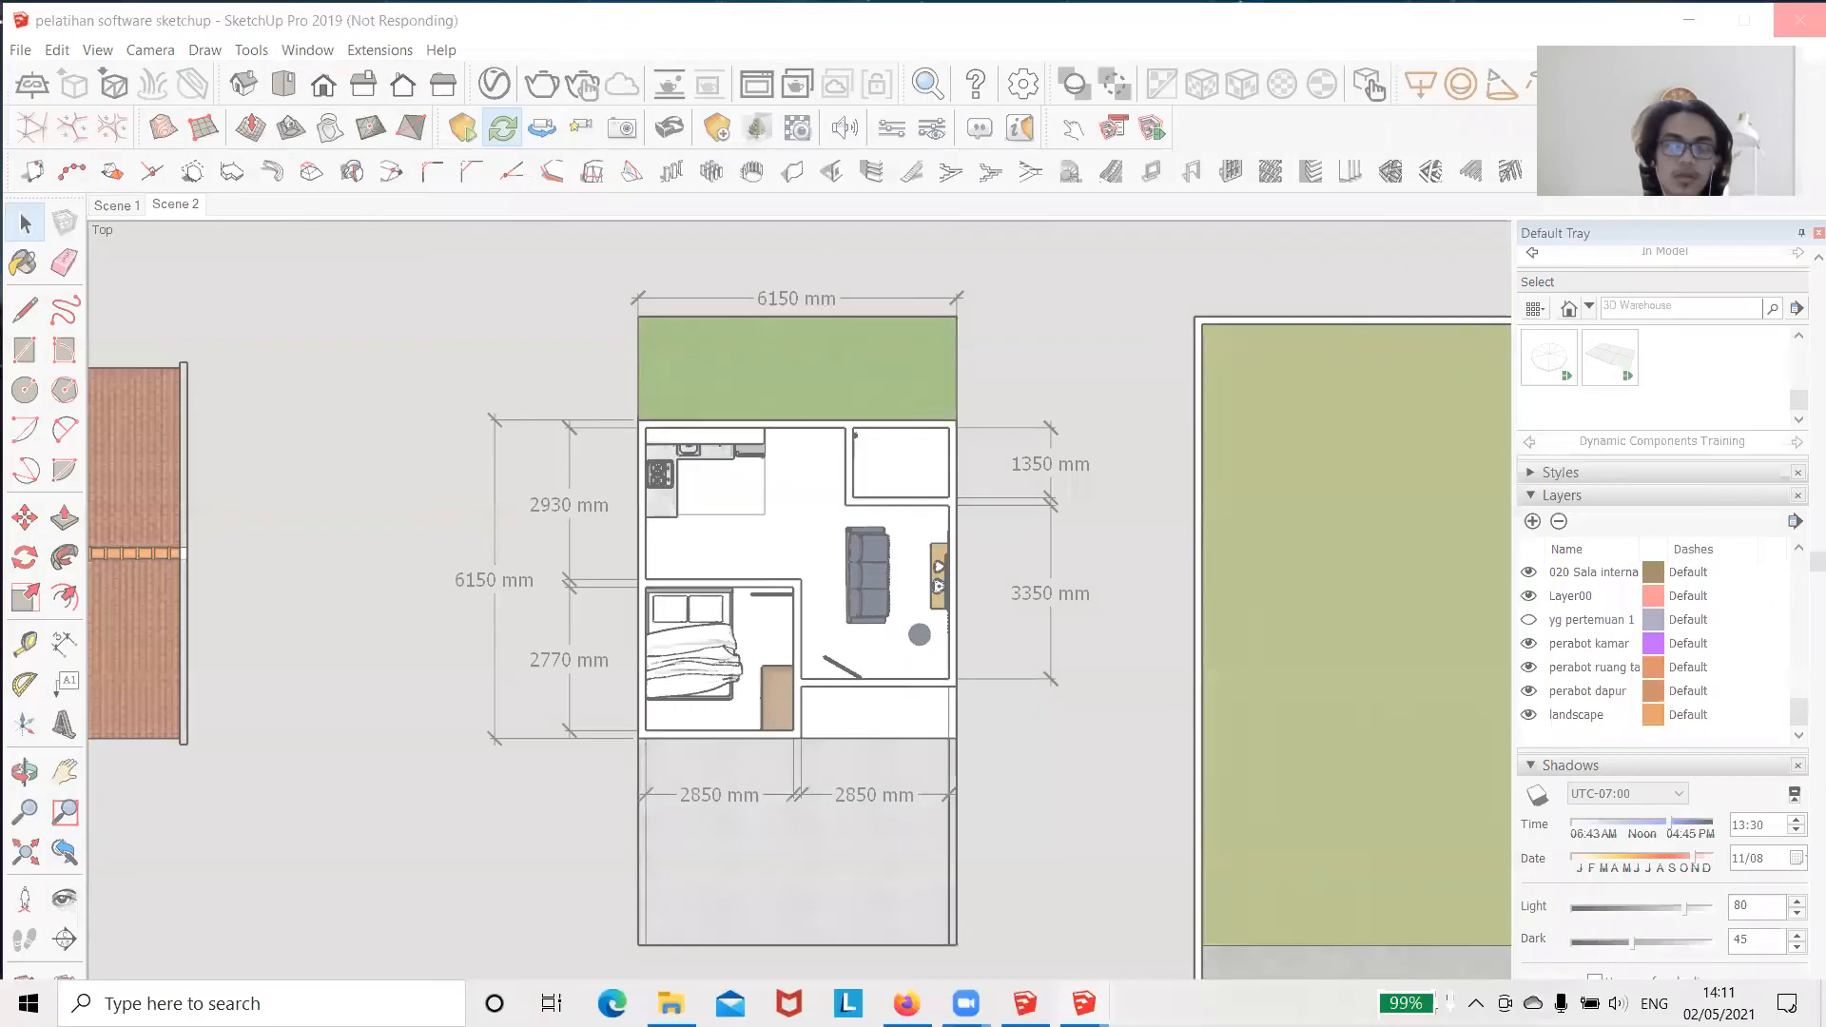
# Switch to the Enscape window, look around the rendered house, and close Enscape.
pyautogui.press('super')
pyautogui.click(1041, 730)
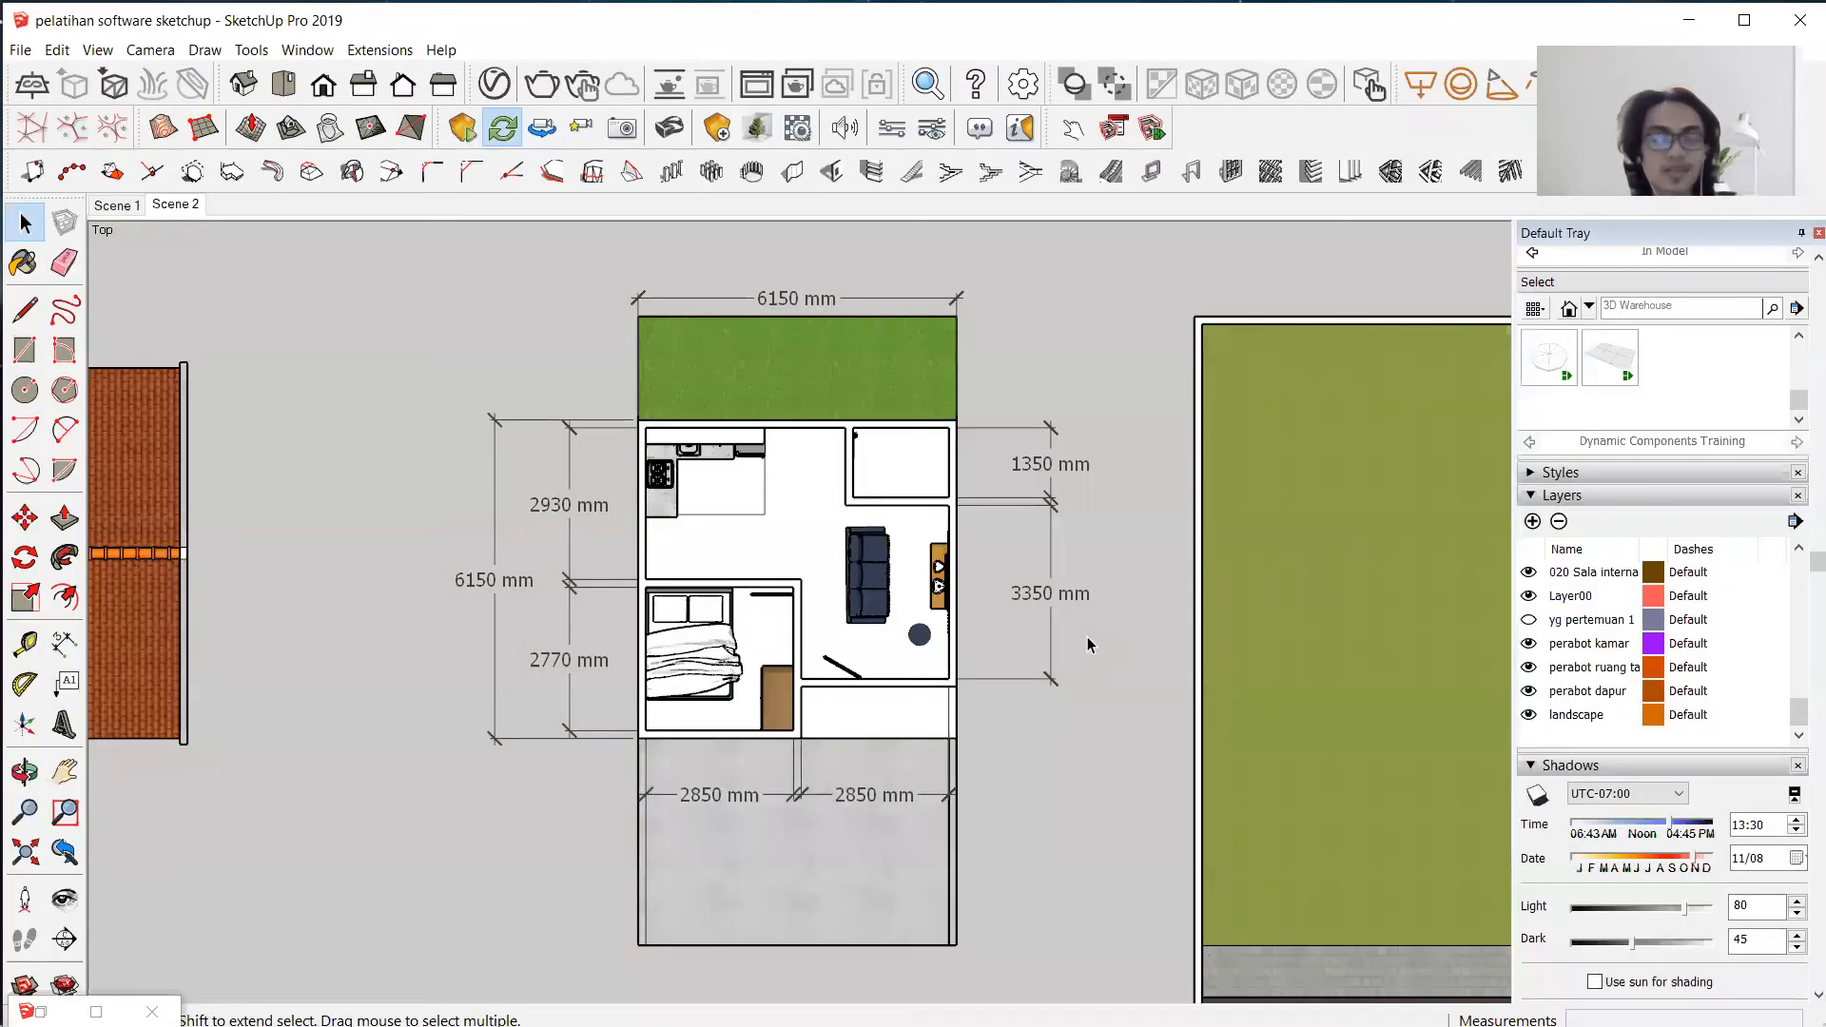
pyautogui.press('super')
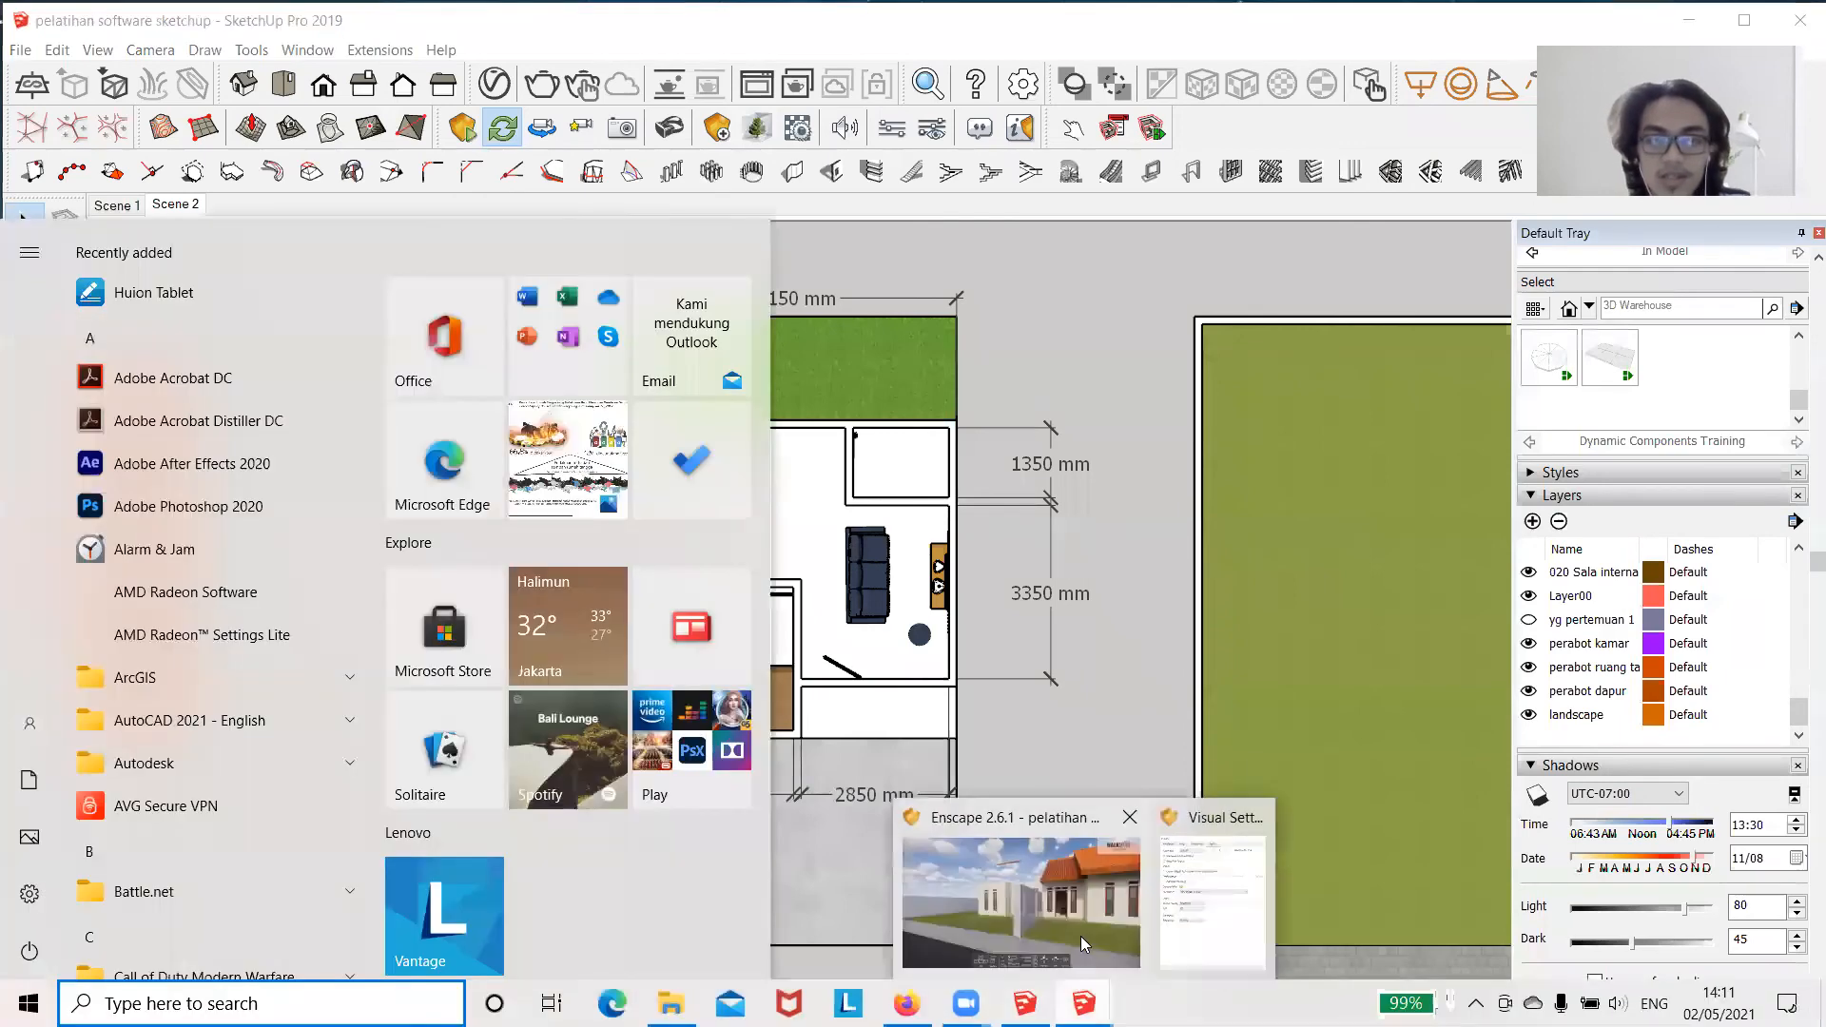
pyautogui.click(1080, 935)
pyautogui.press('e')
pyautogui.moveTo(1067, 363); pyautogui.dragTo(1607, 295)
pyautogui.press('e')
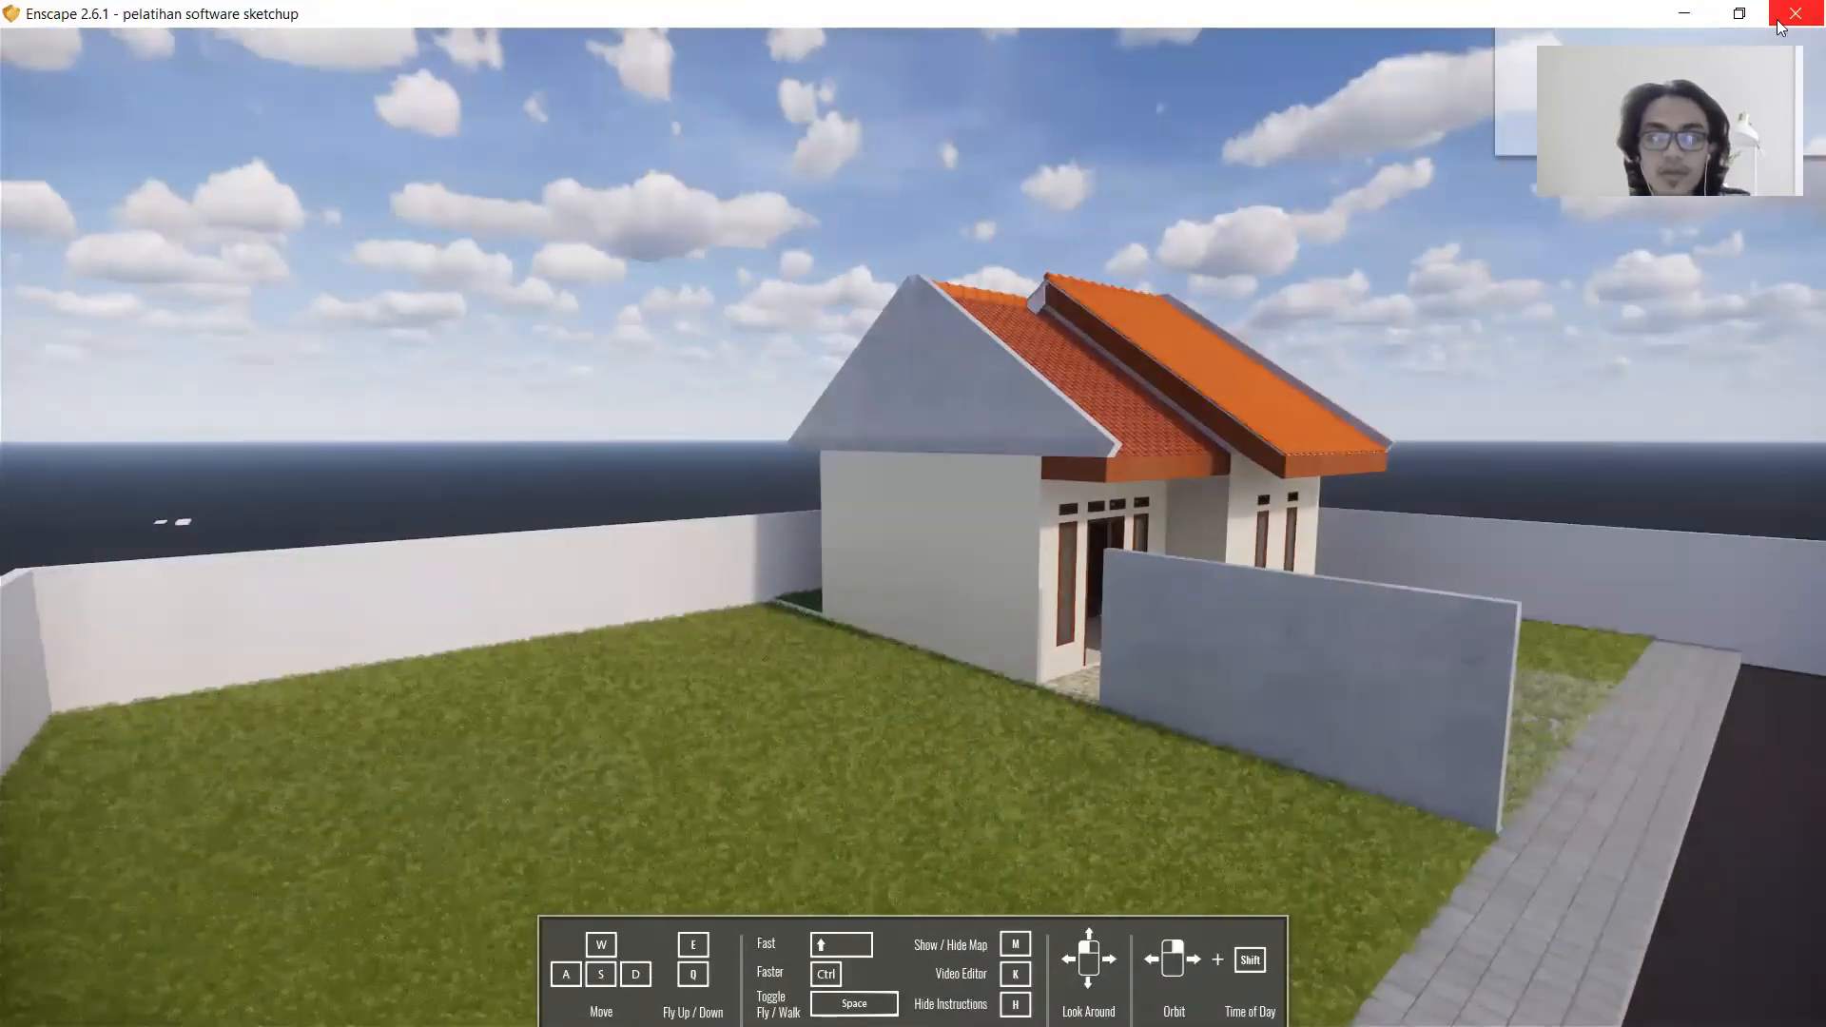
pyautogui.click(1792, 14)
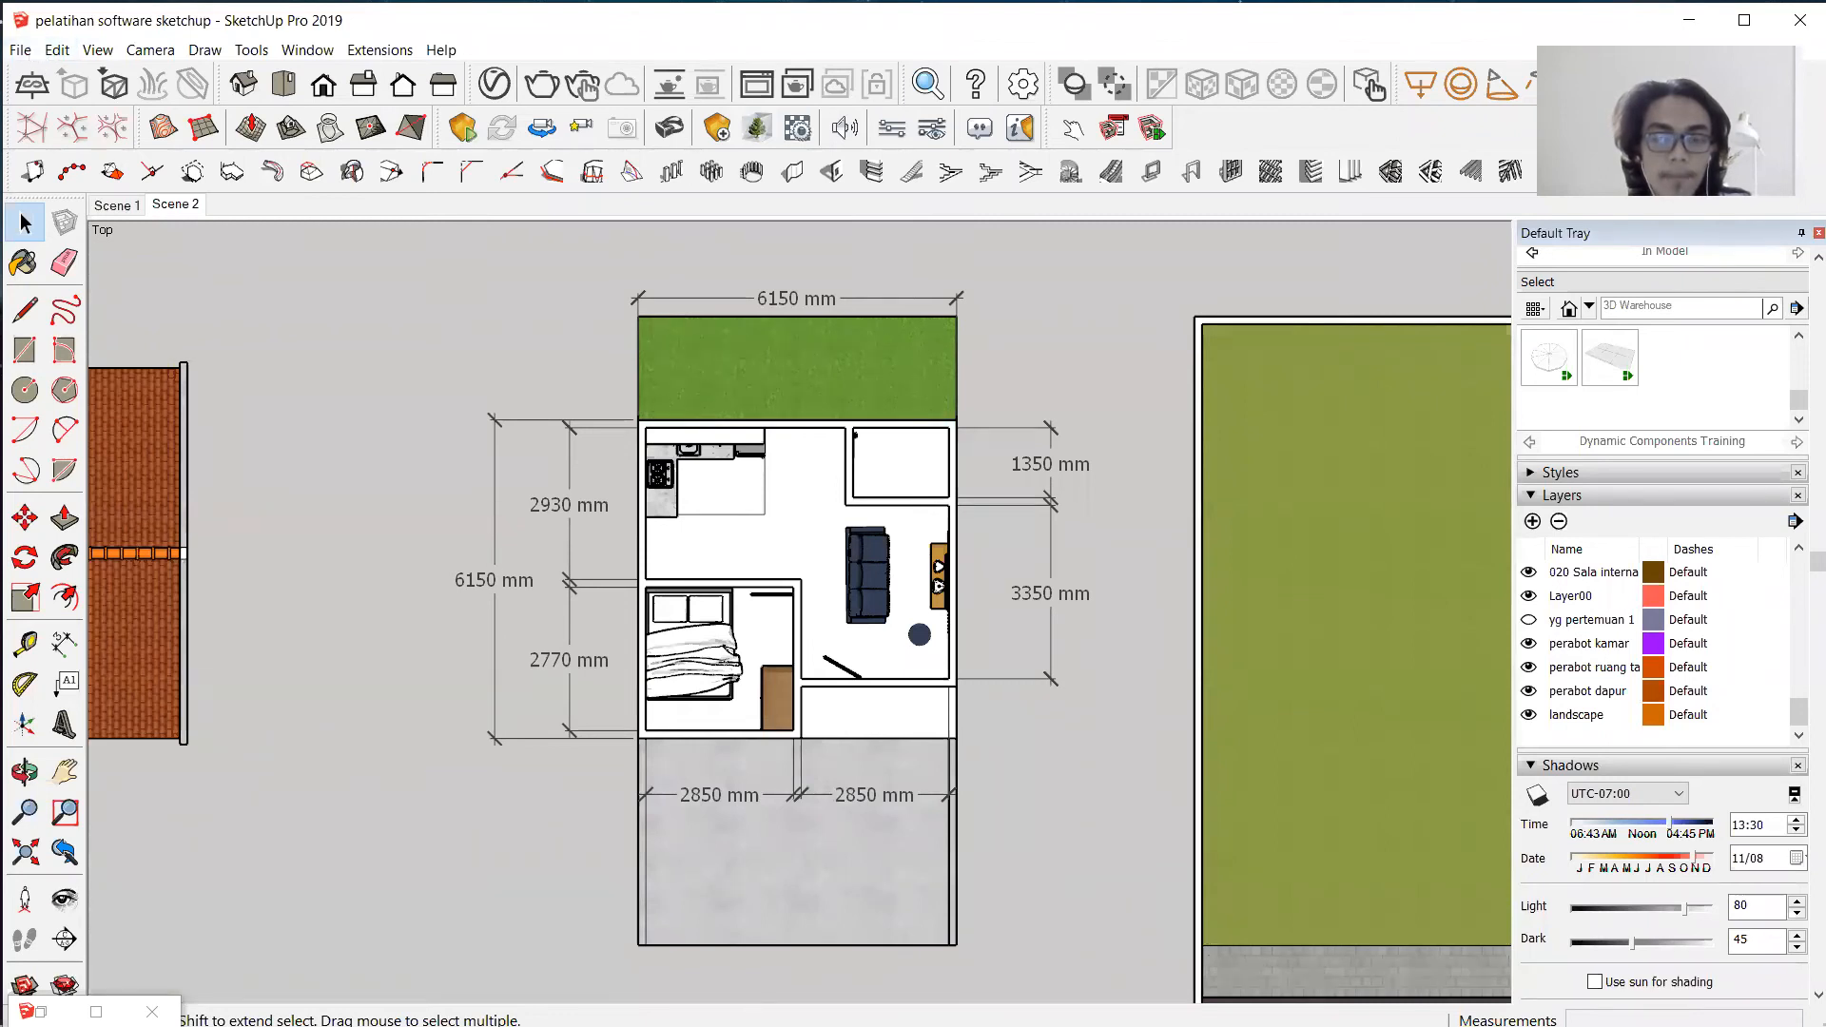
# Open the exported denah PDF from the DATA (D:) drive, dismiss the font message, and inspect the dimensioned floor plan.
pyautogui.click(747, 1000)
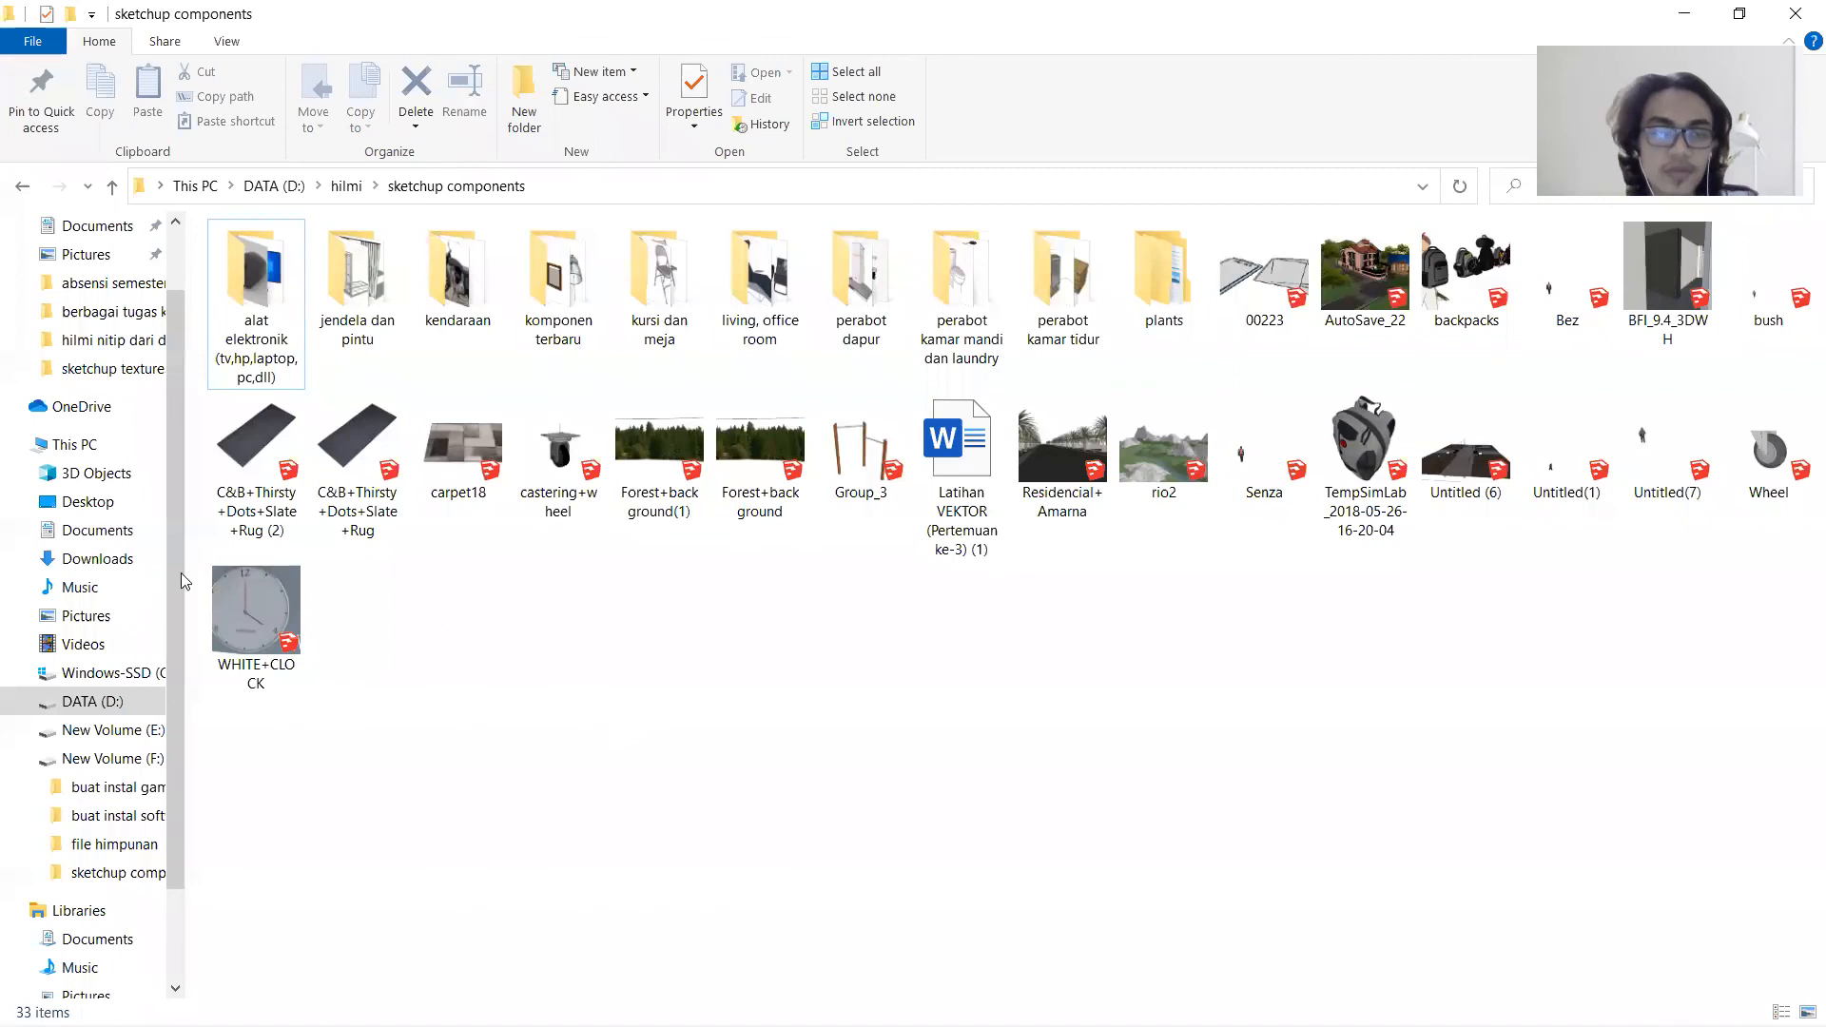
pyautogui.click(105, 701)
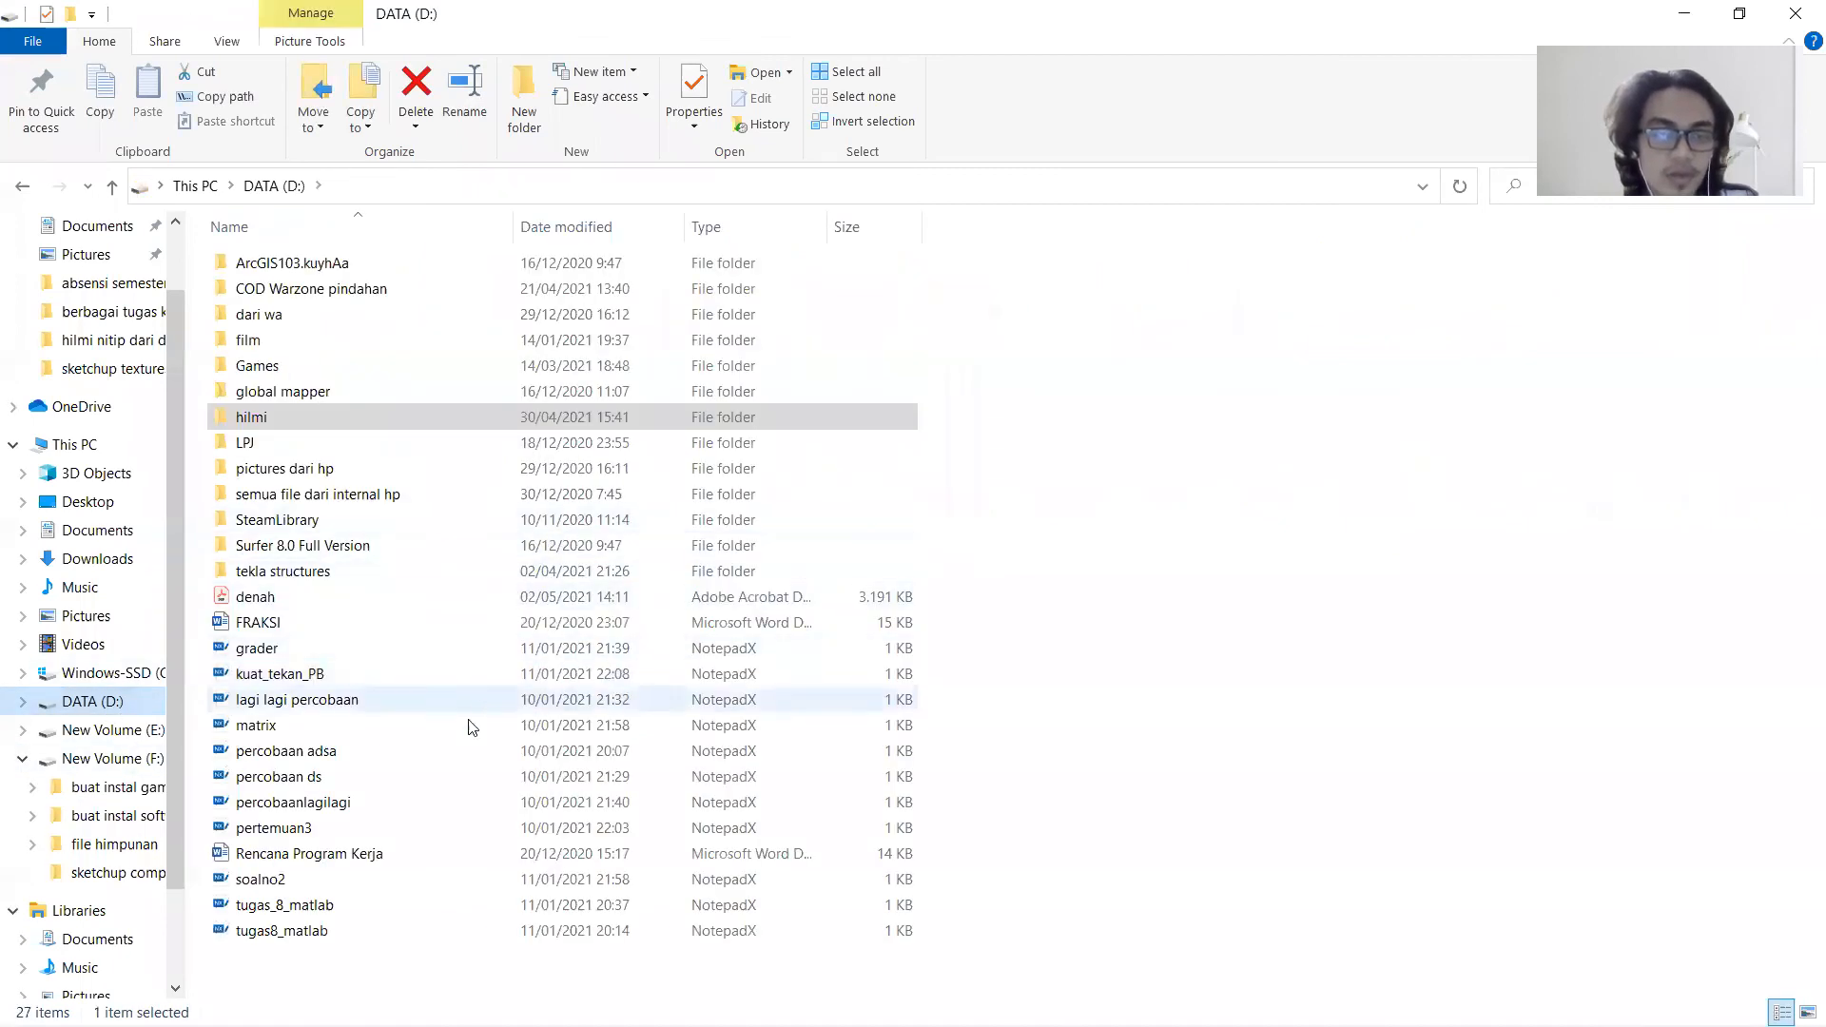
pyautogui.click(388, 599)
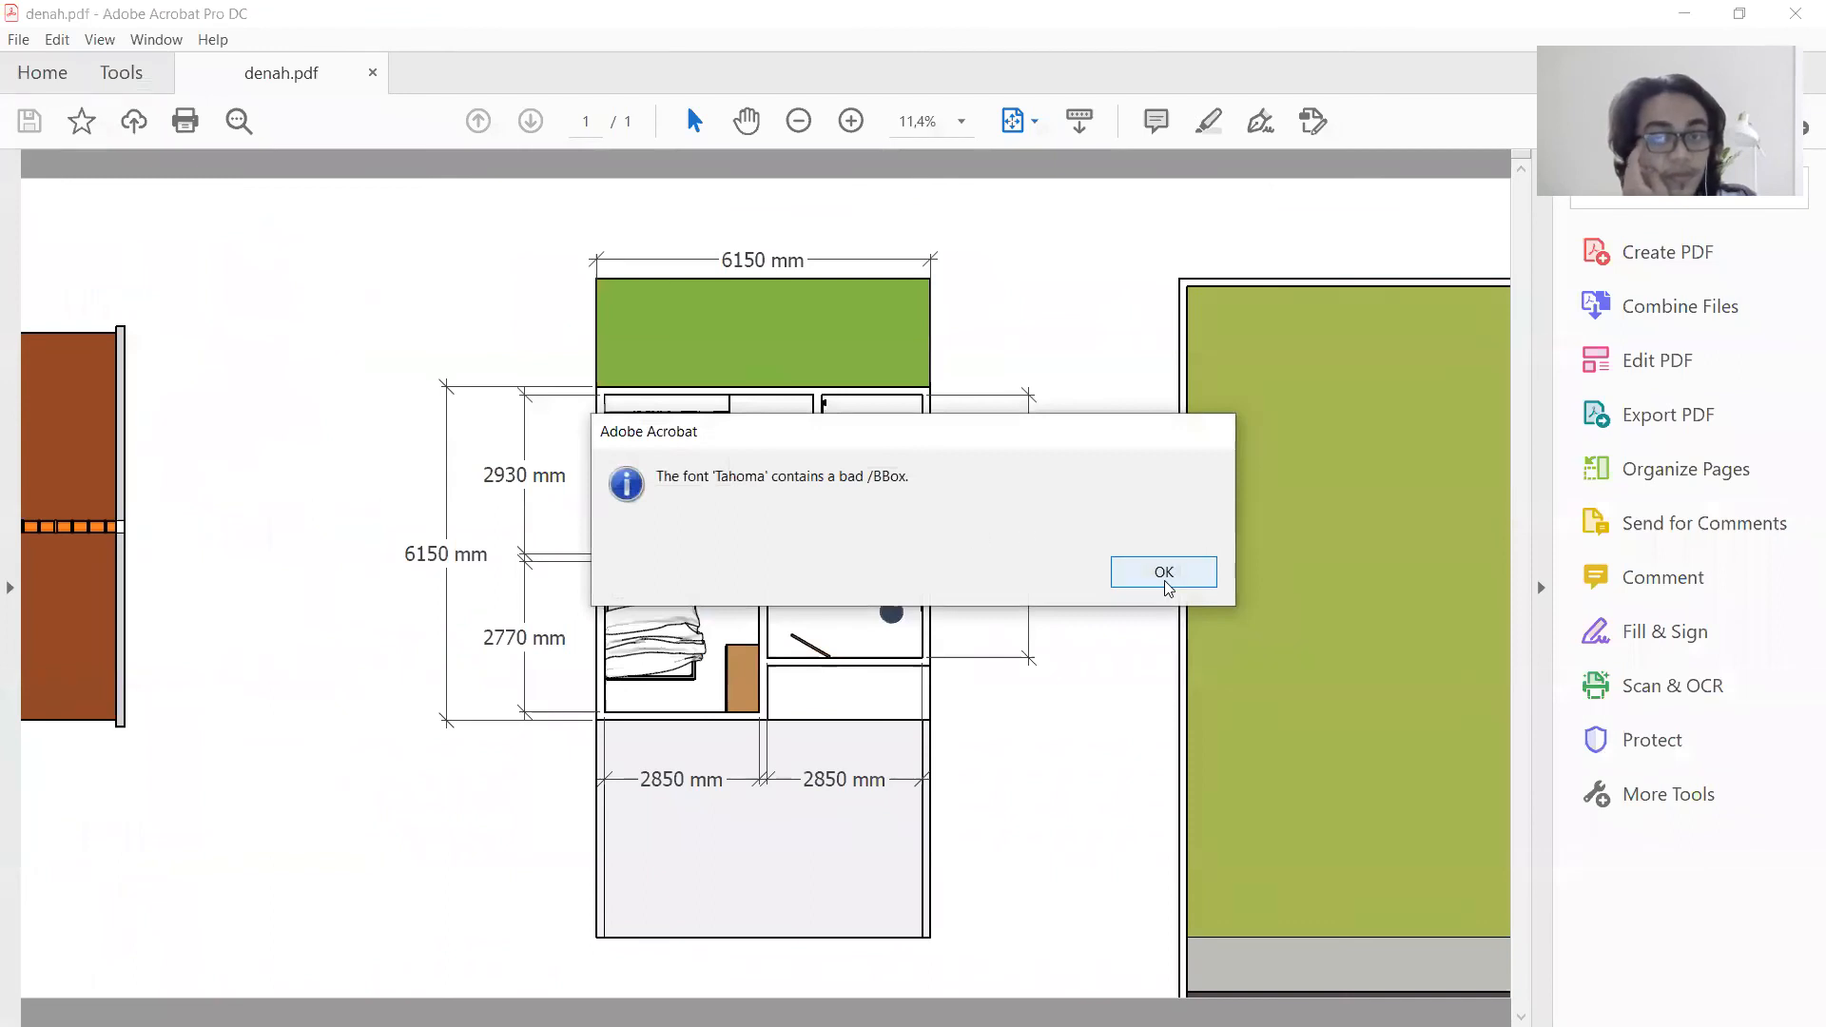
pyautogui.click(1165, 572)
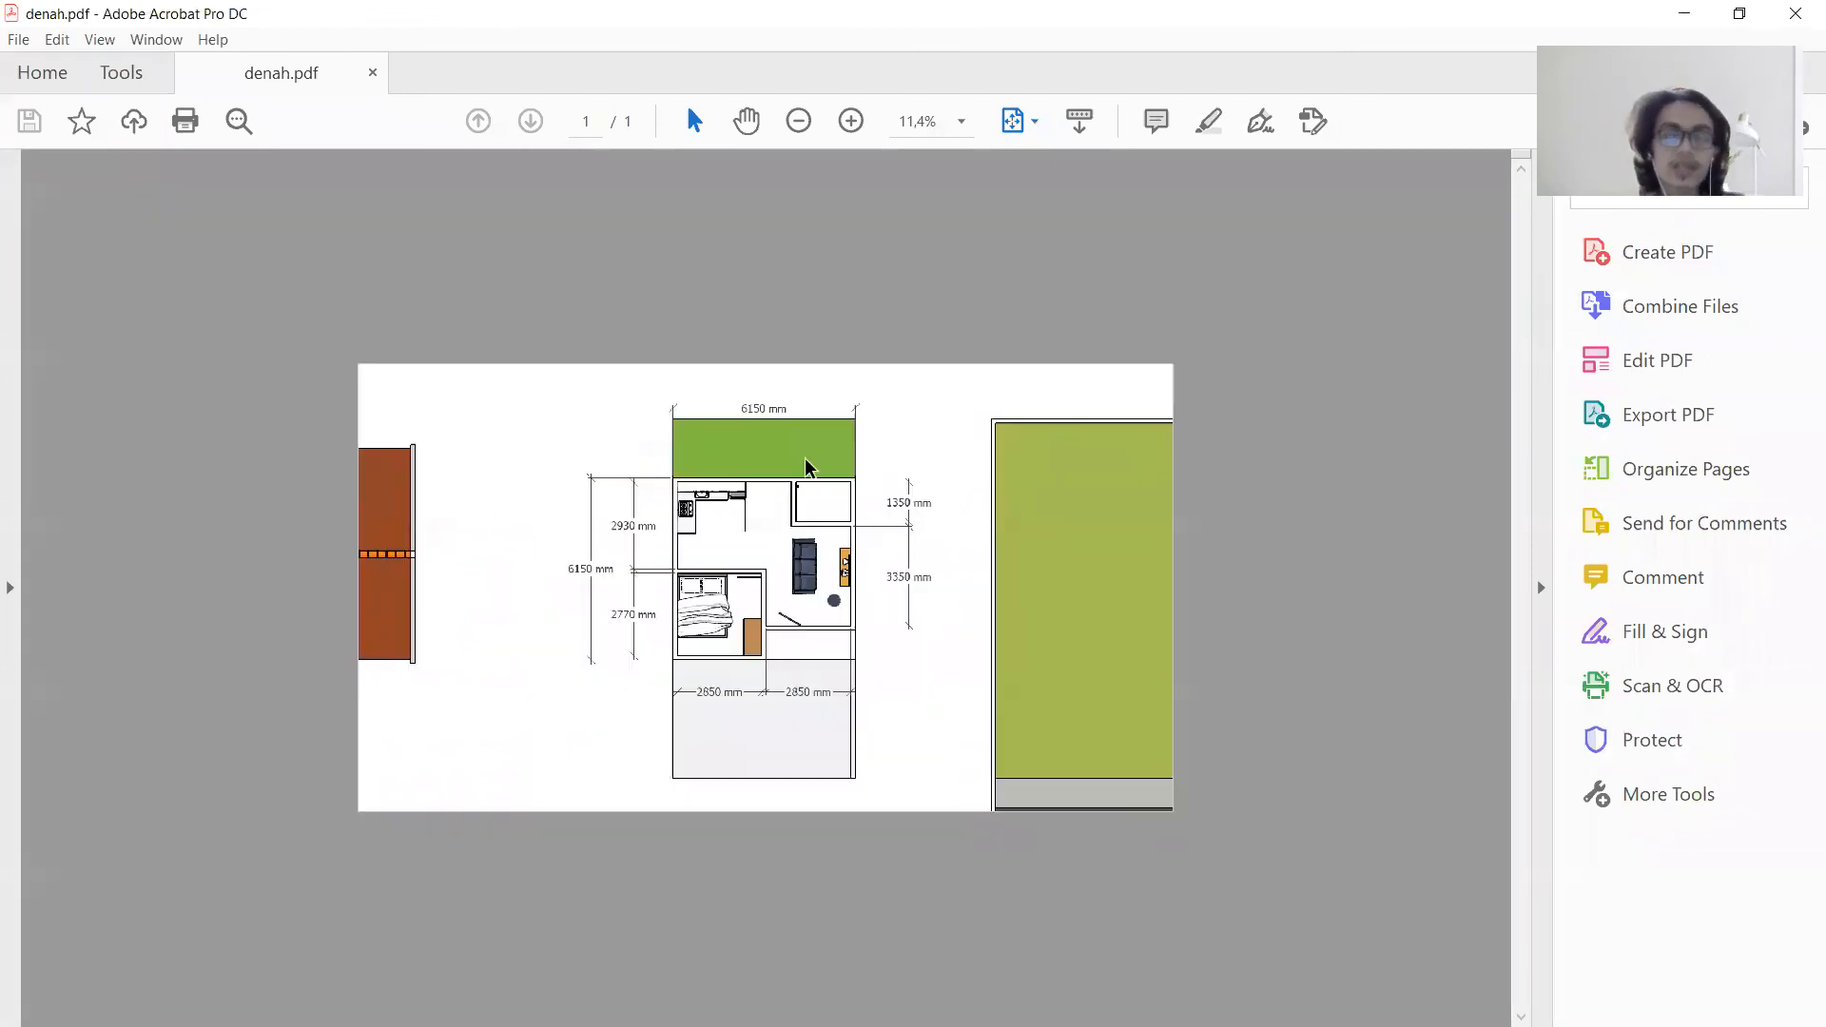
pyautogui.keyDown('ctrl'); pyautogui.scroll(2, 764, 555); pyautogui.keyUp('ctrl')
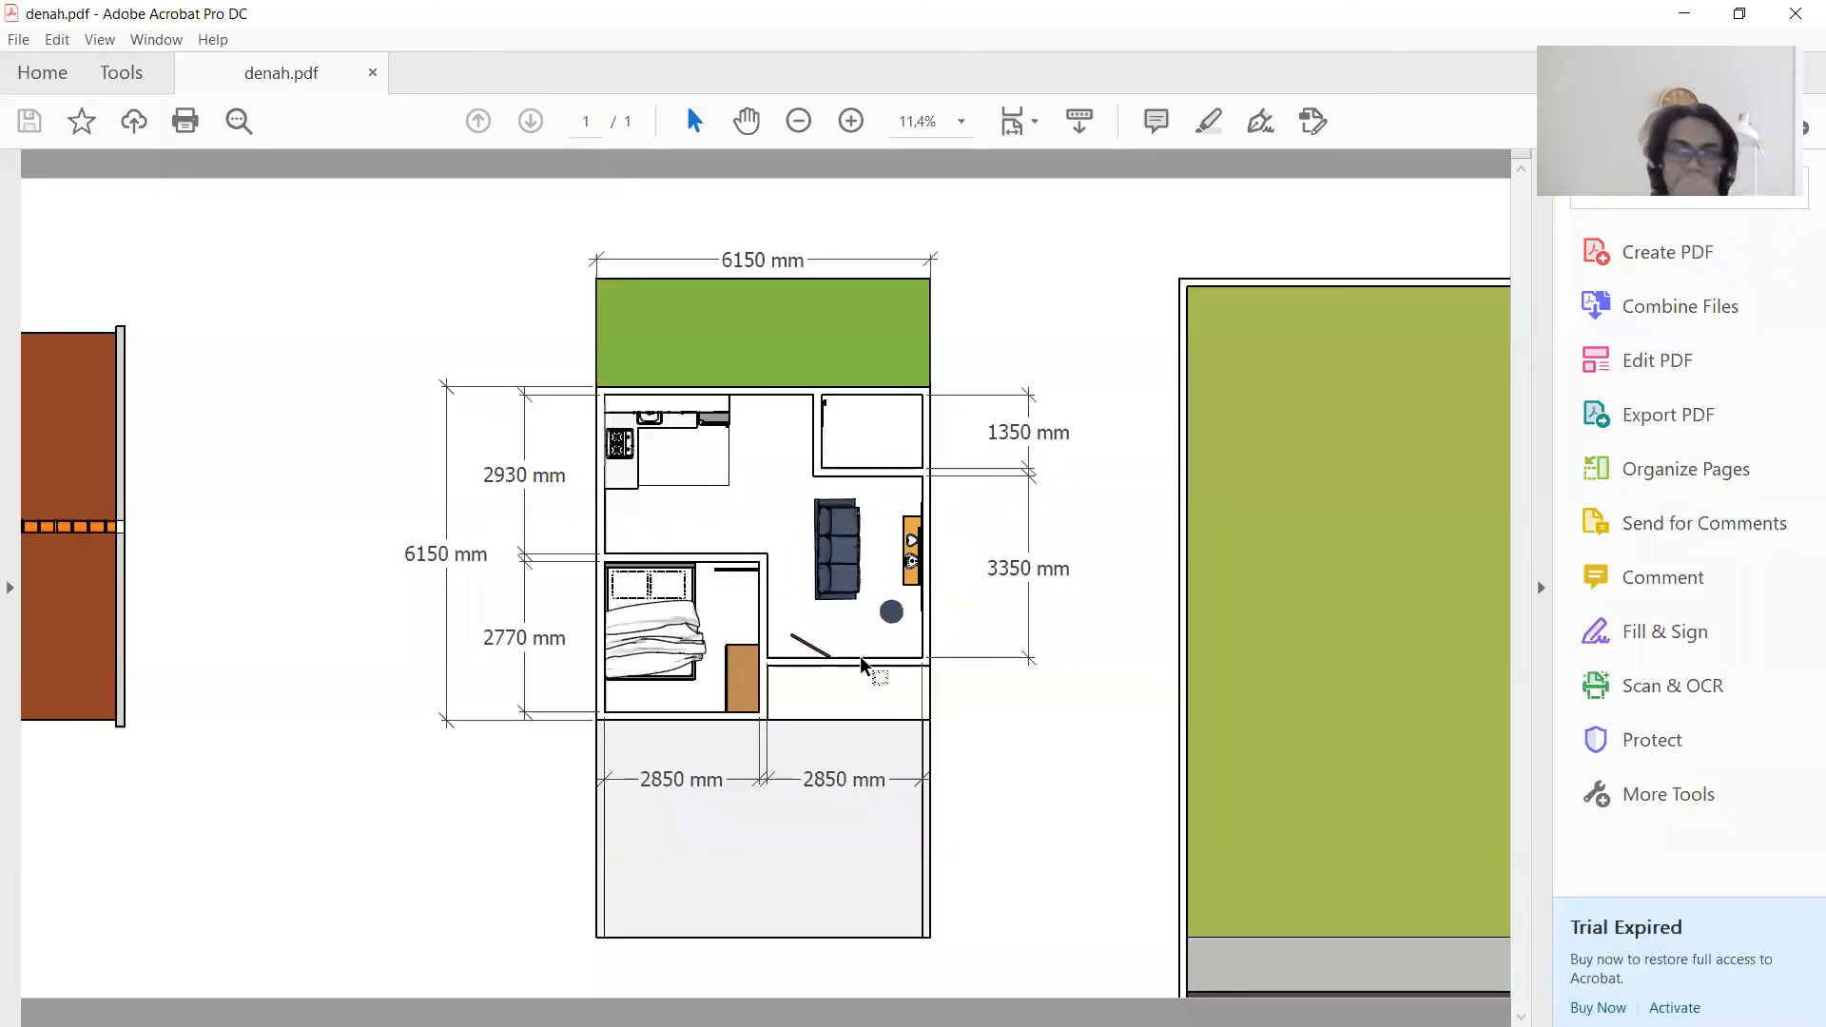
pyautogui.click(1682, 14)
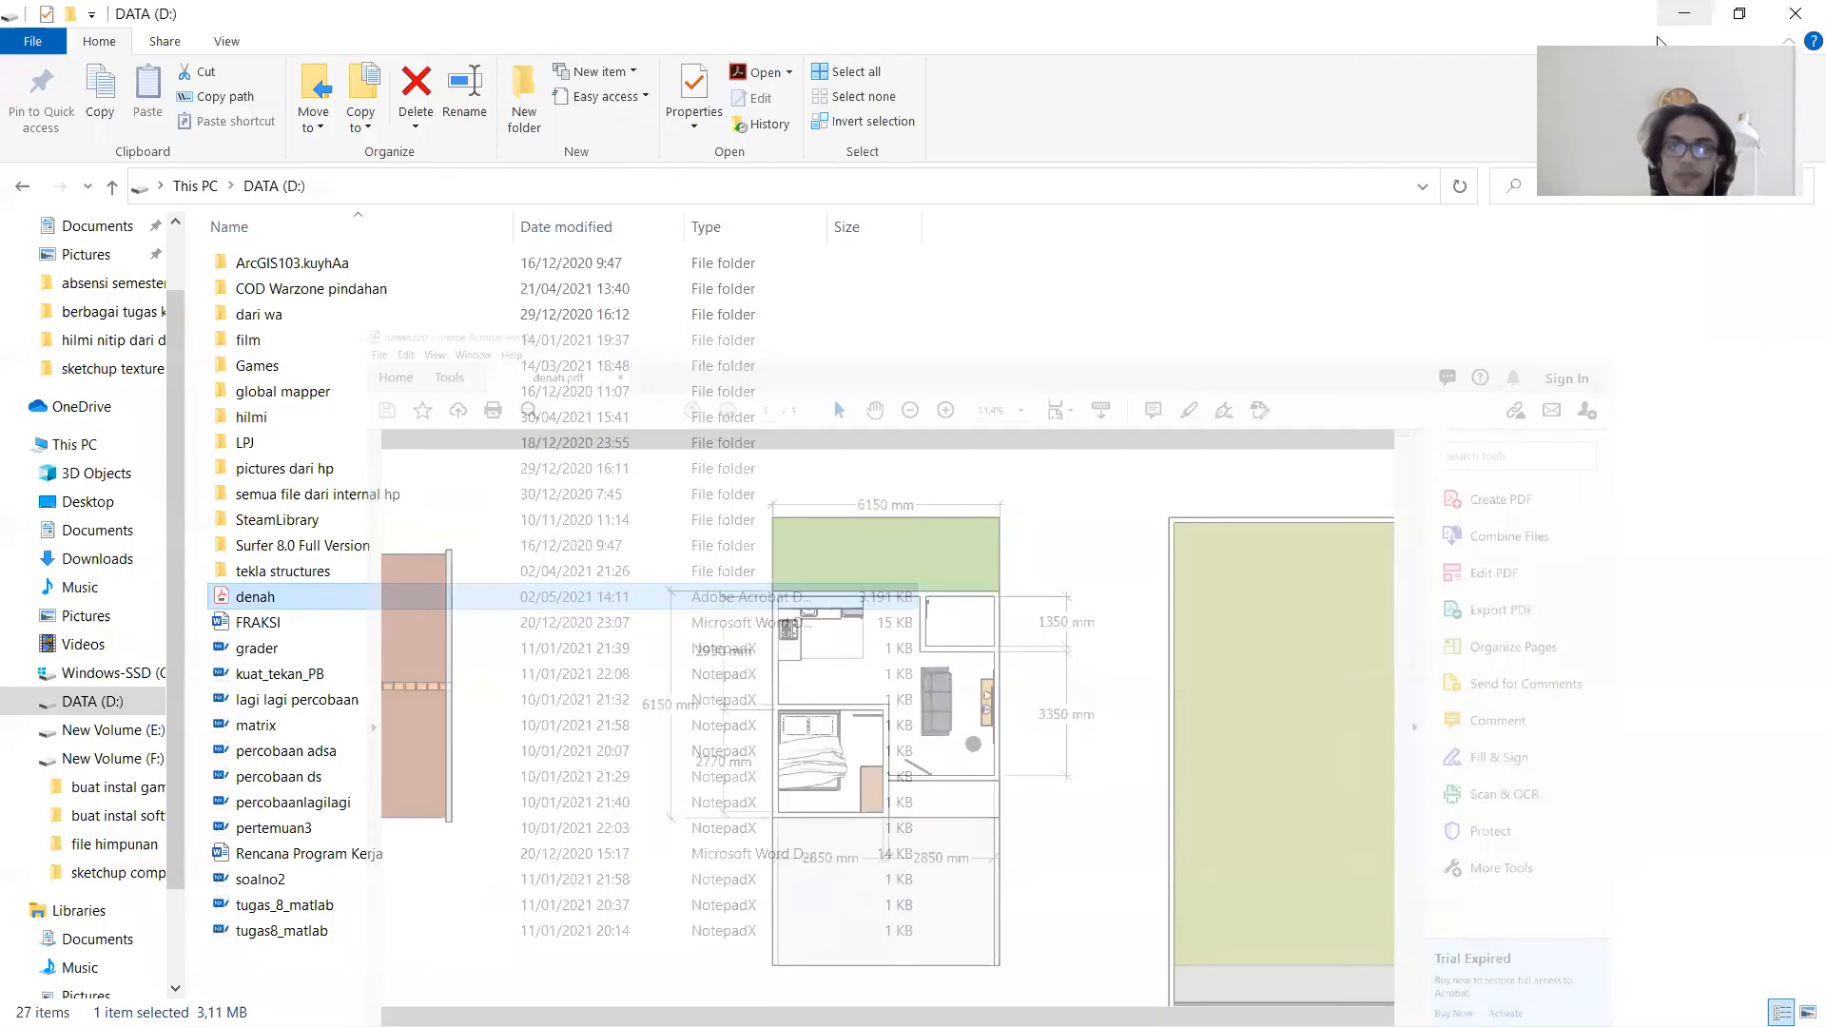
# Return to SketchUp and set the camera back to perspective, showing the separated roof, floor plan and complete house.
pyautogui.press('super')
pyautogui.click(1031, 1005)
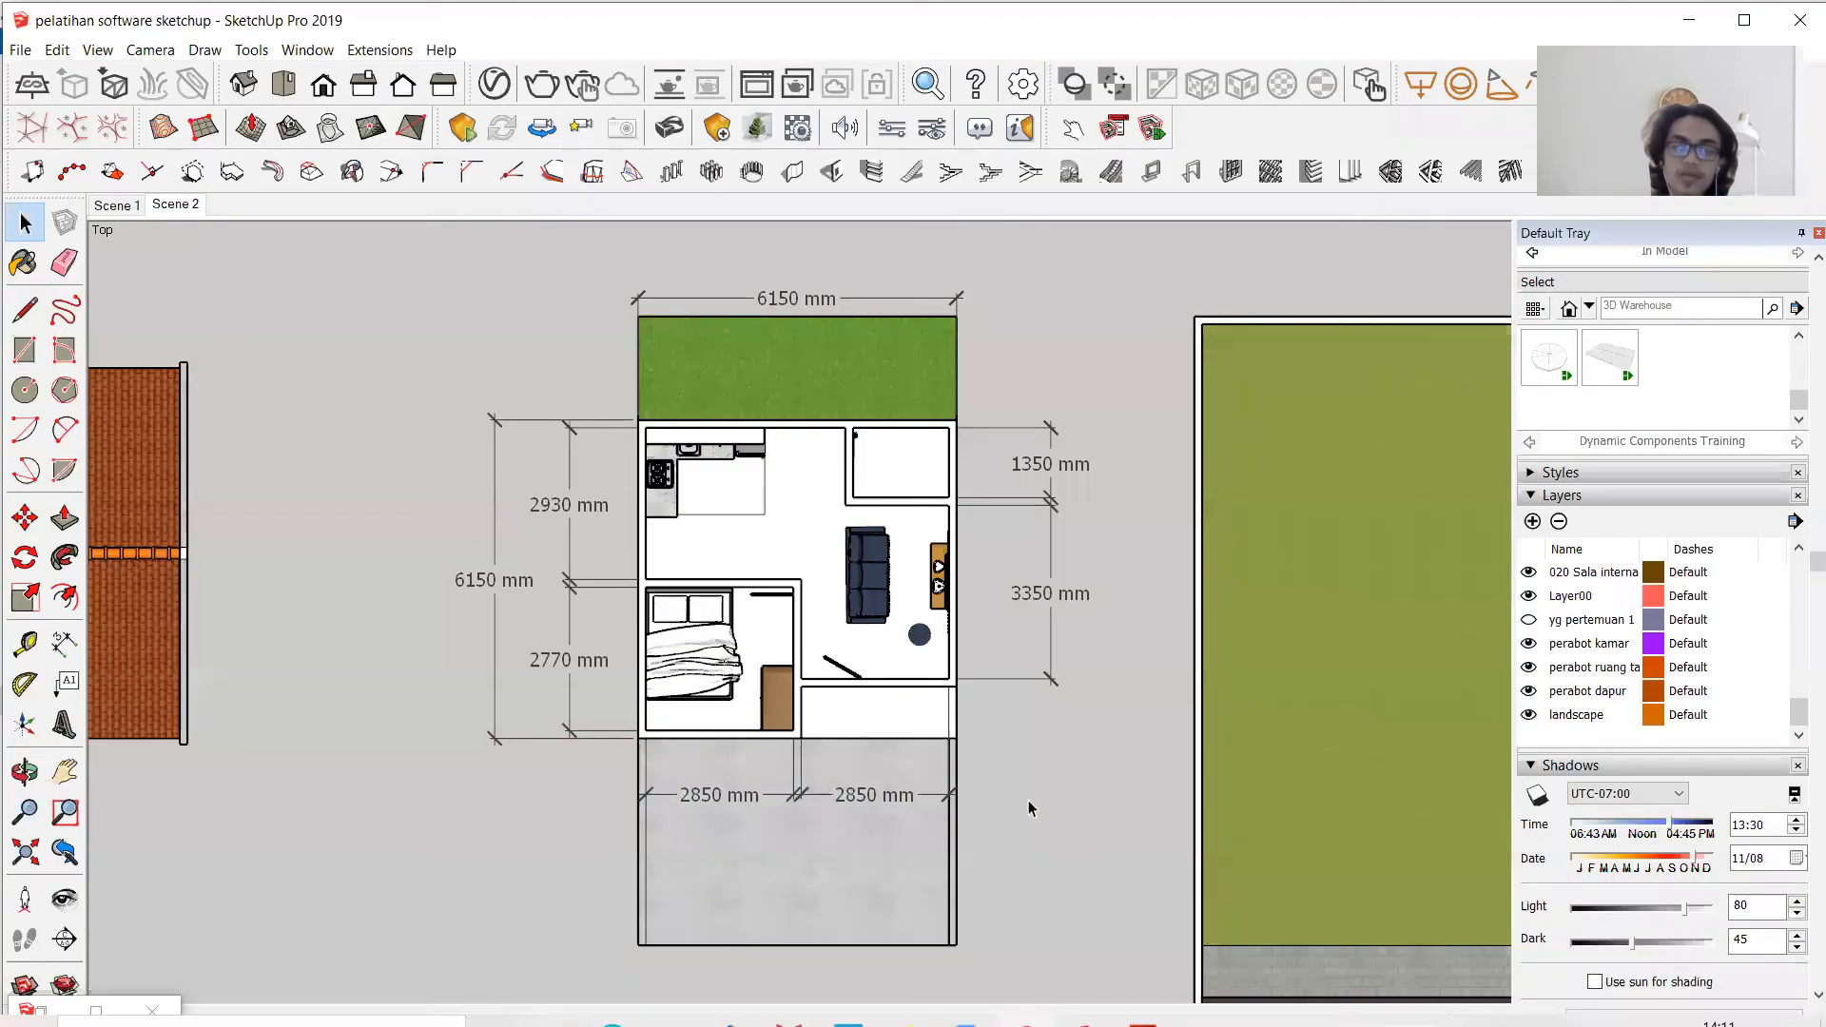
pyautogui.click(150, 50)
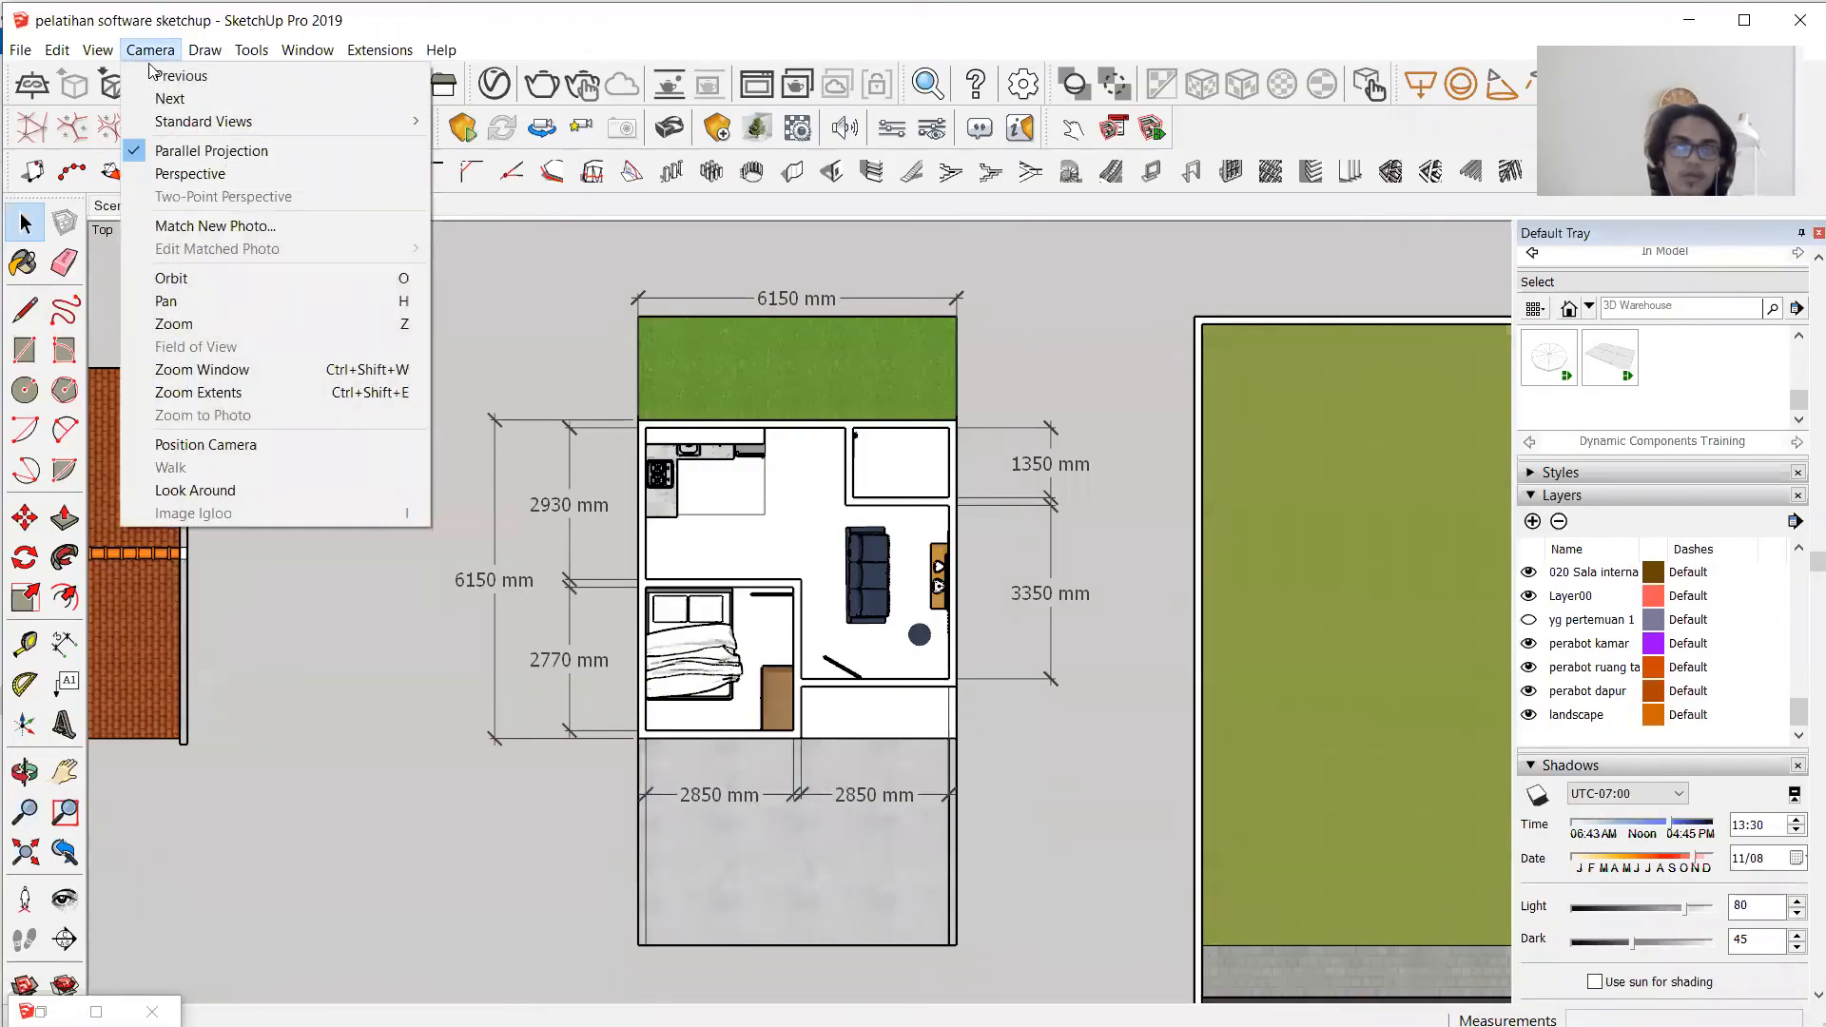
pyautogui.click(190, 173)
pyautogui.moveTo(703, 608); pyautogui.dragTo(699, 439, button='middle')
pyautogui.scroll(-3, 679, 523)
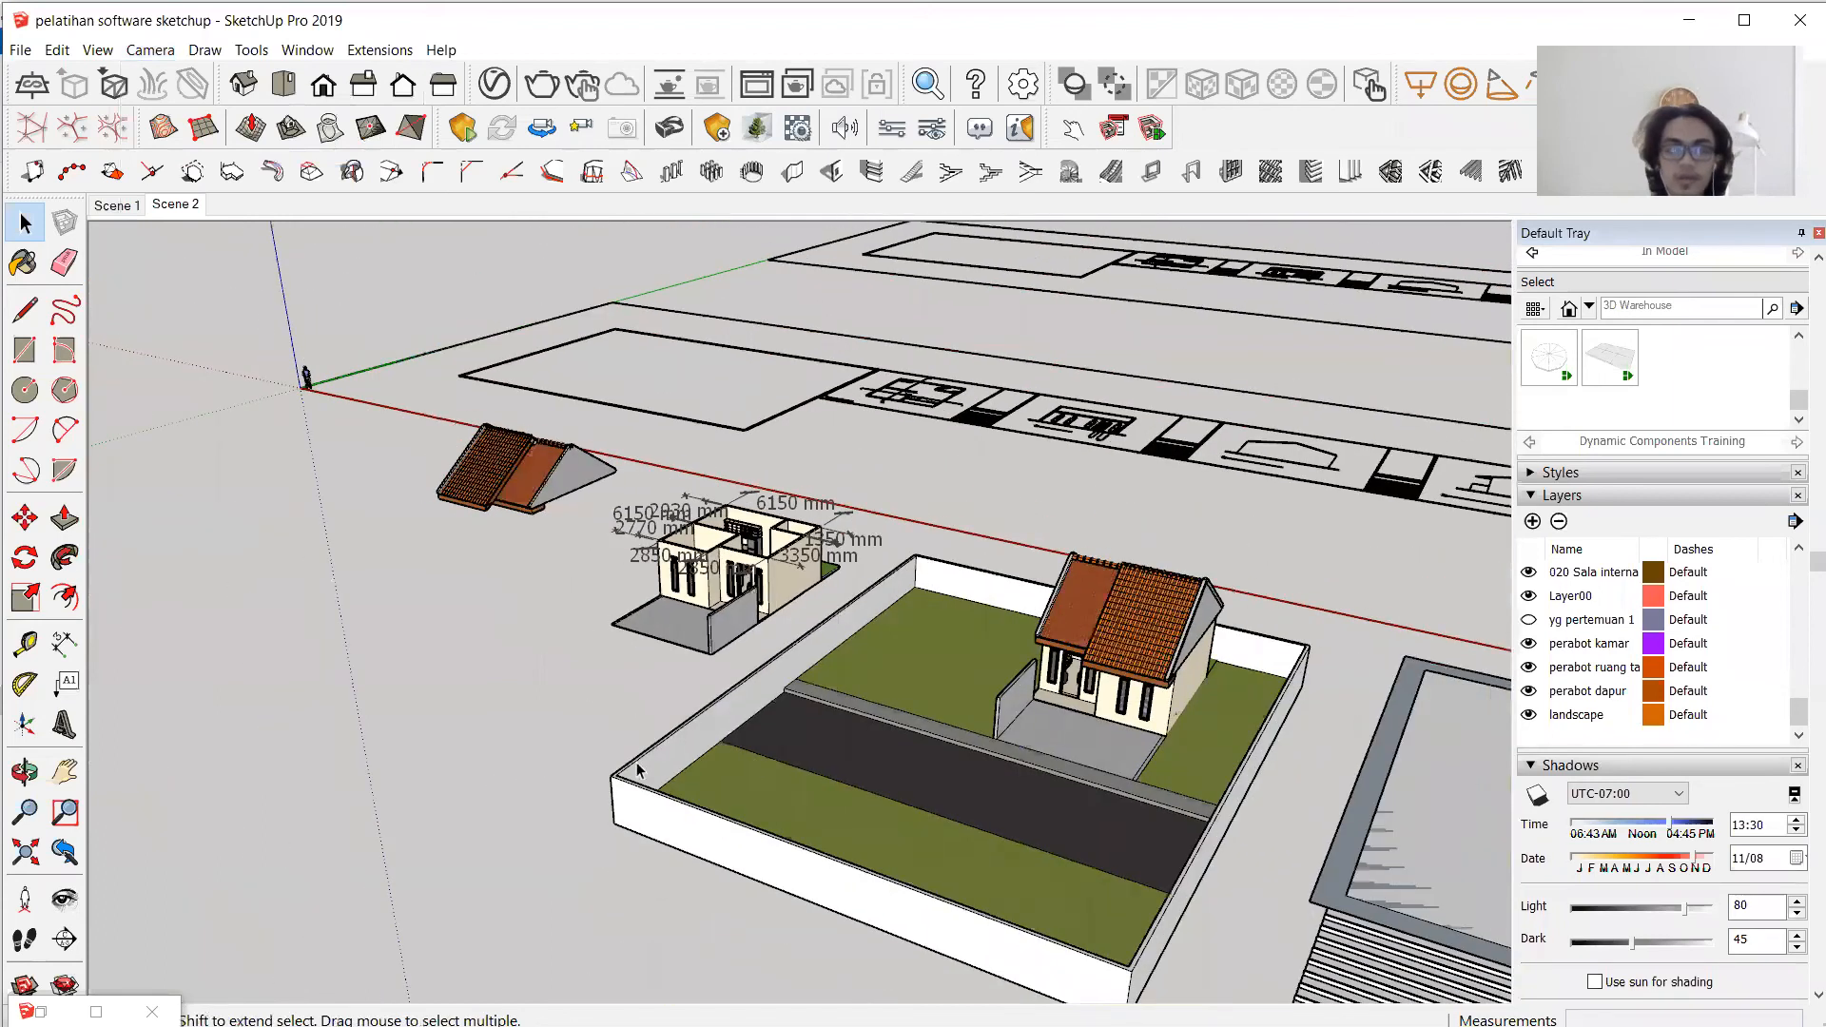
# Position the camera at eye level on the road facing the house, and turn the view to frame its front facade.
pyautogui.click(34, 904)
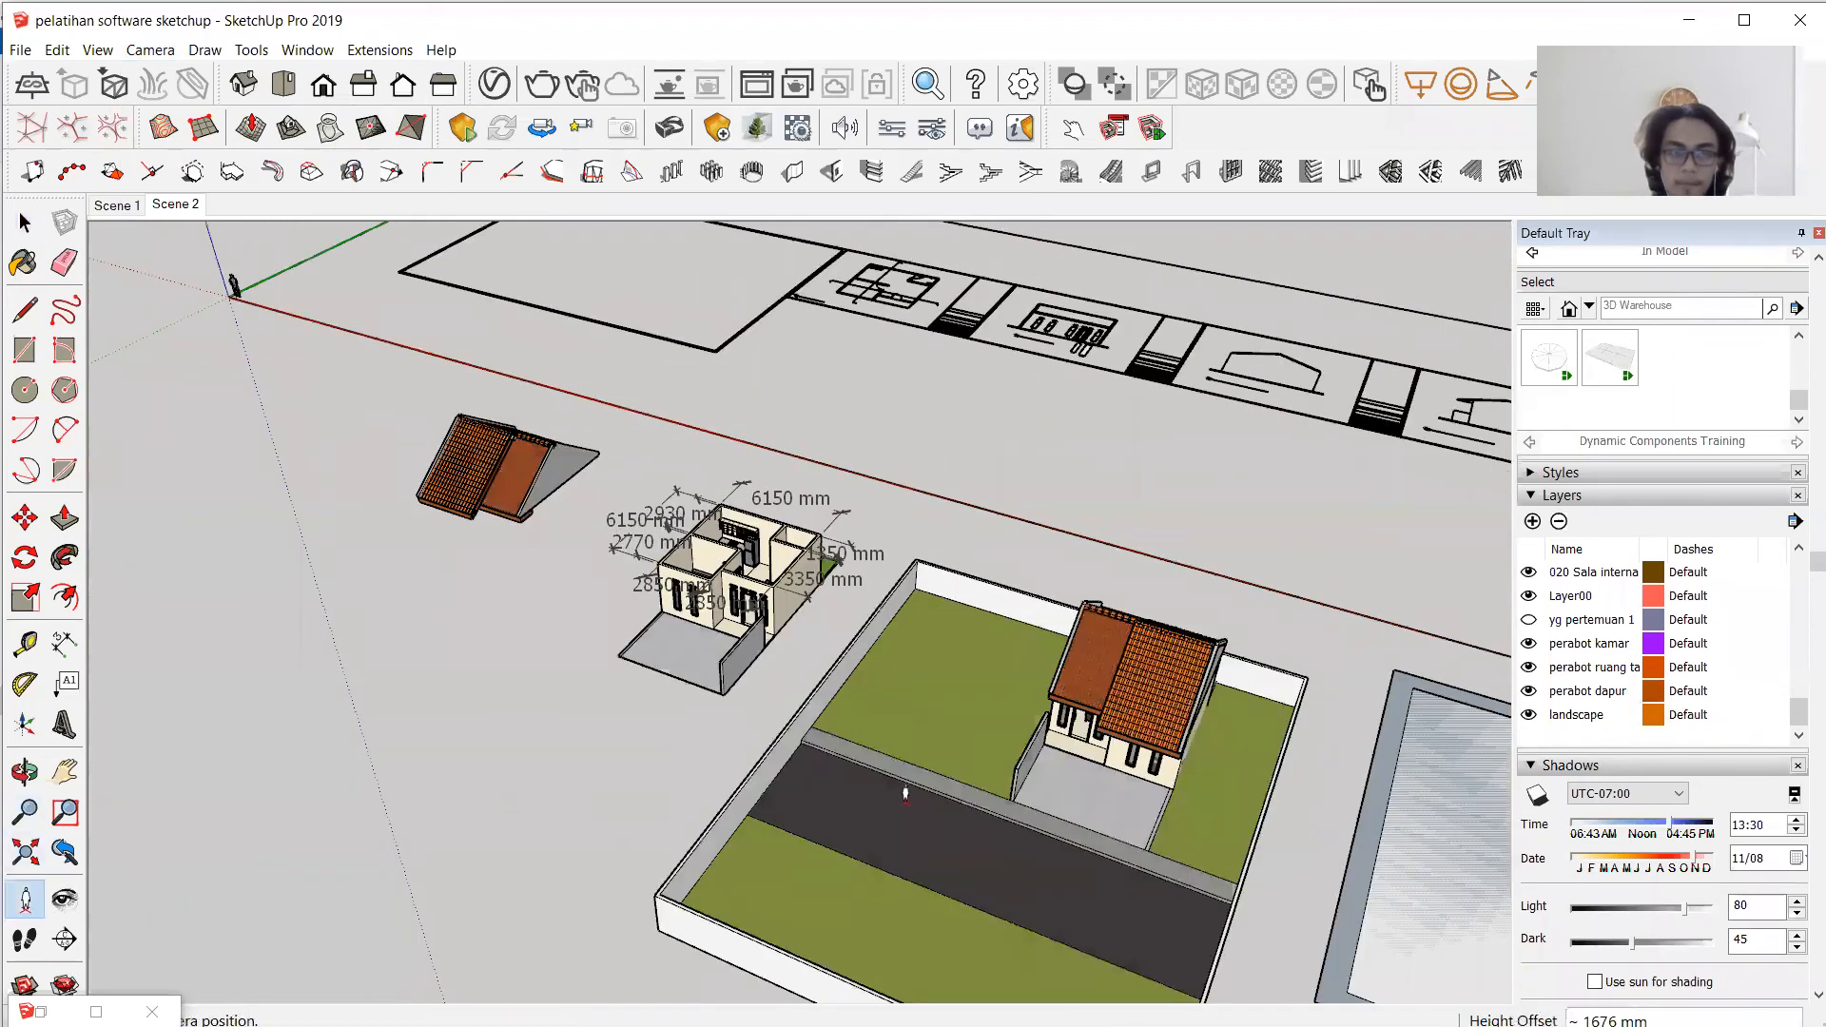
pyautogui.moveTo(905, 790); pyautogui.dragTo(1377, 825, button='middle')
pyautogui.click(1409, 753)
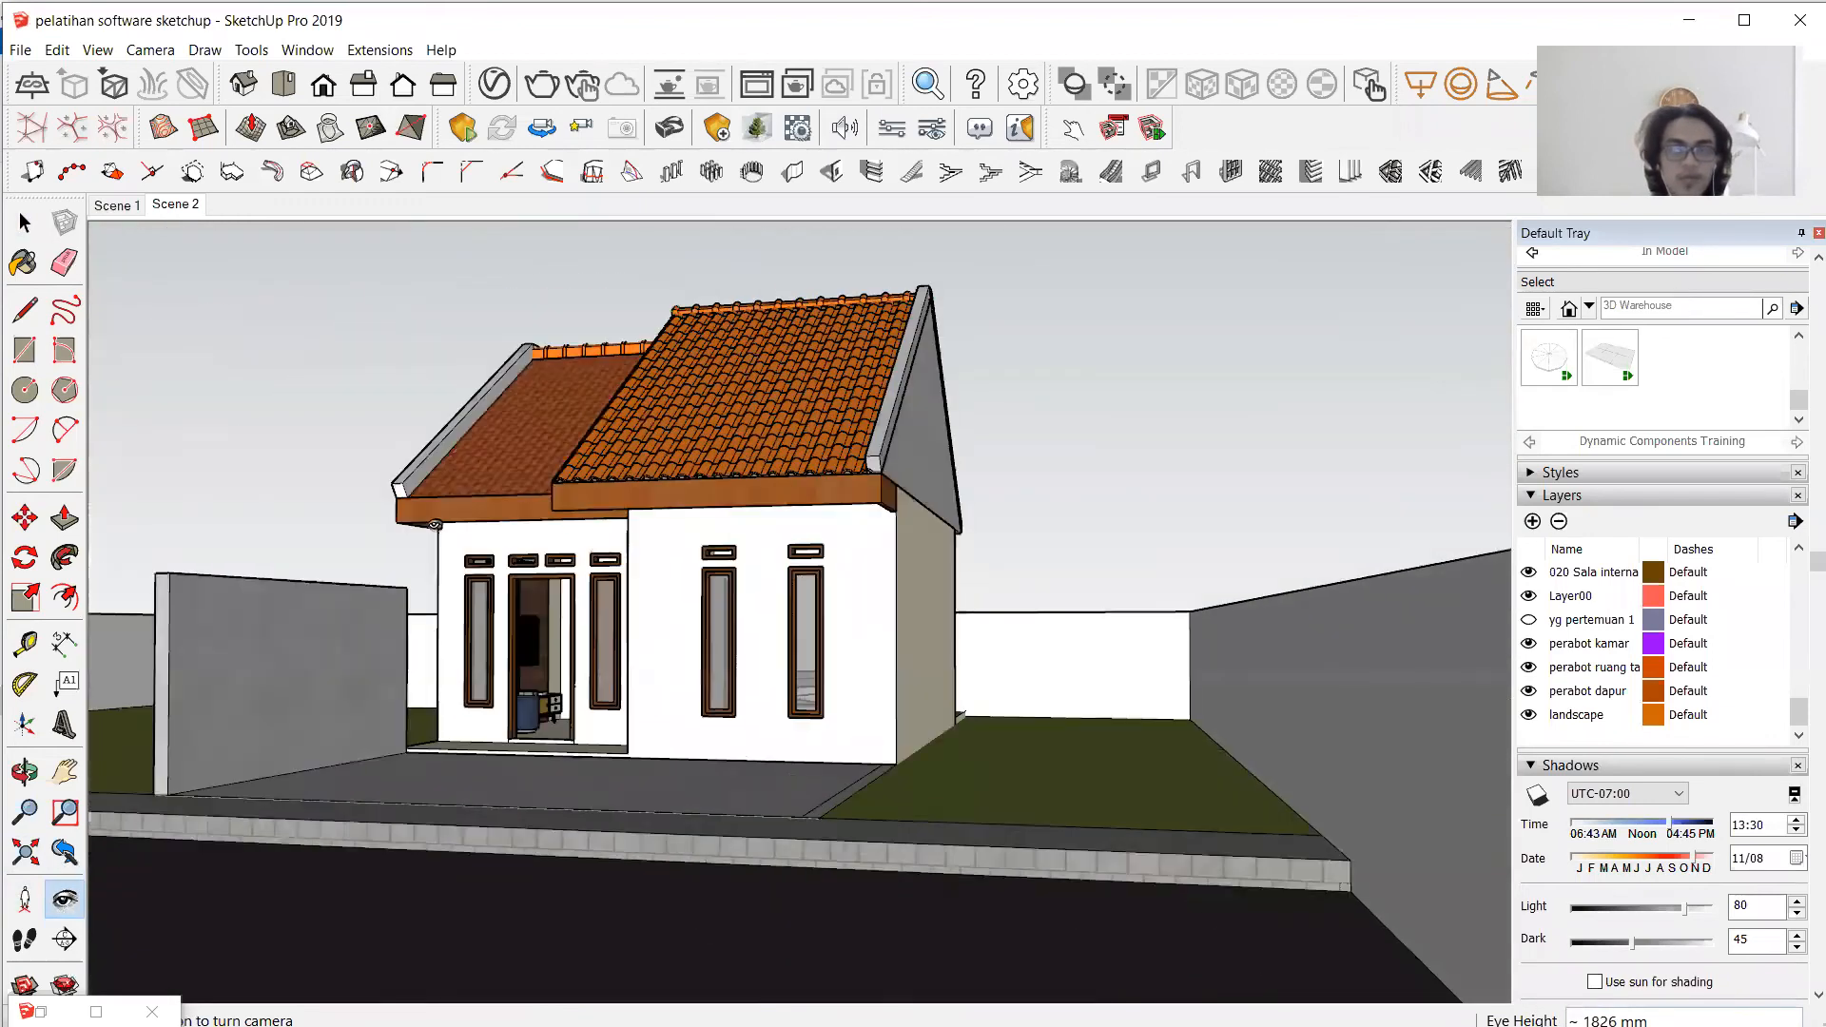
pyautogui.moveTo(794, 560); pyautogui.dragTo(742, 553)
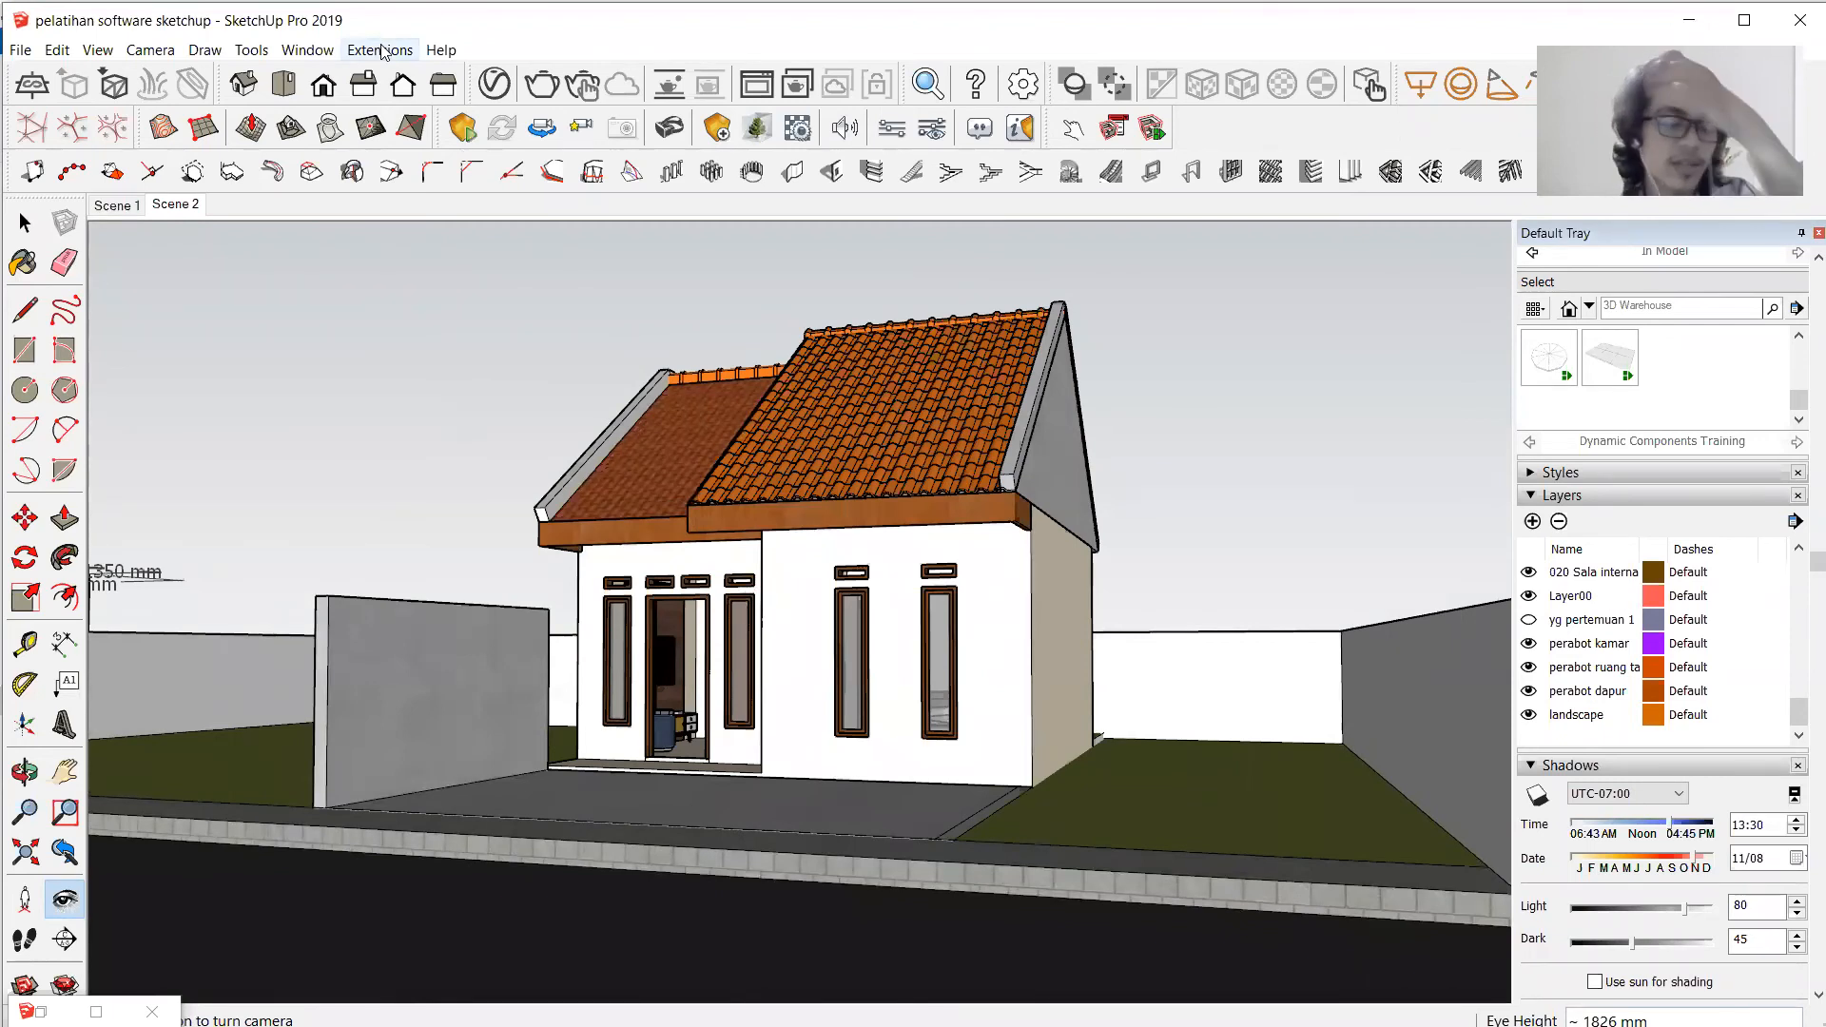
# Export the street-level view as a 2D graphic in PDF format, named pelatihan software sketchup, to the DATA (D:) drive.
pyautogui.click(20, 49)
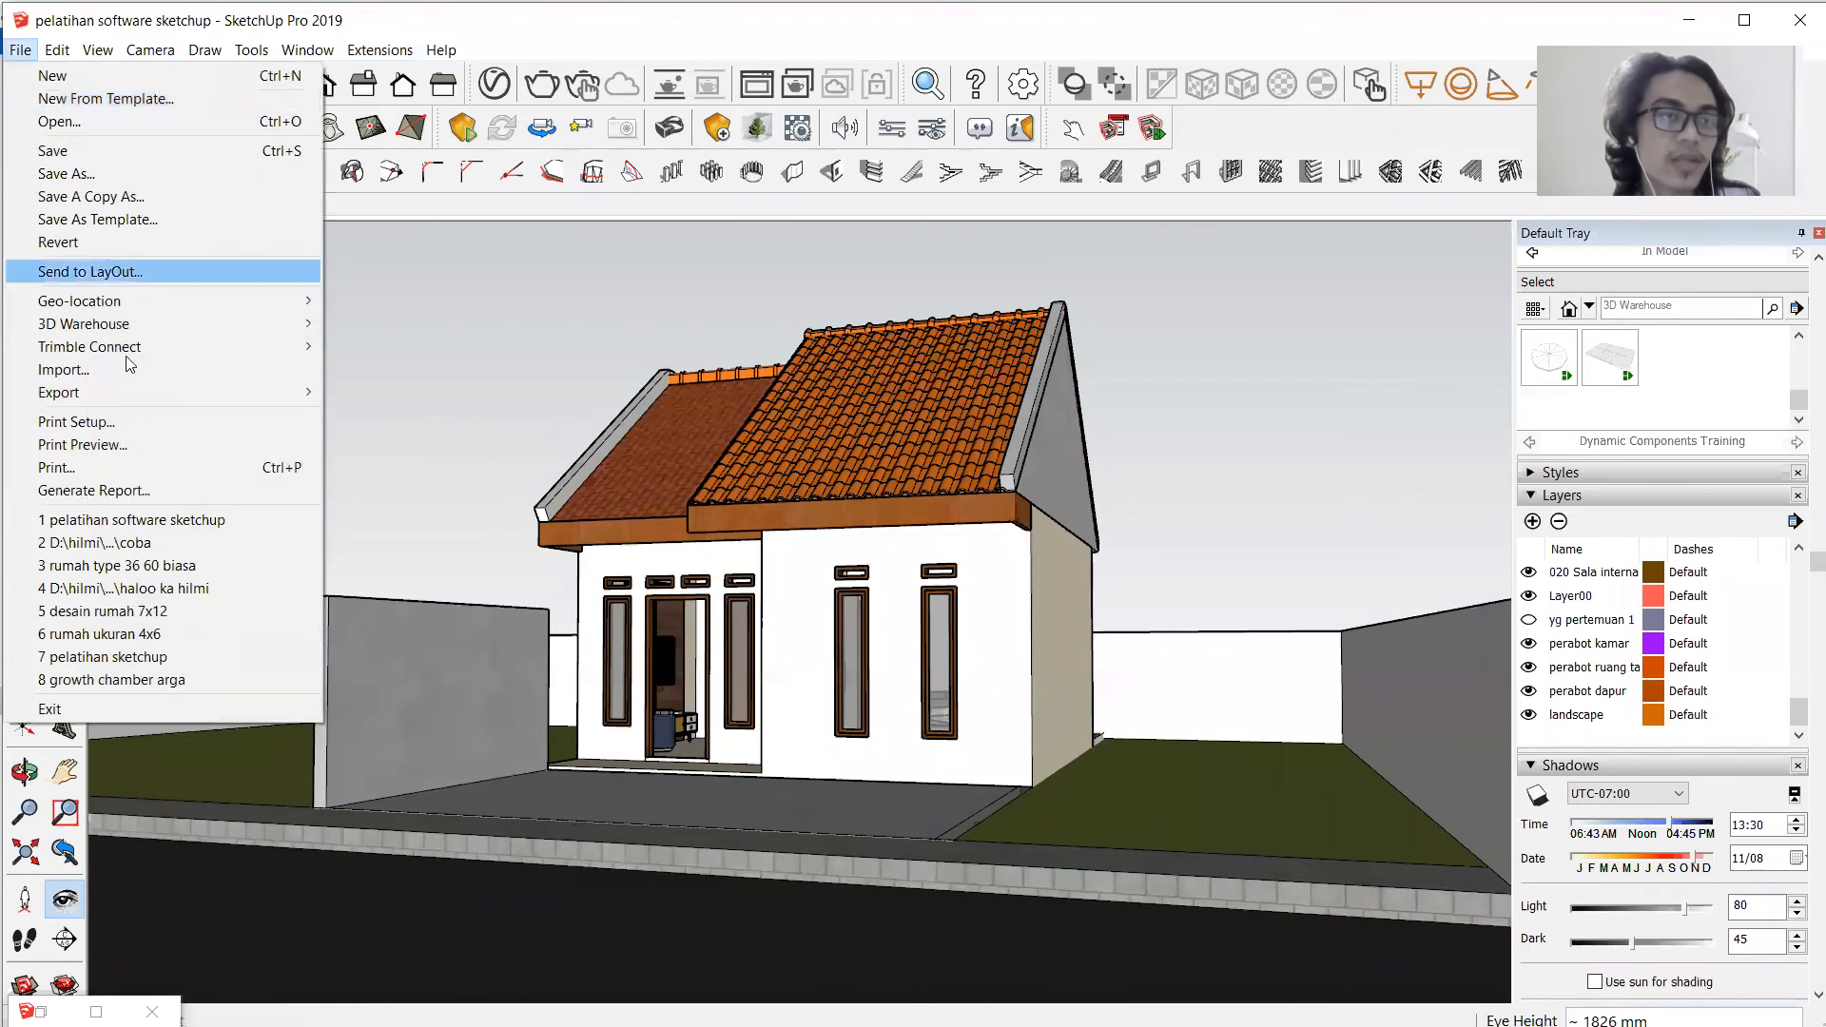
pyautogui.moveTo(93, 391)
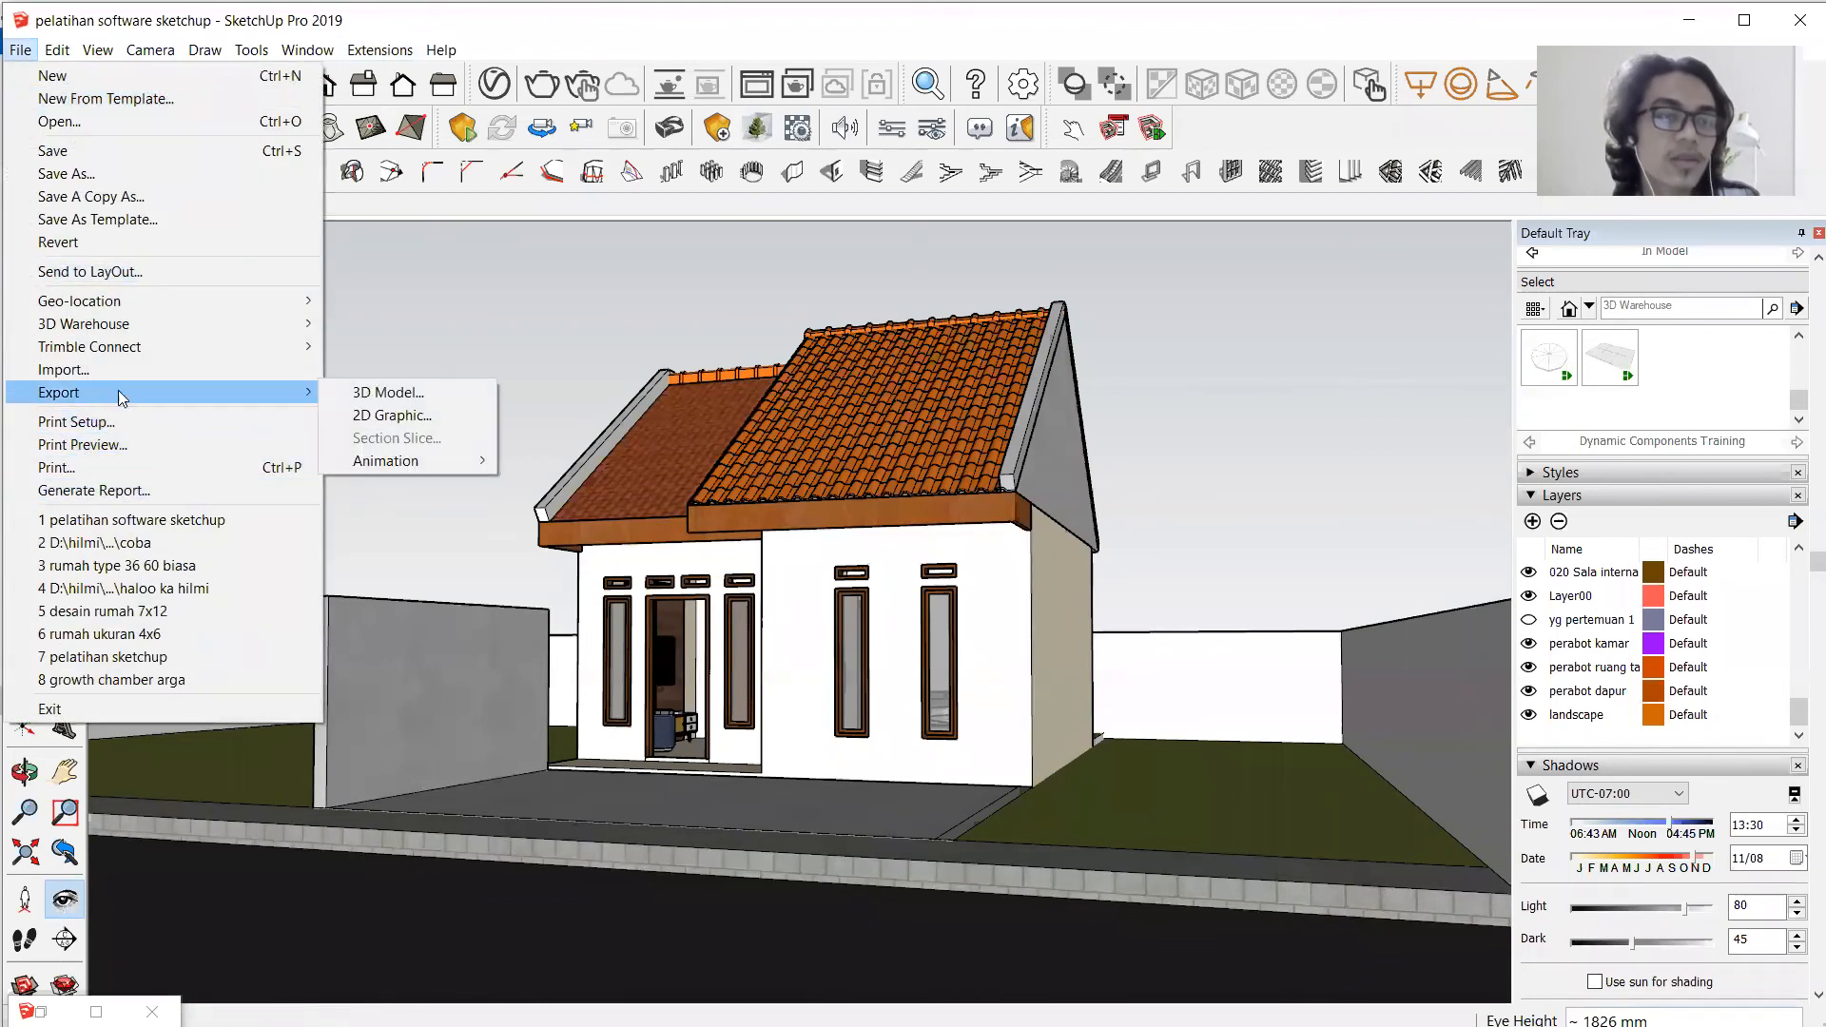
pyautogui.click(419, 412)
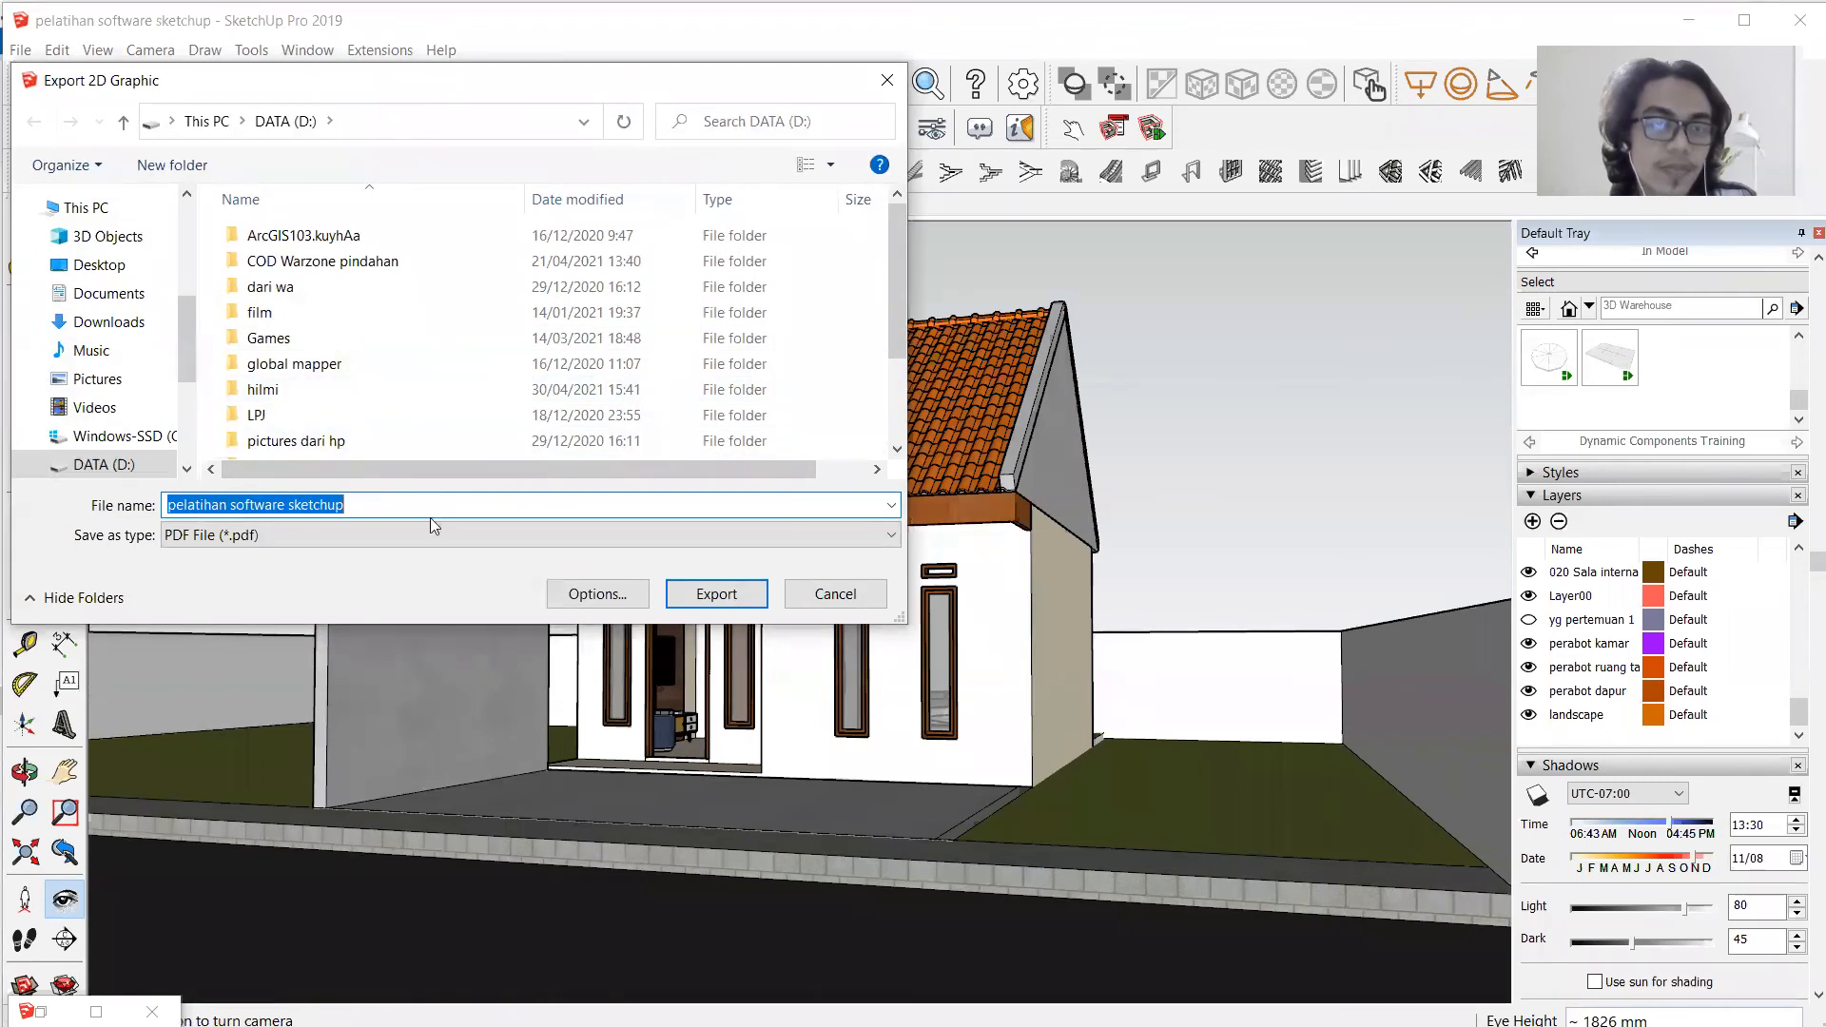
pyautogui.click(736, 595)
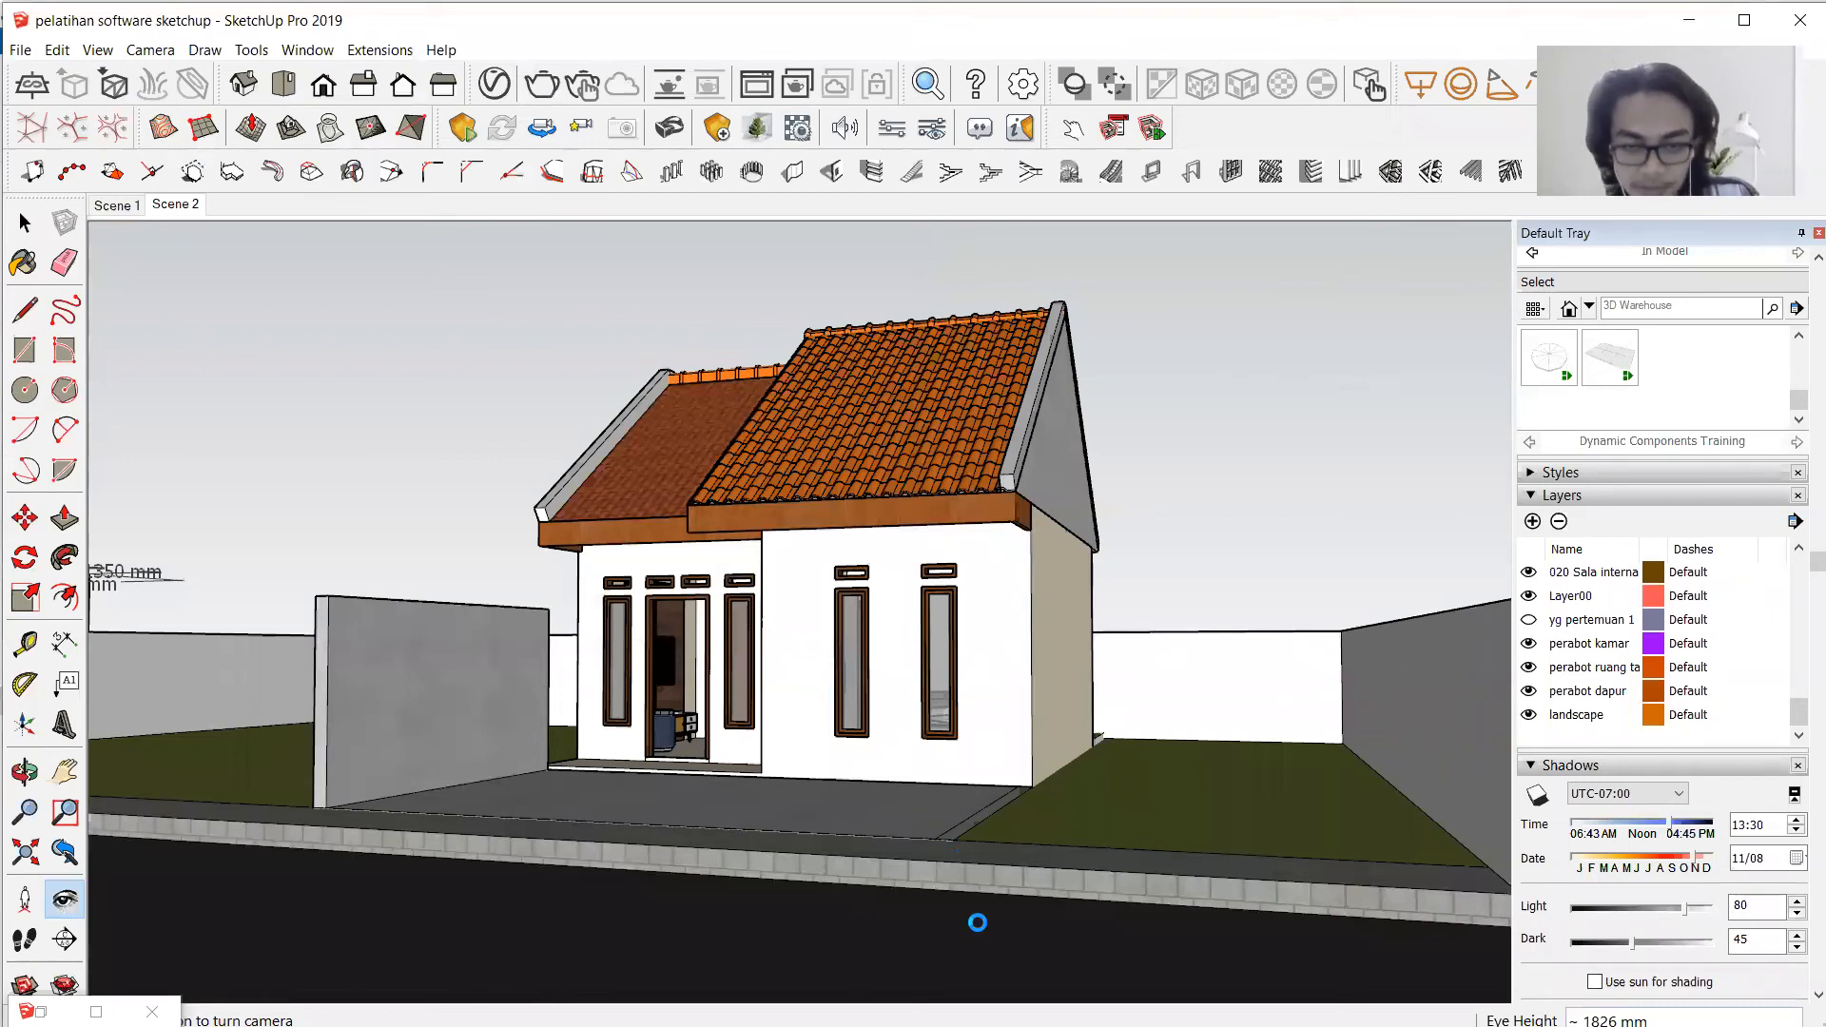
# Open the exported pelatihan software sketchup PDF from the DATA (D:) drive and inspect the house perspective.
pyautogui.press('super')
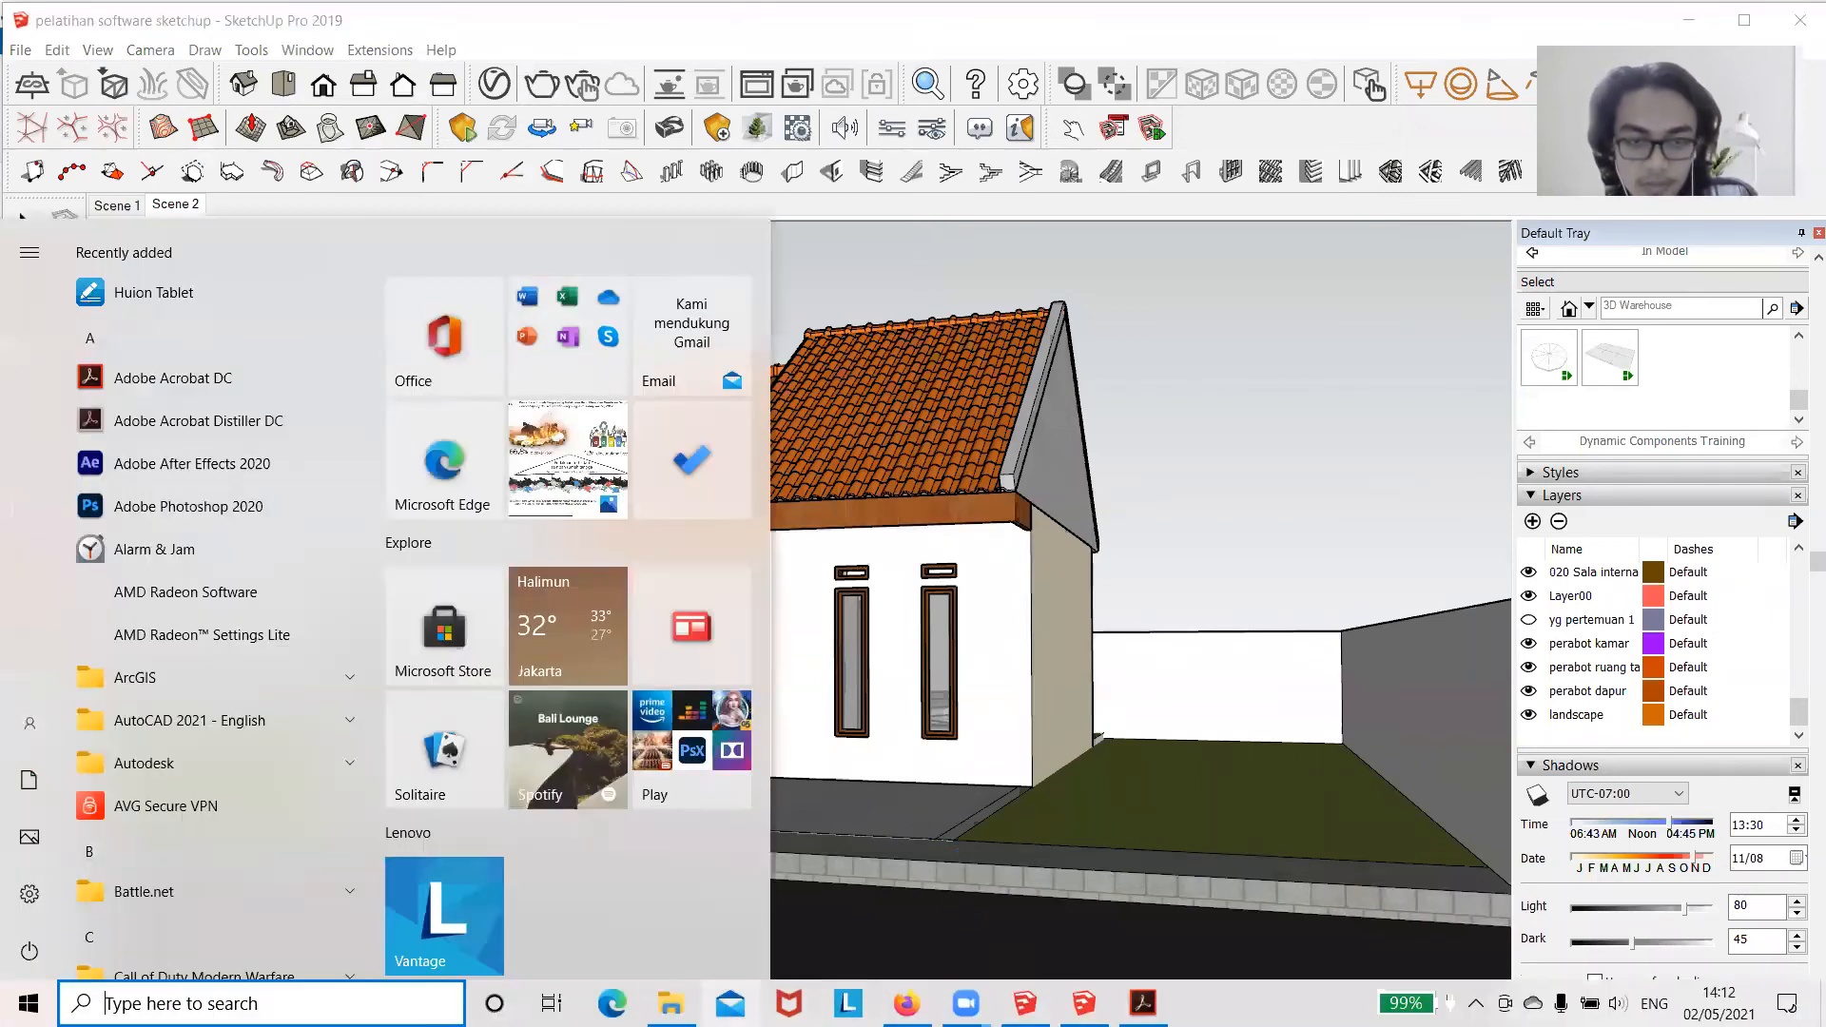
pyautogui.click(670, 1001)
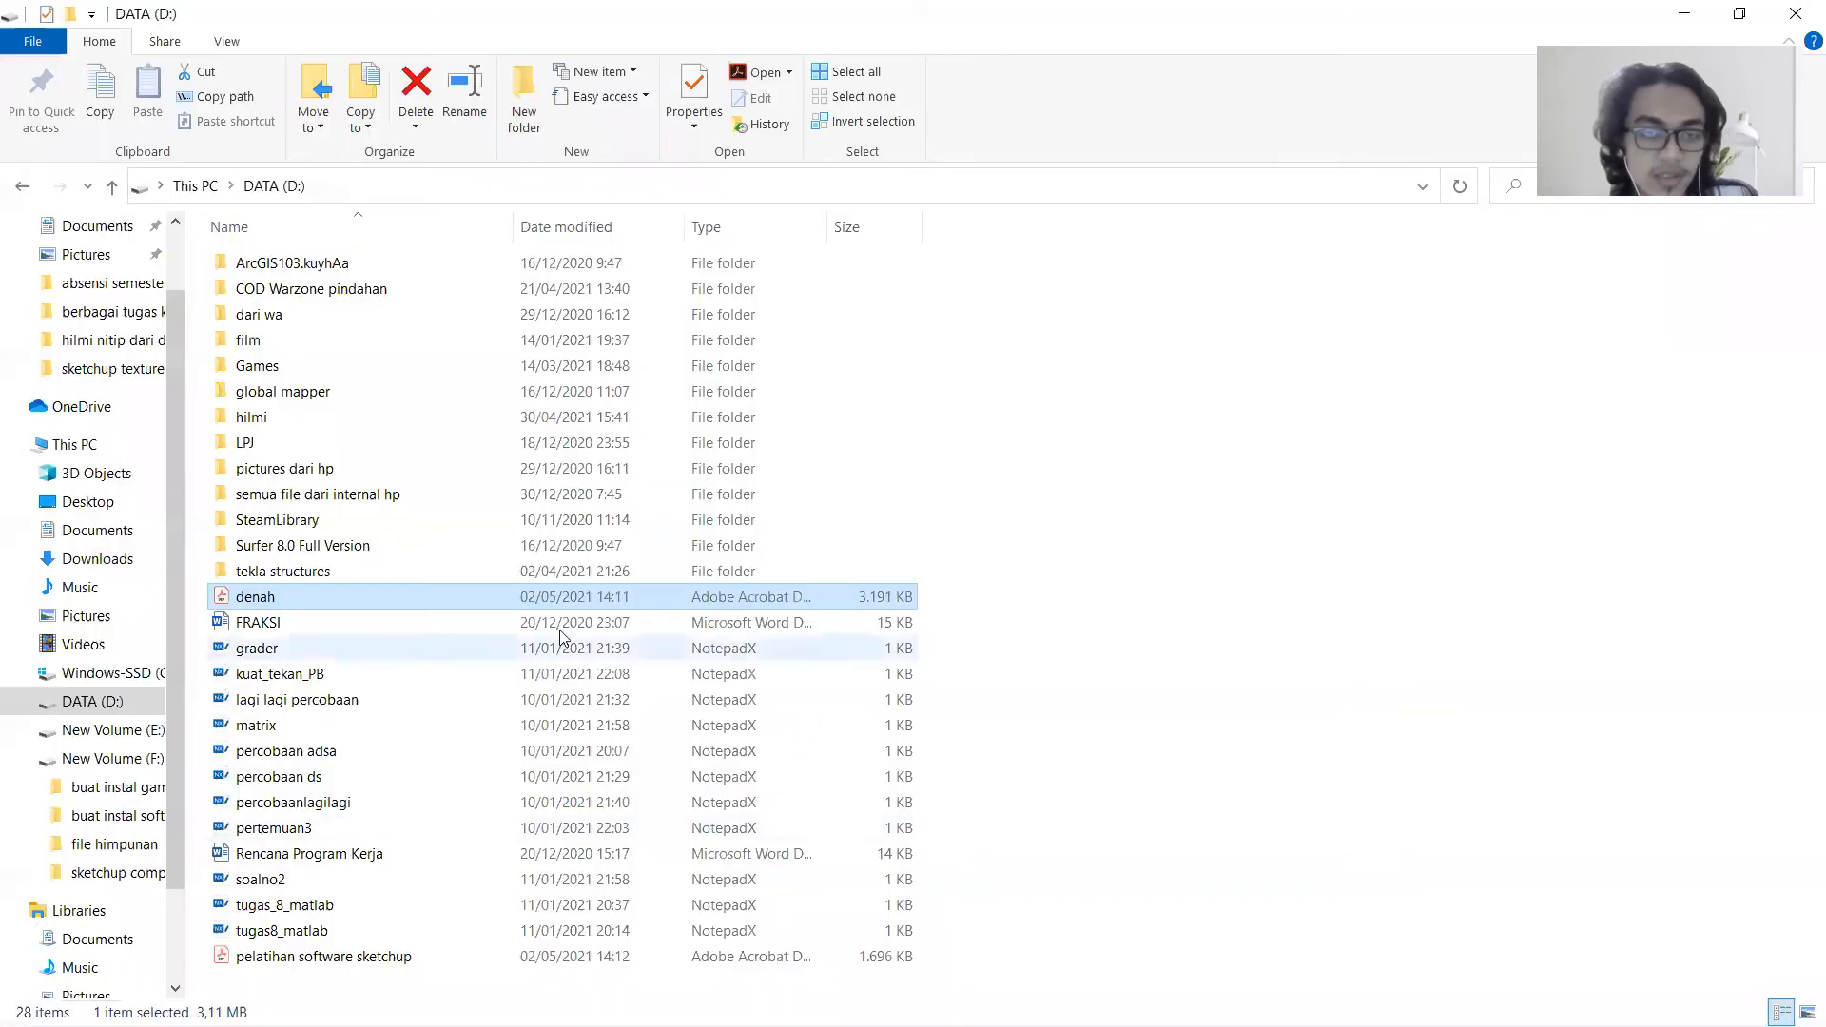
pyautogui.doubleClick(386, 957)
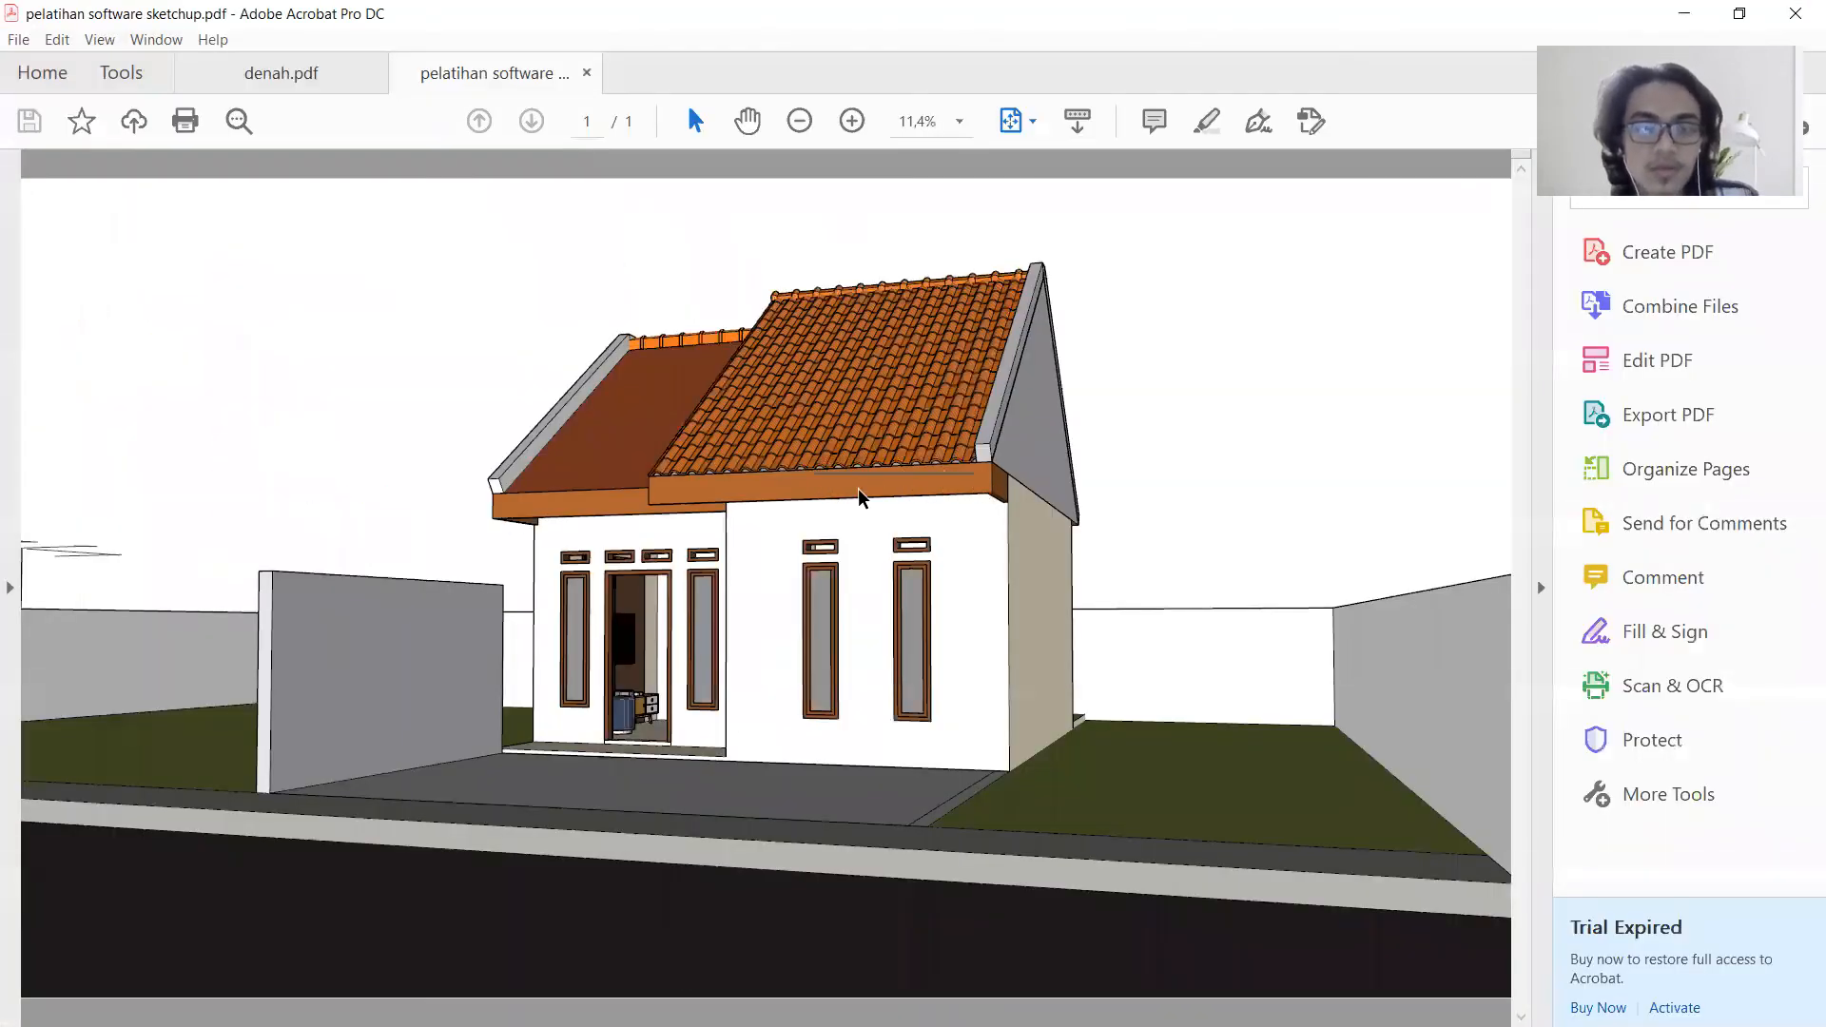
pyautogui.keyDown('ctrl'); pyautogui.scroll(-2, 861, 497); pyautogui.keyUp('ctrl')
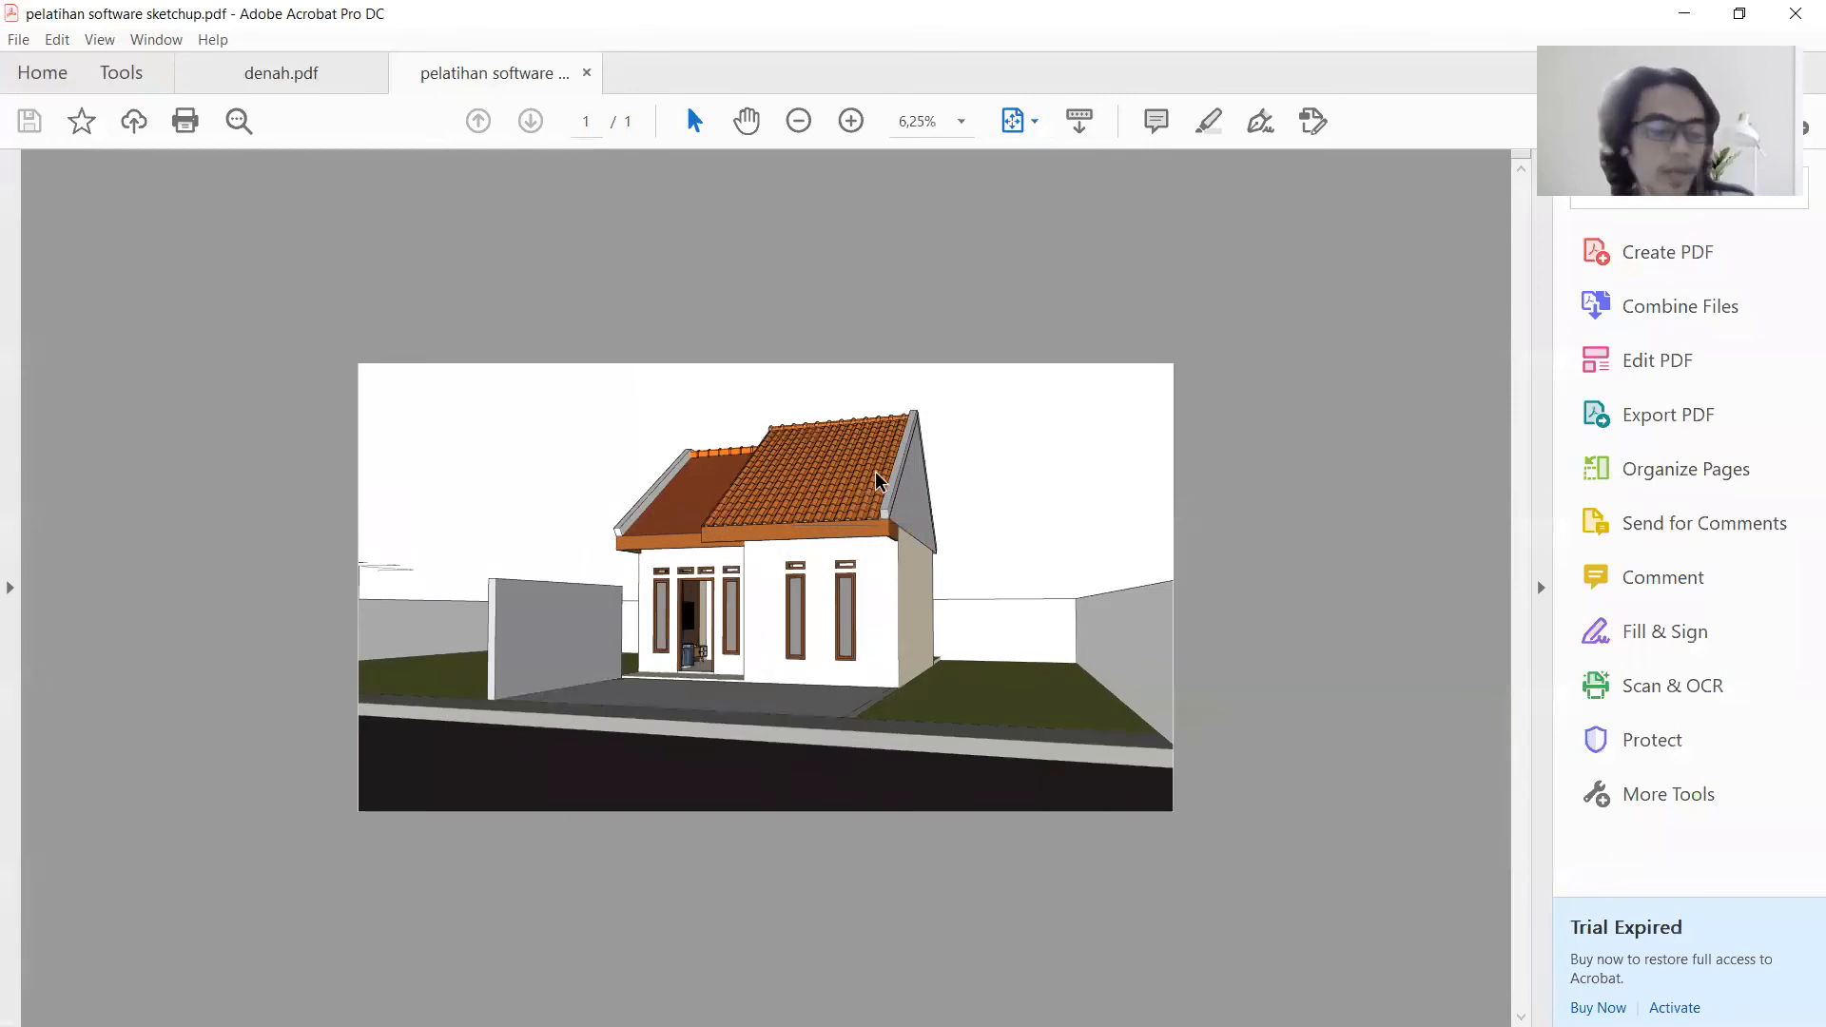
pyautogui.keyDown('ctrl'); pyautogui.scroll(2, 877, 480); pyautogui.keyUp('ctrl')
pyautogui.keyDown('ctrl'); pyautogui.scroll(-2, 876, 478); pyautogui.keyUp('ctrl')
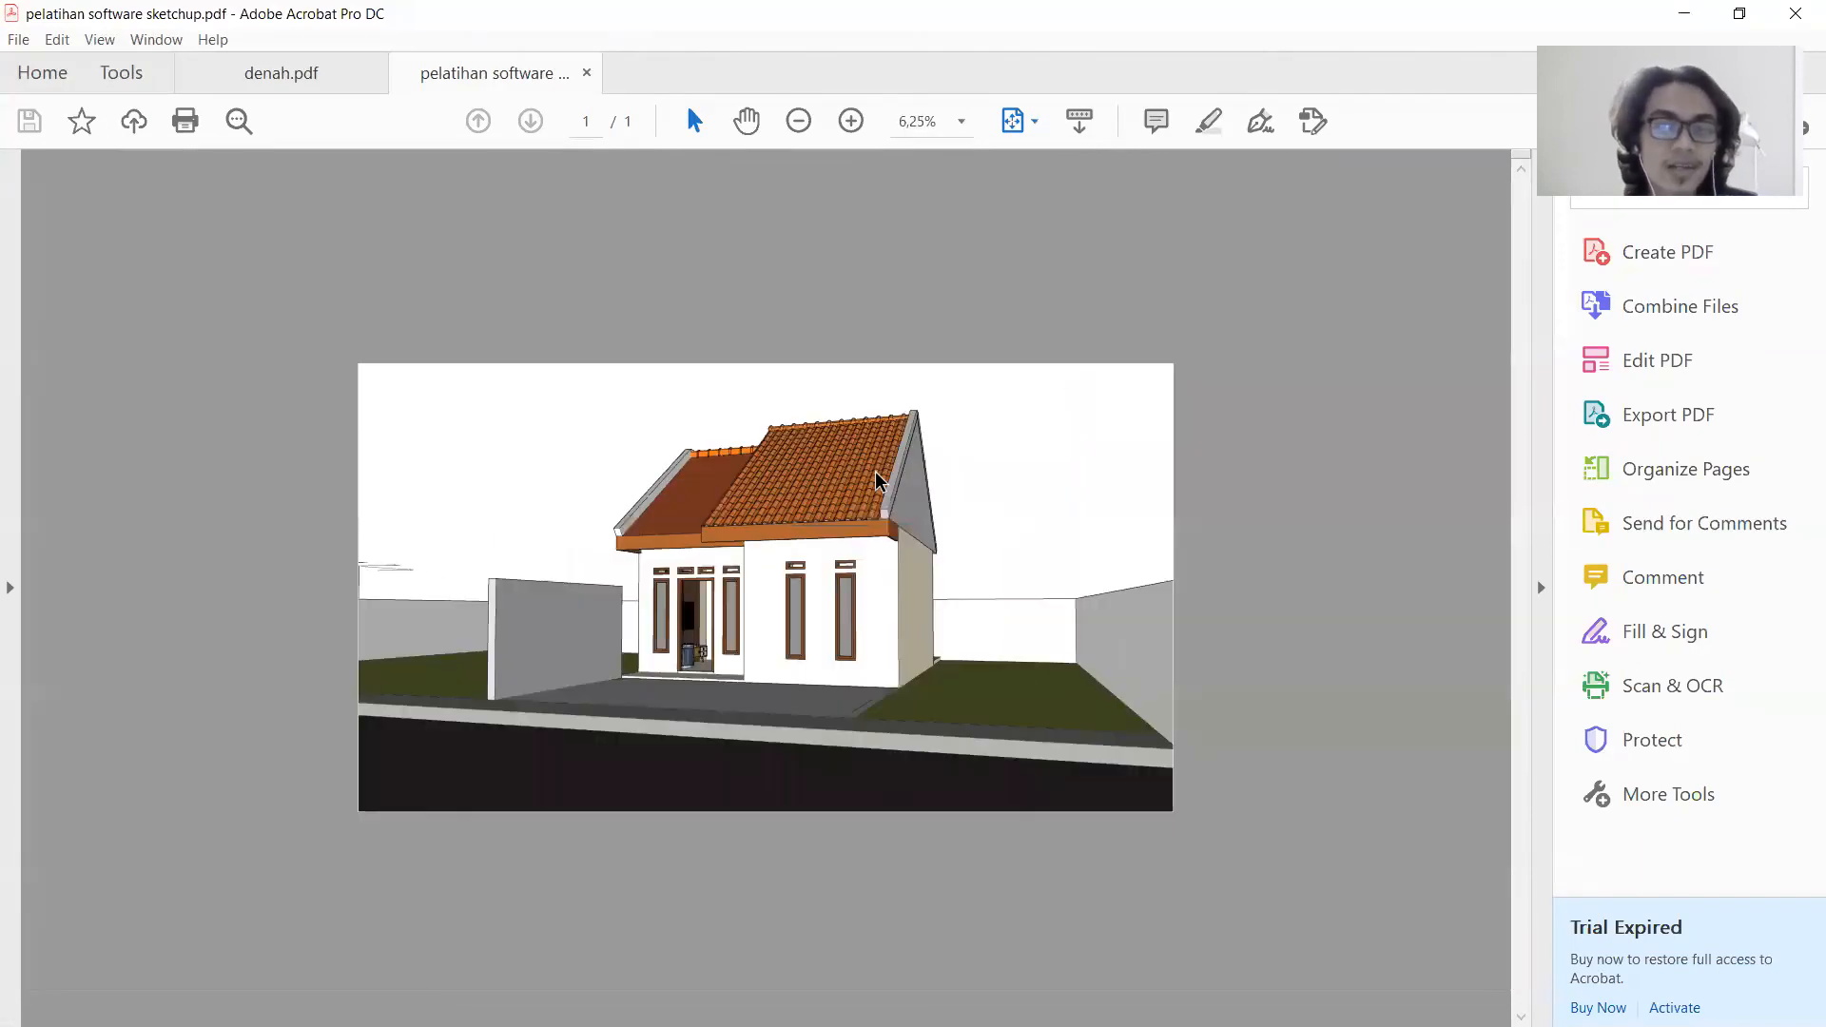
pyautogui.keyDown('ctrl'); pyautogui.scroll(2, 876, 478); pyautogui.keyUp('ctrl')
pyautogui.keyDown('ctrl'); pyautogui.scroll(-2, 856, 471); pyautogui.keyUp('ctrl')
pyautogui.keyDown('ctrl'); pyautogui.scroll(2, 837, 475); pyautogui.keyUp('ctrl')
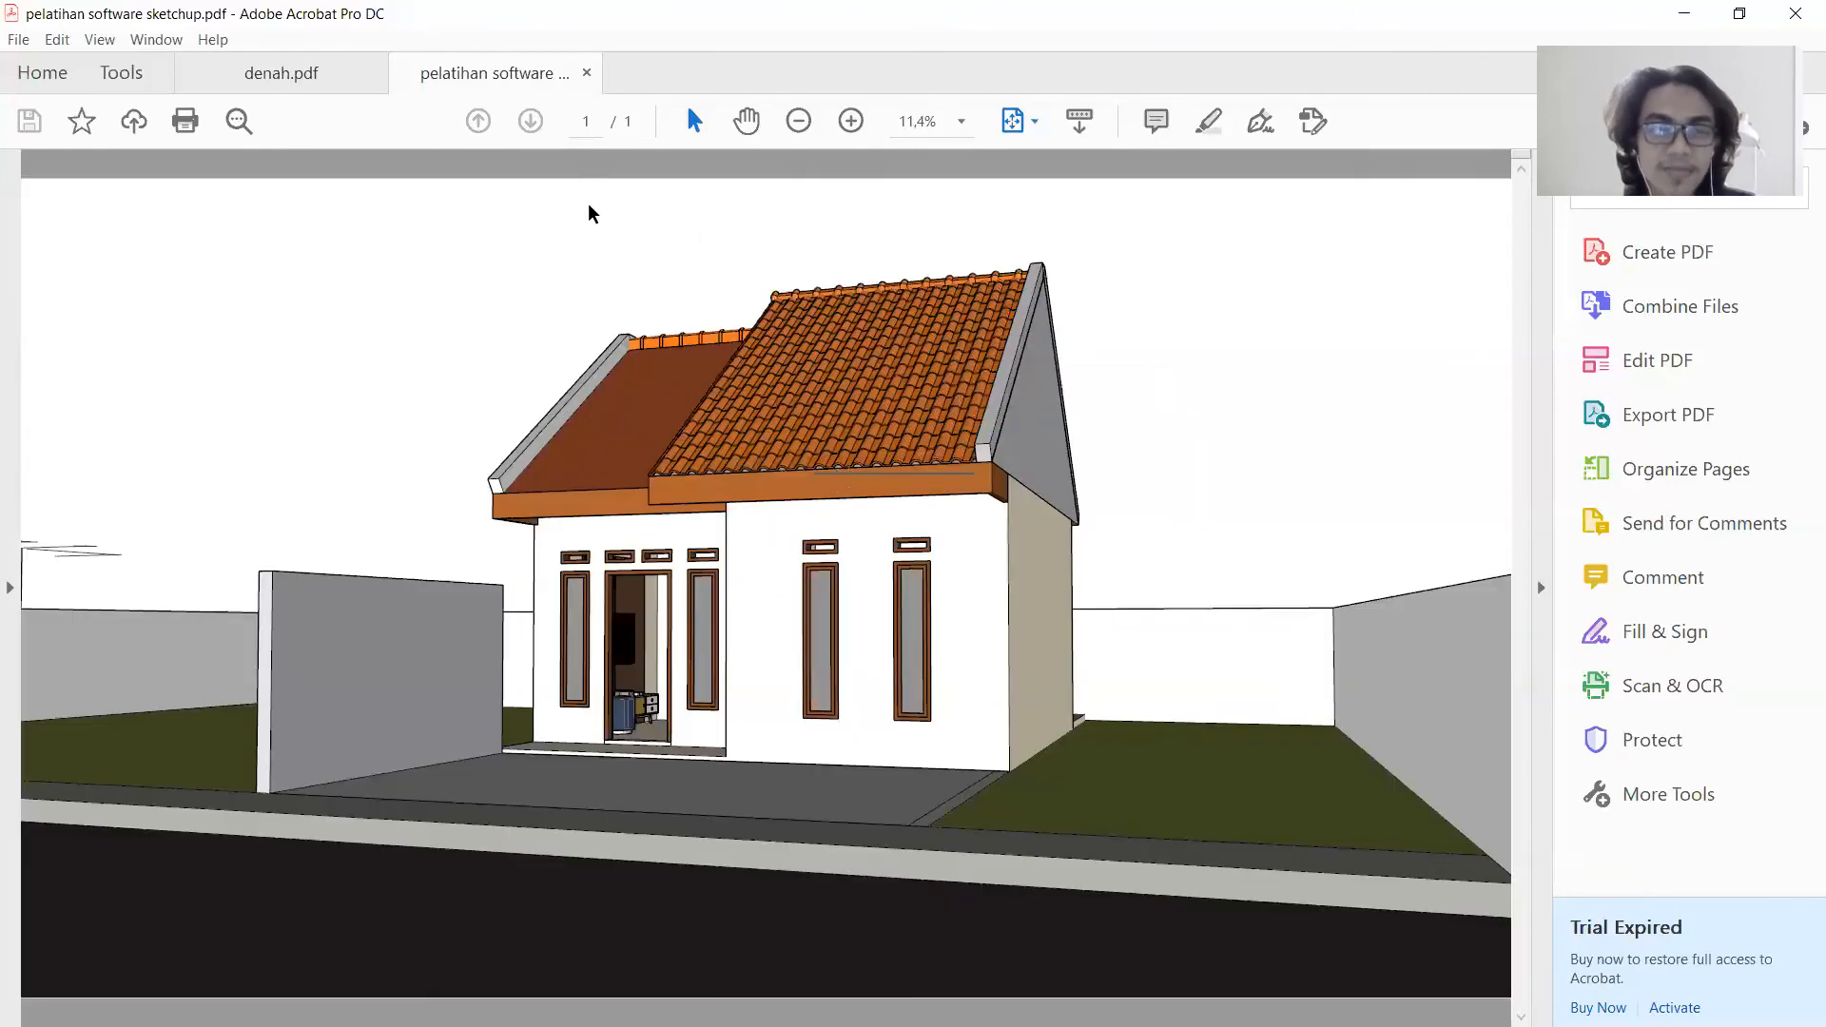
# Return to SketchUp, leave the Enscape Visual Settings window, and start the Enscape rendering of the model.
pyautogui.click(1691, 13)
pyautogui.press('super')
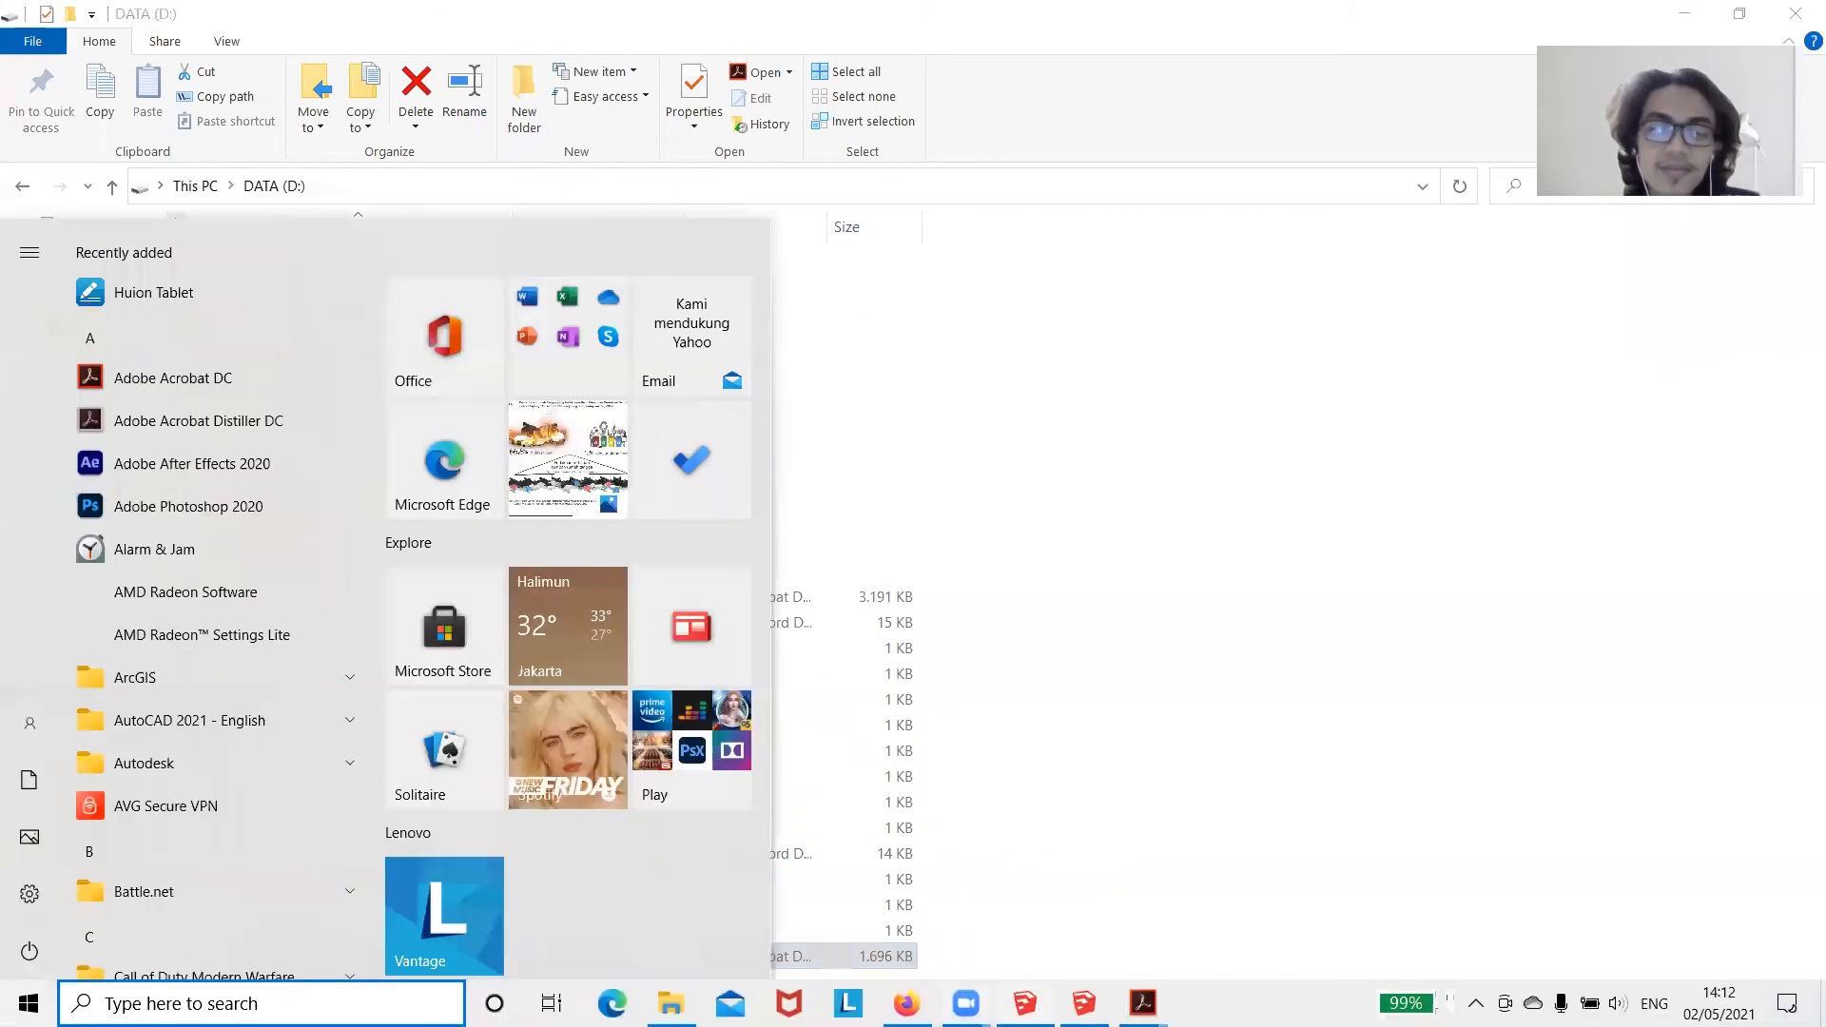
pyautogui.click(1044, 1006)
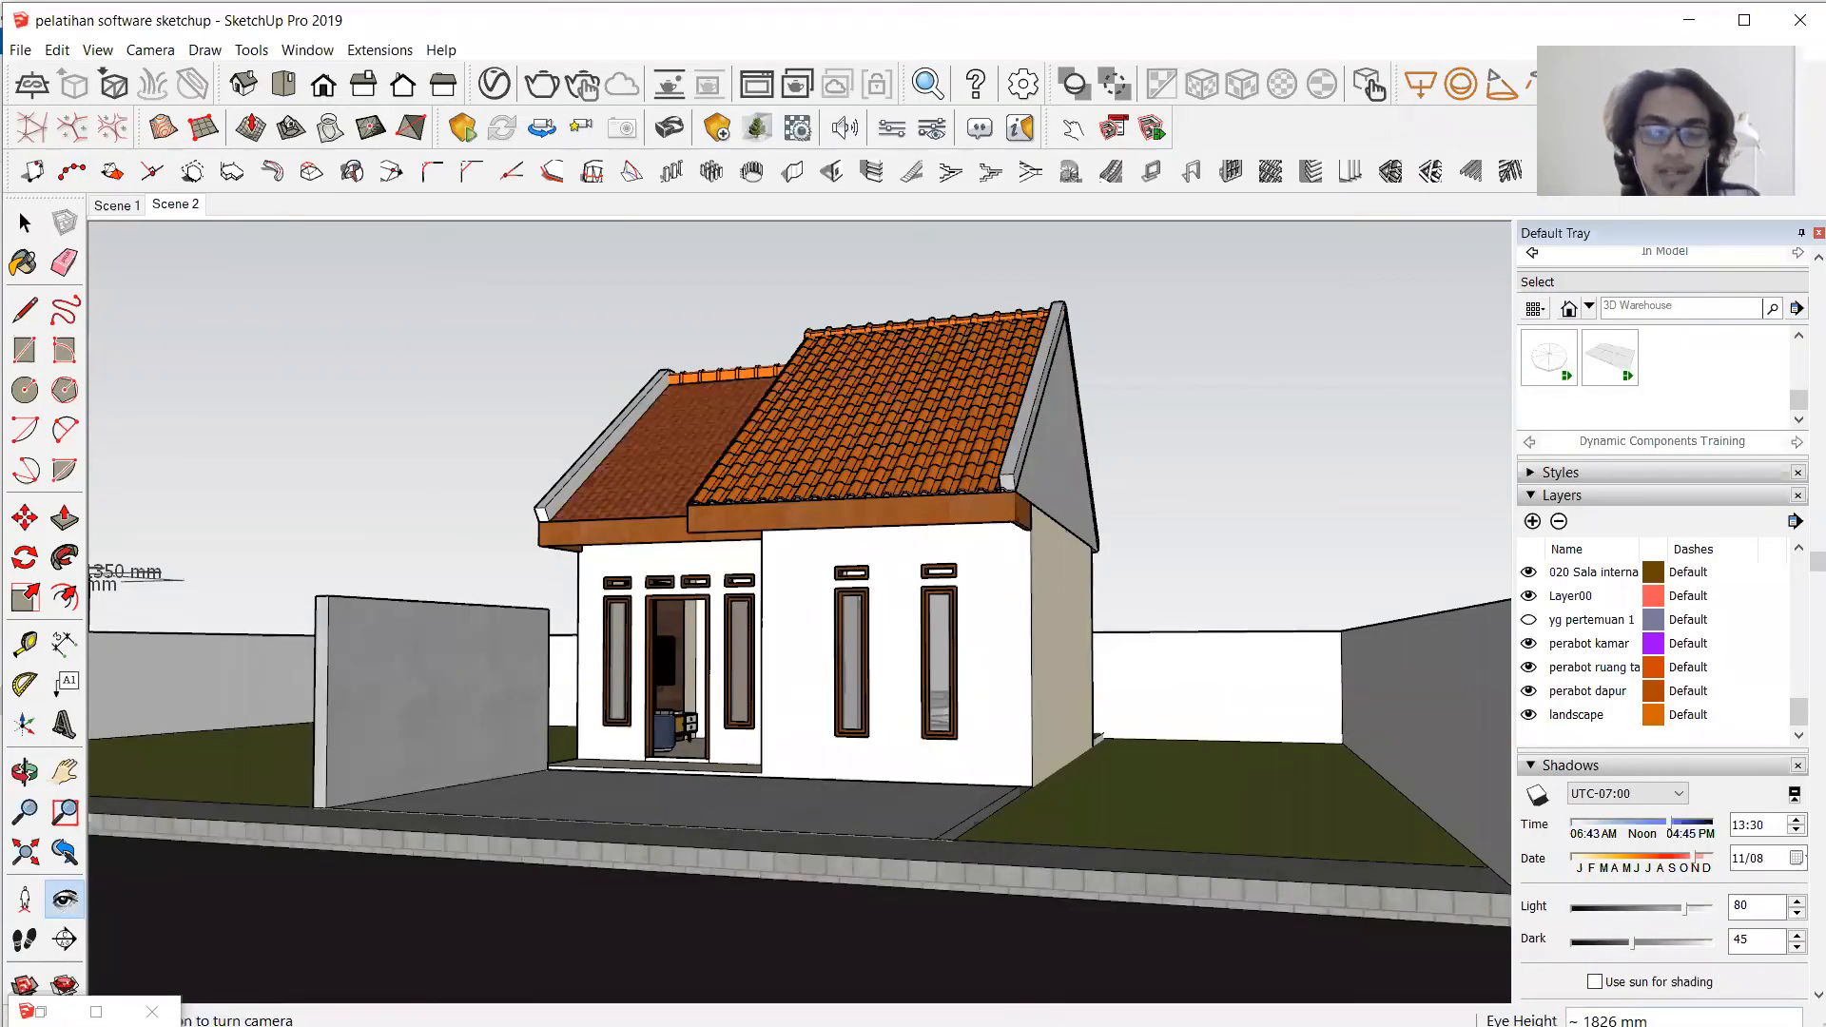
pyautogui.press('super')
pyautogui.press('super')
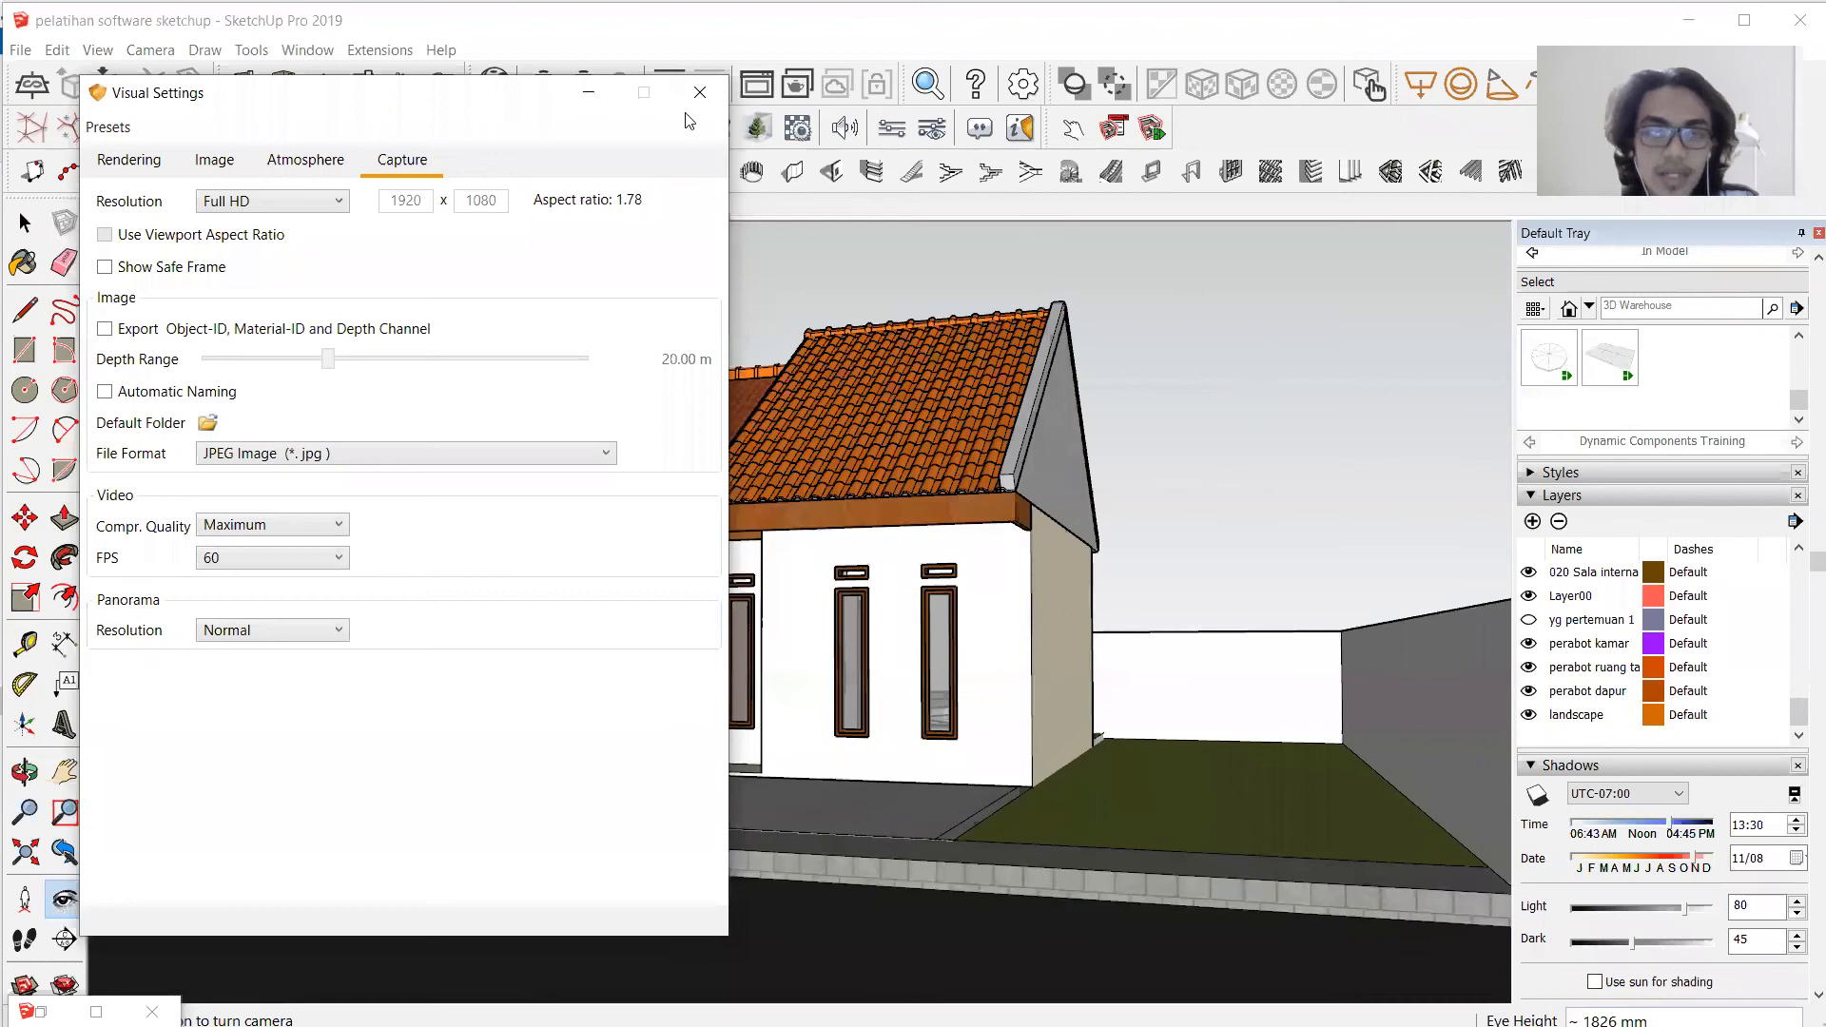
pyautogui.click(905, 289)
pyautogui.moveTo(837, 287); pyautogui.dragTo(590, 247, button='middle')
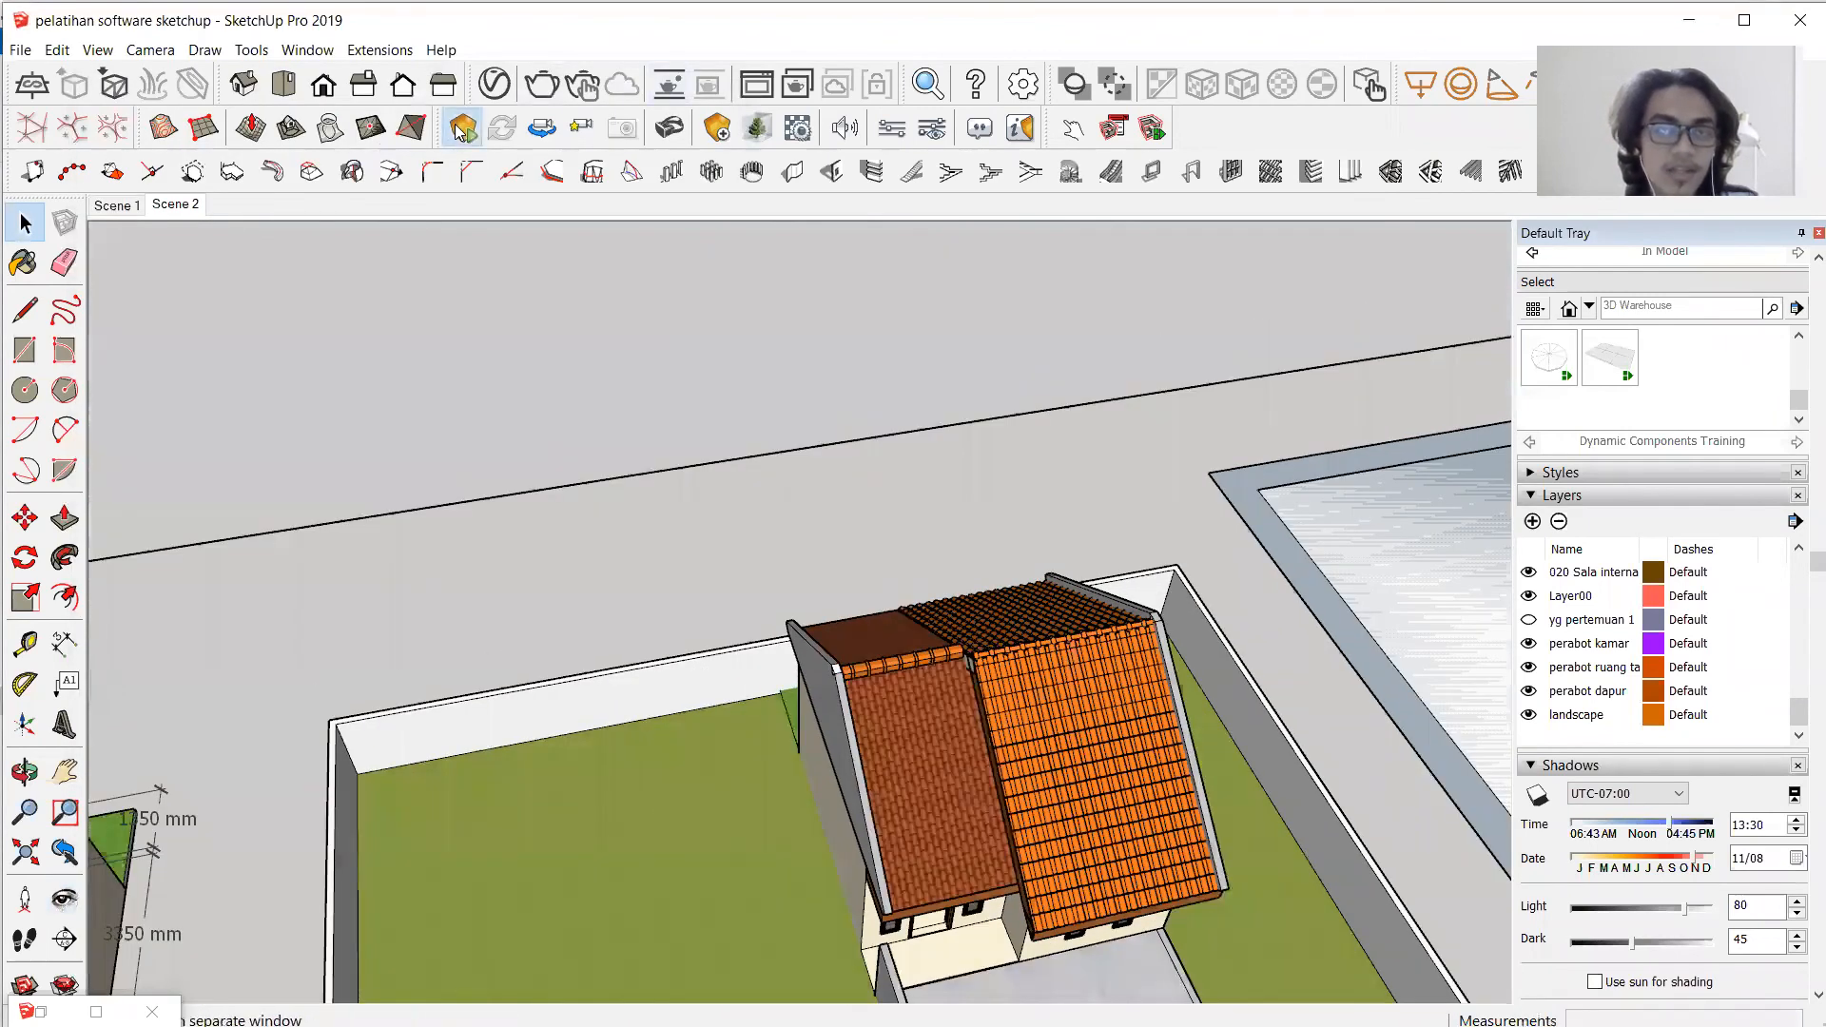
pyautogui.click(462, 129)
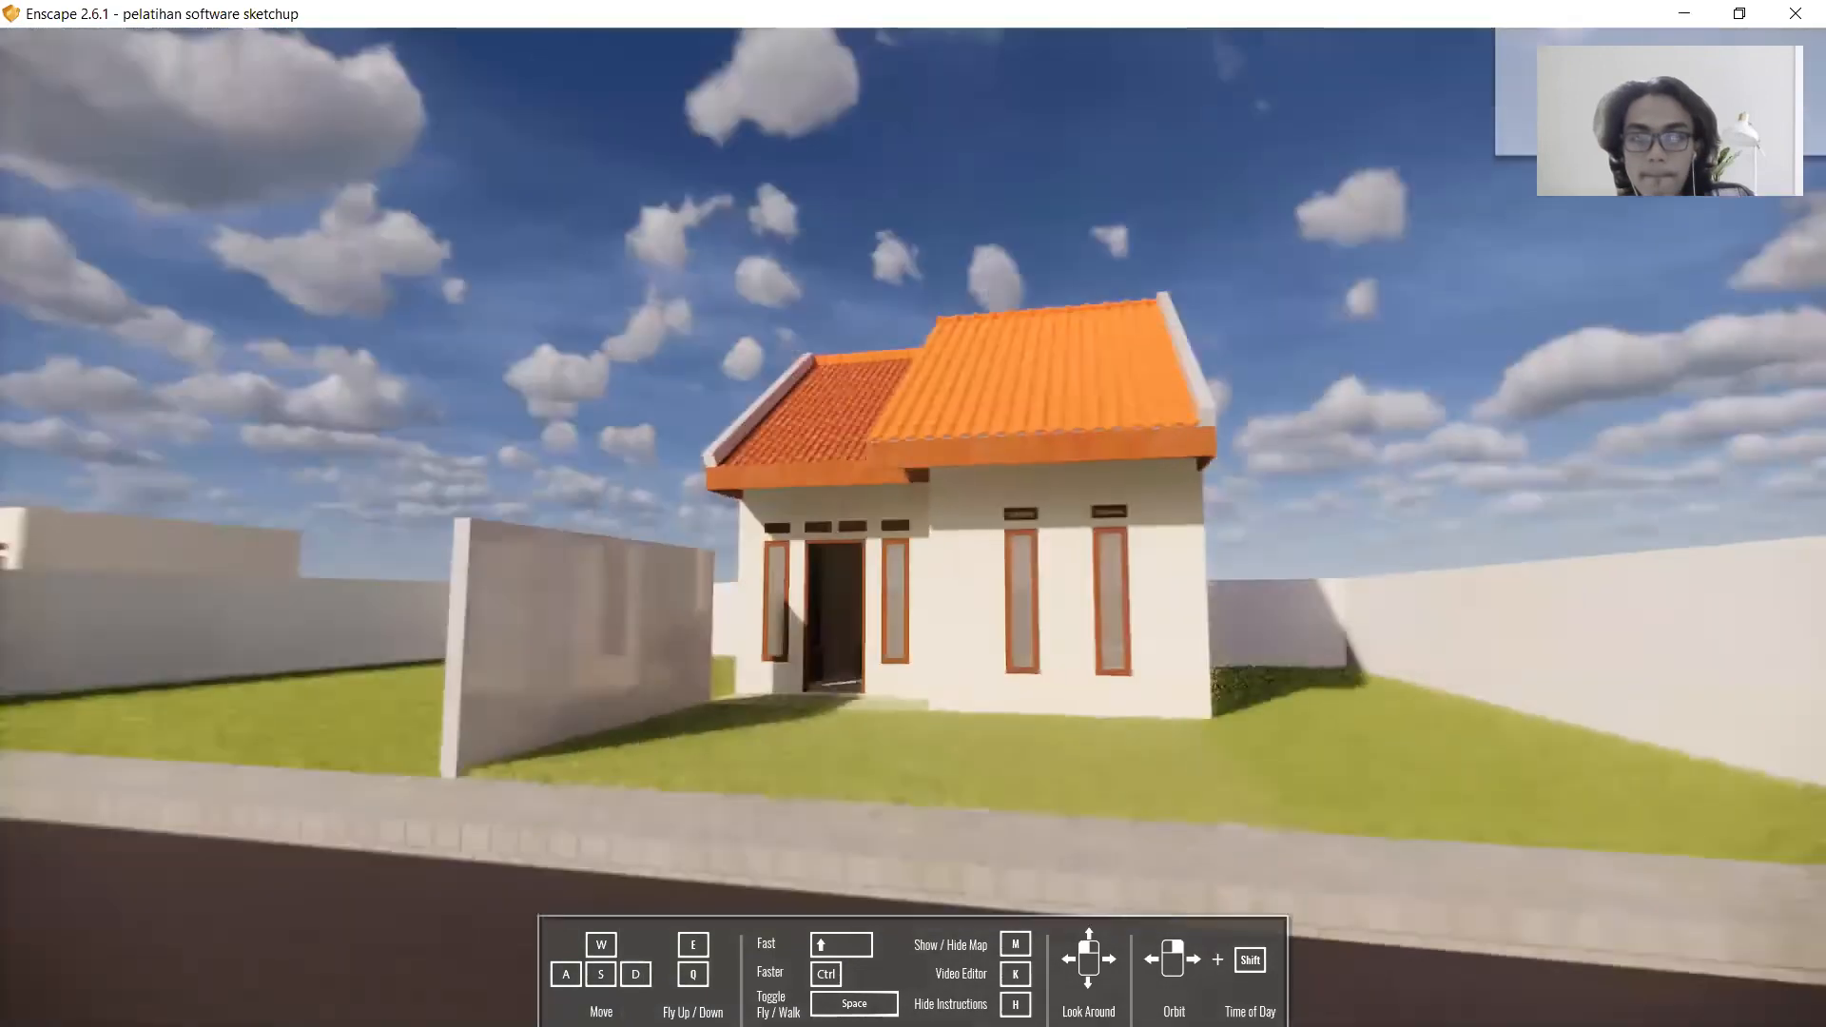
# Move around the front lawn in Enscape to examine the rendered house and the carport's side wall.
pyautogui.press('s')
pyautogui.moveTo(1179, 635); pyautogui.dragTo(1048, 613)
pyautogui.press('d')
pyautogui.press('w')
pyautogui.press('s')
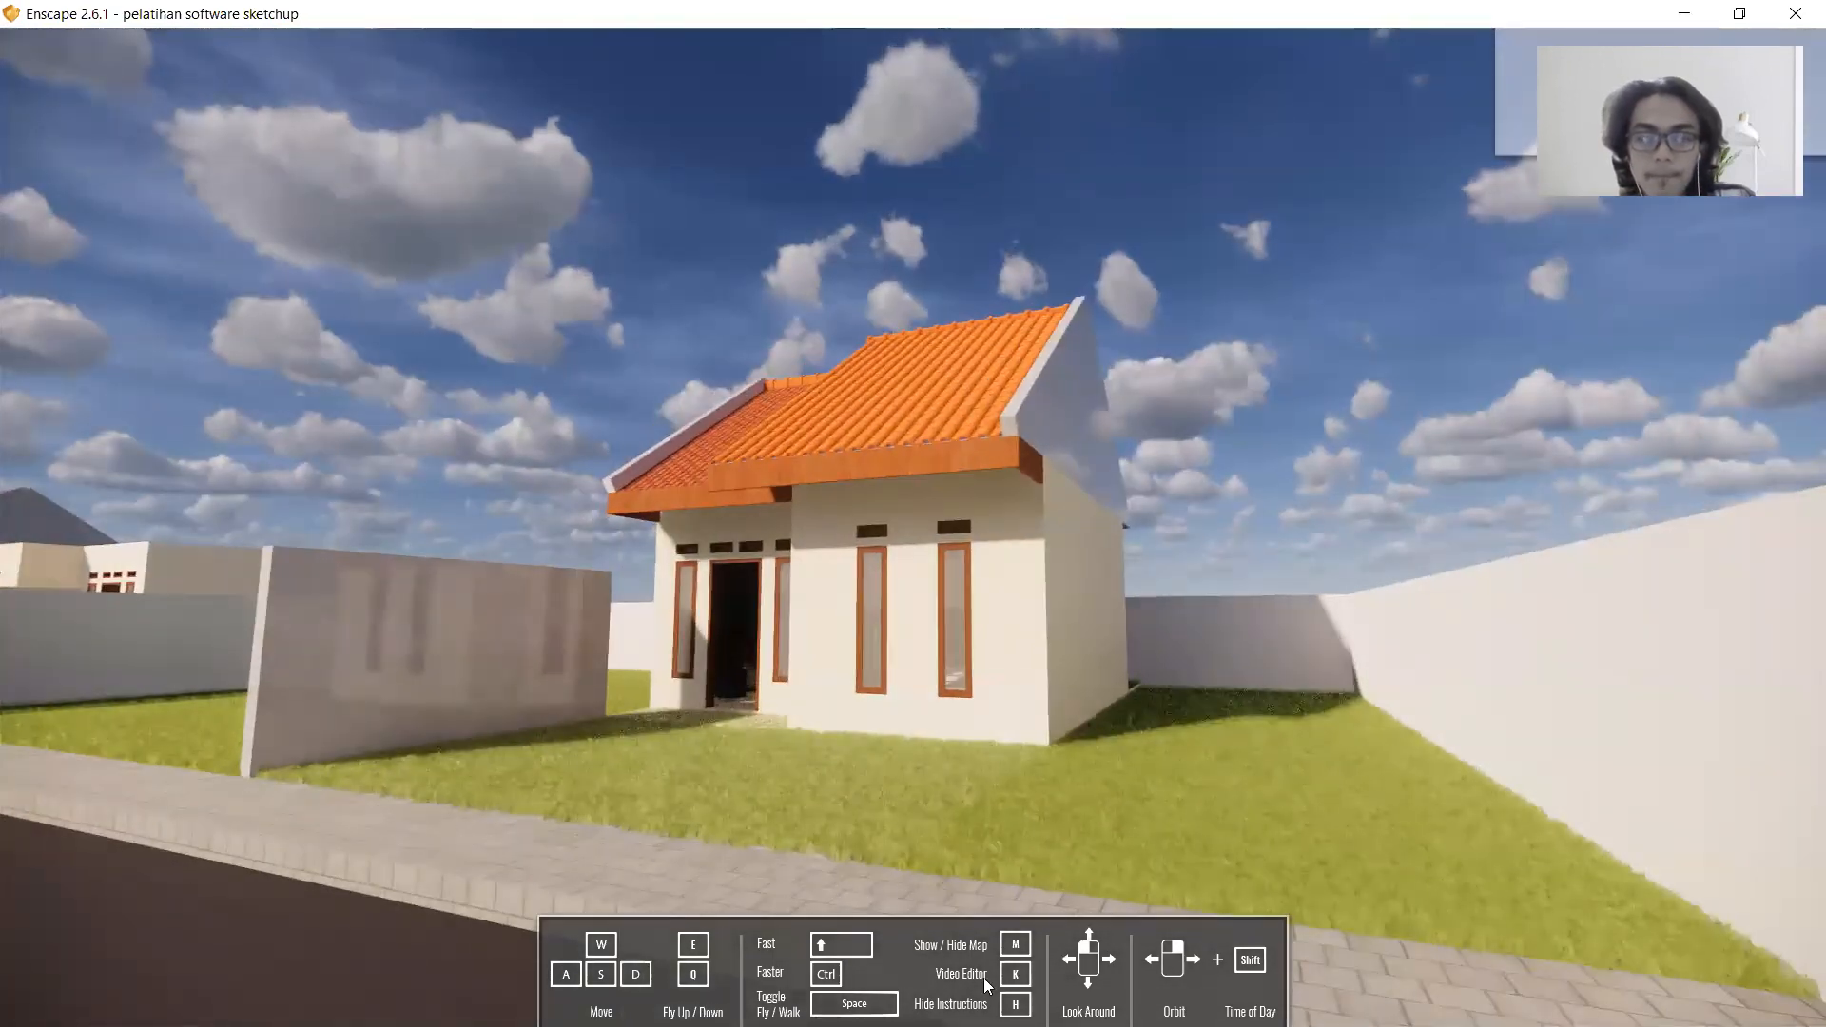
# Switch to SketchUp and, inside the house group, push the carport's side wall down 2000 mm to floor level.
pyautogui.press('super')
pyautogui.click(1027, 1003)
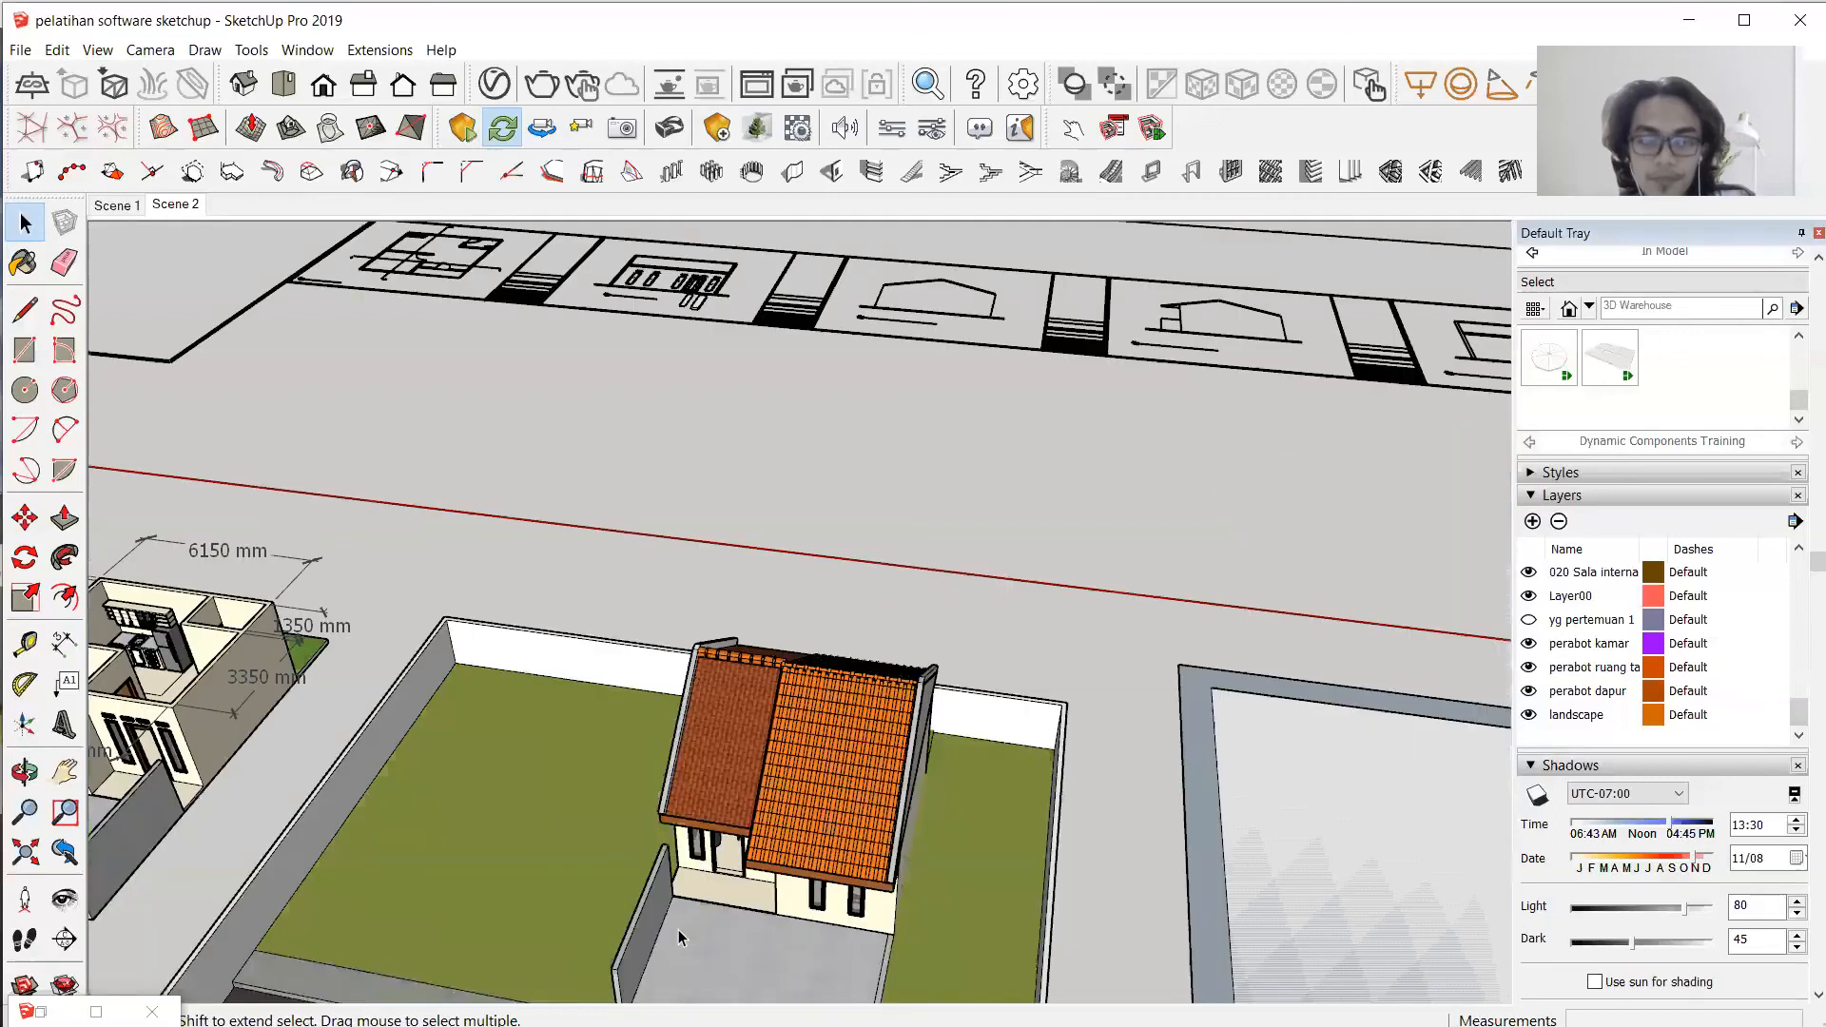
pyautogui.click(652, 928)
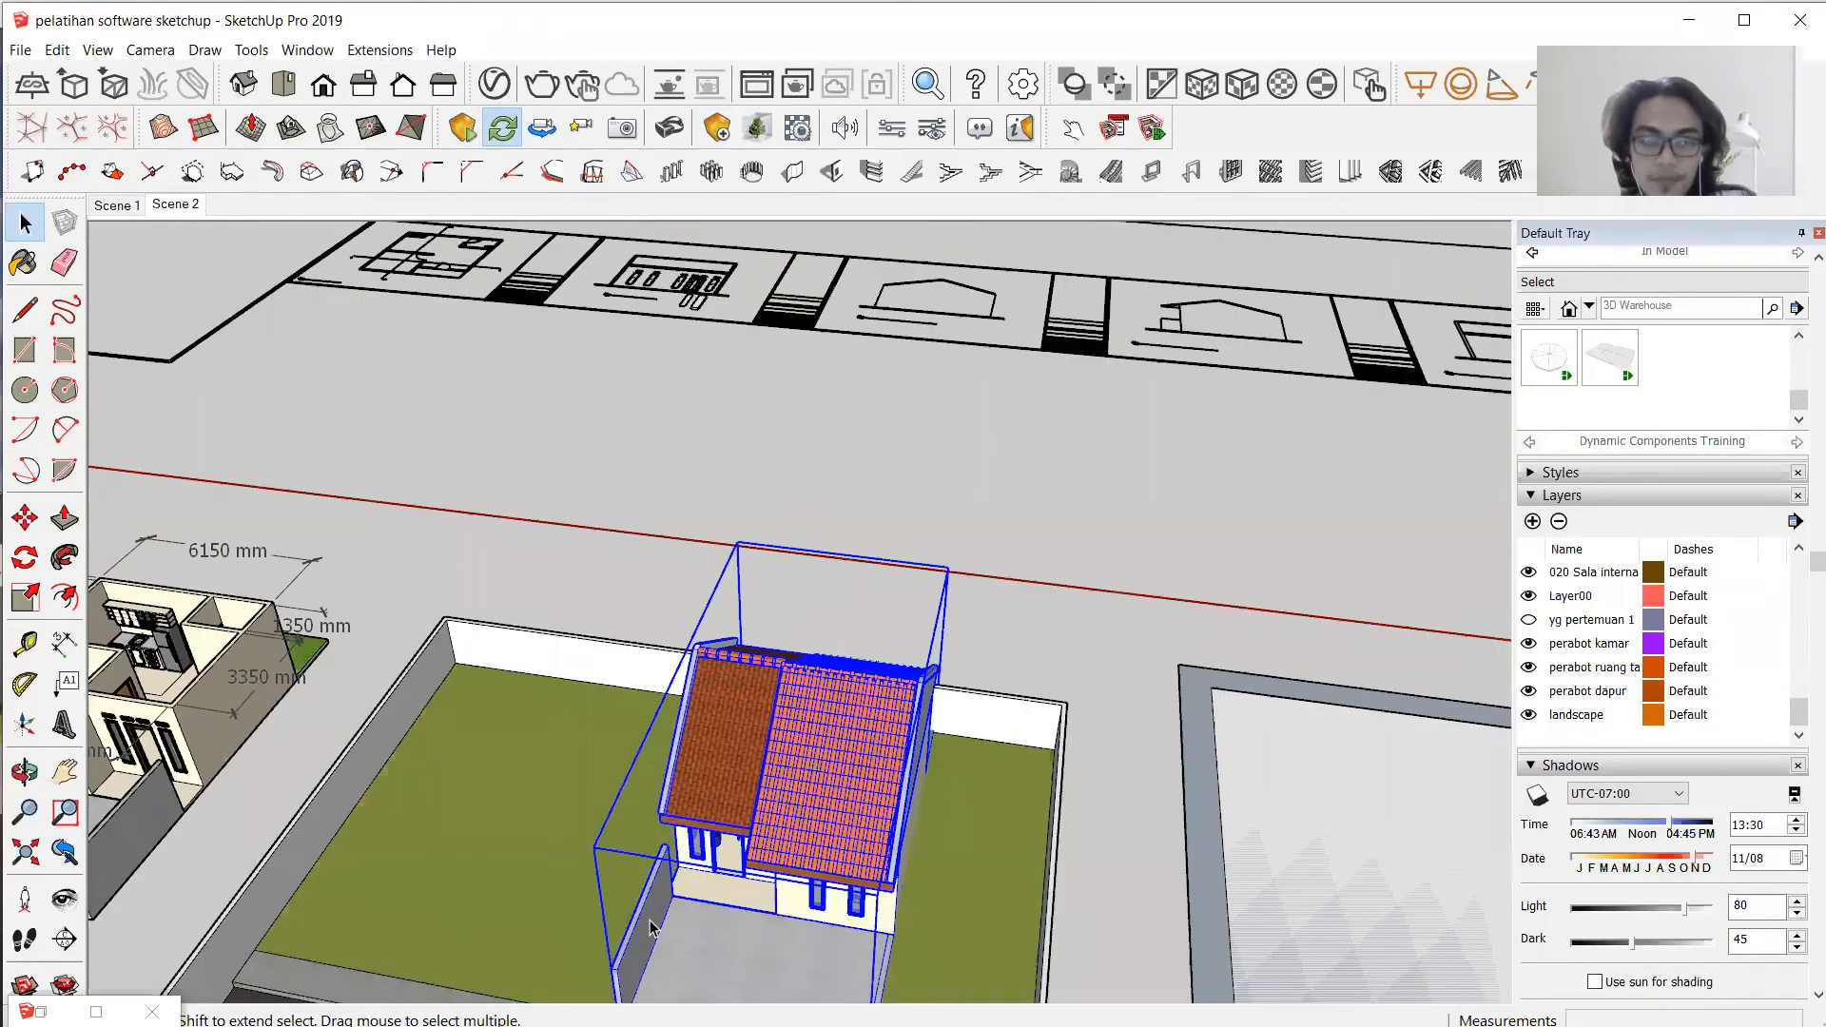
pyautogui.doubleClick(652, 927)
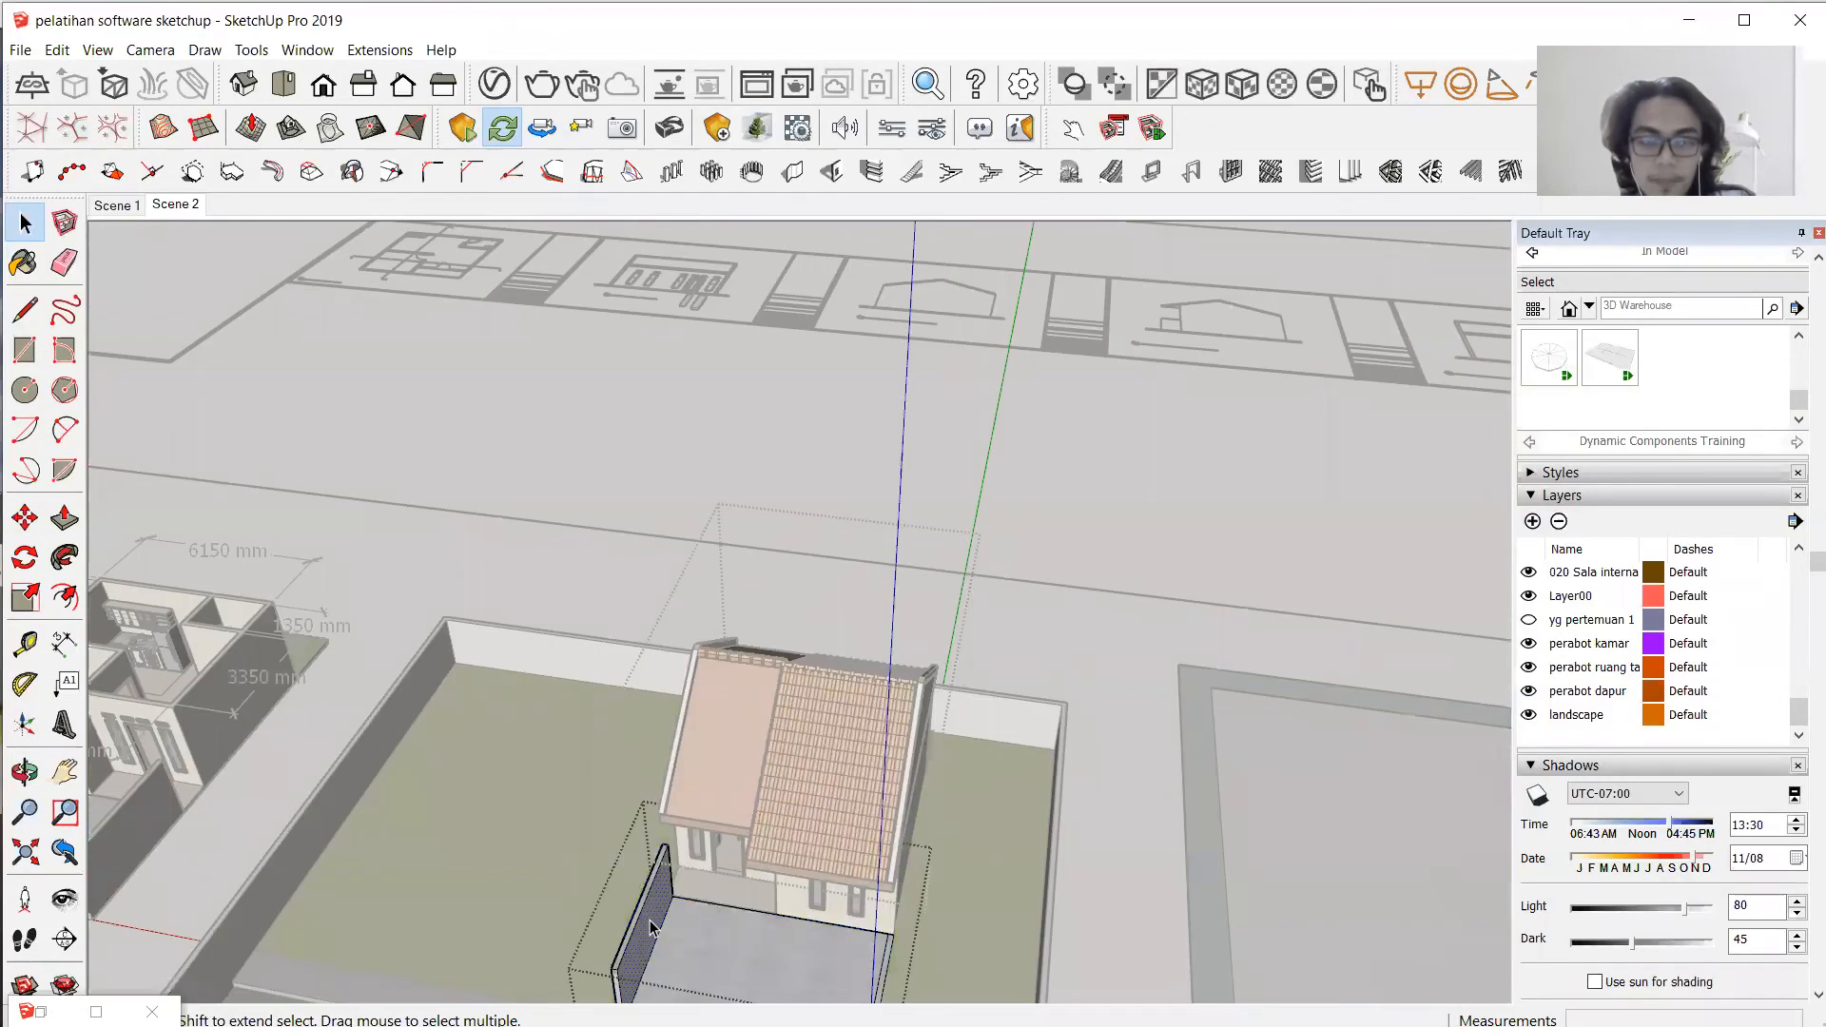
pyautogui.click(619, 877)
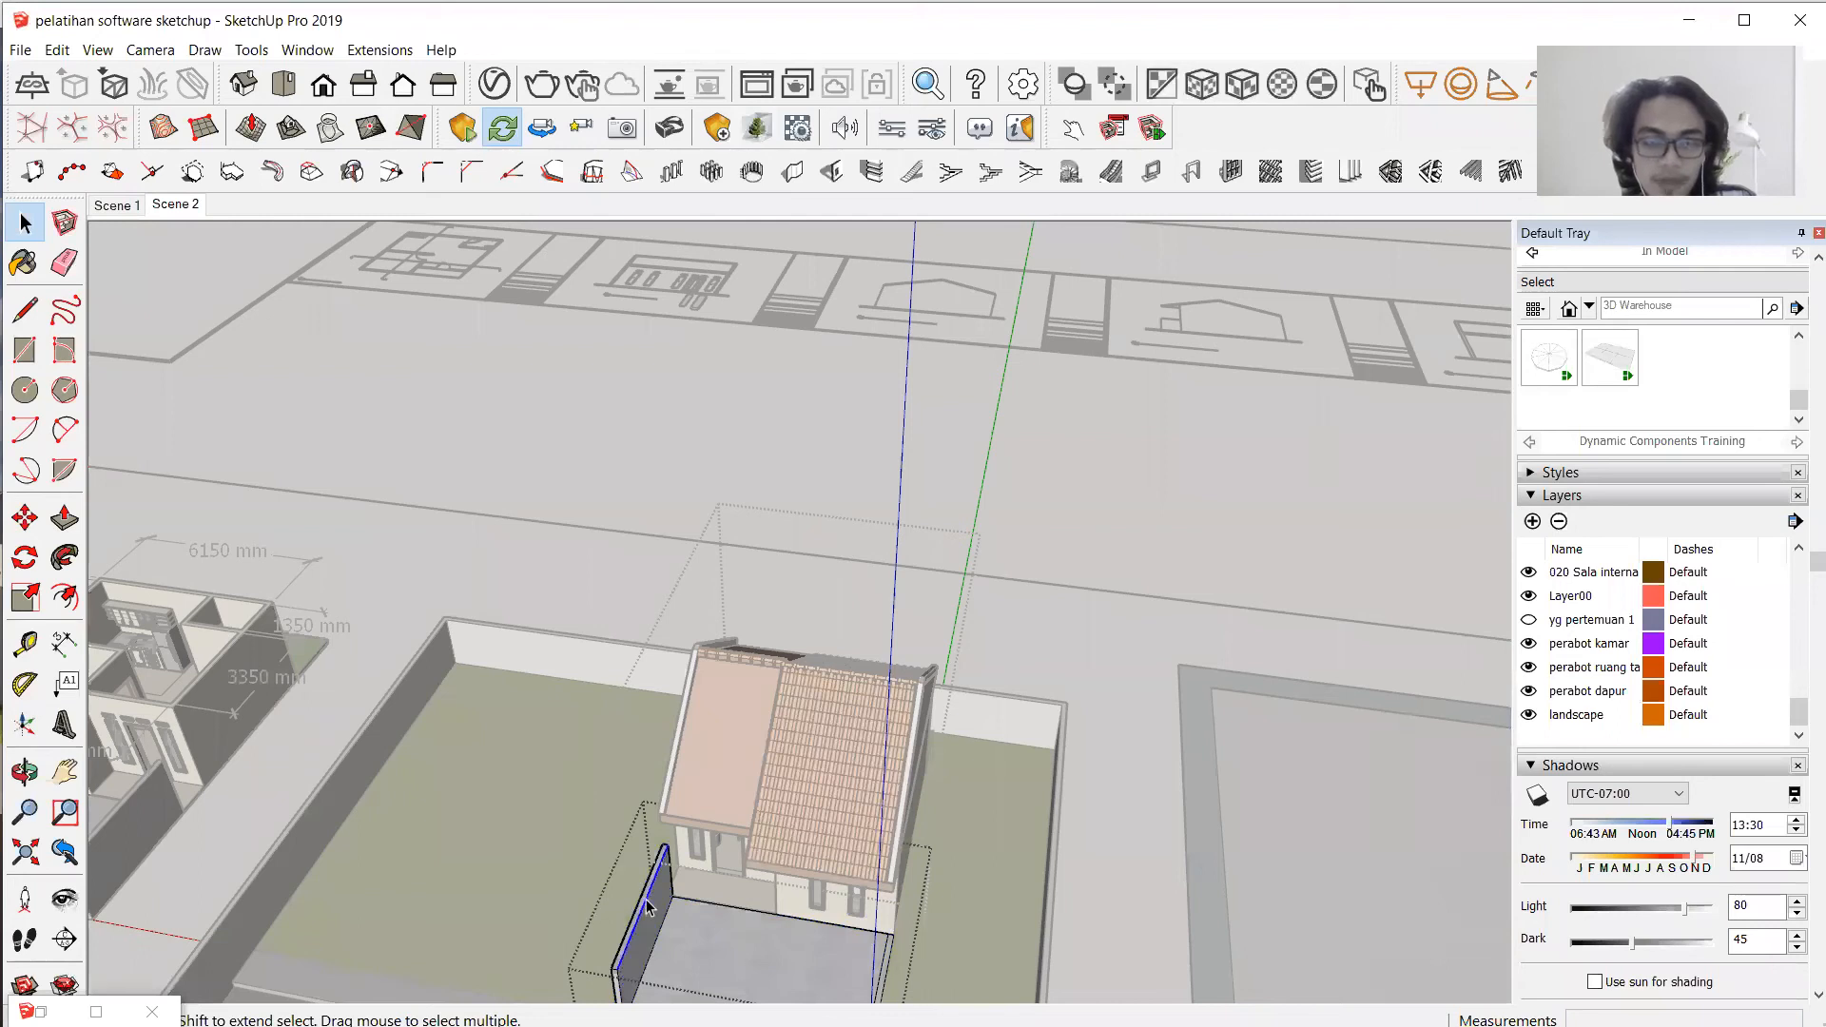
pyautogui.scroll(5, 647, 904)
pyautogui.click(63, 518)
pyautogui.scroll(4, 585, 779)
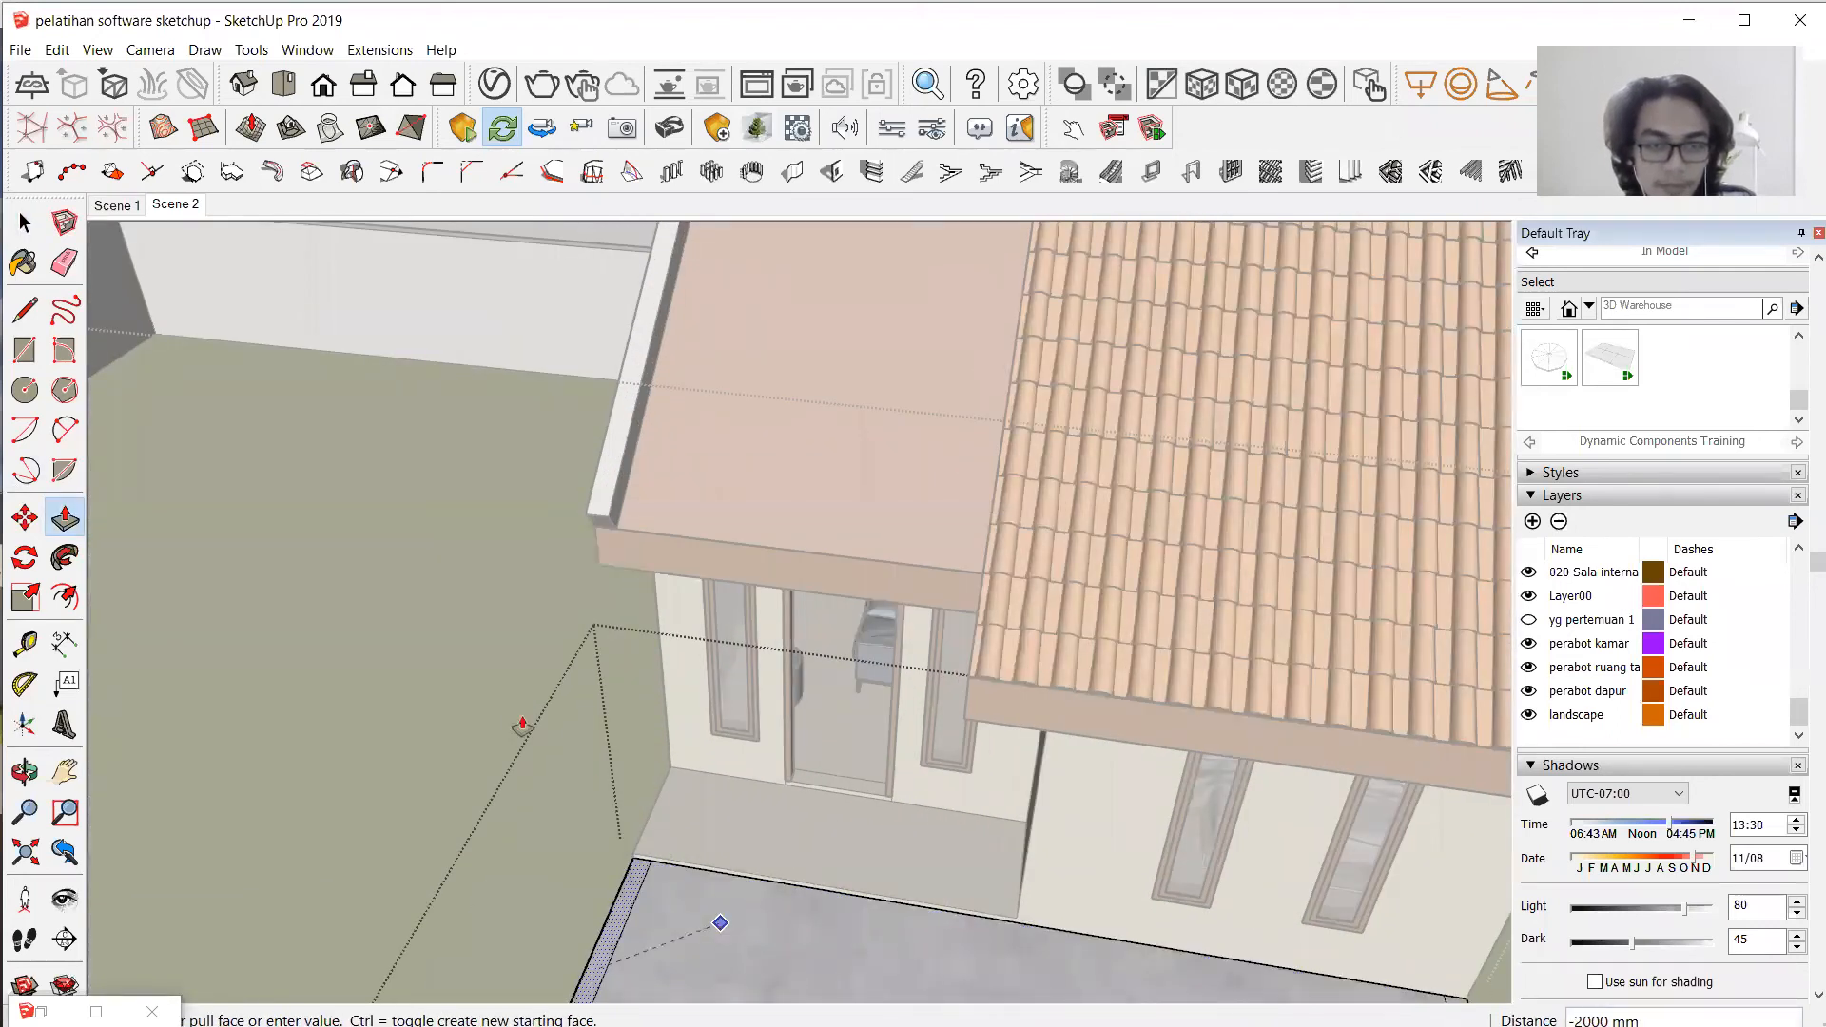
pyautogui.press('space')
pyautogui.click(549, 772)
pyautogui.scroll(-2, 556, 778)
pyautogui.scroll(-4, 1094, 285)
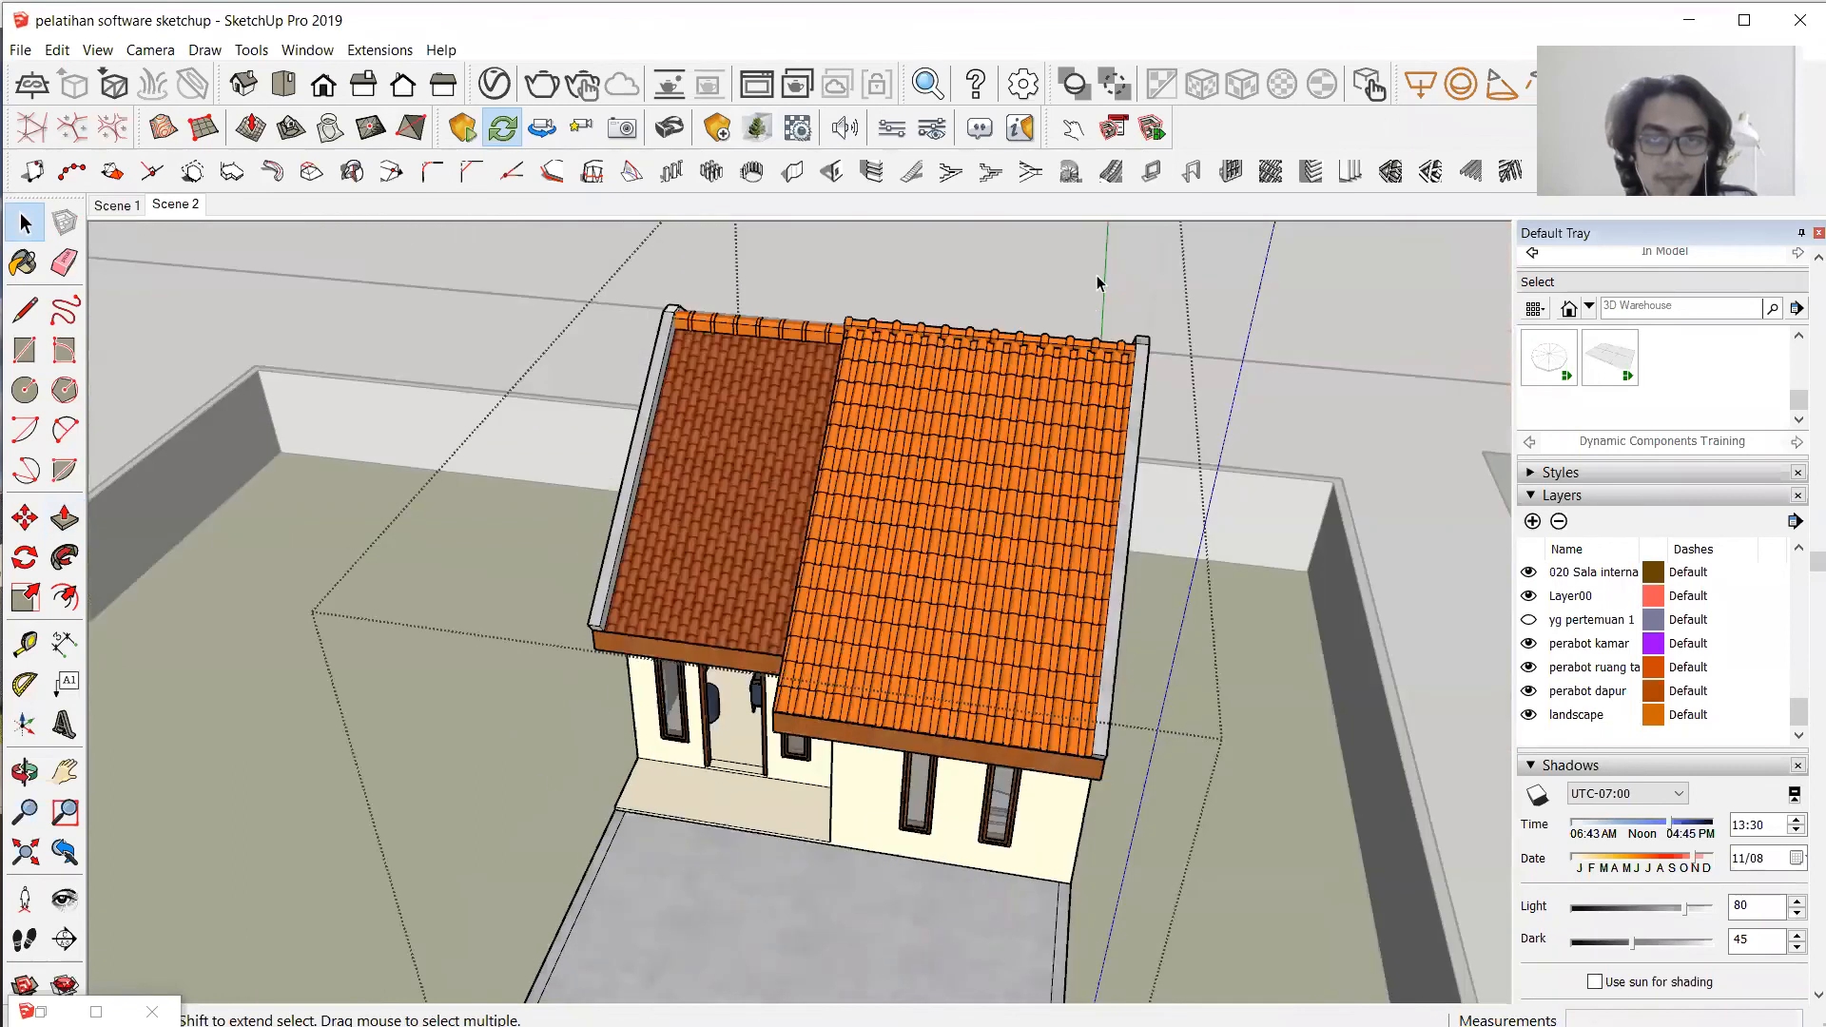
# Flip the whole house group along the group's red axis.
pyautogui.scroll(2, 960, 458)
pyautogui.click(924, 538)
pyautogui.rightClick(922, 624)
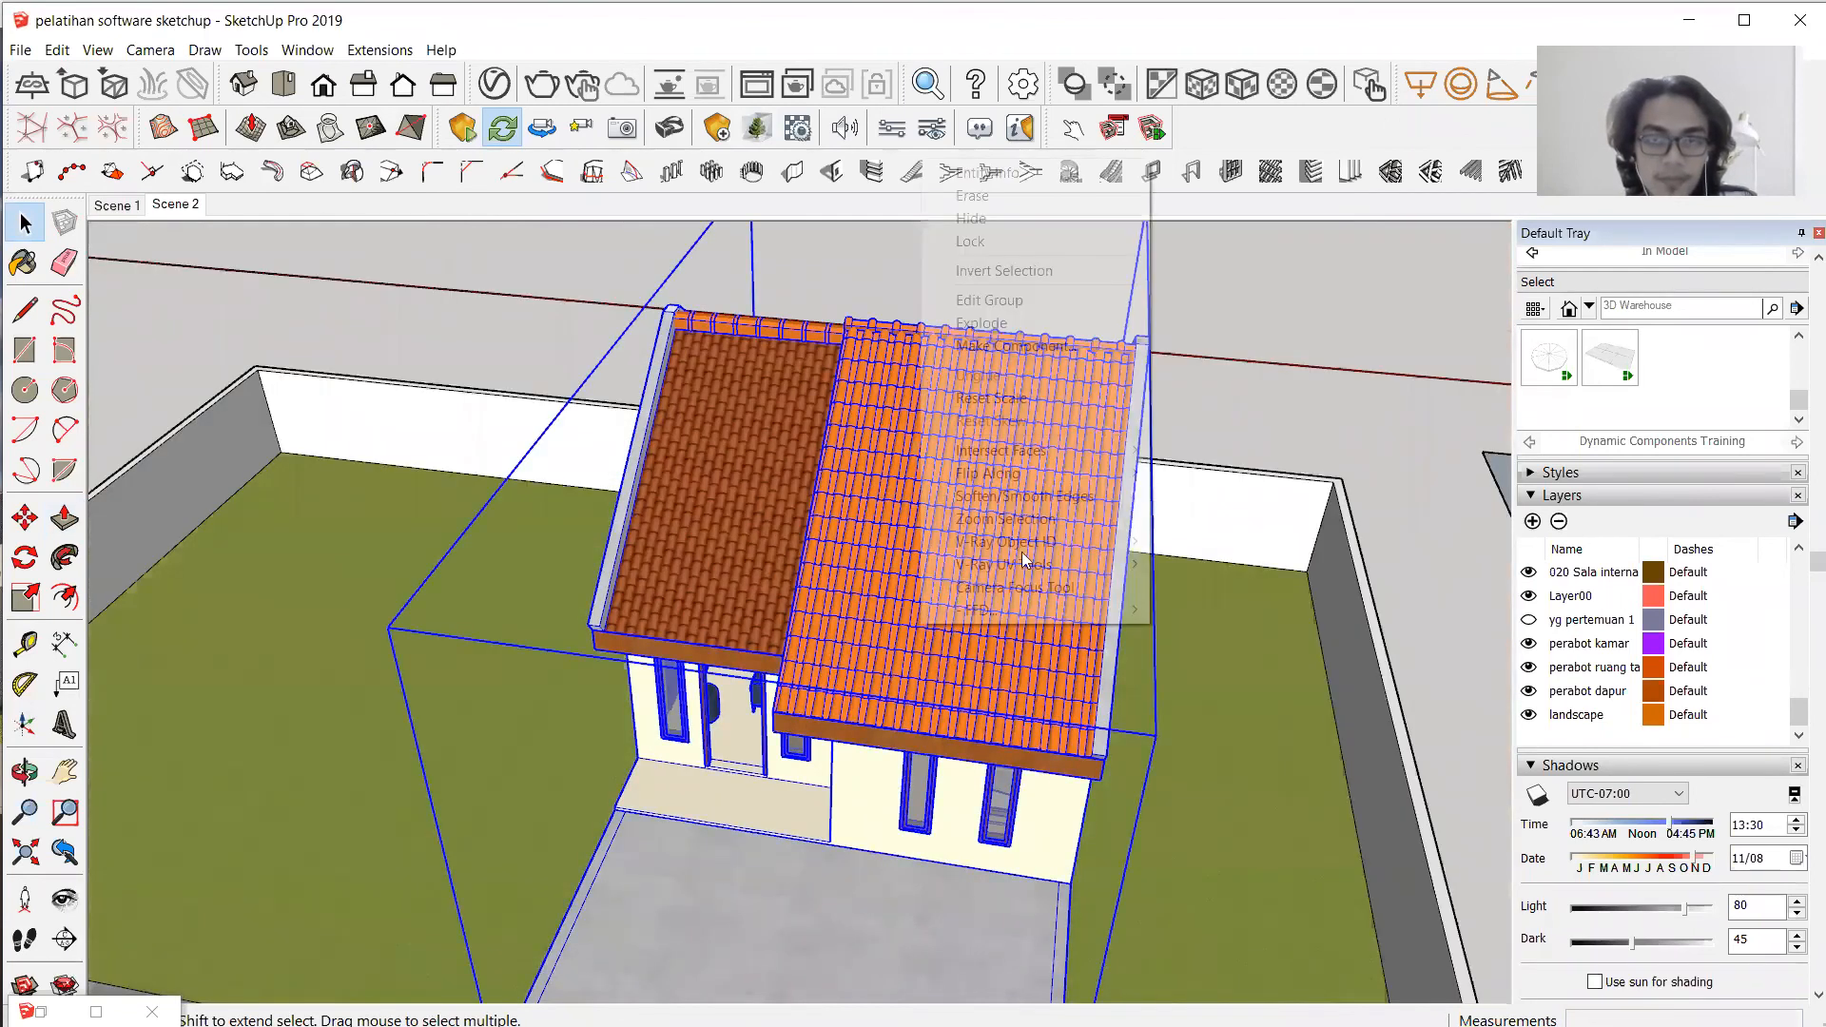
pyautogui.moveTo(1008, 473)
pyautogui.click(1212, 483)
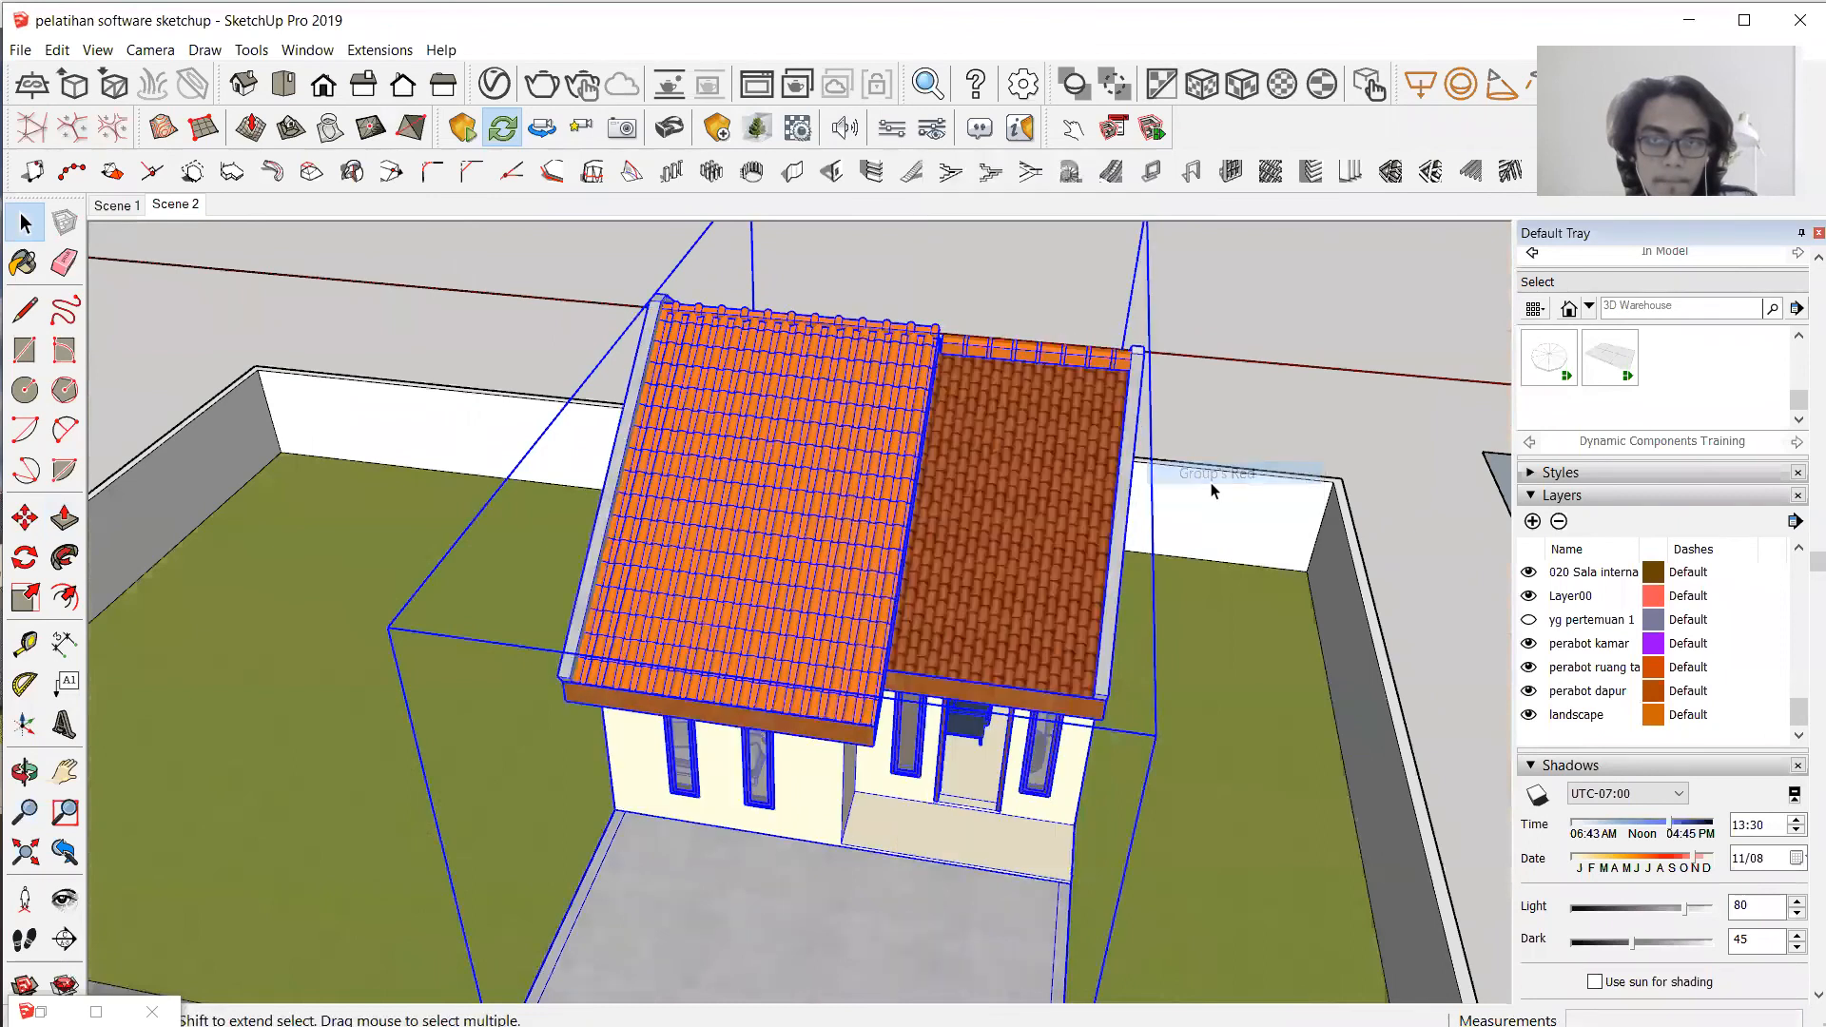
pyautogui.scroll(-1, 713, 295)
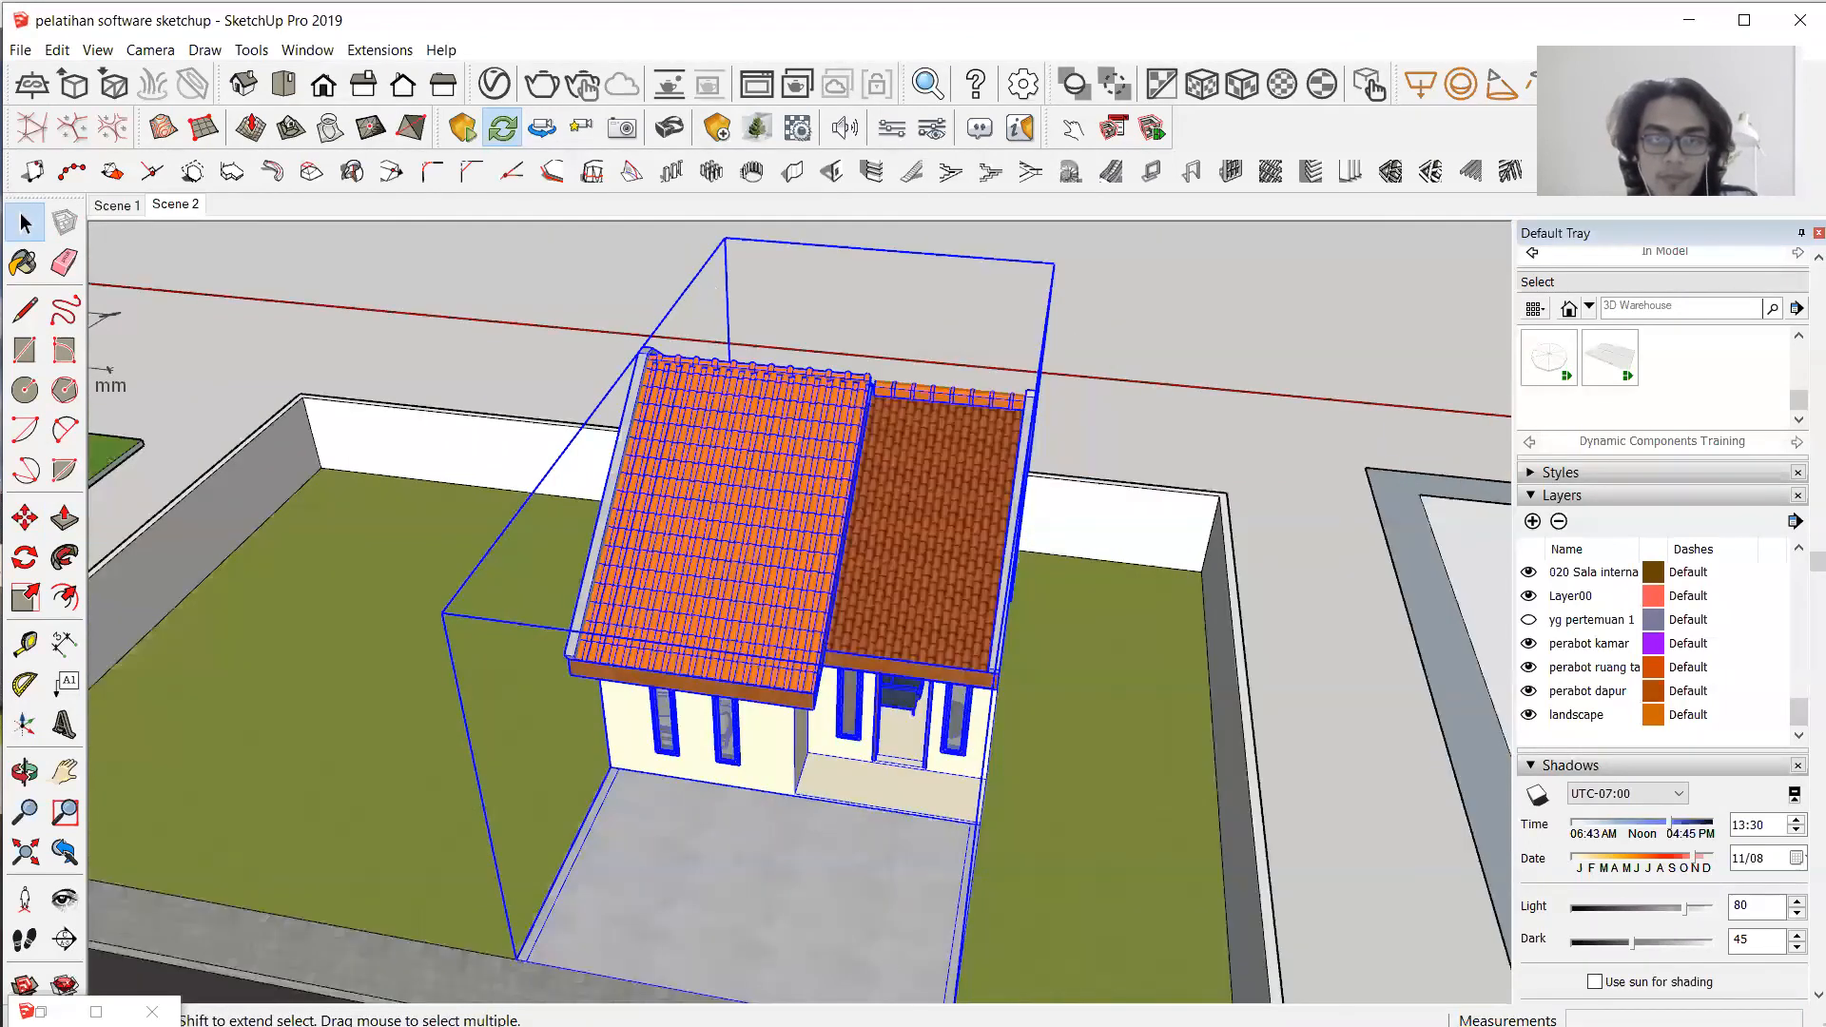
# Deselect the house, switch to the Enscape rendering, and set the time of day to 11:43.
pyautogui.press('Escape')
pyautogui.moveTo(1084, 1003)
pyautogui.press('super')
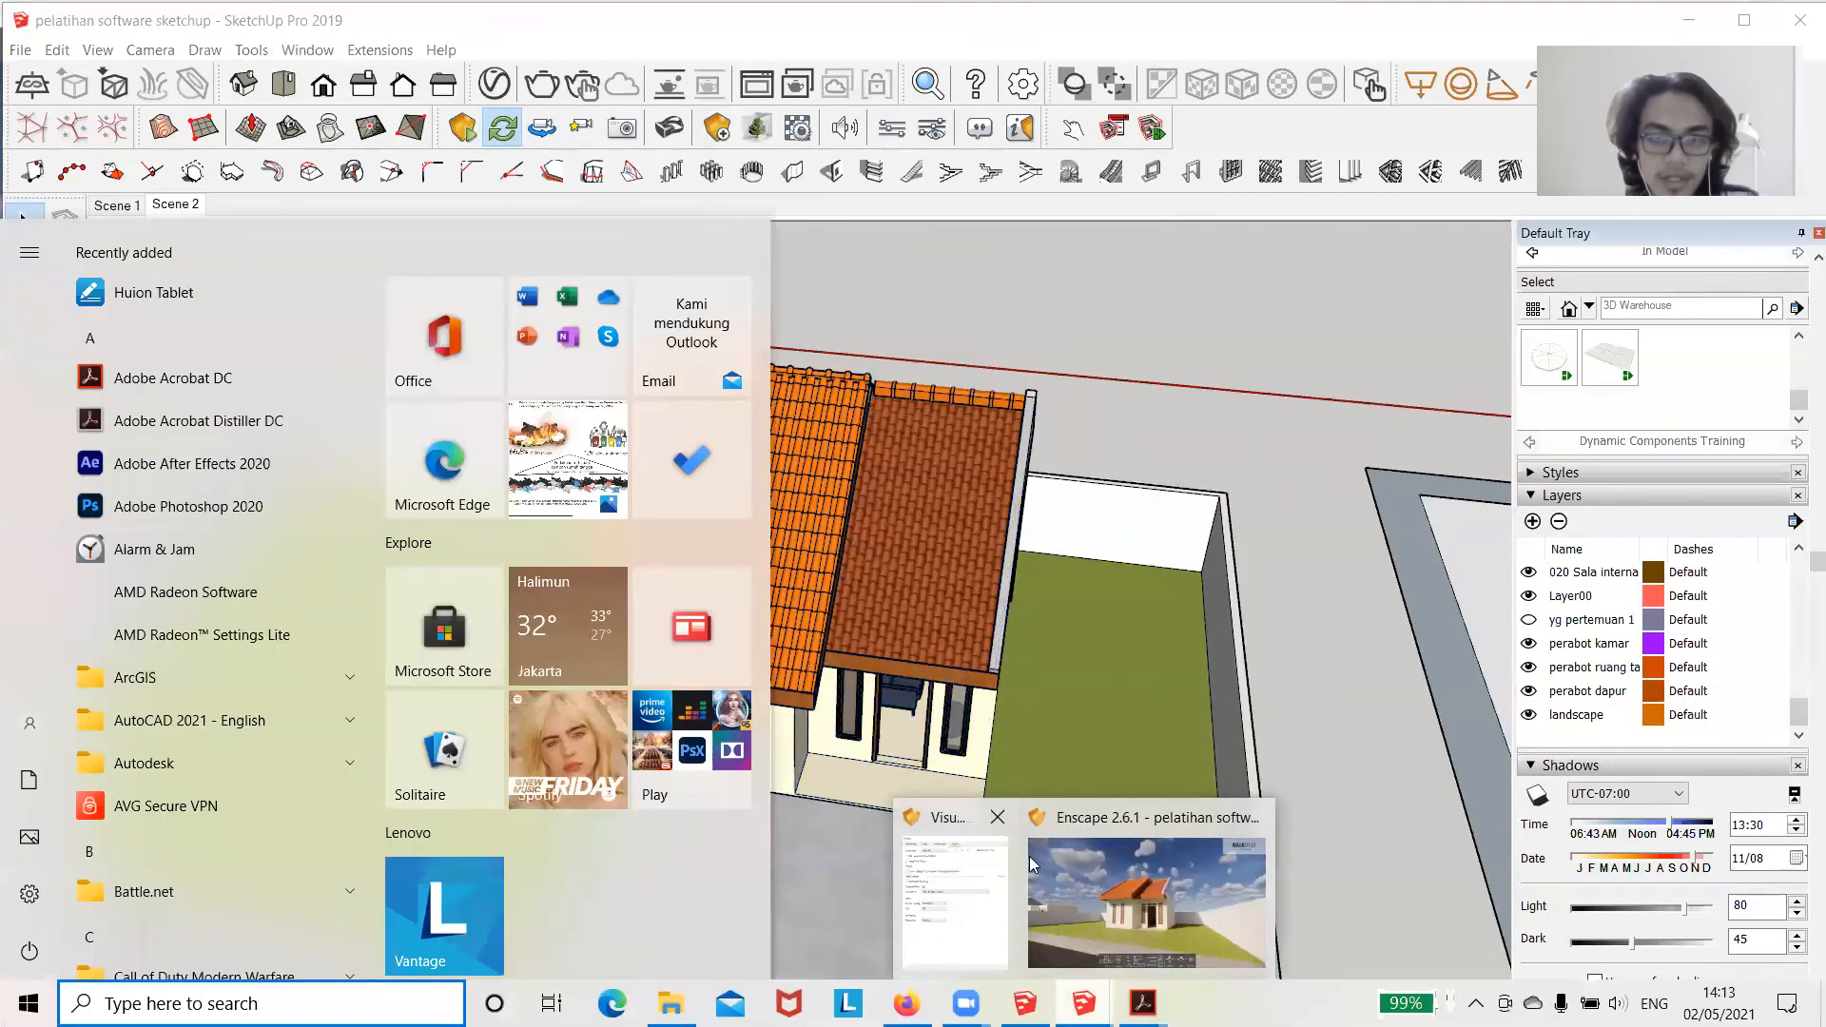
pyautogui.click(1146, 901)
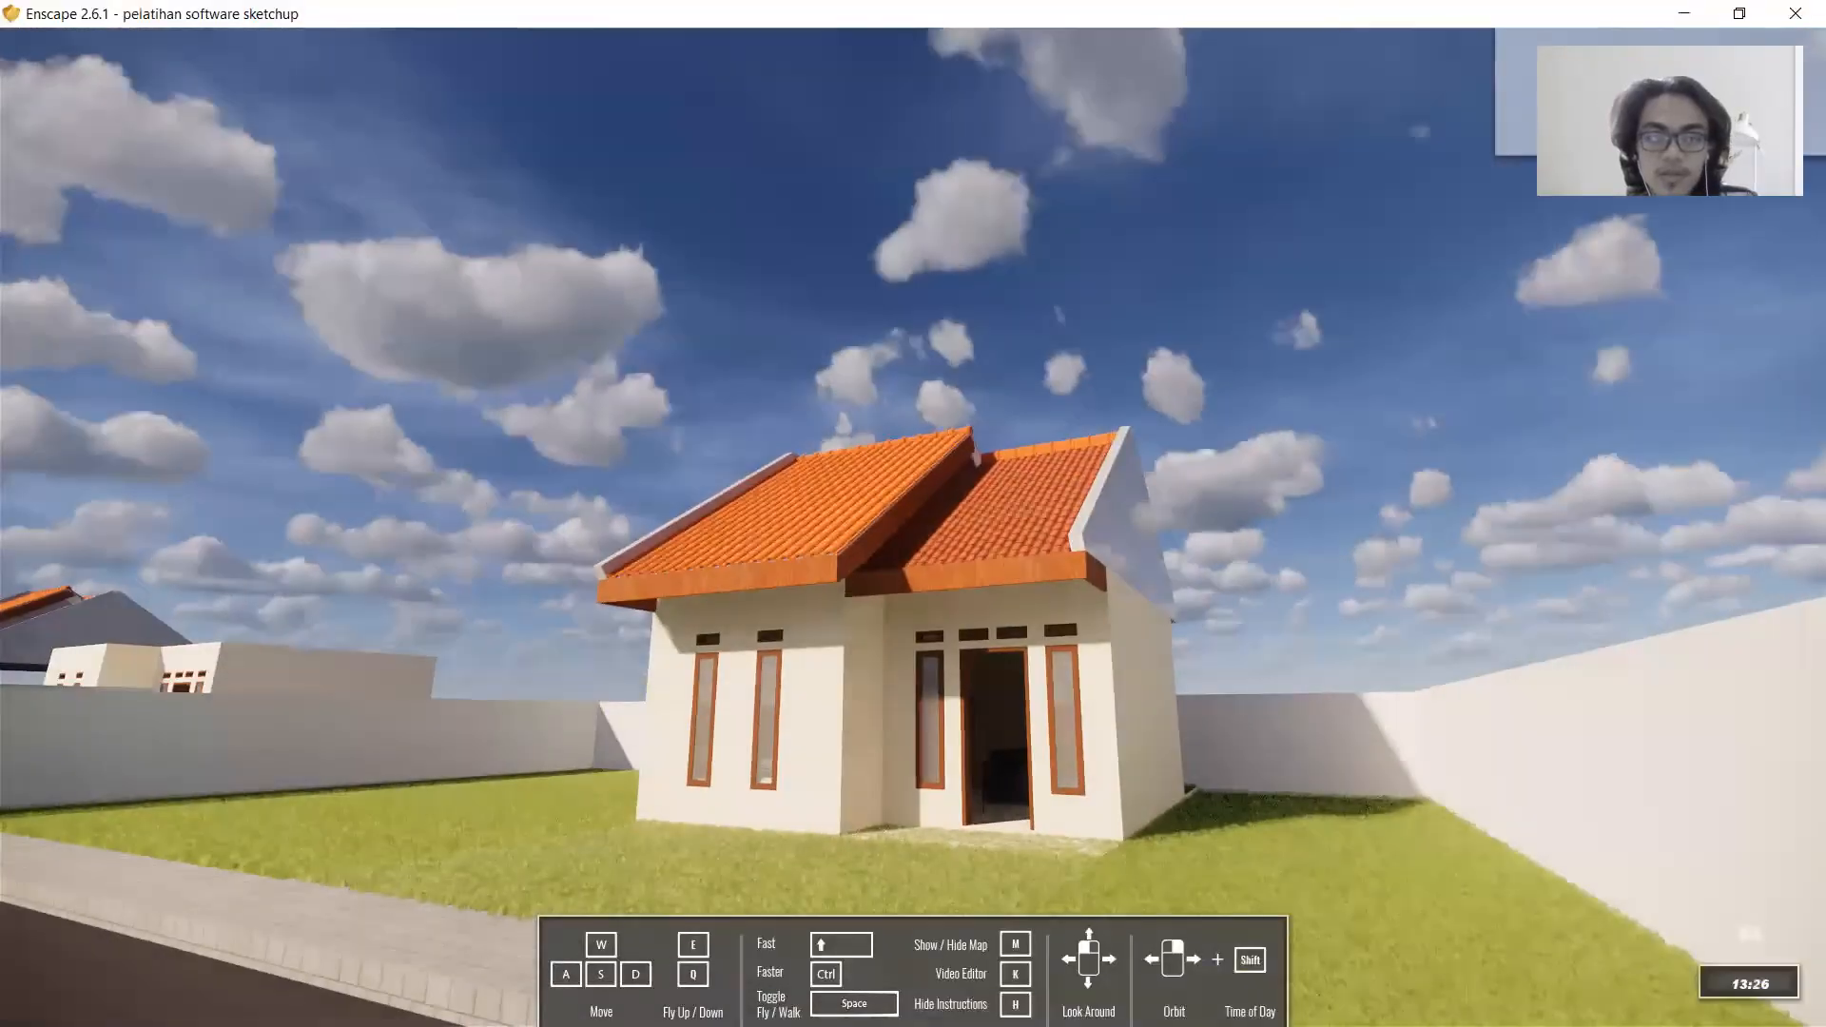
pyautogui.keyDown('shift'); pyautogui.moveTo(1046, 514); pyautogui.dragTo(922, 513, button='right'); pyautogui.keyUp('shift')
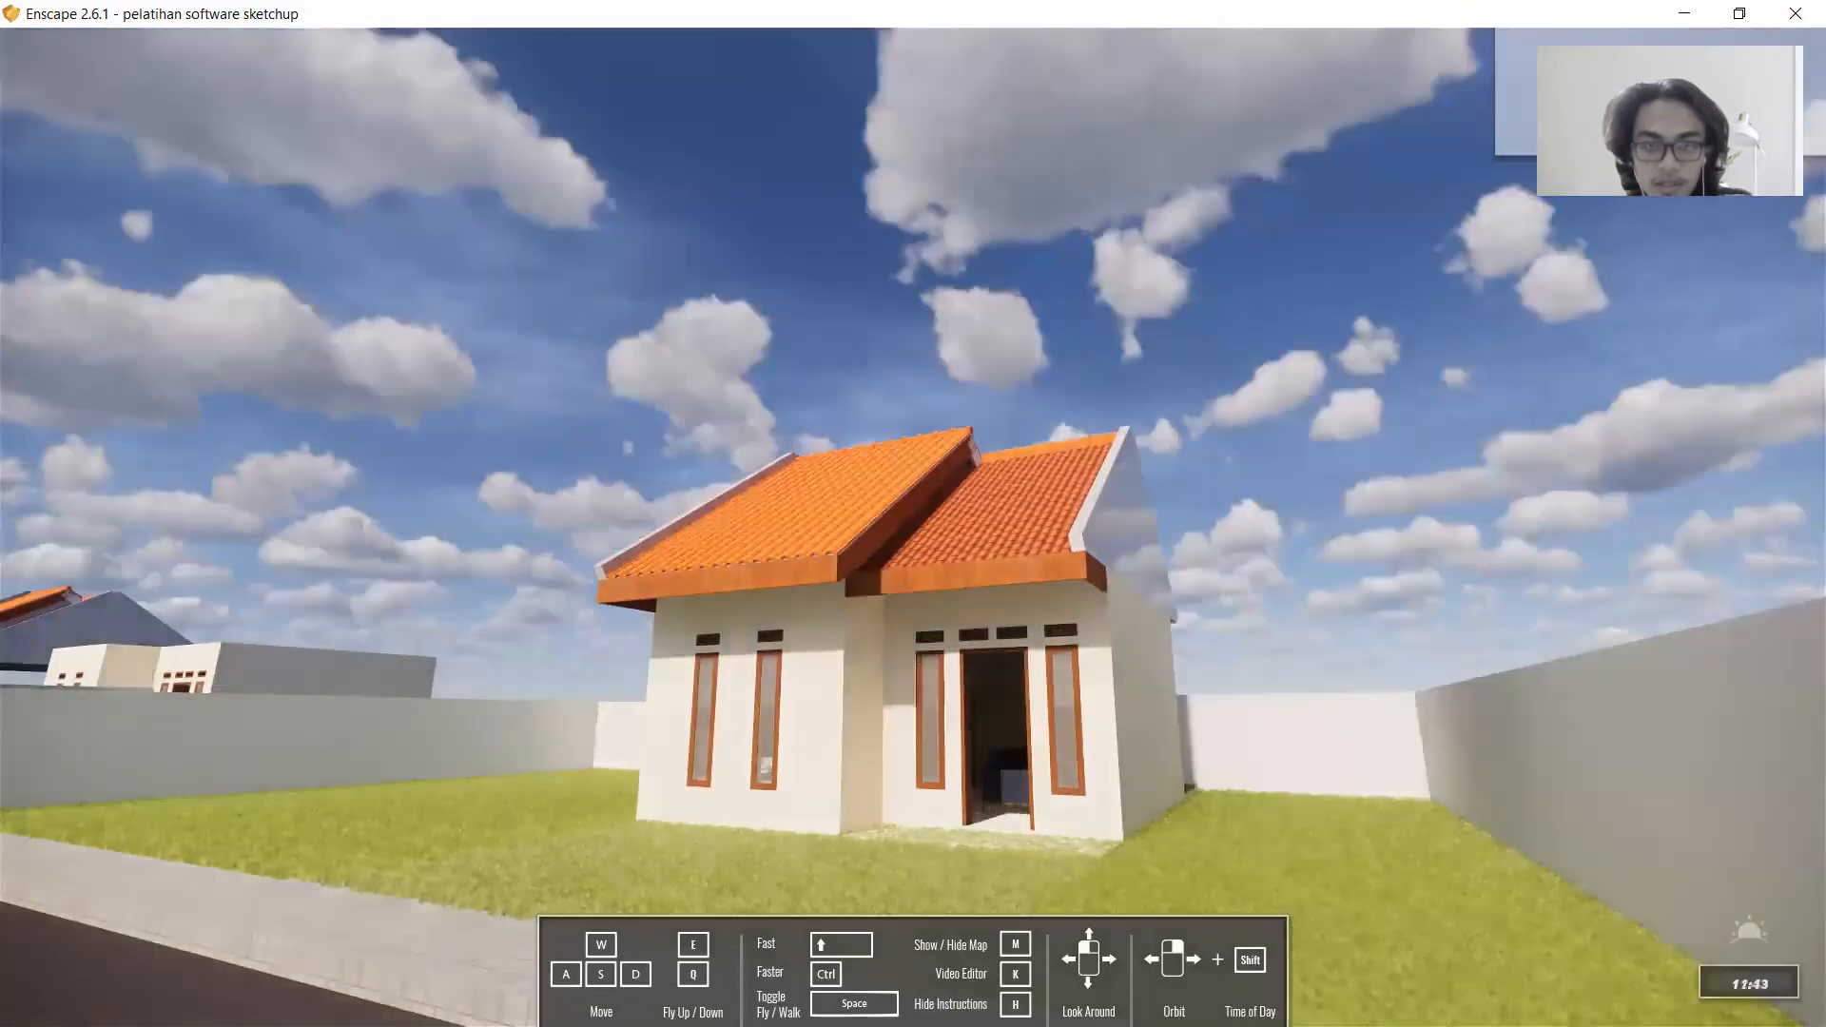
# Move closer to the mirrored house in Enscape and examine its front and entrance from an angle.
pyautogui.press('w')
pyautogui.moveTo(907, 603); pyautogui.dragTo(880, 591)
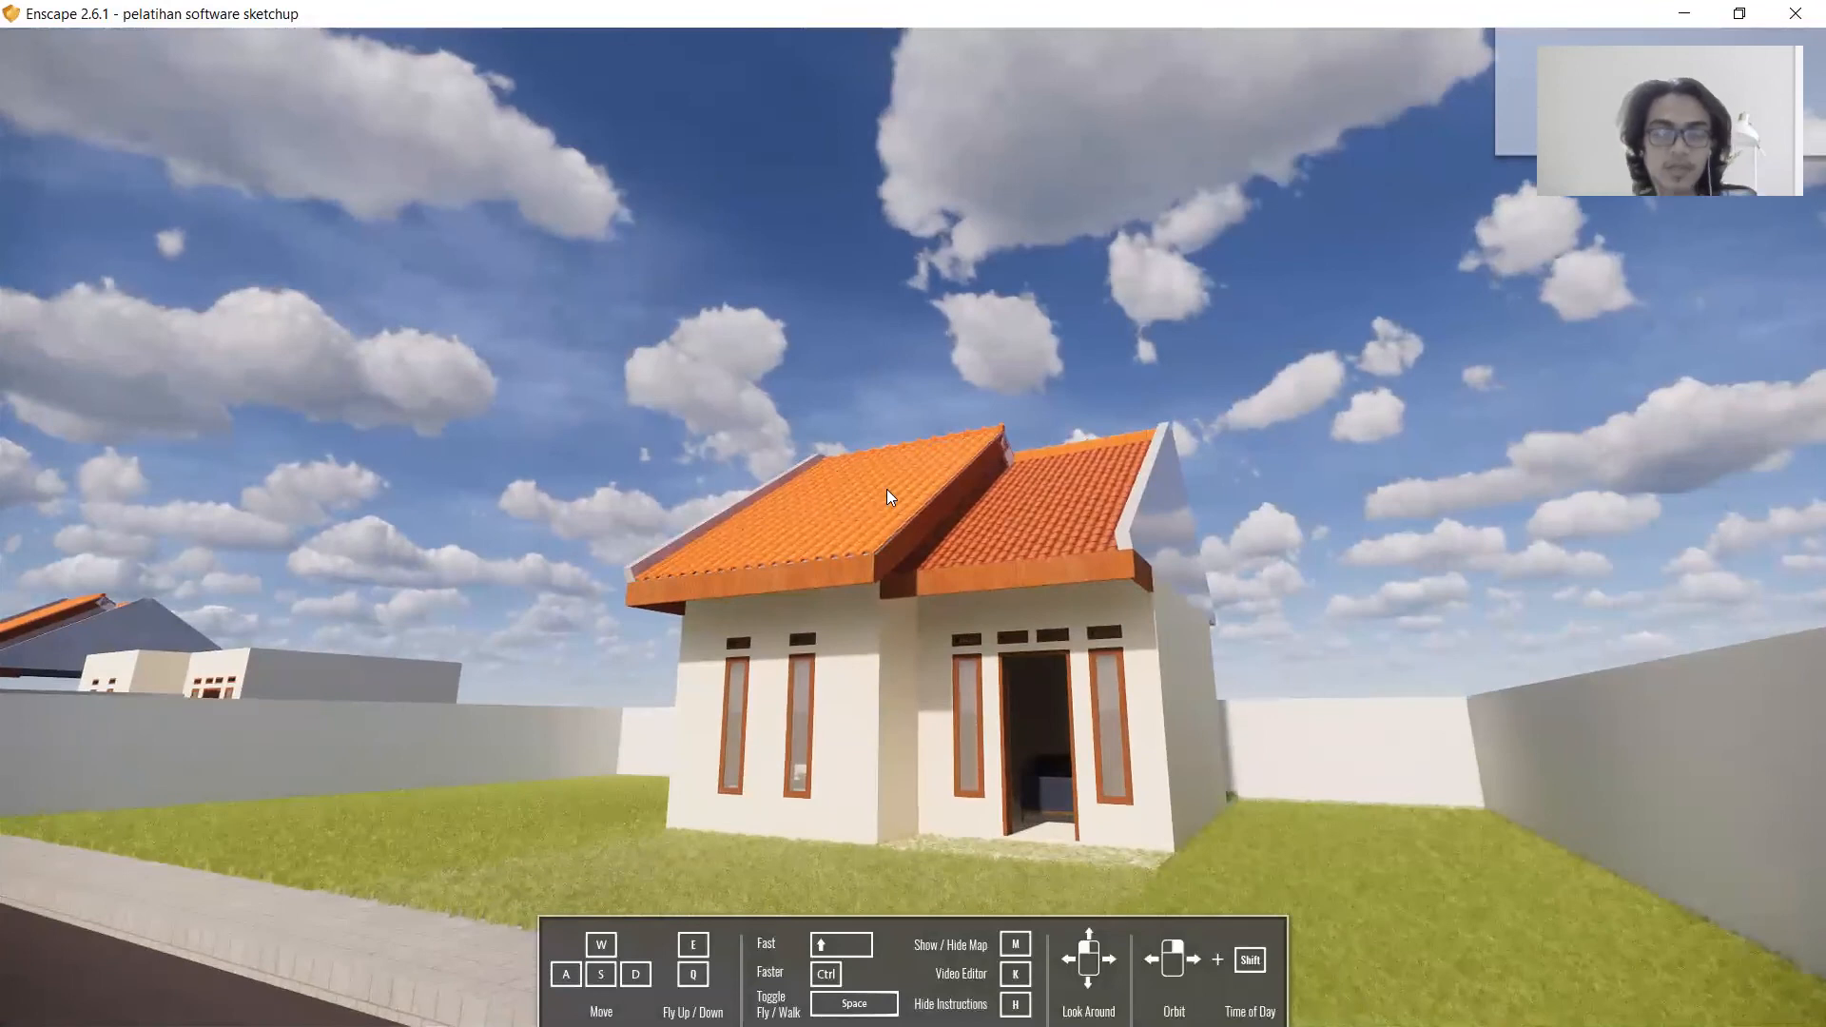
pyautogui.press('w')
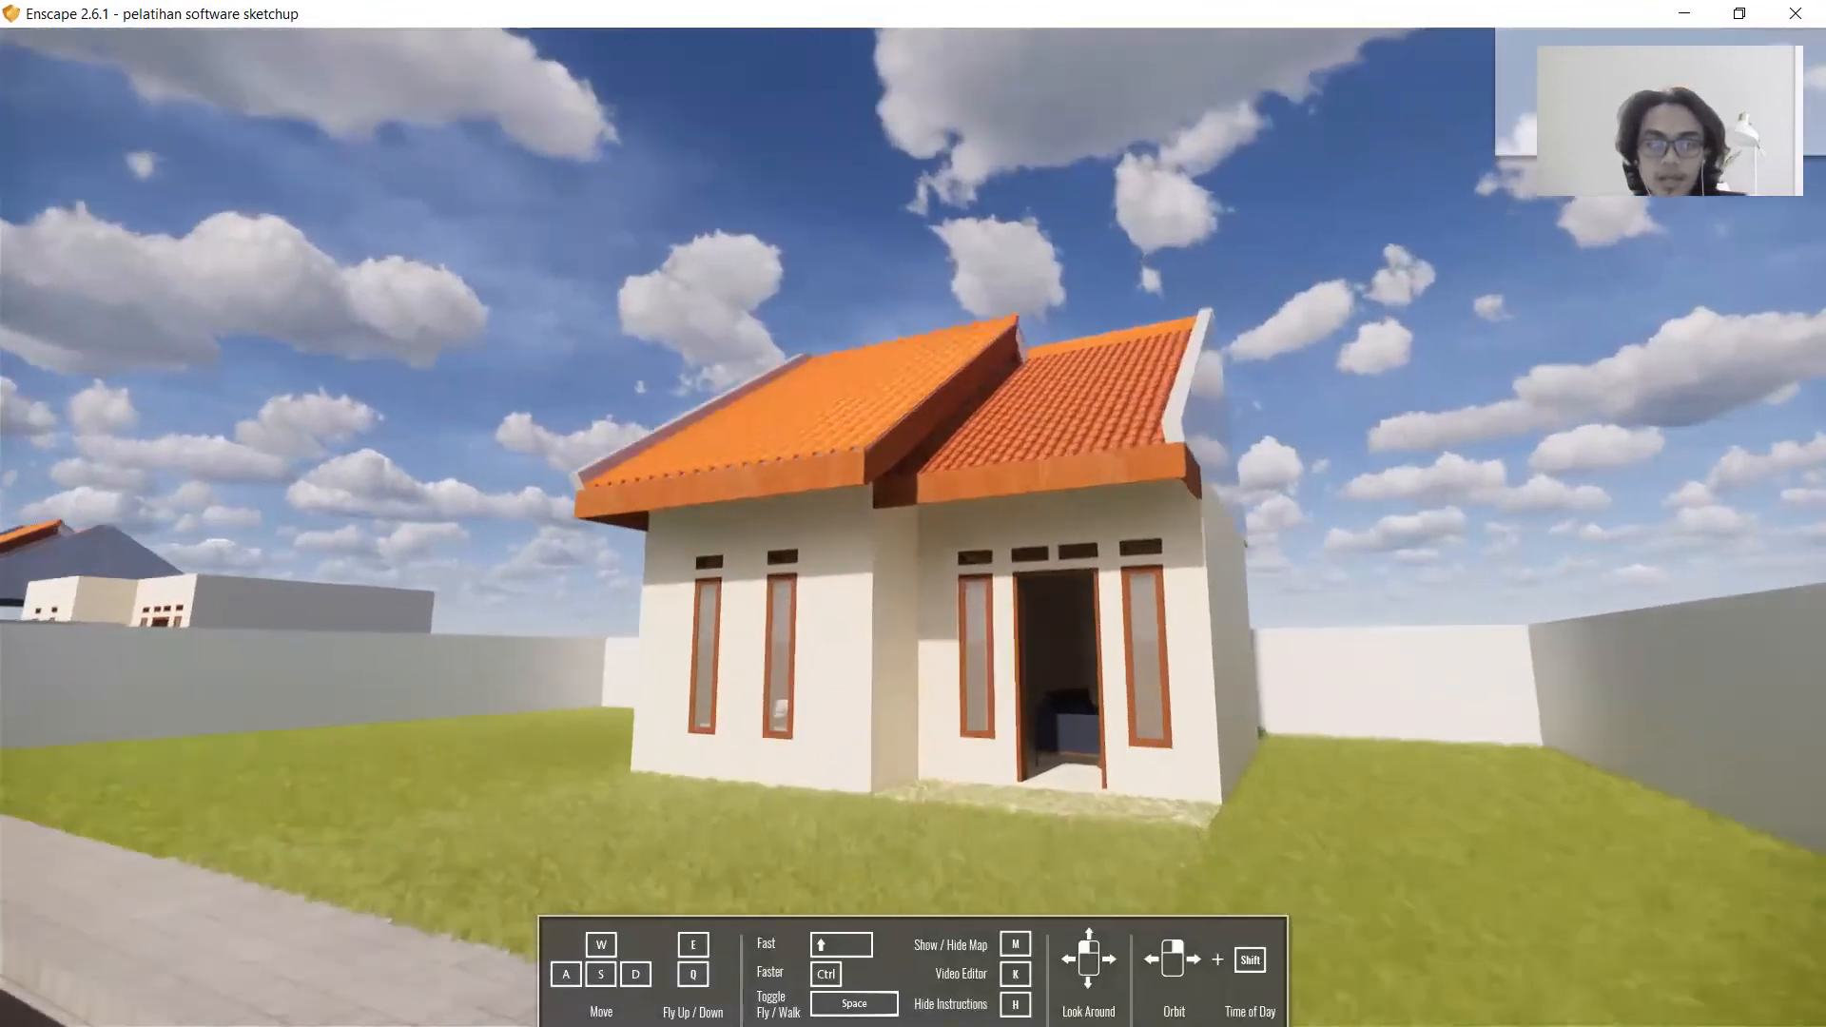
pyautogui.press('d')
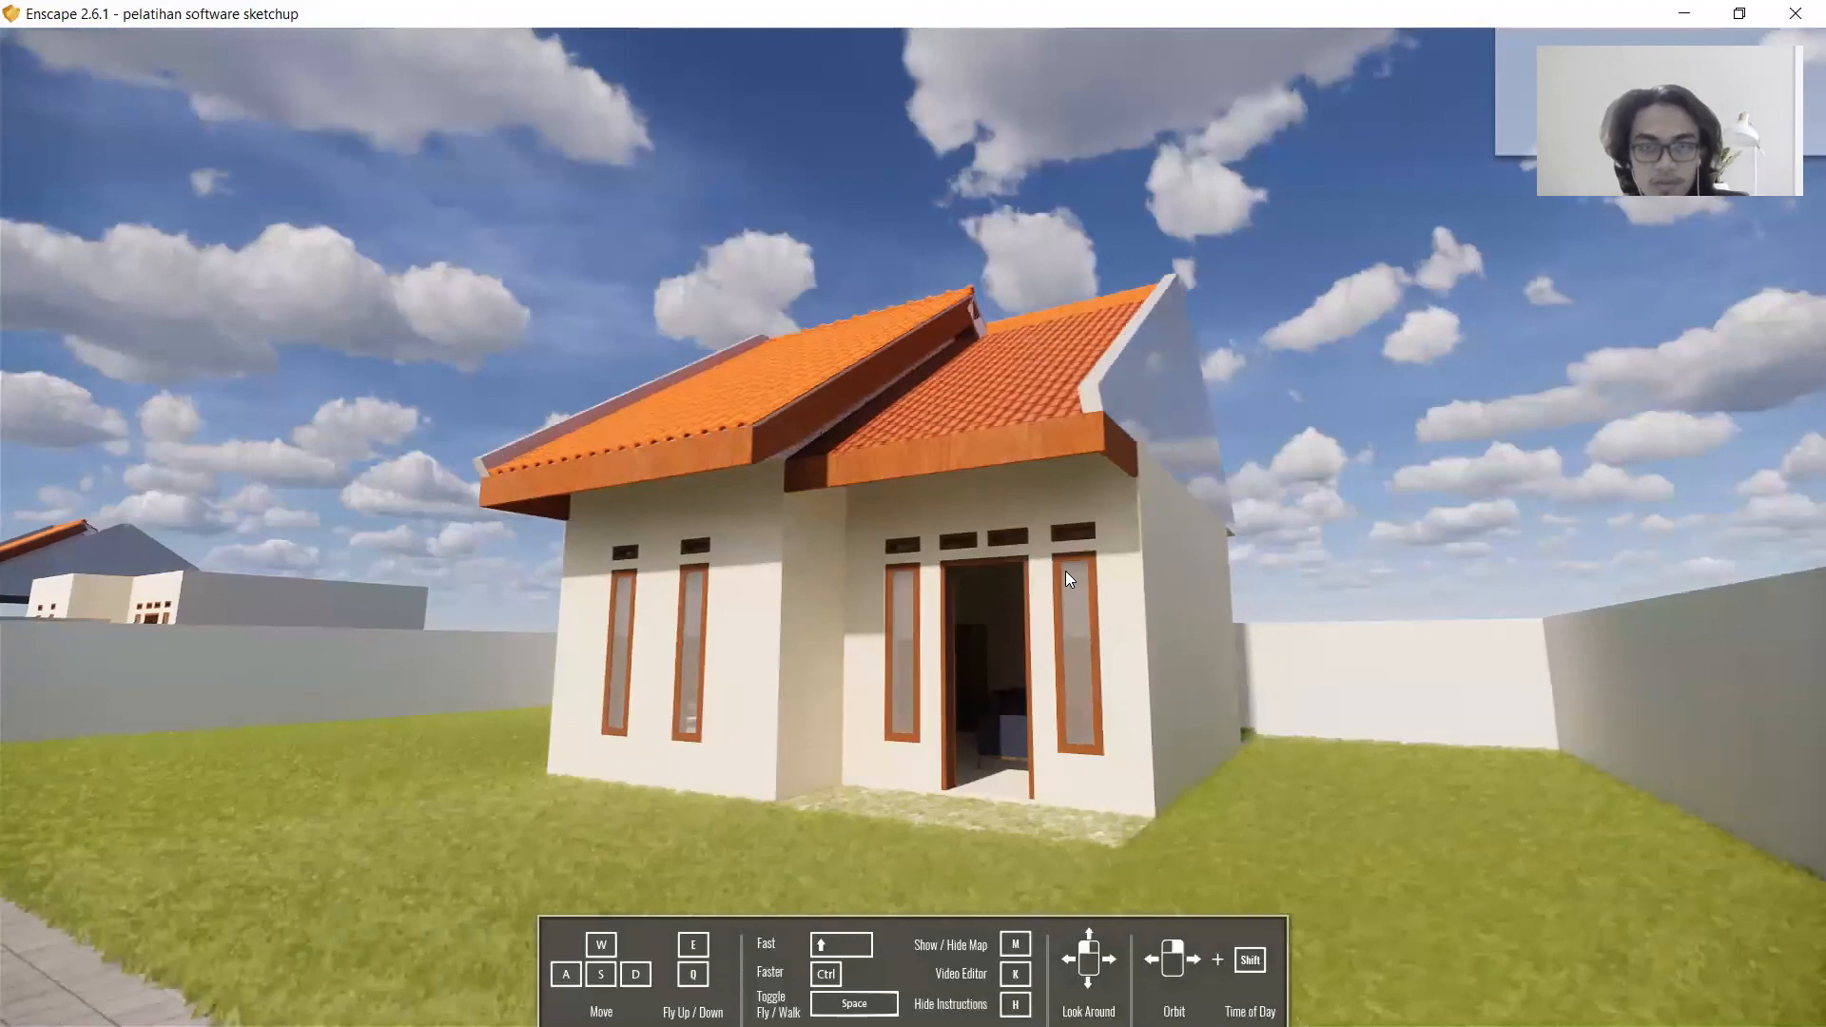
pyautogui.press('super')
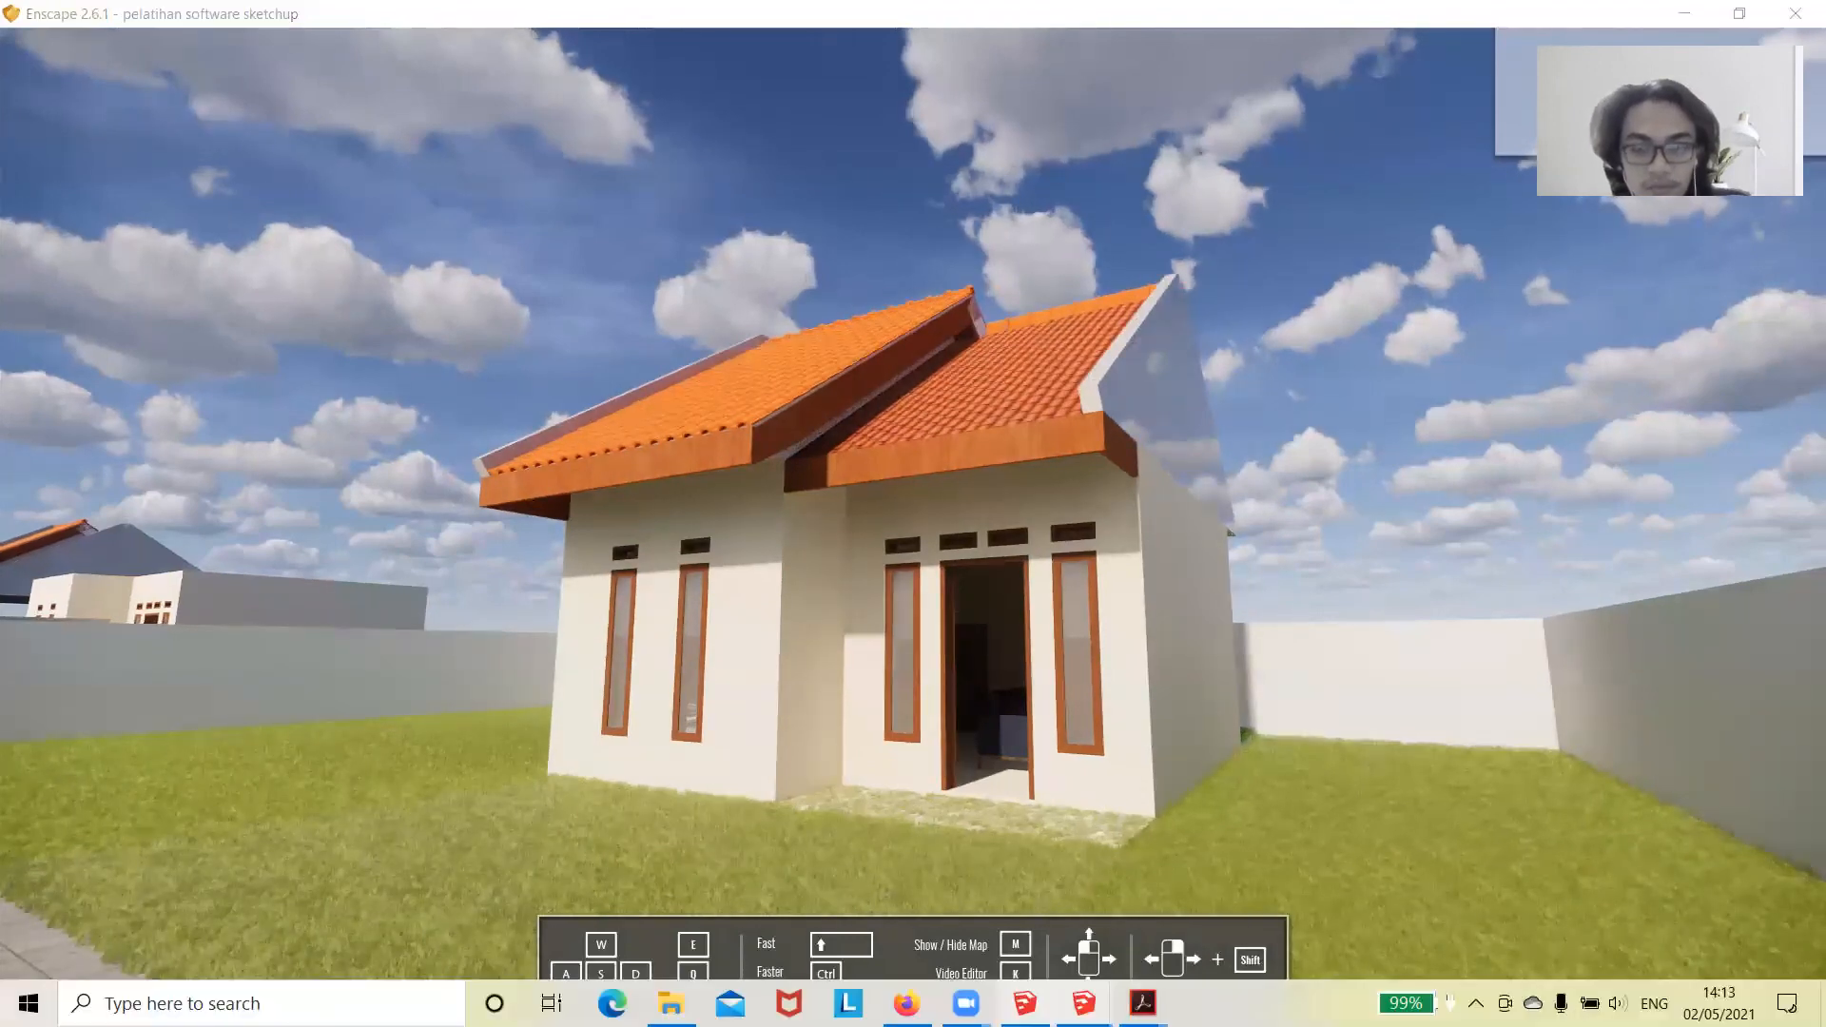
# Switch to SketchUp, render the current Enscape view as a JPEG image saved on DATA (D:), and return to the Enscape rendering.
pyautogui.hotkey('alt', 'Tab')
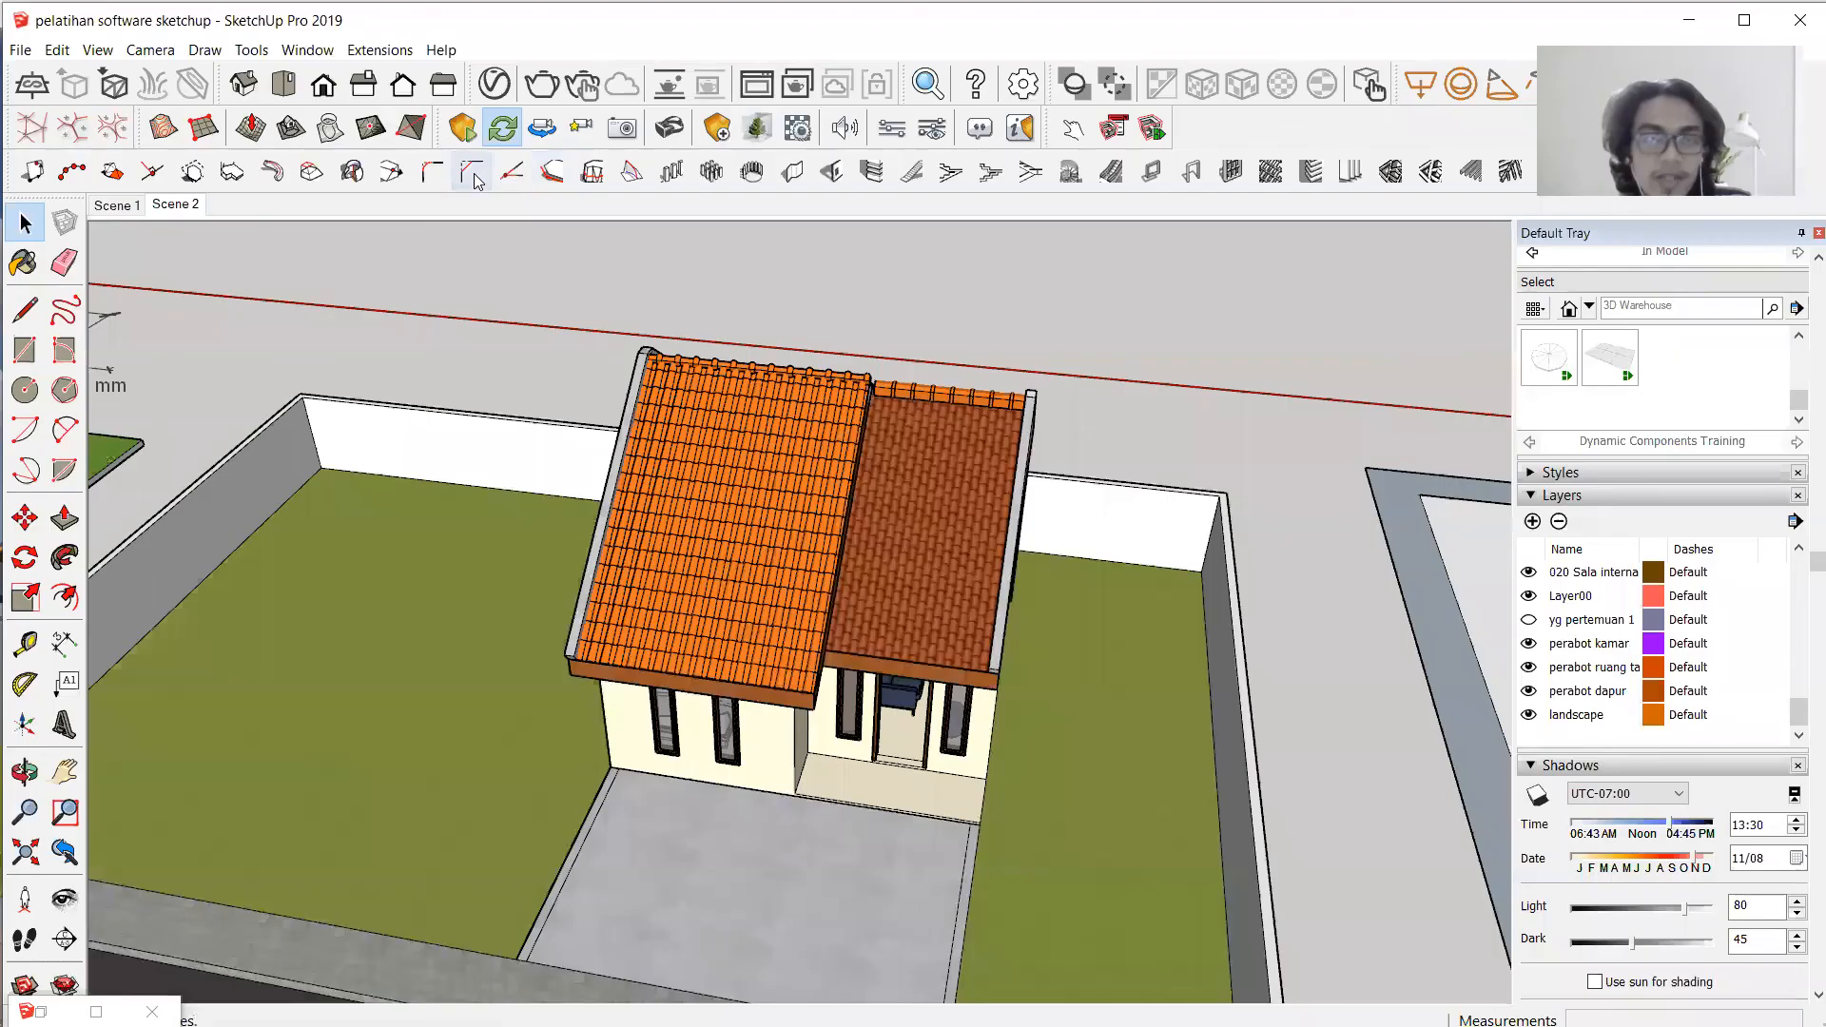
pyautogui.click(379, 50)
pyautogui.moveTo(437, 160)
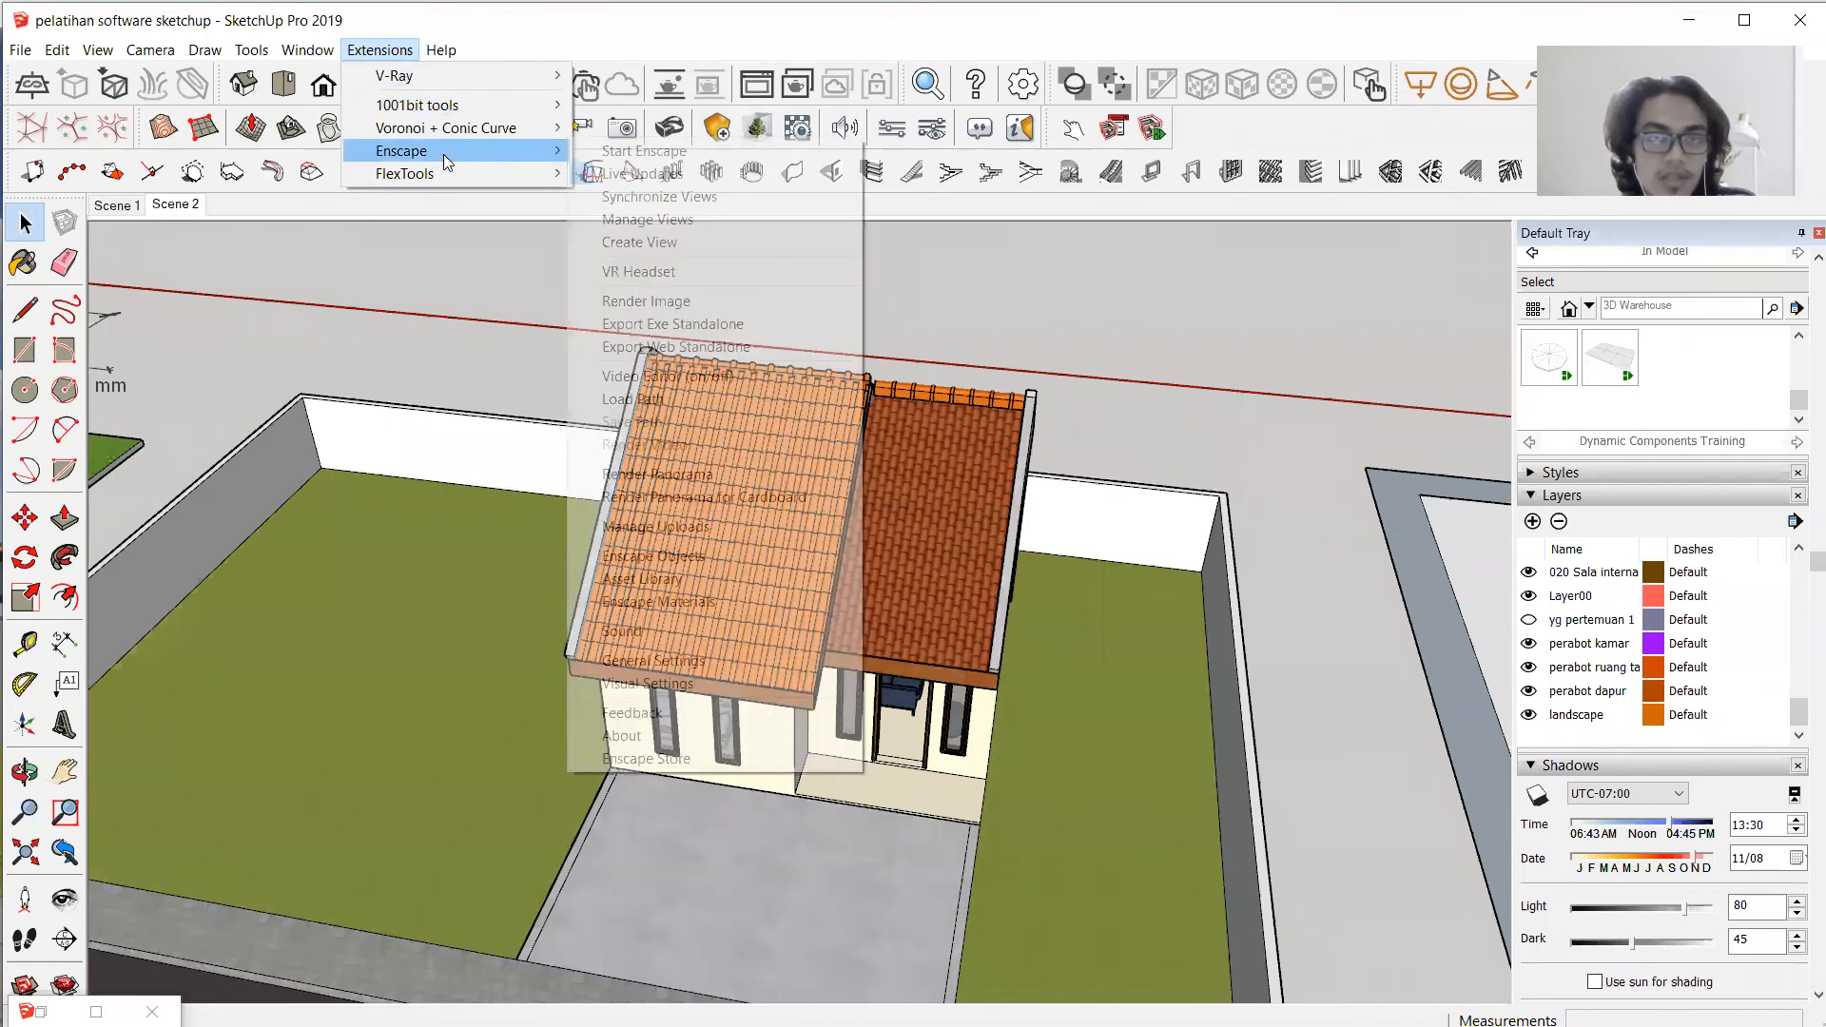
pyautogui.click(662, 302)
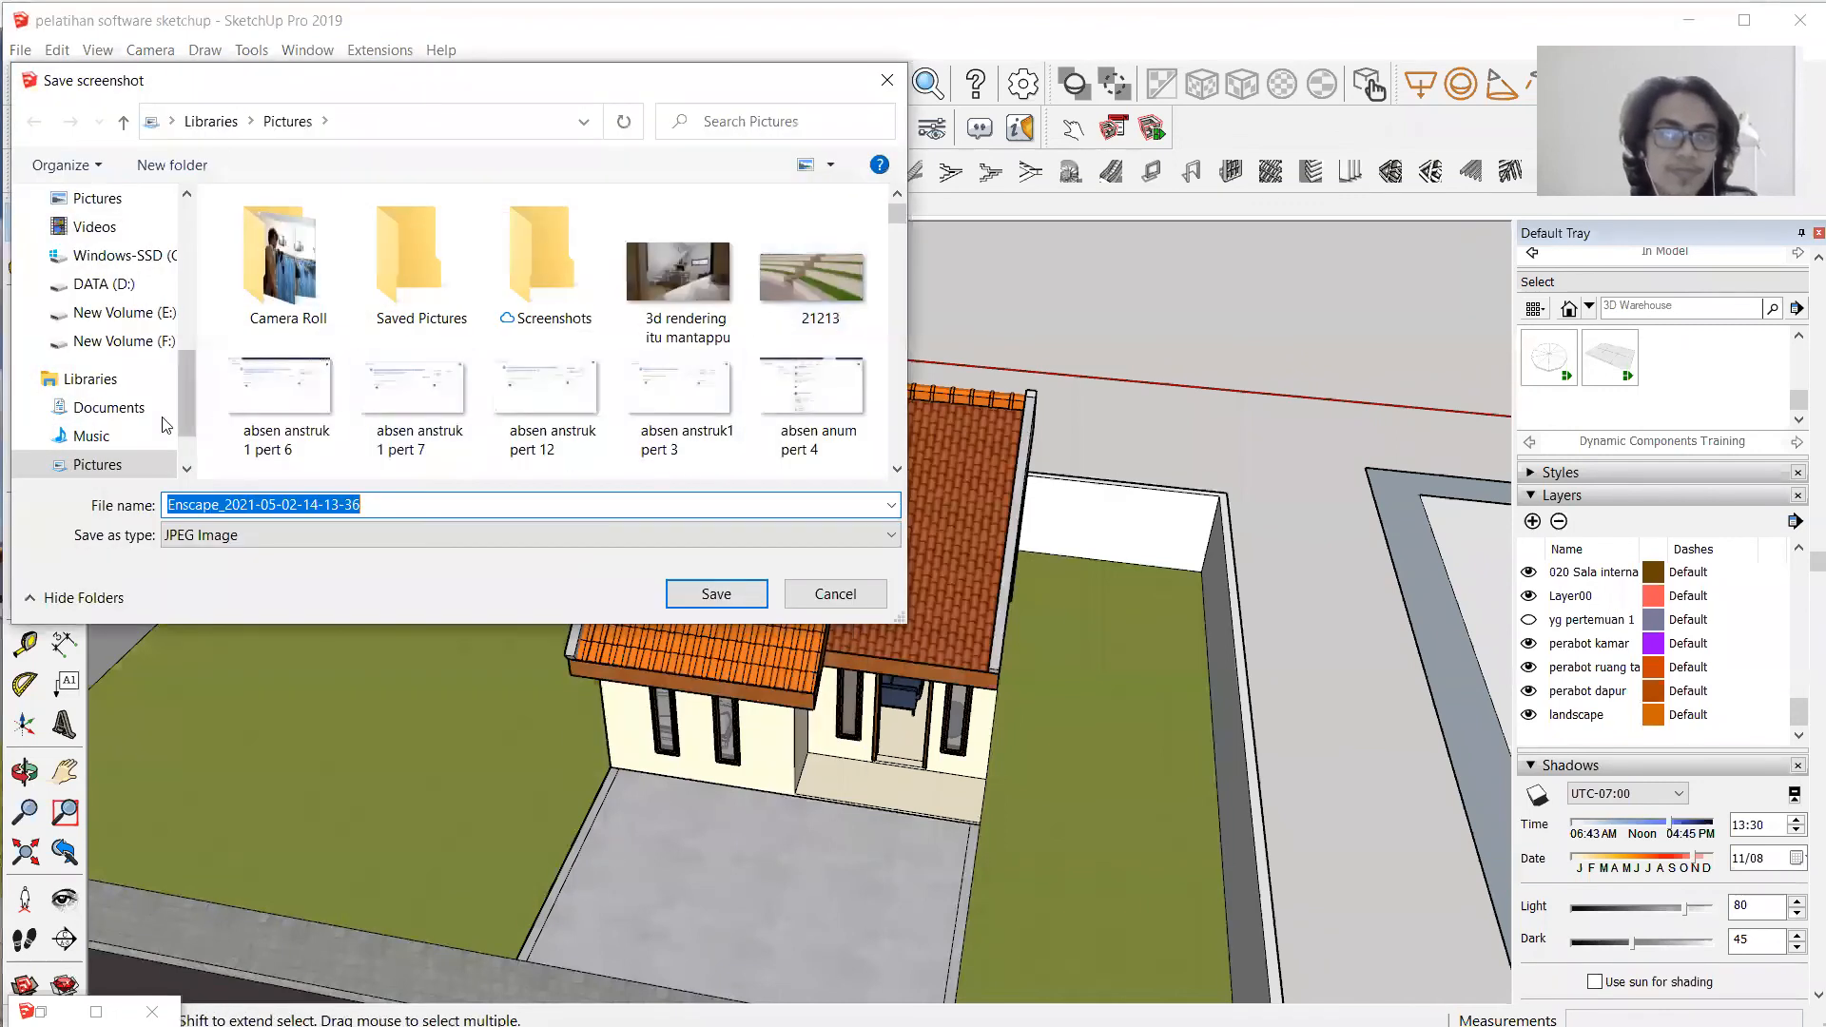
pyautogui.click(100, 284)
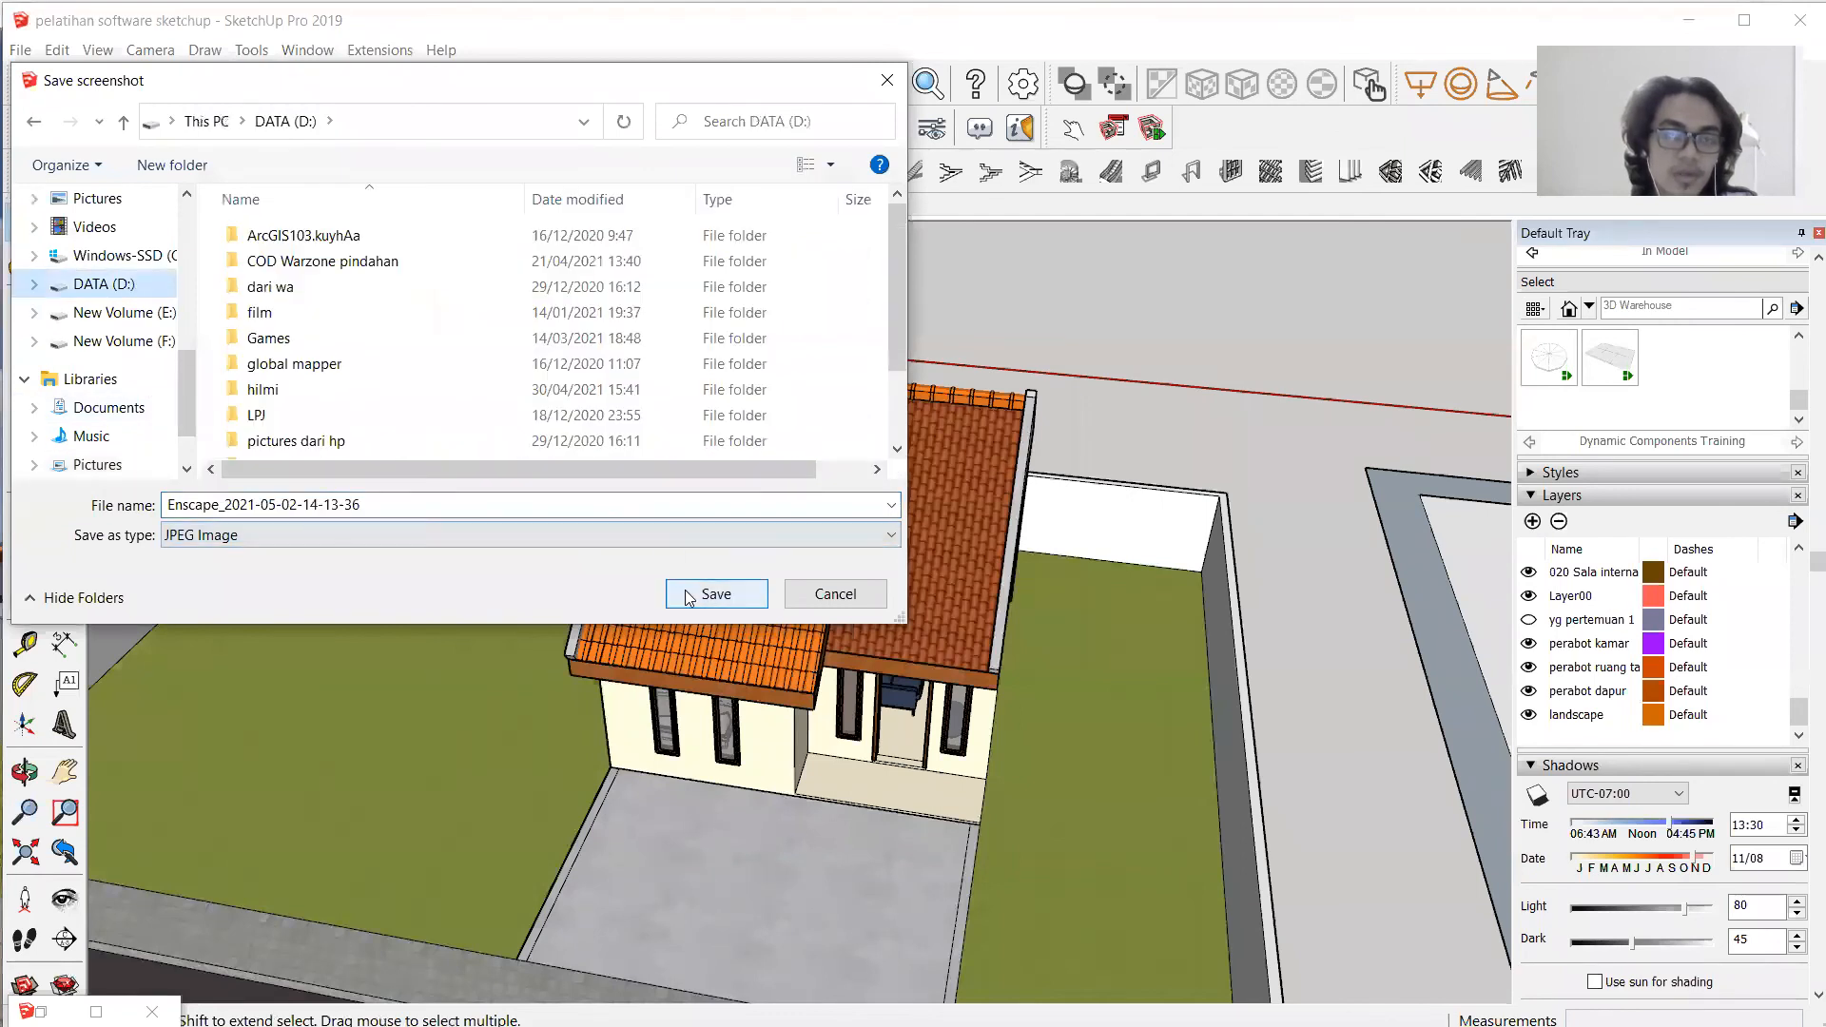
pyautogui.click(713, 594)
pyautogui.press('super')
pyautogui.moveTo(1085, 1004)
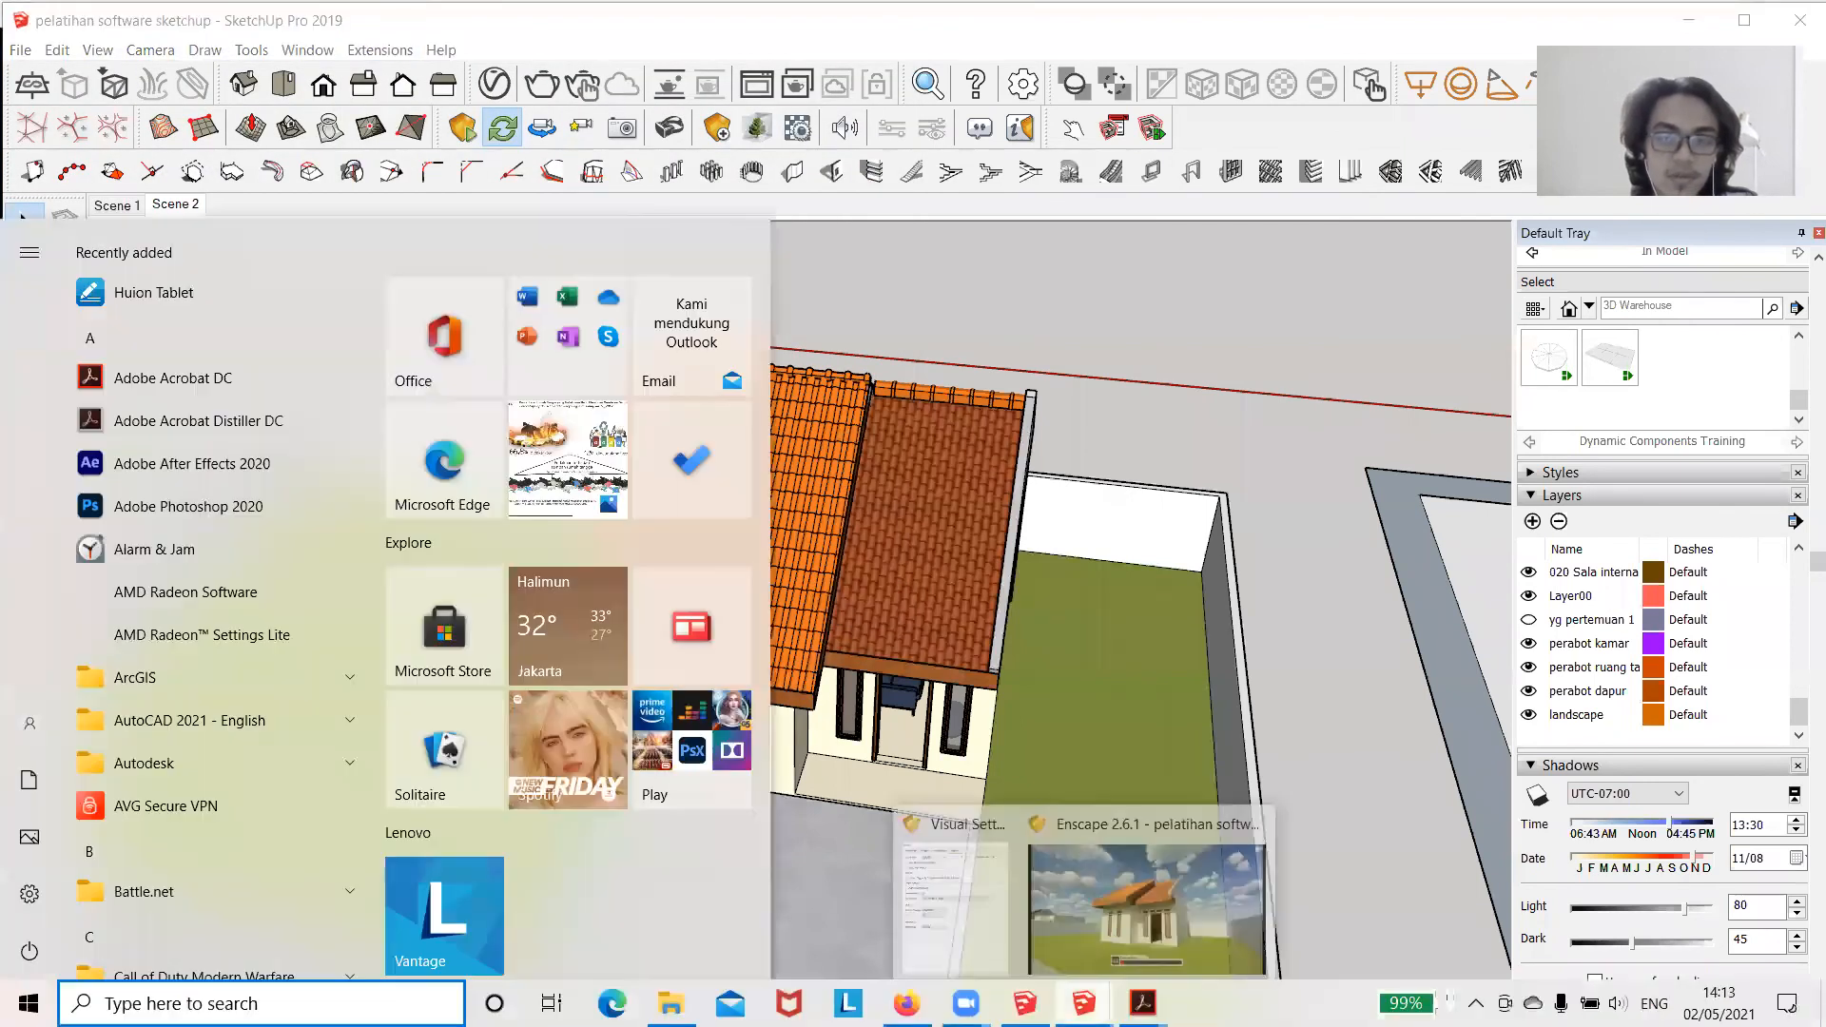
pyautogui.click(1091, 904)
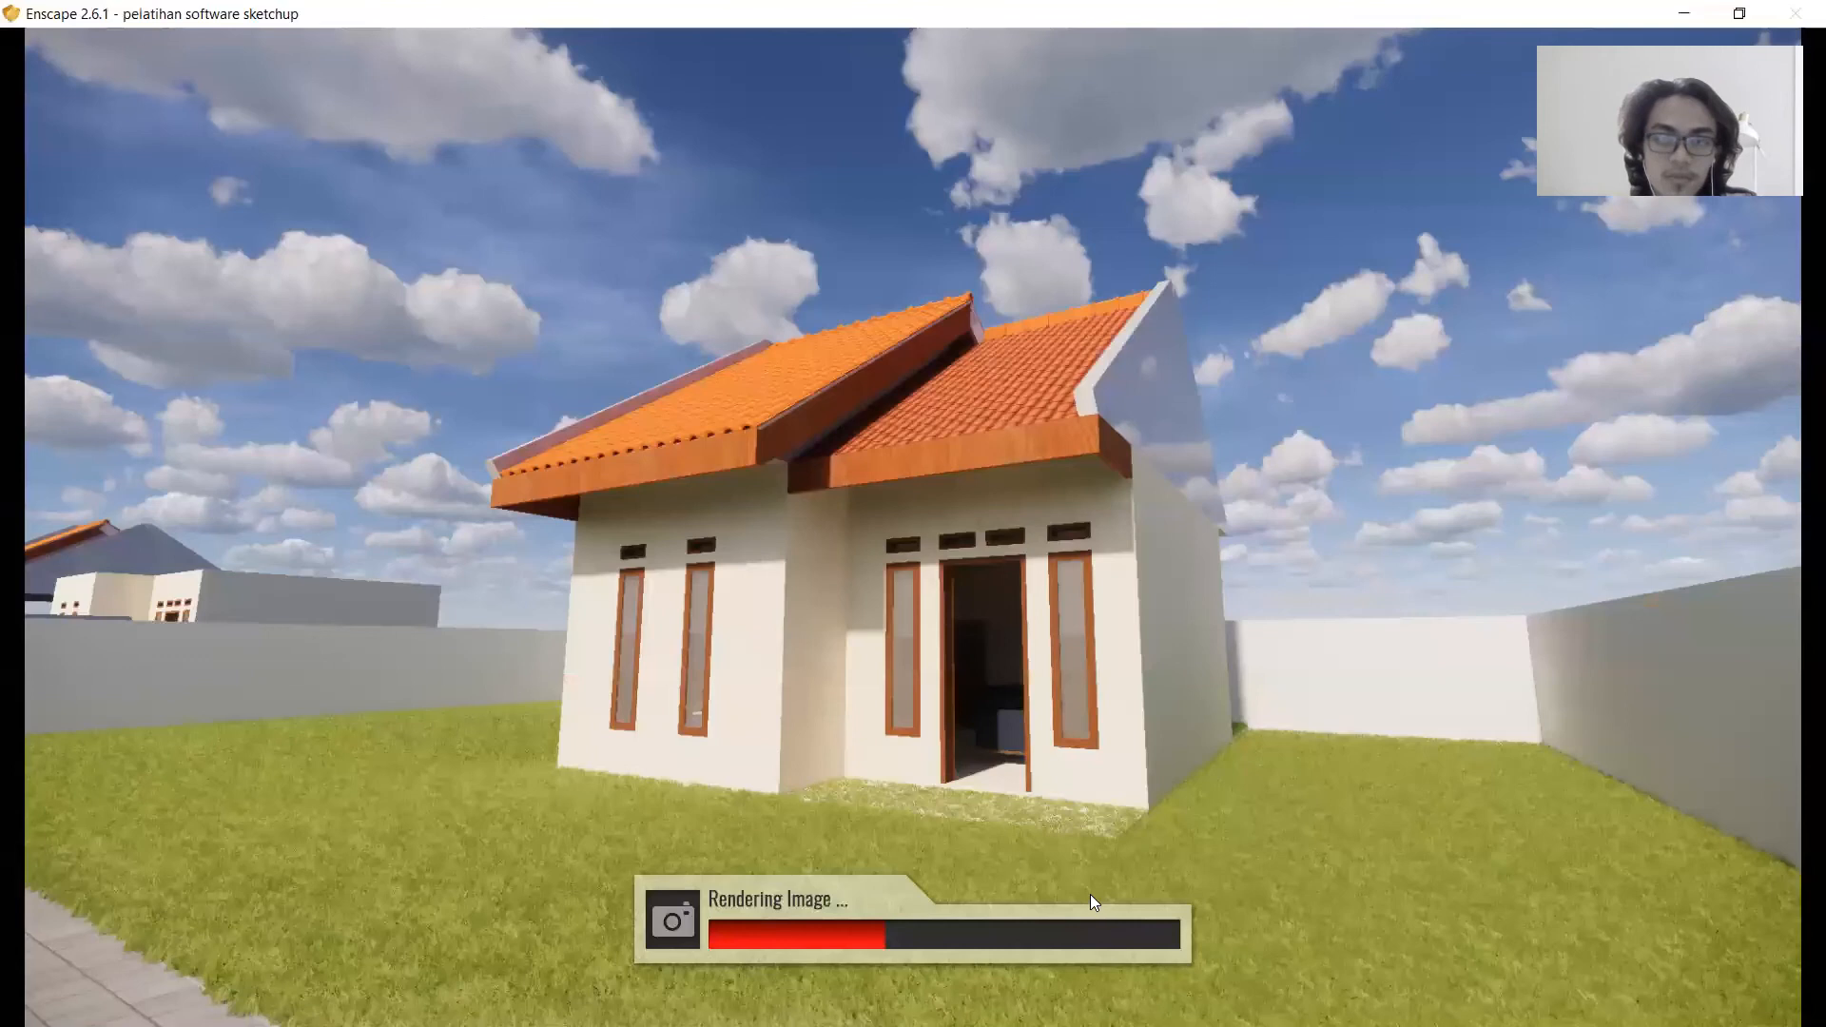
pyautogui.press('super')
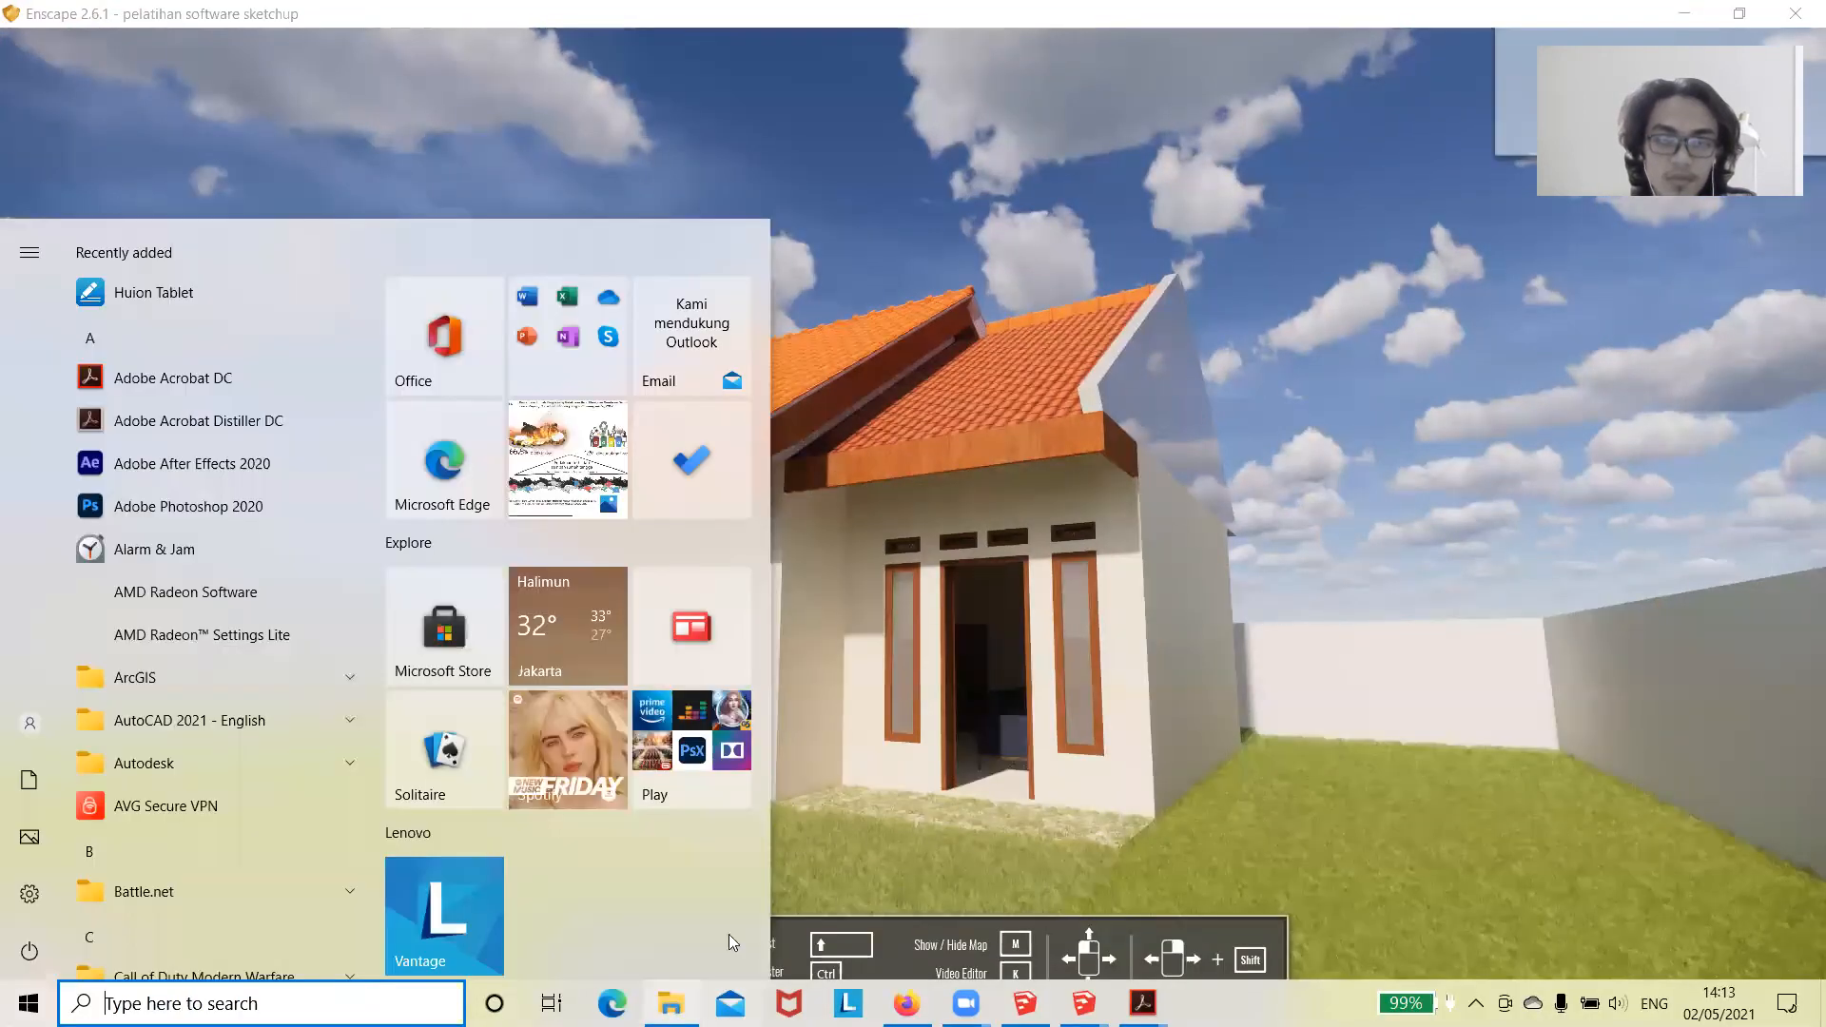
pyautogui.click(670, 1003)
pyautogui.doubleClick(432, 983)
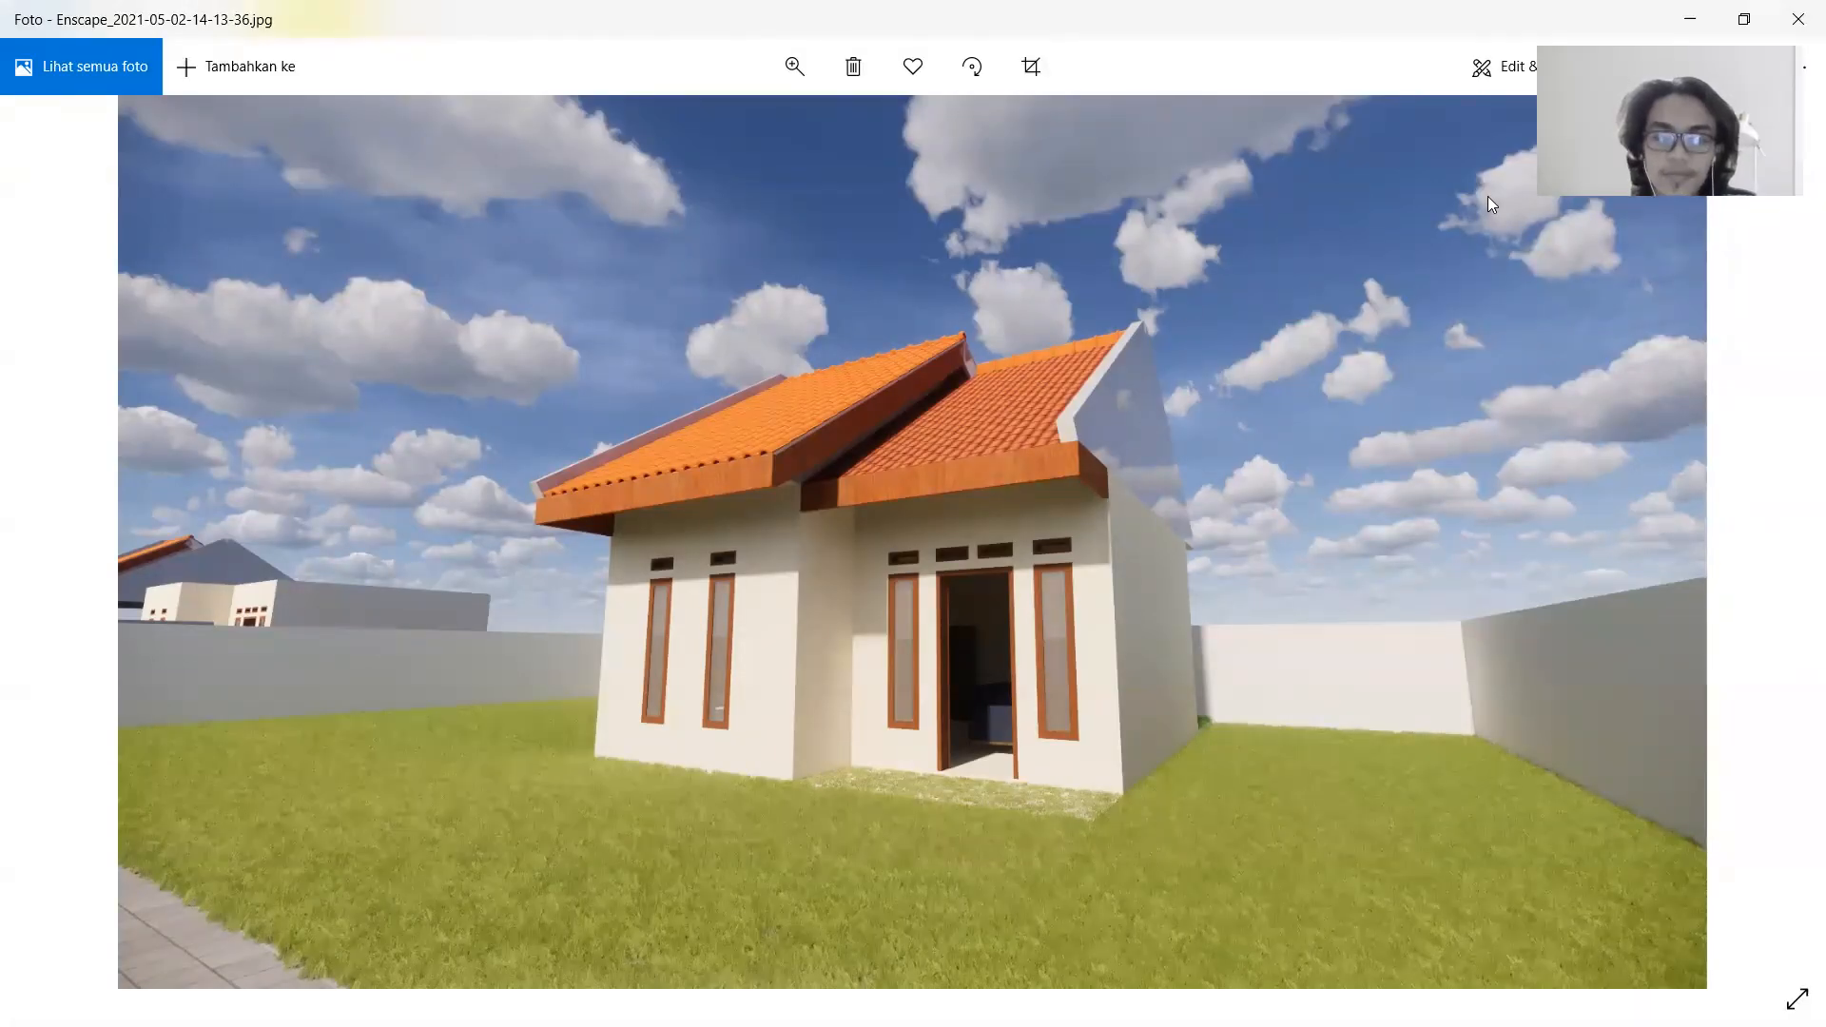
# Switch back to the Enscape rendering, shift the view of the house slightly, and show the Video Editor.
pyautogui.press('super')
pyautogui.click(1136, 945)
pyautogui.moveTo(1052, 643)
pyautogui.mouseDown(button='right')
pyautogui.moveTo(1141, 641)
pyautogui.moveTo(1052, 643)
pyautogui.mouseUp(button='right')
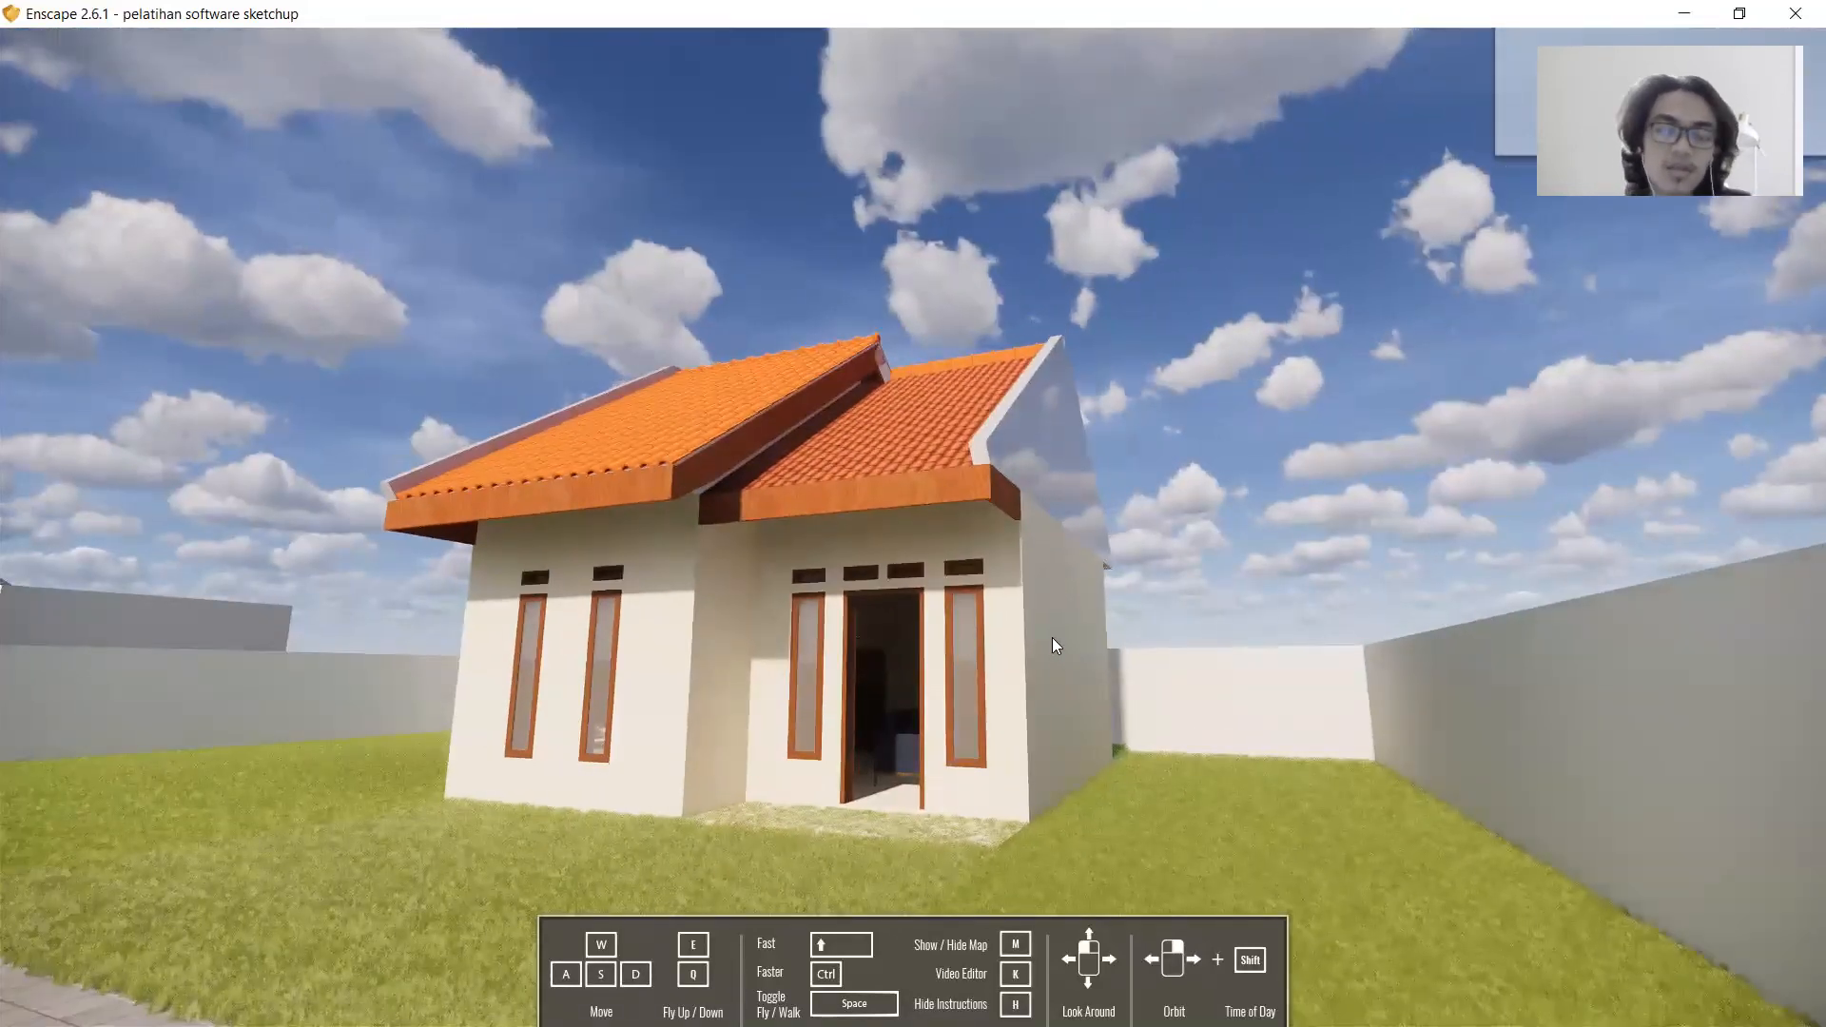
pyautogui.press('k')
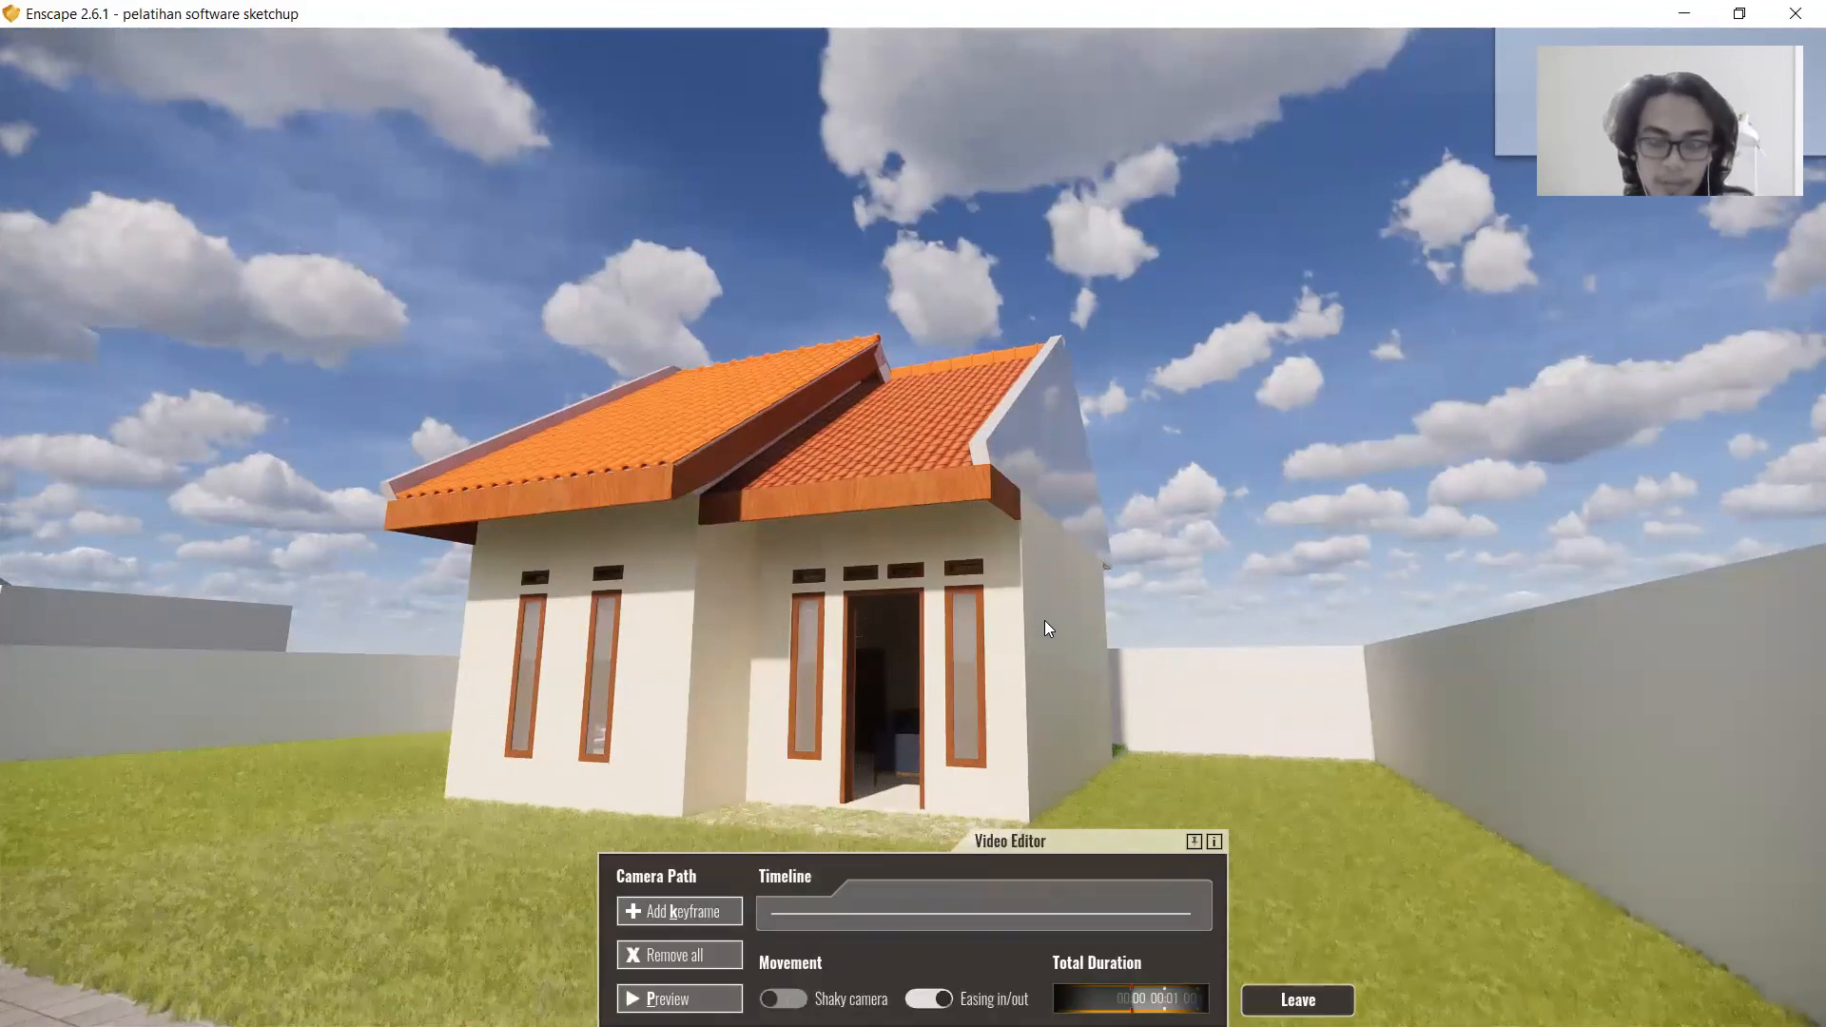
# Add two camera keyframes, an angled and a more frontal view of the house, and preview the camera path.
pyautogui.moveTo(1045, 622); pyautogui.dragTo(1084, 616)
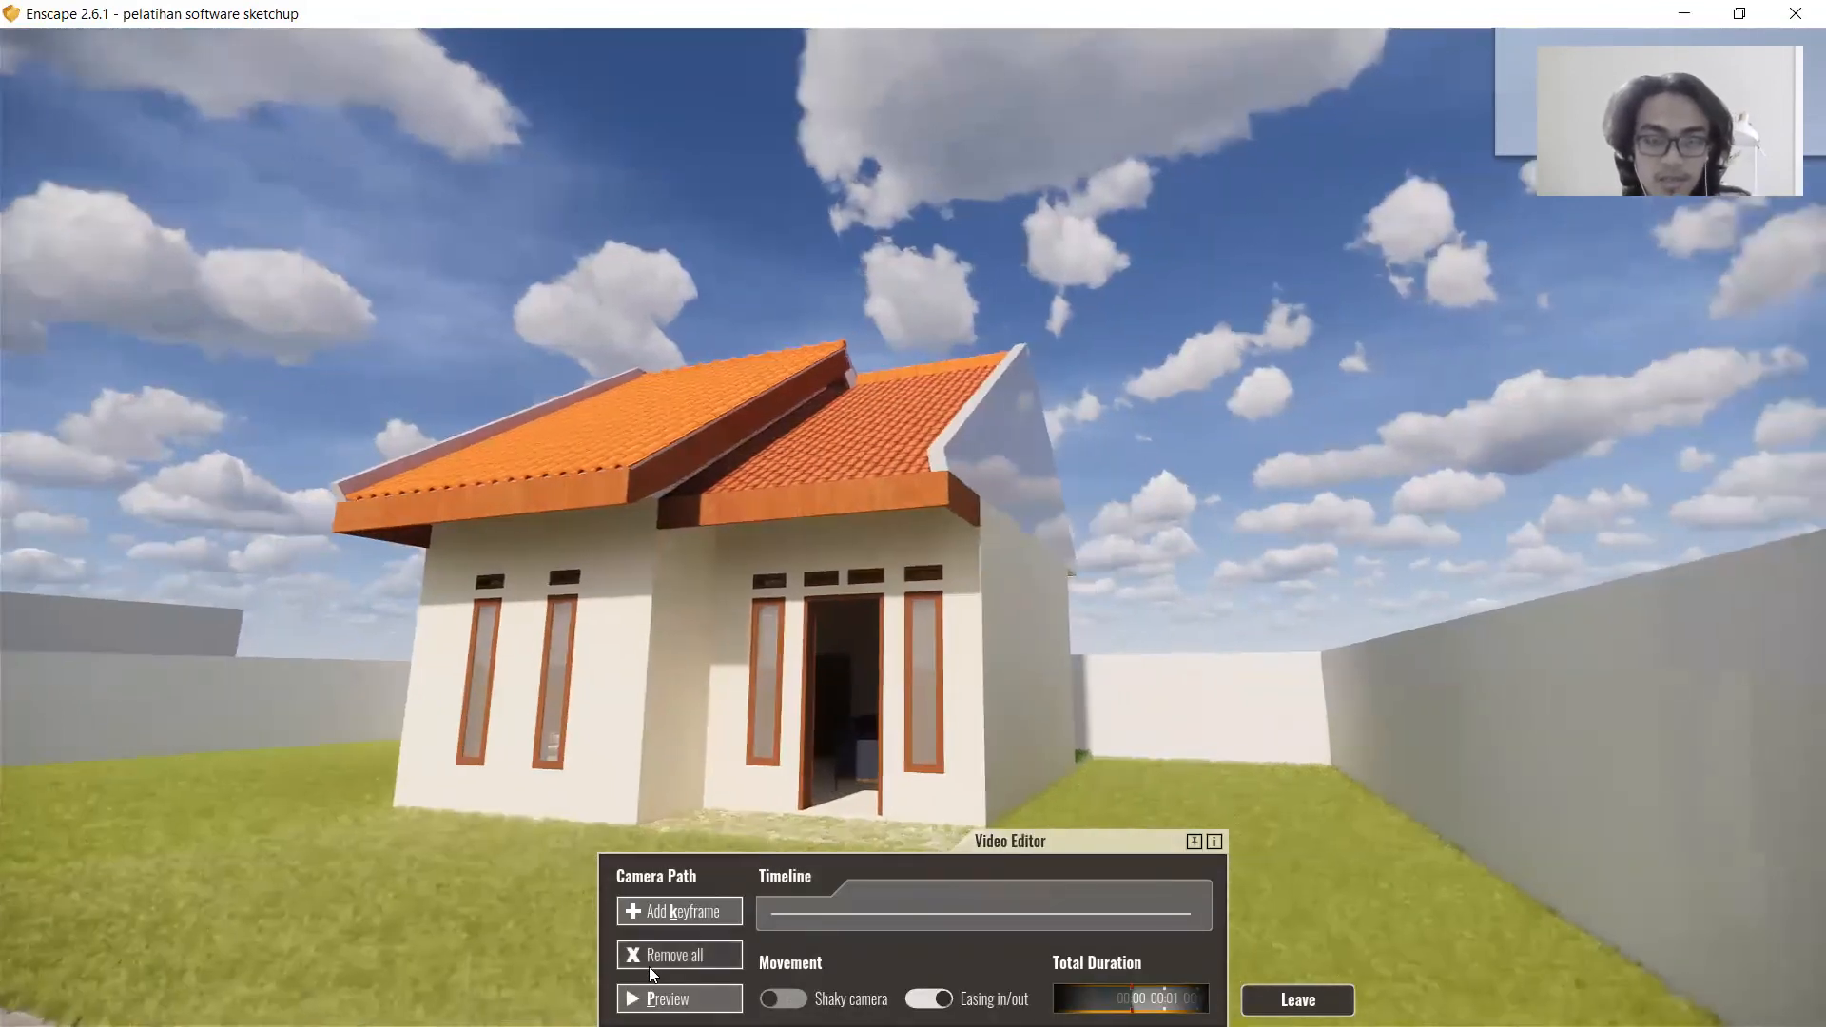
pyautogui.click(671, 917)
pyautogui.press('a')
pyautogui.moveTo(870, 656); pyautogui.dragTo(930, 647)
pyautogui.click(694, 913)
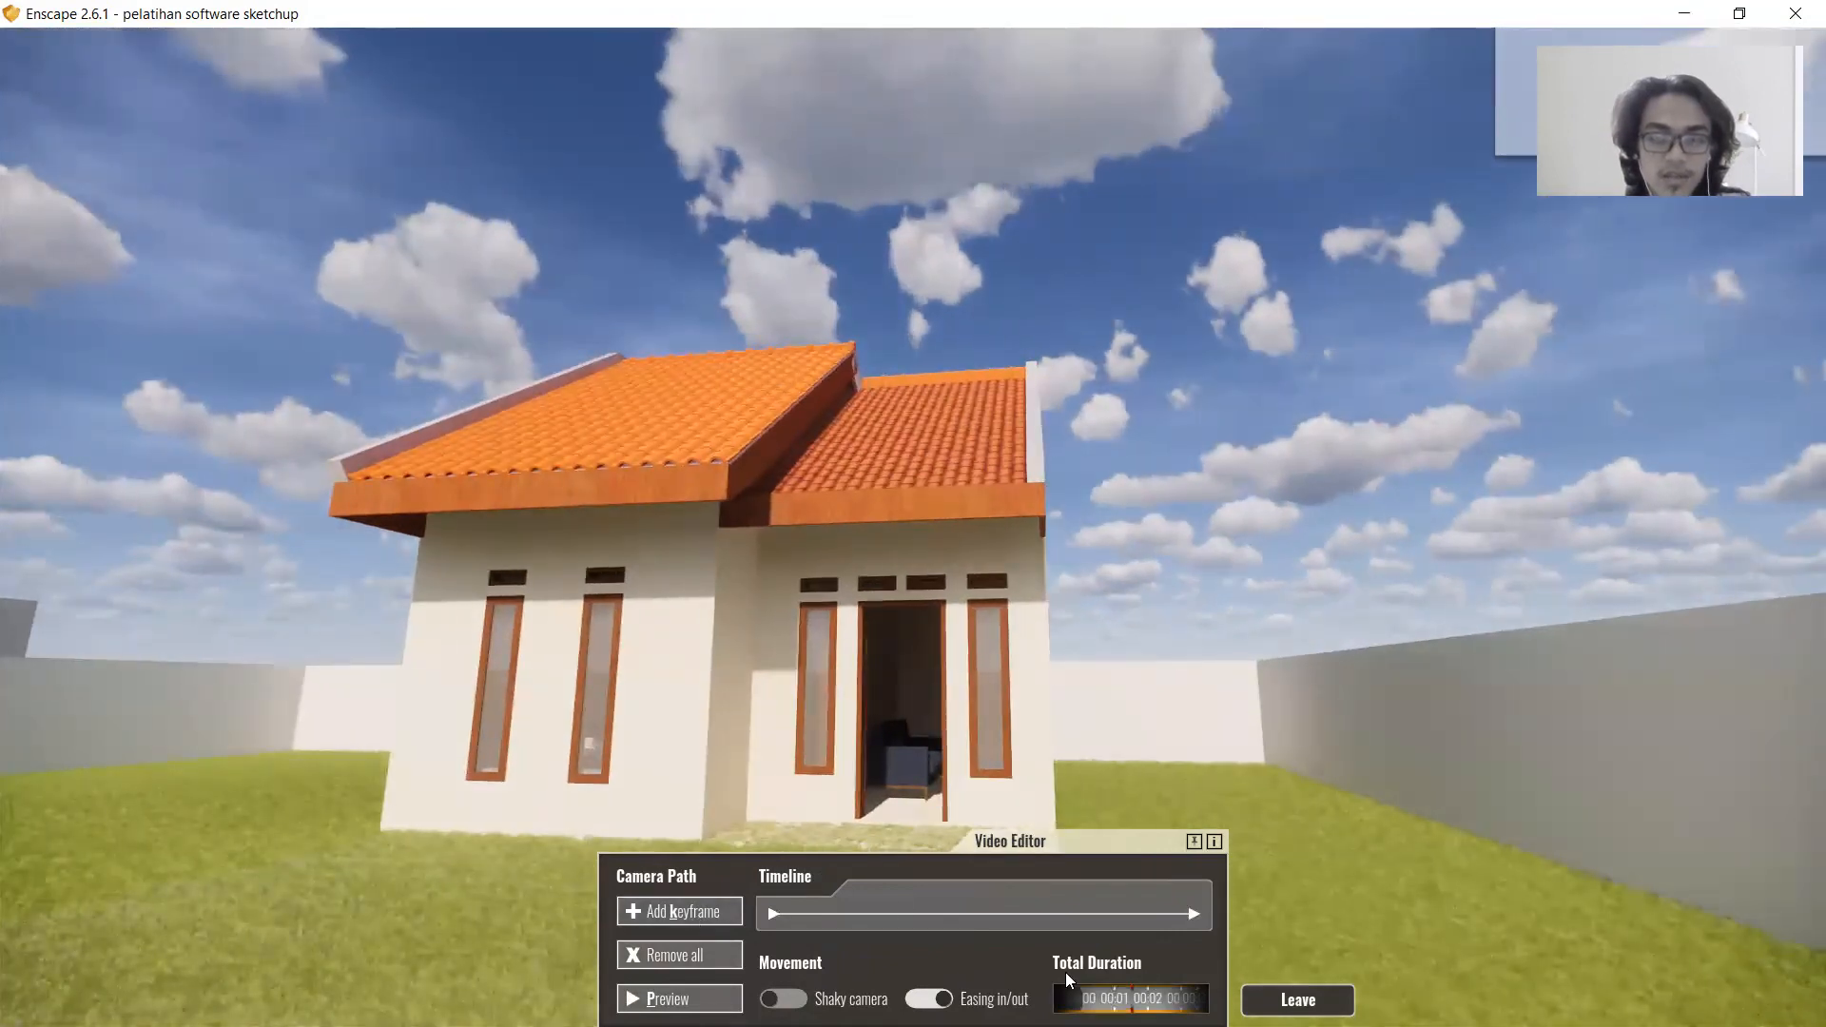
pyautogui.press('p')
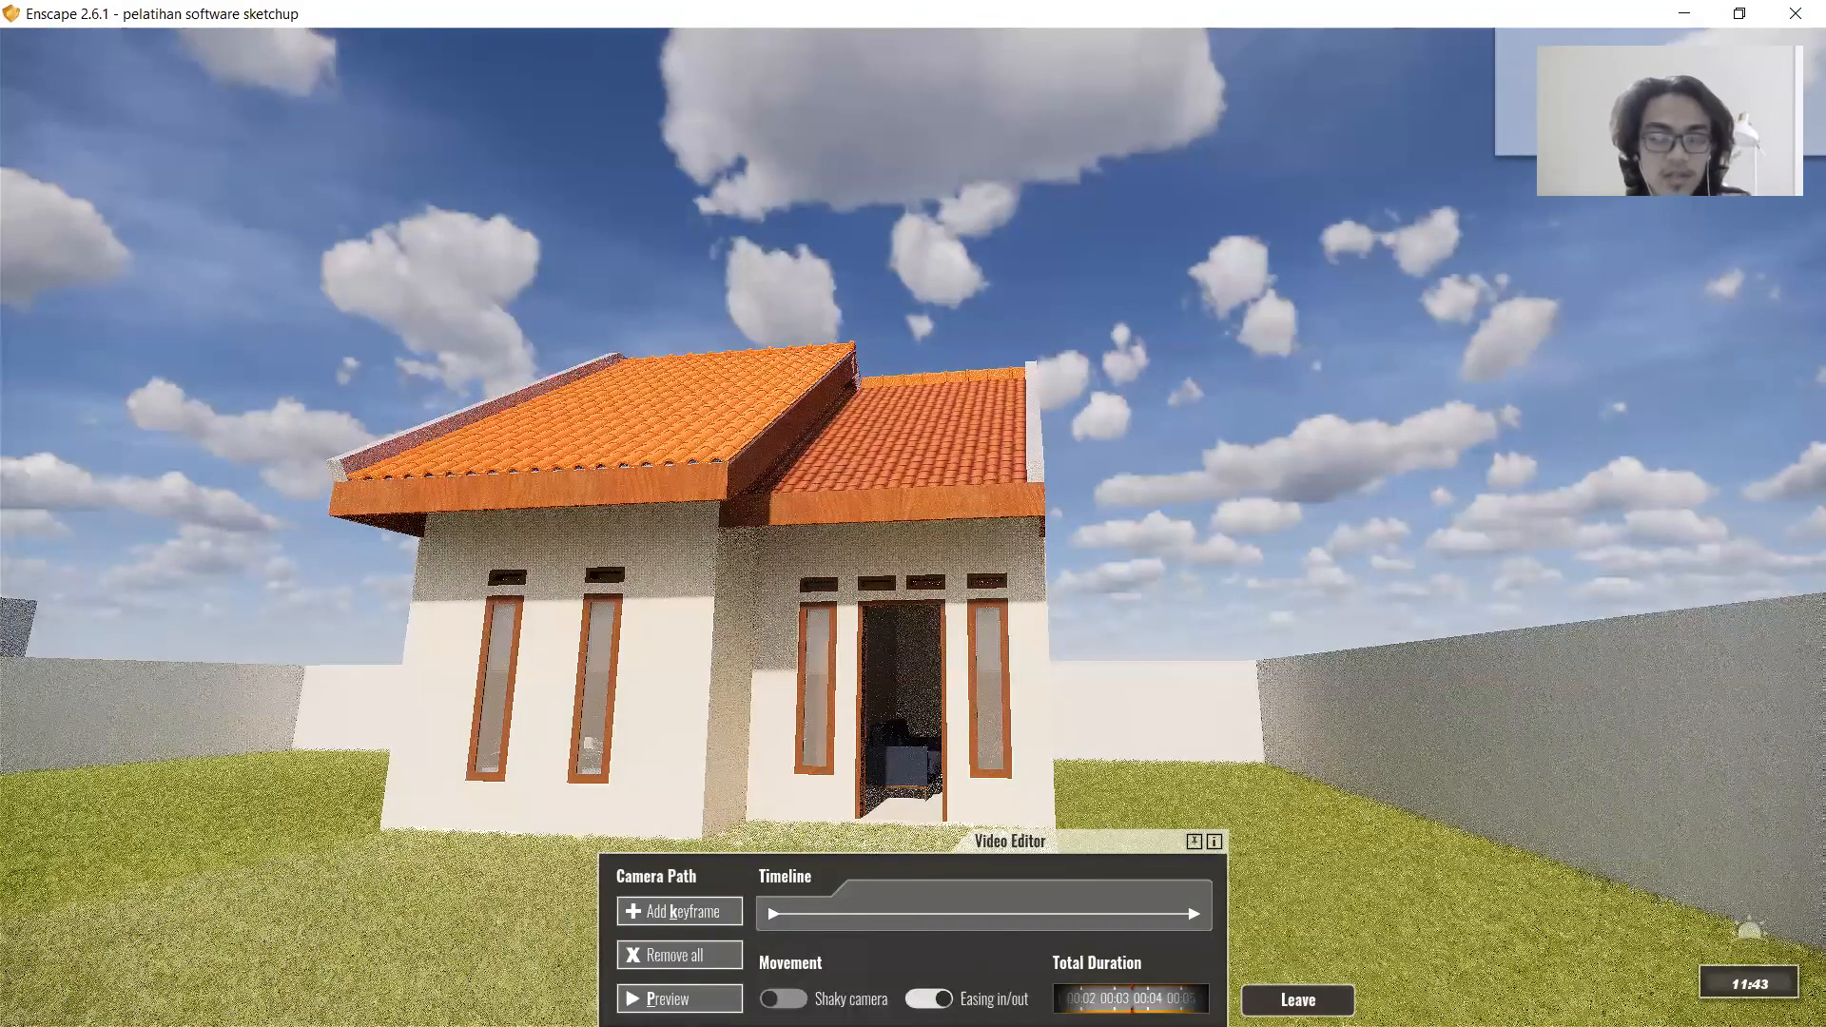
# Switch to SketchUp, render the Enscape camera path as an MP4 video saved on DATA (D:), and return to the Enscape rendering.
pyautogui.hotkey('alt', 'Tab')
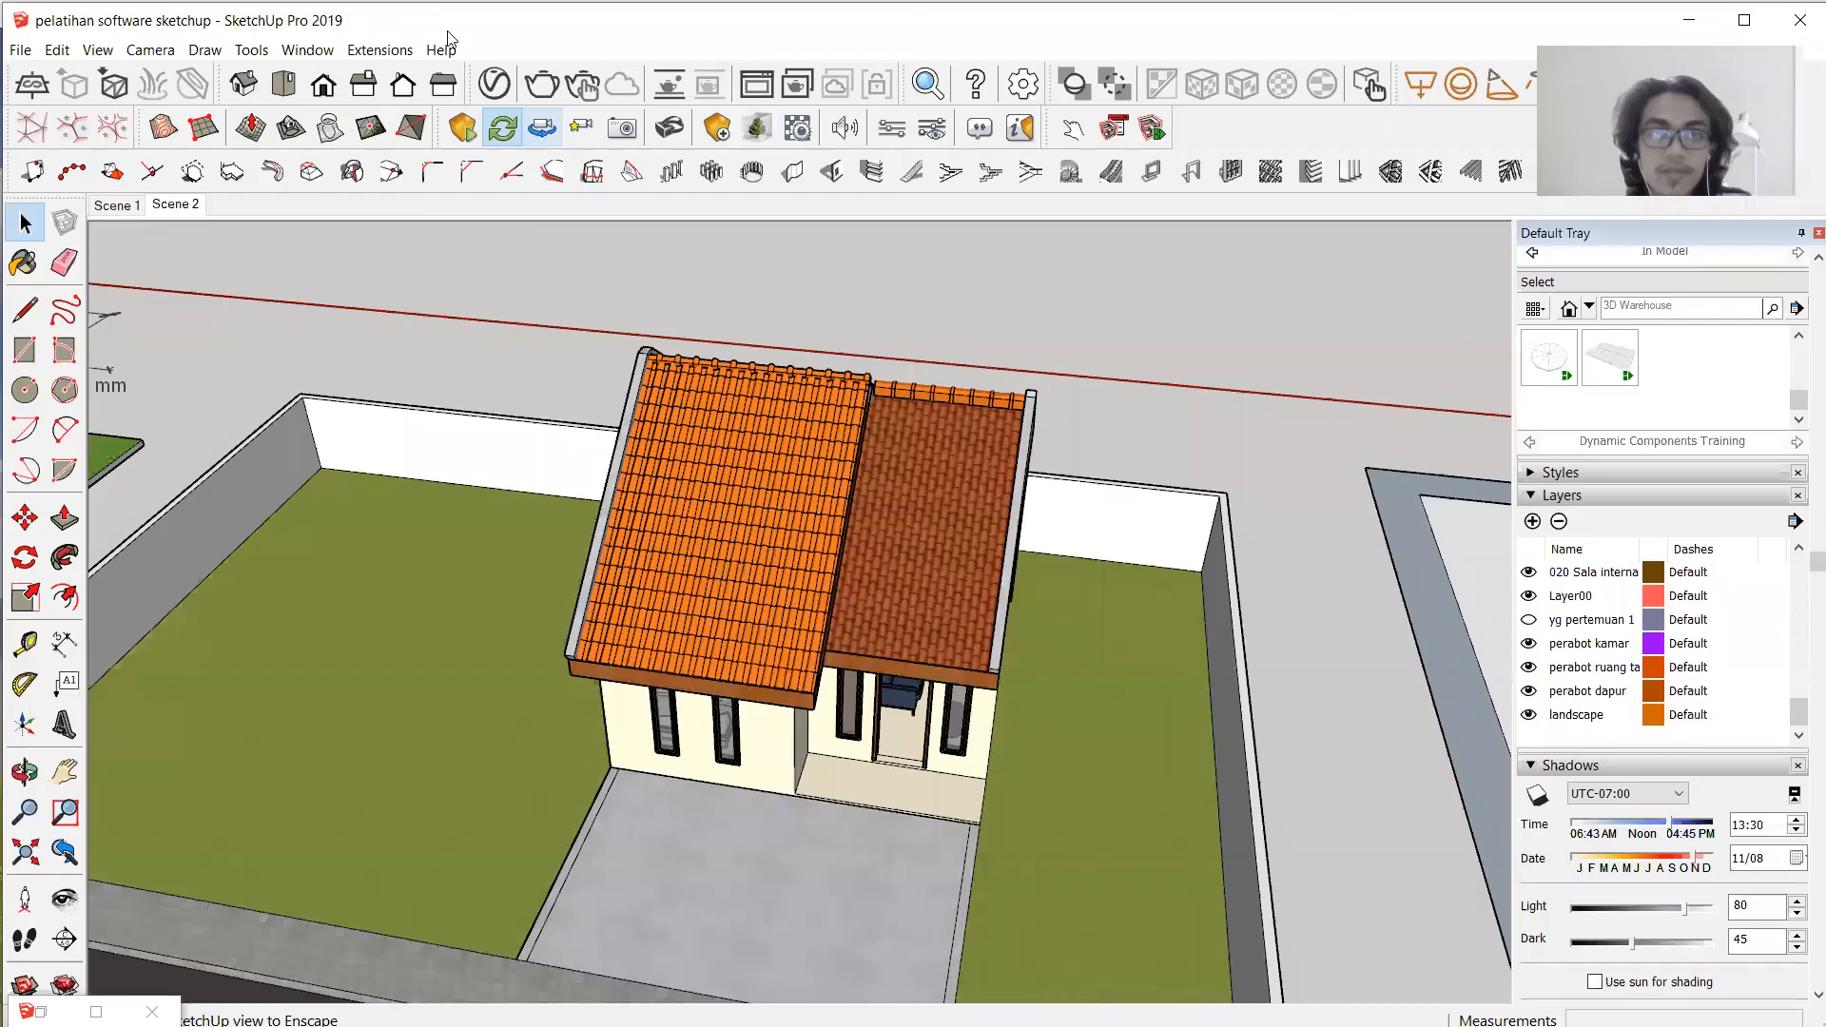
pyautogui.click(382, 52)
pyautogui.moveTo(440, 152)
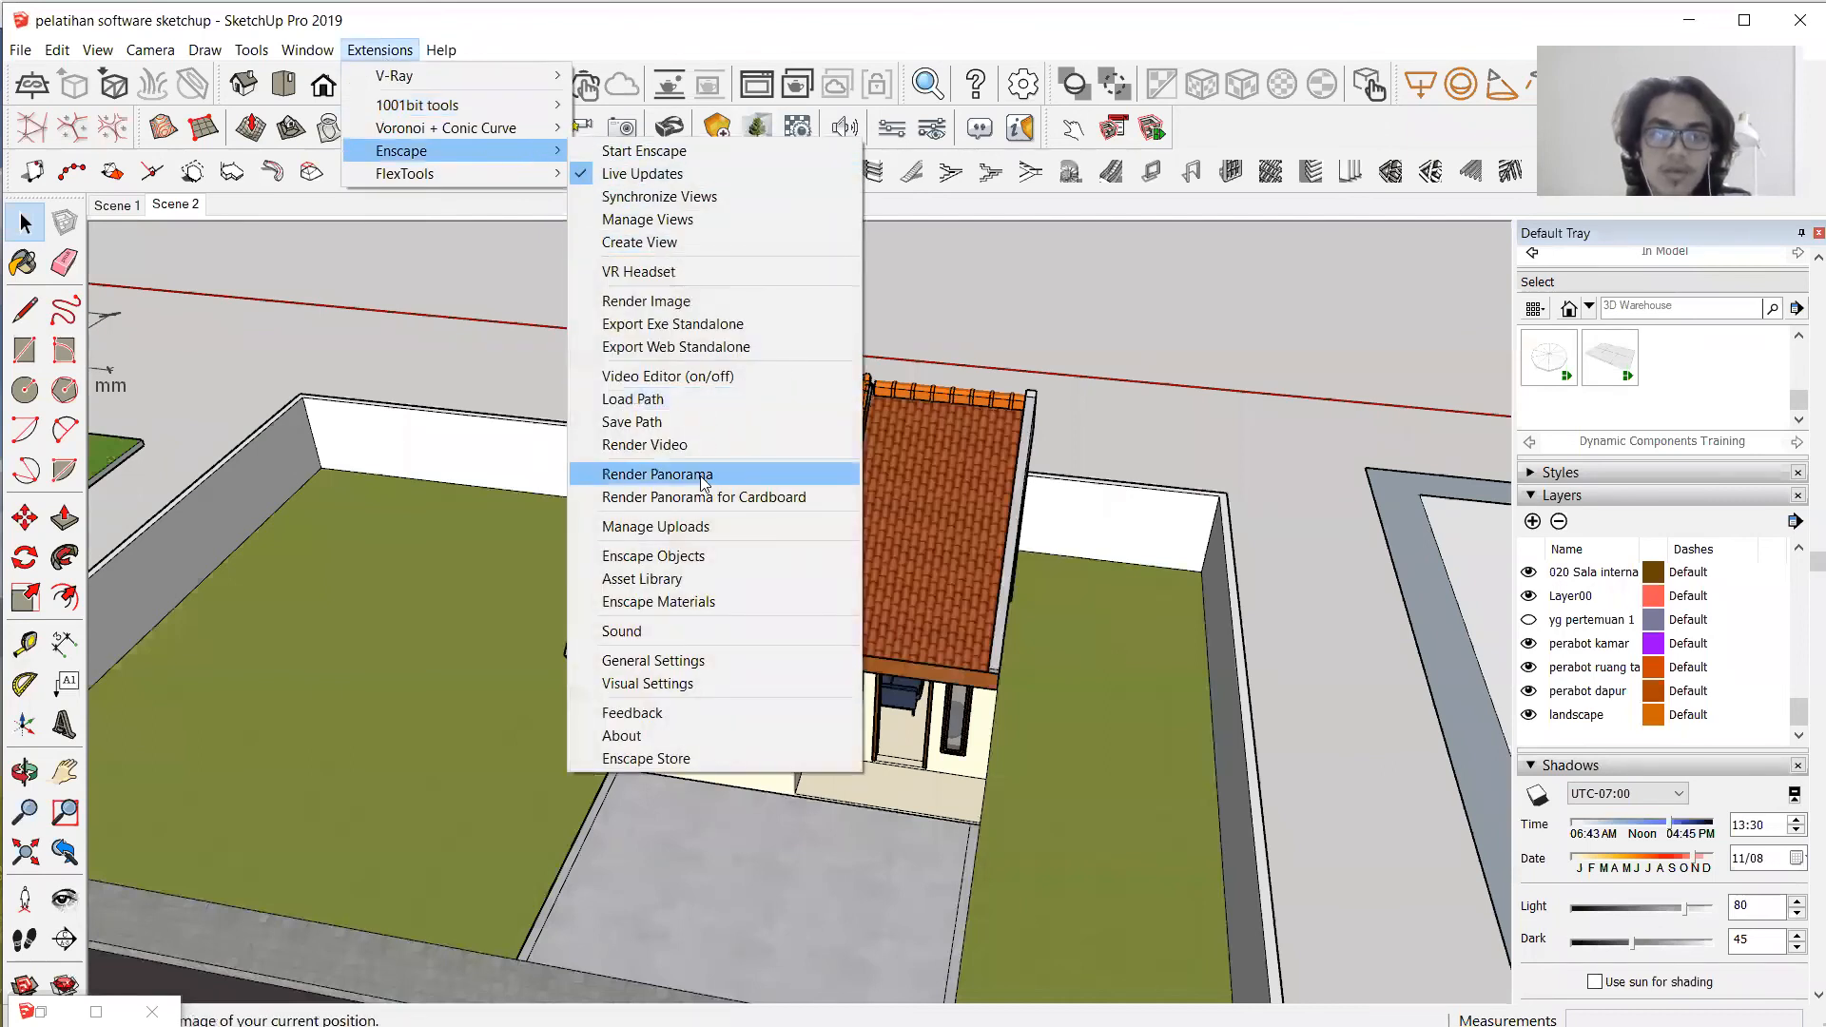
pyautogui.click(708, 444)
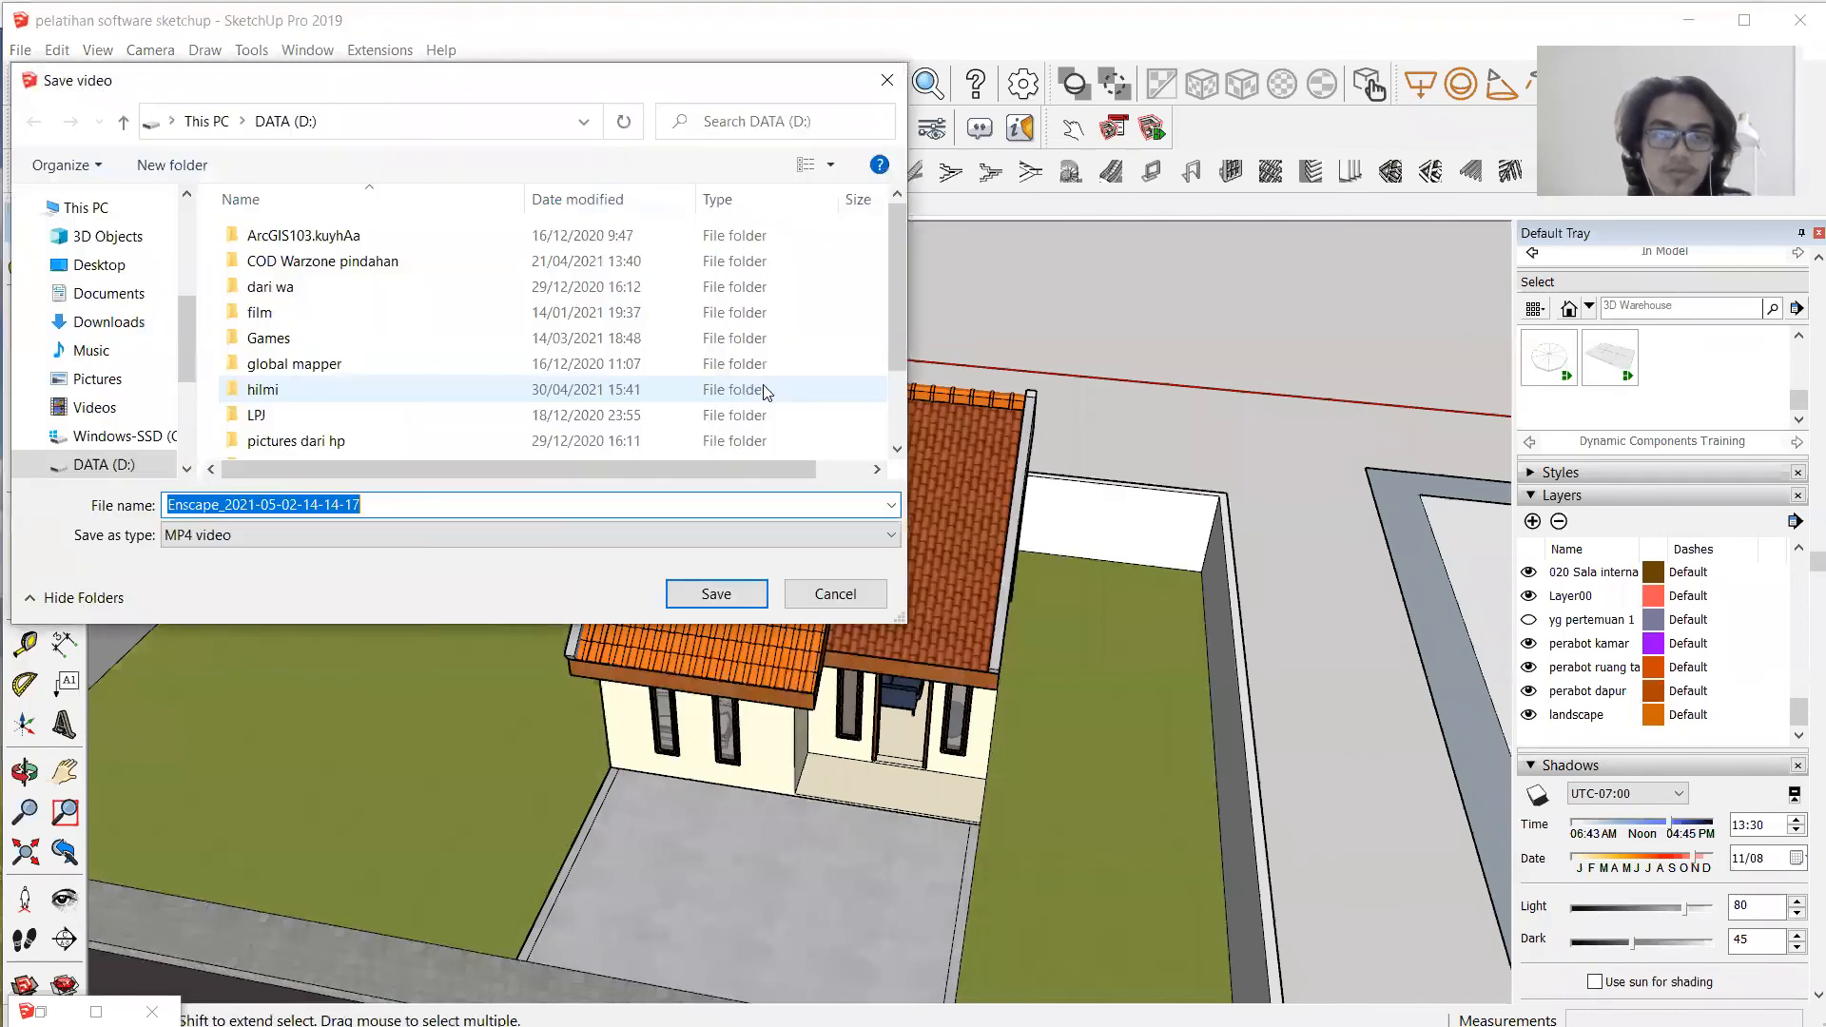
pyautogui.click(716, 593)
pyautogui.press('super')
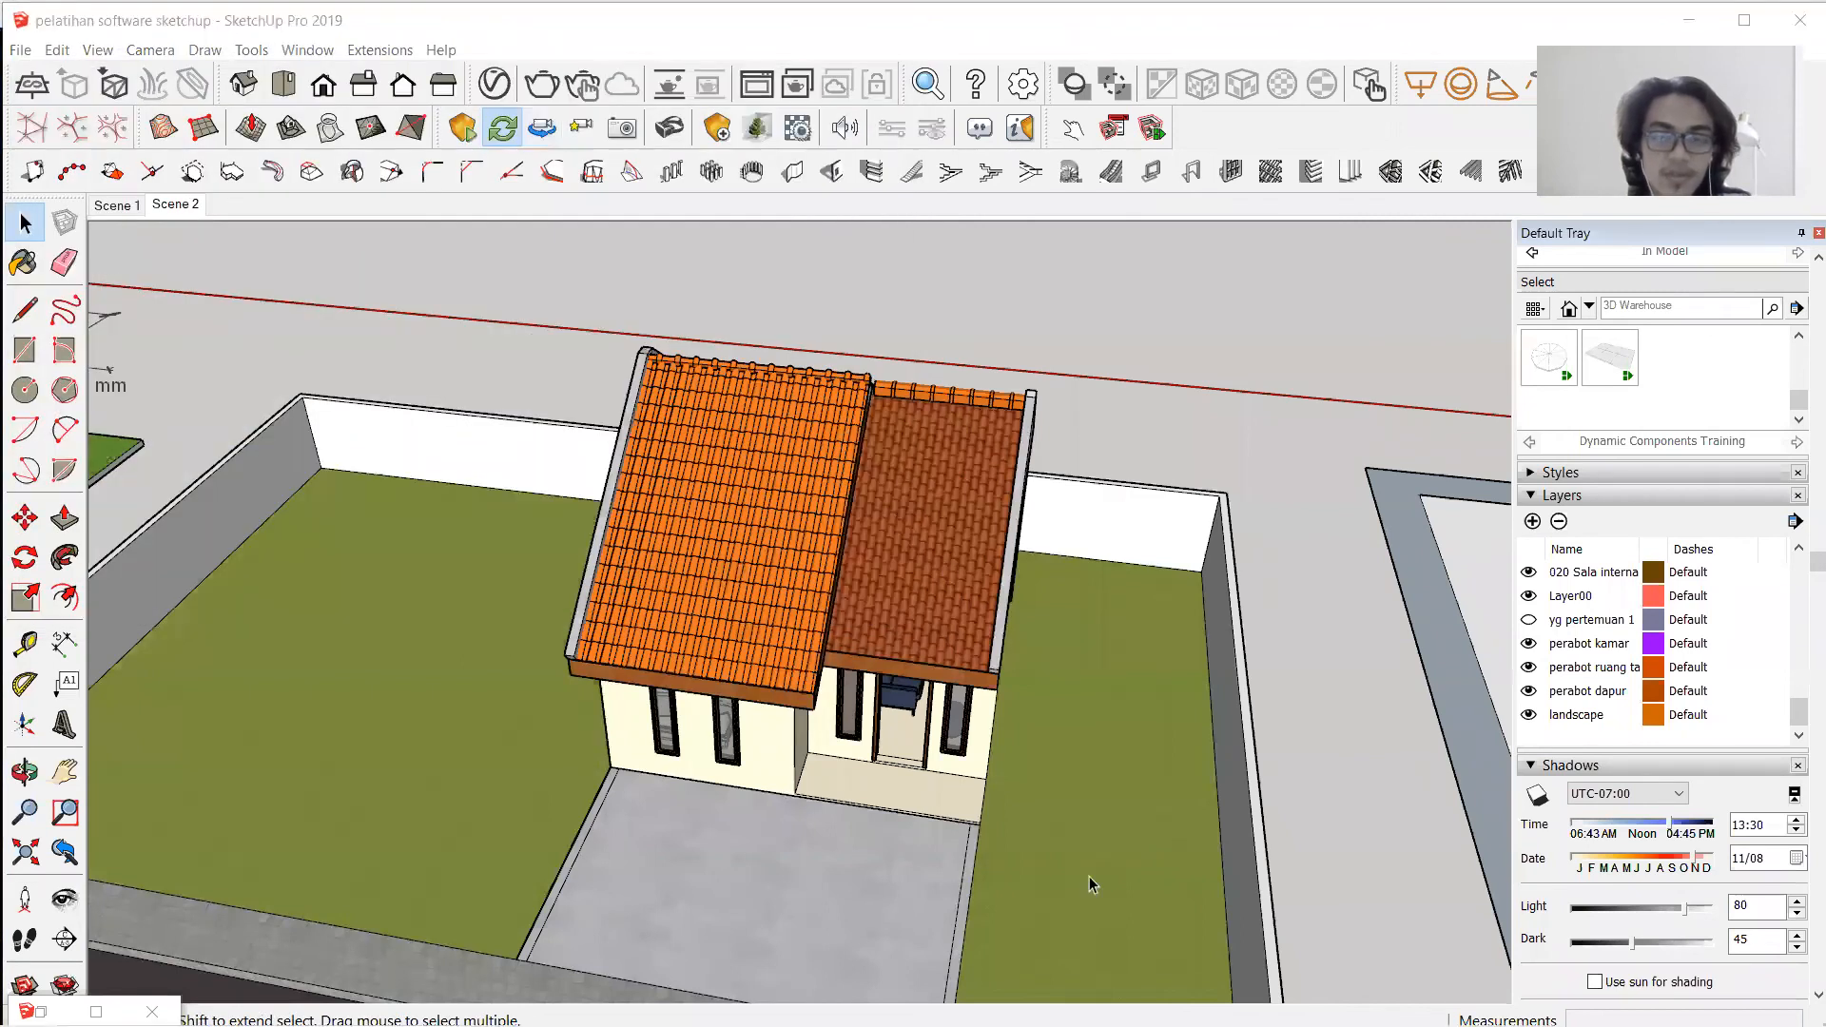
pyautogui.moveTo(1084, 1003)
pyautogui.click(1131, 936)
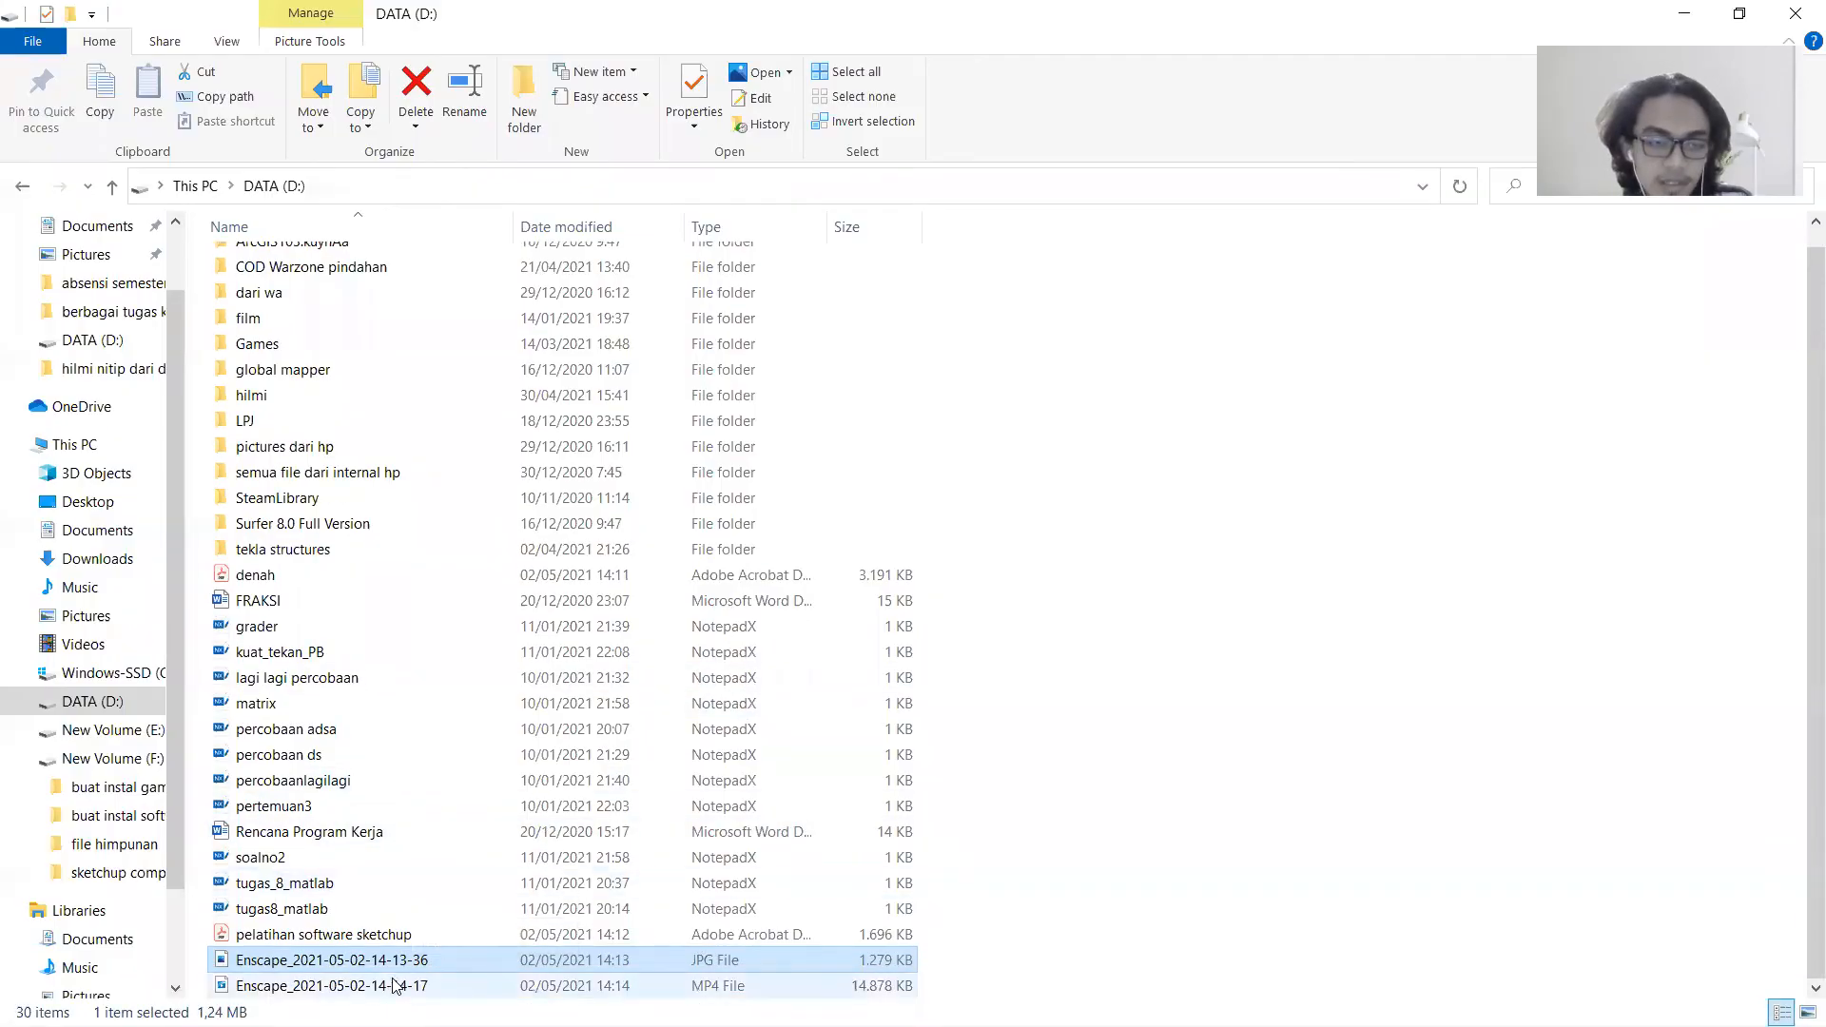
pyautogui.doubleClick(391, 980)
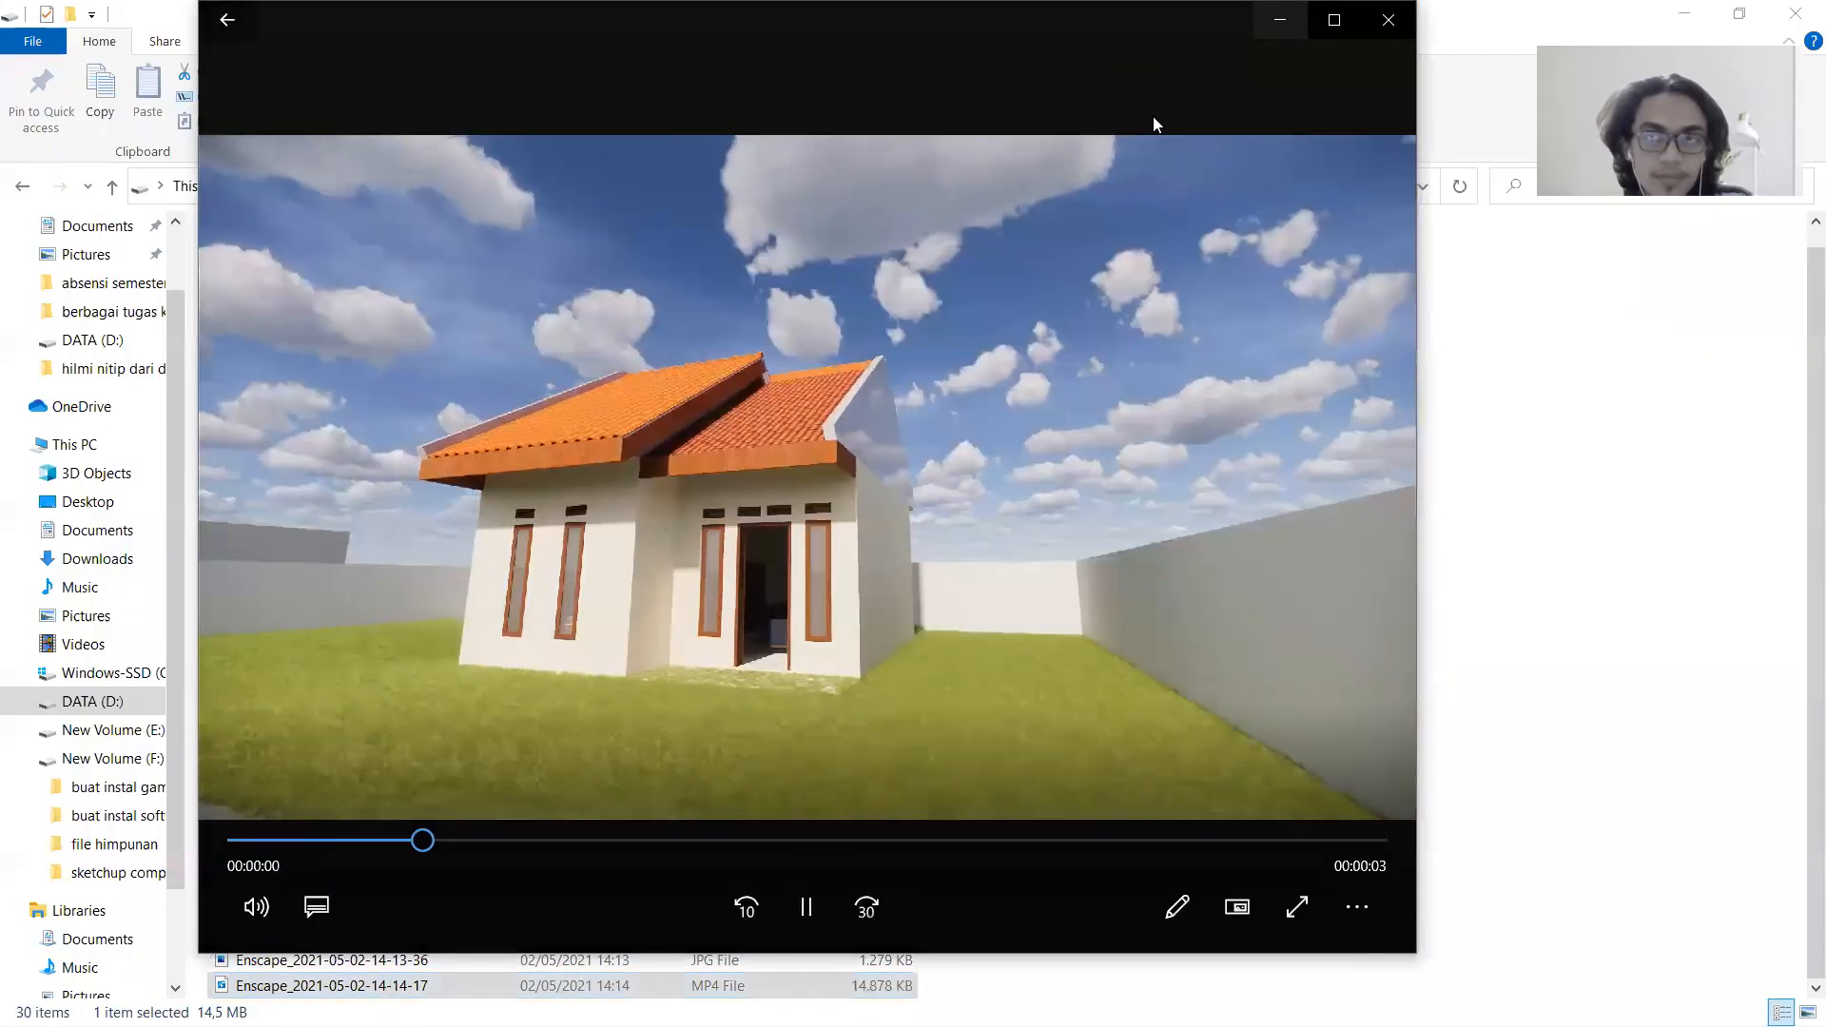
pyautogui.click(1332, 19)
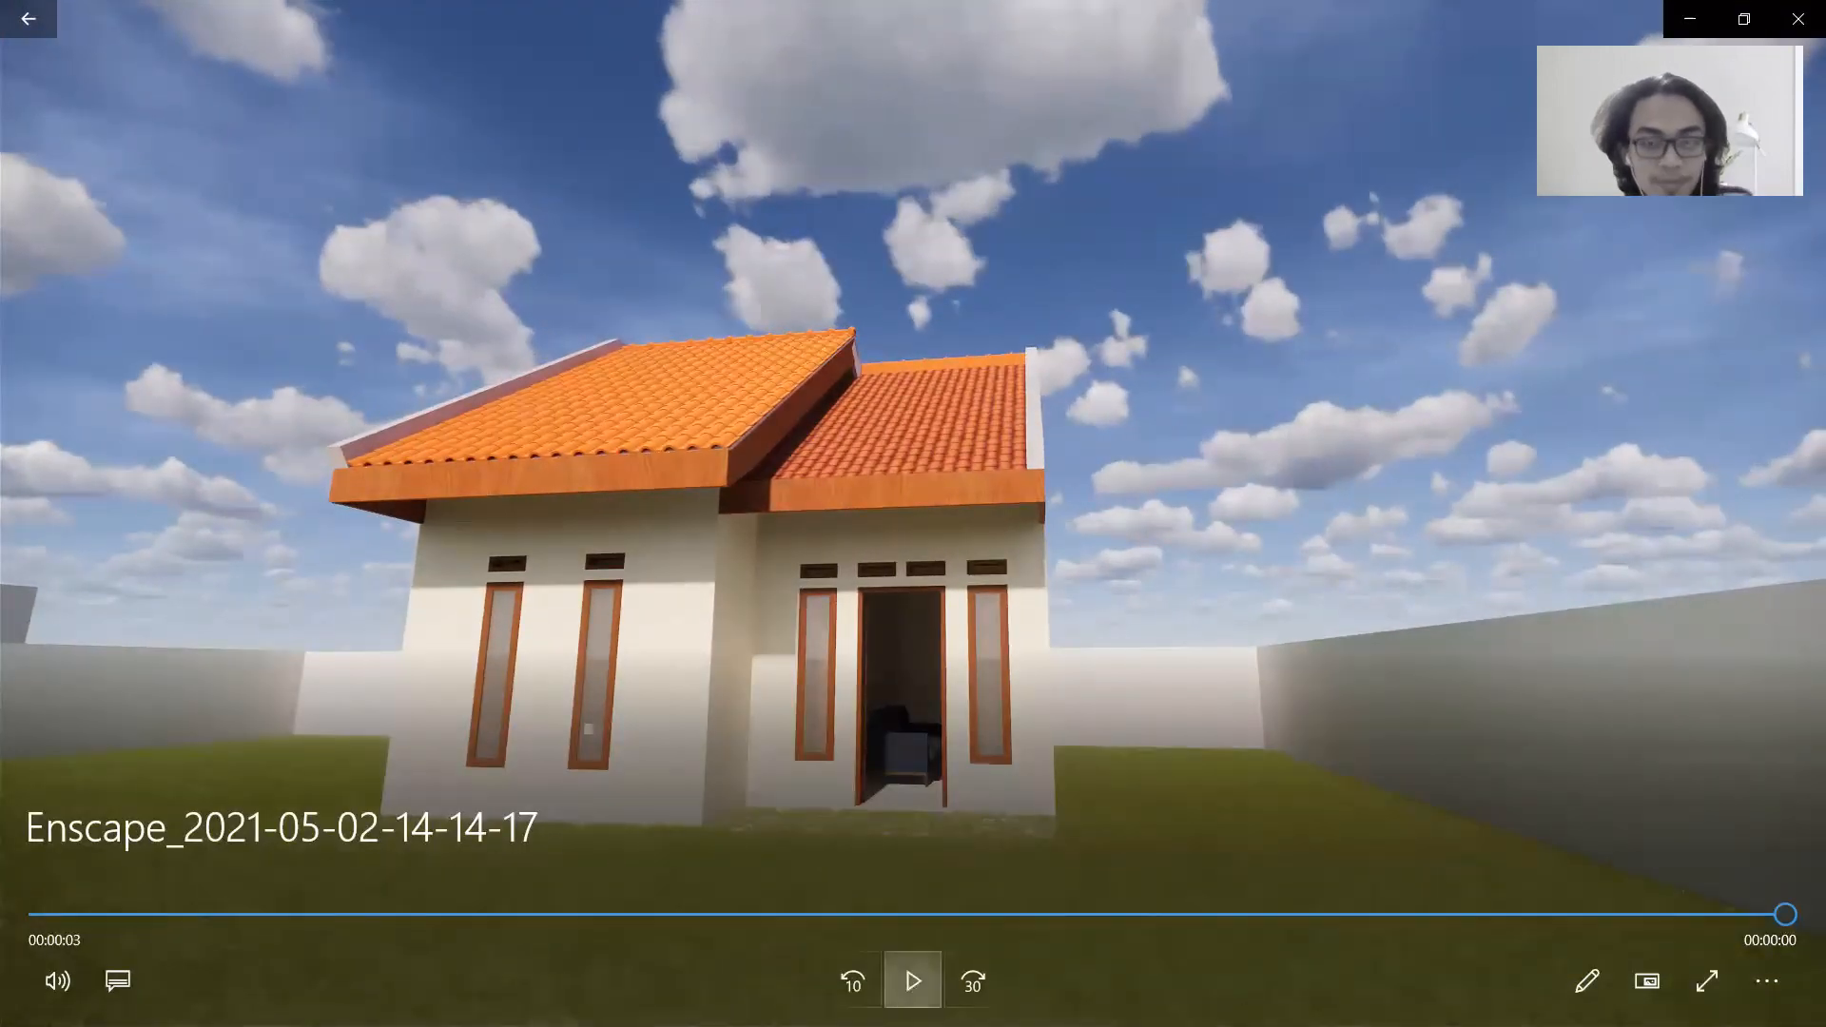
pyautogui.click(913, 980)
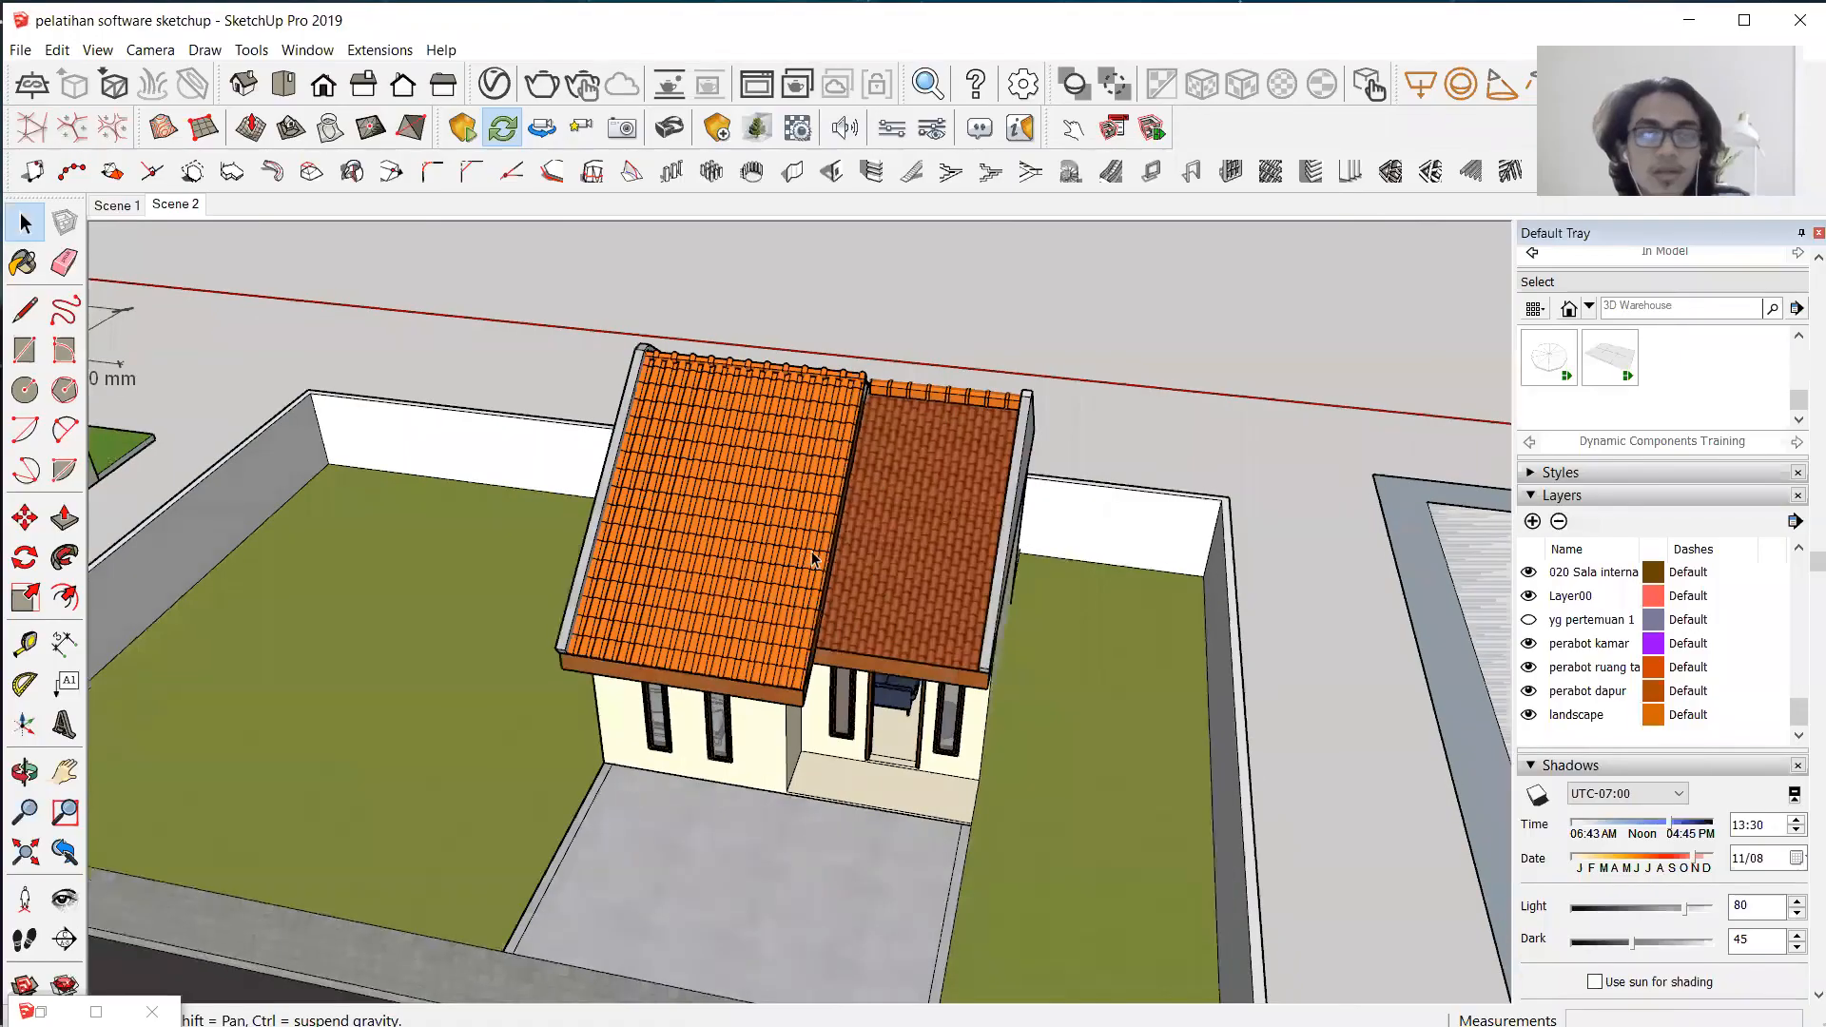
pyautogui.moveTo(723, 609)
pyautogui.mouseDown(button='middle')
pyautogui.moveTo(908, 504)
pyautogui.moveTo(995, 635)
pyautogui.mouseUp(button='middle')
pyautogui.click(891, 377)
pyautogui.moveTo(860, 443); pyautogui.dragTo(794, 404, button='middle')
pyautogui.click(941, 305)
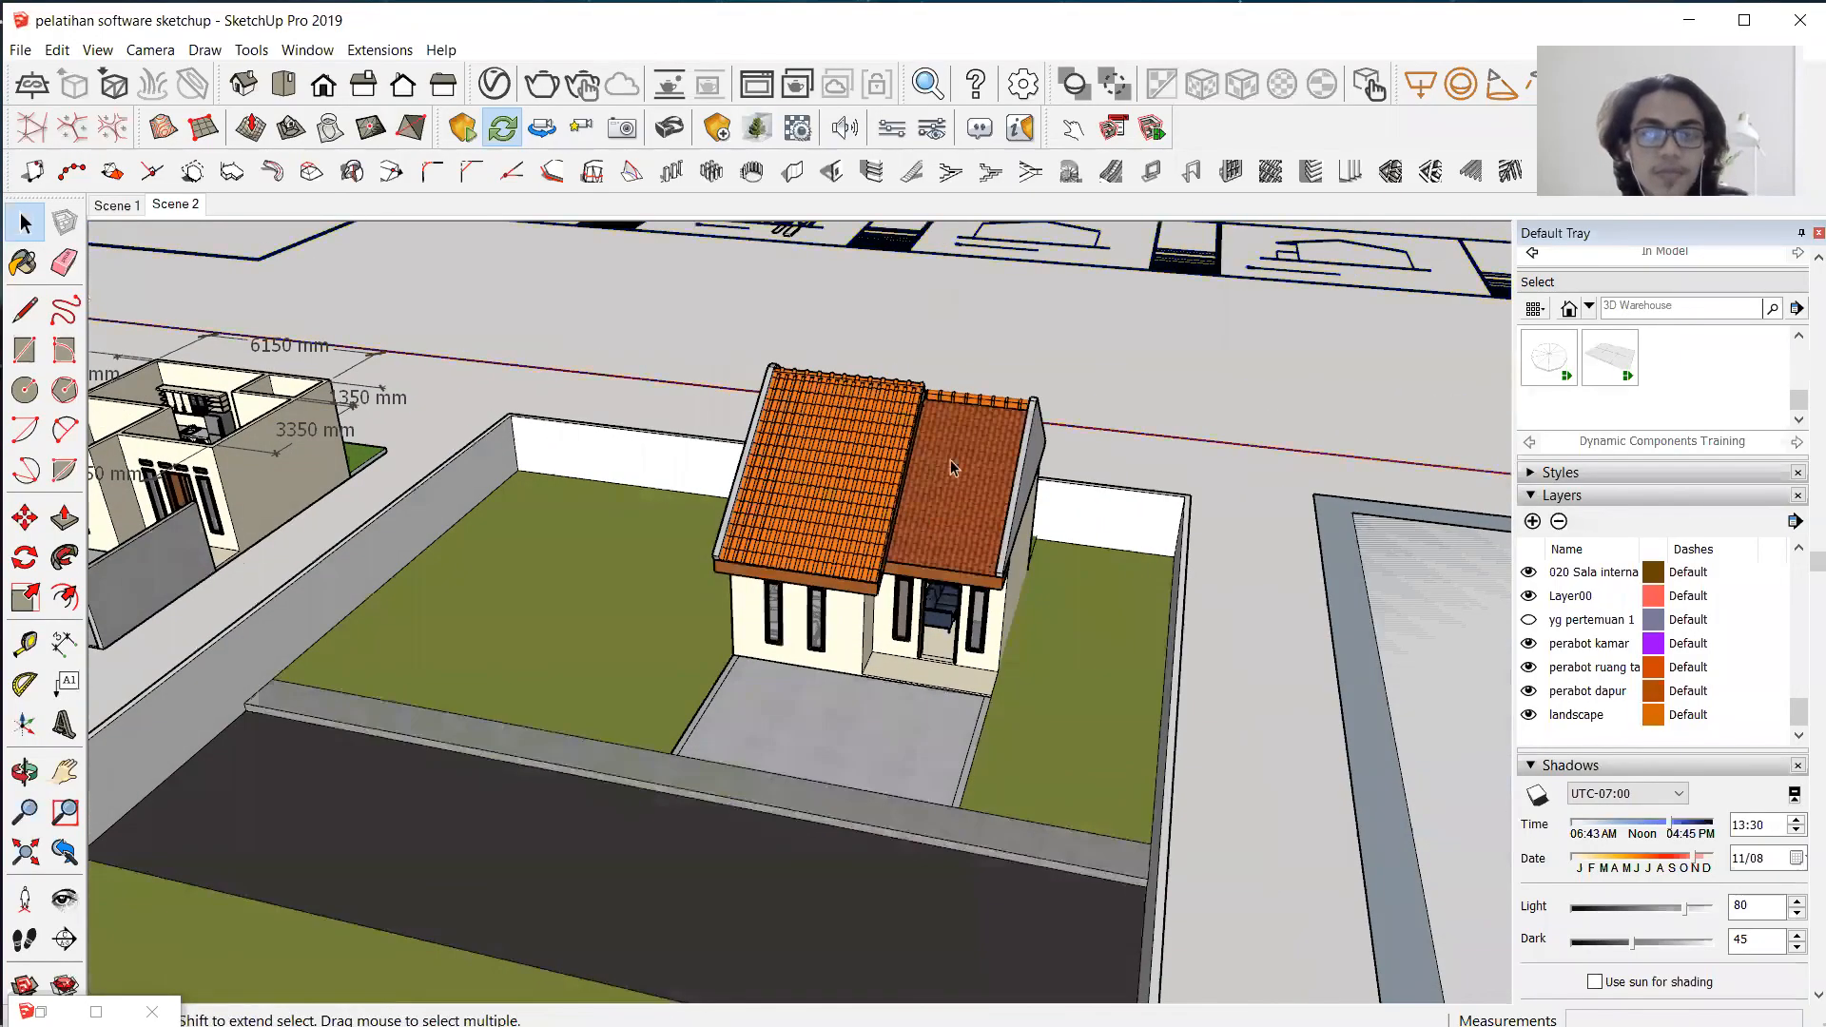
pyautogui.moveTo(1046, 475); pyautogui.dragTo(1031, 789, button='middle')
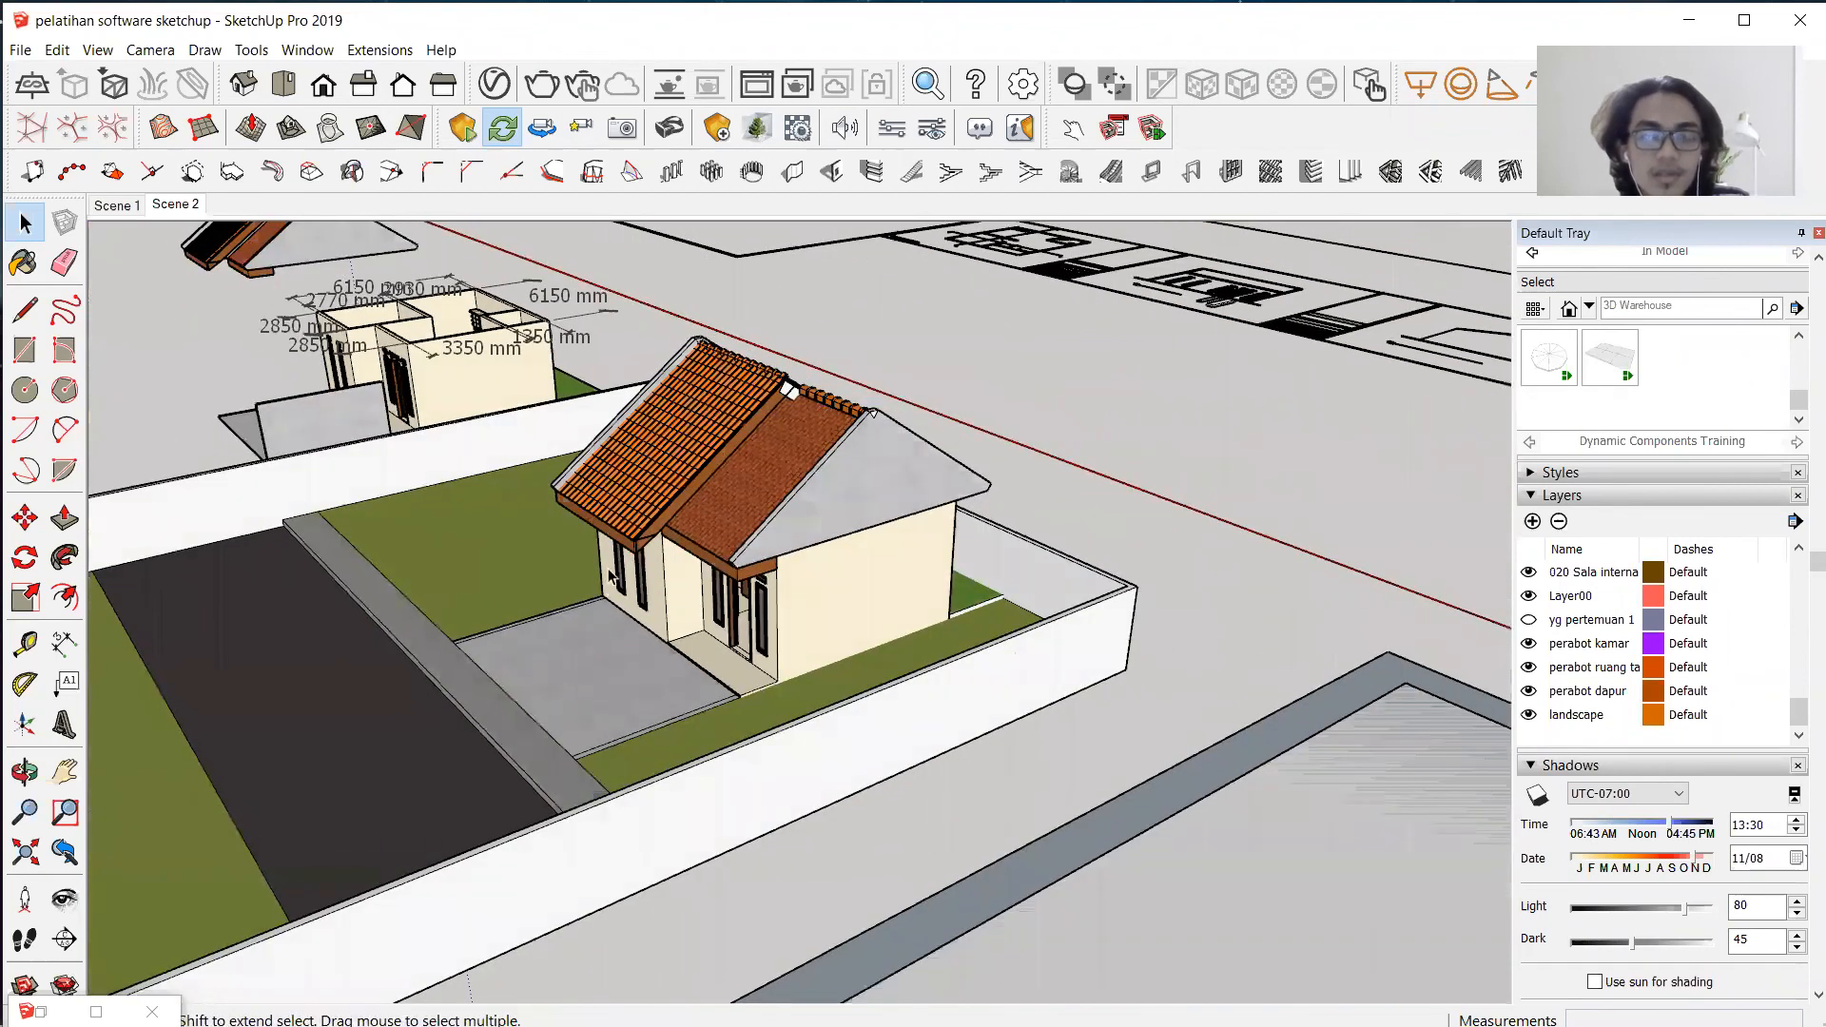
pyautogui.moveTo(608, 575); pyautogui.dragTo(910, 360, button='middle')
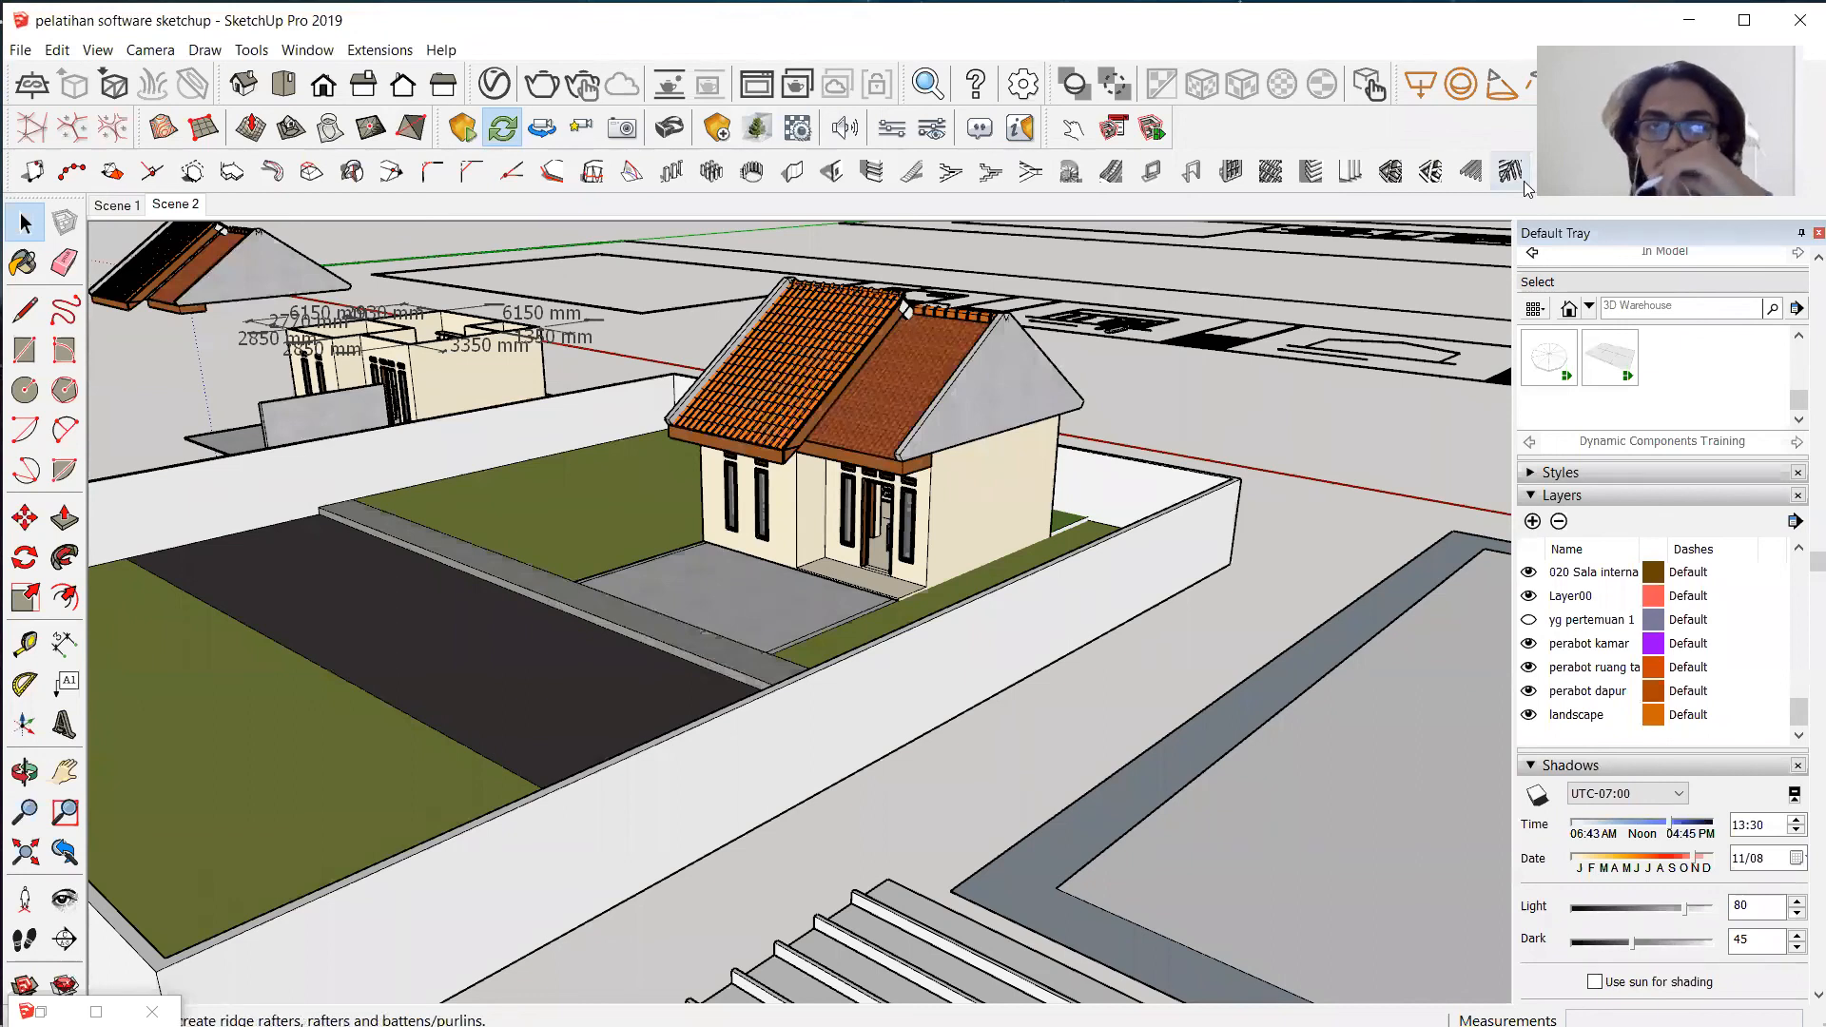
pyautogui.moveTo(1170, 405); pyautogui.dragTo(1055, 285, button='middle')
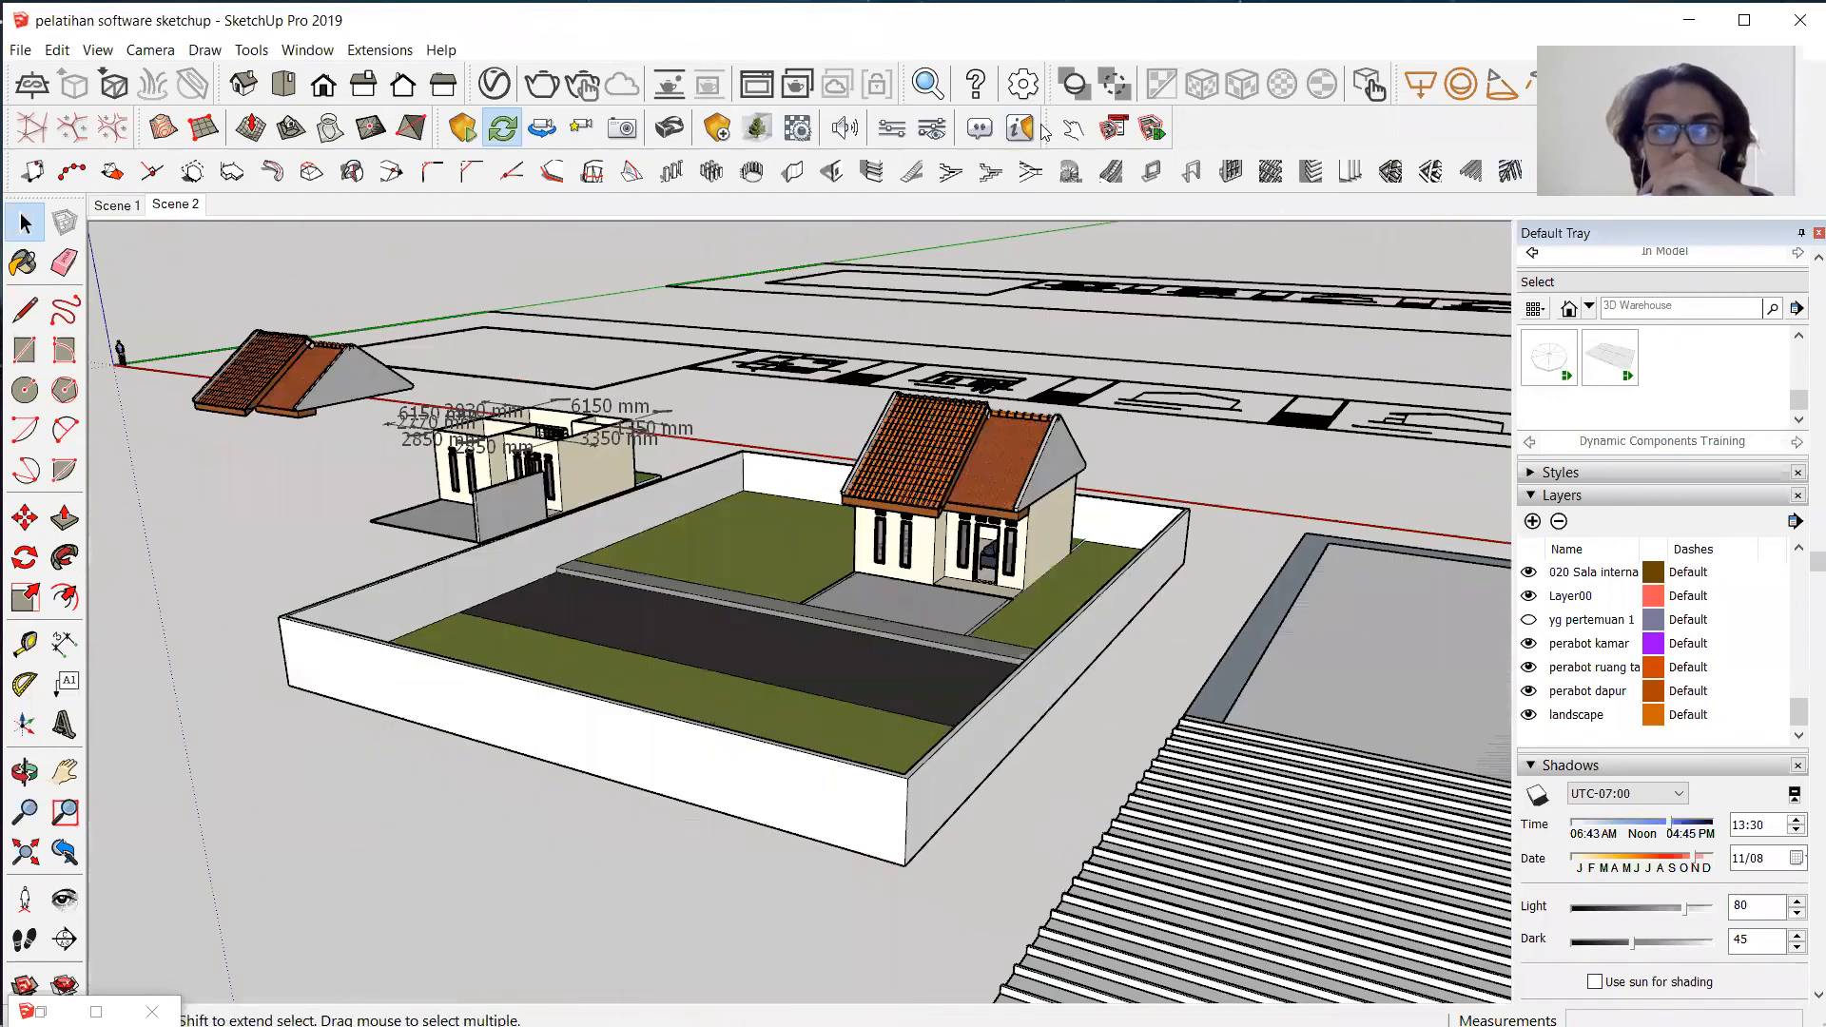
pyautogui.scroll(2, 766, 538)
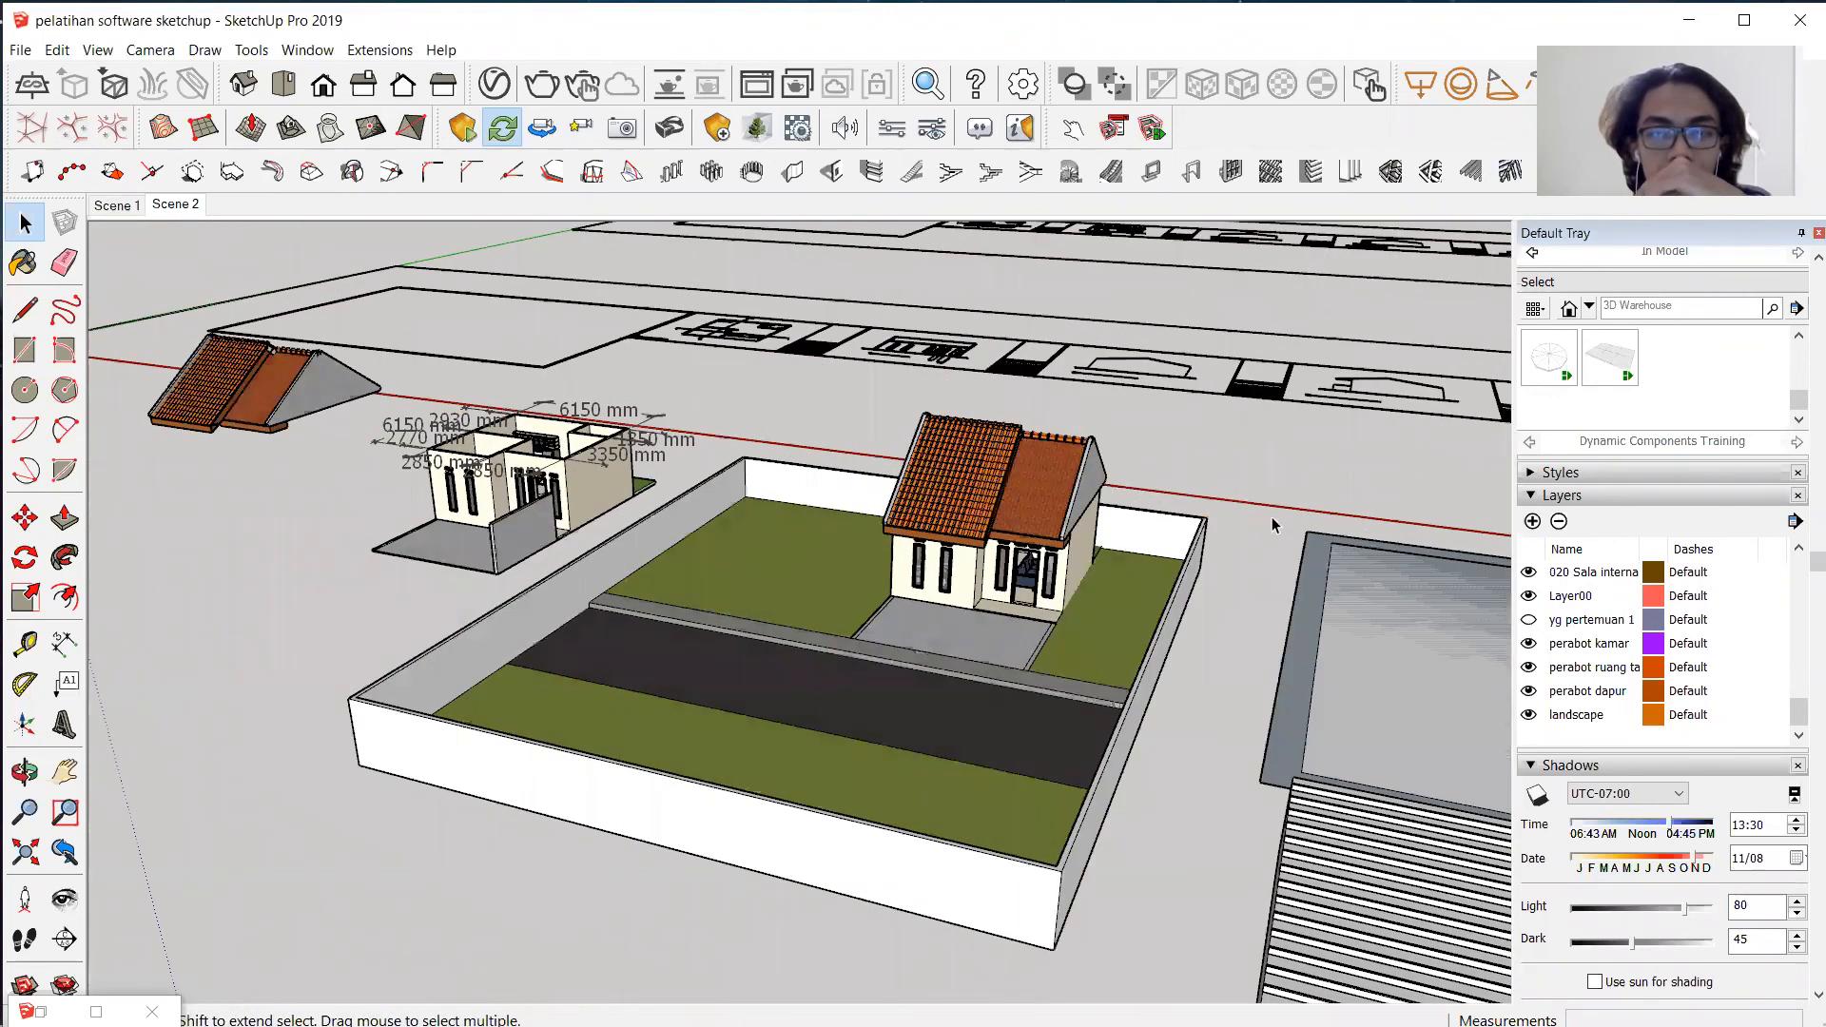
pyautogui.scroll(3, 1274, 524)
pyautogui.moveTo(1275, 525); pyautogui.dragTo(733, 570, button='middle')
pyautogui.scroll(2, 733, 570)
pyautogui.moveTo(894, 554); pyautogui.dragTo(794, 560, button='middle')
pyautogui.scroll(2, 799, 557)
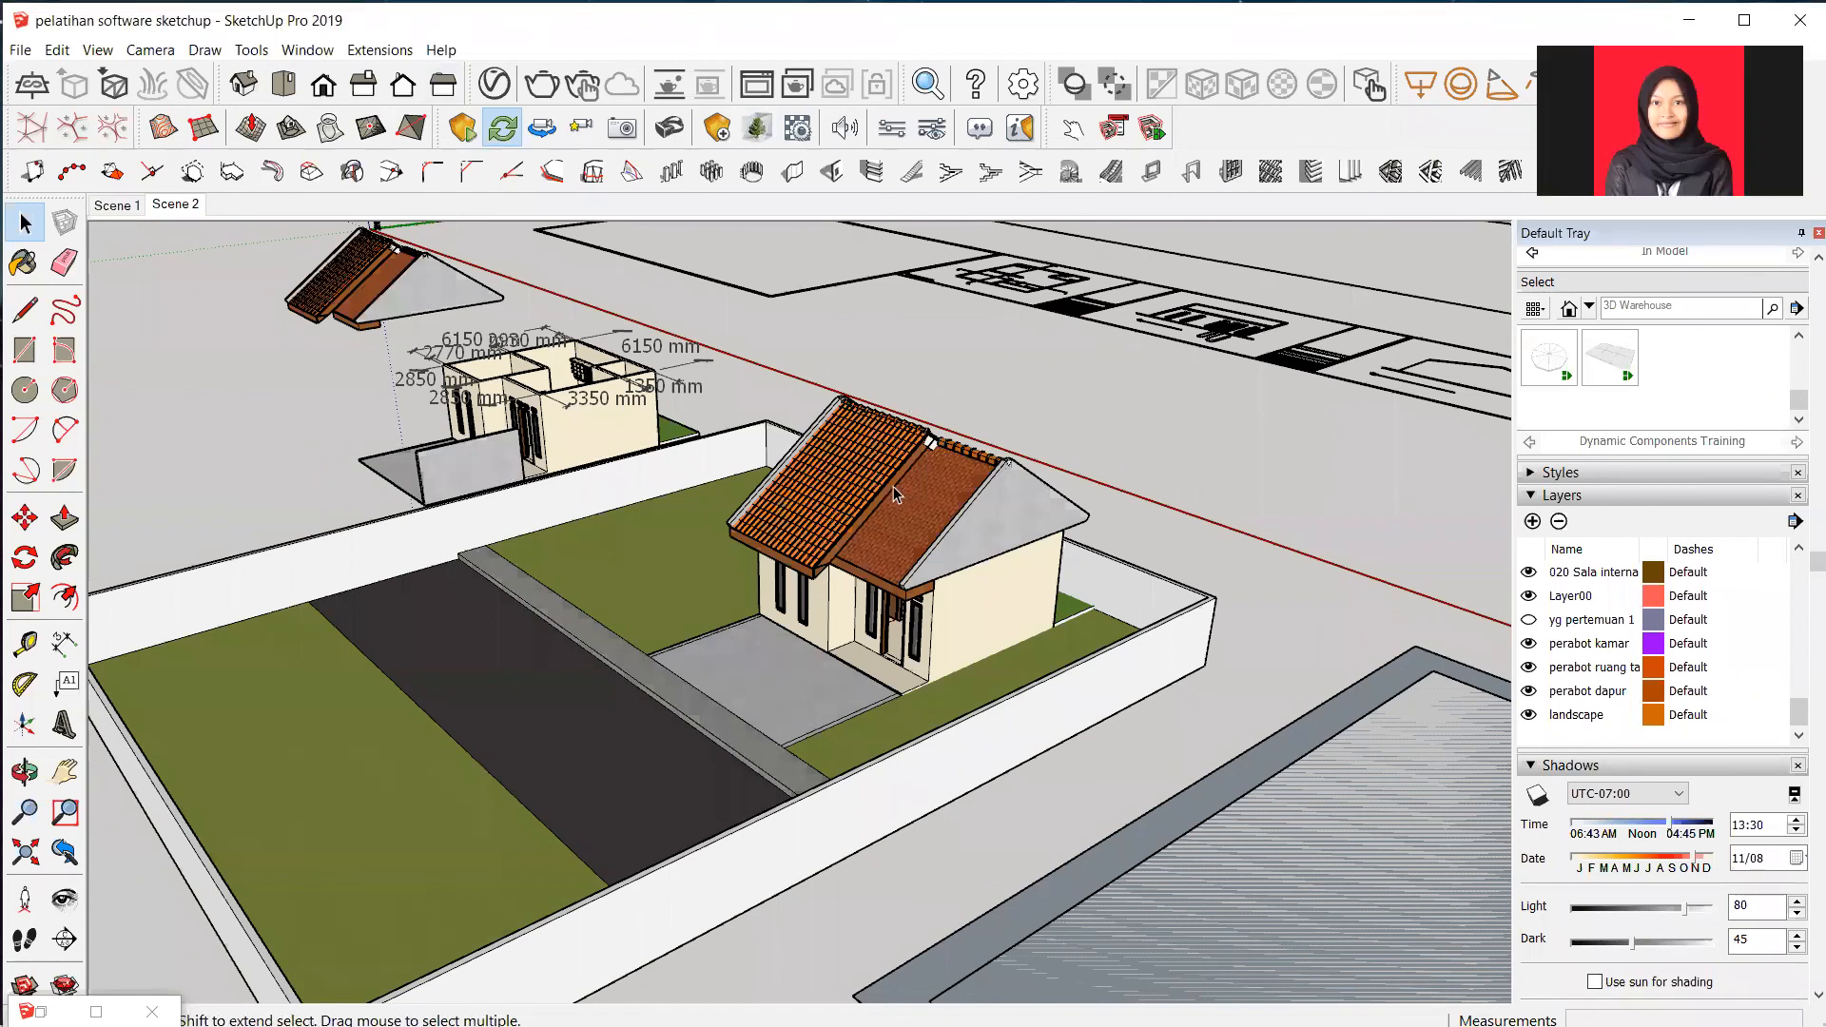
pyautogui.scroll(3, 905, 487)
pyautogui.moveTo(891, 588); pyautogui.dragTo(1103, 528, button='middle')
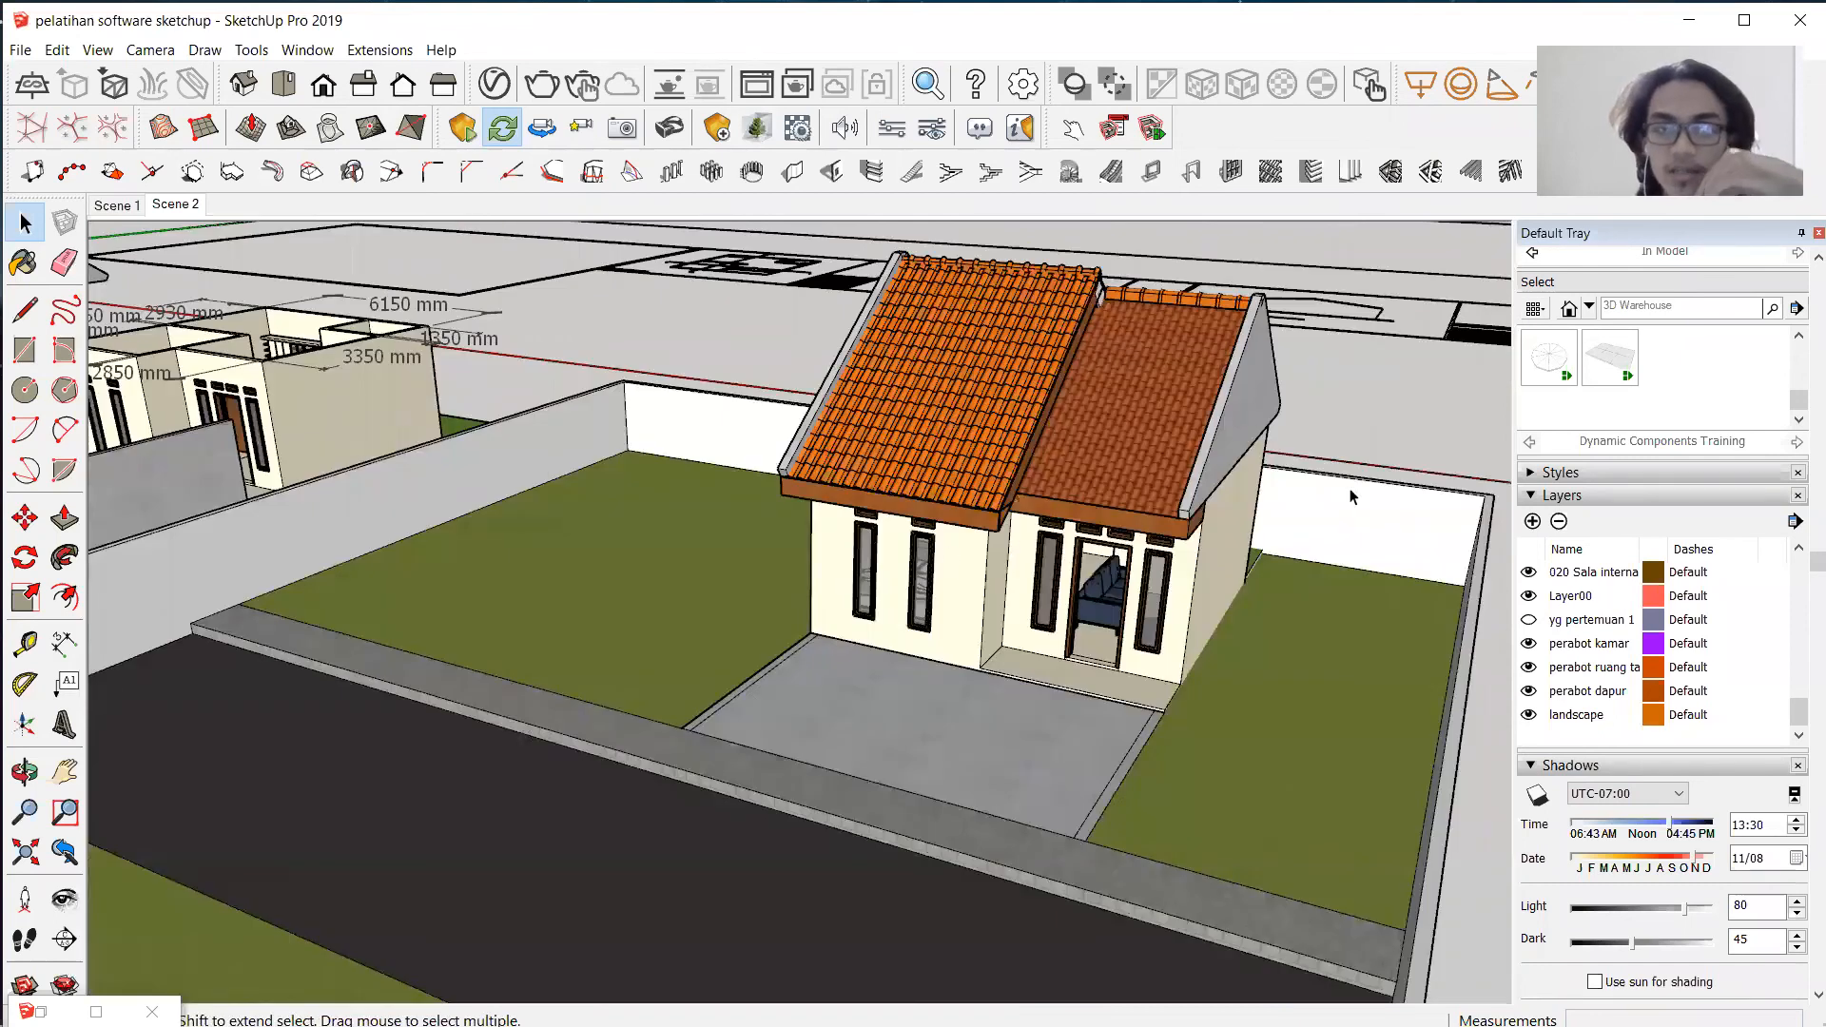
pyautogui.moveTo(1173, 387); pyautogui.dragTo(1331, 447, button='middle')
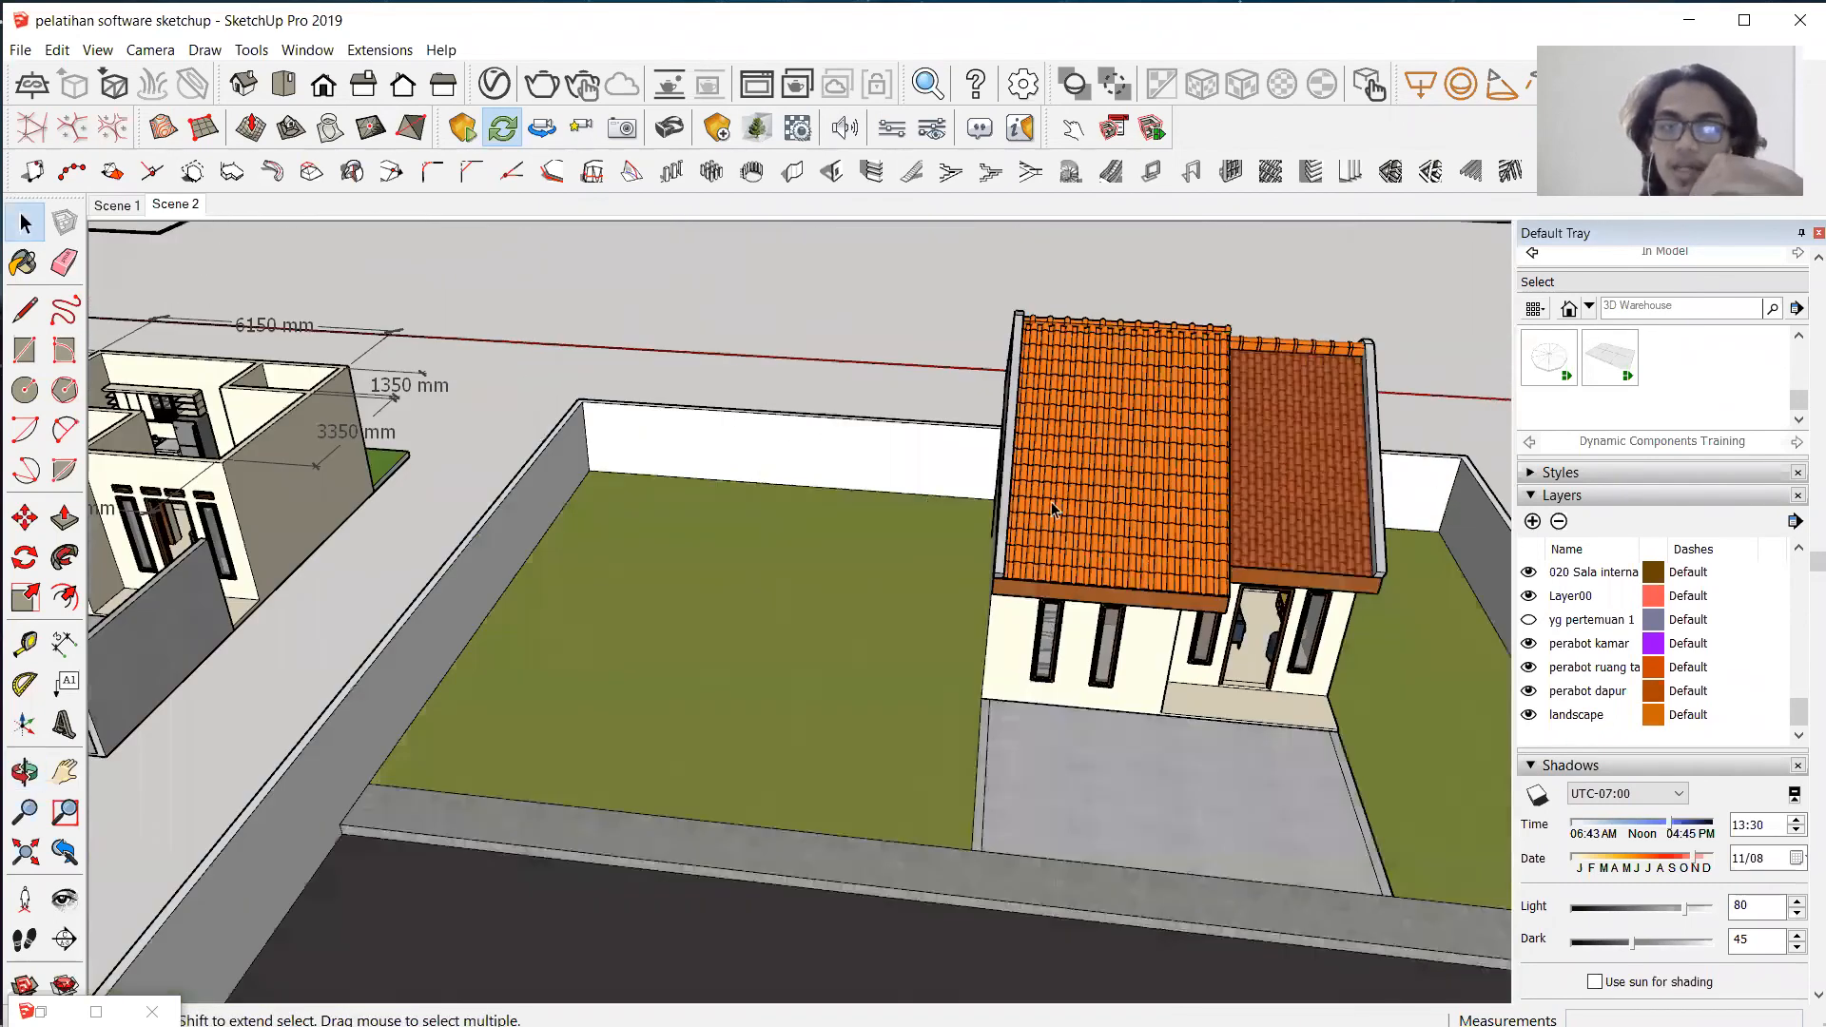
pyautogui.scroll(-2, 563, 514)
pyautogui.moveTo(1125, 490); pyautogui.dragTo(1053, 516, button='middle')
pyautogui.scroll(2, 1052, 517)
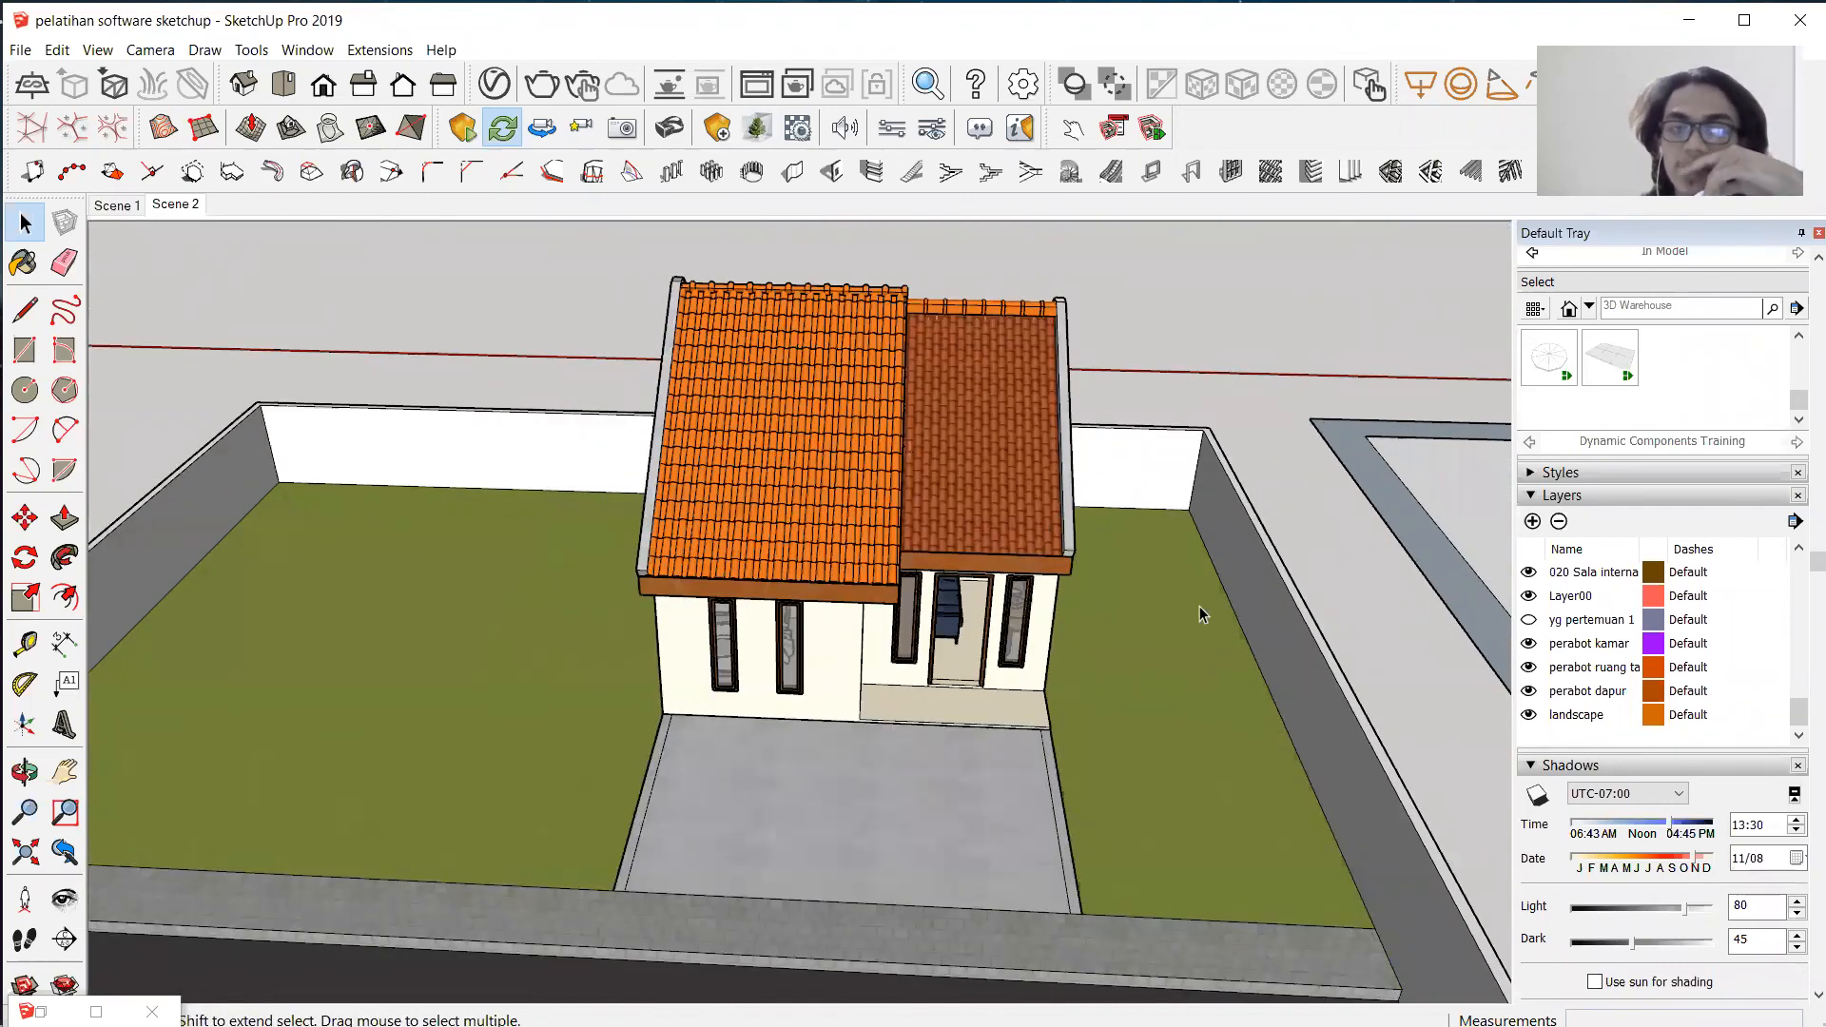
pyautogui.moveTo(1082, 549); pyautogui.dragTo(695, 589, button='middle')
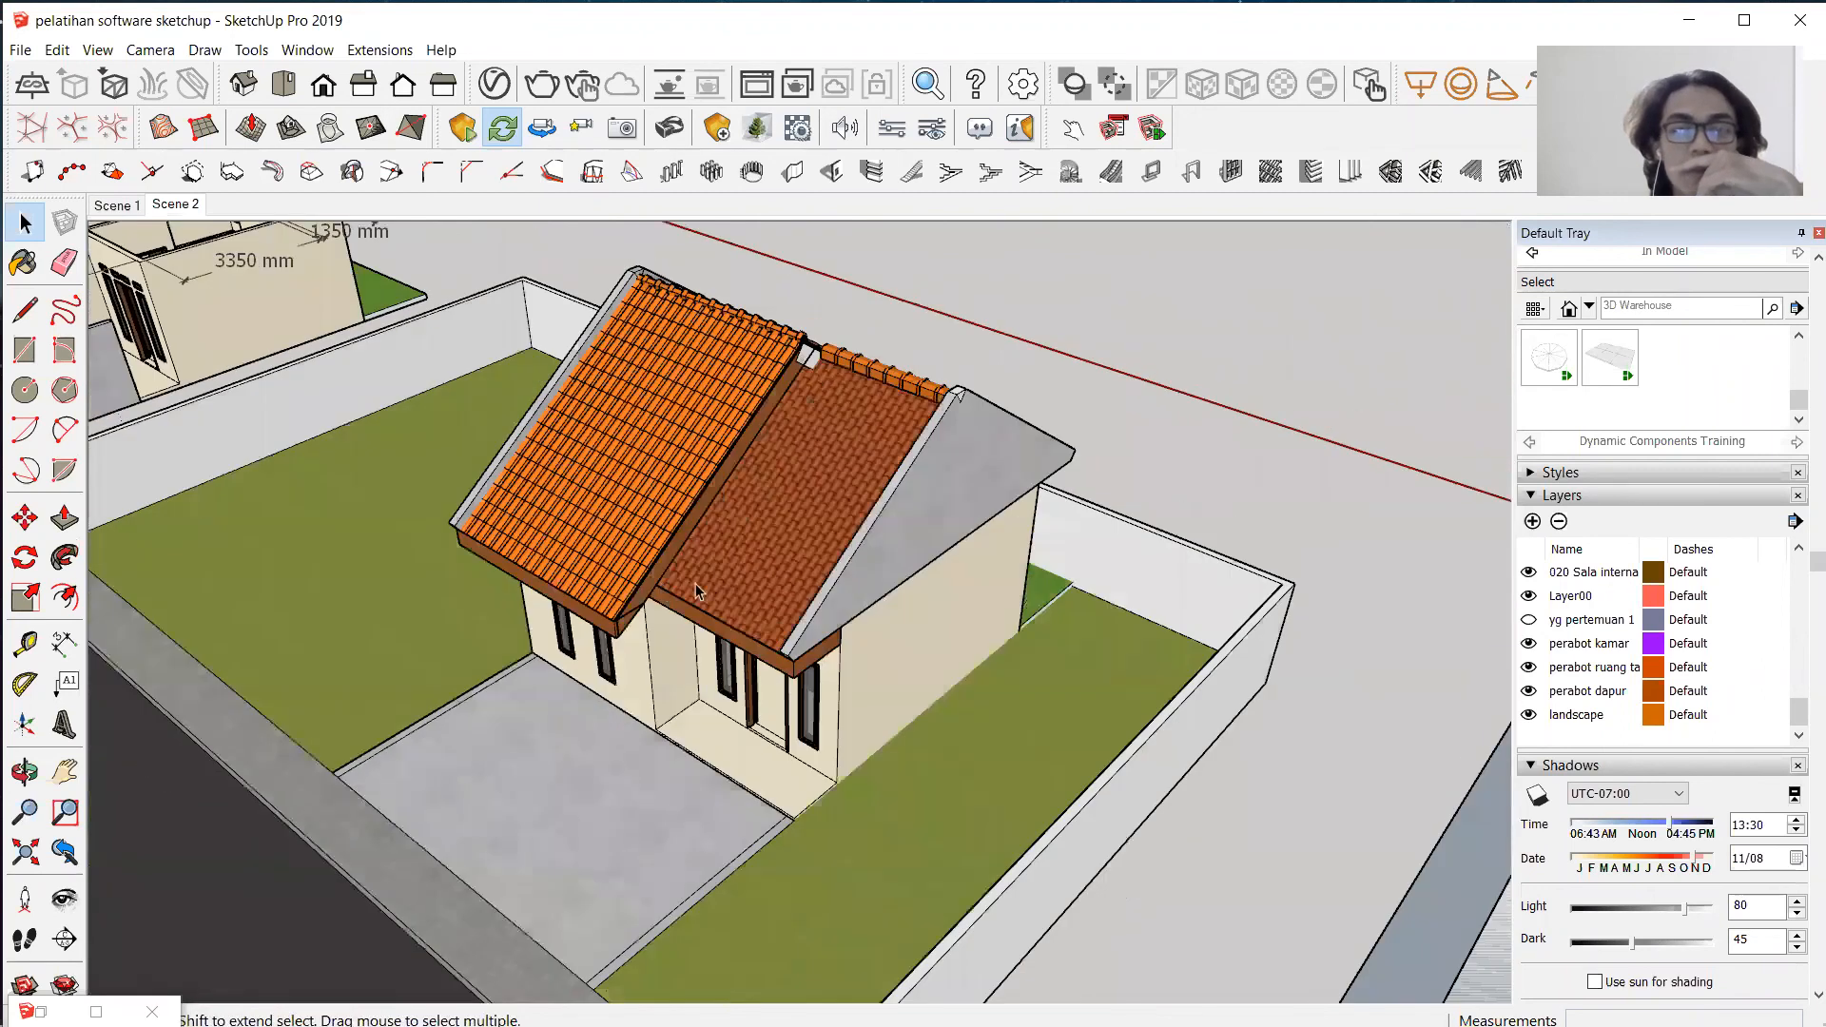
pyautogui.moveTo(697, 506); pyautogui.dragTo(1070, 707, button='middle')
pyautogui.scroll(-3, 1069, 707)
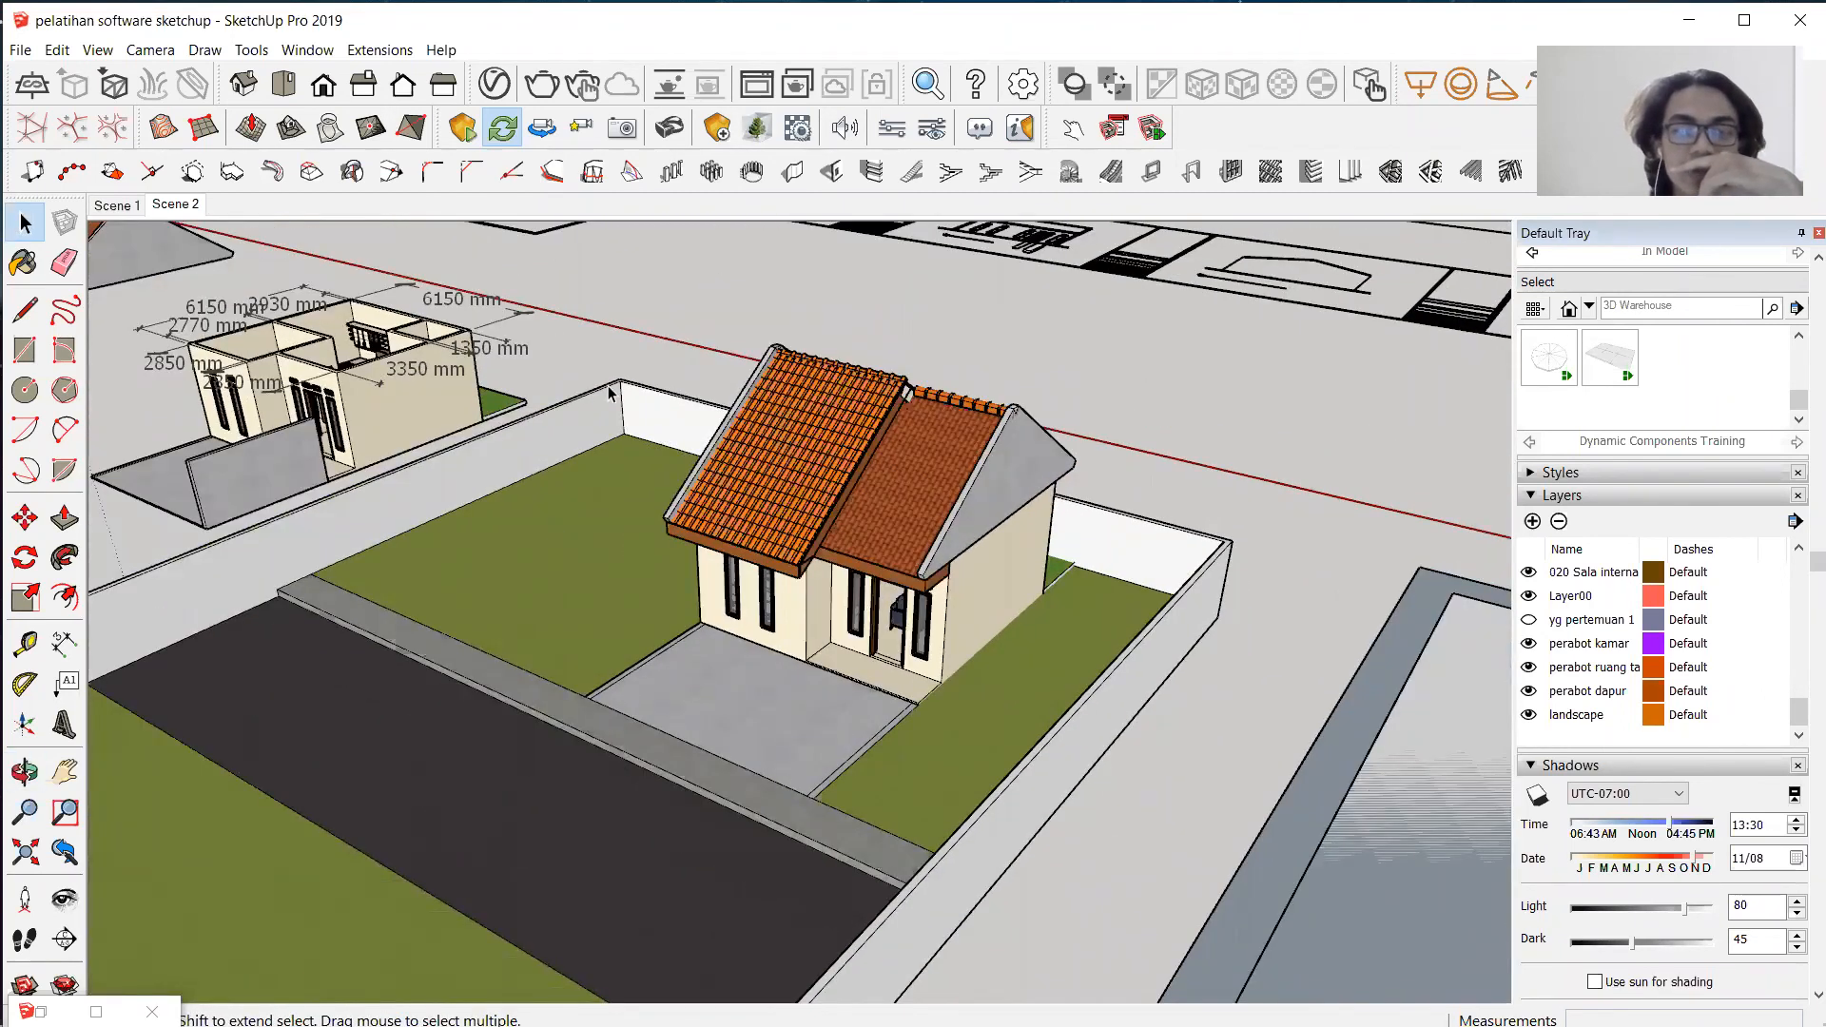
pyautogui.scroll(1, 842, 316)
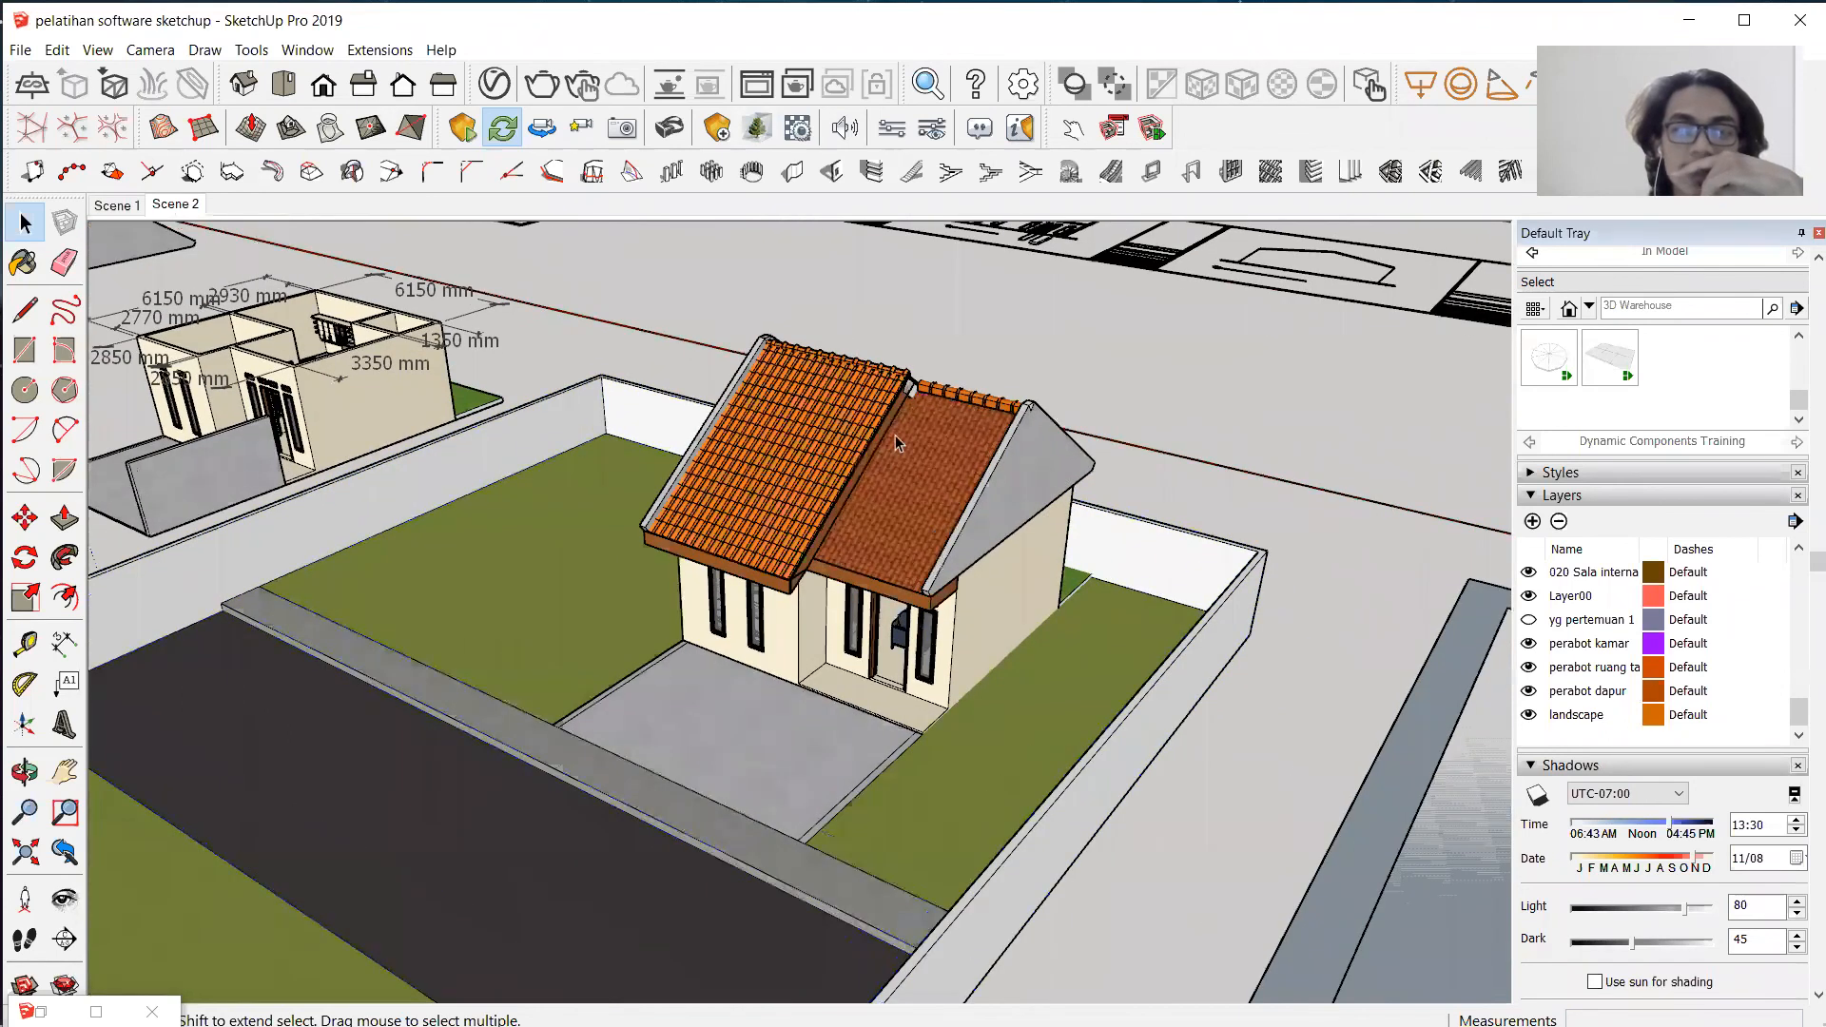
pyautogui.click(949, 424)
pyautogui.click(1129, 374)
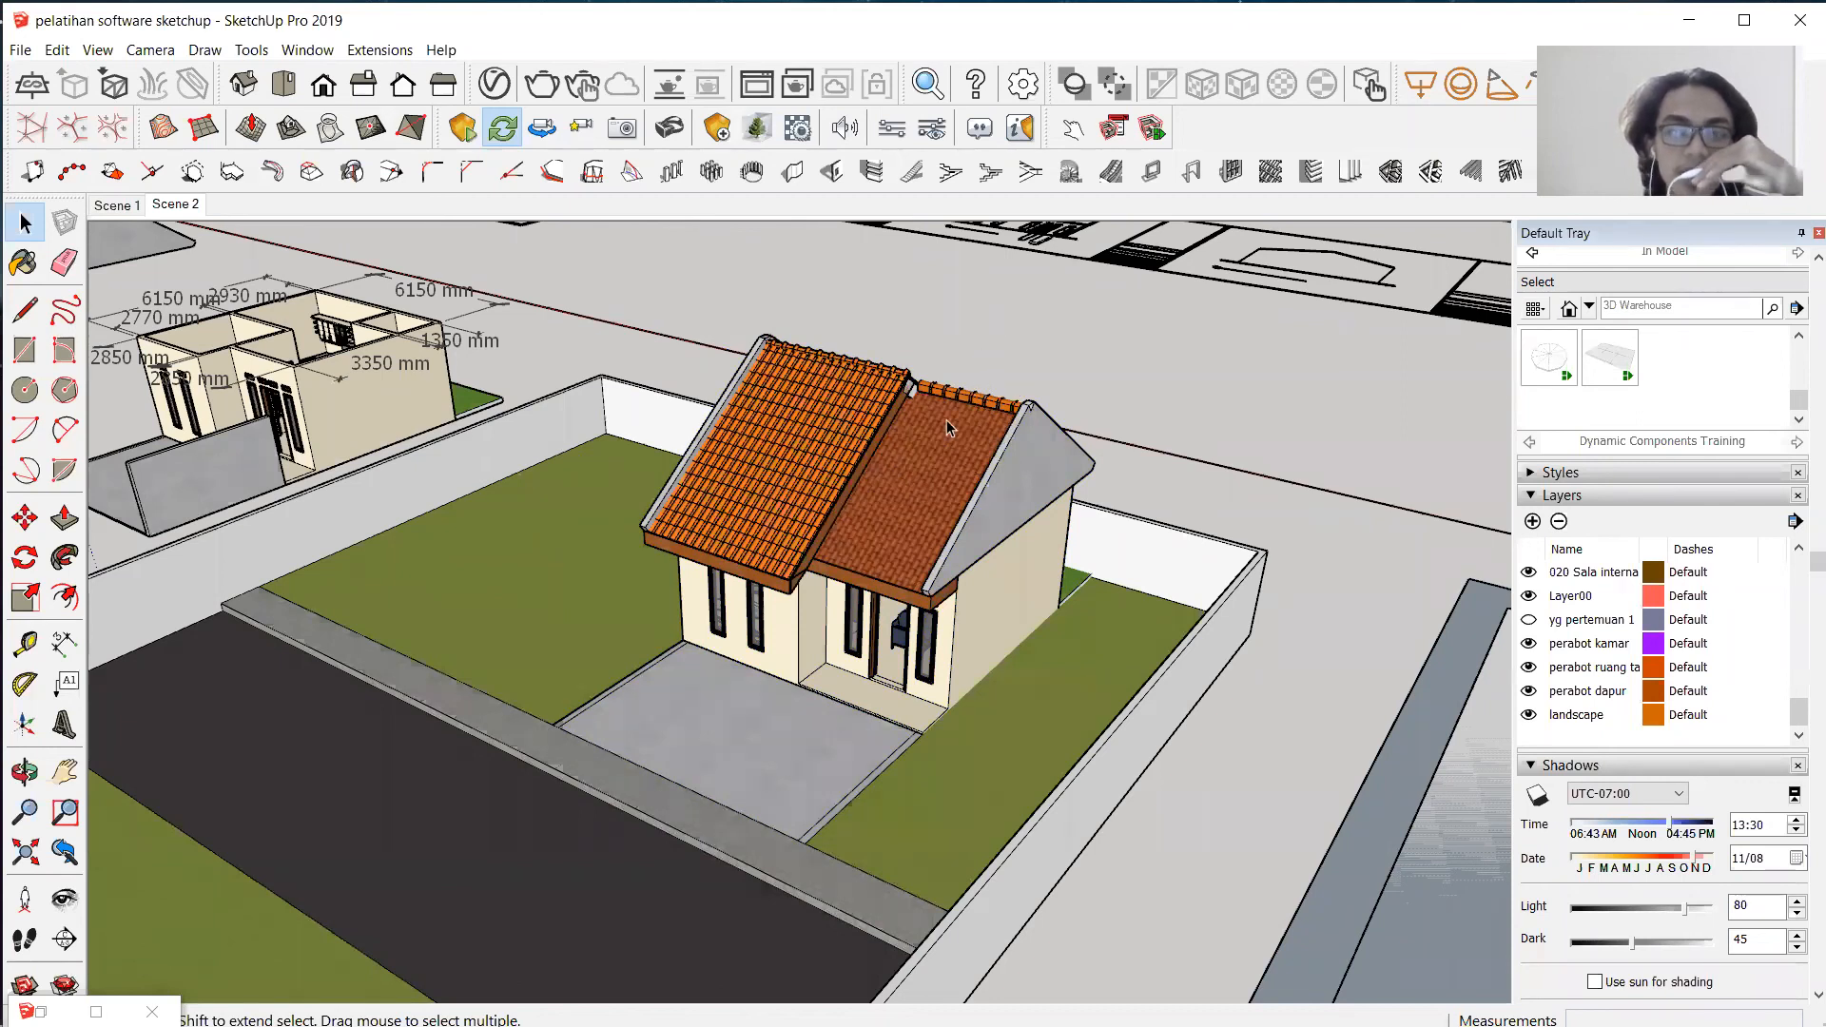
pyautogui.click(946, 457)
pyautogui.moveTo(948, 458); pyautogui.dragTo(1253, 383, button='middle')
pyautogui.click(841, 365)
pyautogui.moveTo(841, 364); pyautogui.dragTo(905, 339, button='middle')
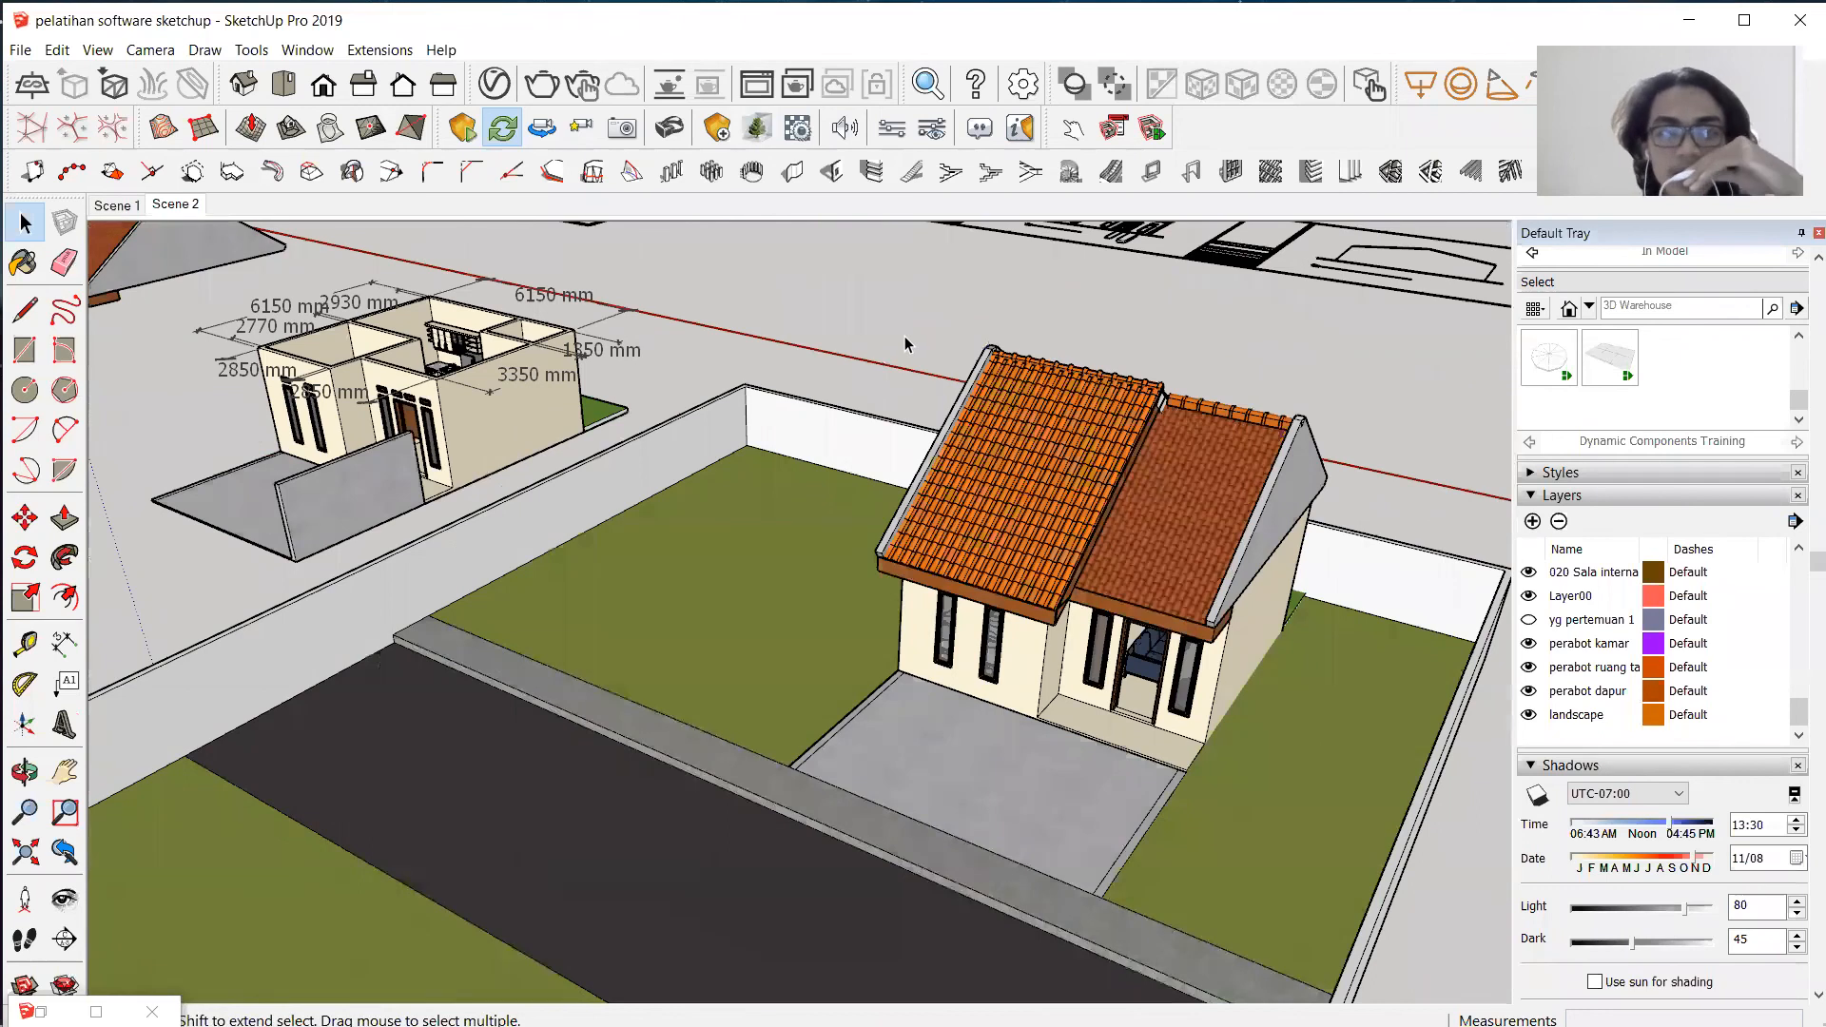